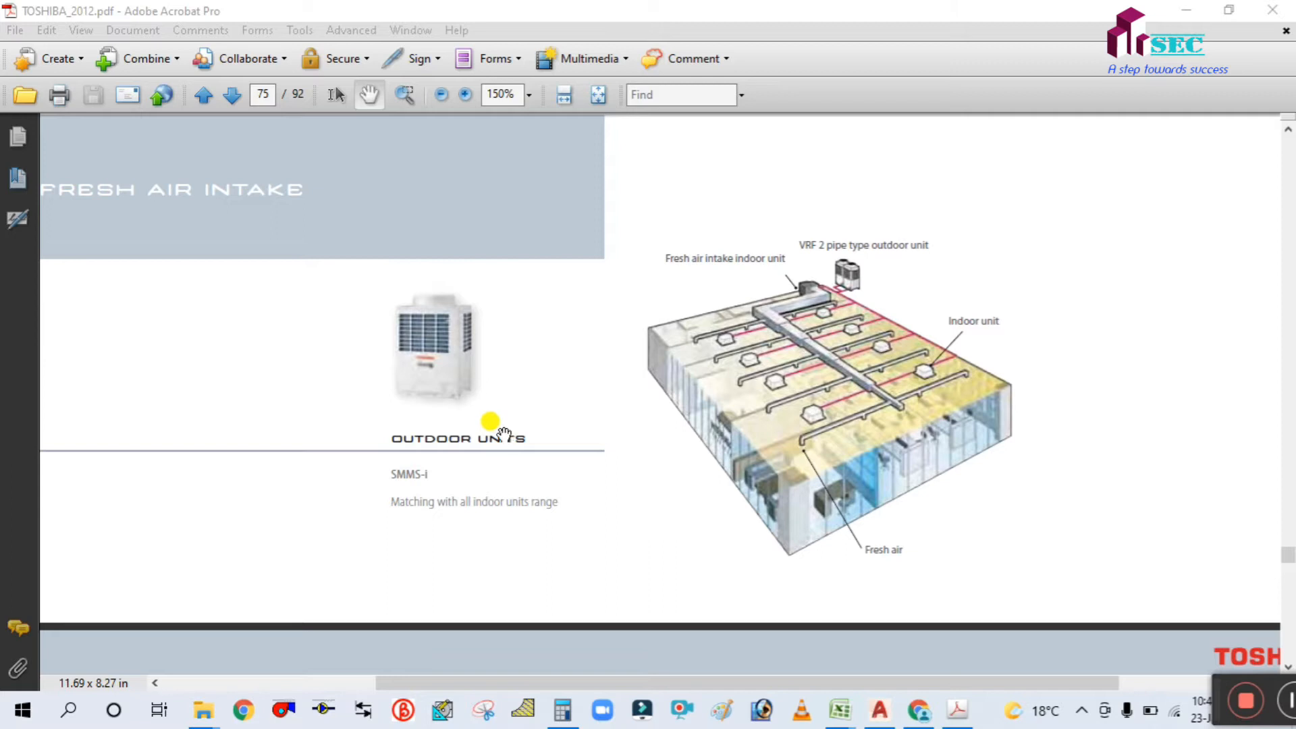
# Step: Examine the MMD-APHFE fresh air intake section with its indoor and outdoor units on page 75 of the Toshiba catalogue
pyautogui.keyDown('ctrl'); pyautogui.scroll(-1, 530, 393); pyautogui.keyUp('ctrl')
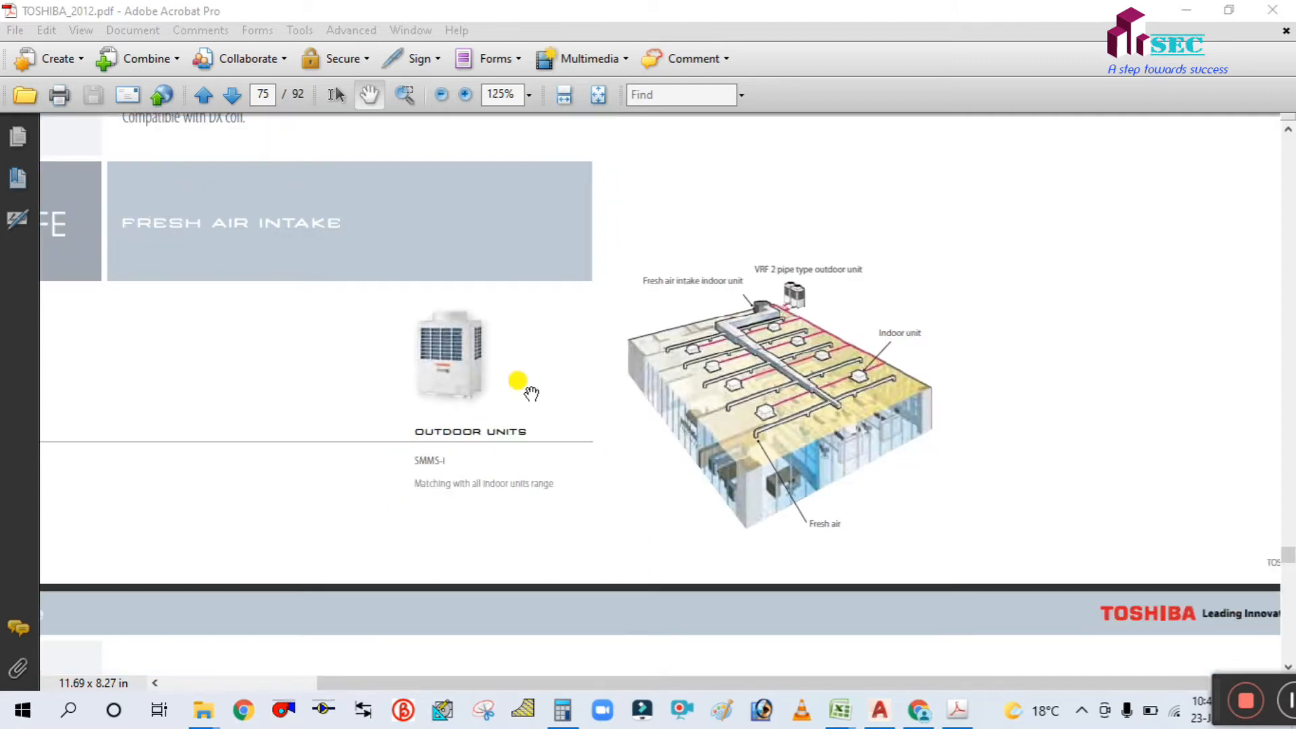
pyautogui.keyDown('ctrl'); pyautogui.scroll(-2, 530, 393); pyautogui.keyUp('ctrl')
pyautogui.keyDown('ctrl'); pyautogui.scroll(1, 532, 392); pyautogui.keyUp('ctrl')
pyautogui.keyDown('ctrl'); pyautogui.scroll(-1, 532, 393); pyautogui.keyUp('ctrl')
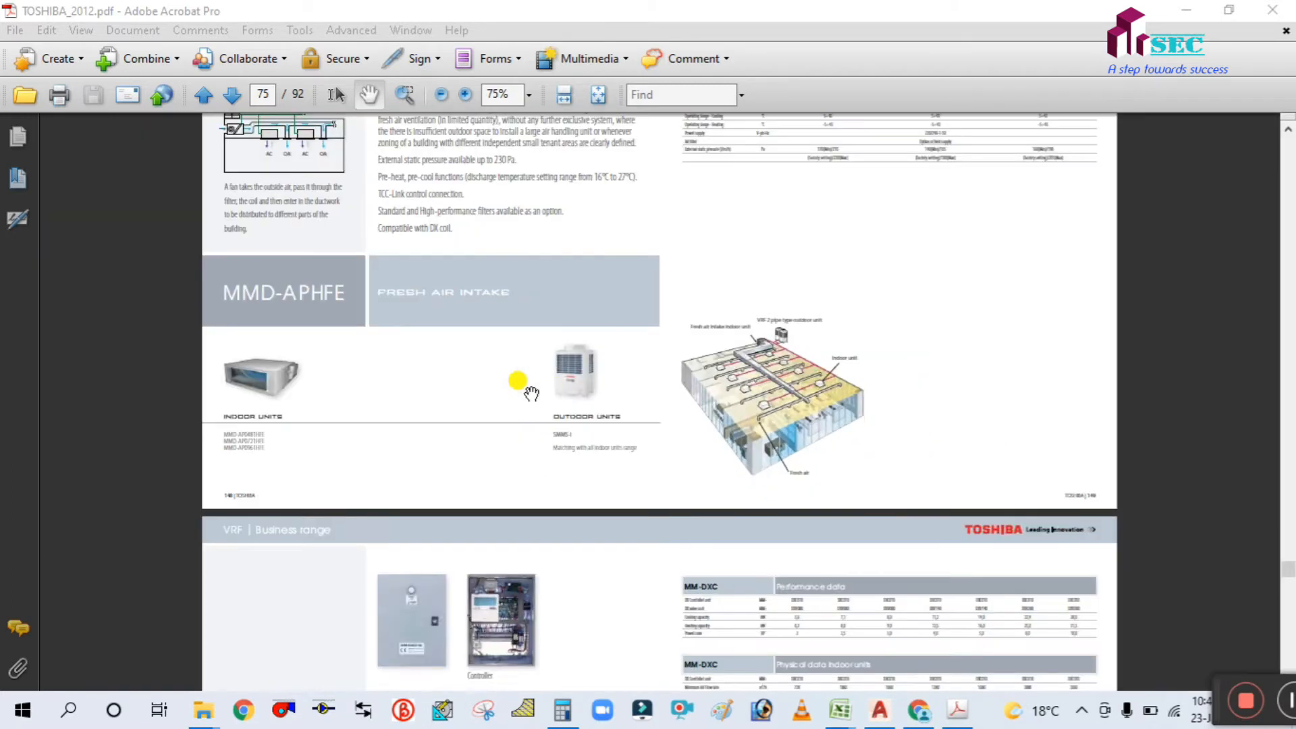
pyautogui.keyDown('ctrl'); pyautogui.scroll(1, 531, 393); pyautogui.keyUp('ctrl')
pyautogui.moveTo(425, 362); pyautogui.dragTo(456, 436)
pyautogui.keyDown('ctrl'); pyautogui.scroll(1, 455, 436); pyautogui.keyUp('ctrl')
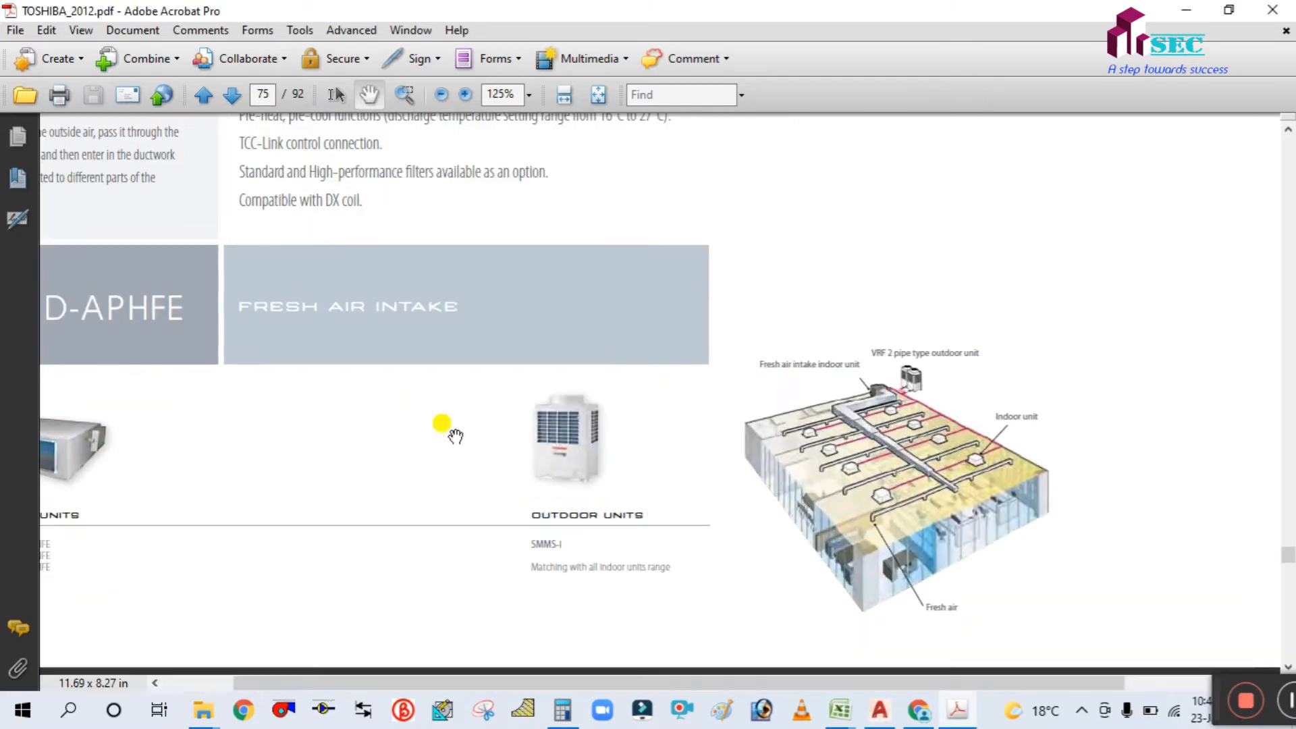
pyautogui.keyDown('ctrl'); pyautogui.scroll(-1, 456, 436); pyautogui.keyUp('ctrl')
pyautogui.keyDown('ctrl'); pyautogui.scroll(1, 382, 423); pyautogui.keyUp('ctrl')
pyautogui.keyDown('ctrl'); pyautogui.scroll(-2, 367, 419); pyautogui.keyUp('ctrl')
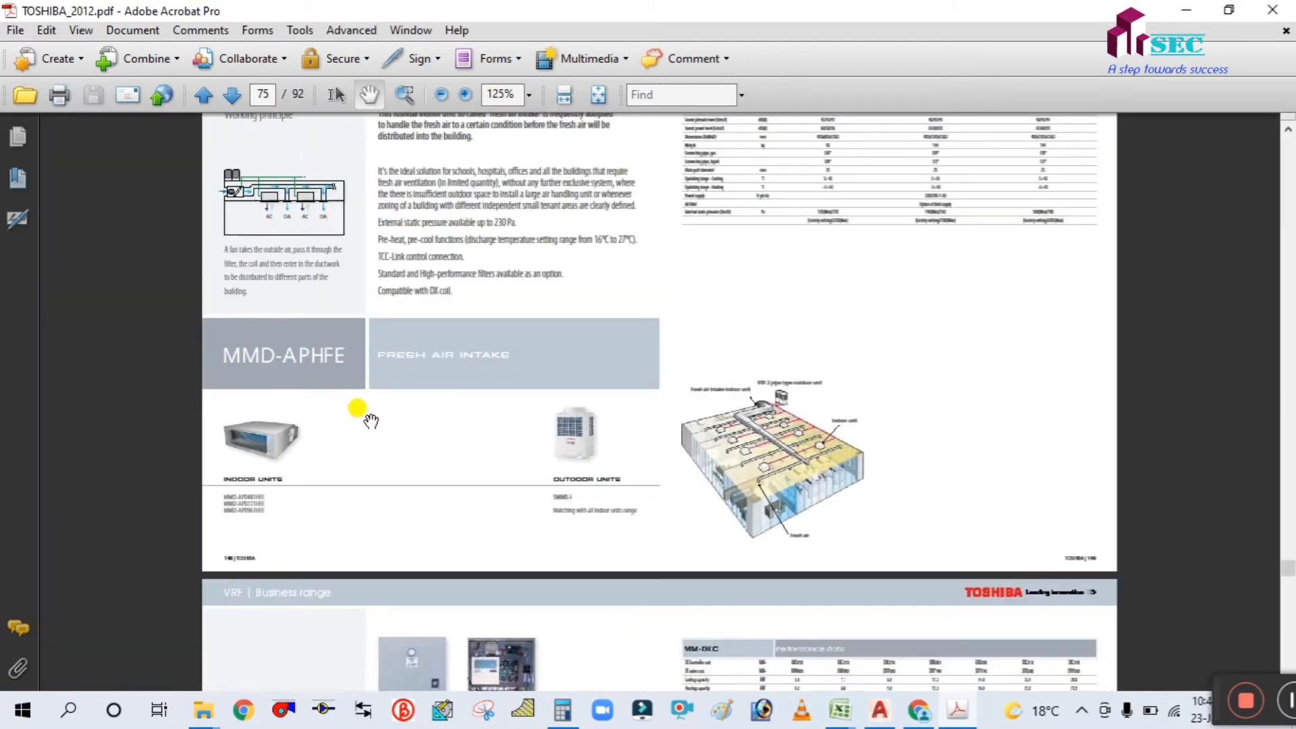
pyautogui.keyDown('ctrl'); pyautogui.scroll(2, 344, 422); pyautogui.keyUp('ctrl')
pyautogui.moveTo(344, 418); pyautogui.dragTo(413, 579)
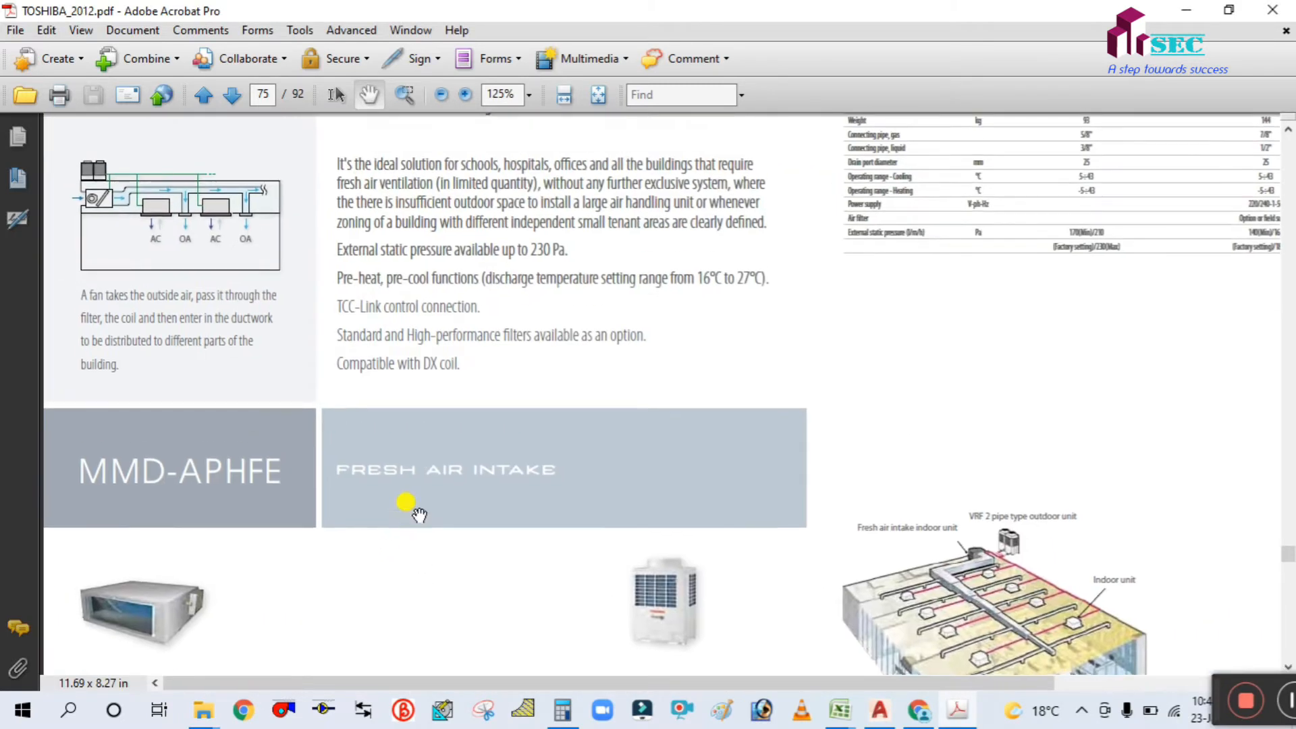
# Step: Inspect the building diagram showing the fresh air intake indoor unit, ductwork and VRF 2 pipe type outdoor unit
pyautogui.moveTo(770, 533); pyautogui.dragTo(726, 383)
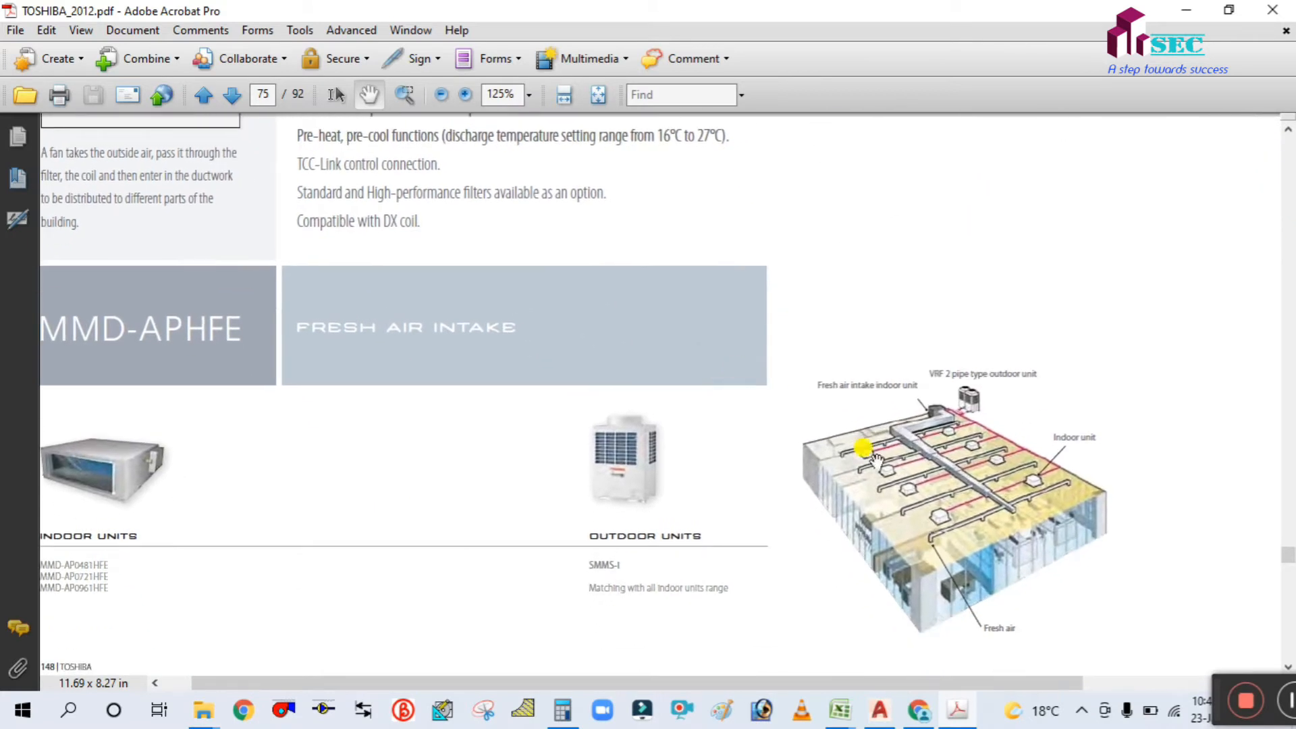
pyautogui.moveTo(871, 506)
pyautogui.mouseDown()
pyautogui.moveTo(776, 379)
pyautogui.moveTo(746, 364)
pyautogui.mouseUp()
pyautogui.keyDown('ctrl'); pyautogui.scroll(-1, 838, 290); pyautogui.keyUp('ctrl')
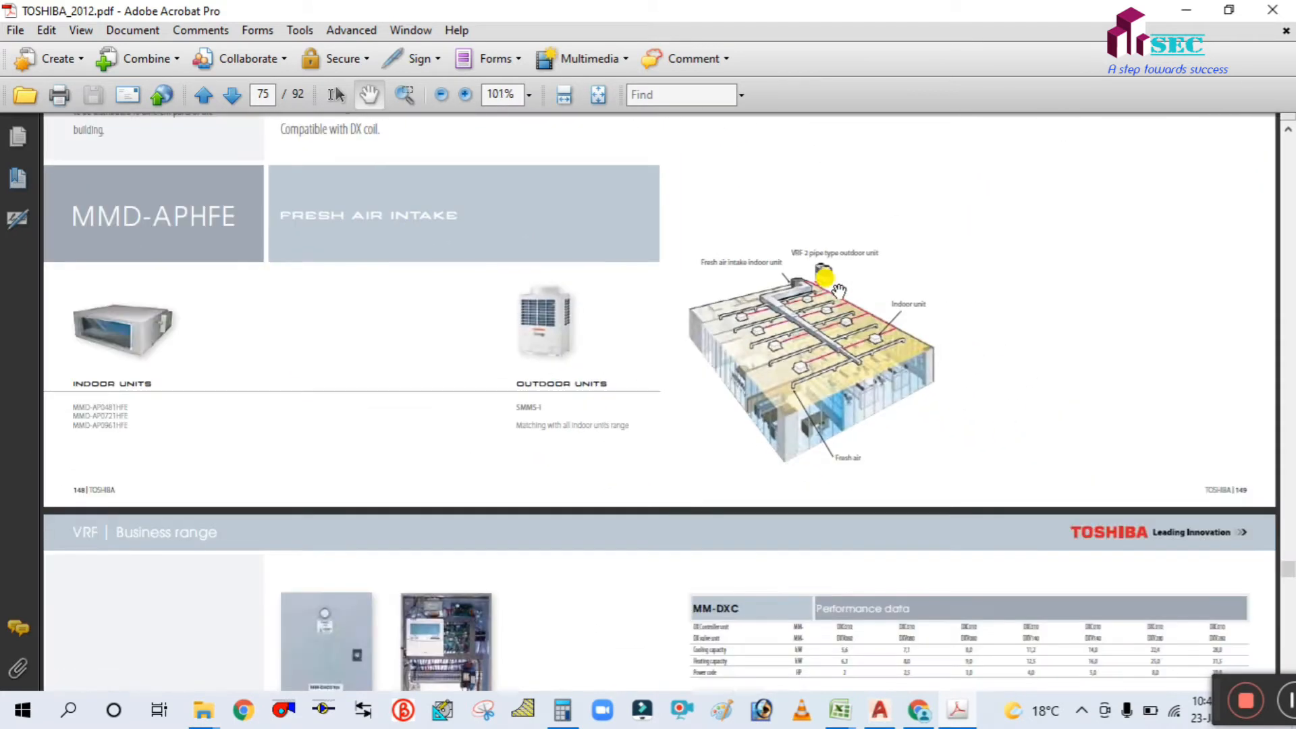
pyautogui.scroll(3, 255, 491)
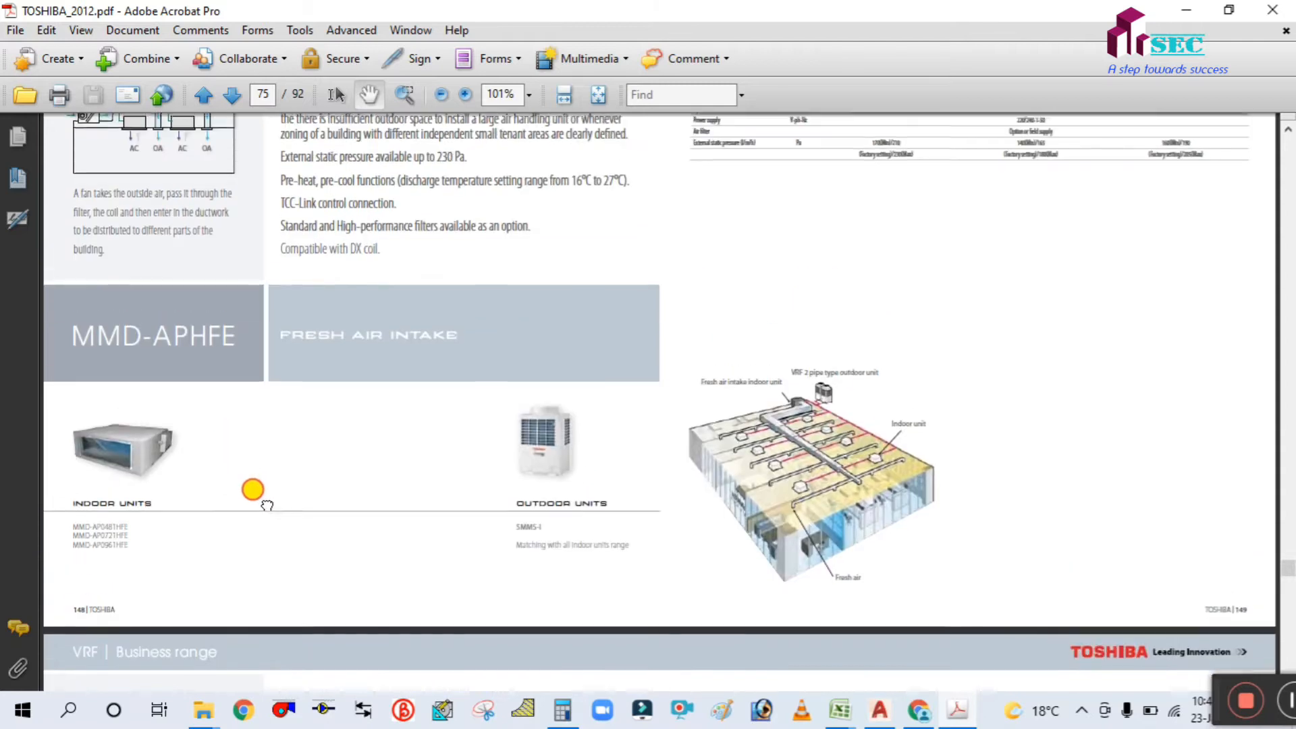
pyautogui.keyDown('ctrl'); pyautogui.scroll(2, 812, 487); pyautogui.keyUp('ctrl')
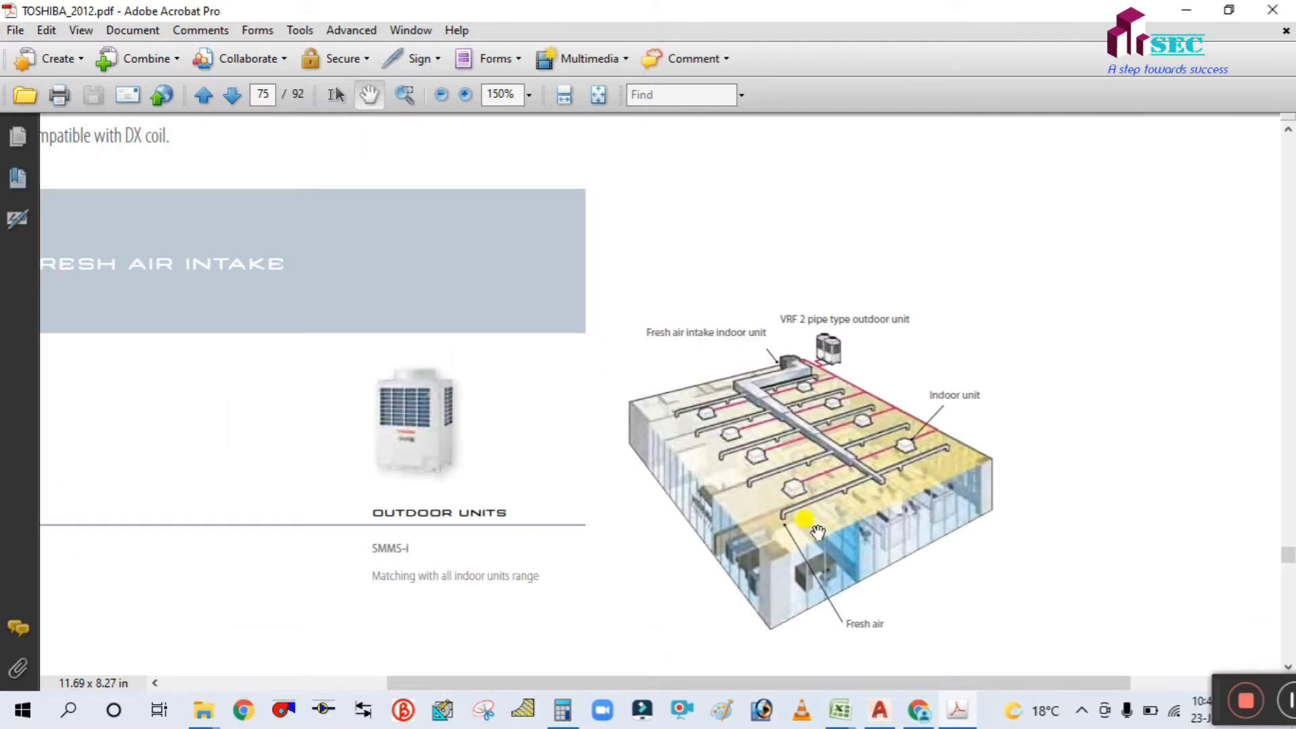
pyautogui.moveTo(818, 532); pyautogui.dragTo(791, 497)
pyautogui.keyDown('ctrl'); pyautogui.scroll(-1, 525, 472); pyautogui.keyUp('ctrl')
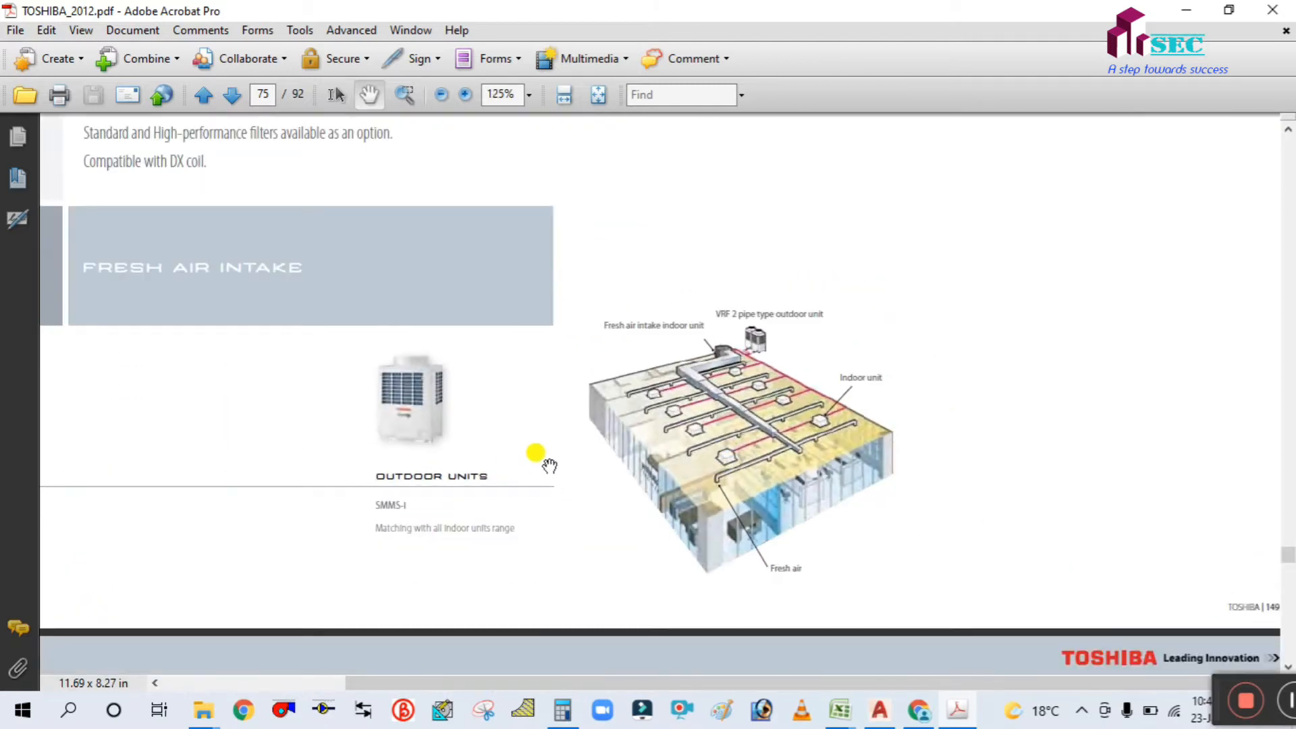
# Step: Study the Working principle diagram and its description of the fresh air intake unit
pyautogui.moveTo(250, 344); pyautogui.dragTo(390, 495)
pyautogui.moveTo(173, 338); pyautogui.dragTo(186, 489)
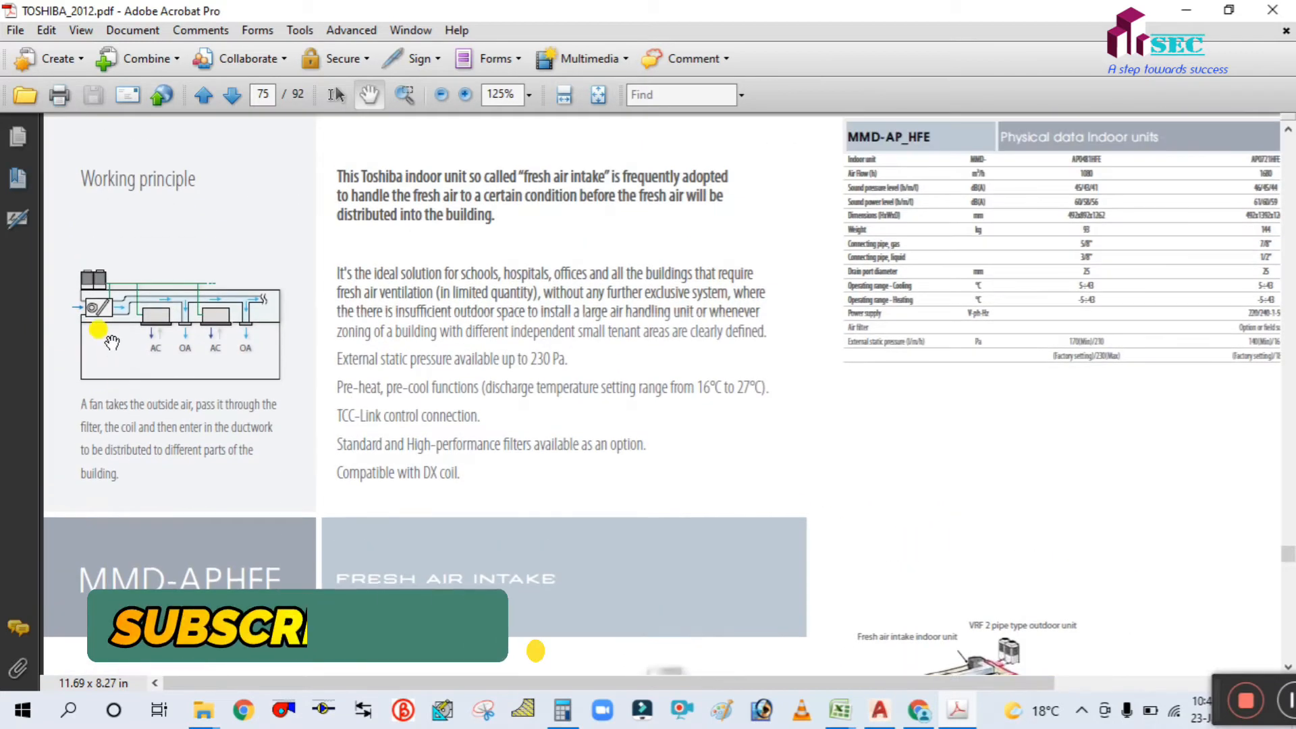
pyautogui.keyDown('ctrl'); pyautogui.scroll(2, 112, 342); pyautogui.keyUp('ctrl')
pyautogui.moveTo(108, 325); pyautogui.dragTo(174, 447)
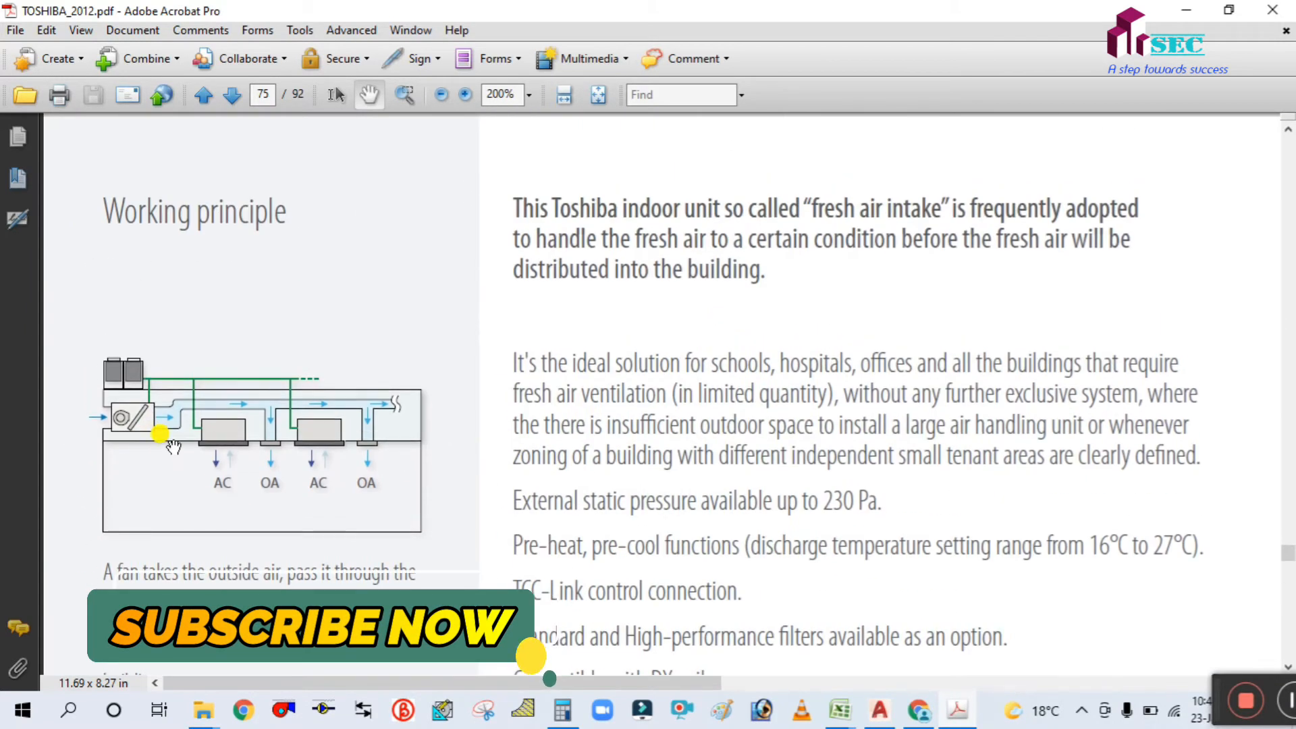
pyautogui.moveTo(457, 569); pyautogui.dragTo(446, 408)
pyautogui.keyDown('ctrl'); pyautogui.scroll(-1, 449, 392); pyautogui.keyUp('ctrl')
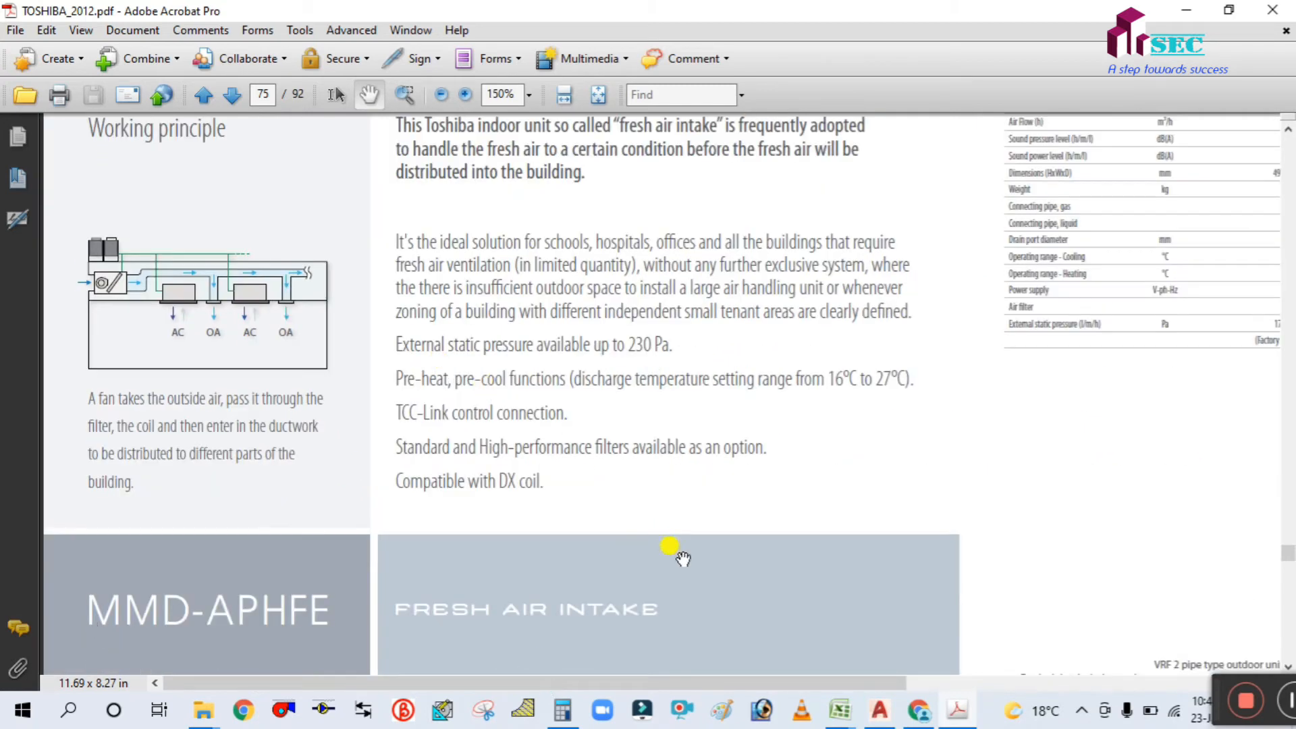
# Step: Return to the fresh air building diagram and examine it enlarged at 200%, from the outdoor unit to the fresh air outlets
pyautogui.moveTo(683, 559); pyautogui.dragTo(608, 399)
pyautogui.moveTo(645, 544); pyautogui.dragTo(689, 408)
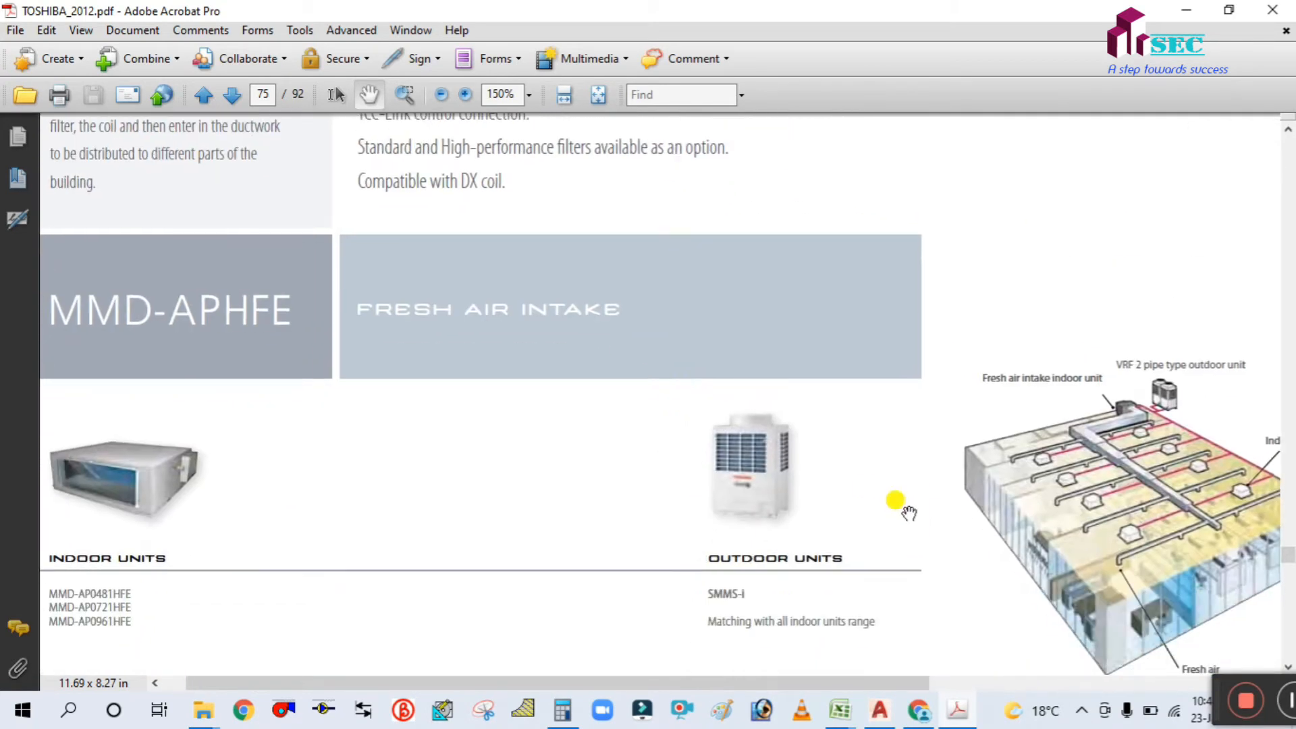
pyautogui.moveTo(909, 513); pyautogui.dragTo(834, 479)
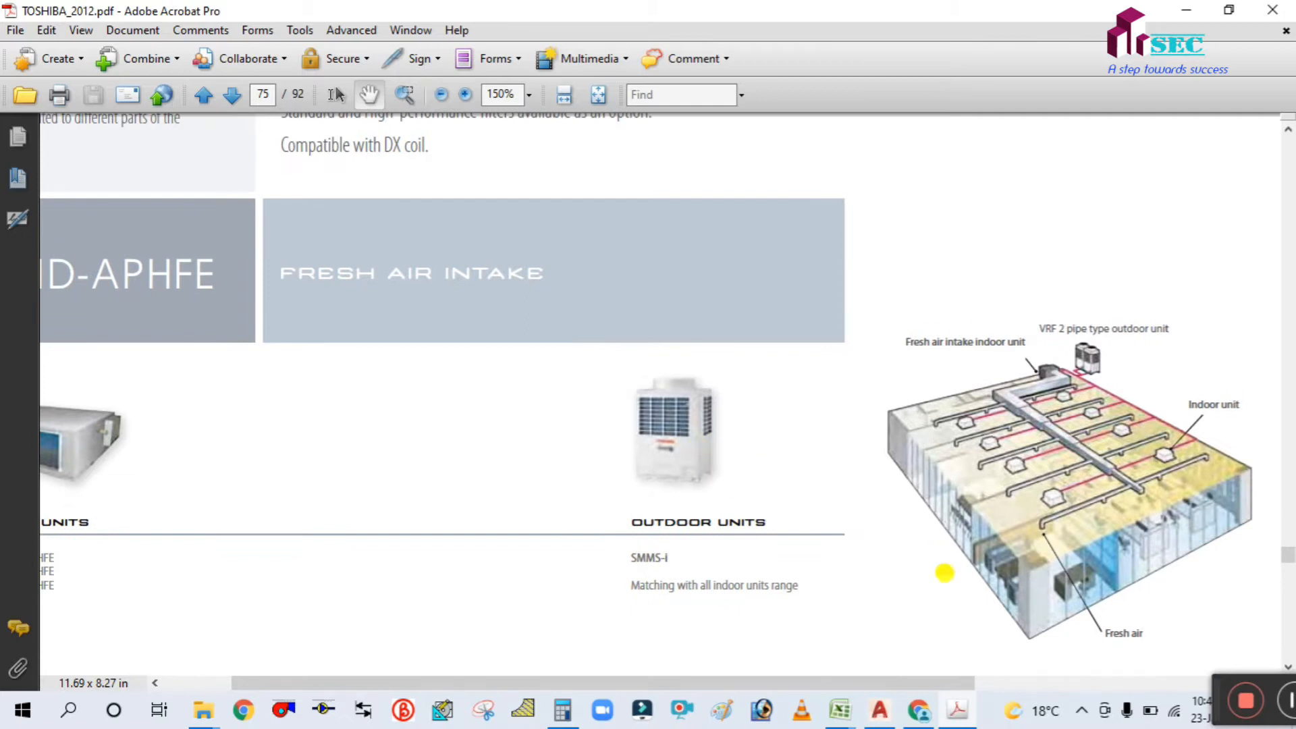
pyautogui.keyDown('ctrl'); pyautogui.scroll(-1, 896, 600); pyautogui.keyUp('ctrl')
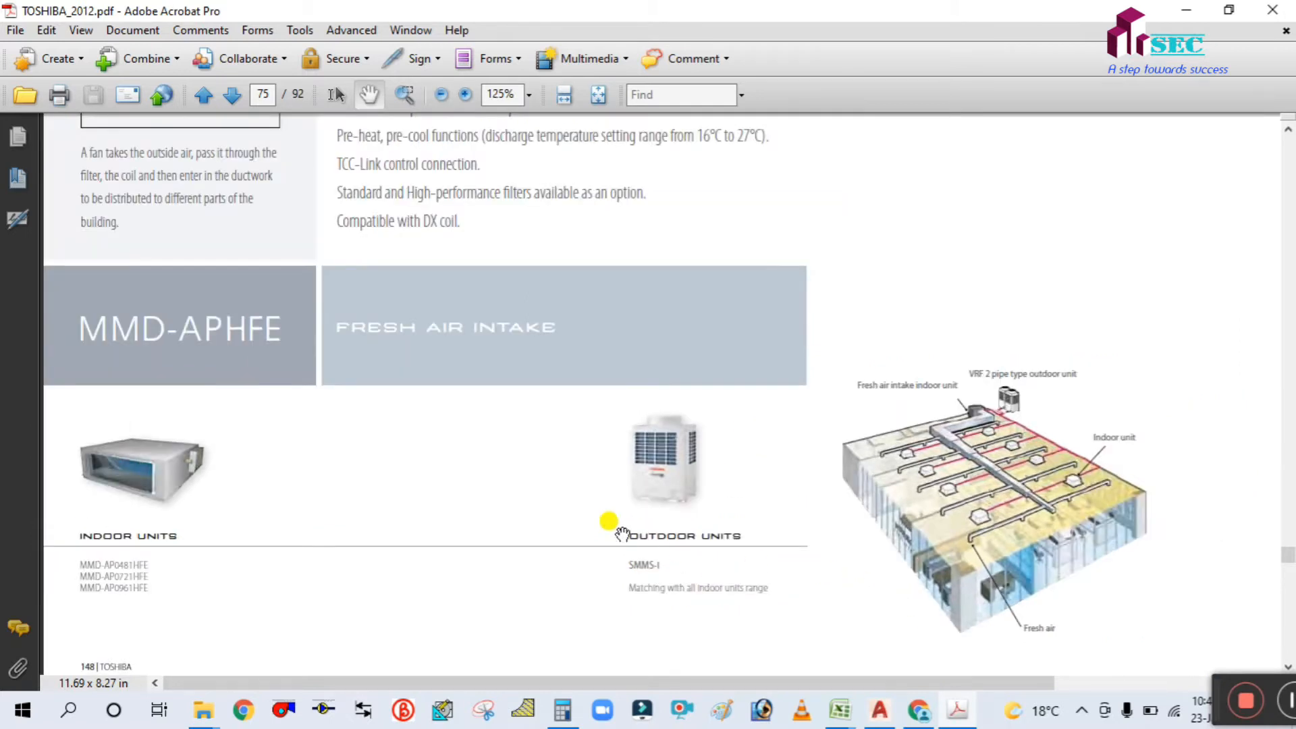
pyautogui.moveTo(621, 534); pyautogui.dragTo(604, 464)
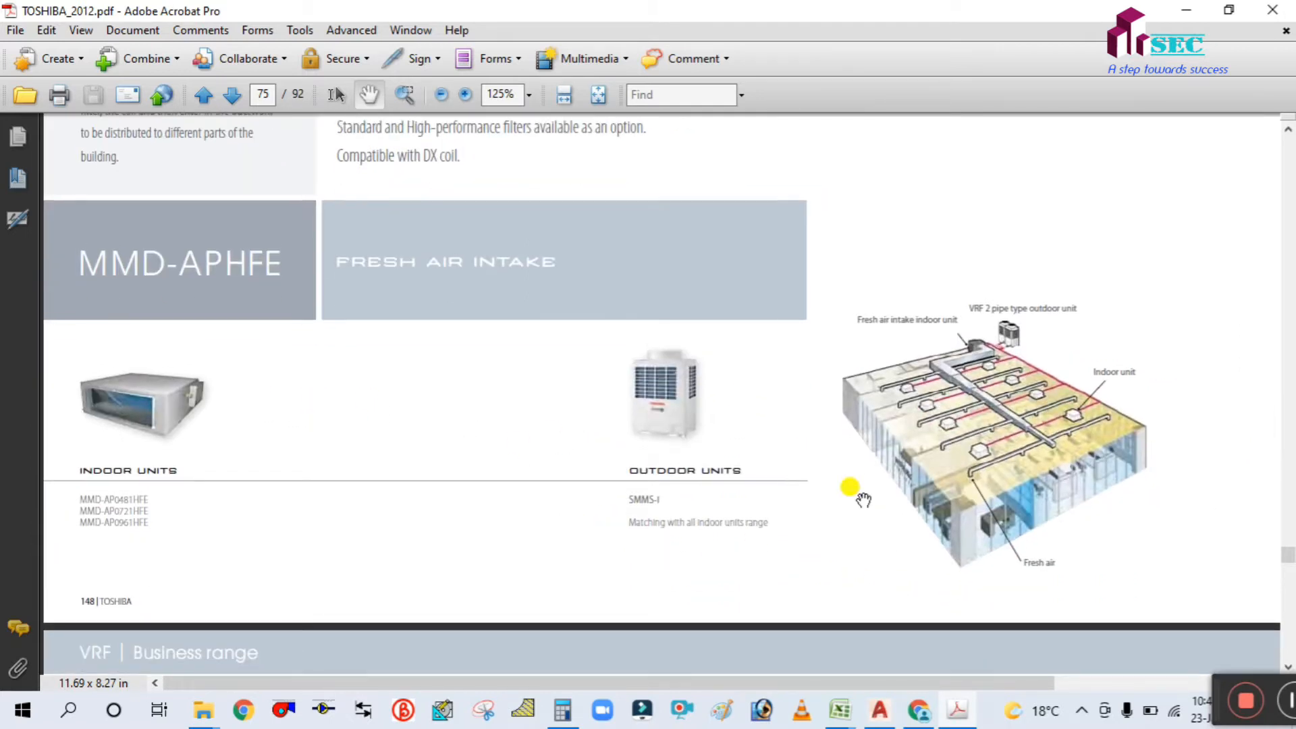
pyautogui.keyDown('ctrl'); pyautogui.scroll(2, 860, 492); pyautogui.keyUp('ctrl')
pyautogui.moveTo(862, 492); pyautogui.dragTo(399, 492)
pyautogui.keyDown('ctrl'); pyautogui.scroll(1, 502, 453); pyautogui.keyUp('ctrl')
pyautogui.keyDown('ctrl'); pyautogui.scroll(-1, 502, 454); pyautogui.keyUp('ctrl')
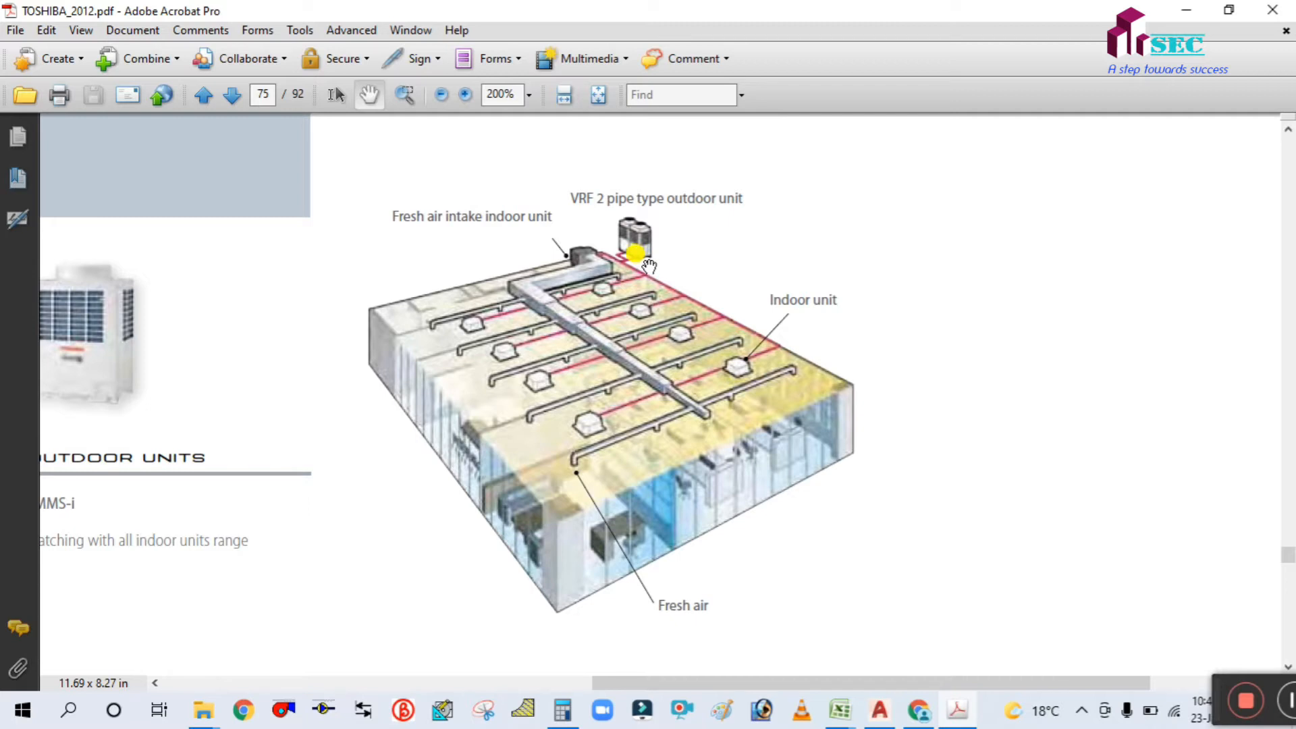
# Step: Switch to the VRF project drawing in AutoCAD and examine the GF plan's parking, lobby, lift lobby and lift shaft
pyautogui.hotkey('alt', 'Tab')
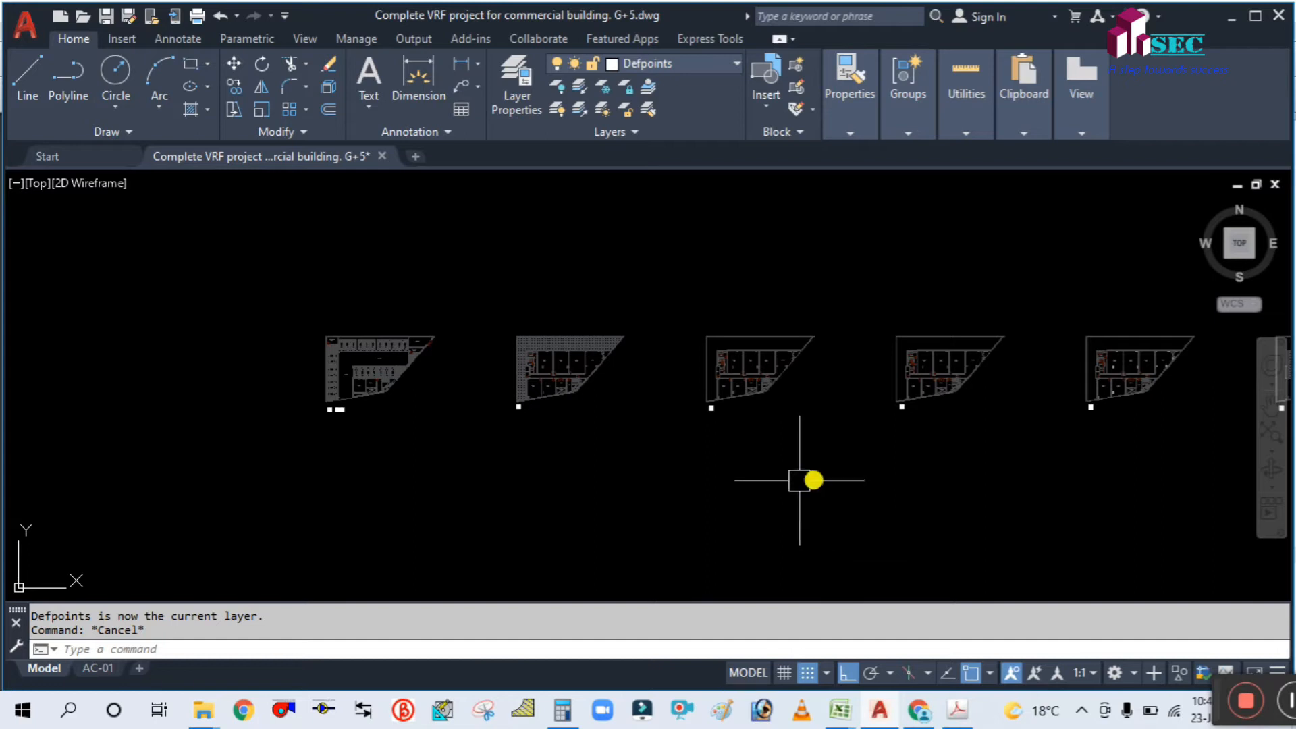
pyautogui.scroll(2, 595, 415)
pyautogui.scroll(4, 376, 406)
pyautogui.moveTo(363, 419); pyautogui.dragTo(511, 471, button='middle')
pyautogui.scroll(-2, 503, 462)
pyautogui.scroll(2, 115, 382)
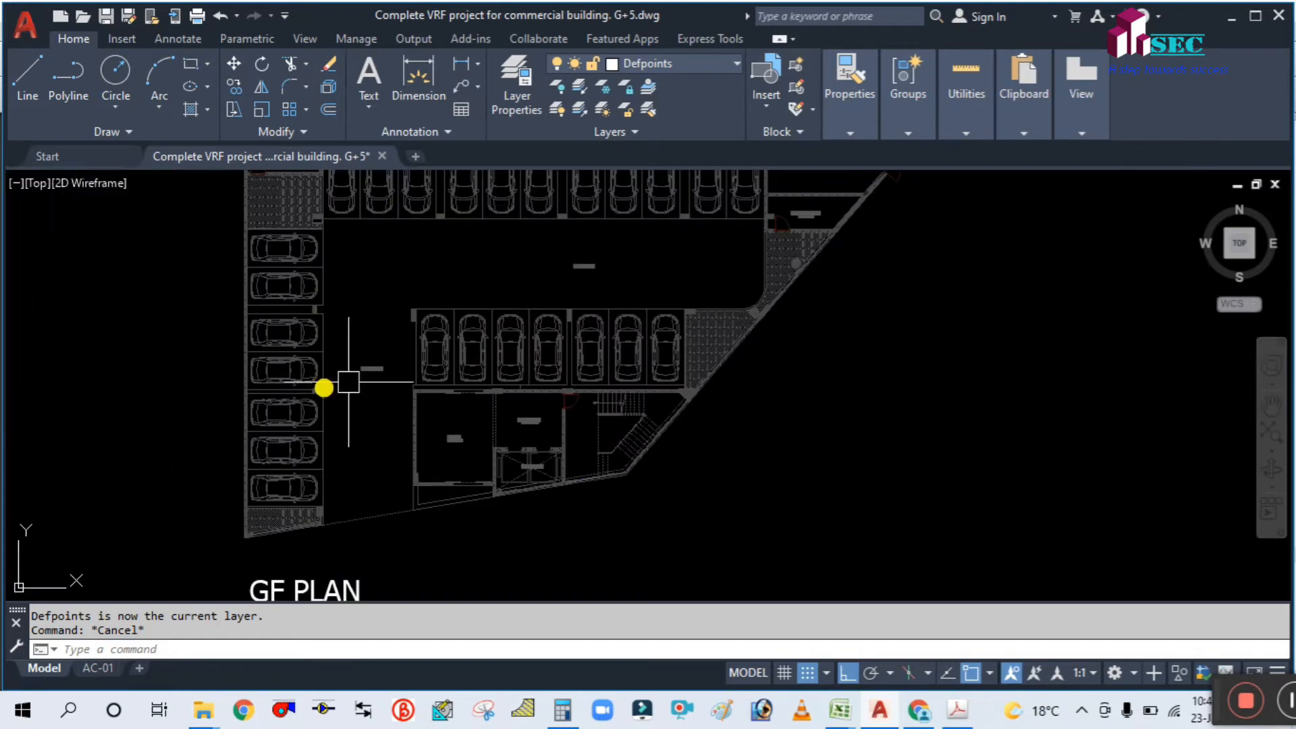
pyautogui.moveTo(949, 460); pyautogui.dragTo(699, 368, button='middle')
pyautogui.scroll(4, 174, 382)
pyautogui.moveTo(174, 382); pyautogui.dragTo(549, 587, button='middle')
pyautogui.scroll(-4, 532, 535)
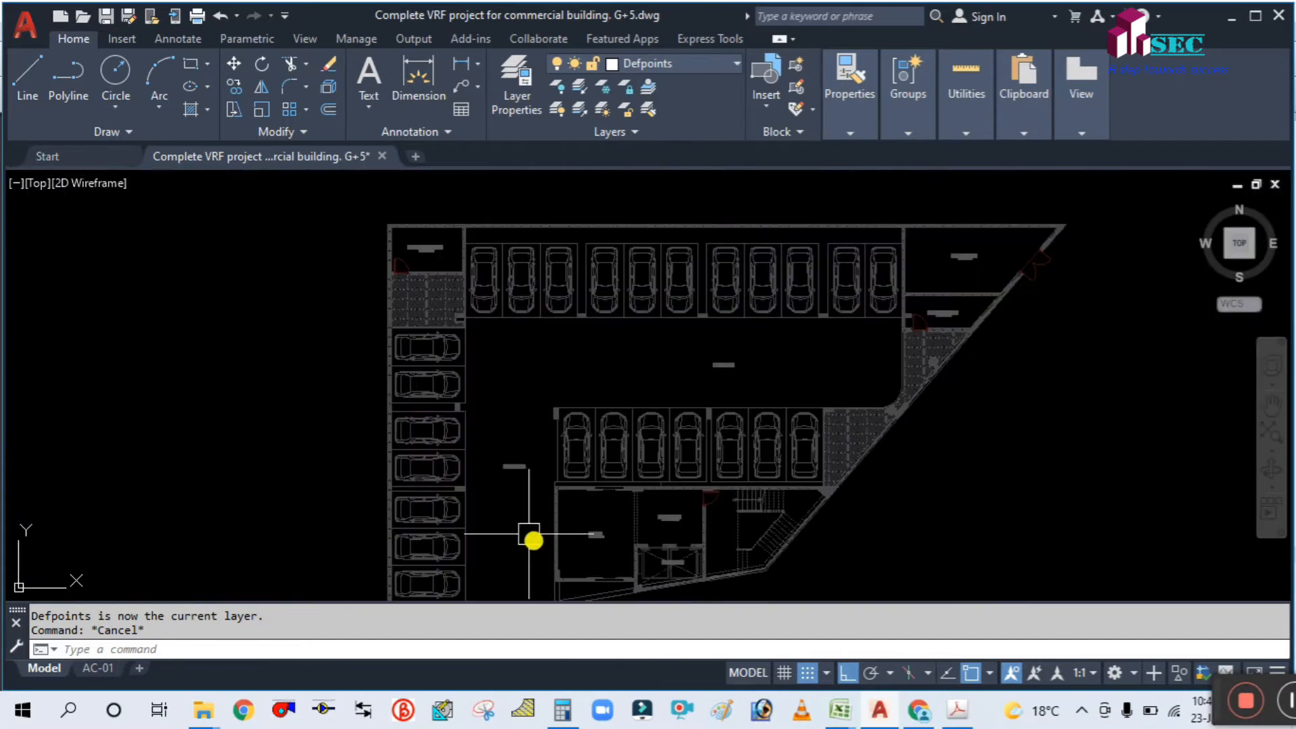
pyautogui.scroll(-2, 873, 382)
pyautogui.scroll(6, 539, 398)
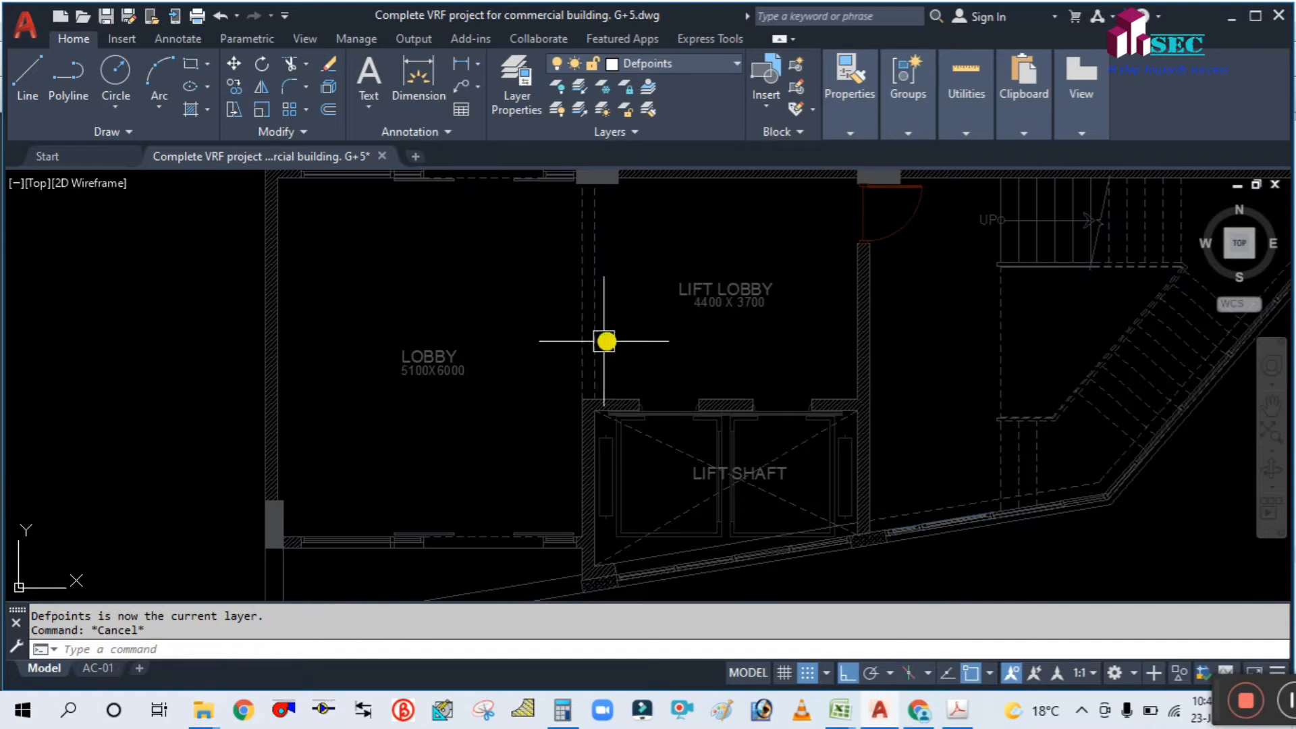
pyautogui.scroll(-6, 499, 363)
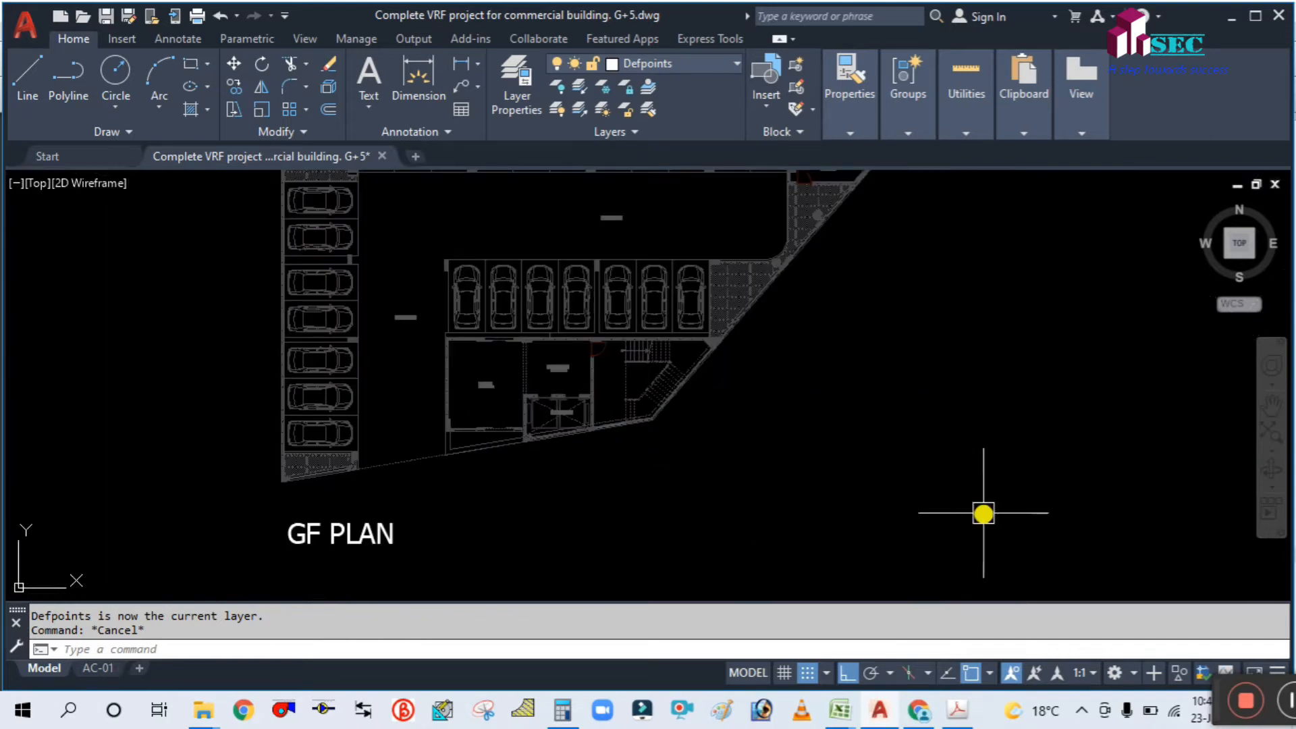
# Step: Examine the 1F plan, including its offices, toilets, corridor, AC room and lift lobby
pyautogui.moveTo(984, 512); pyautogui.dragTo(513, 419, button='middle')
pyautogui.scroll(-2, 513, 419)
pyautogui.moveTo(926, 391); pyautogui.dragTo(590, 471, button='middle')
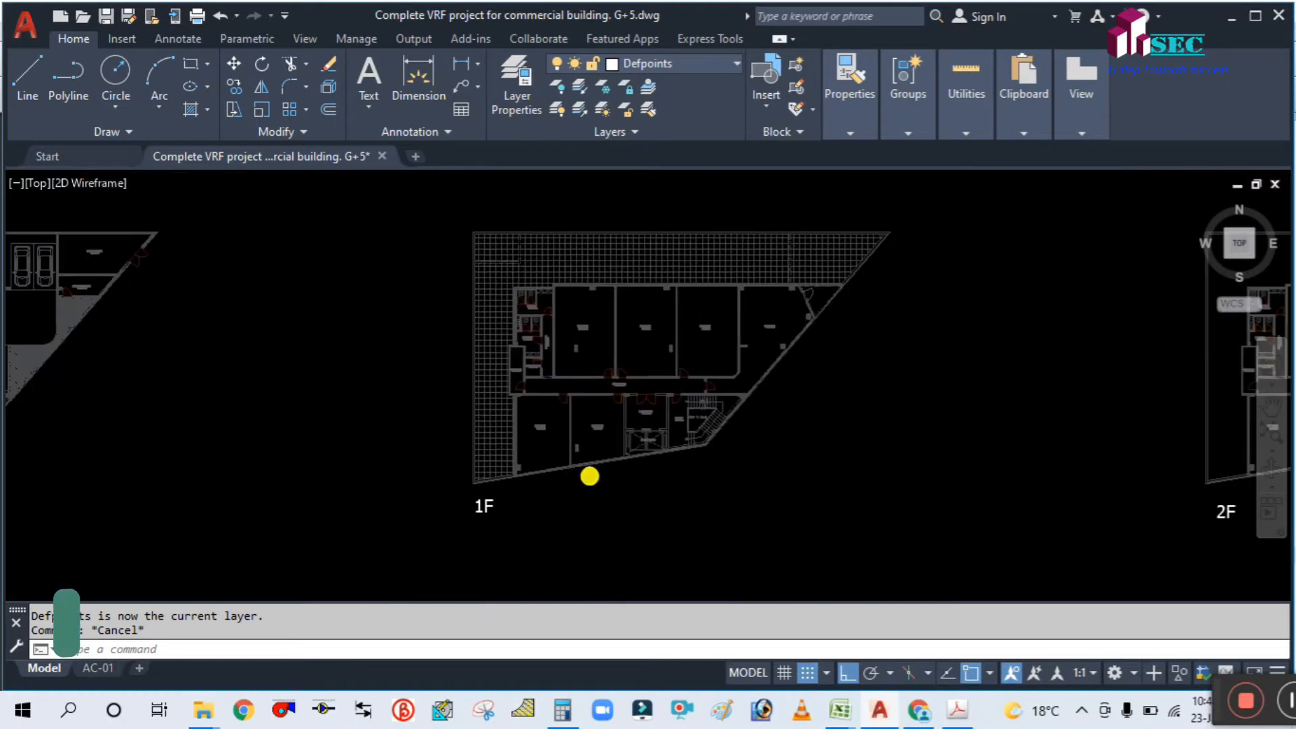
pyautogui.scroll(4, 590, 471)
pyautogui.scroll(2, 567, 483)
pyautogui.moveTo(428, 298); pyautogui.dragTo(399, 452, button='middle')
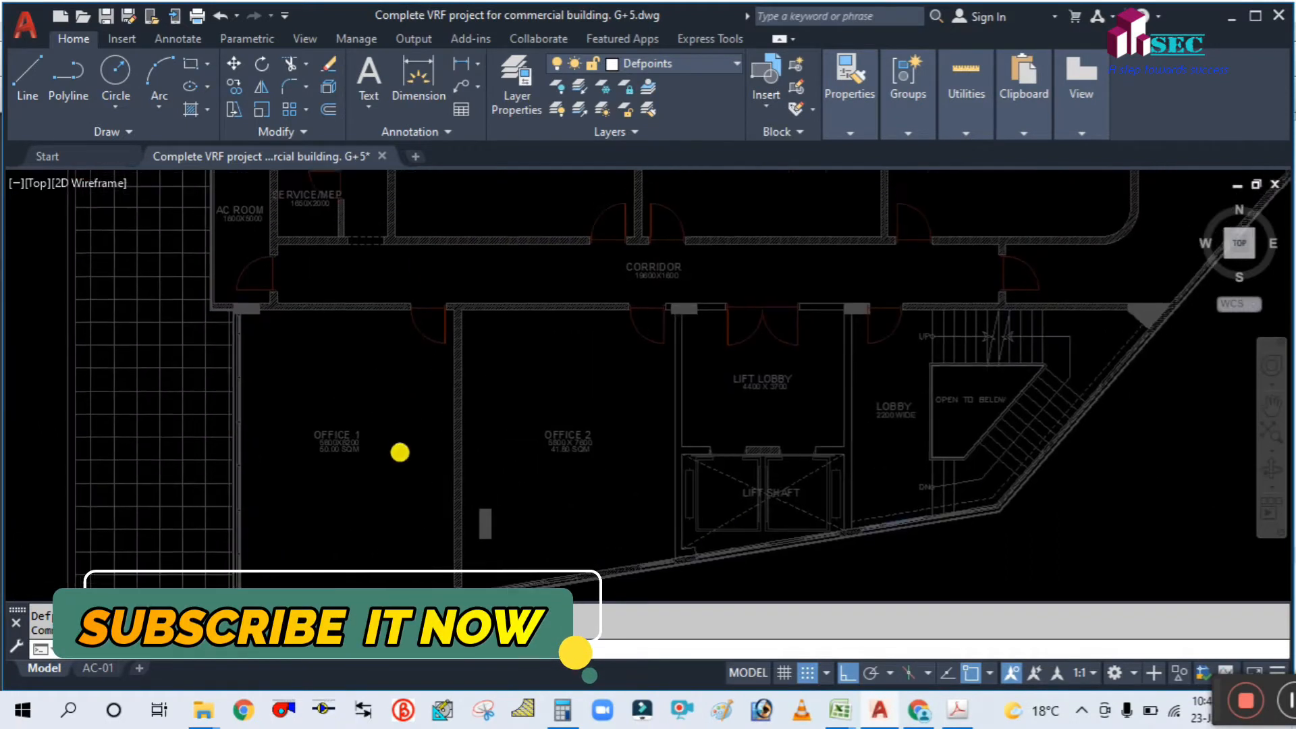
pyautogui.moveTo(637, 357); pyautogui.dragTo(621, 523, button='middle')
pyautogui.moveTo(543, 303); pyautogui.dragTo(503, 427, button='middle')
pyautogui.scroll(2, 496, 418)
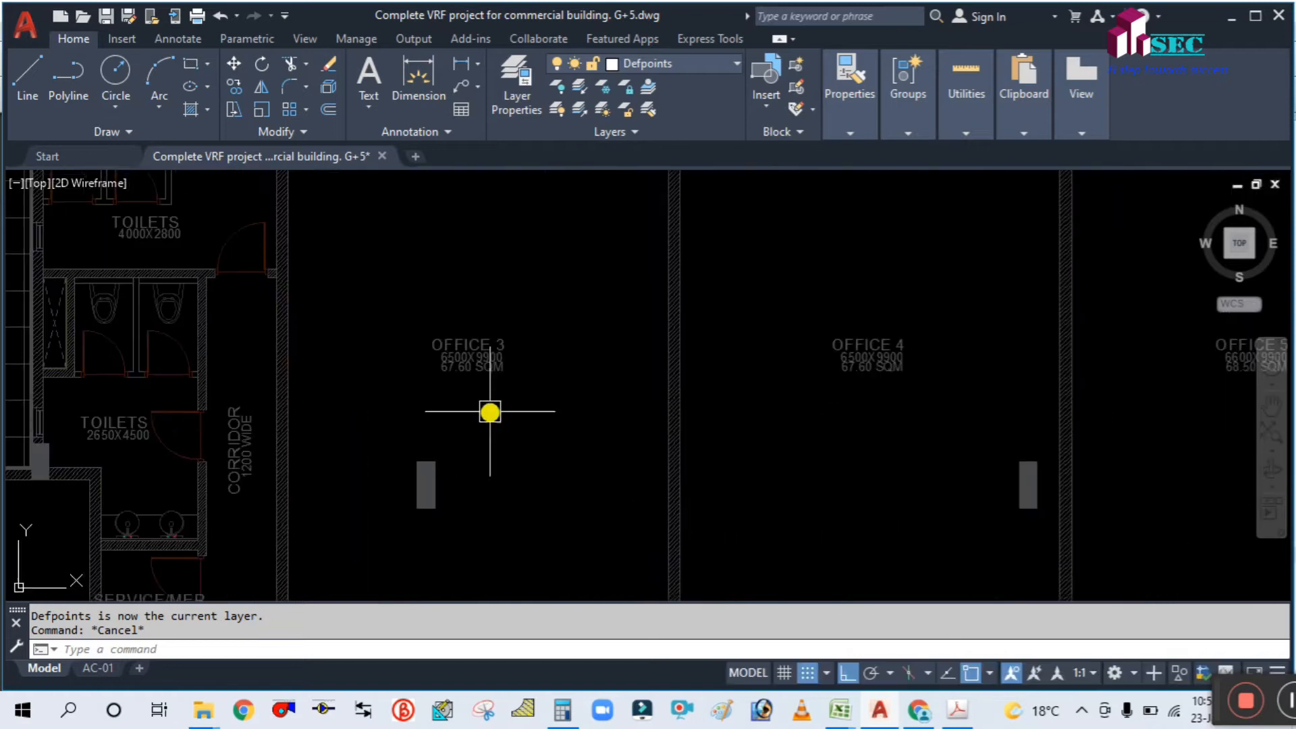
pyautogui.scroll(-4, 515, 437)
pyautogui.moveTo(883, 477); pyautogui.dragTo(776, 326, button='middle')
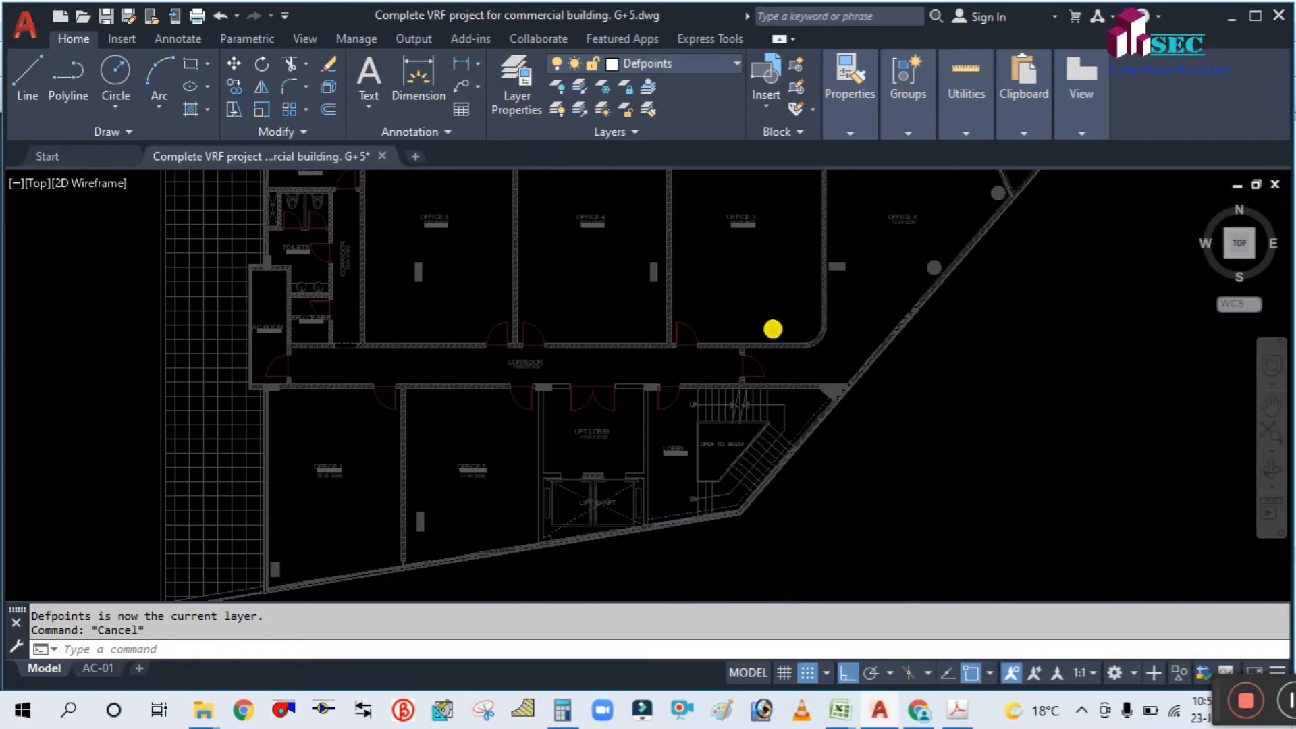
pyautogui.scroll(2, 398, 509)
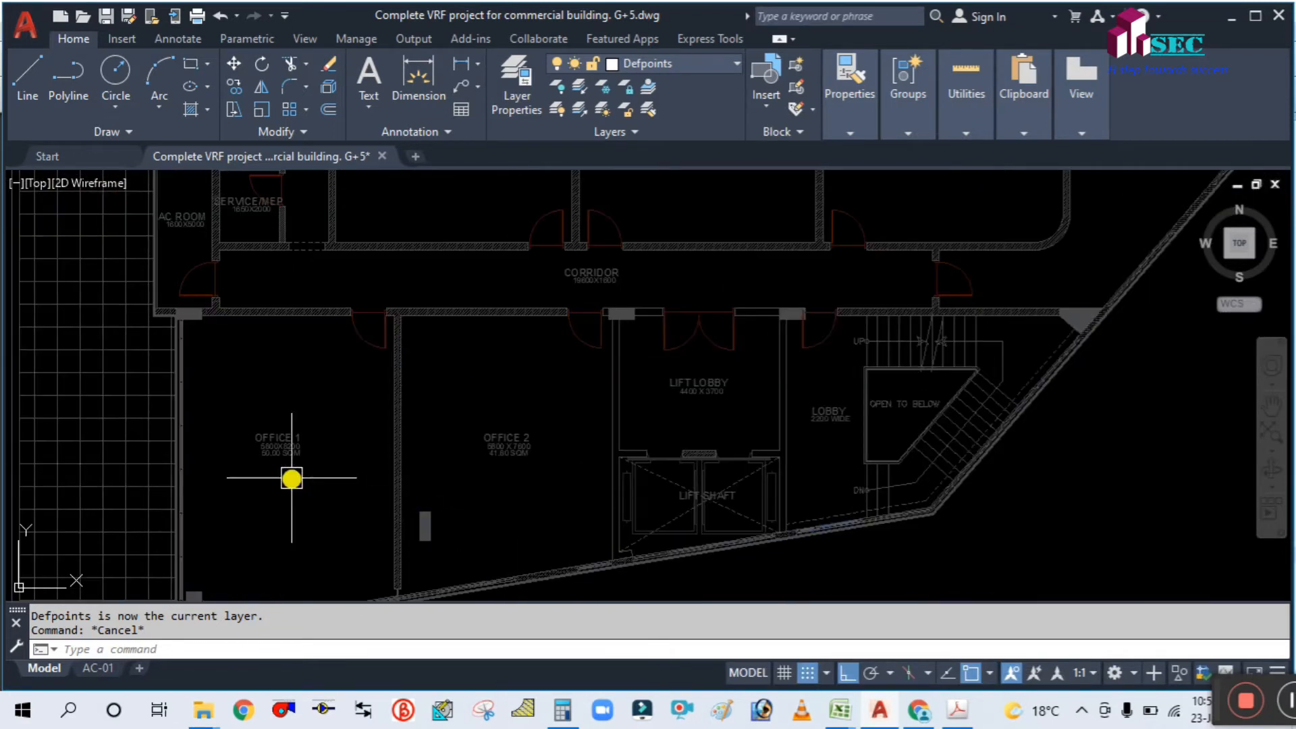
pyautogui.scroll(2, 293, 477)
pyautogui.scroll(-4, 342, 438)
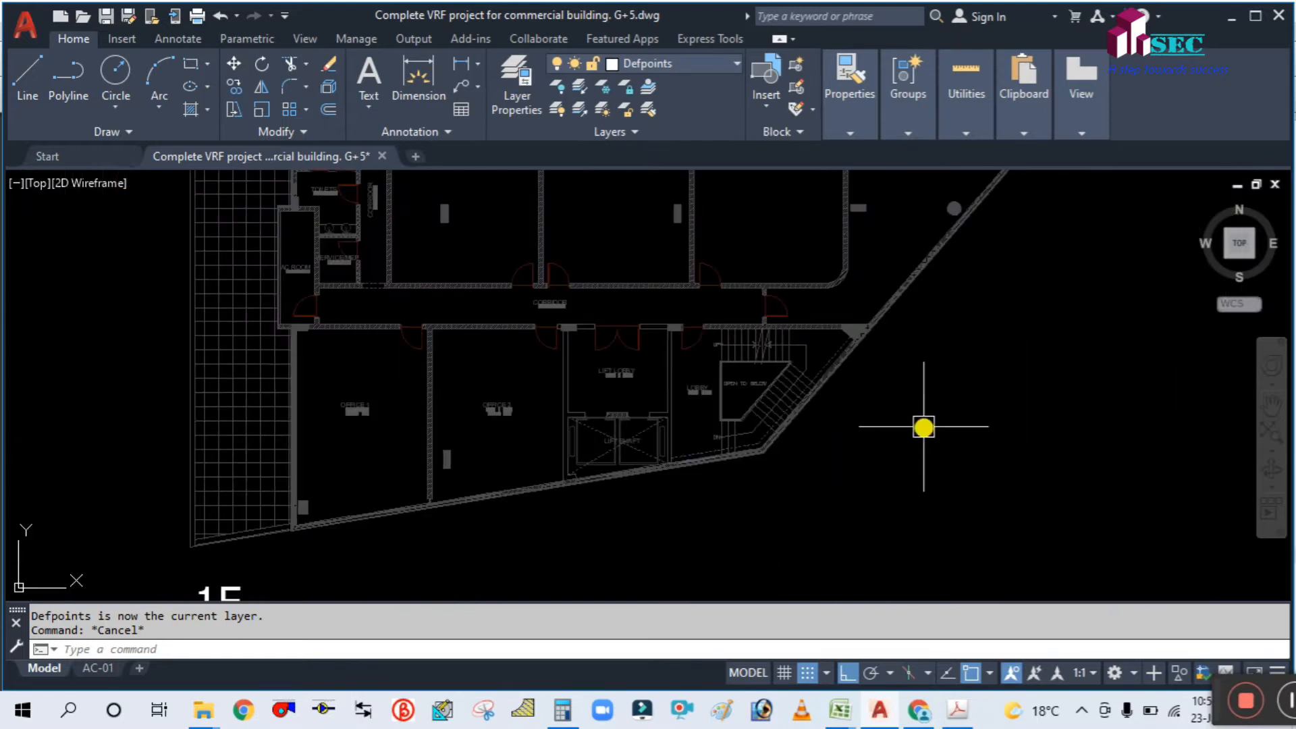
# Step: Compare the 1F and 2F plans and inspect the 2F office layout and balcony
pyautogui.scroll(-1, 918, 419)
pyautogui.moveTo(918, 418); pyautogui.dragTo(627, 503, button='middle')
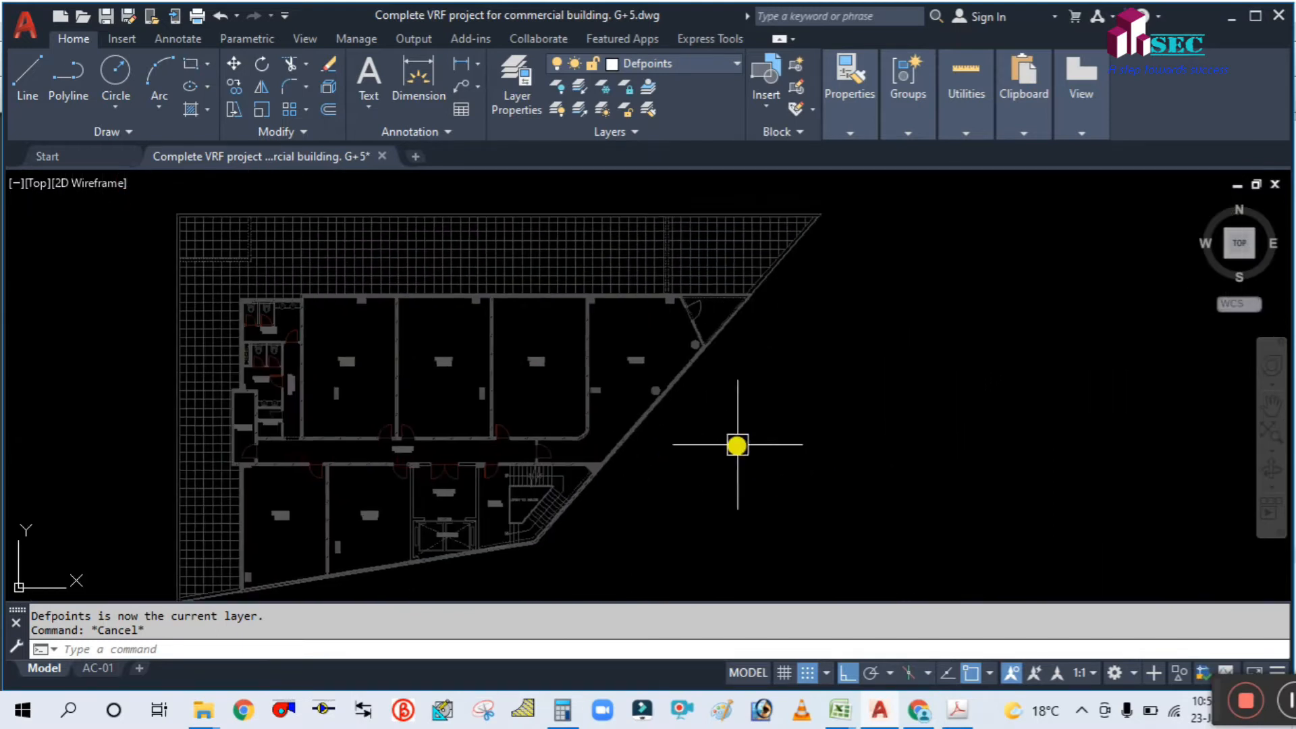
pyautogui.moveTo(733, 473); pyautogui.dragTo(564, 353, button='middle')
pyautogui.scroll(-2, 378, 493)
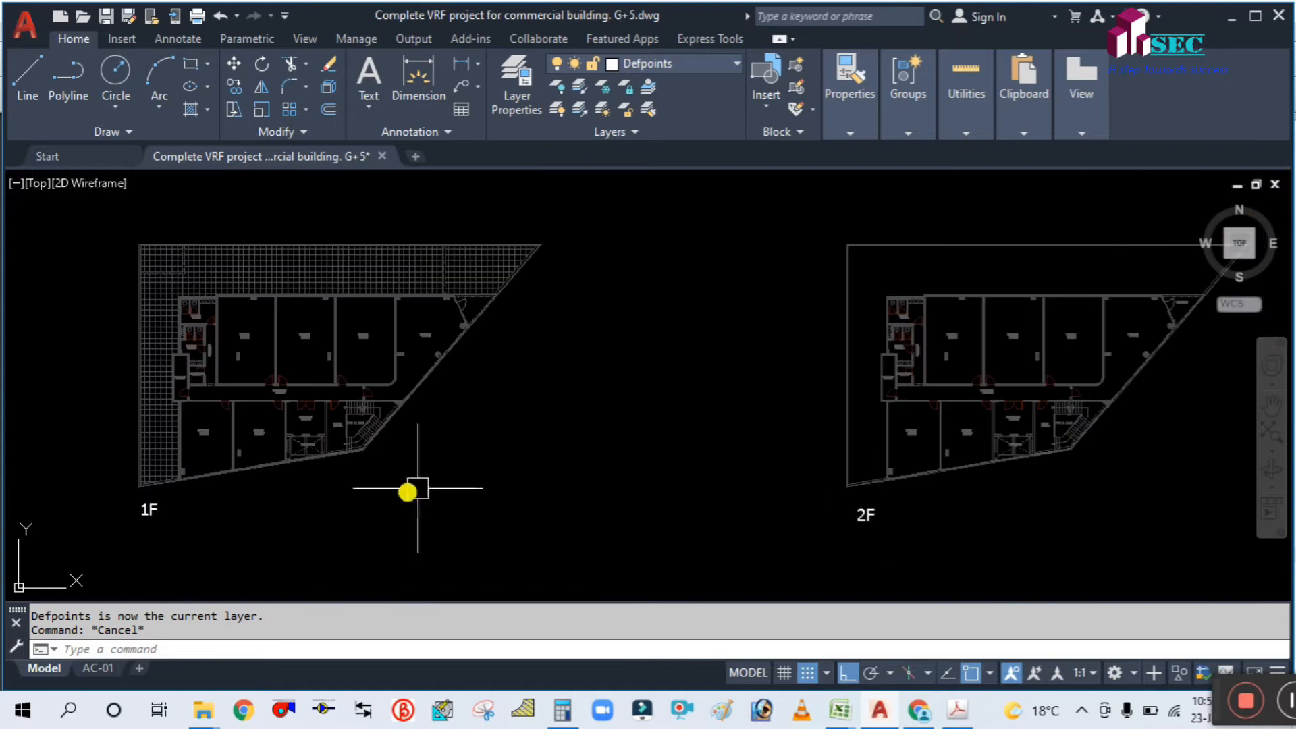
pyautogui.scroll(2, 918, 504)
pyautogui.moveTo(920, 500); pyautogui.dragTo(616, 486, button='middle')
pyautogui.scroll(2, 524, 483)
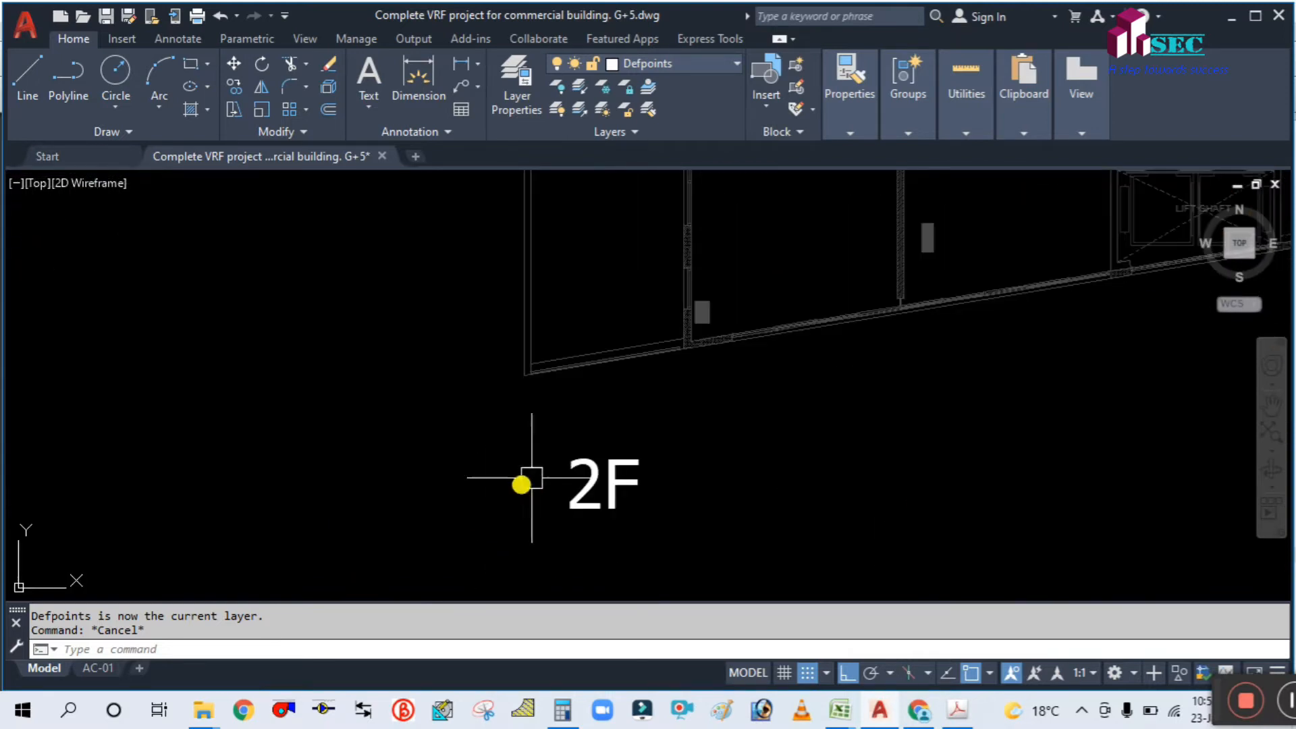
pyautogui.scroll(-3, 524, 483)
pyautogui.moveTo(740, 342)
pyautogui.mouseDown(button='middle')
pyautogui.moveTo(506, 428)
pyautogui.moveTo(347, 442)
pyautogui.mouseUp(button='middle')
pyautogui.scroll(2, 426, 257)
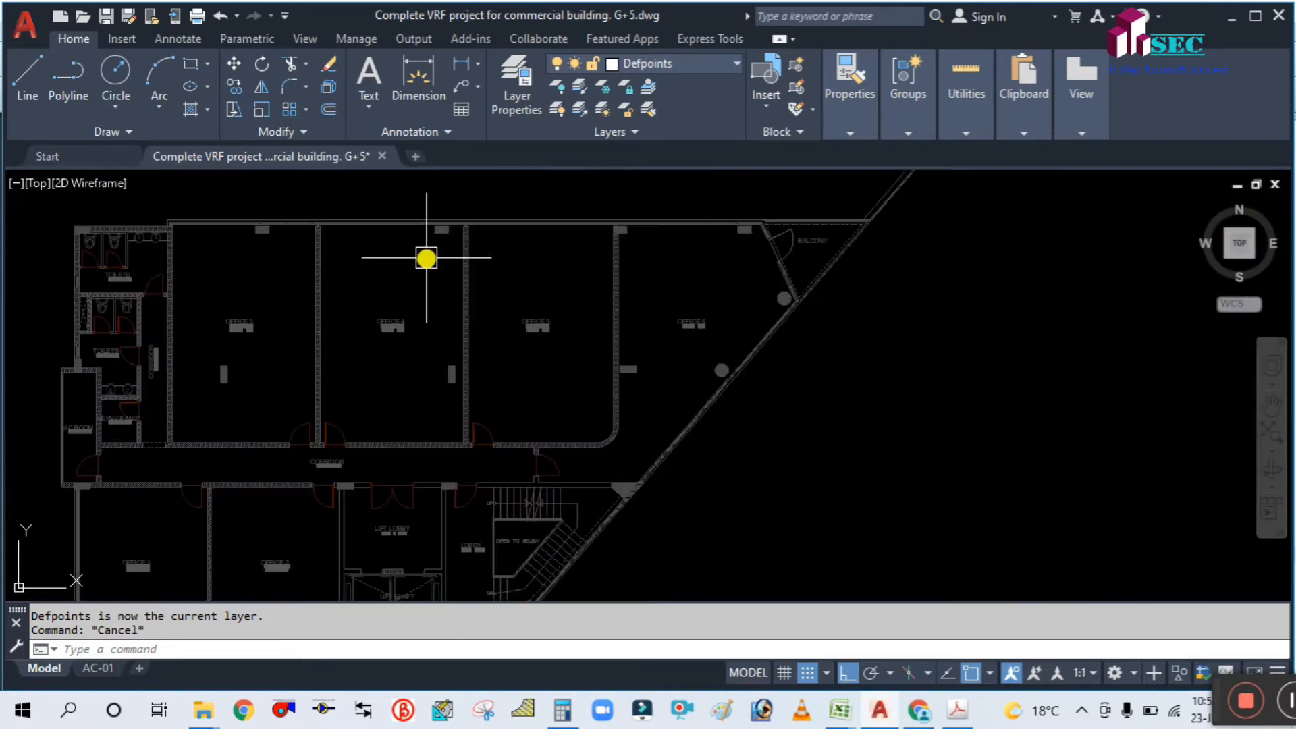
# Step: Review the remaining upper floor plans up to the 5F plan
pyautogui.scroll(-2, 426, 258)
pyautogui.moveTo(1086, 480)
pyautogui.mouseDown(button='middle')
pyautogui.moveTo(517, 527)
pyautogui.moveTo(538, 475)
pyautogui.moveTo(311, 480)
pyautogui.mouseUp(button='middle')
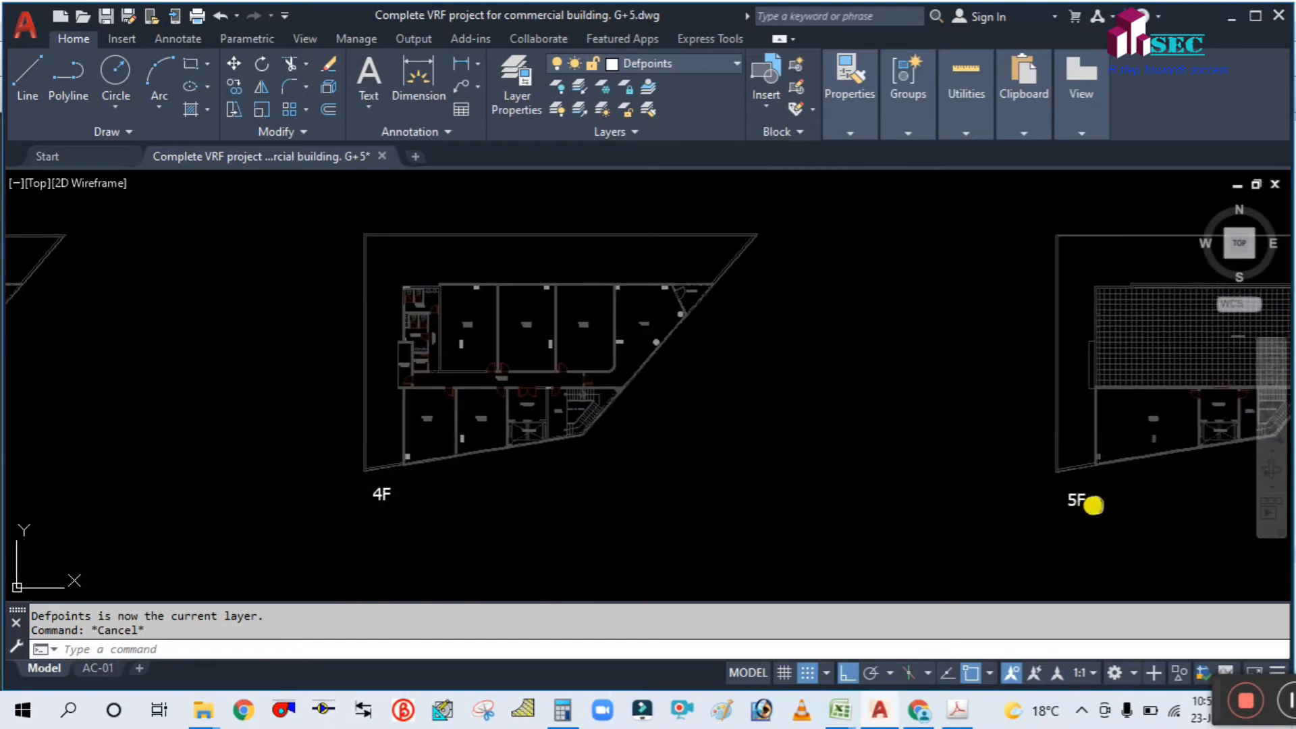
pyautogui.moveTo(1093, 503)
pyautogui.mouseDown(button='middle')
pyautogui.moveTo(635, 475)
pyautogui.moveTo(1022, 466)
pyautogui.moveTo(718, 515)
pyautogui.mouseUp(button='middle')
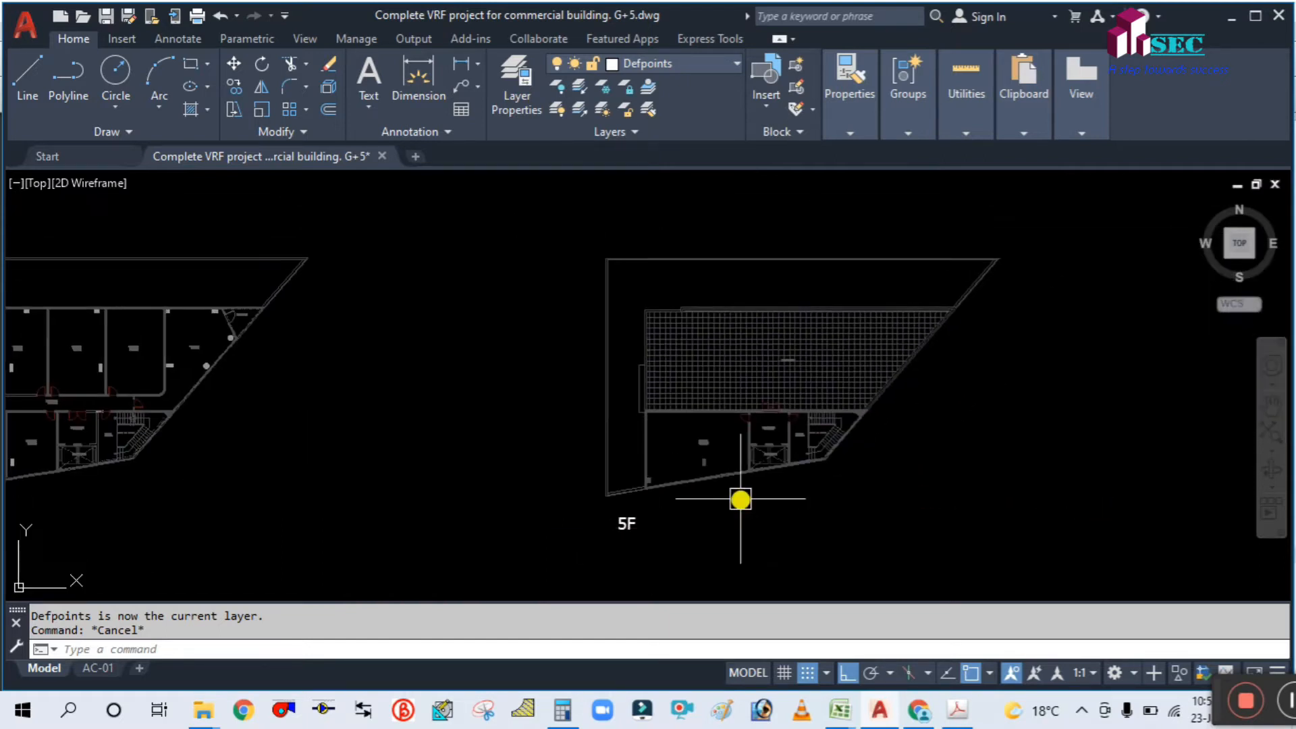
# Step: Inspect the riser diagram beyond the roof plan and the overall row of floor plans
pyautogui.scroll(-4, 741, 497)
pyautogui.moveTo(1056, 494); pyautogui.dragTo(486, 470, button='middle')
pyautogui.scroll(3, 693, 477)
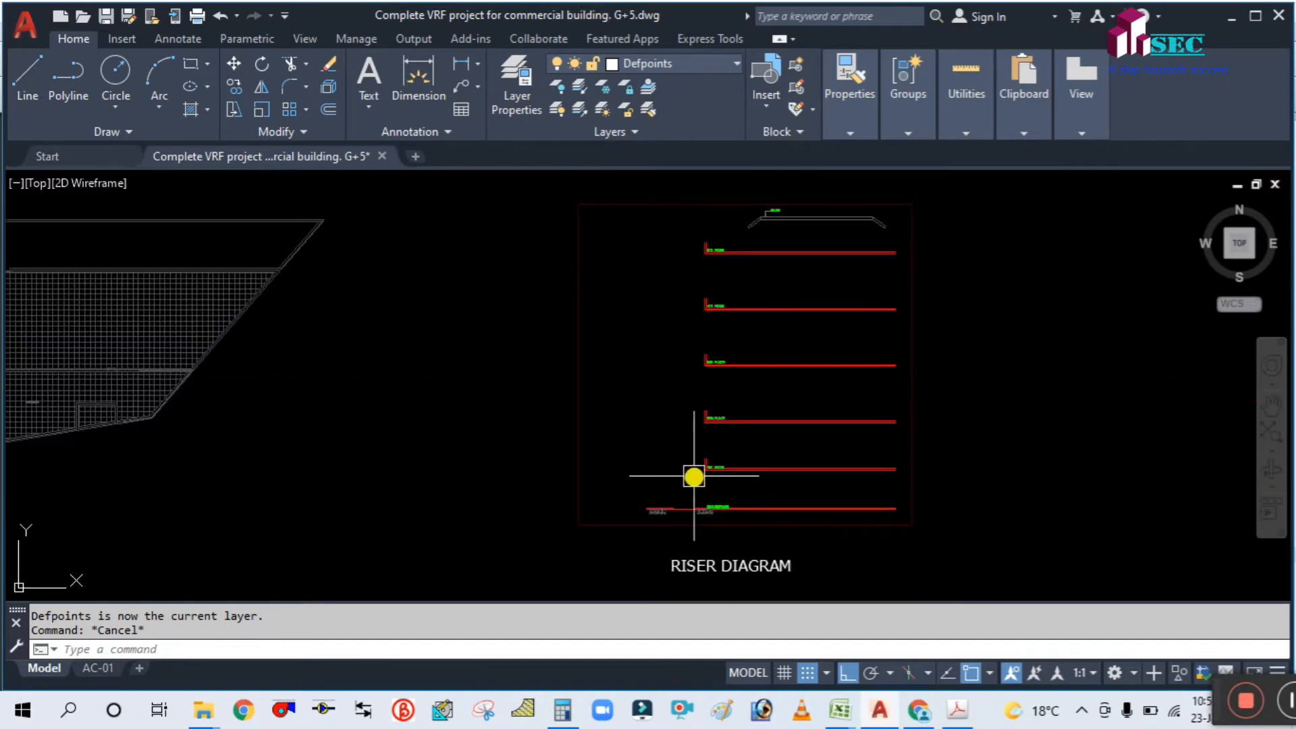
pyautogui.scroll(-8, 831, 407)
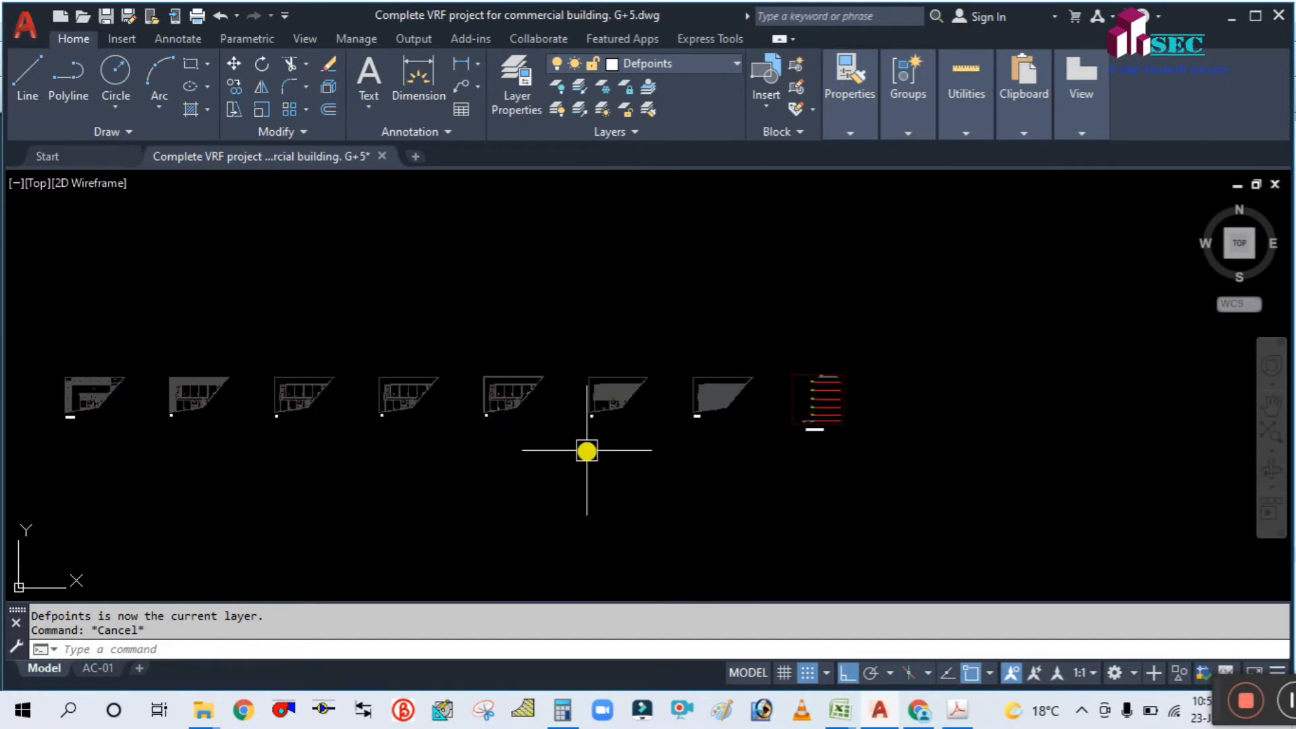
pyautogui.moveTo(151, 474); pyautogui.dragTo(506, 463, button='middle')
pyautogui.scroll(4, 493, 432)
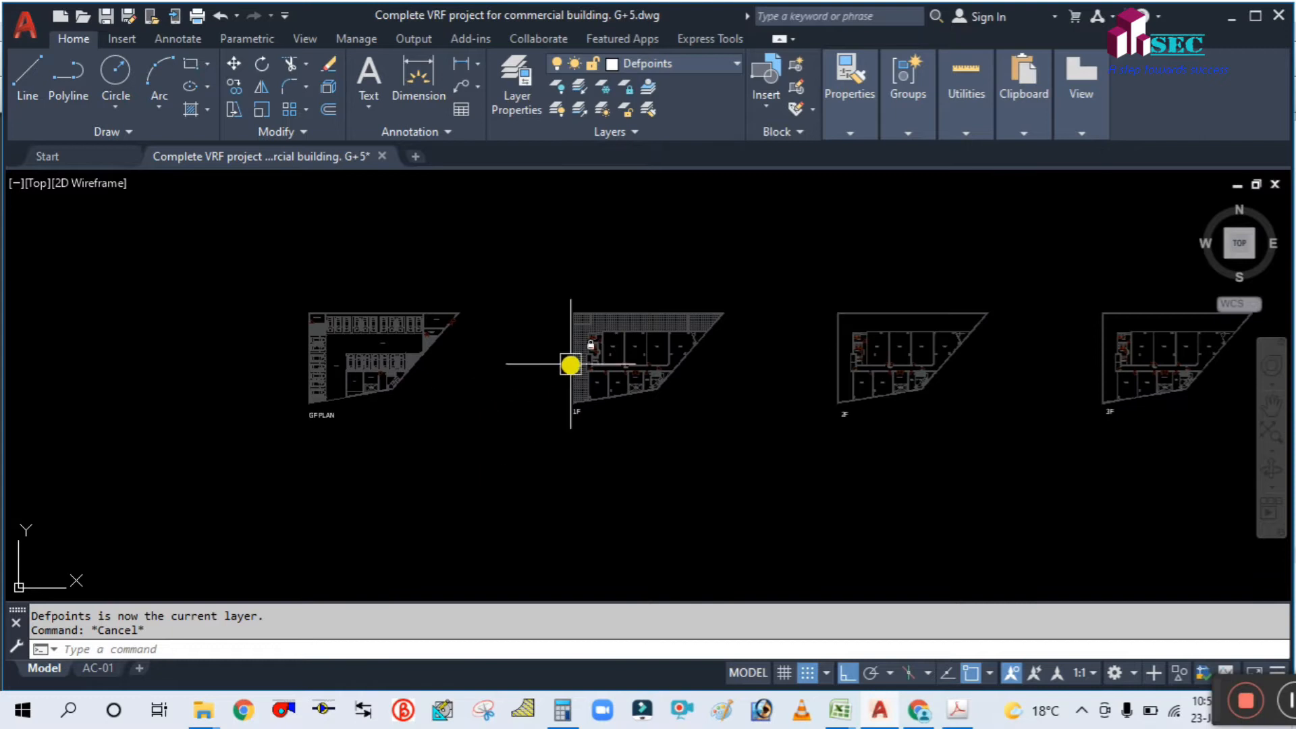
# Step: Examine the 1F plan and compare it with the neighbouring GF and 2F plans
pyautogui.scroll(4, 628, 398)
pyautogui.moveTo(706, 523); pyautogui.dragTo(547, 541, button='middle')
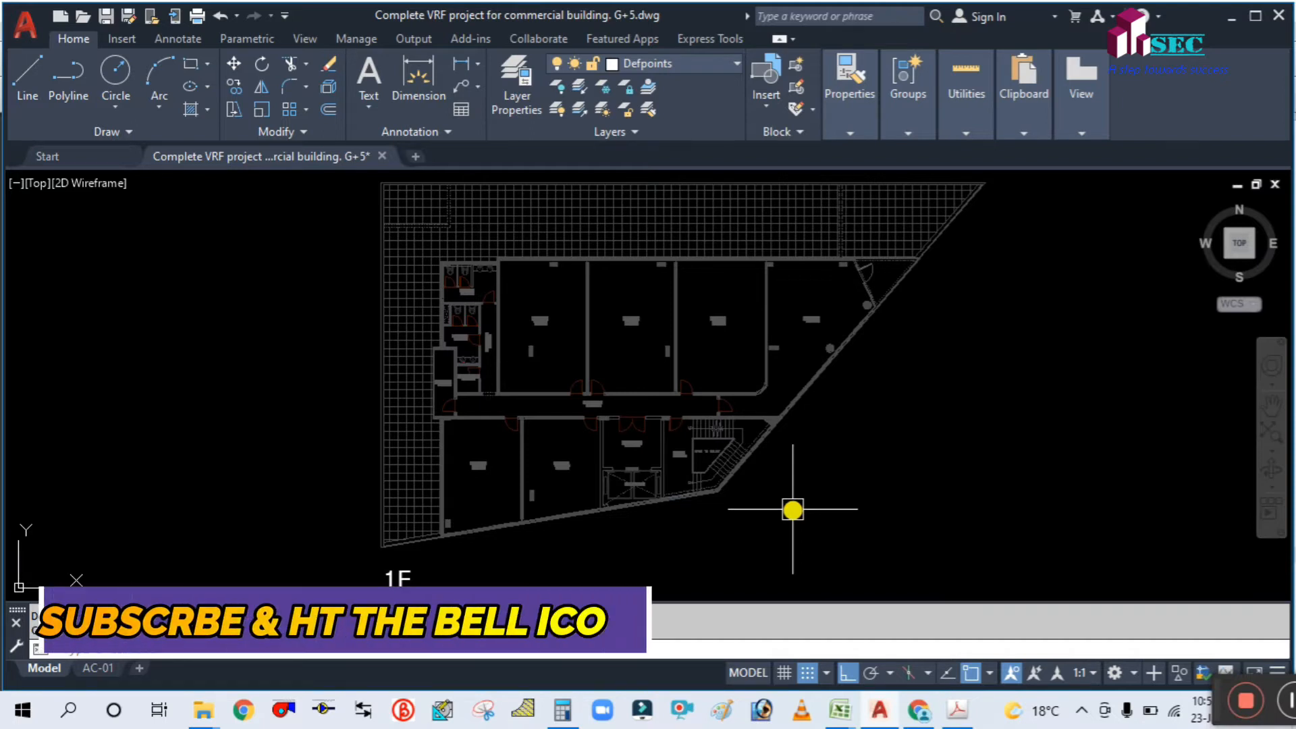
pyautogui.scroll(-4, 807, 496)
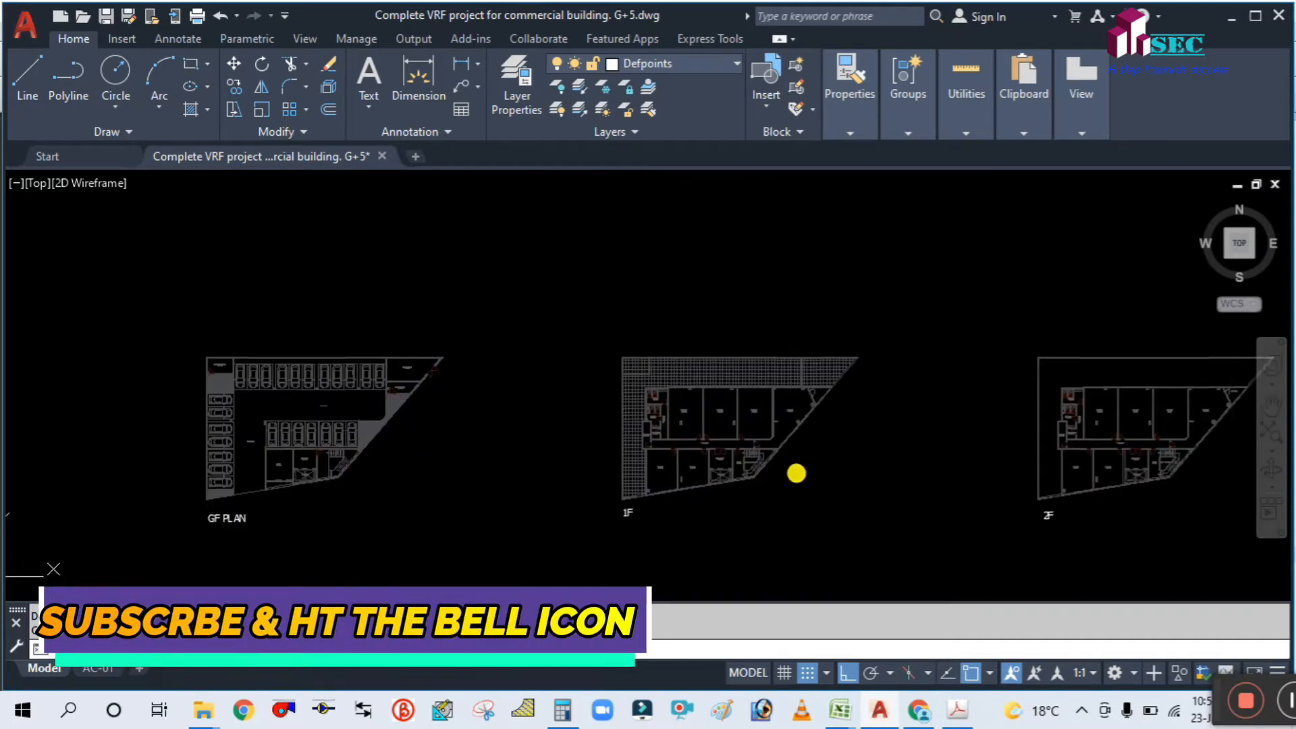
pyautogui.moveTo(796, 472); pyautogui.dragTo(752, 457, button='middle')
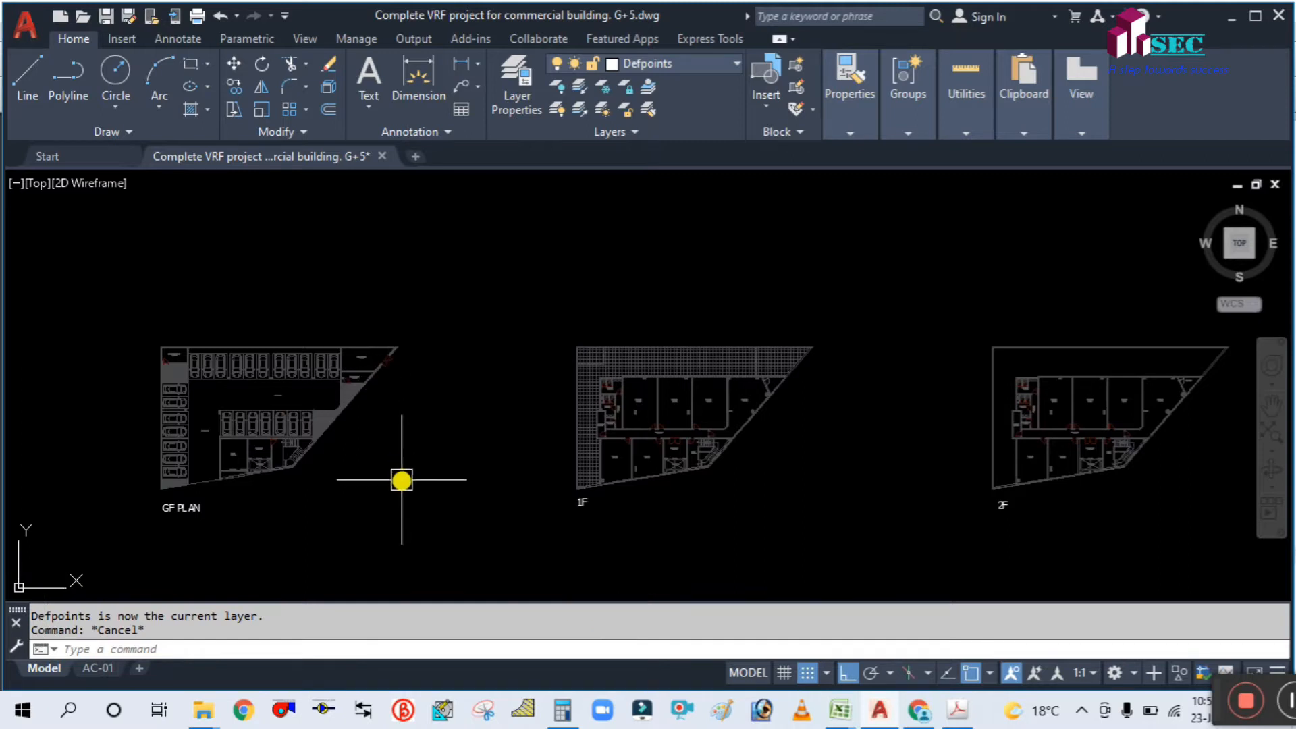
pyautogui.scroll(1, 402, 484)
pyautogui.scroll(1, 298, 449)
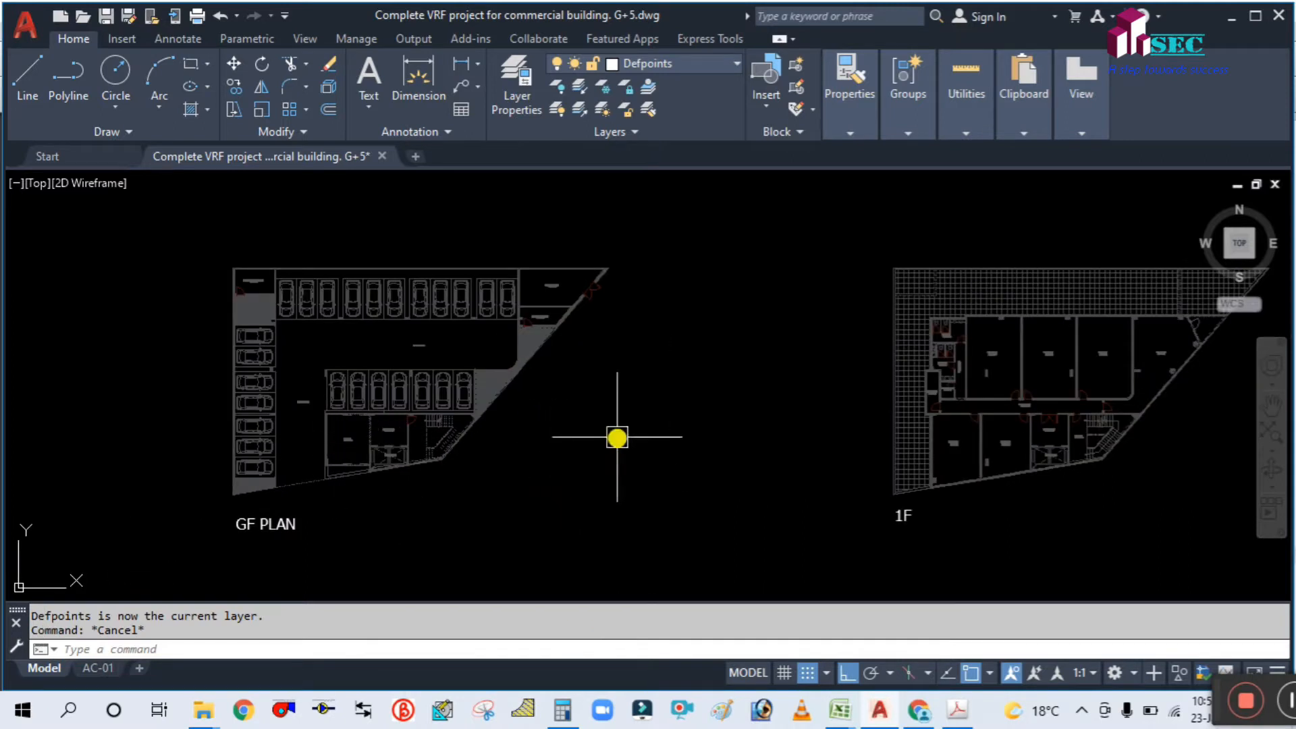
pyautogui.scroll(-2, 617, 437)
pyautogui.moveTo(810, 486); pyautogui.dragTo(651, 490, button='middle')
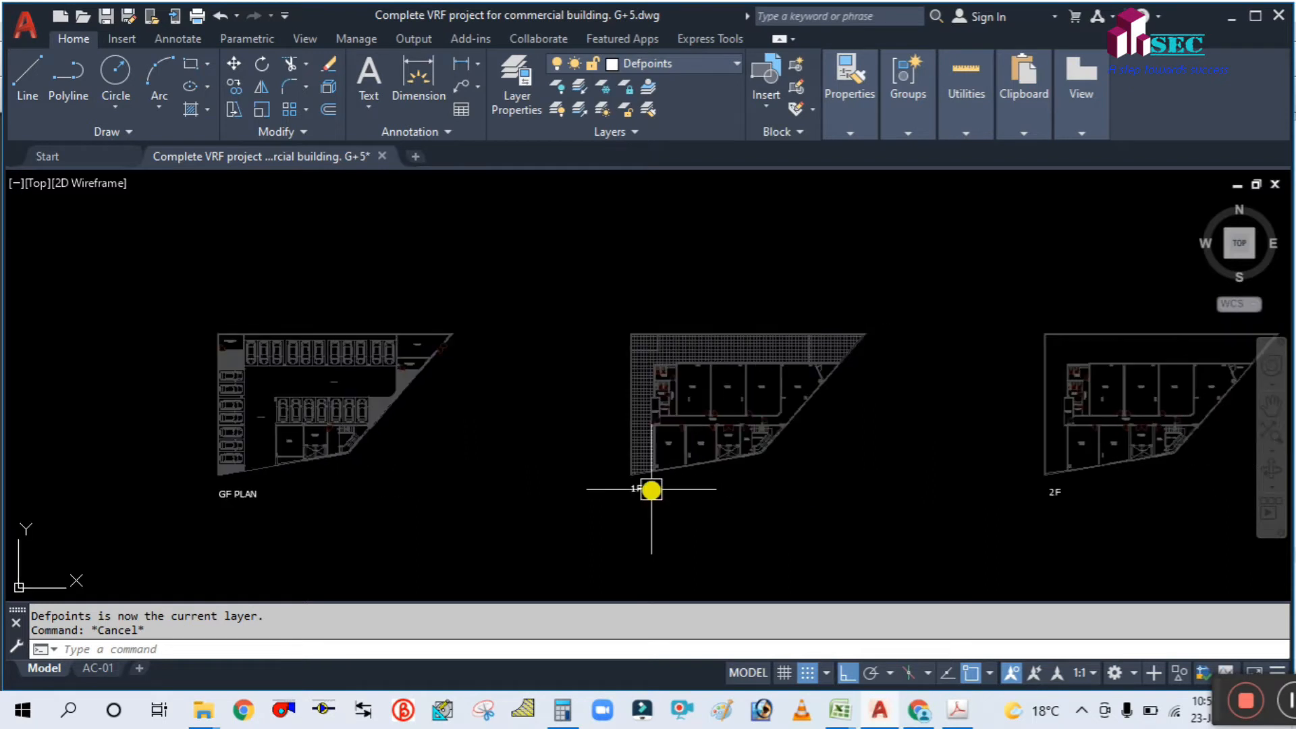
pyautogui.scroll(2, 661, 491)
pyautogui.moveTo(454, 430); pyautogui.dragTo(585, 460, button='middle')
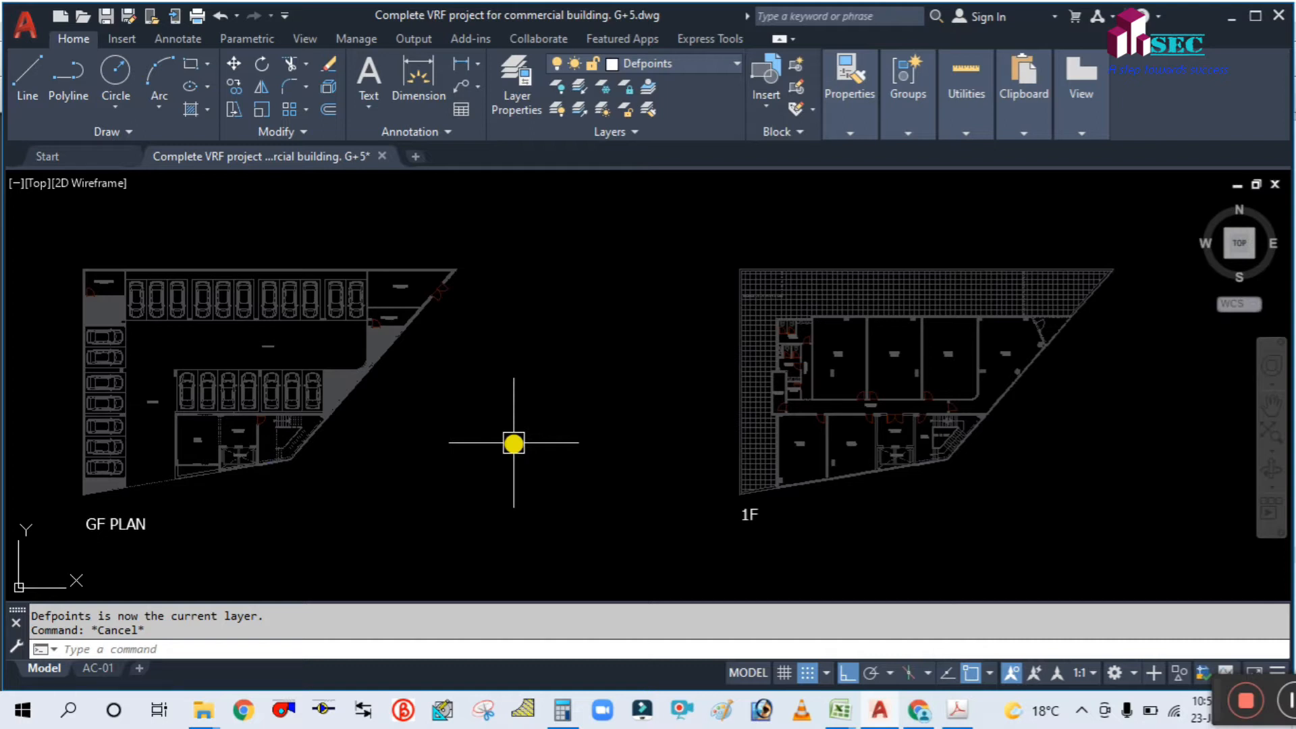
pyautogui.moveTo(625, 466); pyautogui.dragTo(538, 434, button='middle')
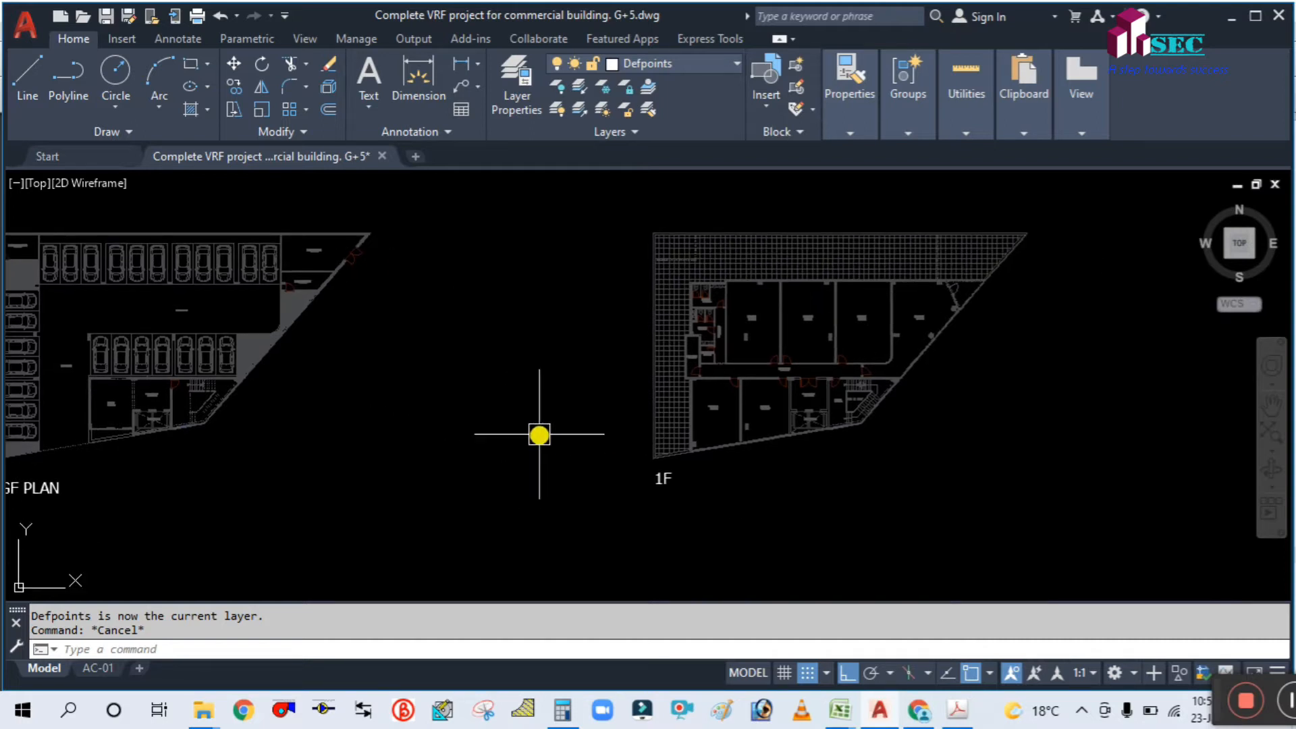
# Step: Inspect the 1F plan's offices, corridor and lift area at closer range
pyautogui.scroll(-4, 538, 434)
pyautogui.moveTo(614, 463)
pyautogui.mouseDown(button='middle')
pyautogui.moveTo(593, 480)
pyautogui.moveTo(521, 466)
pyautogui.mouseUp(button='middle')
pyautogui.scroll(4, 595, 473)
pyautogui.scroll(4, 376, 466)
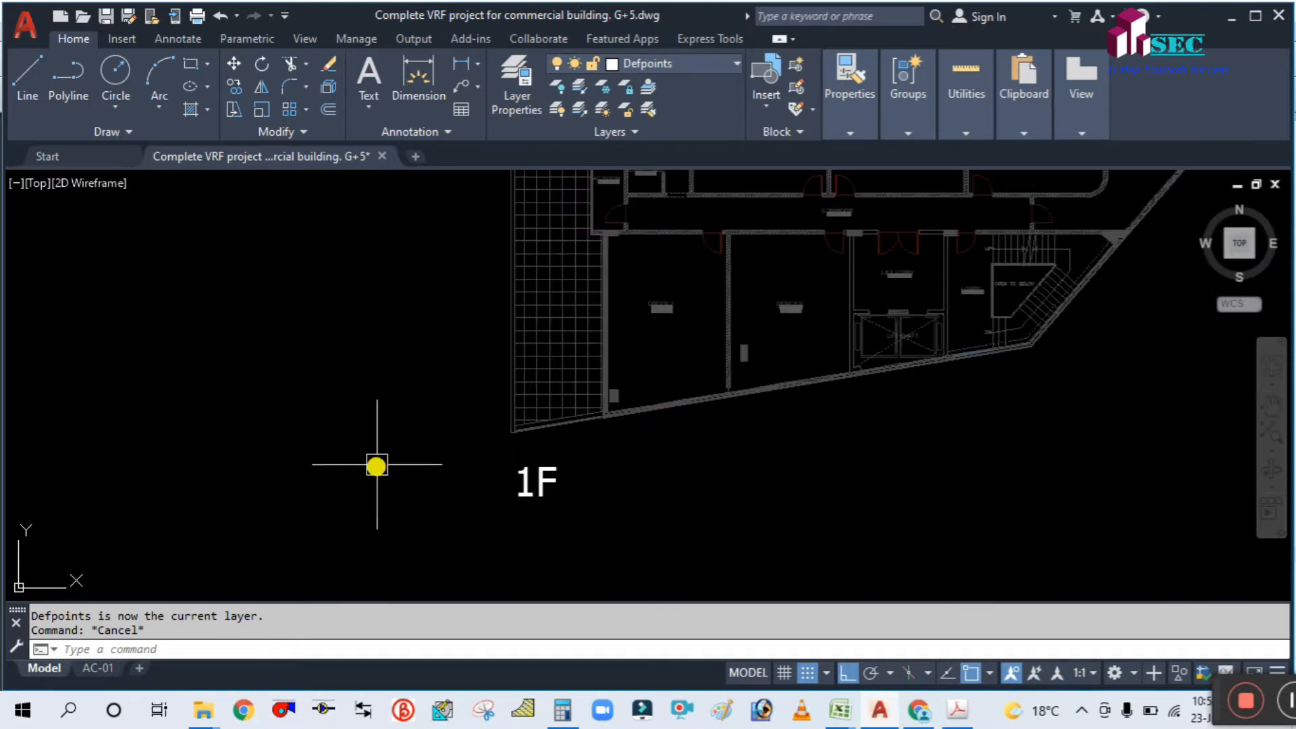
pyautogui.moveTo(393, 382); pyautogui.dragTo(310, 524, button='middle')
pyautogui.scroll(-2, 312, 525)
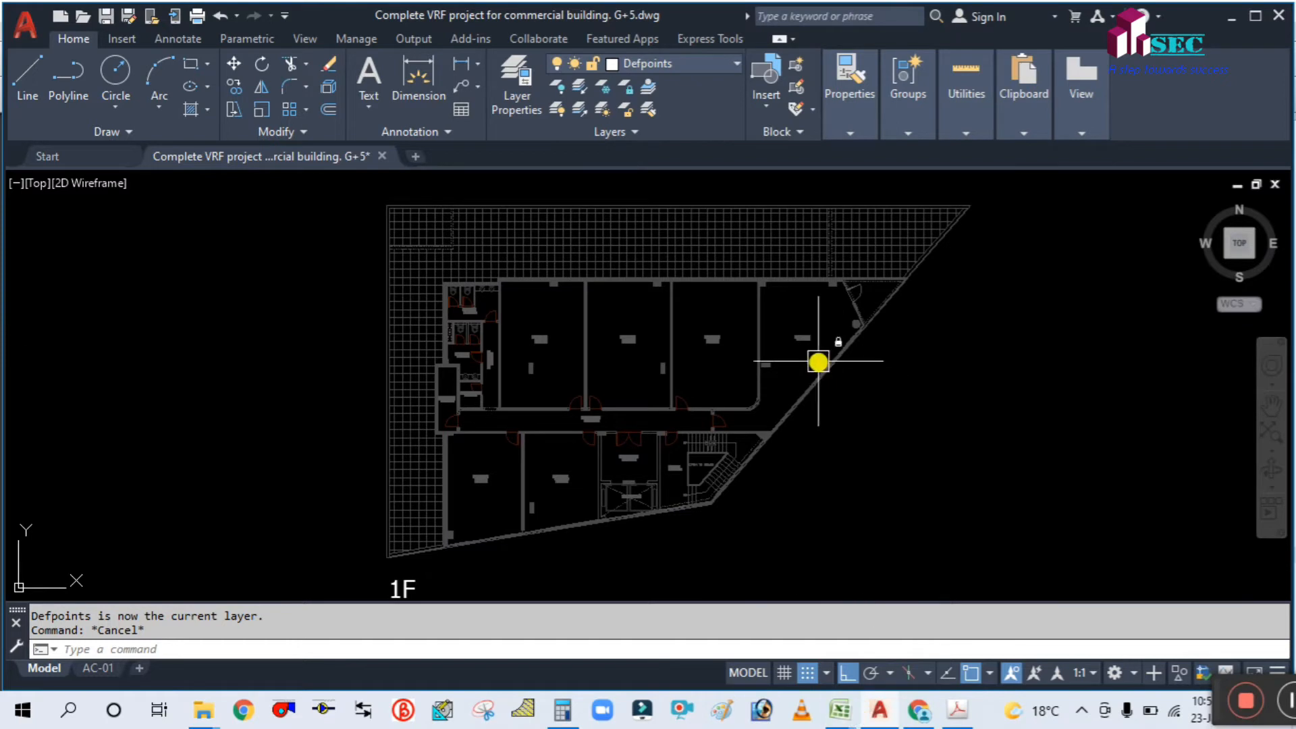
pyautogui.scroll(-2, 815, 359)
pyautogui.moveTo(871, 434); pyautogui.dragTo(850, 419, button='middle')
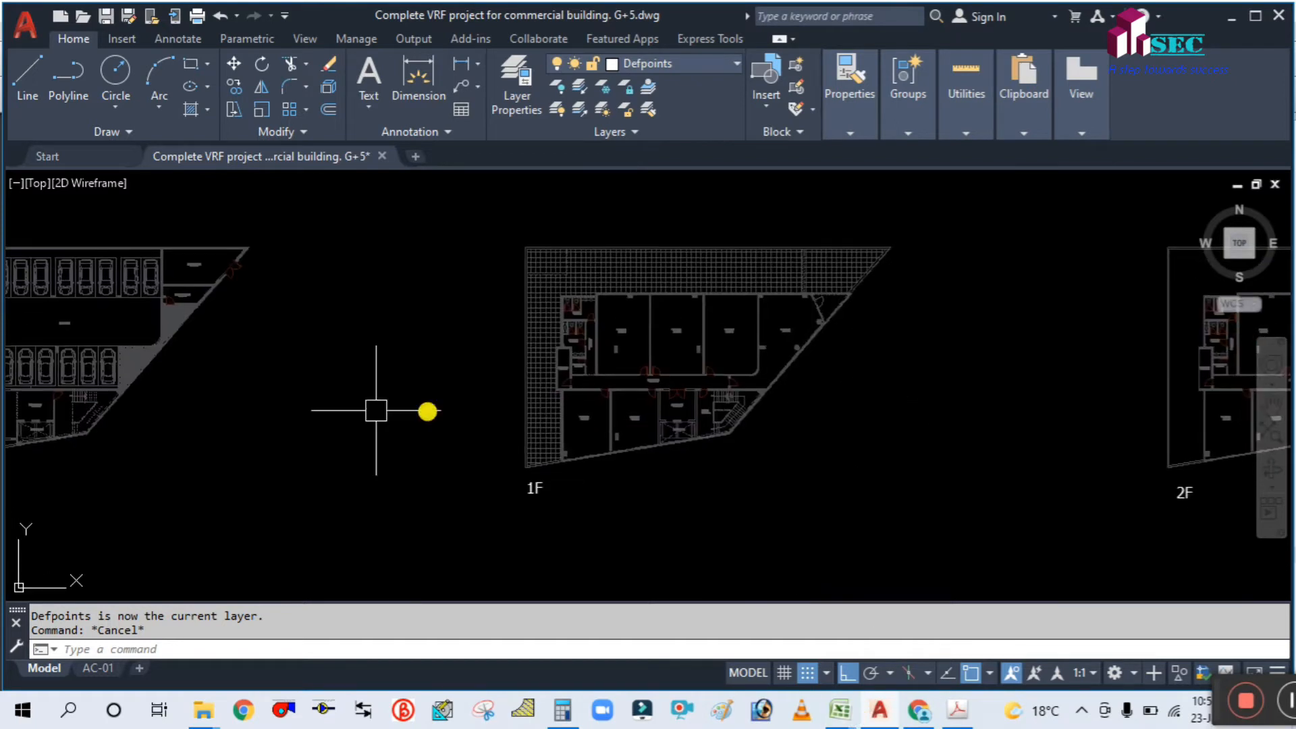
# Step: Switch to the LOAD CALCULATION workbook in Excel and number the first four rows of the THUMB RULE sheet 1 to 4
pyautogui.moveTo(852, 717)
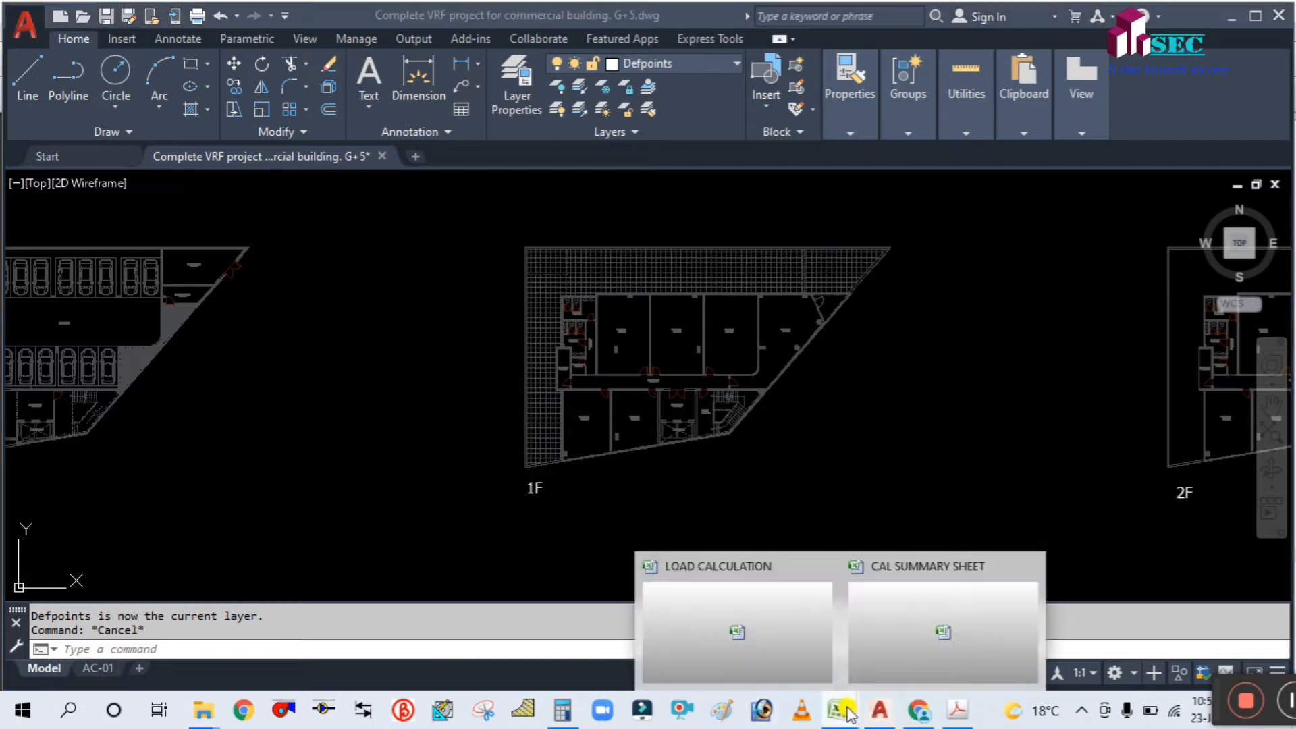
pyautogui.click(715, 593)
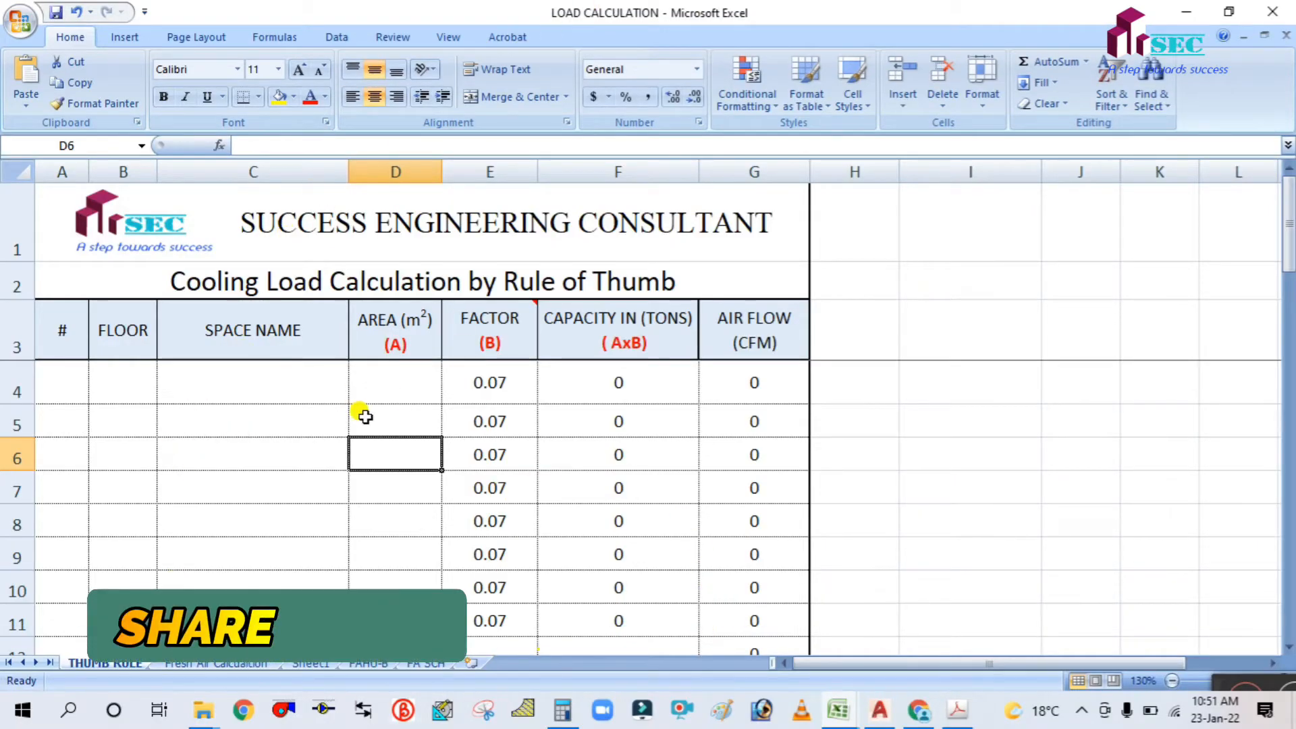
pyautogui.scroll(-4, 359, 411)
pyautogui.scroll(4, 359, 416)
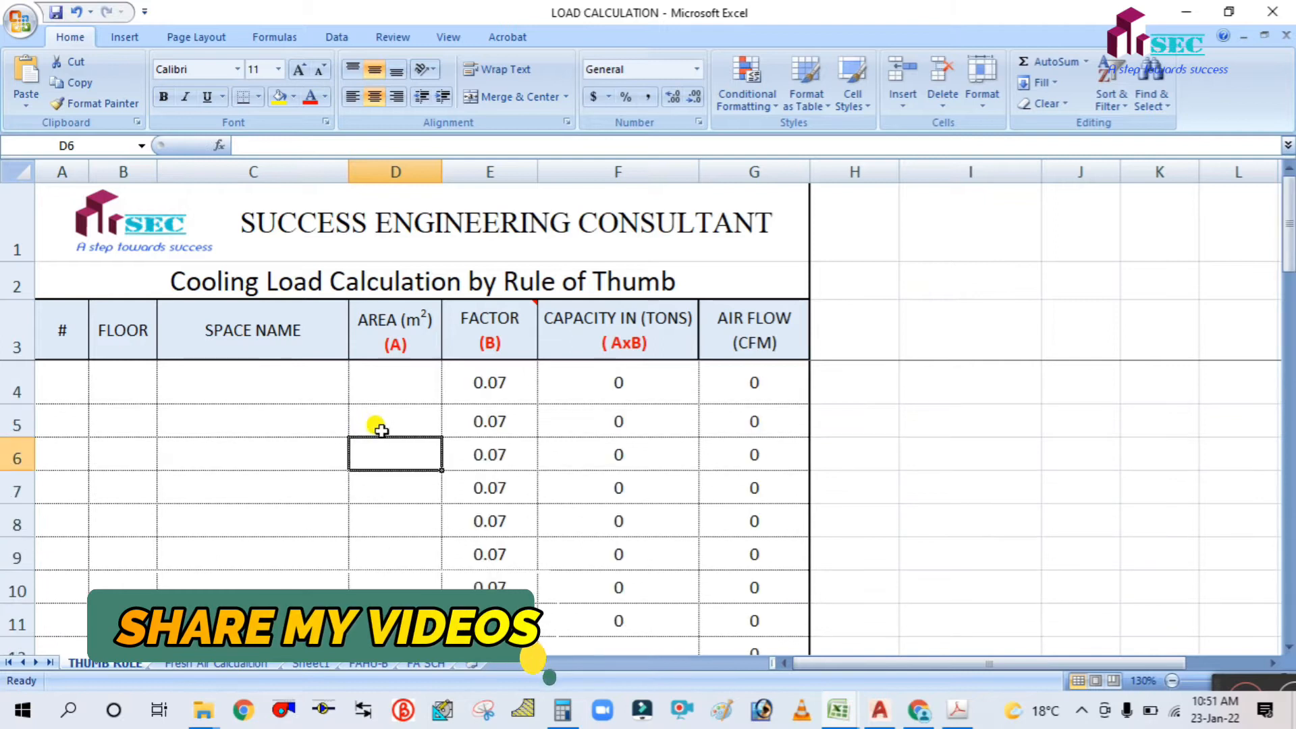
pyautogui.click(53, 386)
pyautogui.write('1')
pyautogui.click(56, 413)
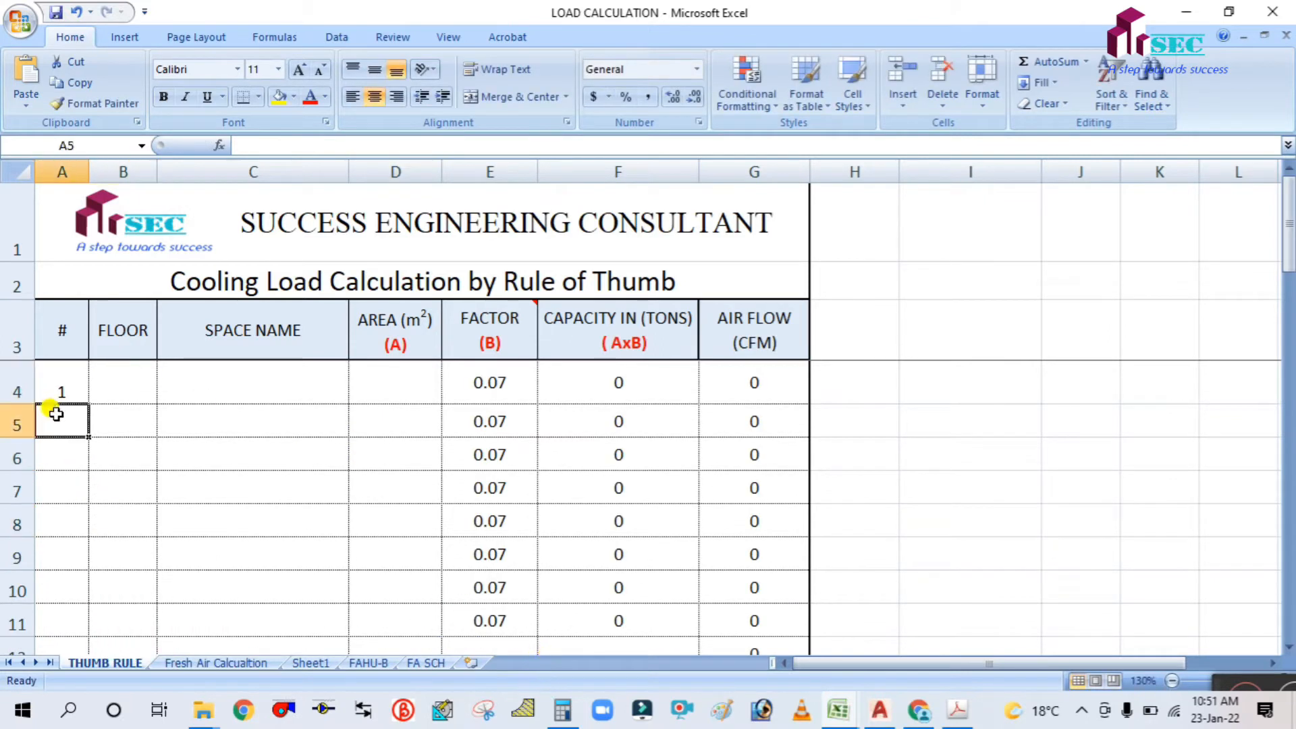
pyautogui.write('2')
pyautogui.click(63, 452)
pyautogui.write('3')
pyautogui.click(66, 484)
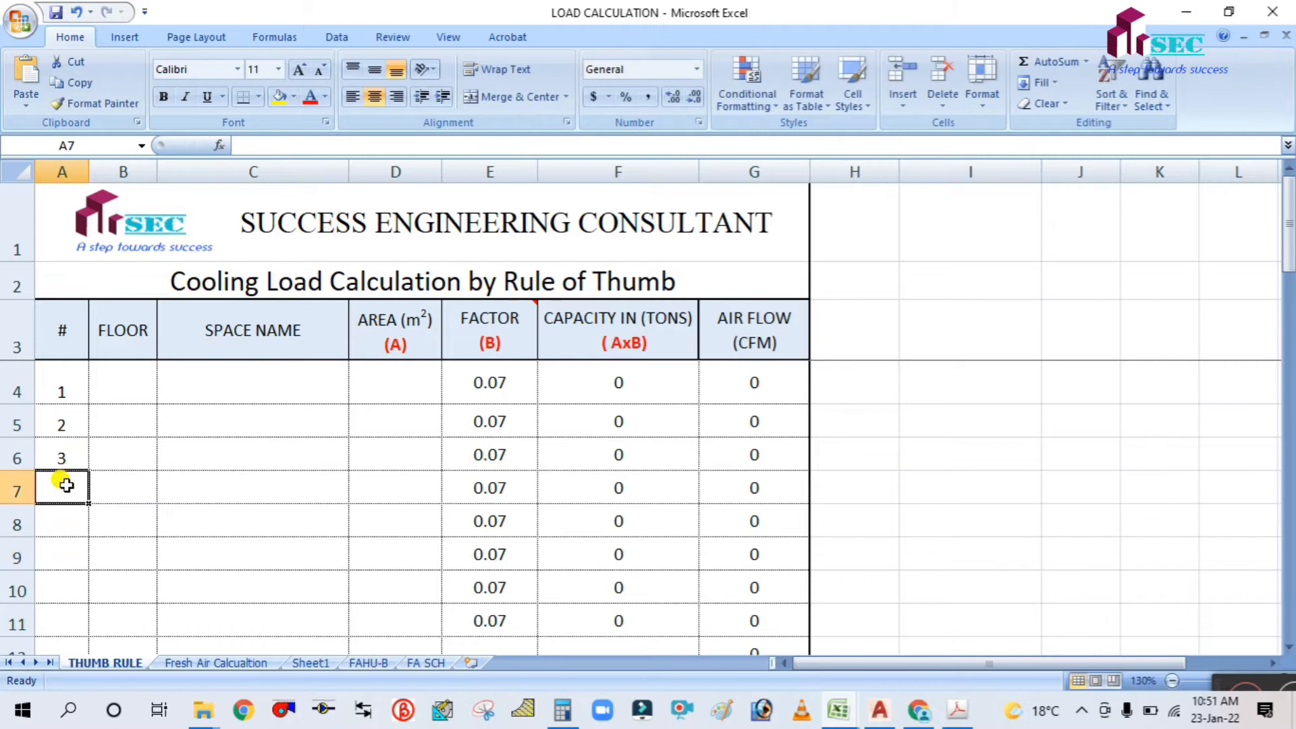
pyautogui.write('4')
pyautogui.press('Return')
pyautogui.press('Return')
pyautogui.click(125, 390)
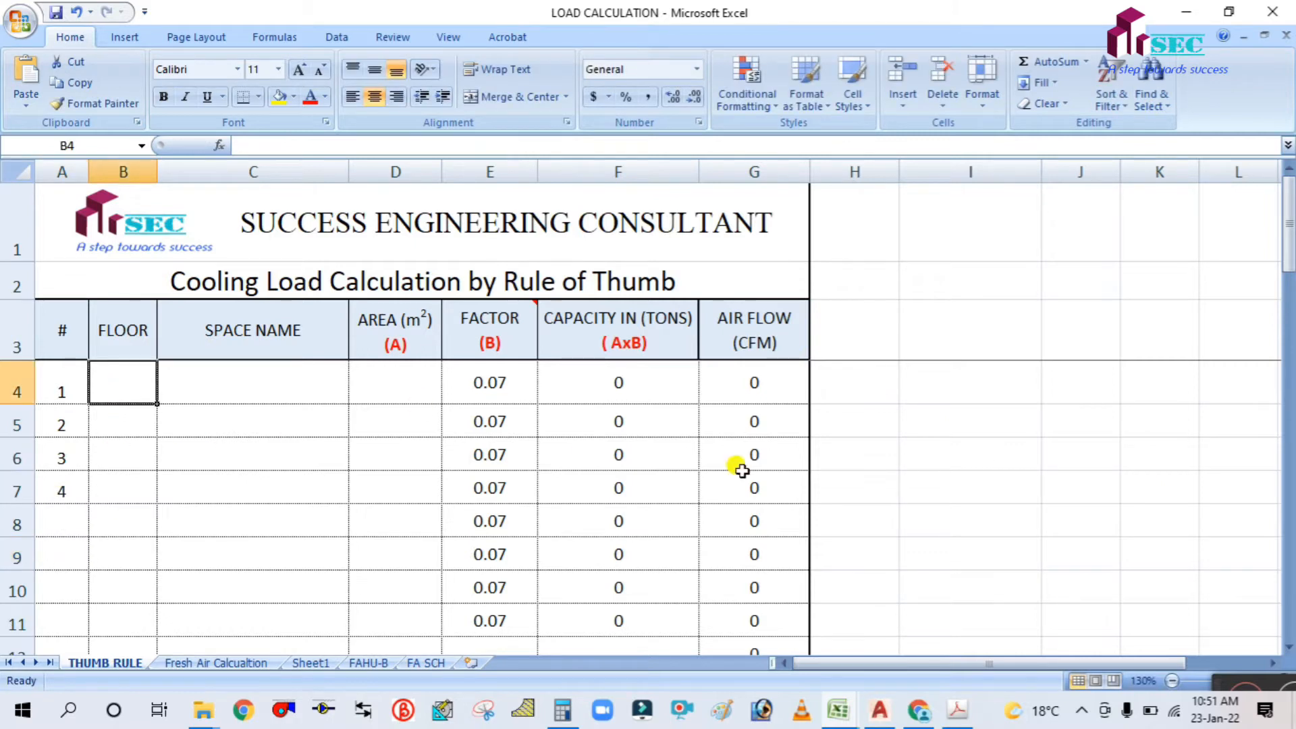
# Step: Switch to the AutoCAD drawing and examine the GF plan's lobby, lift lobby and lift shaft to identify the spaces for the cooling load
pyautogui.click(879, 708)
pyautogui.scroll(-3, 671, 422)
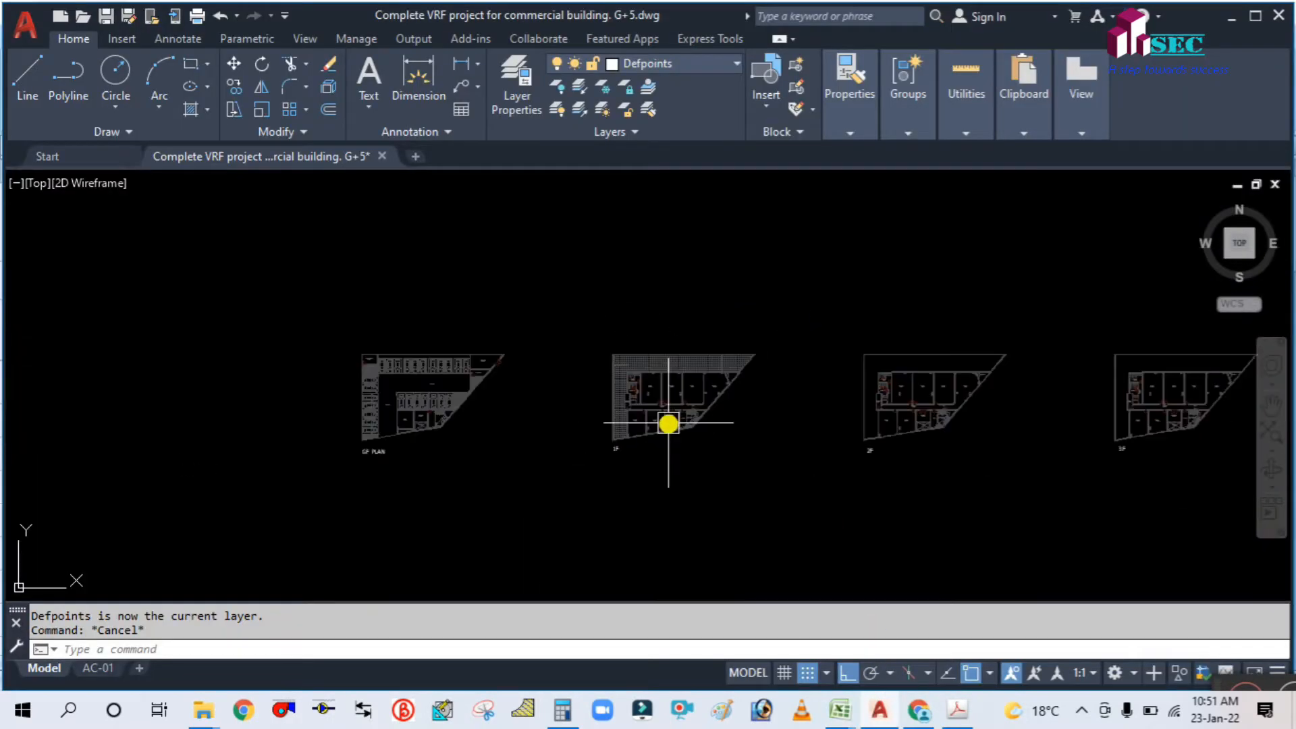
pyautogui.scroll(6, 469, 428)
pyautogui.moveTo(353, 419); pyautogui.dragTo(582, 428, button='middle')
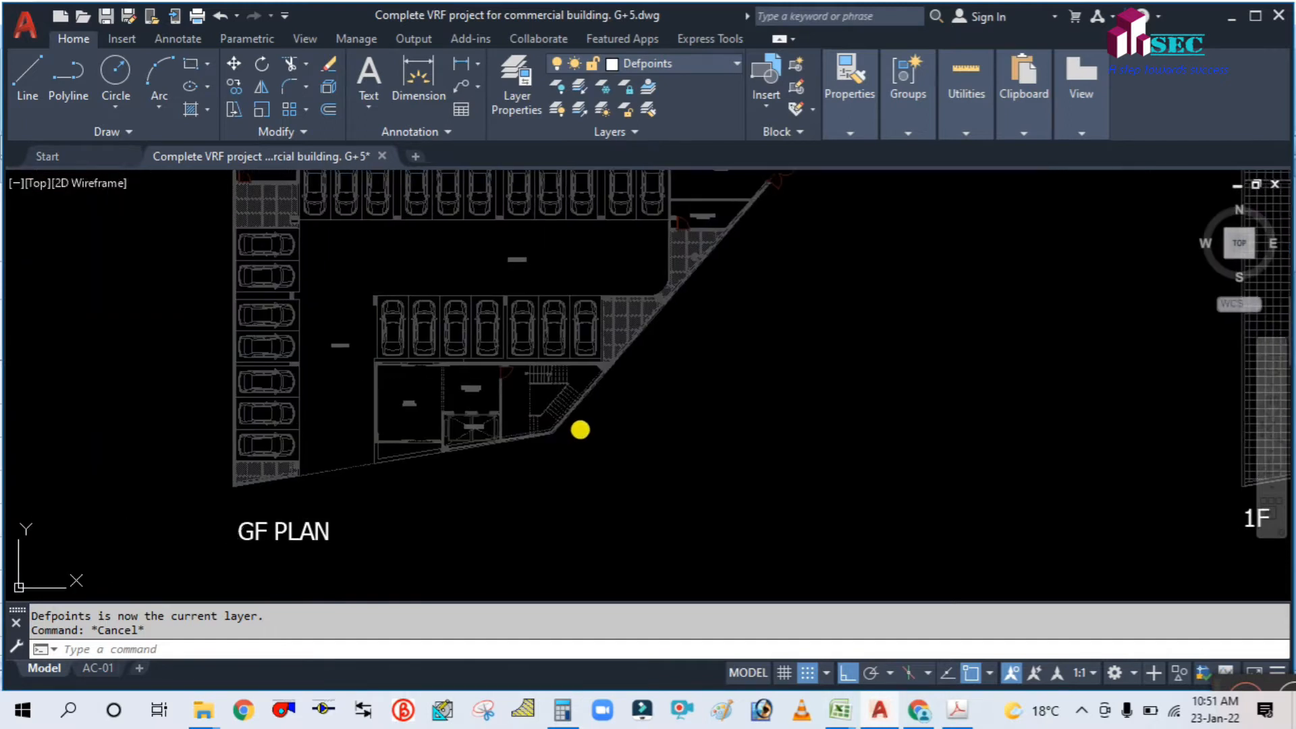
pyautogui.scroll(-2, 425, 497)
pyautogui.scroll(4, 427, 476)
pyautogui.scroll(4, 518, 378)
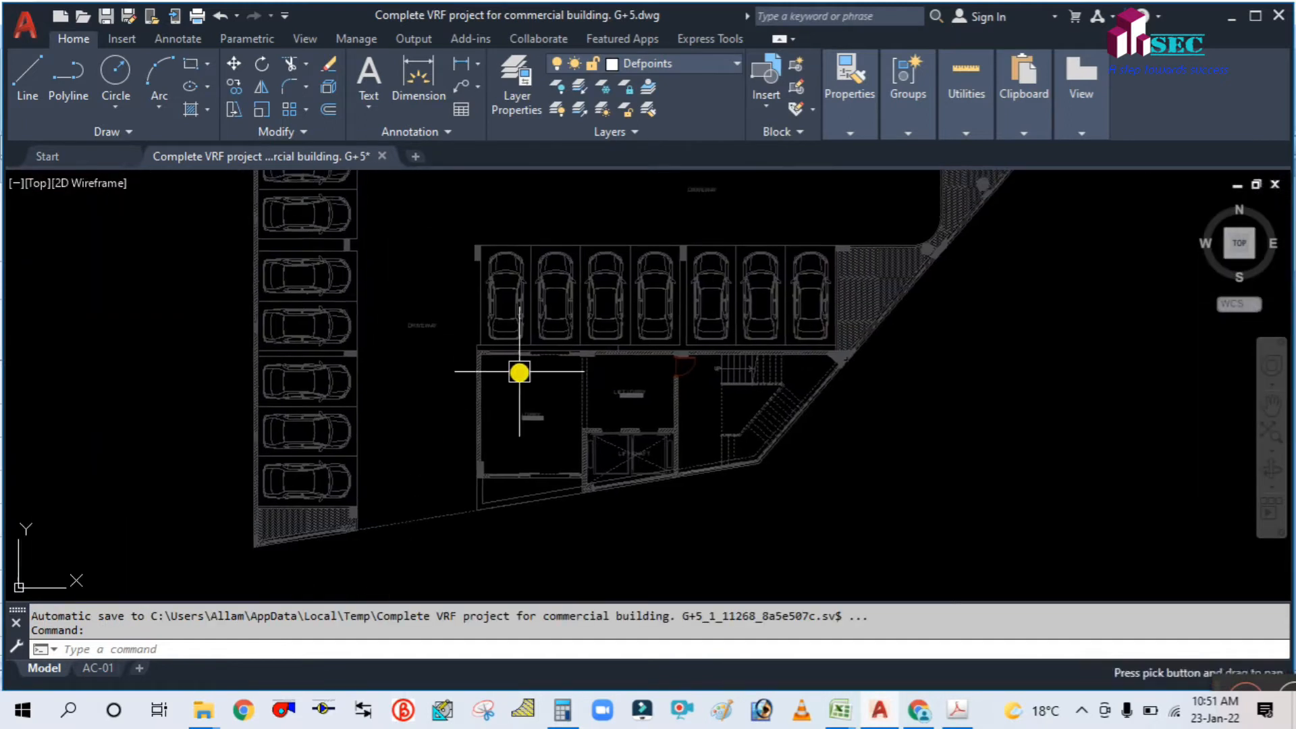
pyautogui.scroll(3, 520, 414)
pyautogui.scroll(-3, 510, 481)
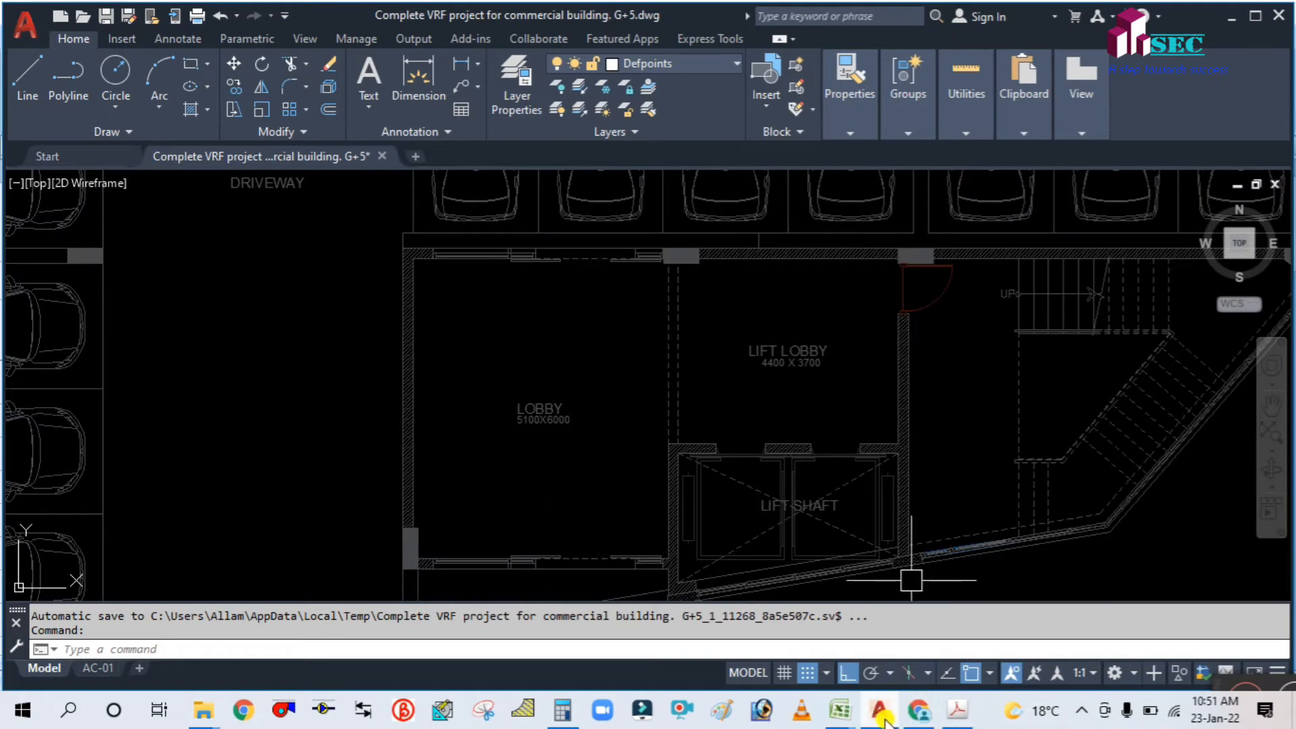
# Step: Return to the LOAD CALCULATION workbook in Excel and enter floor GF and space name LOBBY in row 1 of the table
pyautogui.moveTo(839, 710)
pyautogui.click(702, 581)
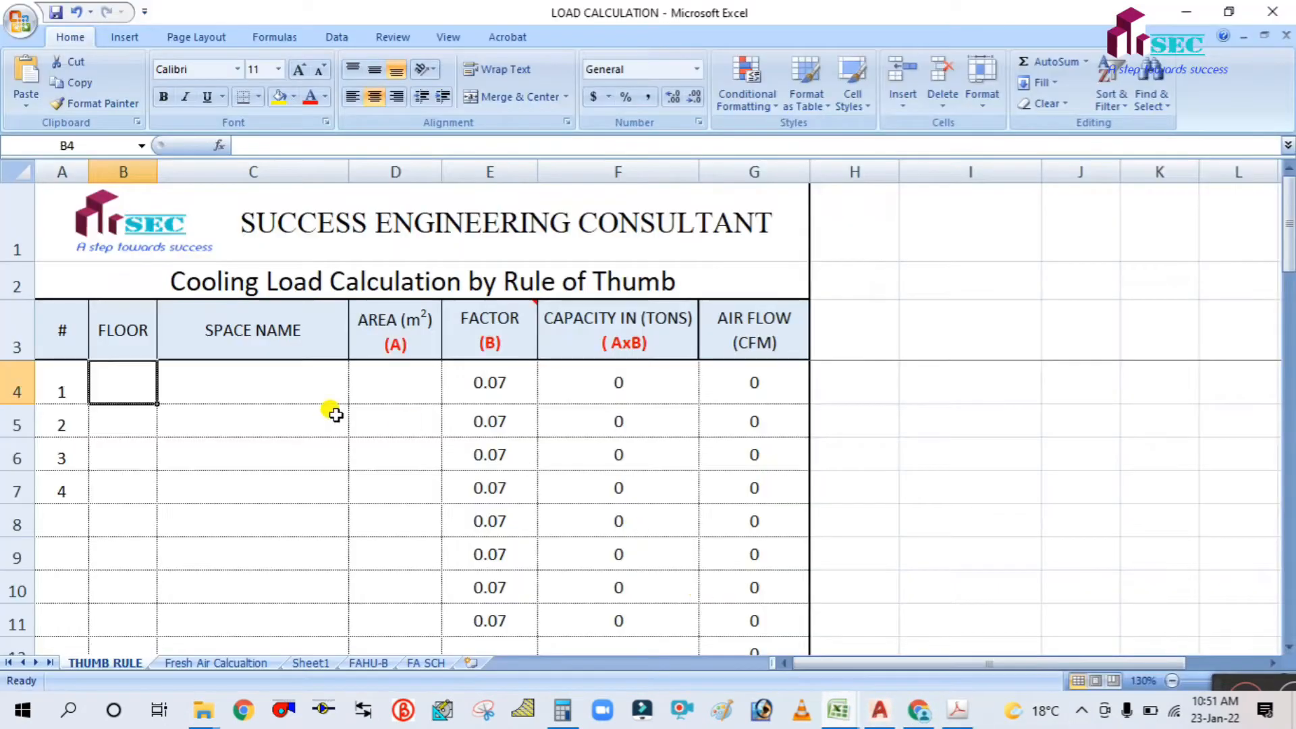
pyautogui.write('GF')
pyautogui.click(207, 544)
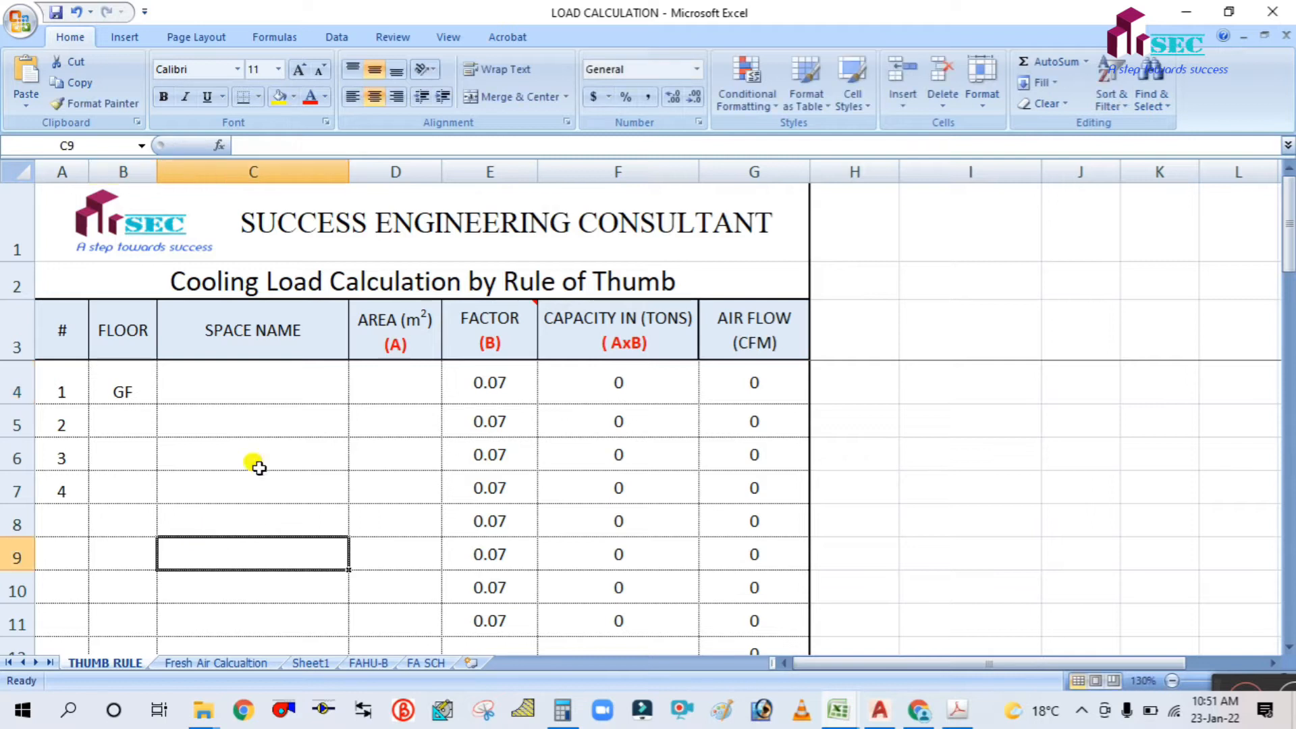
pyautogui.click(255, 386)
pyautogui.write('LOBBY')
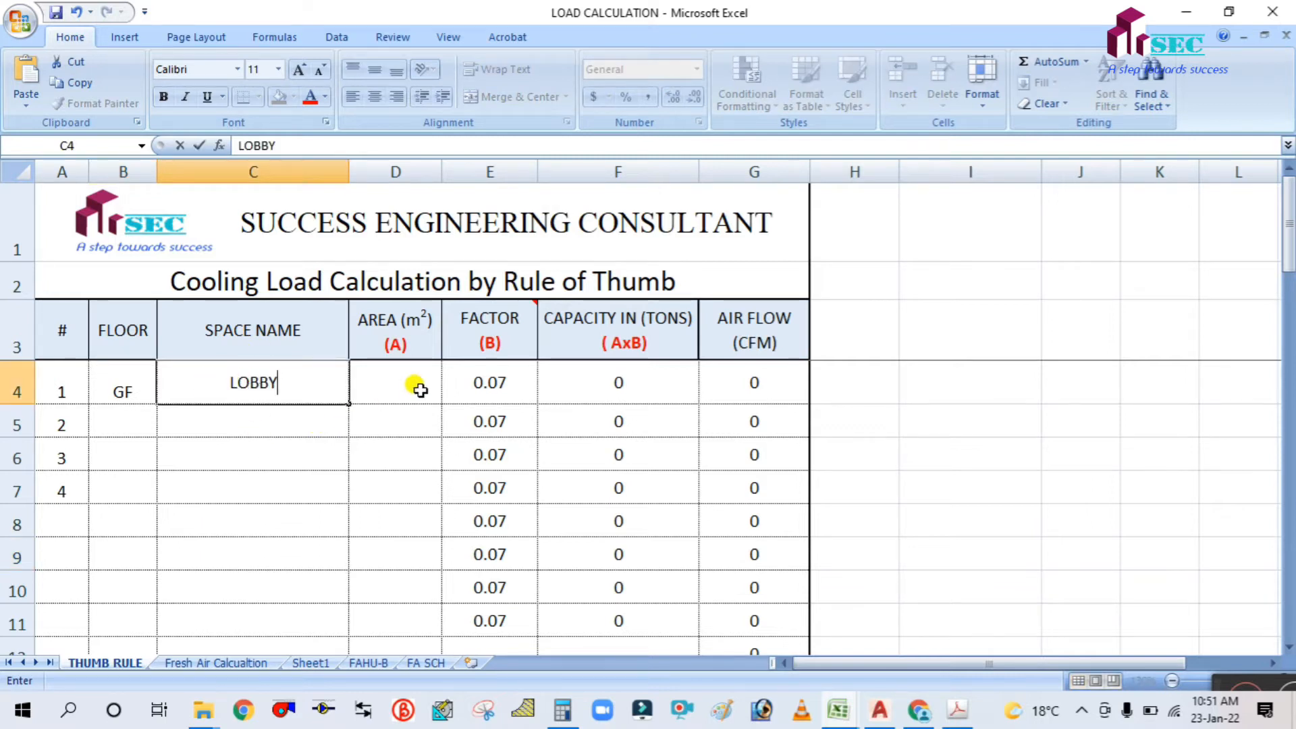
pyautogui.click(417, 388)
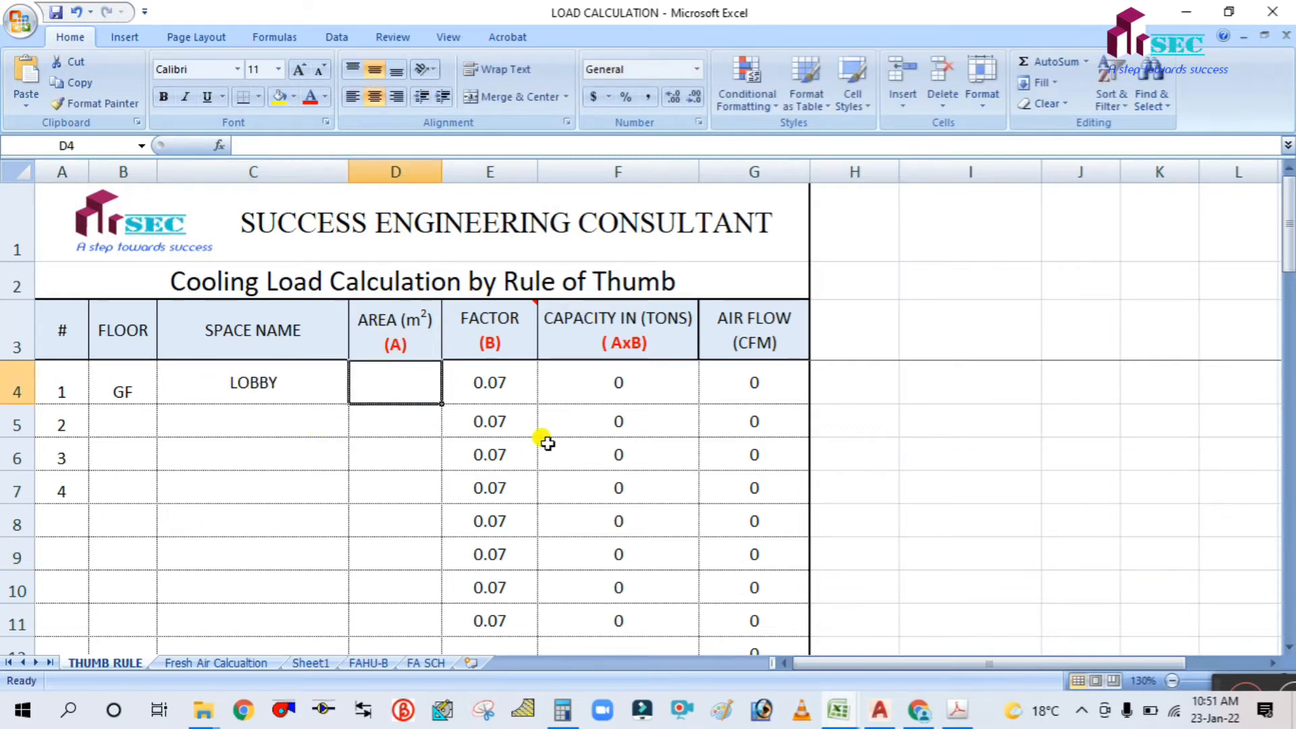
# Step: Check the GF lobby's dimensions in the AutoCAD drawing and return to the load calculation in Excel
pyautogui.click(897, 706)
pyautogui.scroll(2, 540, 432)
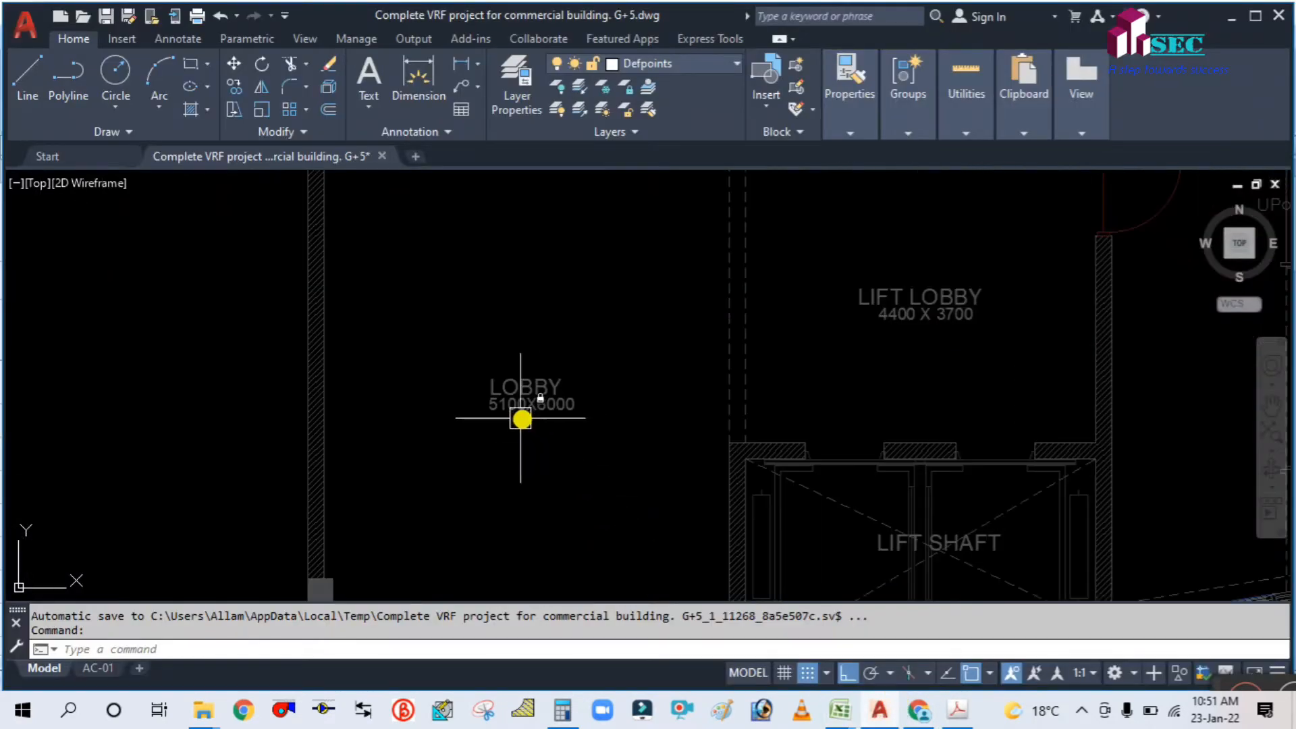
pyautogui.scroll(-2, 585, 461)
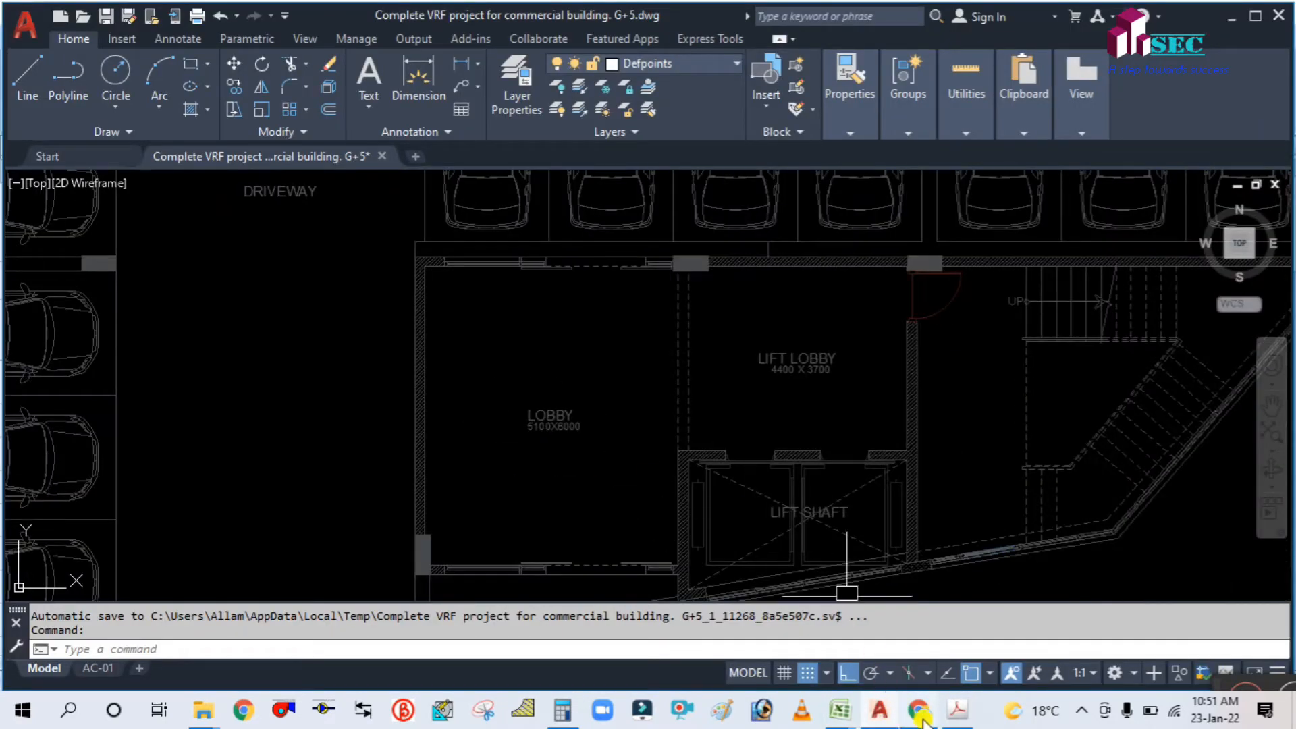
pyautogui.moveTo(854, 714)
pyautogui.click(740, 560)
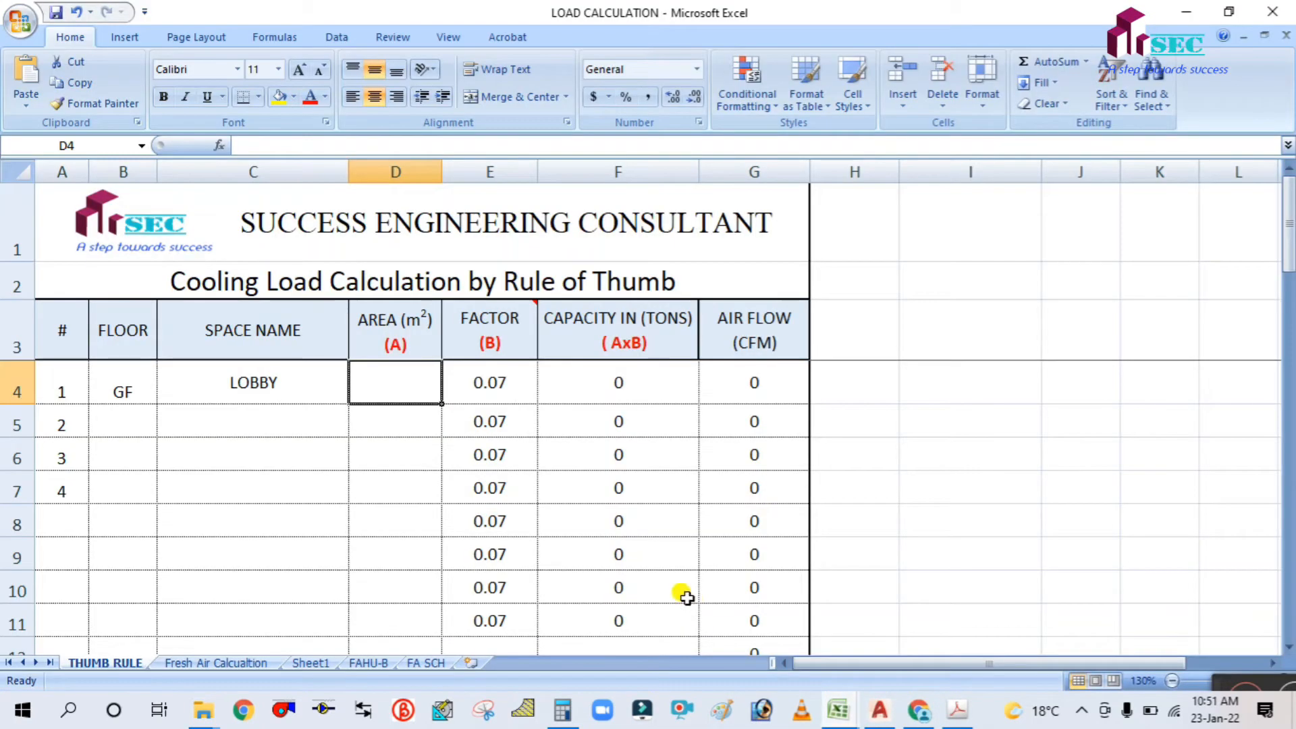
# Step: Multiply 5.1 by 6 in Calculator and enter 31 as the GF lobby's area in the load table
pyautogui.click(563, 710)
pyautogui.click(1119, 288)
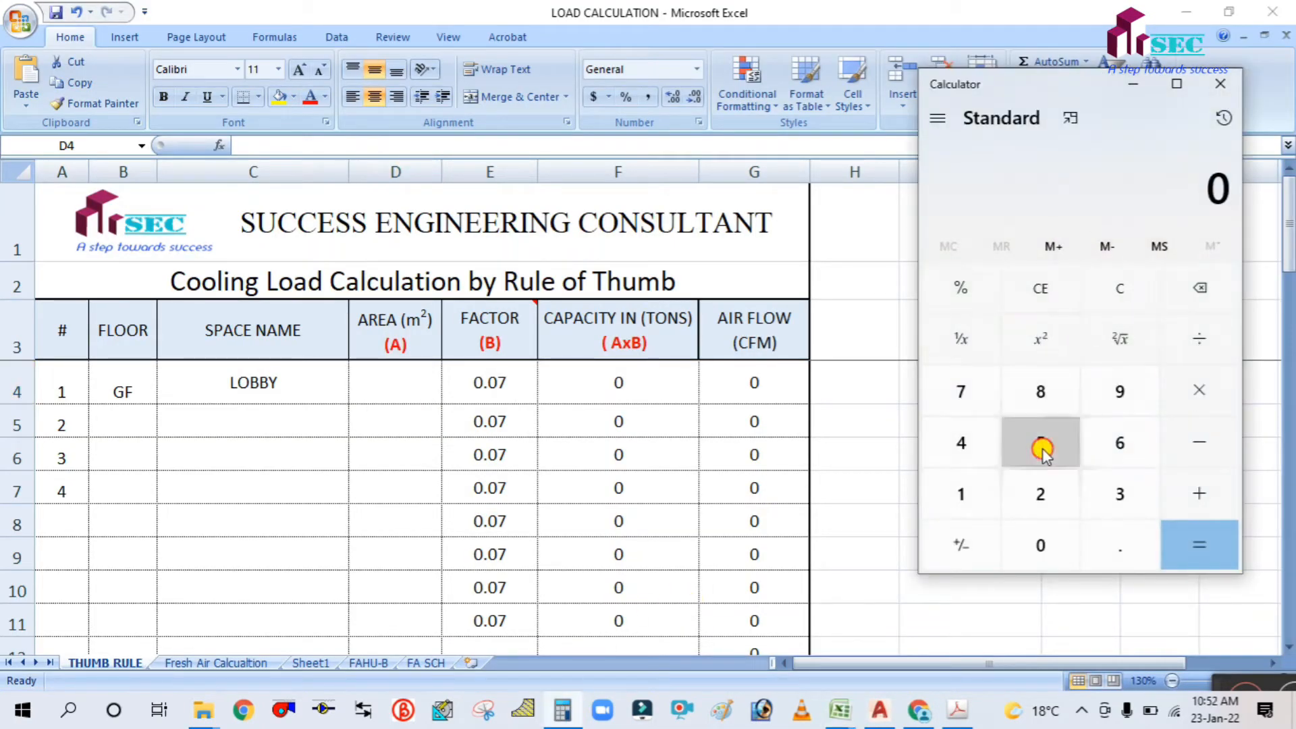
pyautogui.click(1042, 449)
pyautogui.click(1120, 546)
pyautogui.click(961, 494)
pyautogui.click(1196, 392)
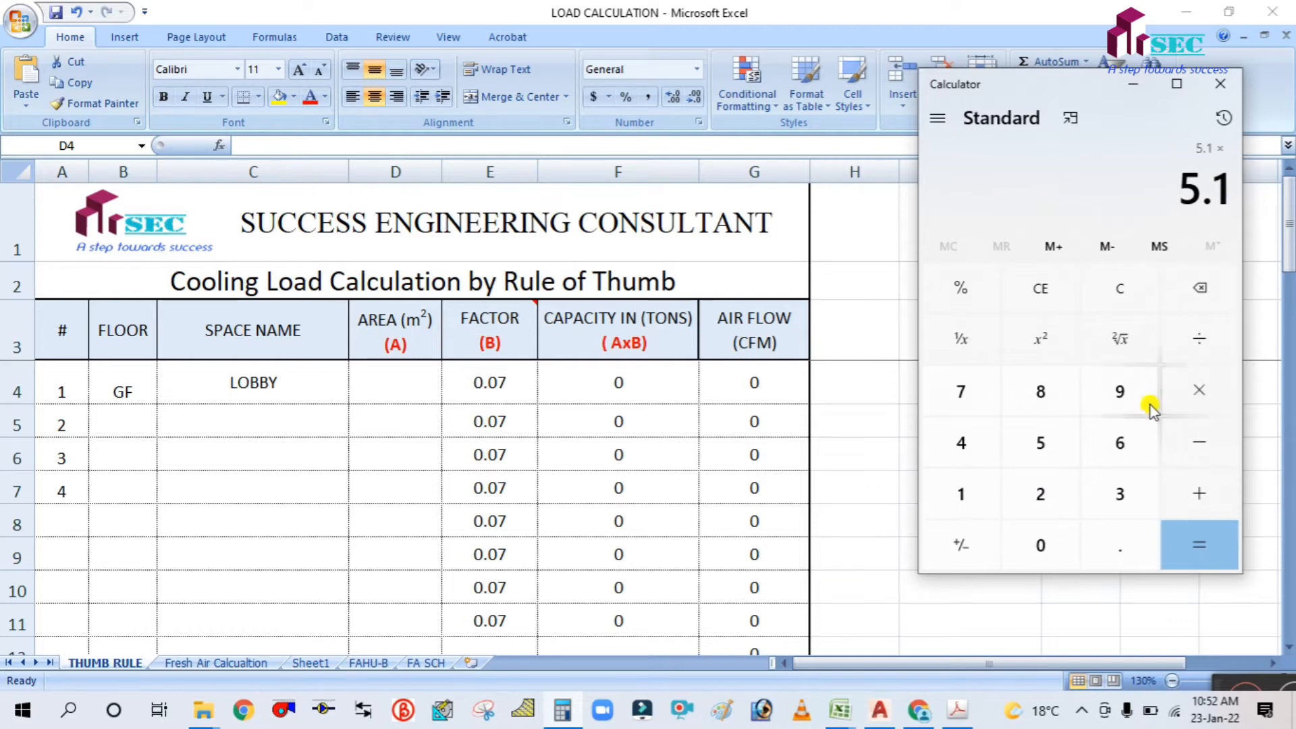
pyautogui.click(1148, 442)
pyautogui.click(1191, 533)
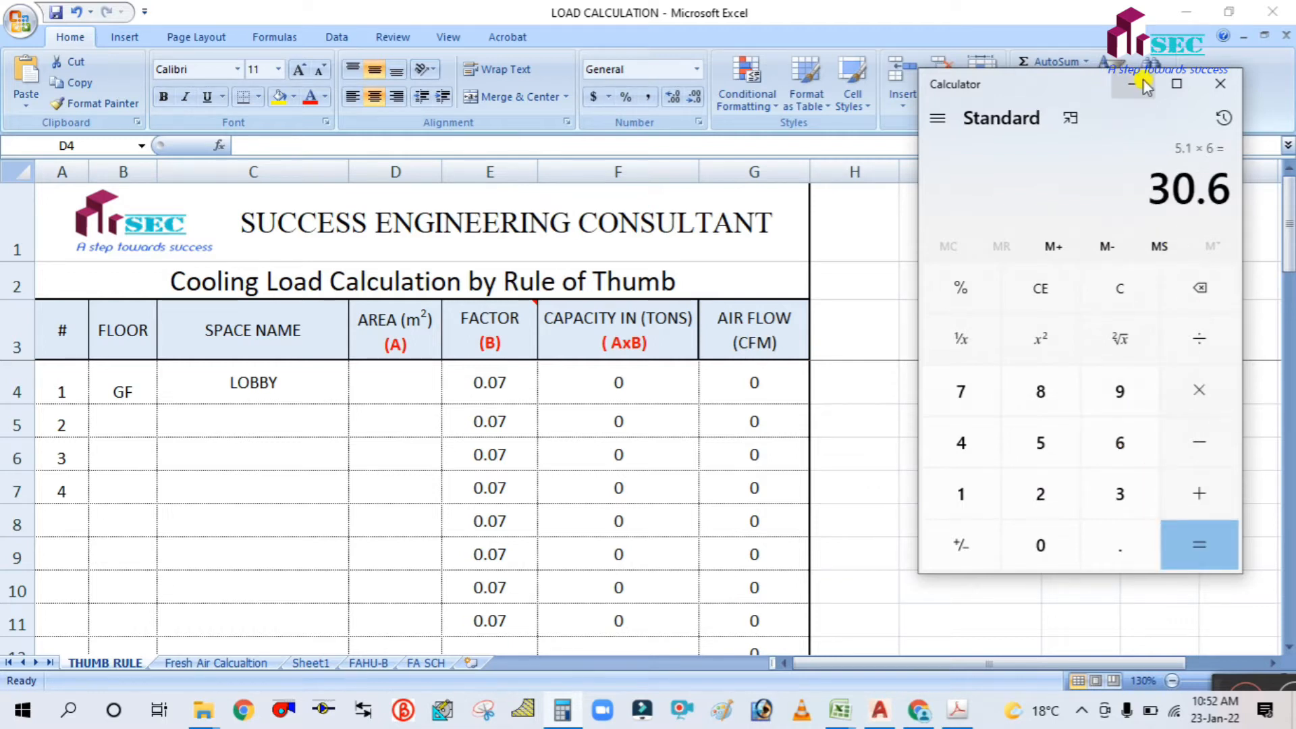
pyautogui.click(1141, 82)
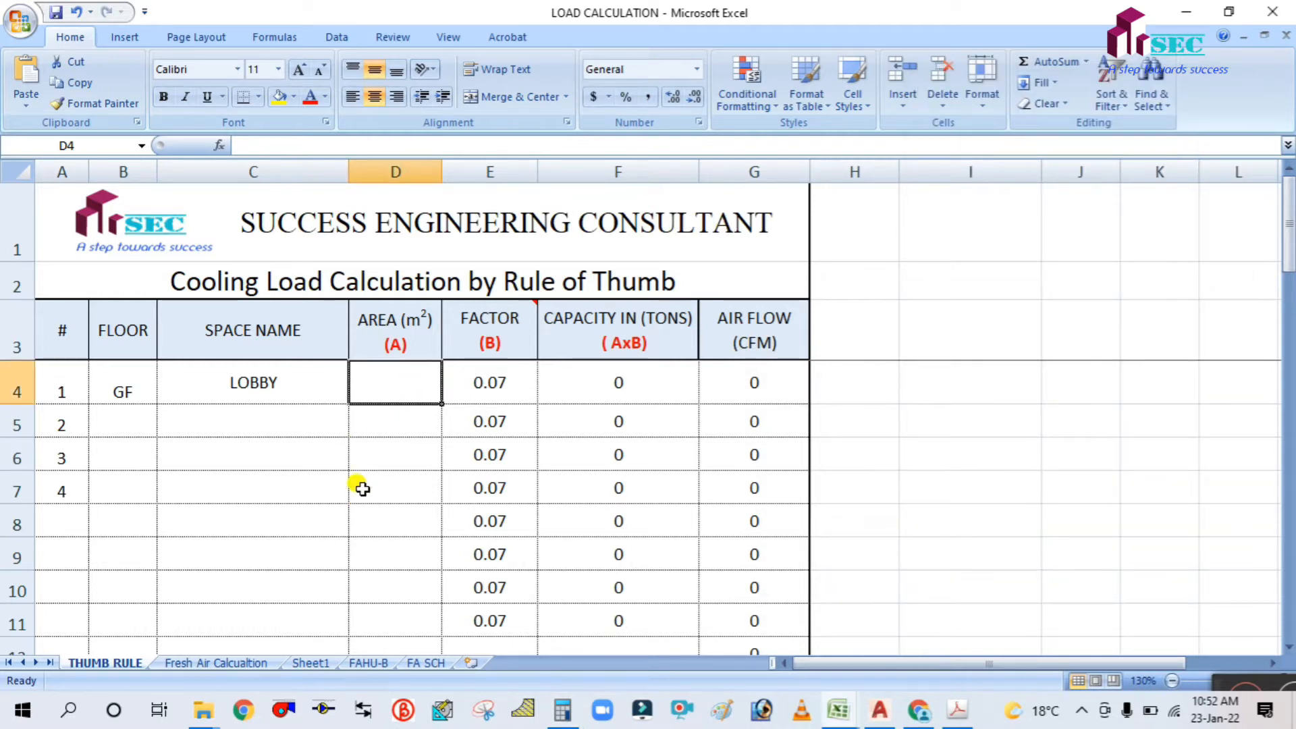
pyautogui.write('31')
pyautogui.click(415, 454)
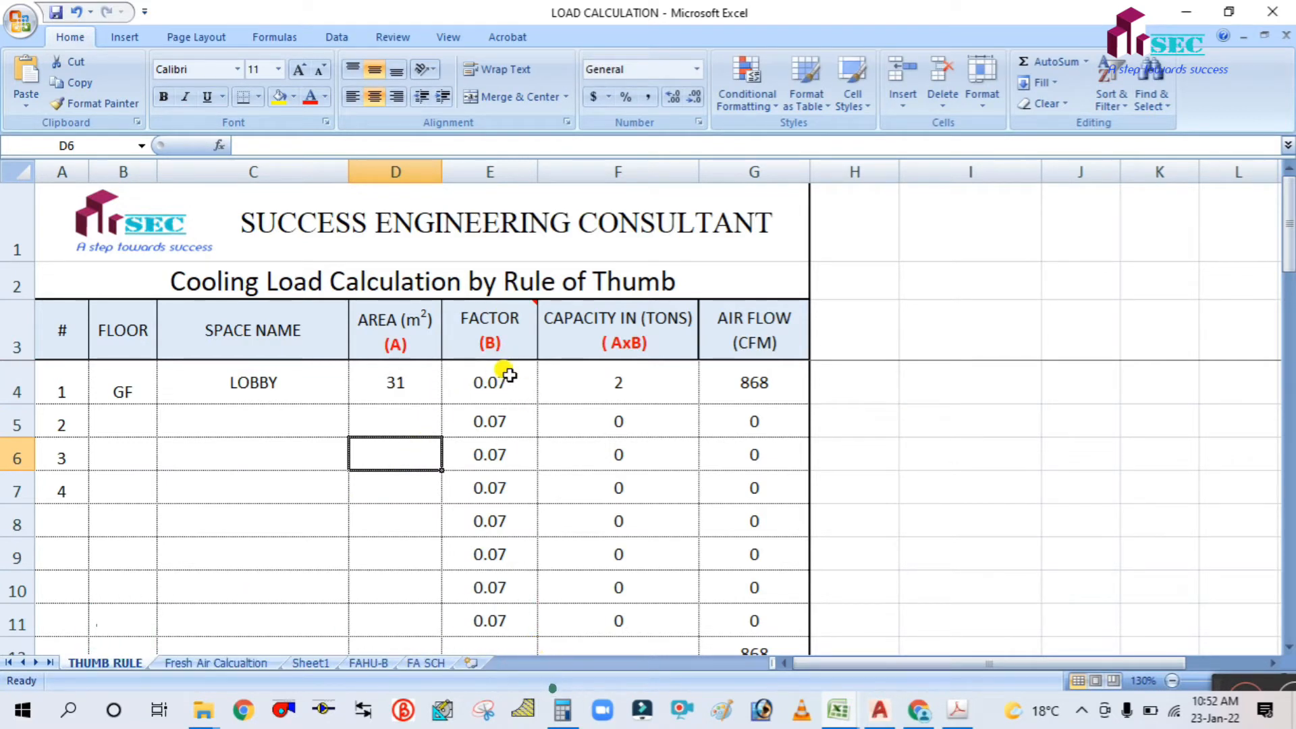
# Step: Read the comment on the FACTOR header and inspect the formula behind the GF lobby's capacity in tons
pyautogui.moveTo(511, 320)
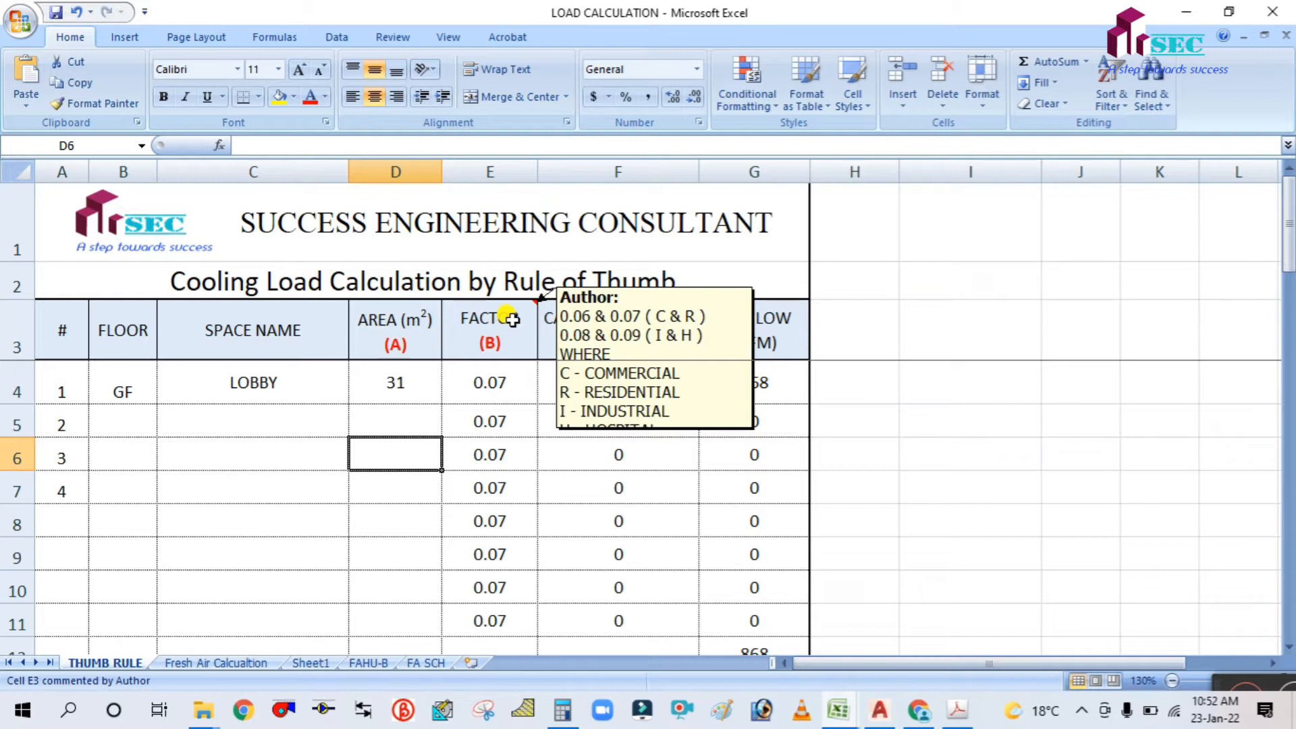
pyautogui.click(249, 491)
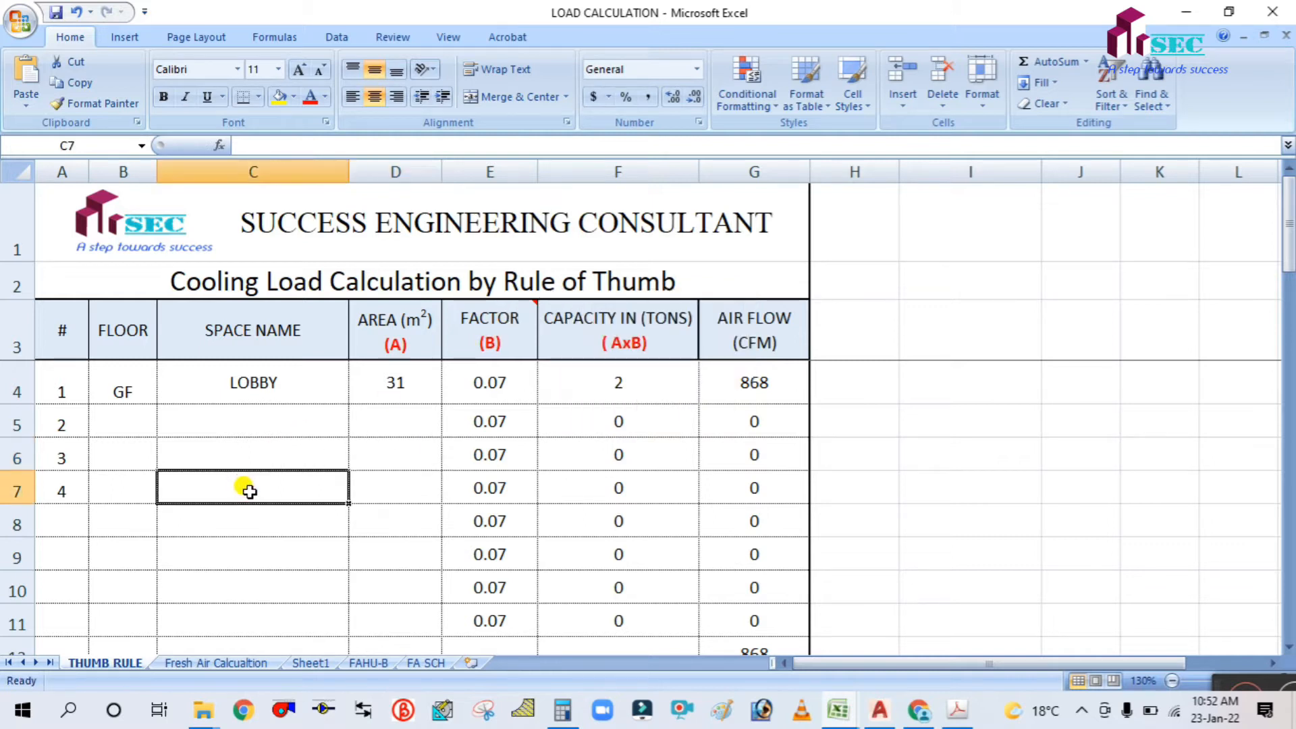
pyautogui.click(622, 378)
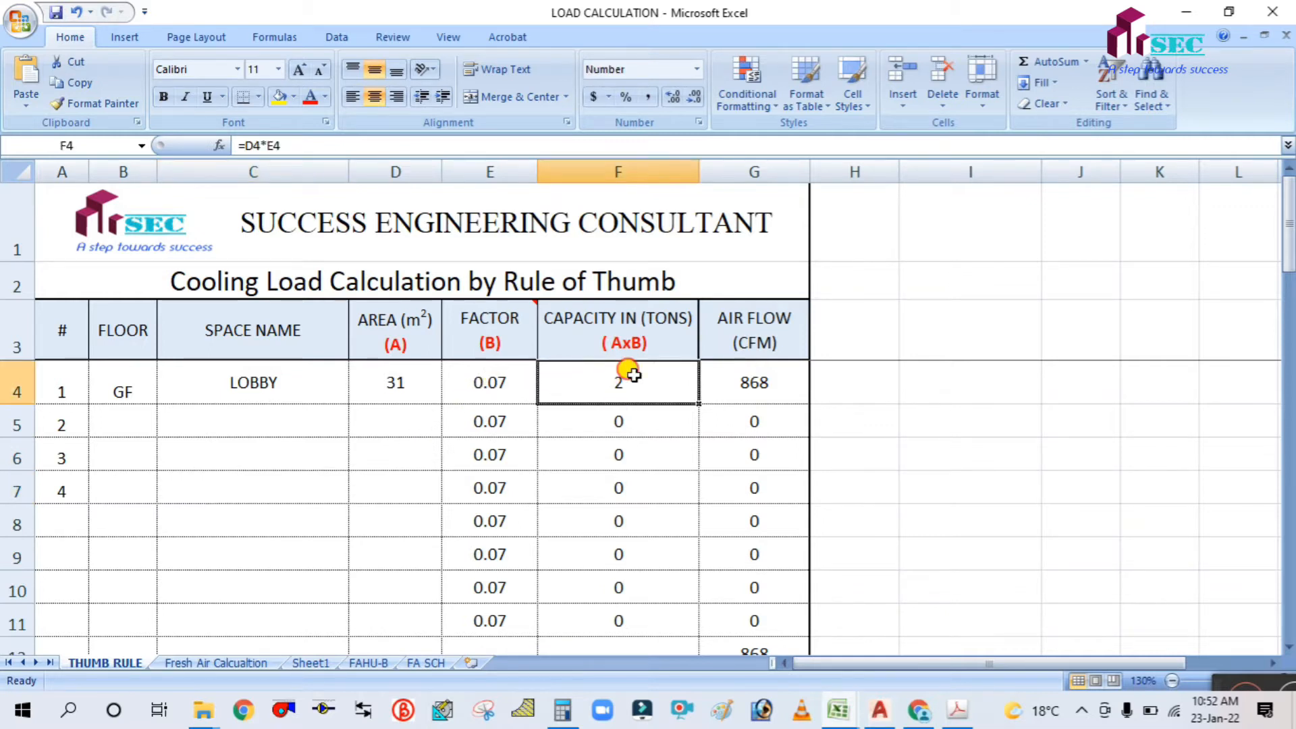
pyautogui.doubleClick(622, 378)
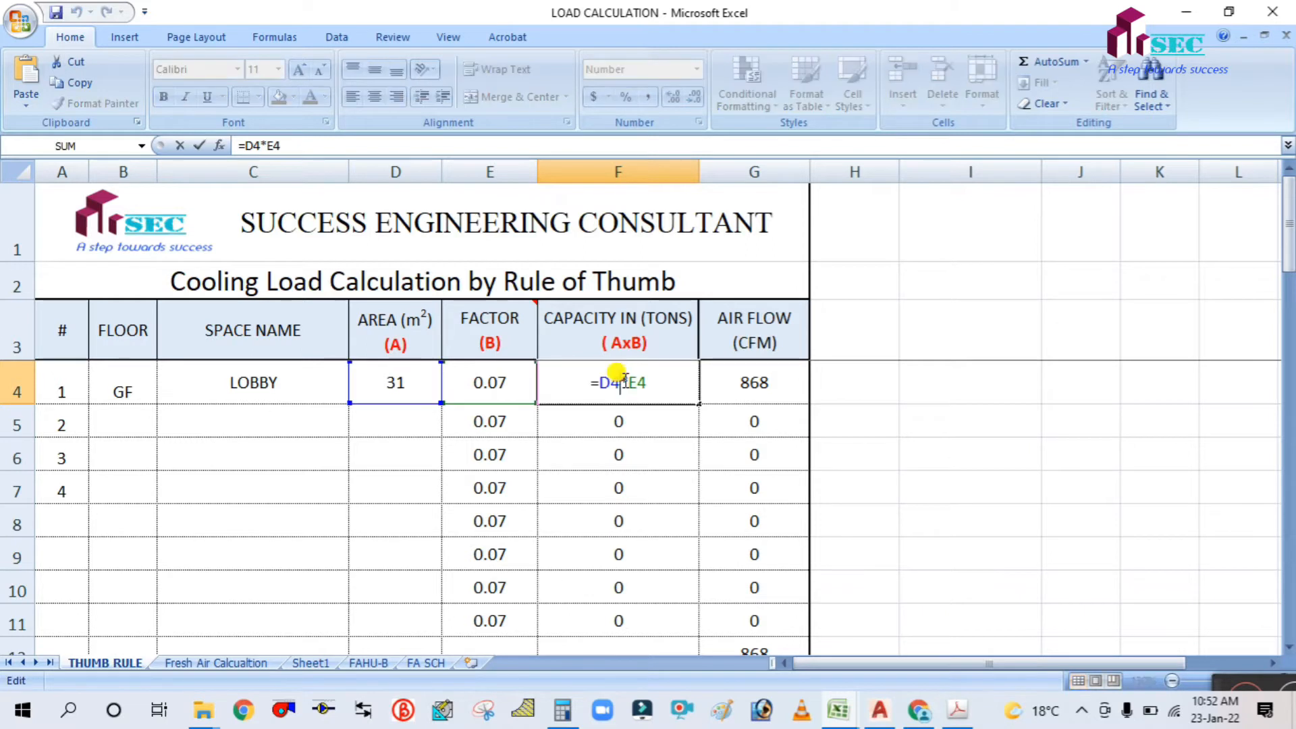
pyautogui.press('Escape')
pyautogui.doubleClick(626, 386)
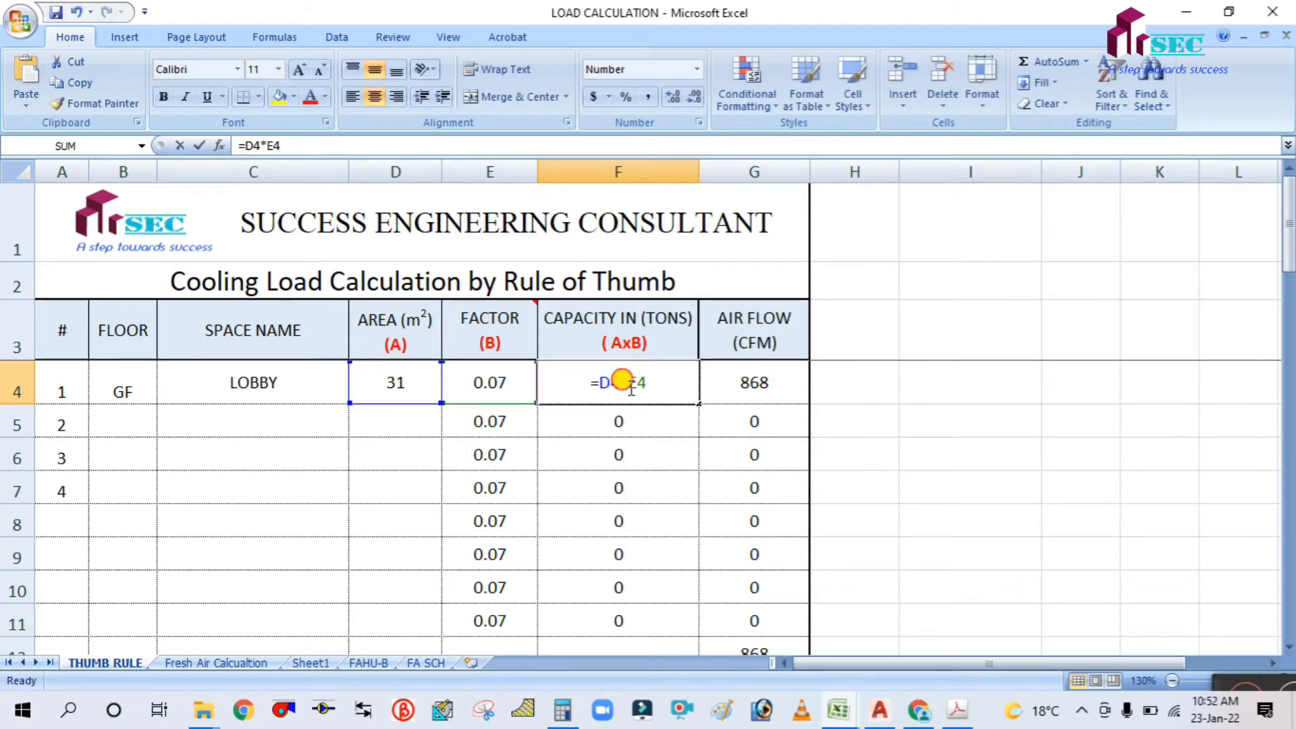
pyautogui.press('Escape')
pyautogui.doubleClick(620, 372)
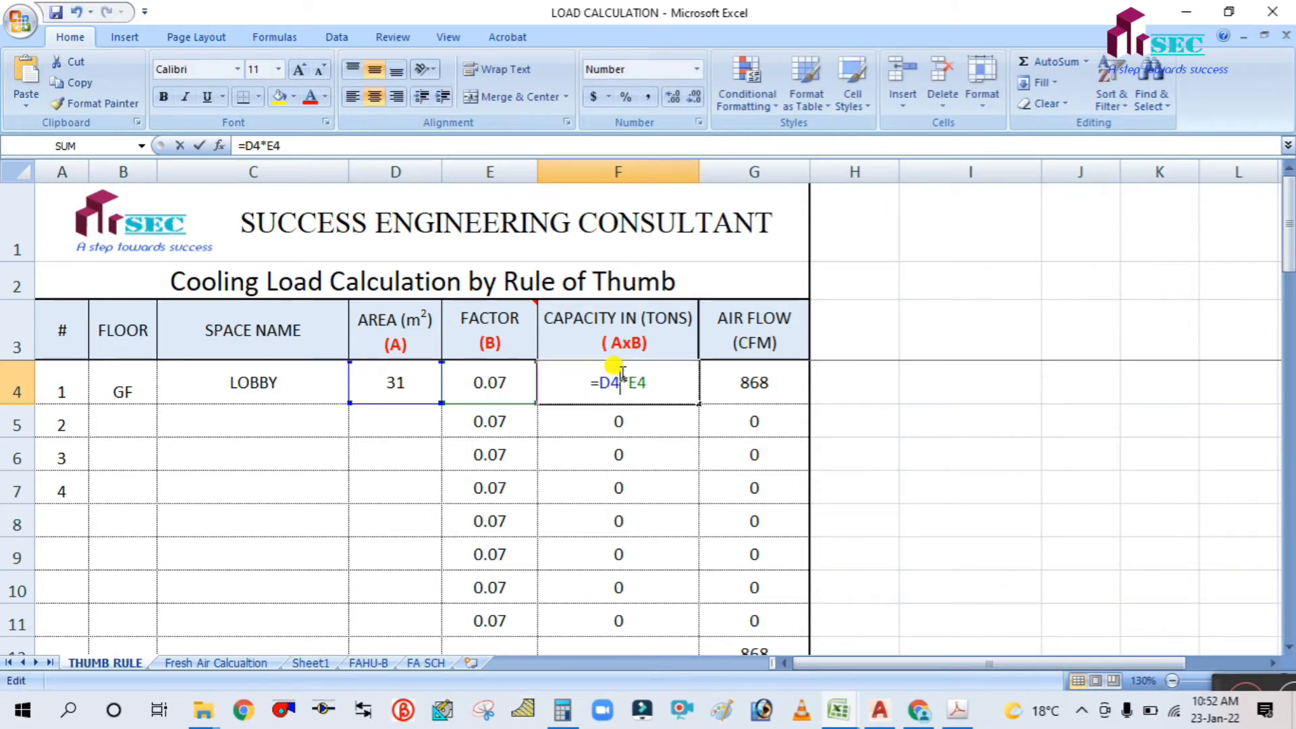
pyautogui.press('Escape')
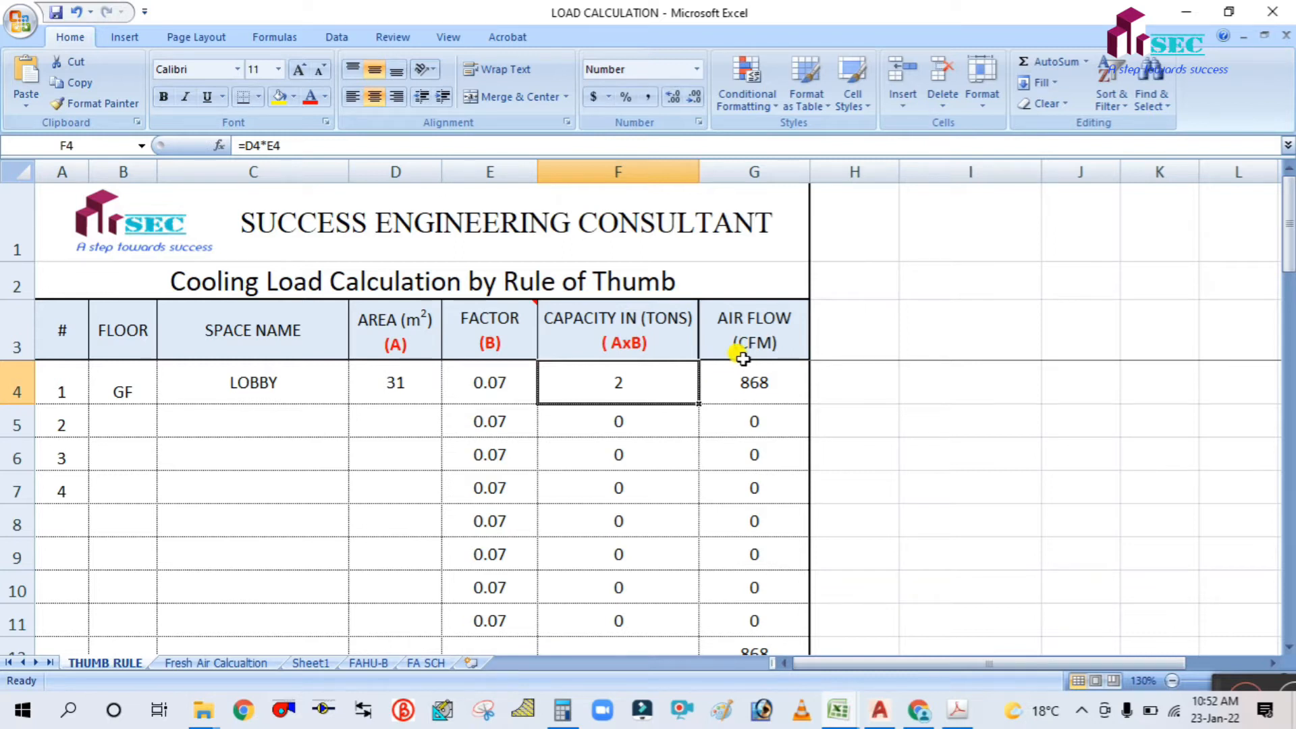
# Step: Change the air flow column header to DE HUMIFIED AIR FLOW (CFM) and reduce its font size to 10
pyautogui.click(768, 369)
pyautogui.doubleClick(749, 314)
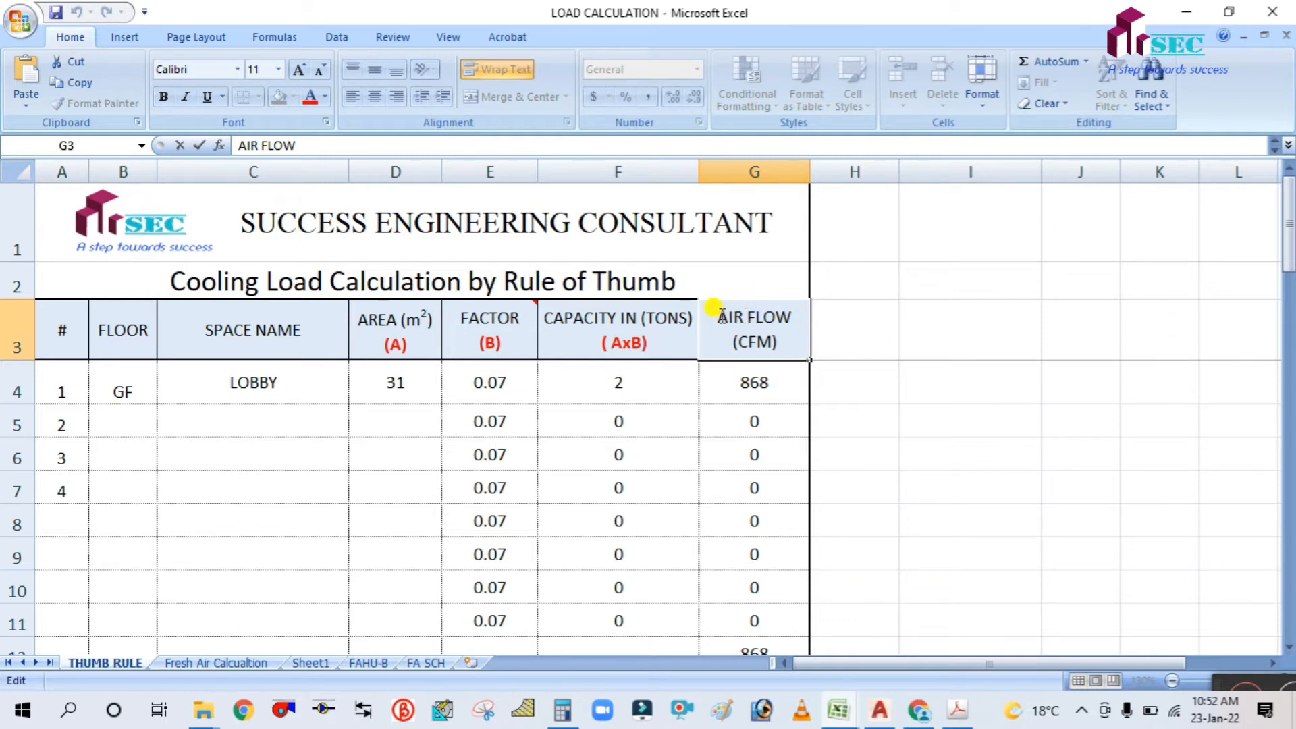
pyautogui.write('DE HU')
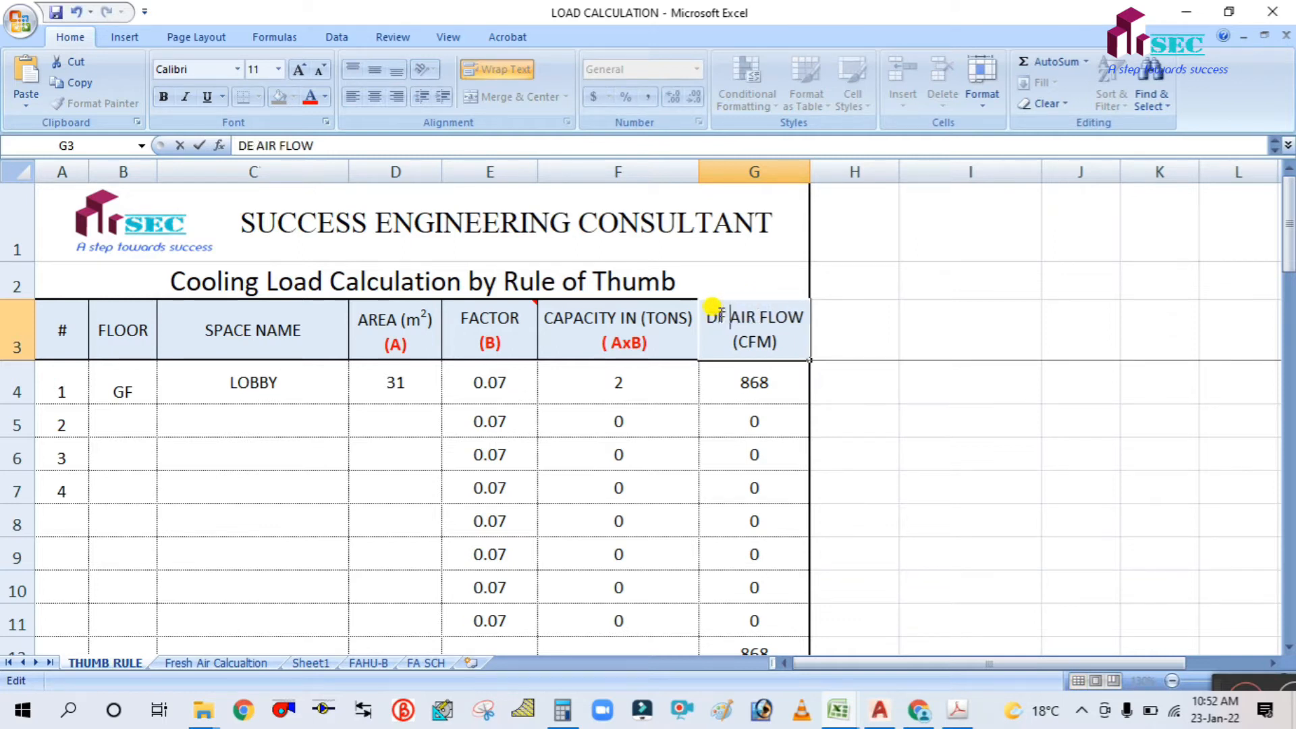
pyautogui.write('MID')
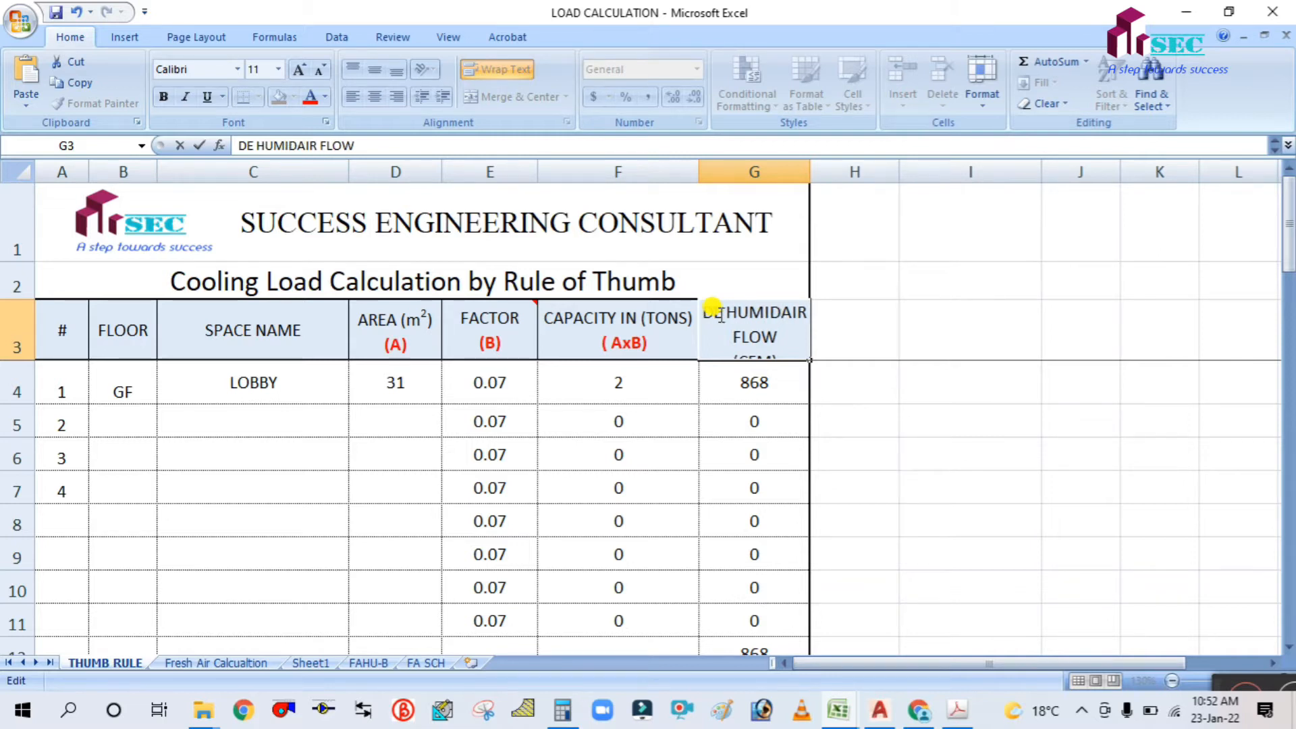
pyautogui.press('BackSpace')
pyautogui.write('FIED')
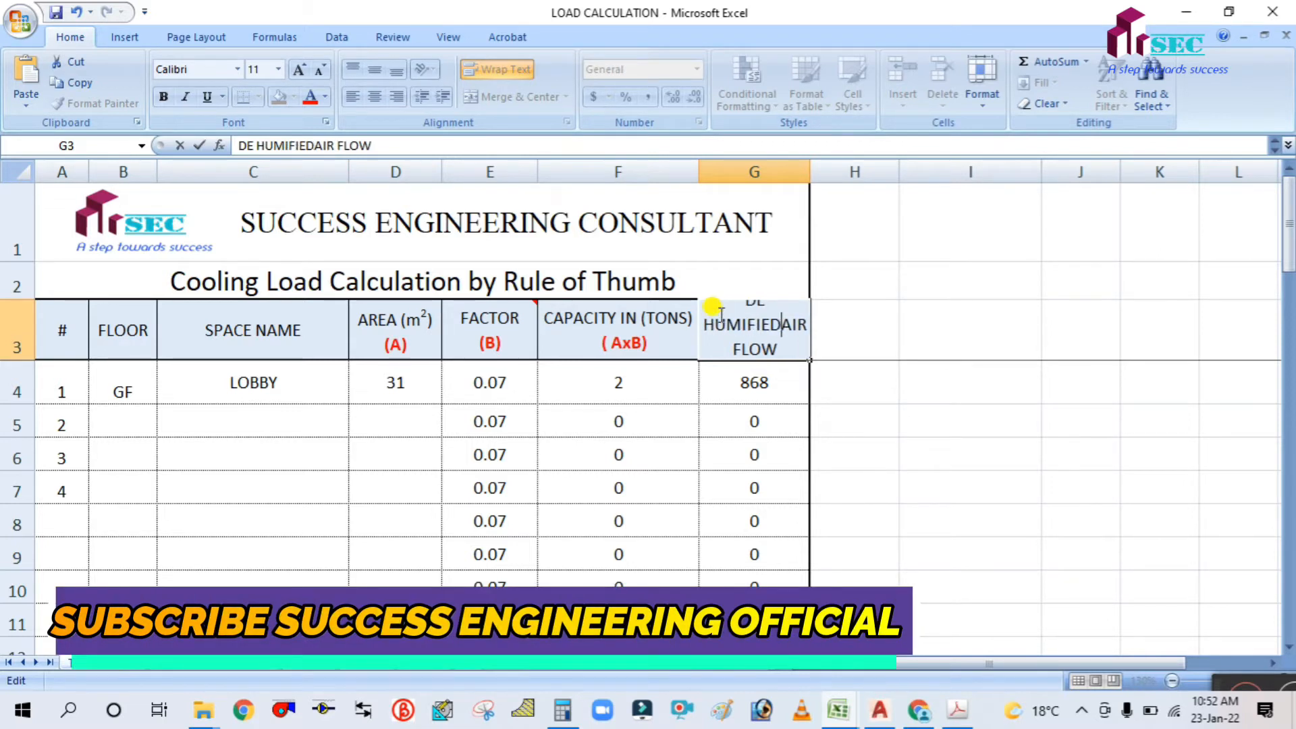
pyautogui.click(867, 416)
pyautogui.click(754, 323)
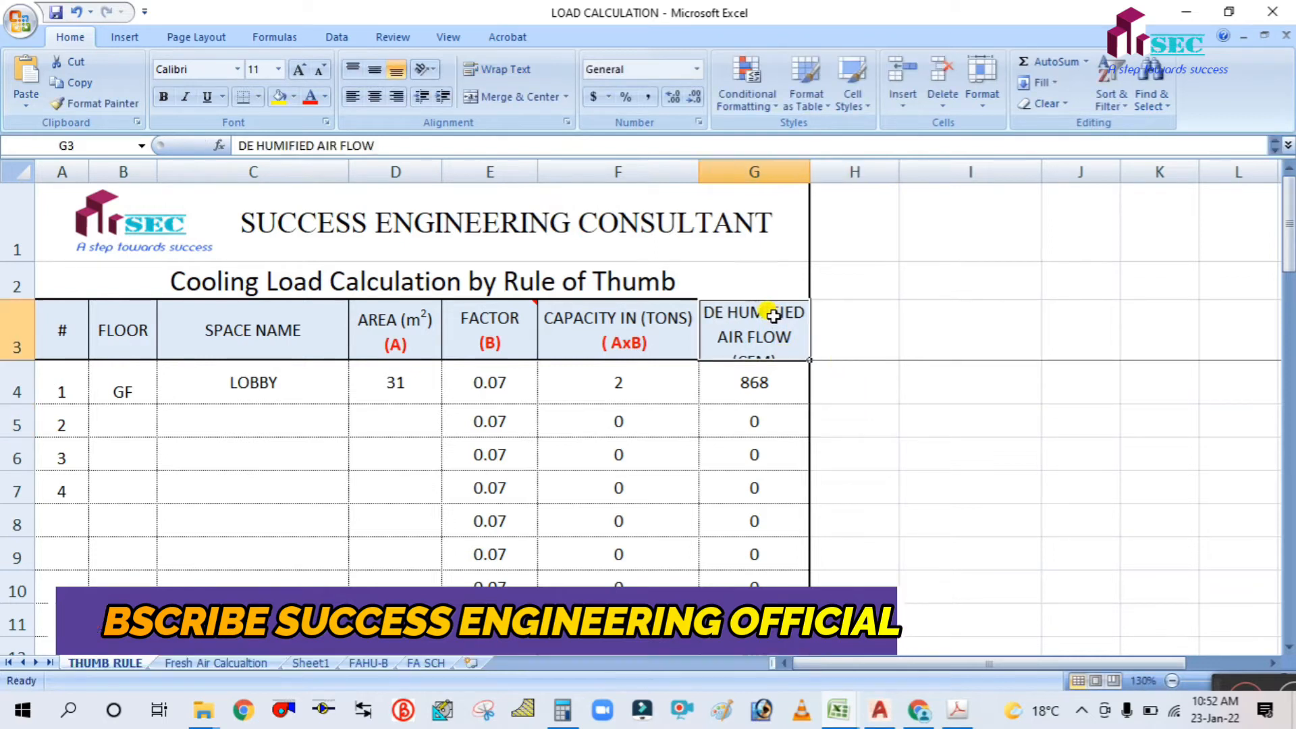
pyautogui.click(320, 70)
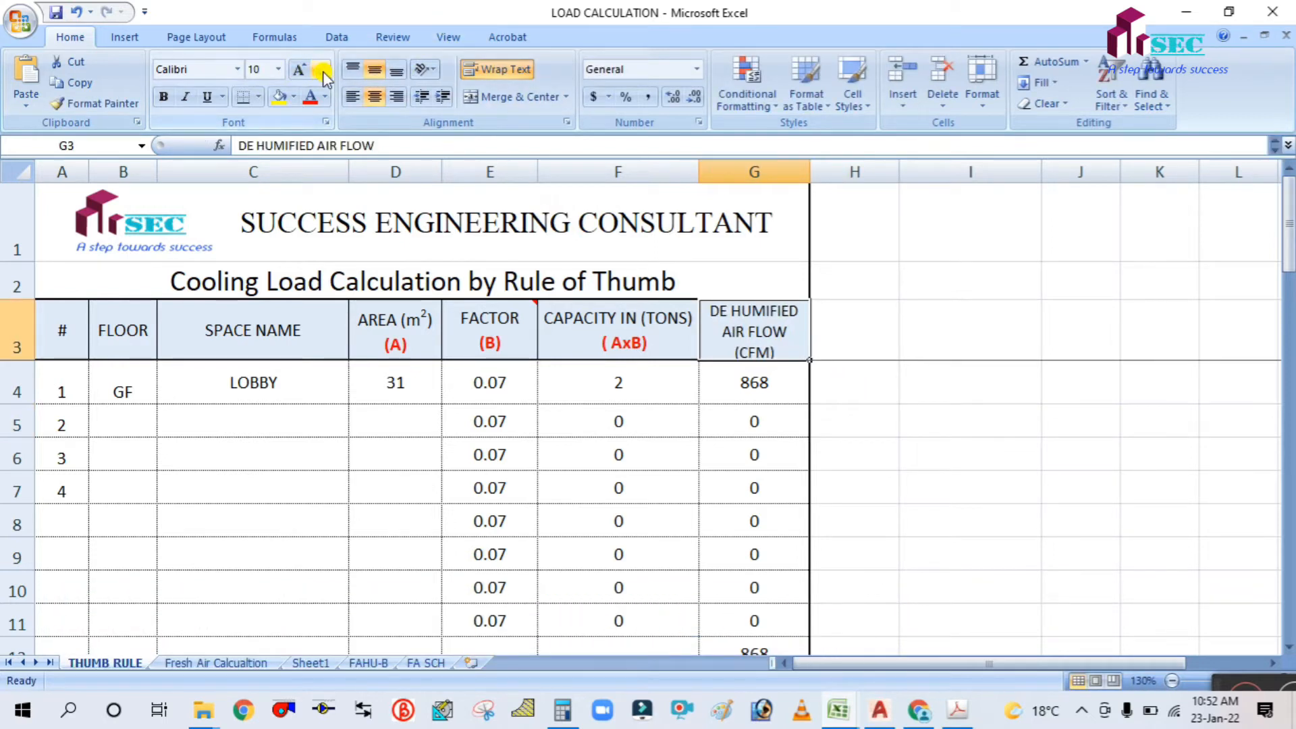
pyautogui.click(1030, 451)
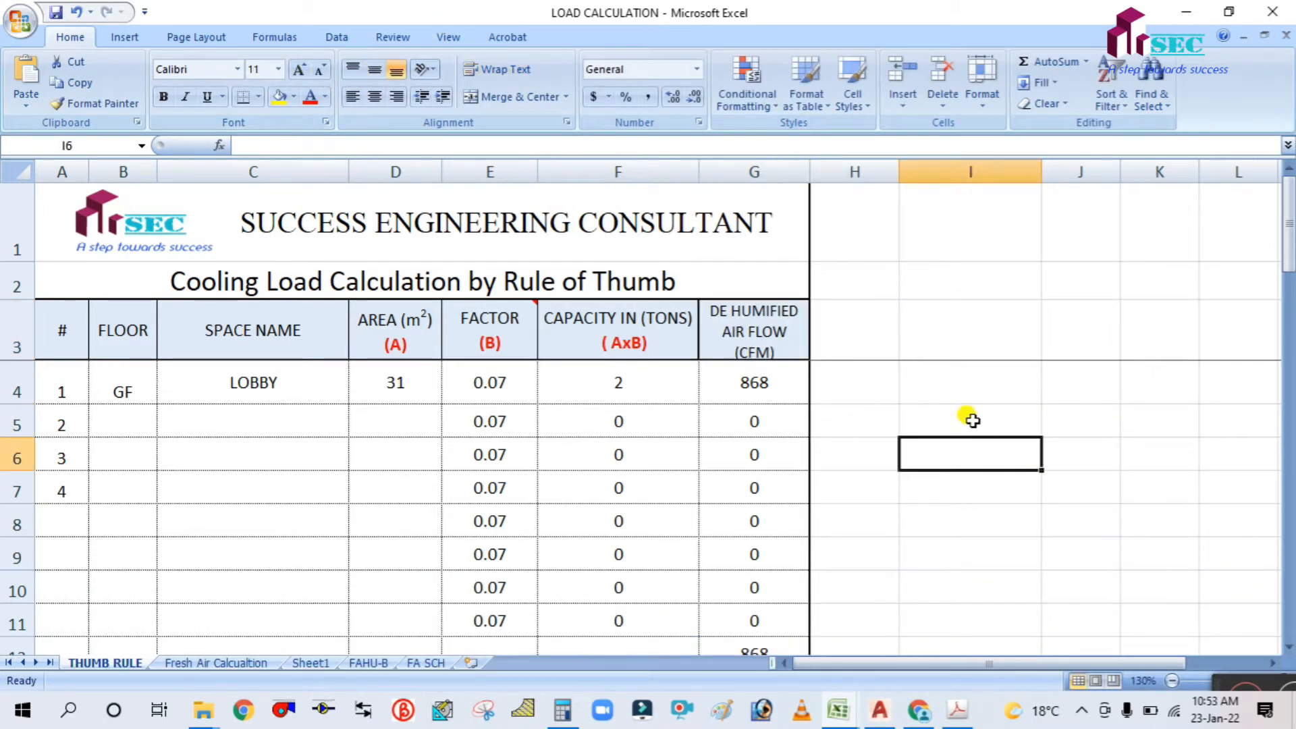
# Step: Switch to the AutoCAD drawing and examine the names, dimensions and areas of Office 1 and Office 2 on the 1F plan
pyautogui.click(273, 412)
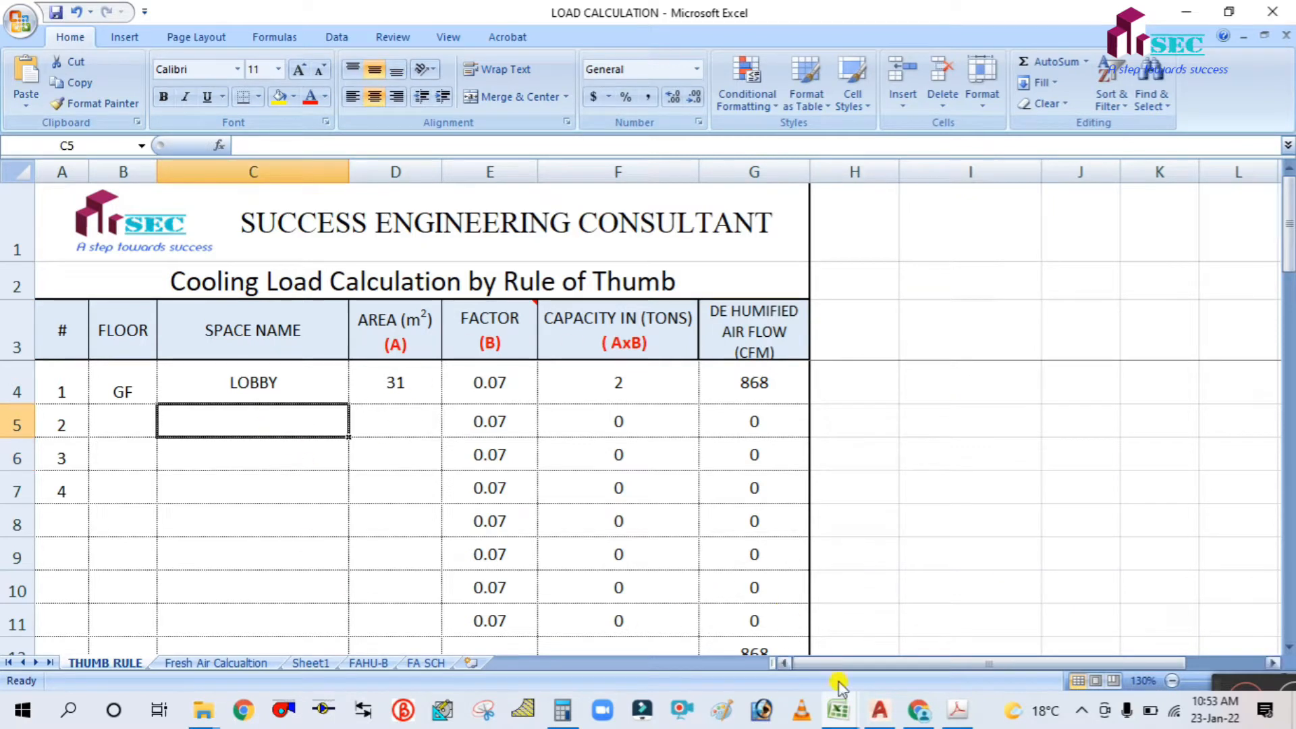
pyautogui.click(878, 711)
pyautogui.scroll(-8, 571, 363)
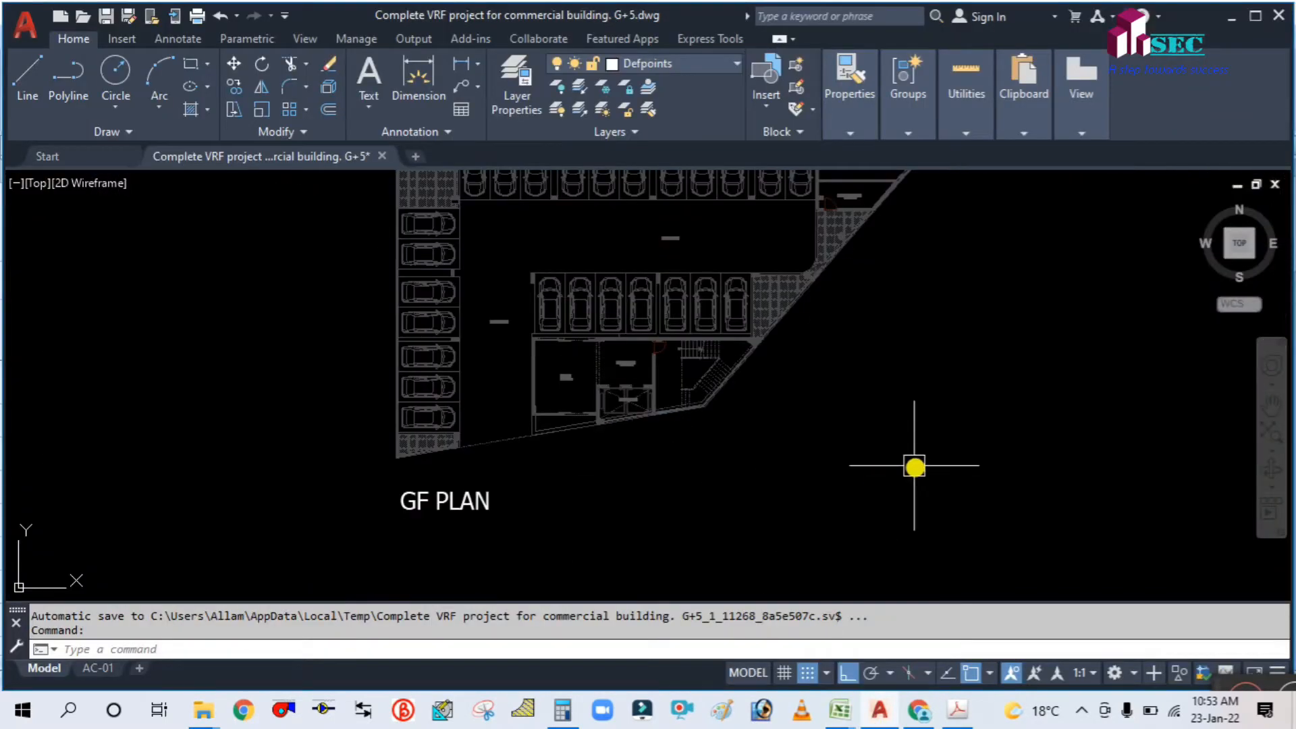
pyautogui.scroll(-3, 945, 479)
pyautogui.moveTo(964, 492); pyautogui.dragTo(406, 438, button='middle')
pyautogui.scroll(4, 523, 394)
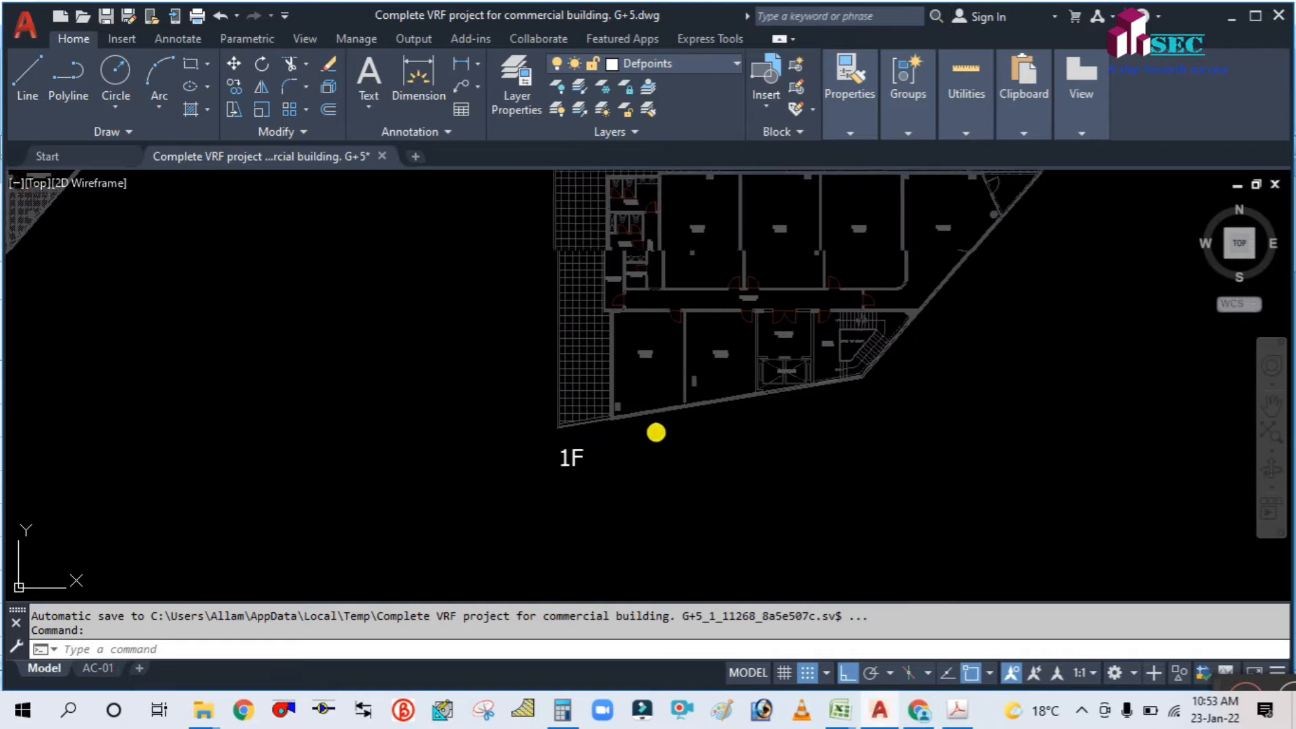
pyautogui.scroll(1, 610, 480)
pyautogui.scroll(3, 364, 559)
pyautogui.scroll(-2, 504, 469)
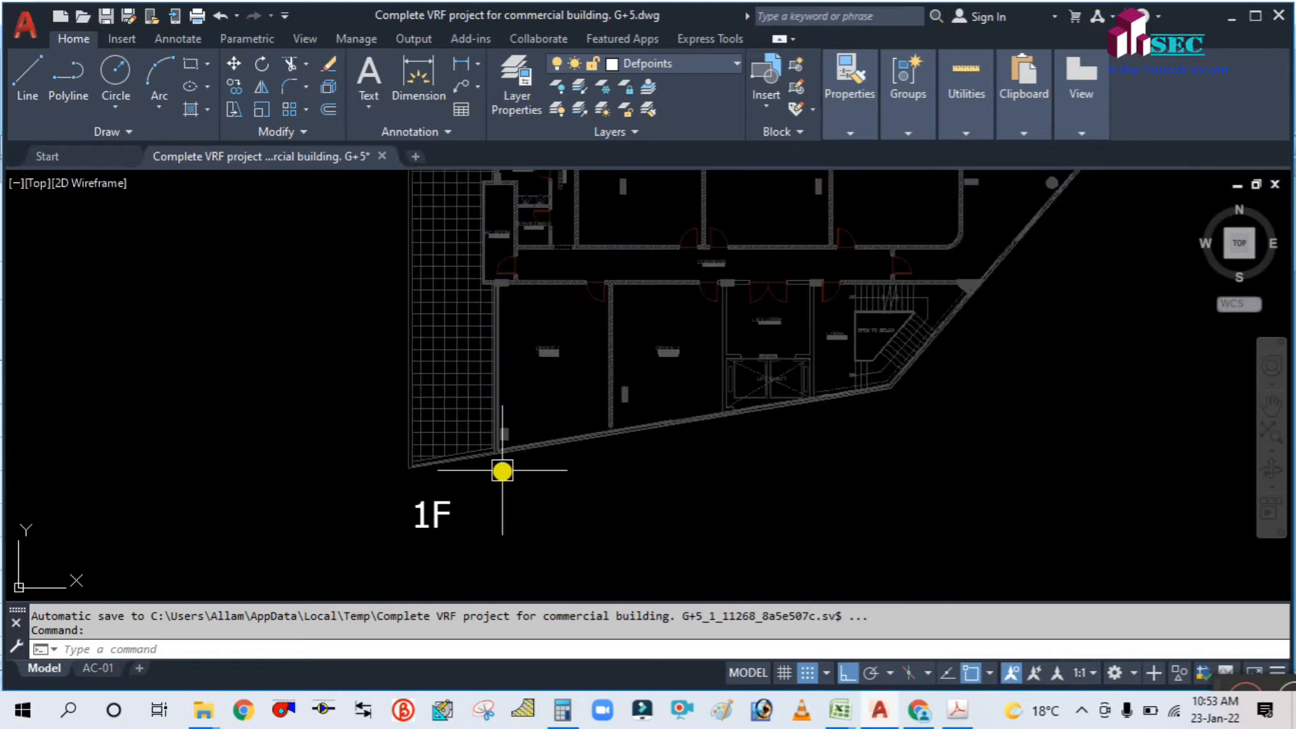
pyautogui.scroll(2, 567, 324)
pyautogui.scroll(2, 561, 327)
pyautogui.moveTo(537, 448); pyautogui.dragTo(376, 378, button='middle')
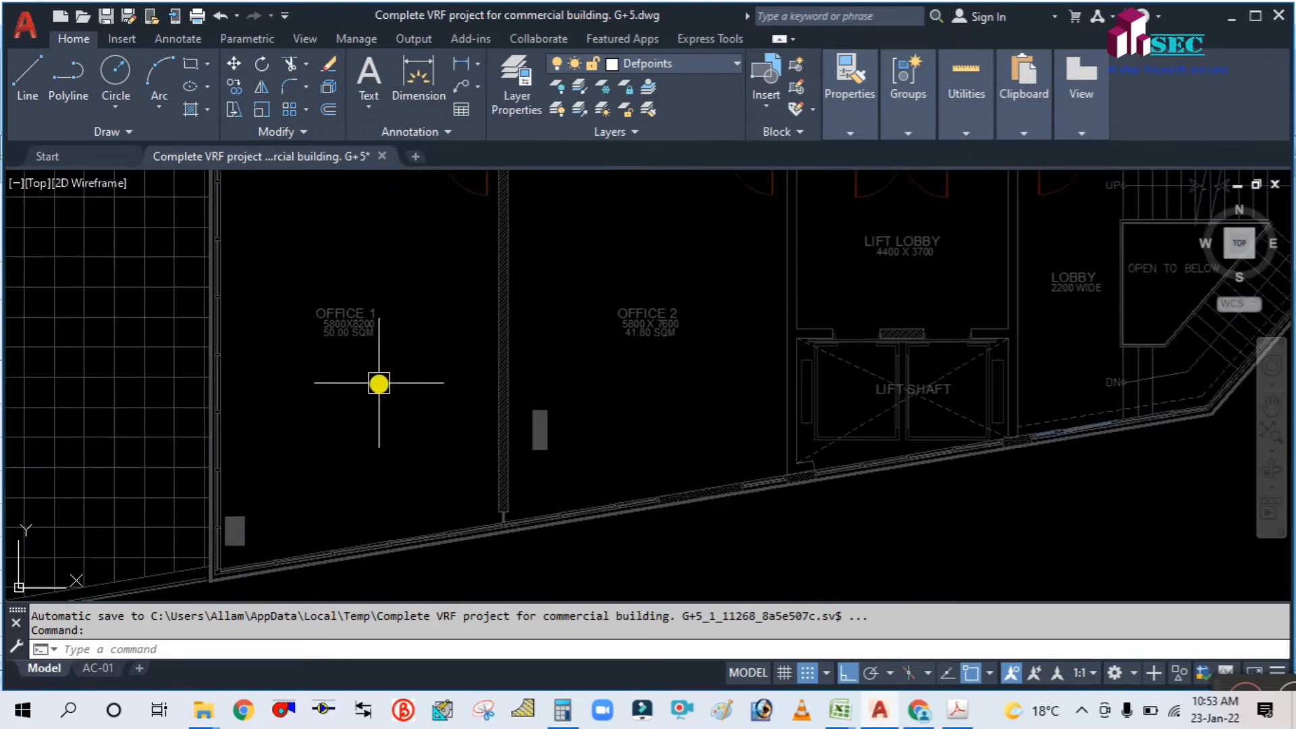
pyautogui.scroll(4, 362, 361)
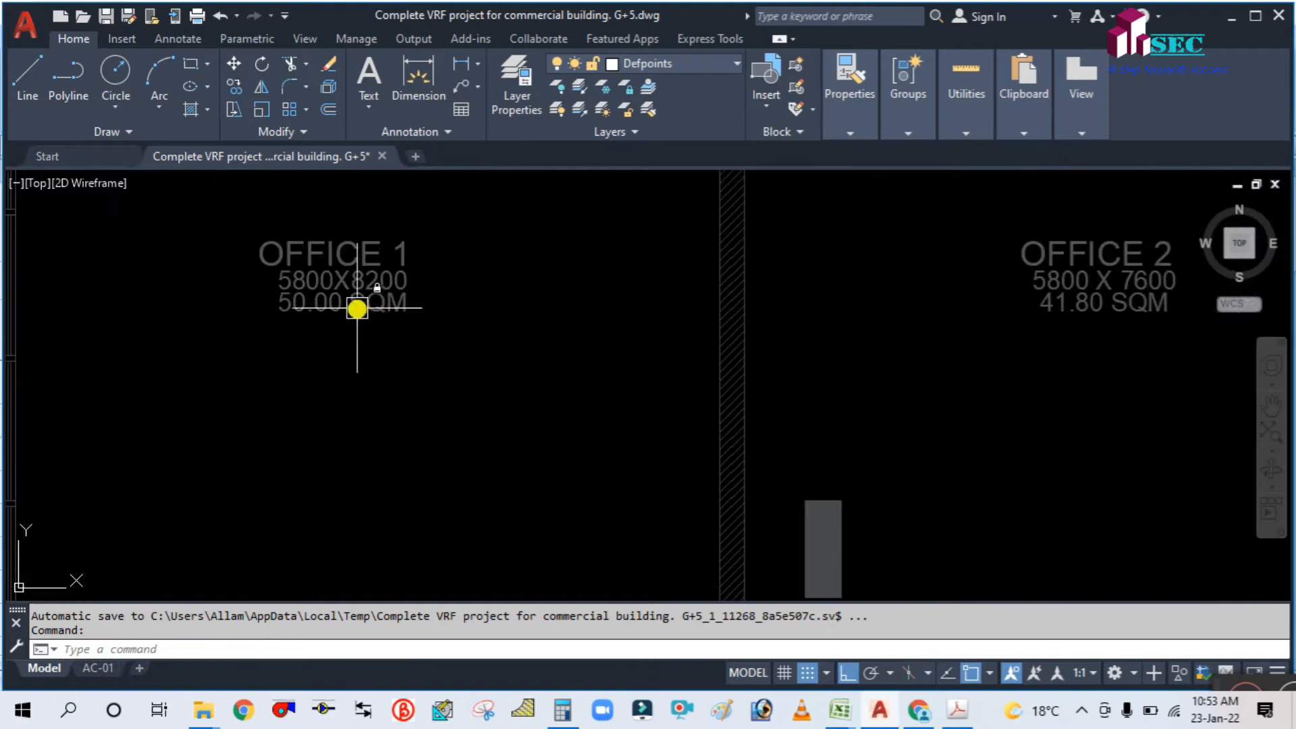
pyautogui.scroll(-2, 976, 386)
pyautogui.moveTo(976, 387); pyautogui.dragTo(735, 431, button='middle')
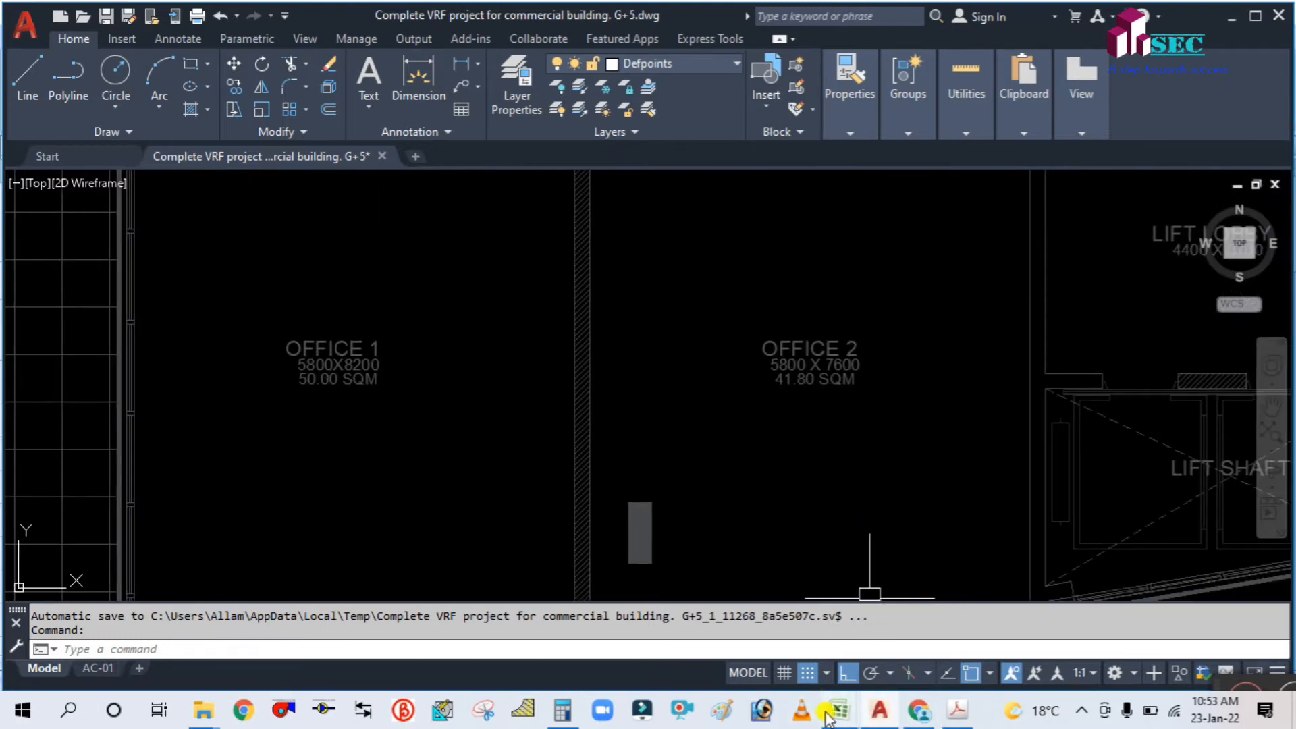
# Step: Return to the LOAD CALCULATION workbook in Excel and enter floor FF and space name OFFICE-1 in row 2 of the table
pyautogui.moveTo(841, 707)
pyautogui.click(723, 641)
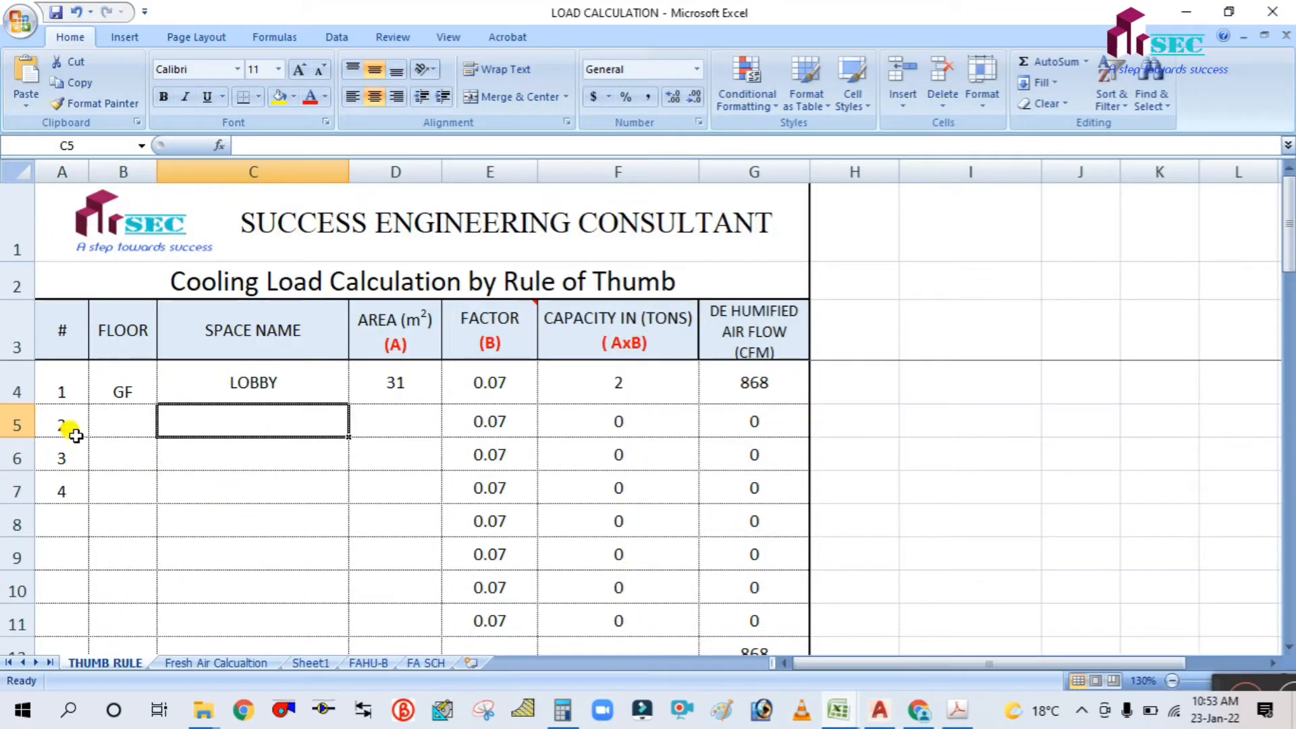
pyautogui.click(112, 419)
pyautogui.write('FF')
pyautogui.click(191, 515)
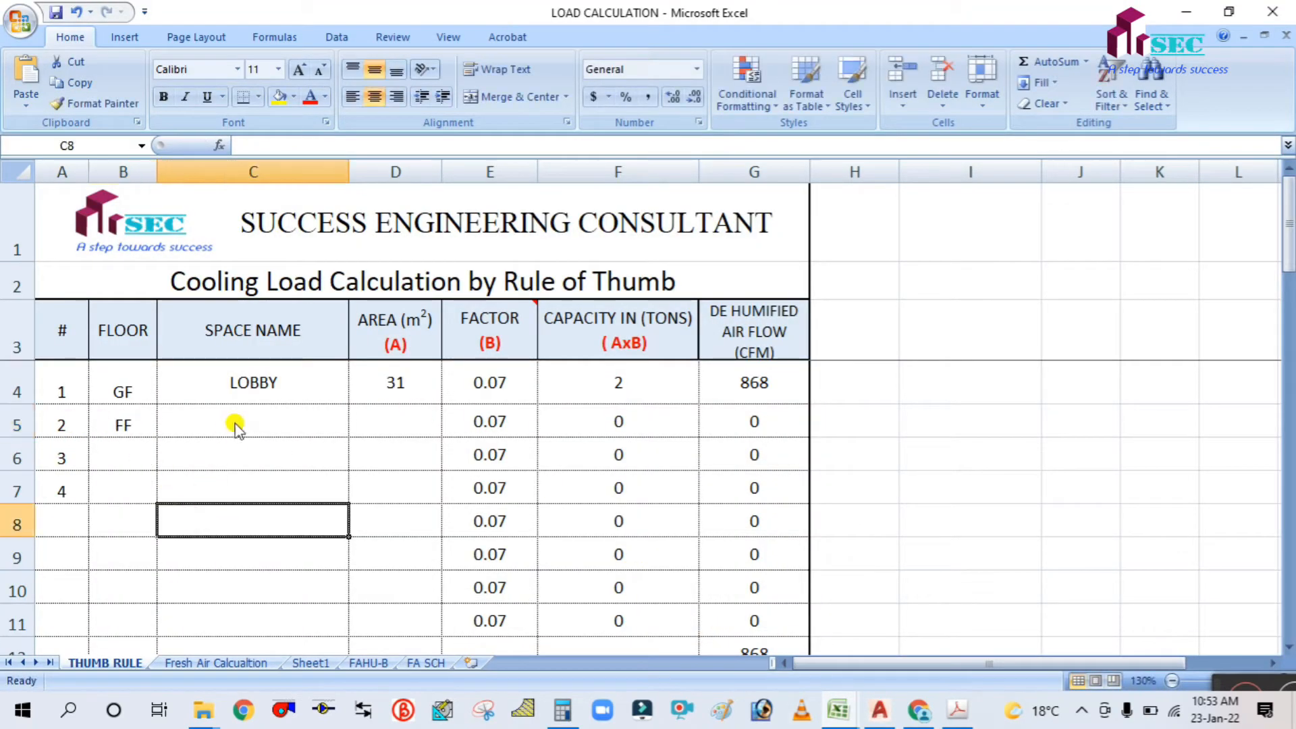
pyautogui.click(235, 419)
pyautogui.write('OFFI')
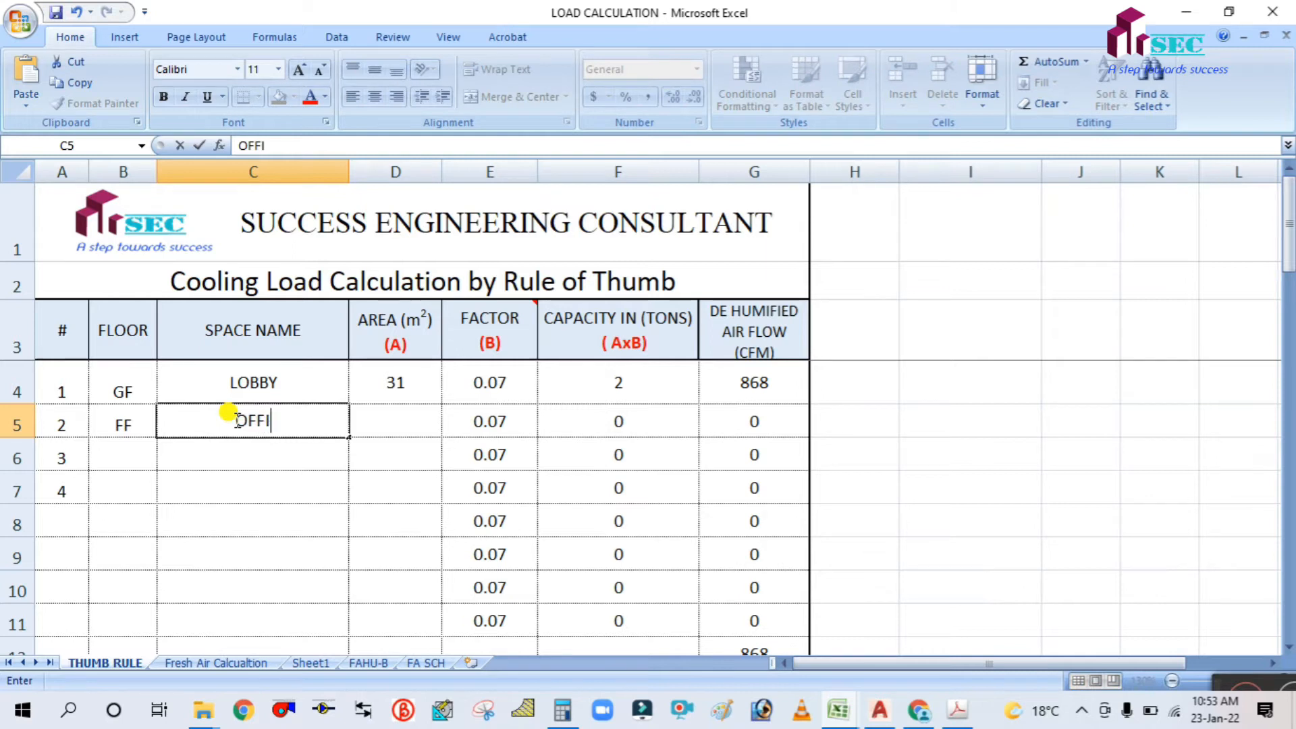
pyautogui.write('CE-1')
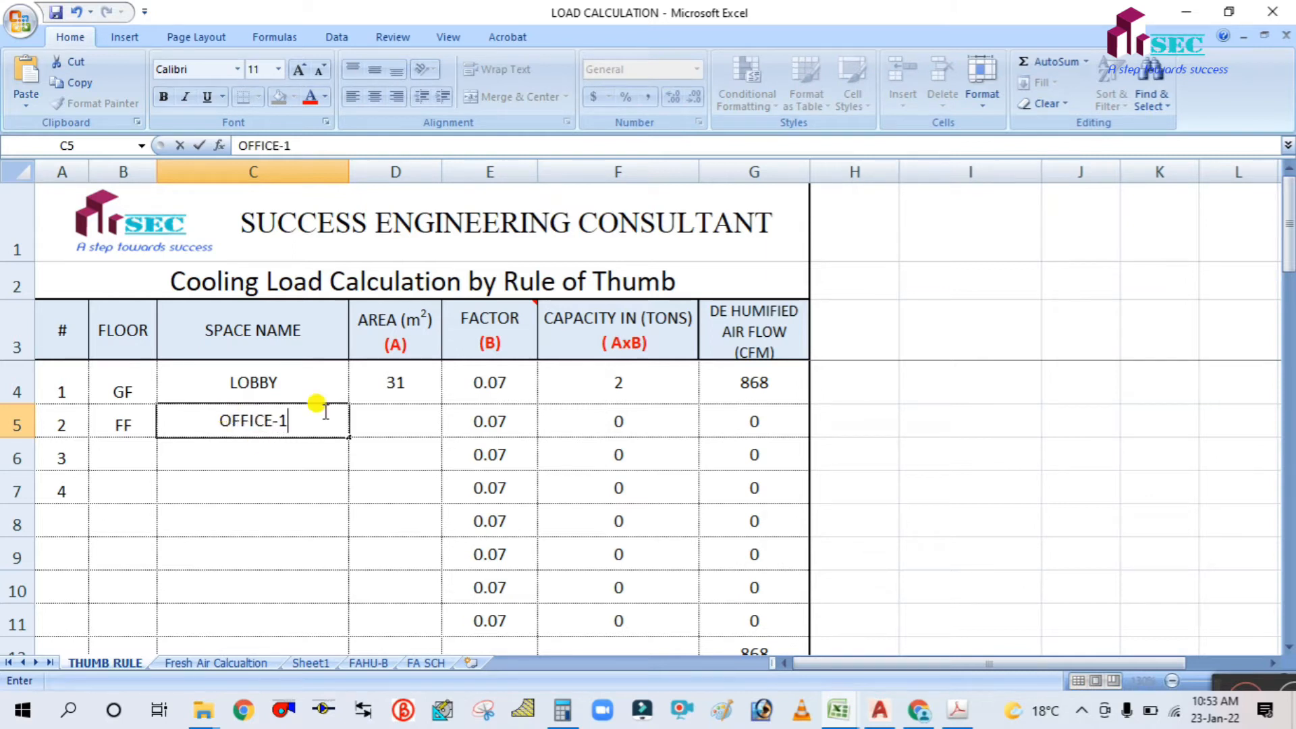
pyautogui.press('Return')
# Step: Copy the OFFICE-1 space name down to row 3 of the table and change the copy to OFFICE-2
pyautogui.moveTo(309, 424); pyautogui.dragTo(314, 443)
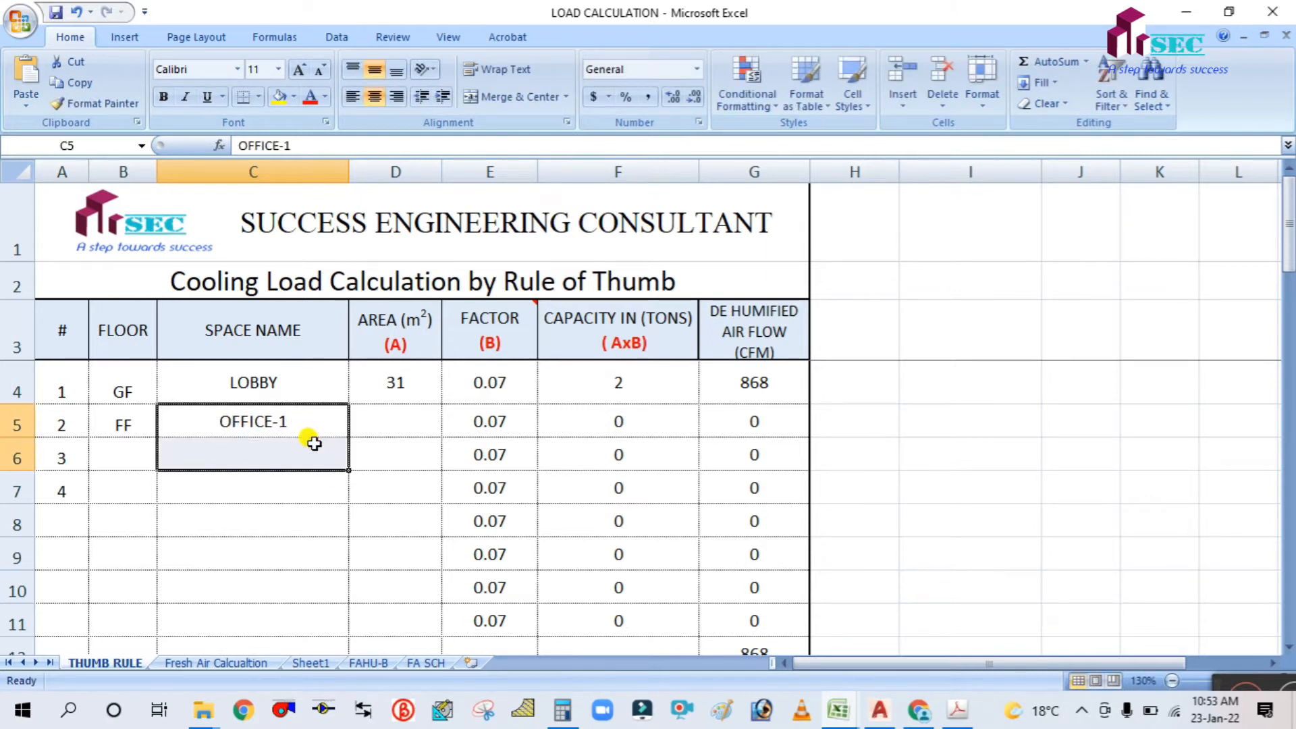
pyautogui.hotkey('ctrl', 'd')
pyautogui.click(298, 441)
pyautogui.doubleClick(304, 449)
pyautogui.press('BackSpace')
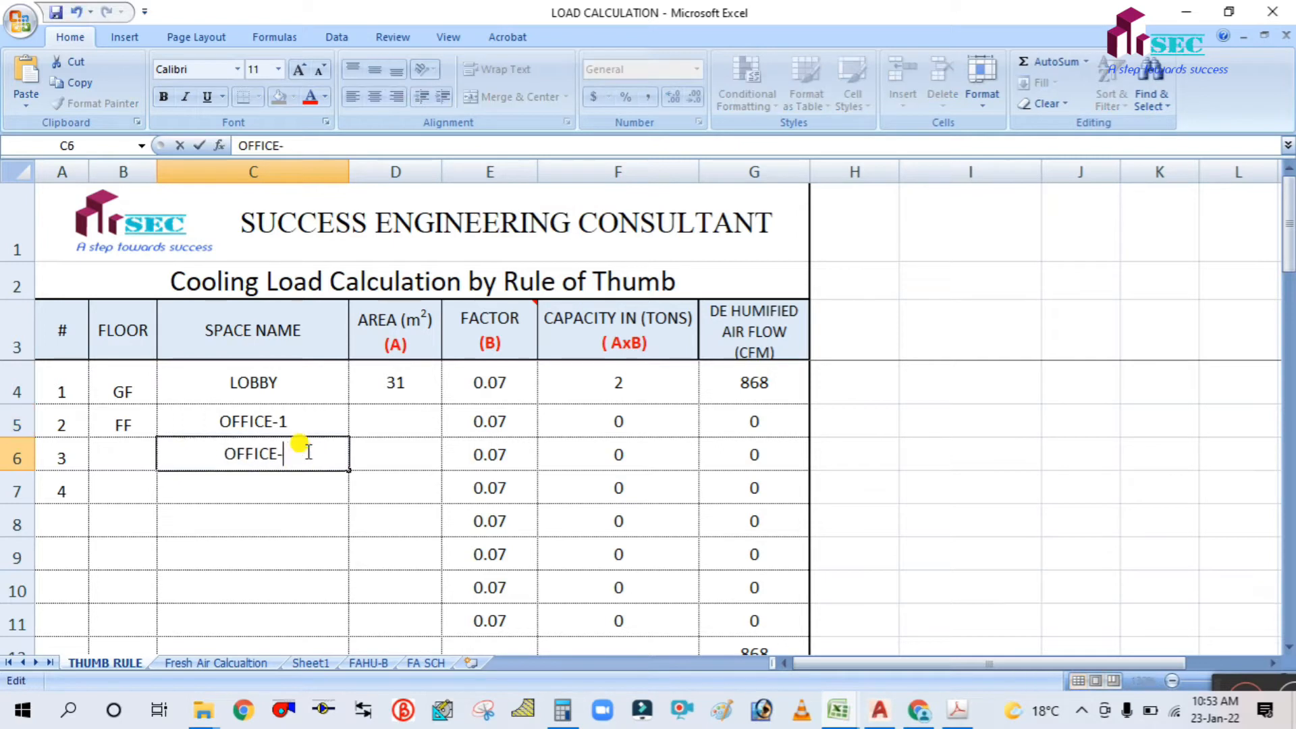
pyautogui.write('2')
# Step: Check the office areas in the AutoCAD drawing, then enter 50 for OFFICE-1 and 41.8 for OFFICE-2 in Excel
pyautogui.click(355, 421)
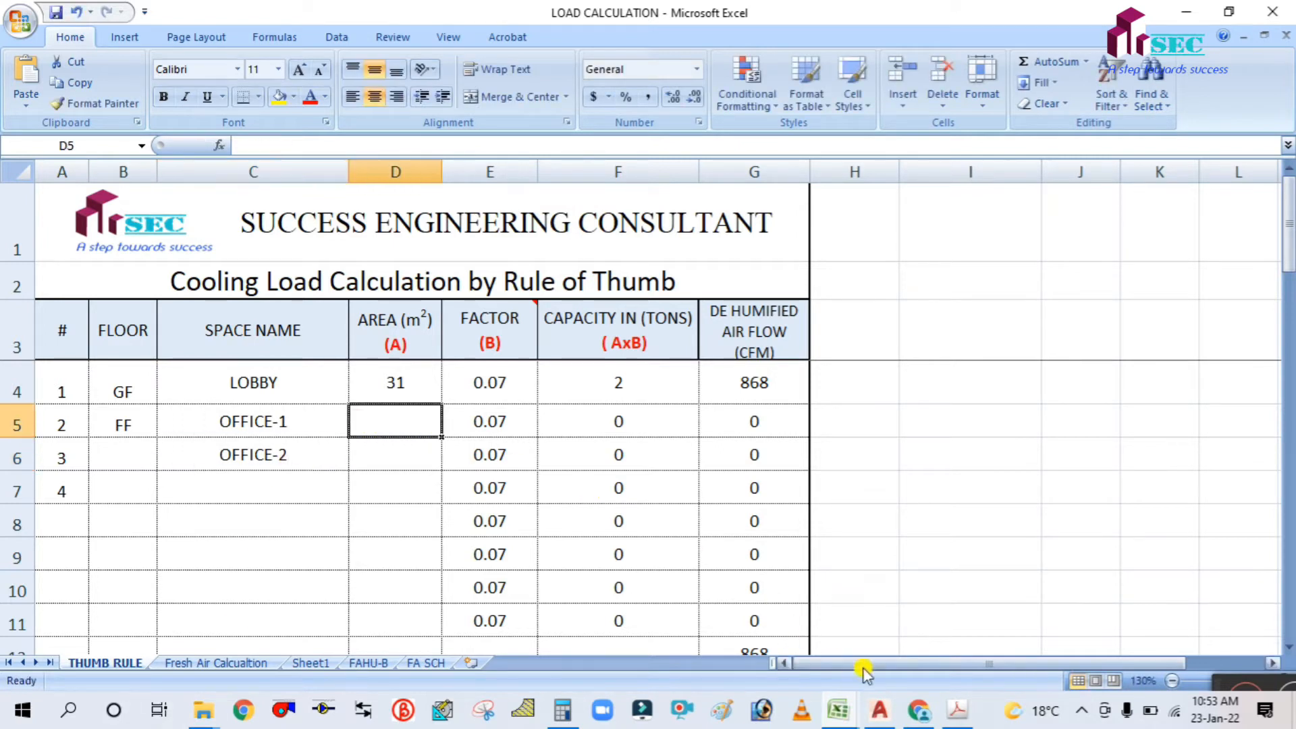
pyautogui.click(878, 709)
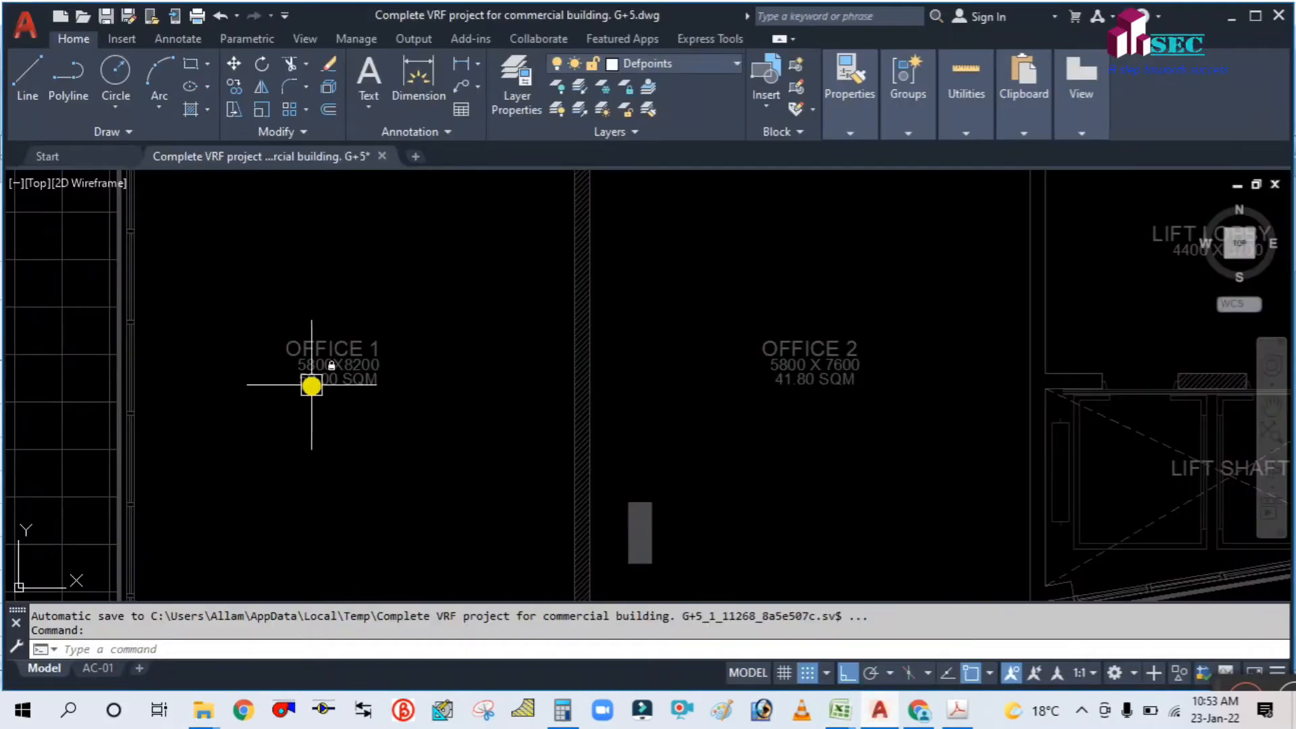
pyautogui.click(877, 710)
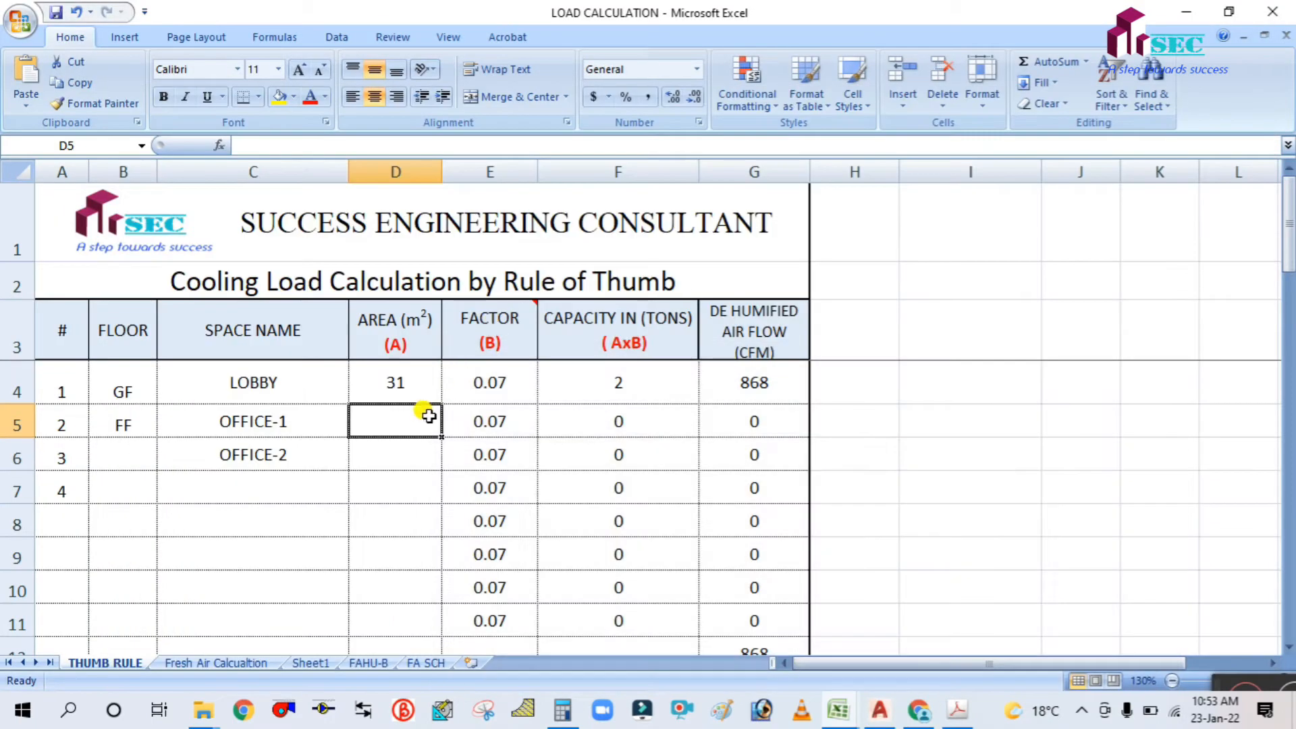
pyautogui.write('50')
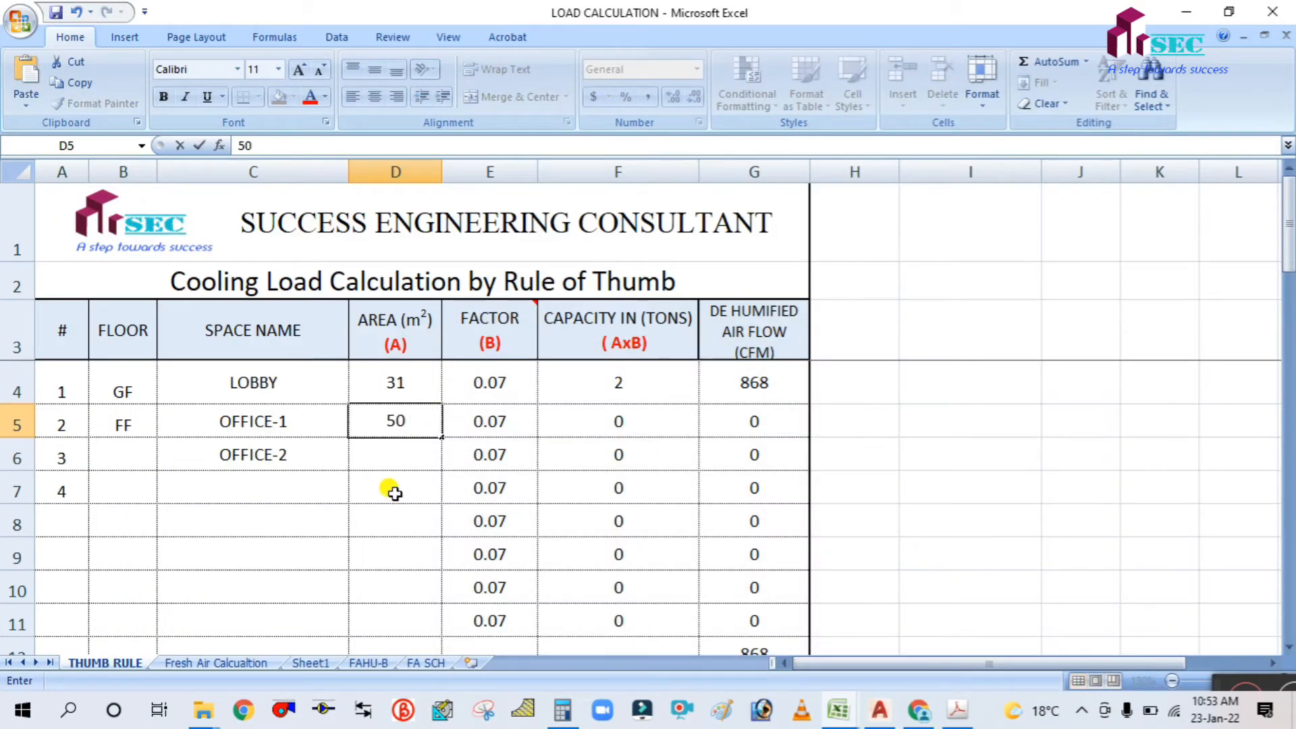
pyautogui.click(398, 447)
pyautogui.write('41.8')
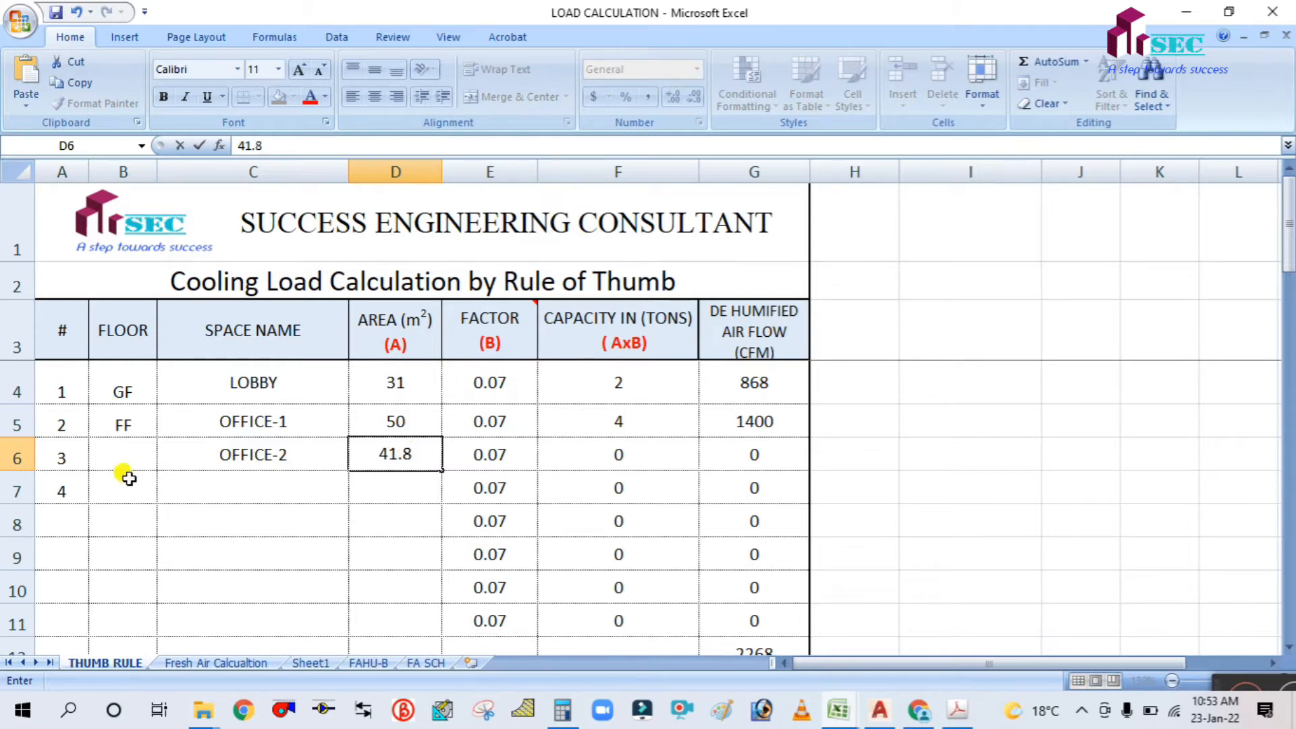
pyautogui.click(242, 481)
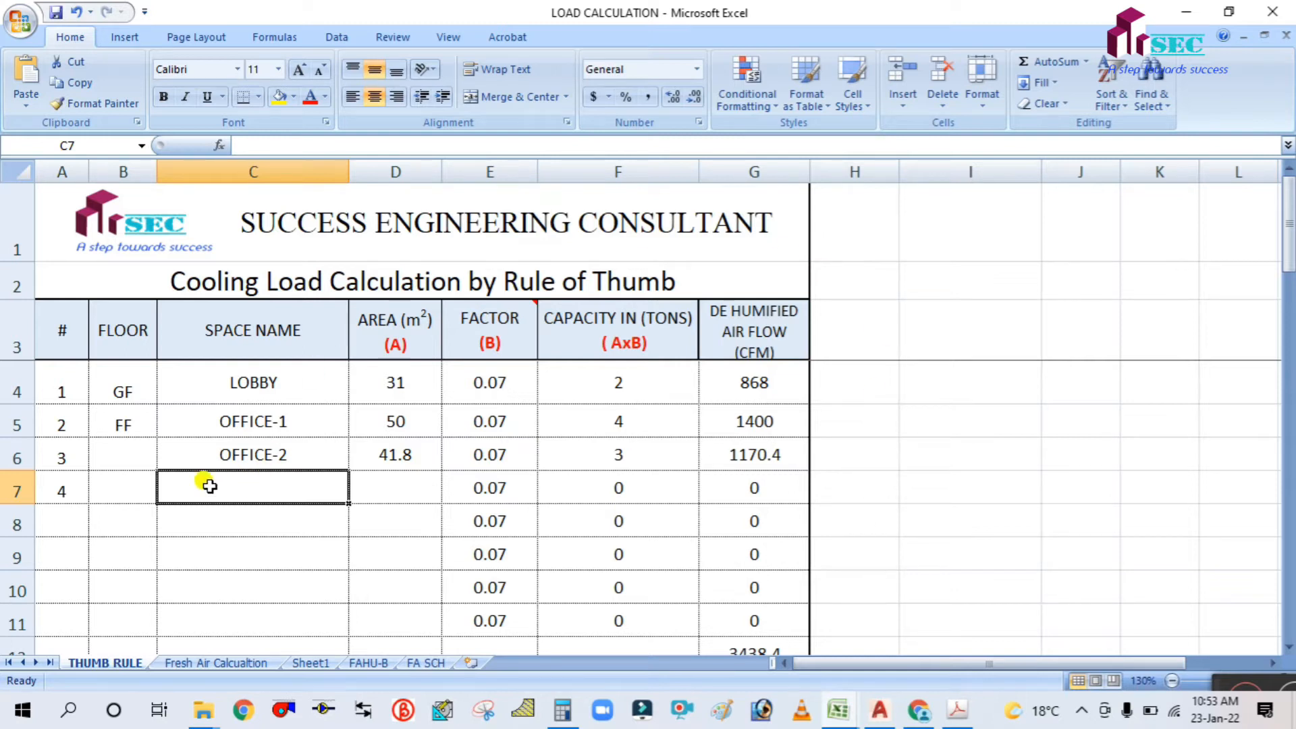
# Step: Fill the FF floor label from cell B5 down through B9
pyautogui.click(139, 435)
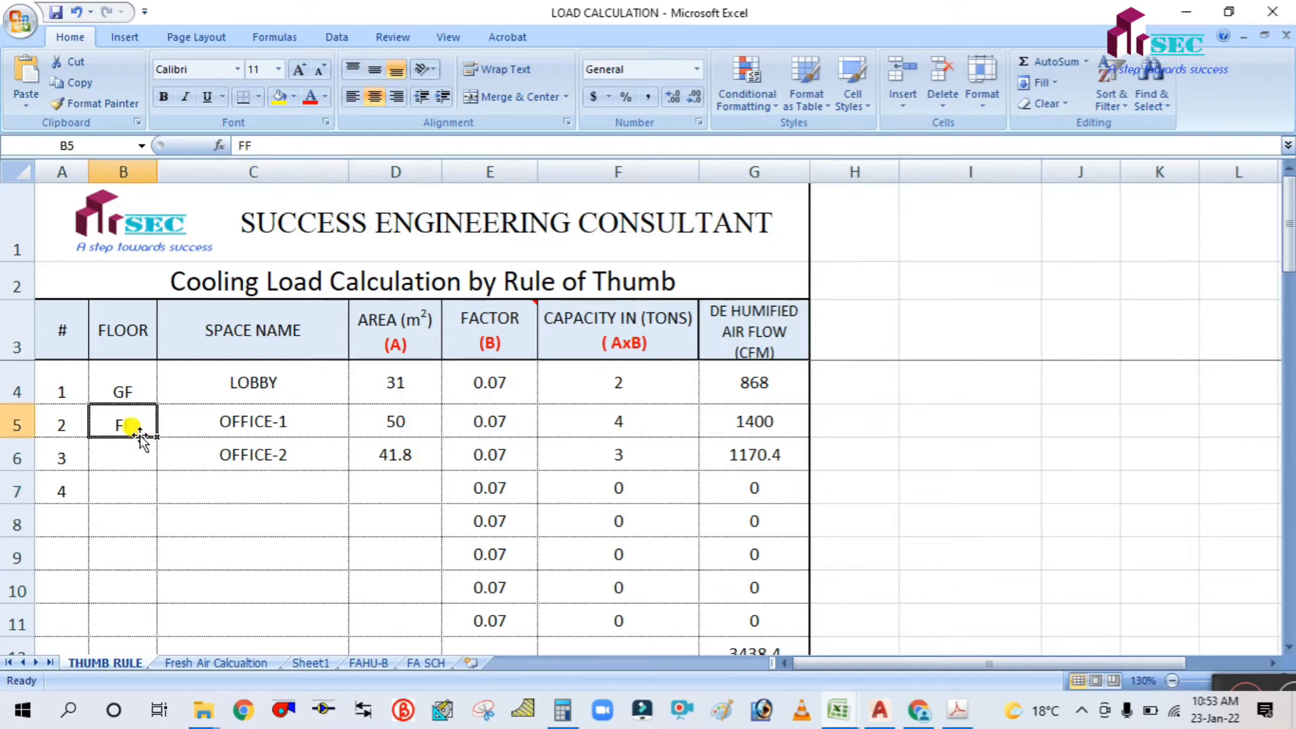
pyautogui.moveTo(156, 436); pyautogui.dragTo(136, 559)
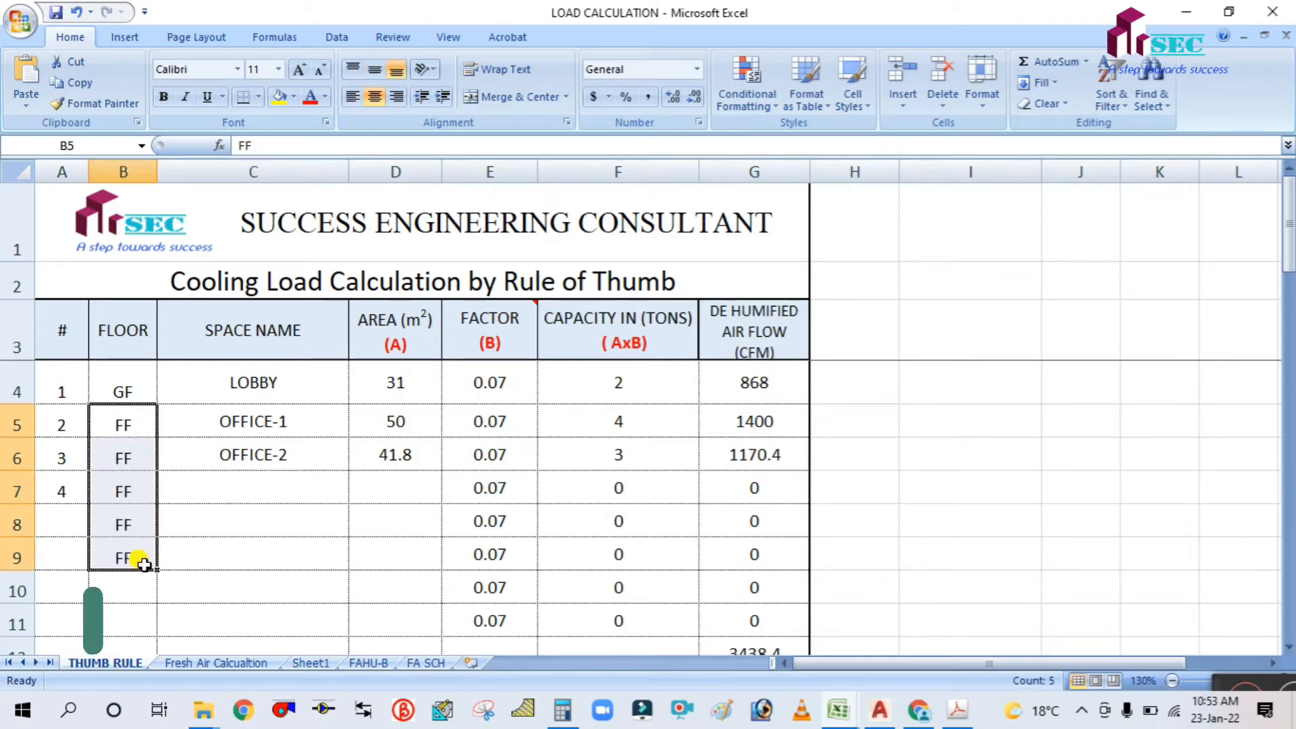
# Step: Switch to the AutoCAD drawing and examine the name and area labels of Office 3 and Office 4 on the floor plan
pyautogui.click(251, 548)
pyautogui.click(245, 488)
pyautogui.click(876, 711)
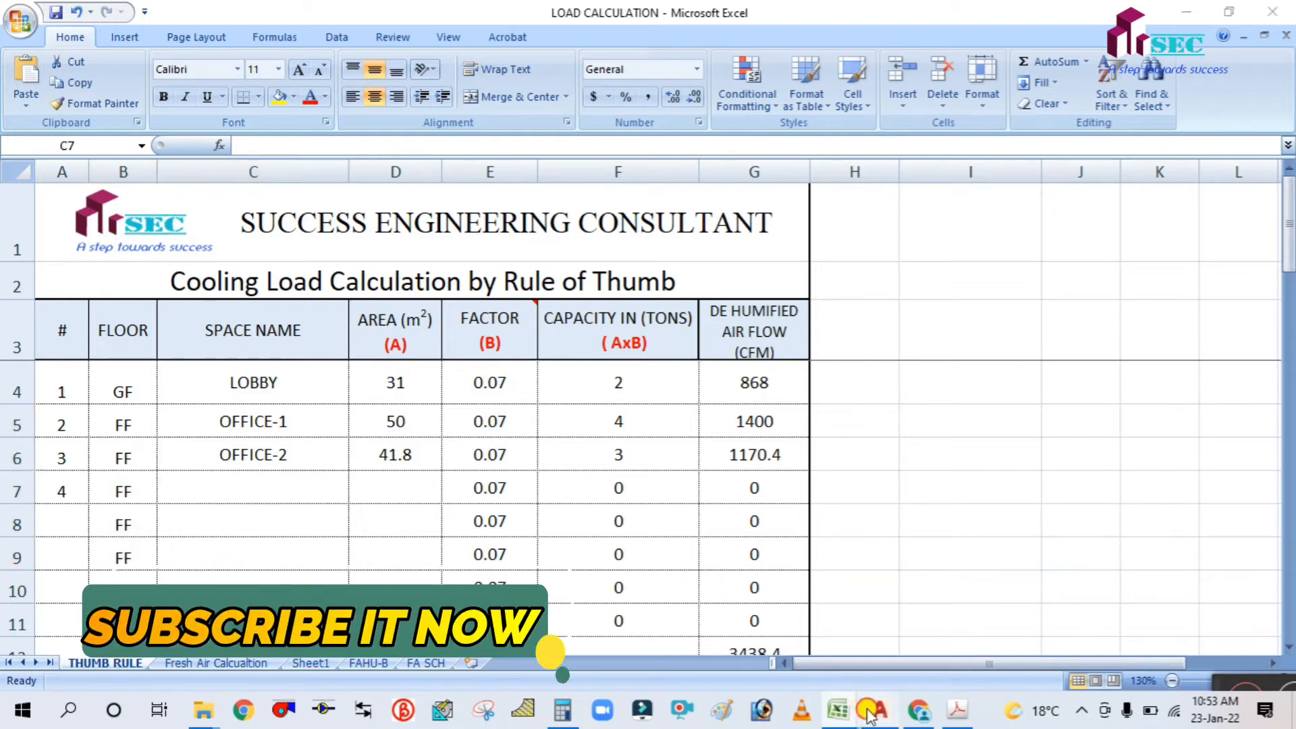
pyautogui.scroll(-5, 801, 500)
pyautogui.scroll(-2, 670, 455)
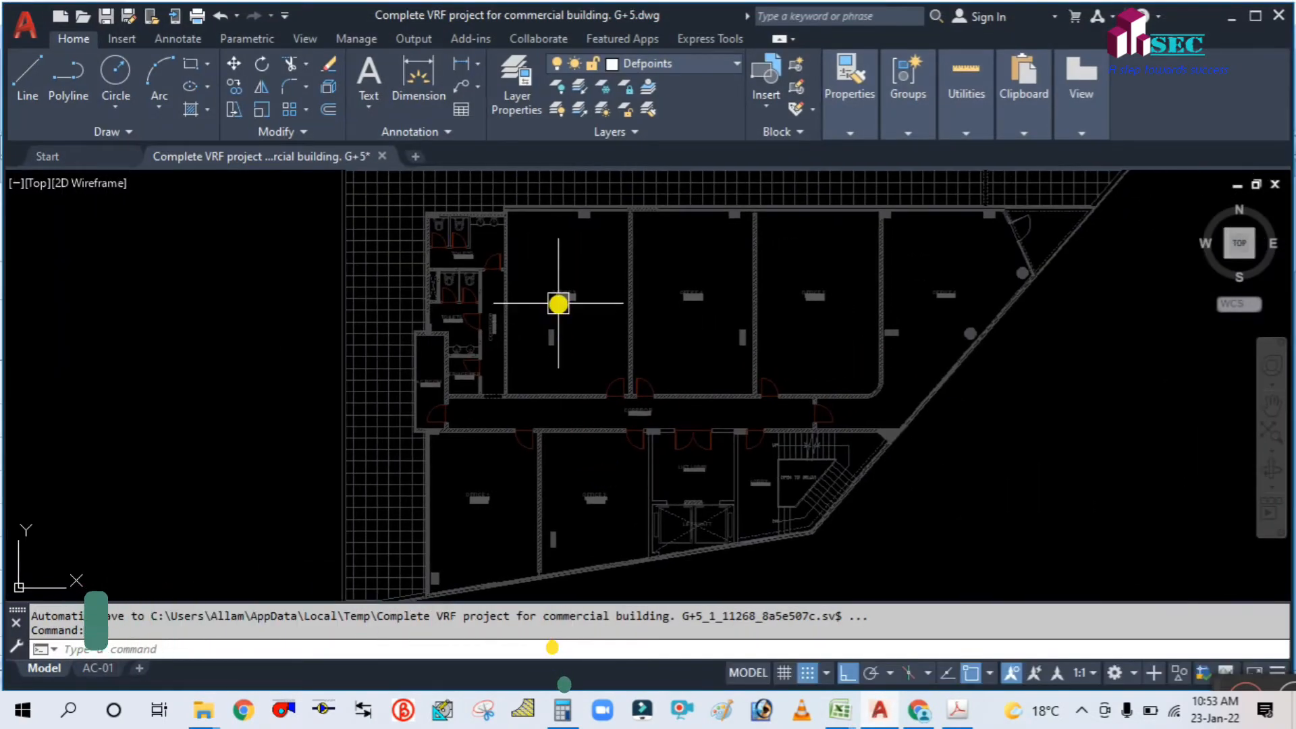
pyautogui.scroll(6, 558, 297)
pyautogui.scroll(-2, 673, 368)
pyautogui.moveTo(900, 408); pyautogui.dragTo(538, 471, button='middle')
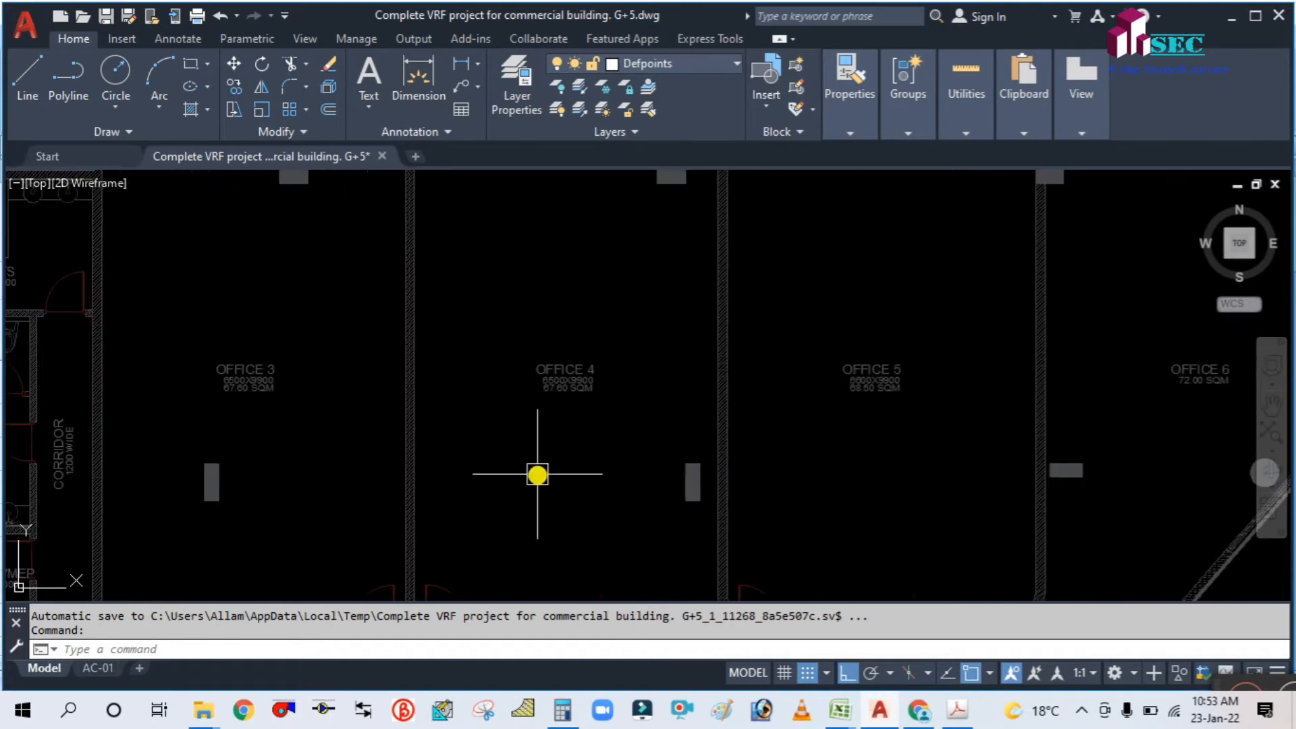
pyautogui.scroll(2, 353, 430)
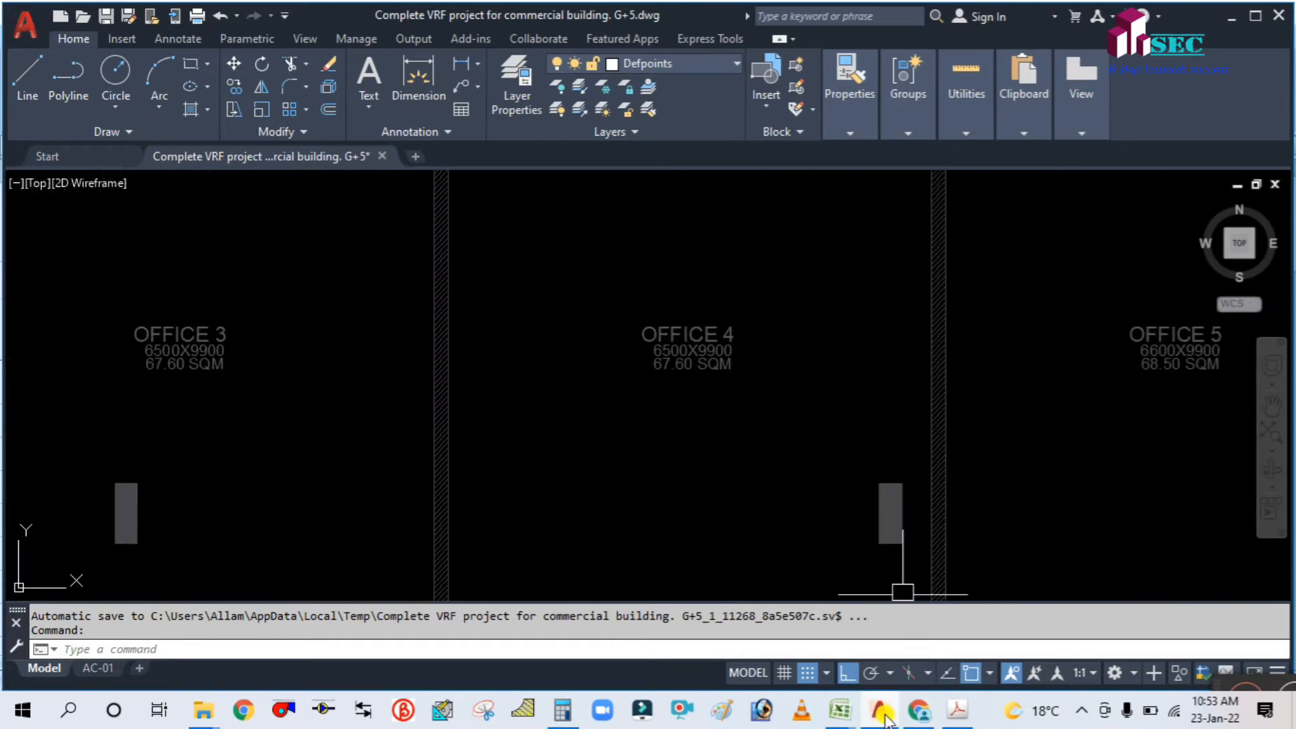
# Step: Return to the LOAD CALCULATION workbook in Excel, fill OFFICE-2 down to C8 and change the copies to OFFICE-3 and OFFICE-4
pyautogui.moveTo(840, 710)
pyautogui.click(746, 642)
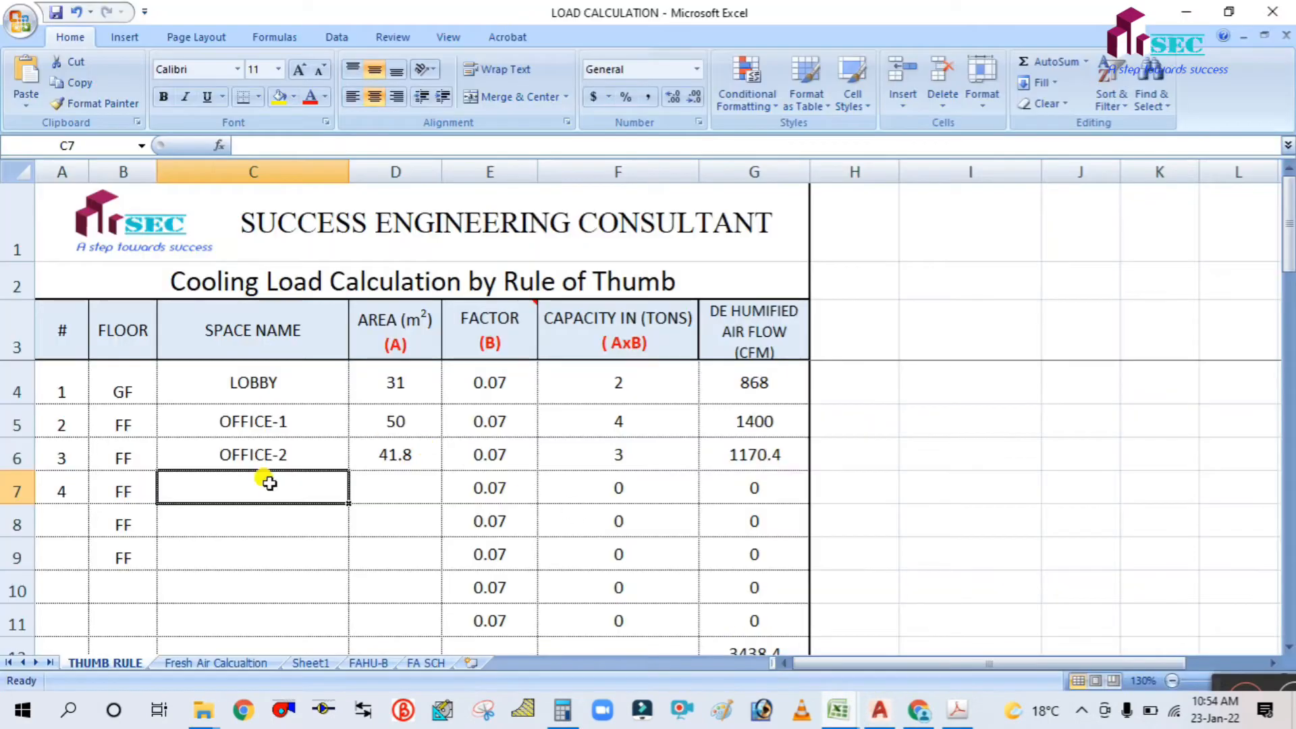
pyautogui.moveTo(270, 459); pyautogui.dragTo(275, 524)
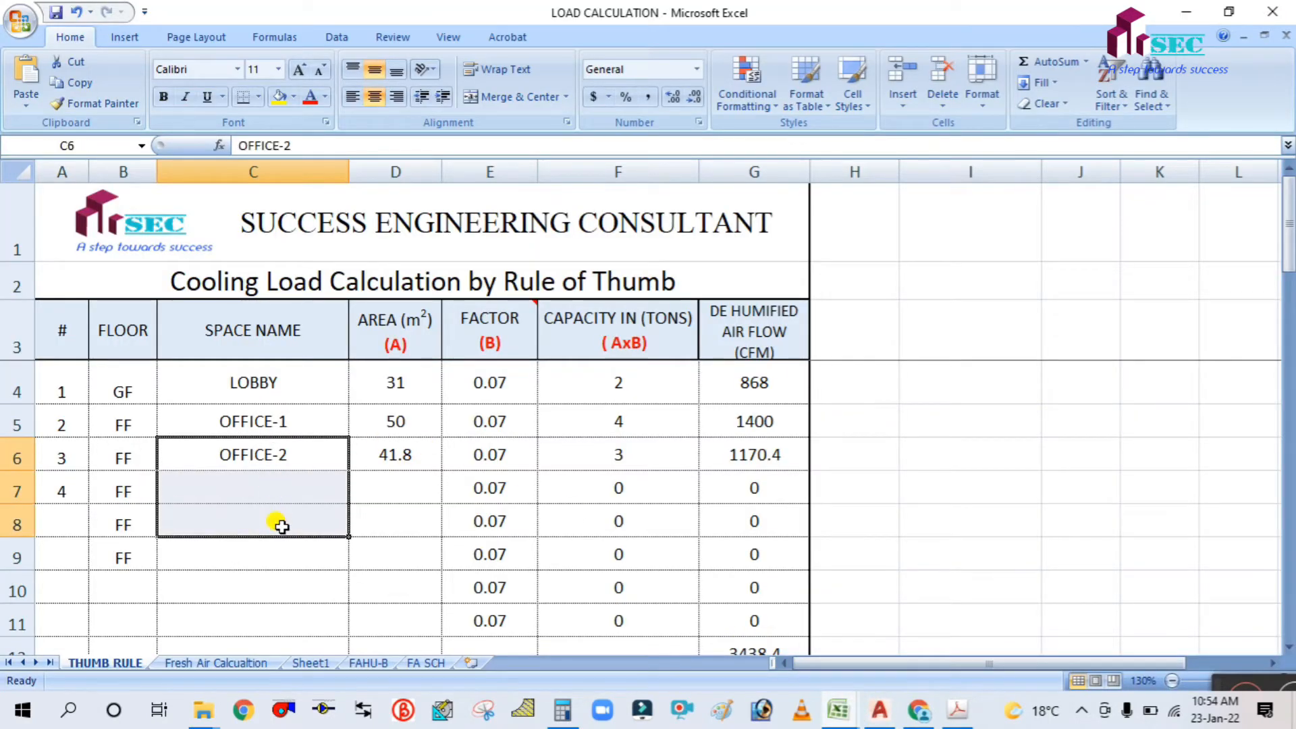
pyautogui.hotkey('ctrl', 'd')
pyautogui.doubleClick(302, 491)
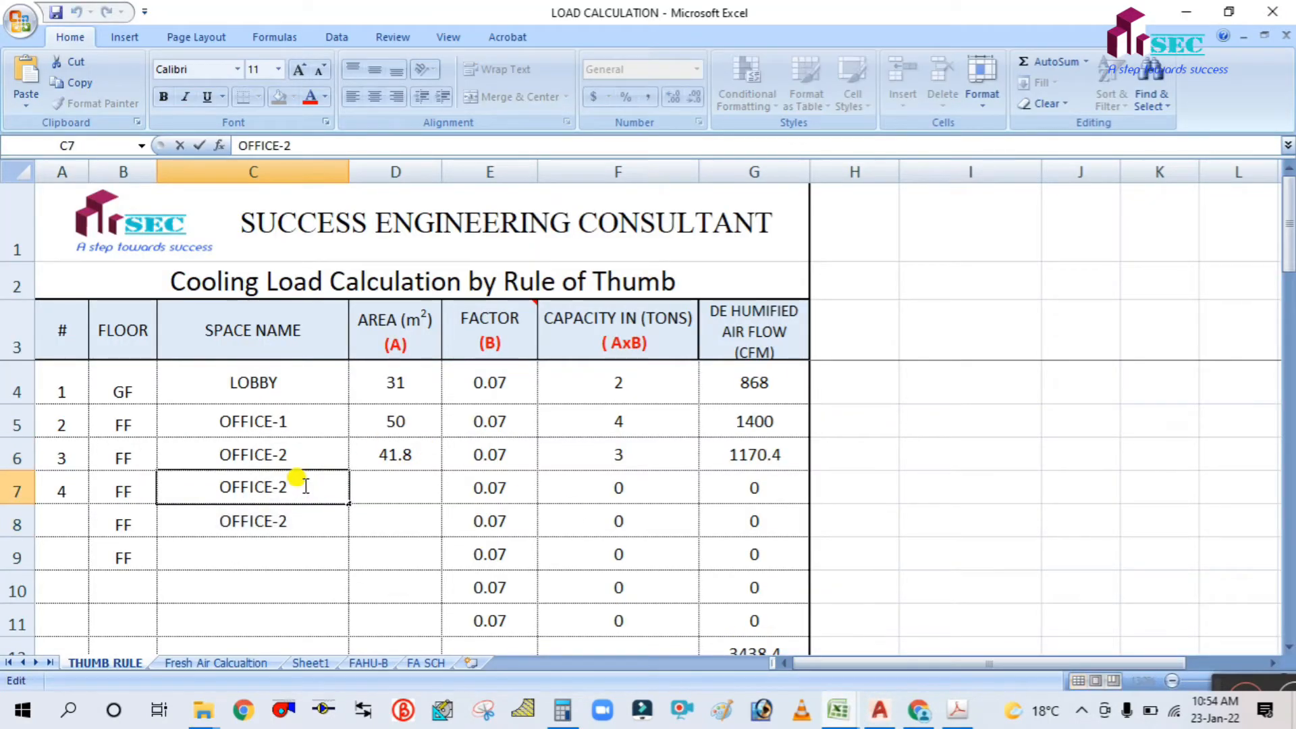
pyautogui.press('BackSpace')
pyautogui.write('3')
pyautogui.doubleClick(301, 524)
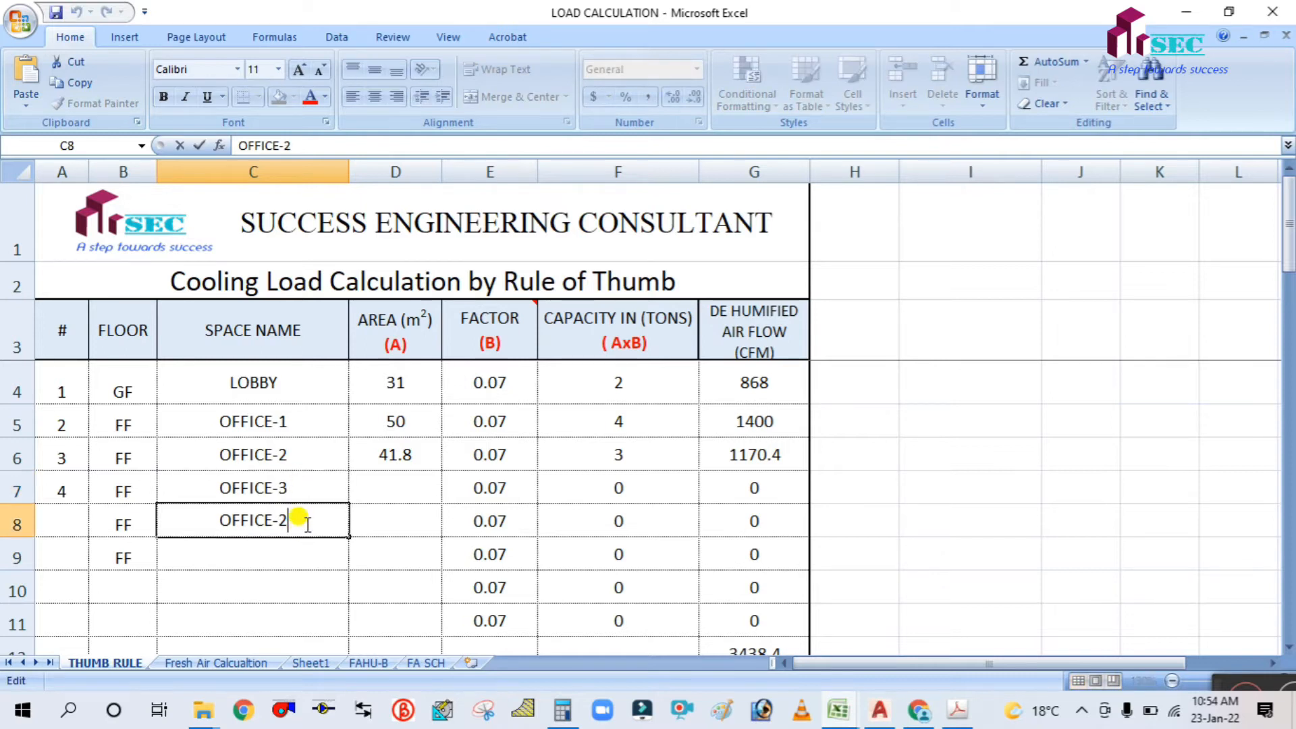
pyautogui.press('BackSpace')
pyautogui.write('4')
pyautogui.click(318, 610)
# Step: Check Office 3's area in the AutoCAD drawing, then enter 67.6 as the OFFICE-3 area in Excel
pyautogui.click(381, 480)
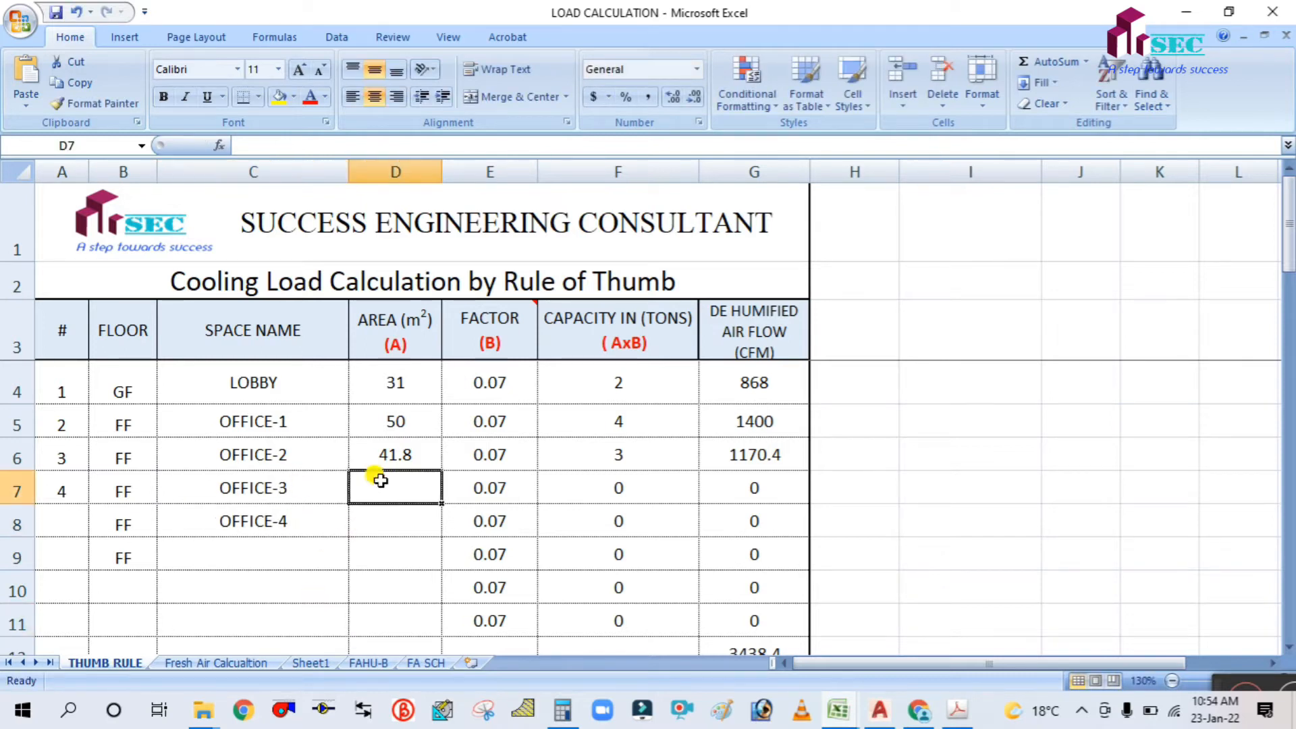
pyautogui.click(875, 710)
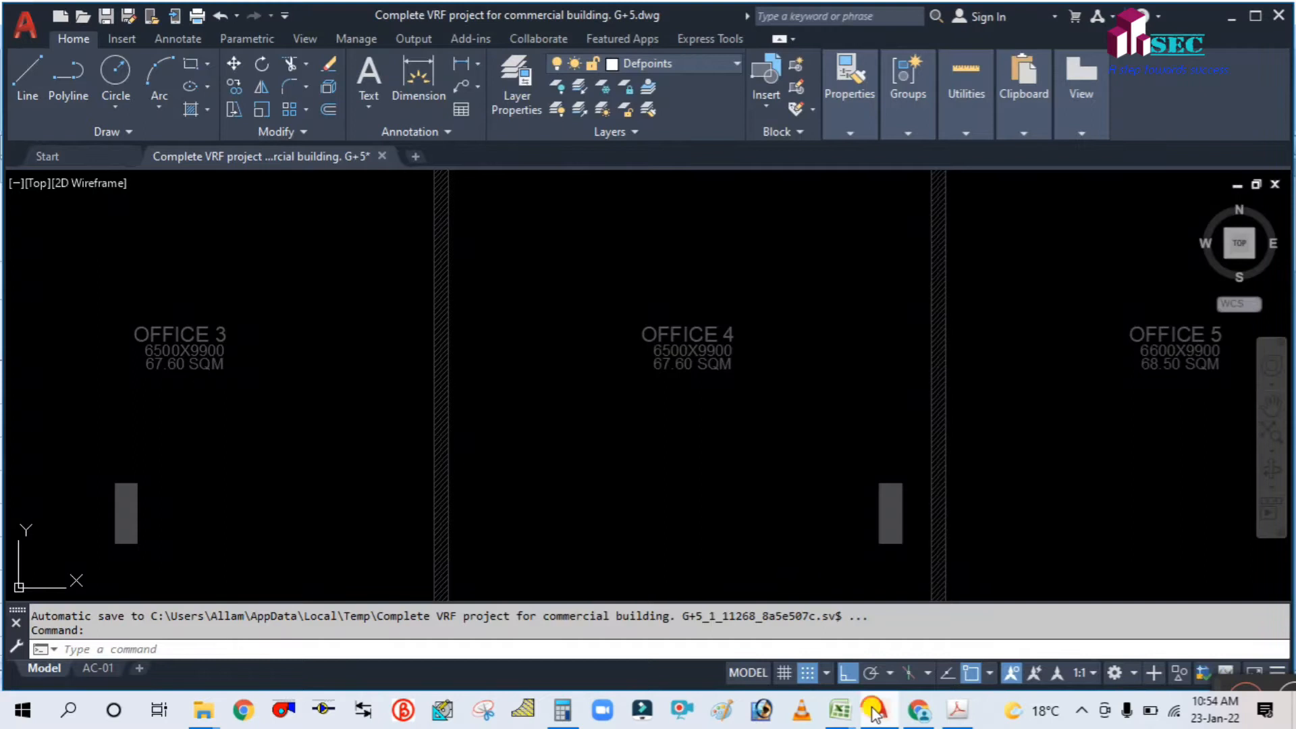
pyautogui.click(872, 712)
pyautogui.write('67')
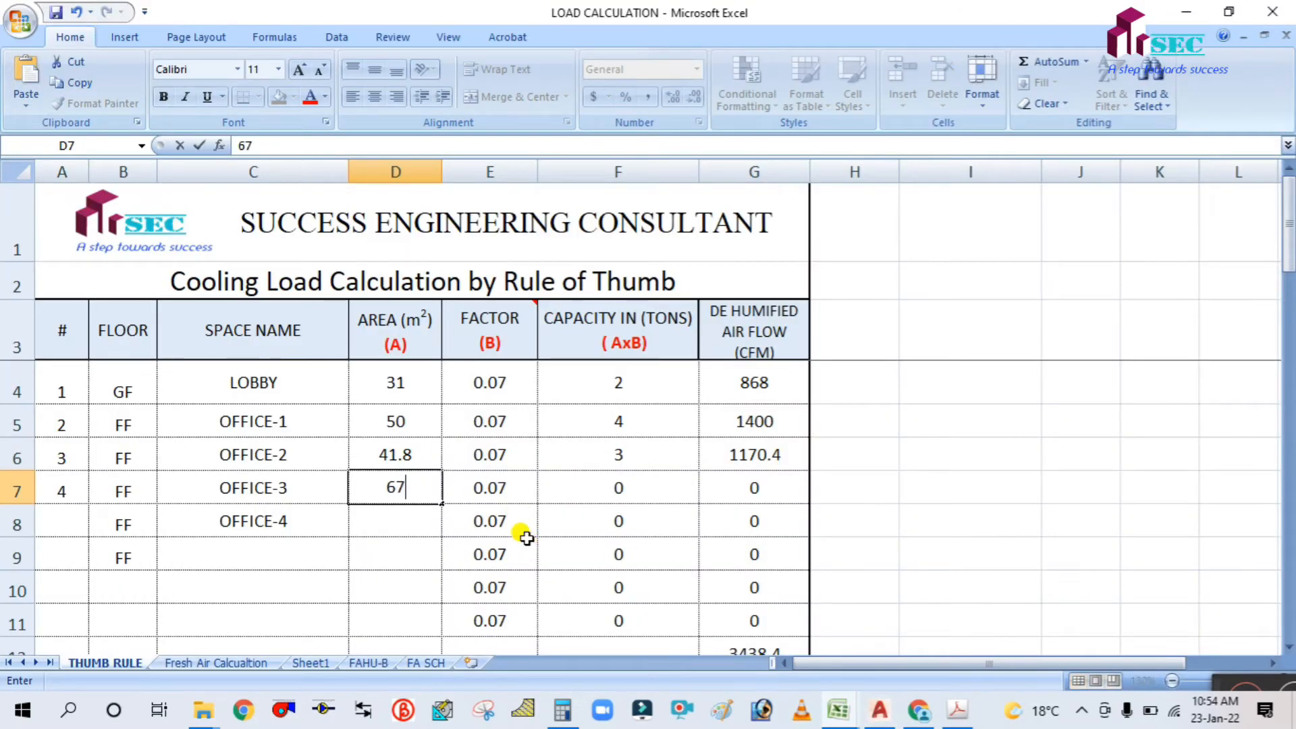
pyautogui.write('.6')
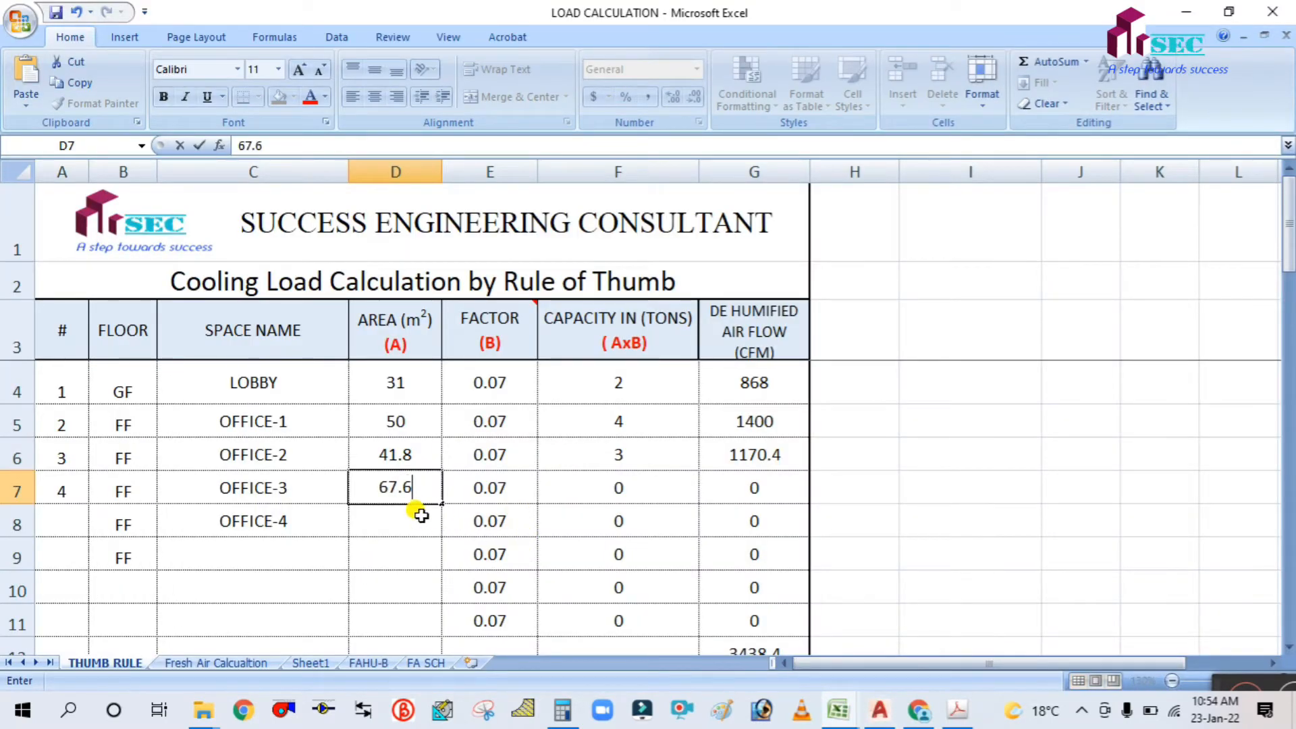
pyautogui.press('Return')
# Step: Copy the OFFICE-3 area value into the area cell of OFFICE-4
pyautogui.click(407, 489)
pyautogui.hotkey('ctrl', 'c')
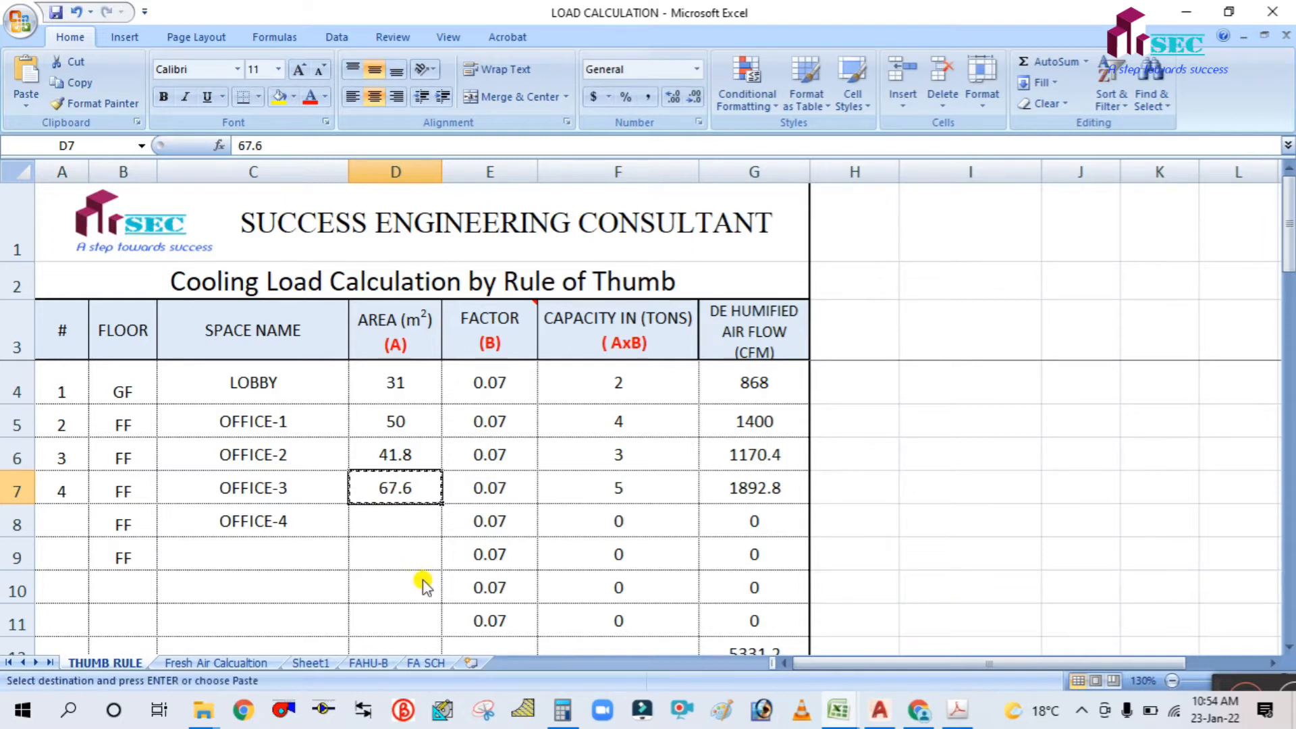
pyautogui.click(409, 521)
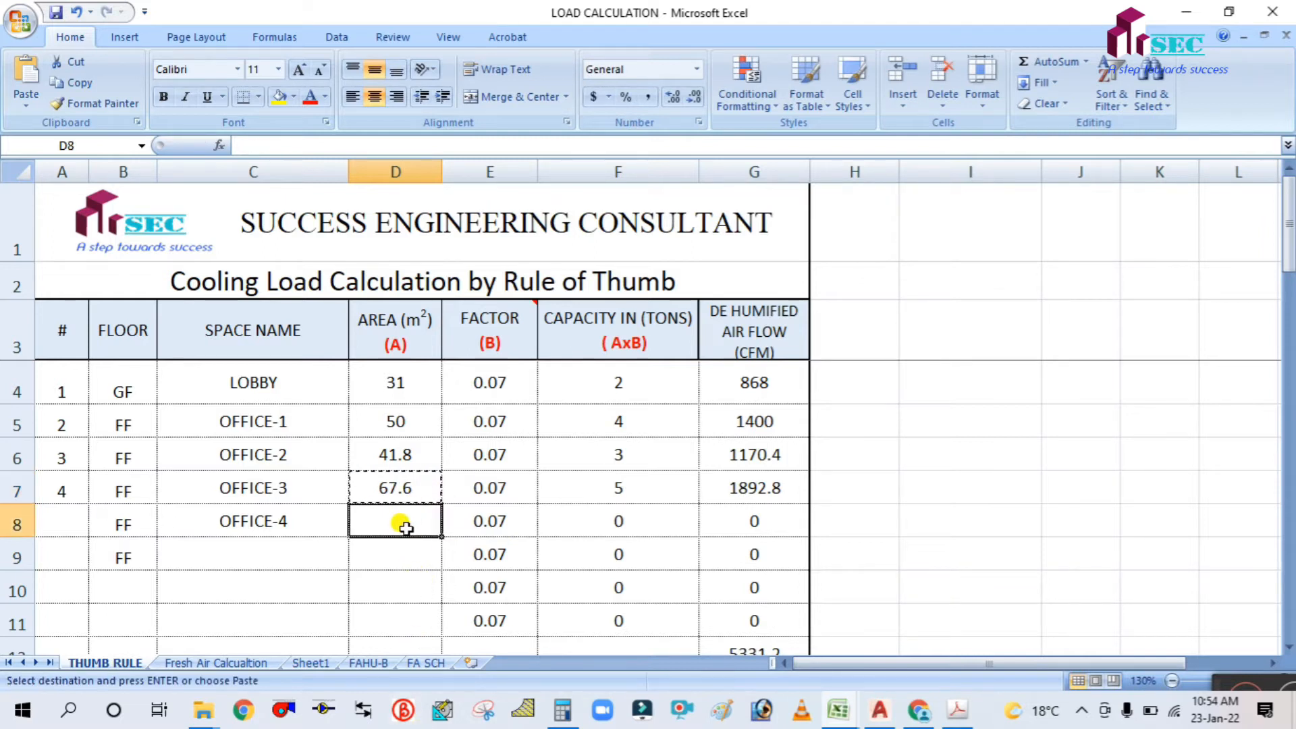
pyautogui.hotkey('ctrl', 'v')
pyautogui.click(379, 582)
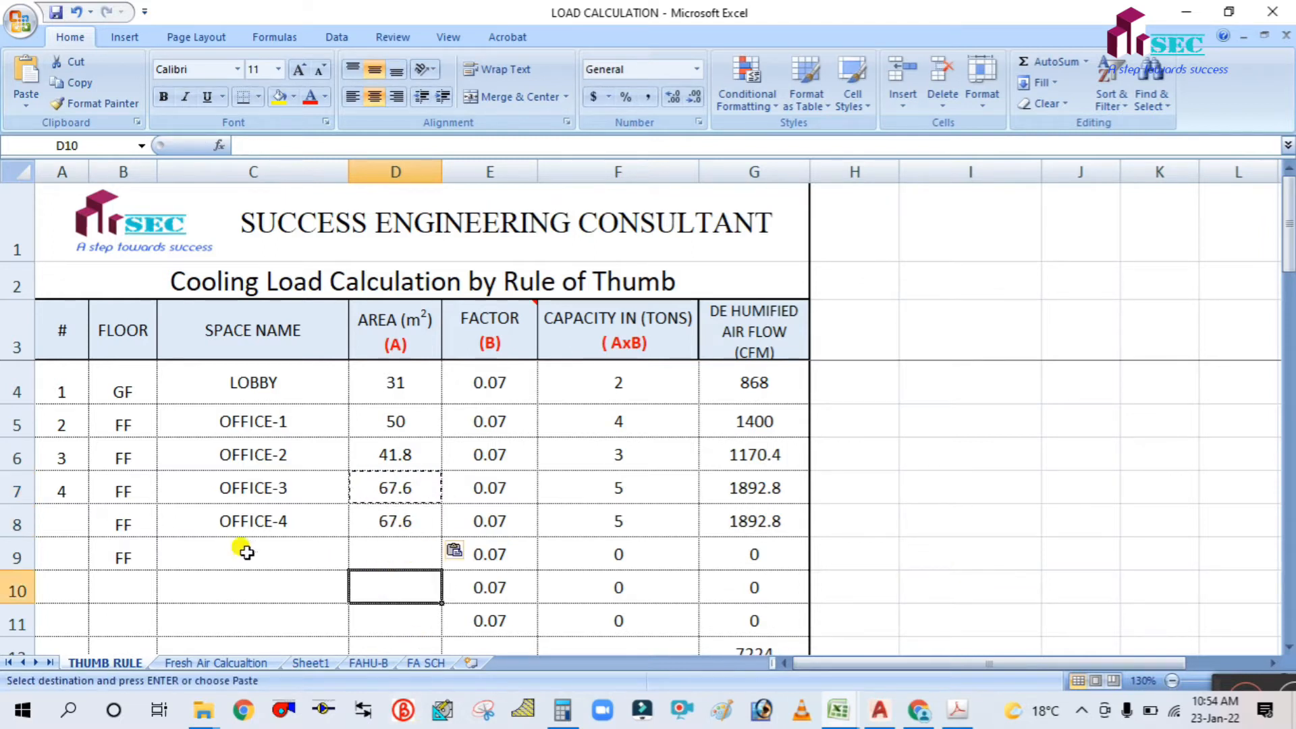
# Step: Check the Office 5 label and area in the AutoCAD drawing, then enter the space name OFFICE-5 in C9 in Excel
pyautogui.click(245, 551)
pyautogui.click(880, 710)
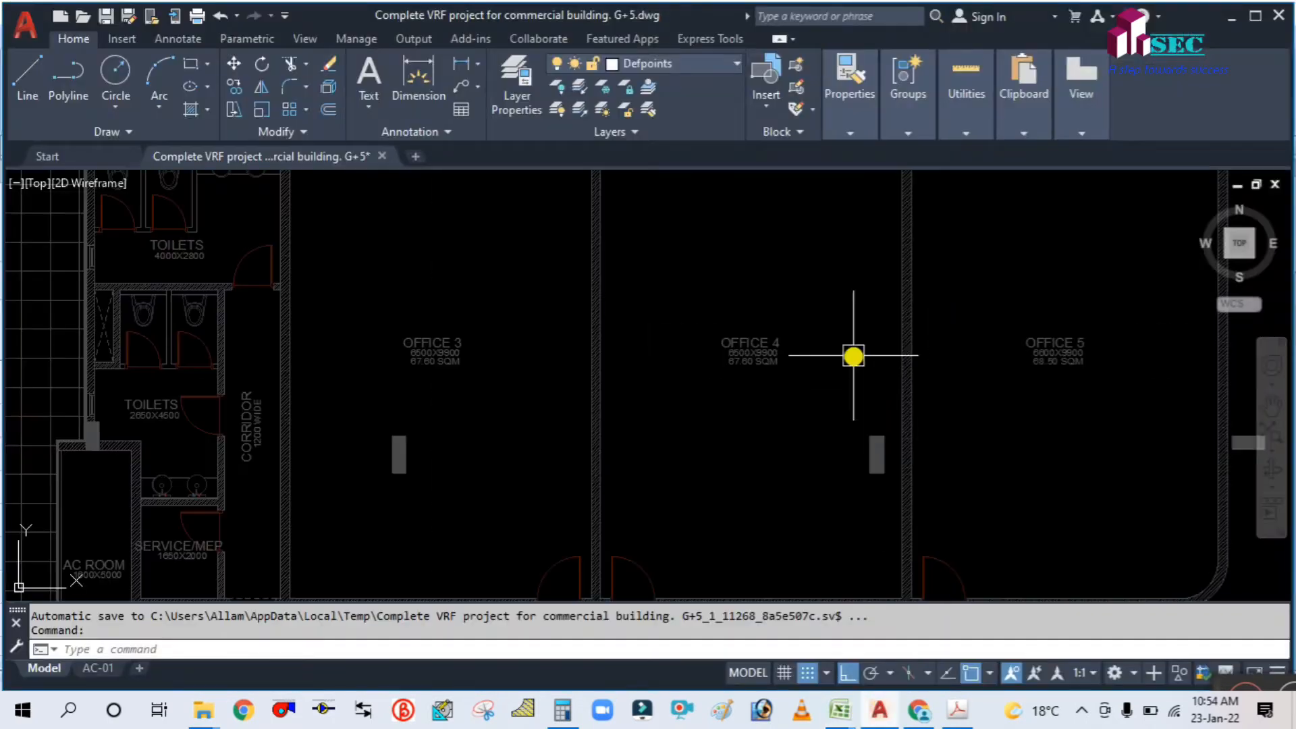
pyautogui.moveTo(860, 371); pyautogui.dragTo(387, 373, button='middle')
pyautogui.scroll(2, 648, 310)
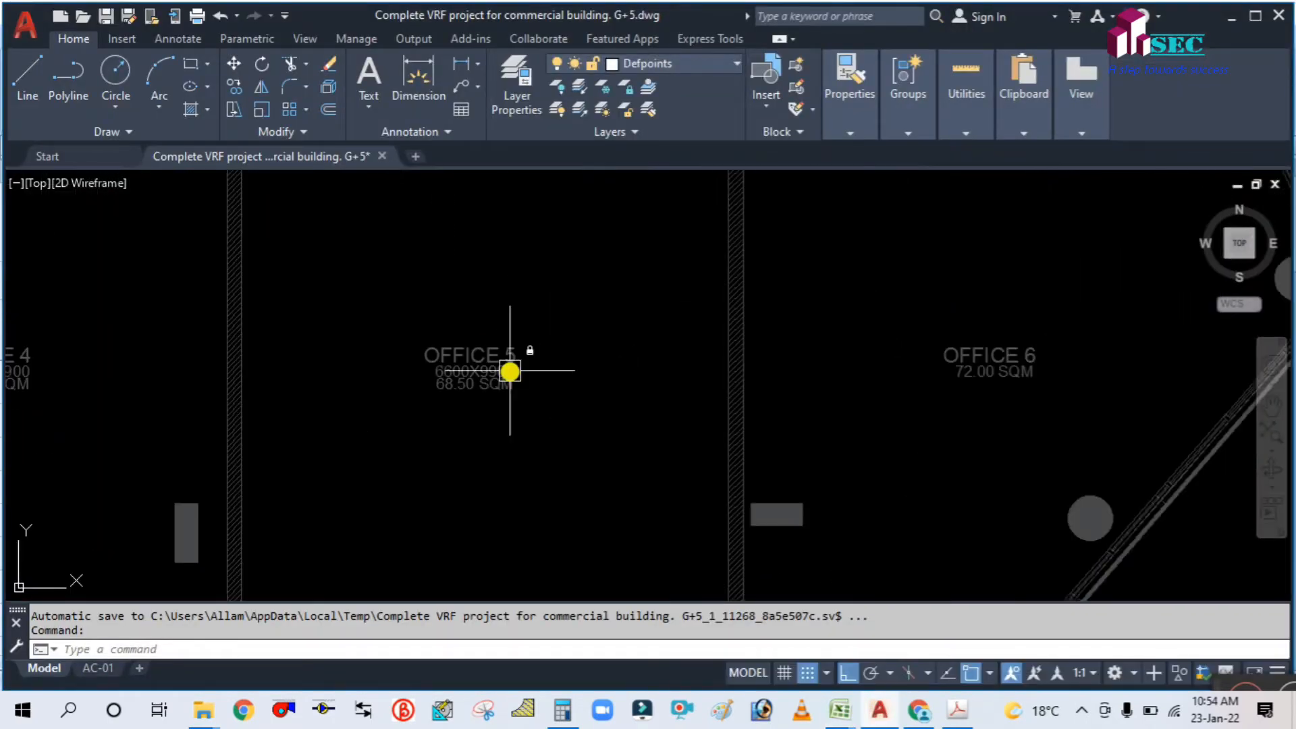
pyautogui.scroll(2, 509, 371)
pyautogui.scroll(-2, 492, 422)
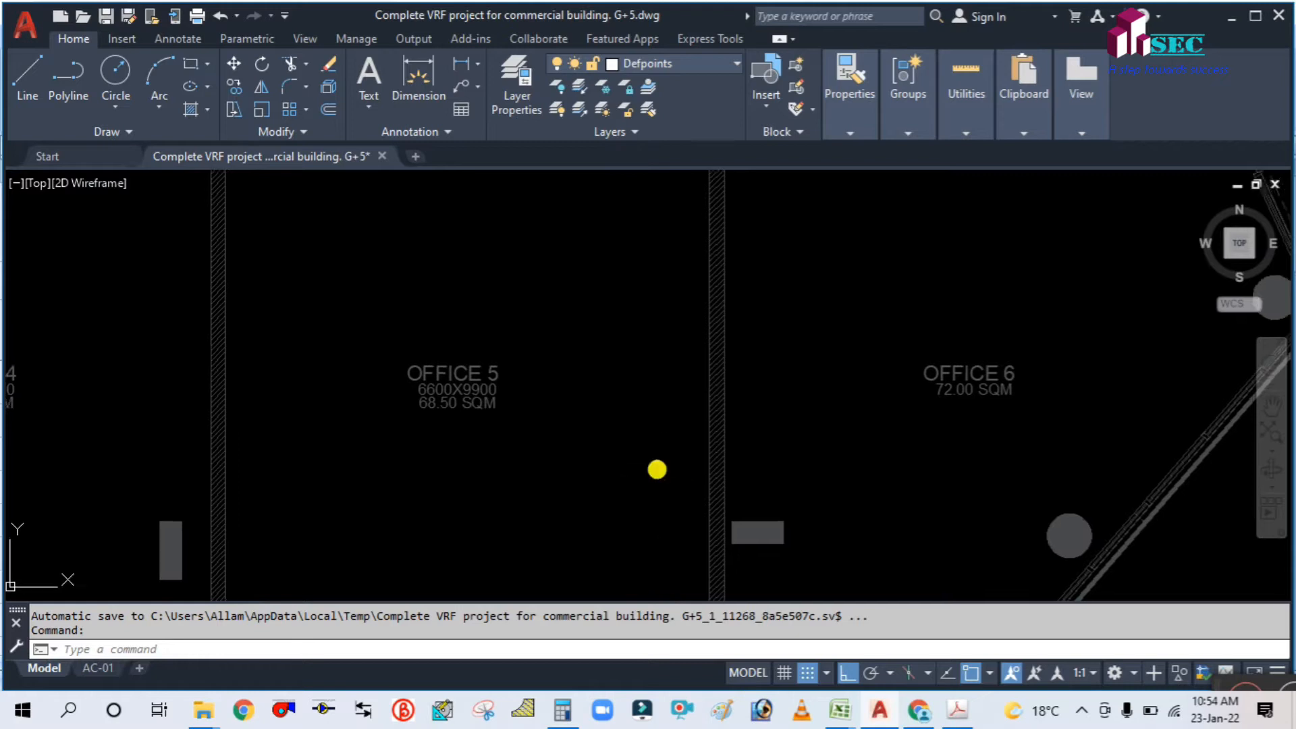
pyautogui.moveTo(657, 469); pyautogui.dragTo(564, 457, button='middle')
pyautogui.moveTo(849, 716)
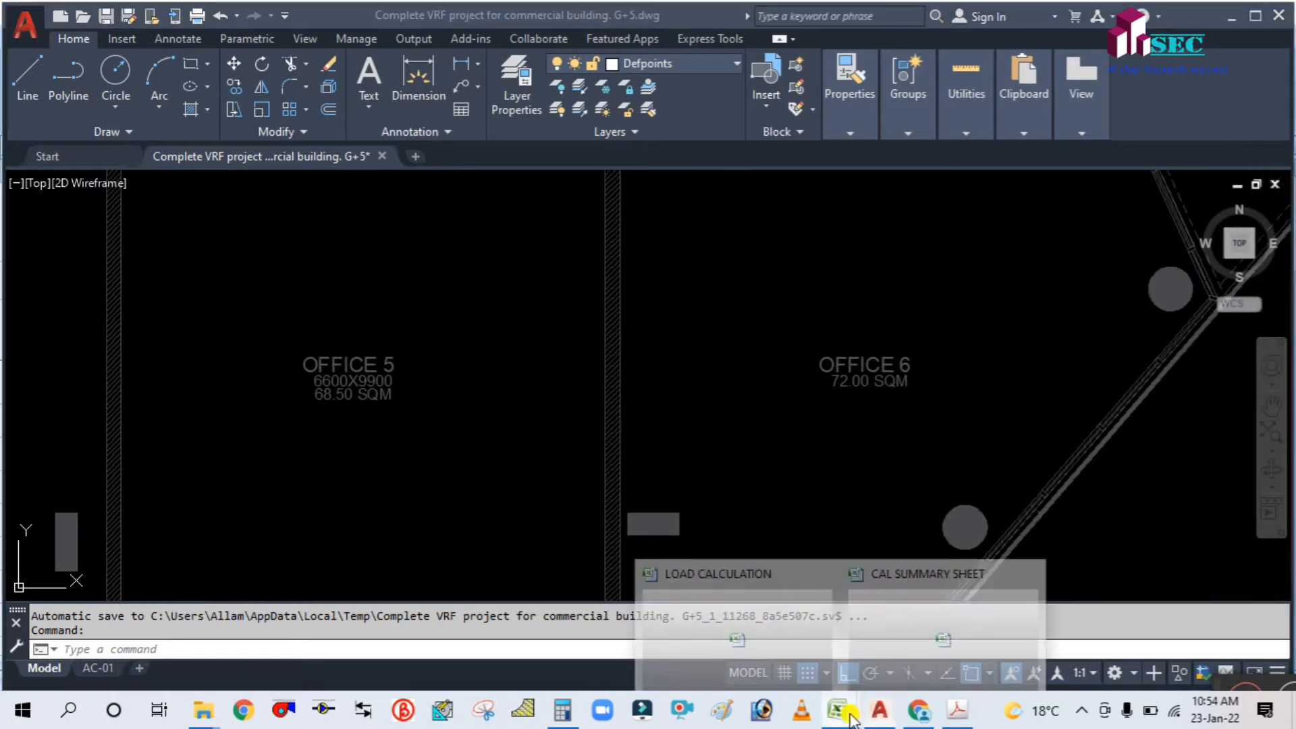
pyautogui.click(737, 607)
pyautogui.write('O')
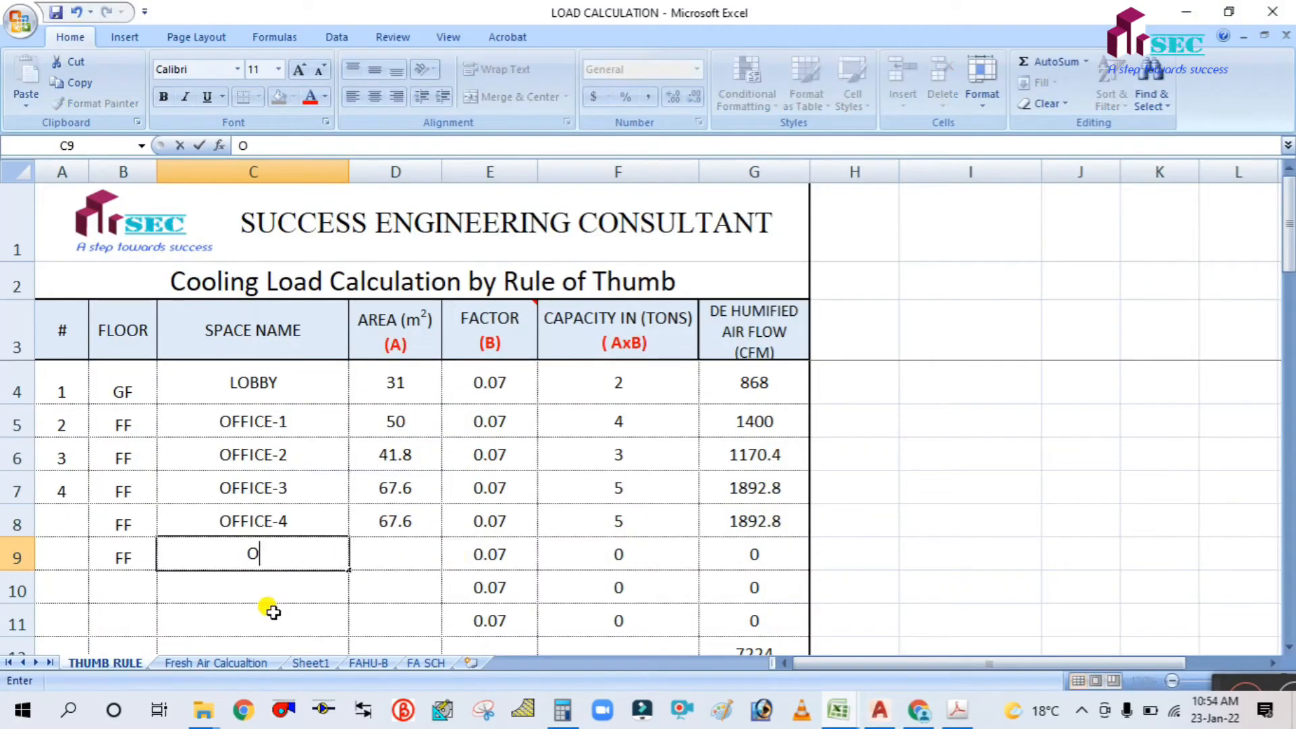
pyautogui.write('FFICE-5')
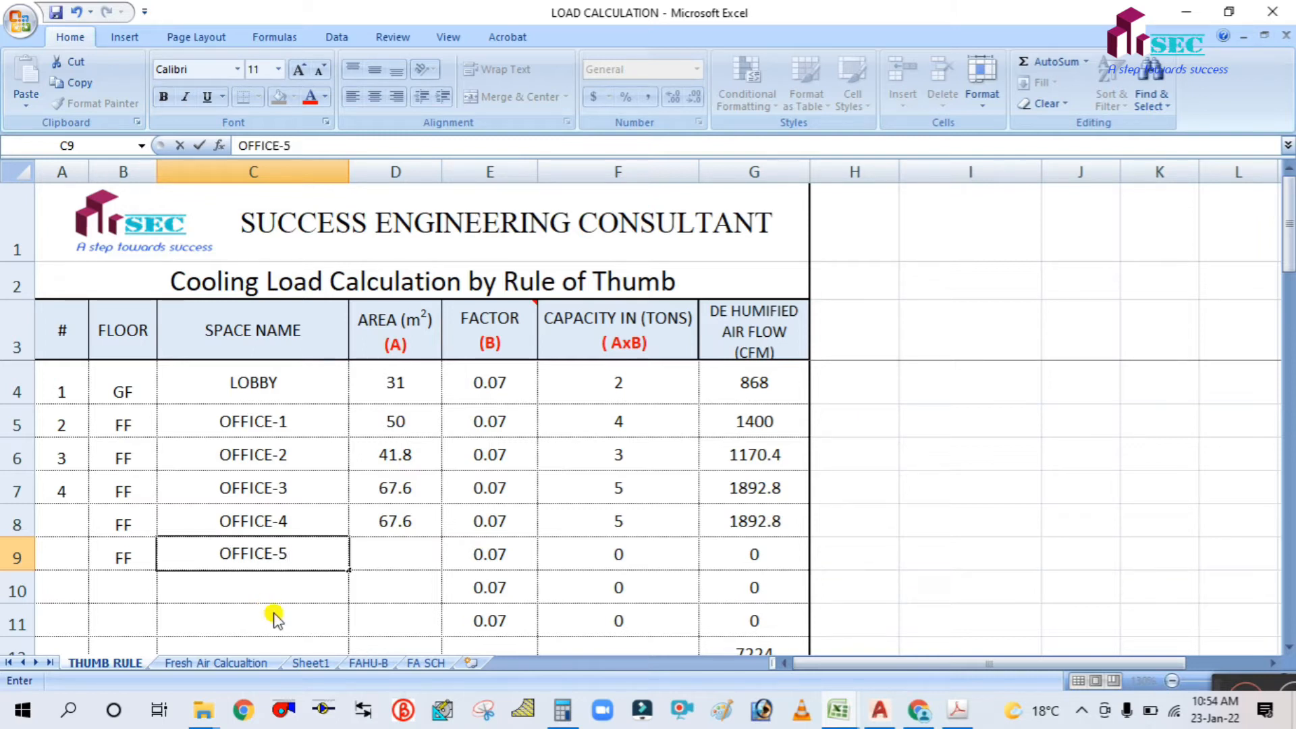
# Step: Enter 68.5 as the area of OFFICE-5
pyautogui.click(410, 542)
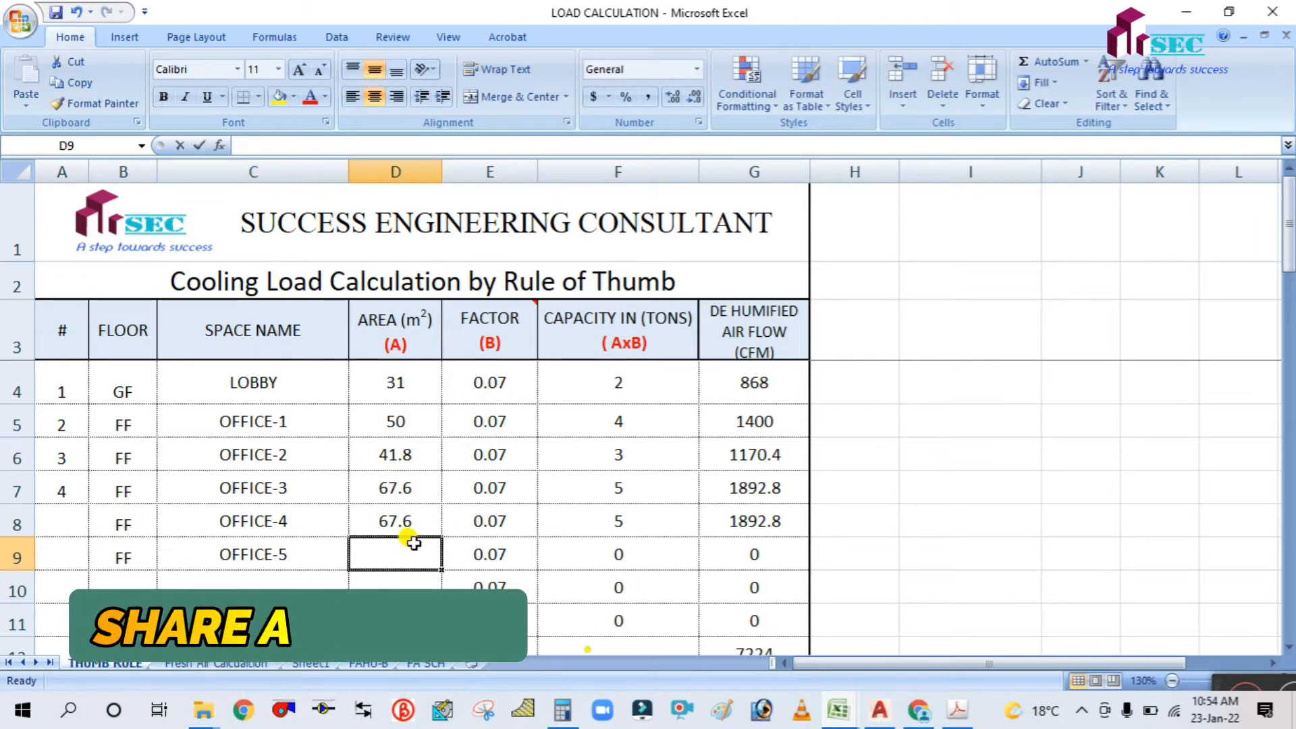
pyautogui.write('68.')
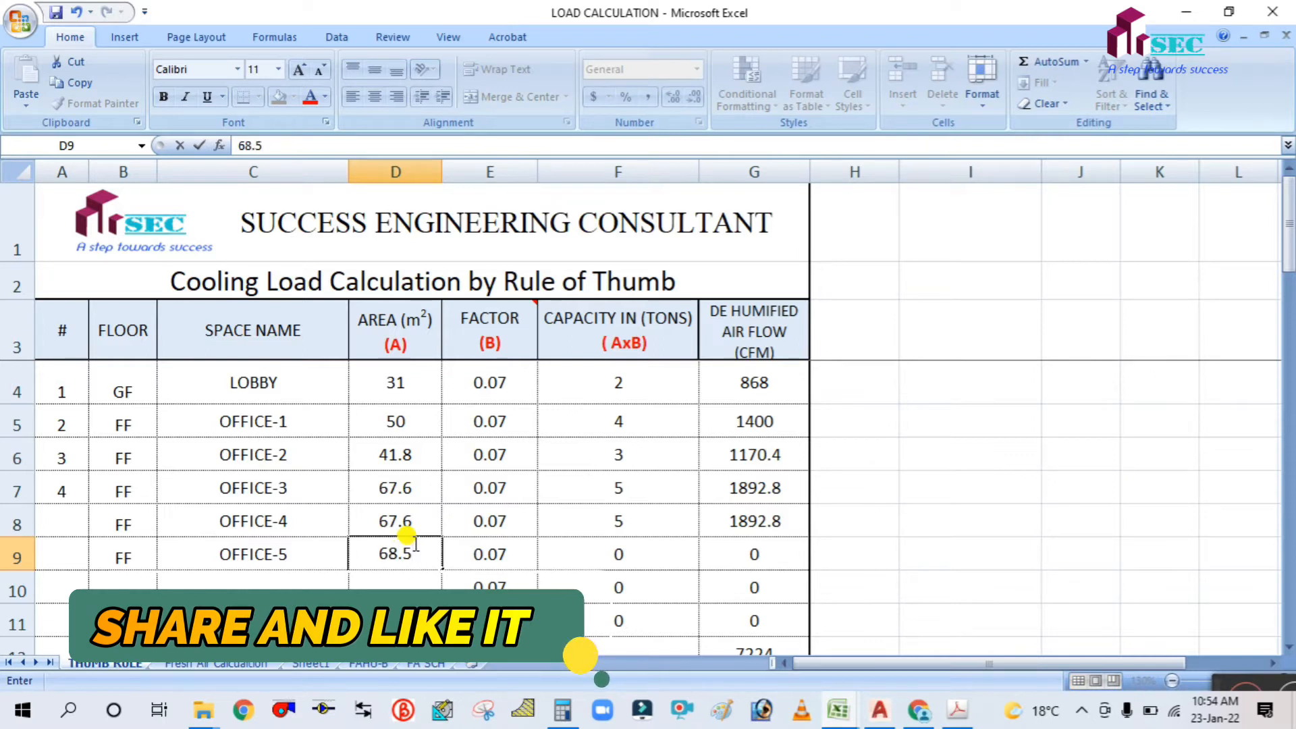
pyautogui.write('5')
pyautogui.click(295, 575)
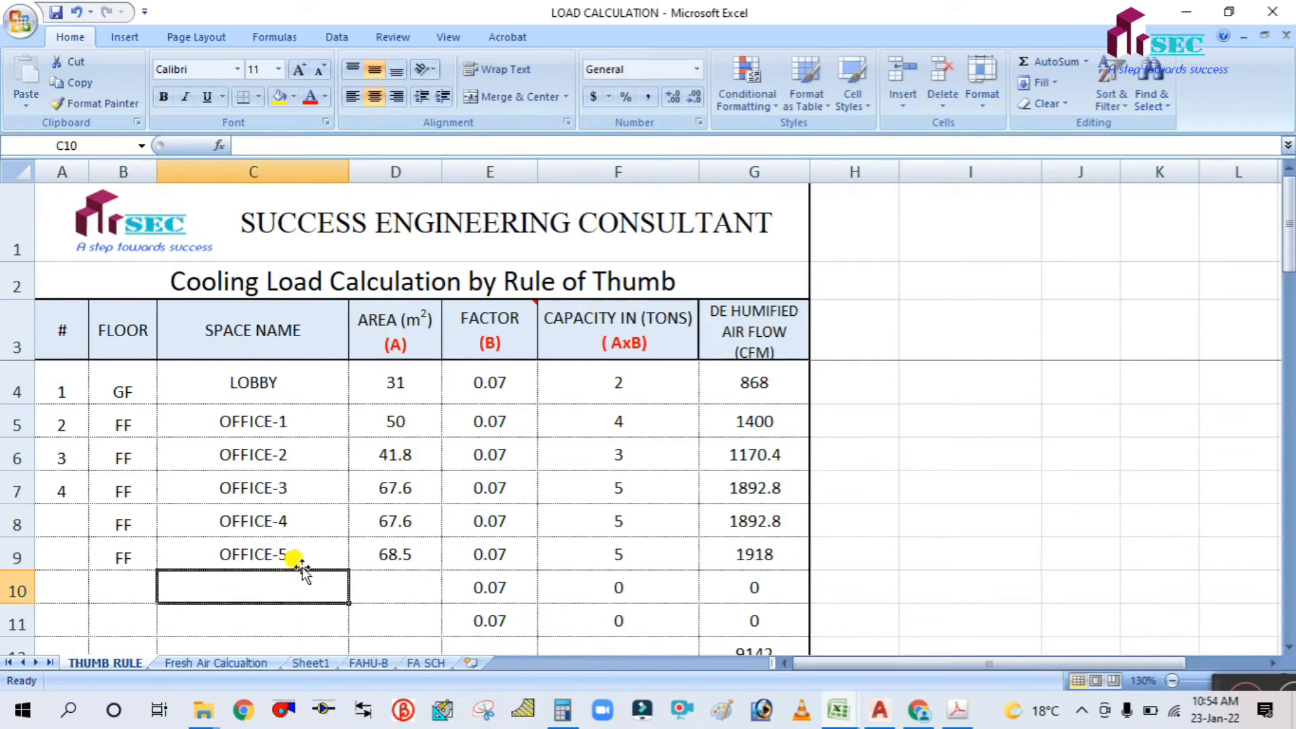
# Step: Copy the OFFICE-5 space name down to C10 and change the copy to OFFICE-6
pyautogui.moveTo(298, 555); pyautogui.dragTo(304, 581)
pyautogui.hotkey('ctrl', 'd')
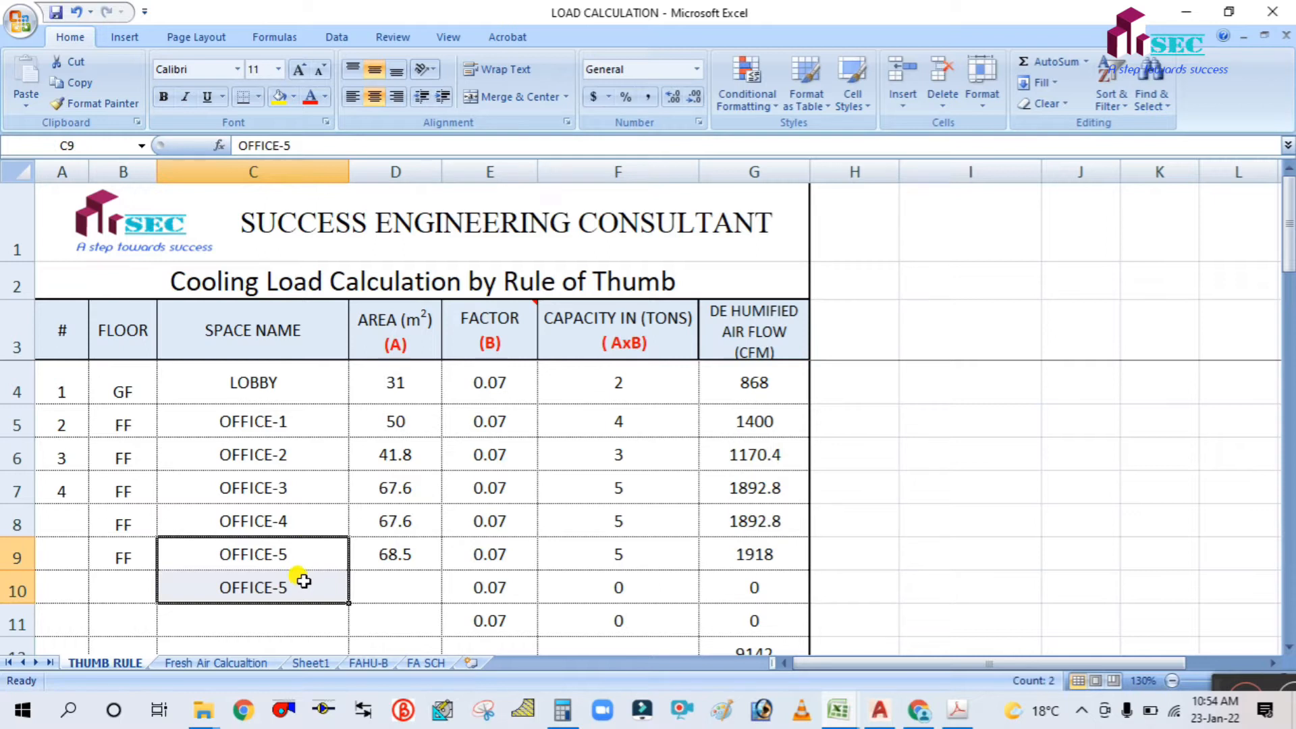
pyautogui.click(304, 582)
pyautogui.doubleClick(306, 582)
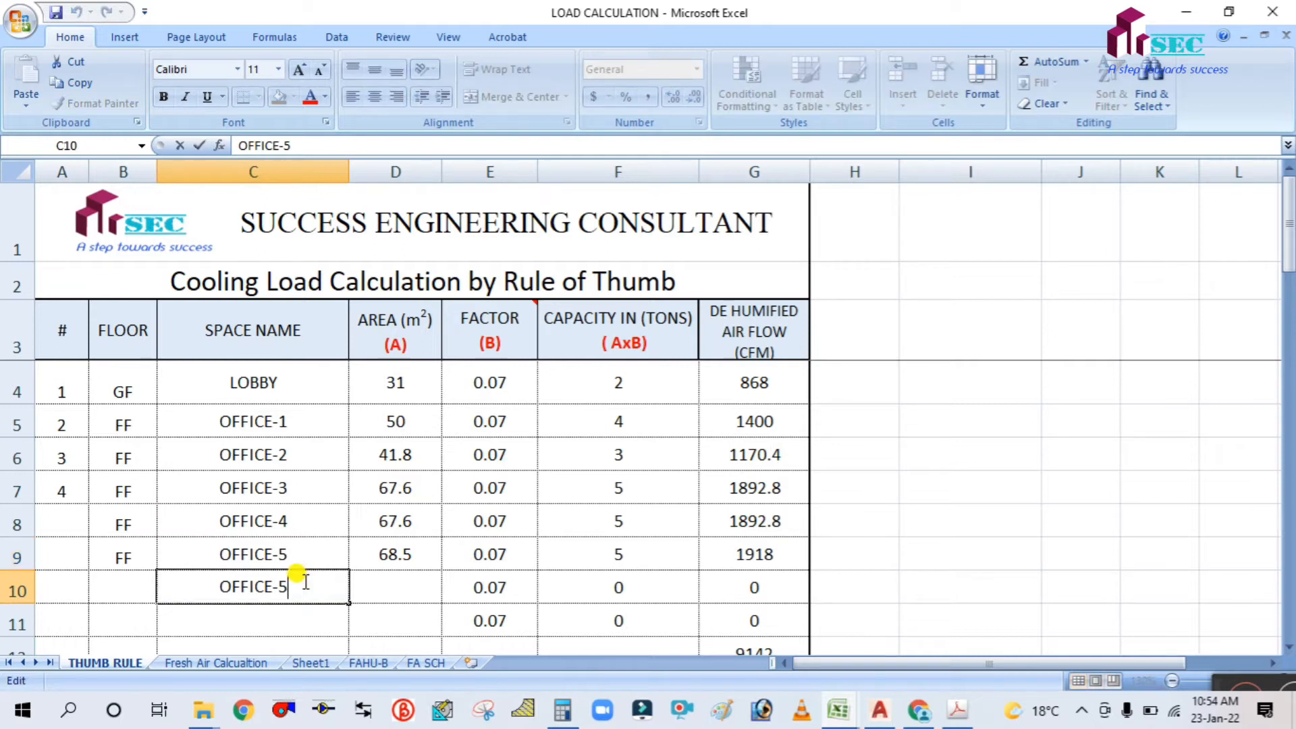
pyautogui.press('BackSpace')
pyautogui.write('6')
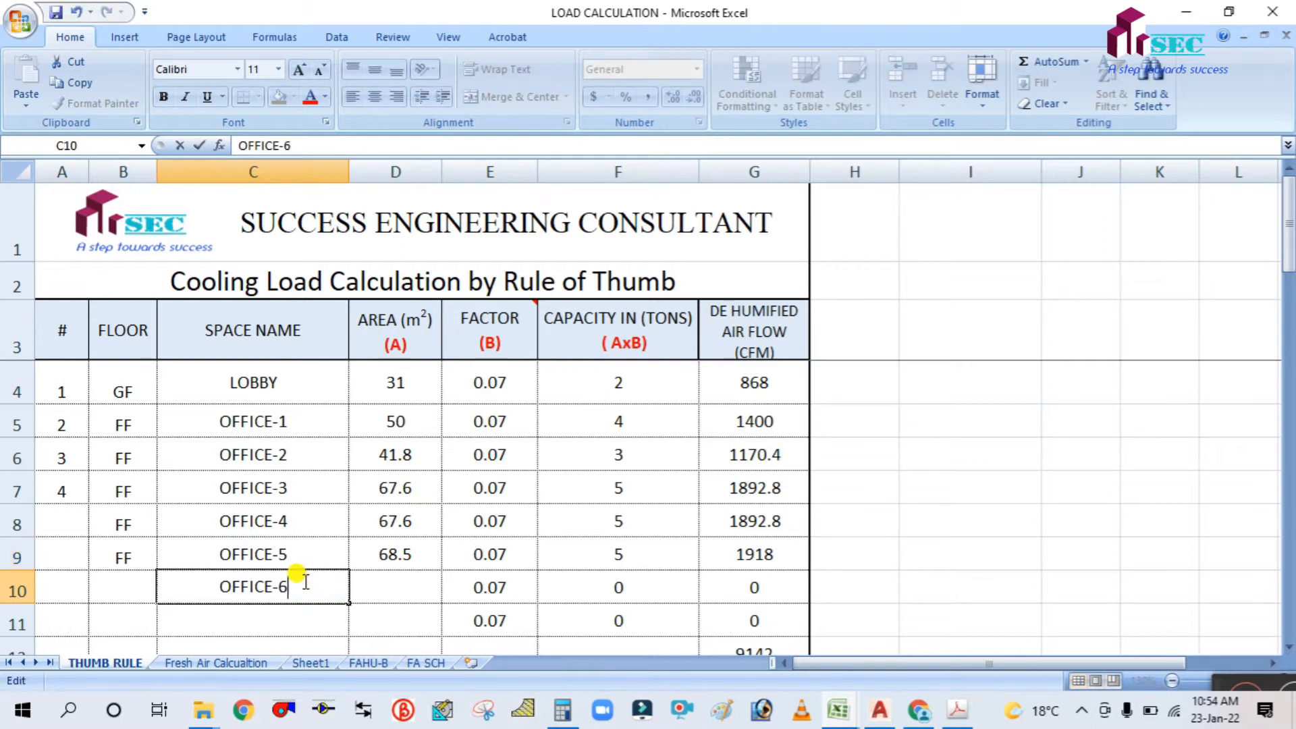
# Step: Enter FF as the floor of OFFICE-6
pyautogui.click(125, 582)
pyautogui.write('FF')
pyautogui.click(240, 609)
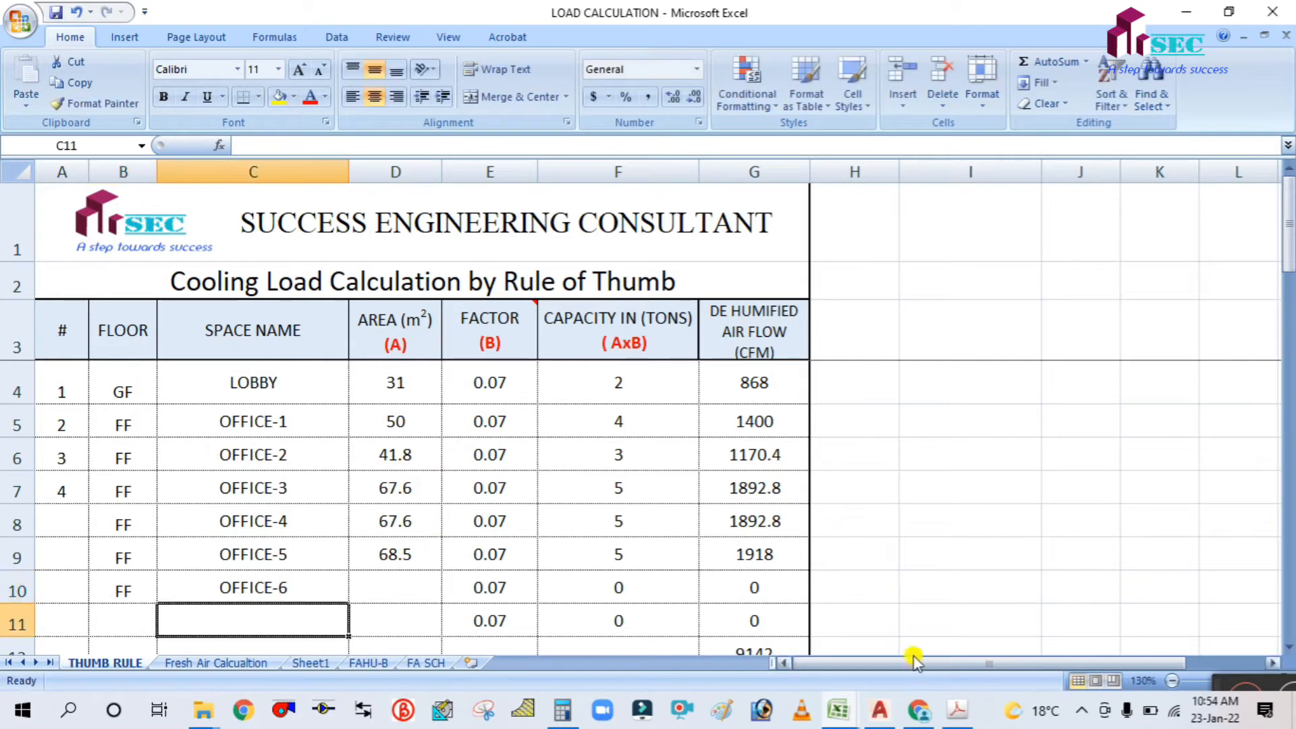
# Step: Check Office 6's area in the AutoCAD drawing, then enter 72 as the OFFICE-6 area in Excel
pyautogui.click(879, 709)
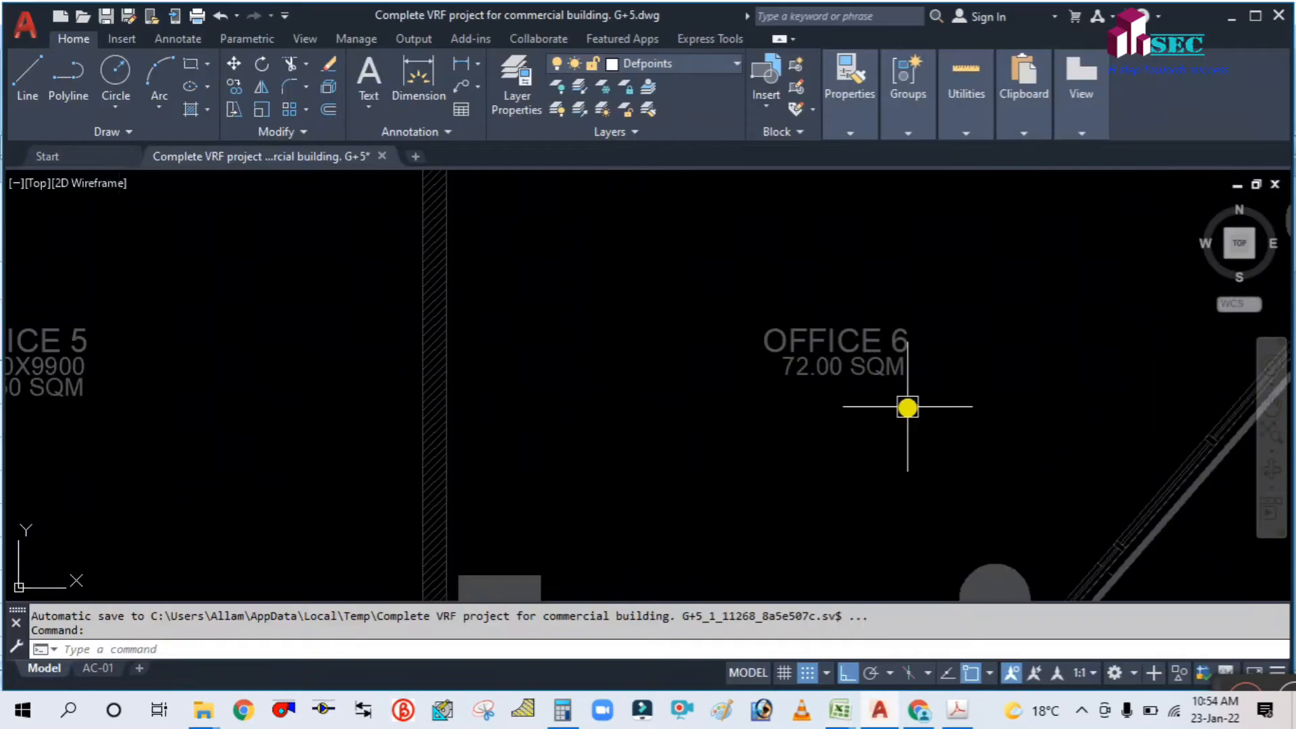
pyautogui.scroll(-4, 857, 376)
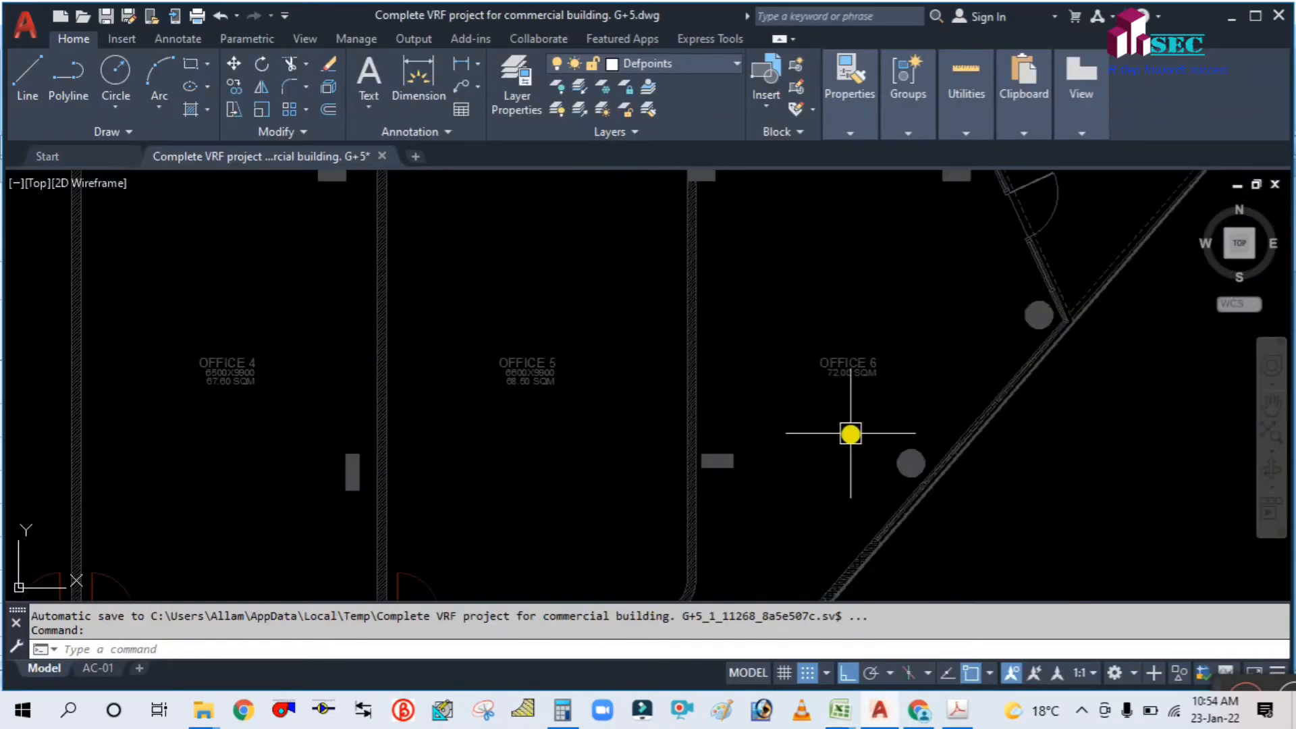
pyautogui.click(877, 714)
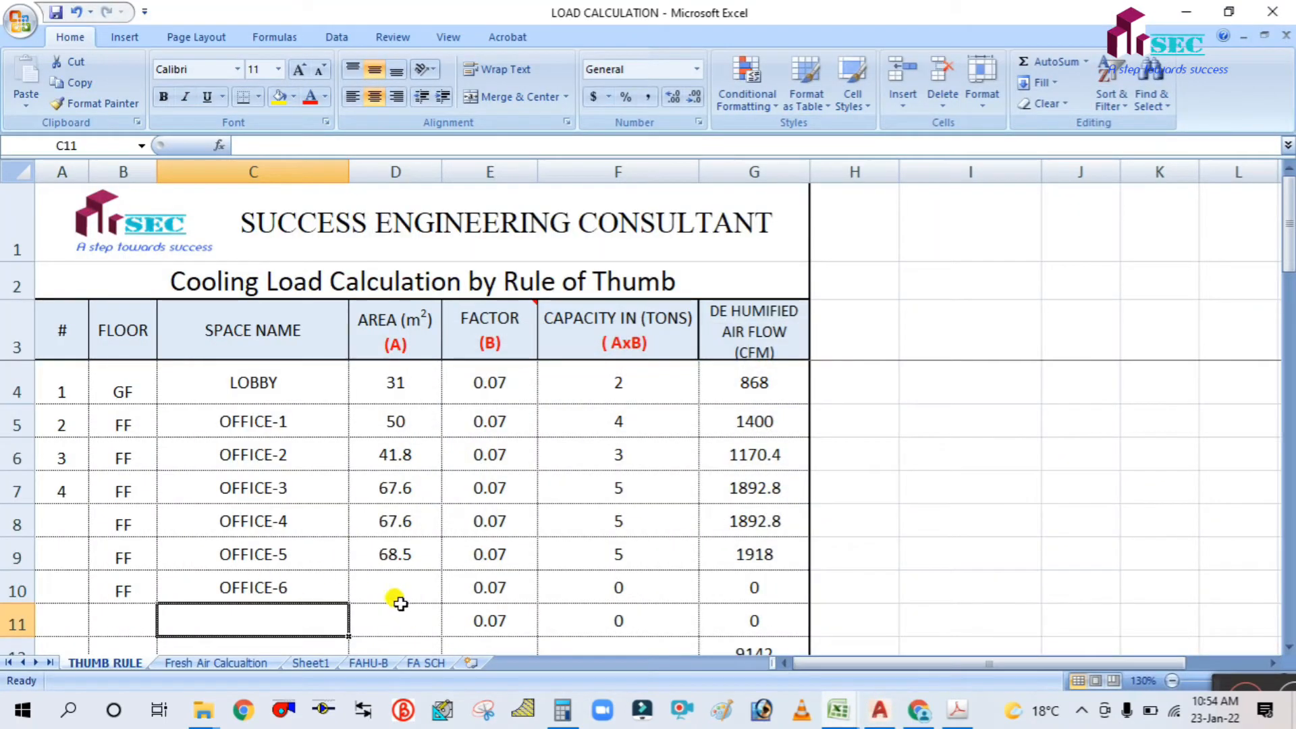
pyautogui.click(396, 588)
pyautogui.write('72')
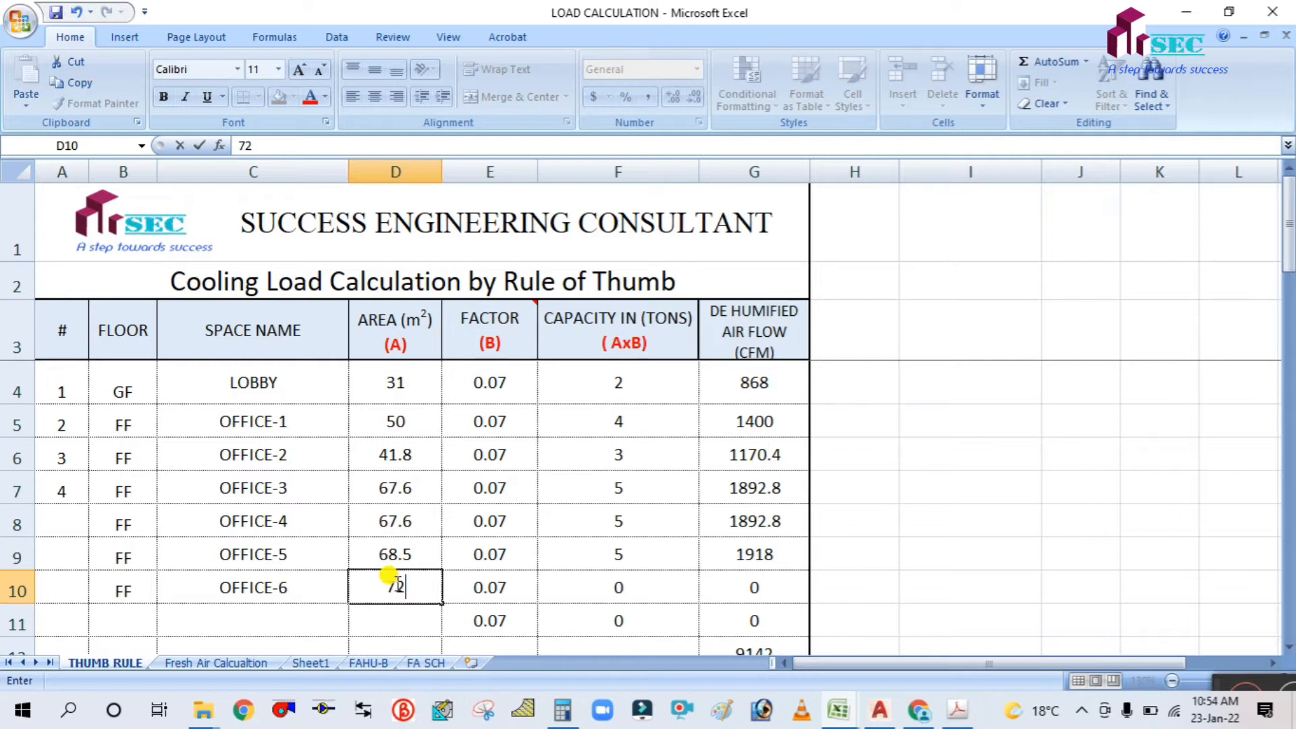
pyautogui.click(338, 608)
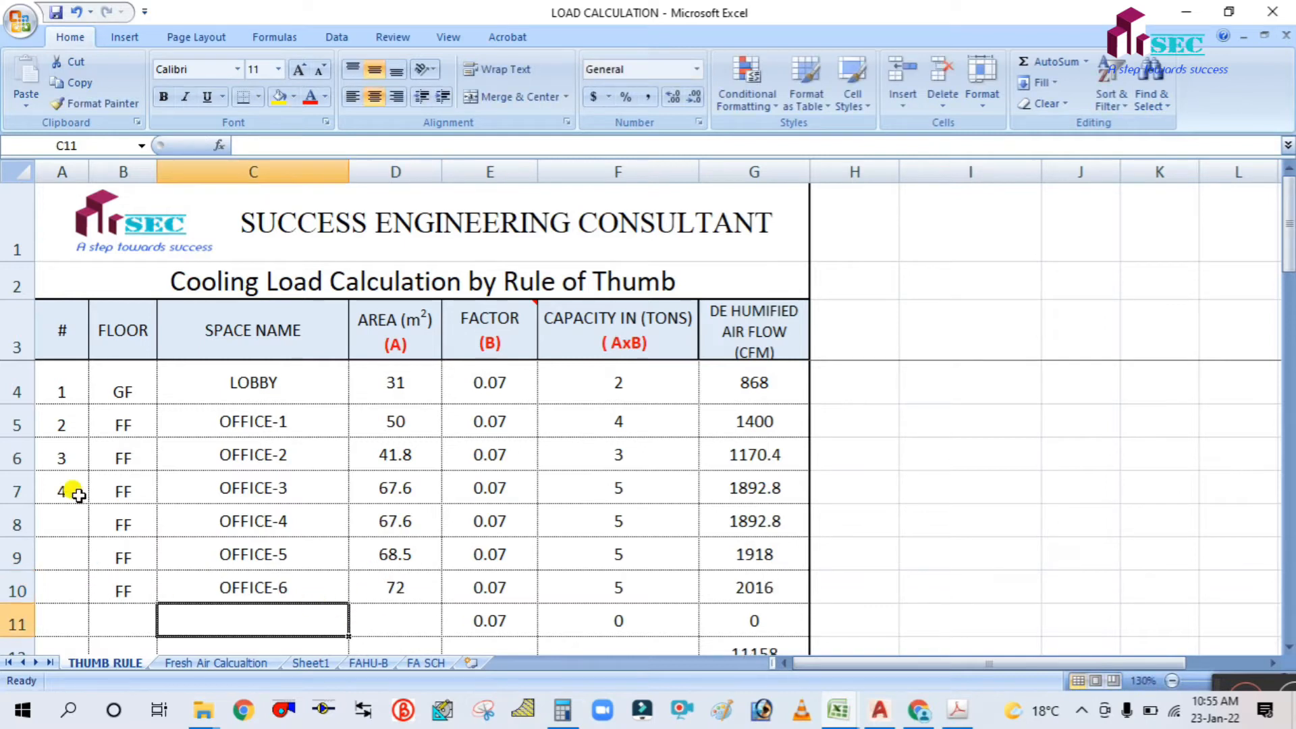
# Step: Extend the row numbering in column A from 3 and 4 down to 7 at OFFICE-6
pyautogui.click(78, 495)
pyautogui.moveTo(68, 449); pyautogui.dragTo(93, 591)
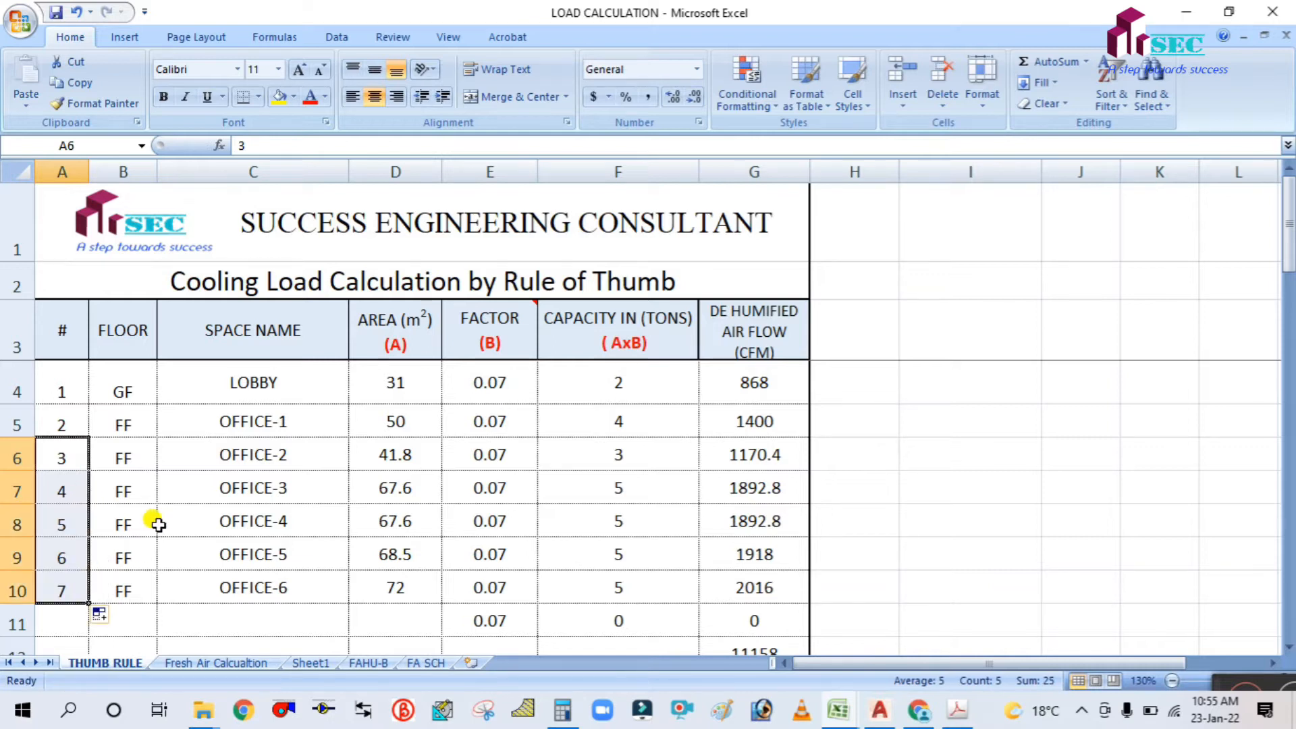
pyautogui.click(341, 508)
pyautogui.scroll(-2, 507, 556)
pyautogui.scroll(2, 501, 515)
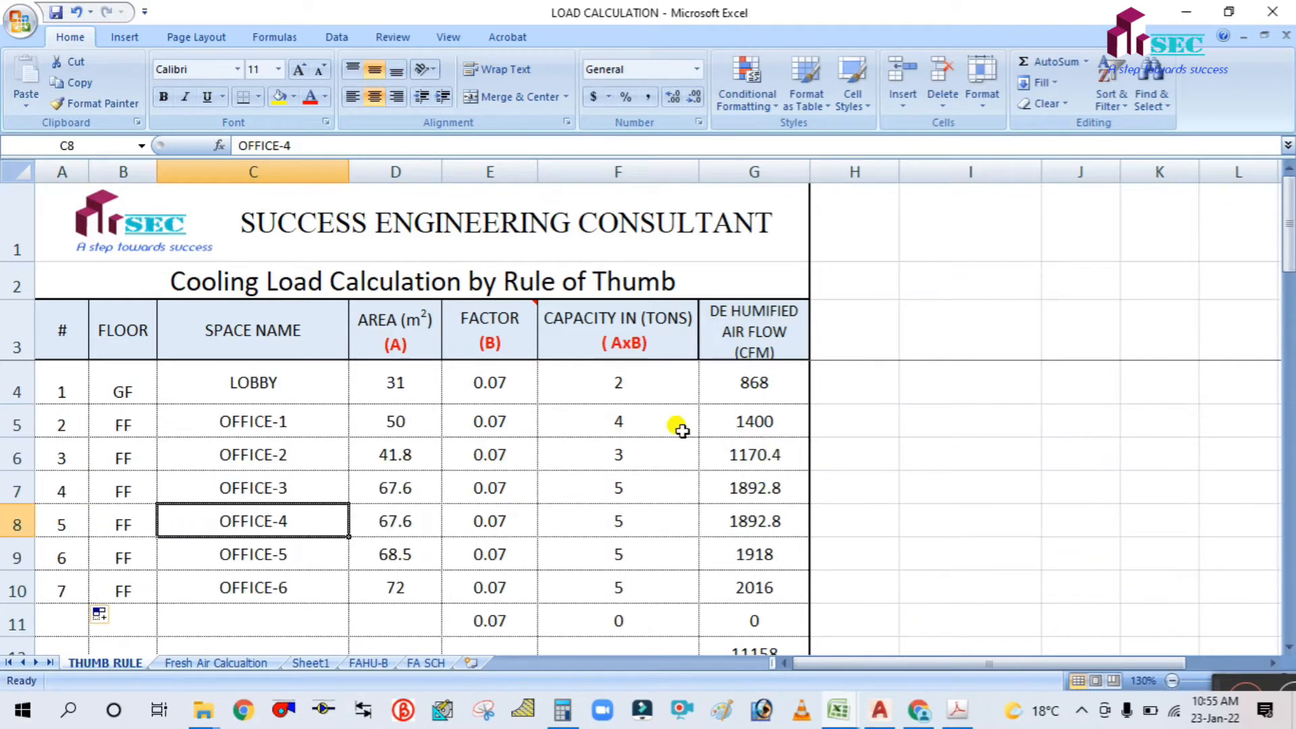
# Step: Fill the capacity formula from F11 down column F to row 40
pyautogui.scroll(-1, 680, 517)
pyautogui.scroll(1, 678, 407)
pyautogui.scroll(-2, 617, 581)
pyautogui.scroll(1, 639, 425)
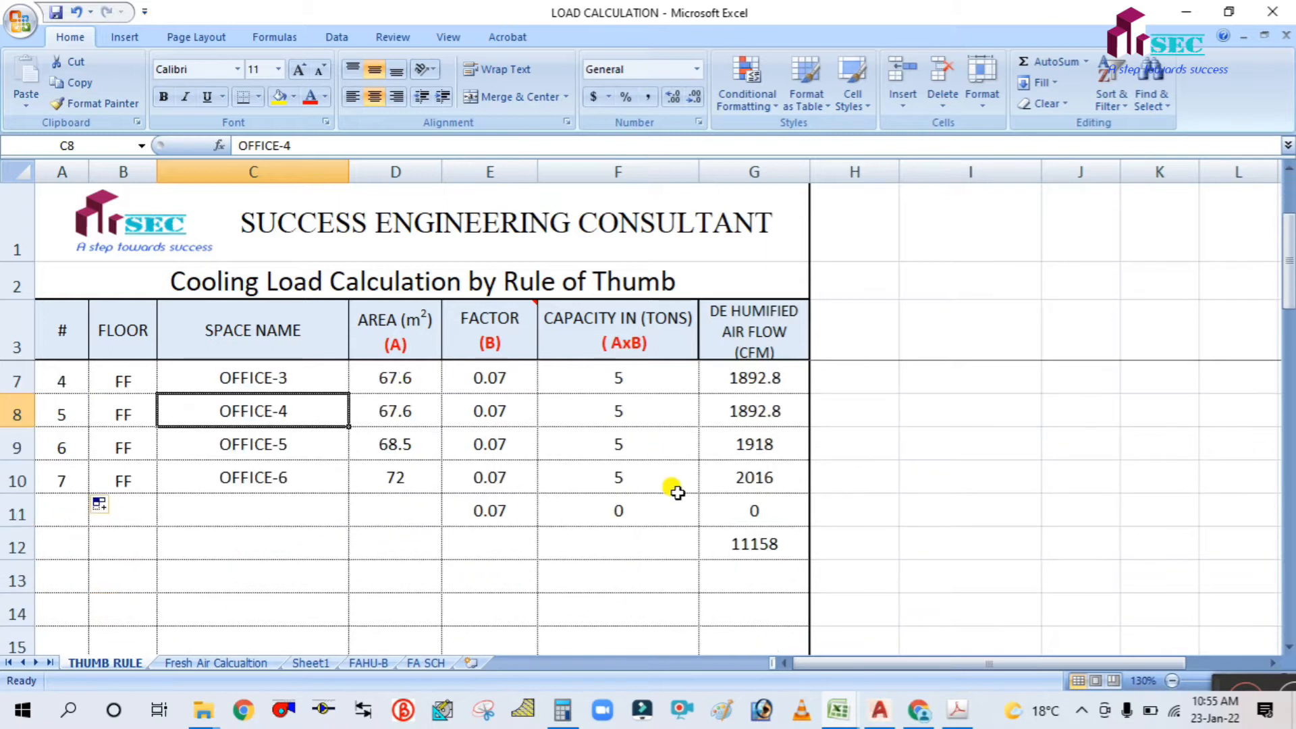
pyautogui.click(675, 496)
pyautogui.moveTo(693, 523); pyautogui.dragTo(683, 594)
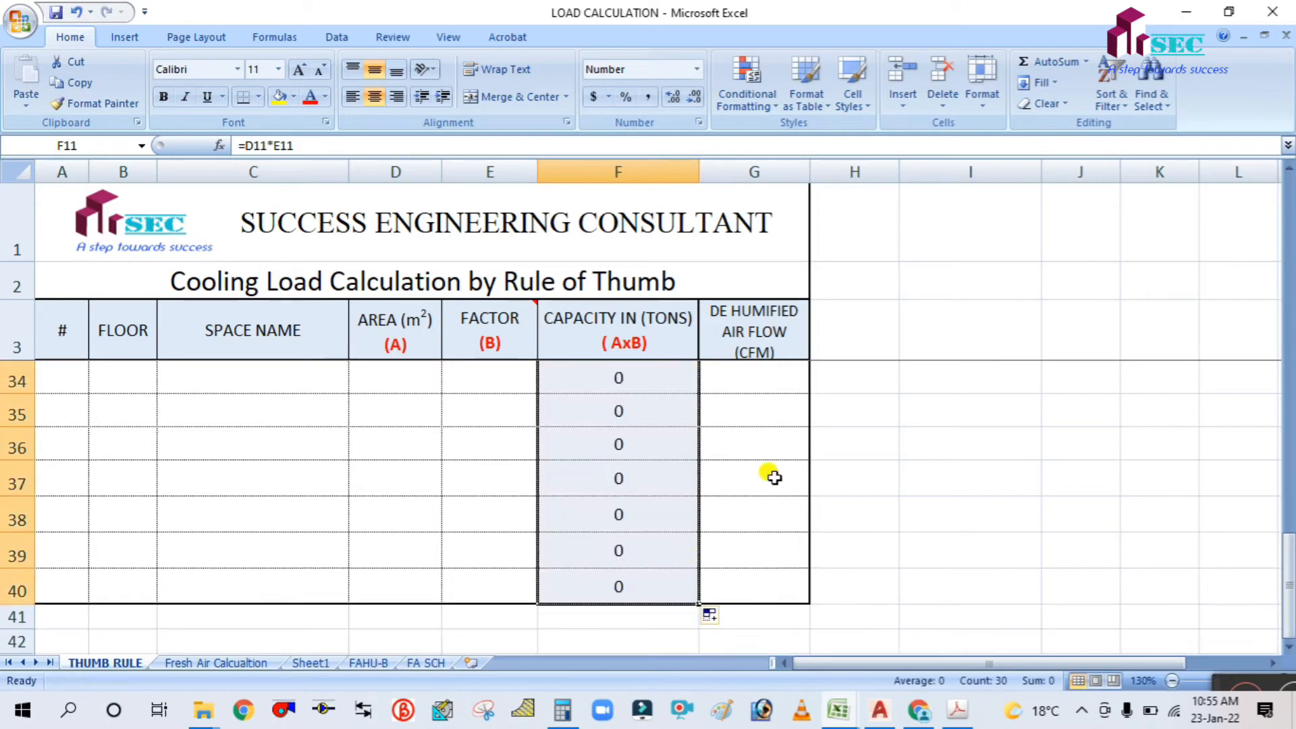
pyautogui.click(770, 472)
# Step: Fill the dehumidified air flow formula from G10 down column G to row 40
pyautogui.scroll(9, 746, 399)
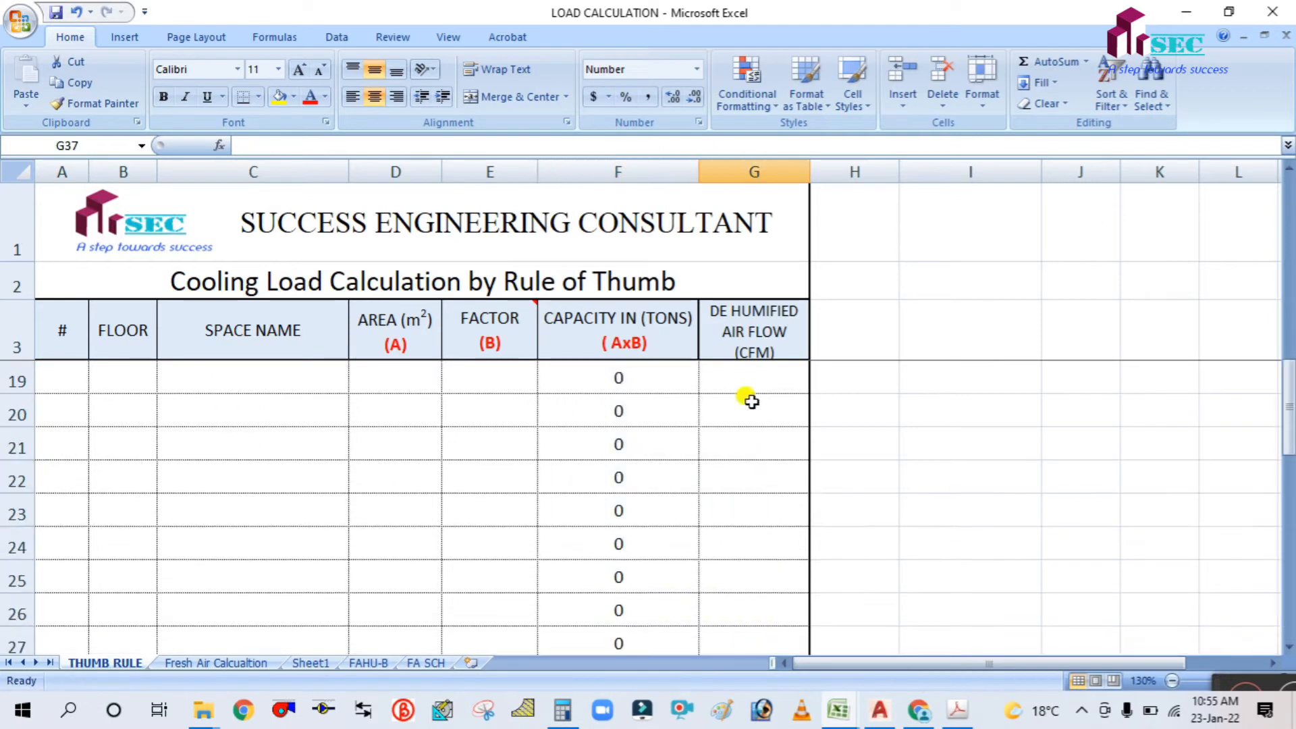
pyautogui.click(771, 482)
pyautogui.moveTo(810, 493); pyautogui.dragTo(819, 594)
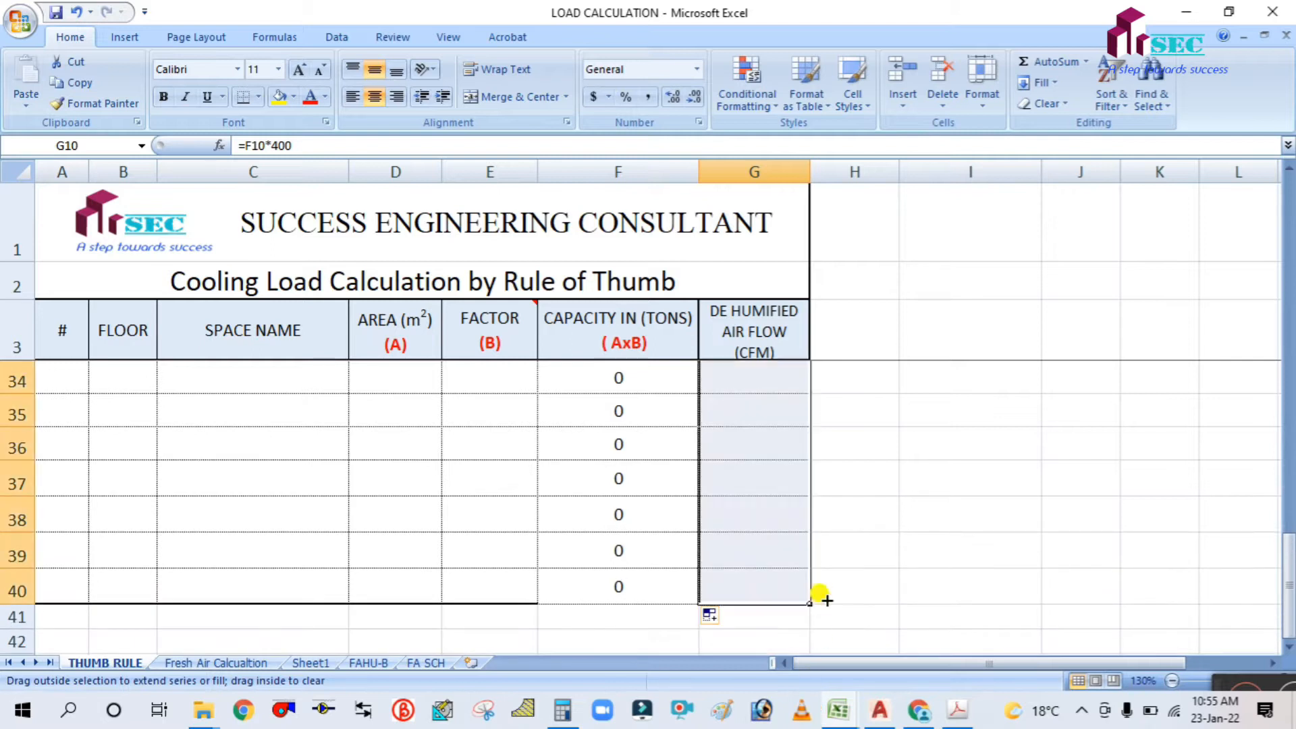
pyautogui.click(899, 495)
# Step: Fill the 0.07 factor from E11 down column E to row 40
pyautogui.scroll(10, 898, 493)
pyautogui.scroll(-2, 898, 491)
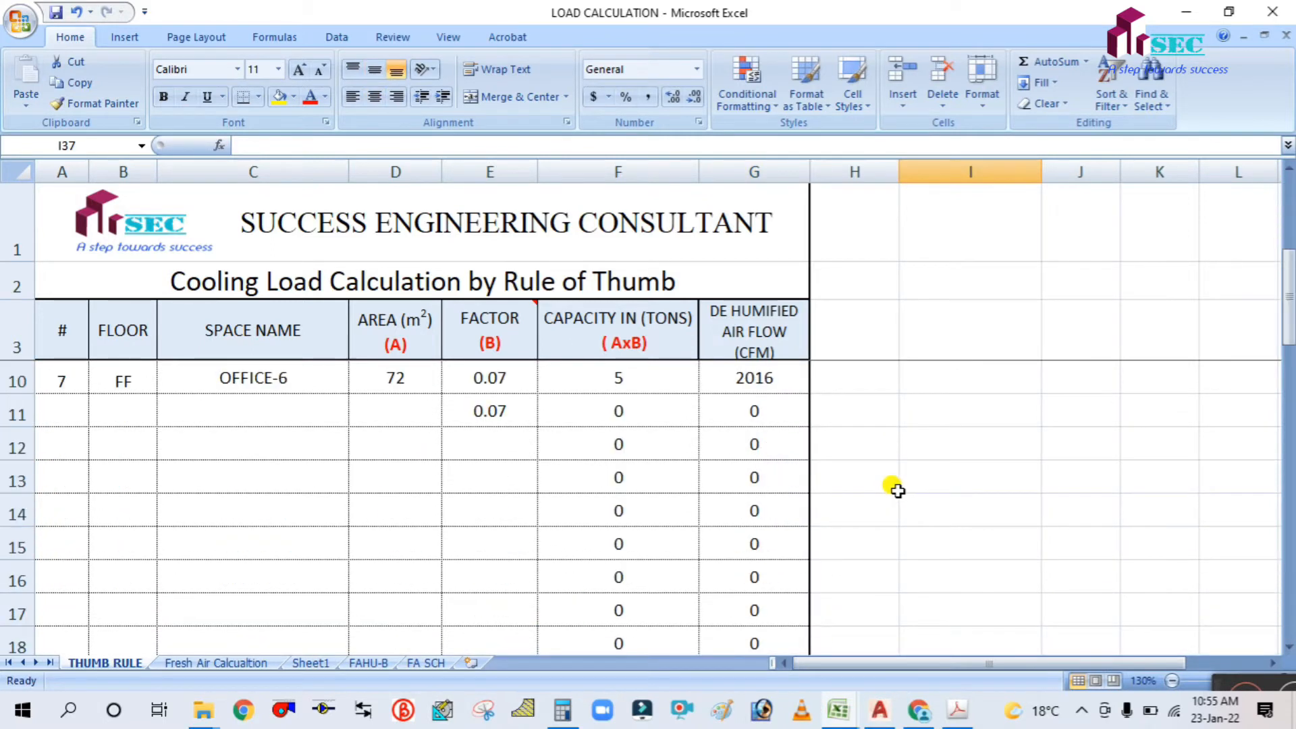
pyautogui.moveTo(478, 407); pyautogui.dragTo(498, 587)
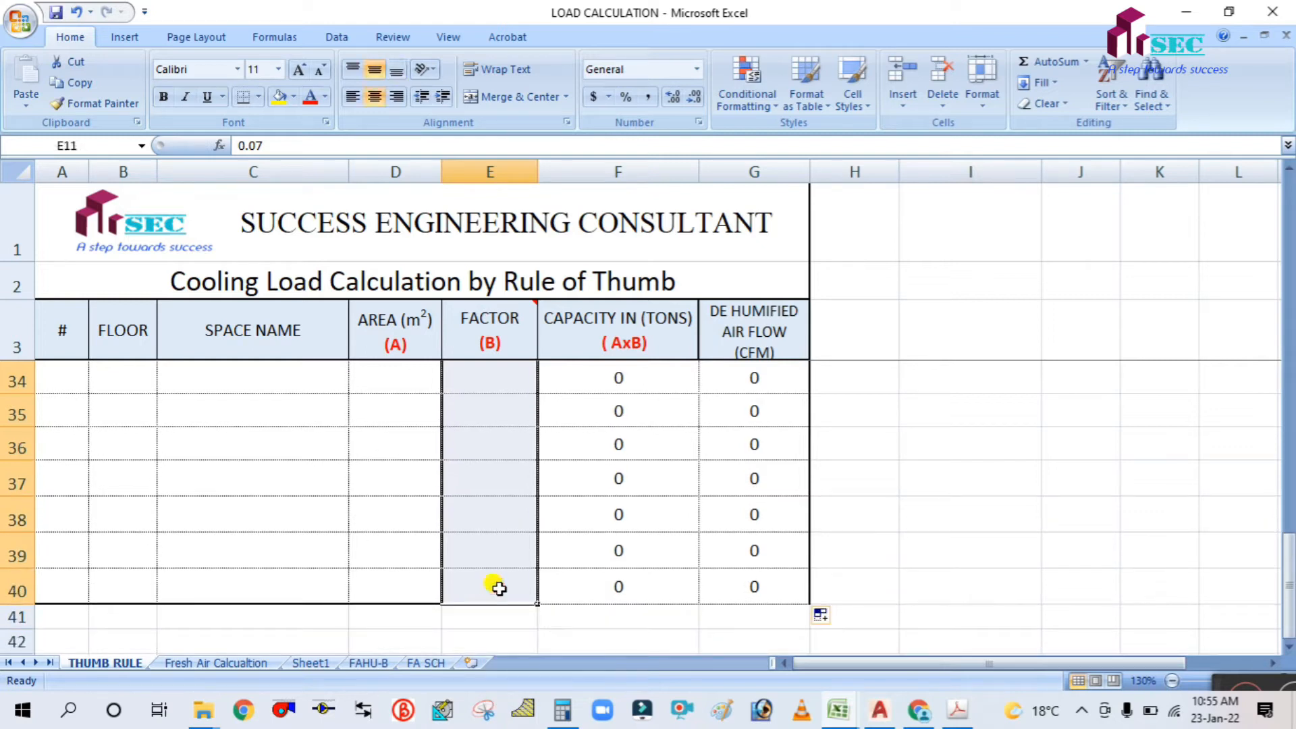
pyautogui.hotkey('ctrl', 'd')
pyautogui.click(388, 503)
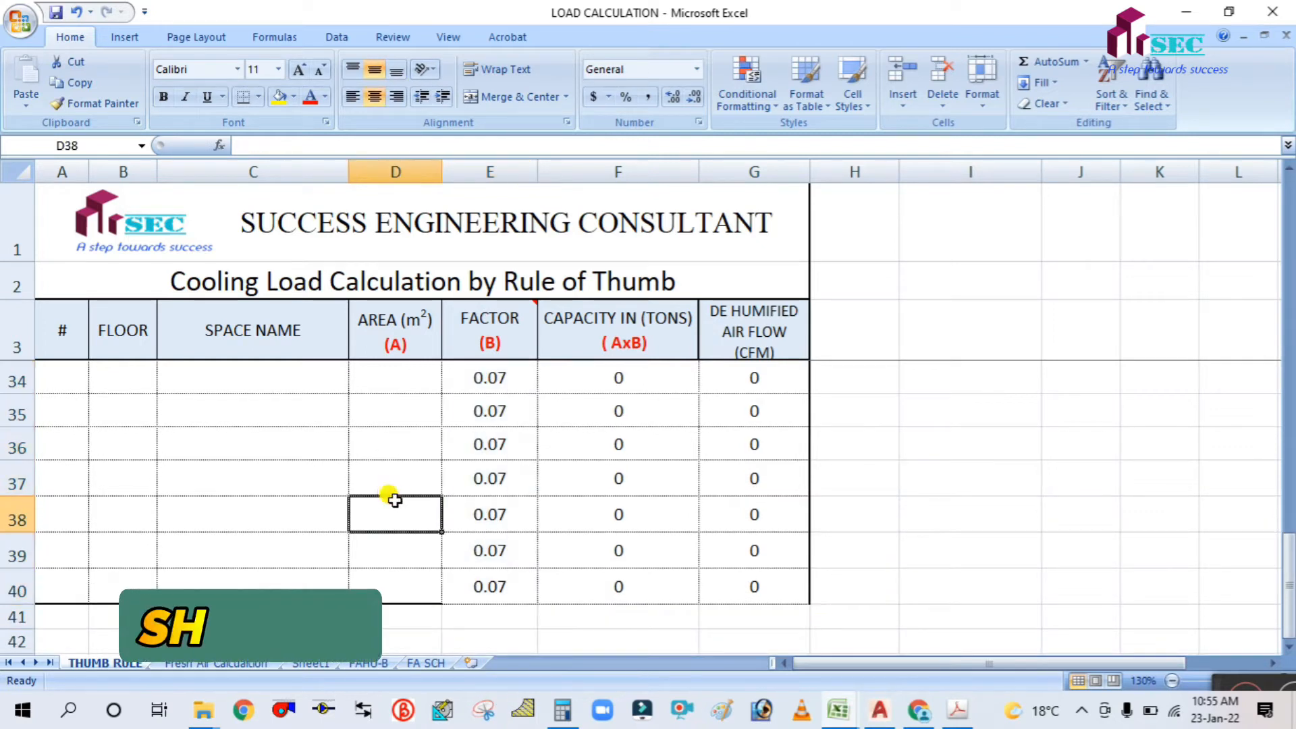
# Step: Apply a thick box border around the first-floor office rows, A5 to G10
pyautogui.scroll(5, 323, 524)
pyautogui.scroll(5, 324, 525)
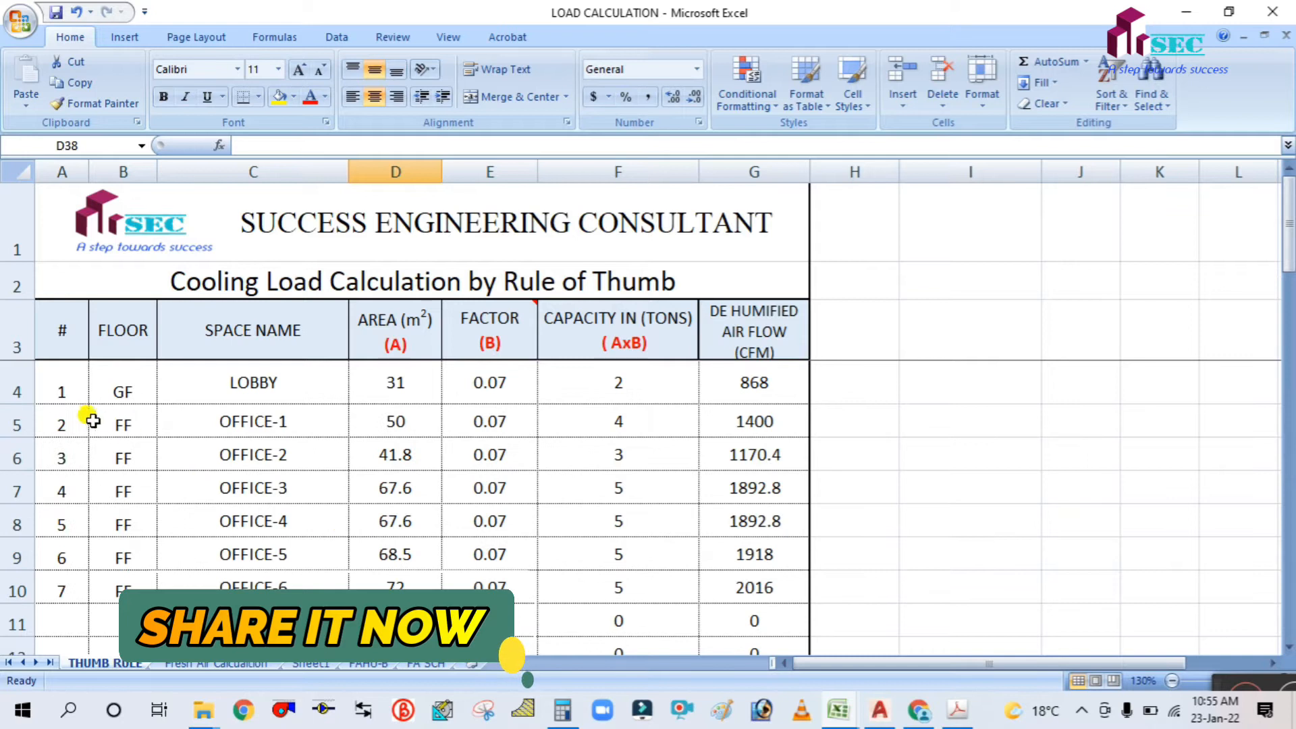
pyautogui.moveTo(69, 409); pyautogui.dragTo(715, 587)
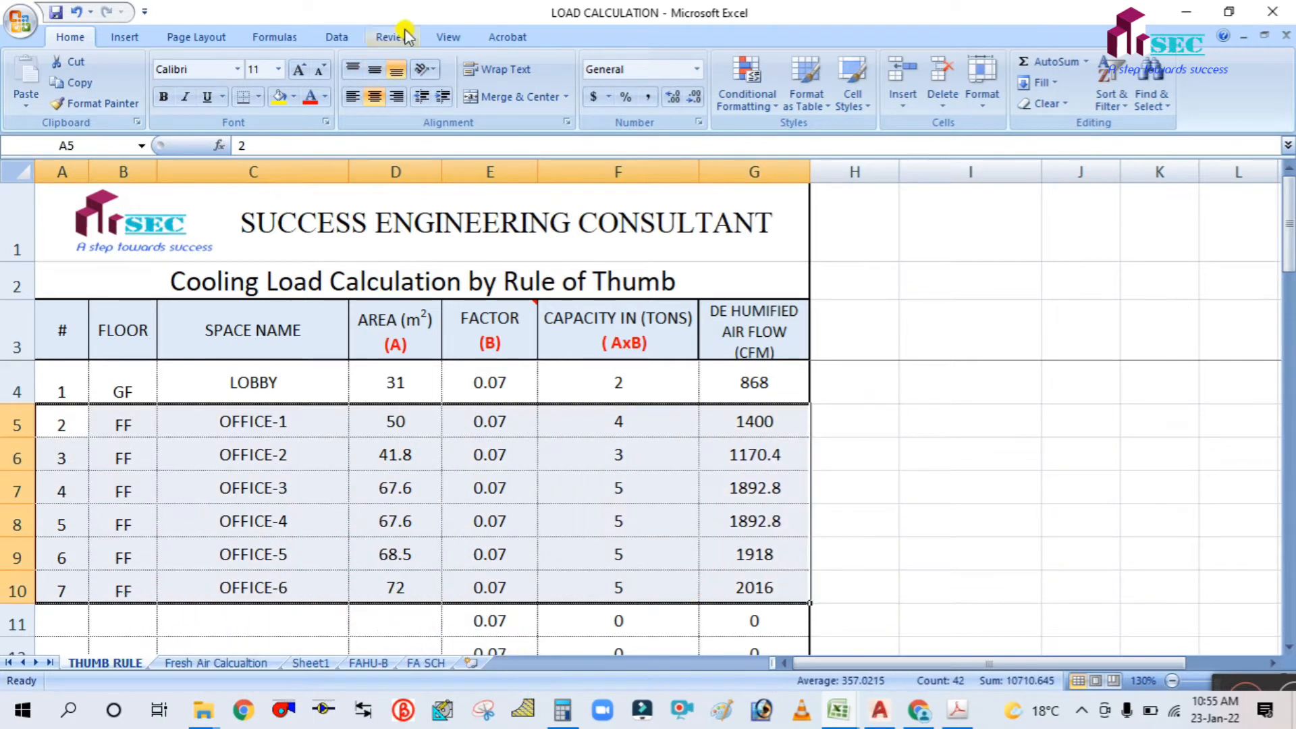
pyautogui.click(260, 97)
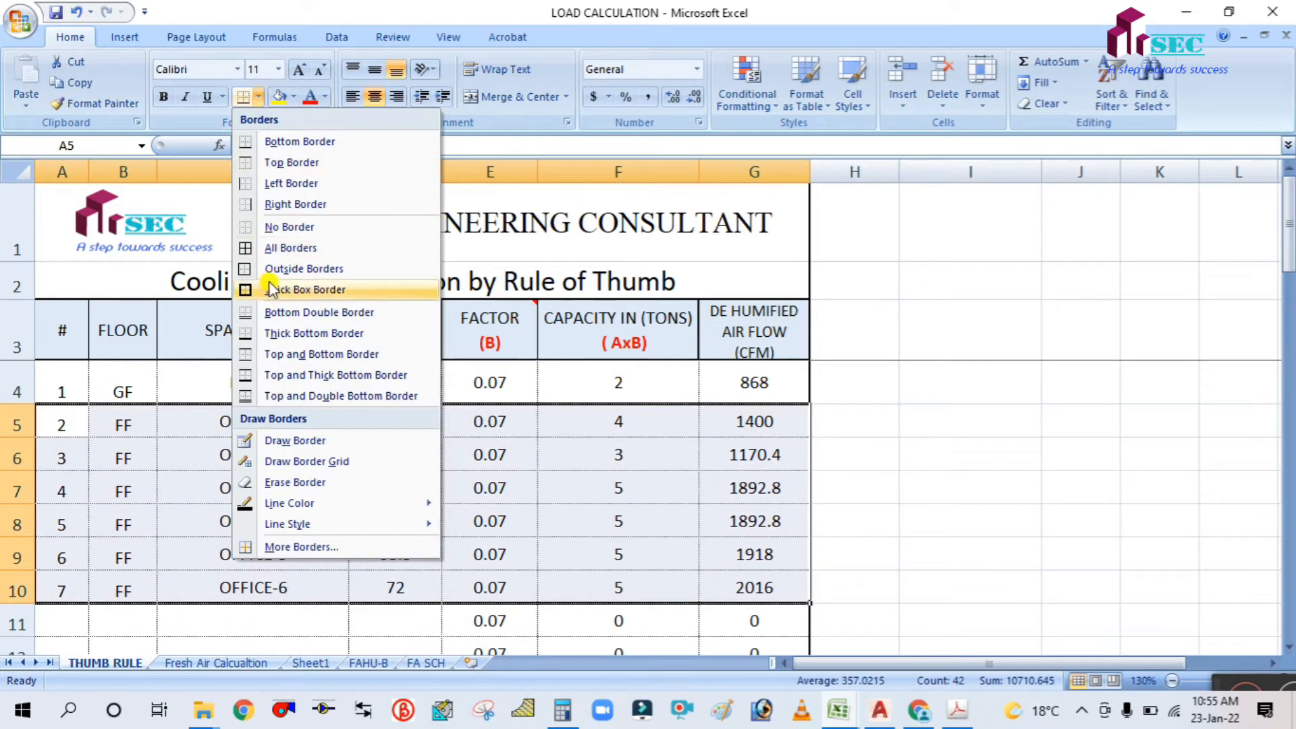
pyautogui.click(304, 289)
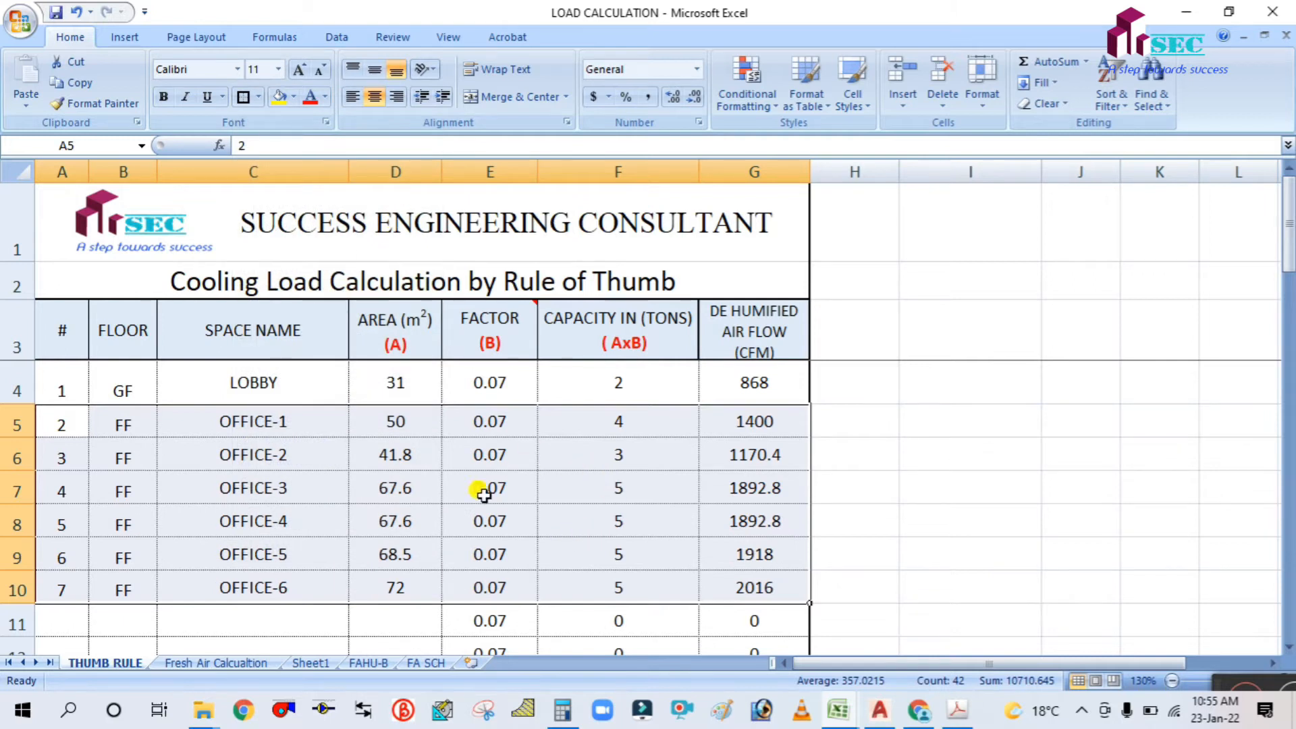
pyautogui.click(487, 517)
# Step: Shade the first-floor office rows, A5 to G10, with a light blue fill colour
pyautogui.moveTo(80, 428); pyautogui.dragTo(722, 582)
pyautogui.click(294, 97)
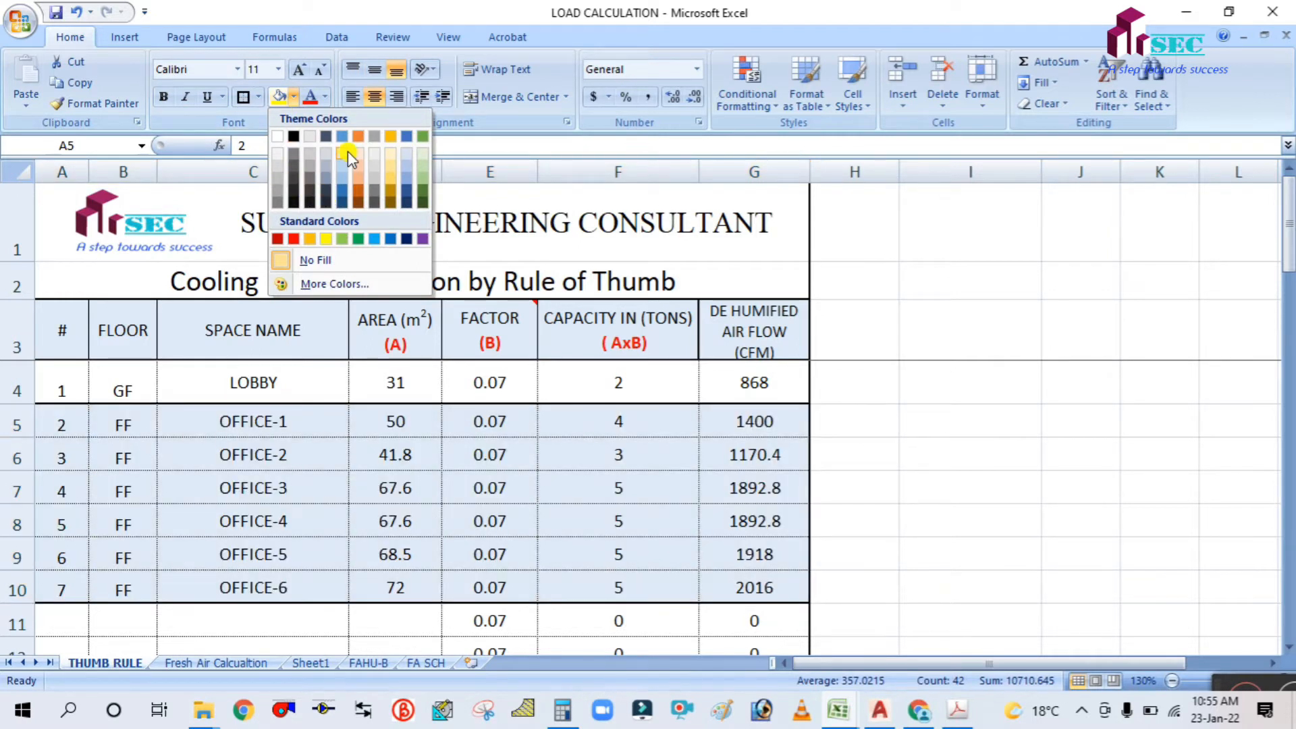
pyautogui.click(346, 152)
pyautogui.click(965, 520)
pyautogui.scroll(-2, 651, 472)
pyautogui.scroll(2, 597, 478)
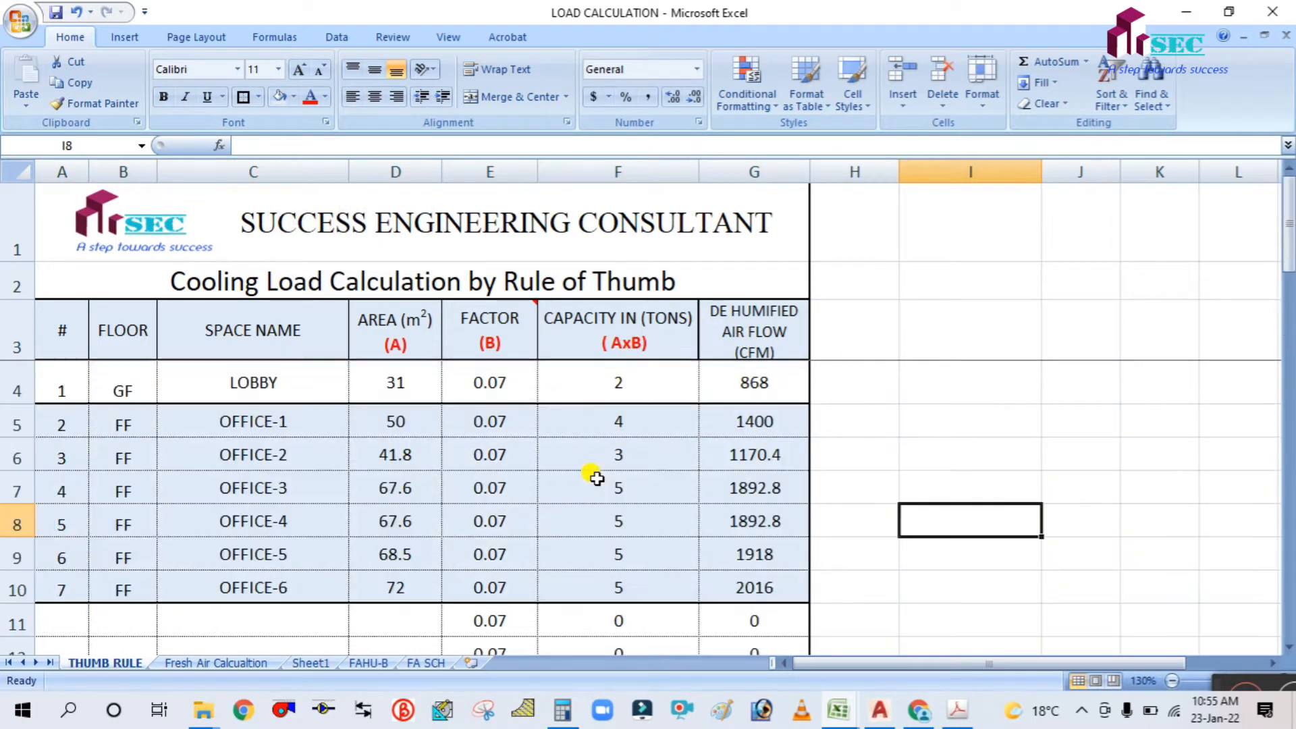
# Step: Switch to the AutoCAD drawing and examine the office names, areas and layout on the second-floor plan
pyautogui.scroll(-1, 613, 480)
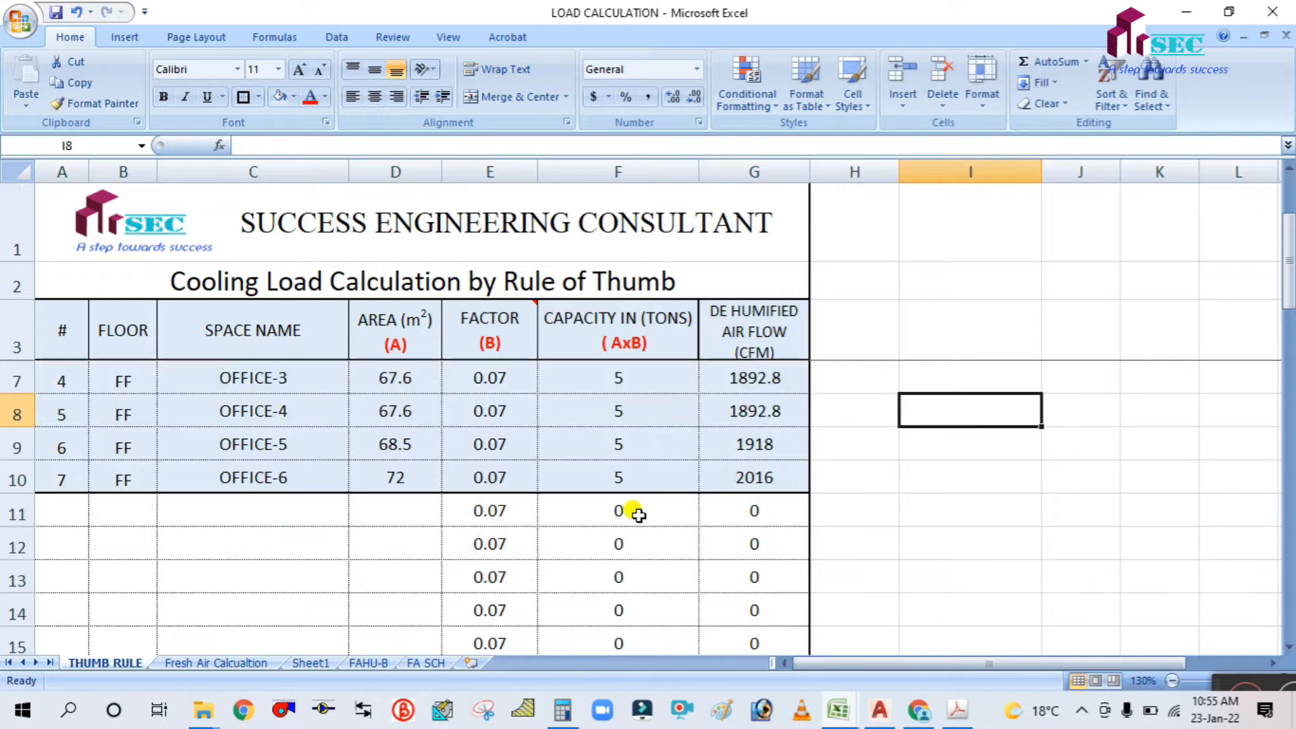
pyautogui.scroll(-1, 694, 528)
pyautogui.hotkey('alt', 'Tab')
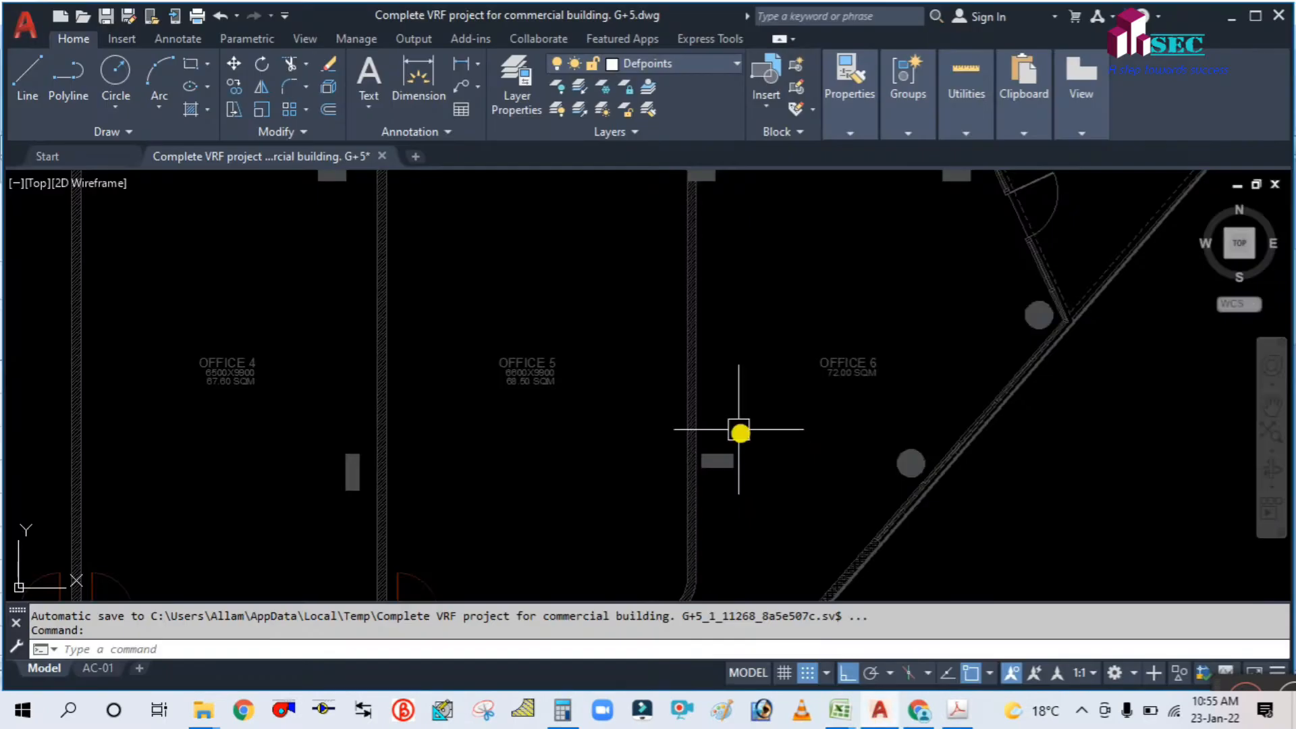
pyautogui.scroll(4, 734, 418)
pyautogui.scroll(-1, 284, 333)
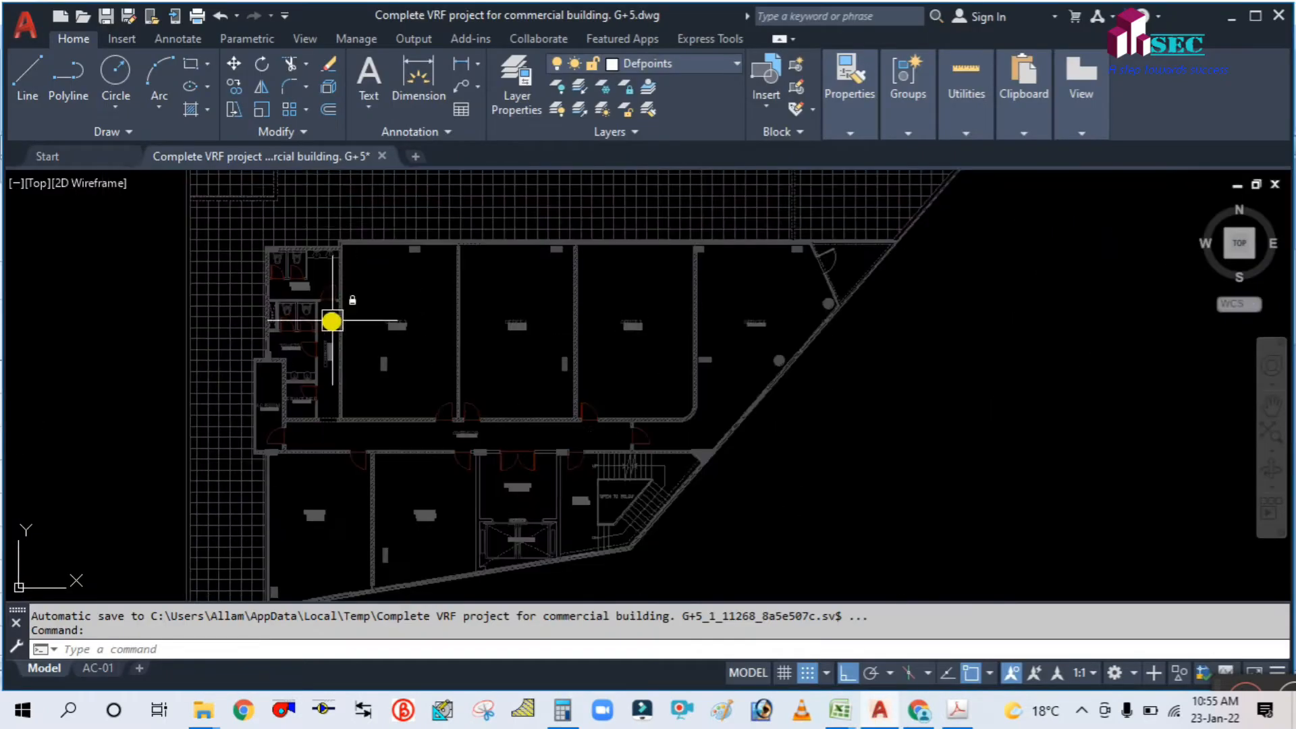
pyautogui.scroll(-3, 697, 423)
pyautogui.moveTo(698, 422); pyautogui.dragTo(448, 410, button='middle')
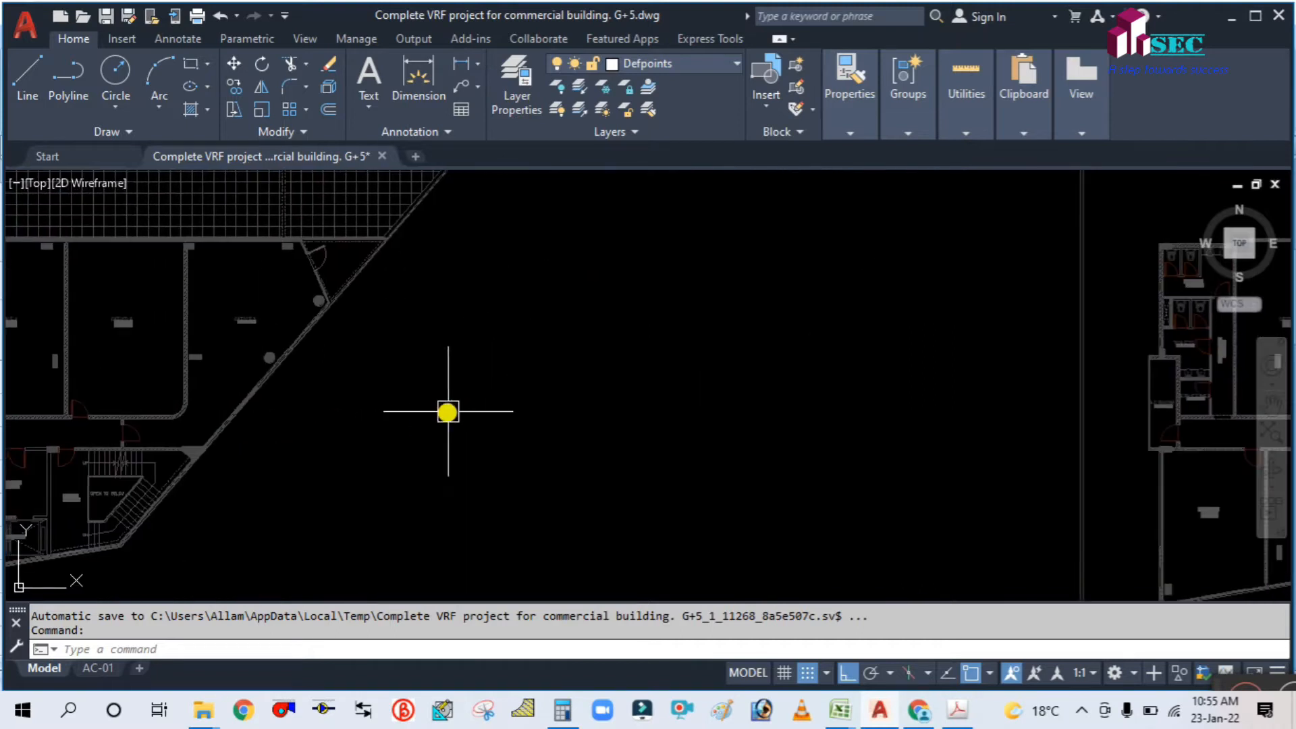
pyautogui.scroll(-2, 615, 463)
pyautogui.scroll(8, 615, 463)
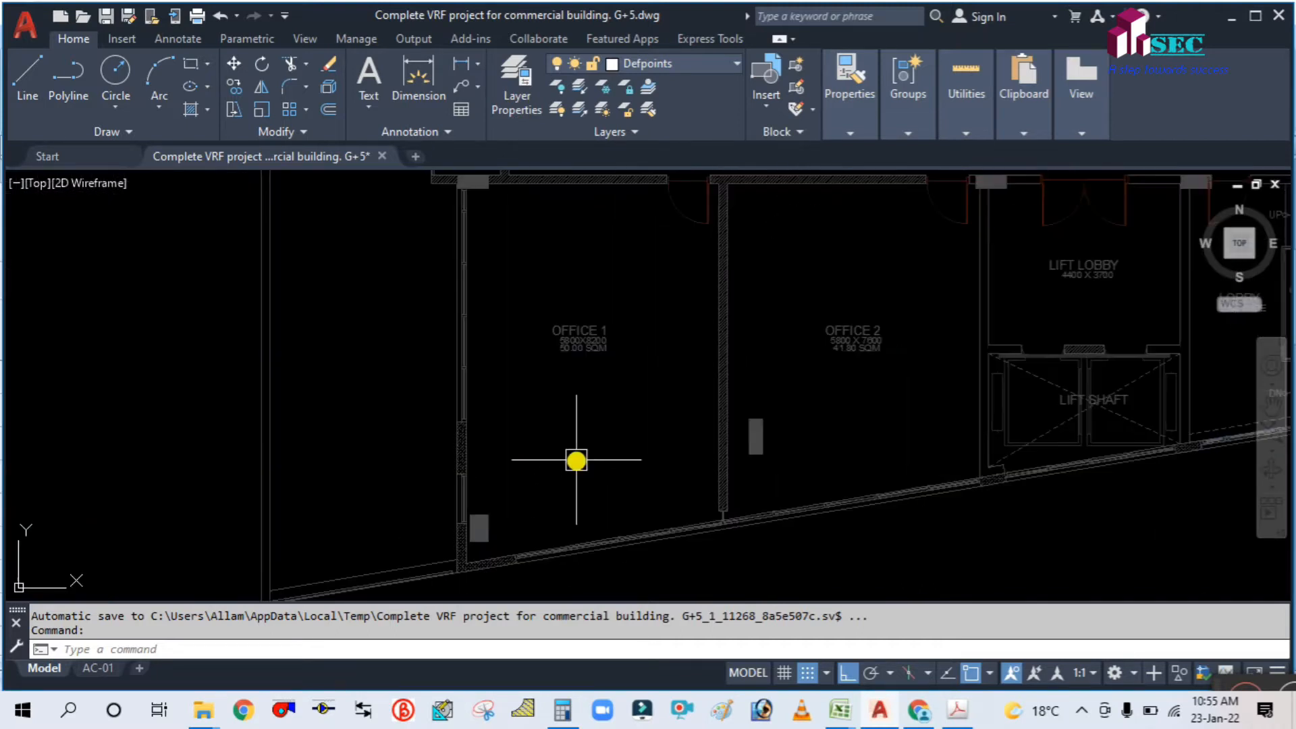
pyautogui.scroll(-5, 776, 533)
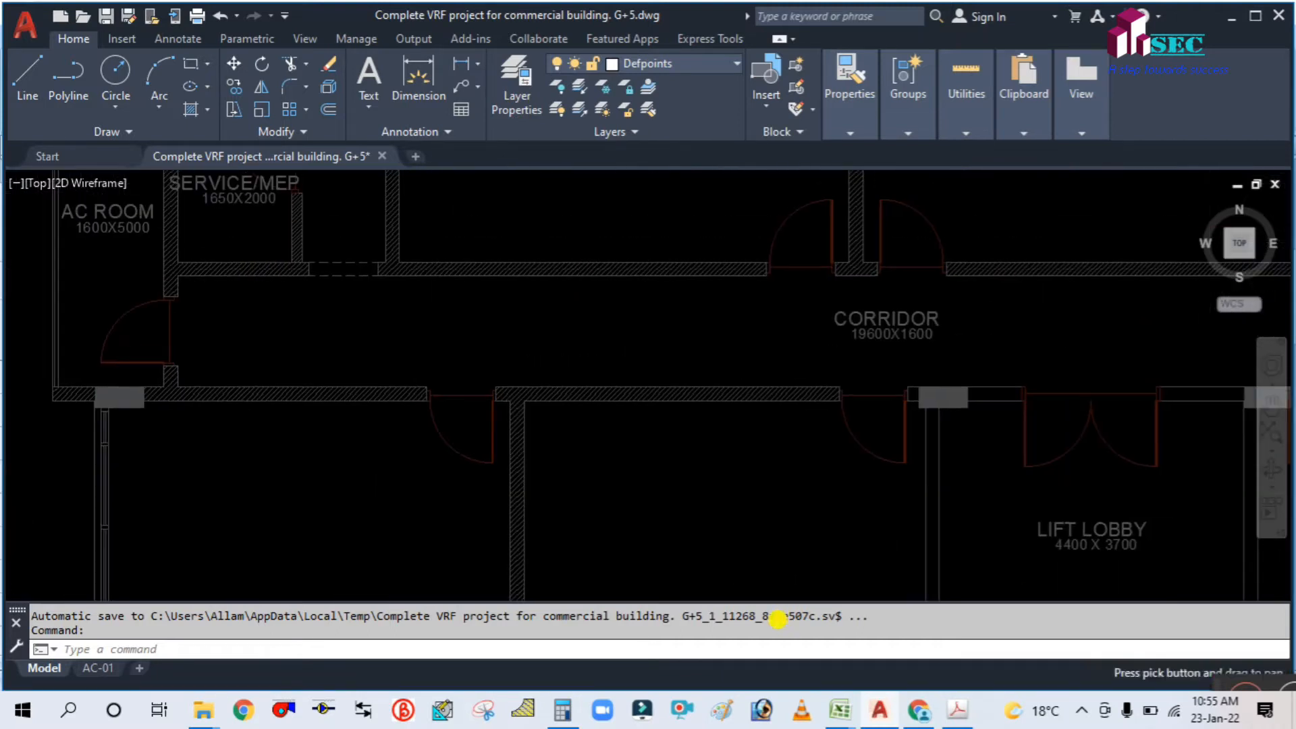
pyautogui.scroll(4, 694, 301)
pyautogui.scroll(-2, 877, 378)
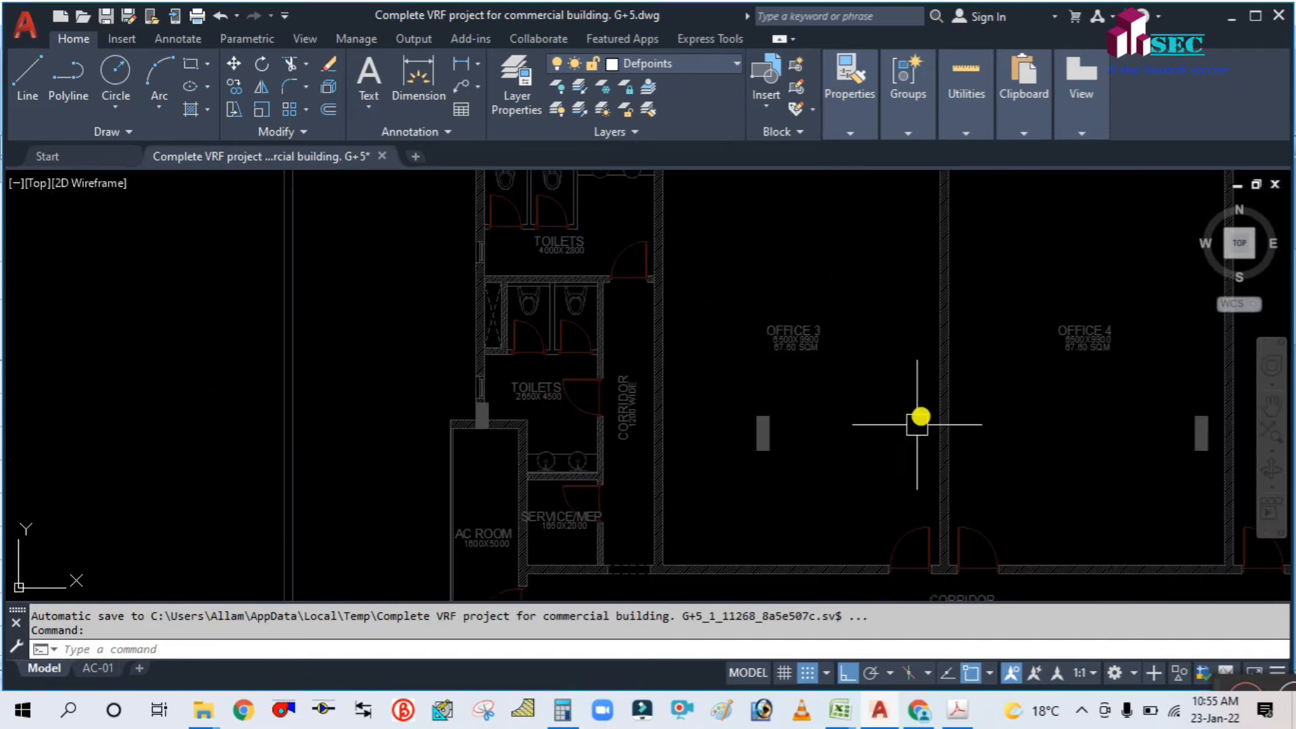
pyautogui.moveTo(891, 510); pyautogui.dragTo(637, 402, button='middle')
pyautogui.scroll(-3, 636, 402)
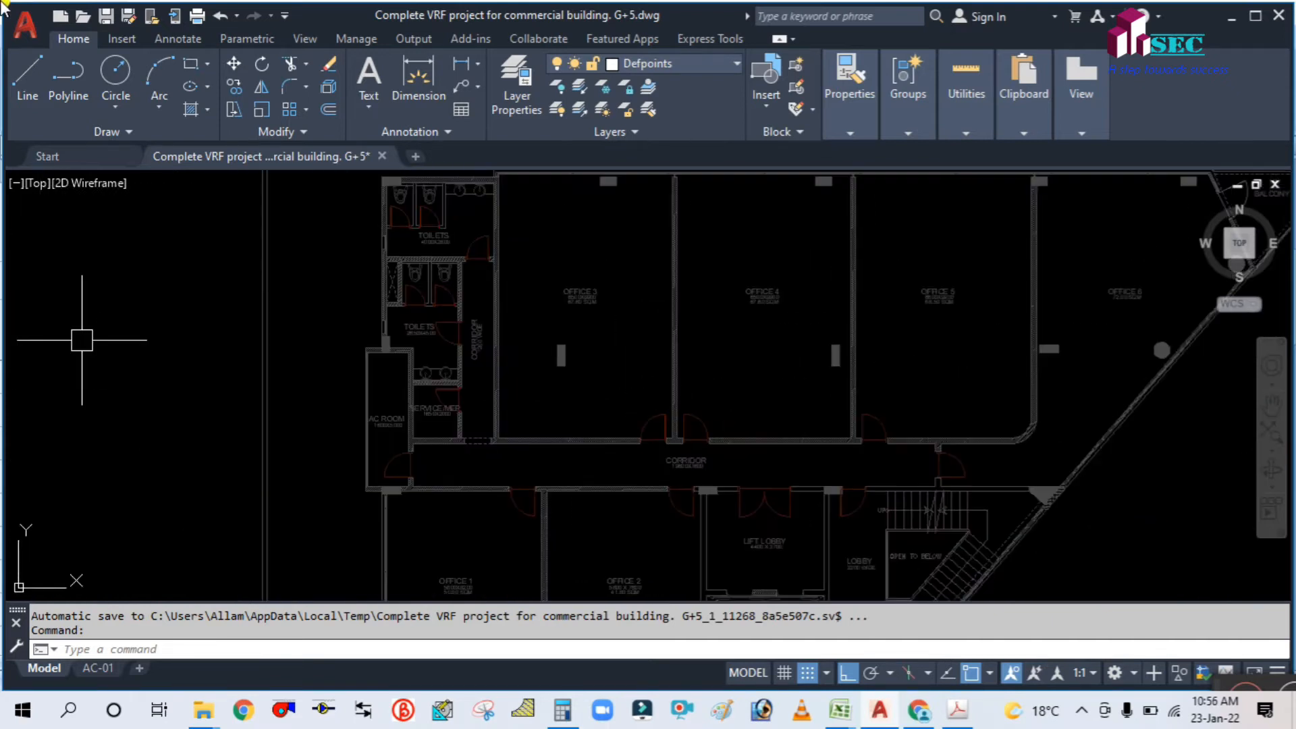
pyautogui.scroll(-2, 836, 376)
pyautogui.scroll(-3, 839, 413)
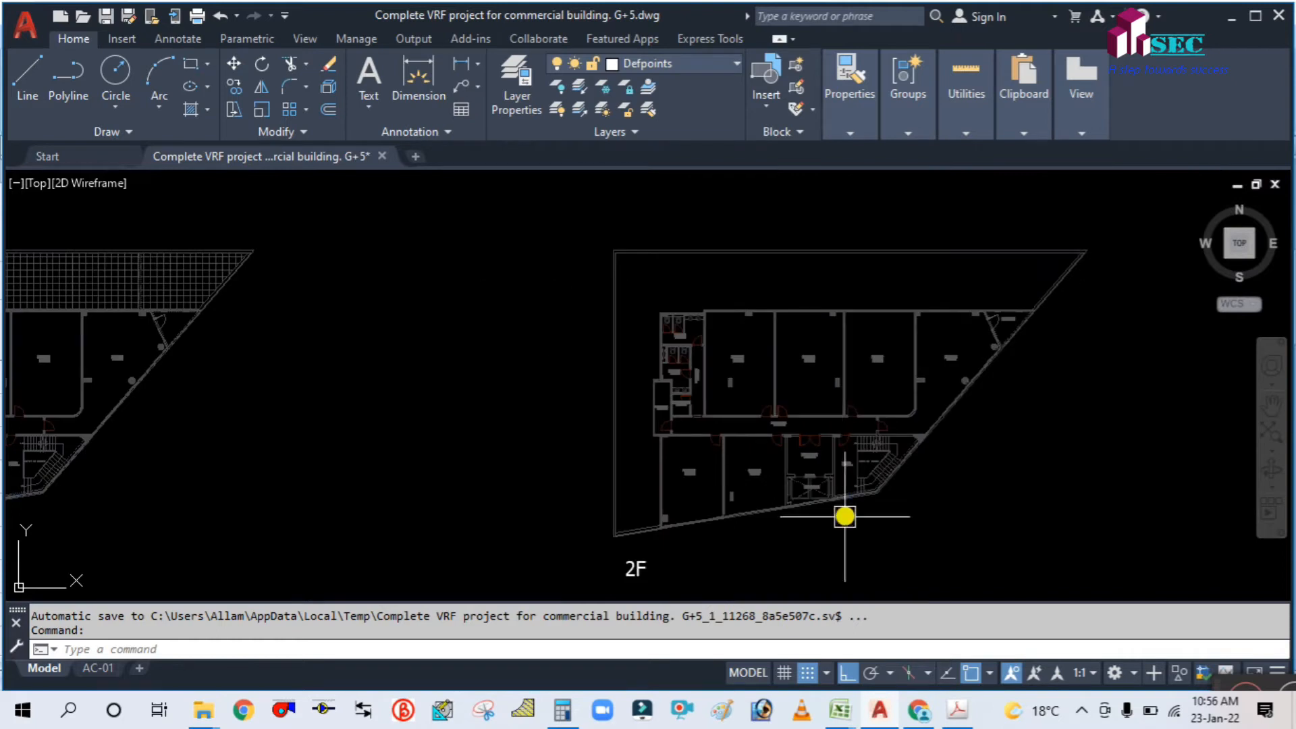
pyautogui.moveTo(842, 518); pyautogui.dragTo(848, 376, button='middle')
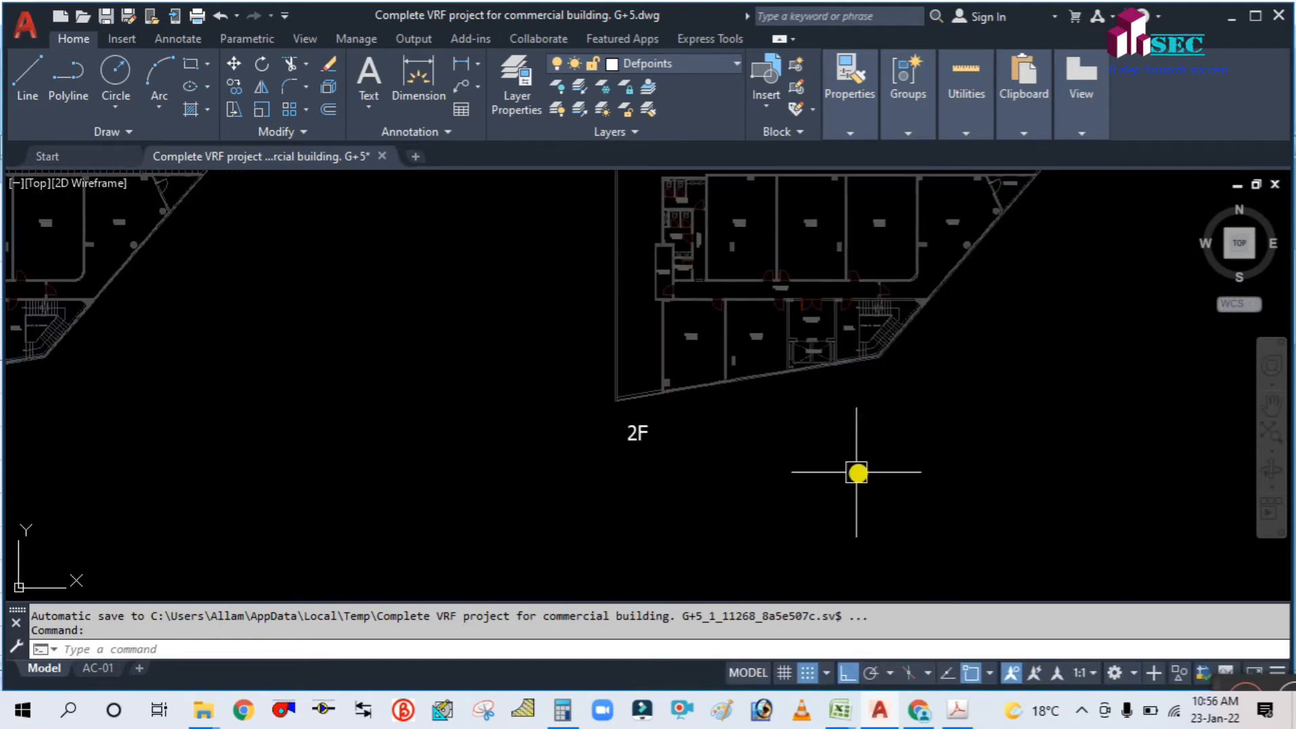
# Step: Examine the third-floor plan's offices, corridor and areas to compare them with the second floor
pyautogui.scroll(-2, 852, 450)
pyautogui.scroll(-2, 853, 450)
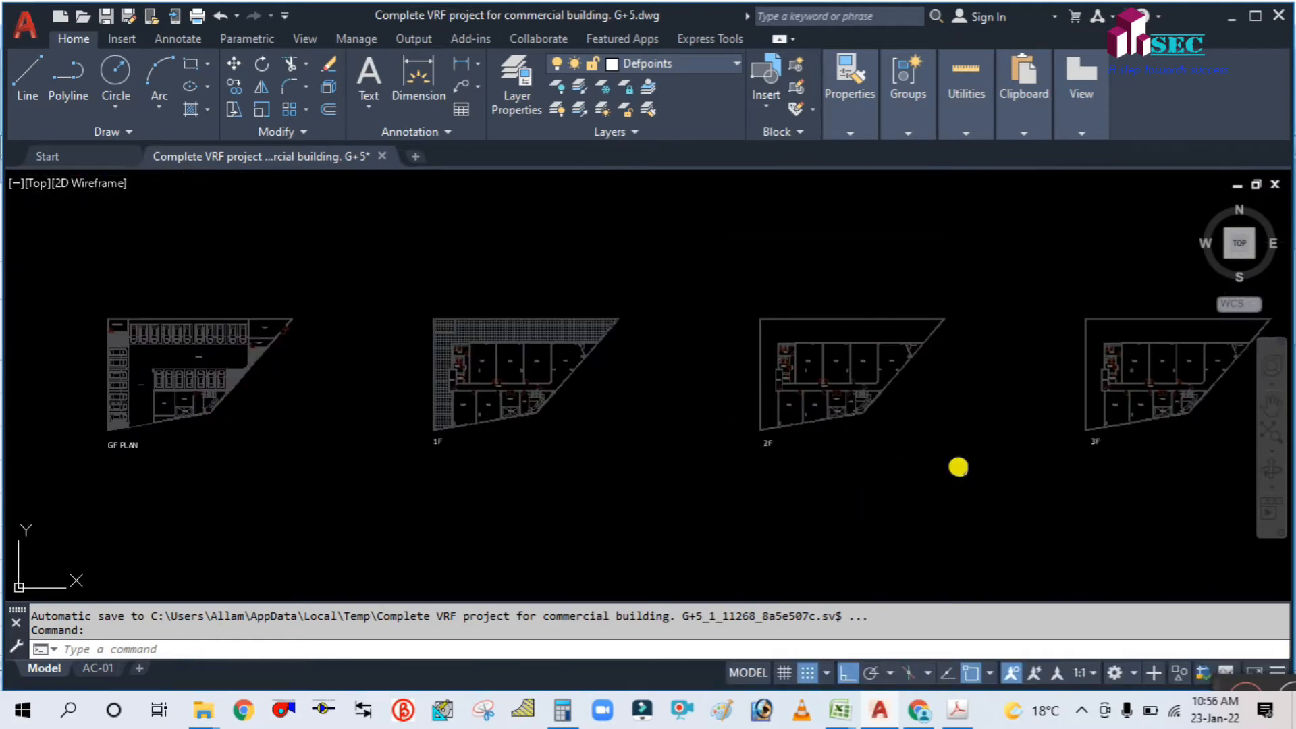
pyautogui.moveTo(959, 467); pyautogui.dragTo(647, 432, button='middle')
pyautogui.scroll(6, 783, 384)
pyautogui.scroll(5, 567, 472)
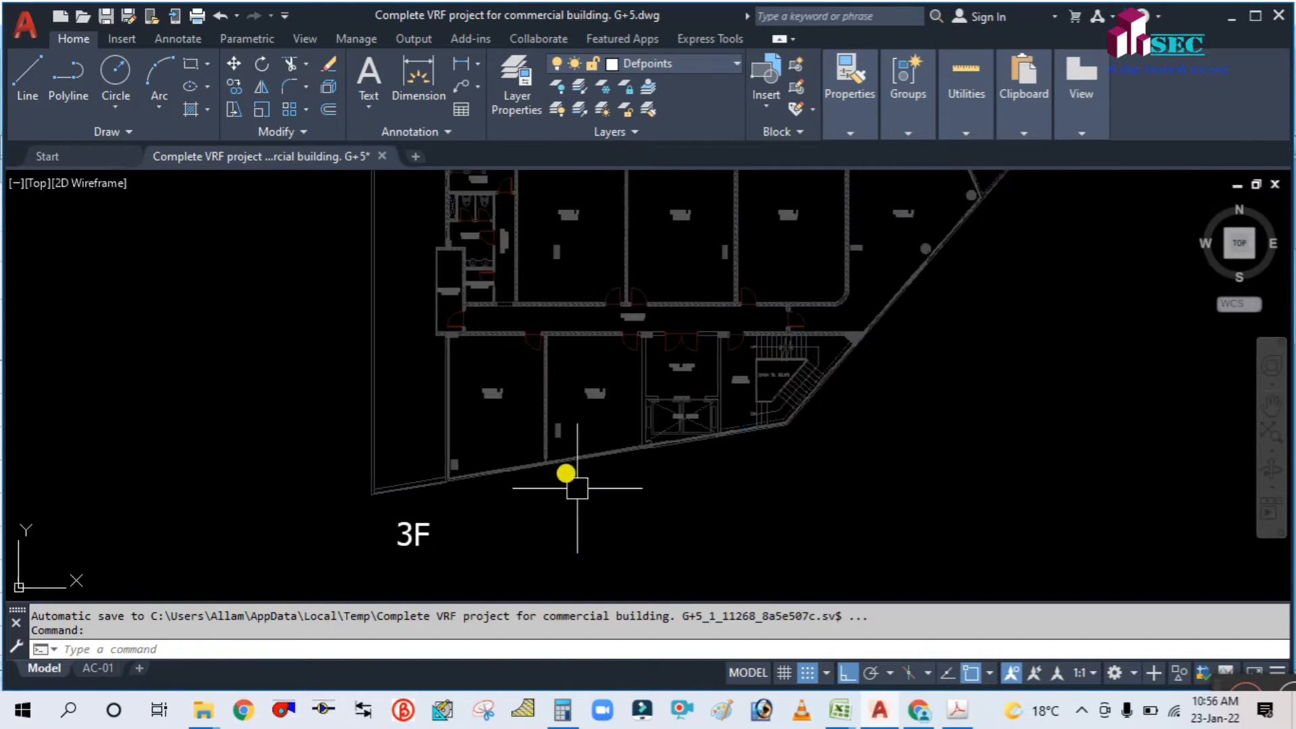
pyautogui.scroll(2, 547, 385)
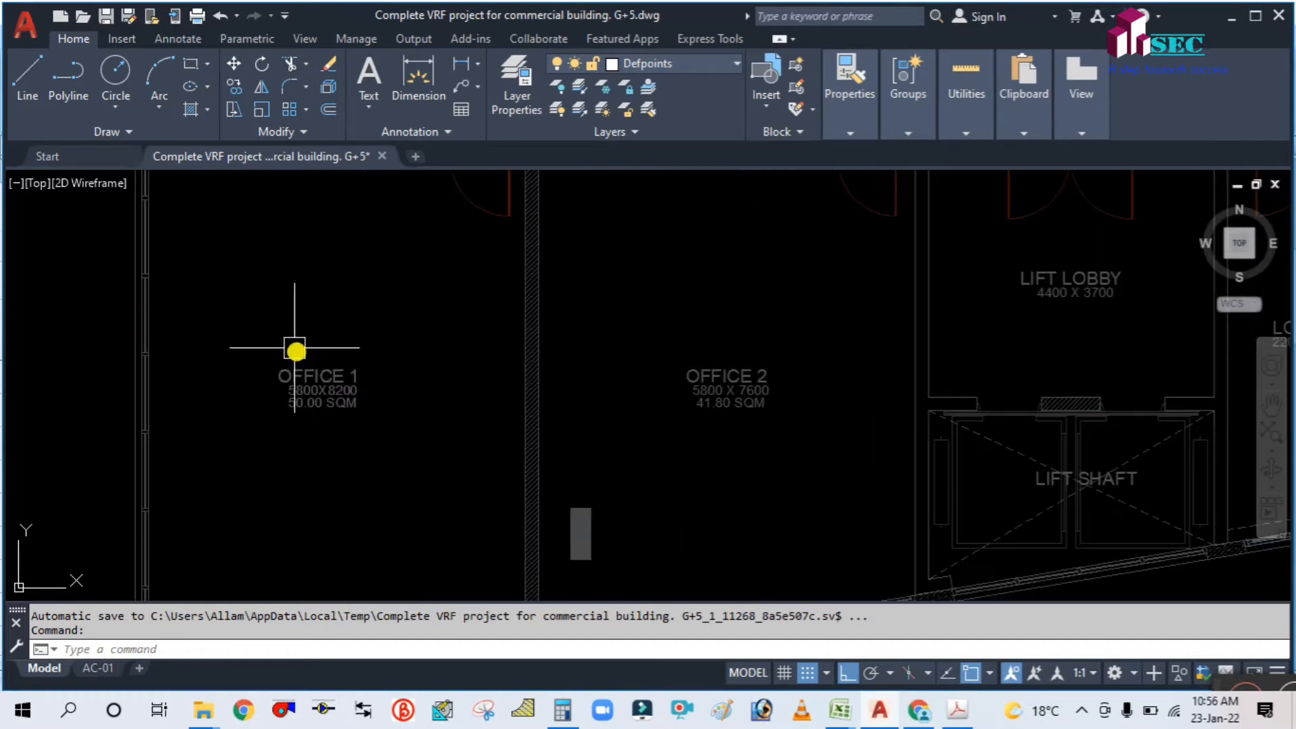
pyautogui.moveTo(437, 283); pyautogui.dragTo(376, 571, button='middle')
pyautogui.scroll(-2, 488, 332)
pyautogui.scroll(1, 488, 332)
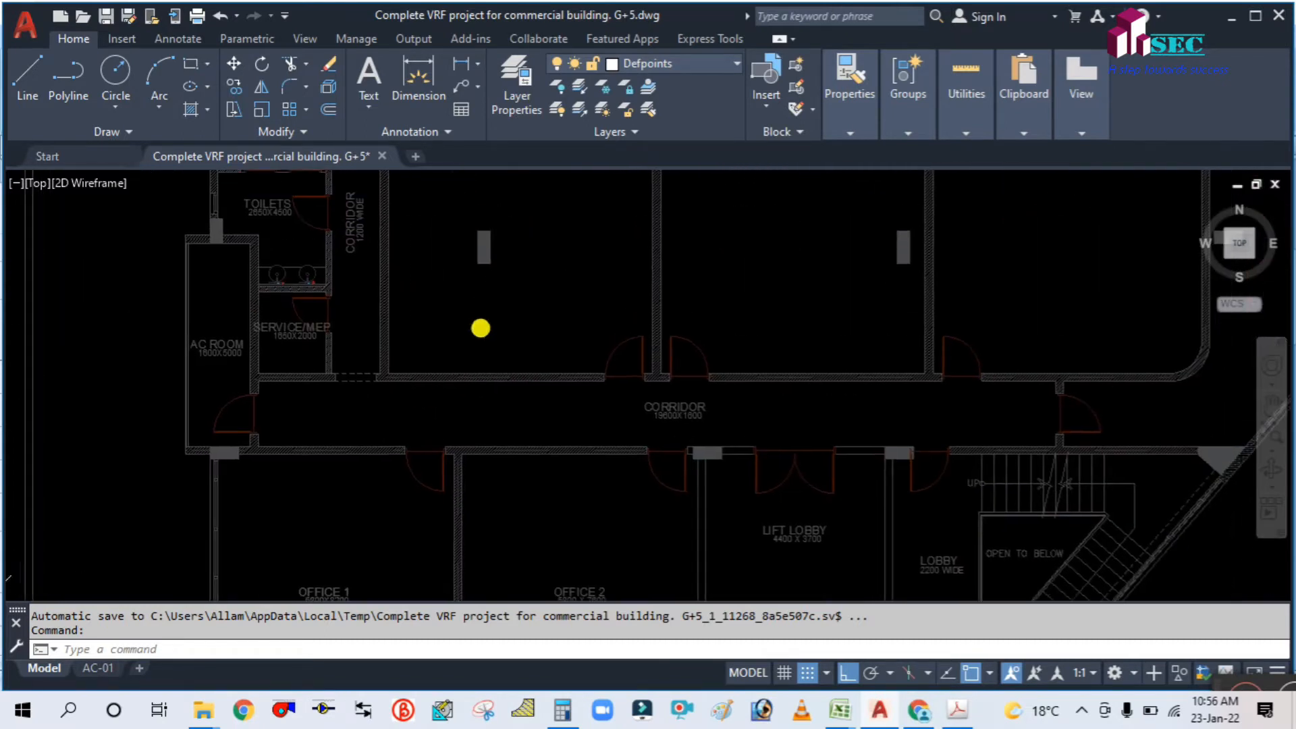
pyautogui.scroll(3, 715, 428)
pyautogui.scroll(-3, 579, 445)
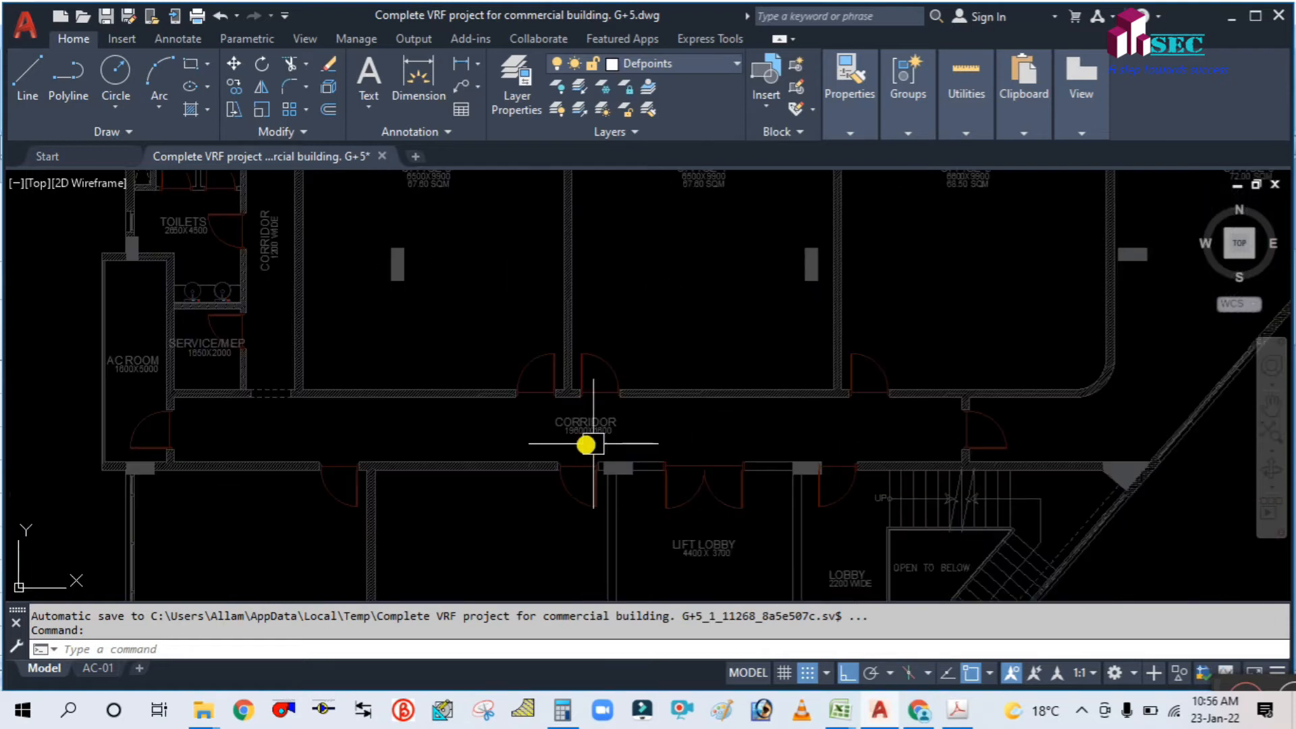
pyautogui.scroll(4, 549, 422)
pyautogui.scroll(-3, 792, 440)
pyautogui.scroll(-3, 792, 439)
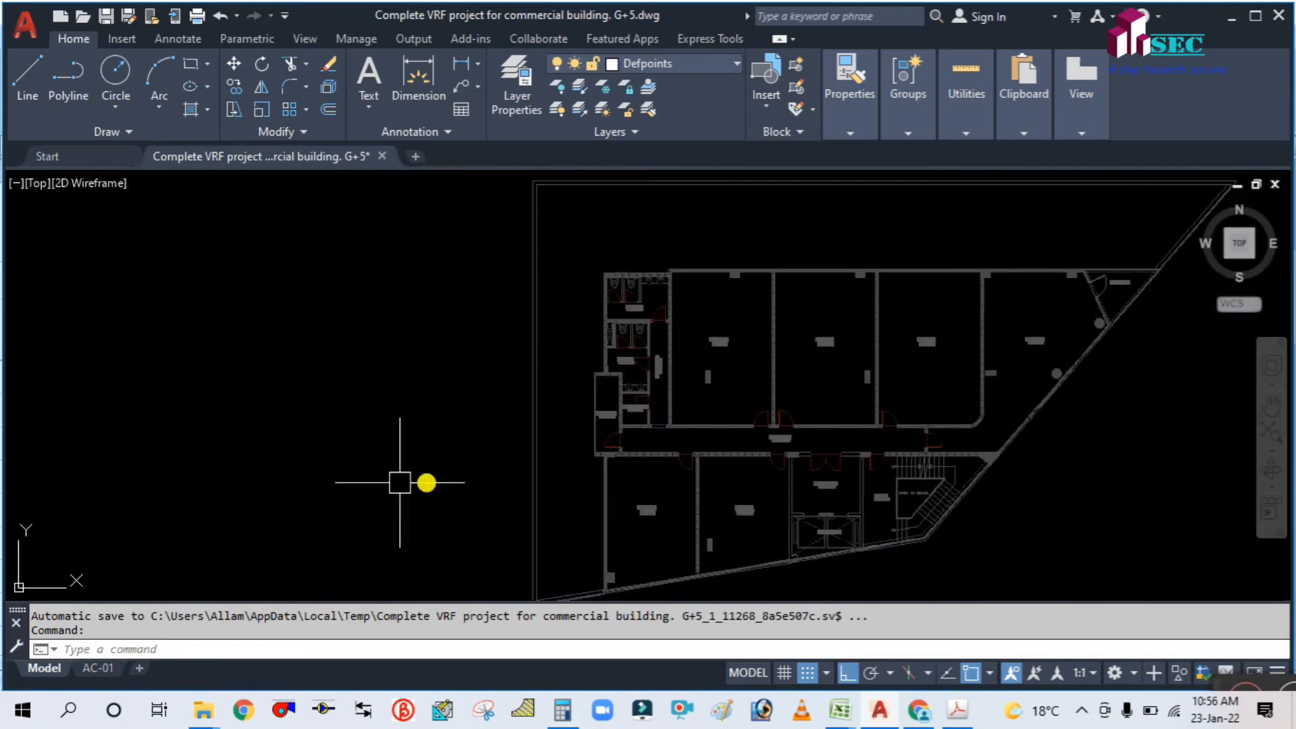
# Step: Compare the second-floor corridor area and the fourth-floor office layout with the other typical floors
pyautogui.moveTo(310, 474); pyautogui.dragTo(724, 443, button='middle')
pyautogui.scroll(-3, 719, 434)
pyautogui.scroll(6, 452, 429)
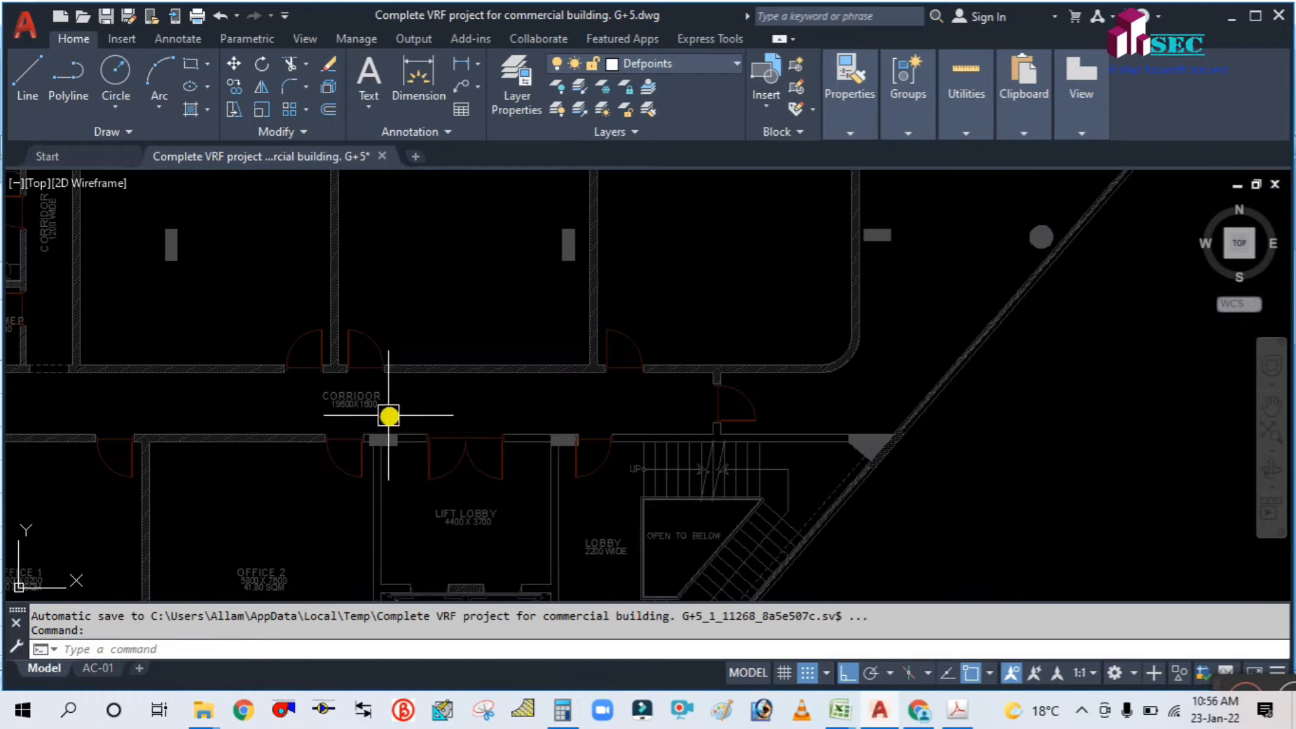
pyautogui.scroll(-9, 541, 431)
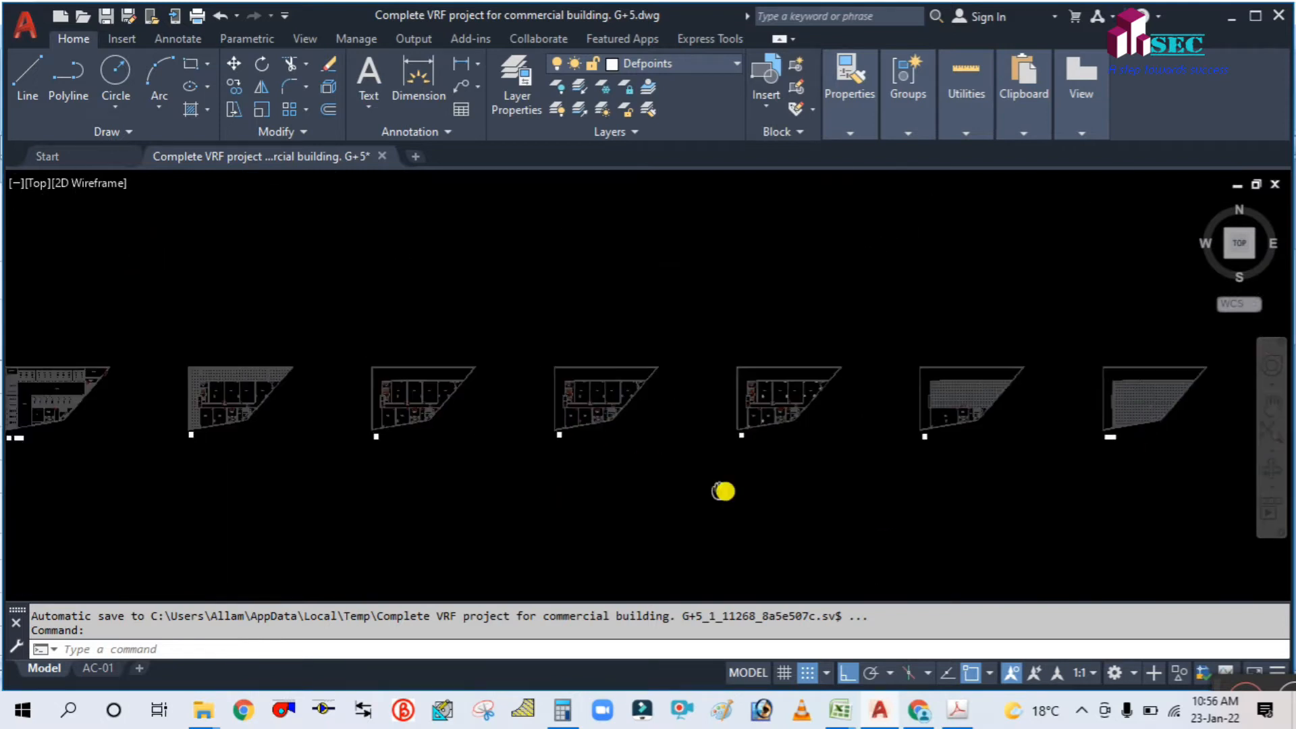
pyautogui.scroll(8, 714, 437)
pyautogui.scroll(4, 604, 486)
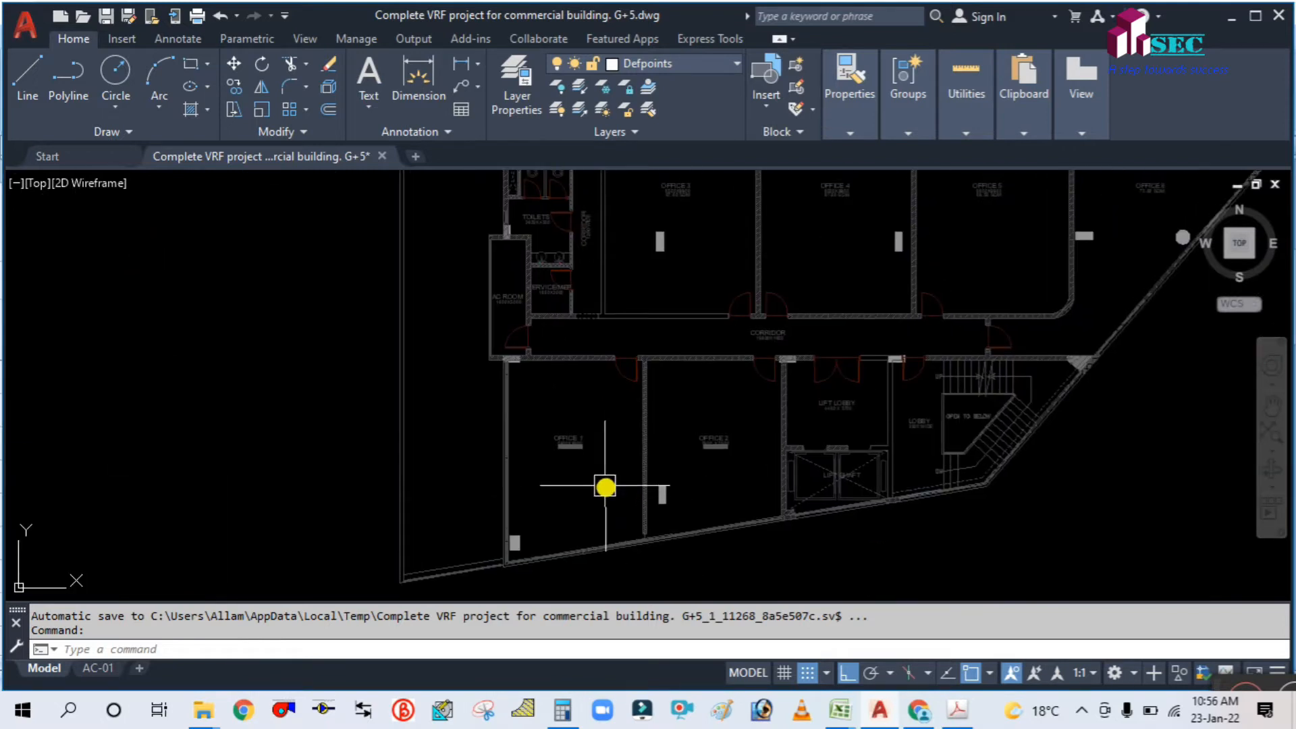
pyautogui.scroll(-6, 709, 339)
pyautogui.scroll(2, 275, 408)
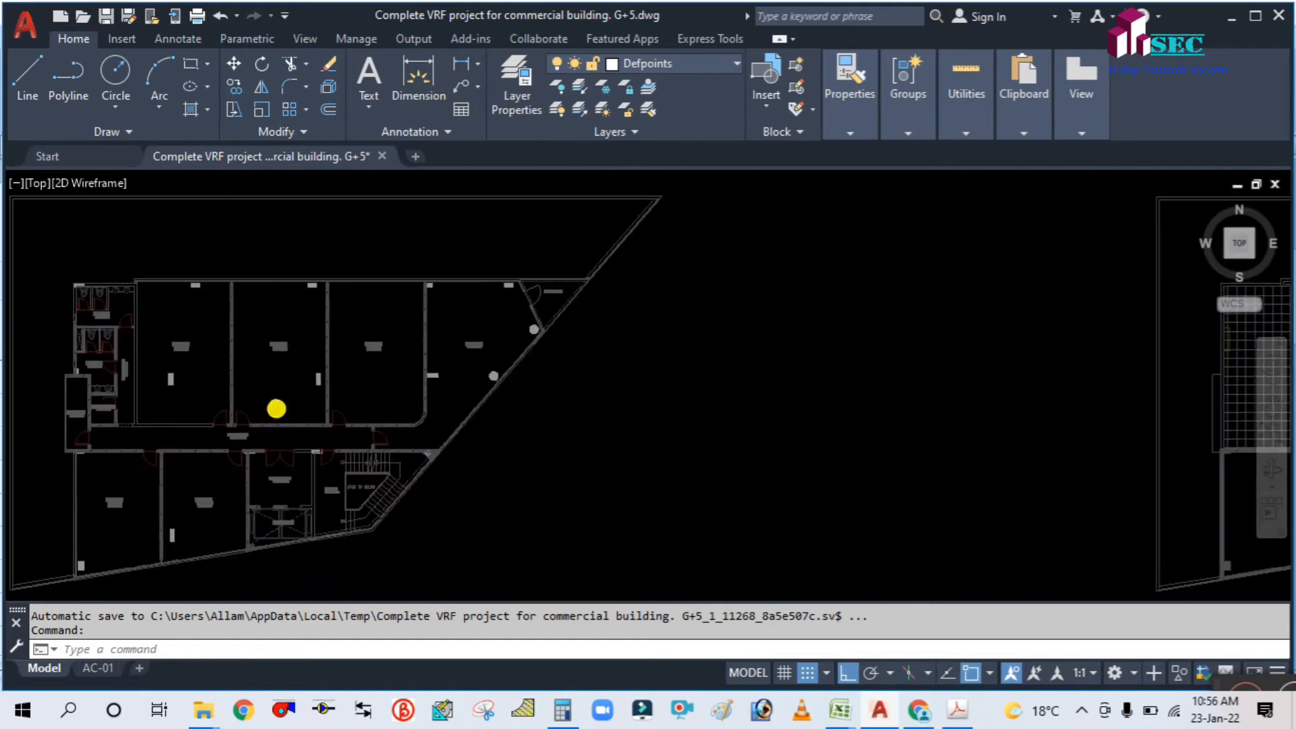
# Step: Examine the spaces on the fifth-floor plan and its position beside the fourth-floor and roof plans
pyautogui.scroll(-6, 439, 391)
pyautogui.scroll(6, 766, 539)
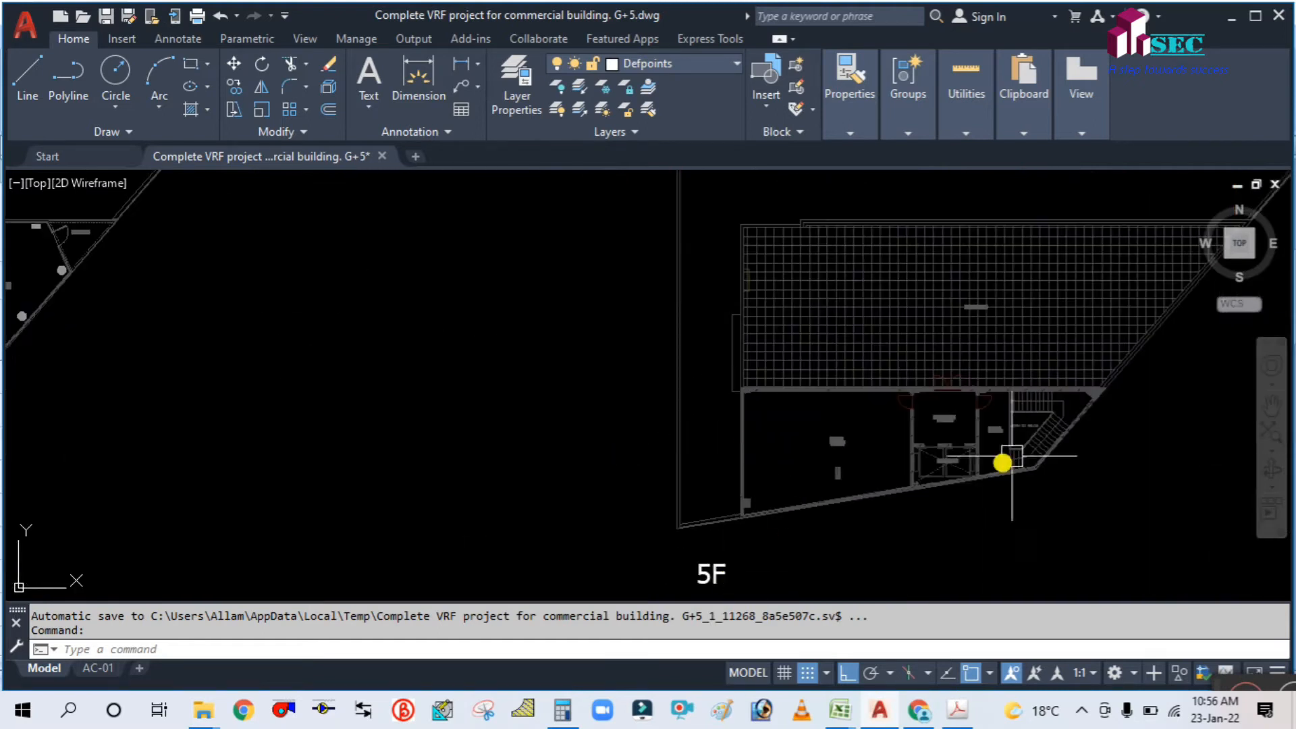
pyautogui.scroll(5, 911, 425)
pyautogui.scroll(-6, 725, 311)
pyautogui.scroll(-4, 725, 311)
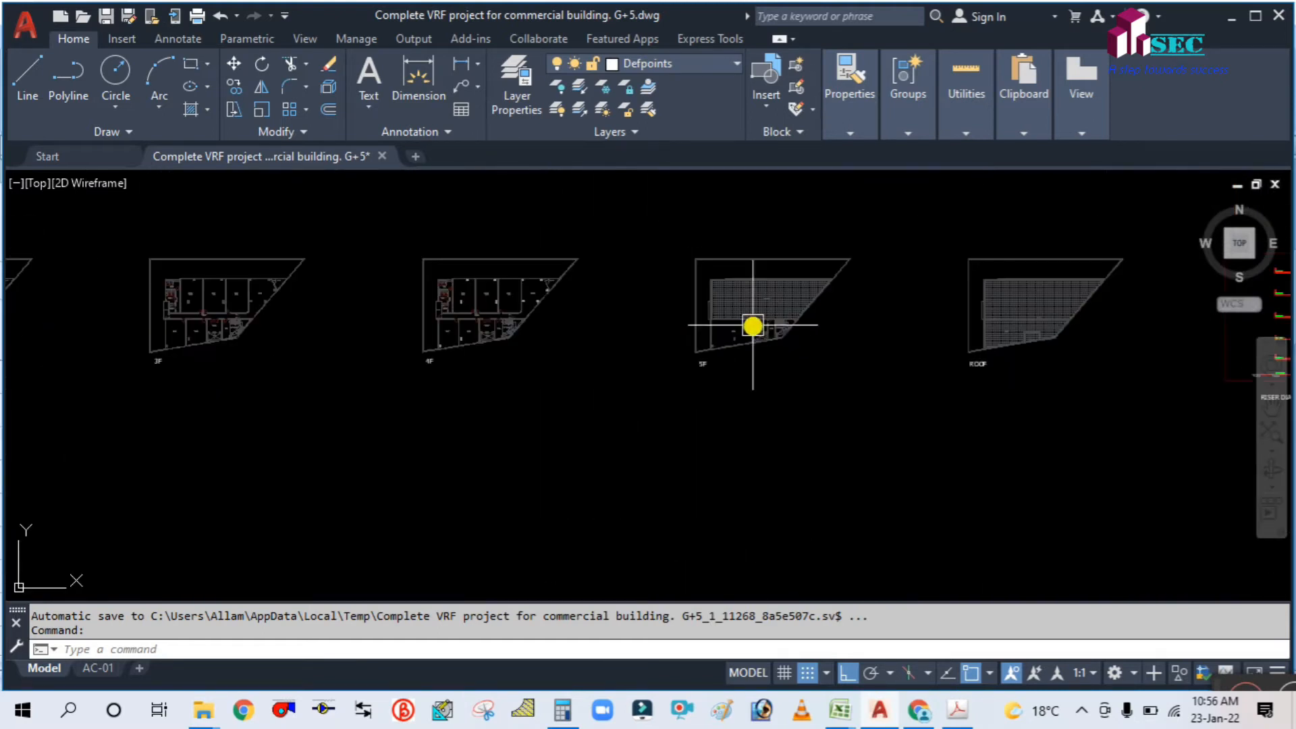
# Step: Read the typical floor's corridor dimensions on the AutoCAD plan, switching to the LOAD CALCULATION workbook in Excel once done
pyautogui.scroll(7, 565, 376)
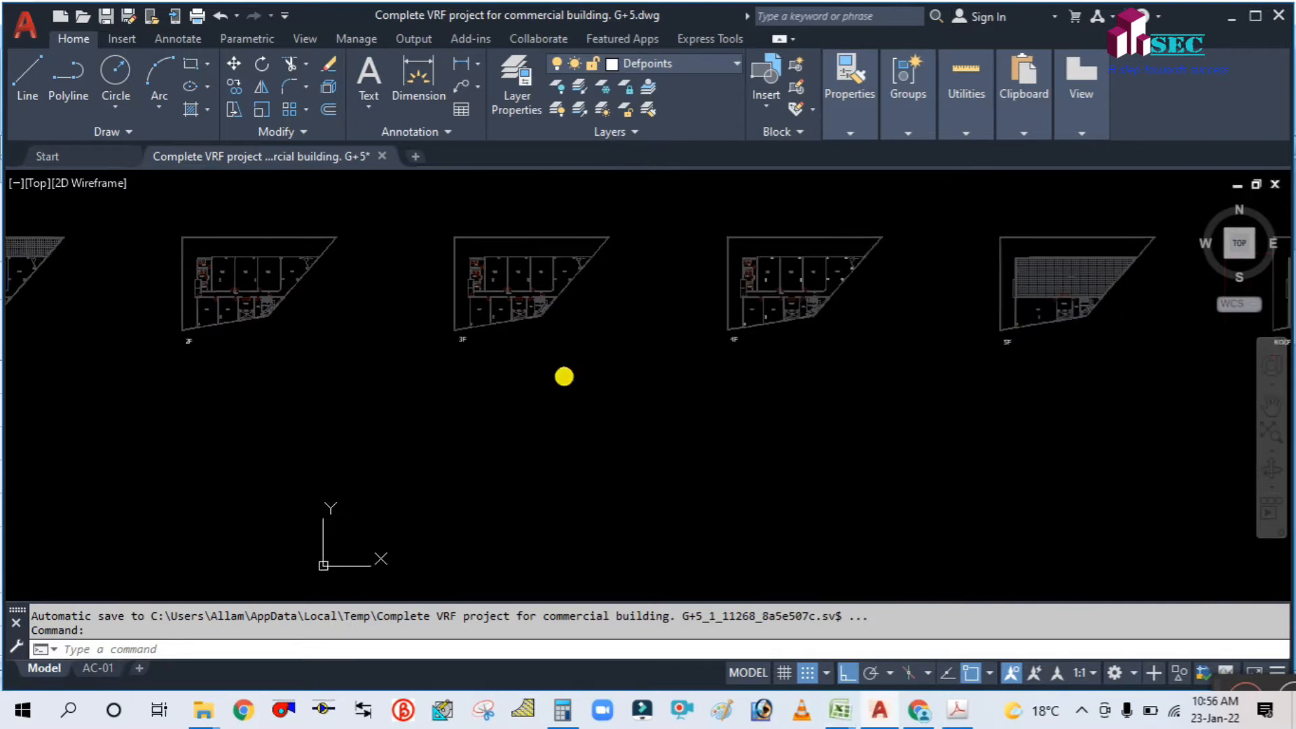
pyautogui.scroll(6, 463, 332)
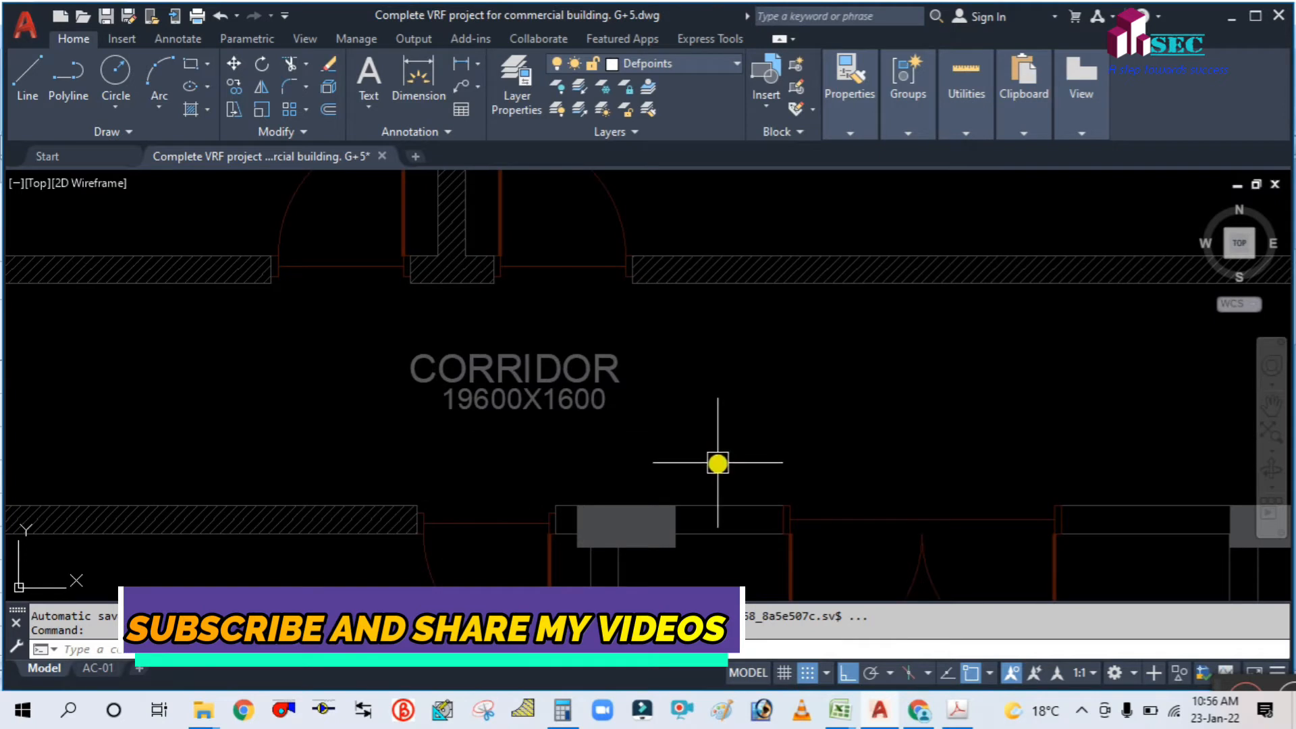
pyautogui.click(839, 709)
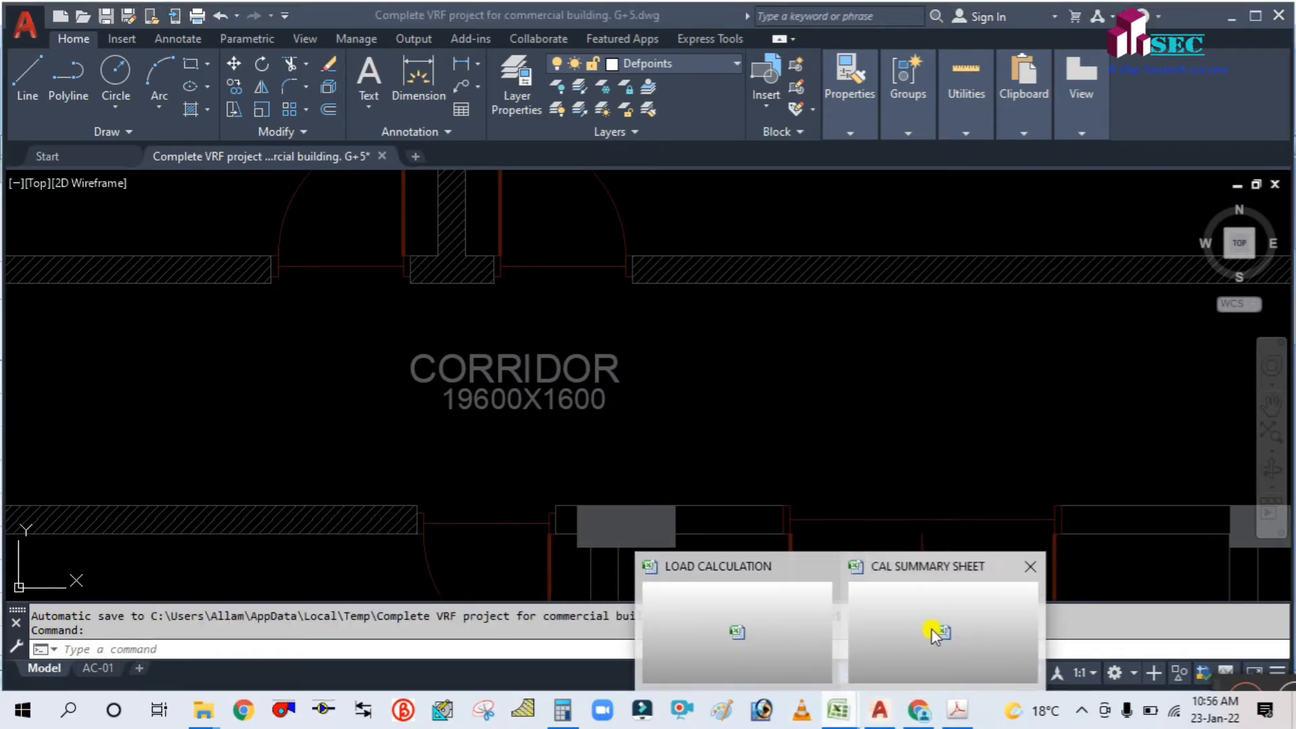
pyautogui.click(723, 635)
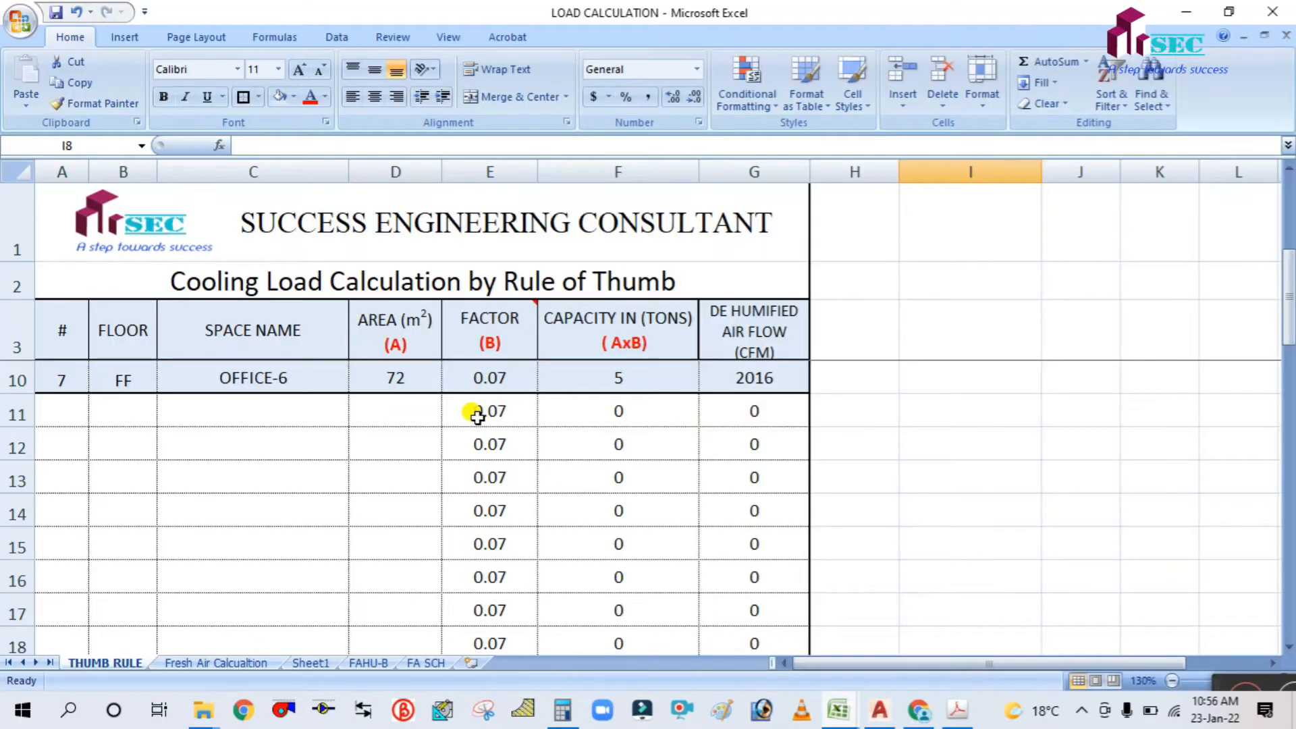
# Step: Enter COORIDOR as the space name in row 11, directly below OFFICE-6
pyautogui.scroll(2, 477, 416)
pyautogui.scroll(-1, 477, 416)
pyautogui.scroll(1, 152, 459)
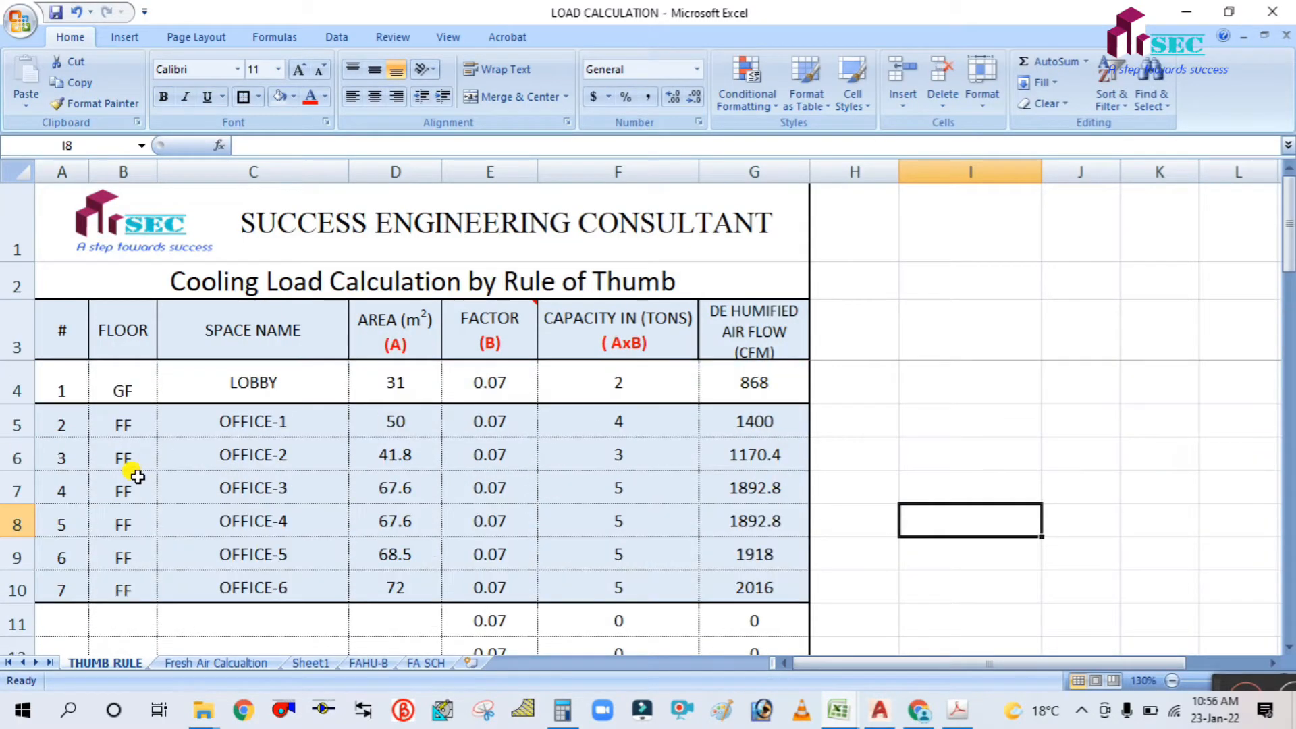
pyautogui.scroll(-1, 141, 473)
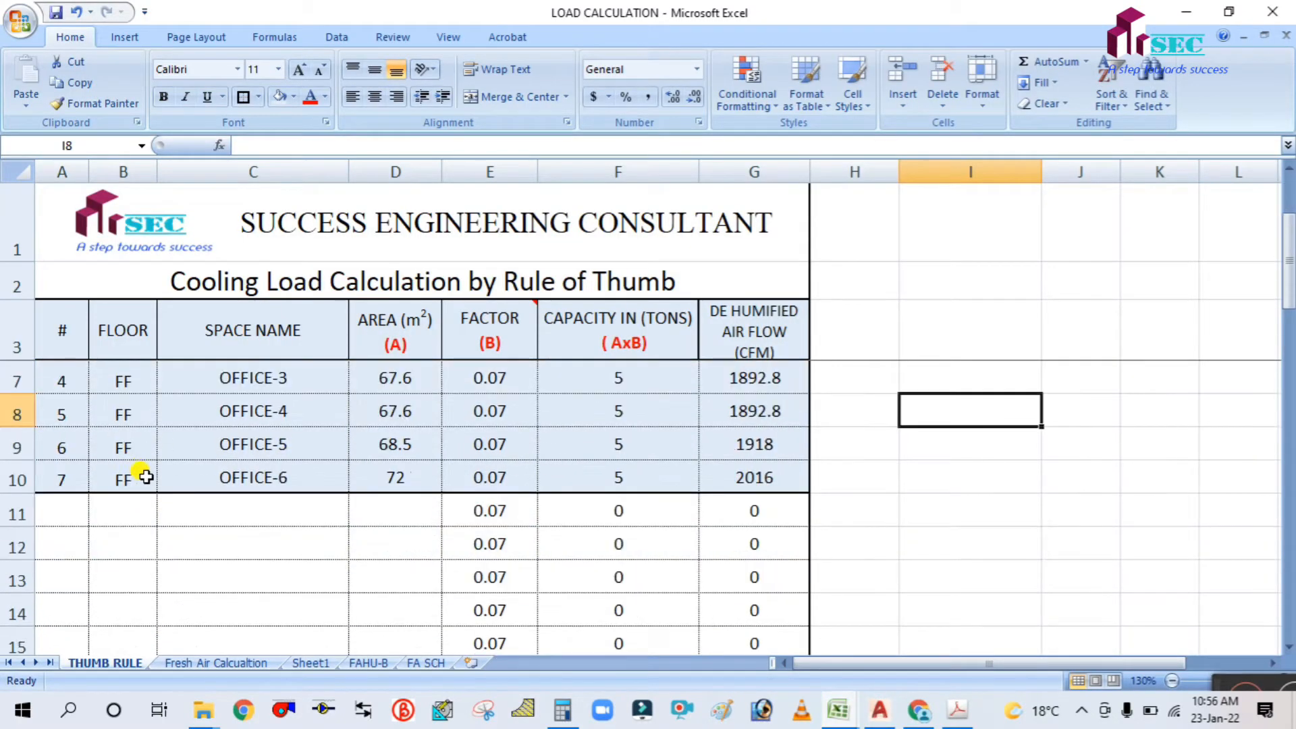
pyautogui.click(233, 507)
pyautogui.write('COORIDO')
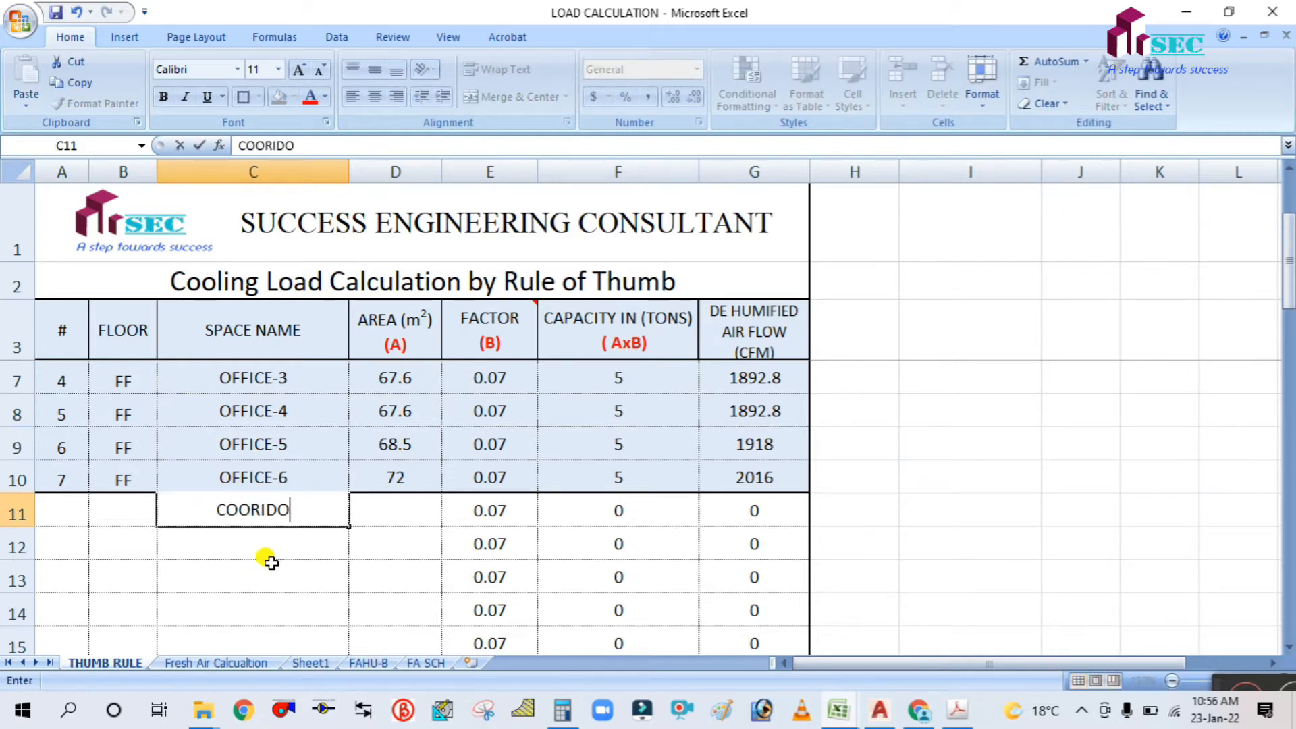
pyautogui.write('R')
# Step: Recheck the corridor dimensions in the AutoCAD drawing and enter 19.6 in the corridor's area cell D11 in Excel
pyautogui.click(376, 509)
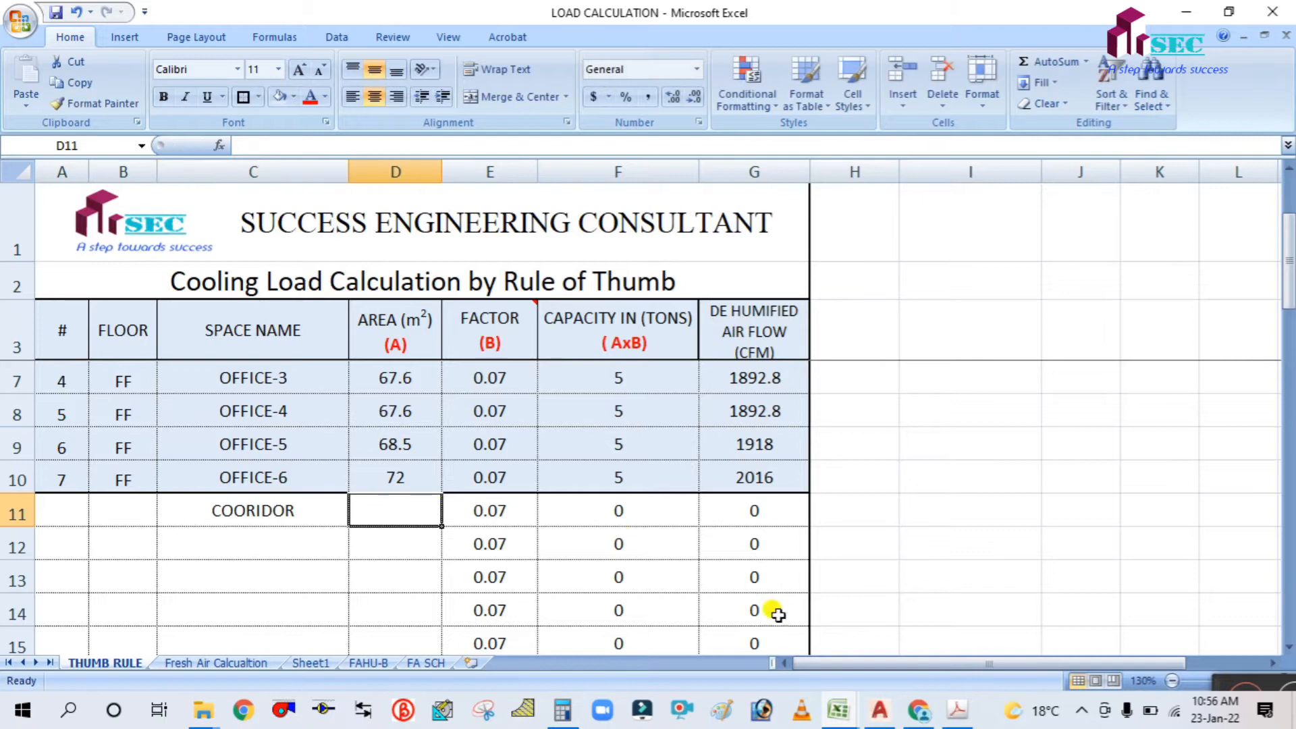
pyautogui.click(876, 712)
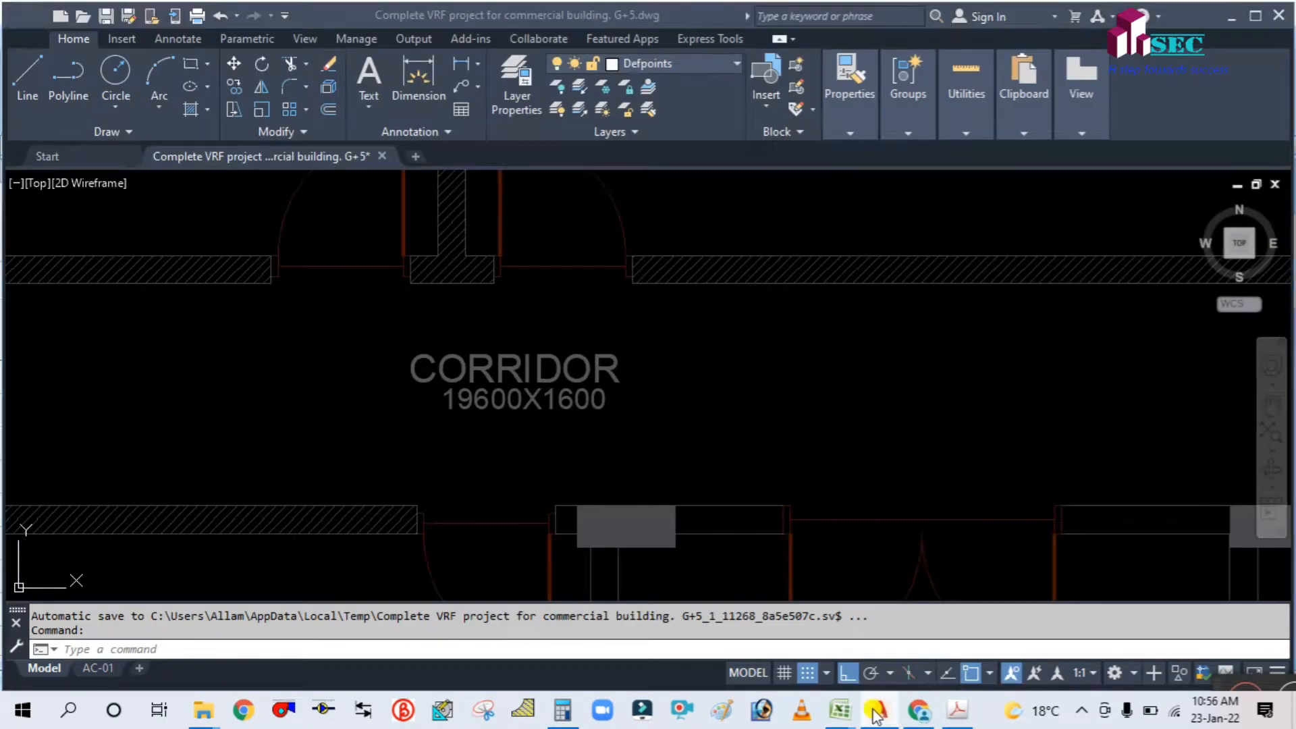
pyautogui.click(841, 710)
pyautogui.write('19.6')
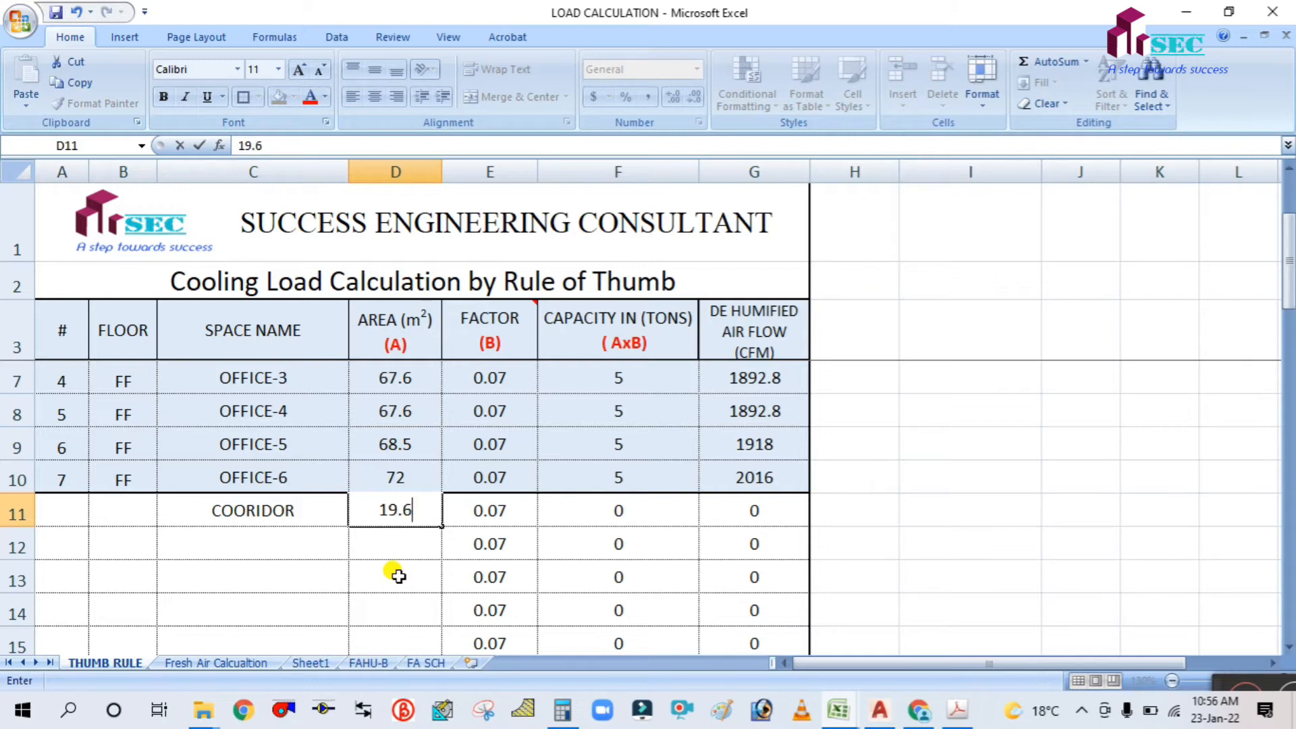
# Step: Switch to Calculator and compute the corridor's area as 19.6 × 1.6
pyautogui.click(562, 709)
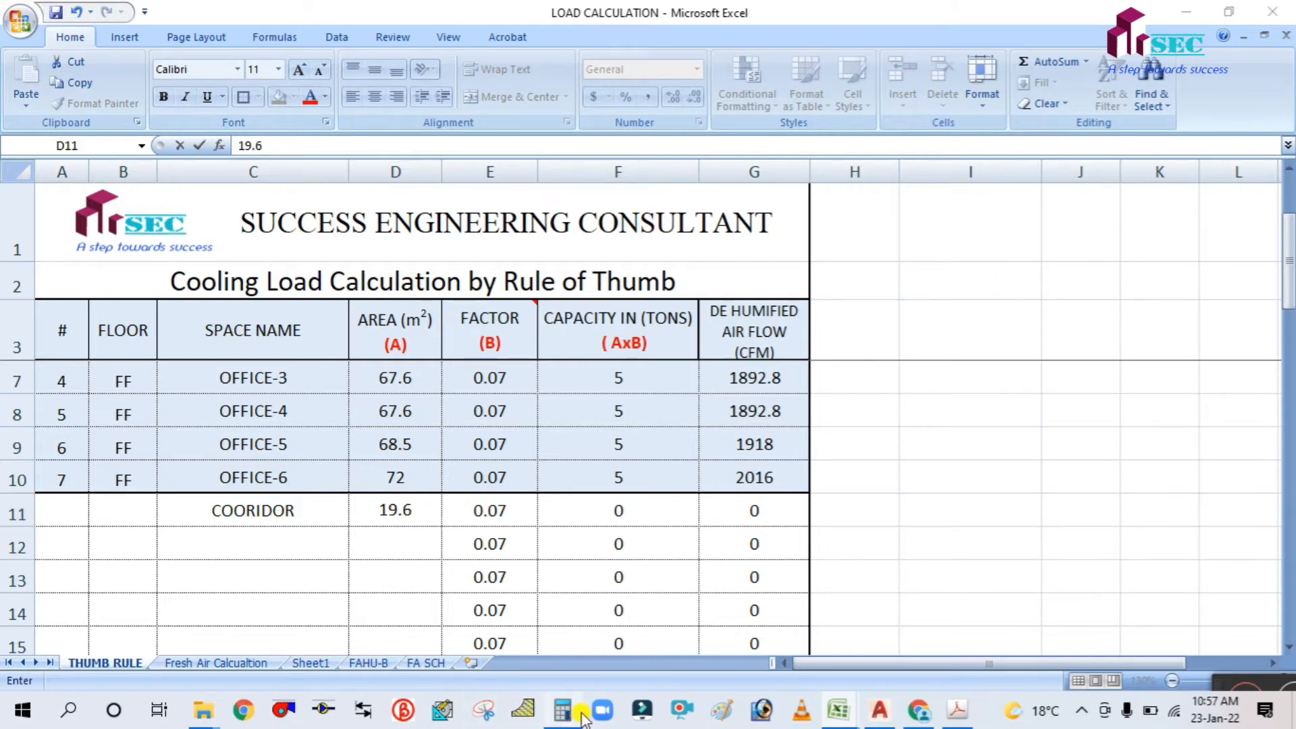
pyautogui.click(1120, 288)
pyautogui.click(960, 492)
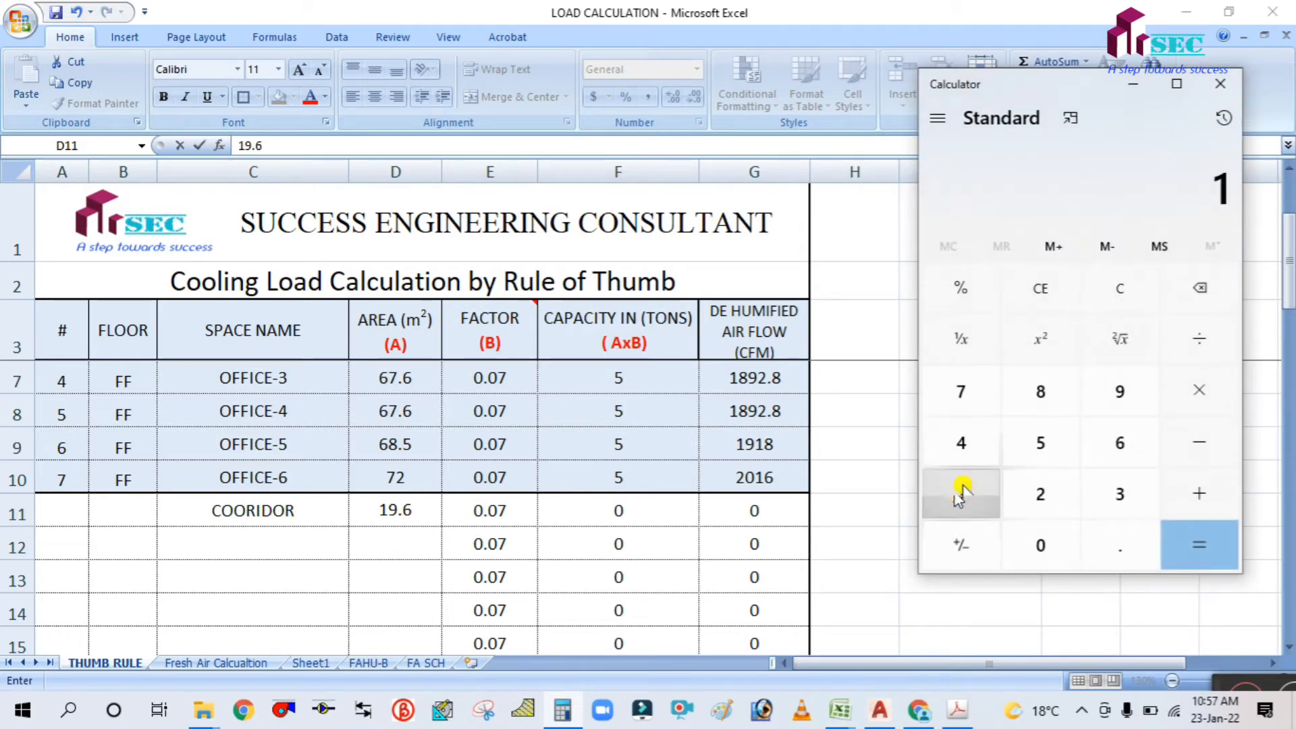
pyautogui.click(1117, 388)
pyautogui.click(1115, 548)
pyautogui.click(1124, 450)
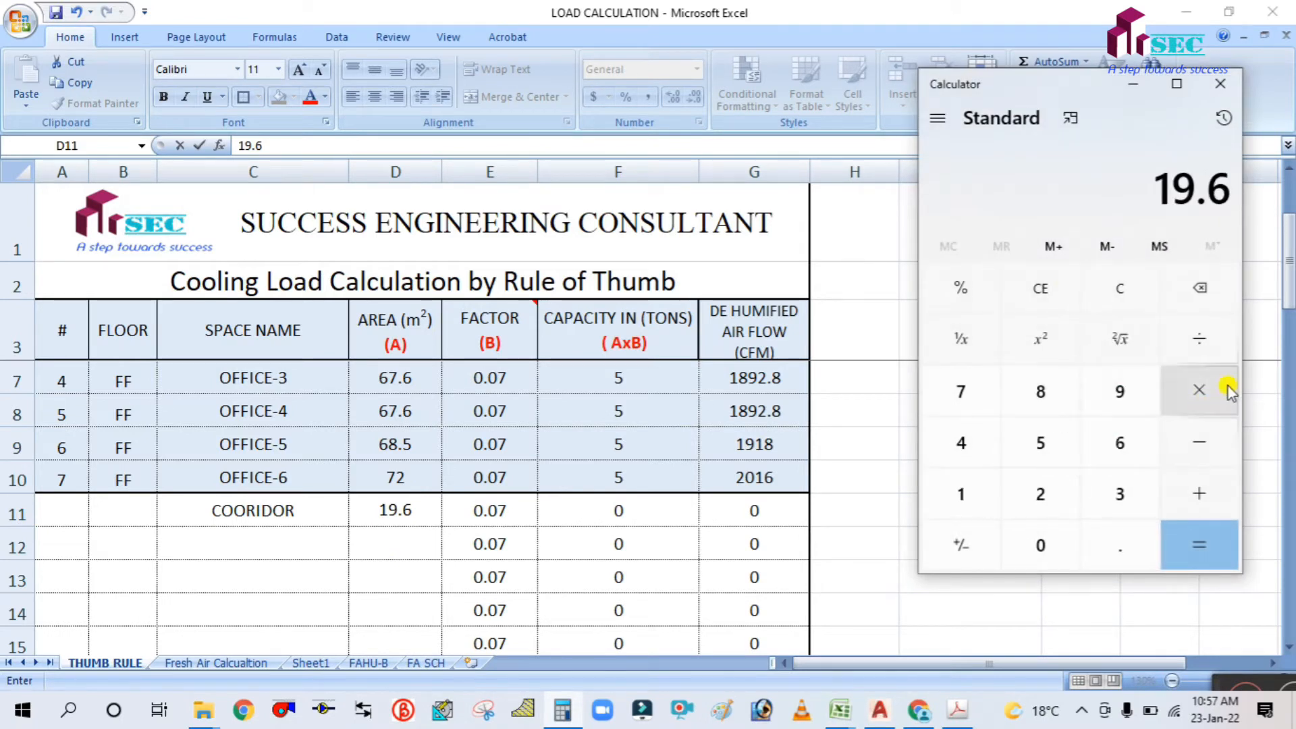
pyautogui.click(1227, 386)
pyautogui.click(982, 491)
pyautogui.click(1104, 544)
pyautogui.click(1148, 451)
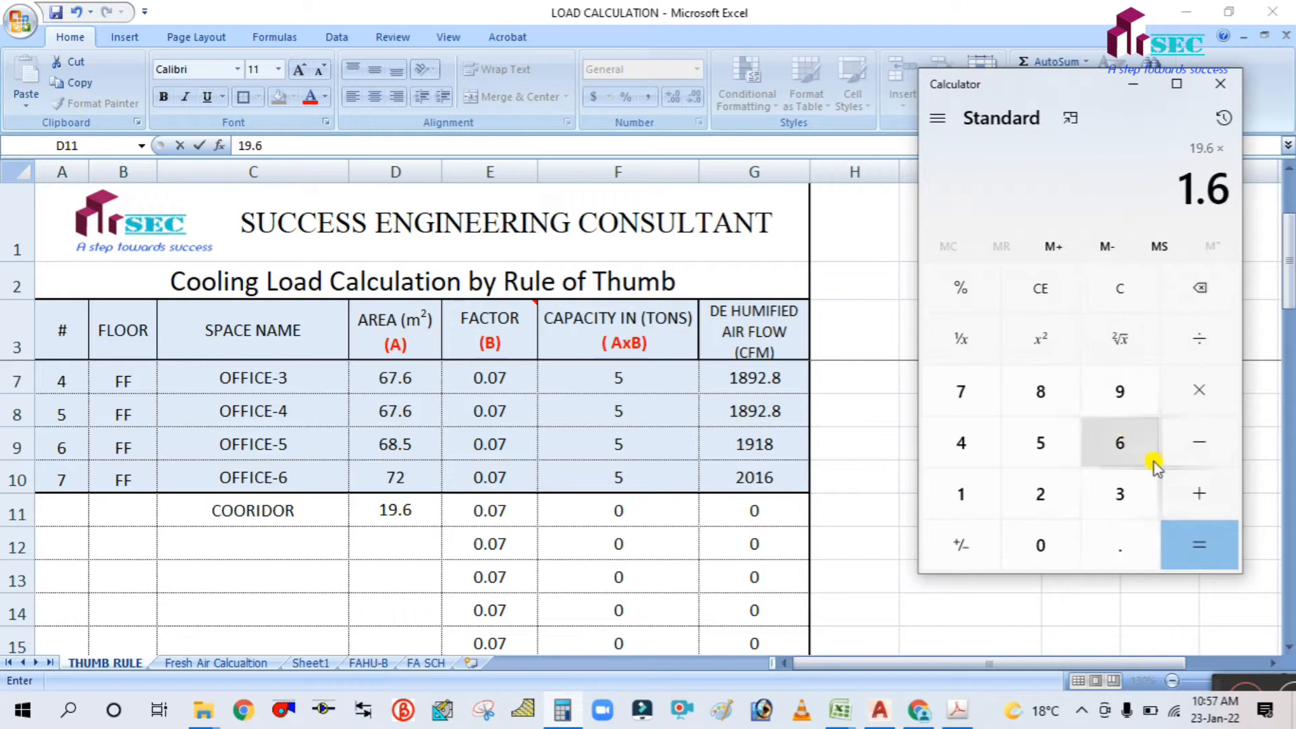
pyautogui.click(1190, 542)
pyautogui.click(1133, 84)
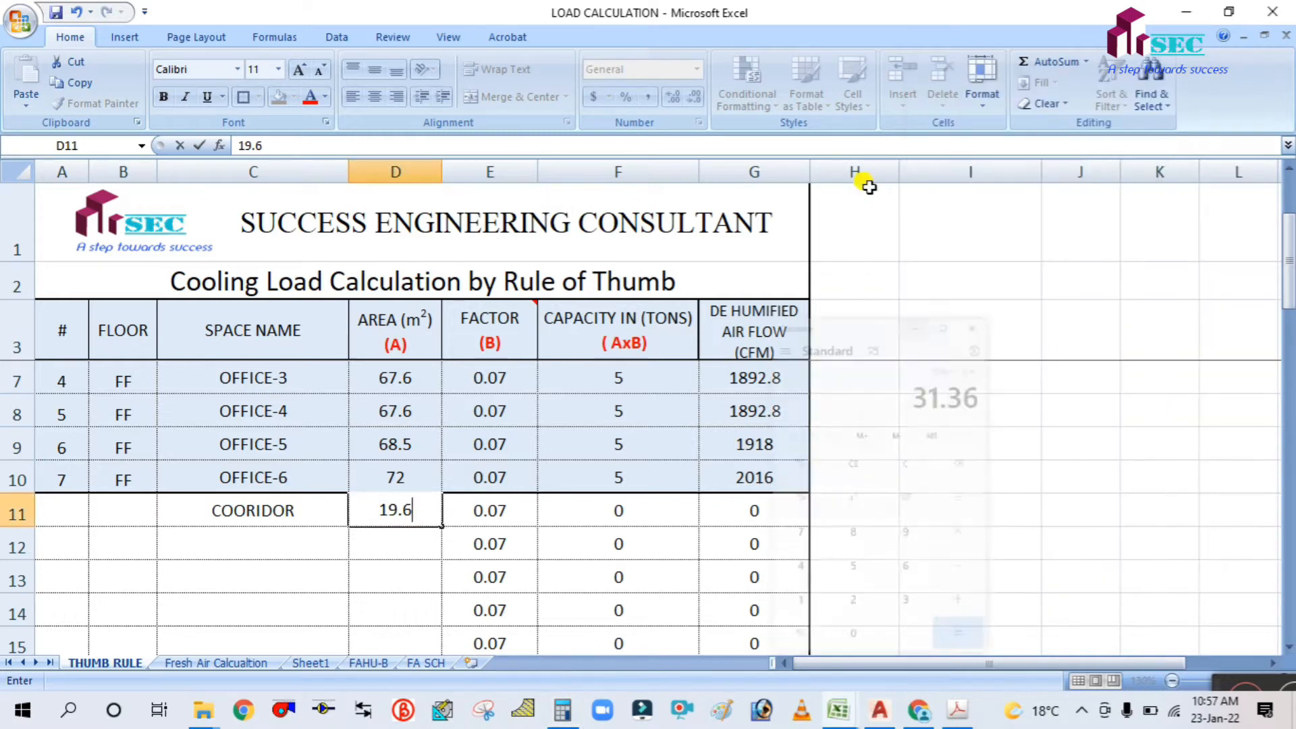
# Step: Set the corridor's area in cell D11 to 31 m²
pyautogui.click(419, 562)
pyautogui.click(421, 507)
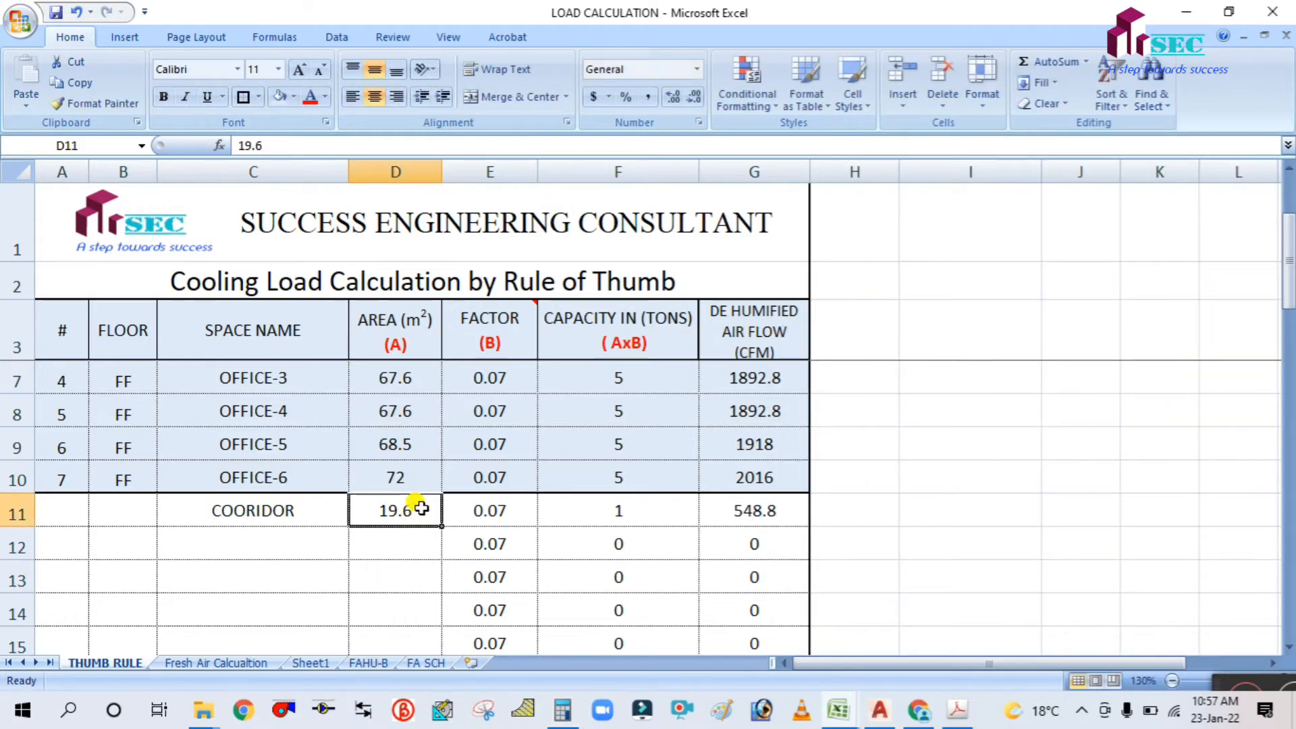
pyautogui.write('31')
pyautogui.click(422, 563)
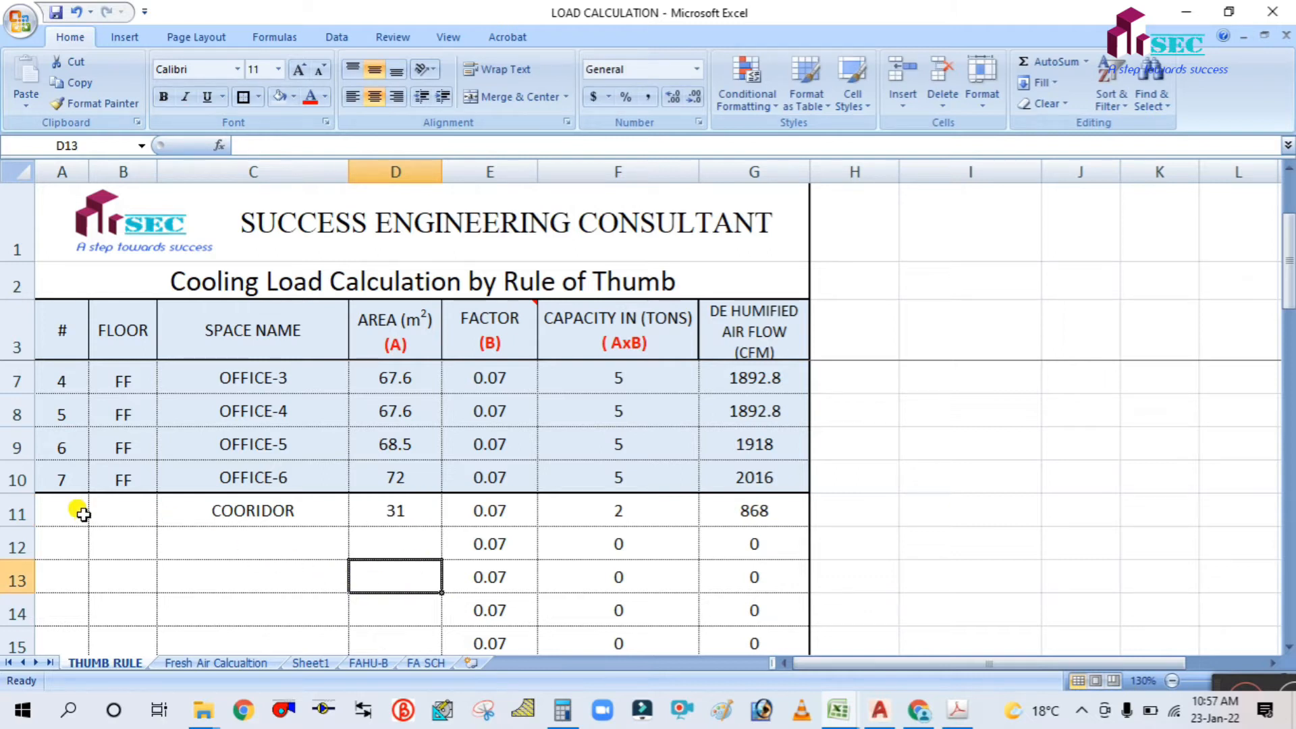
# Step: Enter FF as the floor and 8 as the serial number in the corridor's row
pyautogui.click(122, 505)
pyautogui.write('FF')
pyautogui.click(130, 565)
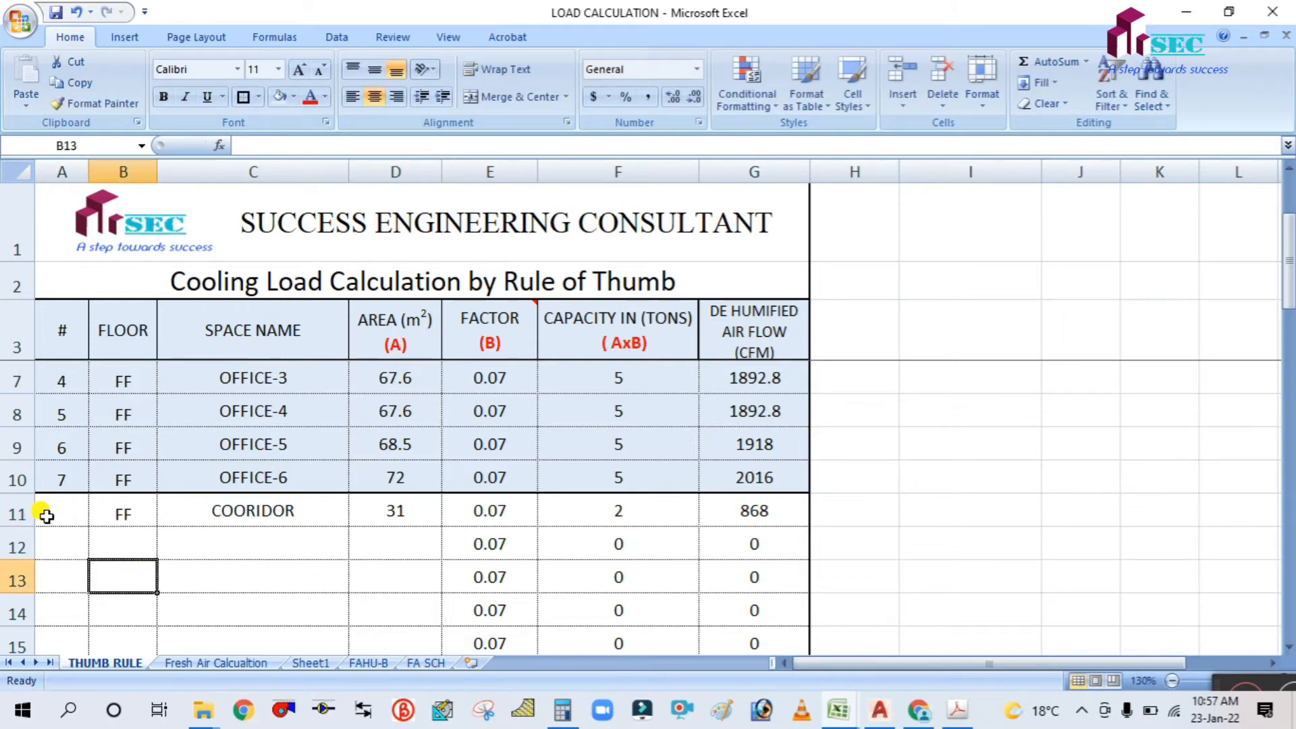
pyautogui.click(52, 515)
pyautogui.write('8')
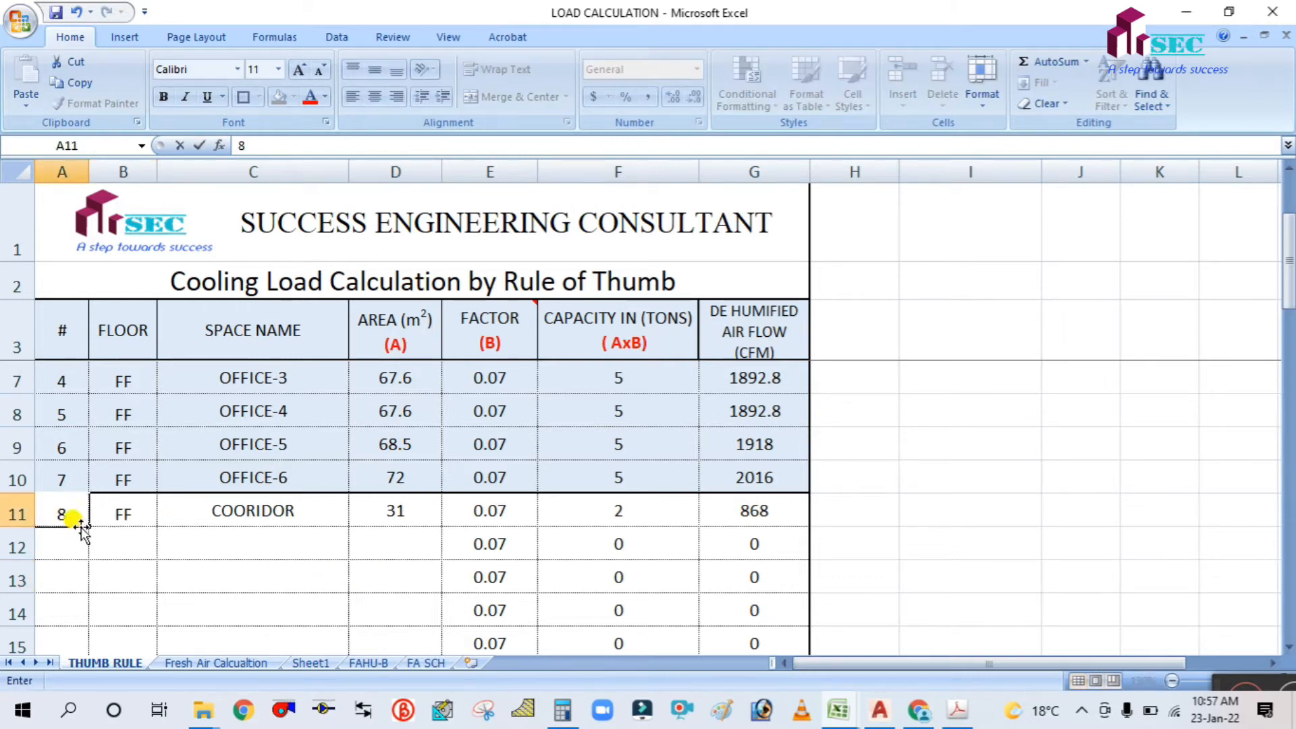
pyautogui.click(179, 578)
# Step: Apply hairline inner borders and the light blue fill to the first-floor rows 5 to 11, from OFFICE-1 to COORIDOR
pyautogui.scroll(1, 184, 587)
pyautogui.moveTo(63, 414); pyautogui.dragTo(697, 613)
pyautogui.click(904, 484)
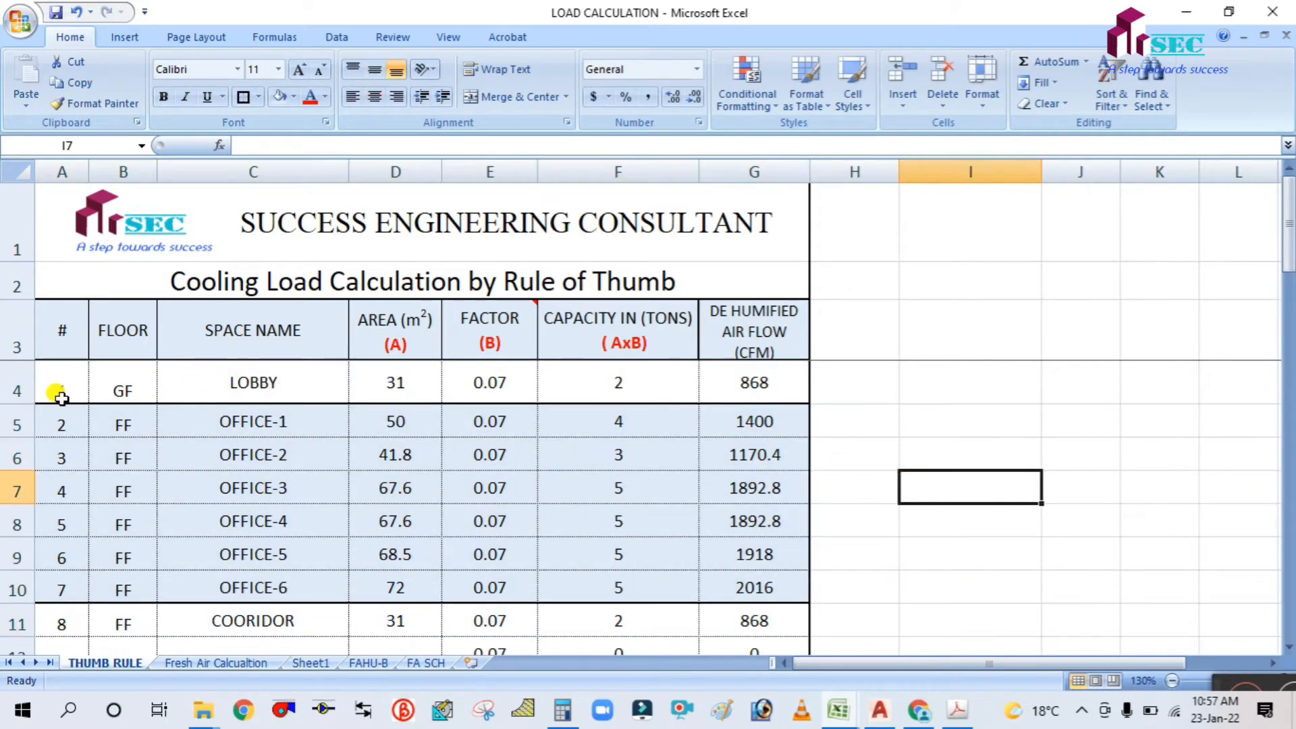
pyautogui.moveTo(54, 418); pyautogui.dragTo(722, 608)
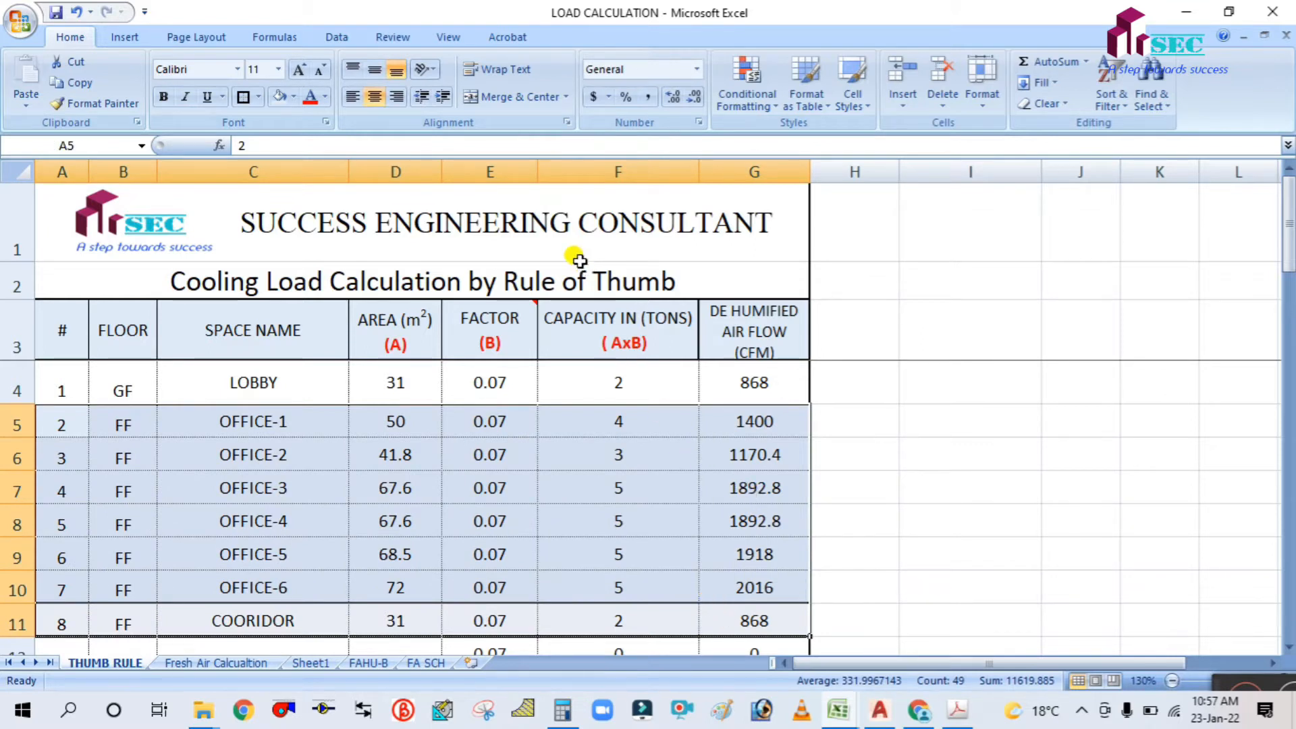
pyautogui.hotkey('ctrl', '1')
pyautogui.click(784, 121)
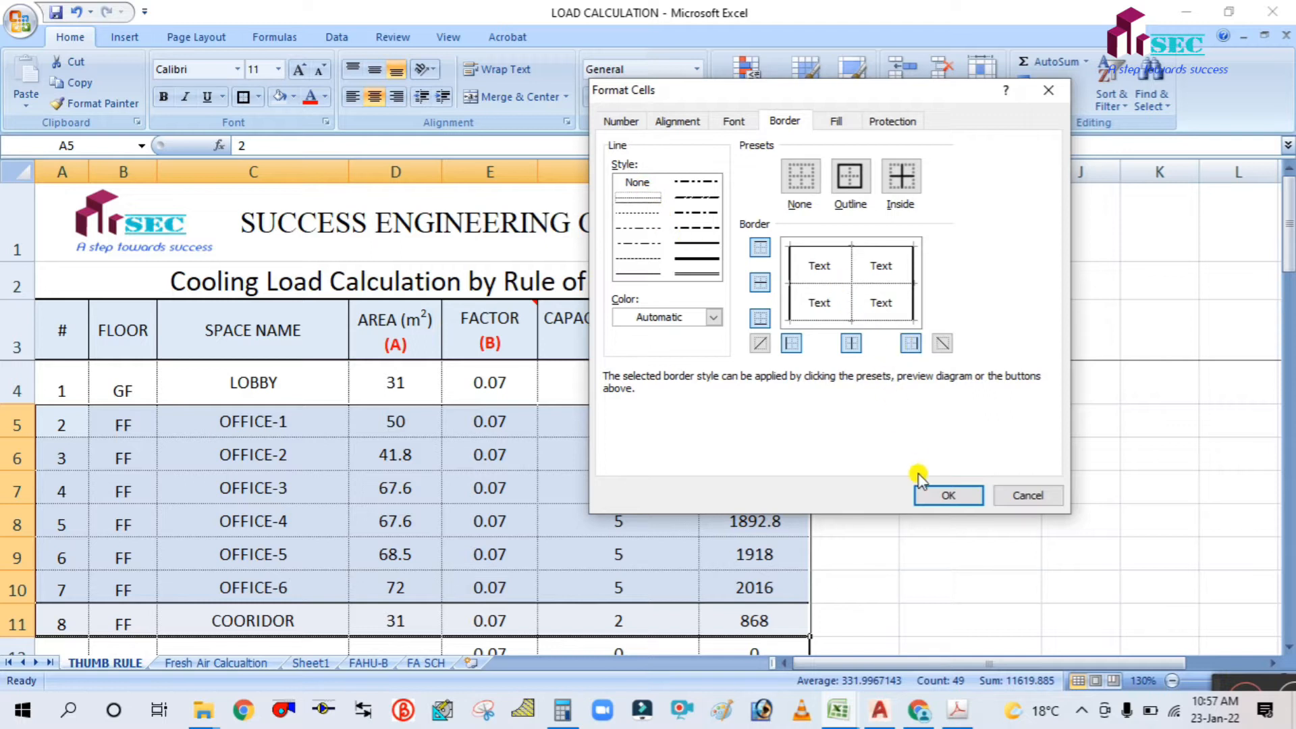
pyautogui.click(945, 494)
pyautogui.click(1057, 439)
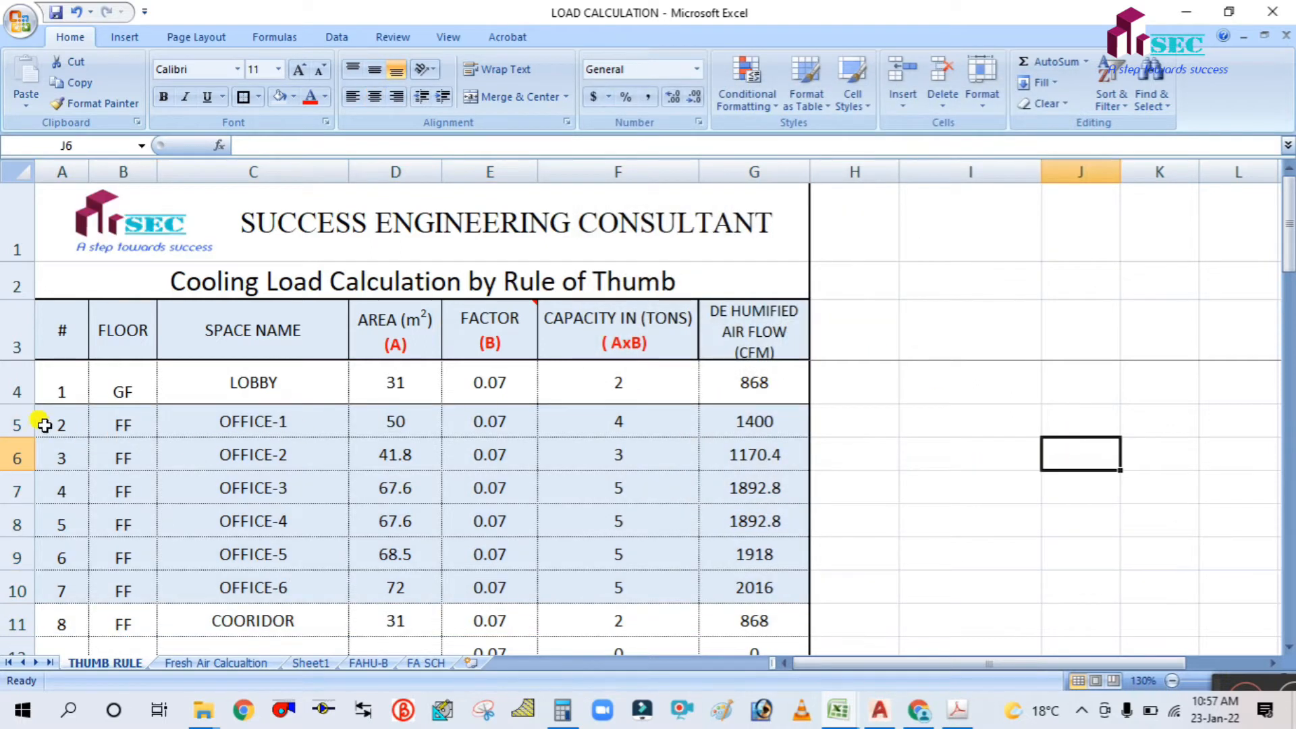
pyautogui.moveTo(57, 414); pyautogui.dragTo(747, 620)
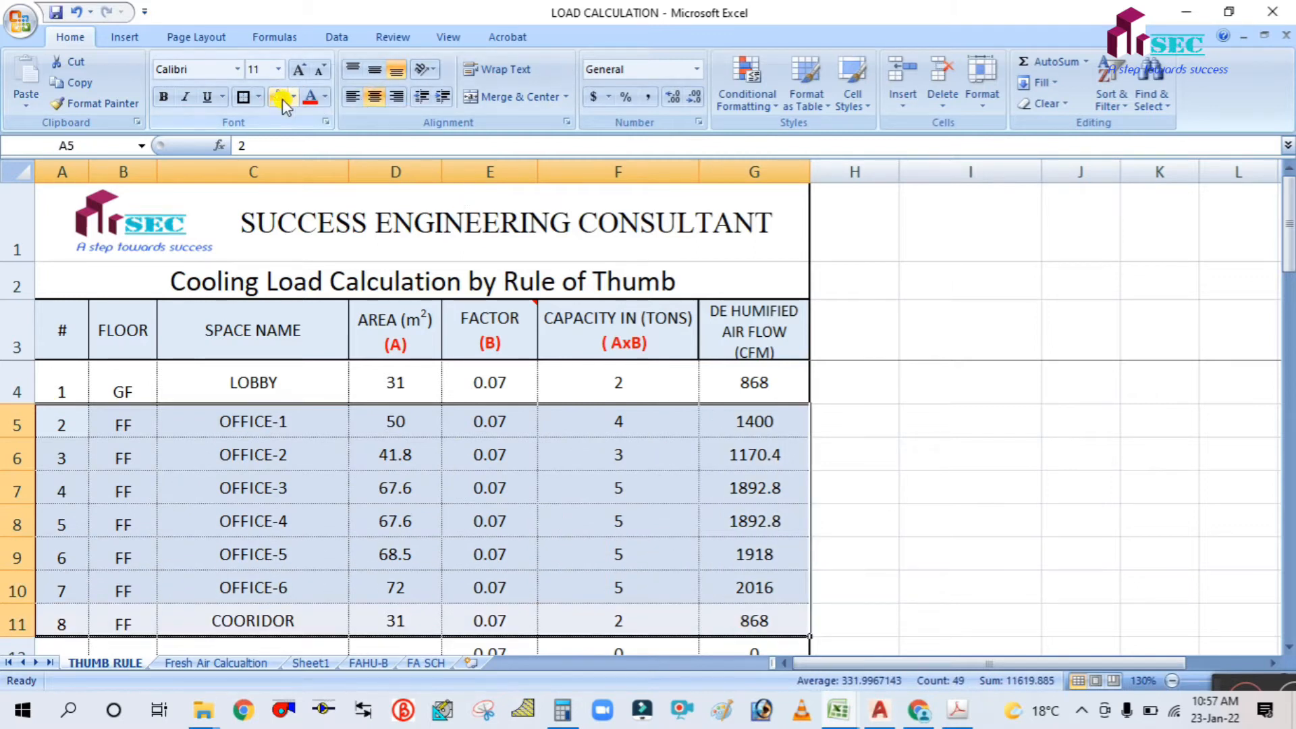
pyautogui.click(543, 513)
# Step: Replace the thick borders above and below the first-floor rows 5 to 11 with the hairline style
pyautogui.moveTo(60, 418); pyautogui.dragTo(713, 608)
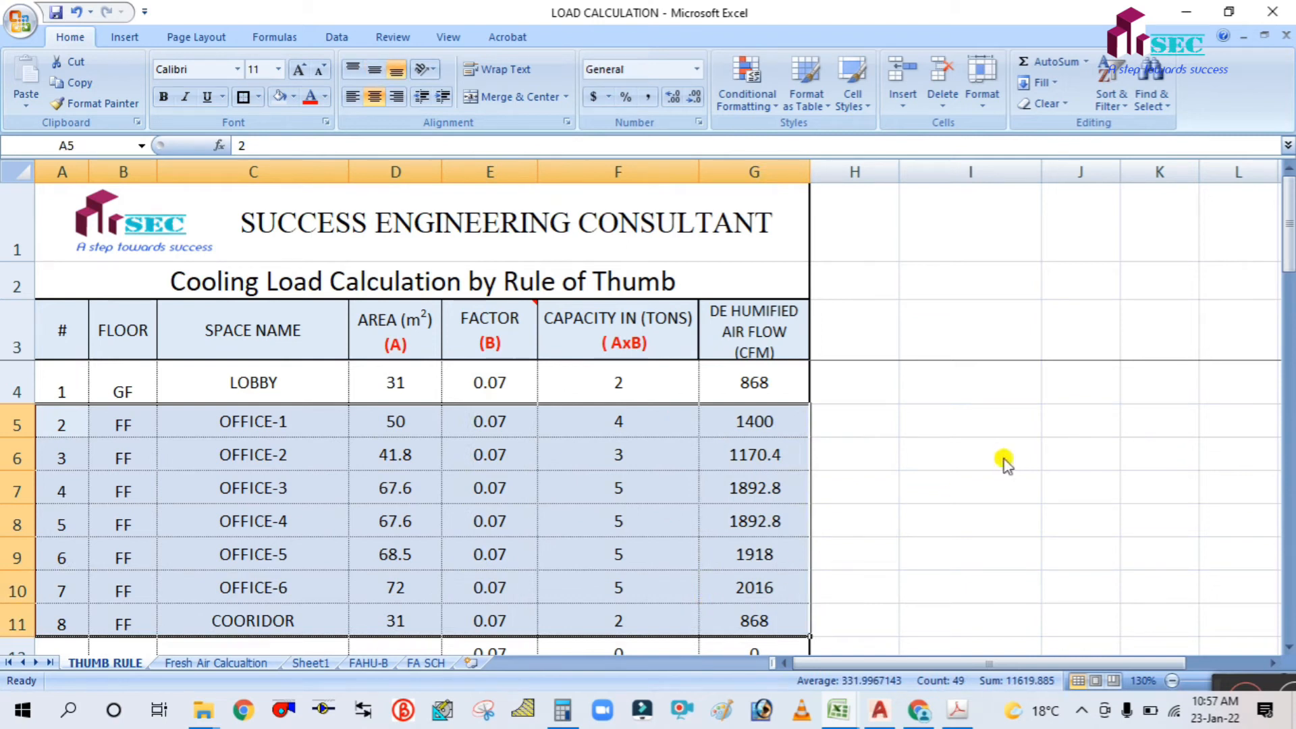
pyautogui.hotkey('ctrl', '1')
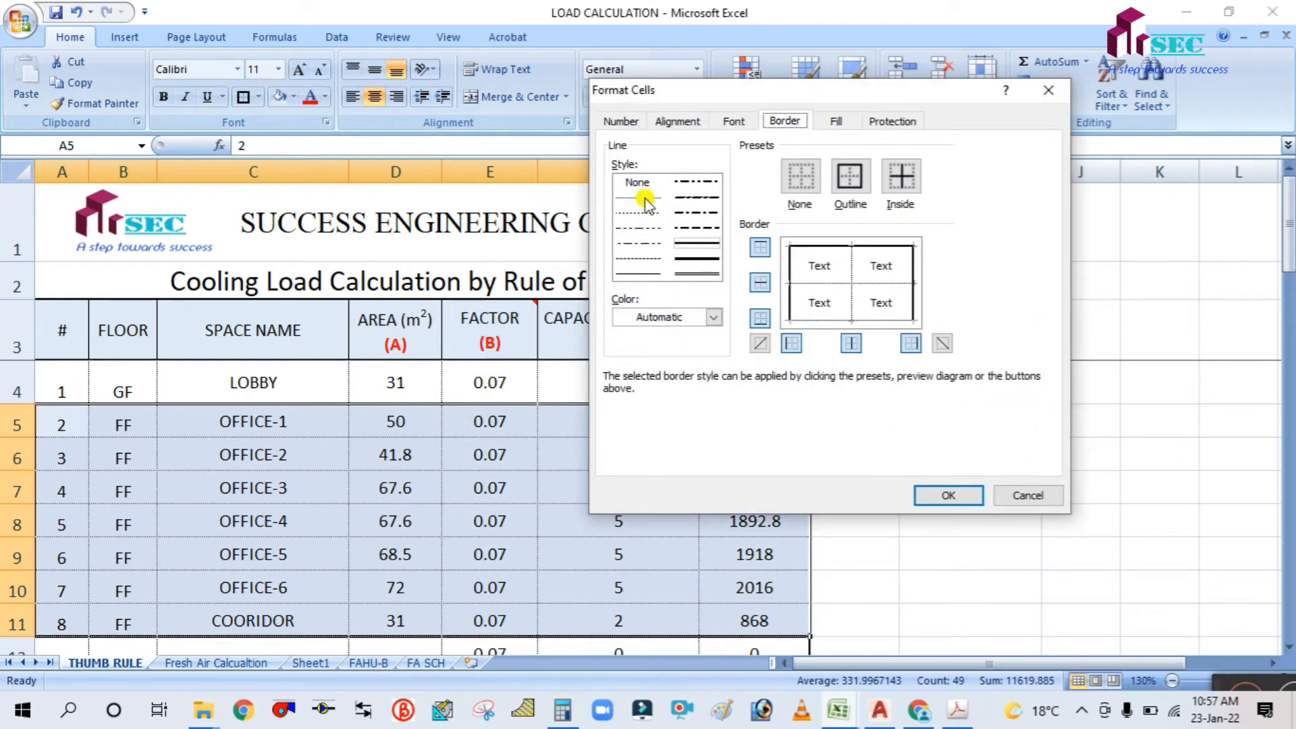
pyautogui.click(948, 495)
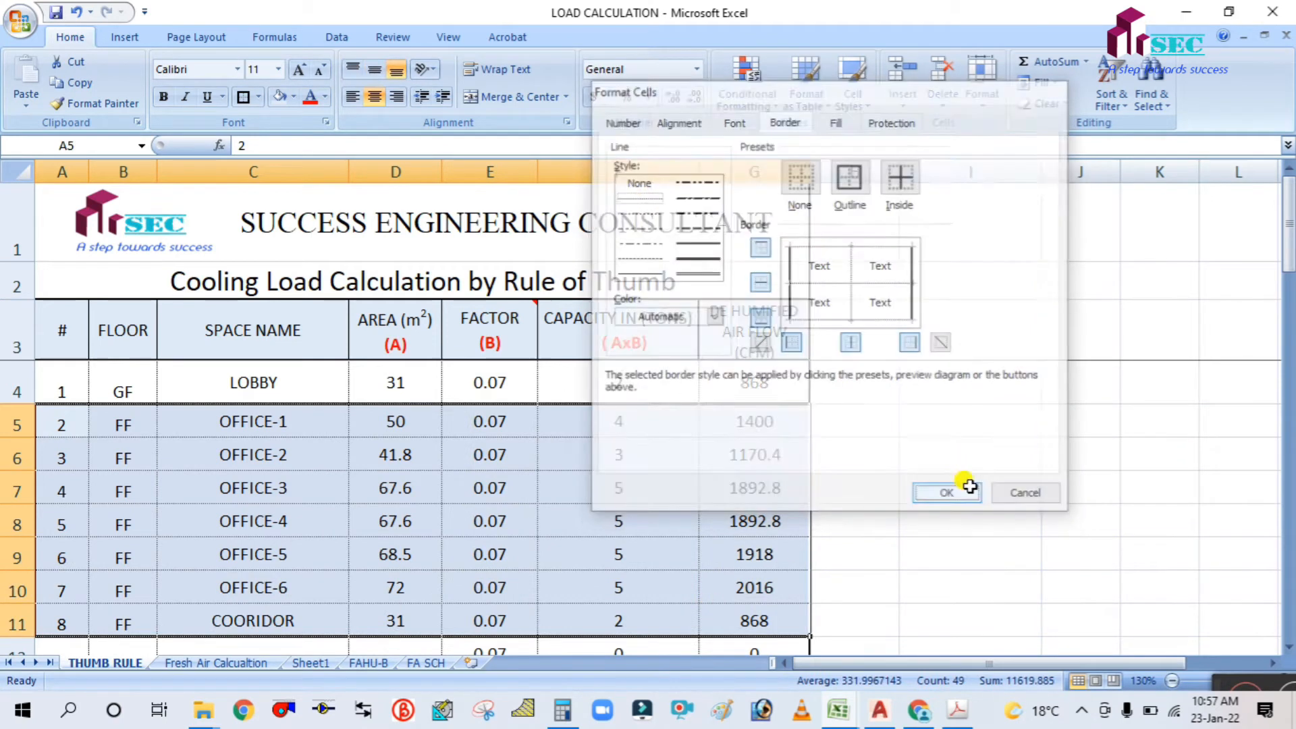
pyautogui.click(1046, 443)
pyautogui.scroll(-1, 754, 403)
pyautogui.scroll(-1, 754, 404)
pyautogui.scroll(2, 624, 449)
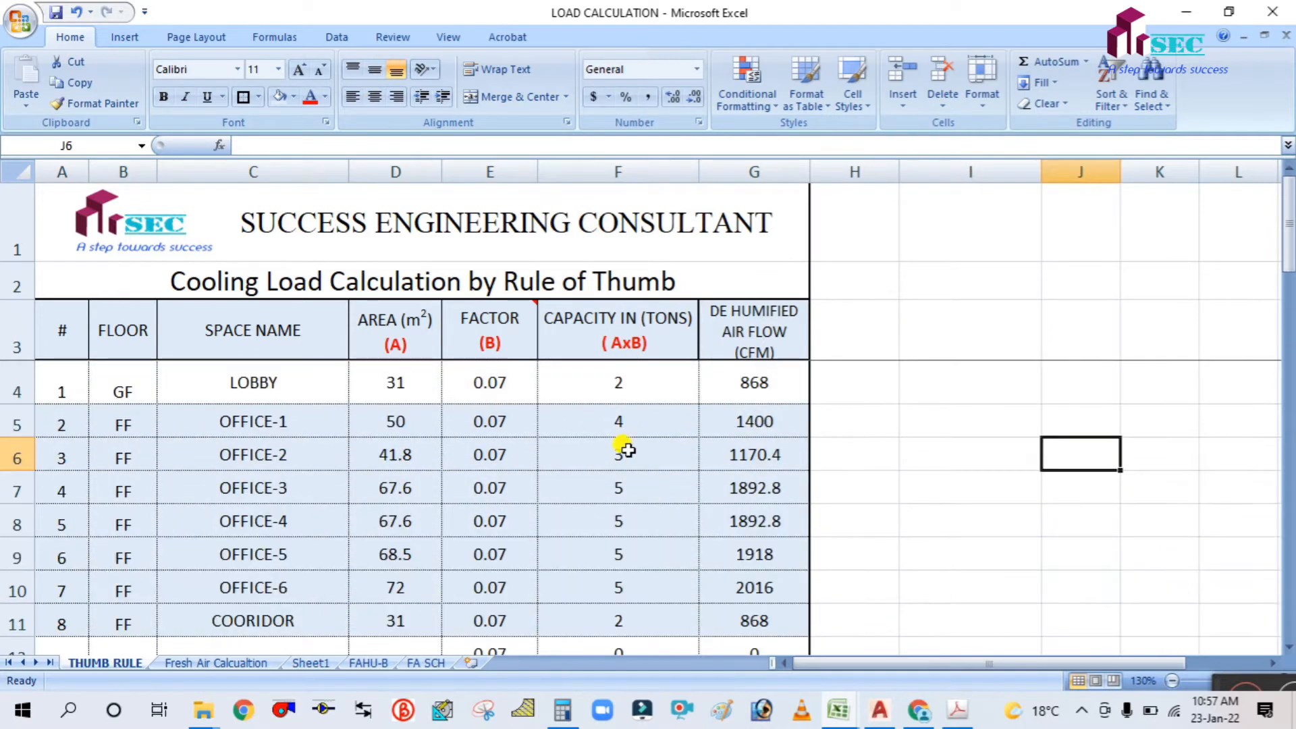
pyautogui.scroll(-1, 62, 421)
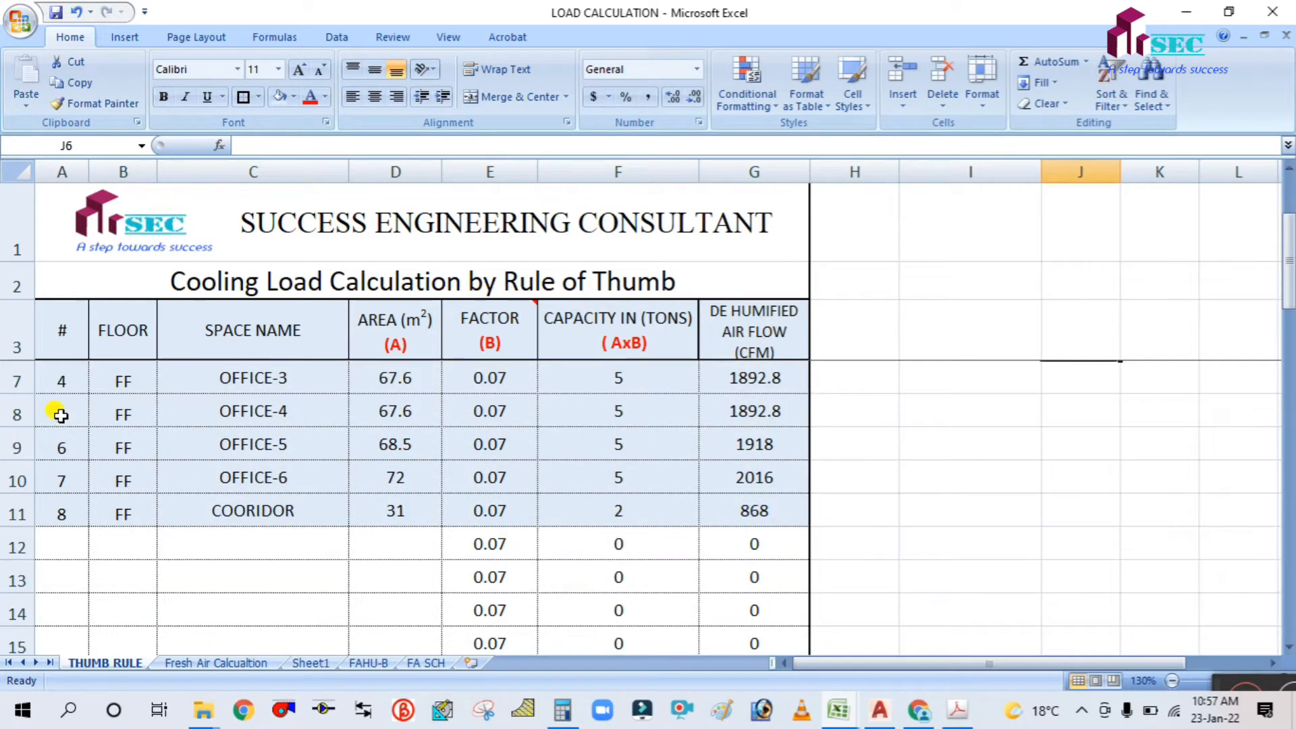
# Step: Copy the first-floor numbers, floors, space names and areas in A5:D11 to the empty rows starting at A12
pyautogui.scroll(1, 58, 413)
pyautogui.moveTo(78, 429); pyautogui.dragTo(395, 621)
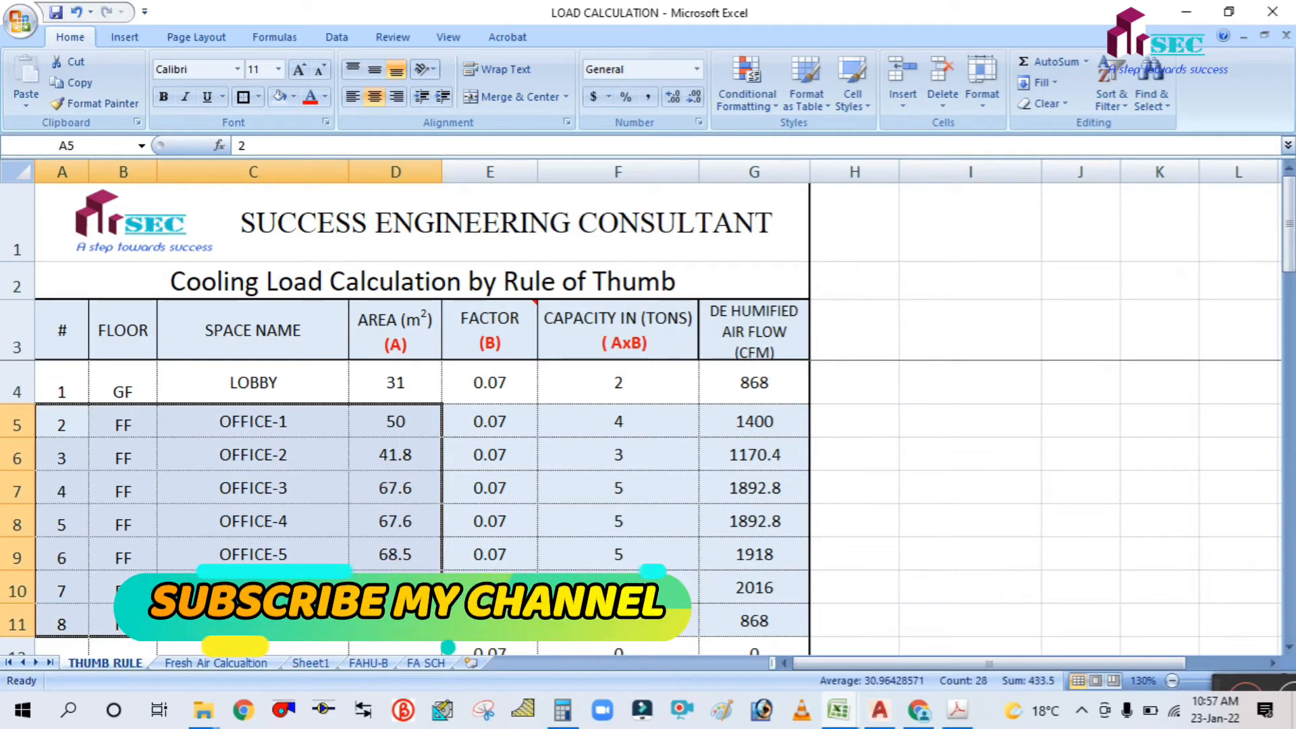
pyautogui.hotkey('ctrl', 'c')
pyautogui.scroll(-2, 79, 450)
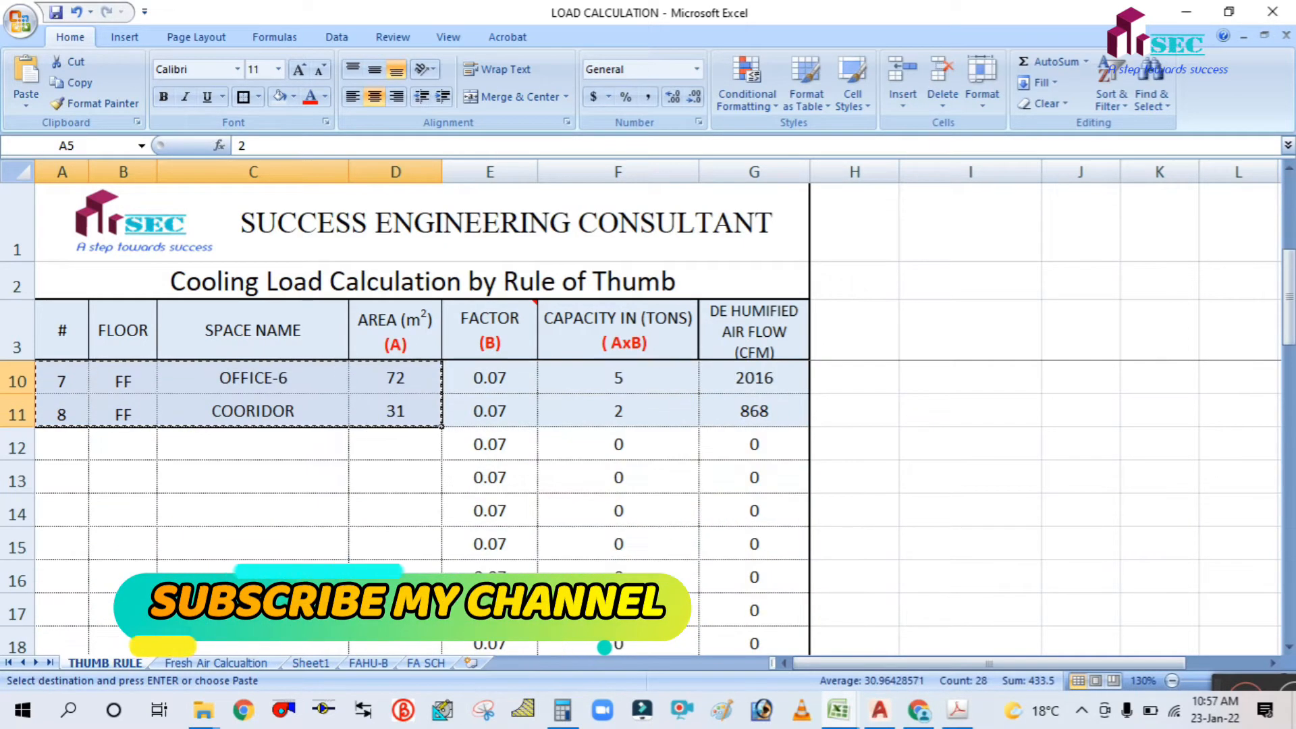
pyautogui.click(79, 450)
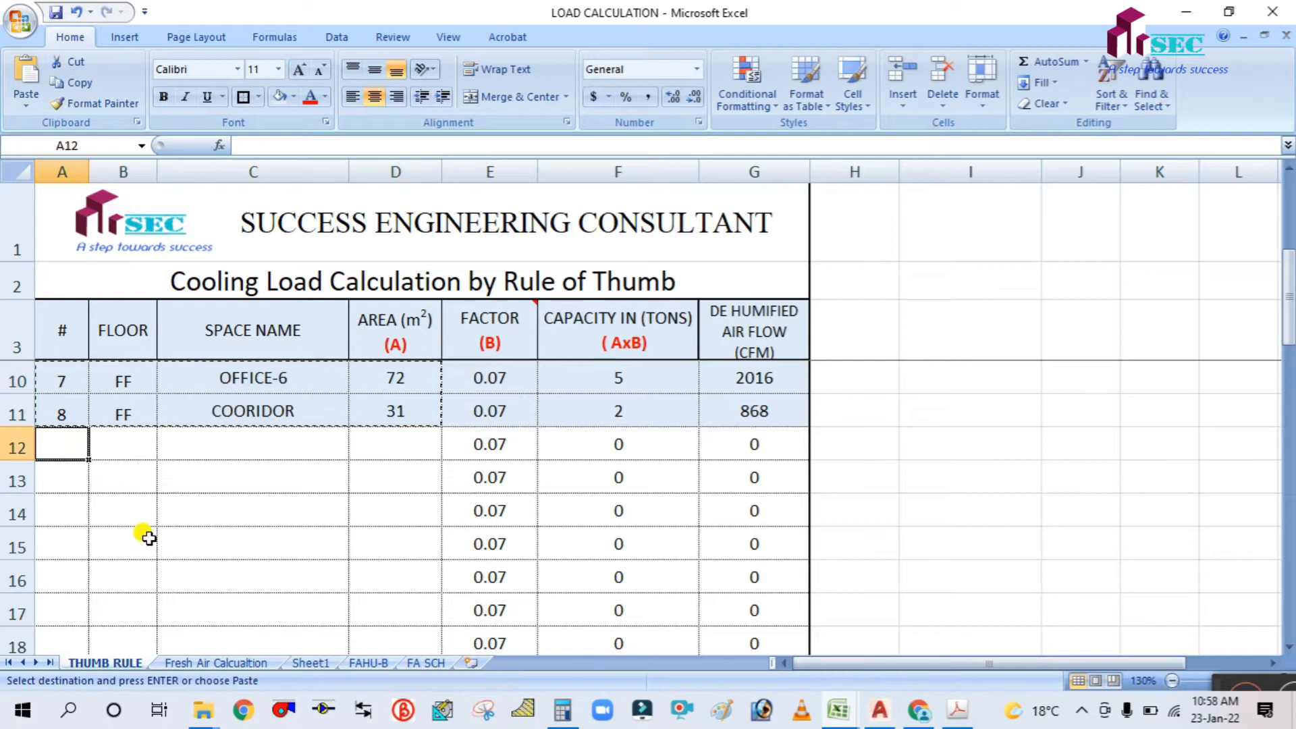
pyautogui.hotkey('ctrl', 'v')
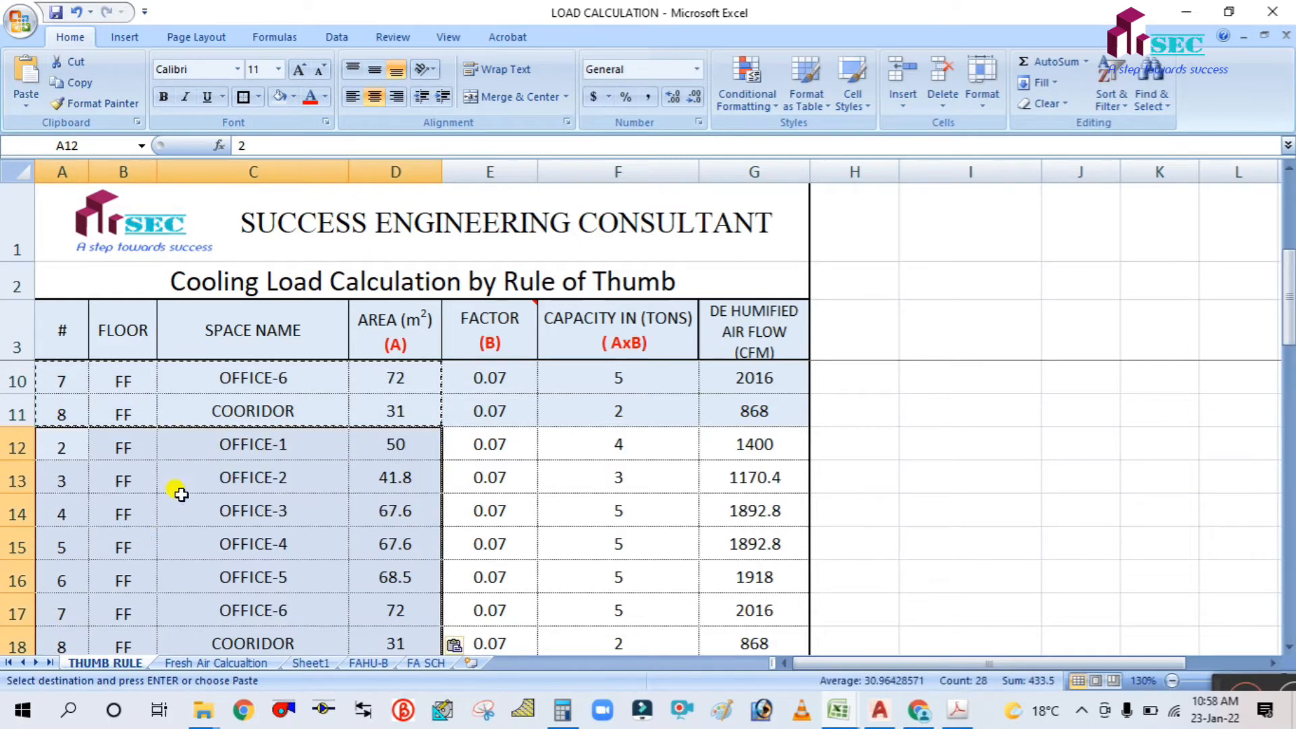
# Step: Fill the duplicated cells A12:D18 with yellow
pyautogui.click(294, 97)
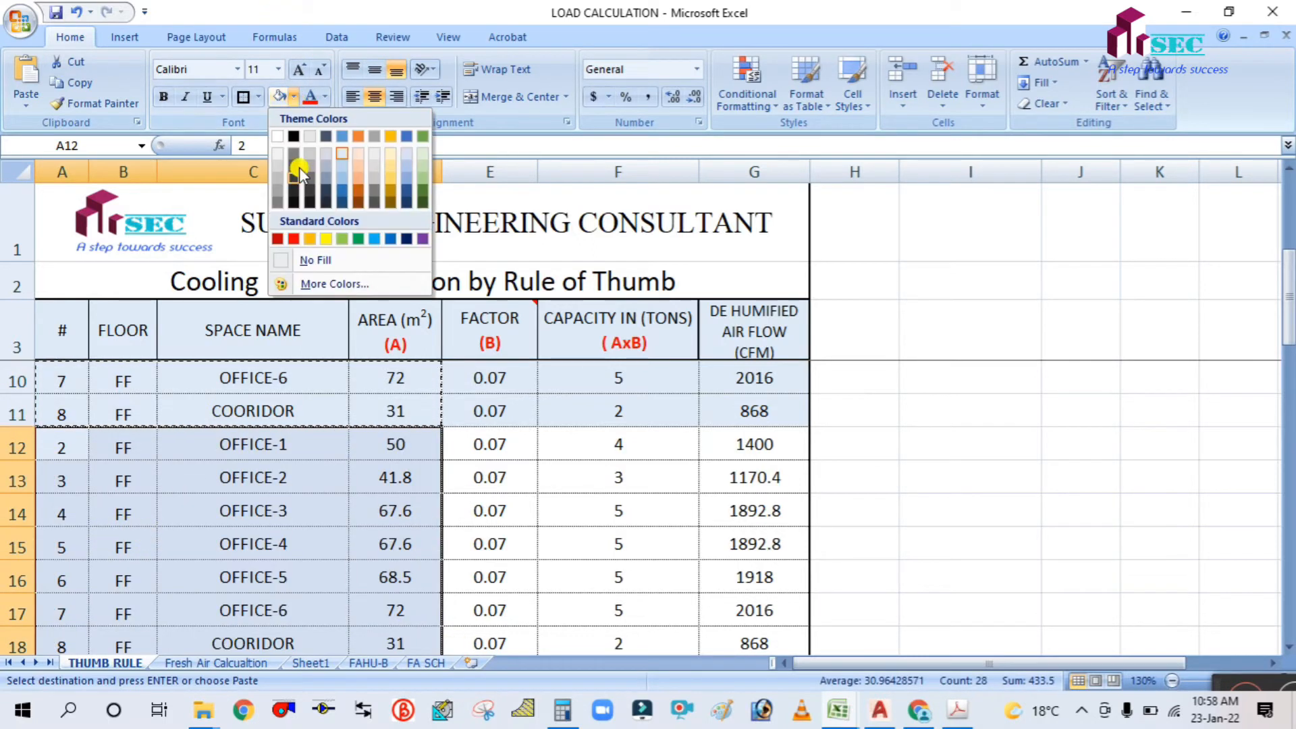
pyautogui.click(326, 238)
pyautogui.click(1061, 518)
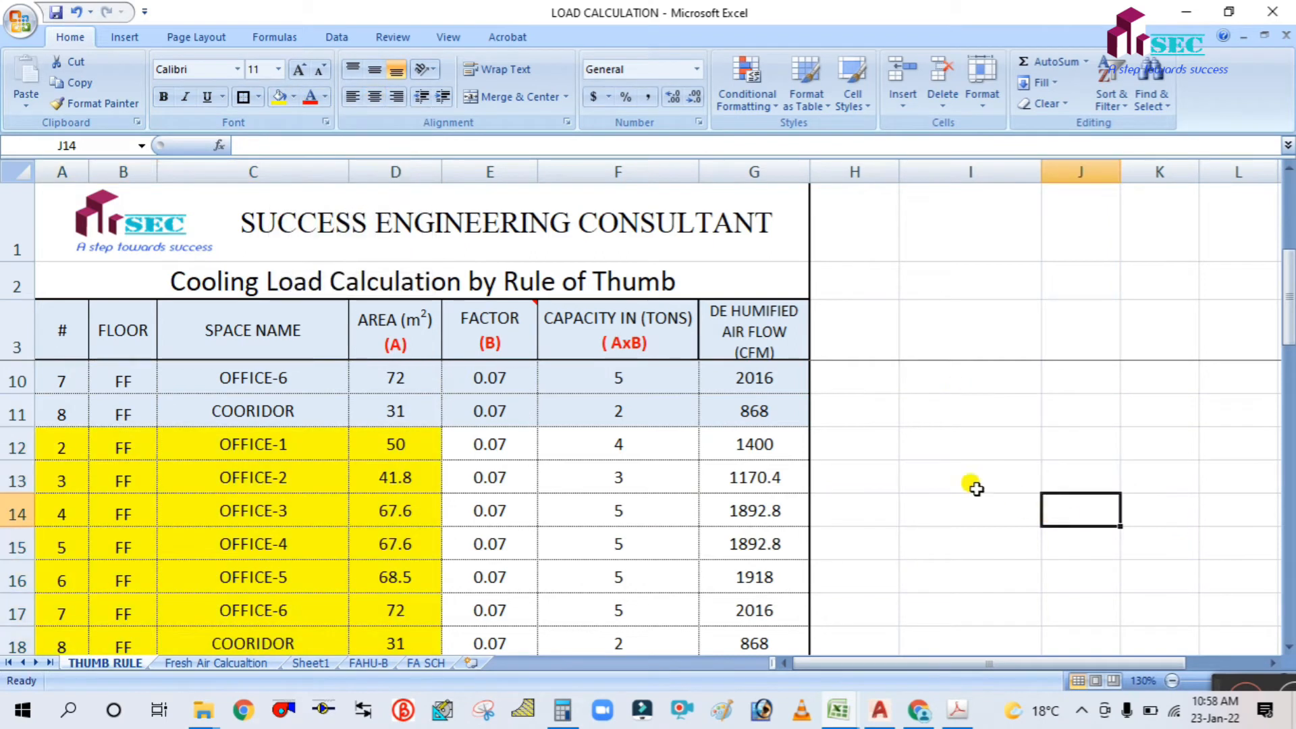
# Step: Change the floor label to 2F for the duplicated rows 12 to 18, in cells B12:B18
pyautogui.click(120, 451)
pyautogui.write('2')
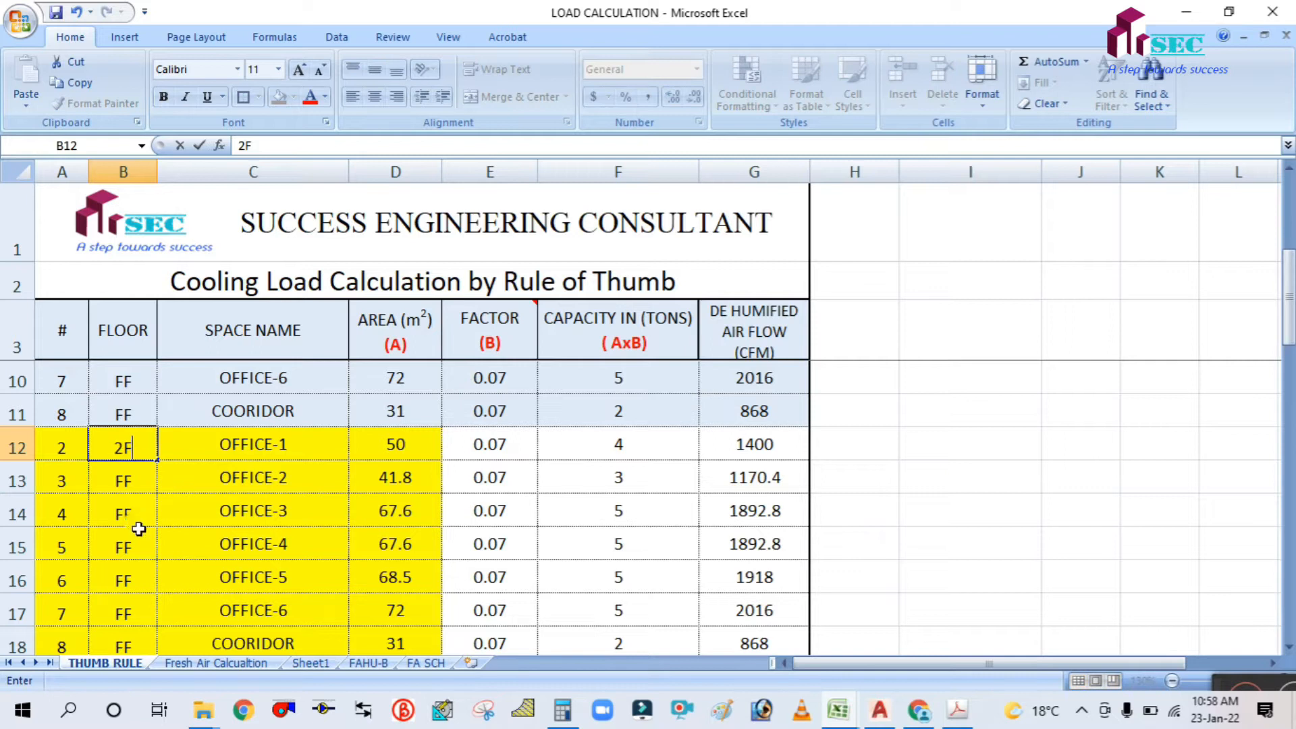
pyautogui.write('F')
pyautogui.press('Return')
pyautogui.moveTo(133, 451)
pyautogui.mouseDown()
pyautogui.moveTo(128, 578)
pyautogui.moveTo(115, 454)
pyautogui.moveTo(127, 461)
pyautogui.mouseUp()
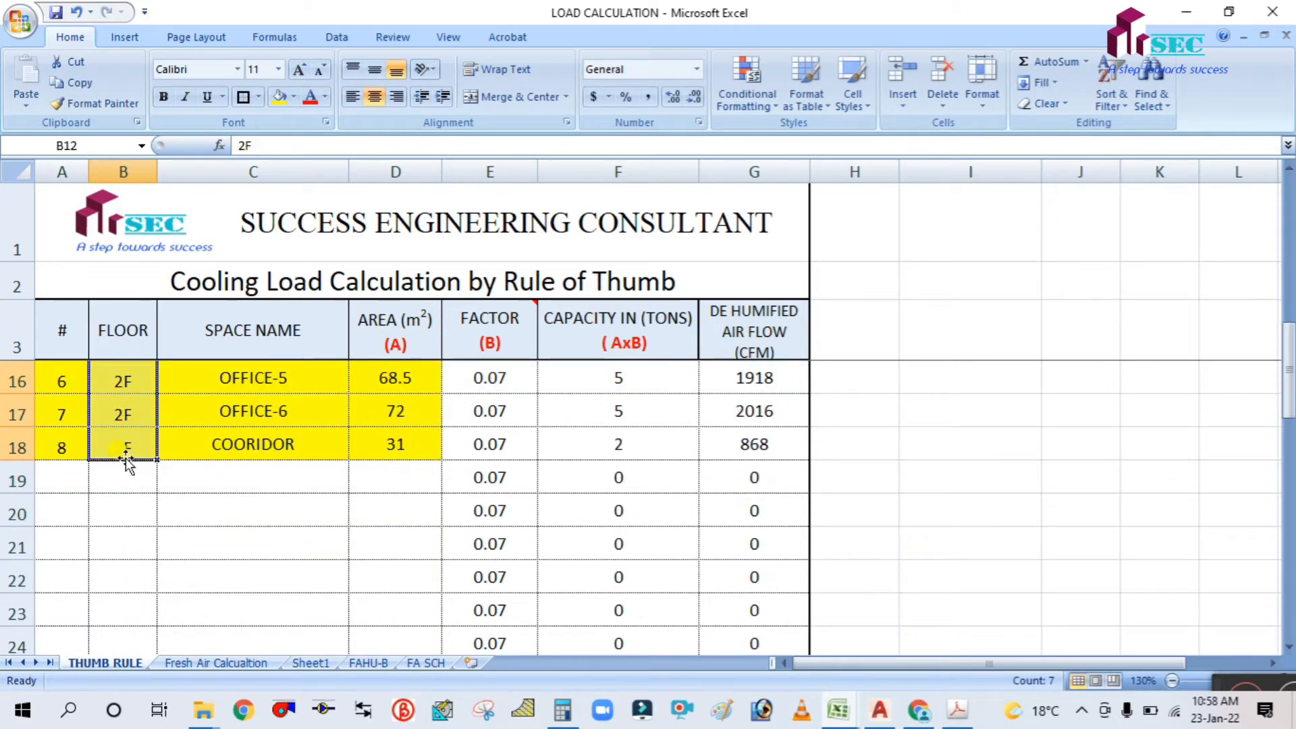
pyautogui.click(276, 580)
pyautogui.scroll(2, 364, 553)
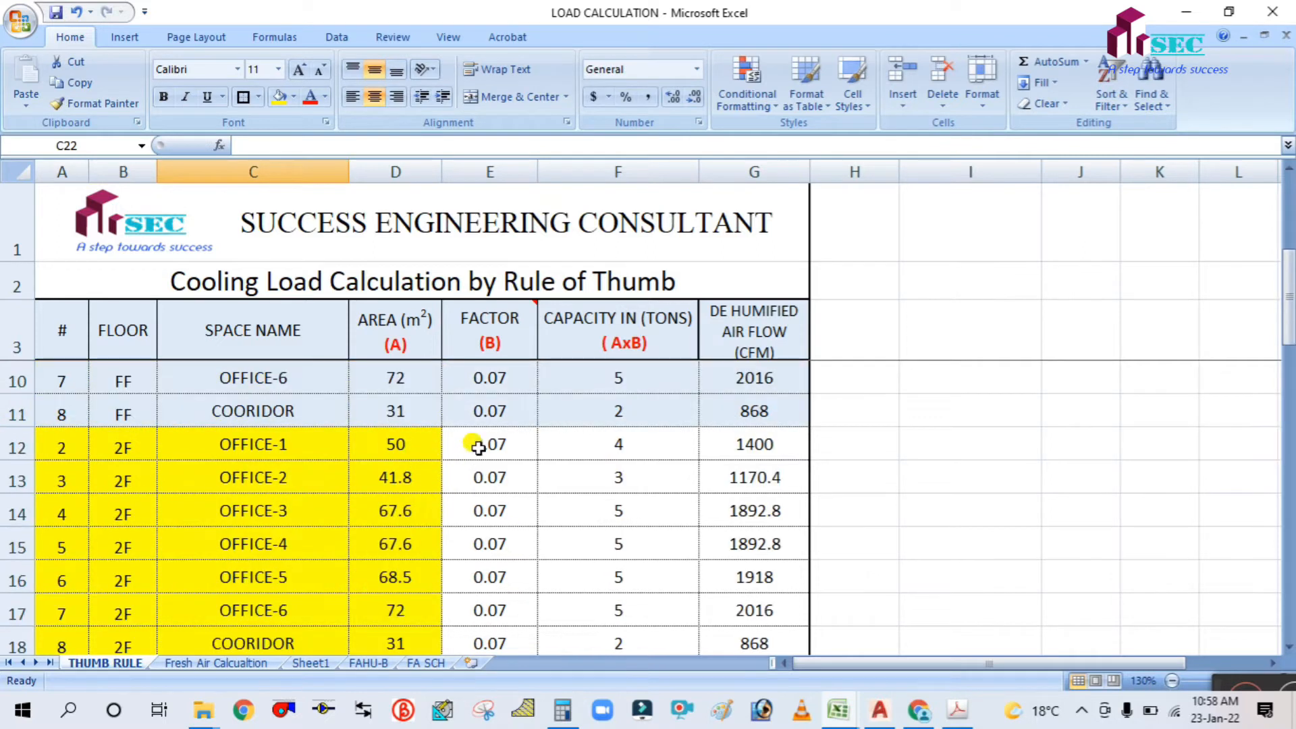
# Step: Fill the factor, capacity and air flow cells E12:G18 of the second-floor rows with yellow
pyautogui.moveTo(478, 448); pyautogui.dragTo(746, 538)
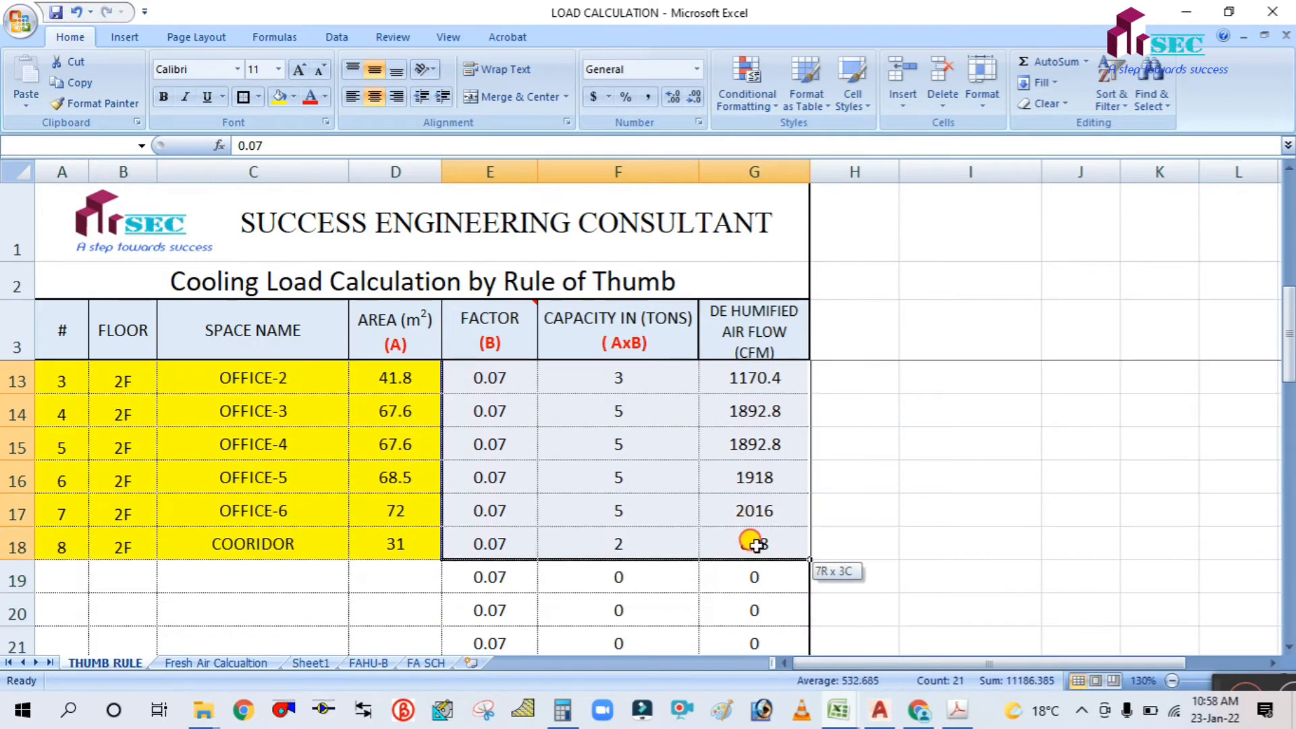
pyautogui.click(272, 100)
pyautogui.click(1209, 549)
pyautogui.scroll(3, 892, 439)
pyautogui.scroll(-2, 893, 439)
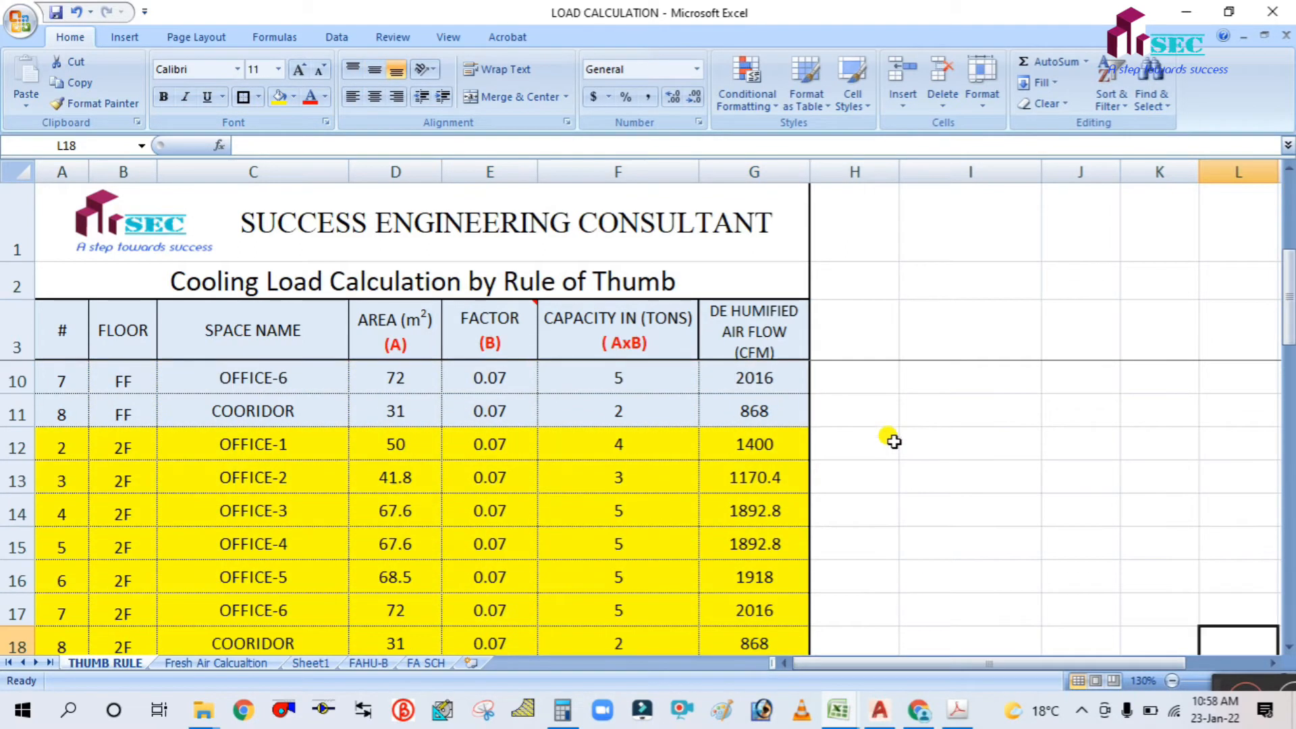
# Step: Review the yellow second-floor rows 12 to 18 and the empty rows below them
pyautogui.click(959, 505)
pyautogui.scroll(-3, 941, 486)
pyautogui.scroll(4, 941, 486)
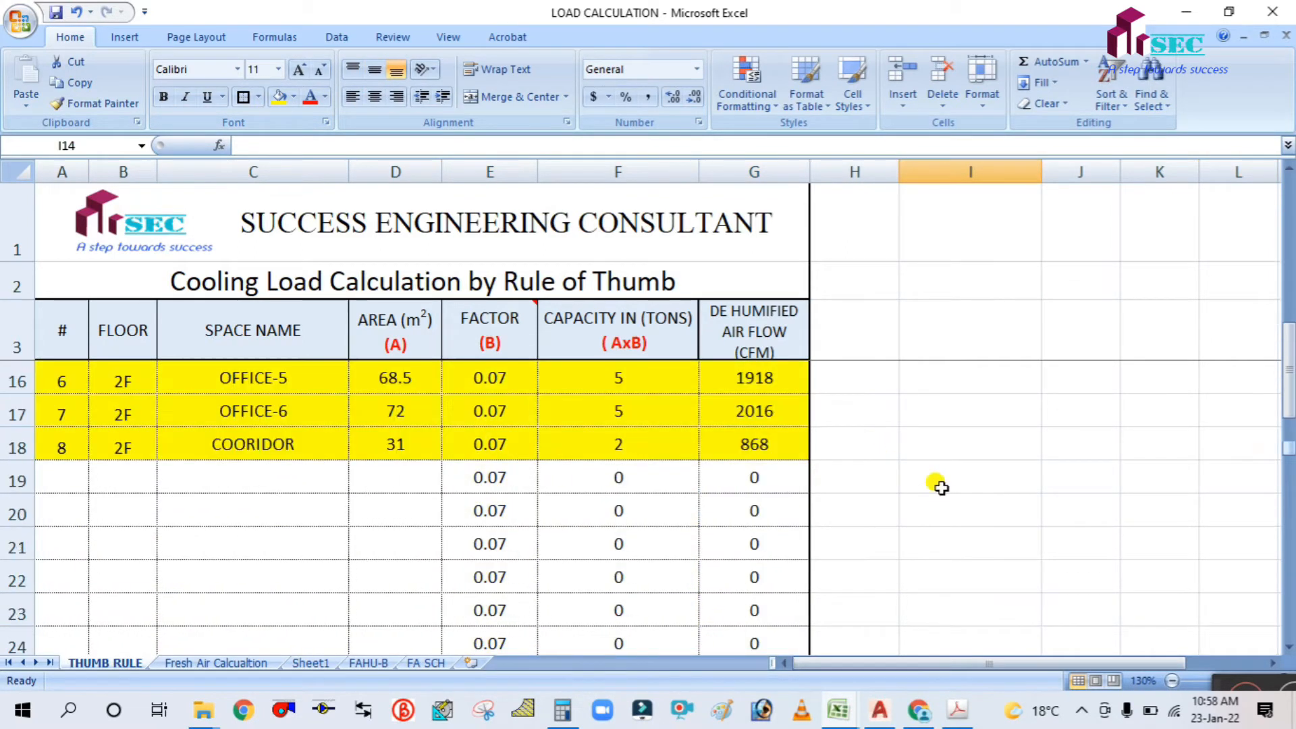
pyautogui.scroll(-3, 941, 488)
pyautogui.scroll(-1, 941, 487)
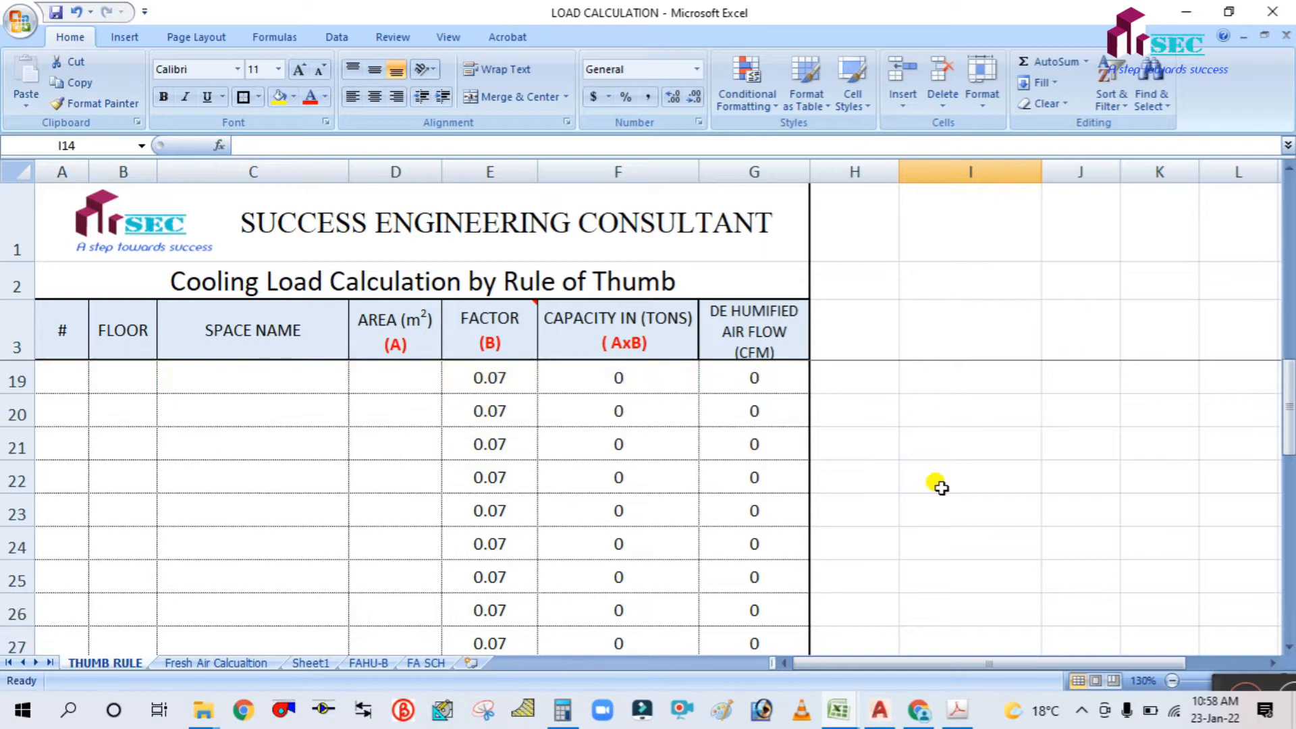
pyautogui.scroll(2, 942, 486)
pyautogui.scroll(-2, 942, 486)
pyautogui.scroll(4, 942, 486)
pyautogui.scroll(-1, 128, 531)
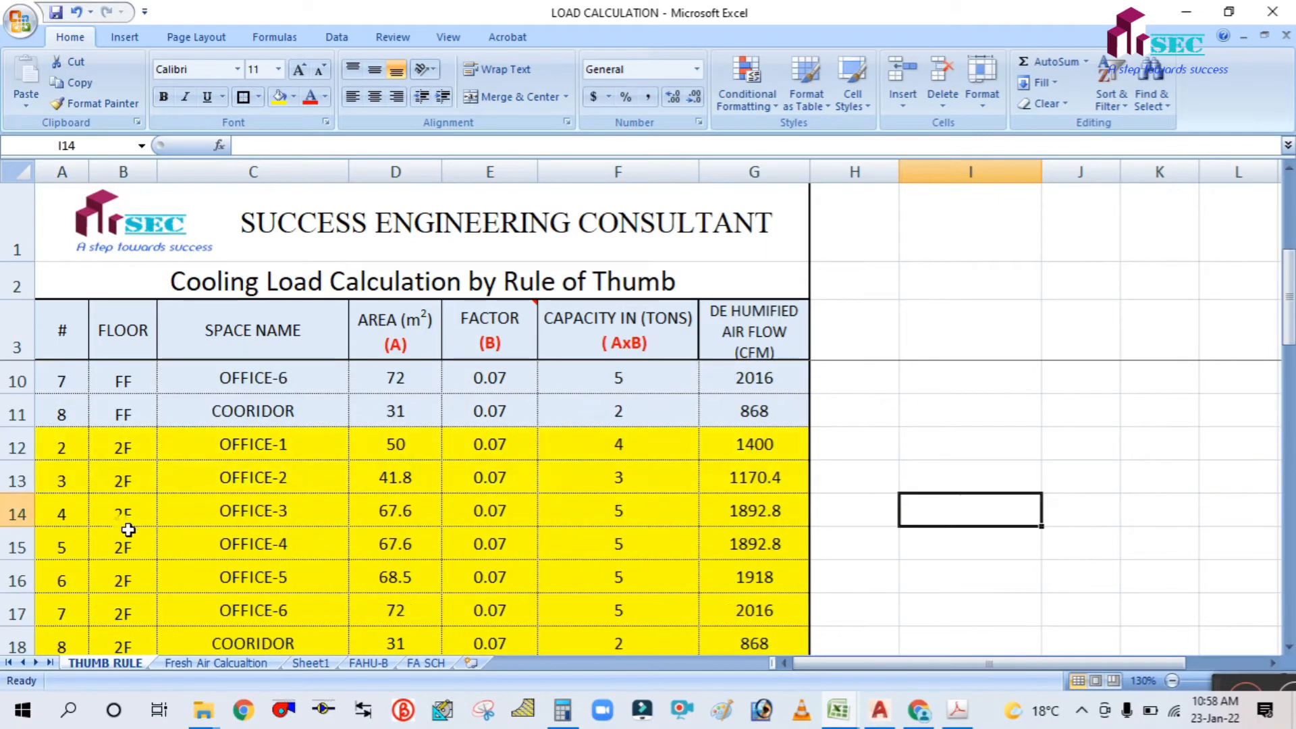
# Step: Copy the second-floor floor labels, space names and areas in B12:D18 to the empty rows starting at B19
pyautogui.moveTo(115, 447); pyautogui.dragTo(378, 548)
pyautogui.hotkey('ctrl', 'c')
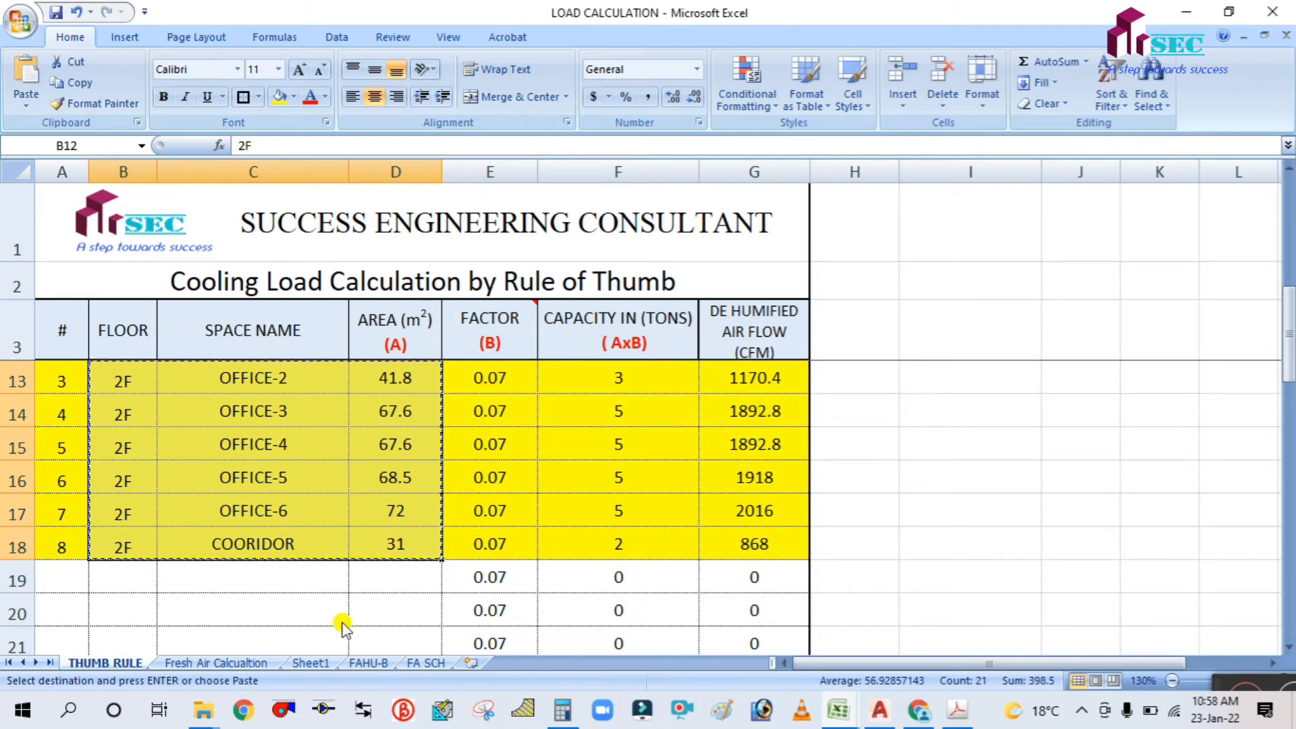
pyautogui.scroll(-1, 337, 617)
pyautogui.click(124, 480)
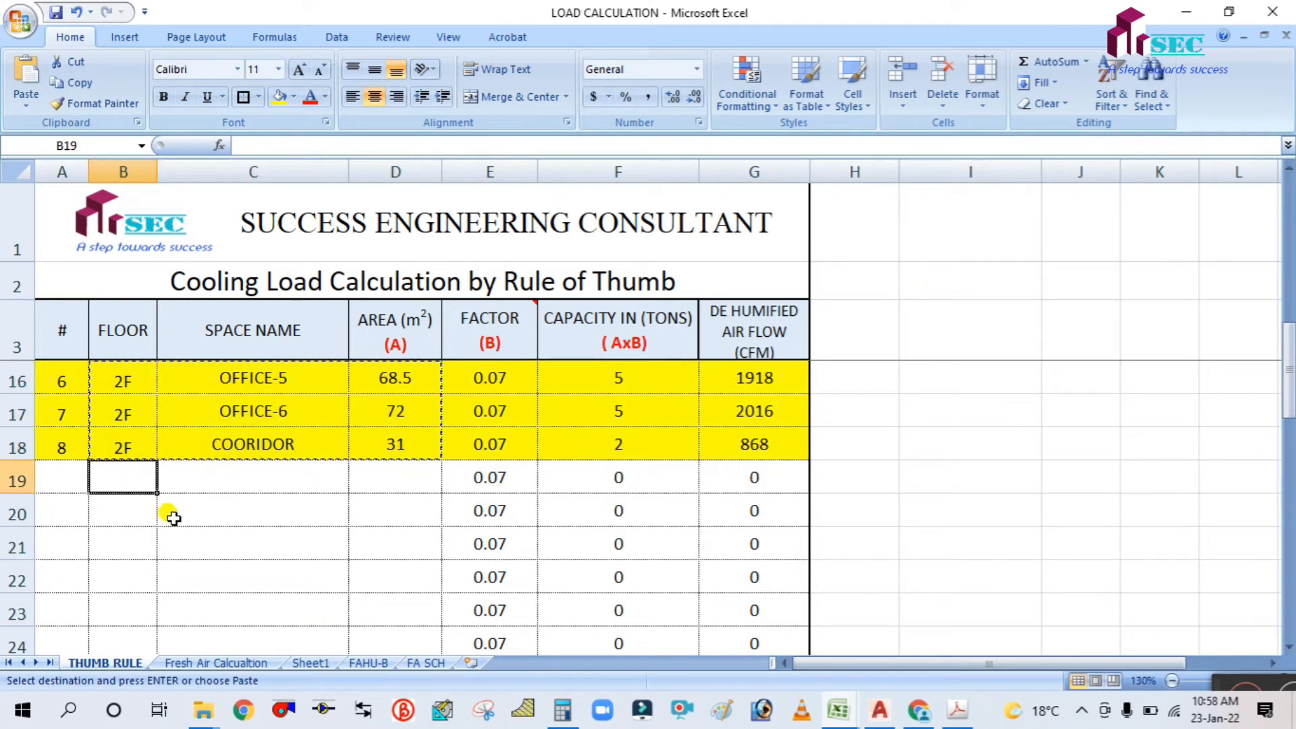
pyautogui.hotkey('ctrl', 'v')
pyautogui.scroll(-1, 173, 518)
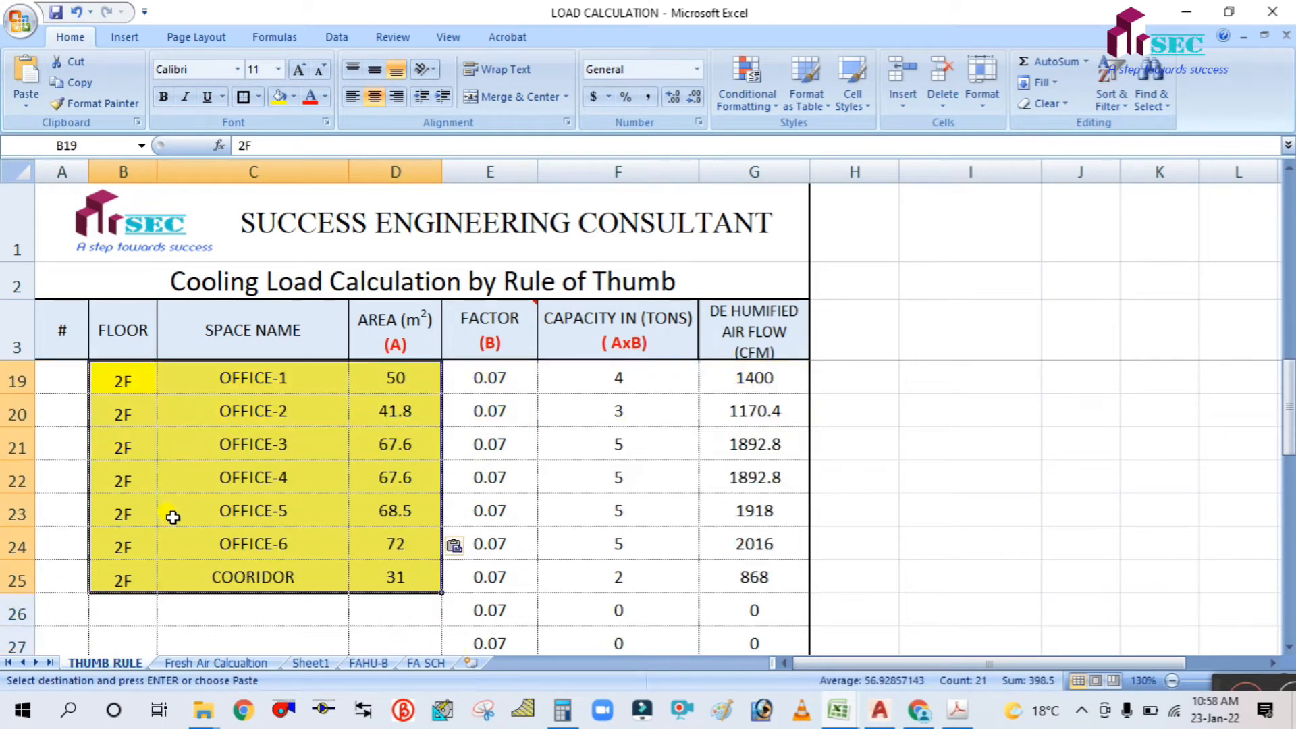
# Step: Clear the yellow fill from the pasted cells B19:D25 and fill them with light green
pyautogui.click(293, 96)
pyautogui.click(306, 261)
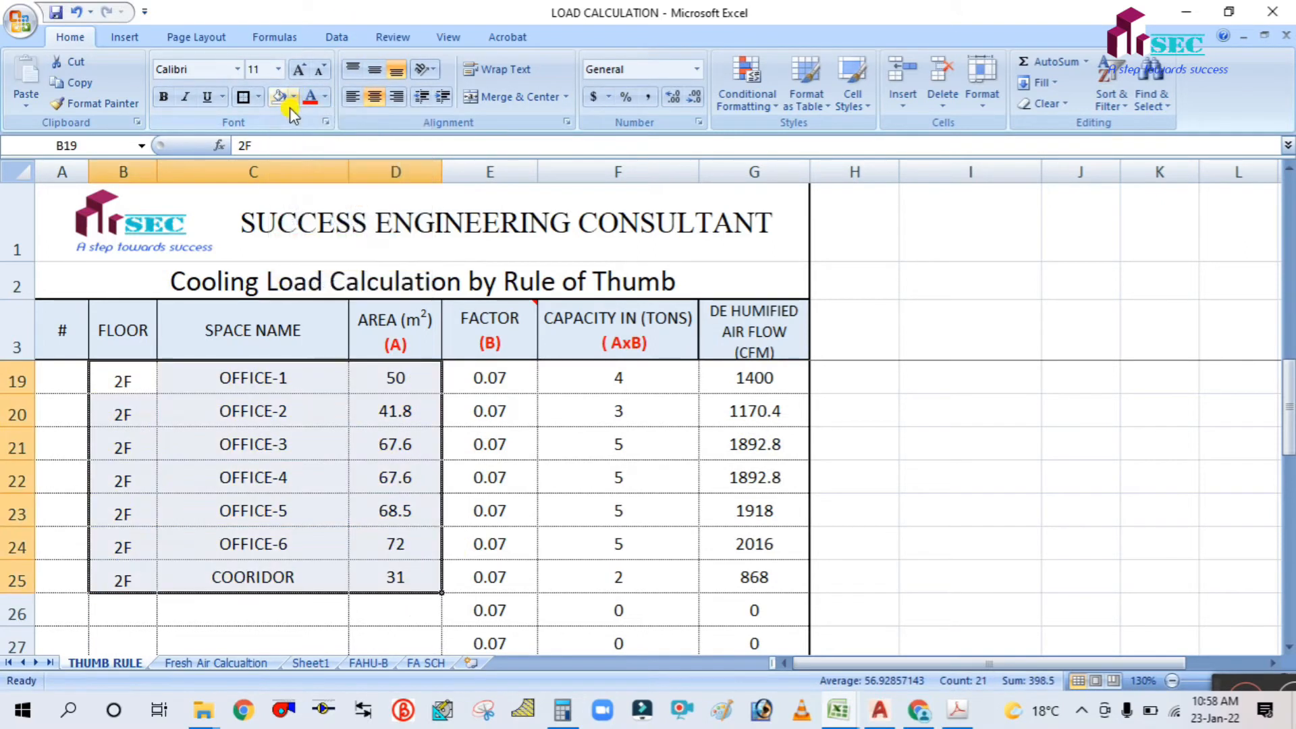
pyautogui.click(294, 99)
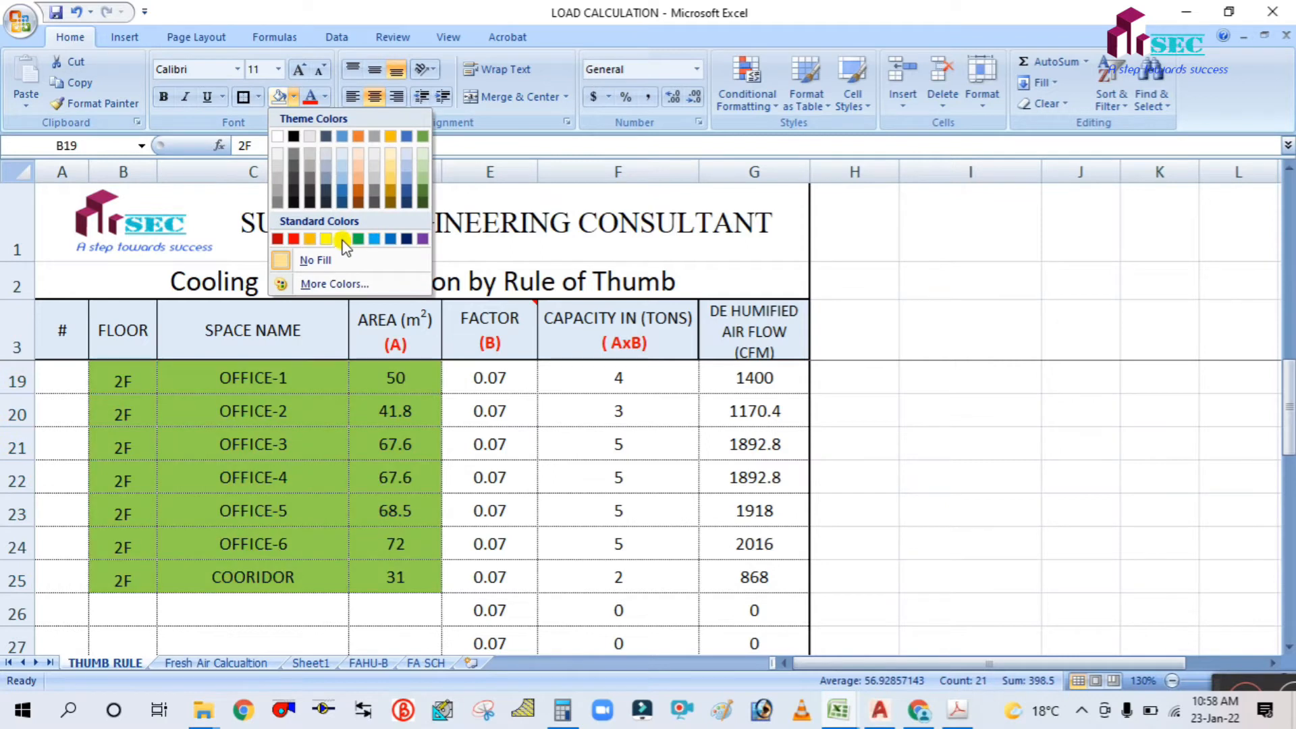
pyautogui.click(347, 238)
pyautogui.scroll(1, 199, 493)
pyautogui.click(177, 537)
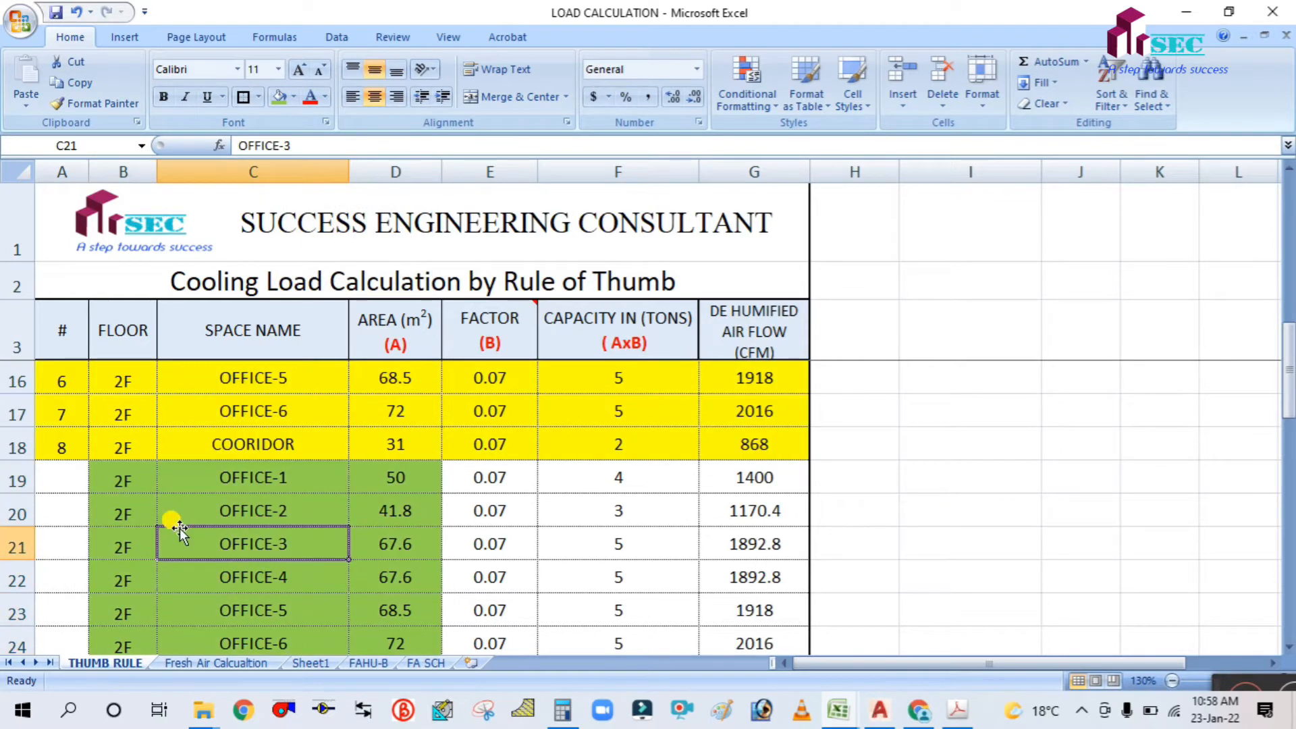
# Step: Change the floor label to 3F for the green rows 19 to 25, in cells B19:B25
pyautogui.scroll(-1, 178, 511)
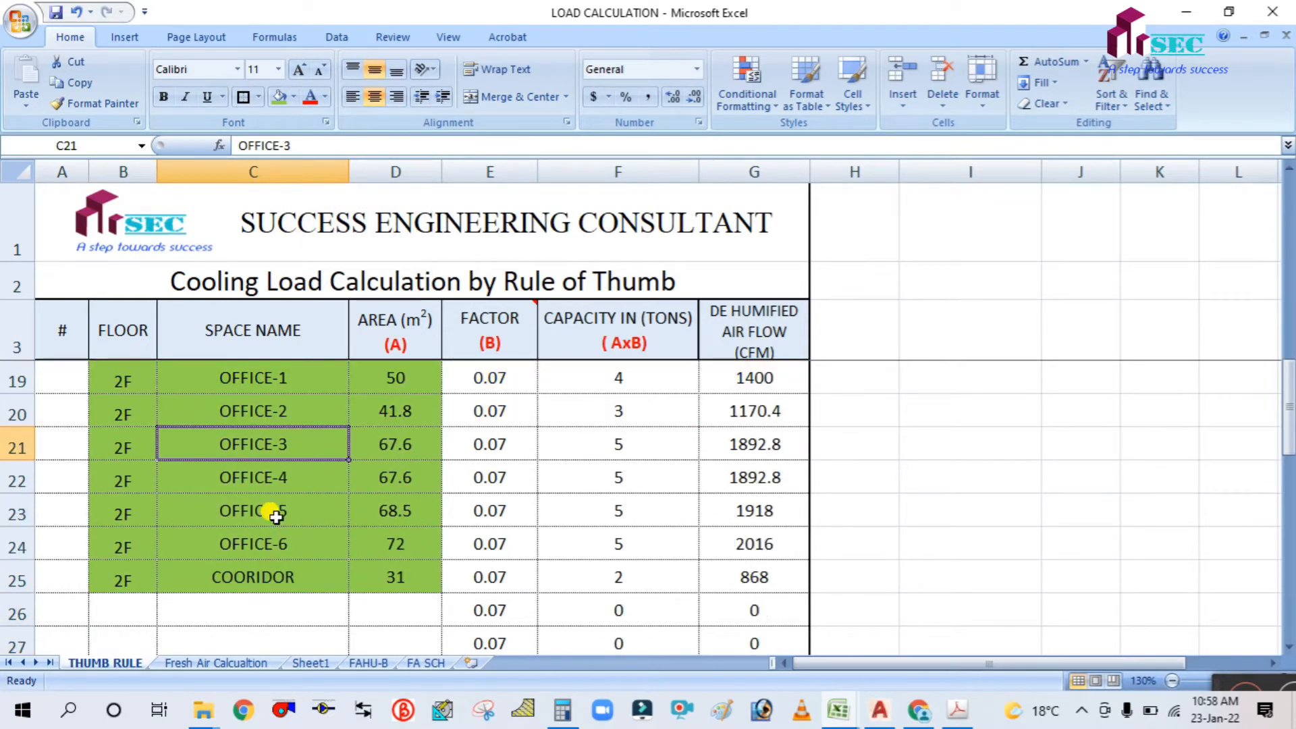
pyautogui.scroll(3, 222, 518)
pyautogui.scroll(-2, 213, 519)
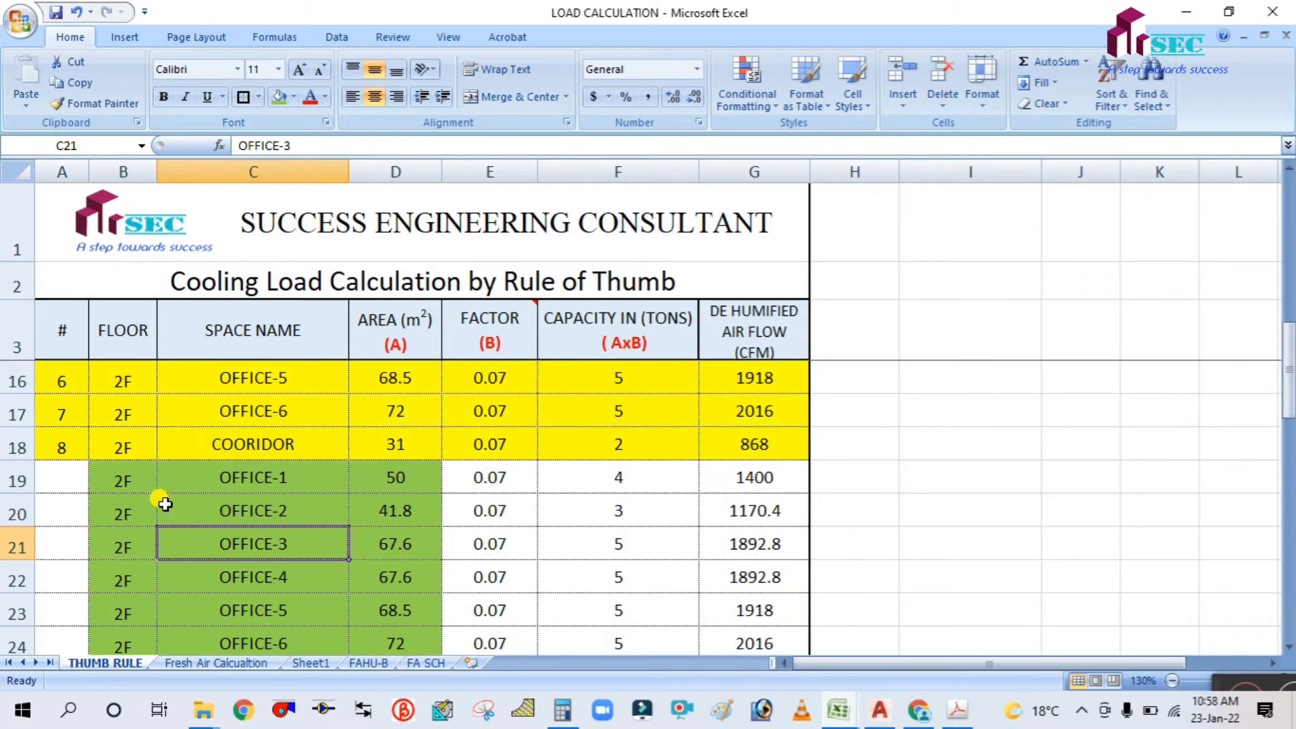
pyautogui.click(128, 476)
pyautogui.click(141, 575)
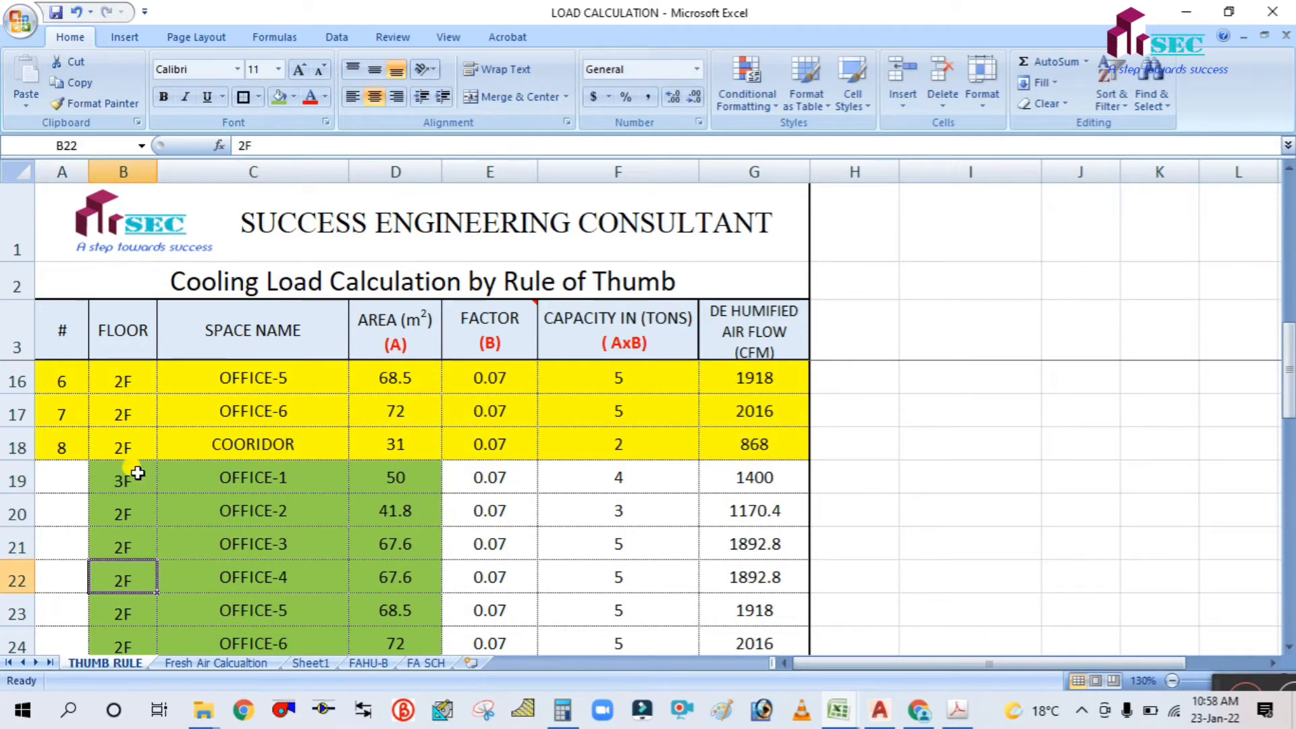
pyautogui.moveTo(133, 473)
pyautogui.mouseDown()
pyautogui.moveTo(145, 665)
pyautogui.moveTo(135, 457)
pyautogui.moveTo(147, 461)
pyautogui.mouseUp()
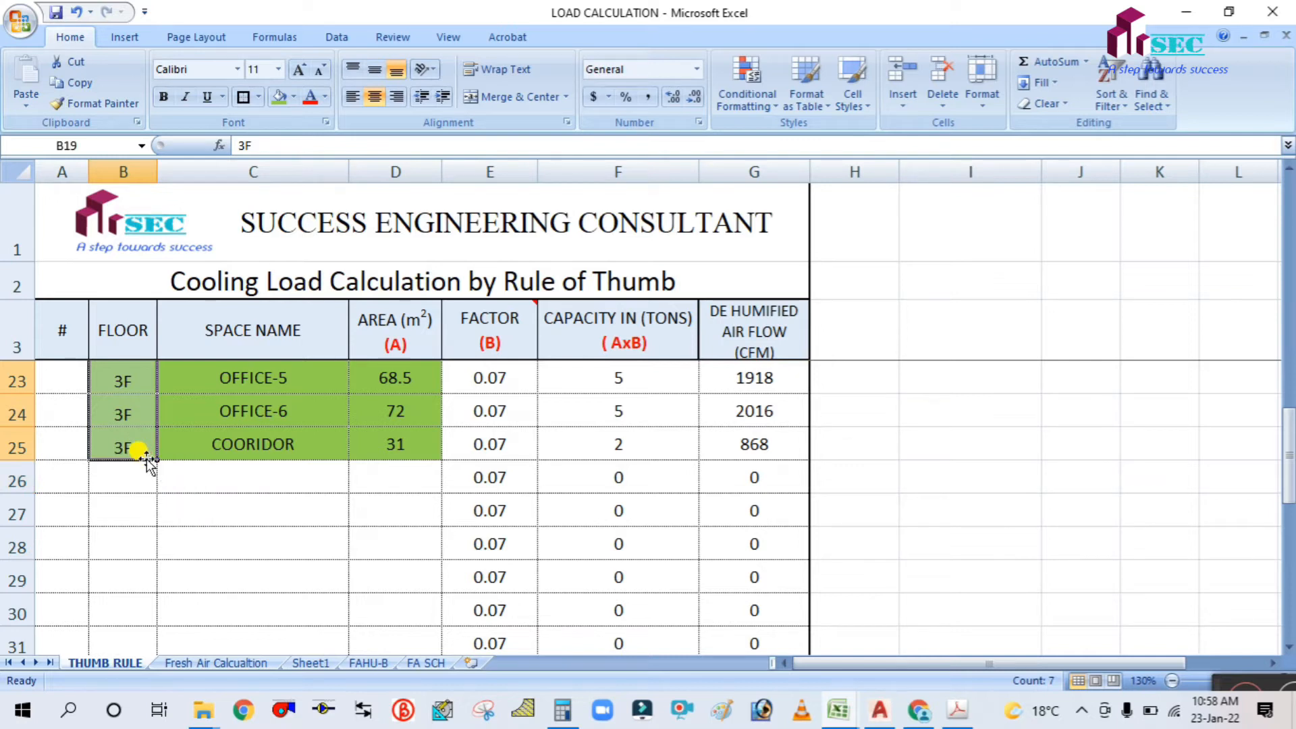
pyautogui.click(265, 574)
pyautogui.scroll(2, 226, 498)
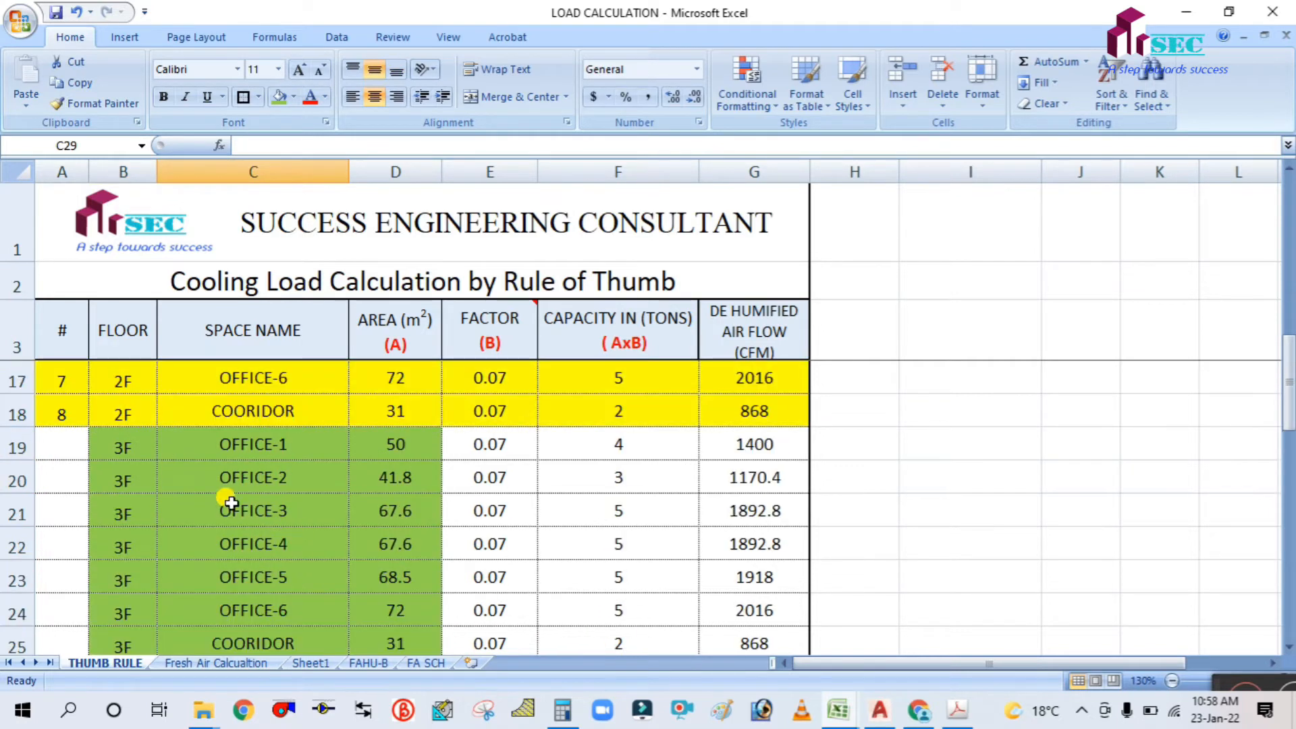
# Step: Copy the third-floor floor labels, space names and areas in B19:D25 to the empty rows starting at B26
pyautogui.scroll(-1, 188, 442)
pyautogui.scroll(1, 156, 410)
pyautogui.scroll(-3, 454, 549)
pyautogui.scroll(2, 448, 544)
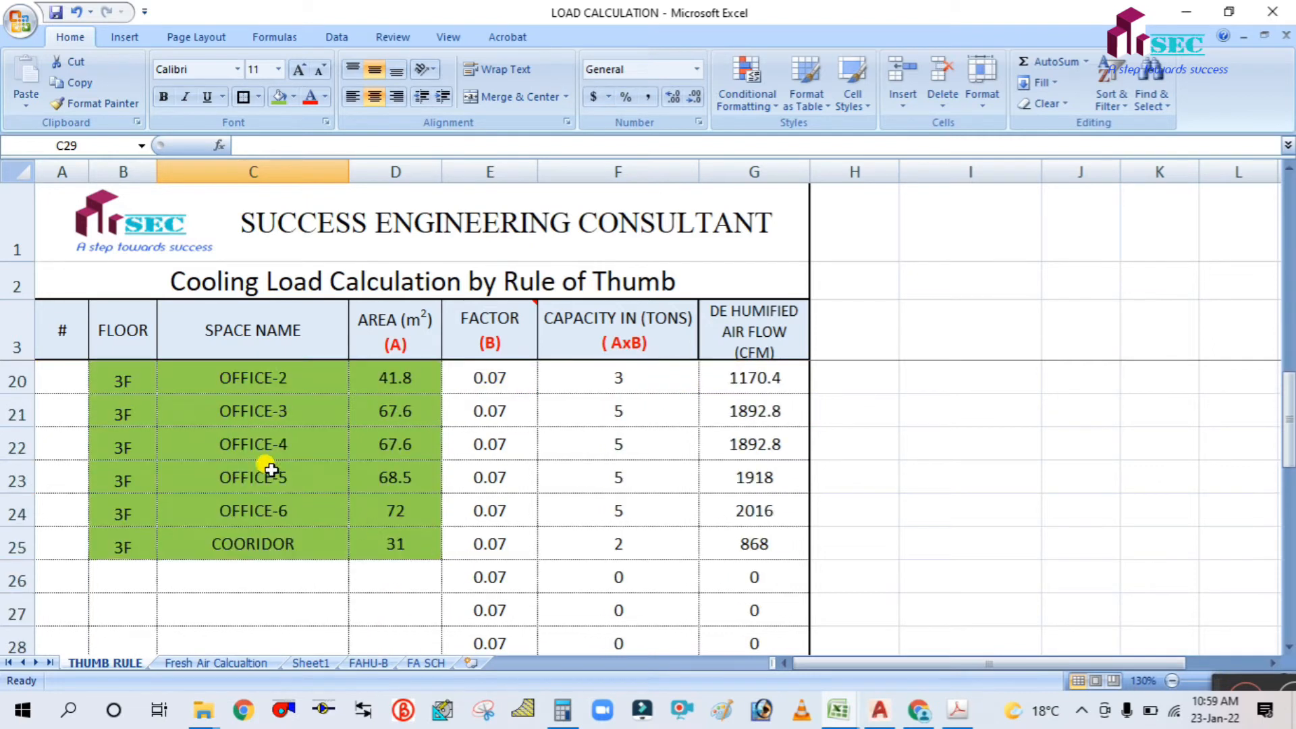
pyautogui.scroll(3, 270, 469)
pyautogui.moveTo(128, 440); pyautogui.dragTo(390, 634)
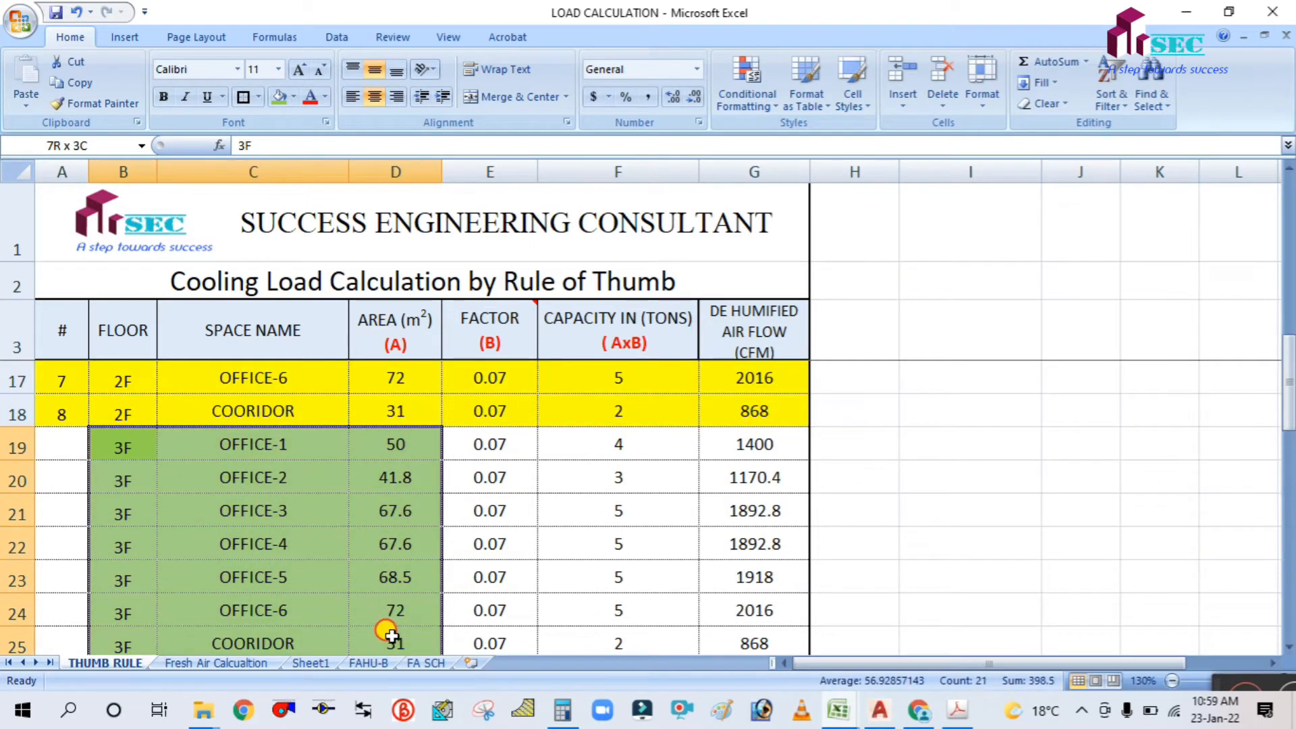
pyautogui.scroll(-1, 337, 526)
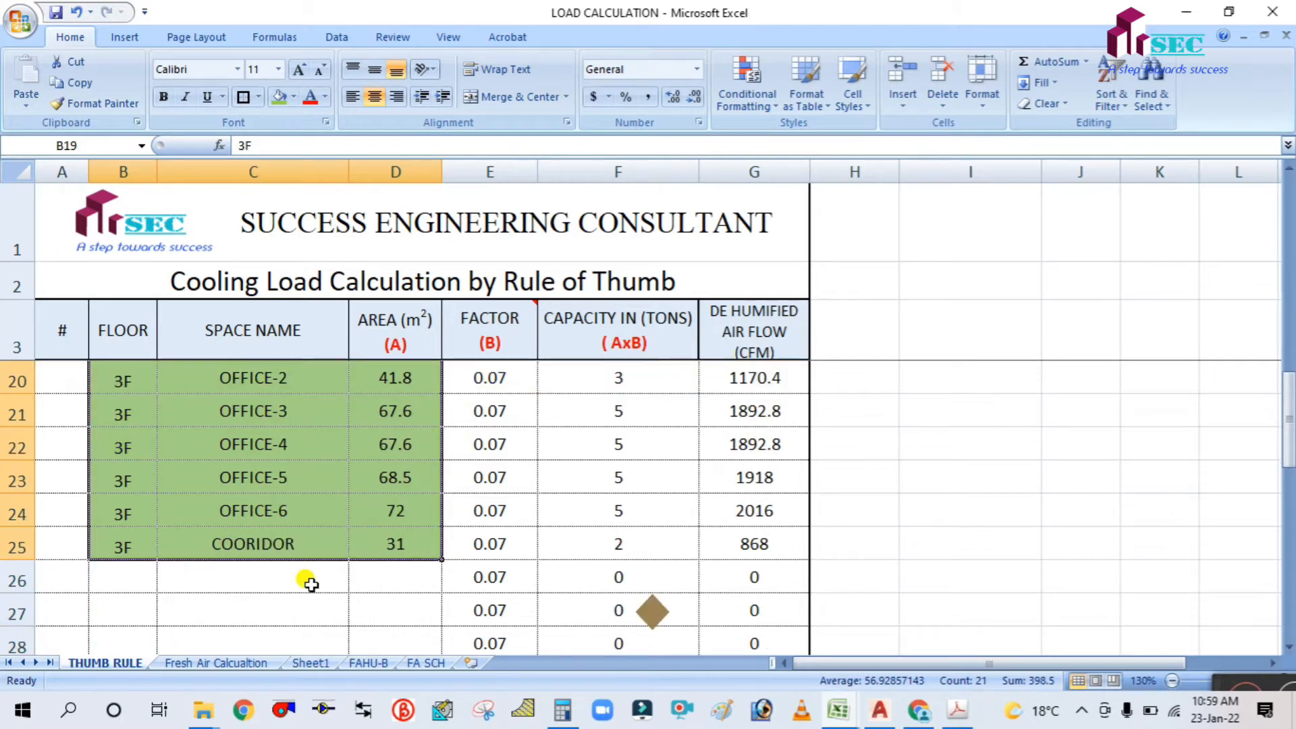
pyautogui.hotkey('ctrl', 'c')
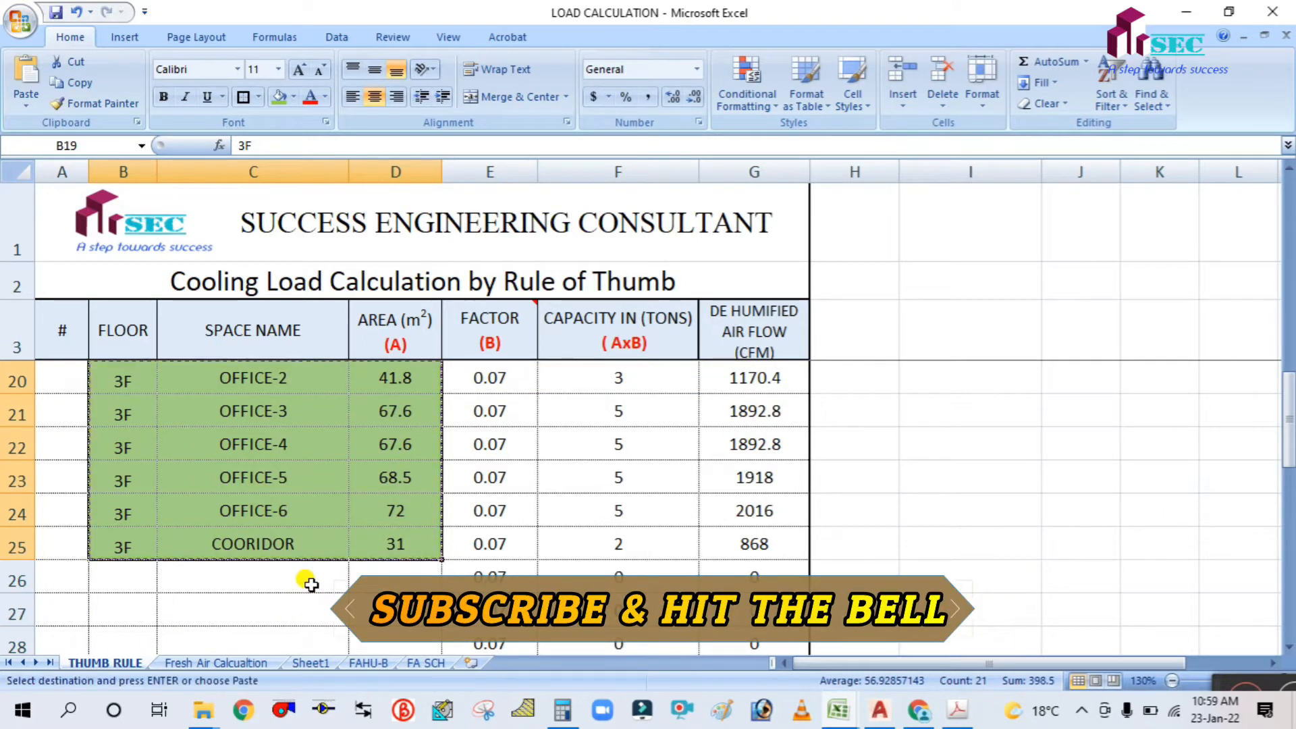
pyautogui.scroll(-1, 308, 583)
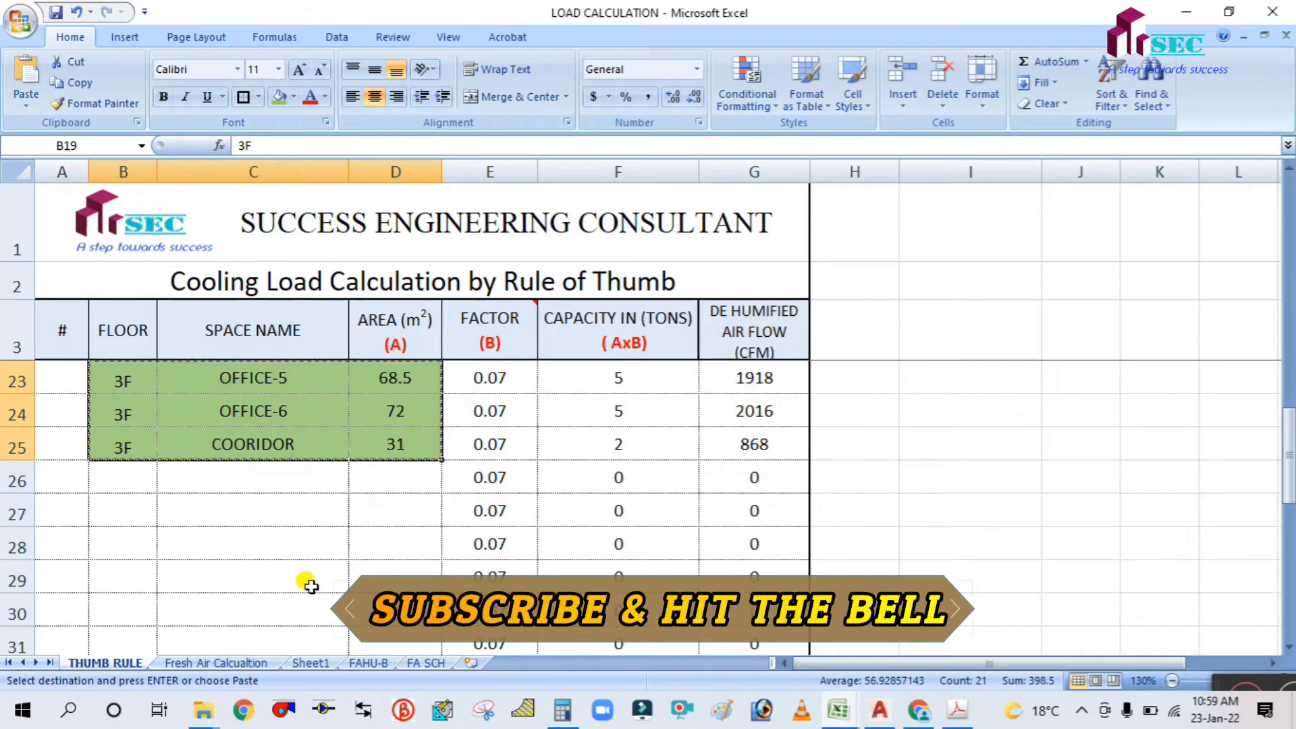
pyautogui.click(108, 475)
pyautogui.hotkey('ctrl', 'v')
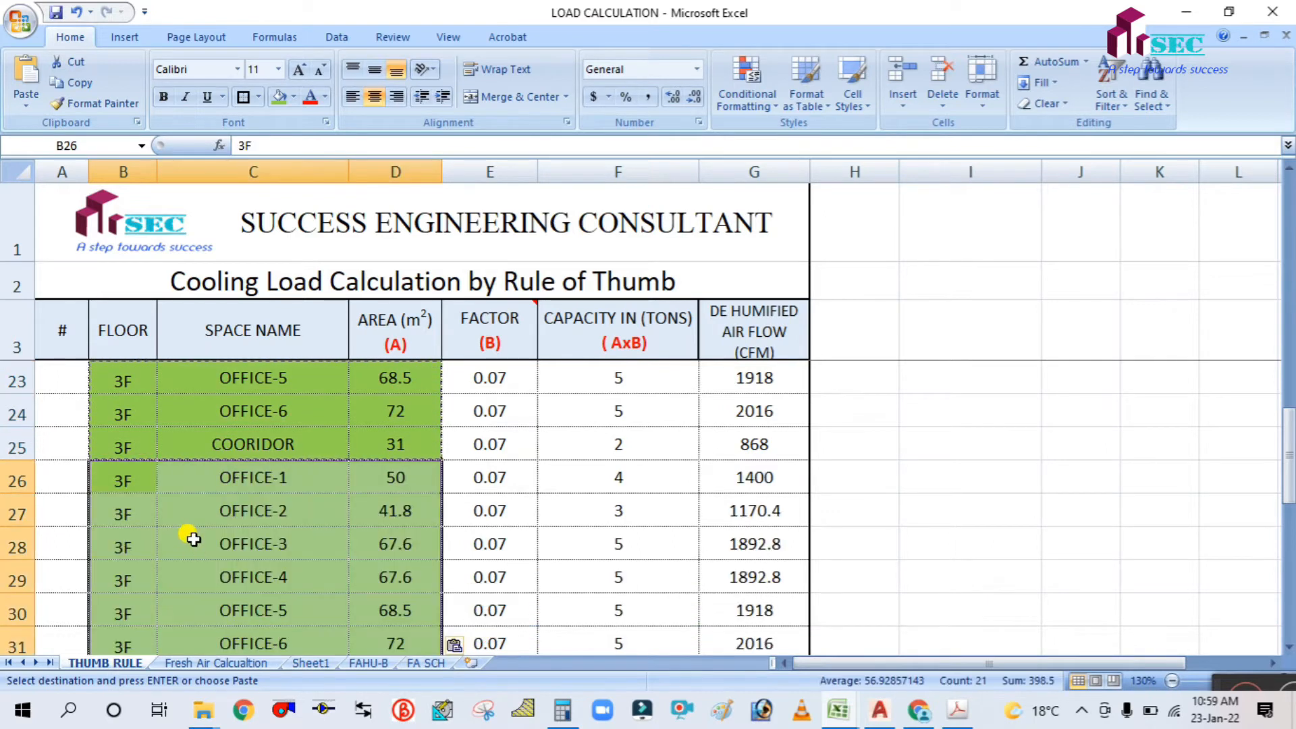
pyautogui.scroll(-1, 191, 538)
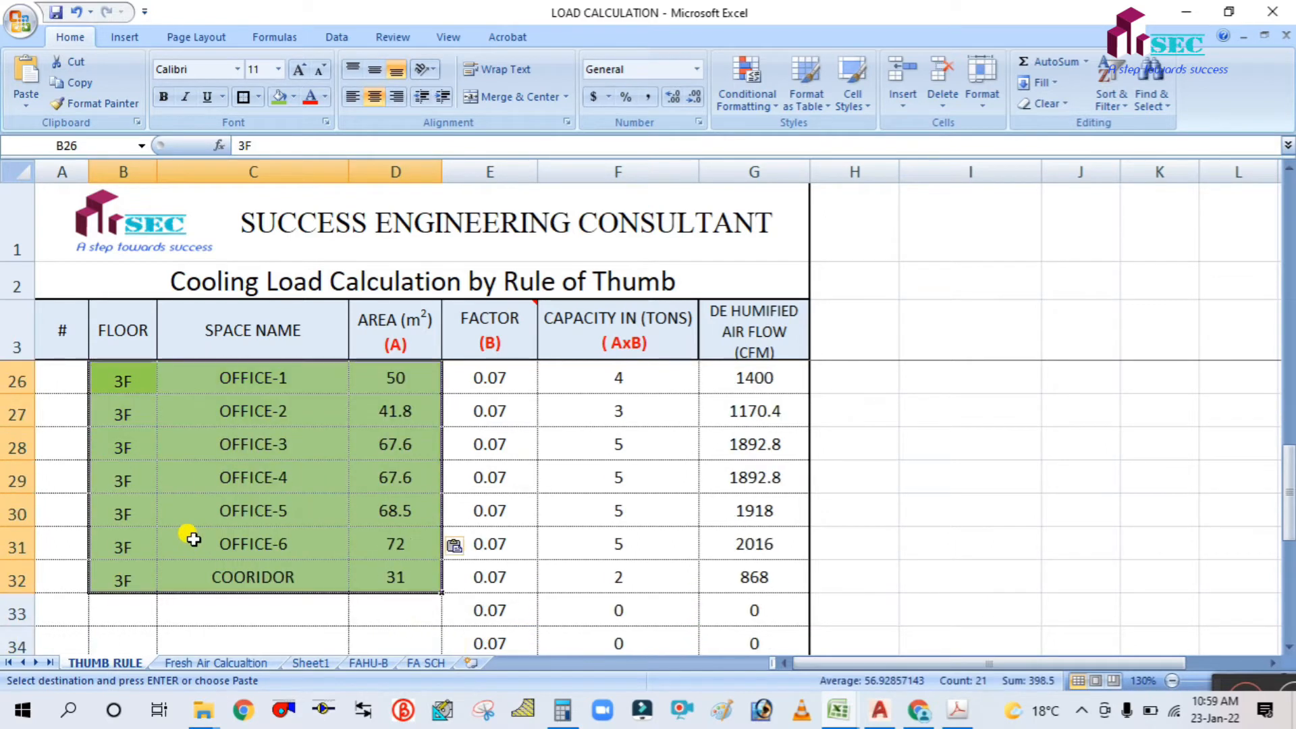
# Step: Clear the green fill from the pasted cells B26:D32 and fill them with light blue from the standard colors
pyautogui.click(294, 96)
pyautogui.click(305, 259)
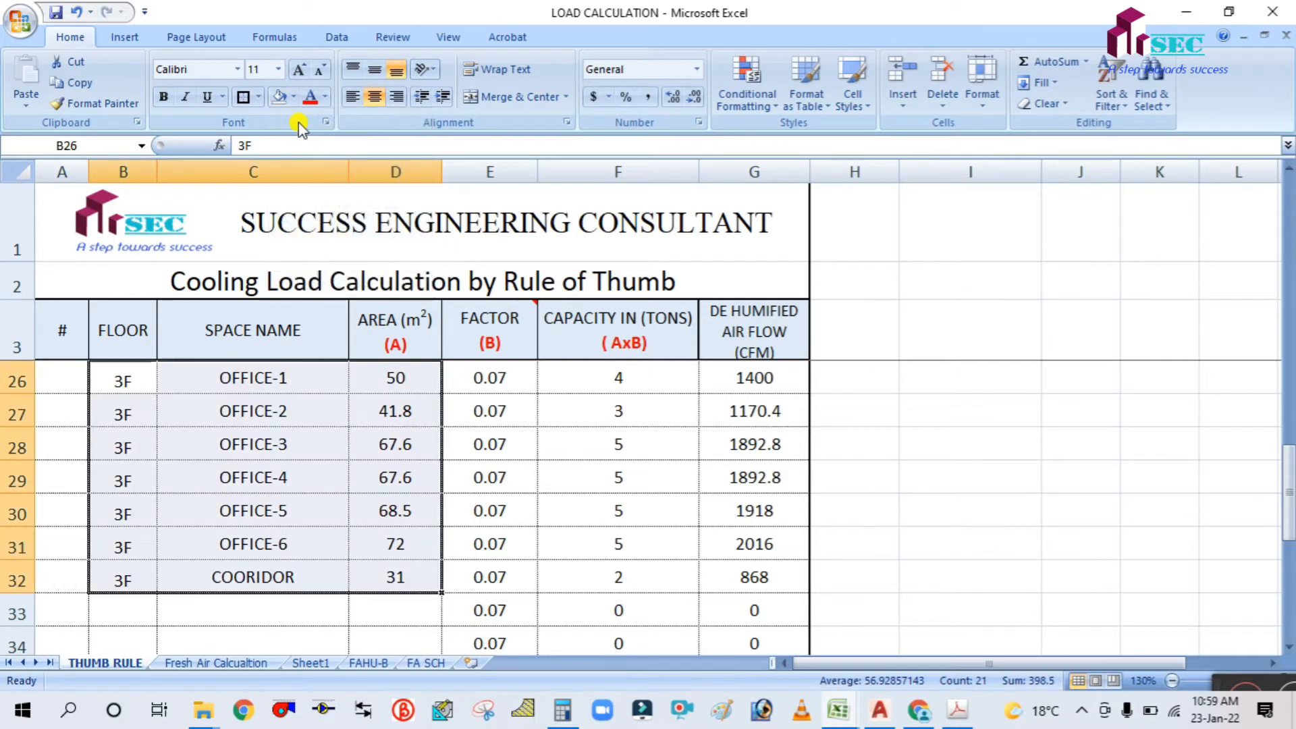
pyautogui.click(295, 96)
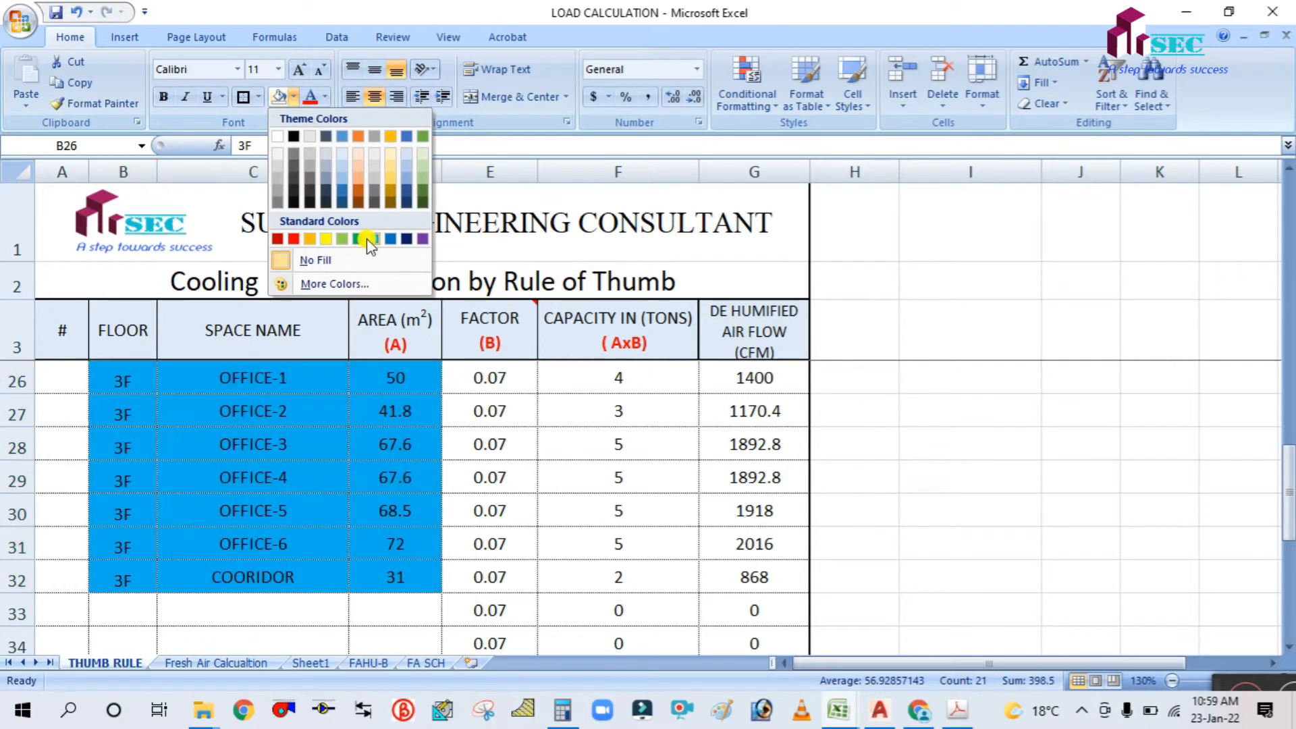
pyautogui.click(375, 238)
pyautogui.scroll(1, 167, 612)
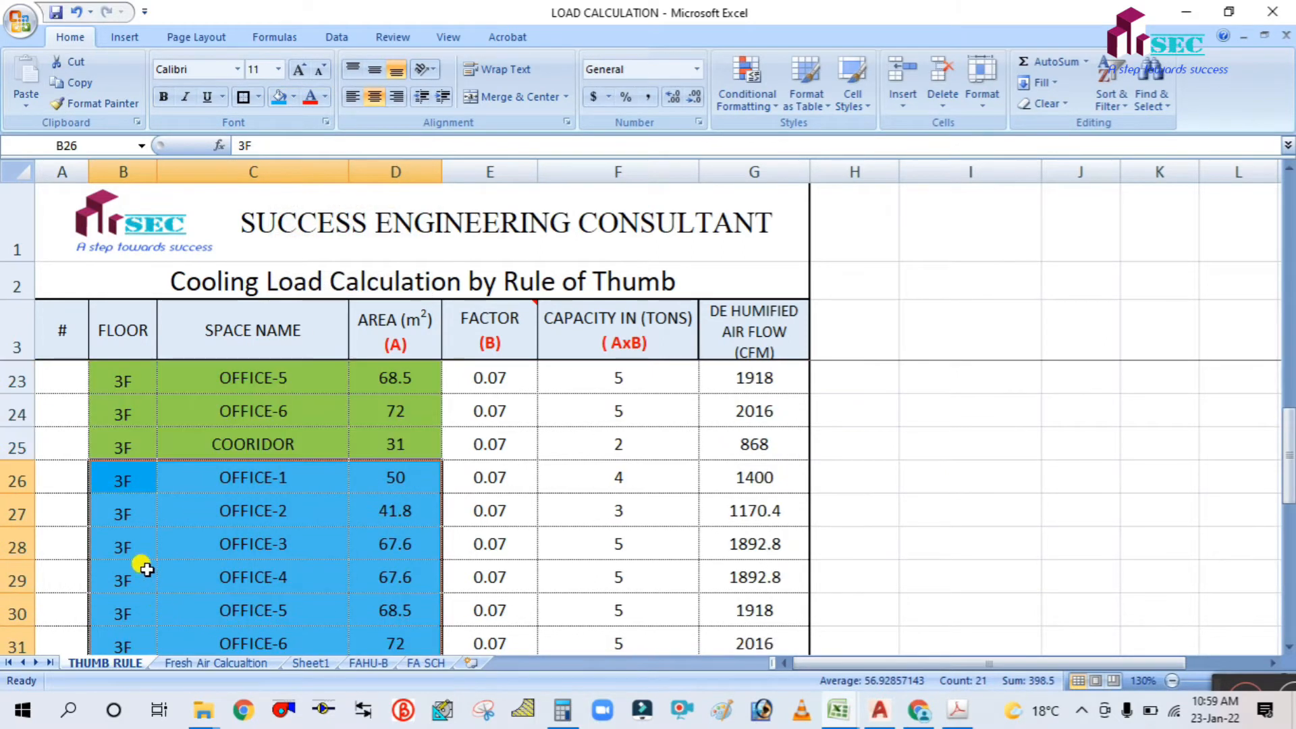
# Step: Change the floor label to 4F for the blue rows 26 to 32, in cells B26:B32
pyautogui.click(125, 476)
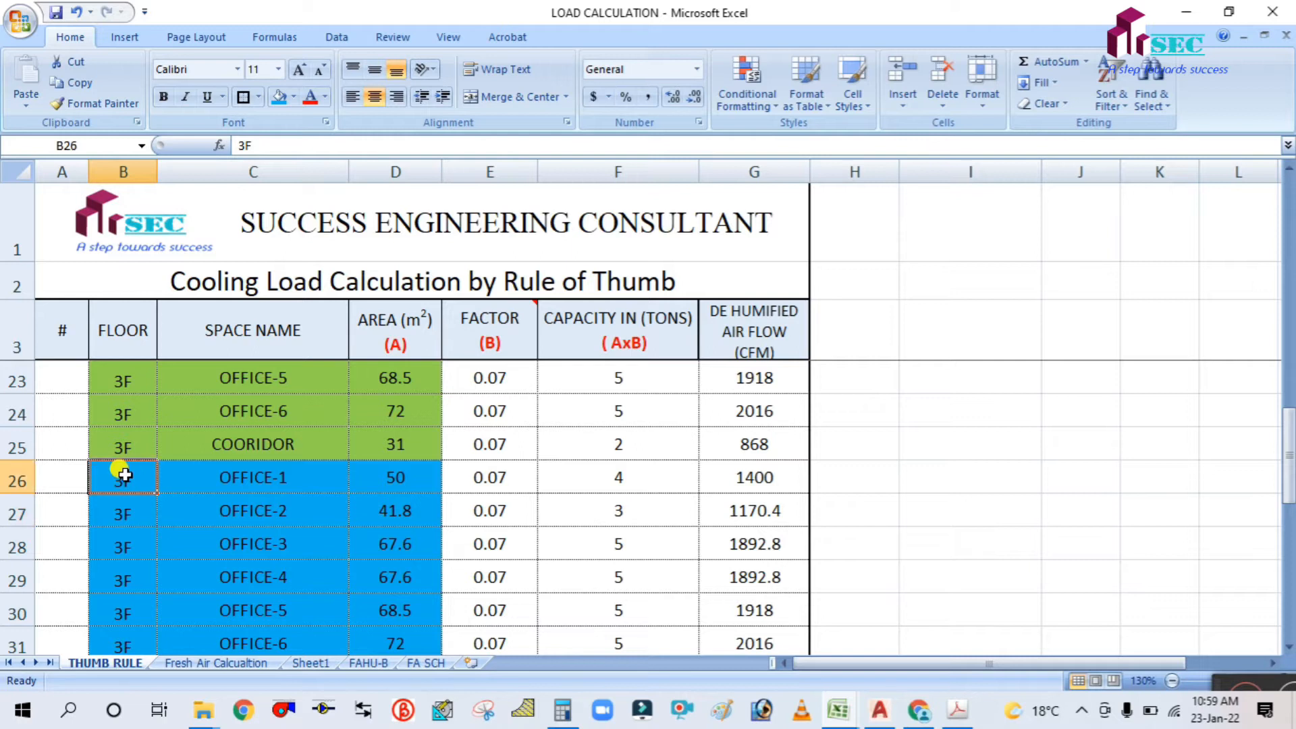
pyautogui.write('4F')
pyautogui.click(153, 564)
pyautogui.moveTo(136, 473); pyautogui.dragTo(124, 514)
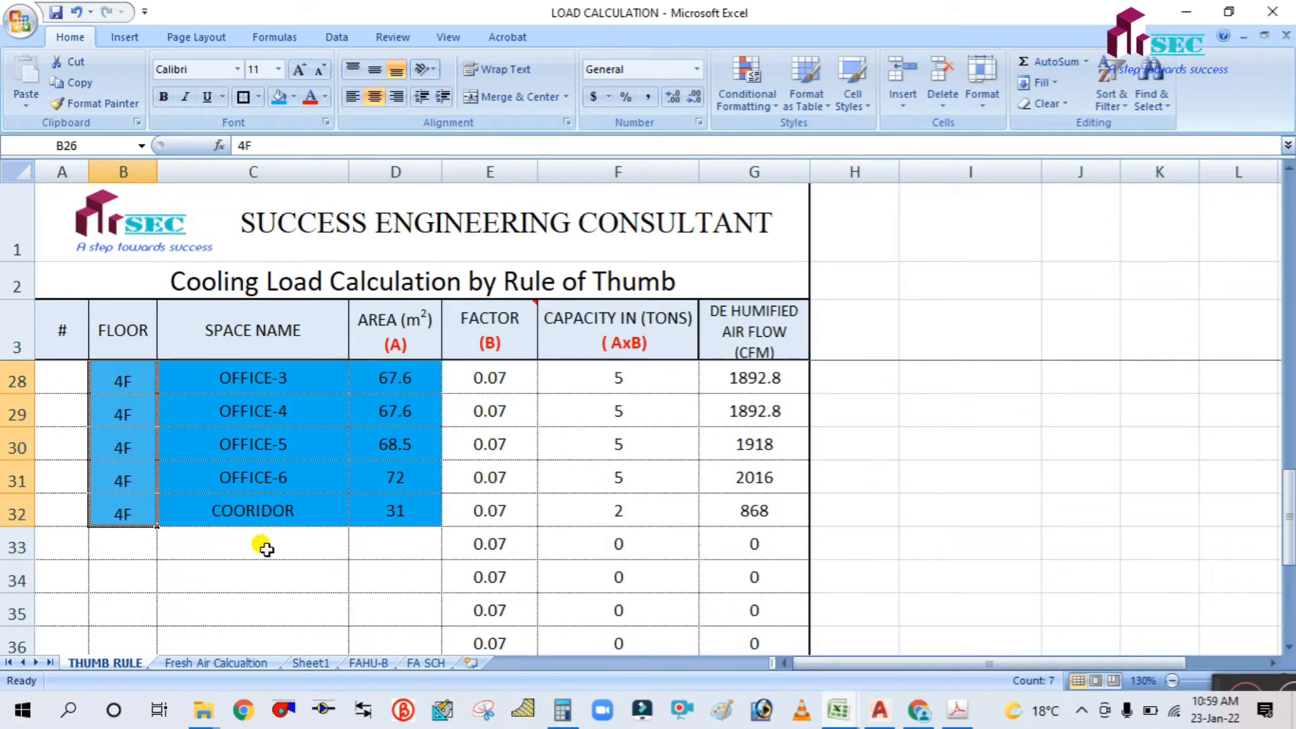
pyautogui.click(262, 600)
pyautogui.scroll(1, 272, 574)
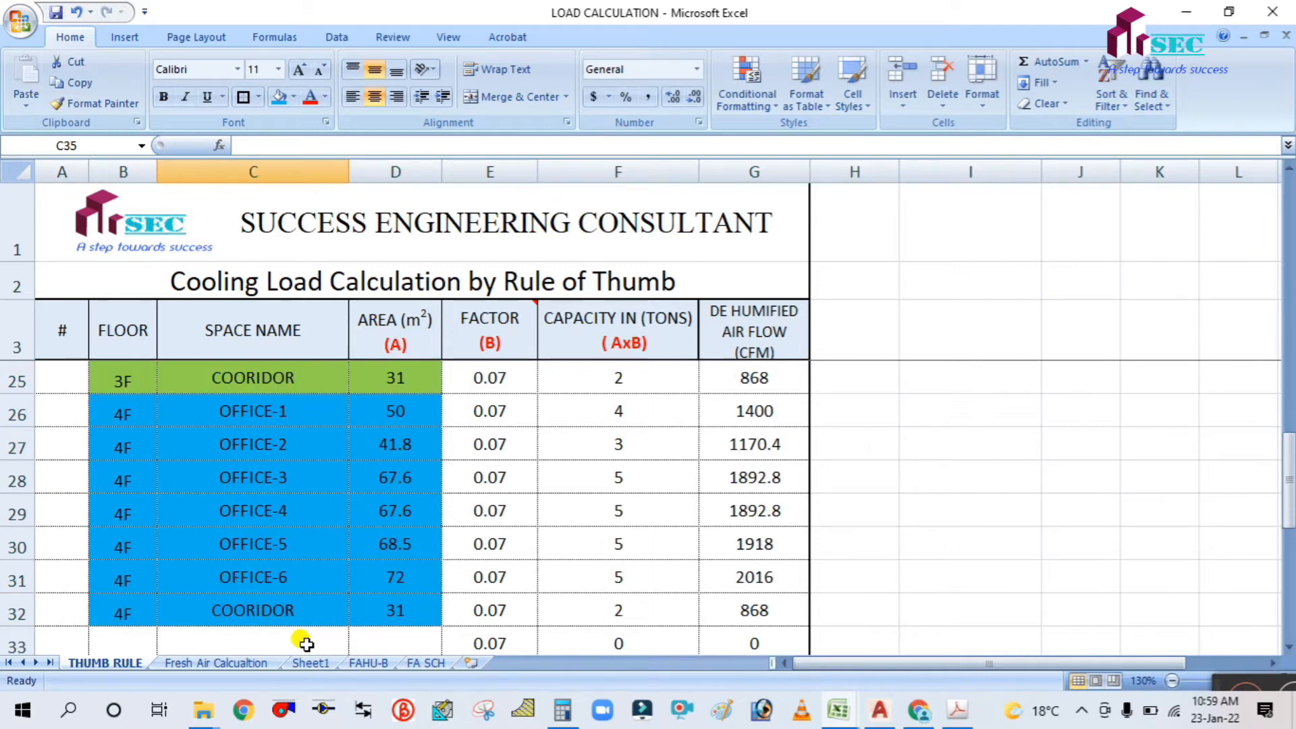
# Step: Fill the factor, capacity and air flow cells E26:G32 of the fourth-floor rows with the same light blue
pyautogui.scroll(1, 365, 608)
pyautogui.moveTo(457, 516); pyautogui.dragTo(722, 514)
pyautogui.click(278, 96)
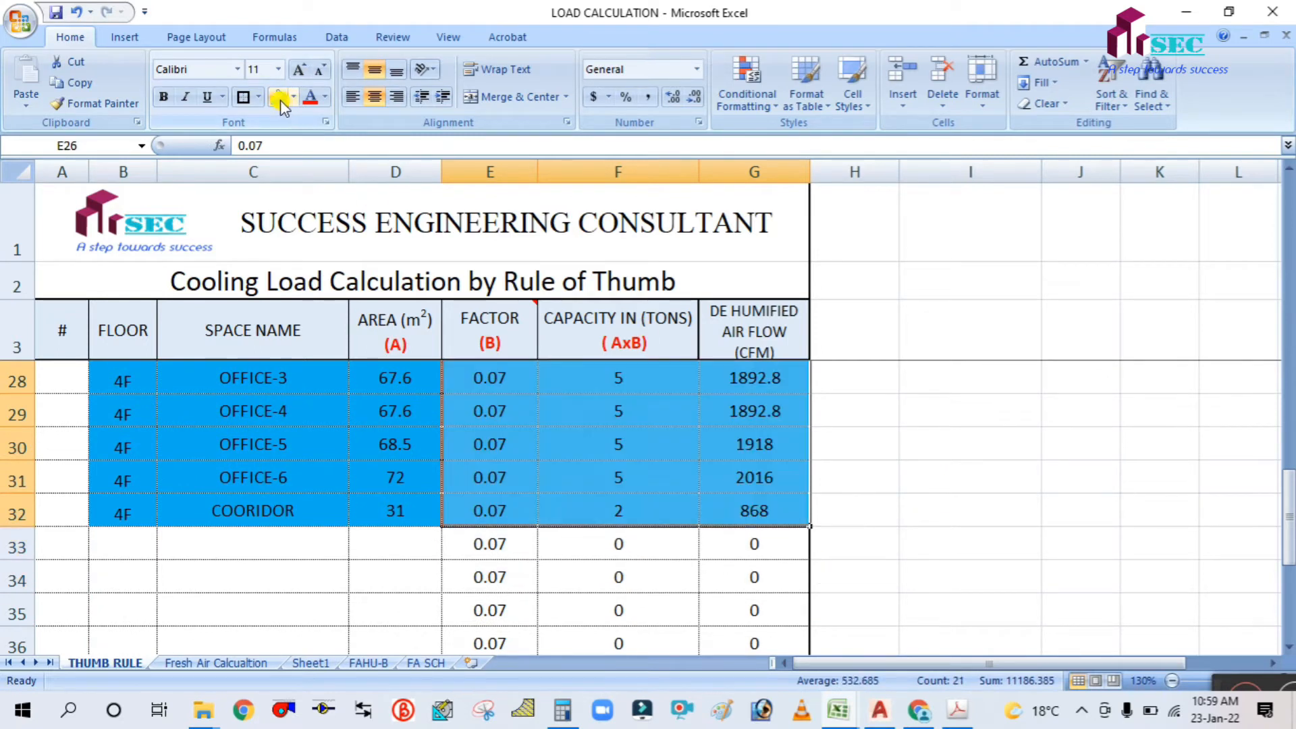
pyautogui.click(951, 519)
# Step: Fill the factor, capacity and air flow cells E19:G25 of the third-floor rows with the same green as their labels
pyautogui.scroll(4, 952, 519)
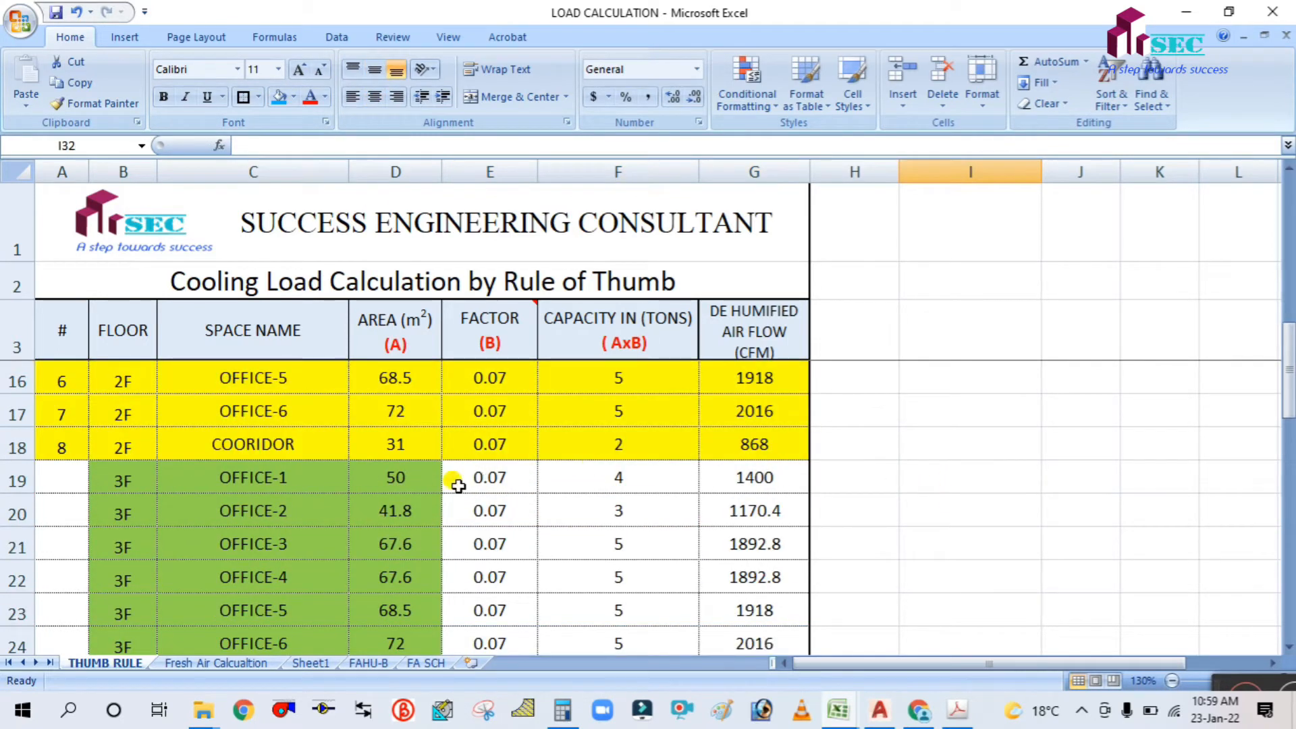
pyautogui.moveTo(457, 485); pyautogui.dragTo(716, 536)
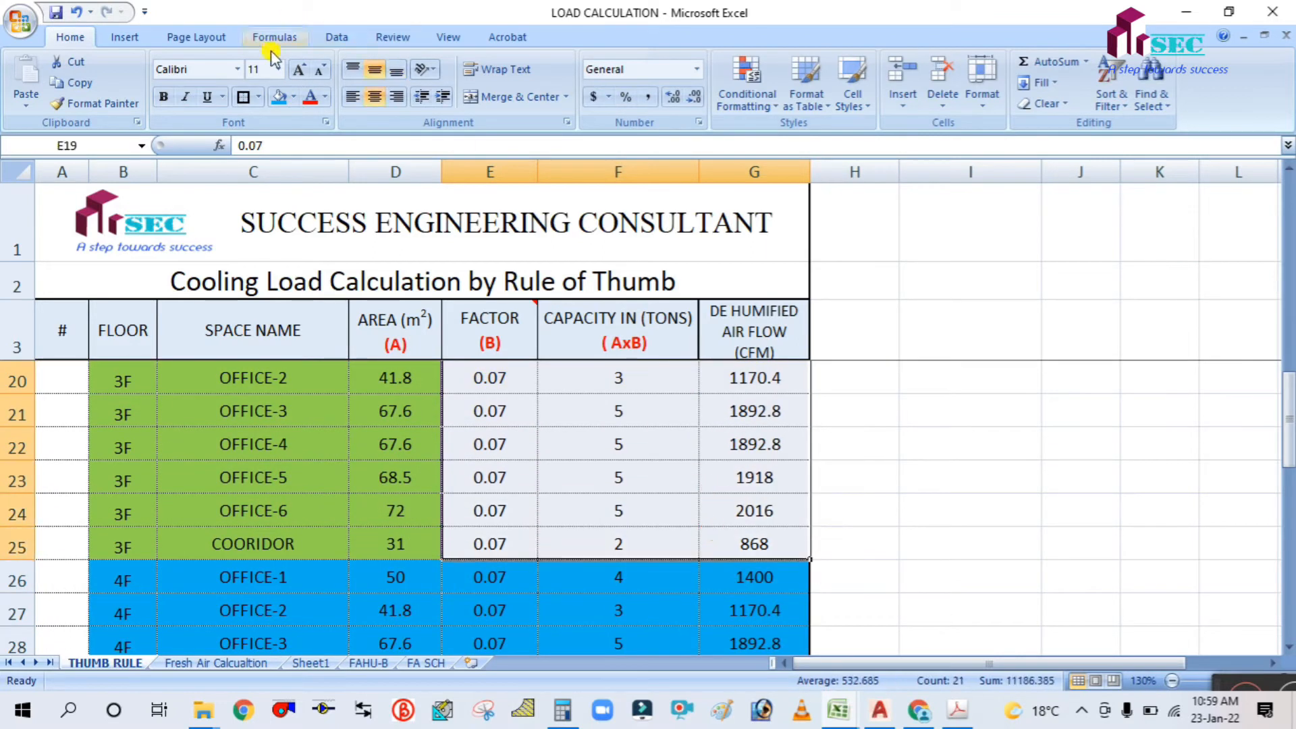
pyautogui.click(295, 98)
pyautogui.click(368, 242)
pyautogui.click(945, 444)
pyautogui.scroll(3, 945, 444)
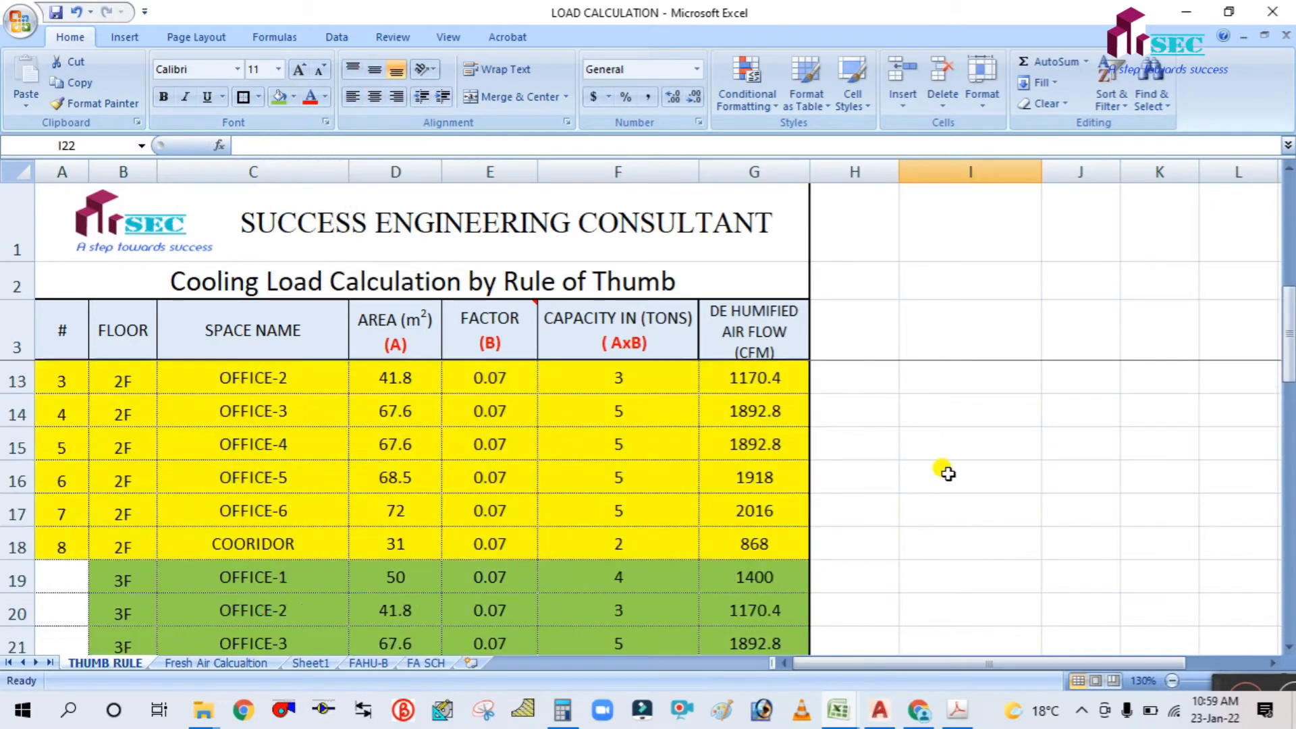
pyautogui.scroll(2, 945, 470)
pyautogui.scroll(-6, 942, 468)
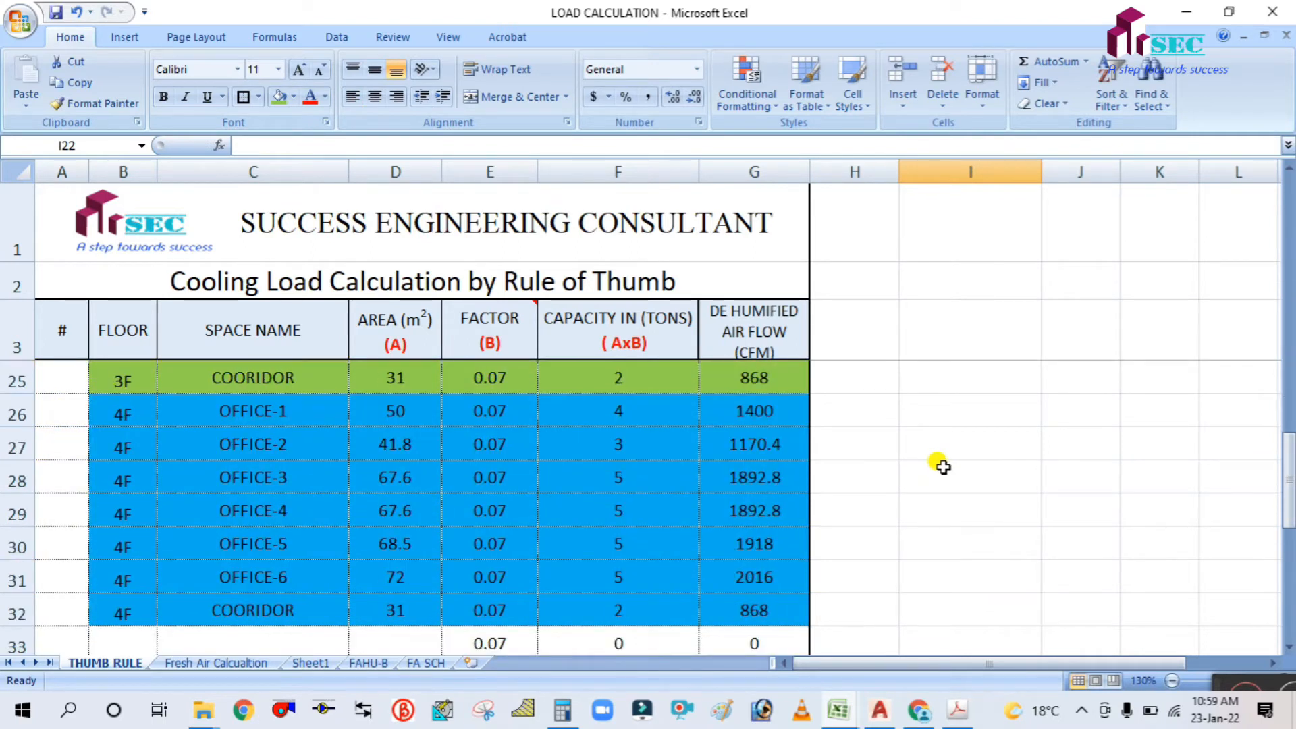
pyautogui.scroll(-1, 943, 466)
# Step: Switch to the AutoCAD drawing and examine the fifth-floor plan for its office space and area
pyautogui.click(879, 709)
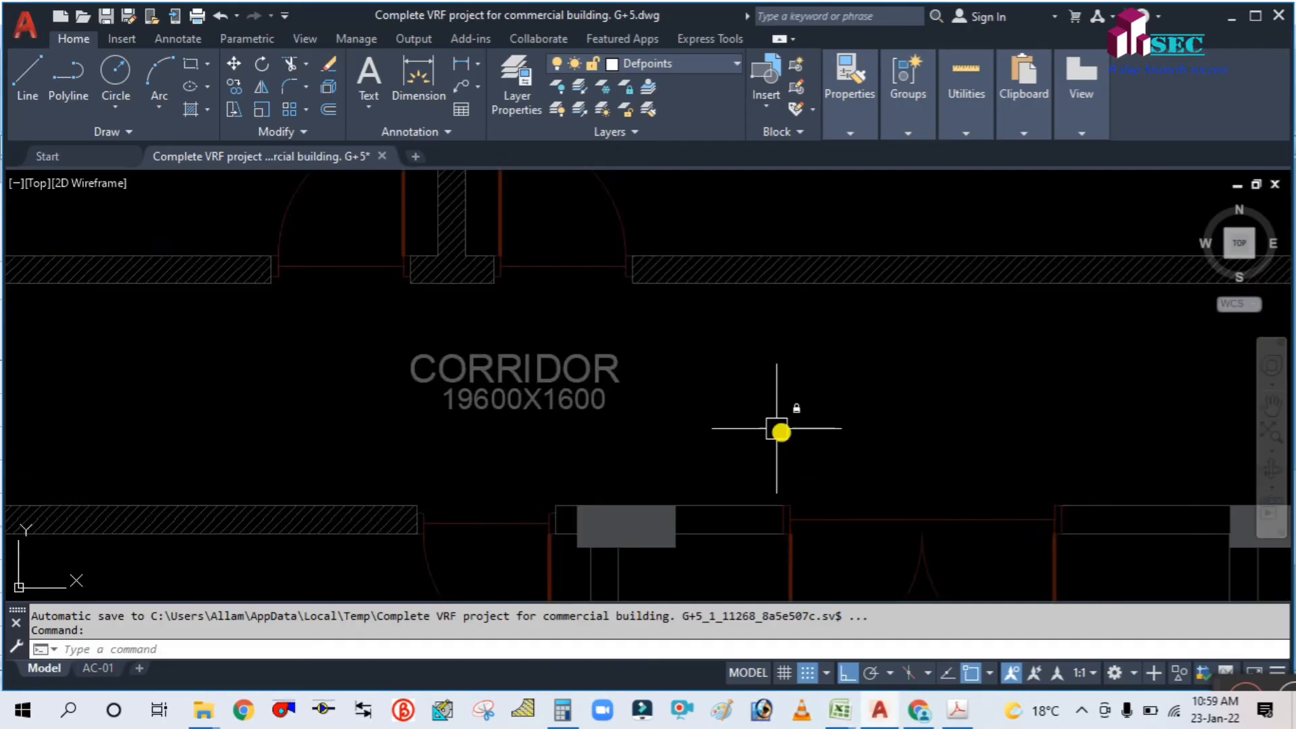
pyautogui.scroll(-8, 781, 432)
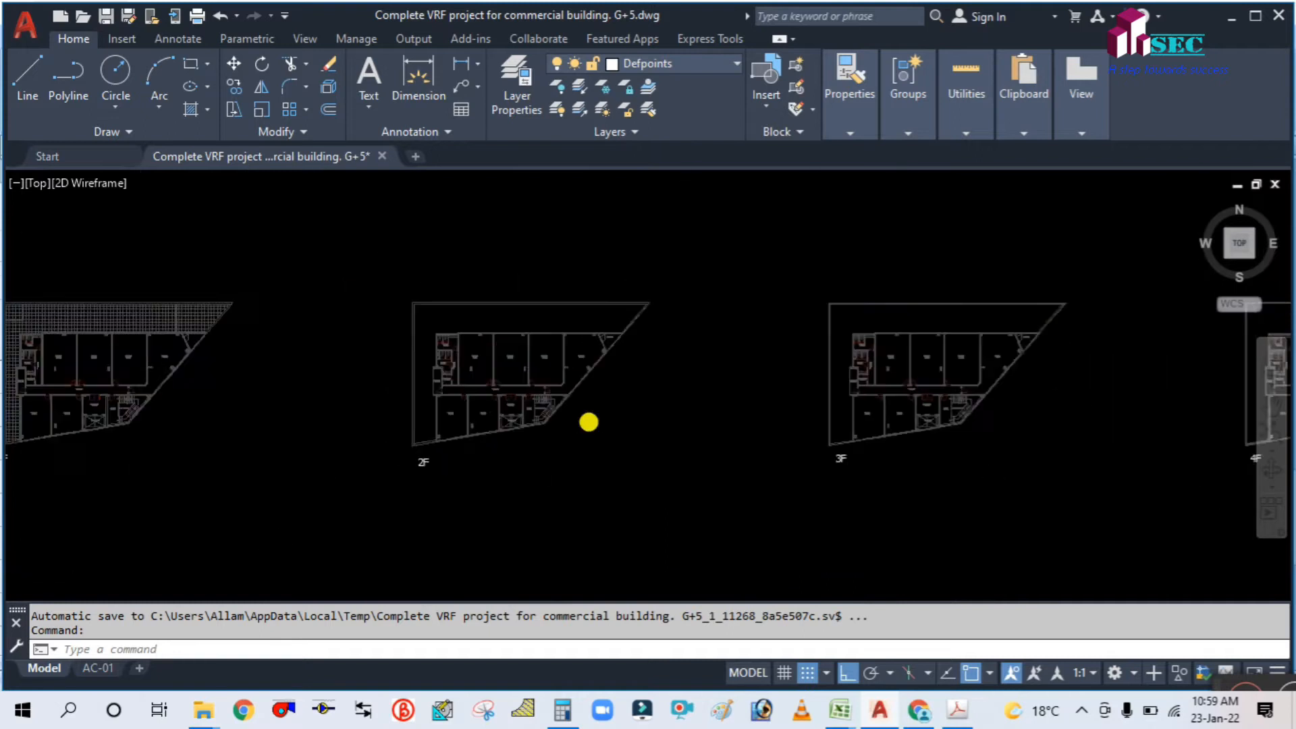
pyautogui.scroll(-2, 589, 422)
pyautogui.scroll(2, 882, 448)
pyautogui.moveTo(1021, 446); pyautogui.dragTo(449, 439, button='middle')
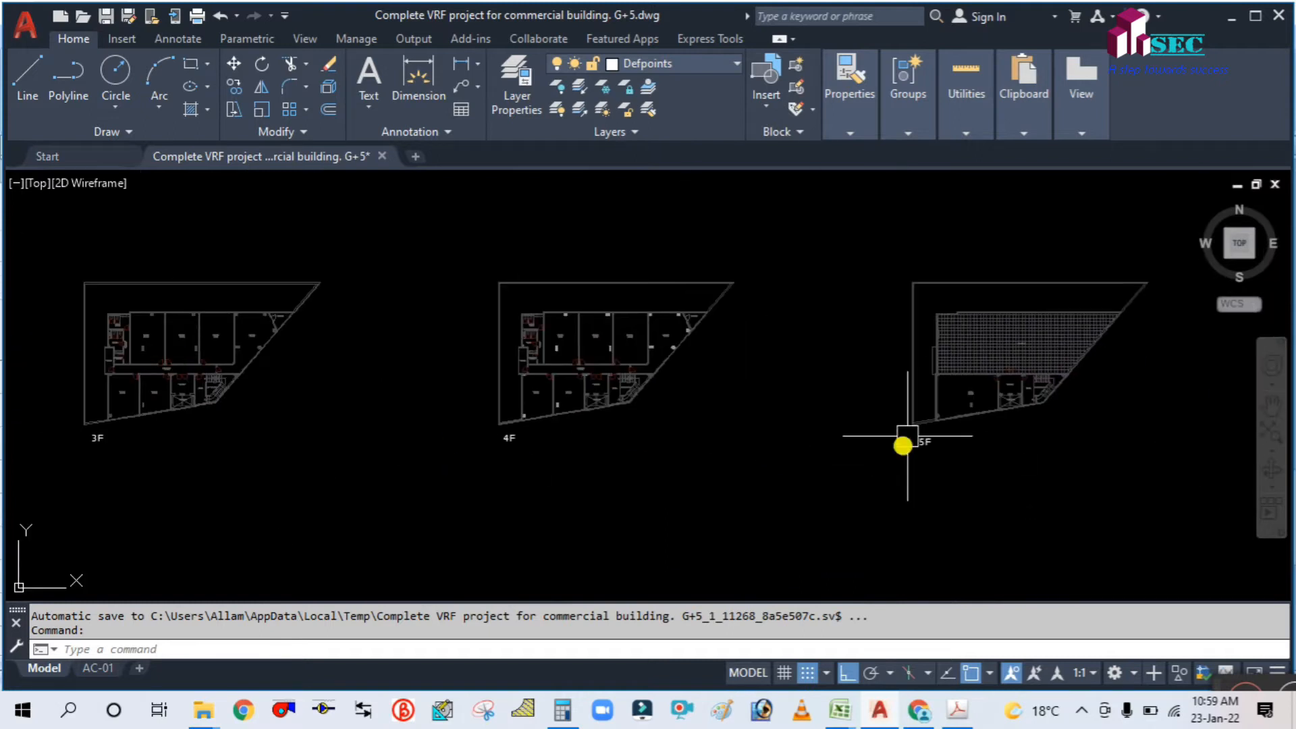
pyautogui.scroll(3, 903, 446)
pyautogui.moveTo(1038, 455); pyautogui.dragTo(677, 489, button='middle')
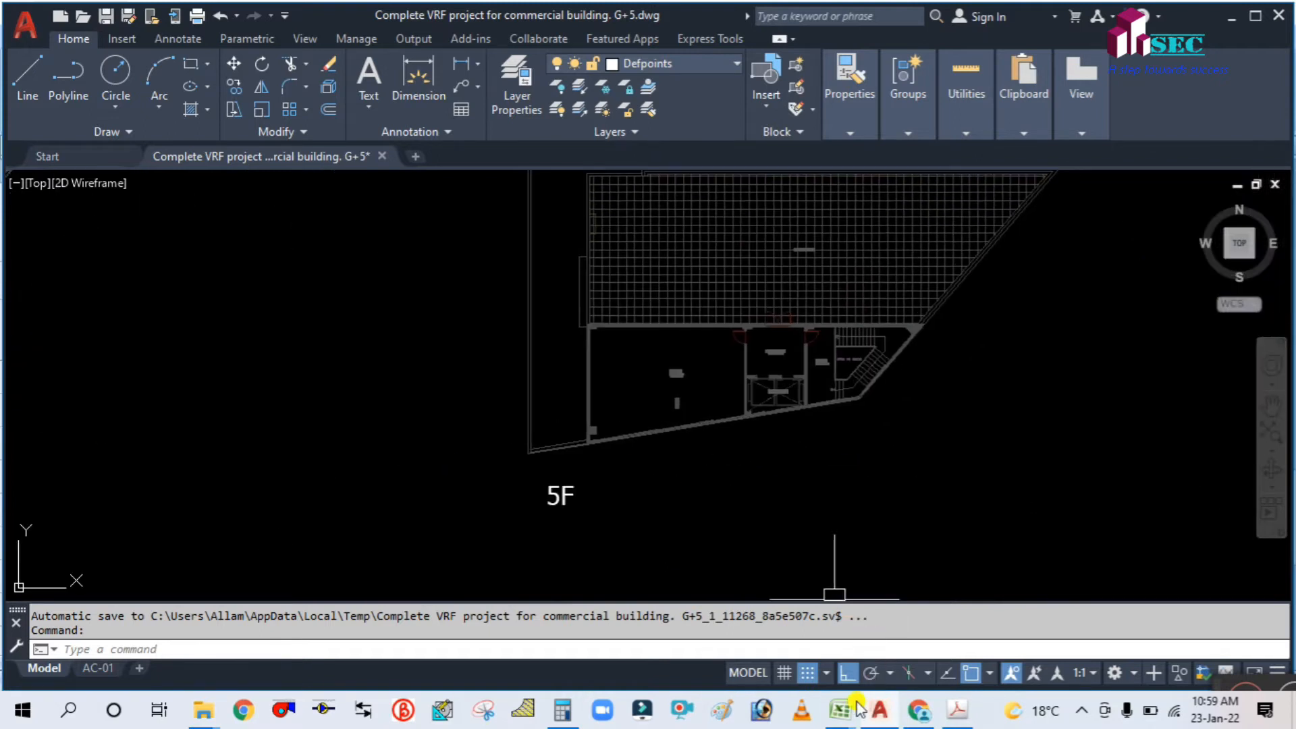
pyautogui.scroll(4, 666, 362)
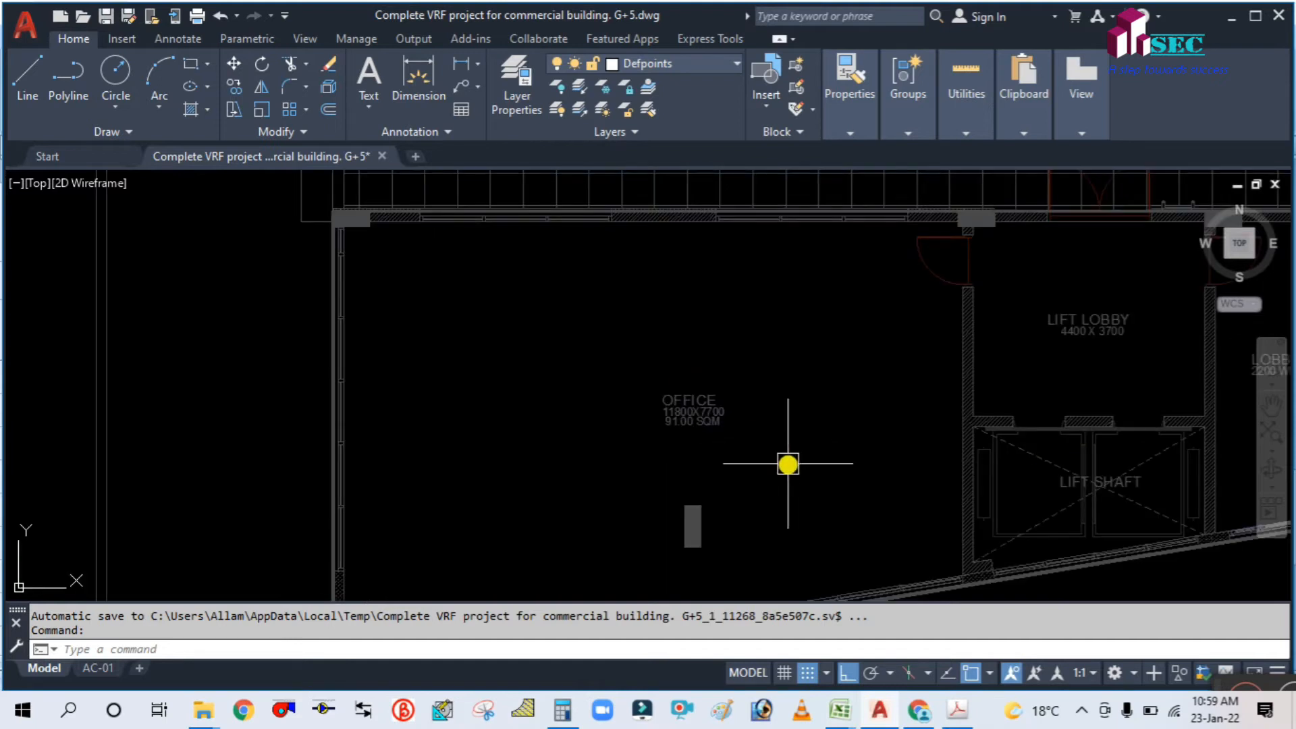
pyautogui.moveTo(788, 464); pyautogui.dragTo(735, 428, button='middle')
pyautogui.scroll(-4, 735, 428)
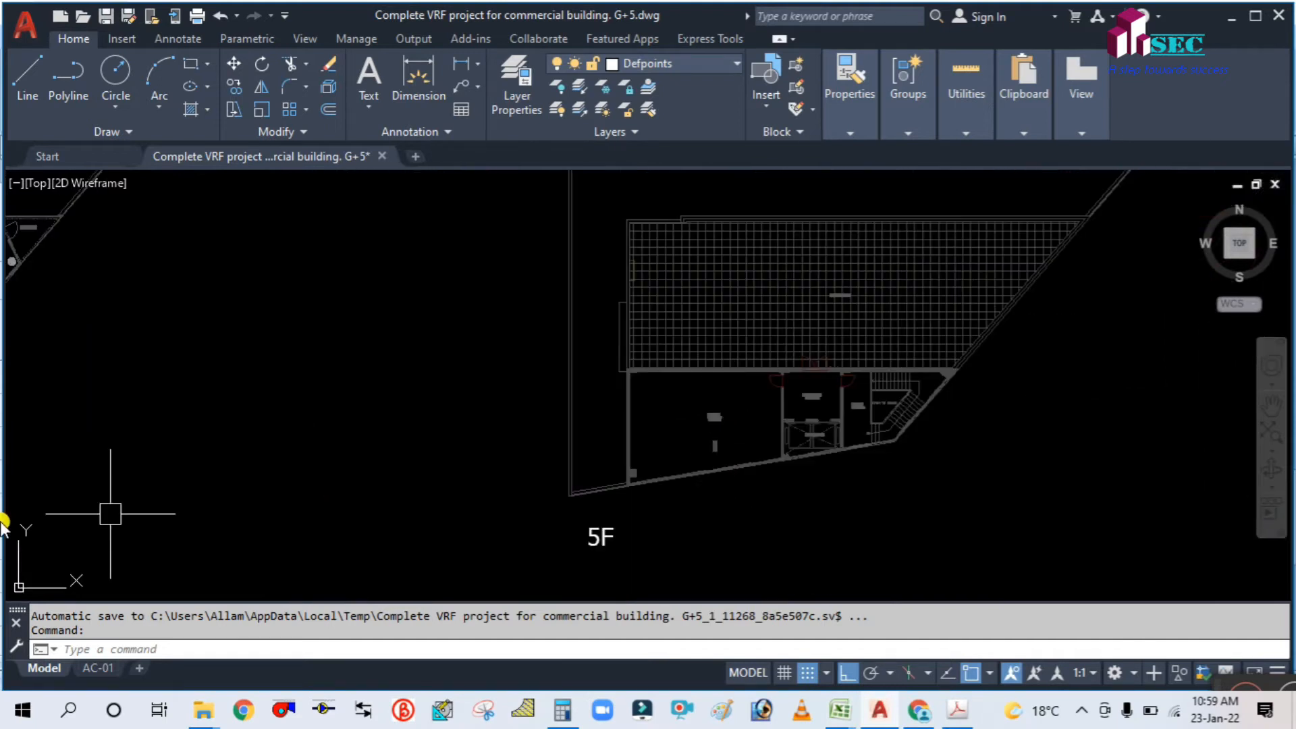
pyautogui.scroll(5, 752, 385)
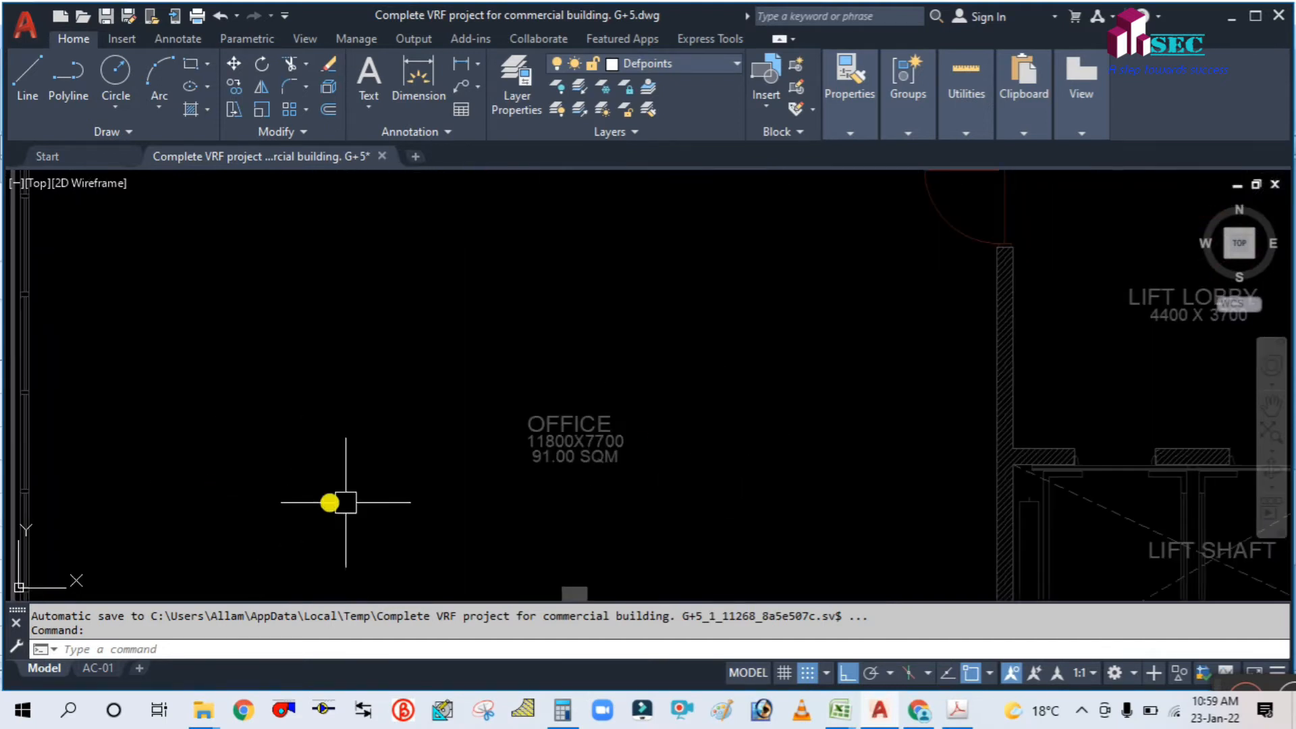
pyautogui.moveTo(367, 503); pyautogui.dragTo(540, 359, button='middle')
pyautogui.scroll(-2, 800, 428)
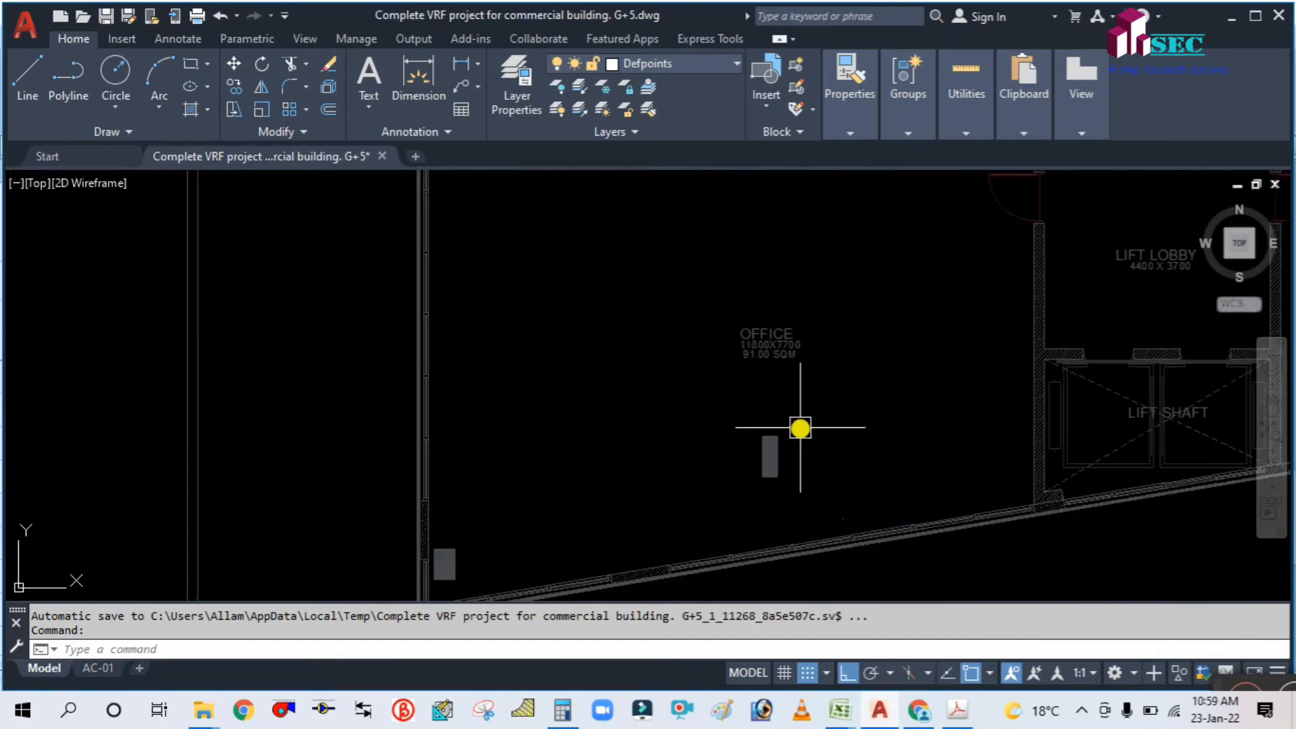
# Step: Back in the Excel load sheet, enter floor 5F, space name OFFICE and area 91 in row 33
pyautogui.click(840, 710)
pyautogui.click(752, 629)
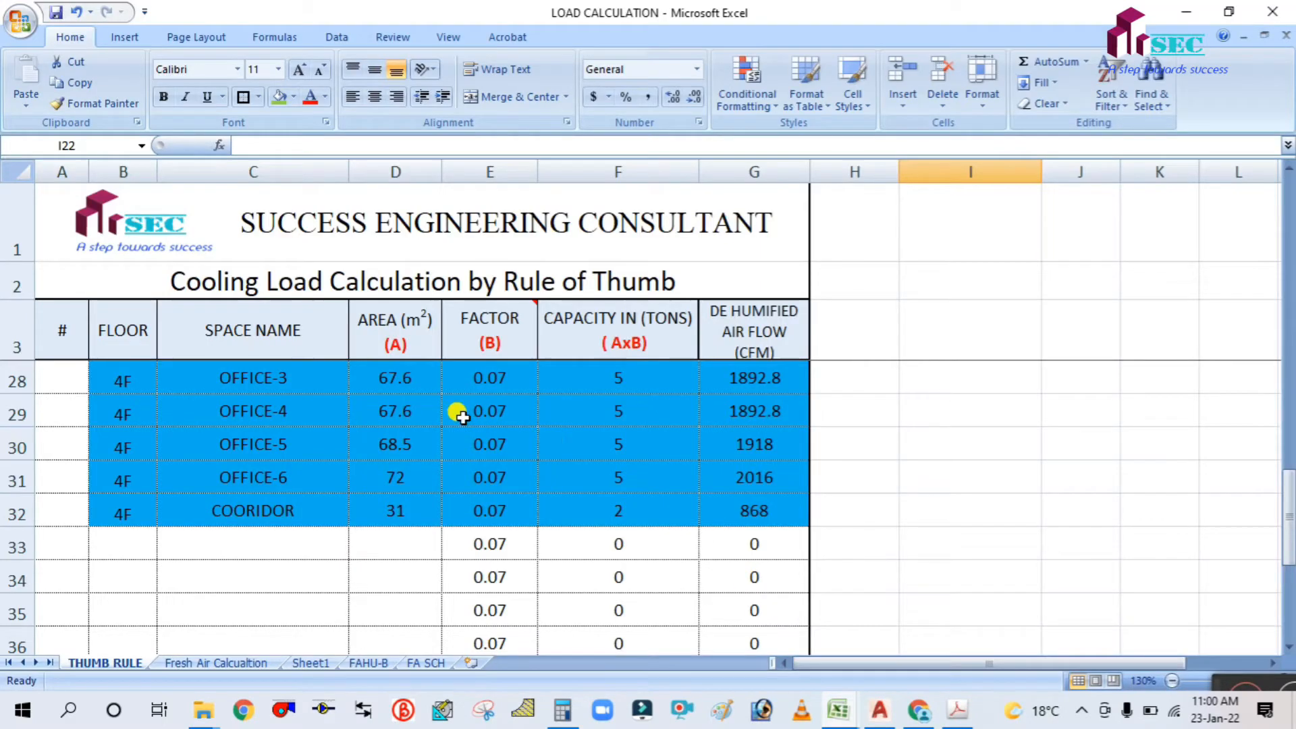
pyautogui.scroll(-1, 457, 412)
pyautogui.click(102, 443)
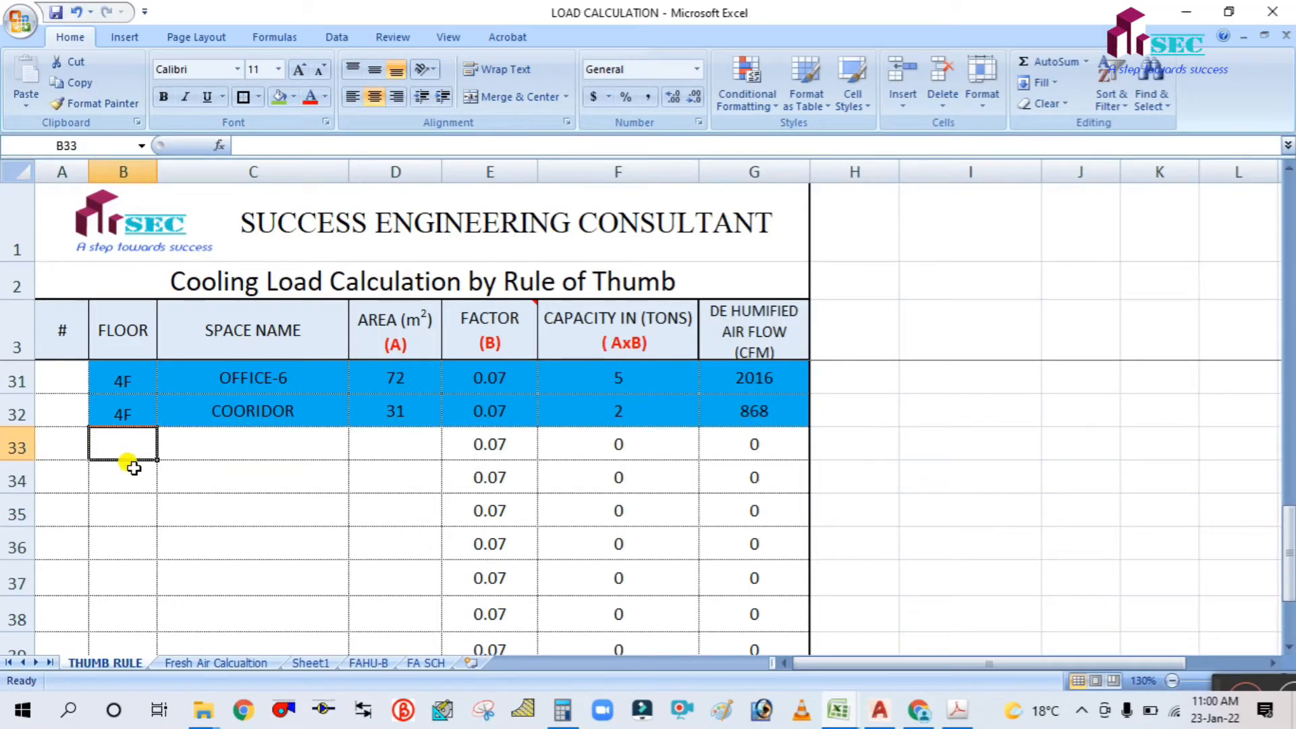
pyautogui.write('5F')
pyautogui.click(263, 438)
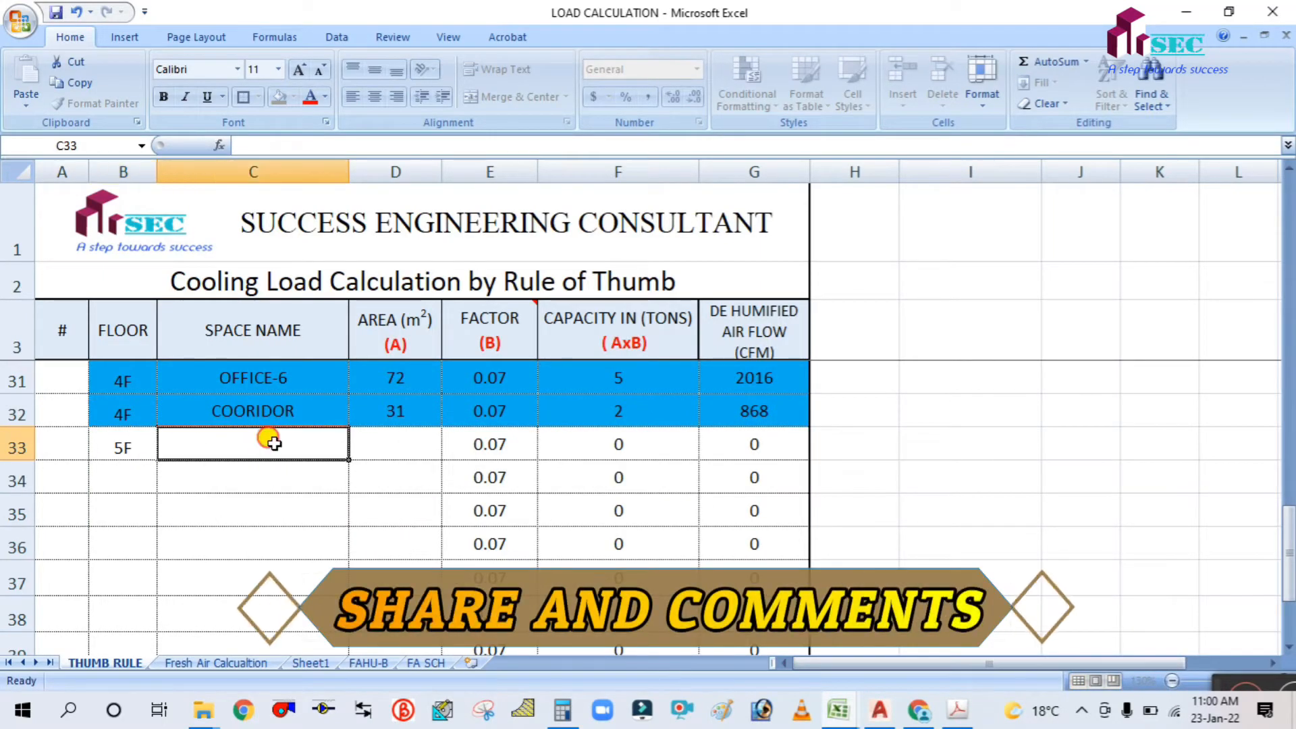
pyautogui.write('OFFICE')
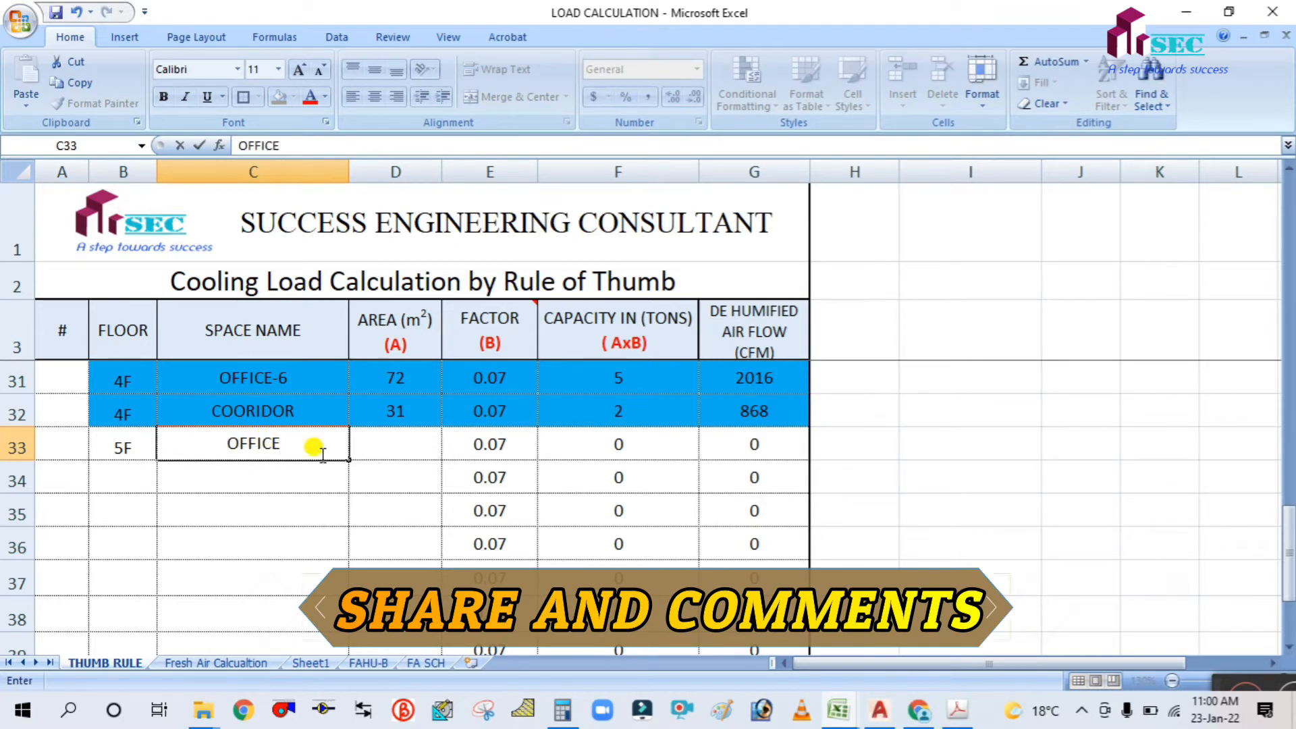
pyautogui.click(378, 448)
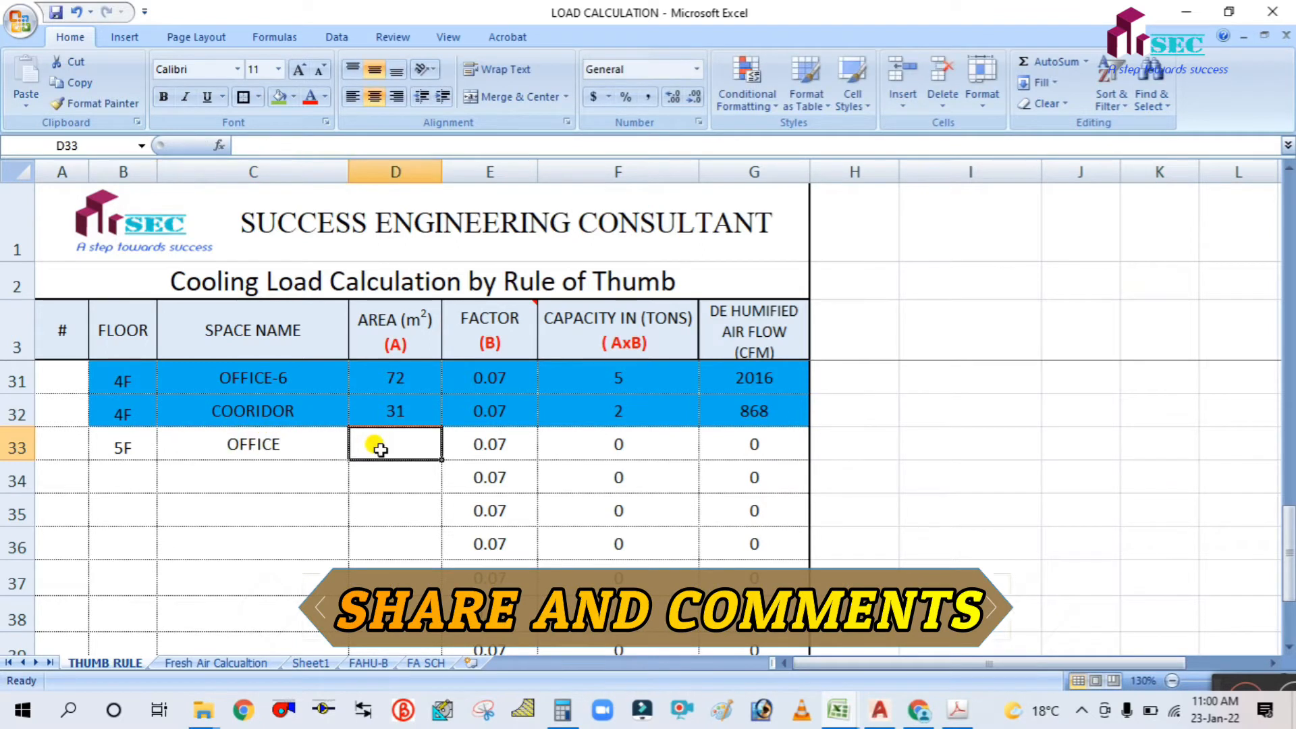
pyautogui.write('91')
pyautogui.click(405, 533)
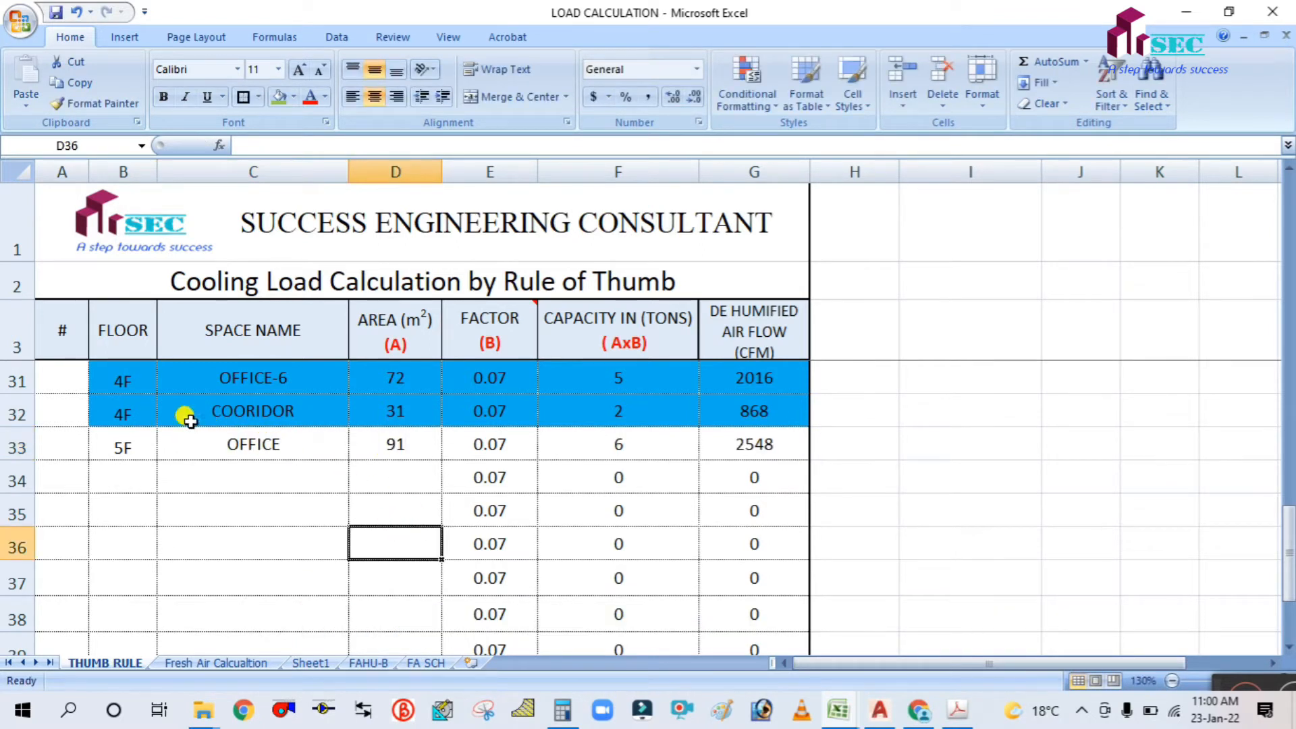
# Step: Fill the fifth-floor row cells B33:G33 with red from the standard colors
pyautogui.moveTo(115, 442); pyautogui.dragTo(740, 443)
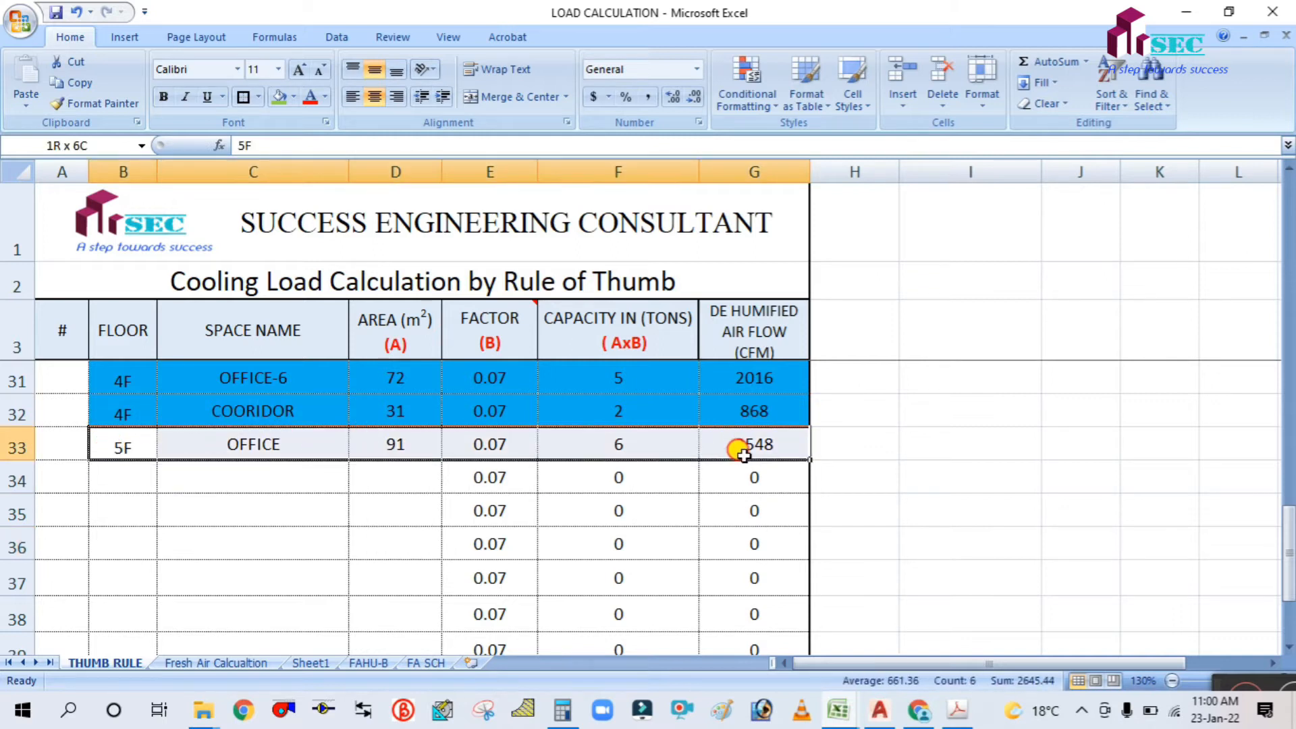
pyautogui.click(293, 98)
pyautogui.click(293, 238)
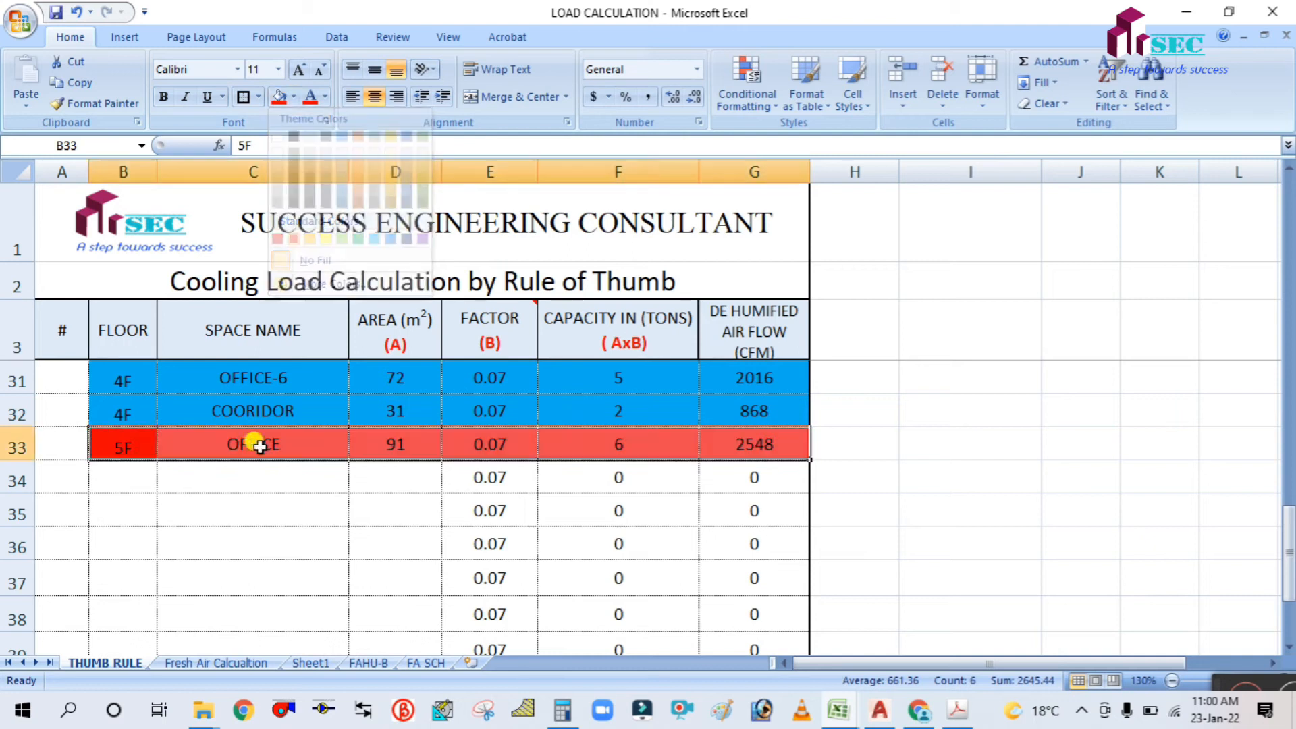
pyautogui.click(208, 550)
# Step: Look through the floor rows of the table and check the serial numbers in column A
pyautogui.scroll(9, 208, 543)
pyautogui.scroll(-2, 163, 486)
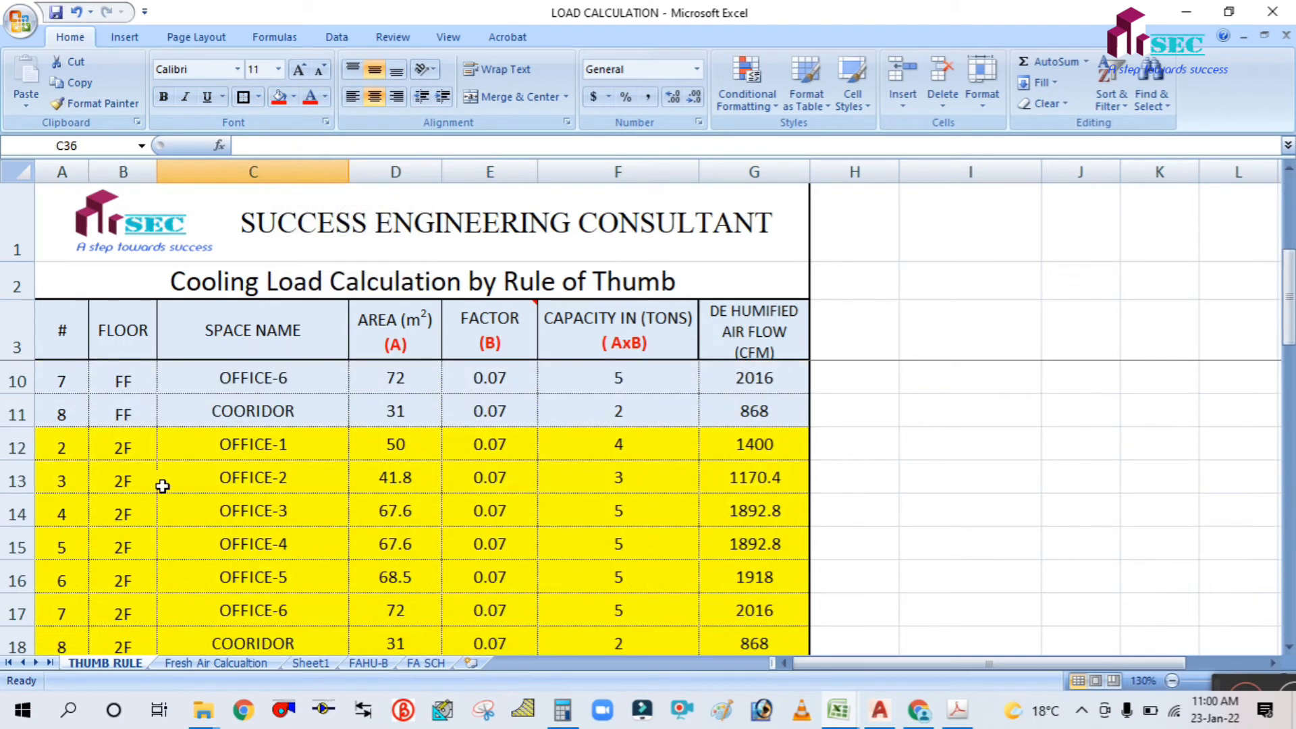
pyautogui.scroll(-3, 163, 486)
pyautogui.scroll(2, 162, 486)
pyautogui.scroll(-1, 163, 486)
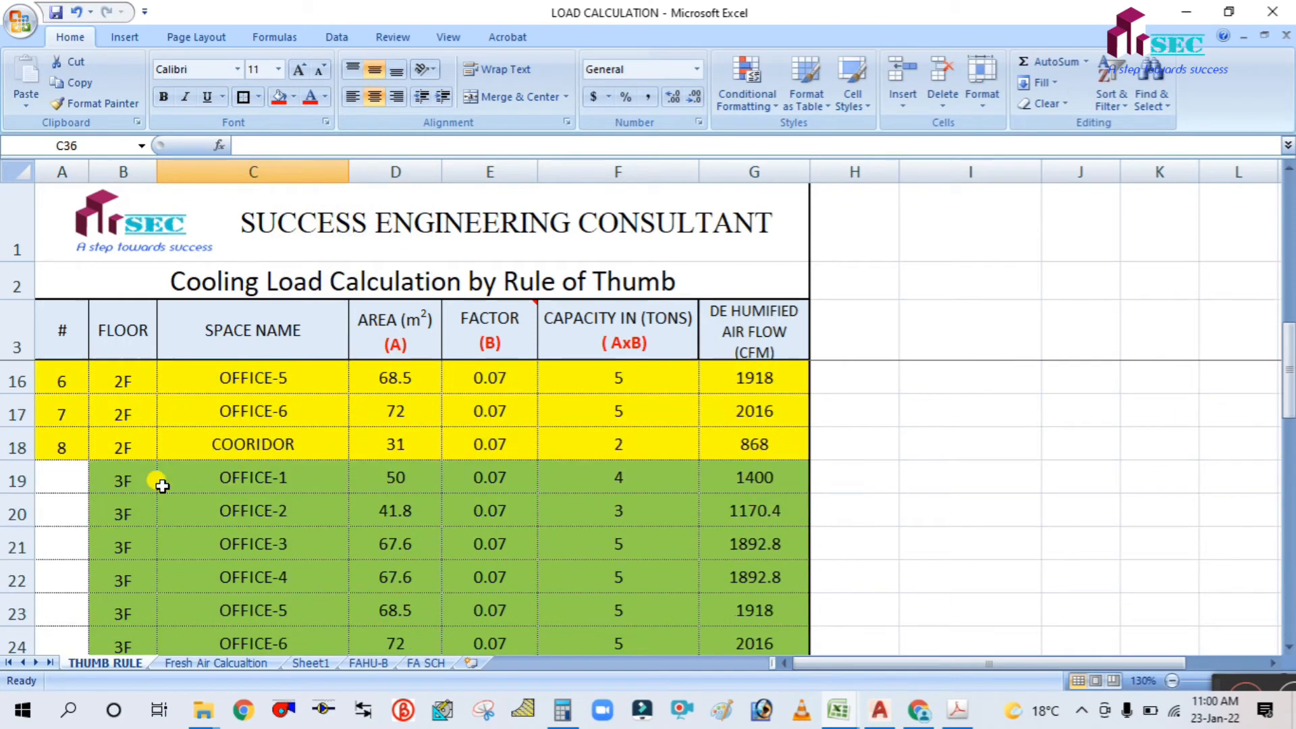
pyautogui.scroll(4, 163, 486)
pyautogui.scroll(-2, 163, 486)
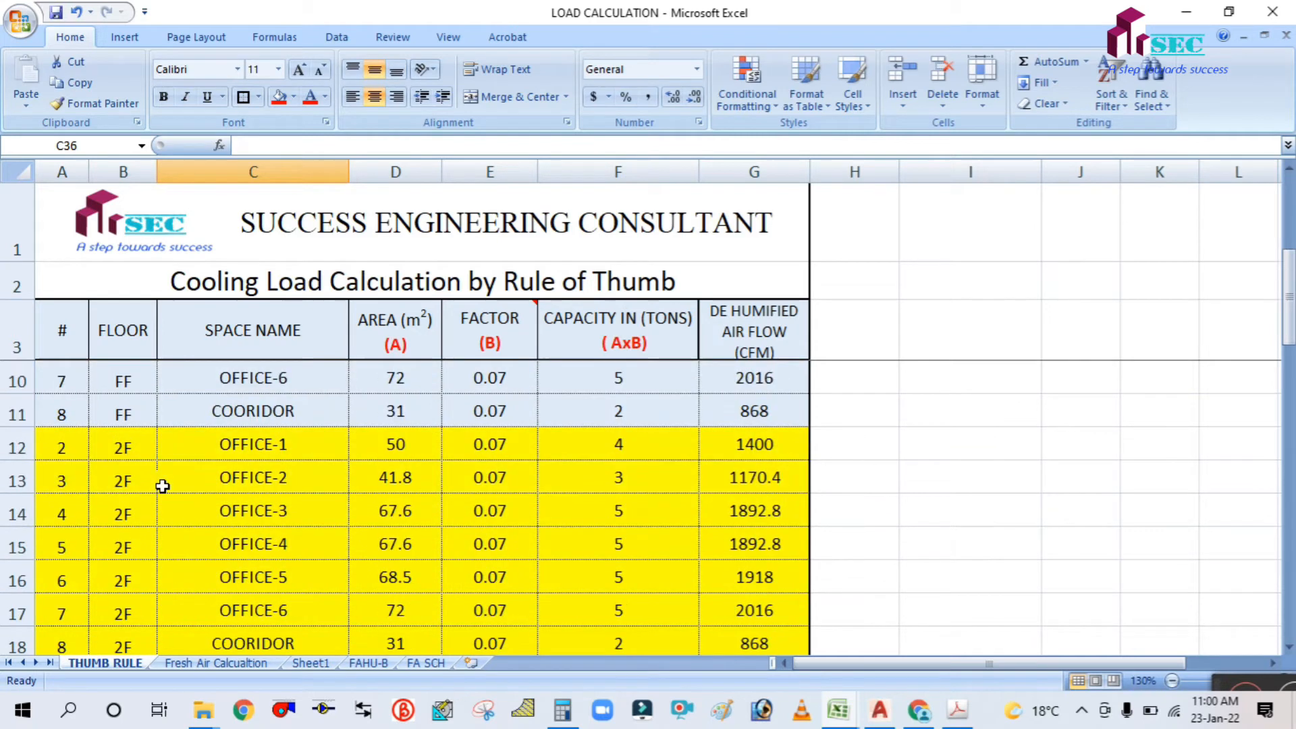
pyautogui.scroll(2, 163, 486)
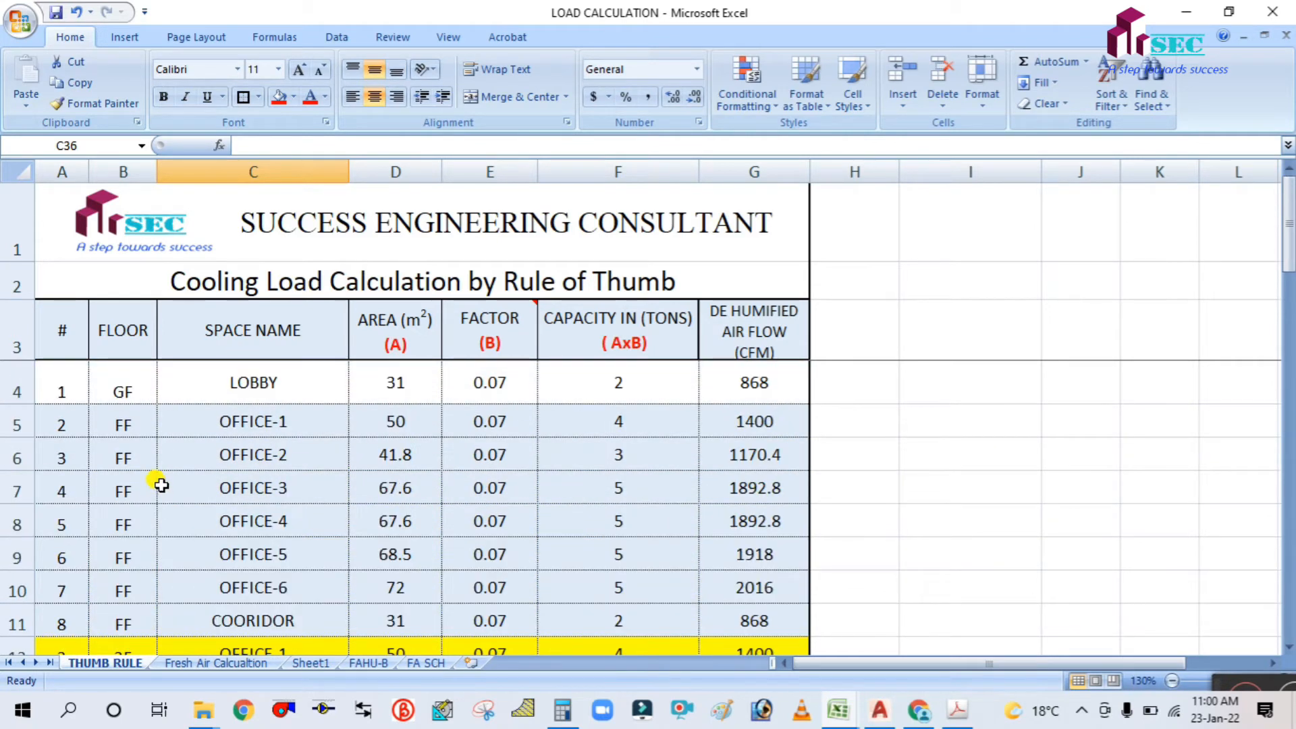
pyautogui.scroll(-2, 170, 442)
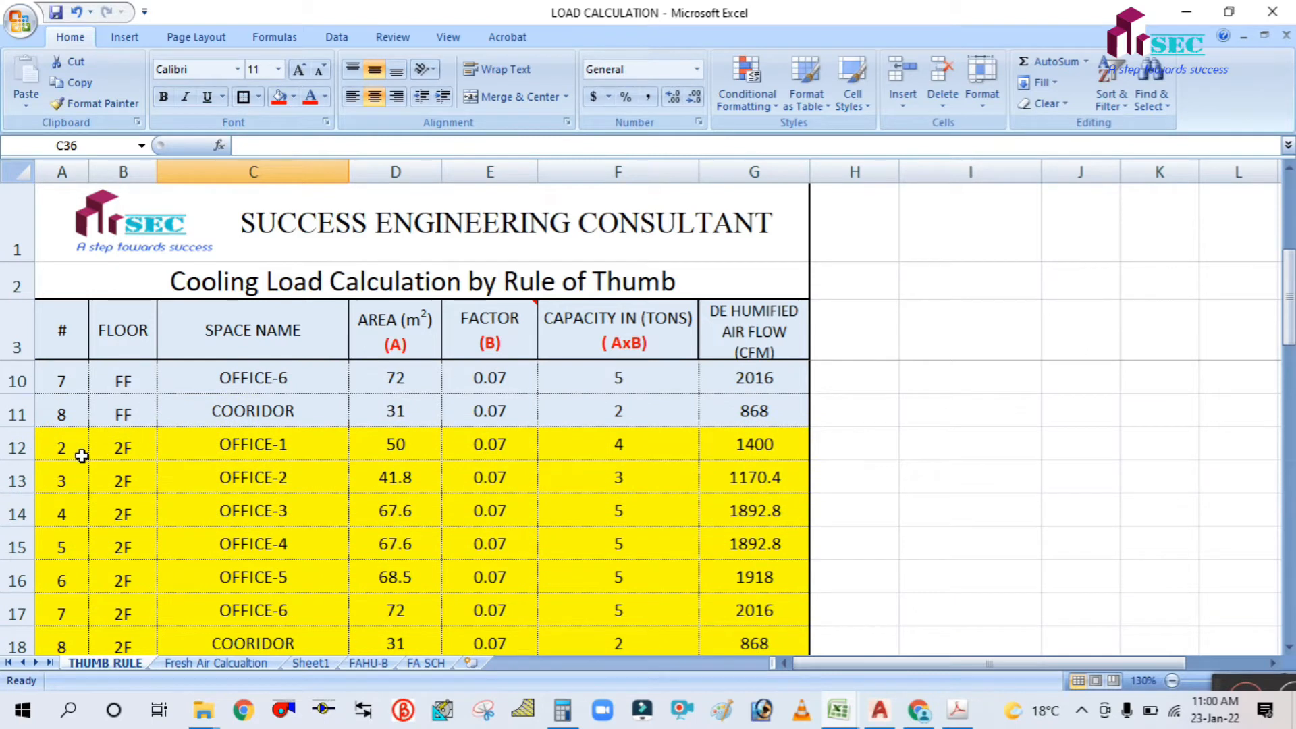
pyautogui.scroll(-1, 81, 455)
pyautogui.scroll(1, 64, 405)
# Step: Renumber the first four second-floor rows in A12:A15 as 9, 10, 11 and 12
pyautogui.click(63, 440)
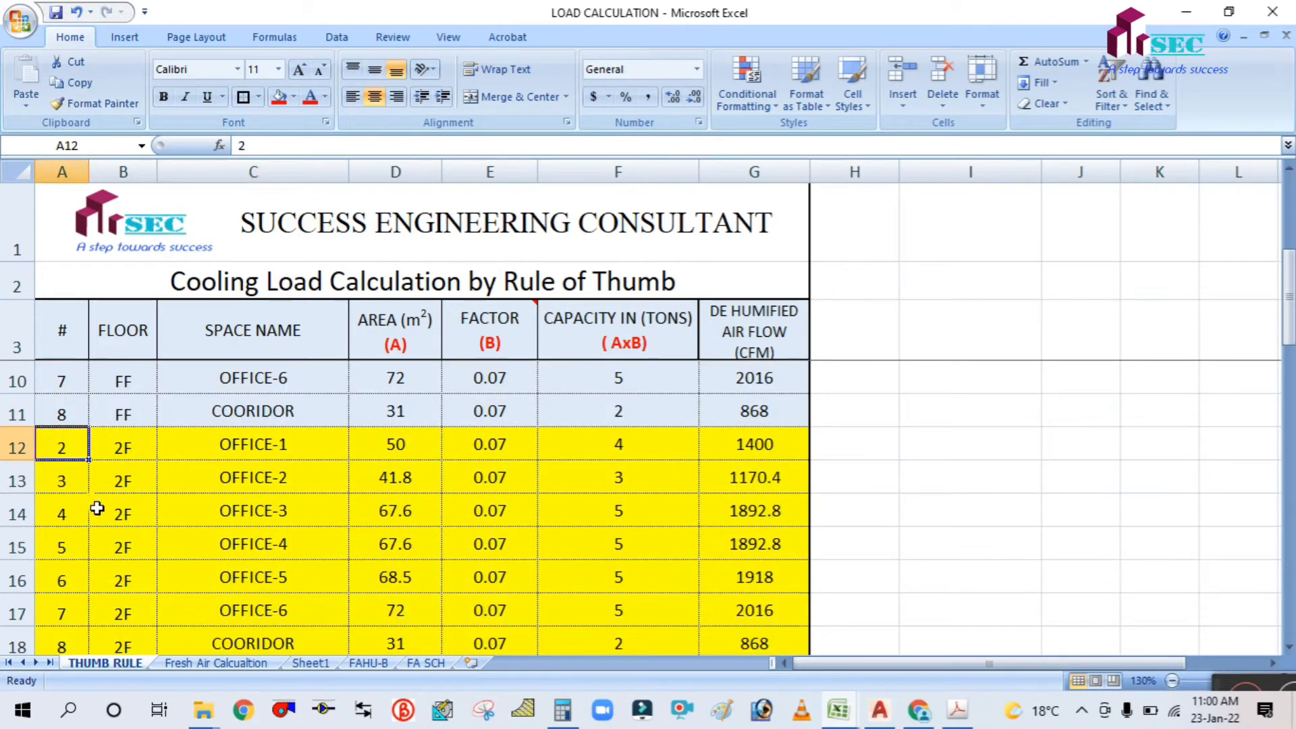
pyautogui.write('9')
pyautogui.press('Return')
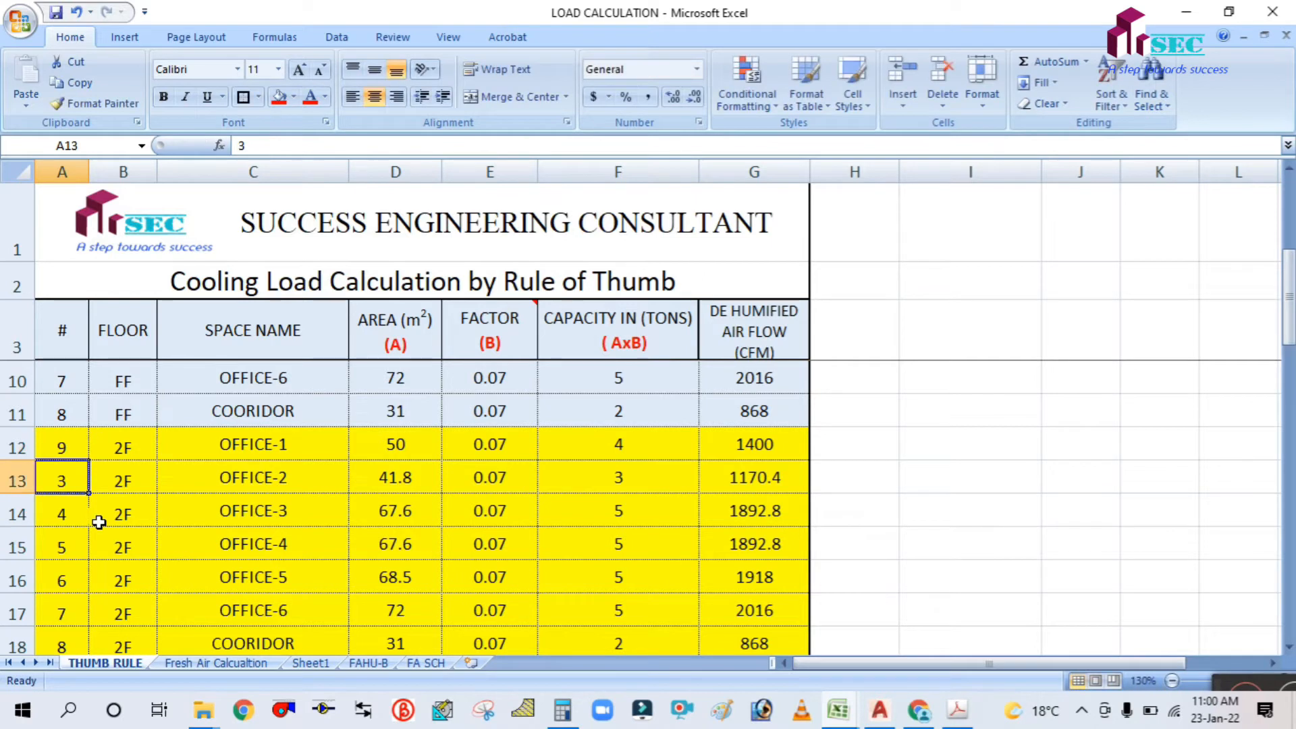
pyautogui.write('10')
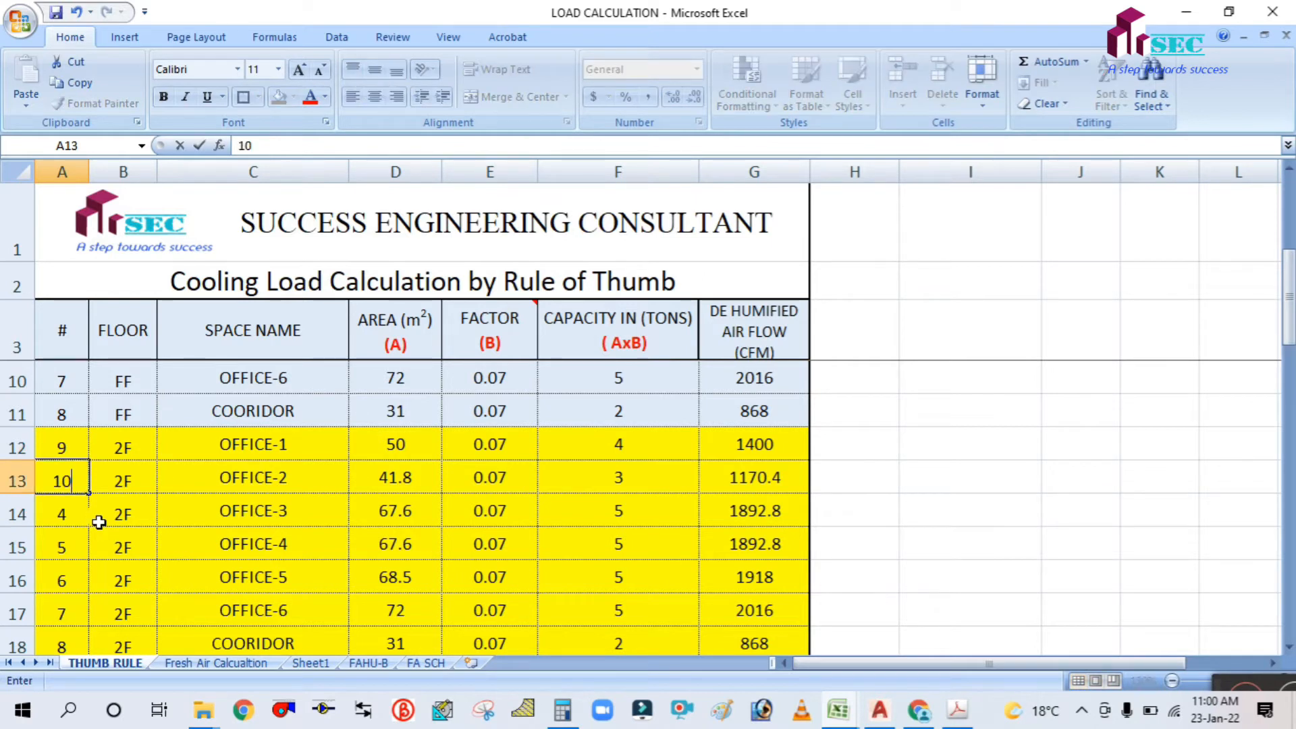
pyautogui.press('Return')
pyautogui.write('11')
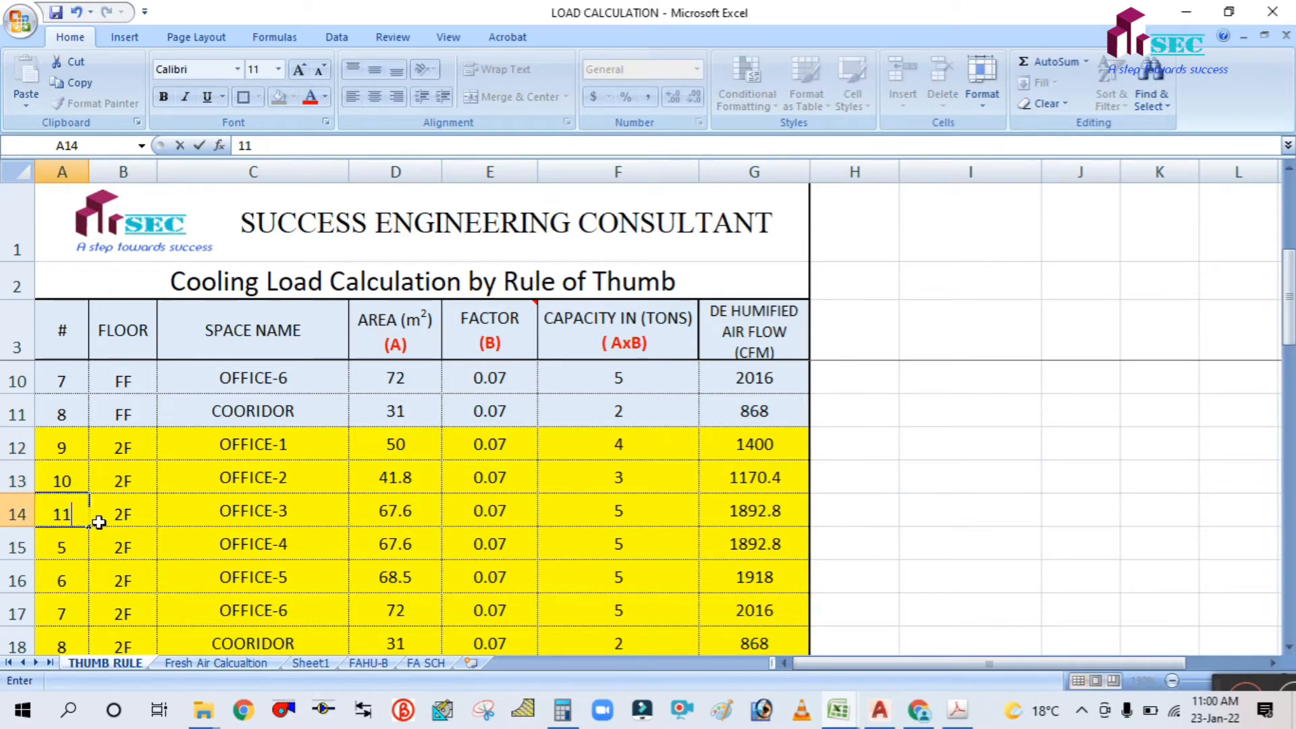
pyautogui.press('Return')
pyautogui.write('12')
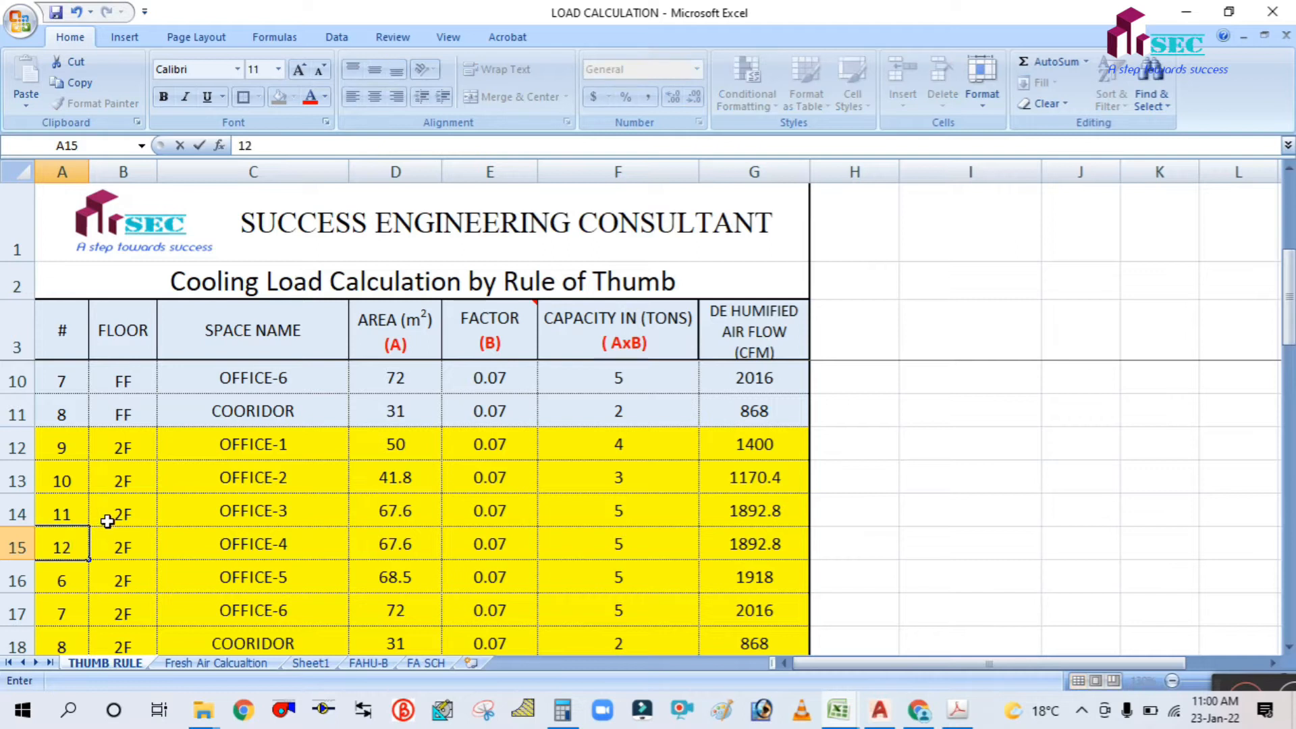
# Step: Extend the serial number series from A14:A15 down to A33, numbering the remaining rows 13 to 30
pyautogui.click(75, 501)
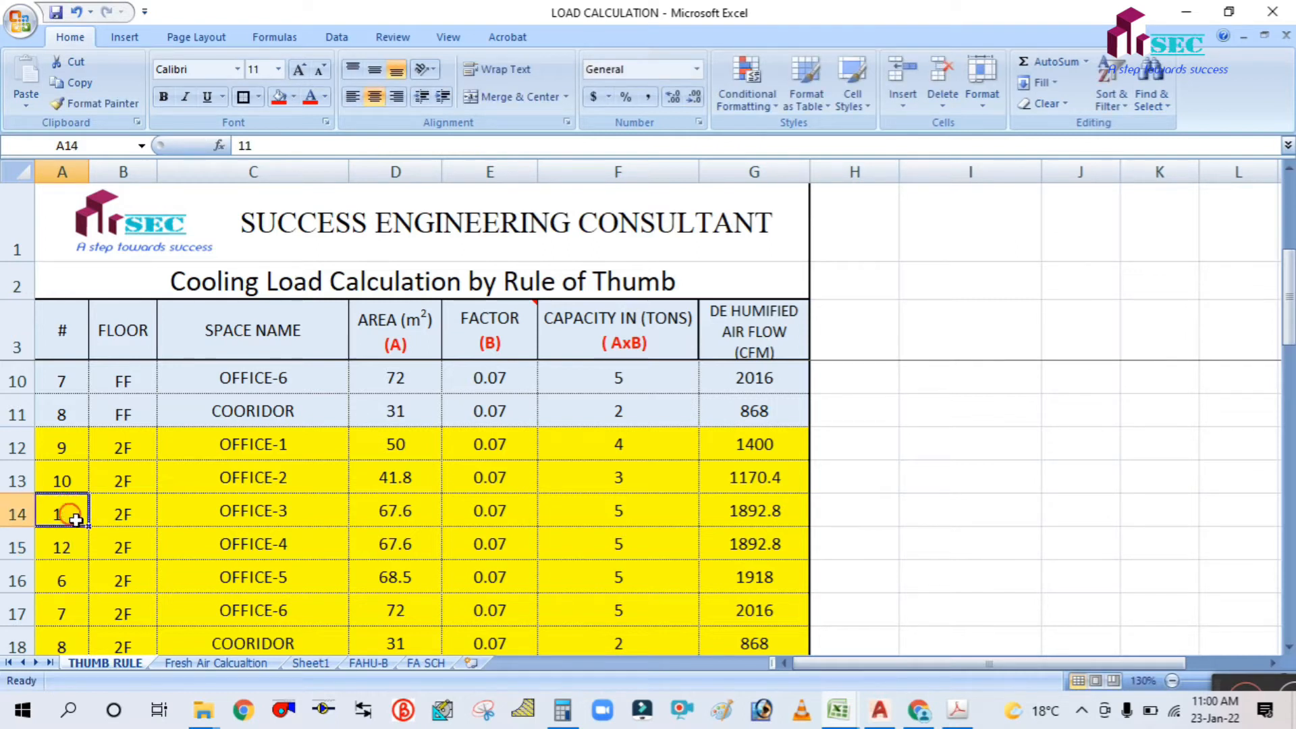
pyautogui.moveTo(75, 519); pyautogui.dragTo(84, 559)
pyautogui.click(179, 631)
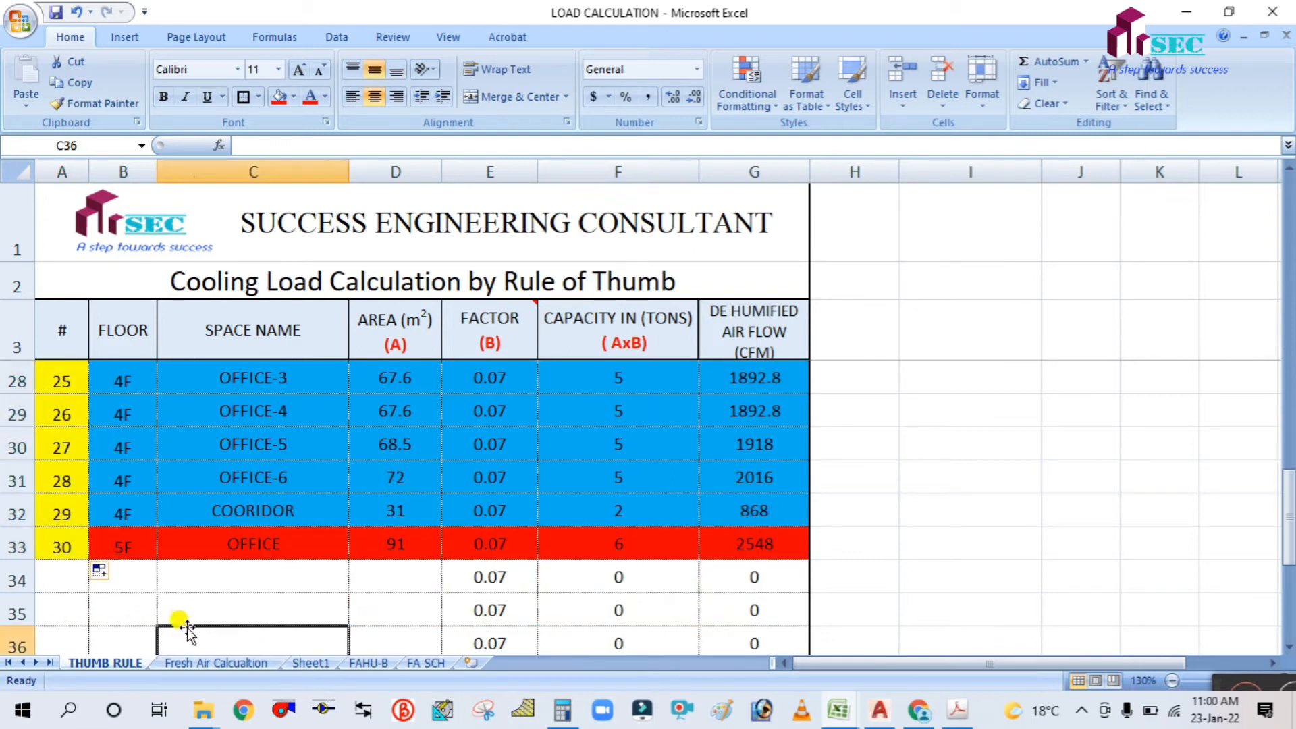
# Step: Fill the fifth floor's serial number cell A33 with the same red as its row
pyautogui.scroll(3, 180, 610)
pyautogui.scroll(-3, 179, 611)
pyautogui.click(60, 546)
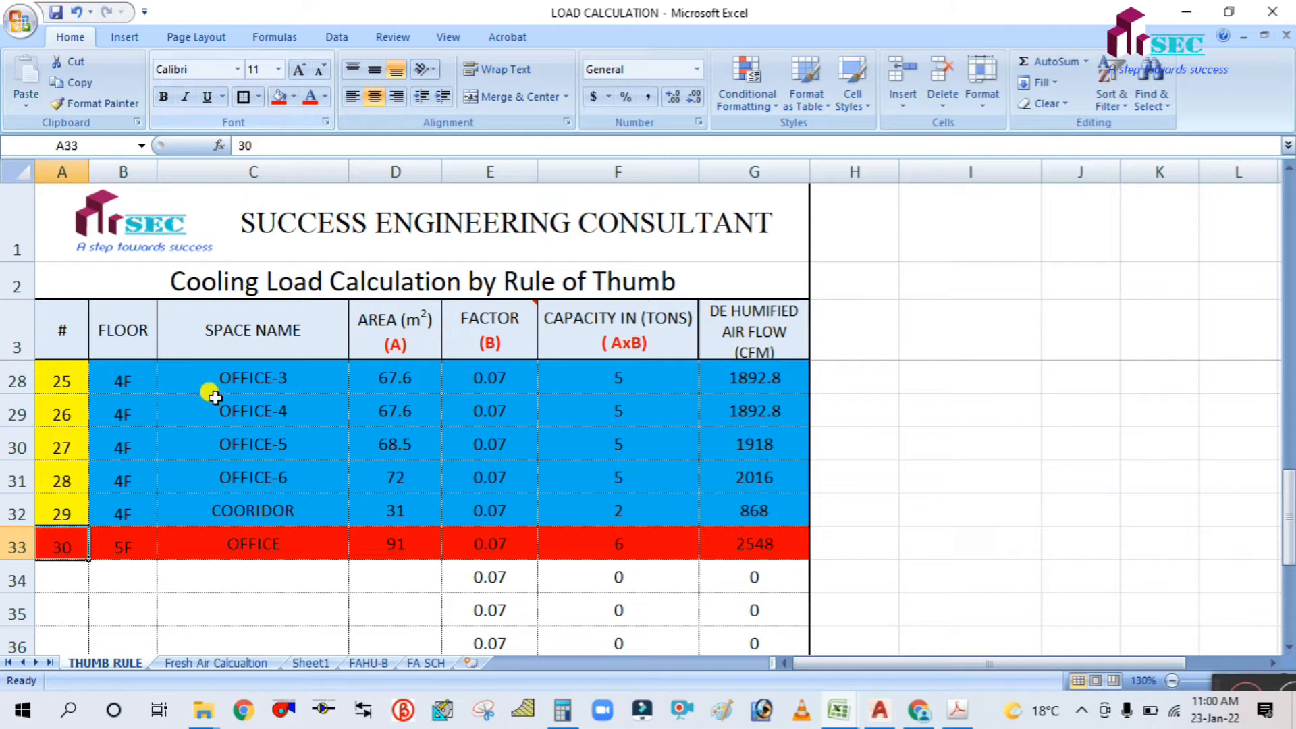
pyautogui.scroll(1, 182, 466)
pyautogui.moveTo(66, 407); pyautogui.dragTo(64, 610)
pyautogui.click(200, 473)
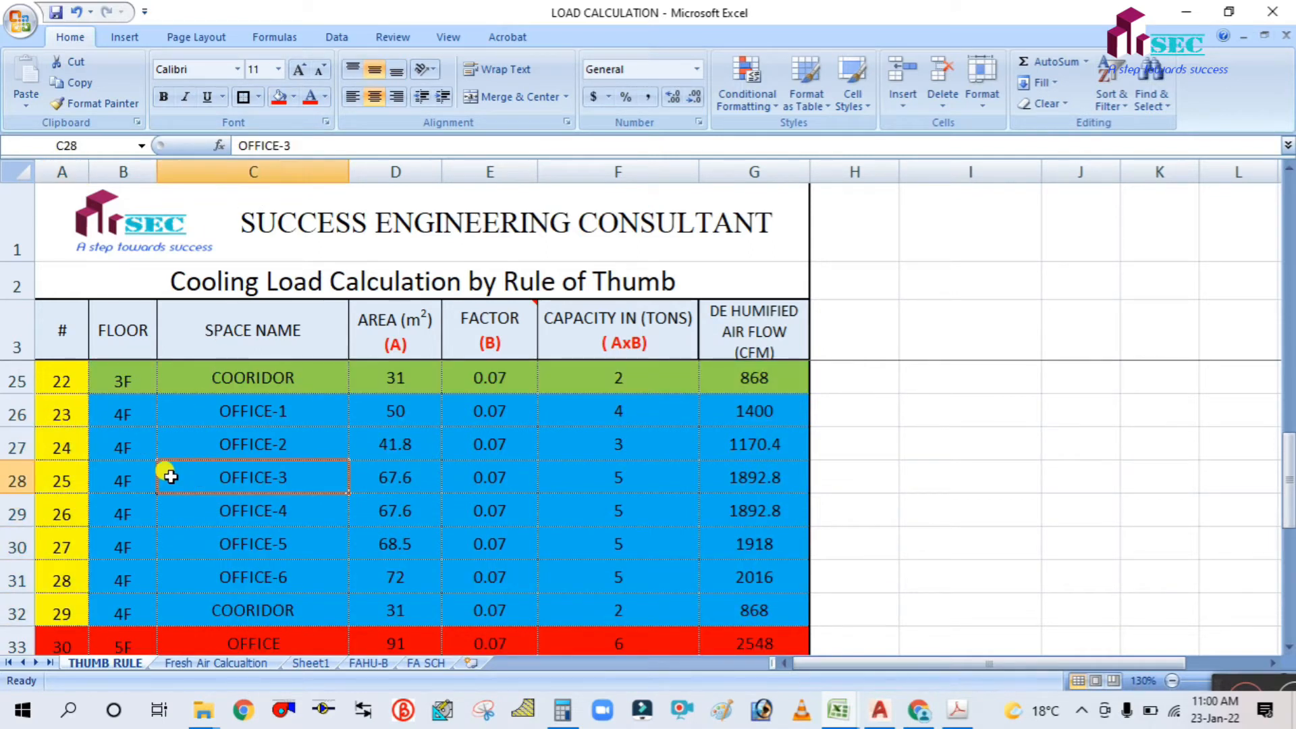
# Step: Remove the fill color from the serial number cells A4:A33
pyautogui.scroll(7, 162, 475)
pyautogui.moveTo(65, 382); pyautogui.dragTo(62, 617)
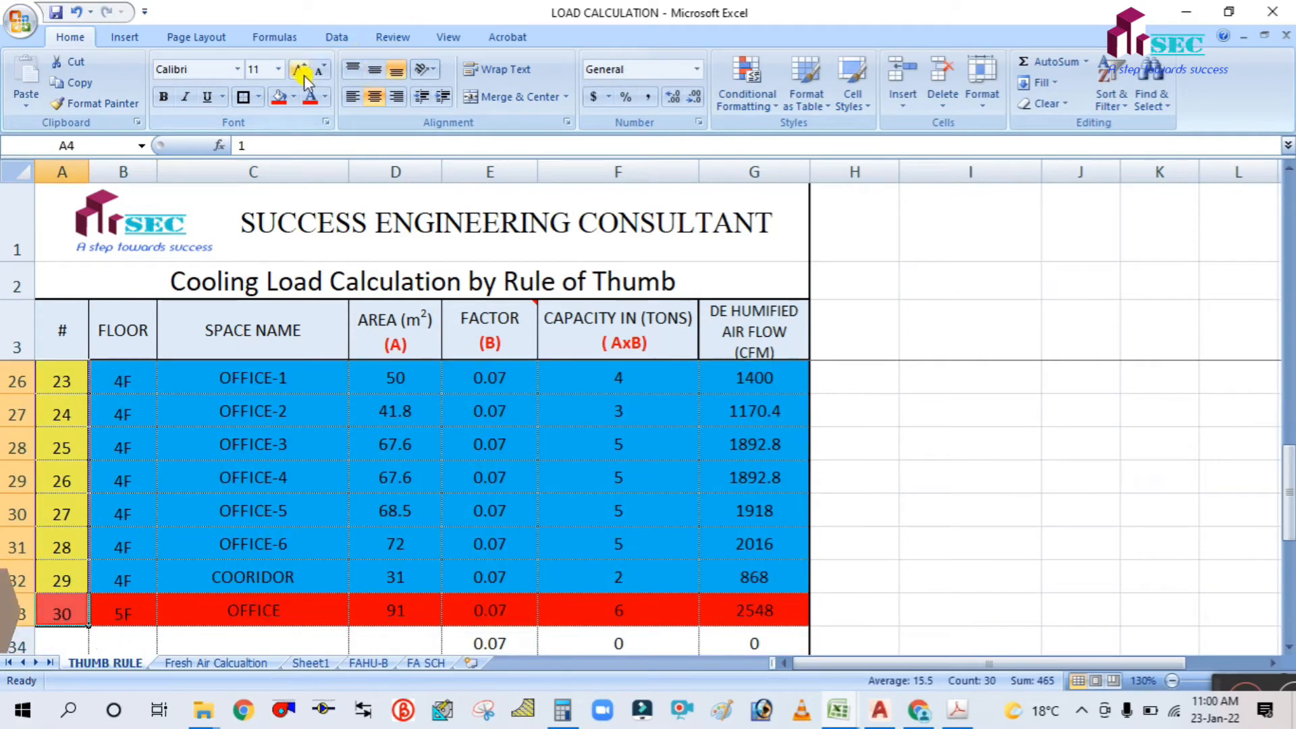
pyautogui.click(294, 97)
pyautogui.click(294, 262)
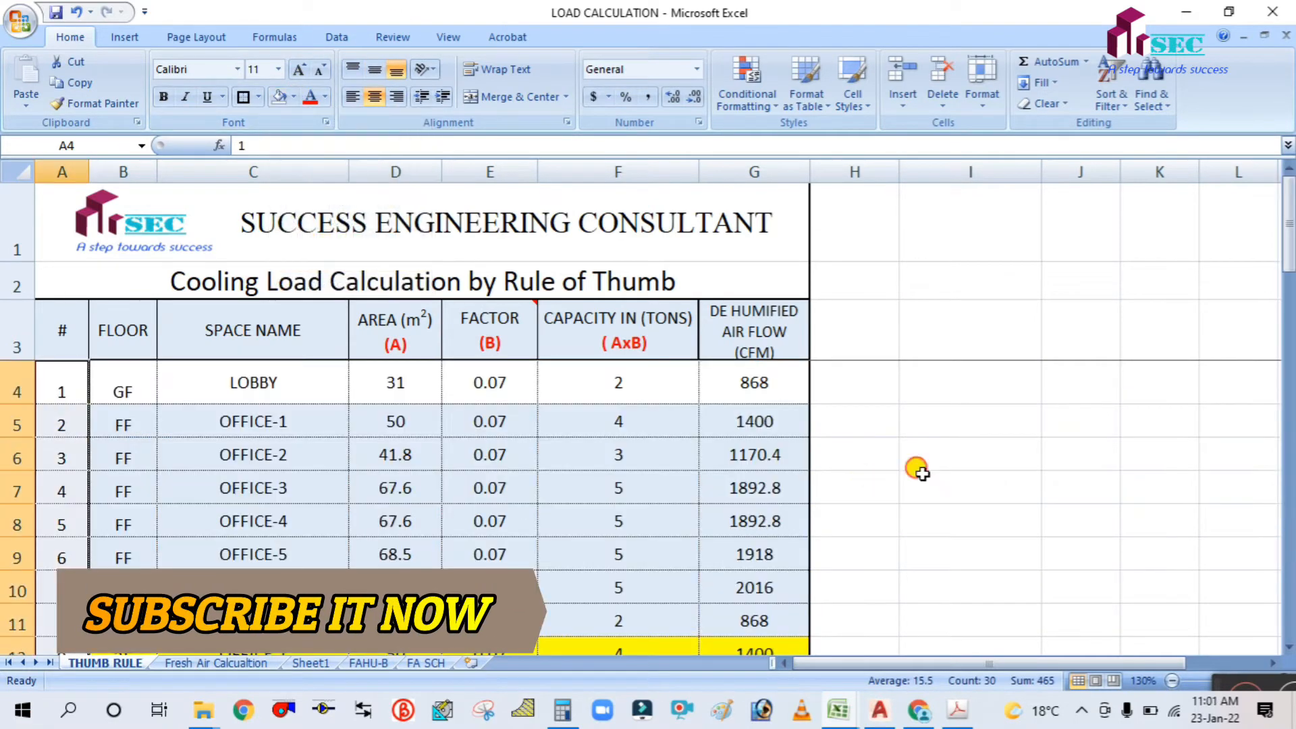
pyautogui.click(919, 481)
# Step: Delete the unused rows 34 to 40 below the fifth floor's office row
pyautogui.scroll(-4, 938, 400)
pyautogui.scroll(-5, 940, 402)
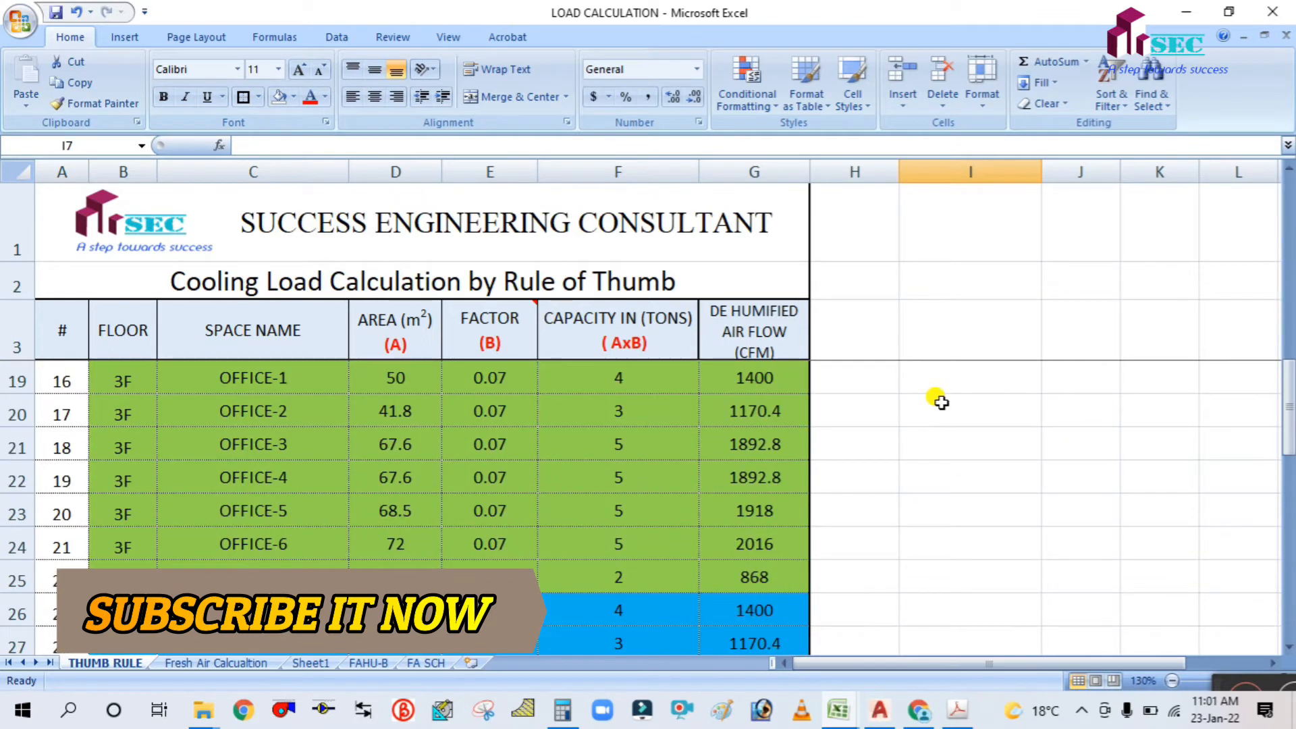
pyautogui.scroll(-2, 943, 411)
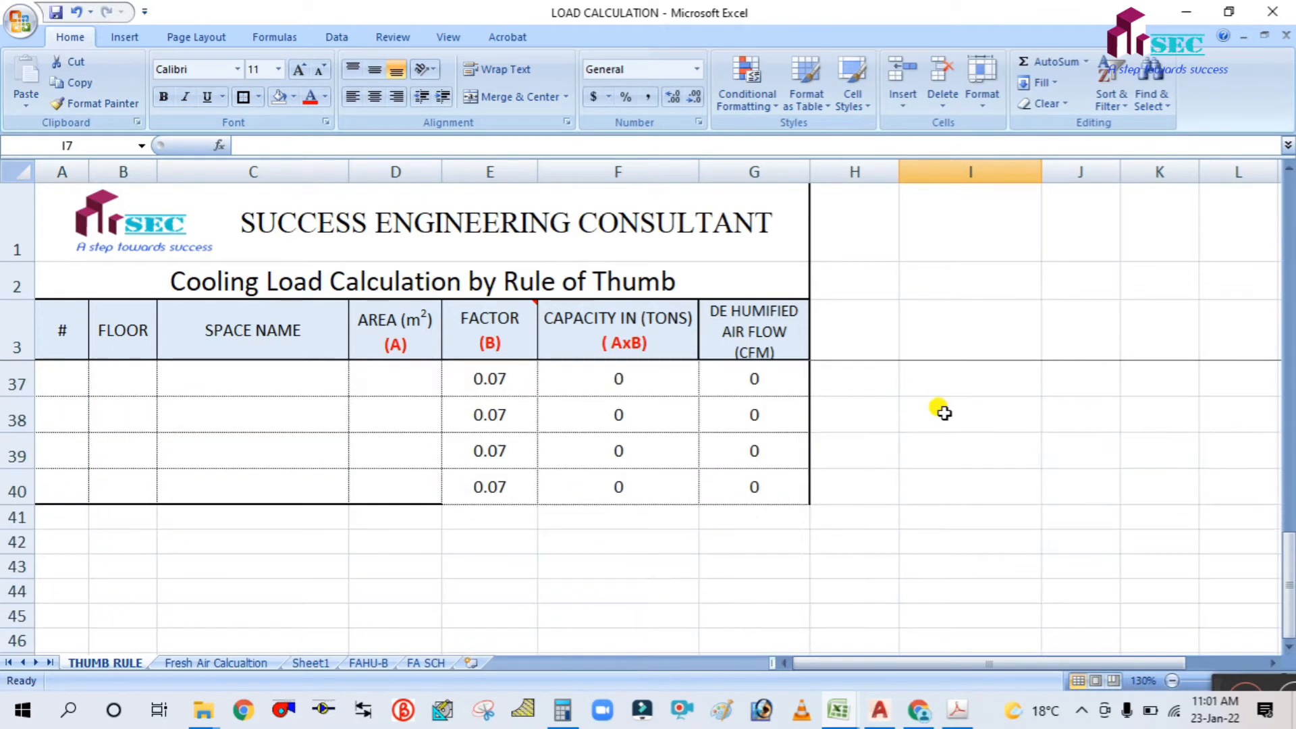
pyautogui.scroll(2, 281, 512)
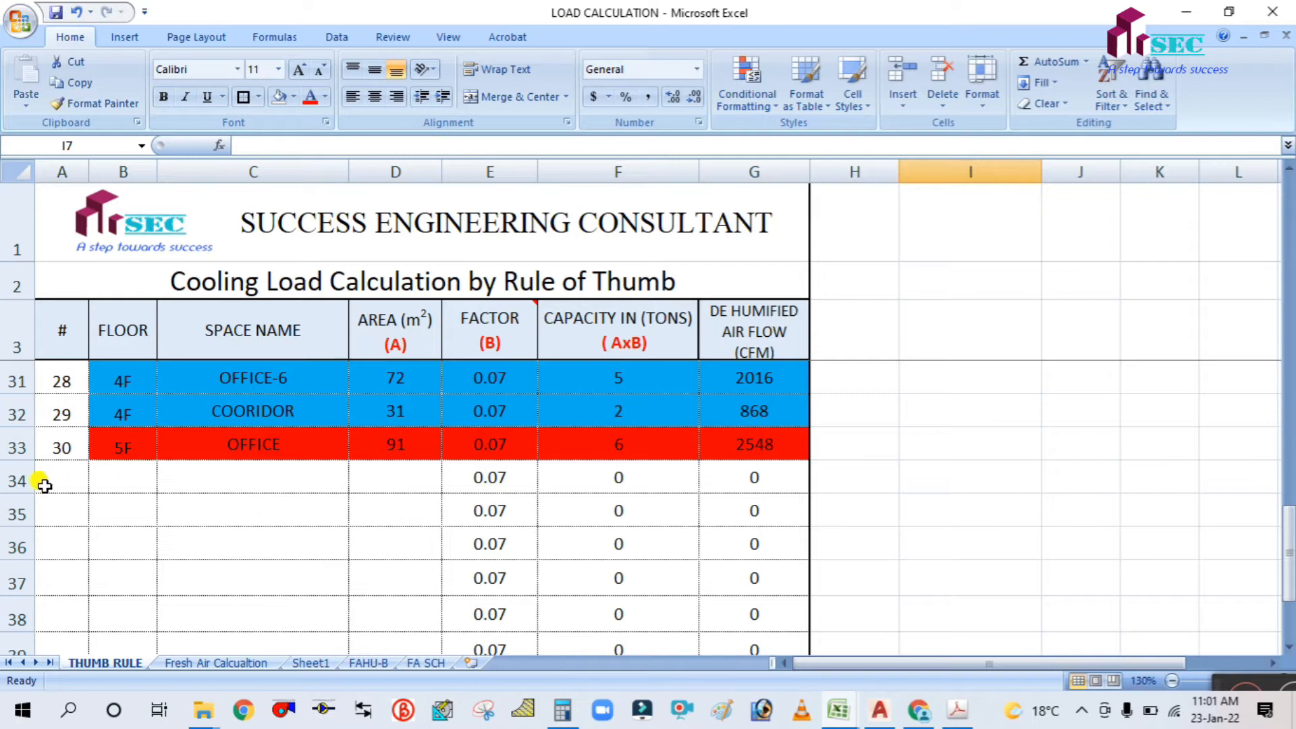
pyautogui.moveTo(16, 479); pyautogui.dragTo(14, 581)
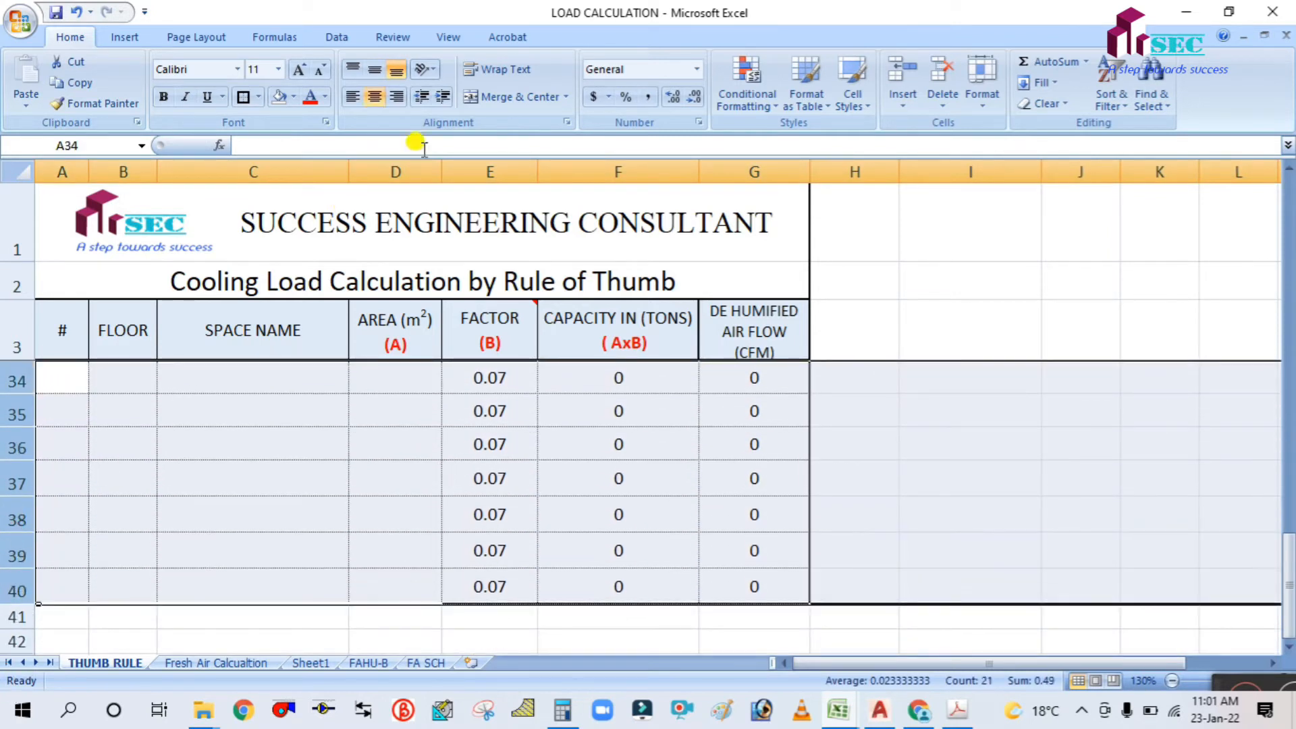
pyautogui.click(937, 85)
pyautogui.click(943, 466)
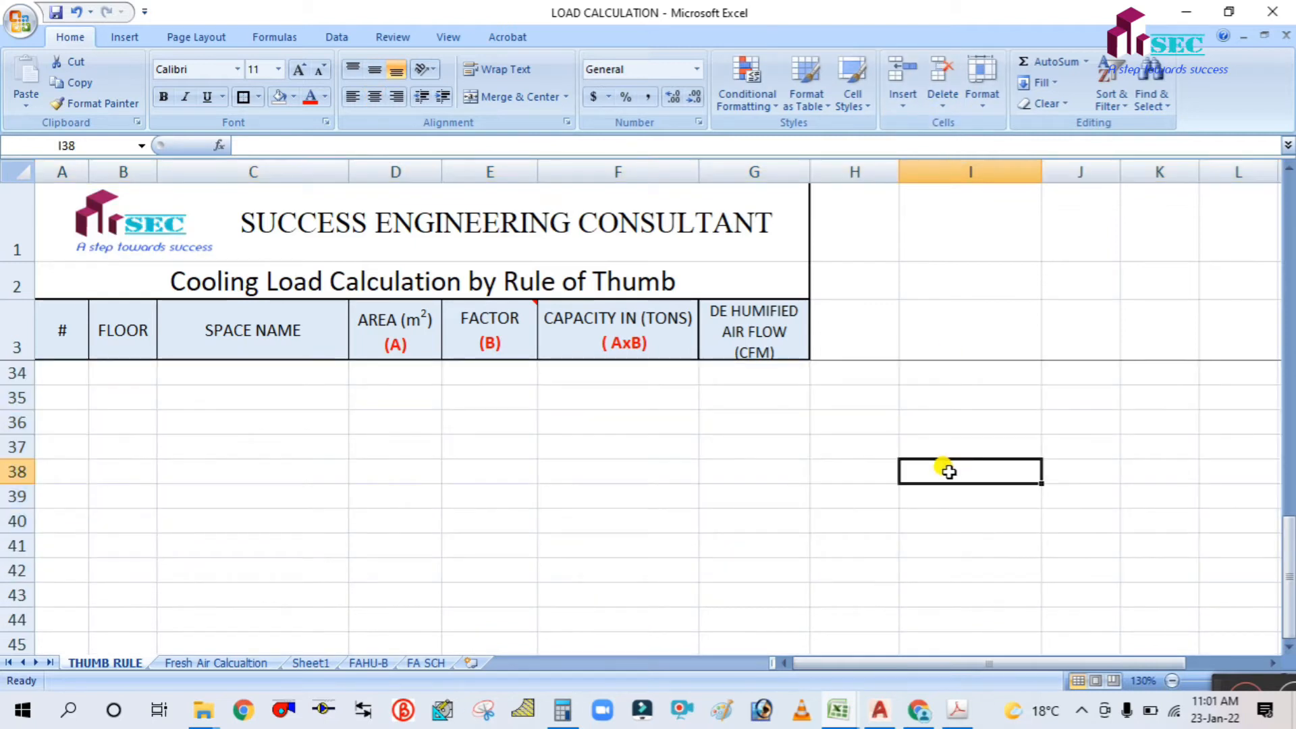
# Step: Close off the bottom of the cooling load table with a solid border below row 33
pyautogui.scroll(3, 940, 466)
pyautogui.scroll(-2, 780, 465)
pyautogui.moveTo(779, 466); pyautogui.dragTo(3, 98)
pyautogui.moveTo(3, 177); pyautogui.dragTo(42, 372)
pyautogui.click(920, 515)
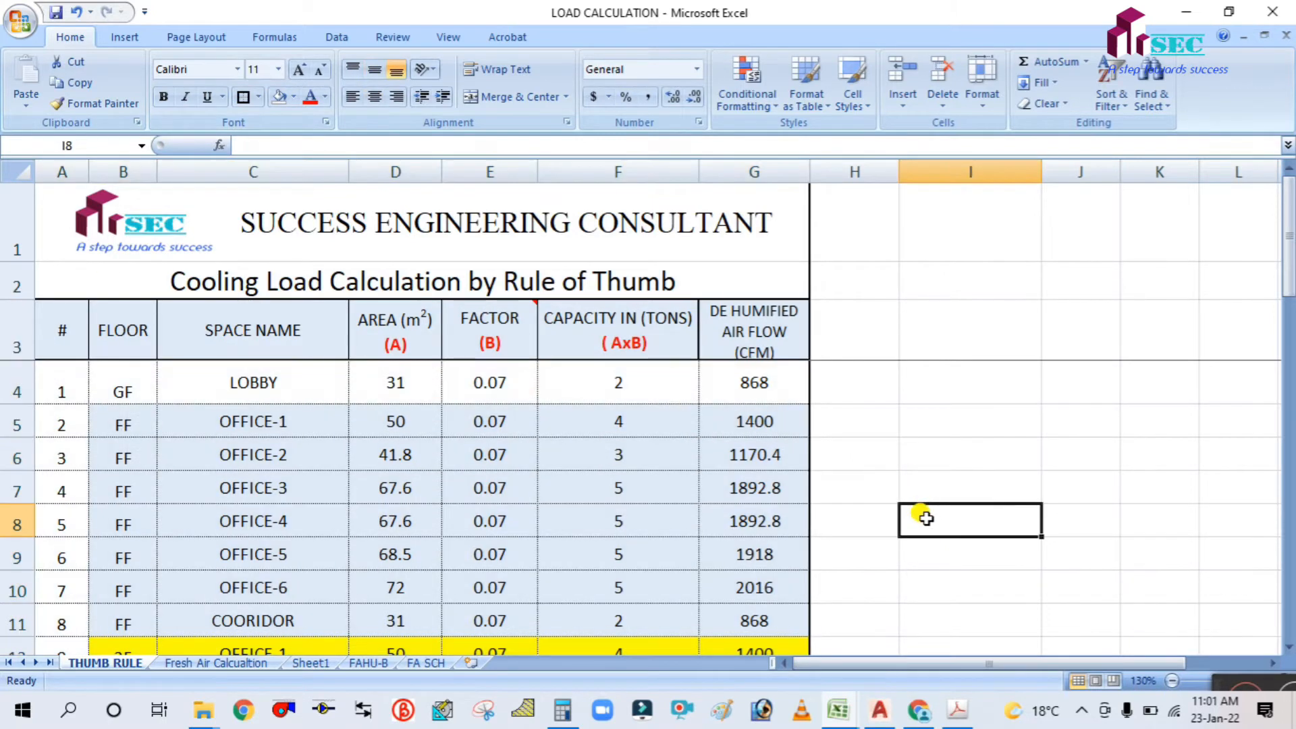
pyautogui.scroll(-9, 966, 387)
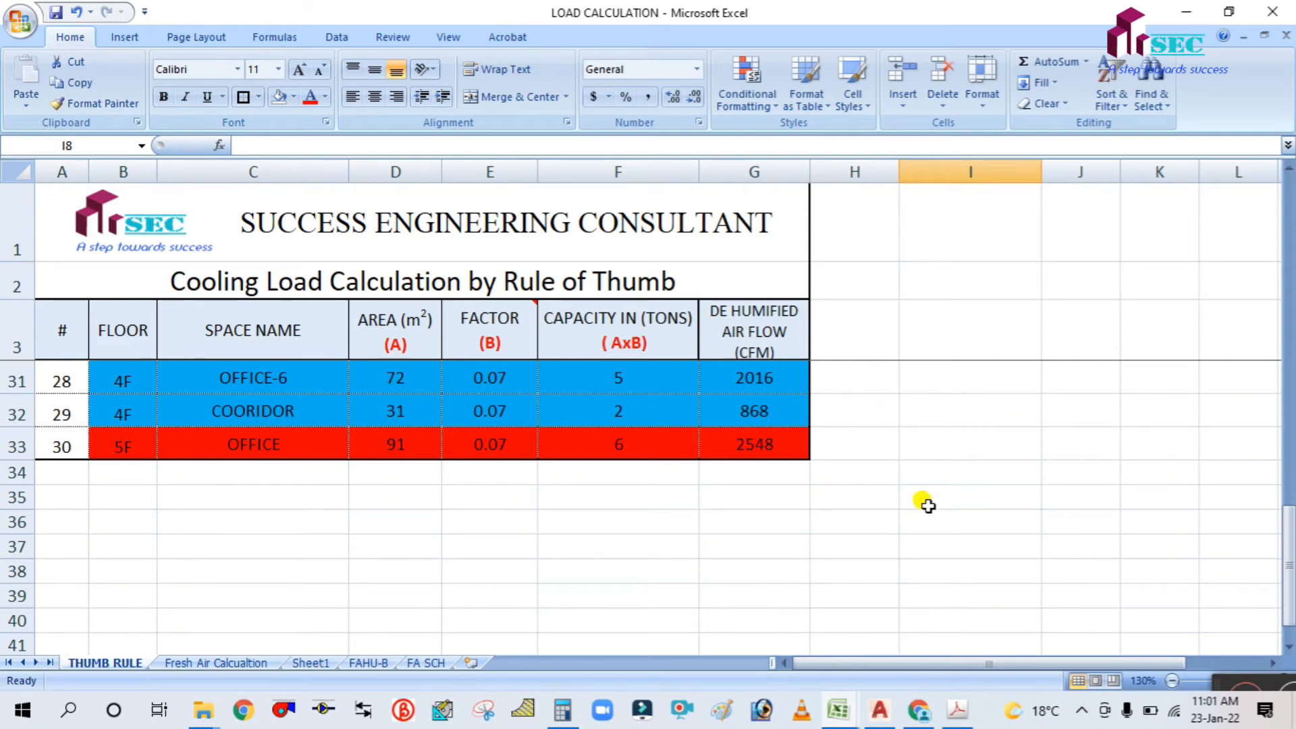
pyautogui.scroll(9, 919, 520)
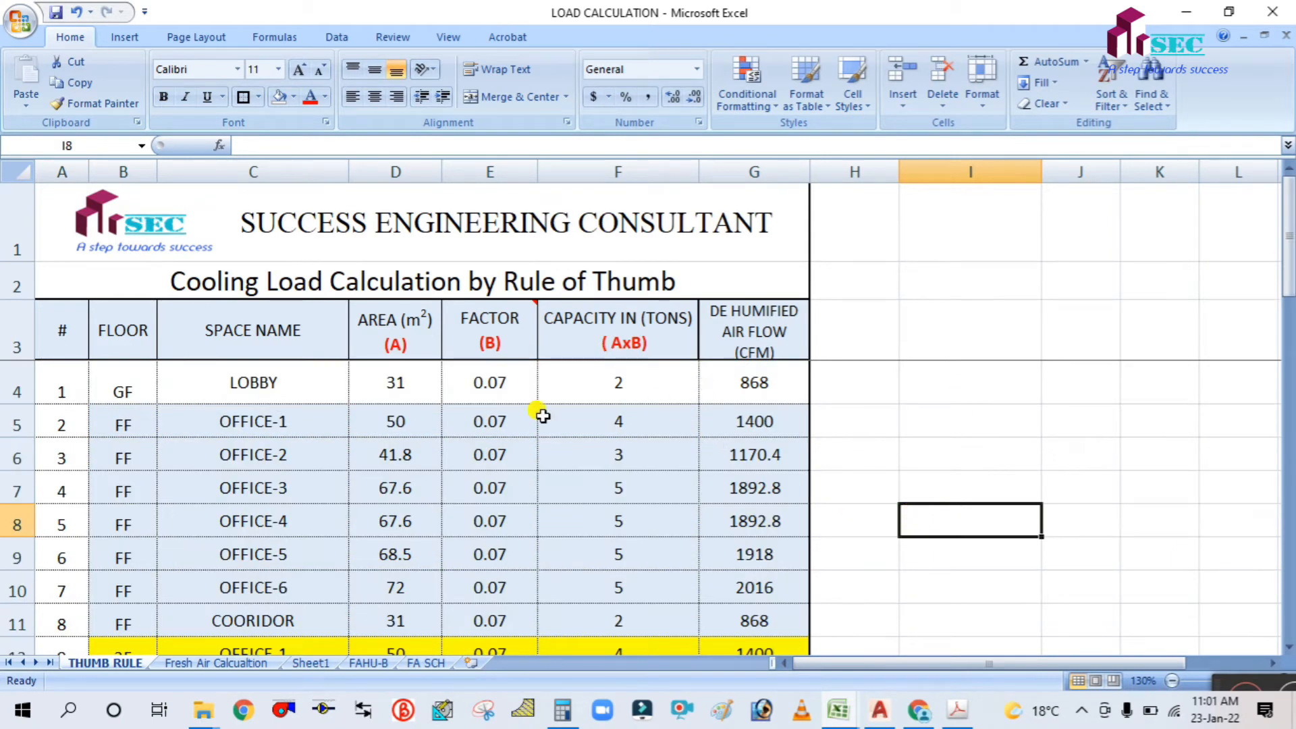
pyautogui.scroll(-6, 594, 448)
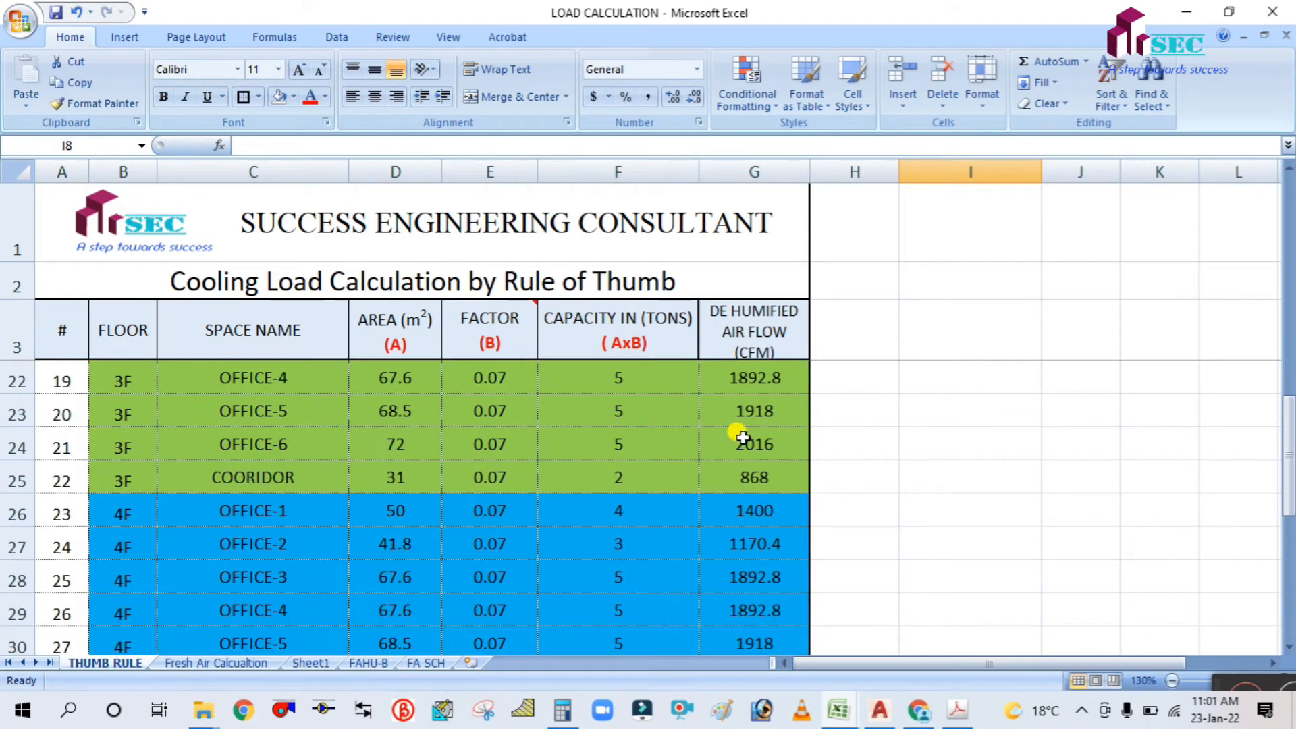
pyautogui.click(933, 540)
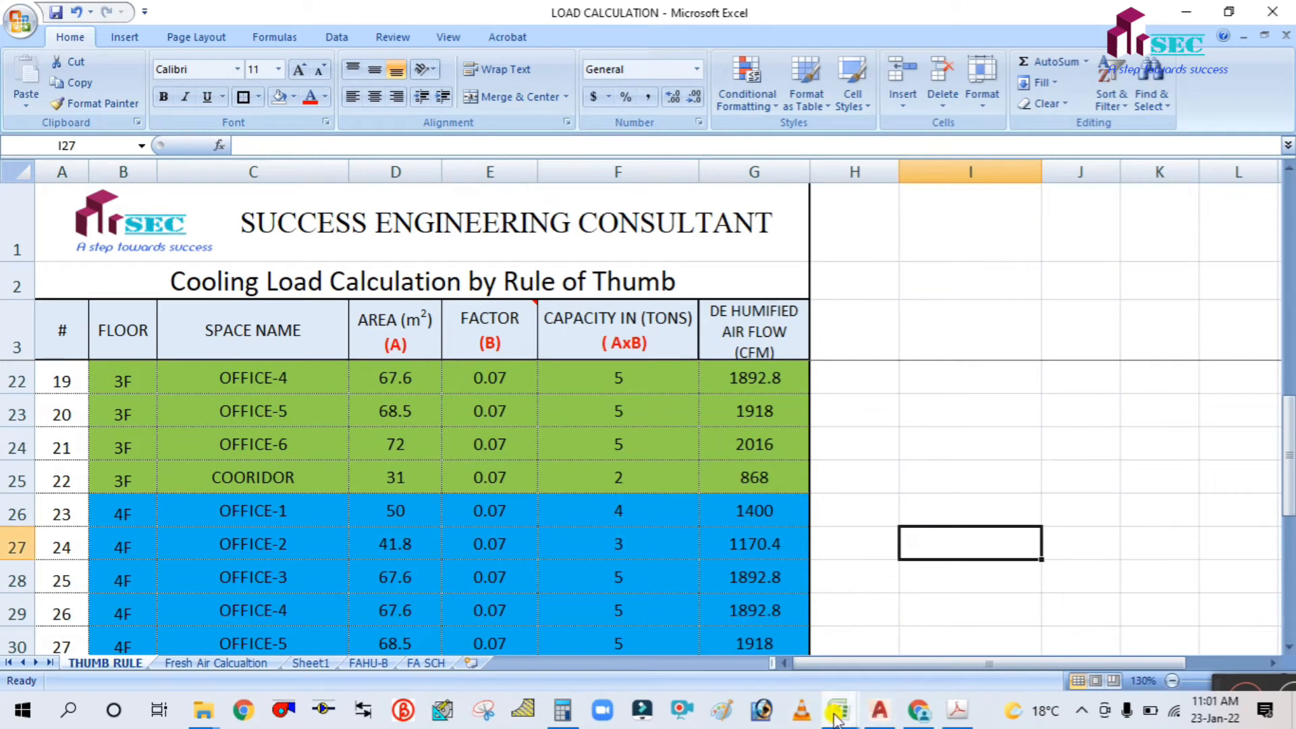
# Step: Switch to the CAL SUMMARY SHEET workbook and read the heat load and building zoning items of the design procedure
pyautogui.moveTo(837, 715)
pyautogui.click(926, 617)
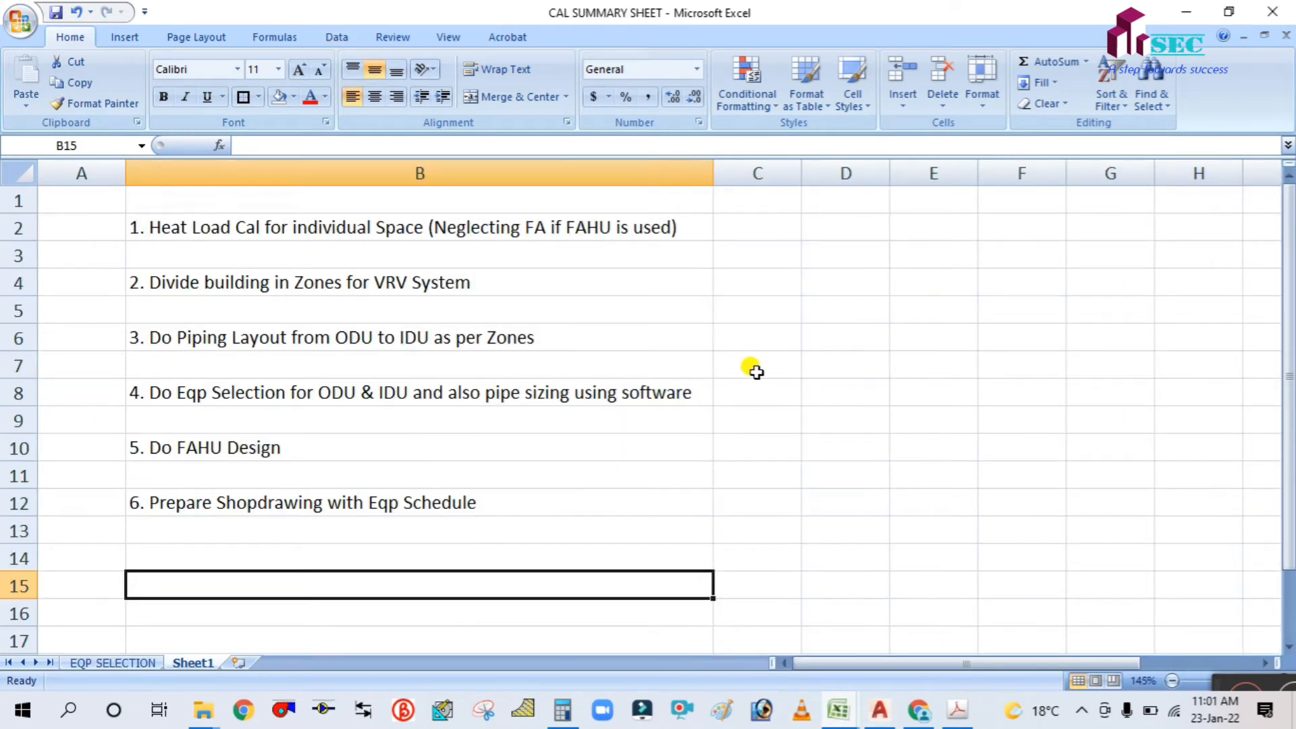
pyautogui.click(266, 227)
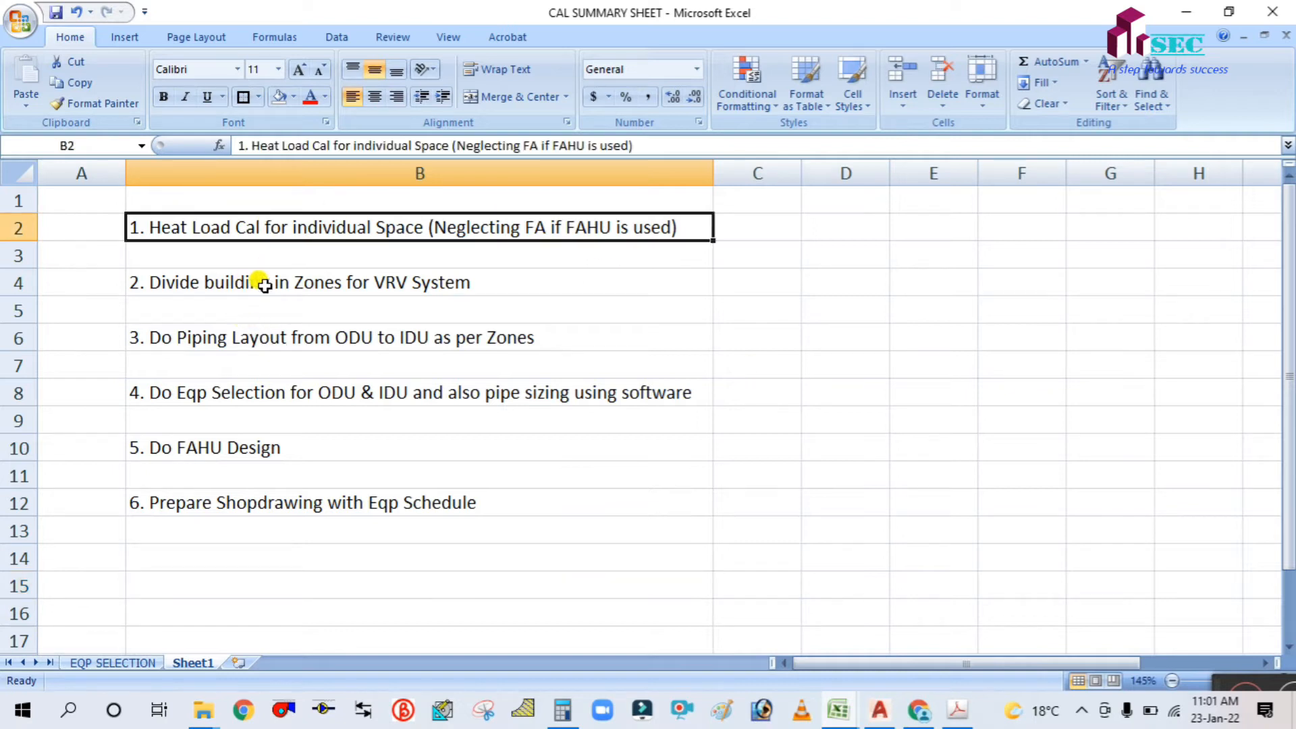
pyautogui.click(679, 310)
pyautogui.click(402, 216)
pyautogui.click(550, 381)
pyautogui.click(201, 275)
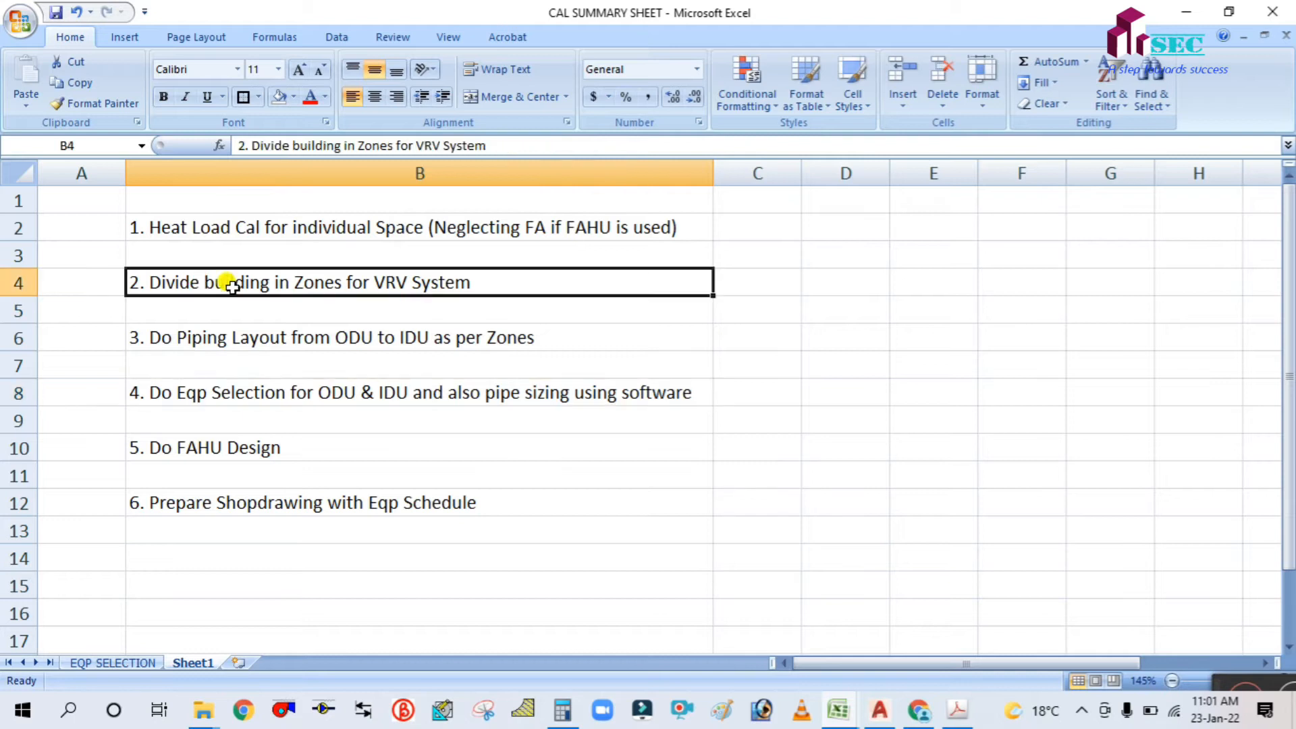
pyautogui.click(817, 384)
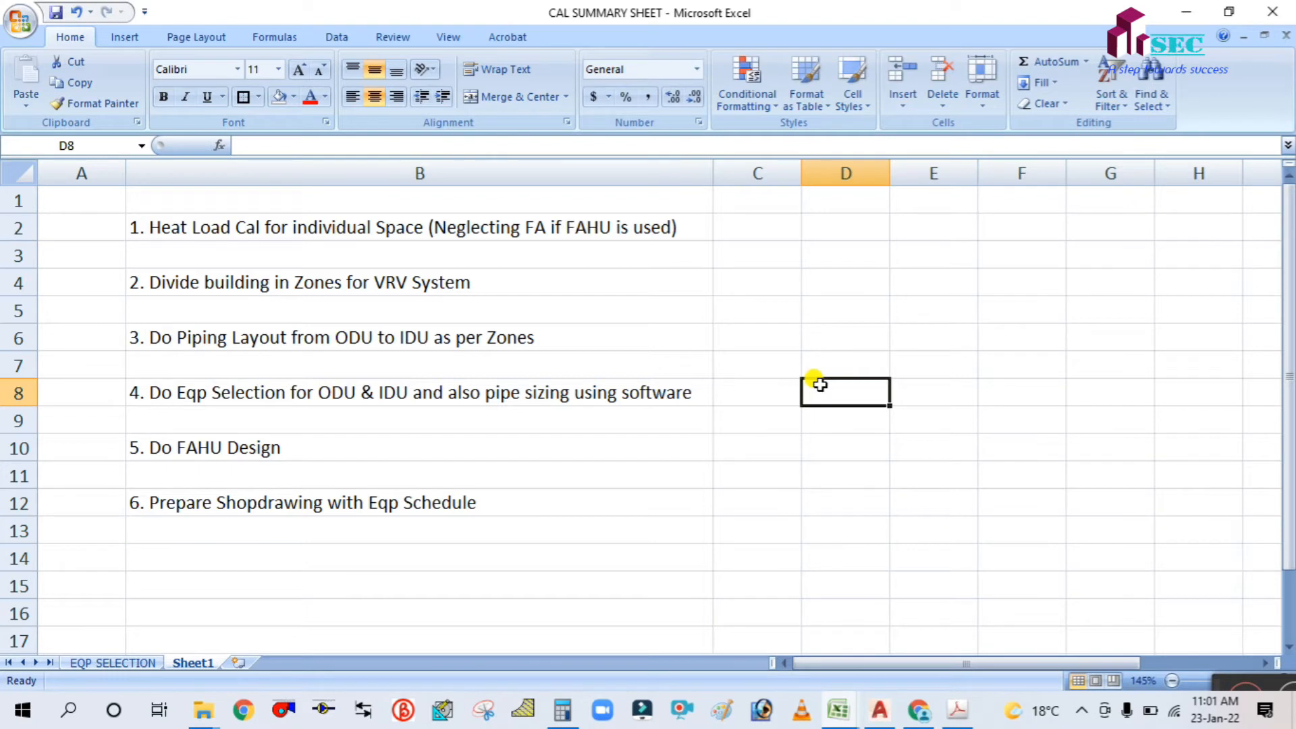
# Step: Examine item 3 of the procedure in B6, the piping layout from ODU to IDU as per zones
pyautogui.click(690, 477)
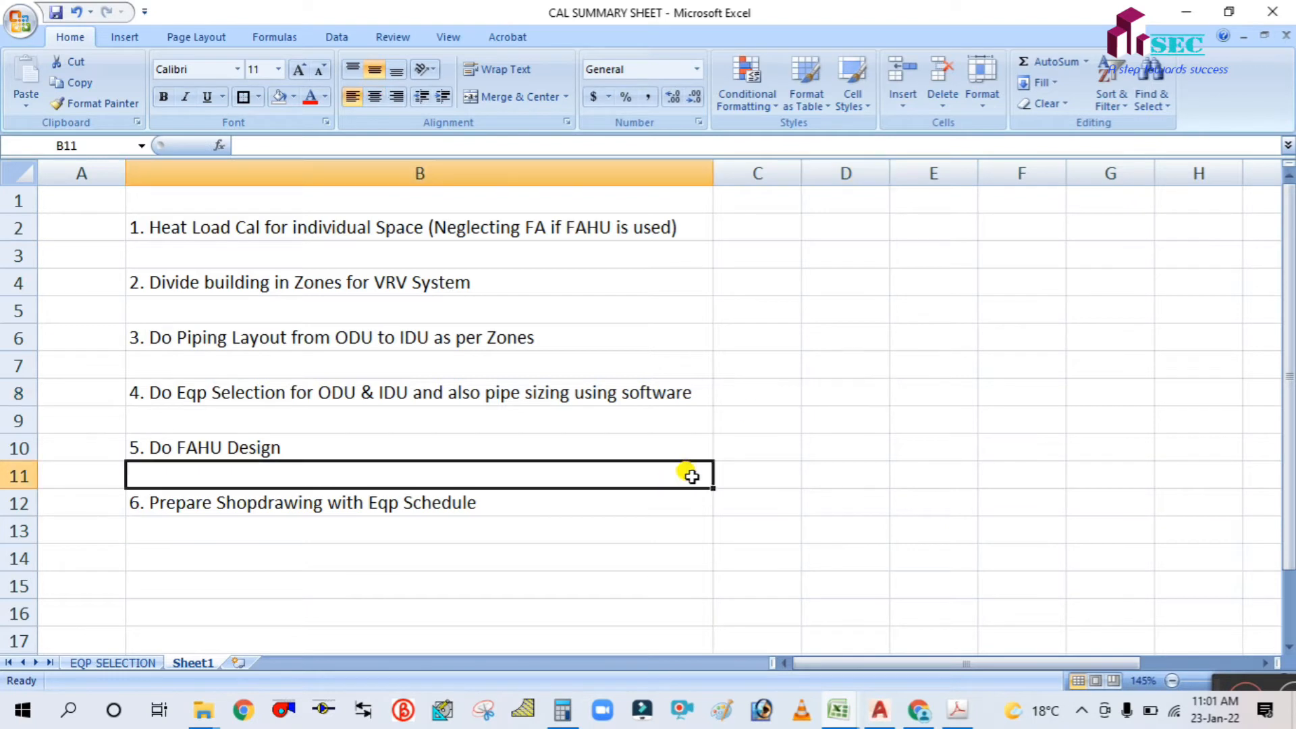
pyautogui.click(570, 339)
pyautogui.click(615, 472)
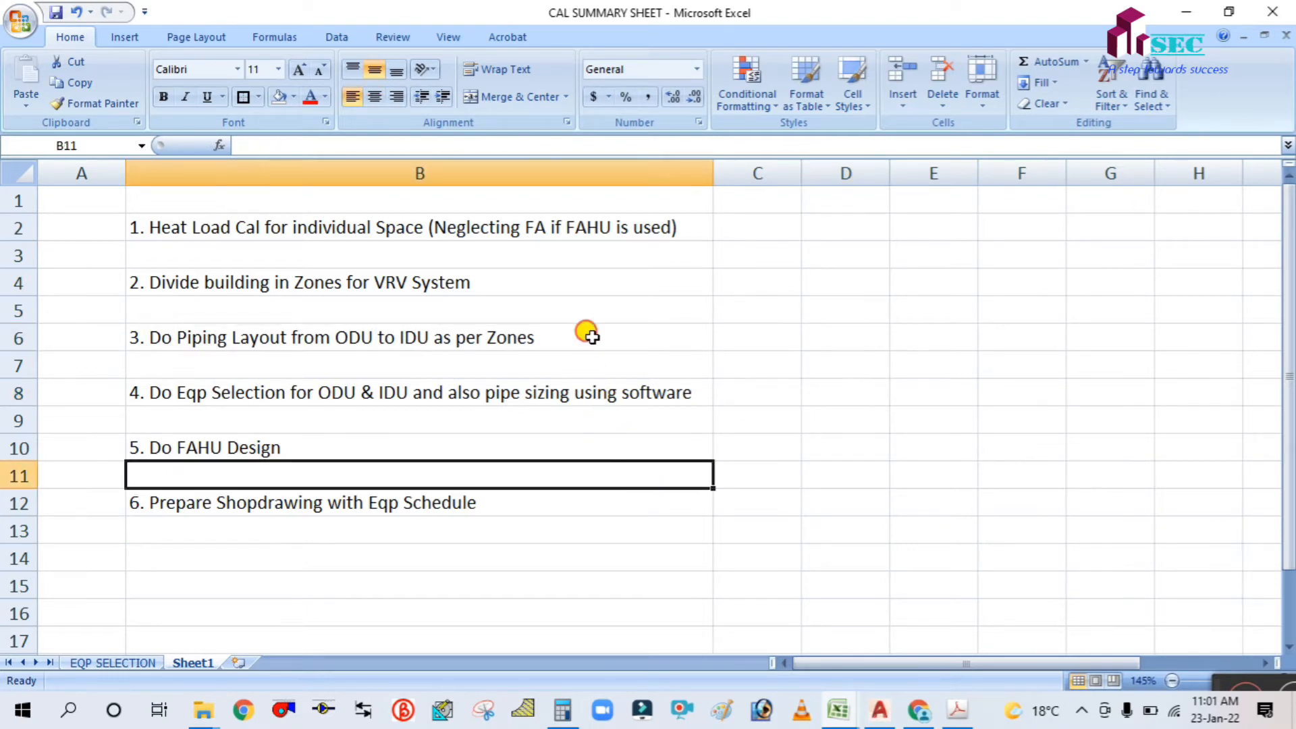
pyautogui.click(587, 335)
pyautogui.click(621, 443)
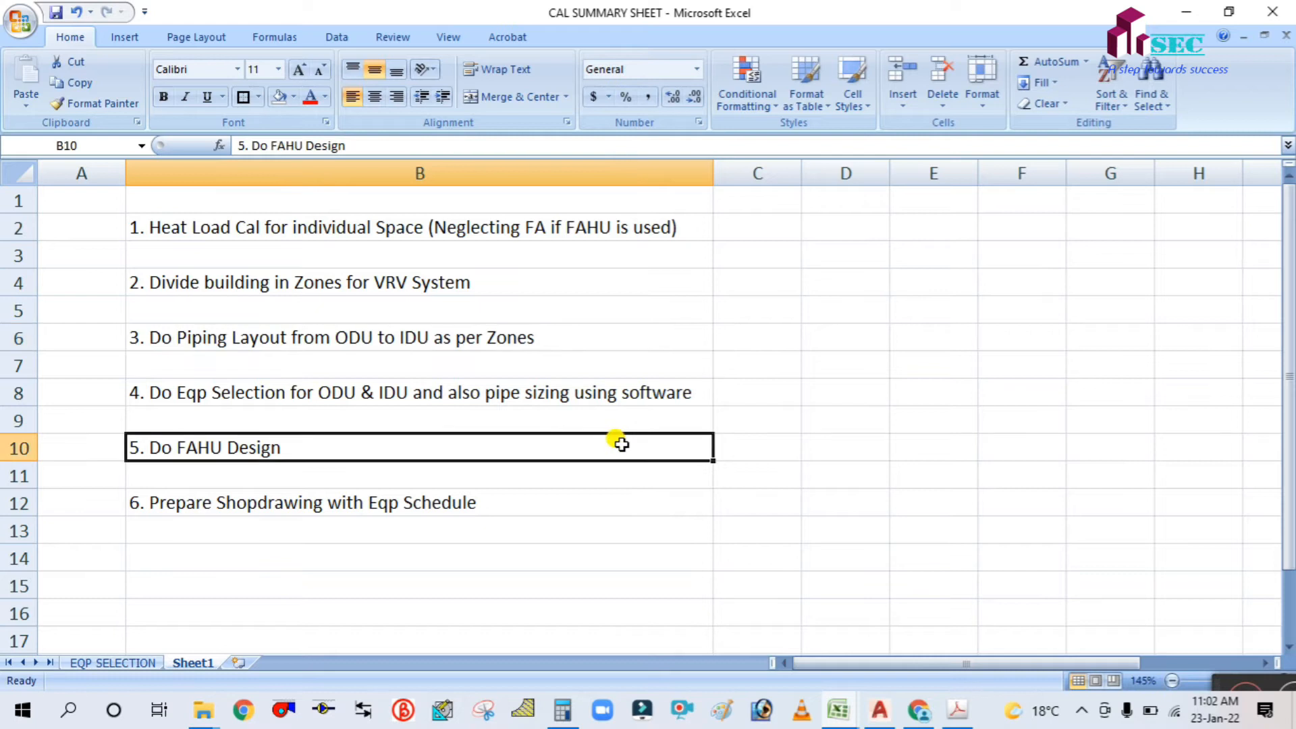
pyautogui.click(621, 335)
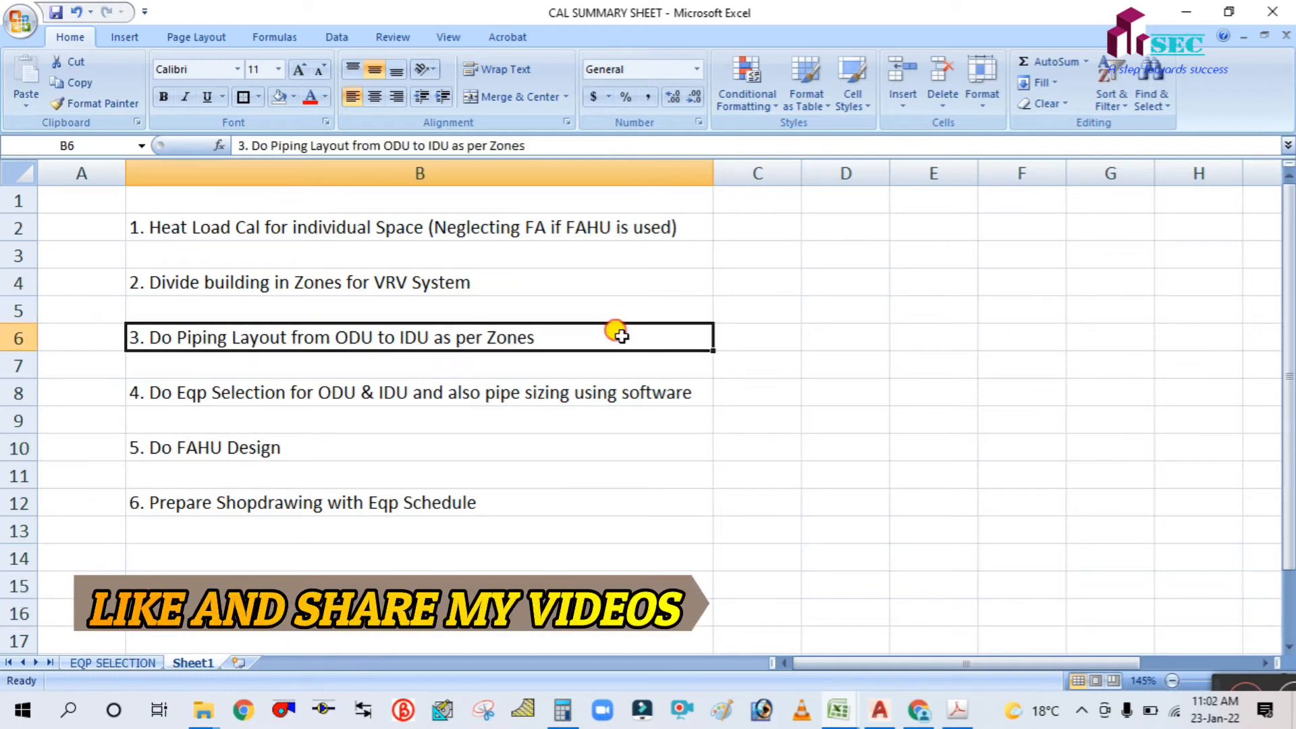
pyautogui.click(692, 476)
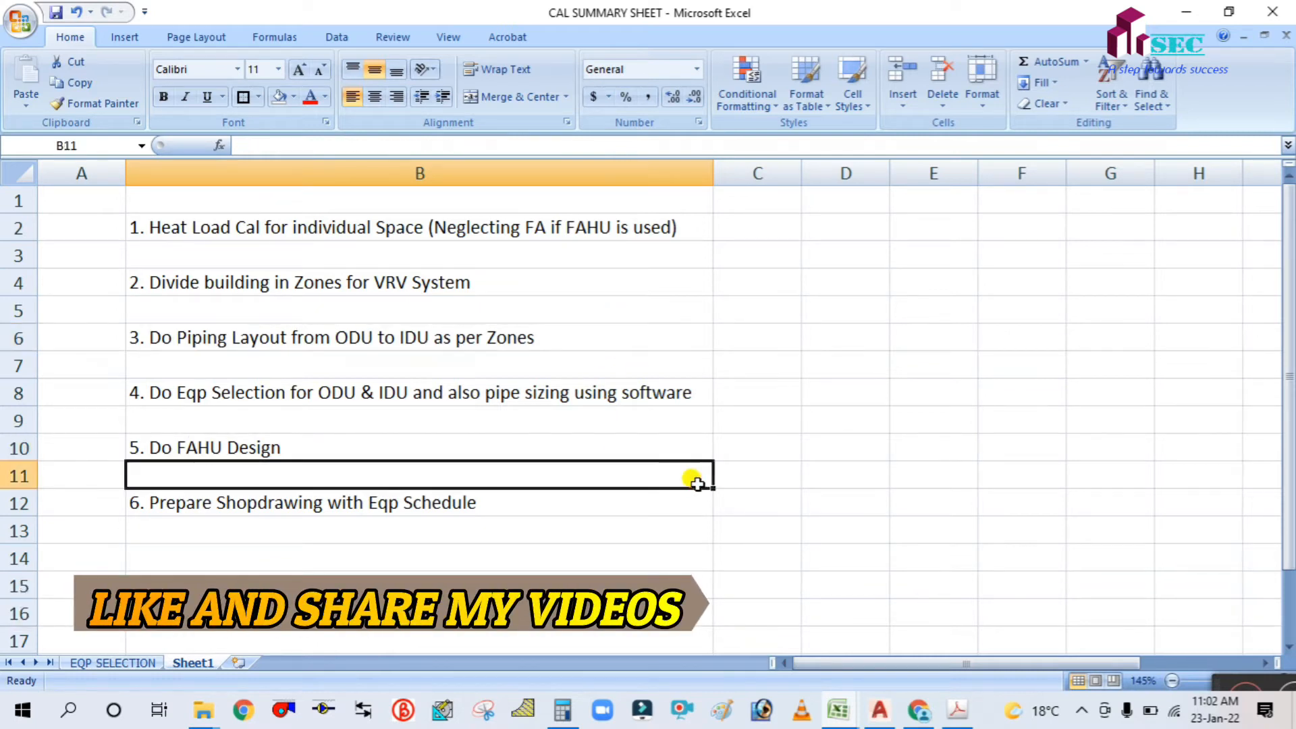
pyautogui.click(658, 338)
pyautogui.click(684, 447)
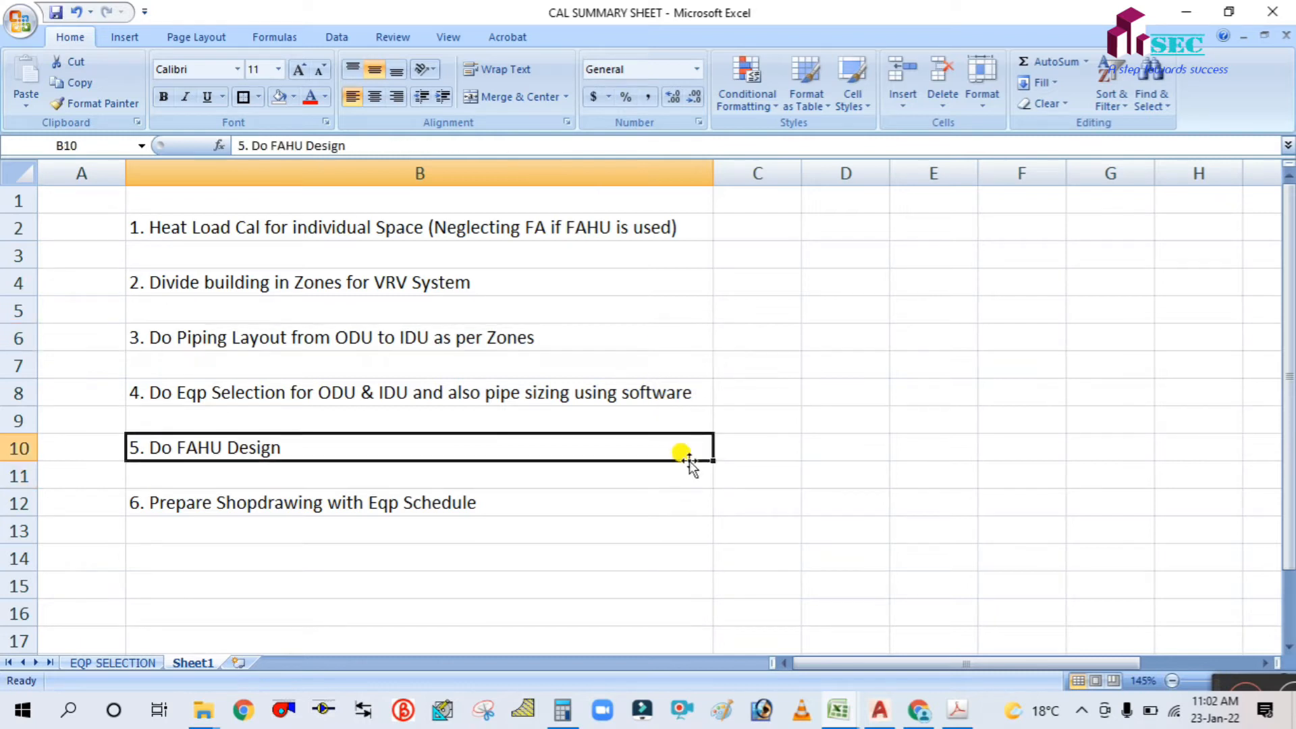
pyautogui.click(619, 328)
pyautogui.click(737, 416)
pyautogui.click(673, 338)
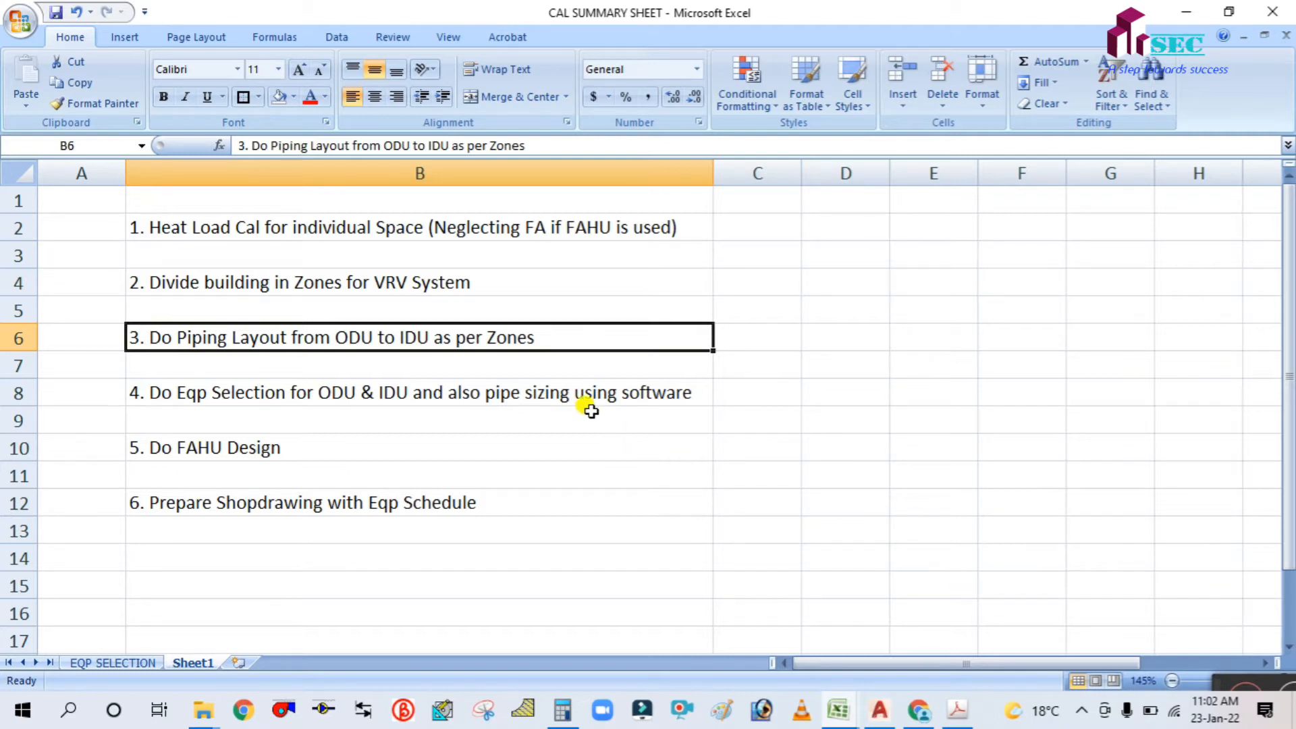
pyautogui.click(630, 466)
pyautogui.click(492, 414)
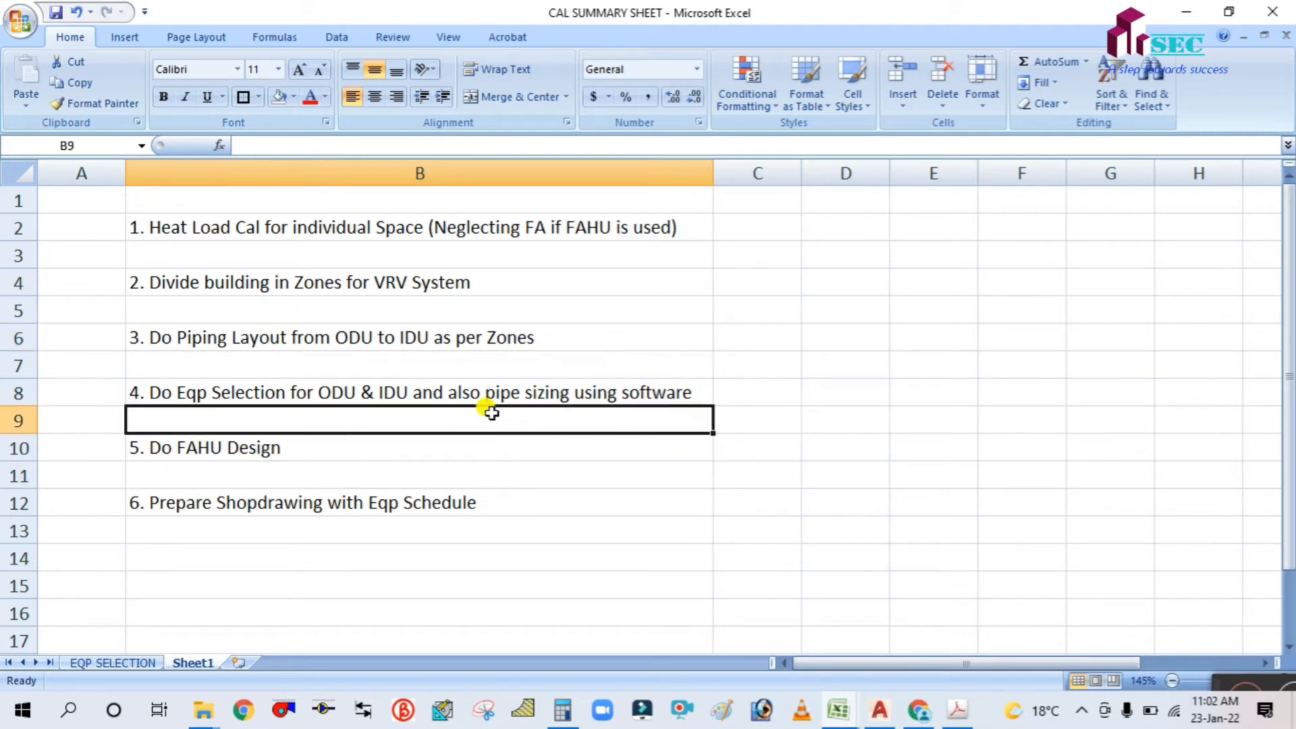
# Step: Compare the equipment selection and pipe sizing item in B8 with the zoning and piping layout items above it
pyautogui.click(236, 386)
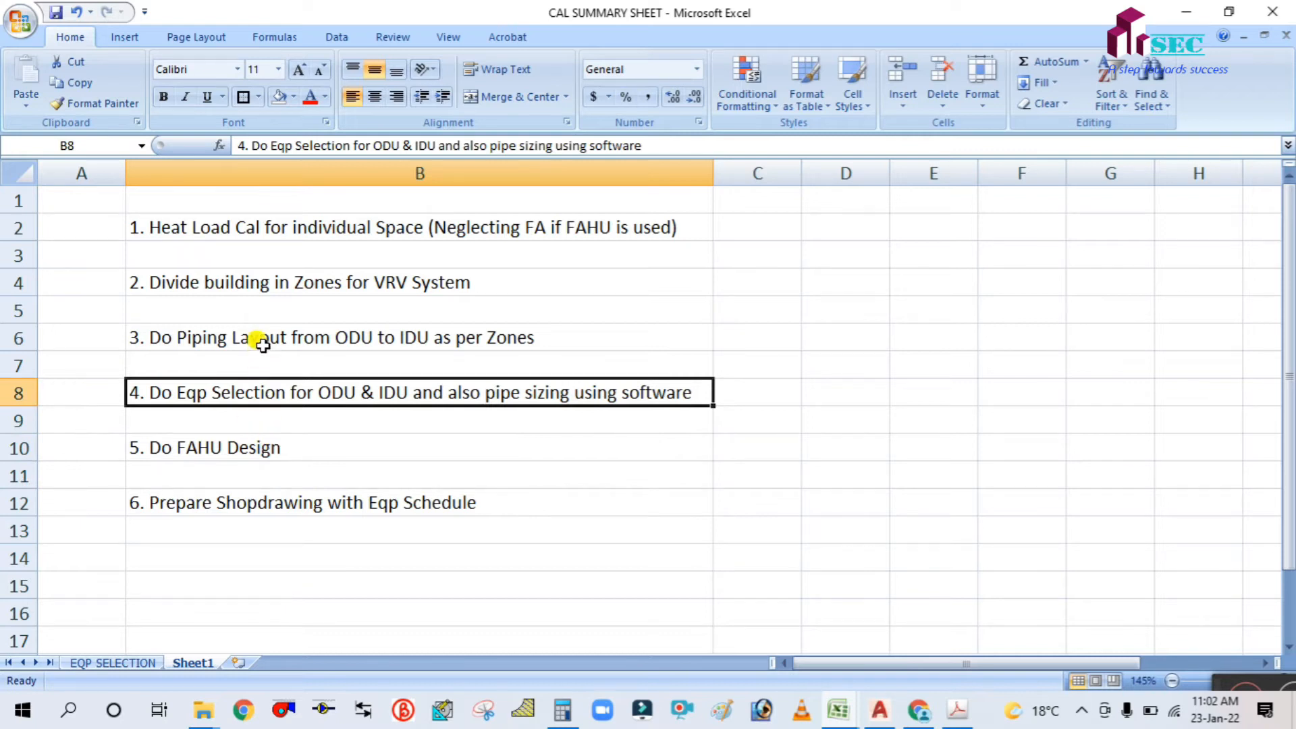
pyautogui.click(262, 343)
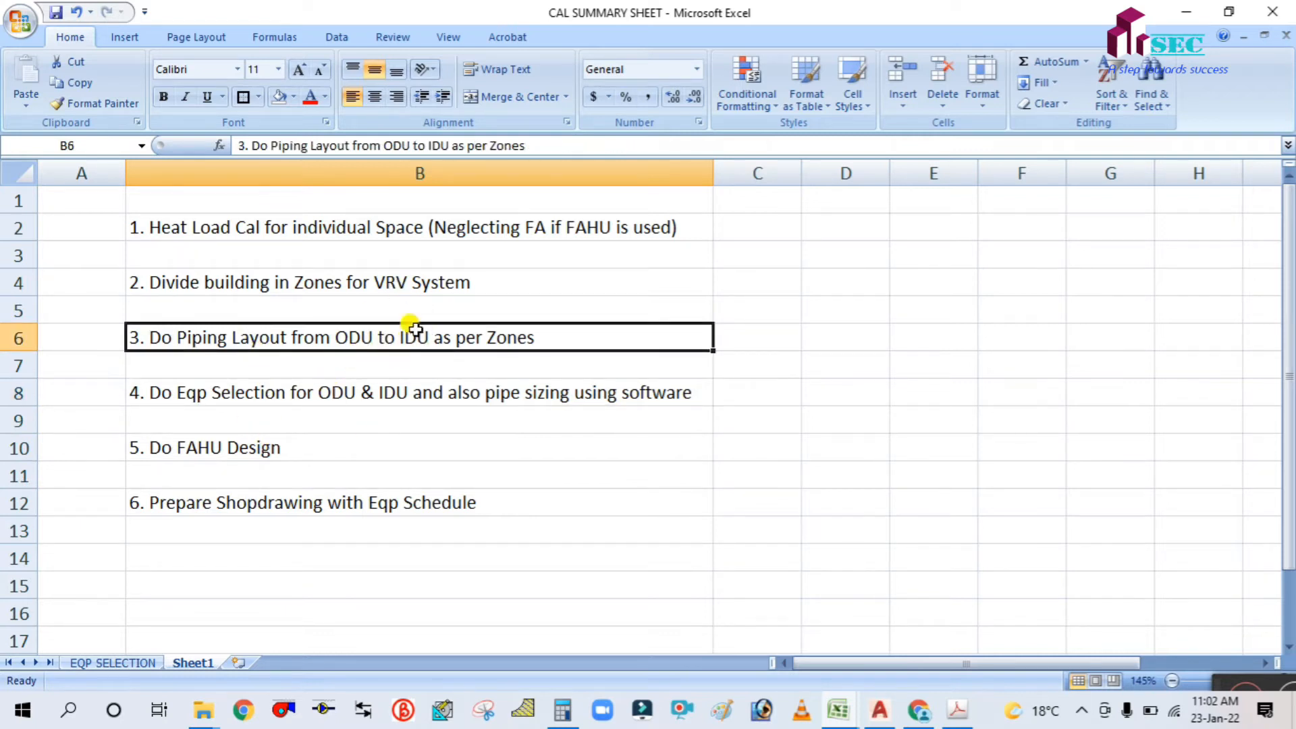
pyautogui.click(343, 281)
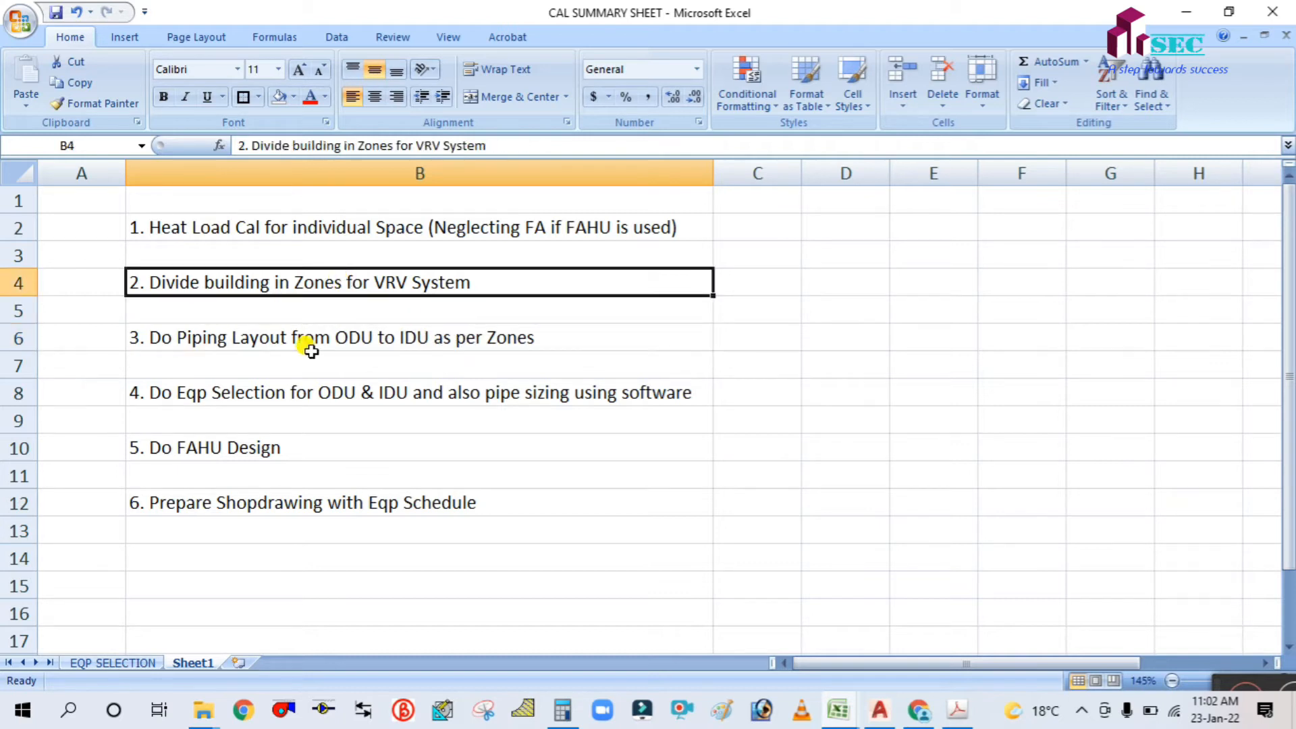
pyautogui.click(294, 341)
pyautogui.click(246, 393)
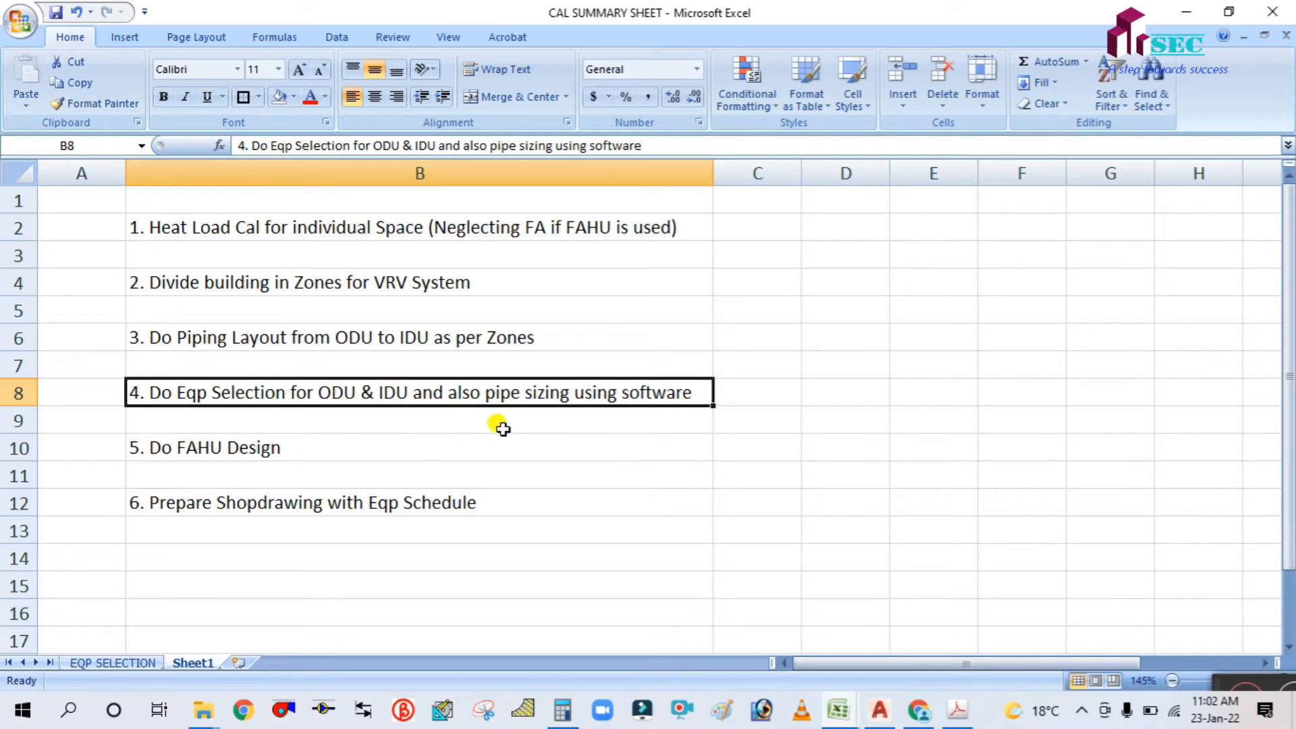
pyautogui.click(664, 476)
pyautogui.click(654, 388)
pyautogui.click(705, 472)
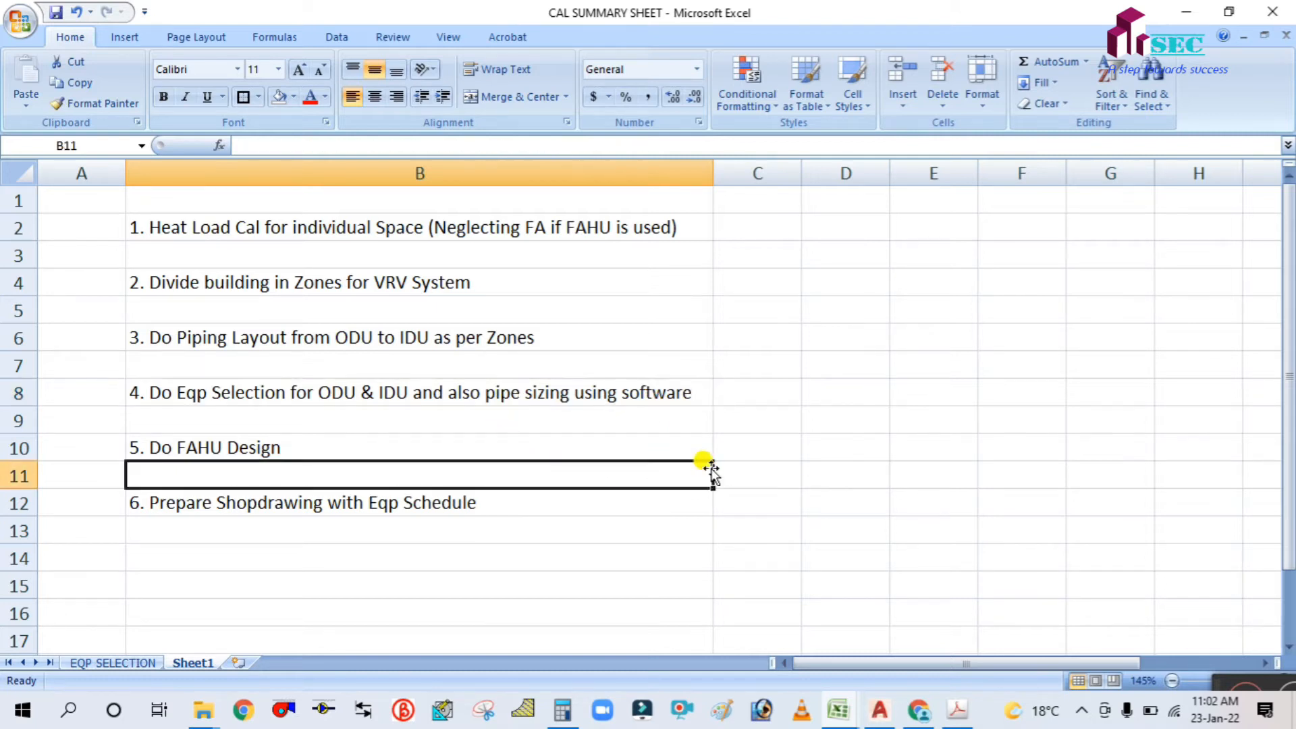
# Step: Read the last two procedure items, the FAHU design in B10 and the shop drawing with equipment schedule in B12
pyautogui.click(356, 579)
pyautogui.click(266, 442)
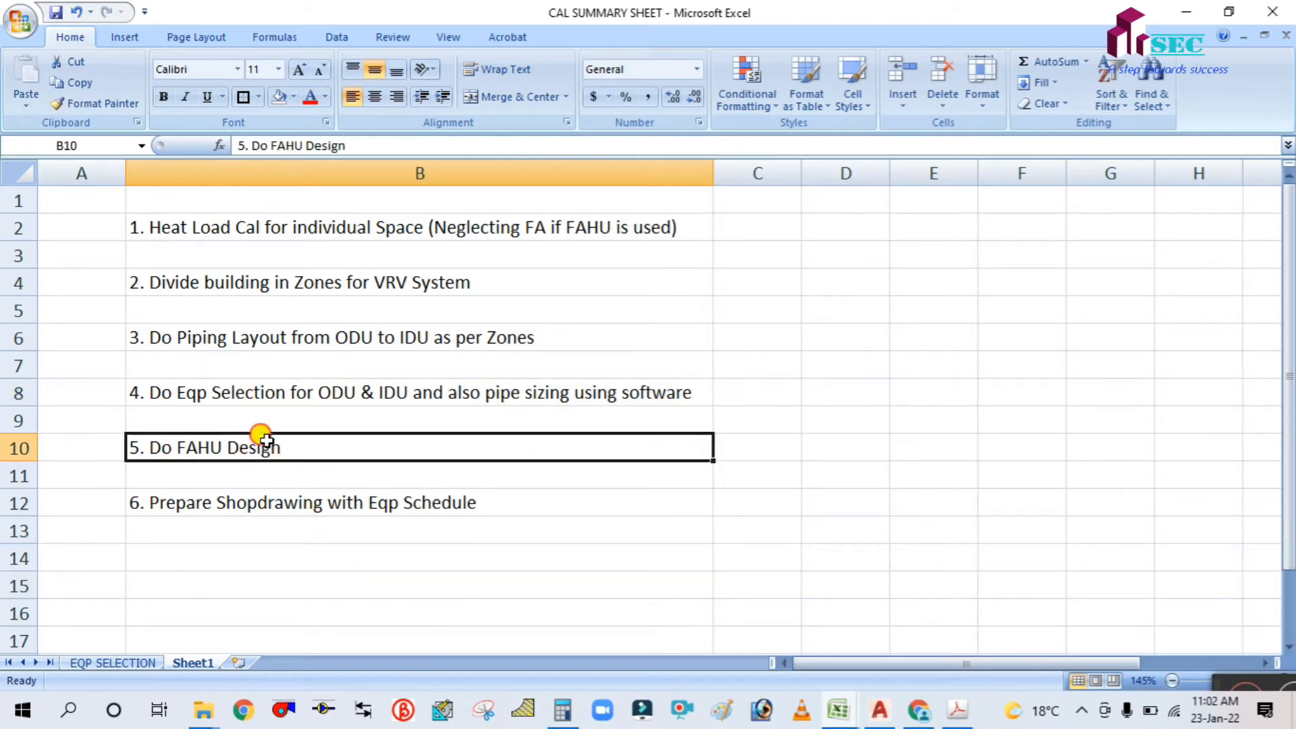
pyautogui.click(306, 527)
pyautogui.click(295, 499)
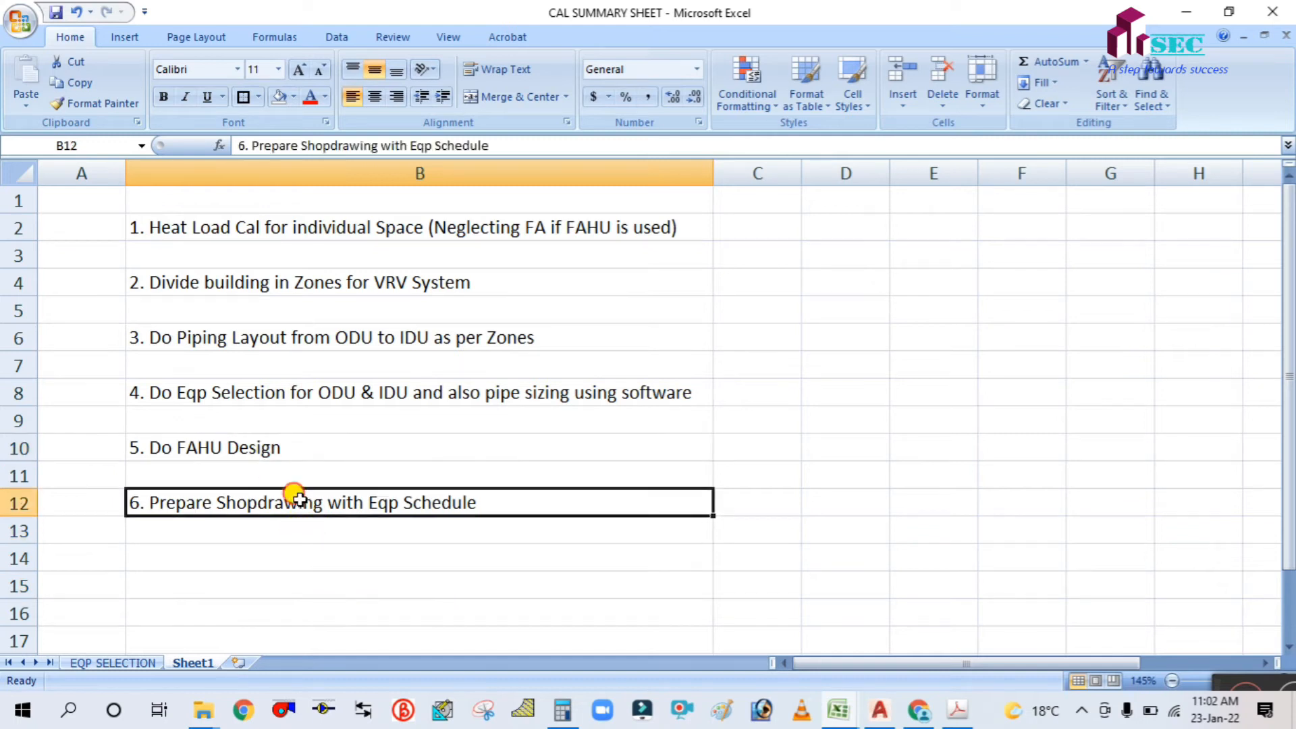
pyautogui.click(407, 530)
# Step: Review the procedure again from the heat load calculation in B2 through zoning in B4 to piping layout in B6
pyautogui.click(465, 227)
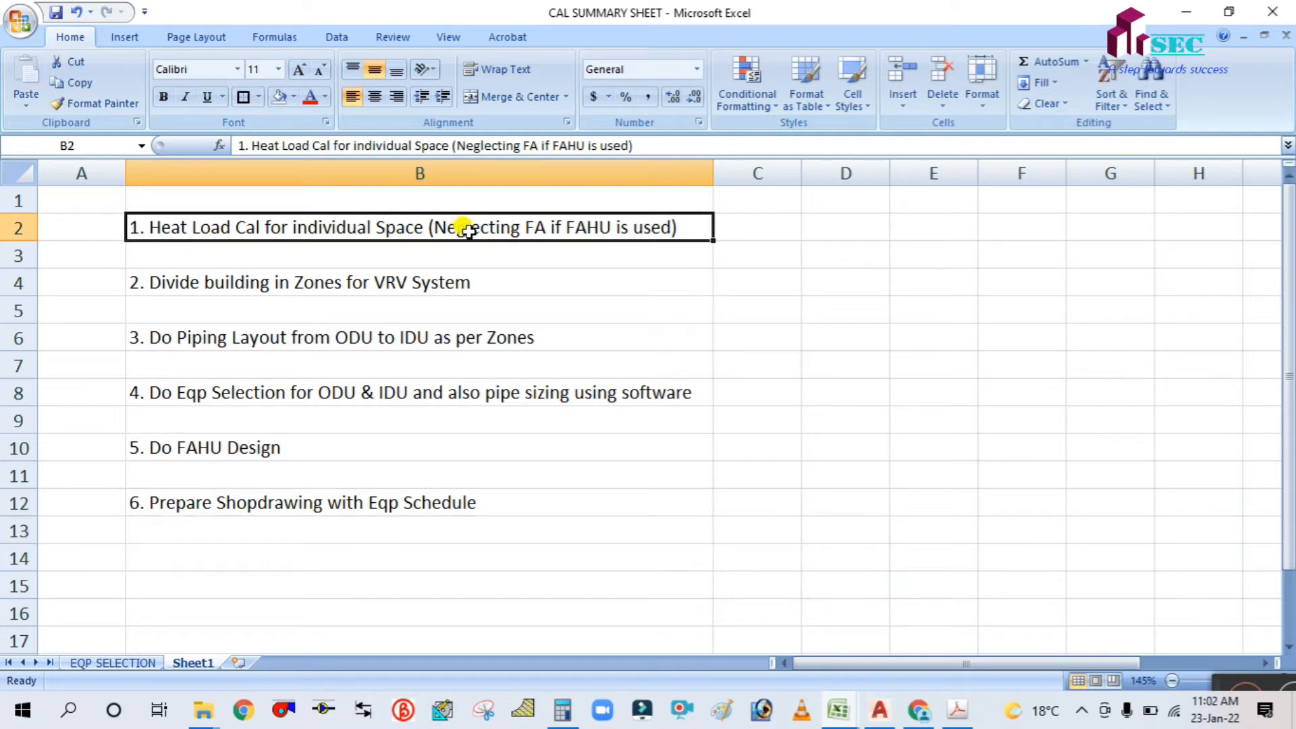
pyautogui.click(548, 425)
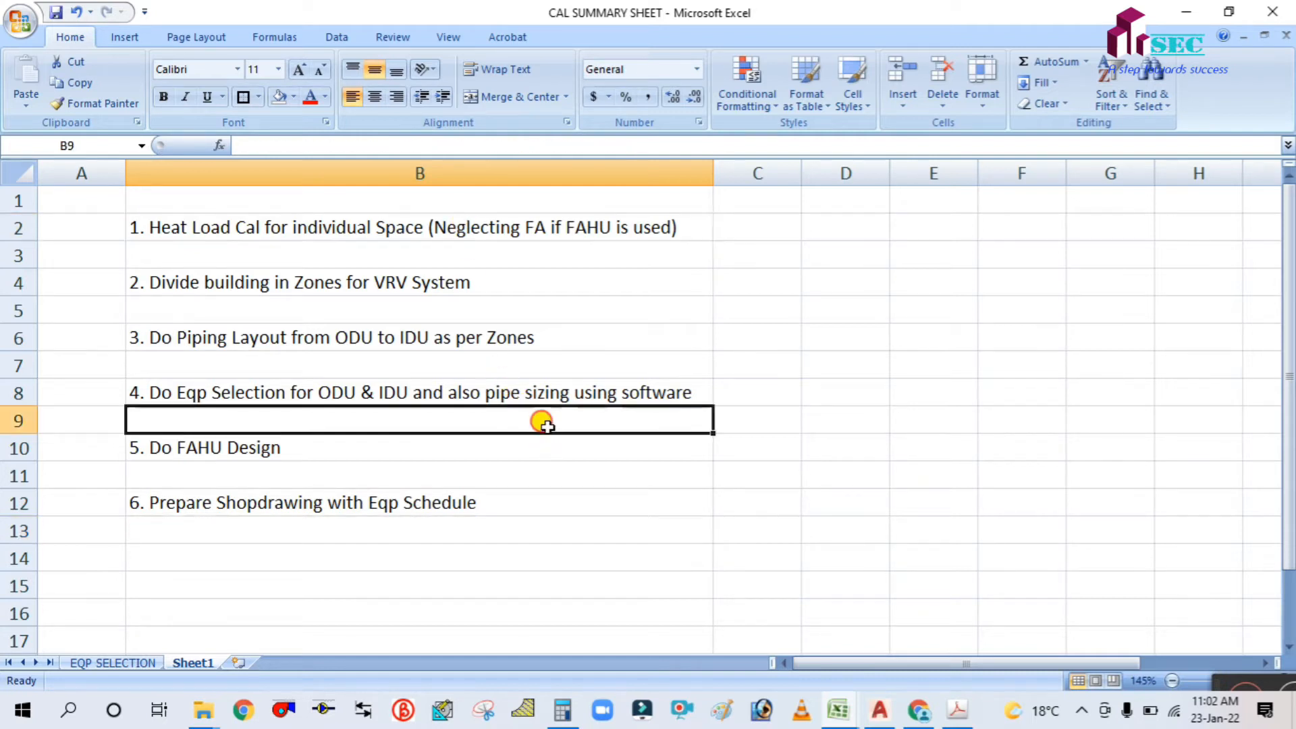
pyautogui.click(347, 278)
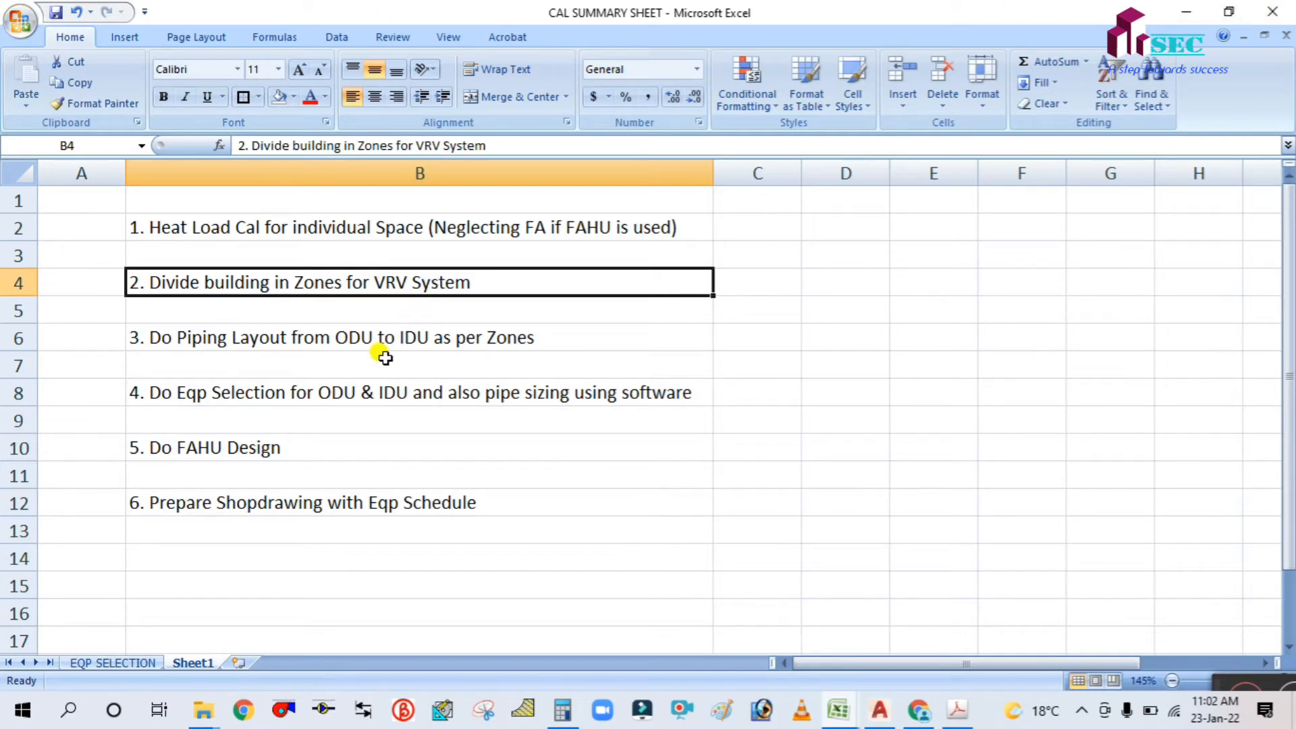
pyautogui.click(349, 334)
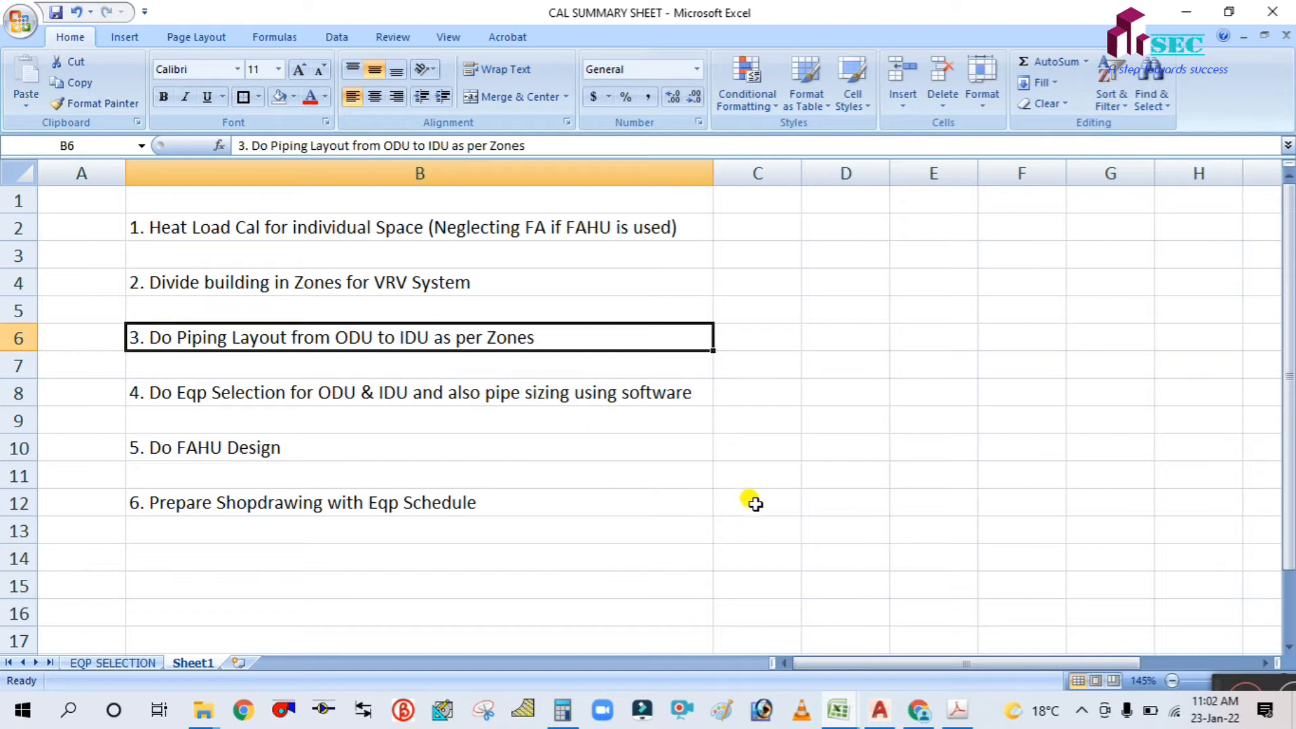
# Step: Switch to the AutoCAD drawing and look over the row of floor plans from 1F to 5F
pyautogui.click(881, 712)
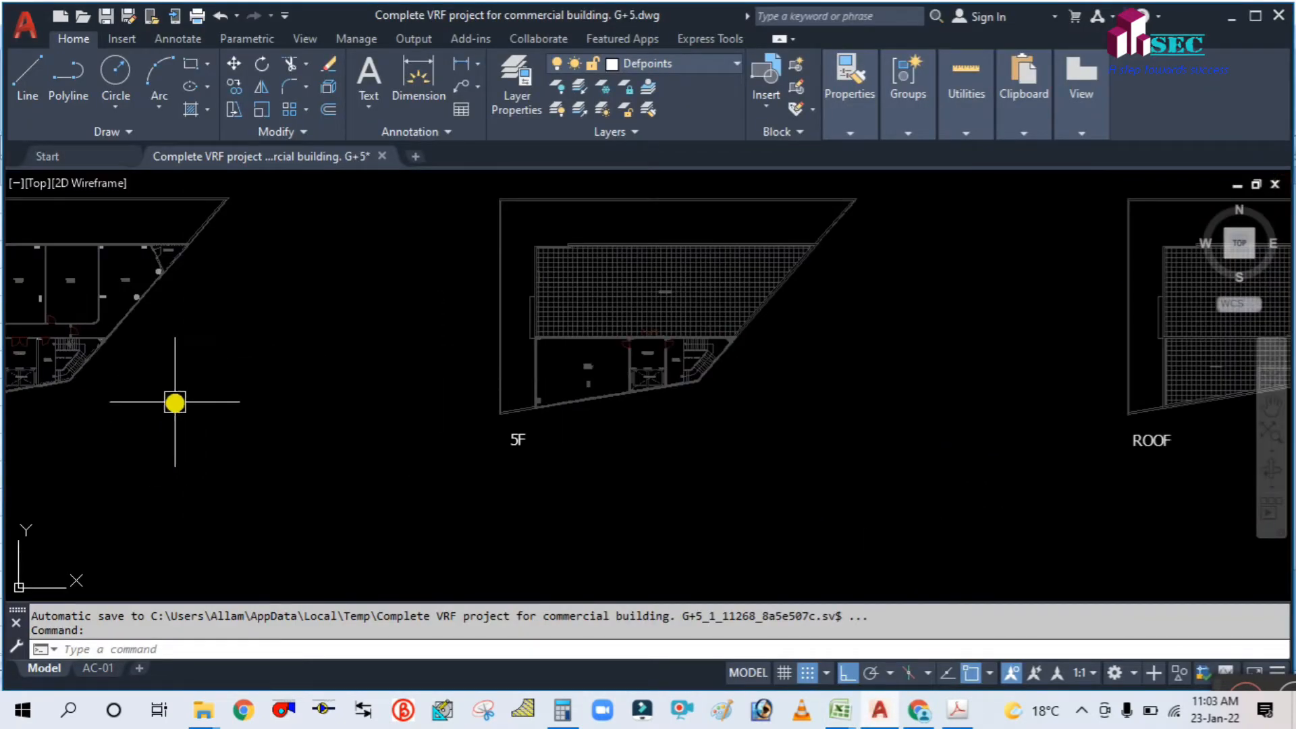
pyautogui.scroll(-5, 739, 403)
pyautogui.moveTo(306, 419); pyautogui.dragTo(567, 367, button='middle')
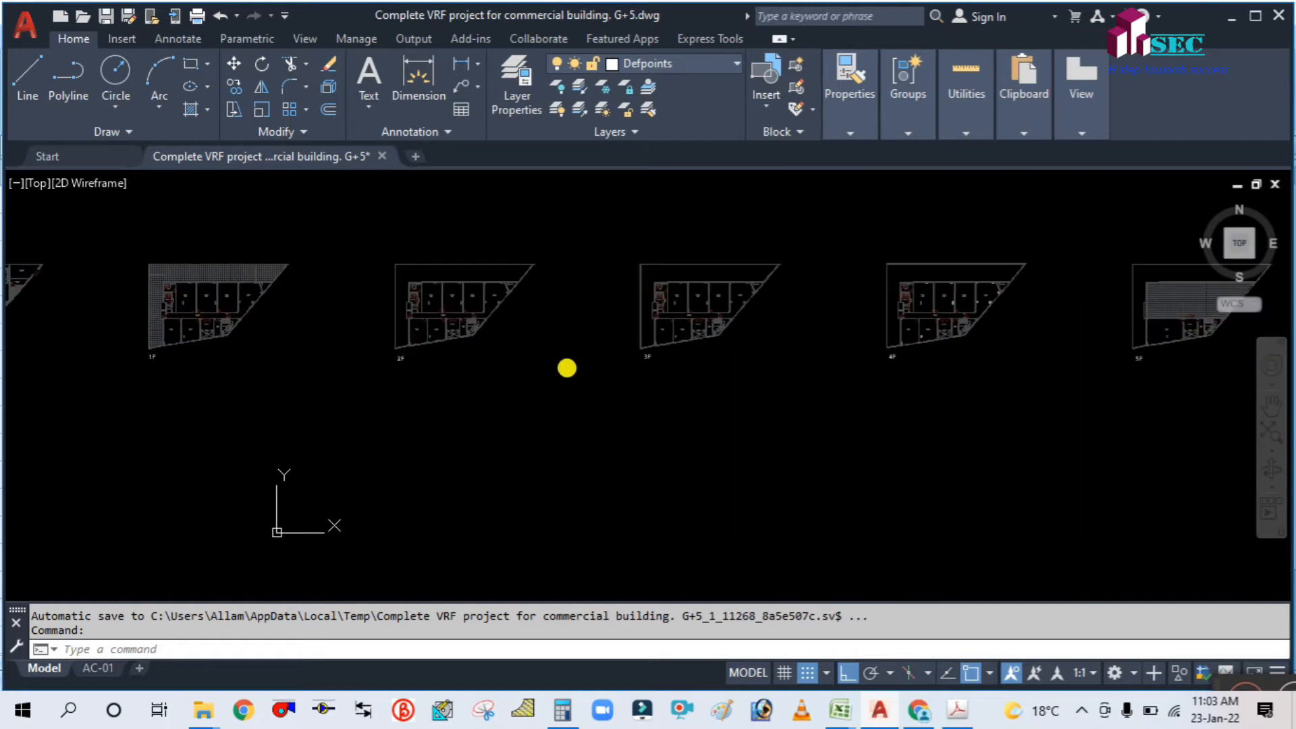
# Step: Switch to the LOAD CALCULATION workbook and review the rule-of-thumb cooling load table from its first rows
pyautogui.moveTo(840, 710)
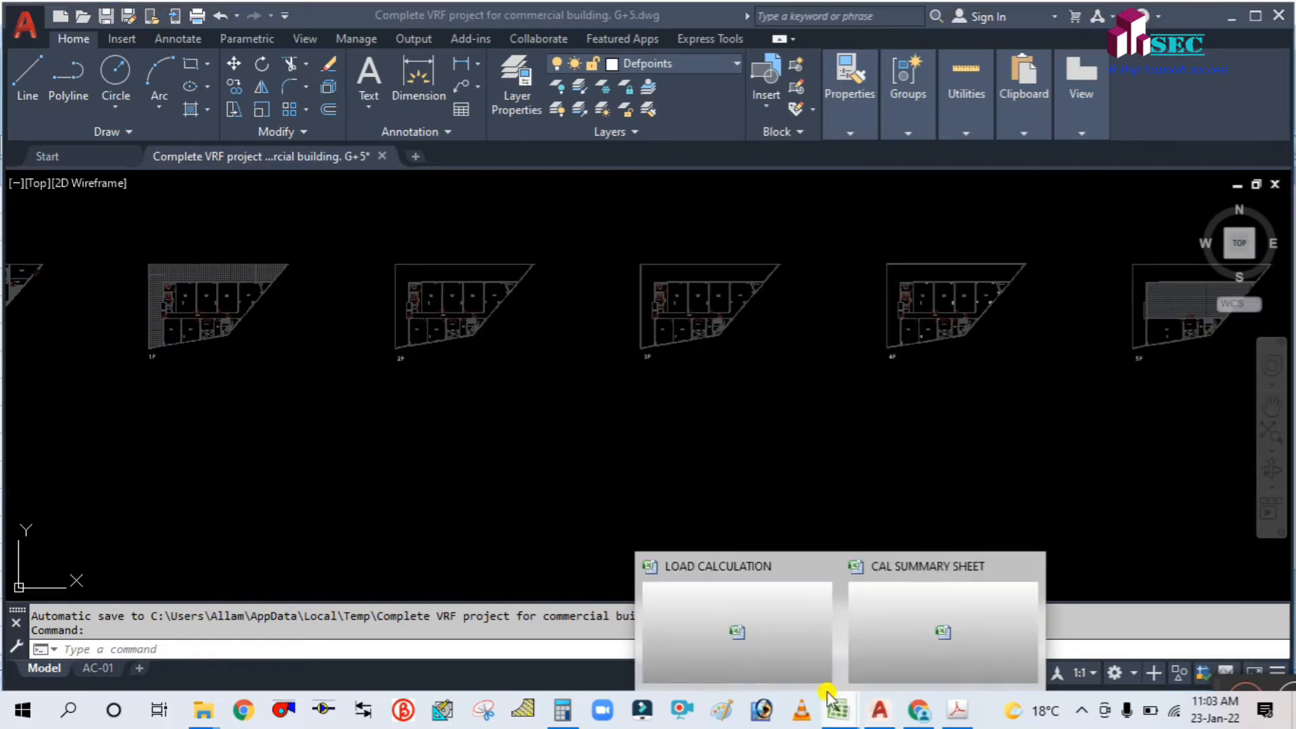
pyautogui.click(659, 576)
pyautogui.scroll(6, 685, 594)
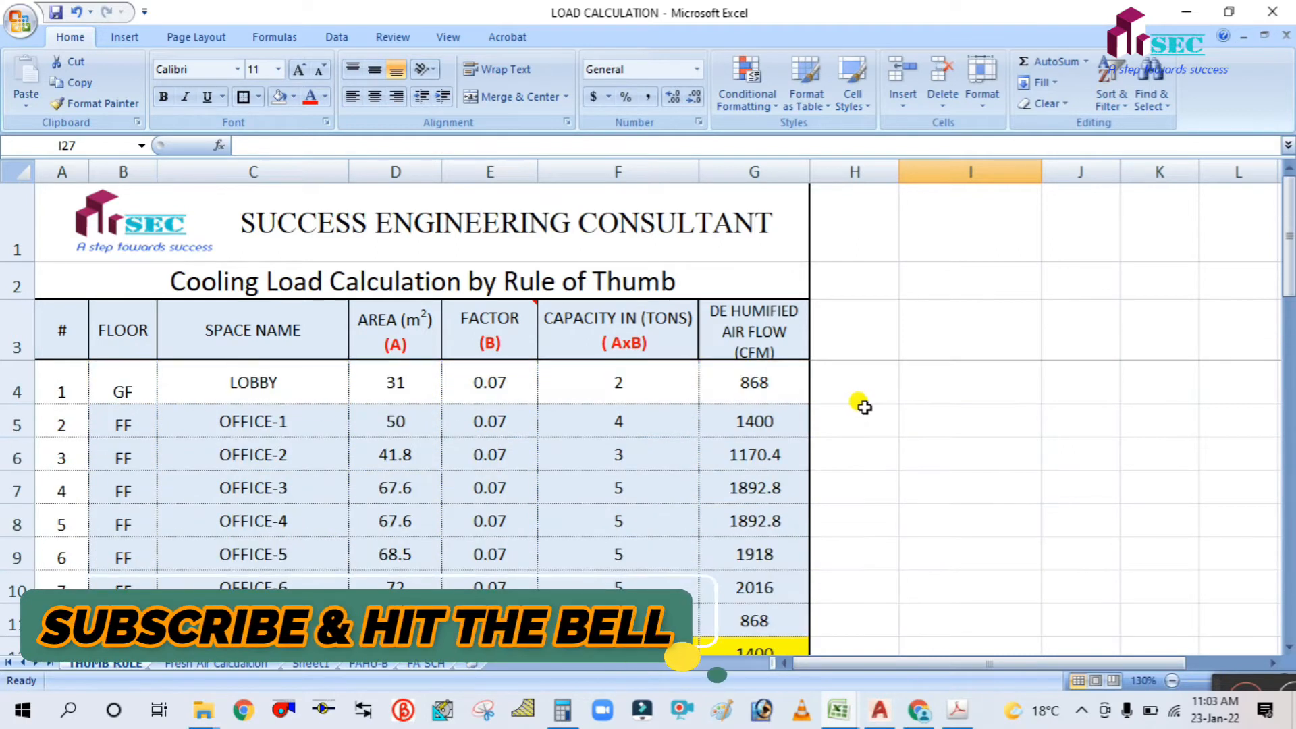
pyautogui.click(897, 484)
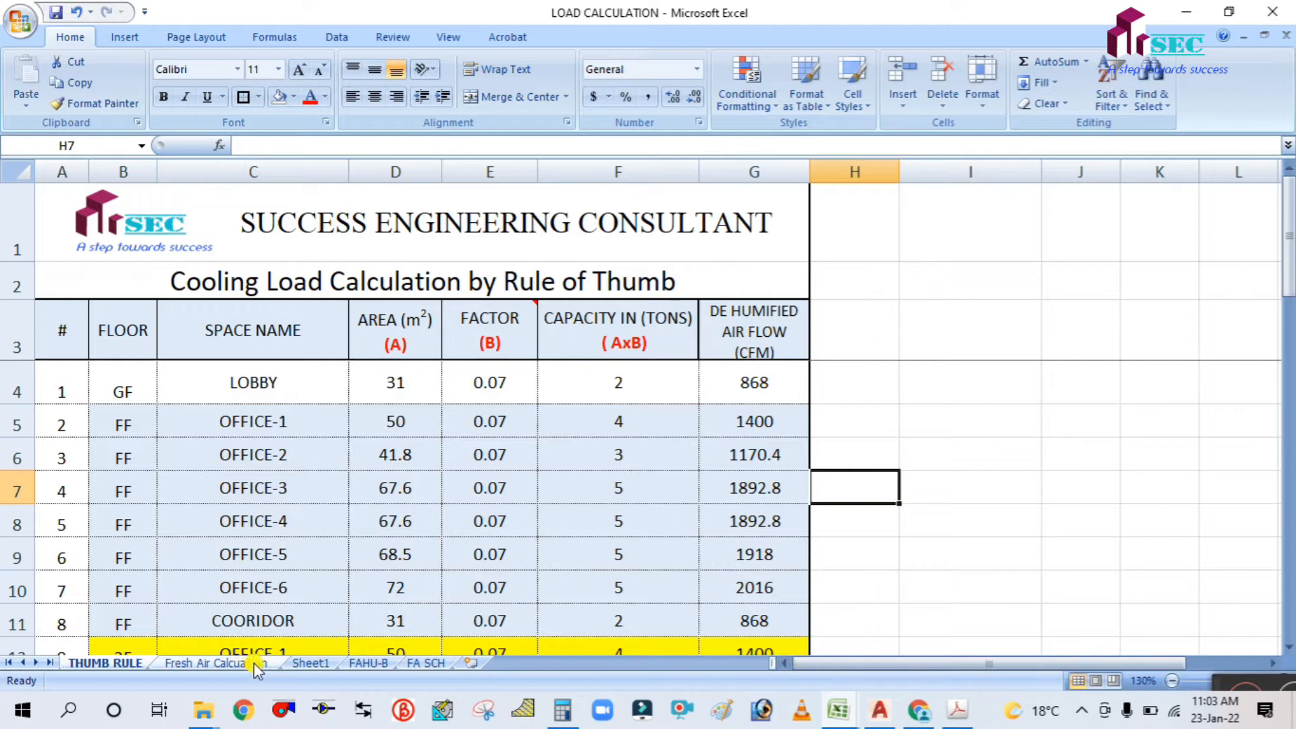
pyautogui.click(915, 517)
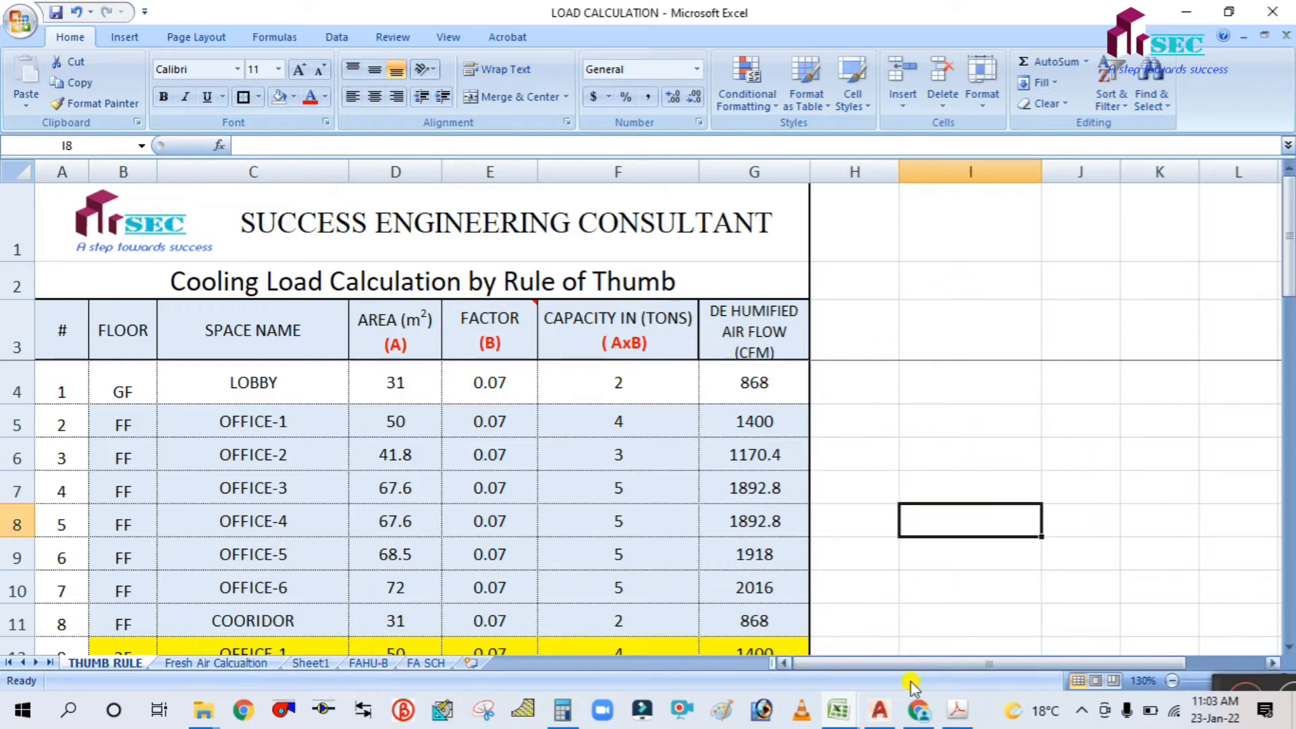
# Step: Return to the AutoCAD drawing and examine the lobby on the GF plan among all the floor plans
pyautogui.click(879, 710)
pyautogui.scroll(-4, 607, 378)
pyautogui.scroll(2, 471, 371)
pyautogui.scroll(10, 471, 371)
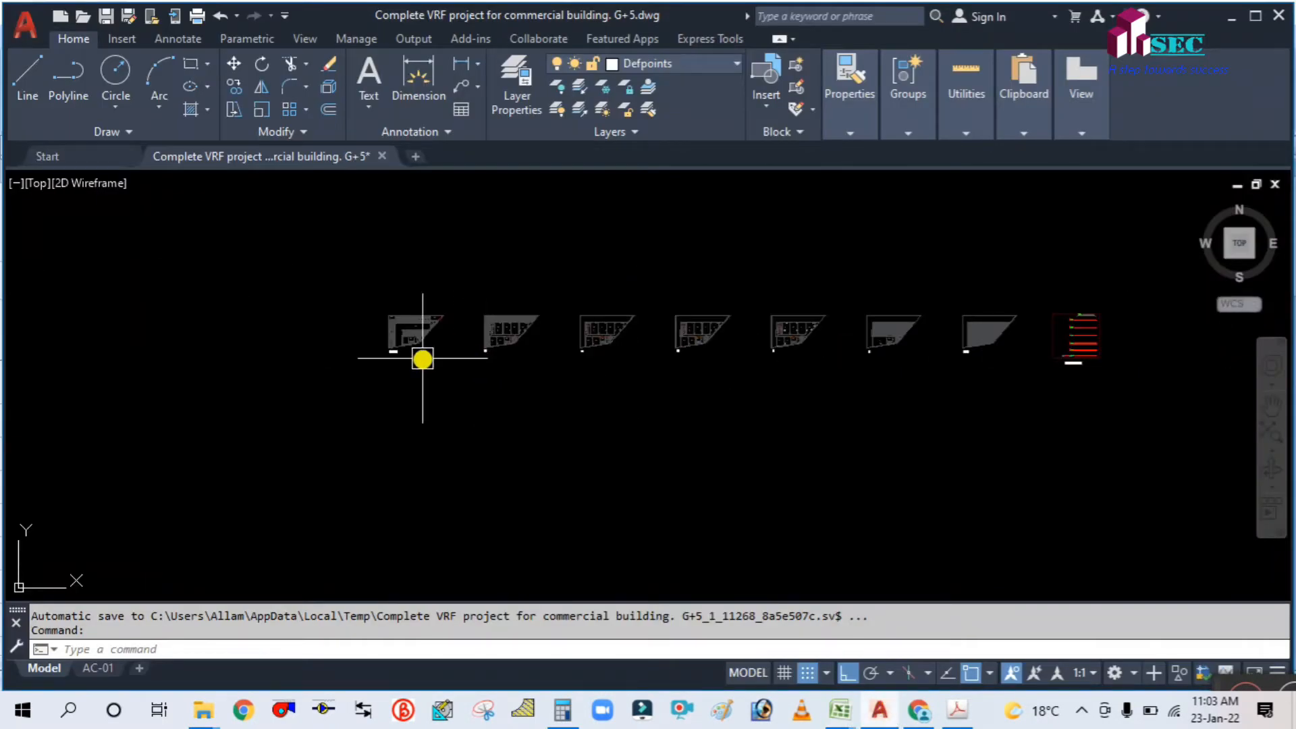
pyautogui.scroll(5, 419, 311)
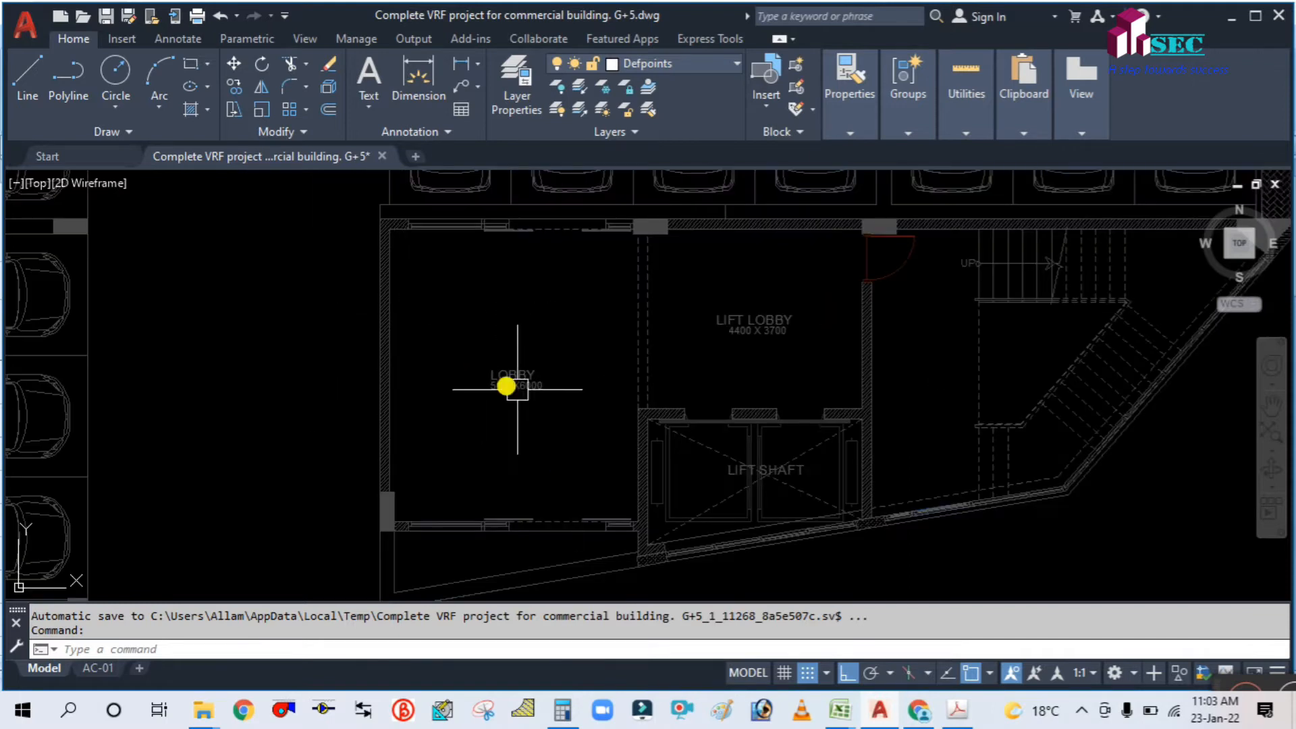
pyautogui.scroll(-4, 550, 413)
pyautogui.scroll(-3, 553, 411)
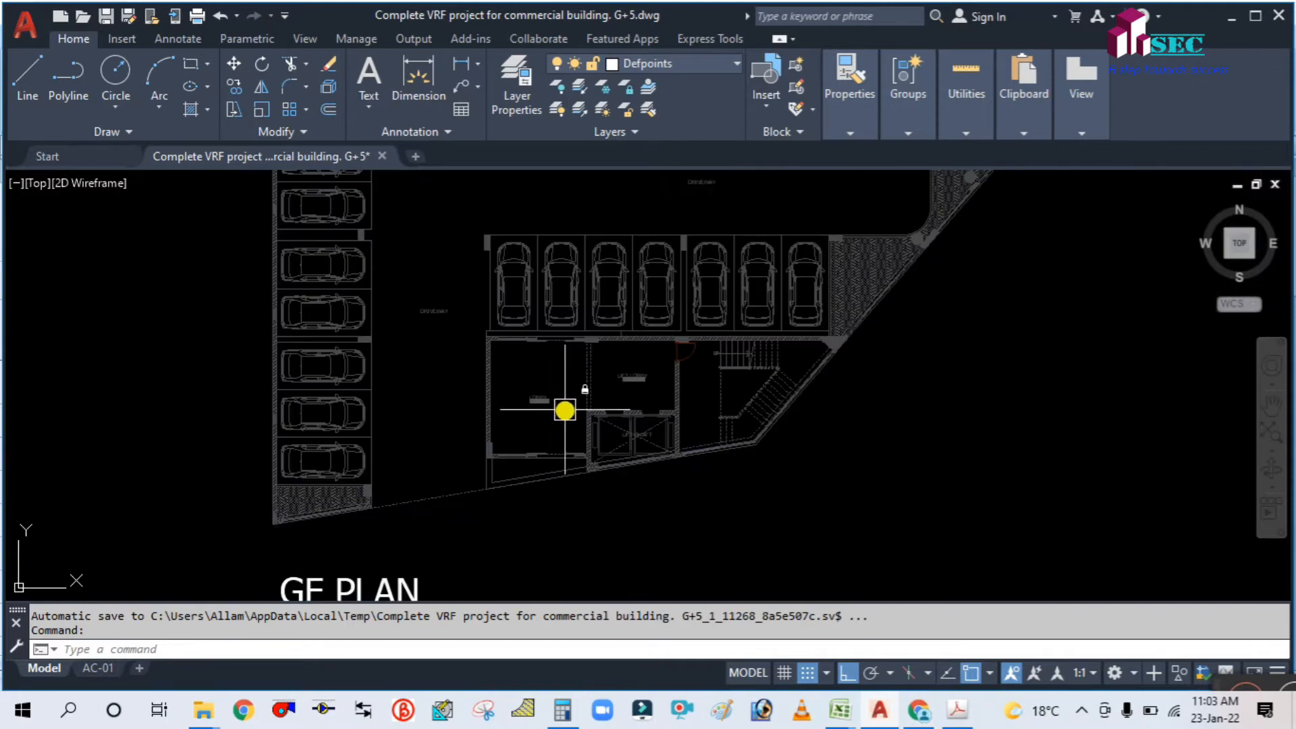
# Step: Inspect the GF lobby's front boundary and its position relative to the lift lobby, lift shaft and driveway
pyautogui.scroll(5, 550, 481)
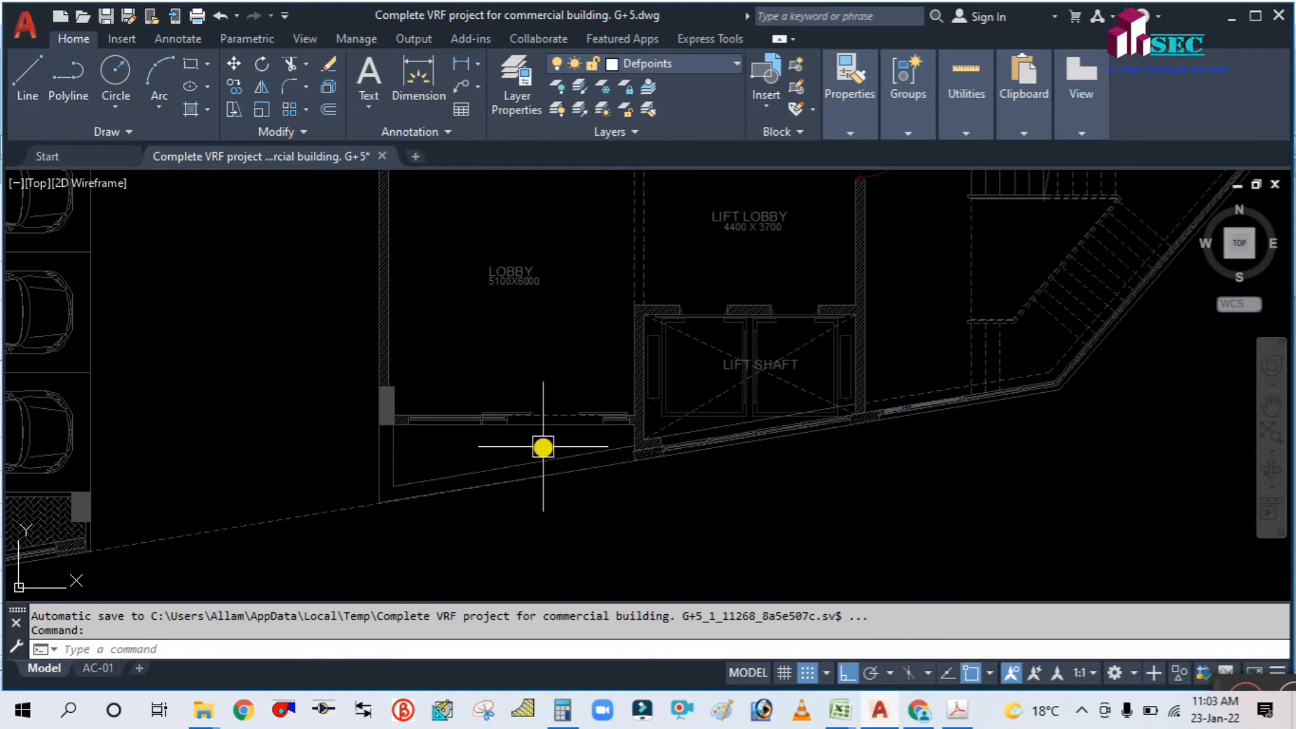
pyautogui.scroll(-4, 518, 350)
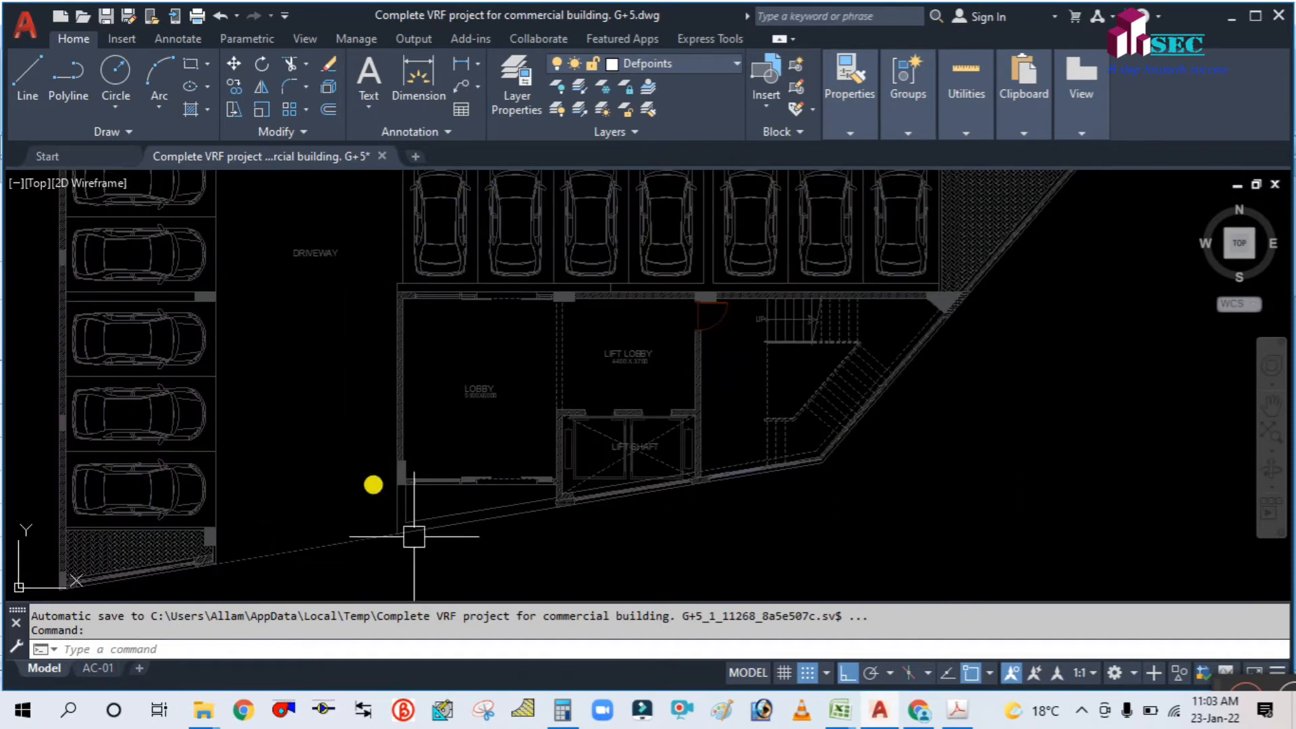
pyautogui.scroll(-2, 398, 472)
pyautogui.scroll(-2, 438, 486)
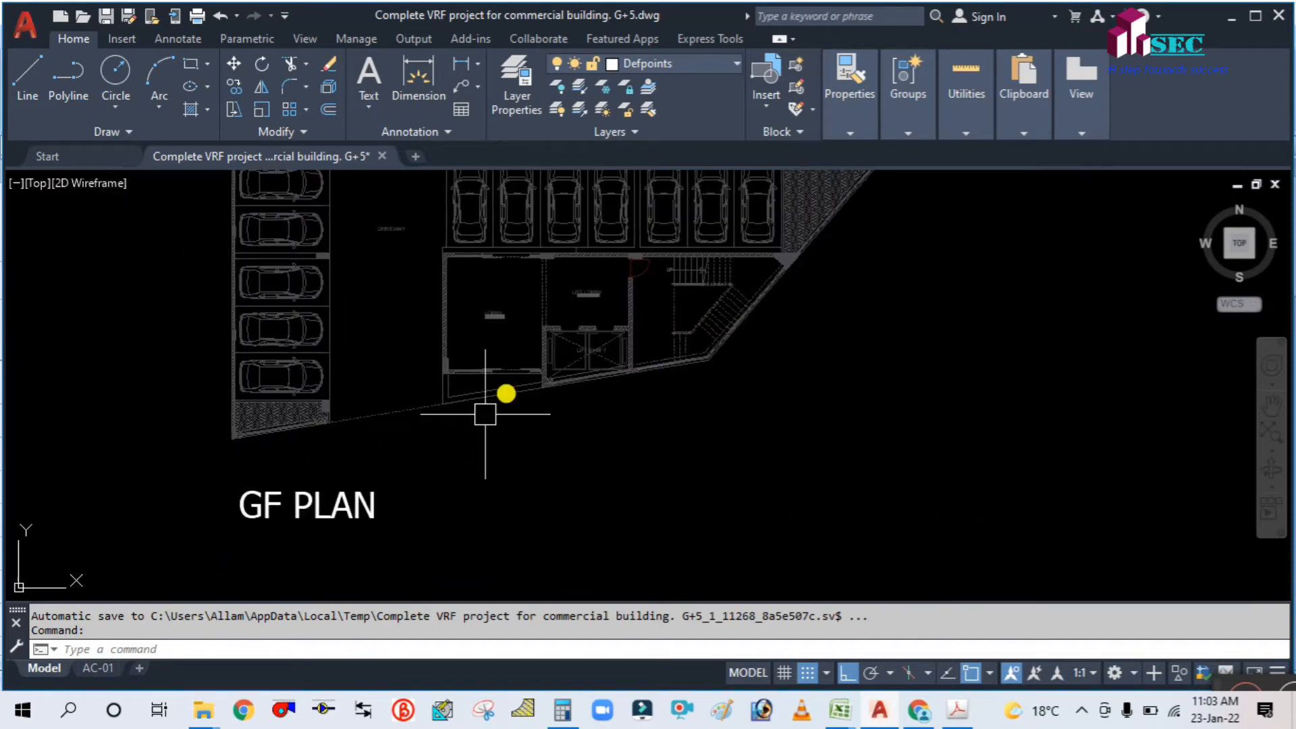
pyautogui.scroll(4, 479, 297)
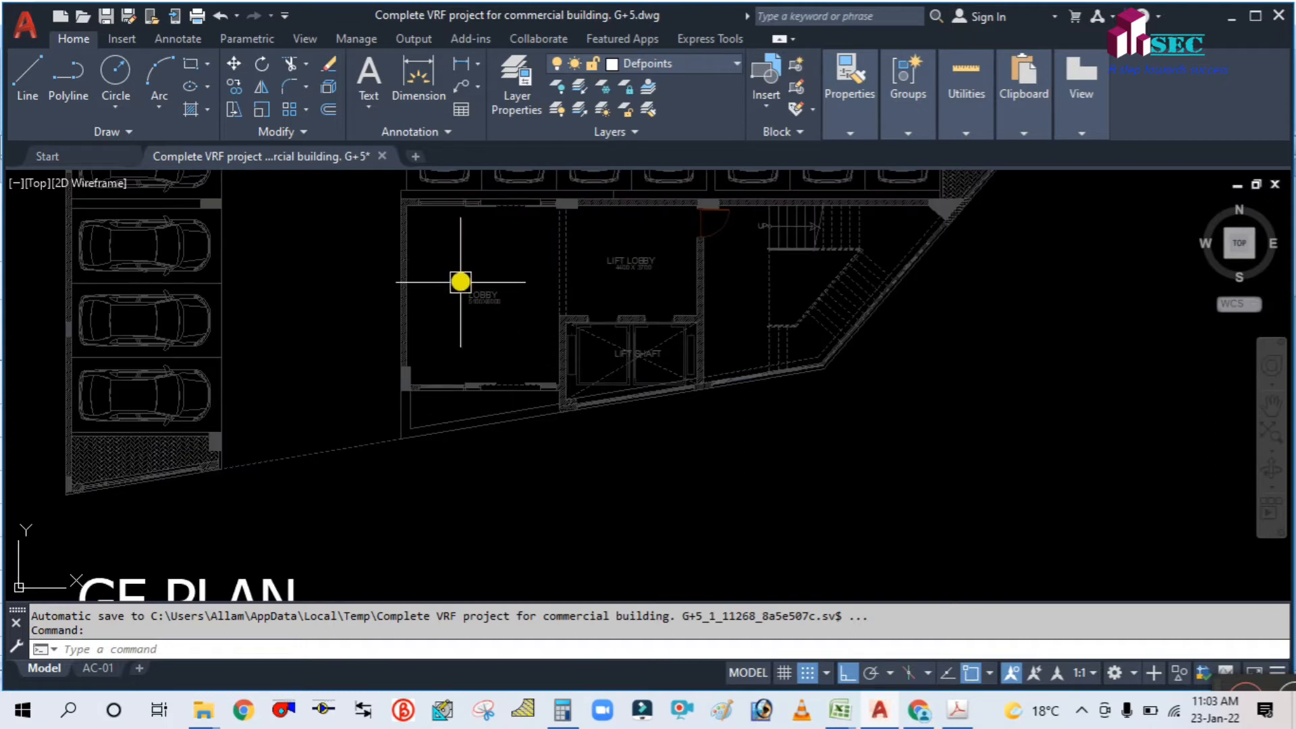
pyautogui.moveTo(458, 280); pyautogui.dragTo(419, 414, button='middle')
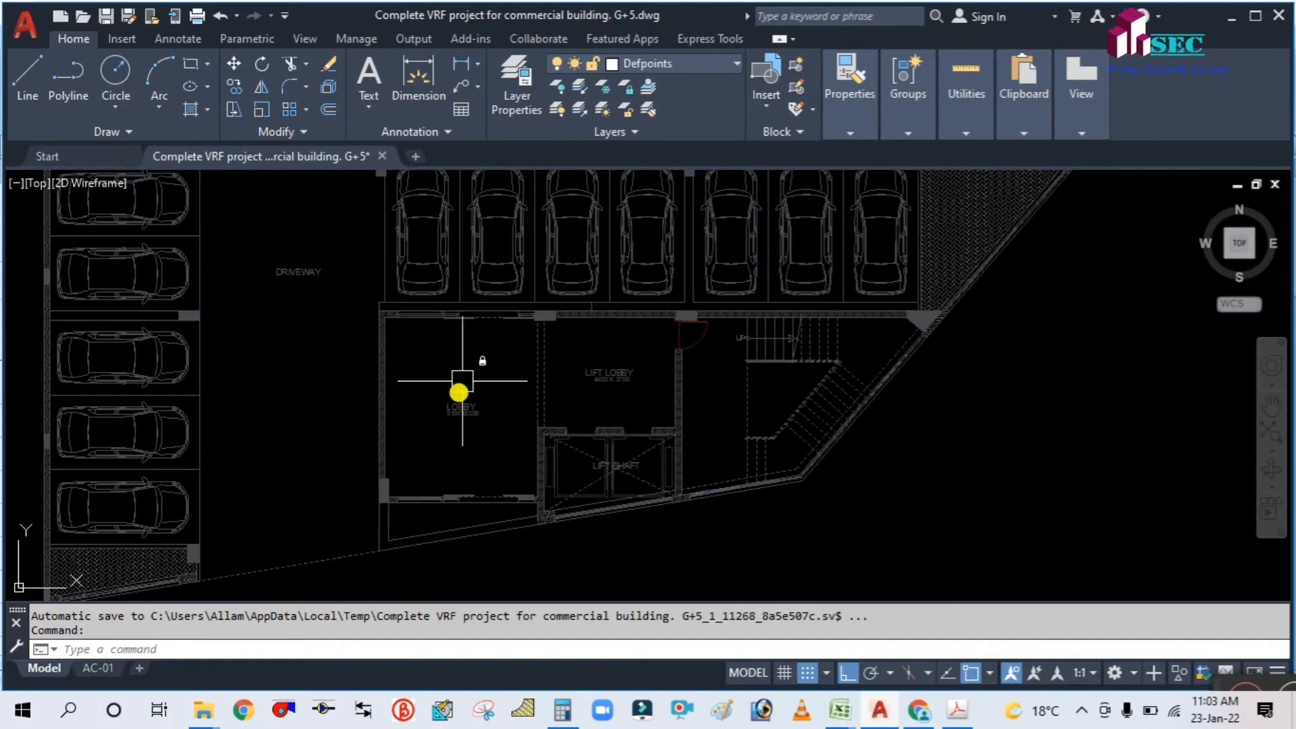
pyautogui.scroll(-4, 473, 378)
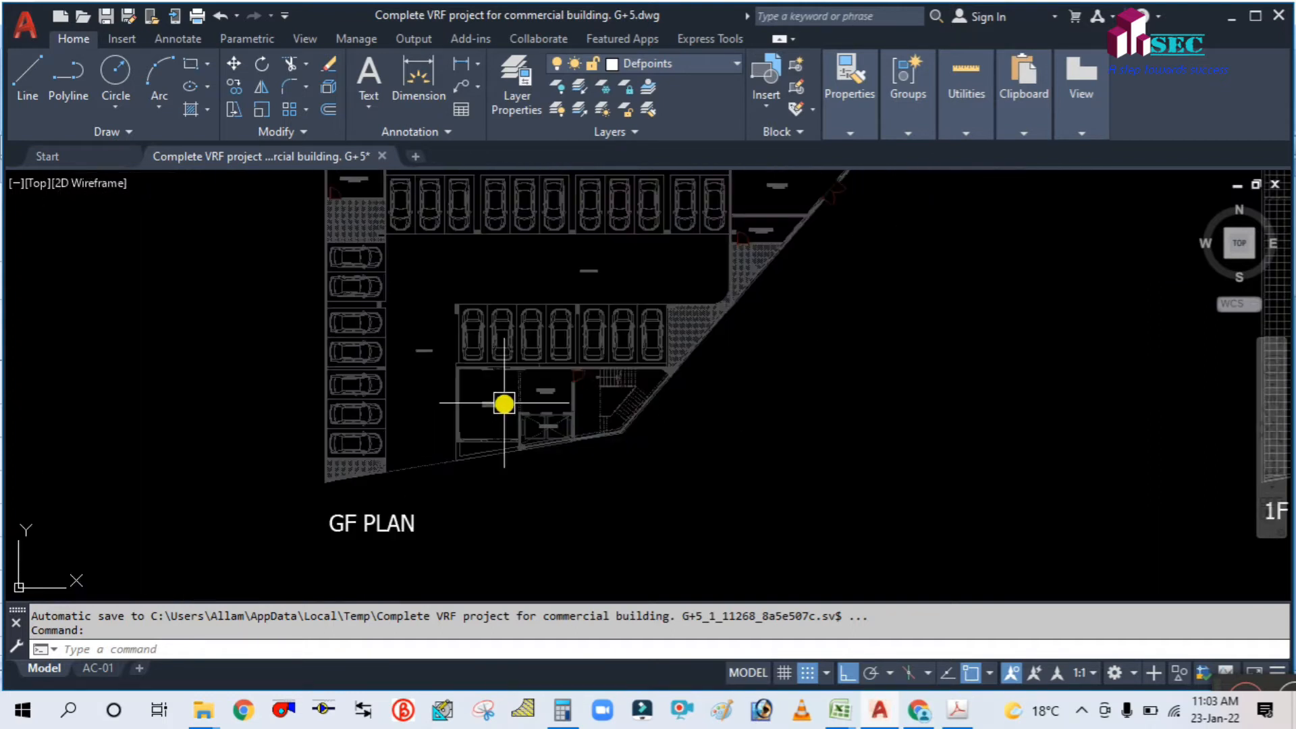
# Step: Compare the GF plan and its lobby with the neighbouring 1F and 2F plans
pyautogui.moveTo(749, 482); pyautogui.dragTo(654, 419, button='middle')
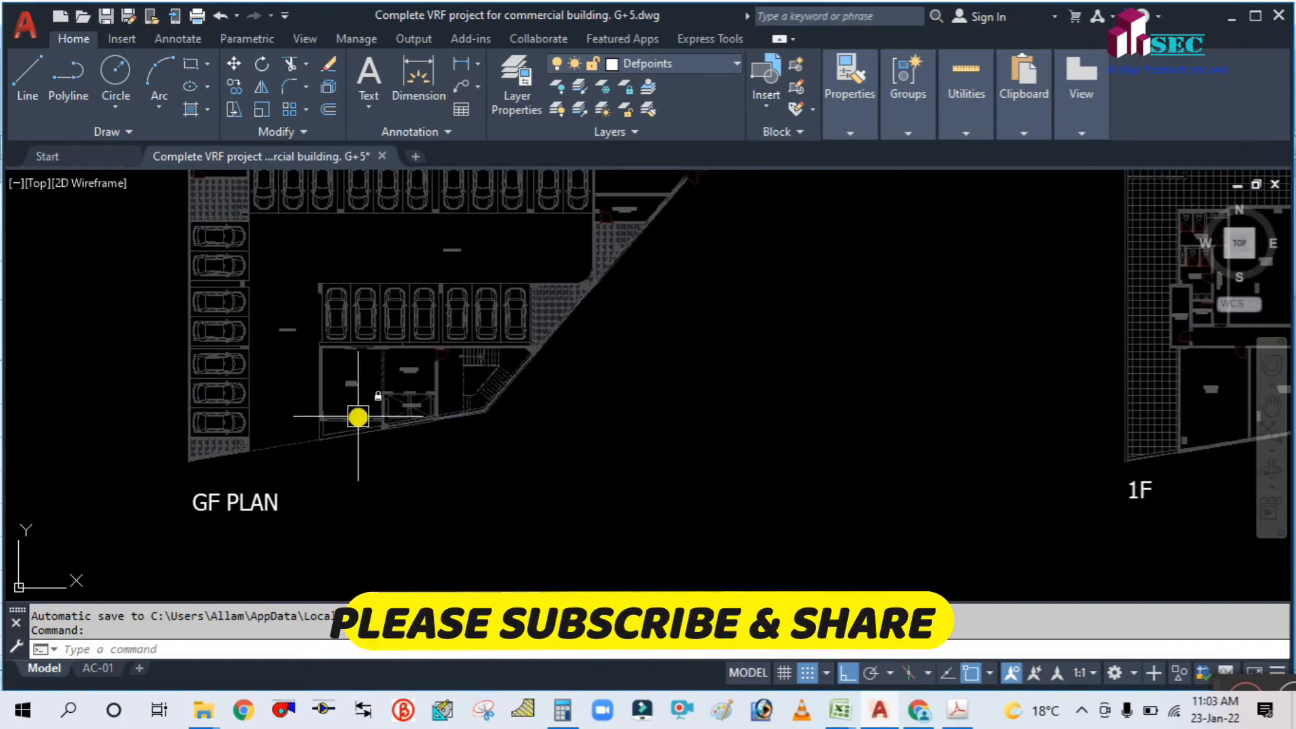
pyautogui.scroll(4, 365, 389)
pyautogui.scroll(-3, 392, 411)
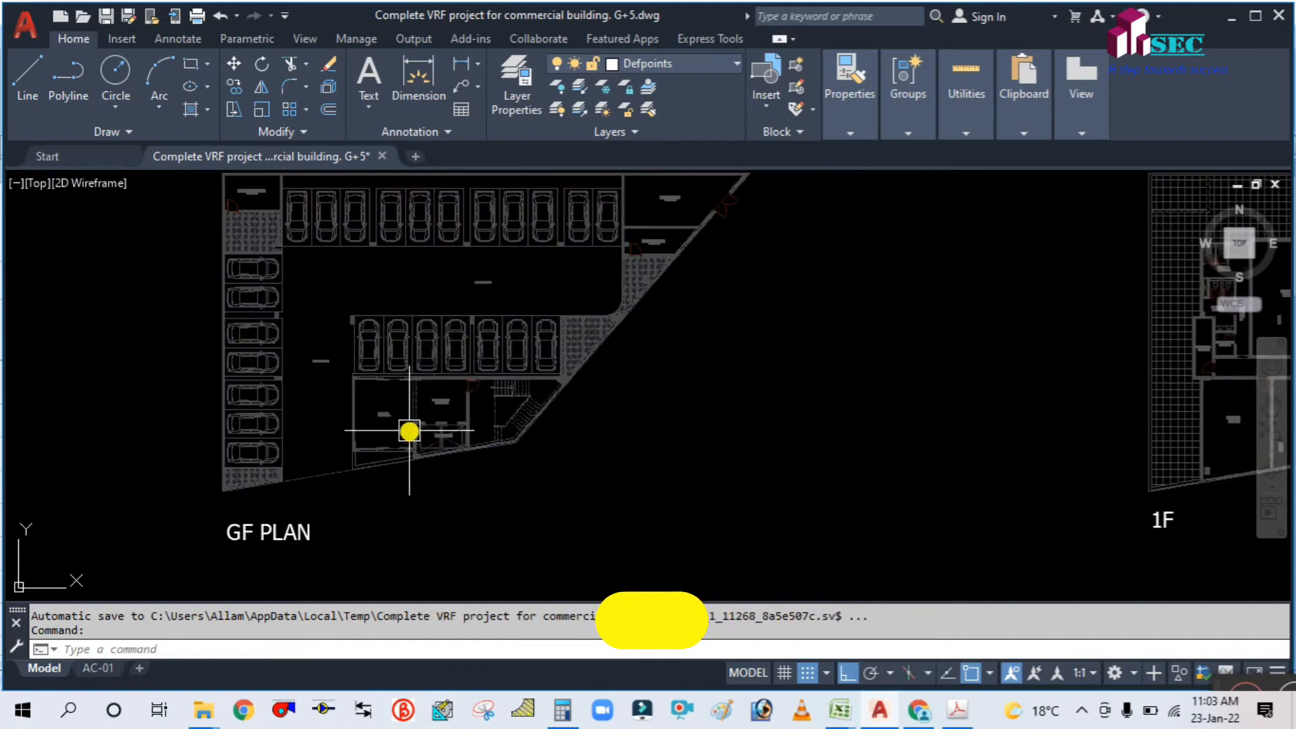
pyautogui.scroll(-3, 524, 439)
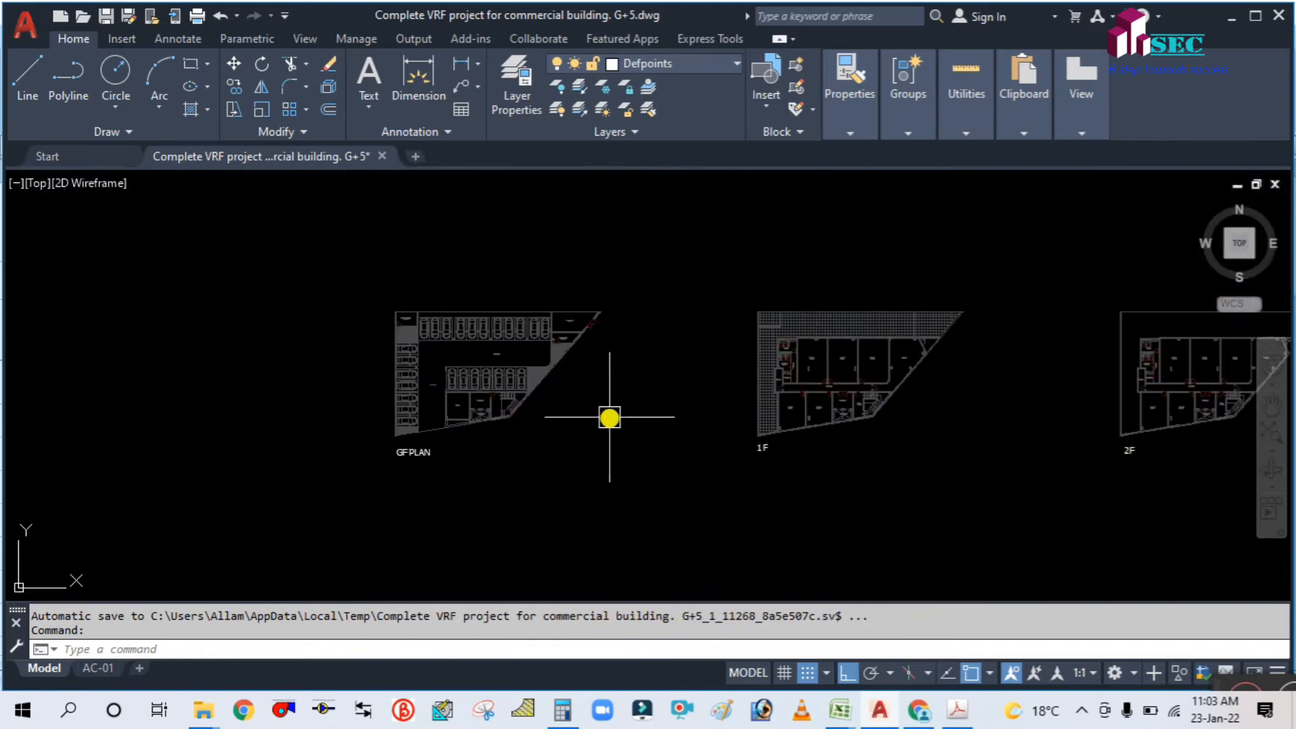
pyautogui.moveTo(607, 416); pyautogui.dragTo(533, 406, button='middle')
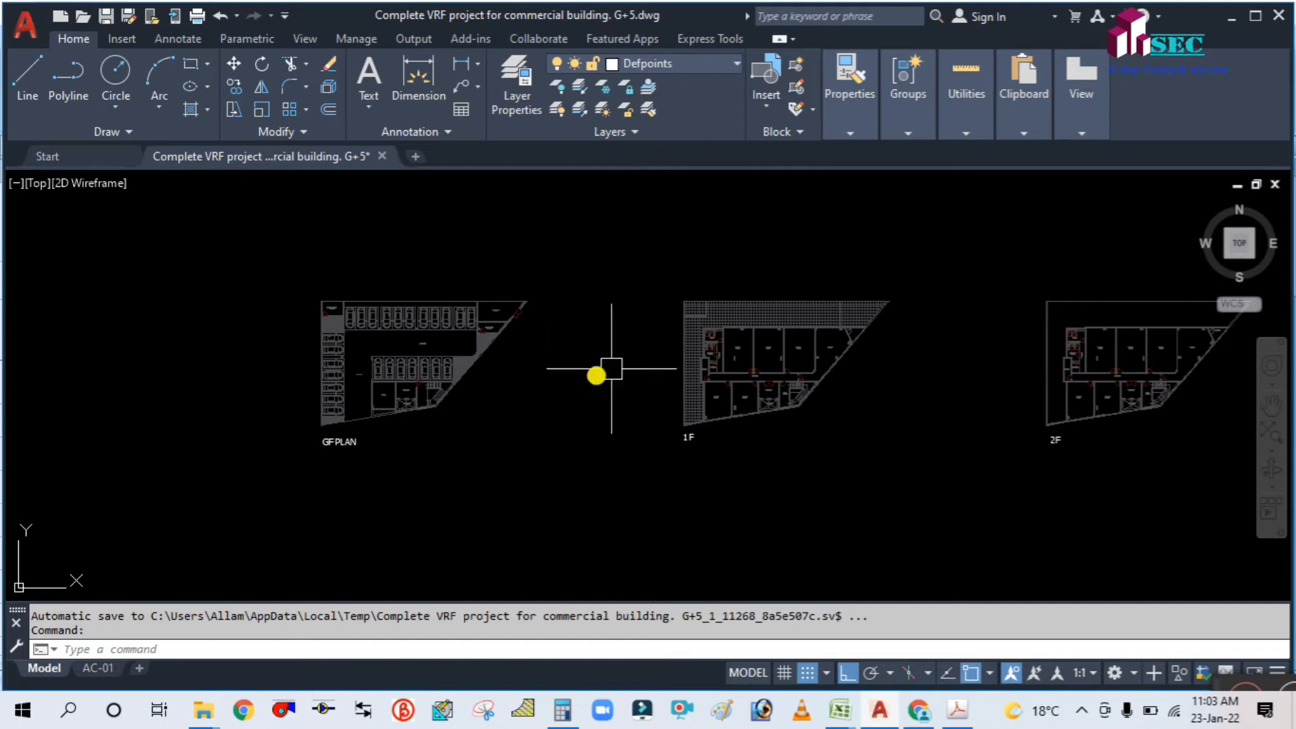
pyautogui.scroll(2, 785, 413)
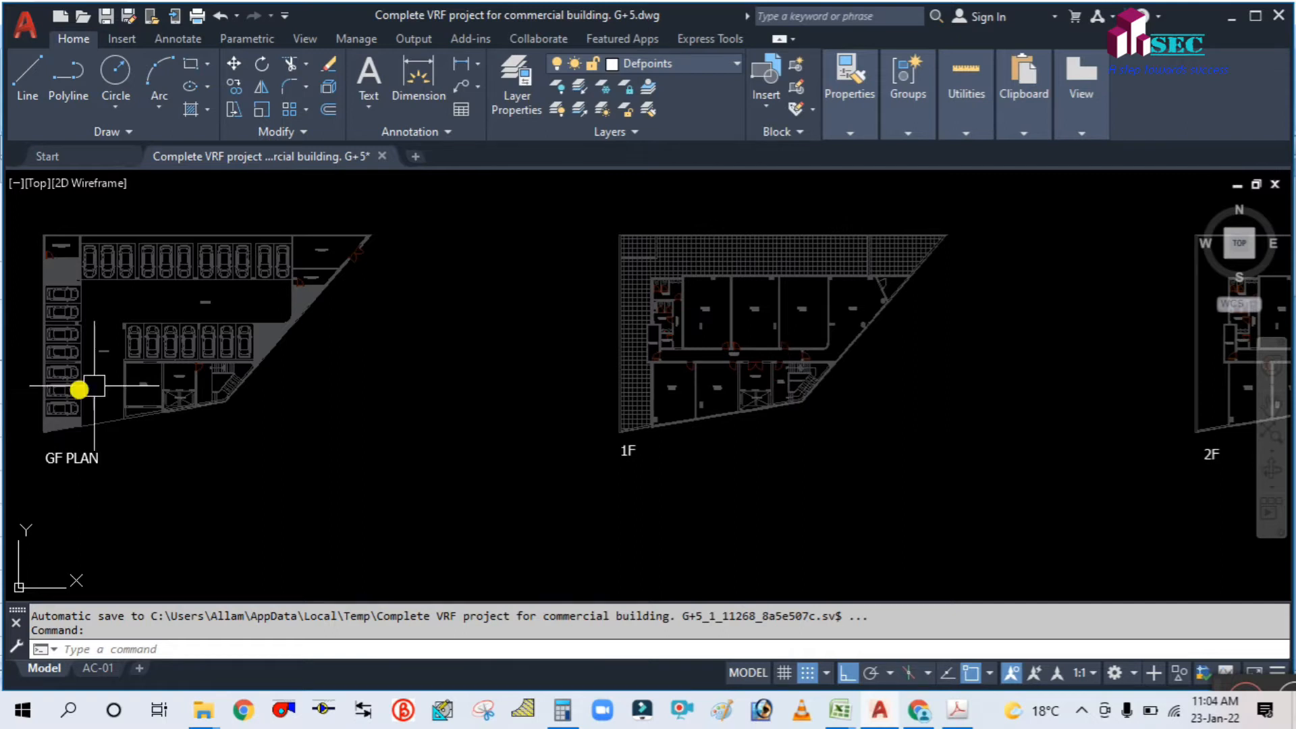
# Step: Study the GF lobby up close again, including its label and dimensions beside the lift lobby and lift shaft
pyautogui.scroll(4, 81, 385)
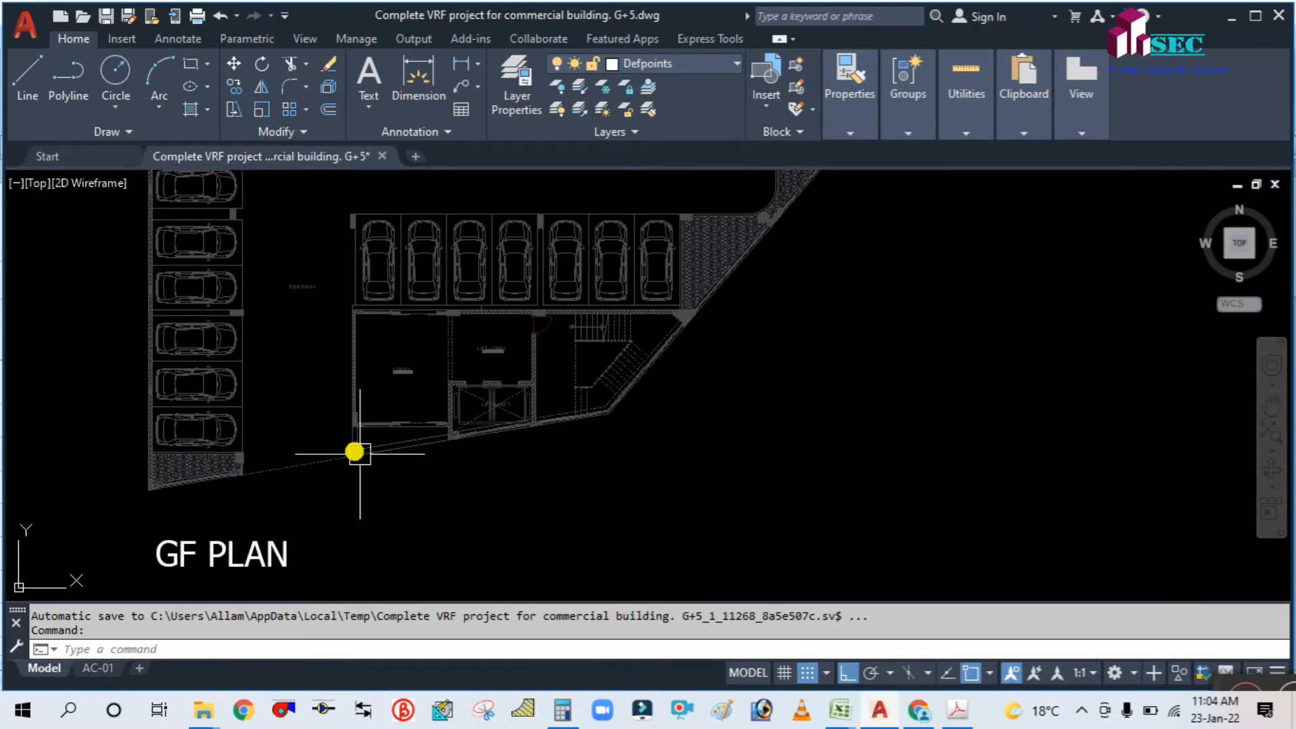
pyautogui.scroll(2, 301, 375)
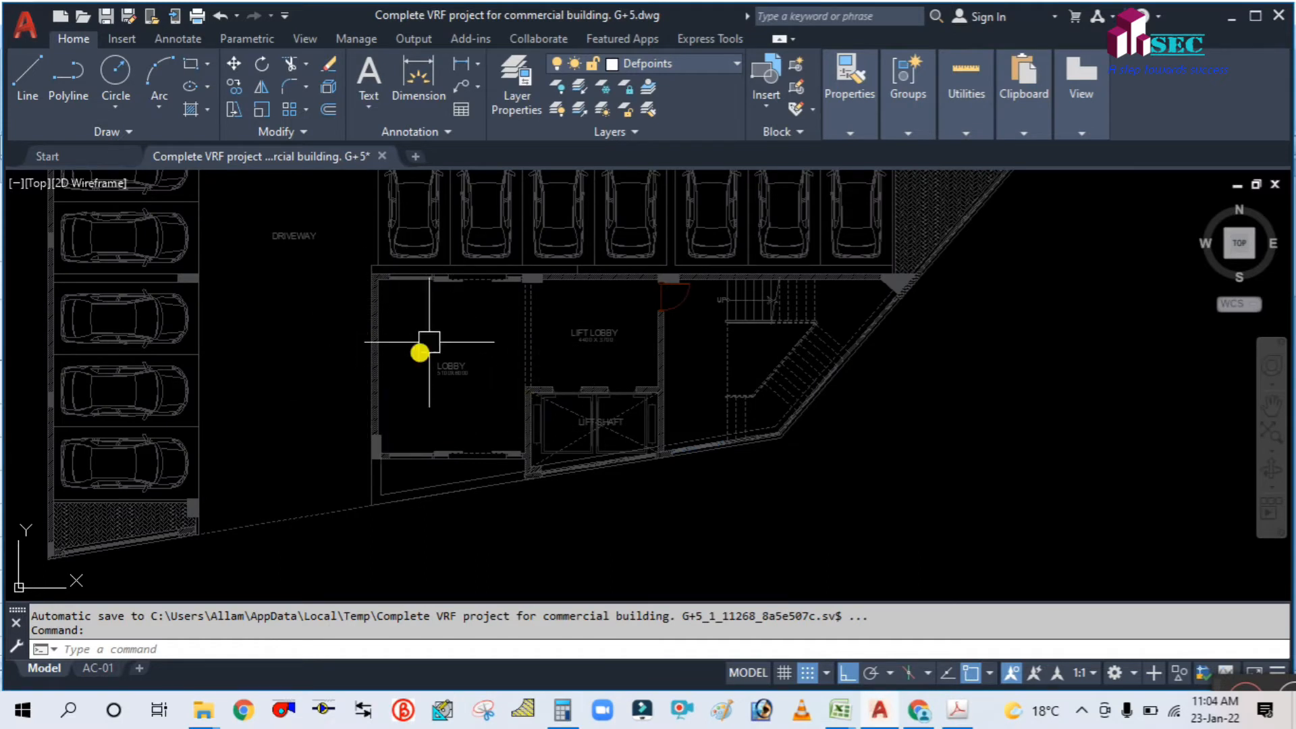
pyautogui.scroll(-2, 420, 396)
pyautogui.scroll(1, 439, 344)
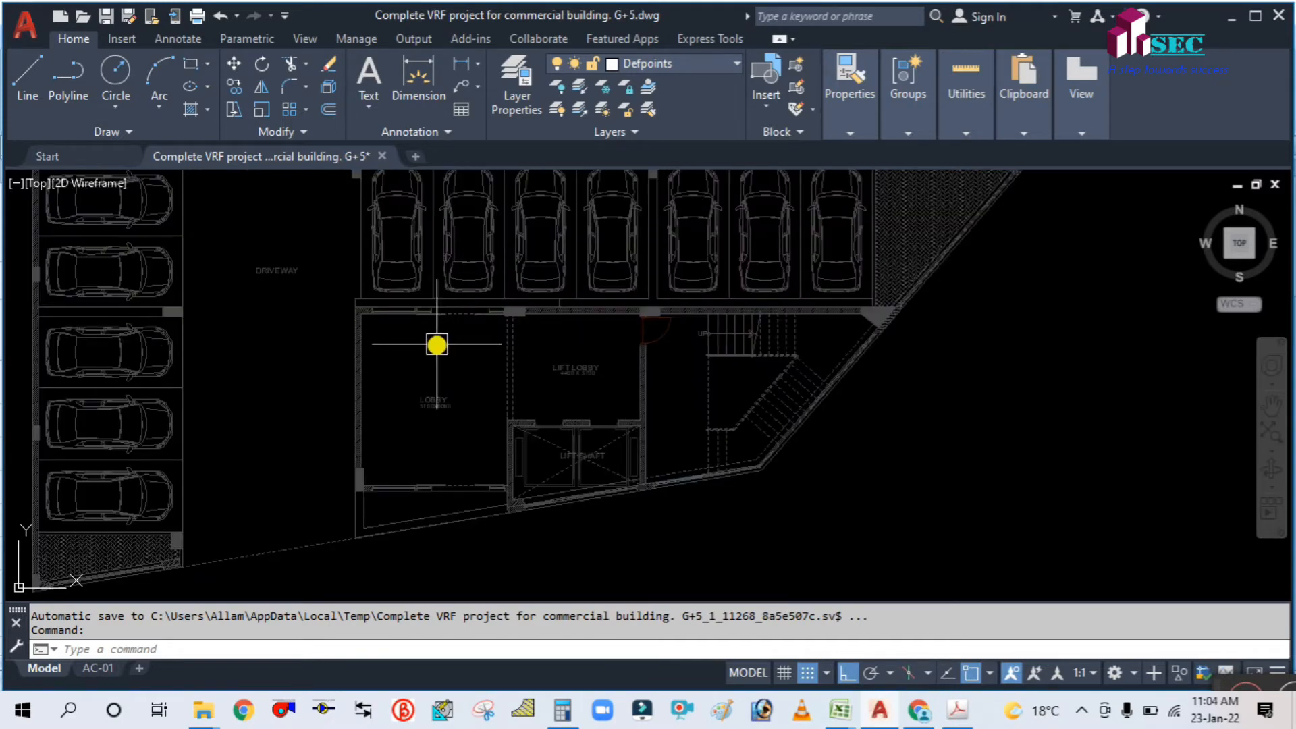
pyautogui.scroll(-1, 418, 365)
pyautogui.scroll(3, 426, 403)
pyautogui.scroll(-2, 373, 419)
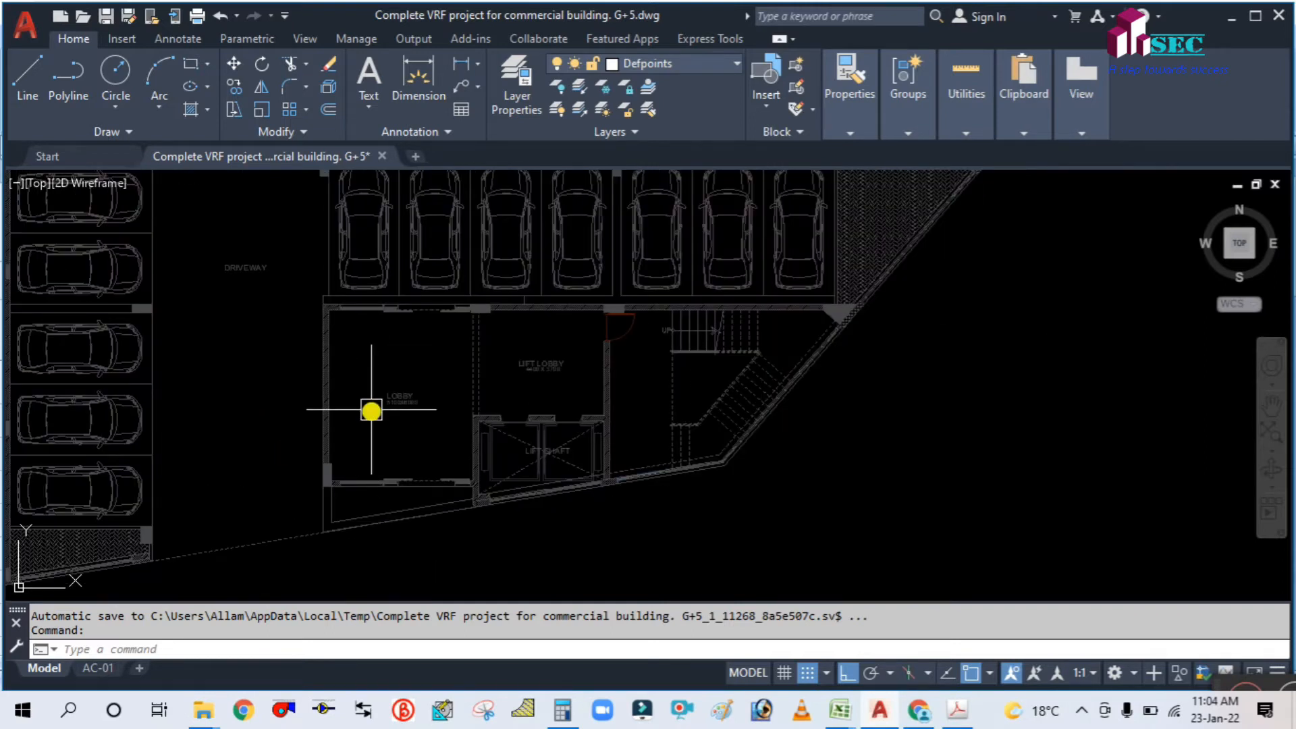
pyautogui.scroll(3, 373, 405)
pyautogui.scroll(-3, 379, 365)
pyautogui.scroll(-2, 385, 345)
pyautogui.scroll(-2, 638, 398)
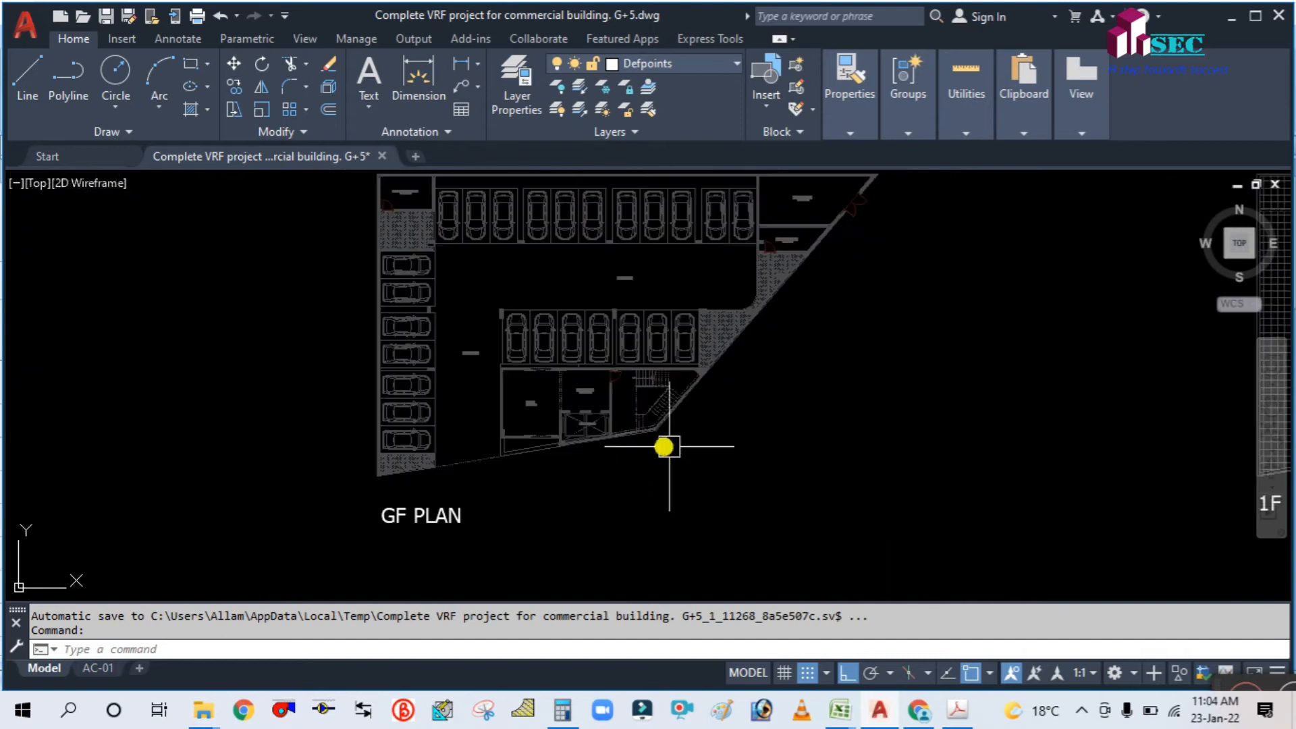
pyautogui.scroll(5, 540, 401)
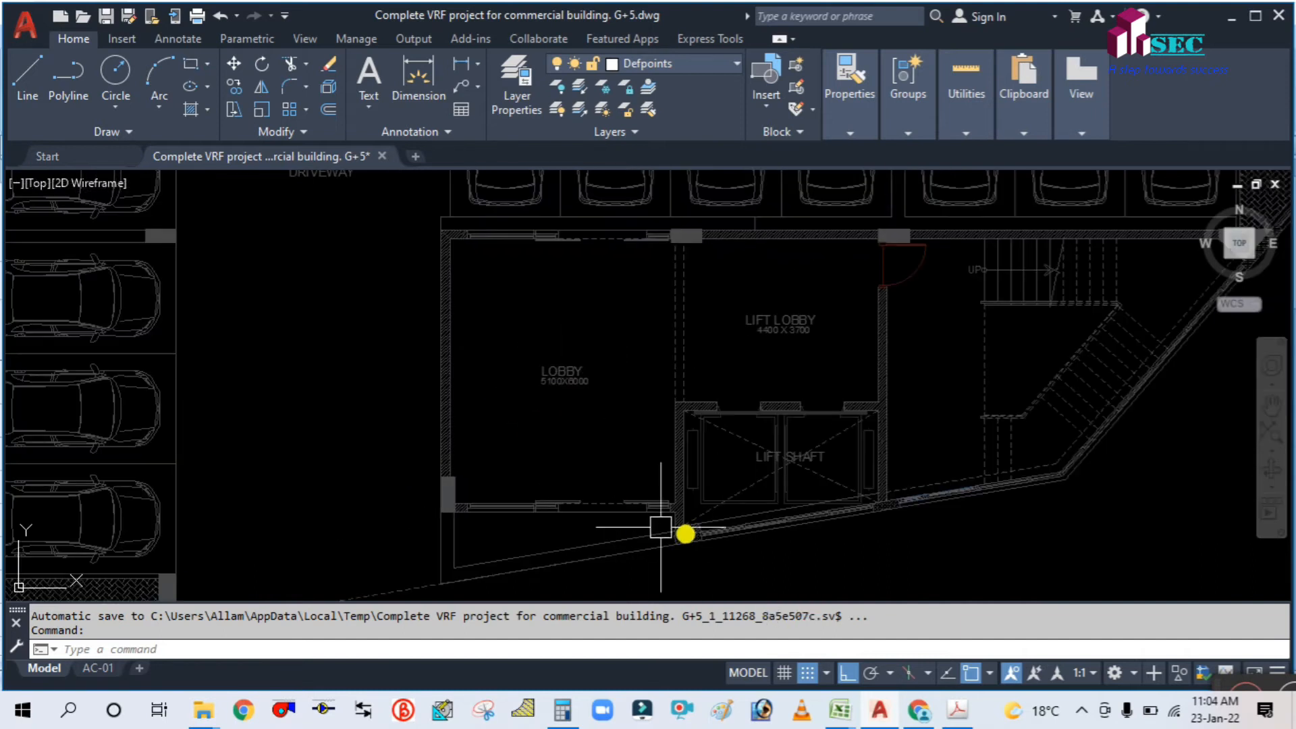
# Step: Check the GF lobby's capacity formula in F4 of the LOAD CALCULATION workbook, revisit the AutoCAD lobby plan, and return to the table
pyautogui.click(839, 719)
pyautogui.click(748, 557)
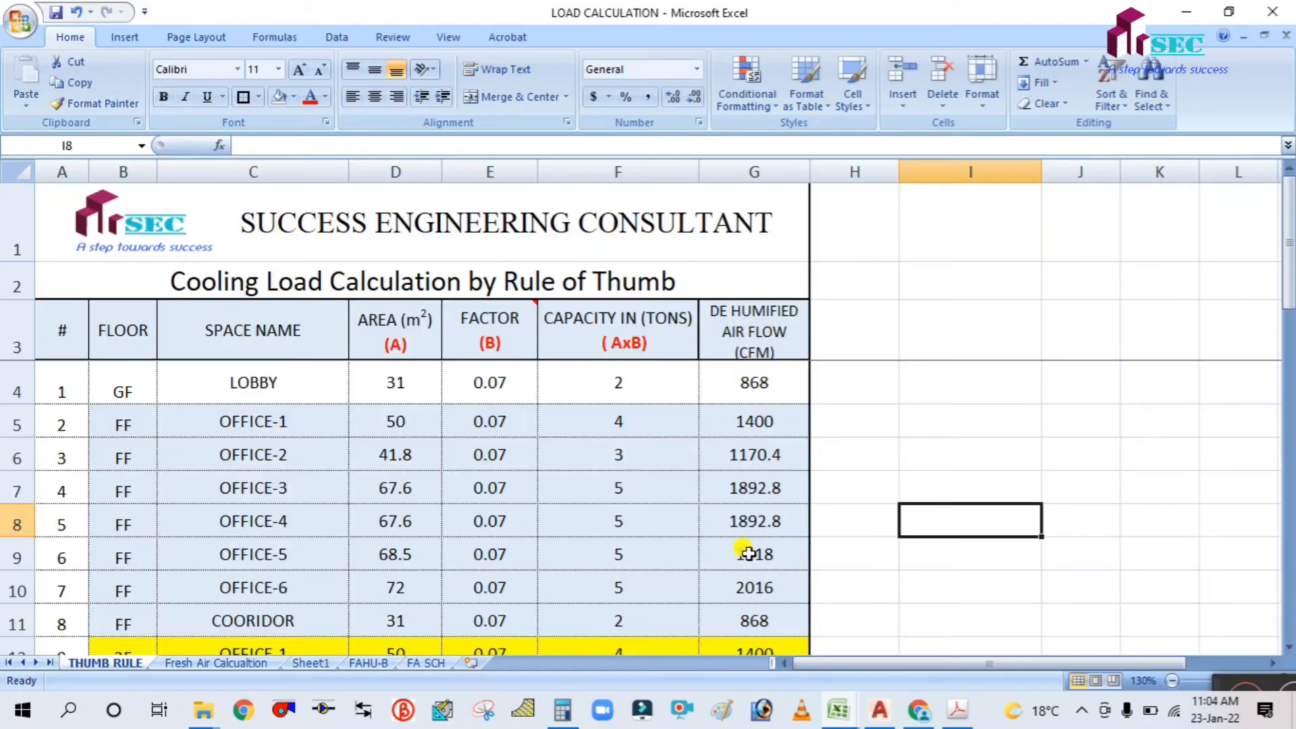
pyautogui.click(658, 384)
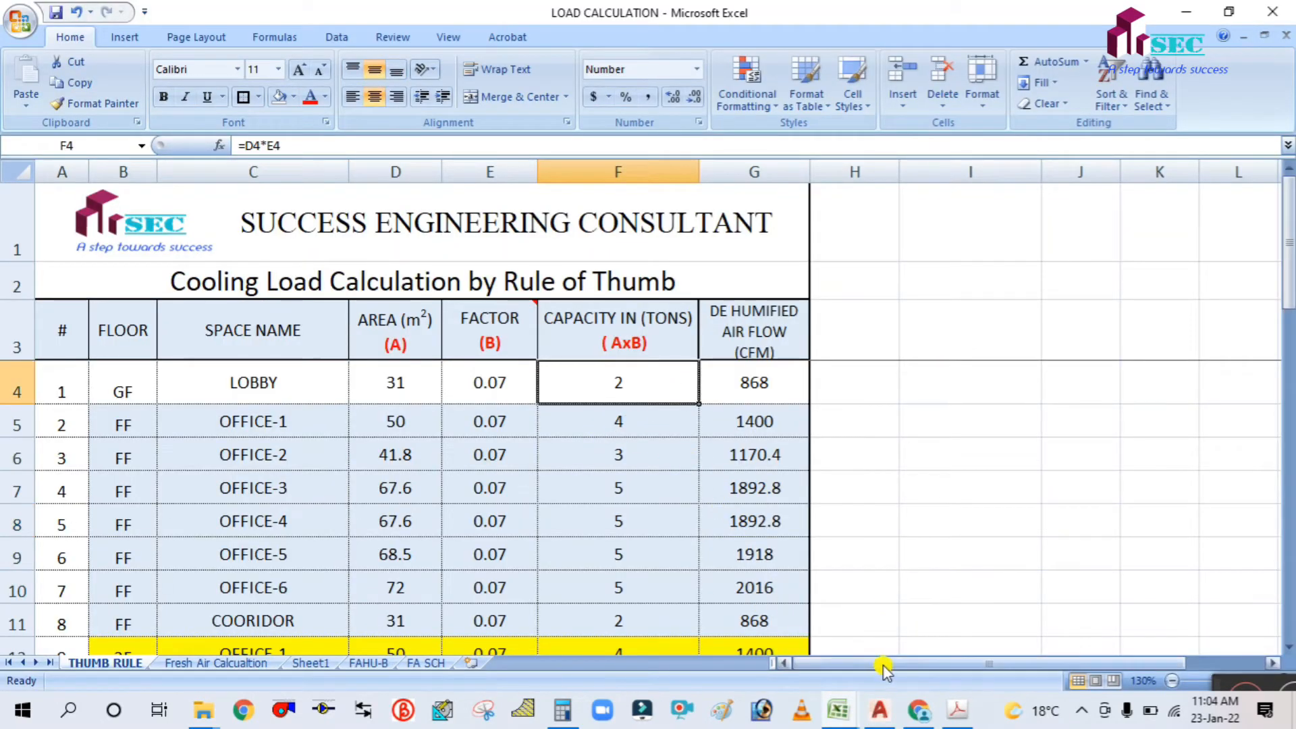
pyautogui.click(879, 710)
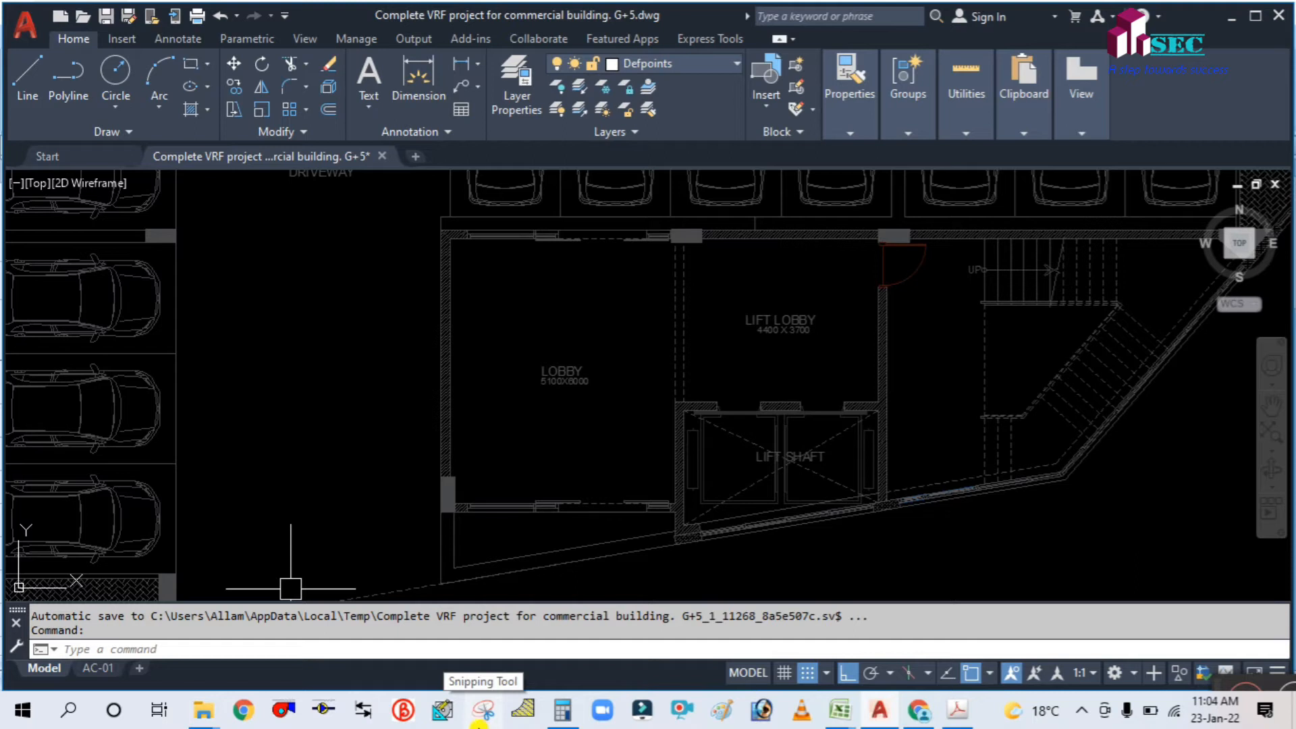
pyautogui.click(1232, 17)
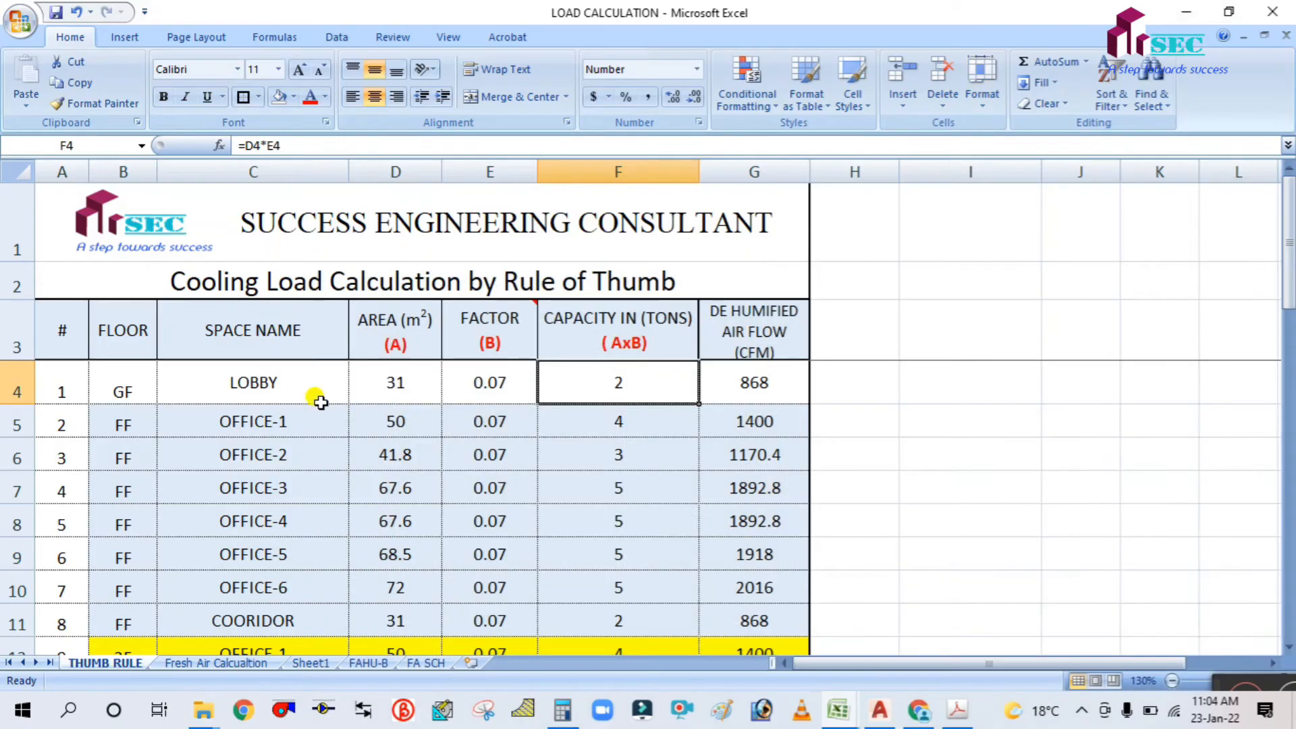
# Step: Switch to the desktop, open the ALL drawing in AutoCAD, and dismiss the missing-references notice
pyautogui.click(1186, 11)
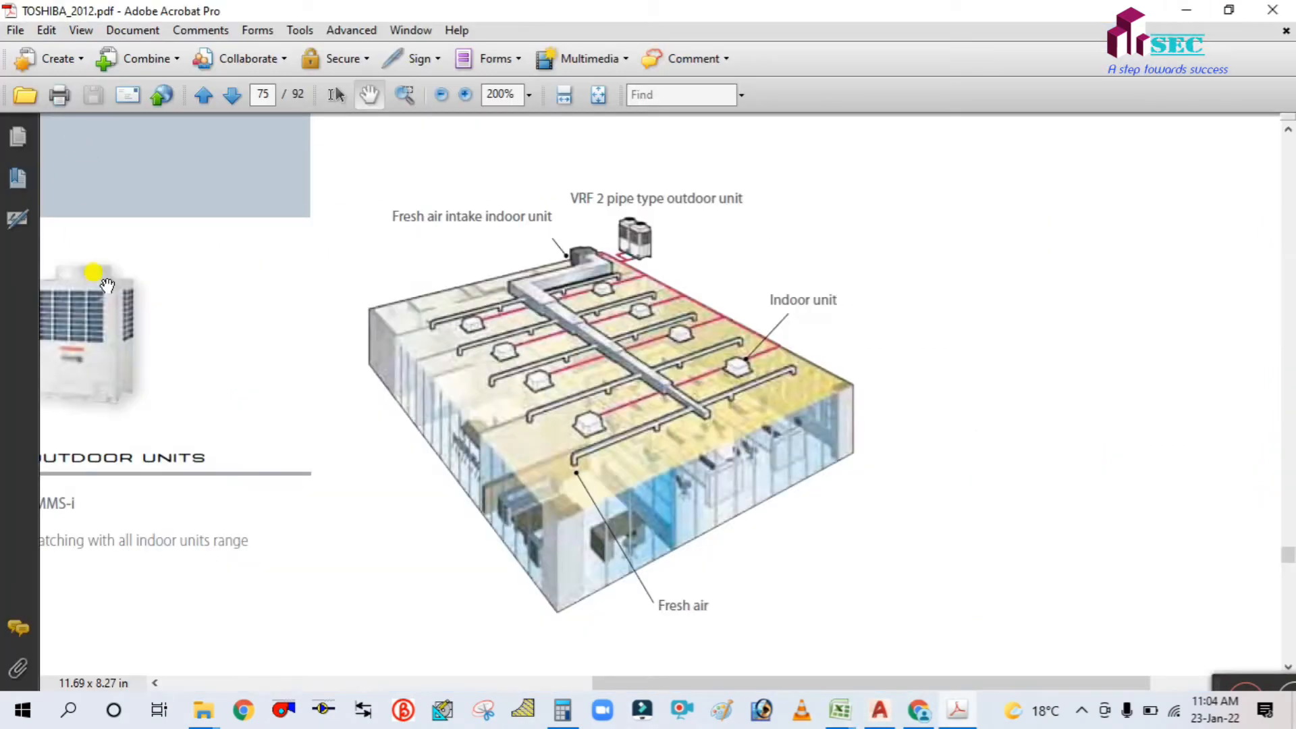
pyautogui.click(1183, 9)
pyautogui.click(1181, 8)
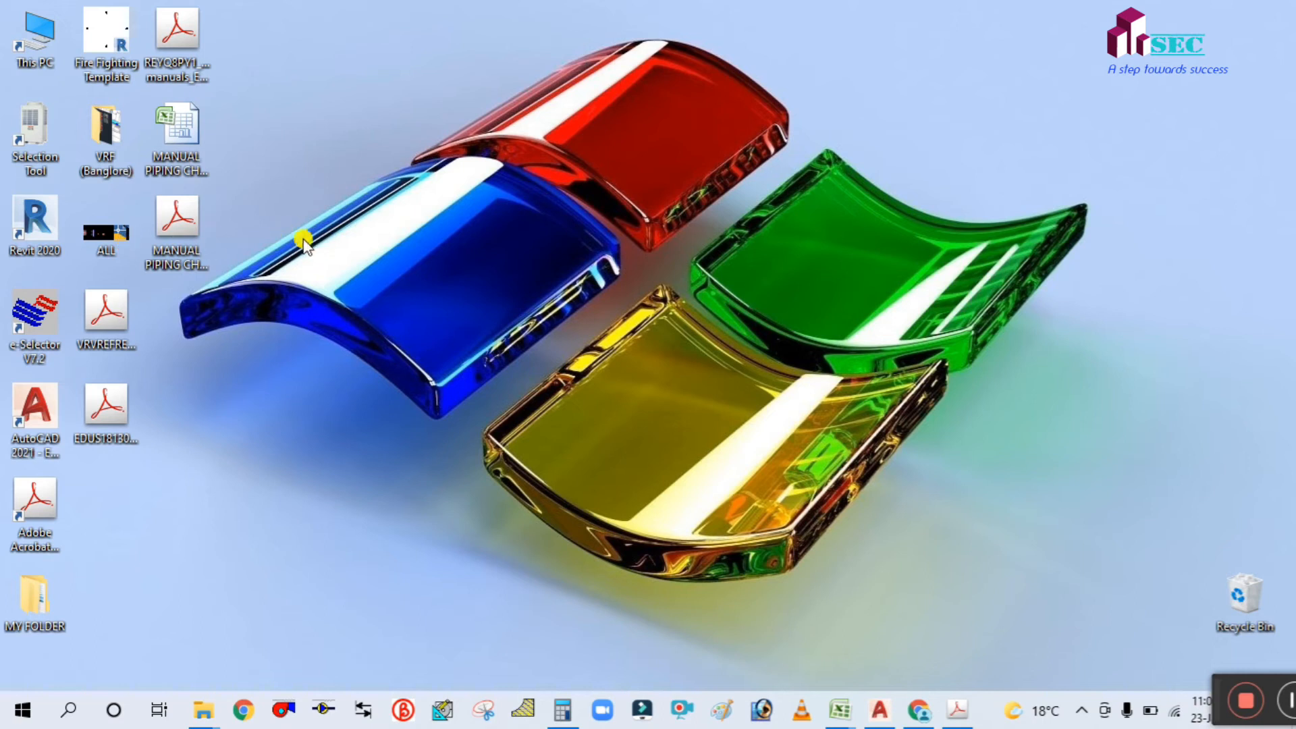
pyautogui.doubleClick(101, 238)
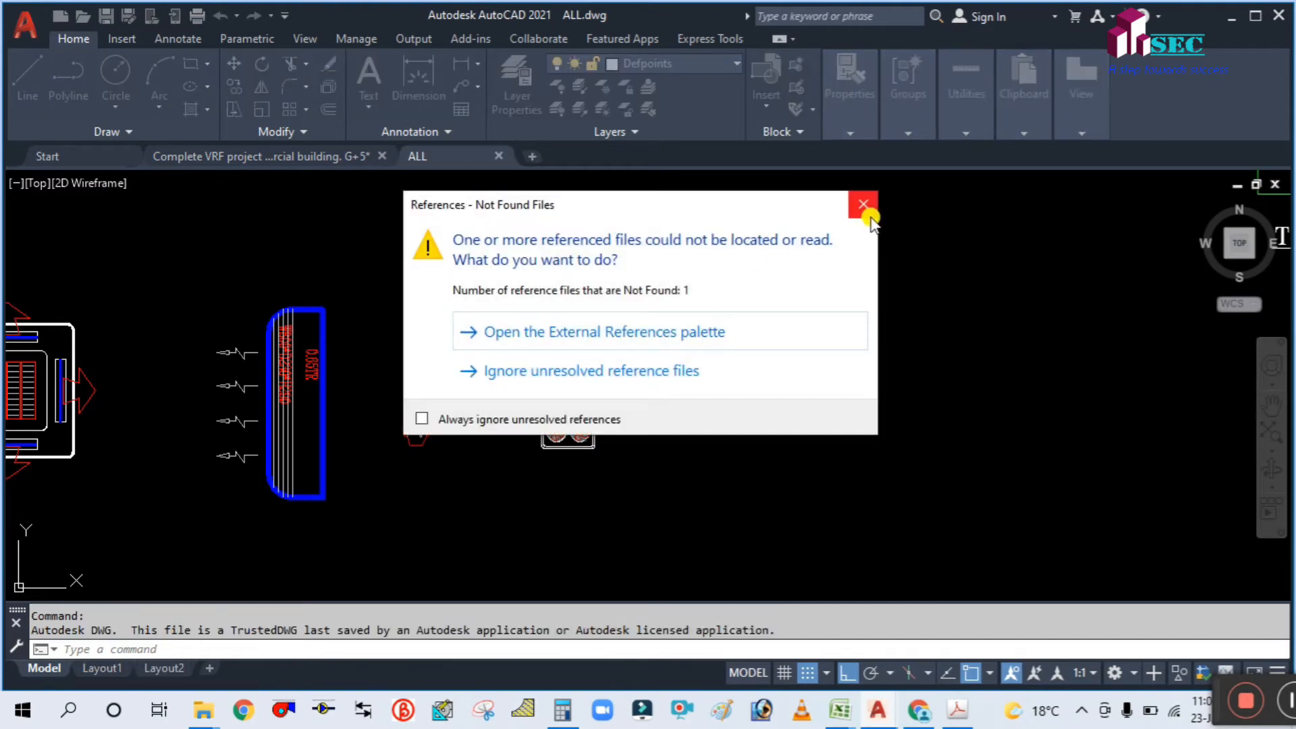
pyautogui.click(860, 205)
# Step: Copy the high-wall indoor unit block with its lower-right corner as the base point
pyautogui.scroll(-2, 563, 376)
pyautogui.scroll(-2, 563, 376)
pyautogui.scroll(4, 405, 425)
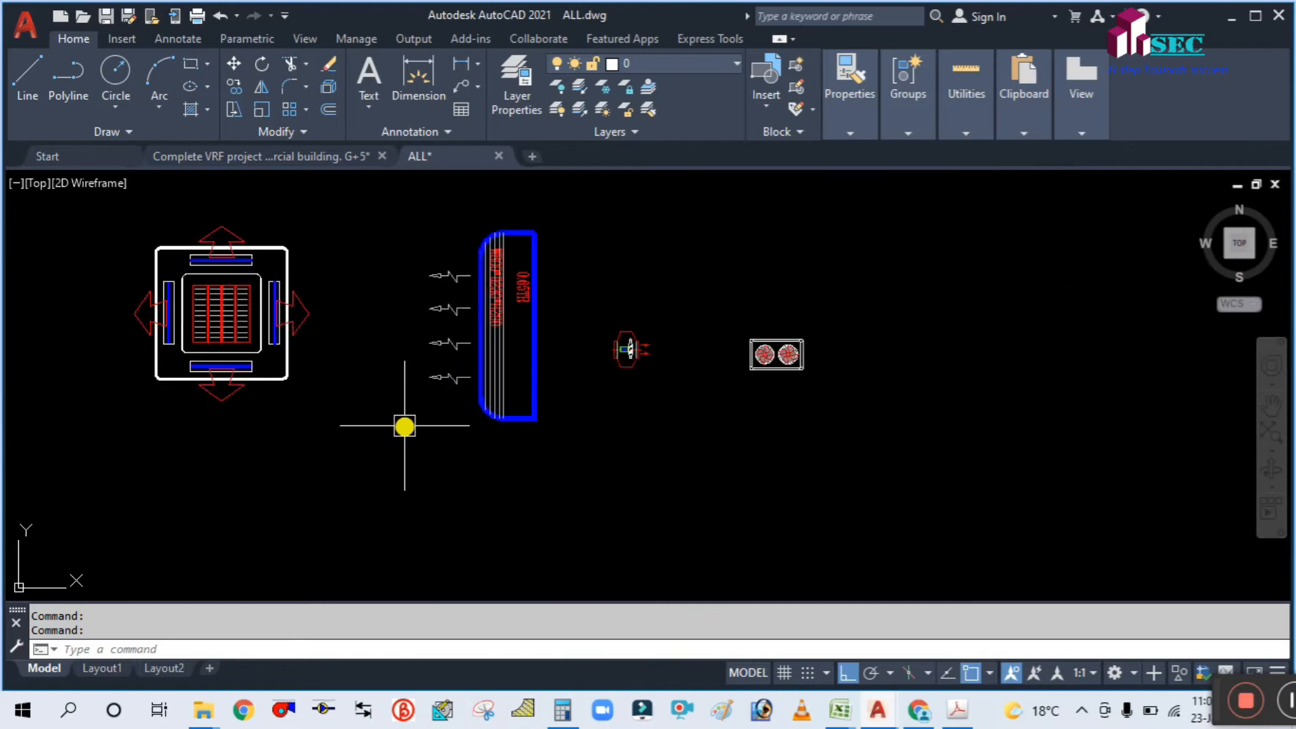
pyautogui.moveTo(566, 490); pyautogui.dragTo(586, 563, button='middle')
pyautogui.click(561, 489)
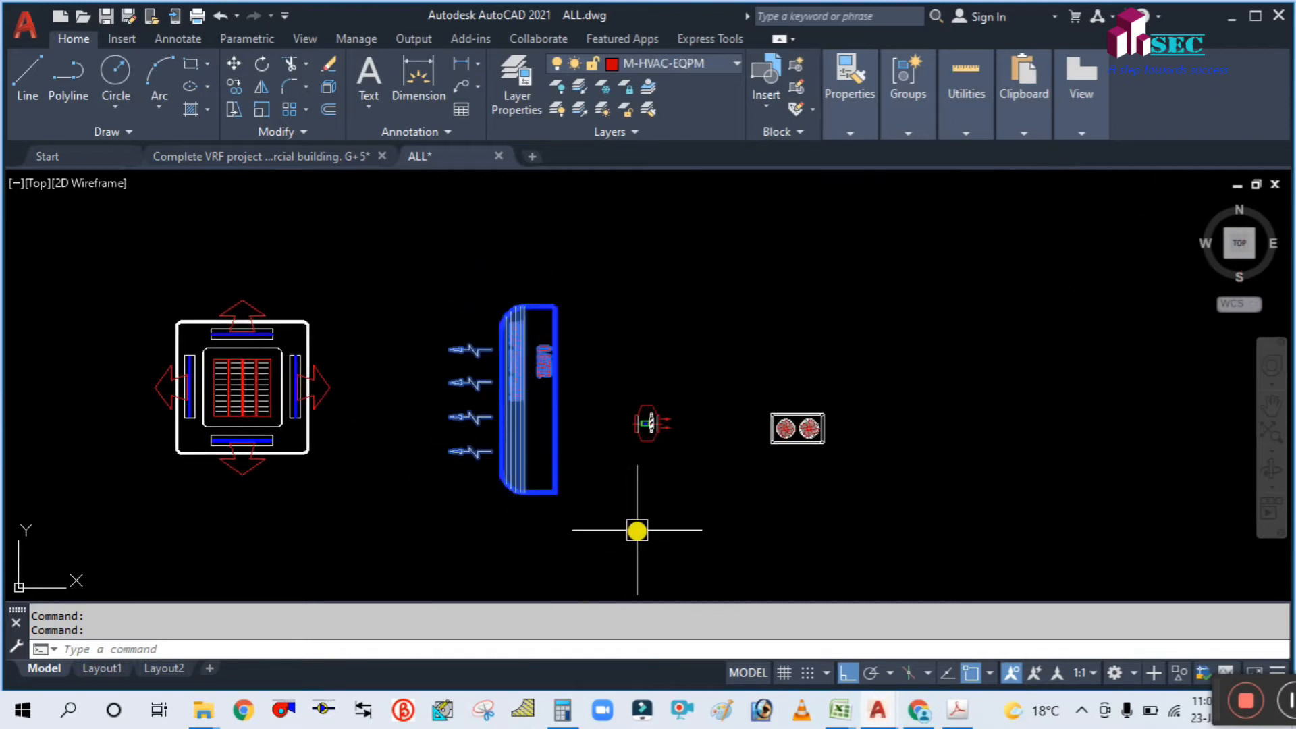
pyautogui.hotkey('ctrl', 'shift', 'c')
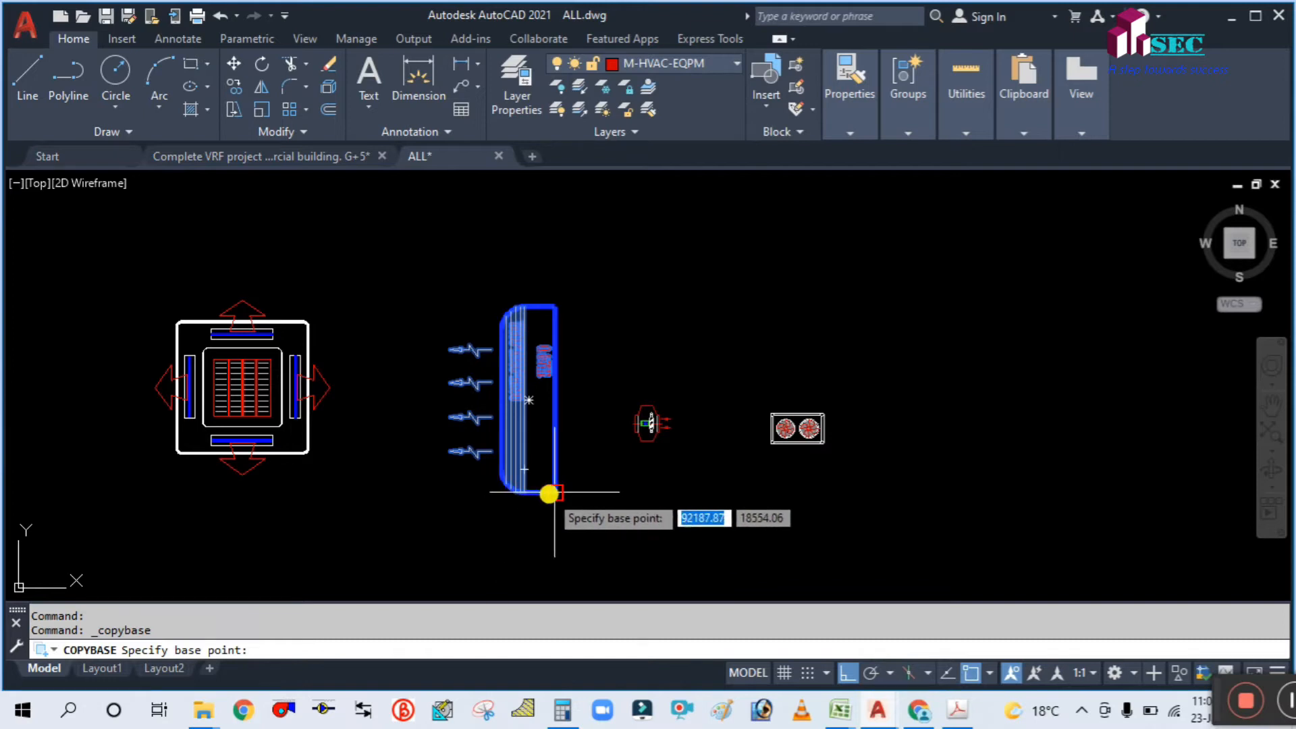
pyautogui.click(549, 493)
# Step: Paste the copied high-wall unit into the VRF project drawing, in the driveway beside the ground-floor lobby
pyautogui.click(318, 156)
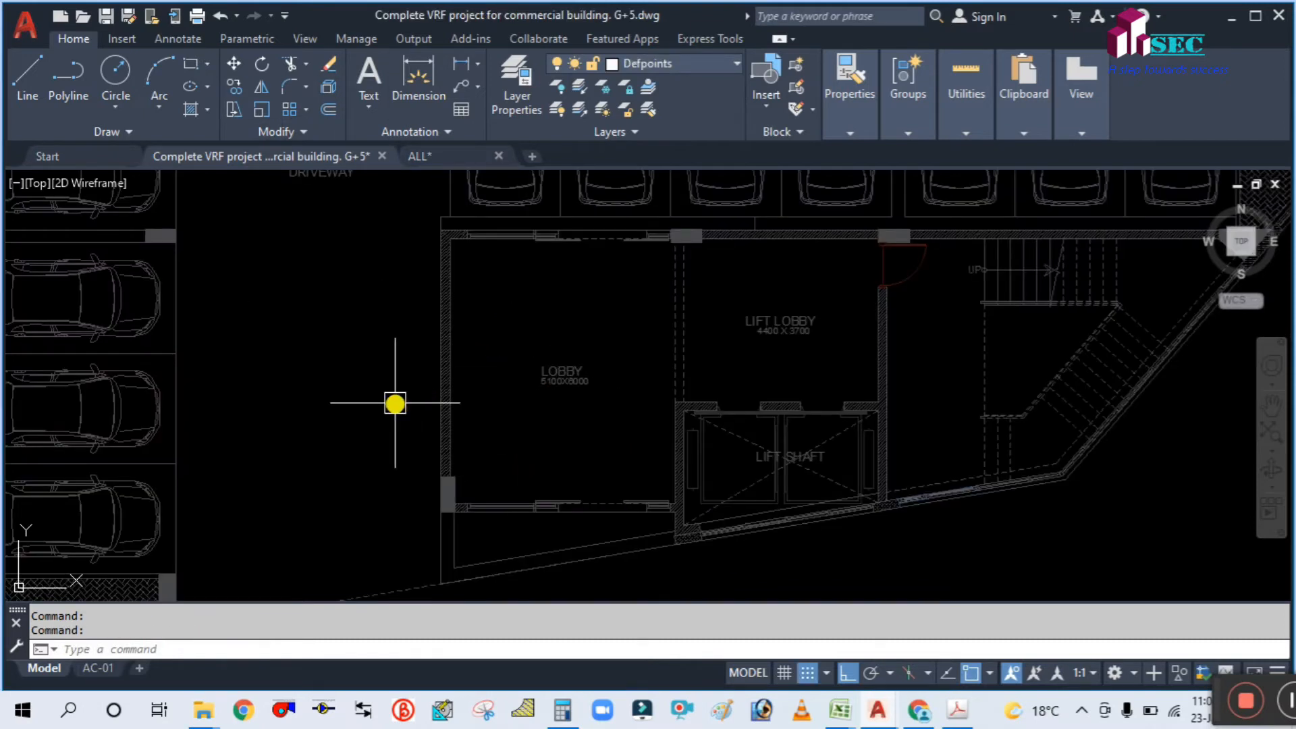
pyautogui.hotkey('ctrl', 'v')
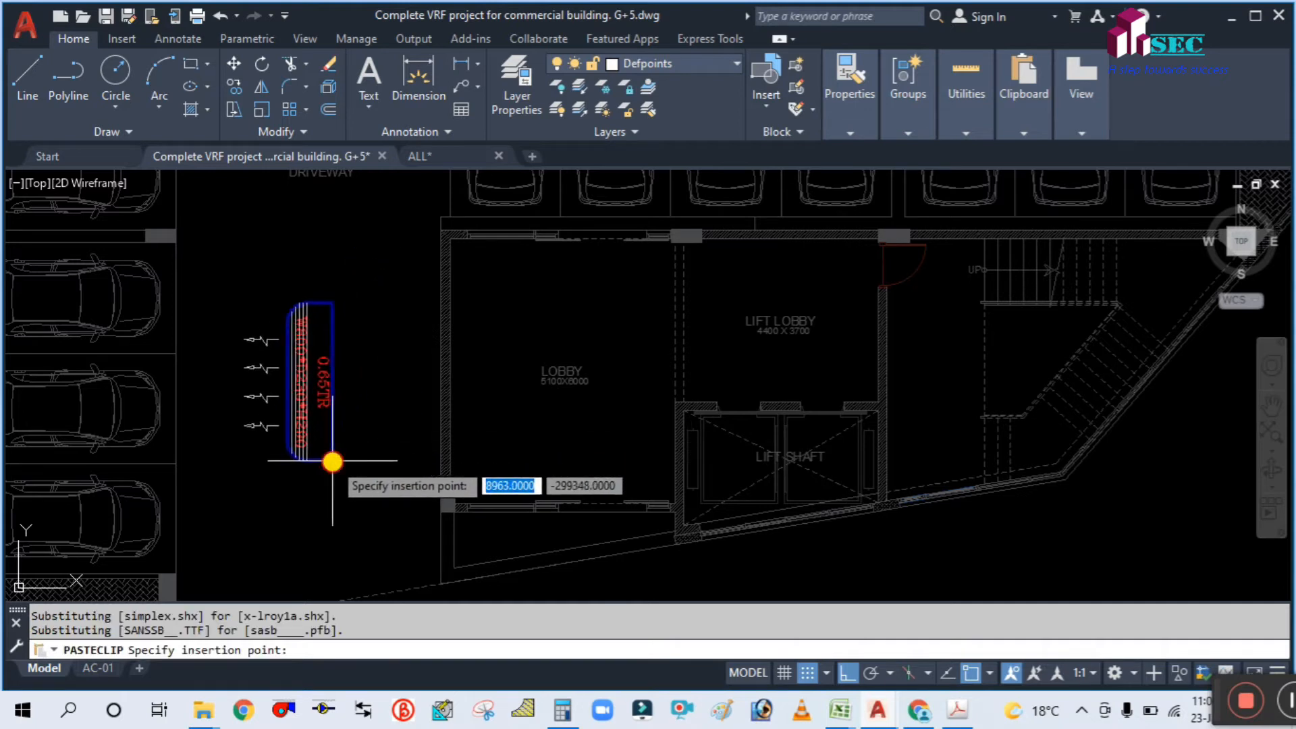
pyautogui.press('Escape')
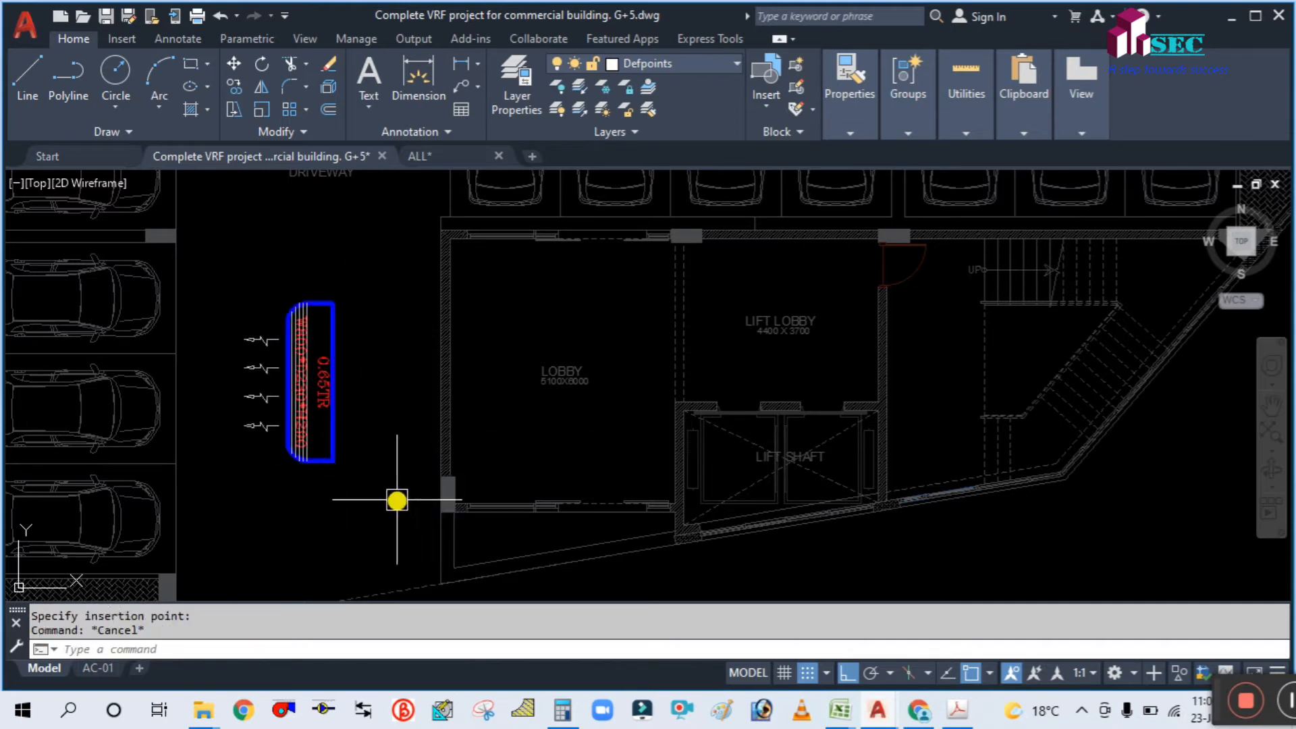
# Step: Rotate the pasted high-wall unit half a turn so that its airflow arrows point towards the lobby interior
pyautogui.write('ro')
pyautogui.press('Return')
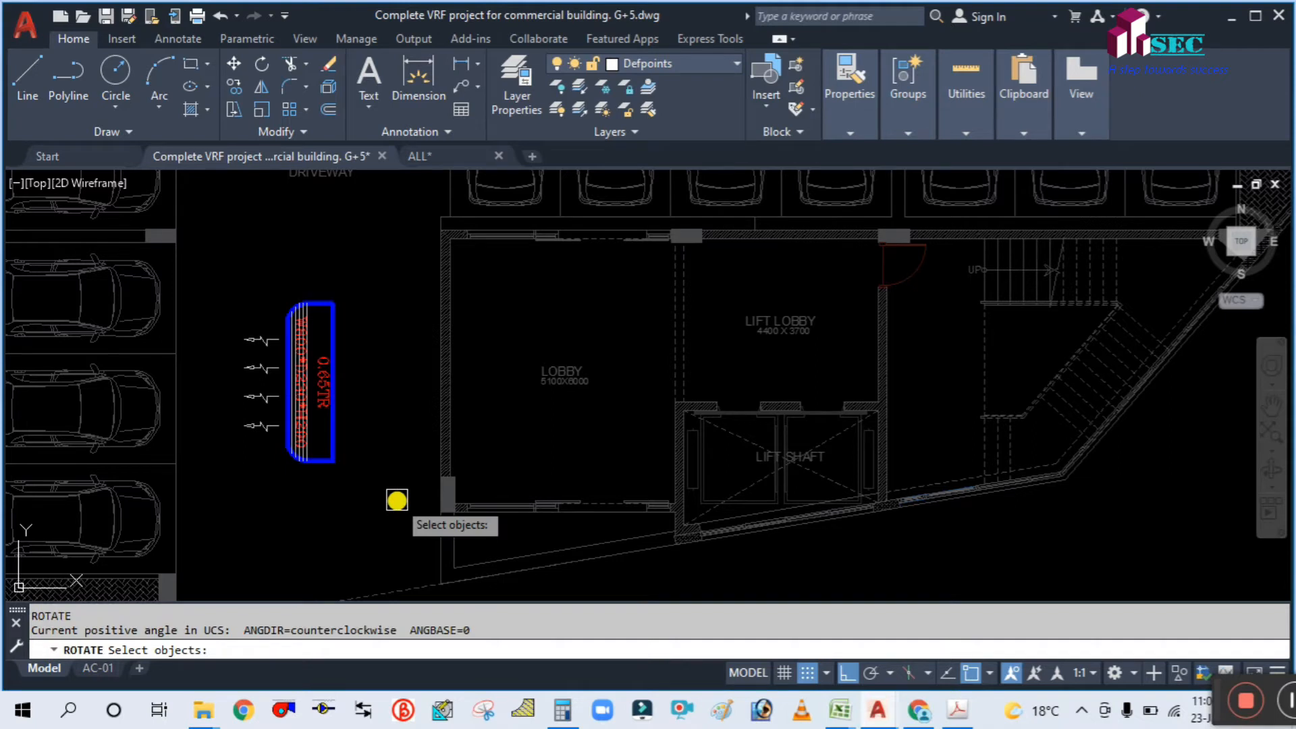
pyautogui.click(330, 399)
pyautogui.press('Return')
pyautogui.click(375, 484)
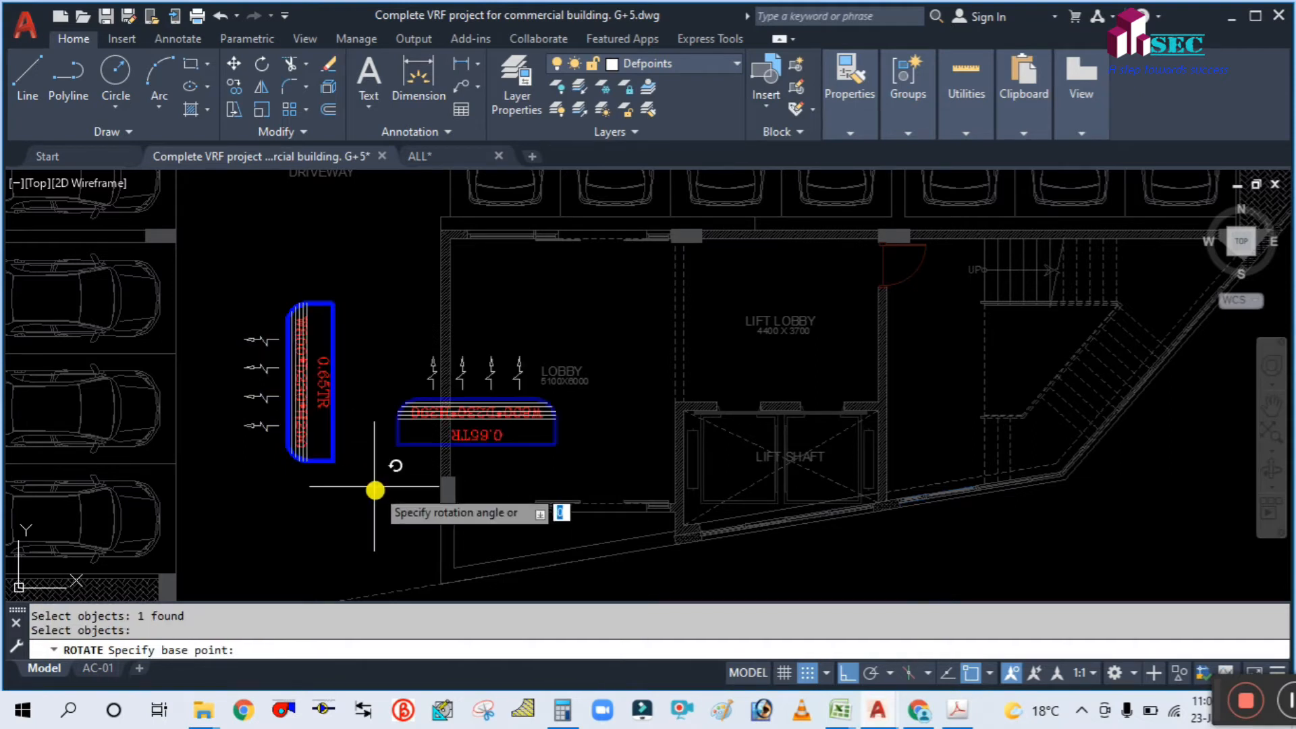
pyautogui.press('Return')
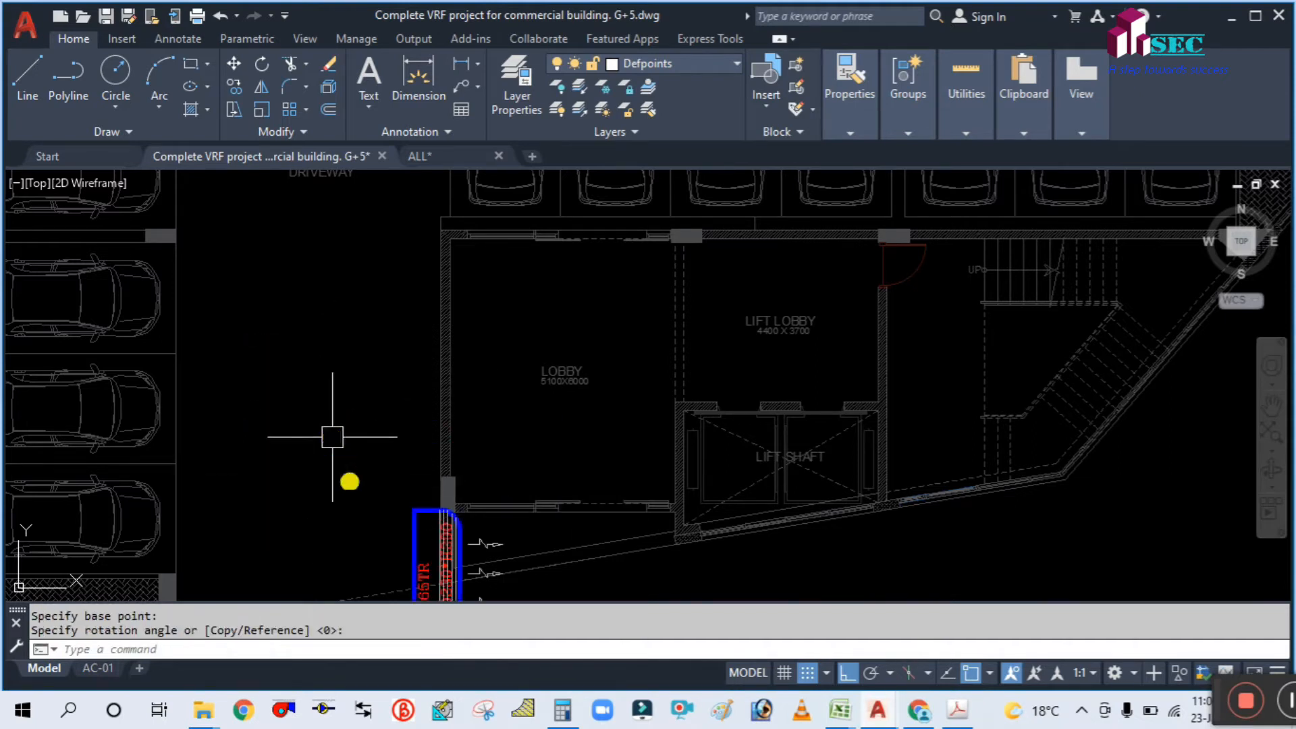
# Step: Move the rotated unit straight up so that it sits level with the lobby, over its driveway-side wall
pyautogui.write('m')
pyautogui.press('Return')
pyautogui.click(405, 544)
pyautogui.press('Return')
pyautogui.click(370, 551)
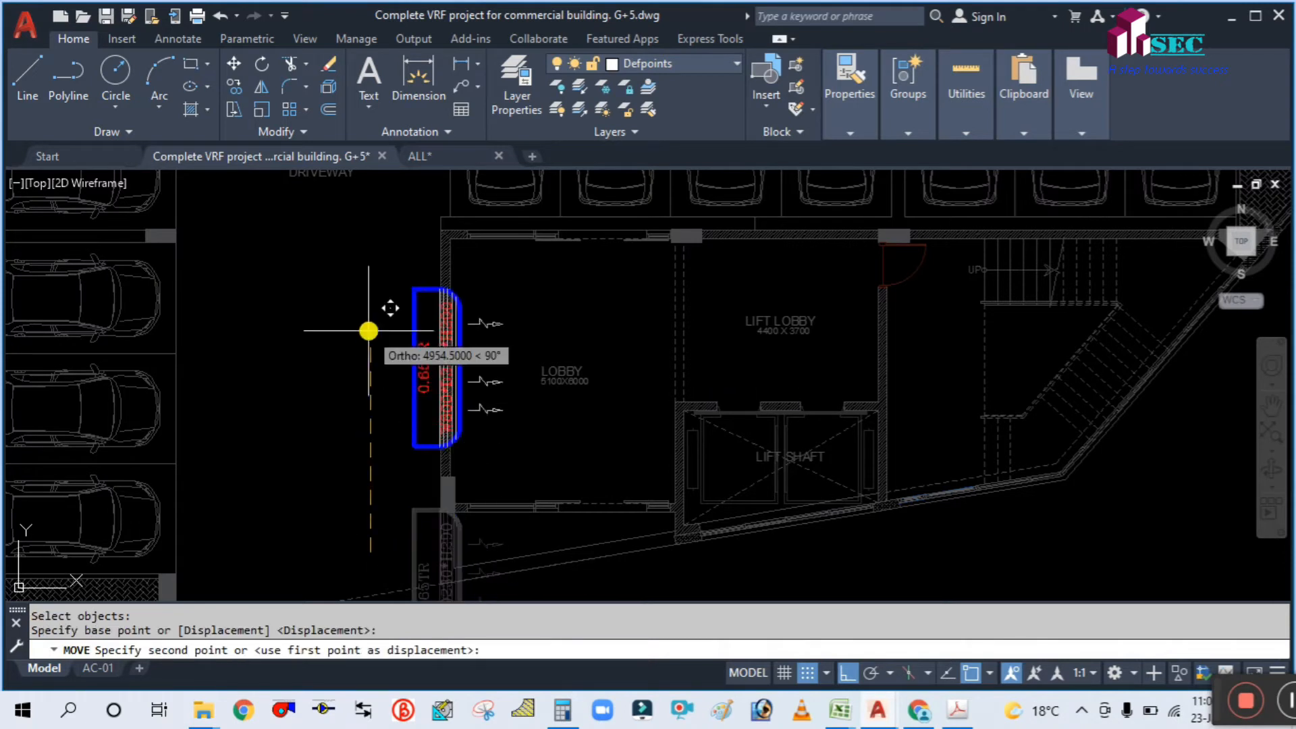
pyautogui.click(369, 320)
pyautogui.press('Escape')
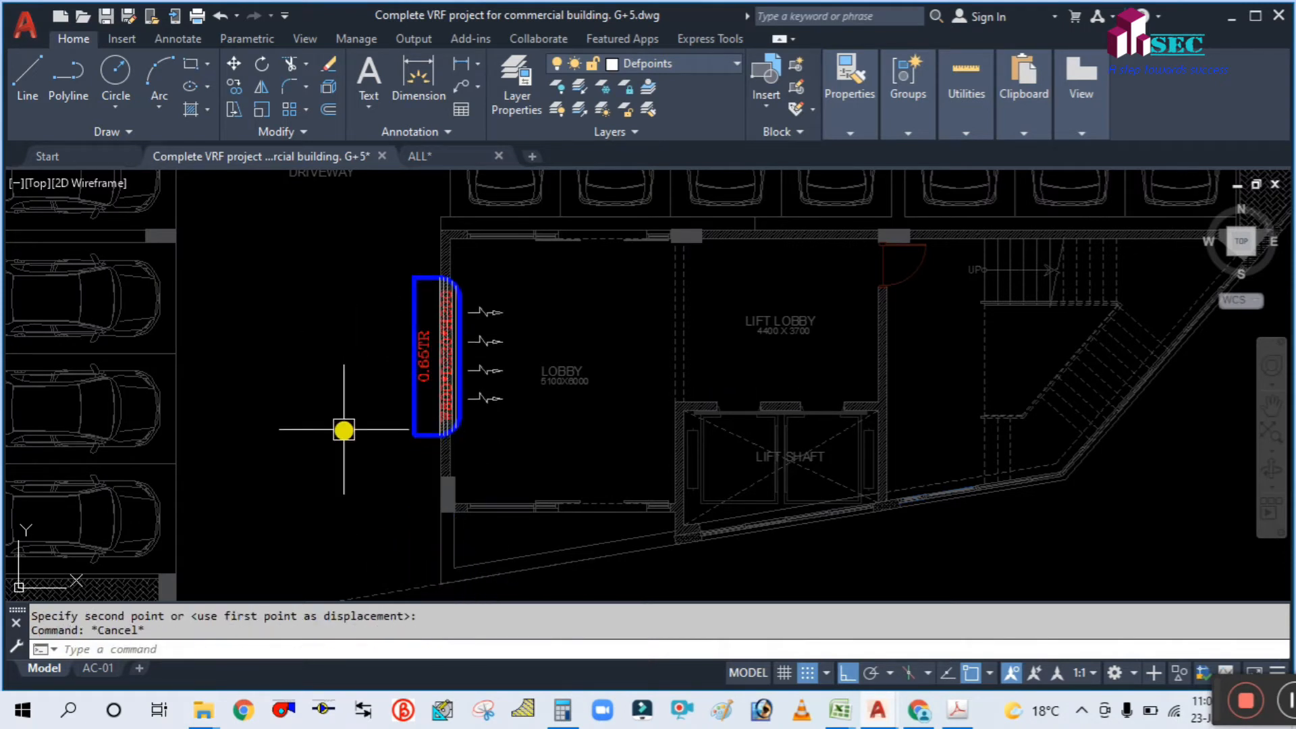
# Step: Move the unit inwards so that its back edge sits on the inner face of the lobby's driveway-side wall
pyautogui.press('space')
pyautogui.click(403, 375)
pyautogui.press('Return')
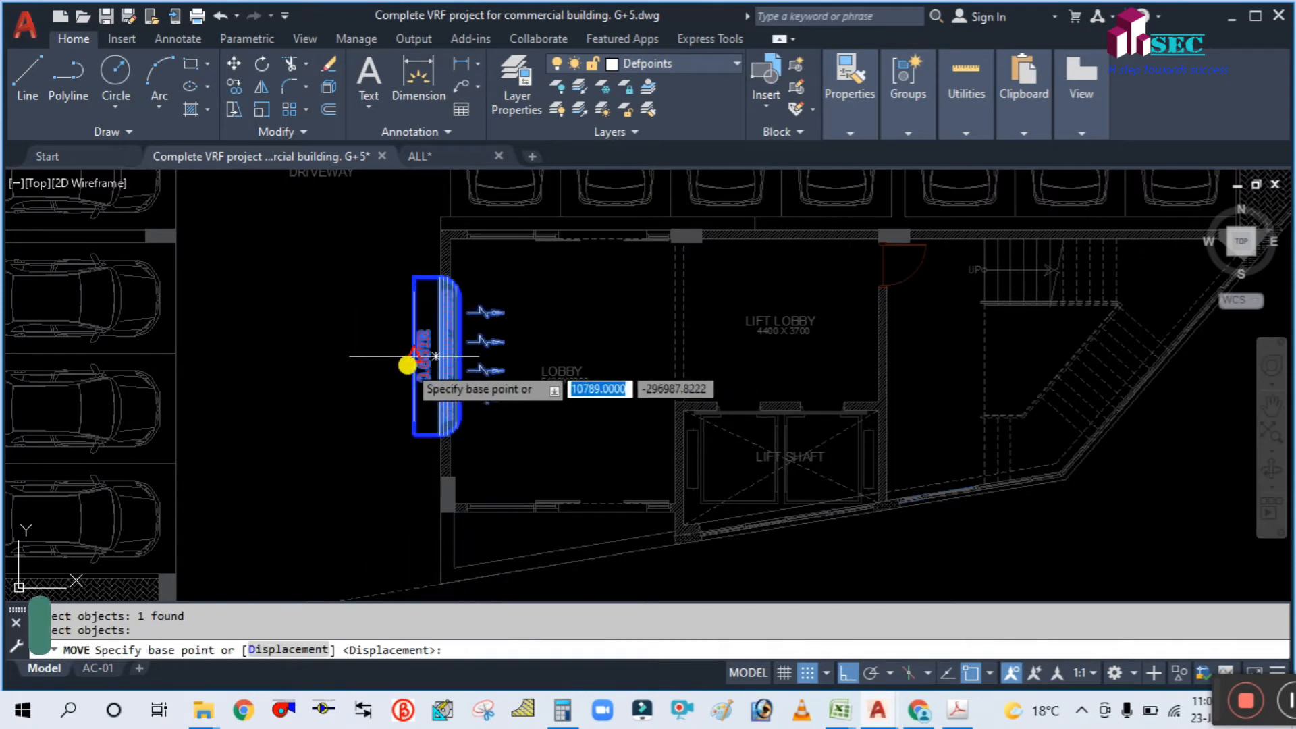
pyautogui.click(405, 368)
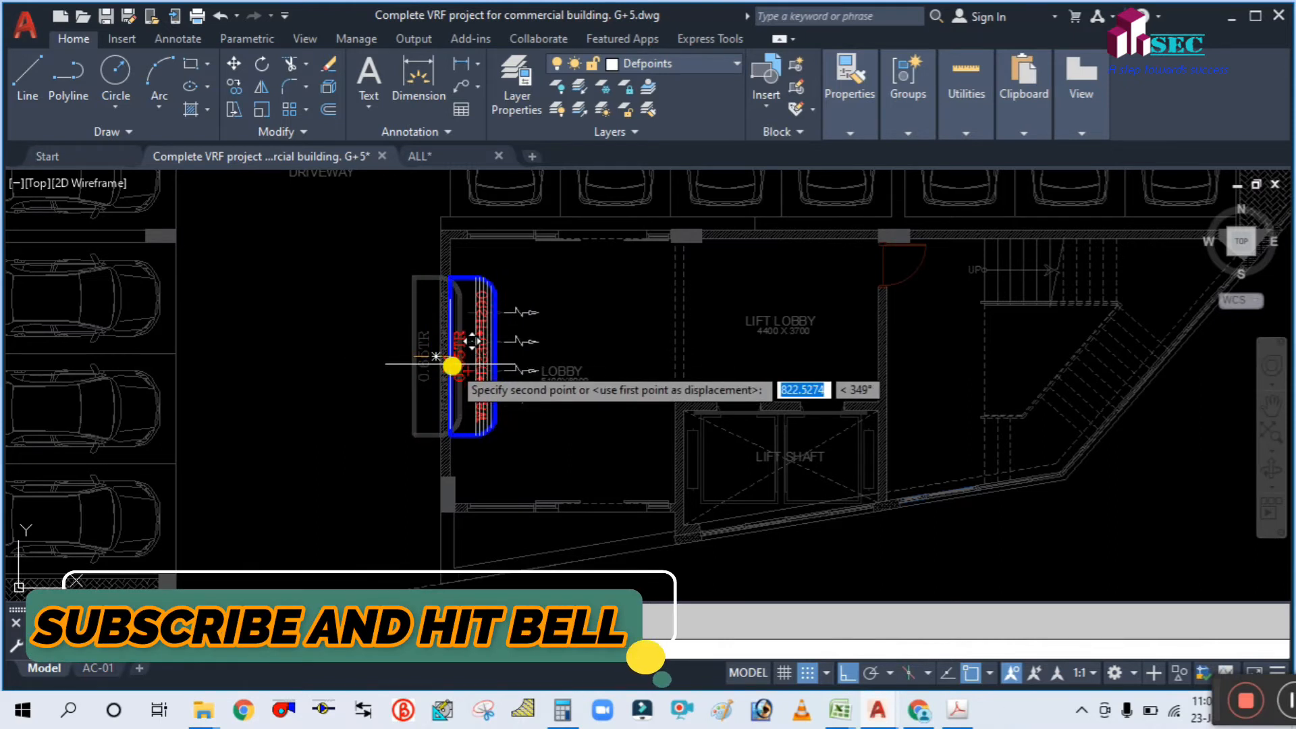
pyautogui.click(440, 374)
# Step: Open the block definition of the lobby's high-wall unit for editing
pyautogui.scroll(-6, 338, 382)
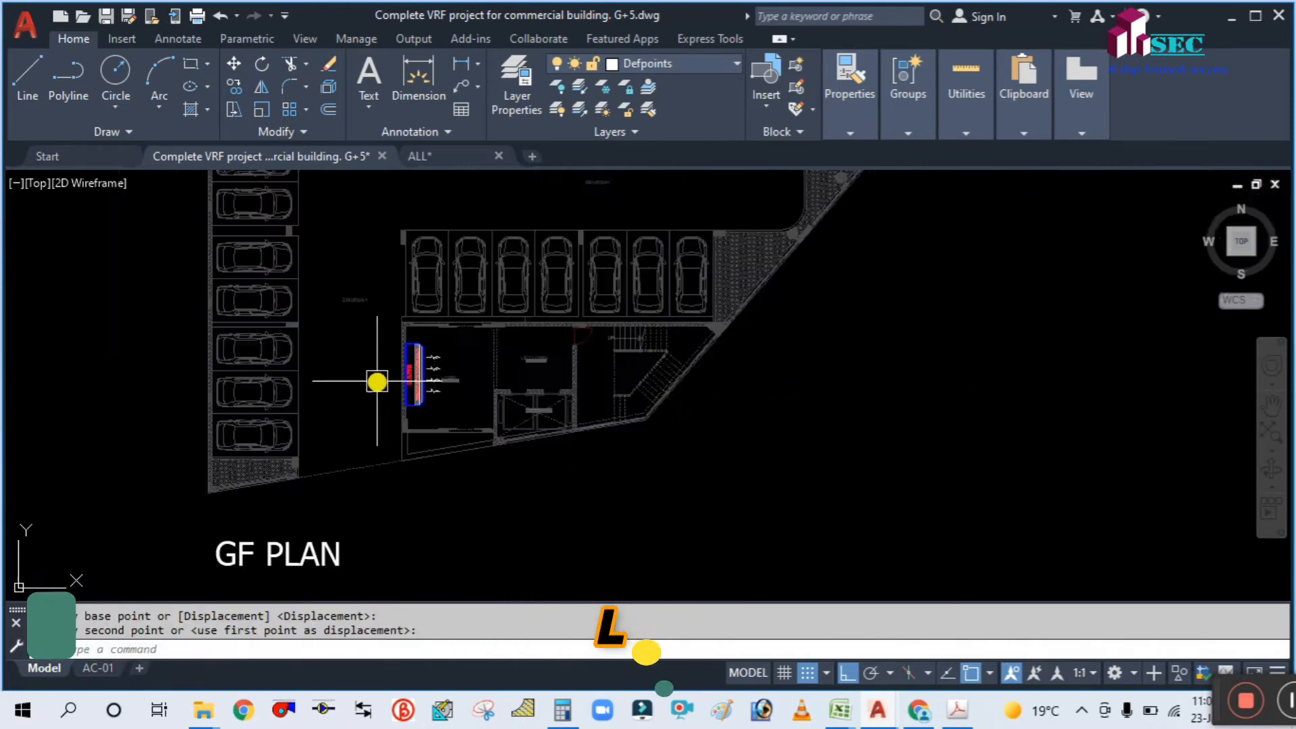
pyautogui.scroll(3, 371, 419)
pyautogui.scroll(5, 415, 350)
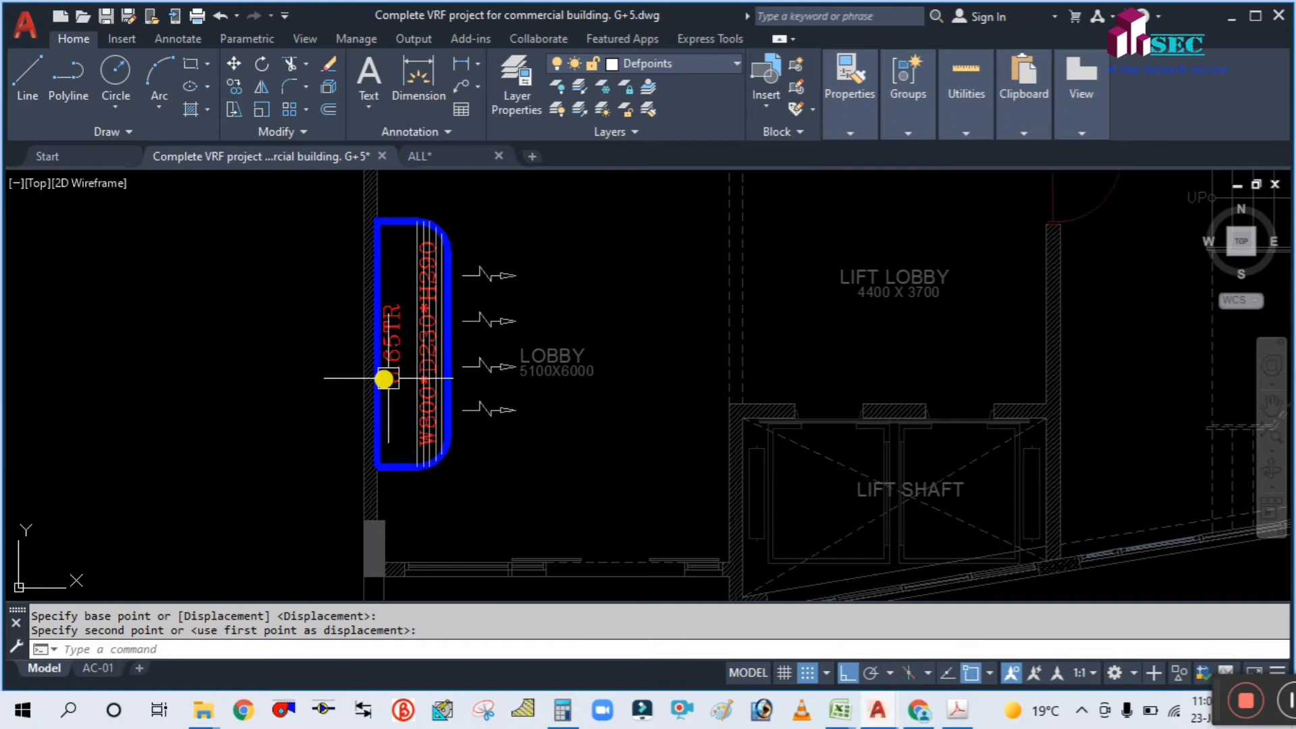
pyautogui.scroll(3, 423, 340)
pyautogui.scroll(-5, 351, 370)
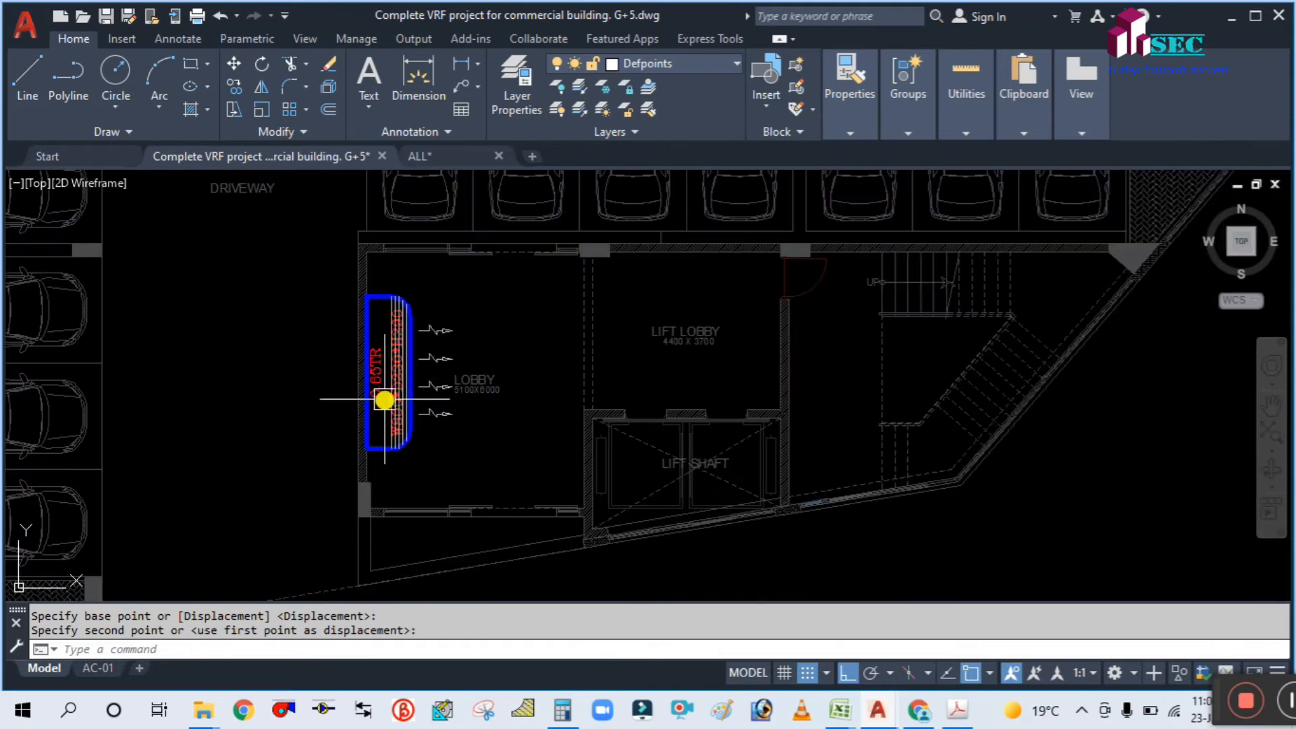
pyautogui.scroll(4, 396, 367)
pyautogui.click(399, 370)
pyautogui.doubleClick(518, 435)
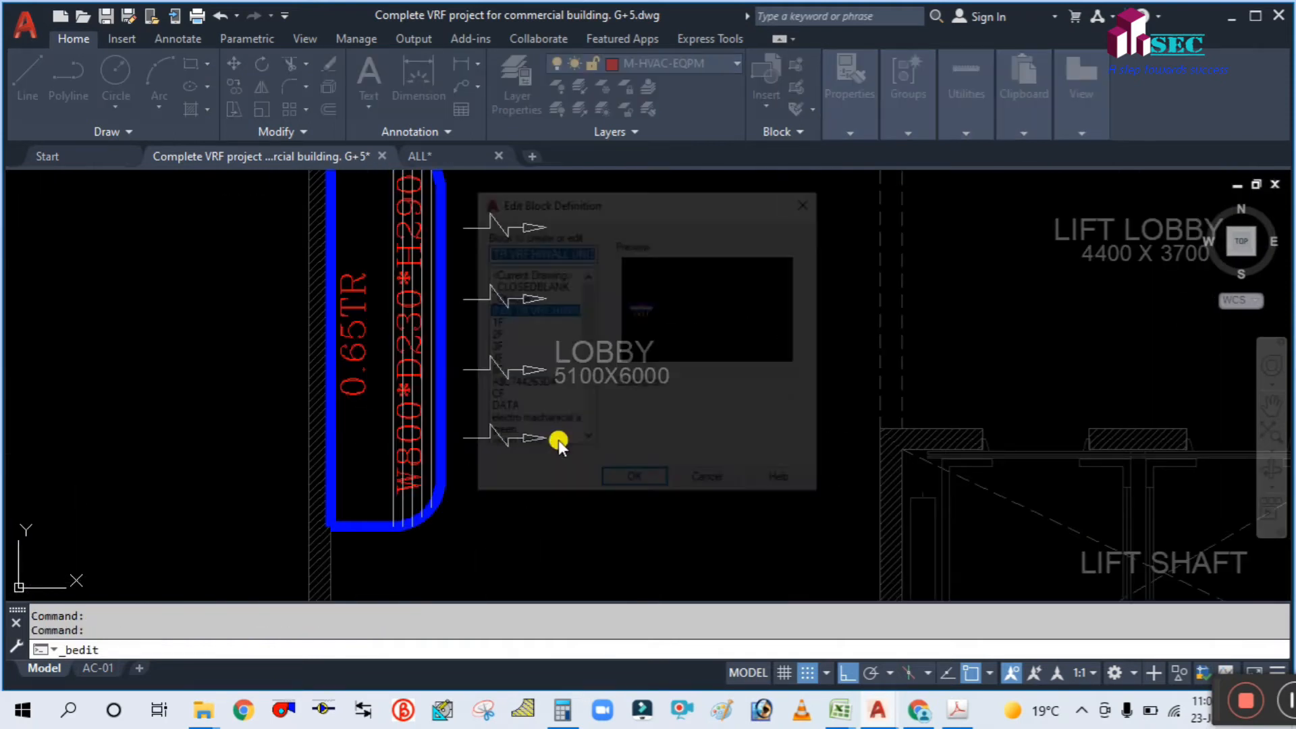
pyautogui.click(652, 483)
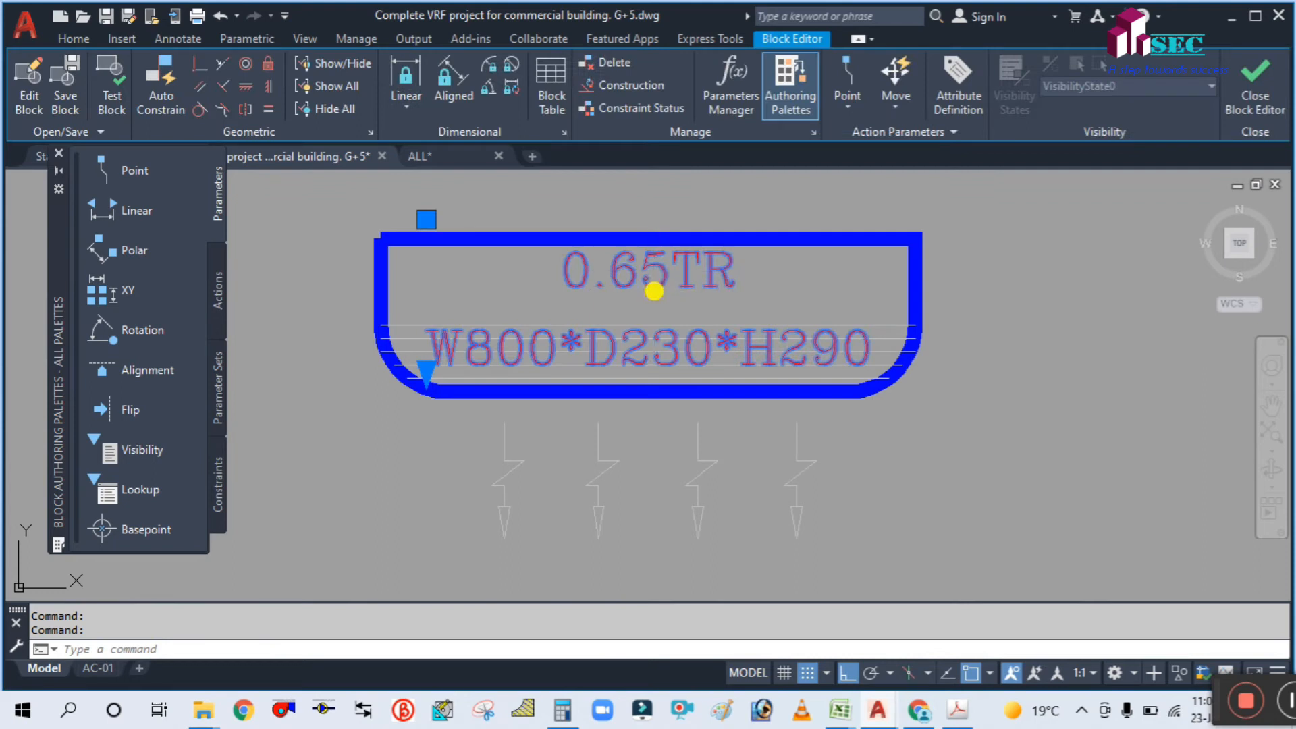
# Step: Change the block's capacity label to 2TR and save the changes to the 0.65 TR VRF HIWALL UNIT block
pyautogui.doubleClick(651, 306)
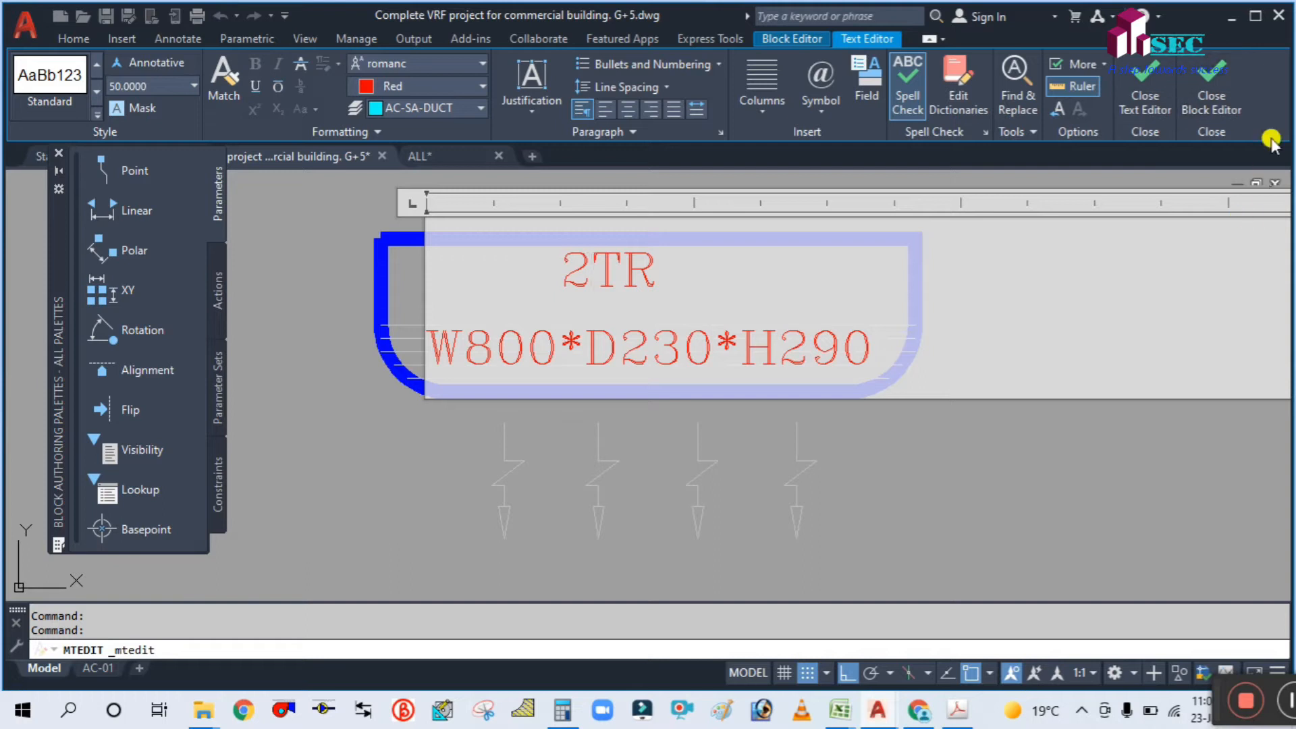
pyautogui.click(1208, 77)
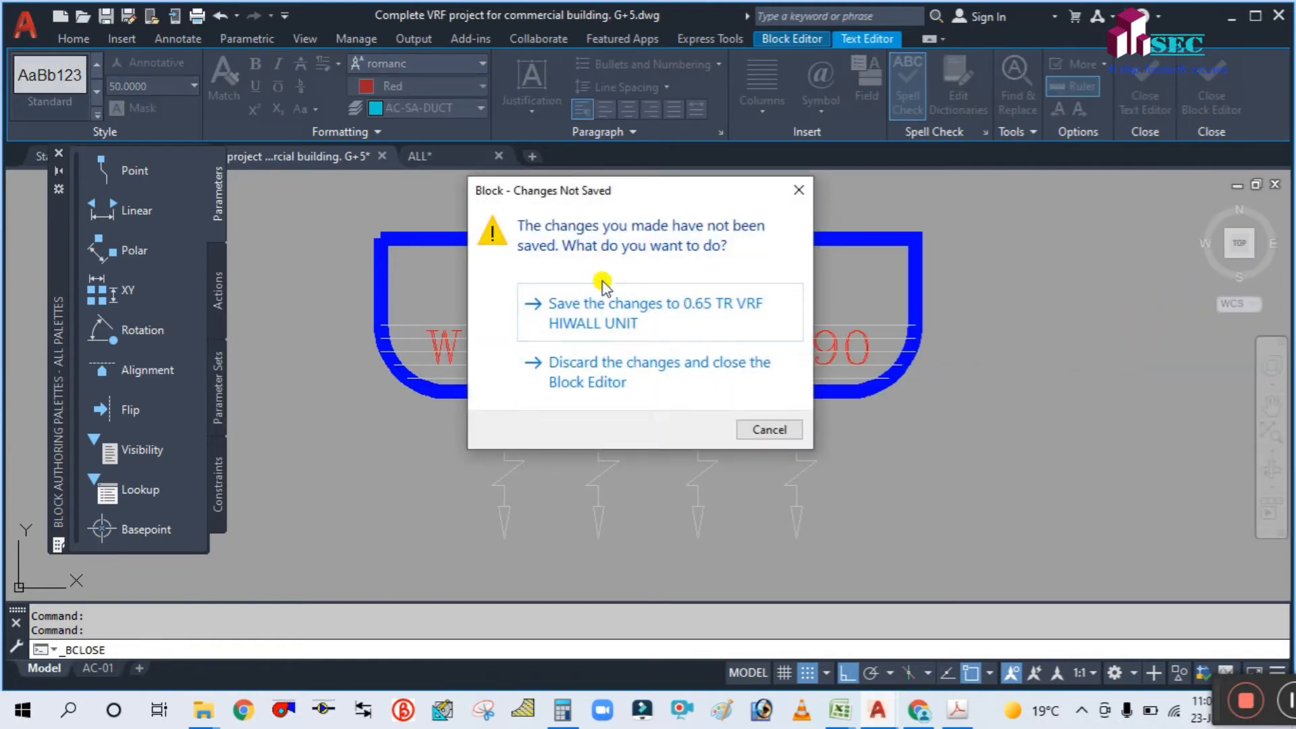
pyautogui.click(589, 318)
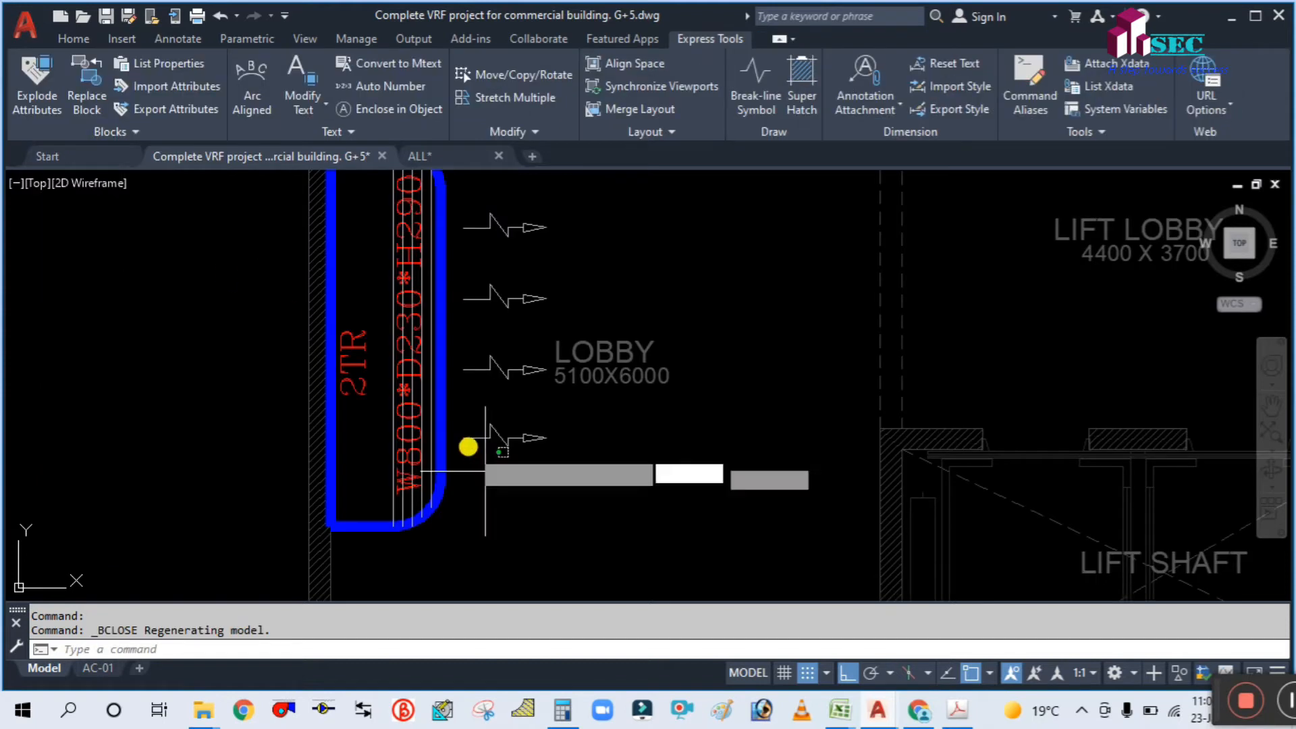
pyautogui.click(477, 467)
pyautogui.press('Escape')
# Step: Scale the 2TR unit down to about a quarter of its size, using a base point in the driveway
pyautogui.scroll(-4, 473, 459)
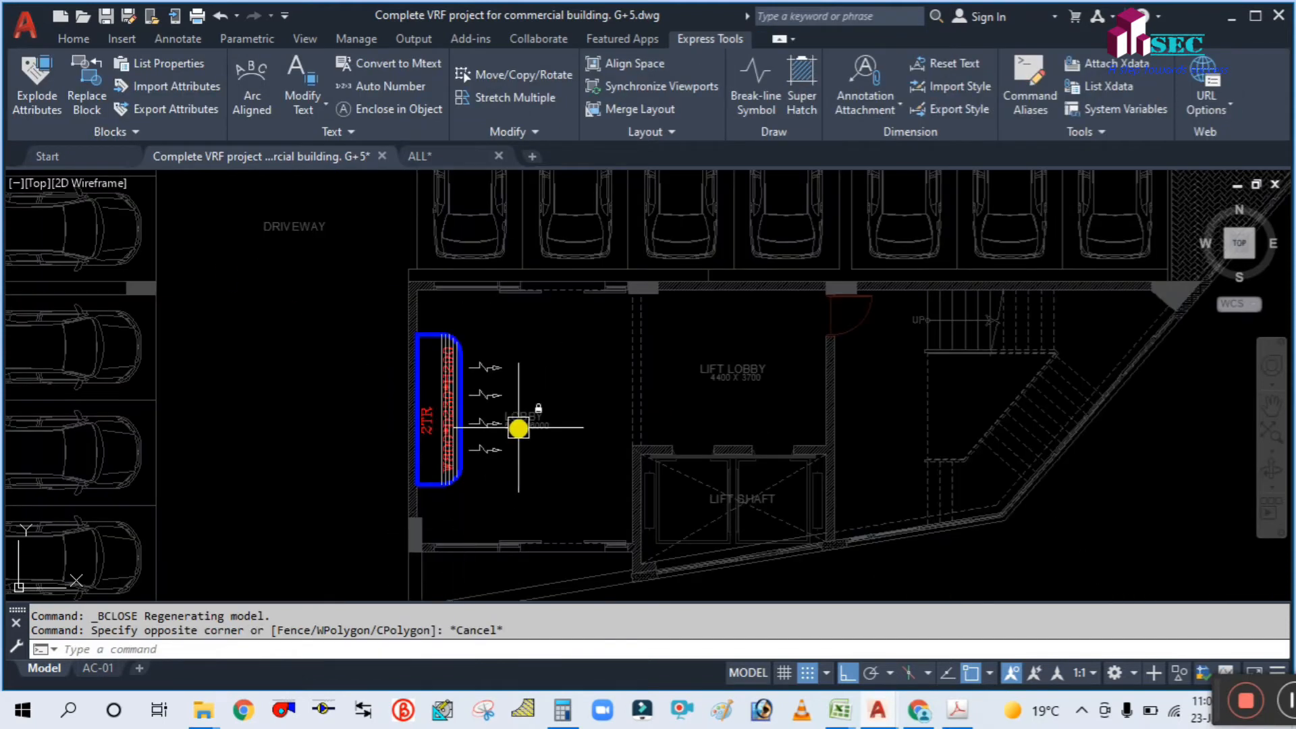
pyautogui.scroll(-3, 517, 432)
pyautogui.scroll(3, 505, 457)
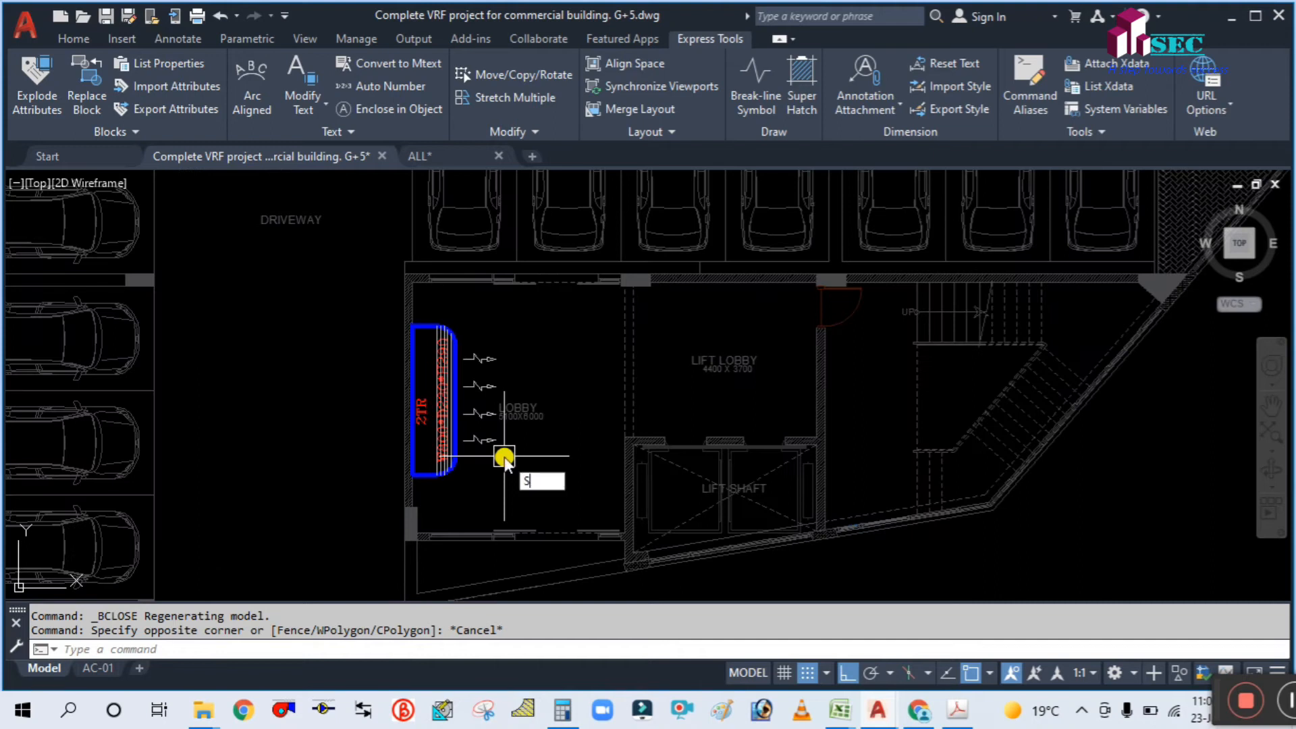
pyautogui.write('c')
pyautogui.press('Return')
pyautogui.click(452, 373)
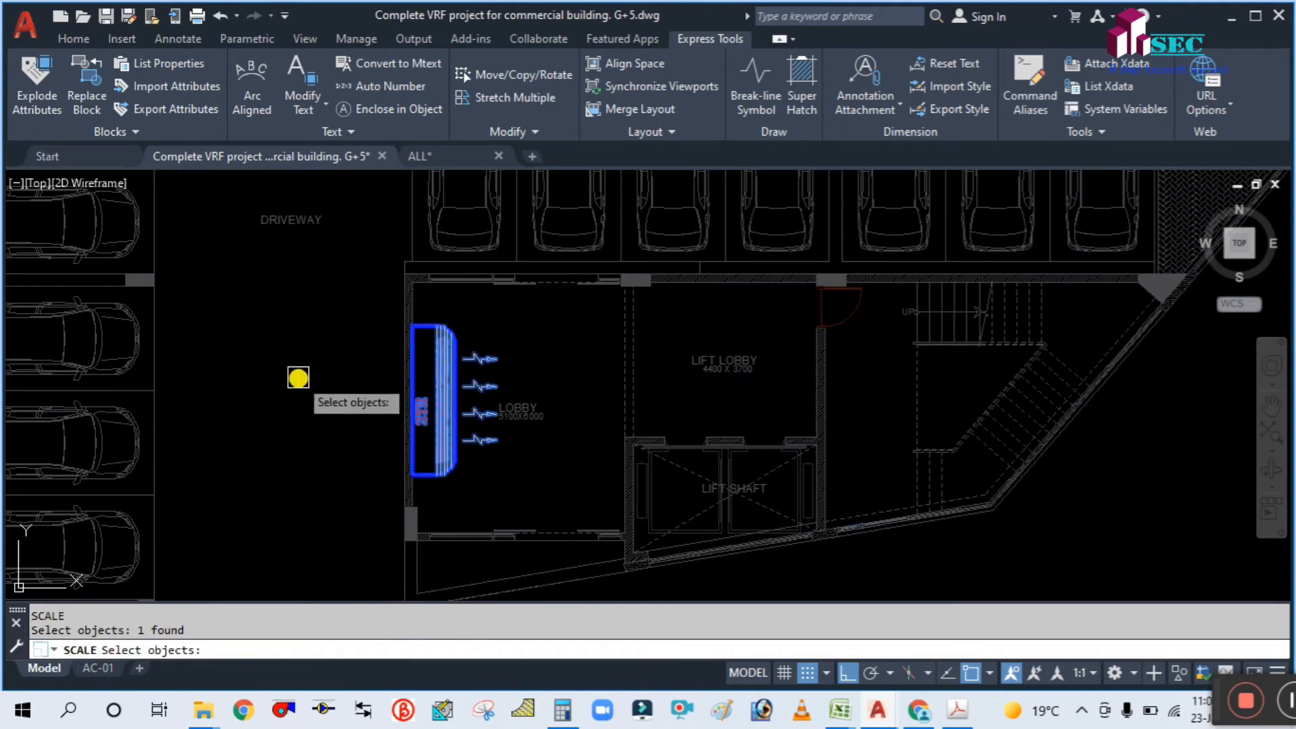
pyautogui.press('Return')
pyautogui.click(298, 377)
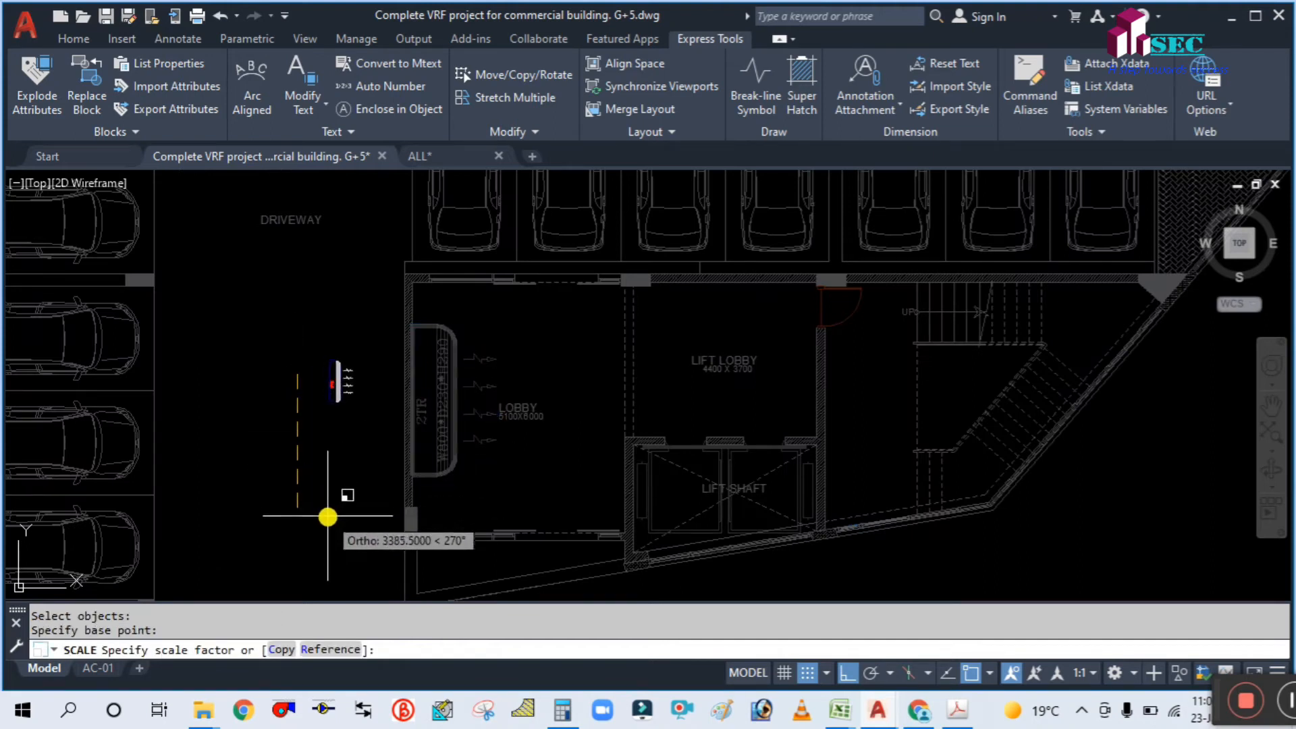
pyautogui.click(317, 492)
# Step: Move the scaled-down unit from the driveway to just inside the lobby's driveway-side wall, using its back edge as the base point
pyautogui.scroll(-3, 357, 481)
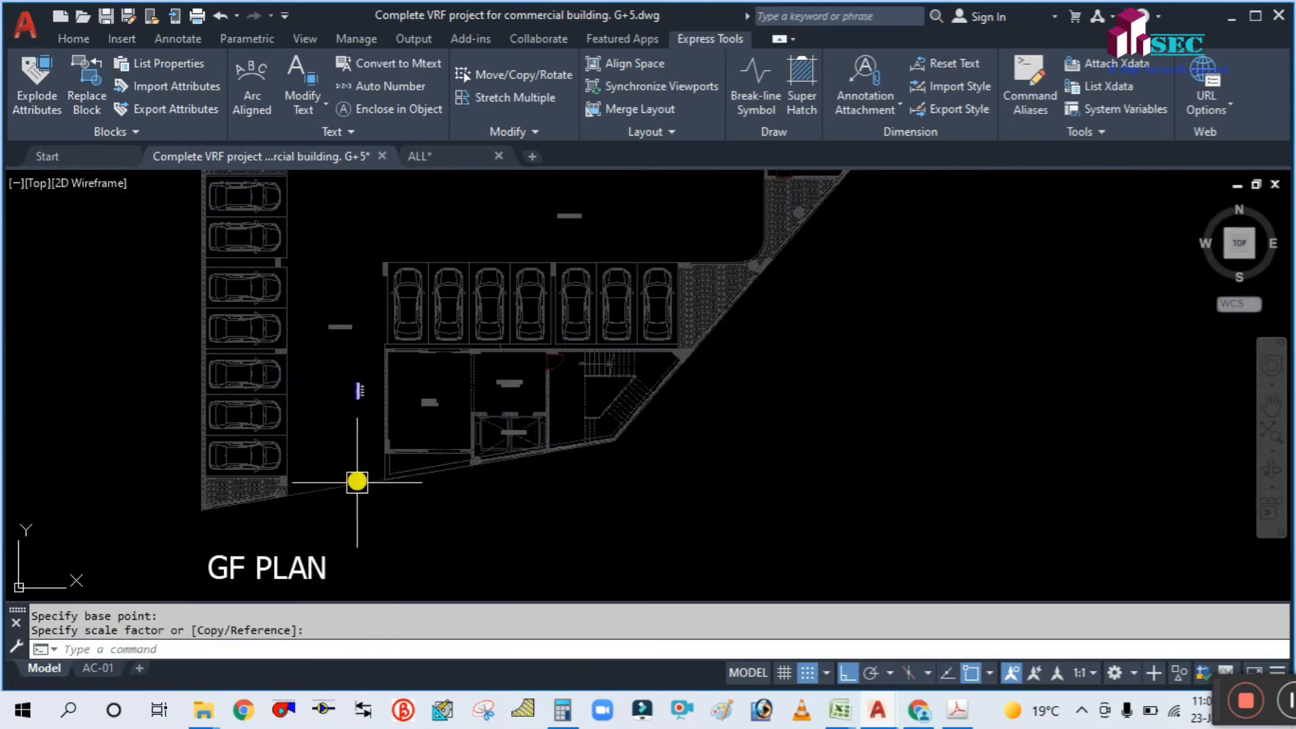
pyautogui.scroll(4, 357, 445)
pyautogui.scroll(3, 348, 313)
pyautogui.write('m')
pyautogui.press('Return')
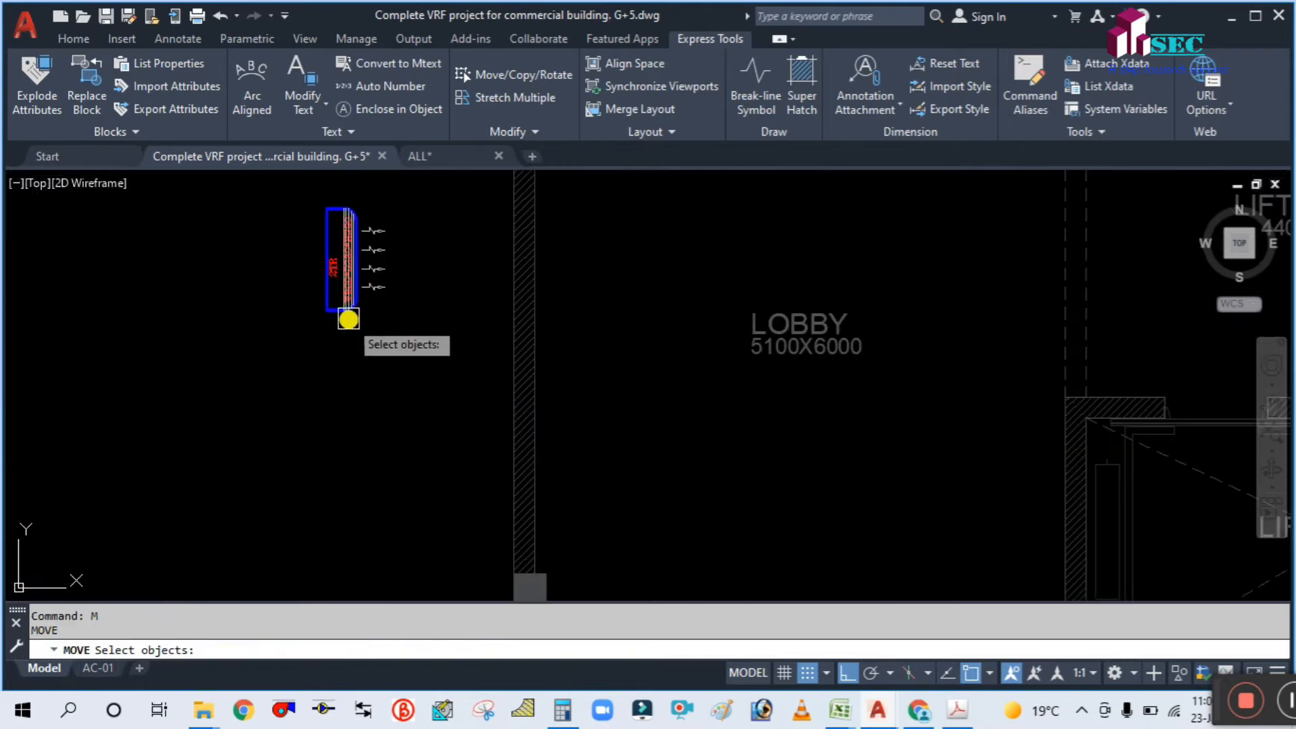
pyautogui.click(338, 296)
pyautogui.press('Return')
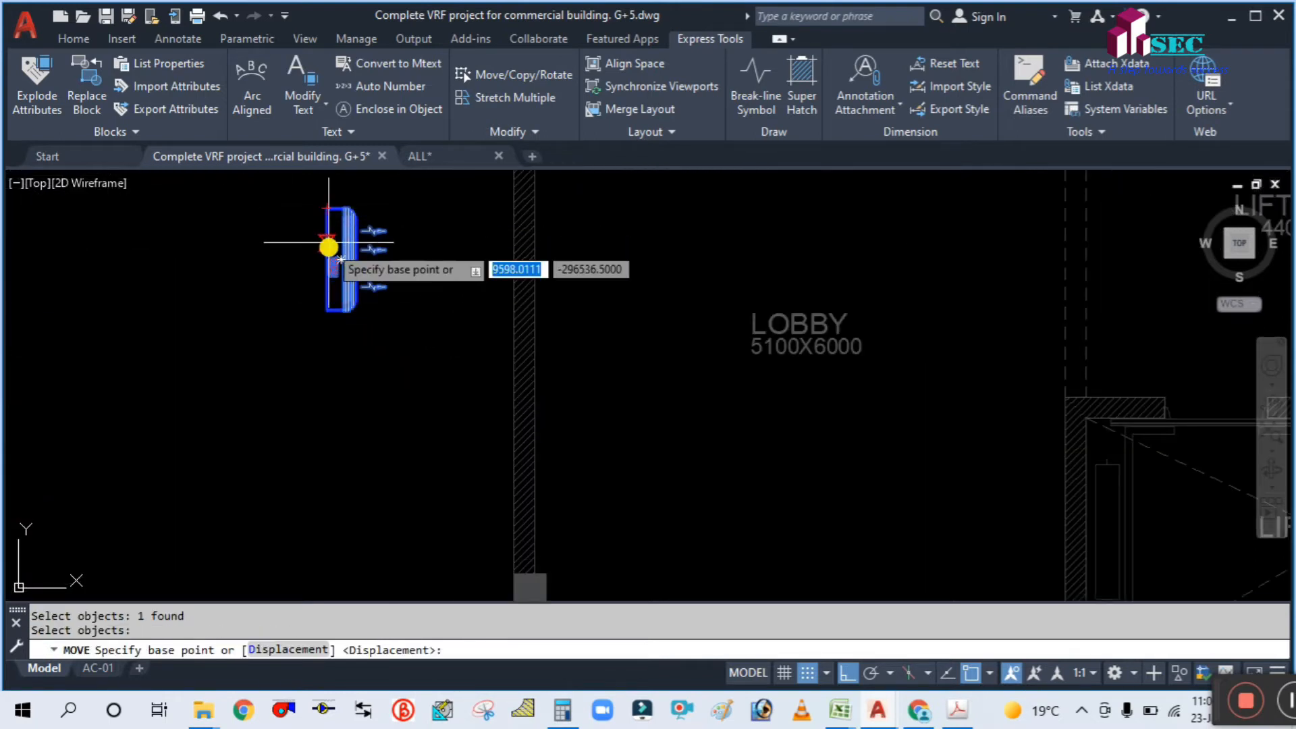
pyautogui.click(329, 268)
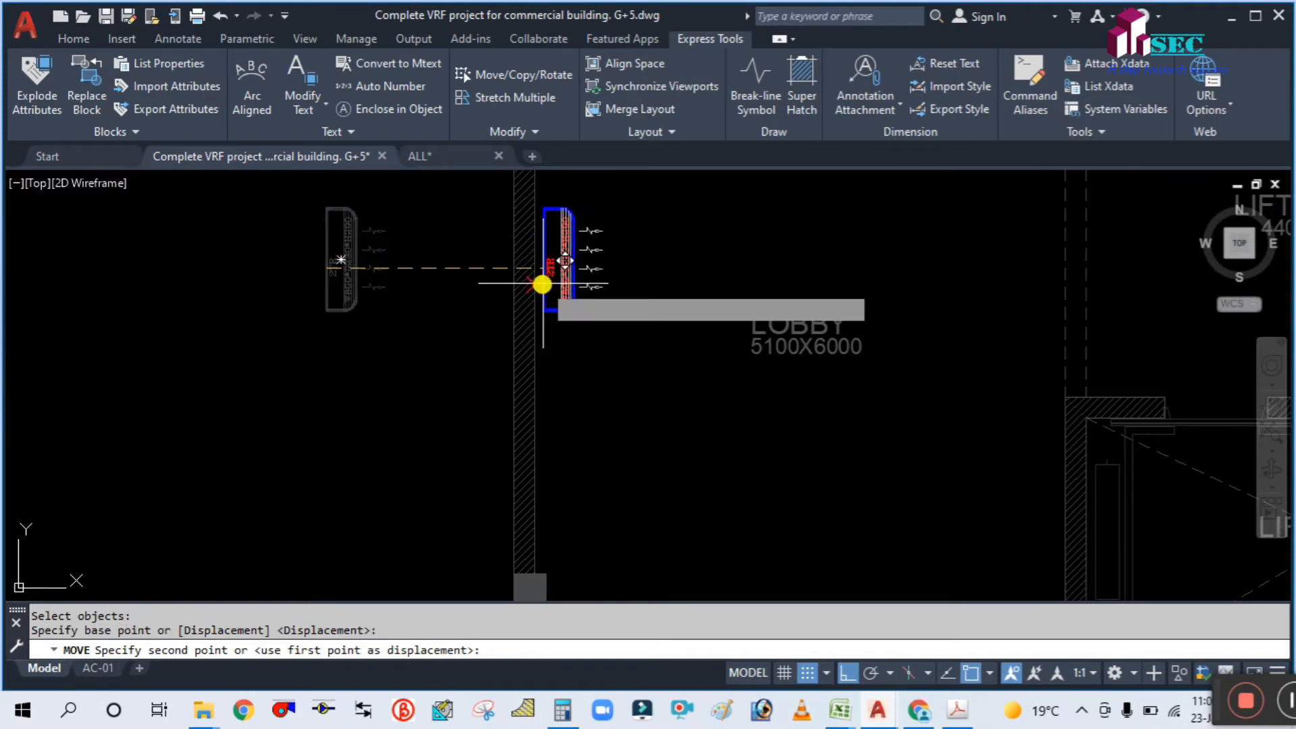
pyautogui.click(541, 280)
pyautogui.scroll(-4, 367, 371)
pyautogui.scroll(-6, 446, 430)
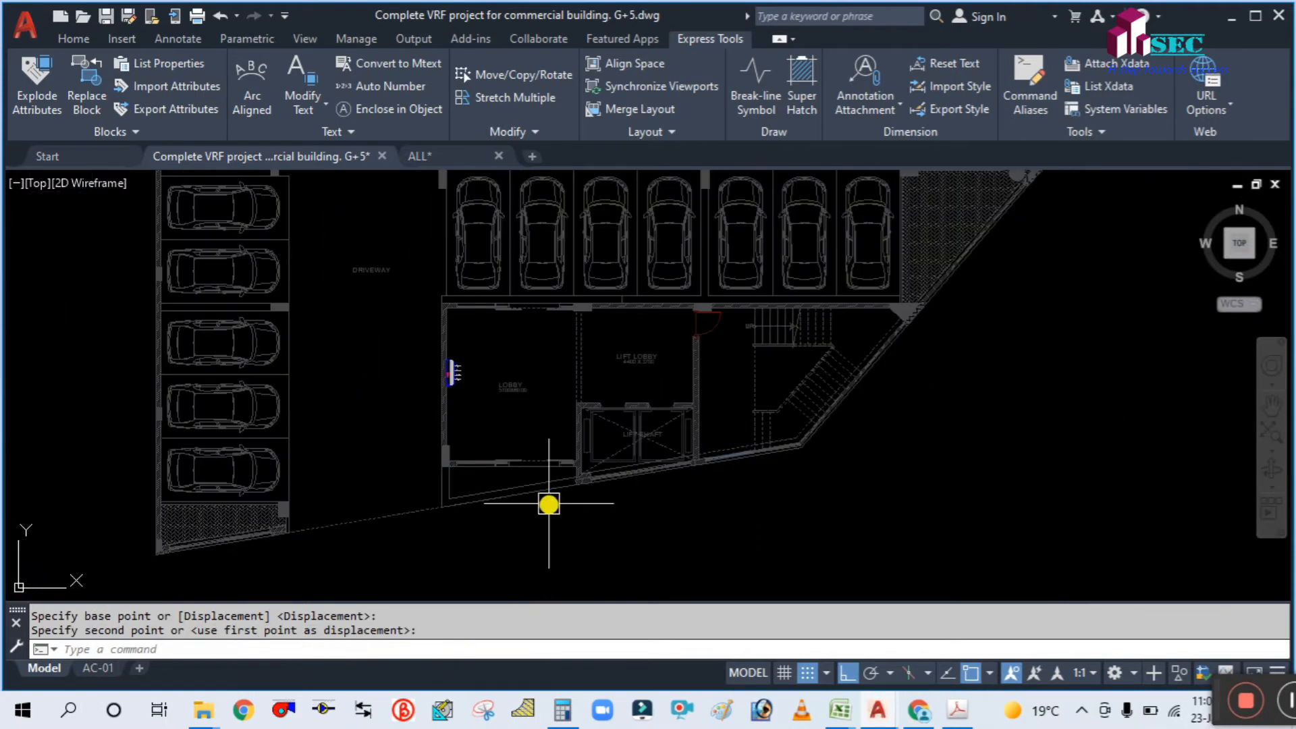
pyautogui.scroll(5, 738, 391)
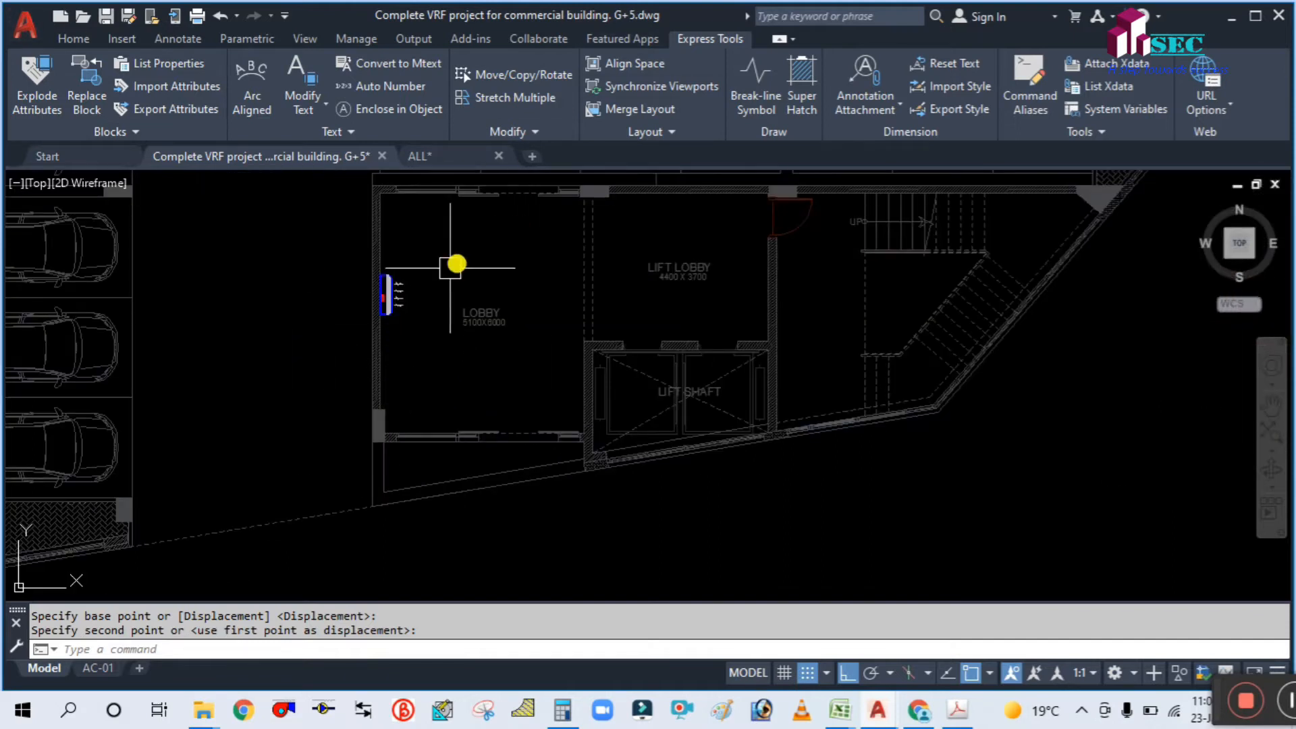
pyautogui.scroll(-2, 439, 367)
pyautogui.scroll(-3, 604, 456)
pyautogui.moveTo(896, 454); pyautogui.dragTo(539, 425, button='middle')
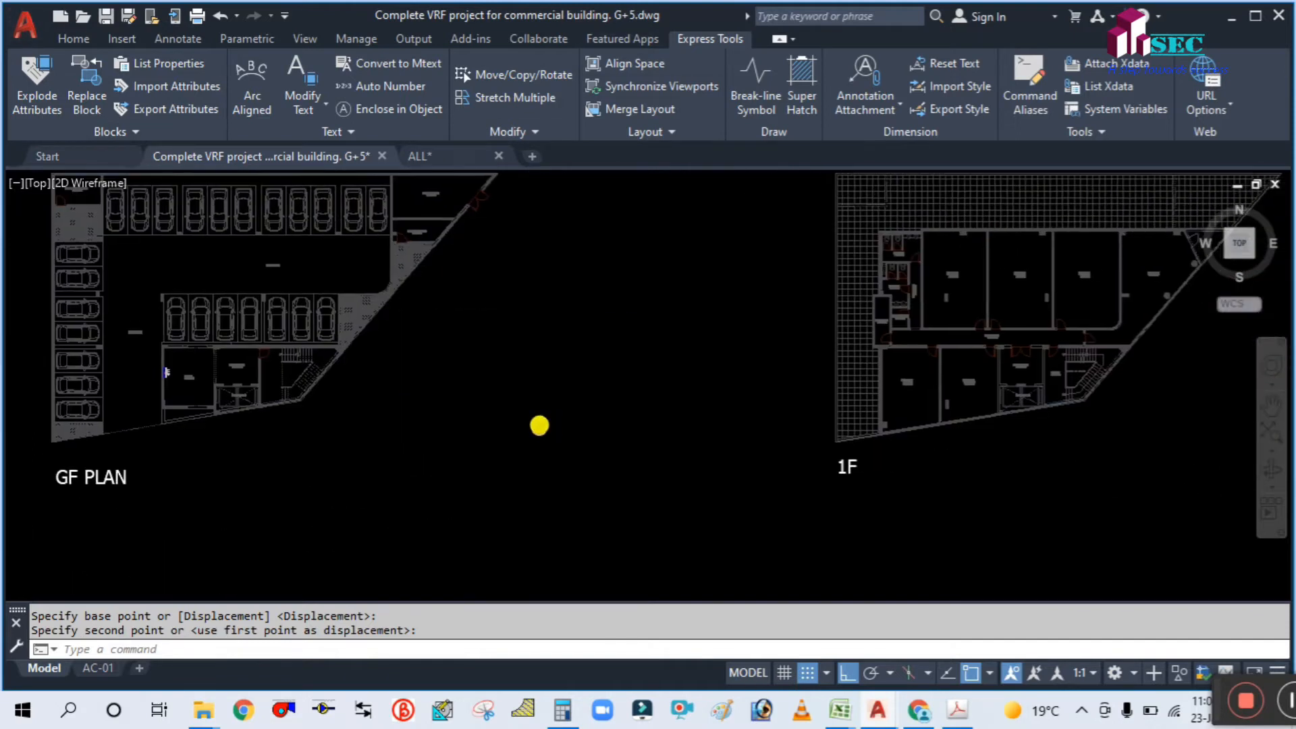
# Step: Examine the first-floor plan's office layout, including the room sizes and areas of Office 1 and Office 2
pyautogui.scroll(4, 931, 338)
pyautogui.moveTo(960, 491); pyautogui.dragTo(585, 375, button='middle')
pyautogui.scroll(4, 573, 295)
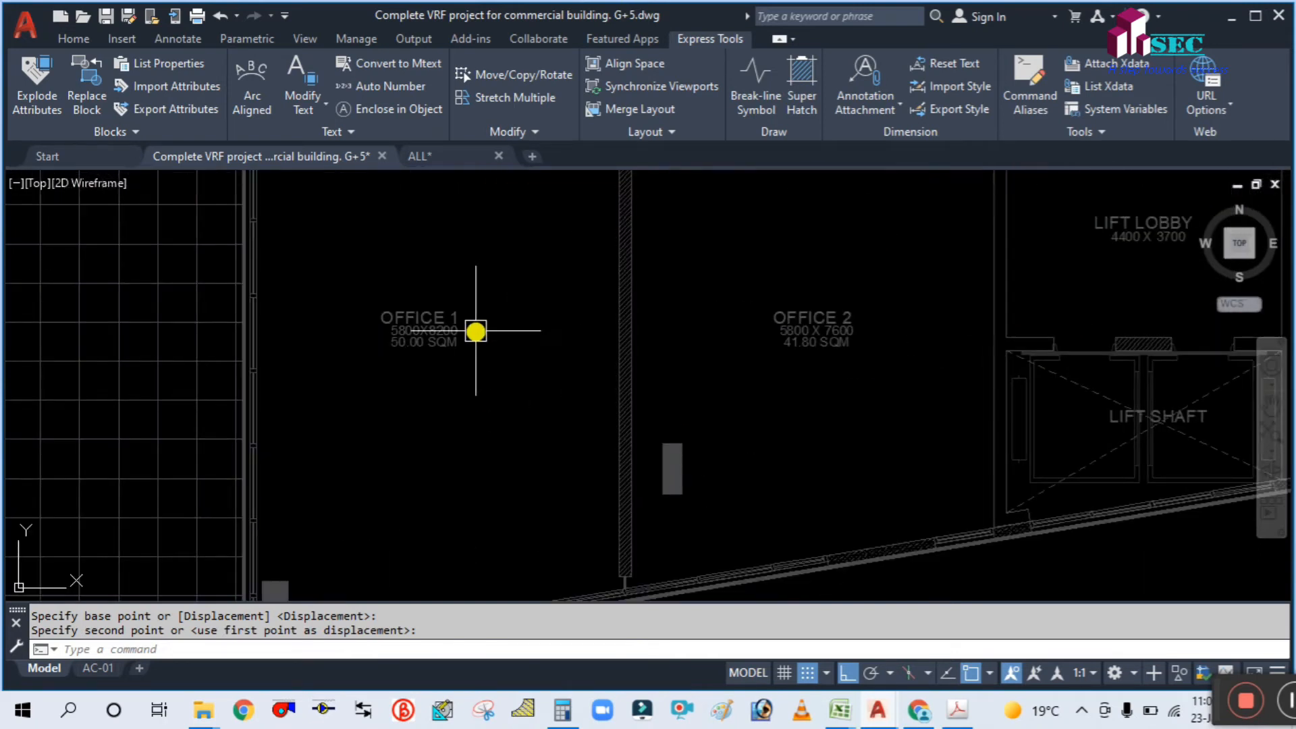
pyautogui.scroll(-4, 468, 376)
pyautogui.moveTo(616, 381); pyautogui.dragTo(613, 433, button='middle')
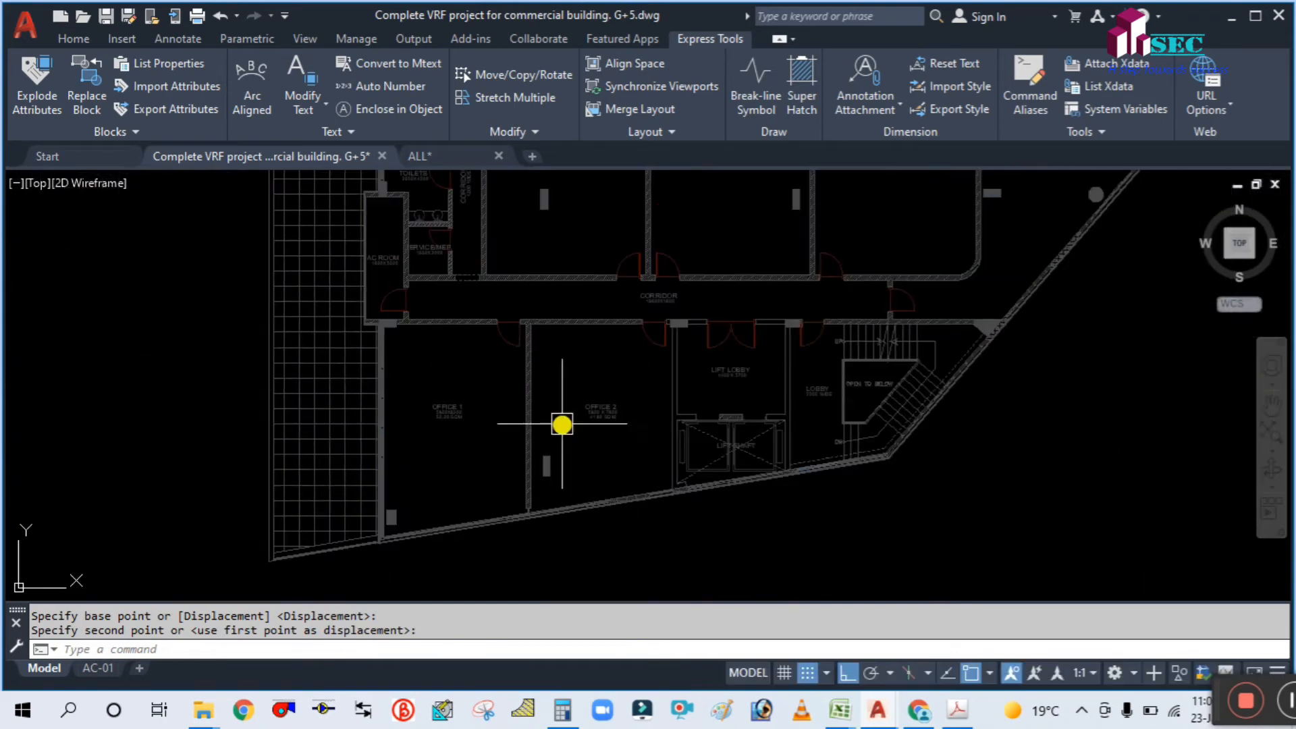
pyautogui.moveTo(623, 347); pyautogui.dragTo(585, 497, button='middle')
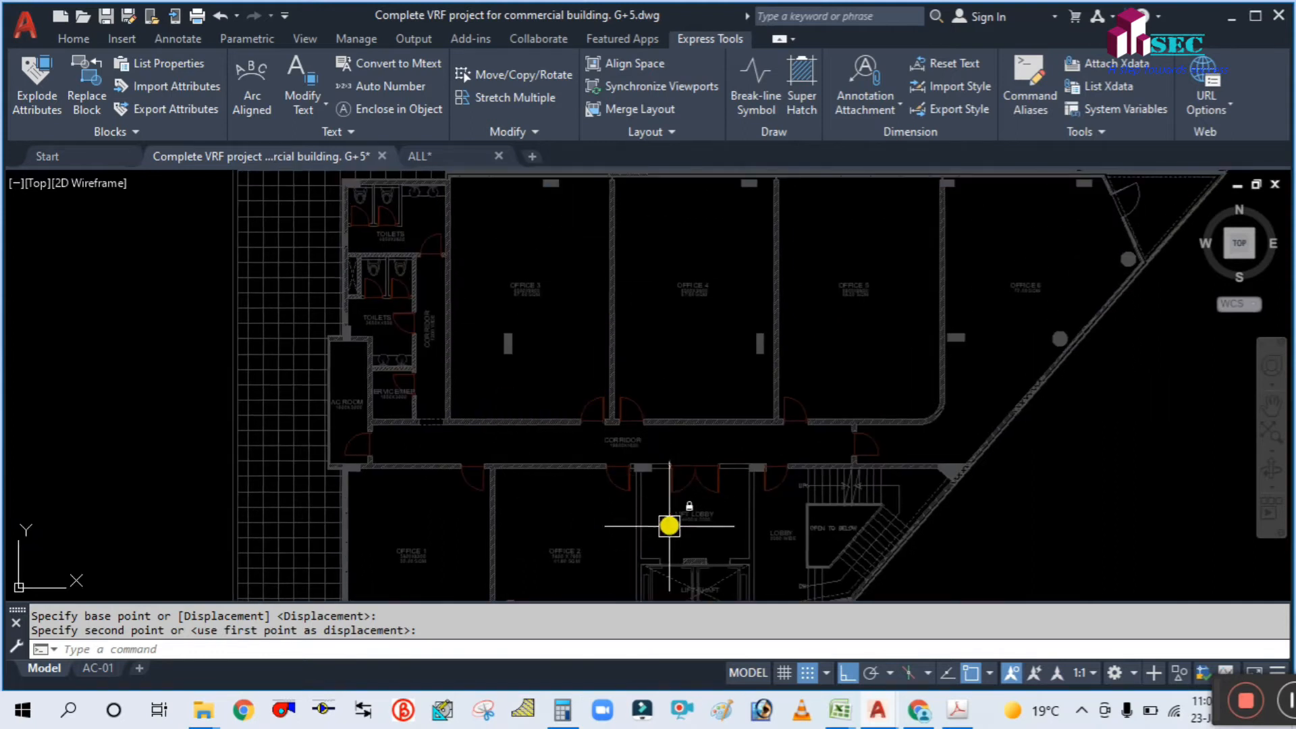
pyautogui.moveTo(669, 526); pyautogui.dragTo(660, 414, button='middle')
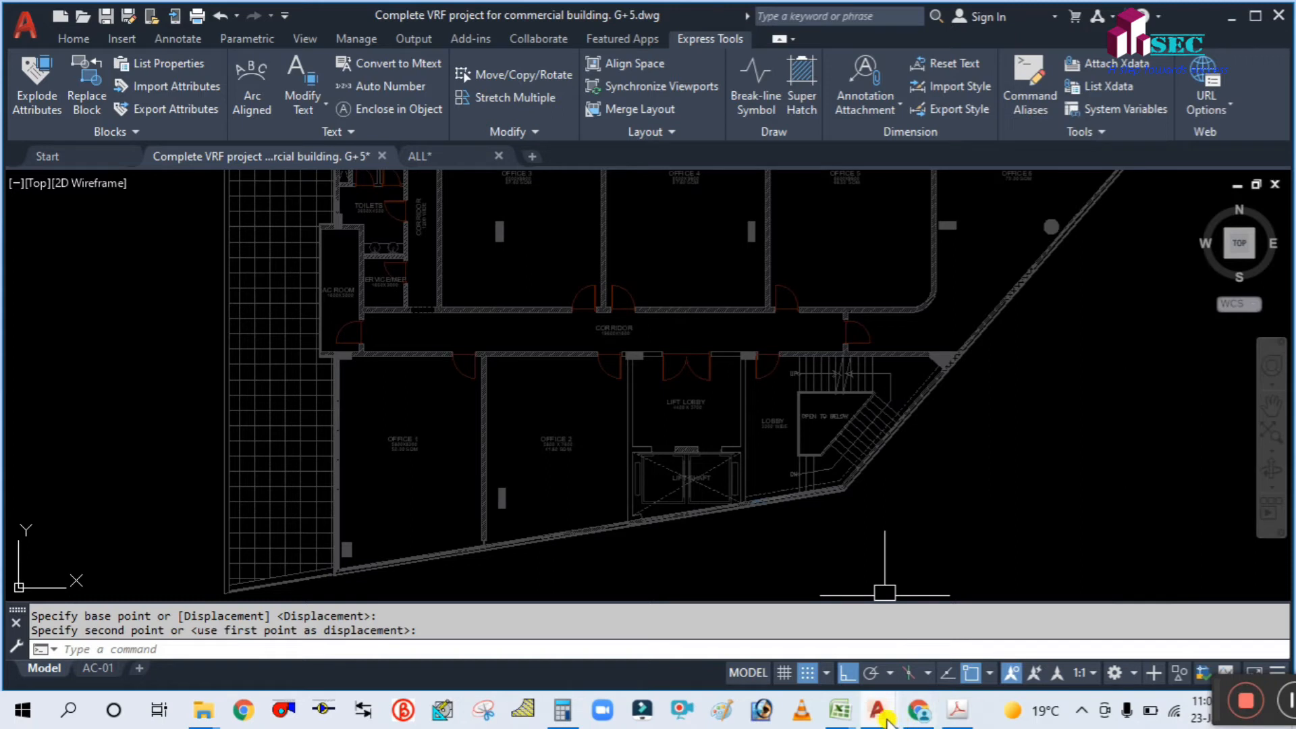
# Step: Switch to ALL.dwg and copy the four-way cassette unit with a base point at the middle of its lower edge
pyautogui.moveTo(887, 721)
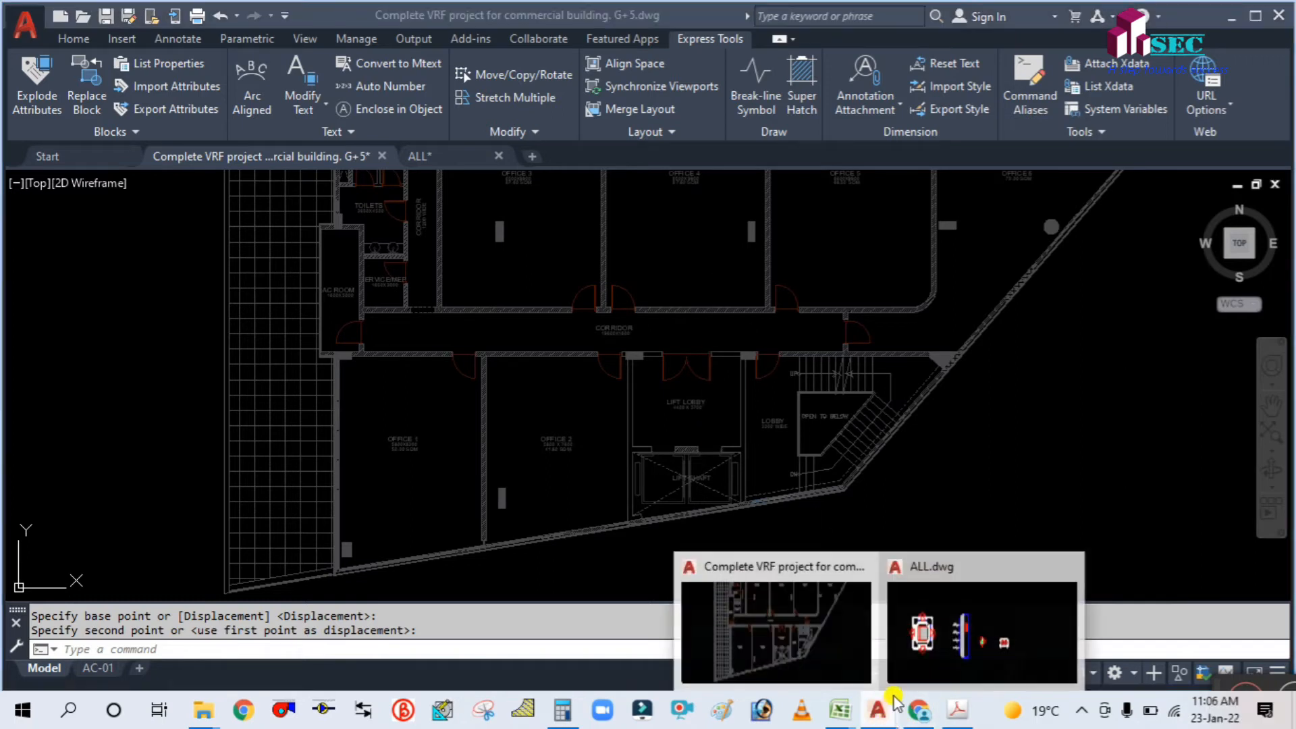
pyautogui.click(959, 631)
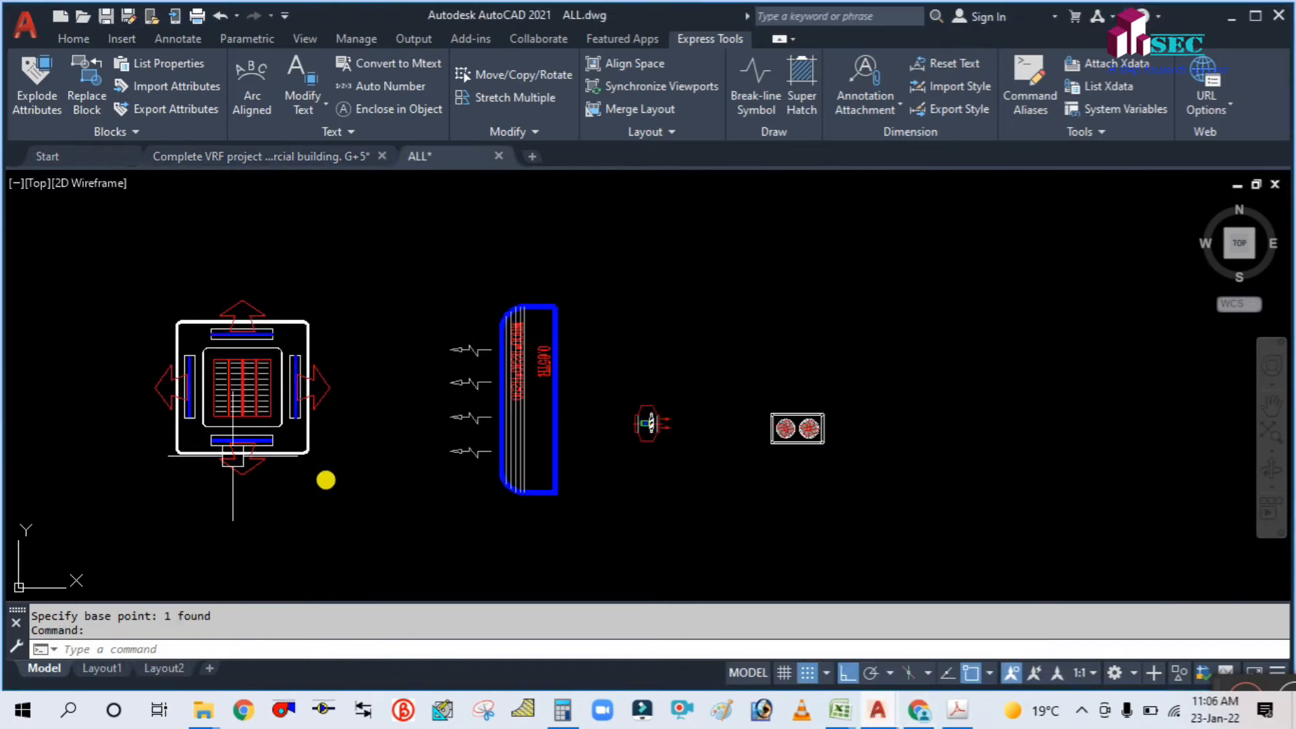
pyautogui.moveTo(417, 546); pyautogui.dragTo(588, 506, button='middle')
pyautogui.click(484, 421)
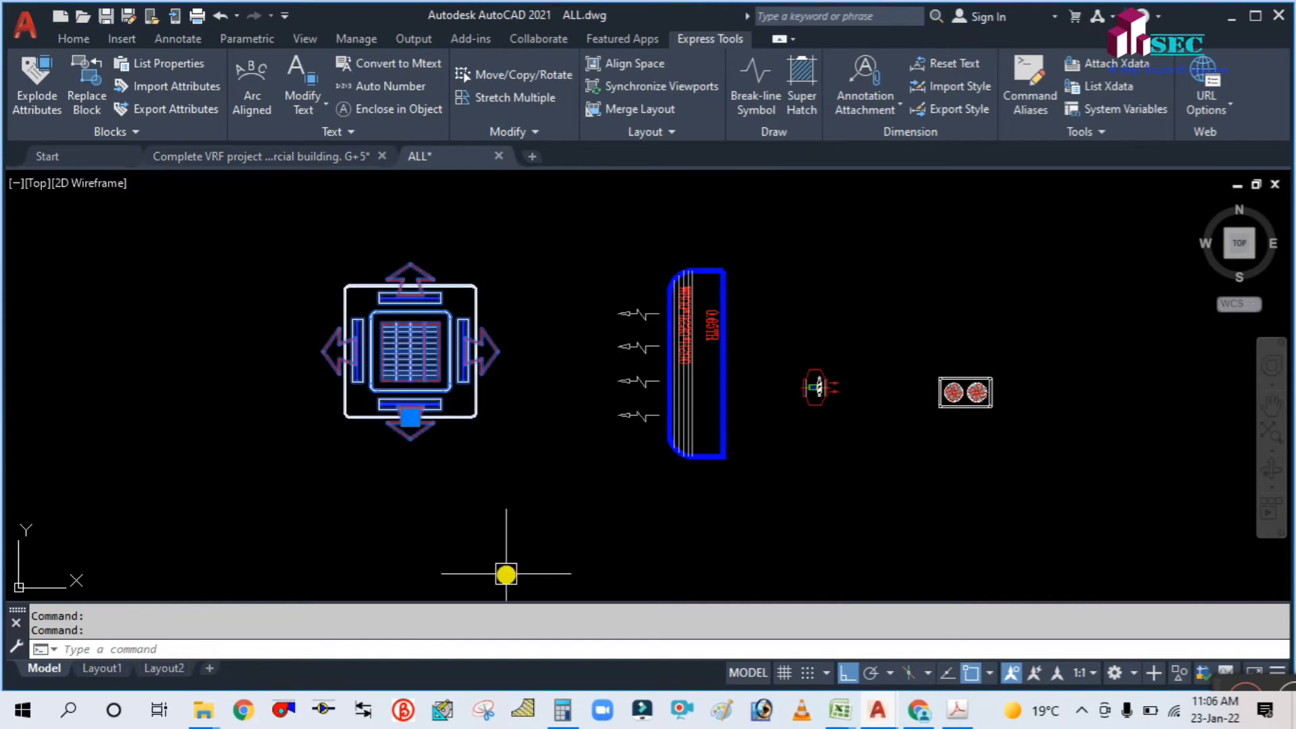
pyautogui.hotkey('ctrl', 'shift', 'c')
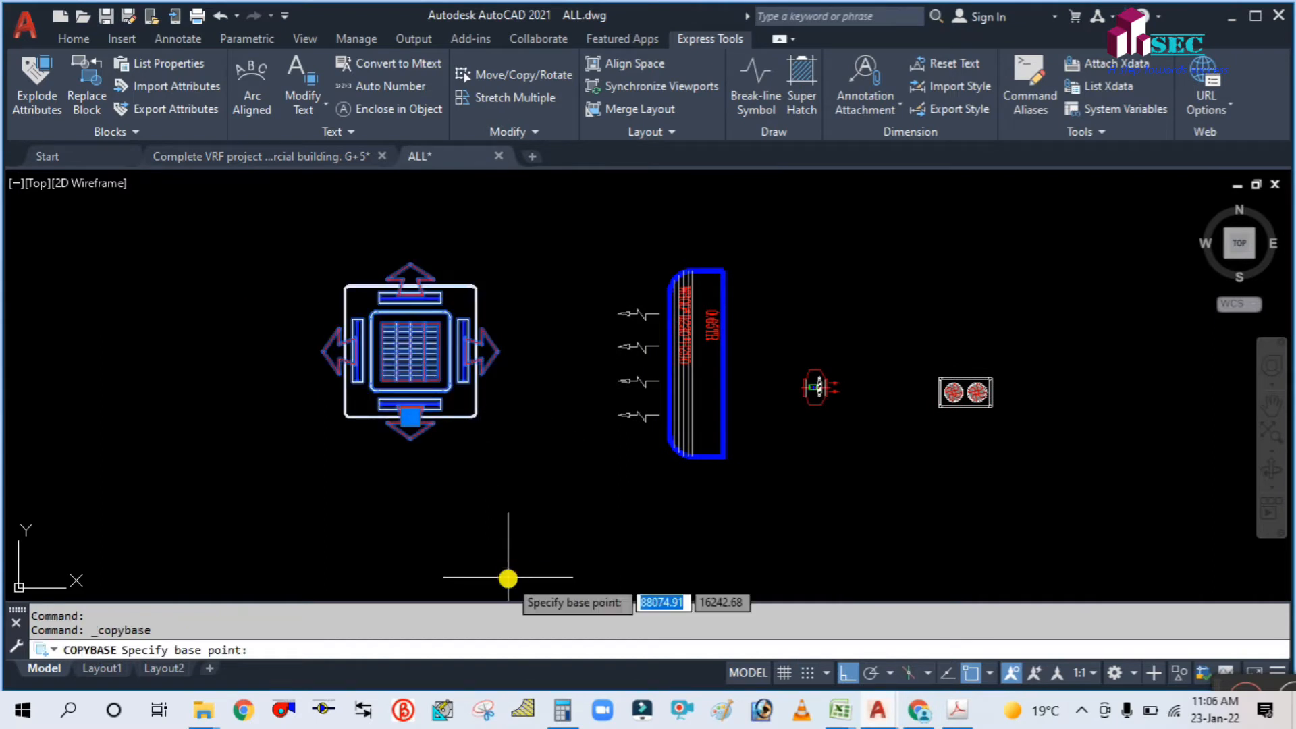
pyautogui.click(417, 418)
# Step: Return to the Complete VRF project drawing and paste the cassette unit at the middle of Office 1 on the 1F plan
pyautogui.click(307, 155)
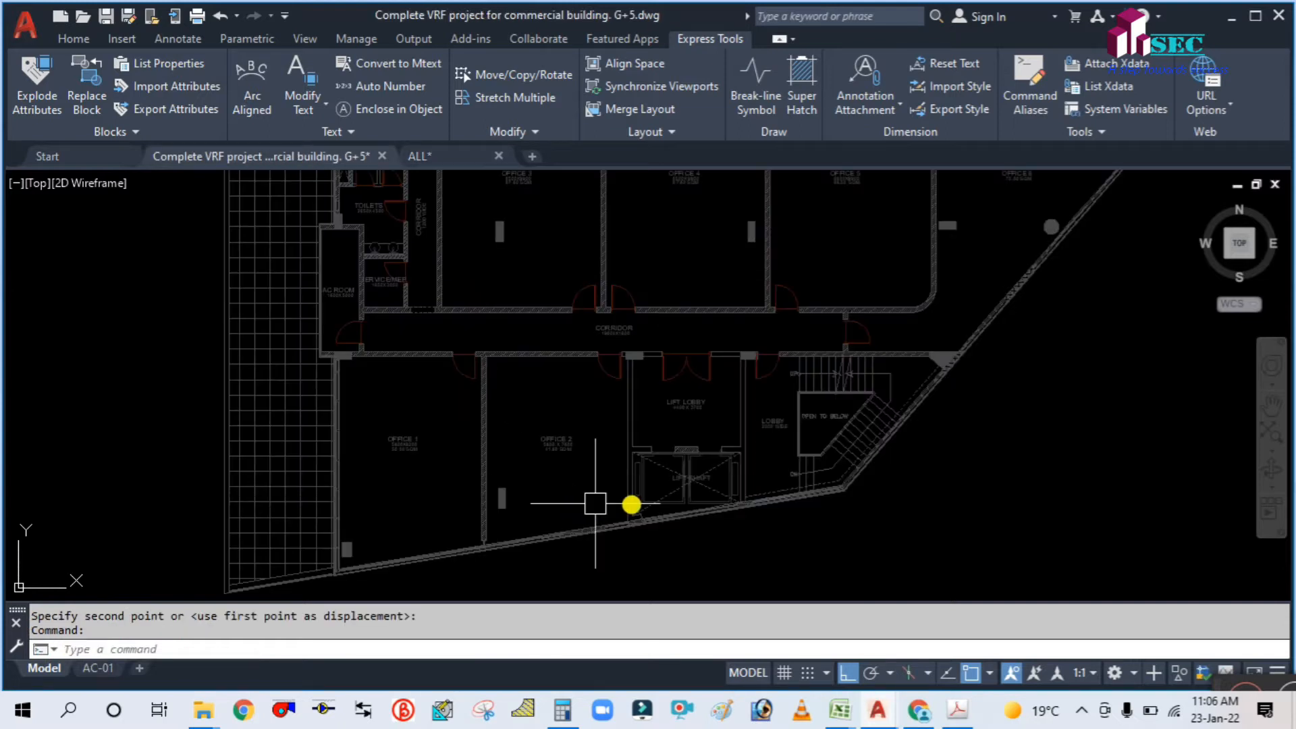
pyautogui.hotkey('ctrl', 'v')
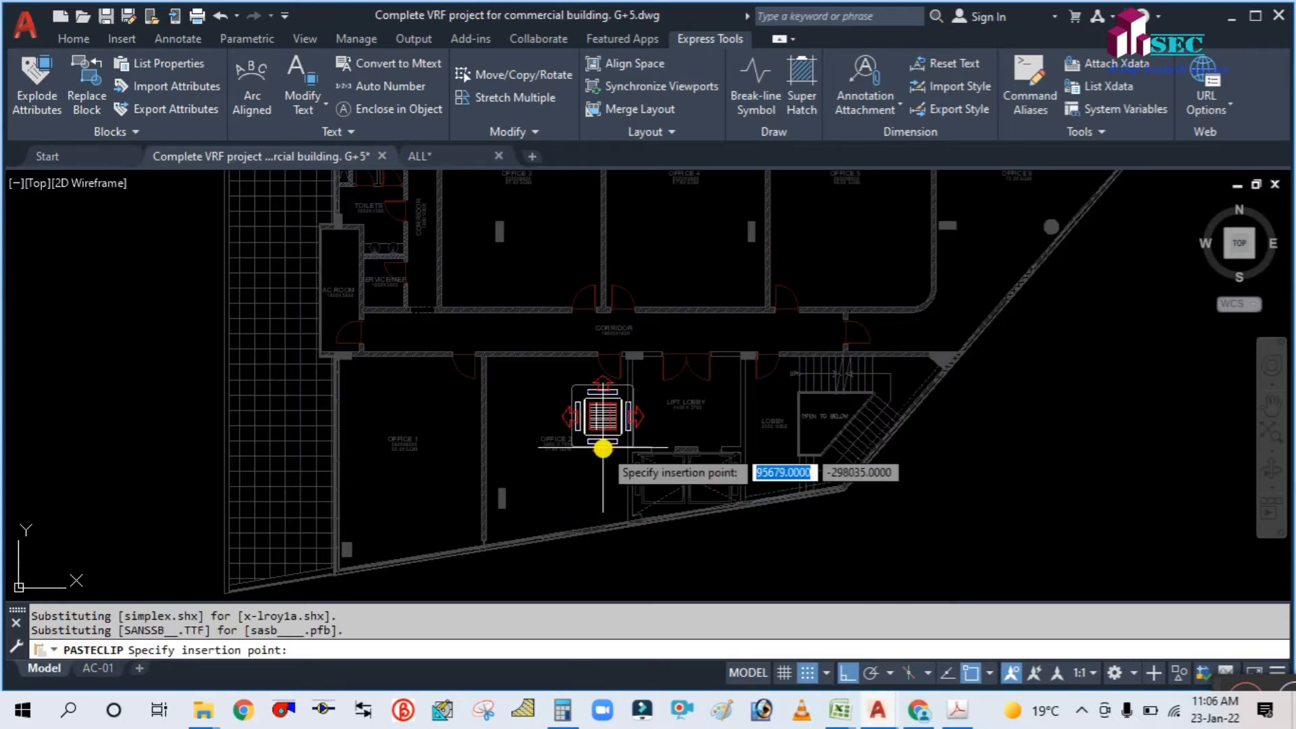
pyautogui.scroll(4, 426, 510)
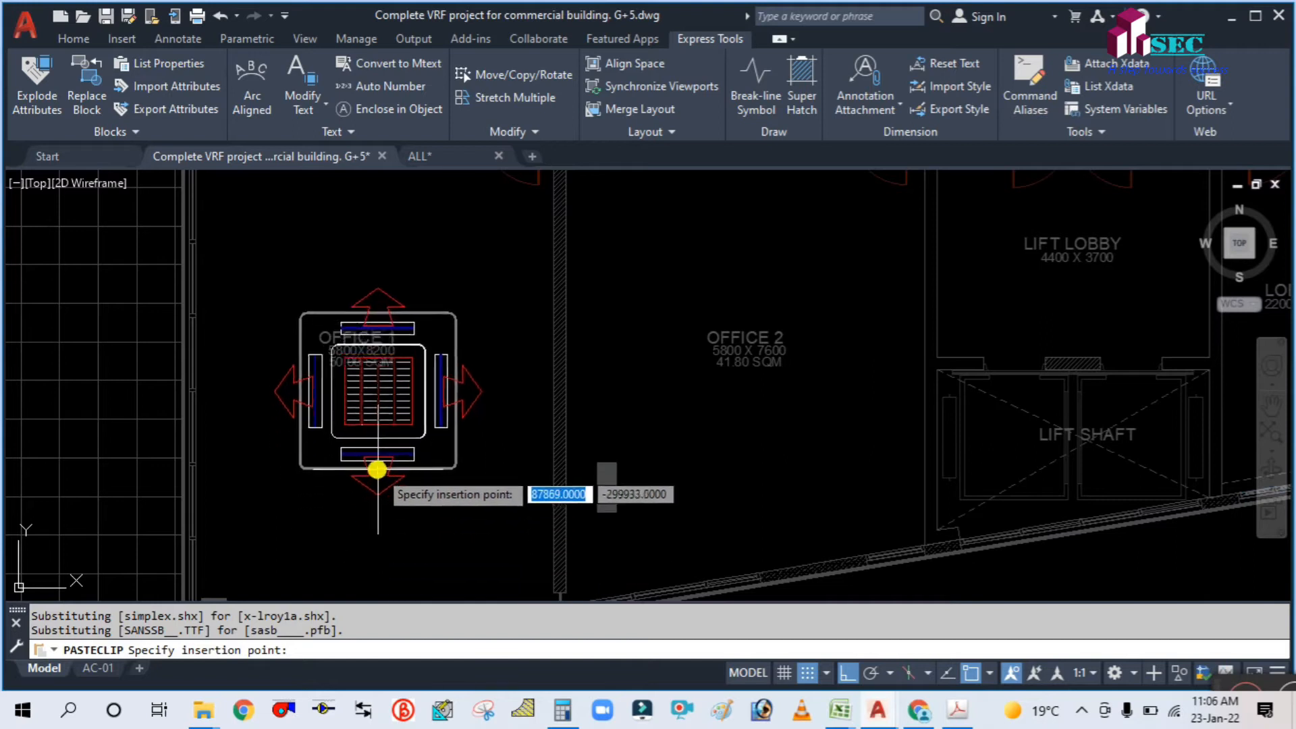
pyautogui.click(373, 463)
pyautogui.scroll(-4, 396, 386)
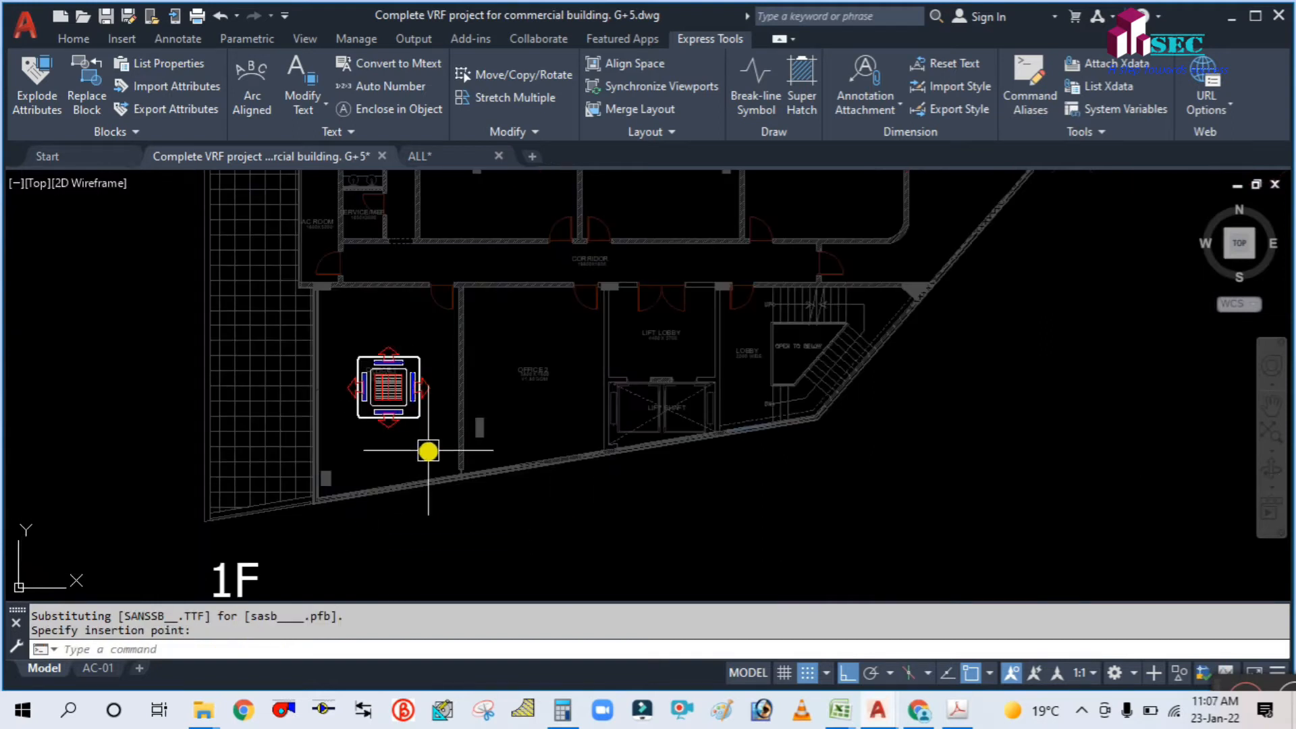
# Step: Copy the cassette unit from Office 1 horizontally into the middle of Office 2
pyautogui.write('co')
pyautogui.press('Return')
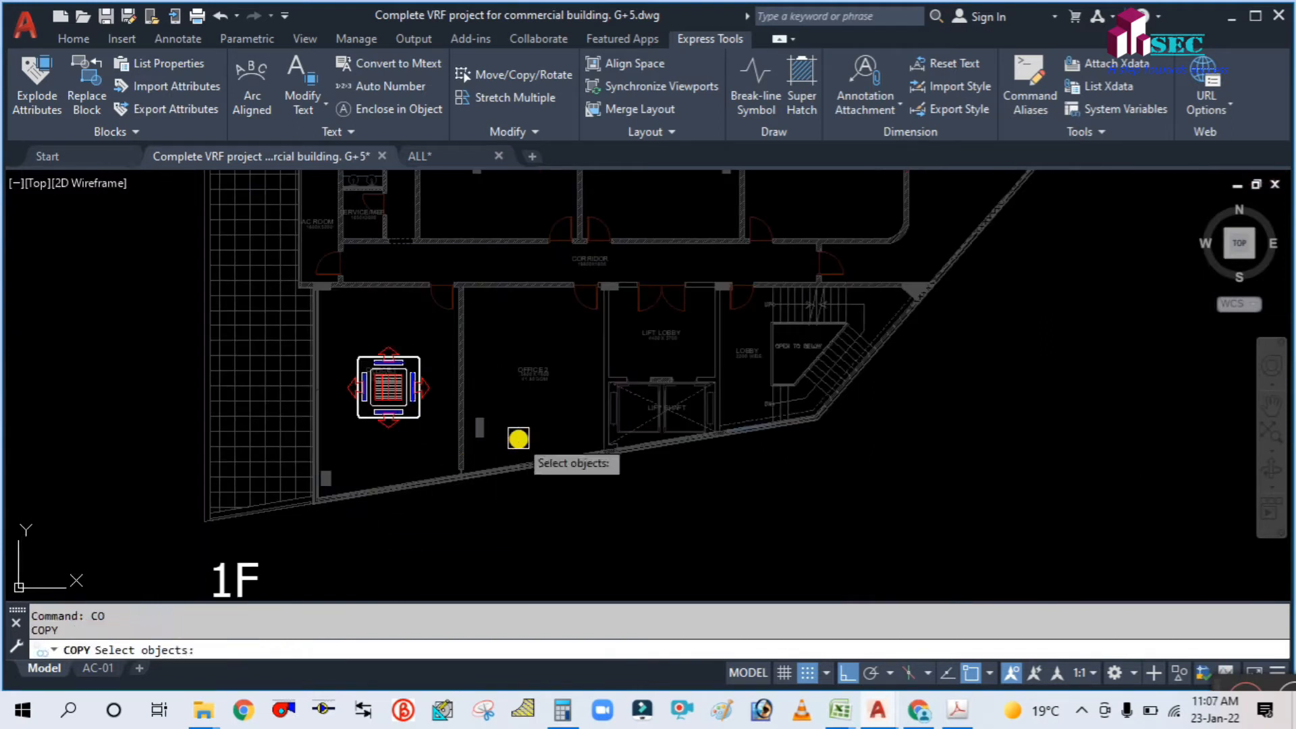
pyautogui.click(382, 413)
pyautogui.press('Return')
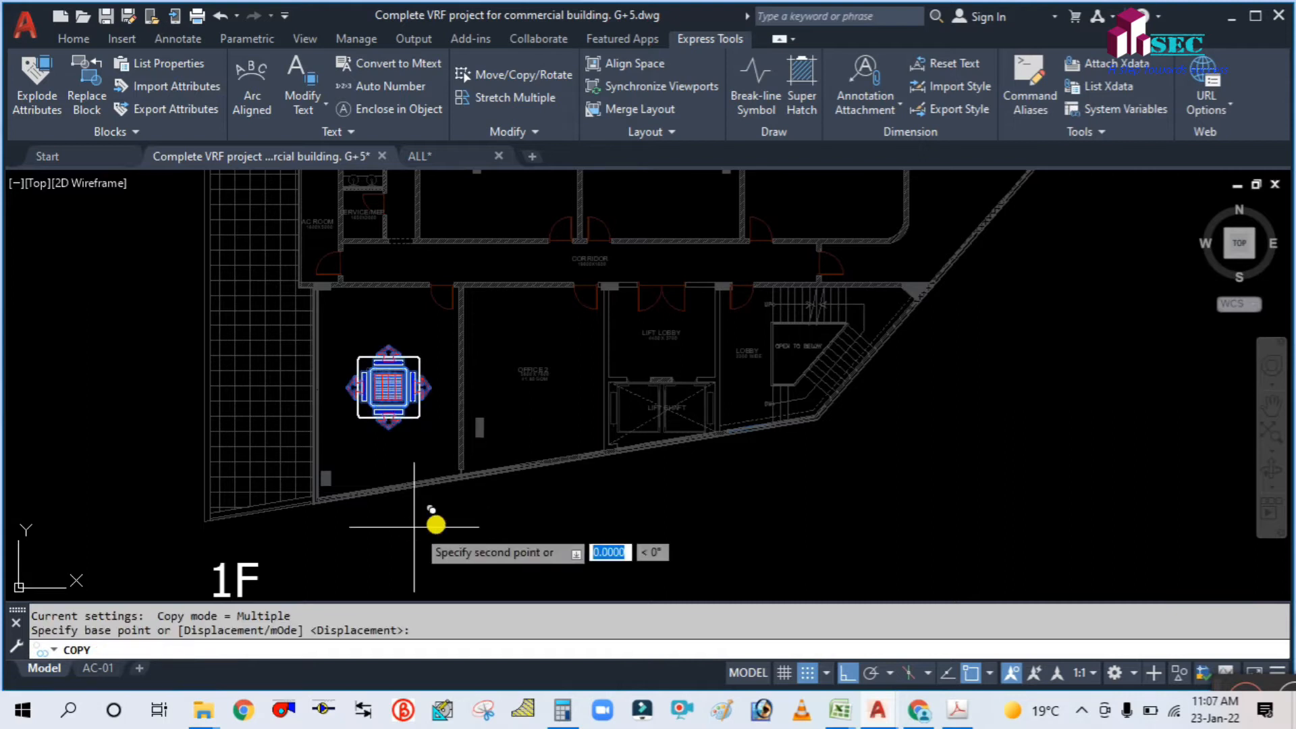
pyautogui.click(413, 525)
pyautogui.click(562, 514)
pyautogui.press('Escape')
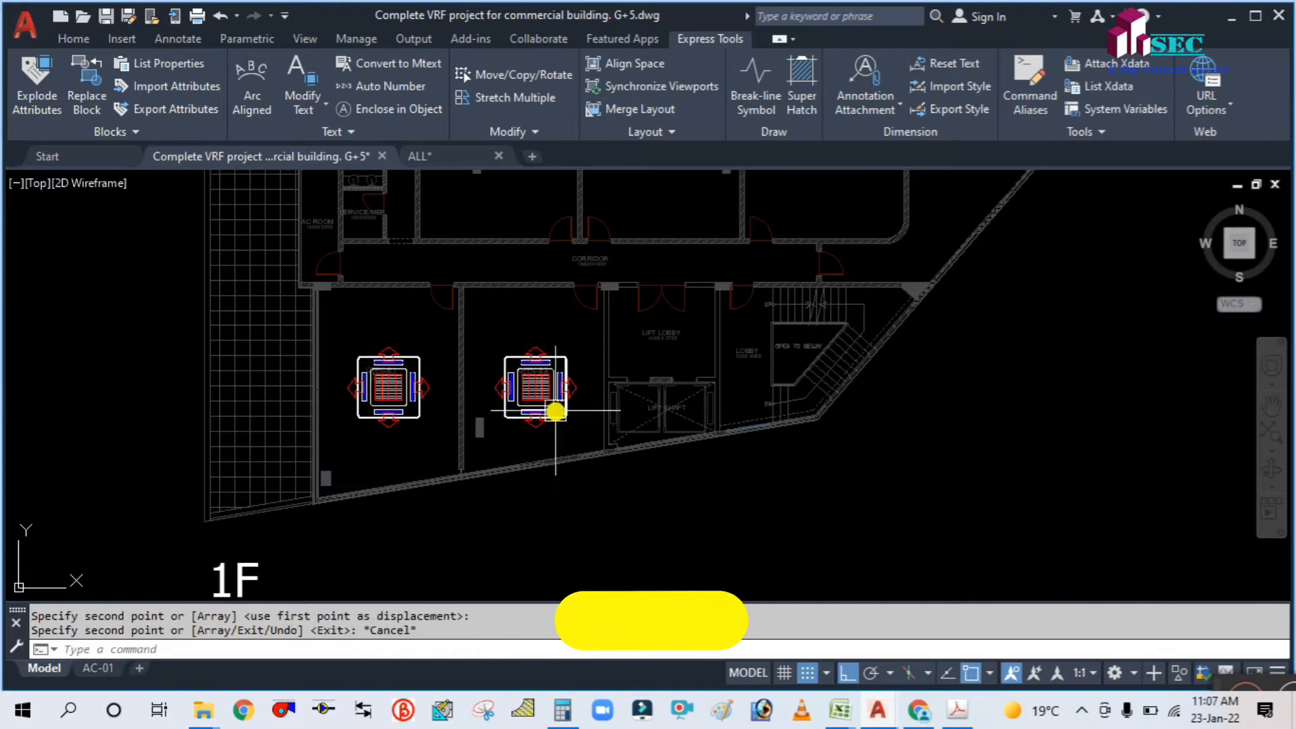
# Step: Copy the Office 2 cassette unit straight up across the corridor into Office 3
pyautogui.press('Return')
pyautogui.click(538, 403)
pyautogui.press('Return')
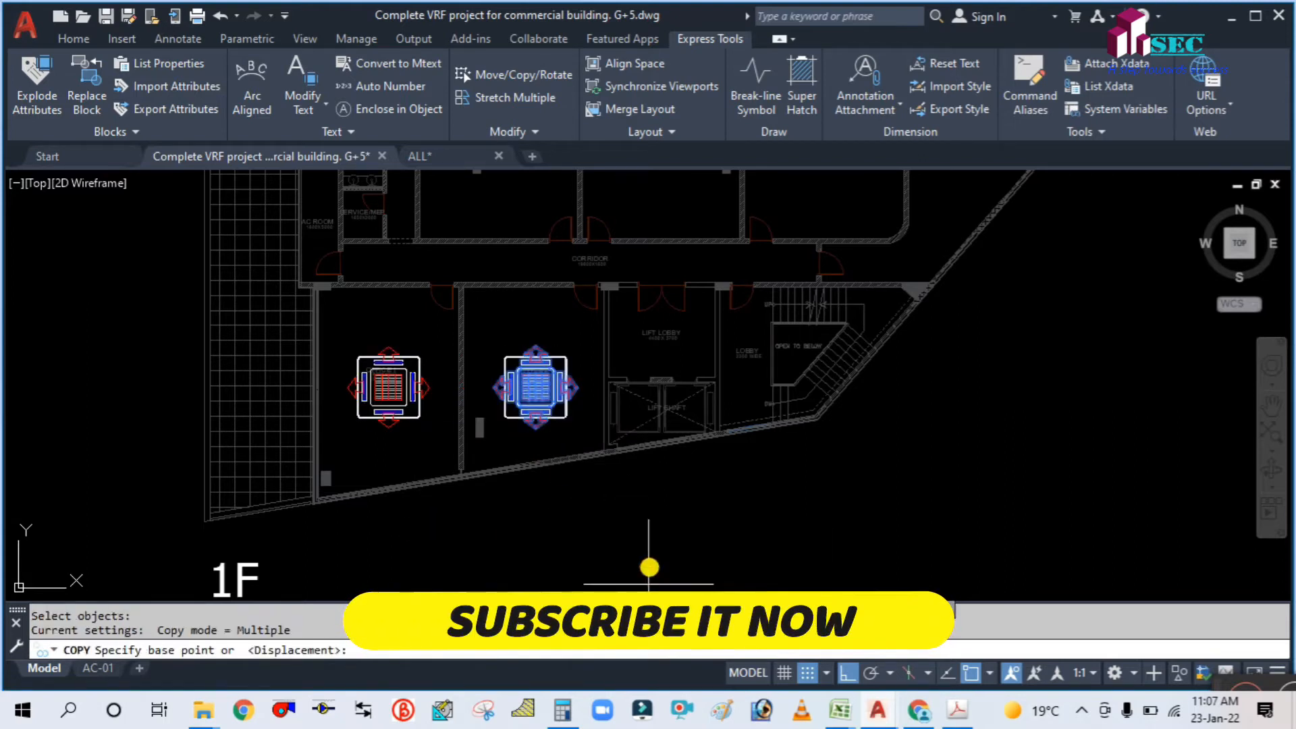
pyautogui.click(665, 576)
pyautogui.scroll(-5, 752, 573)
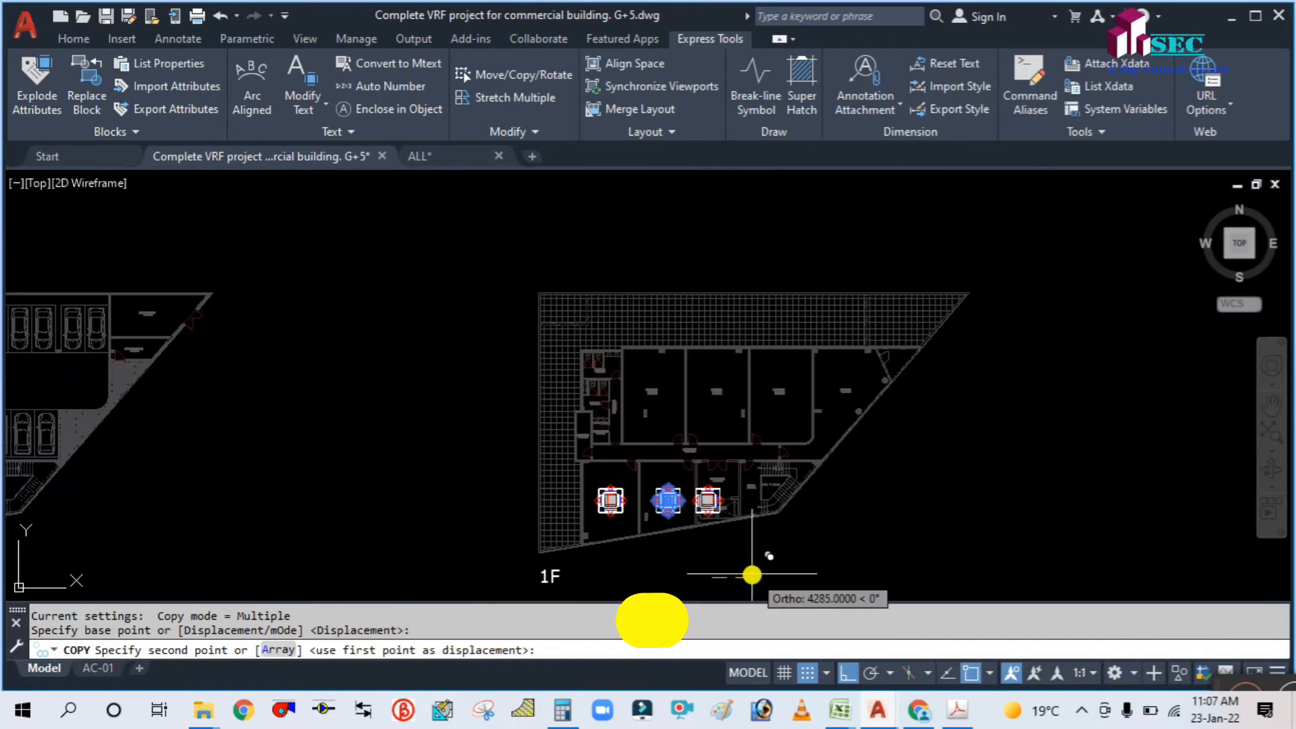
pyautogui.scroll(7, 695, 365)
pyautogui.scroll(-5, 652, 534)
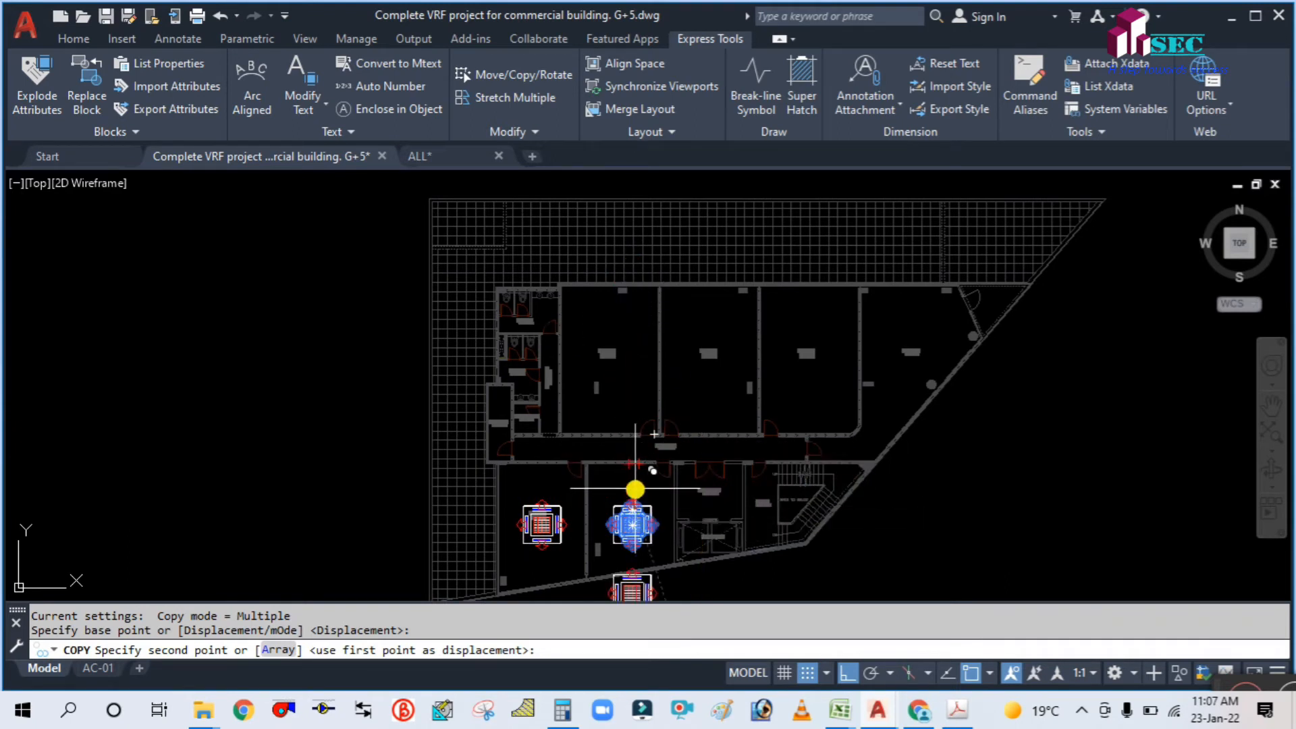
pyautogui.click(643, 477)
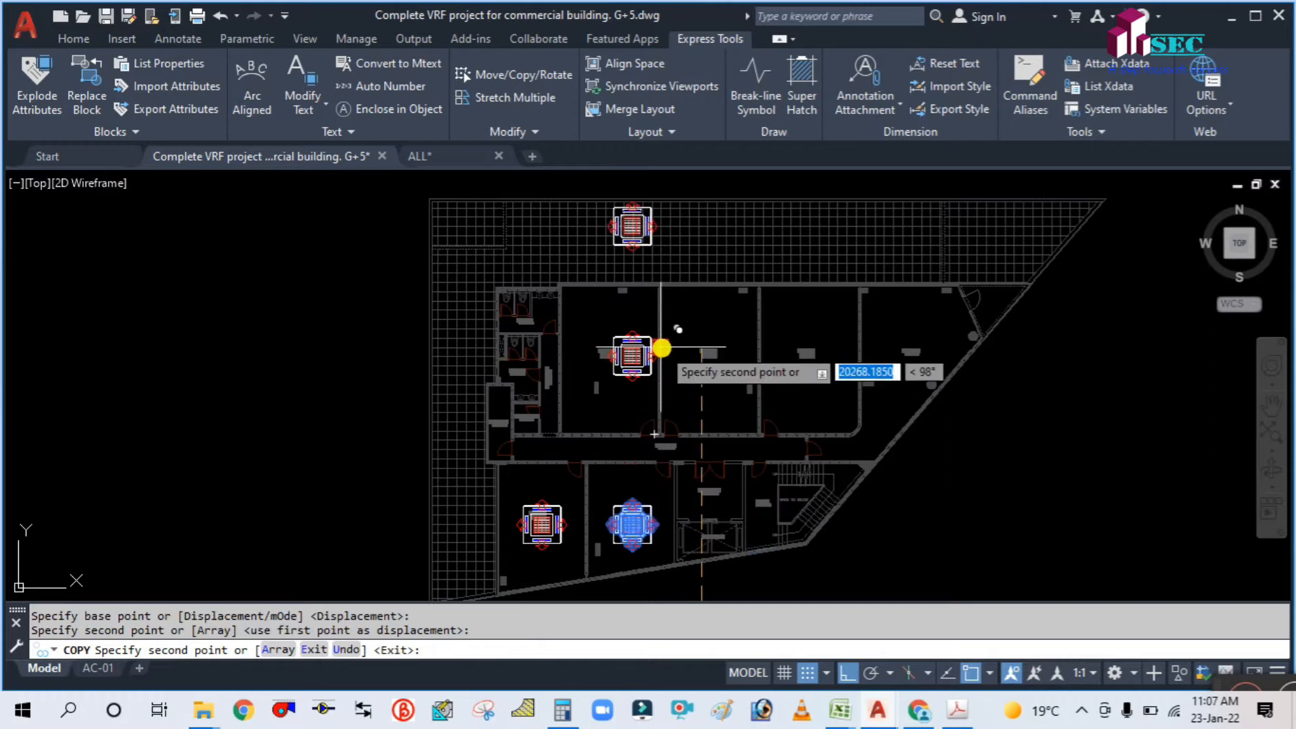
pyautogui.press('Escape')
# Step: Move the Office 3 cassette unit about 1300 units horizontally toward the toilets, centring it between the office's side walls
pyautogui.scroll(2, 627, 445)
pyautogui.moveTo(626, 434); pyautogui.dragTo(666, 439, button='middle')
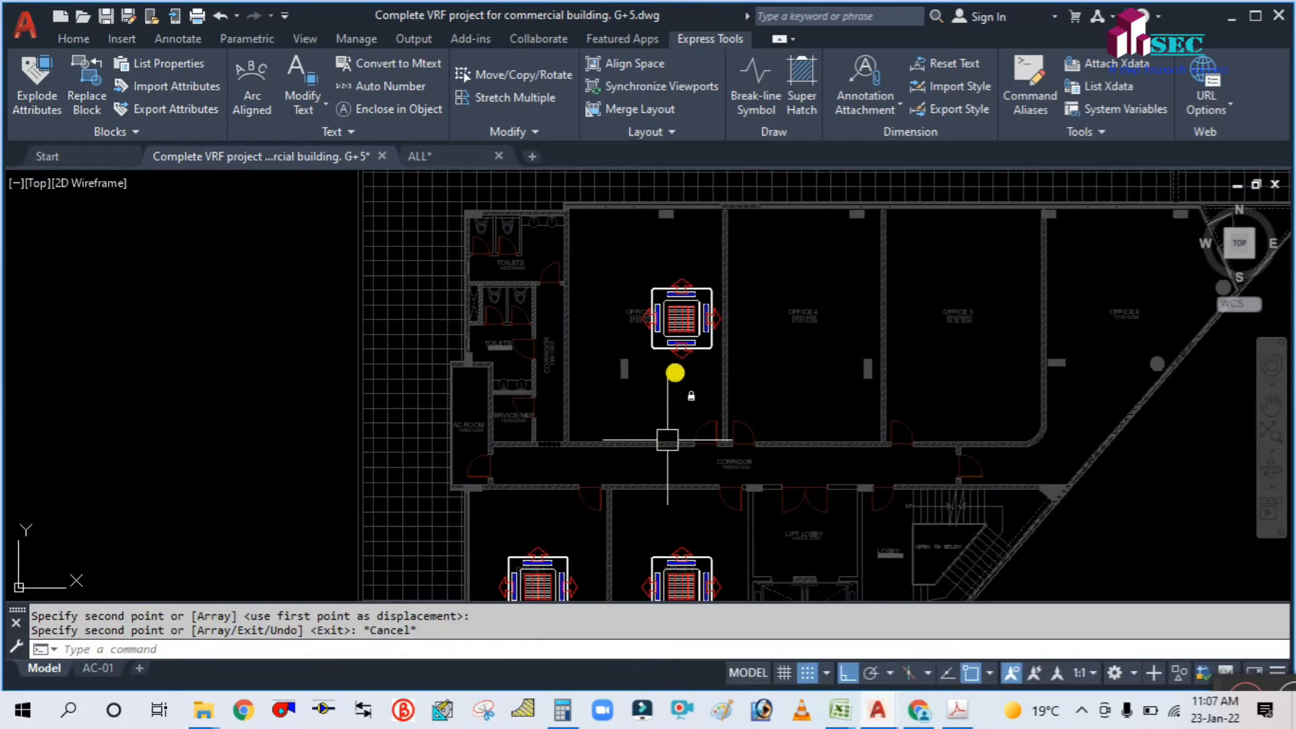
pyautogui.write('m')
pyautogui.press('Return')
pyautogui.scroll(4, 674, 368)
pyautogui.click(678, 353)
pyautogui.scroll(-4, 639, 434)
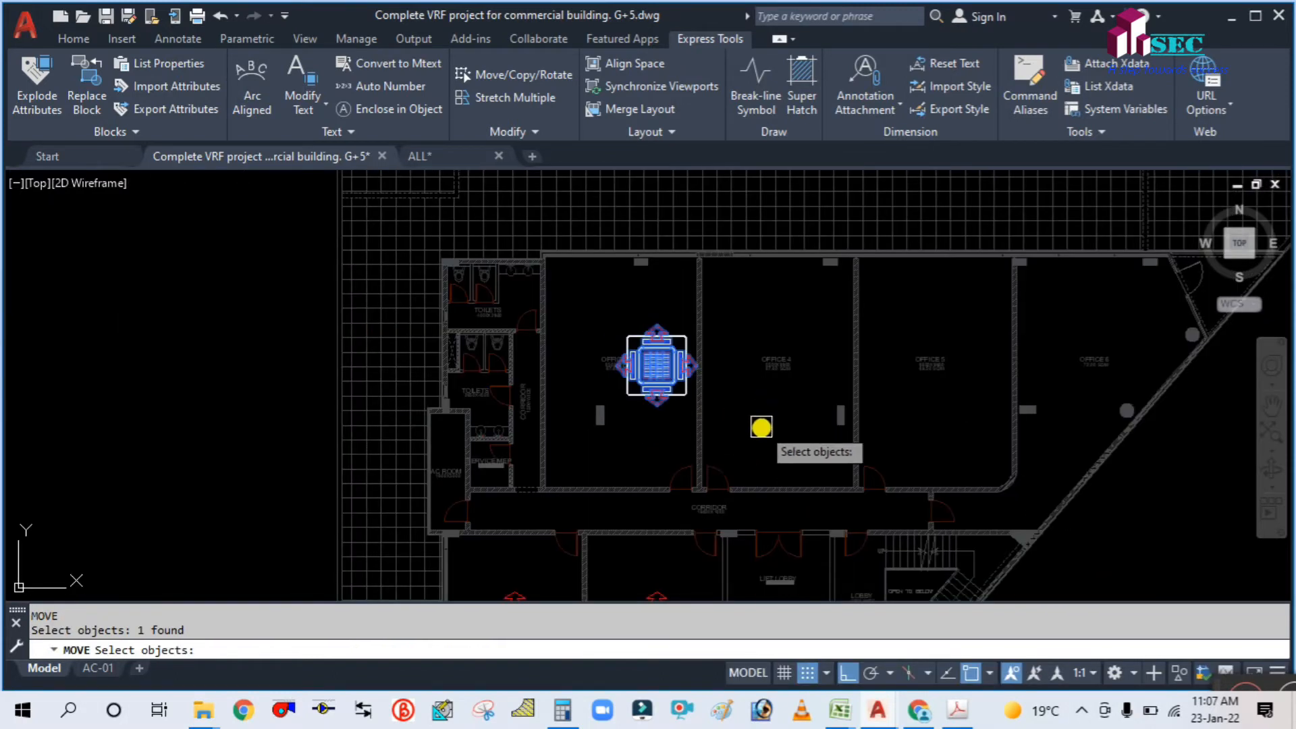
pyautogui.scroll(2, 761, 422)
pyautogui.press('Return')
pyautogui.click(761, 413)
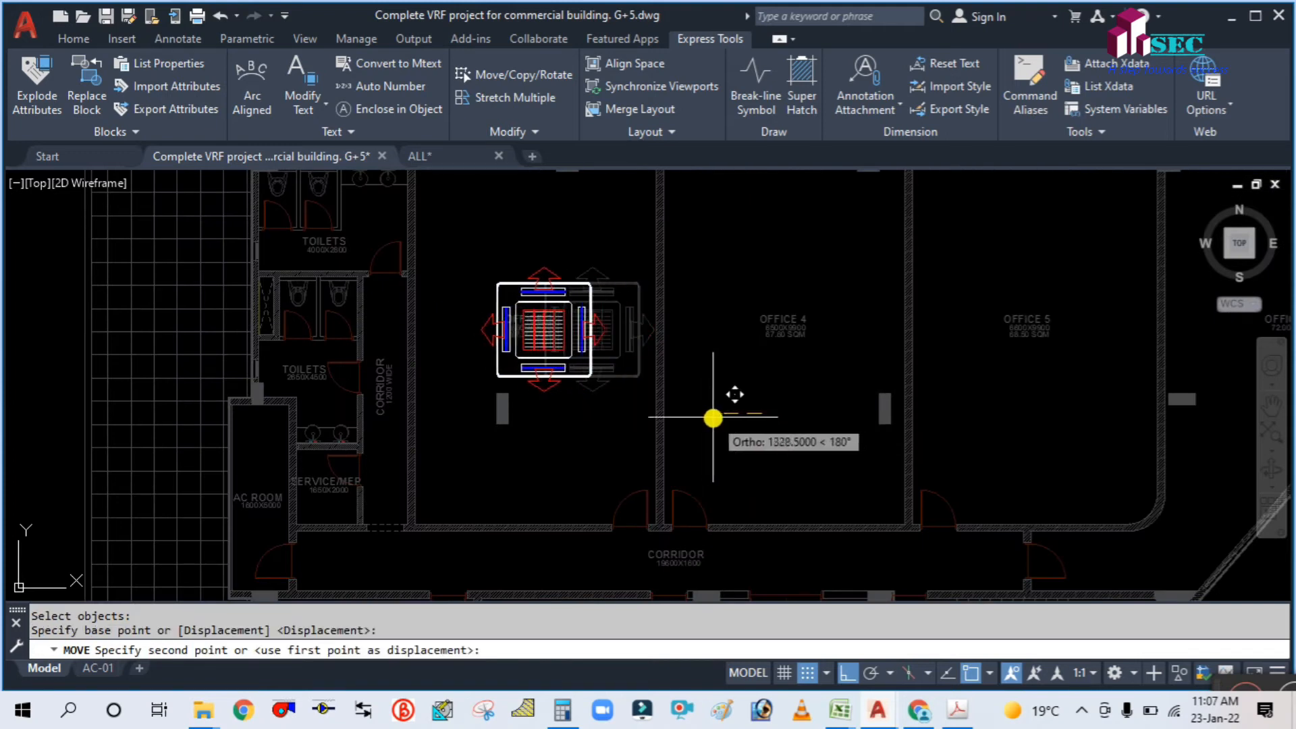
pyautogui.click(716, 413)
pyautogui.scroll(-2, 579, 346)
# Step: Copy the Office 3 cassette unit horizontally into the middle of Office 4 and Office 5, leaving Office 6 empty
pyautogui.moveTo(661, 384); pyautogui.dragTo(619, 346, button='middle')
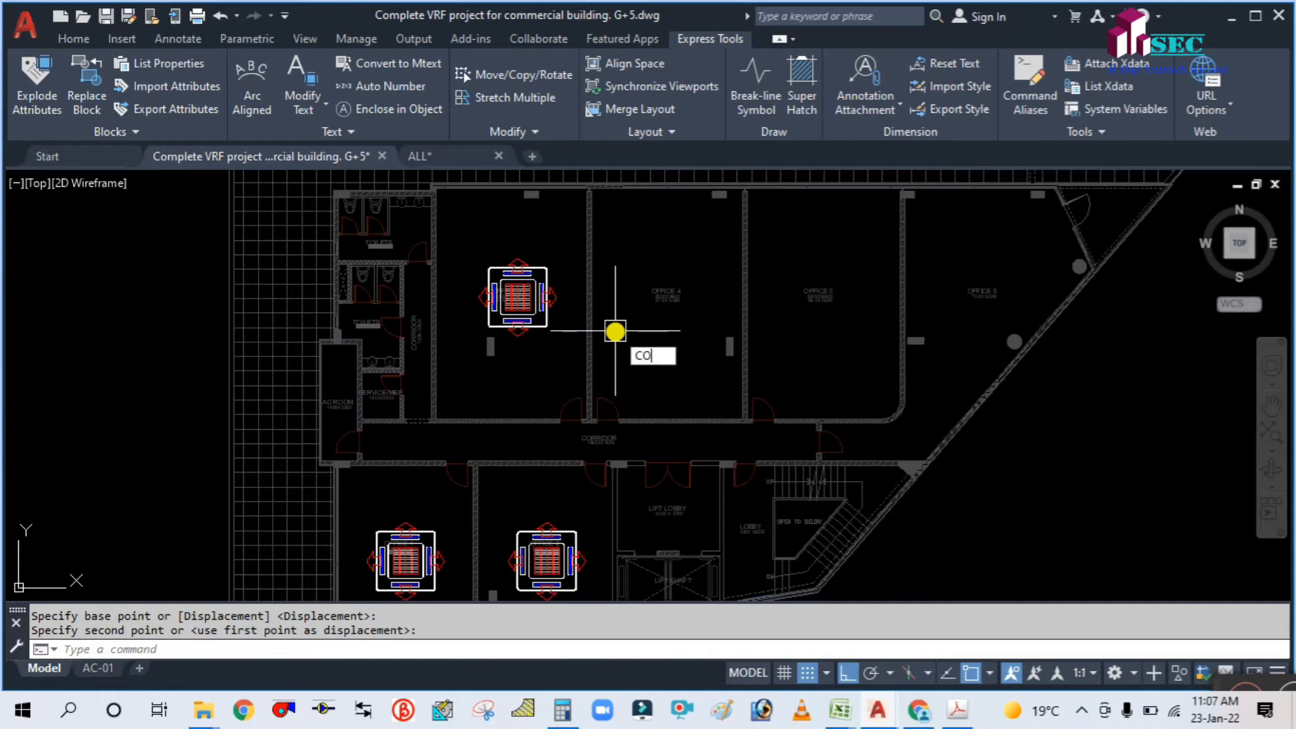
pyautogui.press('Return')
pyautogui.click(545, 322)
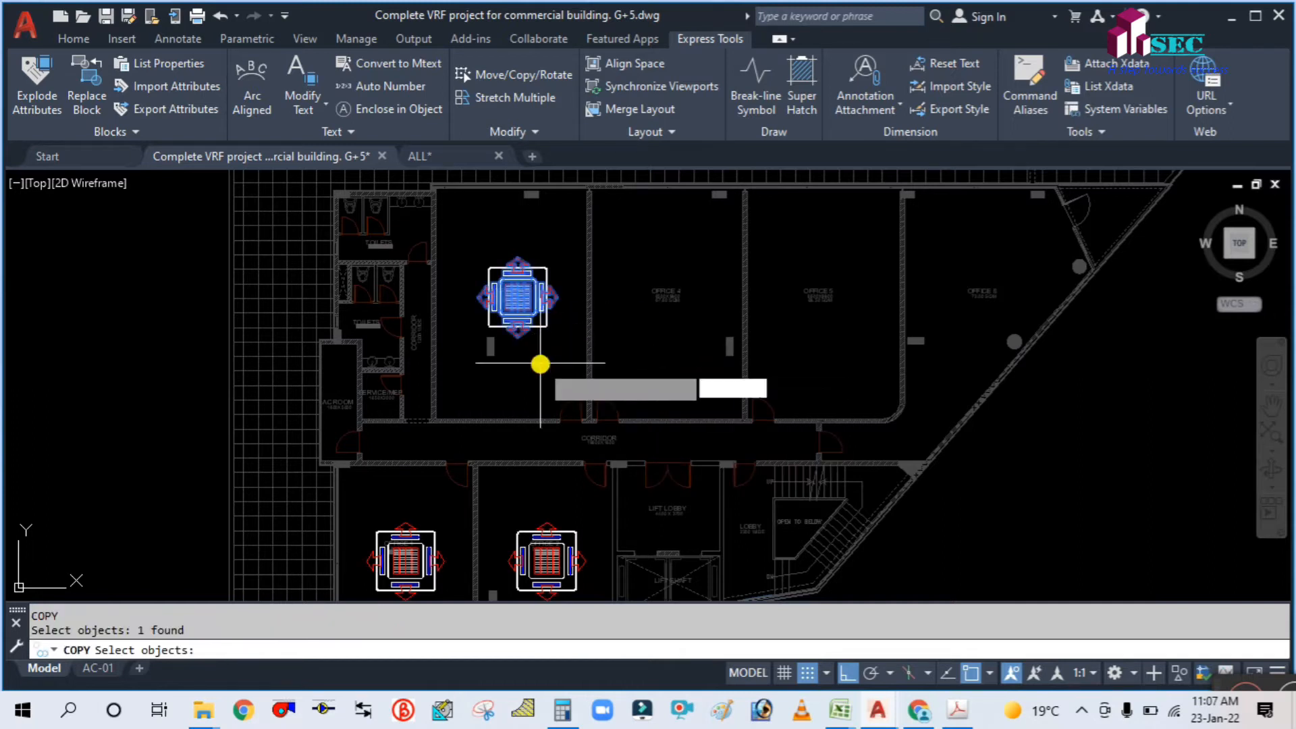
pyautogui.press('Return')
pyautogui.click(540, 364)
pyautogui.click(689, 362)
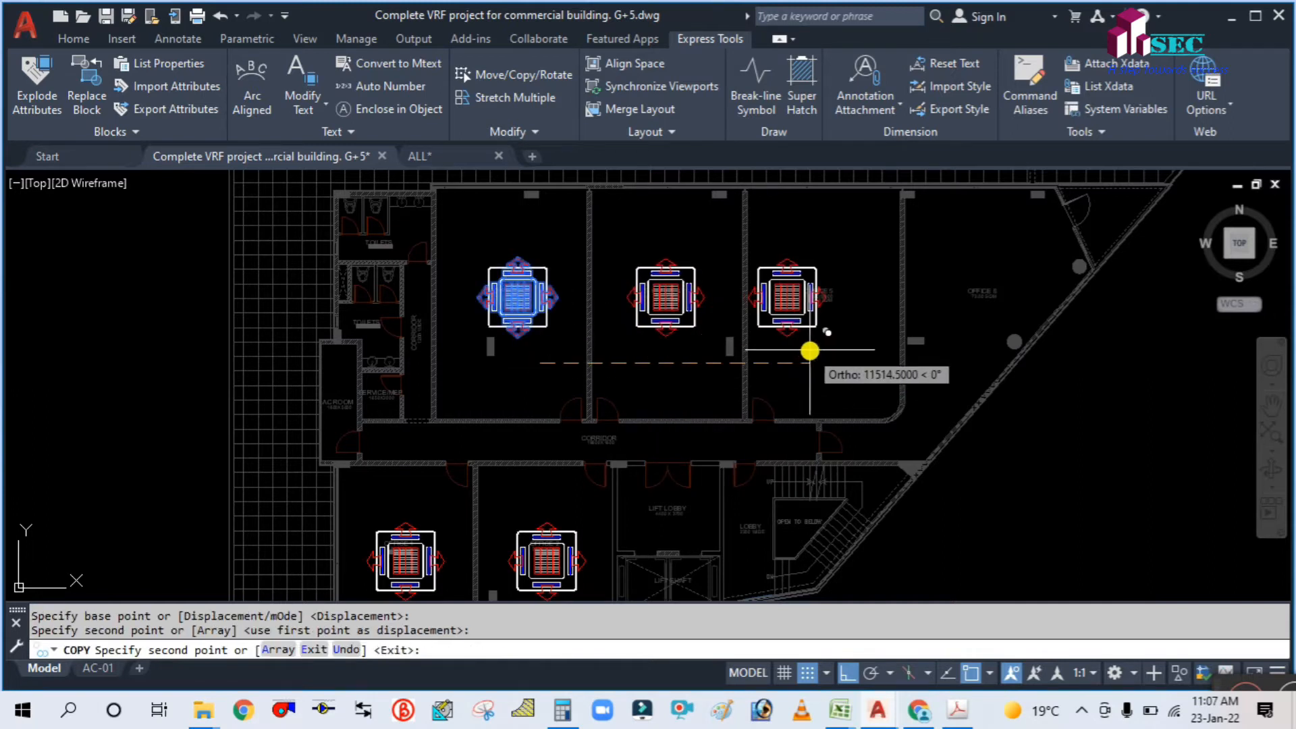
pyautogui.click(836, 356)
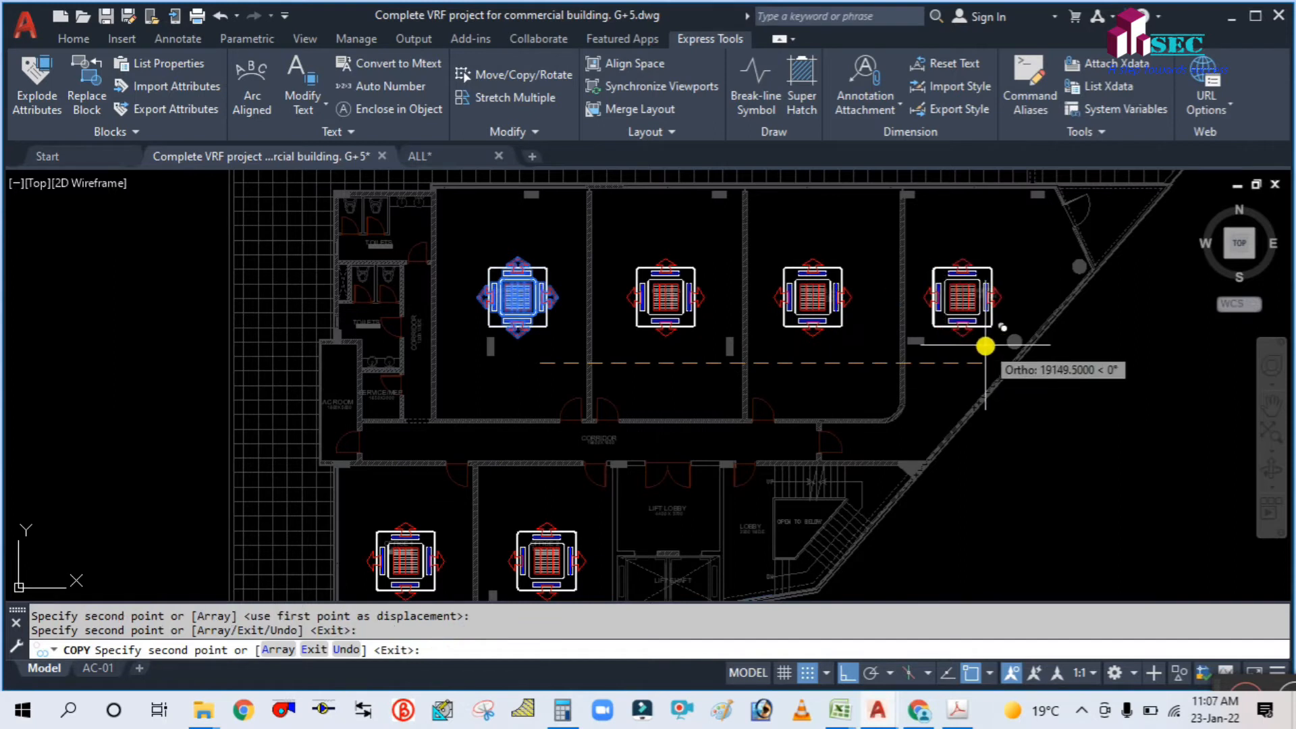
pyautogui.scroll(2, 987, 341)
pyautogui.moveTo(997, 341); pyautogui.dragTo(845, 376, button='middle')
pyautogui.scroll(-2, 843, 379)
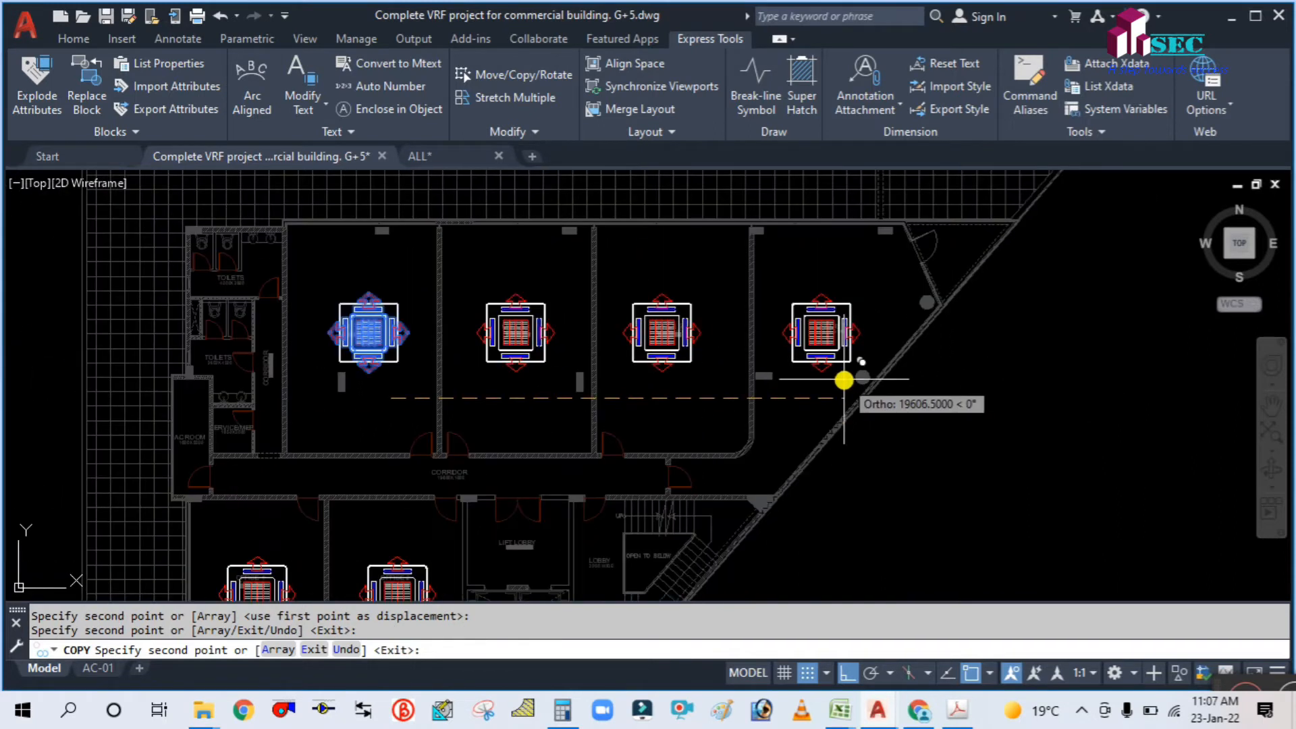
pyautogui.press('Escape')
# Step: Examine the room labels and floor areas of Offices 4, 5 and 6 around the placed cassette units
pyautogui.moveTo(827, 382); pyautogui.dragTo(756, 301, button='middle')
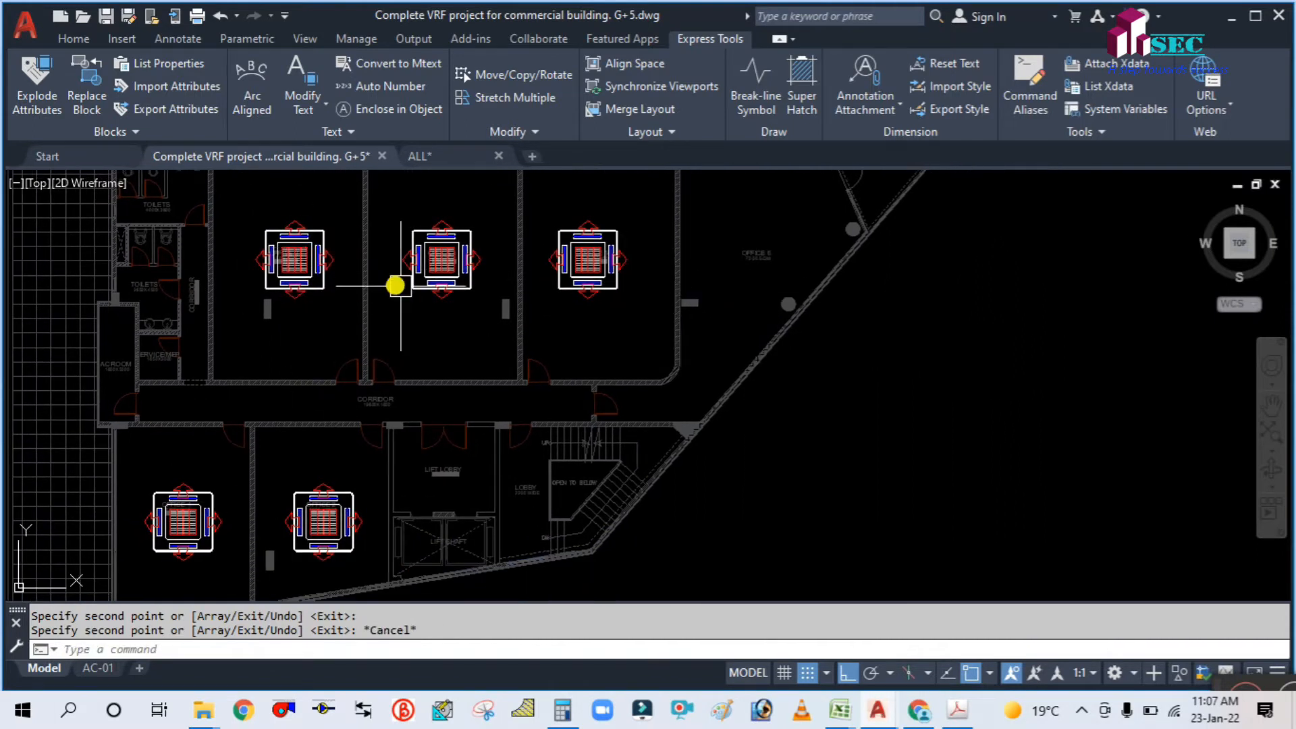
pyautogui.scroll(5, 540, 251)
pyautogui.scroll(-5, 513, 294)
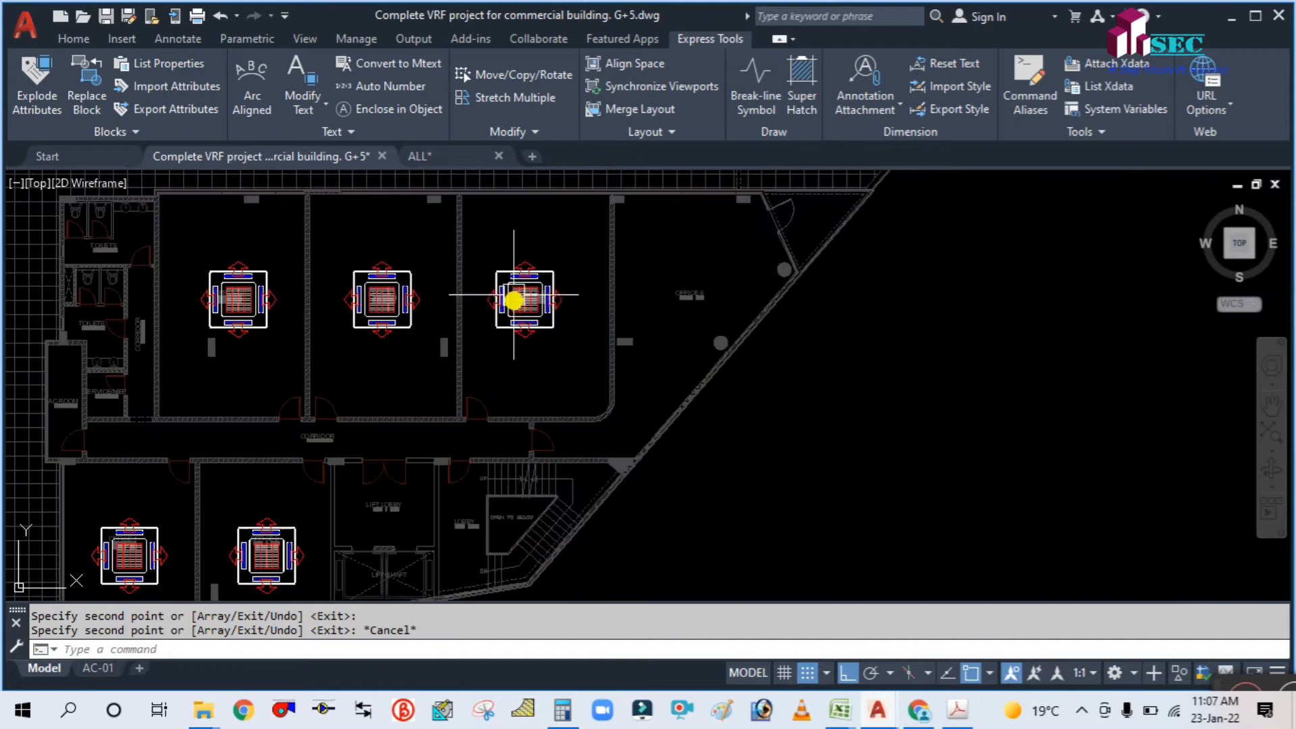
pyautogui.scroll(5, 704, 292)
pyautogui.scroll(-6, 714, 275)
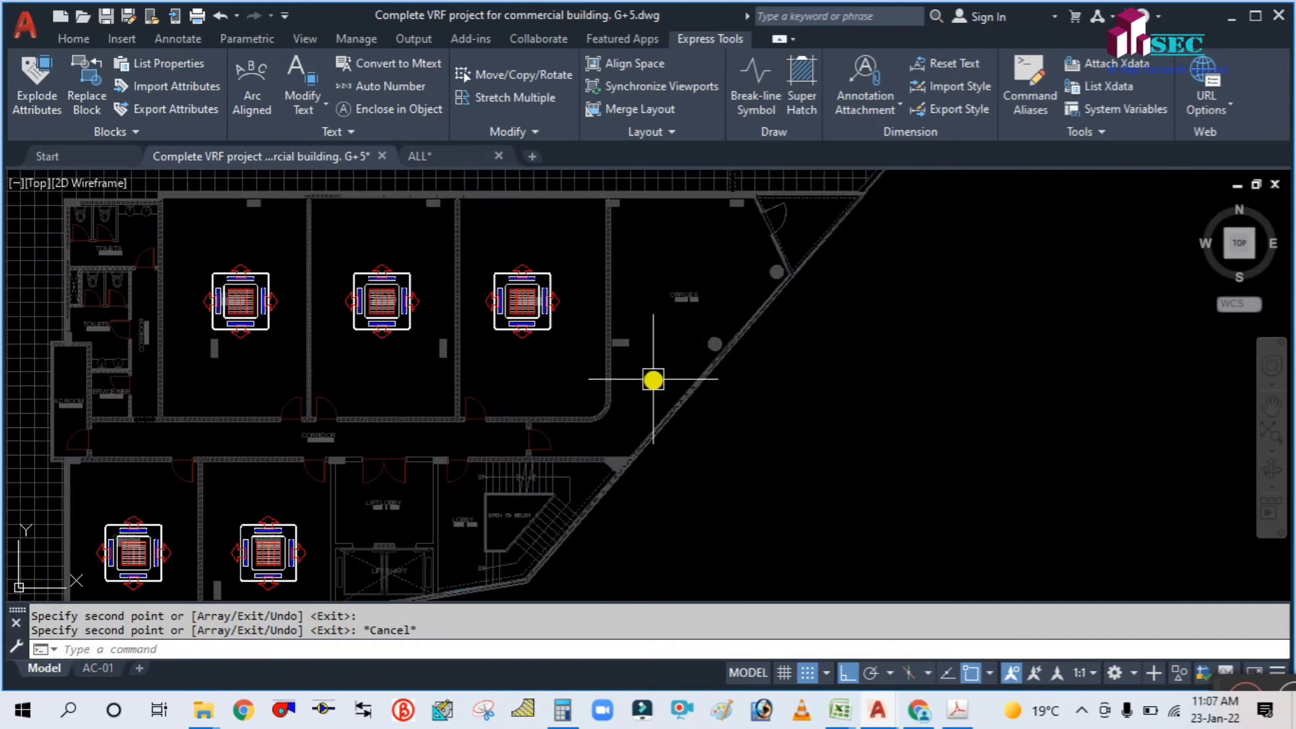
pyautogui.scroll(1, 675, 378)
pyautogui.scroll(3, 720, 323)
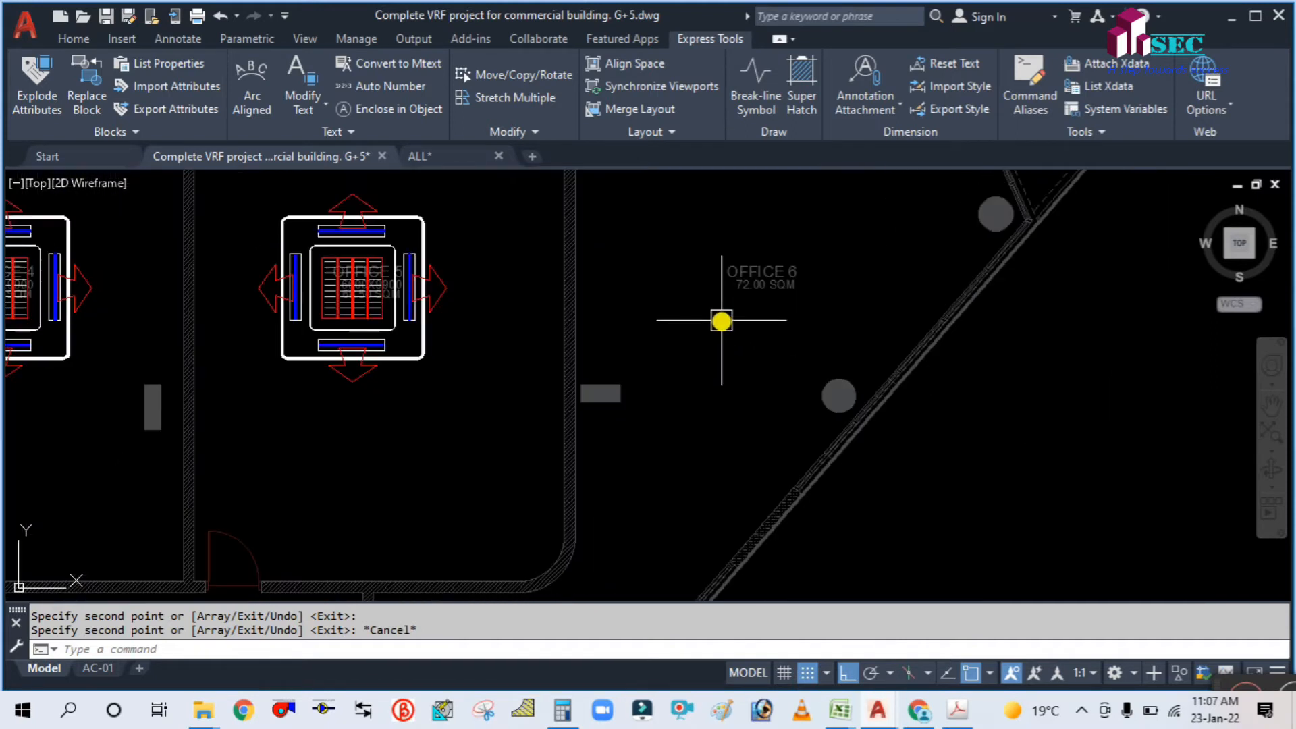
pyautogui.scroll(-2, 773, 311)
pyautogui.scroll(-2, 793, 365)
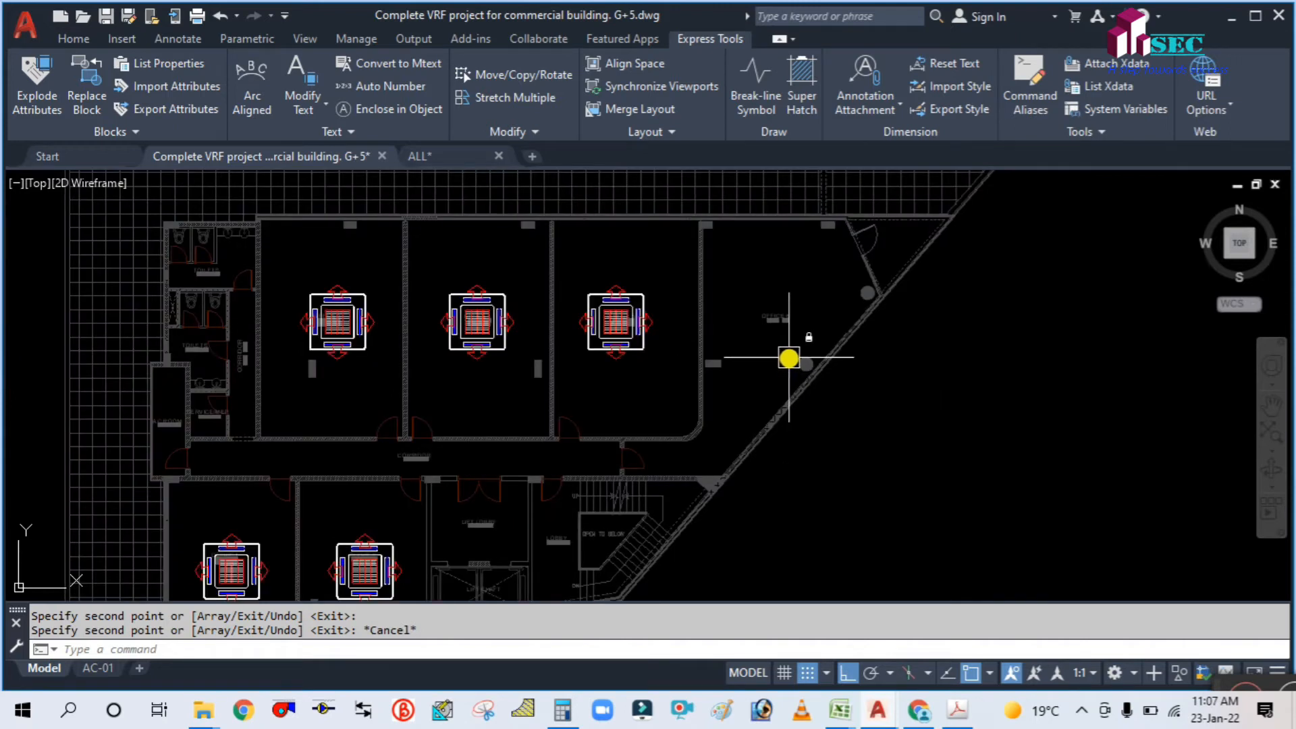
pyautogui.scroll(2, 789, 358)
pyautogui.moveTo(769, 351); pyautogui.dragTo(789, 431, button='middle')
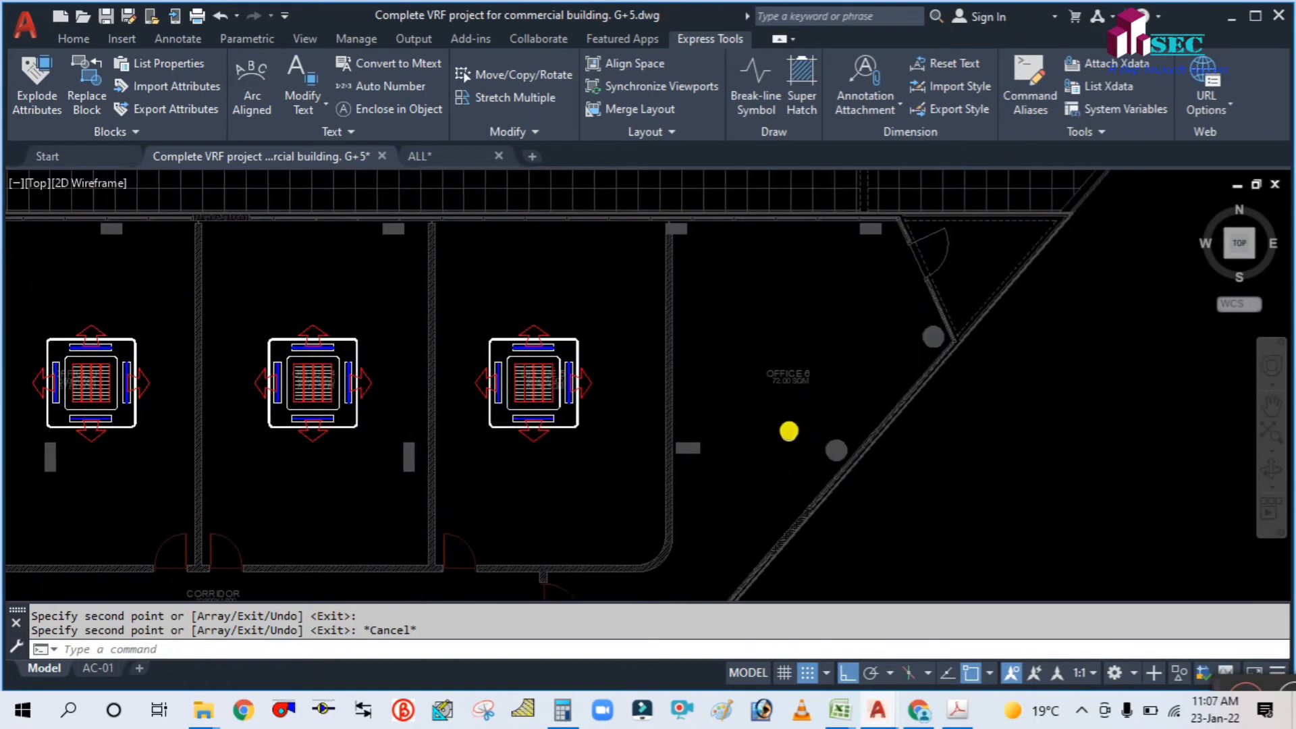
pyautogui.scroll(3, 770, 310)
pyautogui.scroll(-3, 769, 313)
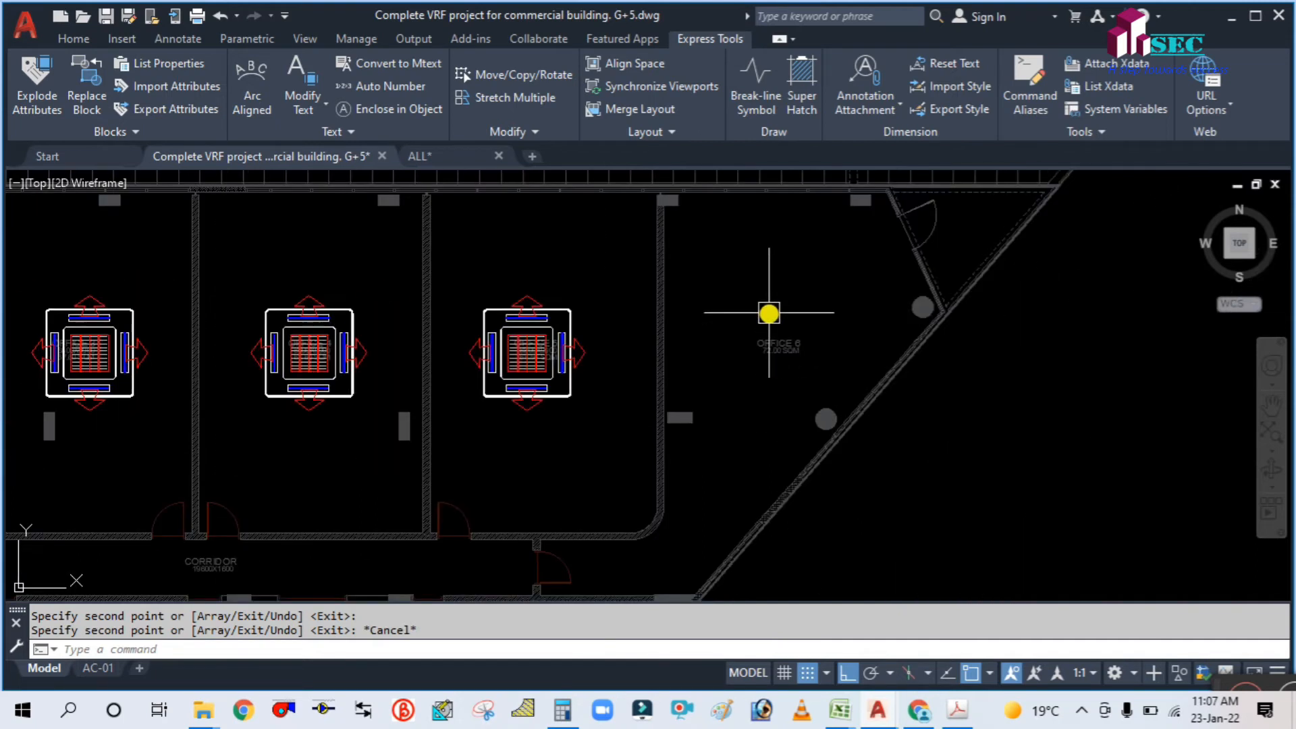
pyautogui.scroll(-2, 768, 312)
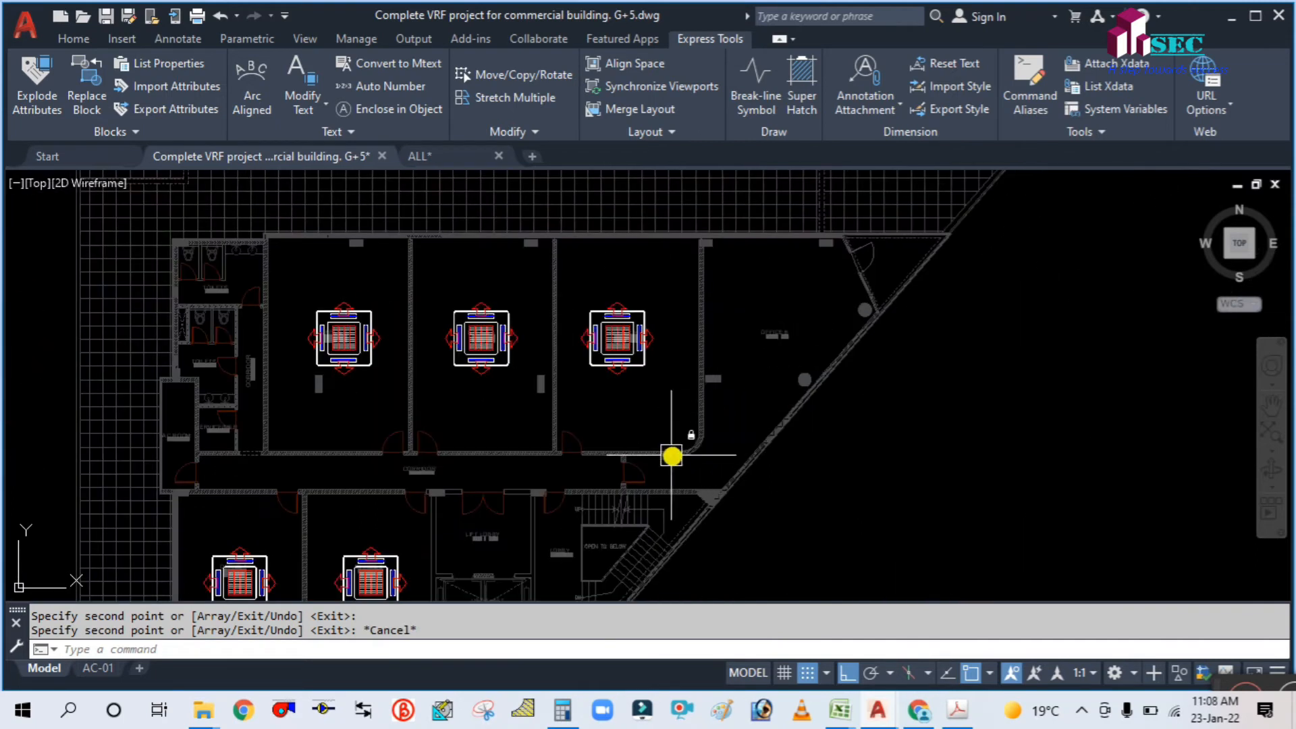
# Step: Check the tonnage required for Office 6 in the LOAD CALCULATION workbook in Excel
pyautogui.scroll(2, 643, 397)
pyautogui.scroll(-2, 681, 365)
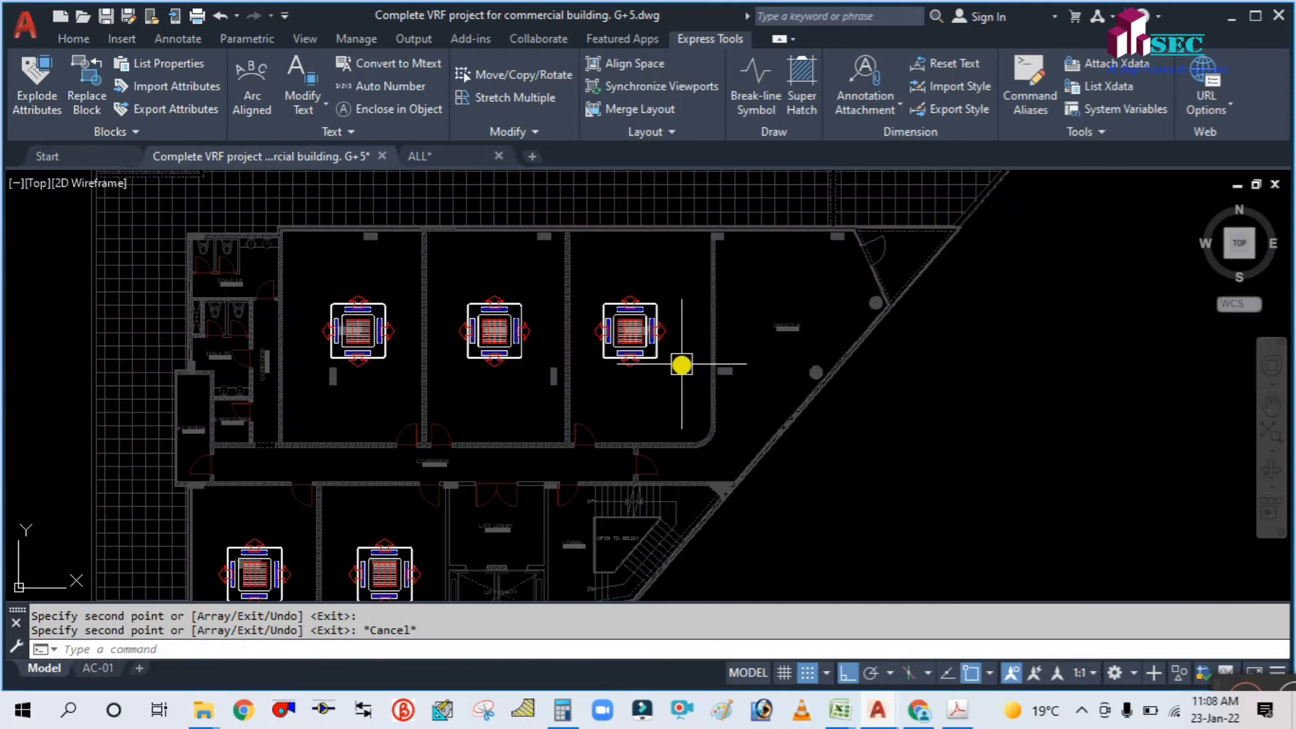
pyautogui.scroll(-4, 848, 312)
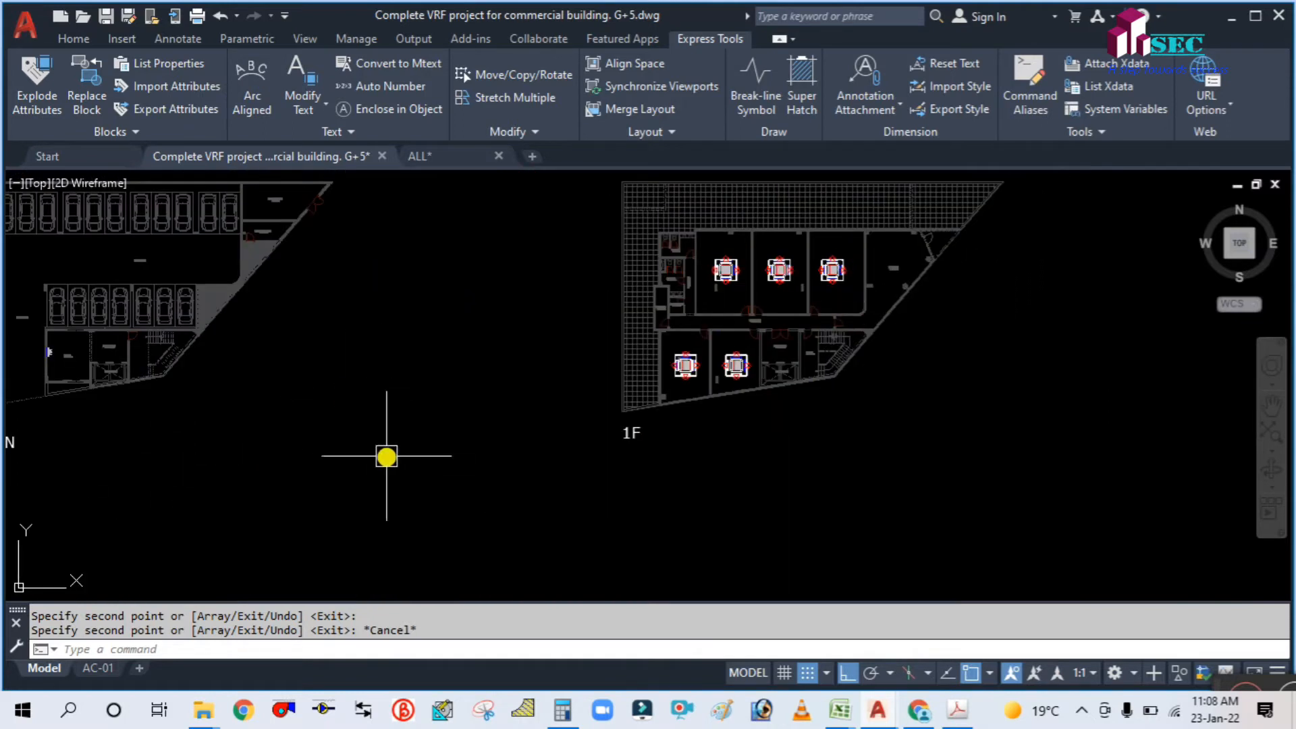
pyautogui.moveTo(387, 456); pyautogui.dragTo(643, 434, button='middle')
pyautogui.scroll(4, 264, 334)
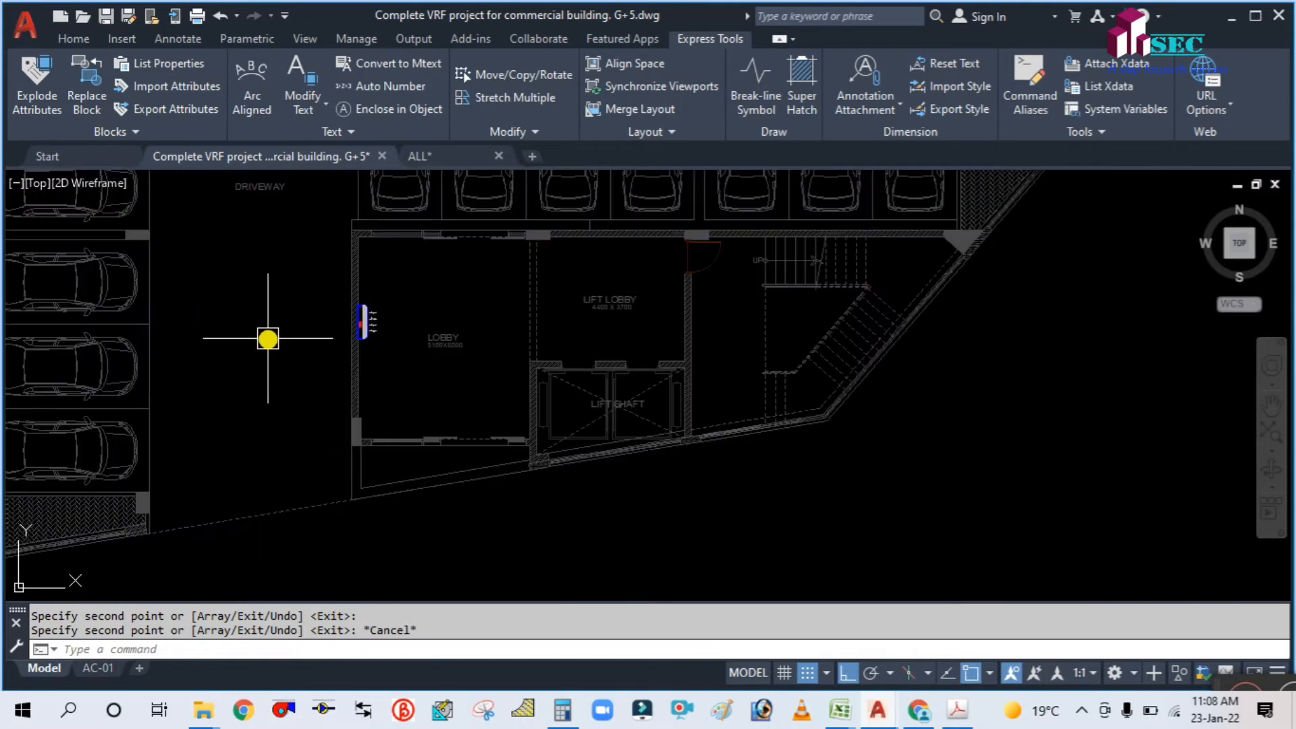
pyautogui.press('Return')
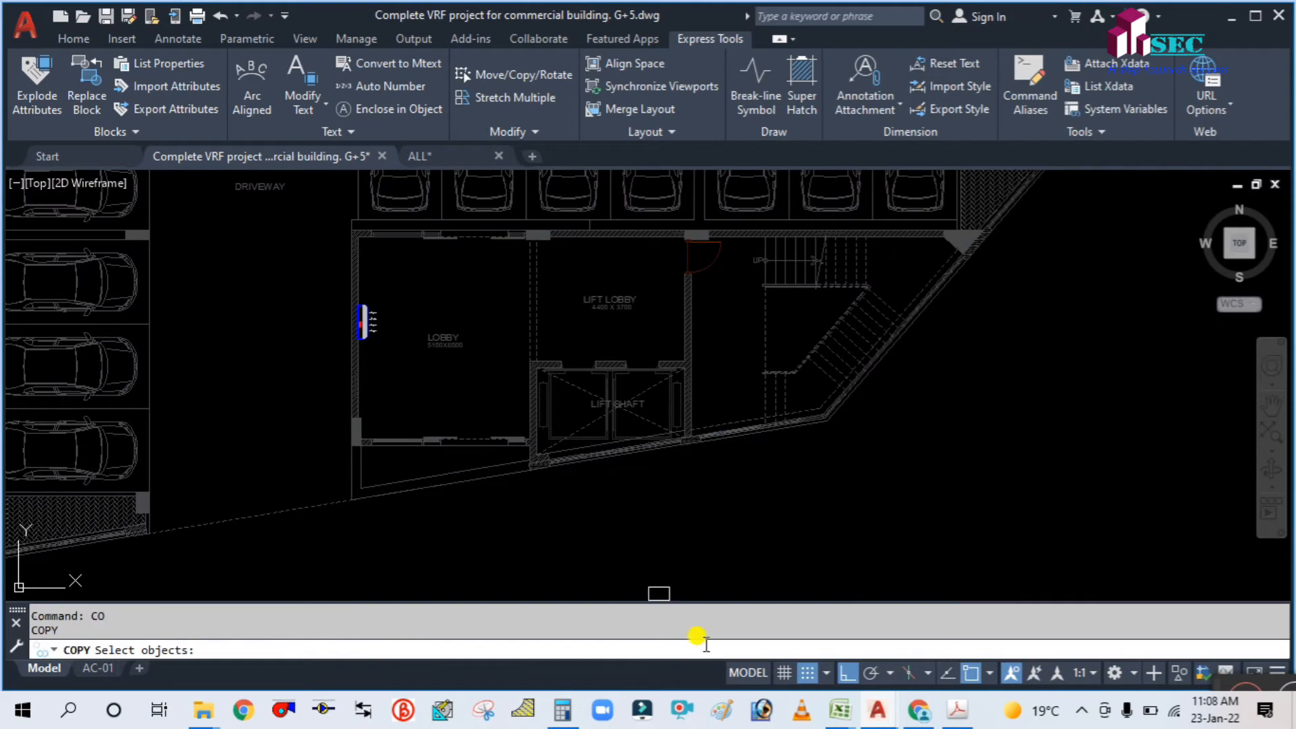
pyautogui.moveTo(839, 714)
pyautogui.click(786, 631)
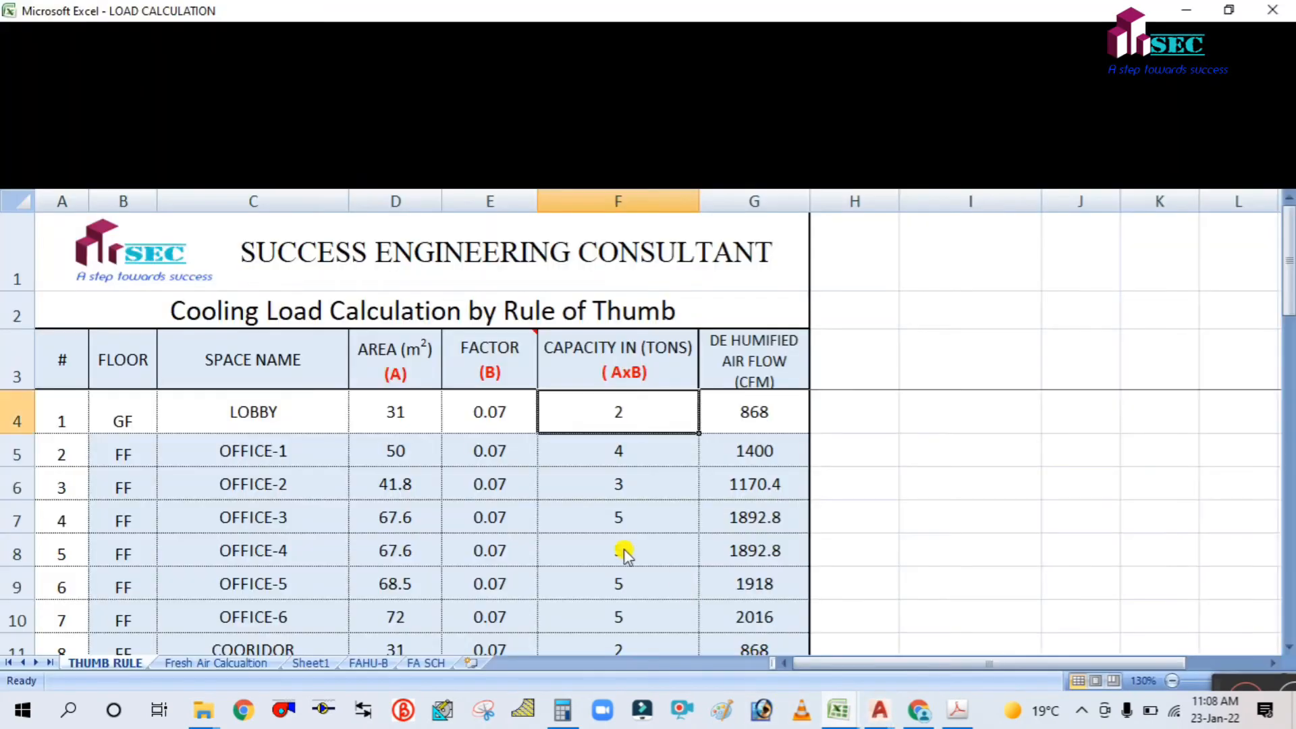
pyautogui.scroll(-1, 435, 371)
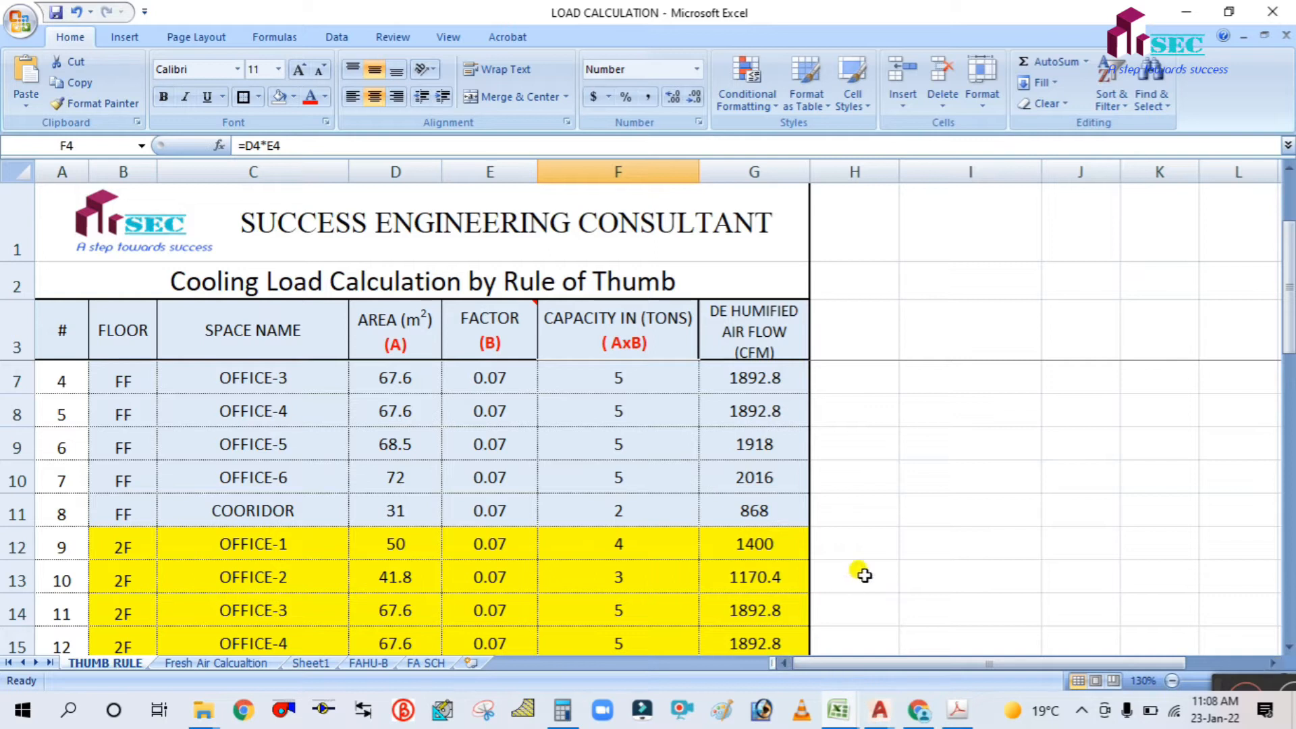
# Step: Return to the Complete VRF project drawing in AutoCAD
pyautogui.moveTo(877, 717)
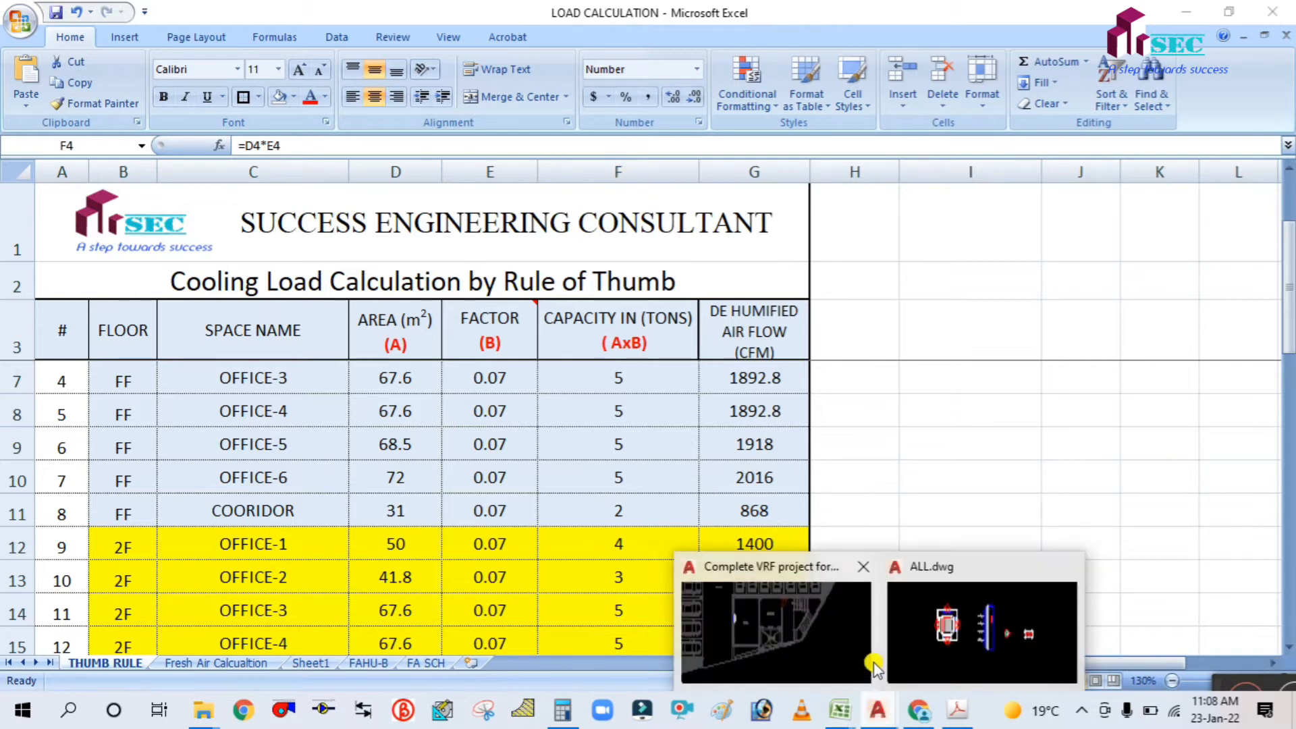
pyautogui.click(957, 618)
pyautogui.click(878, 710)
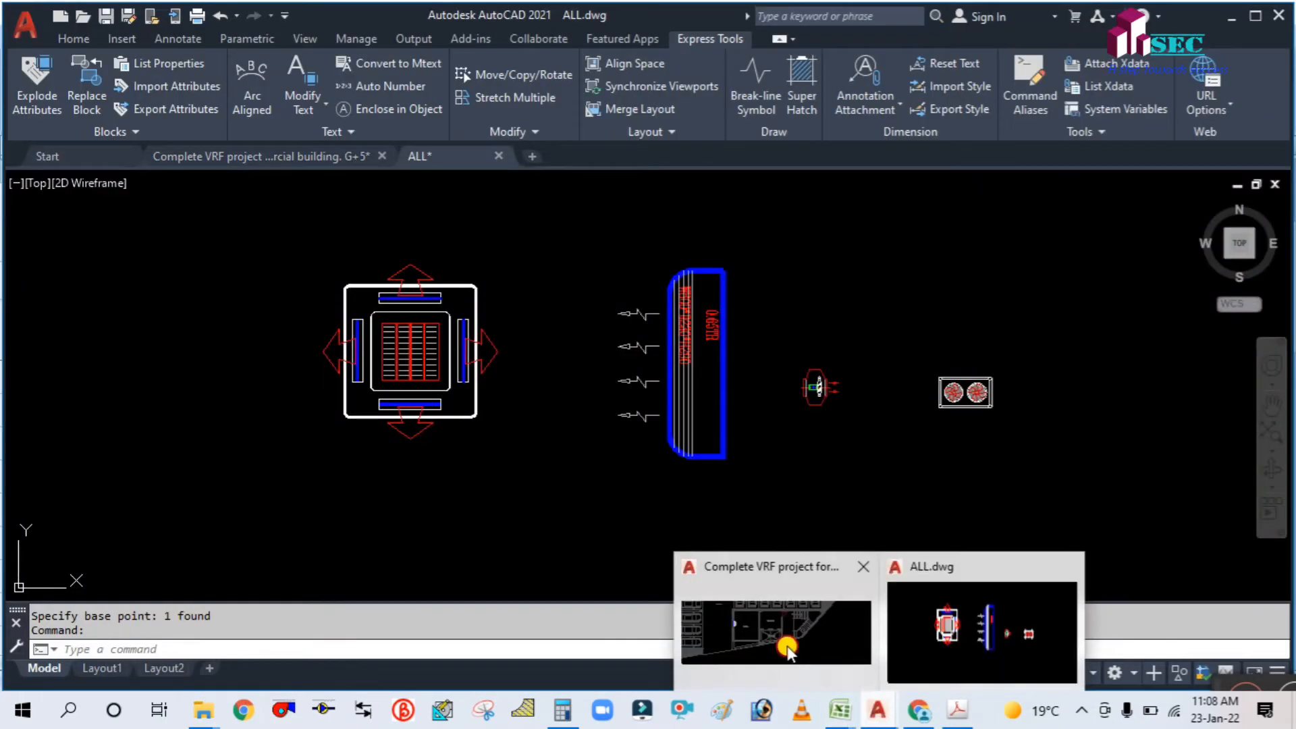
pyautogui.click(770, 628)
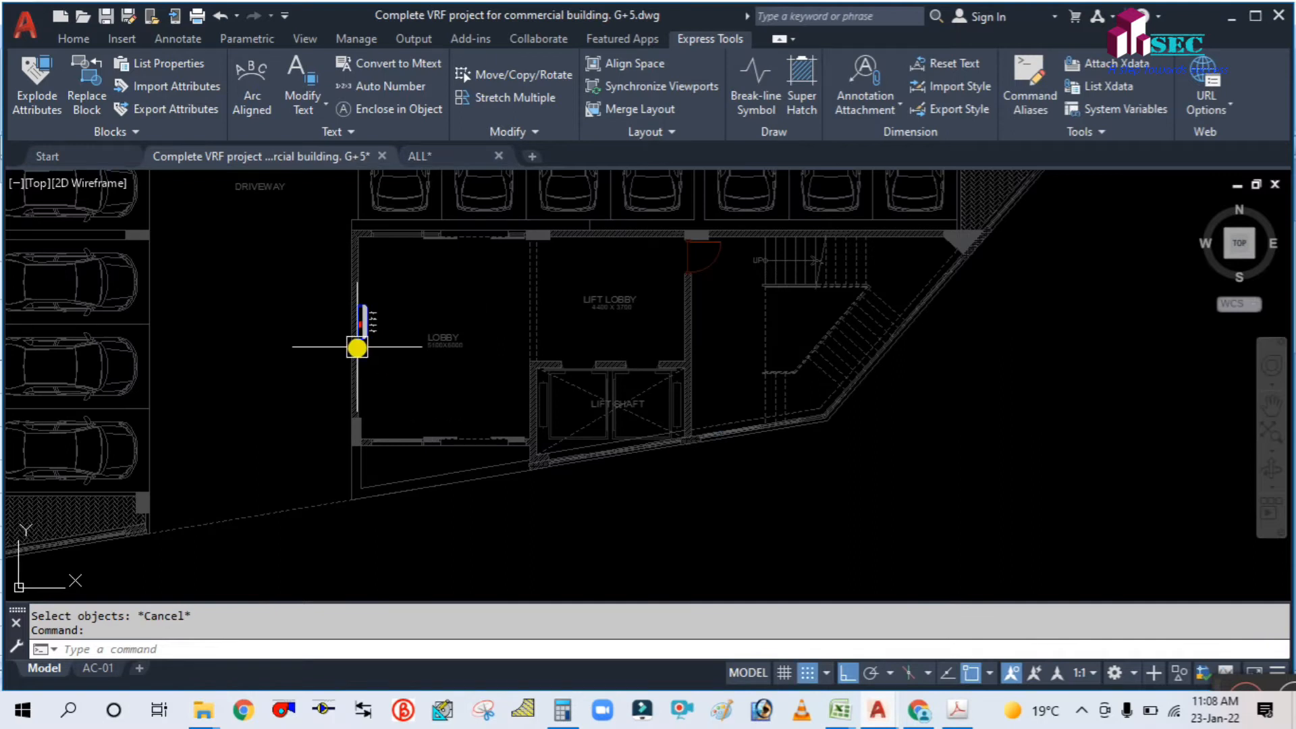
# Step: Copy the wall-mounted unit from the ground-floor lobby into first-floor Office 6, beside the Office 5 partition and above the column, with Ortho off
pyautogui.scroll(2, 357, 347)
pyautogui.write('O')
pyautogui.press('Return')
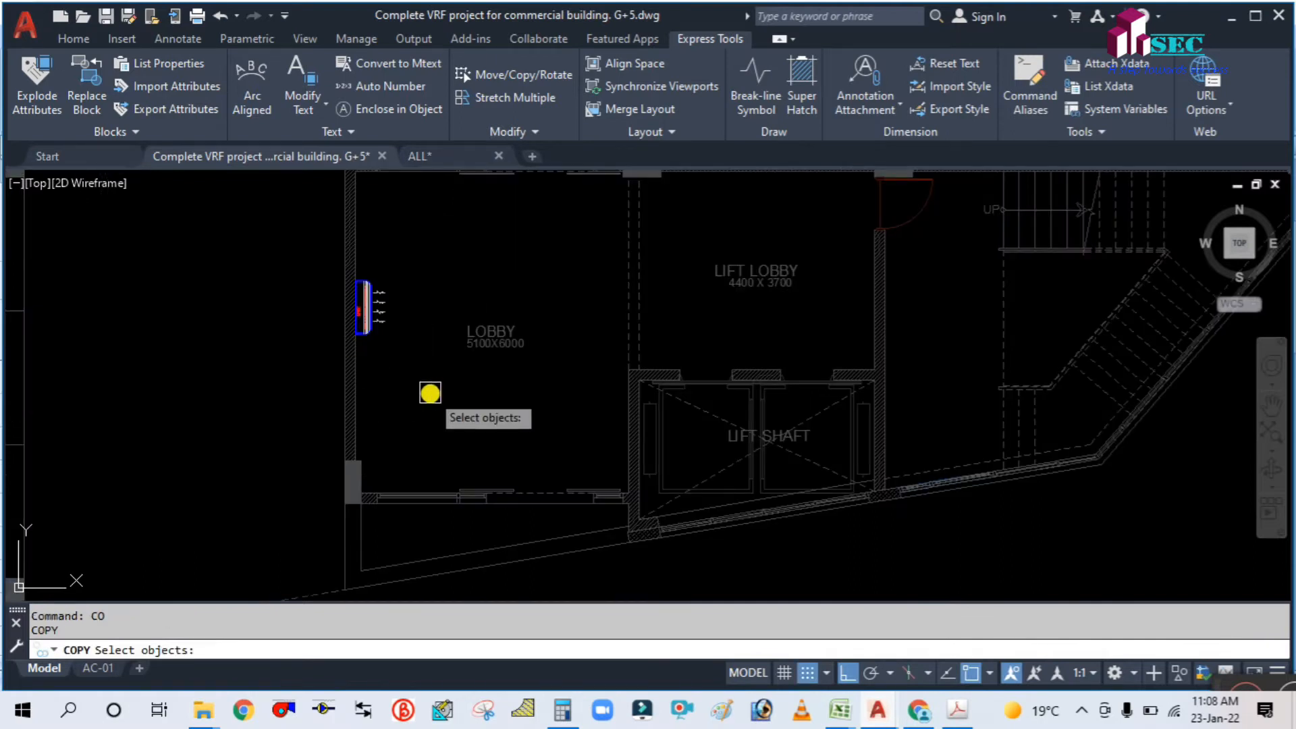
pyautogui.click(377, 326)
pyautogui.press('Return')
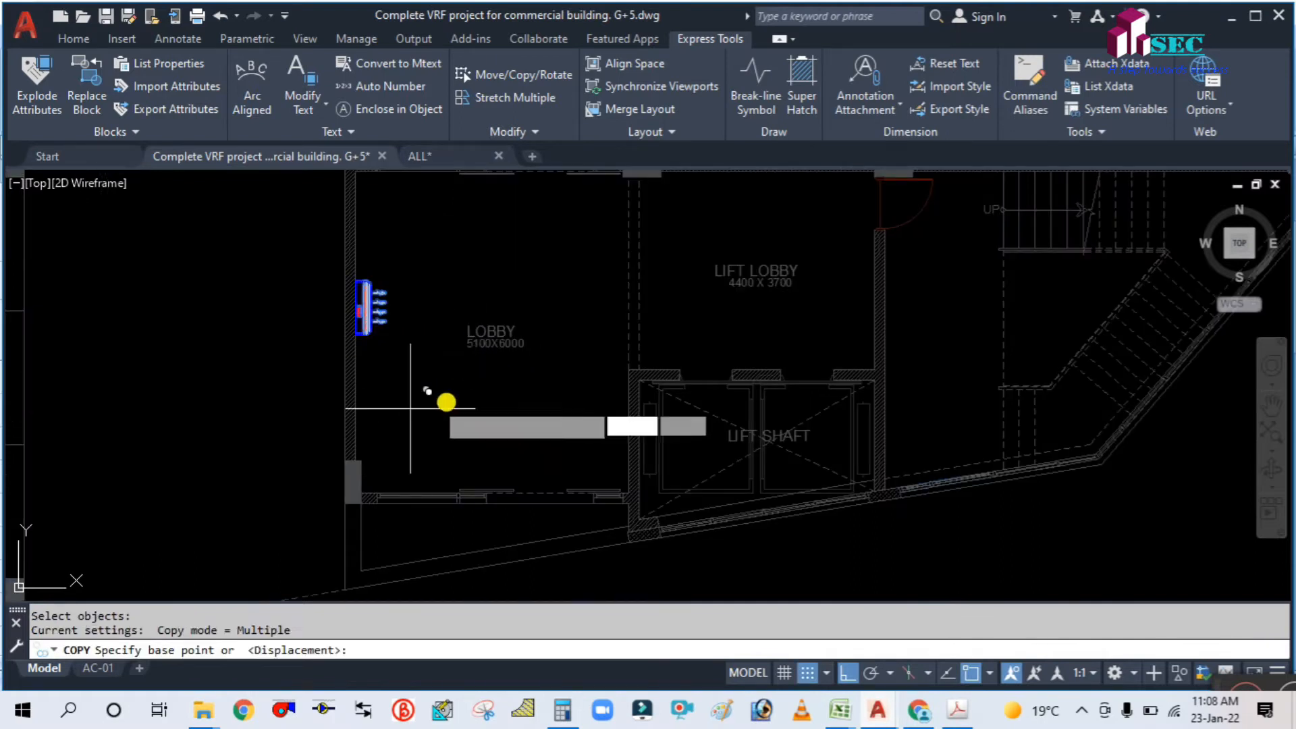
pyautogui.click(405, 401)
pyautogui.scroll(-3, 477, 408)
pyautogui.click(846, 670)
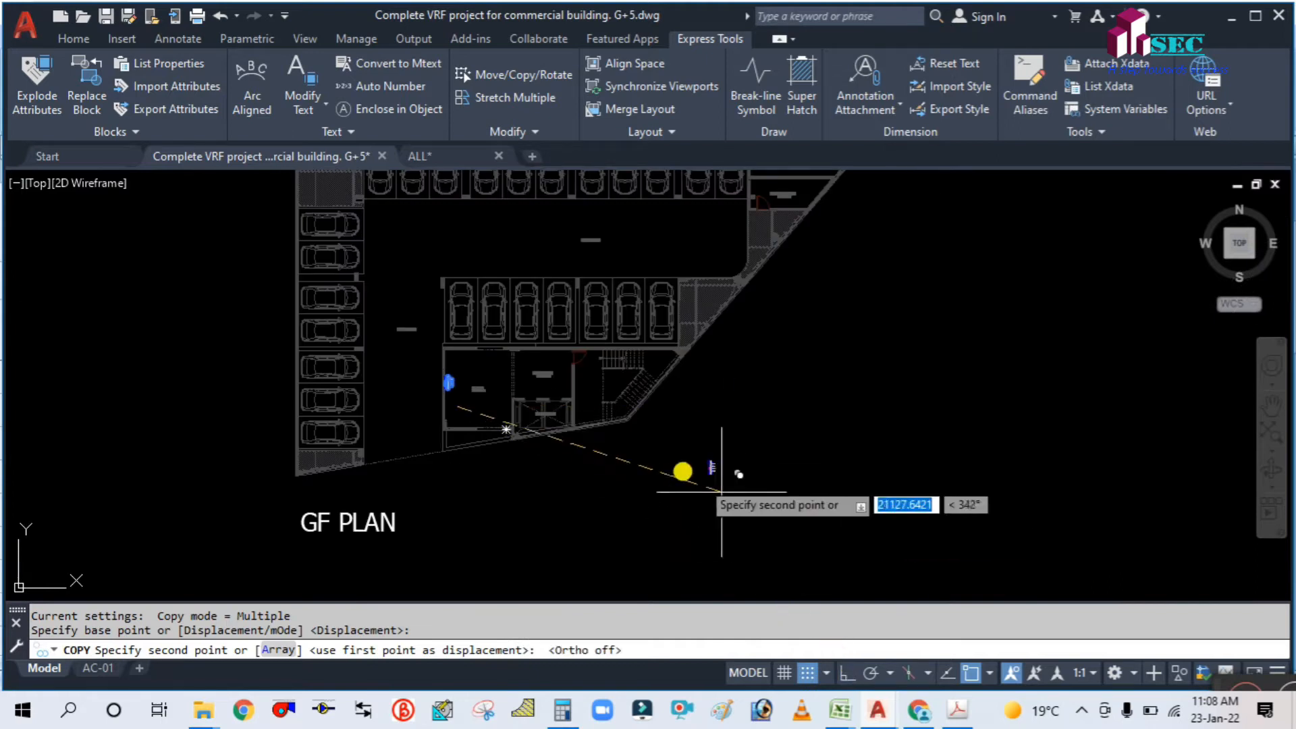
pyautogui.scroll(-4, 683, 469)
pyautogui.scroll(8, 703, 486)
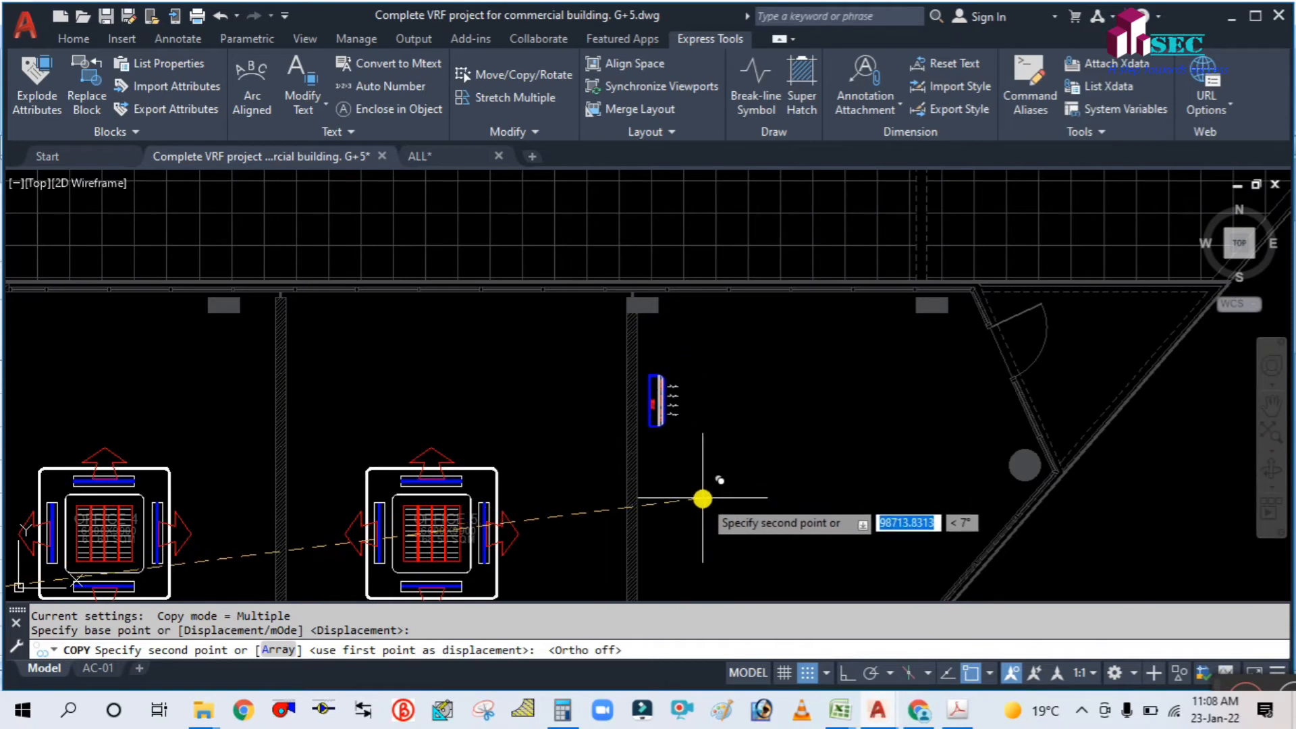
pyautogui.moveTo(702, 497); pyautogui.dragTo(703, 399, button='middle')
pyautogui.scroll(-2, 706, 374)
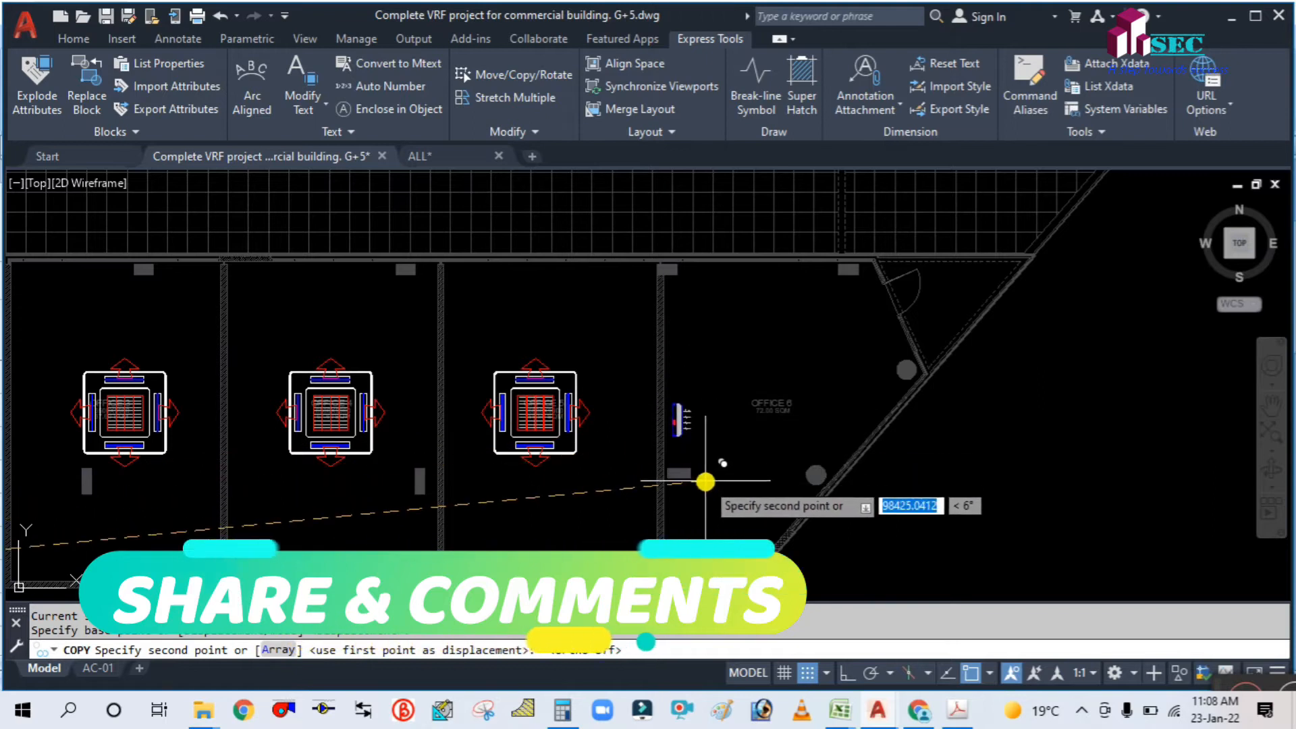
pyautogui.scroll(3, 698, 435)
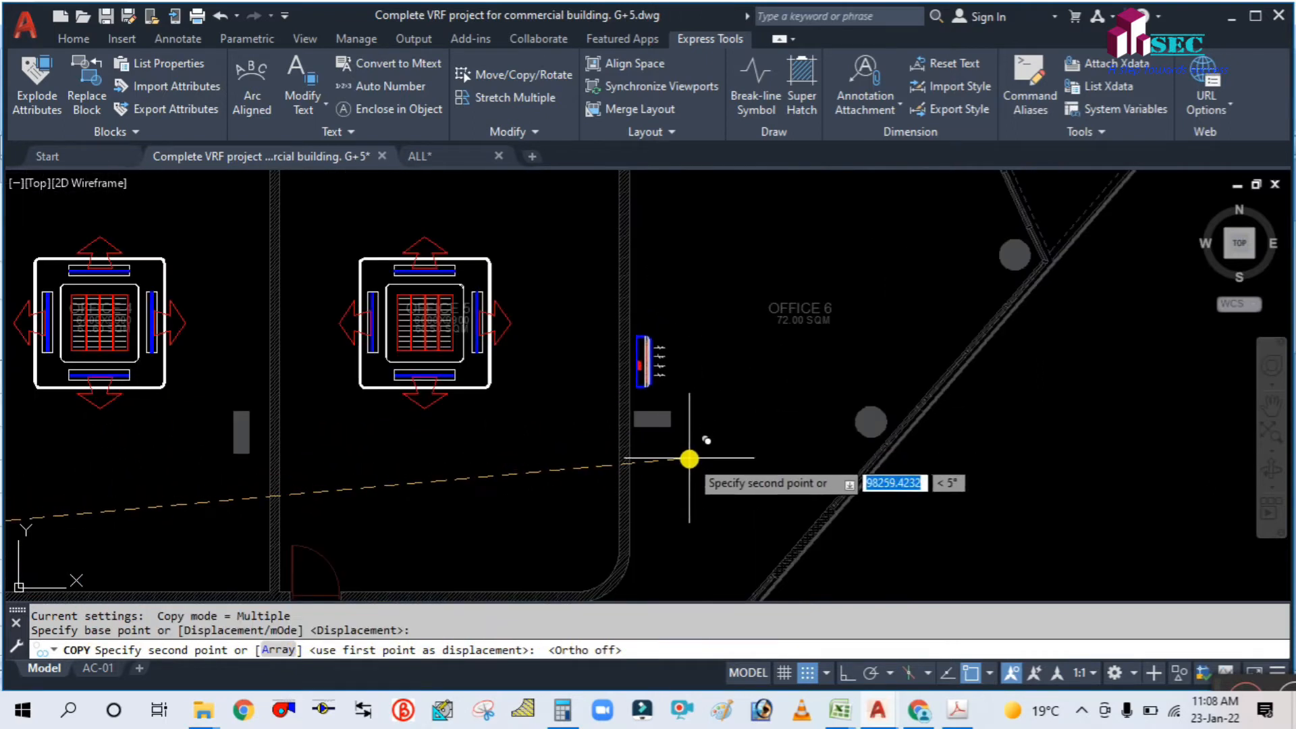
pyautogui.click(690, 452)
pyautogui.press('Escape')
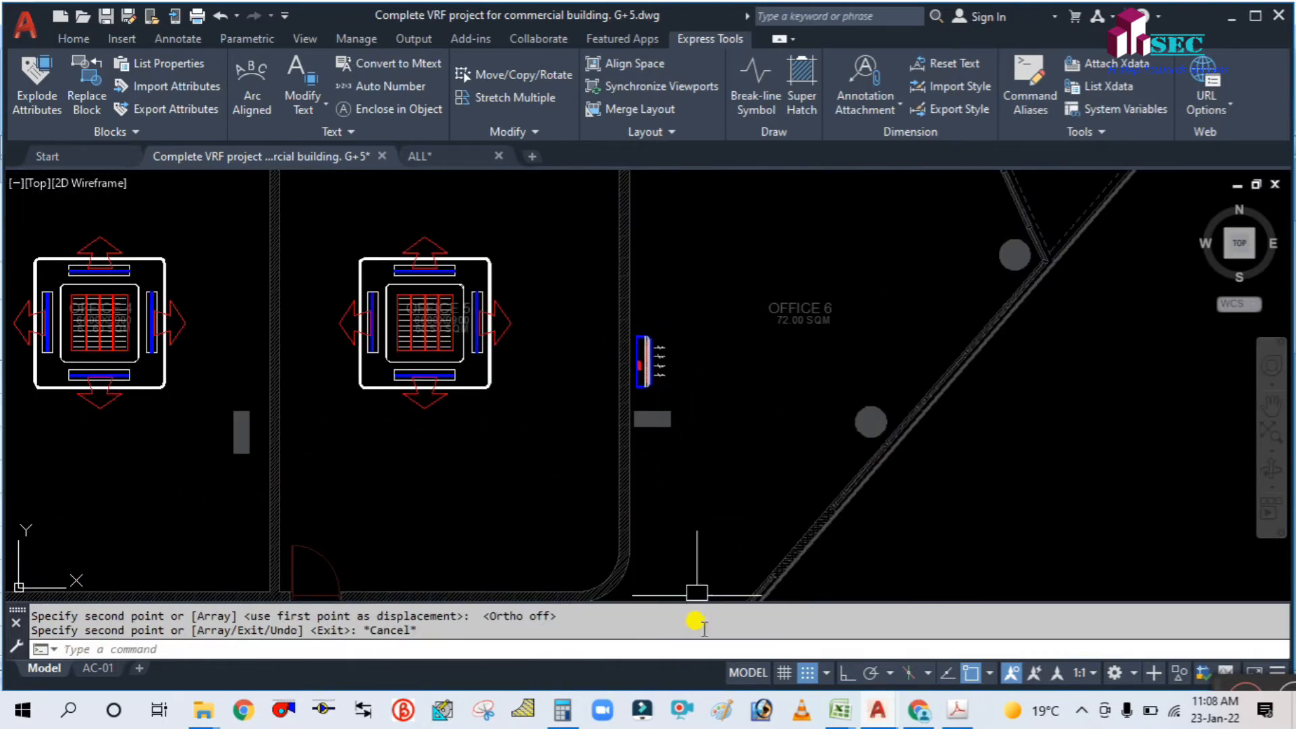
# Step: Turn Ortho on and scale the Office 6 wall-mounted unit up to nearly twice its size
pyautogui.click(845, 673)
pyautogui.scroll(3, 675, 418)
pyautogui.scroll(-2, 781, 452)
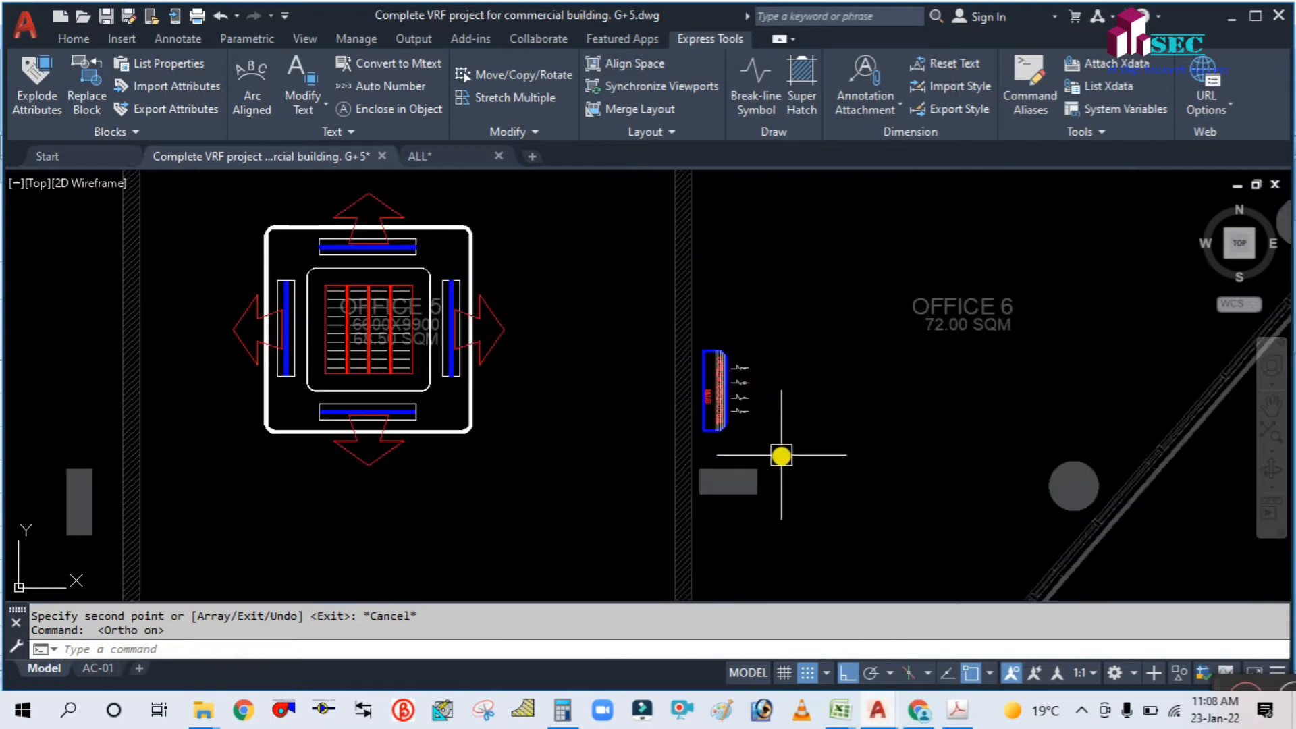
pyautogui.write('Spec')
pyautogui.press('Return')
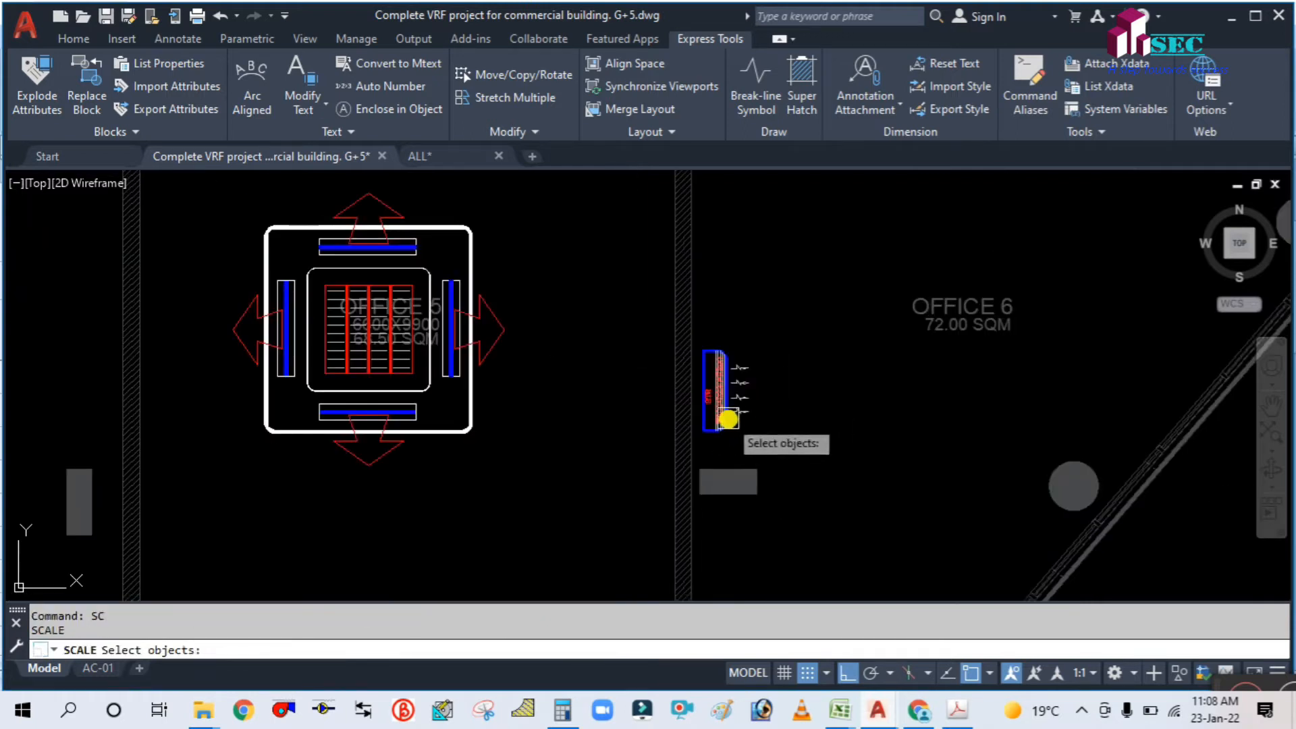
pyautogui.click(719, 405)
pyautogui.press('Return')
pyautogui.scroll(-4, 841, 519)
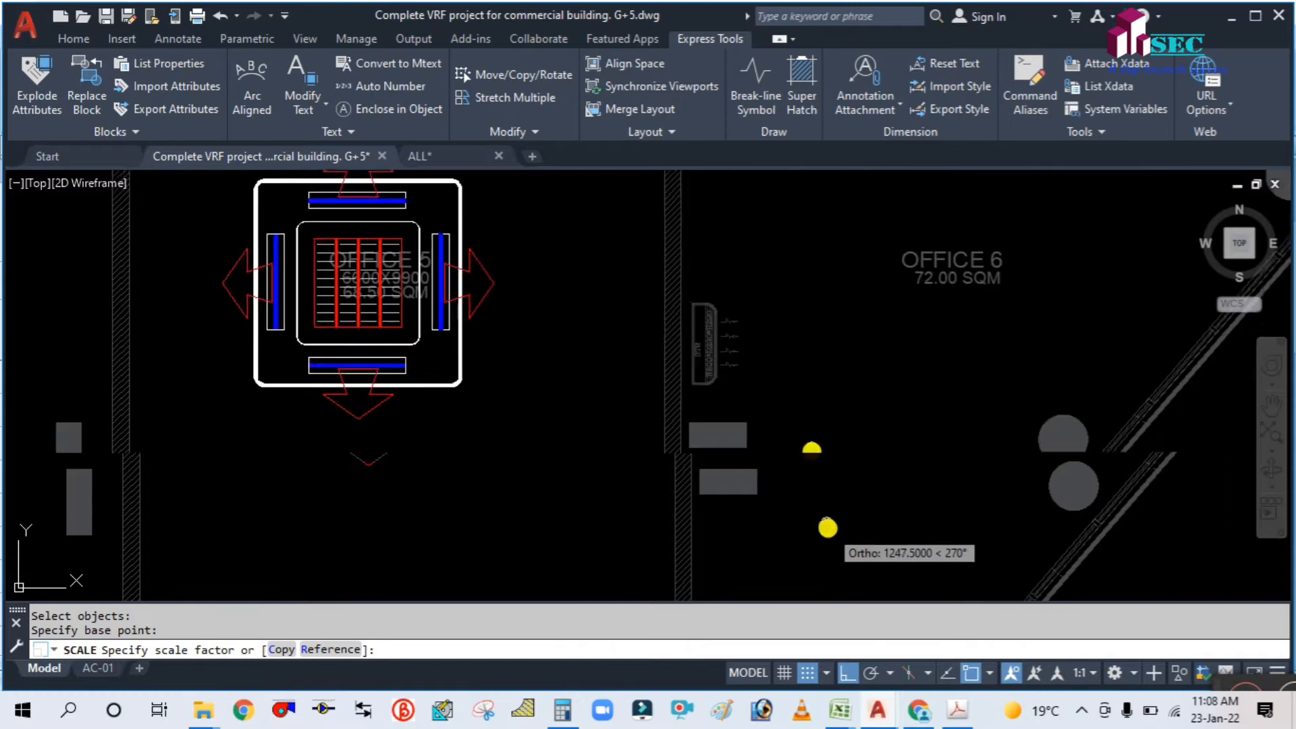
pyautogui.click(882, 541)
# Step: Move the enlarged wall-mounted unit horizontally so its back sits against the Office 6 face of the Office 5 partition
pyautogui.write('m')
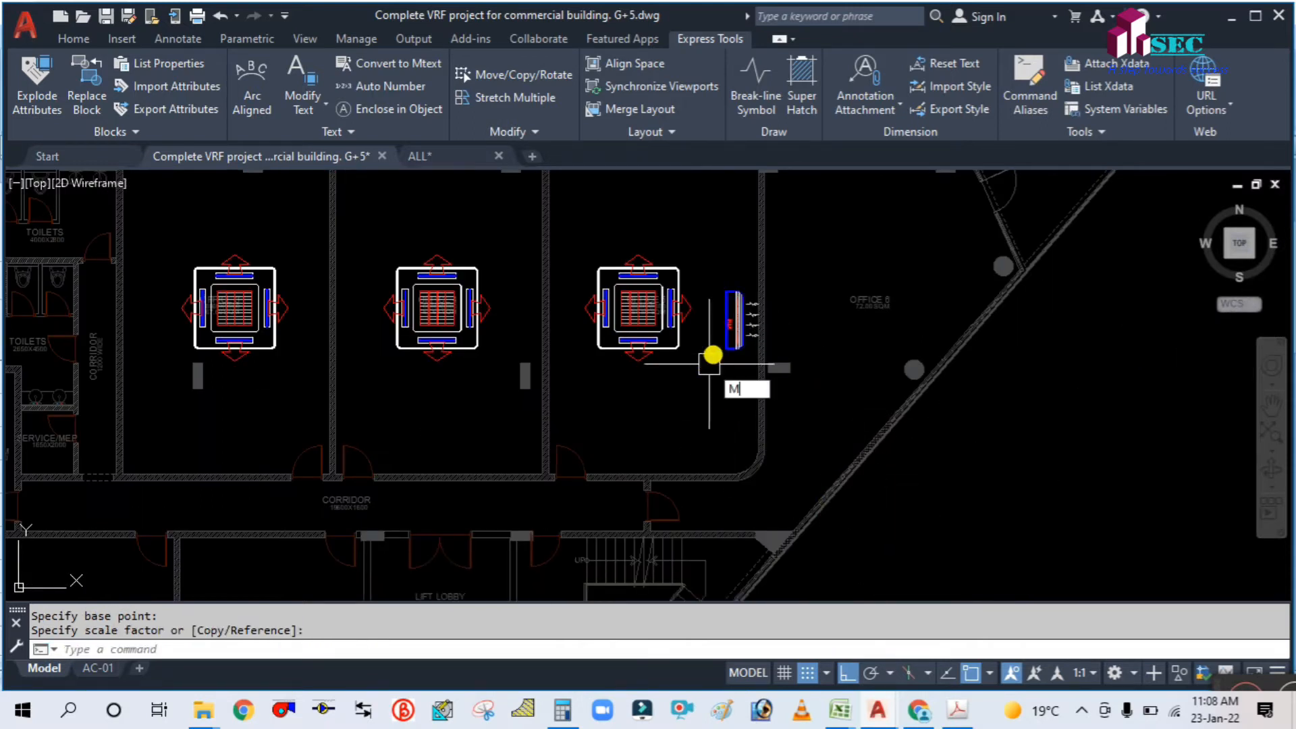
pyautogui.press('Return')
pyautogui.scroll(5, 714, 344)
pyautogui.click(720, 324)
pyautogui.press('Return')
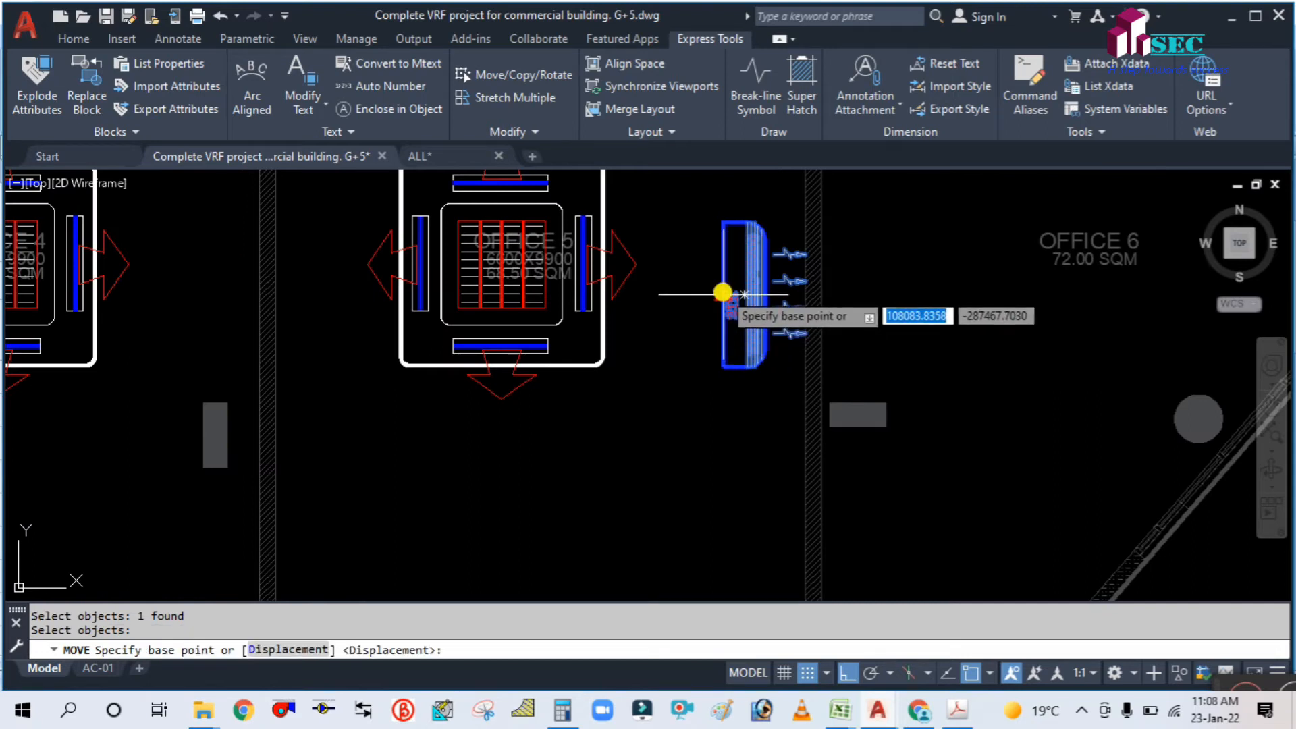
pyautogui.click(721, 292)
pyautogui.click(820, 303)
pyautogui.scroll(-6, 702, 349)
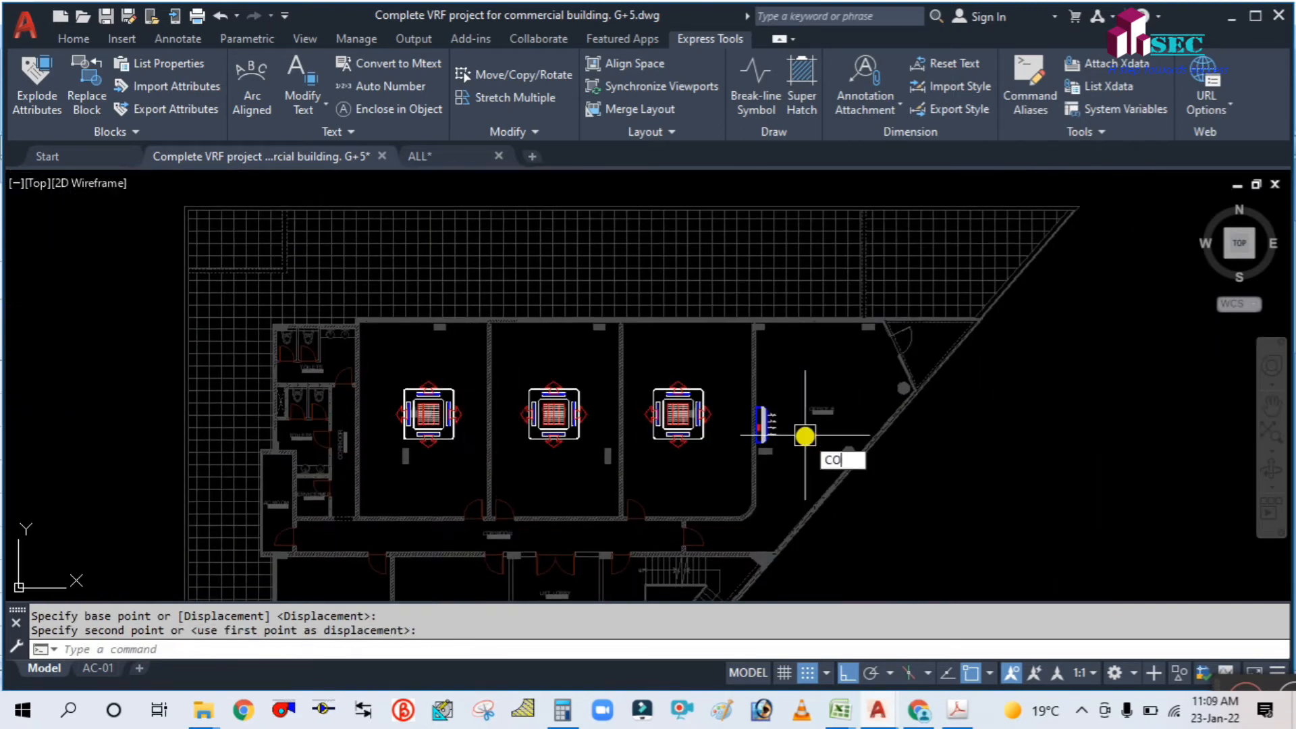
# Step: Copy the Office 6 wall-mounted unit straight up along the Office 5 partition
pyautogui.write('CO')
pyautogui.press('Return')
pyautogui.scroll(4, 776, 436)
pyautogui.click(731, 376)
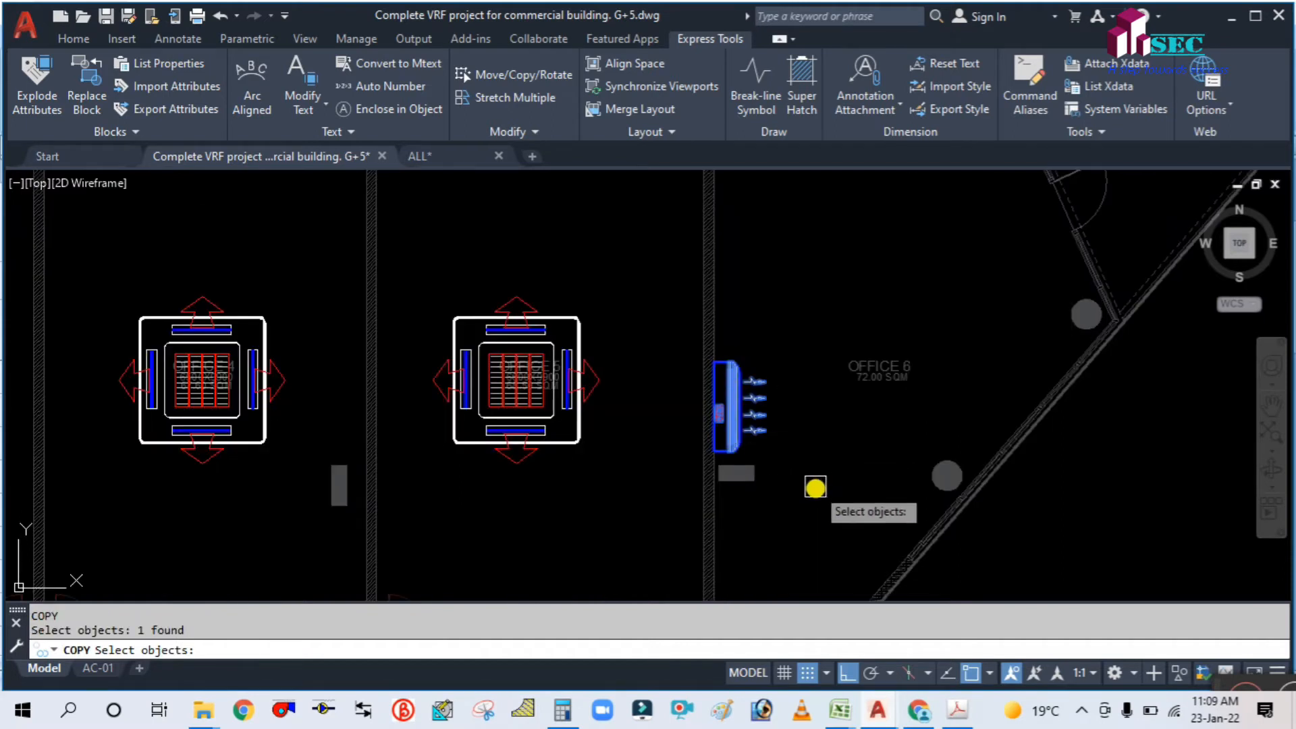
pyautogui.press('Return')
pyautogui.click(816, 487)
pyautogui.click(818, 298)
pyautogui.press('Escape')
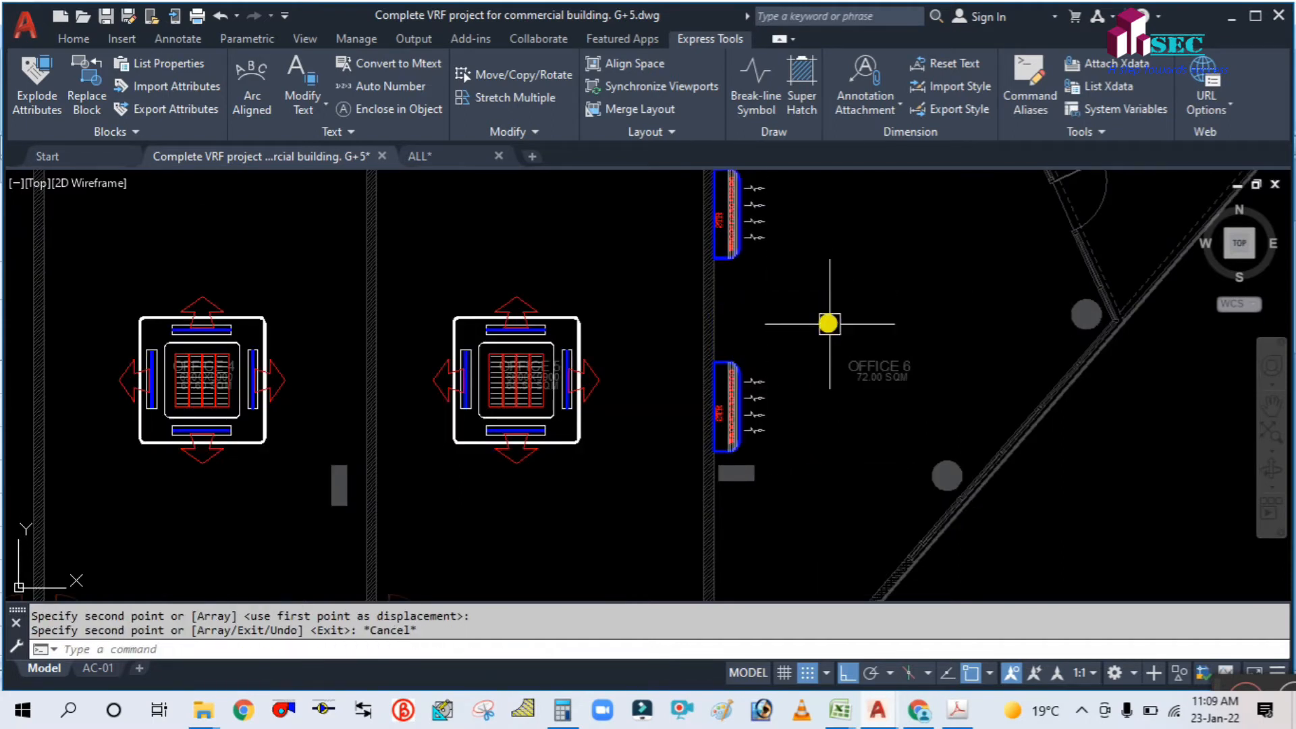
# Step: Move the upper wall-mounted unit horizontally away from the partition toward the middle of Office 6
pyautogui.scroll(-3, 828, 324)
pyautogui.scroll(3, 833, 289)
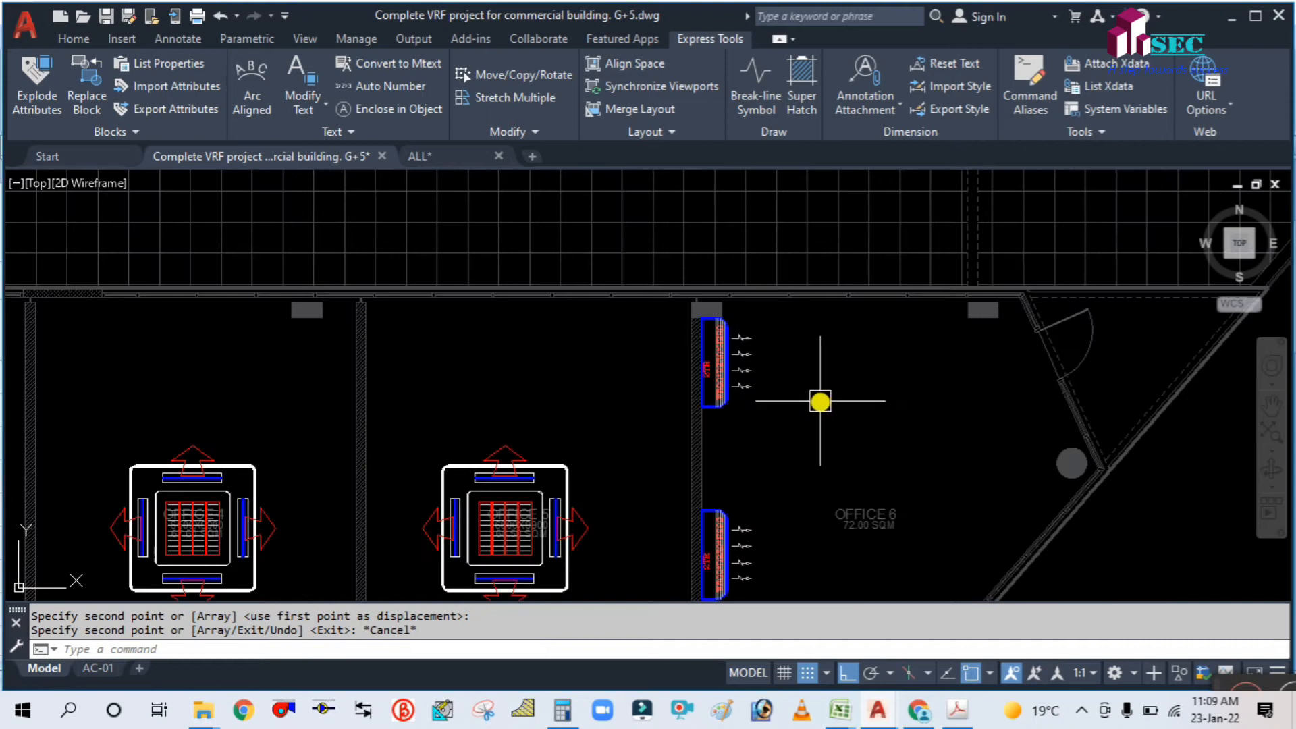
pyautogui.write('m')
pyautogui.press('Return')
pyautogui.click(741, 371)
pyautogui.press('Return')
pyautogui.click(823, 437)
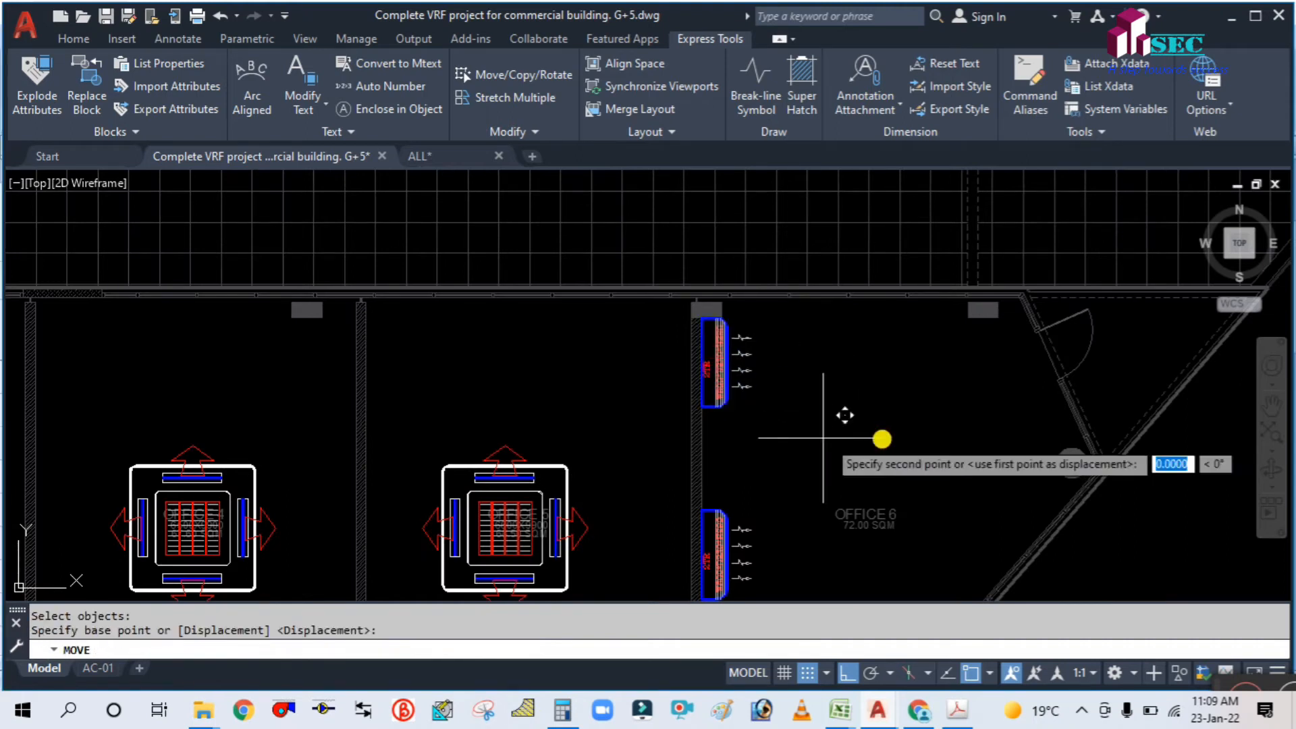
pyautogui.click(963, 436)
pyautogui.press('Escape')
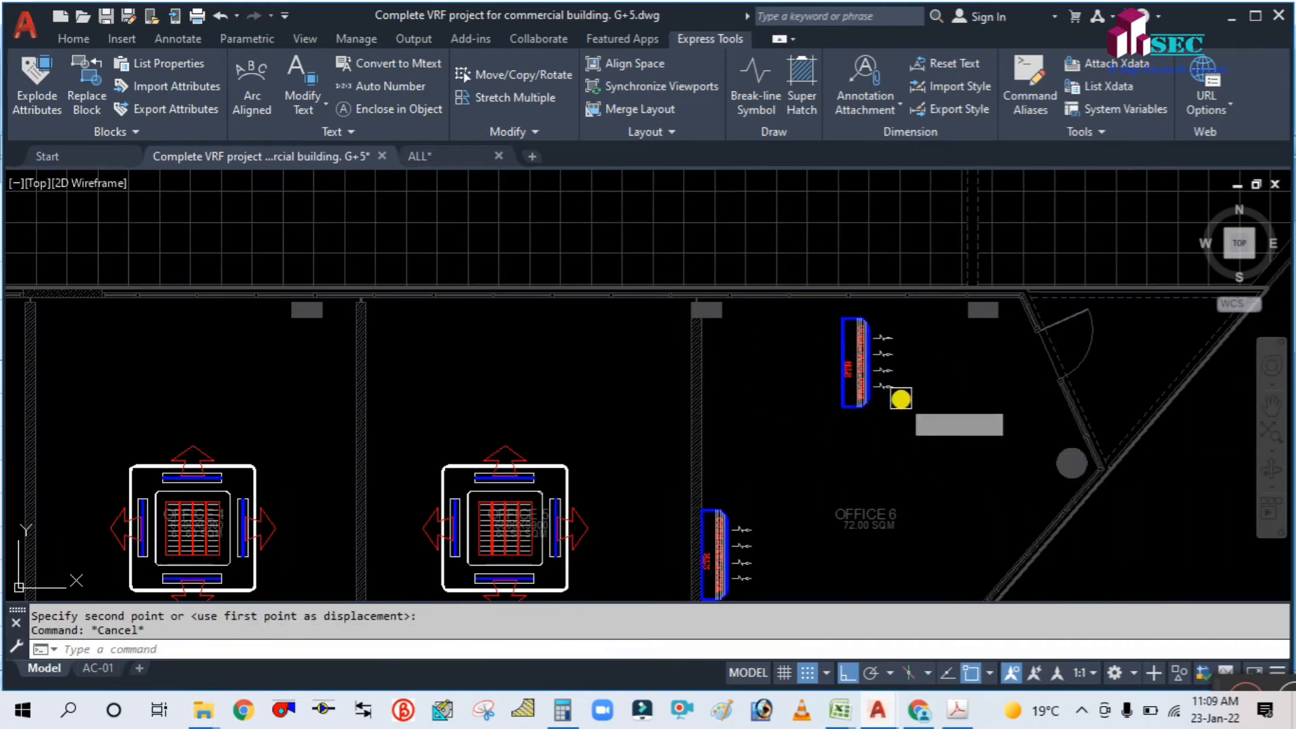
# Step: Rotate the upper wall-mounted unit to 270° so its airflow arrows point down into Office 6
pyautogui.write('ro')
pyautogui.press('Return')
pyautogui.click(860, 364)
pyautogui.press('Return')
pyautogui.click(920, 424)
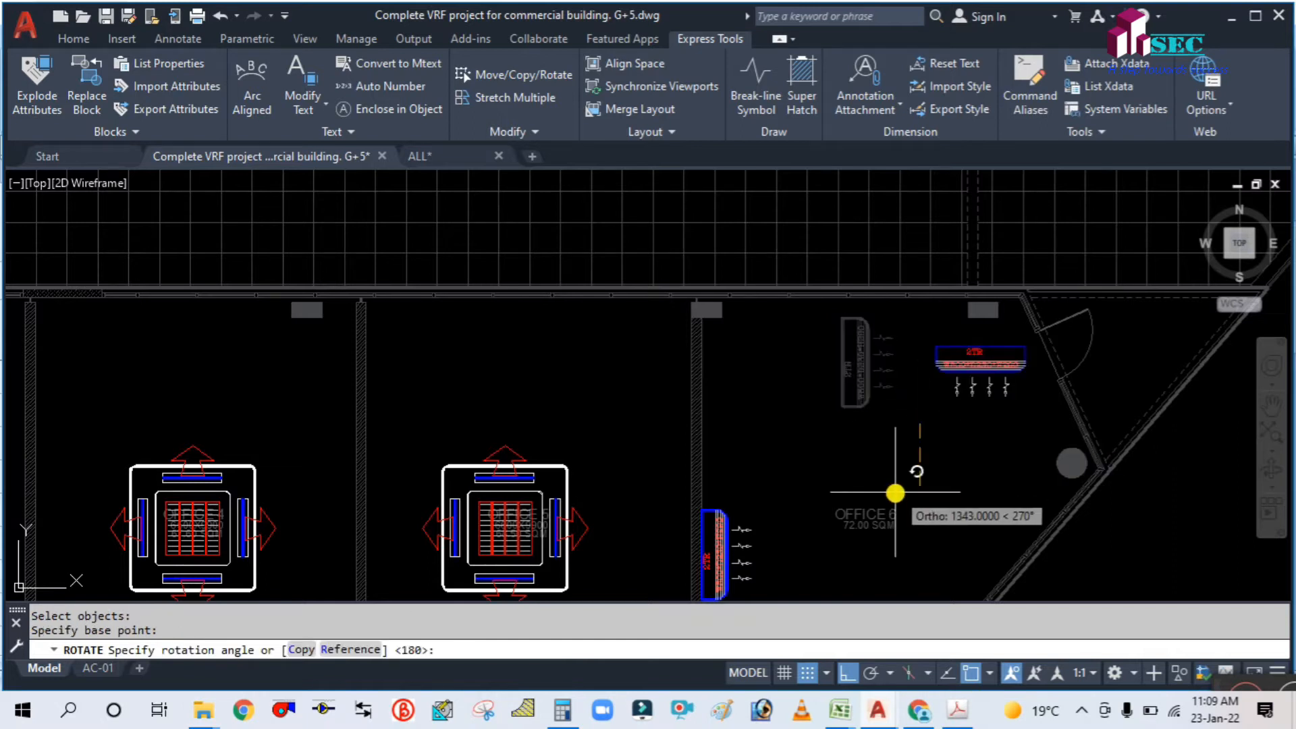
pyautogui.click(901, 492)
pyautogui.press('Escape')
# Step: Move the rotated unit by the middle of its back edge onto the upper exterior wall of Office 6, between the two columns
pyautogui.write('m')
pyautogui.press('Return')
pyautogui.click(999, 379)
pyautogui.scroll(6, 998, 380)
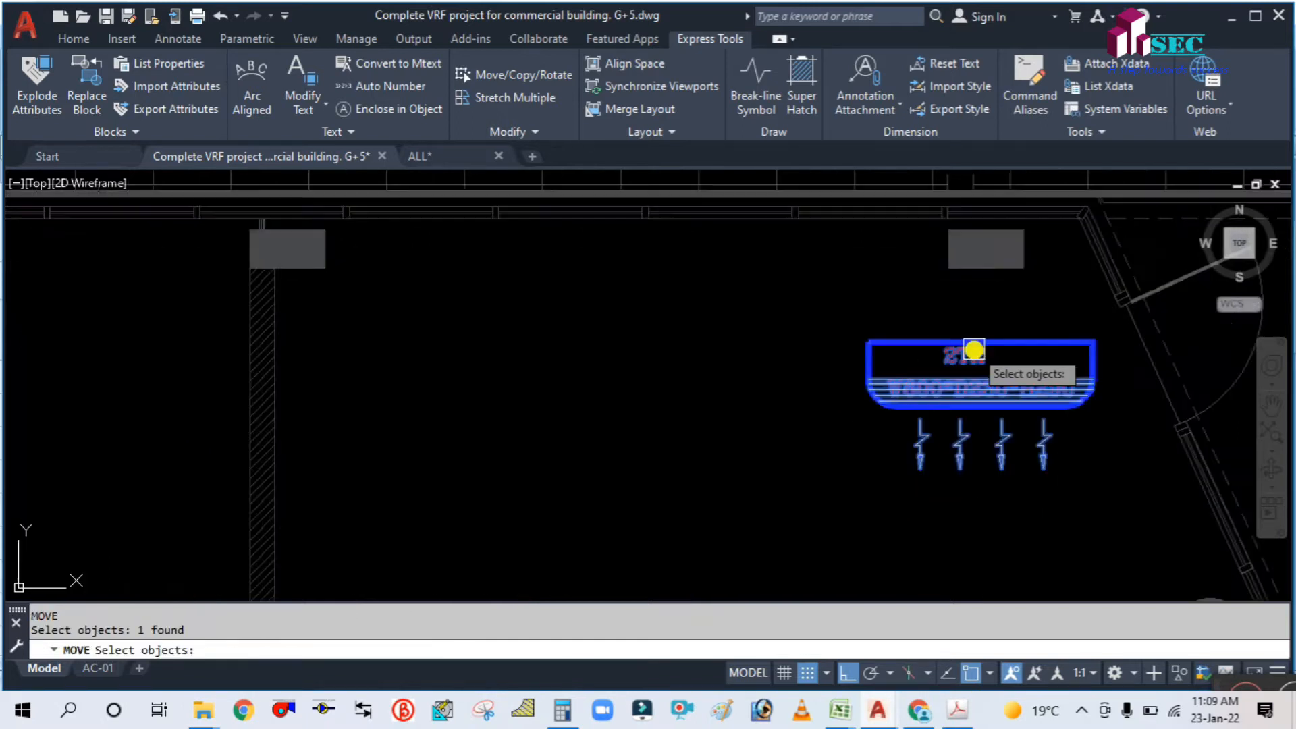
pyautogui.press('Return')
pyautogui.click(978, 338)
pyautogui.scroll(-4, 977, 338)
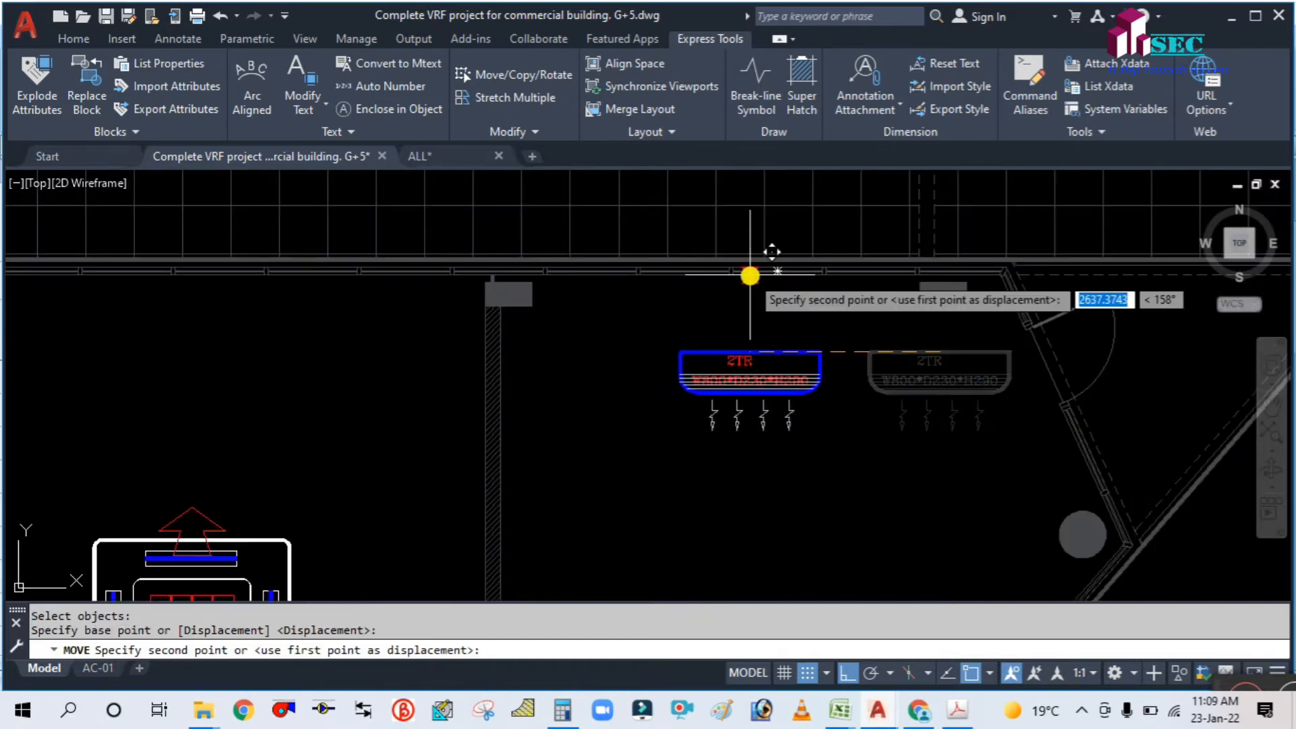
pyautogui.click(747, 267)
pyautogui.scroll(-4, 743, 345)
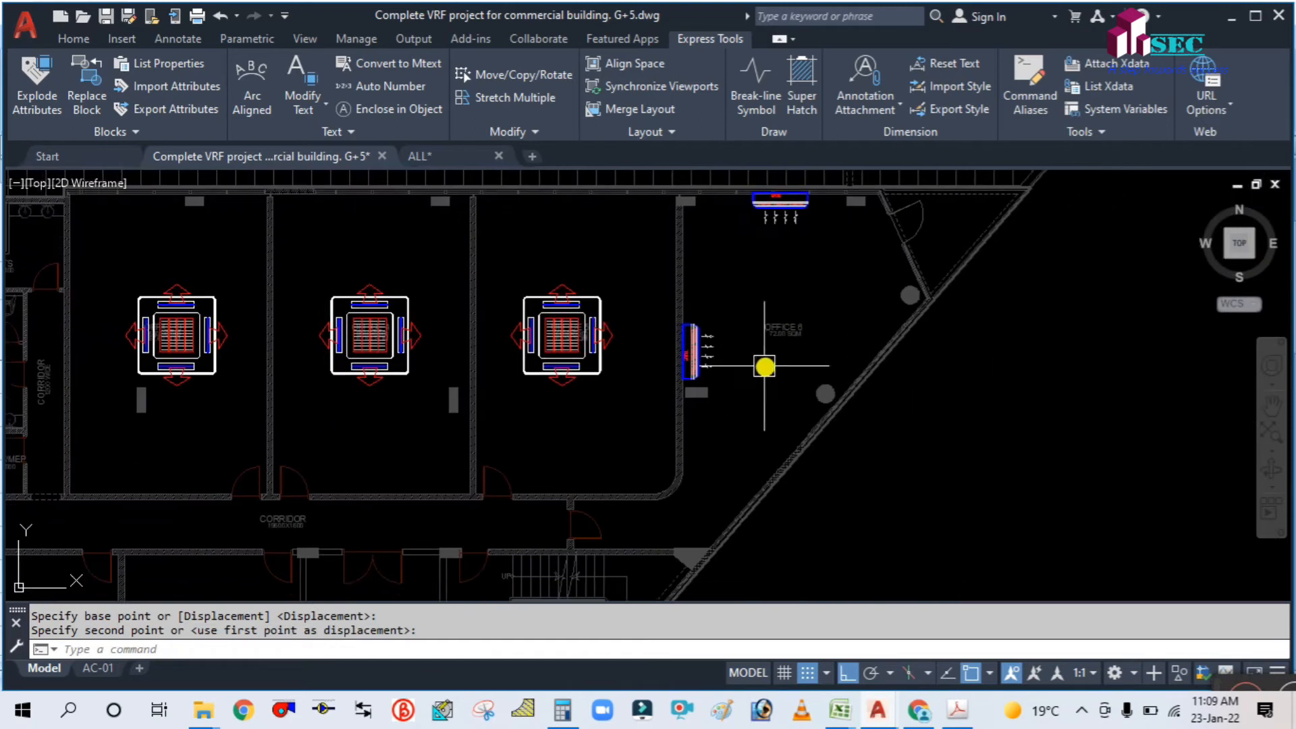
# Step: Examine the capacity and dimension labels on the wall-mounted unit at the partition between Offices 5 and 6
pyautogui.scroll(6, 695, 364)
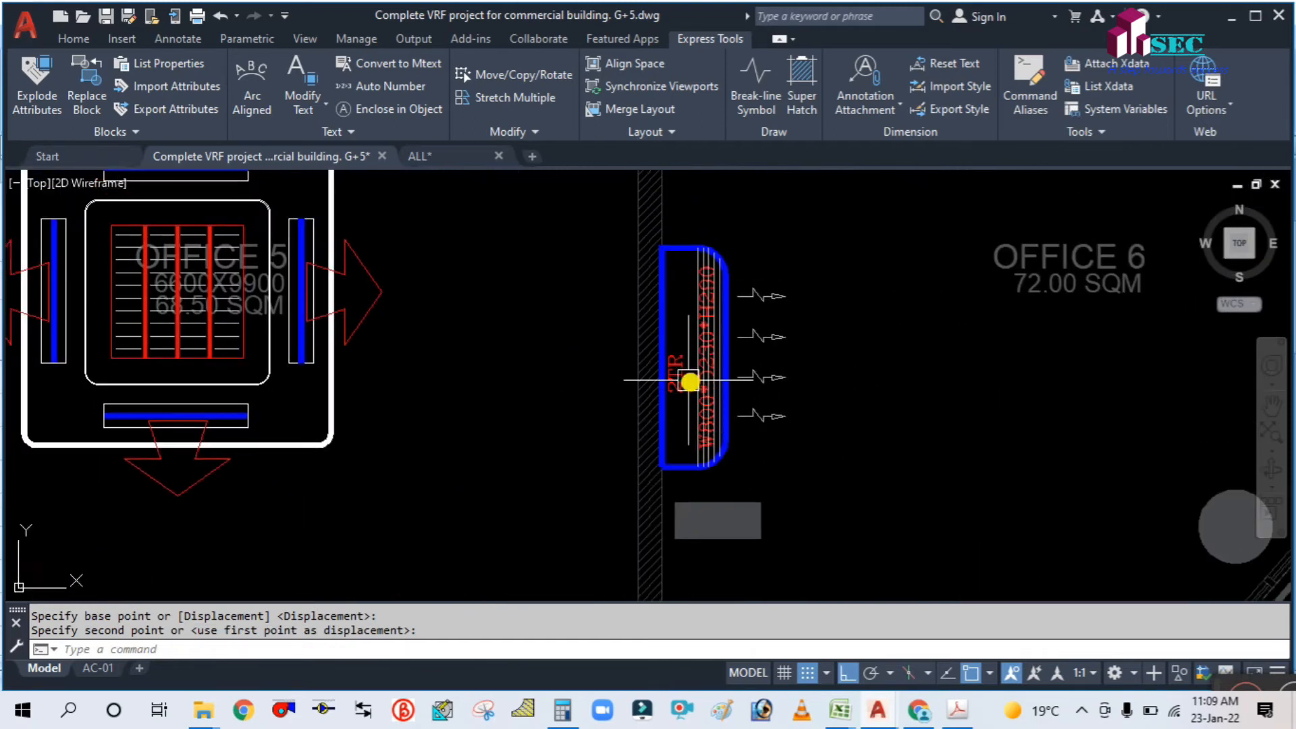
pyautogui.click(680, 373)
pyautogui.scroll(-2, 745, 439)
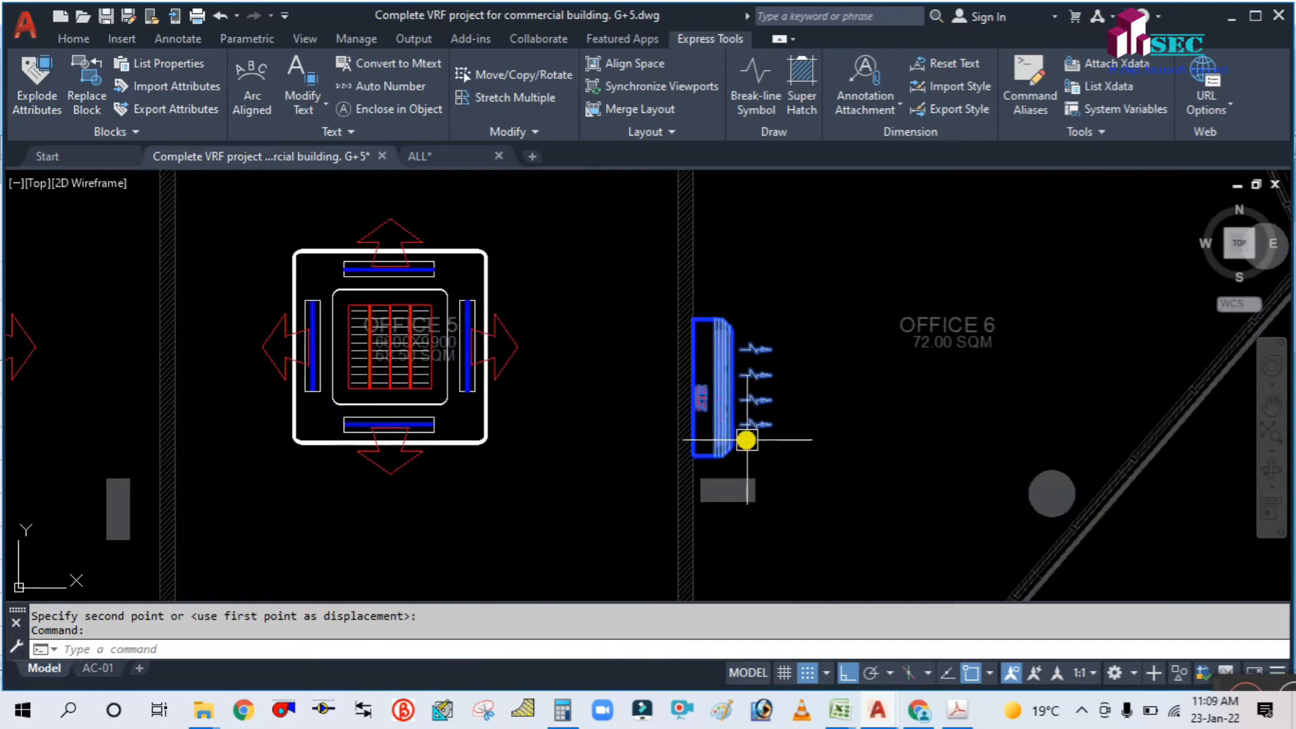
pyautogui.press('Escape')
pyautogui.scroll(4, 699, 410)
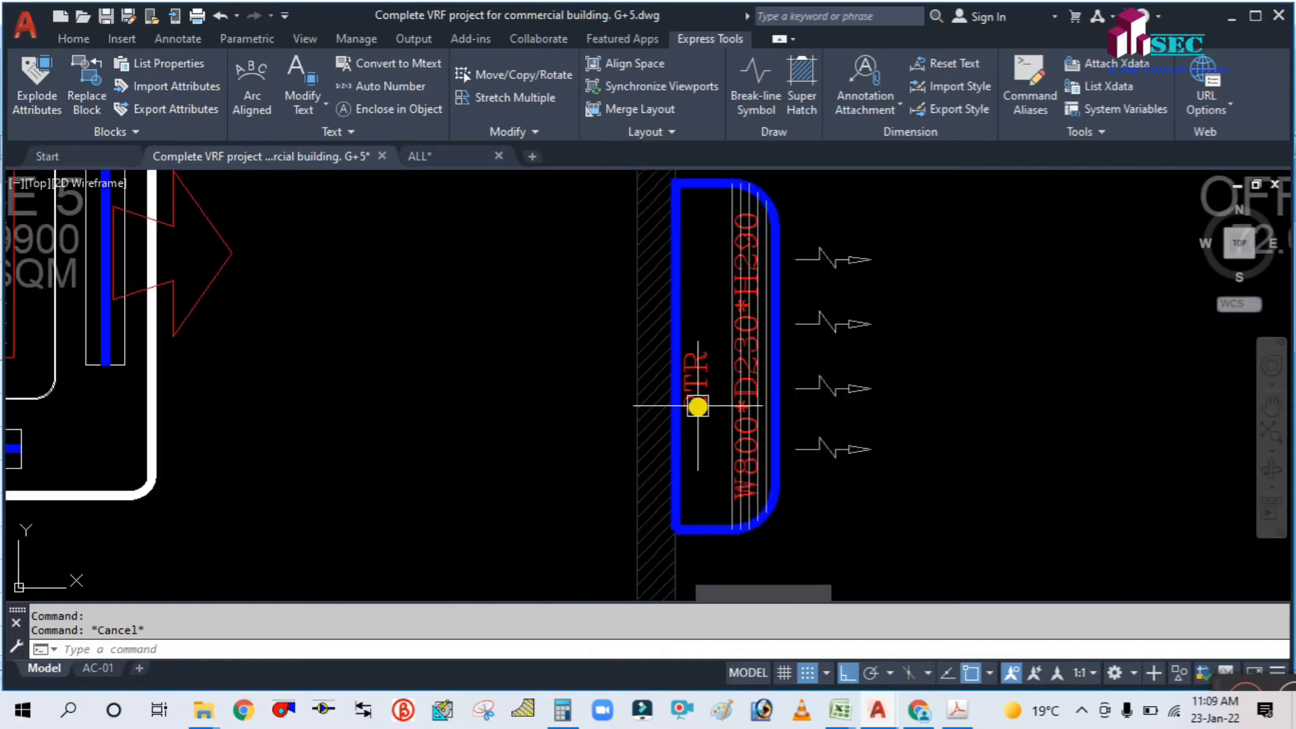
pyautogui.scroll(-4, 695, 374)
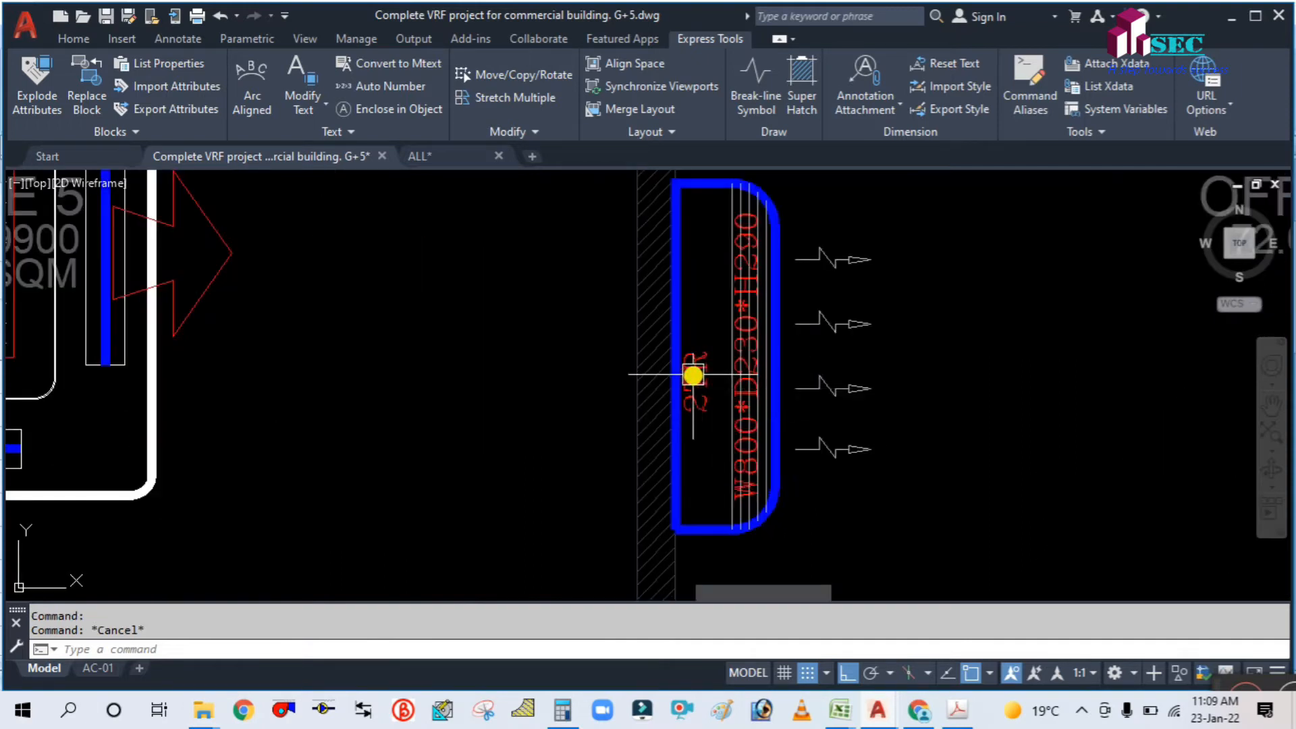
# Step: Delete the 2TR capacity line from the label inside the wall-mounted unit block and save the changes to the block
pyautogui.scroll(2, 690, 378)
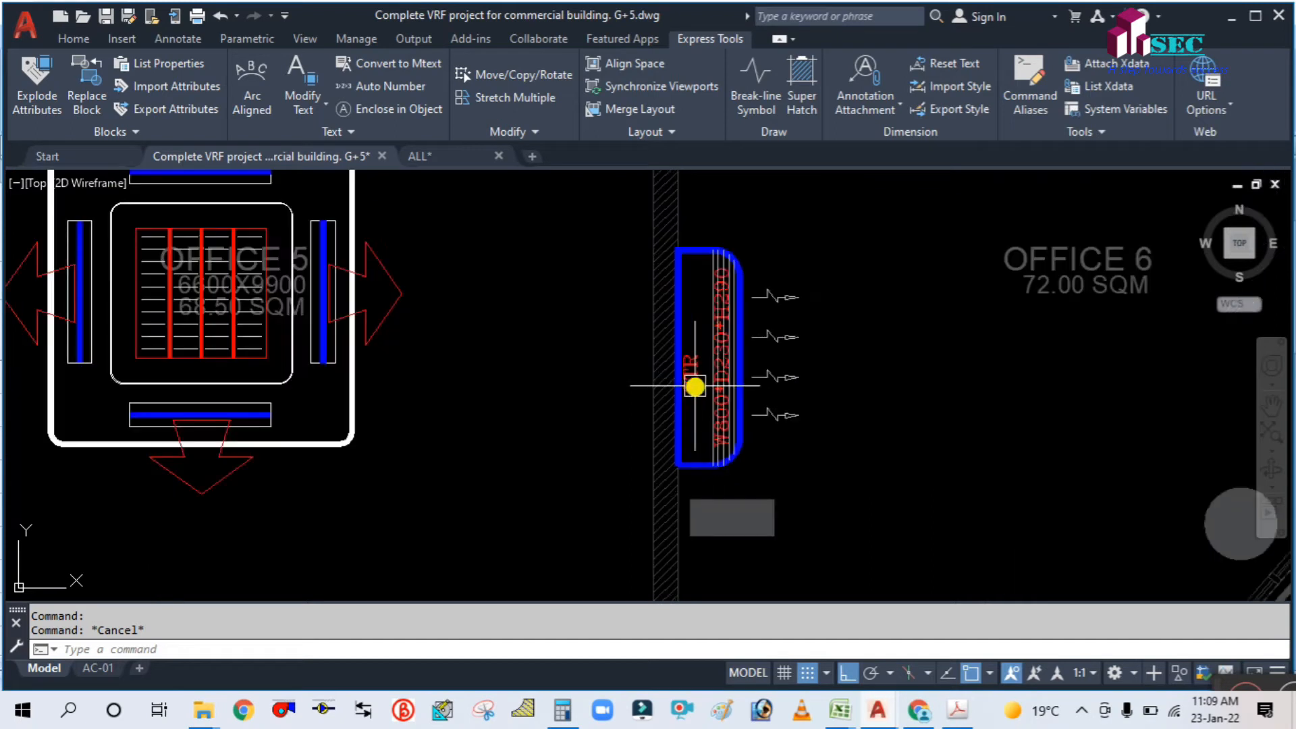
pyautogui.scroll(4, 695, 386)
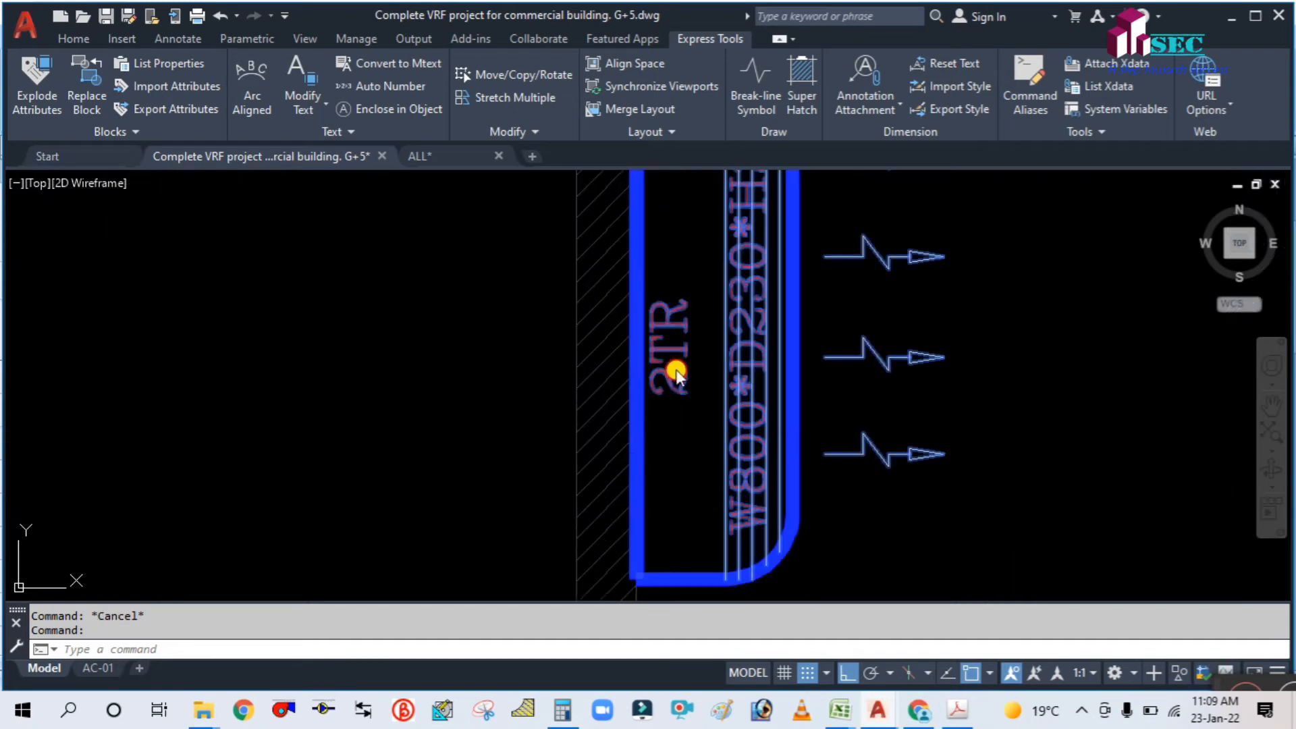
pyautogui.doubleClick(675, 373)
pyautogui.click(627, 480)
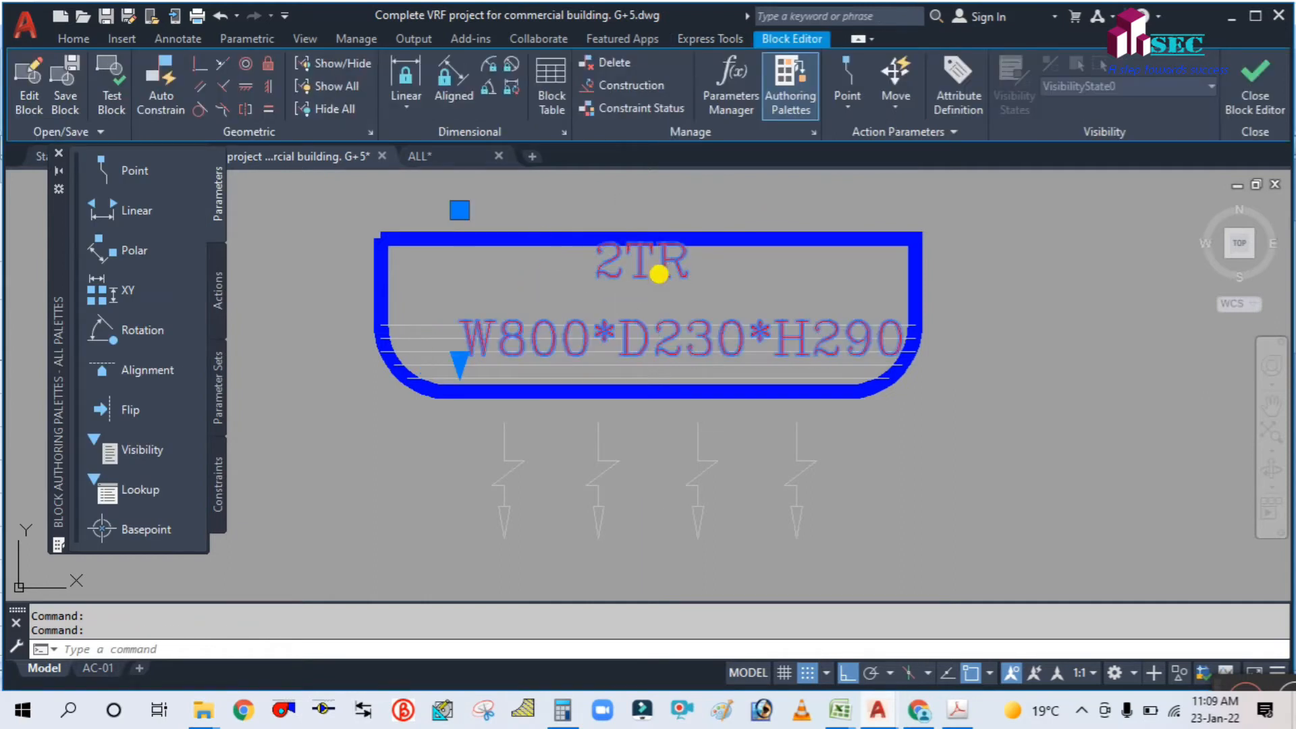
pyautogui.doubleClick(659, 280)
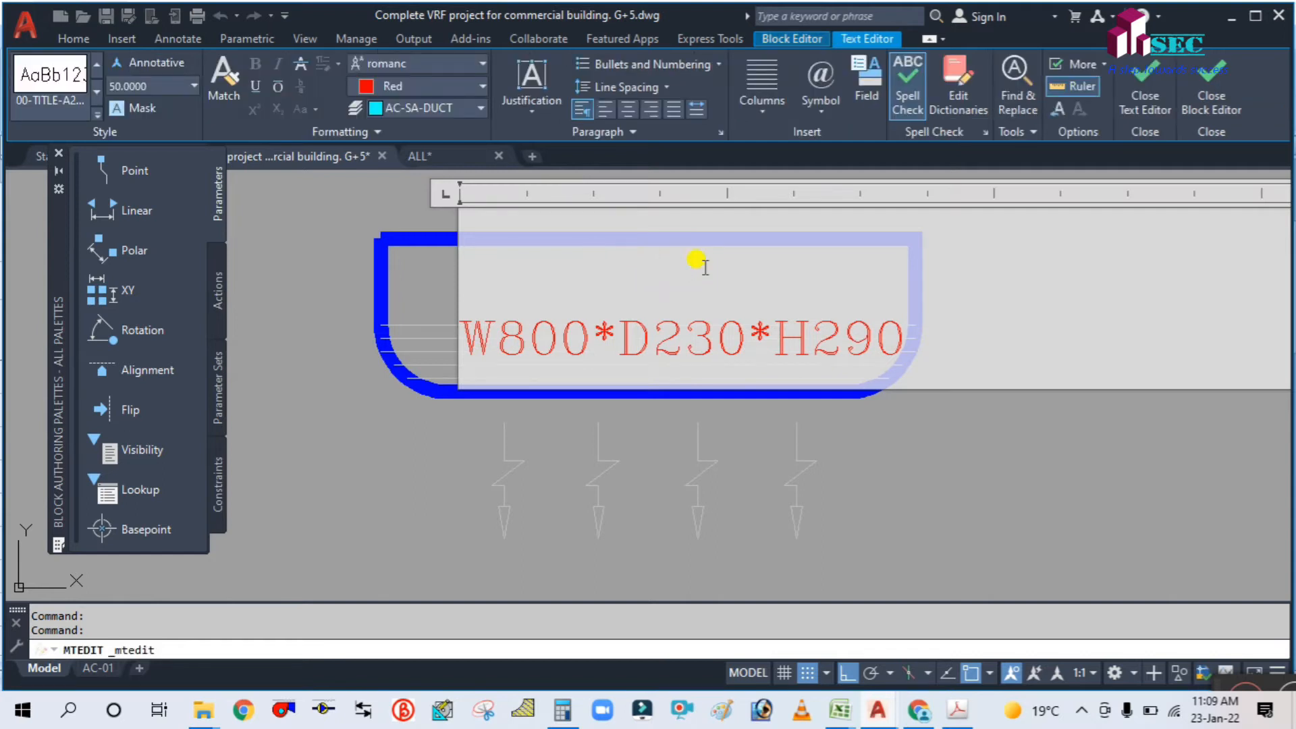
pyautogui.click(1244, 100)
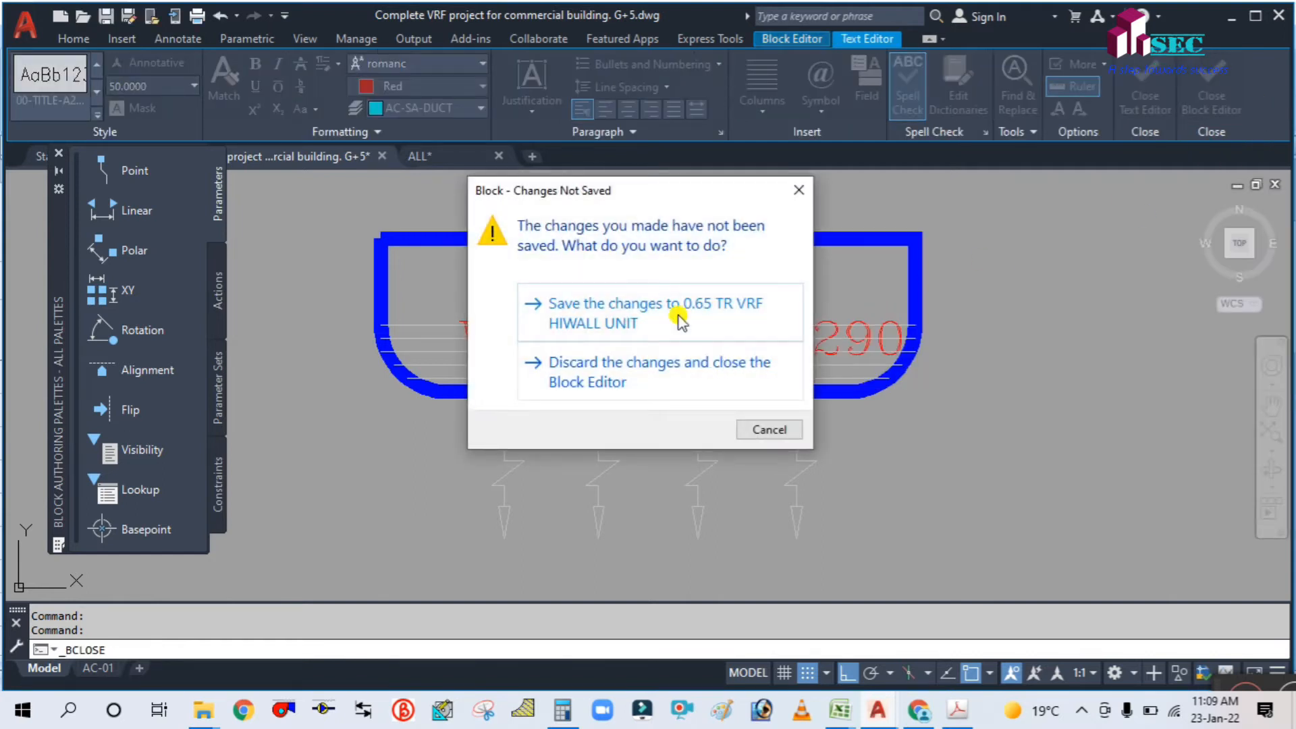
pyautogui.click(679, 310)
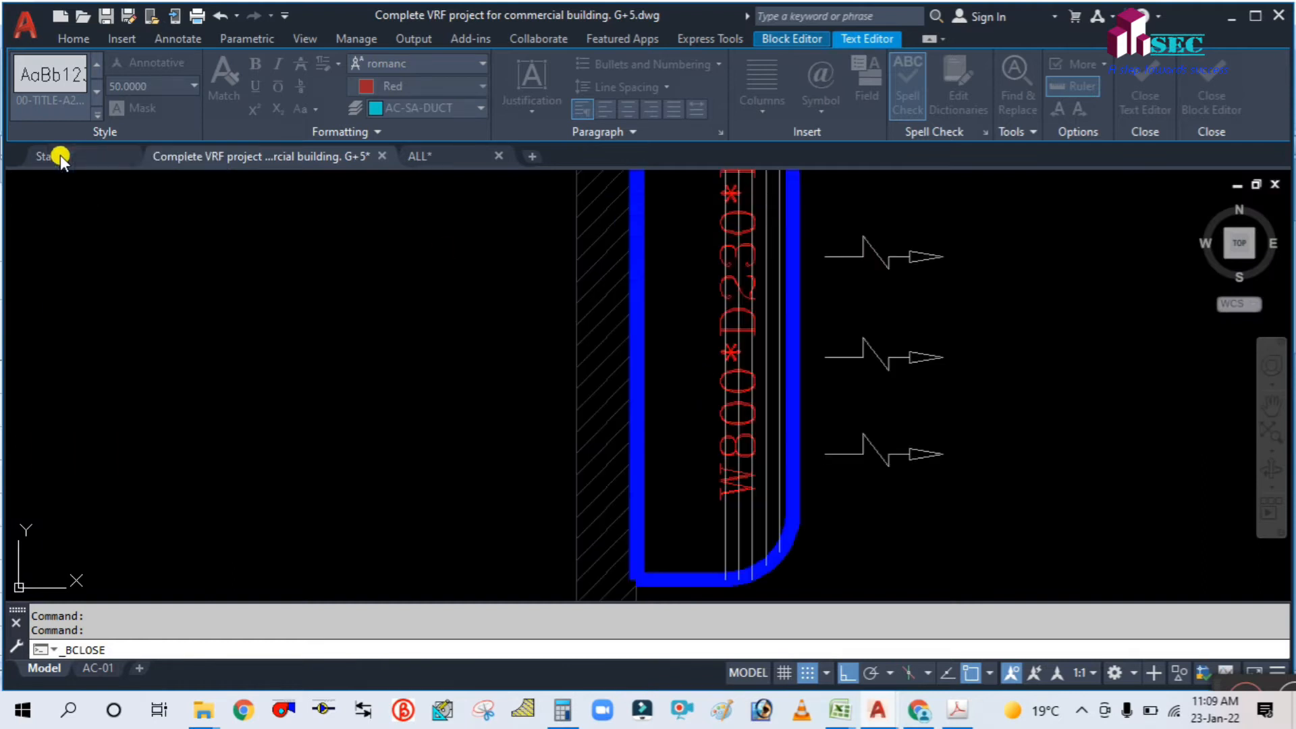
pyautogui.press('Escape')
# Step: Create a new layer named SEC - VRF - TEXT
pyautogui.scroll(-8, 664, 438)
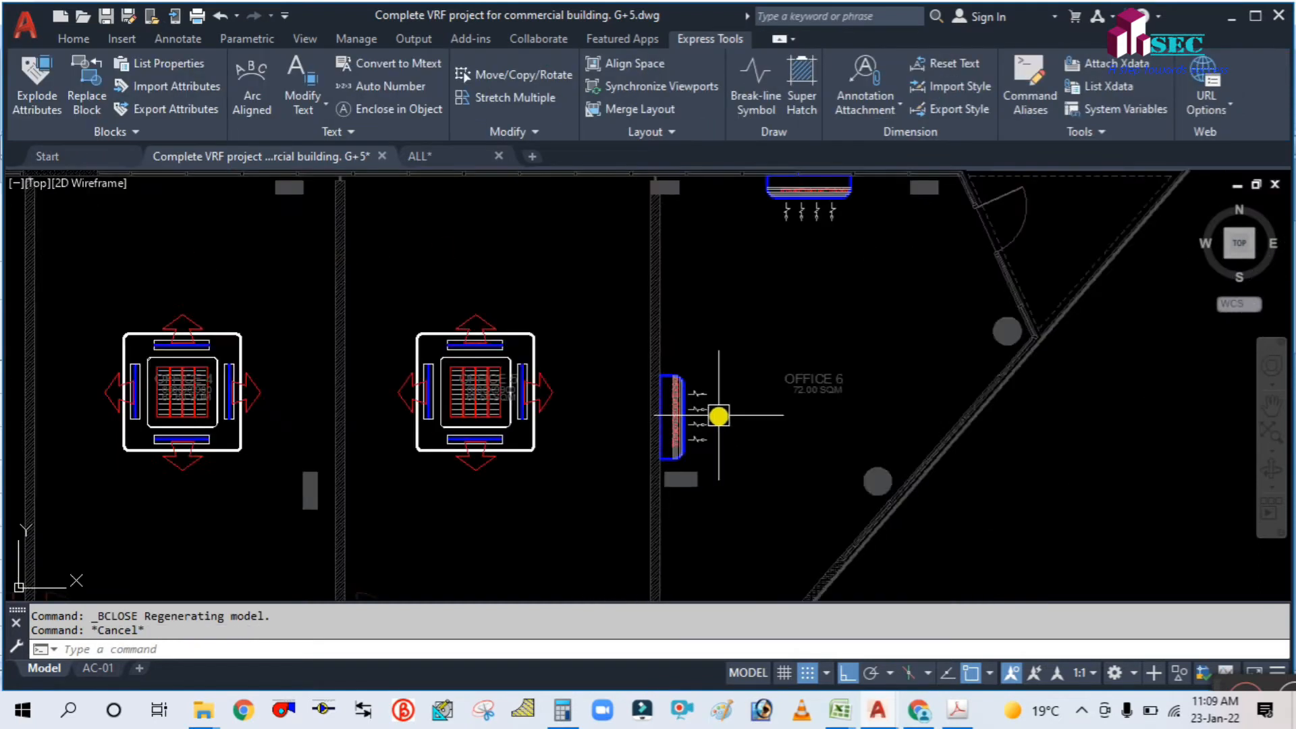
pyautogui.scroll(7, 755, 327)
pyautogui.scroll(-4, 762, 331)
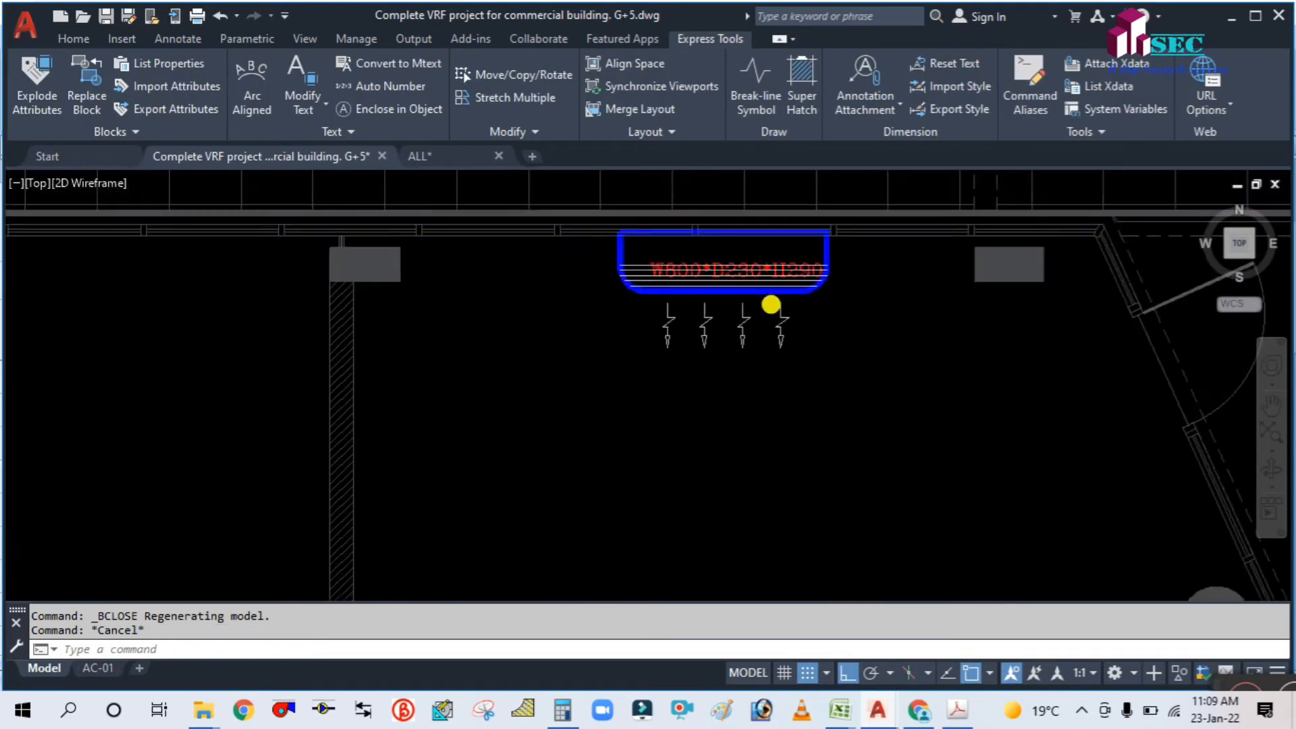
pyautogui.scroll(2, 700, 434)
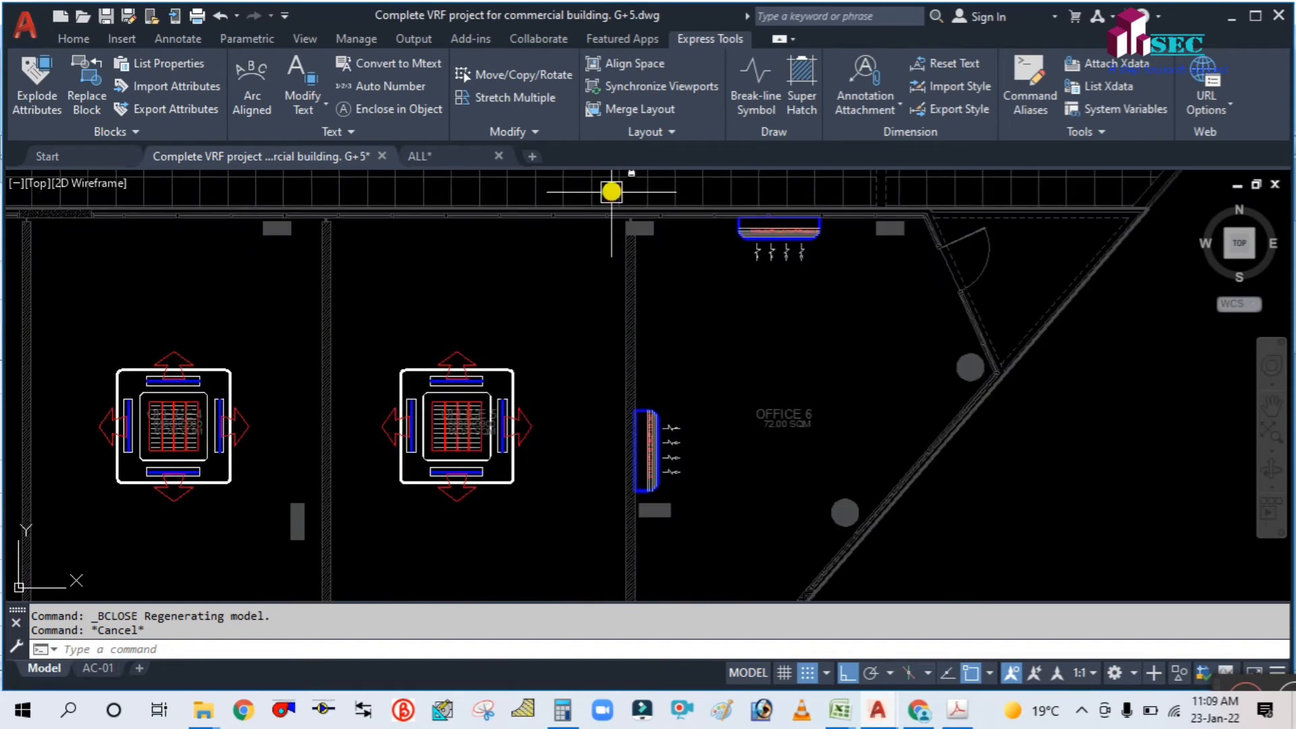
pyautogui.click(80, 38)
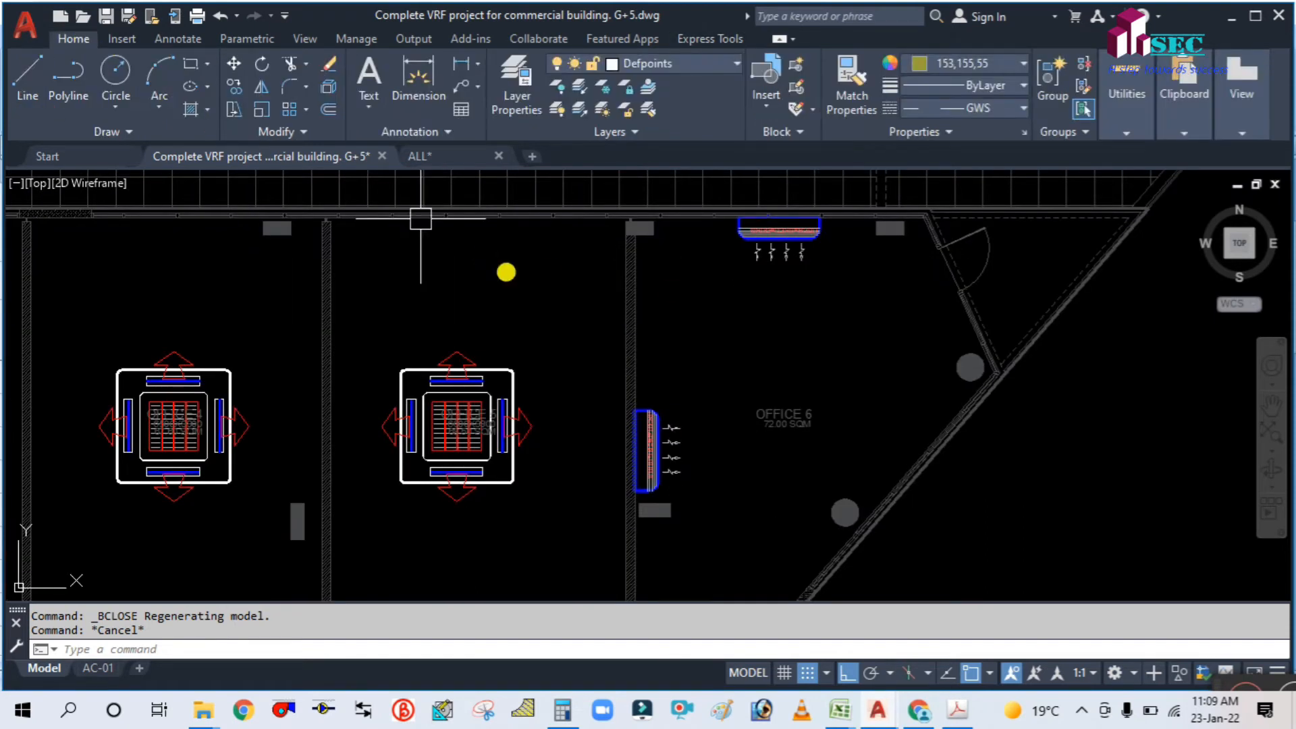
pyautogui.press('Escape')
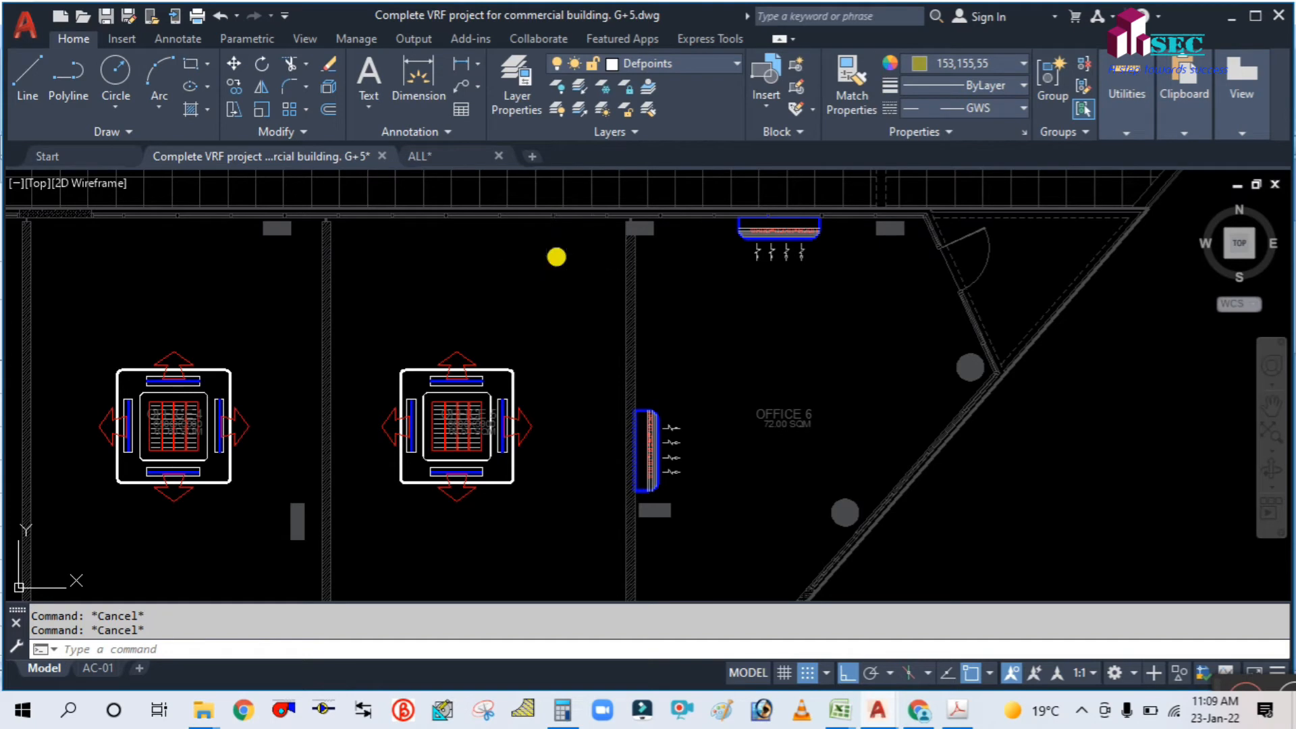
pyautogui.write('la')
pyautogui.press('Return')
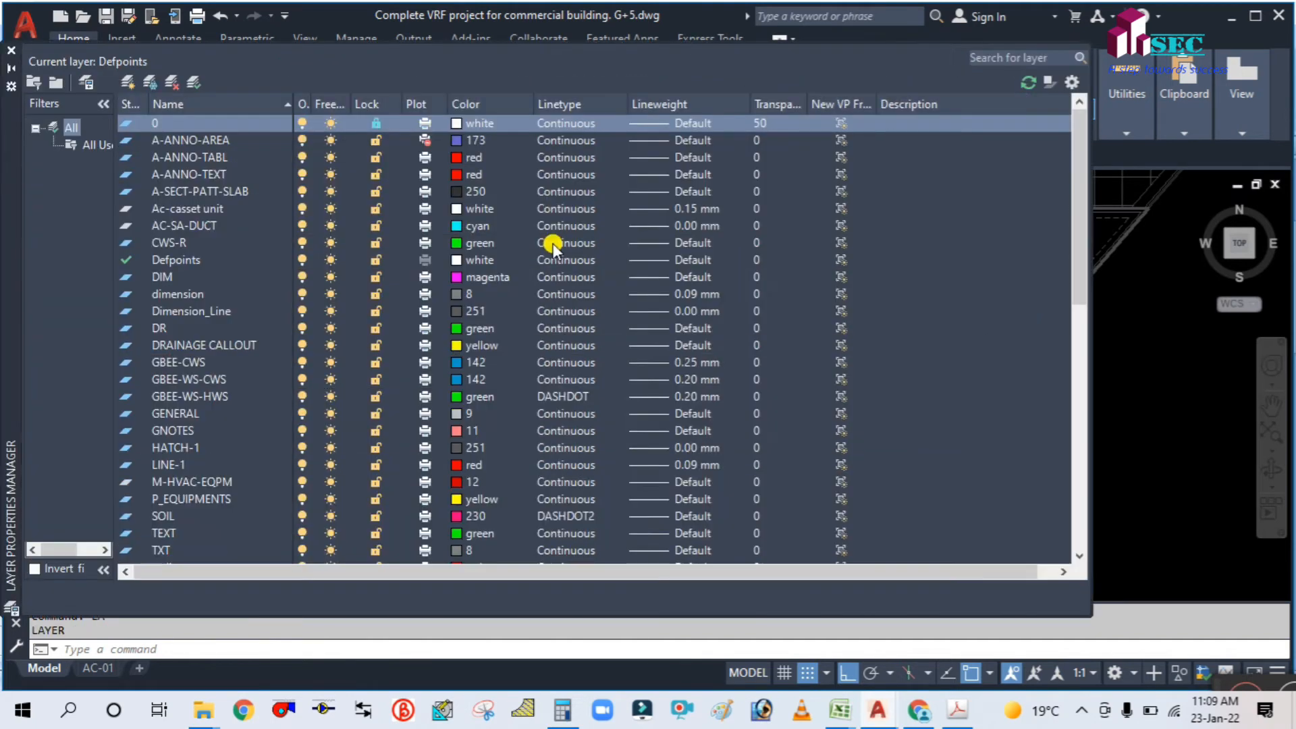
pyautogui.click(128, 85)
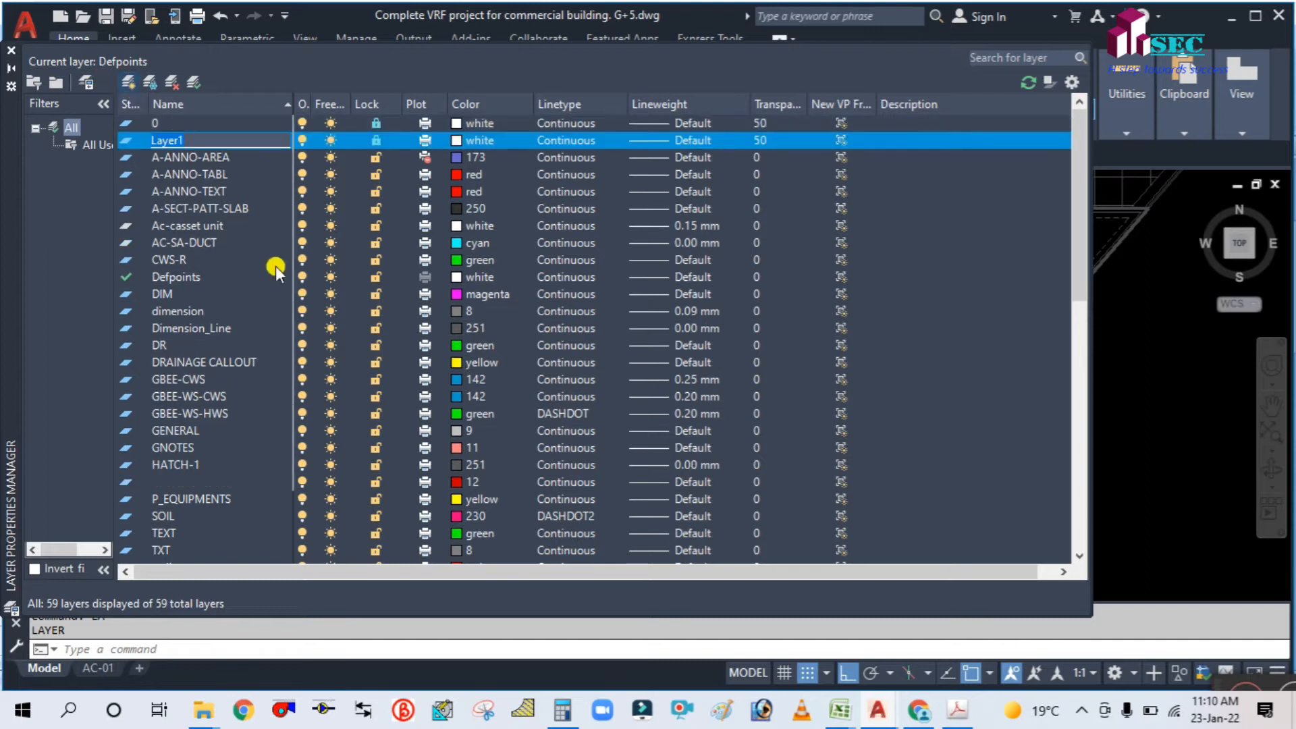
pyautogui.write('SEC - VRF - TEXT')
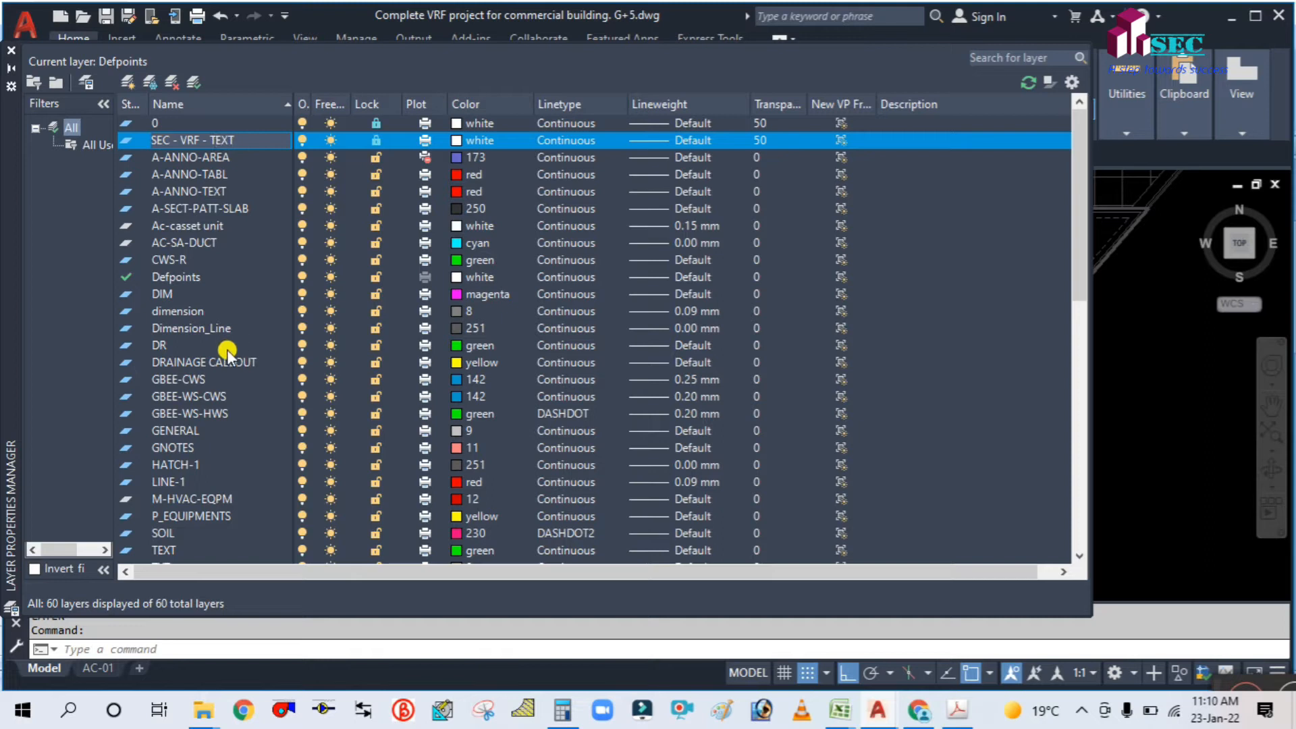
# Step: Set the SEC - VRF - TEXT layer's color to yellow and its lineweight to 0.18 mm
pyautogui.click(455, 140)
pyautogui.click(461, 494)
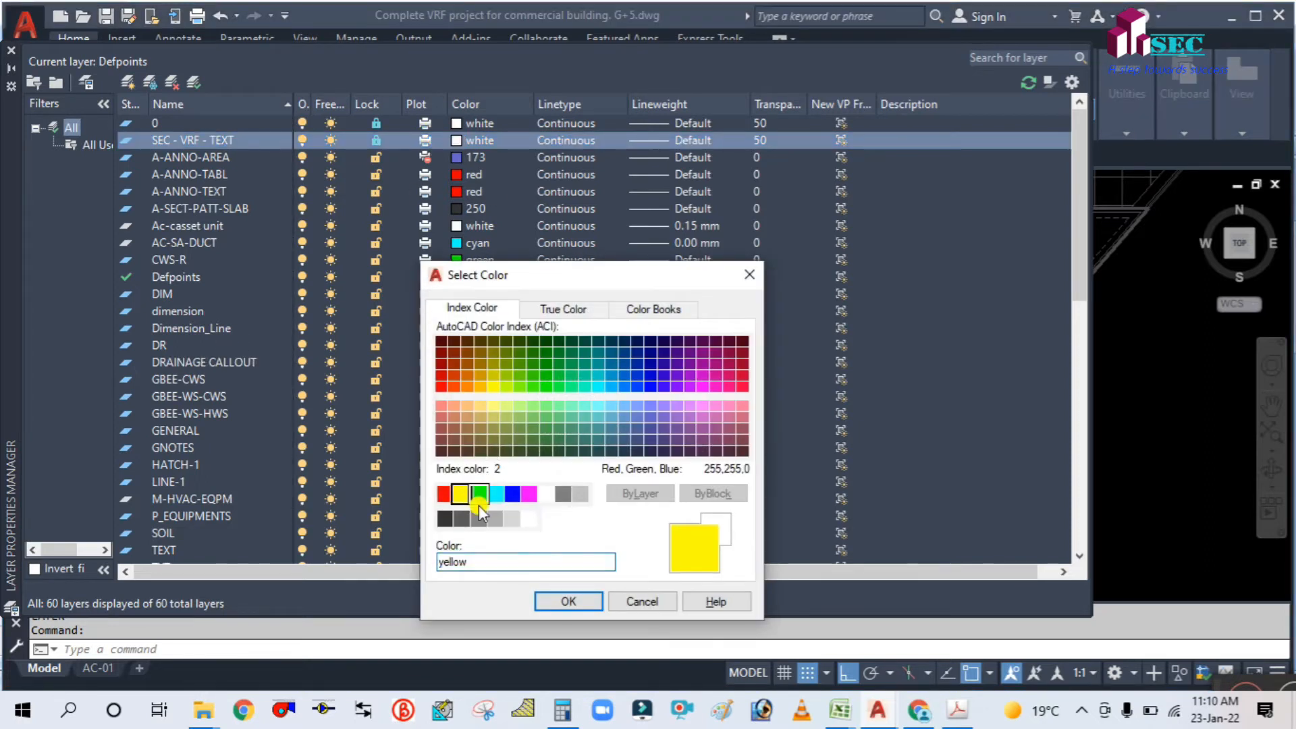
pyautogui.click(560, 602)
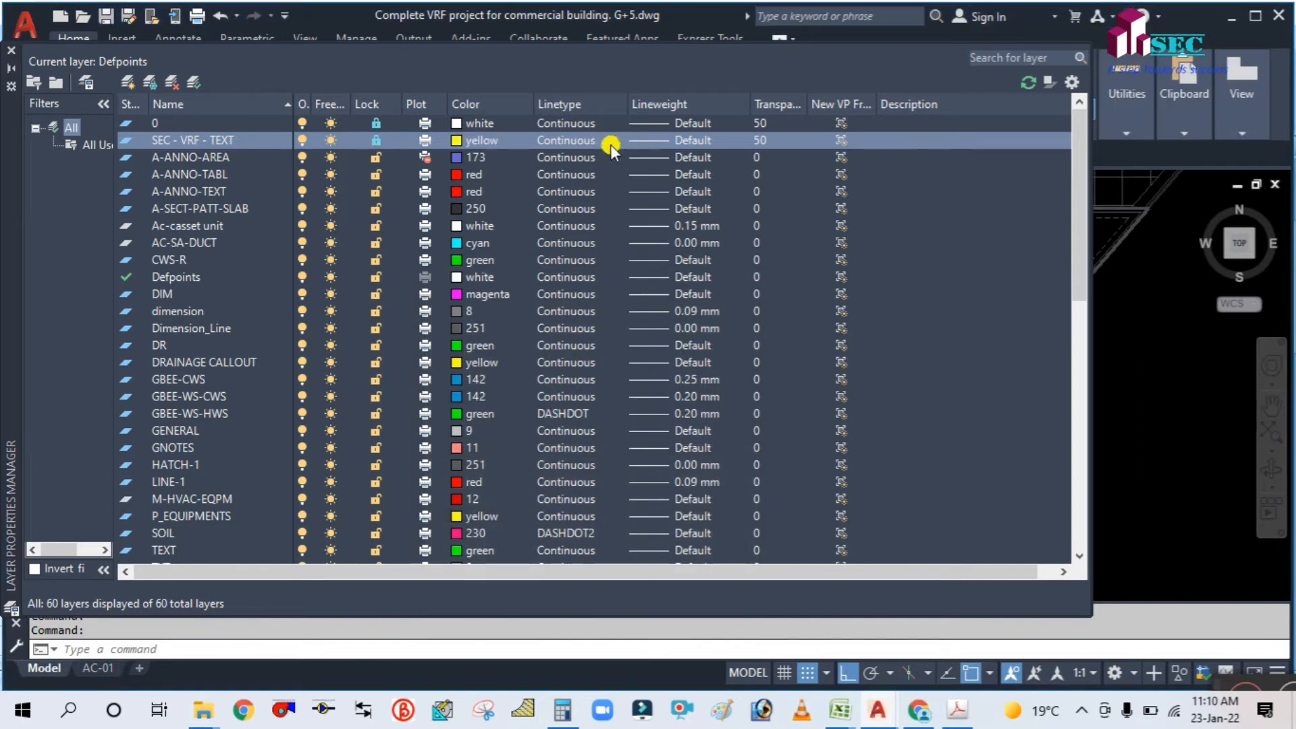
pyautogui.click(645, 140)
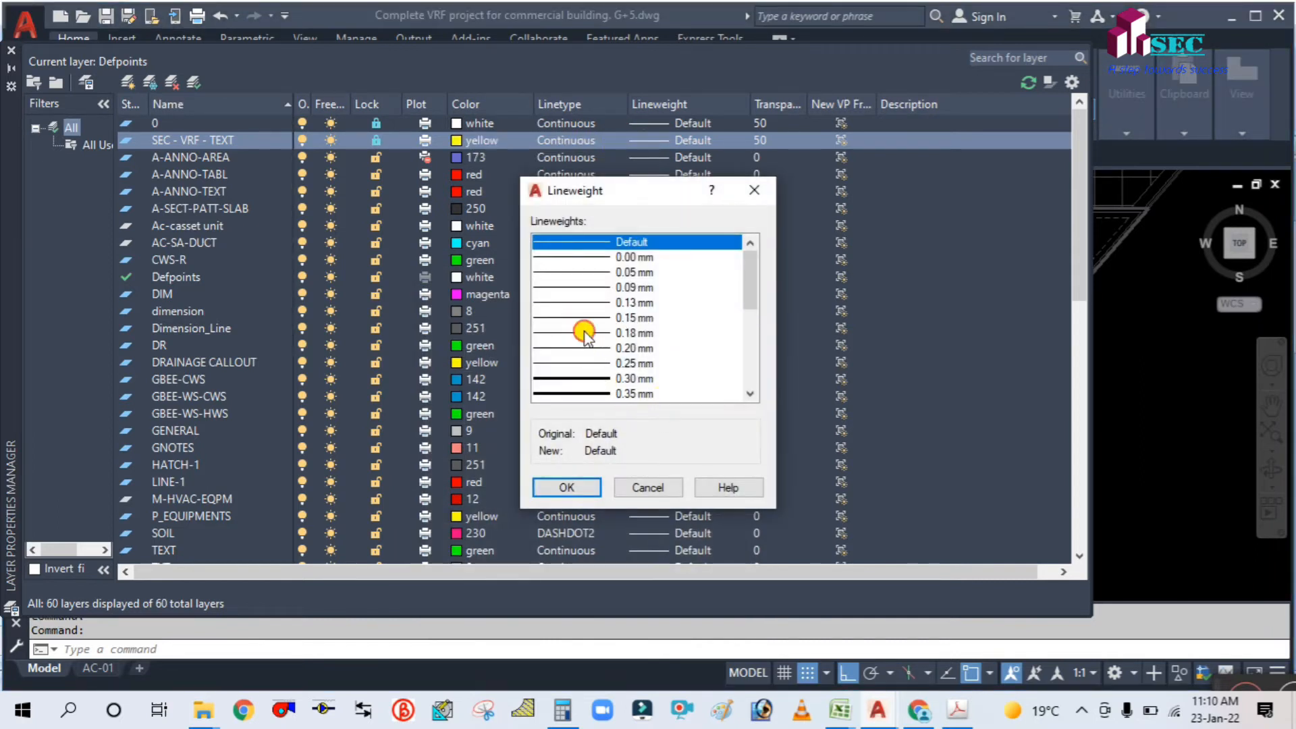
pyautogui.click(584, 333)
pyautogui.click(577, 488)
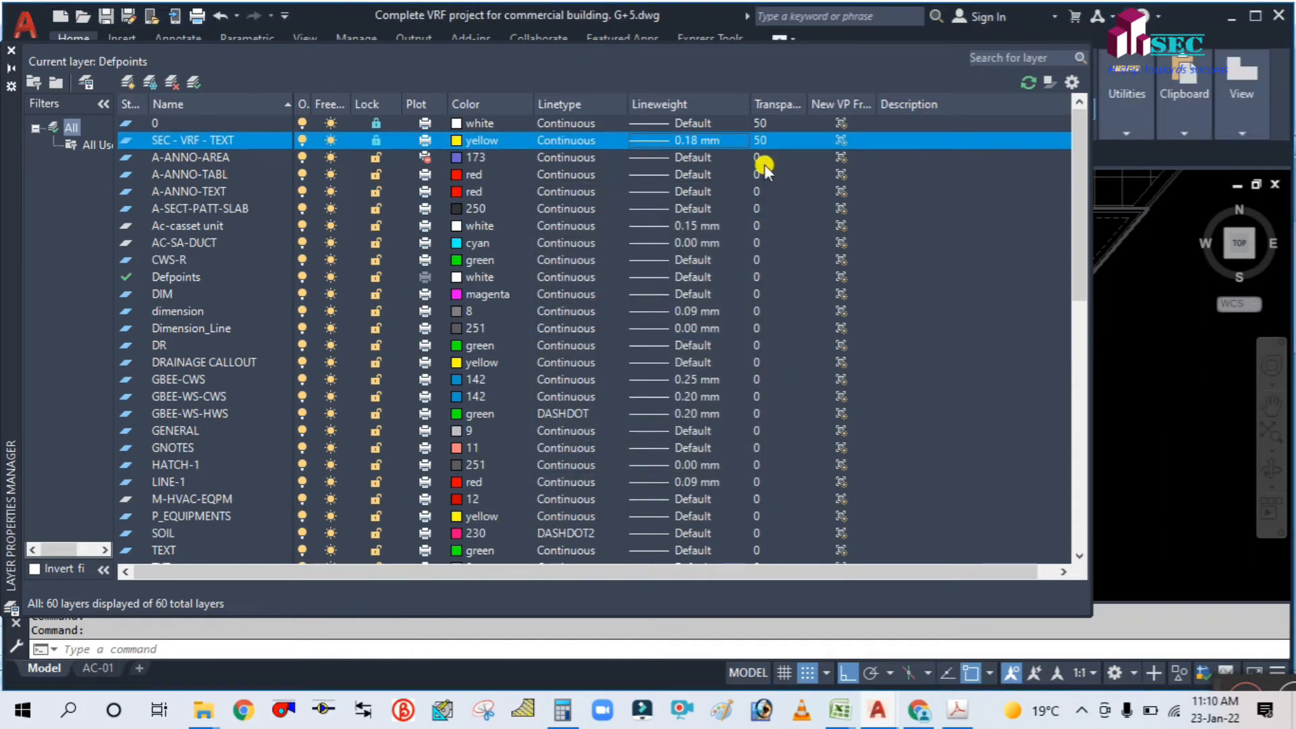
# Step: Set the SEC - VRF - TEXT layer's transparency to 0 and close the layer manager
pyautogui.click(775, 146)
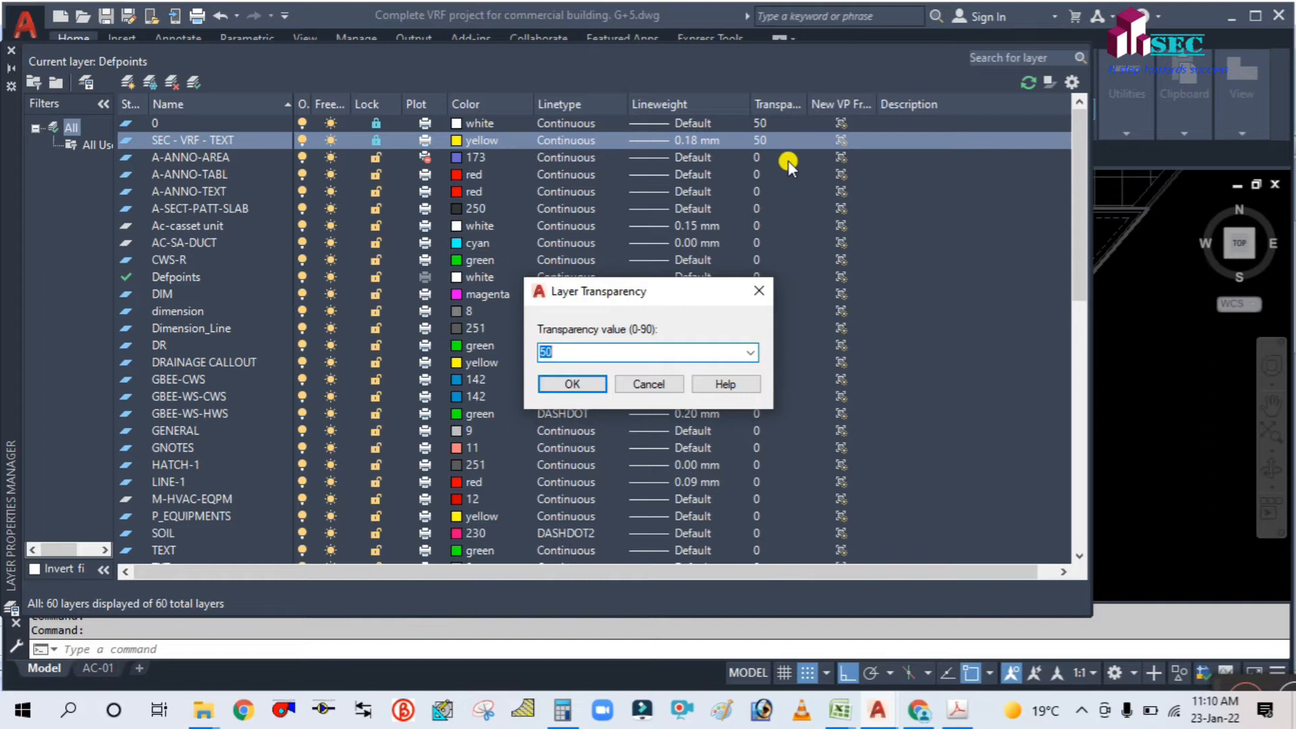
pyautogui.write('0')
pyautogui.click(571, 384)
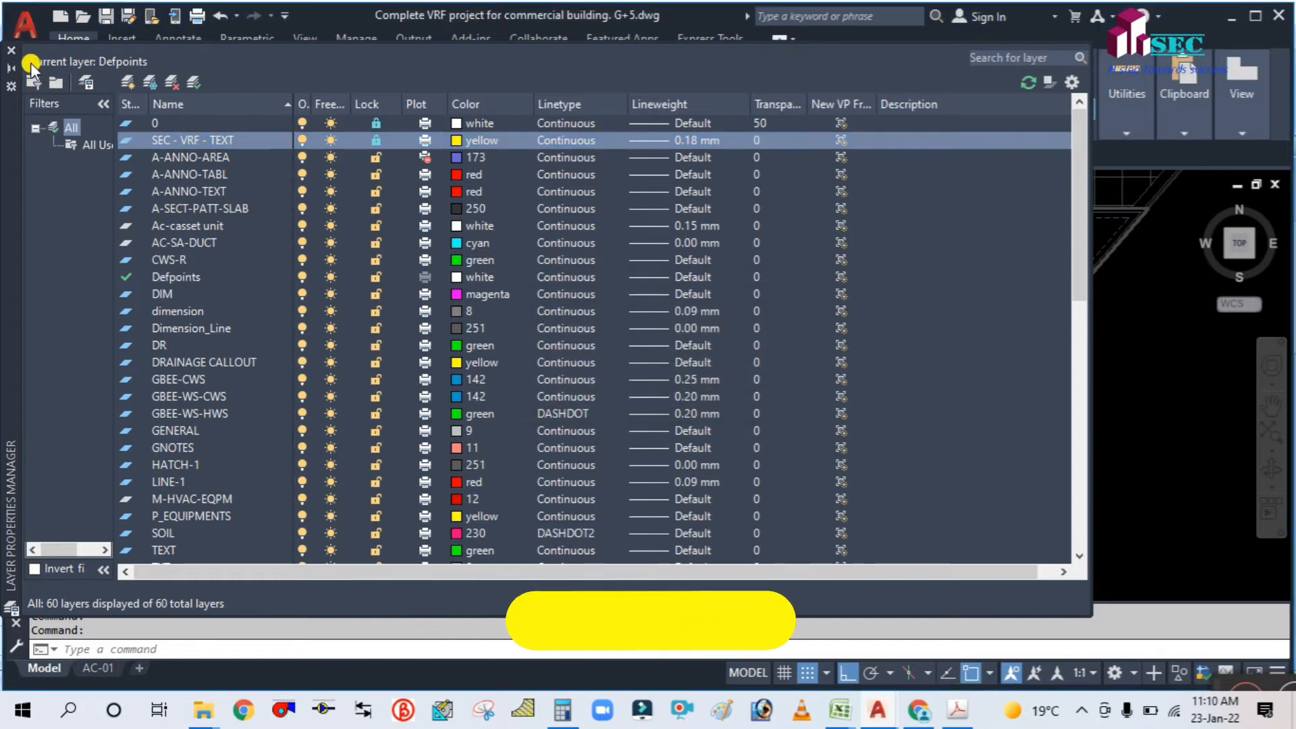
pyautogui.click(12, 50)
# Step: Examine the arrangement of cassette and wall-mounted units across the first-floor offices
pyautogui.scroll(-5, 708, 370)
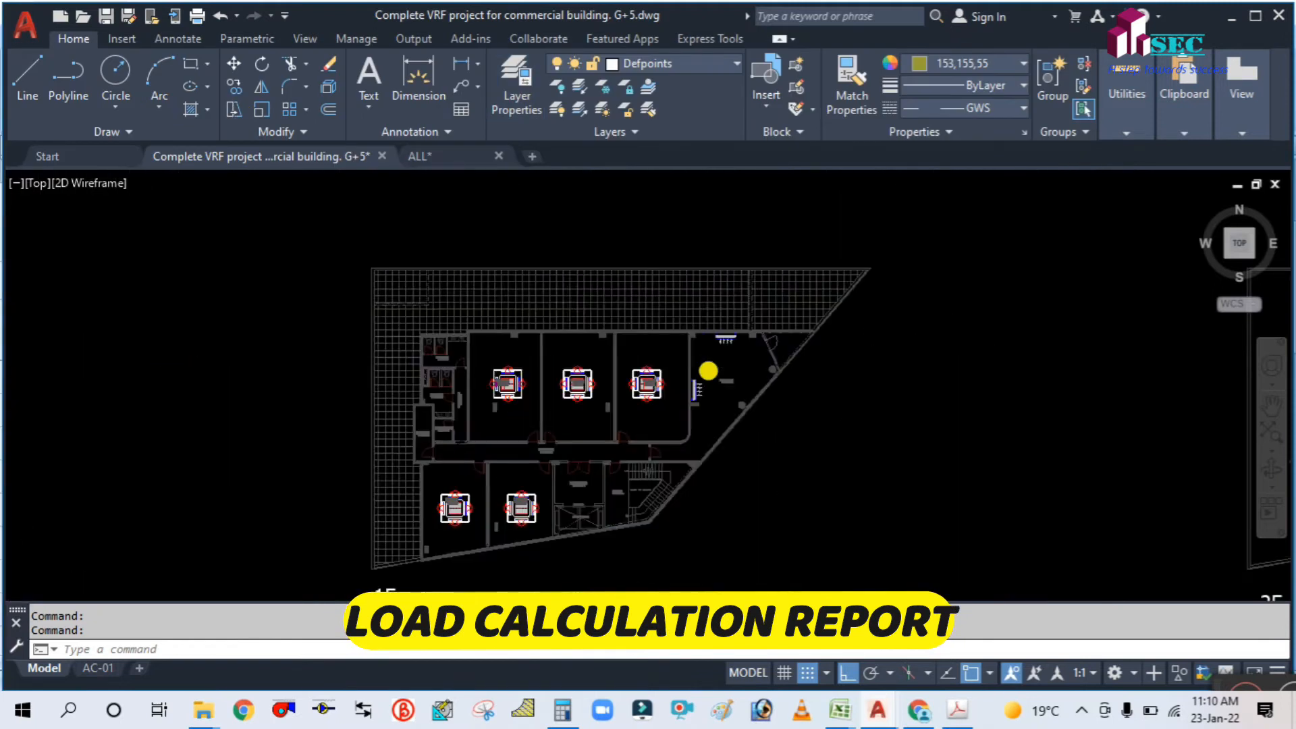
pyautogui.scroll(5, 720, 416)
pyautogui.scroll(2, 498, 311)
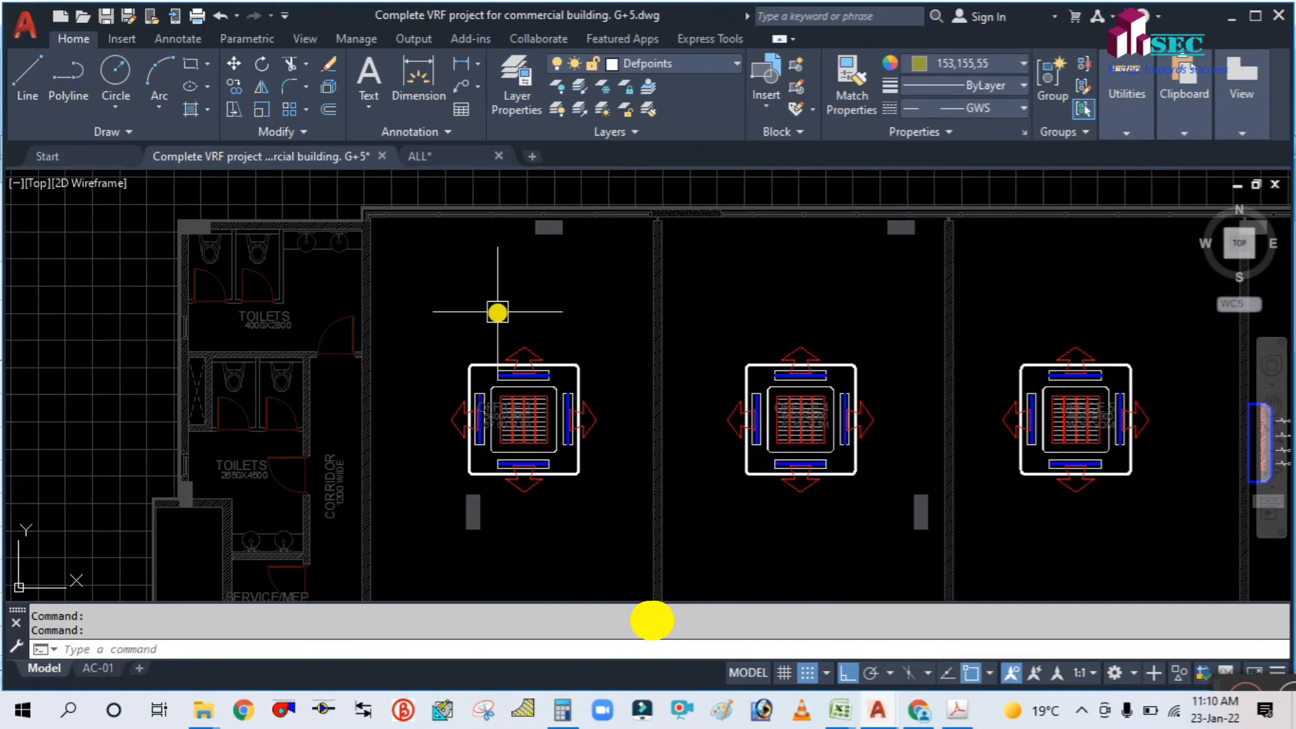
pyautogui.scroll(-6, 549, 336)
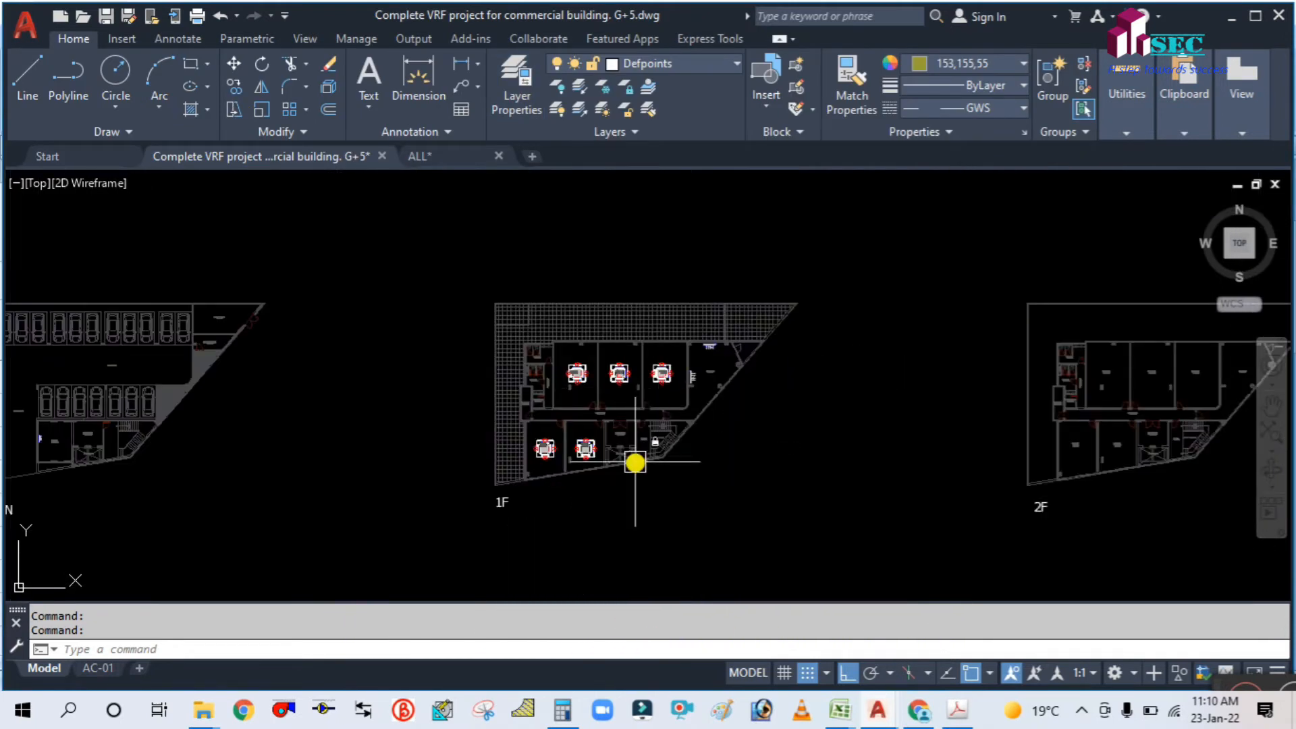
pyautogui.scroll(4, 523, 400)
pyautogui.click(477, 347)
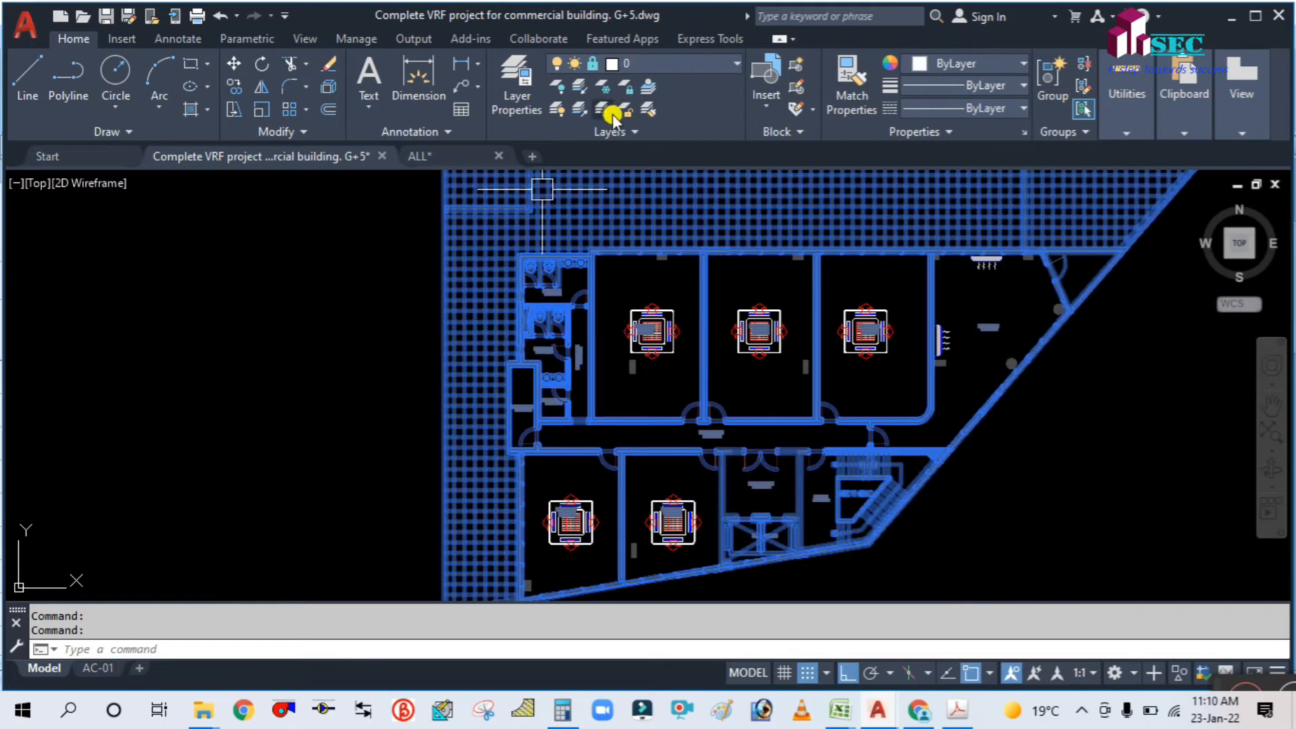
pyautogui.press('Escape')
pyautogui.scroll(-3, 638, 297)
pyautogui.scroll(4, 675, 331)
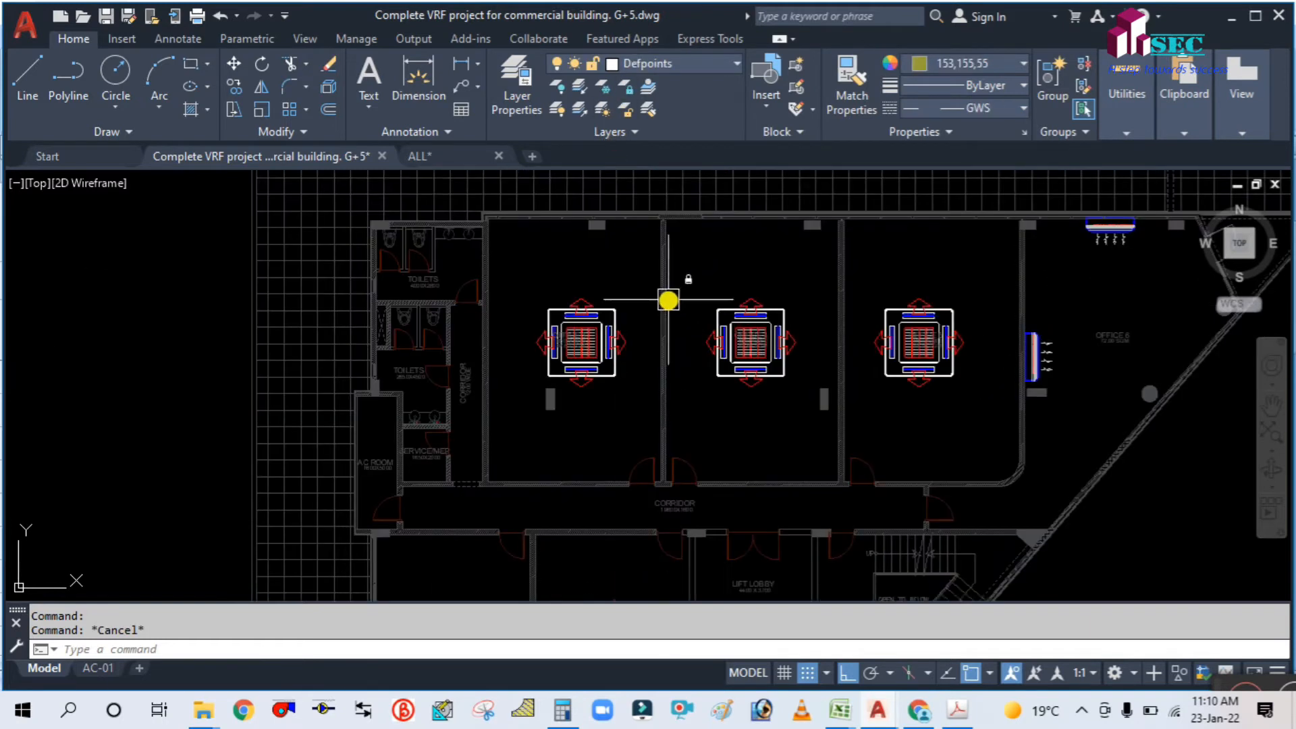
pyautogui.scroll(-4, 631, 297)
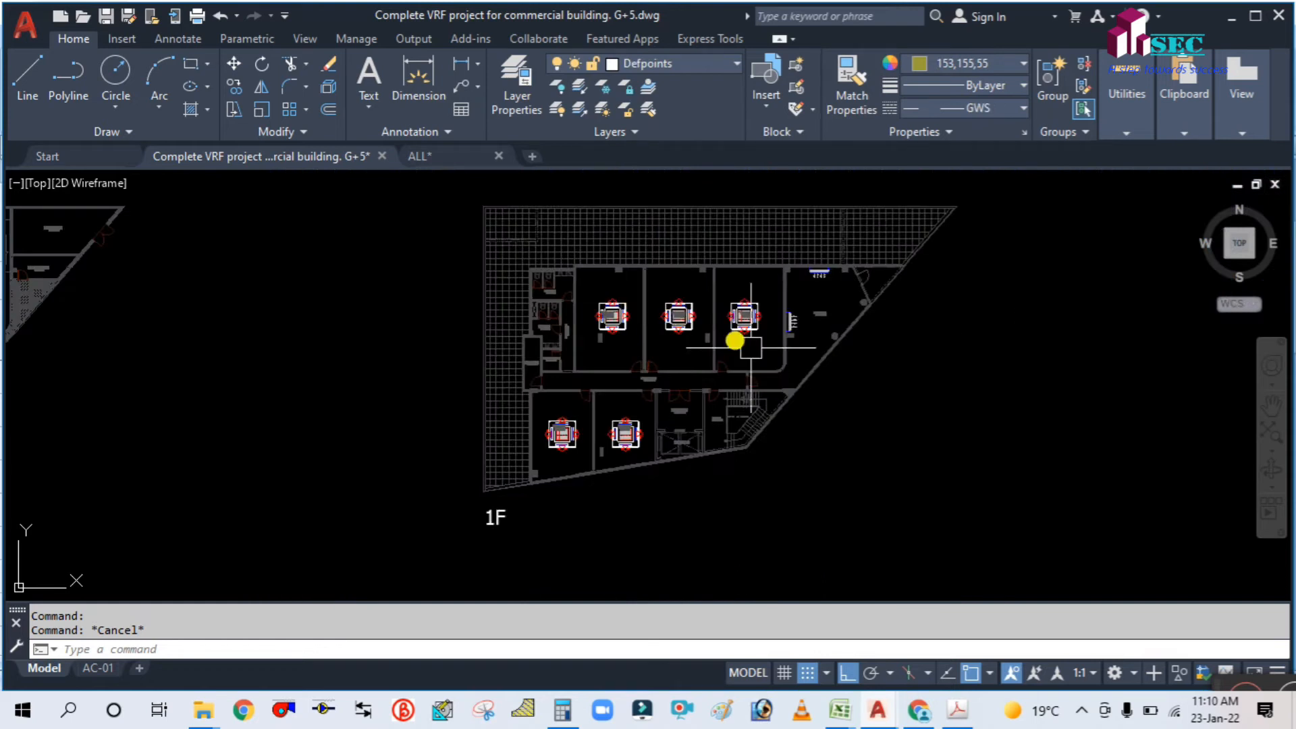
pyautogui.scroll(4, 734, 341)
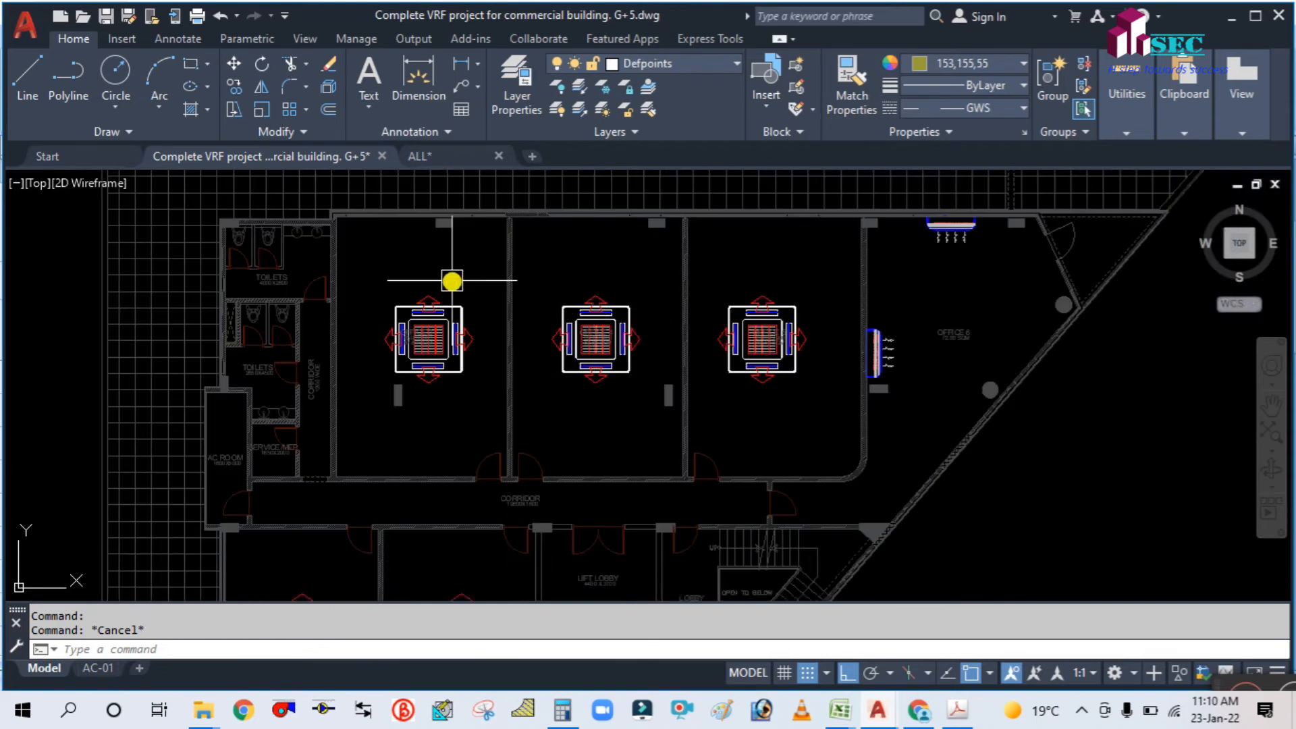
pyautogui.scroll(-4, 550, 333)
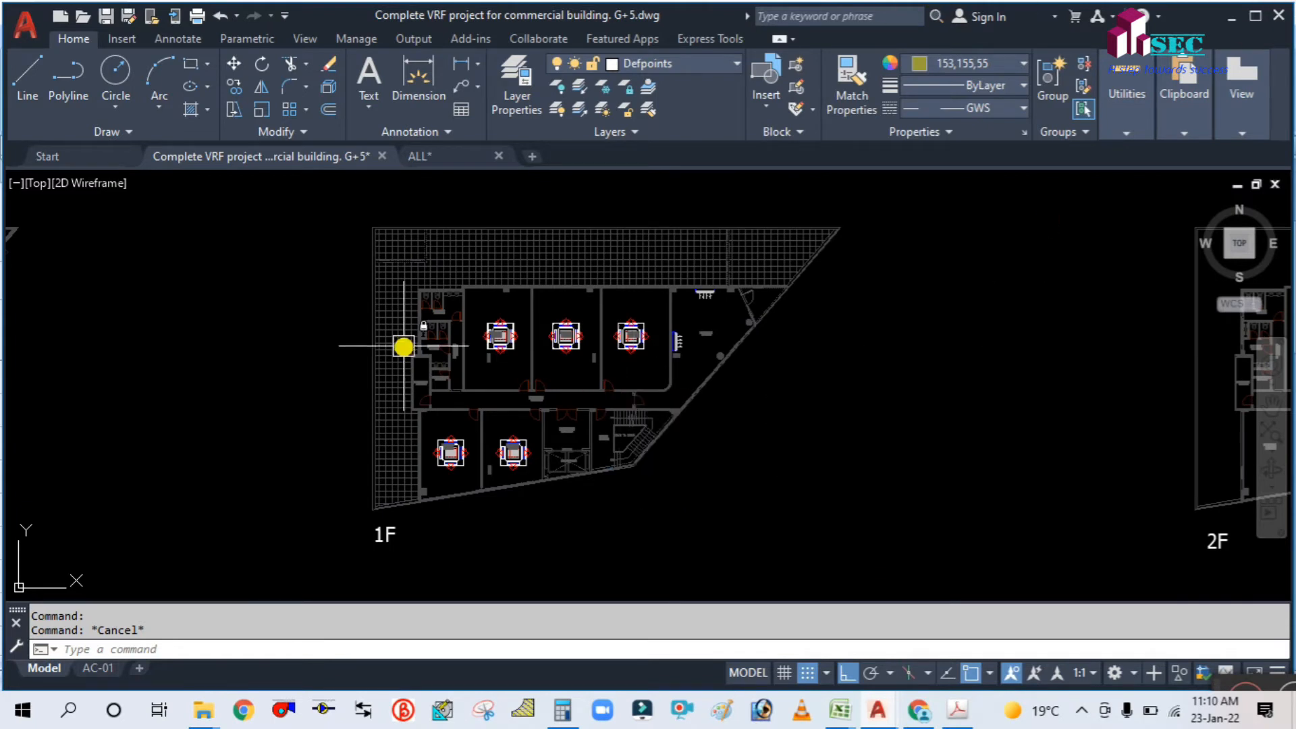
pyautogui.scroll(4, 399, 327)
pyautogui.scroll(-2, 542, 271)
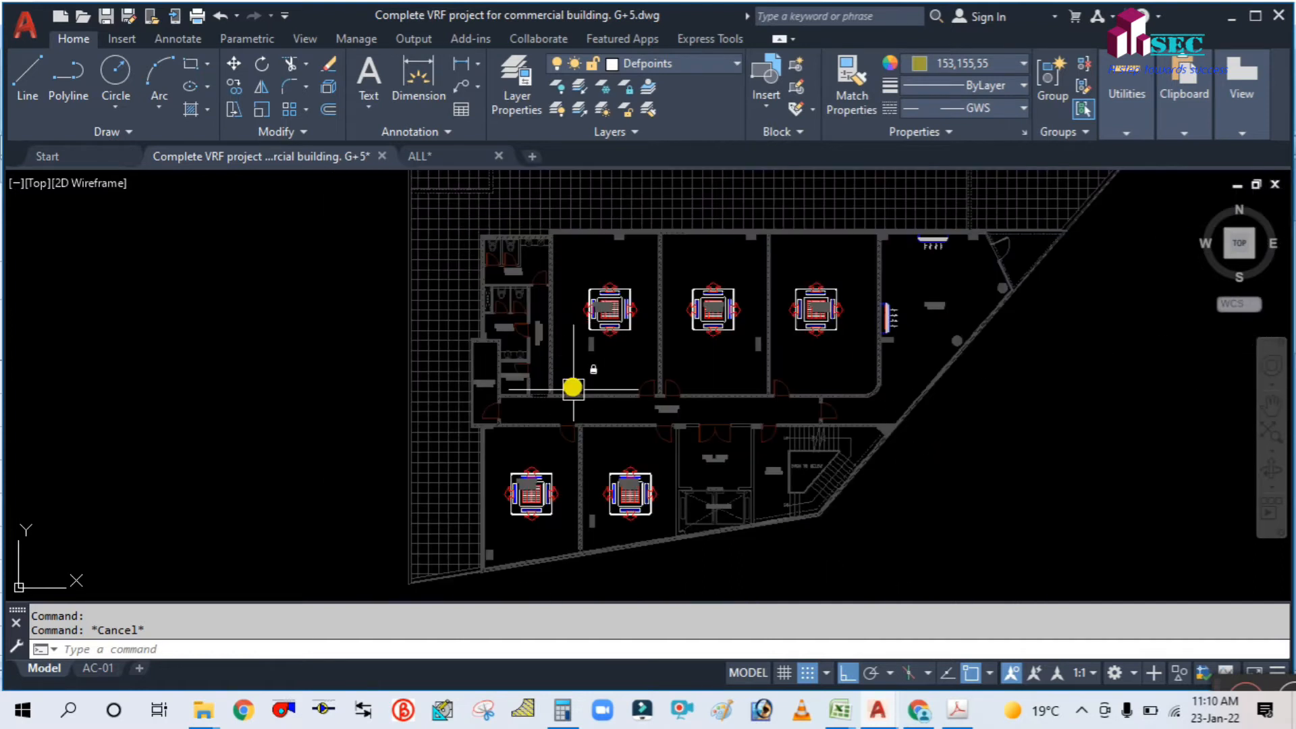
pyautogui.scroll(2, 705, 448)
pyautogui.scroll(-2, 787, 326)
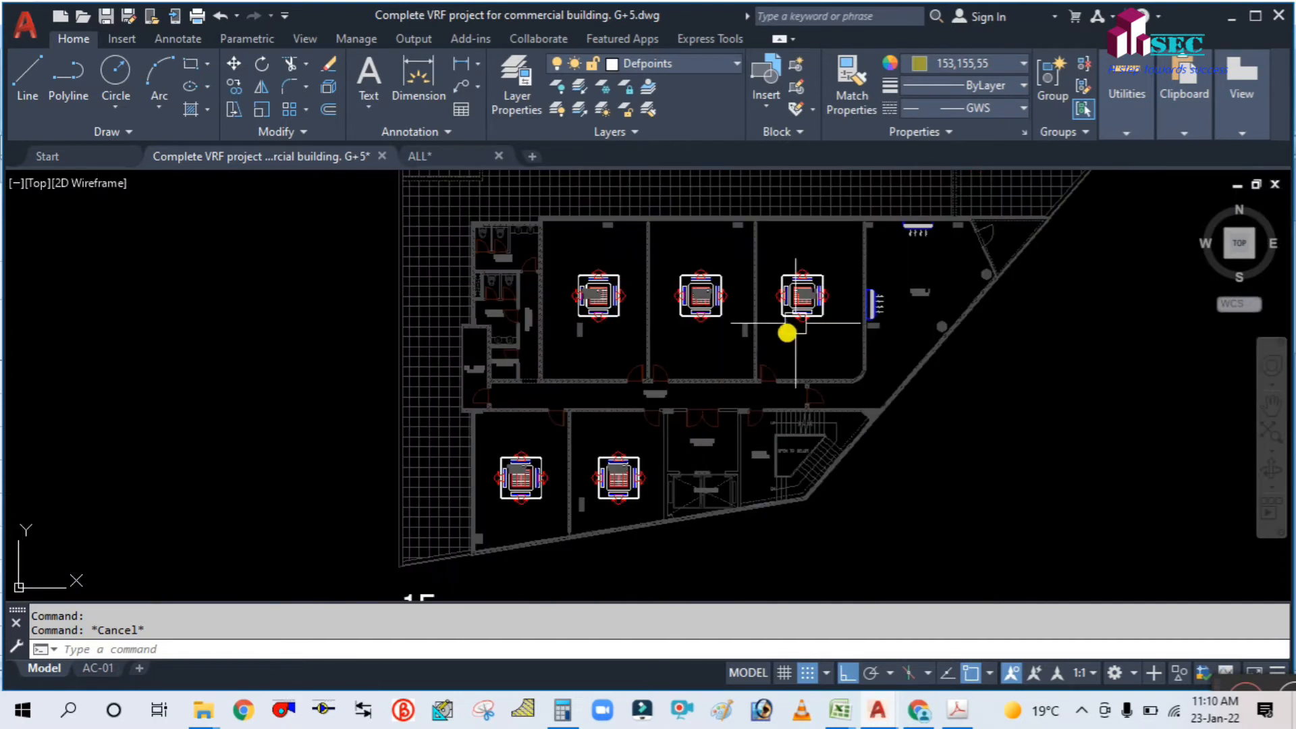
pyautogui.scroll(3, 822, 303)
pyautogui.scroll(-2, 820, 324)
pyautogui.scroll(3, 914, 243)
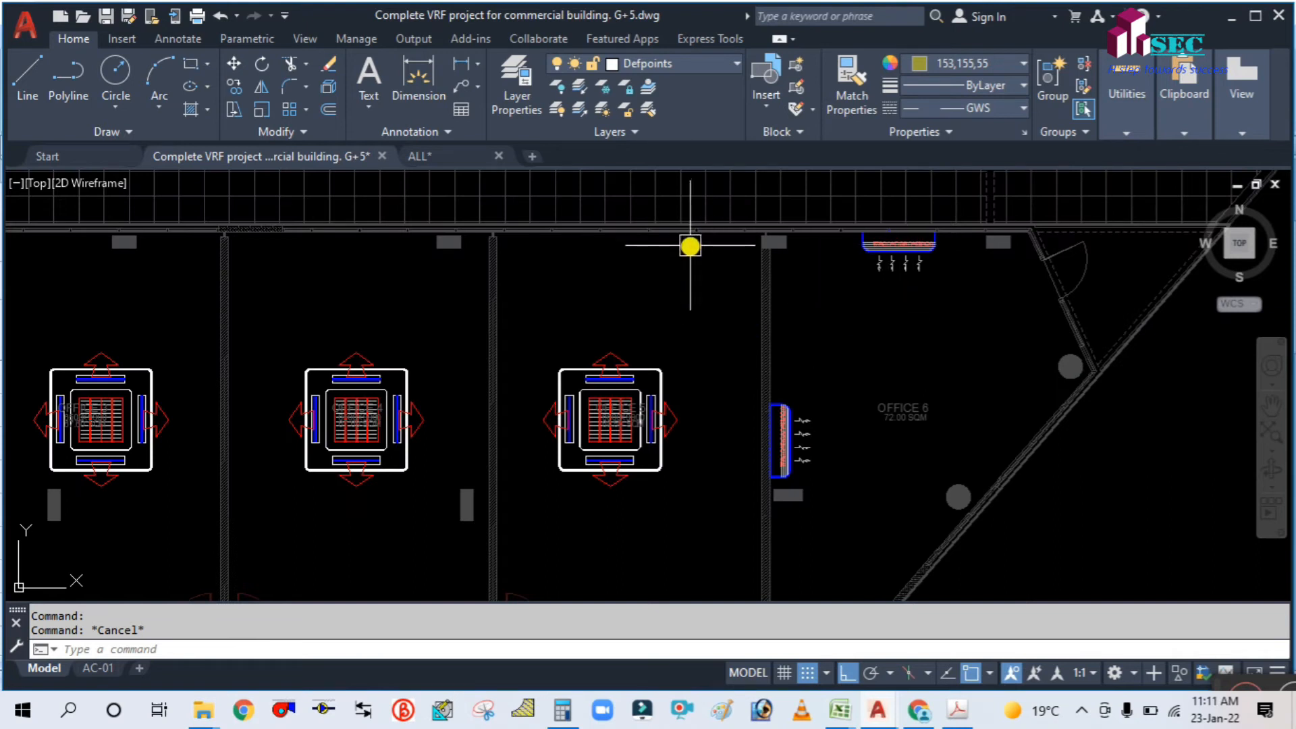
# Step: Make SEC - VRF - TEXT the current layer
pyautogui.press('Return')
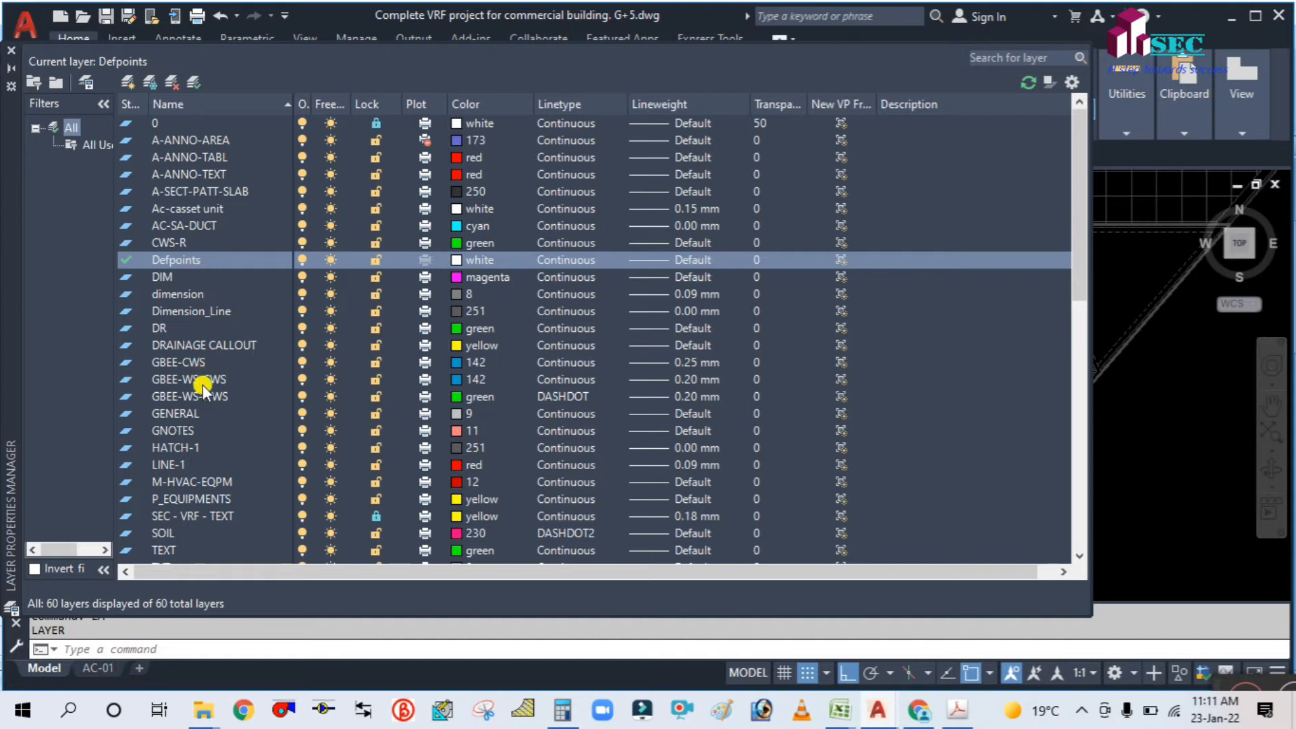
pyautogui.scroll(-4, 211, 356)
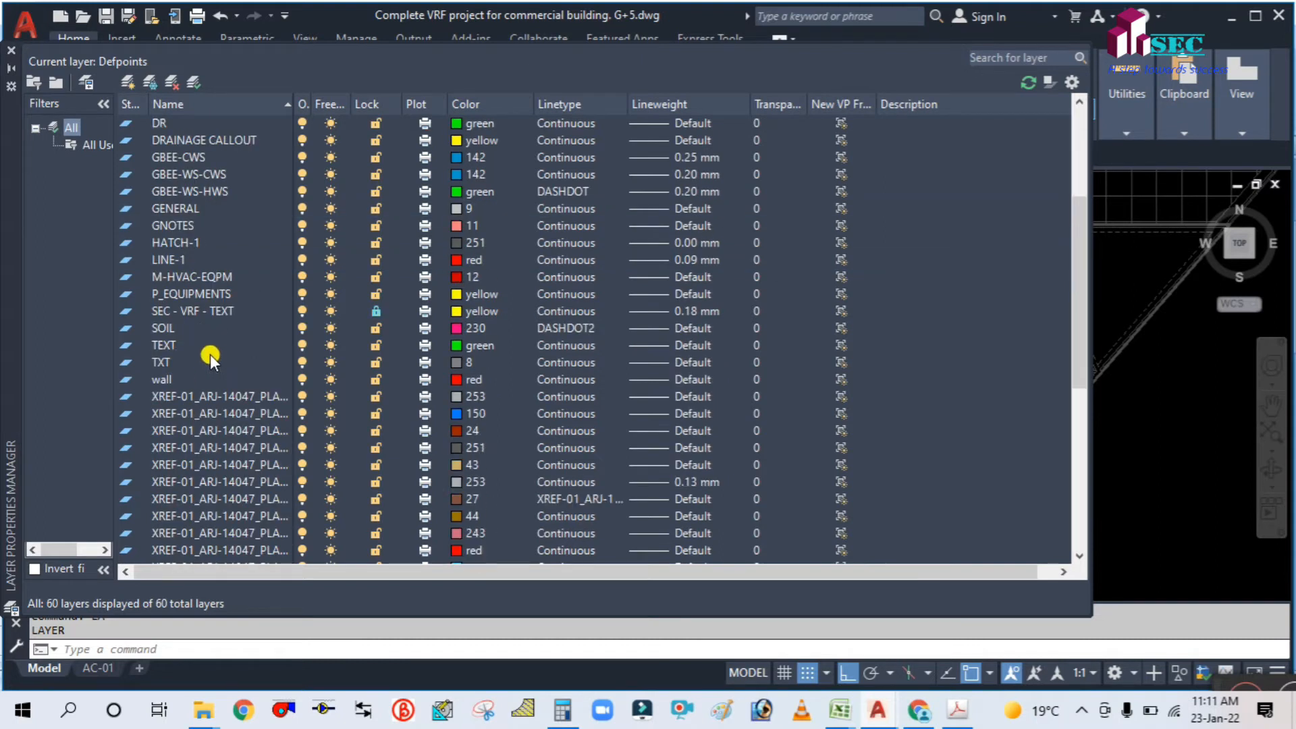
pyautogui.click(198, 293)
pyautogui.click(181, 311)
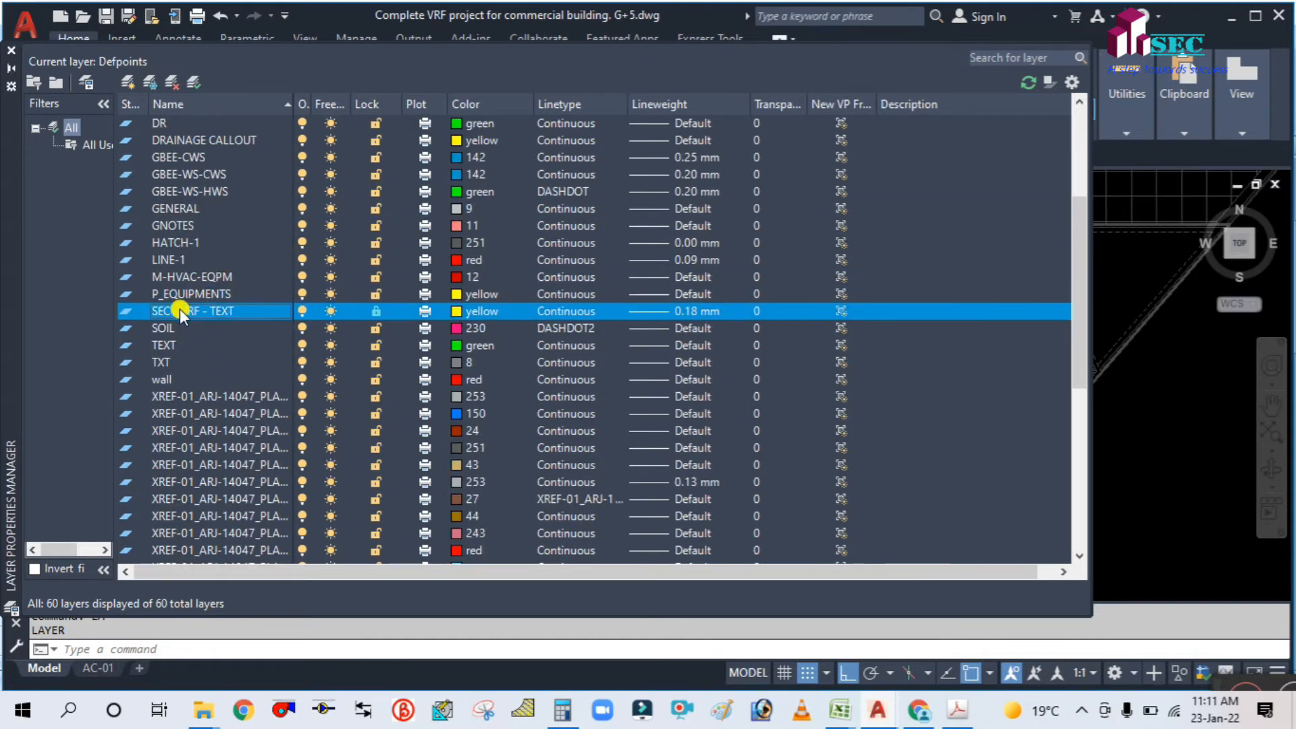
pyautogui.doubleClick(119, 308)
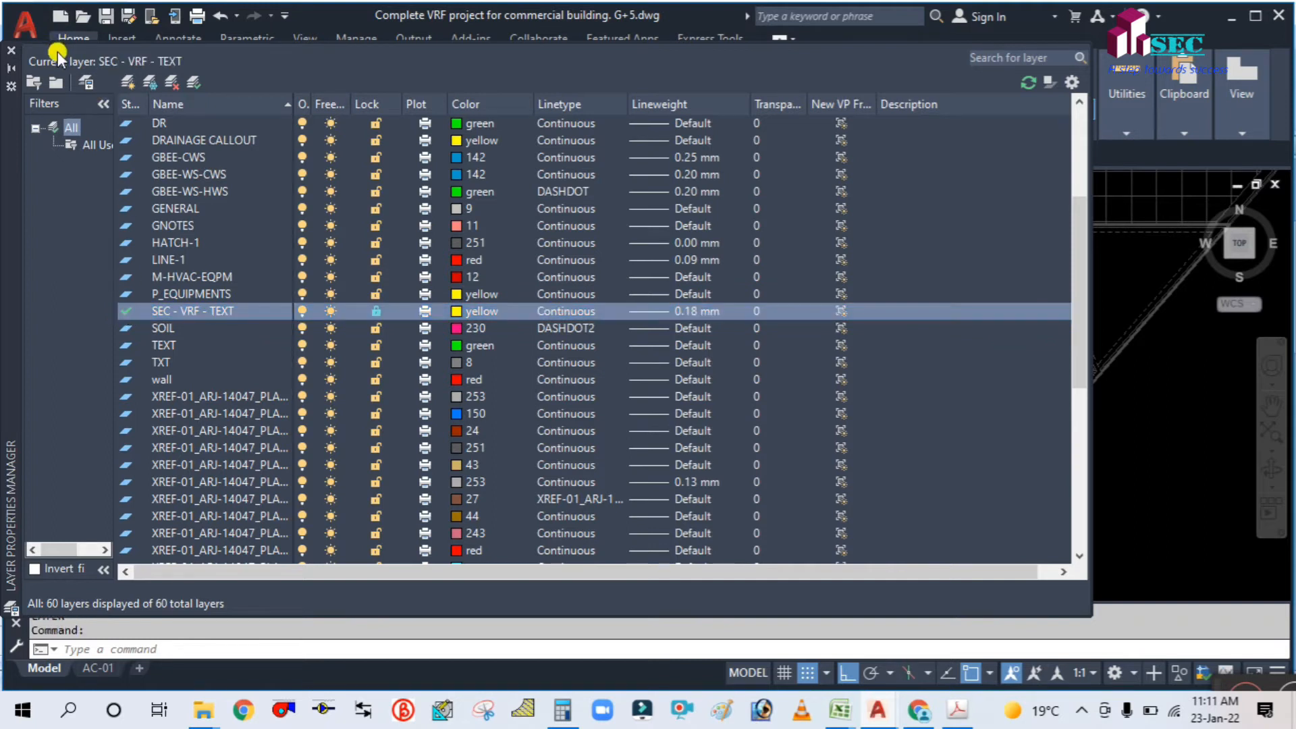
# Step: Close the layer manager and create a dimension style named VRF-TEXT for all dimensions, based on Standard
pyautogui.click(10, 49)
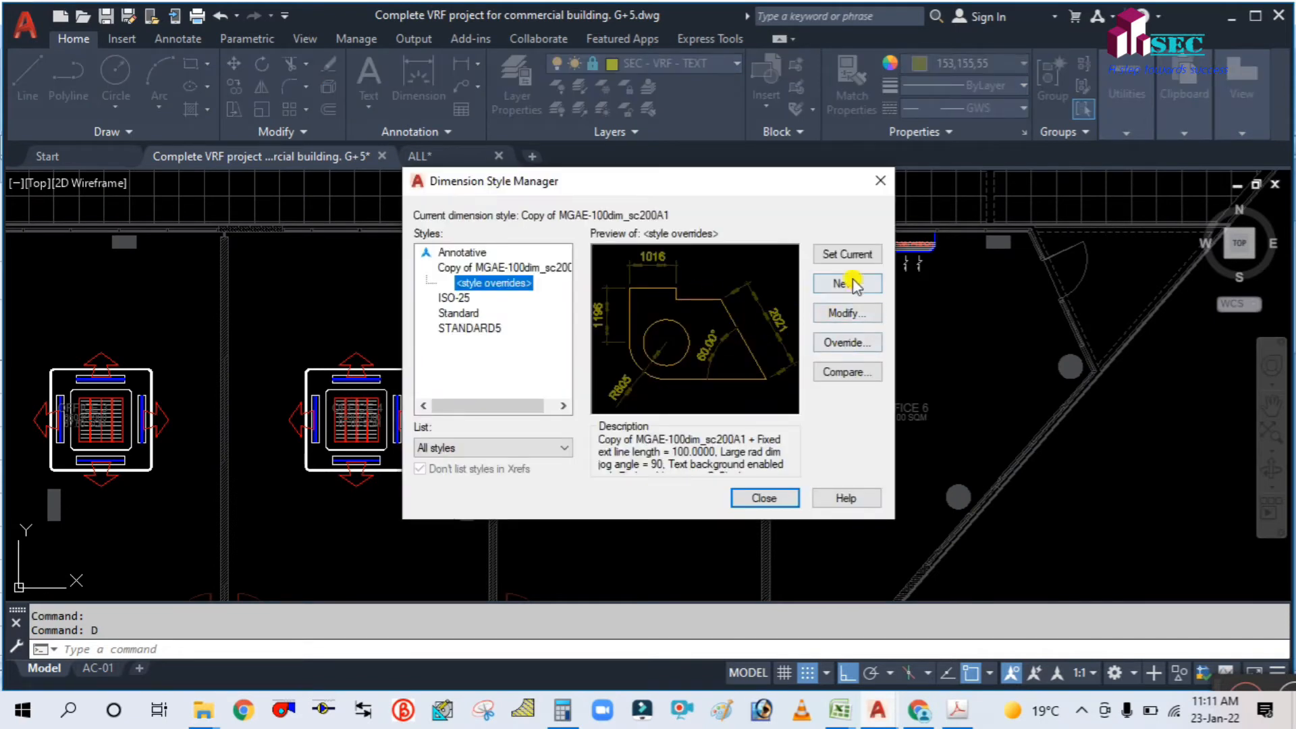
pyautogui.click(854, 284)
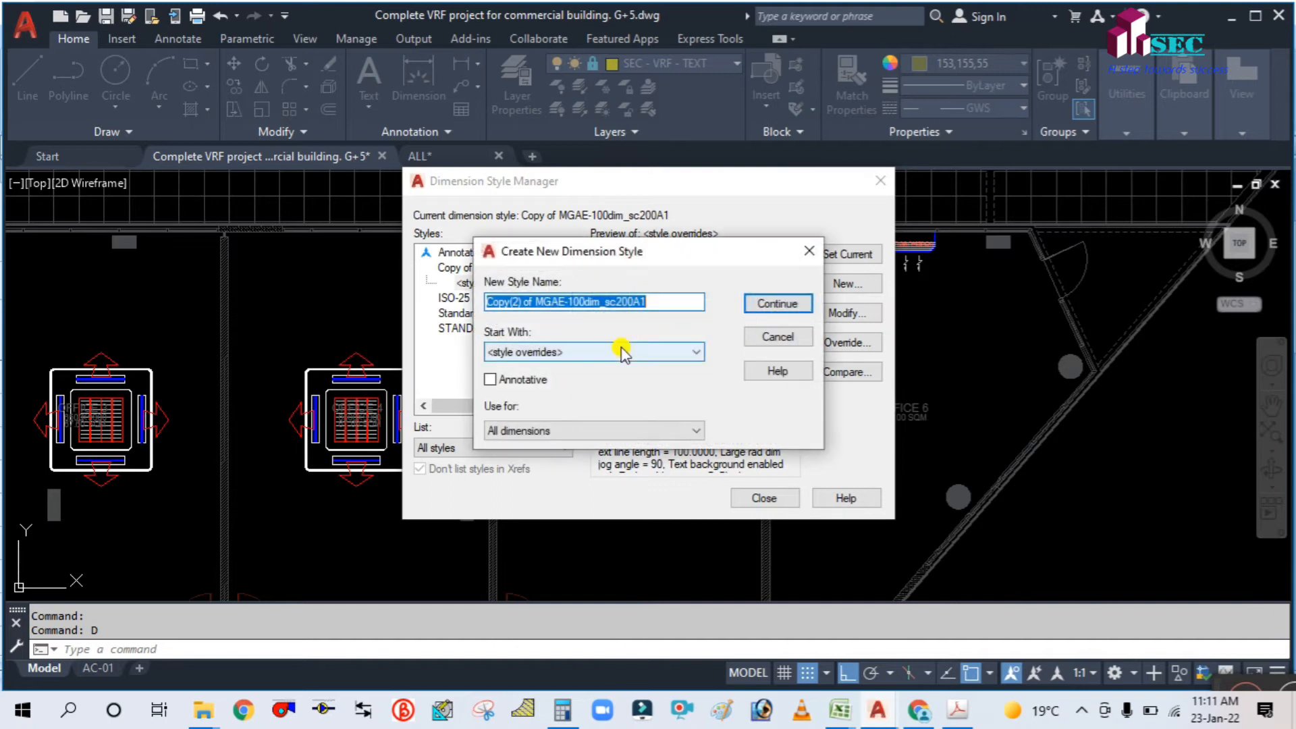
pyautogui.write('VRF-TEXT')
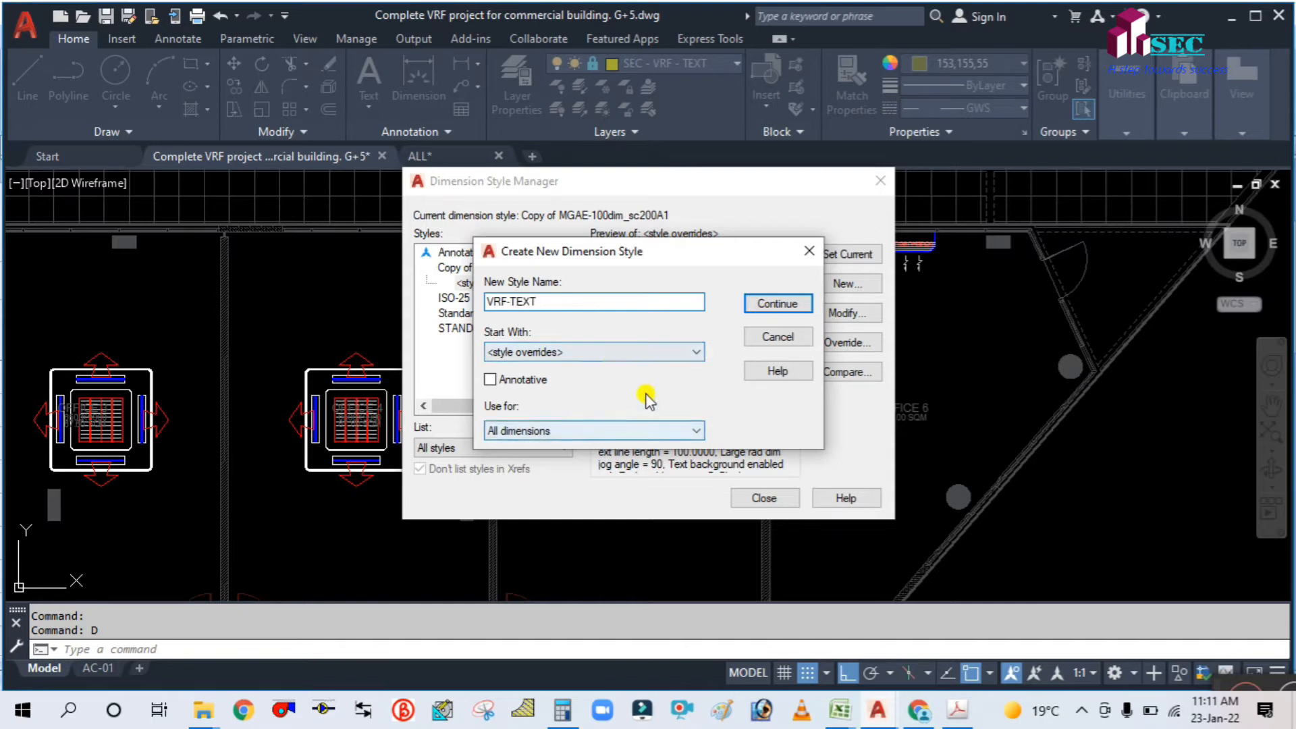
pyautogui.click(687, 352)
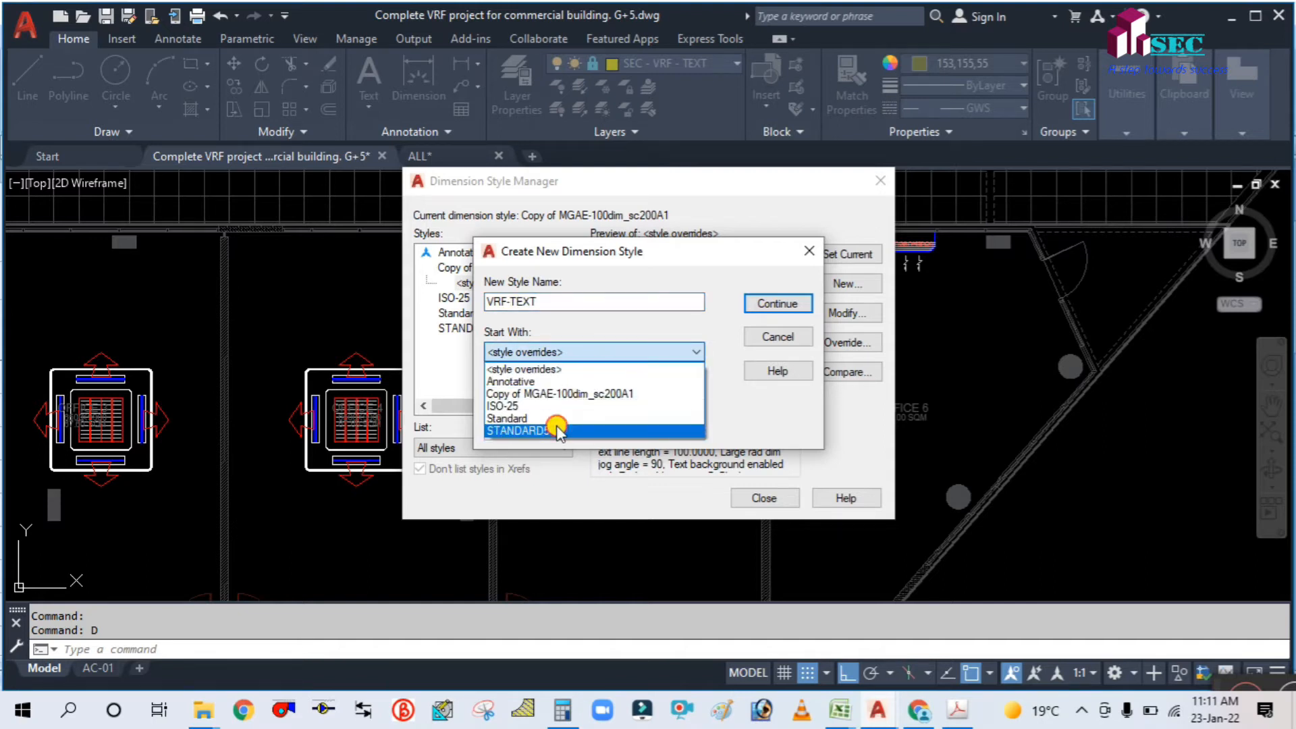
pyautogui.click(560, 430)
pyautogui.click(593, 352)
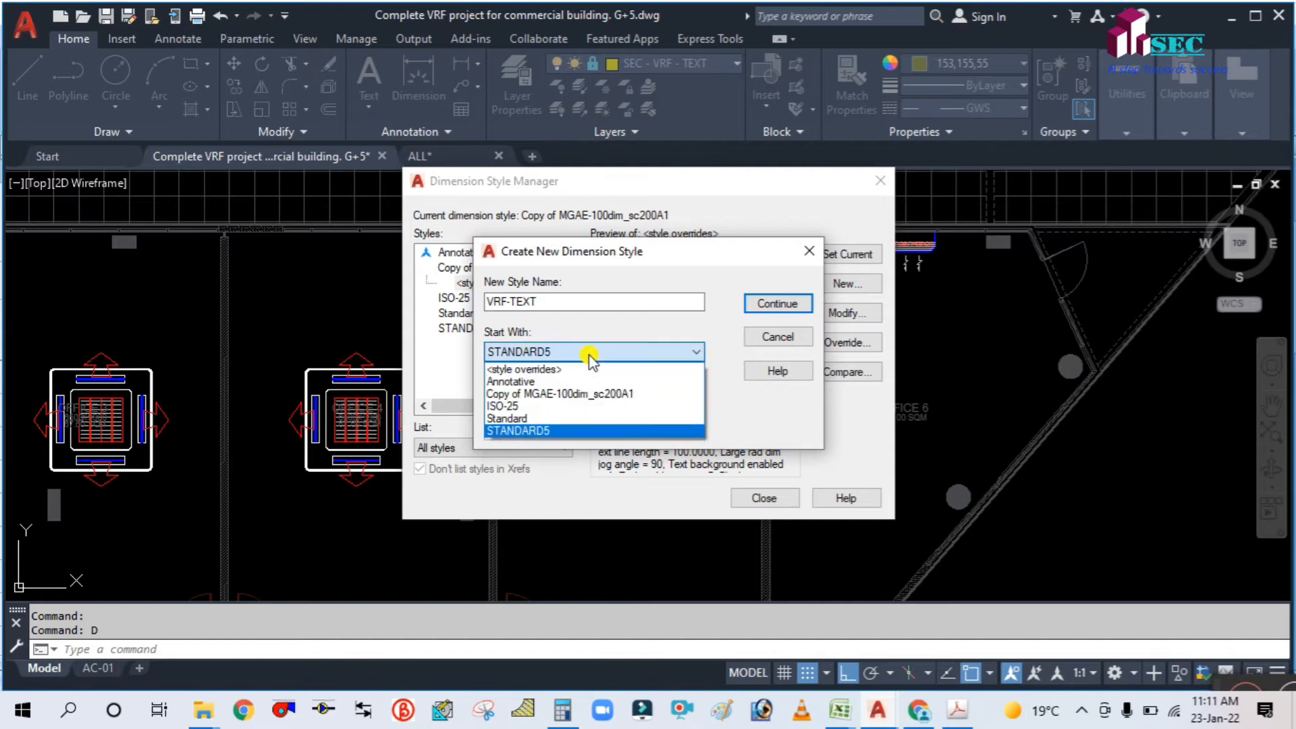
pyautogui.click(549, 419)
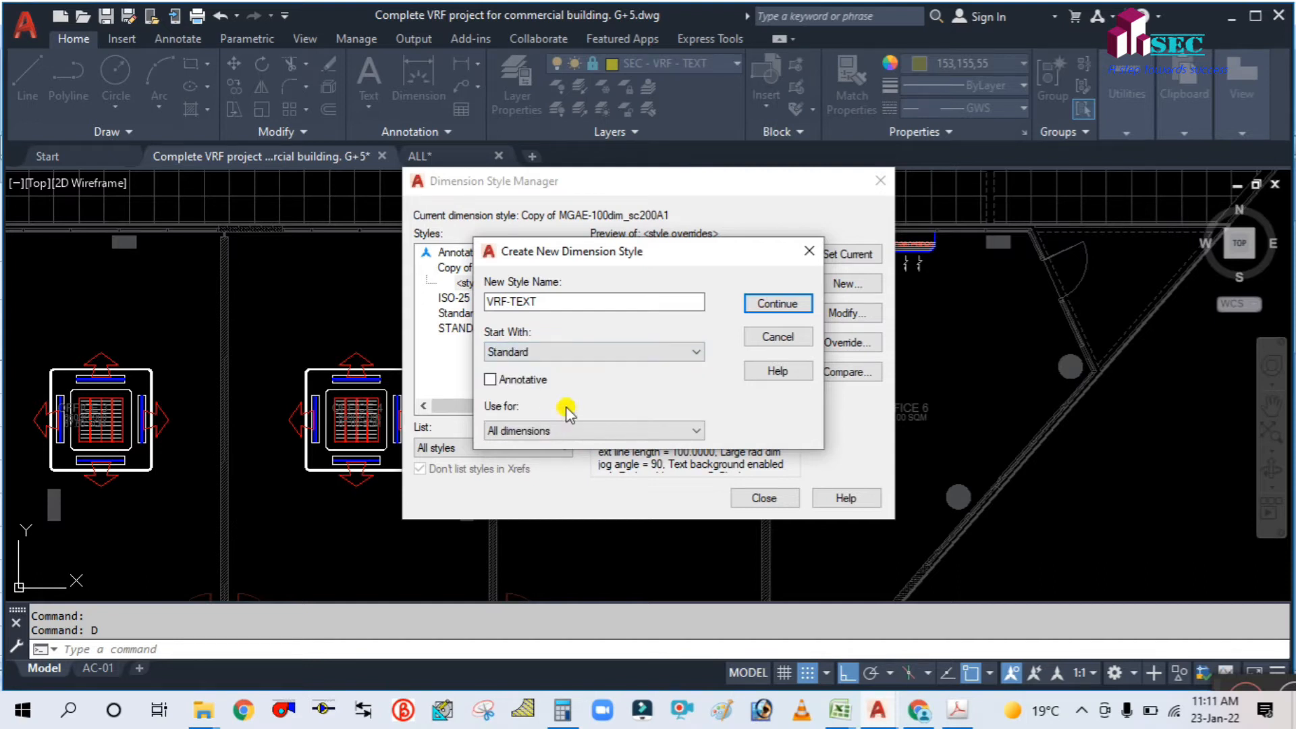
pyautogui.click(769, 305)
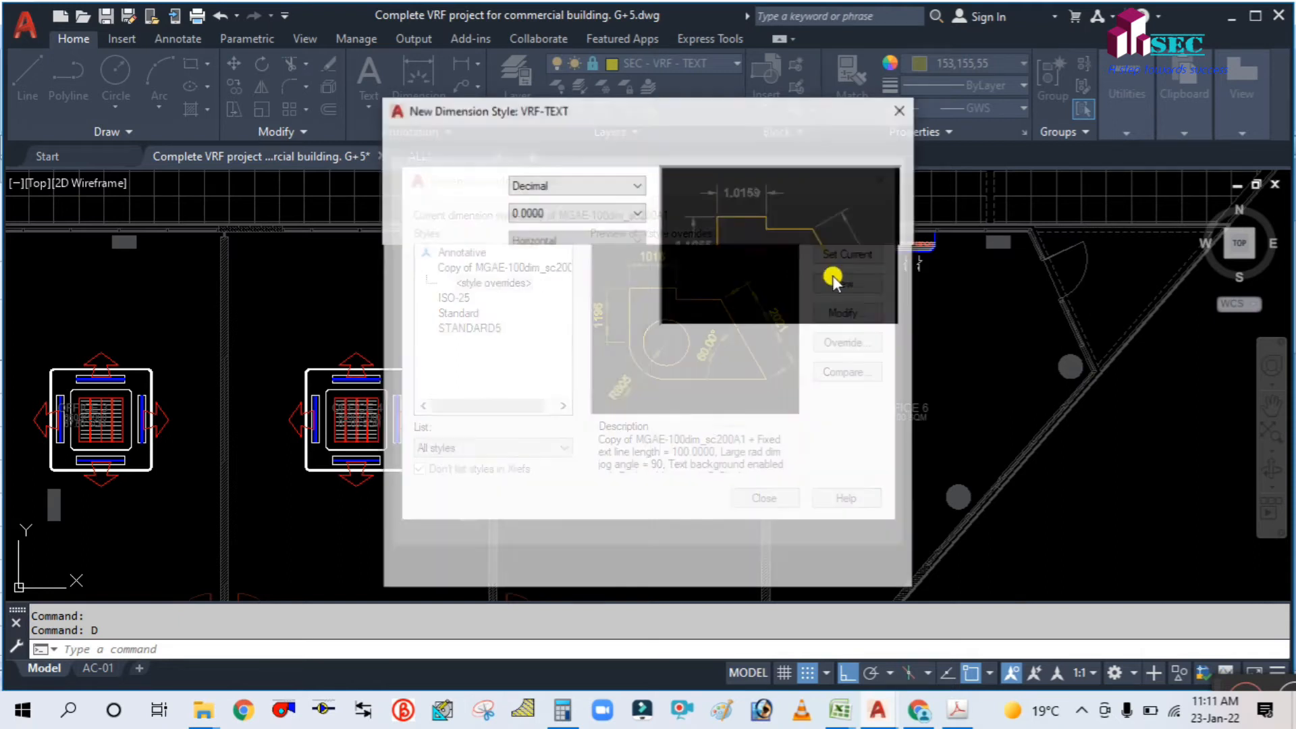
# Step: Set the VRF-TEXT dimension style's arrow size to 100 and its text height to 125
pyautogui.click(476, 146)
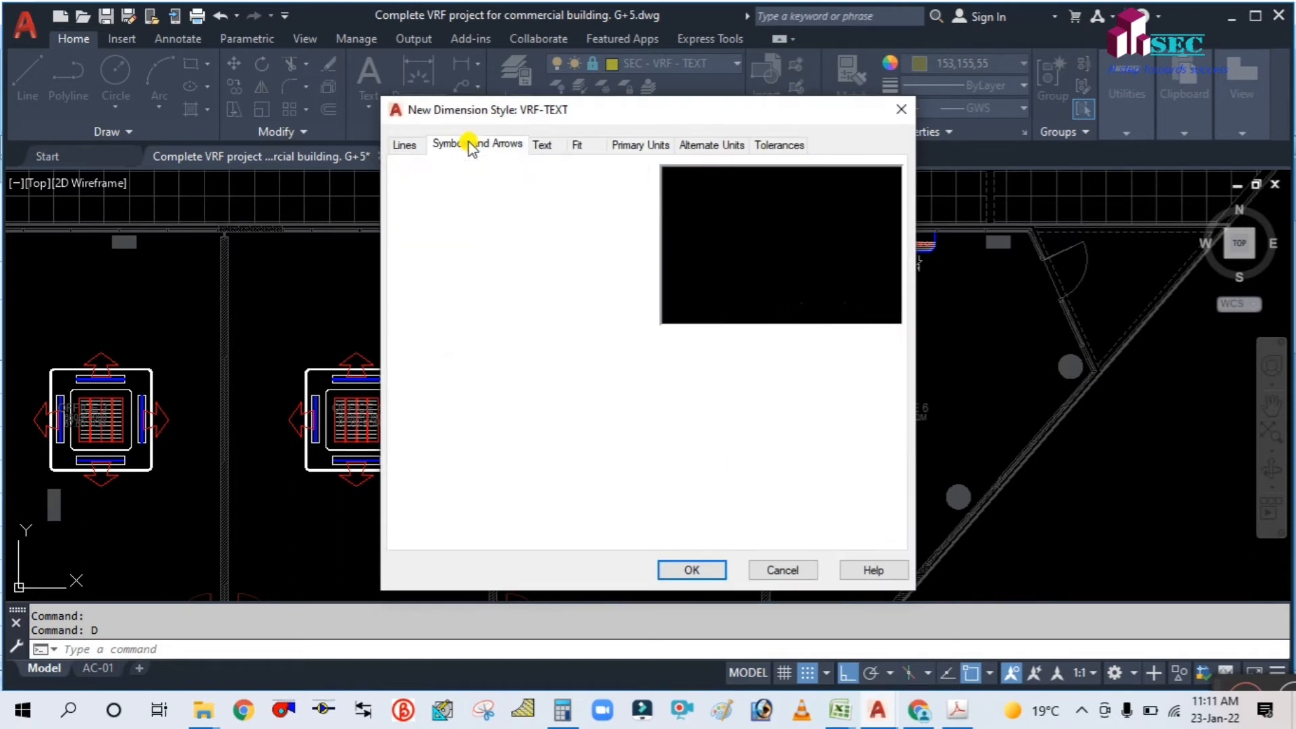
pyautogui.moveTo(446, 337); pyautogui.dragTo(368, 321)
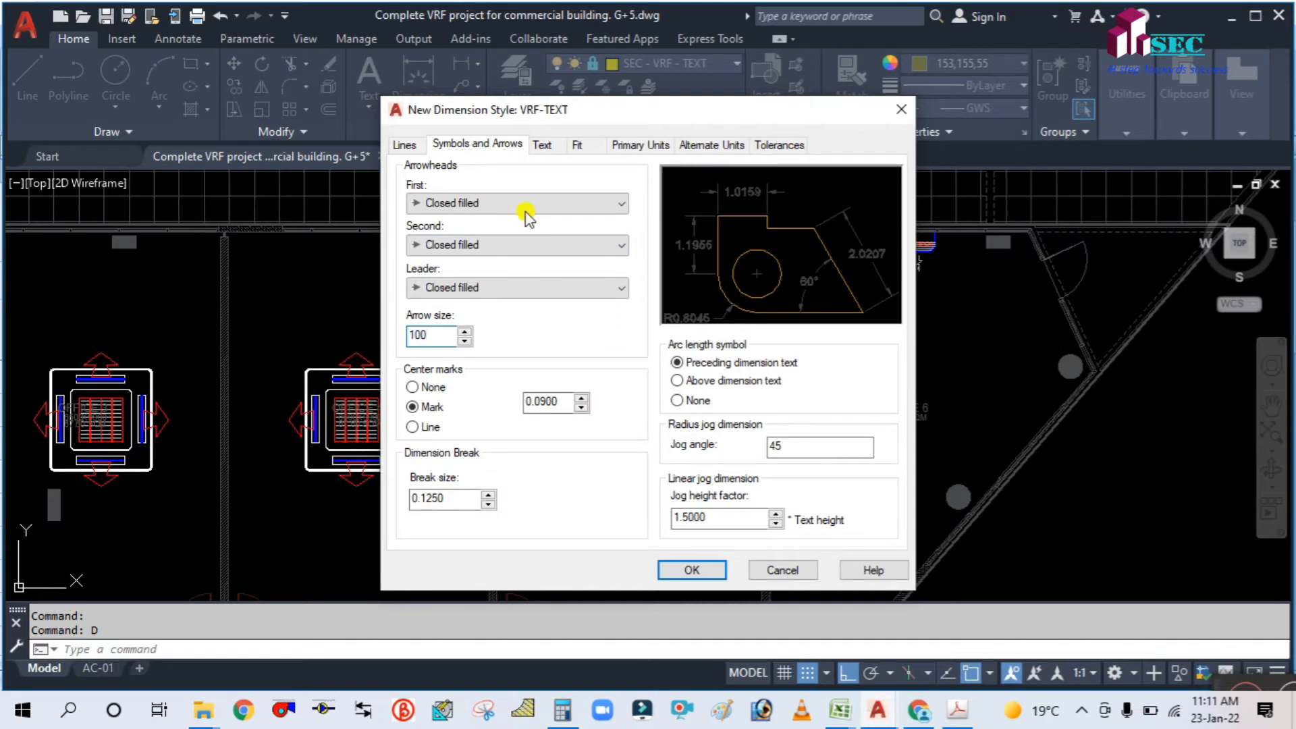
pyautogui.click(540, 145)
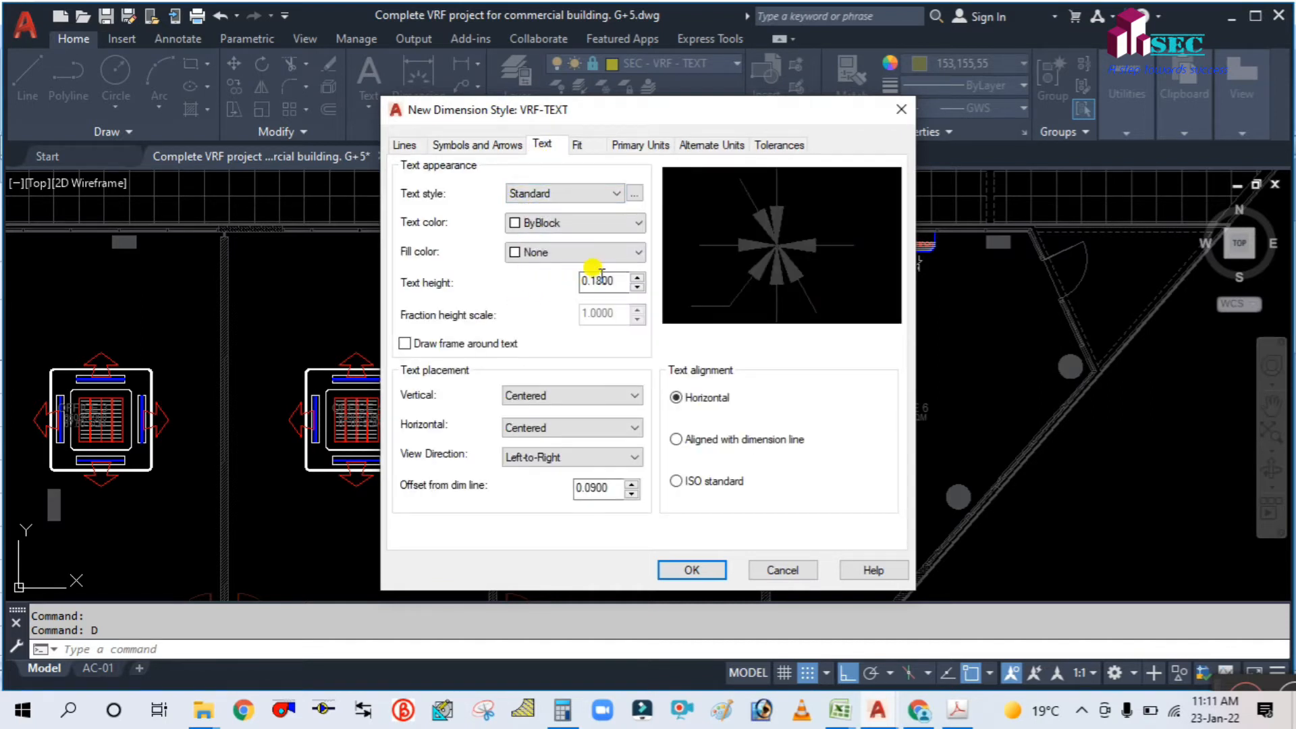
pyautogui.moveTo(614, 280); pyautogui.dragTo(569, 276)
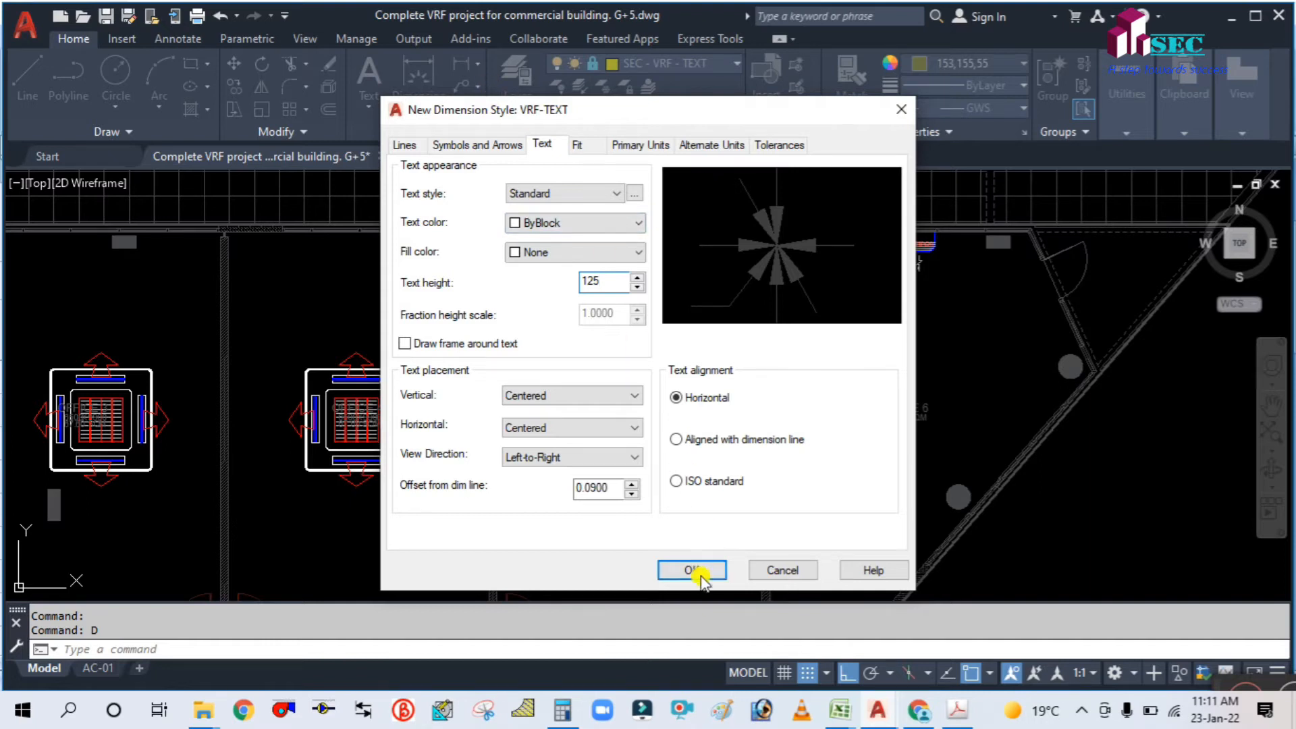
# Step: Save the VRF-TEXT dimension style and make it current, discarding the existing style overrides
pyautogui.click(577, 143)
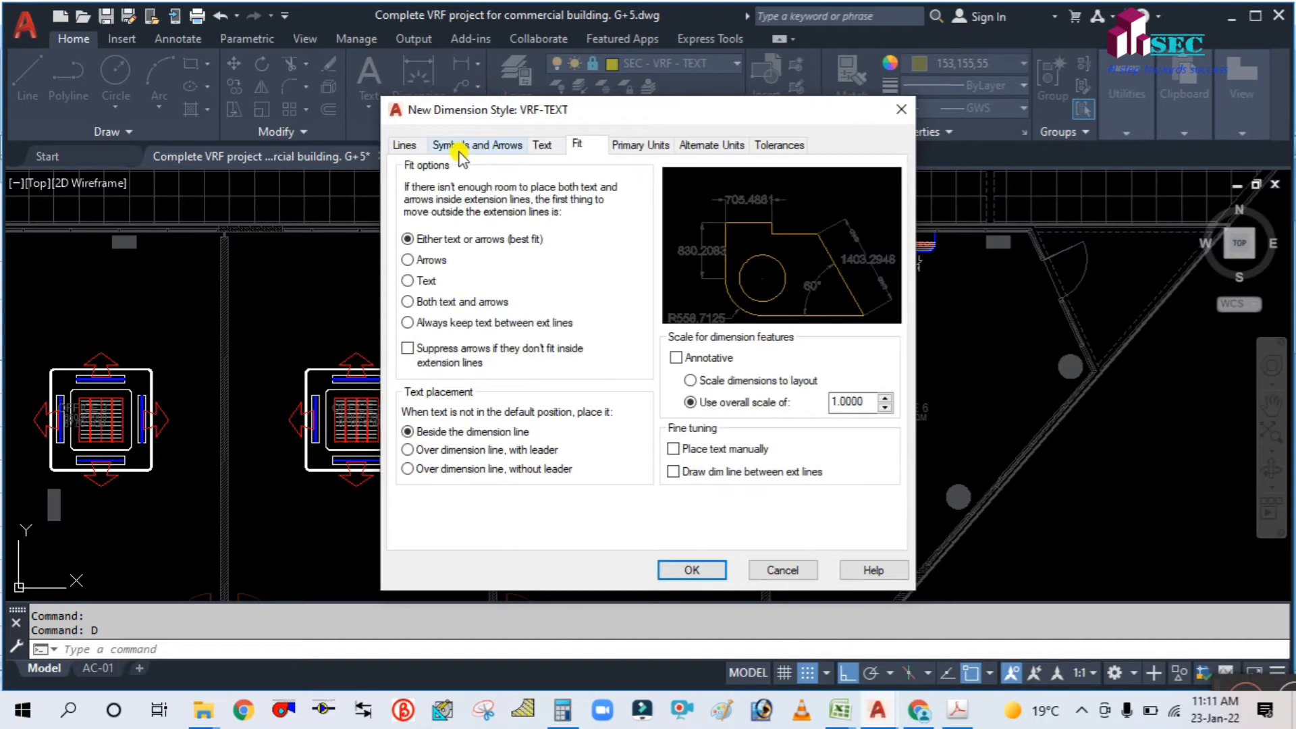
pyautogui.click(458, 147)
pyautogui.click(621, 146)
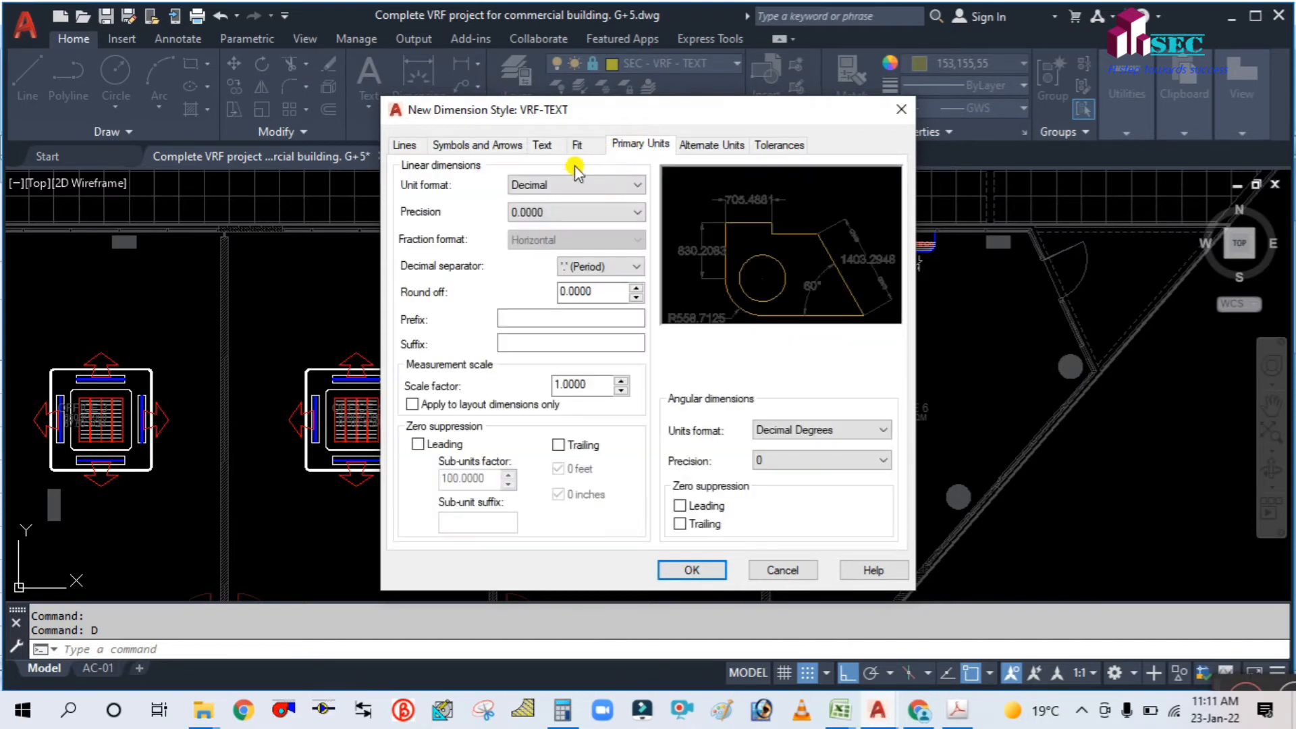
pyautogui.click(404, 144)
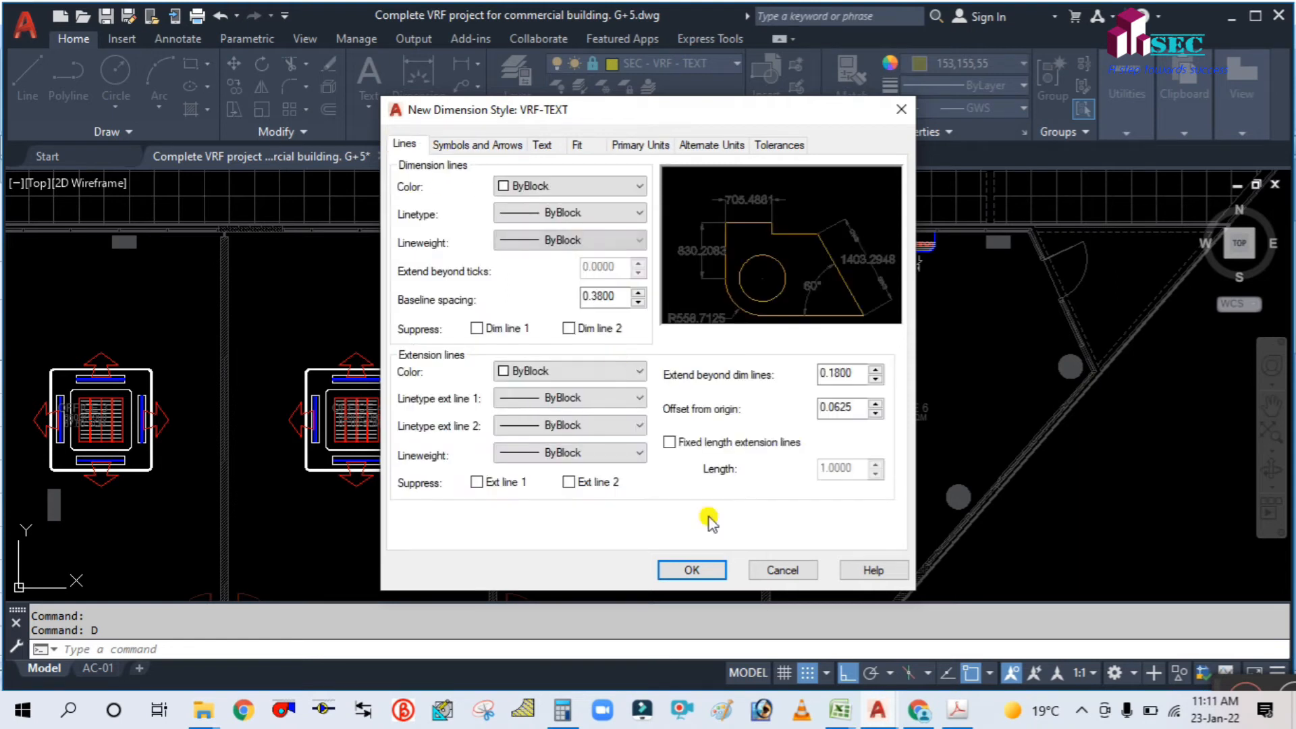
pyautogui.click(692, 569)
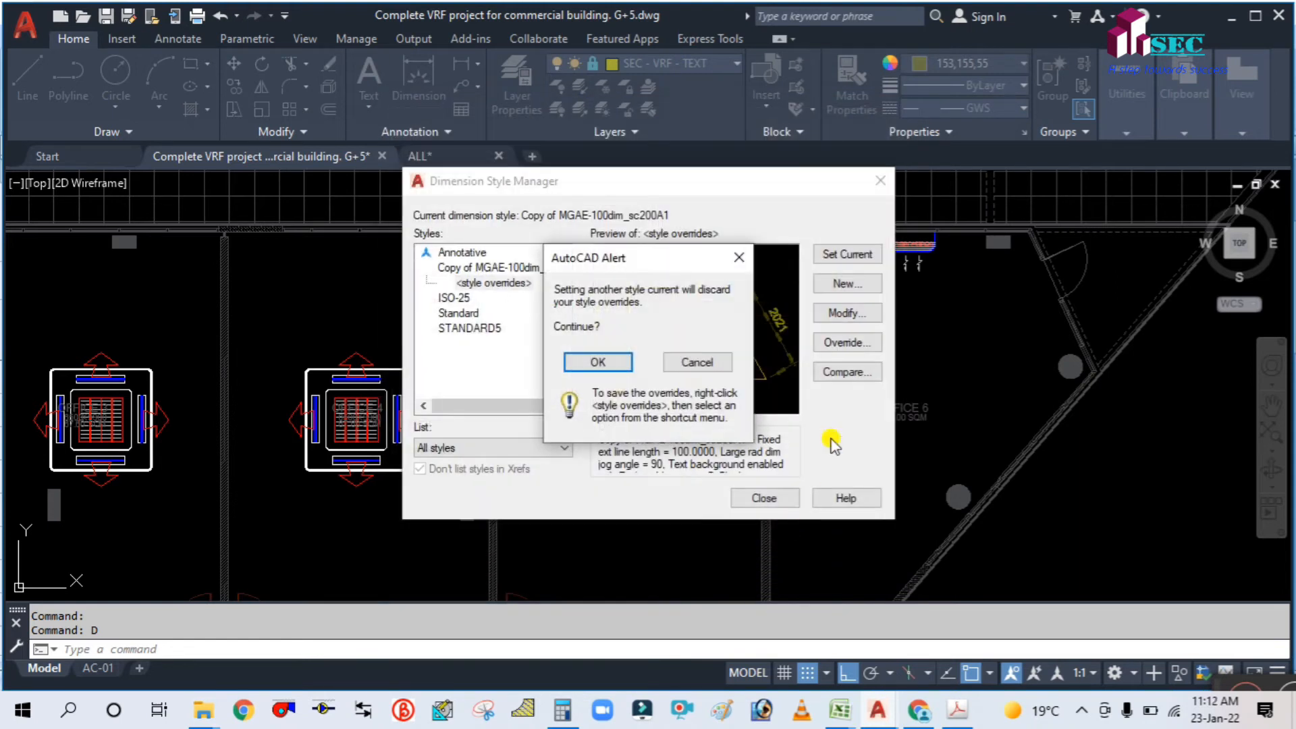
pyautogui.click(594, 364)
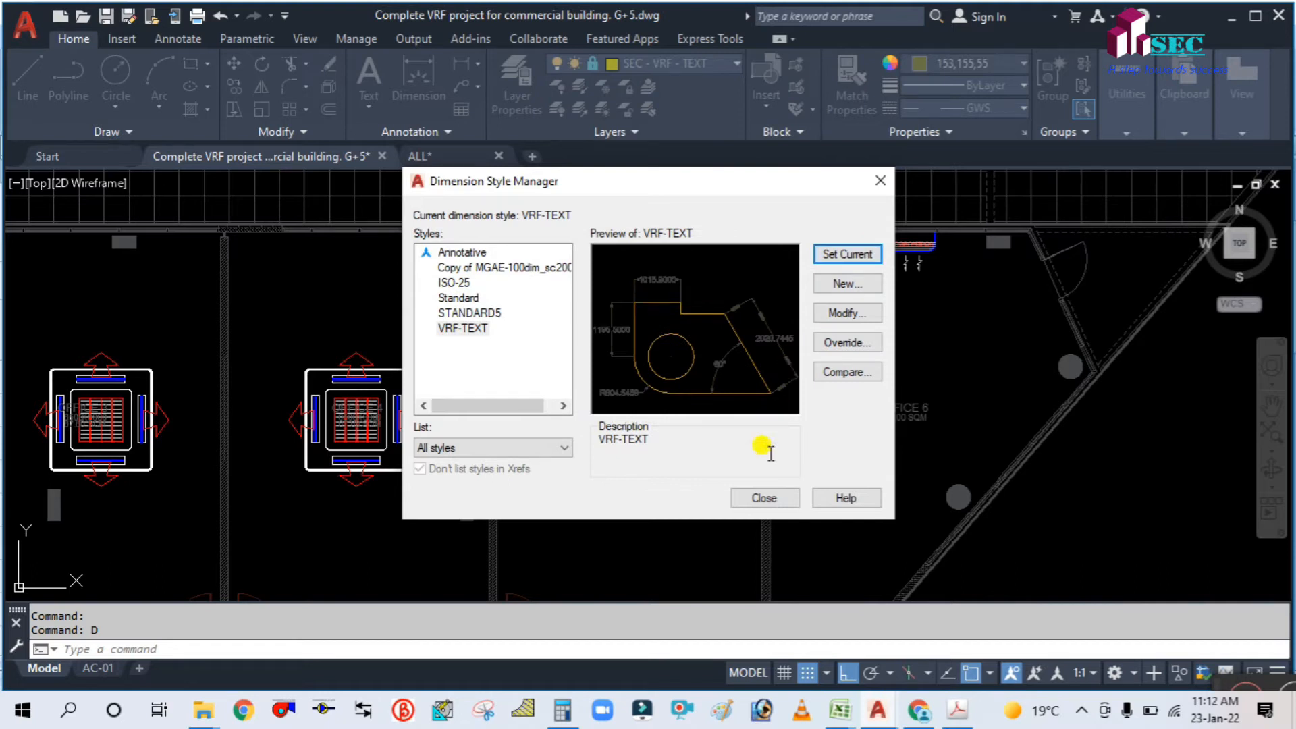
pyautogui.click(763, 497)
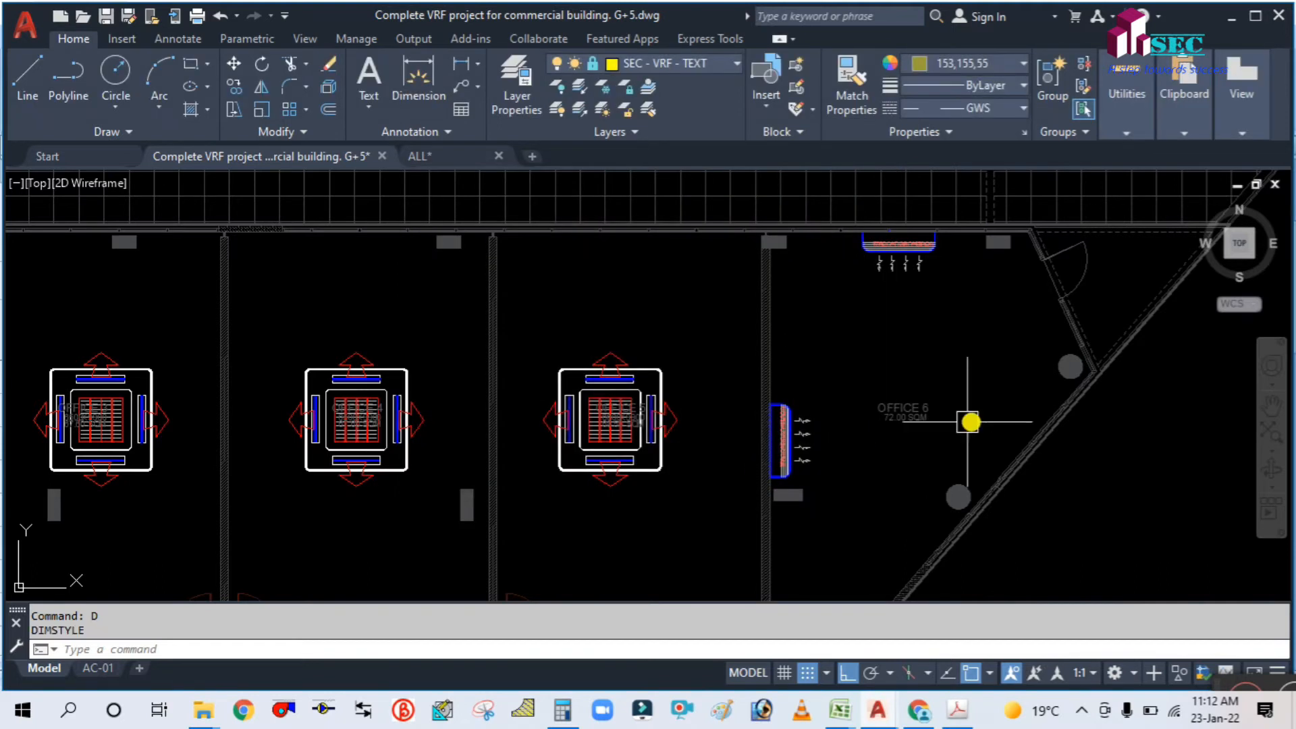
# Step: Unlock the SEC - VRF - TEXT layer
pyautogui.click(655, 66)
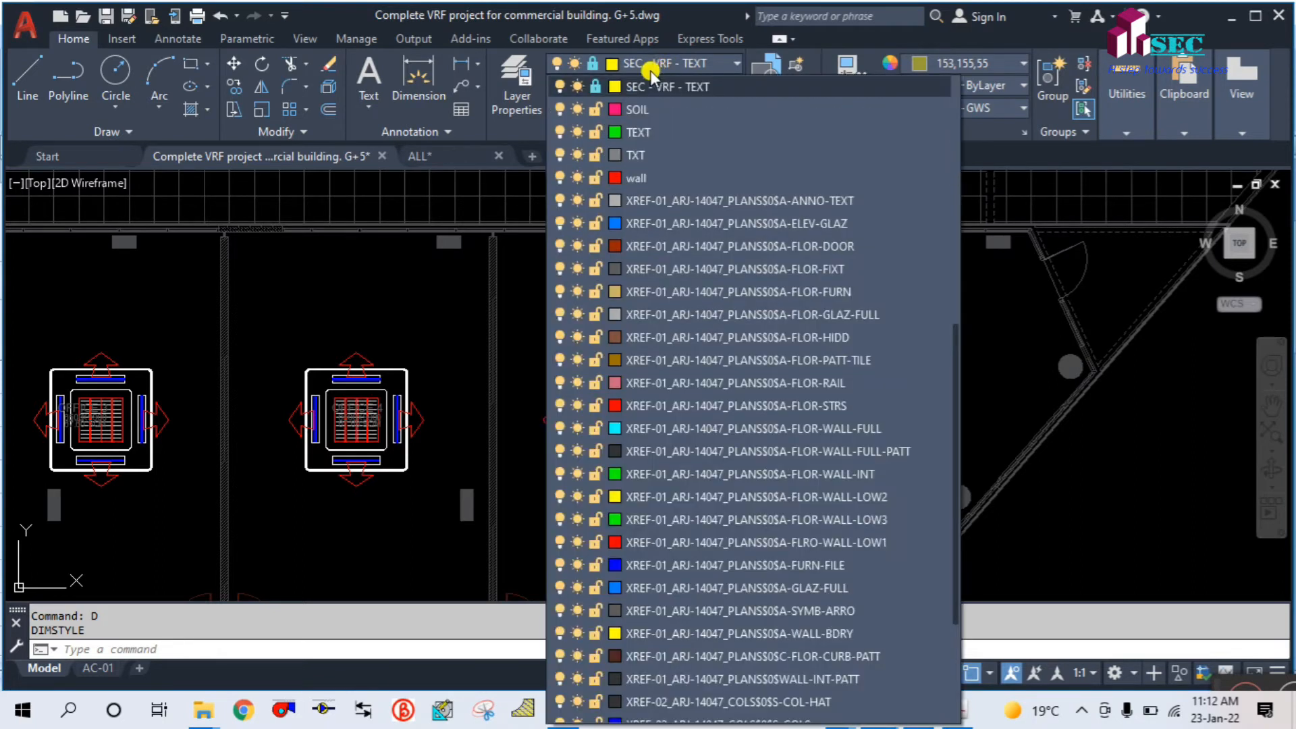
pyautogui.click(594, 86)
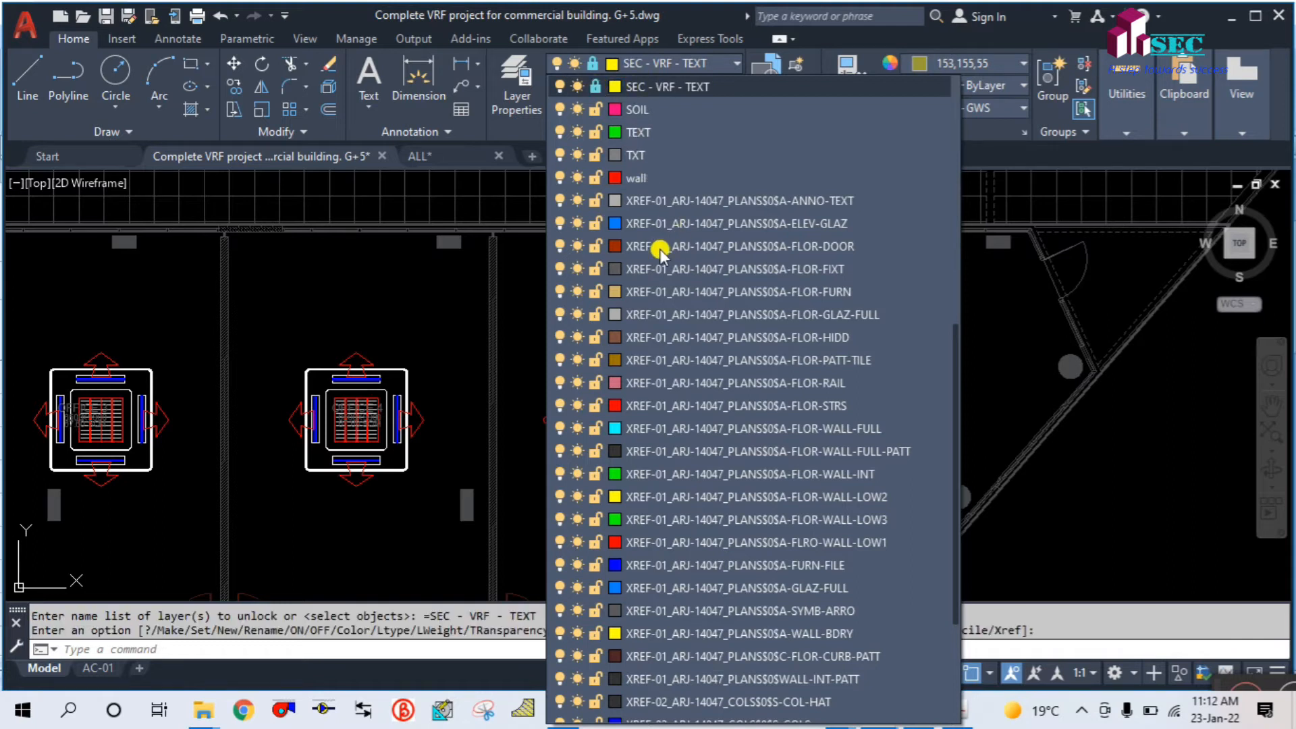
pyautogui.press('Escape')
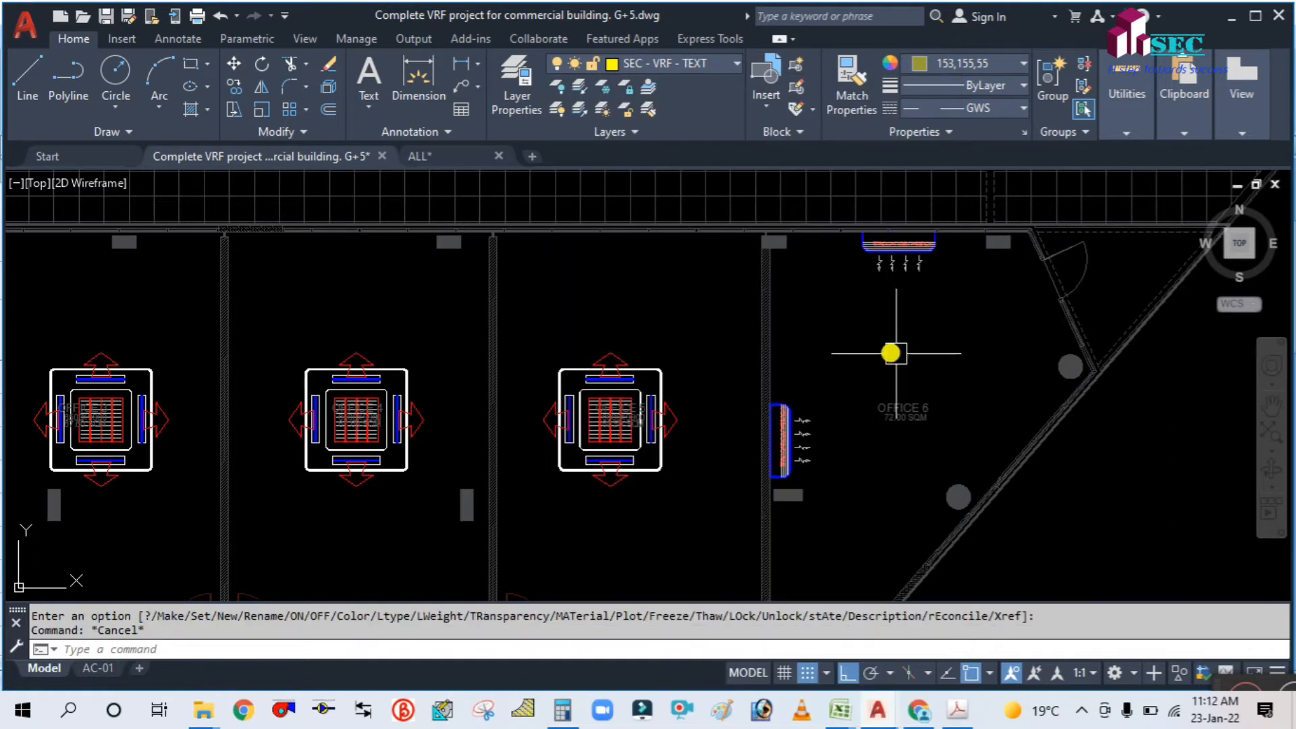
pyautogui.press('Escape')
# Step: Modify the VRF-TEXT dimension style so its text color is ByLayer, keeping the fill color at None
pyautogui.write('d')
pyautogui.press('Return')
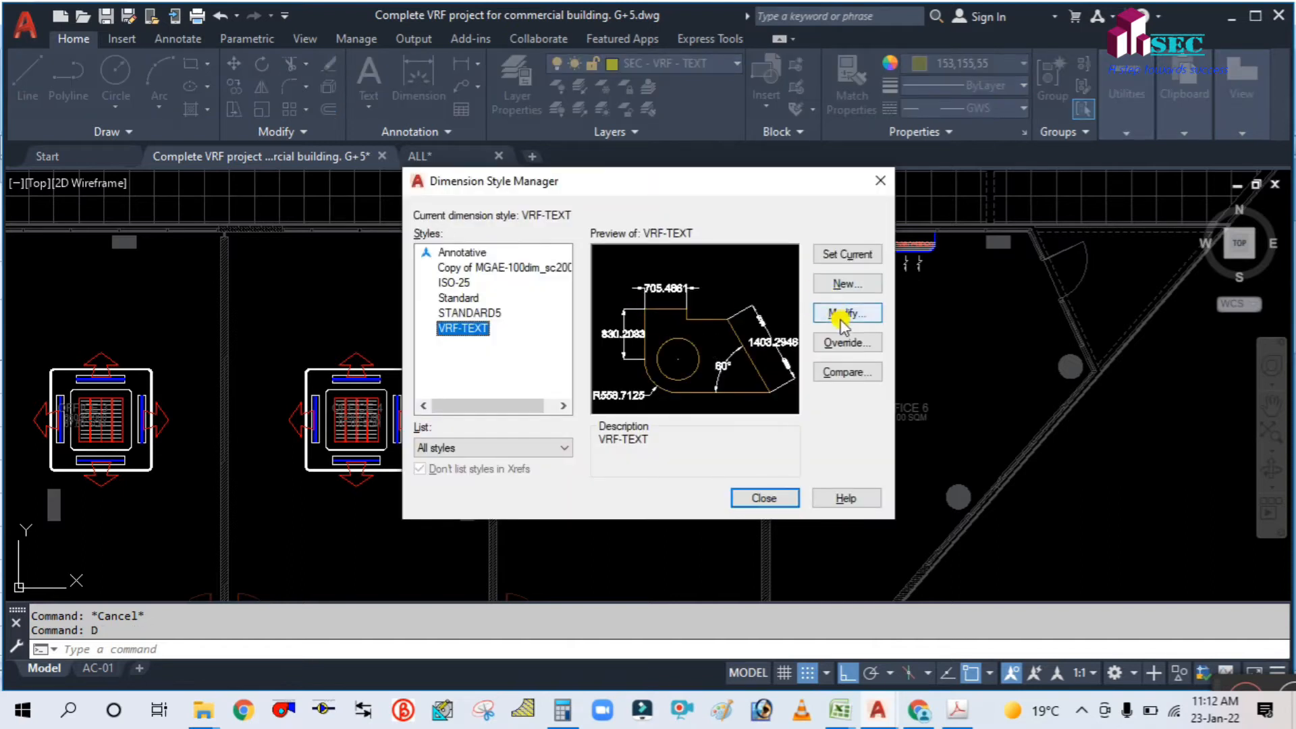
pyautogui.click(848, 314)
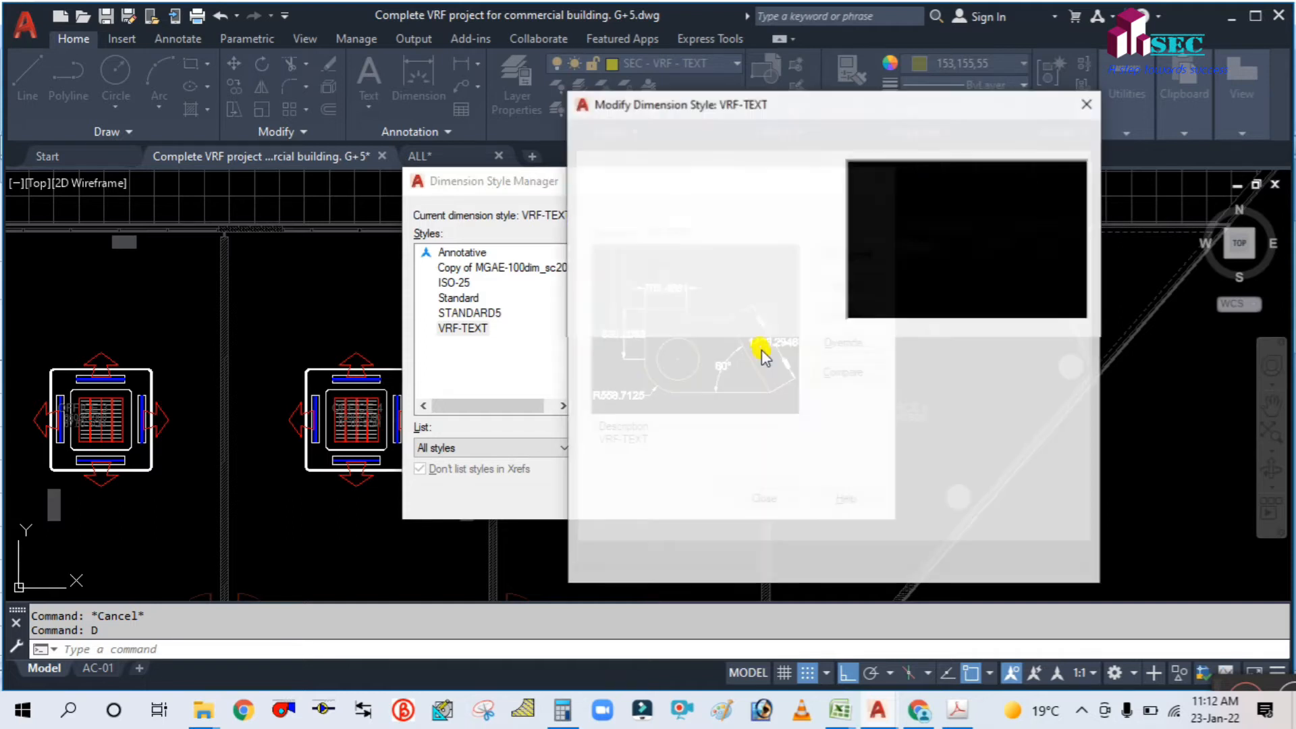
pyautogui.click(692, 218)
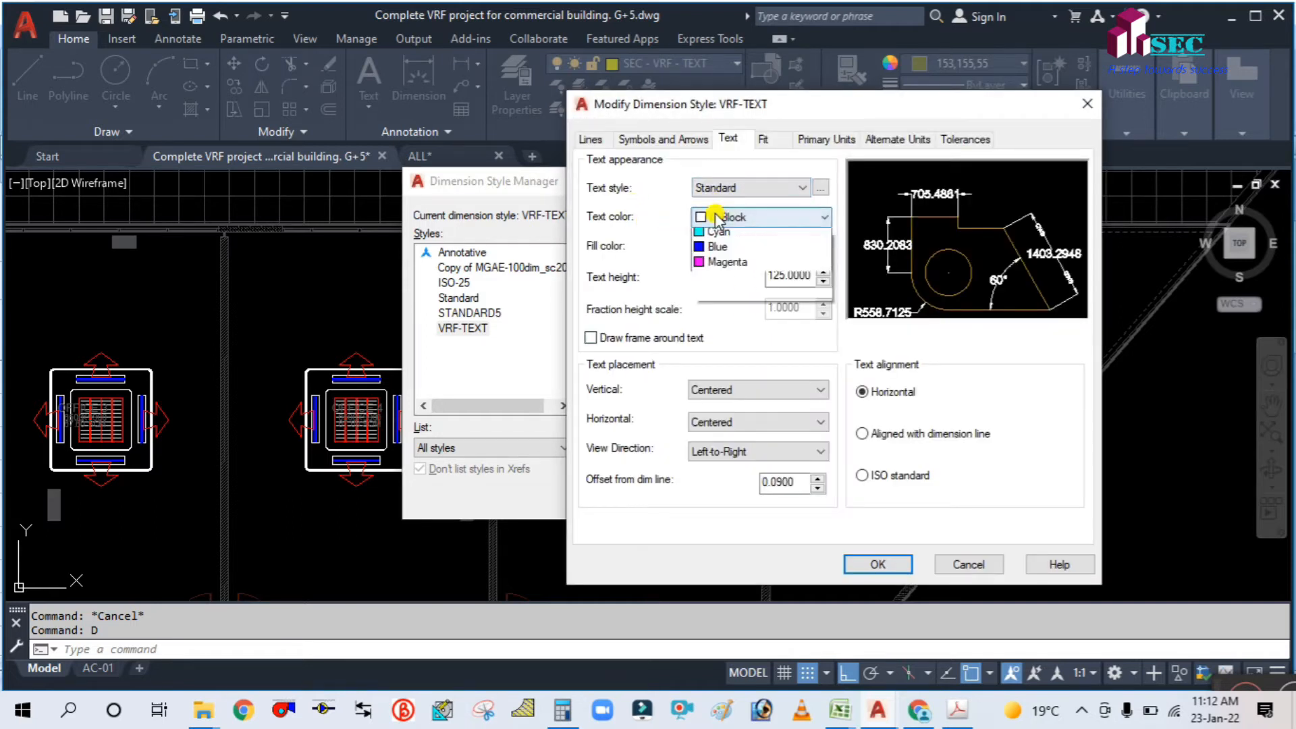
pyautogui.click(717, 242)
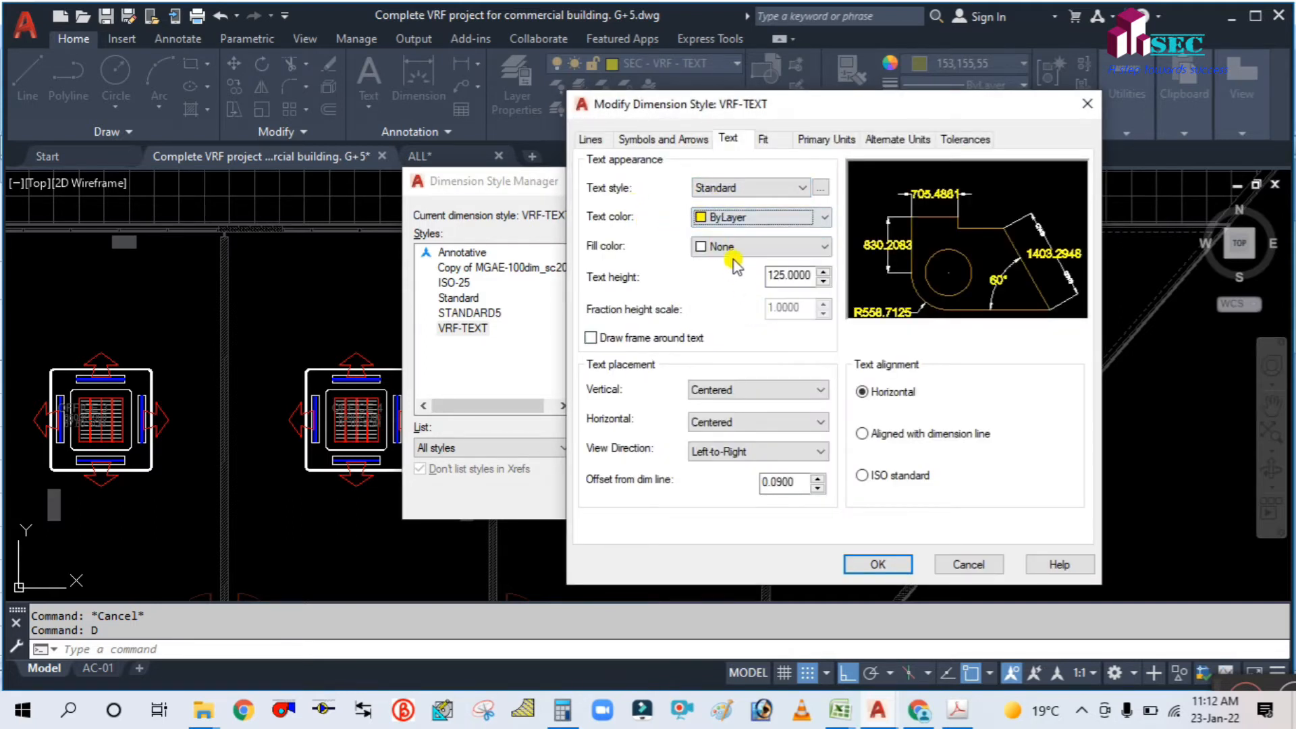
pyautogui.click(725, 250)
pyautogui.click(727, 258)
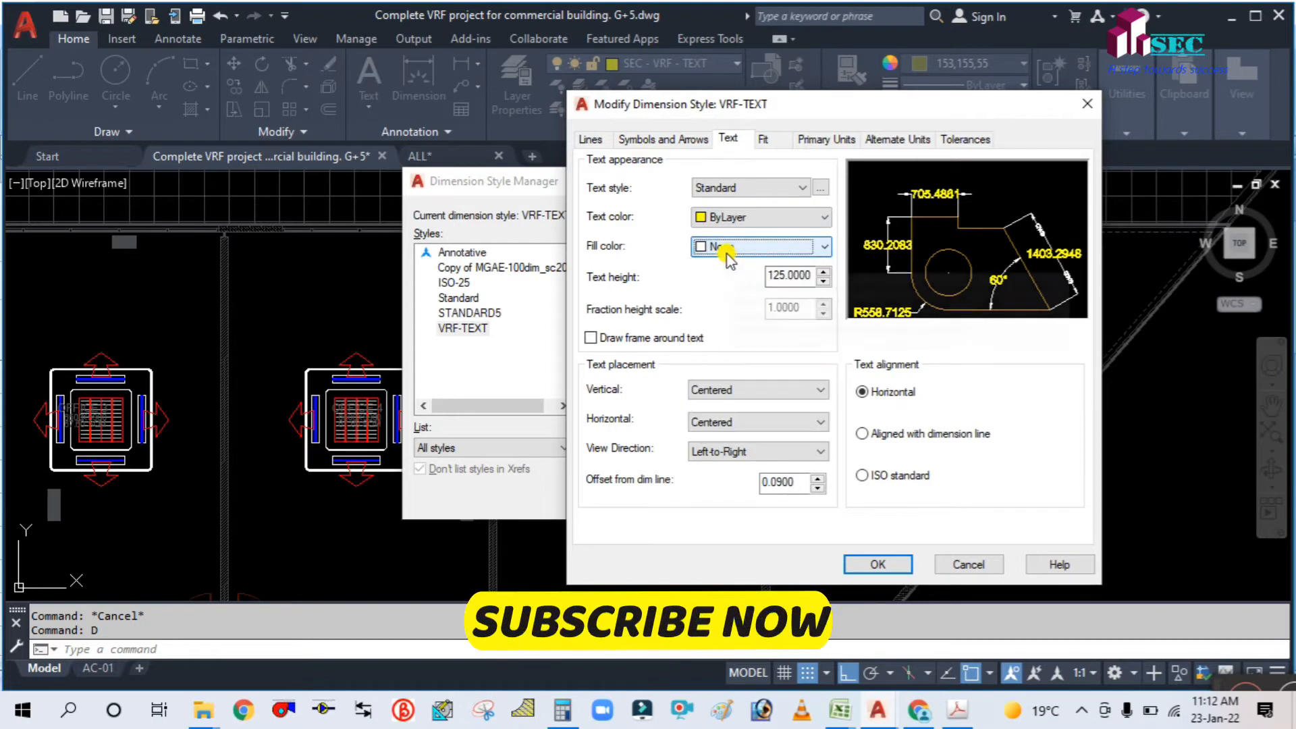
pyautogui.click(877, 564)
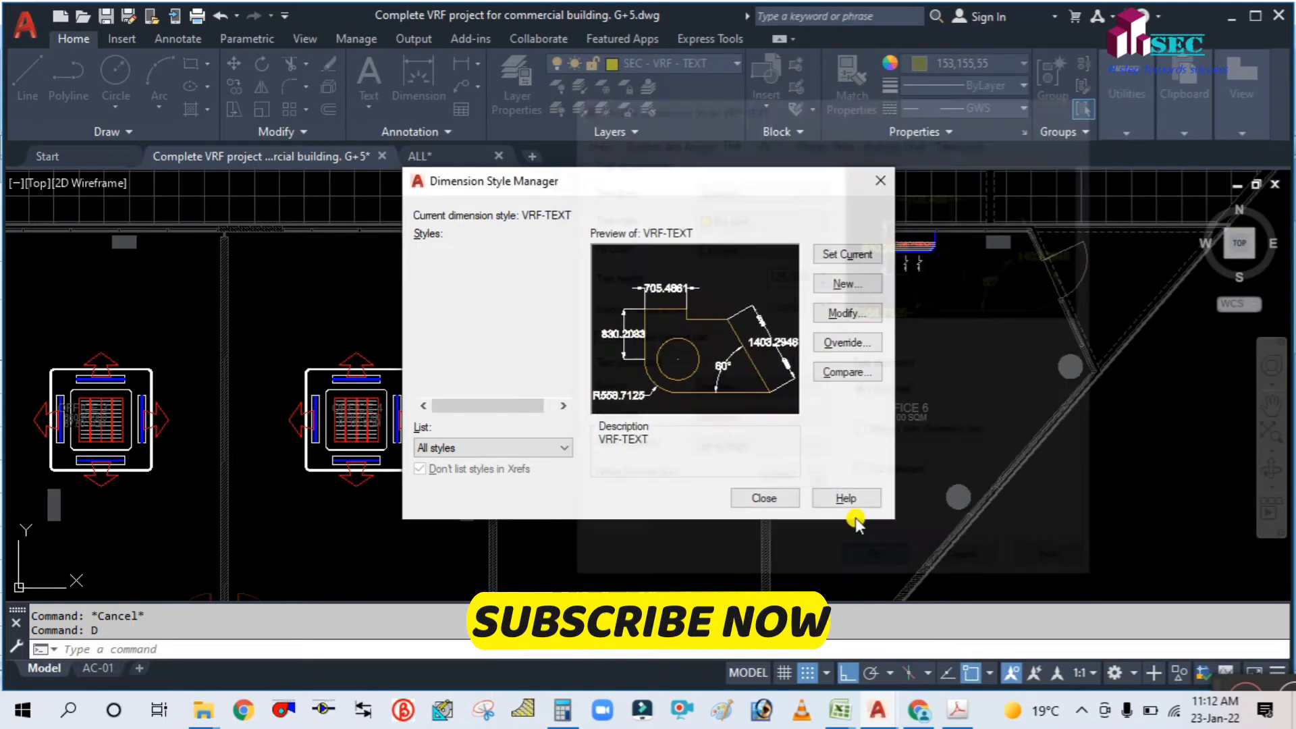
pyautogui.click(764, 498)
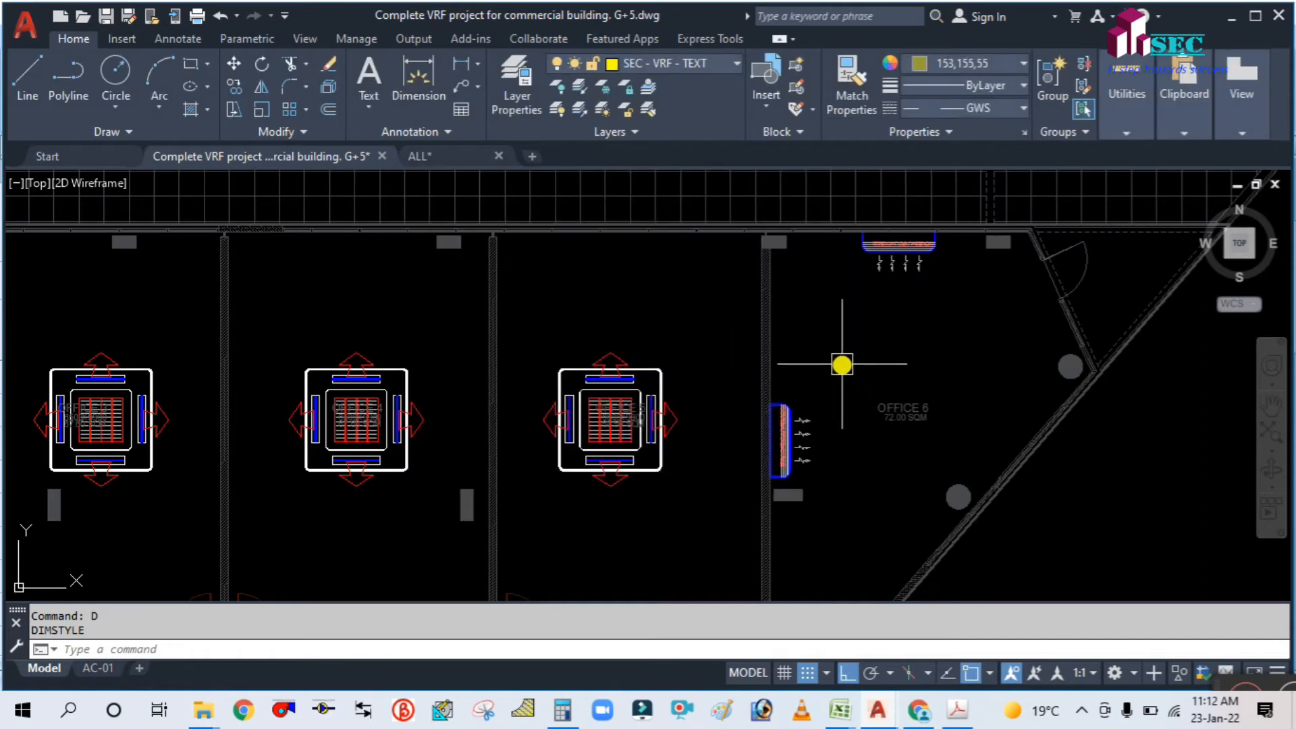
# Step: Create a new text style named VRF-TEXT
pyautogui.write('ST')
pyautogui.press('Return')
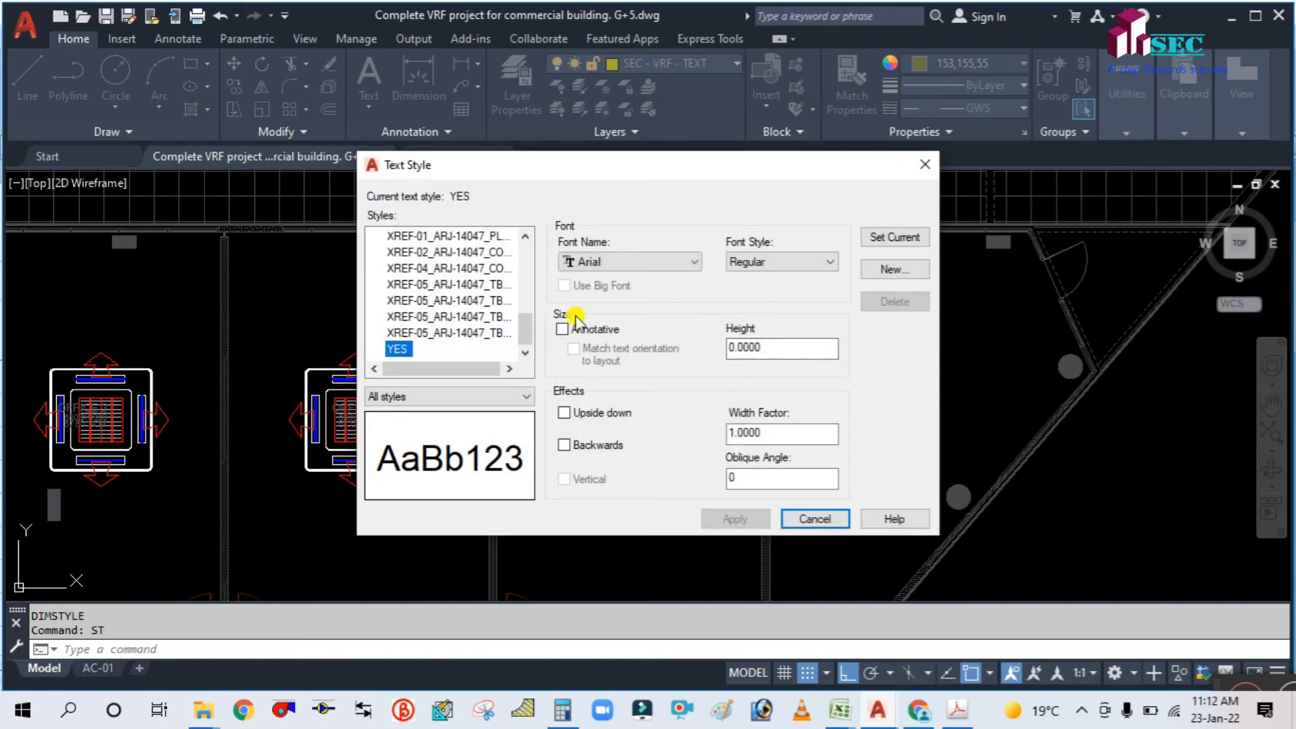
pyautogui.click(889, 268)
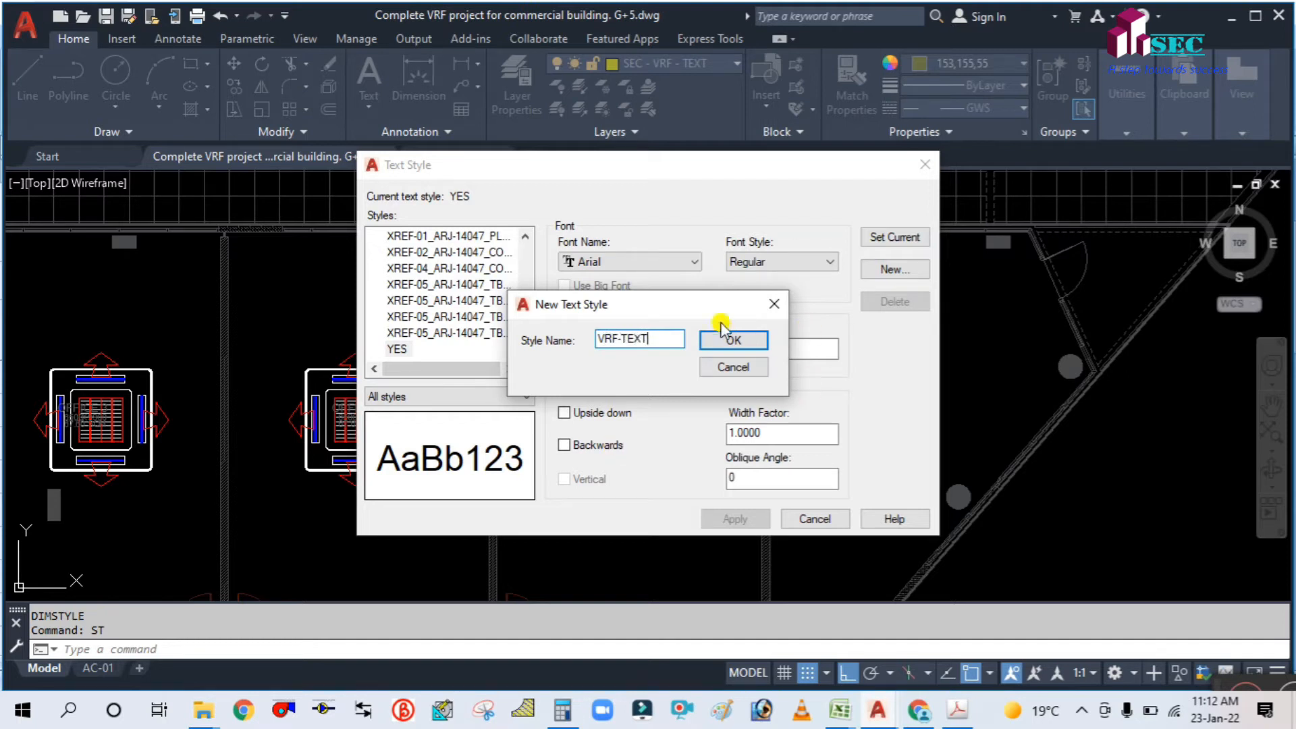
pyautogui.click(730, 341)
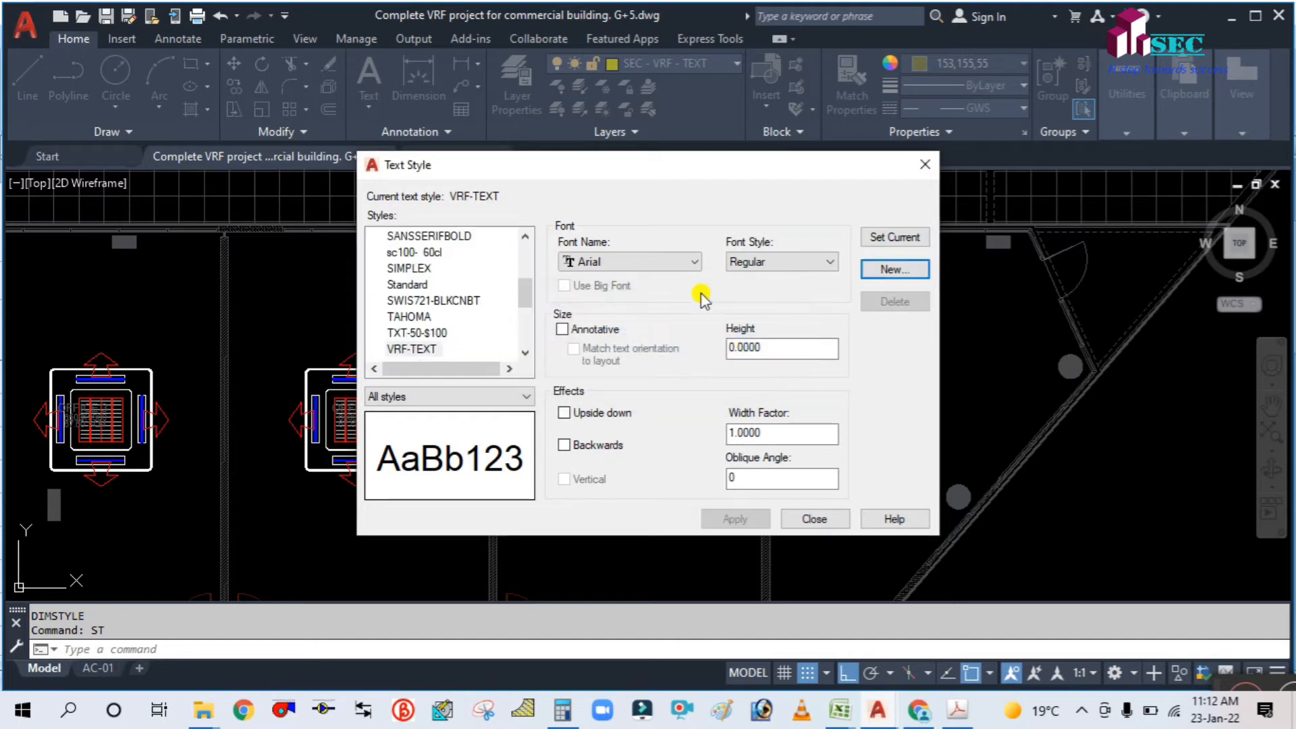
# Step: Set the VRF-TEXT text style's height to 125 and width factor to 0.5, and save it as the current style
pyautogui.doubleClick(762, 347)
pyautogui.write('125')
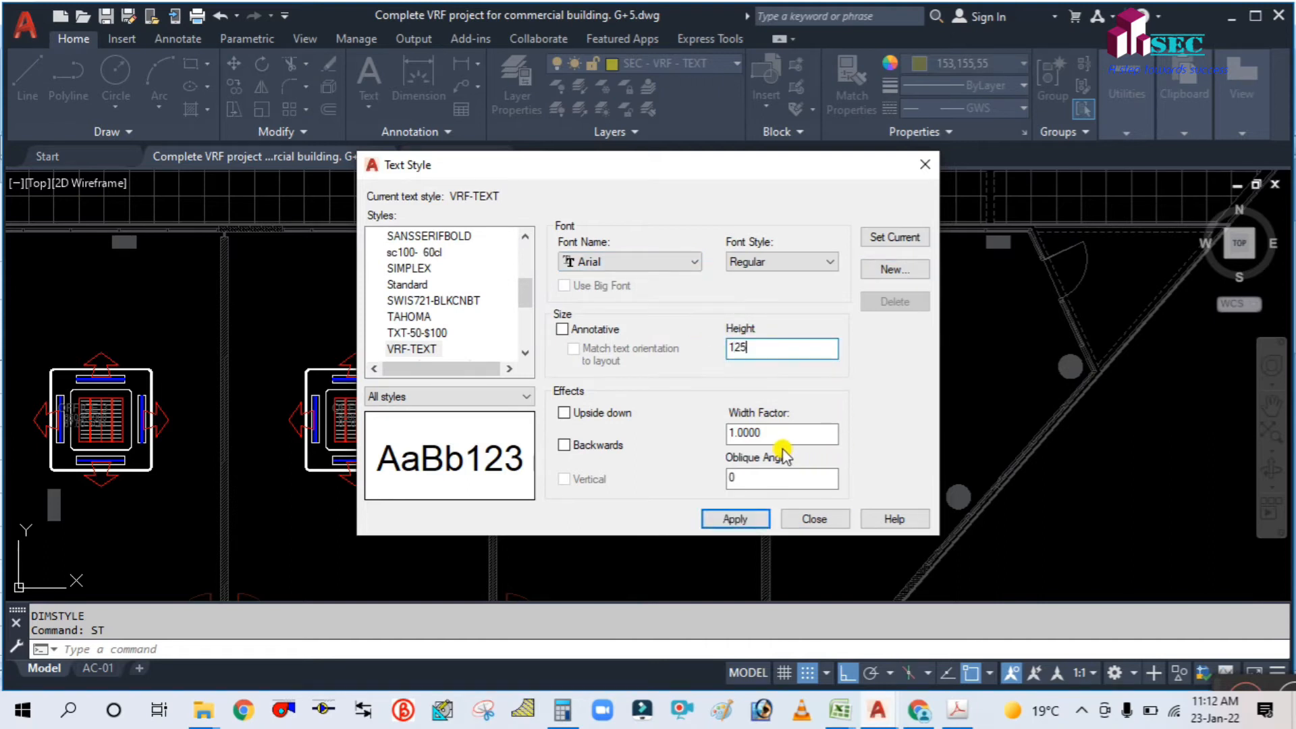
pyautogui.doubleClick(733, 432)
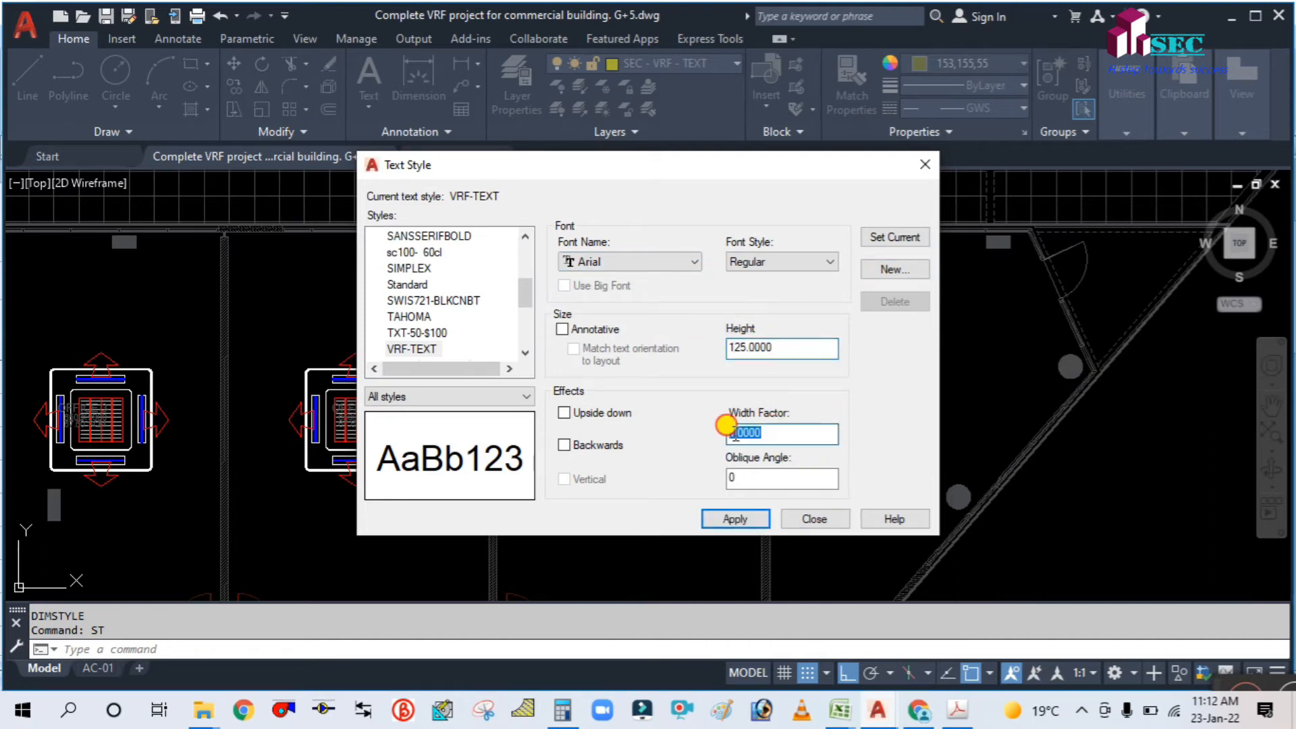
pyautogui.write('0.5')
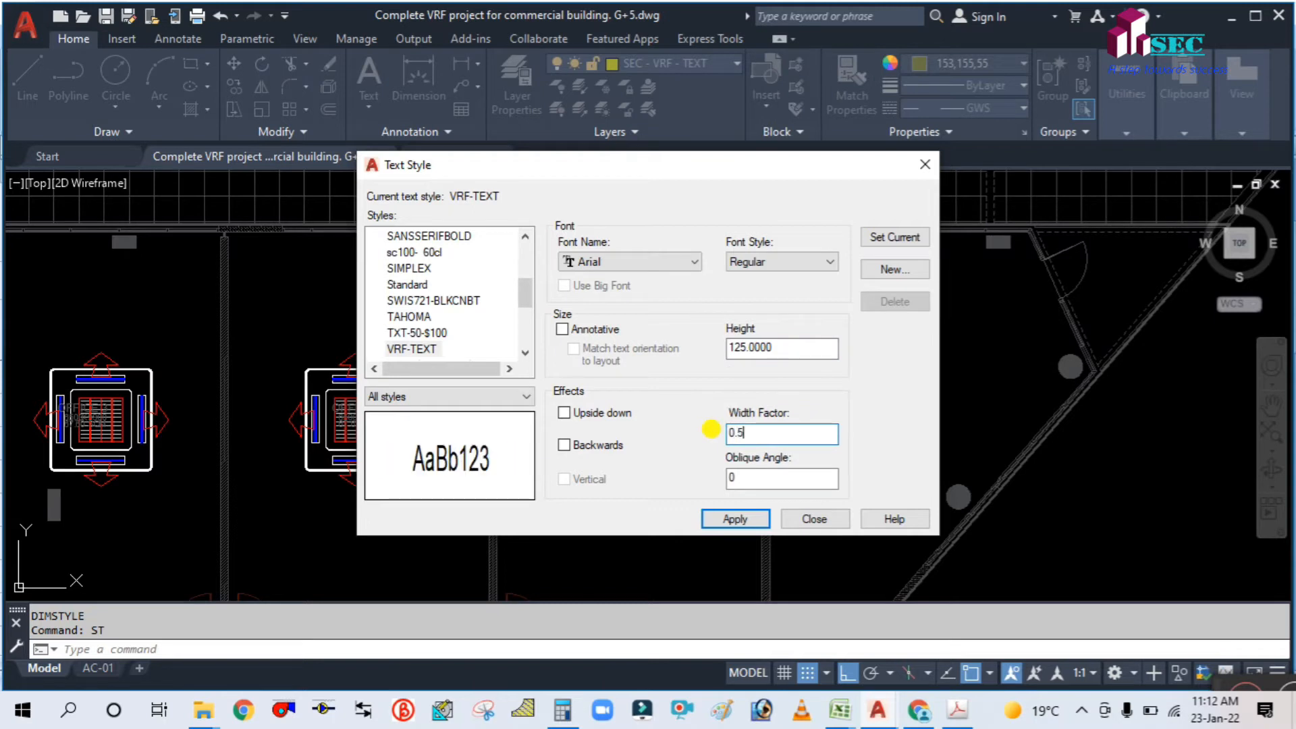
pyautogui.click(889, 241)
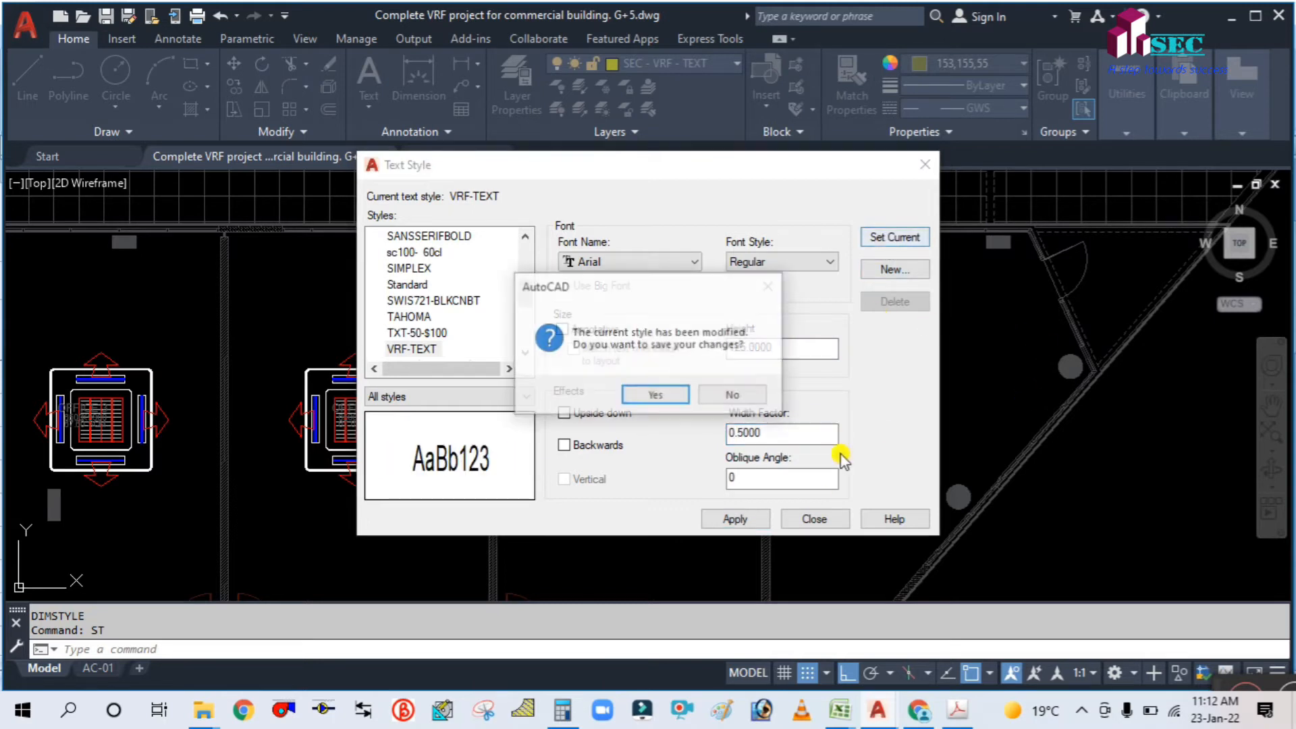
pyautogui.click(675, 397)
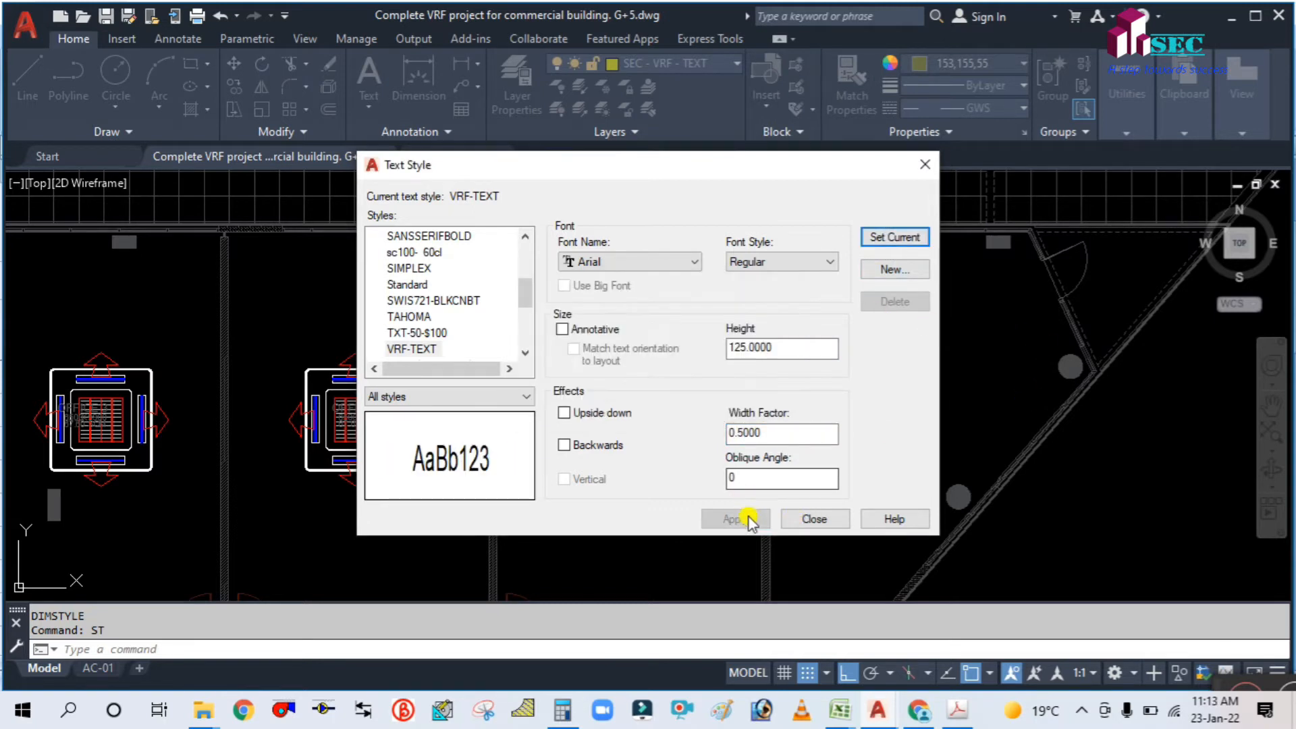
# Step: Add the multiline text "2.0 TR" above the wall-mounted unit on the wall between Office 5 and Office 6
pyautogui.click(803, 519)
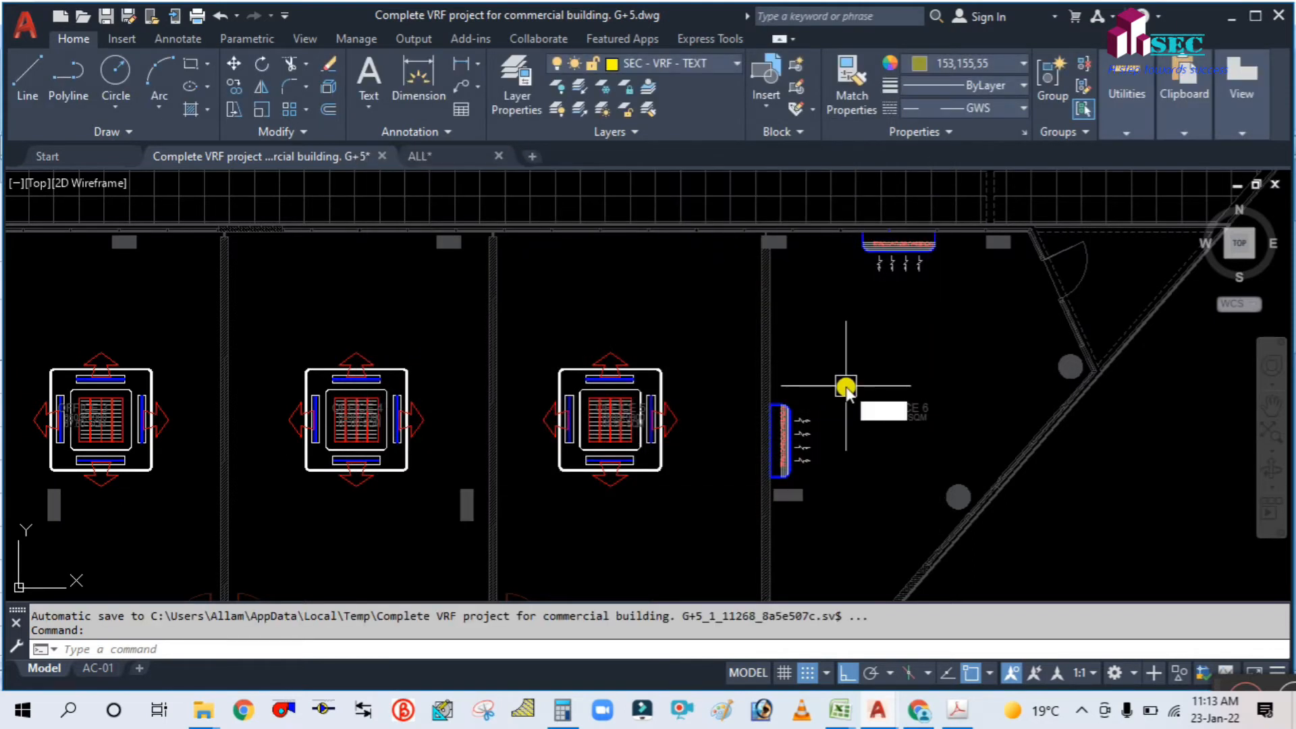
pyautogui.write('r')
pyautogui.press('Escape')
pyautogui.write('t')
pyautogui.press('Return')
pyautogui.scroll(4, 798, 393)
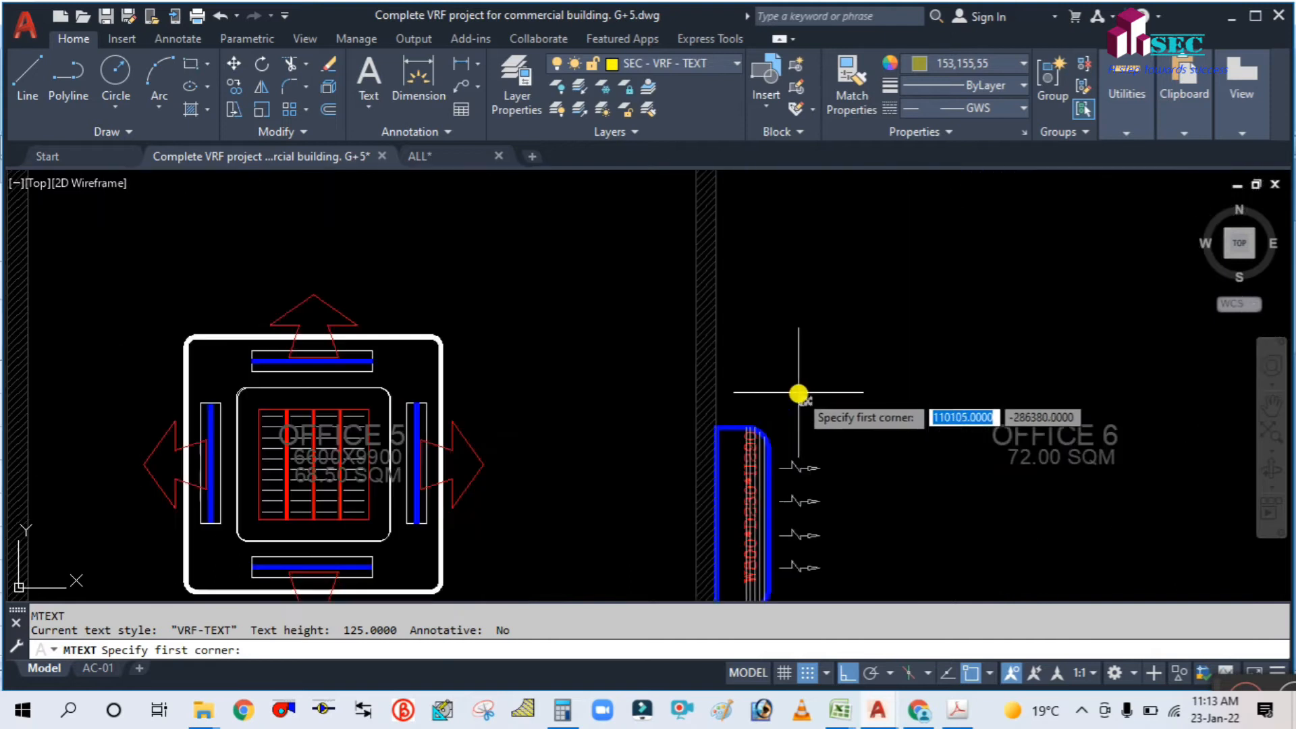
pyautogui.click(767, 358)
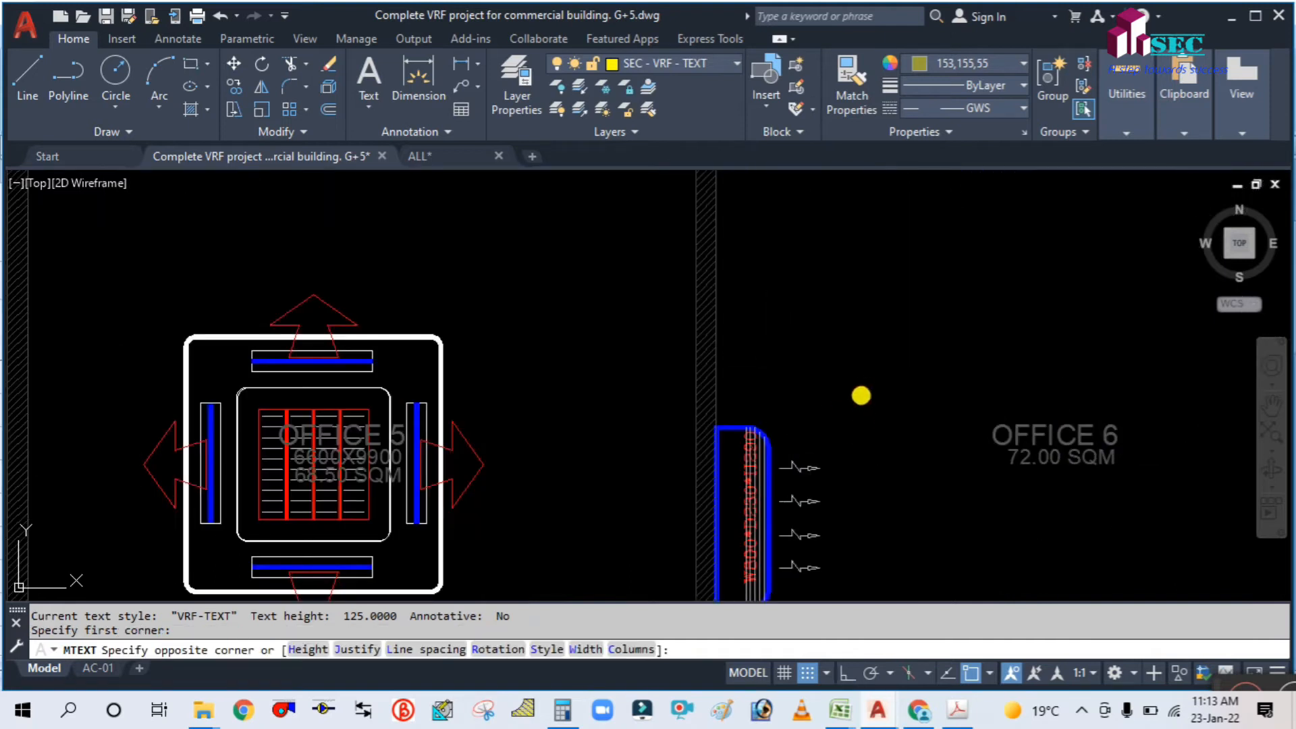
pyautogui.click(861, 394)
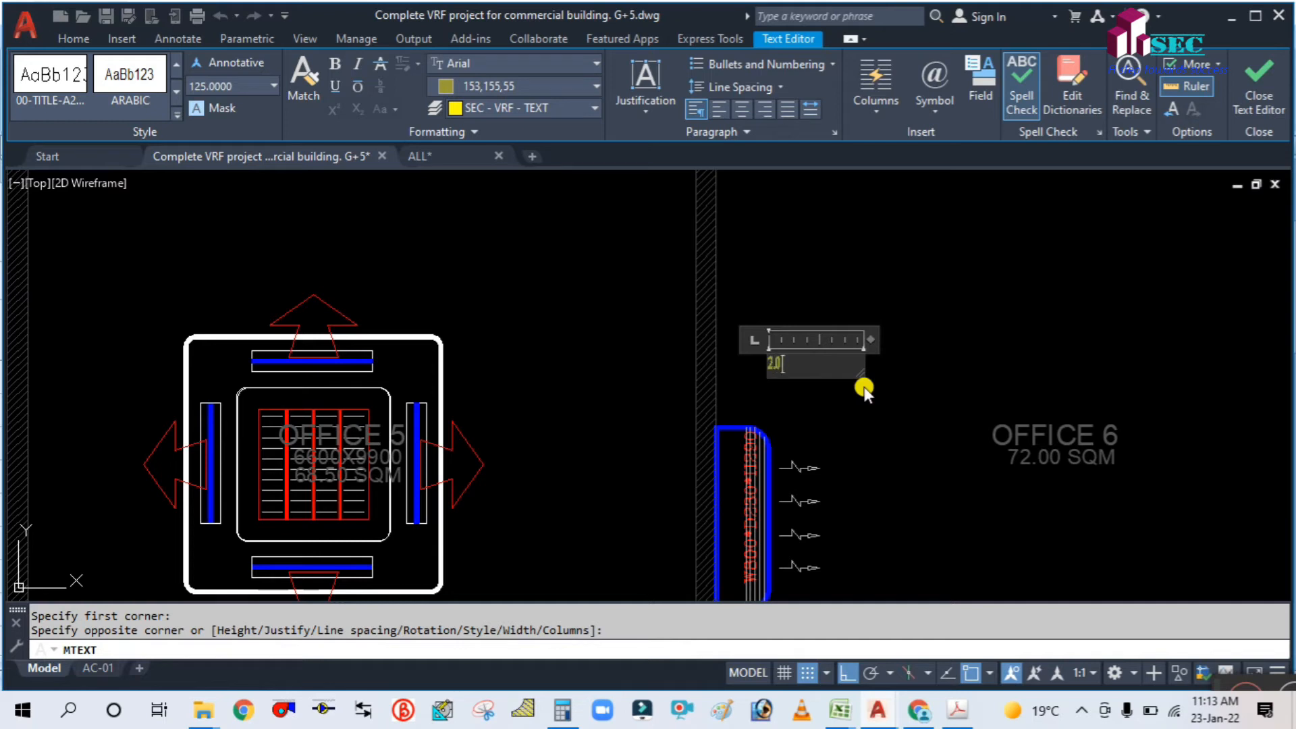
pyautogui.click(884, 446)
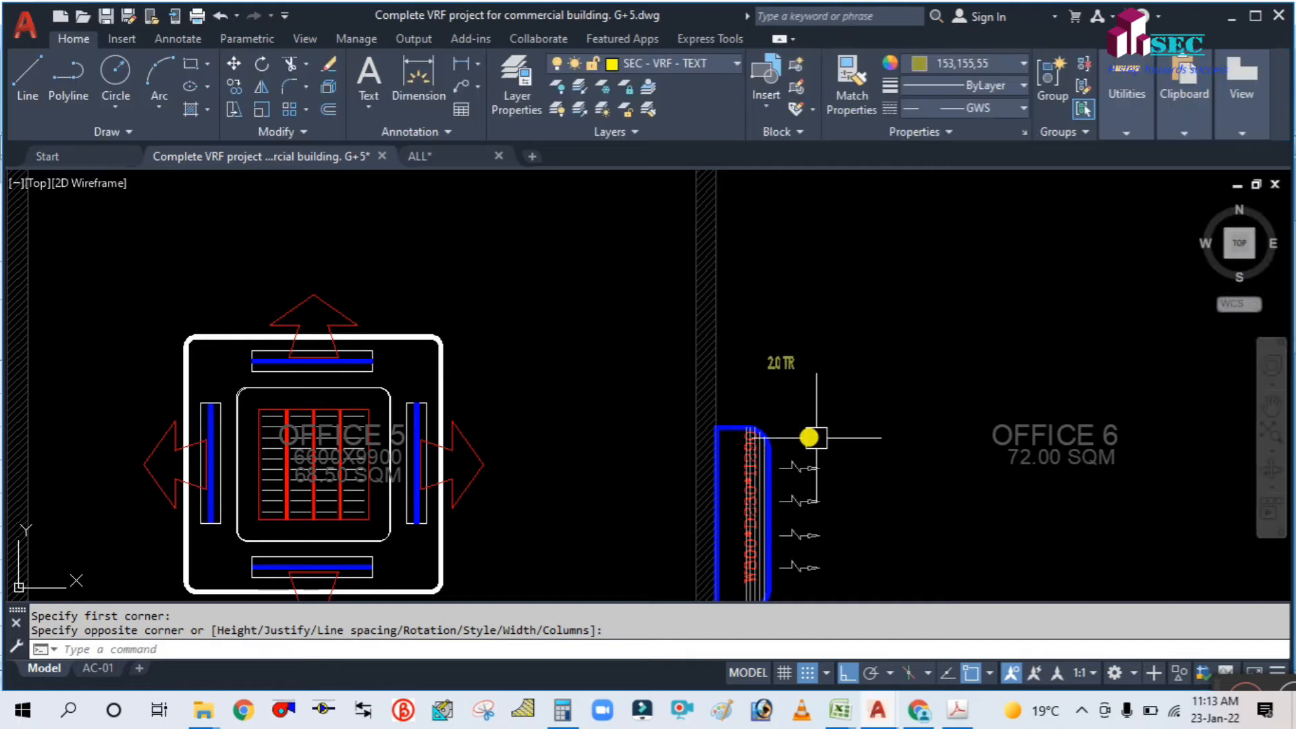
# Step: Edit the 2.0 TR label to read "WALL MOUNTED" on the first line and "SPLIT AC 2.0 TR" on the second
pyautogui.moveTo(796, 405); pyautogui.dragTo(806, 334, button='middle')
pyautogui.scroll(4, 806, 333)
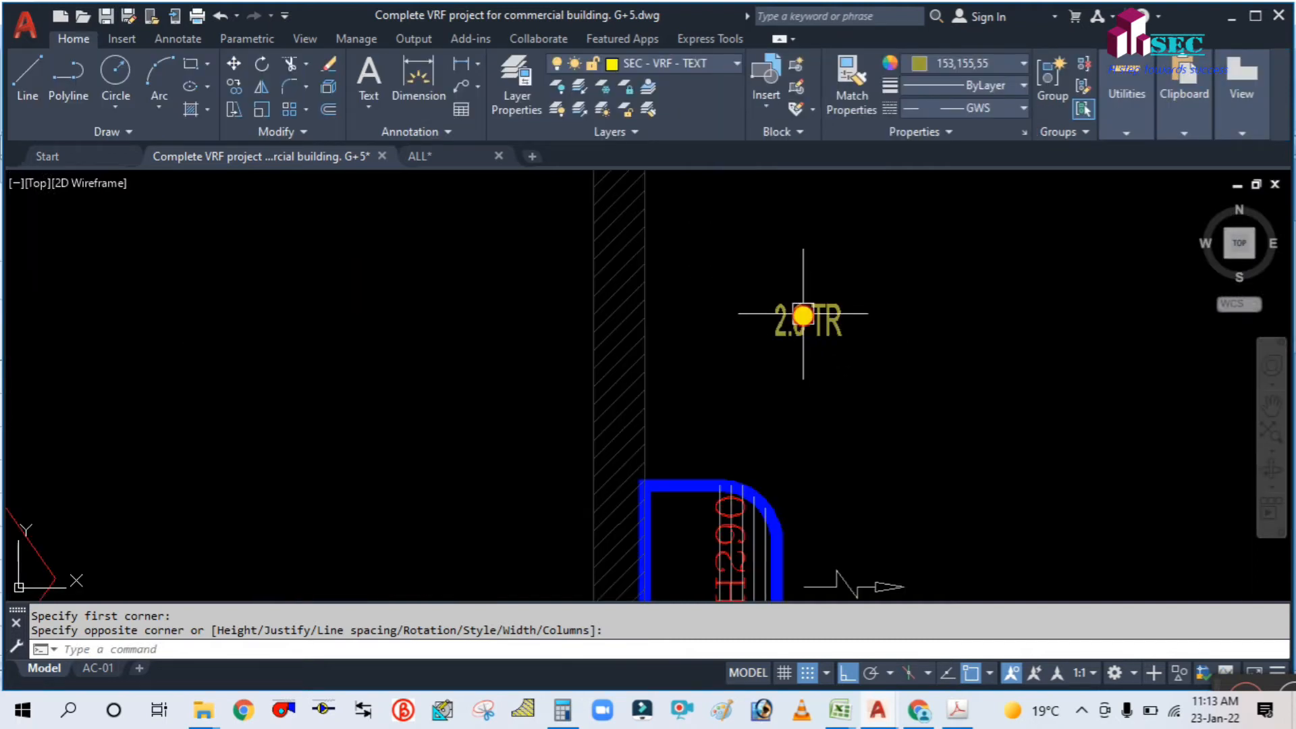
pyautogui.click(802, 314)
pyautogui.doubleClick(803, 314)
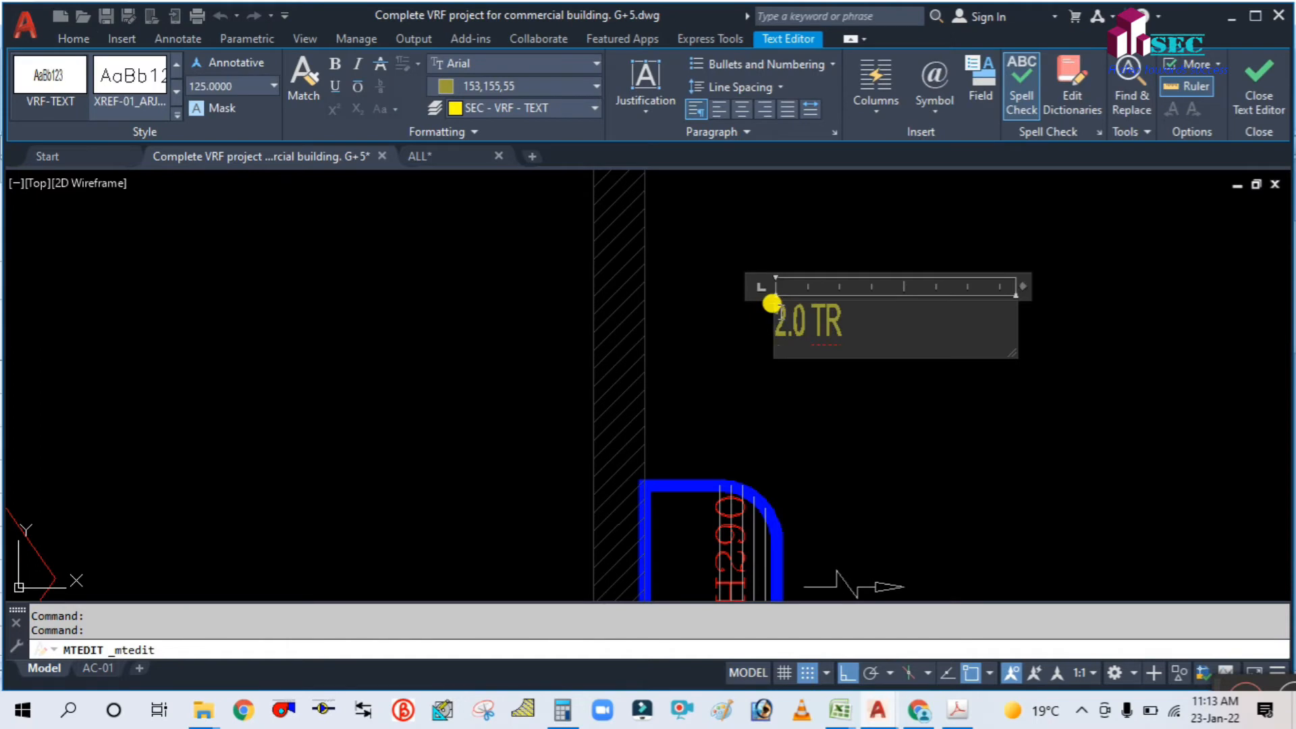
pyautogui.press('Return')
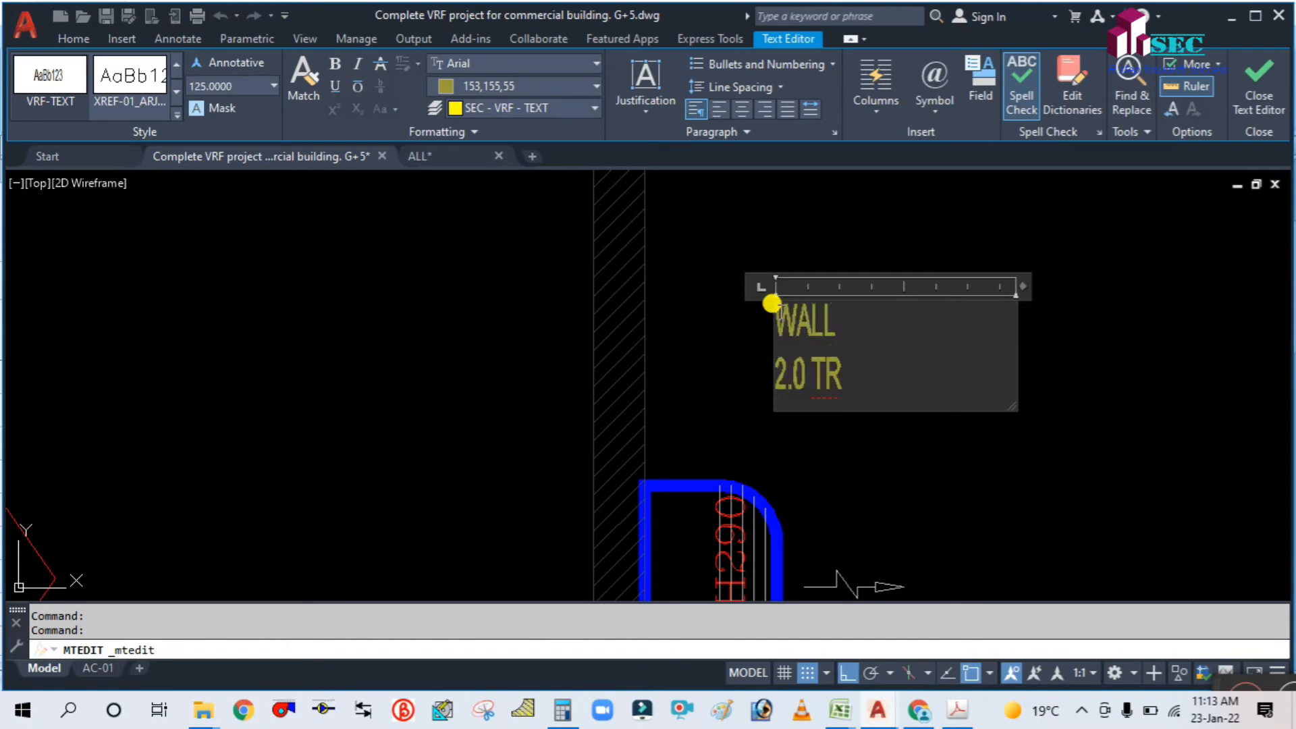
pyautogui.write('WALL MOUNTED')
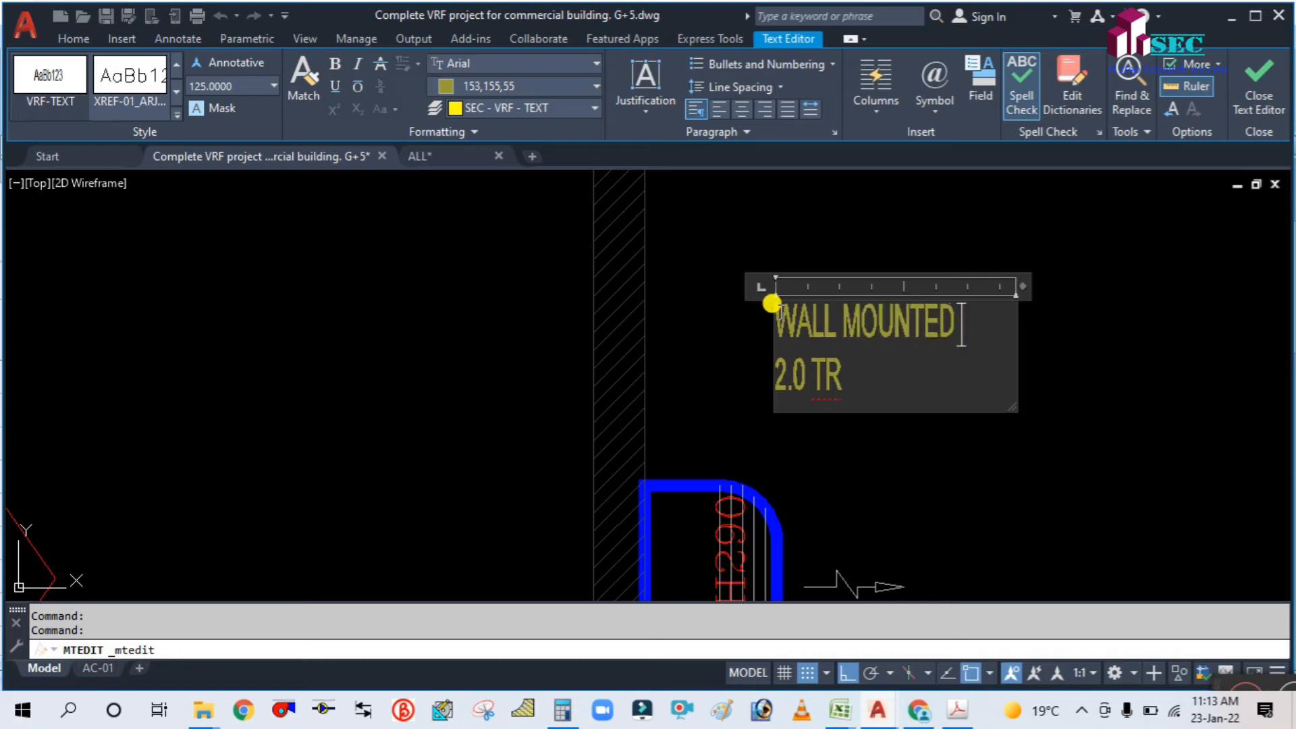
pyautogui.write(' SPLIT')
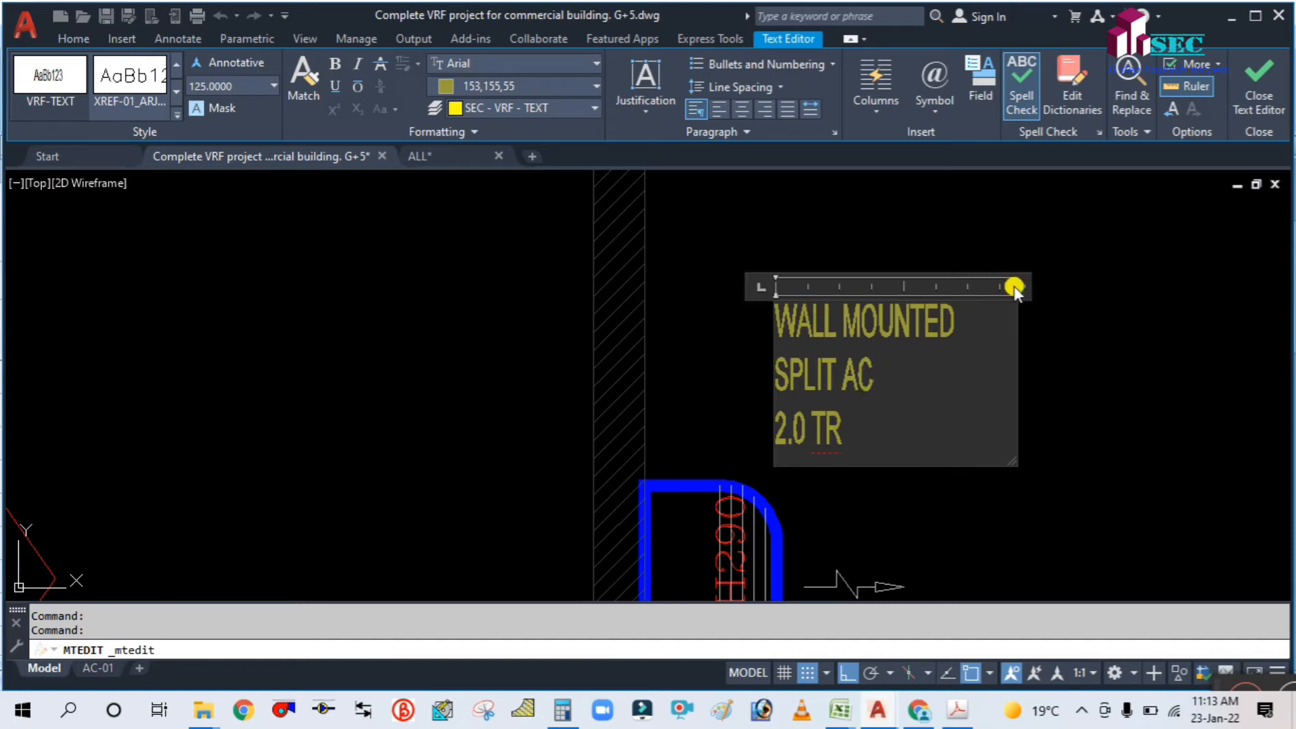
pyautogui.moveTo(1013, 287)
pyautogui.mouseDown()
pyautogui.moveTo(1075, 287)
pyautogui.moveTo(974, 291)
pyautogui.moveTo(1027, 301)
pyautogui.moveTo(1011, 301)
pyautogui.mouseUp()
pyautogui.press('BackSpace')
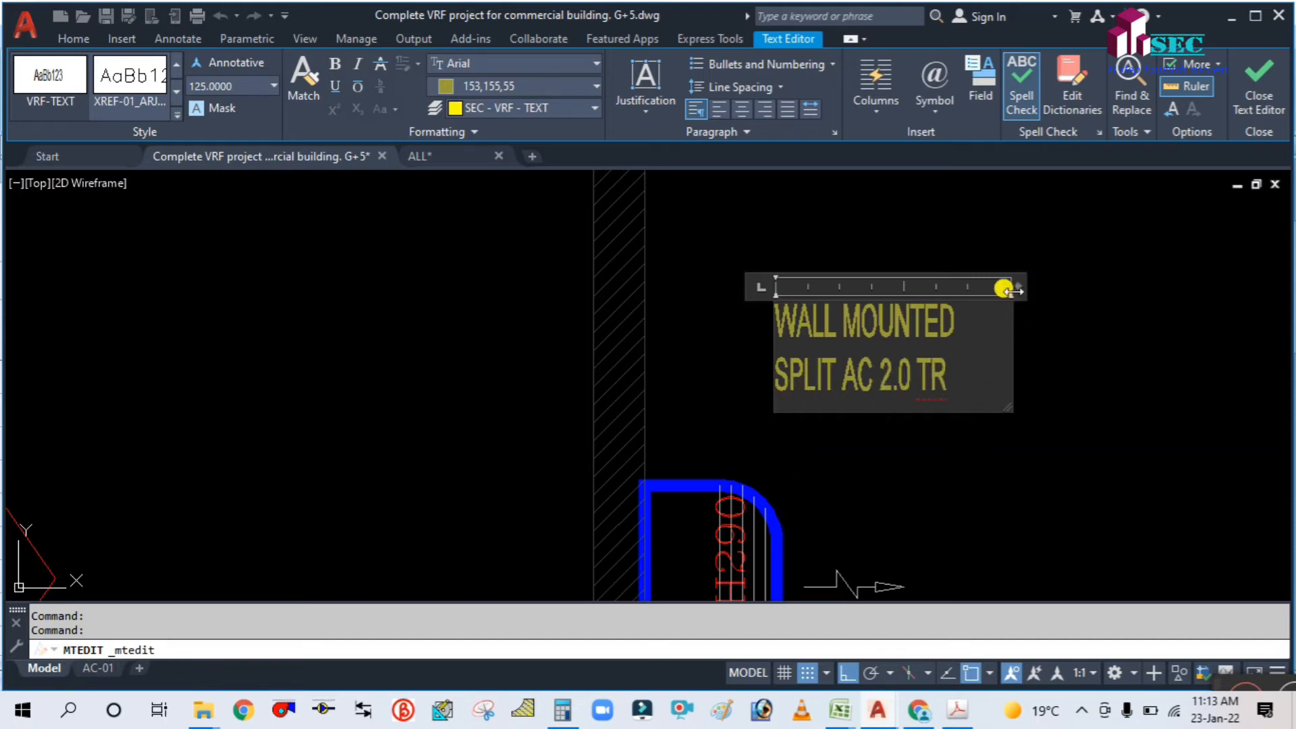
pyautogui.click(999, 414)
# Step: Move the WALL MOUNTED SPLIT AC 2.0 TR label slightly left, above the wall-mounted unit
pyautogui.scroll(-3, 878, 472)
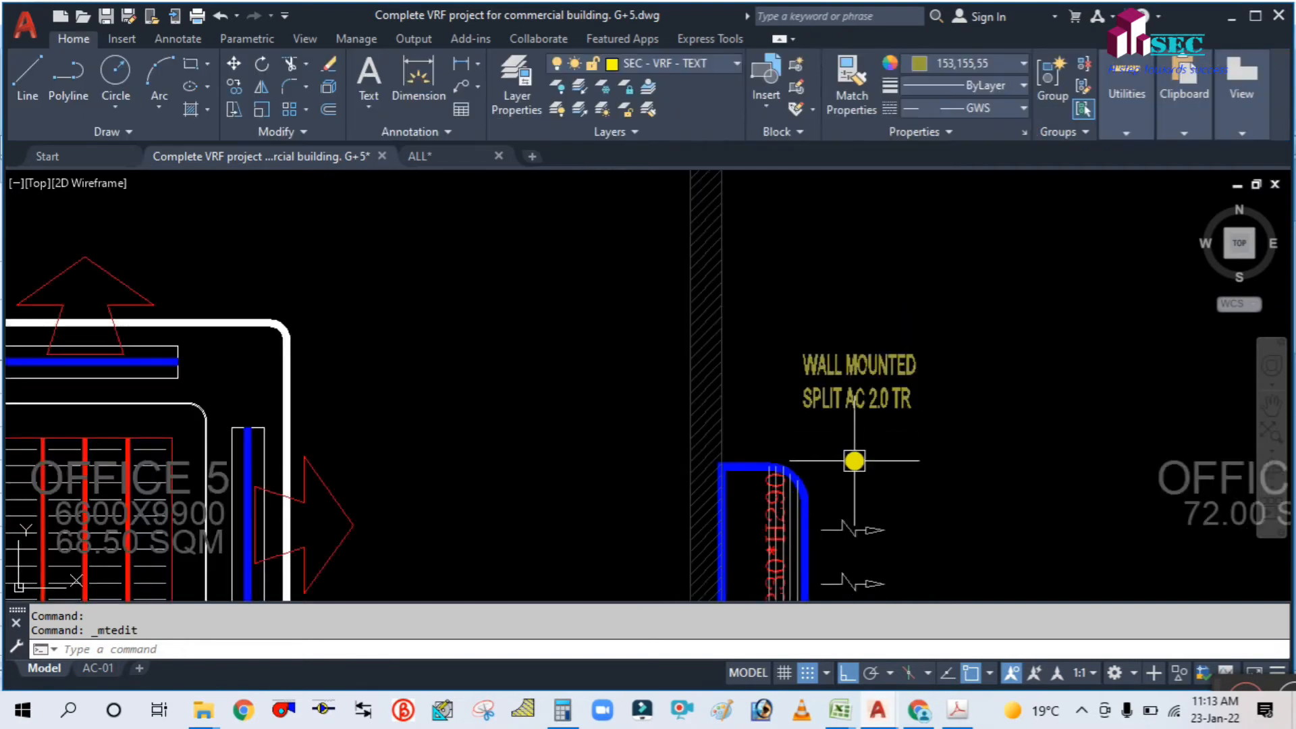
pyautogui.scroll(1, 893, 395)
pyautogui.write('m')
pyautogui.press('Return')
pyautogui.click(897, 312)
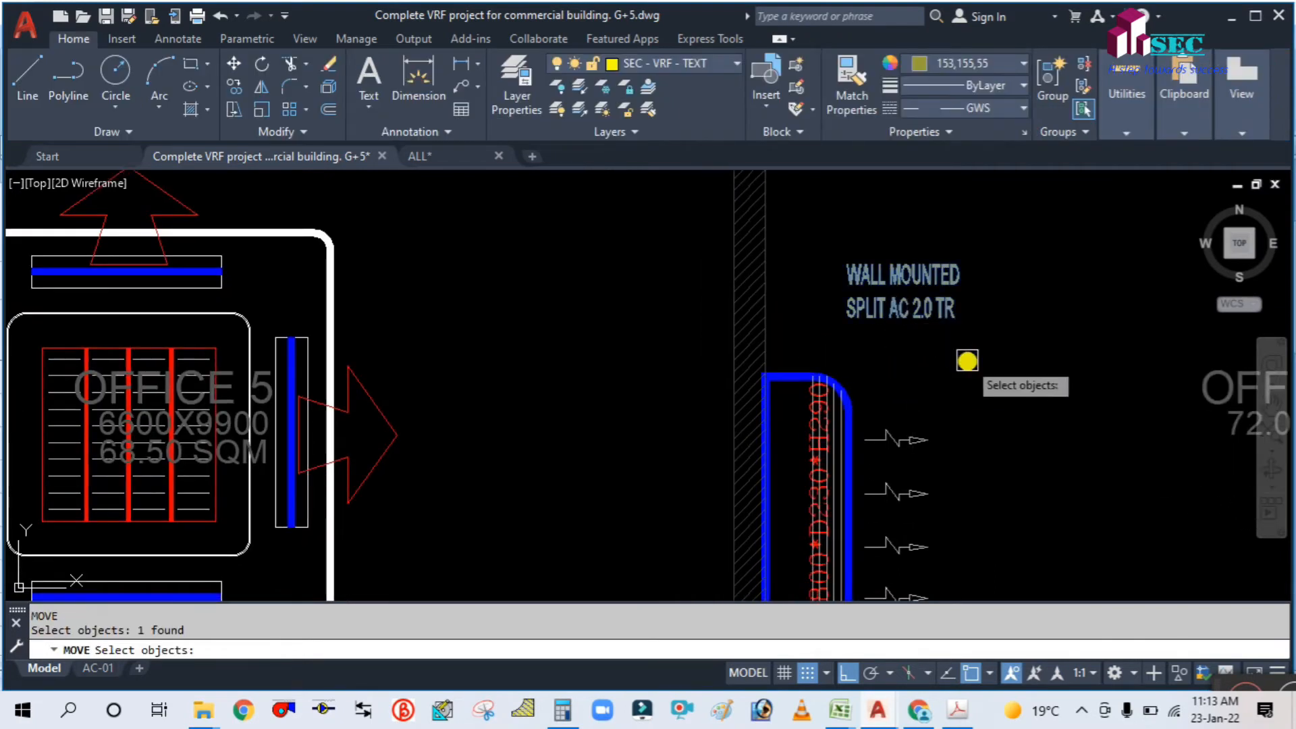
pyautogui.press('Return')
pyautogui.click(965, 359)
pyautogui.click(925, 362)
# Step: Rotate the WALL MOUNTED SPLIT AC 2.0 TR label by 270 degrees so it runs parallel to the unit
pyautogui.scroll(-4, 995, 356)
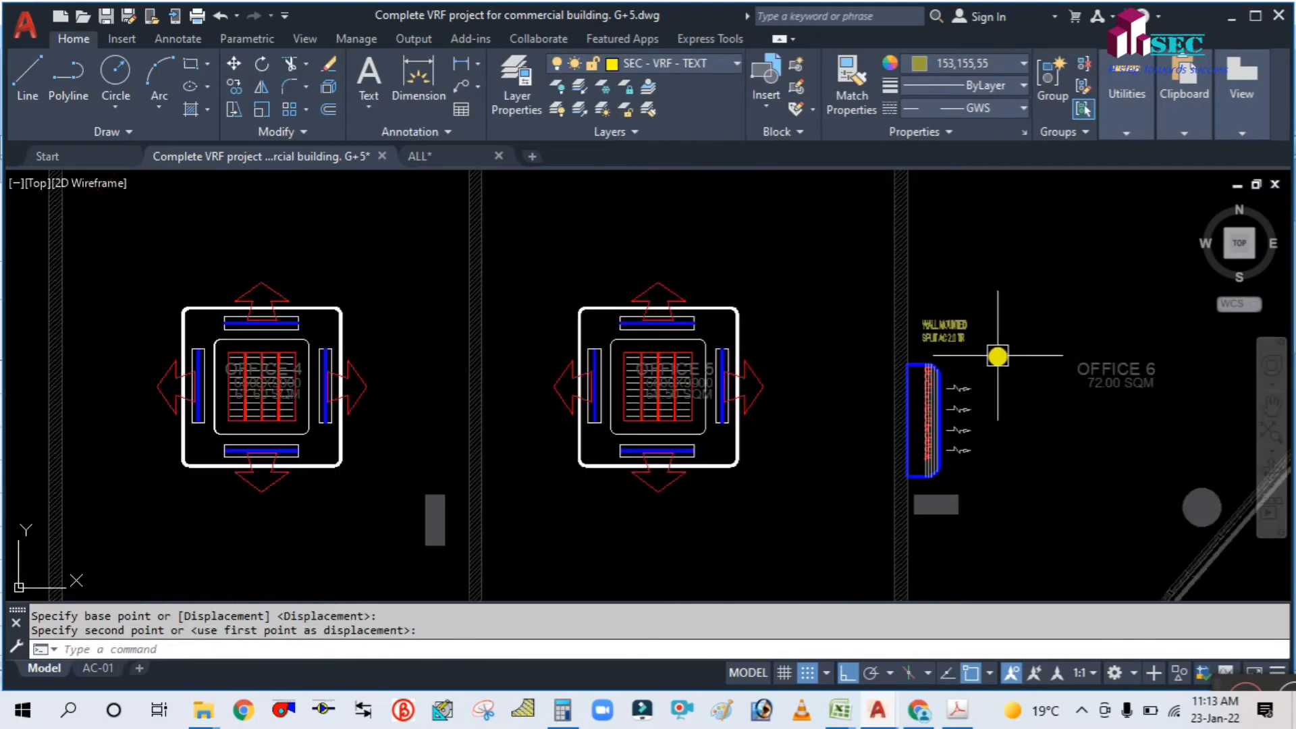
pyautogui.scroll(2, 996, 365)
pyautogui.scroll(2, 959, 350)
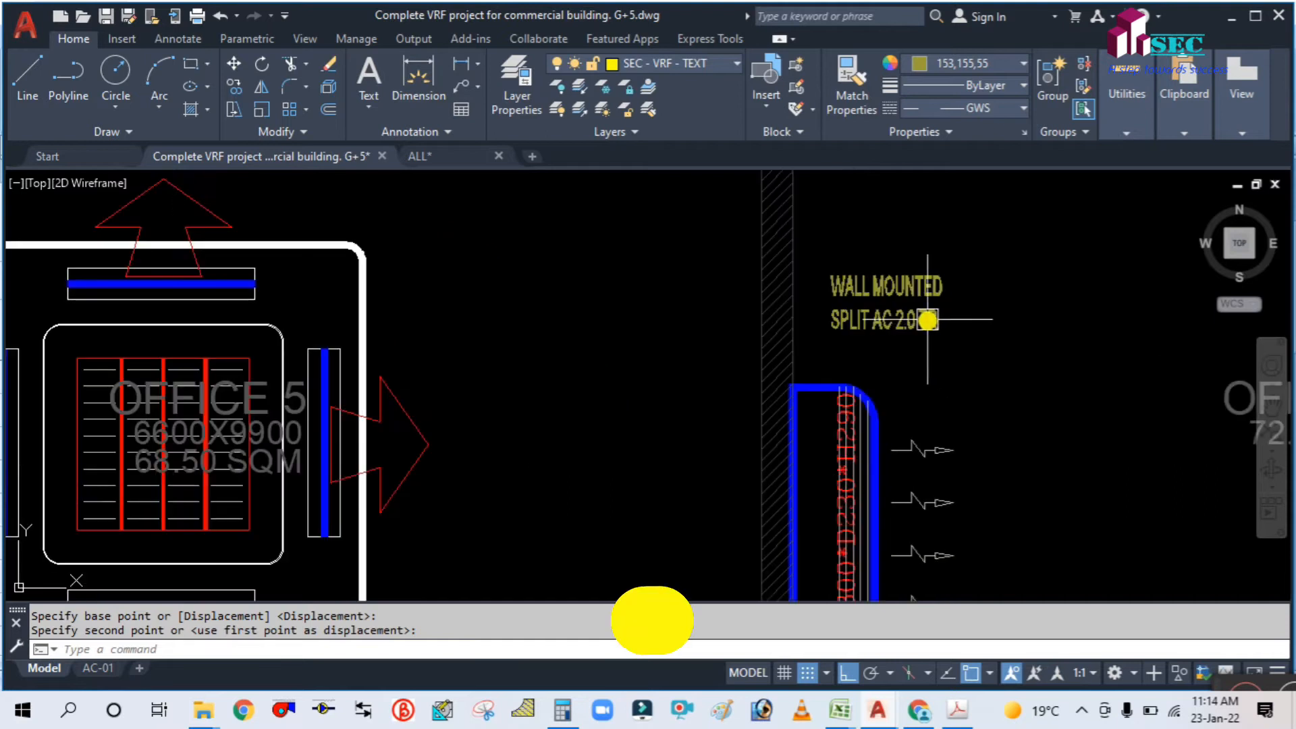
pyautogui.write('ro')
pyautogui.press('Return')
pyautogui.click(920, 327)
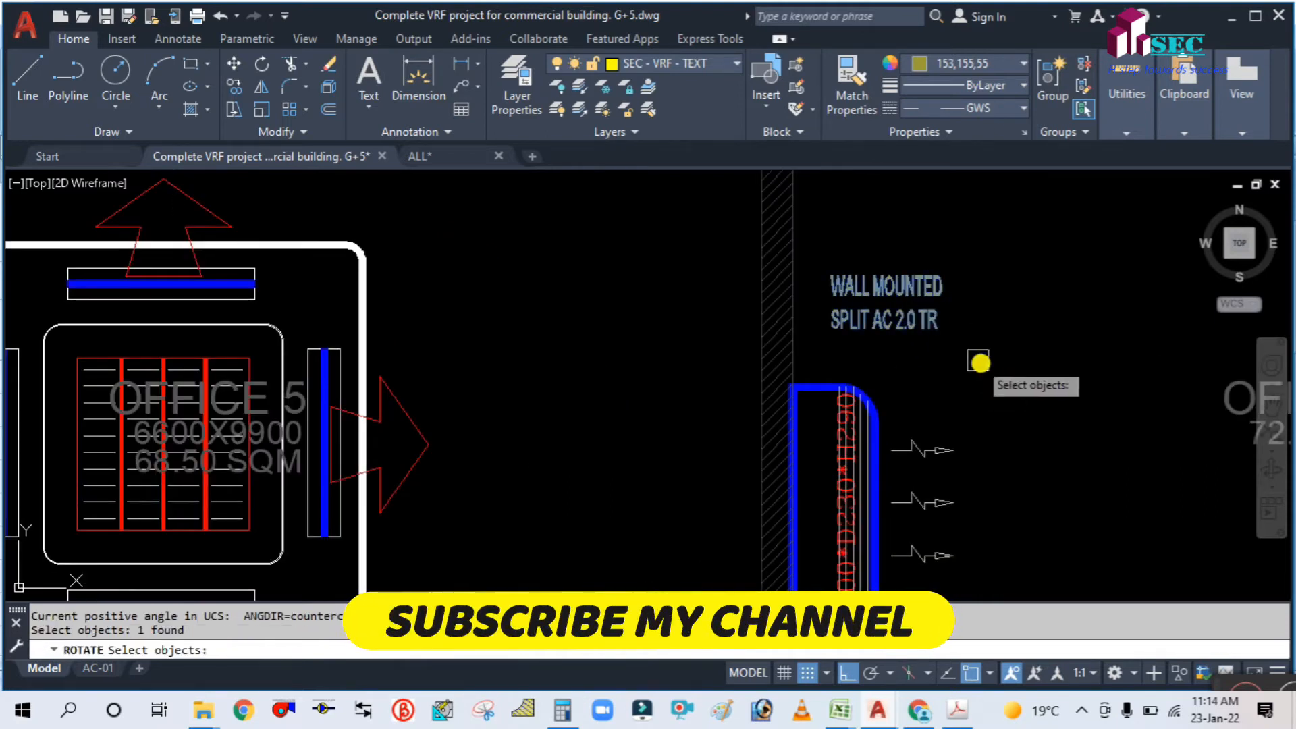
pyautogui.press('Return')
pyautogui.click(985, 365)
pyautogui.press('Return')
# Step: Move the rotated label straight down to the right of the wall-mounted unit's airflow arrows
pyautogui.scroll(-3, 952, 359)
pyautogui.scroll(3, 983, 364)
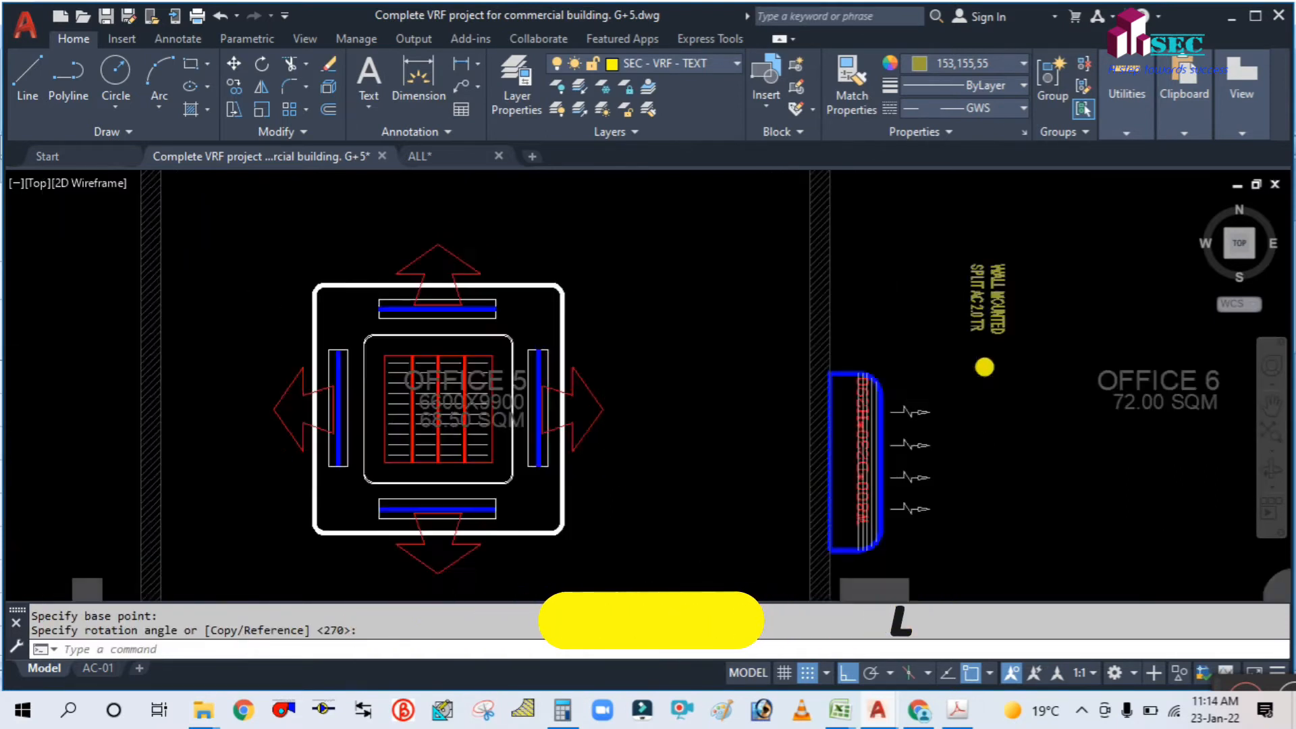
pyautogui.scroll(-3, 986, 375)
pyautogui.write('m')
pyautogui.press('Return')
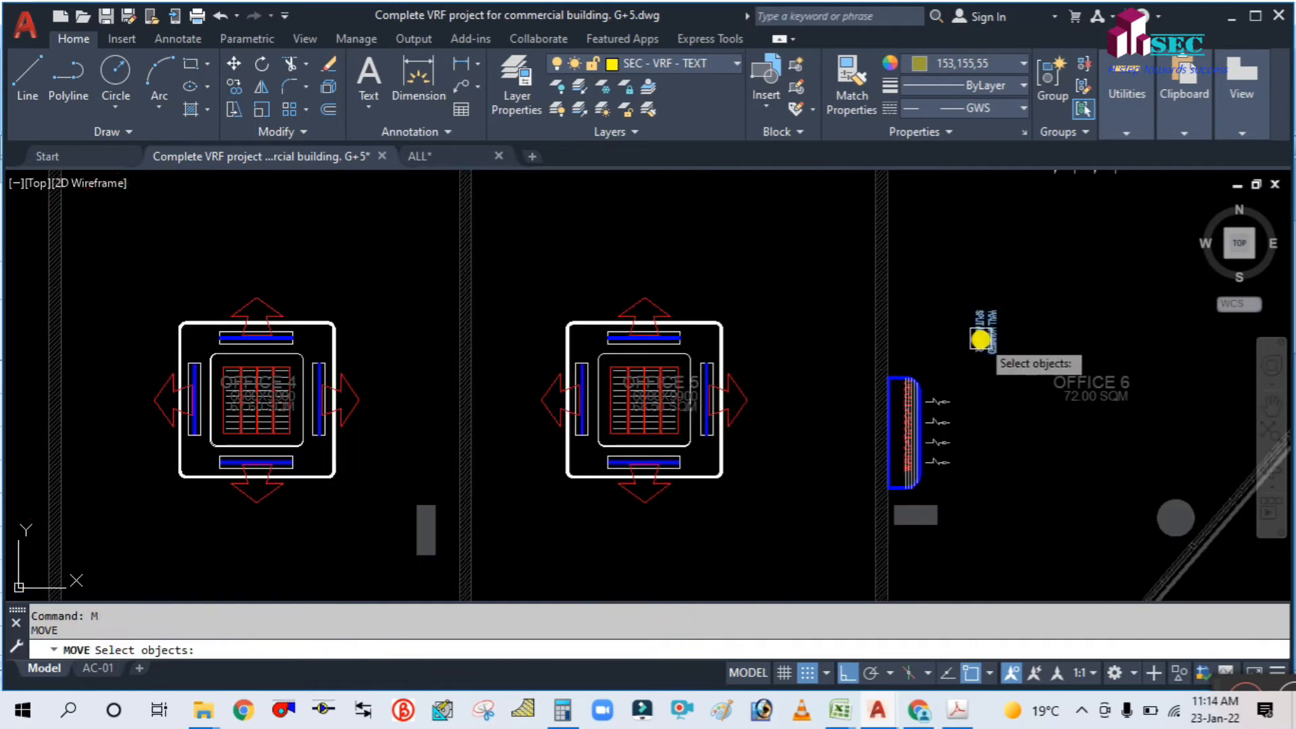
pyautogui.click(984, 333)
pyautogui.press('Return')
pyautogui.click(1027, 280)
pyautogui.click(1025, 372)
# Step: Move the vertical label left, closer to the wall-mounted unit's airflow arrows
pyautogui.scroll(3, 1005, 405)
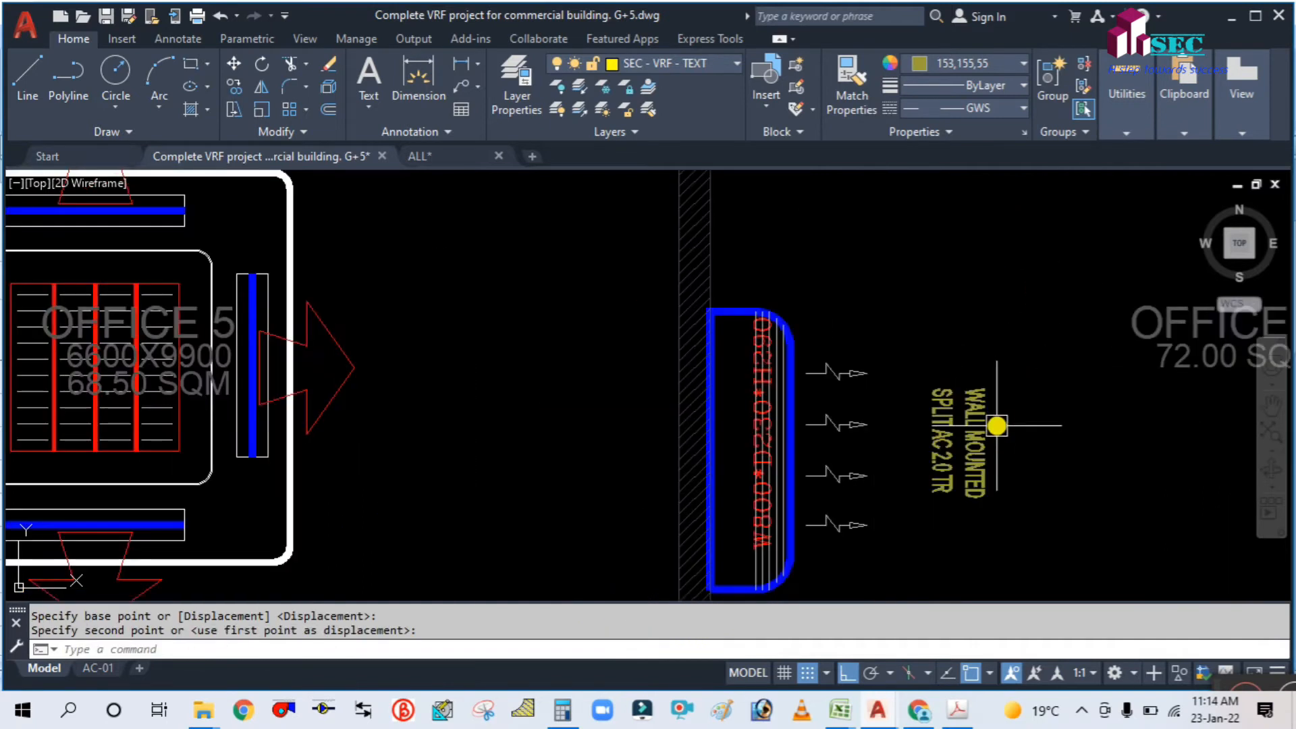
pyautogui.press('Return')
pyautogui.click(976, 489)
pyautogui.press('Return')
pyautogui.click(1084, 444)
pyautogui.click(1042, 437)
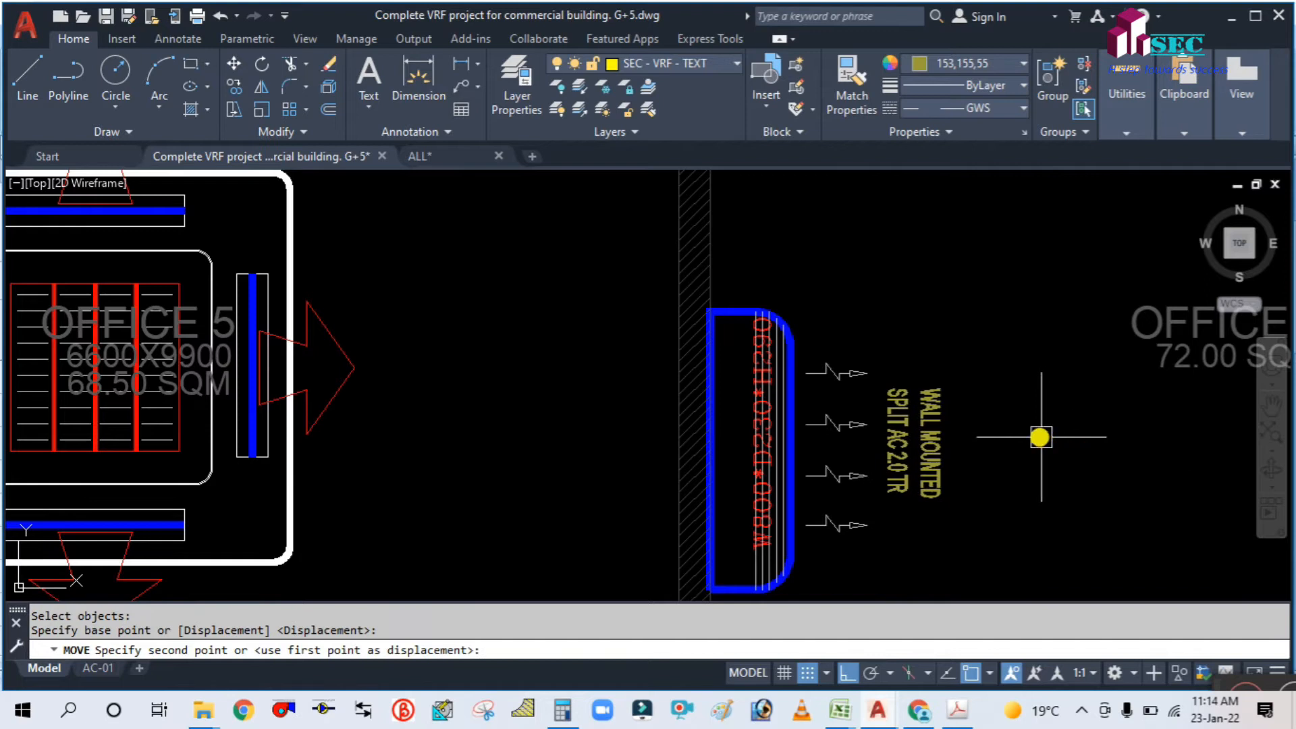
pyautogui.scroll(-3, 973, 406)
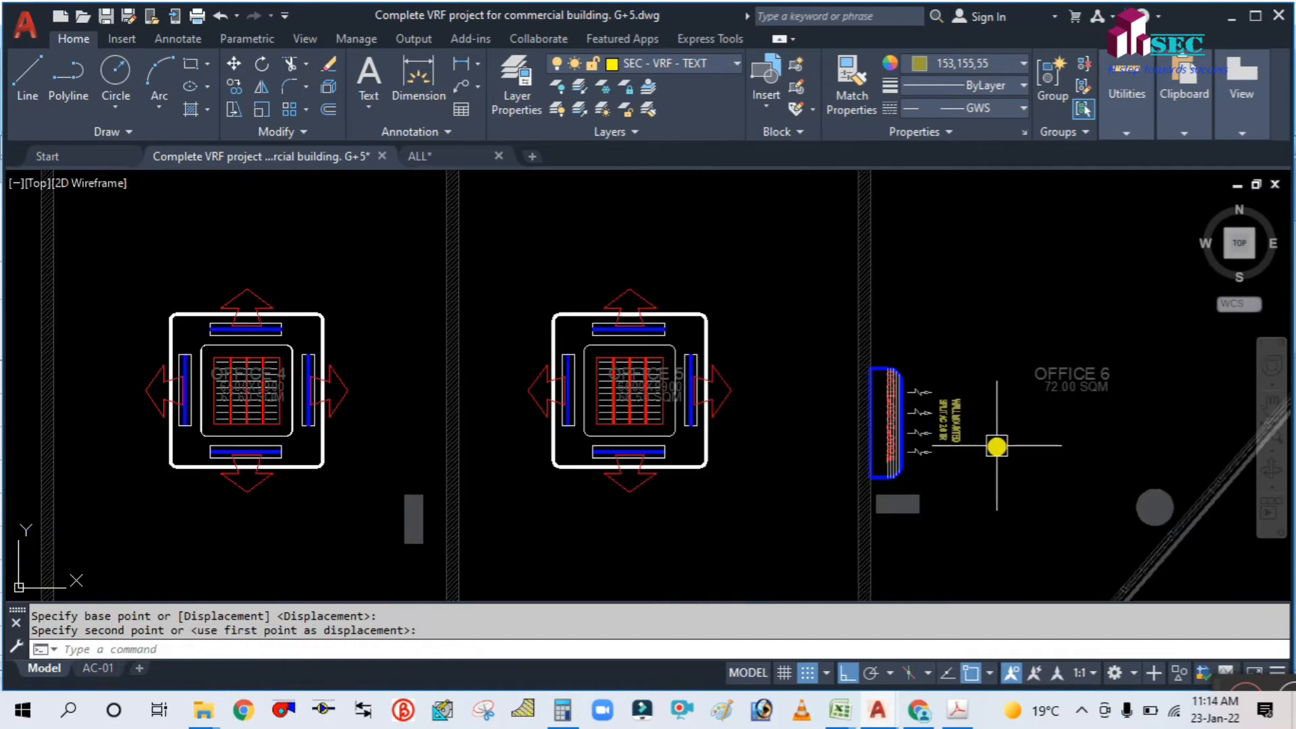
# Step: Copy the vertical label straight up toward Office 6's other wall-mounted unit on the upper wall
pyautogui.scroll(2, 973, 319)
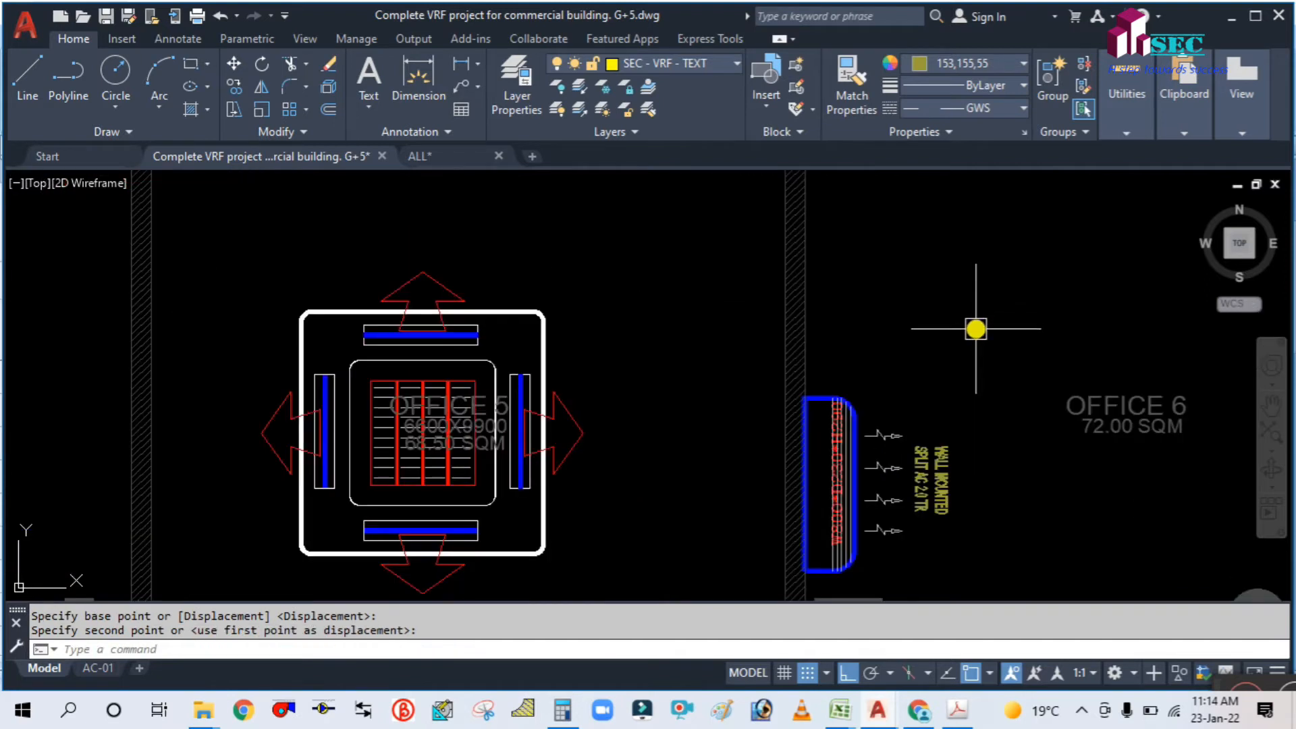
pyautogui.write('o')
pyautogui.press('Return')
pyautogui.click(948, 503)
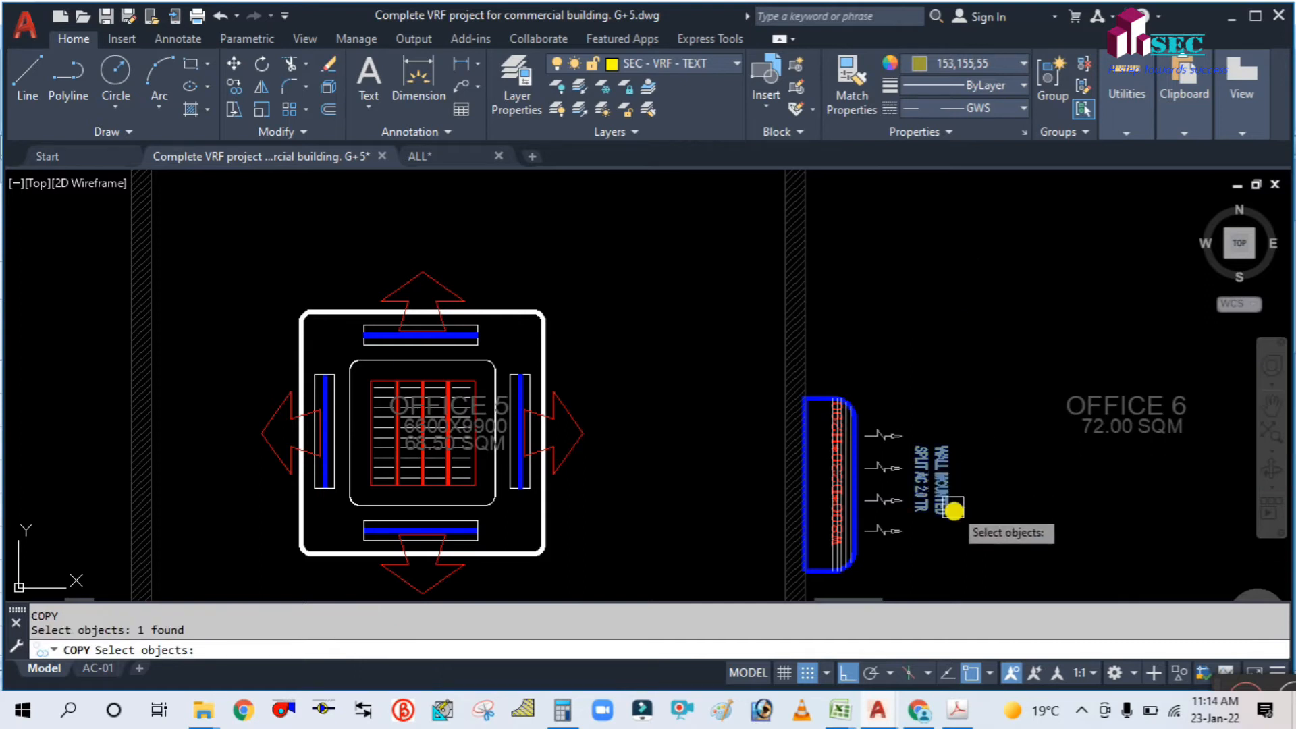
pyautogui.scroll(-3, 991, 545)
pyautogui.press('Return')
pyautogui.click(999, 507)
pyautogui.click(997, 291)
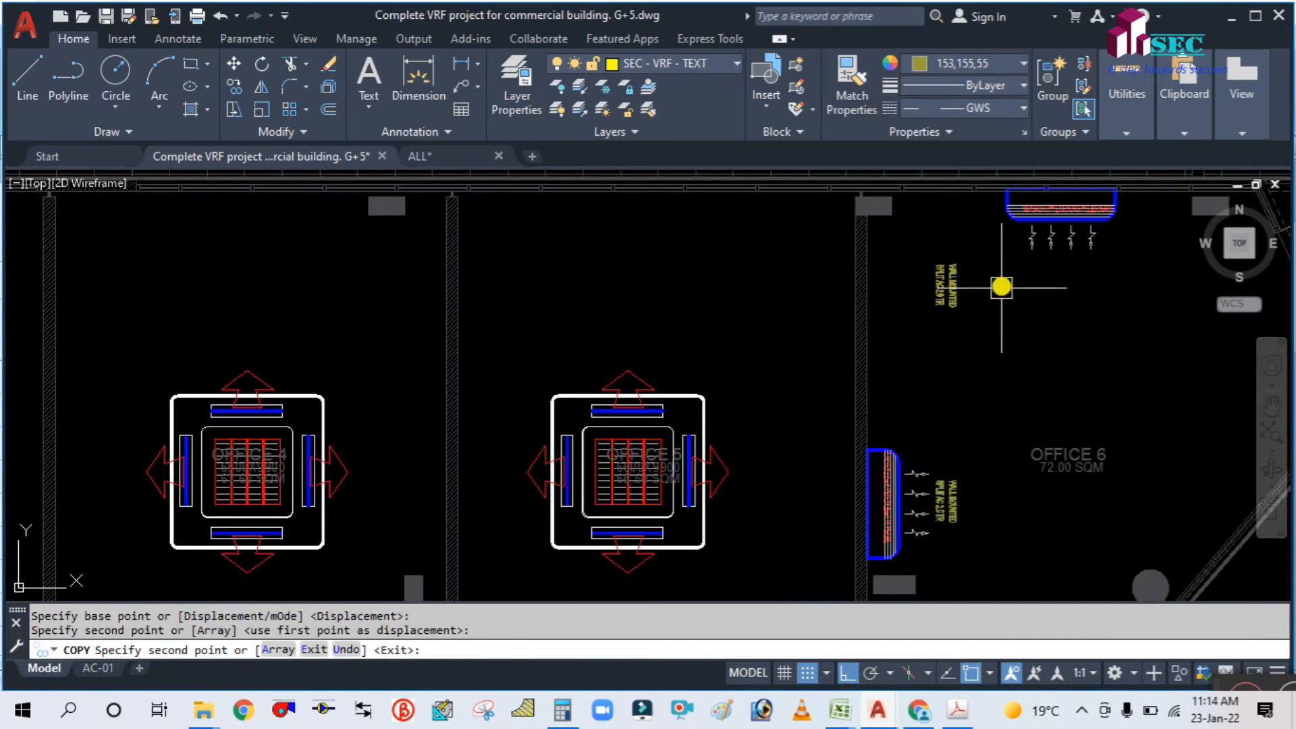
pyautogui.press('Escape')
# Step: Rotate the copied label so its text reads horizontally
pyautogui.scroll(2, 1001, 307)
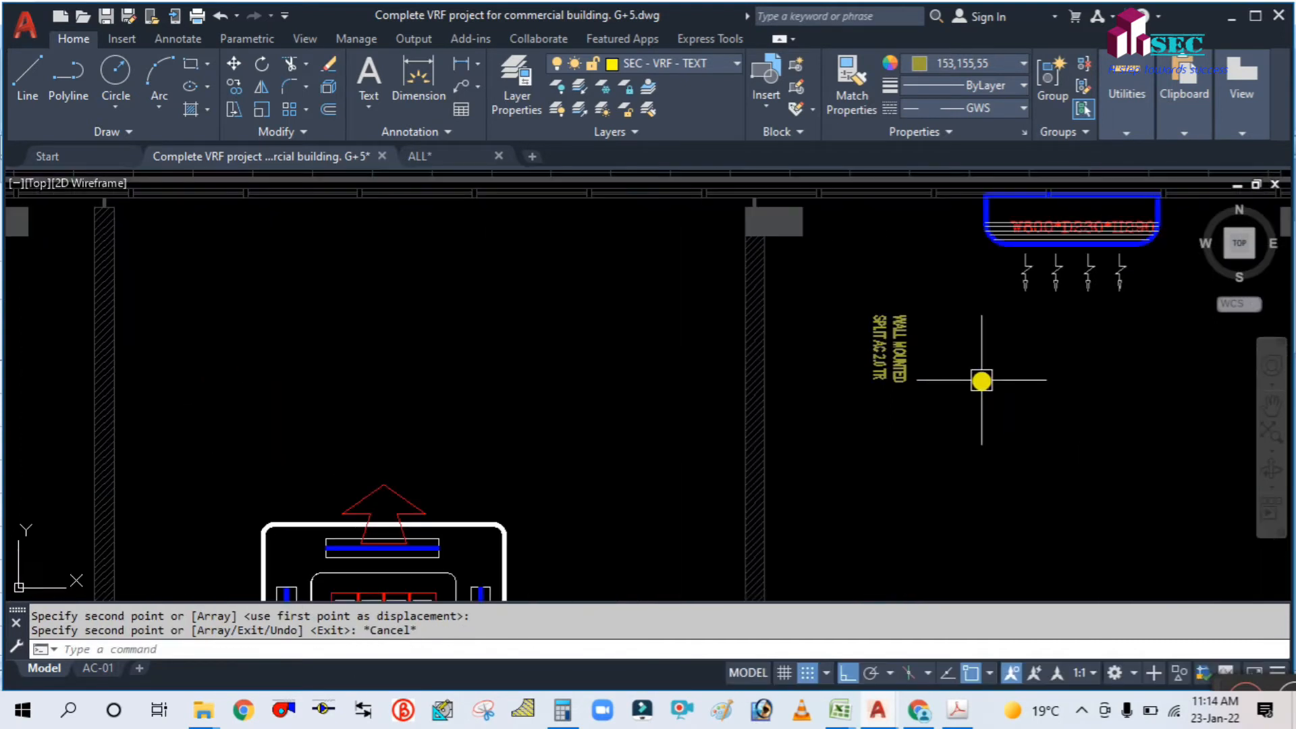
pyautogui.write('Ro')
pyautogui.press('Return')
pyautogui.click(902, 364)
pyautogui.press('Return')
pyautogui.click(980, 416)
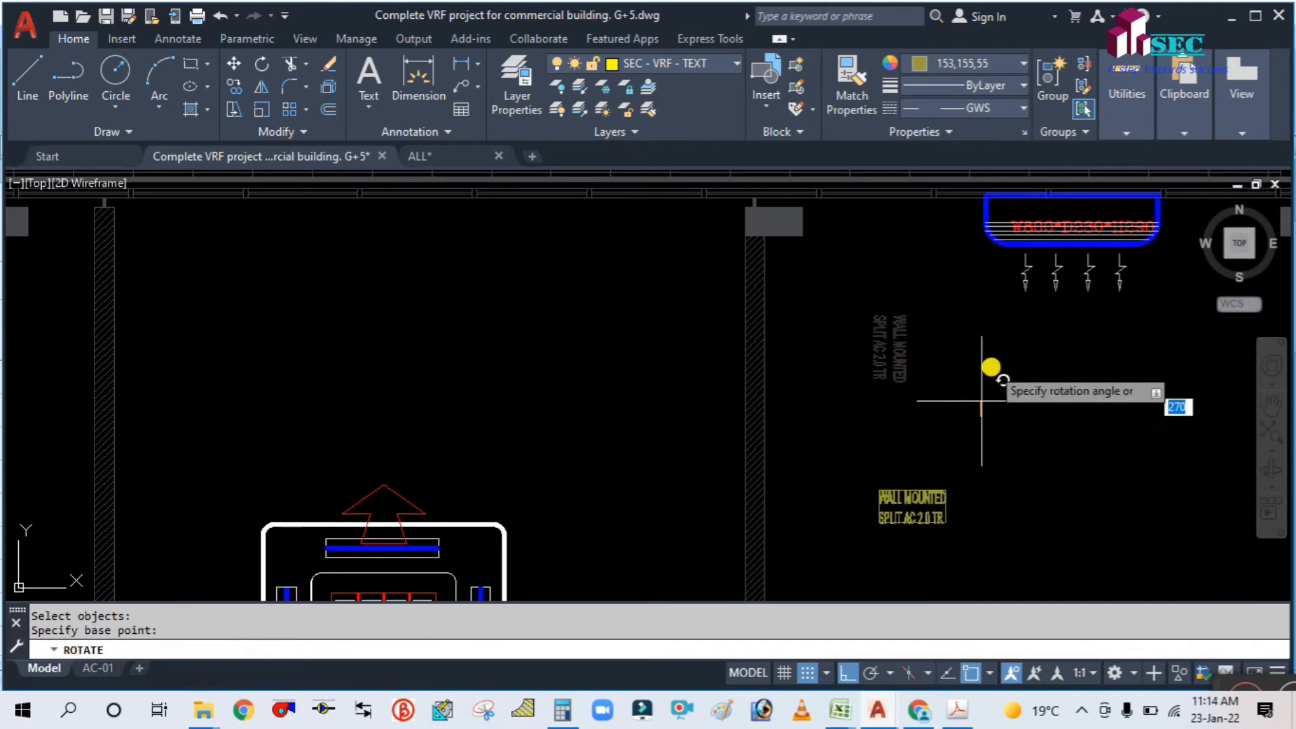
# Step: Move the horizontal label right and up to sit below the upper wall-mounted unit's airflow arrows
pyautogui.write('m')
pyautogui.press('Return')
pyautogui.click(925, 523)
pyautogui.press('Return')
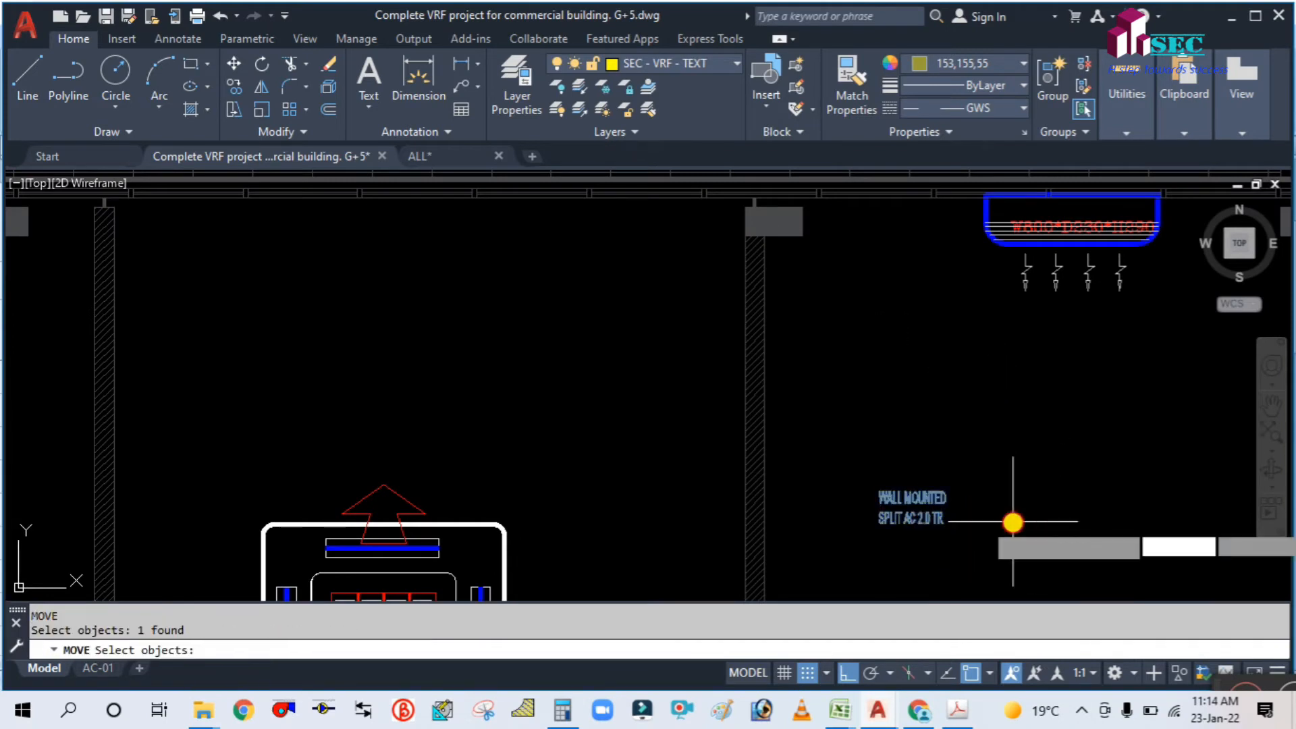
pyautogui.click(1013, 521)
pyautogui.click(1215, 513)
pyautogui.press('Return')
pyautogui.click(1124, 512)
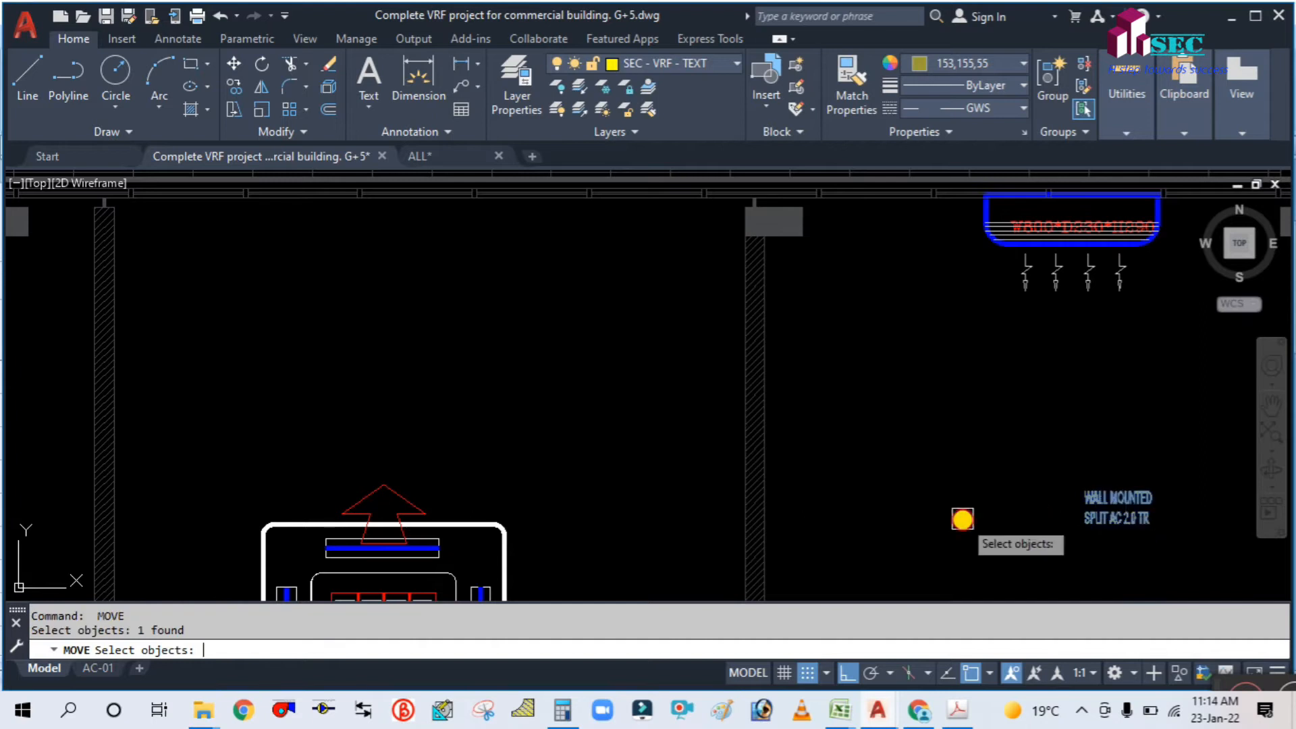
pyautogui.press('Return')
pyautogui.click(961, 519)
pyautogui.click(918, 362)
# Step: Move the horizontal label left to center it under the upper wall-mounted unit
pyautogui.press('Return')
pyautogui.click(1076, 334)
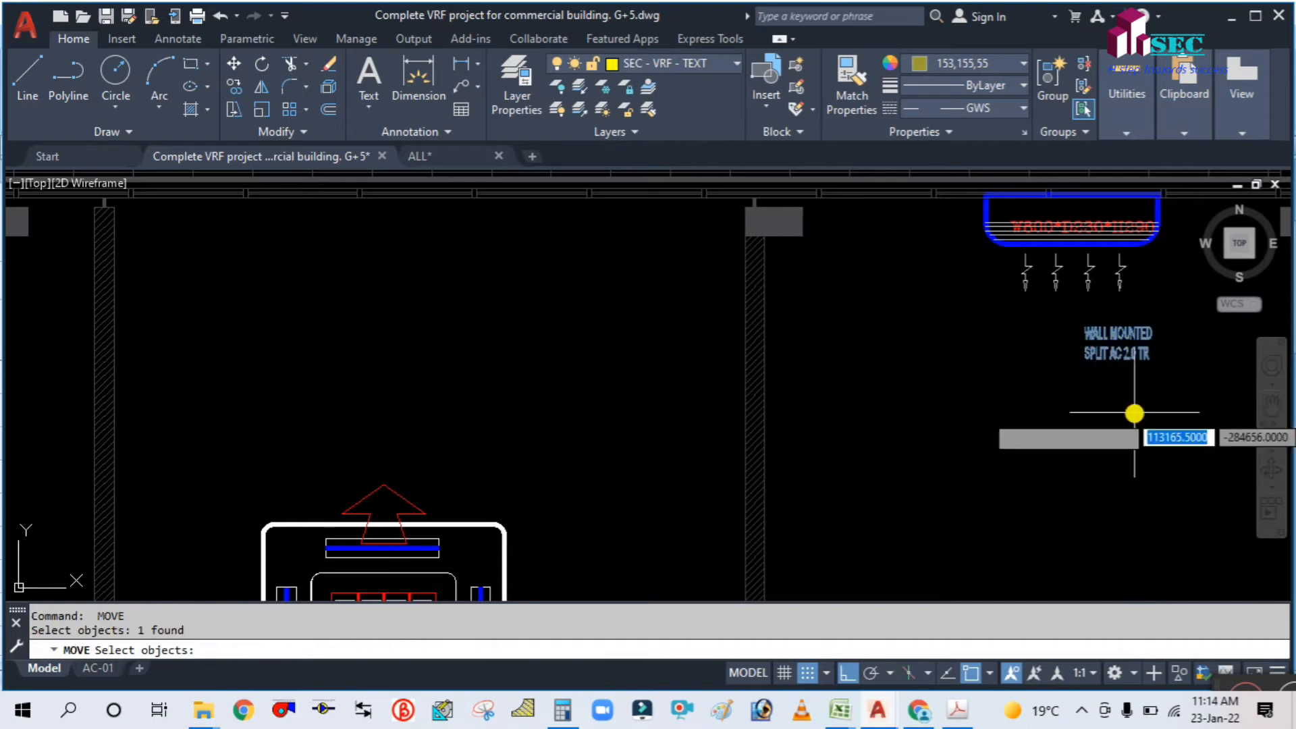
pyautogui.press('Return')
pyautogui.click(1128, 413)
pyautogui.press('Escape')
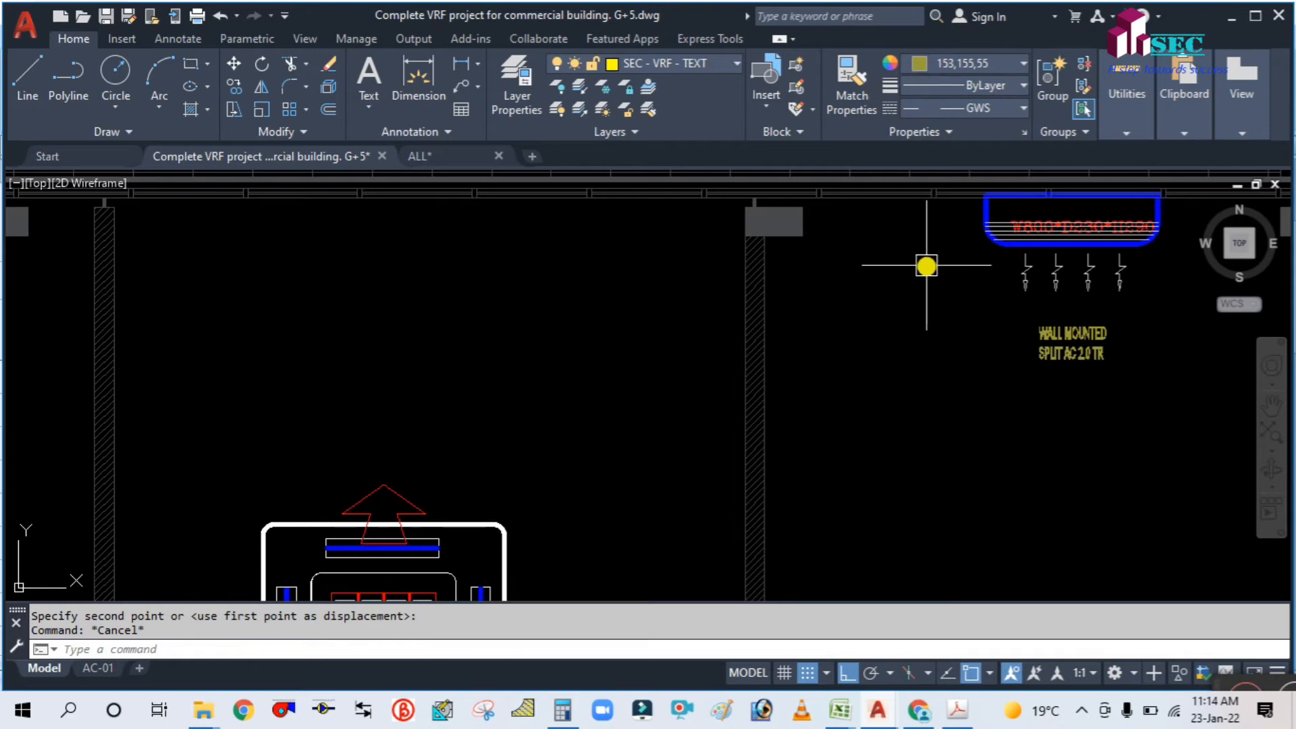
# Step: Make the label's SEC - VRF - TEXT layer current and set the current object color to ByLayer
pyautogui.click(1065, 340)
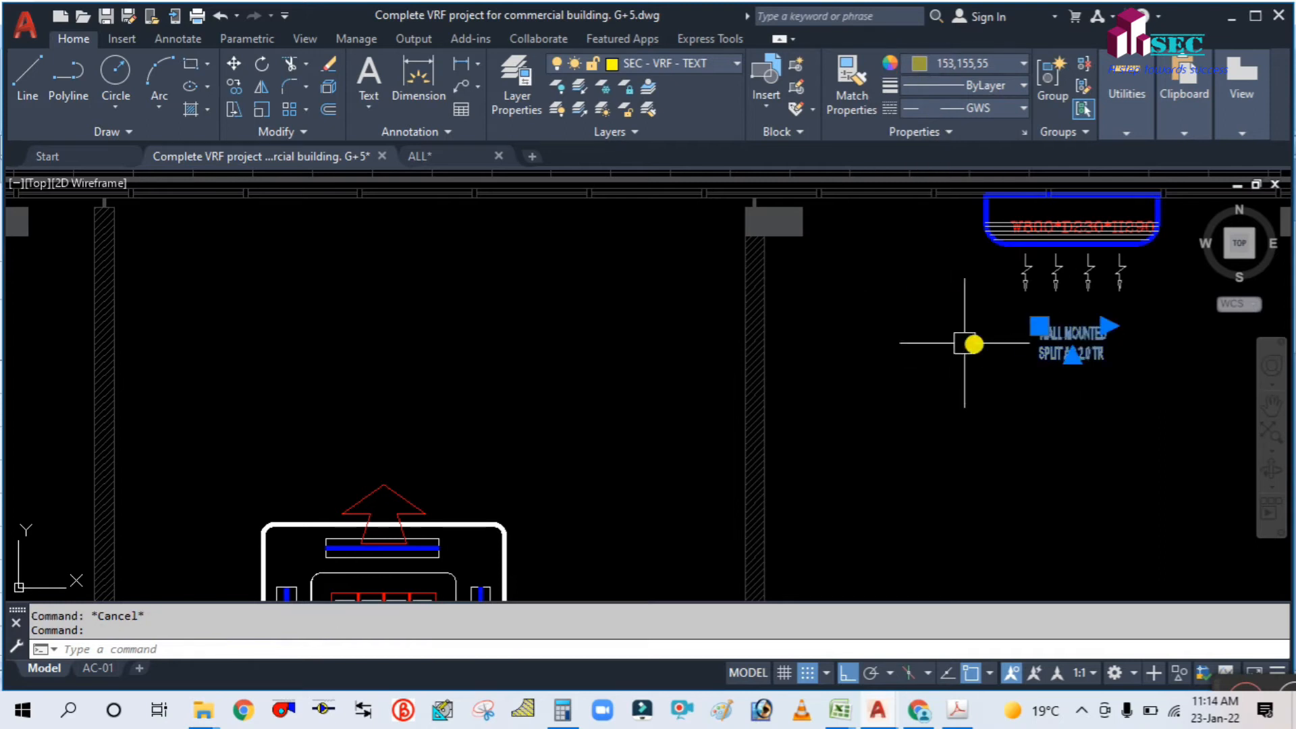
pyautogui.click(650, 88)
pyautogui.click(946, 63)
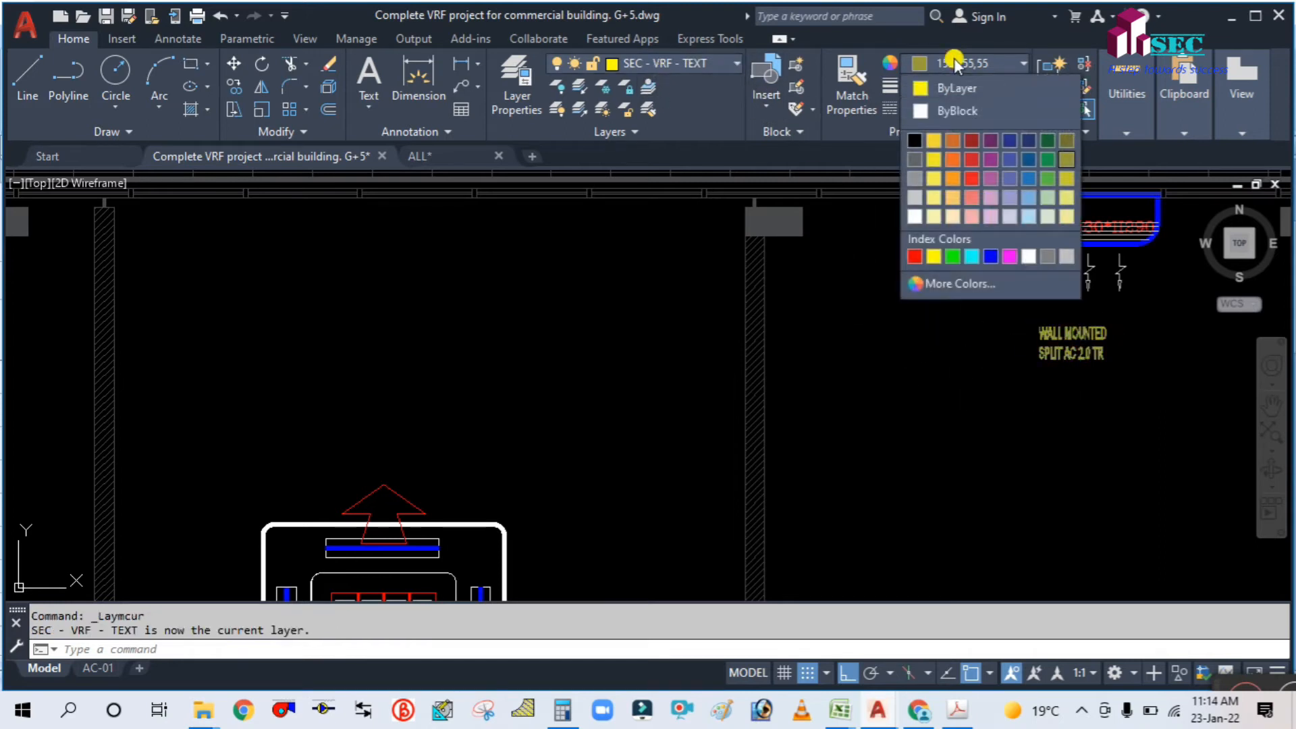
pyautogui.click(929, 93)
pyautogui.press('Escape')
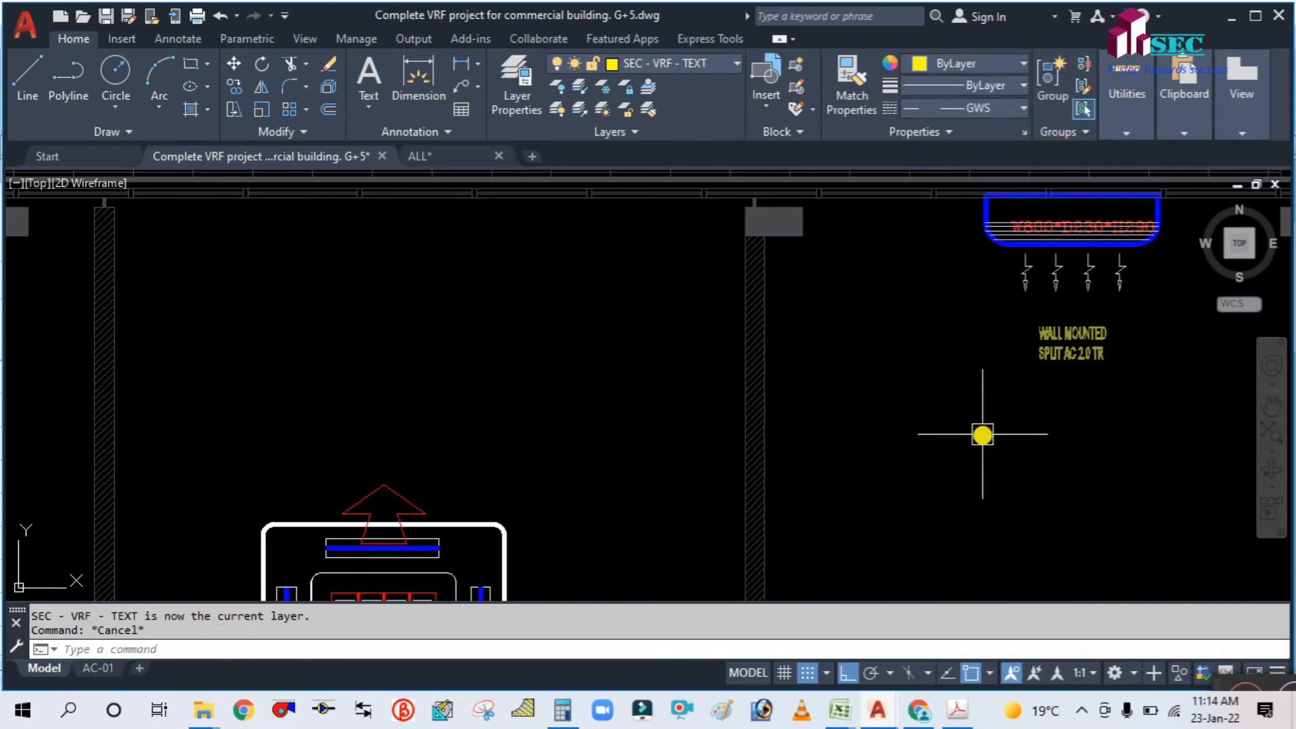
# Step: Check the current text style's font, height and width factor in the text style settings, leaving them unchanged
pyautogui.scroll(3, 1070, 338)
pyautogui.scroll(1, 795, 362)
pyautogui.scroll(-2, 792, 362)
pyautogui.scroll(1, 835, 392)
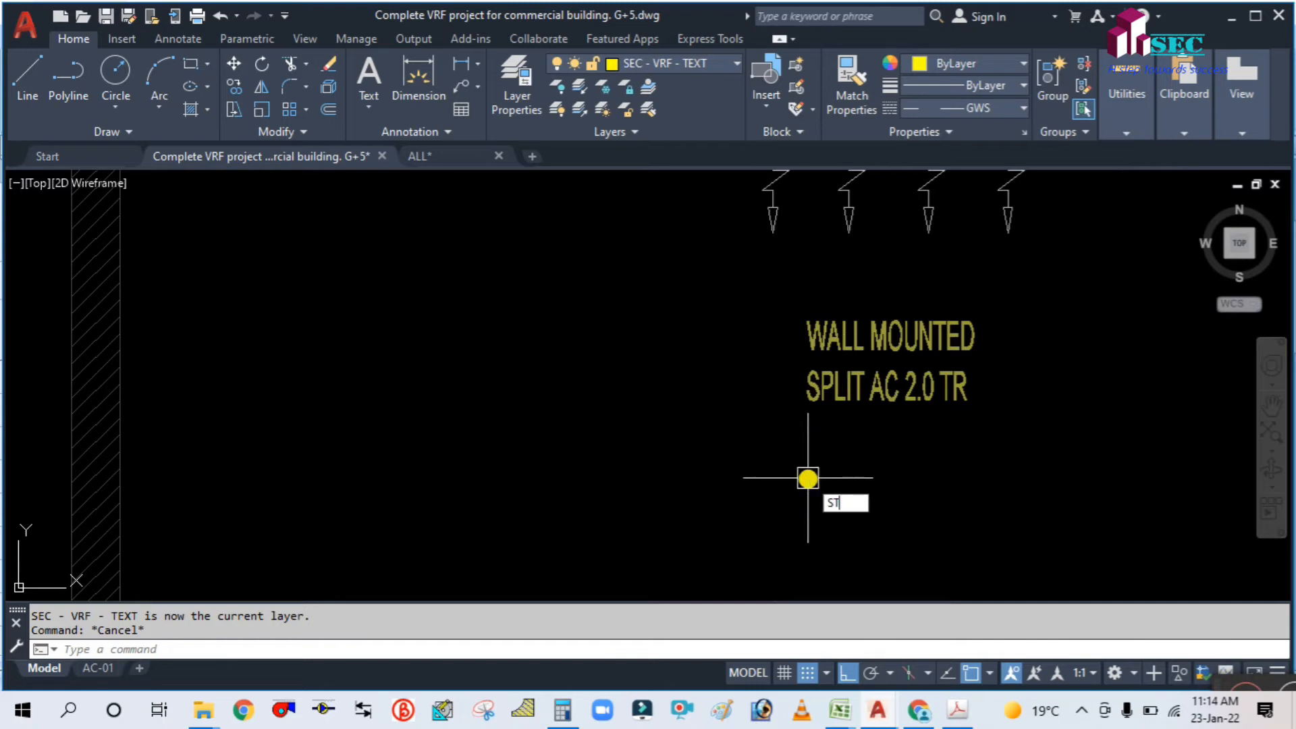
pyautogui.press('Return')
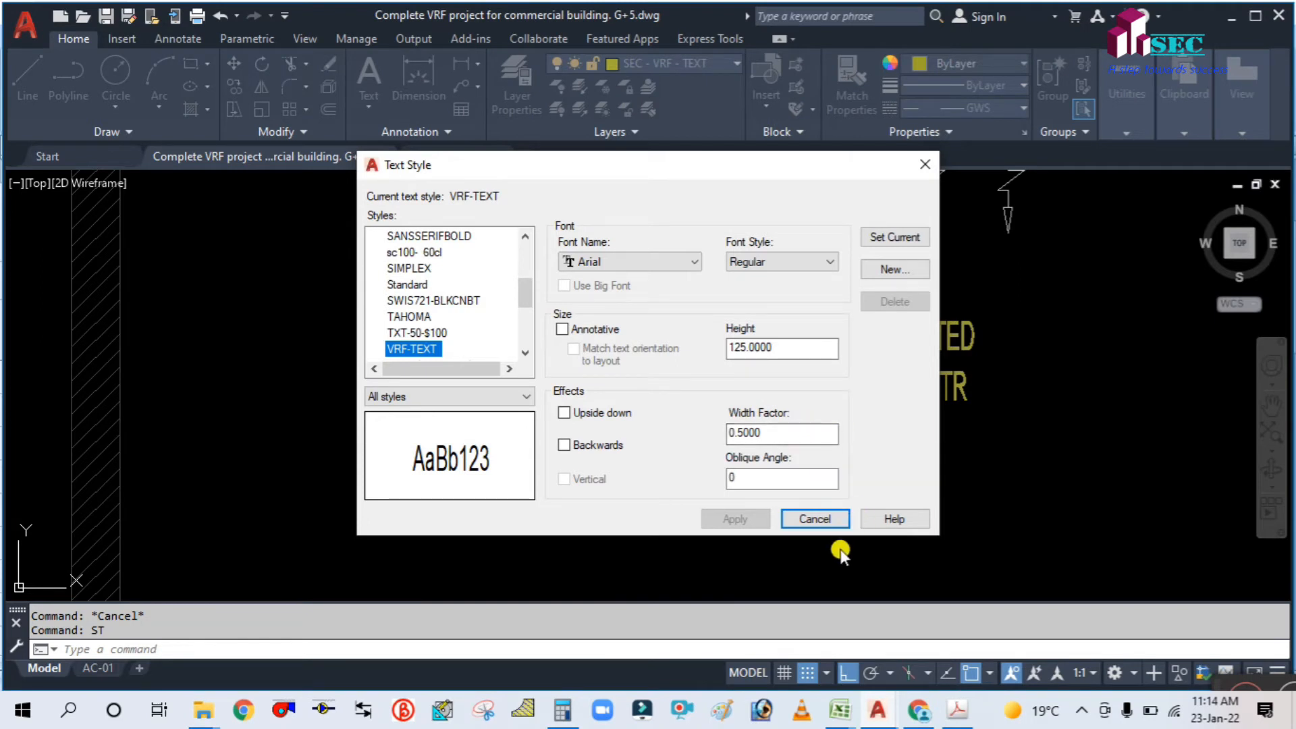
pyautogui.click(835, 519)
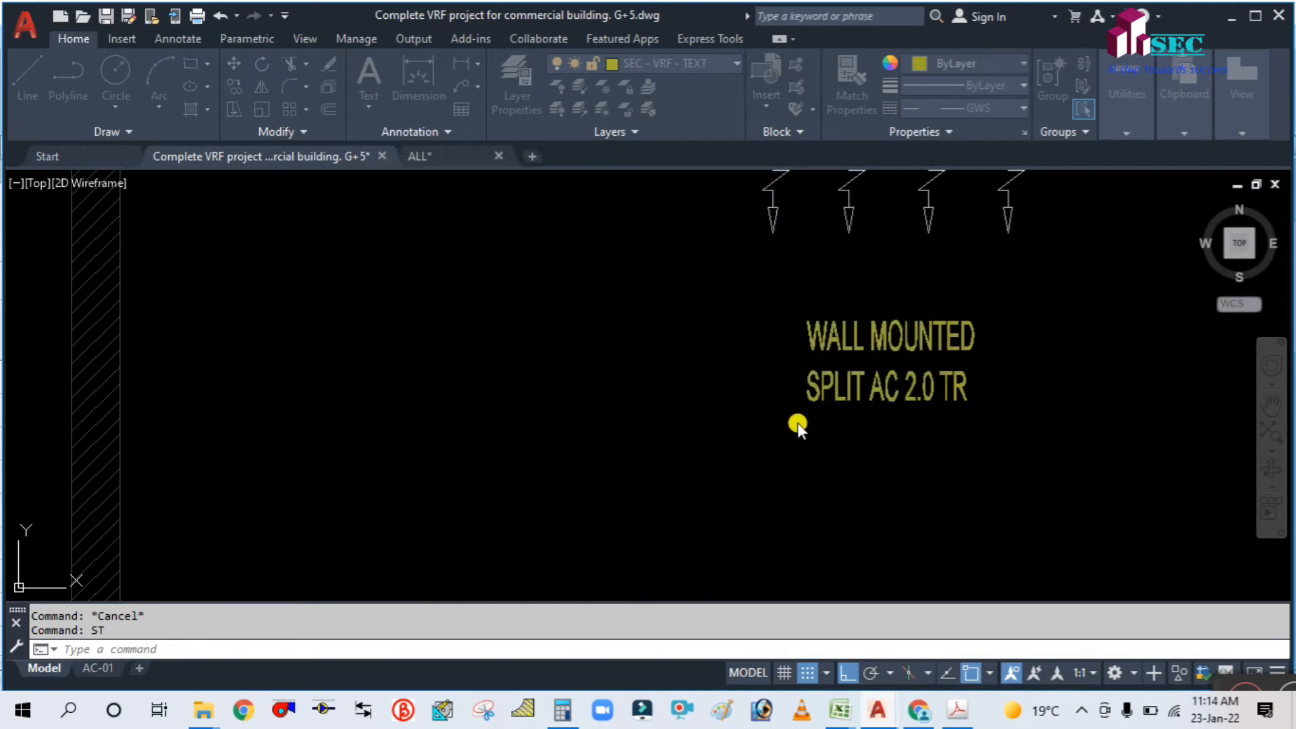
# Step: Review the indoor units and labels across the first-floor offices, and inspect the corridor between them
pyautogui.scroll(-4, 682, 436)
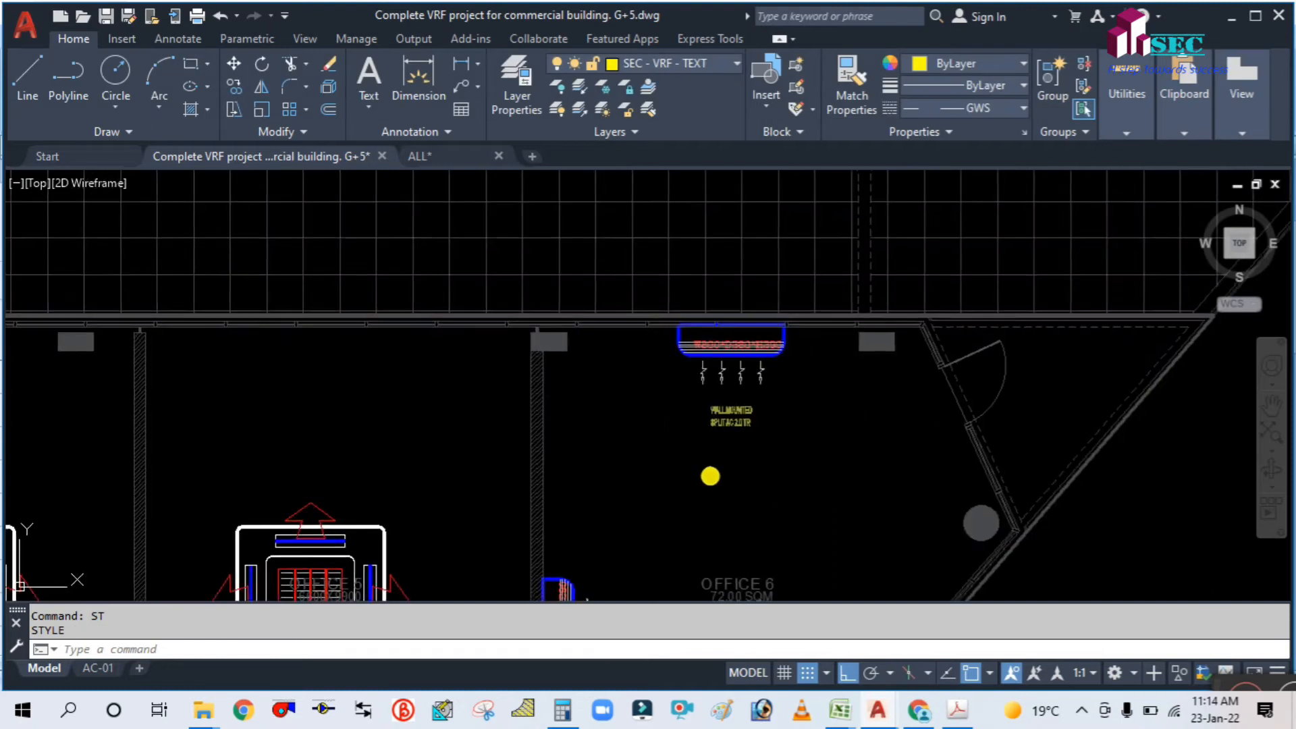
pyautogui.moveTo(709, 473); pyautogui.dragTo(833, 367, button='middle')
pyautogui.scroll(4, 822, 497)
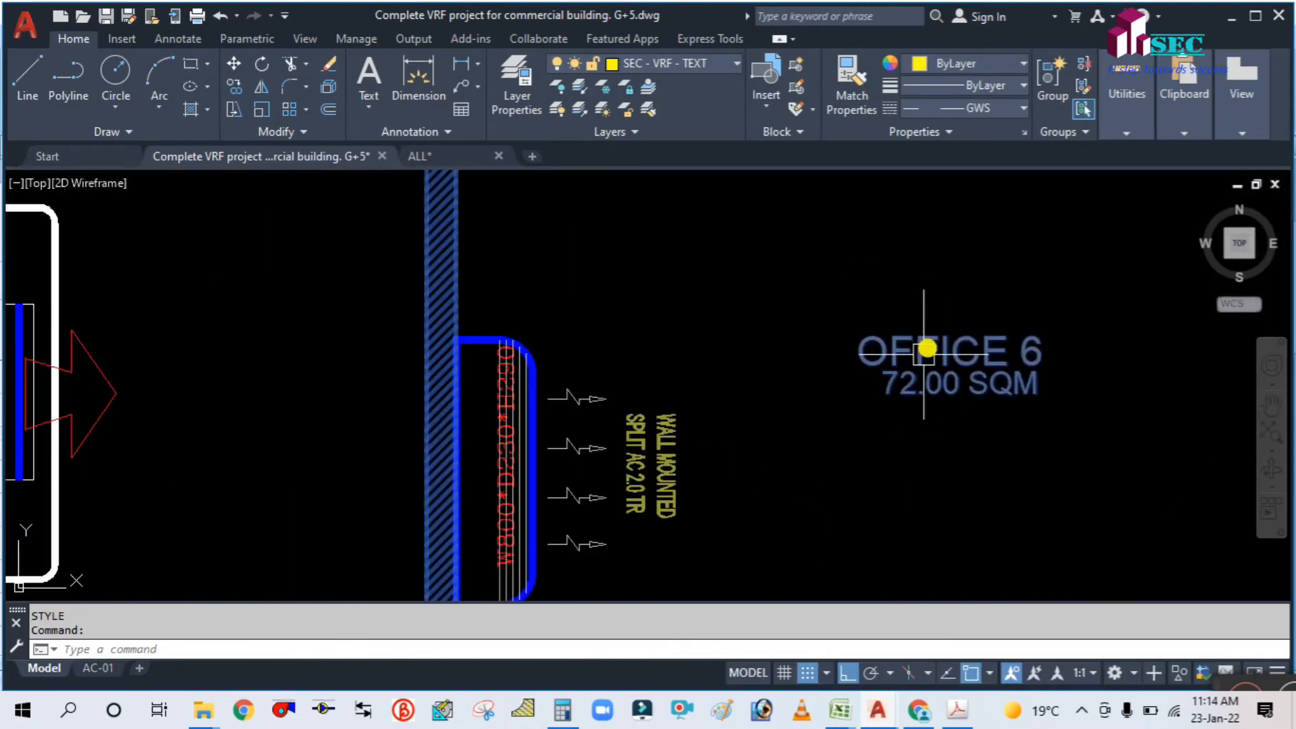
pyautogui.press('Escape')
pyautogui.scroll(-6, 862, 442)
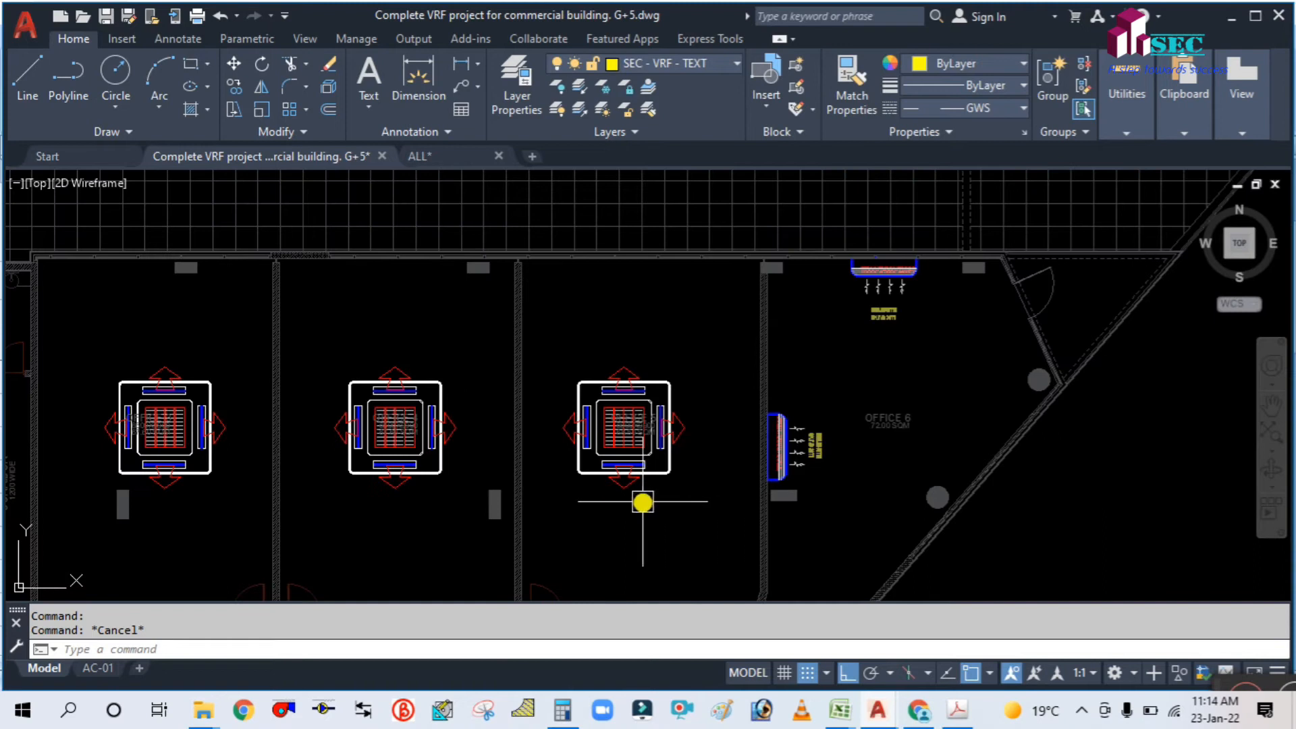
pyautogui.moveTo(642, 497); pyautogui.dragTo(763, 385, button='middle')
pyautogui.scroll(-4, 708, 456)
pyautogui.scroll(4, 573, 552)
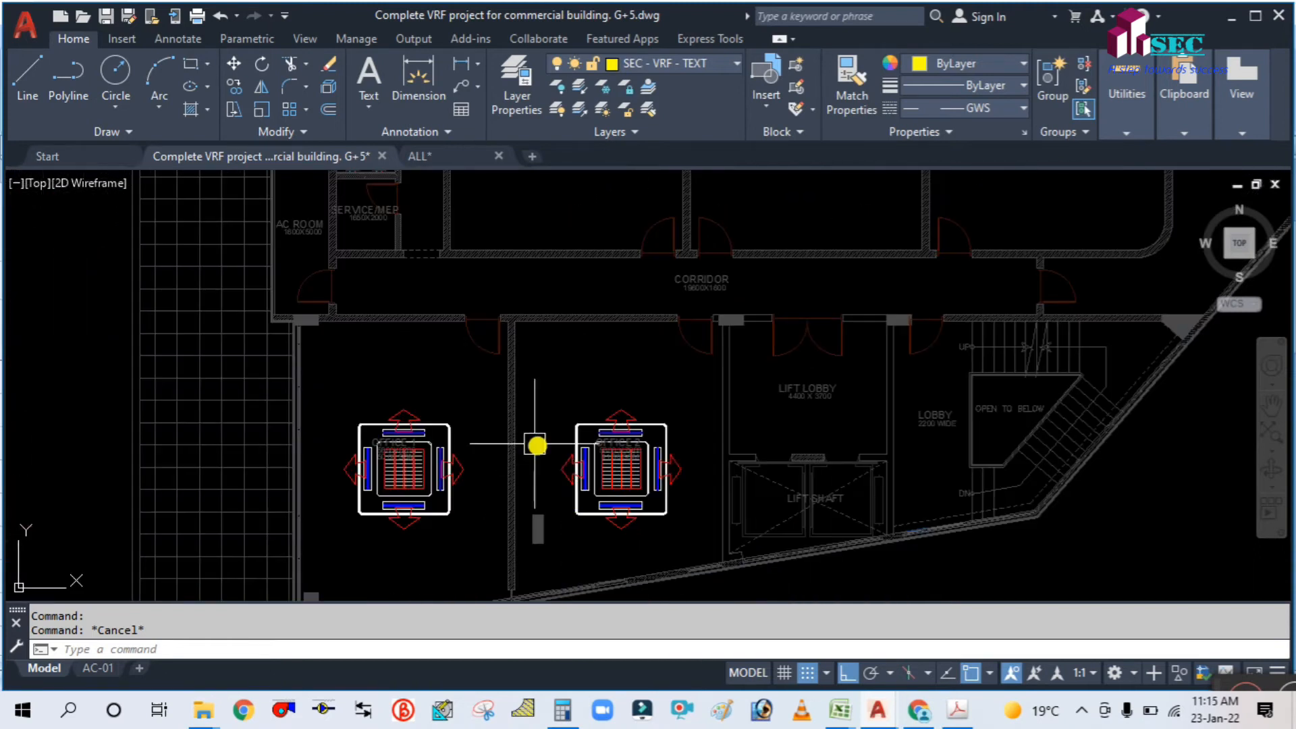
pyautogui.scroll(-3, 619, 497)
pyautogui.moveTo(720, 278); pyautogui.dragTo(702, 396, button='middle')
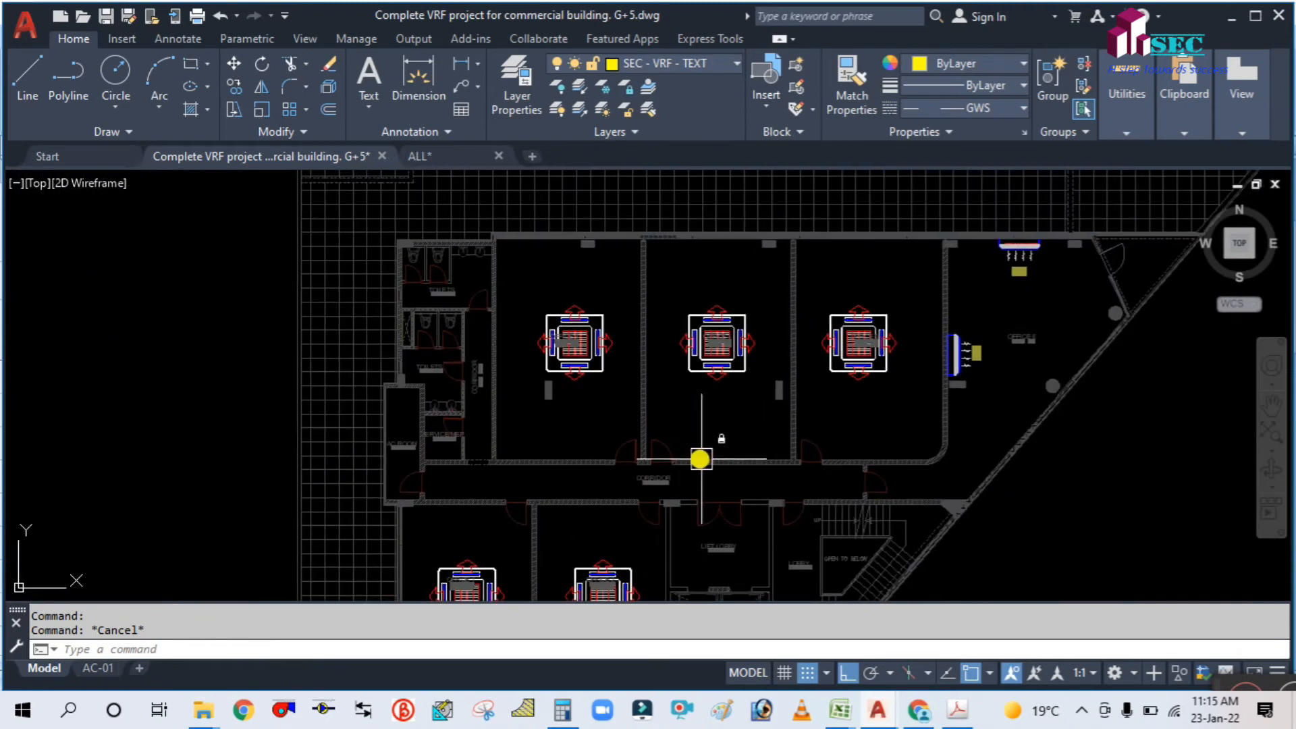
pyautogui.scroll(5, 667, 489)
pyautogui.moveTo(616, 478); pyautogui.dragTo(640, 434, button='middle')
pyautogui.scroll(-4, 641, 434)
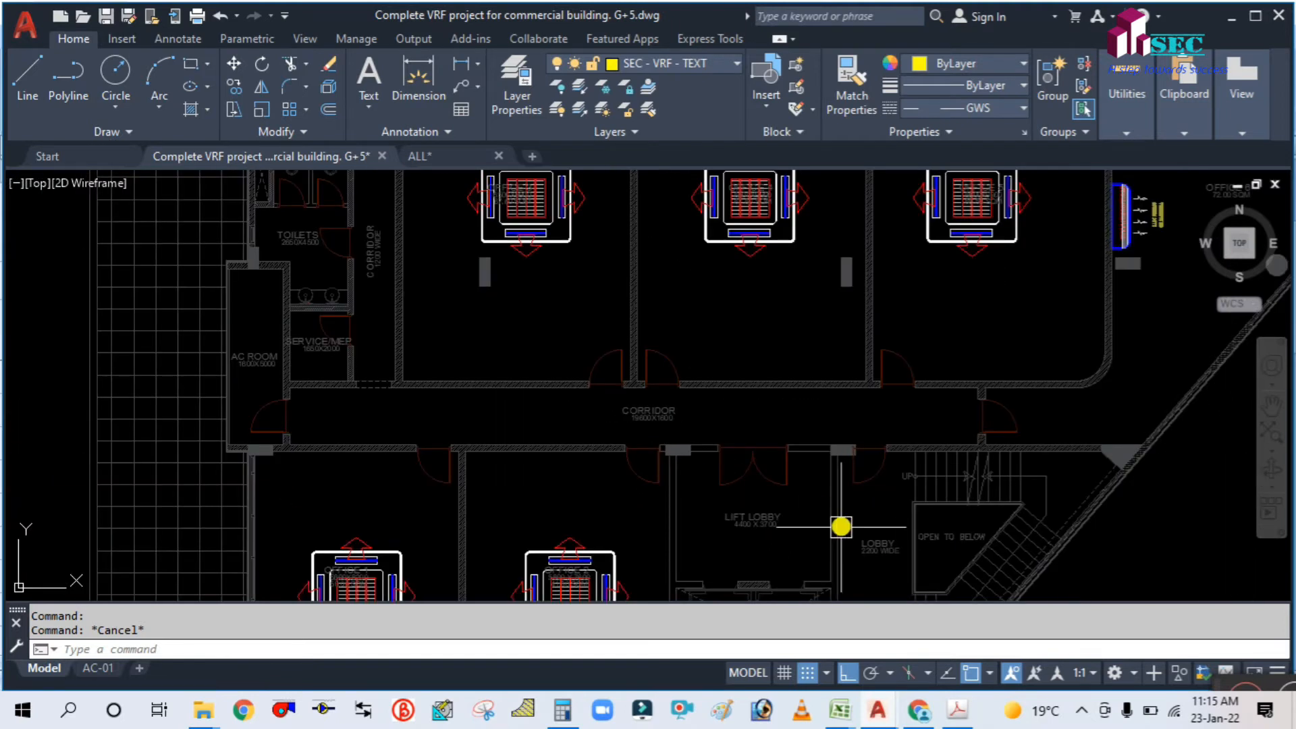
# Step: Look up the first-floor corridor's capacity in tons in the LOAD CALCULATION workbook in Excel, and return to the AutoCAD plan
pyautogui.moveTo(839, 708)
pyautogui.click(711, 633)
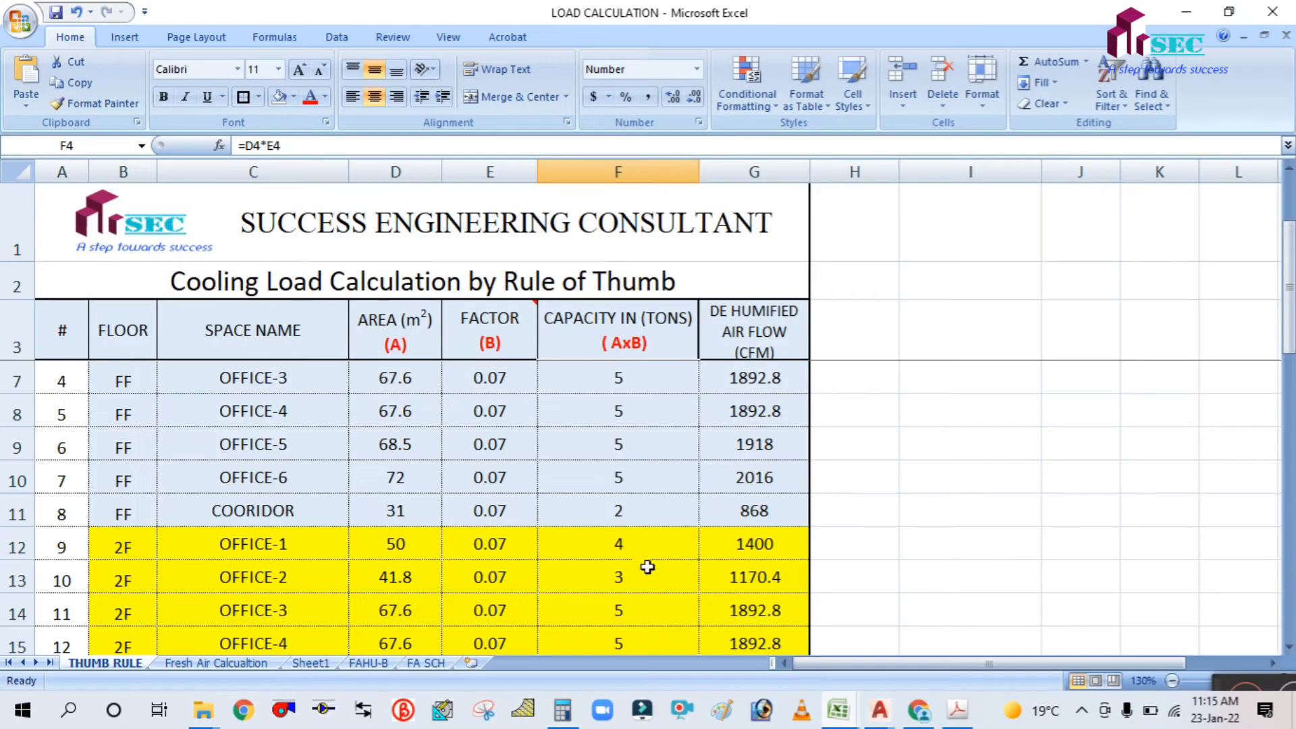
pyautogui.click(598, 508)
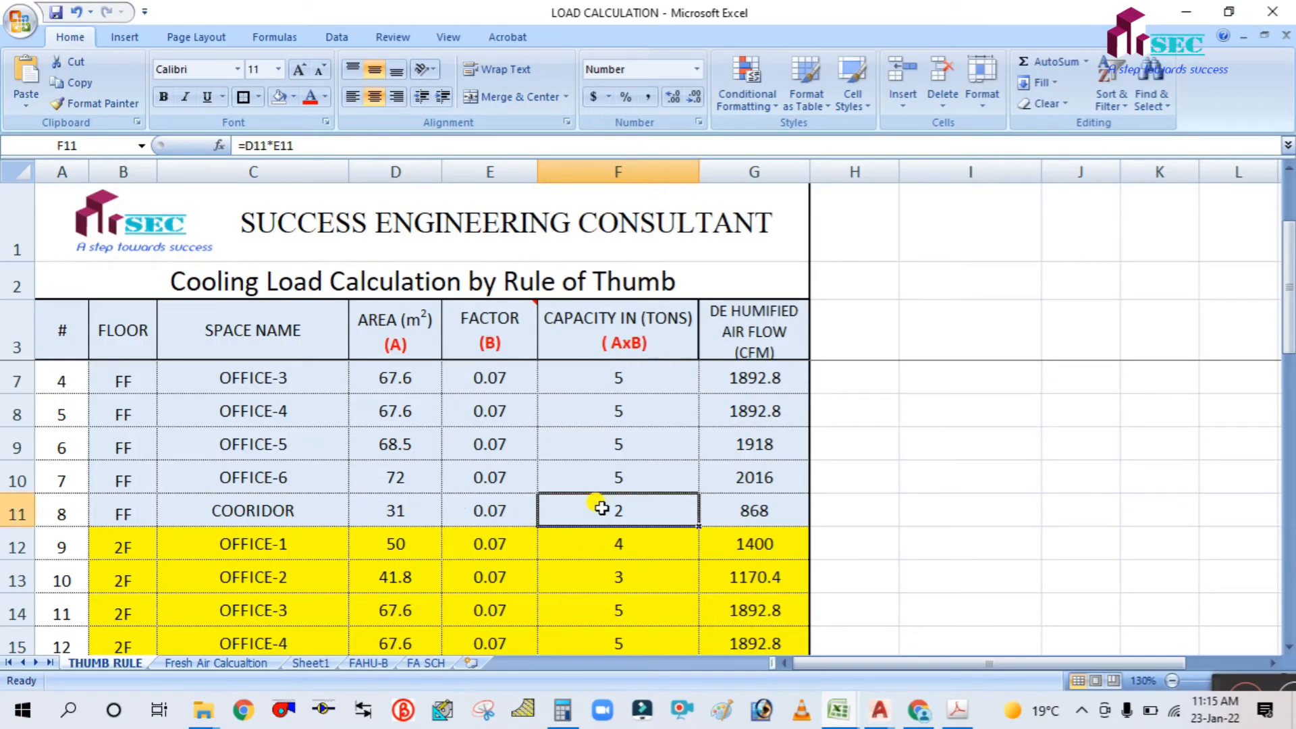
pyautogui.moveTo(877, 710)
pyautogui.click(768, 631)
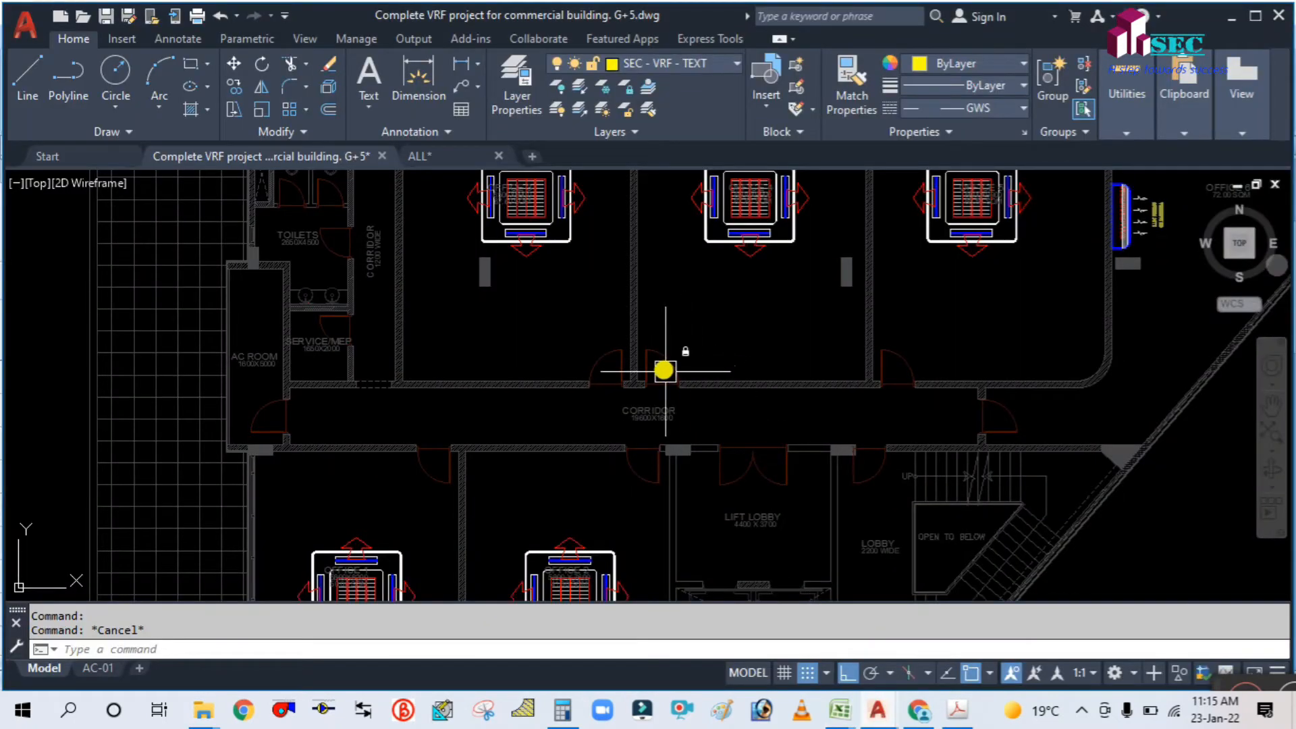
# Step: Examine the first-floor corridor around the lift lobby and lobby for a suitable indoor unit location
pyautogui.scroll(-2, 703, 437)
pyautogui.scroll(2, 797, 454)
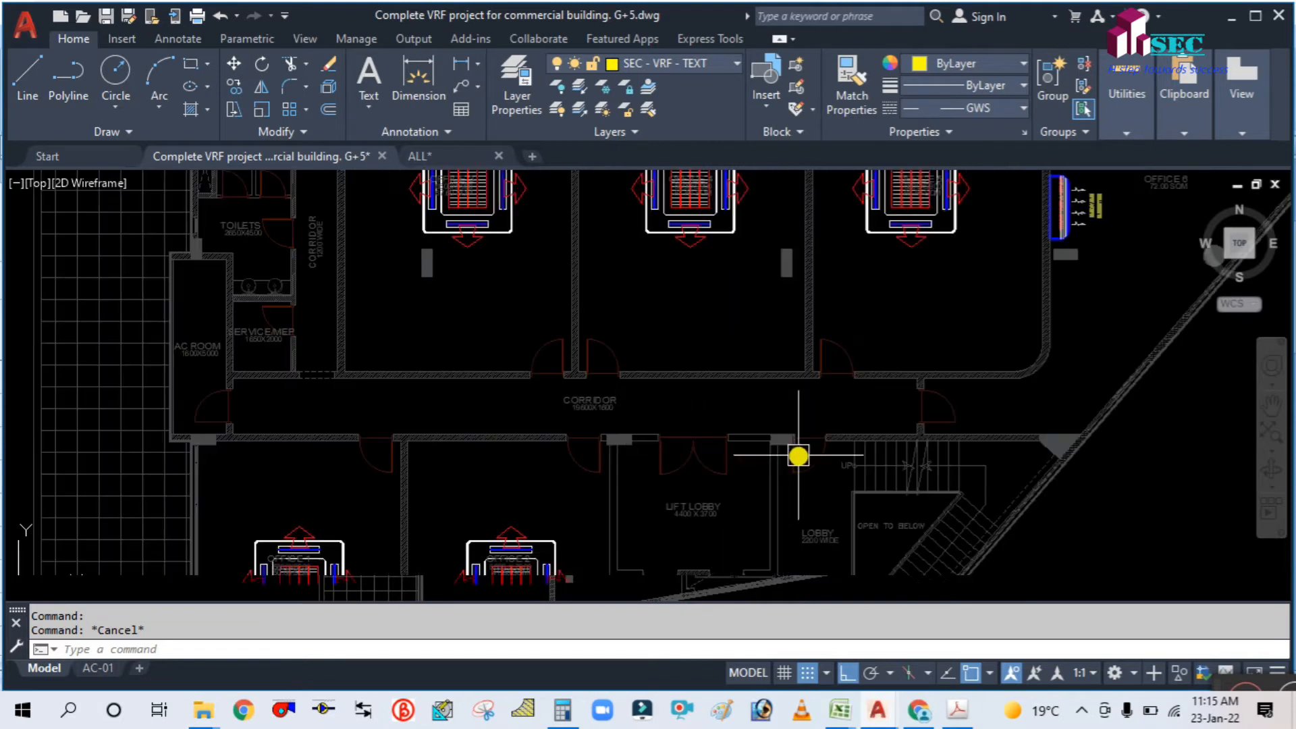
pyautogui.scroll(2, 700, 398)
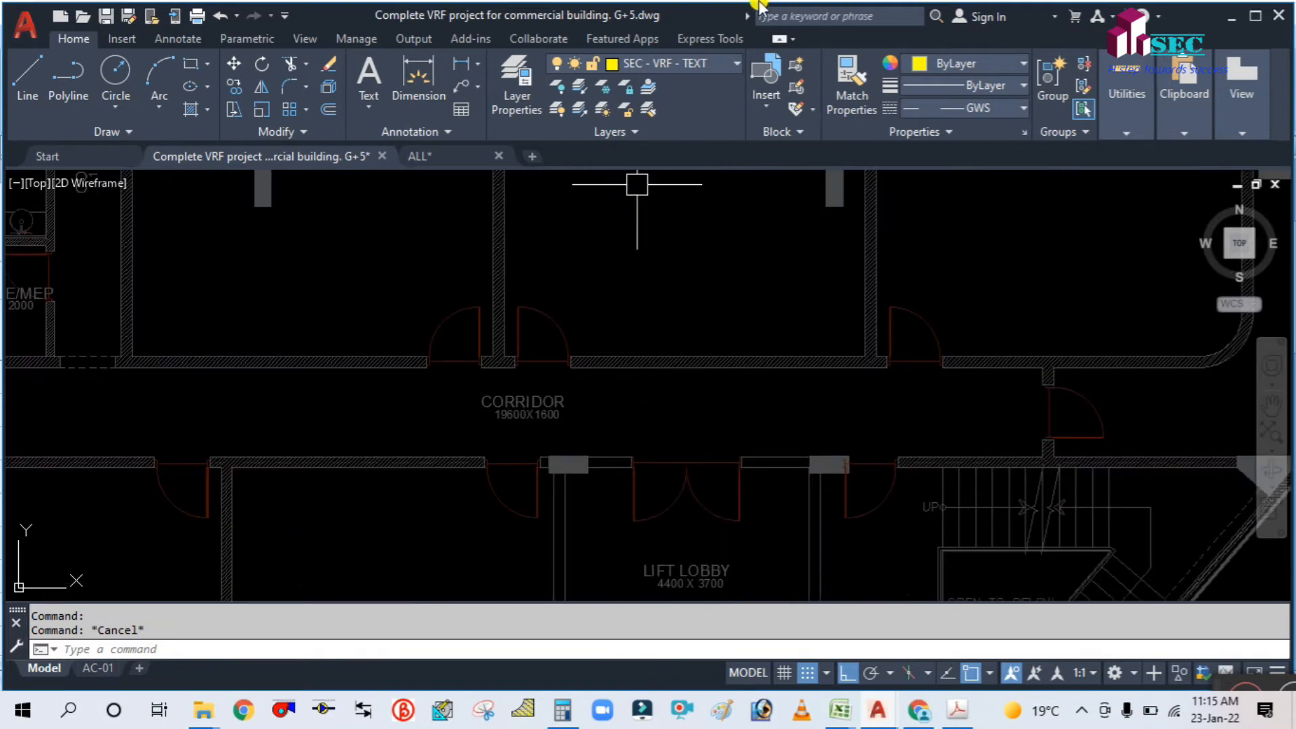
pyautogui.scroll(-2, 790, 308)
pyautogui.scroll(-1, 810, 368)
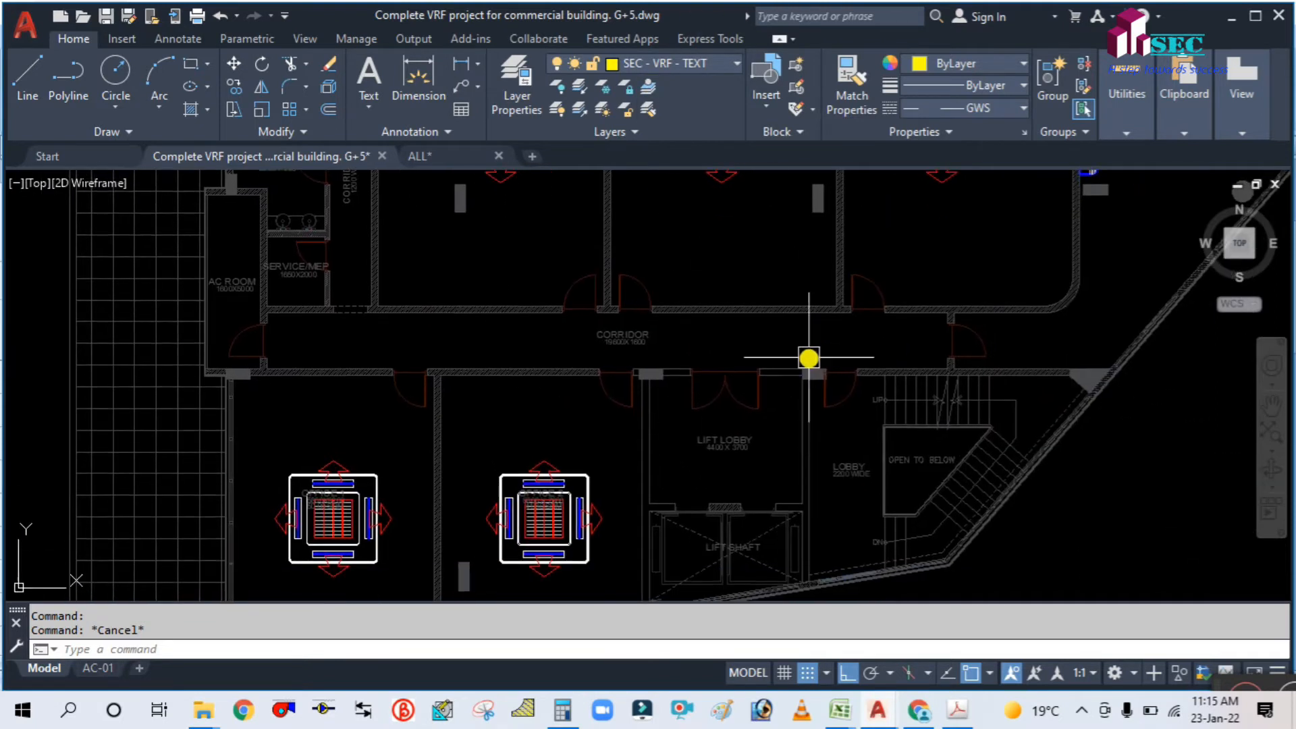
pyautogui.scroll(-2, 816, 375)
pyautogui.scroll(2, 763, 335)
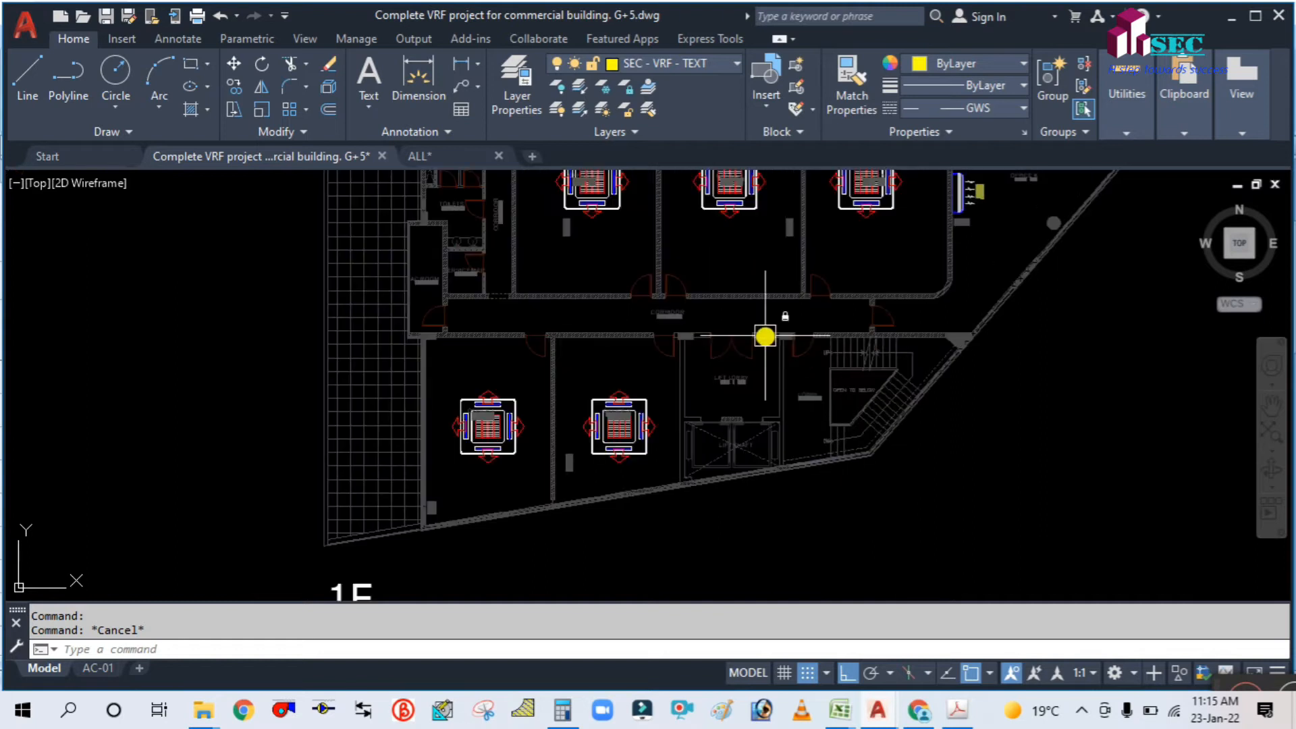
pyautogui.scroll(3, 720, 326)
pyautogui.scroll(-2, 749, 357)
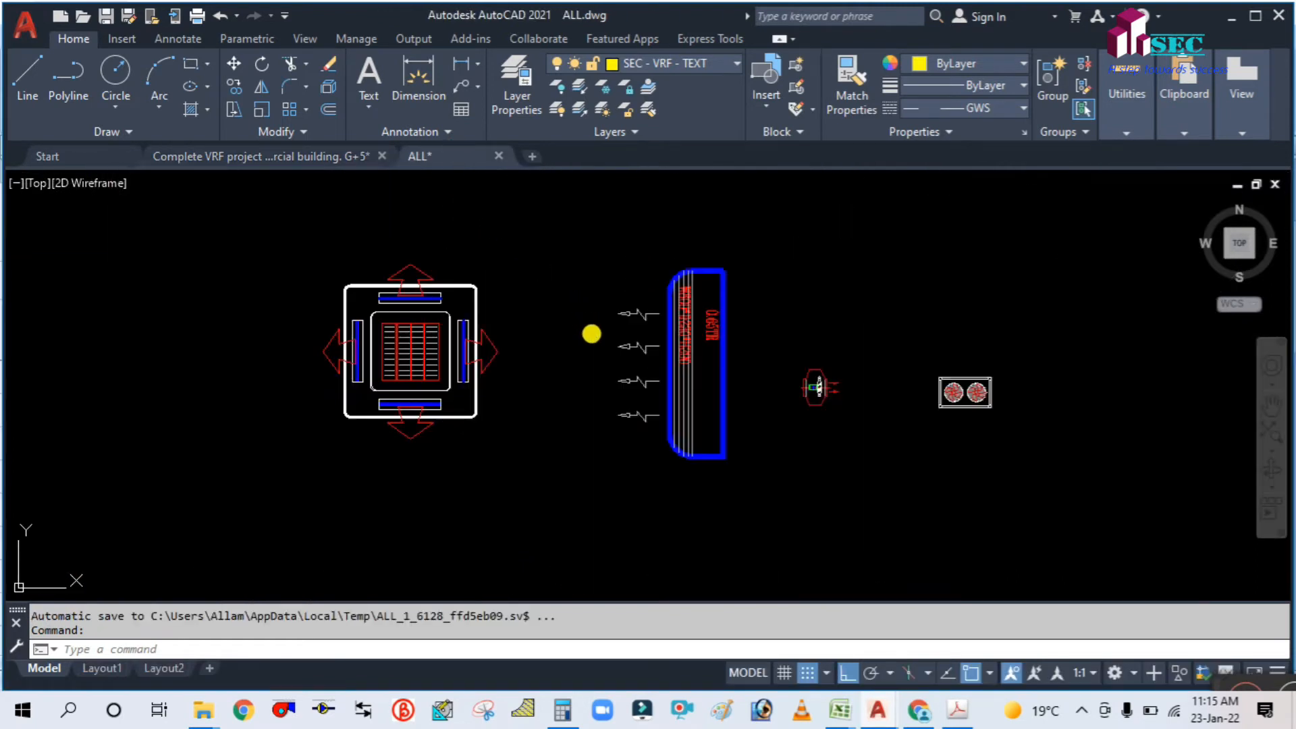
# Step: Look through the ALL drawing's equipment symbols and piping details for a unit suited to the corridor
pyautogui.scroll(-8, 813, 390)
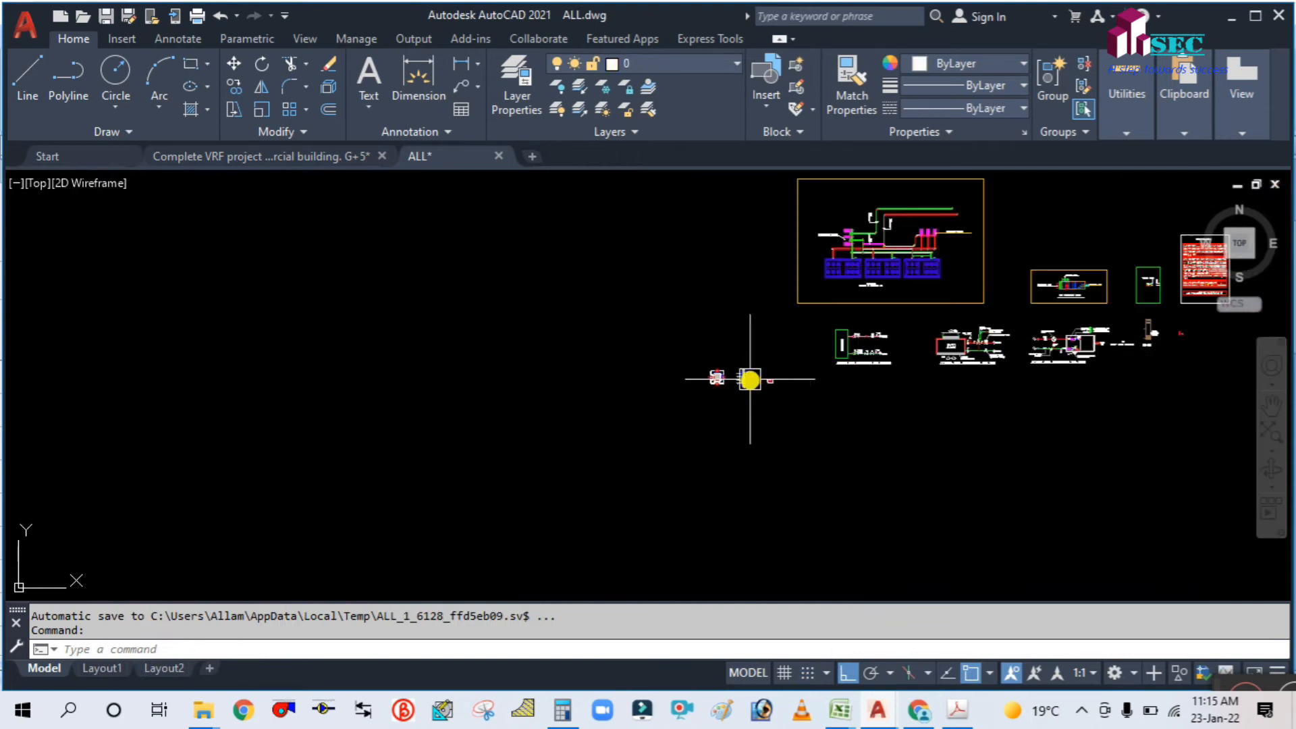
pyautogui.moveTo(844, 345)
pyautogui.mouseDown(button='middle')
pyautogui.moveTo(480, 413)
pyautogui.moveTo(607, 312)
pyautogui.mouseUp(button='middle')
pyautogui.scroll(4, 746, 384)
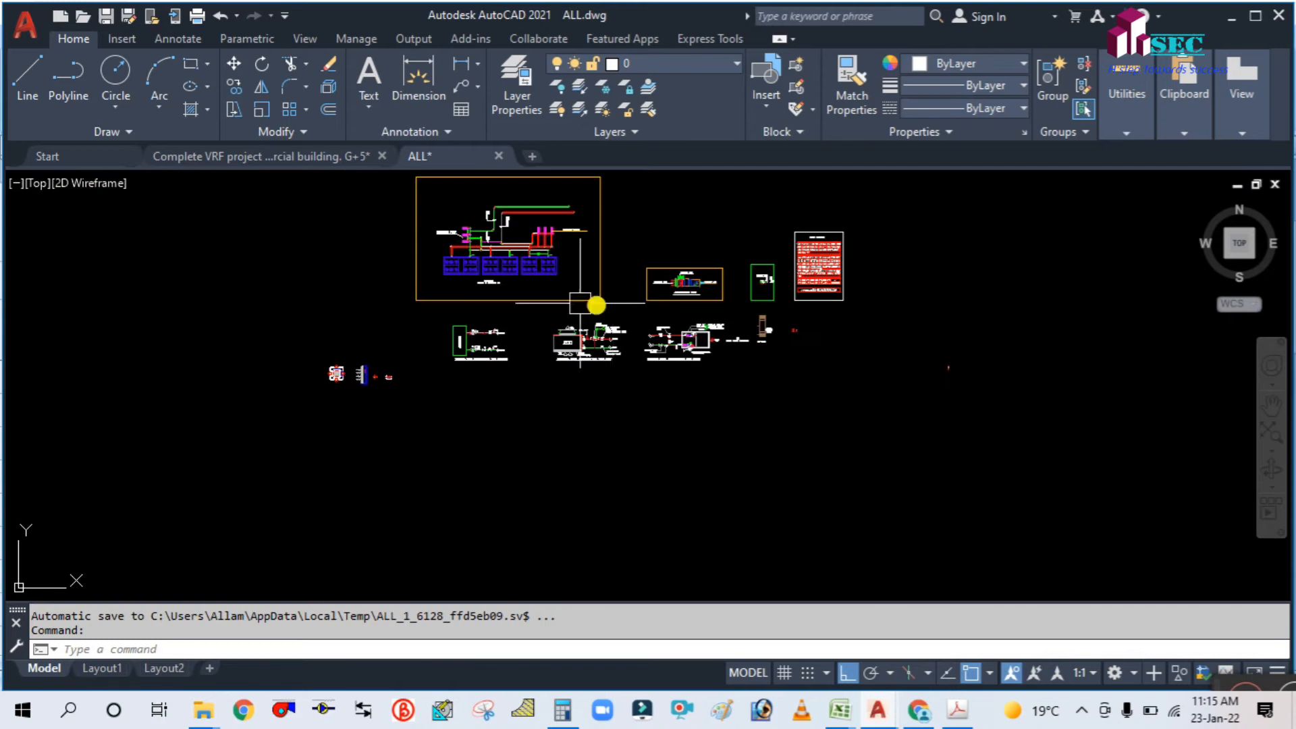
pyautogui.scroll(5, 465, 222)
pyautogui.scroll(-6, 536, 277)
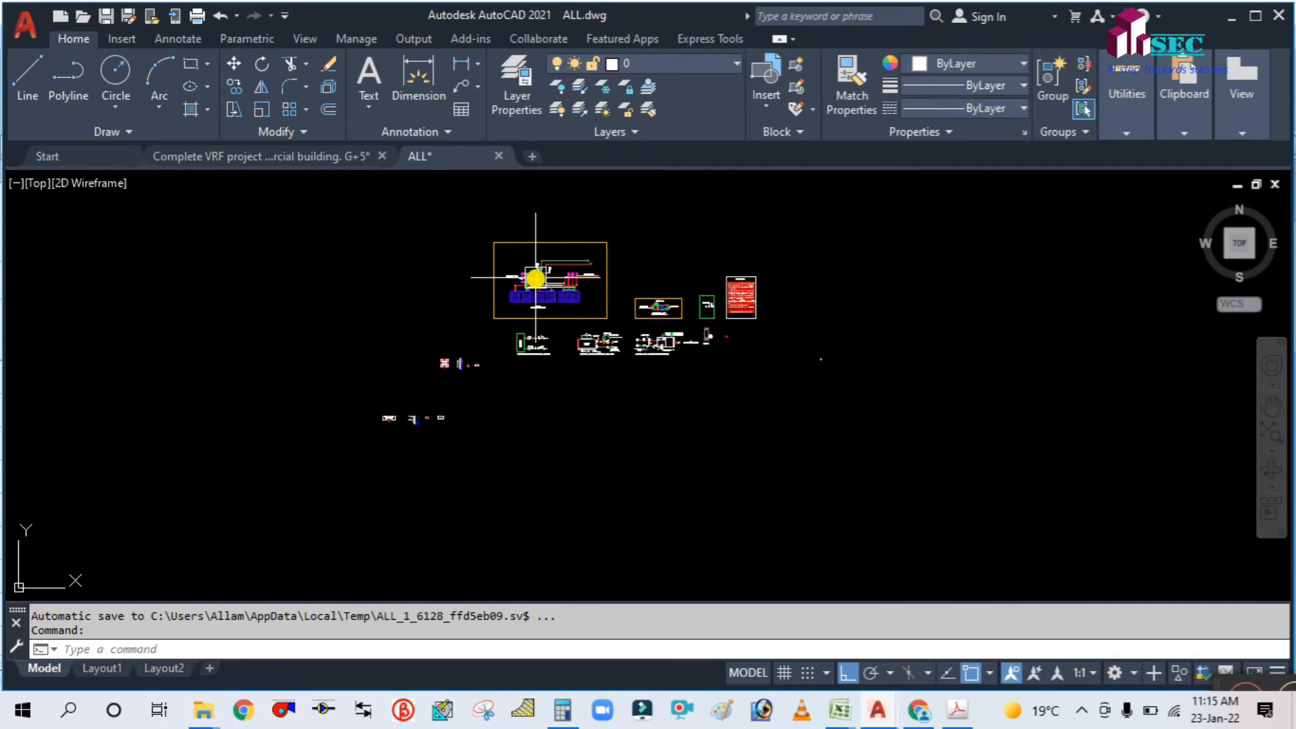
pyautogui.scroll(4, 471, 378)
pyautogui.scroll(-2, 473, 382)
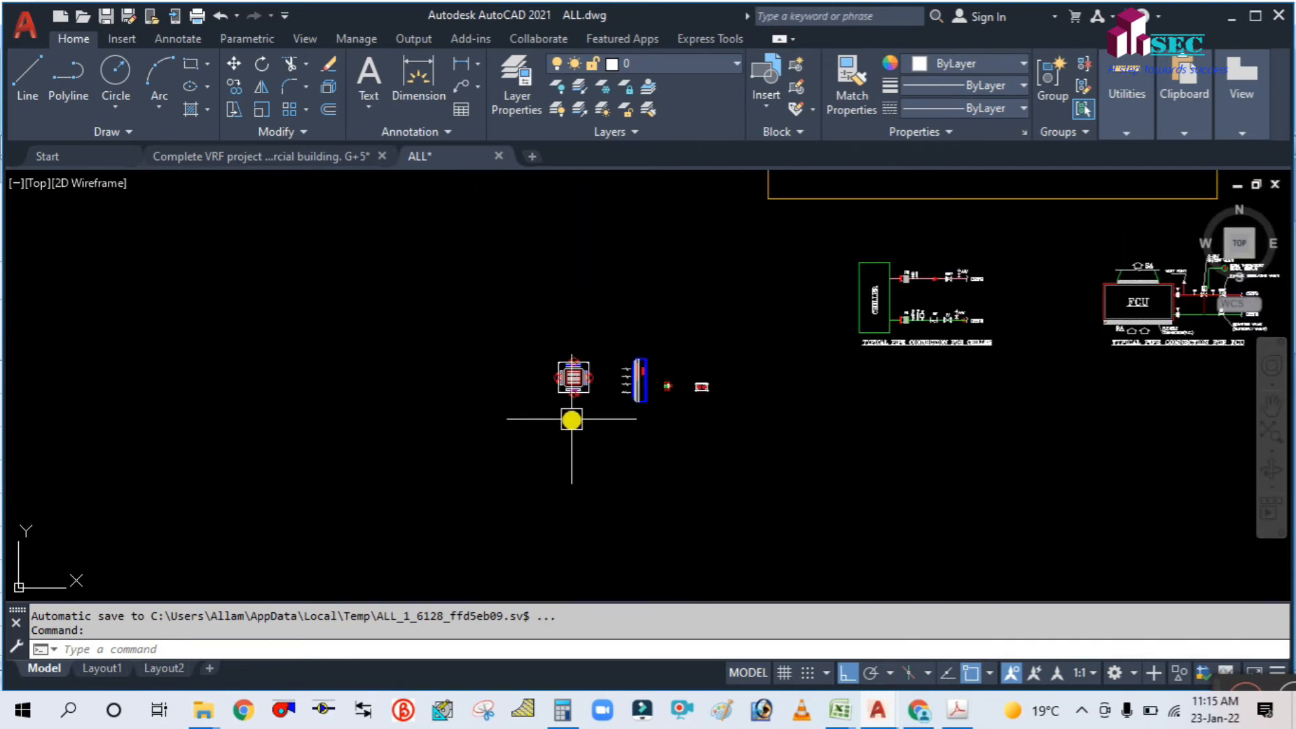
# Step: Switch to File Explorer and open the Chilled water project folder within HVAC Tutorials in YOUTUBE Teaching Materials on drive D
pyautogui.moveTo(201, 710)
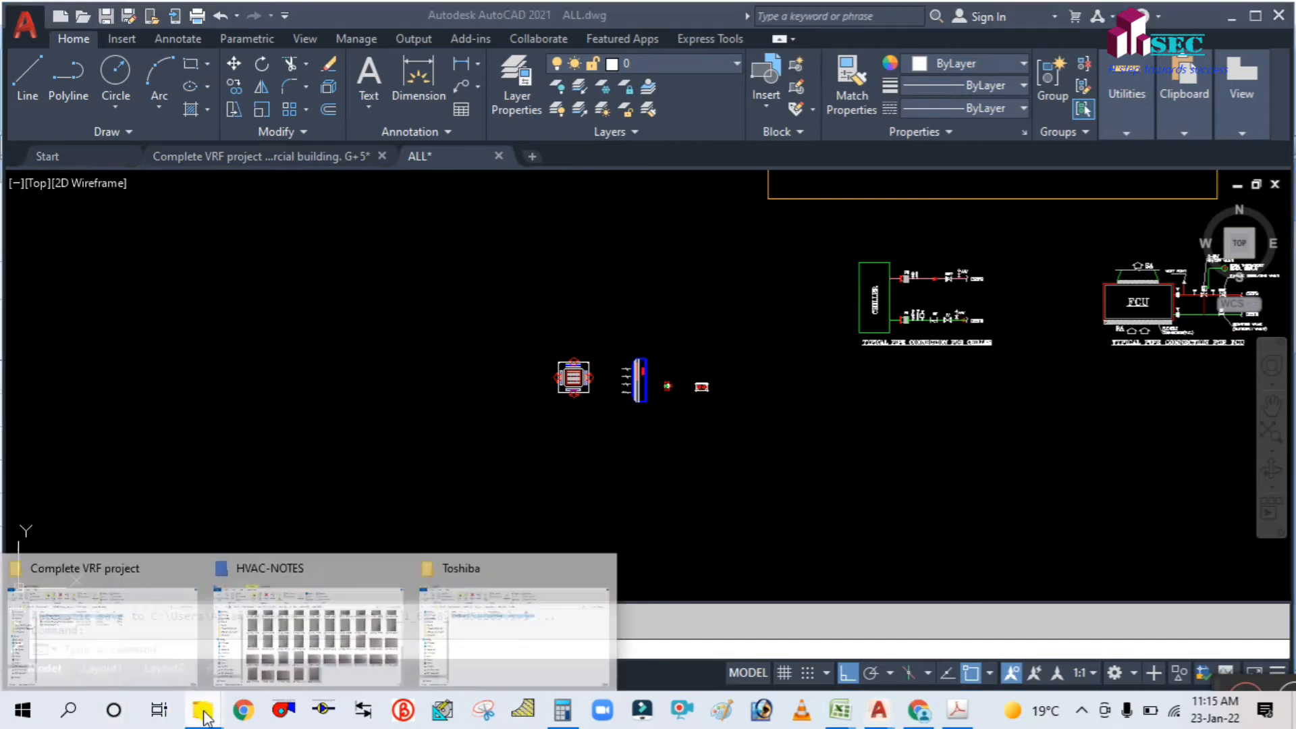
pyautogui.moveTo(480, 632)
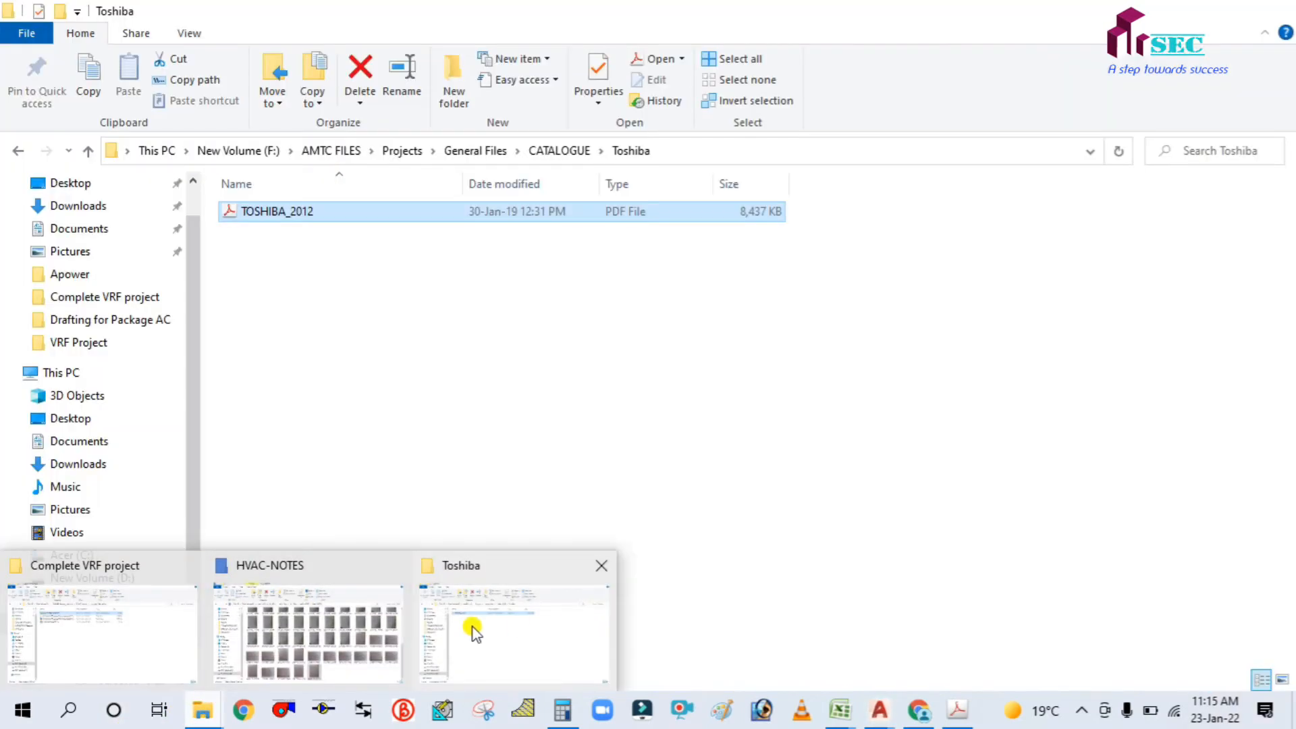
pyautogui.moveTo(126, 626)
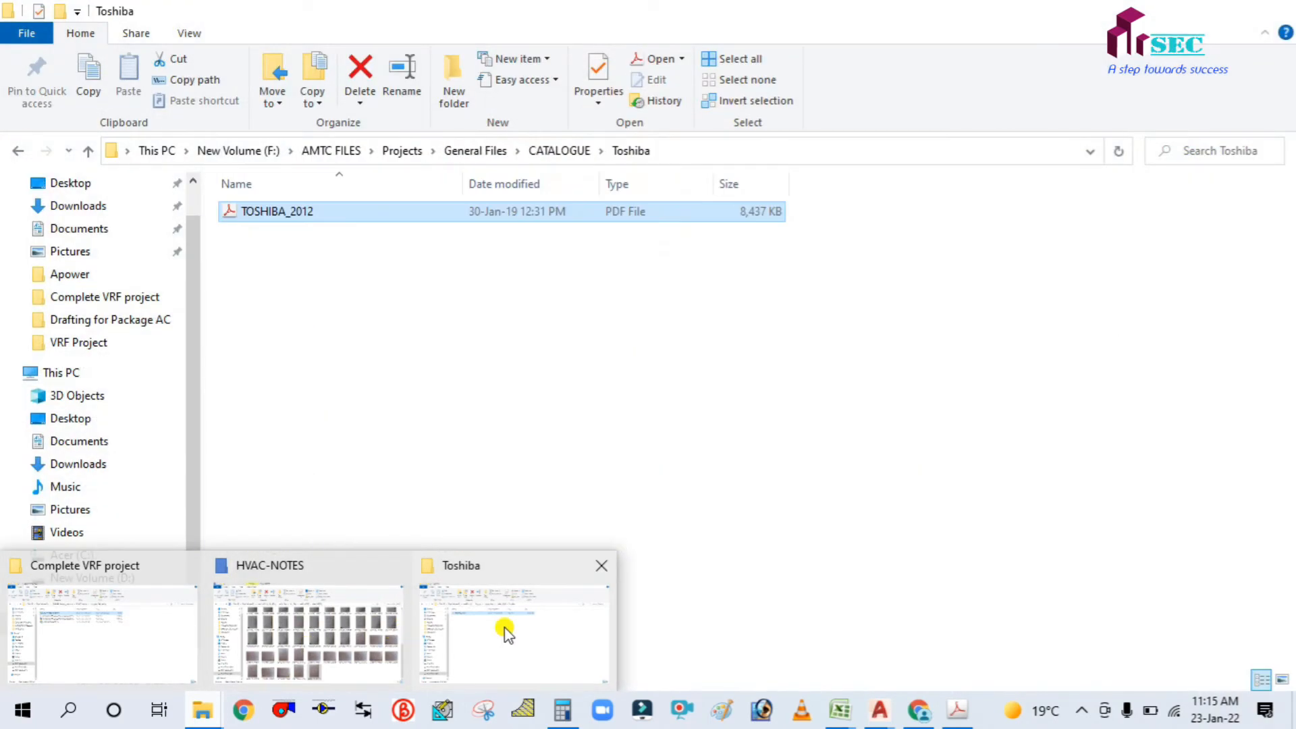
pyautogui.moveTo(148, 648)
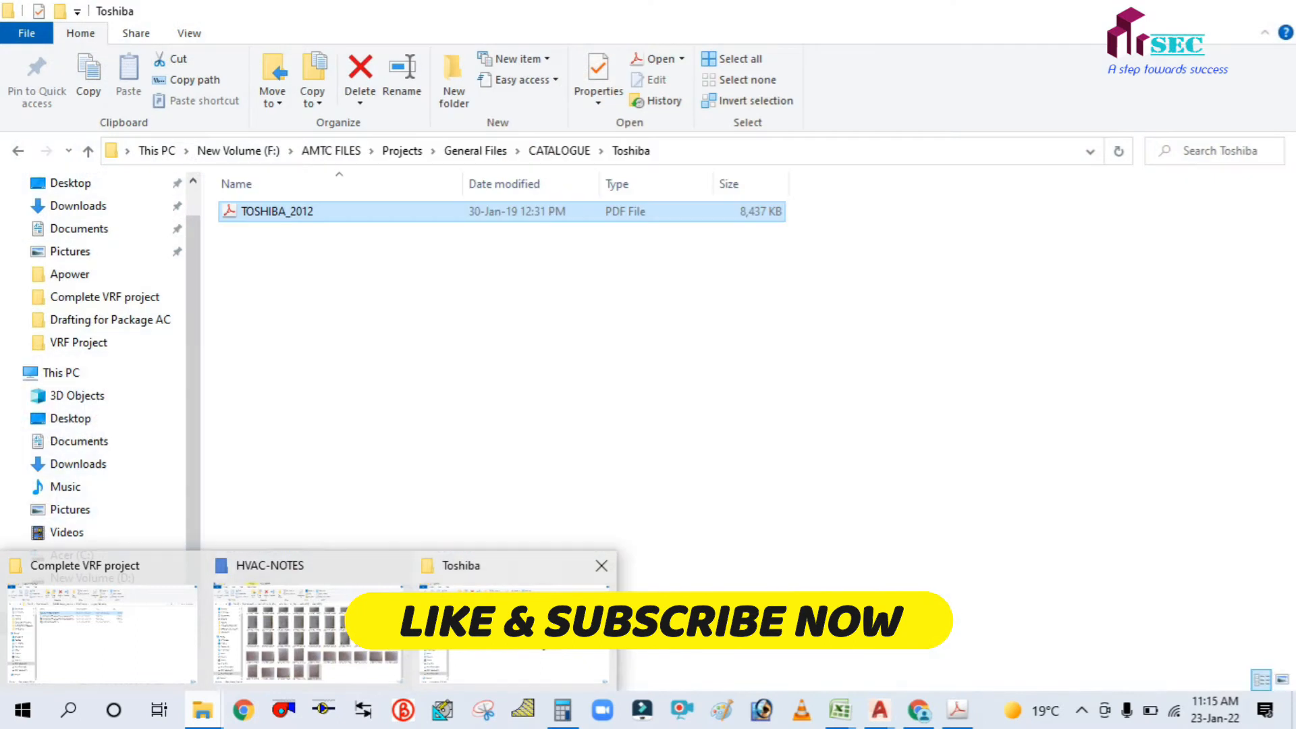
pyautogui.click(130, 659)
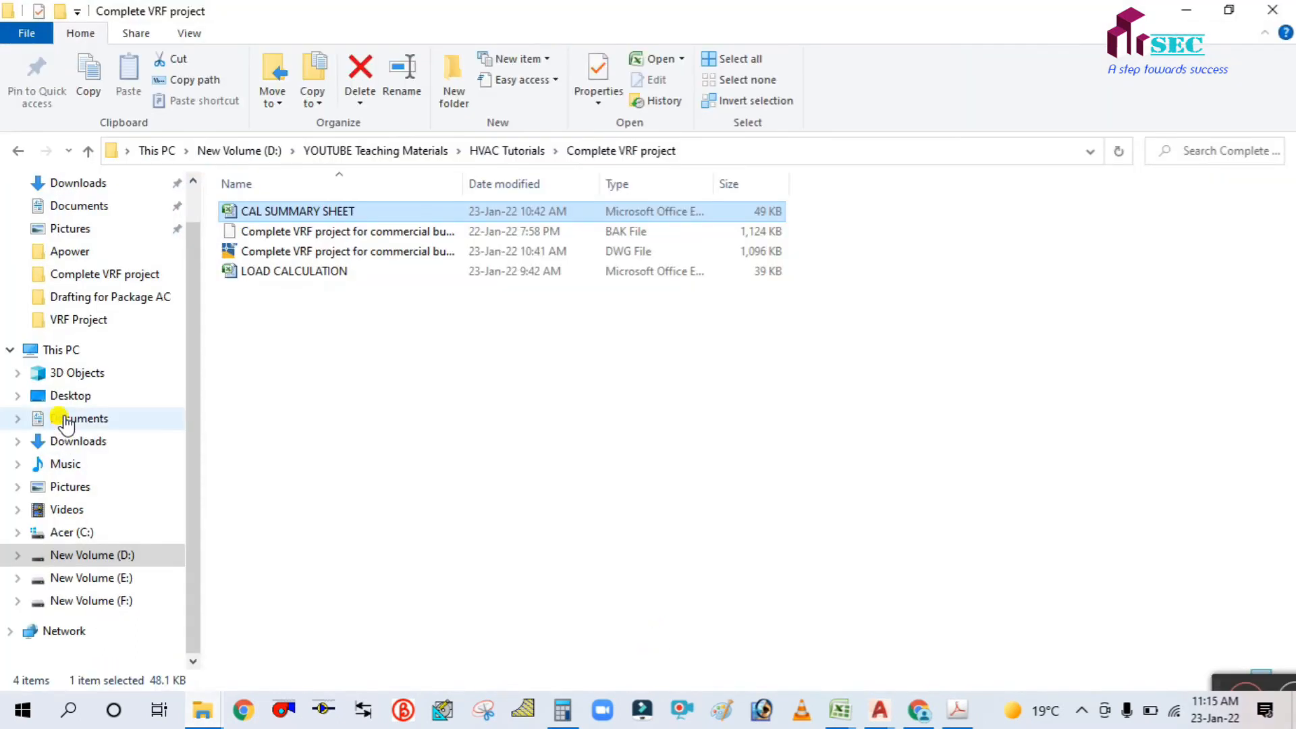
pyautogui.click(121, 556)
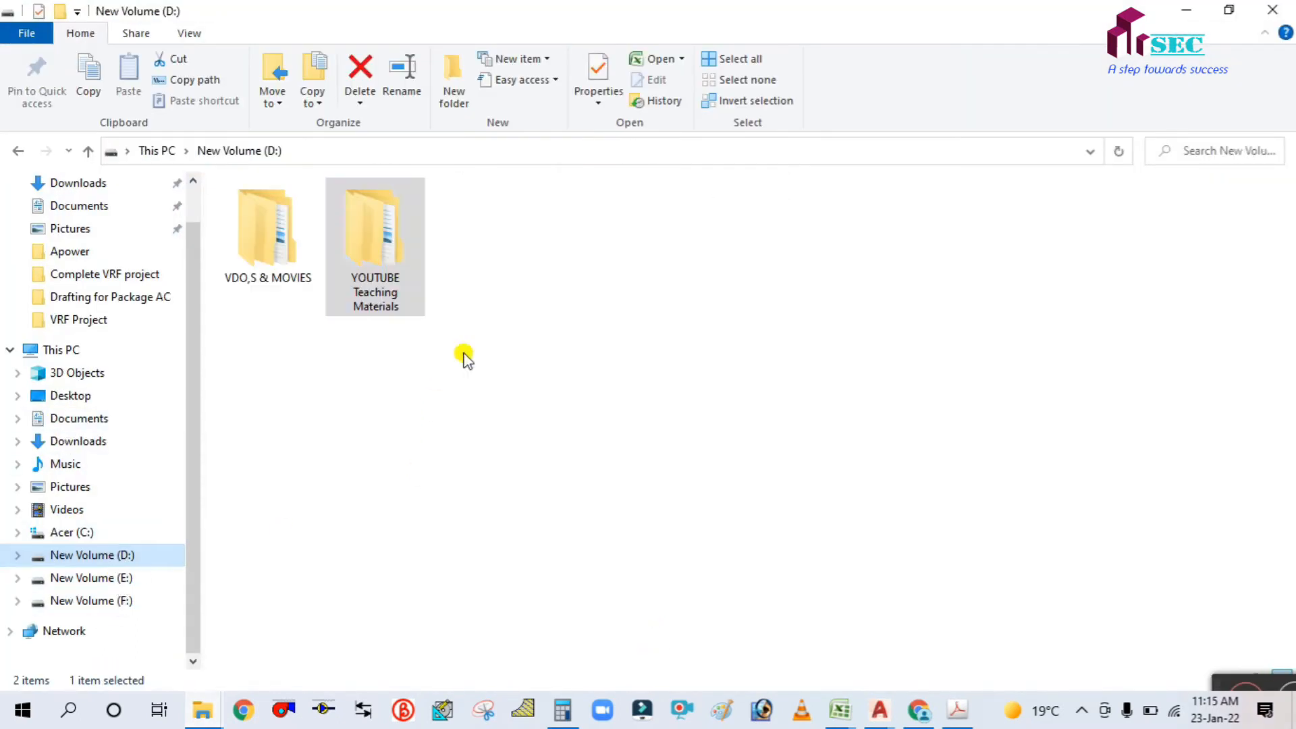
pyautogui.doubleClick(392, 266)
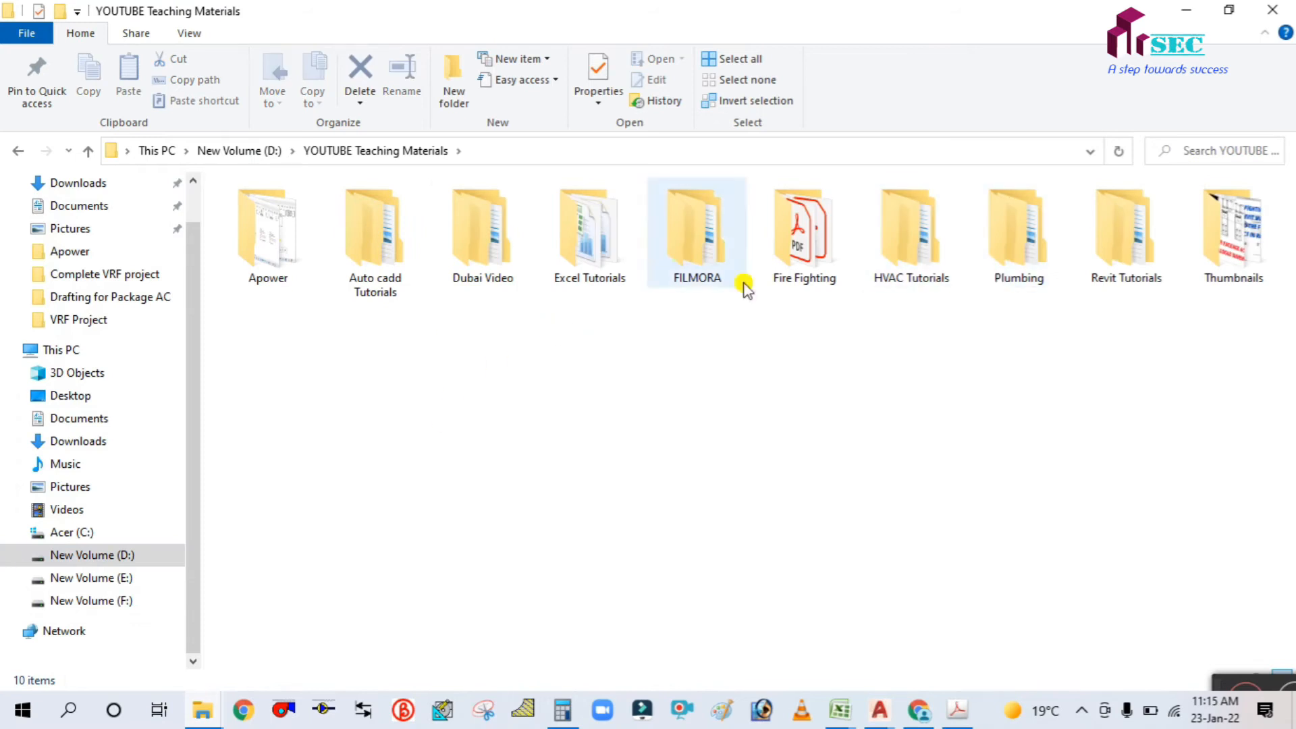
pyautogui.click(948, 249)
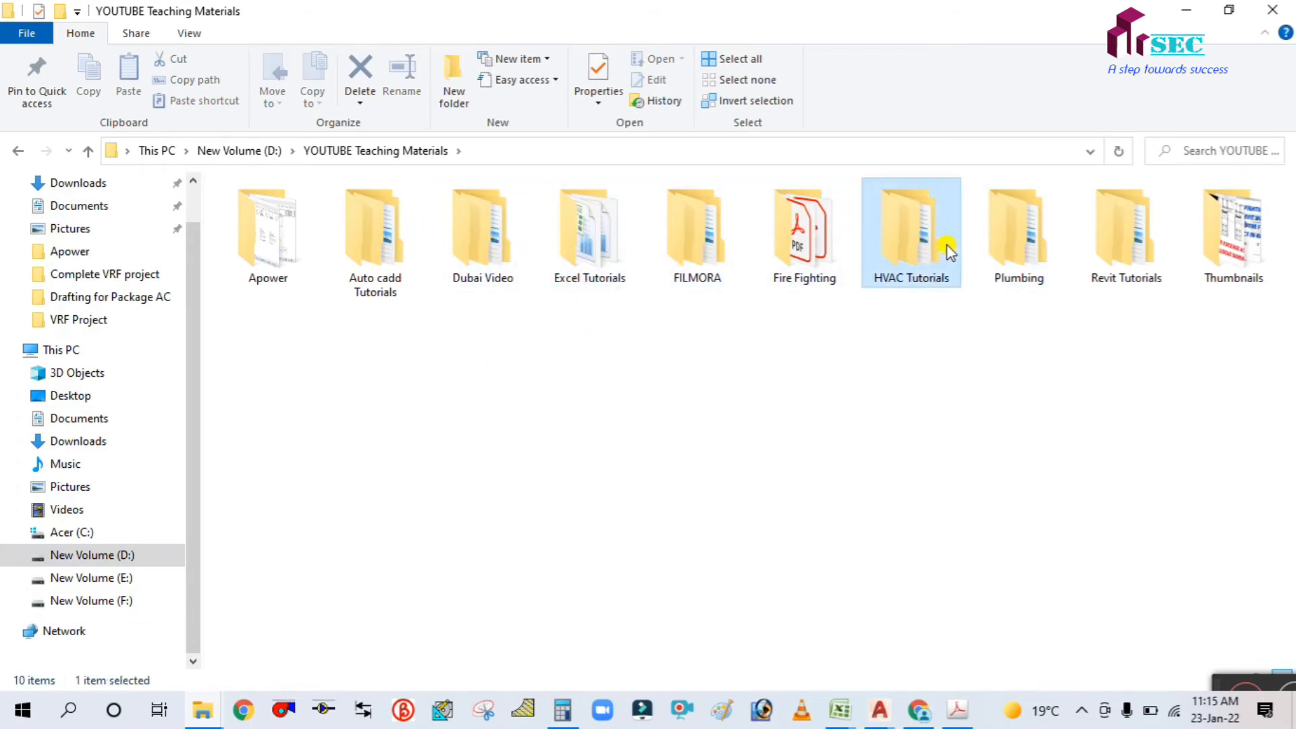
pyautogui.doubleClick(946, 245)
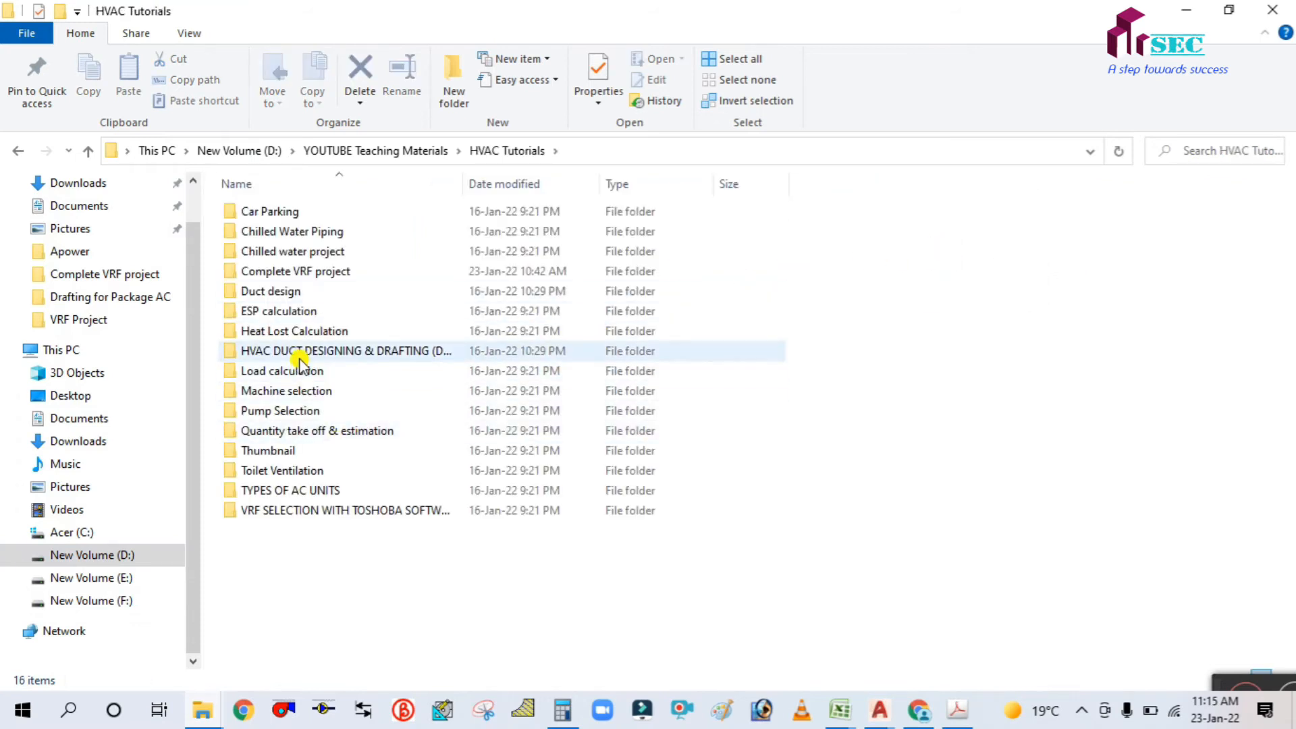
pyautogui.doubleClick(300, 251)
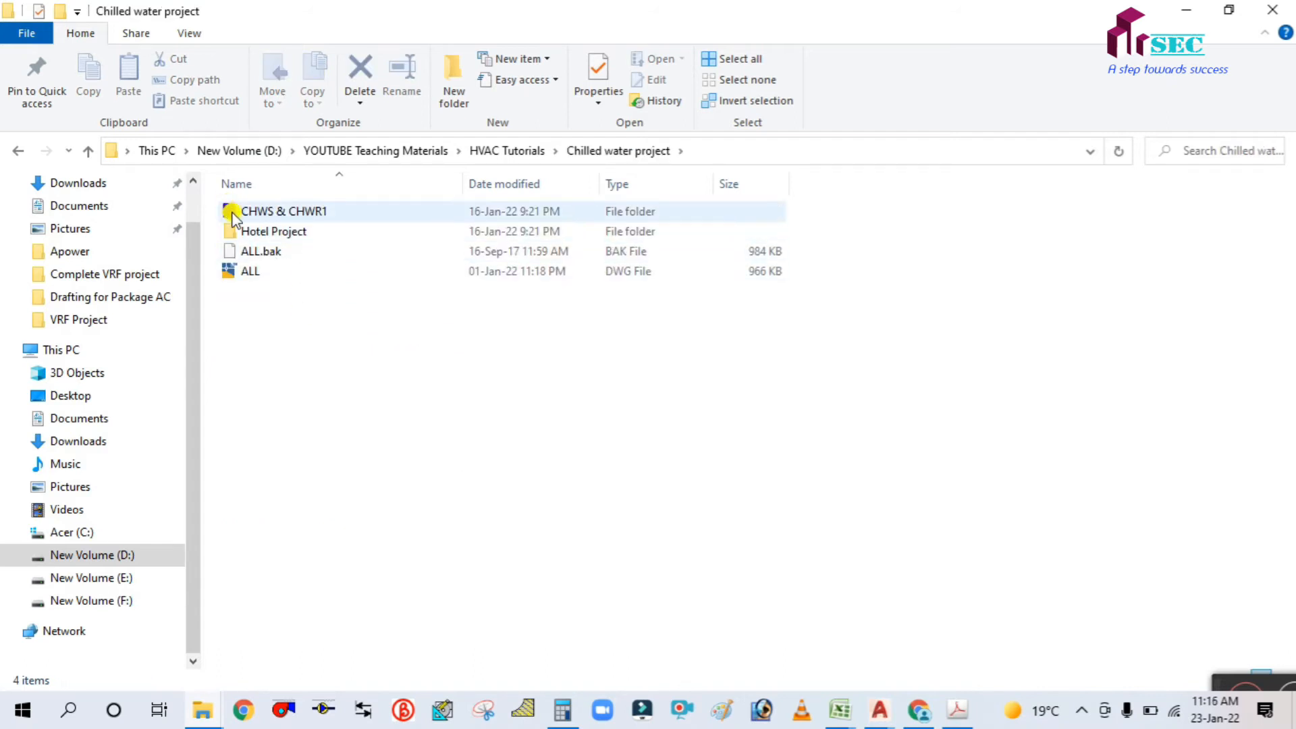
# Step: Check the contents of the Chilled Water Piping folder, and return to the Chilled water project folder
pyautogui.click(89, 151)
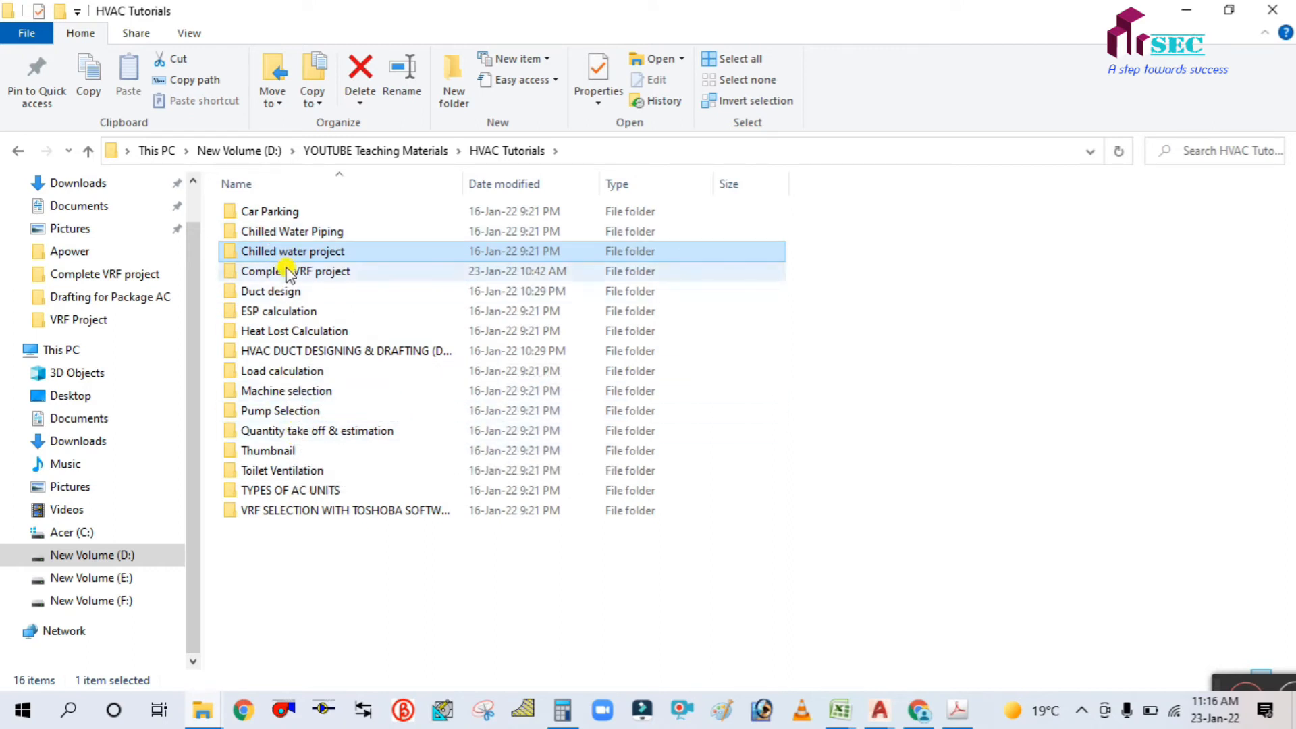
pyautogui.doubleClick(284, 232)
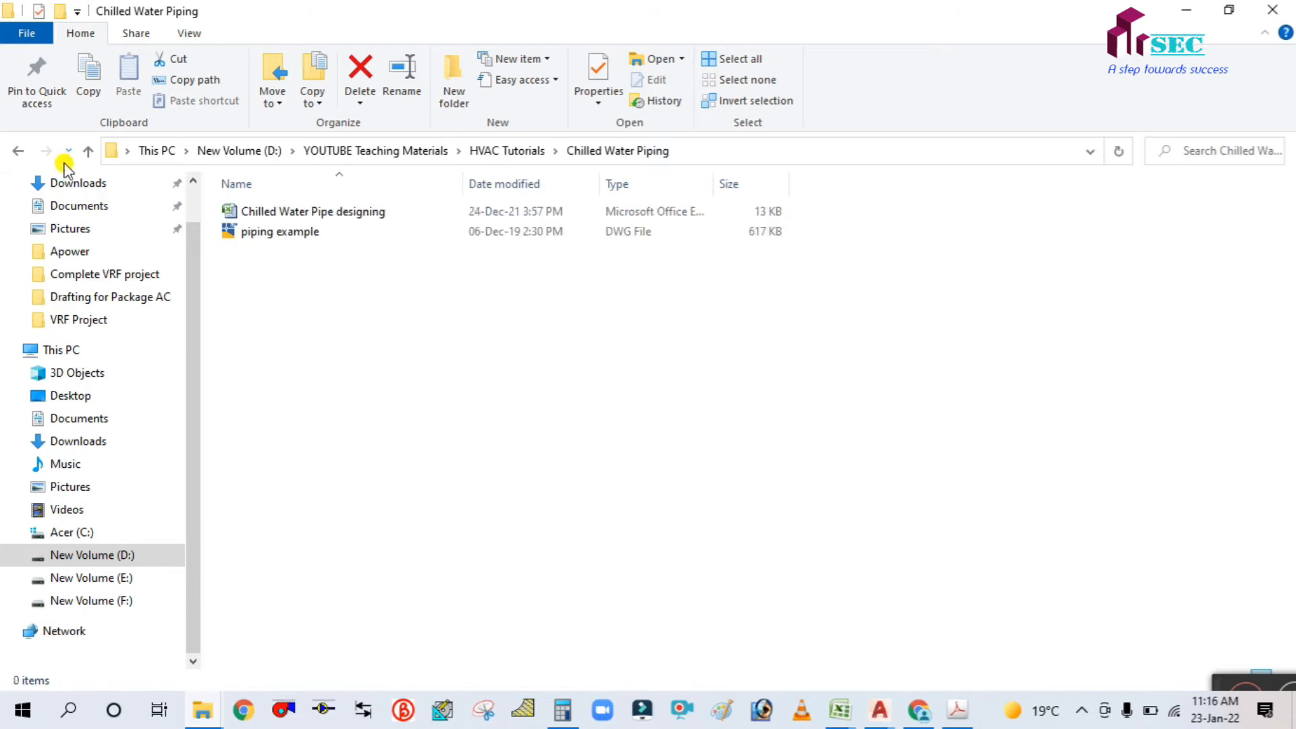
pyautogui.click(88, 150)
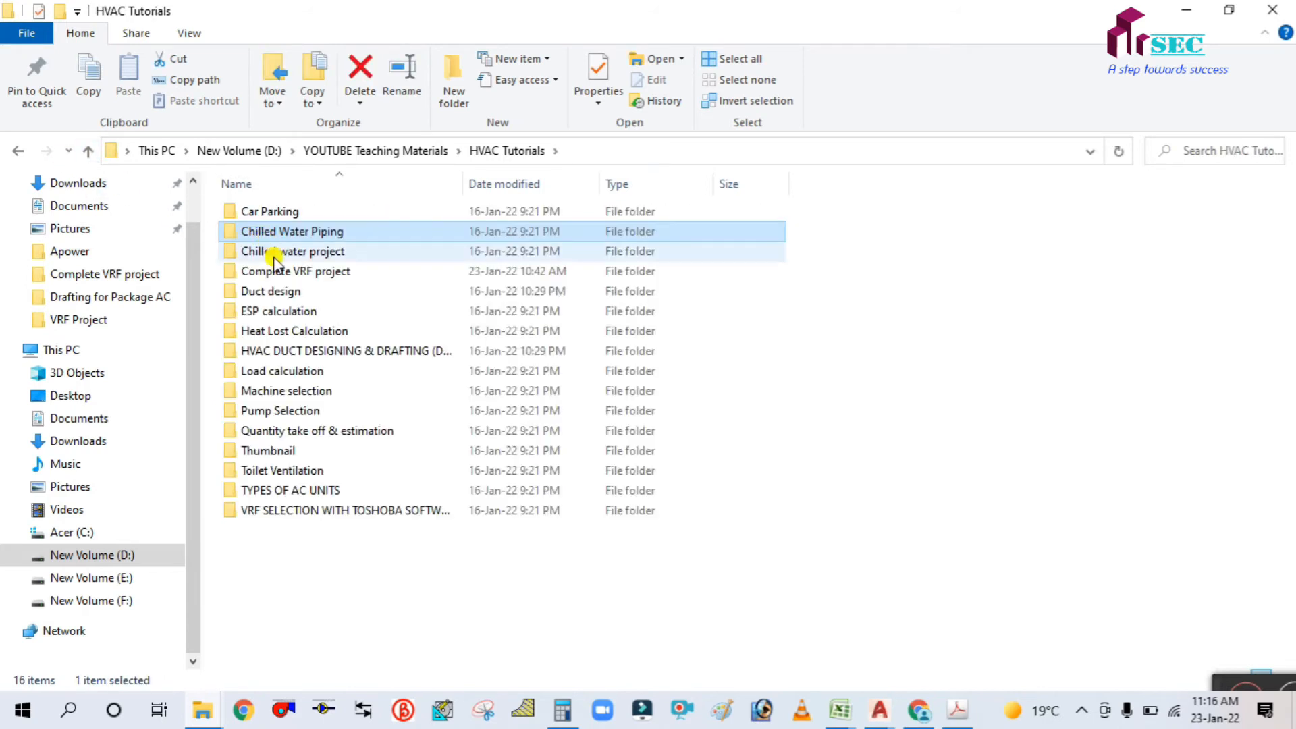
pyautogui.doubleClick(275, 252)
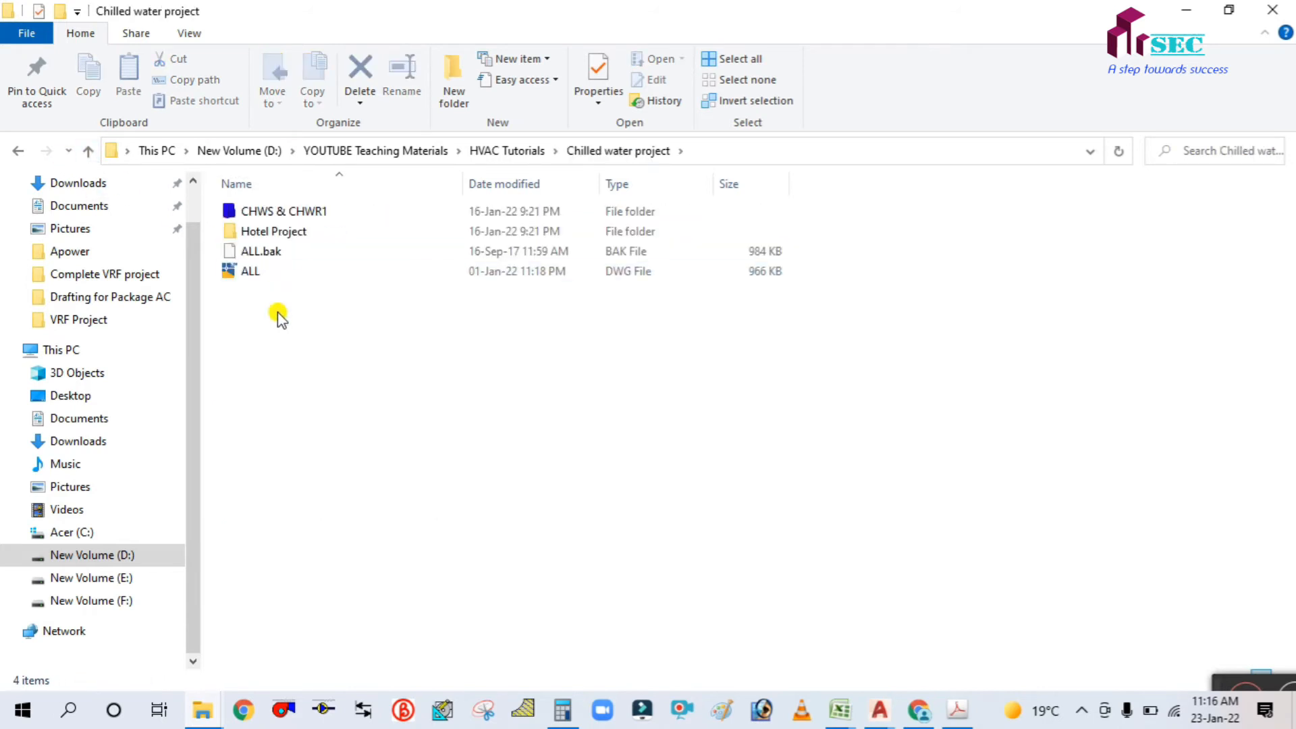
# Step: Check the CHWS & CHWR1 folder, and open the Hotel Project (G+8) drawing from the Hotel Project folder
pyautogui.doubleClick(256, 211)
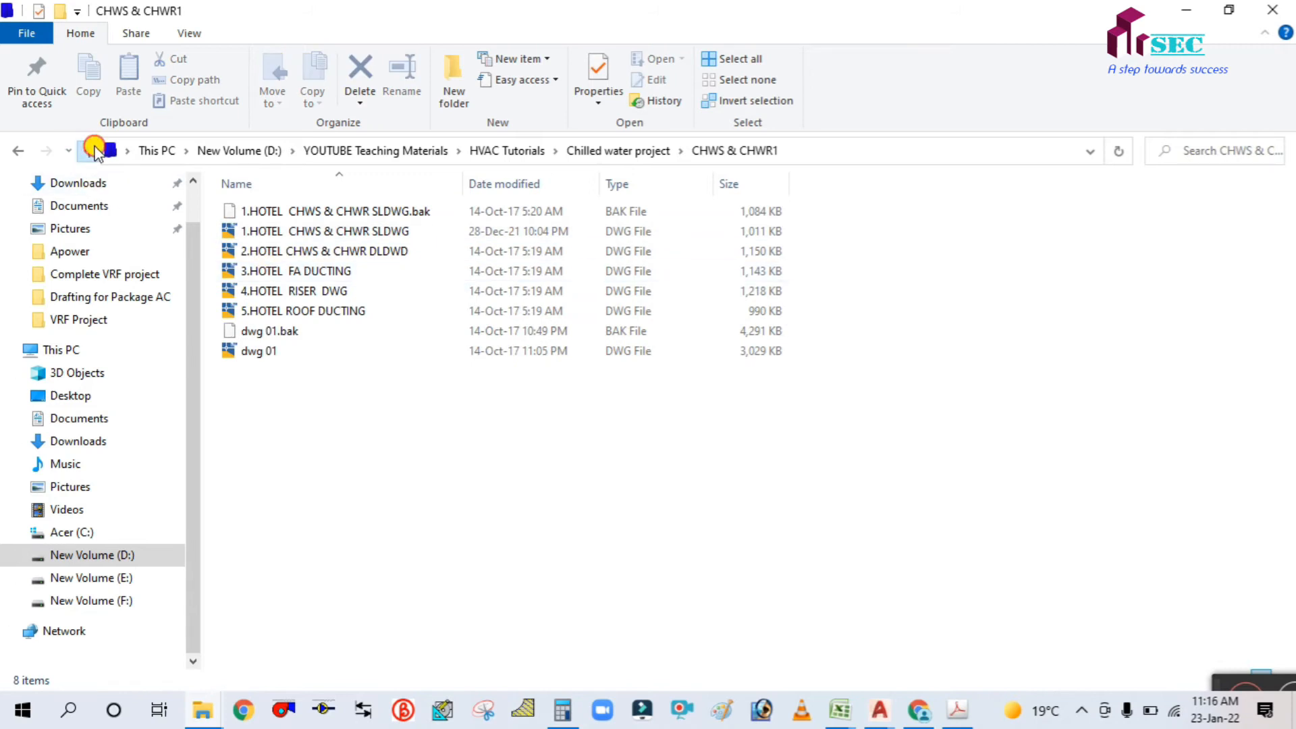
pyautogui.click(94, 150)
pyautogui.doubleClick(246, 231)
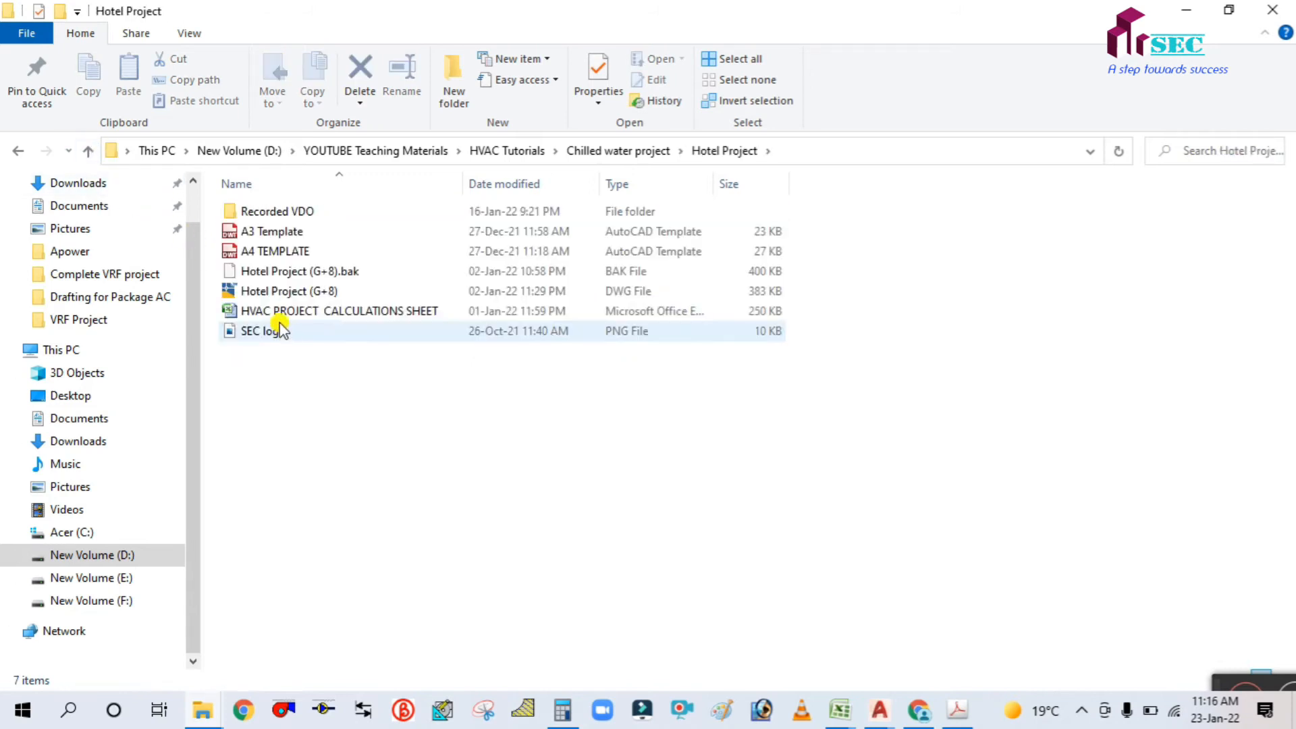
pyautogui.click(275, 292)
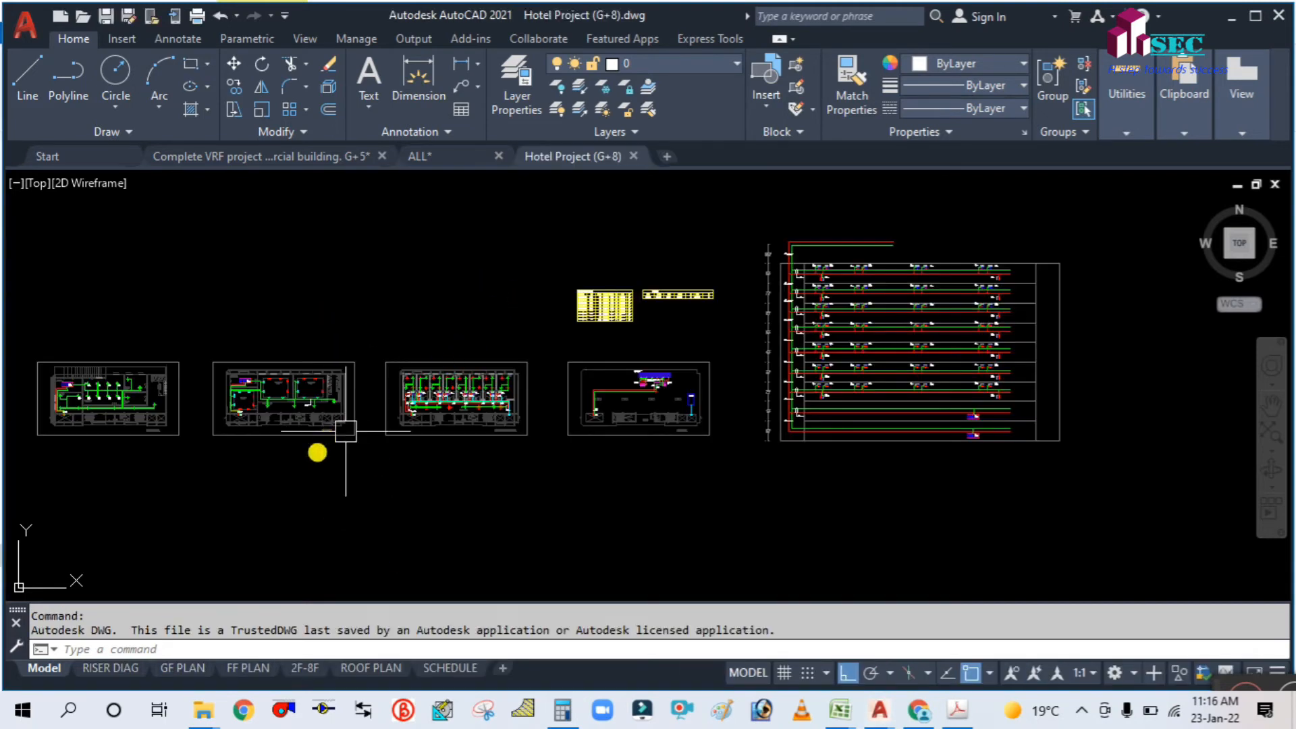
# Step: Copy the FCU-10 fan coil unit from the hotel's typical floor plan, using its upper return-air-side corner as base point
pyautogui.scroll(8, 345, 430)
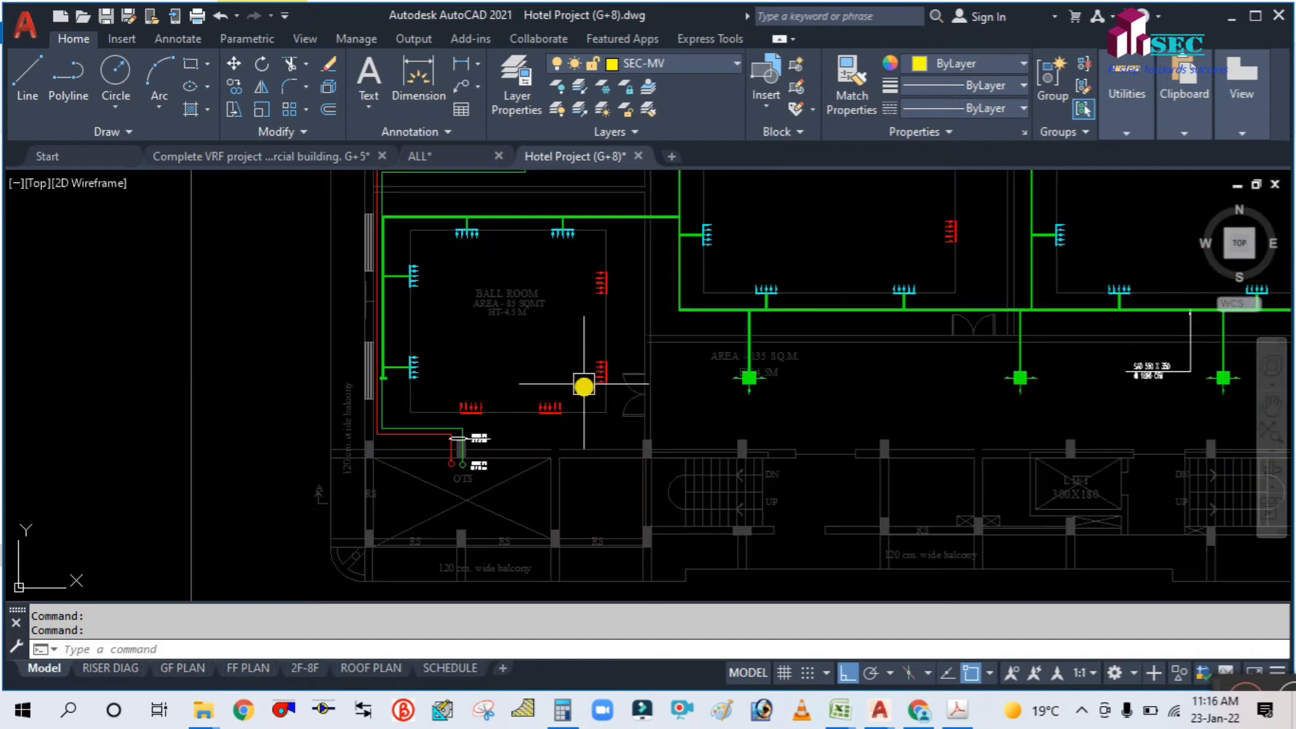
pyautogui.scroll(-5, 583, 386)
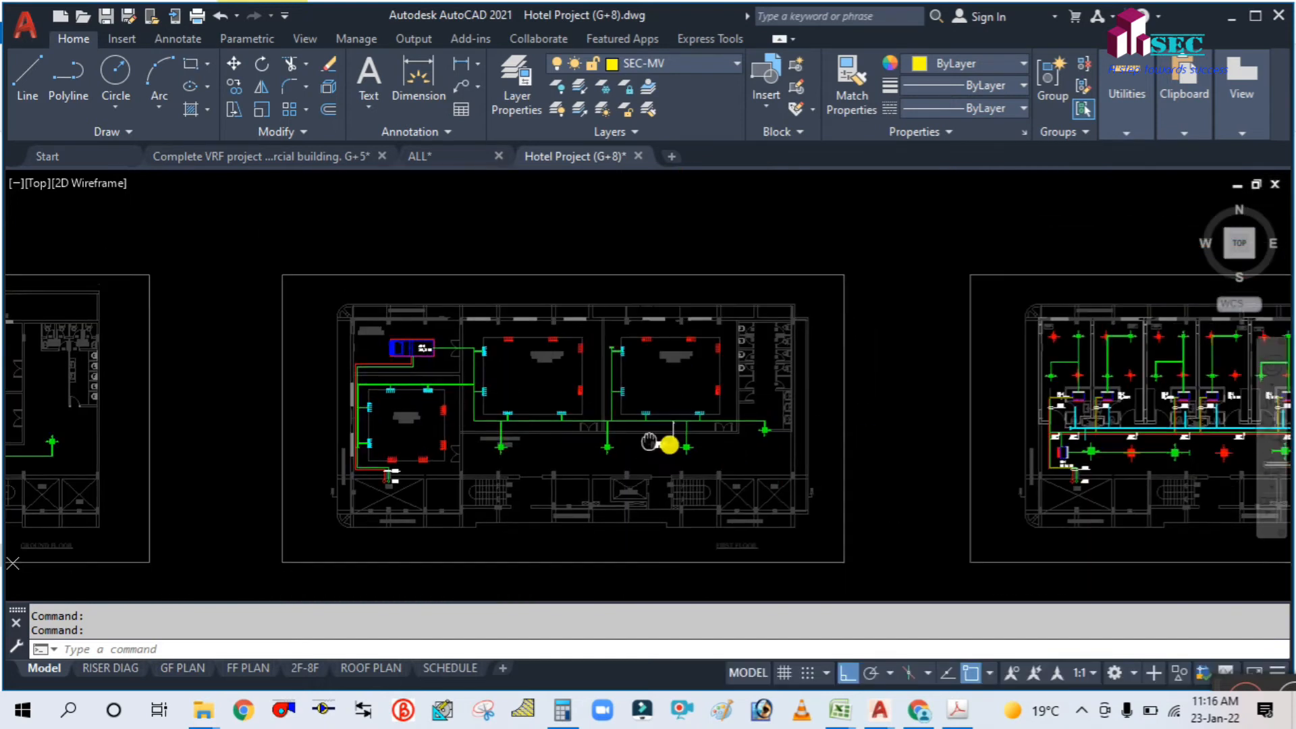
pyautogui.moveTo(649, 442); pyautogui.dragTo(318, 445, button='middle')
pyautogui.scroll(4, 943, 362)
pyautogui.moveTo(652, 479); pyautogui.dragTo(491, 395, button='middle')
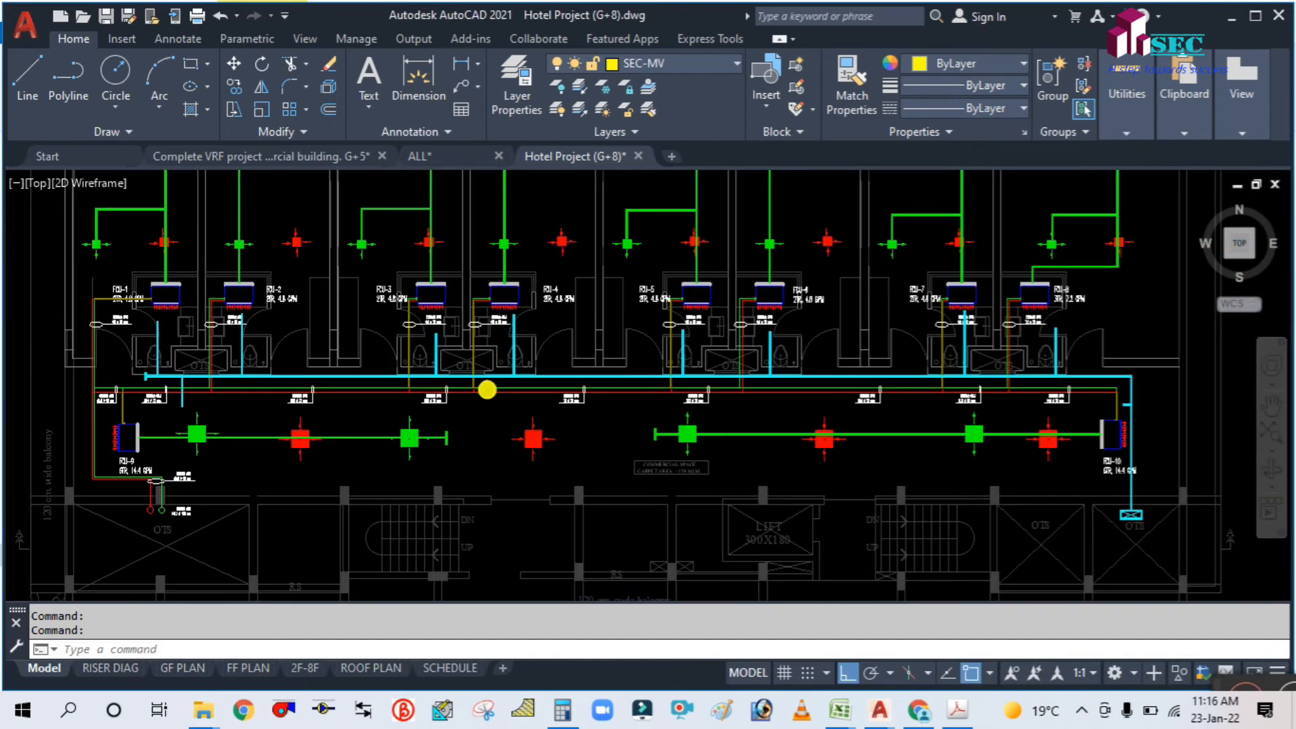
pyautogui.scroll(3, 1101, 399)
pyautogui.scroll(-3, 1012, 407)
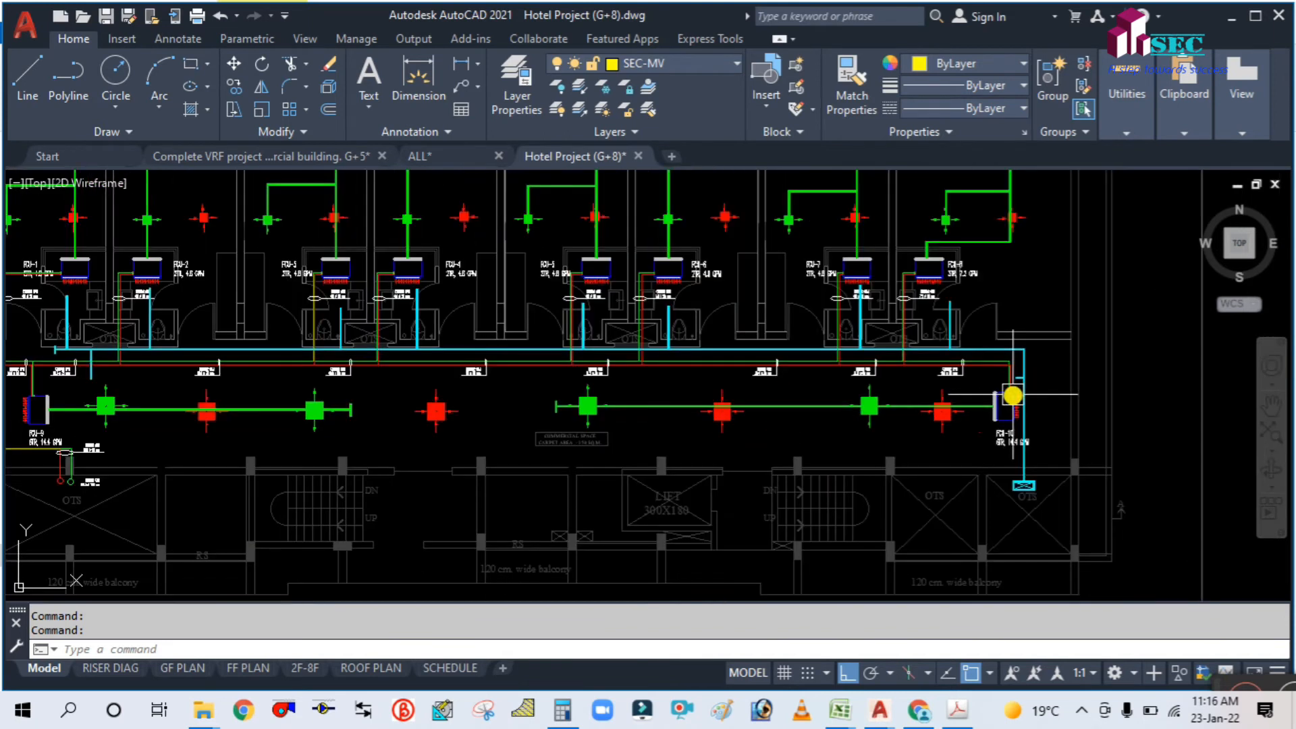
pyautogui.scroll(3, 994, 415)
pyautogui.scroll(2, 994, 415)
pyautogui.click(971, 432)
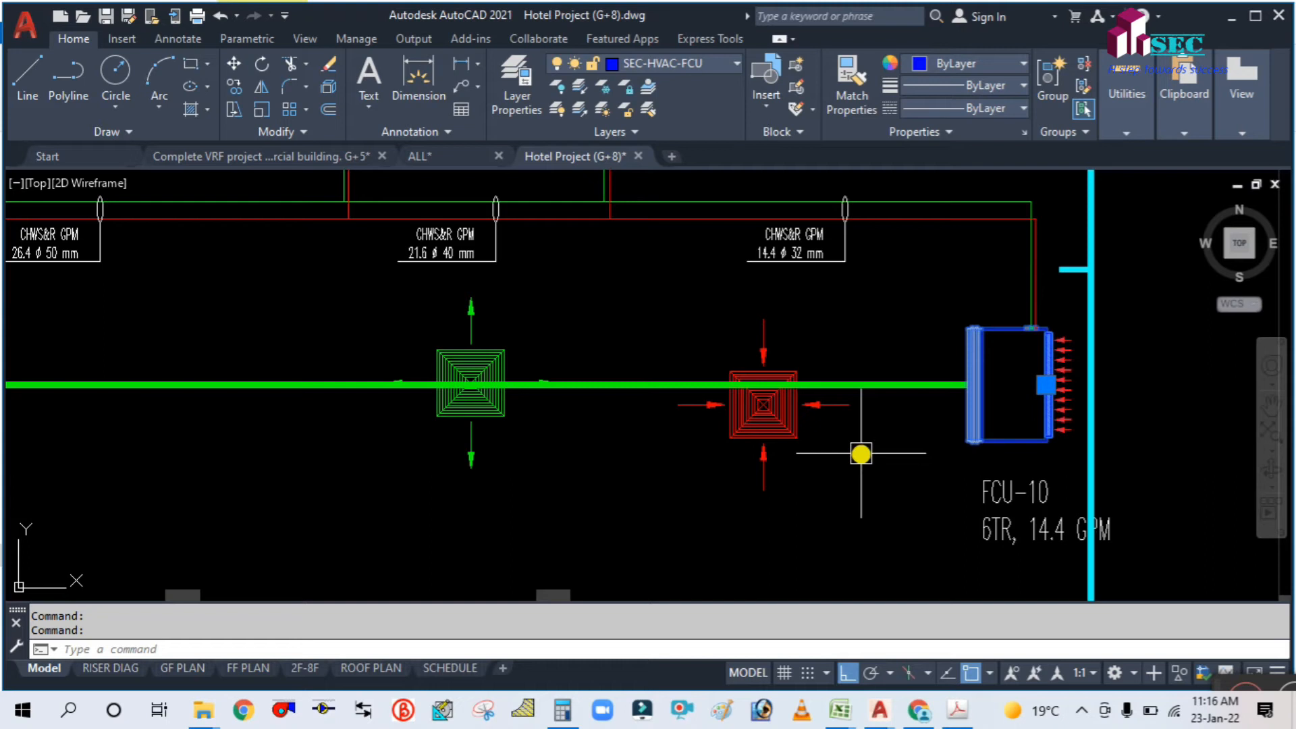
pyautogui.hotkey('ctrl', 'shift', 'c')
pyautogui.scroll(2, 1039, 334)
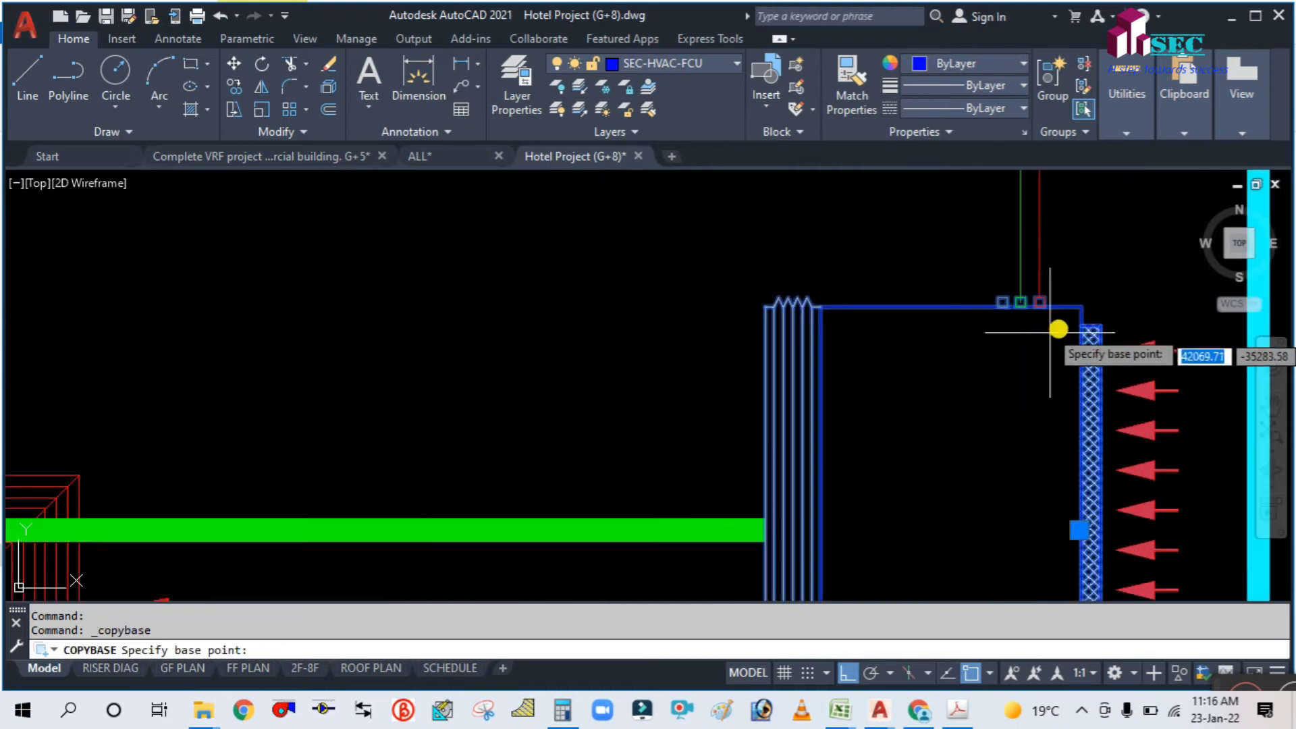
pyautogui.click(1088, 303)
# Step: Paste the copied fan coil unit into the Complete VRF project drawing, in the first-floor corridor near the door beside the stairs
pyautogui.click(322, 160)
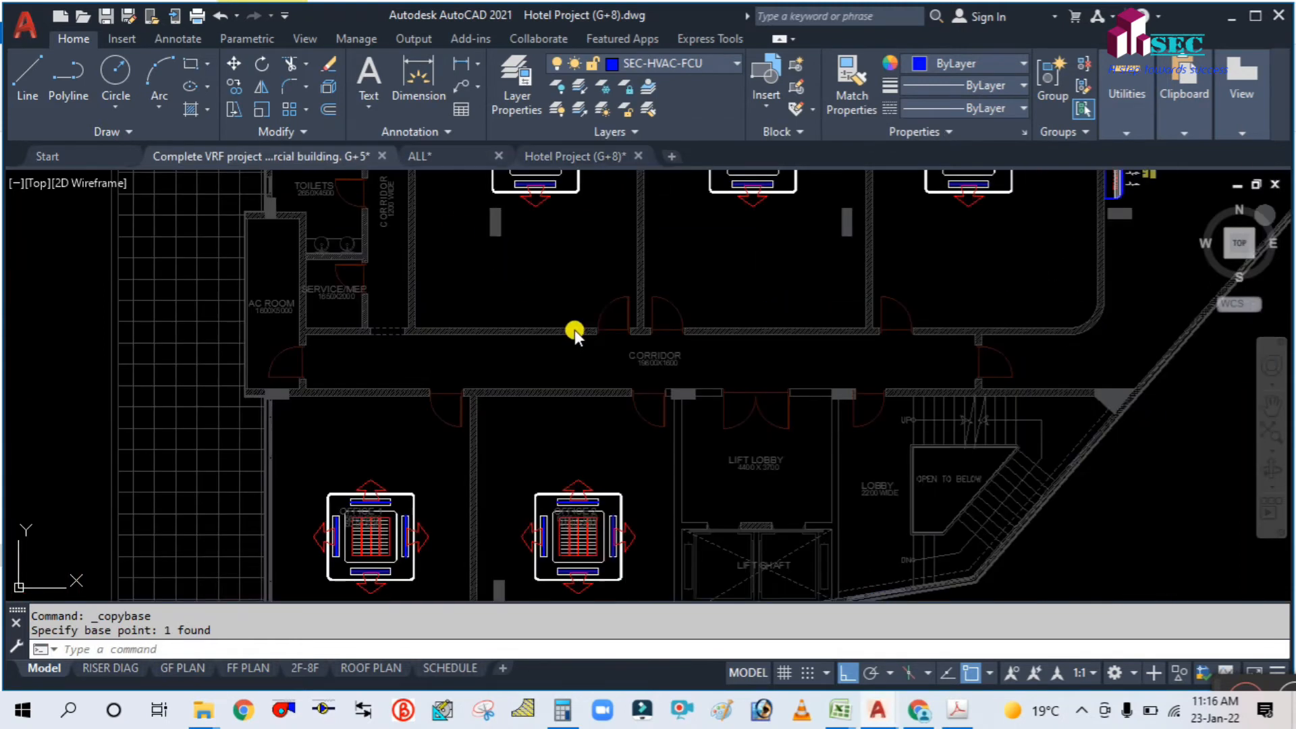
pyautogui.hotkey('ctrl', 'v')
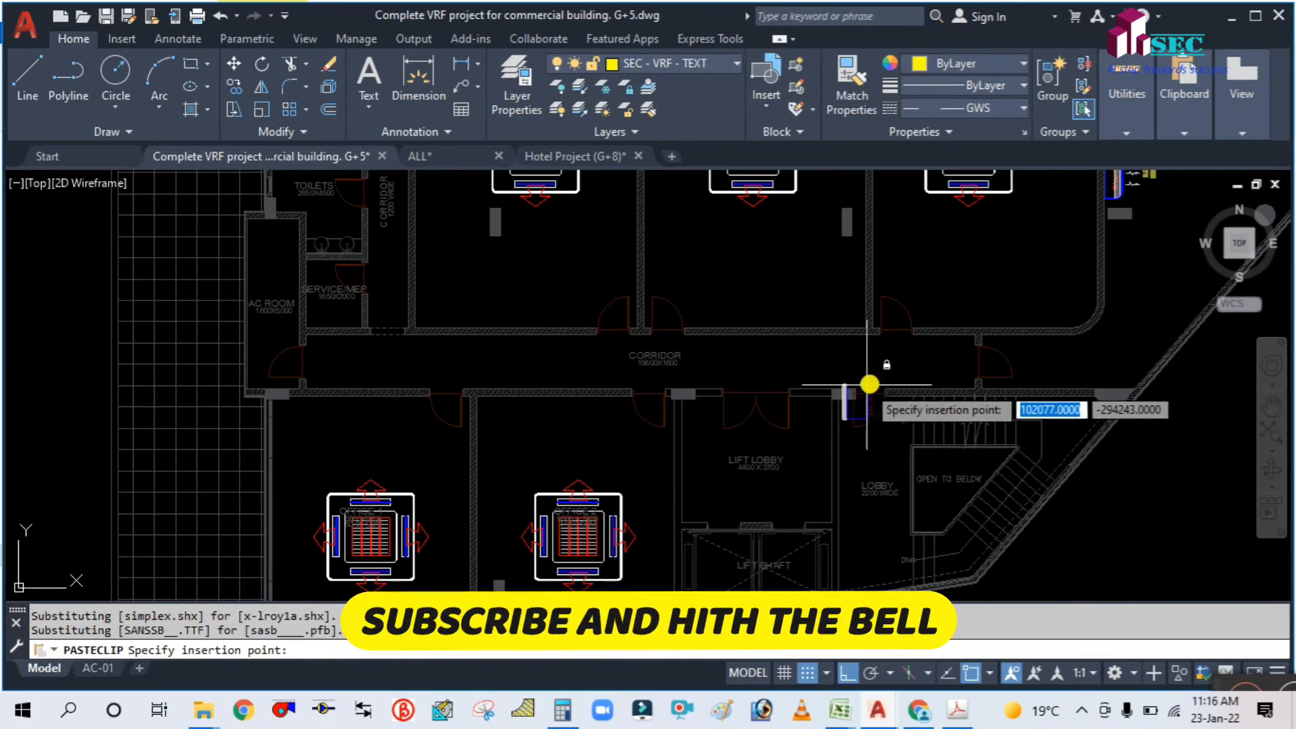
pyautogui.scroll(5, 870, 384)
pyautogui.scroll(-5, 910, 291)
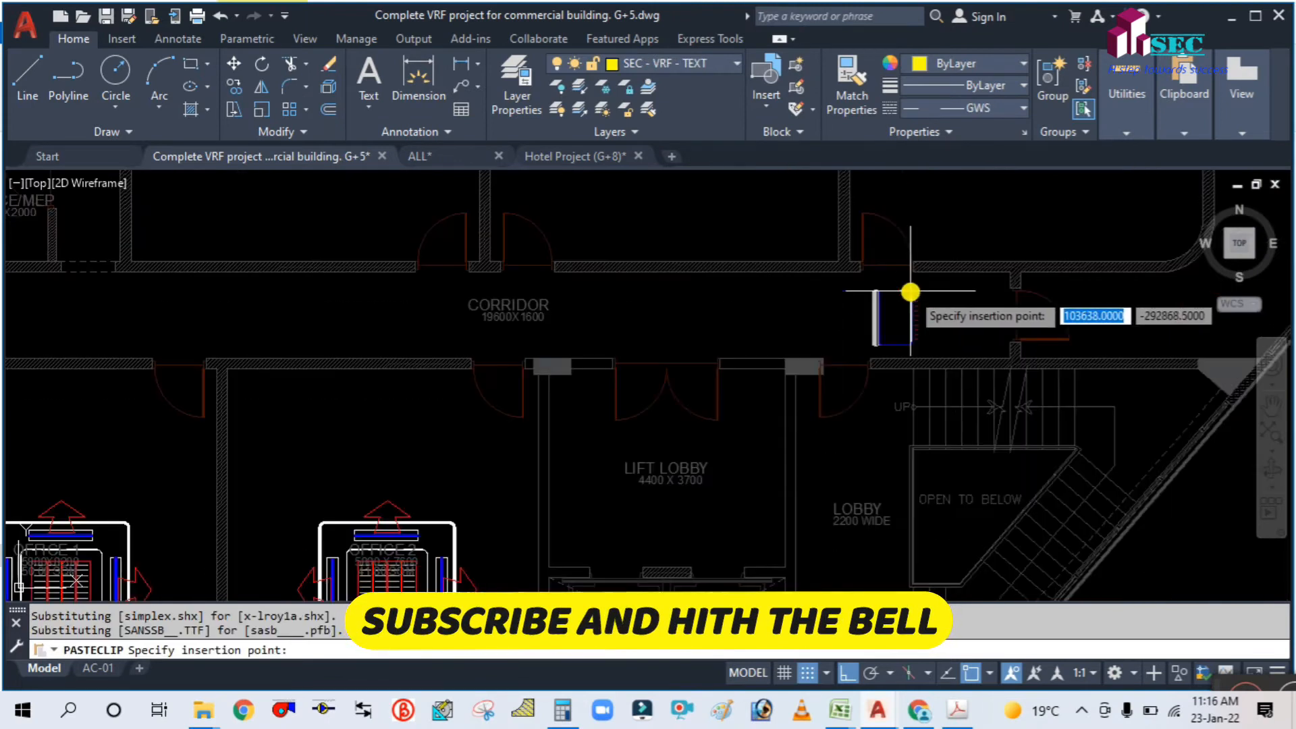
pyautogui.scroll(5, 911, 289)
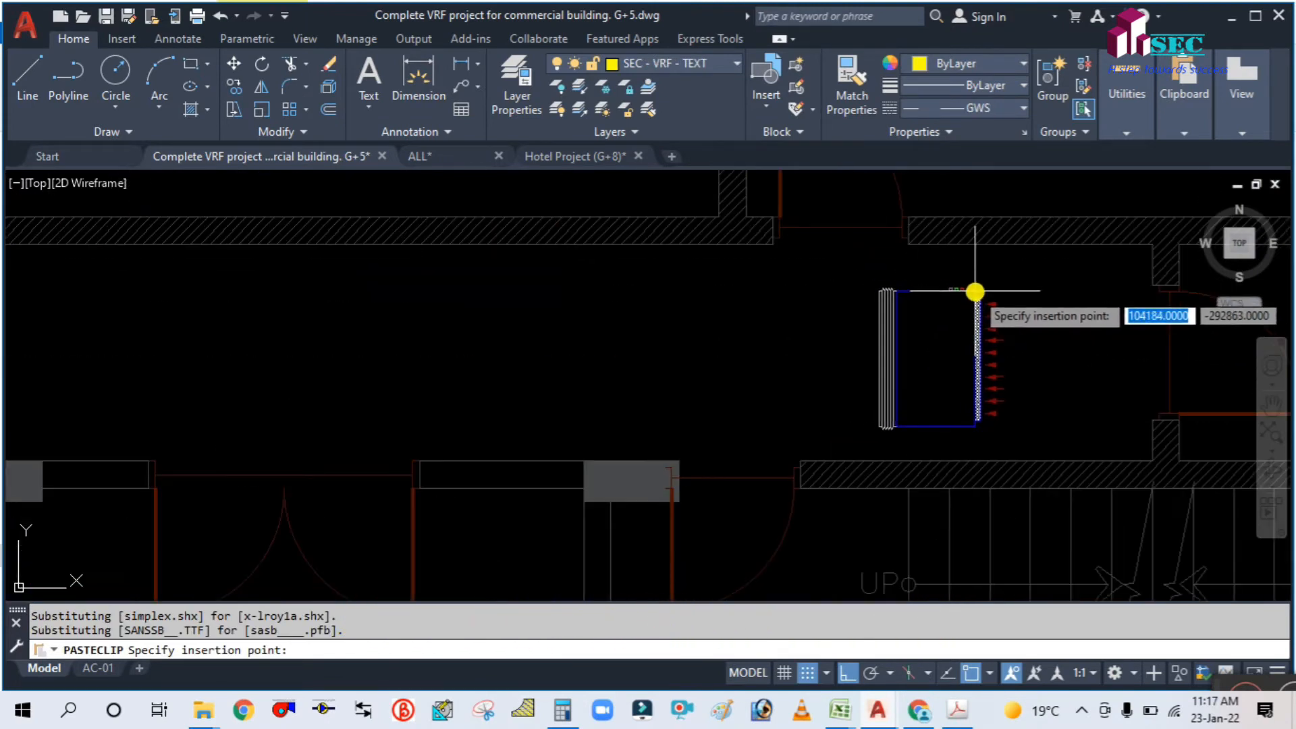
pyautogui.click(972, 292)
pyautogui.scroll(-3, 802, 339)
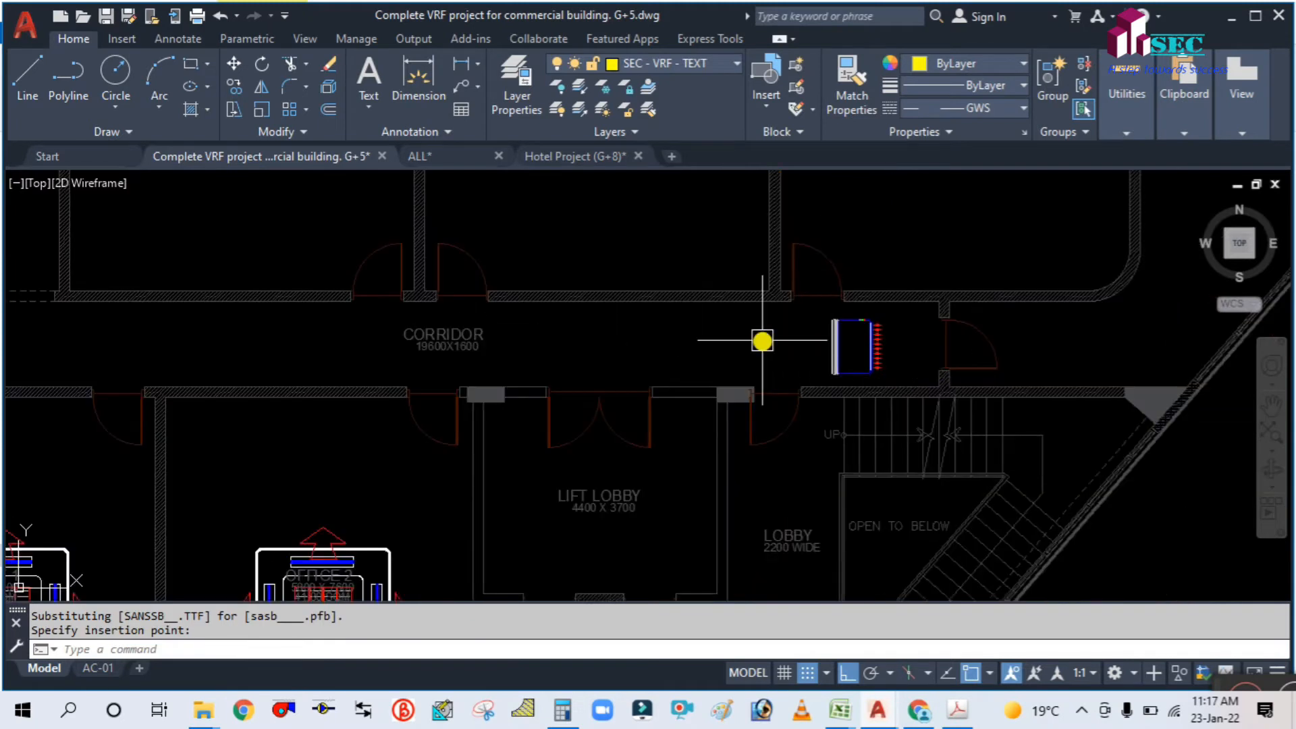
# Step: Close the Hotel Project (G+8) drawing and return to the Complete VRF project drawing
pyautogui.scroll(-4, 781, 354)
pyautogui.scroll(1, 775, 367)
pyautogui.scroll(-1, 775, 376)
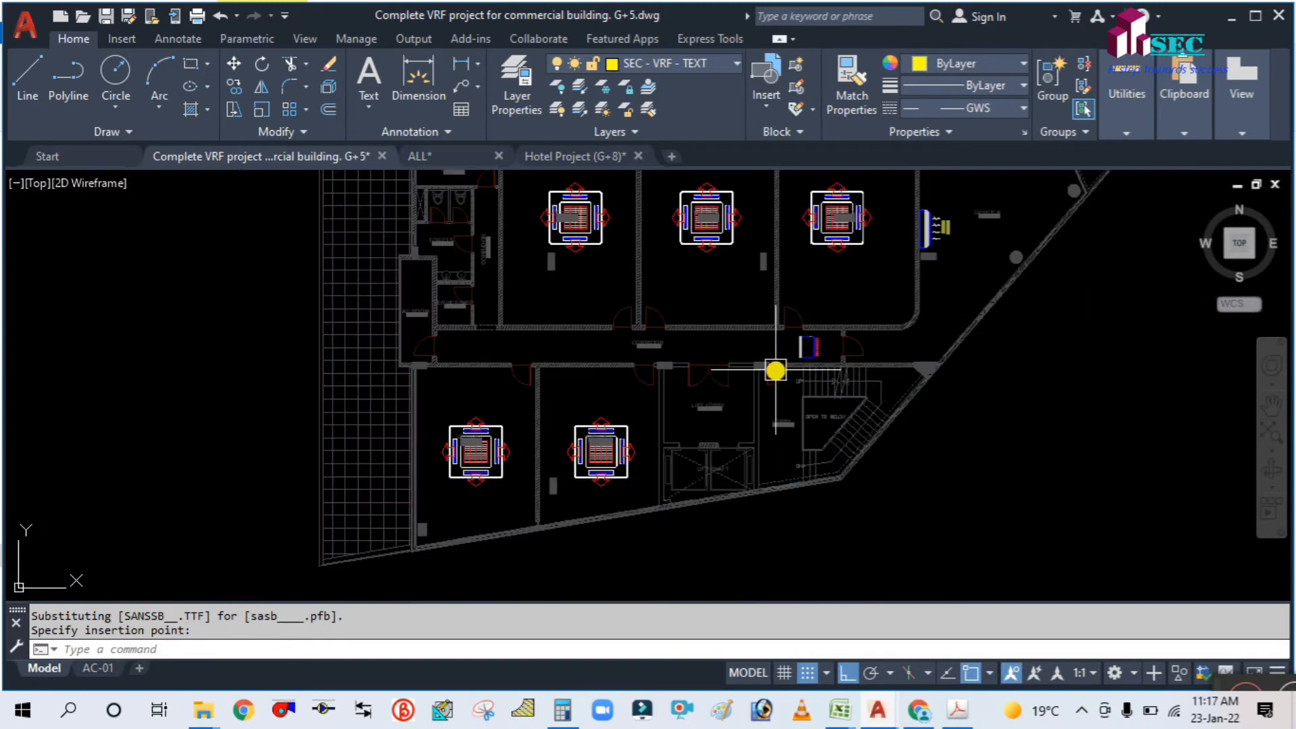
pyautogui.scroll(2, 776, 370)
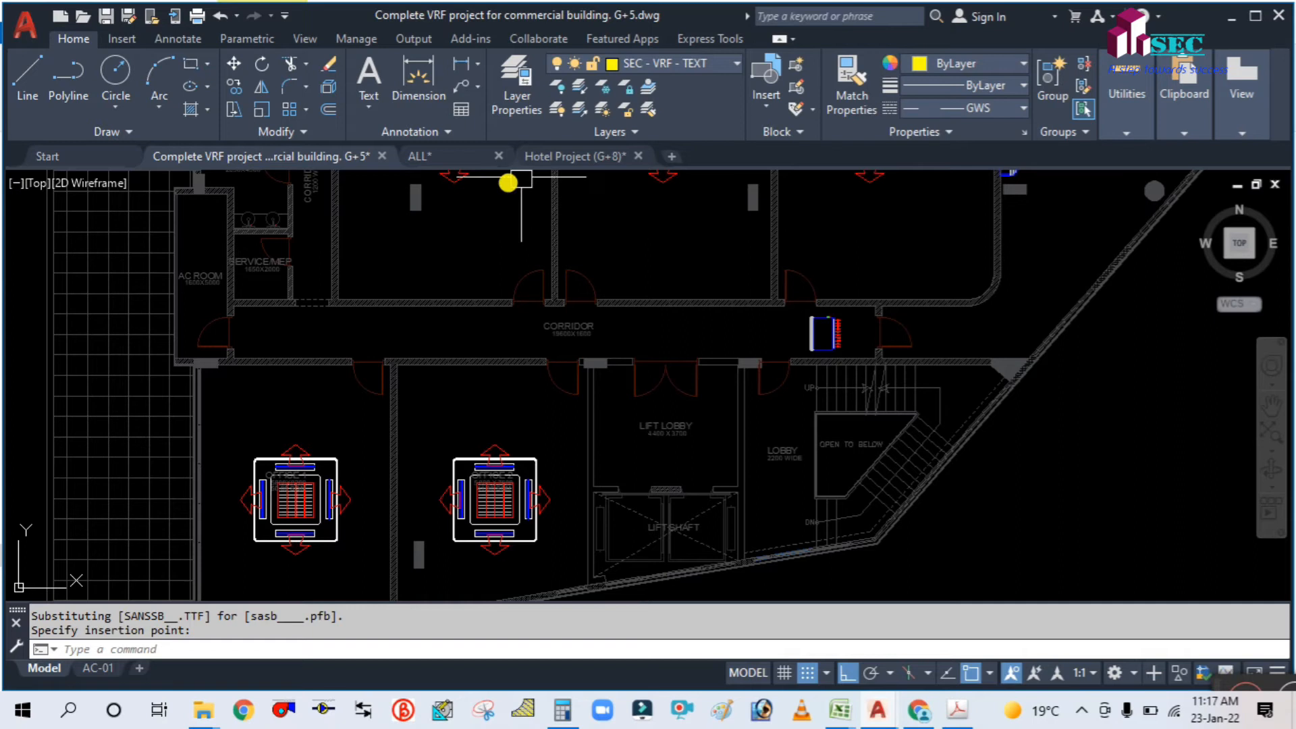
pyautogui.click(581, 156)
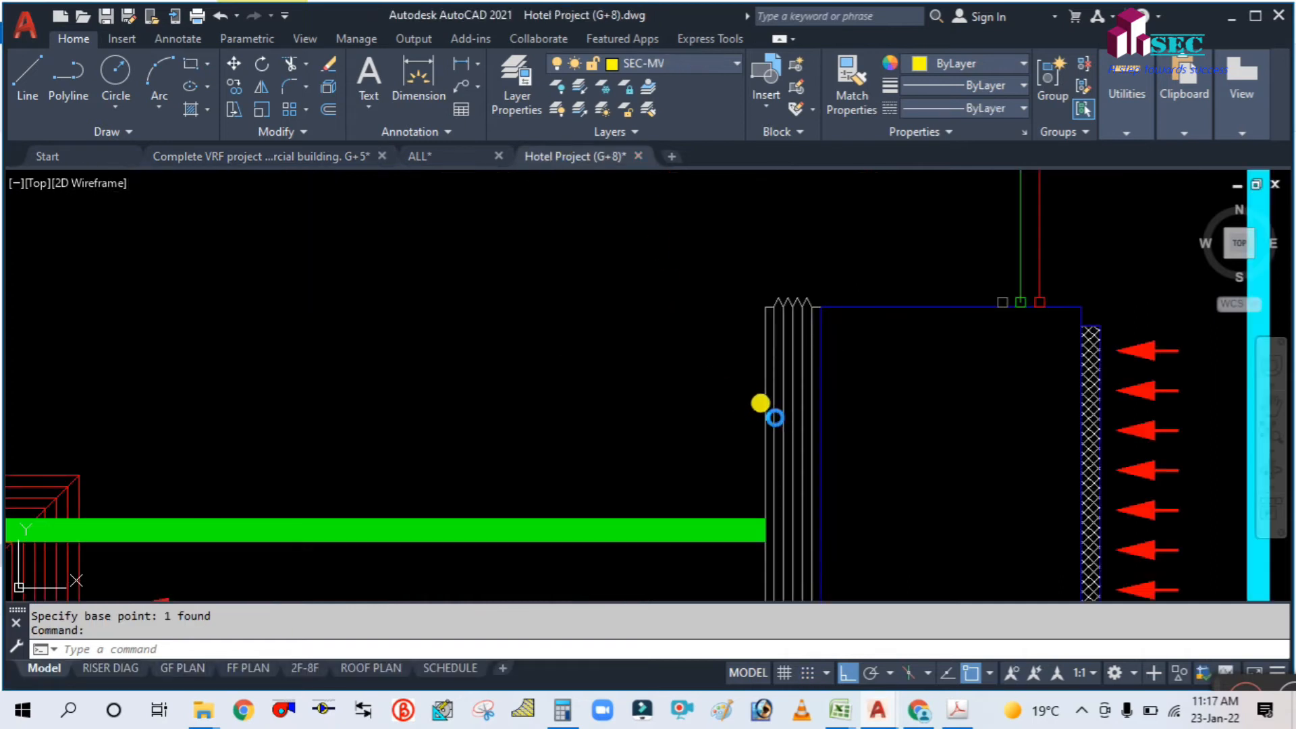
pyautogui.click(706, 400)
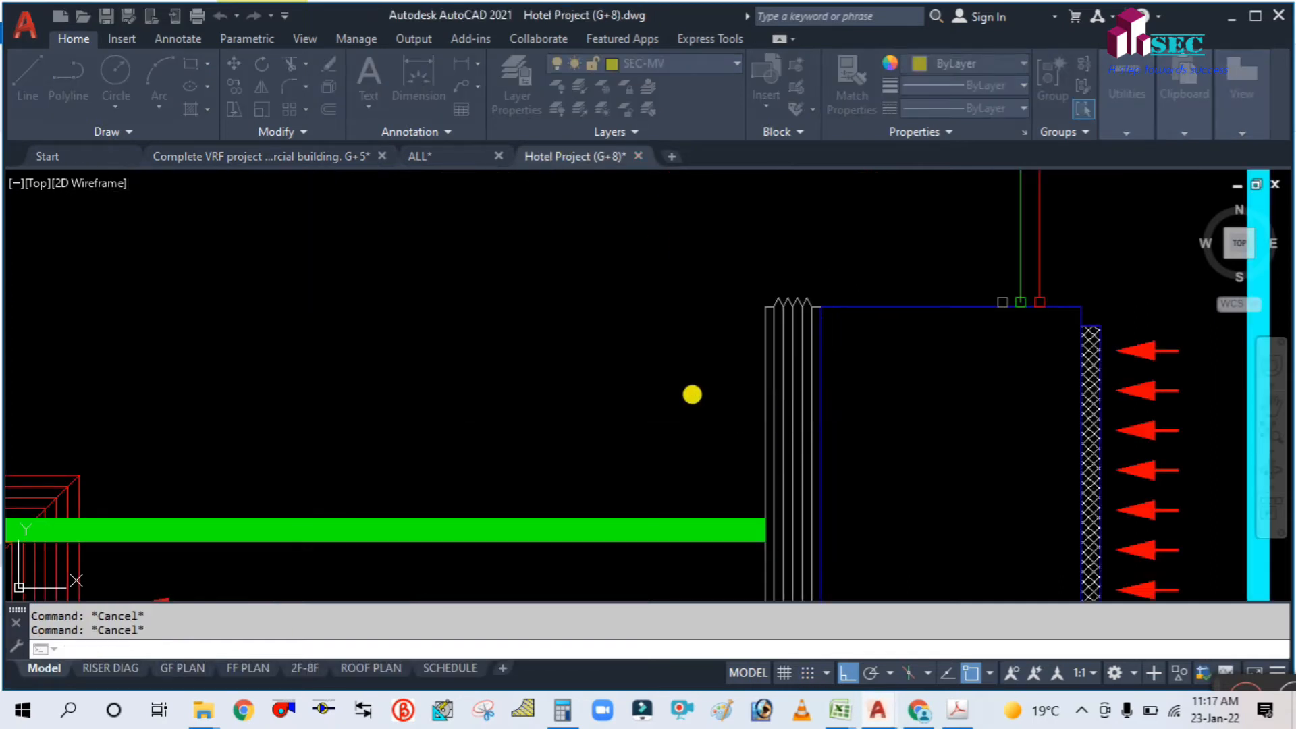
pyautogui.click(261, 156)
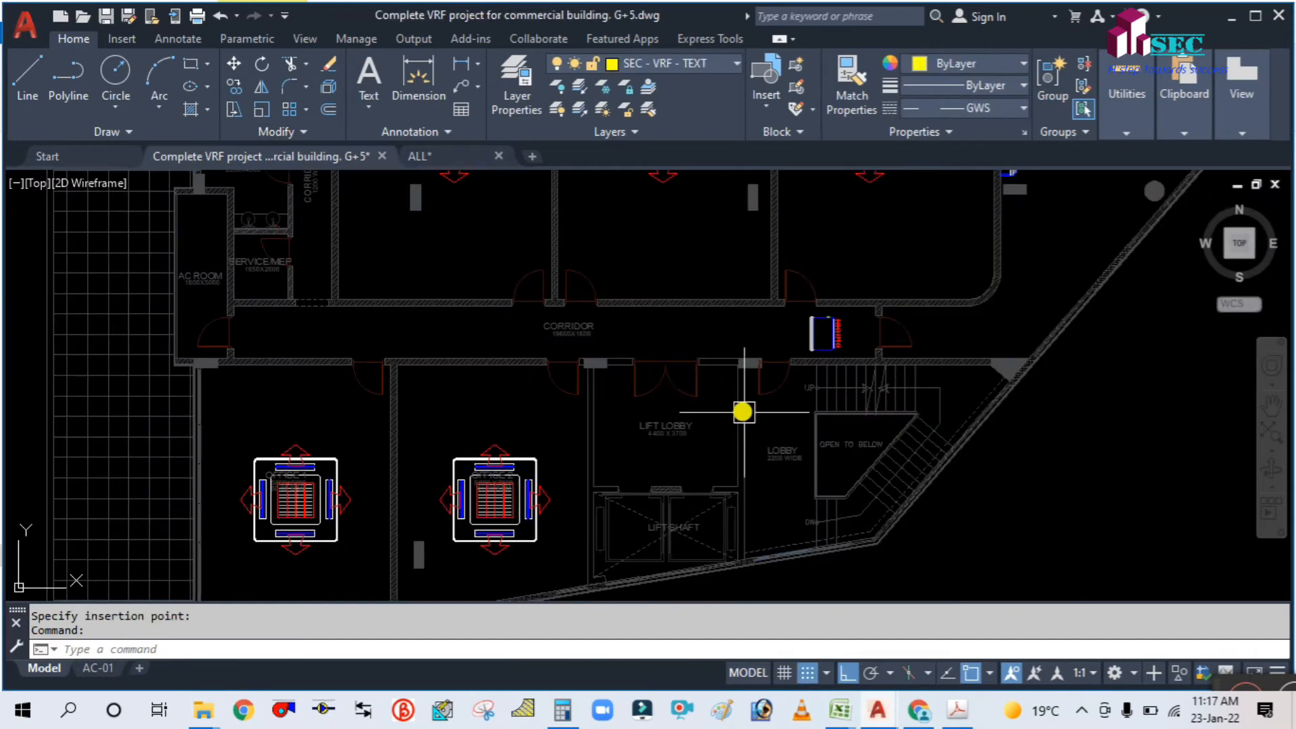
# Step: Examine the indoor units and labels across the first-floor offices and corridor
pyautogui.scroll(-2, 743, 410)
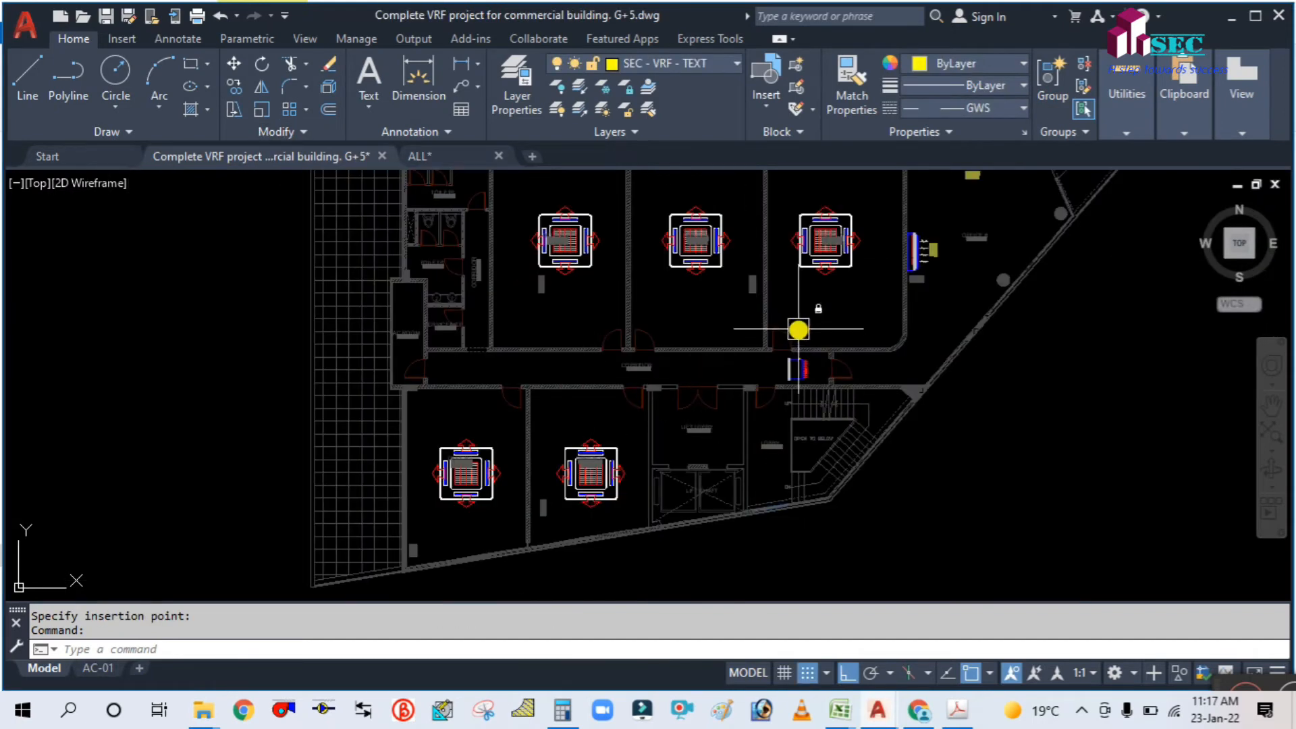
pyautogui.moveTo(753, 307); pyautogui.dragTo(730, 379, button='middle')
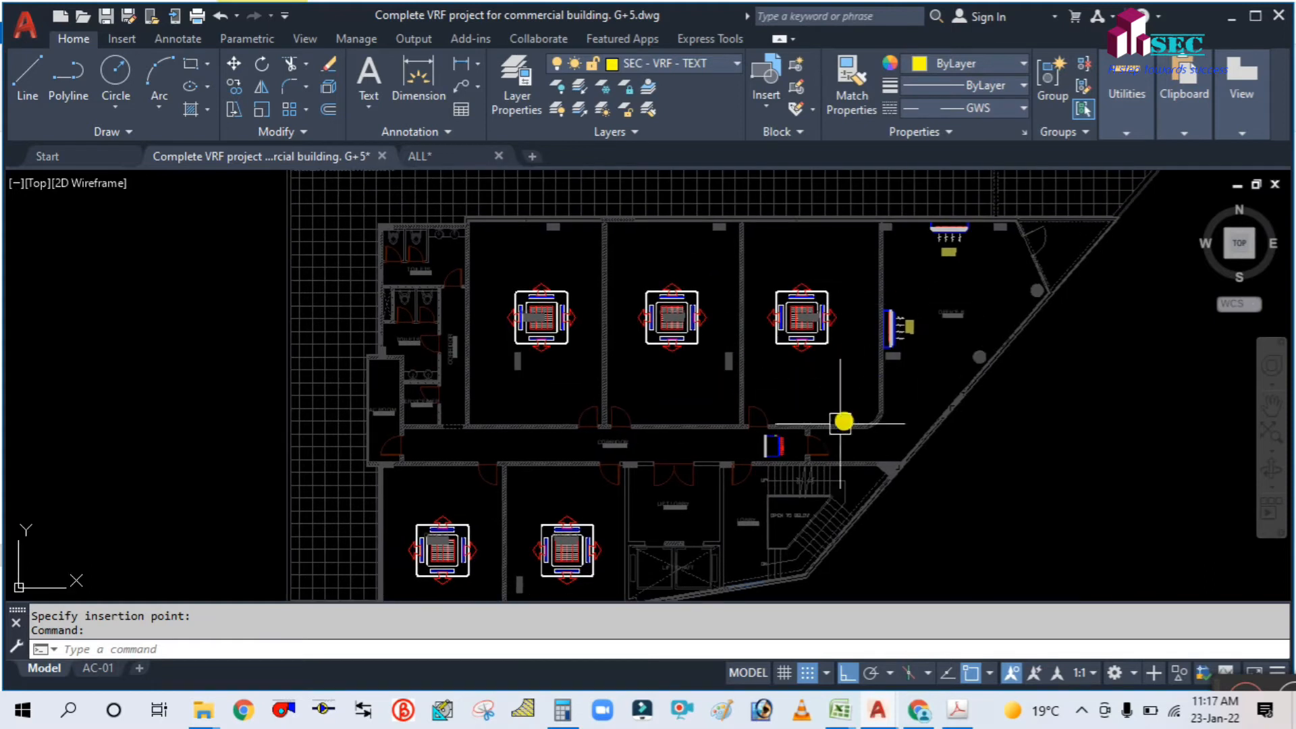
pyautogui.scroll(-3, 558, 405)
pyautogui.scroll(2, 589, 439)
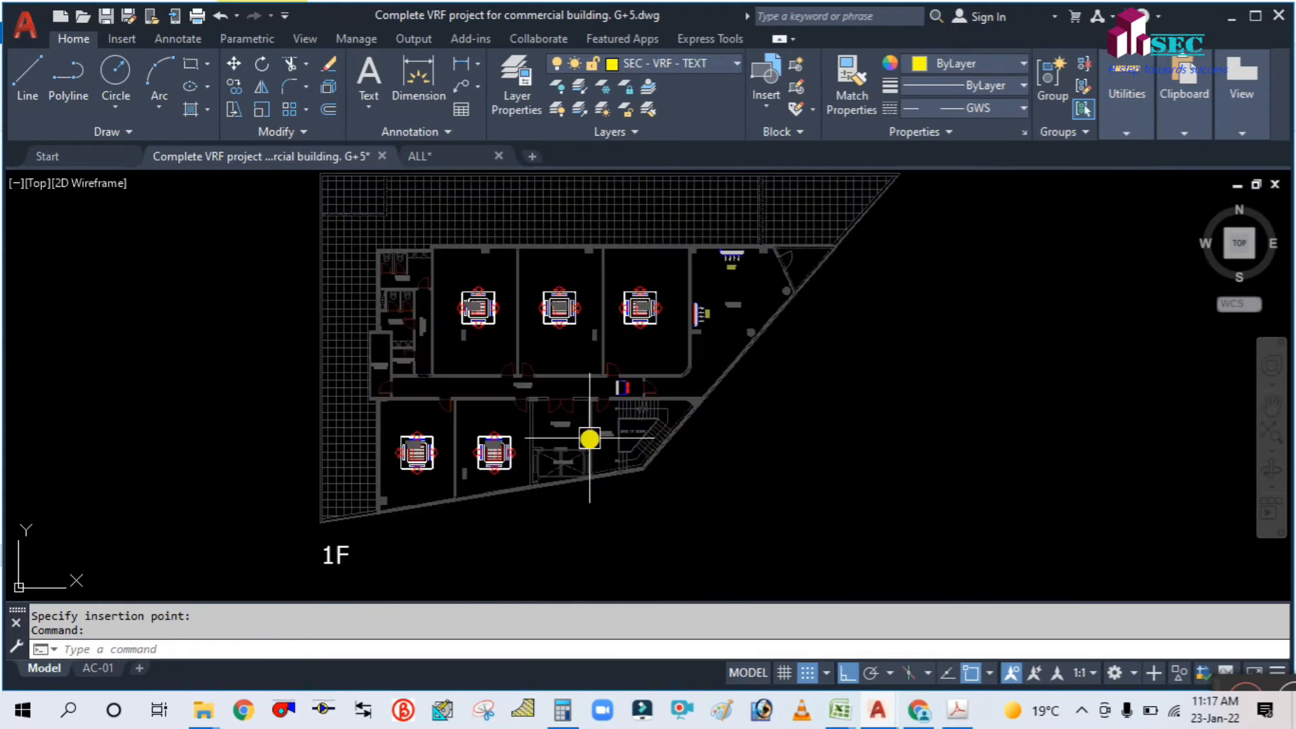
pyautogui.scroll(2, 541, 342)
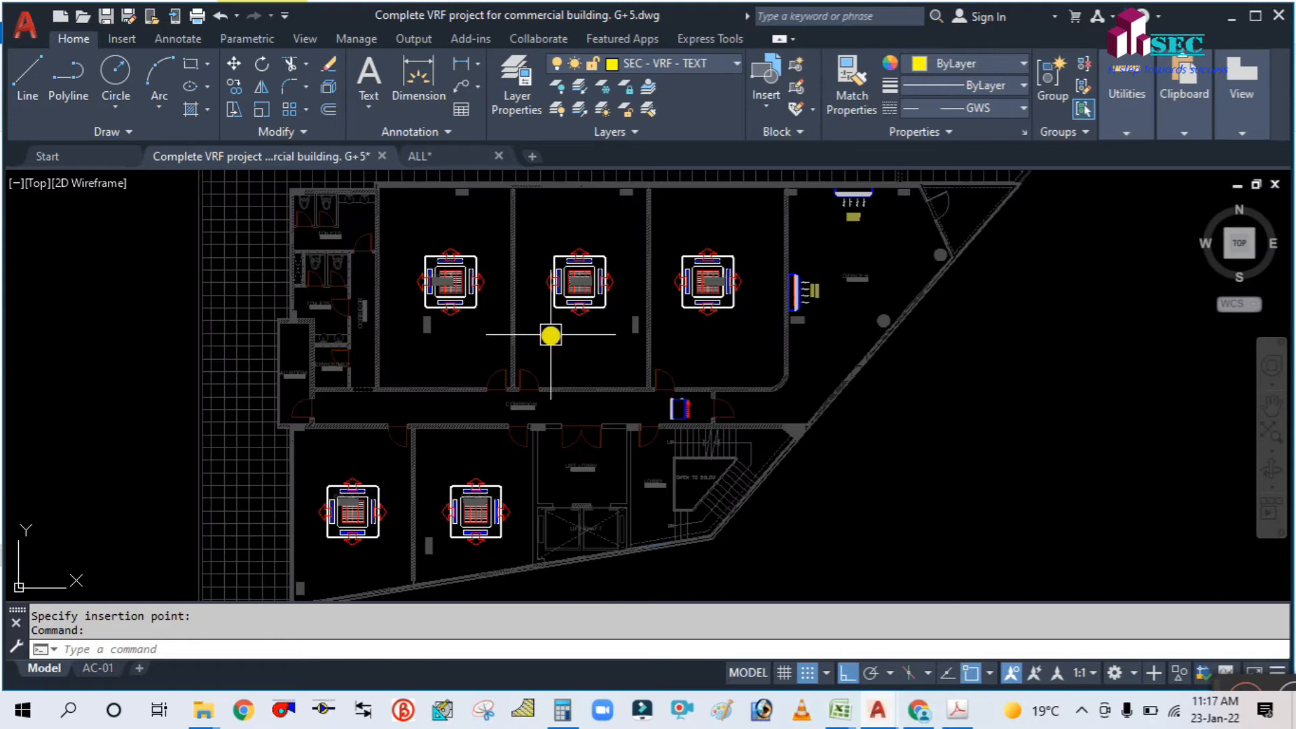
pyautogui.scroll(-2, 818, 394)
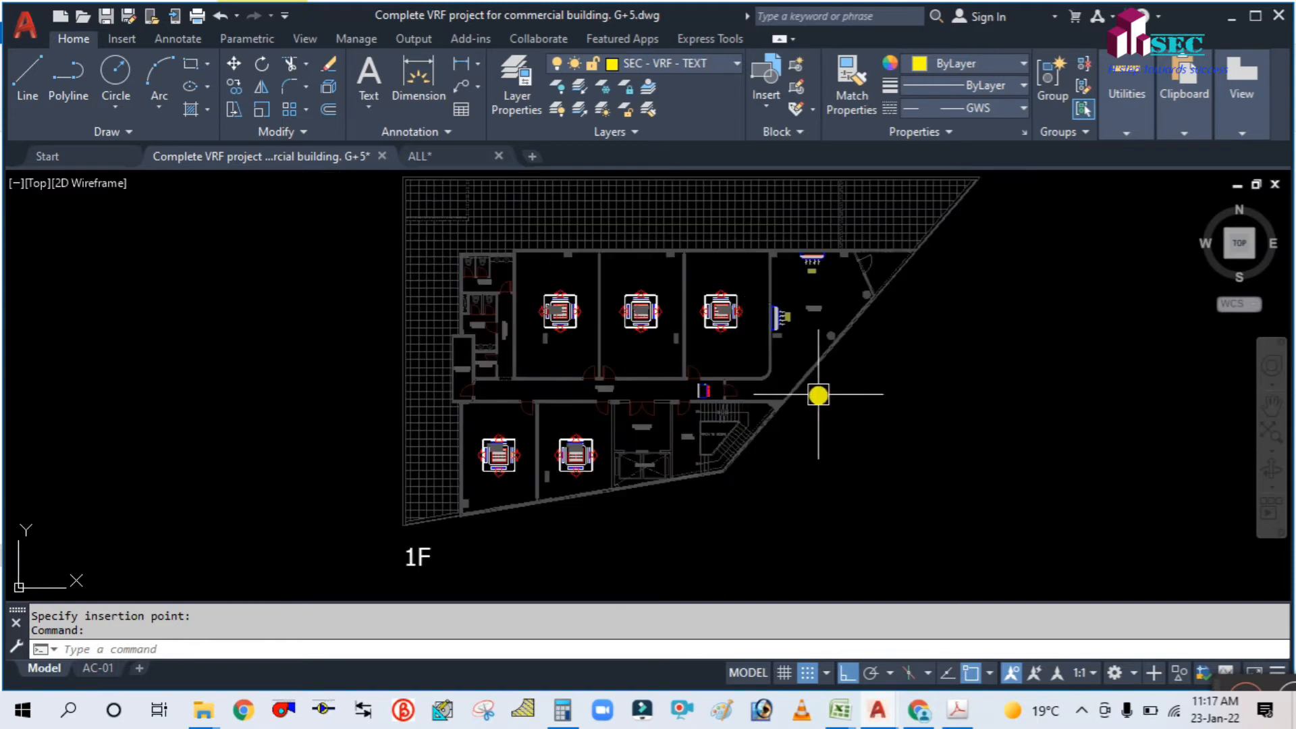
pyautogui.scroll(2, 835, 353)
pyautogui.scroll(3, 729, 297)
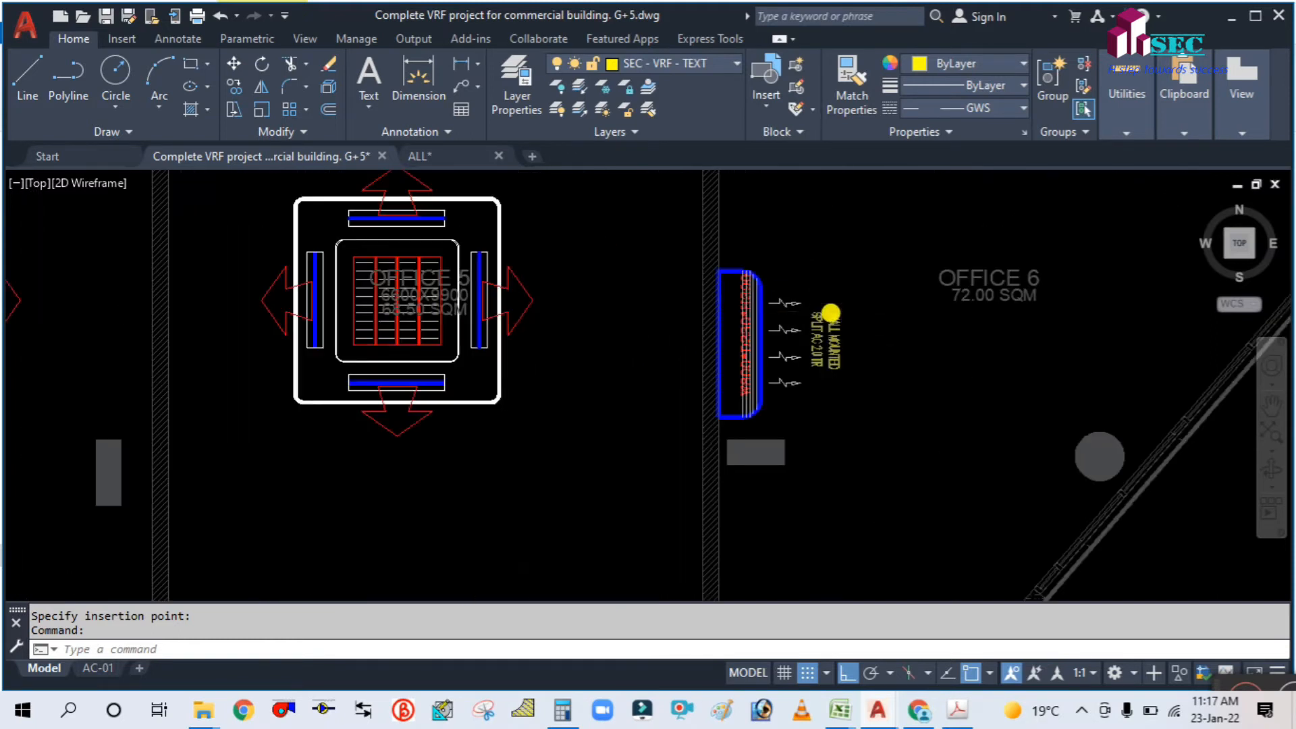
pyautogui.scroll(-3, 699, 387)
pyautogui.scroll(3, 685, 442)
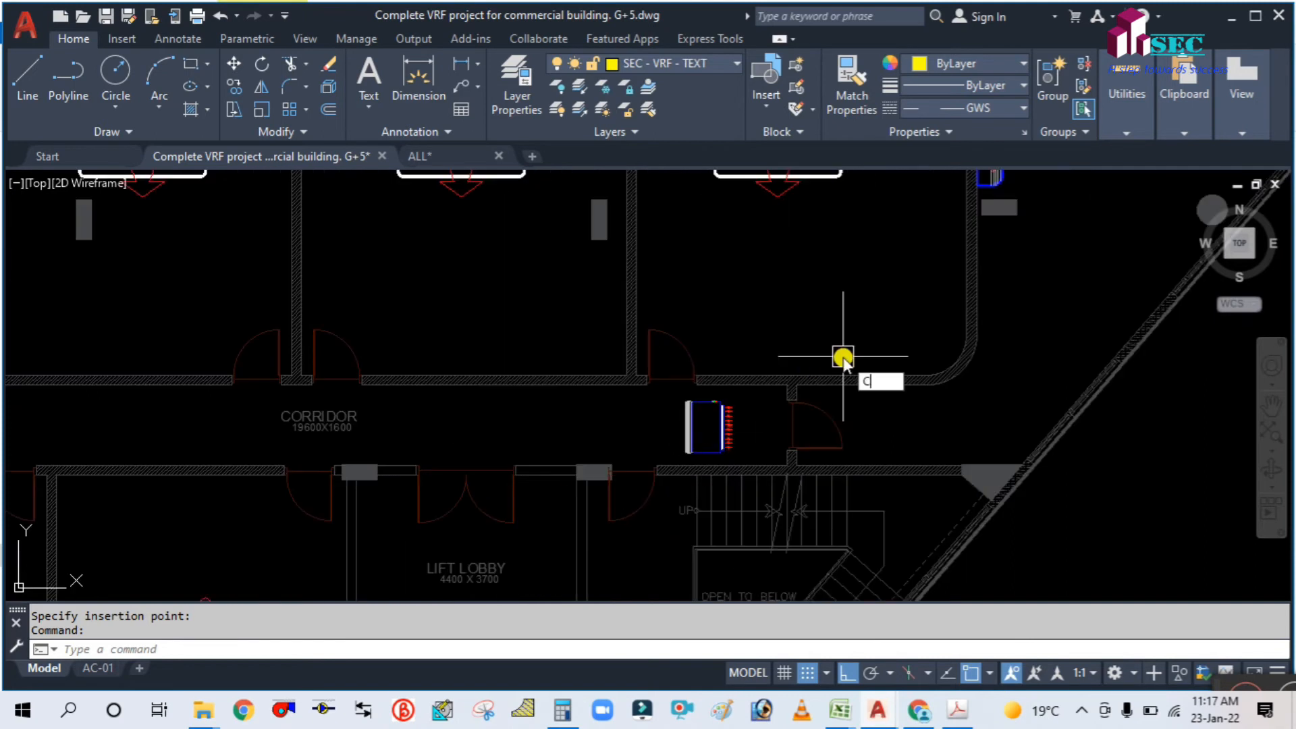
# Step: Copy the horizontal WALL MOUNTED SPLIT AC 2.0 TR label from Office 6 to beside the corridor unit with Ortho off, and turn Ortho back on
pyautogui.press('Return')
pyautogui.scroll(-3, 934, 243)
pyautogui.scroll(2, 951, 242)
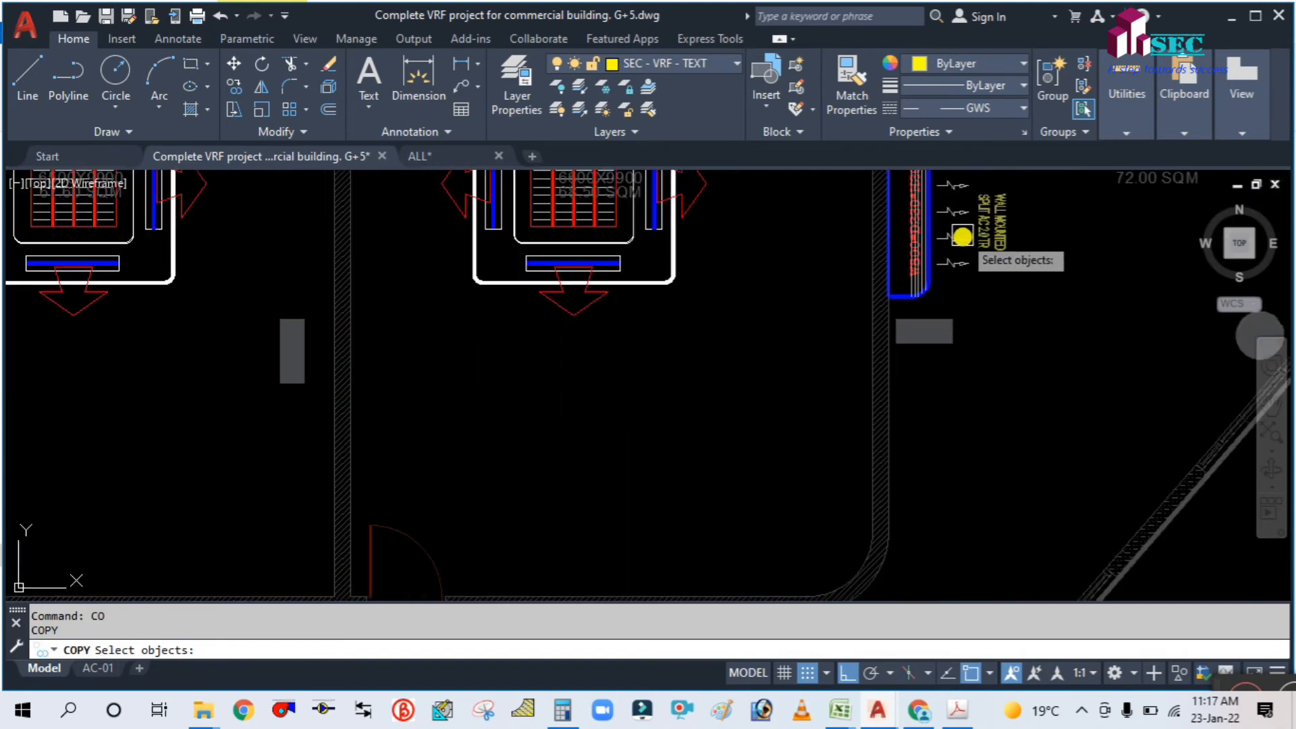
pyautogui.scroll(-2, 919, 350)
pyautogui.scroll(2, 970, 265)
pyautogui.click(994, 205)
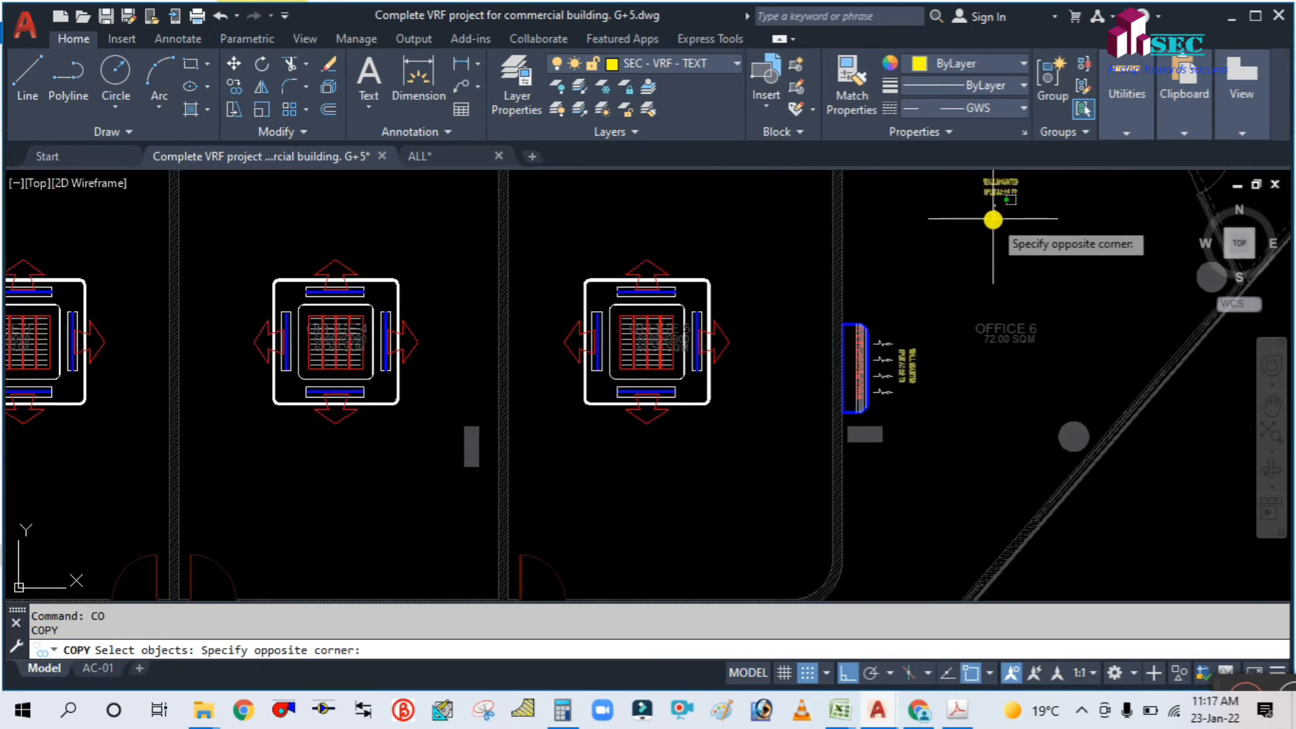
pyautogui.press('Escape')
pyautogui.click(997, 196)
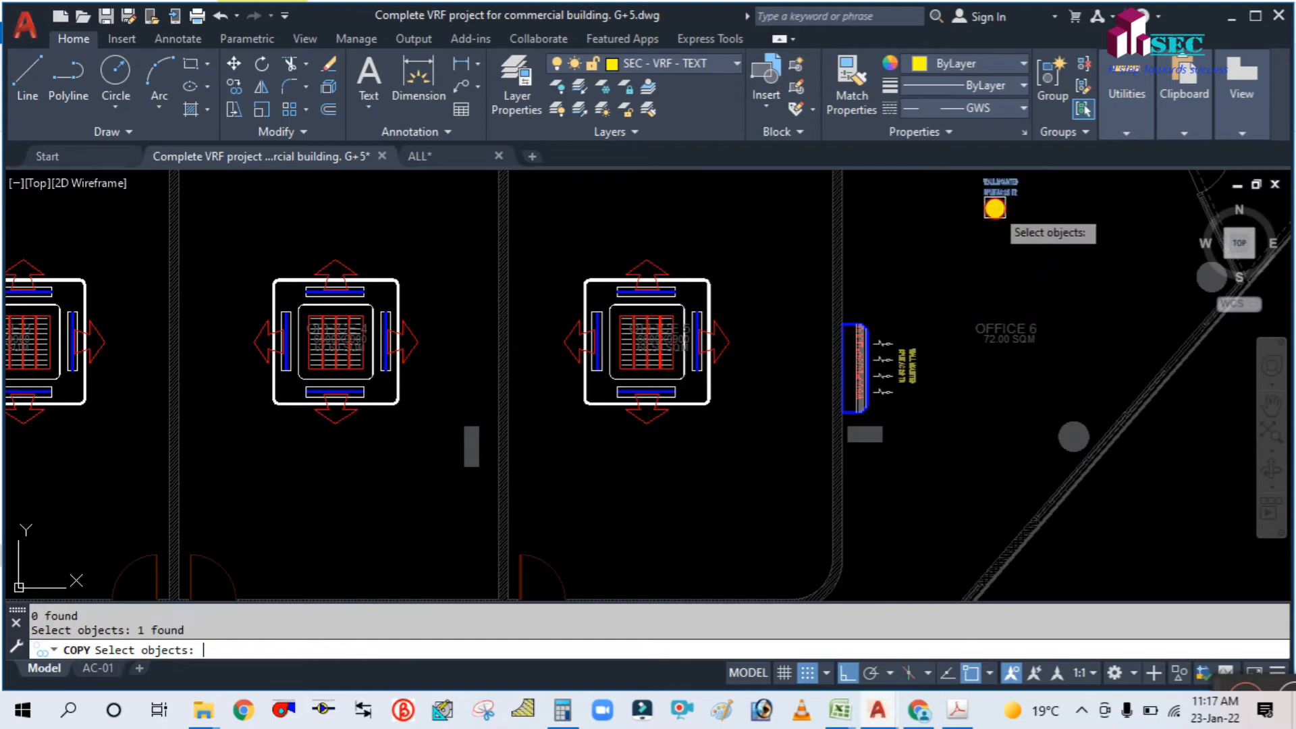
pyautogui.press('Return')
pyautogui.click(994, 208)
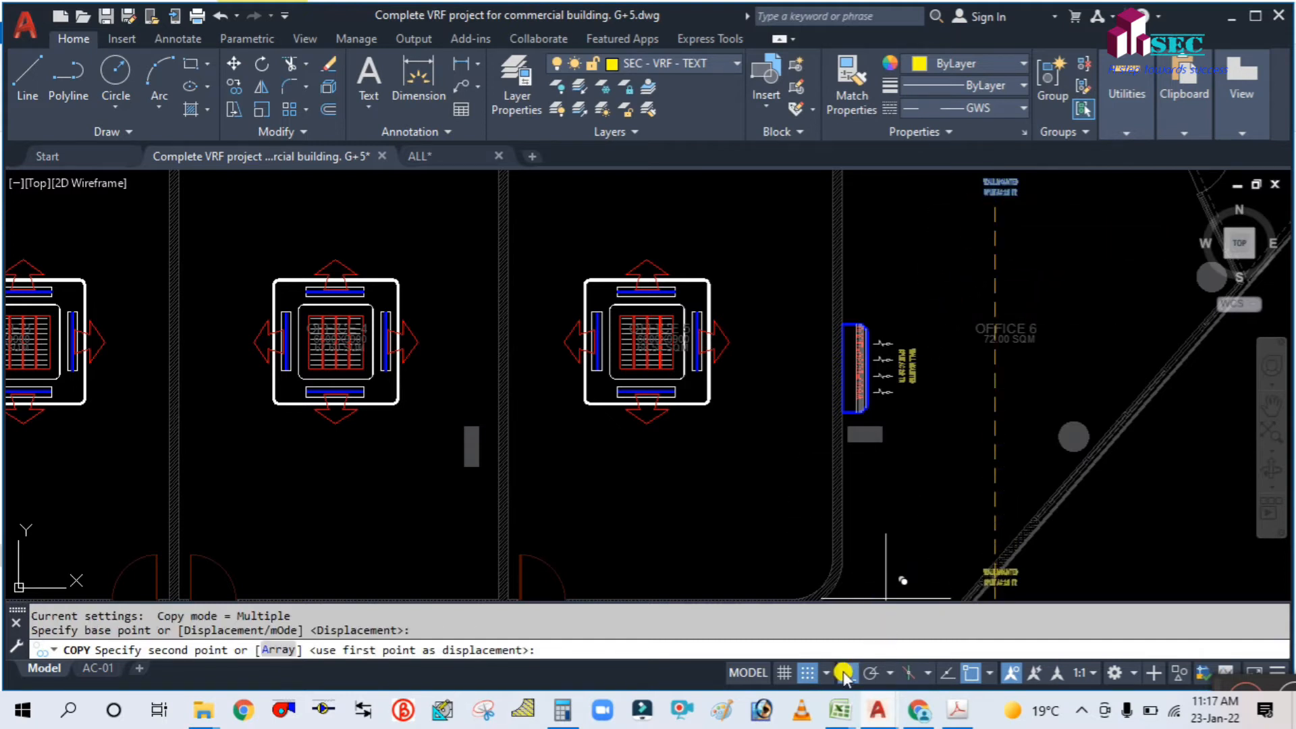
pyautogui.click(844, 673)
pyautogui.scroll(-4, 628, 483)
pyautogui.scroll(4, 627, 486)
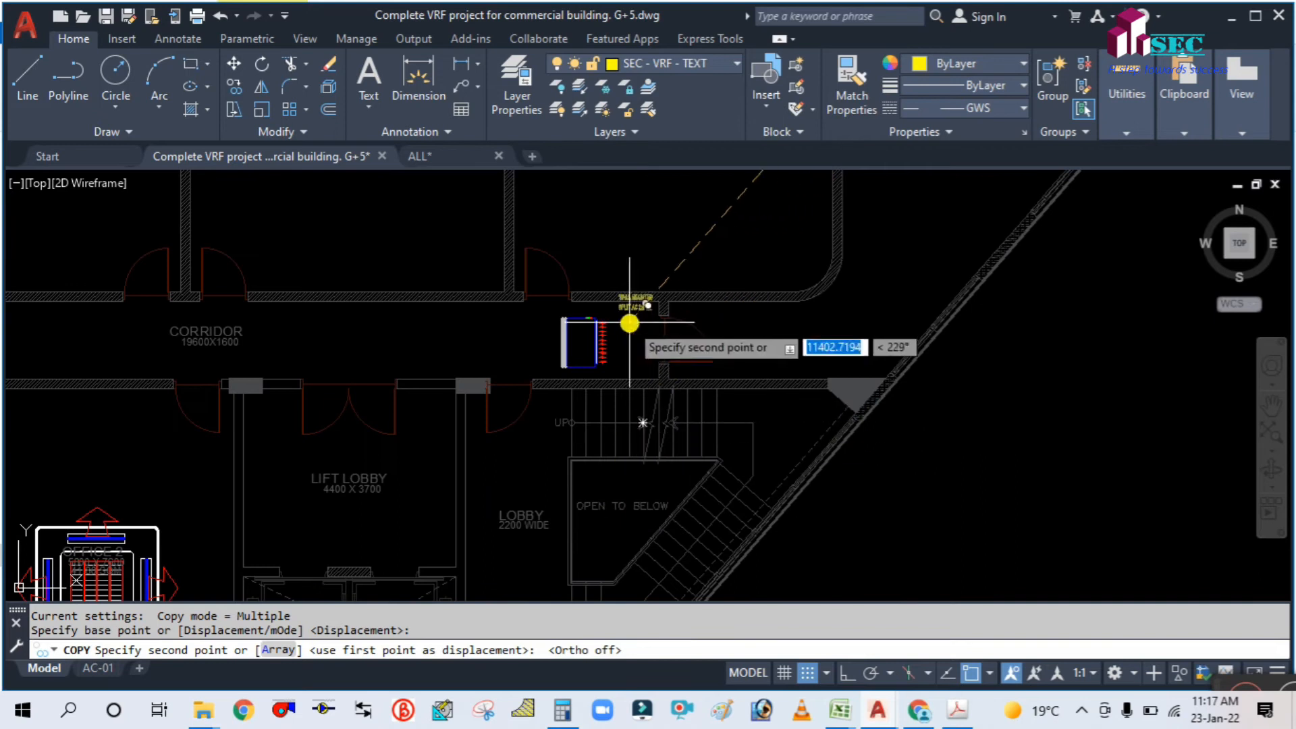
pyautogui.scroll(4, 629, 324)
pyautogui.click(615, 433)
pyautogui.press('Escape')
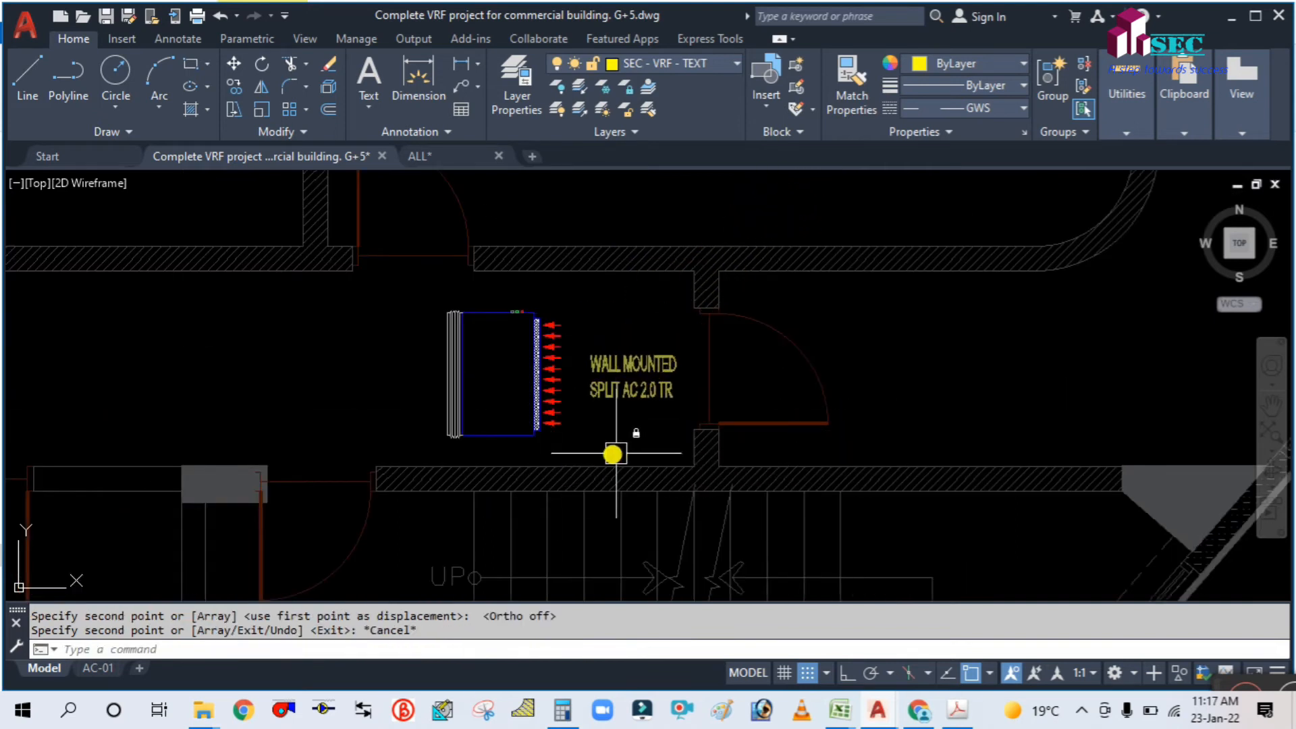
pyautogui.click(843, 675)
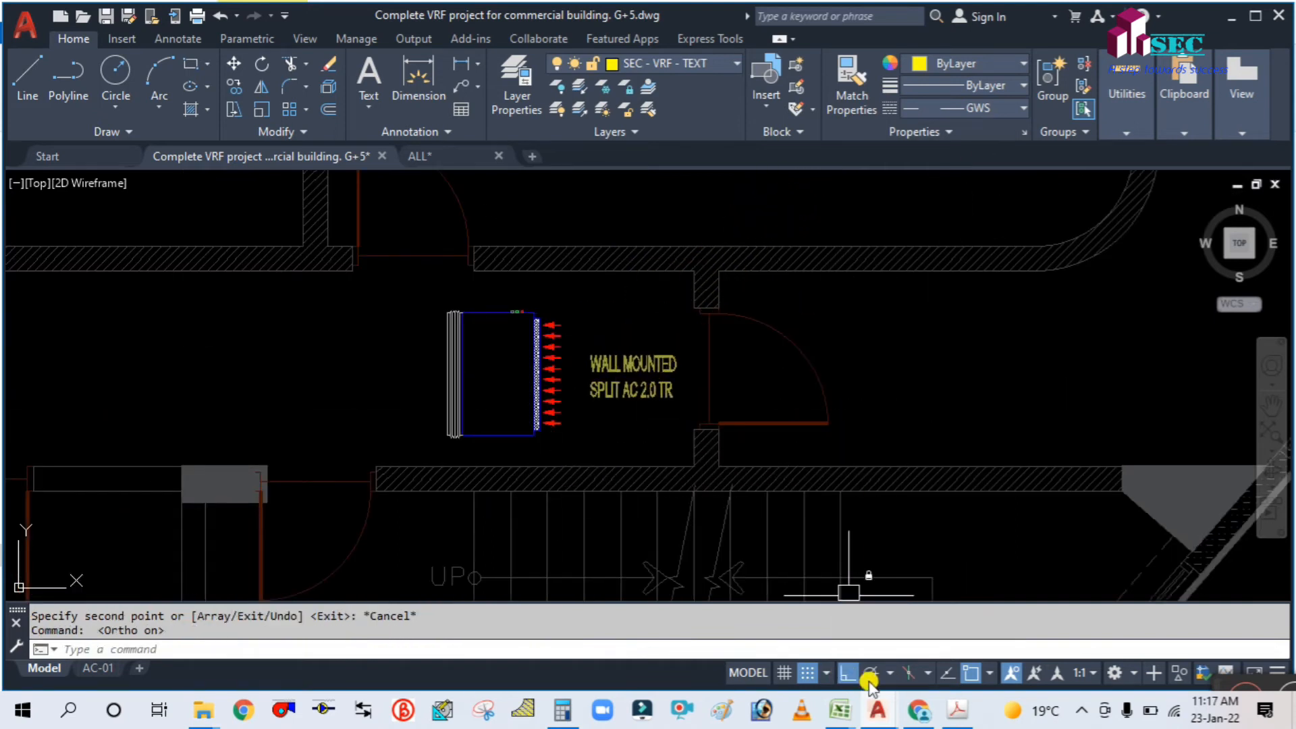
# Step: Switch to the LOAD CALCULATION workbook in Excel to check the first-floor corridor's cooling capacity
pyautogui.click(842, 716)
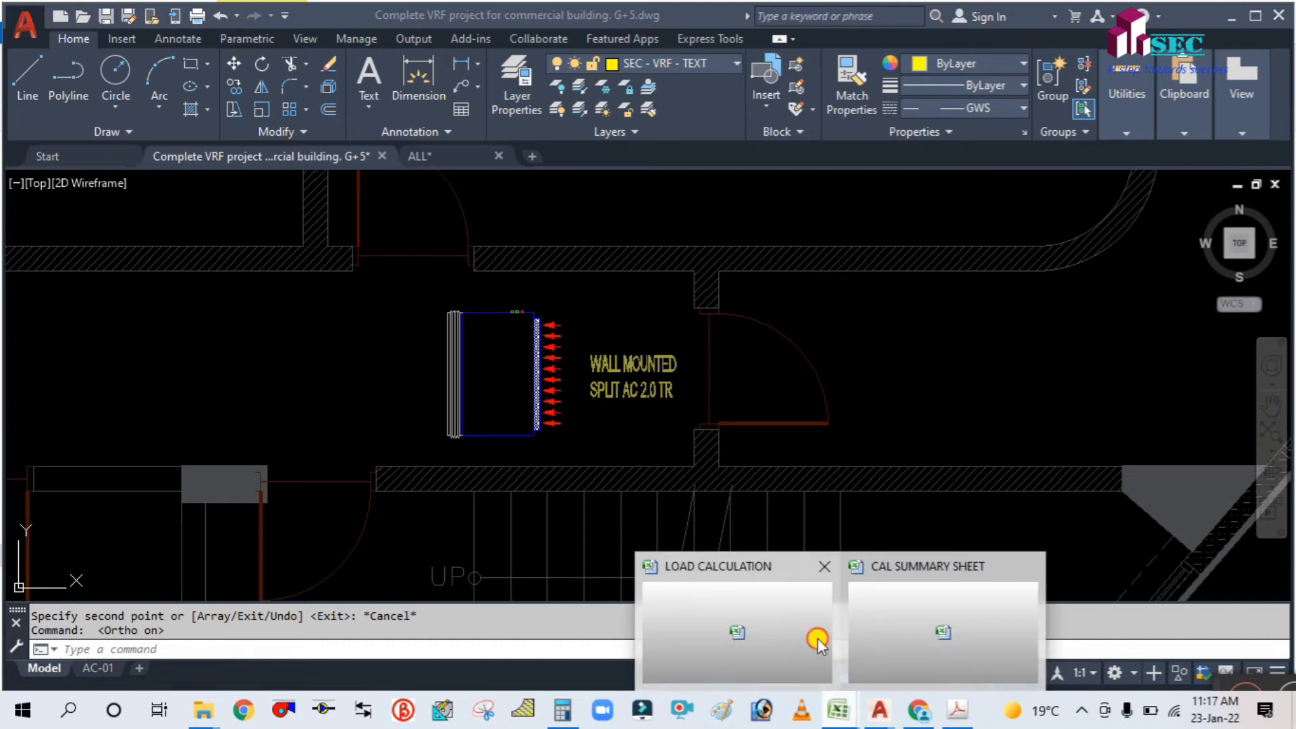
pyautogui.click(818, 641)
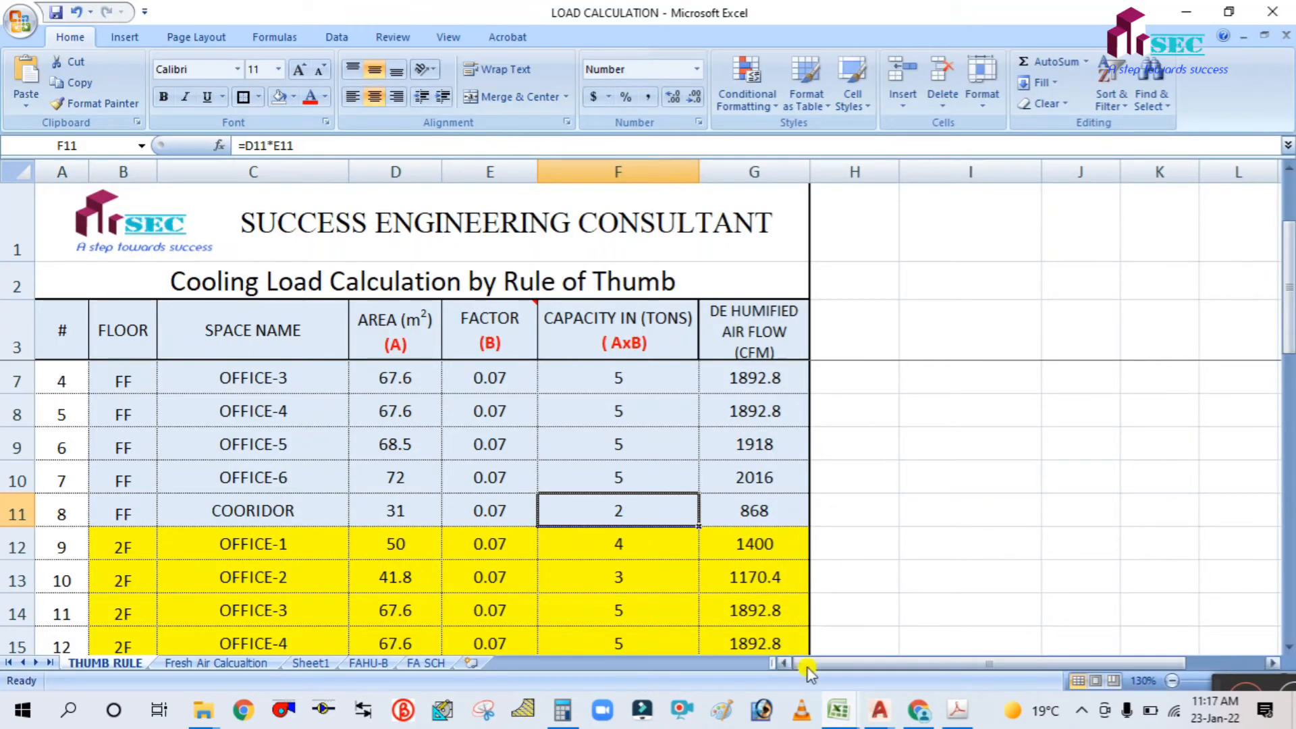
# Step: Return to the Complete VRF project drawing in AutoCAD and change the corridor unit's label to DUCTED SPLIT AC 2.0 TR
pyautogui.click(872, 717)
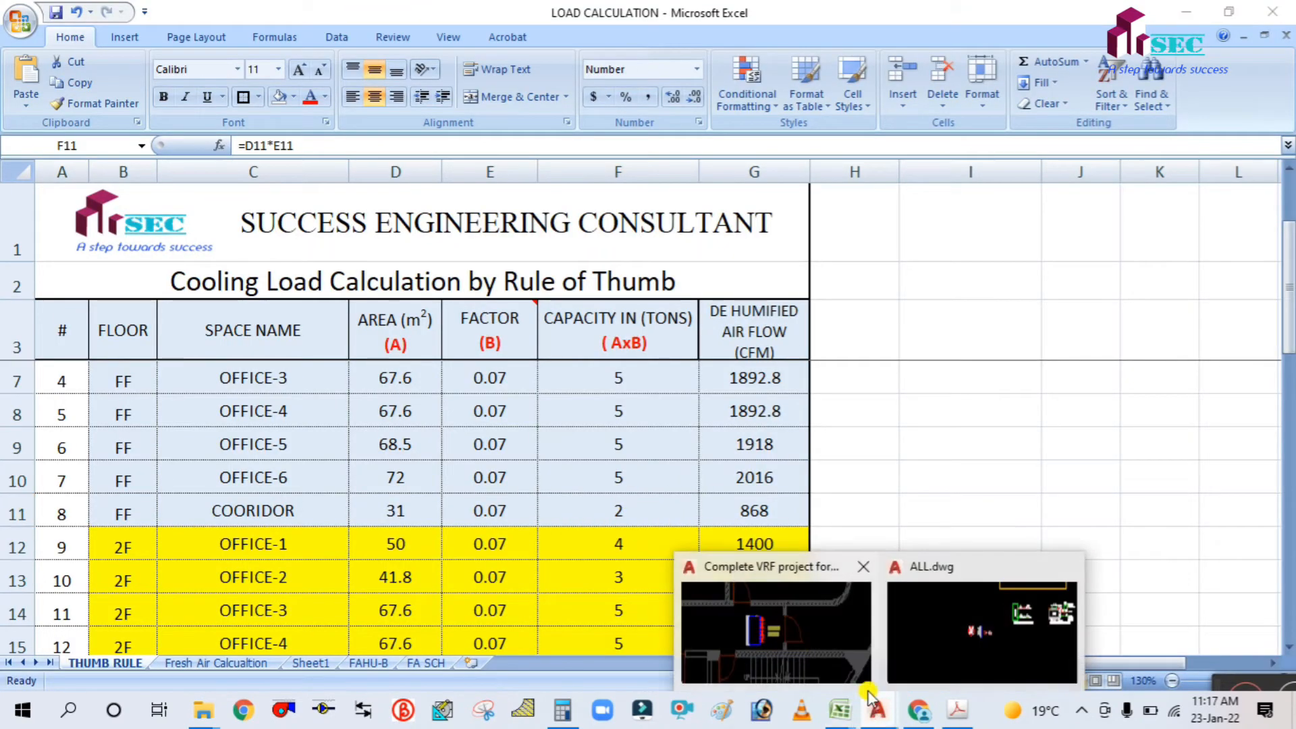
pyautogui.click(836, 621)
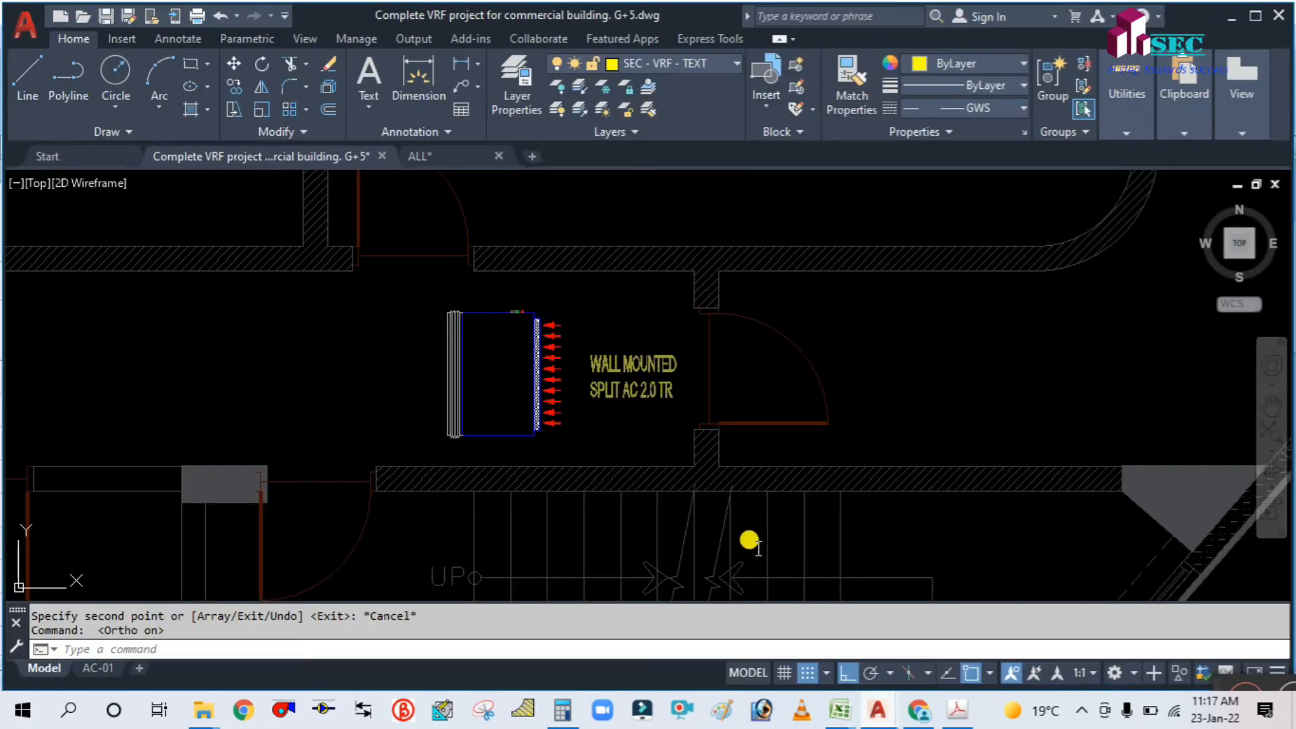
pyautogui.scroll(2, 637, 405)
pyautogui.click(637, 361)
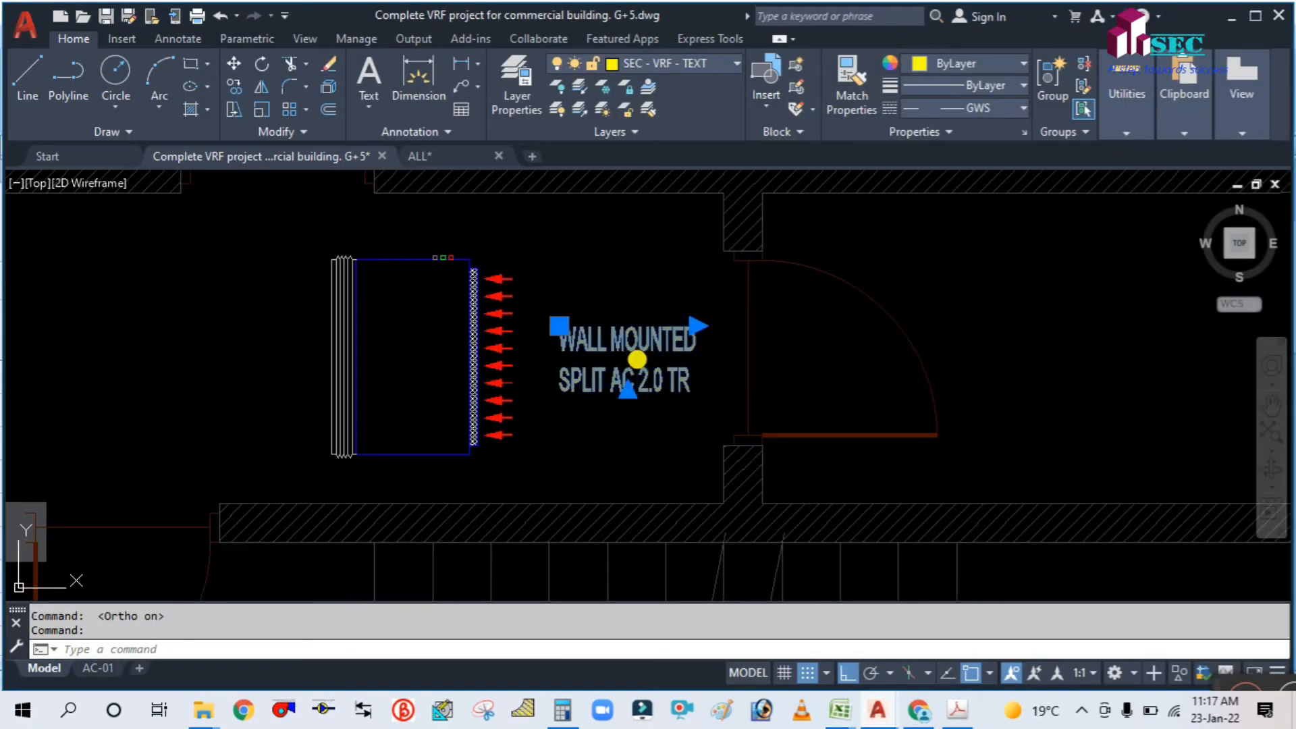
pyautogui.doubleClick(636, 360)
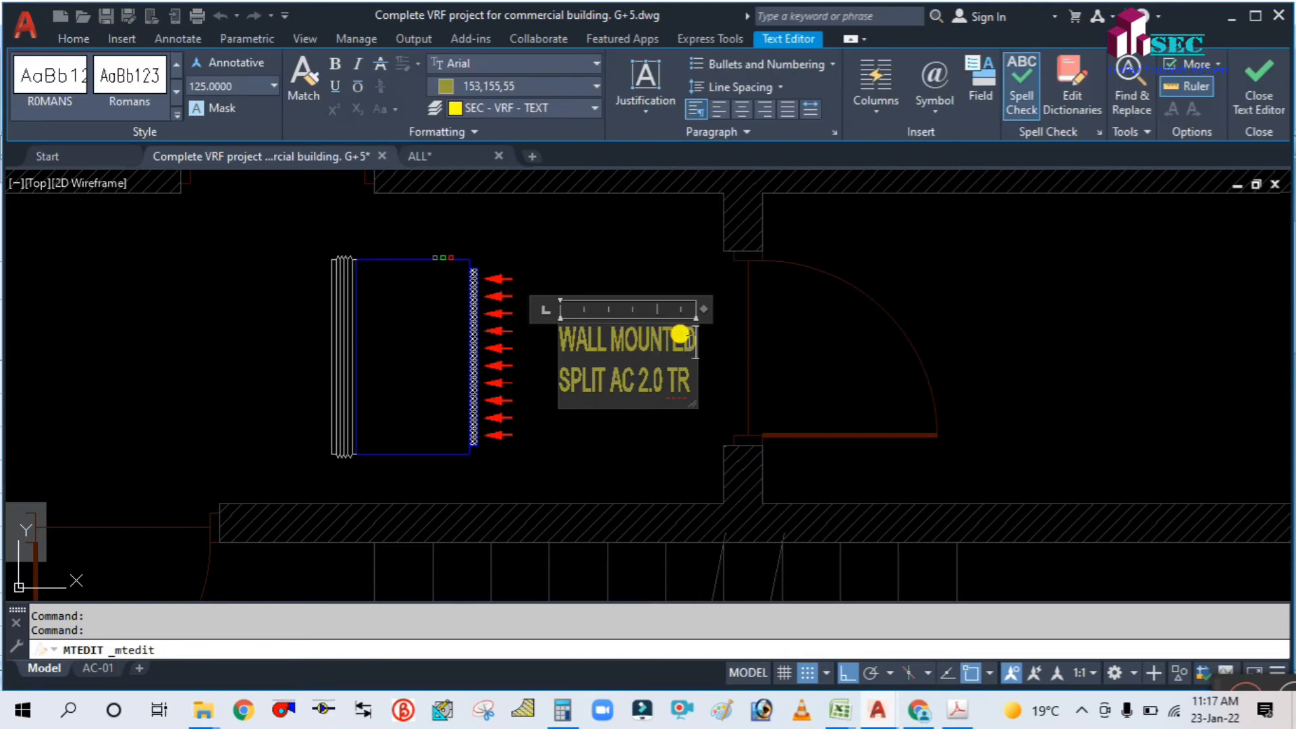
pyautogui.press('BackSpace')
pyautogui.press('BackSpace')
pyautogui.press('BackSpace')
pyautogui.press('BackSpace')
pyautogui.press('BackSpace')
pyautogui.press('BackSpace')
pyautogui.press('BackSpace')
pyautogui.press('BackSpace')
pyautogui.press('BackSpace')
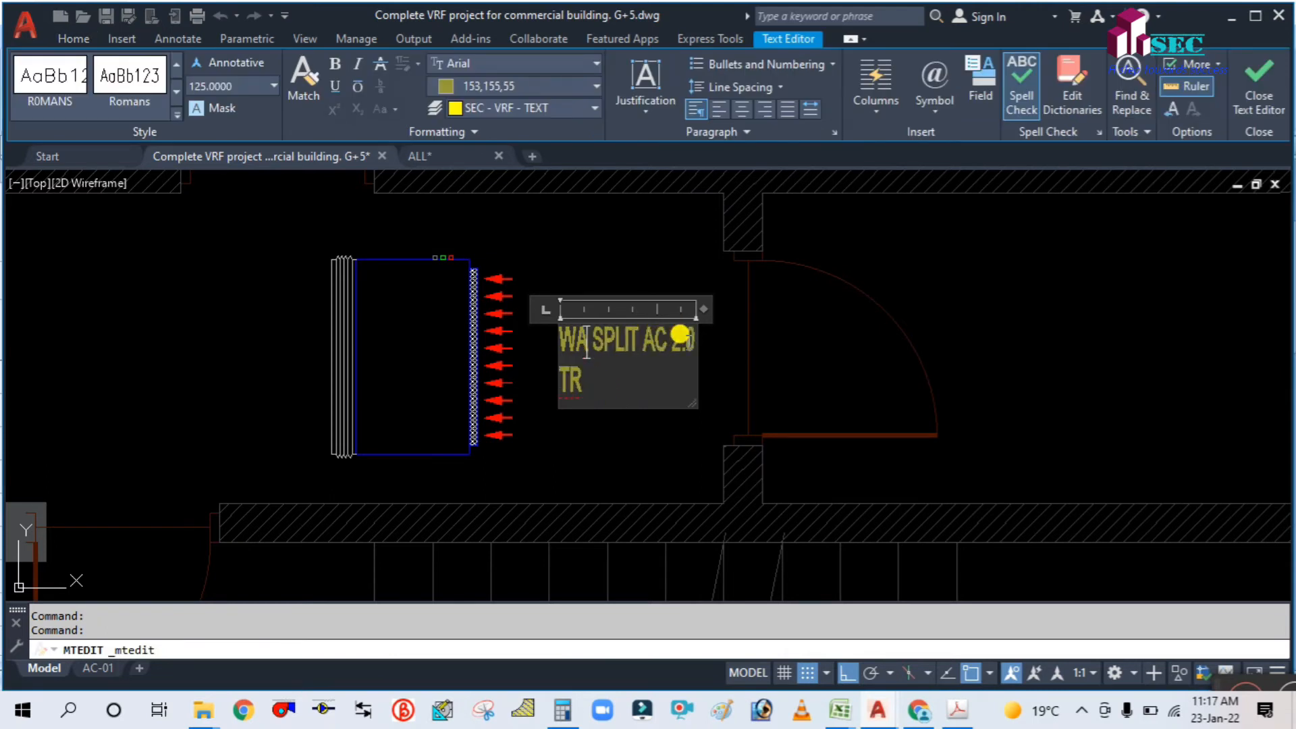
pyautogui.write('D ')
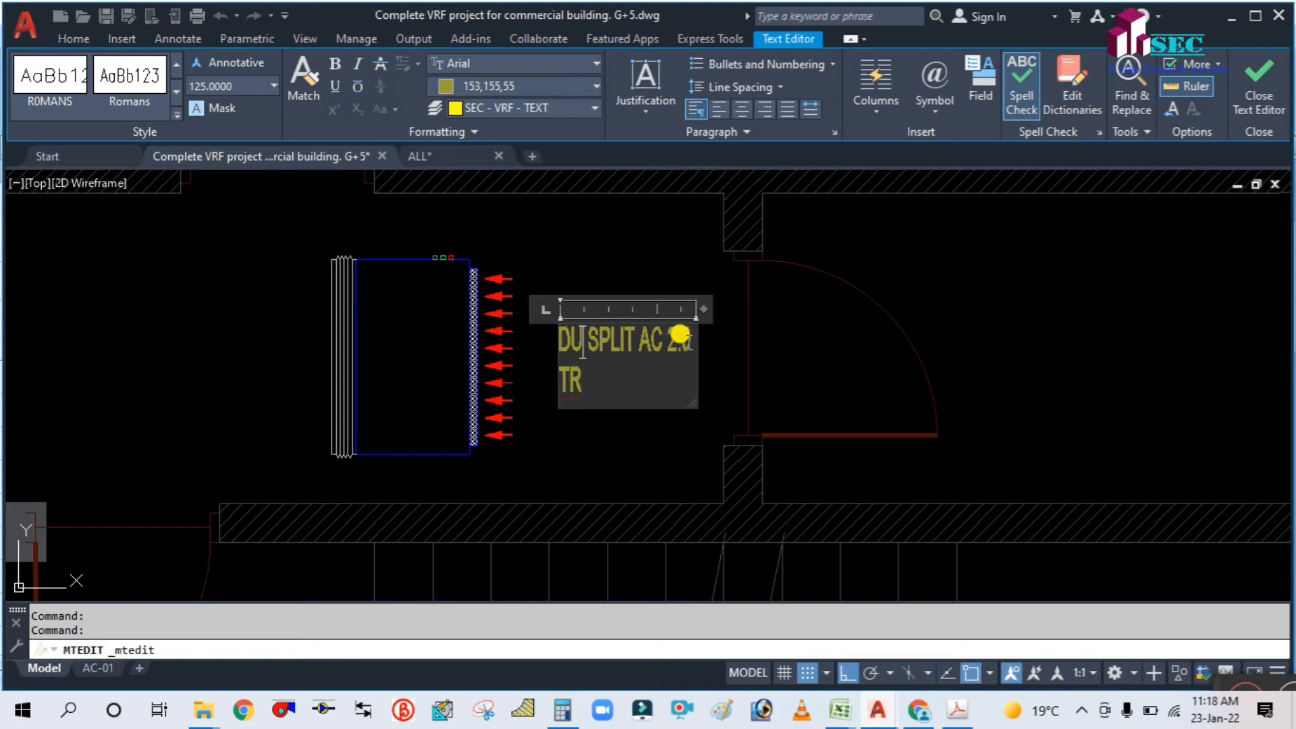
pyautogui.write('CTED')
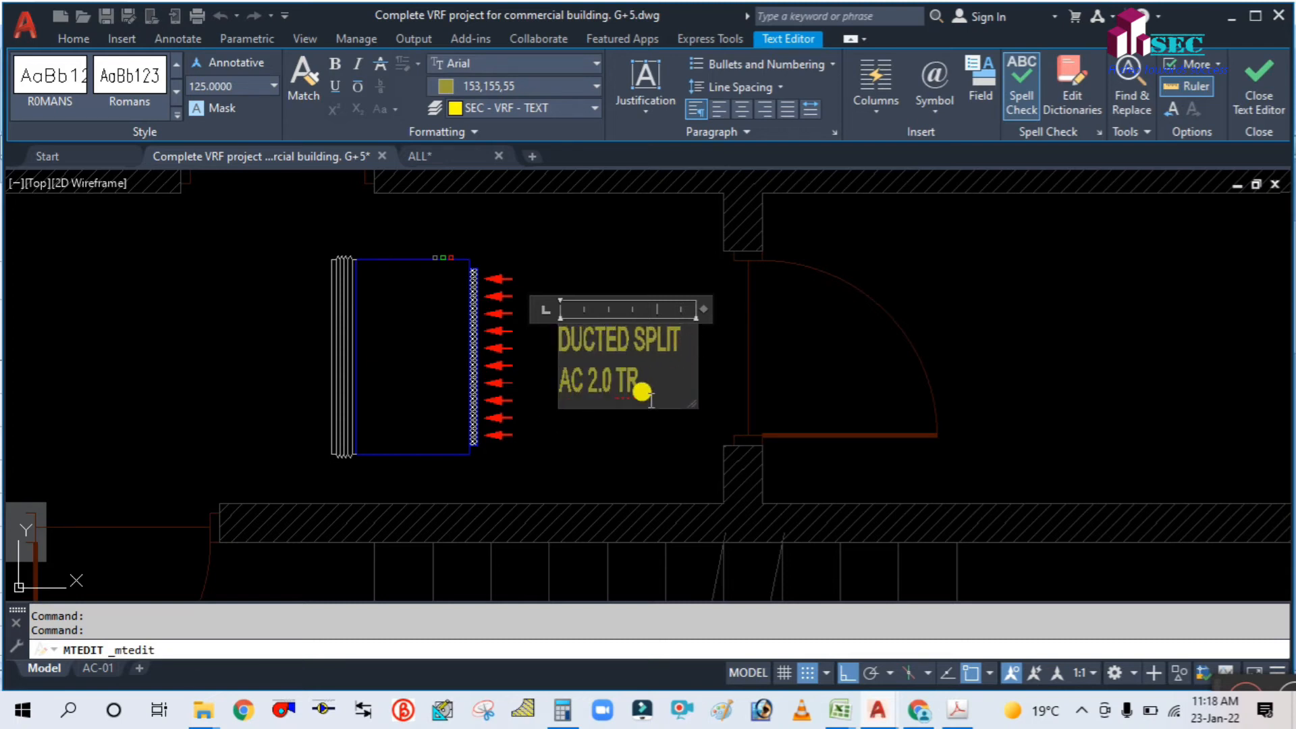
pyautogui.click(648, 454)
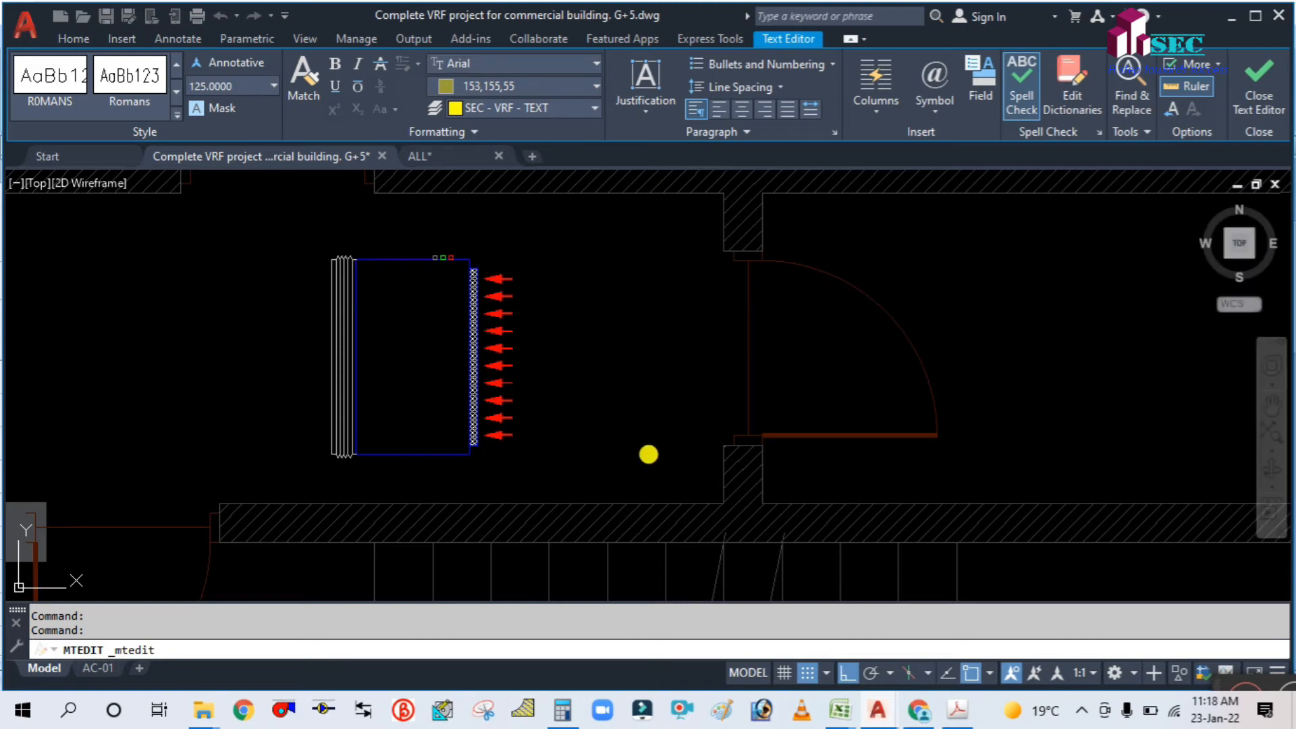
# Step: Copy the DUCTED SPLIT AC 2.0 TR label from the corridor straight up to below the Office 5 cassette unit
pyautogui.scroll(-3, 659, 411)
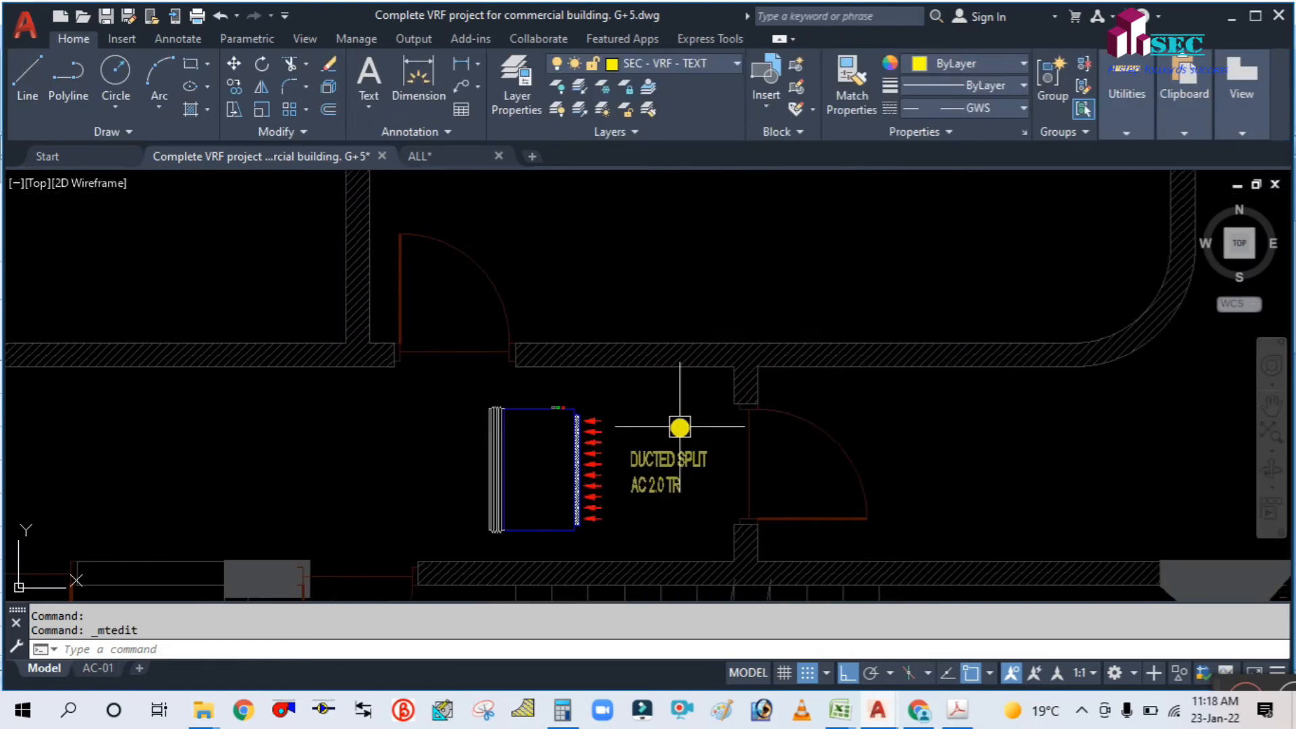
pyautogui.write('C')
pyautogui.click(680, 428)
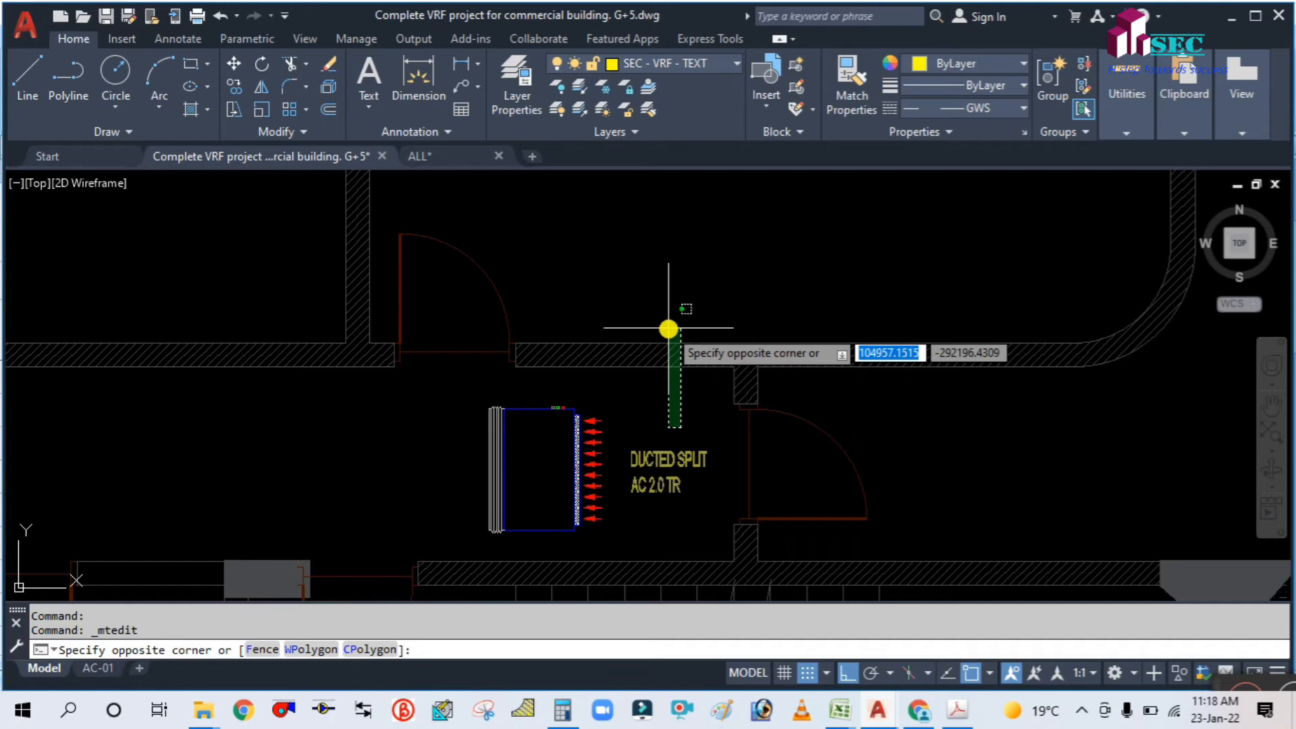
pyautogui.press('Escape')
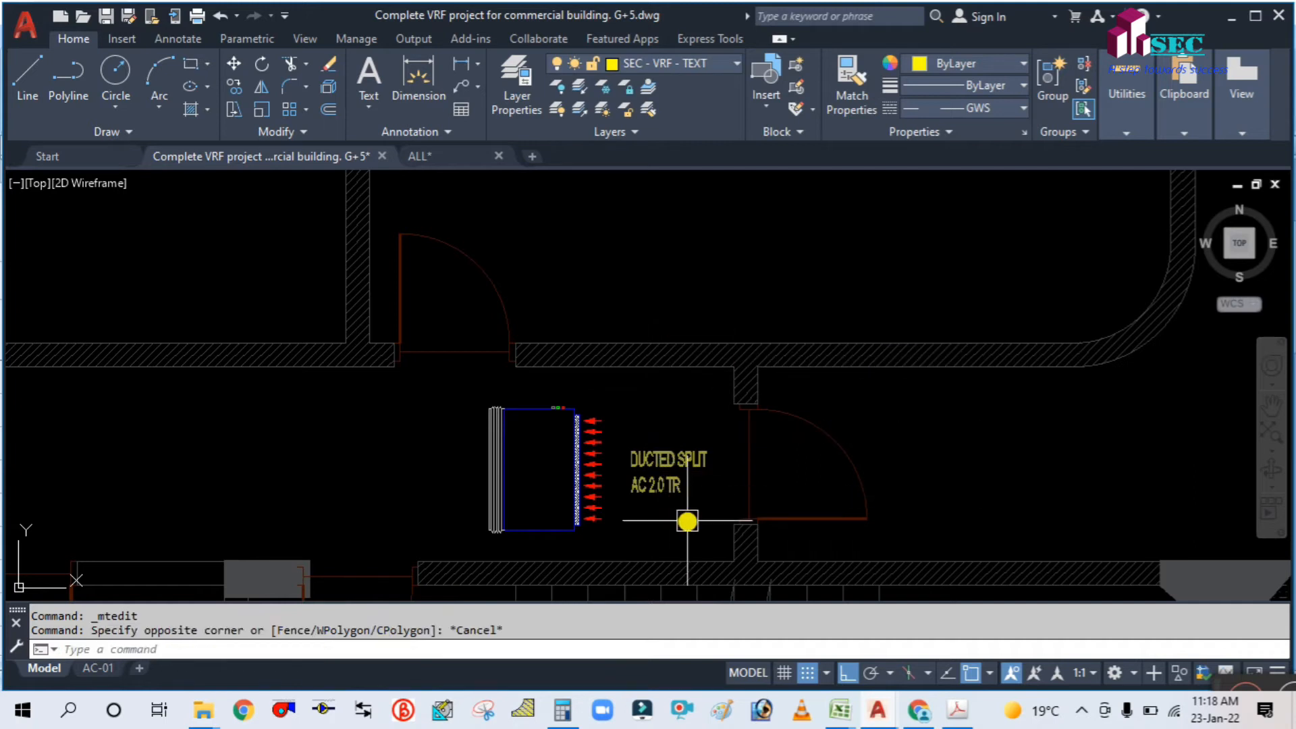
pyautogui.write('co')
pyautogui.press('Return')
pyautogui.click(672, 519)
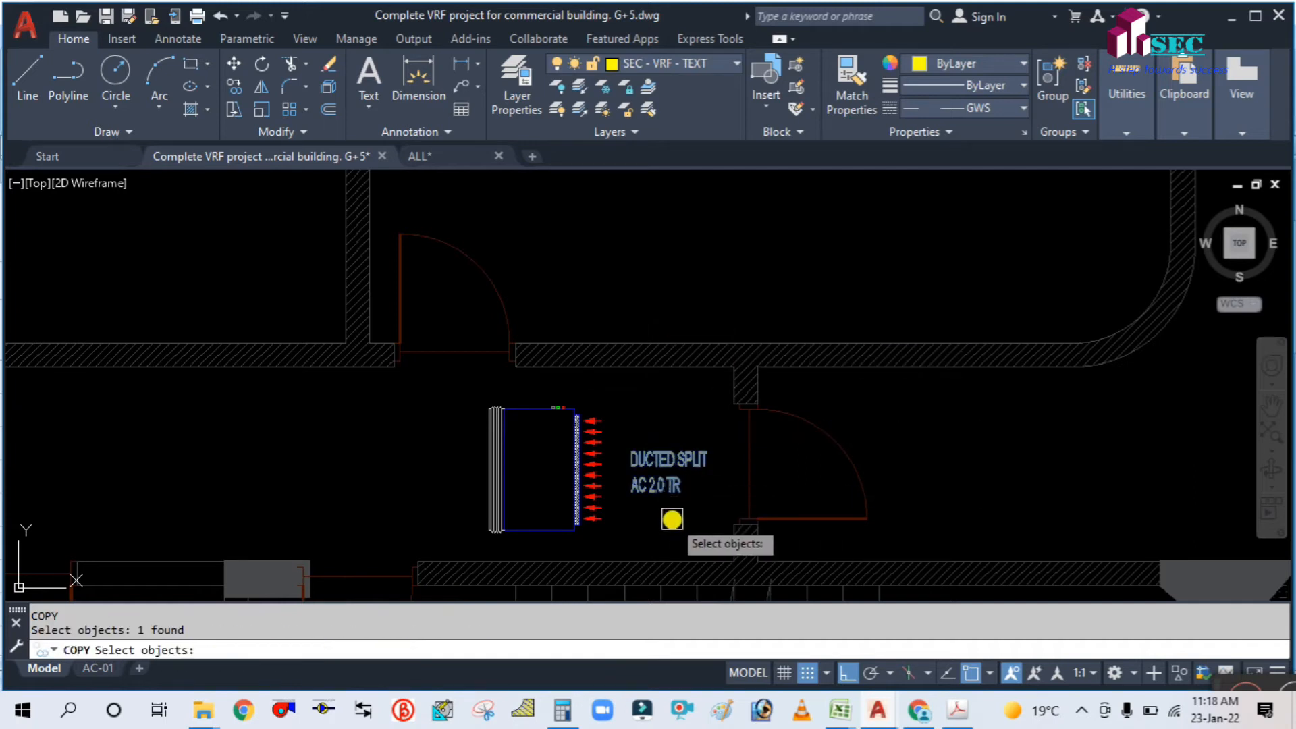
pyautogui.press('Return')
pyautogui.click(672, 519)
pyautogui.scroll(-5, 672, 519)
pyautogui.scroll(3, 696, 365)
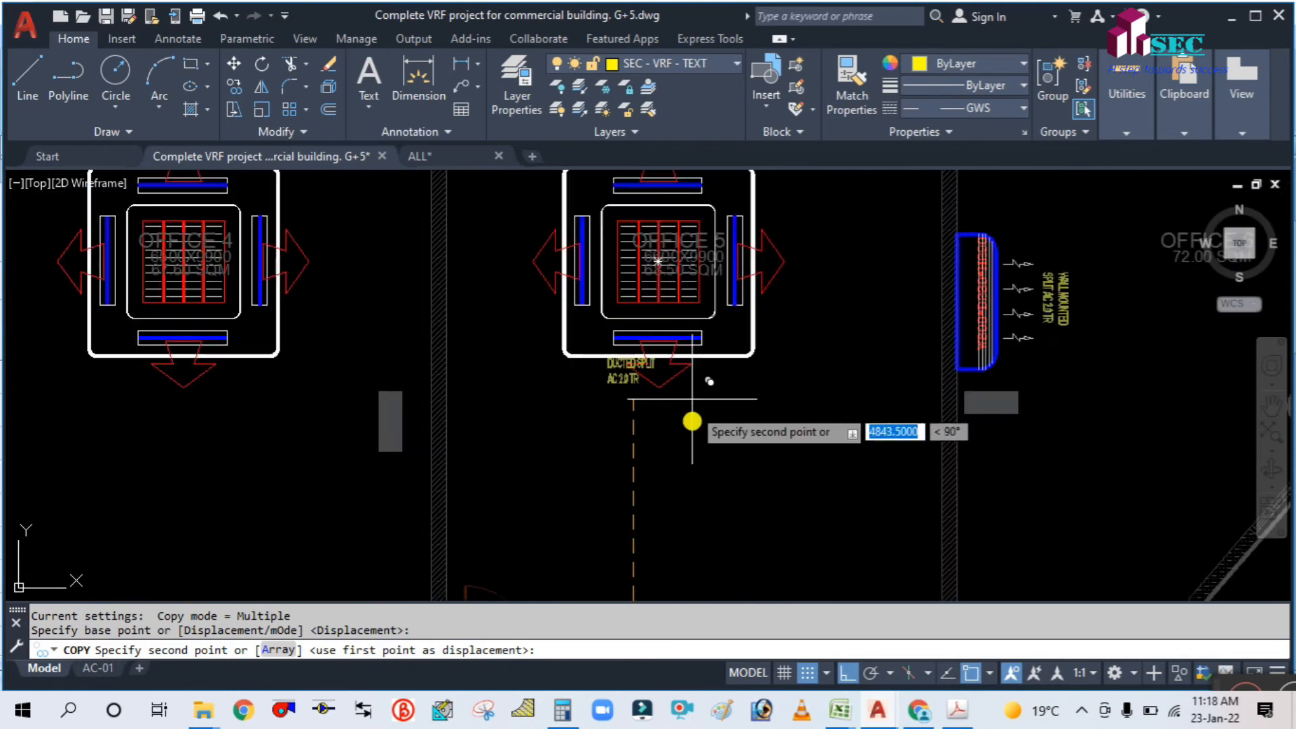
pyautogui.click(692, 471)
pyautogui.press('Escape')
# Step: Move the copied label sideways under the Office 5 cassette unit's lower arrow and slightly up towards it
pyautogui.write('m')
pyautogui.press('Return')
pyautogui.click(638, 454)
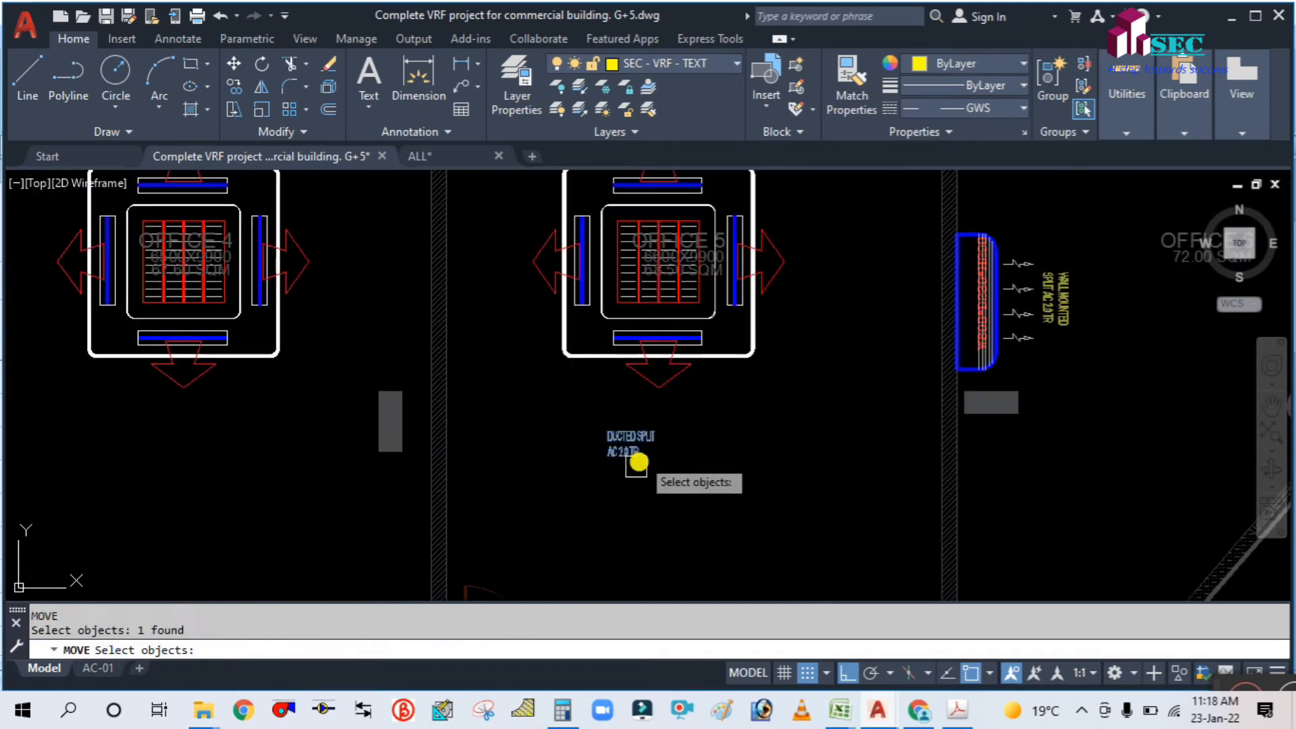
pyautogui.press('Return')
pyautogui.click(615, 503)
pyautogui.click(659, 504)
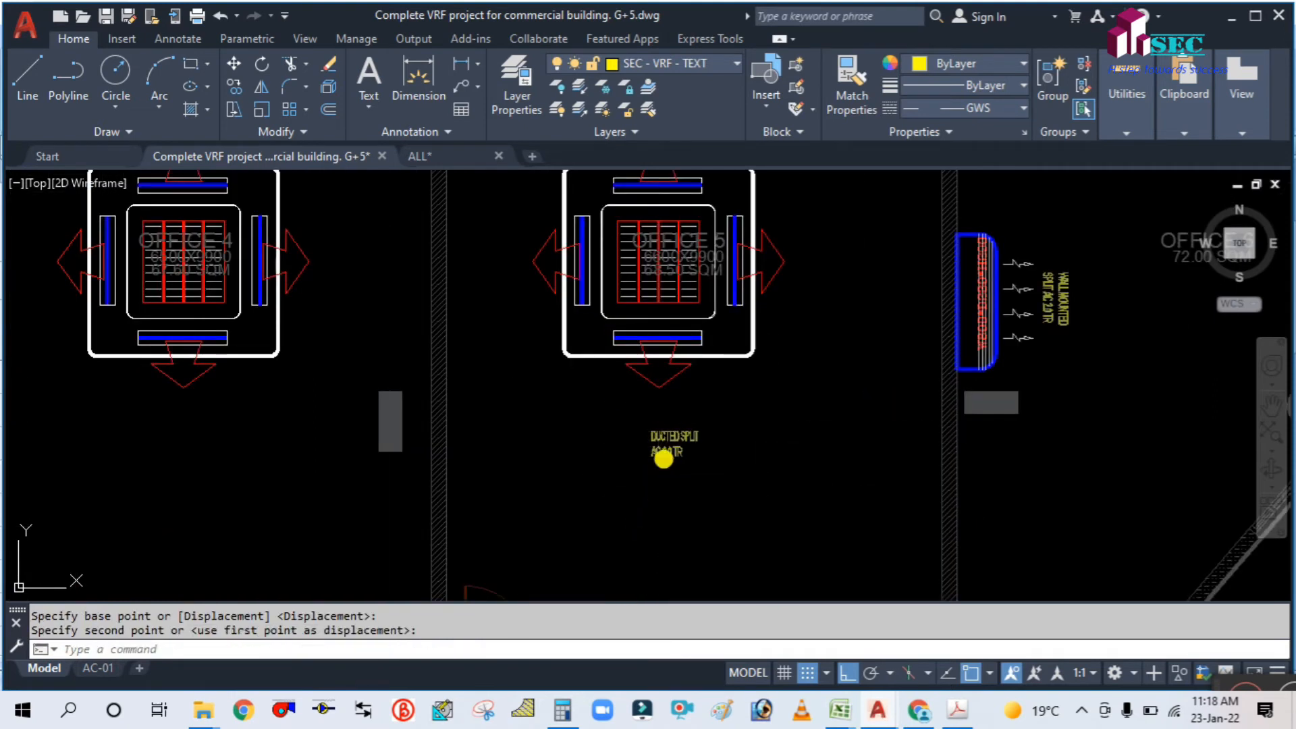
pyautogui.press('Return')
pyautogui.click(664, 457)
pyautogui.press('Return')
pyautogui.click(684, 512)
pyautogui.click(685, 494)
pyautogui.press('Escape')
# Step: Switch to the LOAD CALCULATION workbook in Excel to check the first-floor Office 5's cooling capacity
pyautogui.scroll(-2, 780, 500)
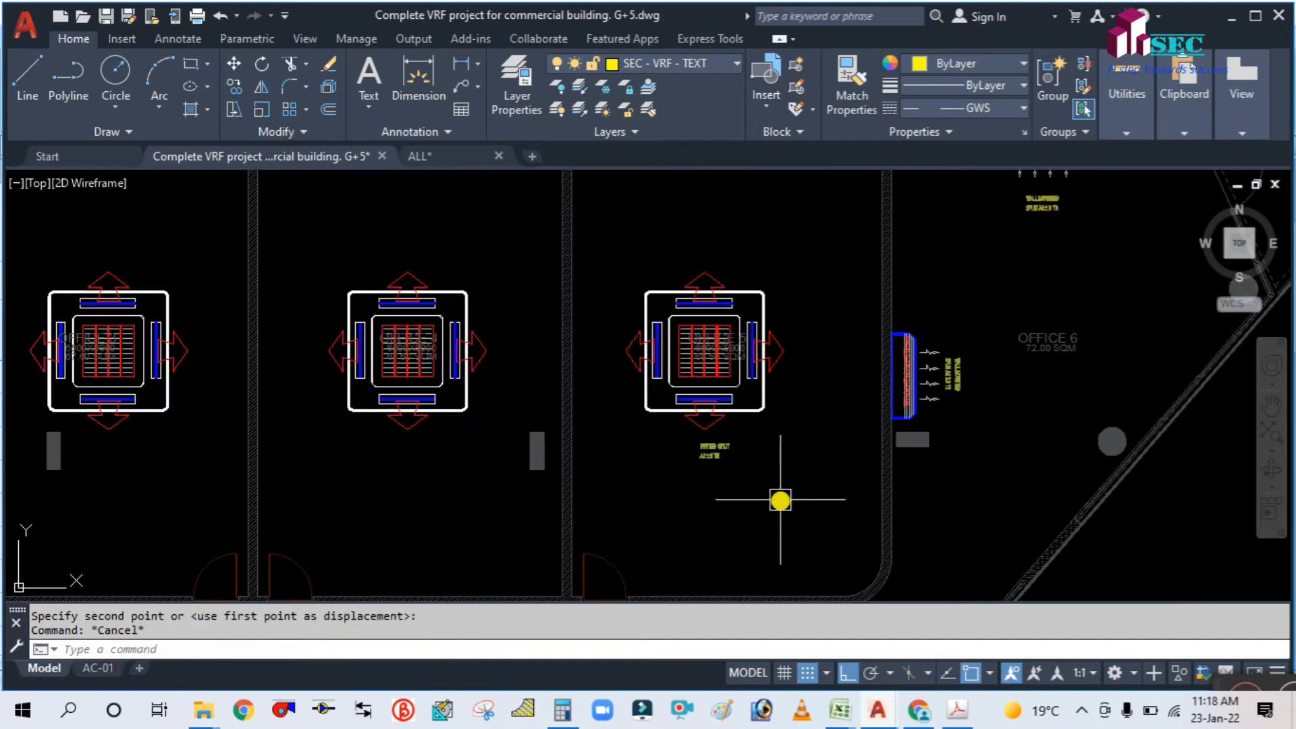
pyautogui.moveTo(780, 501); pyautogui.dragTo(807, 475, button='middle')
pyautogui.moveTo(843, 717)
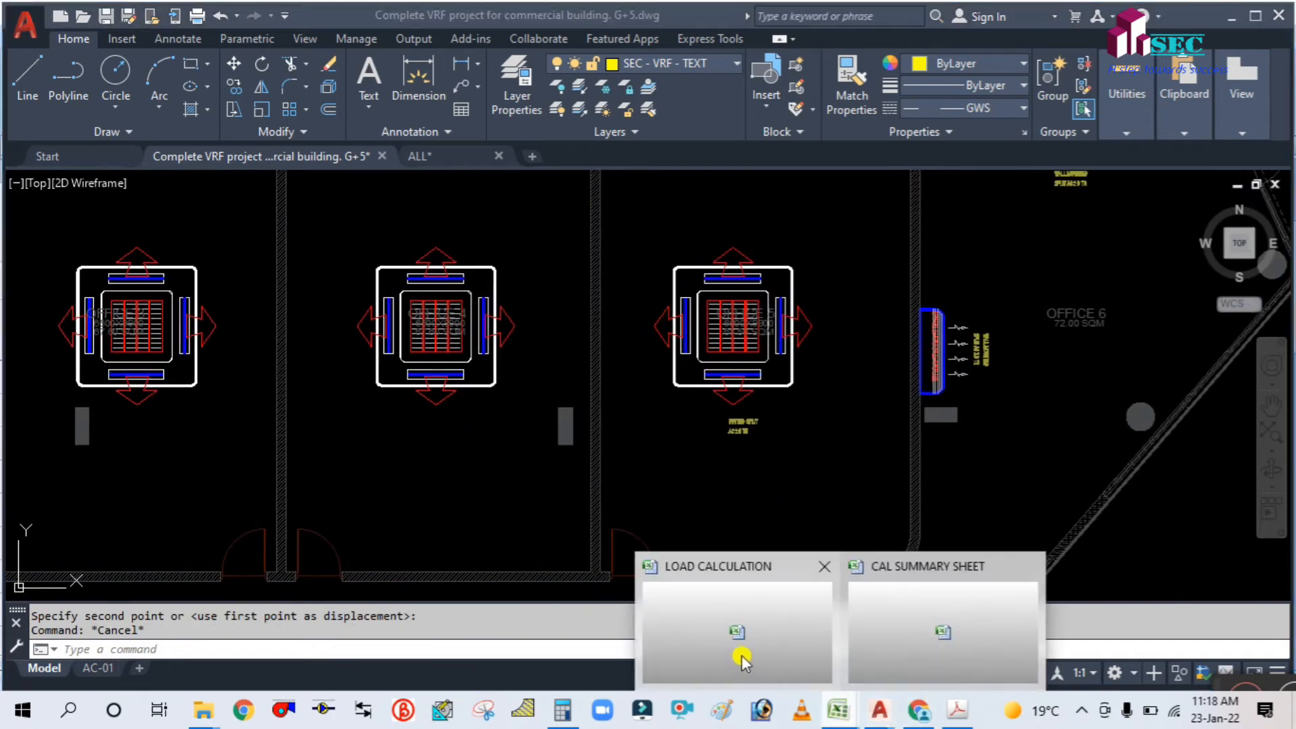
pyautogui.click(737, 655)
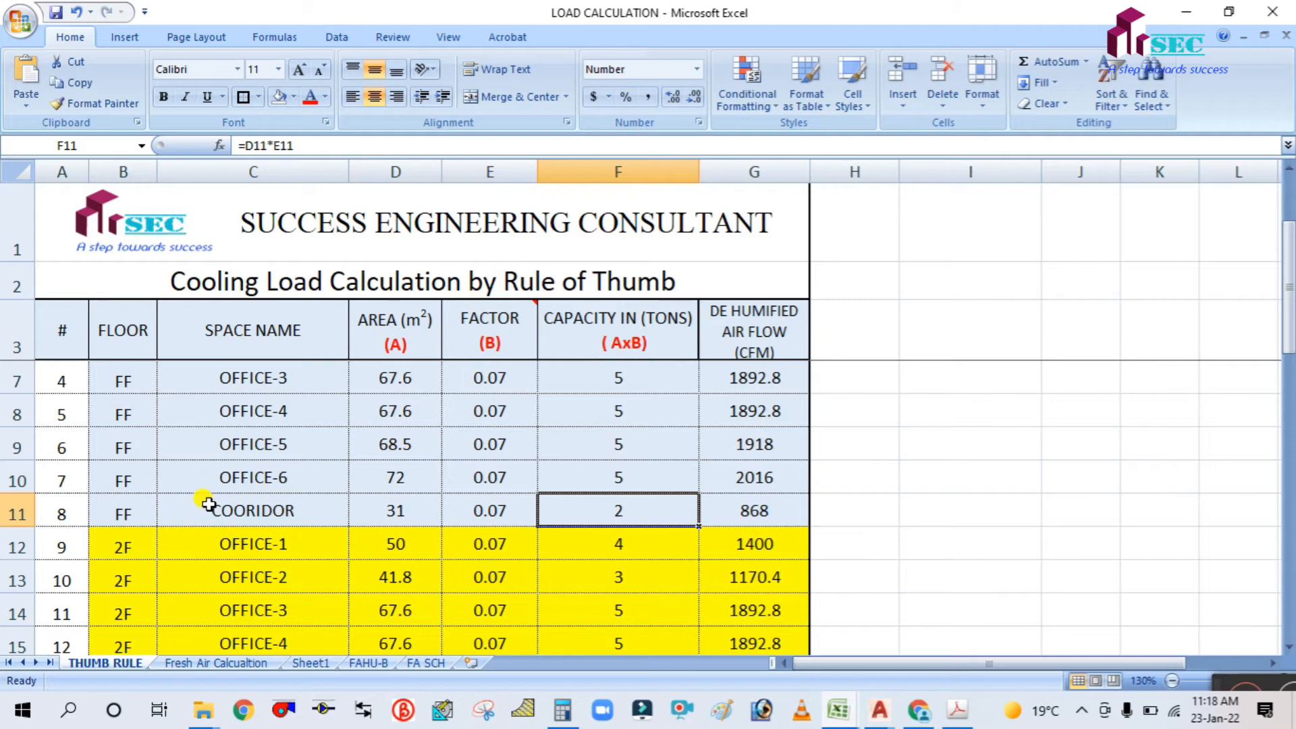
pyautogui.click(280, 478)
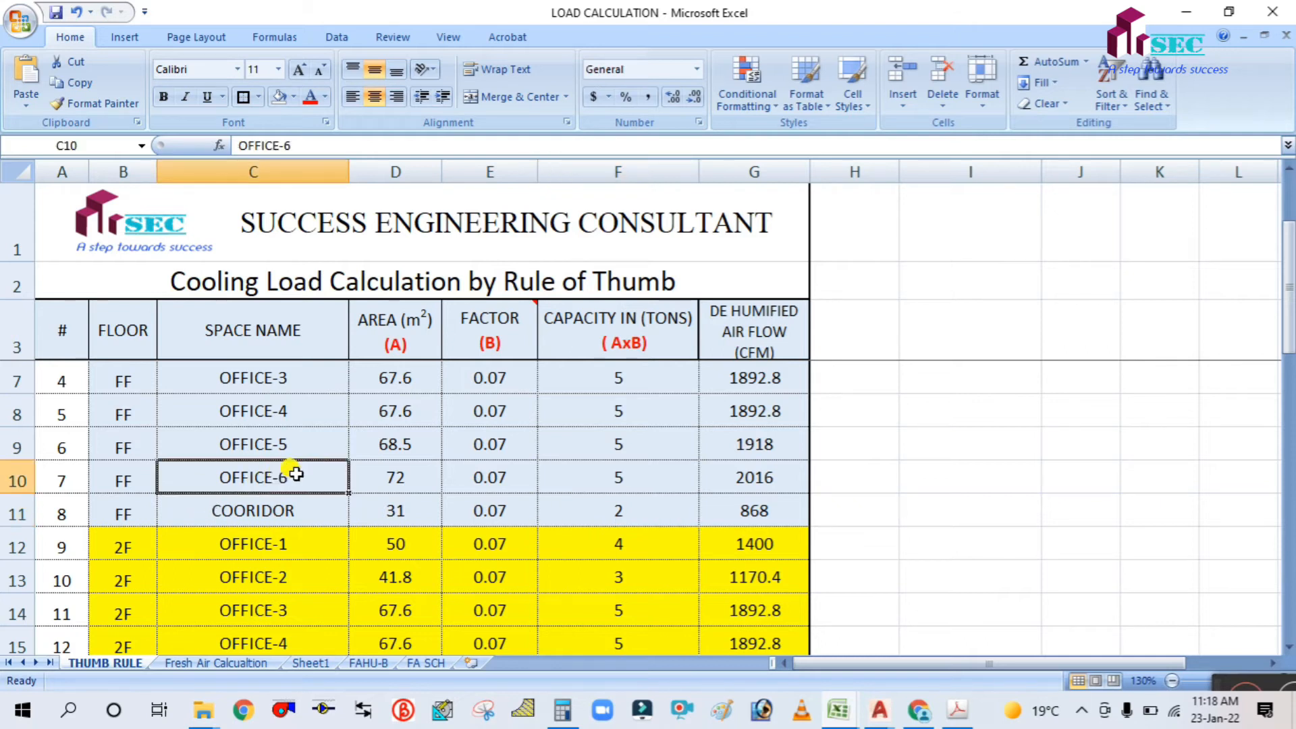
pyautogui.click(305, 439)
pyautogui.click(619, 440)
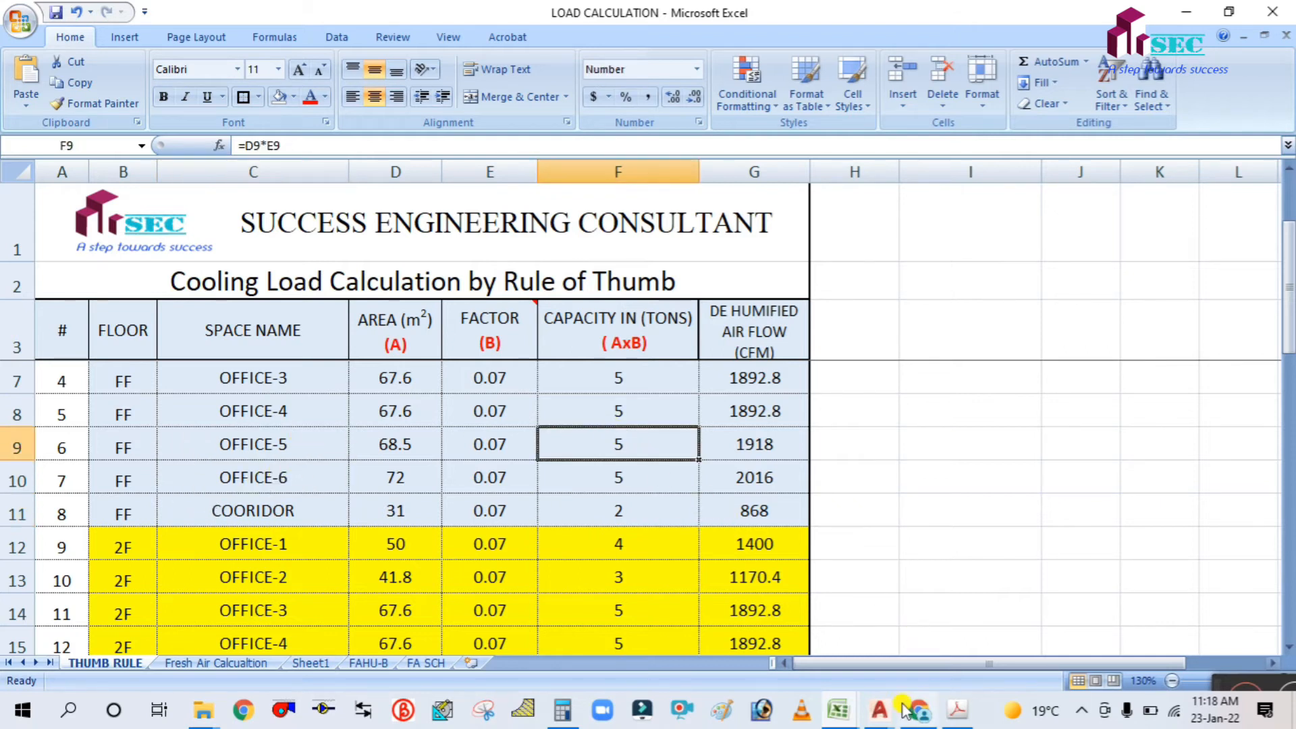
# Step: Return to the Complete VRF project drawing, change the Office 5 label to CASSETTE SPLIT AC 5.0 TR and widen its text box slightly
pyautogui.moveTo(878, 710)
pyautogui.click(773, 625)
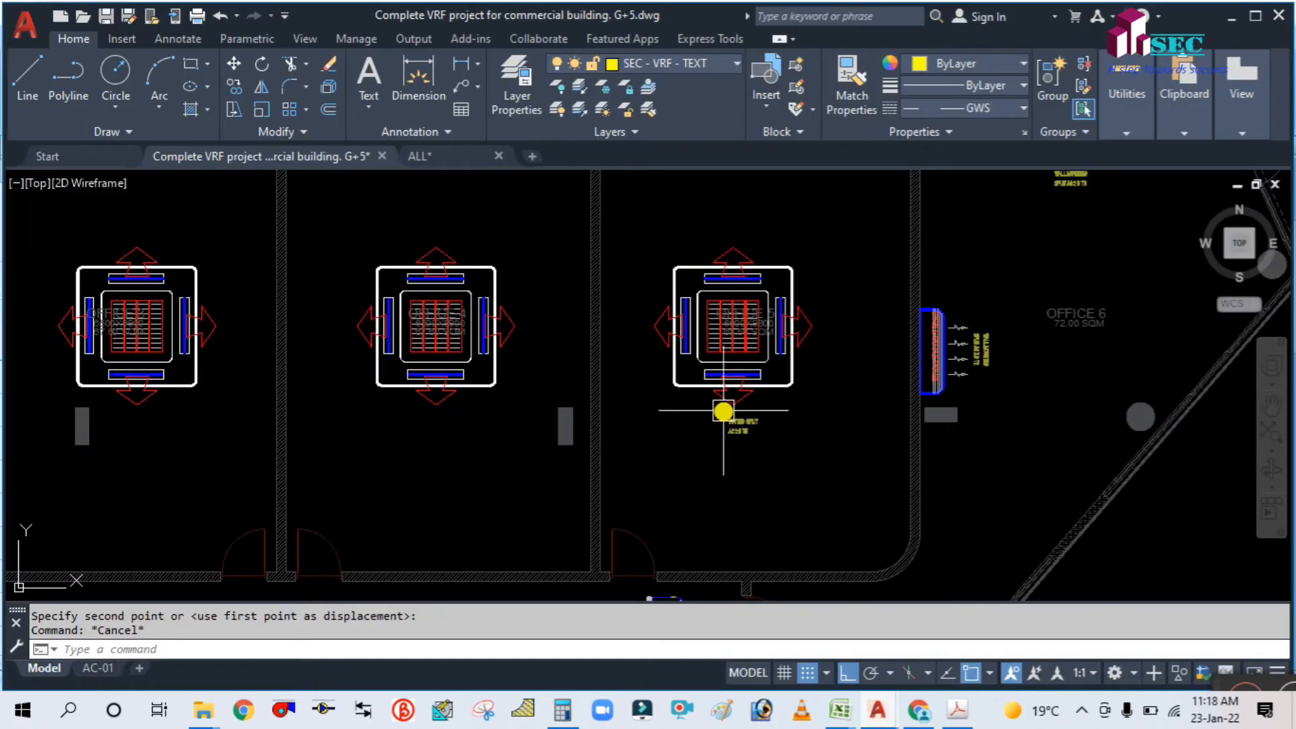
pyautogui.scroll(4, 723, 410)
pyautogui.click(741, 429)
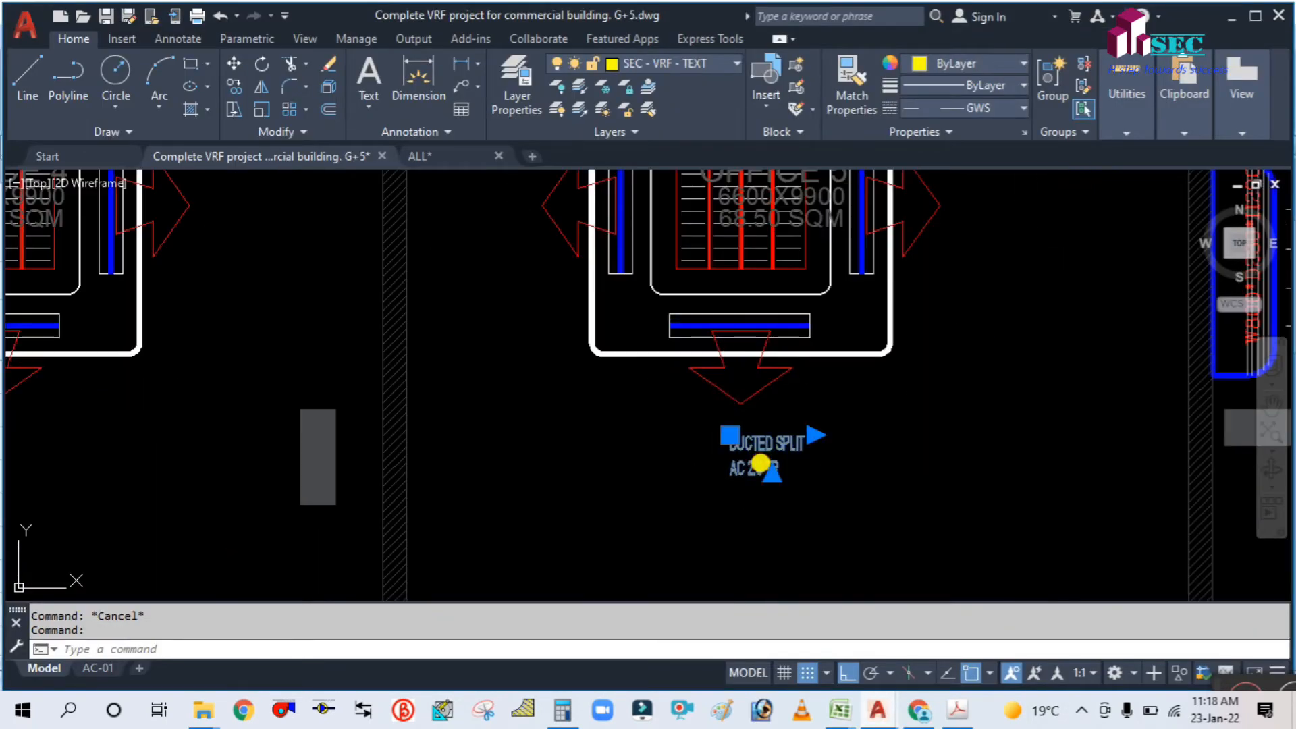
pyautogui.doubleClick(753, 447)
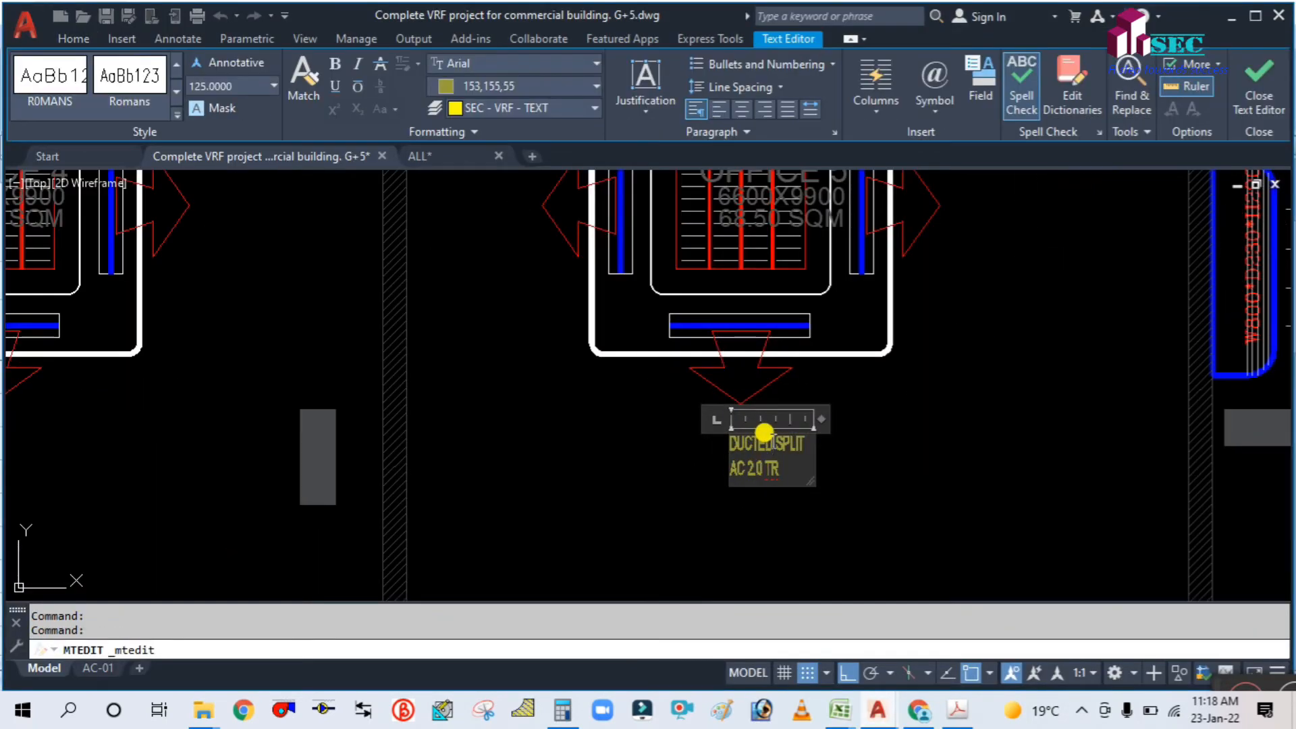
pyautogui.press('BackSpace')
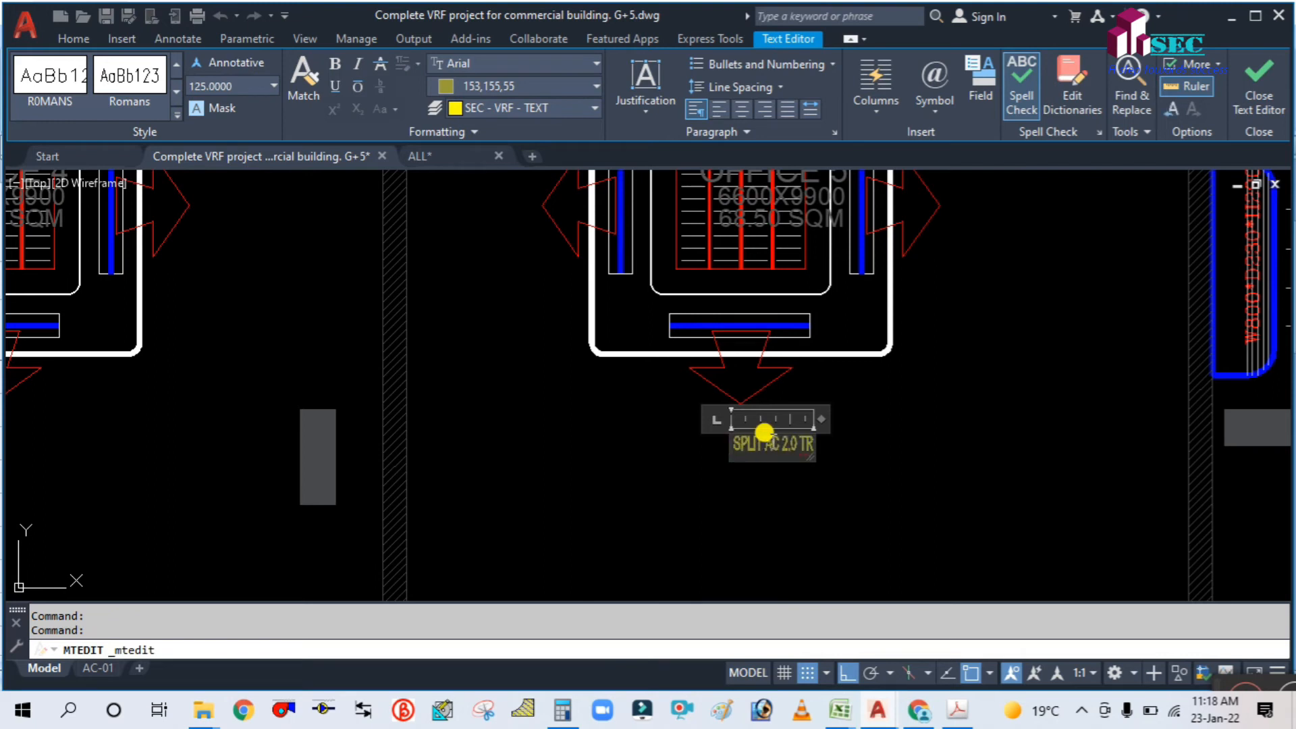
pyautogui.write('CASSETTE')
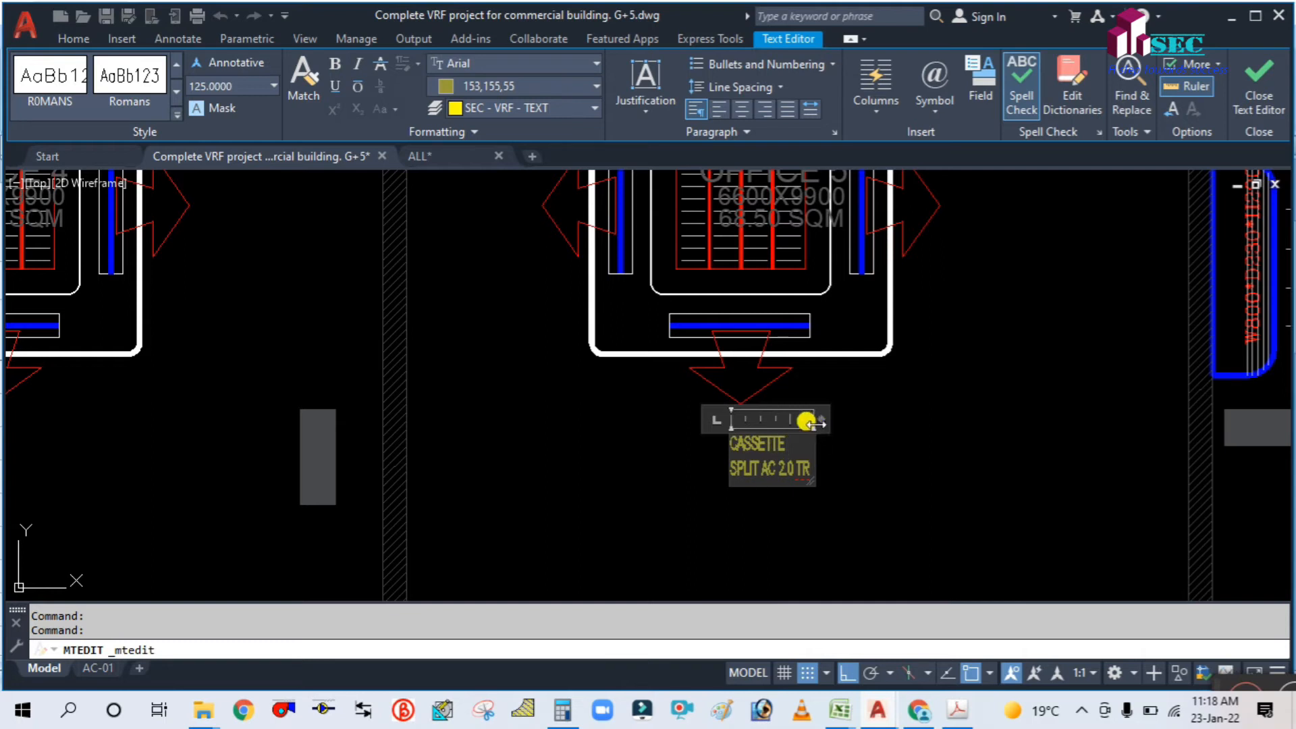
pyautogui.moveTo(812, 422)
pyautogui.mouseDown()
pyautogui.moveTo(839, 422)
pyautogui.moveTo(816, 422)
pyautogui.mouseUp()
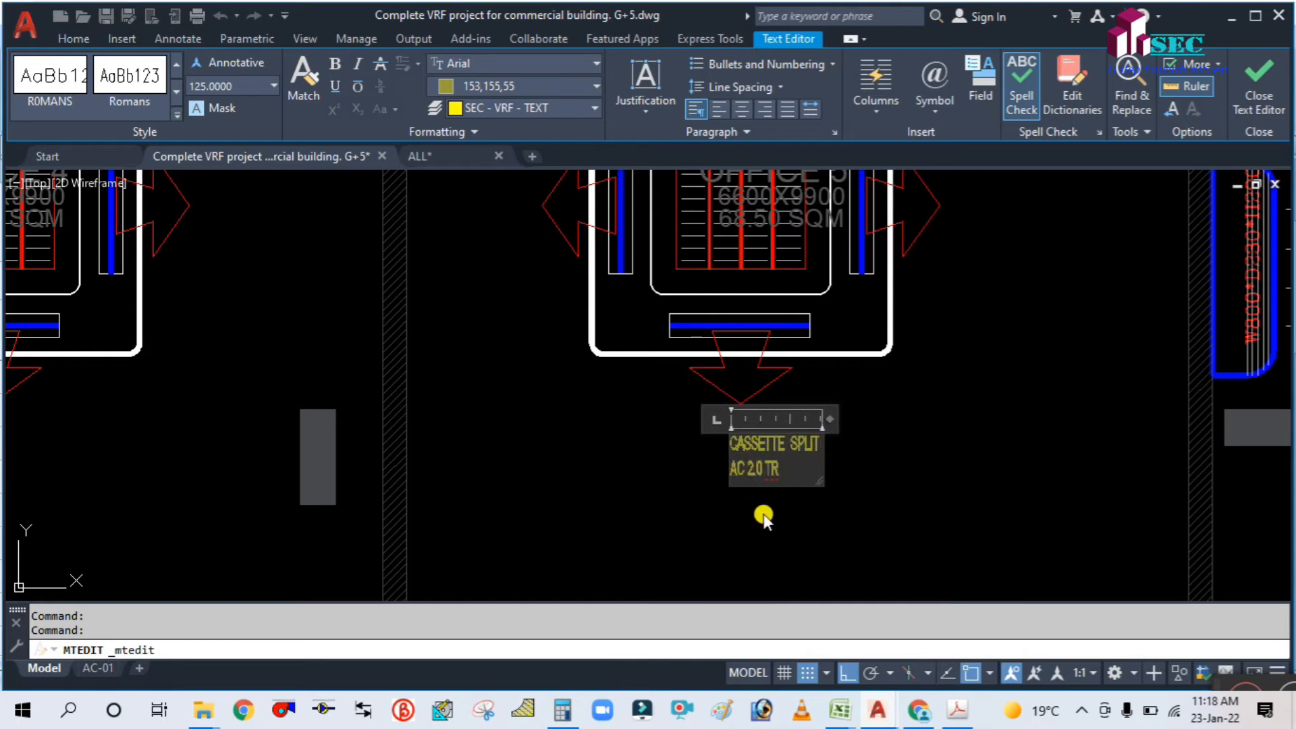
pyautogui.click(780, 506)
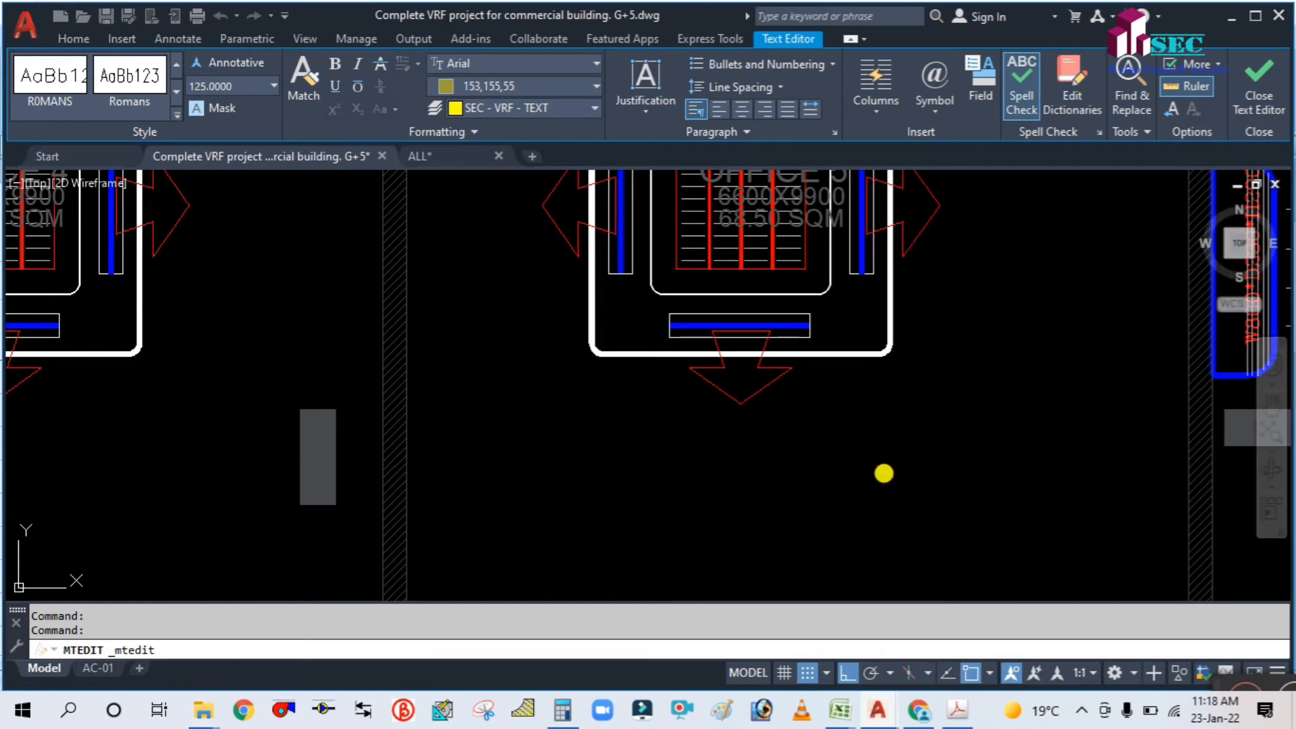
# Step: Copy the CASSETTE SPLIT AC 5.0 TR label horizontally to below the cassette units in Office 4 and the office west of it
pyautogui.moveTo(1008, 502); pyautogui.dragTo(1025, 510, button='middle')
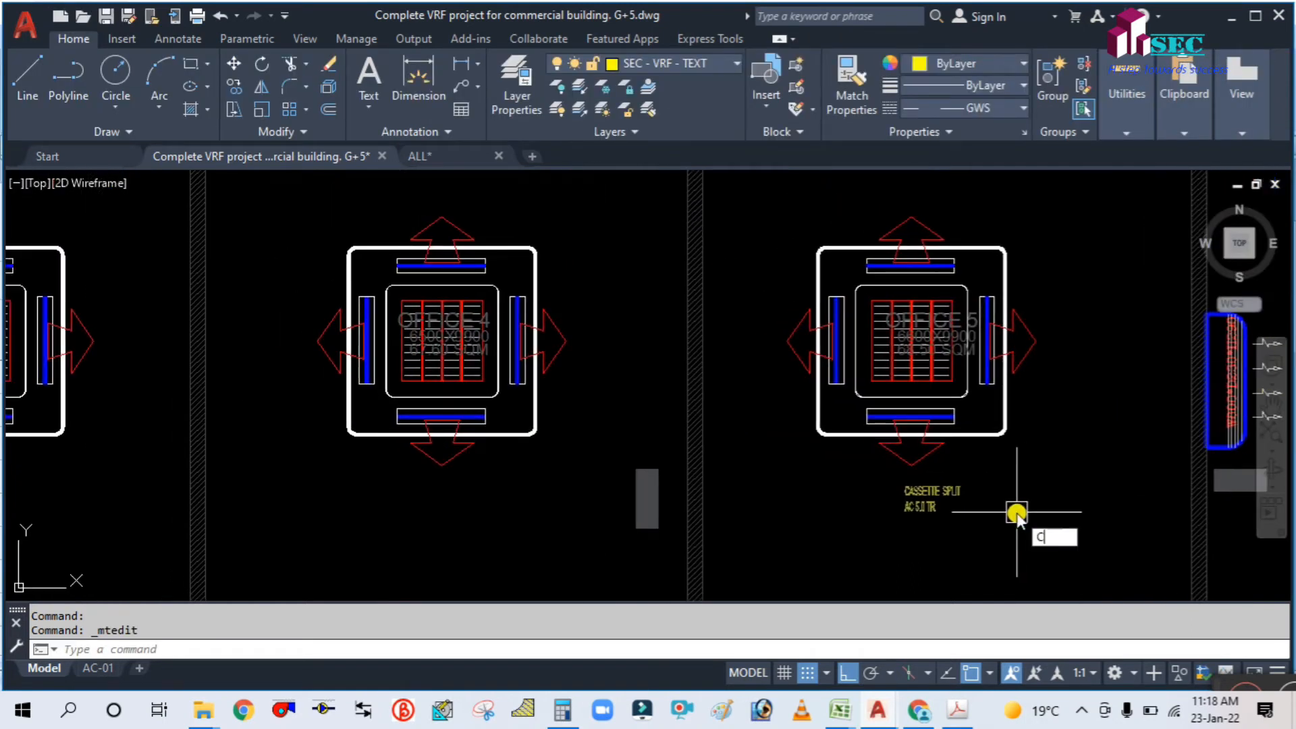
pyautogui.write('o')
pyautogui.press('Return')
pyautogui.click(931, 493)
pyautogui.press('Return')
pyautogui.click(997, 547)
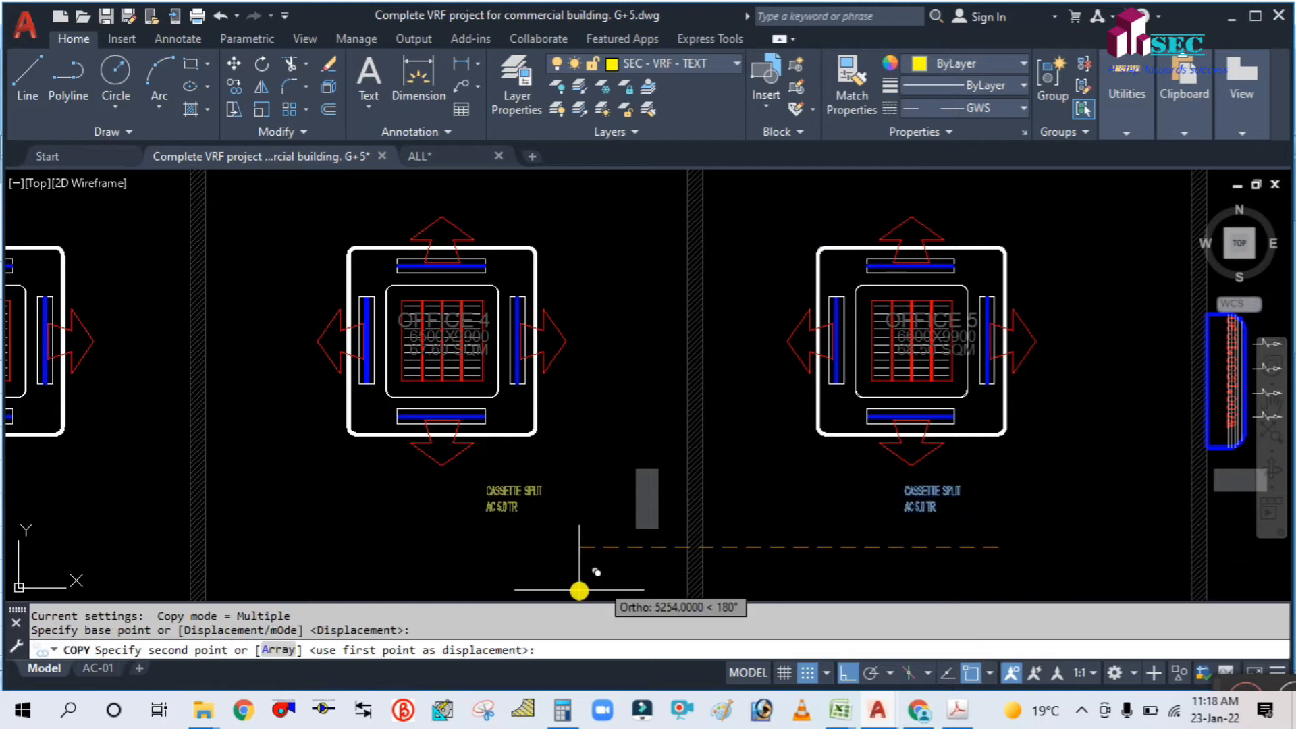
pyautogui.click(524, 564)
pyautogui.scroll(-4, 525, 565)
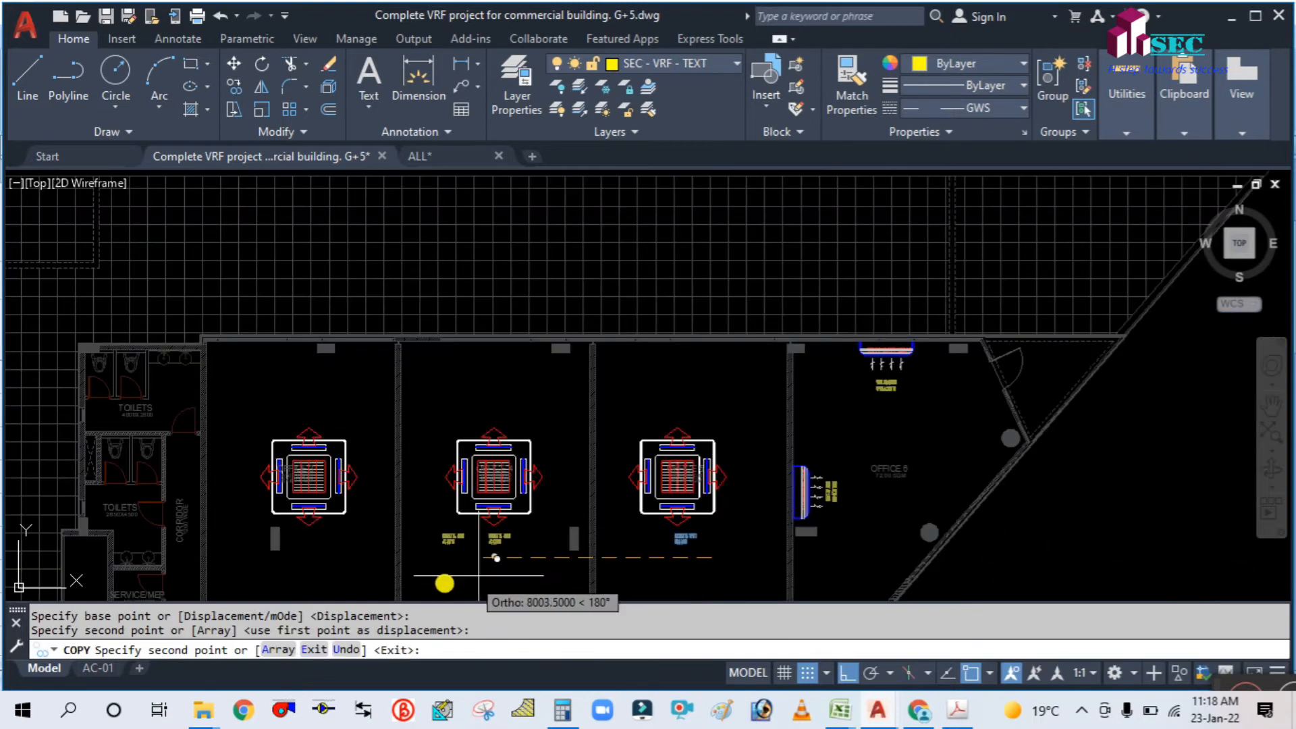
pyautogui.scroll(3, 472, 577)
pyautogui.click(493, 492)
pyautogui.scroll(-3, 511, 477)
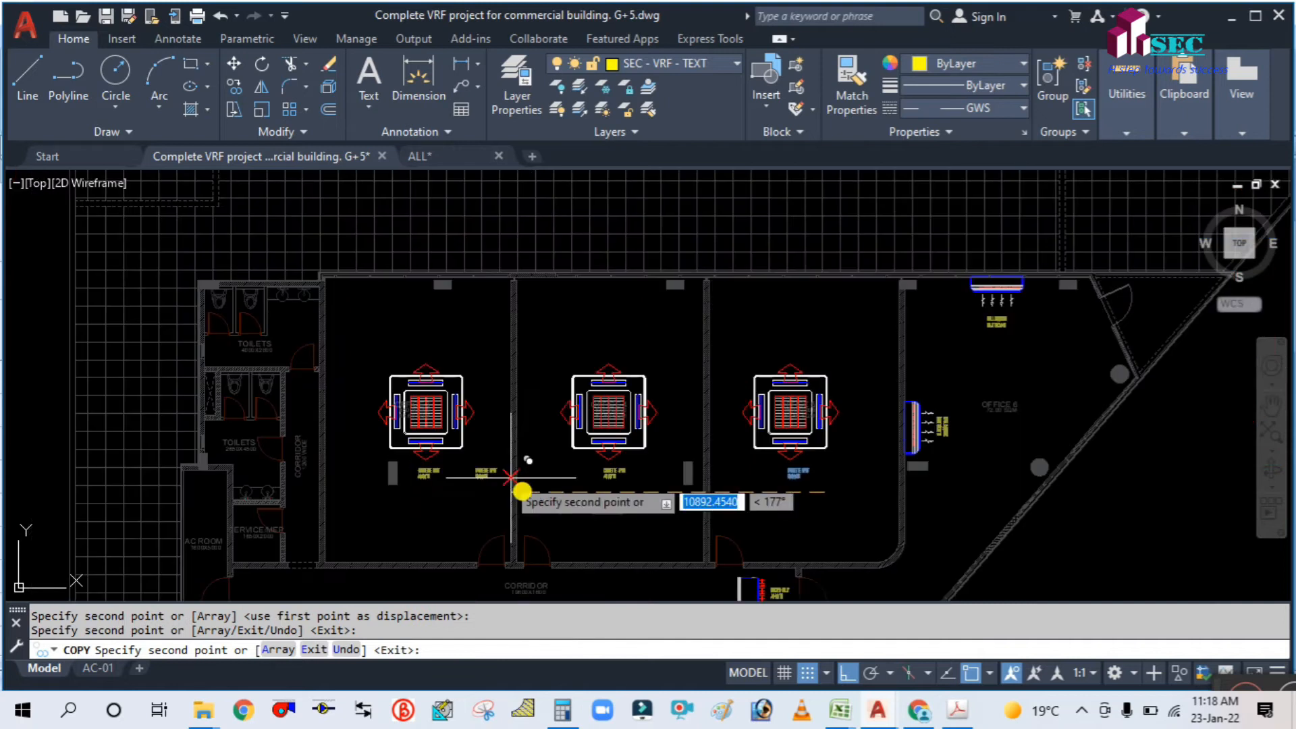
pyautogui.click(616, 478)
# Step: With Ortho off, copy the cassette label below the units in the two offices south of the first-floor corridor and end the copying
pyautogui.click(843, 673)
pyautogui.scroll(-3, 682, 375)
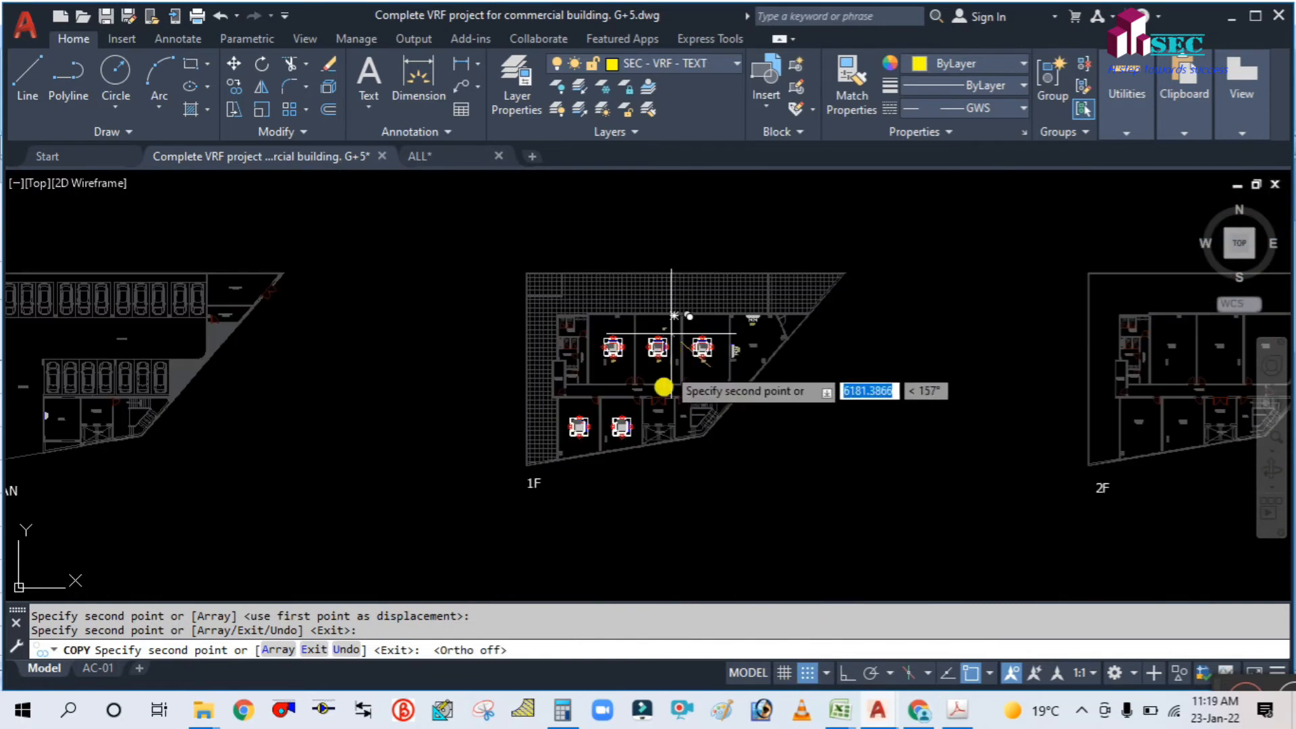
pyautogui.scroll(3, 648, 391)
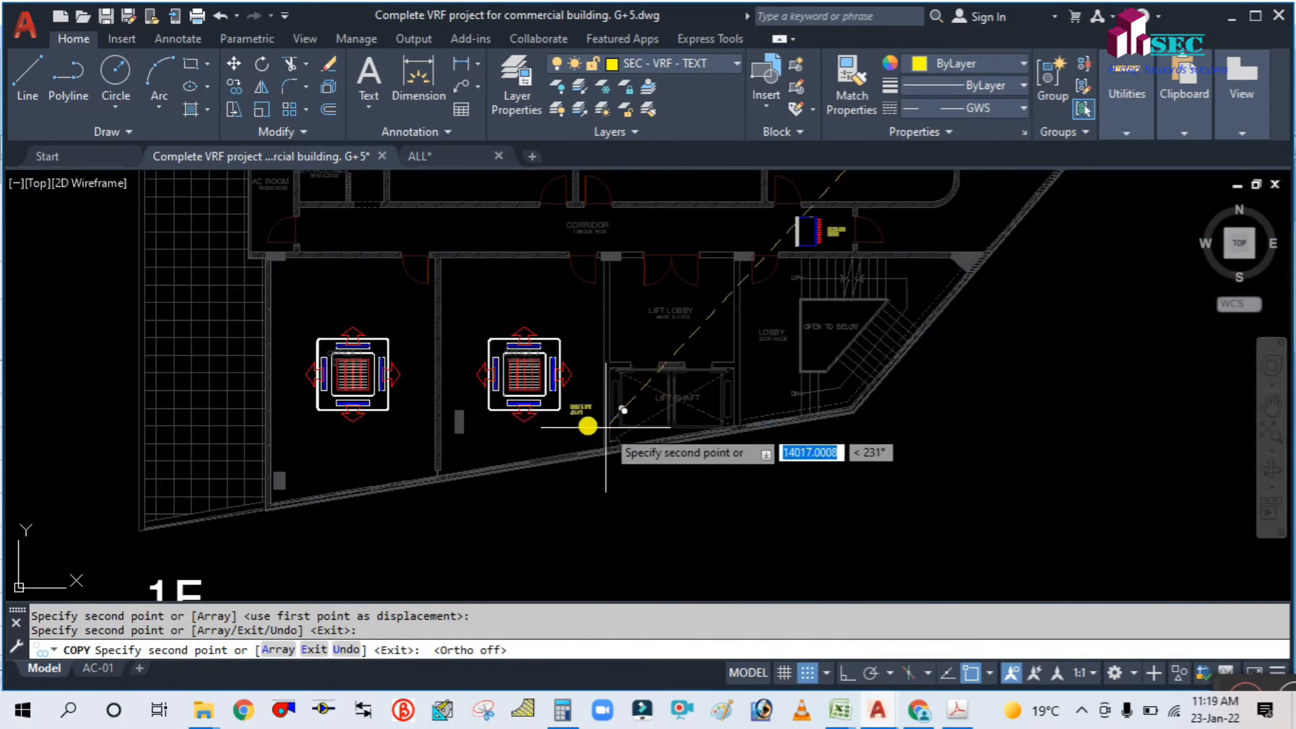
pyautogui.click(385, 470)
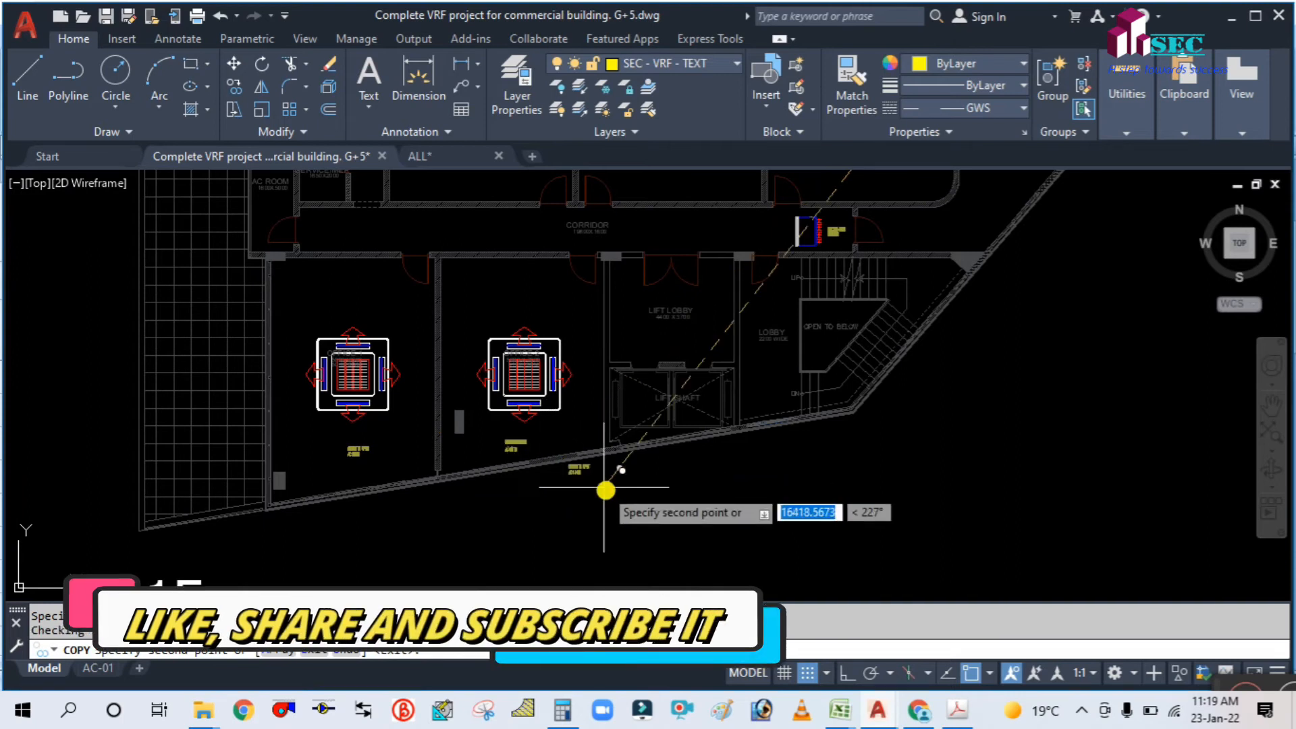
pyautogui.press('Escape')
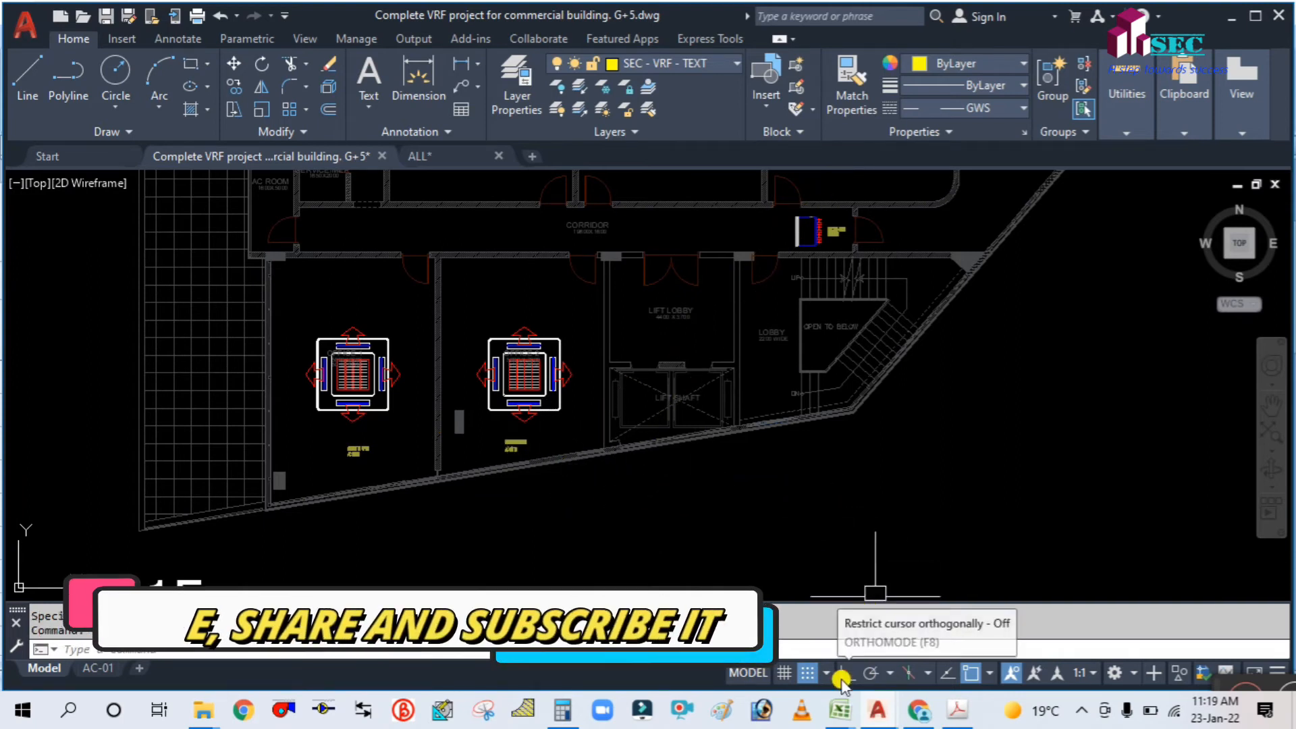
# Step: Turn Ortho on and switch to the LOAD CALCULATION workbook to check the first-floor OFFICE-1 and OFFICE-2 cooling capacities
pyautogui.click(845, 673)
pyautogui.moveTo(854, 719)
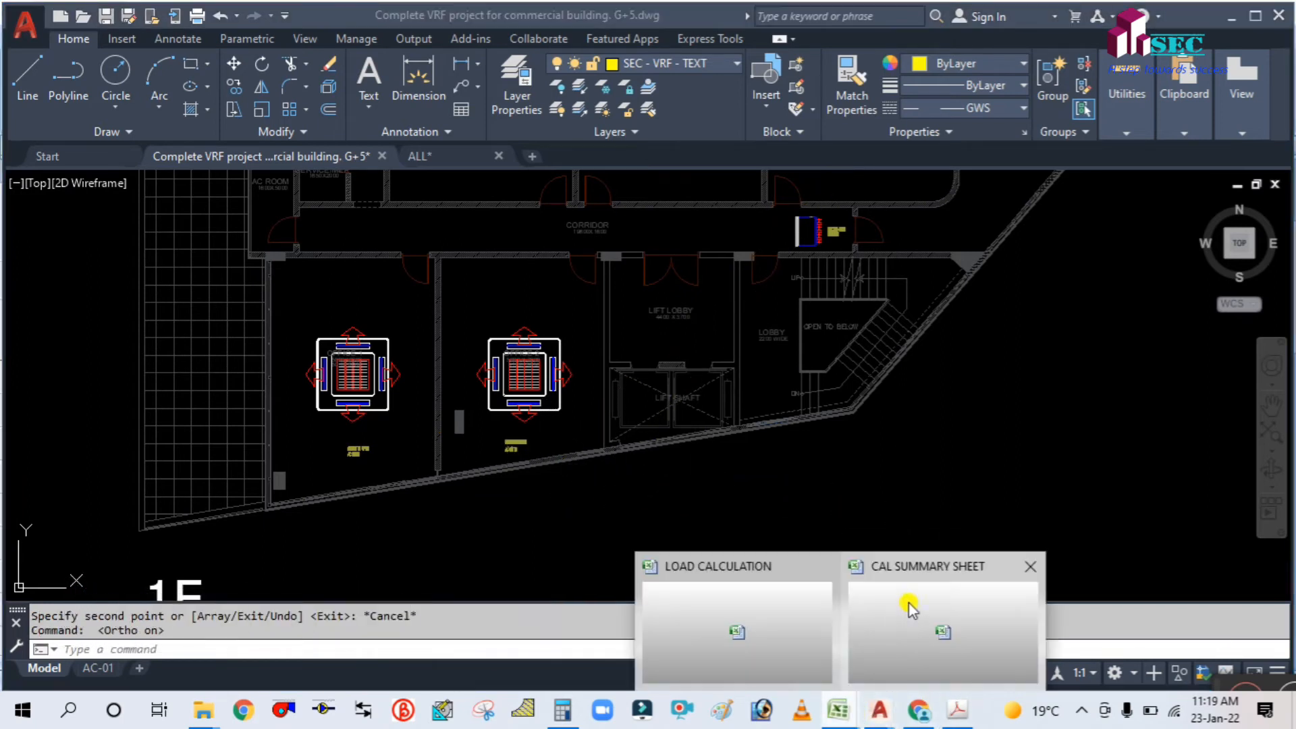
pyautogui.click(775, 569)
pyautogui.scroll(1, 622, 475)
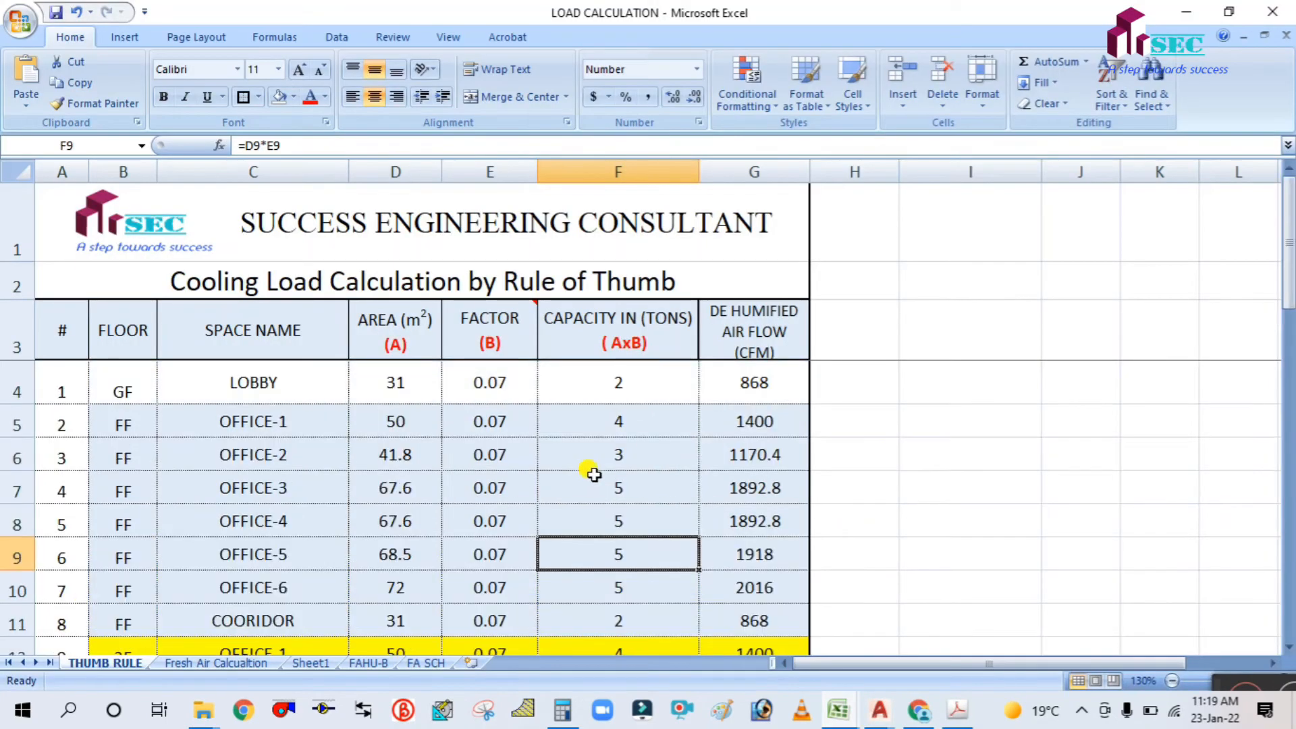
pyautogui.click(642, 423)
pyautogui.click(621, 456)
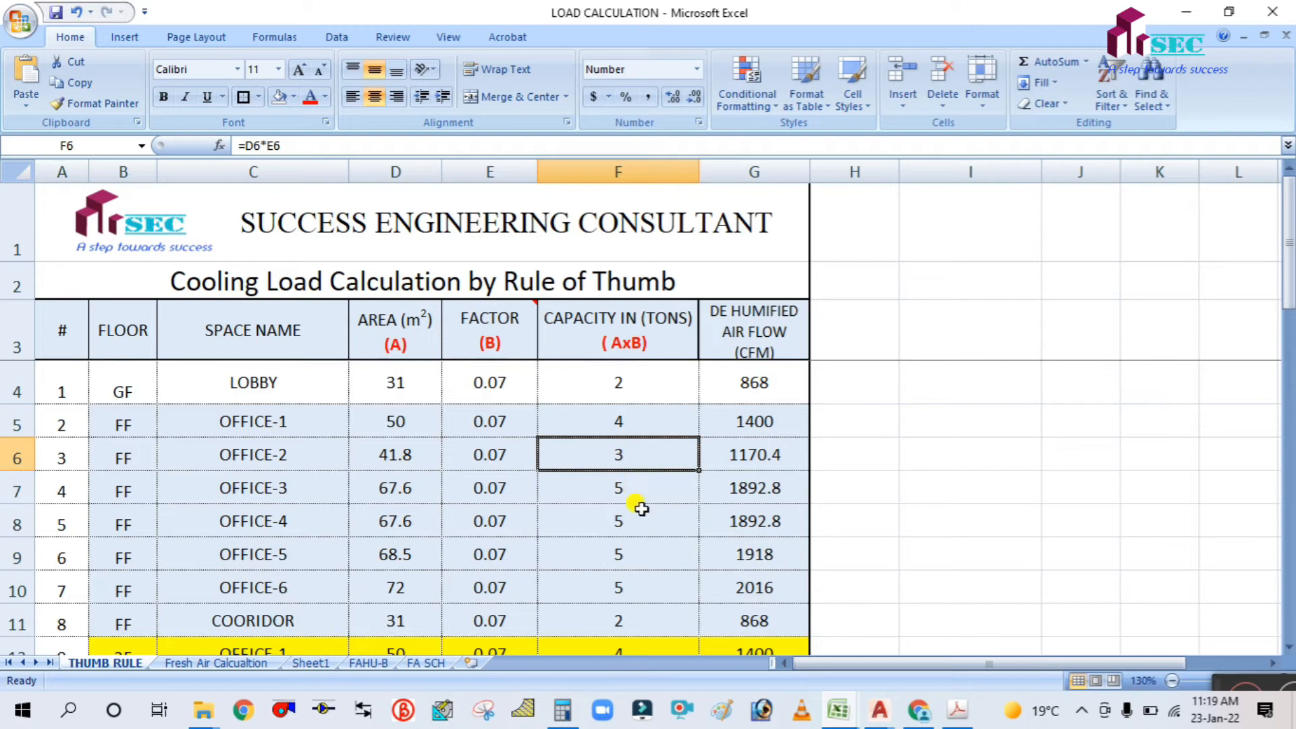
# Step: Return to the Complete VRF project drawing and change the Office 1 label to CASSETTE SPLIT AC 4.0 TR
pyautogui.moveTo(878, 716)
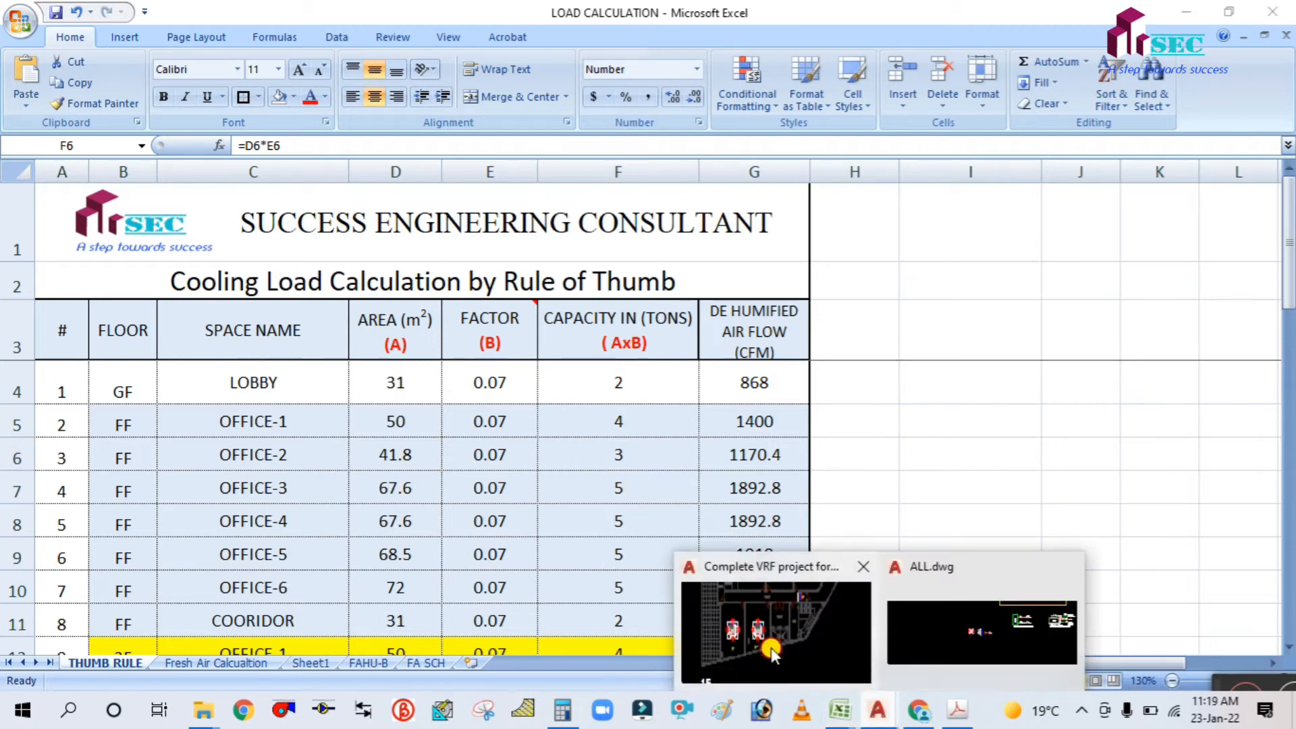
pyautogui.click(776, 648)
pyautogui.scroll(2, 349, 465)
pyautogui.click(360, 521)
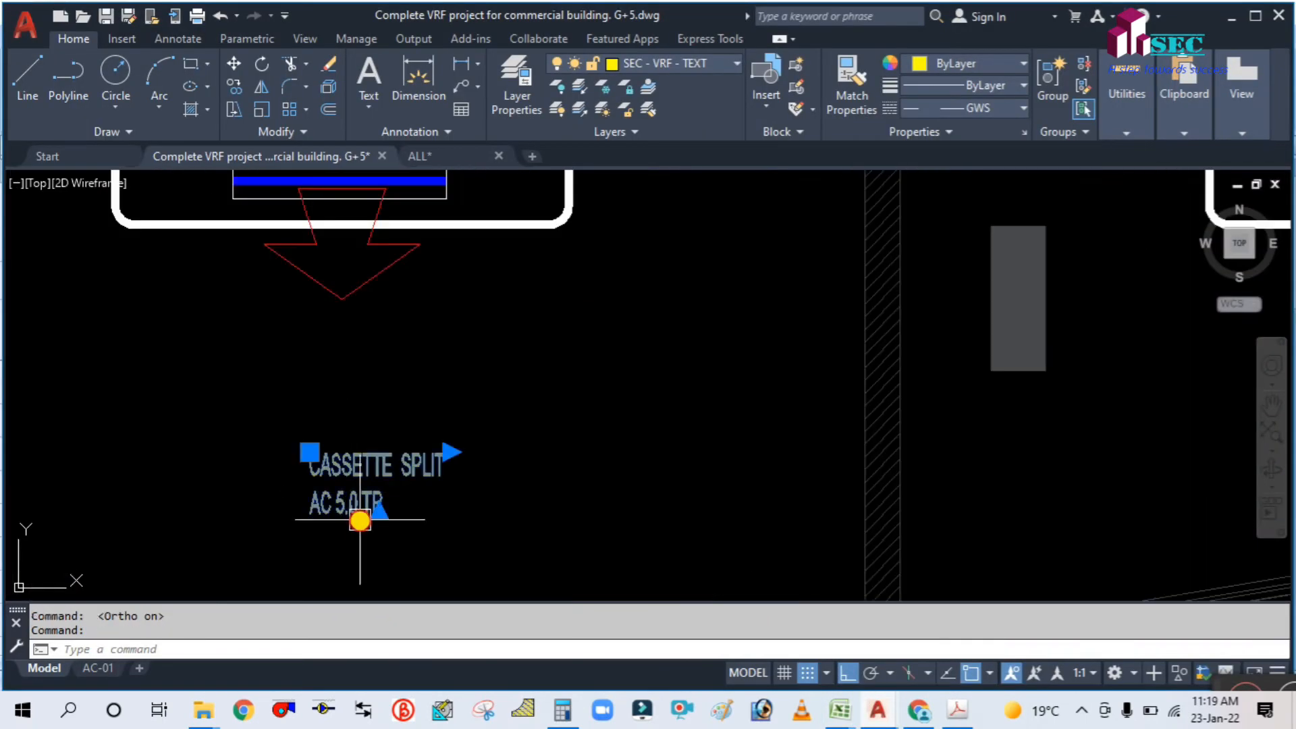
pyautogui.doubleClick(326, 503)
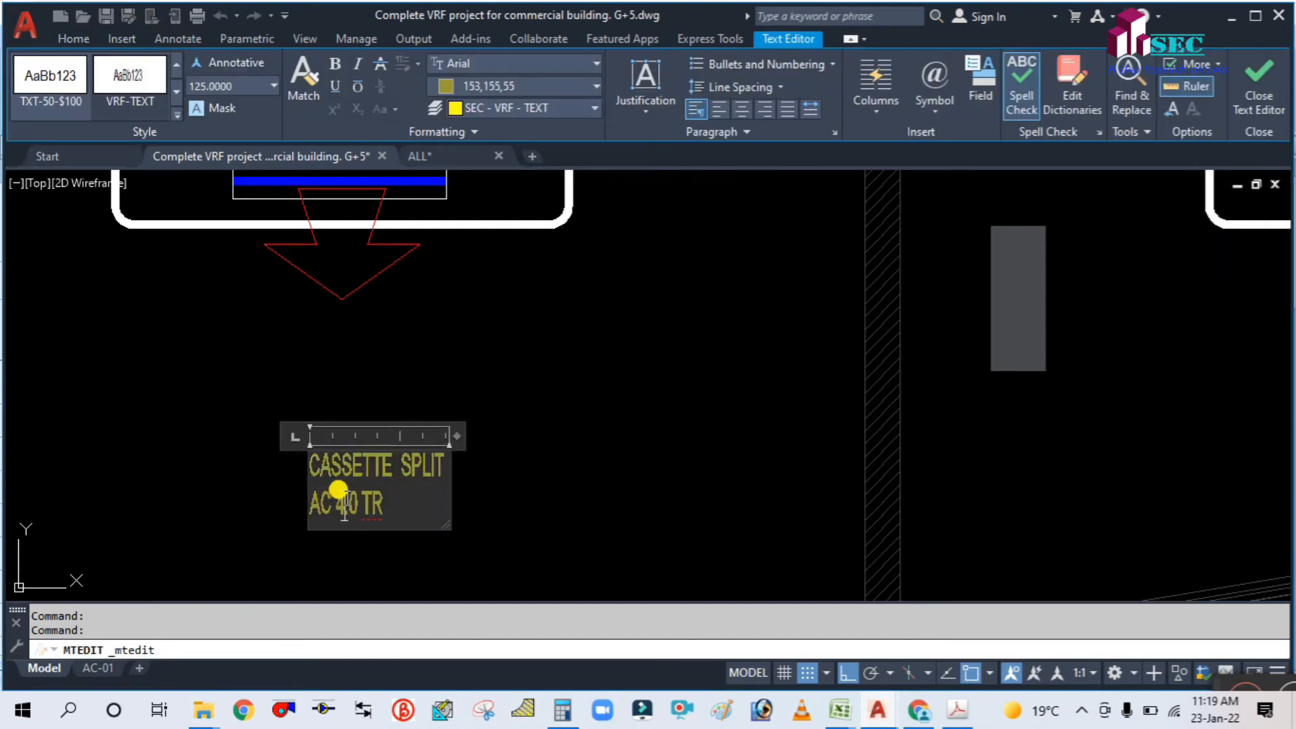
pyautogui.click(540, 519)
pyautogui.scroll(-2, 503, 409)
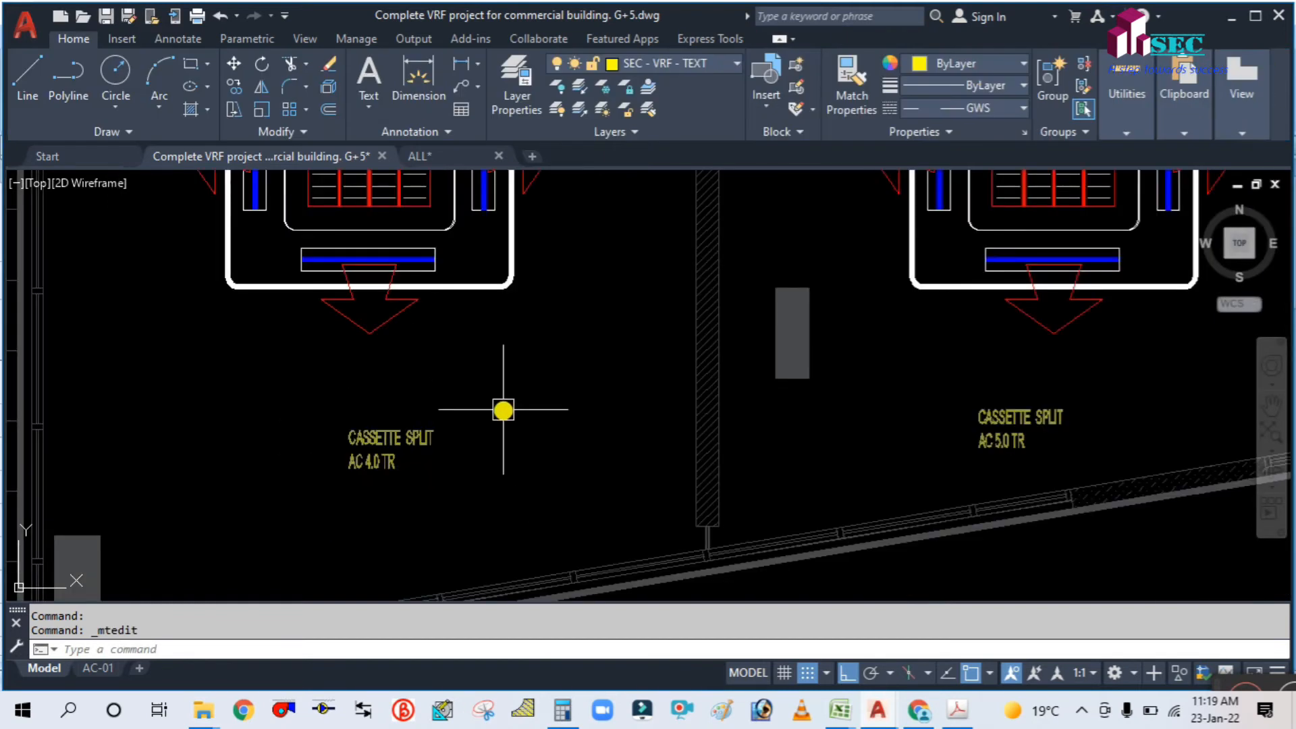
# Step: Change the tonnage in the Office 2 cassette label to OFFICE-2's capacity from the load calculation
pyautogui.scroll(3, 1010, 457)
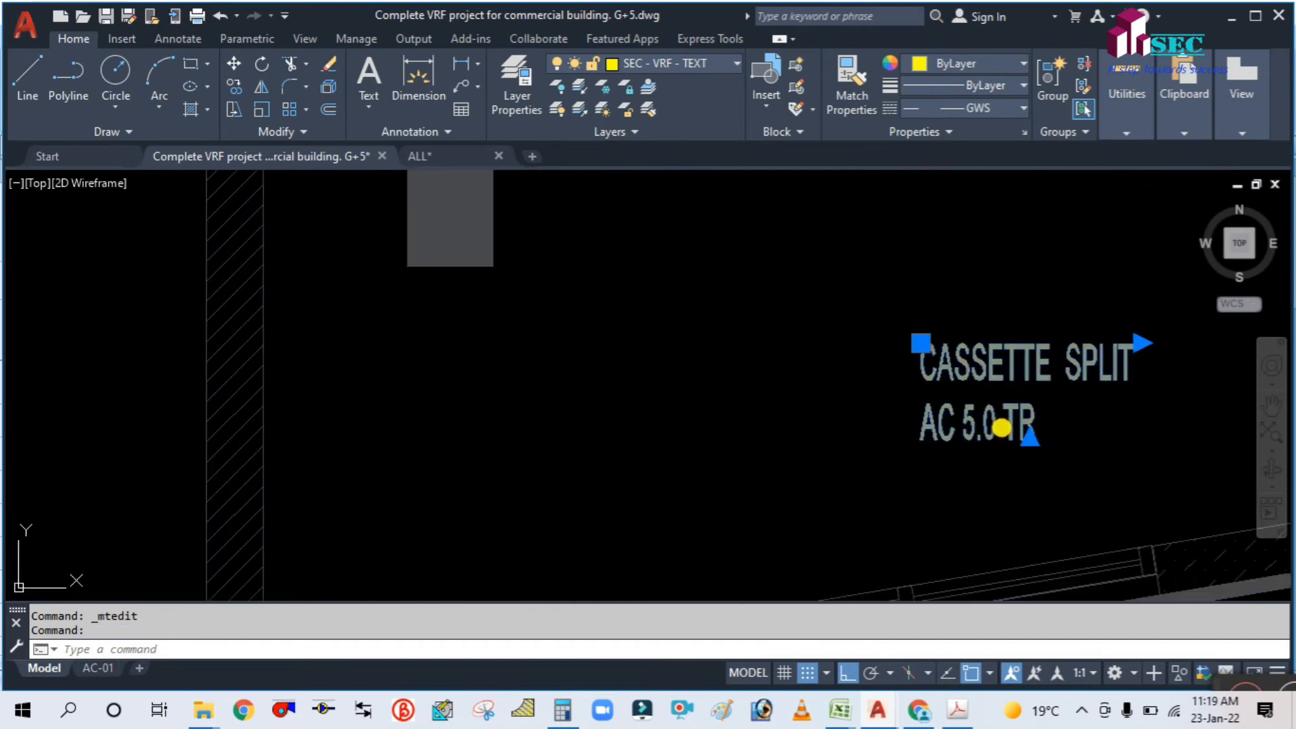
pyautogui.doubleClick(964, 433)
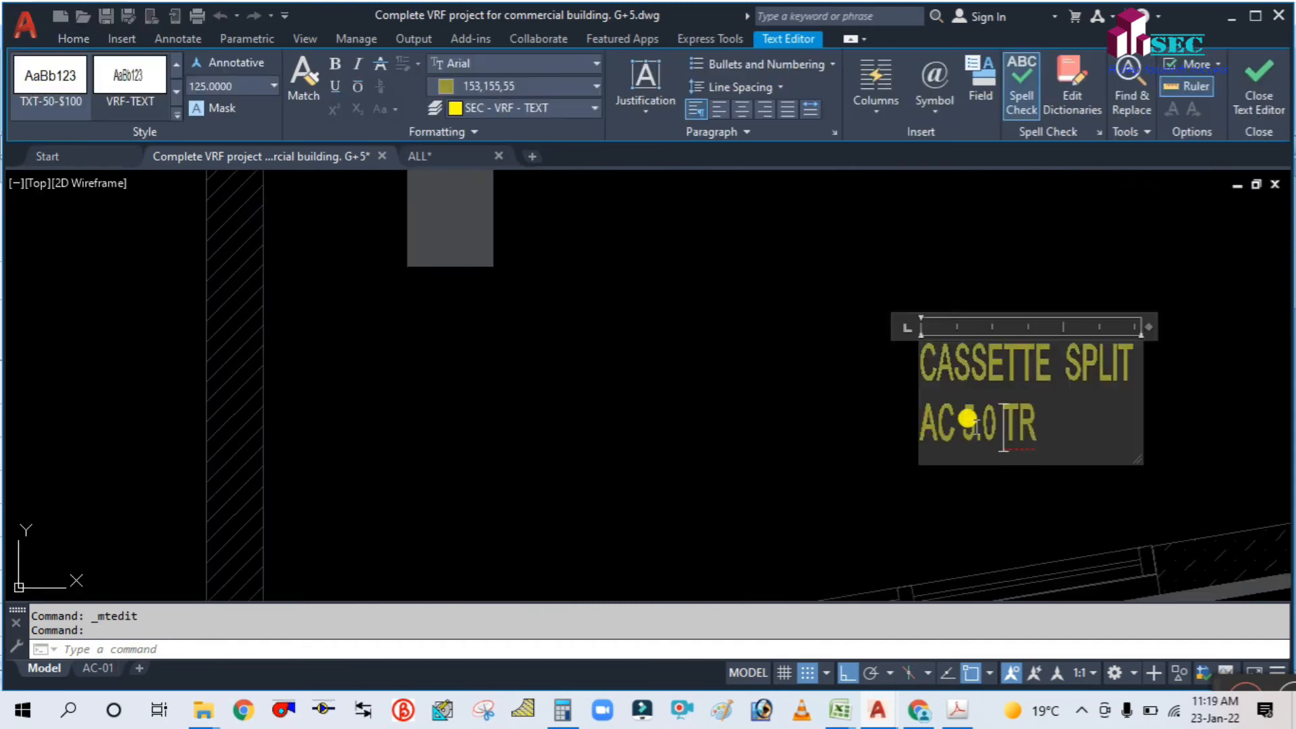
pyautogui.click(810, 437)
pyautogui.scroll(-3, 745, 398)
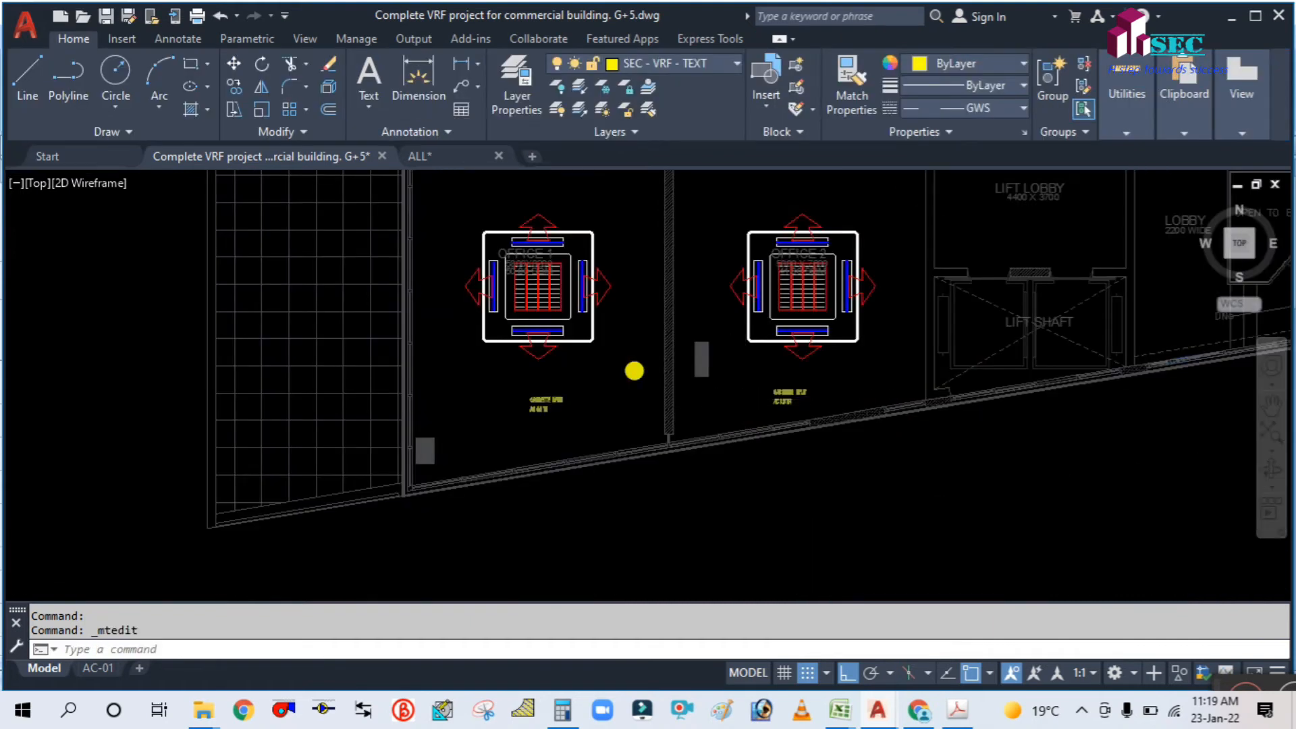
# Step: Review the labelled first-floor plan and compare it with the neighbouring floor plans
pyautogui.scroll(-2, 634, 370)
pyautogui.moveTo(805, 463); pyautogui.dragTo(745, 563, button='middle')
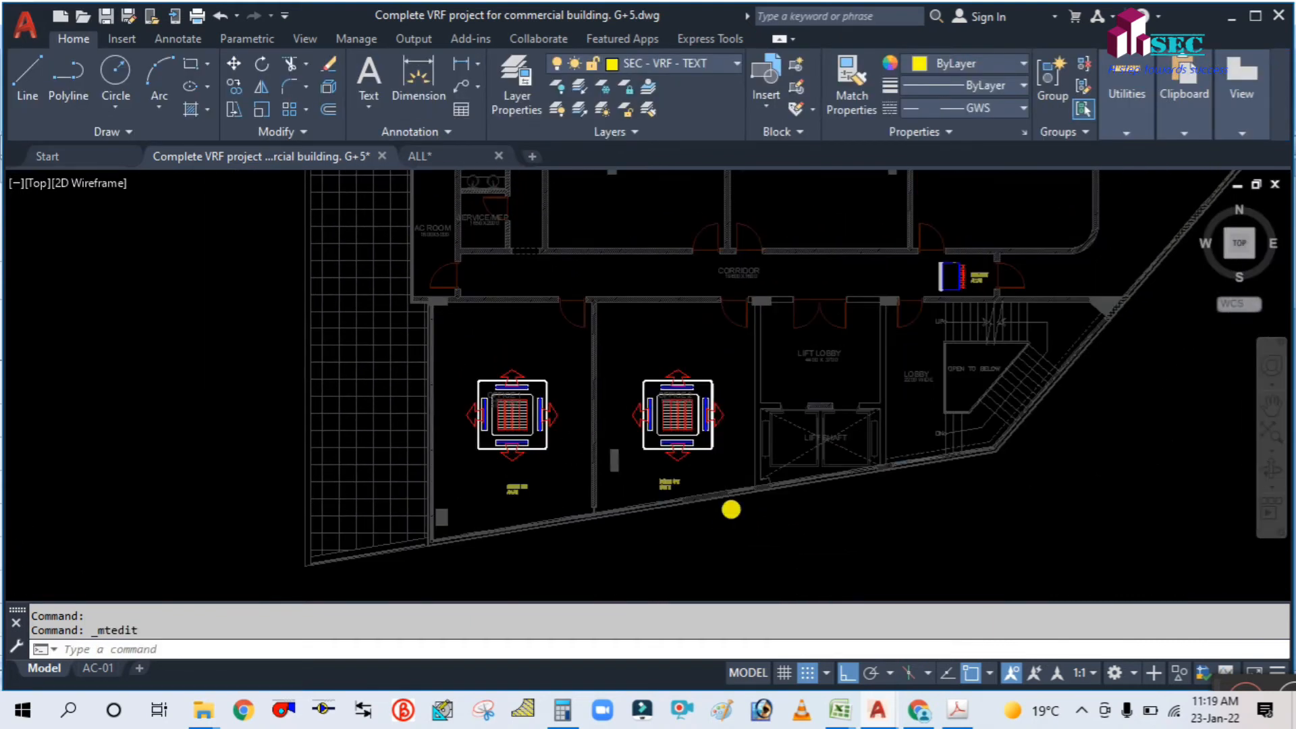
pyautogui.scroll(-2, 731, 510)
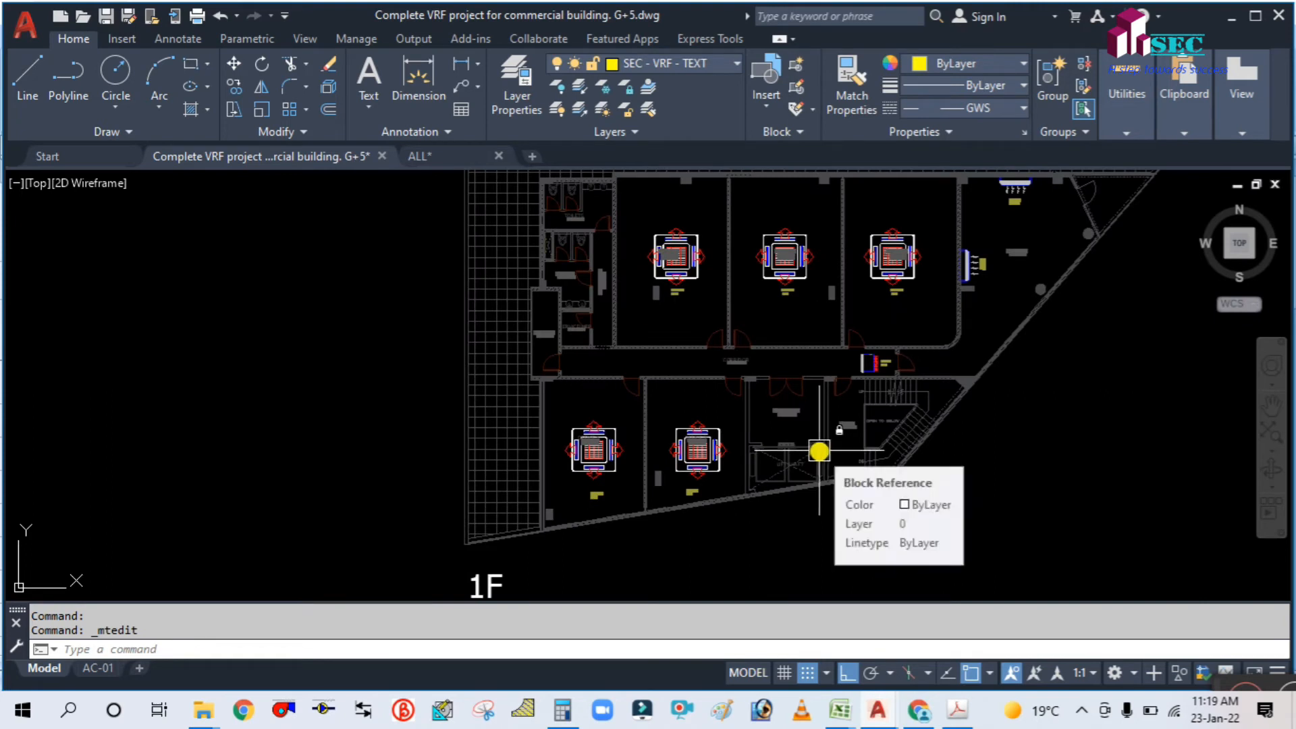
pyautogui.scroll(-5, 542, 417)
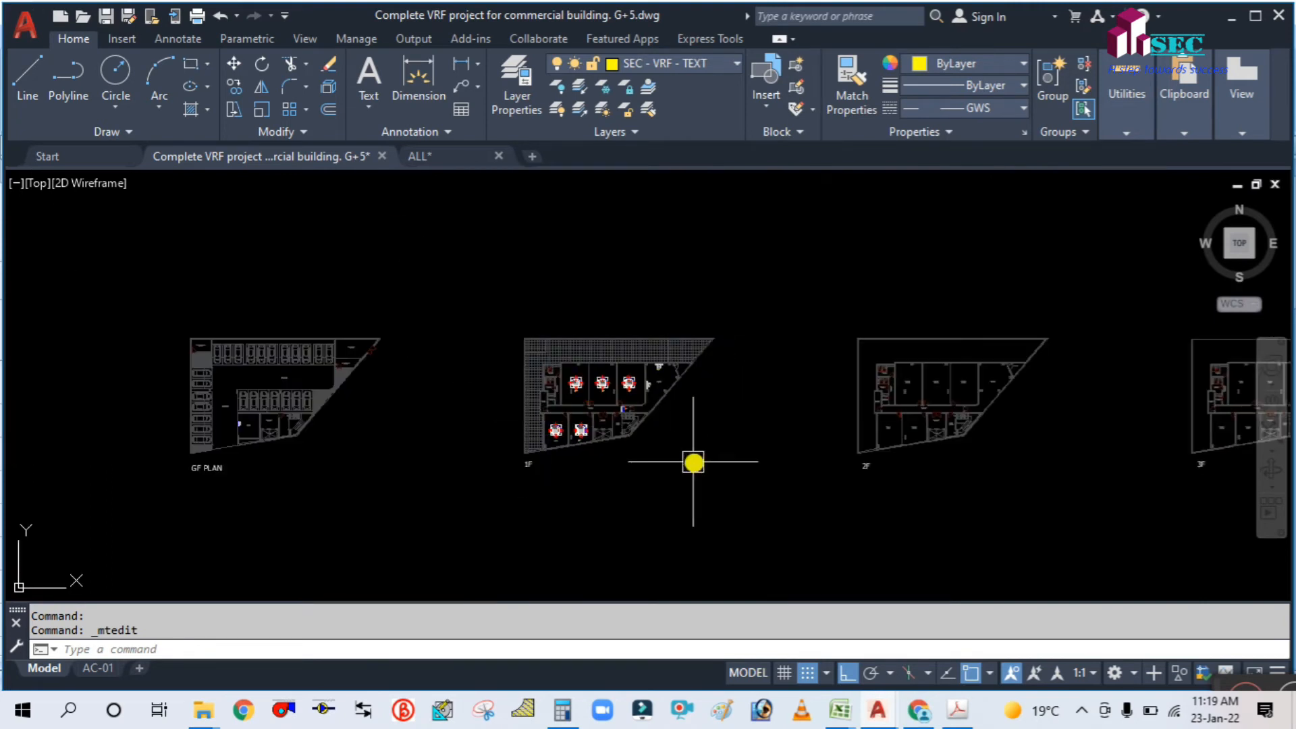
pyautogui.scroll(2, 815, 483)
pyautogui.moveTo(914, 493)
pyautogui.mouseDown(button='middle')
pyautogui.moveTo(885, 462)
pyautogui.moveTo(796, 454)
pyautogui.moveTo(769, 437)
pyautogui.mouseUp(button='middle')
pyautogui.scroll(2, 896, 453)
pyautogui.scroll(-4, 889, 433)
pyautogui.moveTo(294, 420)
pyautogui.mouseDown(button='middle')
pyautogui.moveTo(391, 454)
pyautogui.moveTo(538, 371)
pyautogui.mouseUp(button='middle')
pyautogui.scroll(6, 538, 371)
pyautogui.scroll(-2, 601, 486)
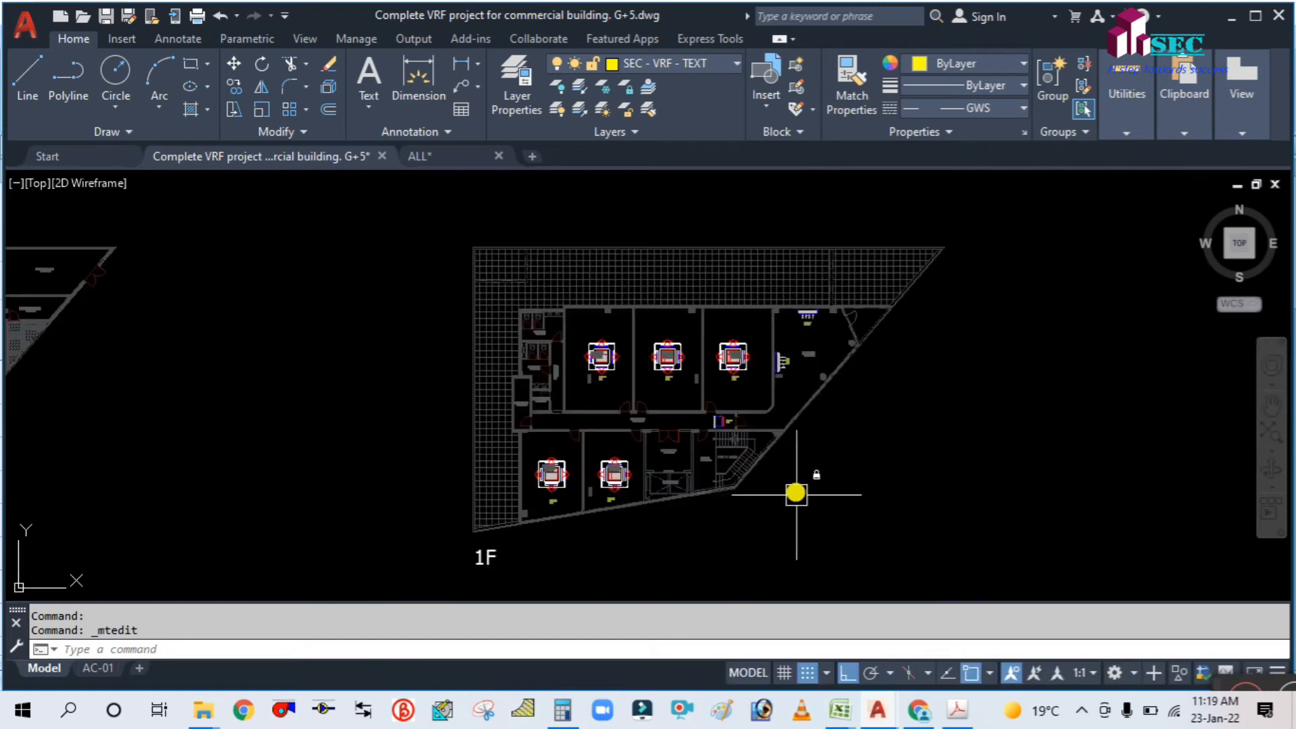
# Step: Start a Copy and select the cassette units and labels of the first-floor Offices 1 and 2
pyautogui.write('co')
pyautogui.press('Return')
pyautogui.scroll(6, 601, 511)
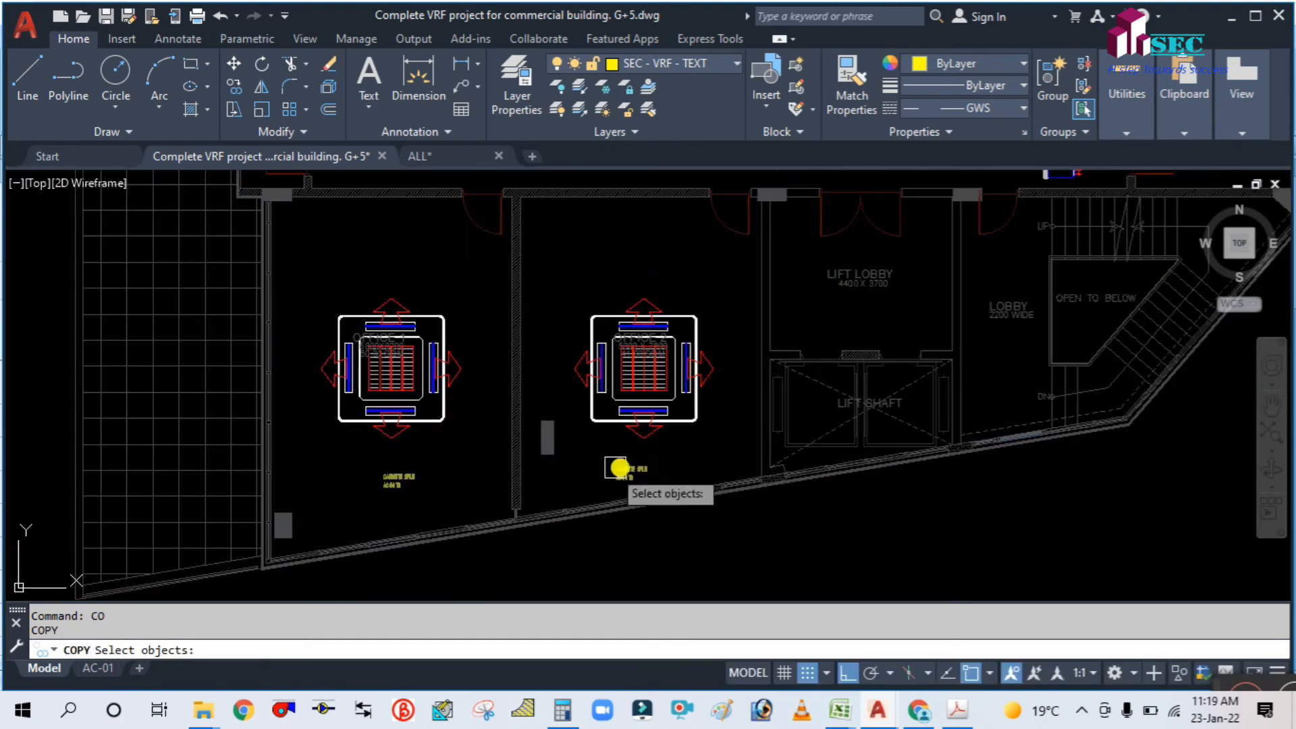
pyautogui.click(616, 396)
pyautogui.click(383, 418)
pyautogui.click(393, 417)
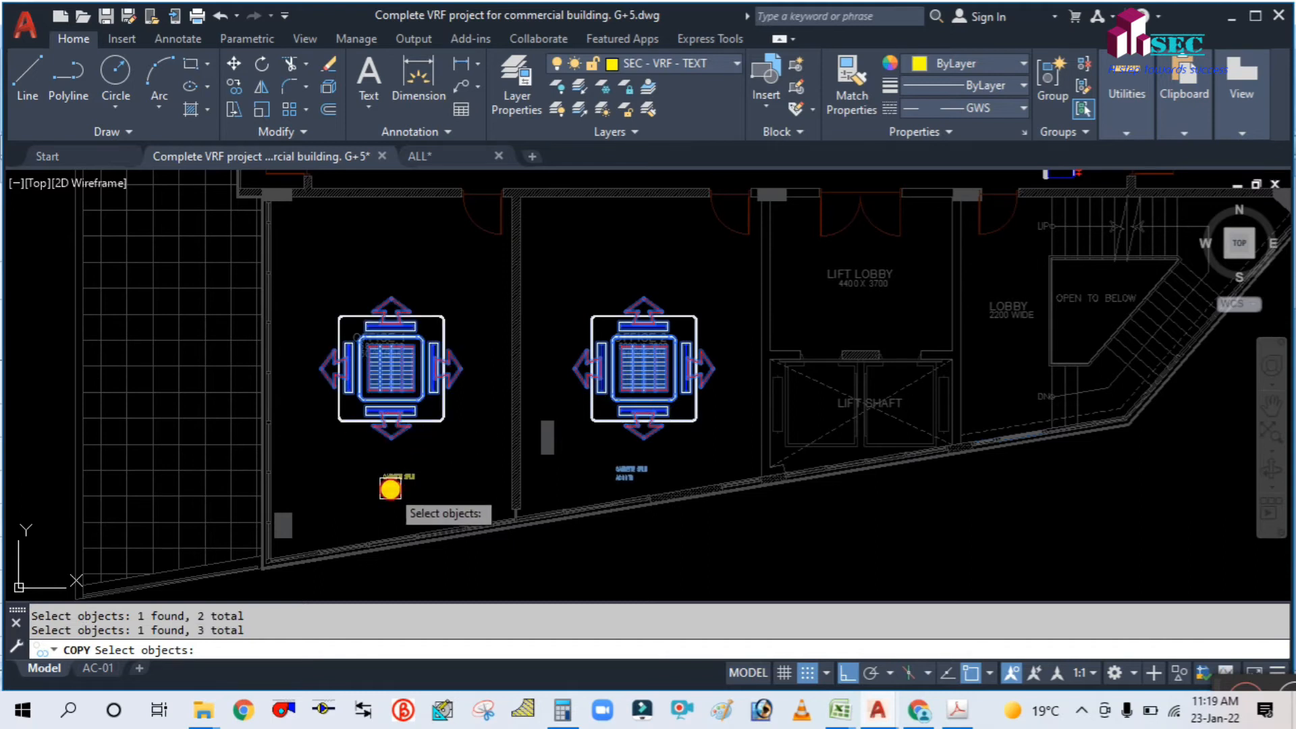
pyautogui.click(390, 486)
# Step: Add the cassette units and labels of the three offices north of the first-floor corridor to the copy selection
pyautogui.scroll(-4, 368, 499)
pyautogui.scroll(4, 473, 314)
pyautogui.click(379, 322)
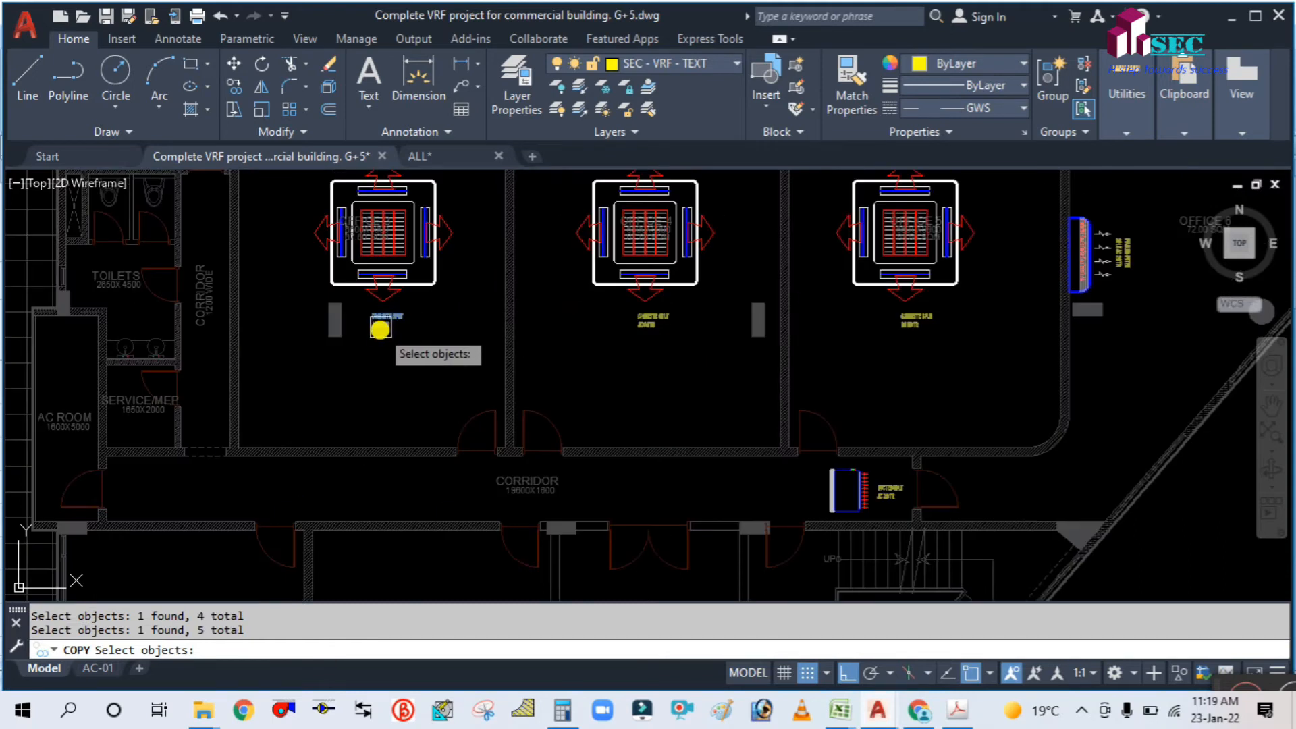
pyautogui.click(435, 280)
pyautogui.click(627, 325)
pyautogui.click(622, 255)
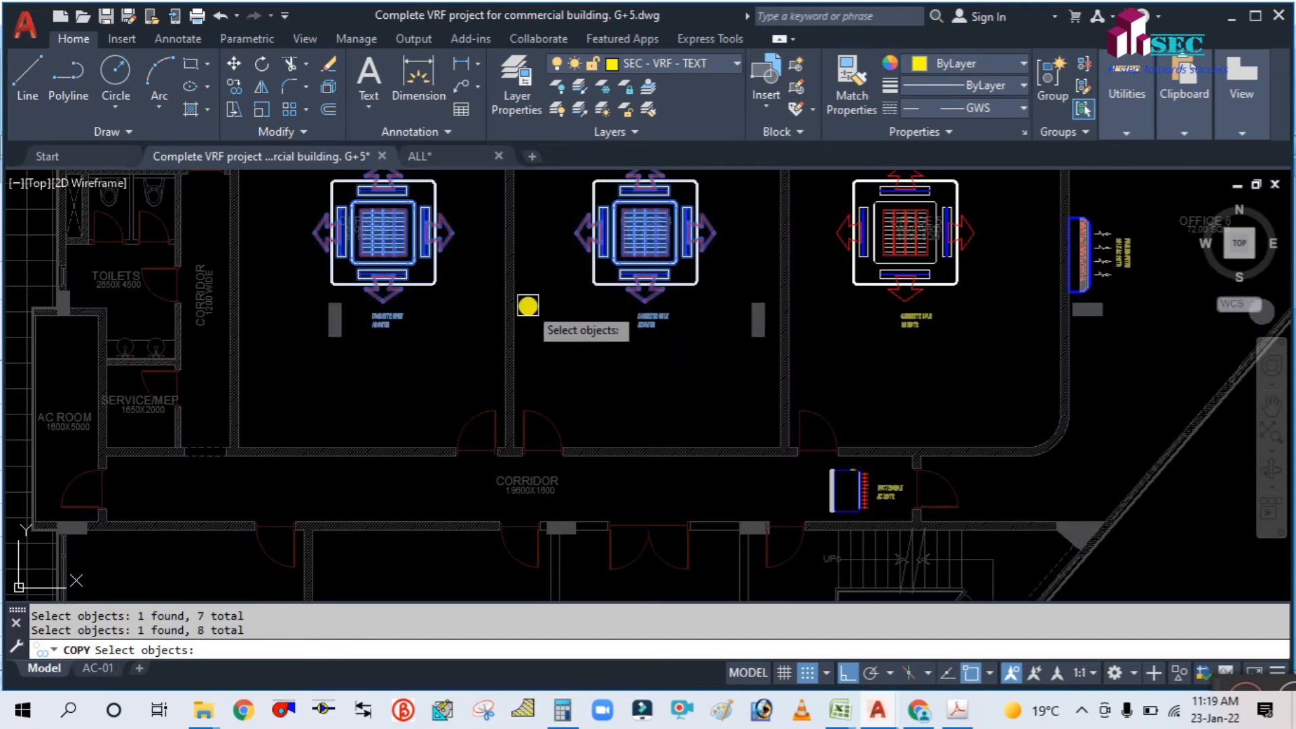
pyautogui.scroll(-2, 530, 307)
pyautogui.click(790, 318)
pyautogui.click(787, 281)
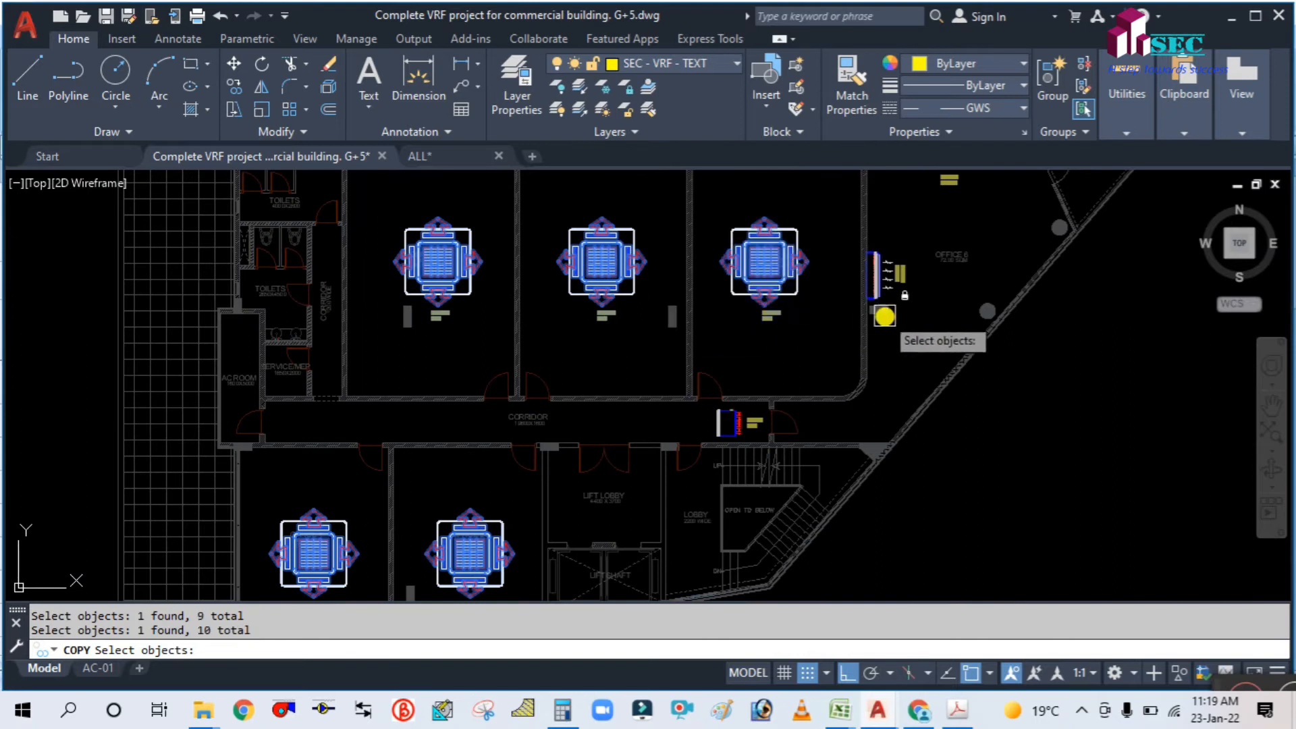
# Step: Add both Office 6 units and the corridor unit, with their labels, to the copy selection
pyautogui.scroll(2, 810, 303)
pyautogui.click(970, 253)
pyautogui.click(946, 275)
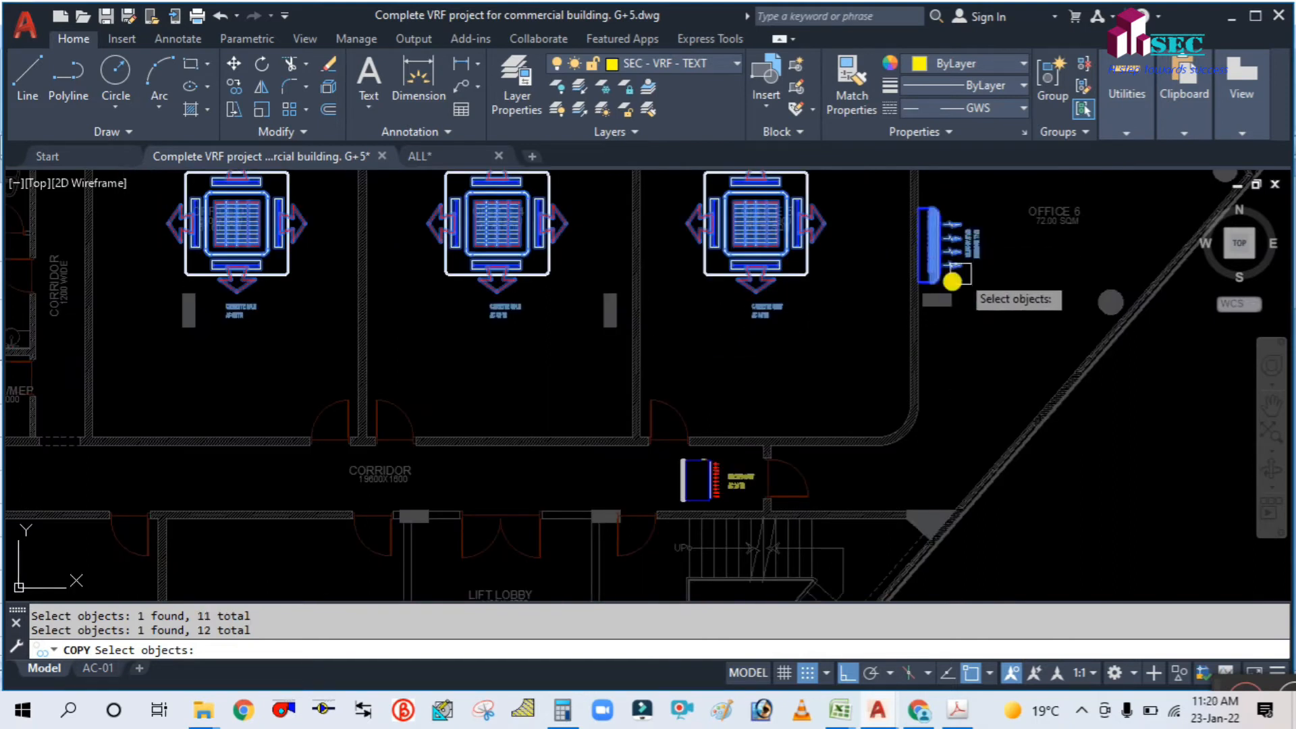
pyautogui.scroll(2, 738, 485)
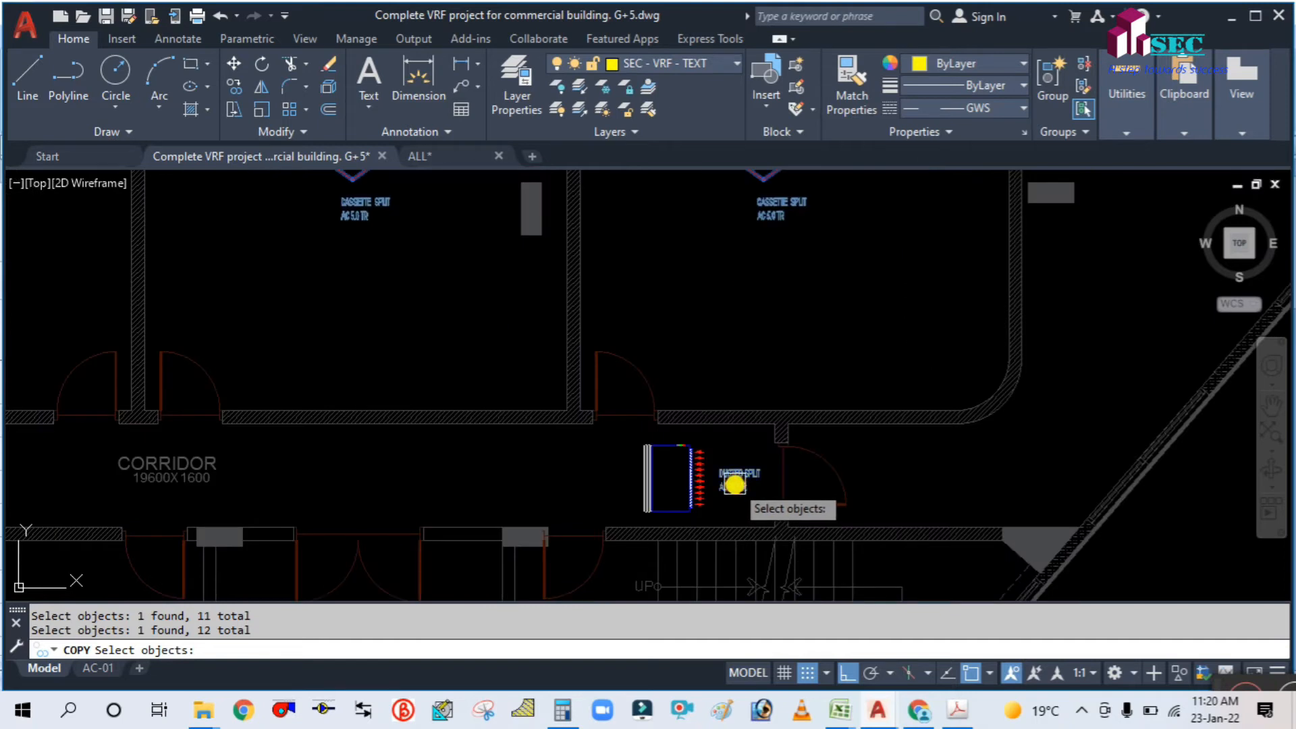
pyautogui.click(734, 483)
pyautogui.click(690, 473)
pyautogui.scroll(-4, 586, 484)
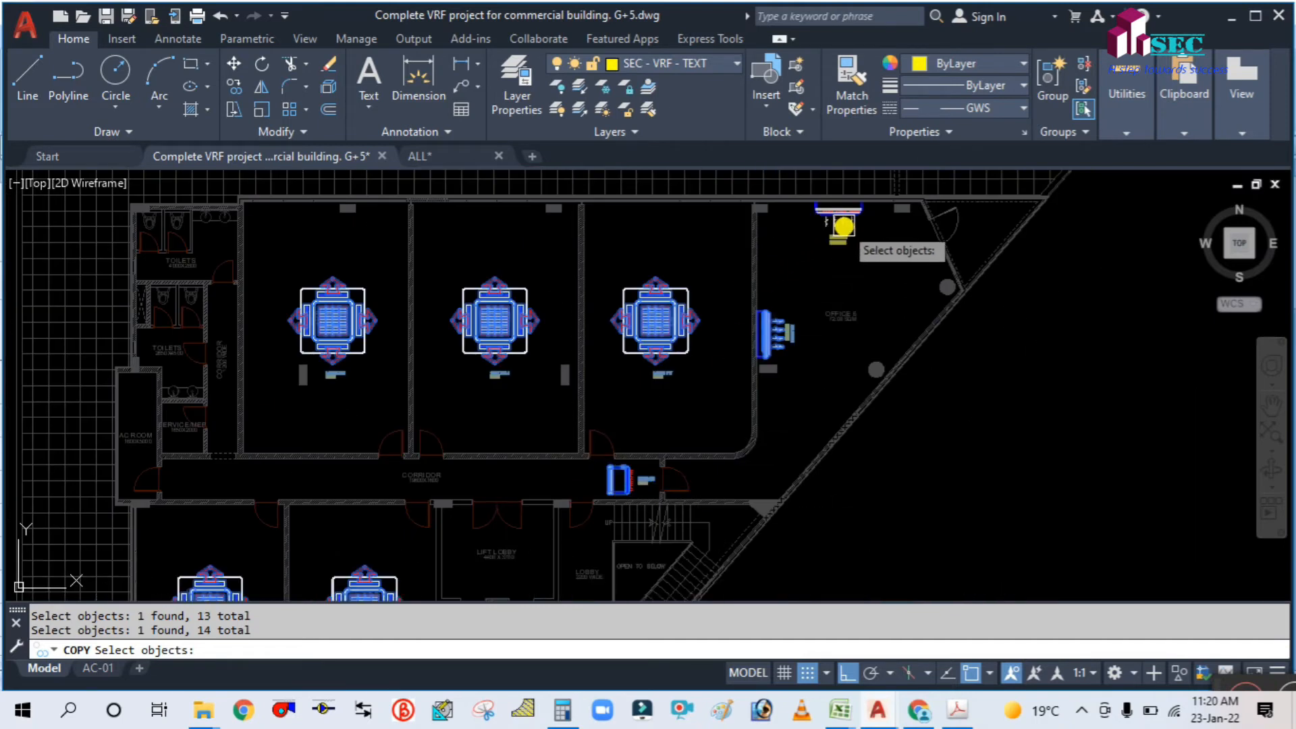
pyautogui.scroll(3, 843, 220)
pyautogui.click(820, 260)
pyautogui.click(803, 215)
# Step: Finish the copy selection and set its base point at the wall corner between Offices 1 and 2, beside the Office 1 door
pyautogui.scroll(-5, 707, 239)
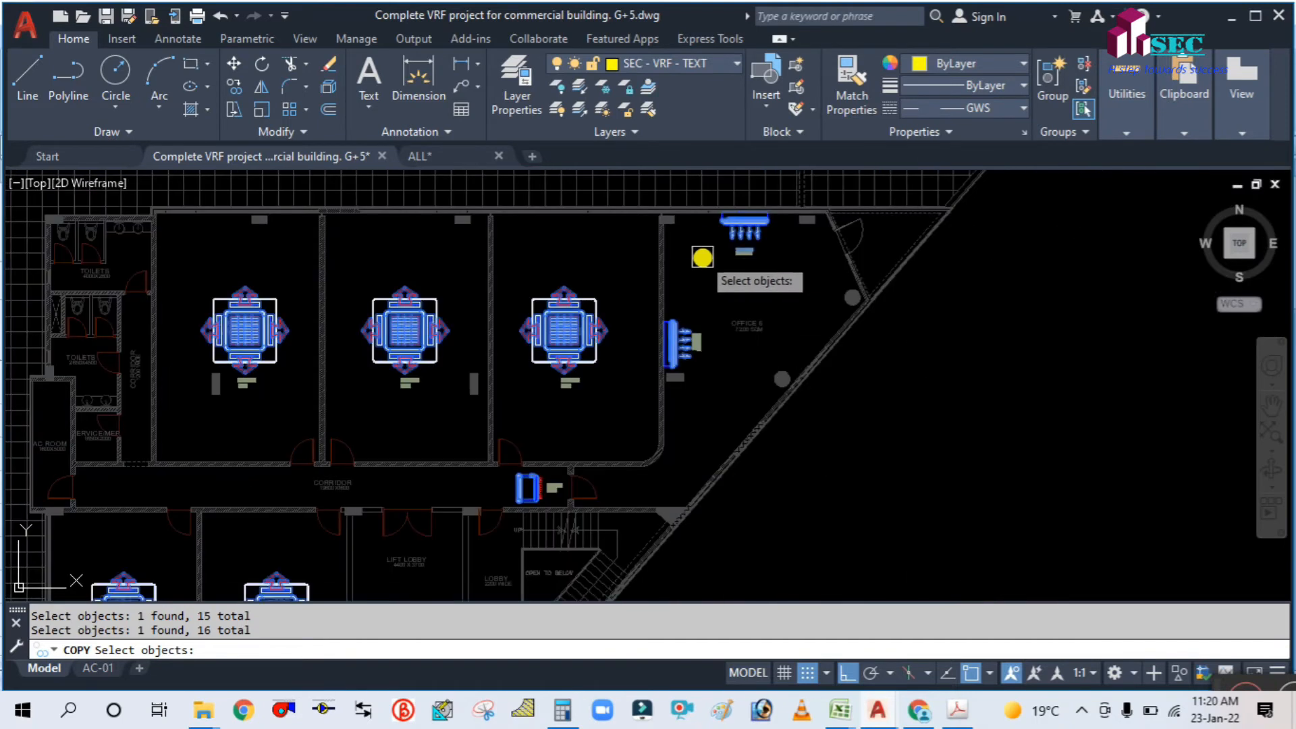
pyautogui.scroll(2, 409, 421)
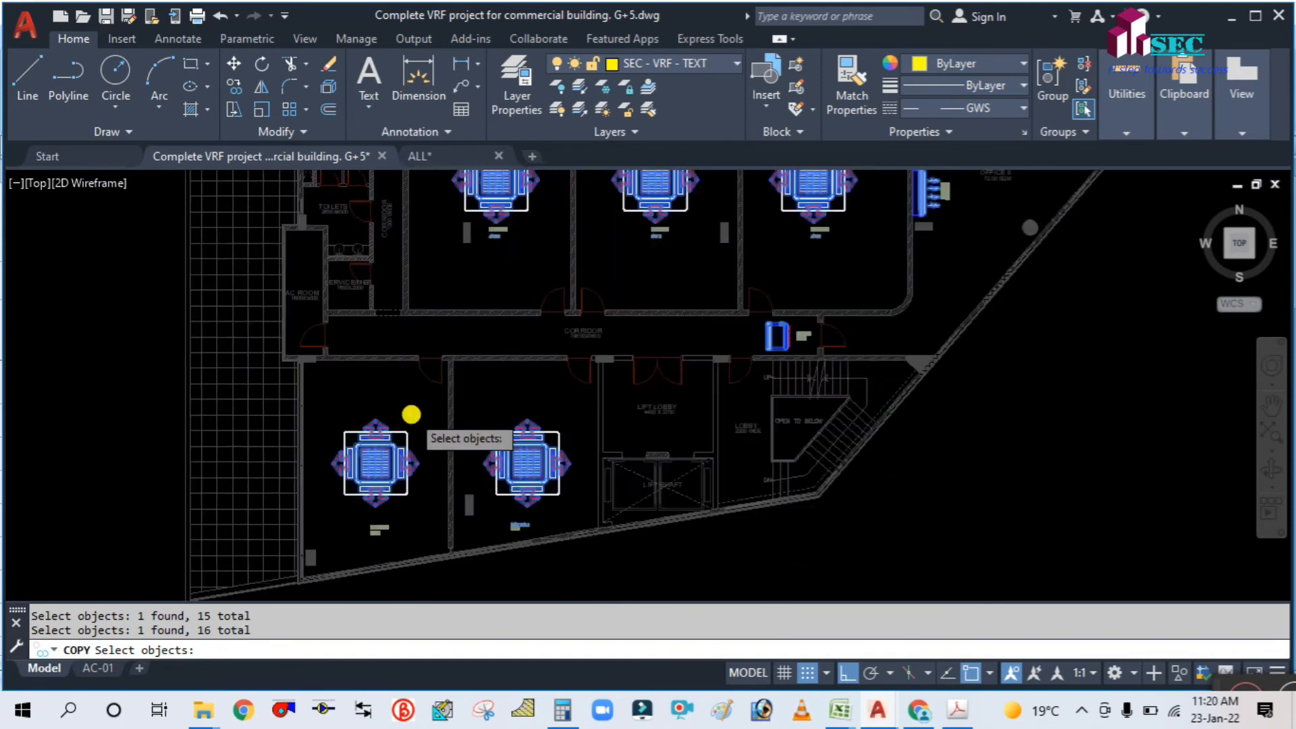
pyautogui.scroll(3, 428, 376)
pyautogui.scroll(5, 454, 396)
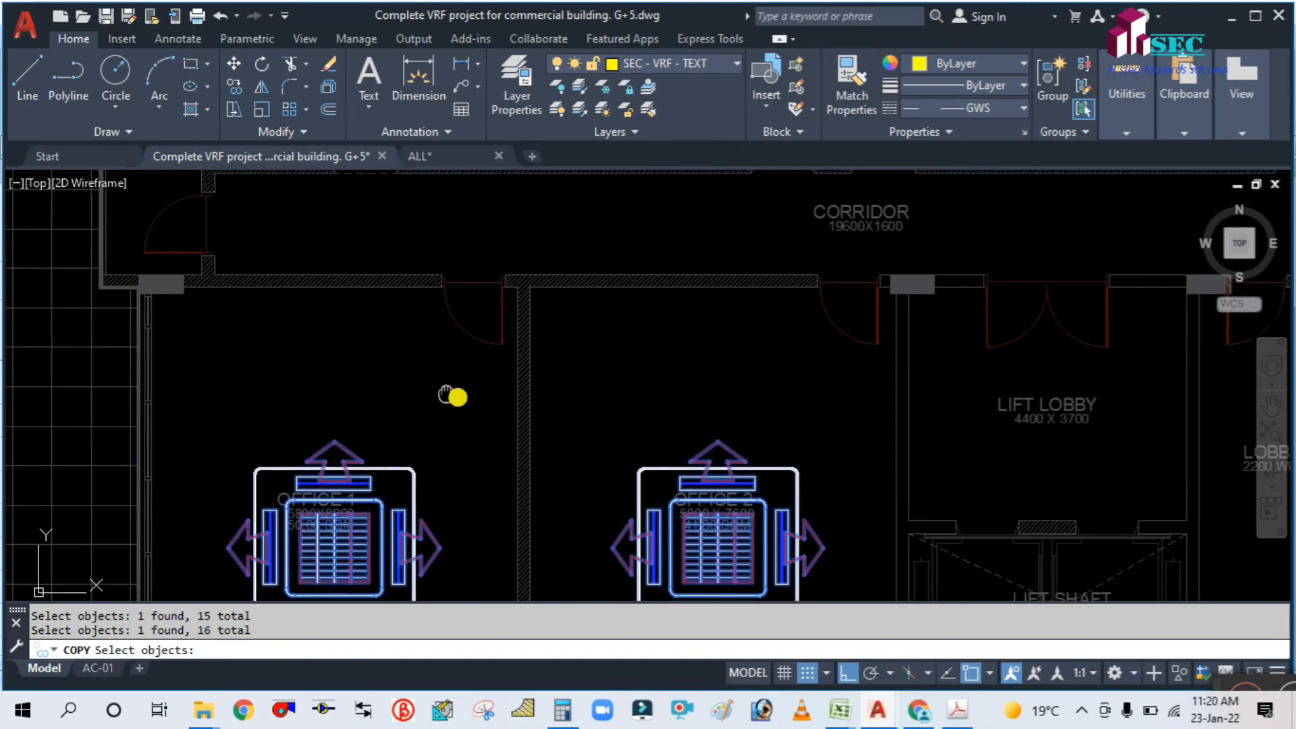
pyautogui.press('Return')
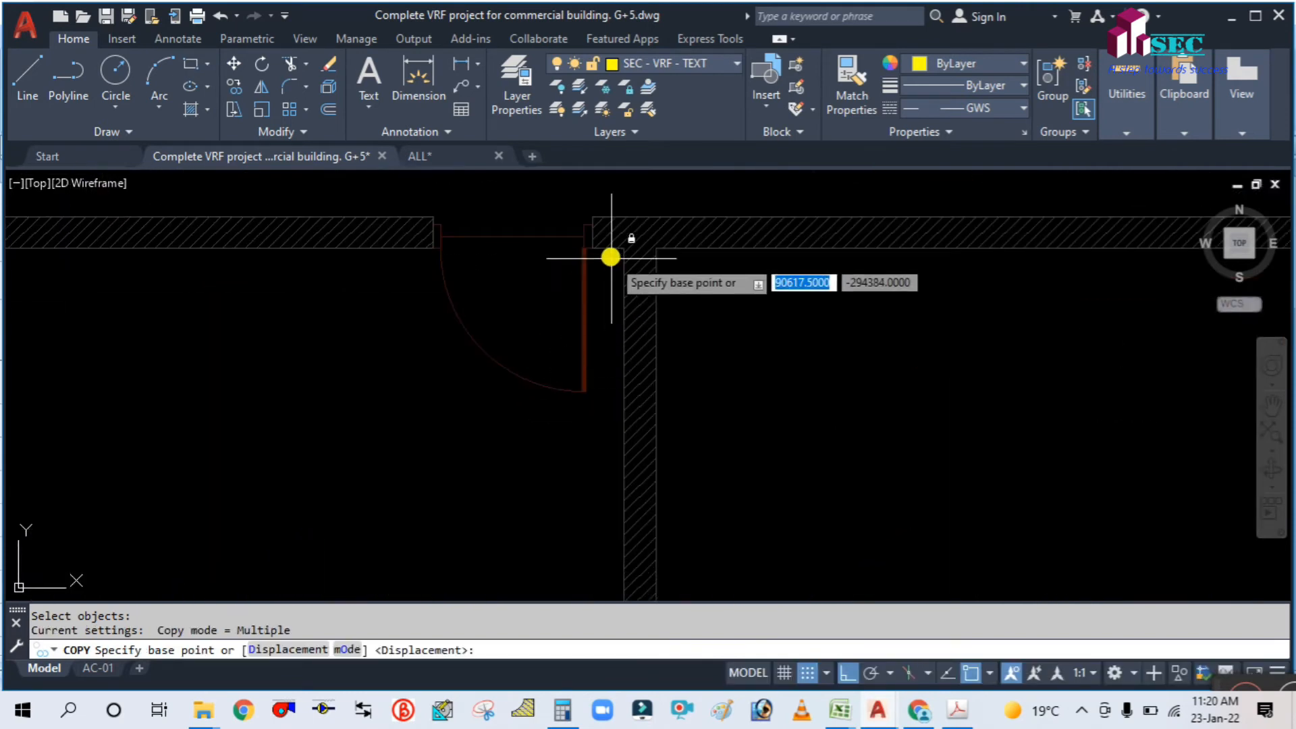
pyautogui.scroll(4, 608, 252)
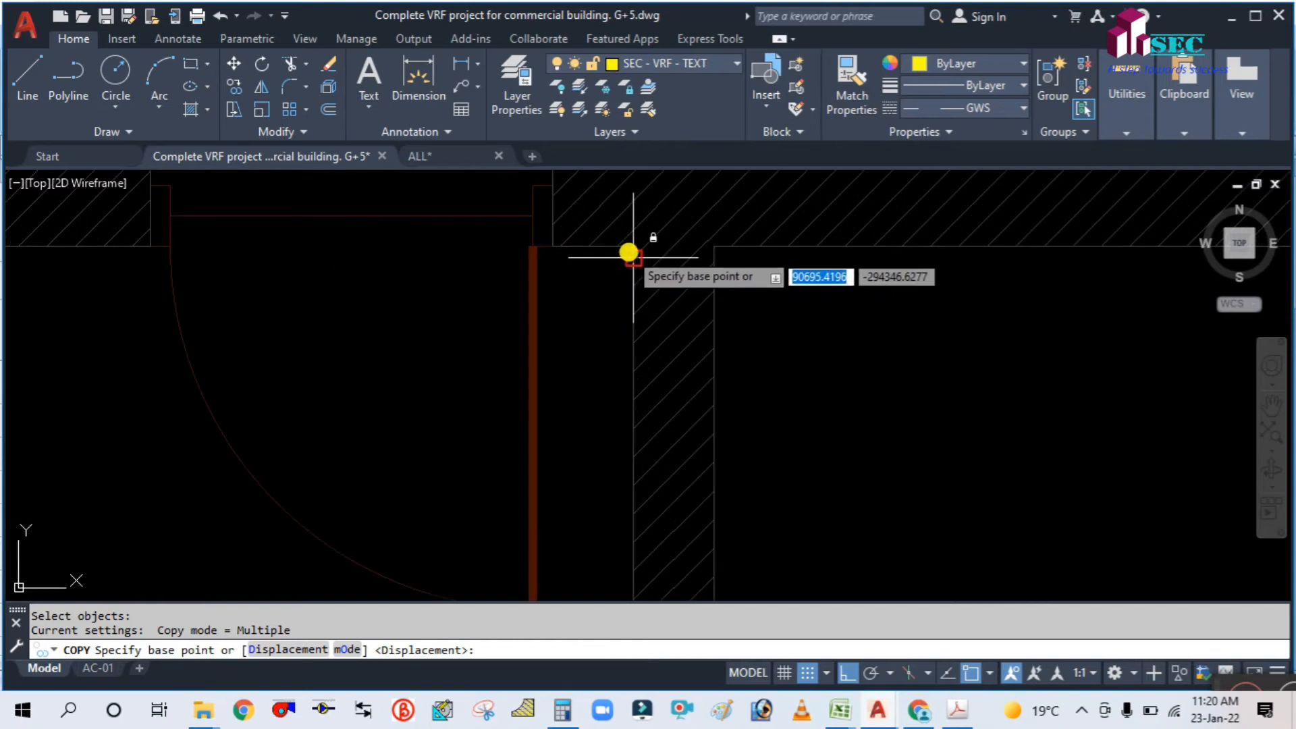
pyautogui.click(627, 250)
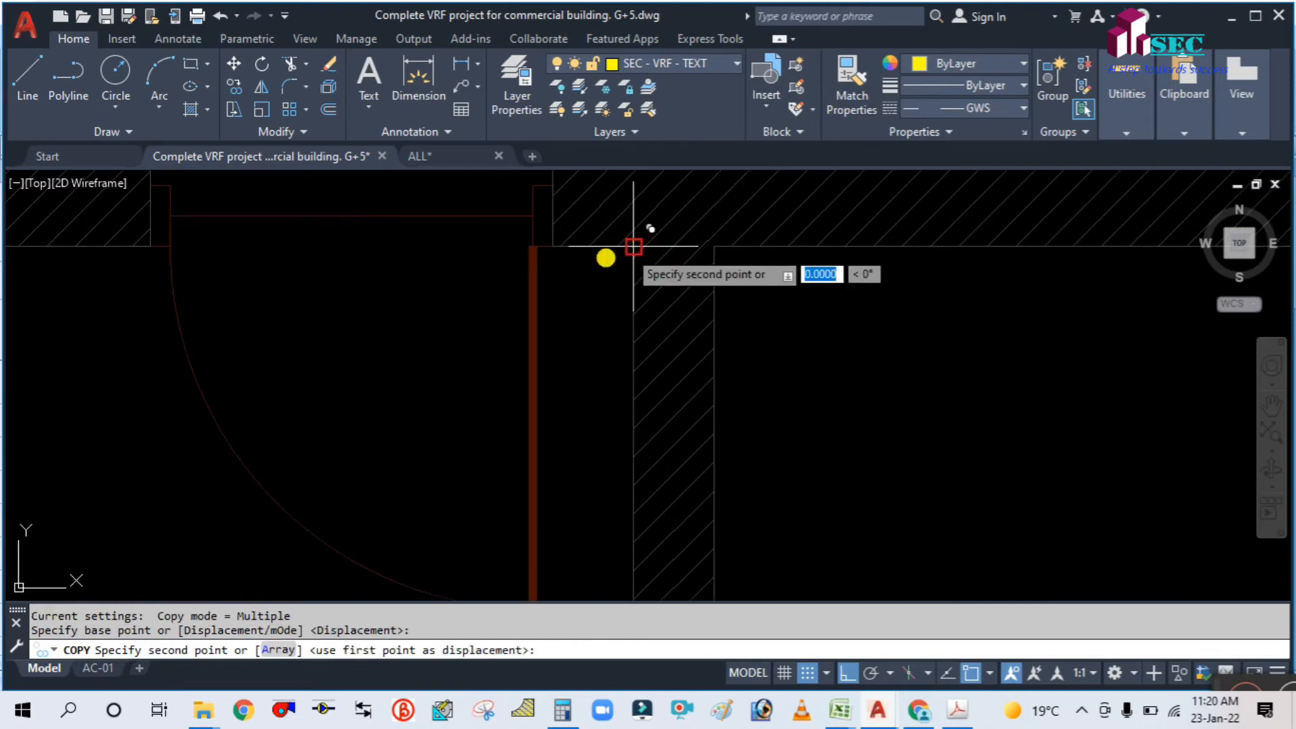
# Step: Place the copied indoor AC units and labels on the 2F plan, aligned to the matching wall corner beside the office door
pyautogui.scroll(-8, 370, 298)
pyautogui.scroll(8, 810, 297)
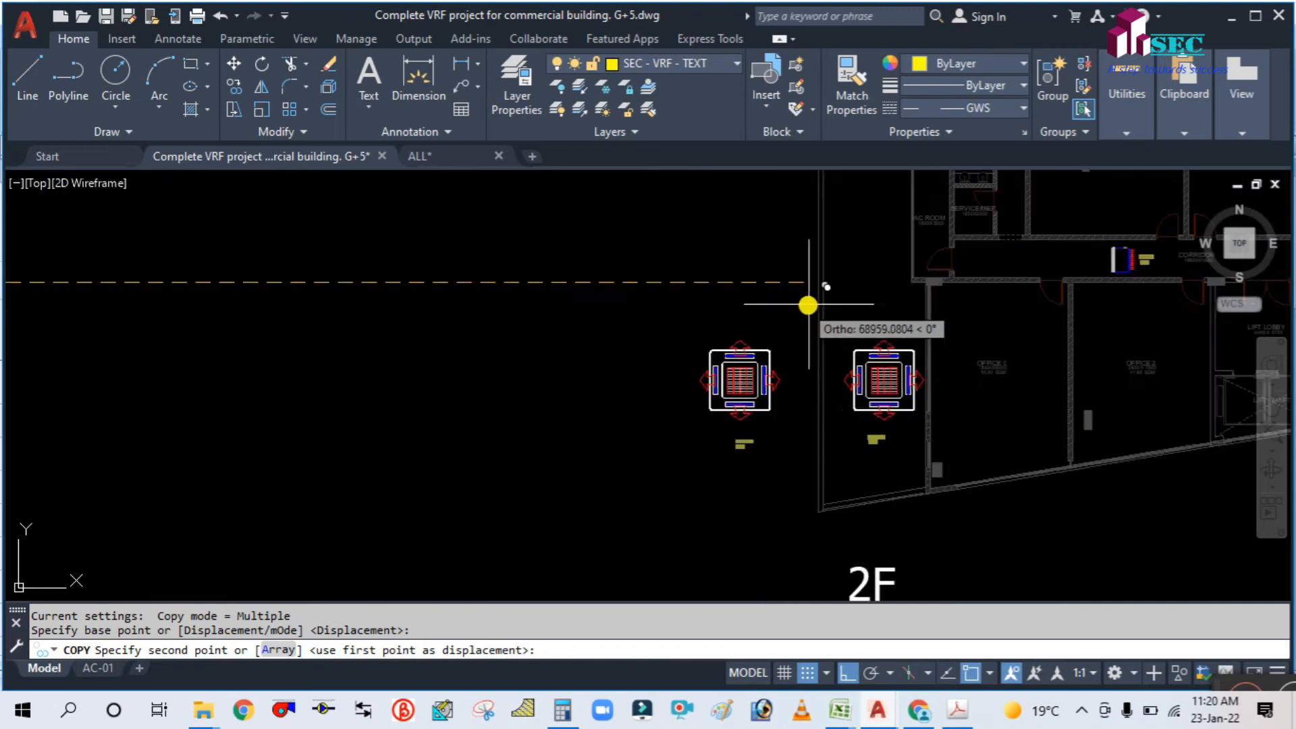
pyautogui.moveTo(1084, 279); pyautogui.dragTo(830, 326, button='middle')
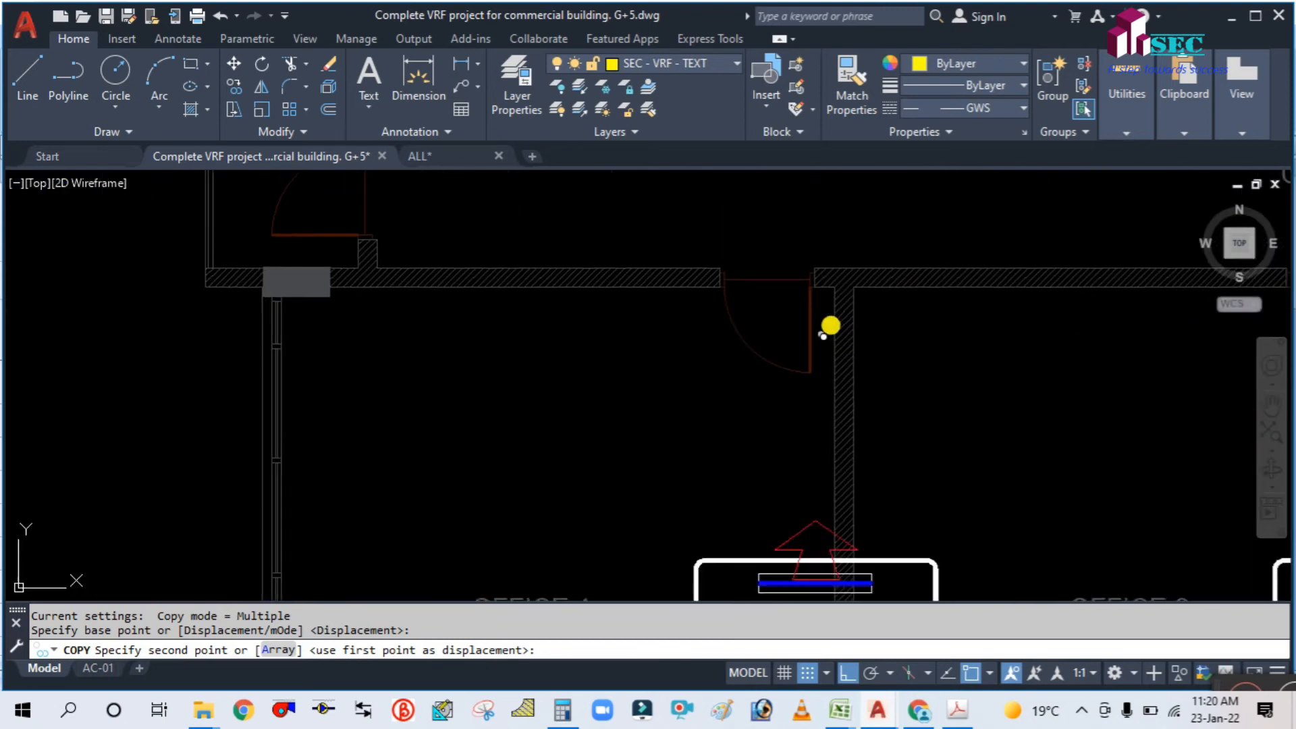
pyautogui.scroll(5, 830, 263)
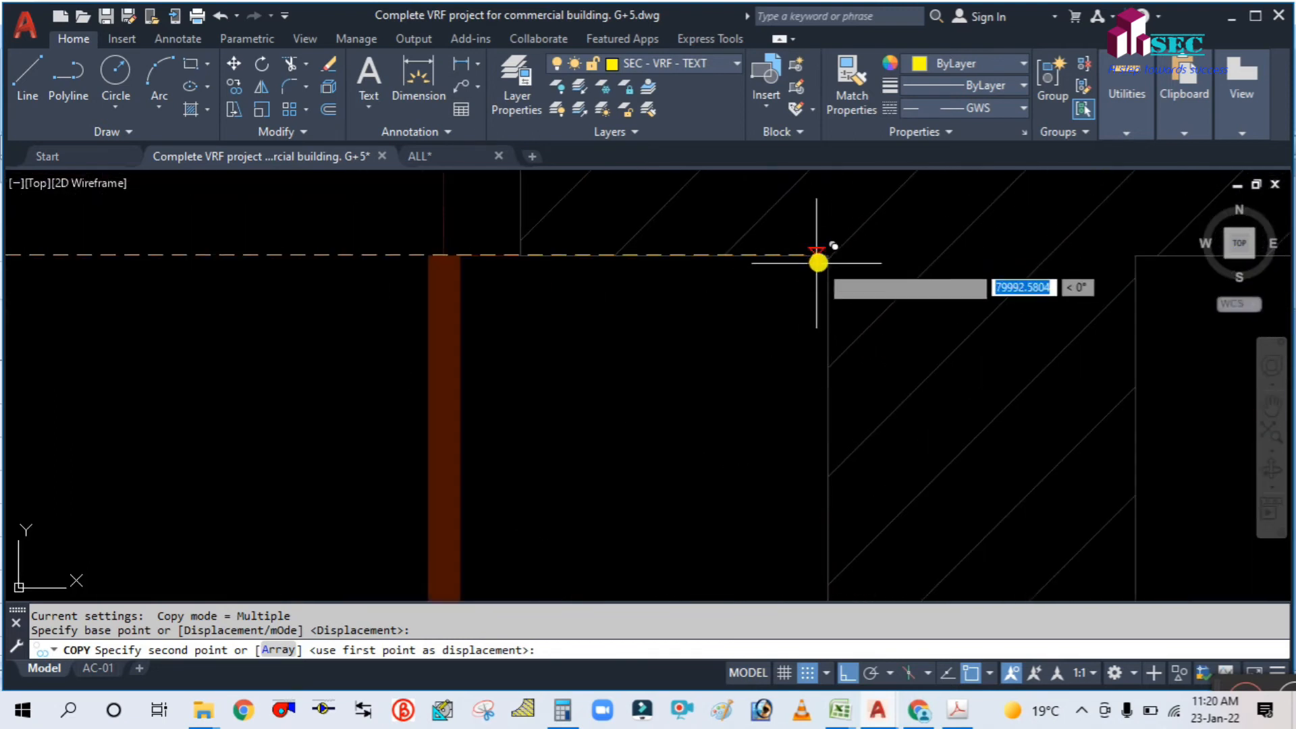
pyautogui.click(818, 259)
pyautogui.scroll(-5, 481, 326)
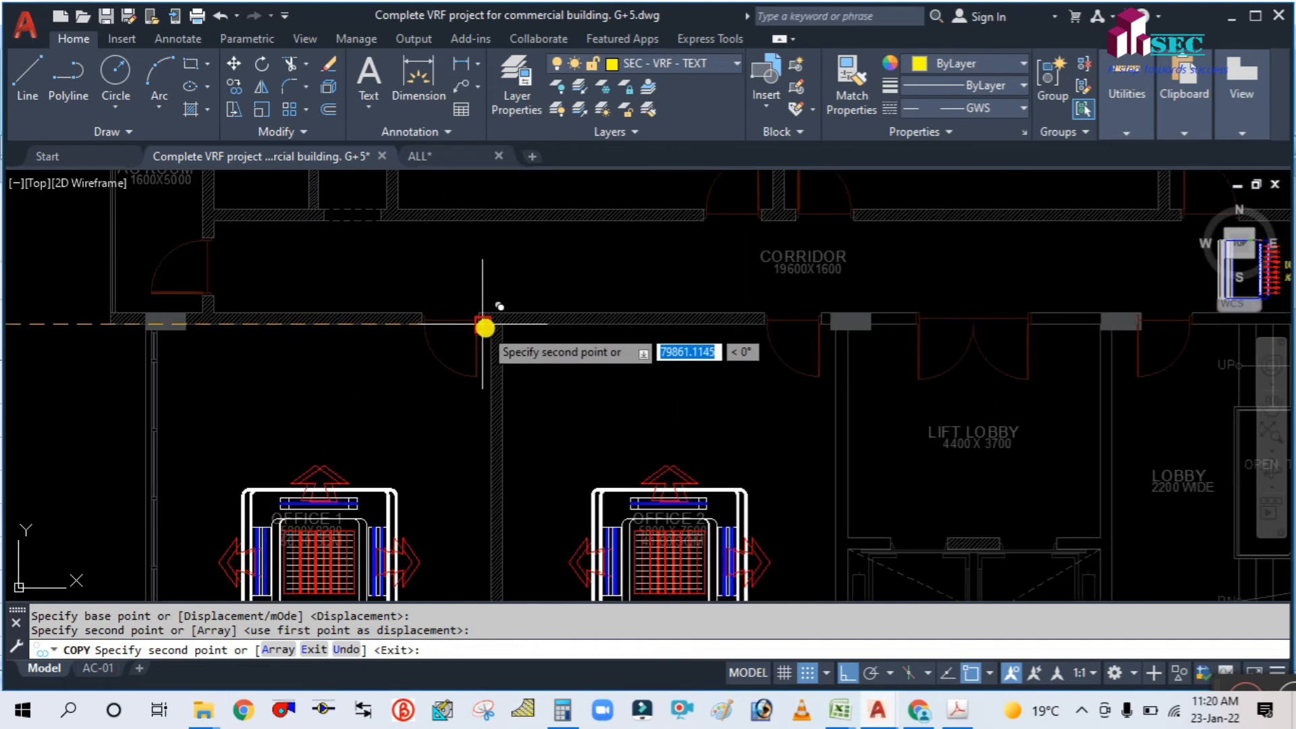
# Step: Place another copy of the indoor AC units and labels on the 3F plan at the same office wall corner
pyautogui.scroll(-6, 483, 327)
pyautogui.scroll(5, 997, 289)
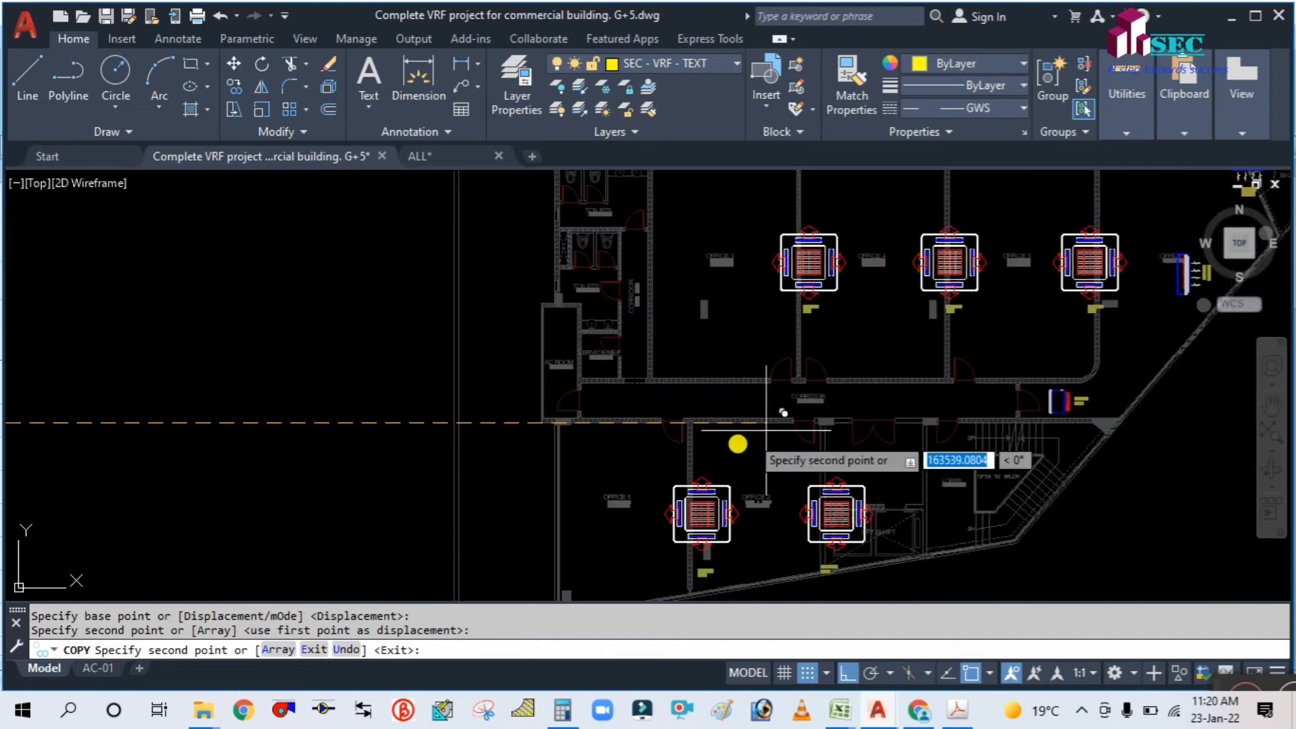
pyautogui.scroll(8, 738, 444)
pyautogui.scroll(2, 378, 365)
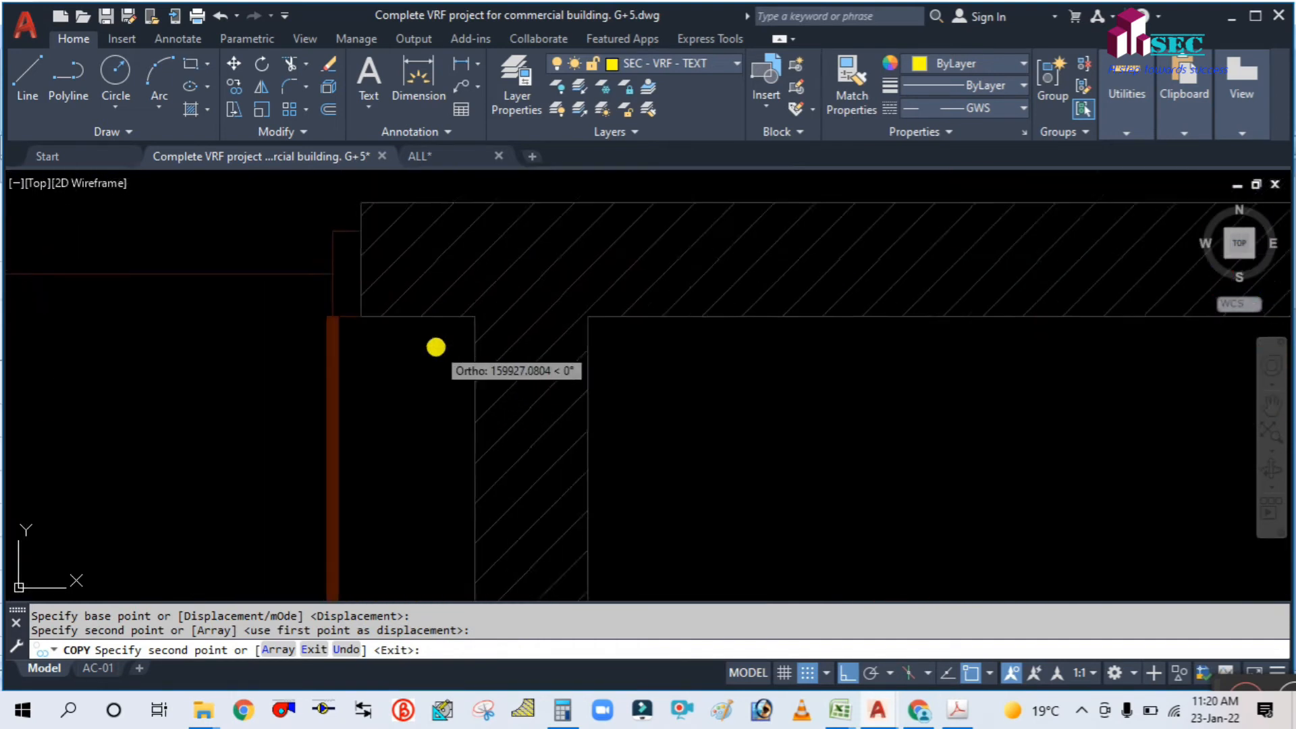
pyautogui.scroll(2, 436, 347)
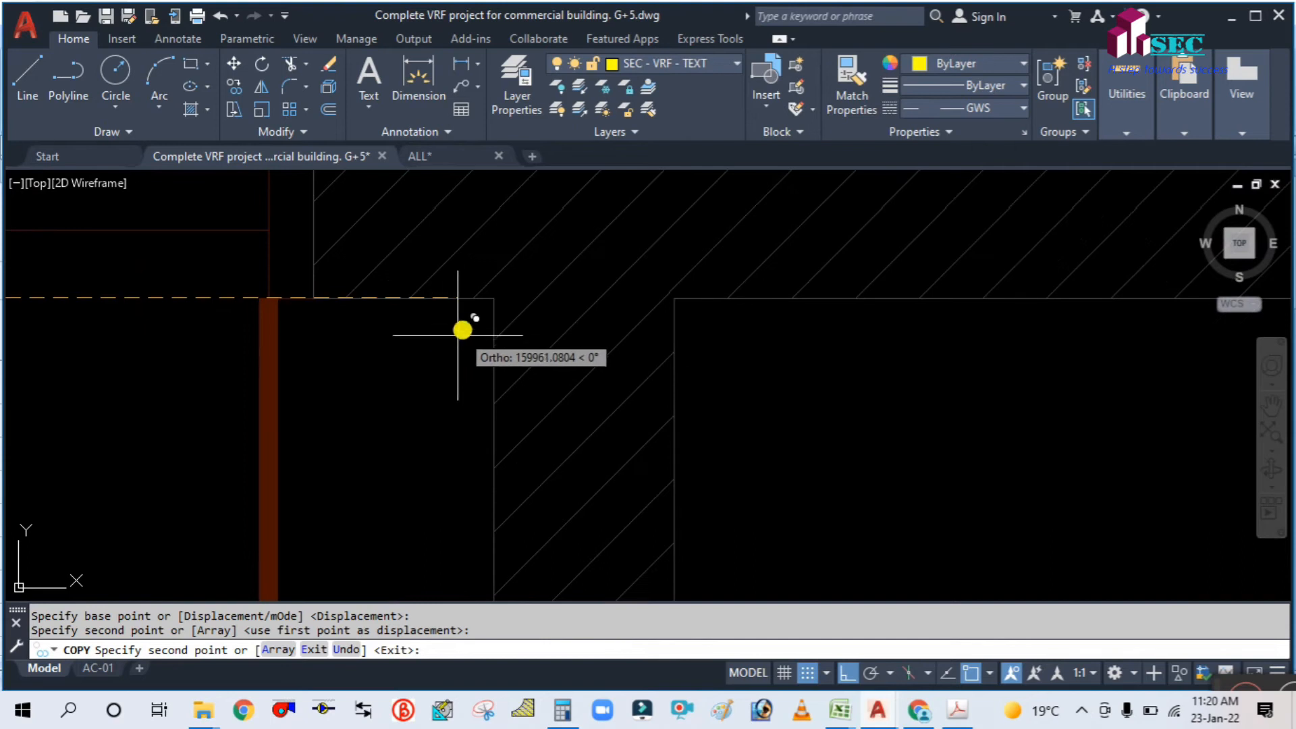
pyautogui.click(494, 297)
# Step: Place a final copy of the indoor AC units and labels on the 4F plan at the same wall corner and end the copy
pyautogui.scroll(-10, 333, 371)
pyautogui.scroll(2, 580, 369)
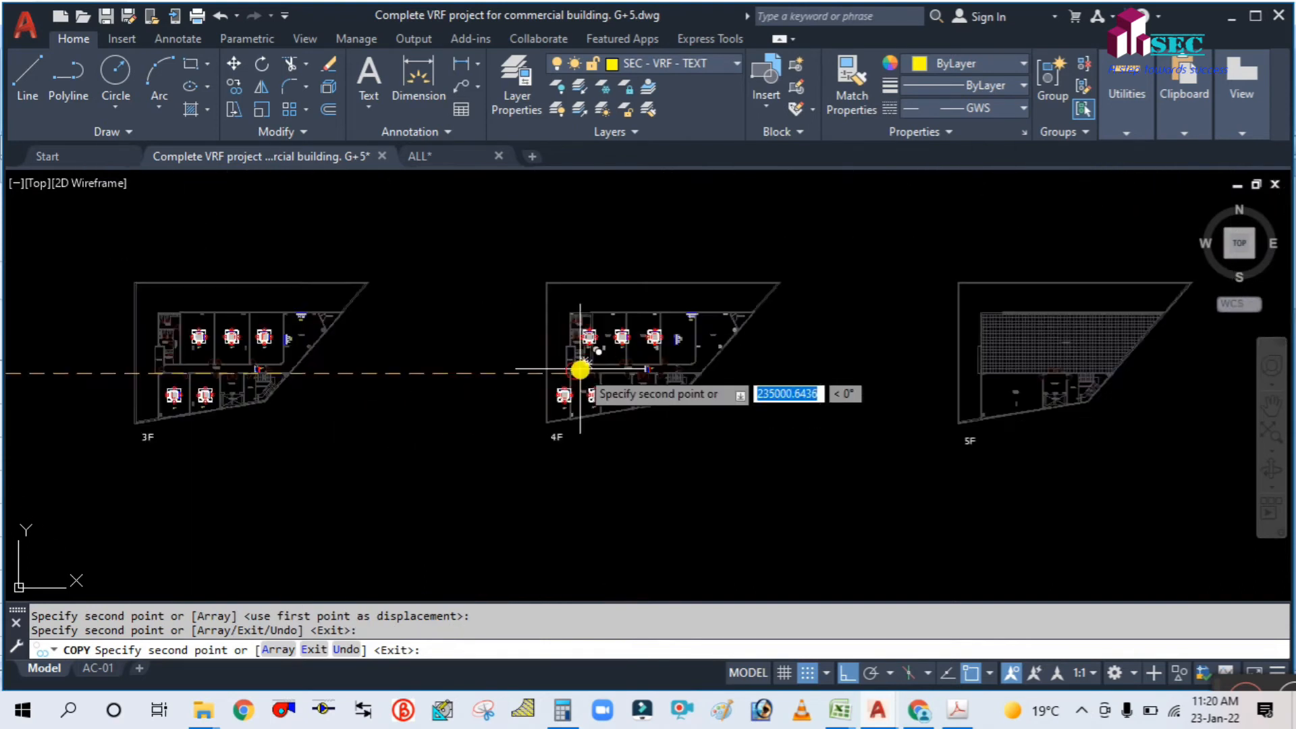
pyautogui.scroll(8, 580, 369)
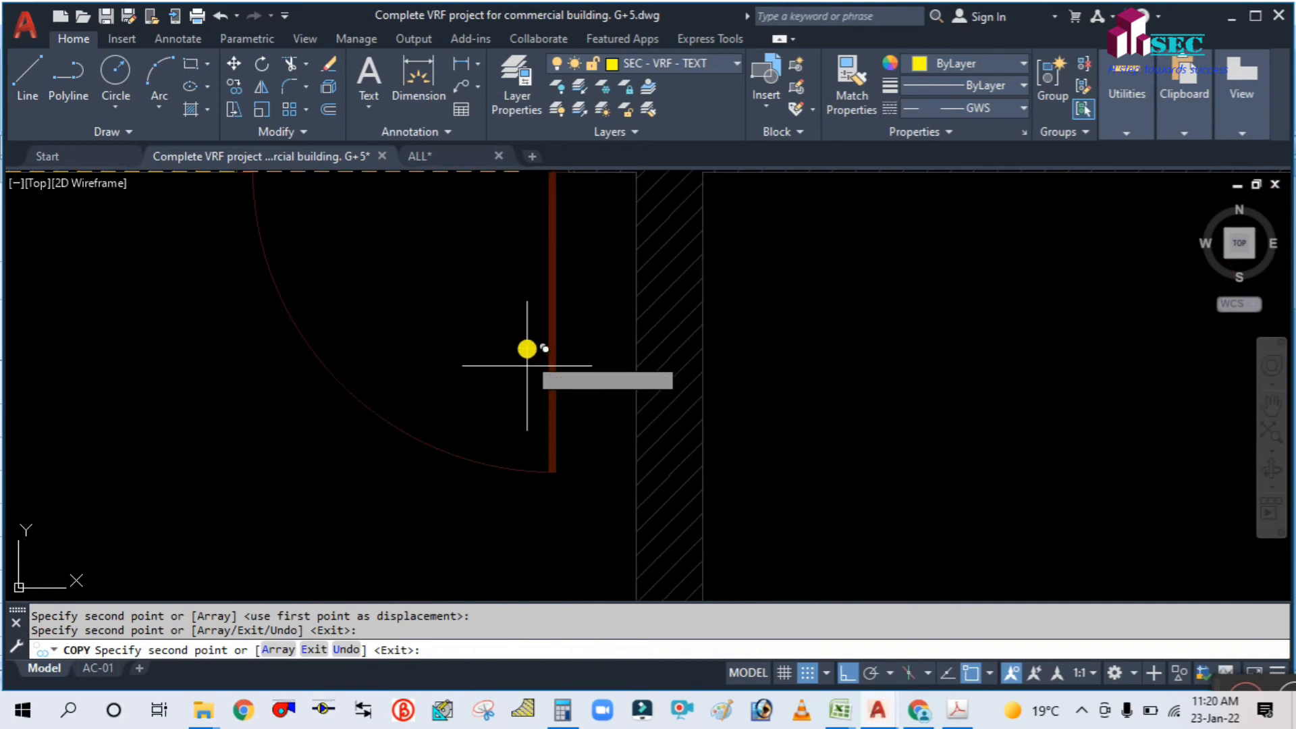
pyautogui.moveTo(599, 313); pyautogui.dragTo(541, 466, button='middle')
pyautogui.scroll(6, 553, 405)
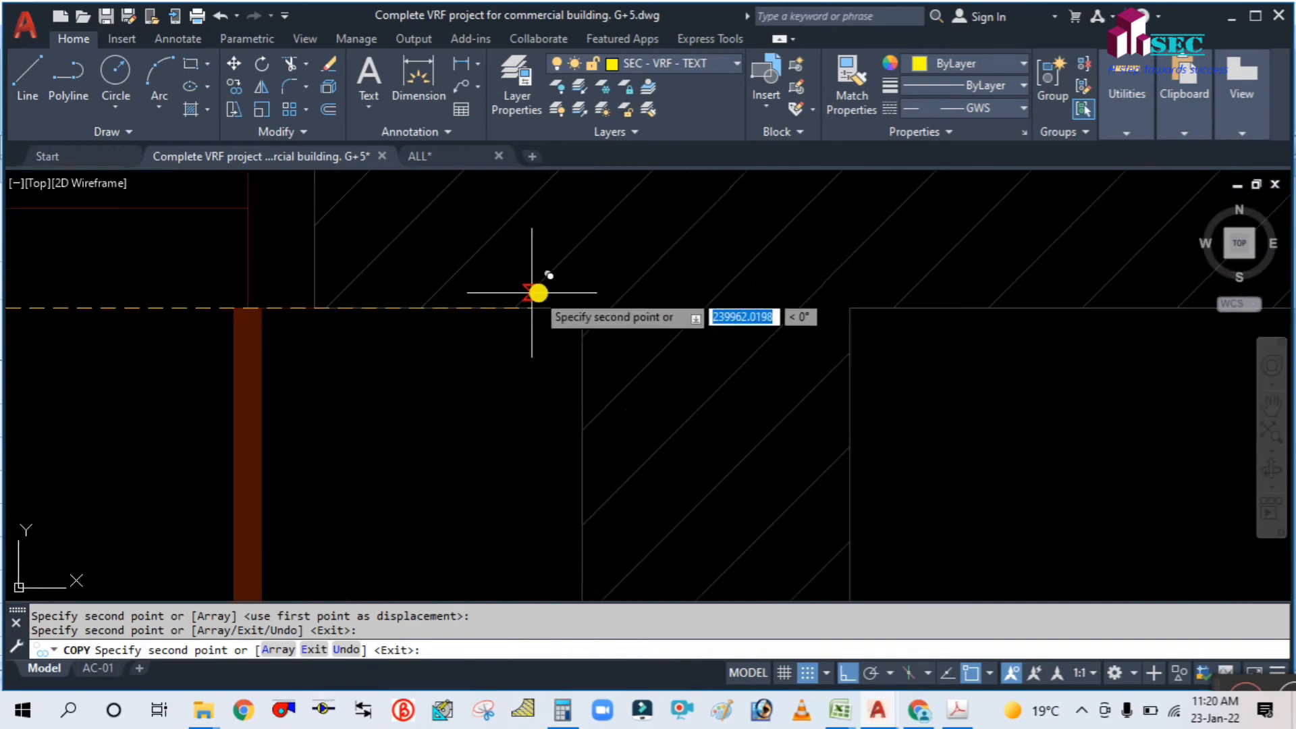
pyautogui.click(582, 308)
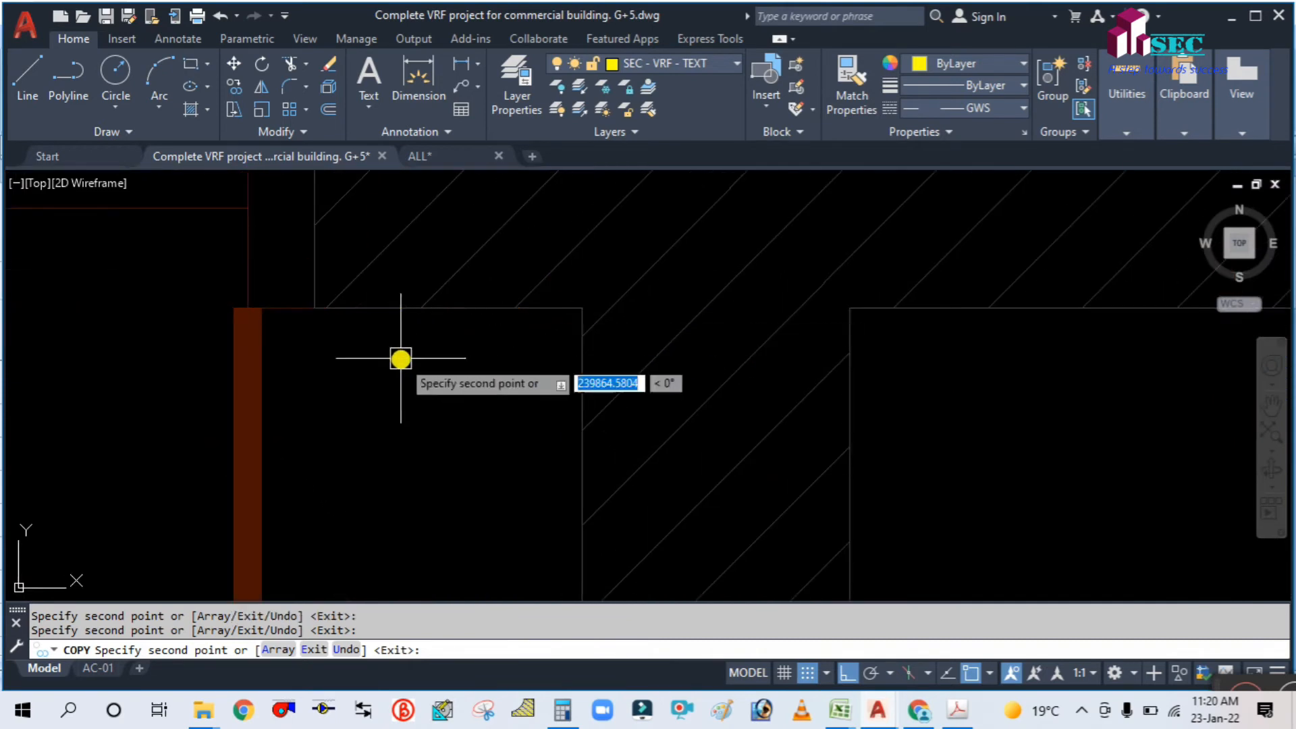
pyautogui.press('Escape')
# Step: Examine the AC units on the 2F, 3F and 4F plans and the office area on the 5F plan
pyautogui.scroll(-10, 549, 347)
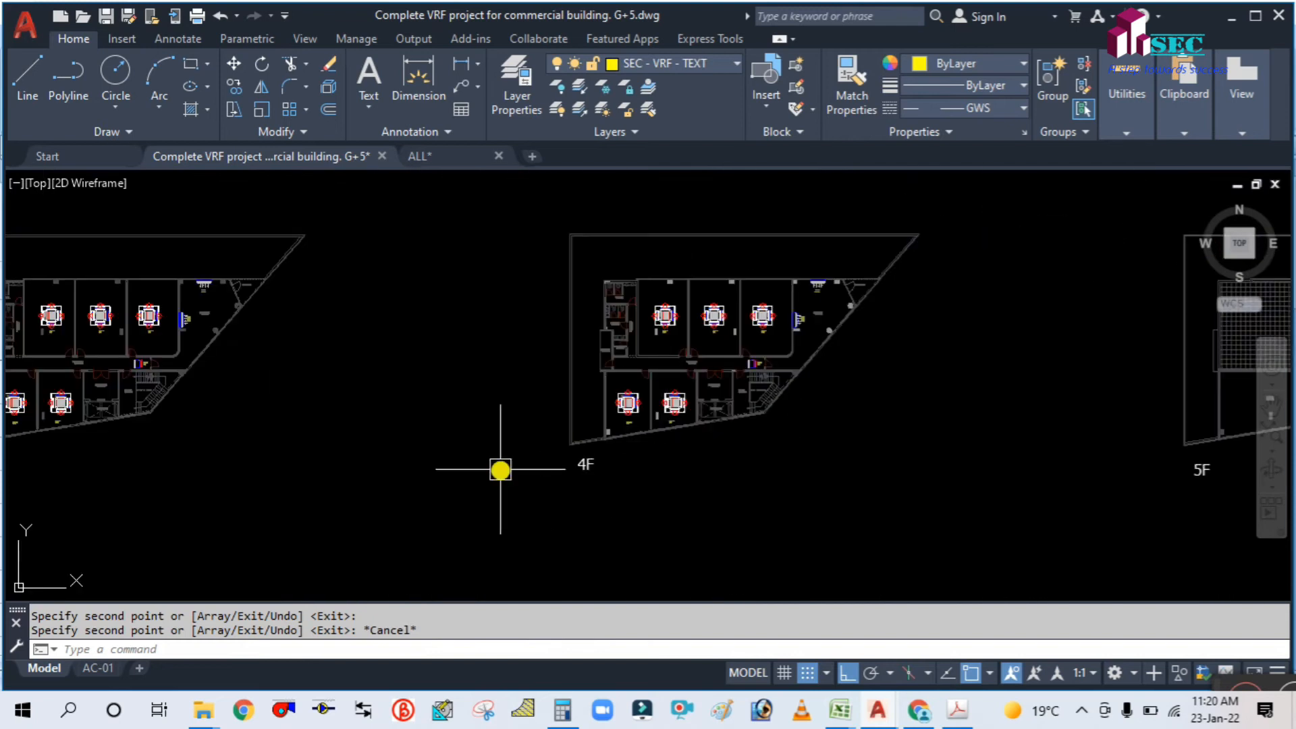
pyautogui.moveTo(500, 469); pyautogui.dragTo(902, 367, button='middle')
pyautogui.scroll(-3, 902, 367)
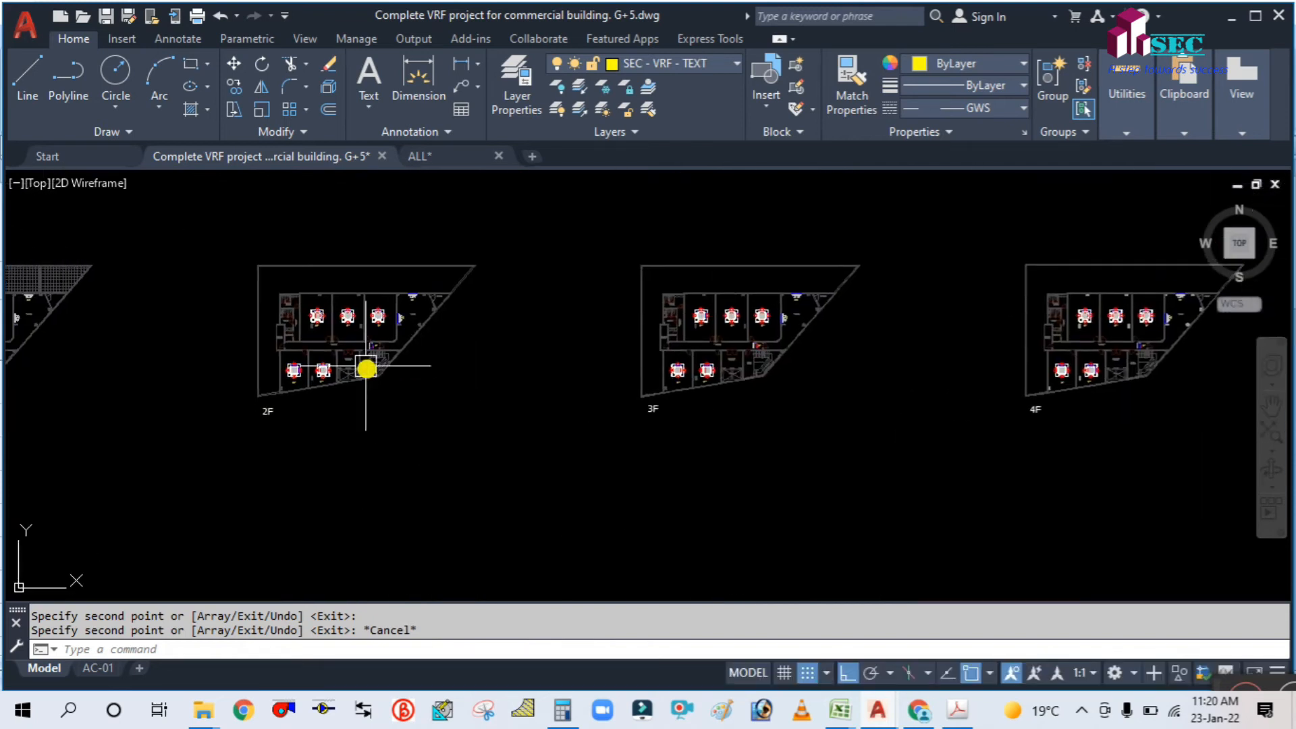
pyautogui.scroll(4, 375, 361)
pyautogui.scroll(-7, 453, 378)
pyautogui.scroll(1, 564, 419)
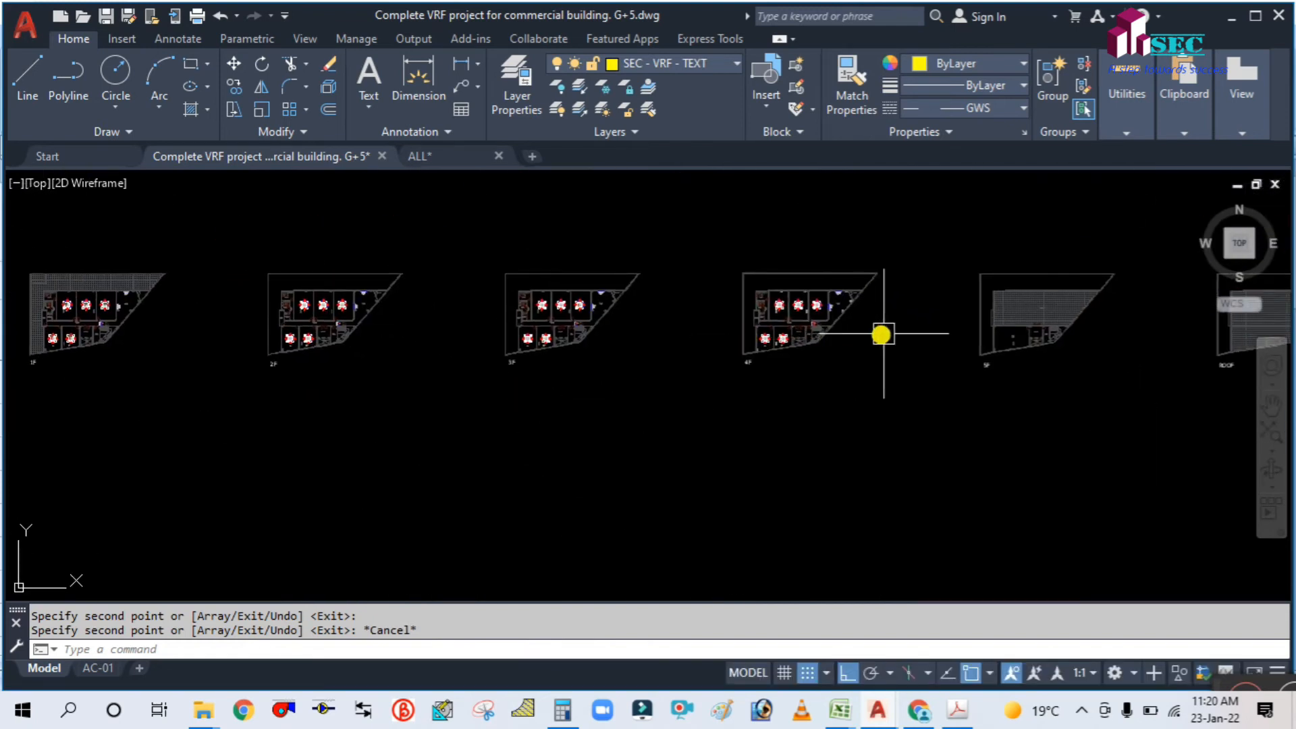
pyautogui.scroll(5, 1033, 346)
pyautogui.scroll(5, 914, 448)
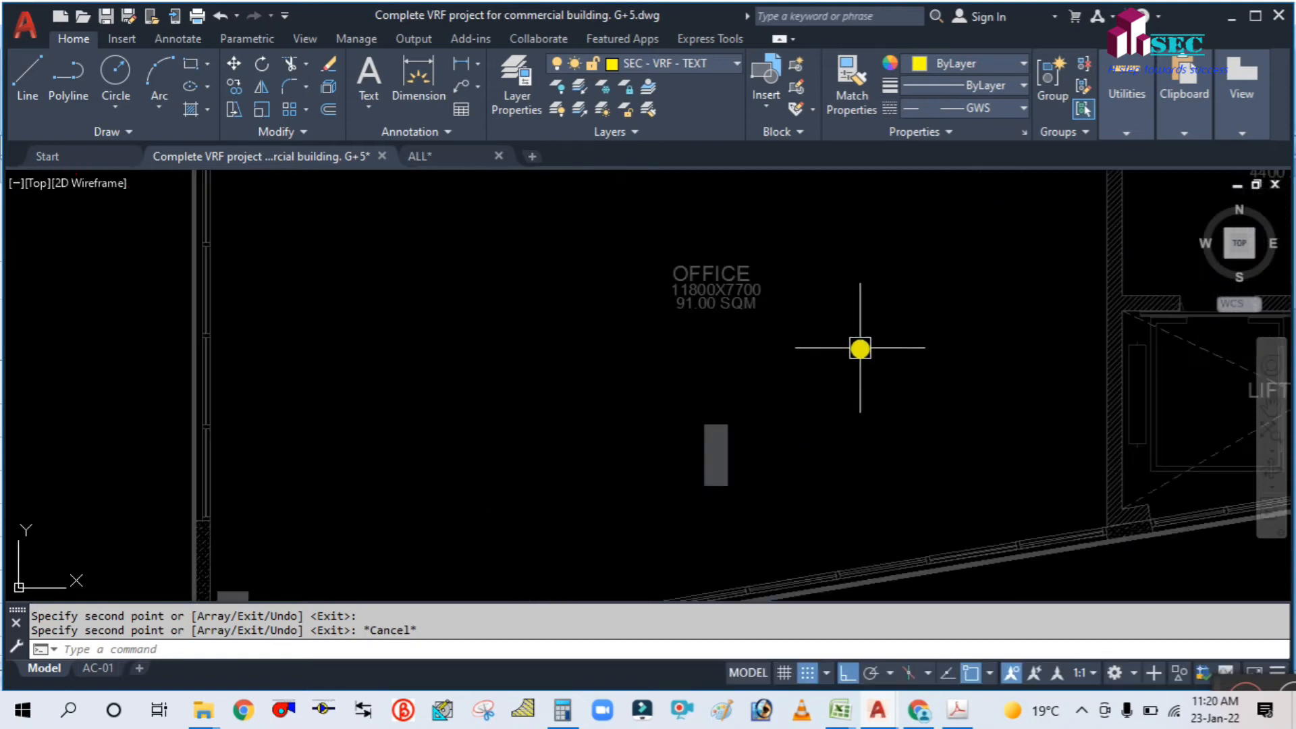
pyautogui.scroll(-1, 853, 333)
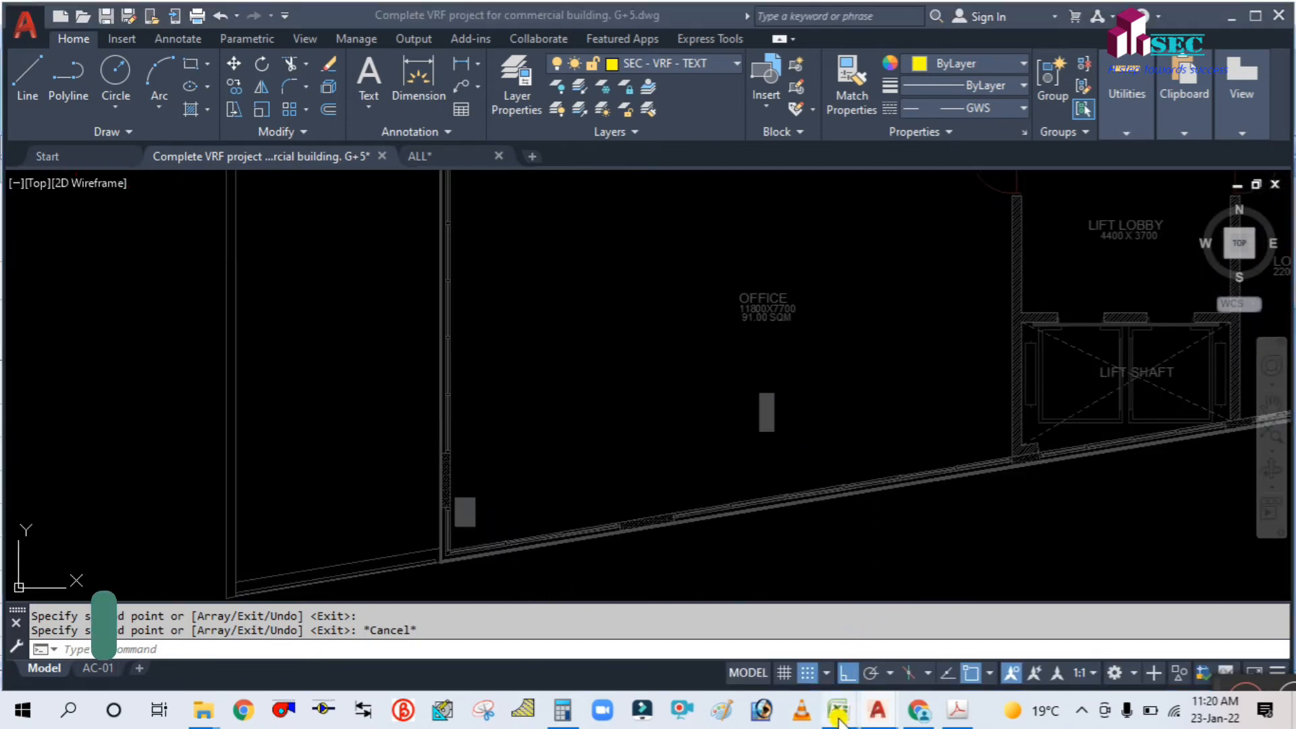
# Step: Look up the 5F office's cooling capacity in the LOAD CALCULATION workbook in Excel and return to the AutoCAD drawing
pyautogui.moveTo(840, 710)
pyautogui.click(790, 639)
pyautogui.scroll(-5, 649, 507)
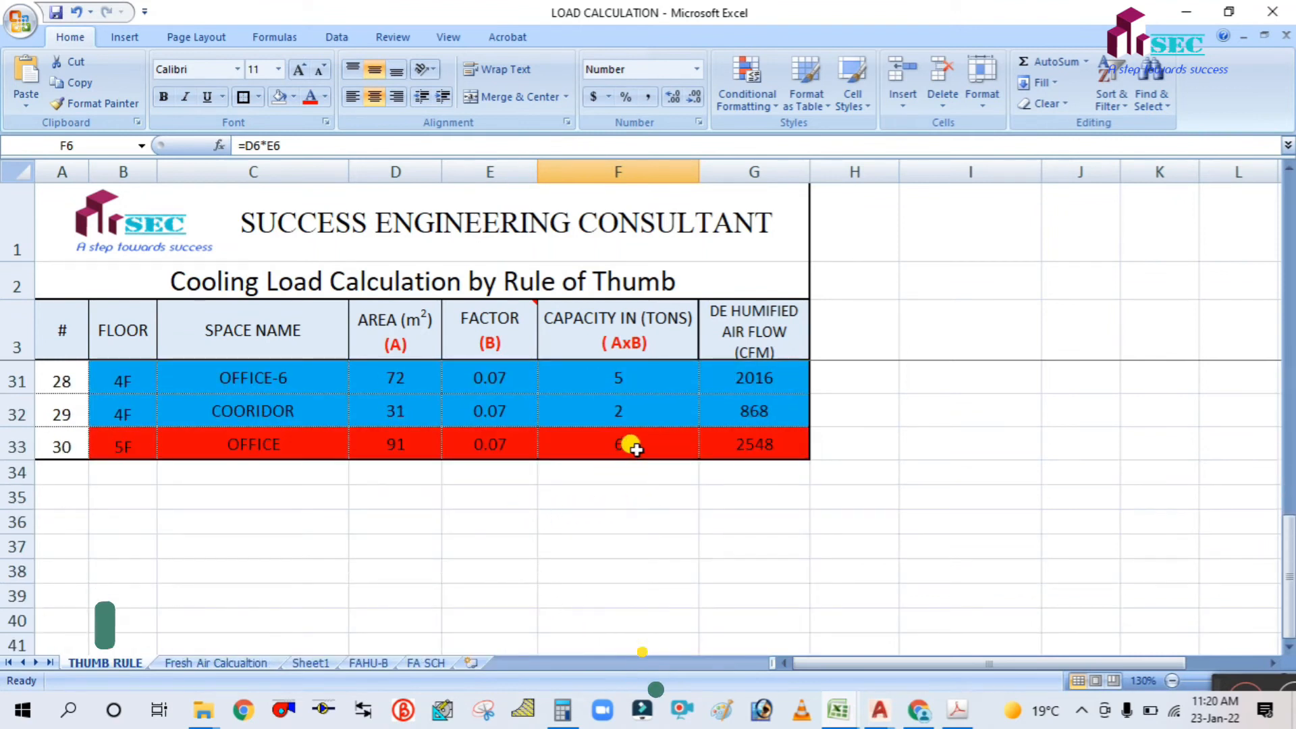
pyautogui.click(882, 712)
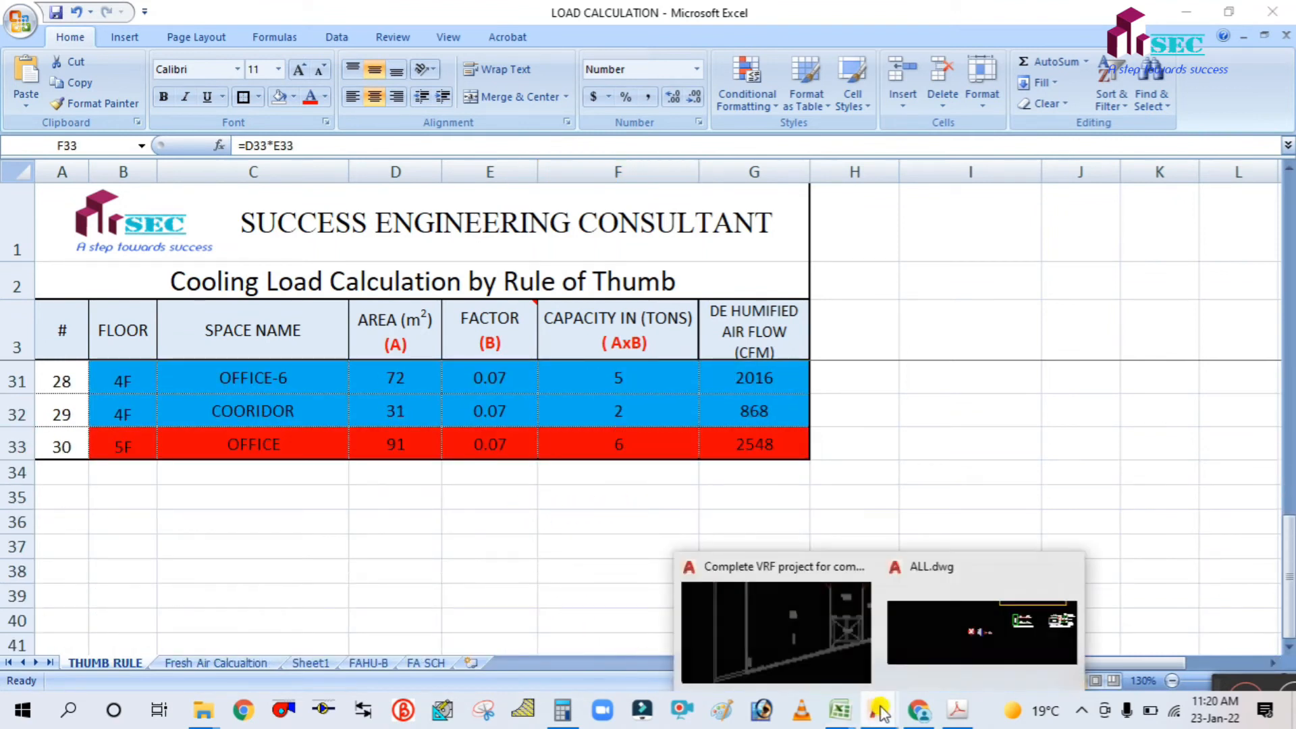
pyautogui.click(801, 628)
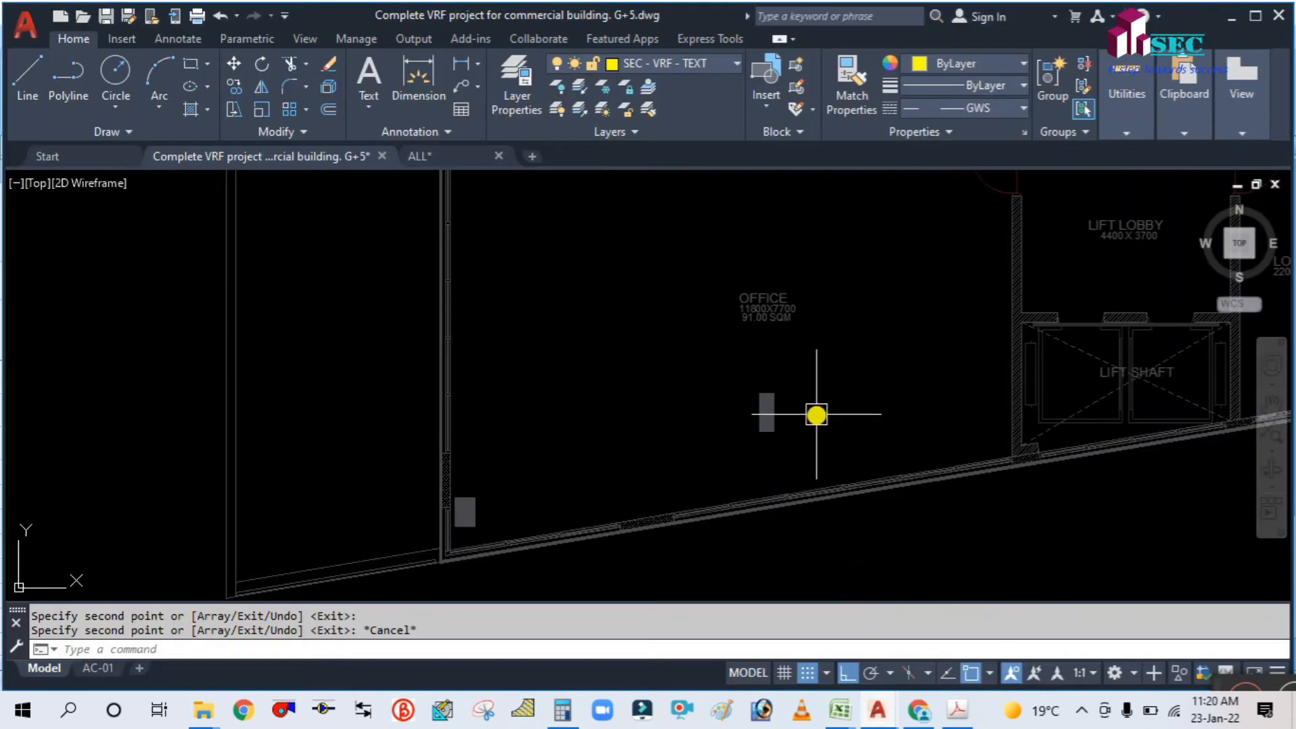
# Step: Examine the 5F office's layout and boundaries to decide where its AC units fit
pyautogui.scroll(-3, 776, 440)
pyautogui.scroll(2, 775, 433)
pyautogui.moveTo(902, 339); pyautogui.dragTo(796, 336, button='middle')
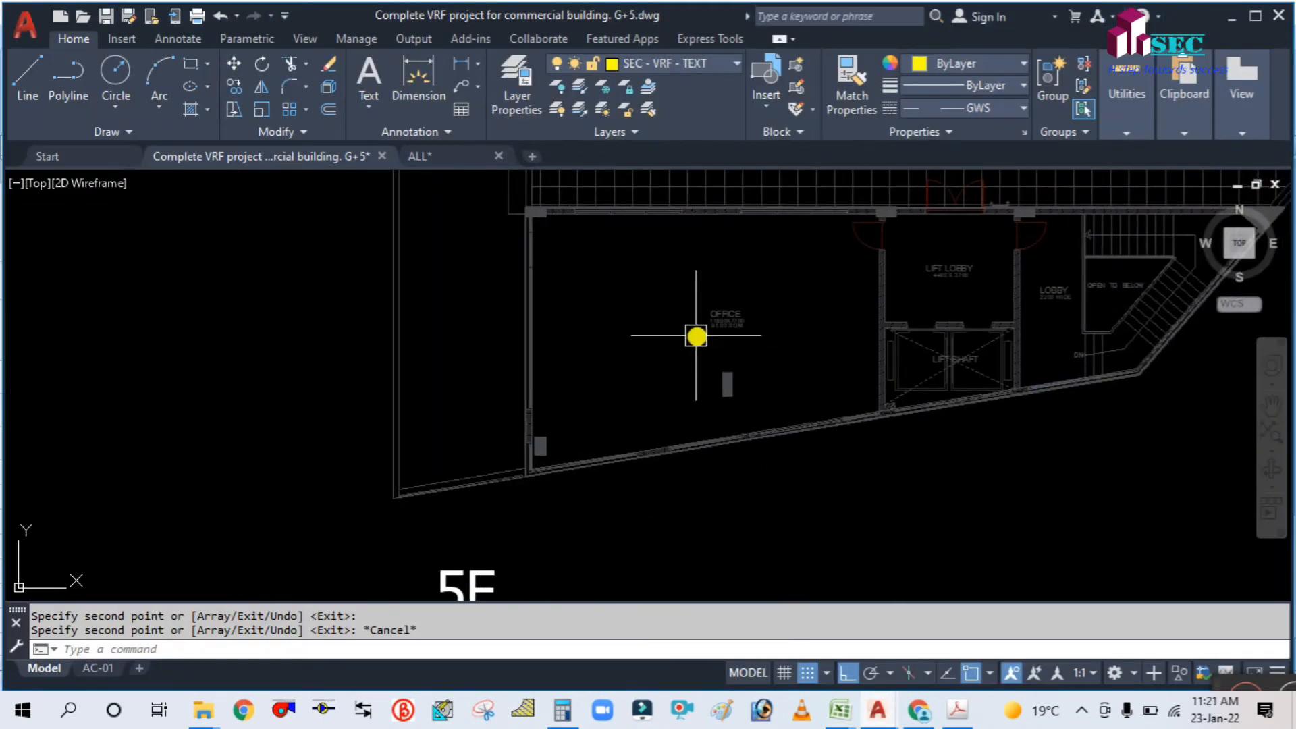
pyautogui.moveTo(606, 348); pyautogui.dragTo(657, 490, button='middle')
pyautogui.scroll(-4, 681, 450)
pyautogui.scroll(4, 671, 470)
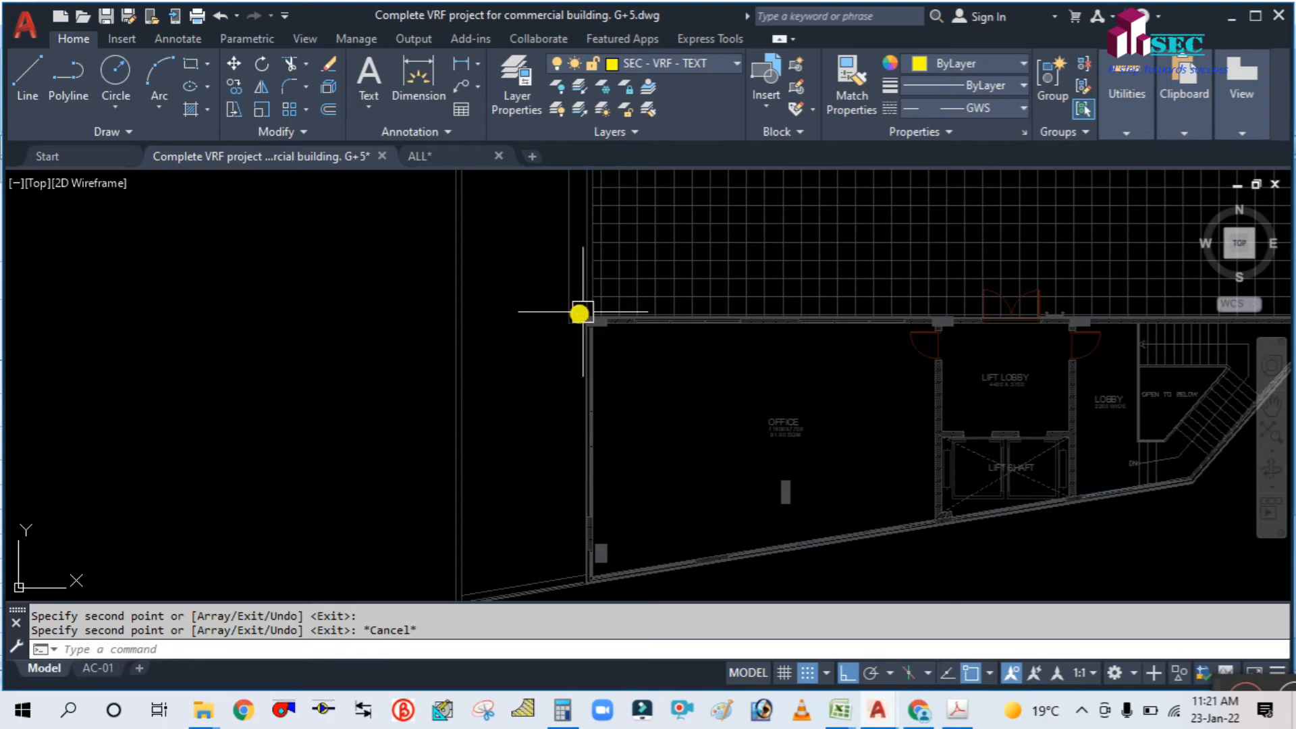
pyautogui.scroll(-3, 755, 346)
# Step: Recheck the 5F office's required tonnage in the Excel load calculation sheet and switch back to the AutoCAD drawing
pyautogui.click(840, 709)
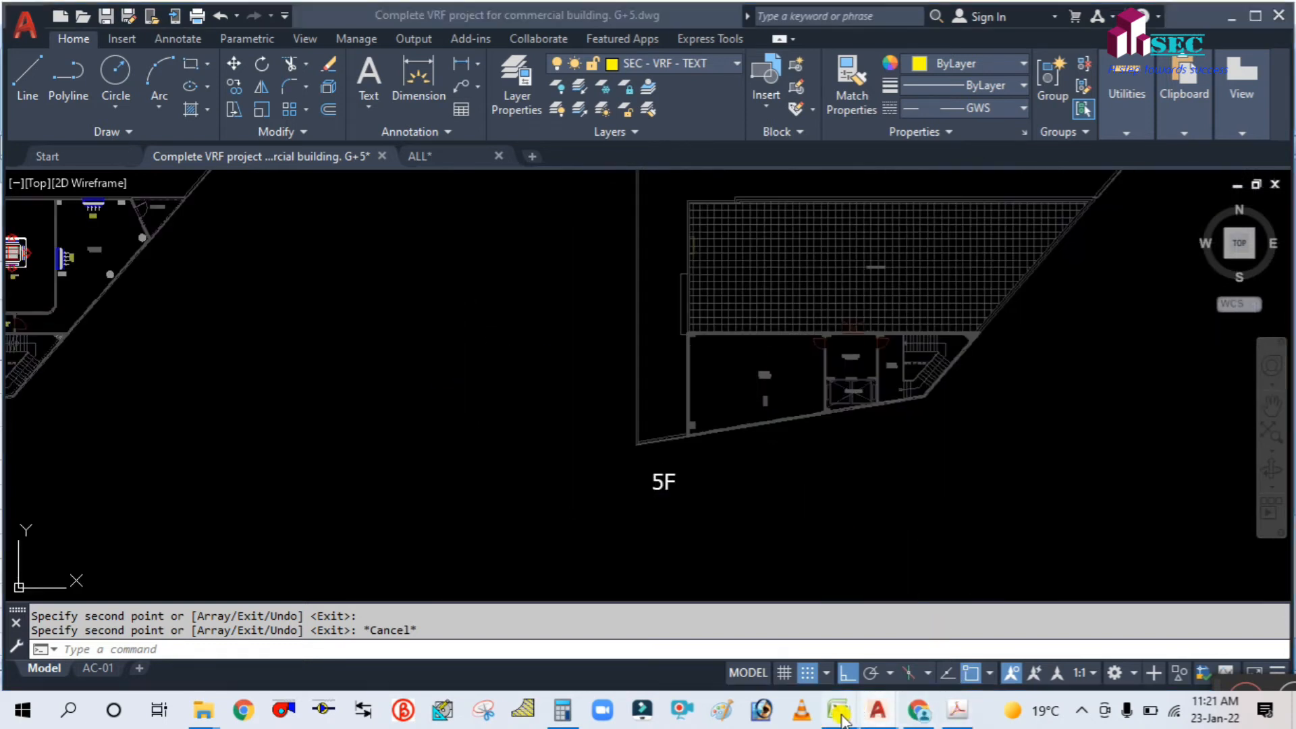
pyautogui.click(794, 642)
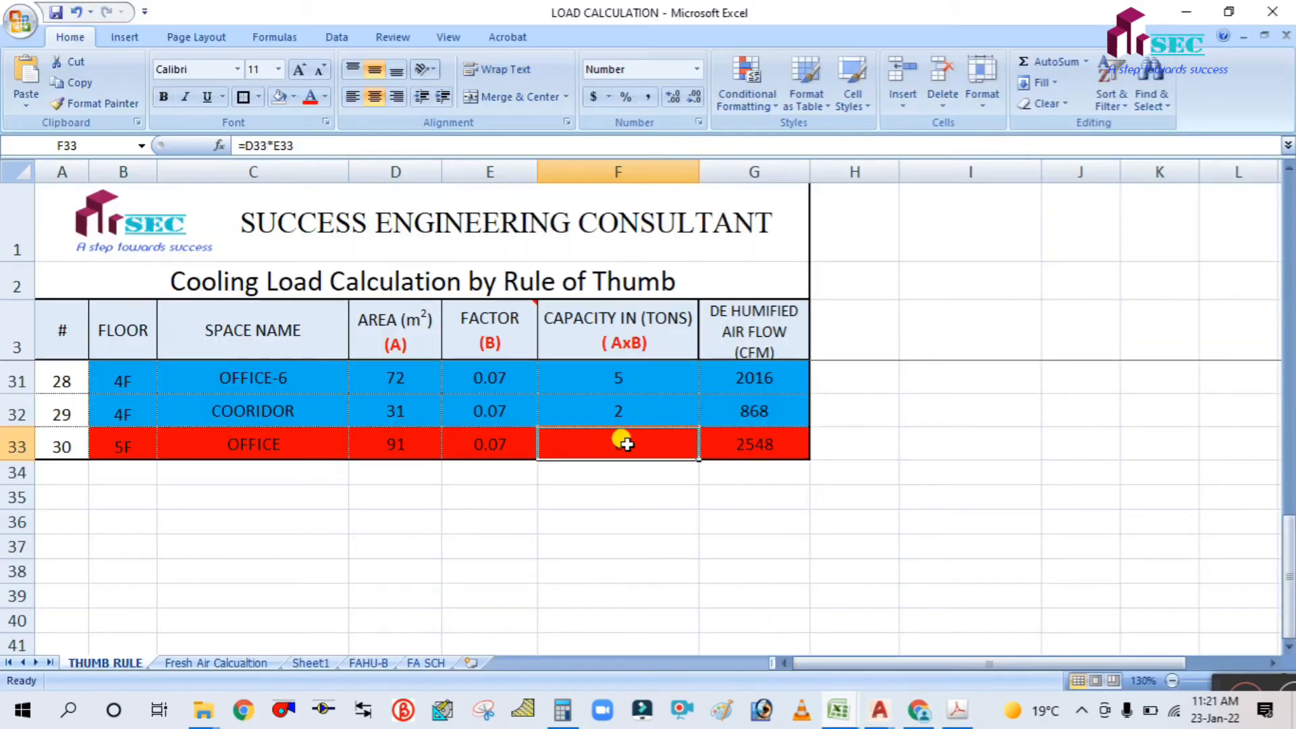
pyautogui.click(801, 524)
pyautogui.click(876, 710)
pyautogui.click(839, 679)
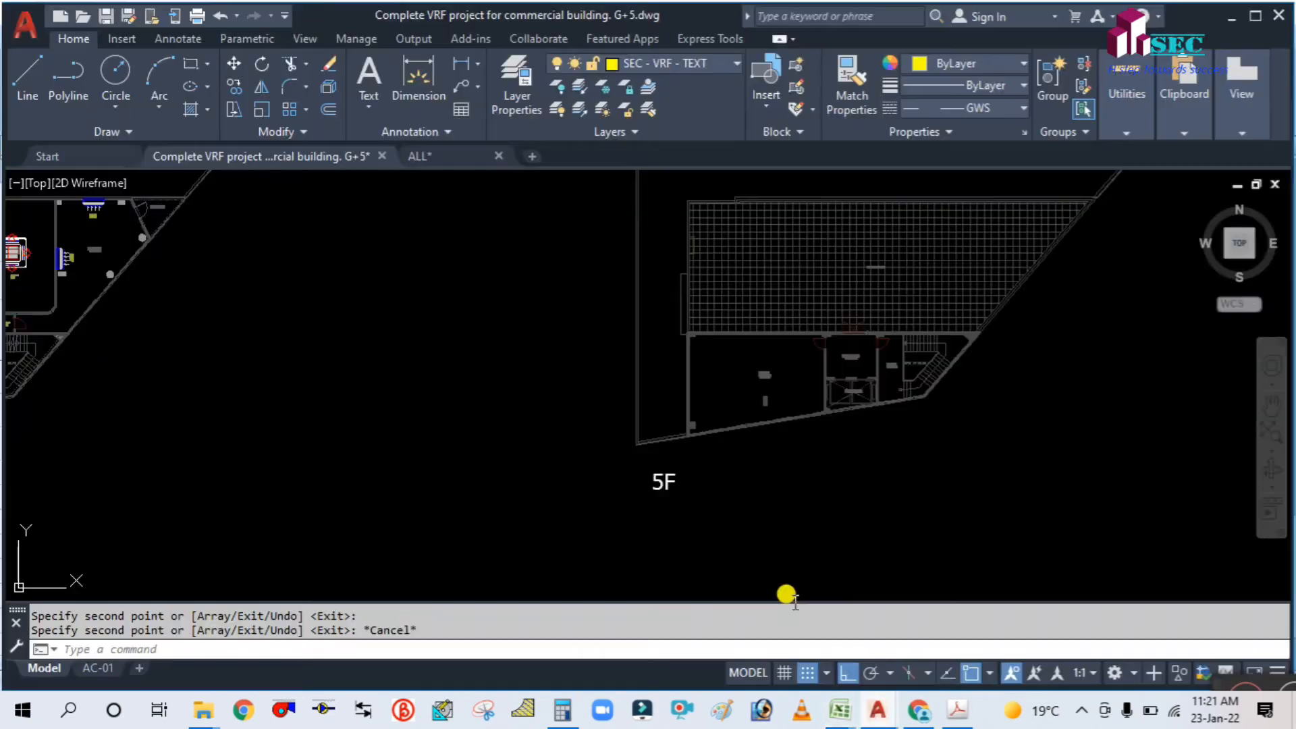
# Step: Copy the two cassette units and their labels from the 4F offices beside the lift lobby horizontally into the 5F office
pyautogui.scroll(-5, 832, 466)
pyautogui.scroll(5, 647, 473)
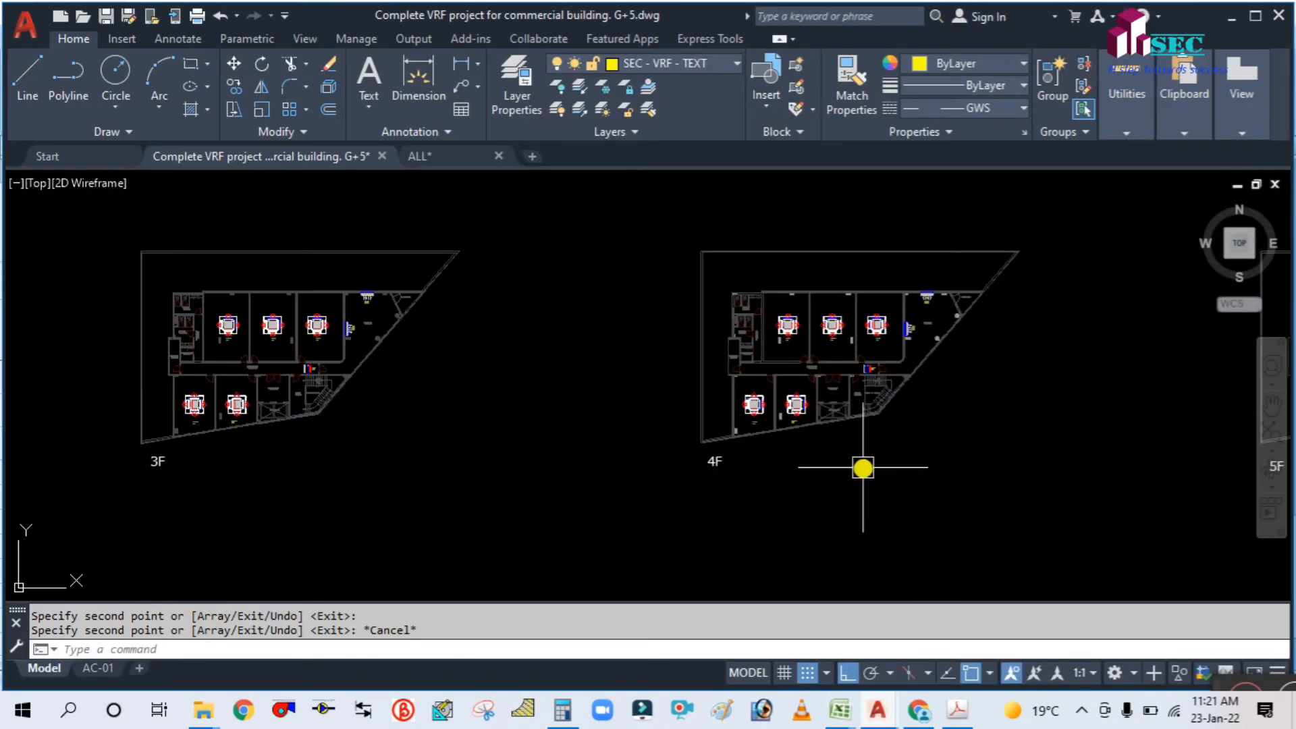
pyautogui.press('Return')
pyautogui.scroll(4, 810, 446)
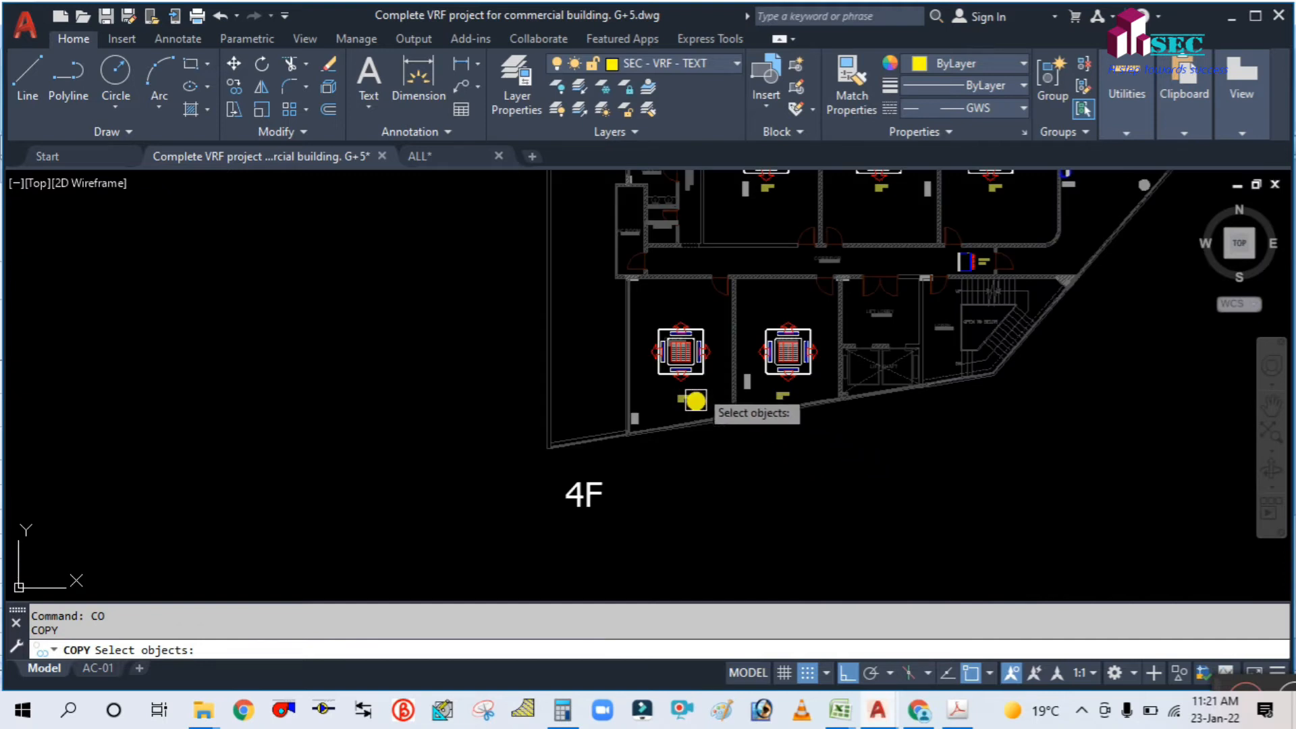
pyautogui.click(665, 361)
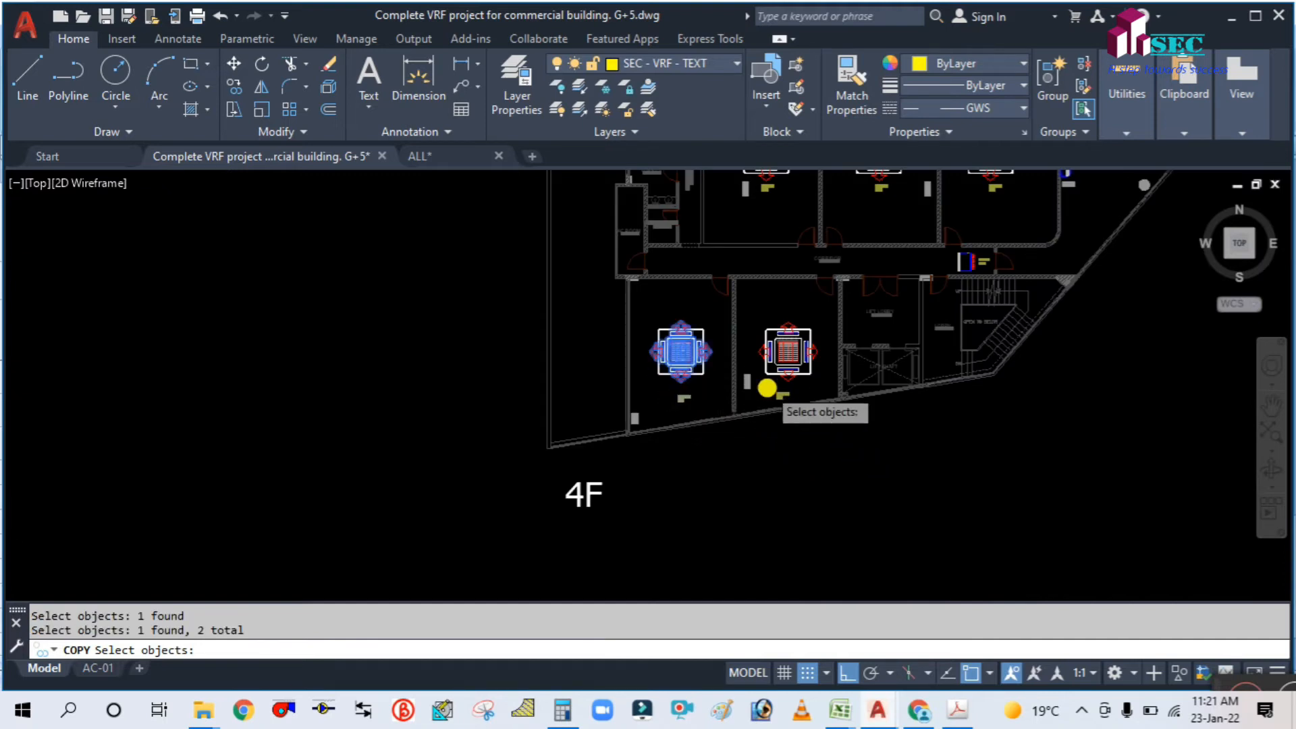
pyautogui.scroll(5, 773, 385)
pyautogui.click(776, 412)
pyautogui.click(773, 345)
pyautogui.scroll(-4, 581, 321)
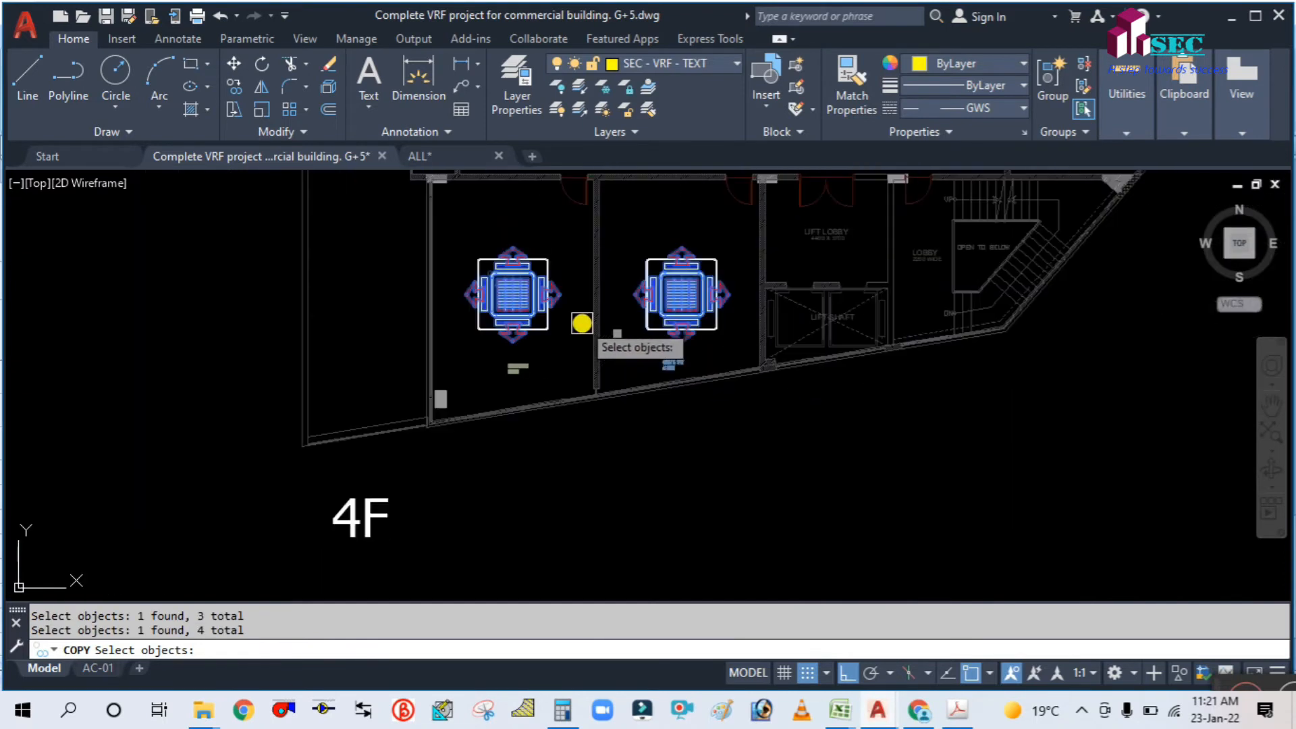
pyautogui.scroll(-3, 598, 463)
pyautogui.moveTo(599, 463); pyautogui.dragTo(445, 434, button='middle')
pyautogui.scroll(-2, 445, 434)
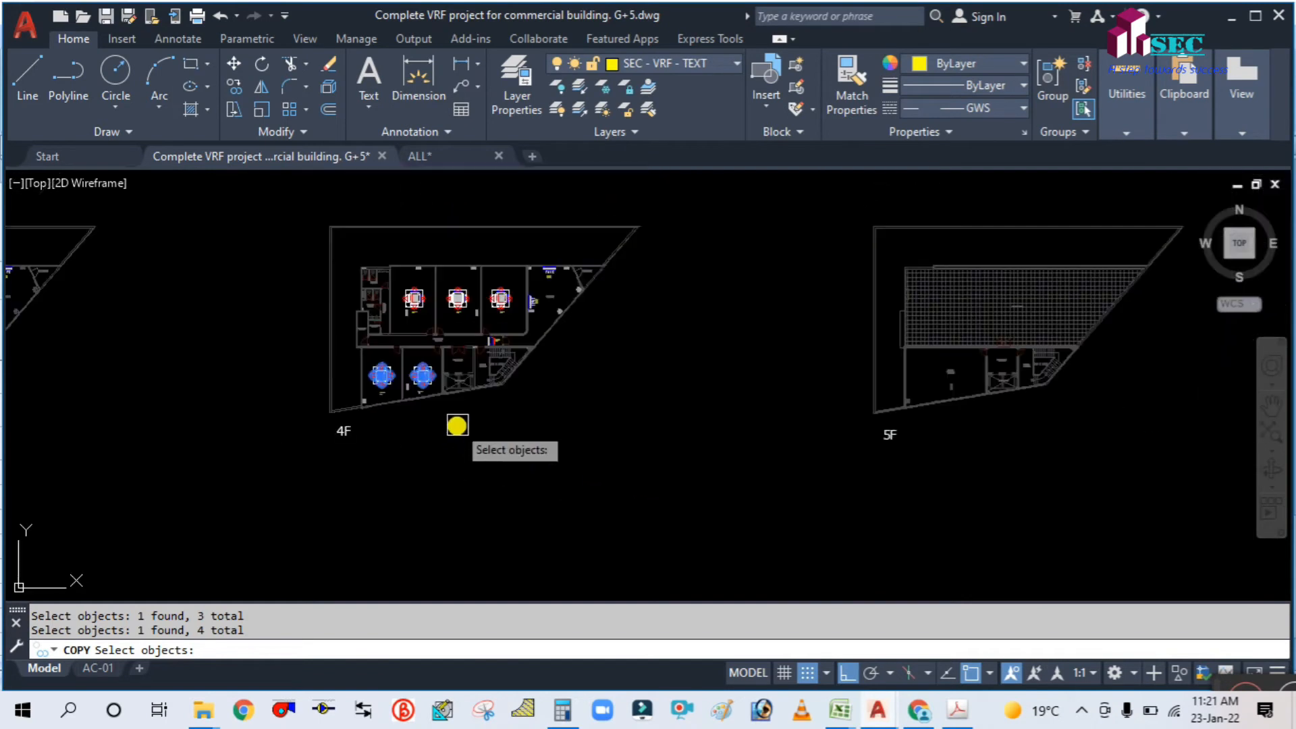
pyautogui.press('Return')
pyautogui.click(472, 469)
pyautogui.scroll(3, 1009, 438)
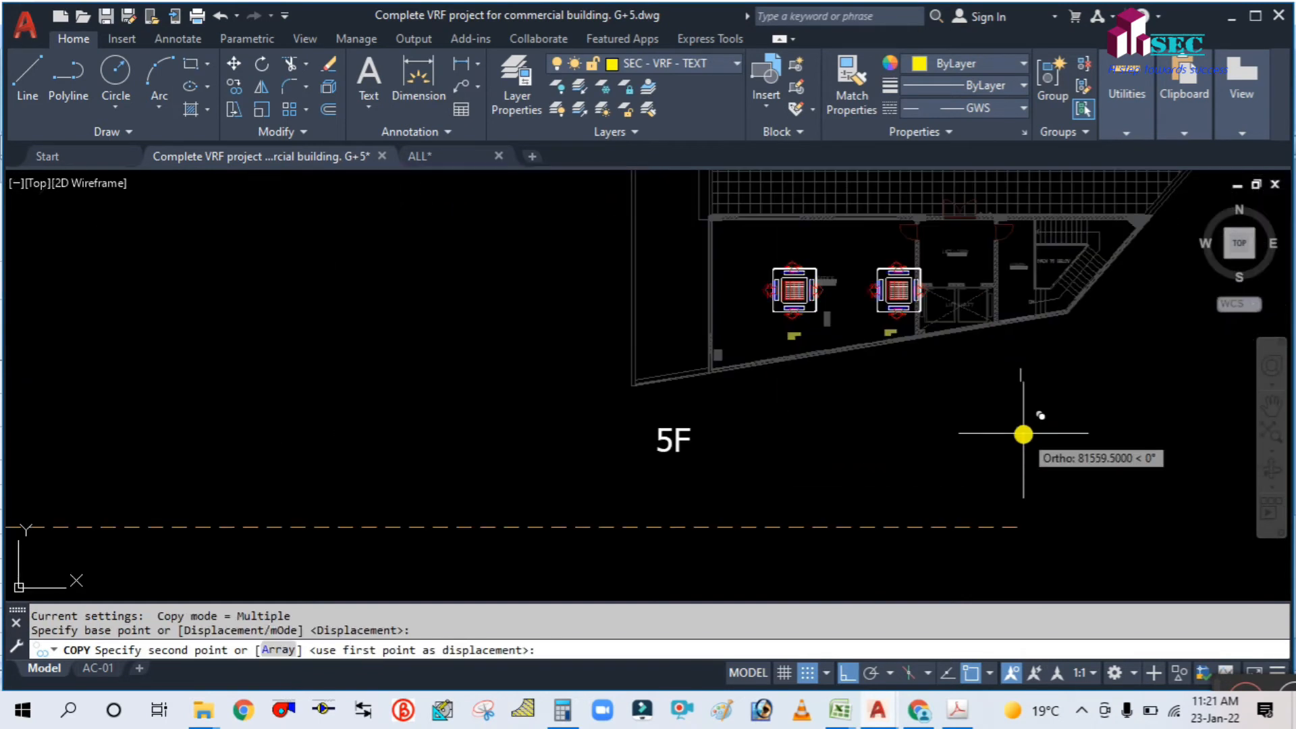
pyautogui.click(989, 433)
pyautogui.press('Escape')
# Step: Change the capacity in the label below the western cassette unit in the 5F office to 3.0 TR
pyautogui.scroll(5, 871, 396)
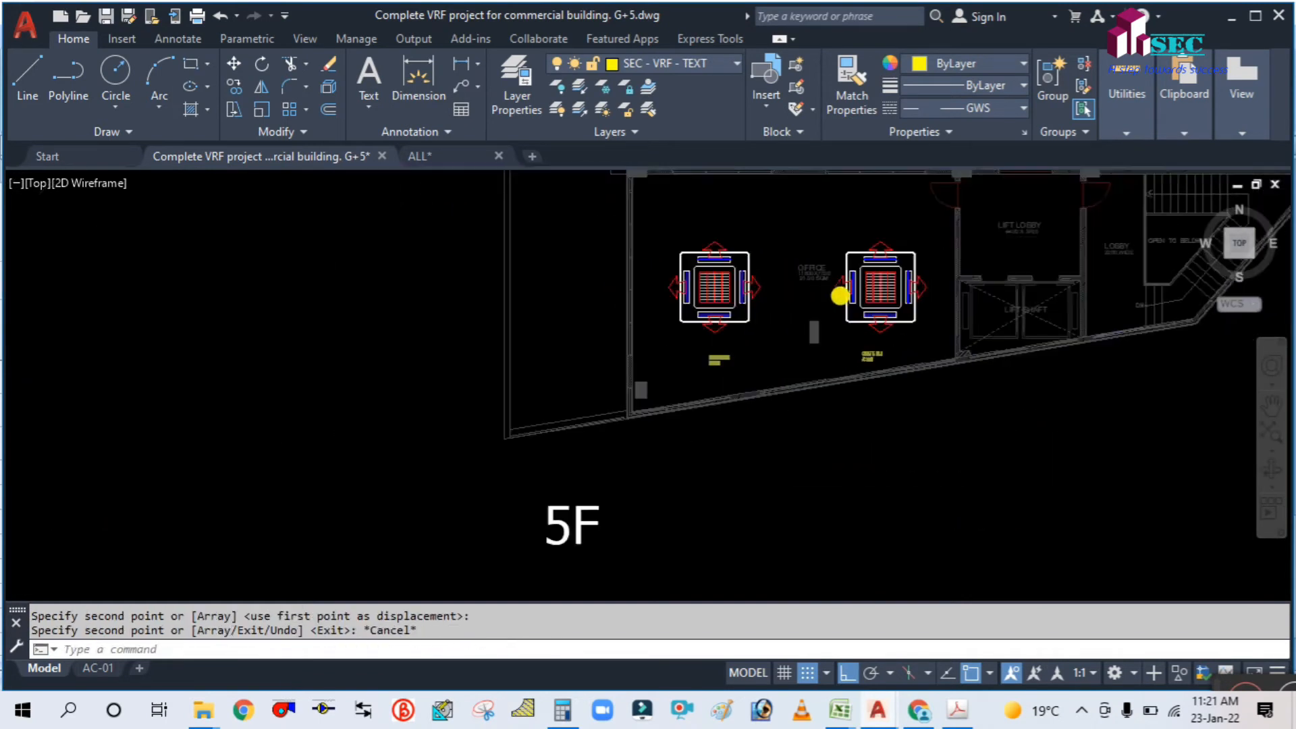
pyautogui.scroll(-2, 752, 311)
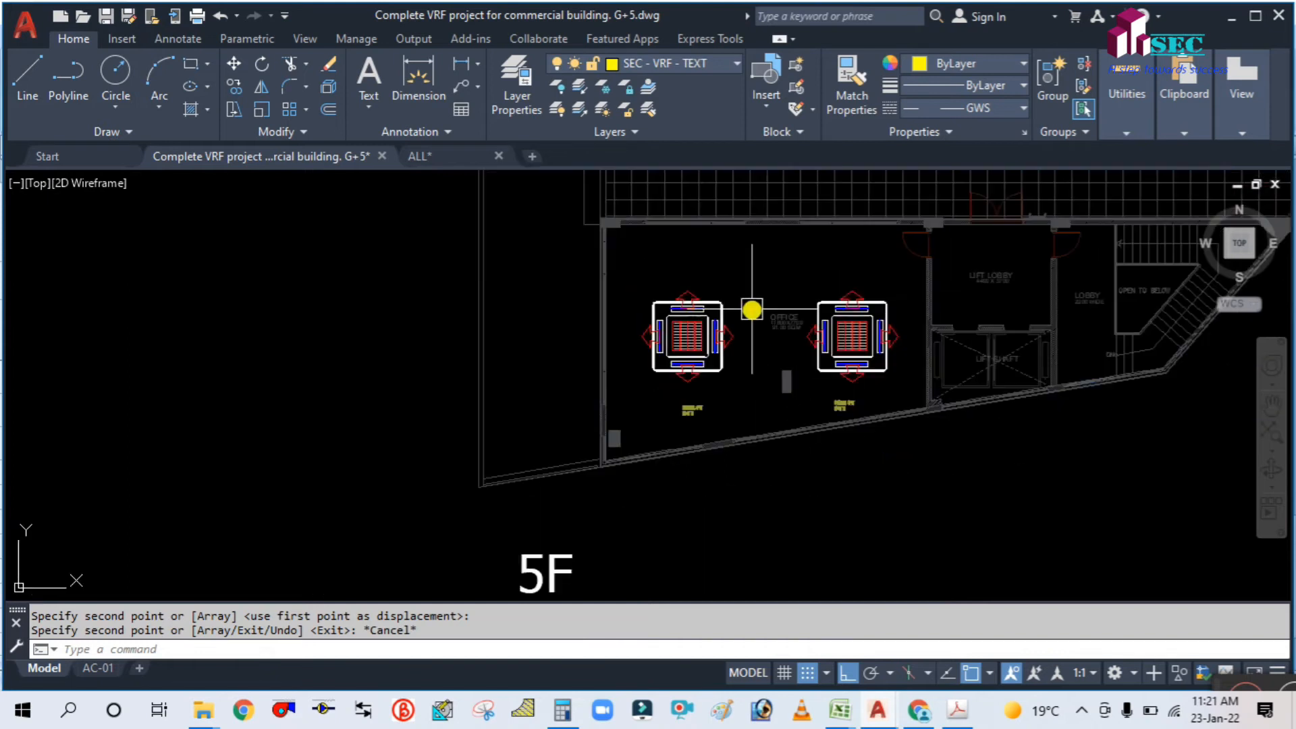
pyautogui.scroll(5, 824, 414)
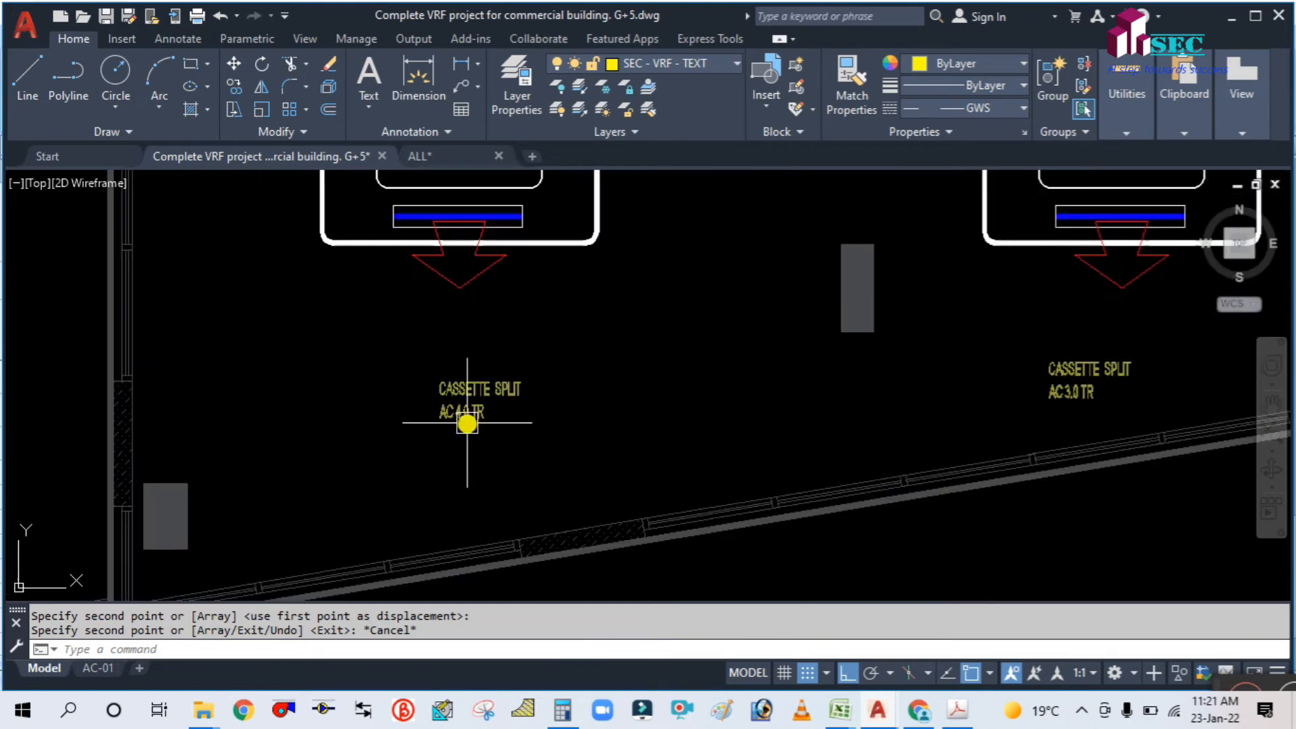
pyautogui.click(468, 421)
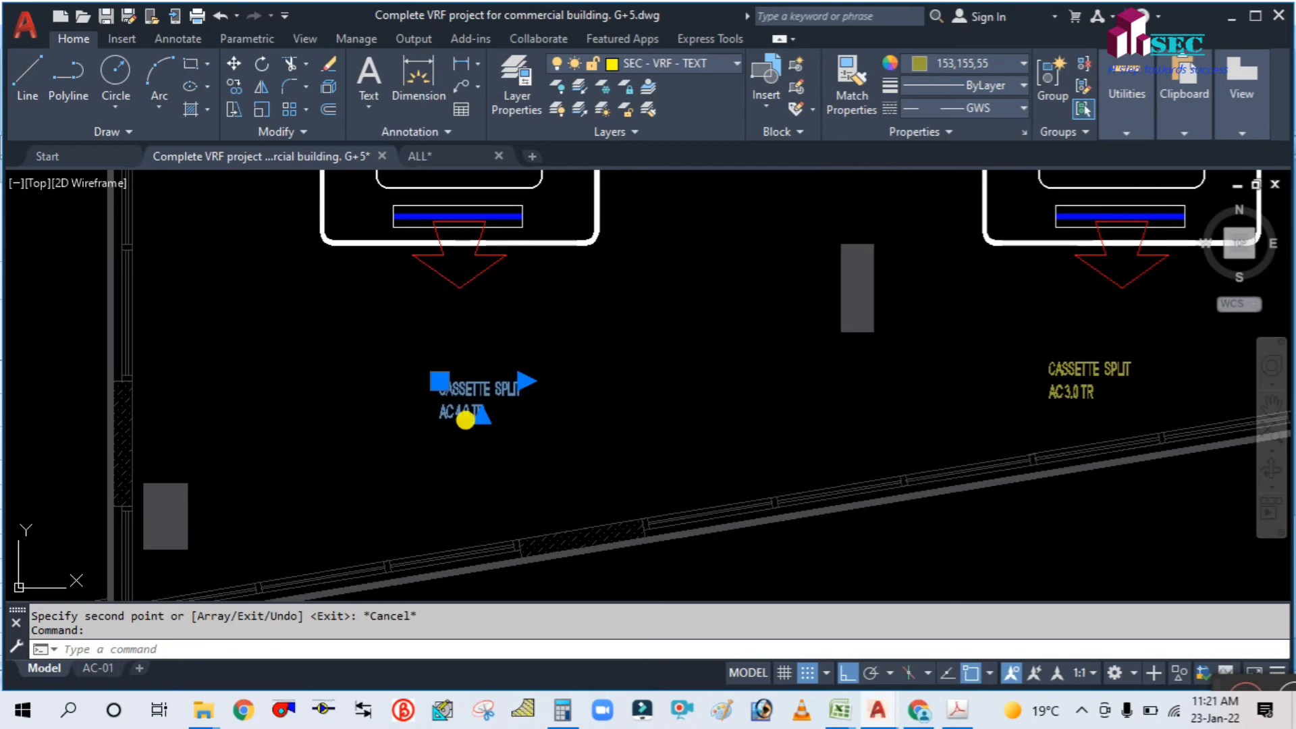
pyautogui.doubleClick(465, 420)
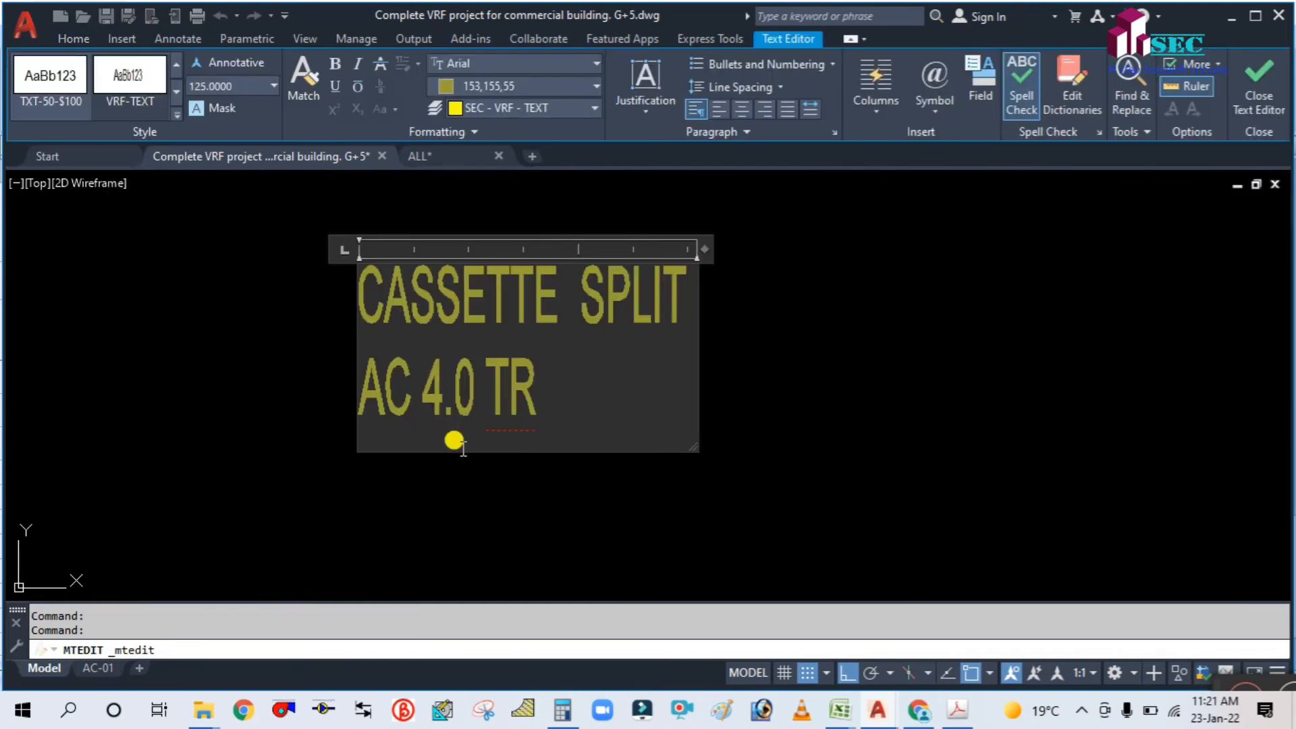
pyautogui.press('BackSpace')
pyautogui.write('3')
pyautogui.click(756, 349)
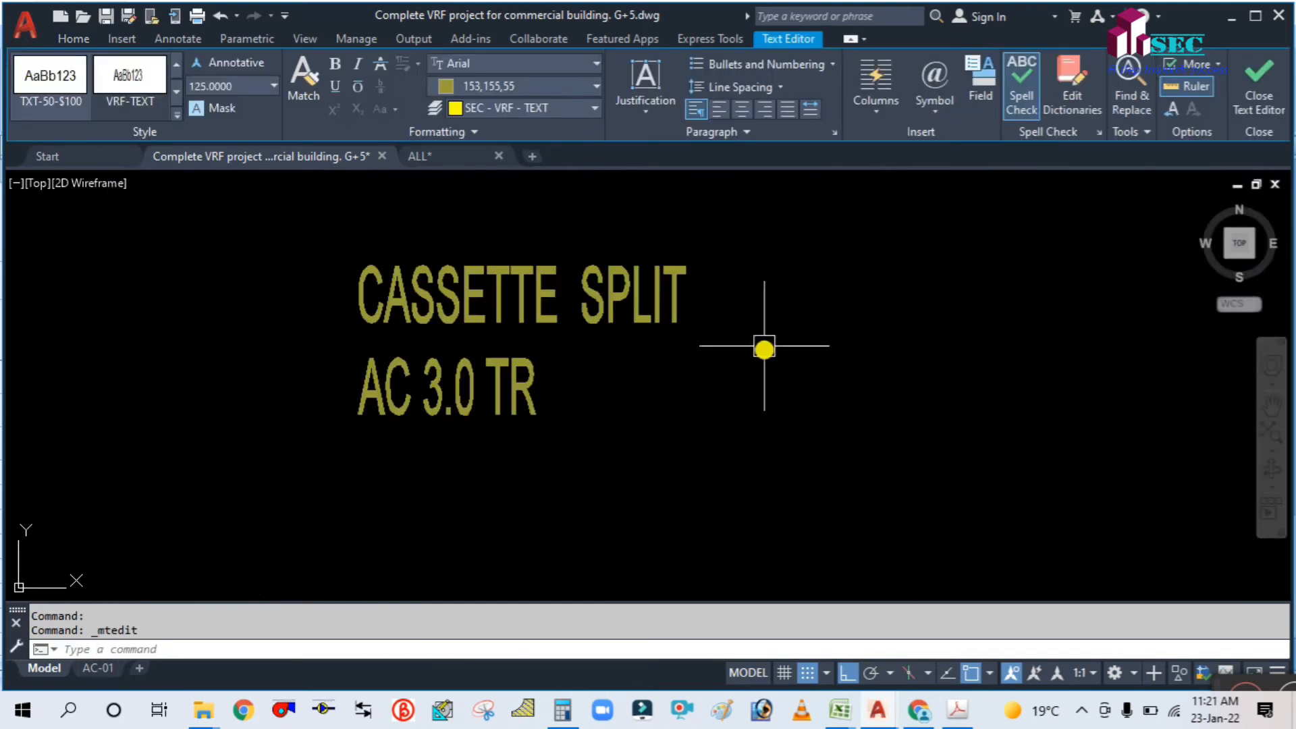
pyautogui.scroll(-8, 770, 376)
pyautogui.scroll(-5, 808, 392)
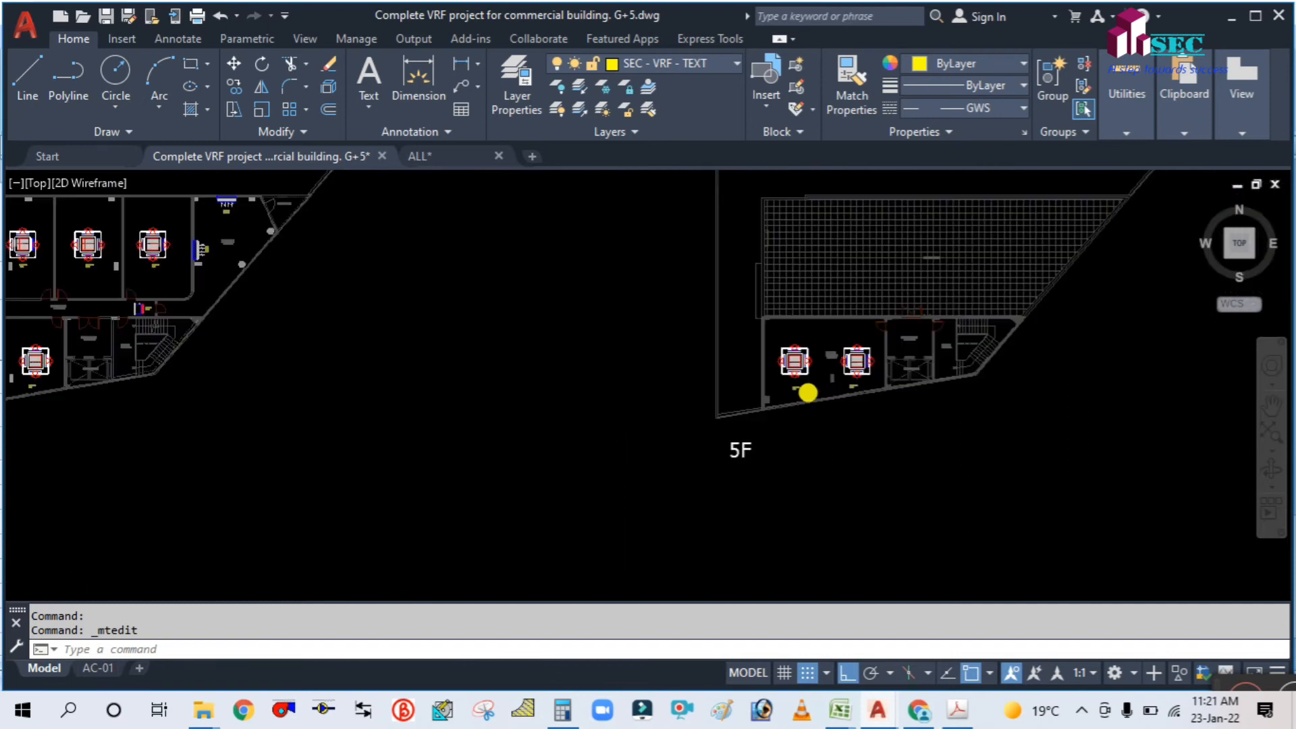
pyautogui.scroll(-6, 579, 440)
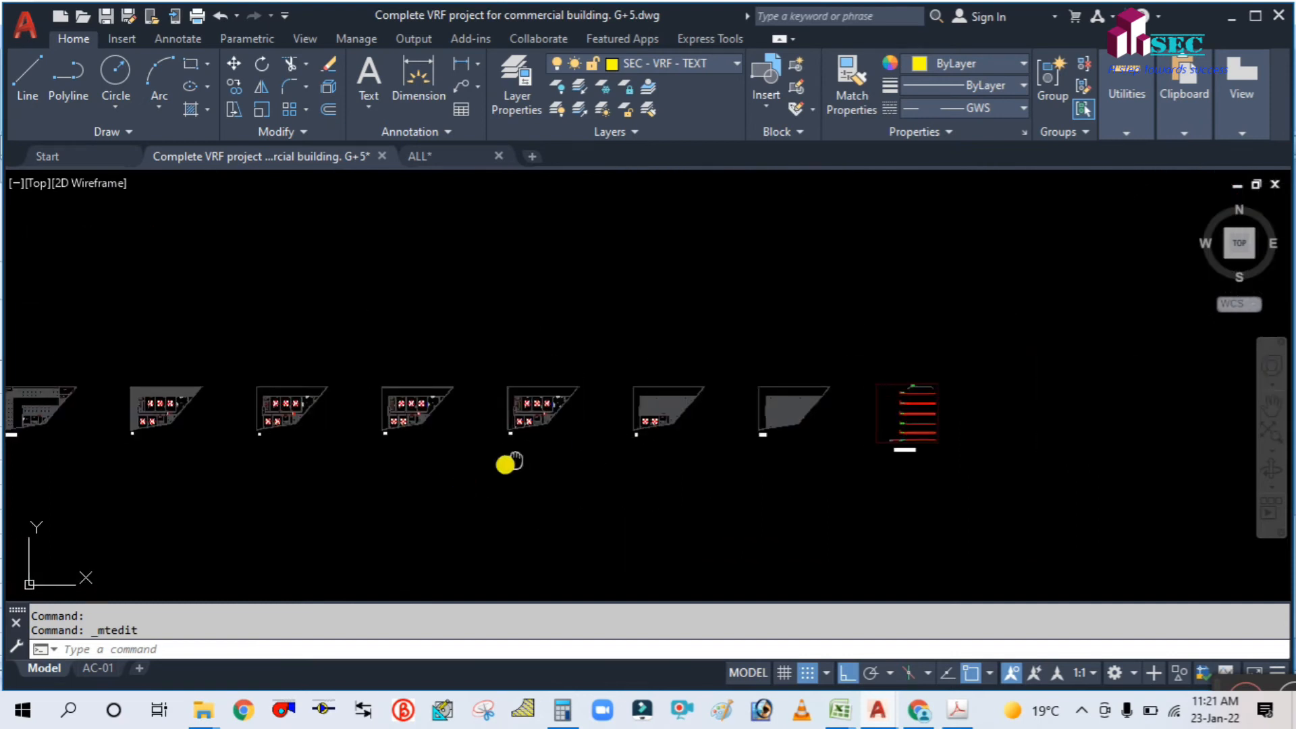
pyautogui.moveTo(509, 456)
pyautogui.mouseDown(button='middle')
pyautogui.moveTo(697, 375)
pyautogui.moveTo(678, 442)
pyautogui.mouseUp(button='middle')
pyautogui.scroll(4, 659, 347)
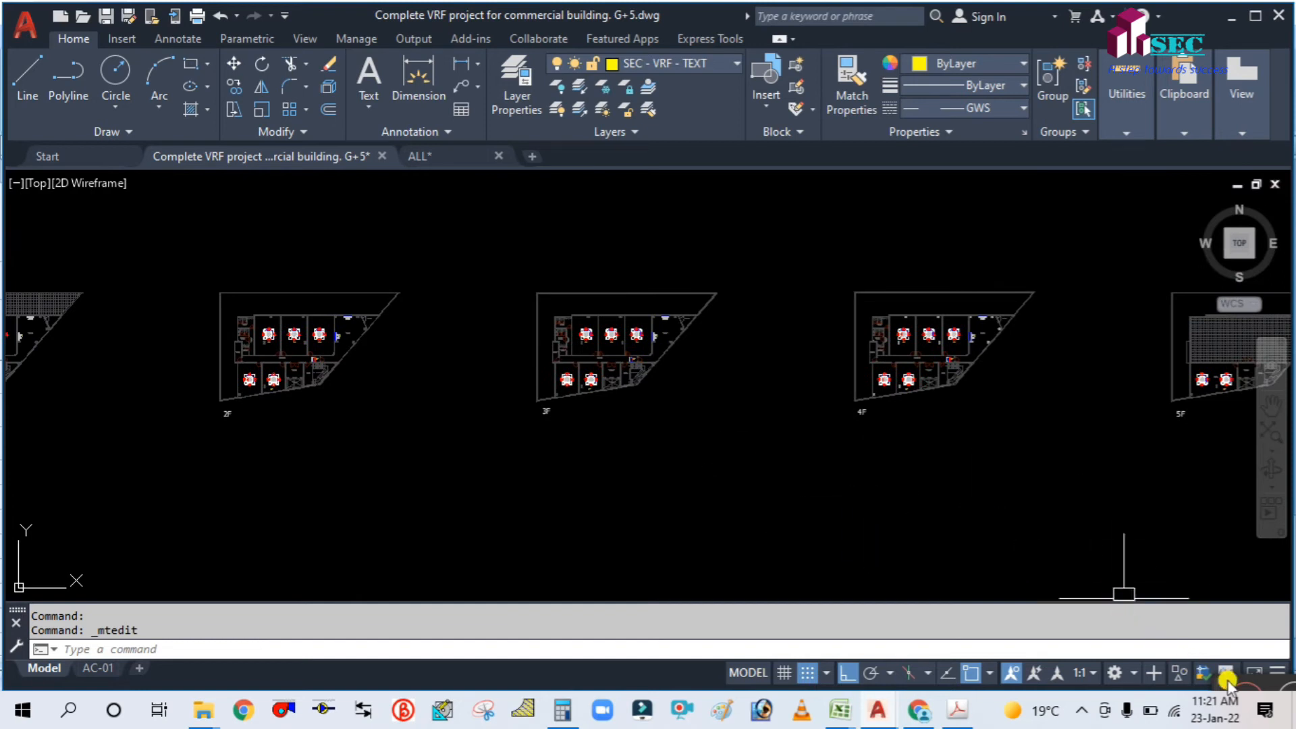
pyautogui.moveTo(1219, 687); pyautogui.dragTo(1131, 568)
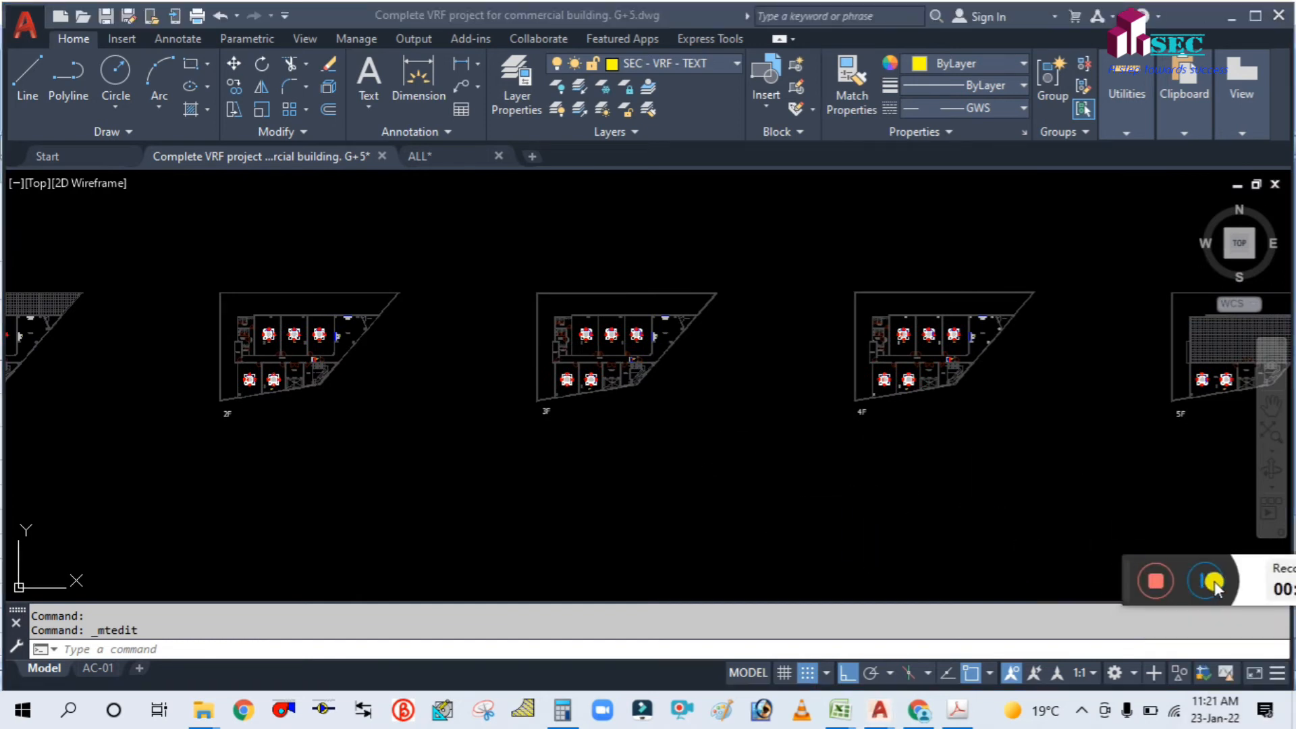
pyautogui.click(1213, 585)
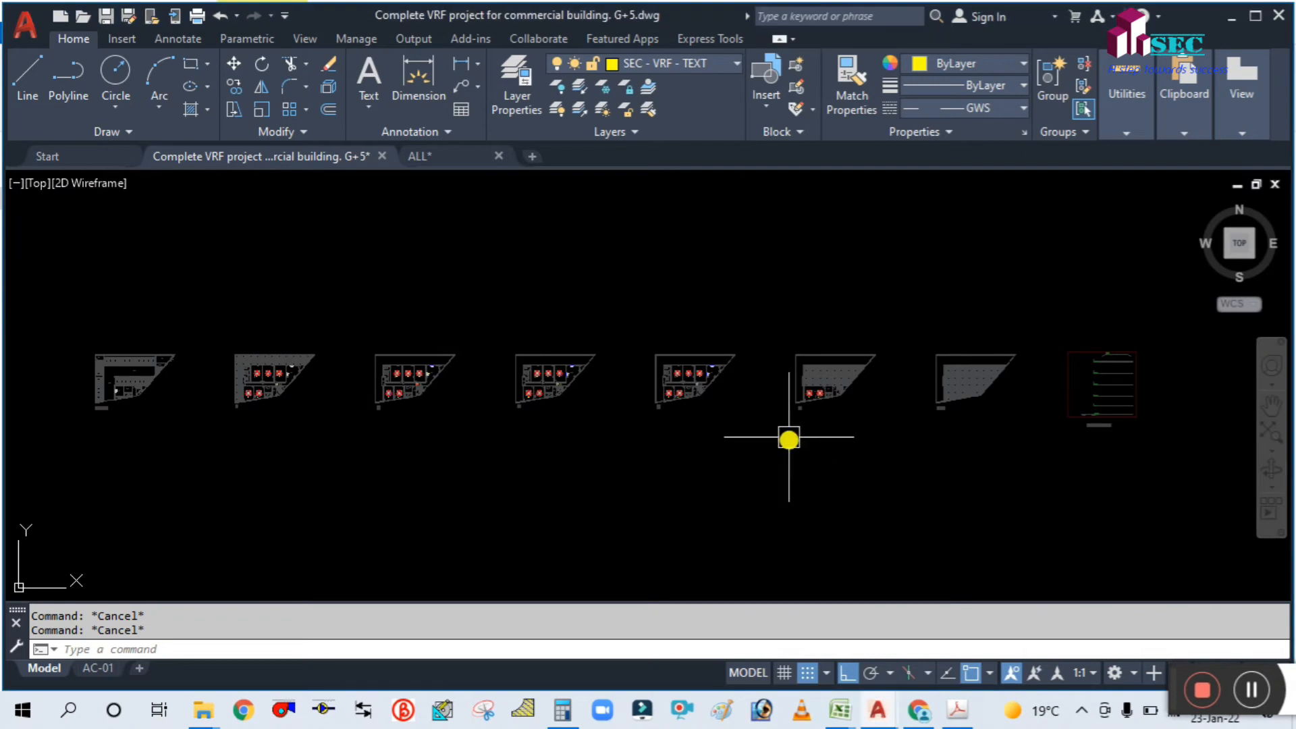
# Step: Review the indoor unit layouts from the ground floor to 3F and examine the area around the AC room on 1F
pyautogui.scroll(-4, 786, 439)
pyautogui.scroll(10, 648, 434)
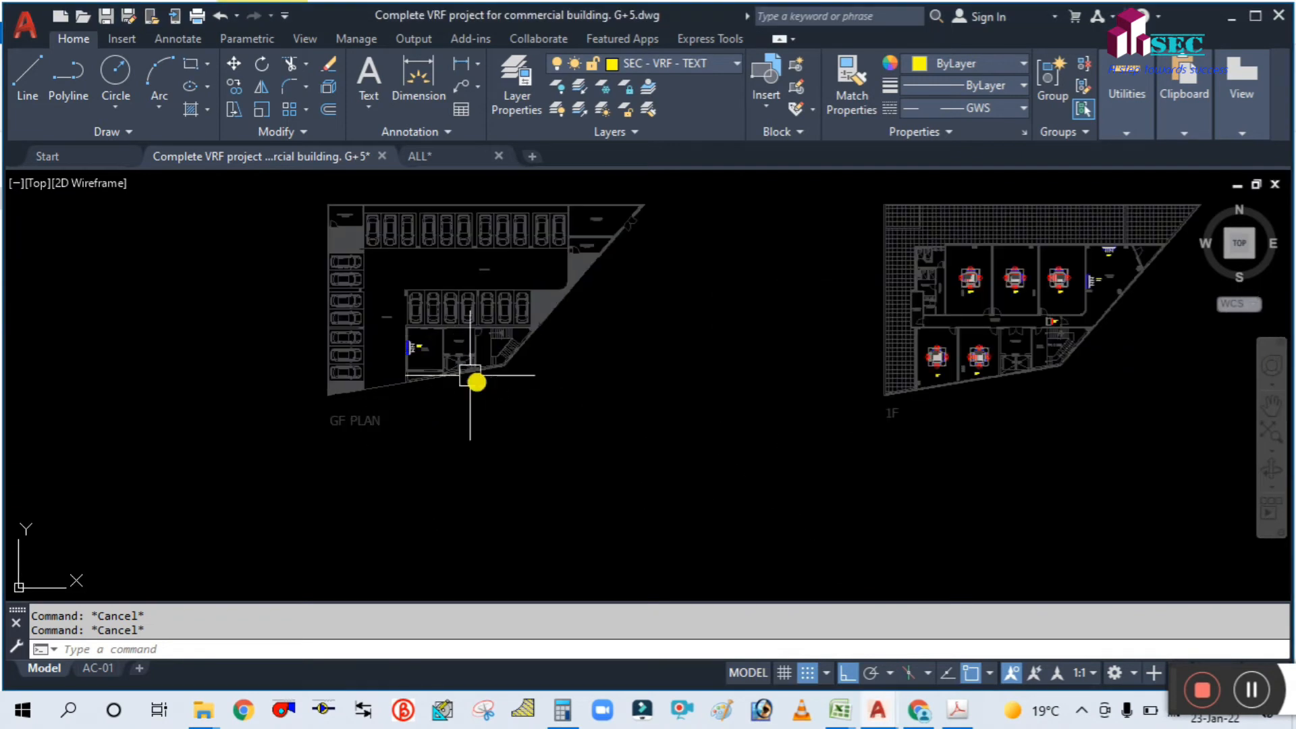
pyautogui.scroll(6, 429, 319)
pyautogui.scroll(-6, 409, 399)
pyautogui.moveTo(788, 414); pyautogui.dragTo(554, 395, button='middle')
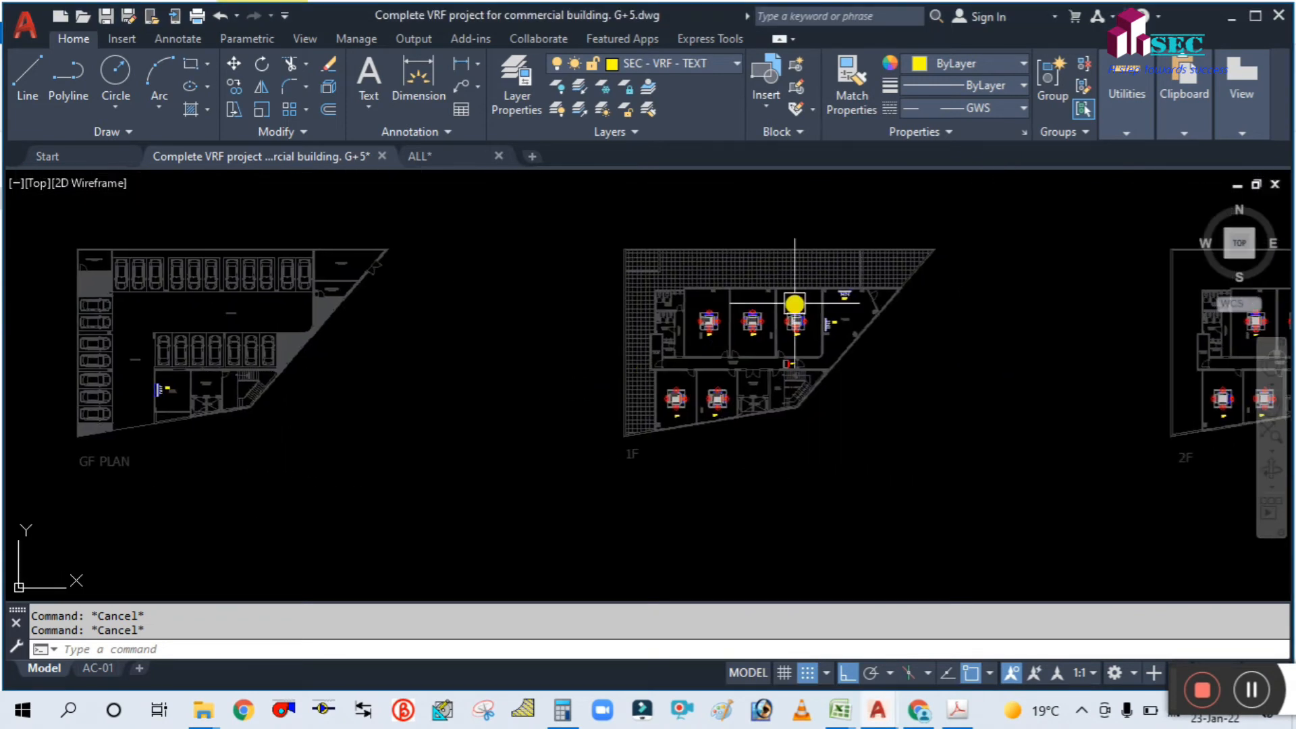
pyautogui.scroll(4, 868, 347)
pyautogui.scroll(-2, 853, 362)
pyautogui.moveTo(1015, 443); pyautogui.dragTo(635, 371, button='middle')
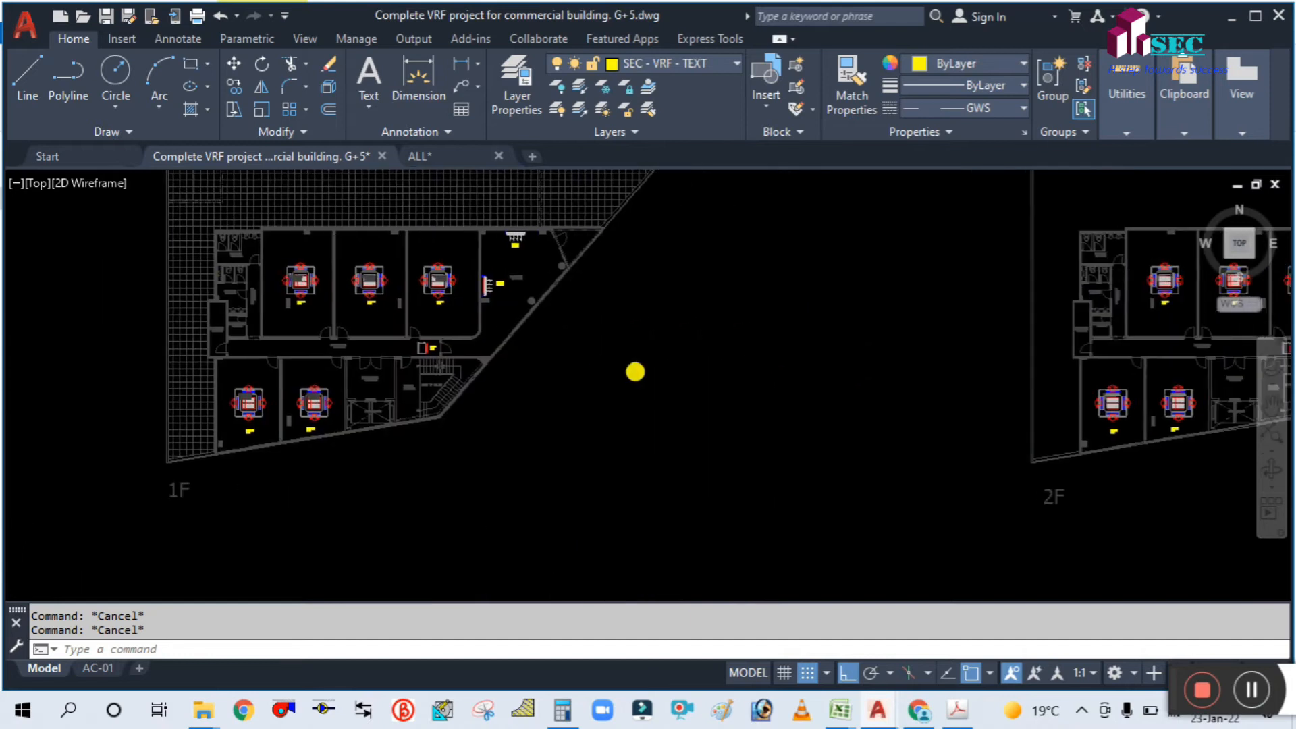
pyautogui.moveTo(946, 399); pyautogui.dragTo(570, 402, button='middle')
pyautogui.scroll(3, 902, 353)
pyautogui.scroll(2, 778, 343)
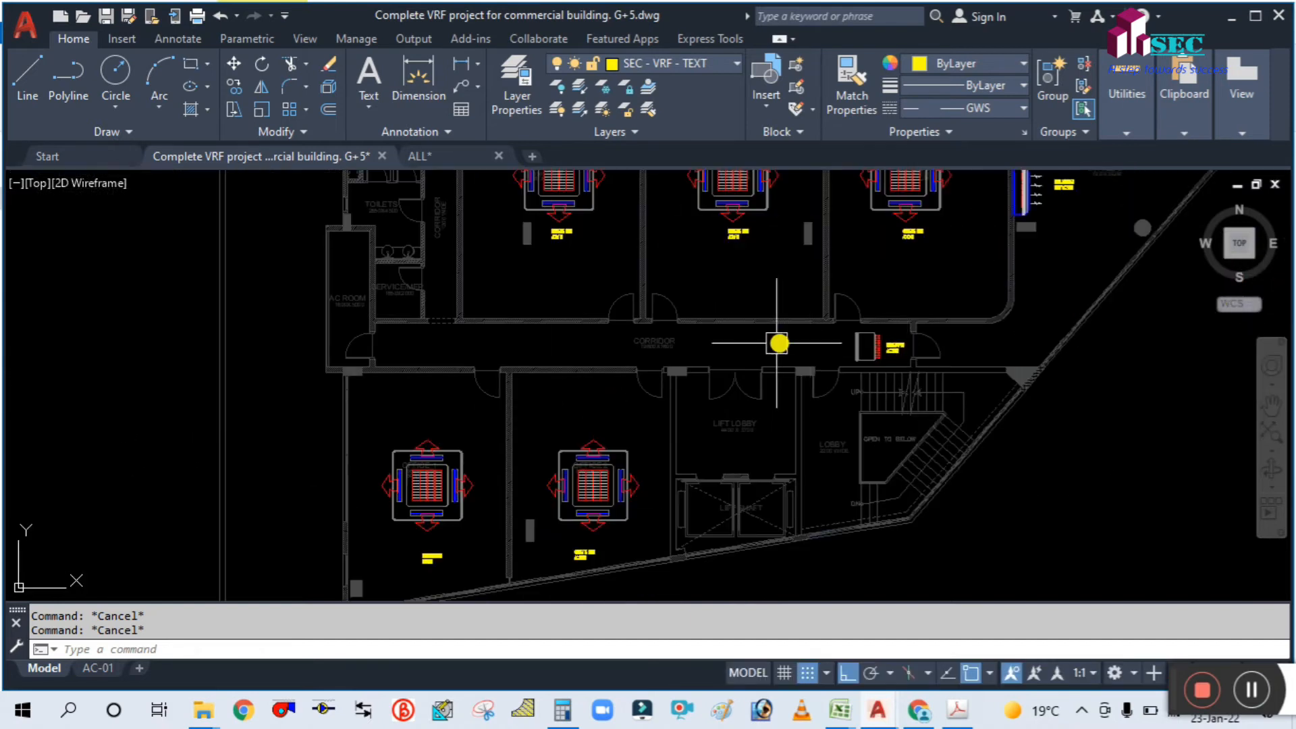
pyautogui.scroll(-5, 778, 343)
pyautogui.moveTo(1019, 402); pyautogui.dragTo(665, 396, button='middle')
pyautogui.scroll(-2, 727, 382)
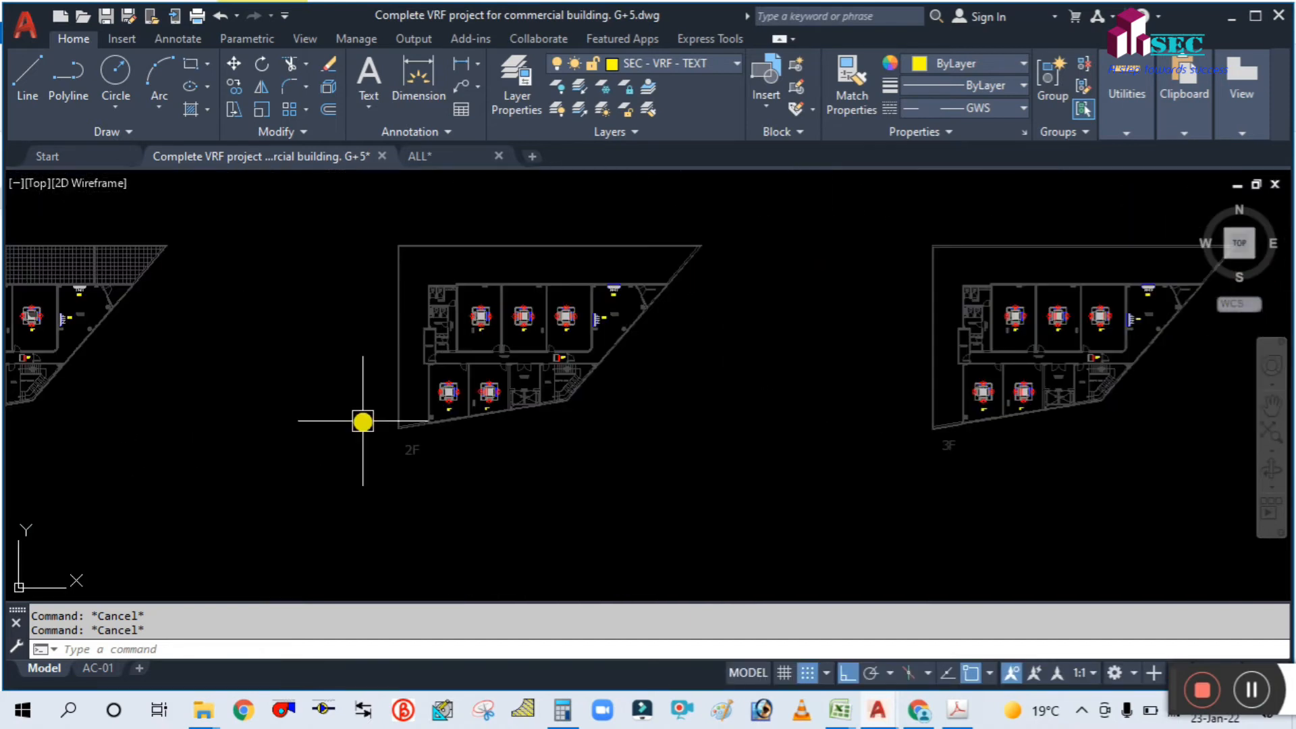
pyautogui.moveTo(243, 449); pyautogui.dragTo(492, 448, button='middle')
pyautogui.scroll(3, 174, 351)
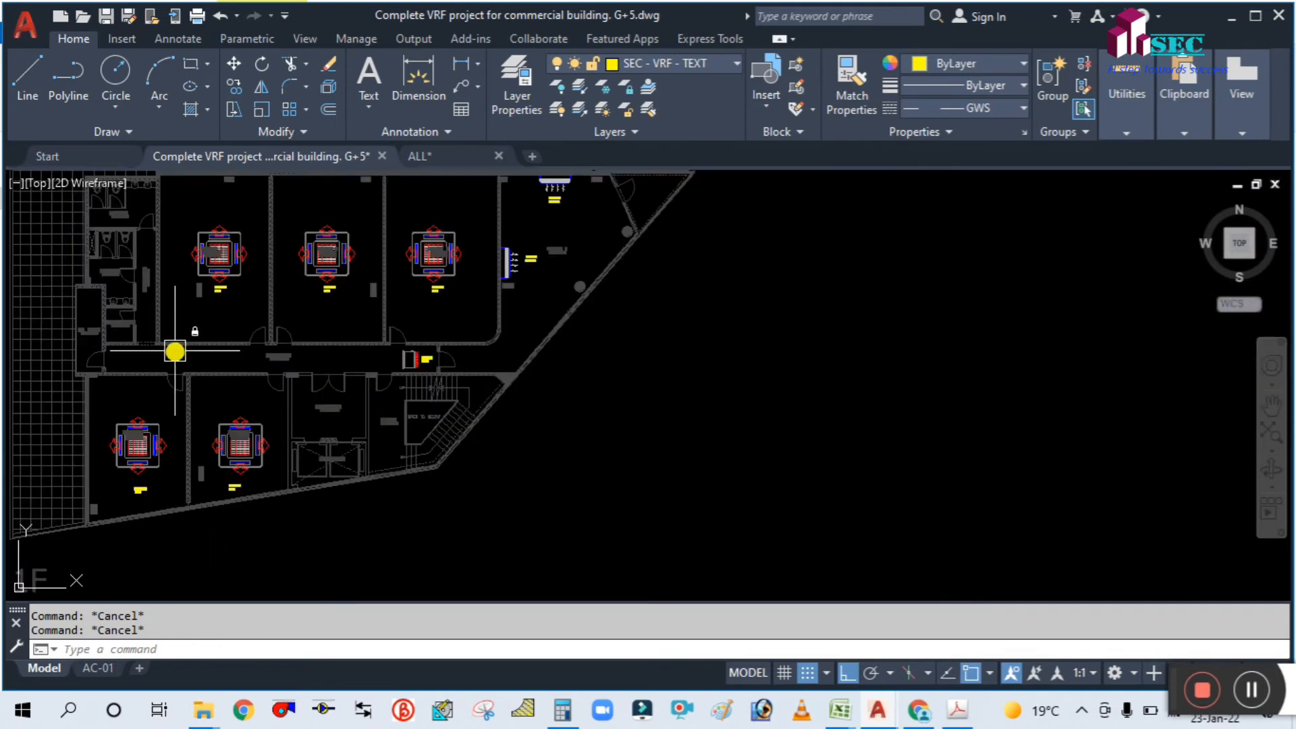
pyautogui.scroll(-5, 309, 481)
pyautogui.scroll(5, 274, 419)
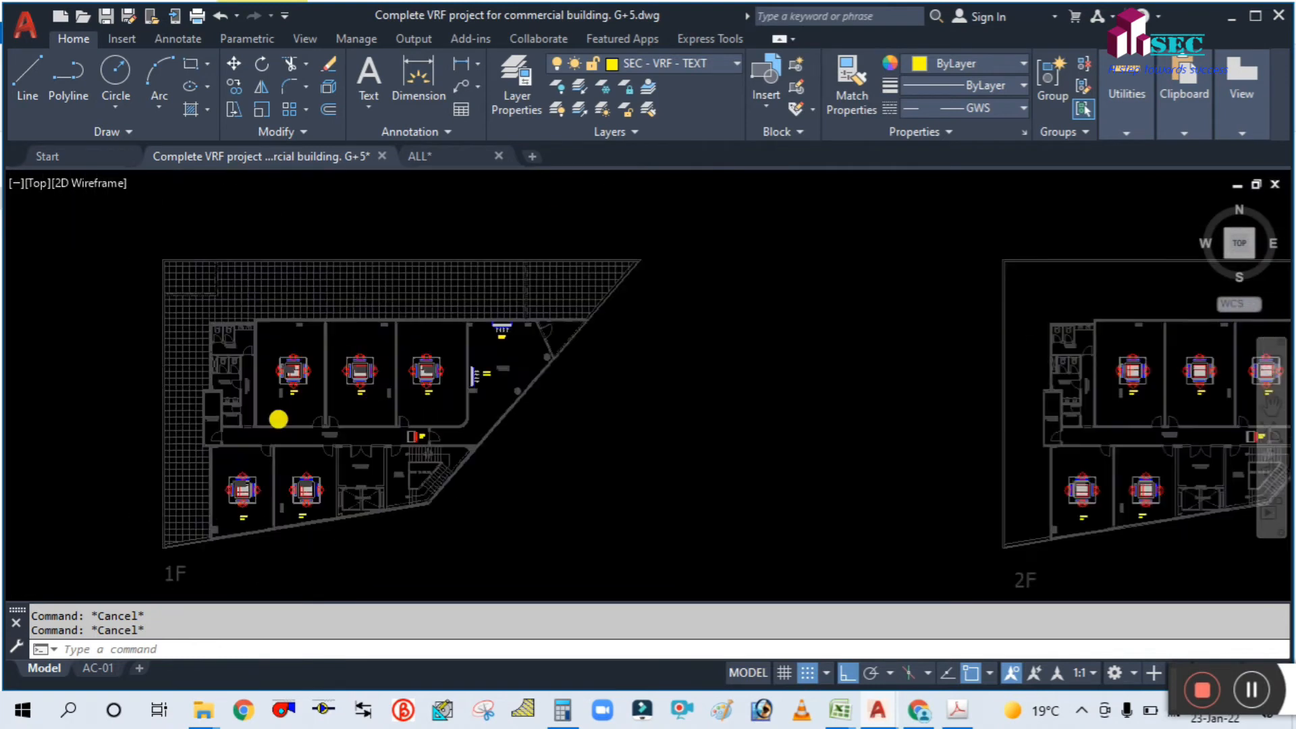
pyautogui.moveTo(269, 414); pyautogui.dragTo(524, 330, button='middle')
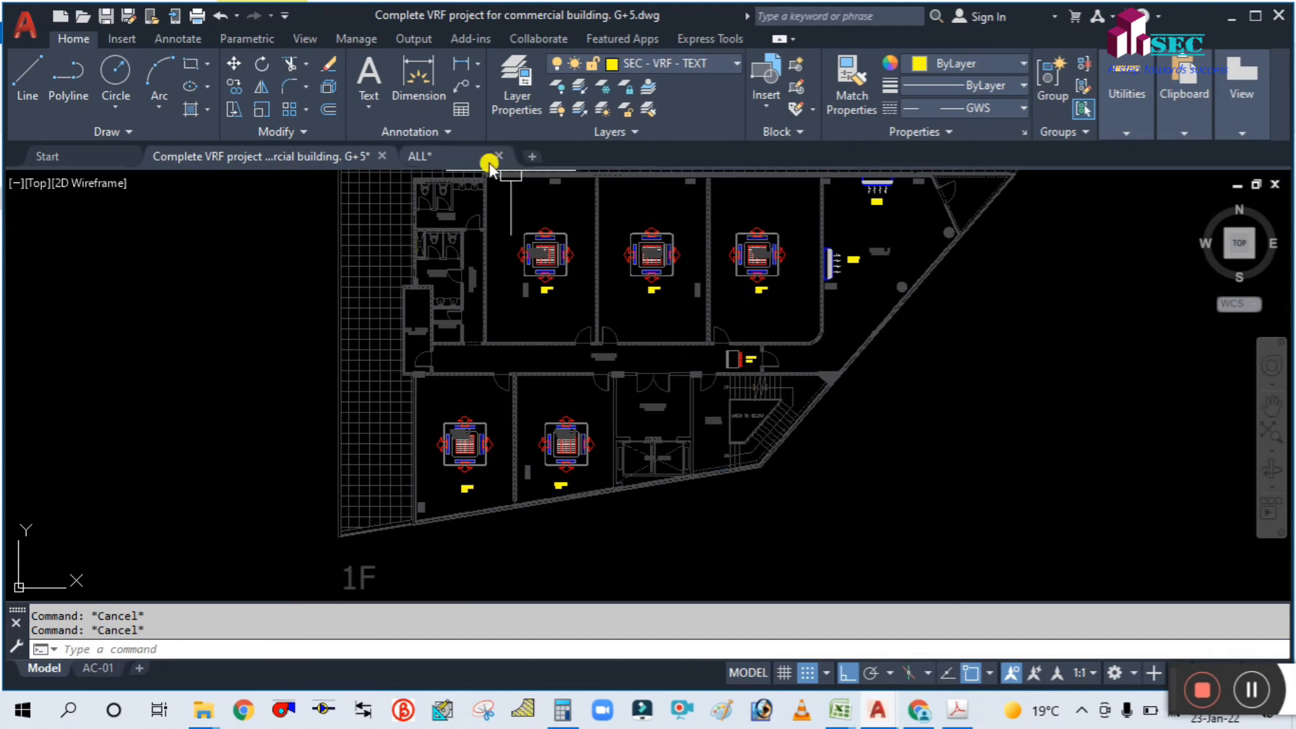
# Step: Switch to the ALL block library drawing and find the twin-fan outdoor unit
pyautogui.click(456, 157)
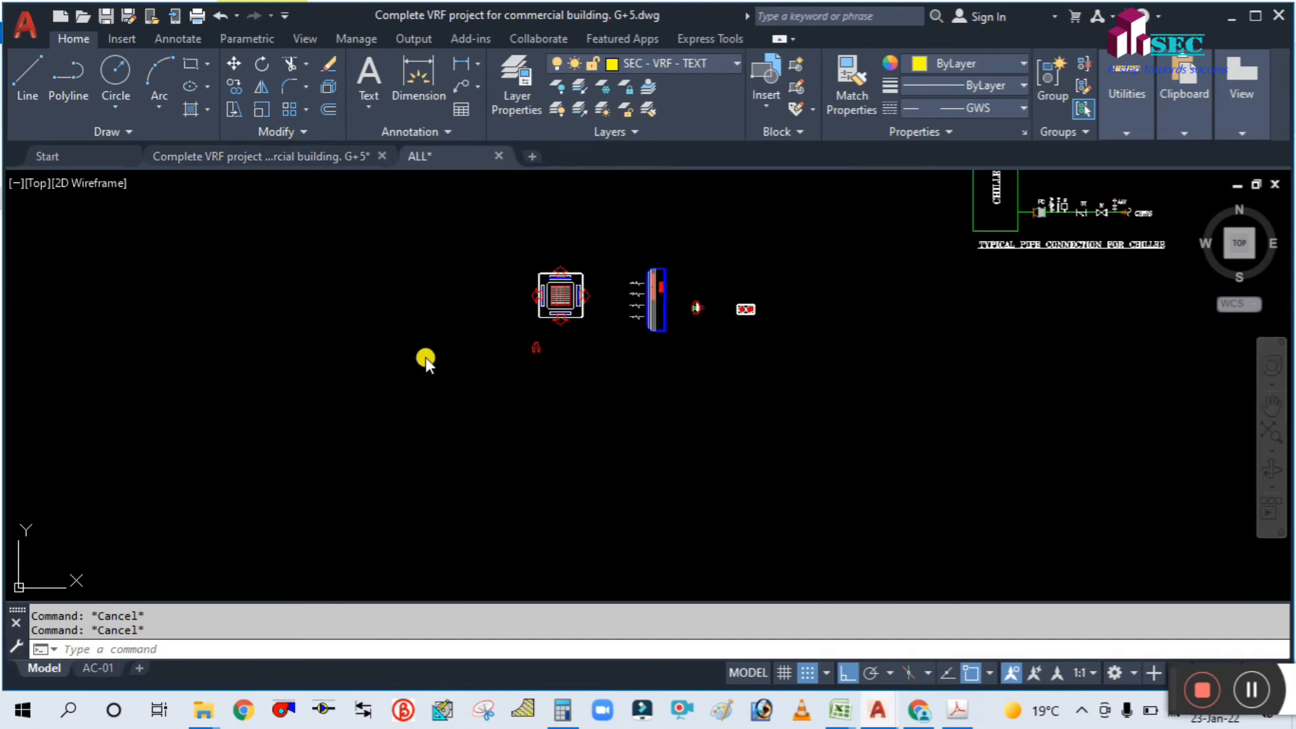
pyautogui.scroll(5, 736, 297)
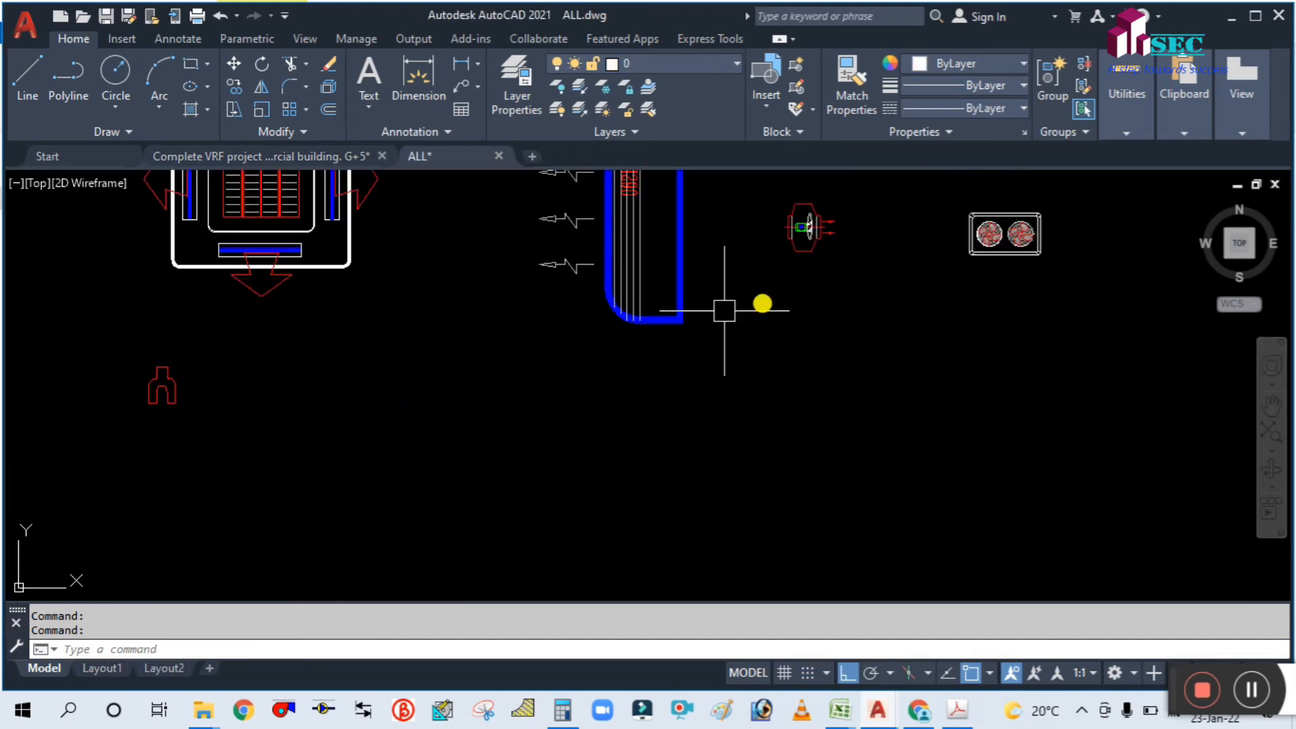
pyautogui.scroll(2, 823, 378)
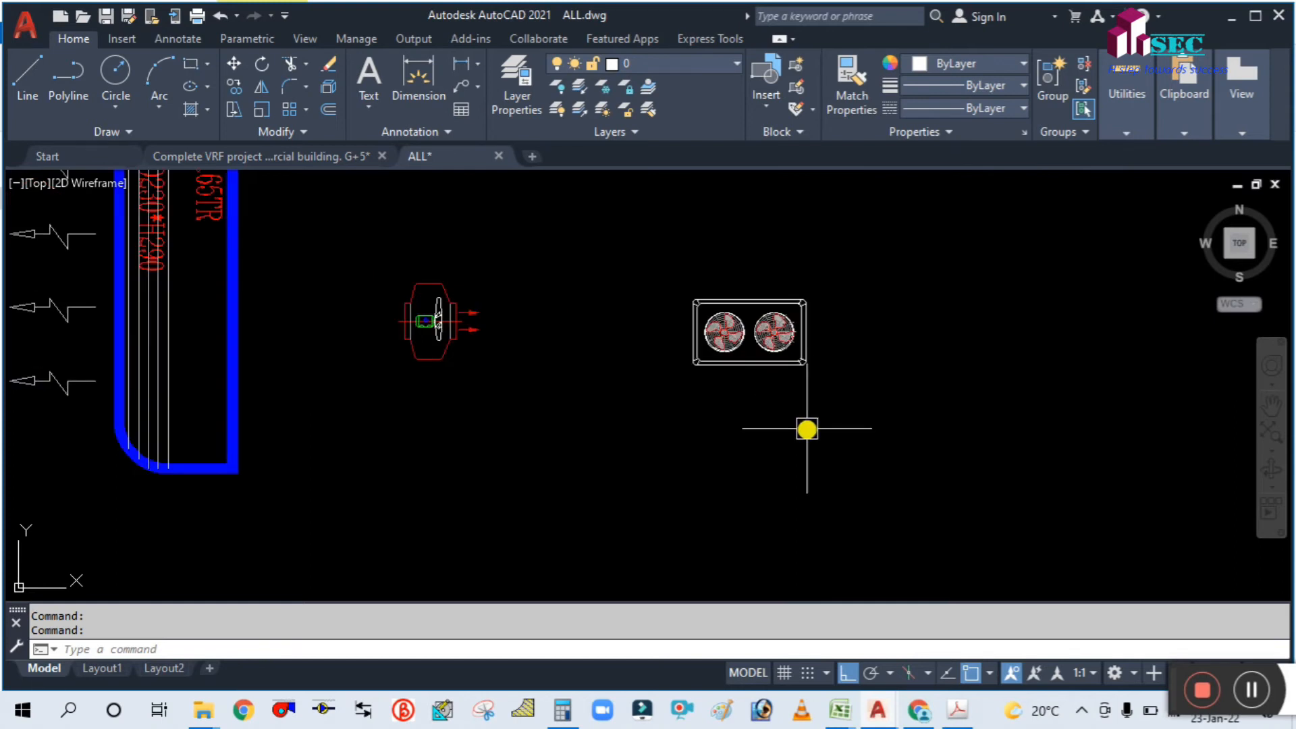
pyautogui.press('Return')
pyautogui.click(773, 348)
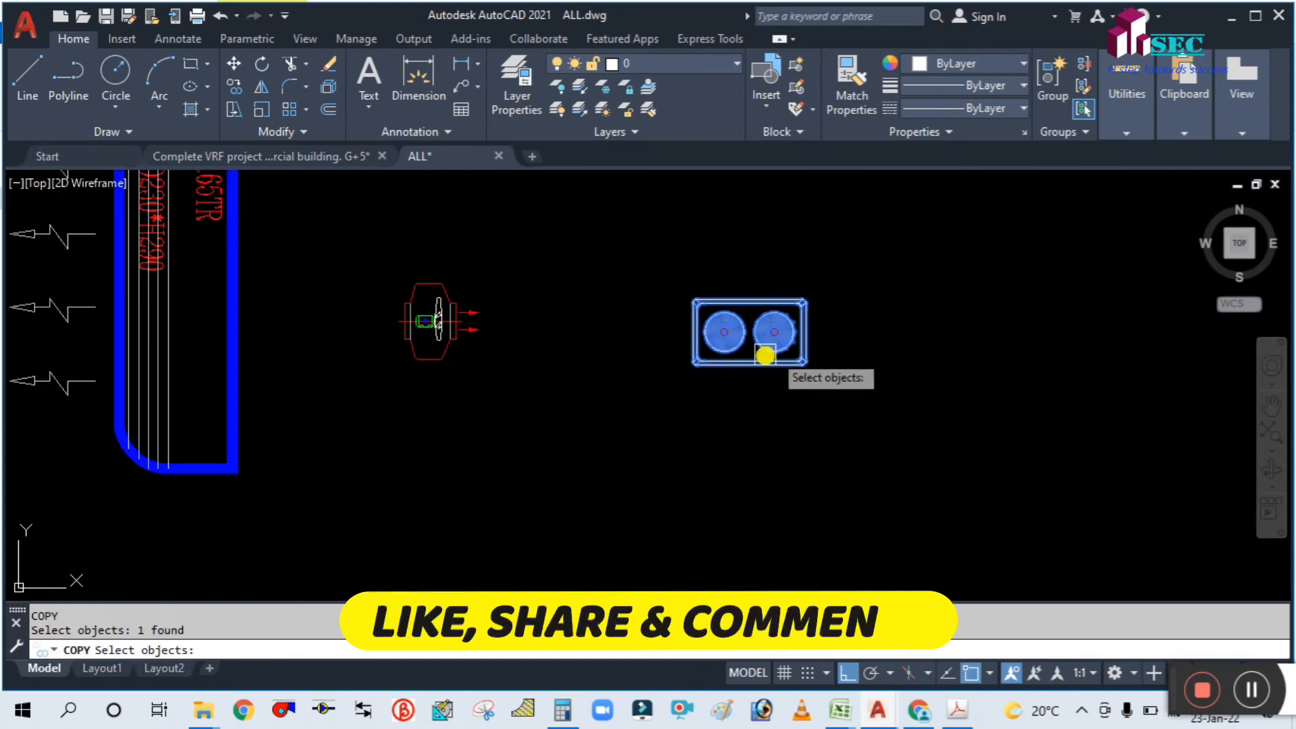
pyautogui.press('Return')
pyautogui.press('Escape')
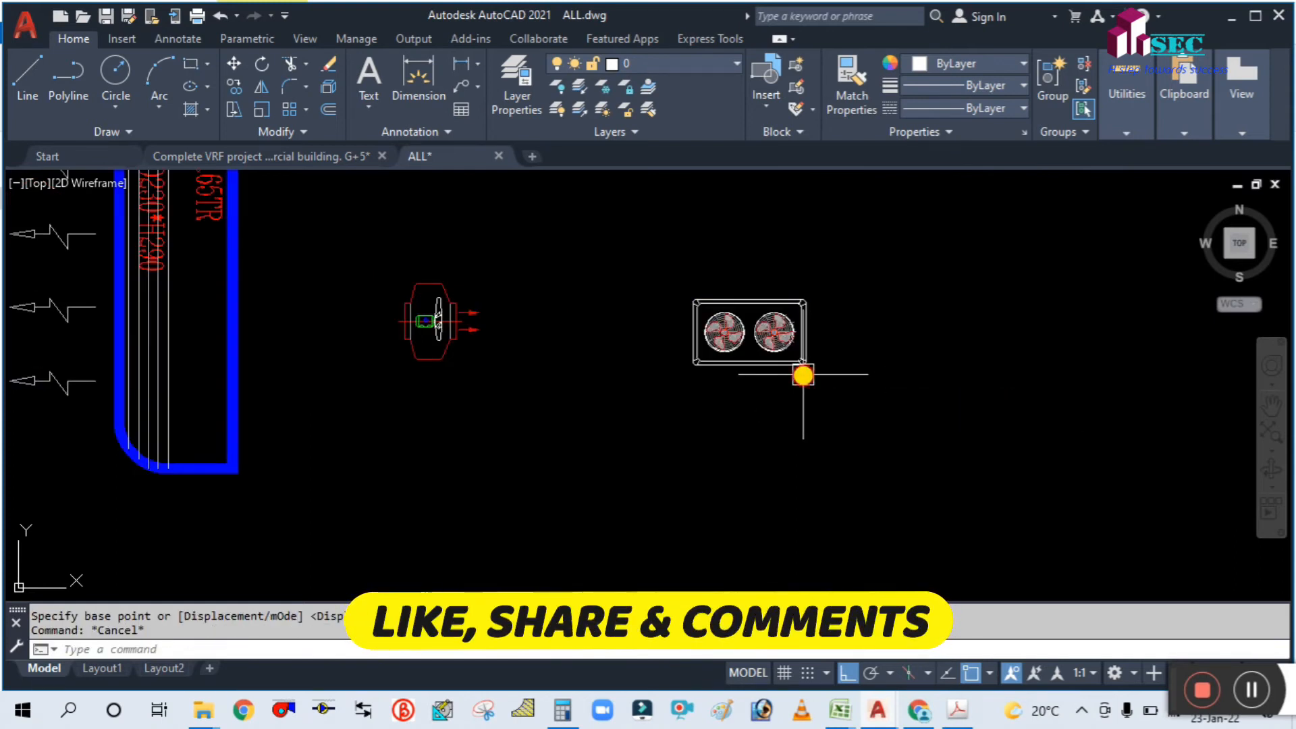
# Step: Copy the twin-fan outdoor unit to the clipboard with its lower-right corner as base point and return to the VRF project drawing
pyautogui.hotkey('ctrl', 'shift', 'c')
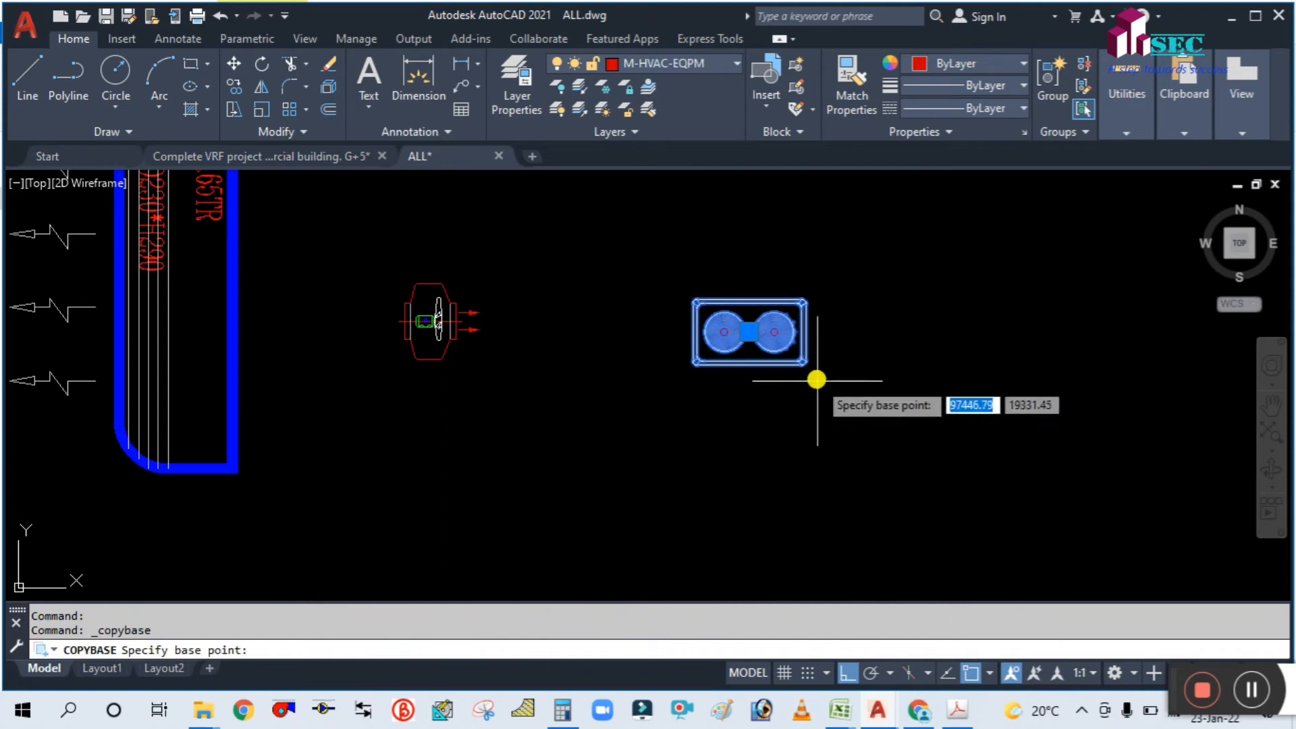
pyautogui.click(798, 357)
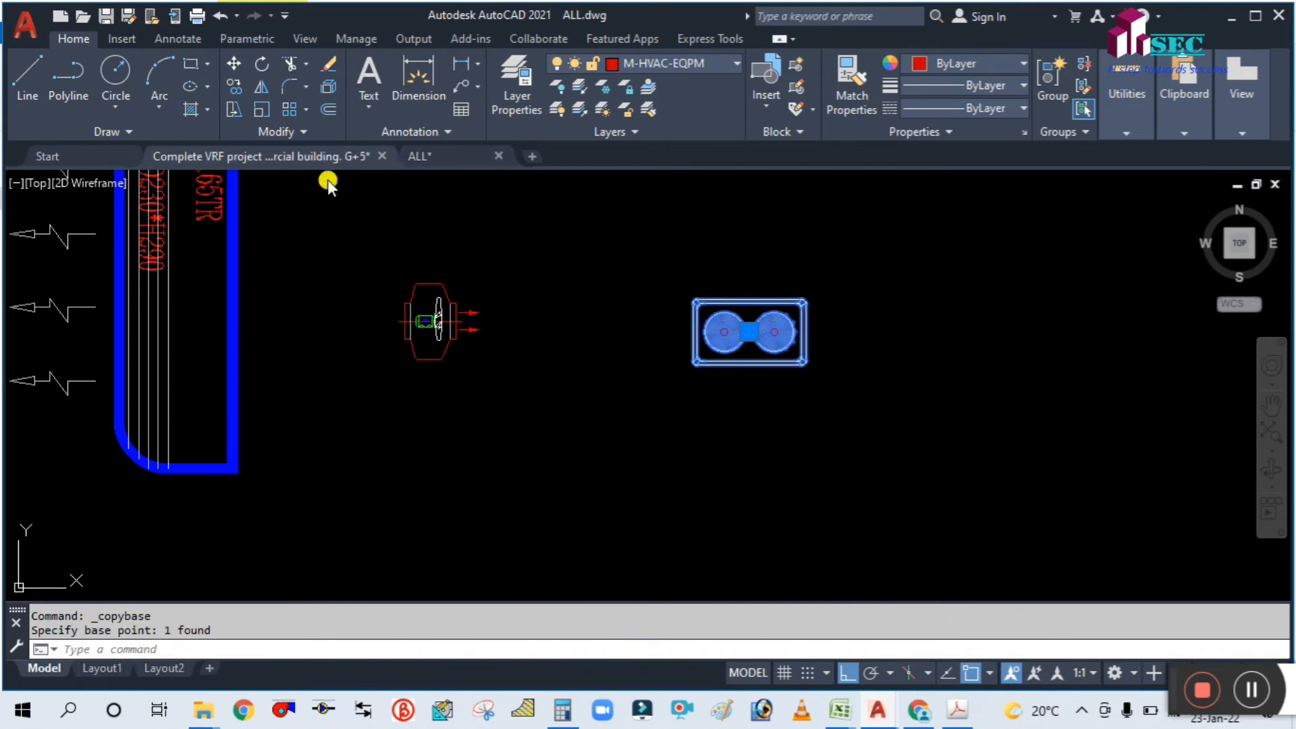
pyautogui.click(346, 156)
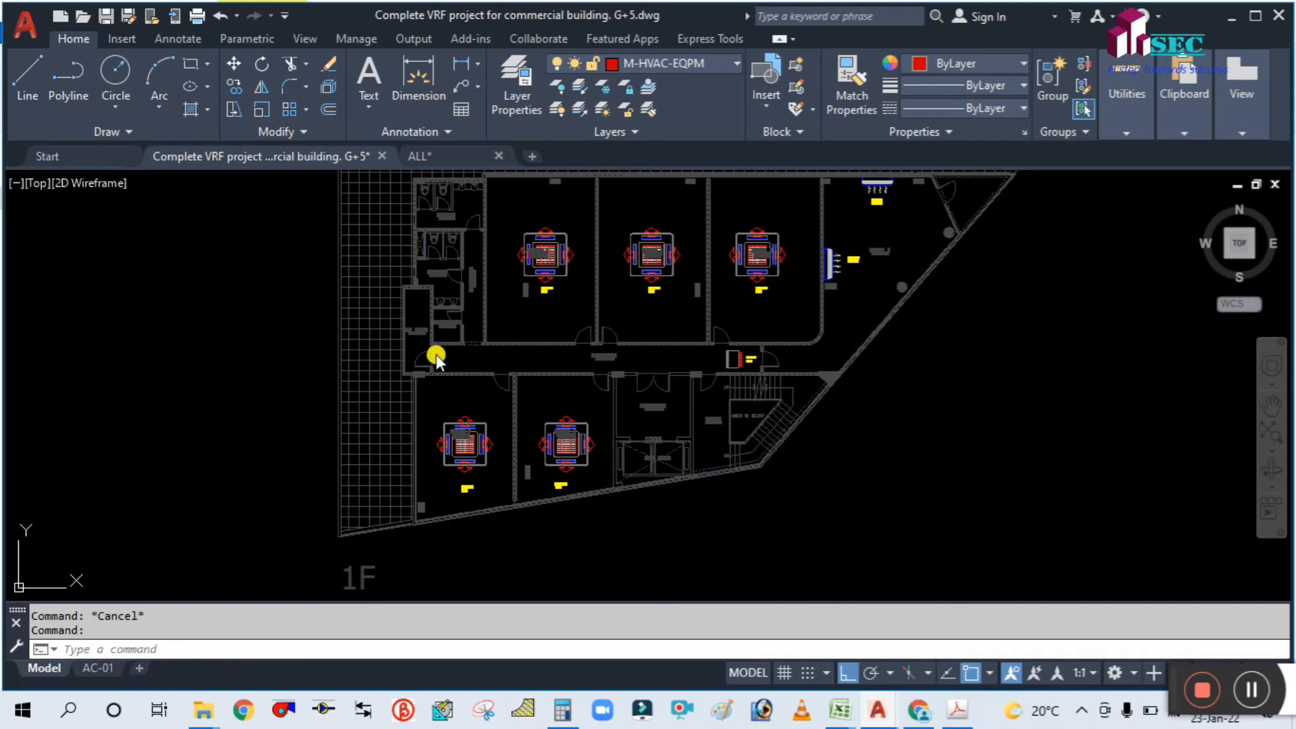
# Step: Paste the twin-fan outdoor unit into the 1F AC room, just above the room's name text
pyautogui.scroll(5, 476, 366)
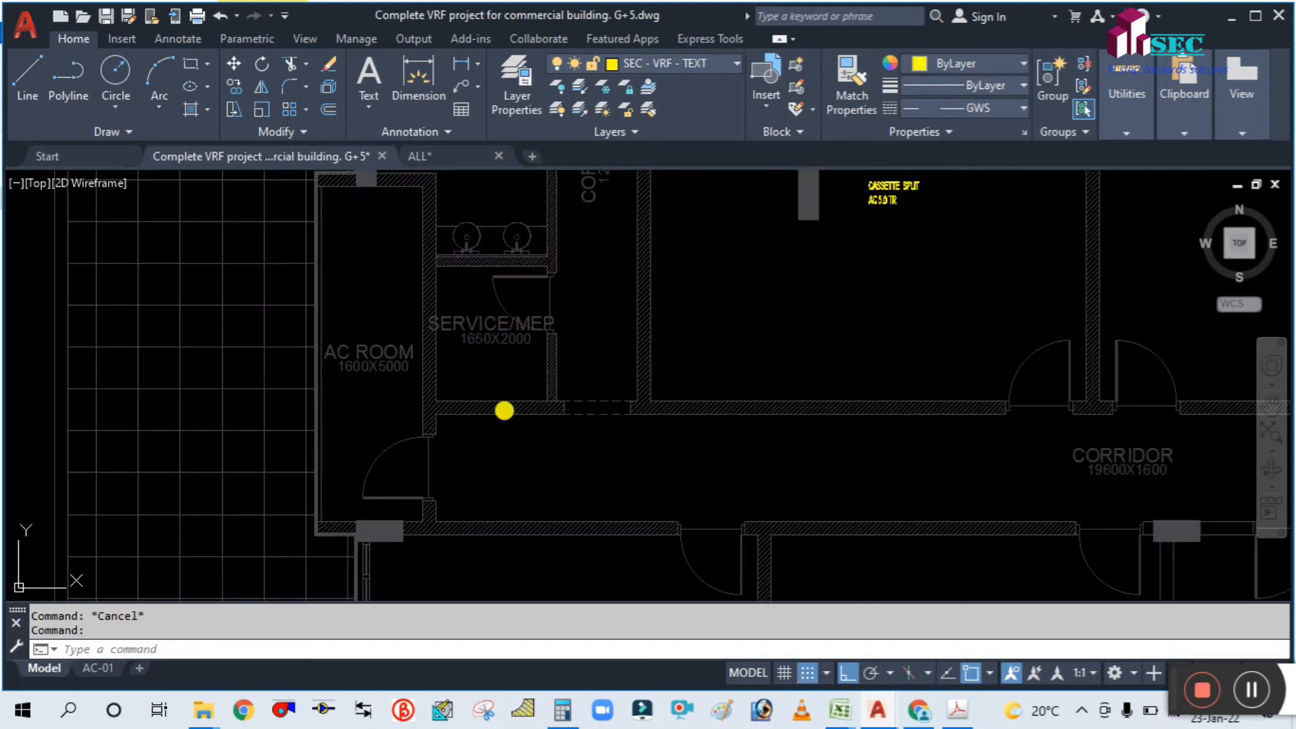
pyautogui.hotkey('ctrl', 'v')
pyautogui.scroll(2, 382, 322)
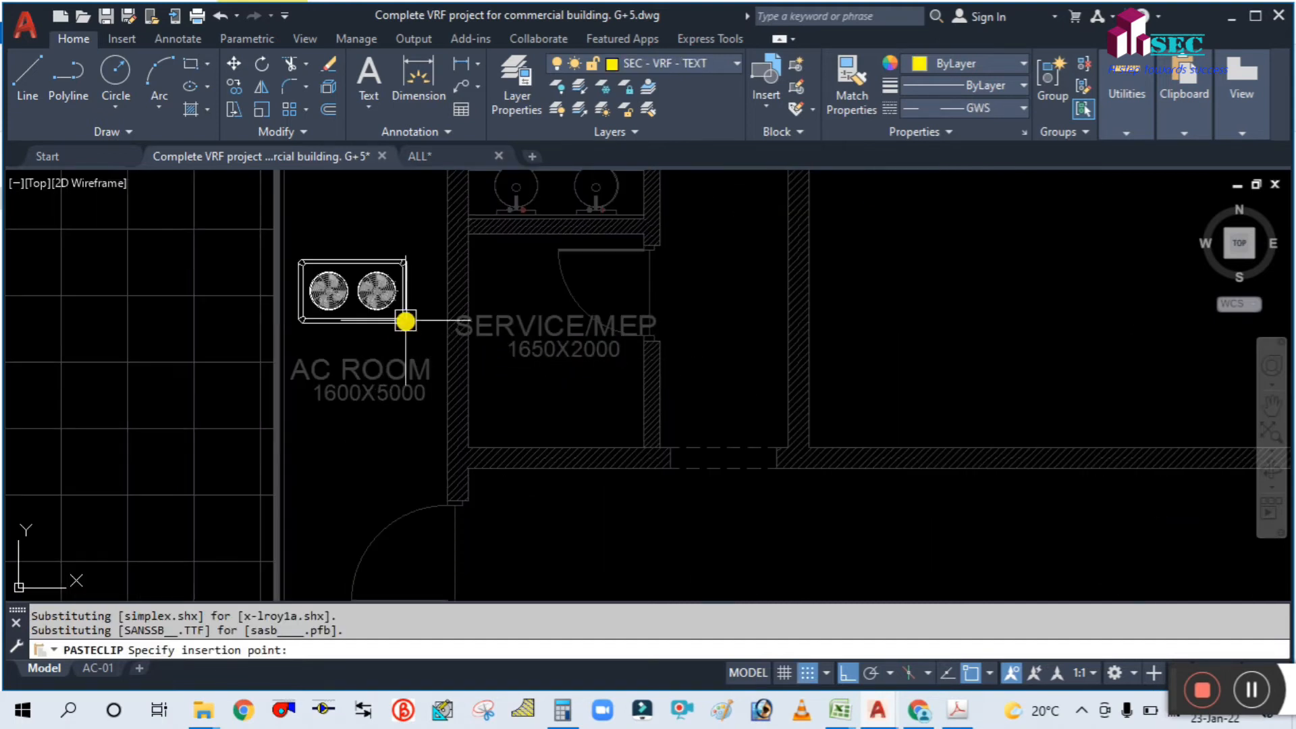
pyautogui.click(405, 321)
# Step: Rotate the outdoor unit in the 1F AC room by 90 degrees about a point just below it
pyautogui.scroll(-4, 465, 402)
pyautogui.scroll(4, 425, 405)
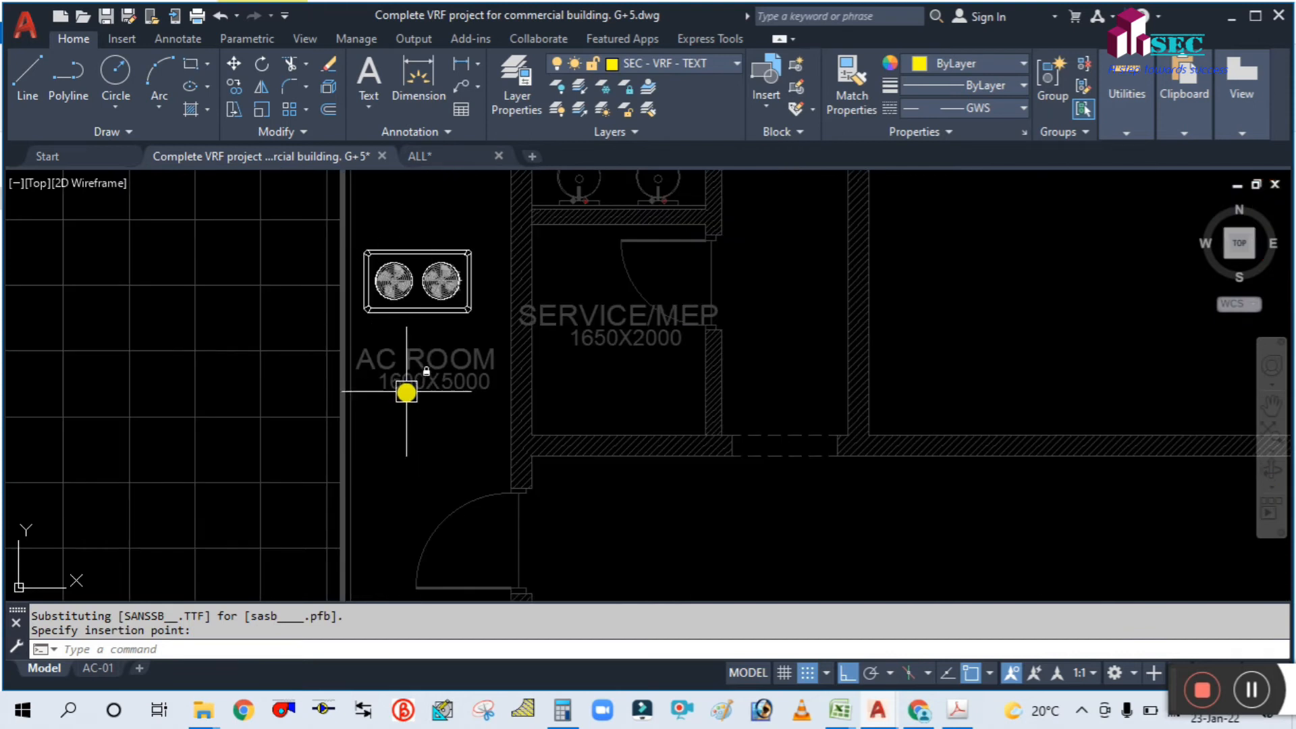
pyautogui.scroll(3, 408, 398)
pyautogui.scroll(-3, 432, 358)
pyautogui.scroll(2, 453, 365)
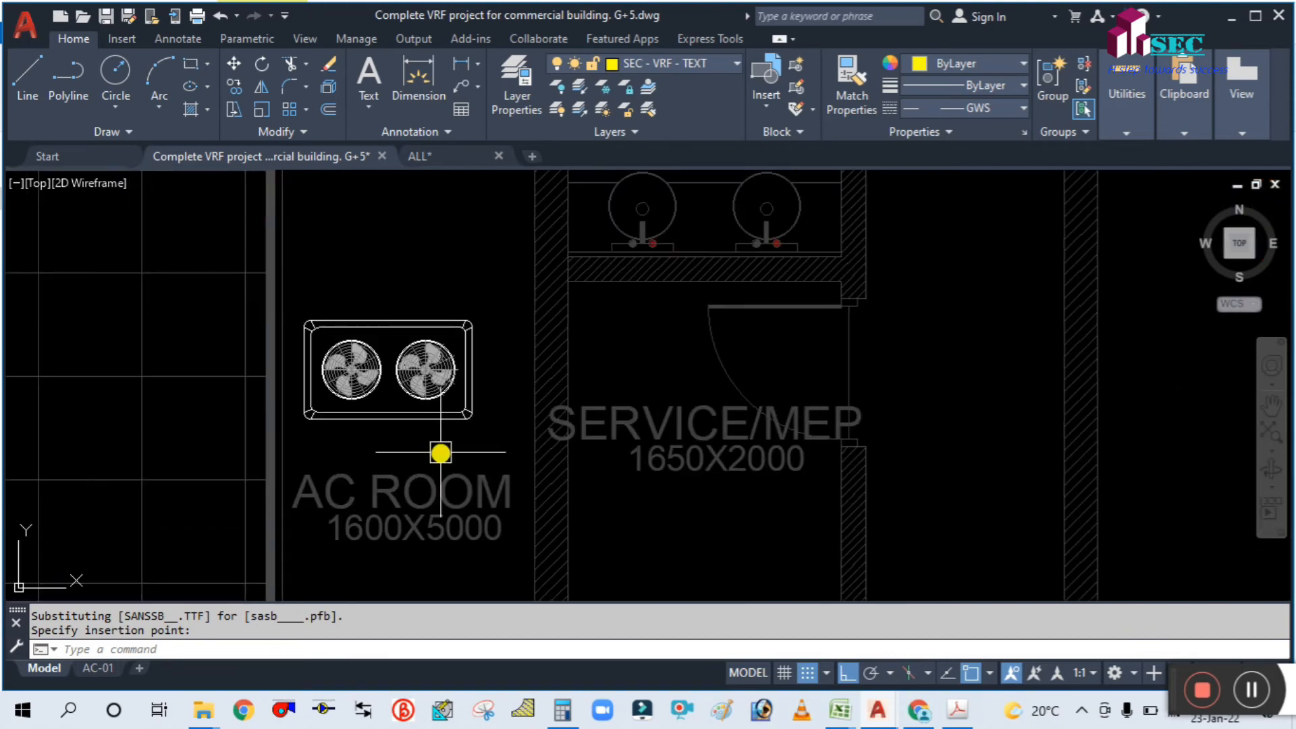
pyautogui.write('ro')
pyautogui.press('Return')
pyautogui.click(435, 370)
pyautogui.press('Return')
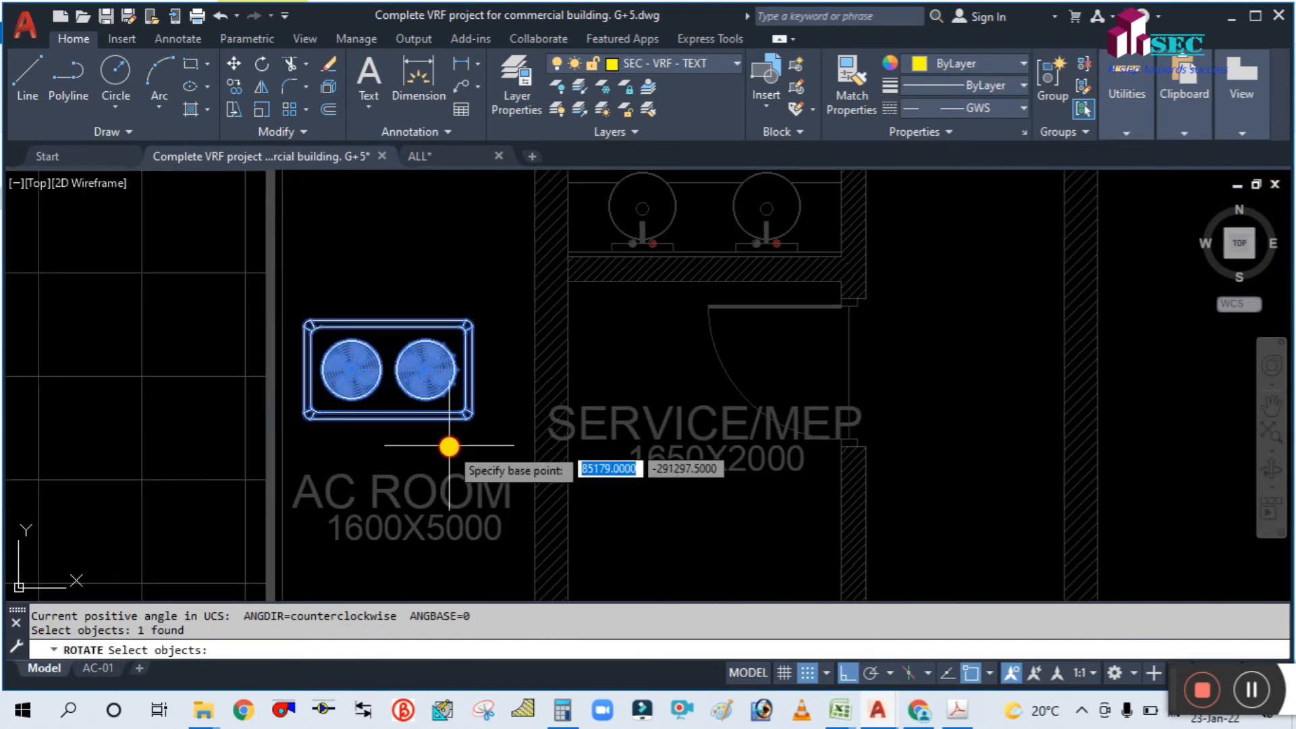
pyautogui.click(446, 465)
pyautogui.press('Return')
# Step: Move the rotated outdoor unit about 500 mm left so that it sits inside the 1F AC room, clear of the wall
pyautogui.scroll(-3, 456, 420)
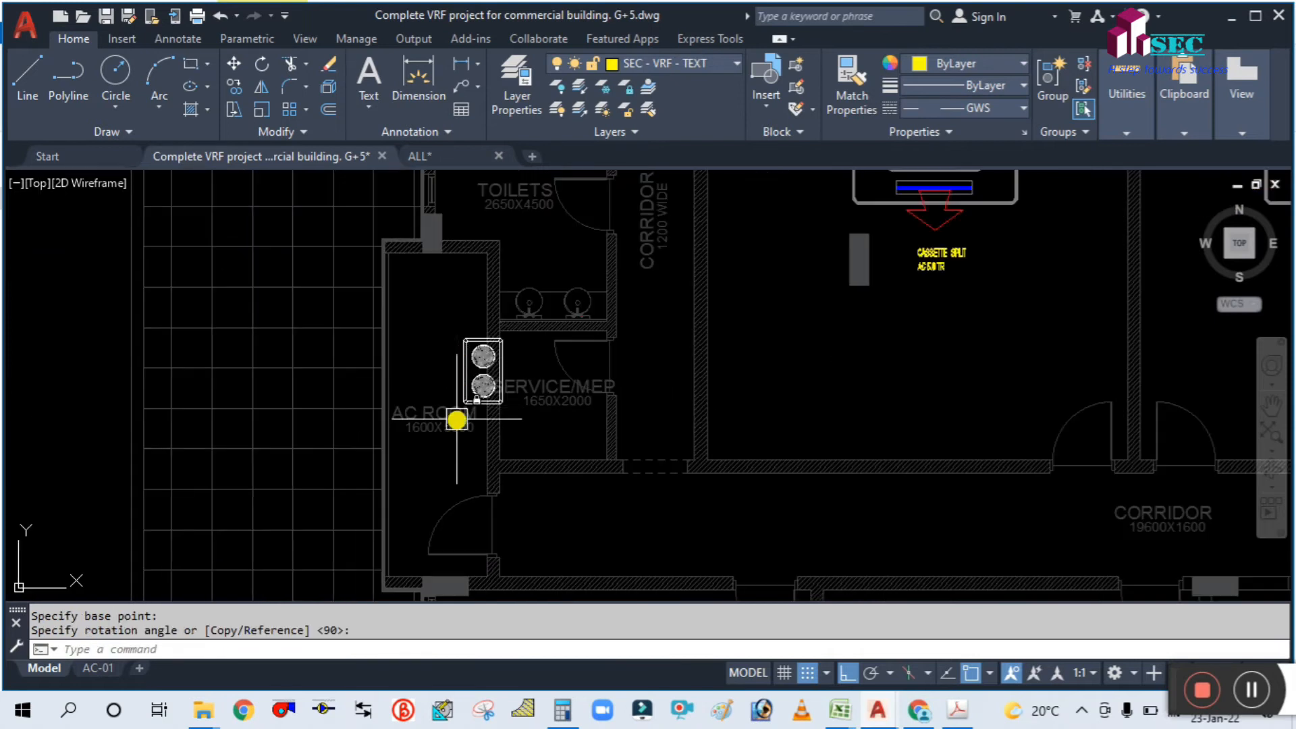
pyautogui.scroll(3, 457, 419)
pyautogui.write('m')
pyautogui.press('Return')
pyautogui.click(468, 389)
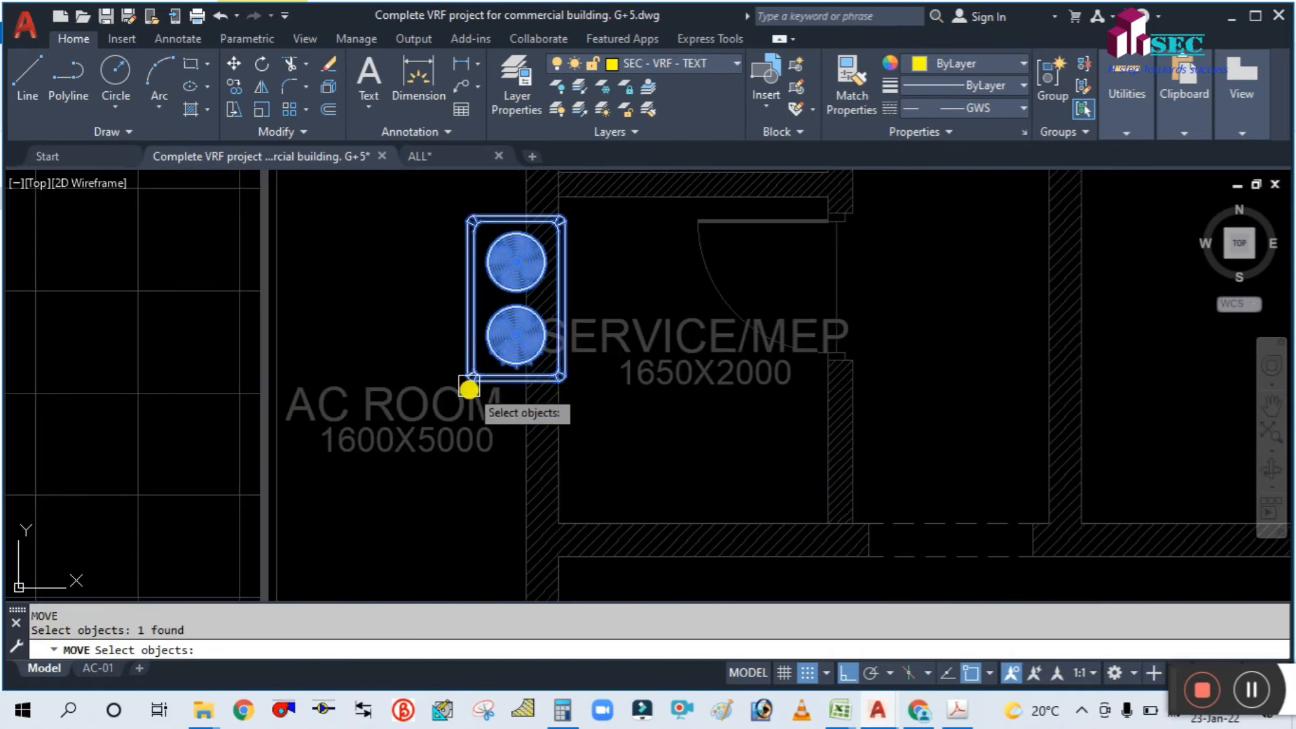
pyautogui.scroll(-2, 468, 389)
pyautogui.press('Return')
pyautogui.click(455, 462)
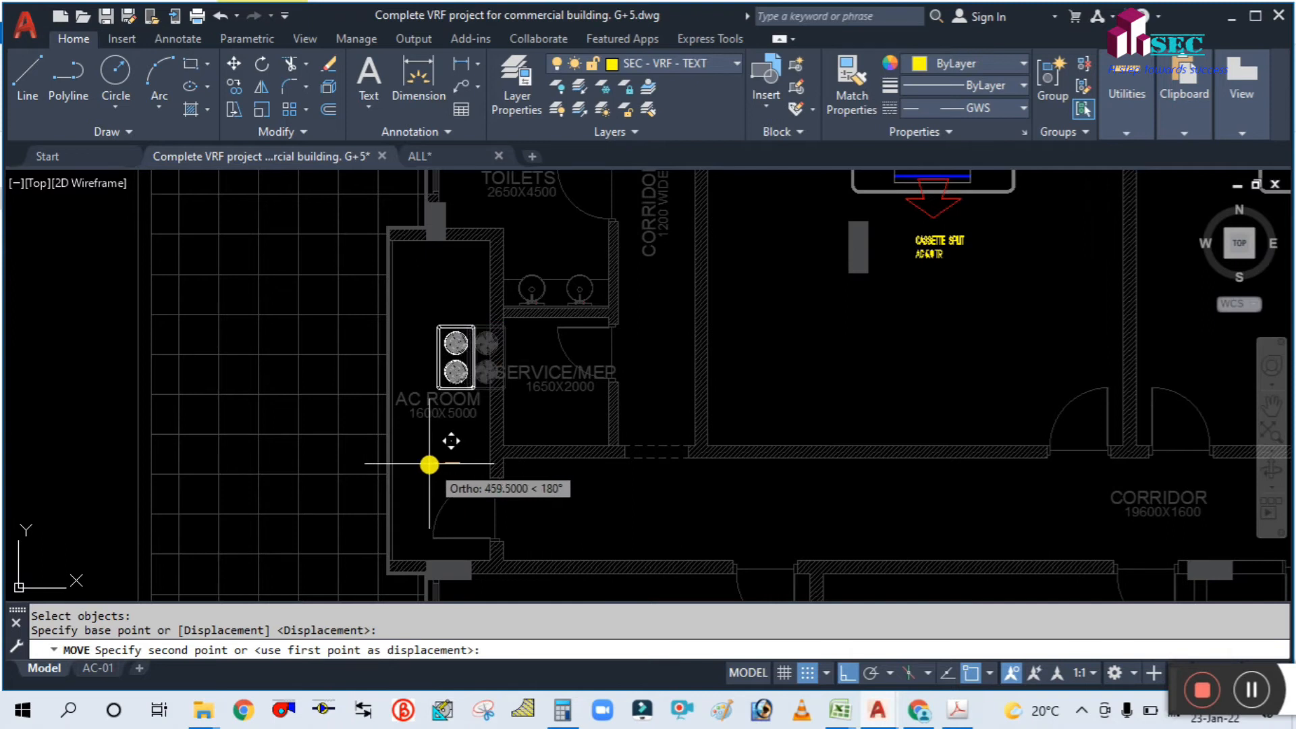
pyautogui.click(425, 462)
# Step: Switch to the LOAD CALCULATION workbook in Excel, total the first-floor capacities in F5:F11, and return to the VRF project drawing in AutoCAD
pyautogui.scroll(-2, 474, 407)
pyautogui.moveTo(775, 564); pyautogui.dragTo(783, 523, button='middle')
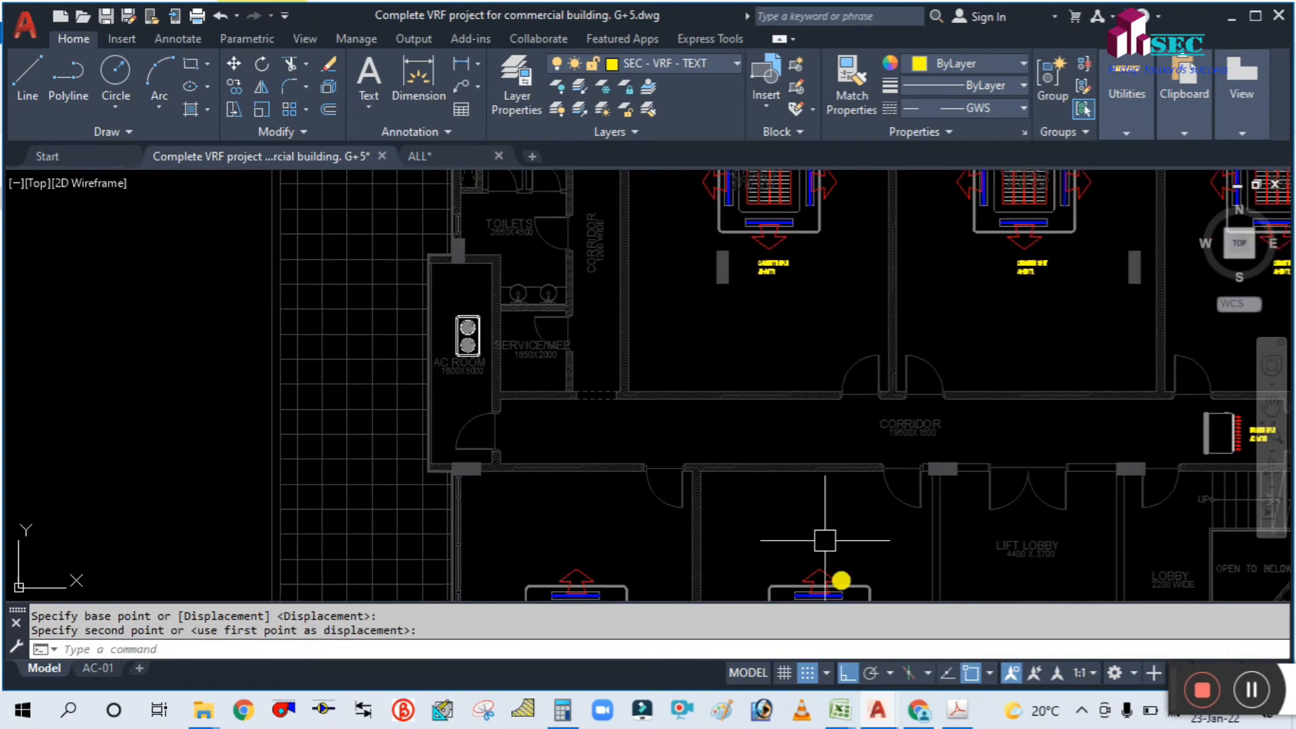
pyautogui.moveTo(839, 710)
pyautogui.click(765, 635)
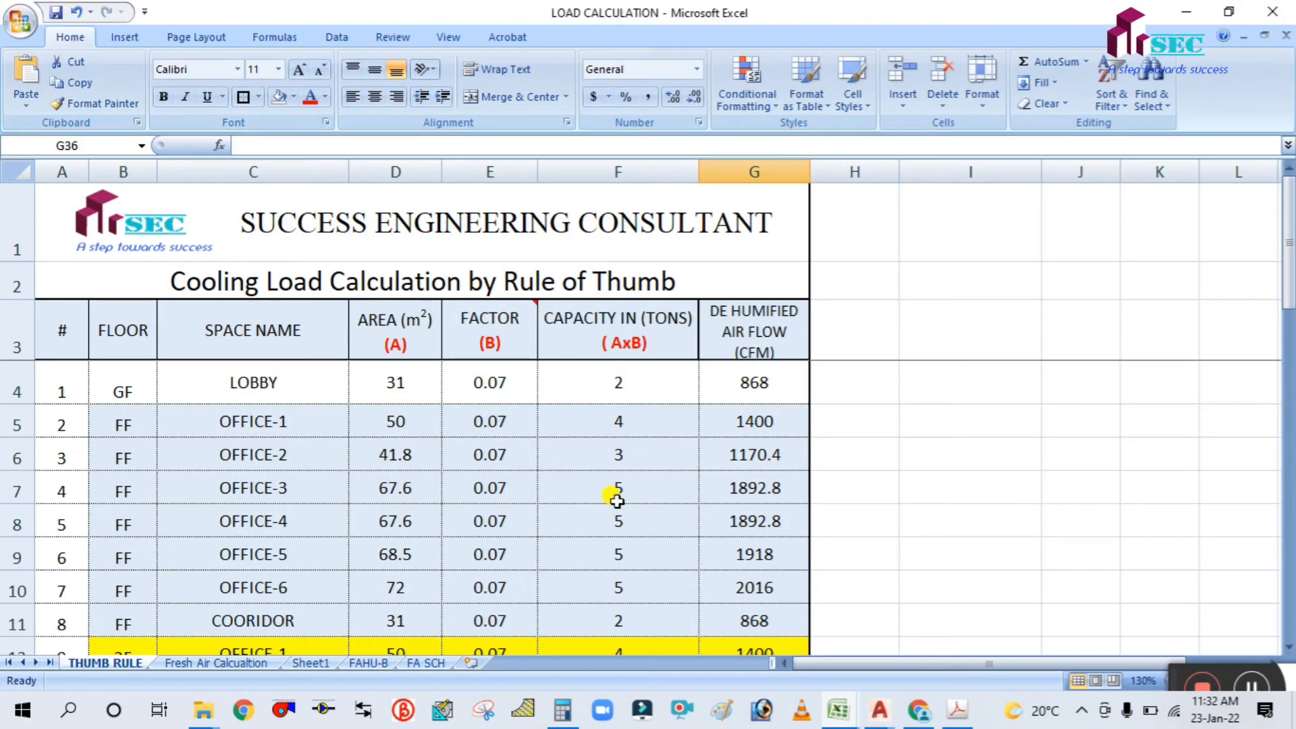
pyautogui.scroll(-1, 802, 414)
pyautogui.scroll(1, 801, 414)
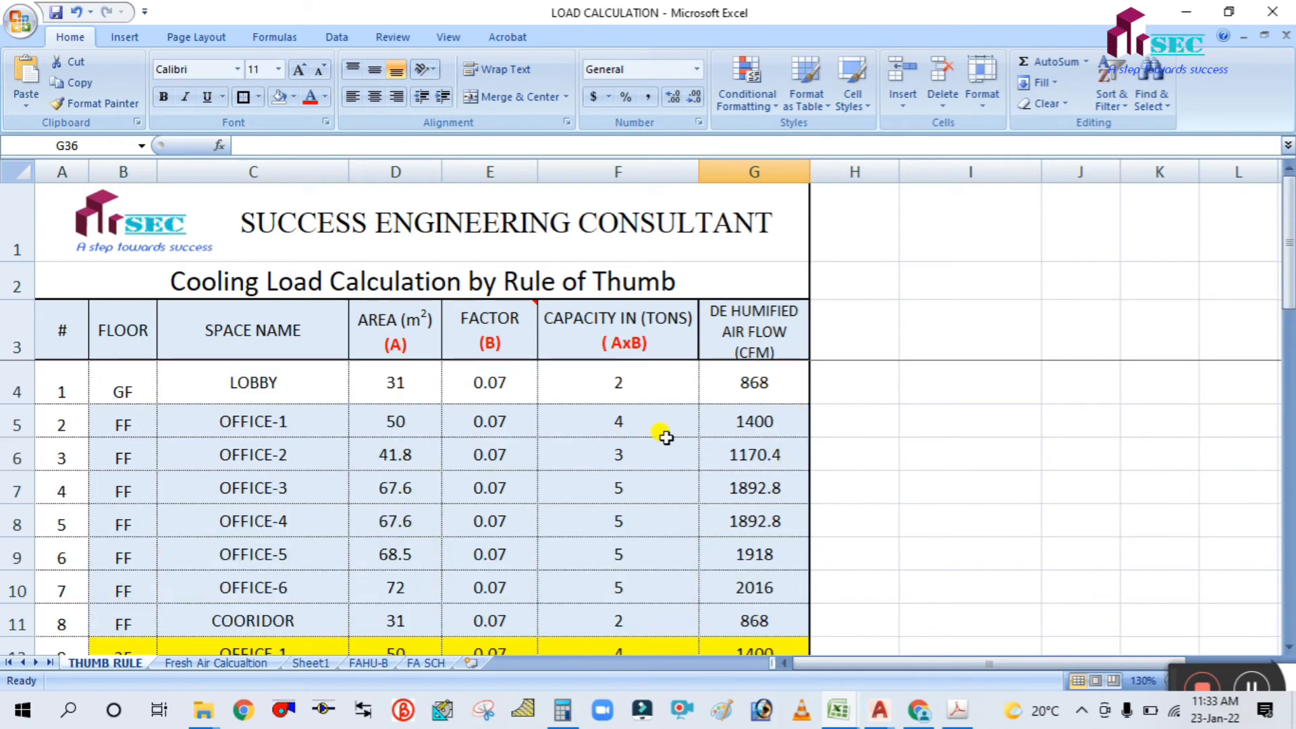
pyautogui.moveTo(635, 425); pyautogui.dragTo(631, 622)
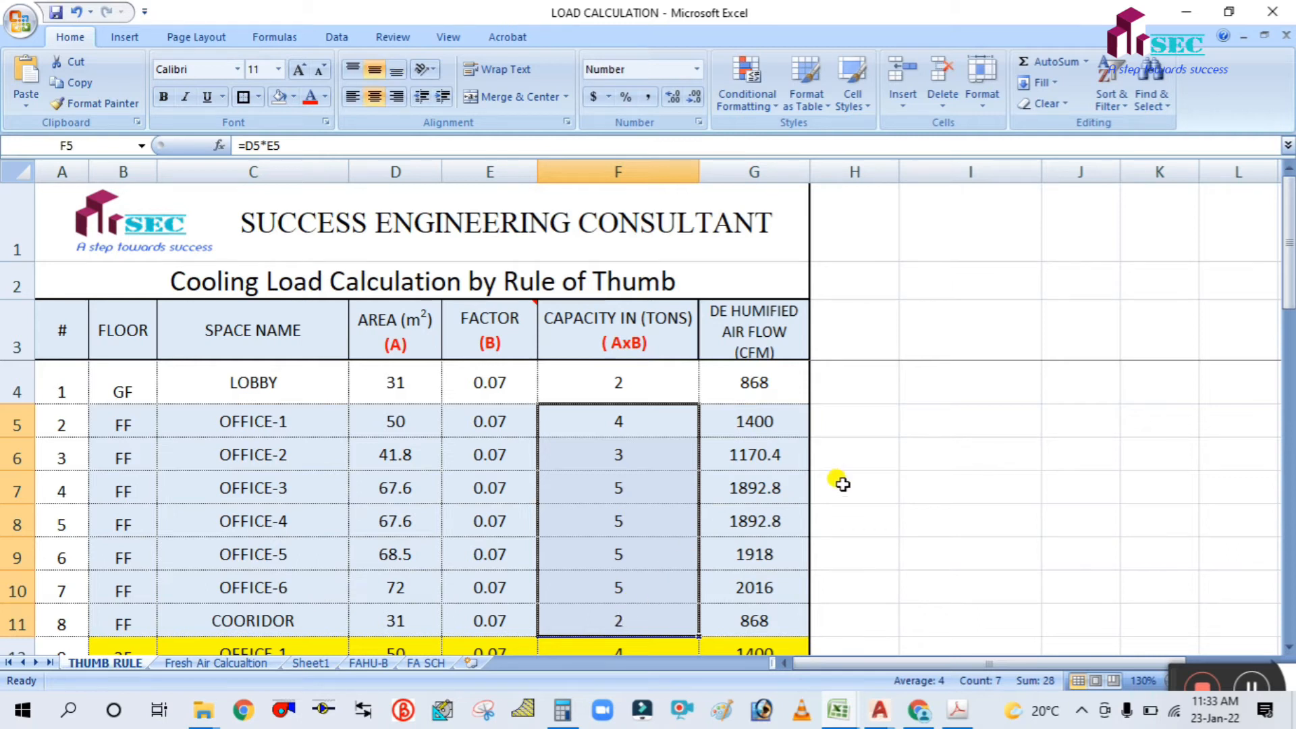
pyautogui.click(944, 454)
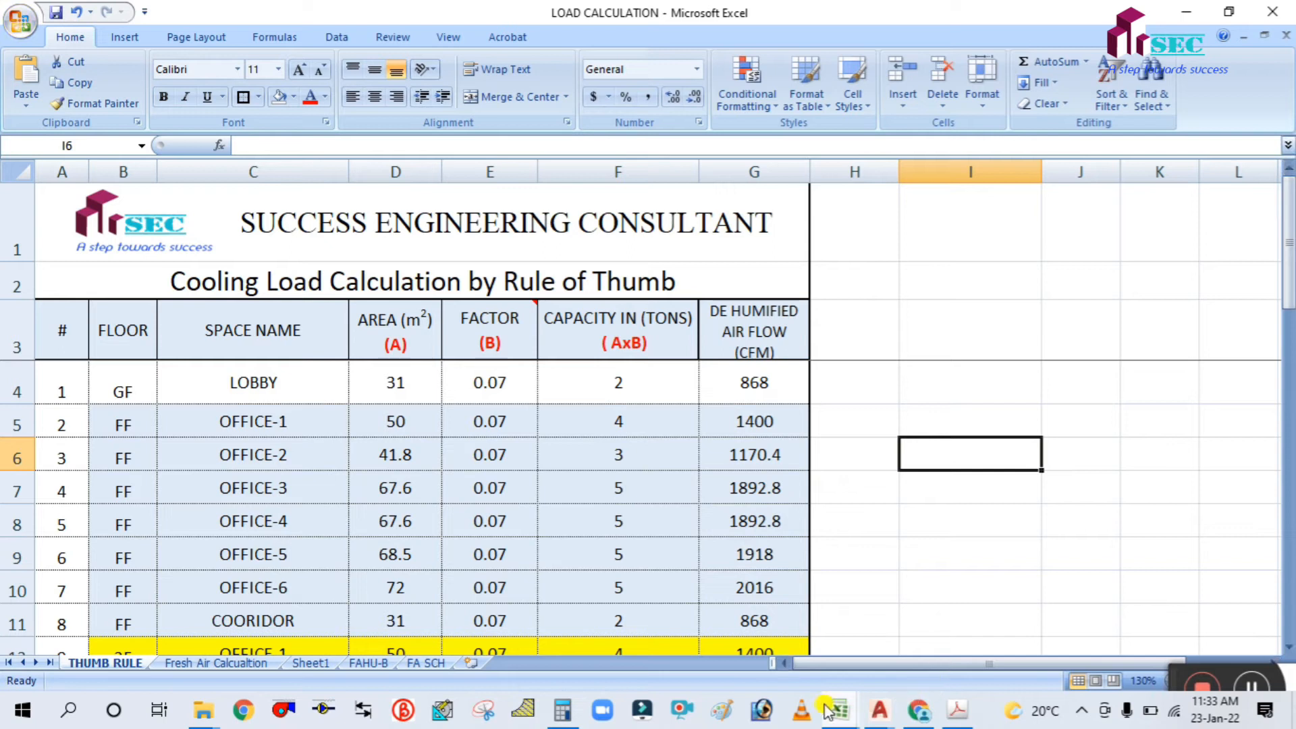
pyautogui.click(875, 716)
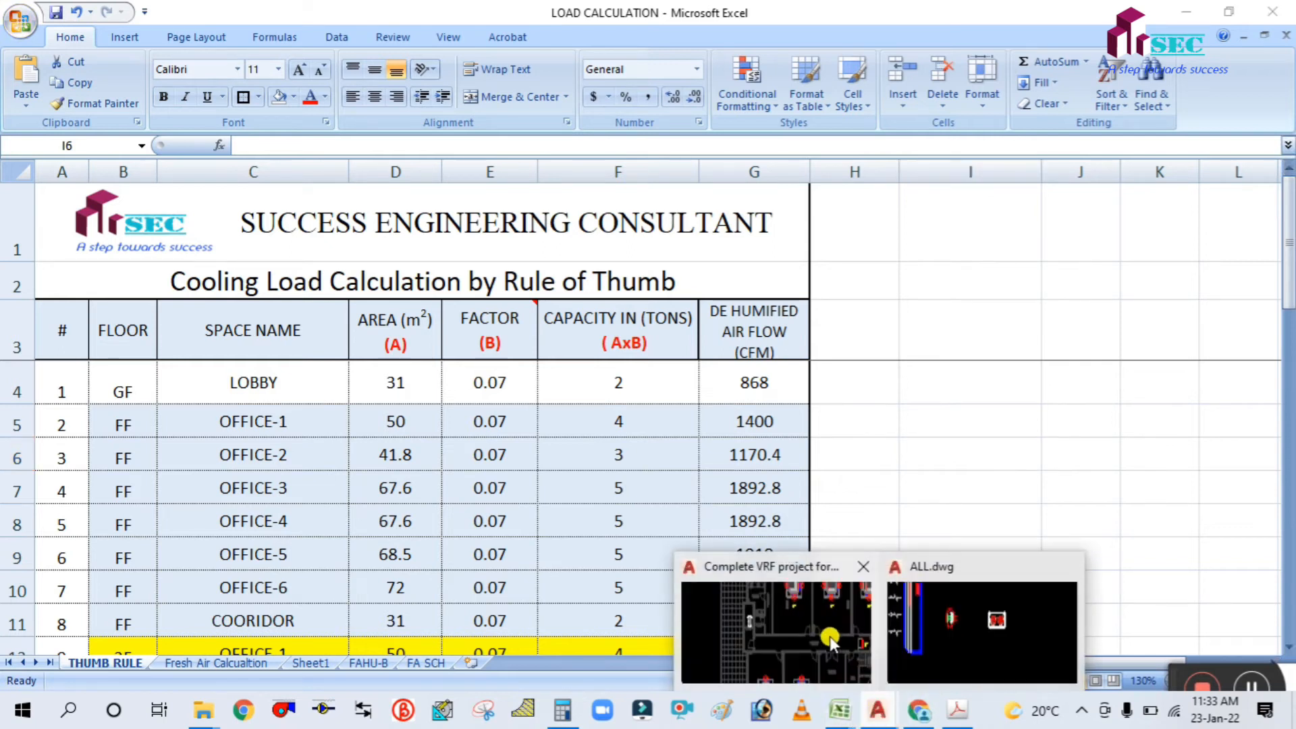
pyautogui.click(825, 633)
# Step: Examine the AC room and indoor units on 1F, and compare the plan with the GF plan and the upper-floor plans
pyautogui.scroll(-3, 616, 403)
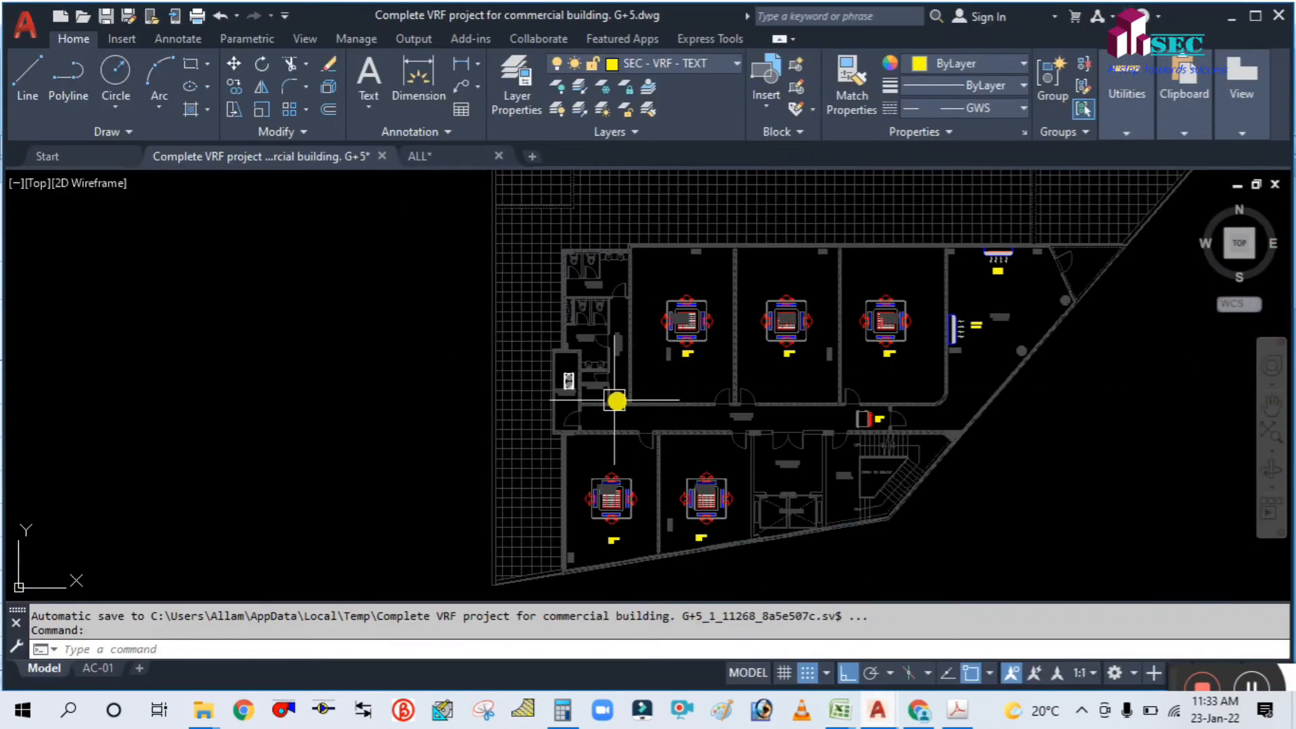
pyautogui.scroll(3, 603, 393)
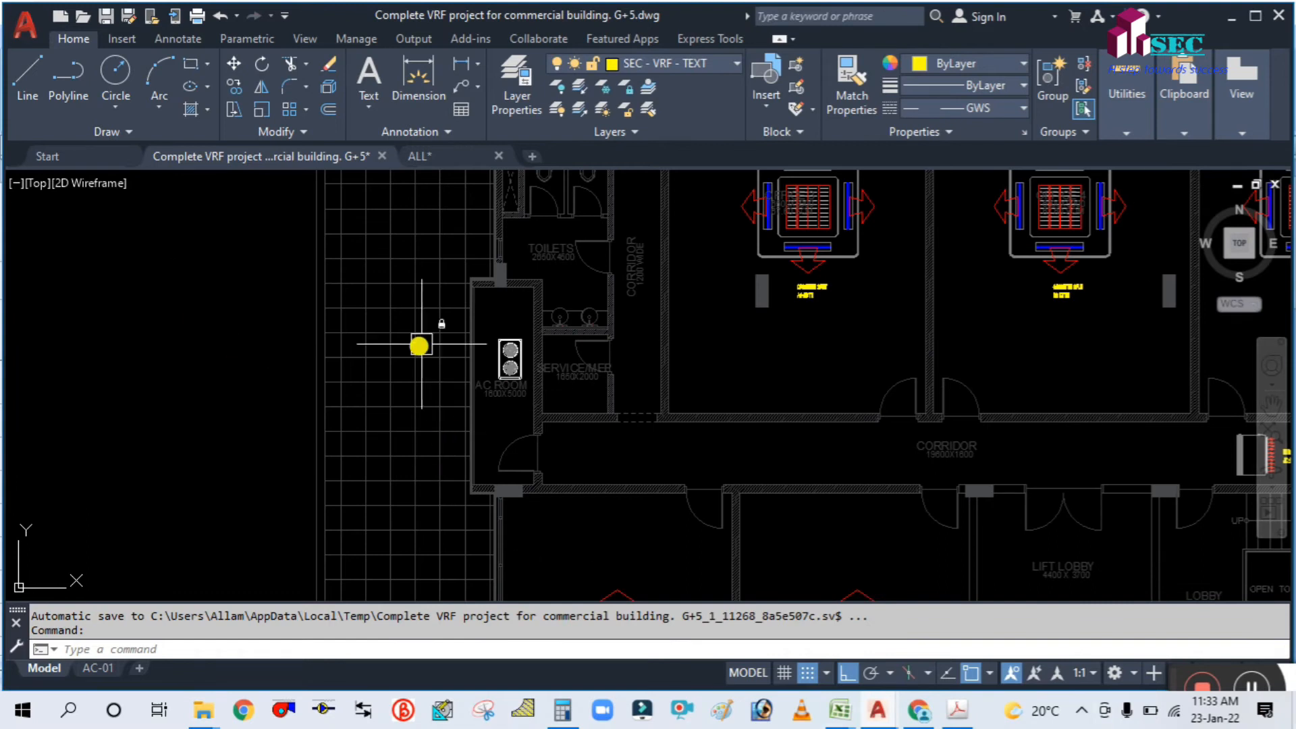
pyautogui.scroll(-5, 517, 346)
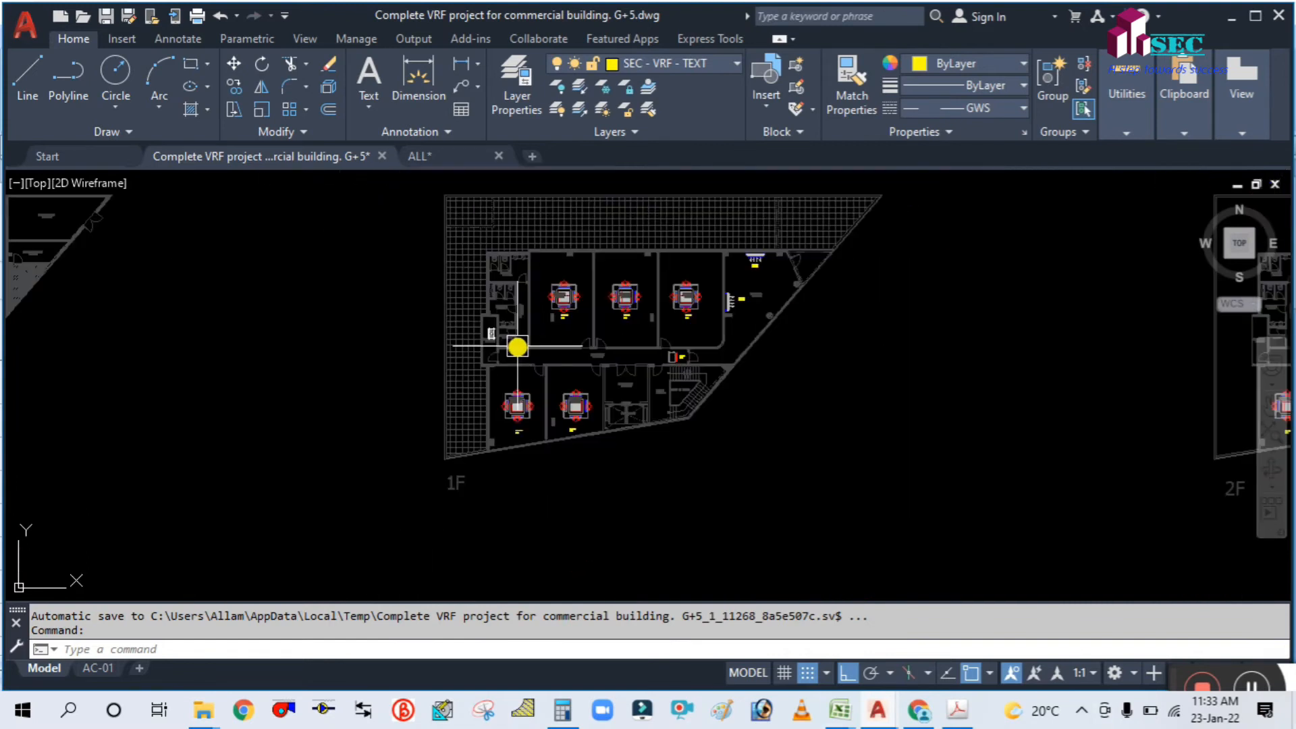
pyautogui.scroll(3, 517, 344)
pyautogui.scroll(-7, 499, 337)
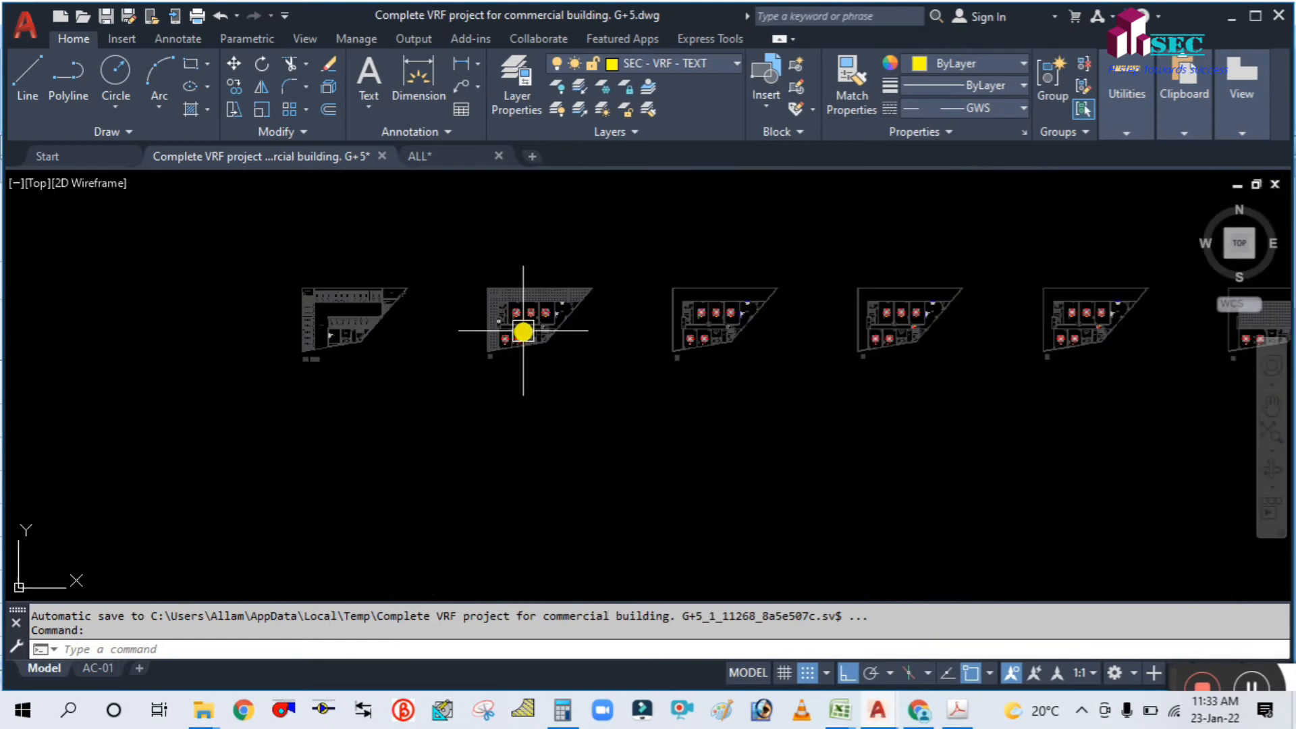
pyautogui.scroll(6, 302, 352)
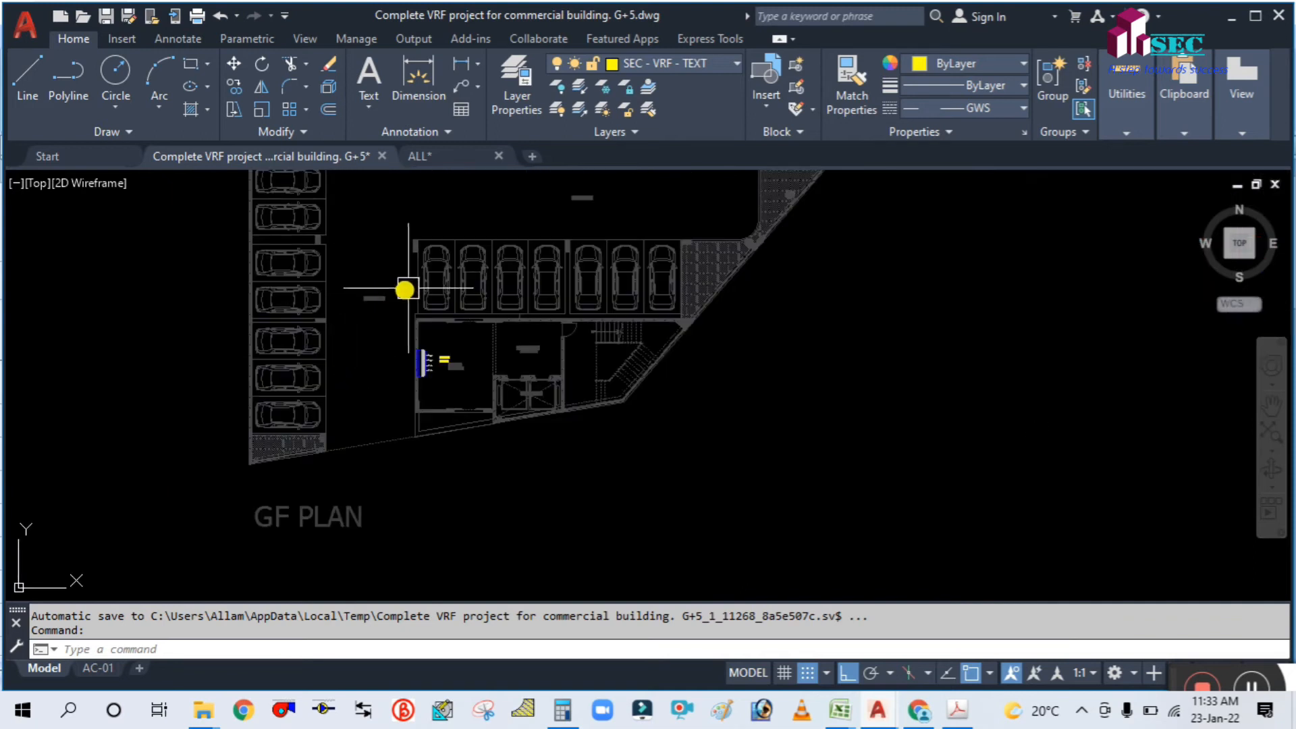
pyautogui.scroll(-5, 409, 288)
pyautogui.moveTo(635, 330); pyautogui.dragTo(198, 335, button='middle')
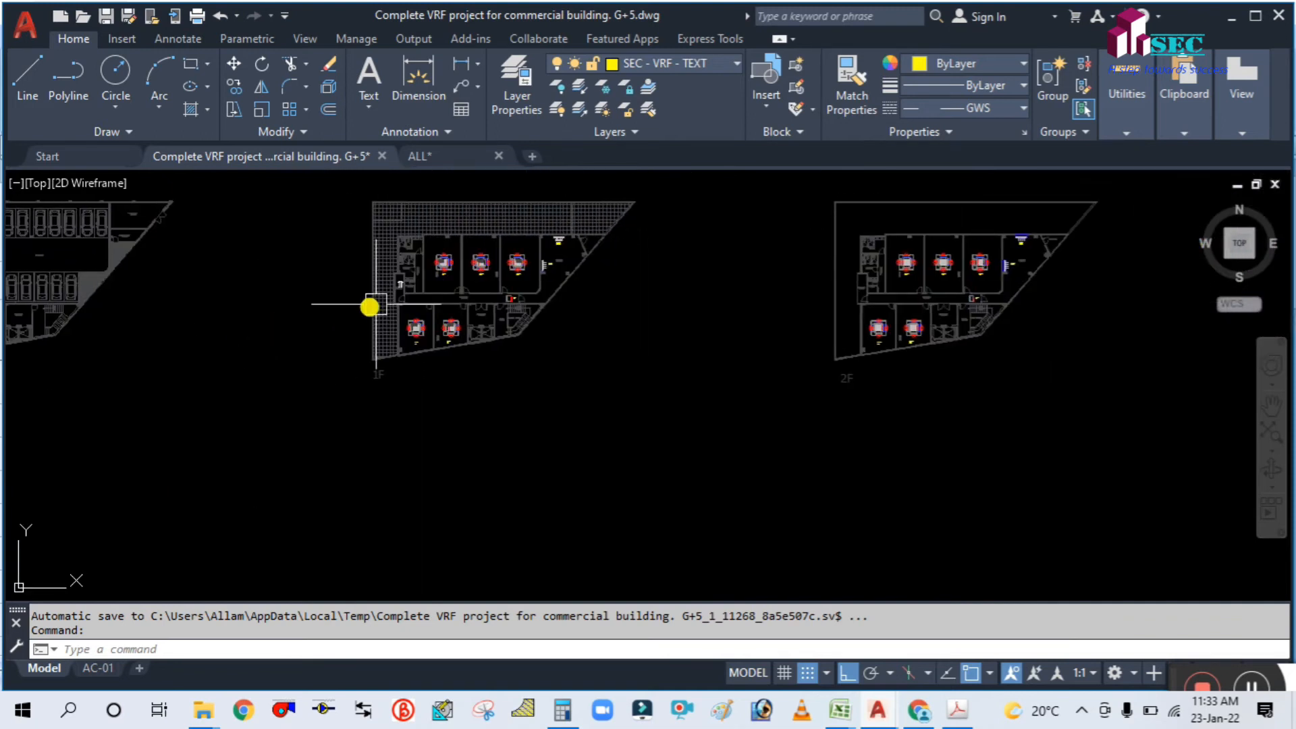
pyautogui.scroll(-3, 391, 300)
pyautogui.scroll(3, 415, 292)
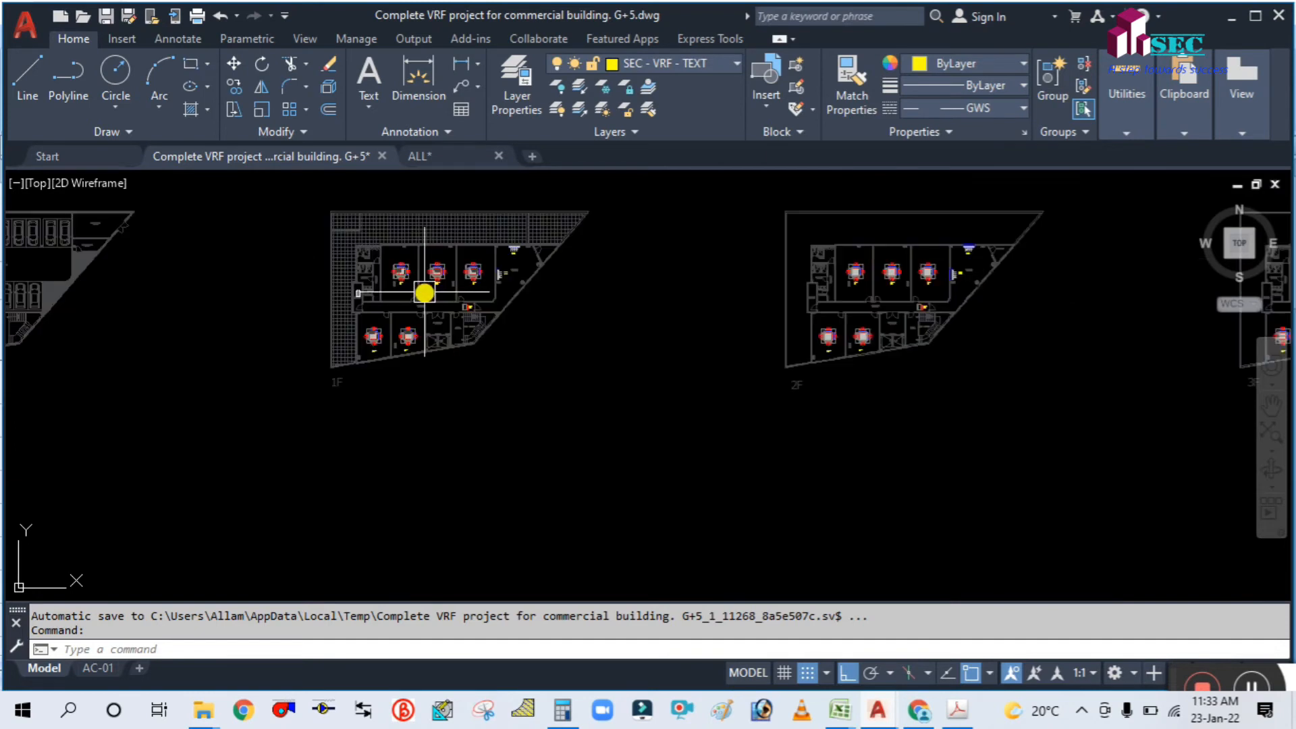
pyautogui.scroll(3, 343, 303)
pyautogui.scroll(-3, 449, 293)
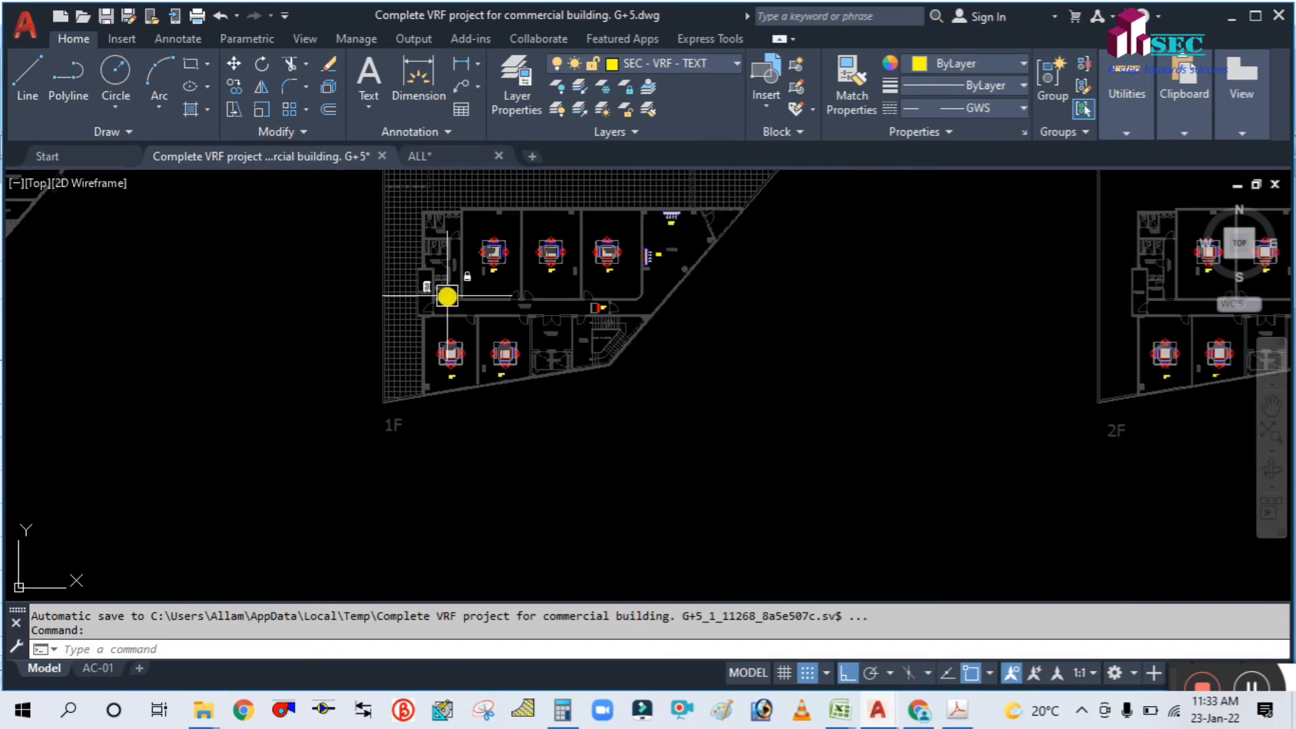
pyautogui.moveTo(365, 318); pyautogui.dragTo(588, 349, button='middle')
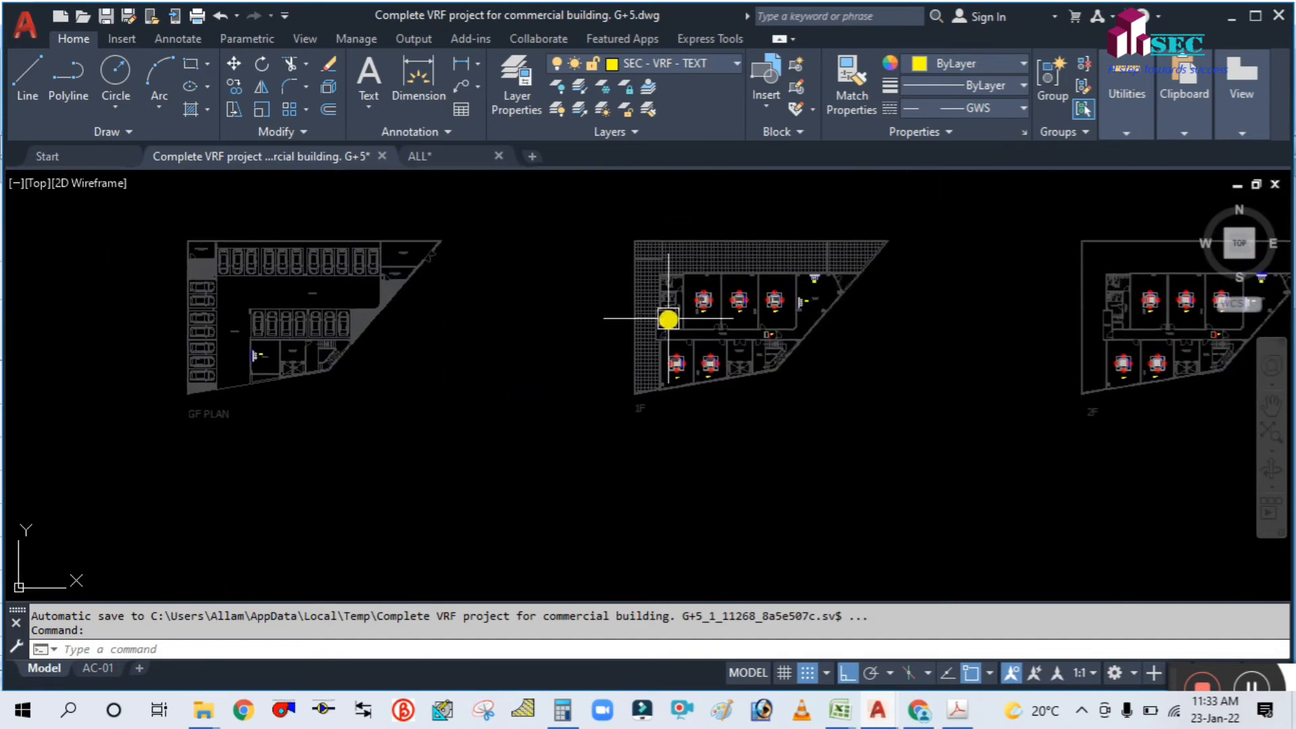
pyautogui.scroll(2, 667, 324)
pyautogui.scroll(2, 667, 328)
pyautogui.scroll(2, 646, 297)
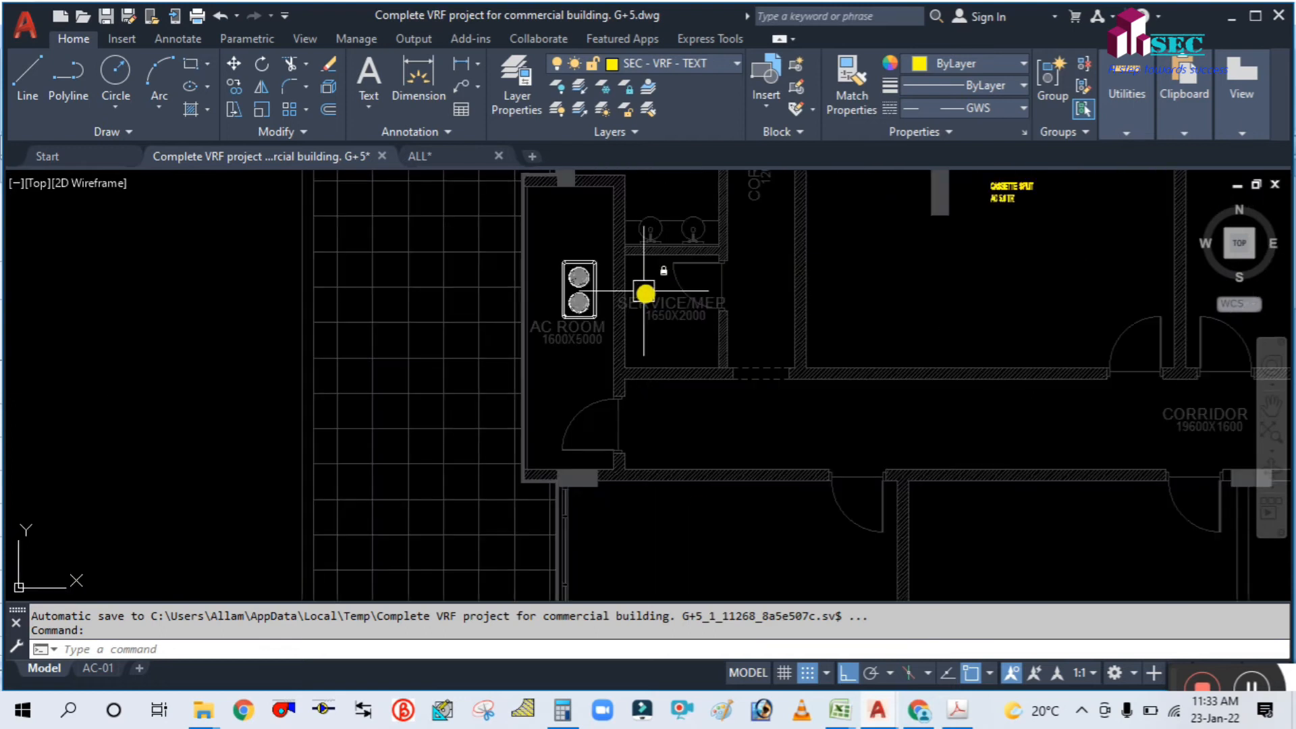
pyautogui.scroll(-5, 587, 330)
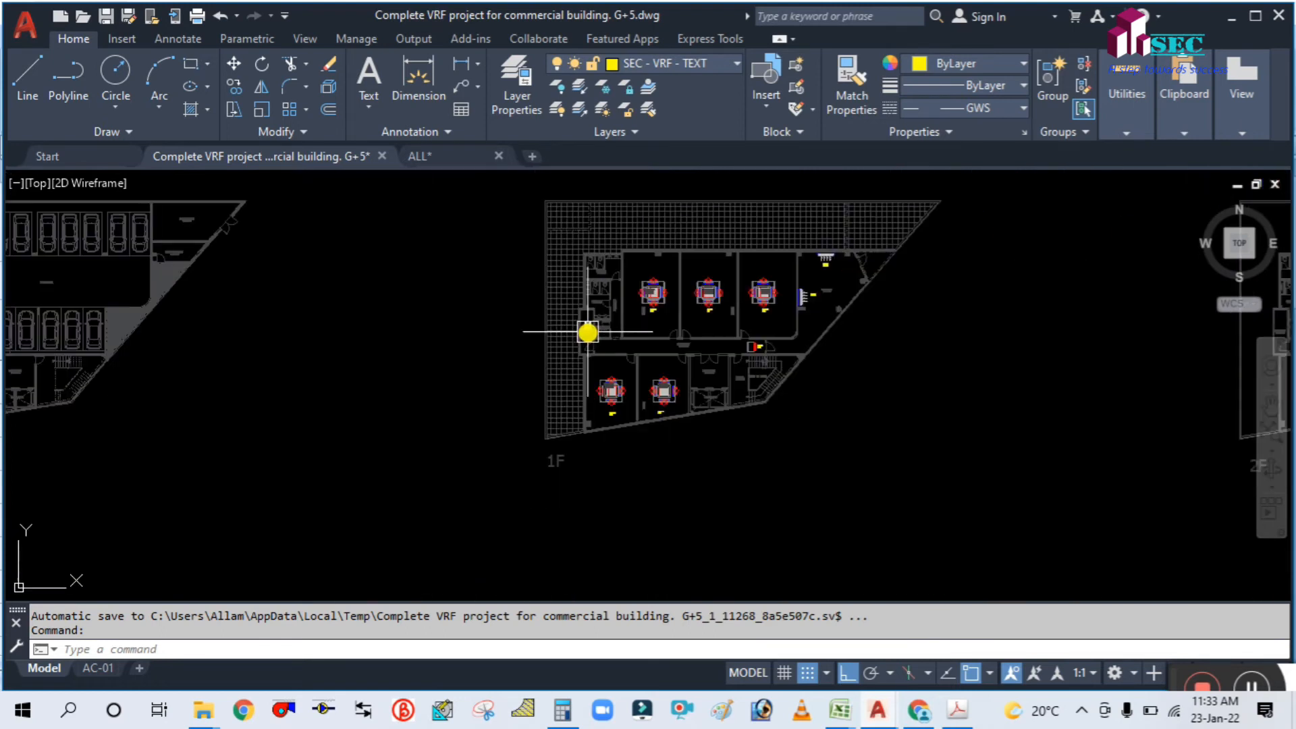
pyautogui.scroll(-2, 454, 362)
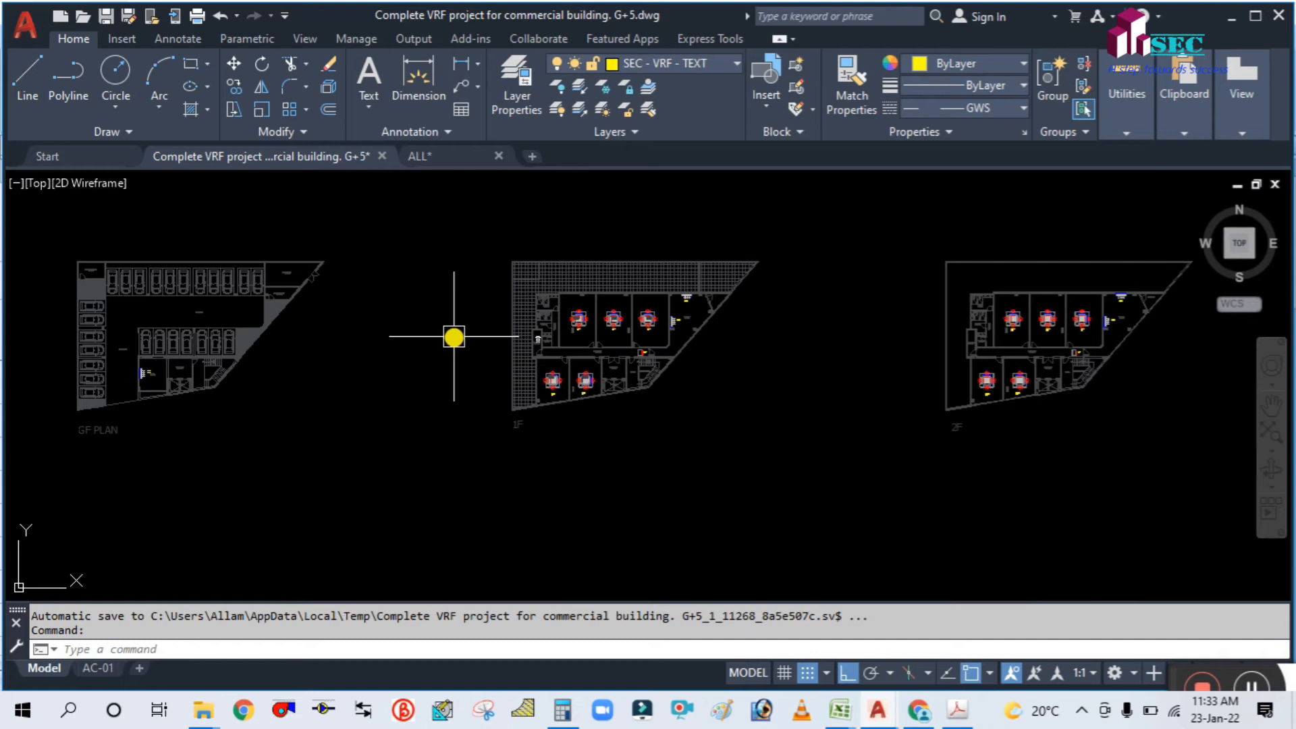
pyautogui.scroll(5, 537, 341)
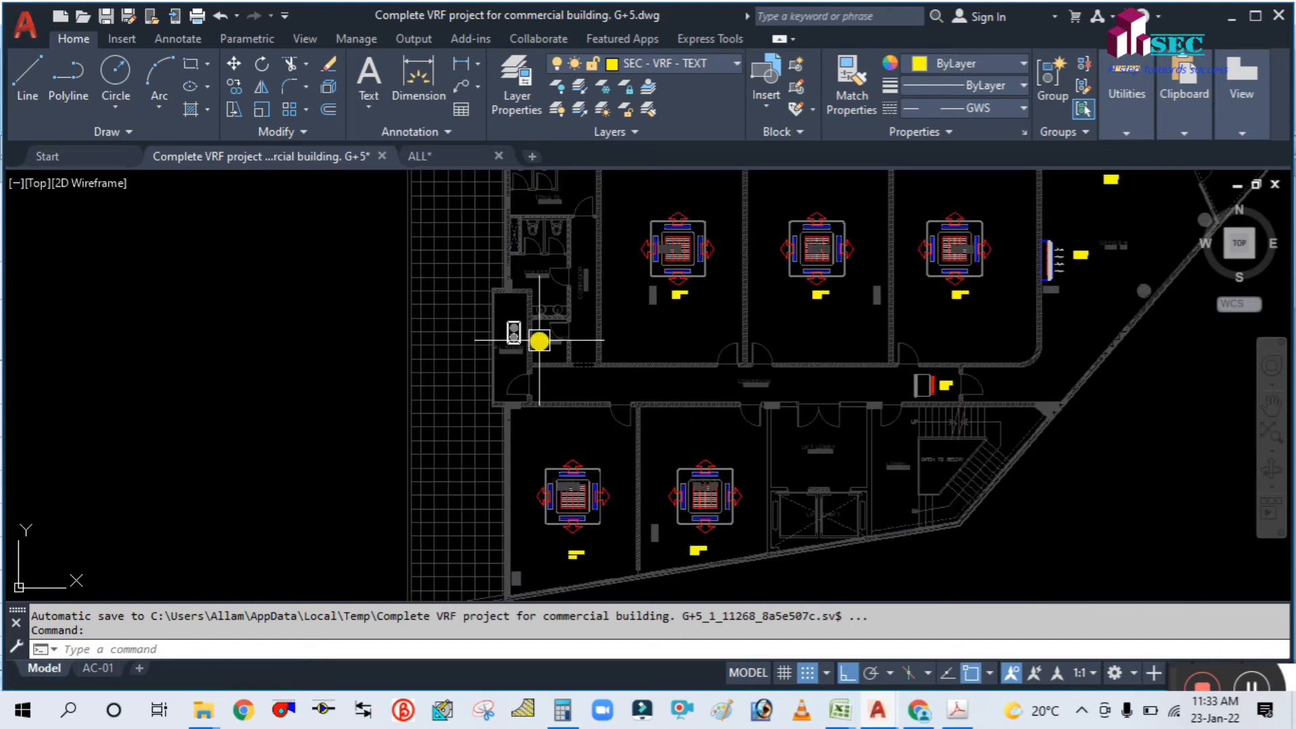
pyautogui.scroll(-5, 538, 341)
pyautogui.moveTo(755, 367); pyautogui.dragTo(573, 345, button='middle')
pyautogui.scroll(-2, 621, 330)
pyautogui.moveTo(1099, 359); pyautogui.dragTo(834, 387, button='middle')
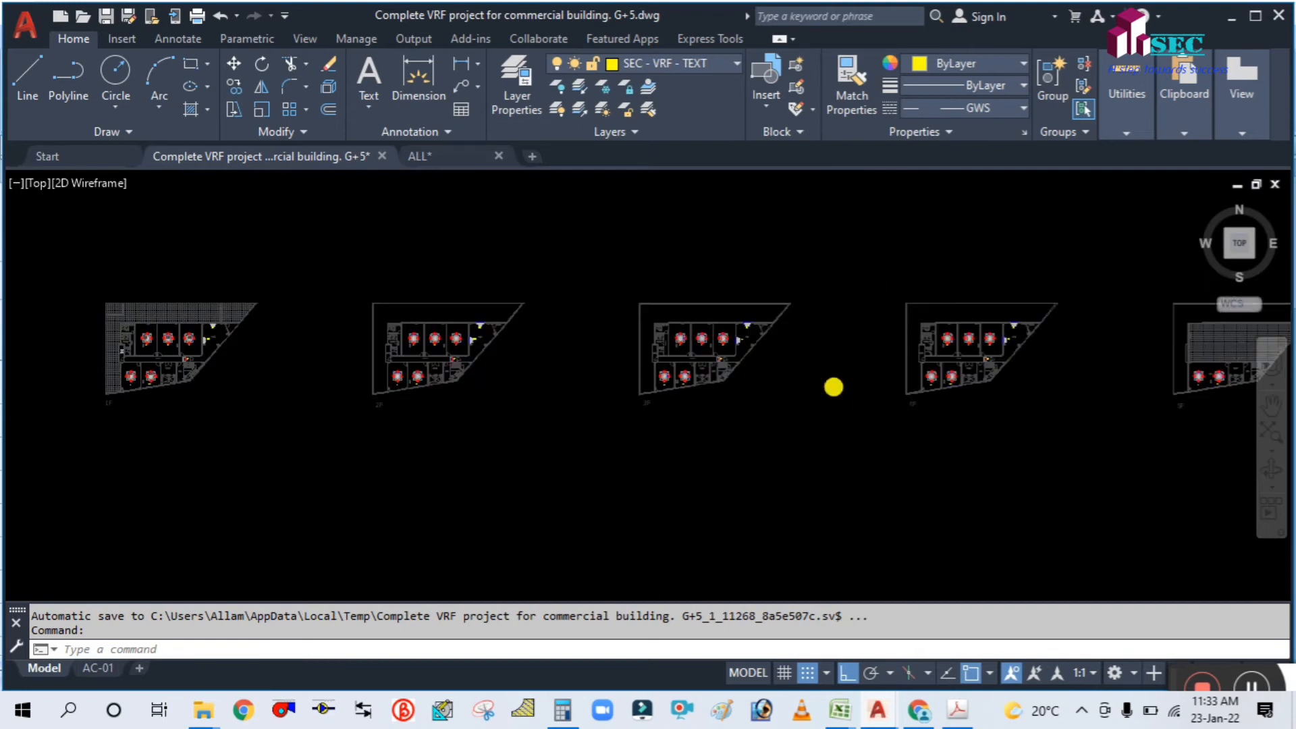
# Step: Move the outdoor unit in the 1F AC room about 1100 mm straight up, close to the room's upper wall
pyautogui.scroll(7, 124, 347)
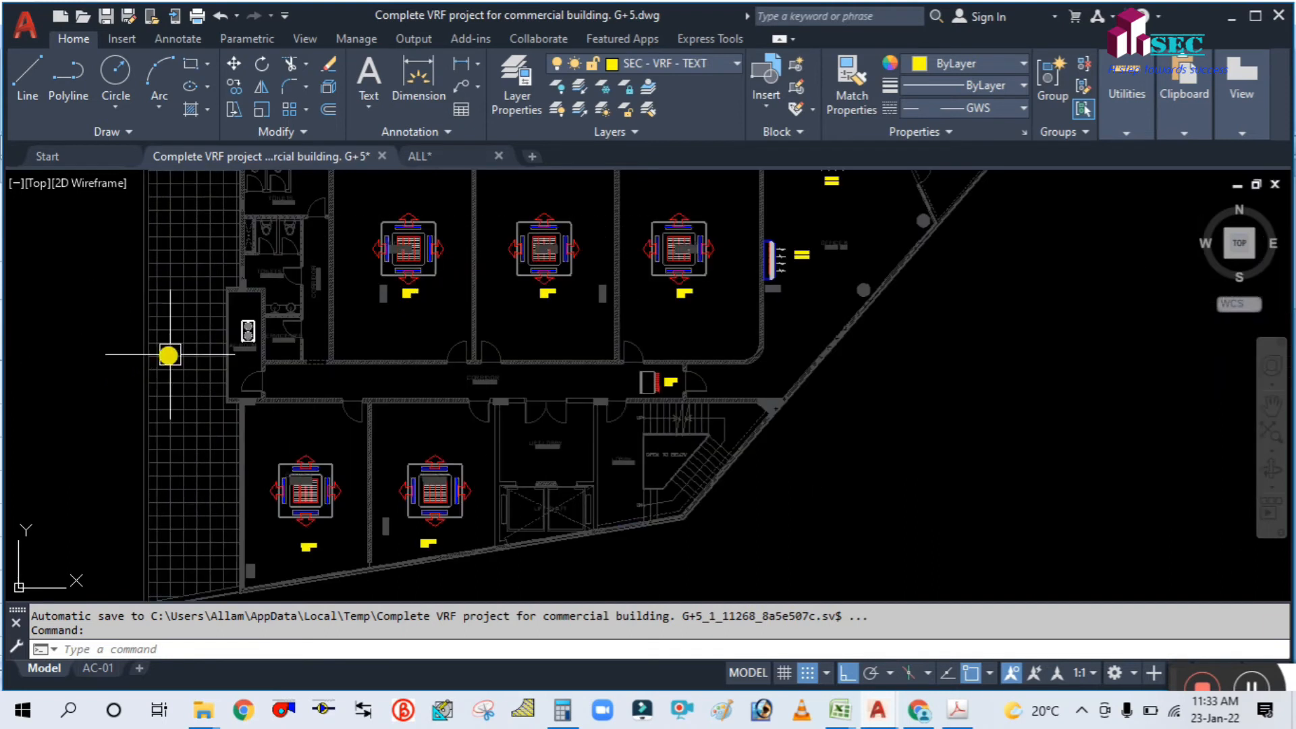
pyautogui.scroll(3, 217, 327)
pyautogui.scroll(4, 252, 310)
pyautogui.moveTo(344, 463); pyautogui.dragTo(336, 511, button='middle')
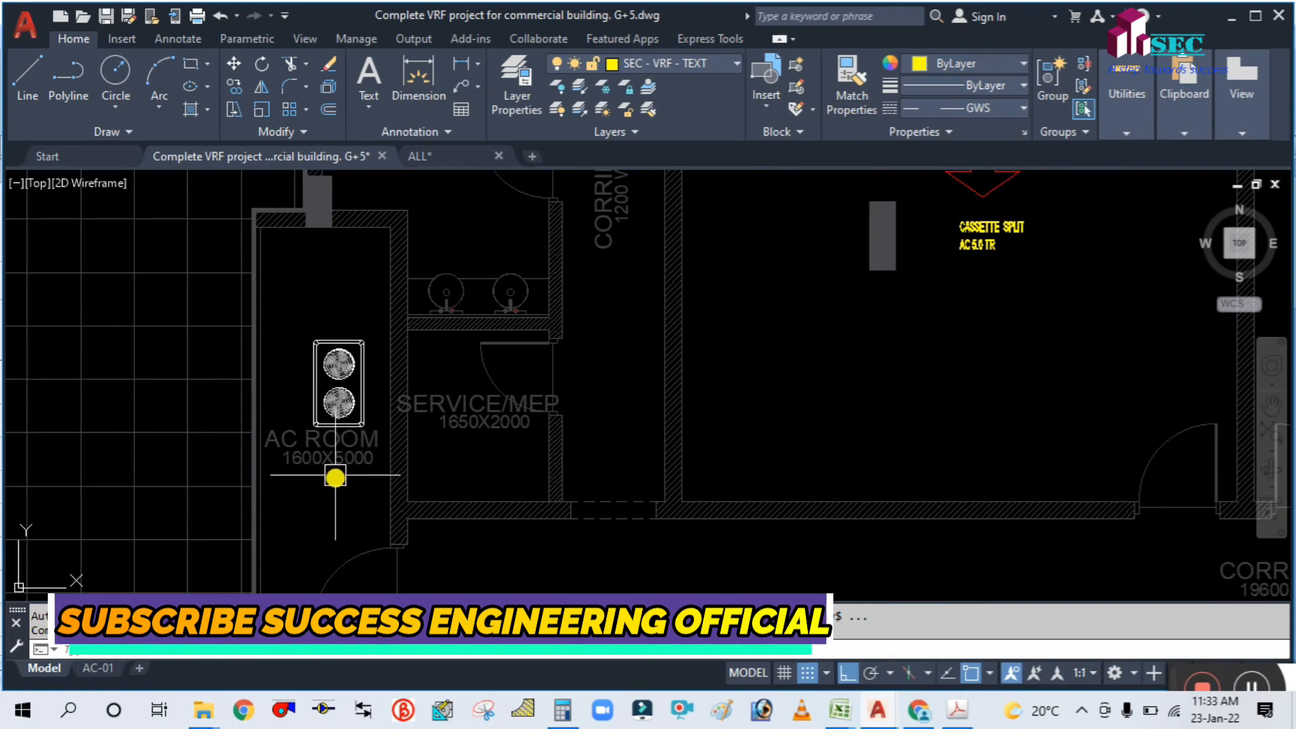
pyautogui.write('m')
pyautogui.press('Return')
pyautogui.click(335, 404)
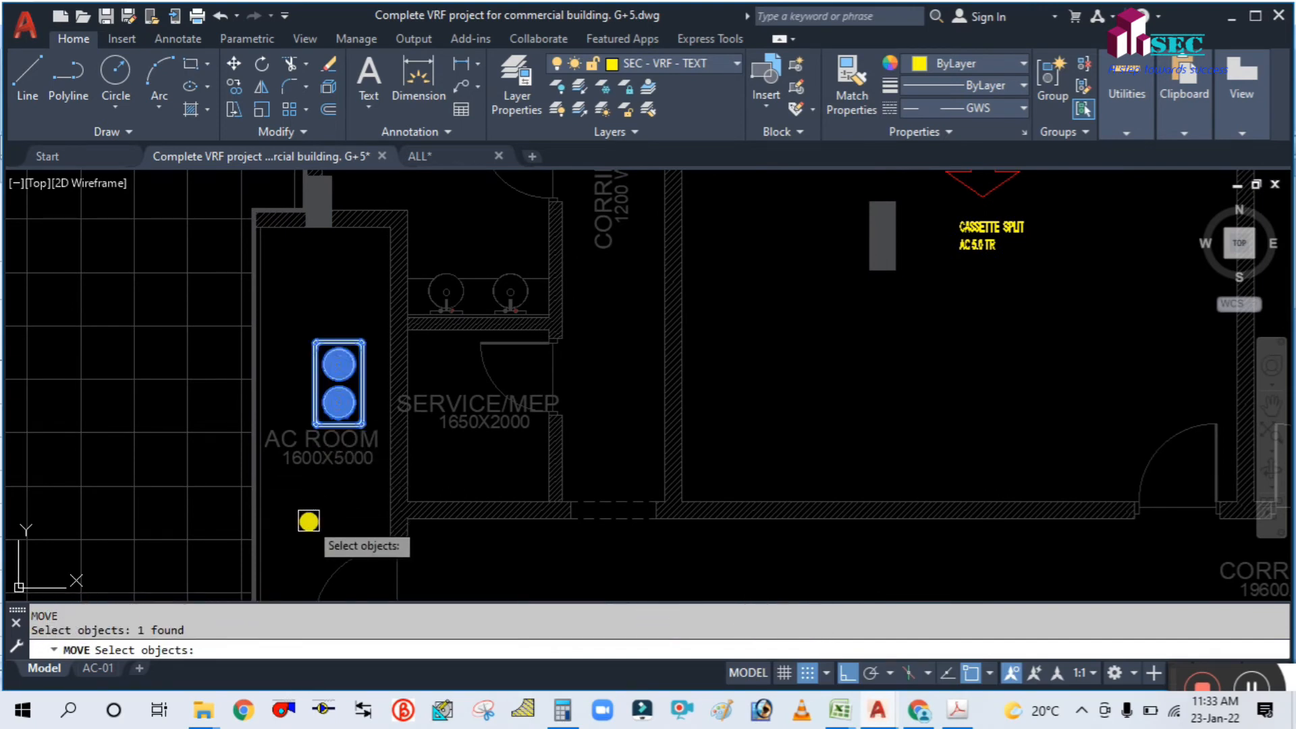
pyautogui.press('Return')
pyautogui.click(307, 508)
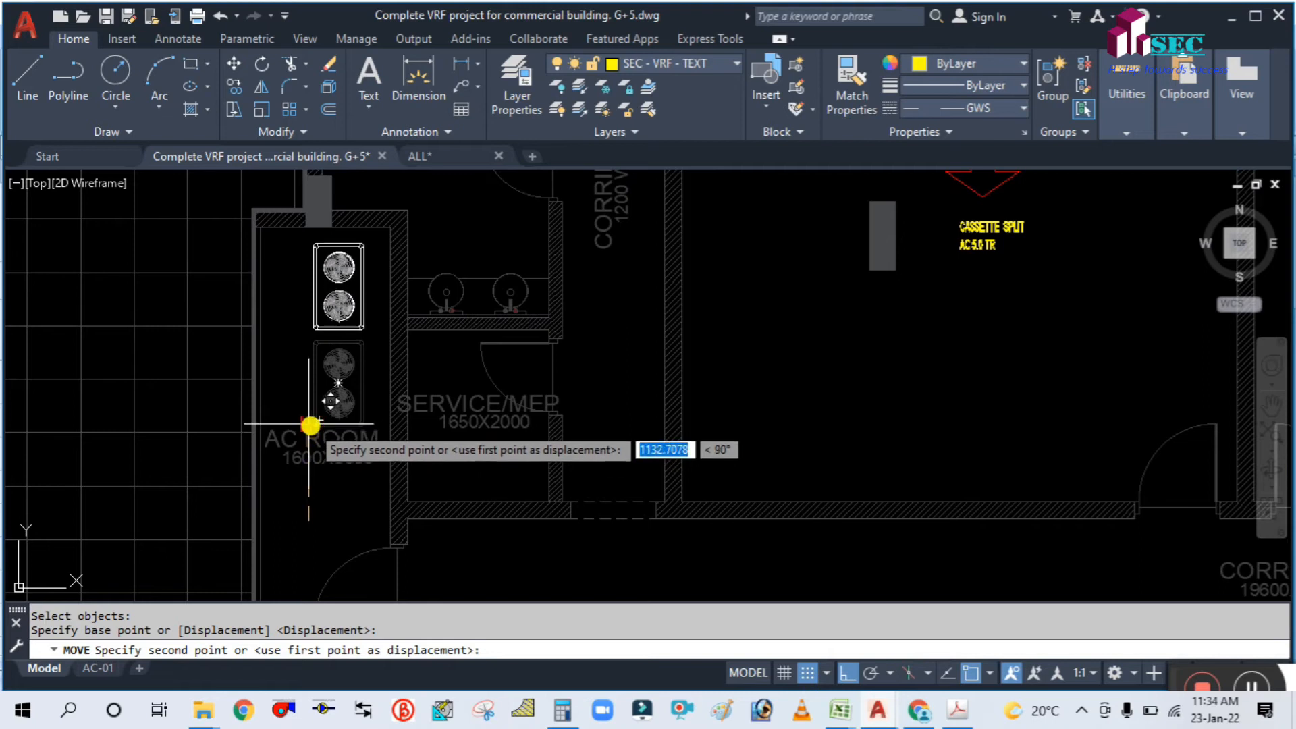
pyautogui.click(310, 426)
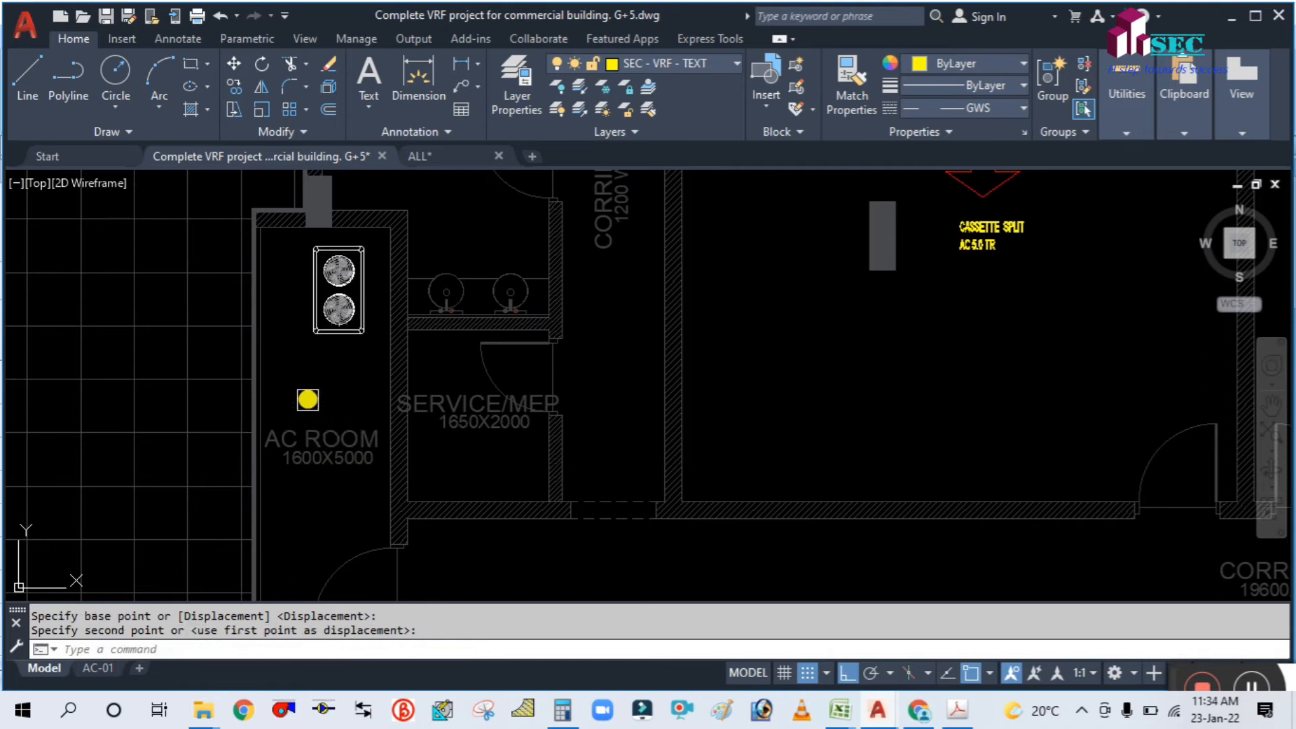
# Step: Copy the outdoor unit three times straight down in the 1F AC room, forming a column of four units
pyautogui.write('co')
pyautogui.press('Return')
pyautogui.click(316, 320)
pyautogui.press('Return')
pyautogui.click(283, 297)
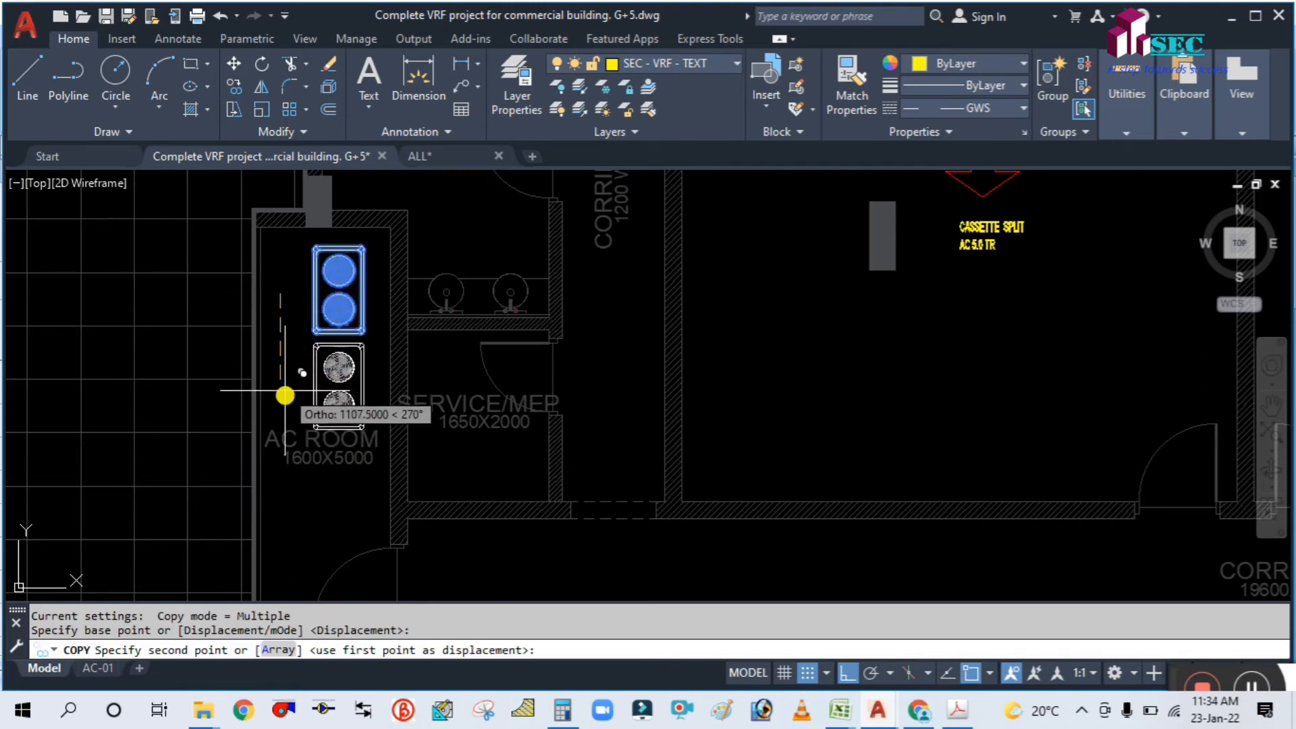
pyautogui.click(284, 405)
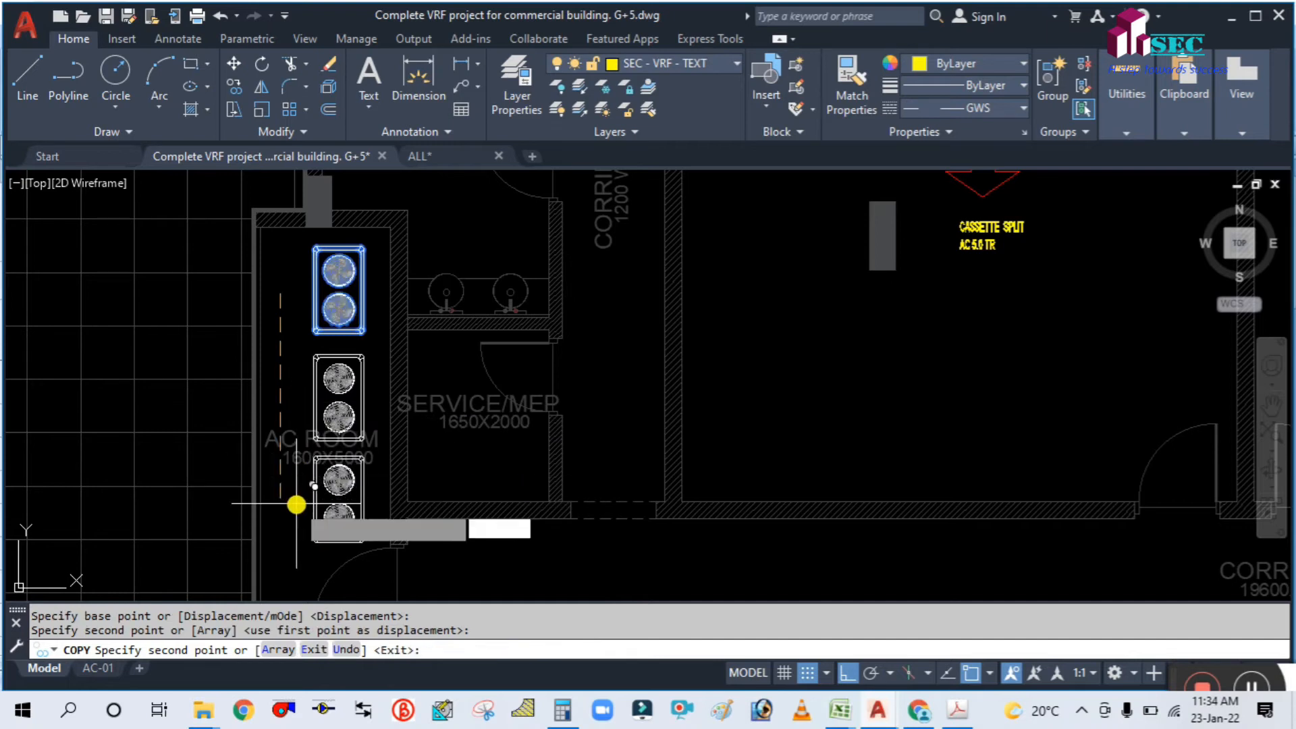
pyautogui.click(296, 504)
pyautogui.moveTo(296, 504)
pyautogui.mouseDown(button='middle')
pyautogui.moveTo(297, 428)
pyautogui.moveTo(324, 367)
pyautogui.mouseUp(button='middle')
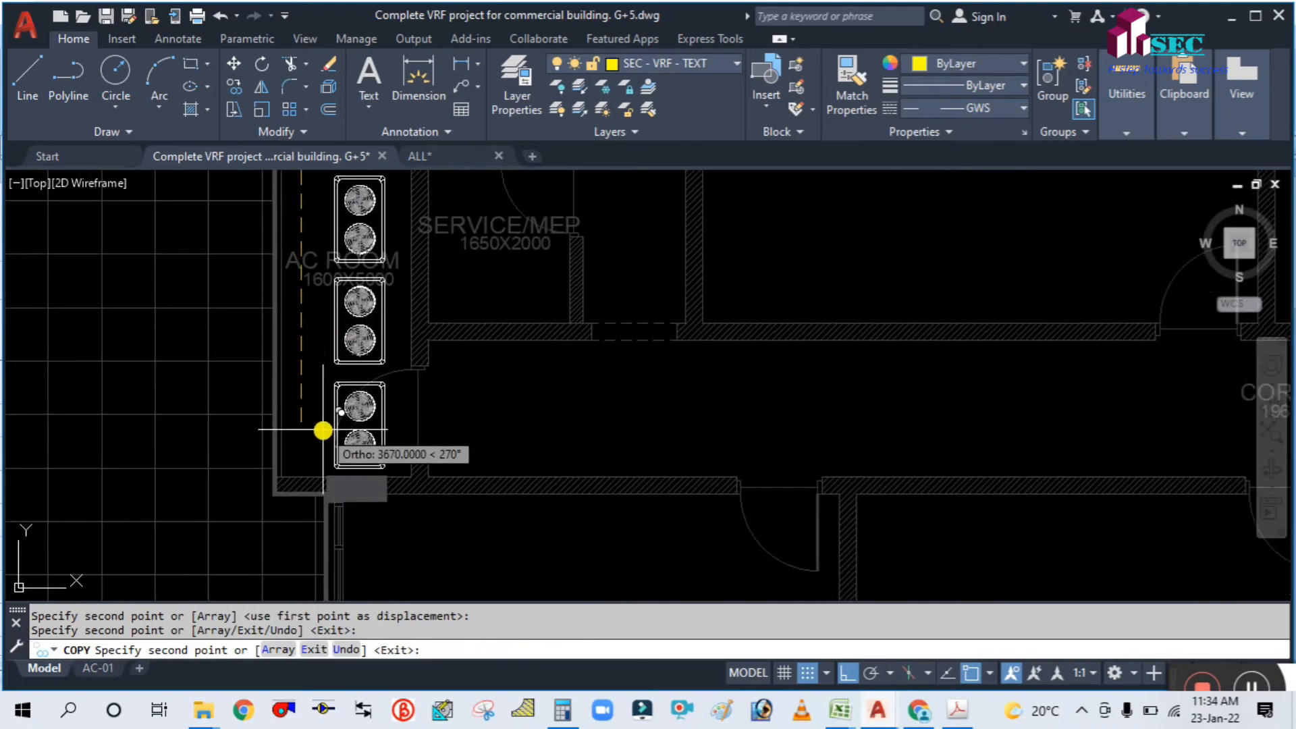
pyautogui.press('Escape')
# Step: Check the placement and spacing of the four outdoor units along the 1F AC room, including at its door
pyautogui.scroll(-4, 331, 418)
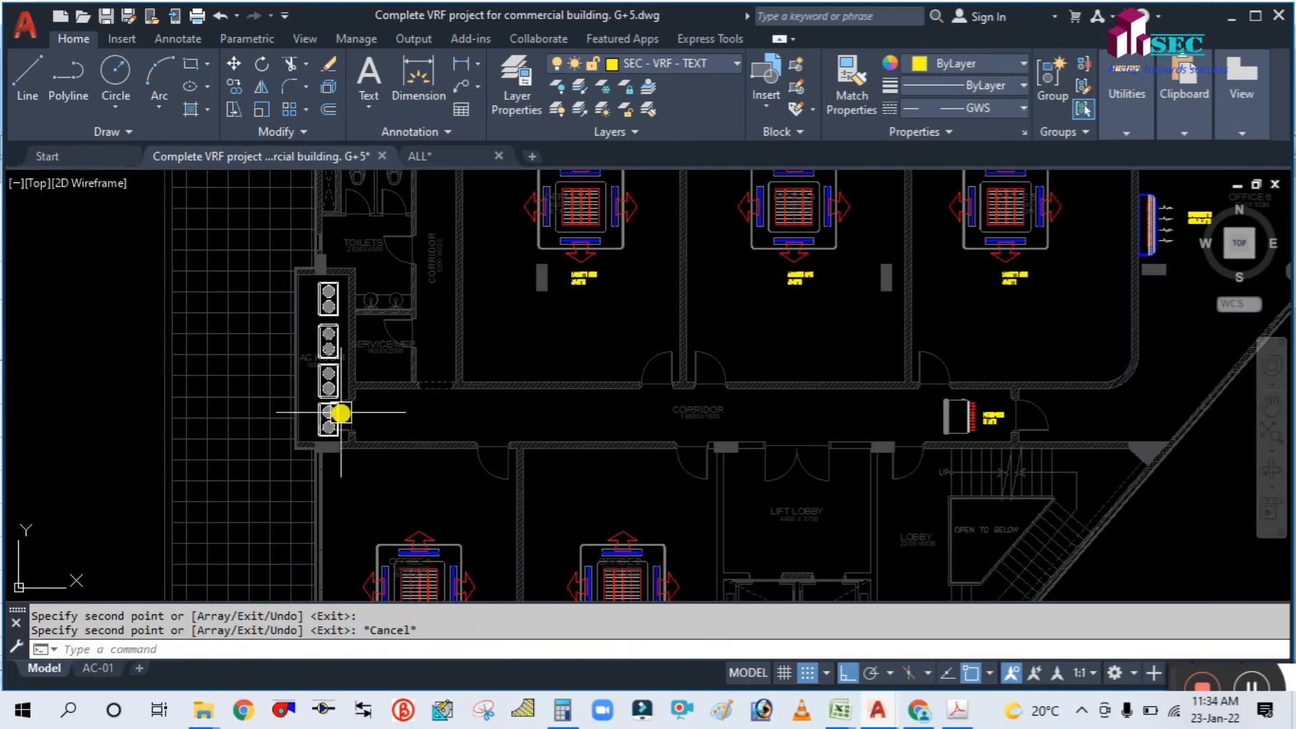
pyautogui.scroll(2, 358, 321)
pyautogui.scroll(2, 340, 305)
pyautogui.scroll(-2, 375, 374)
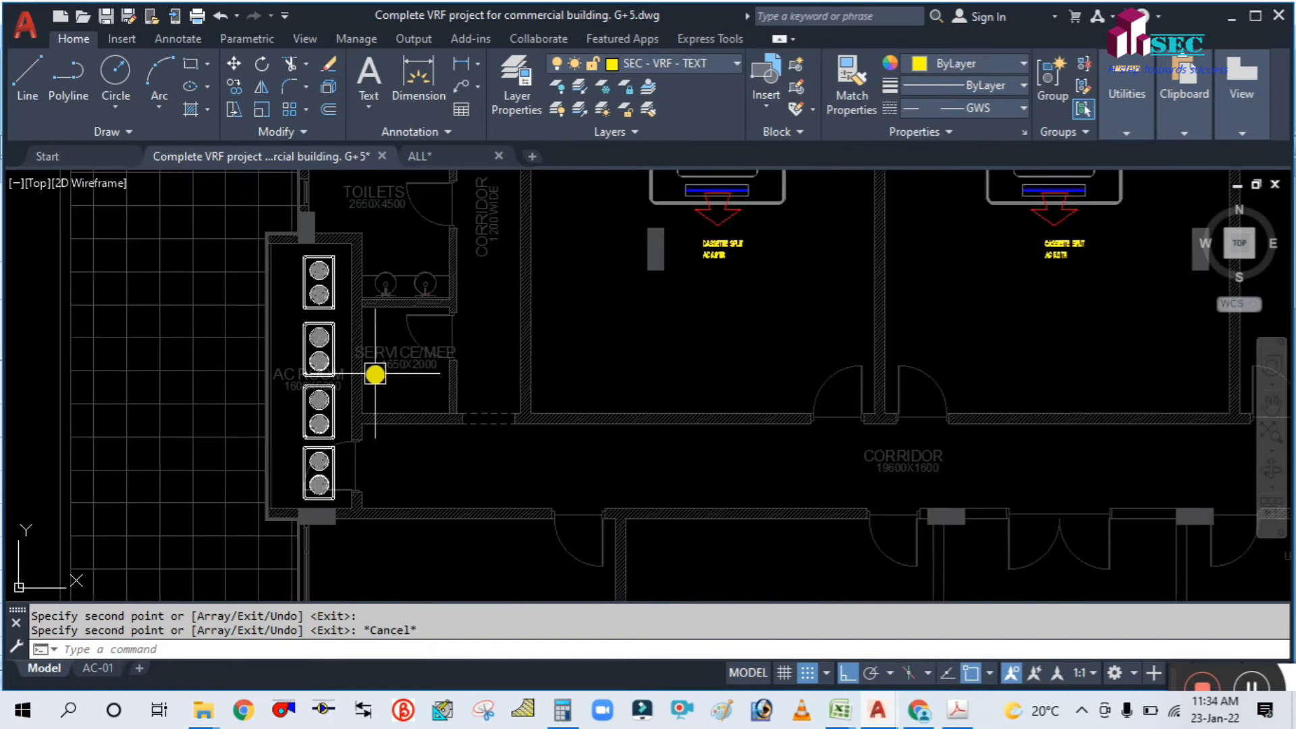
pyautogui.scroll(1, 362, 391)
pyautogui.scroll(2, 303, 254)
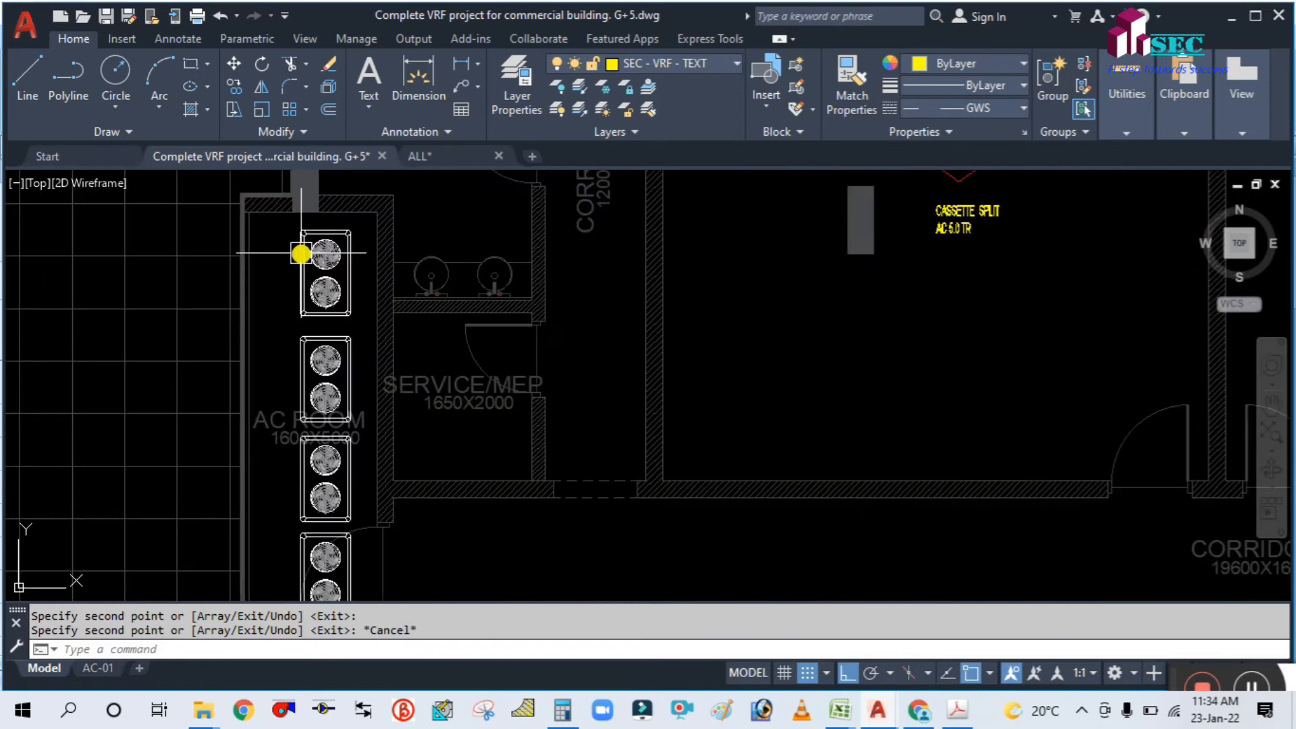
pyautogui.moveTo(276, 278); pyautogui.dragTo(297, 316, button='middle')
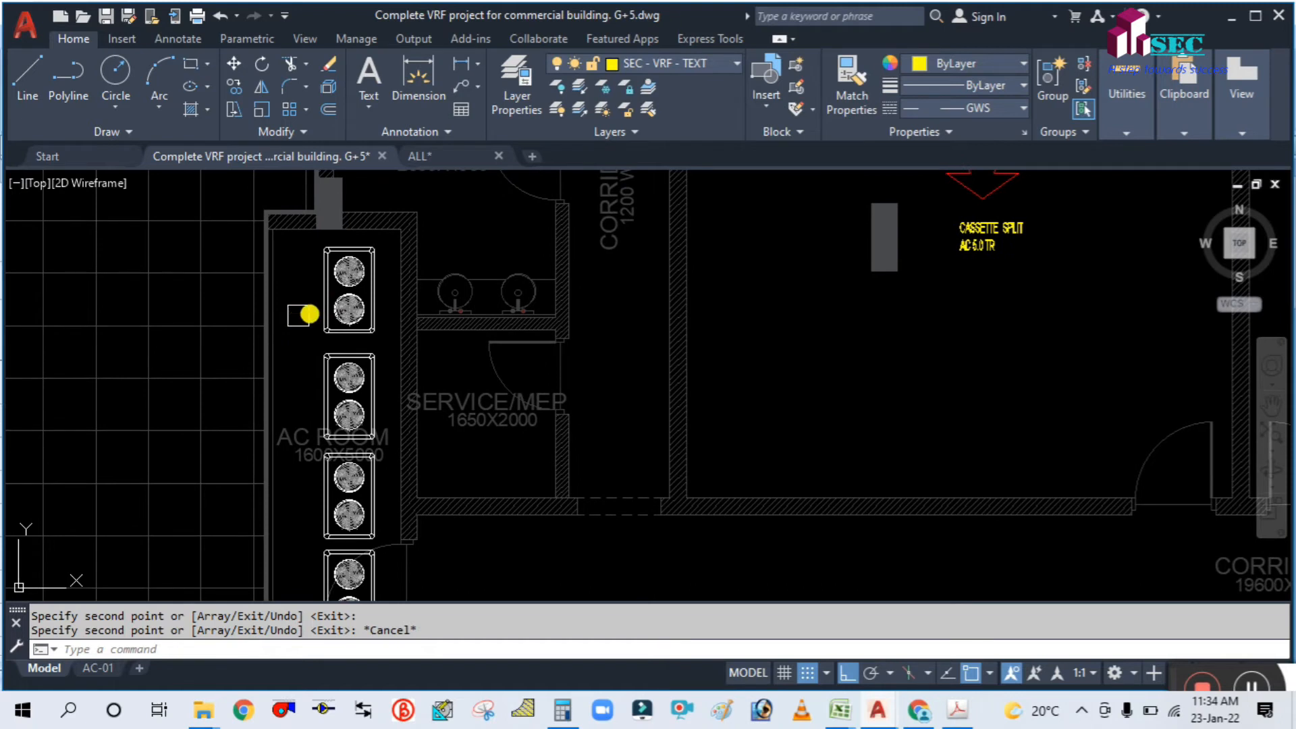
# Step: Move the top outdoor unit in the 1F AC room horizontally towards the service room wall, and slightly up
pyautogui.write('m')
pyautogui.press('Return')
pyautogui.click(338, 294)
pyautogui.scroll(2, 289, 303)
pyautogui.press('Return')
pyautogui.click(305, 315)
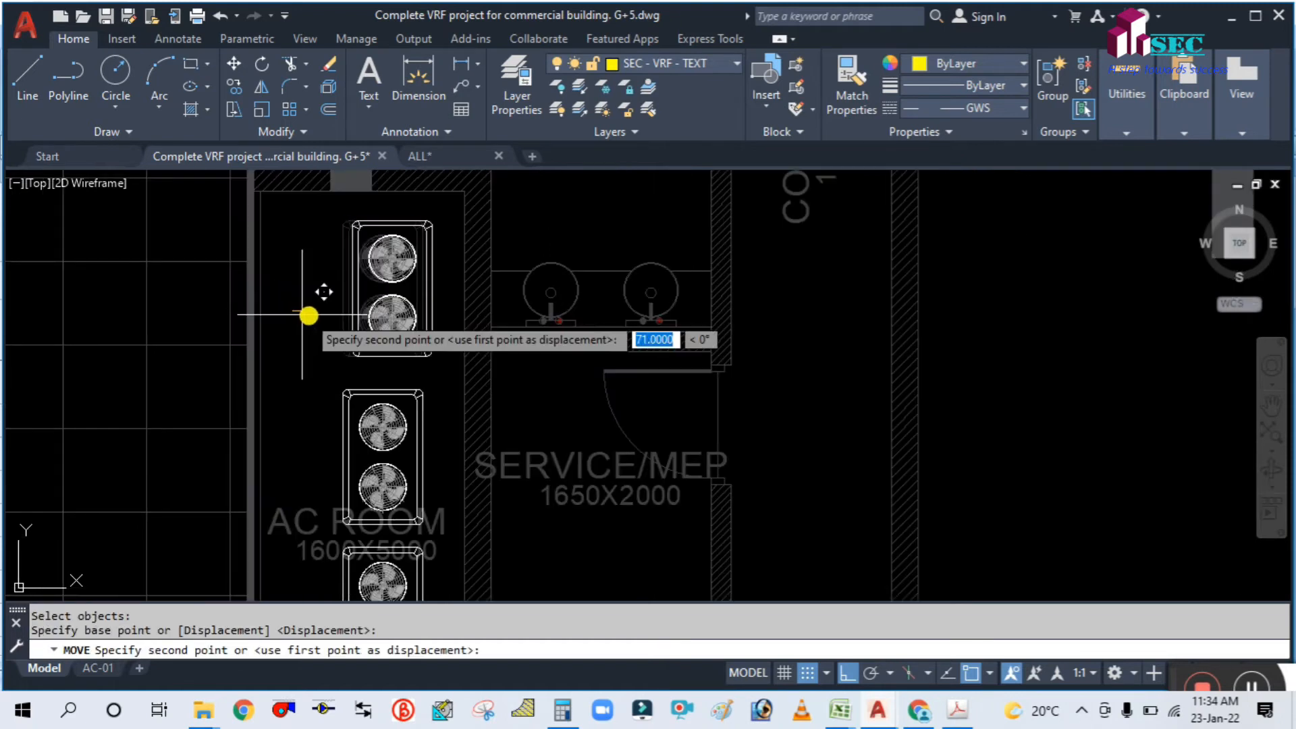
pyautogui.click(320, 316)
pyautogui.press('Return')
pyautogui.click(367, 337)
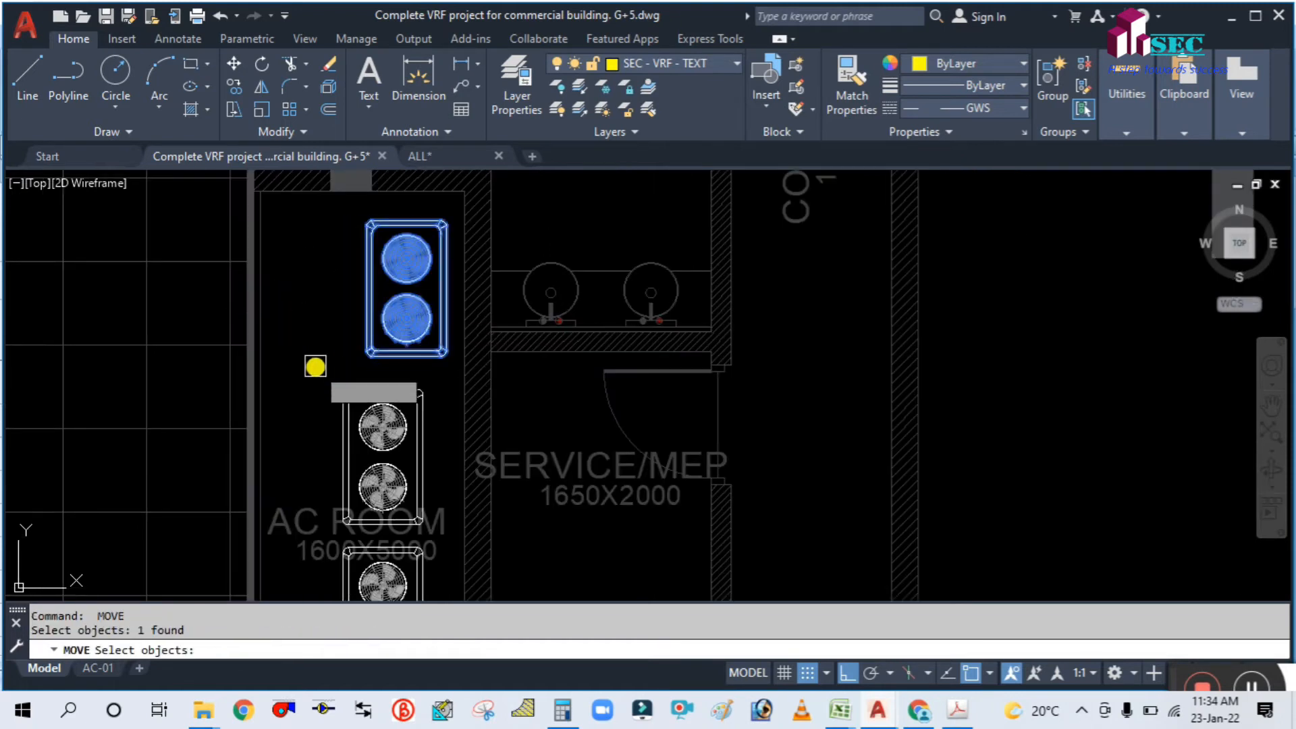
pyautogui.press('Return')
pyautogui.click(315, 366)
pyautogui.click(316, 357)
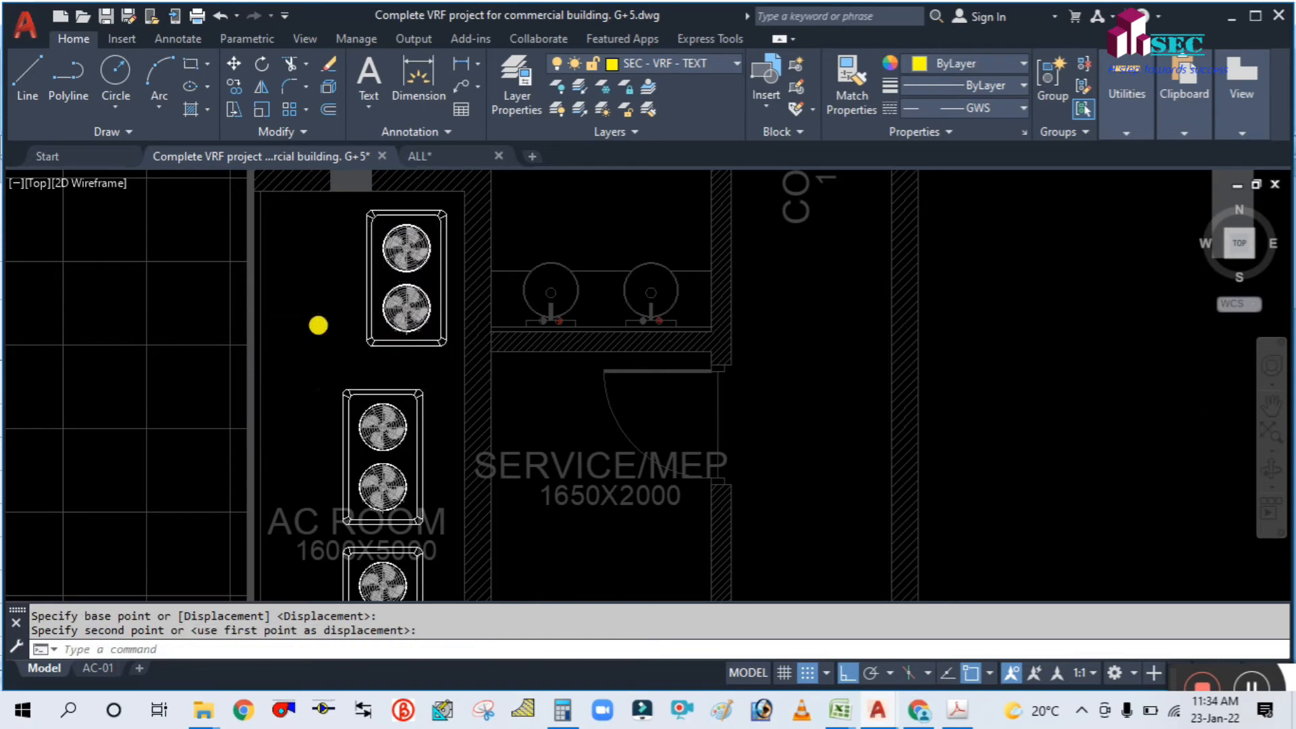
# Step: Move the second outdoor unit about 150 mm right and about 160 mm up, in line with the top unit
pyautogui.scroll(-5, 318, 326)
pyautogui.moveTo(301, 407); pyautogui.dragTo(318, 353, button='middle')
pyautogui.scroll(2, 318, 349)
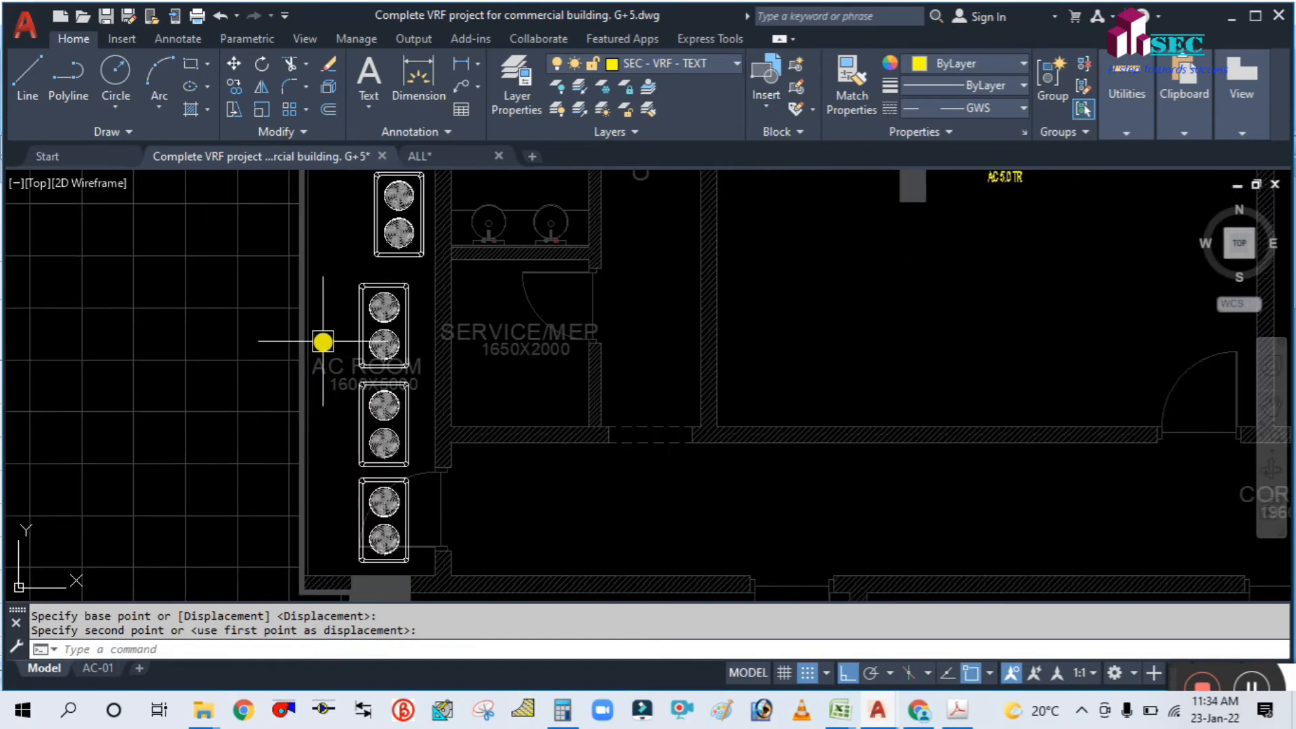
pyautogui.press('Return')
pyautogui.click(359, 324)
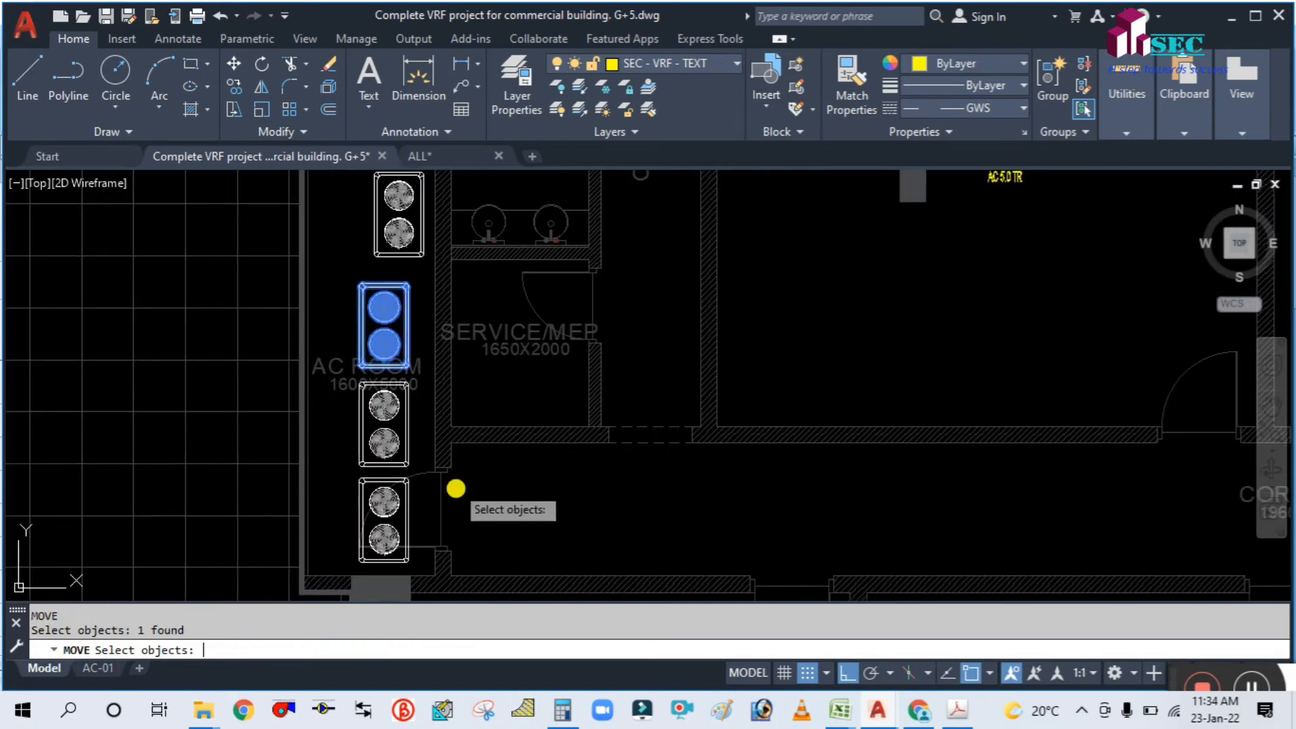
pyautogui.press('Return')
pyautogui.click(458, 487)
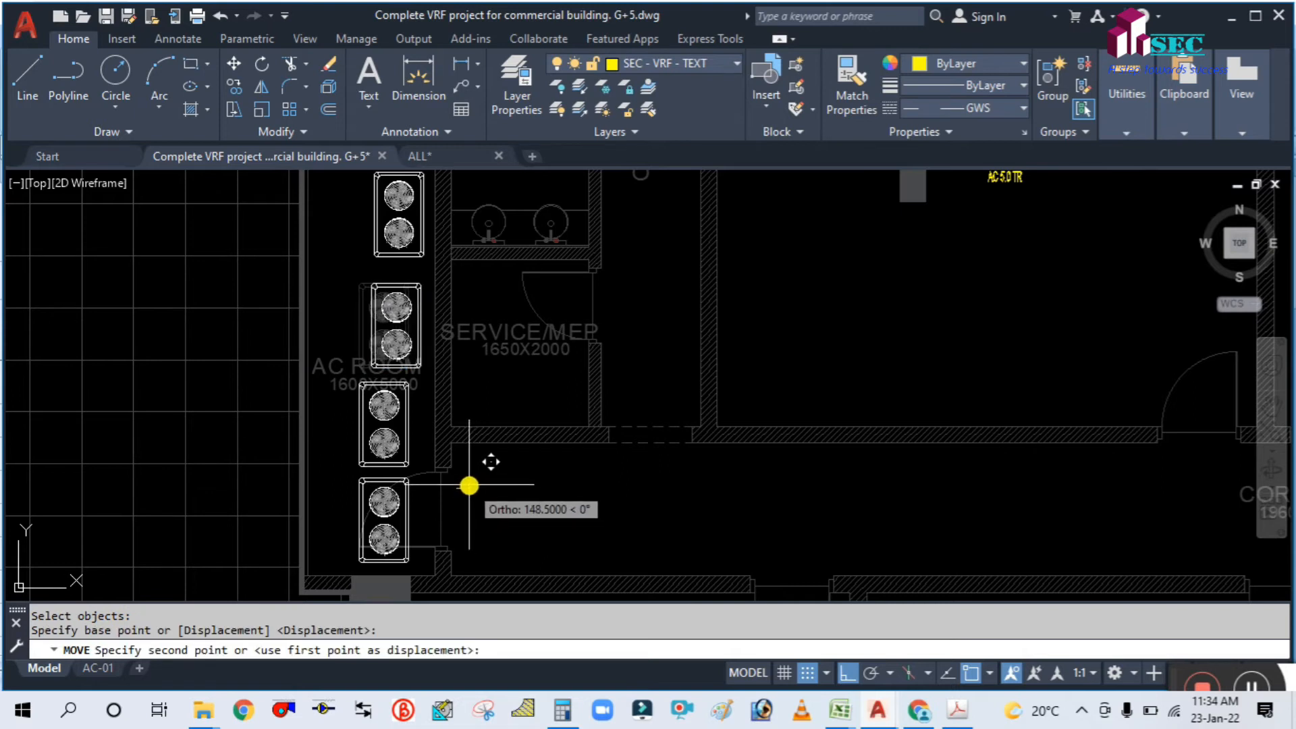
pyautogui.click(471, 484)
pyautogui.press('Return')
pyautogui.click(405, 326)
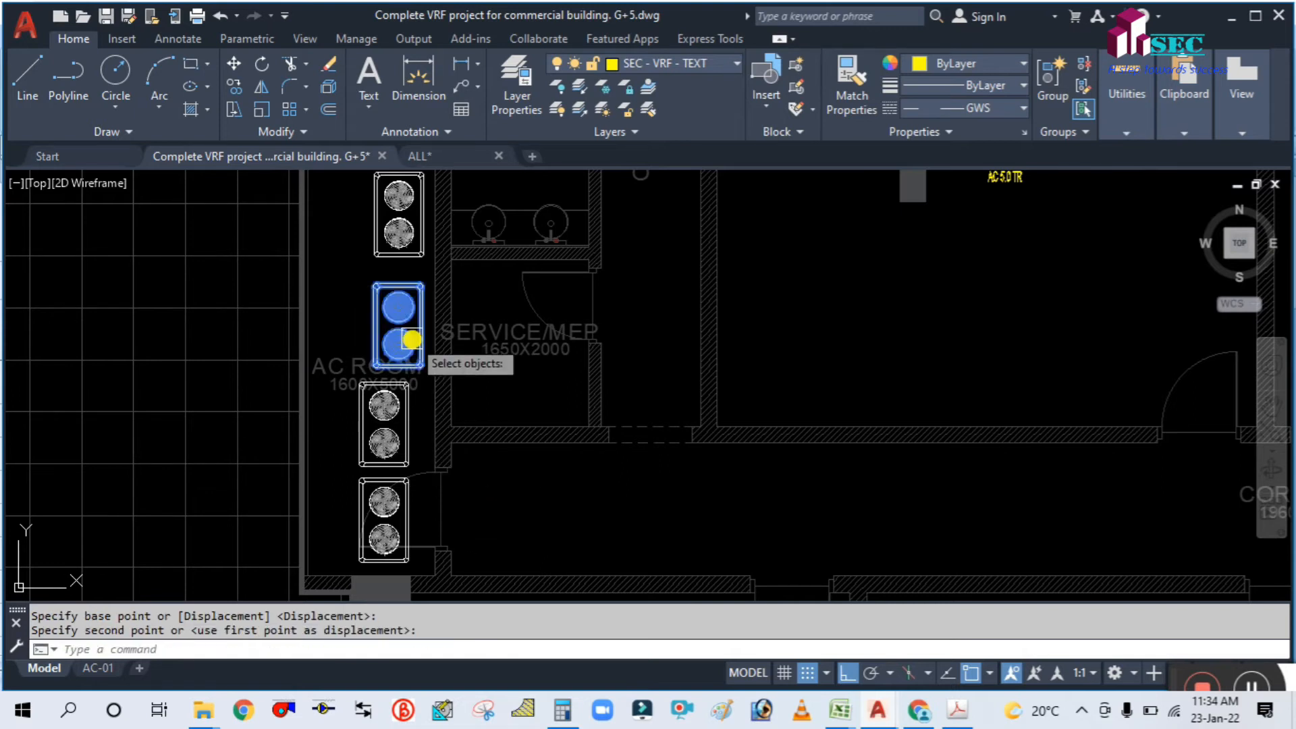
pyautogui.press('Return')
pyautogui.click(514, 530)
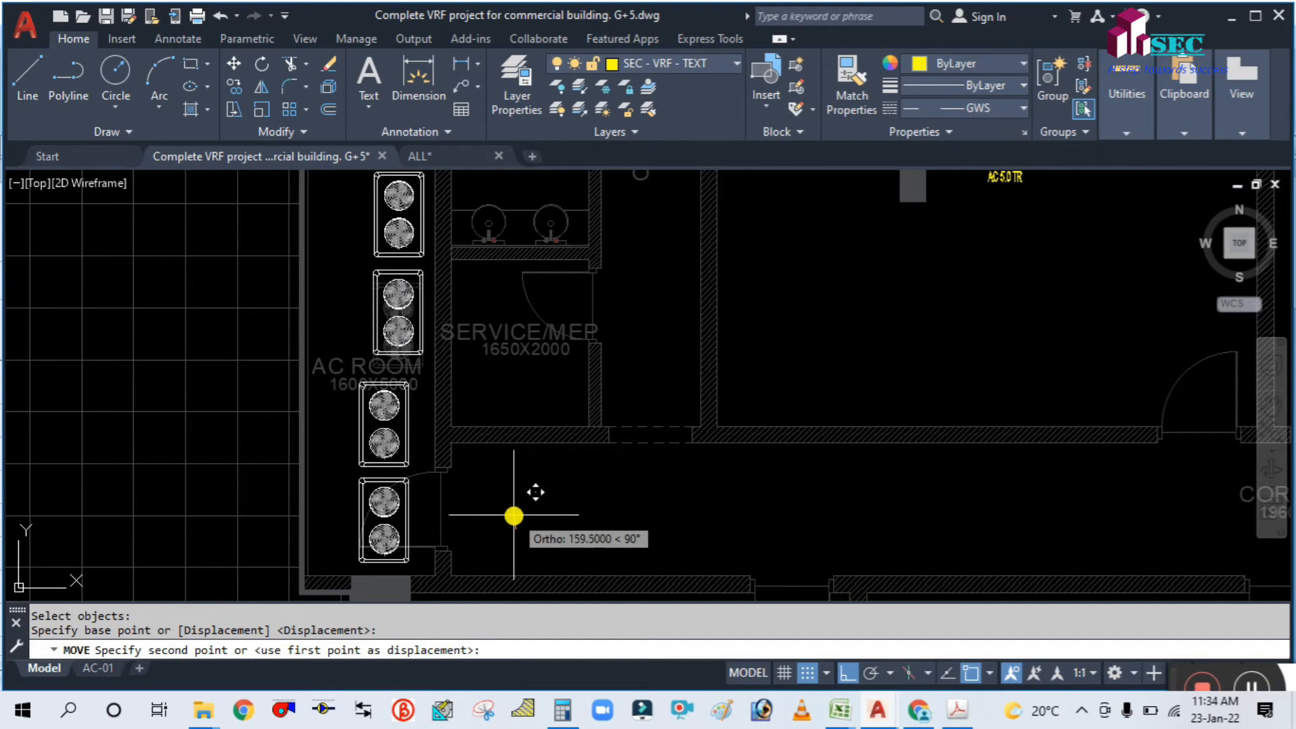
pyautogui.click(515, 516)
# Step: Move the third outdoor unit about 160 mm right and slightly up, in line with the two units above it
pyautogui.press('Return')
pyautogui.click(400, 448)
pyautogui.press('Return')
pyautogui.click(495, 480)
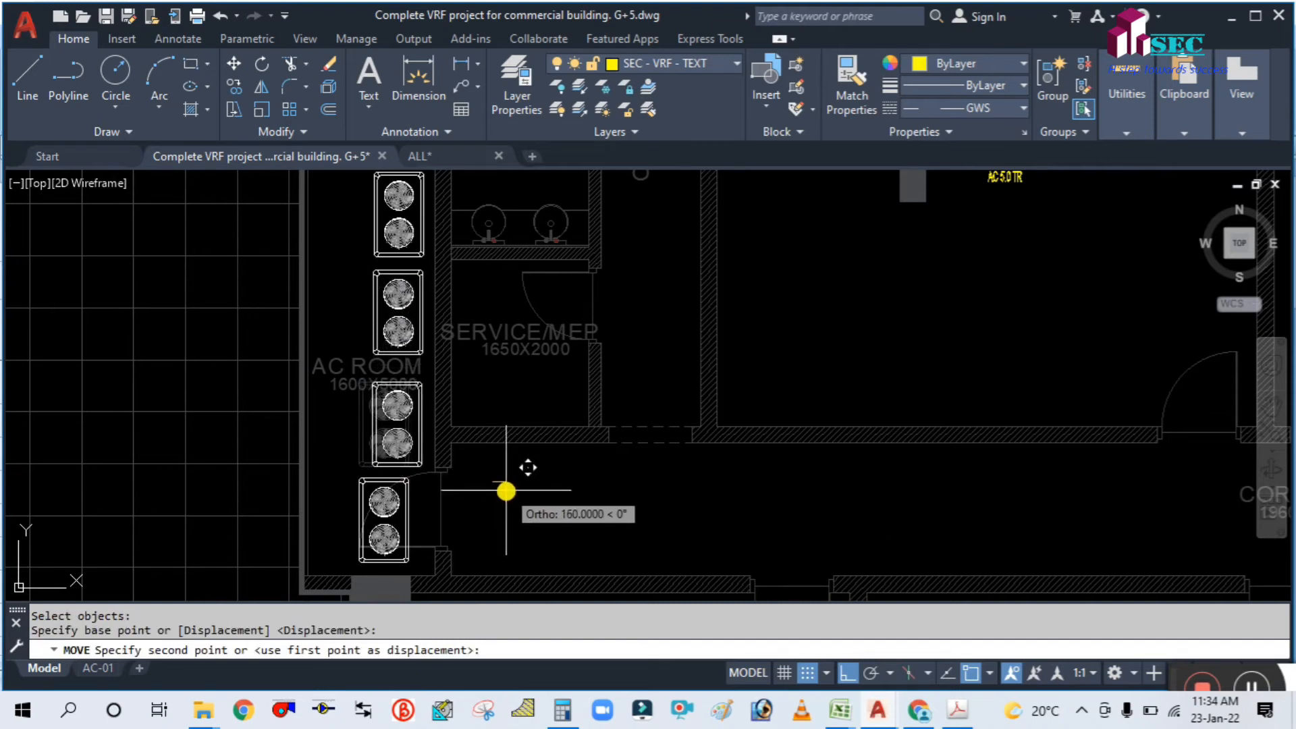
pyautogui.click(505, 491)
pyautogui.press('Return')
pyautogui.click(405, 442)
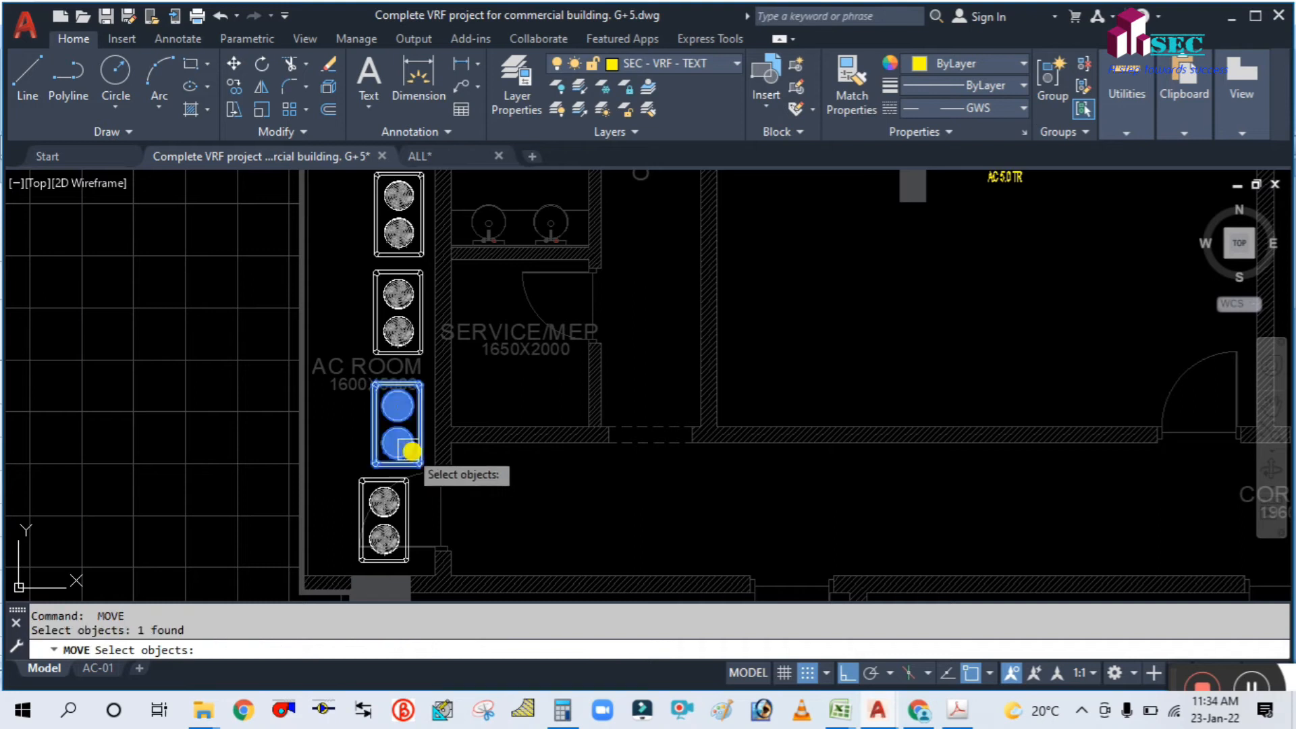
pyautogui.press('Return')
pyautogui.click(484, 520)
pyautogui.click(484, 509)
# Step: Move the bottom outdoor unit right, and then slightly back left to align it with the column
pyautogui.press('Return')
pyautogui.click(384, 529)
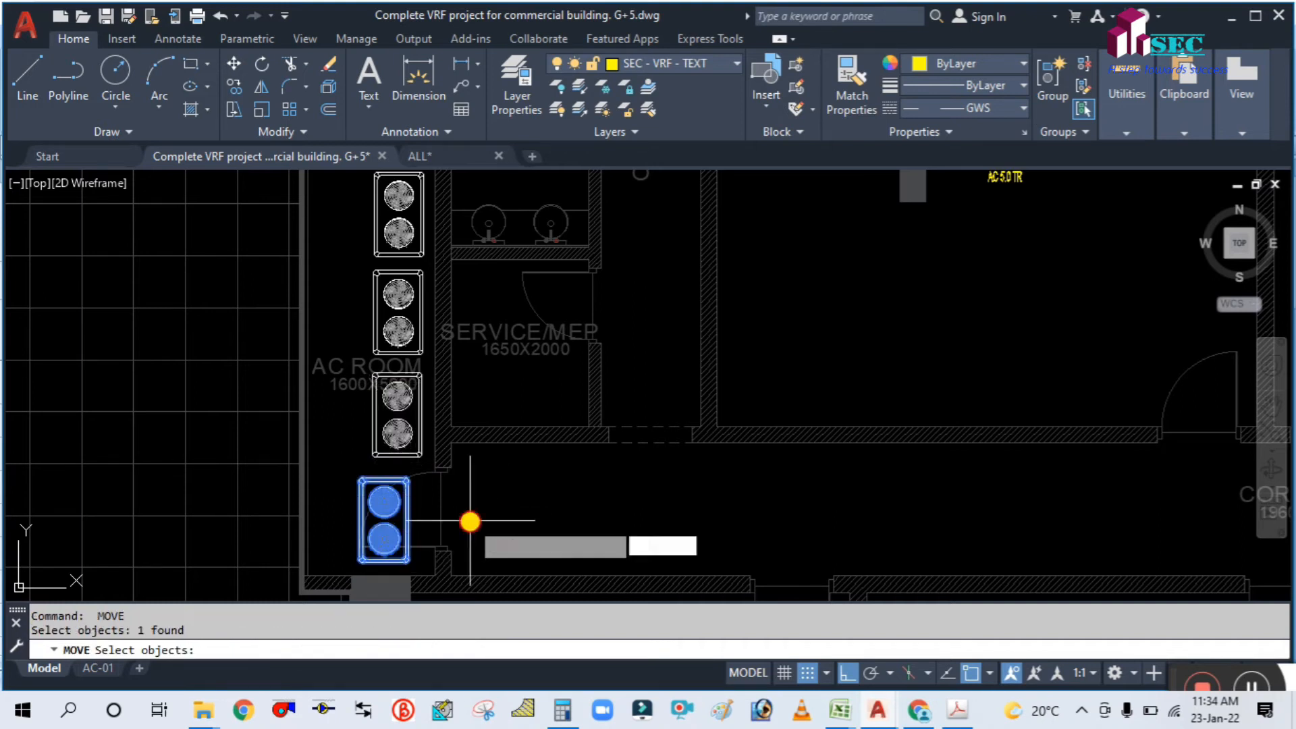
pyautogui.press('Return')
pyautogui.click(470, 521)
pyautogui.click(489, 521)
pyautogui.press('Return')
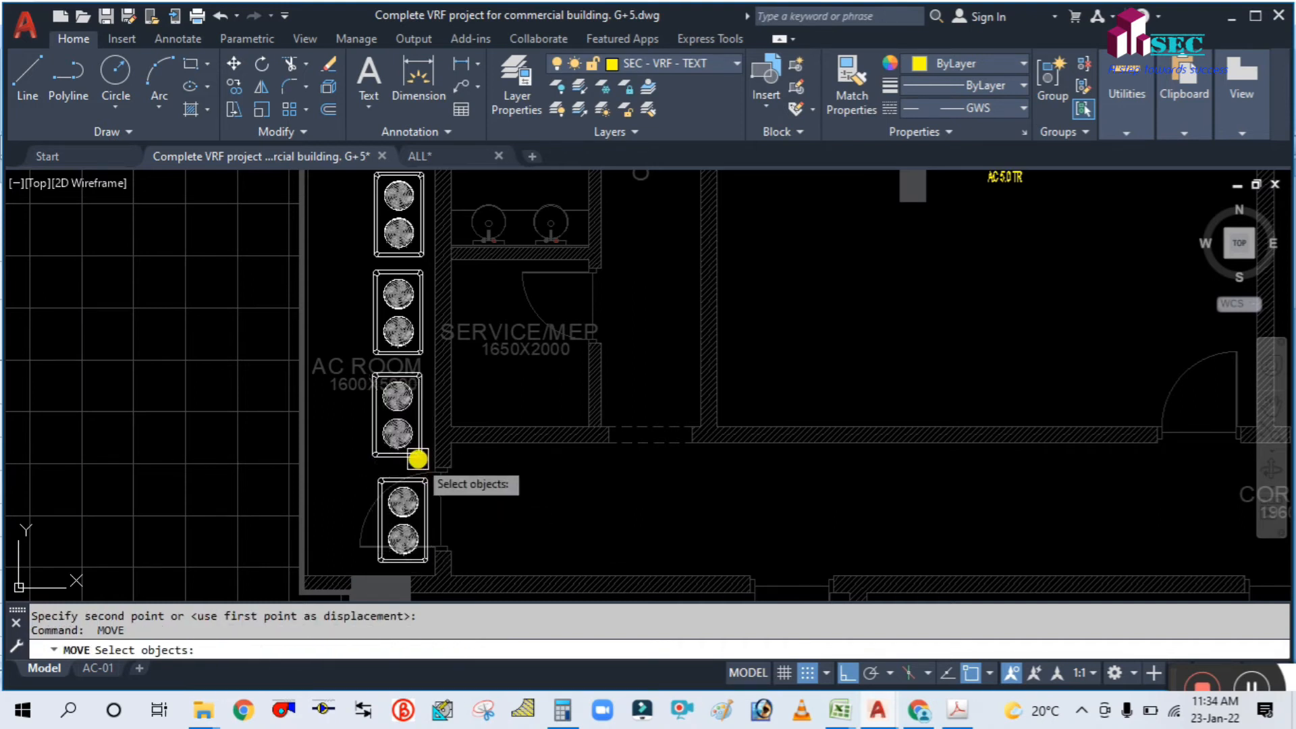
pyautogui.click(399, 511)
pyautogui.press('Return')
pyautogui.click(561, 519)
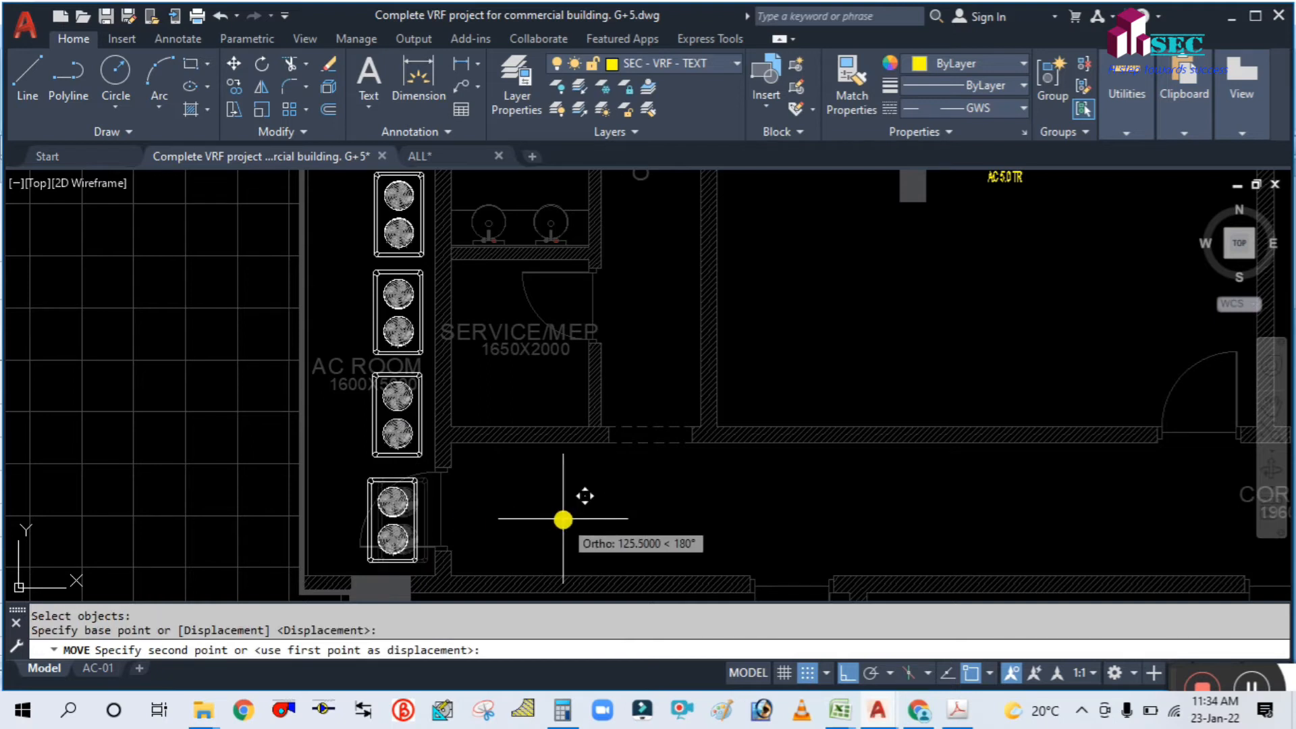
pyautogui.click(567, 521)
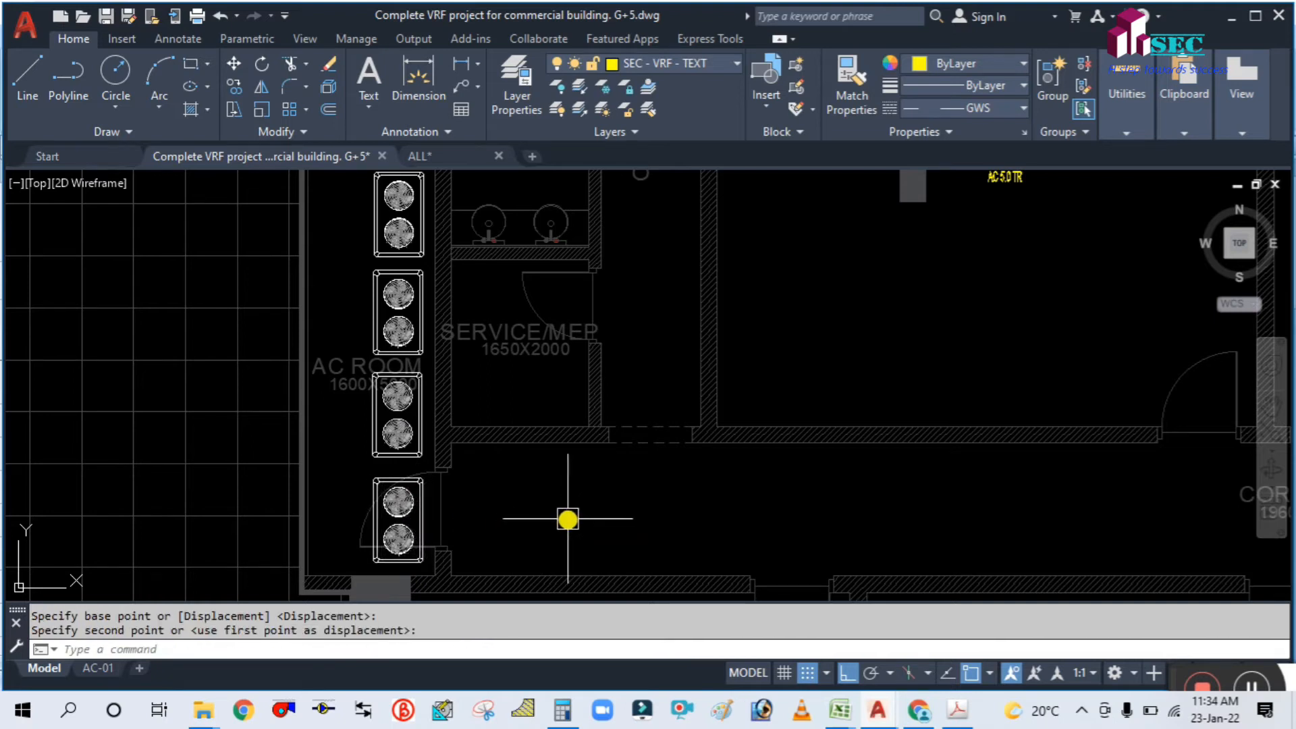
# Step: Nudge the third outdoor unit in the 1F AC room to adjust its spacing in the column
pyautogui.press('Escape')
pyautogui.press('Return')
pyautogui.click(421, 445)
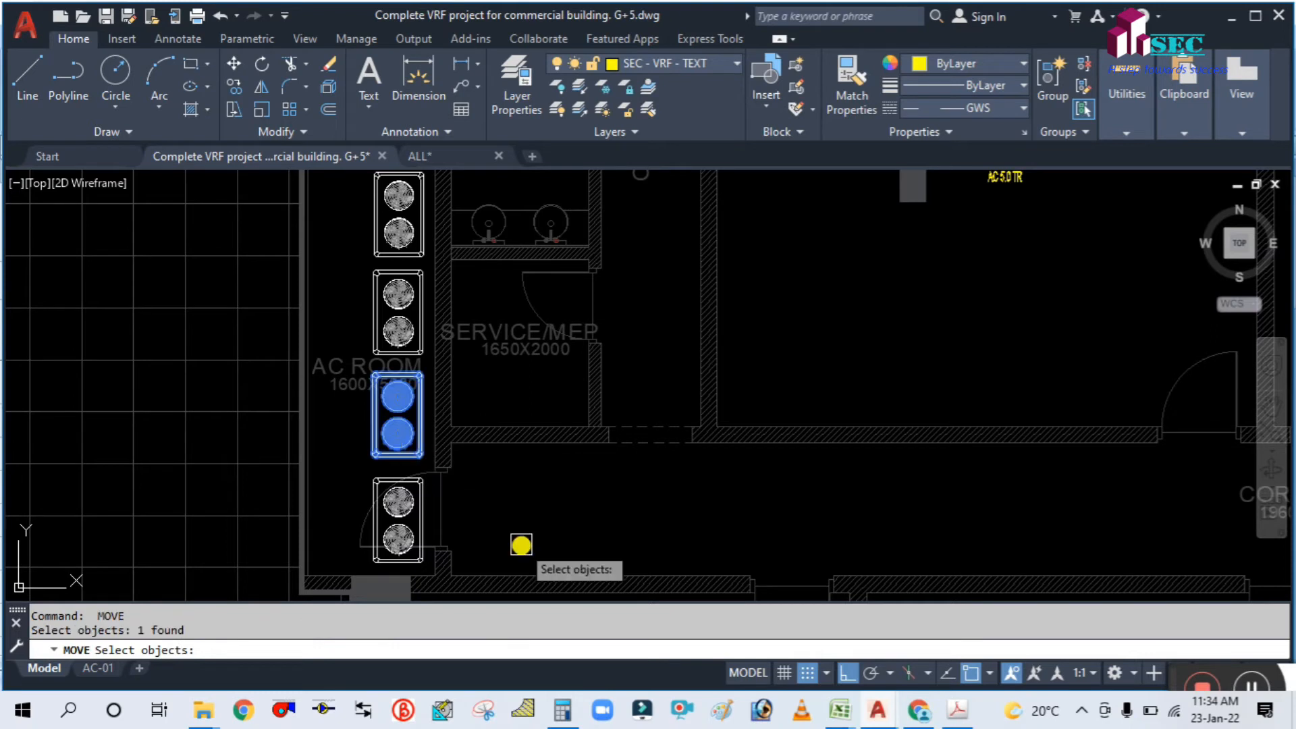
pyautogui.press('Return')
pyautogui.click(522, 545)
pyautogui.press('Escape')
pyautogui.scroll(-3, 472, 463)
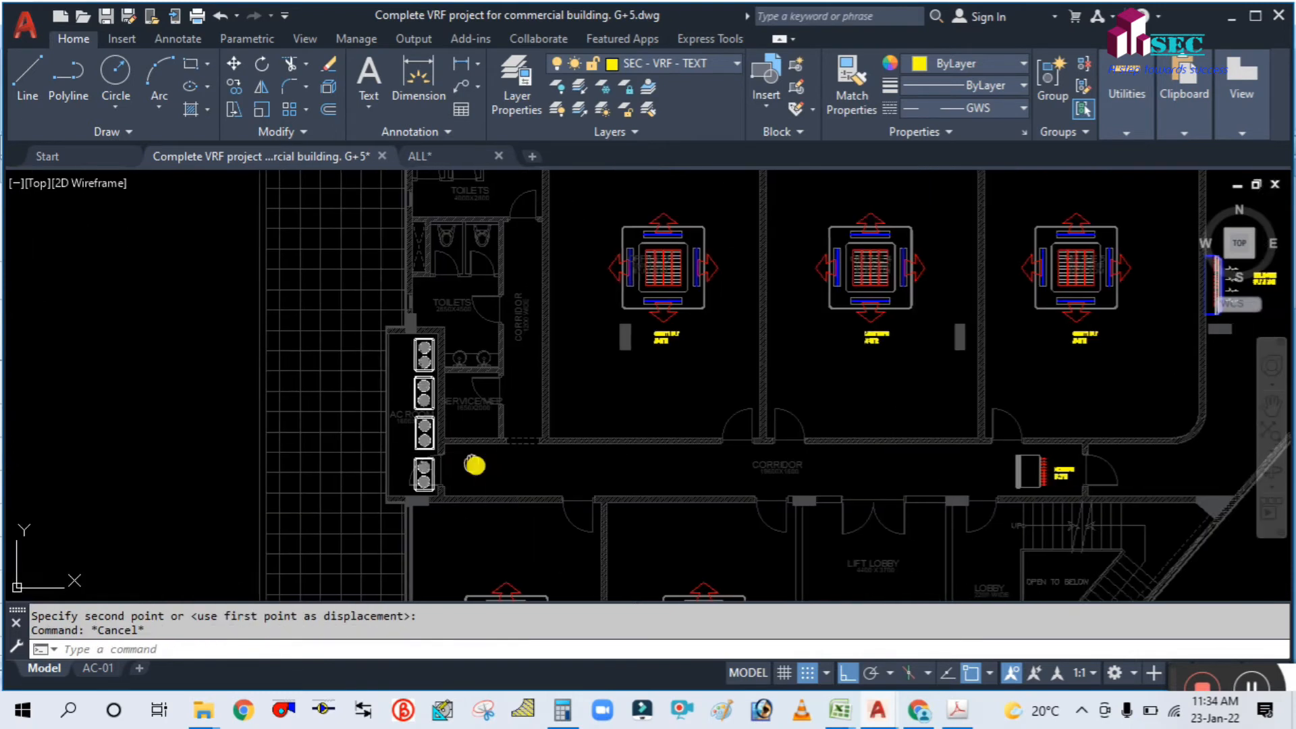
# Step: Switch to the CAL SUMMARY SHEET workbook, review the listed VRF design steps, and return to the AutoCAD drawing
pyautogui.scroll(5, 297, 422)
pyautogui.scroll(-8, 539, 451)
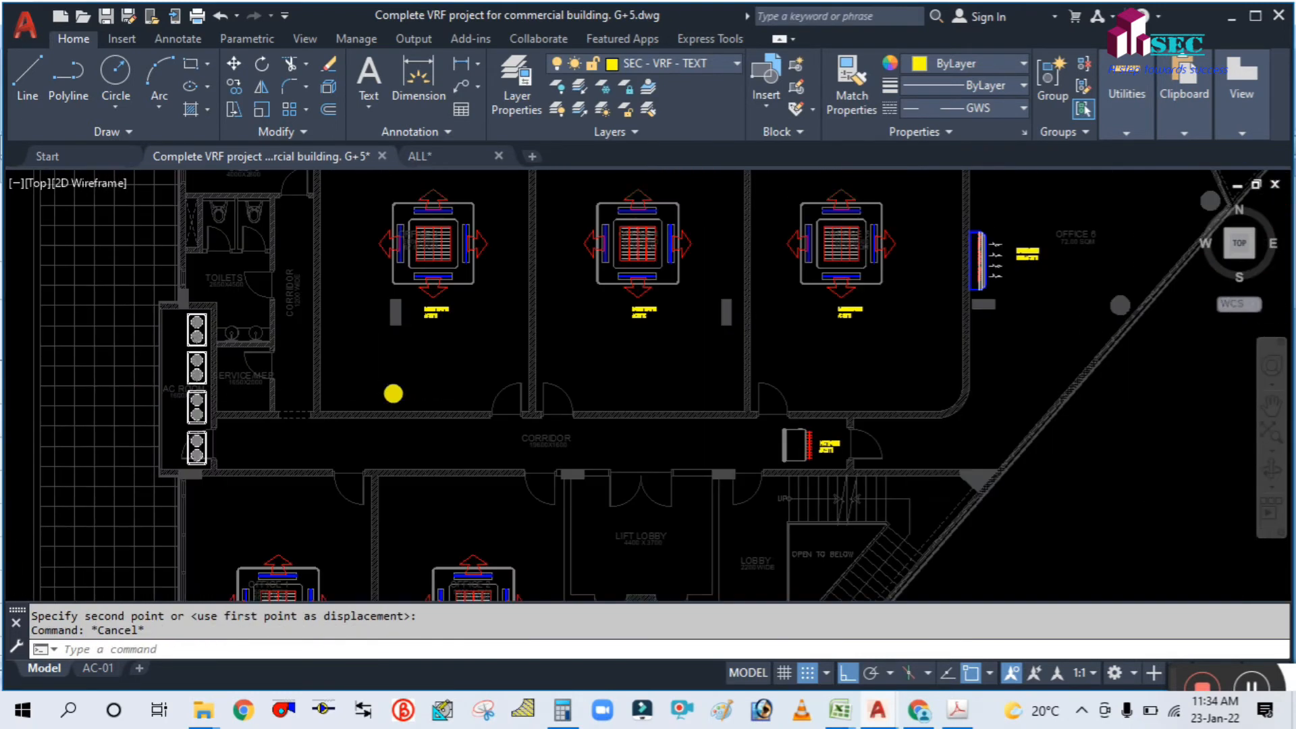
pyautogui.click(838, 710)
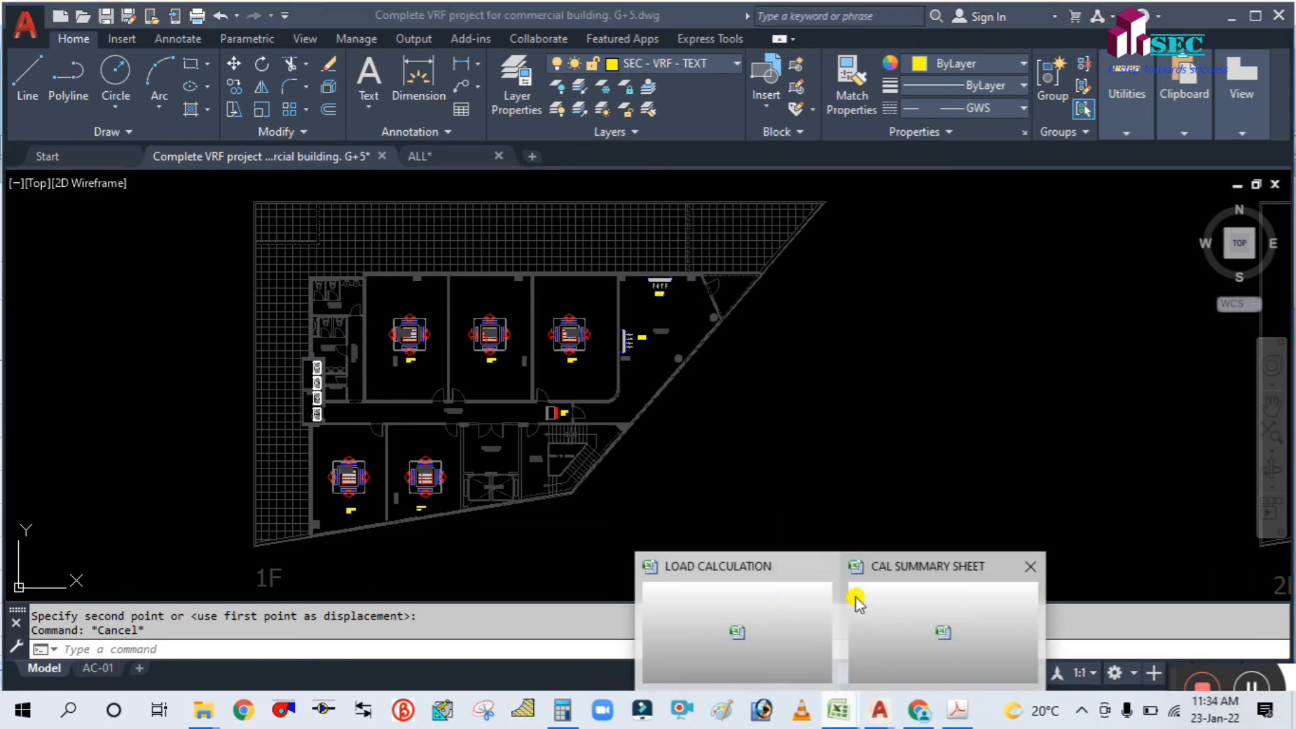
pyautogui.click(914, 602)
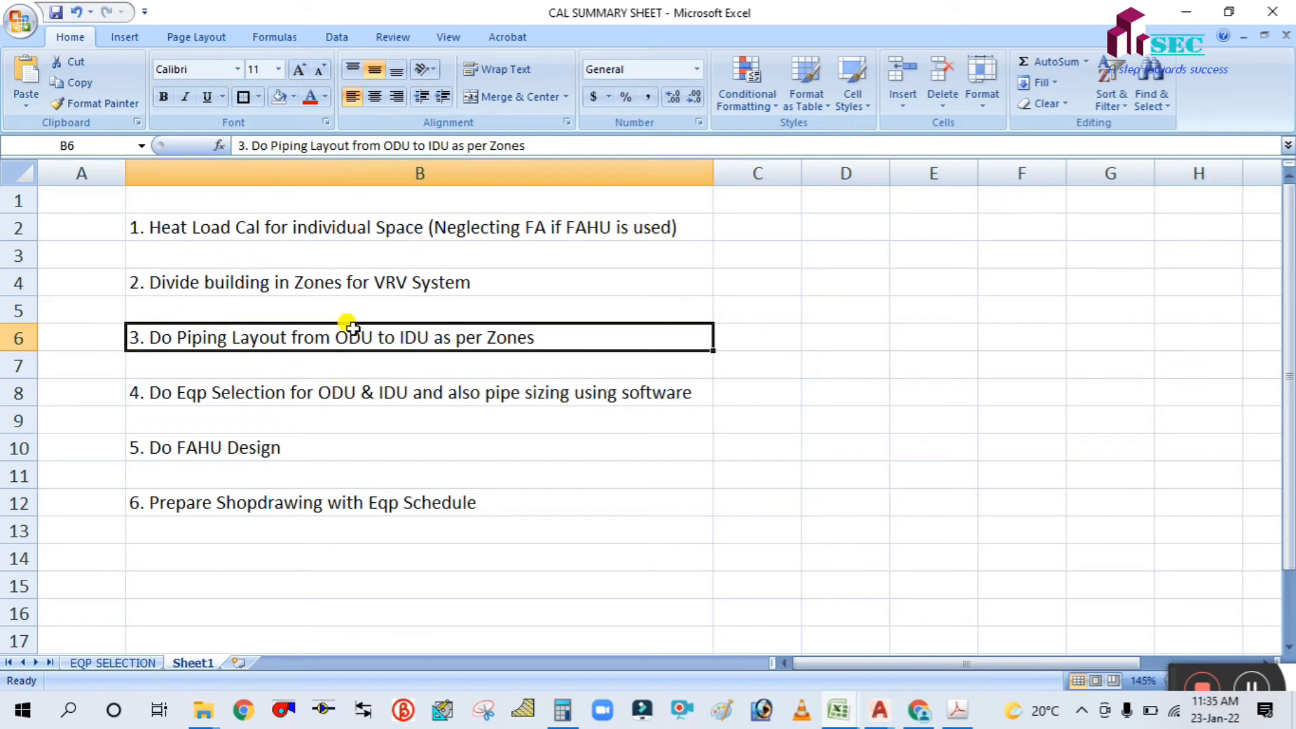
pyautogui.click(1178, 11)
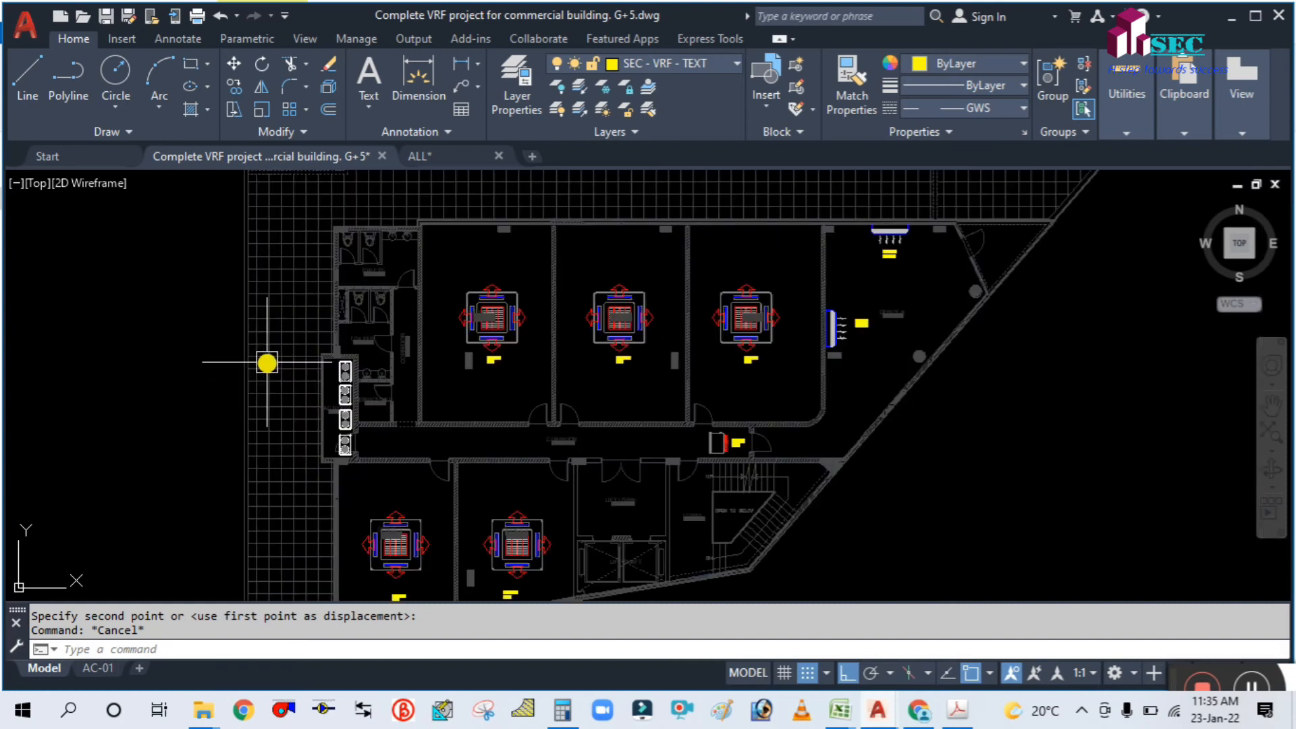
# Step: Examine the split indoor unit in the GF lobby and the narrow space outside the lobby's lower wall
pyautogui.scroll(-5, 513, 372)
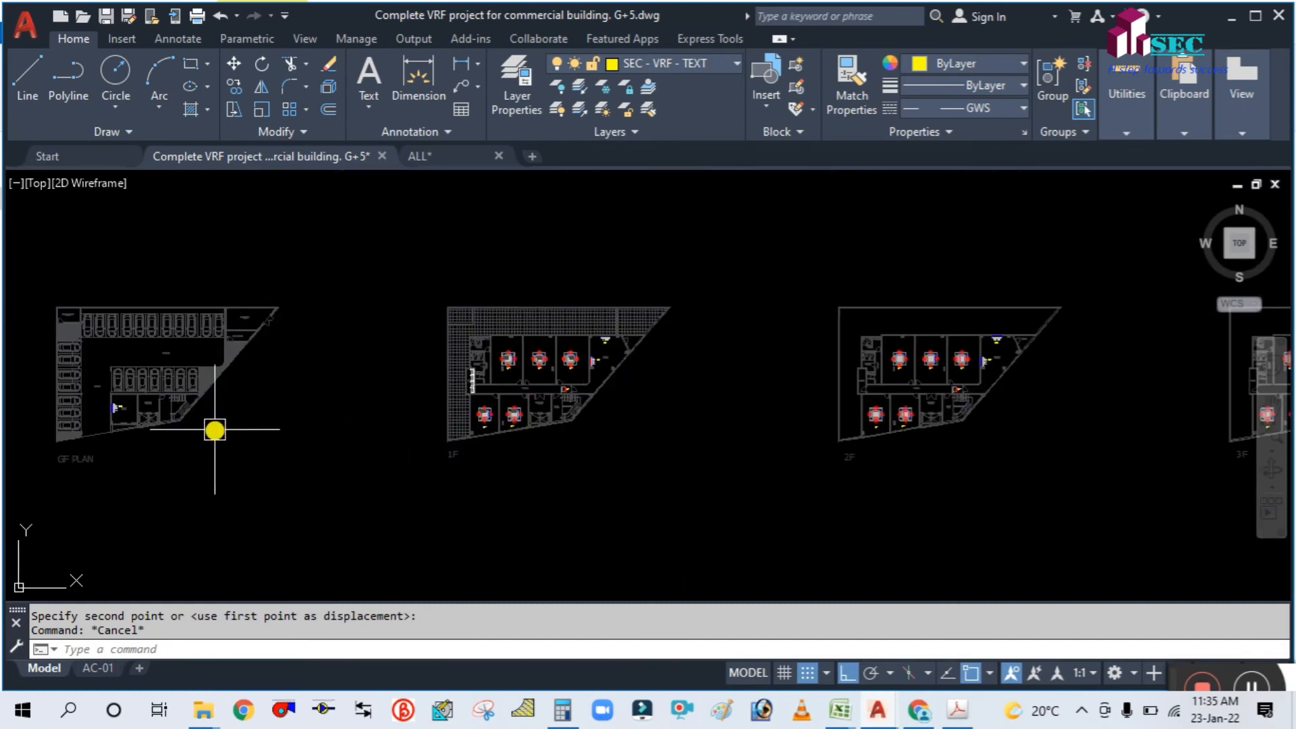
pyautogui.moveTo(227, 434); pyautogui.dragTo(347, 444, button='middle')
pyautogui.scroll(5, 194, 413)
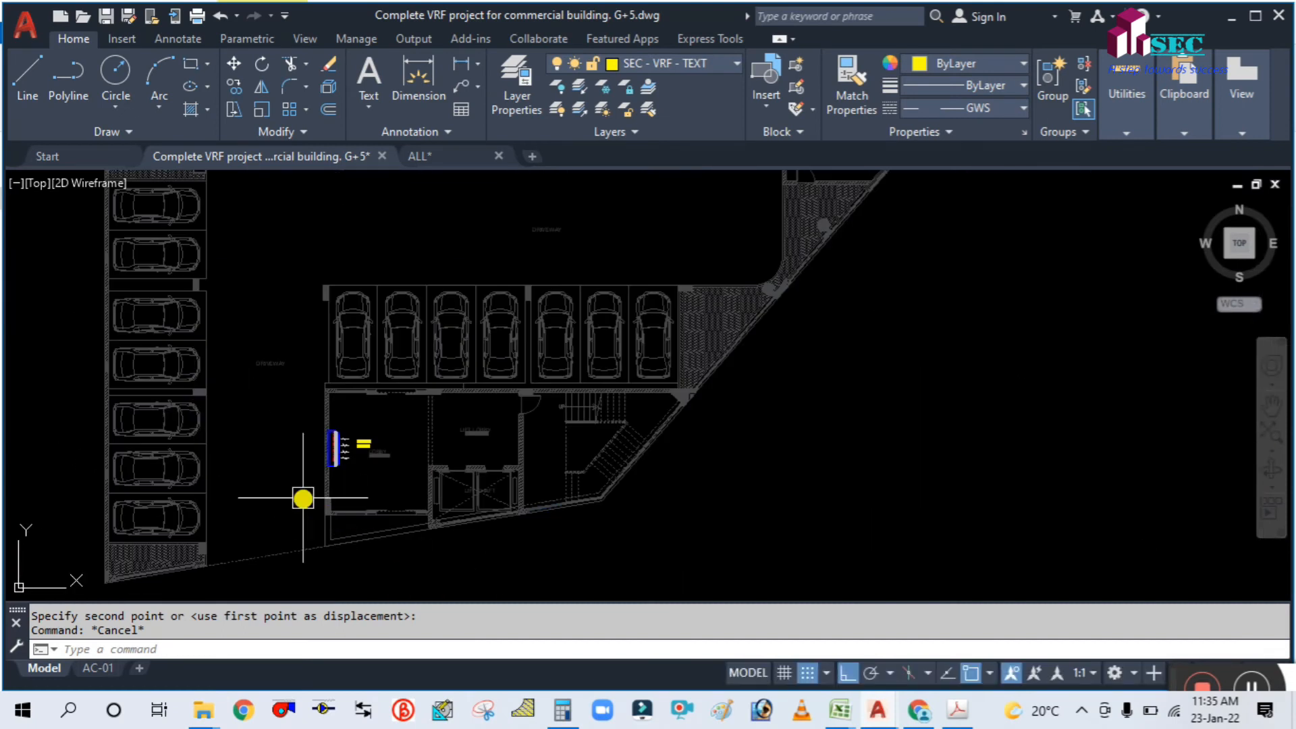
pyautogui.moveTo(303, 498); pyautogui.dragTo(333, 421, button='middle')
pyautogui.scroll(3, 321, 387)
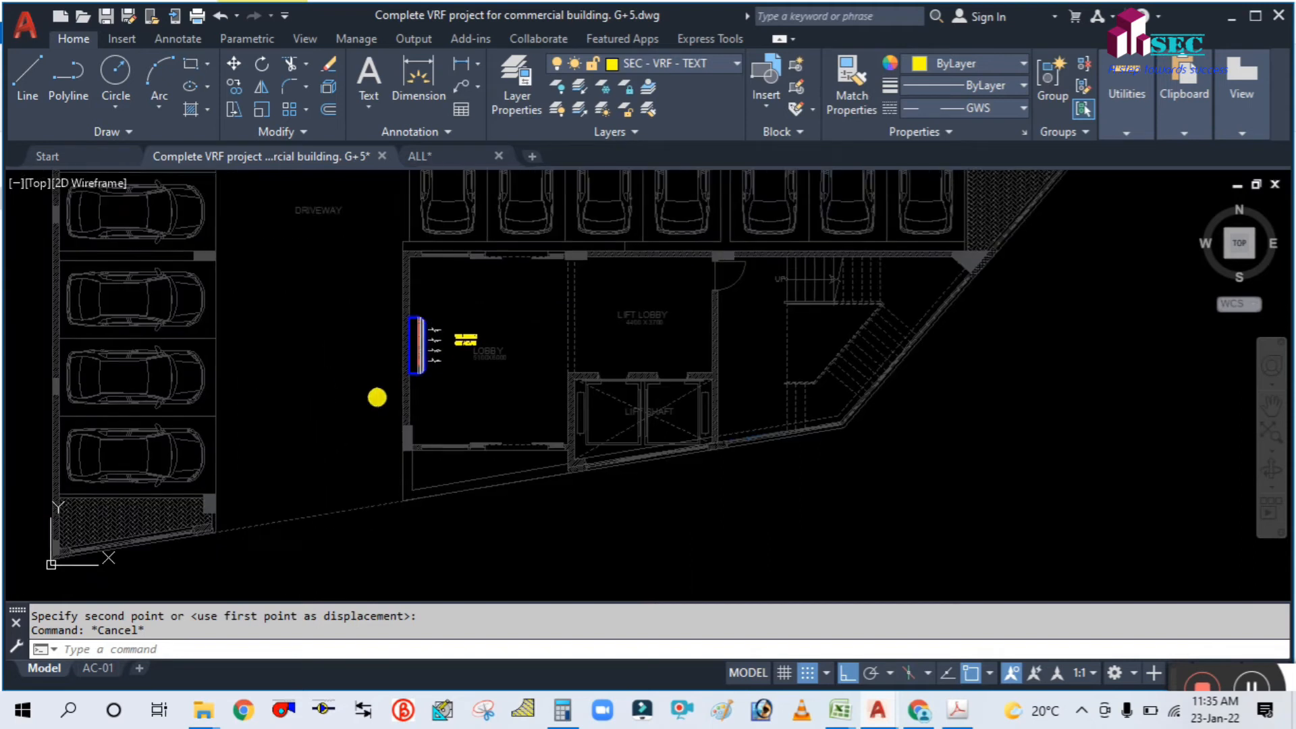
pyautogui.scroll(2, 454, 324)
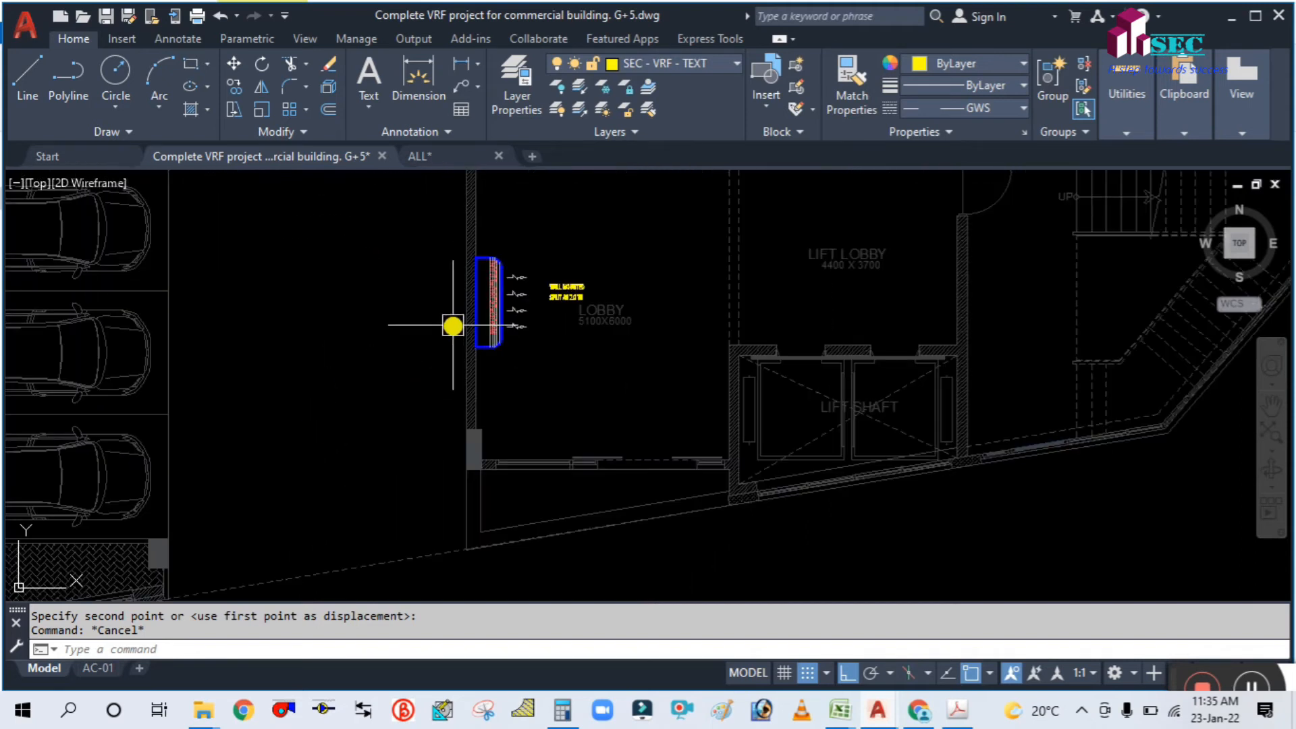
pyautogui.scroll(2, 540, 477)
pyautogui.moveTo(513, 479); pyautogui.dragTo(492, 431, button='middle')
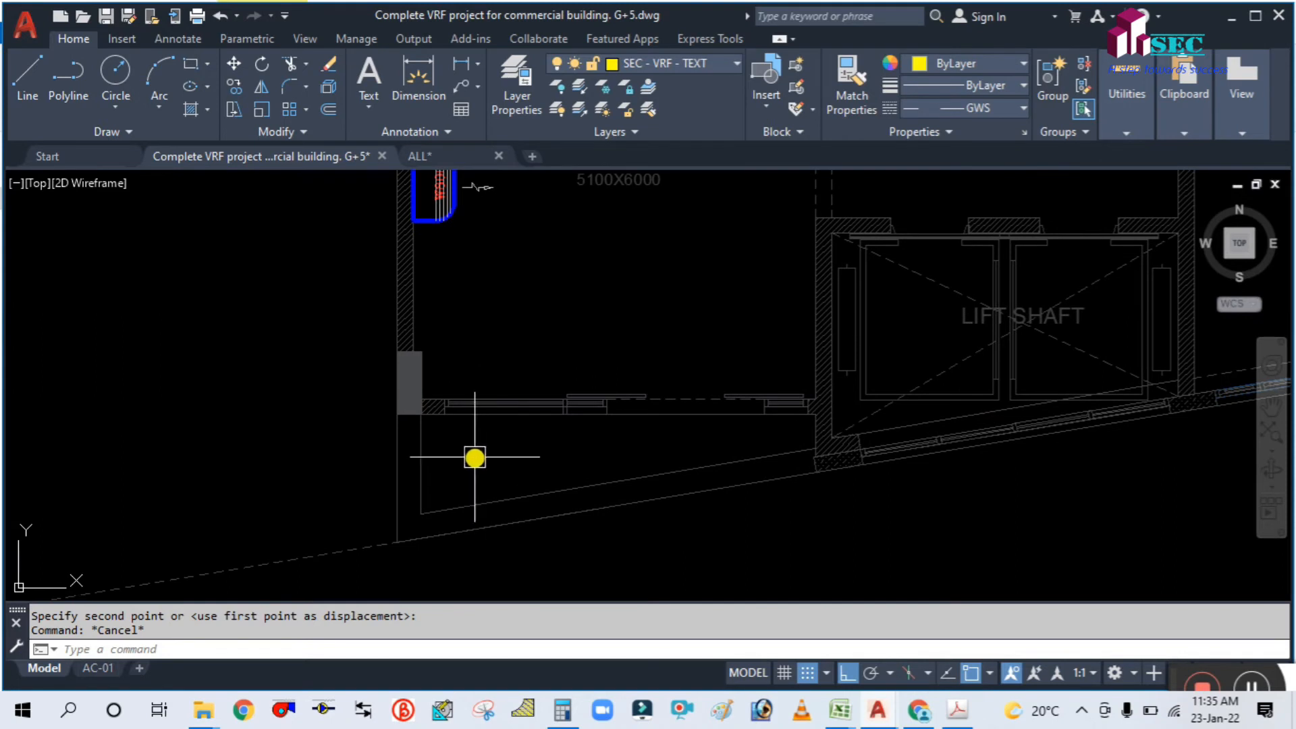
pyautogui.write('SEC')
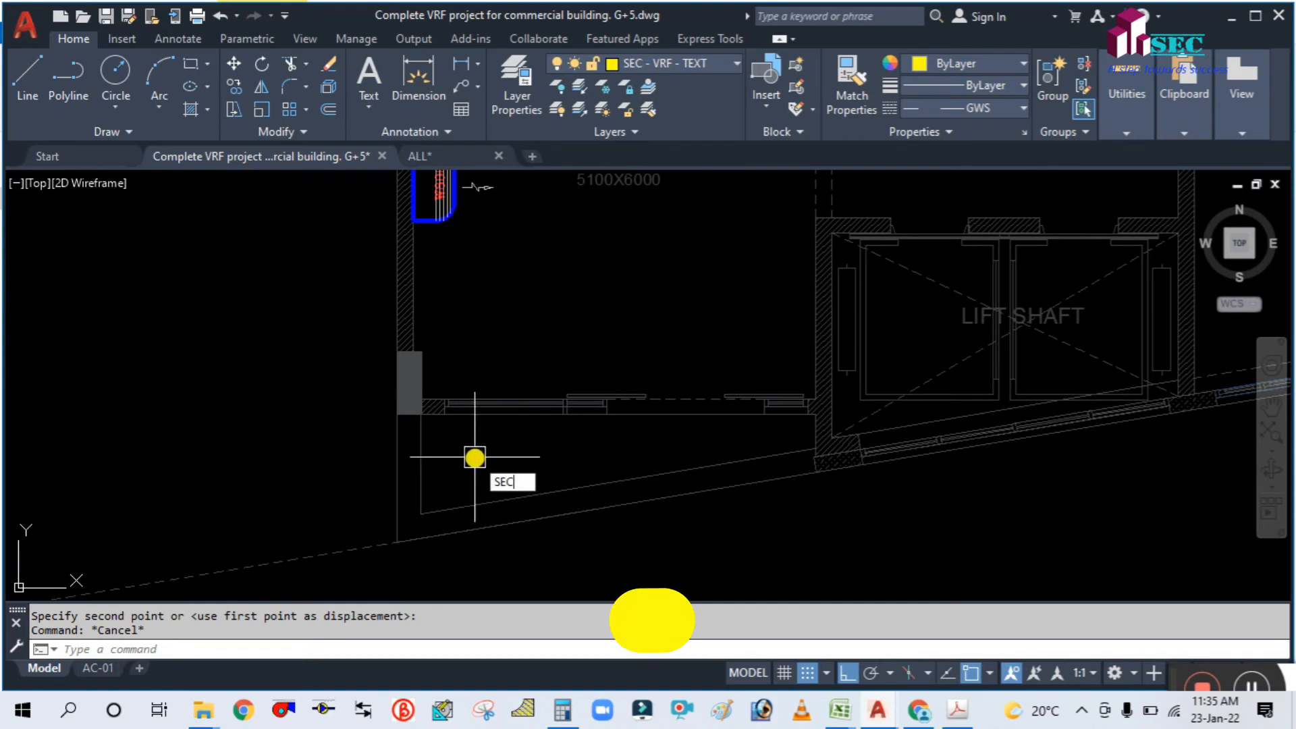
pyautogui.press('Return')
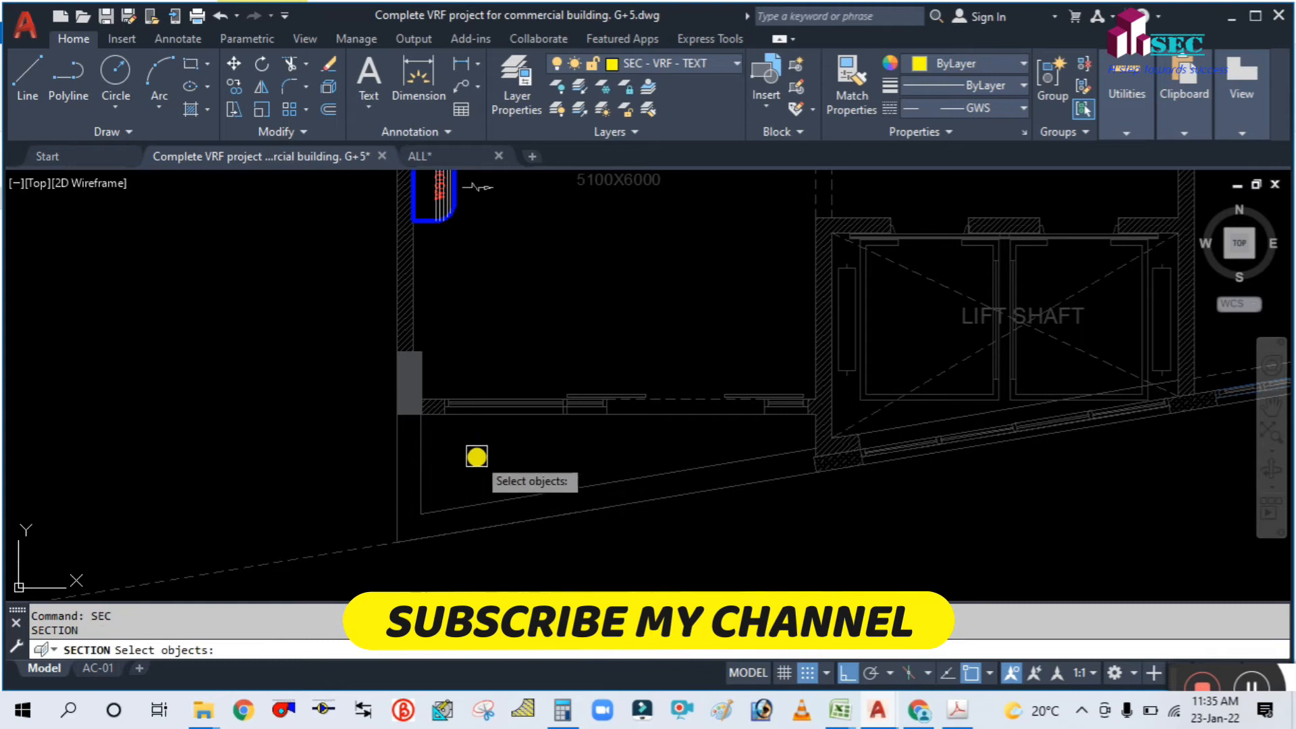
pyautogui.press('Escape')
pyautogui.press('Escape')
pyautogui.press('Escape')
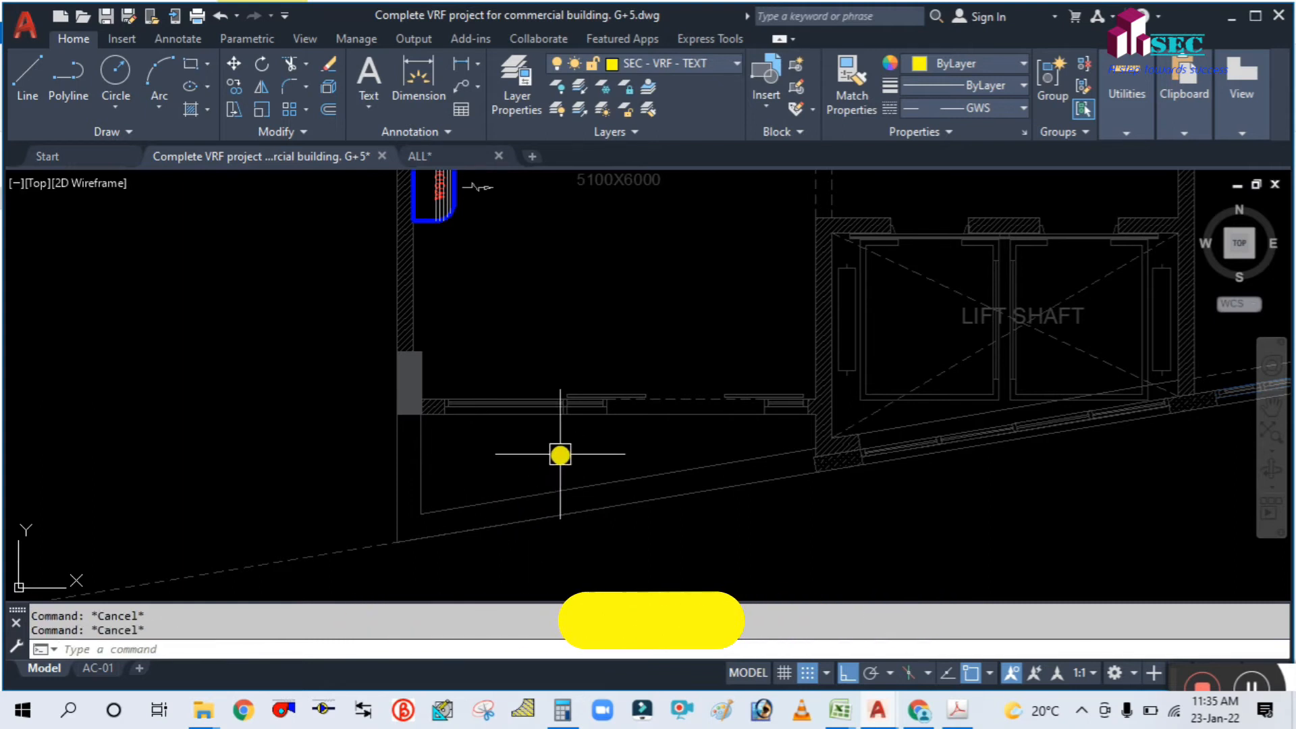
# Step: Create a layer named SEC-ODUSPLIT, set its color to red, and make it the current layer
pyautogui.write('LA')
pyautogui.press('Return')
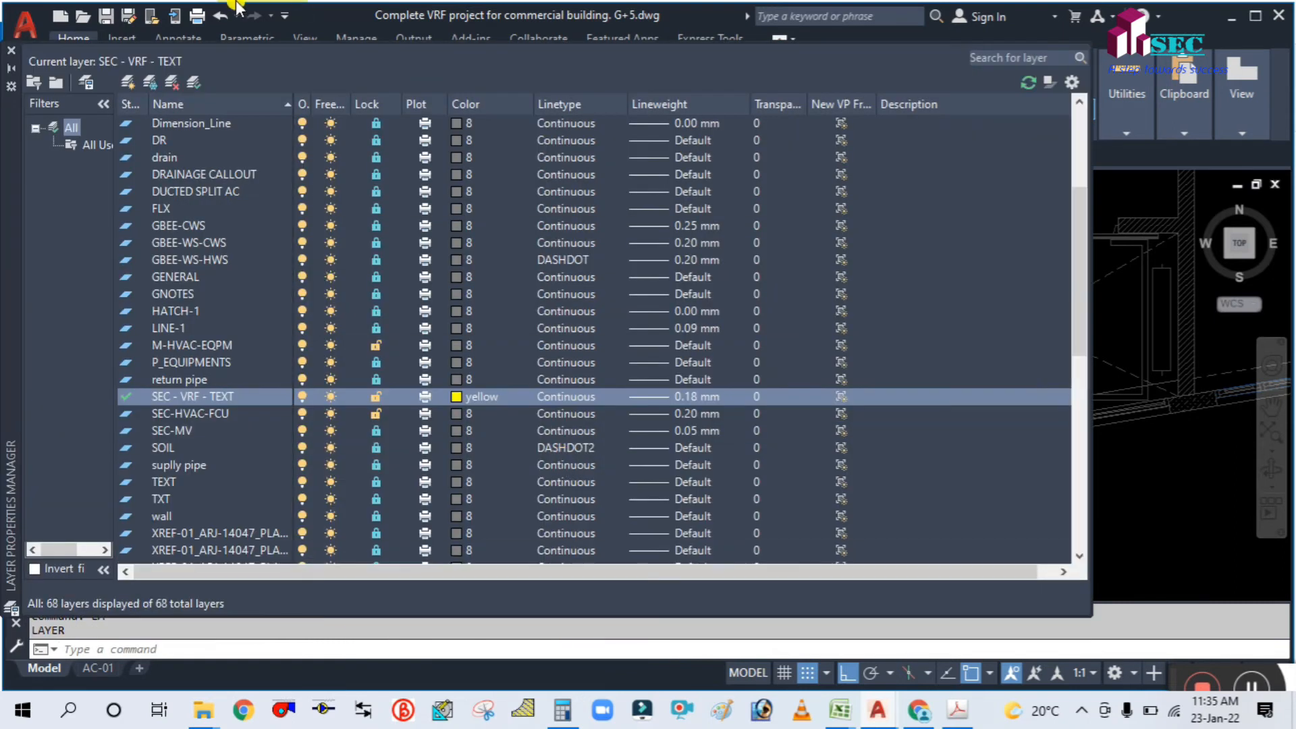
pyautogui.hotkey('alt', 'n')
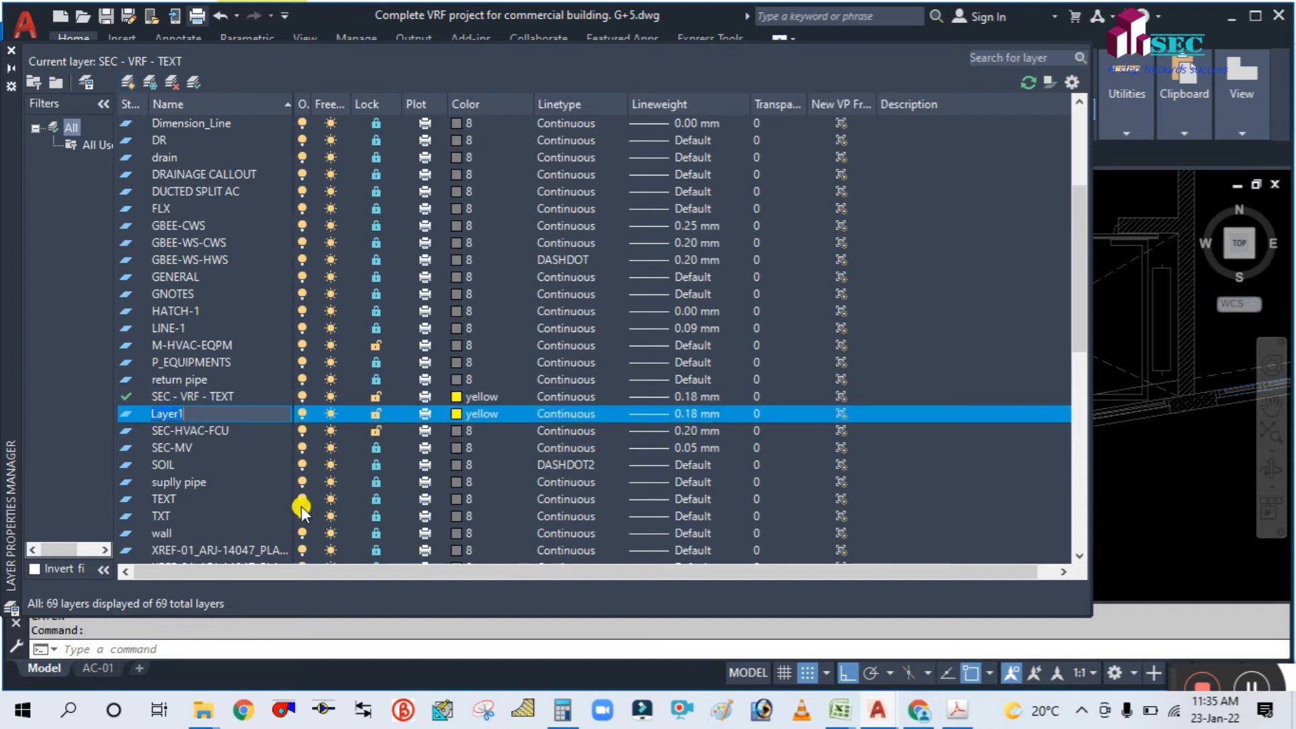
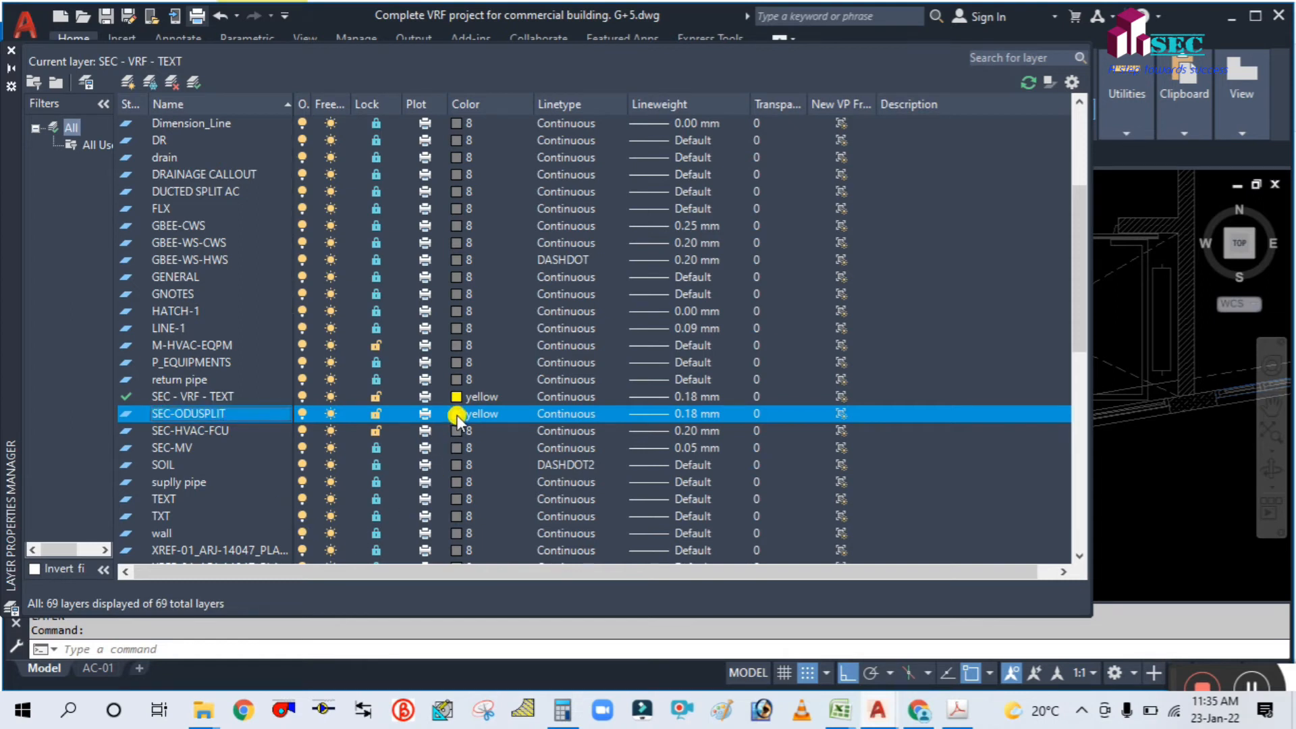
pyautogui.click(500, 409)
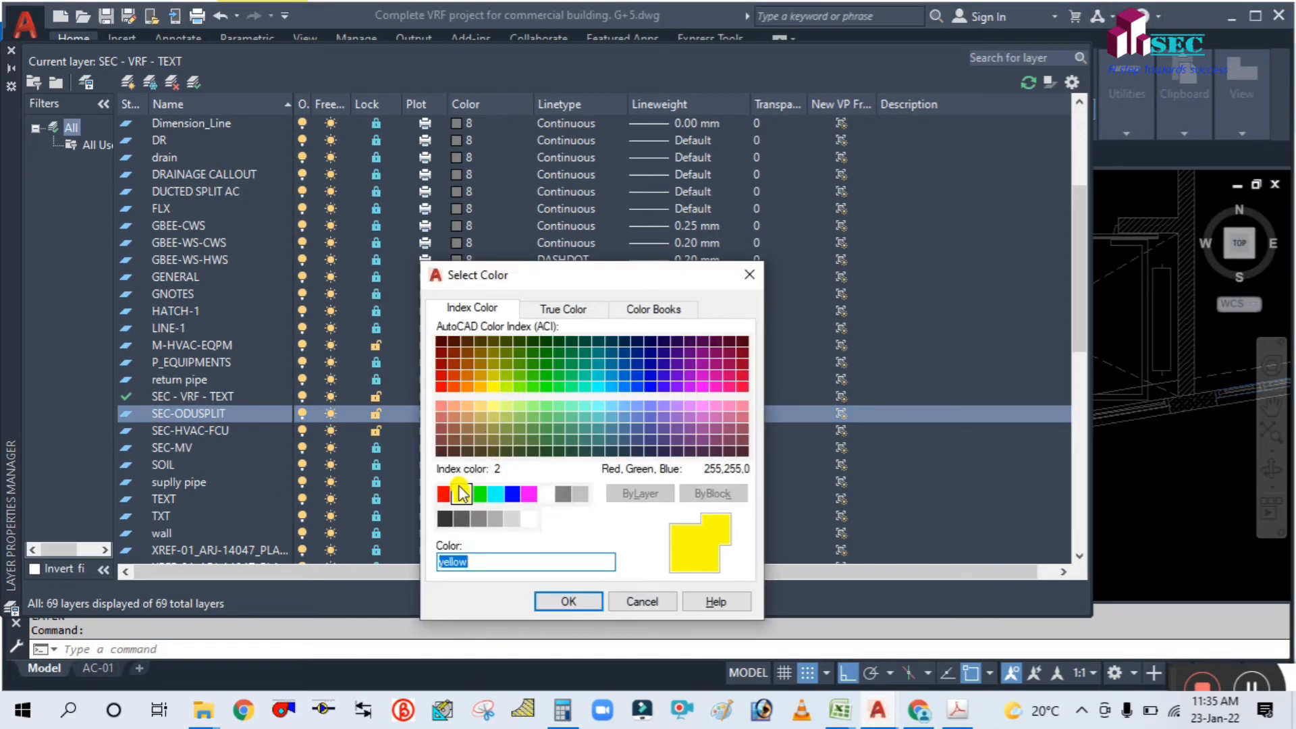
pyautogui.click(445, 493)
pyautogui.click(567, 601)
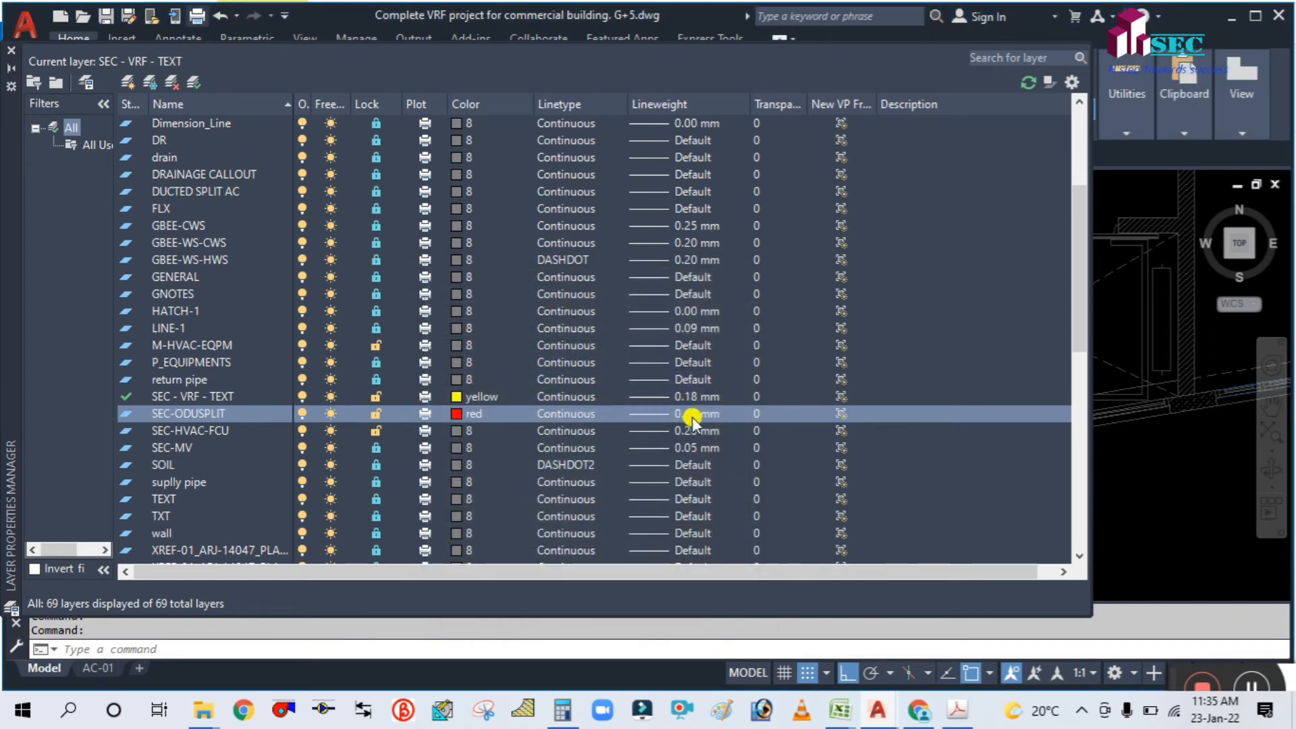
pyautogui.doubleClick(133, 412)
pyautogui.click(10, 50)
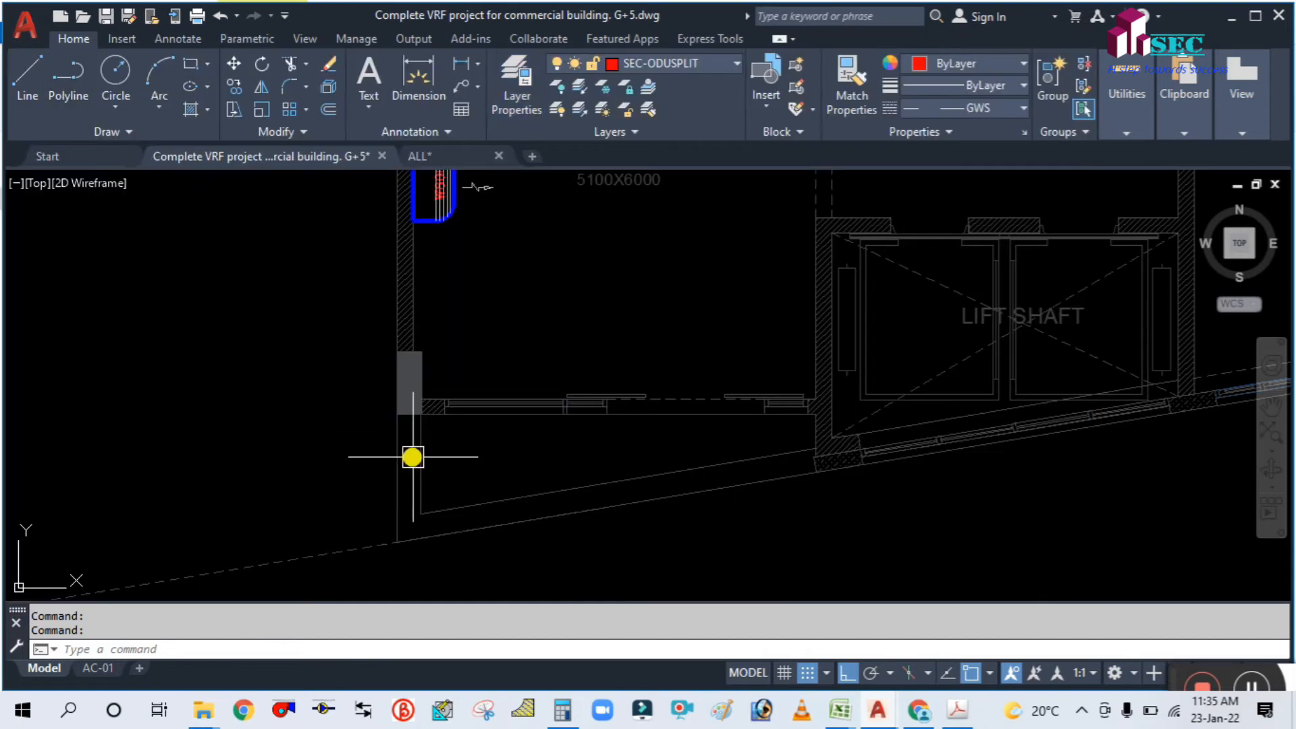
# Step: Draw a horizontal rectangle for the split outdoor unit's body in the narrow space outside the GF lobby's lower wall
pyautogui.scroll(3, 484, 452)
pyautogui.press('Return')
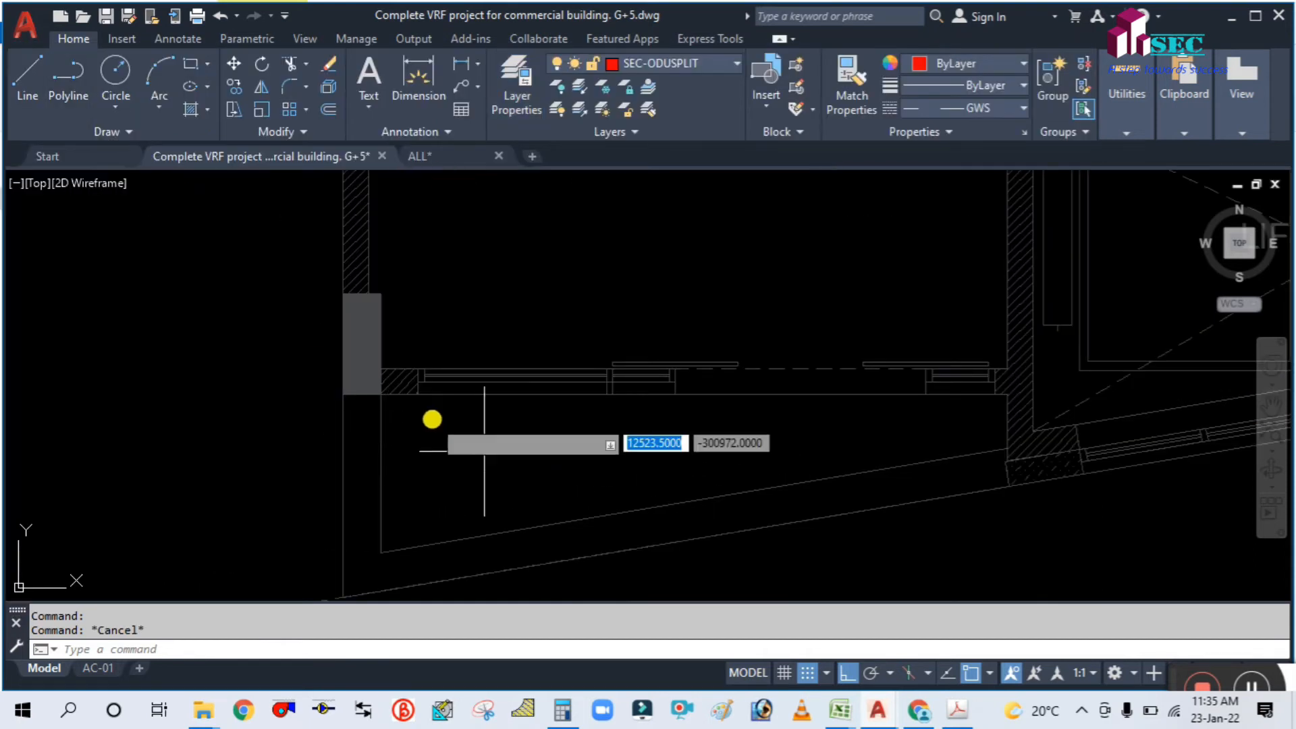
pyautogui.scroll(2, 431, 419)
pyautogui.click(444, 420)
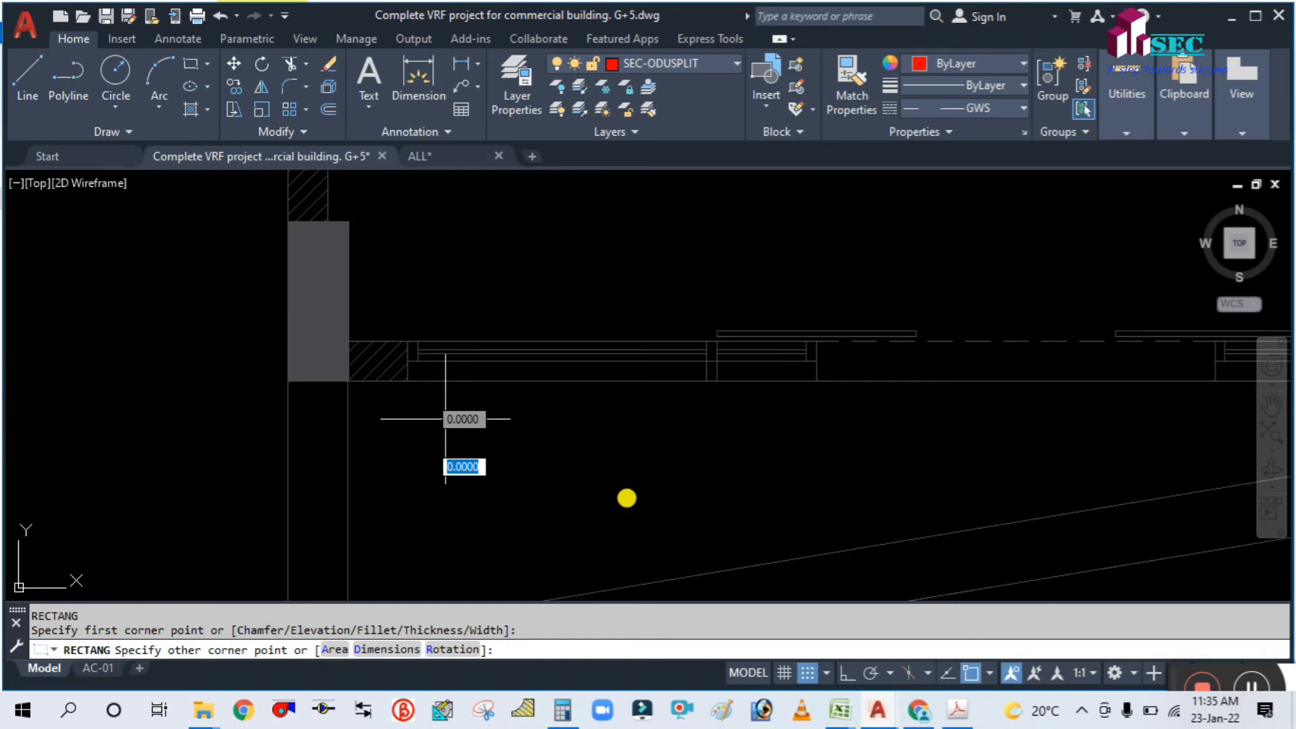
pyautogui.click(671, 480)
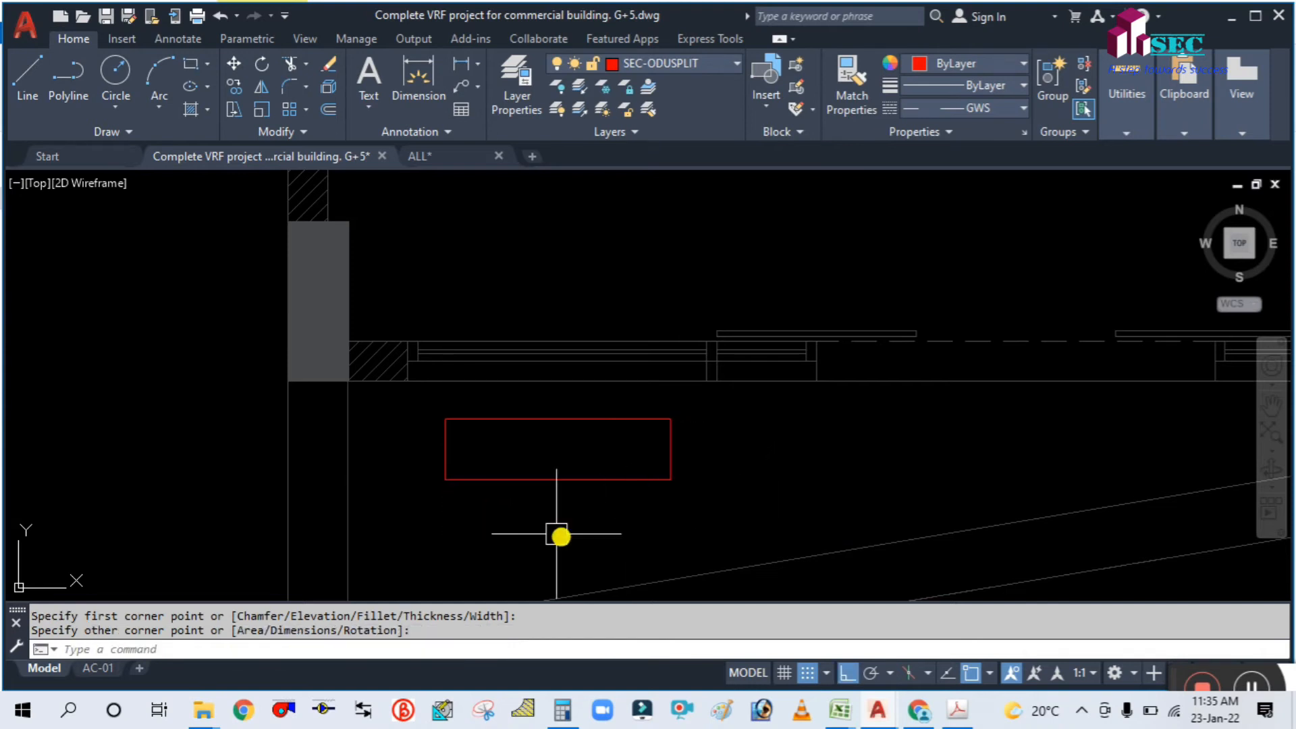
# Step: Draw a smaller, thinner rectangle against the lower edge of the outdoor unit's body, near its left end
pyautogui.moveTo(558, 535); pyautogui.dragTo(525, 457, button='middle')
pyautogui.write('REC')
pyautogui.press('Return')
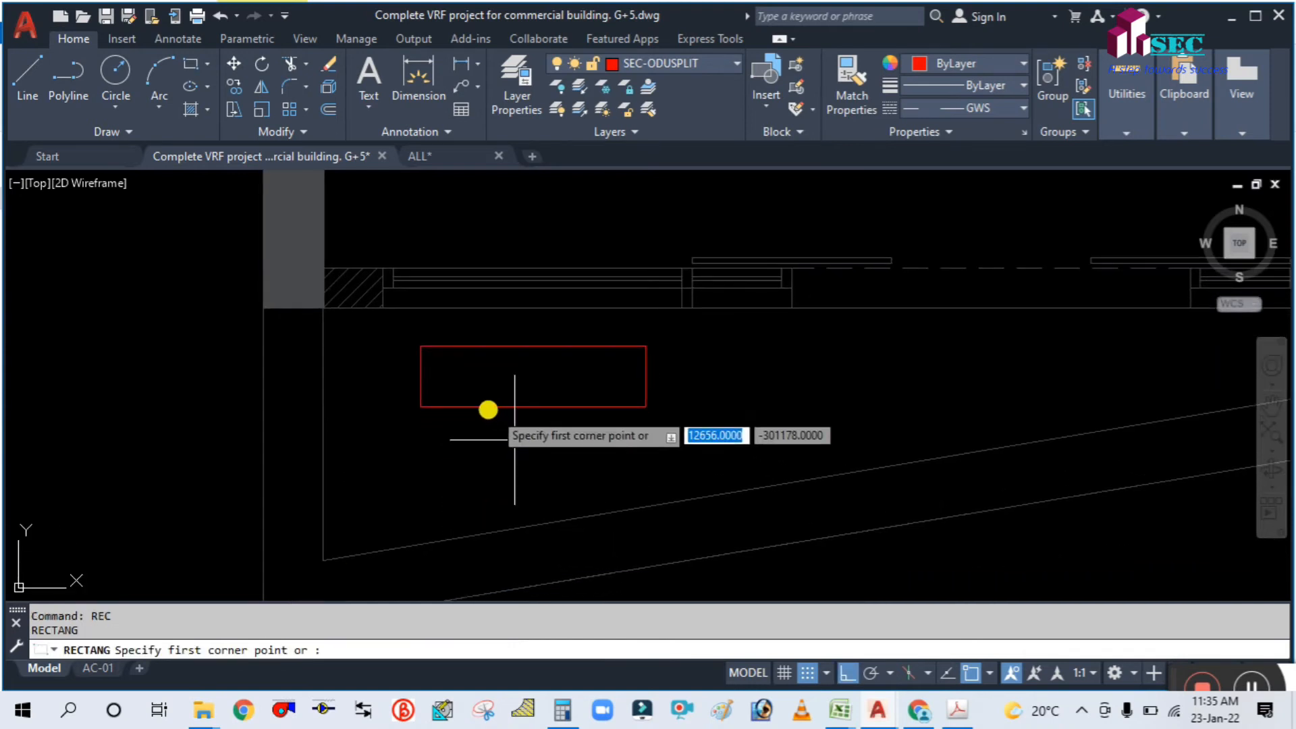
pyautogui.click(435, 408)
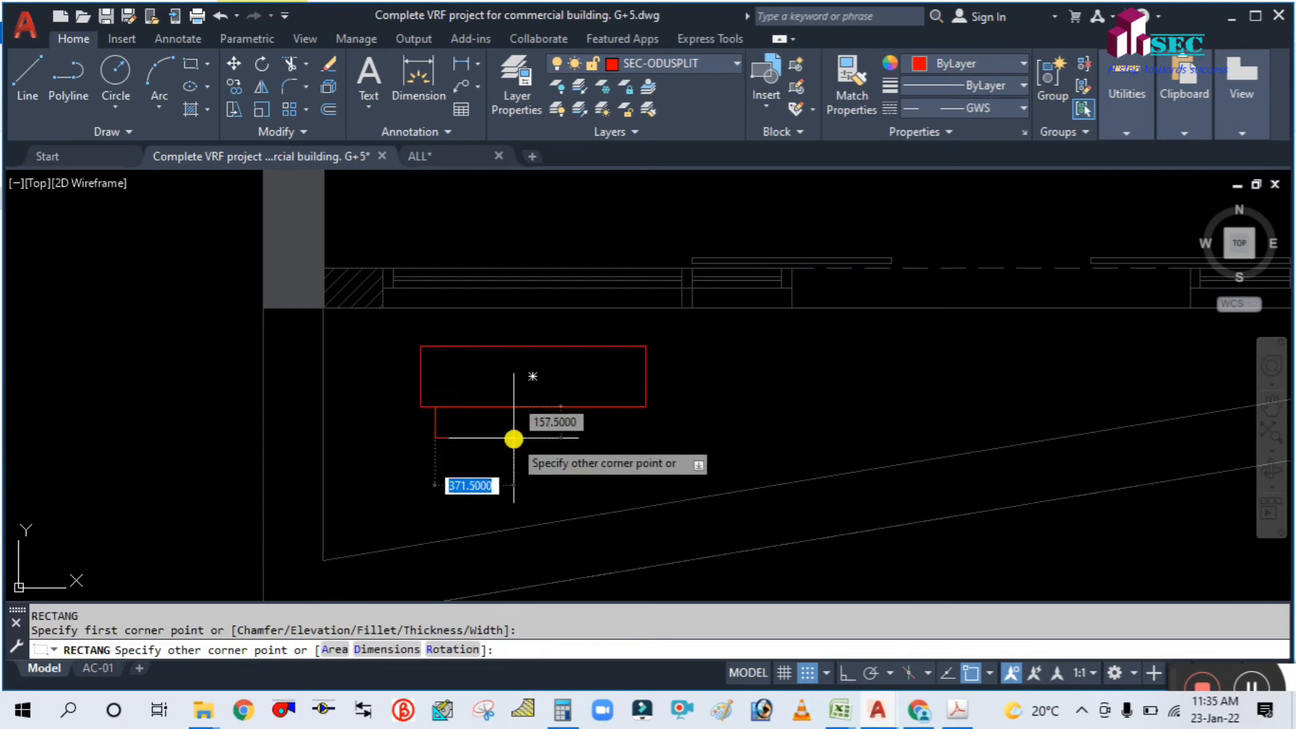
pyautogui.click(517, 428)
pyautogui.press('Escape')
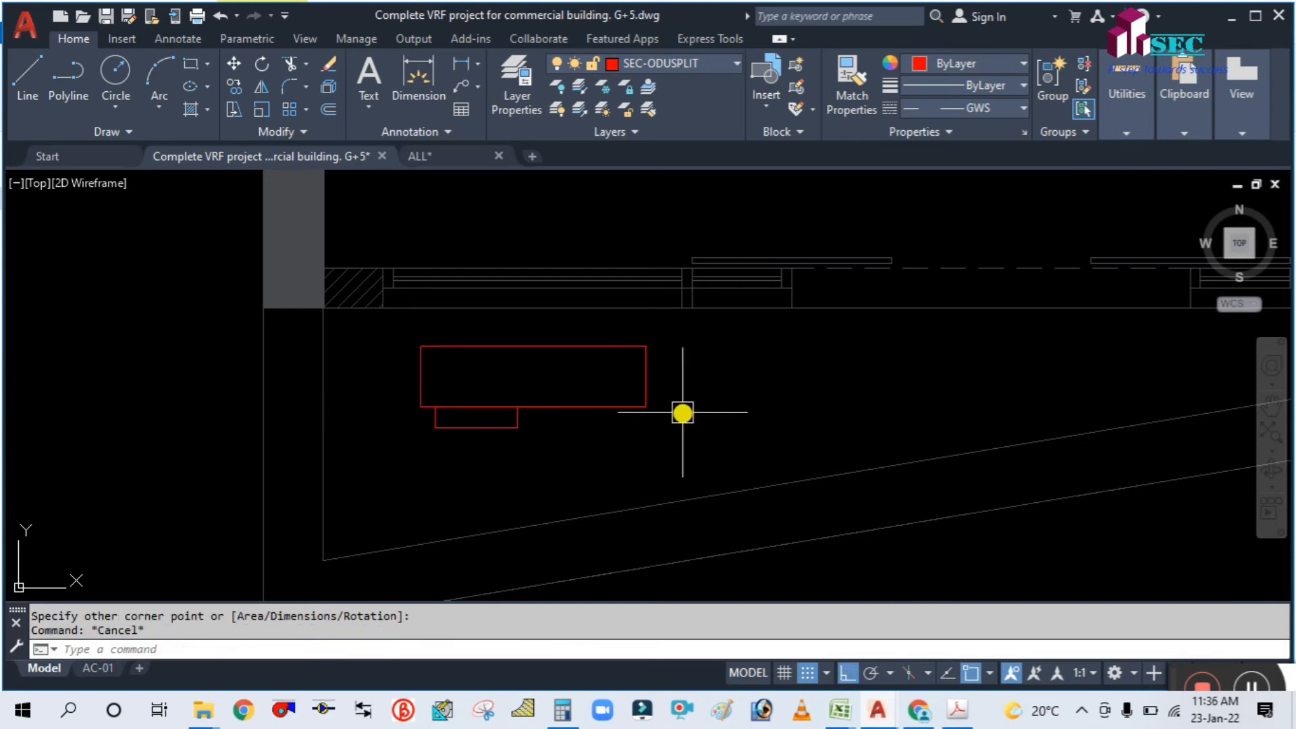
# Step: Copy both outdoor unit rectangles with the body's lower-right corner as base point and paste them as a block beside the originals
pyautogui.scroll(-3, 716, 405)
pyautogui.moveTo(750, 393); pyautogui.dragTo(641, 423, button='middle')
pyautogui.scroll(3, 561, 413)
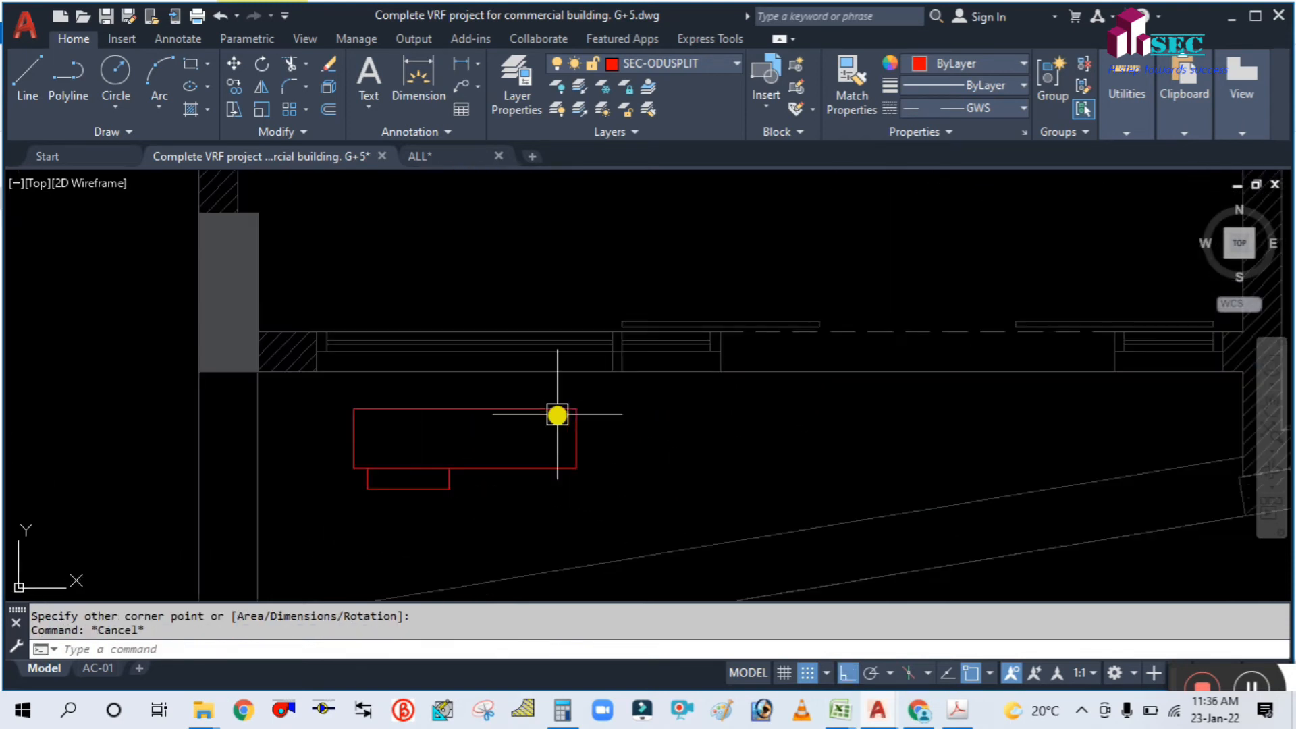
pyautogui.click(606, 514)
pyautogui.click(298, 405)
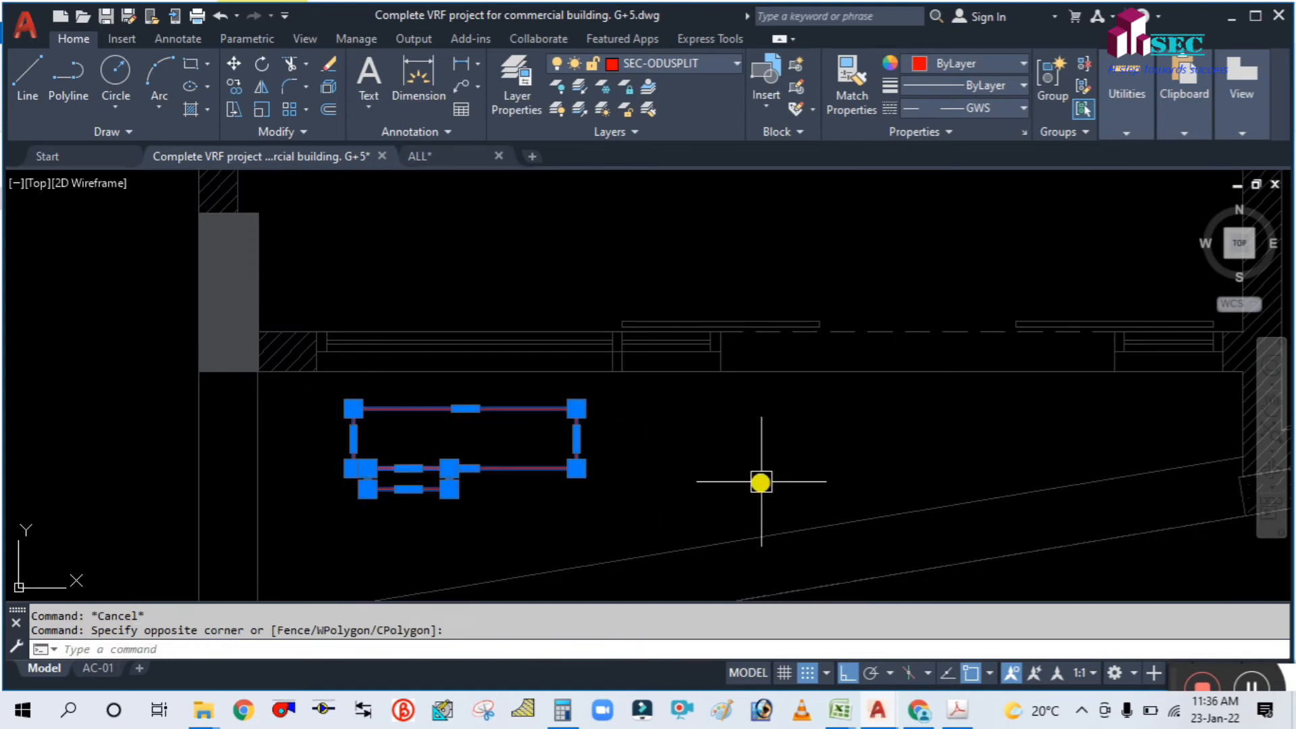
pyautogui.hotkey('ctrl', 'shift', 'c')
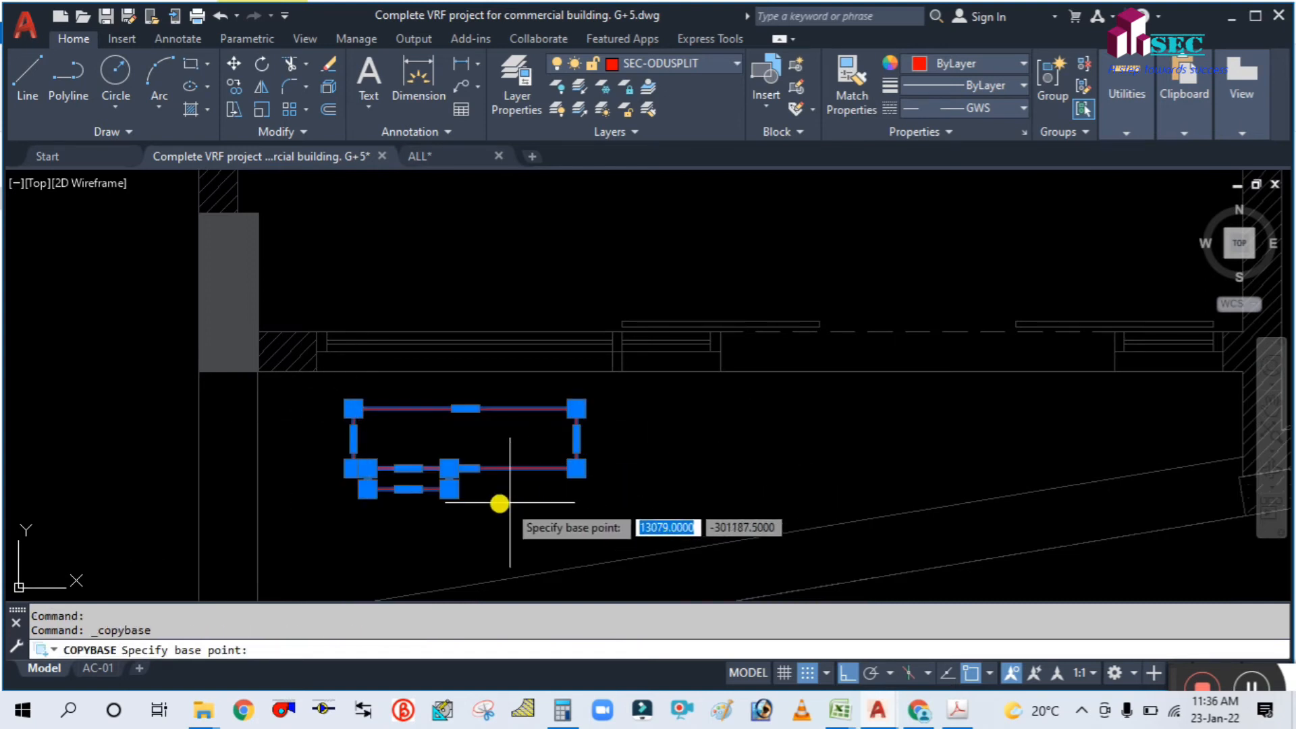
pyautogui.click(574, 468)
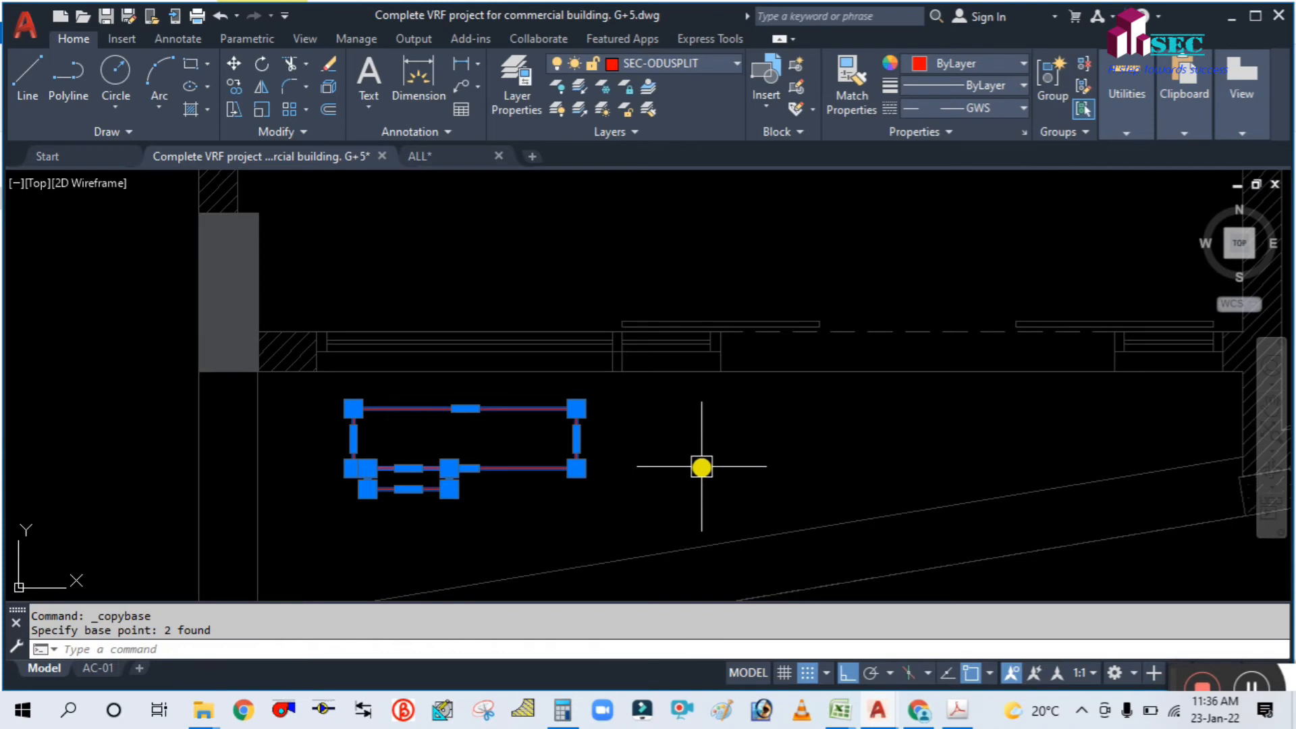
pyautogui.hotkey('ctrl', 'shift', 'v')
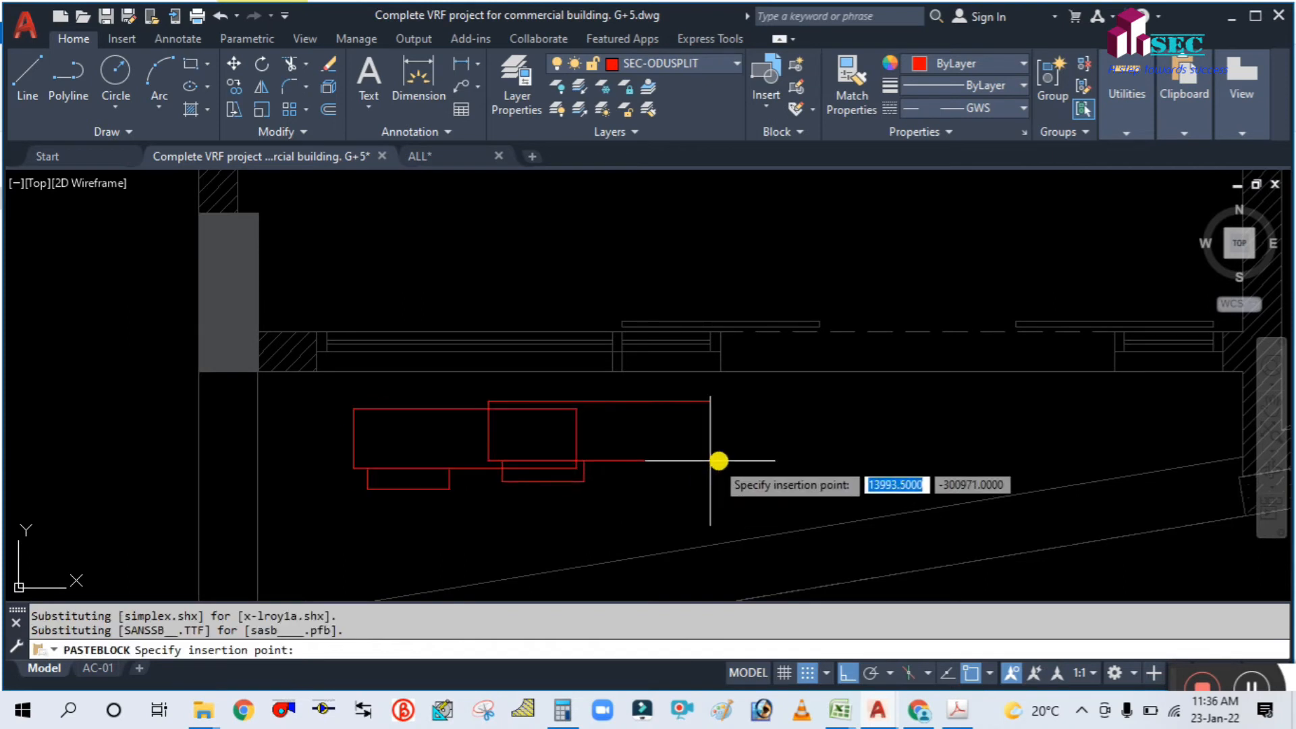
pyautogui.click(870, 466)
# Step: Erase the two original loose rectangles of the outdoor unit, keeping the pasted block
pyautogui.click(502, 523)
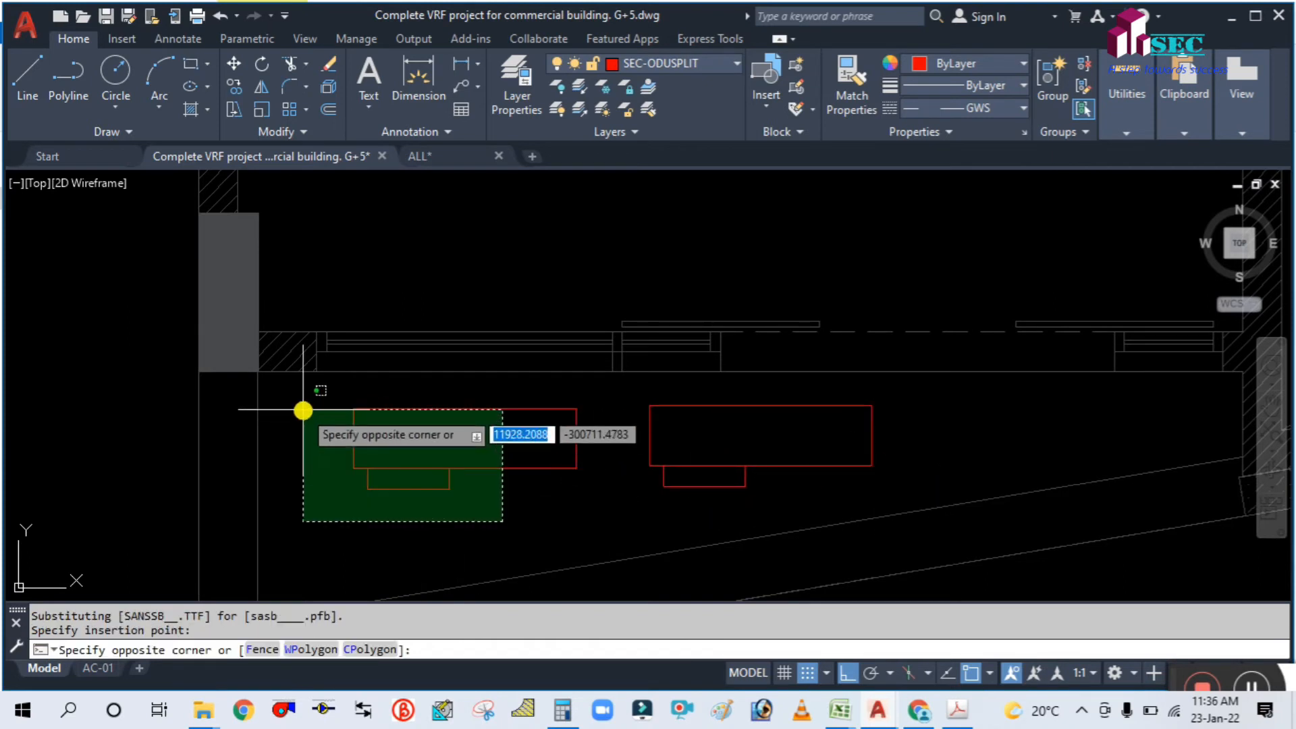
pyautogui.click(303, 405)
pyautogui.write('E')
pyautogui.press('Return')
pyautogui.press('Escape')
# Step: Move the outdoor unit block about 1780 mm horizontally to the left, towards the grey column at the lobby's lower-left corner
pyautogui.scroll(-6, 693, 445)
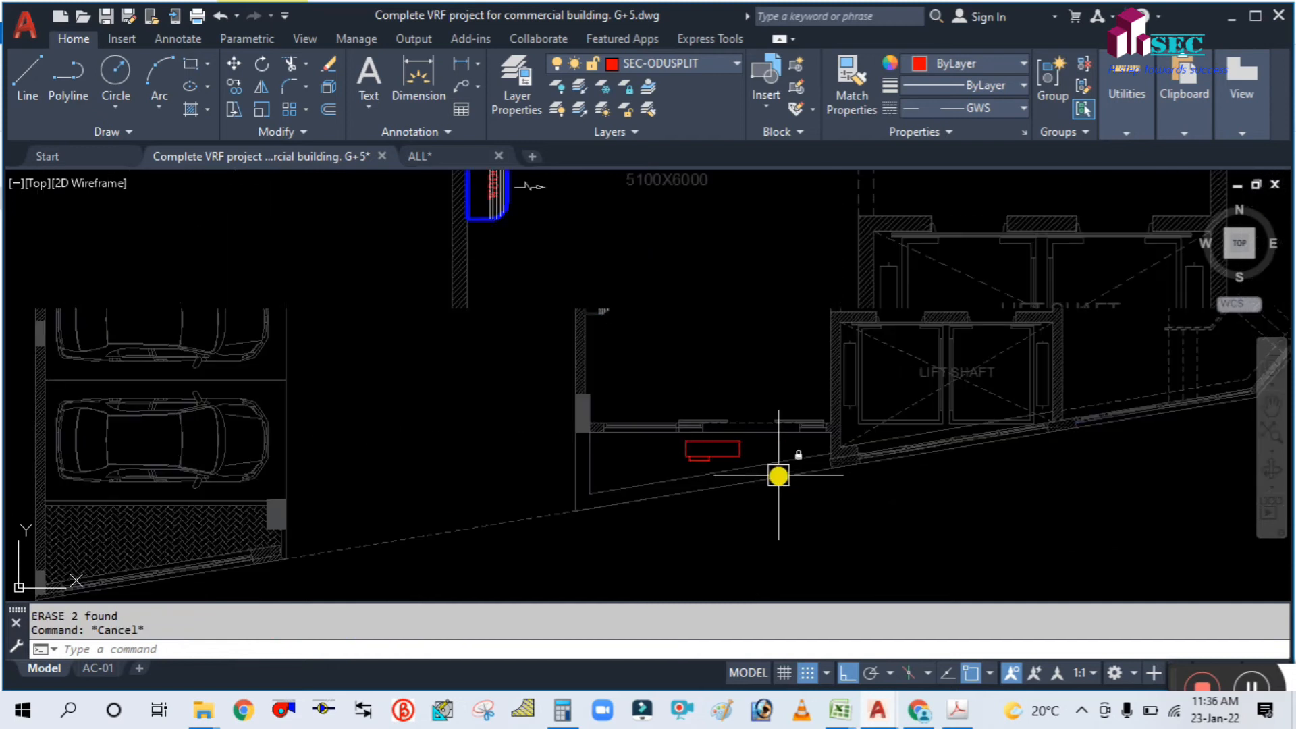
pyautogui.scroll(3, 756, 457)
pyautogui.scroll(2, 710, 438)
pyautogui.write('M')
pyautogui.press('Return')
pyautogui.click(710, 438)
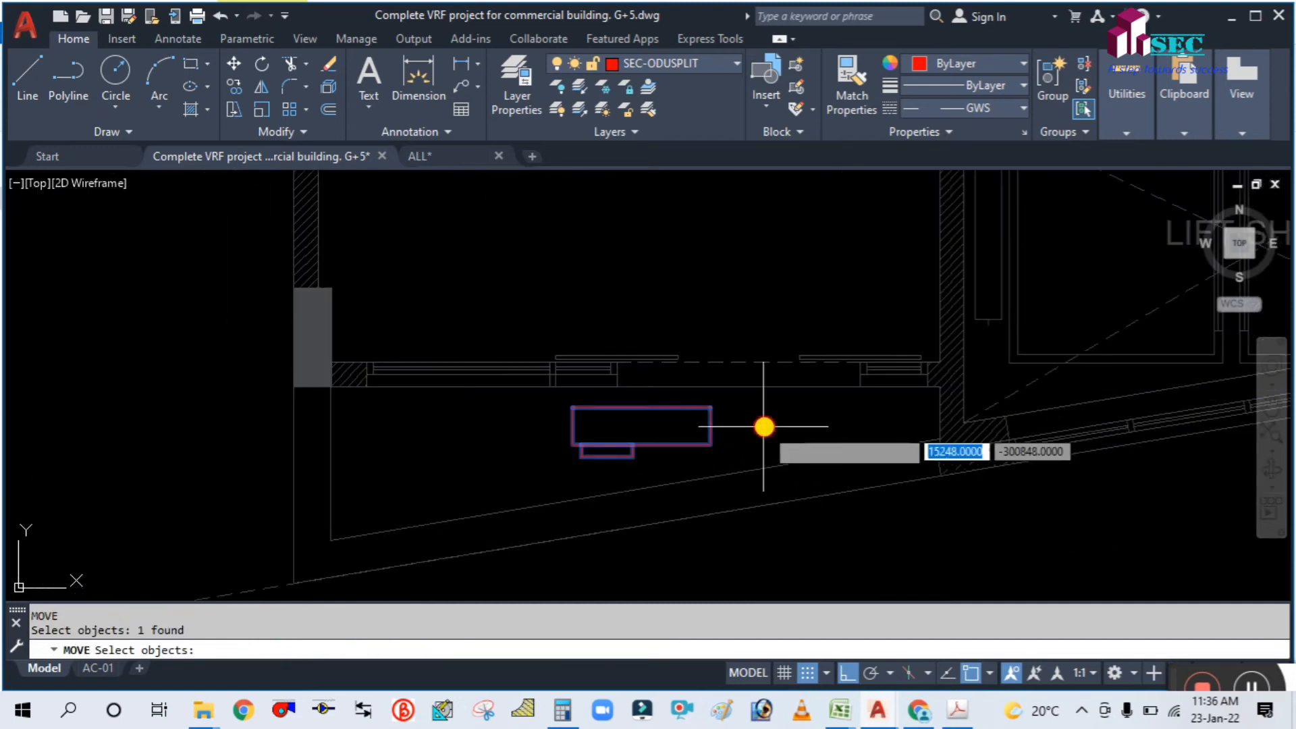
pyautogui.press('Return')
pyautogui.click(763, 425)
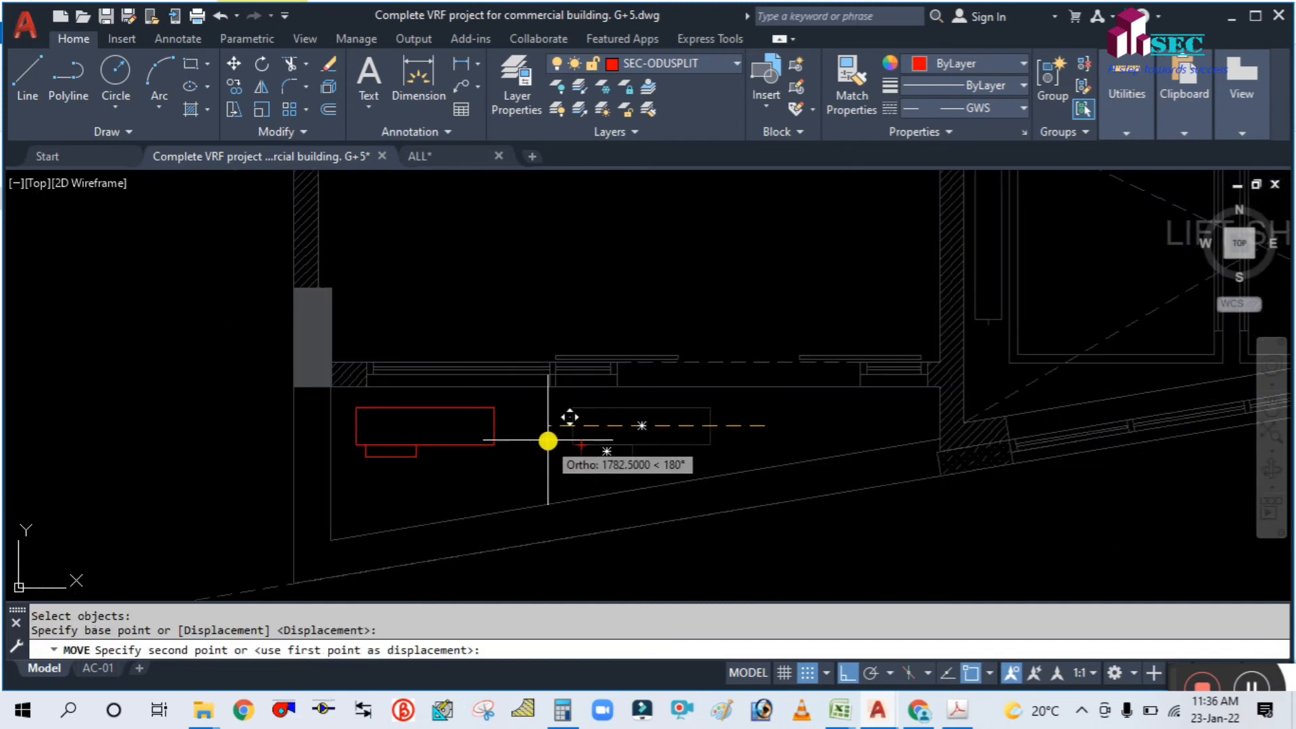
pyautogui.click(548, 441)
pyautogui.scroll(-5, 425, 425)
pyautogui.scroll(4, 413, 303)
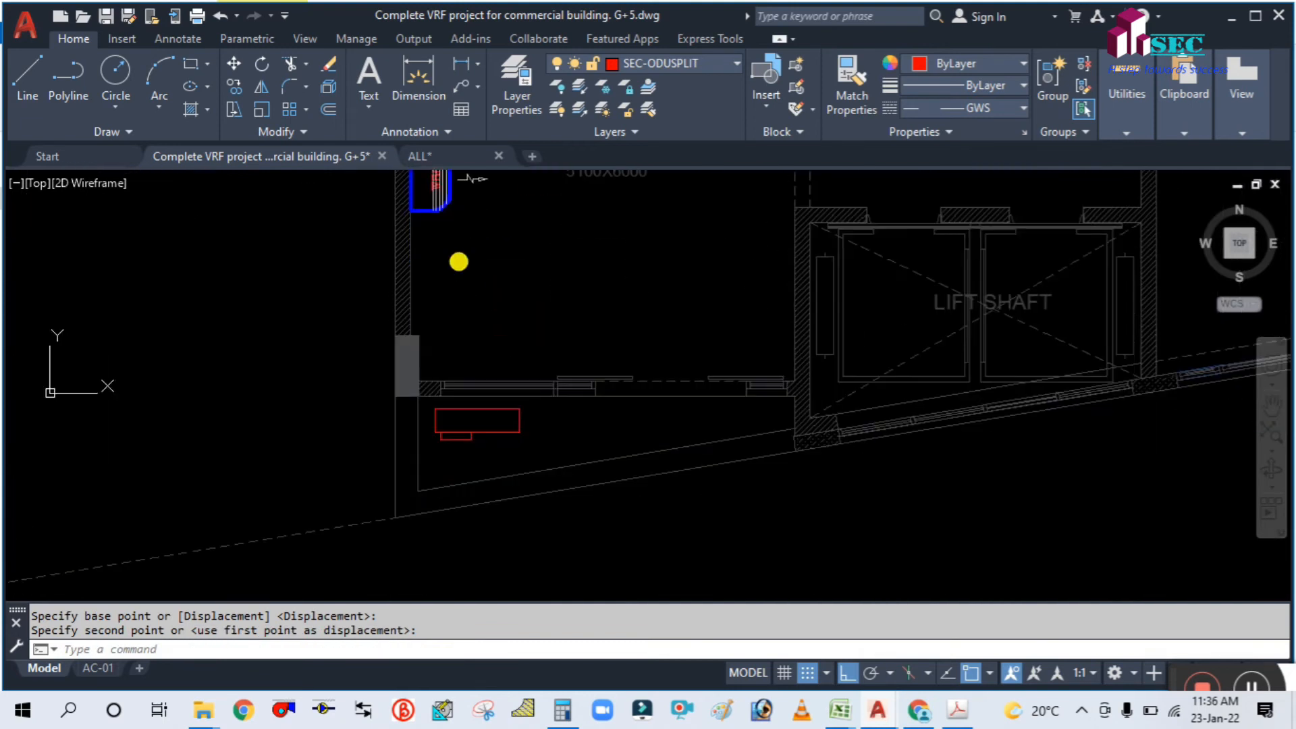
pyautogui.scroll(-5, 462, 270)
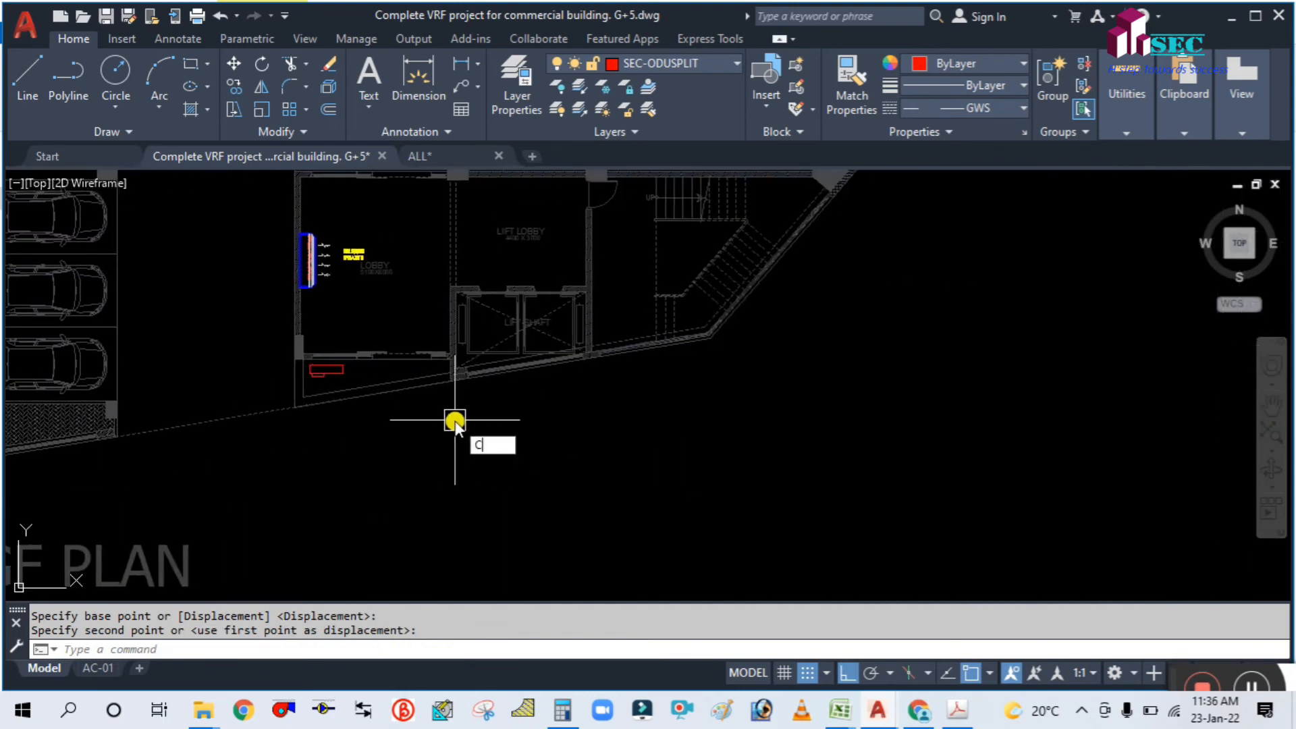
pyautogui.write('c')
pyautogui.press('Return')
pyautogui.press('Escape')
pyautogui.write('co')
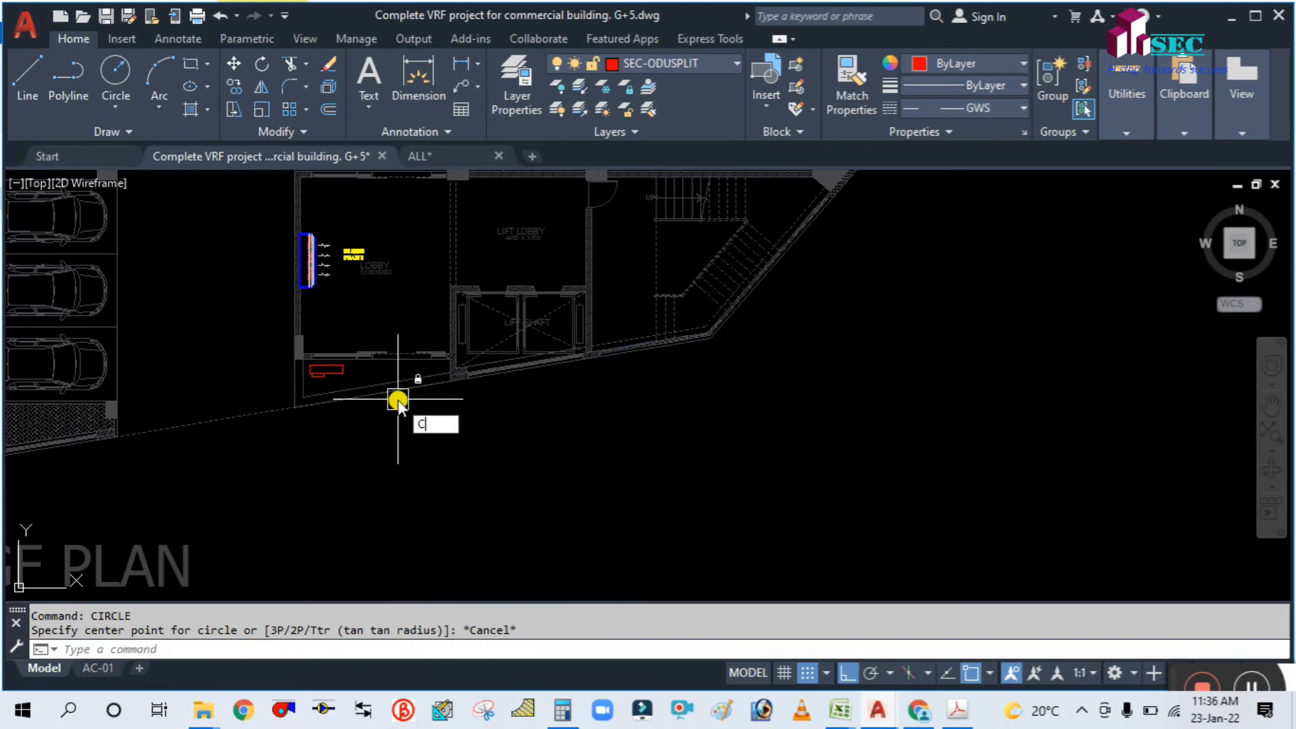
pyautogui.press('Return')
pyautogui.scroll(6, 331, 378)
pyautogui.press('Escape')
pyautogui.press('Escape')
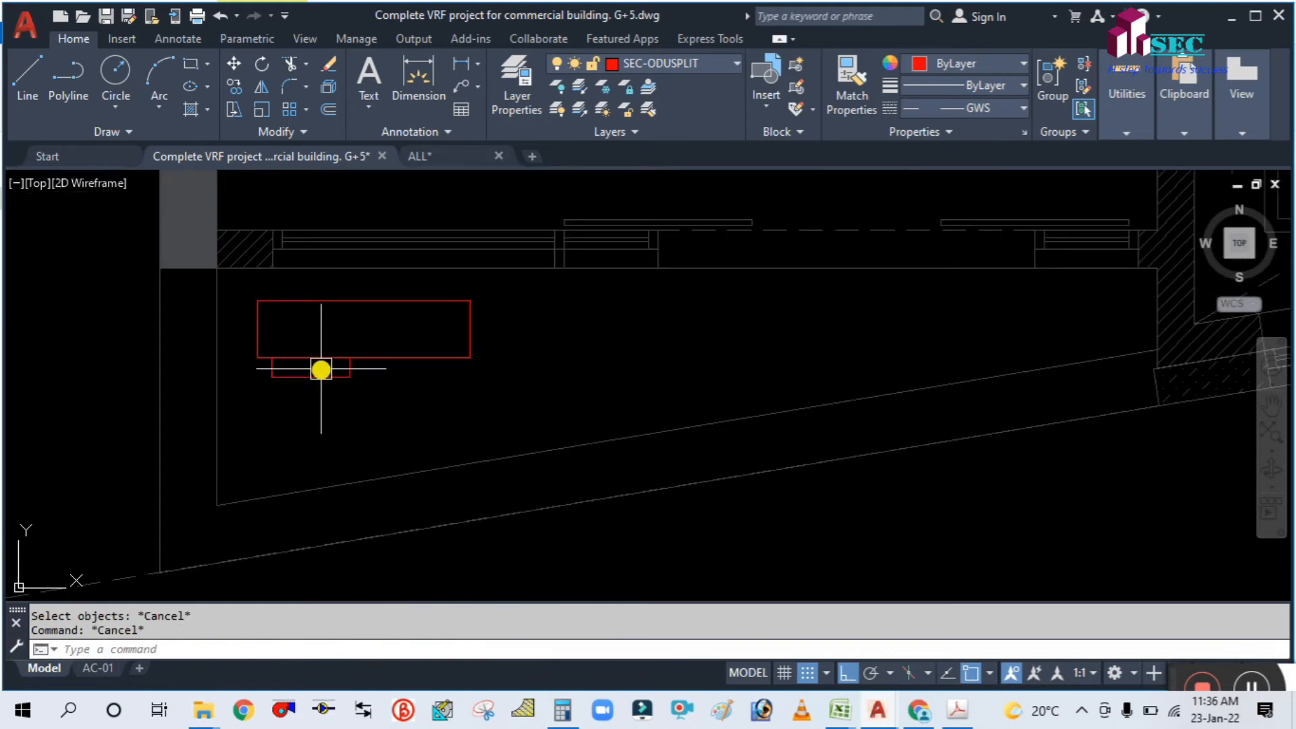
# Step: Copy the GF split outdoor unit horizontally to the 5F plan, into the strip outside the office's left wall
pyautogui.write('co')
pyautogui.press('Return')
pyautogui.click(350, 377)
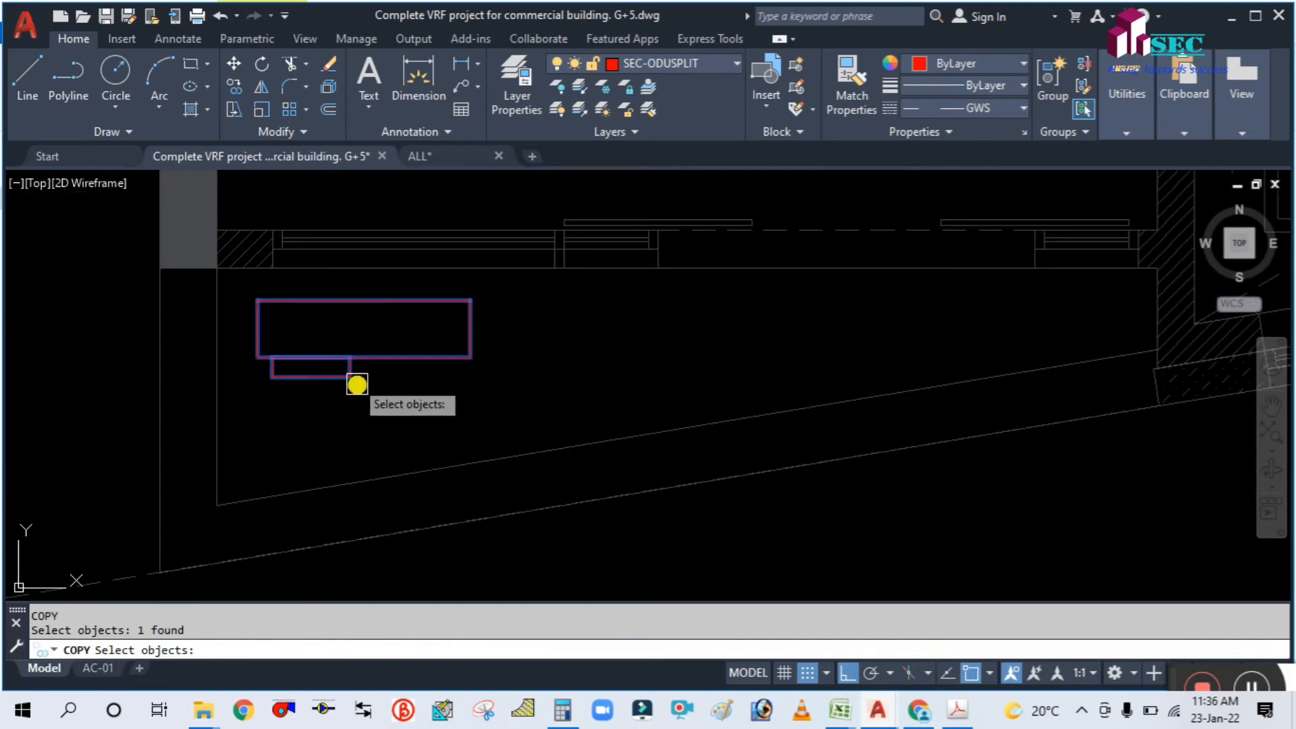
pyautogui.press('Return')
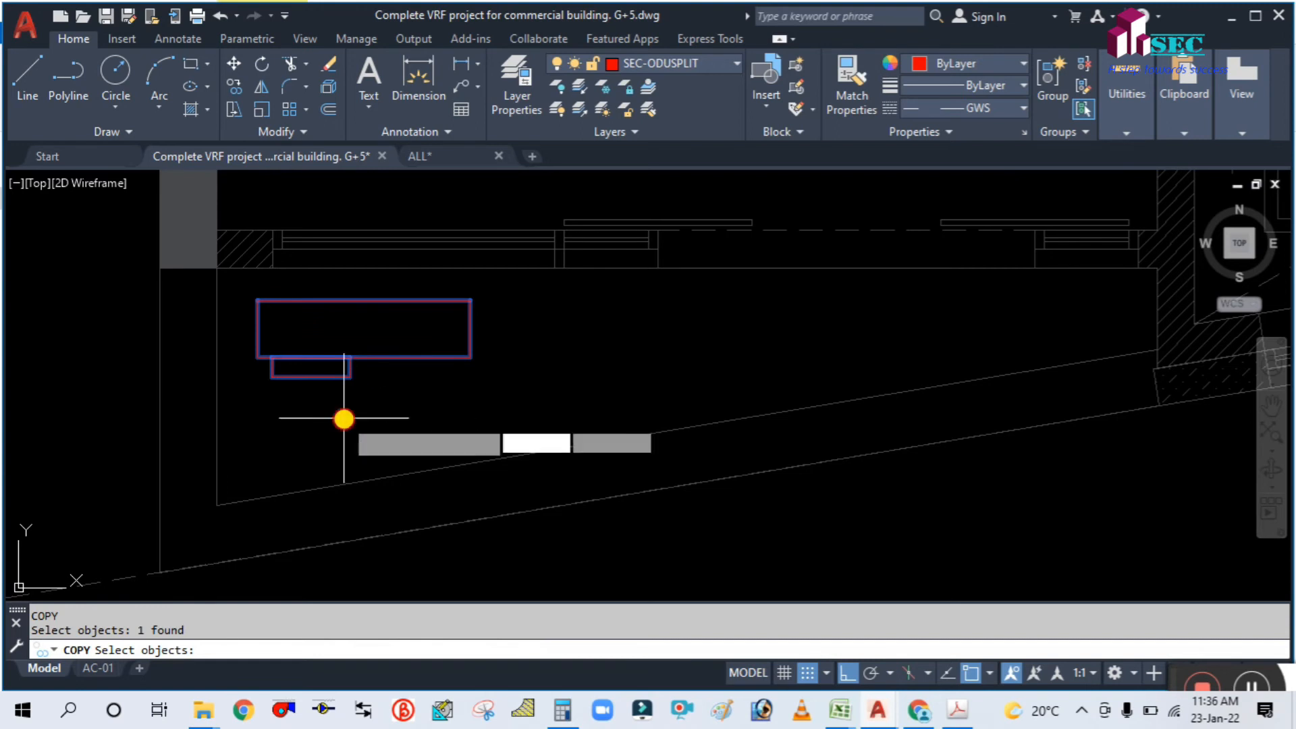
pyautogui.click(345, 419)
pyautogui.scroll(-5, 371, 418)
pyautogui.scroll(-3, 579, 400)
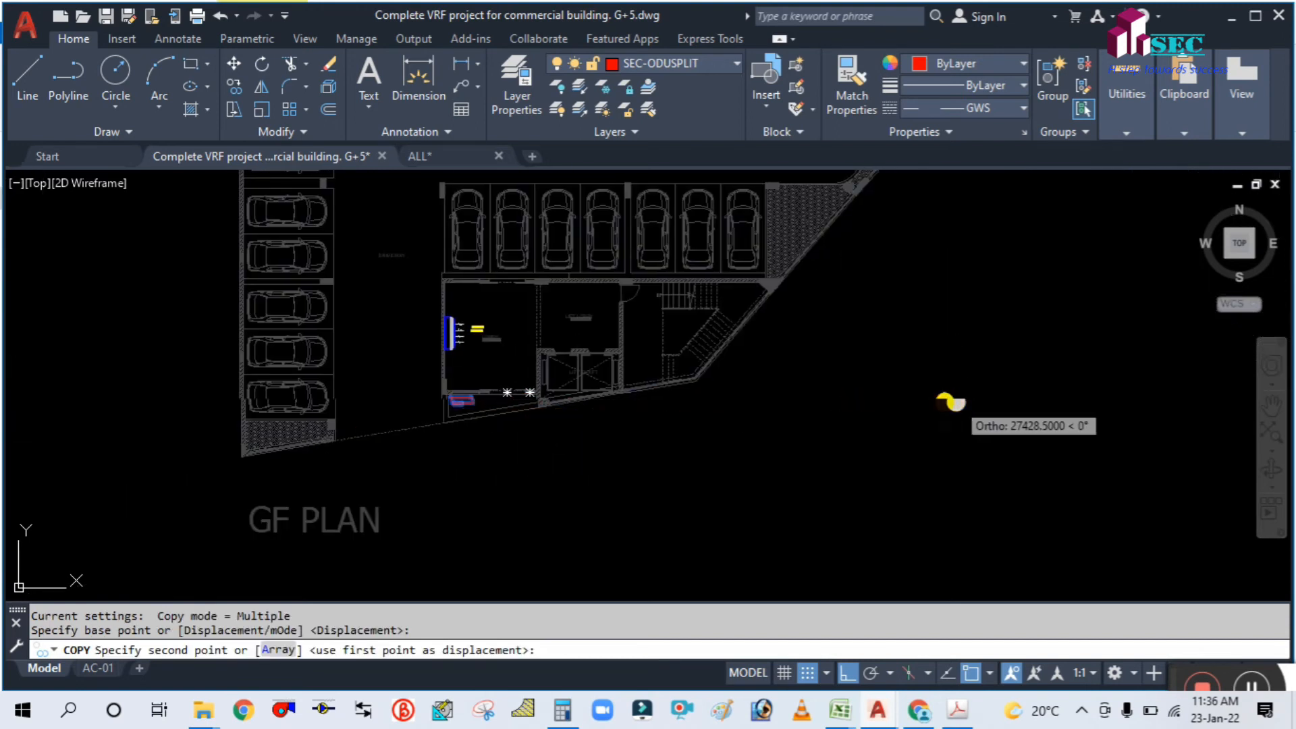
pyautogui.moveTo(949, 399); pyautogui.dragTo(400, 409, button='middle')
pyautogui.scroll(-5, 400, 409)
pyautogui.scroll(10, 1024, 418)
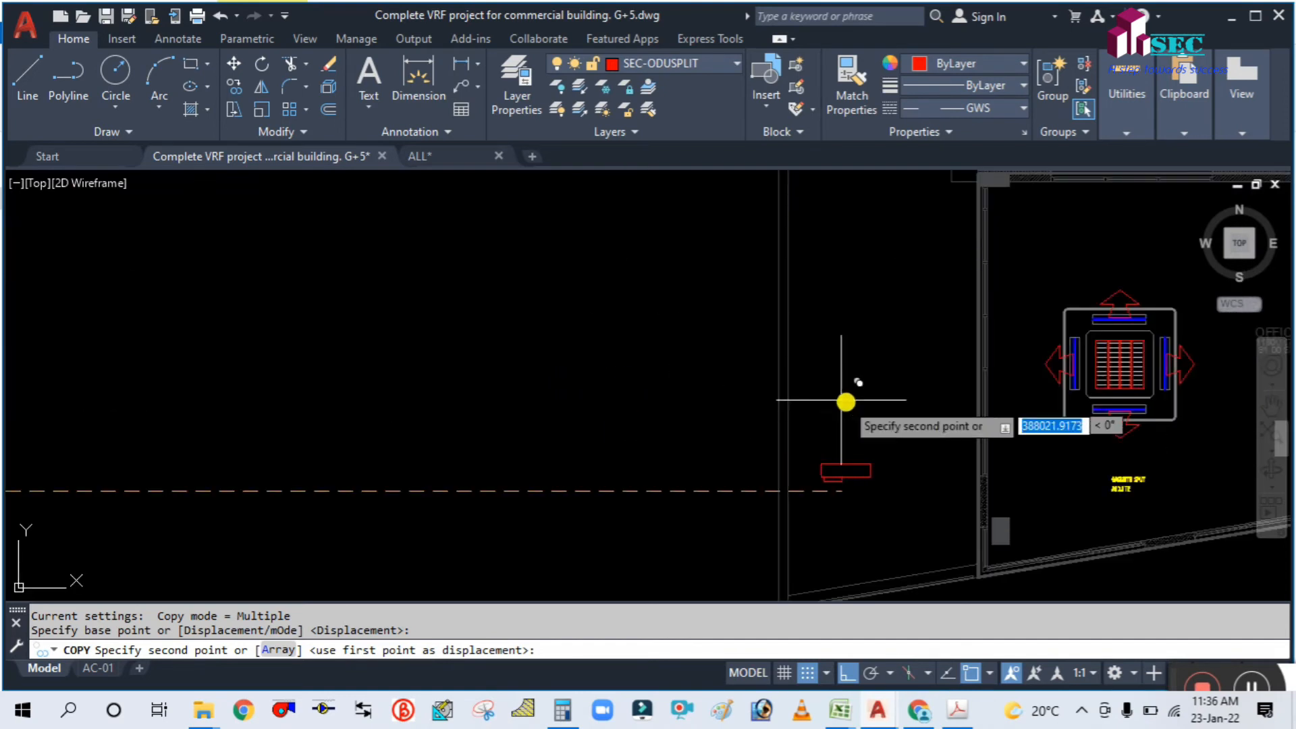
pyautogui.moveTo(919, 410); pyautogui.dragTo(660, 364, button='middle')
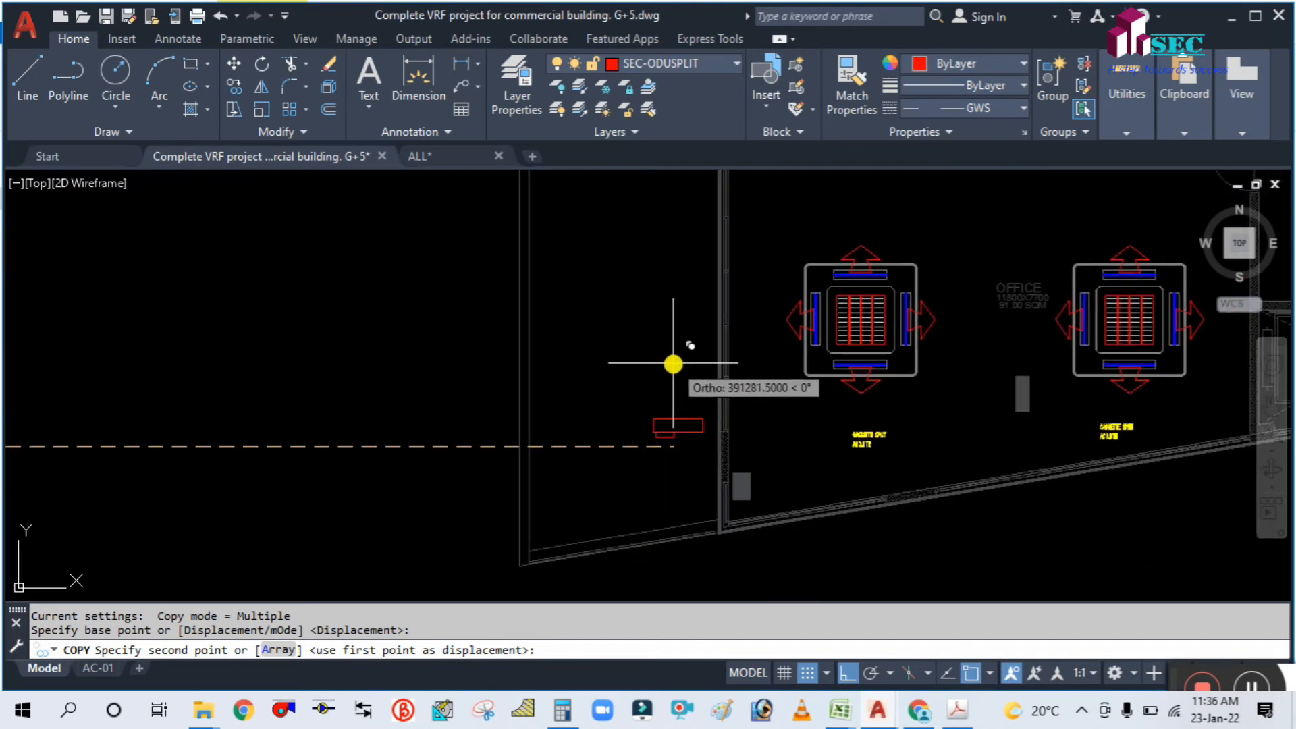
pyautogui.click(673, 364)
pyautogui.press('Escape')
# Step: Rotate the copied 5F outdoor unit 90° clockwise so its long side runs parallel to the office's left wall
pyautogui.moveTo(680, 448); pyautogui.dragTo(603, 448, button='middle')
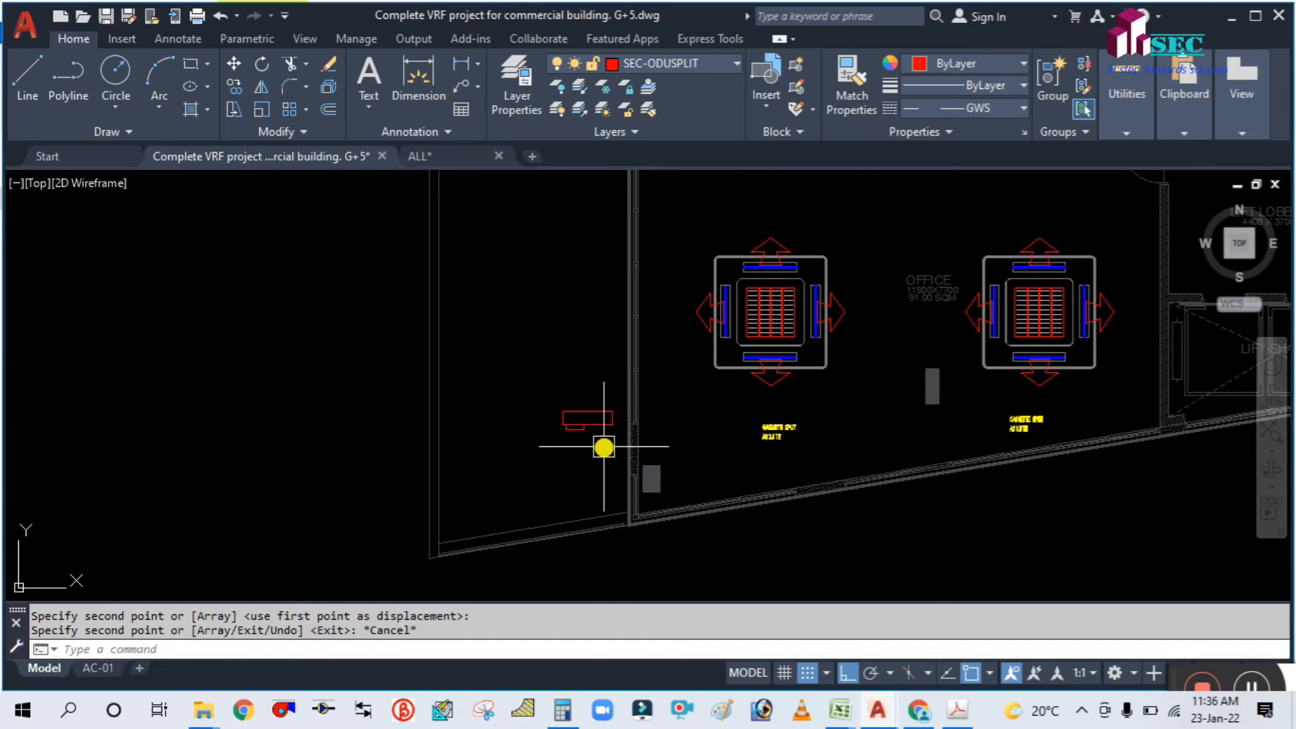
pyautogui.write('Ro')
pyautogui.press('Return')
pyautogui.click(604, 425)
pyautogui.press('Return')
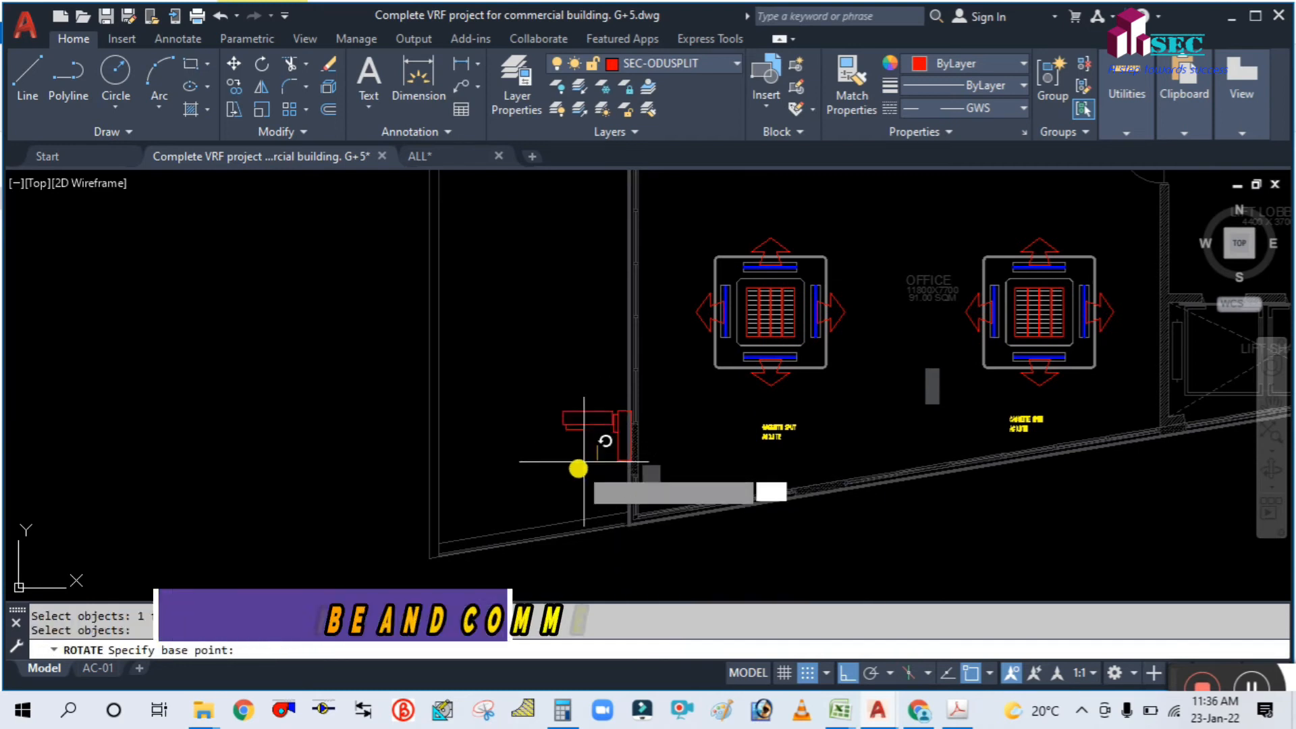
pyautogui.click(578, 468)
pyautogui.press('Escape')
# Step: Move the rotated outdoor unit horizontally to the left, leaving a gap between it and the 5F office's left wall
pyautogui.write('m')
pyautogui.press('Return')
pyautogui.scroll(3, 594, 455)
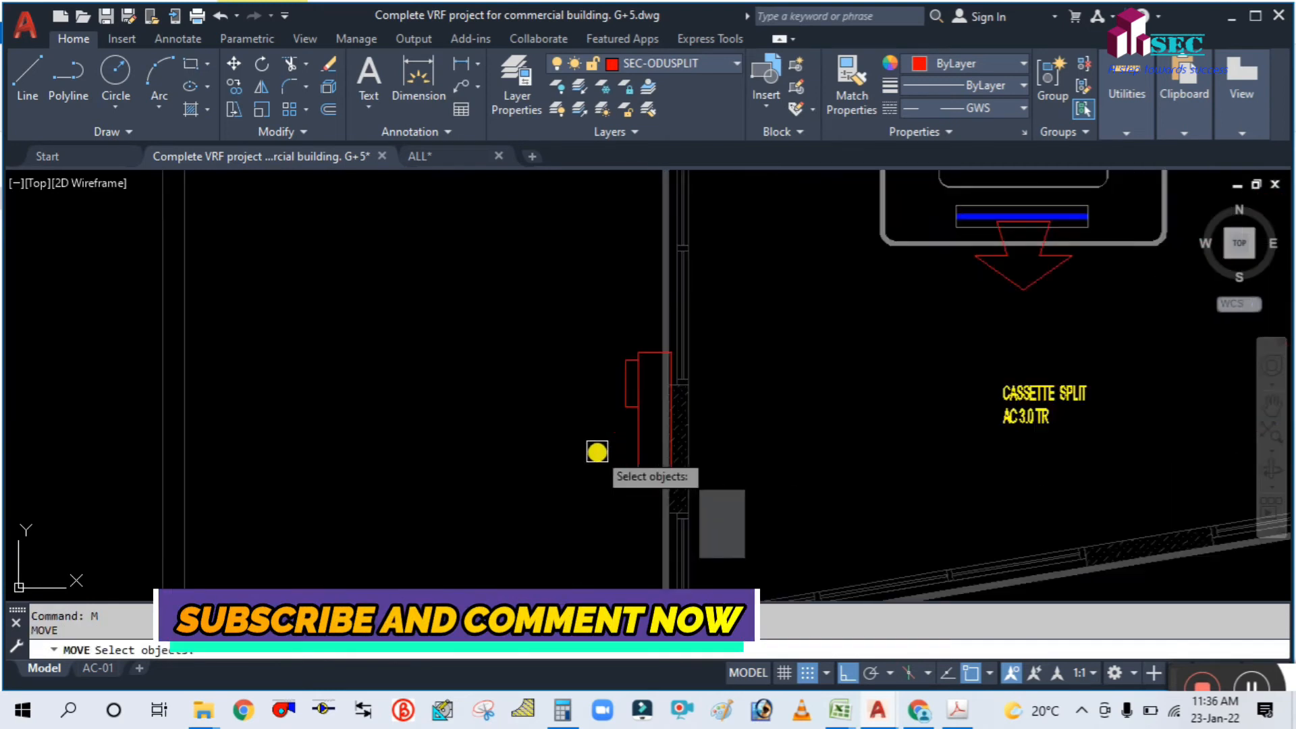
pyautogui.click(618, 431)
pyautogui.scroll(-3, 599, 446)
pyautogui.press('Return')
pyautogui.click(591, 488)
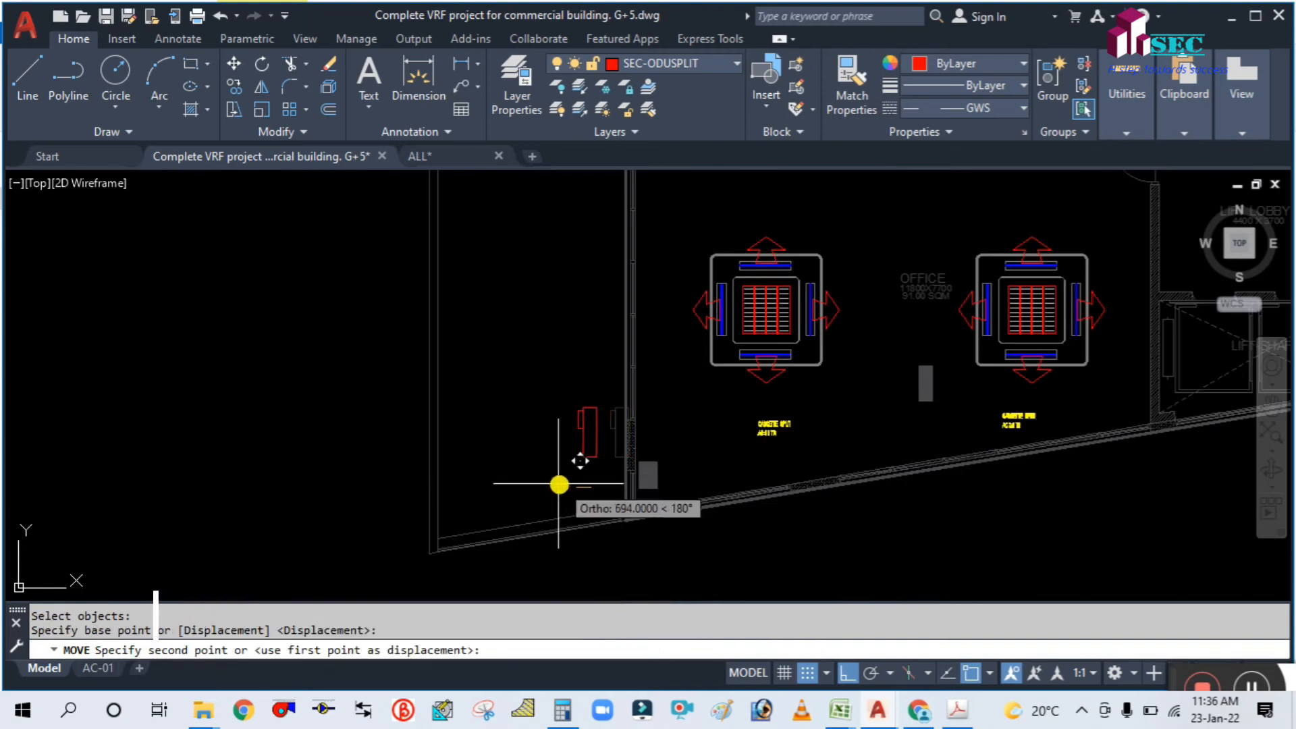
pyautogui.click(553, 485)
pyautogui.moveTo(587, 367); pyautogui.dragTo(574, 403, button='middle')
pyautogui.write('c')
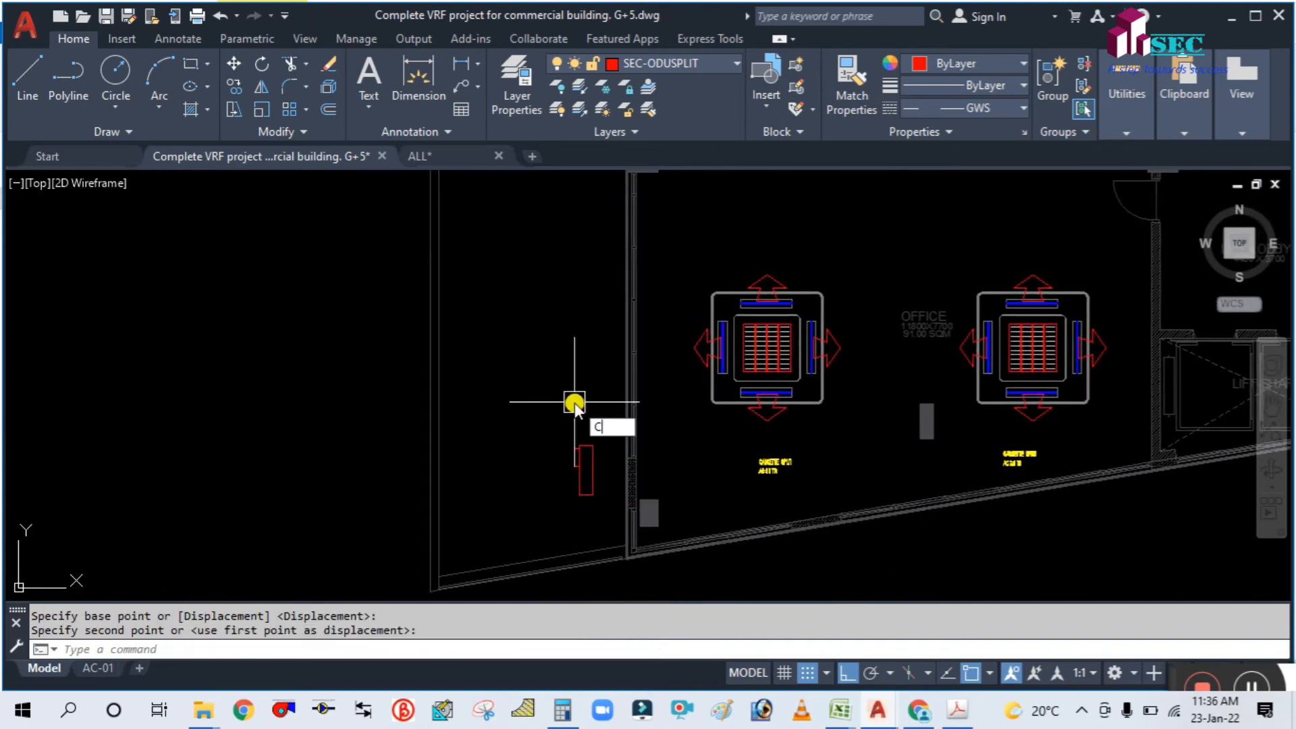
pyautogui.write('o')
pyautogui.press('Return')
pyautogui.click(571, 470)
pyautogui.press('Return')
pyautogui.click(538, 503)
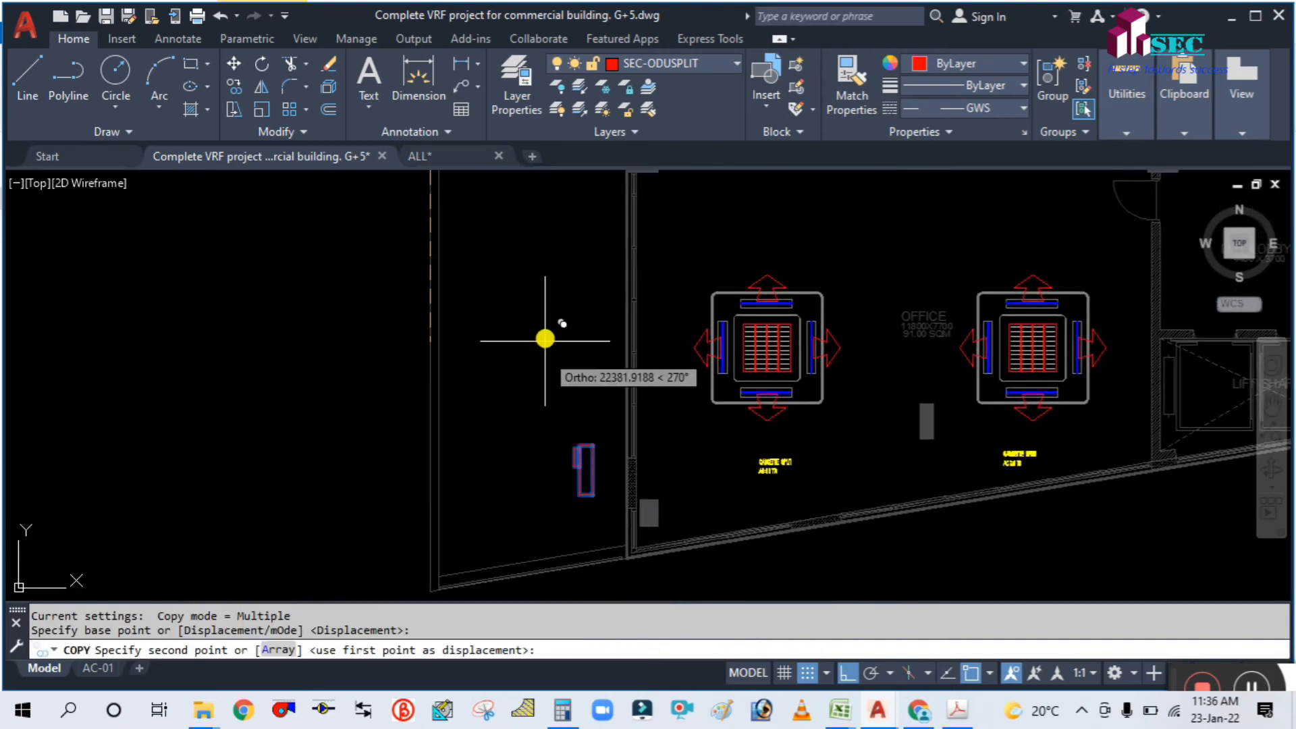
pyautogui.moveTo(545, 338); pyautogui.dragTo(527, 405, button='middle')
pyautogui.press('Escape')
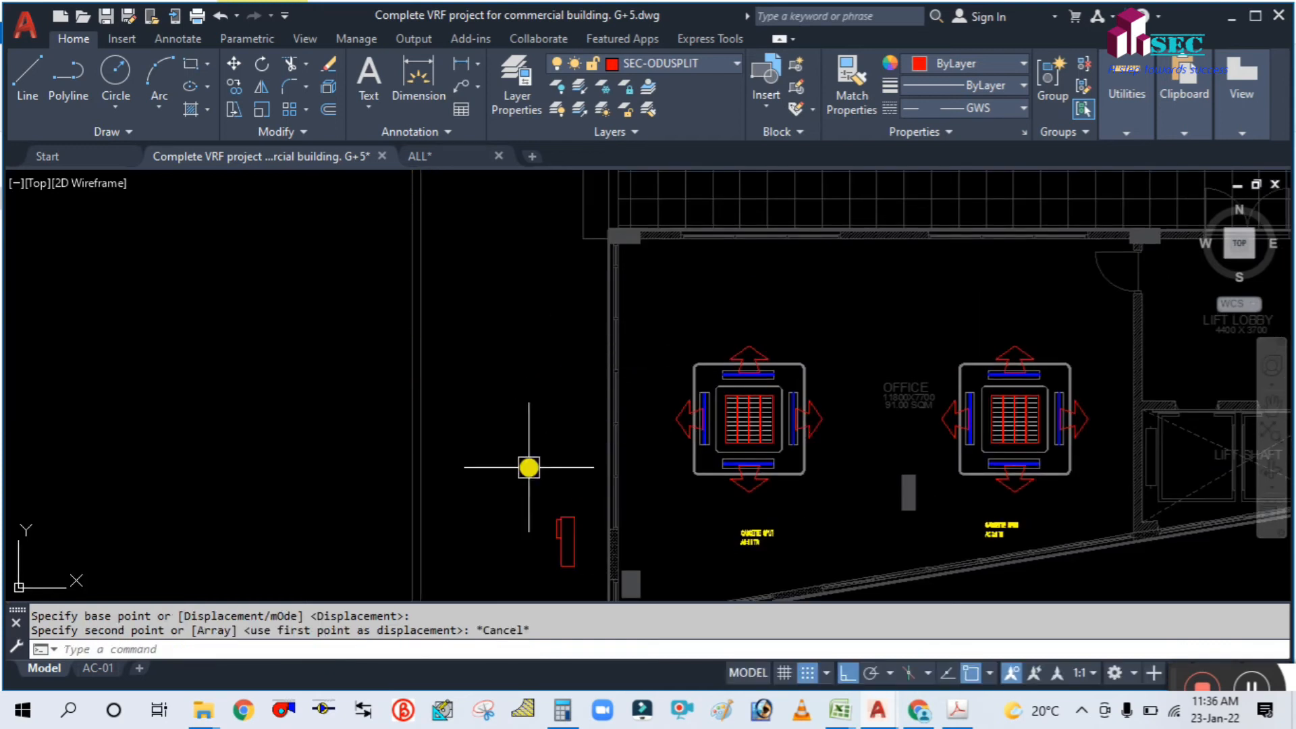
# Step: Copy the 5F outdoor unit about 5090 mm straight up along the office's left wall for the second cassette unit
pyautogui.write('co')
pyautogui.press('Return')
pyautogui.click(563, 533)
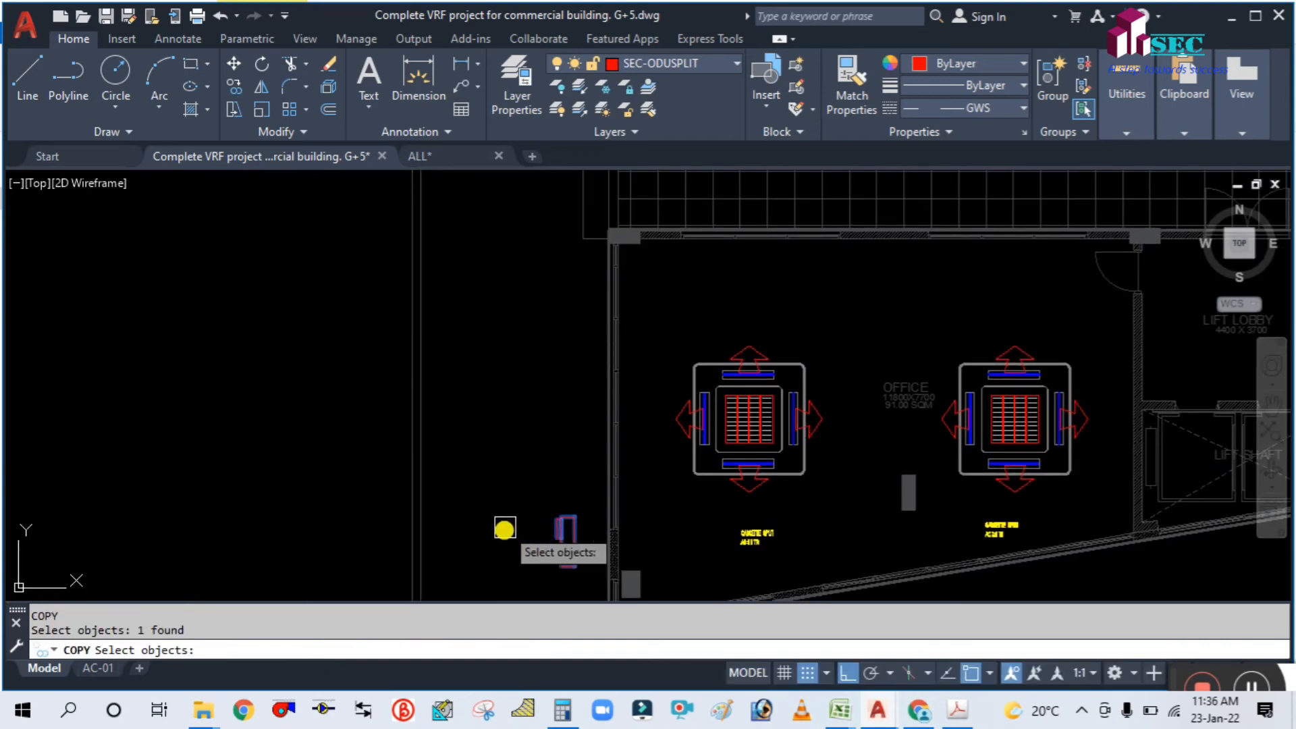
pyautogui.press('Return')
pyautogui.click(503, 550)
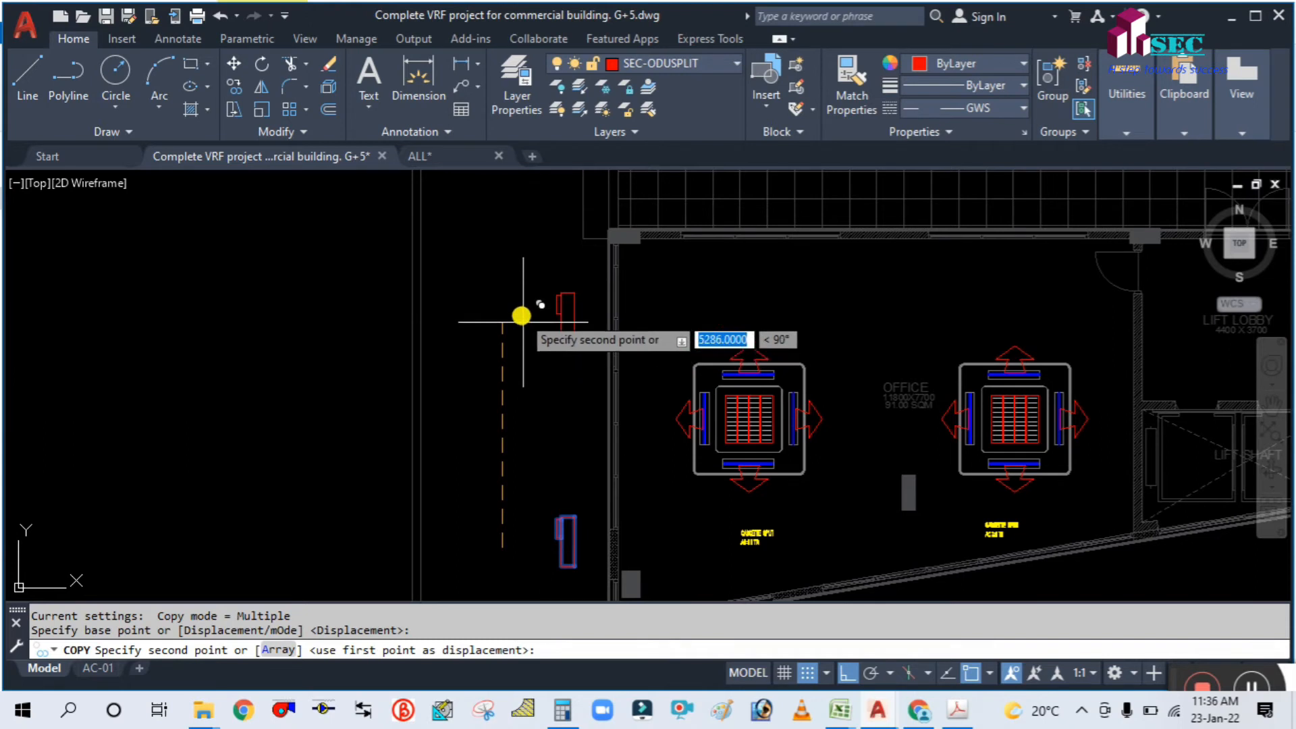
pyautogui.click(521, 311)
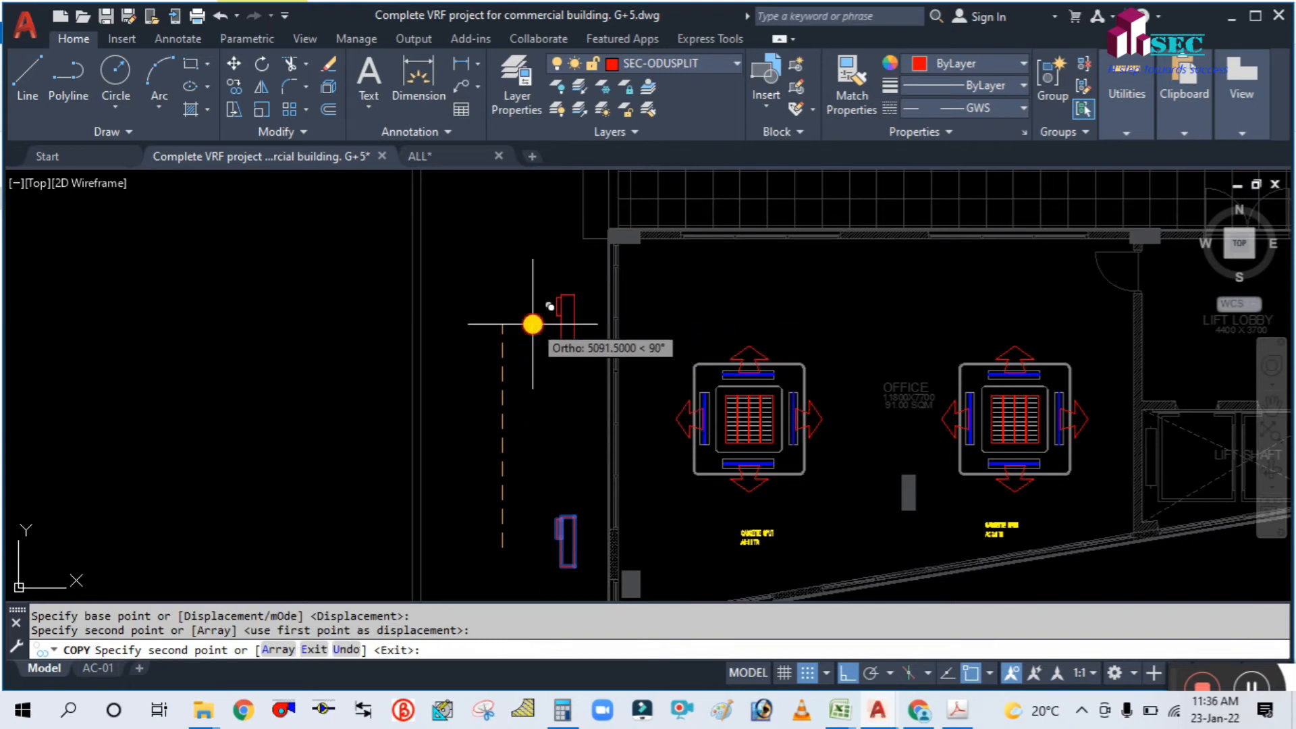
pyautogui.click(530, 323)
pyautogui.press('Escape')
pyautogui.scroll(-3, 549, 407)
pyautogui.scroll(2, 611, 350)
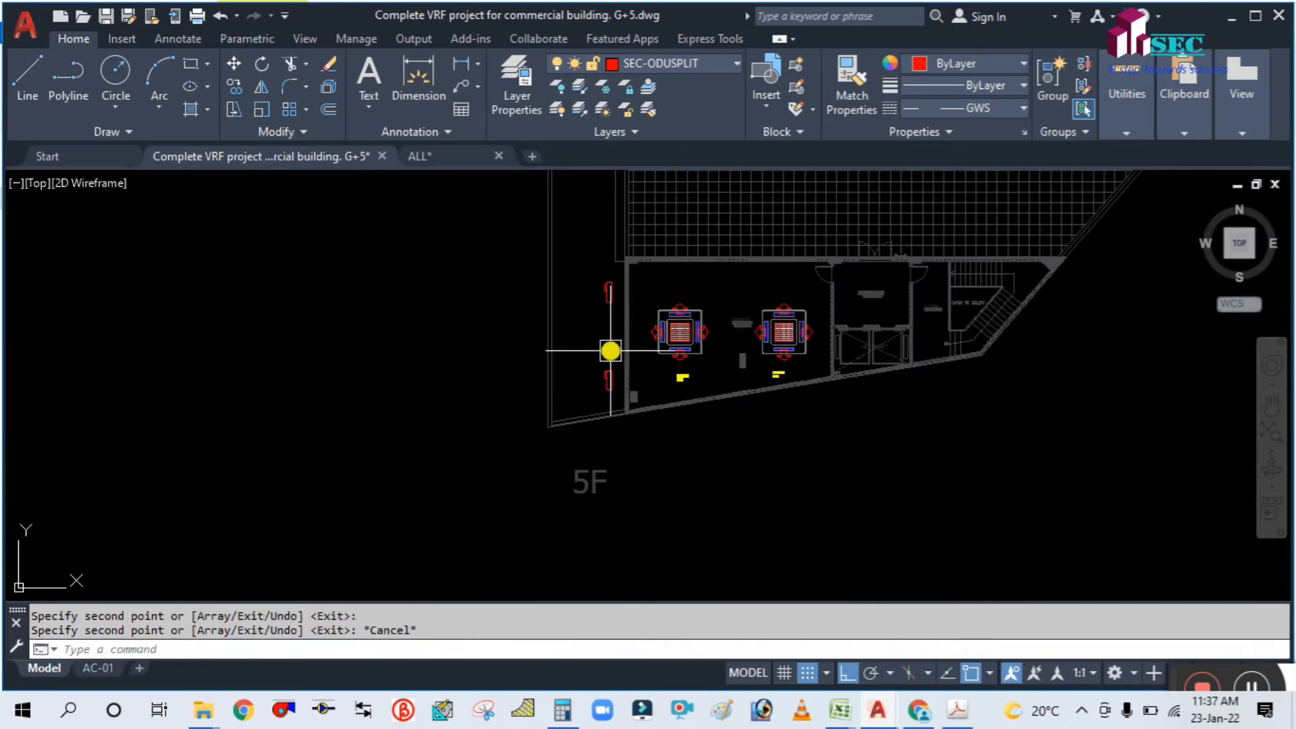
# Step: Create a new layer named SEC-REFPIPE for the refrigerant piping
pyautogui.scroll(2, 657, 414)
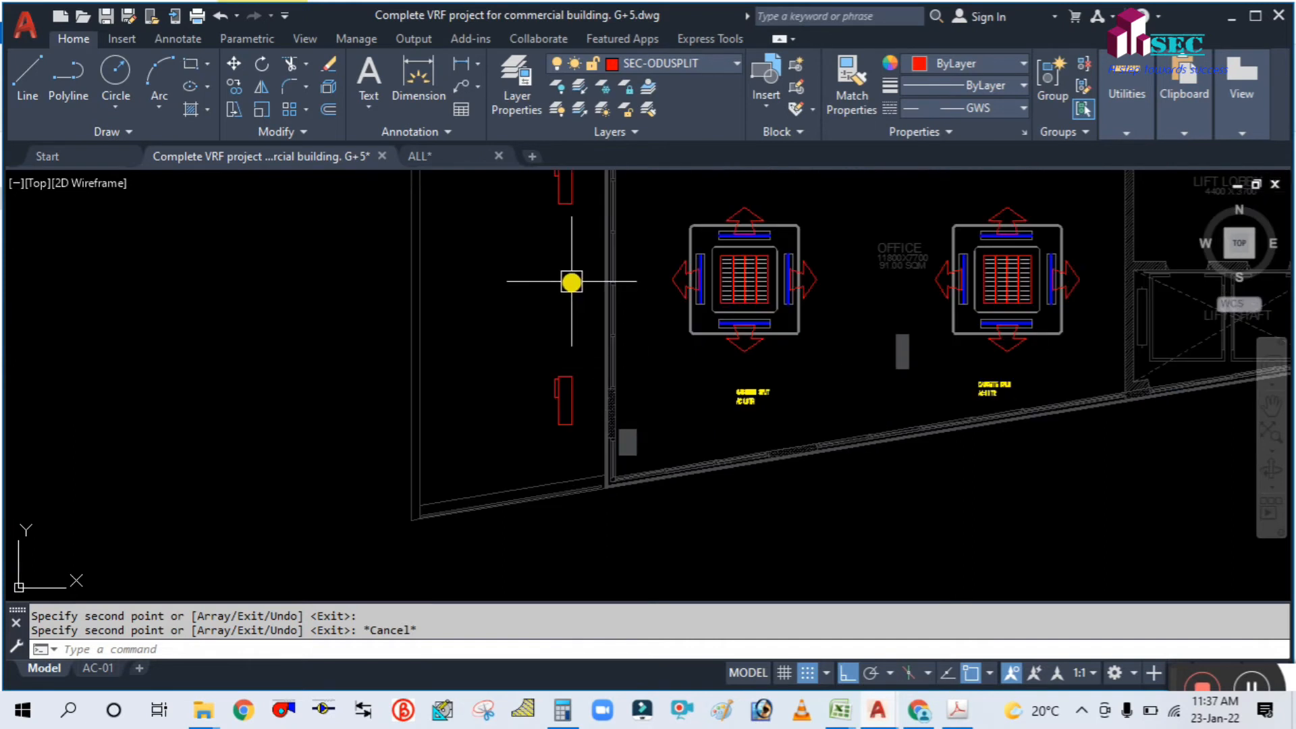
pyautogui.moveTo(572, 283); pyautogui.dragTo(571, 326, button='middle')
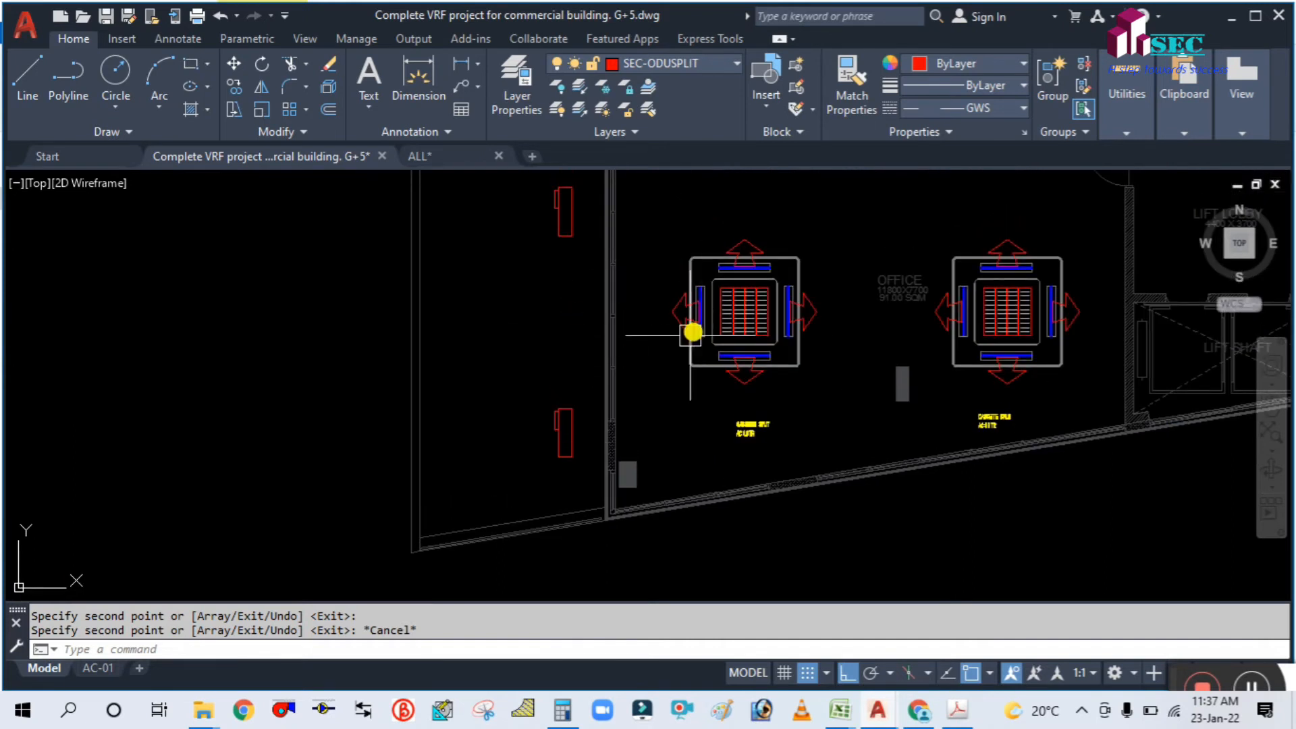
pyautogui.scroll(-8, 692, 332)
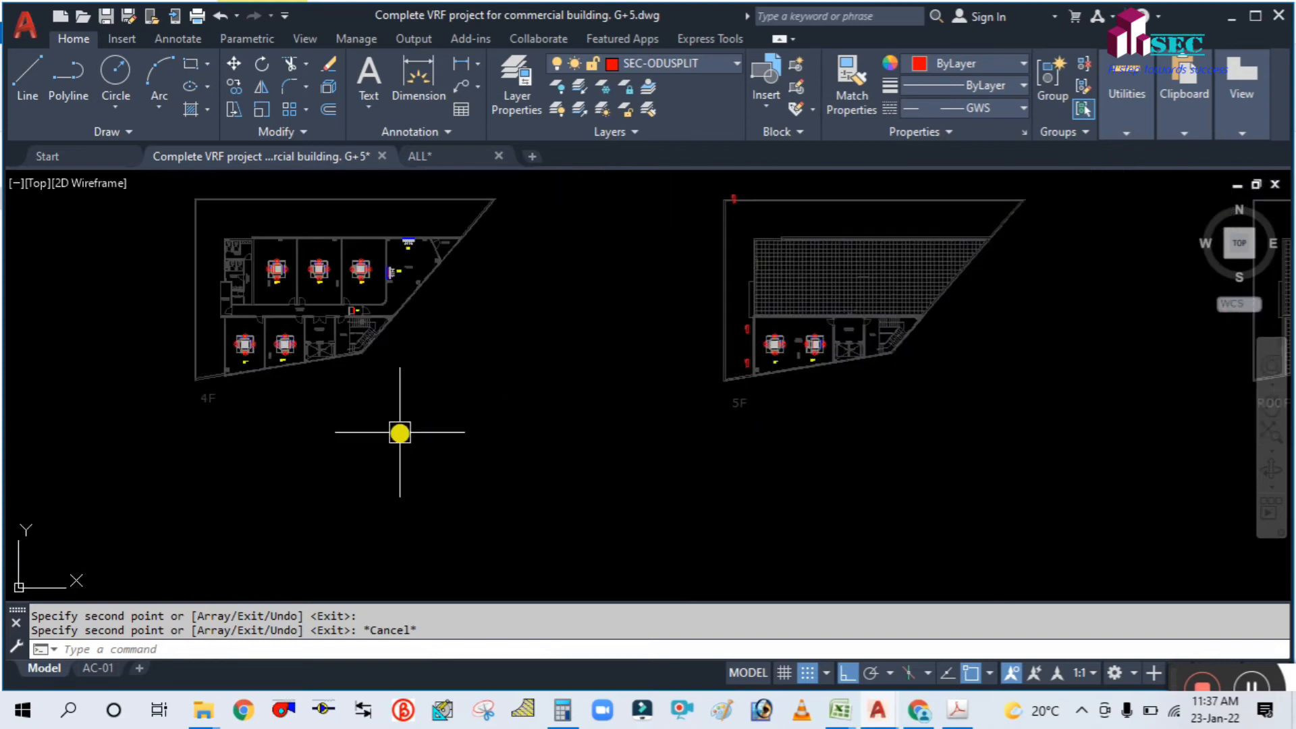
pyautogui.scroll(-6, 400, 432)
pyautogui.scroll(4, 529, 357)
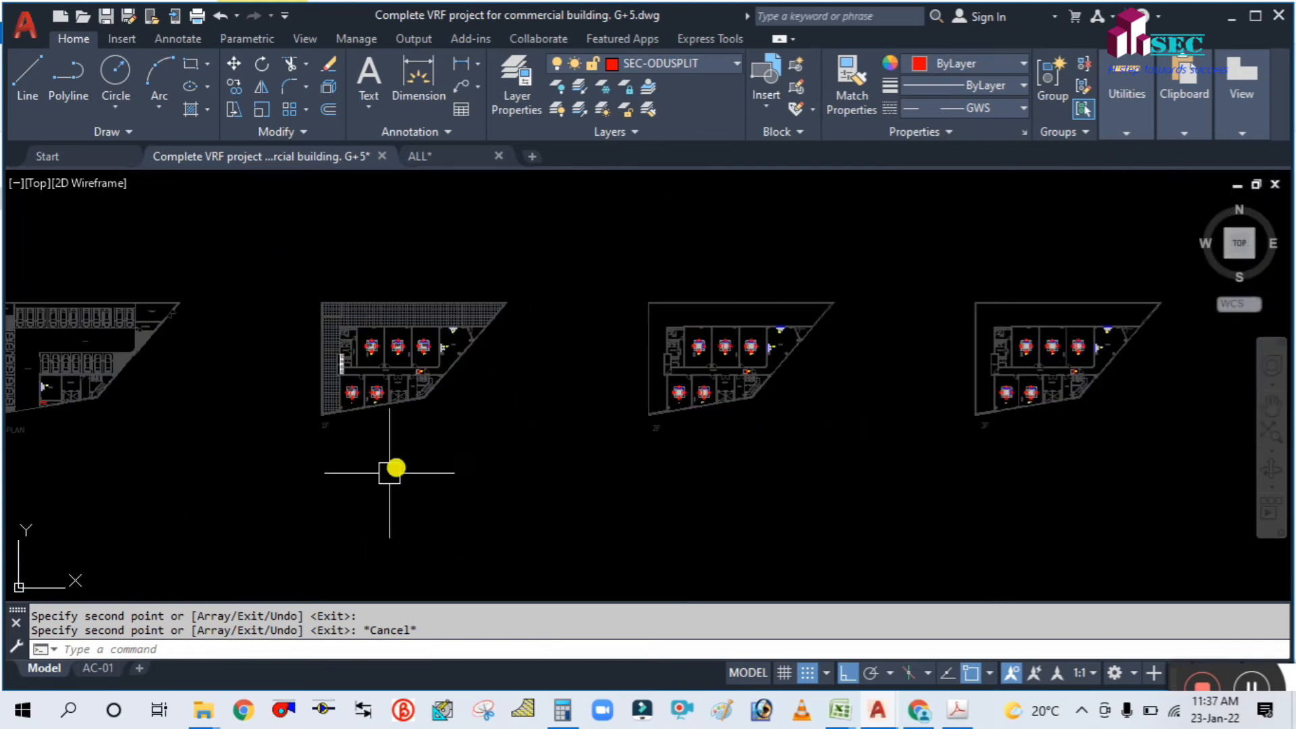
pyautogui.scroll(-5, 836, 463)
pyautogui.scroll(10, 562, 456)
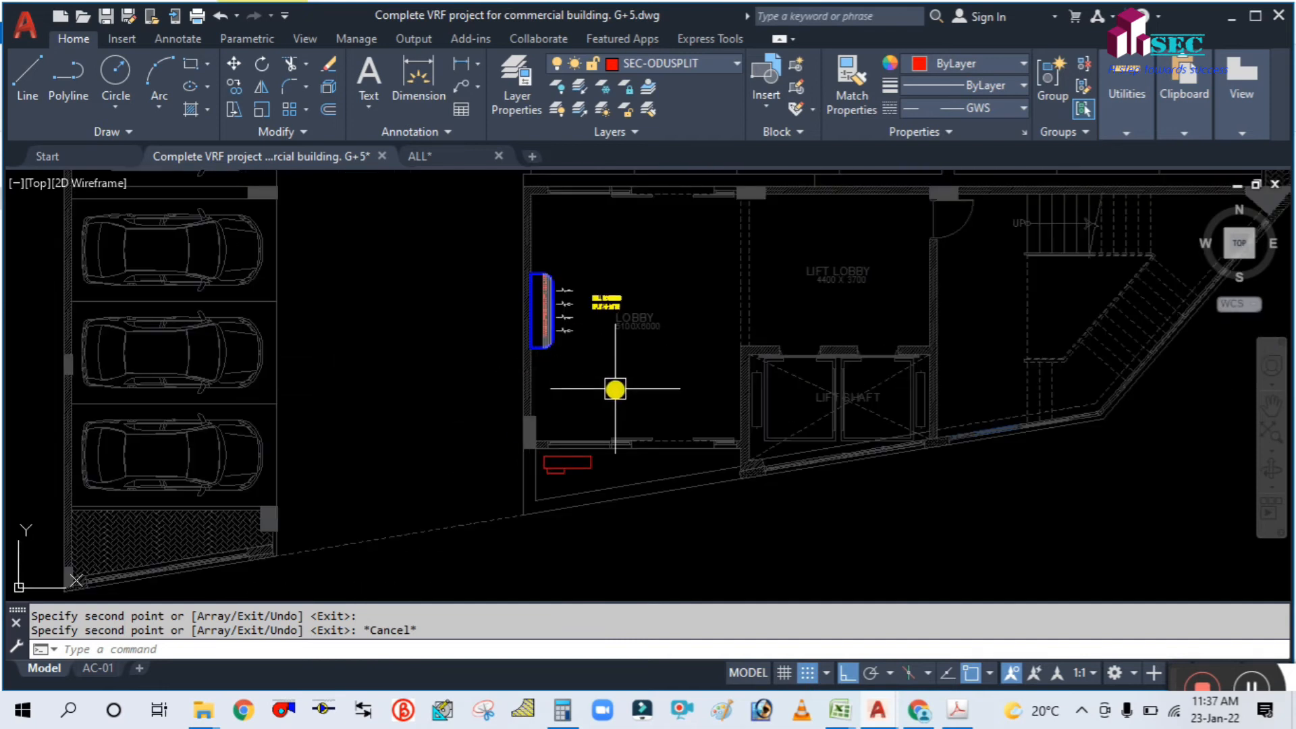
pyautogui.press('Return')
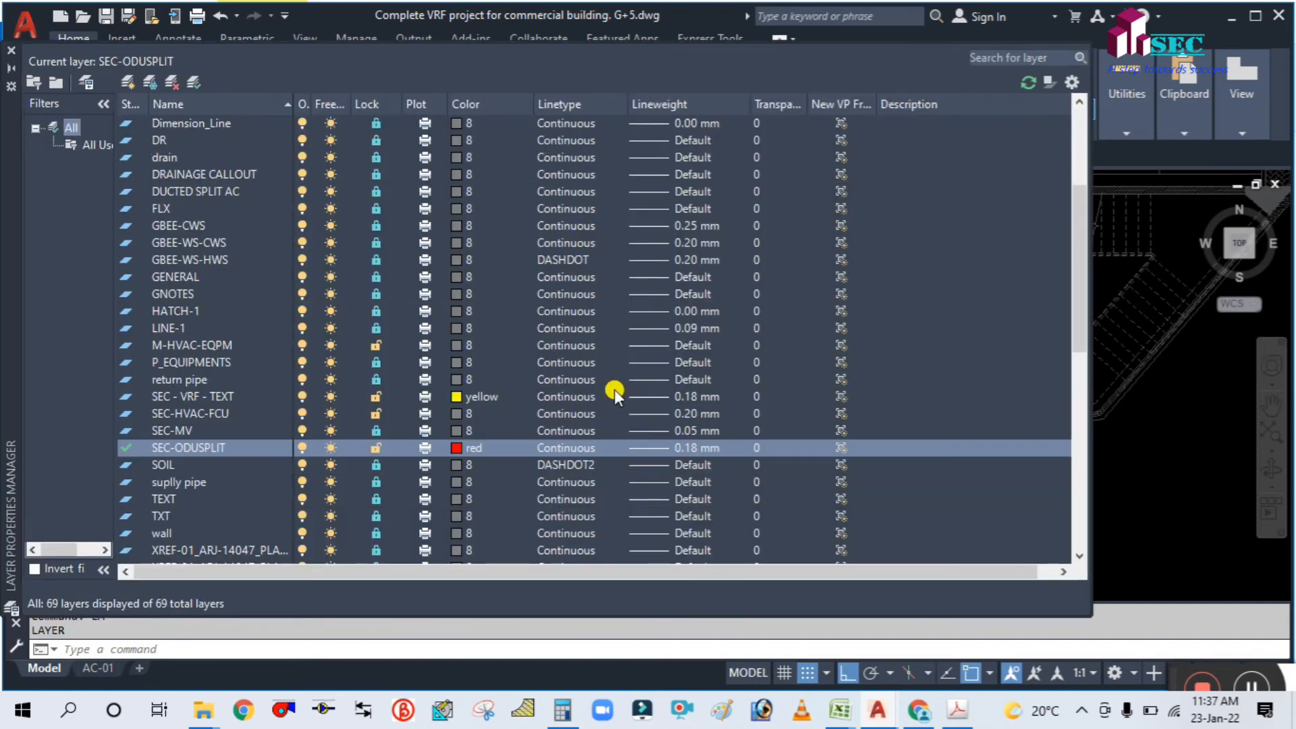
pyautogui.click(125, 83)
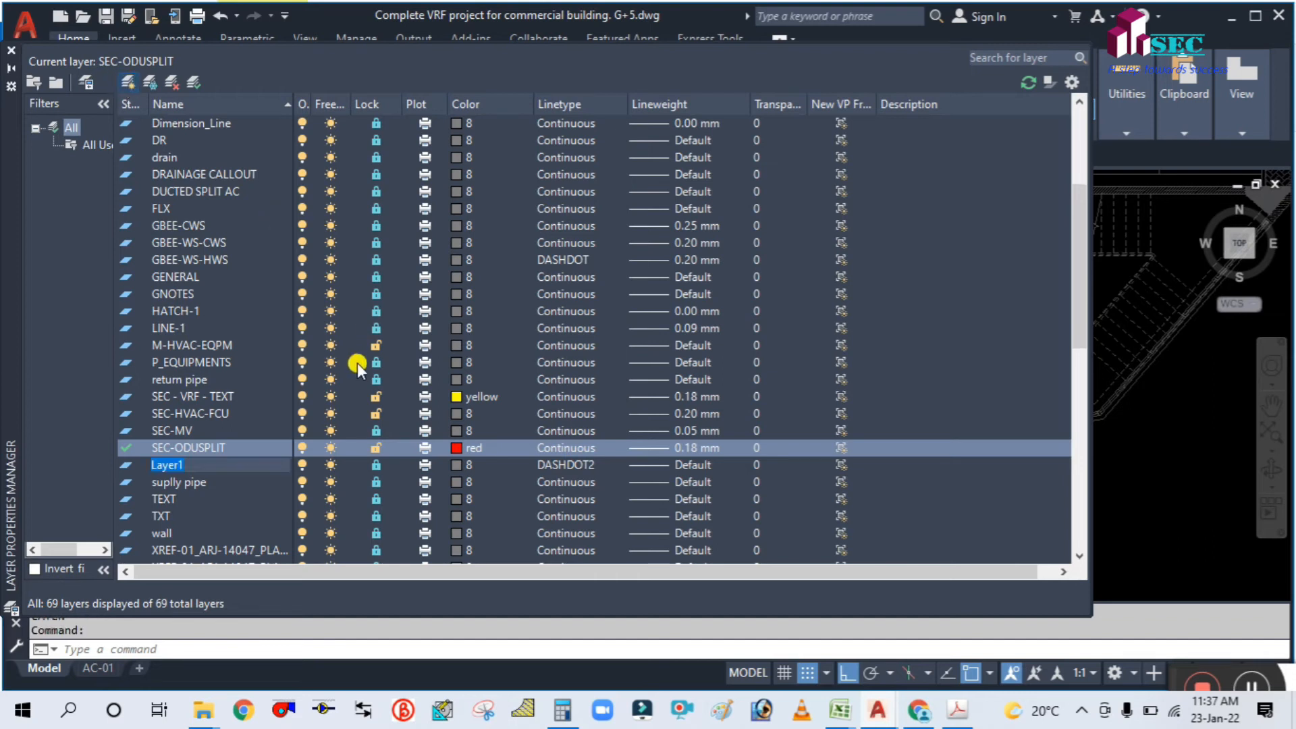
pyautogui.write('SEC-REFPIPE')
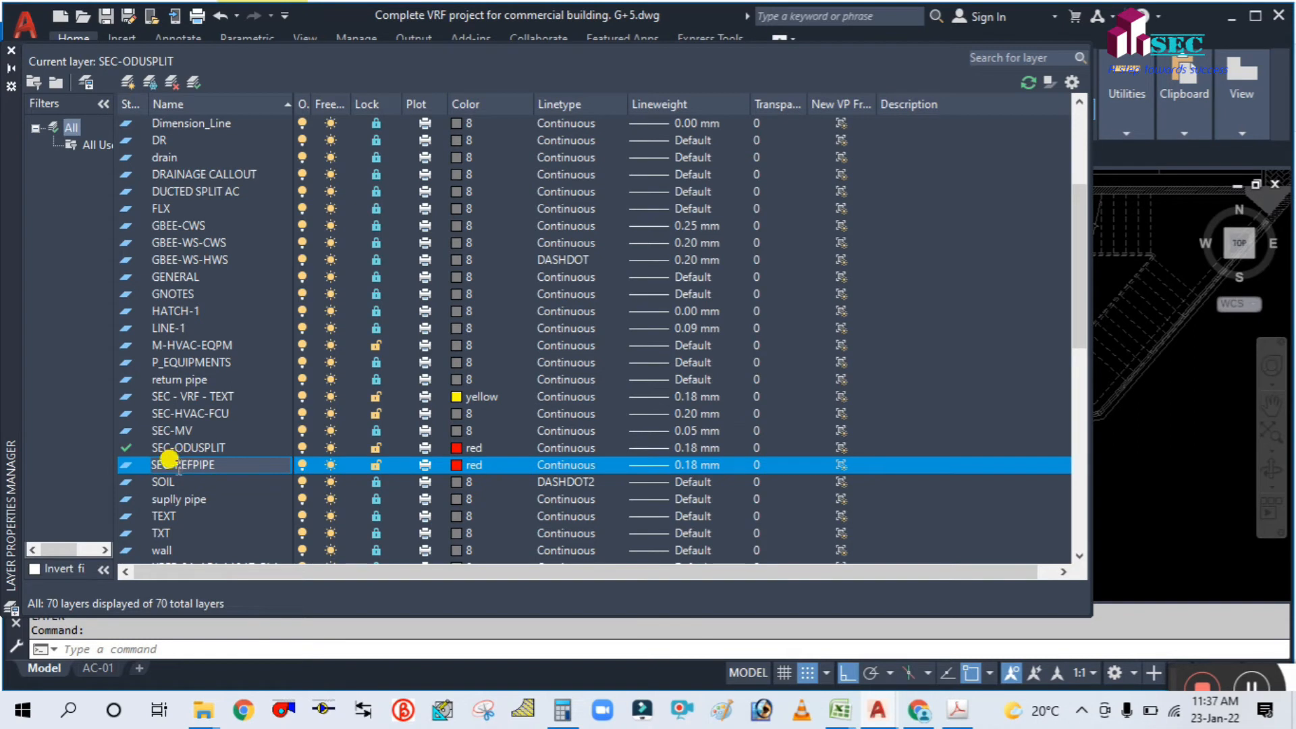
# Step: Set the colour of the SEC-REFPIPE layer to magenta
pyautogui.click(455, 466)
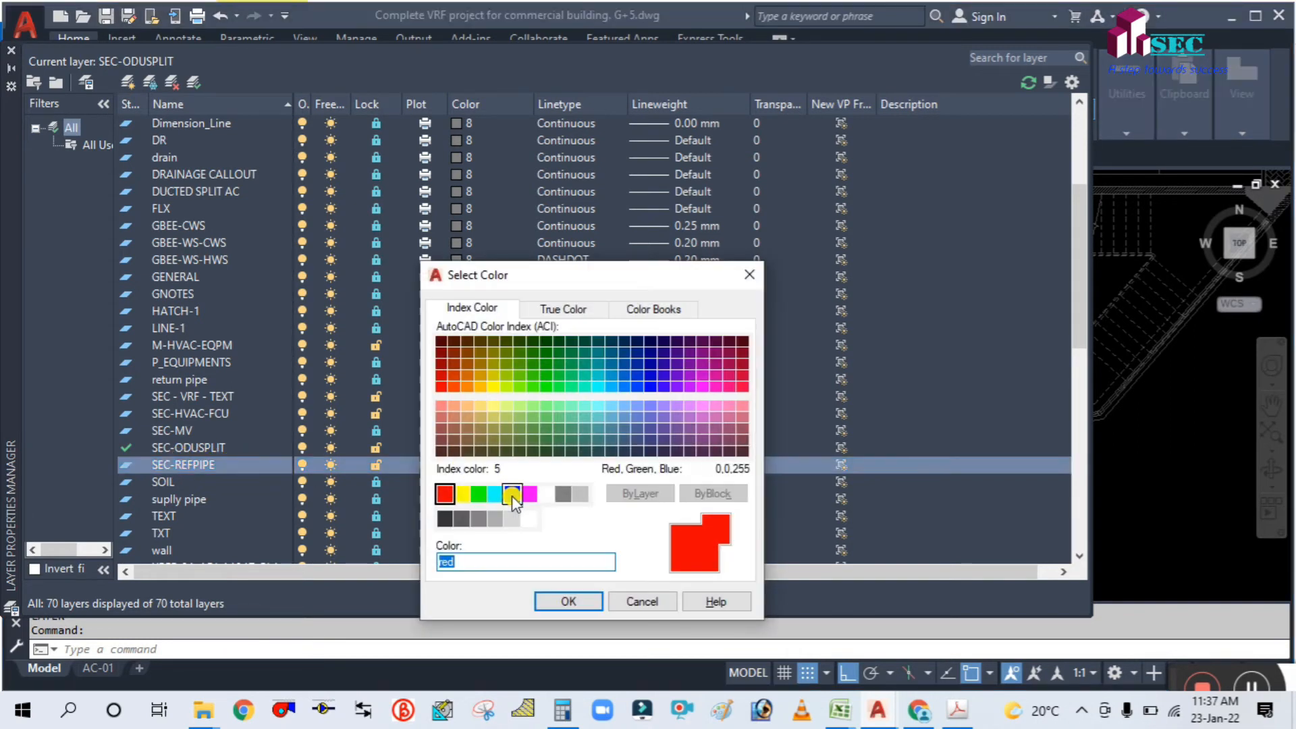
pyautogui.click(527, 495)
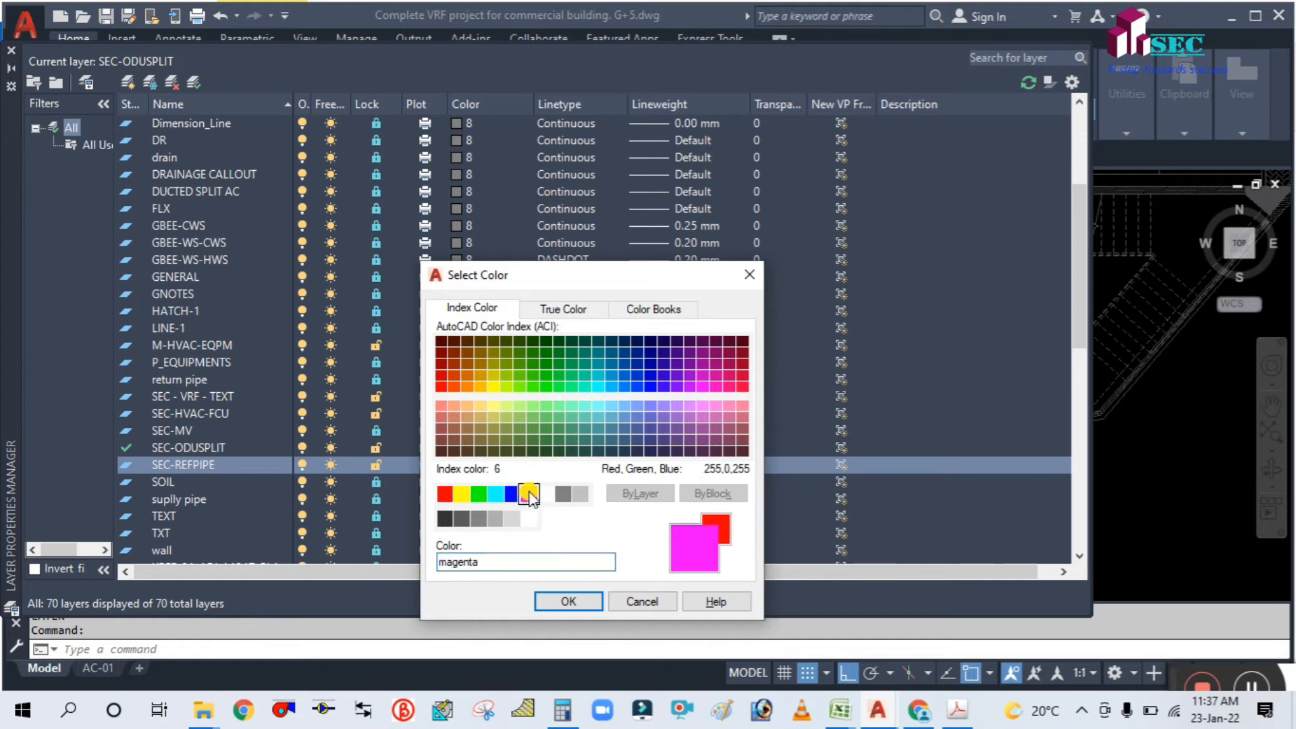
pyautogui.click(563, 601)
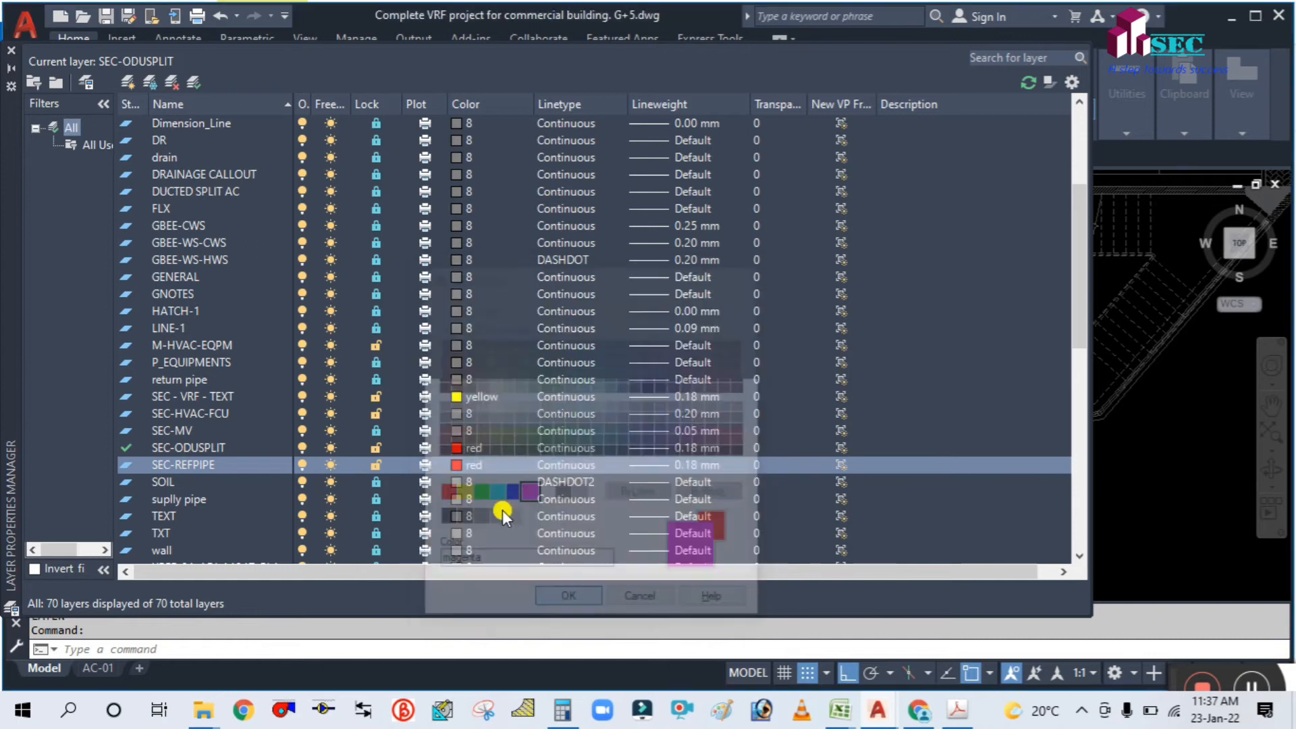
# Step: Set the SEC-REFPIPE layer's lineweight to 0.25 mm and make it the current layer
pyautogui.click(647, 467)
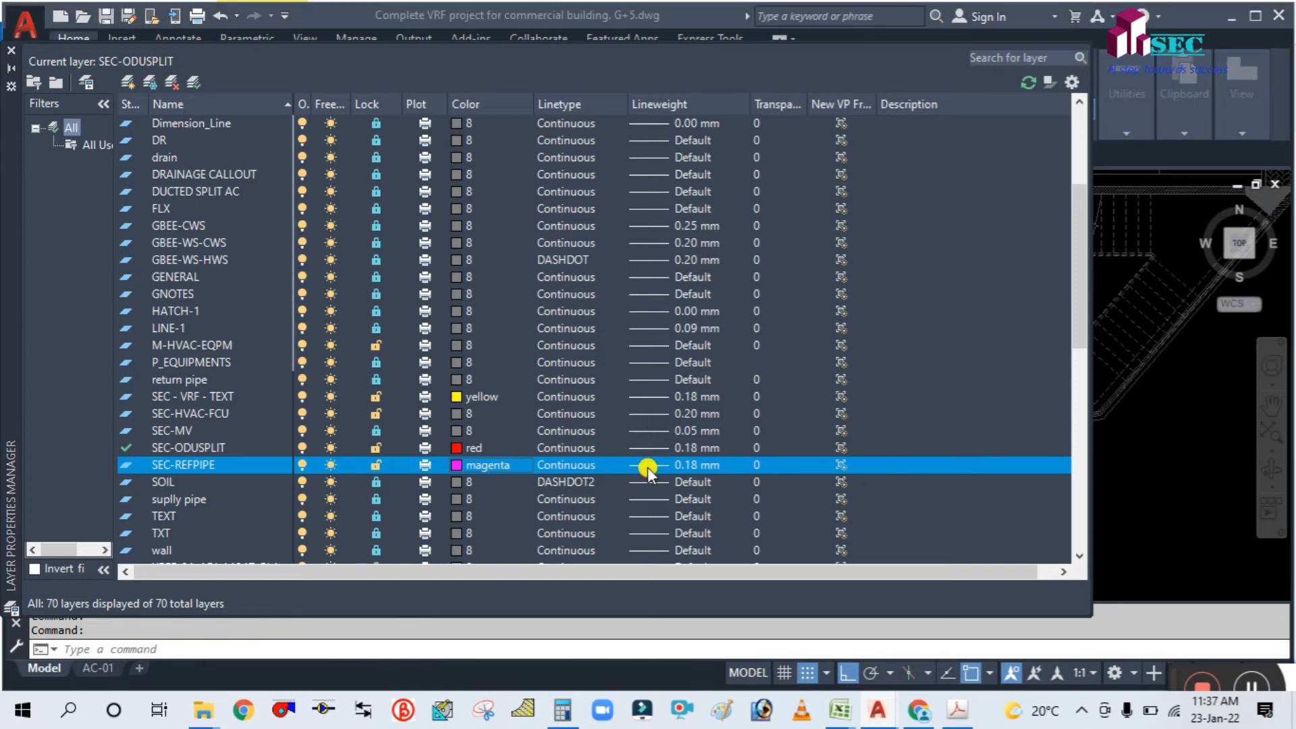
pyautogui.click(647, 467)
pyautogui.click(590, 363)
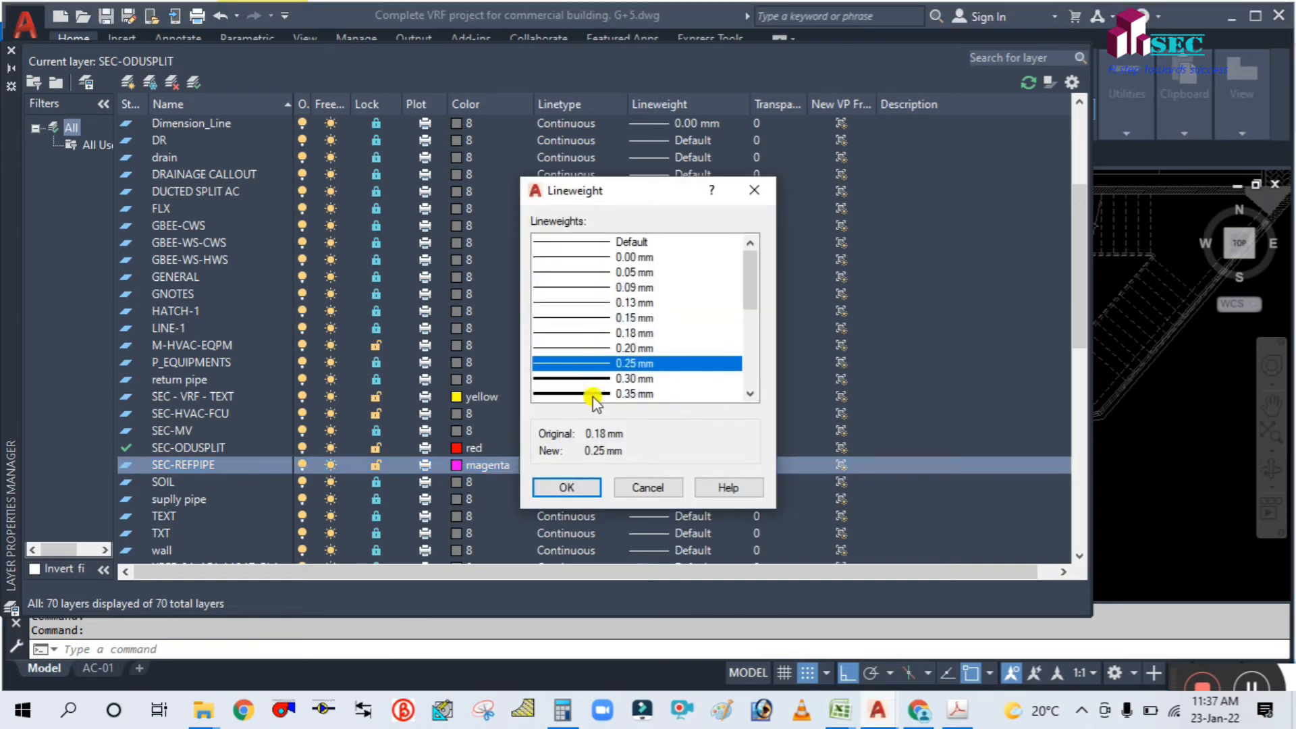
pyautogui.click(566, 486)
pyautogui.click(138, 465)
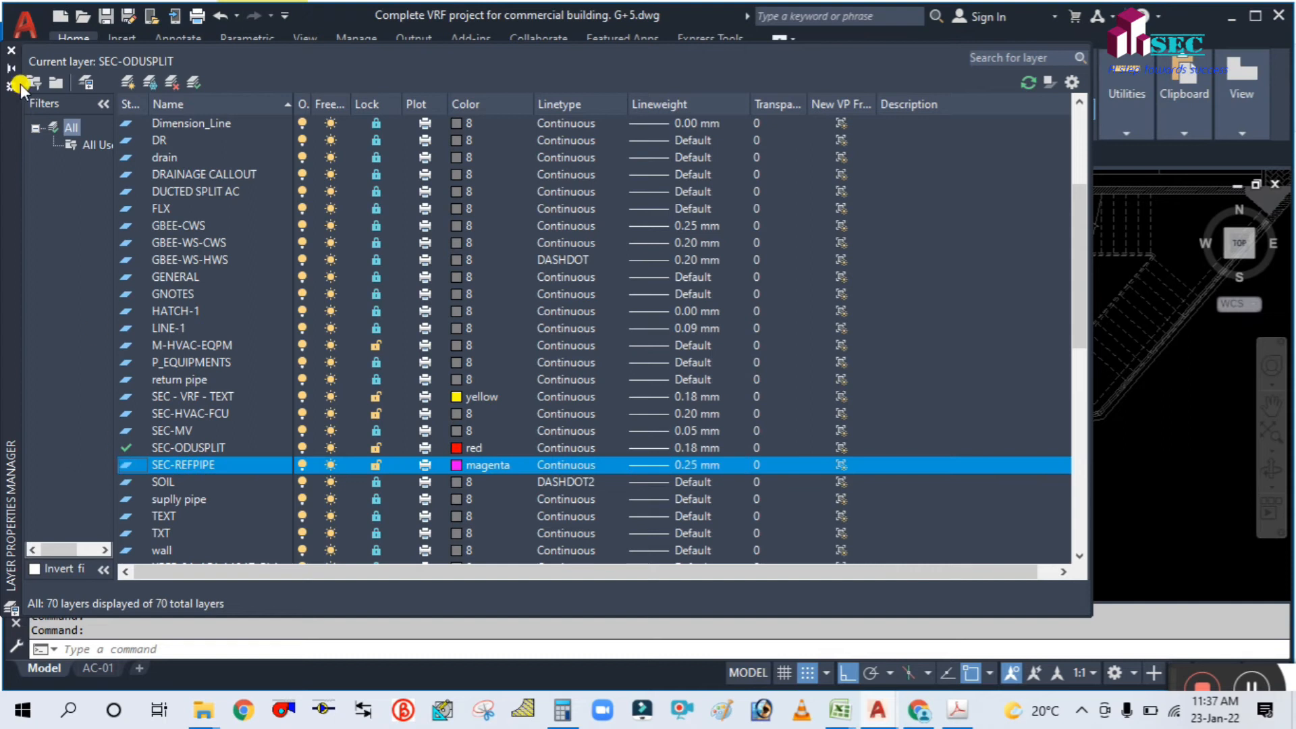
pyautogui.click(11, 50)
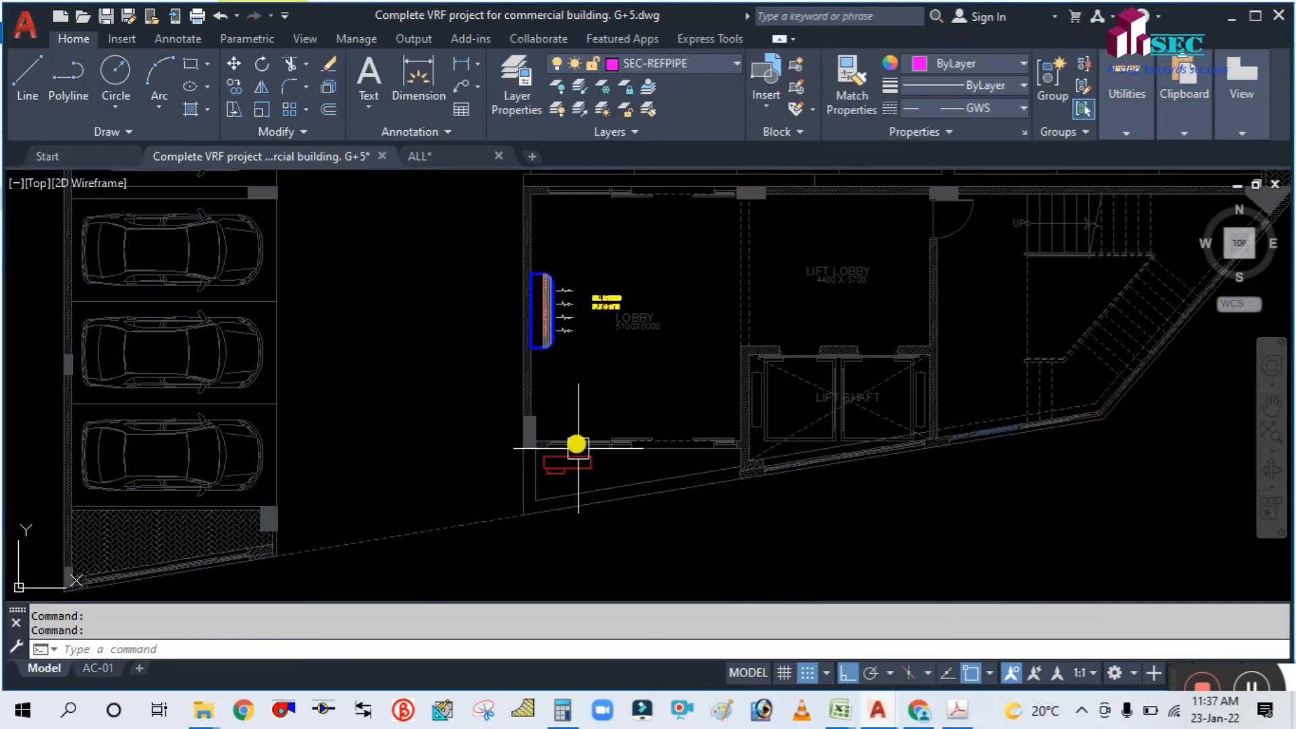
# Step: Start a polyline at the lower end of the GF lobby's wall-mounted unit, with starting and ending widths of 100
pyautogui.scroll(6, 533, 361)
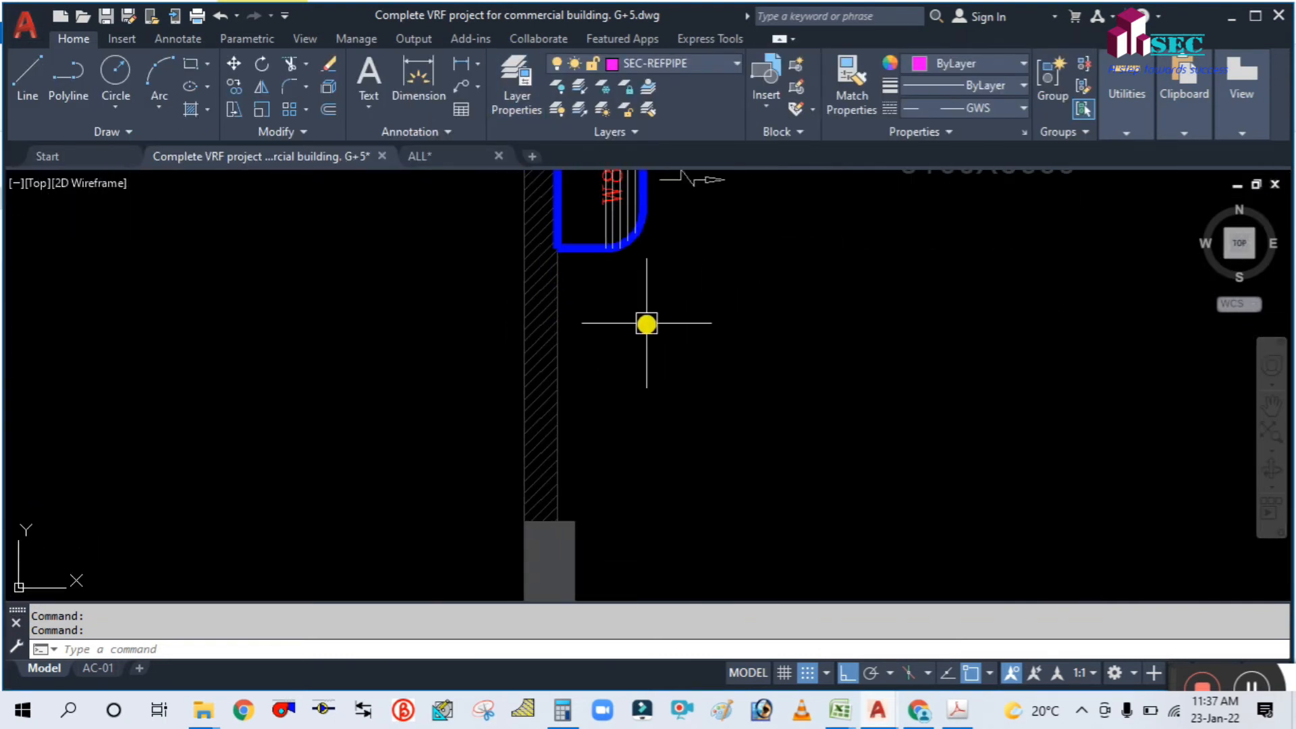
pyautogui.press('Return')
pyautogui.press('Escape')
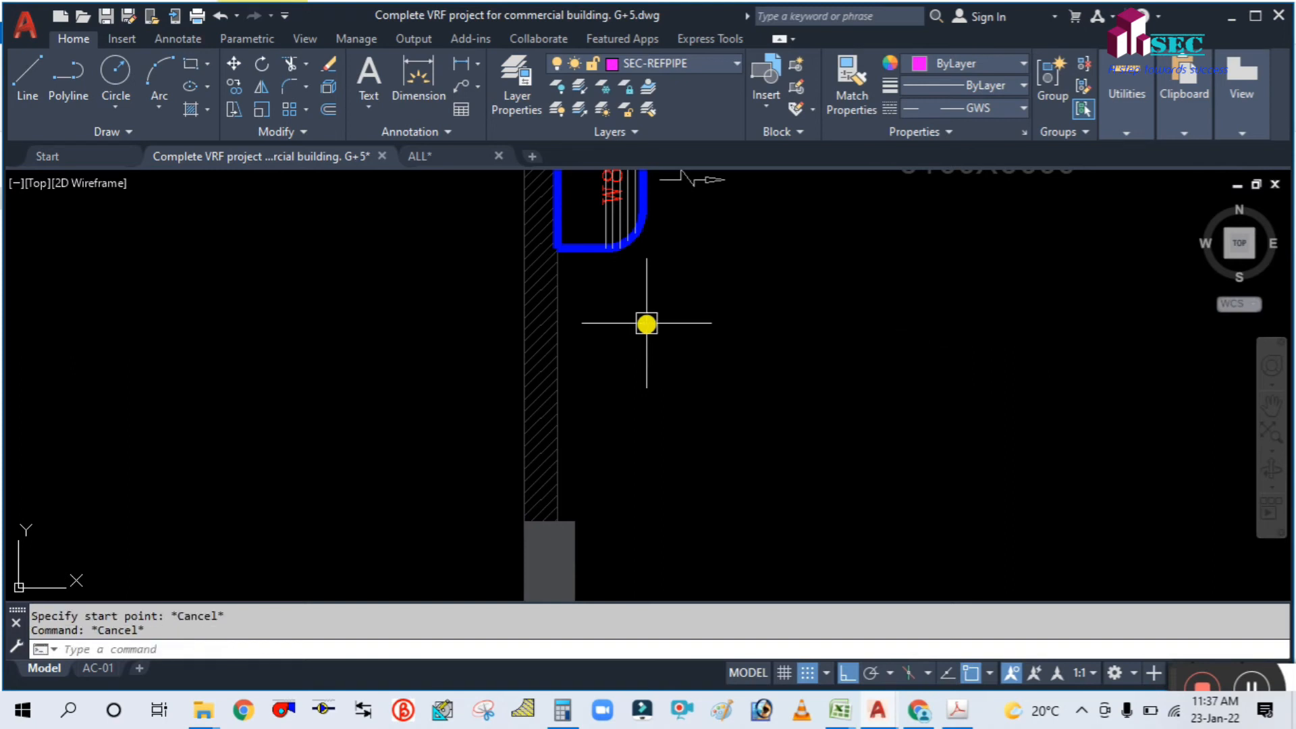
pyautogui.write('PL')
pyautogui.press('Return')
pyautogui.scroll(4, 573, 254)
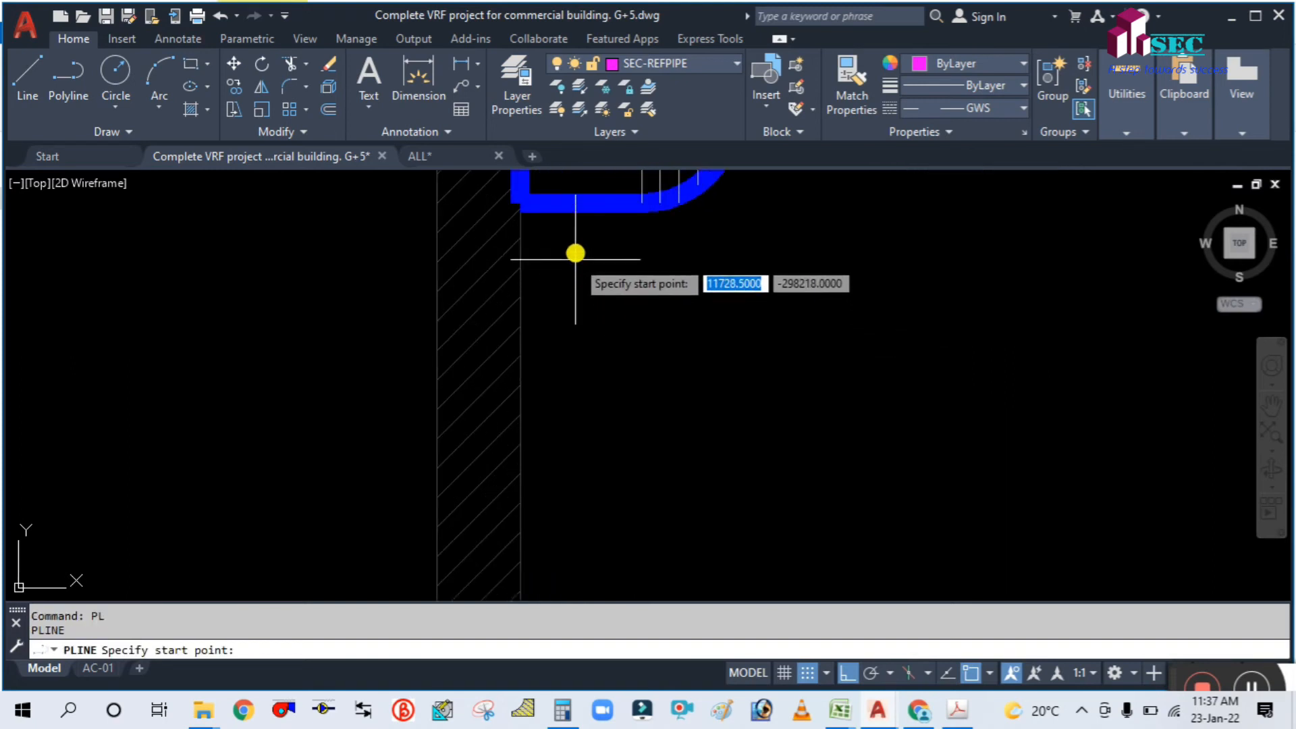
pyautogui.click(567, 211)
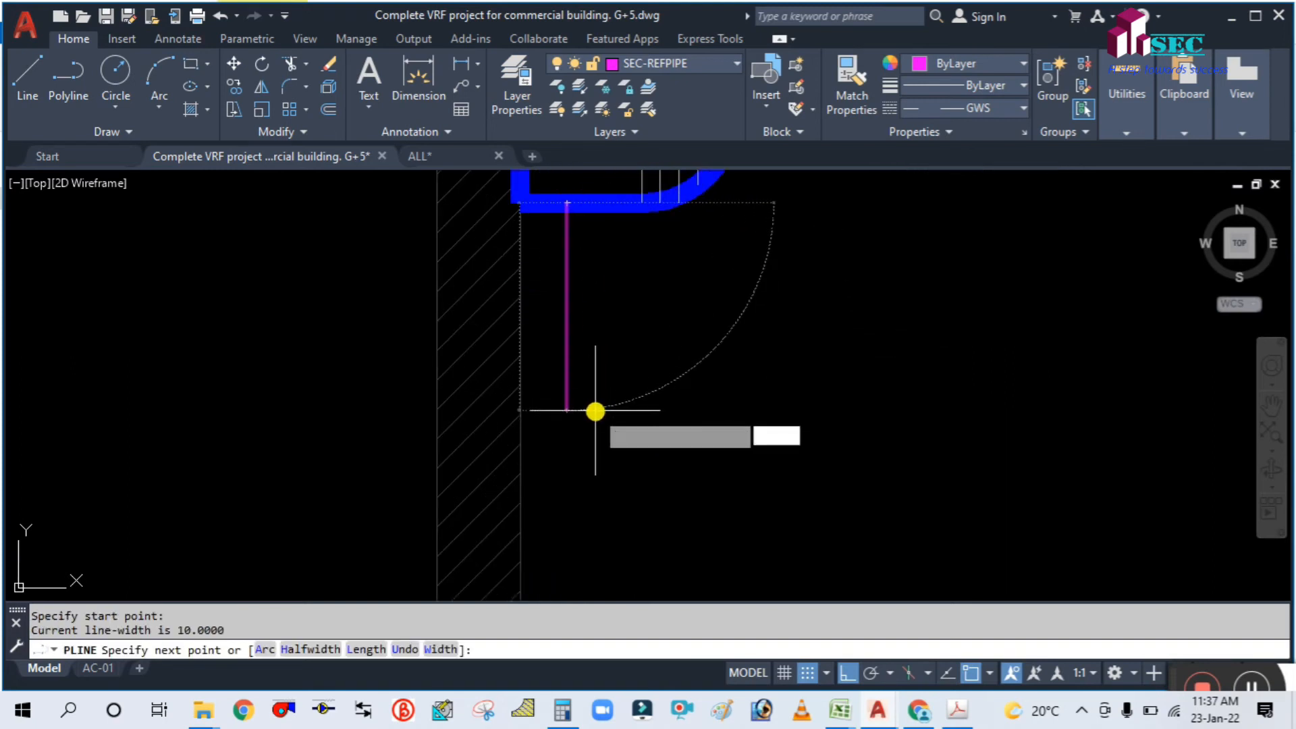
pyautogui.write('W')
pyautogui.press('Return')
pyautogui.write('100')
pyautogui.press('Return')
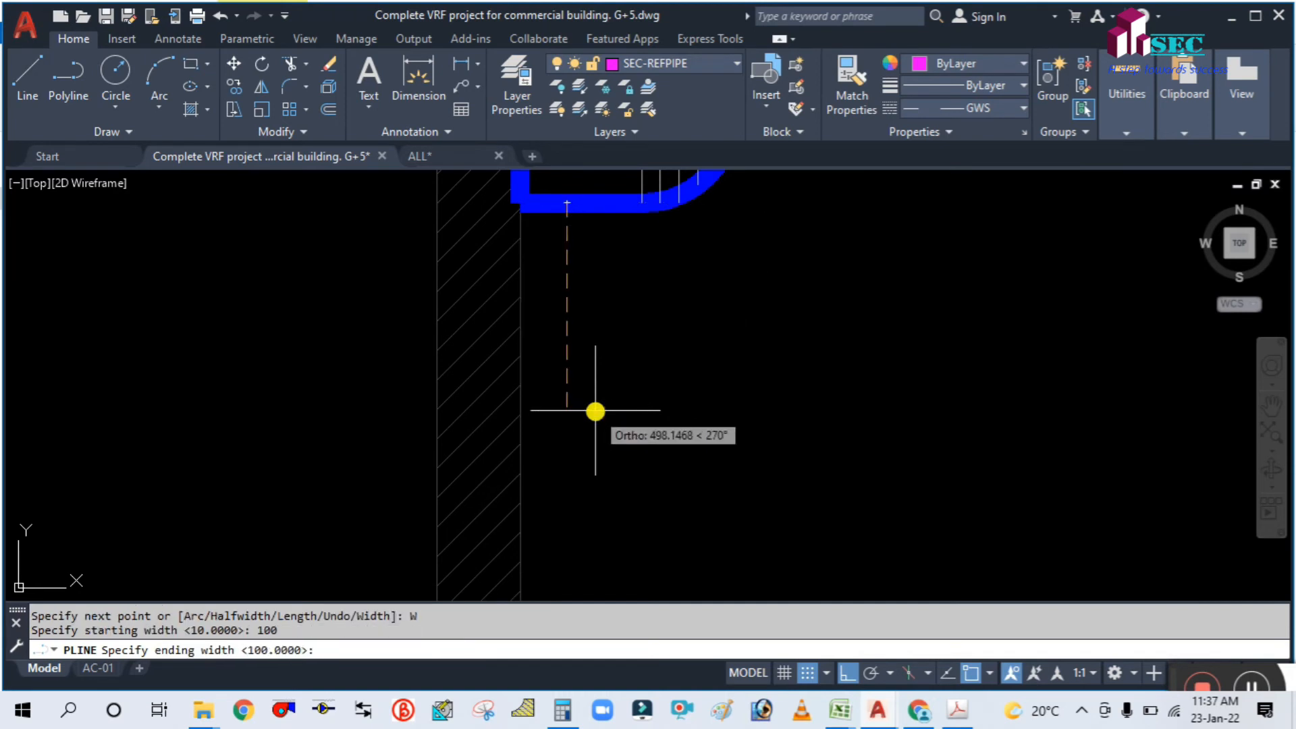
pyautogui.press('Return')
# Step: Route the refrigerant pipe polyline about 2760 mm straight down along the lobby wall, then horizontally to the outdoor unit's left side
pyautogui.scroll(-3, 593, 410)
pyautogui.moveTo(602, 524); pyautogui.dragTo(608, 295, button='middle')
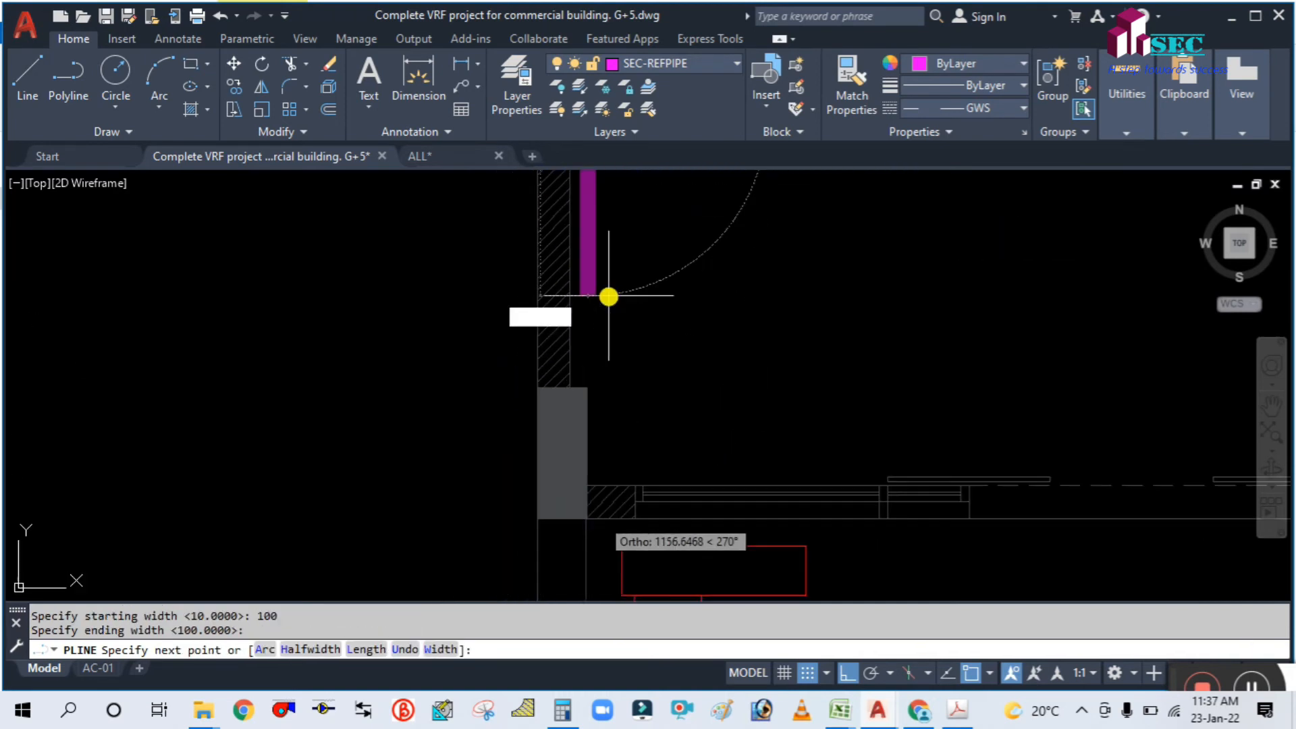
pyautogui.scroll(-3, 608, 295)
pyautogui.scroll(3, 605, 413)
pyautogui.scroll(3, 604, 400)
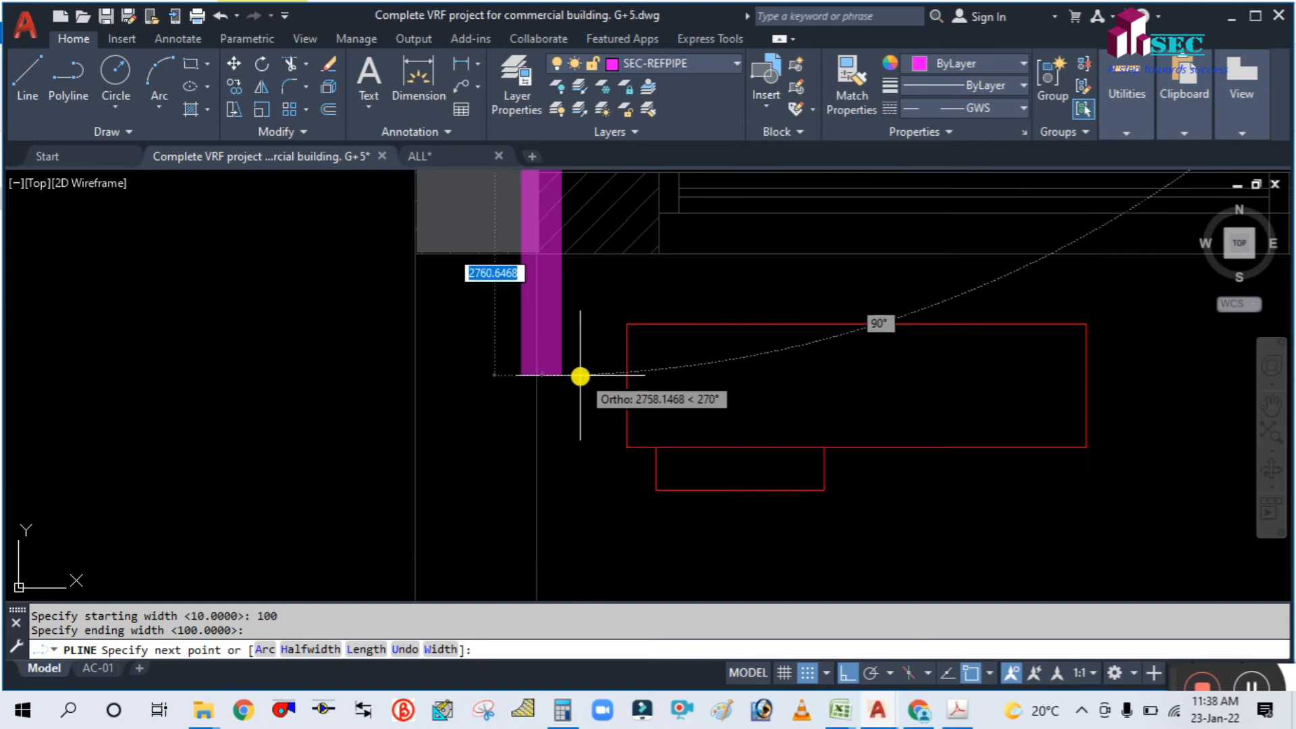
pyautogui.click(588, 374)
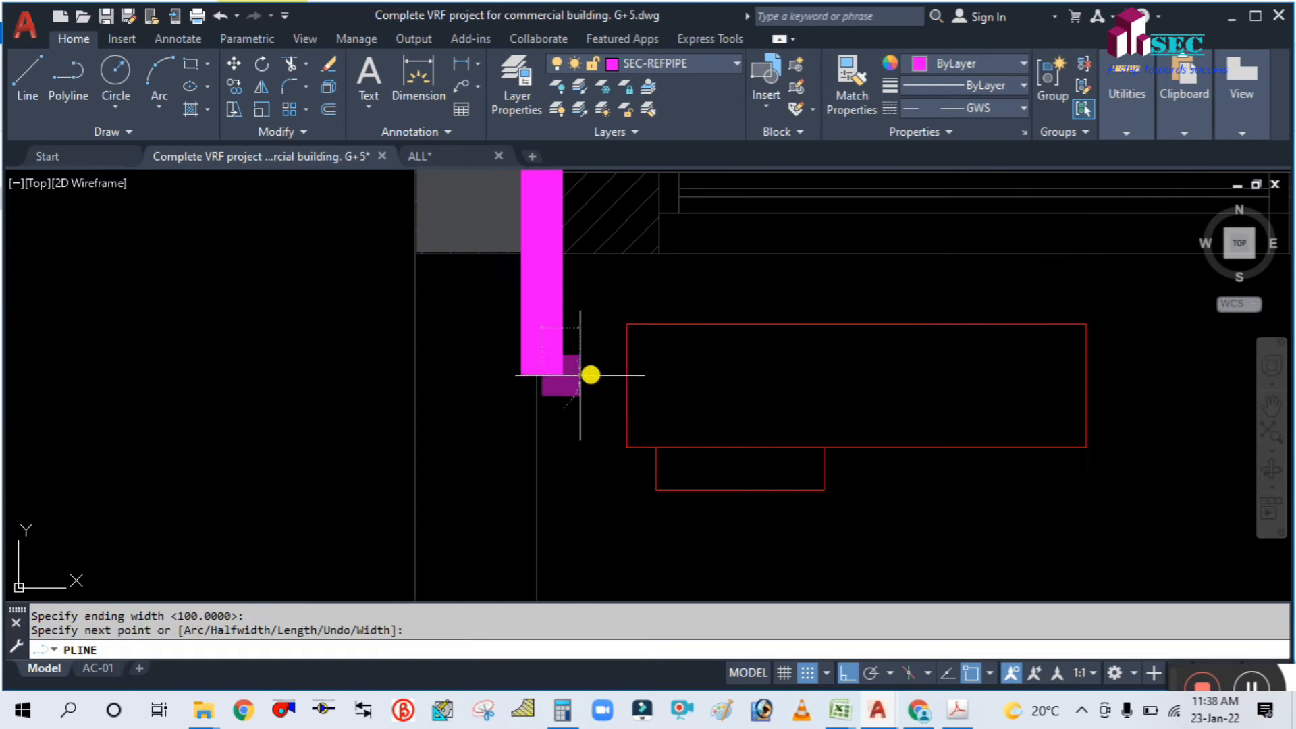
pyautogui.click(633, 373)
pyautogui.press('Escape')
# Step: Examine how the linetype displays along the new refrigerant pipe and check the list of loaded linetypes
pyautogui.scroll(-6, 498, 425)
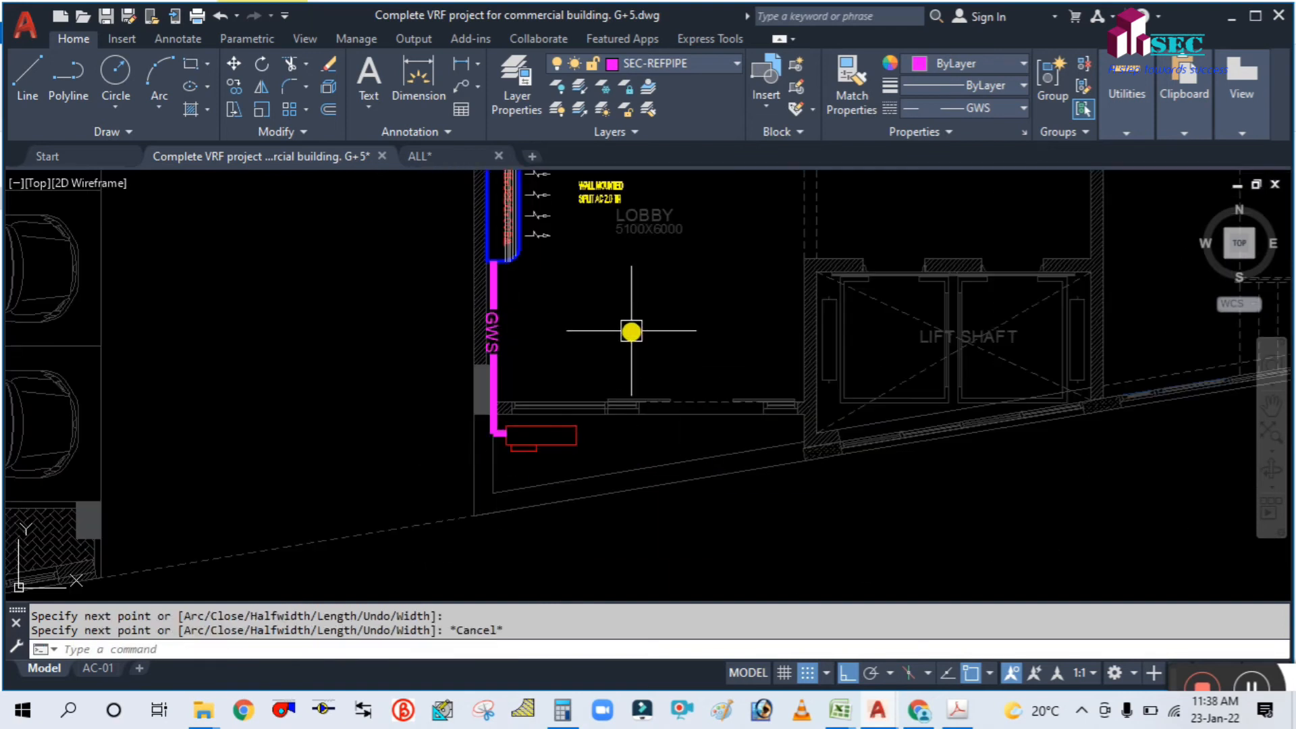
pyautogui.scroll(2, 630, 332)
pyautogui.scroll(2, 448, 351)
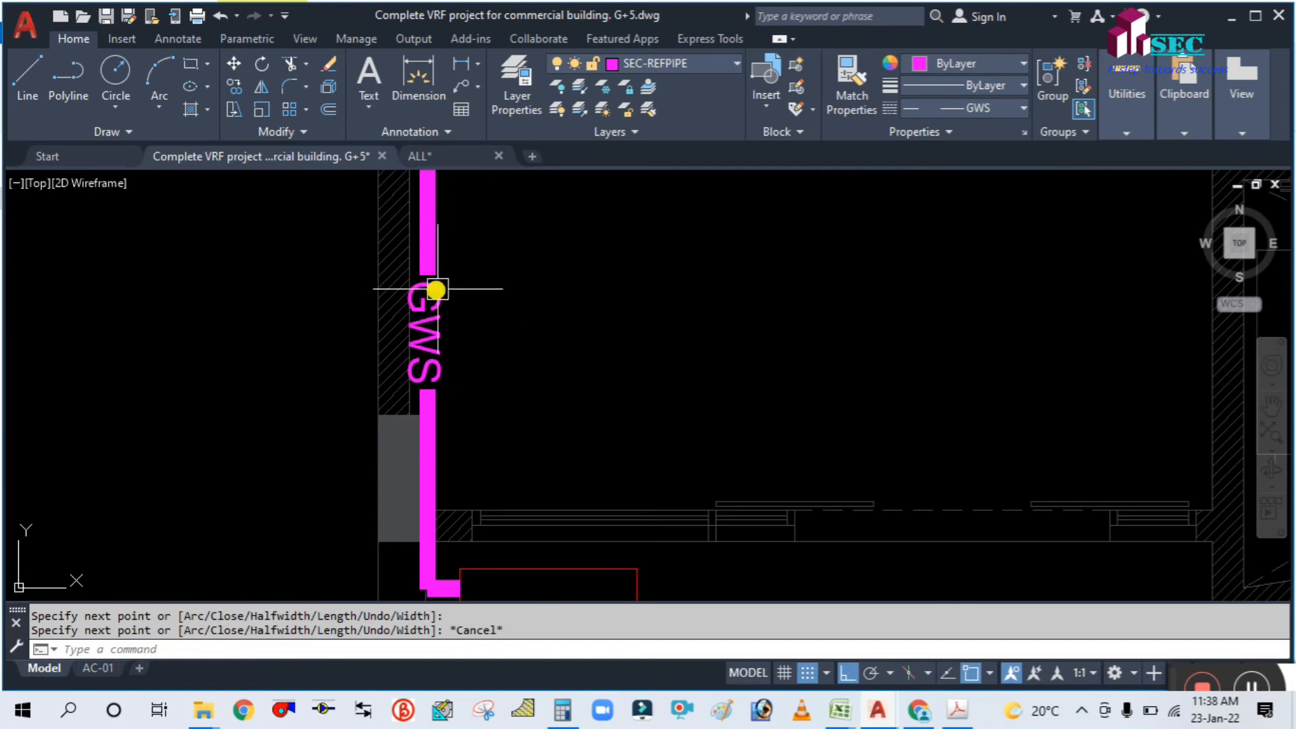
pyautogui.scroll(-3, 436, 290)
pyautogui.scroll(3, 535, 370)
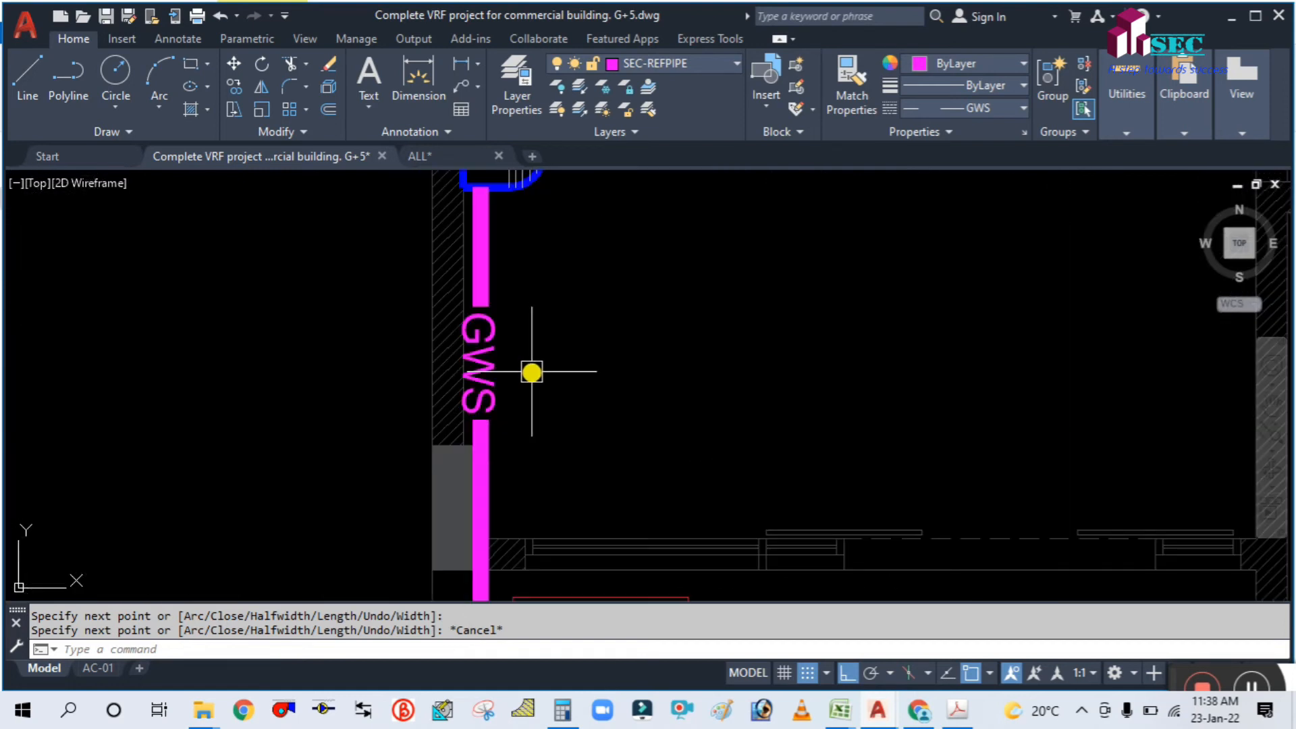
pyautogui.scroll(2, 497, 416)
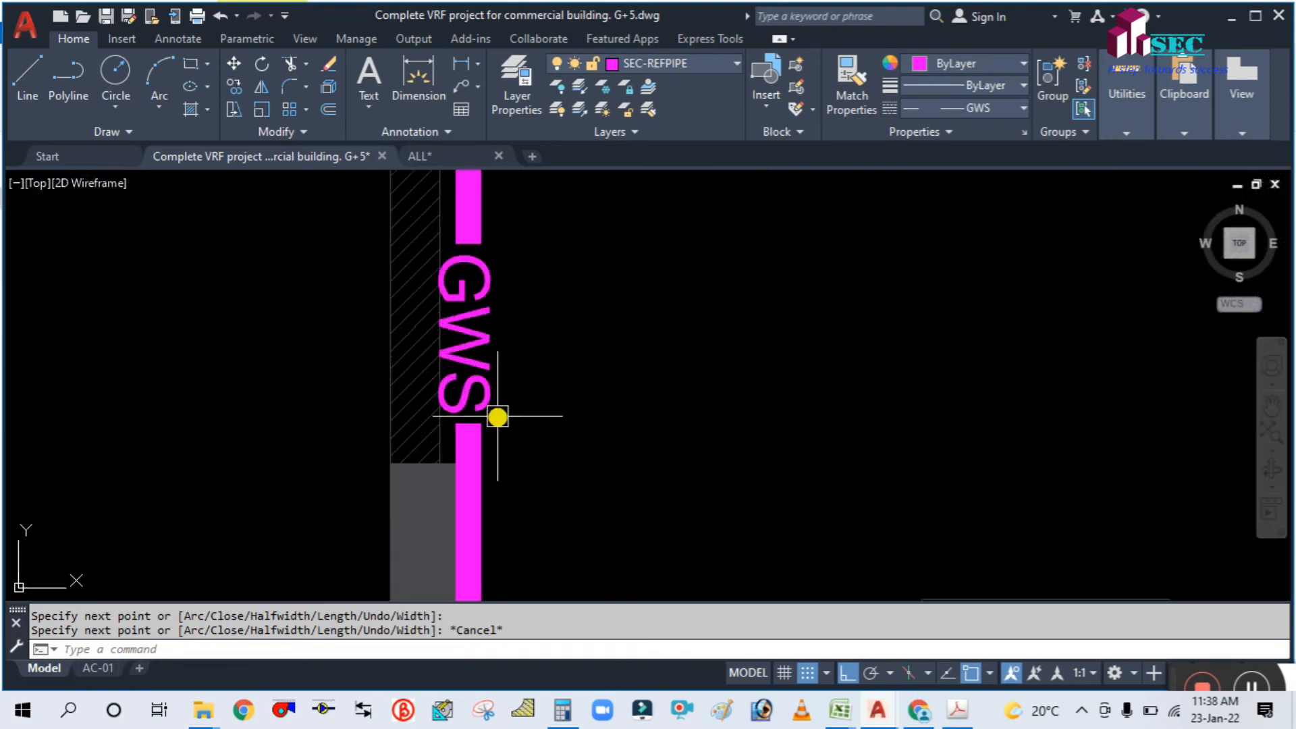
pyautogui.click(961, 105)
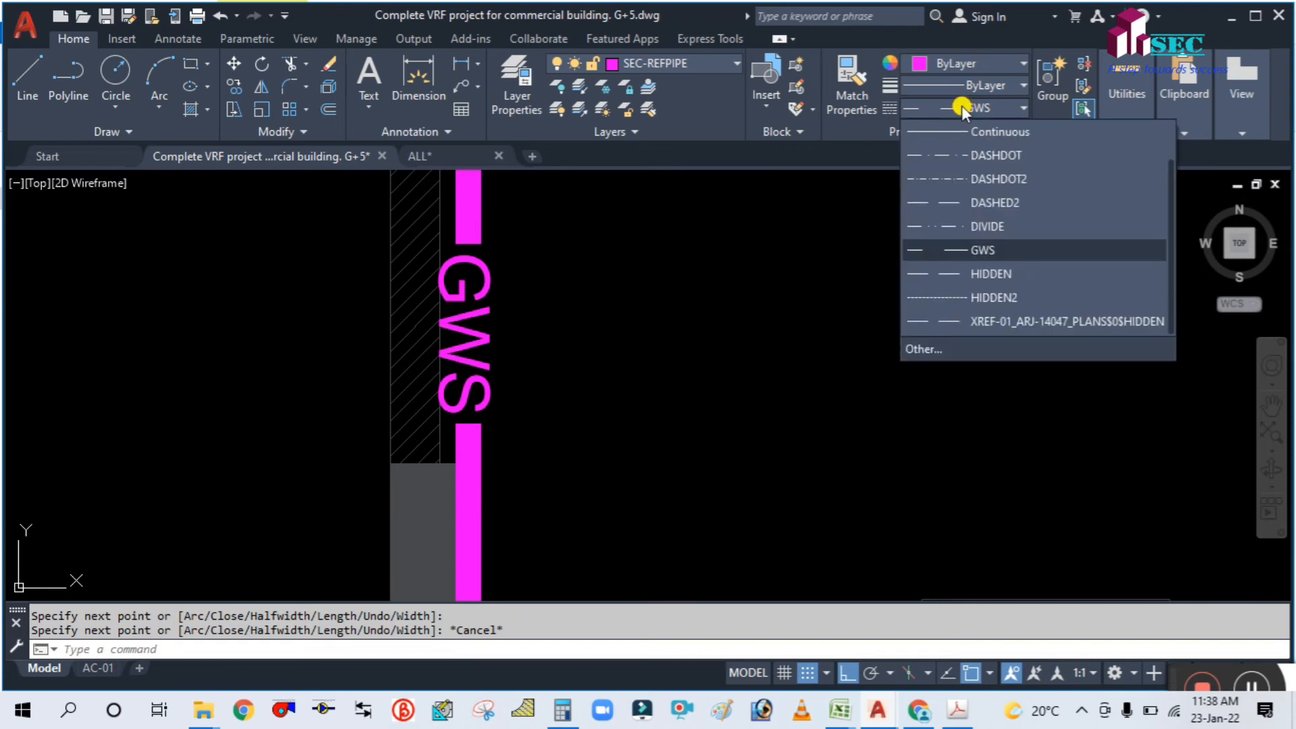
pyautogui.click(961, 106)
pyautogui.press('Escape')
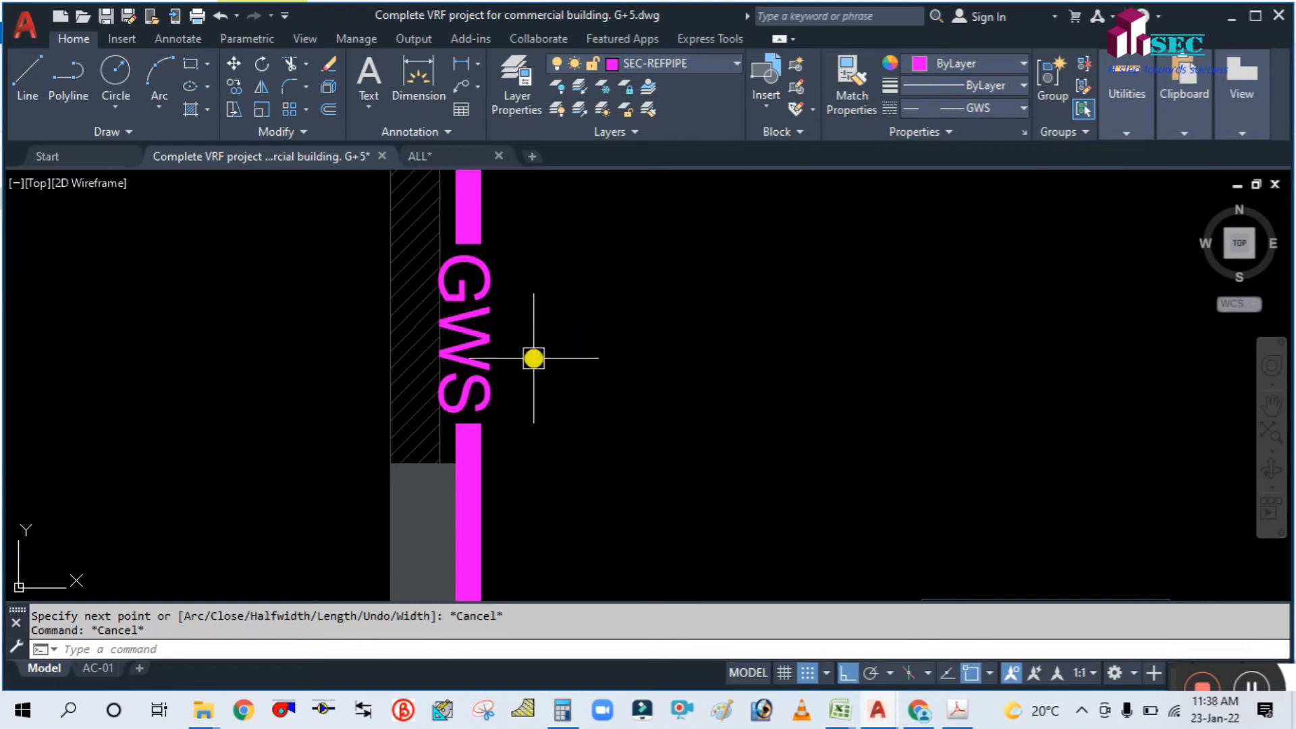
pyautogui.press('Escape')
# Step: Change the GF lobby refrigerant pipe's linetype to ByLayer
pyautogui.scroll(-4, 532, 357)
pyautogui.scroll(2, 527, 353)
pyautogui.click(503, 294)
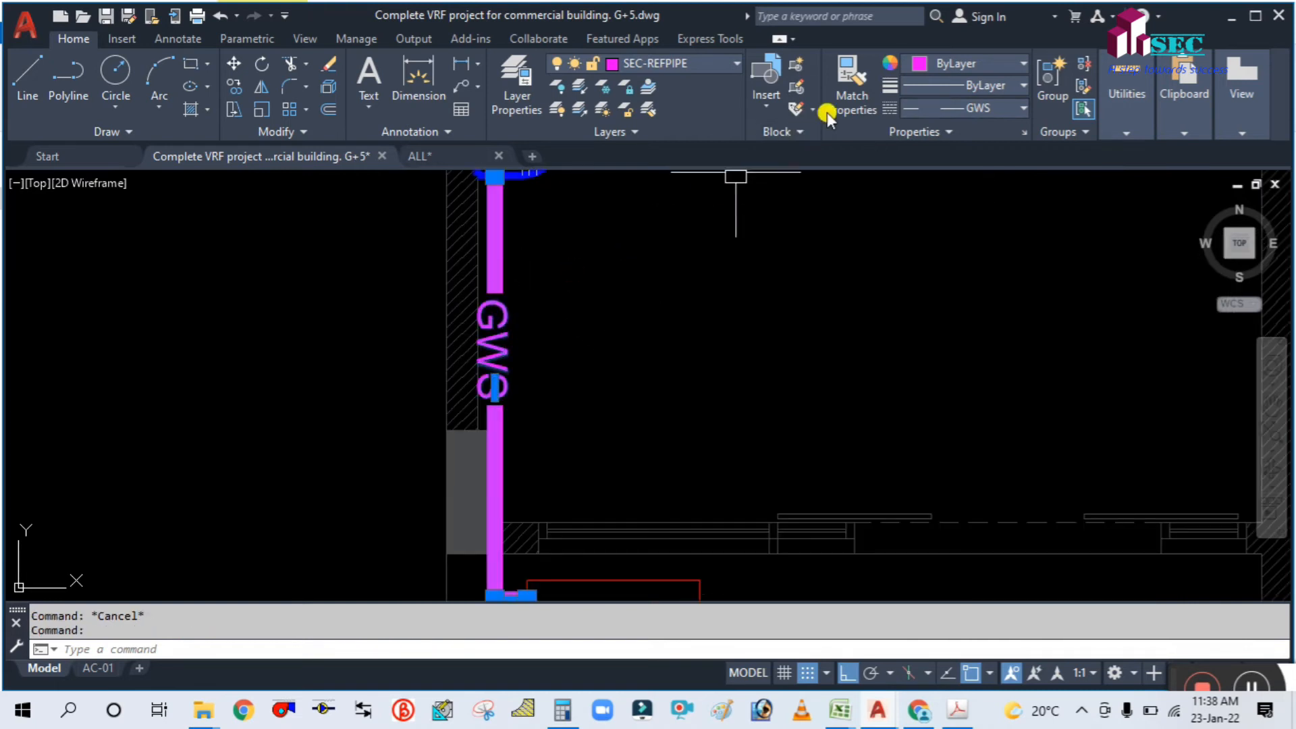
pyautogui.click(954, 107)
pyautogui.scroll(3, 952, 107)
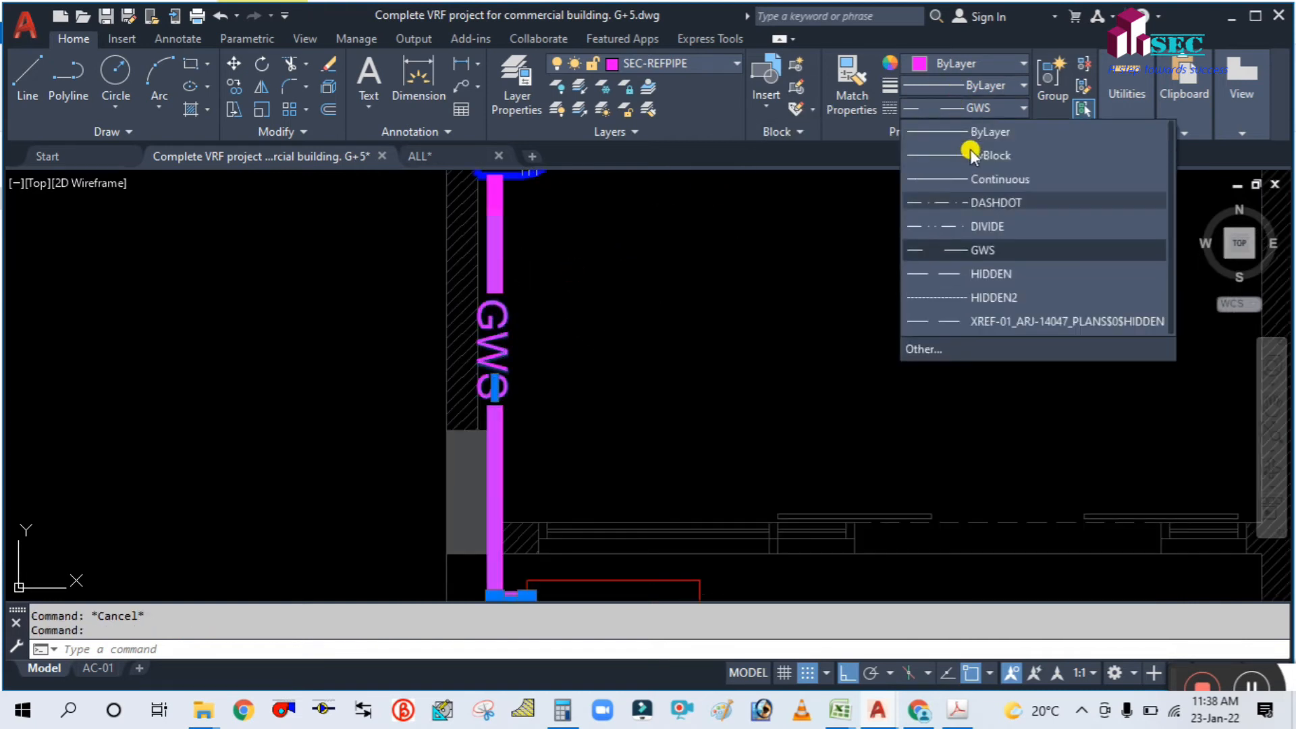
pyautogui.click(975, 133)
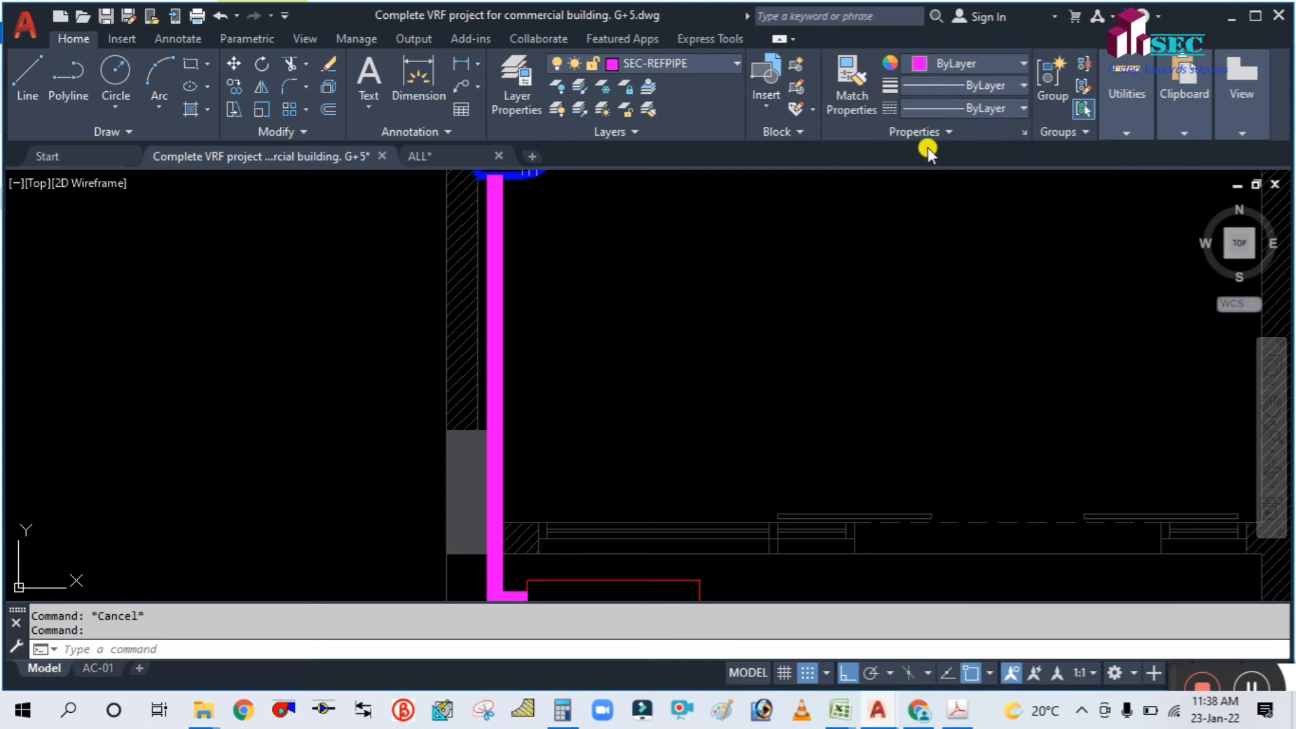
# Step: Set the current default linetype for new objects to ByLayer
pyautogui.scroll(-6, 491, 322)
pyautogui.press('Escape')
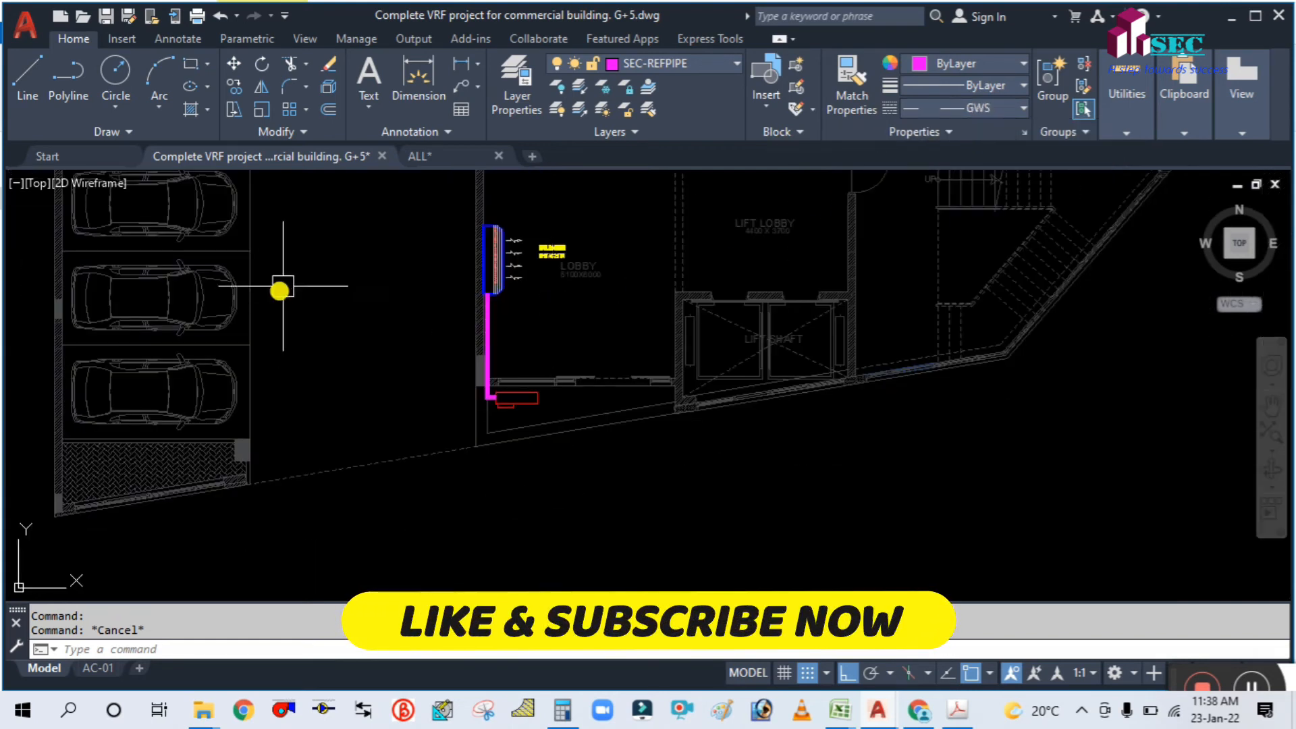
pyautogui.click(986, 107)
pyautogui.scroll(3, 975, 125)
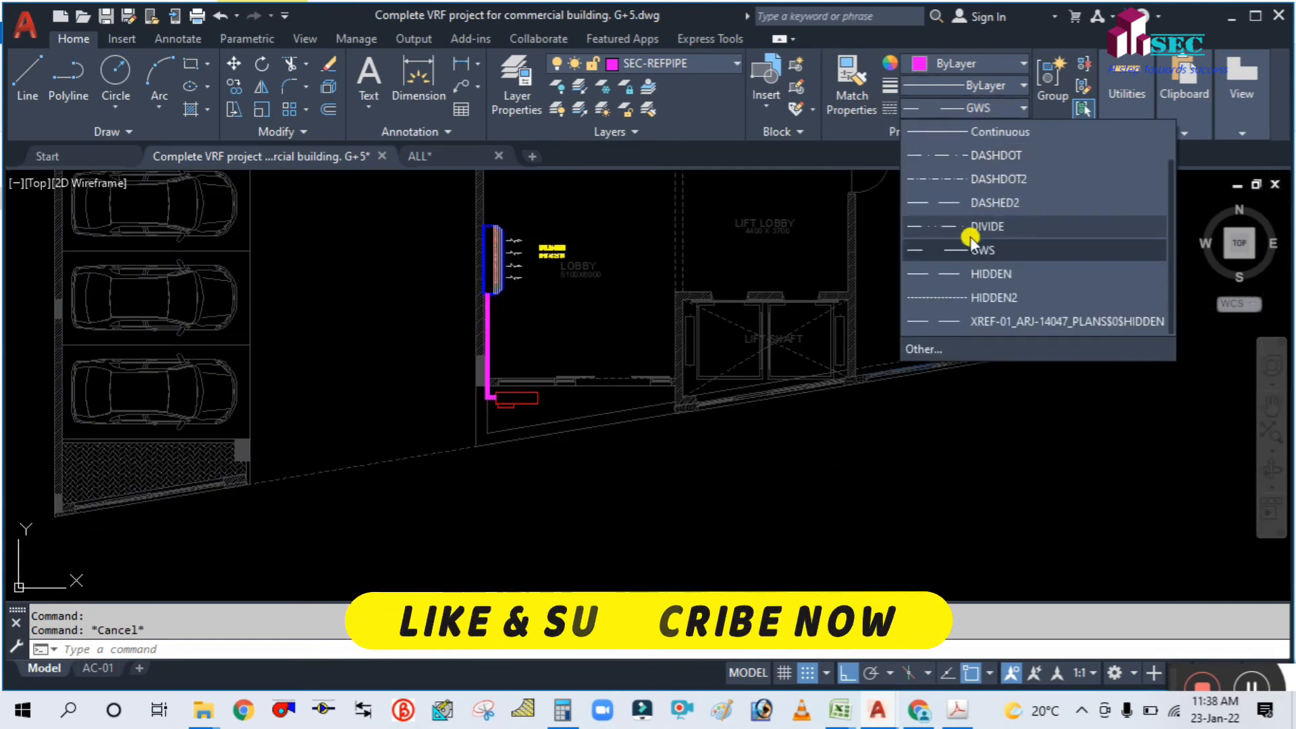
pyautogui.click(982, 133)
pyautogui.press('Escape')
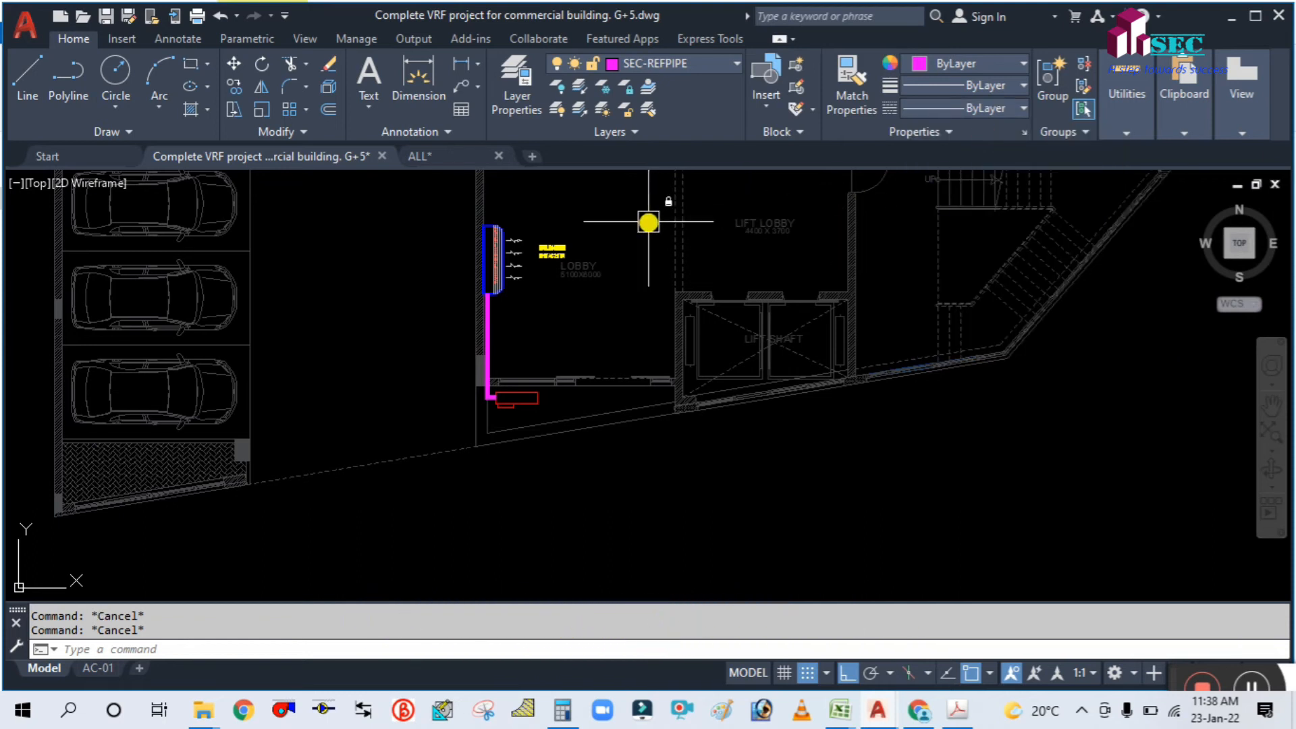
# Step: Examine the refrigerant pipe run between the GF lobby's wall-mounted indoor unit and its outdoor unit
pyautogui.scroll(-3, 647, 269)
pyautogui.scroll(5, 595, 242)
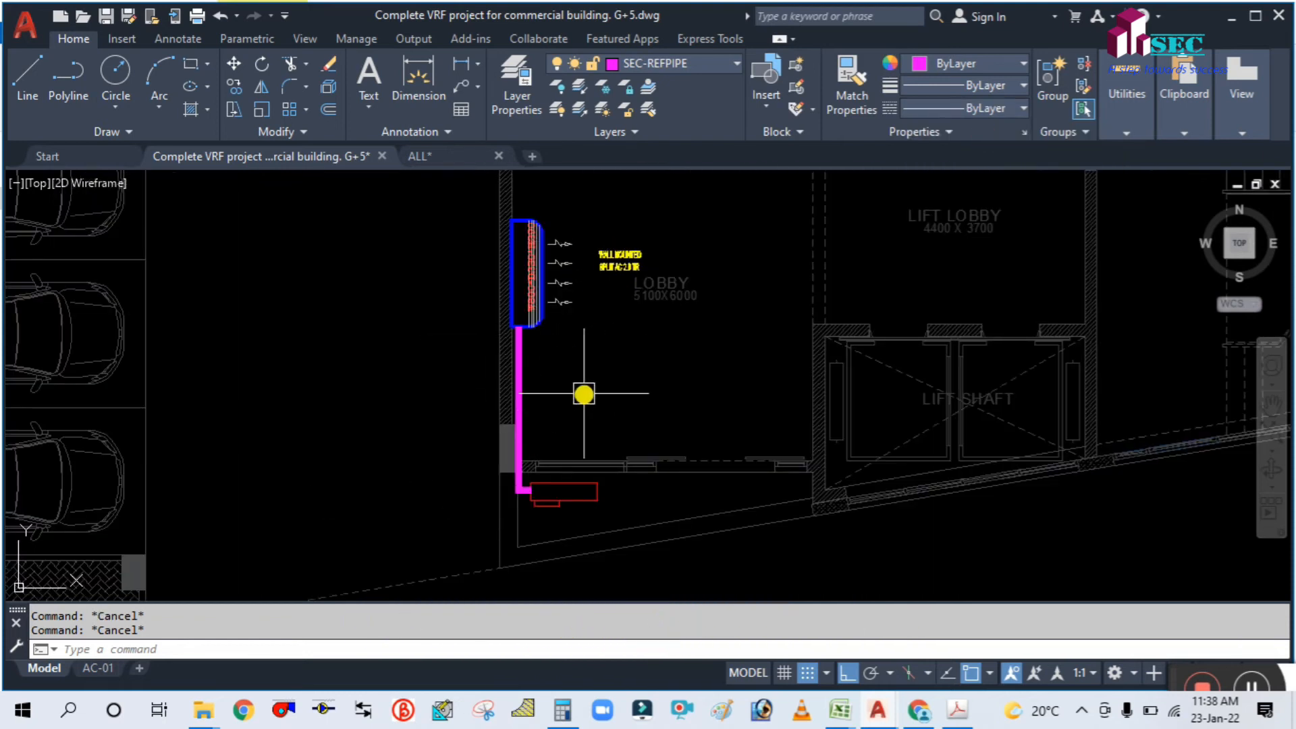
pyautogui.scroll(-2, 585, 380)
pyautogui.scroll(5, 546, 490)
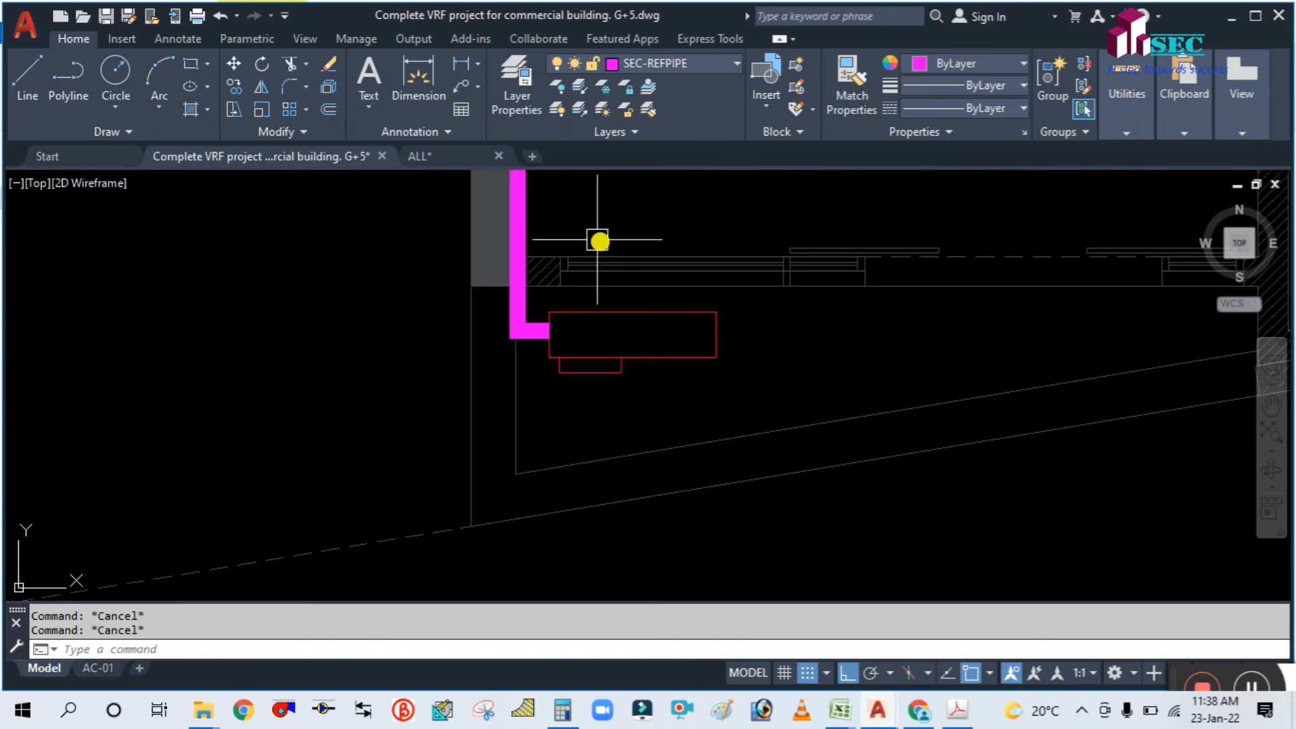
pyautogui.scroll(-4, 556, 515)
pyautogui.scroll(5, 552, 394)
pyautogui.scroll(-2, 554, 359)
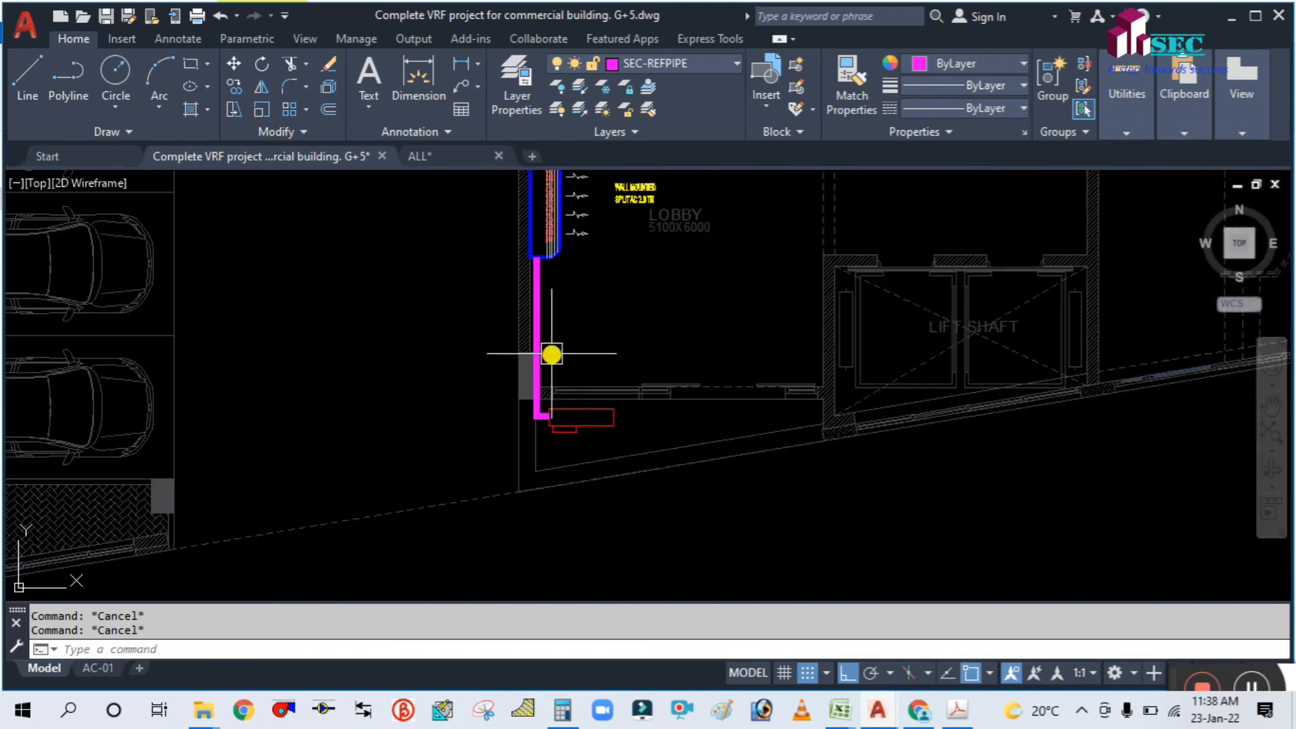
pyautogui.scroll(-2, 630, 327)
# Step: Examine the 1F AC room's outdoor units and the adjoining service room and corridors for a refrigerant pipe route
pyautogui.moveTo(695, 487); pyautogui.dragTo(130, 444, button='middle')
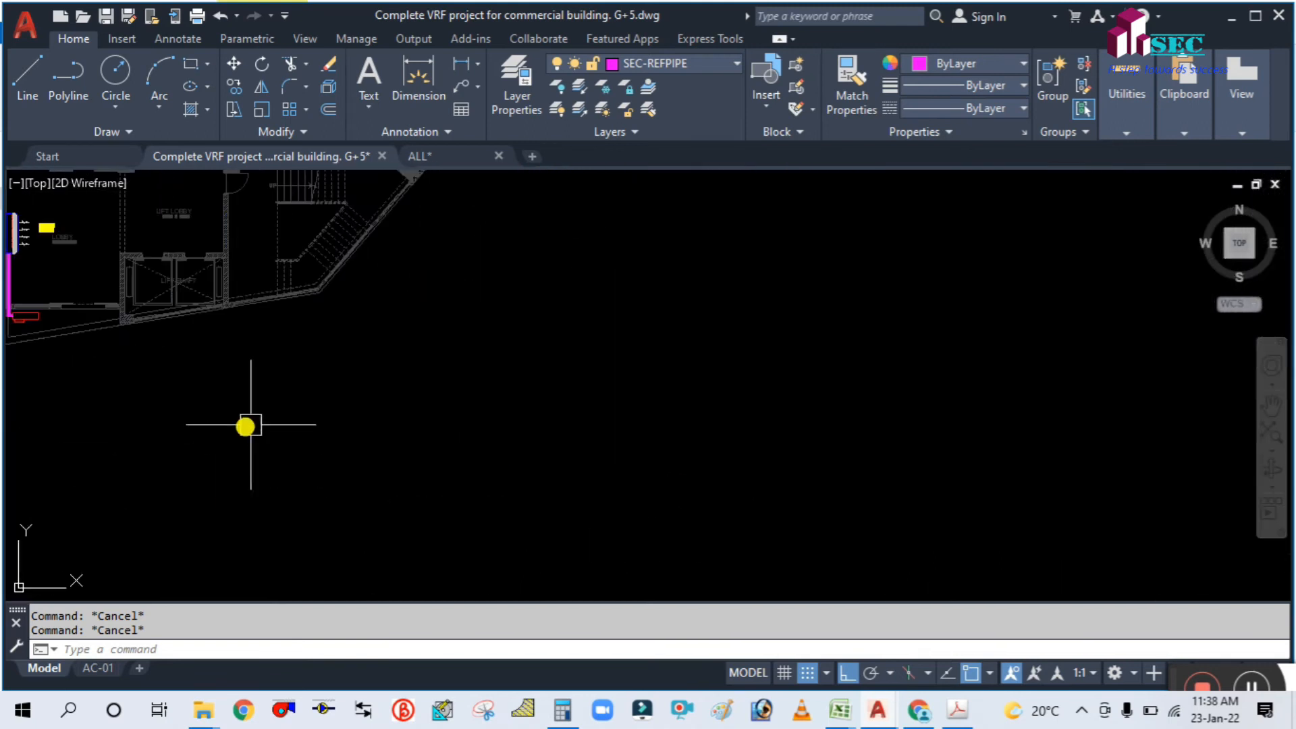
pyautogui.scroll(-3, 251, 424)
pyautogui.scroll(3, 604, 408)
pyautogui.scroll(3, 605, 312)
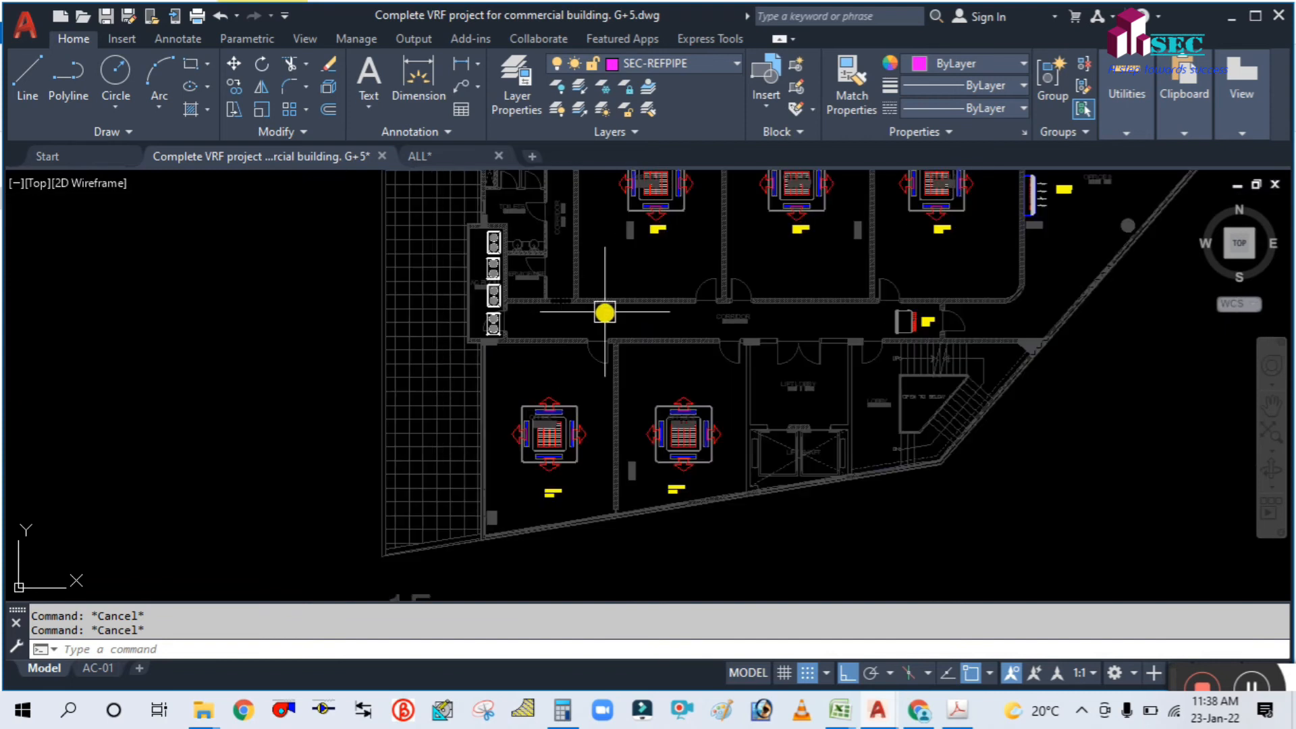
pyautogui.moveTo(608, 312); pyautogui.dragTo(593, 367, button='middle')
pyautogui.scroll(3, 477, 356)
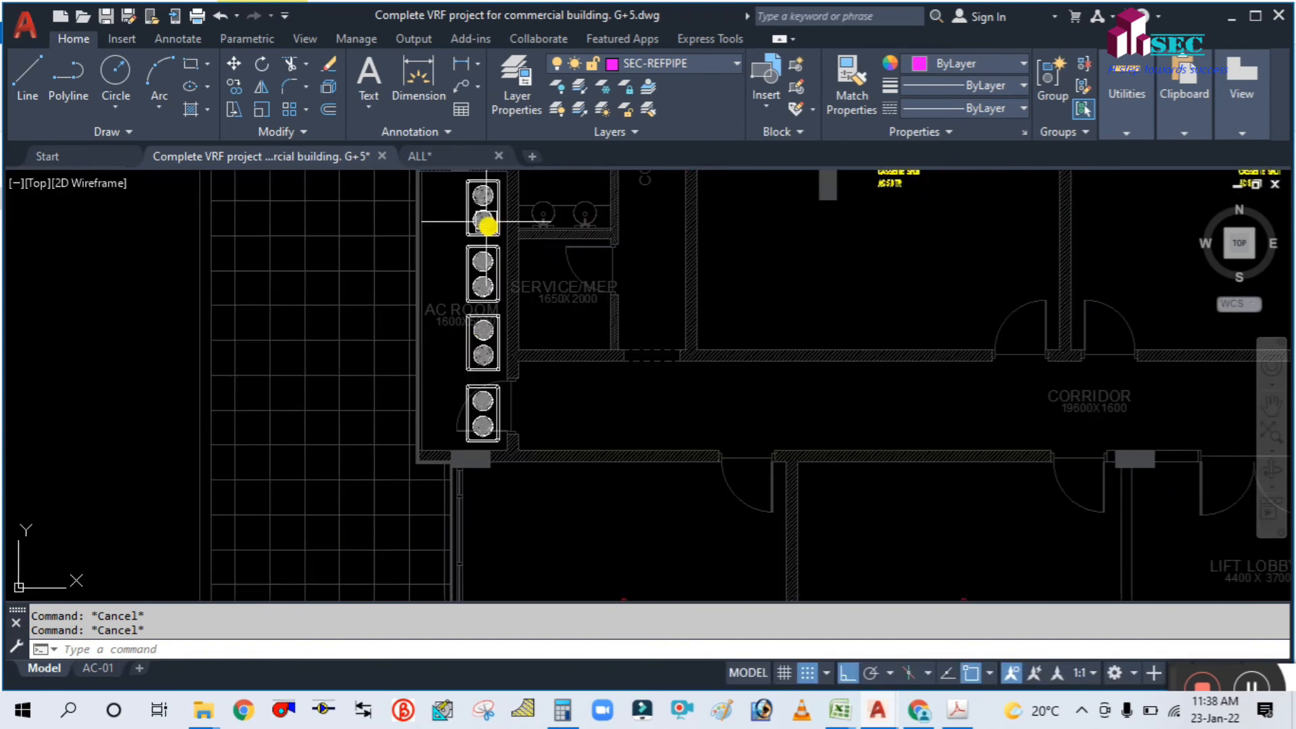
pyautogui.moveTo(469, 205); pyautogui.dragTo(443, 320, button='middle')
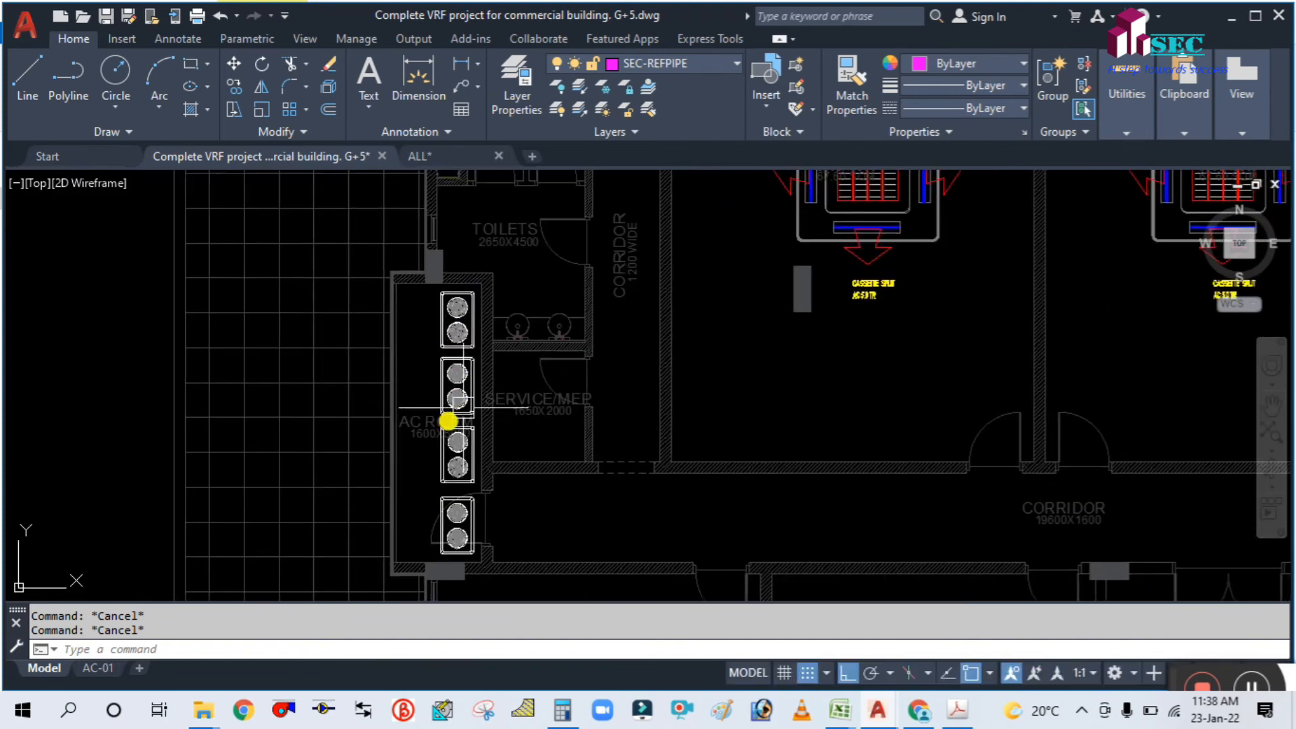
pyautogui.moveTo(466, 421)
pyautogui.mouseDown(button='middle')
pyautogui.moveTo(393, 368)
pyautogui.moveTo(376, 385)
pyautogui.mouseUp(button='middle')
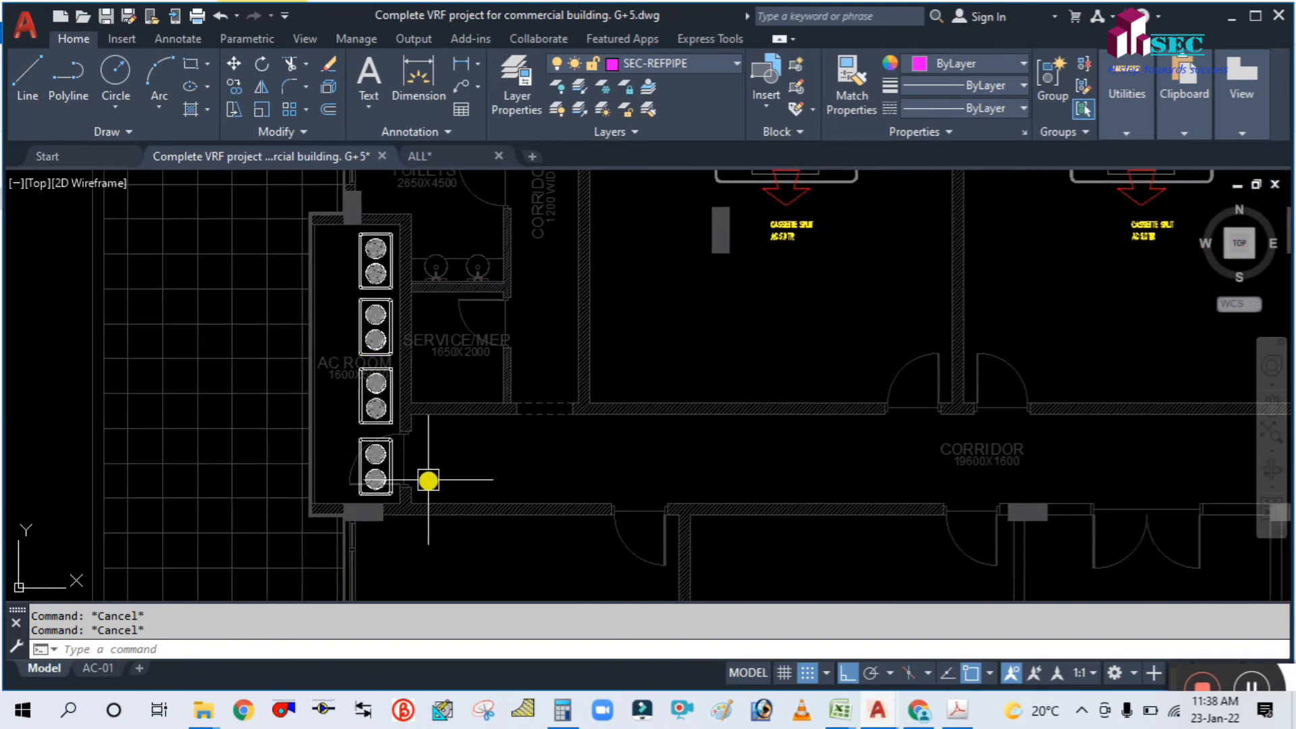
pyautogui.moveTo(440, 318); pyautogui.dragTo(330, 346, button='middle')
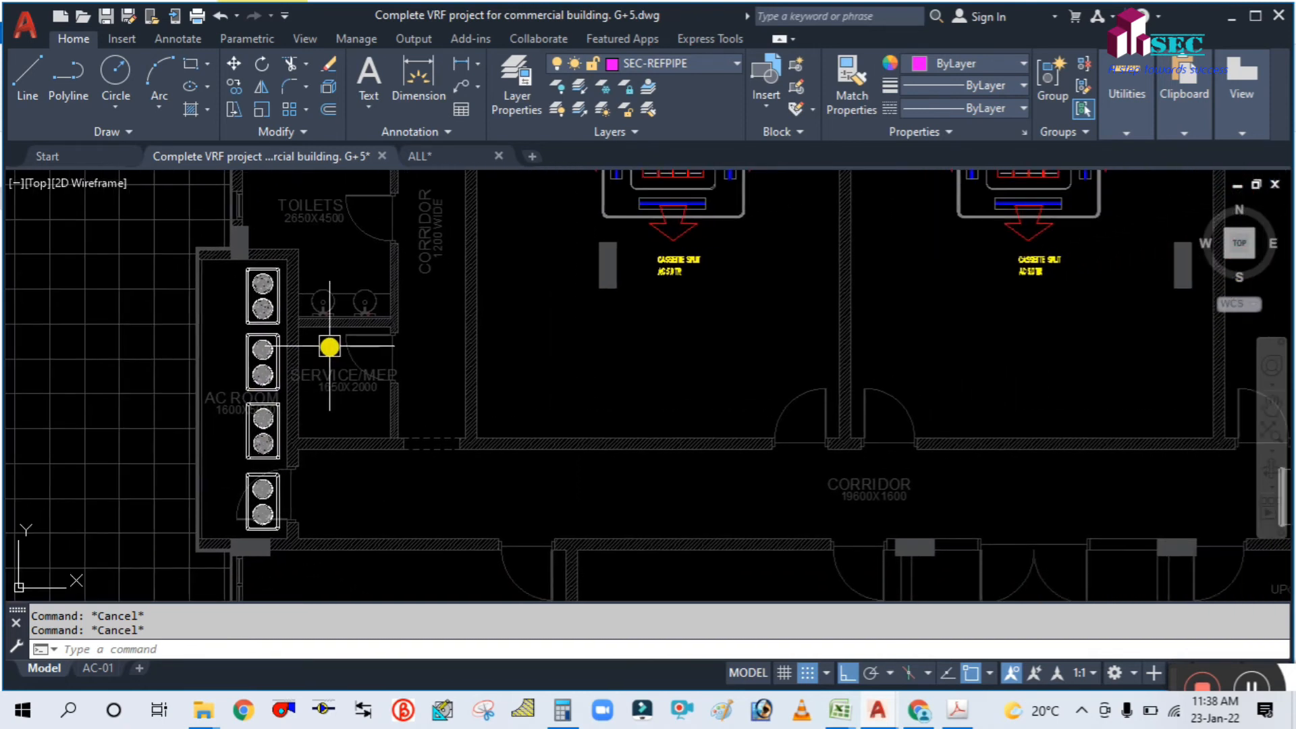
pyautogui.scroll(-2, 427, 417)
pyautogui.scroll(2, 429, 412)
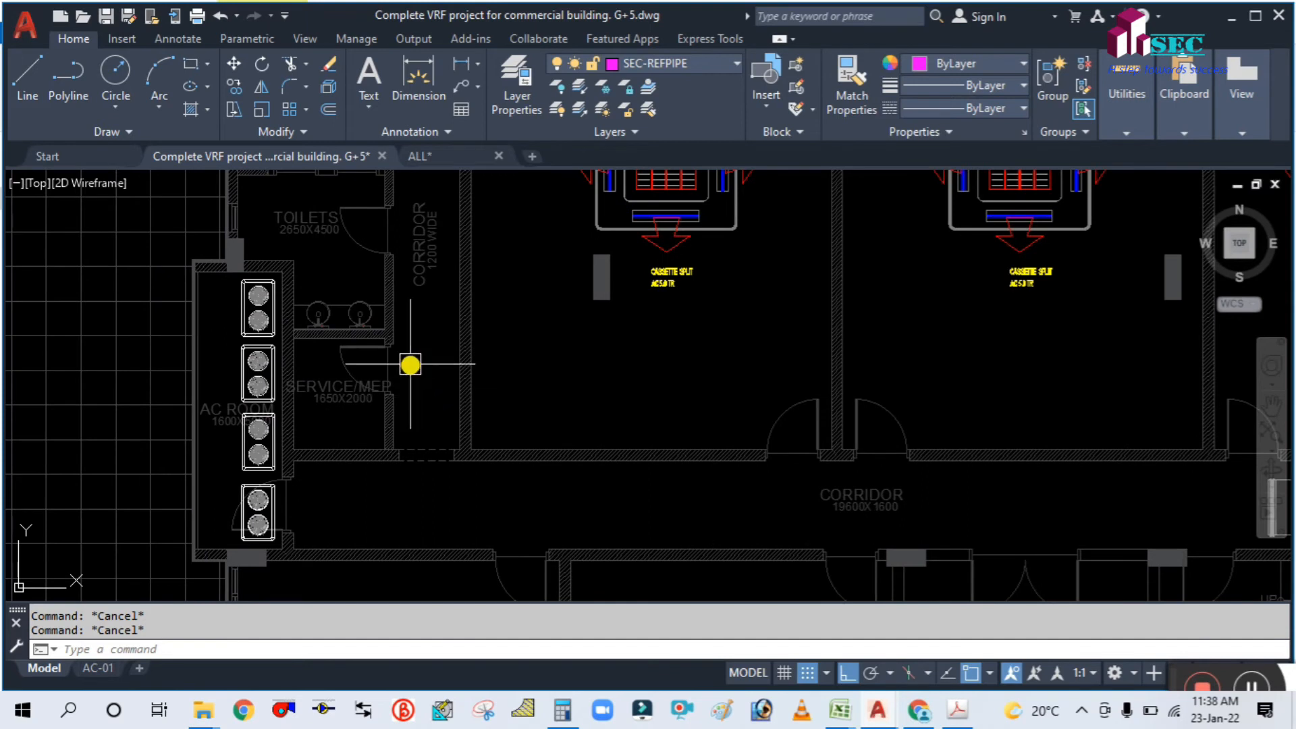
pyautogui.scroll(2, 292, 308)
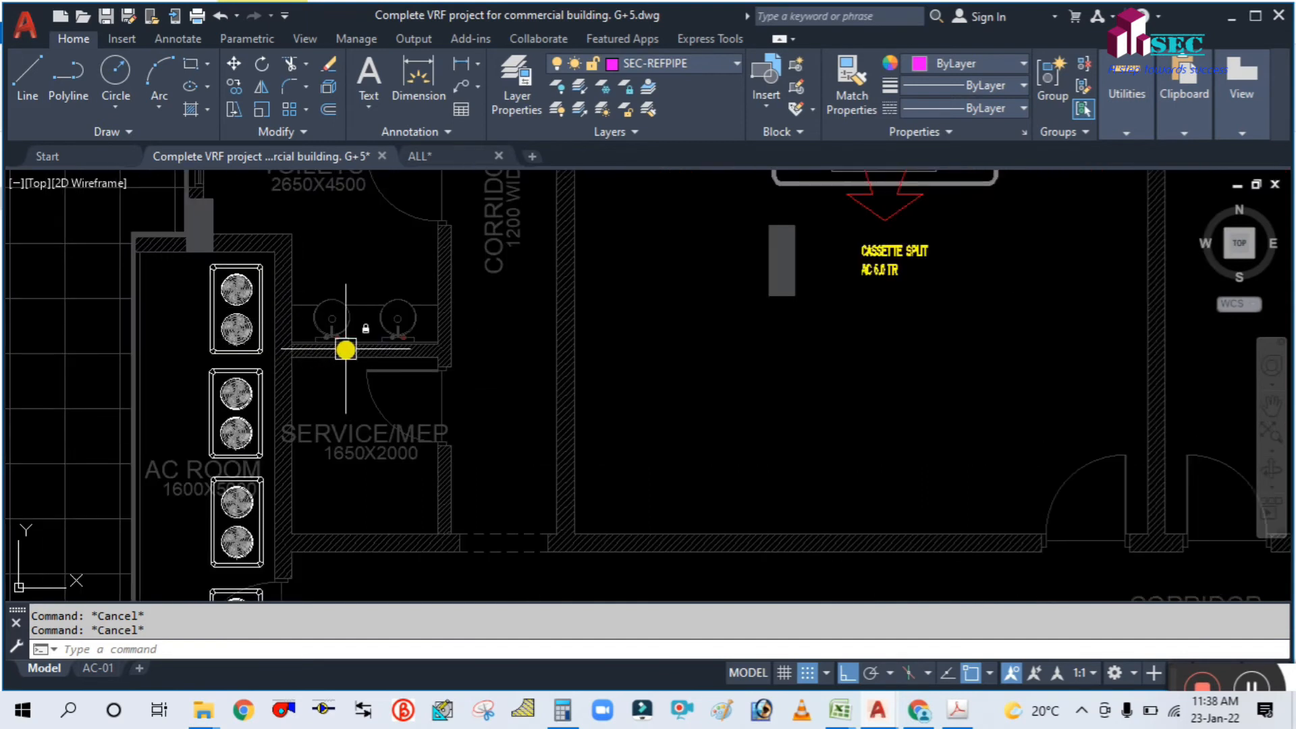
pyautogui.scroll(-2, 355, 365)
pyautogui.moveTo(339, 481); pyautogui.dragTo(420, 405, button='middle')
# Step: Move the four outdoor units in the 1F AC room about 626 mm horizontally toward the outer wall
pyautogui.write('m')
pyautogui.press('Return')
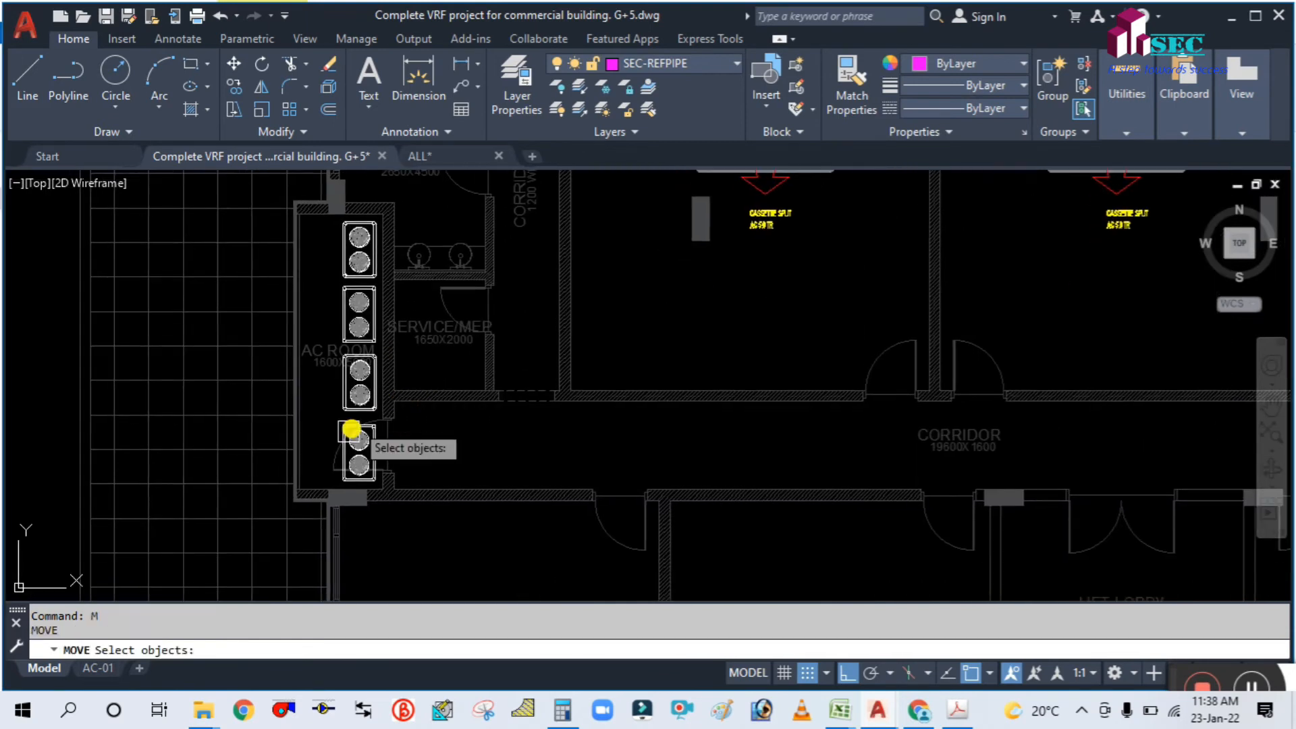
pyautogui.scroll(3, 338, 432)
pyautogui.click(341, 413)
pyautogui.click(334, 363)
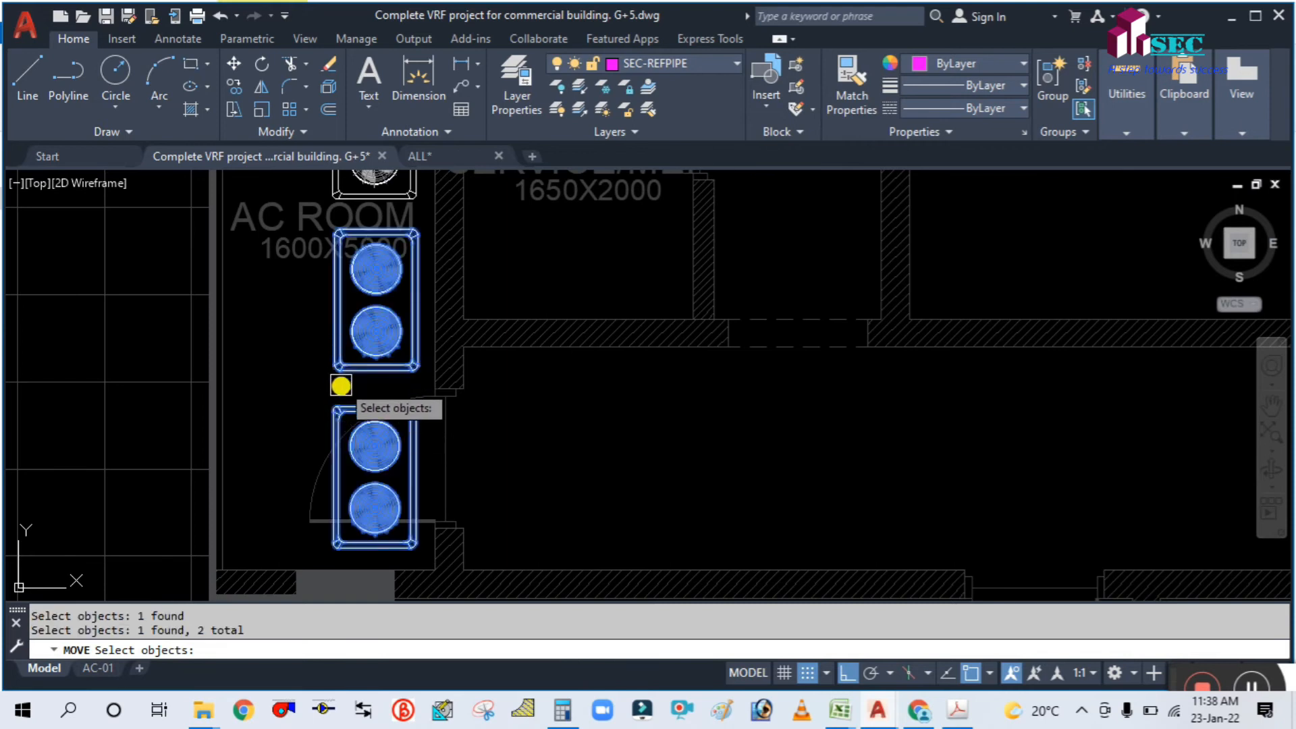
pyautogui.scroll(-3, 342, 379)
pyautogui.click(340, 276)
pyautogui.click(340, 232)
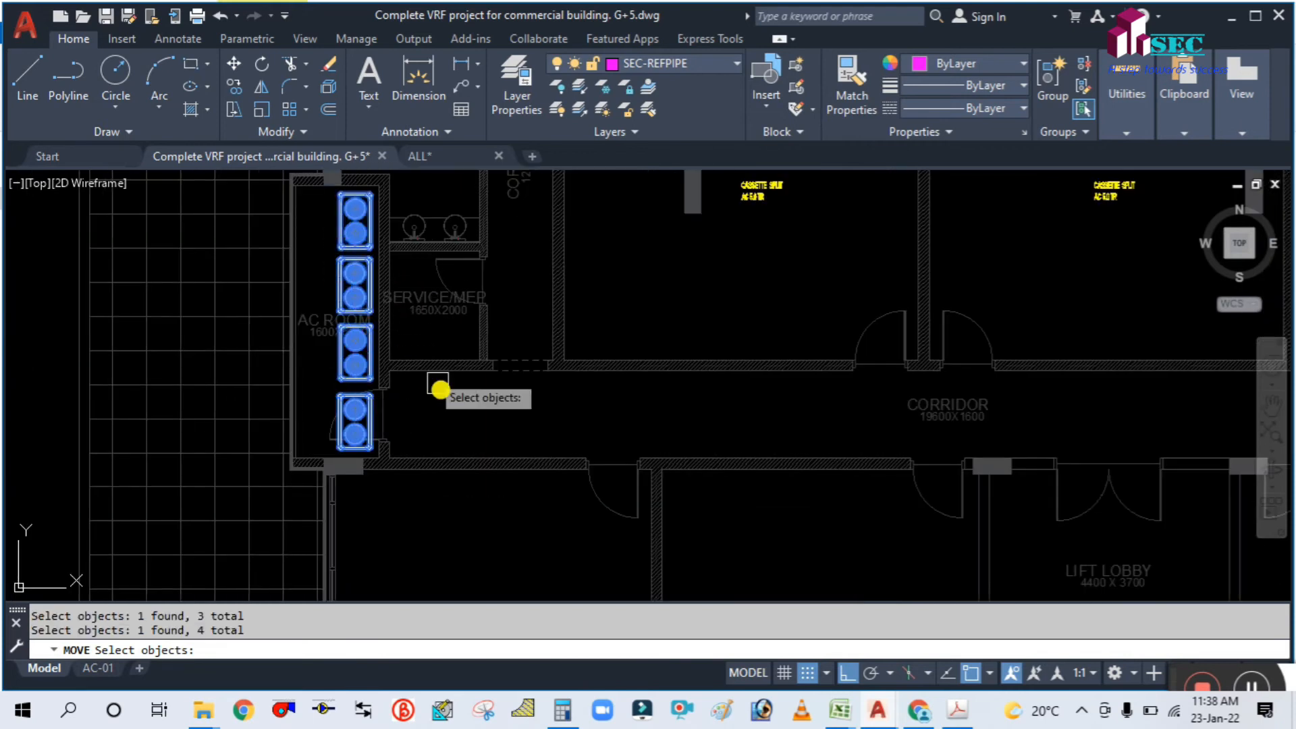
pyautogui.press('Return')
pyautogui.click(513, 424)
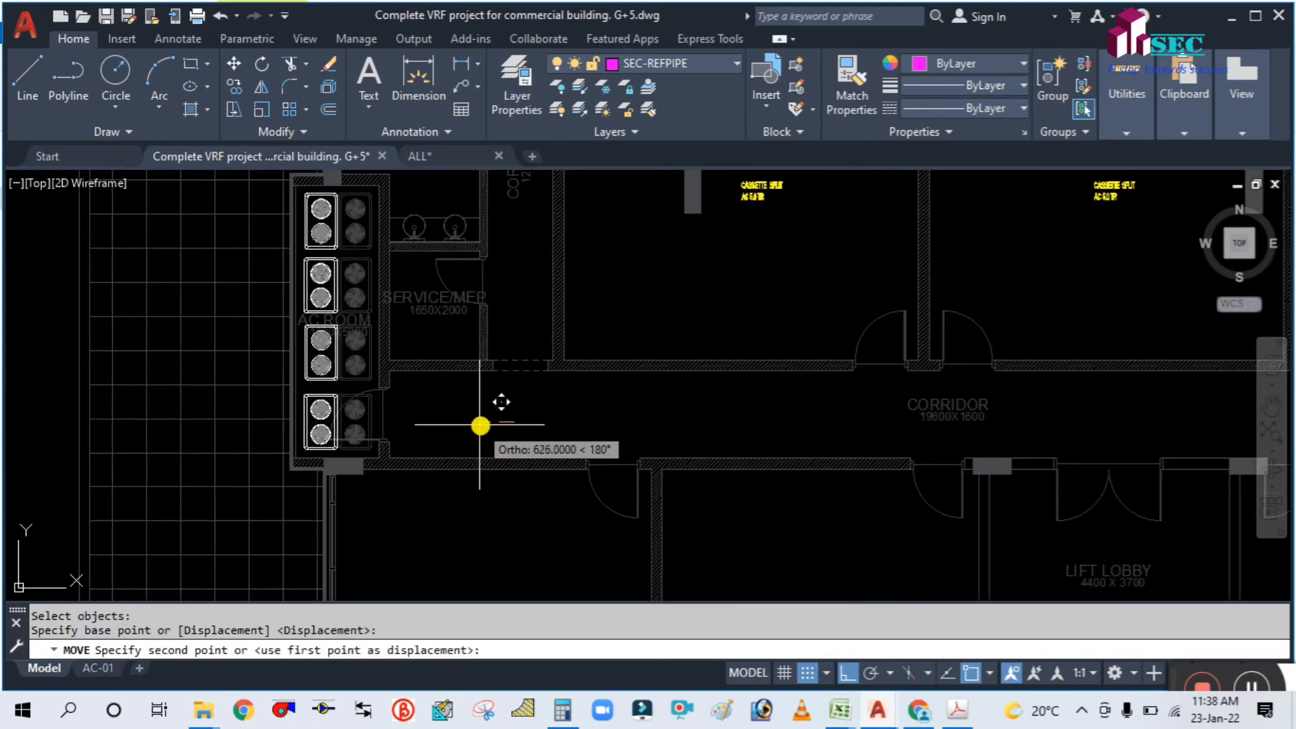
pyautogui.click(479, 425)
pyautogui.moveTo(399, 313); pyautogui.dragTo(373, 401, button='middle')
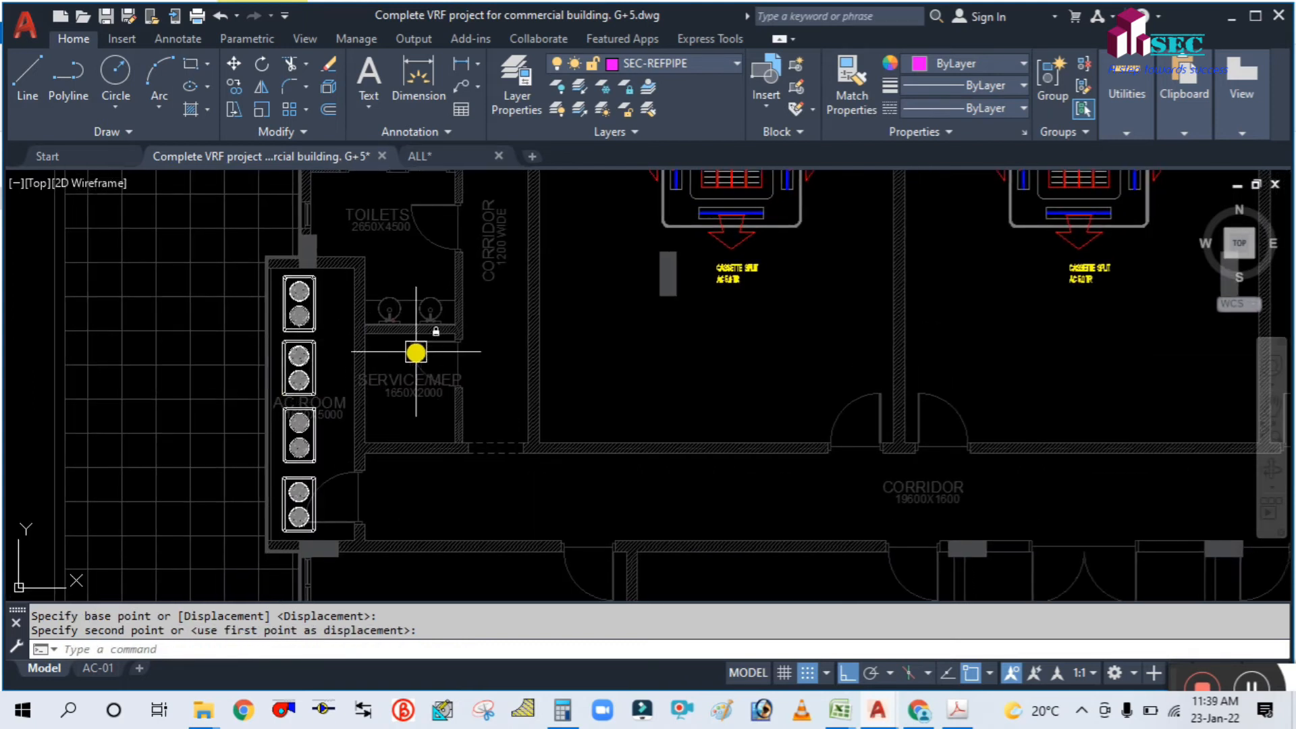
# Step: Start a refrigerant pipe polyline at the uppermost 1F outdoor unit's right side and run it horizontally into the 1200-wide corridor
pyautogui.scroll(-2, 538, 392)
pyautogui.scroll(-3, 593, 367)
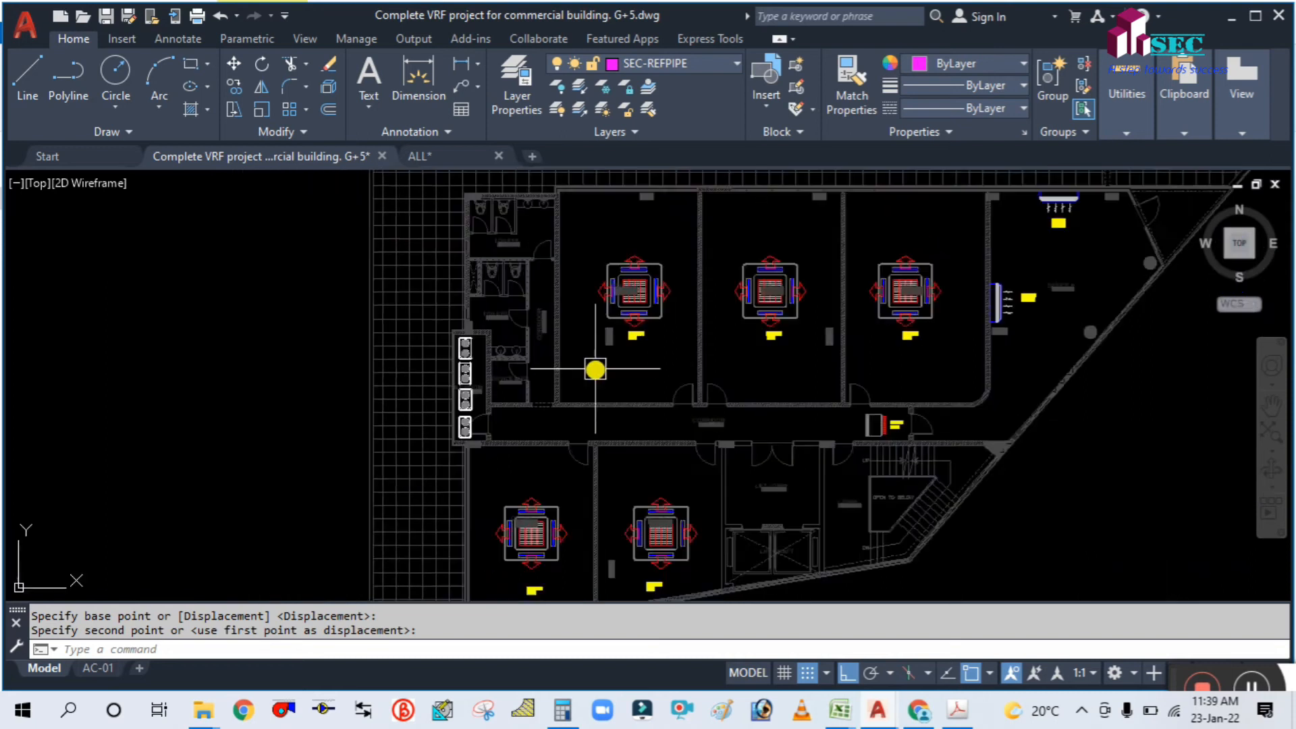
pyautogui.scroll(3, 544, 394)
pyautogui.moveTo(544, 394); pyautogui.dragTo(474, 389, button='middle')
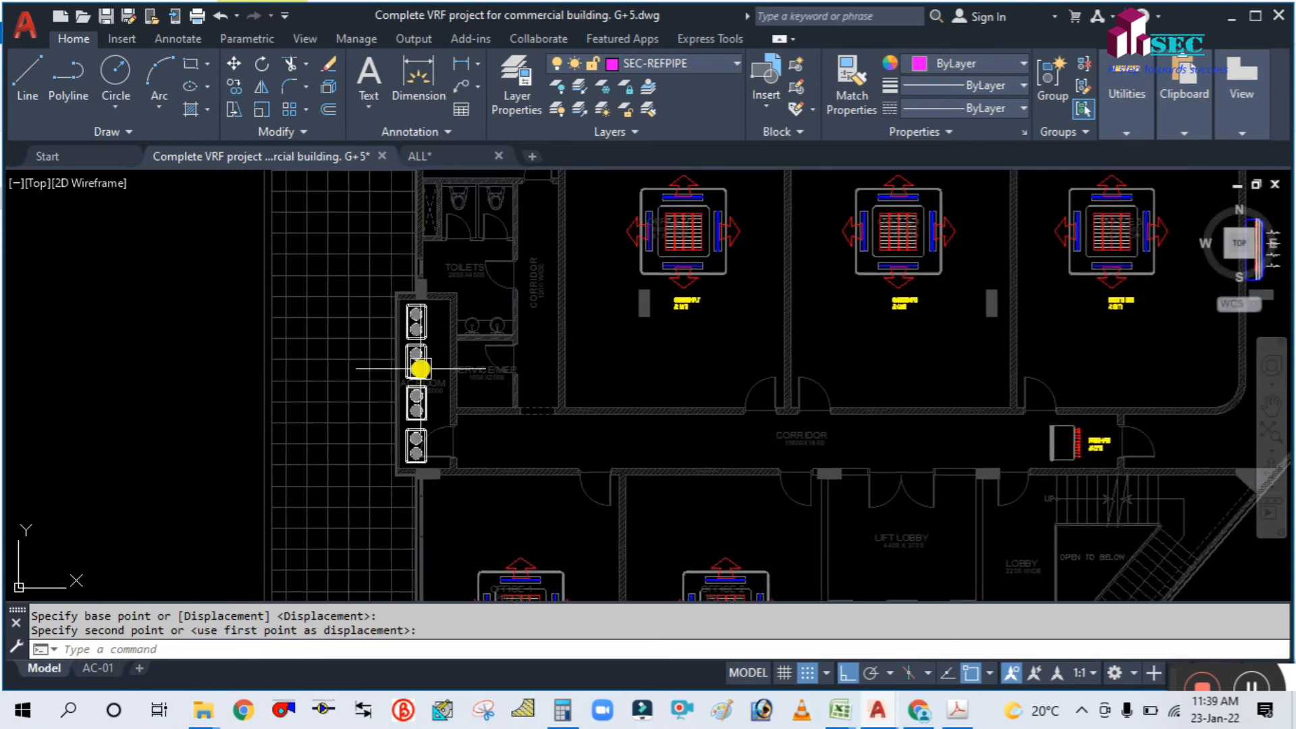
pyautogui.scroll(-5, 450, 314)
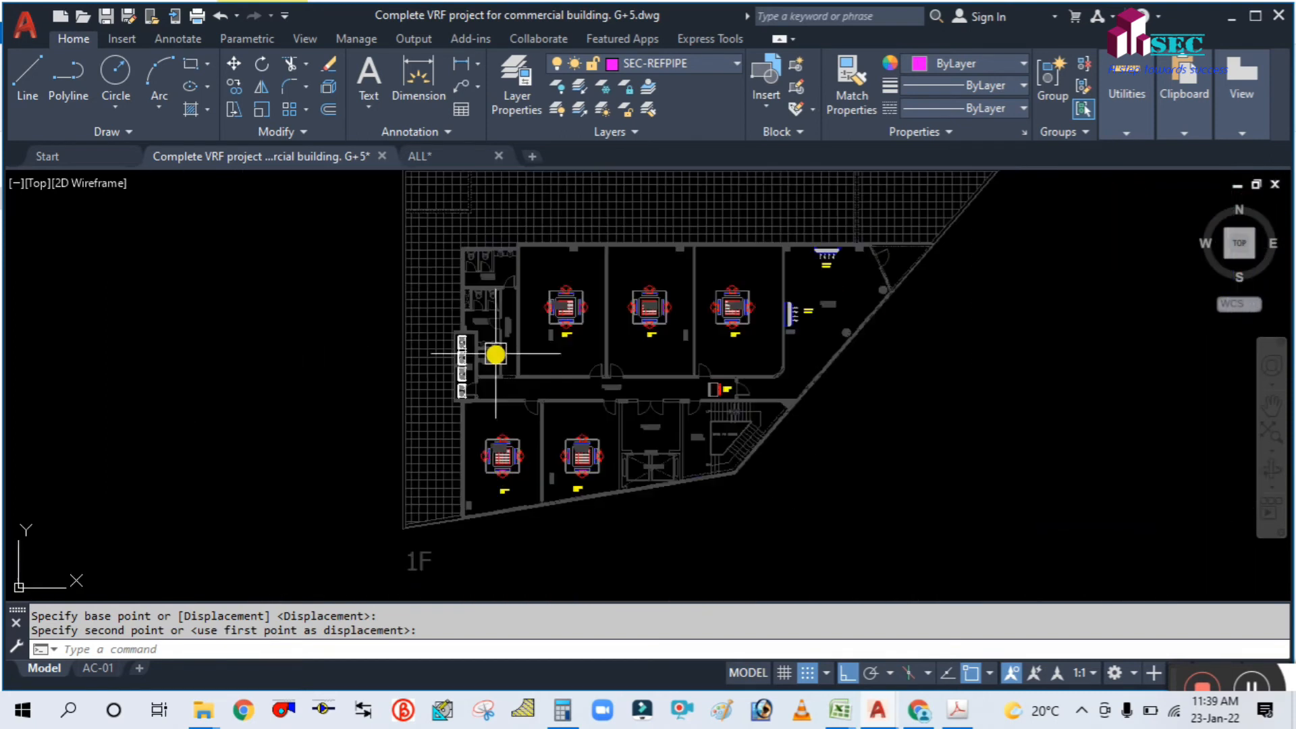
pyautogui.scroll(4, 491, 343)
pyautogui.moveTo(613, 362); pyautogui.dragTo(456, 364, button='middle')
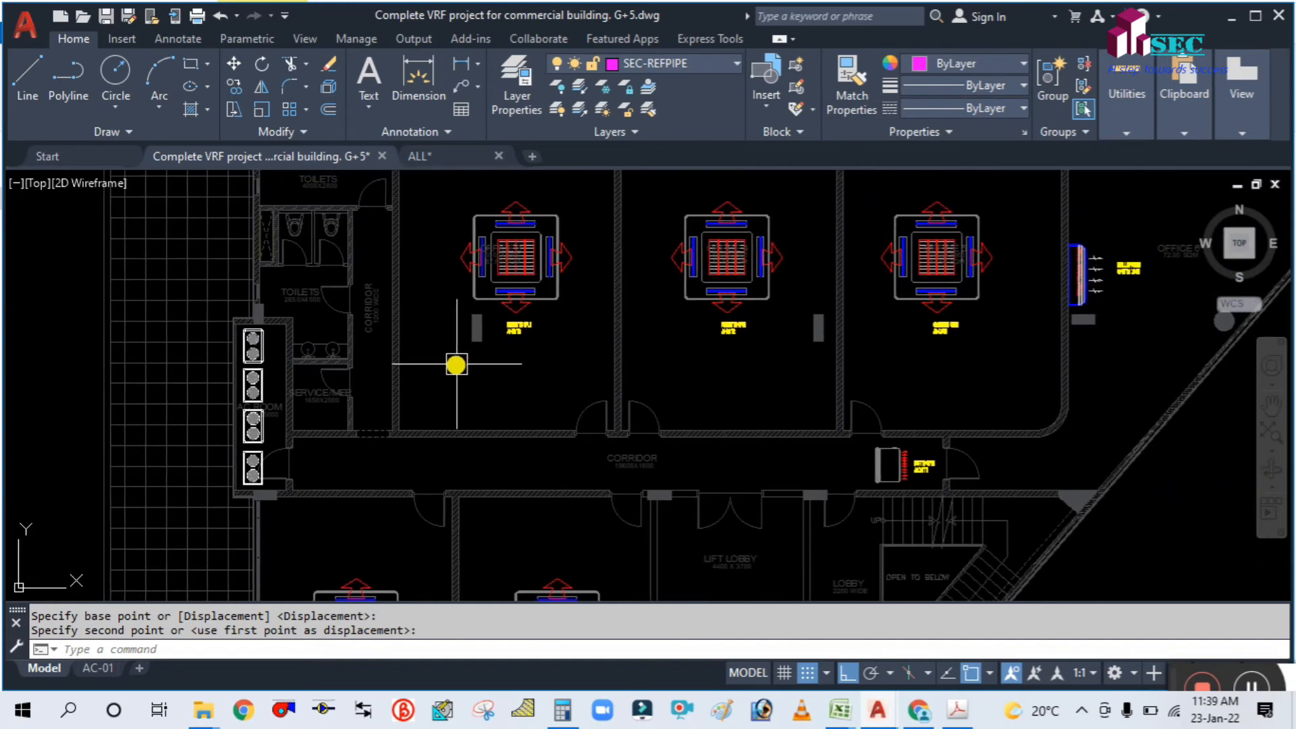
pyautogui.write('L')
pyautogui.press('Return')
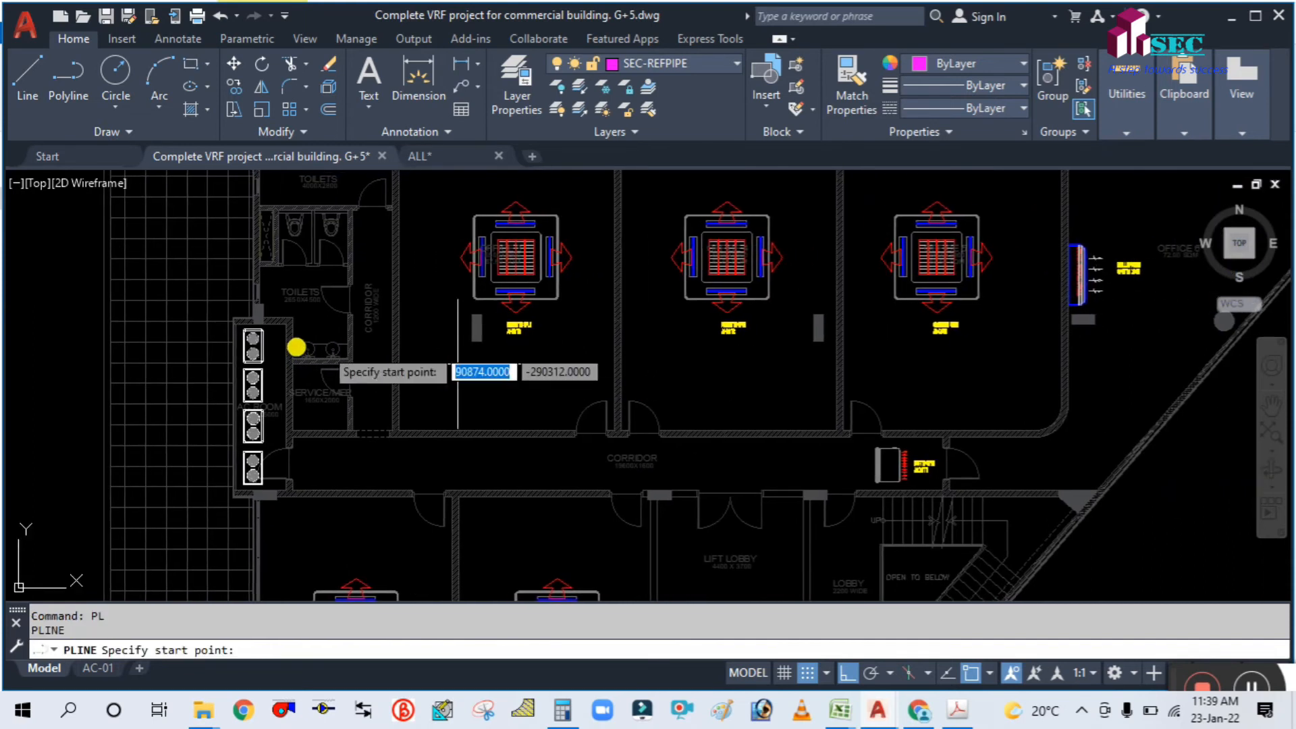
pyautogui.scroll(6, 298, 344)
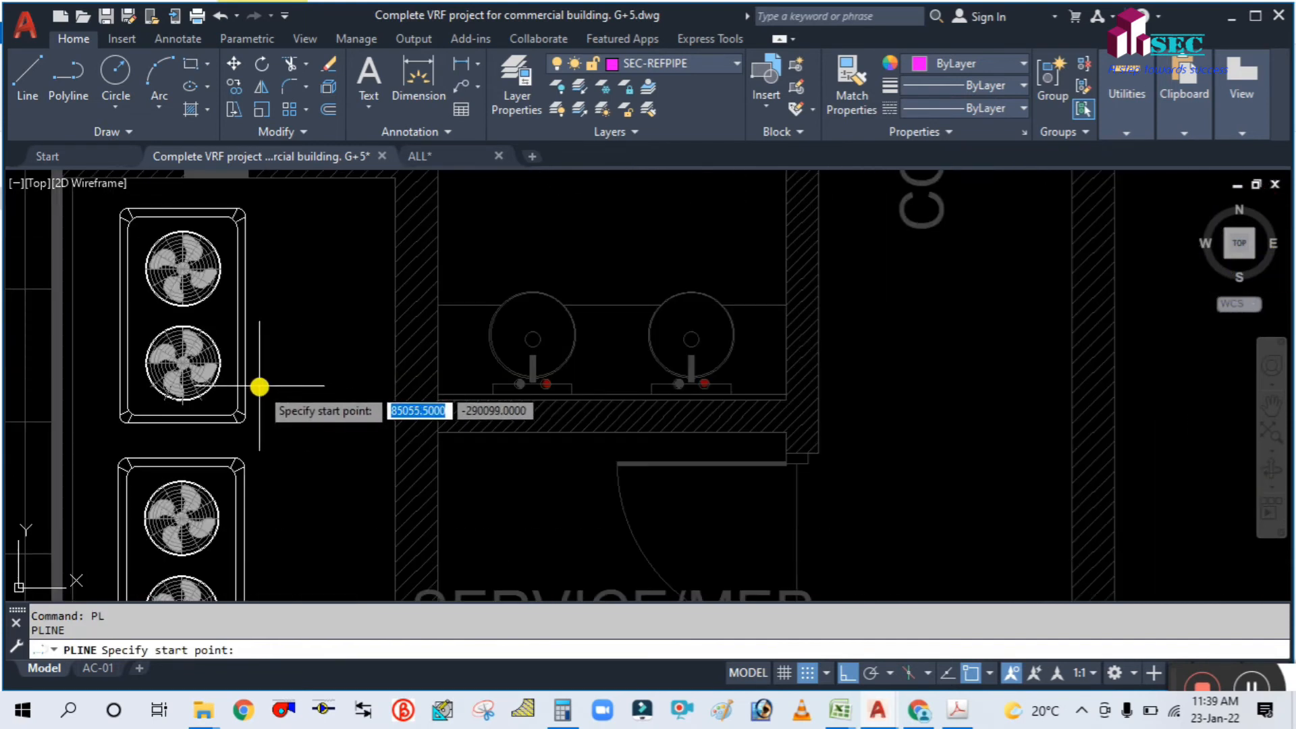
pyautogui.click(253, 385)
pyautogui.scroll(-4, 304, 381)
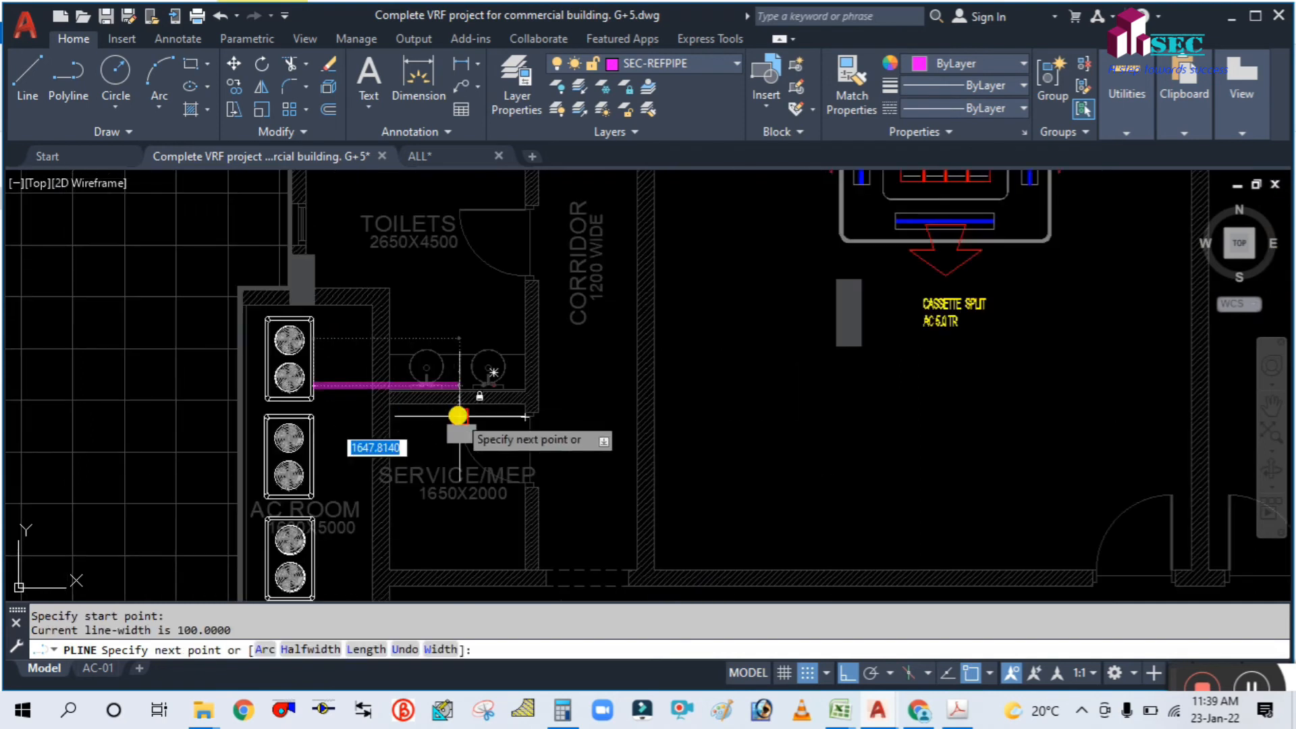
pyautogui.scroll(3, 560, 371)
pyautogui.click(641, 351)
pyautogui.scroll(-3, 654, 384)
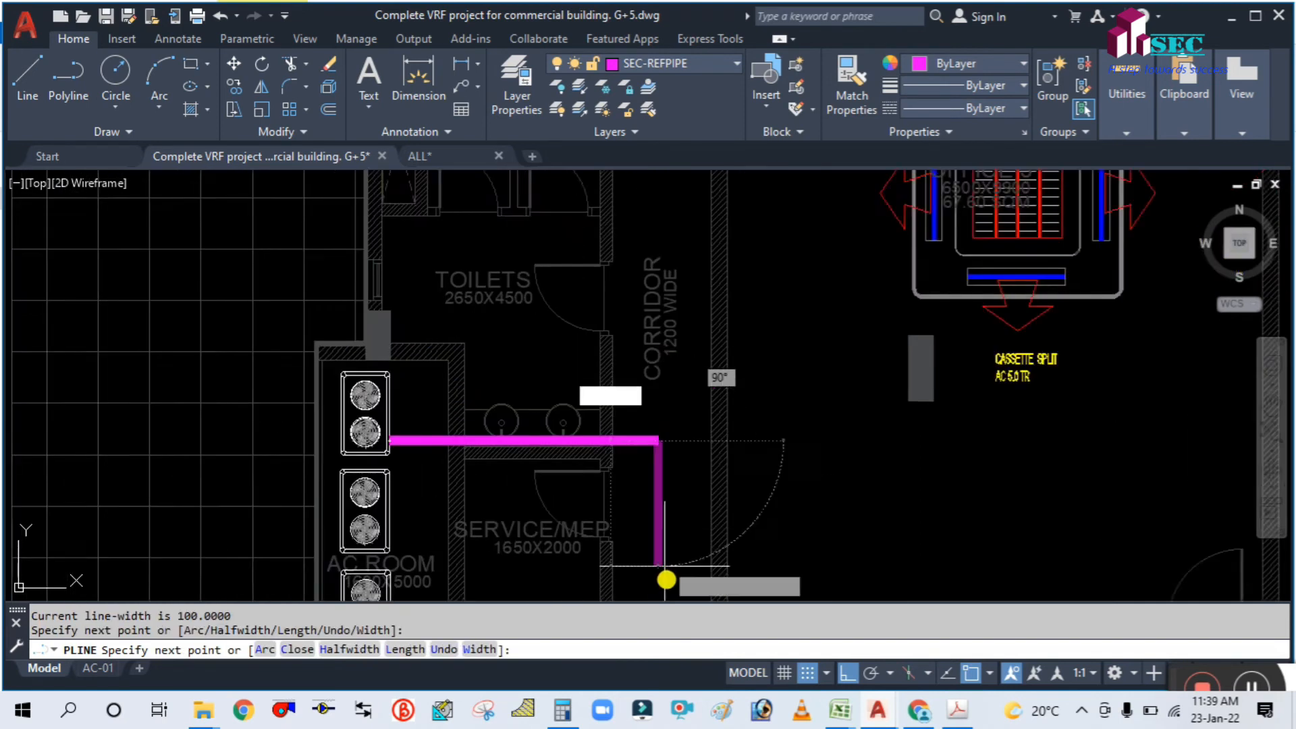
# Step: Extend the refrigerant pipe about 2850 mm straight down into the 19600X1600 corridor and end the polyline there
pyautogui.moveTo(668, 578); pyautogui.dragTo(616, 326, button='middle')
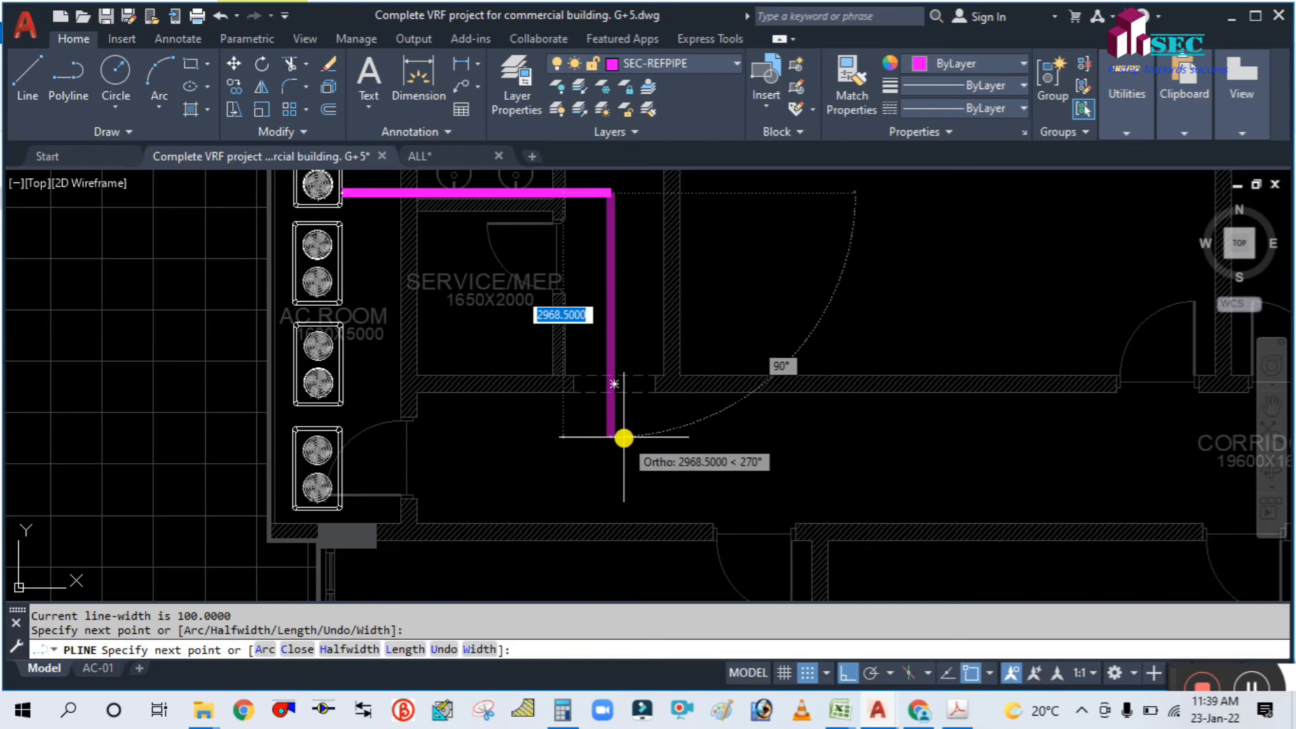
pyautogui.moveTo(622, 439); pyautogui.dragTo(413, 414, button='middle')
pyautogui.scroll(-2, 413, 414)
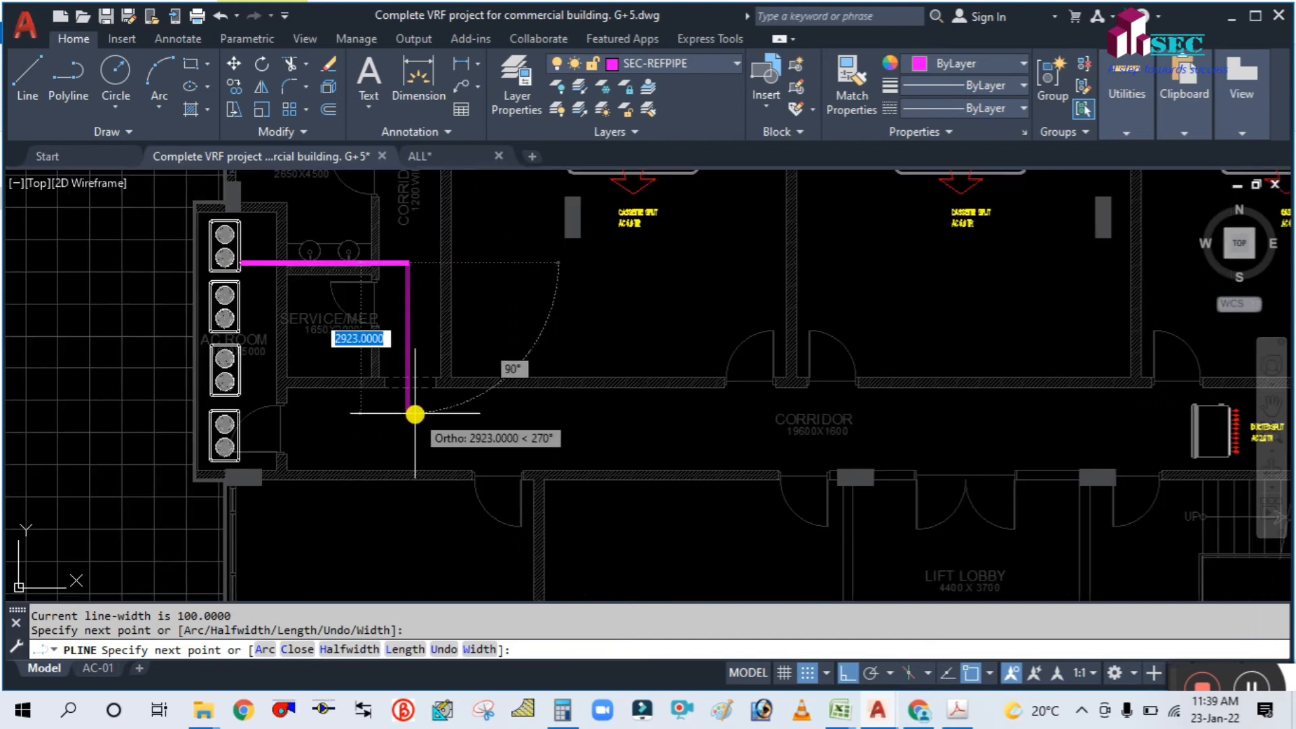
pyautogui.scroll(-2, 415, 412)
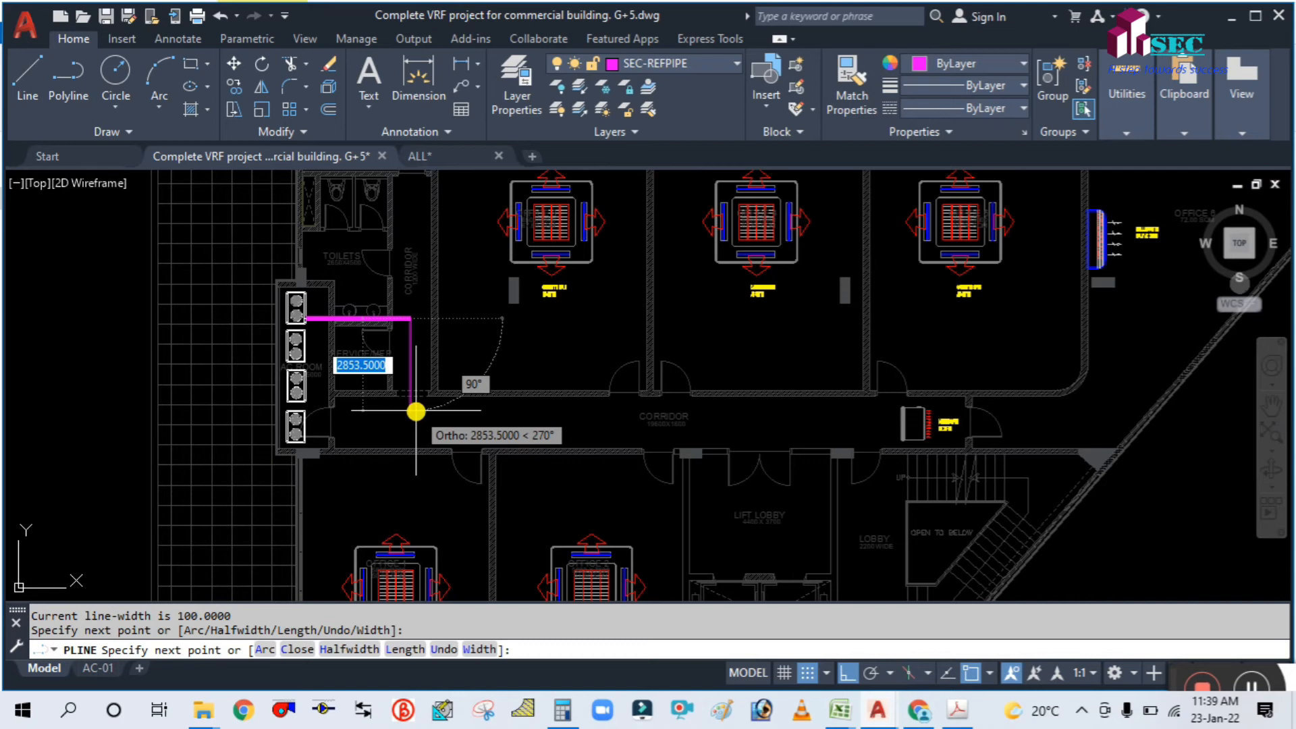
pyautogui.click(416, 411)
pyautogui.press('Escape')
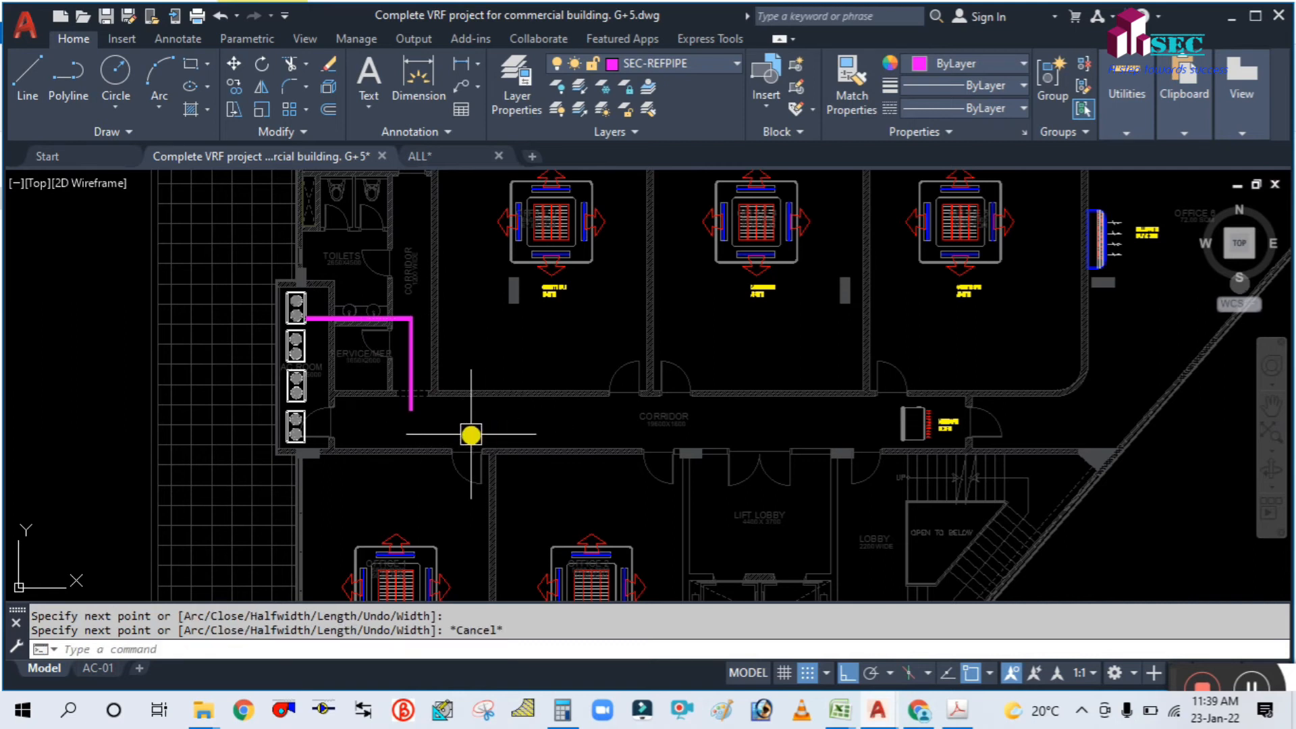
# Step: Draw a short horizontal refrigerant pipe polyline rightward along the 1F corridor from the lower end of the vertical pipe
pyautogui.moveTo(471, 435); pyautogui.dragTo(466, 351, button='middle')
pyautogui.scroll(4, 411, 367)
pyautogui.scroll(-2, 462, 295)
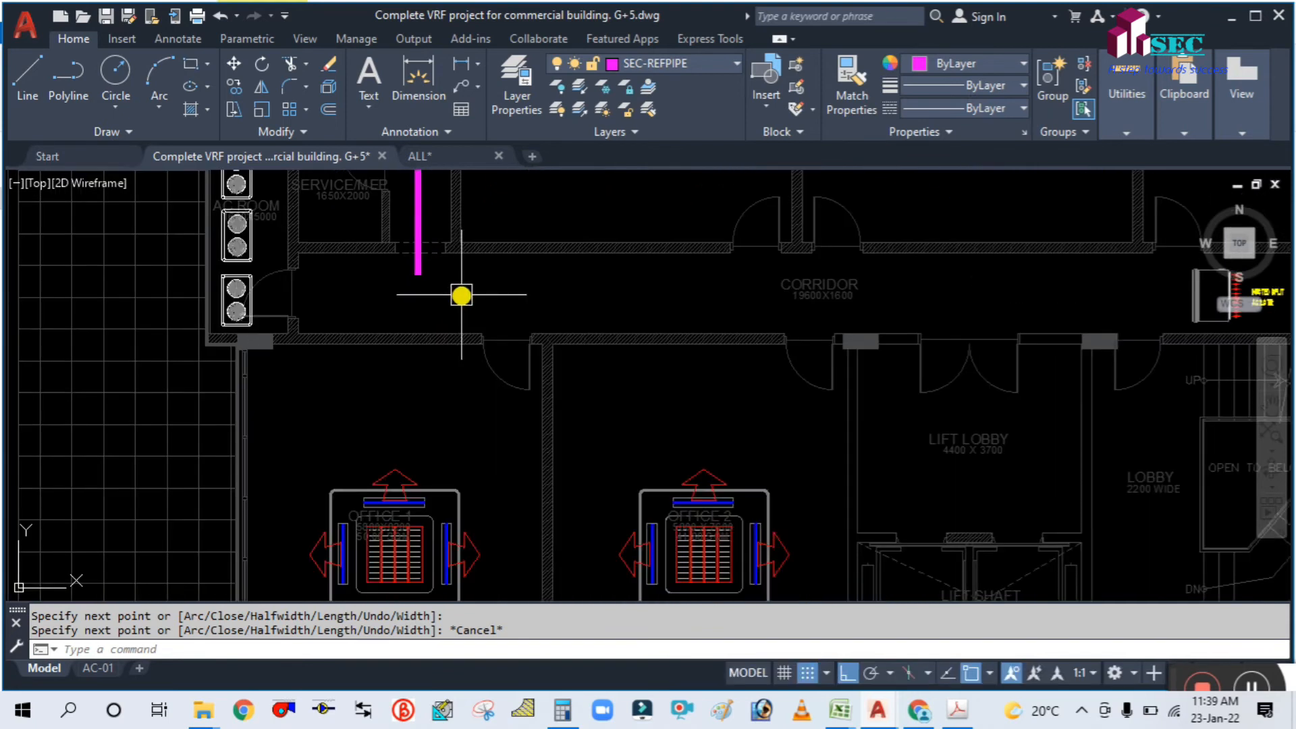
pyautogui.scroll(-2, 453, 291)
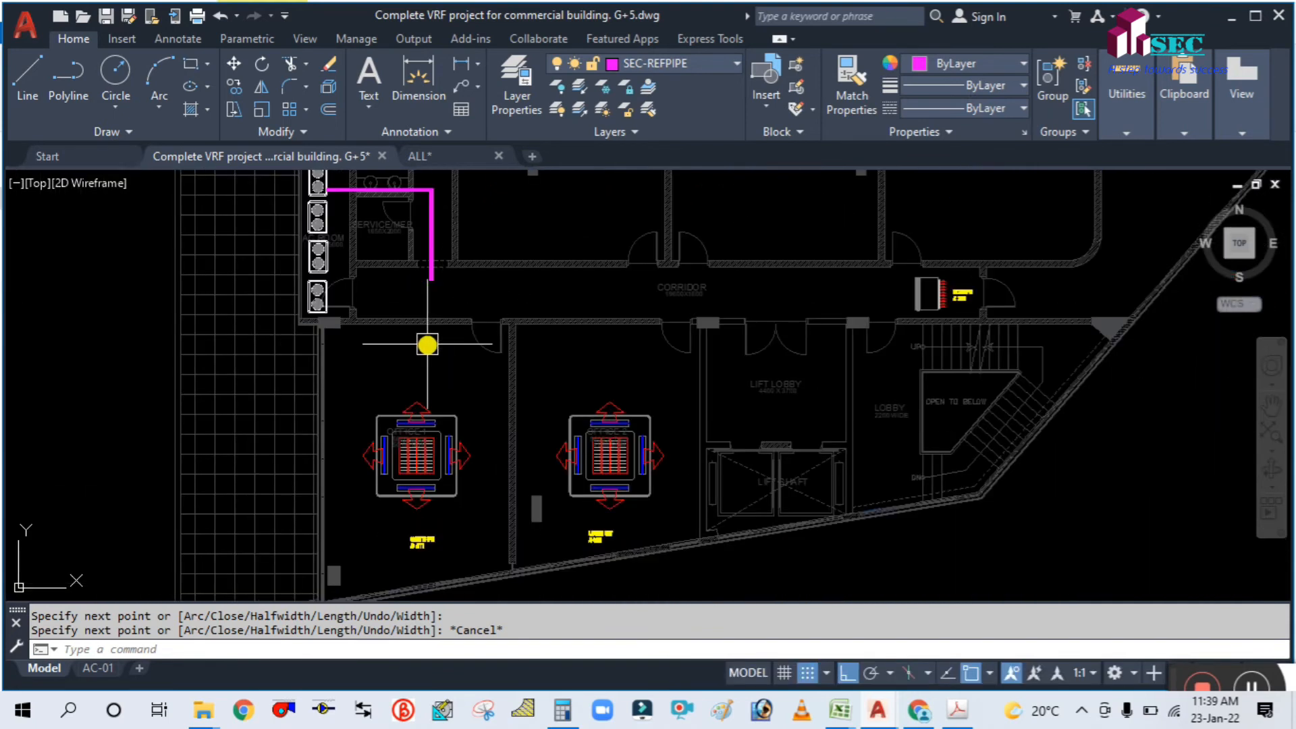
pyautogui.moveTo(479, 376); pyautogui.dragTo(438, 440, button='middle')
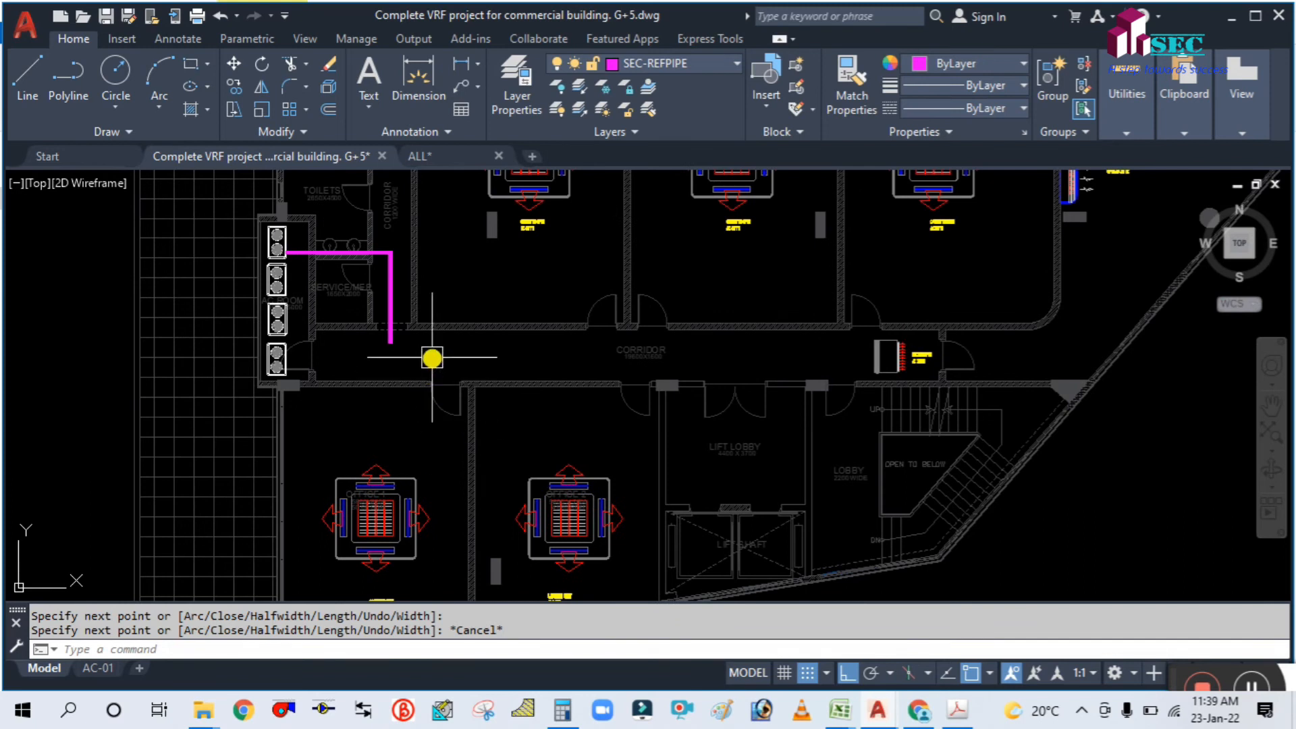
pyautogui.scroll(2, 421, 349)
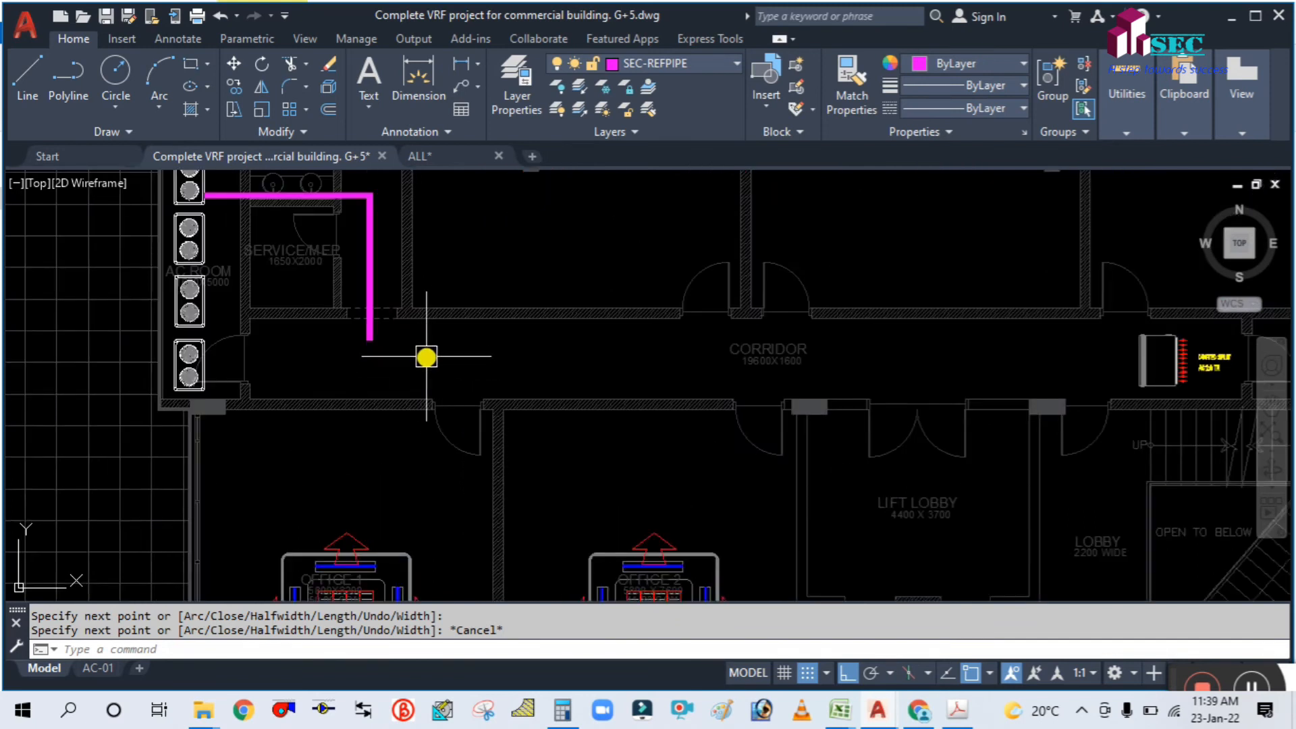
pyautogui.scroll(2, 426, 357)
pyautogui.press('Return')
pyautogui.scroll(2, 329, 329)
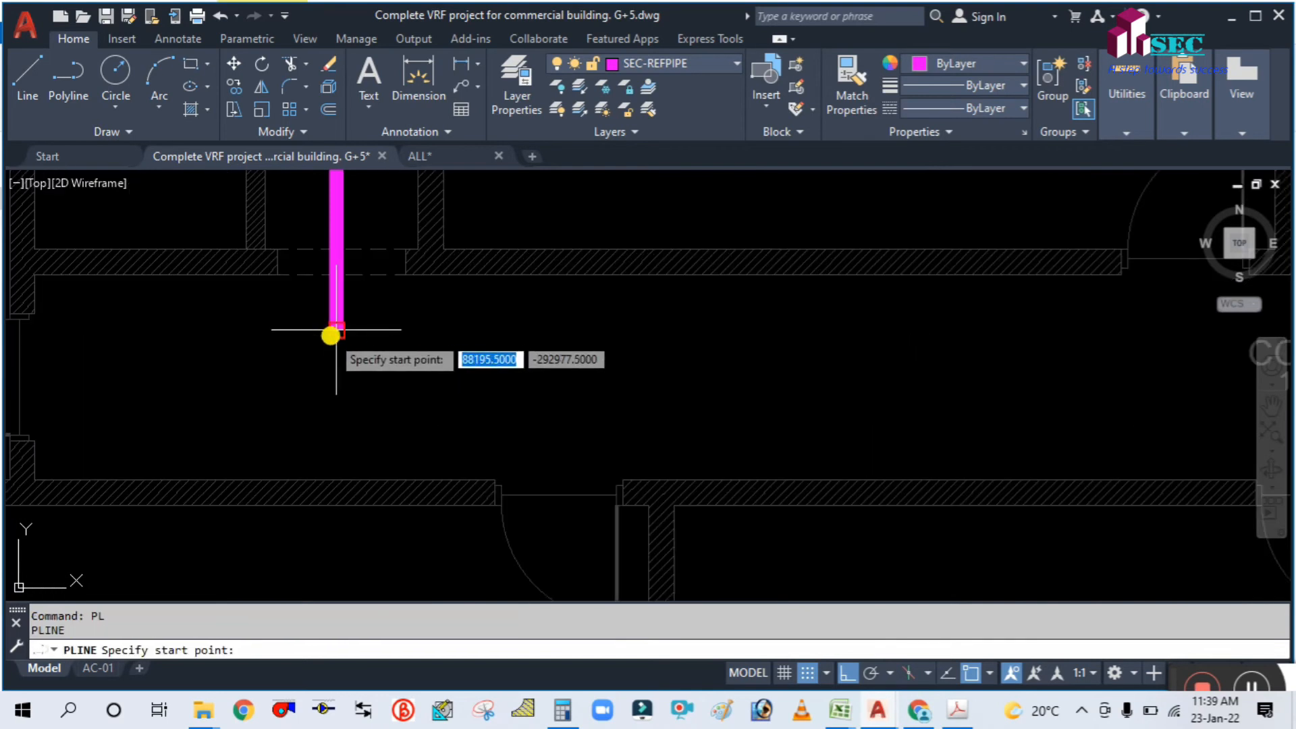
pyautogui.click(335, 330)
pyautogui.click(519, 331)
pyautogui.press('Escape')
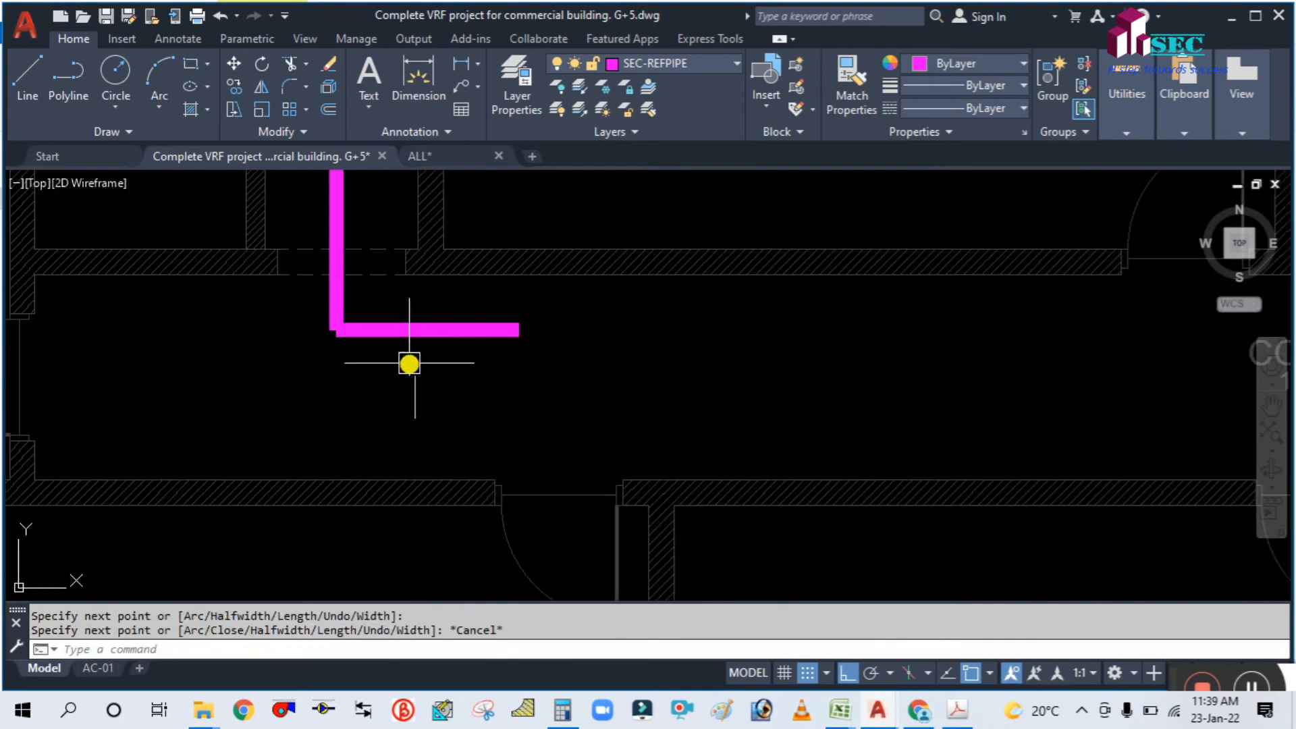
pyautogui.scroll(-1, 378, 365)
pyautogui.scroll(2, 347, 367)
pyautogui.moveTo(394, 361); pyautogui.dragTo(396, 466, button='middle')
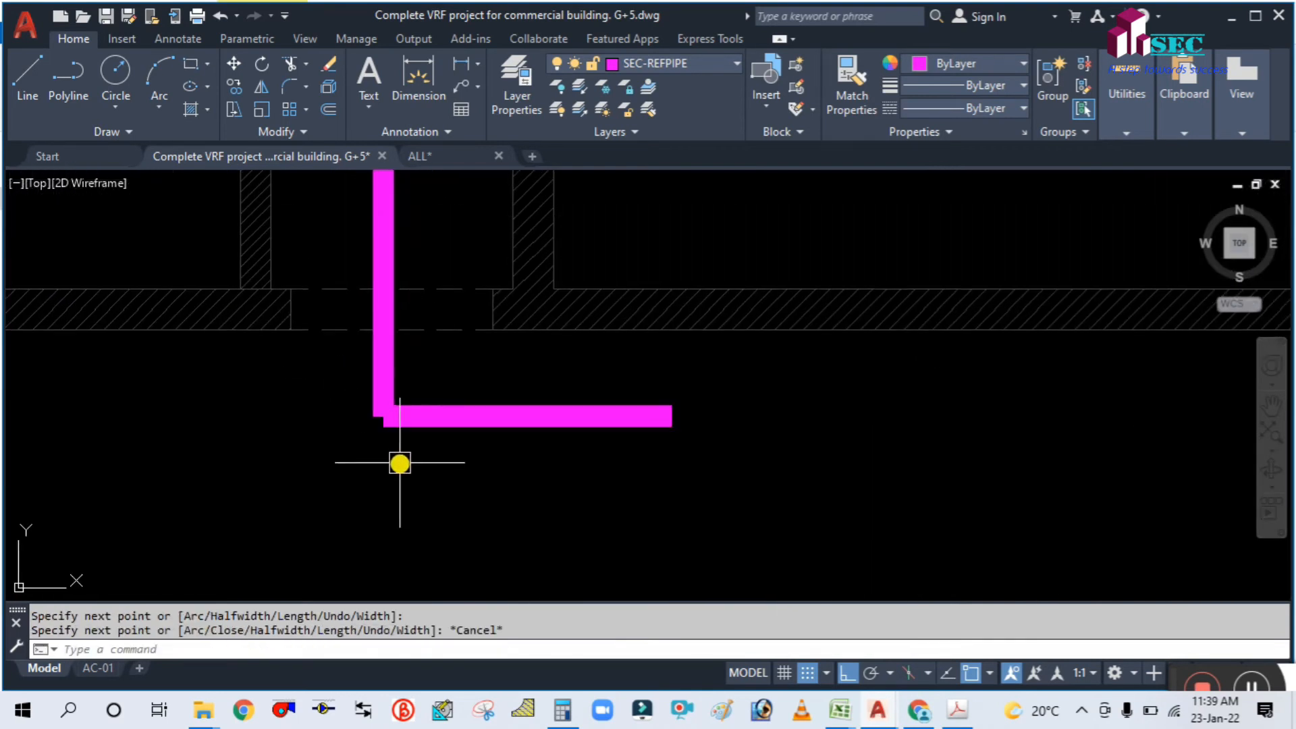
# Step: Fillet the vertical and horizontal refrigerant pipes in the 1F corridor with radius 0 to form a clean square corner
pyautogui.write('f')
pyautogui.press('Return')
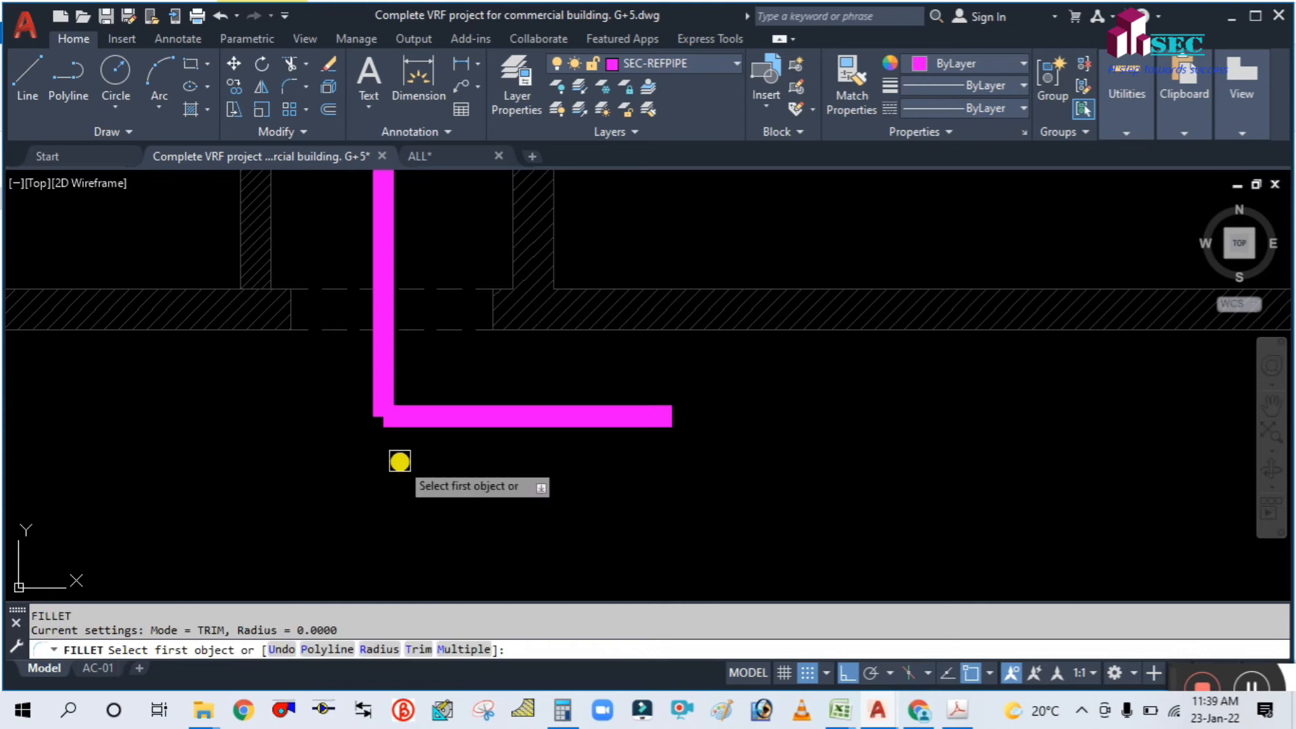
pyautogui.press('Escape')
pyautogui.press('Escape')
pyautogui.write('f')
pyautogui.press('Return')
pyautogui.write('r')
pyautogui.press('Return')
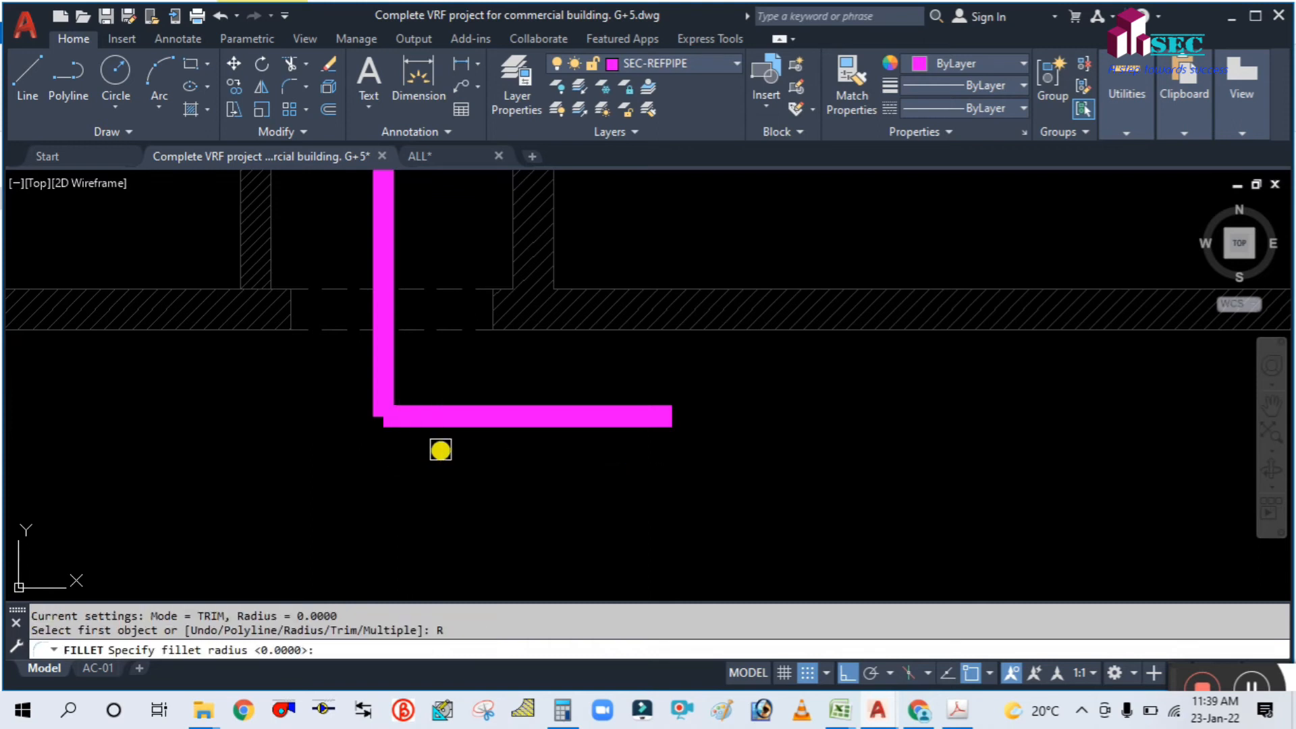
pyautogui.press('Return')
pyautogui.click(429, 424)
pyautogui.click(364, 412)
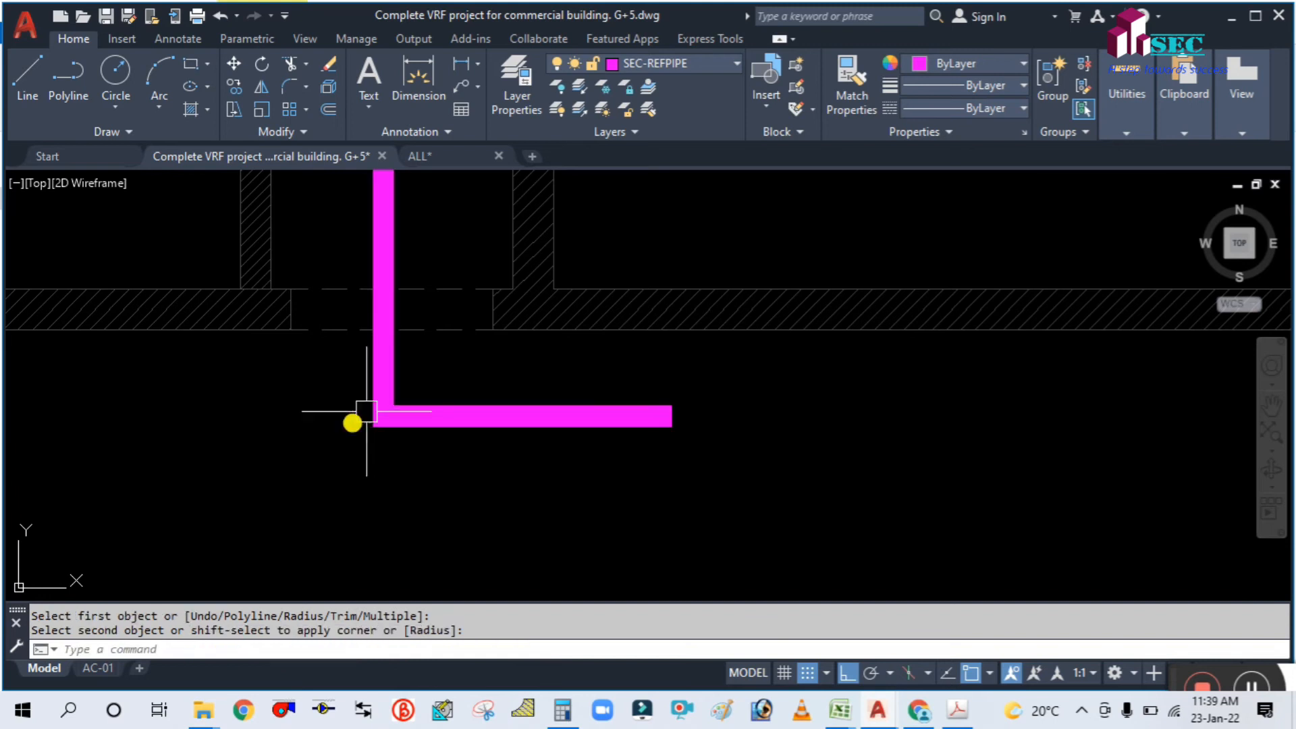
pyautogui.press('Escape')
# Step: Switch to the ALL drawing and copy the red Y-shaped refrigerant branch fitting for use in the project drawing
pyautogui.scroll(-6, 387, 442)
pyautogui.moveTo(488, 457); pyautogui.dragTo(572, 420, button='middle')
pyautogui.scroll(-4, 613, 445)
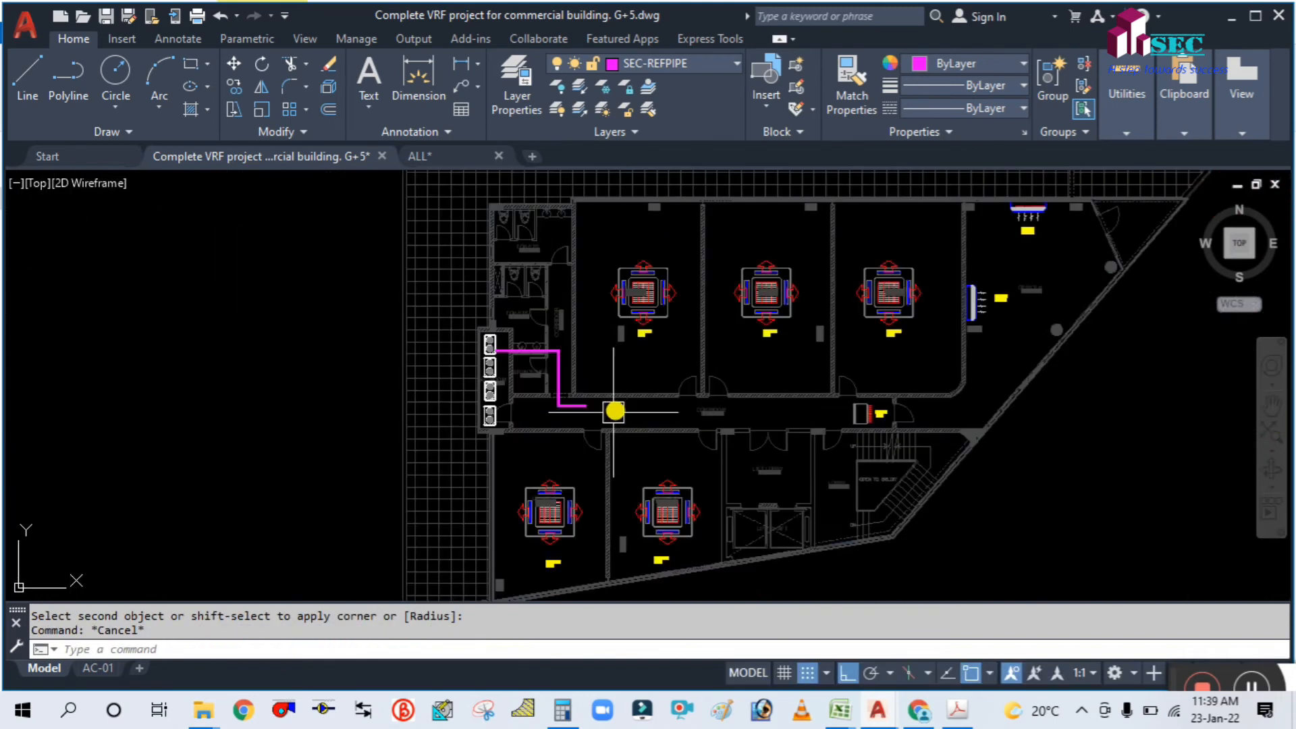
pyautogui.scroll(4, 608, 351)
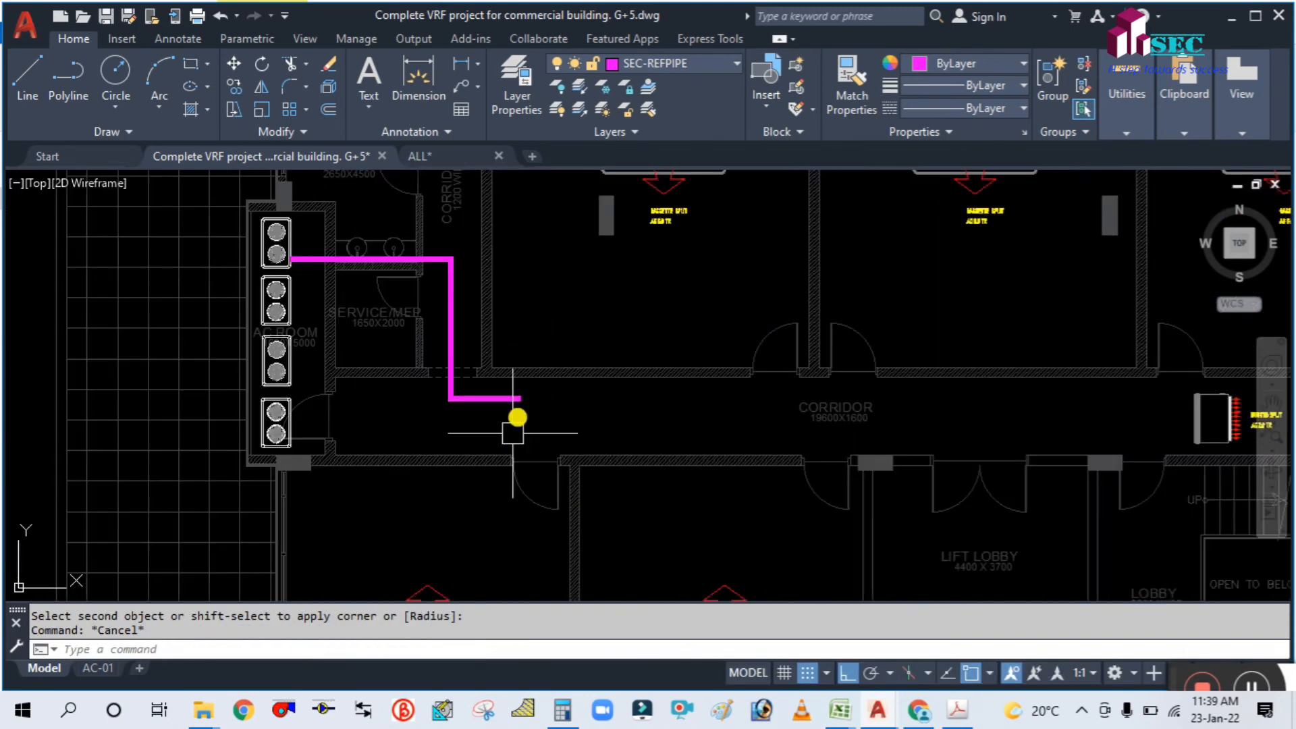
pyautogui.moveTo(513, 432); pyautogui.dragTo(526, 373, button='middle')
pyautogui.scroll(-2, 506, 472)
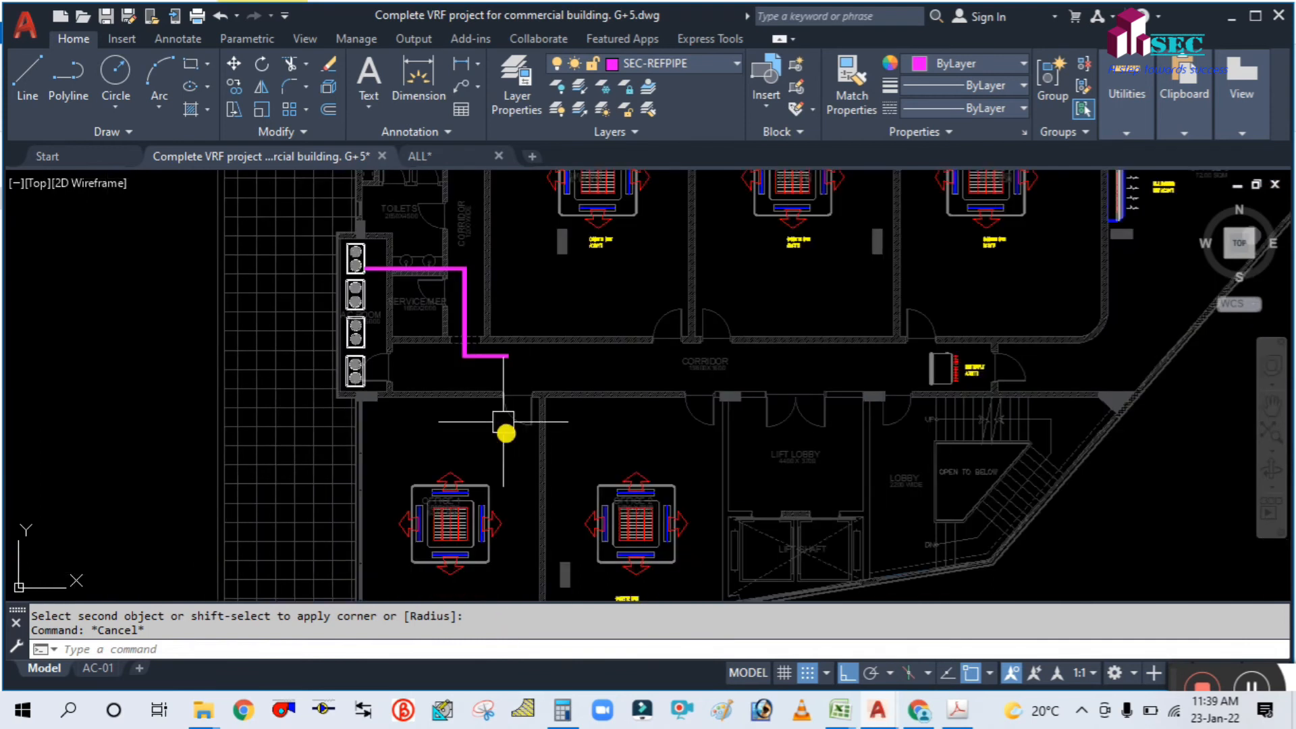
pyautogui.click(434, 161)
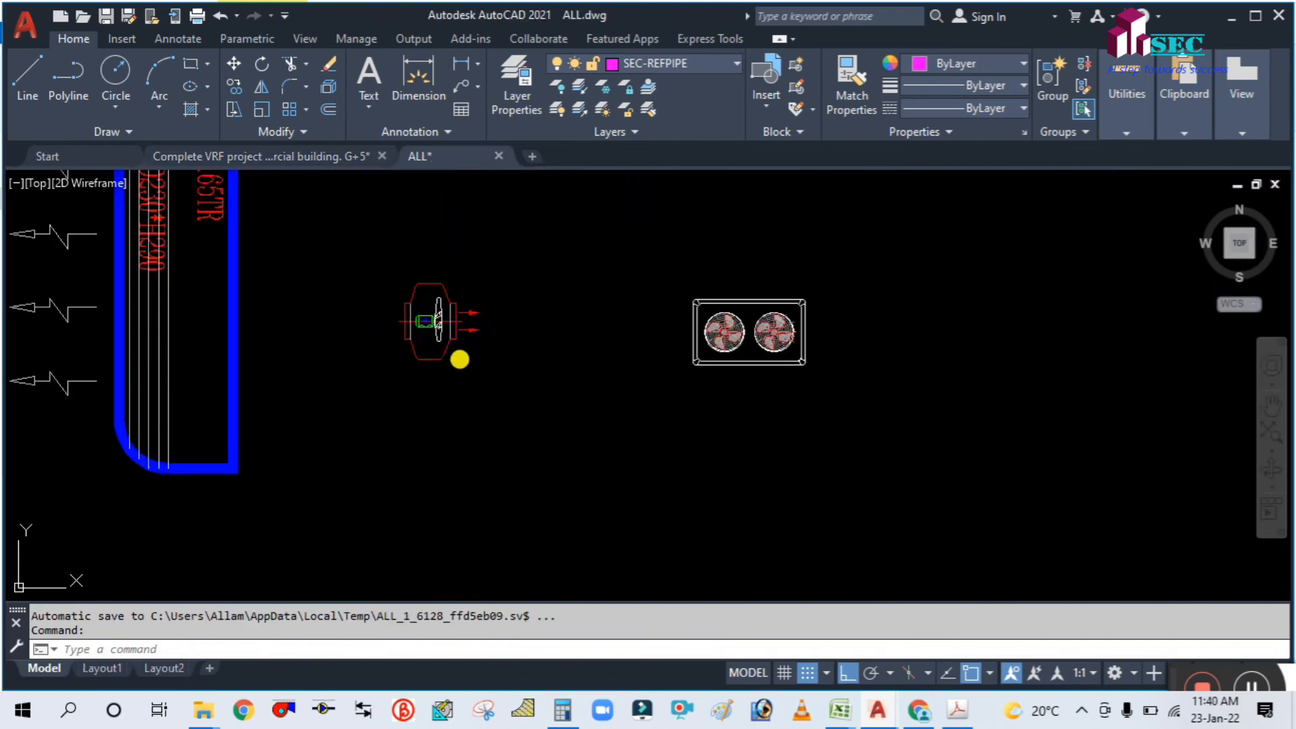
pyautogui.scroll(-3, 500, 355)
pyautogui.scroll(3, 194, 421)
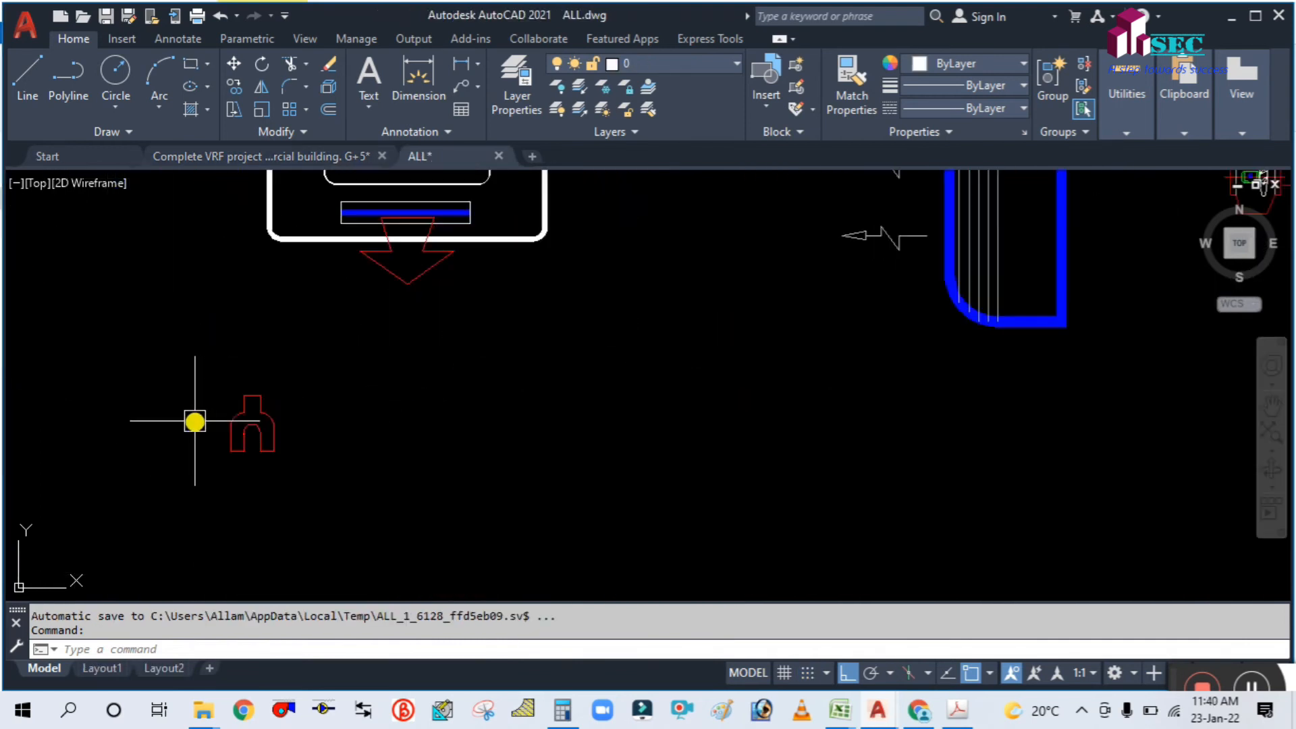
pyautogui.moveTo(292, 486); pyautogui.dragTo(335, 455, button='middle')
pyautogui.scroll(4, 318, 432)
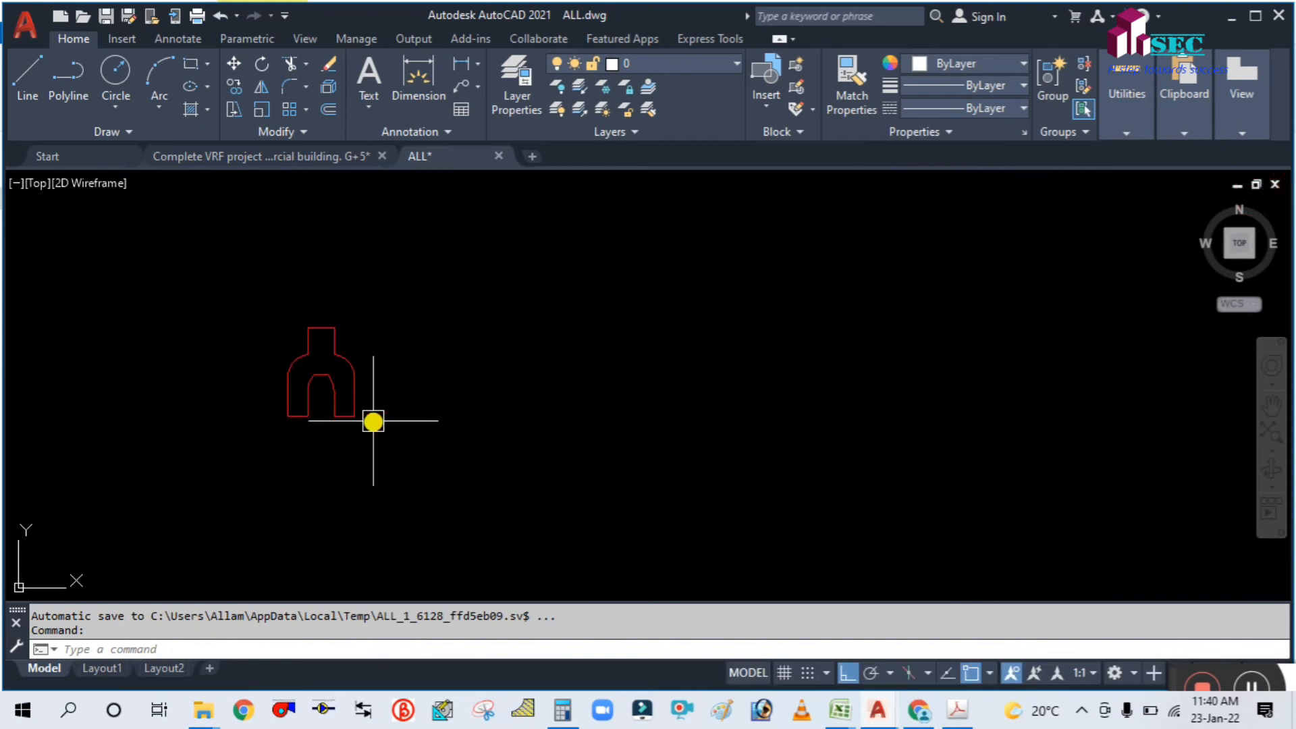
pyautogui.press('Return')
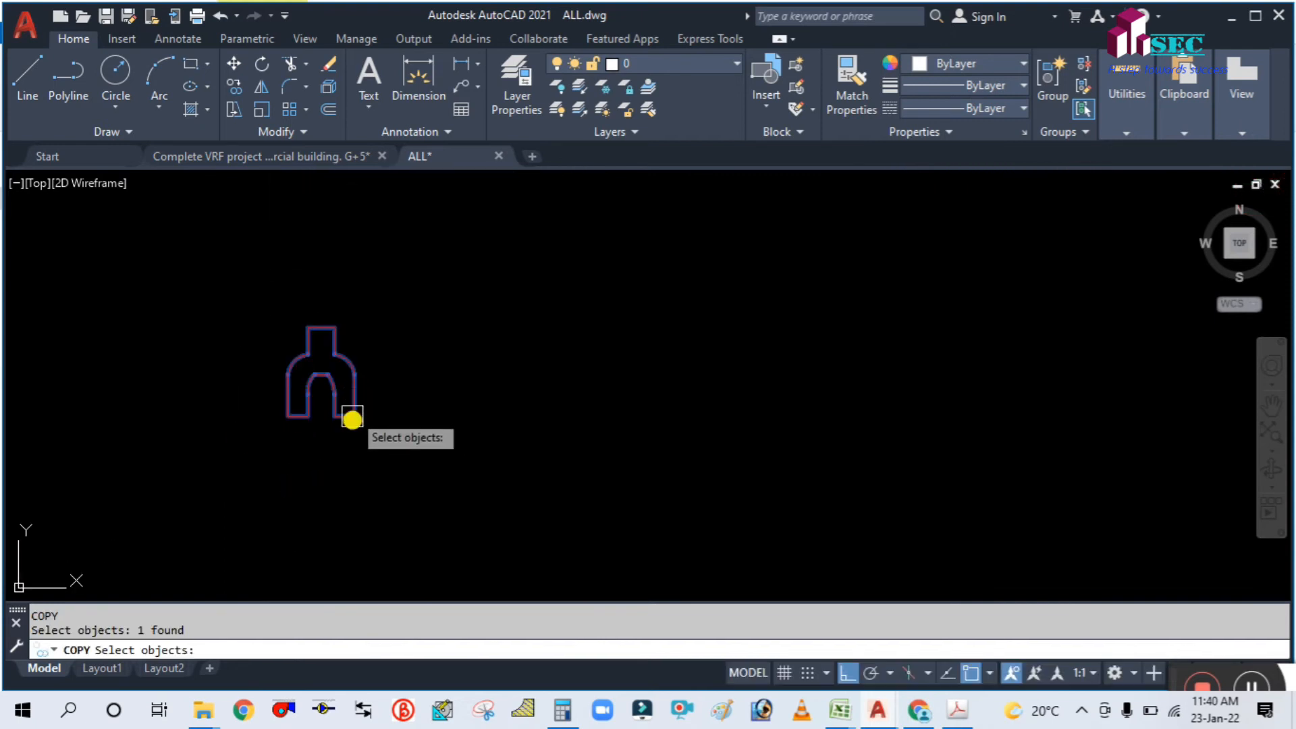
pyautogui.press('Escape')
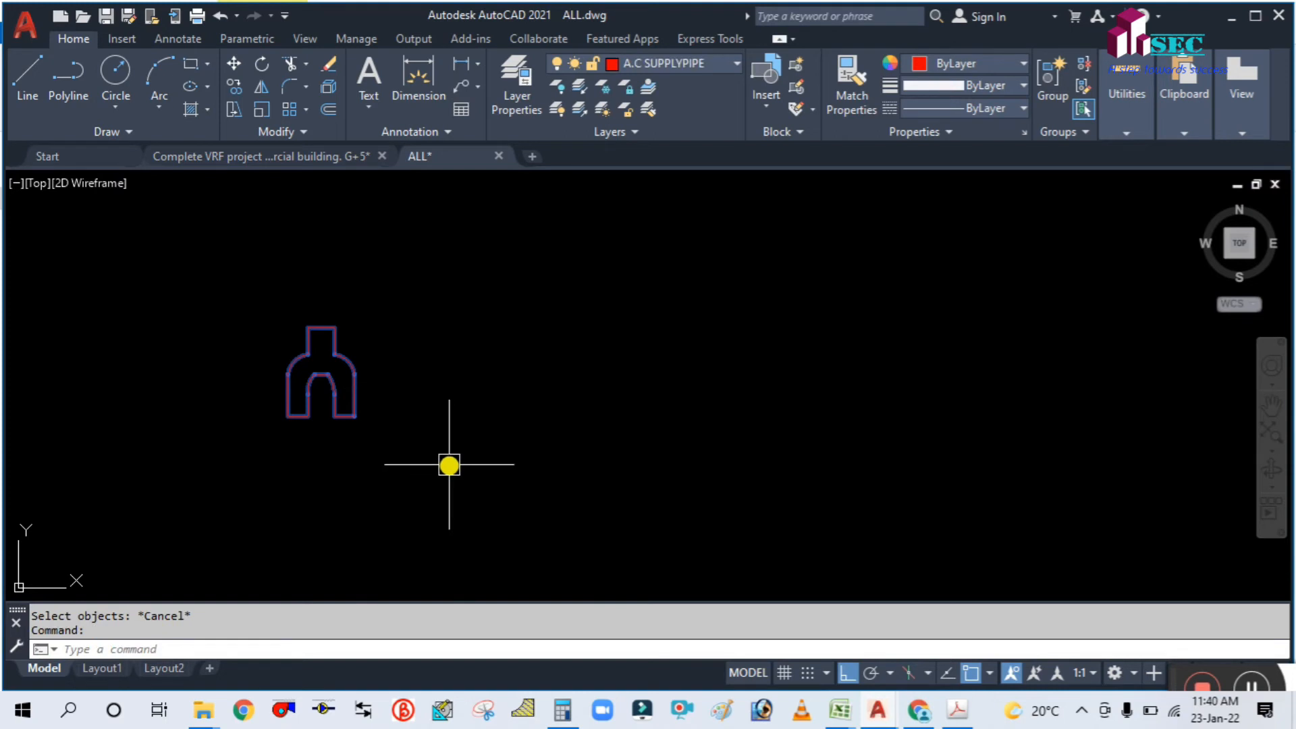
pyautogui.write('co')
pyautogui.press('Return')
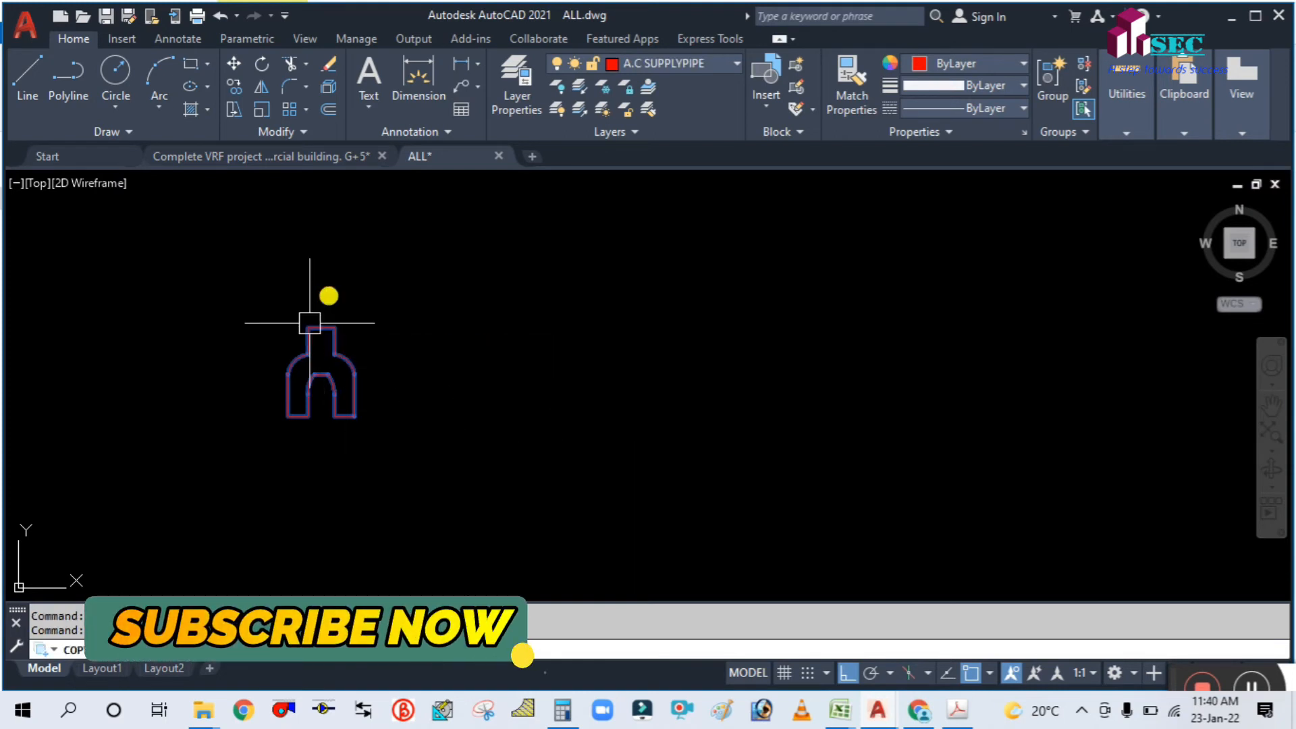
# Step: Paste the Y-shaped branch fitting into the 1F corridor of the project drawing, beyond the free end of the refrigerant pipe
pyautogui.click(321, 160)
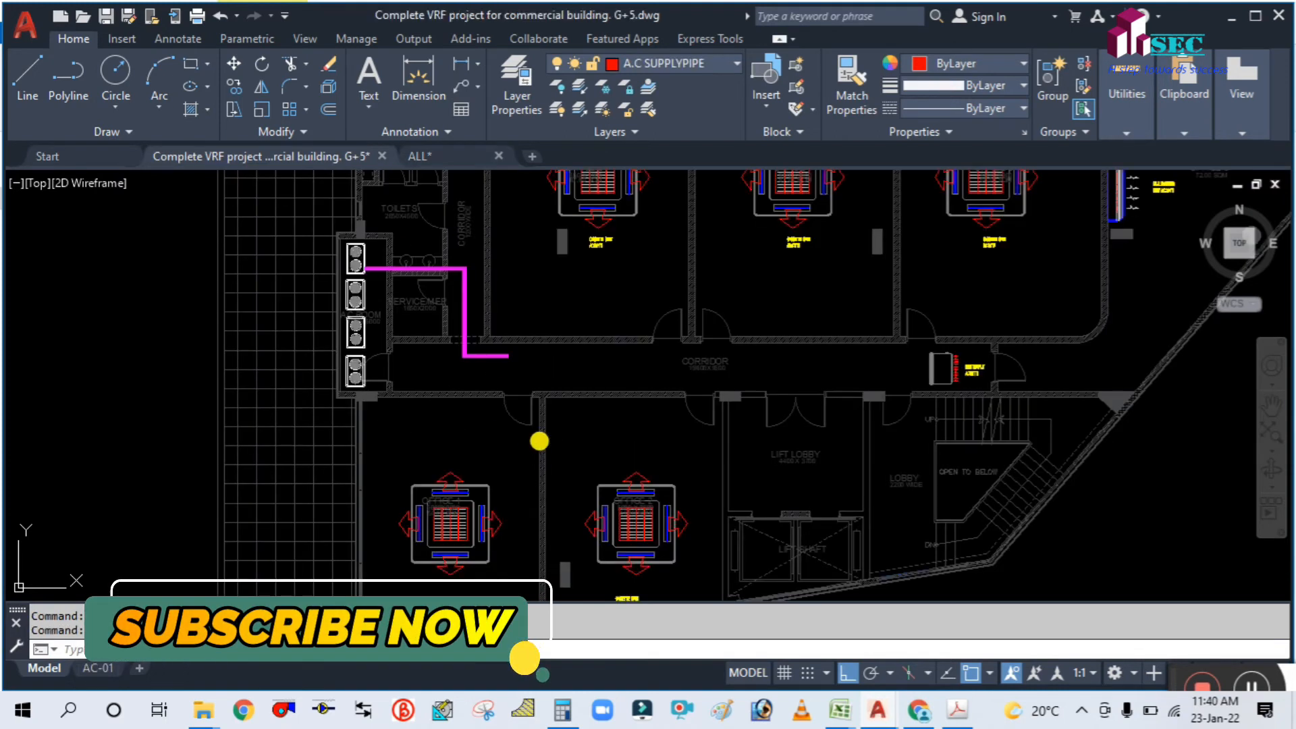
pyautogui.press('Escape')
pyautogui.hotkey('ctrl', 'v')
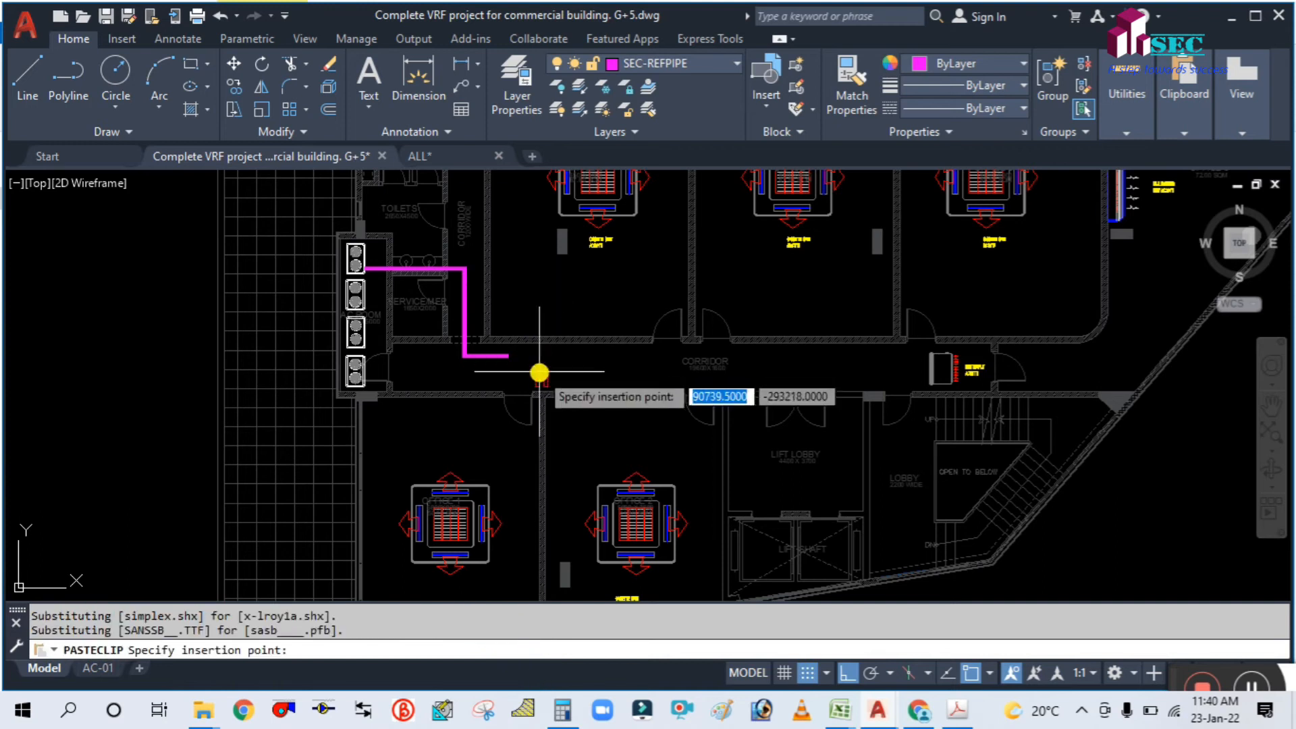
pyautogui.scroll(5, 533, 361)
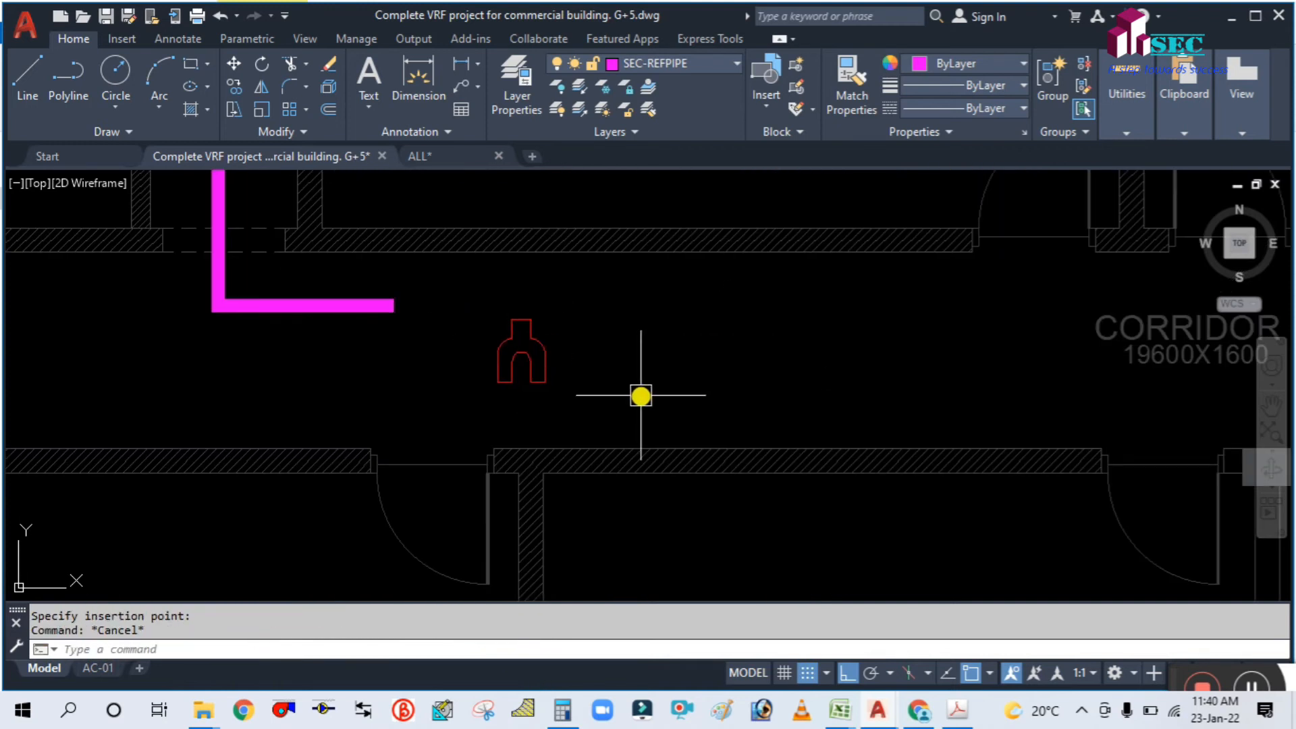
# Step: Rotate the pasted branch fitting 90 degrees so its inlet faces the refrigerant pipe and its two outlets face along the corridor
pyautogui.press('Return')
pyautogui.click(519, 368)
pyautogui.press('Return')
pyautogui.click(639, 392)
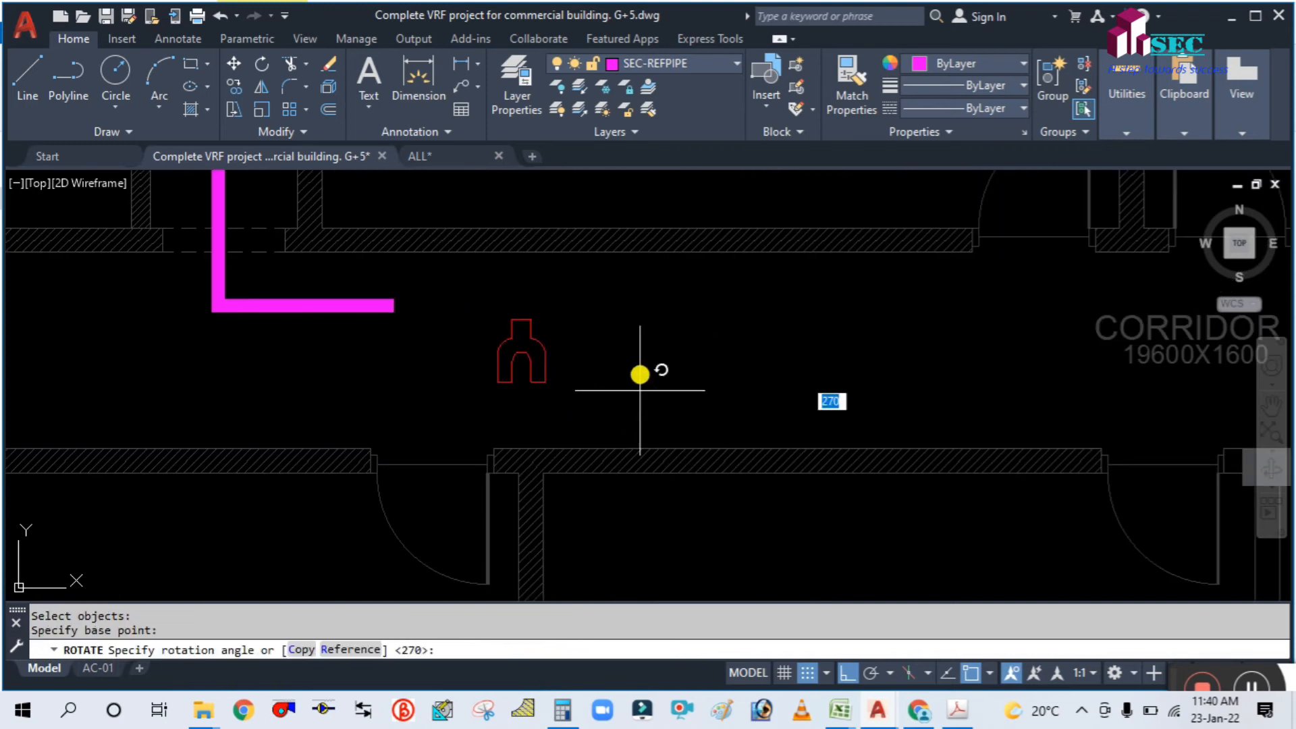
pyautogui.click(640, 347)
pyautogui.scroll(-3, 640, 353)
pyautogui.scroll(2, 637, 413)
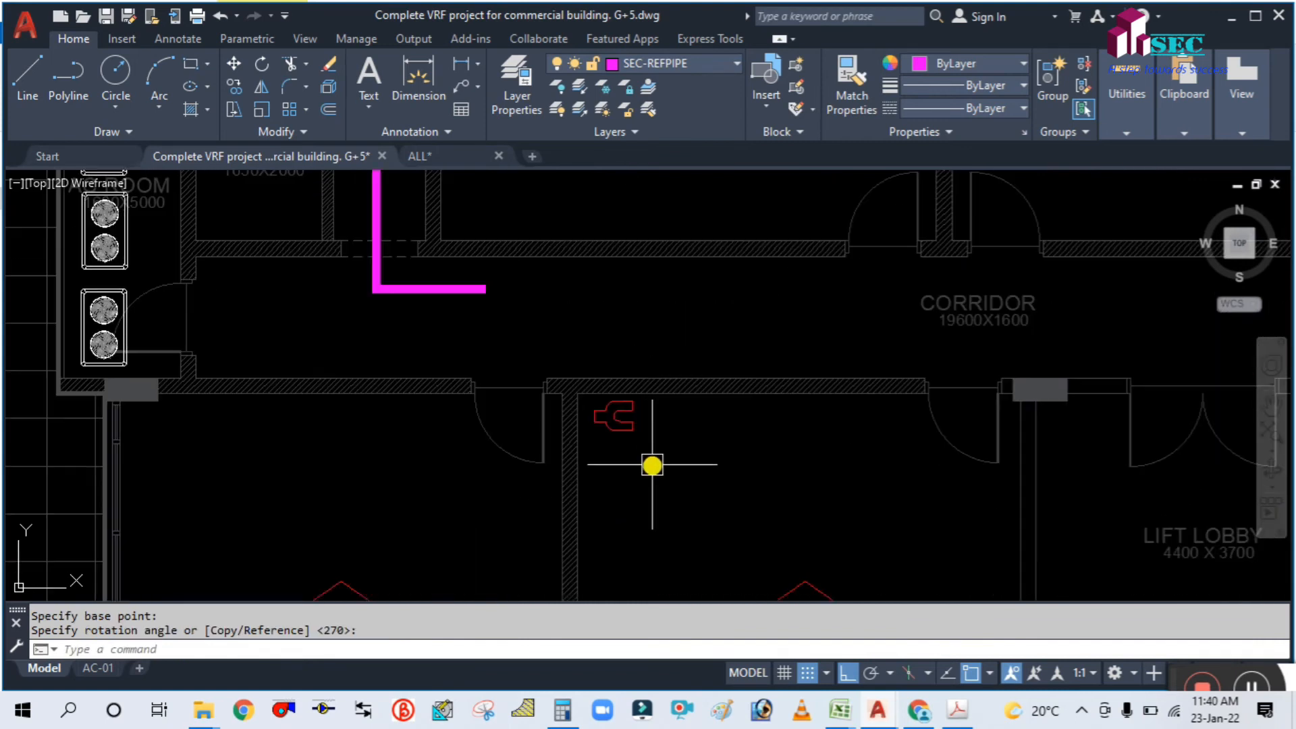
# Step: Move the branch fitting by its inlet onto the free end of the horizontal refrigerant pipe in the corridor
pyautogui.write('M')
pyautogui.press('Return')
pyautogui.scroll(3, 593, 415)
pyautogui.click(593, 419)
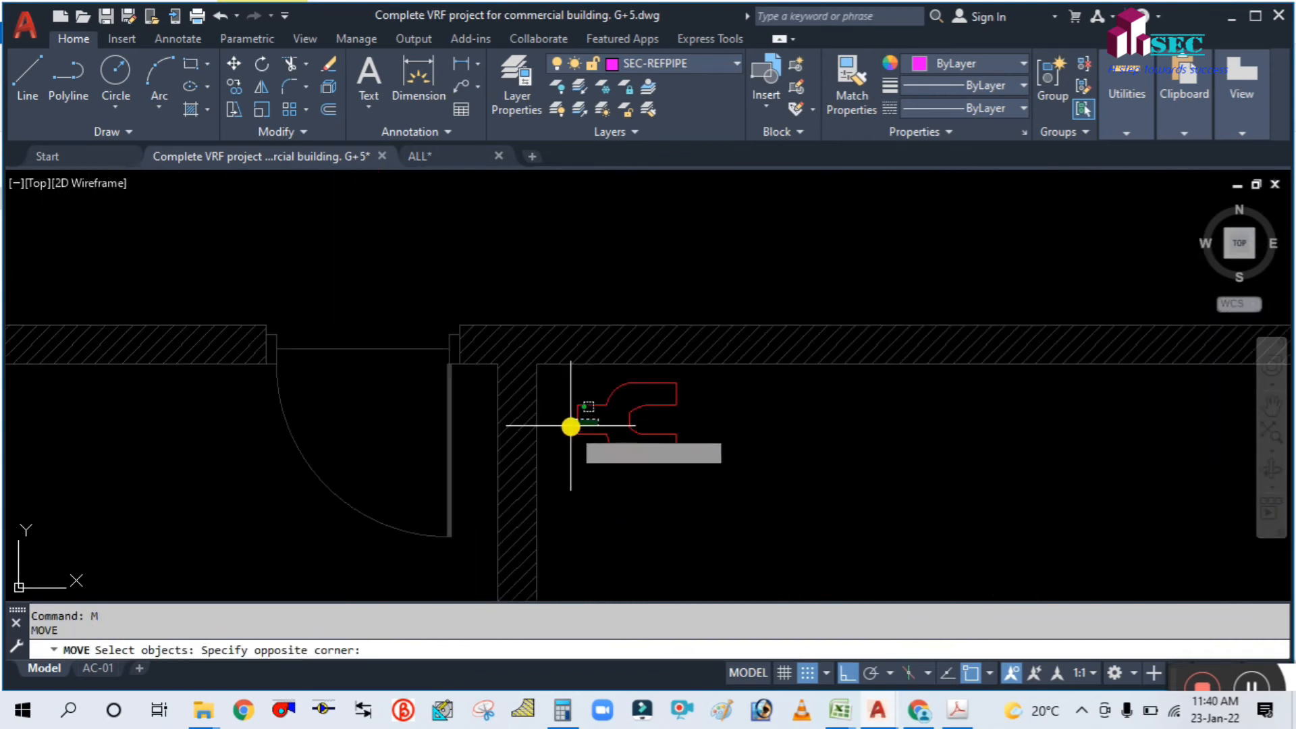
pyautogui.click(570, 425)
pyautogui.press('Return')
pyautogui.click(572, 416)
pyautogui.scroll(-4, 571, 407)
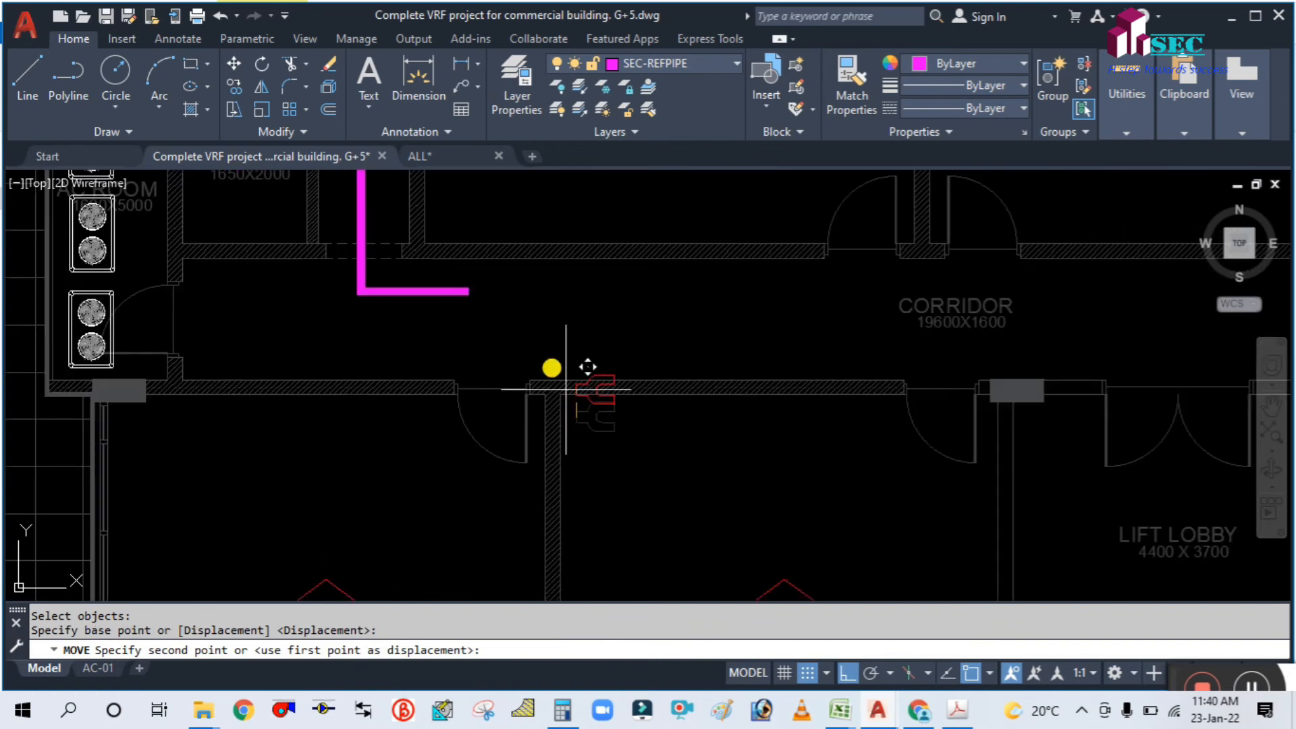
pyautogui.scroll(2, 496, 292)
pyautogui.scroll(2, 493, 292)
pyautogui.click(420, 282)
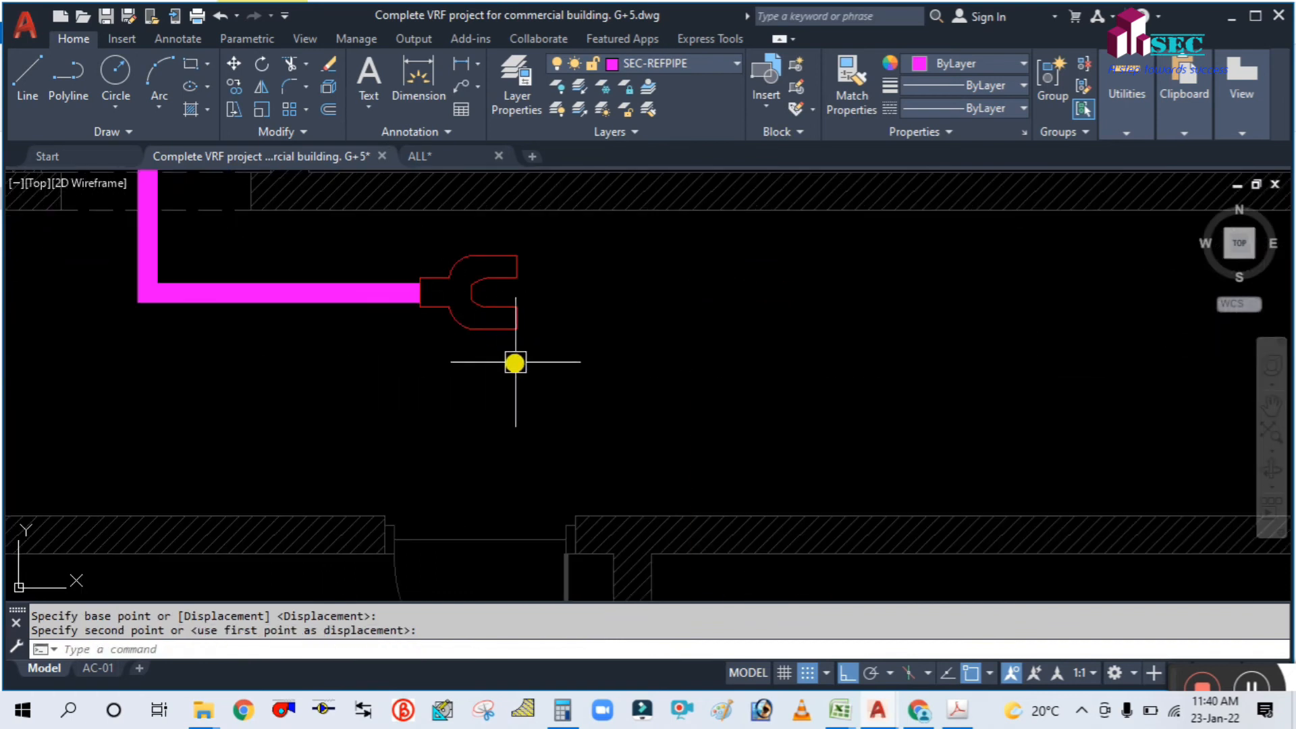
# Step: Start a 100-wide refrigerant pipe polyline at the fitting's lower outlet with a short horizontal segment to the right
pyautogui.scroll(-2, 516, 362)
pyautogui.scroll(-5, 577, 384)
pyautogui.scroll(2, 594, 337)
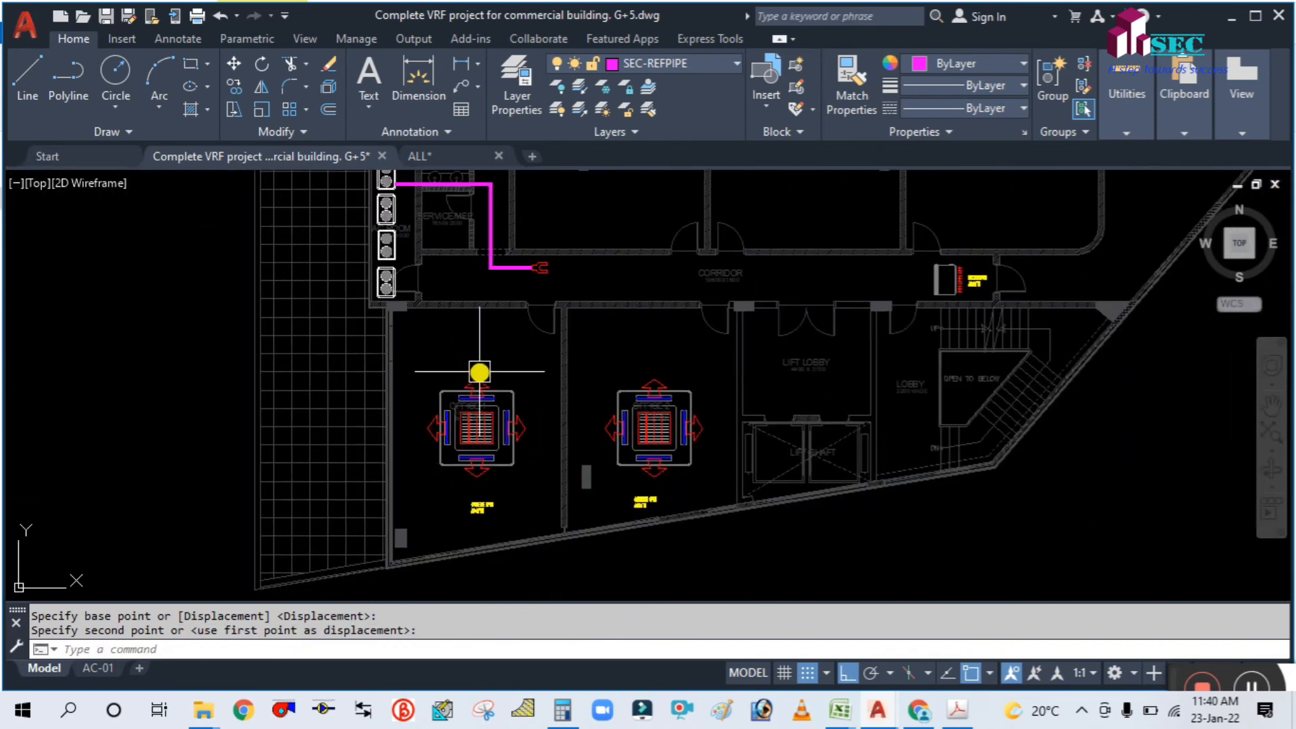
pyautogui.scroll(1, 532, 365)
pyautogui.moveTo(536, 376); pyautogui.dragTo(531, 447, button='middle')
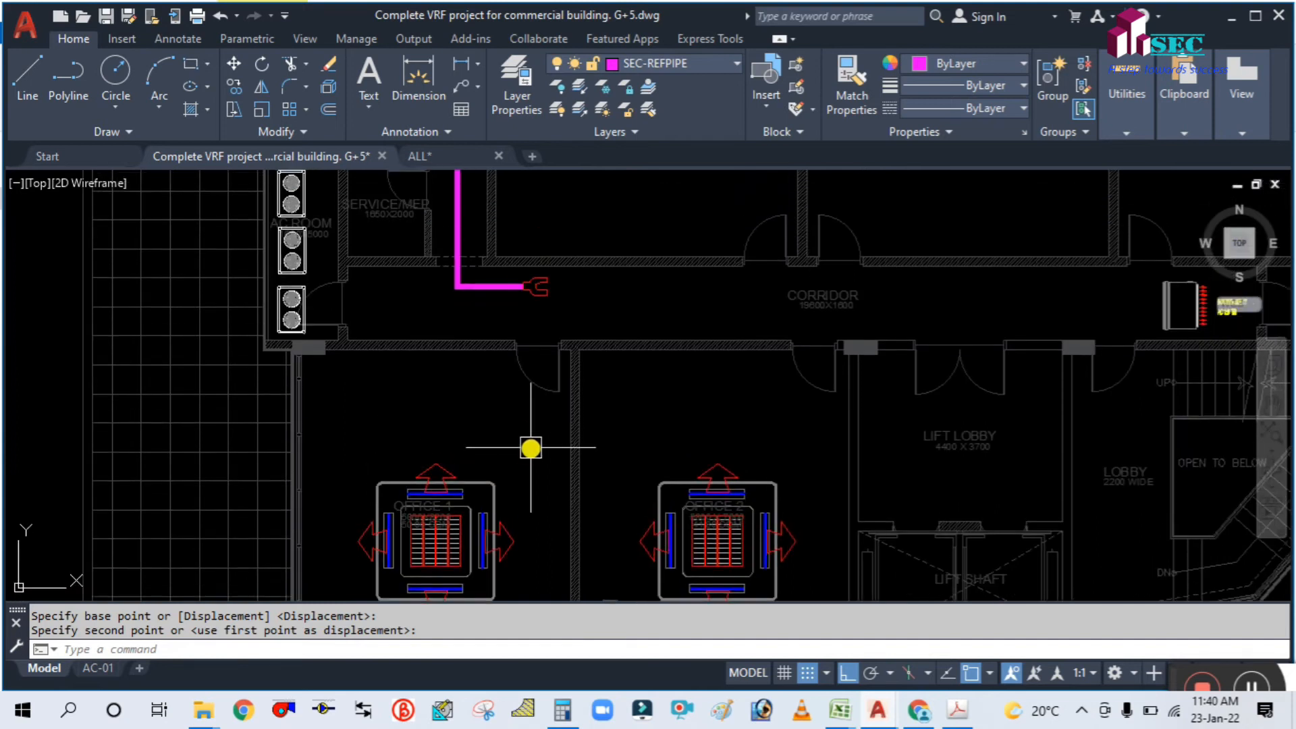
pyautogui.write('L')
pyautogui.press('Return')
pyautogui.scroll(3, 547, 311)
pyautogui.moveTo(547, 289); pyautogui.dragTo(553, 277, button='middle')
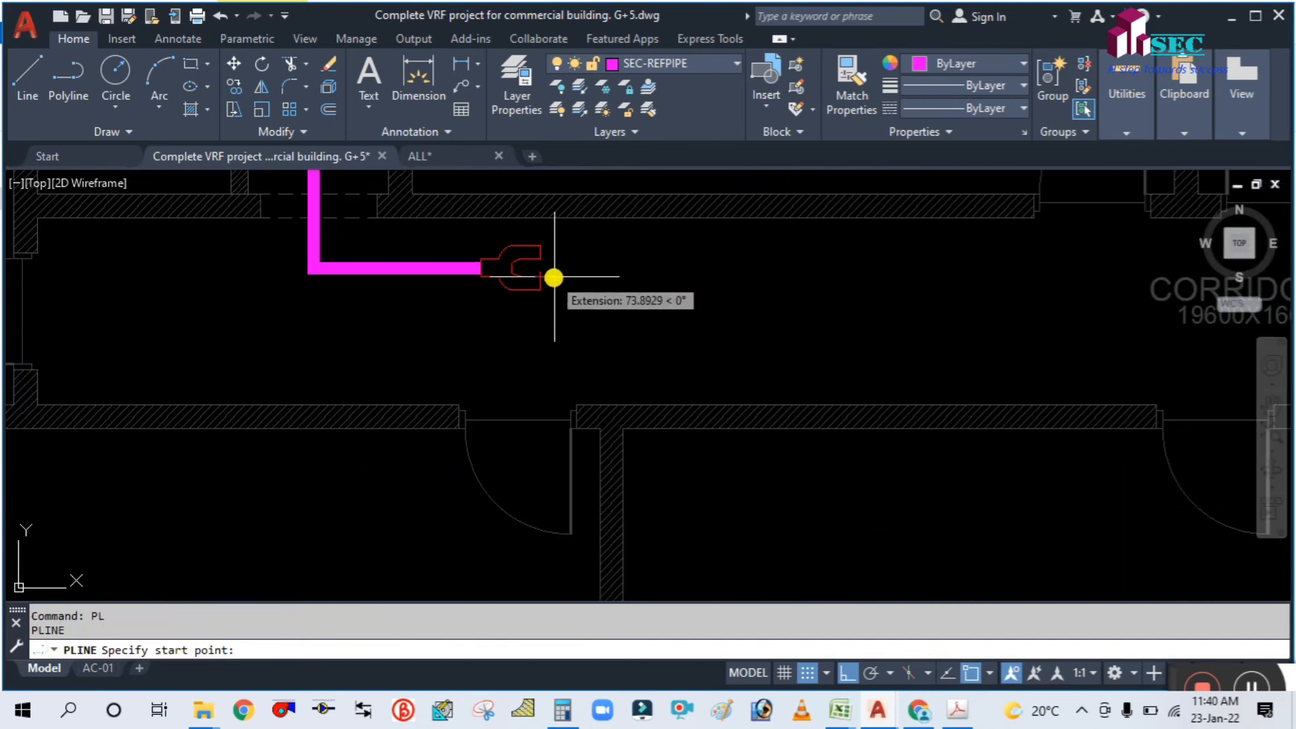
pyautogui.click(545, 282)
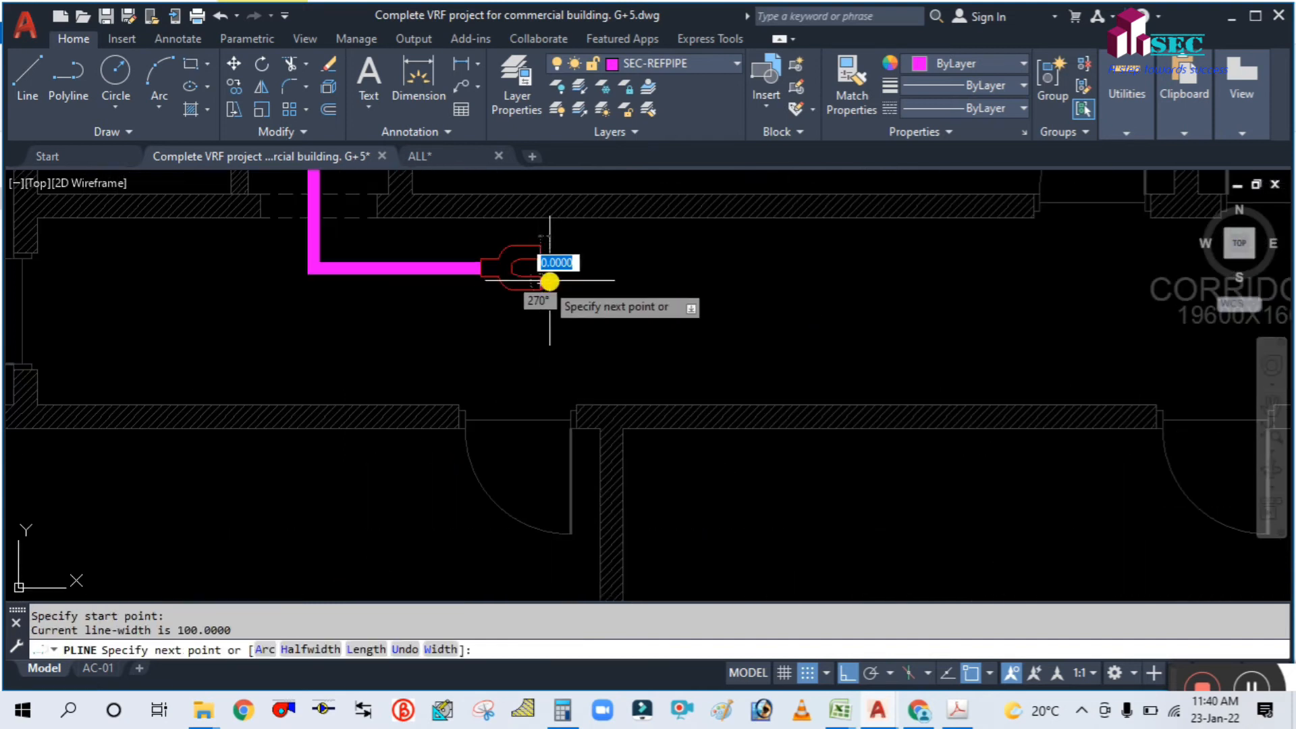
pyautogui.scroll(-1, 562, 280)
pyautogui.click(563, 281)
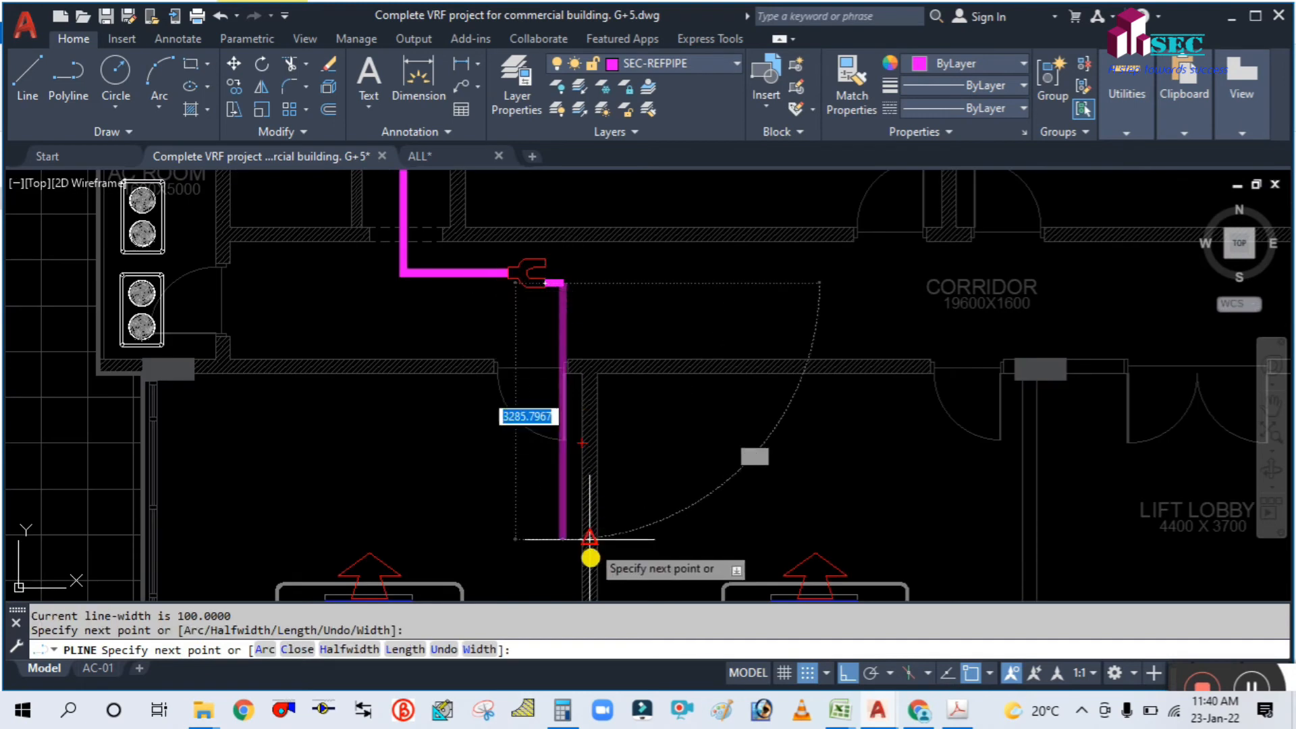
# Step: Run the refrigerant pipe about 4500 mm straight down into Office 1, then left to the cassette unit's side, and end the polyline
pyautogui.scroll(2, 582, 371)
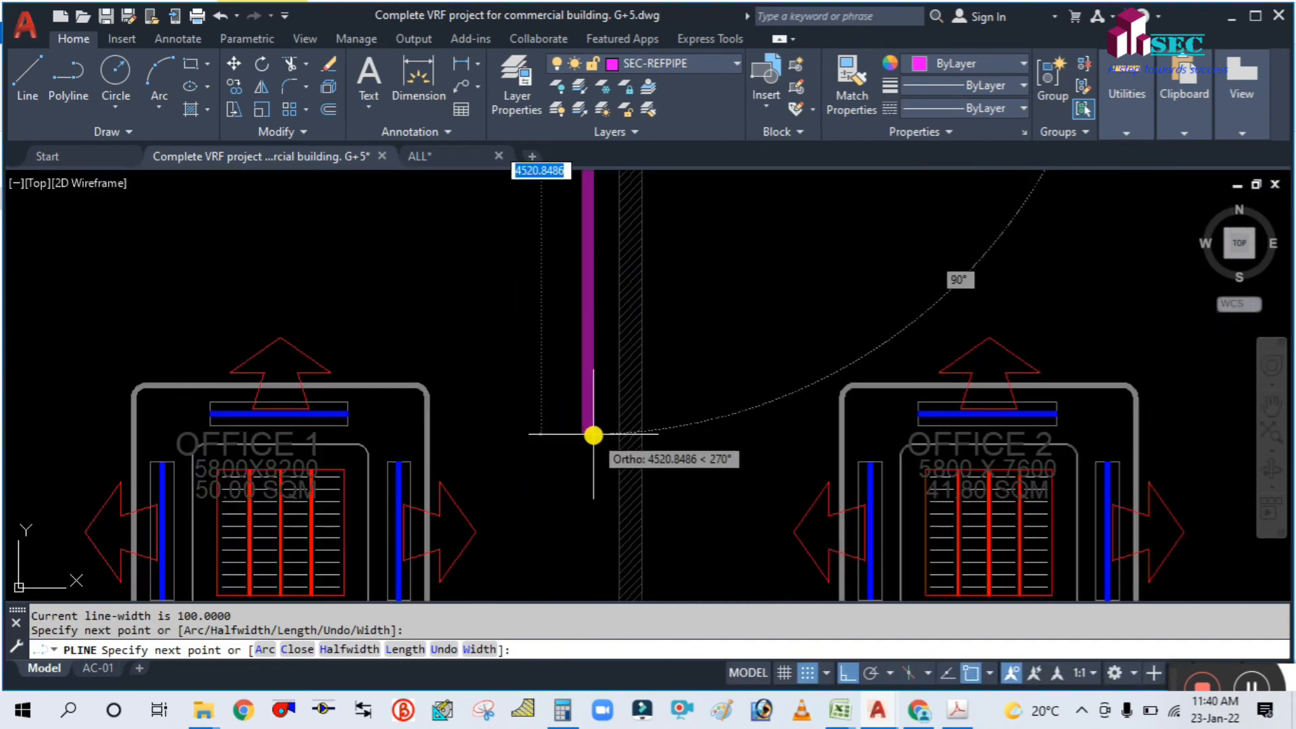
pyautogui.click(588, 427)
pyautogui.click(432, 429)
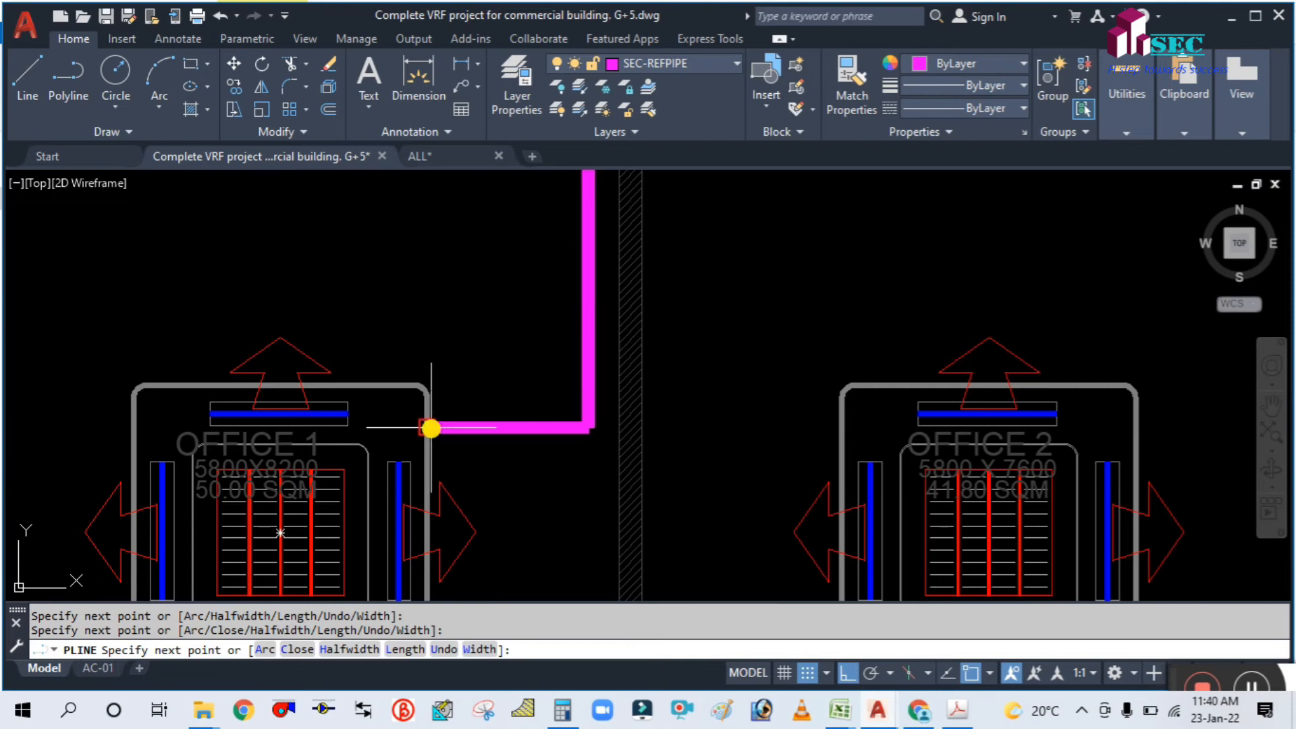
pyautogui.press('Escape')
# Step: Draw a horizontal refrigerant pipe polyline from the fitting's upper outlet along the corridor, ending near the first upper room's door
pyautogui.scroll(-3, 600, 429)
pyautogui.scroll(1, 611, 323)
pyautogui.scroll(4, 571, 295)
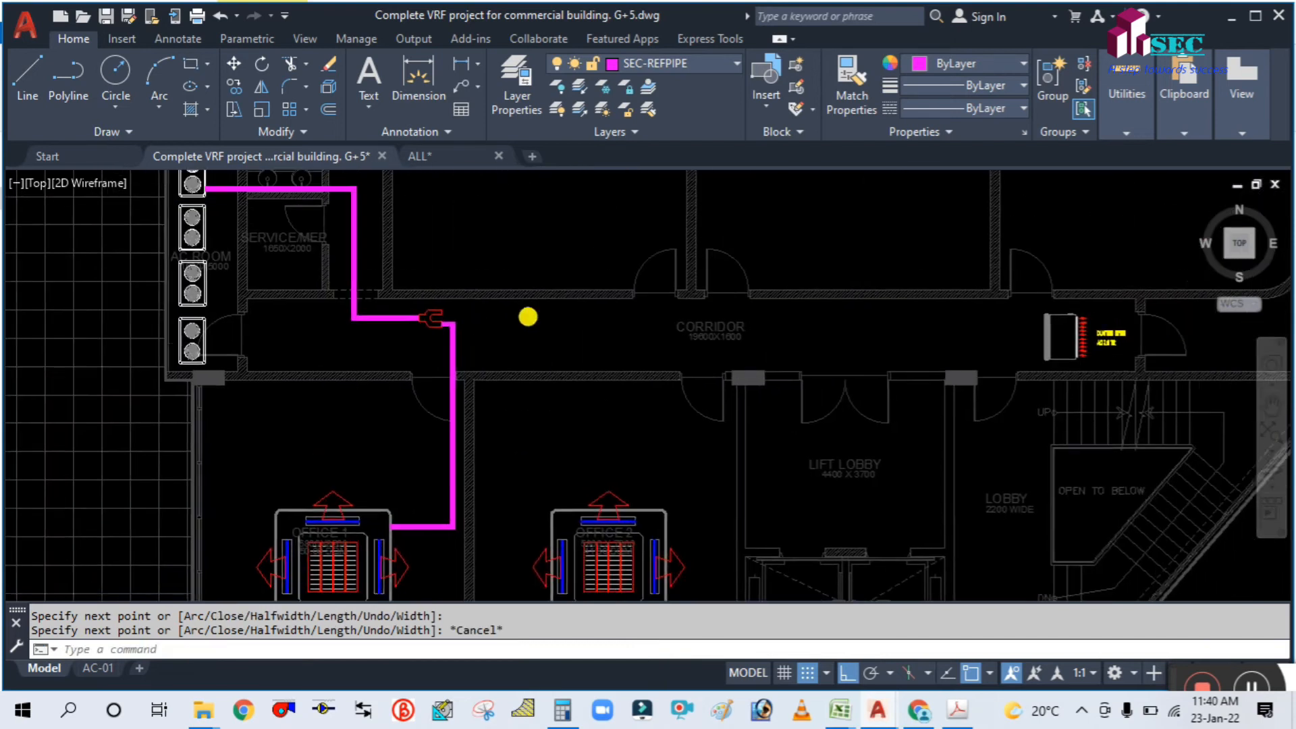
pyautogui.scroll(-4, 425, 330)
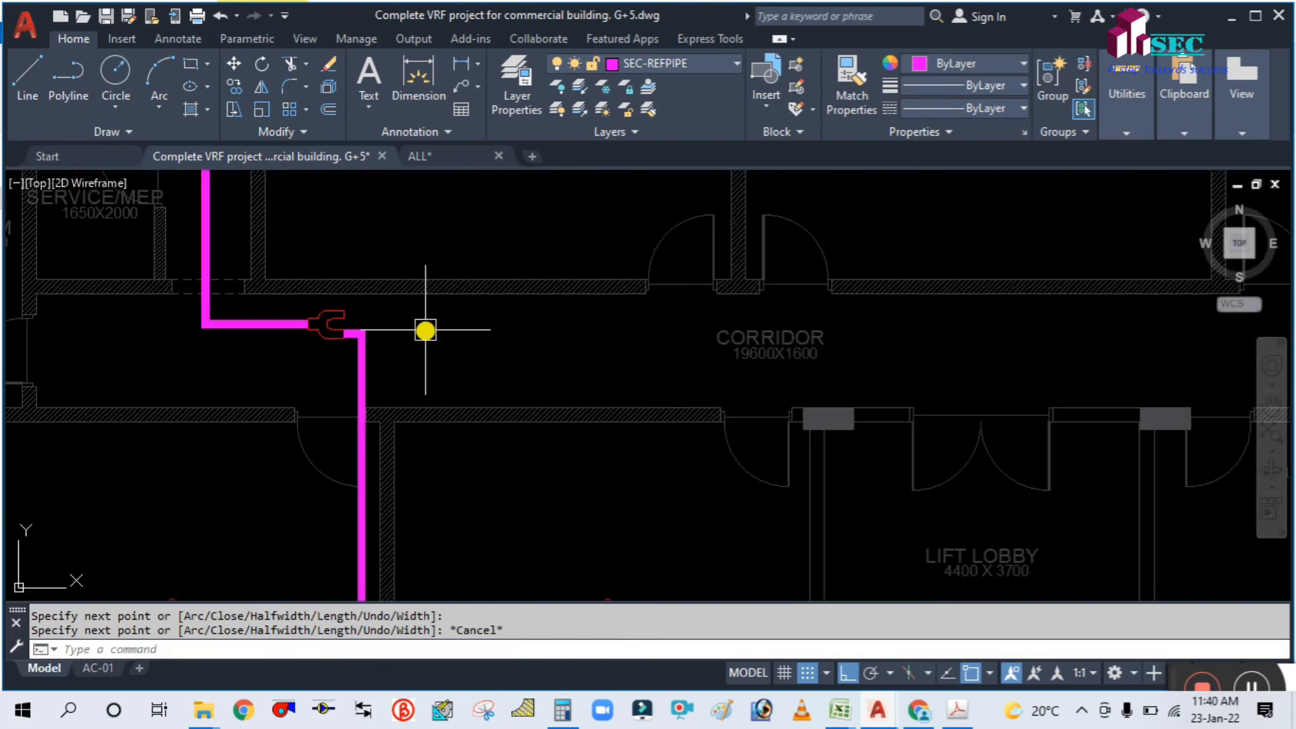
pyautogui.scroll(1, 523, 429)
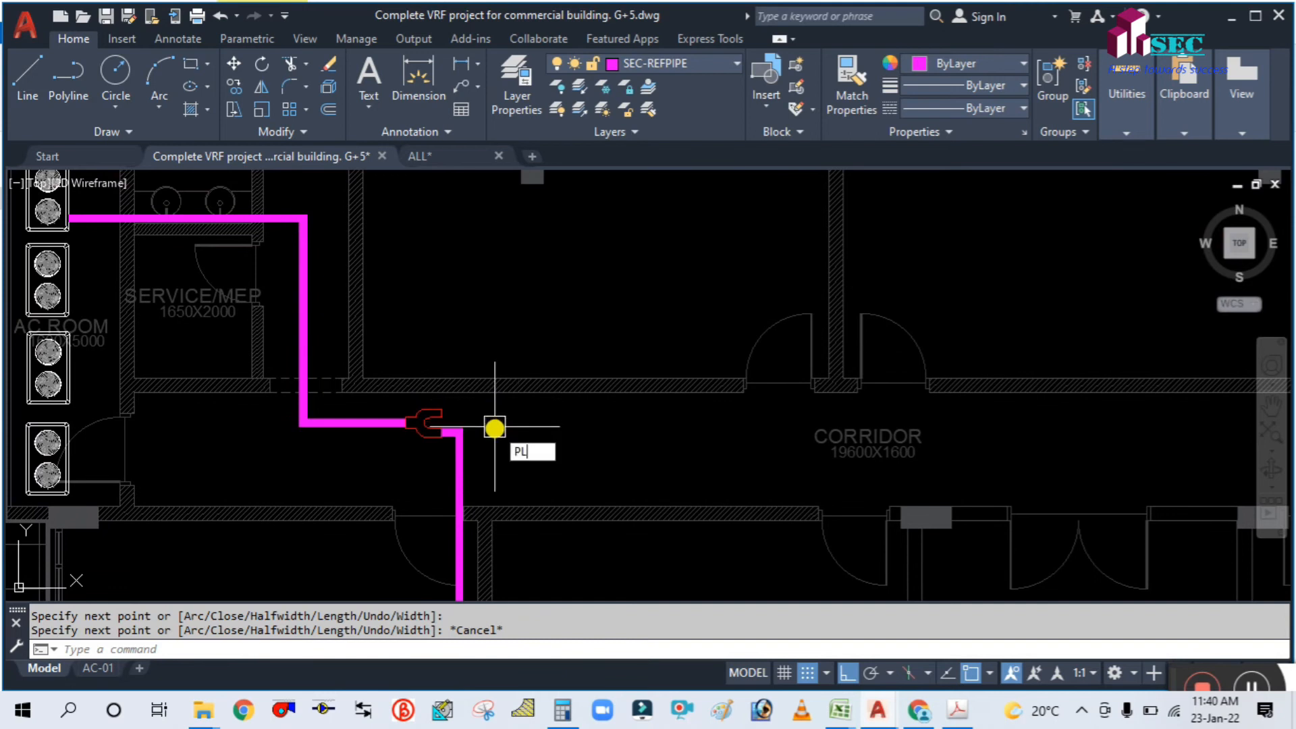
pyautogui.press('Return')
pyautogui.scroll(4, 454, 408)
pyautogui.click(423, 416)
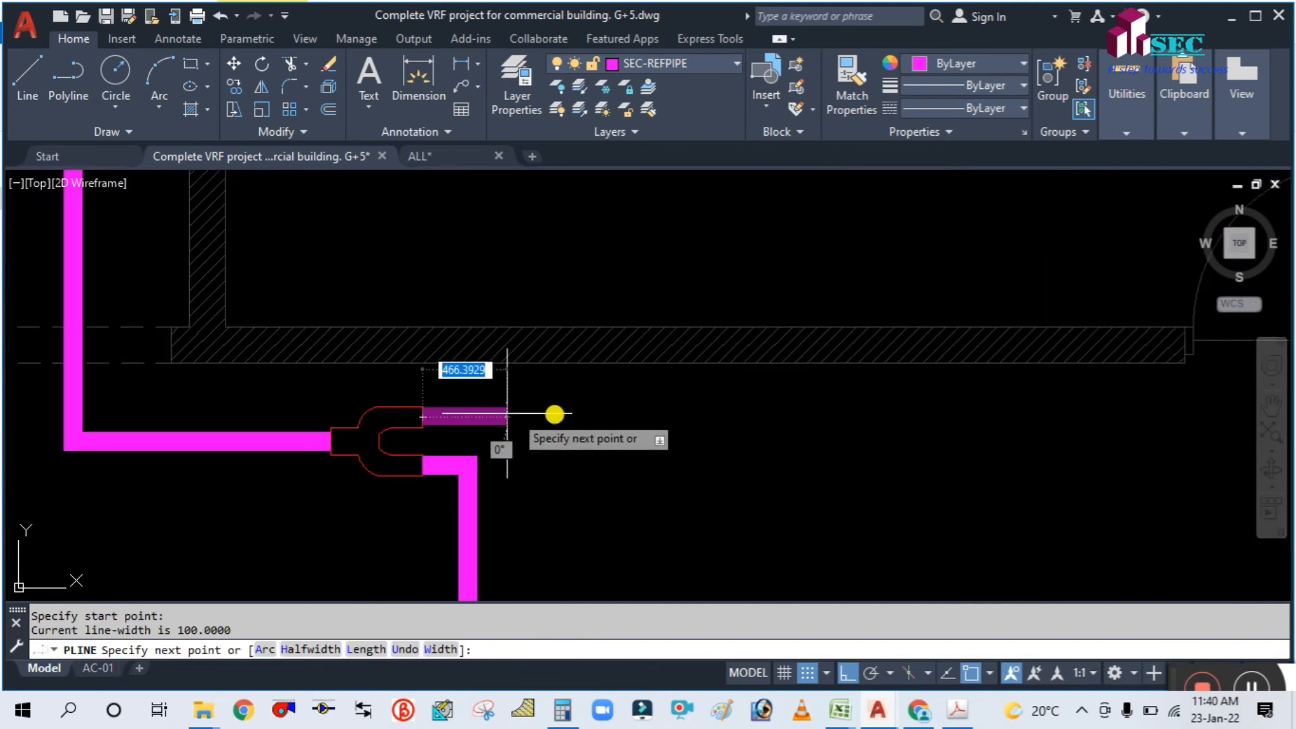
pyautogui.scroll(-4, 593, 378)
pyautogui.moveTo(775, 425); pyautogui.dragTo(581, 457, button='middle')
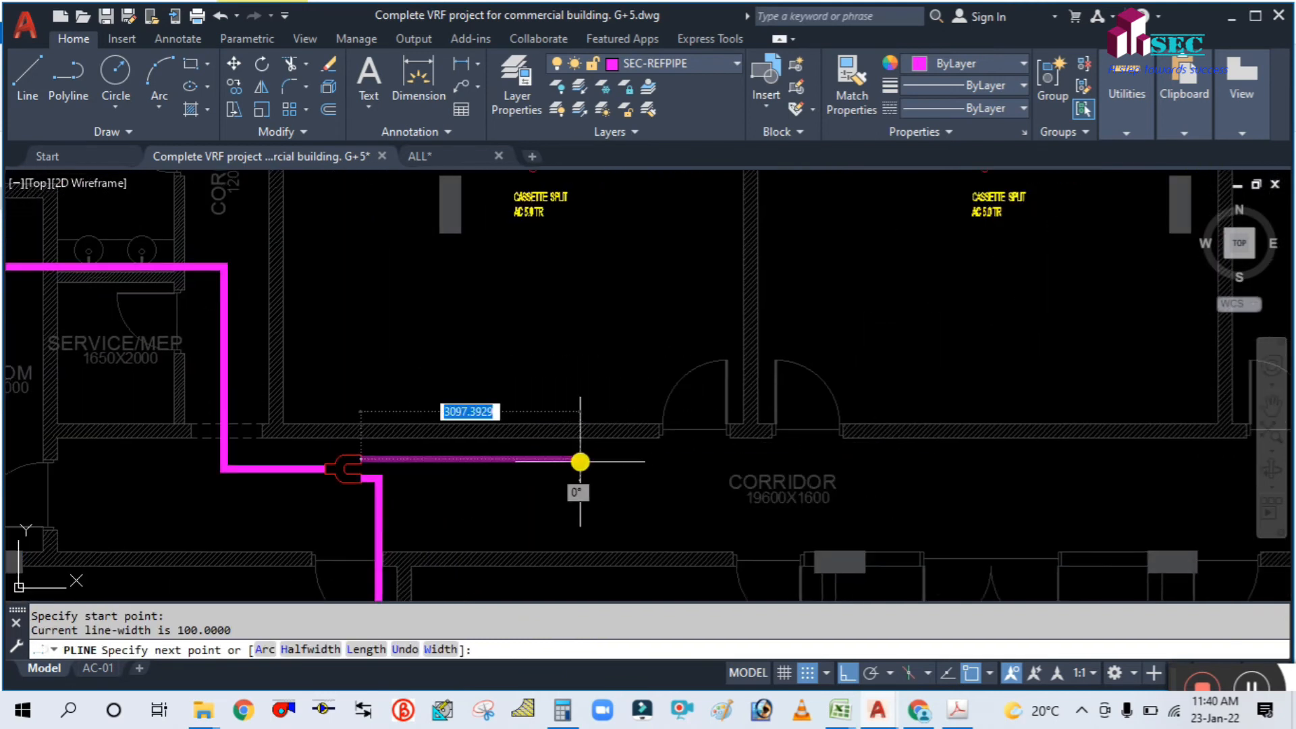
pyautogui.scroll(-2, 613, 457)
pyautogui.scroll(2, 621, 459)
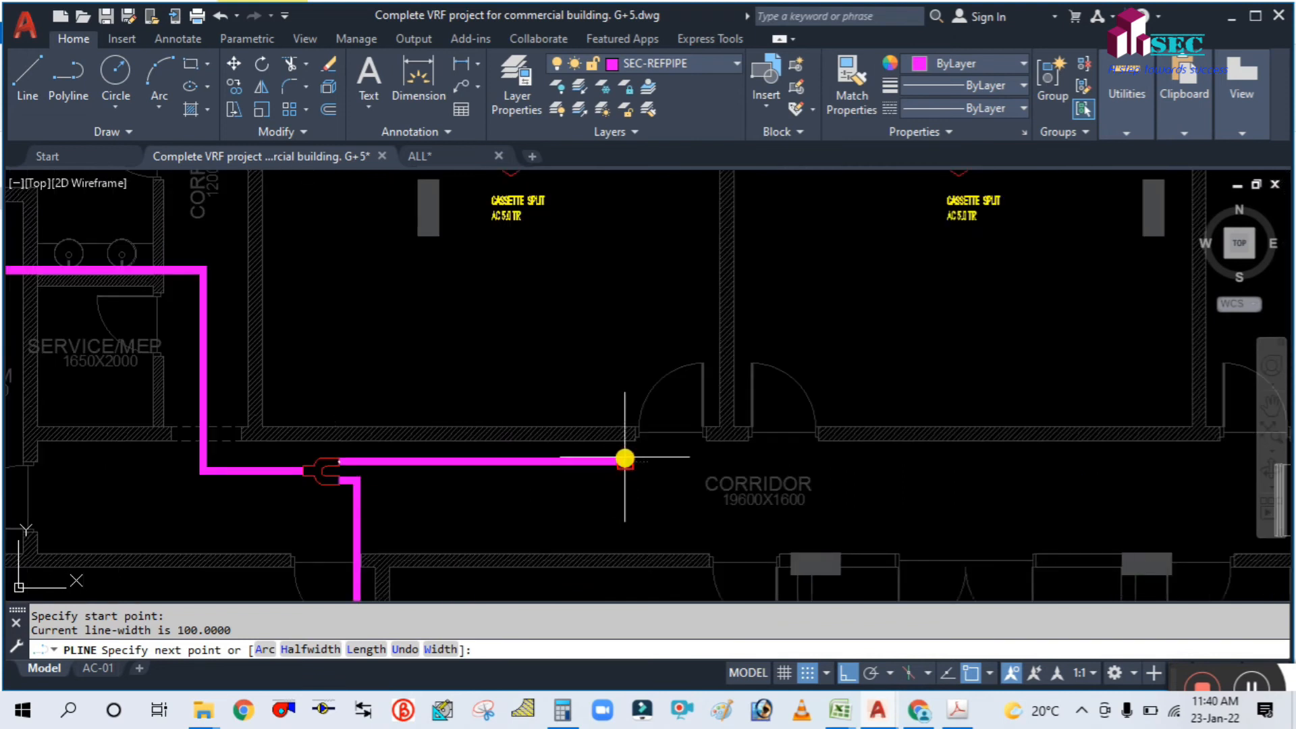
pyautogui.click(625, 458)
pyautogui.press('Escape')
pyautogui.scroll(-3, 617, 452)
pyautogui.scroll(2, 614, 471)
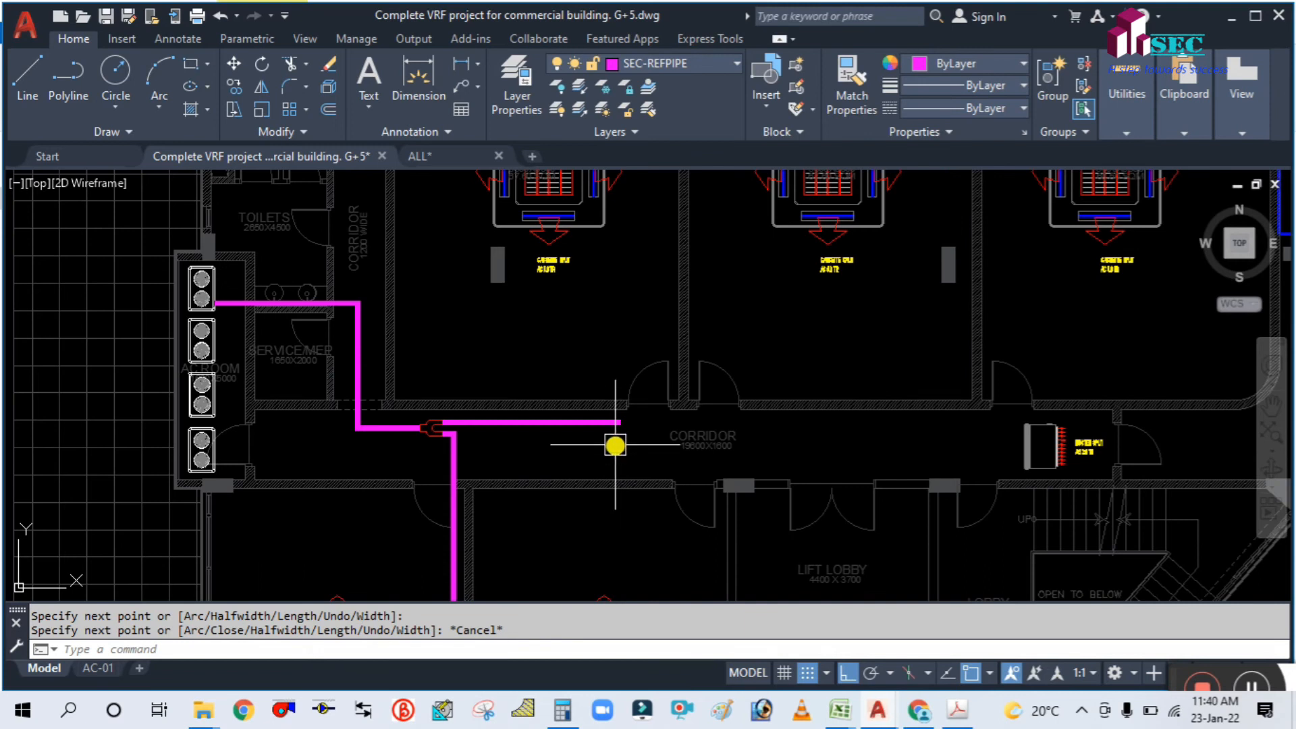
pyautogui.moveTo(615, 447)
pyautogui.mouseDown(button='middle')
pyautogui.moveTo(590, 428)
pyautogui.moveTo(561, 451)
pyautogui.moveTo(569, 463)
pyautogui.moveTo(552, 458)
pyautogui.mouseUp(button='middle')
pyautogui.scroll(2, 616, 439)
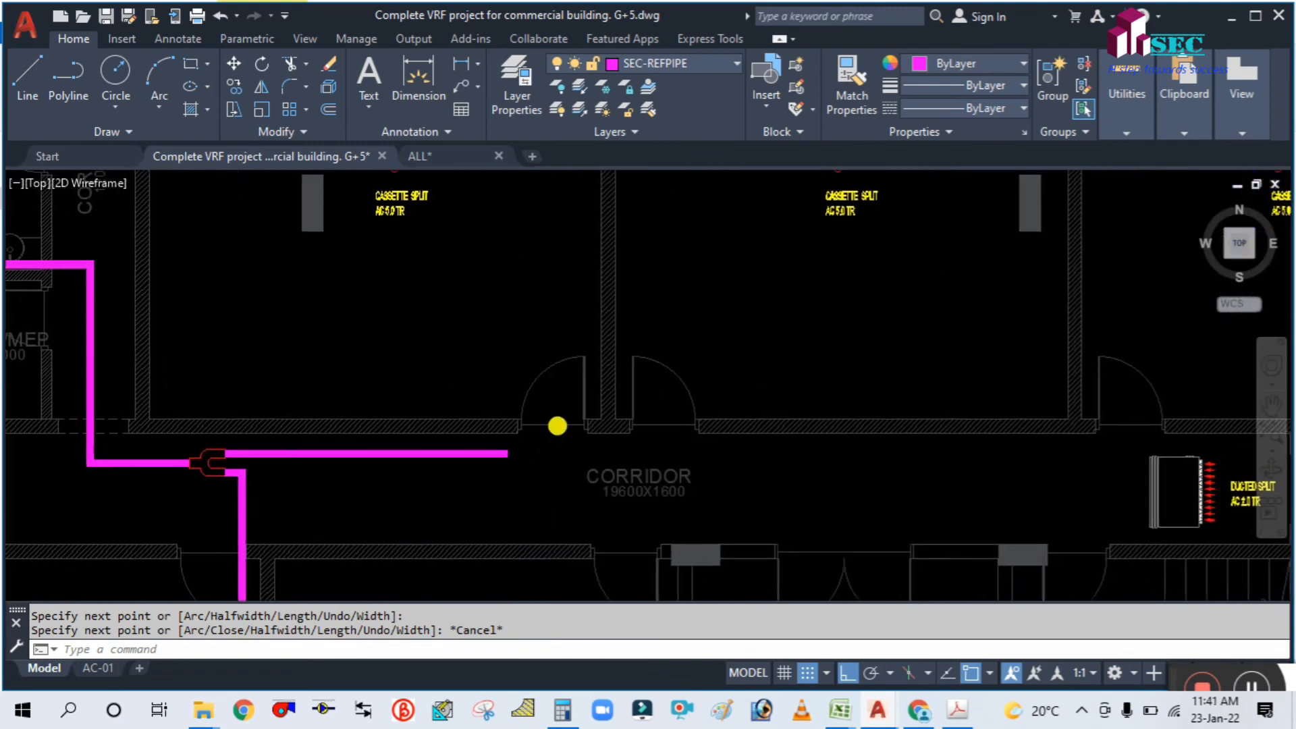
# Step: Copy the branch fitting by its inlet onto the free end of the horizontal refrigerant pipe in the corridor
pyautogui.scroll(-3, 557, 426)
pyautogui.scroll(3, 520, 437)
pyautogui.write('o')
pyautogui.press('Return')
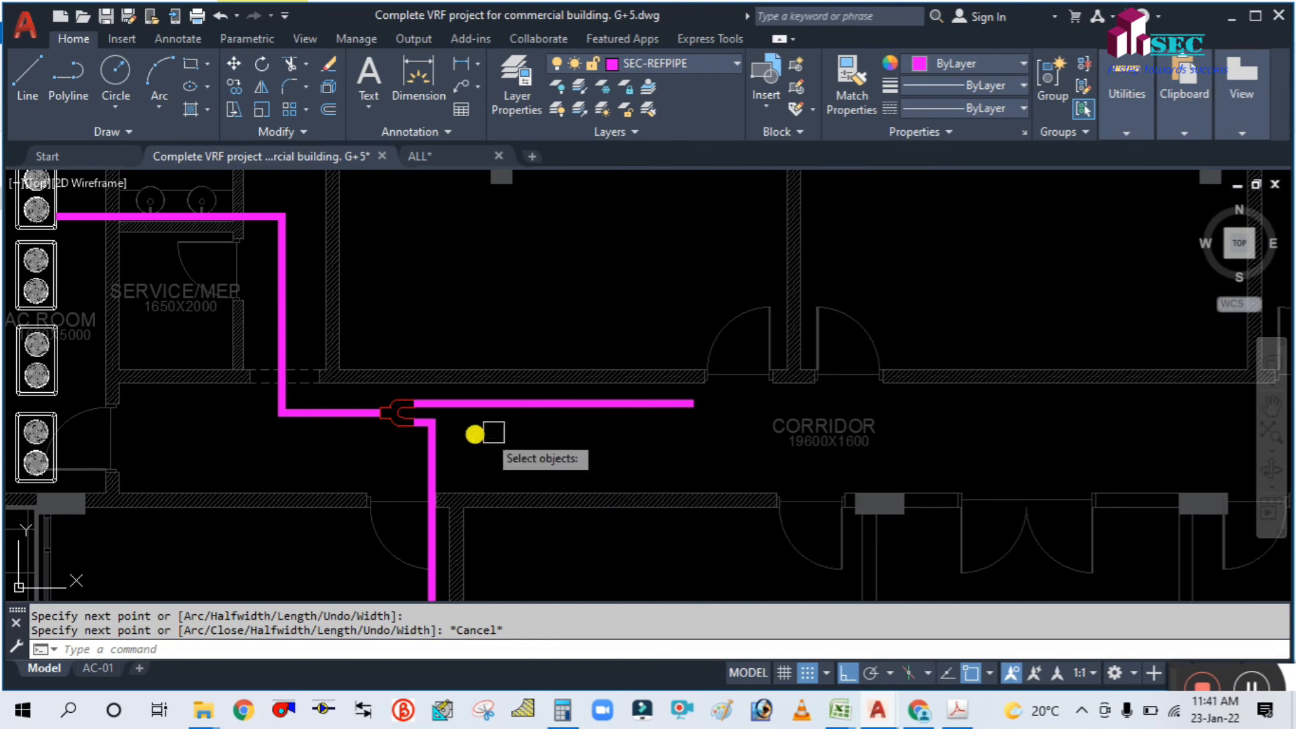
pyautogui.scroll(3, 376, 413)
pyautogui.press('Return')
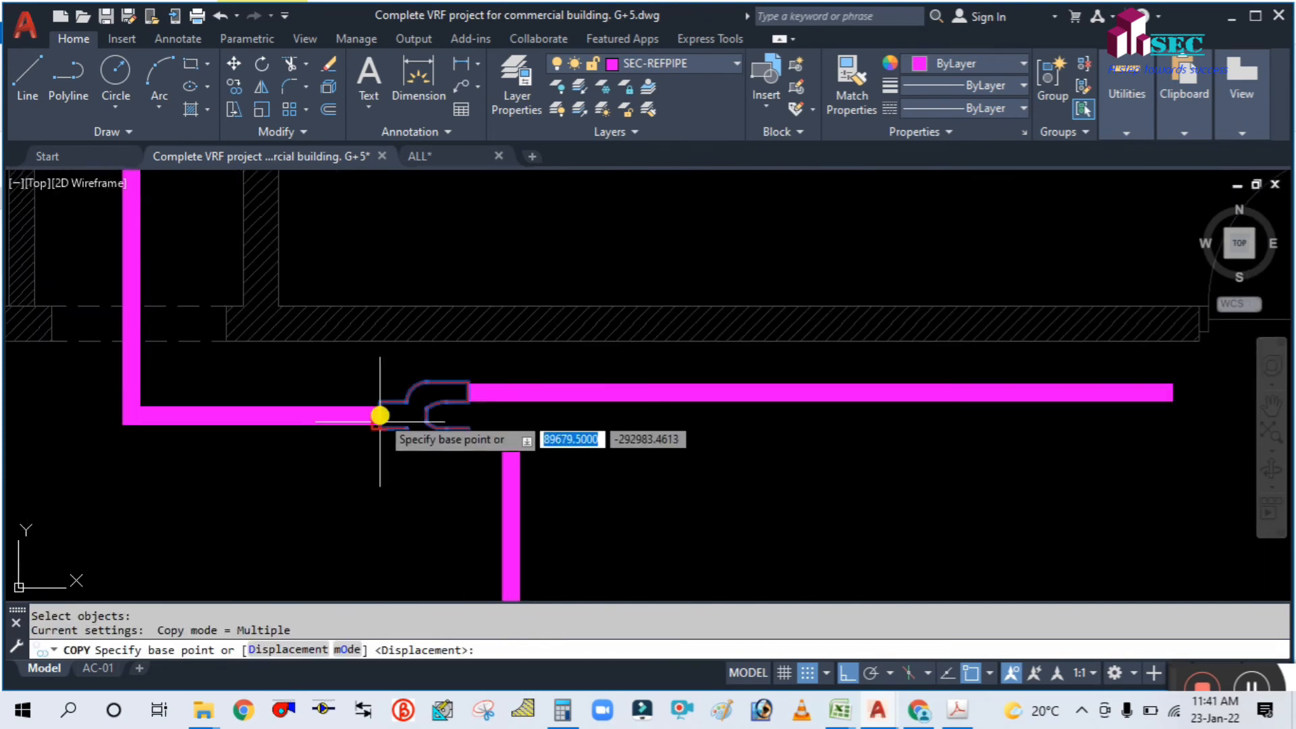
pyautogui.click(380, 413)
pyautogui.scroll(-4, 527, 423)
pyautogui.scroll(5, 706, 402)
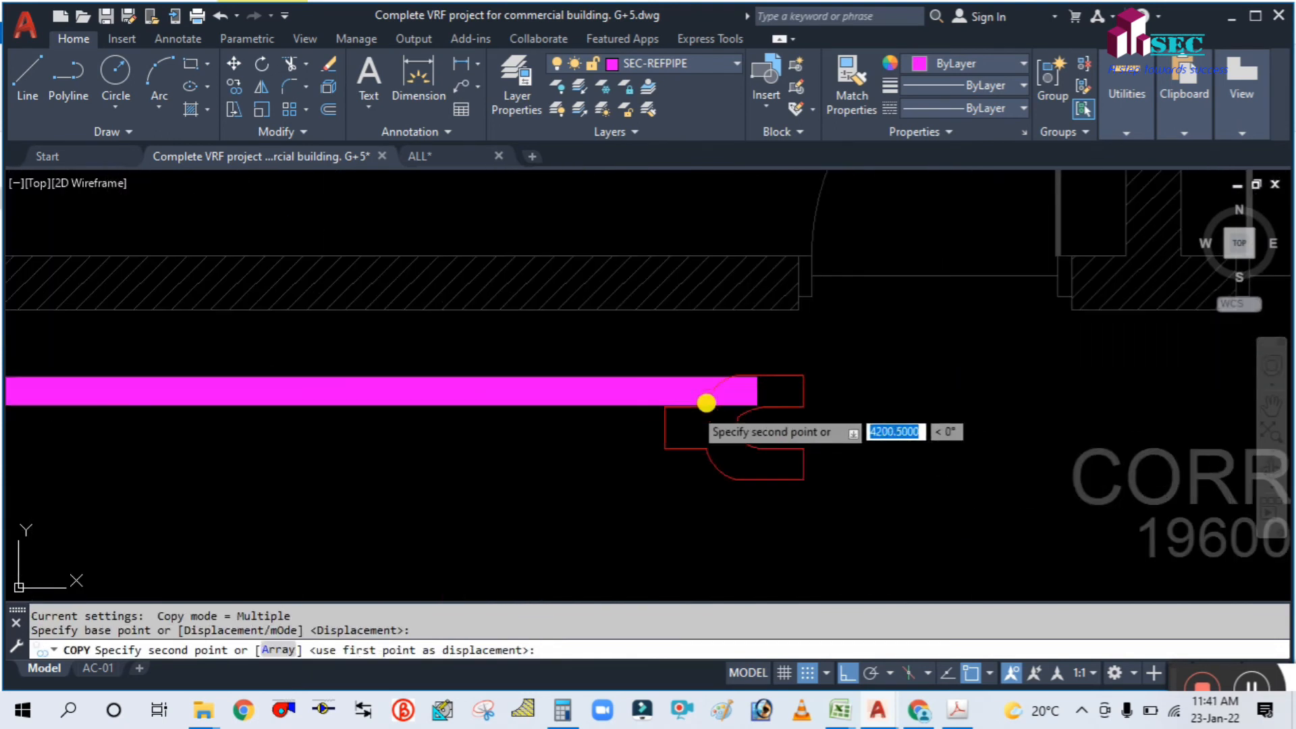
pyautogui.click(757, 390)
pyautogui.press('Escape')
pyautogui.scroll(-4, 573, 404)
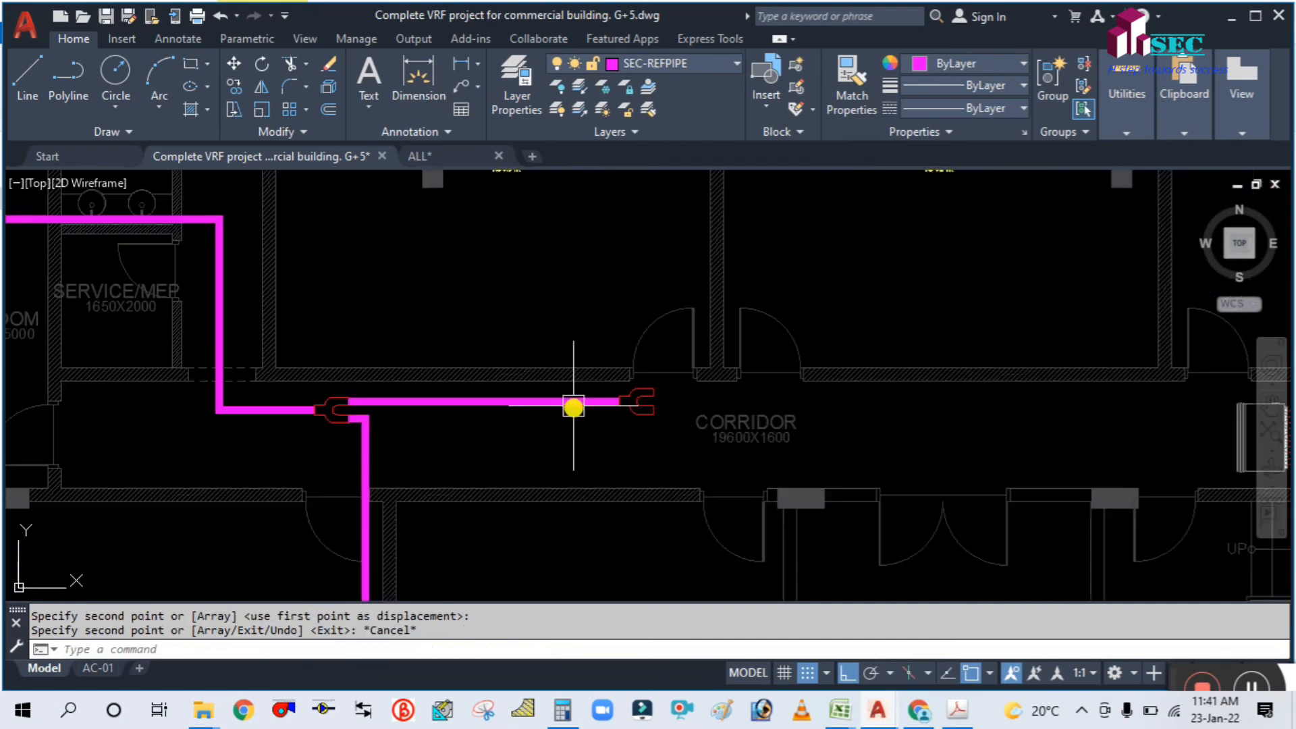
# Step: Start a 100-wide refrigerant pipe polyline at the second fitting's lower outlet with a horizontal segment to the right, above Office 2's right side
pyautogui.moveTo(629, 375)
pyautogui.mouseDown(button='middle')
pyautogui.moveTo(646, 315)
pyautogui.moveTo(488, 342)
pyautogui.moveTo(414, 505)
pyautogui.mouseUp(button='middle')
pyautogui.scroll(-2, 497, 342)
pyautogui.scroll(4, 440, 490)
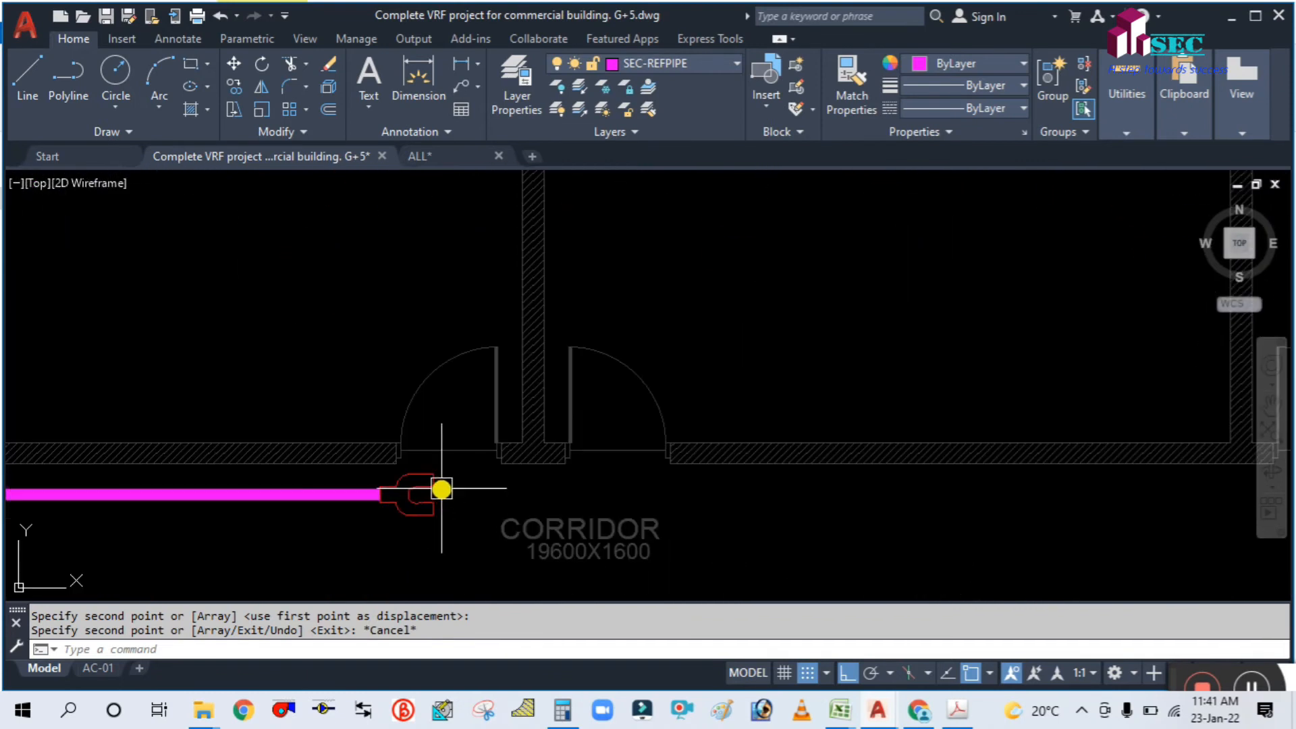
pyautogui.scroll(-4, 432, 487)
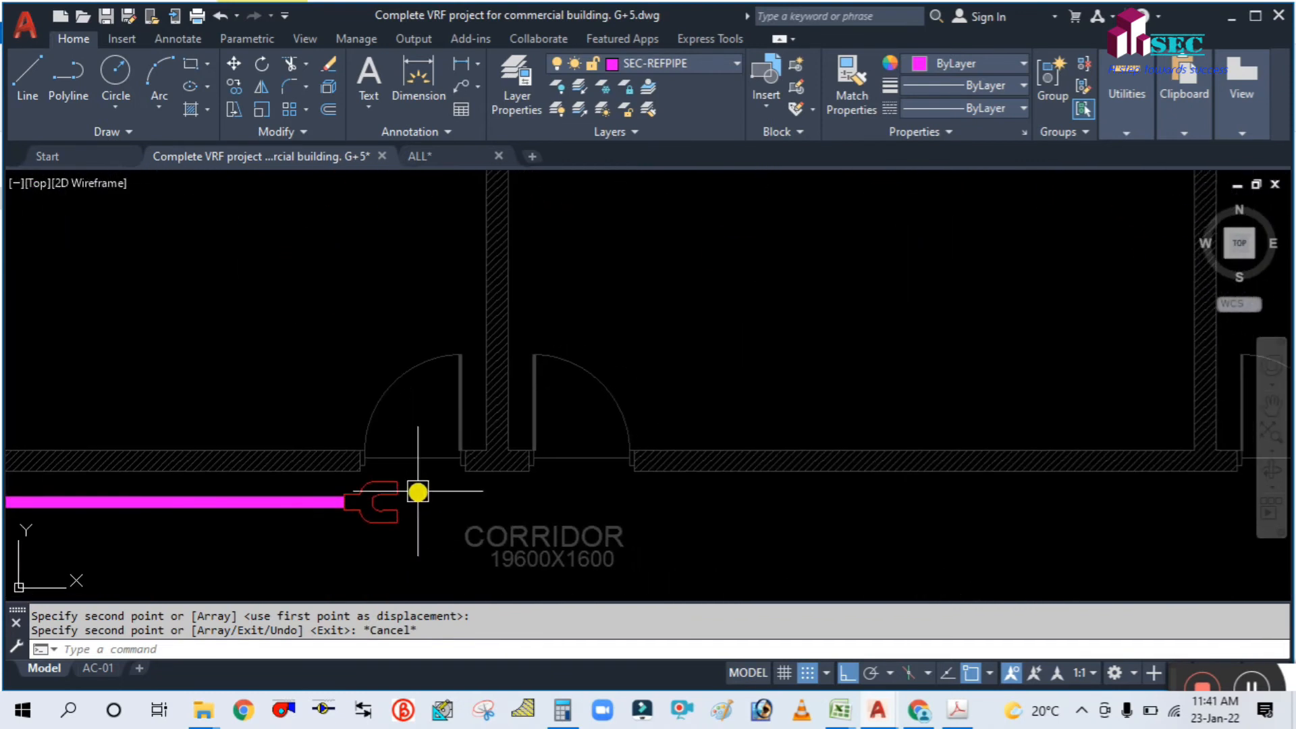
pyautogui.moveTo(401, 529)
pyautogui.mouseDown(button='middle')
pyautogui.moveTo(488, 430)
pyautogui.moveTo(478, 344)
pyautogui.mouseUp(button='middle')
pyautogui.scroll(-2, 490, 430)
pyautogui.scroll(4, 497, 425)
pyautogui.write('pl')
pyautogui.press('Return')
pyautogui.scroll(3, 472, 324)
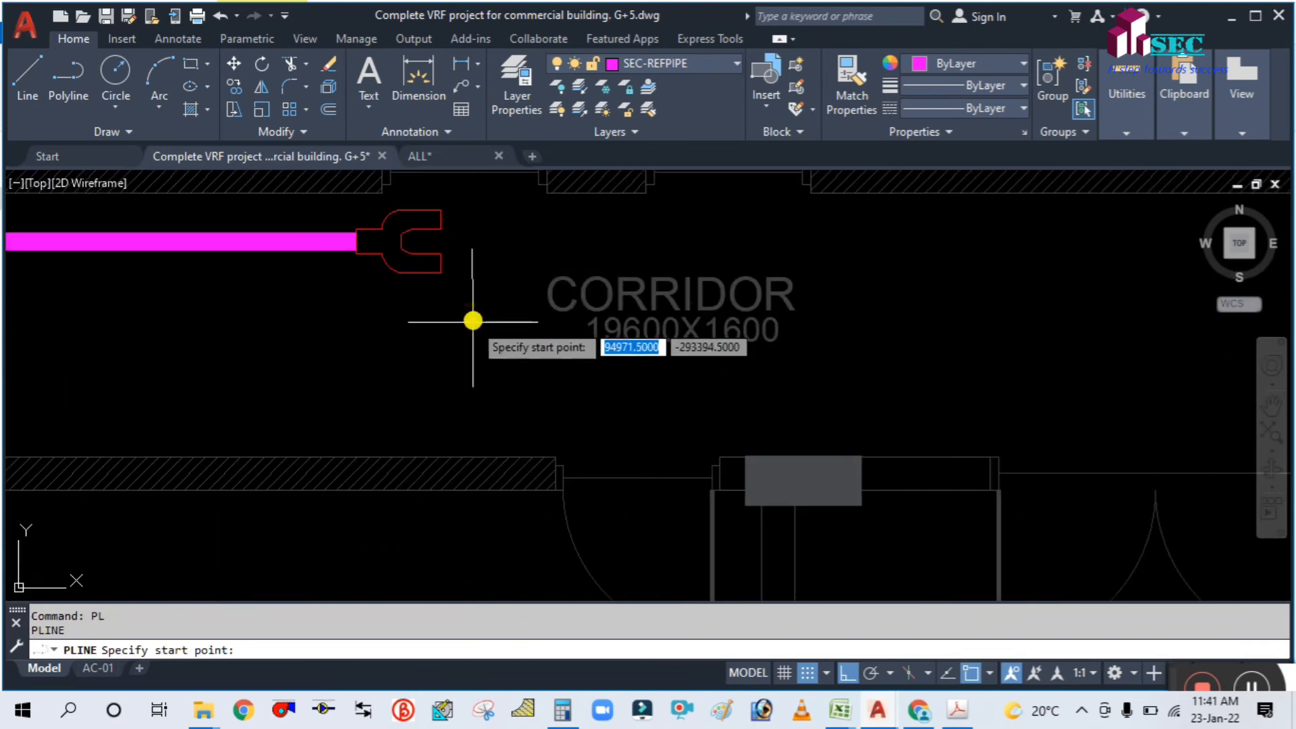
pyautogui.click(439, 263)
pyautogui.scroll(-2, 599, 266)
pyautogui.scroll(-1, 599, 254)
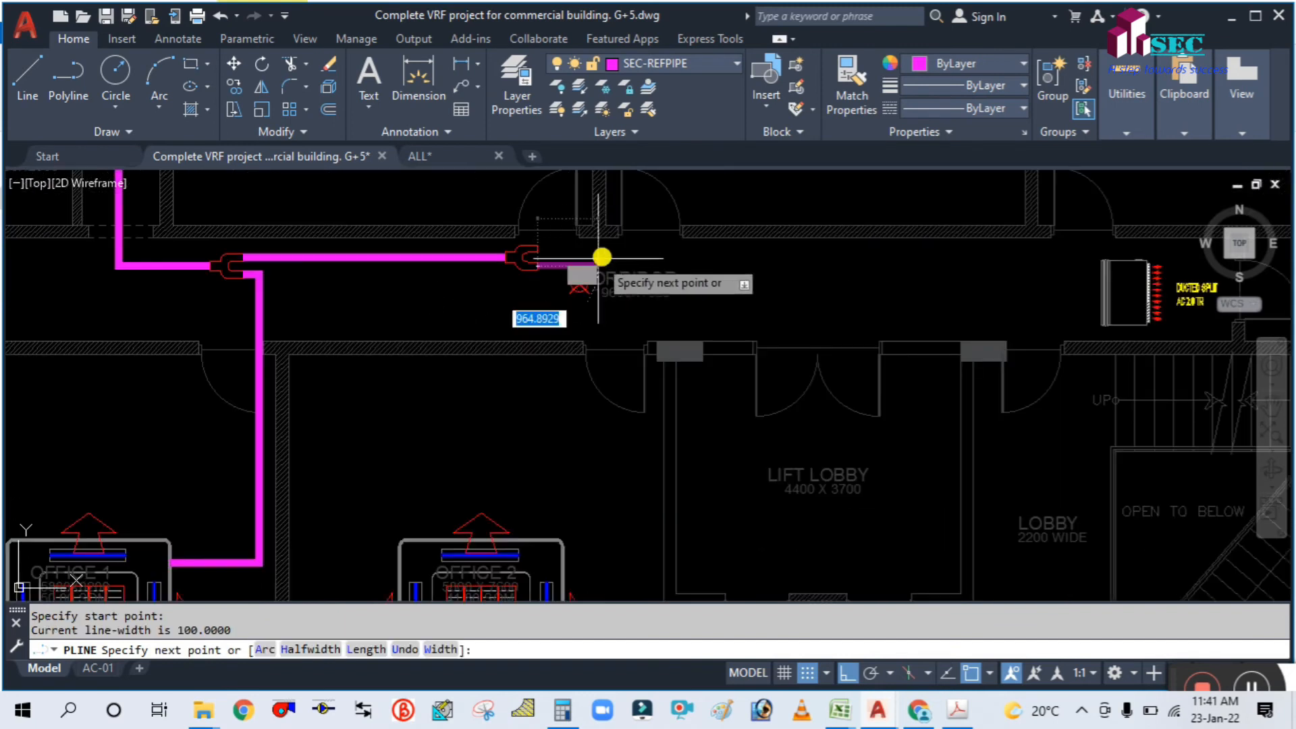
pyautogui.scroll(2, 619, 258)
pyautogui.click(637, 269)
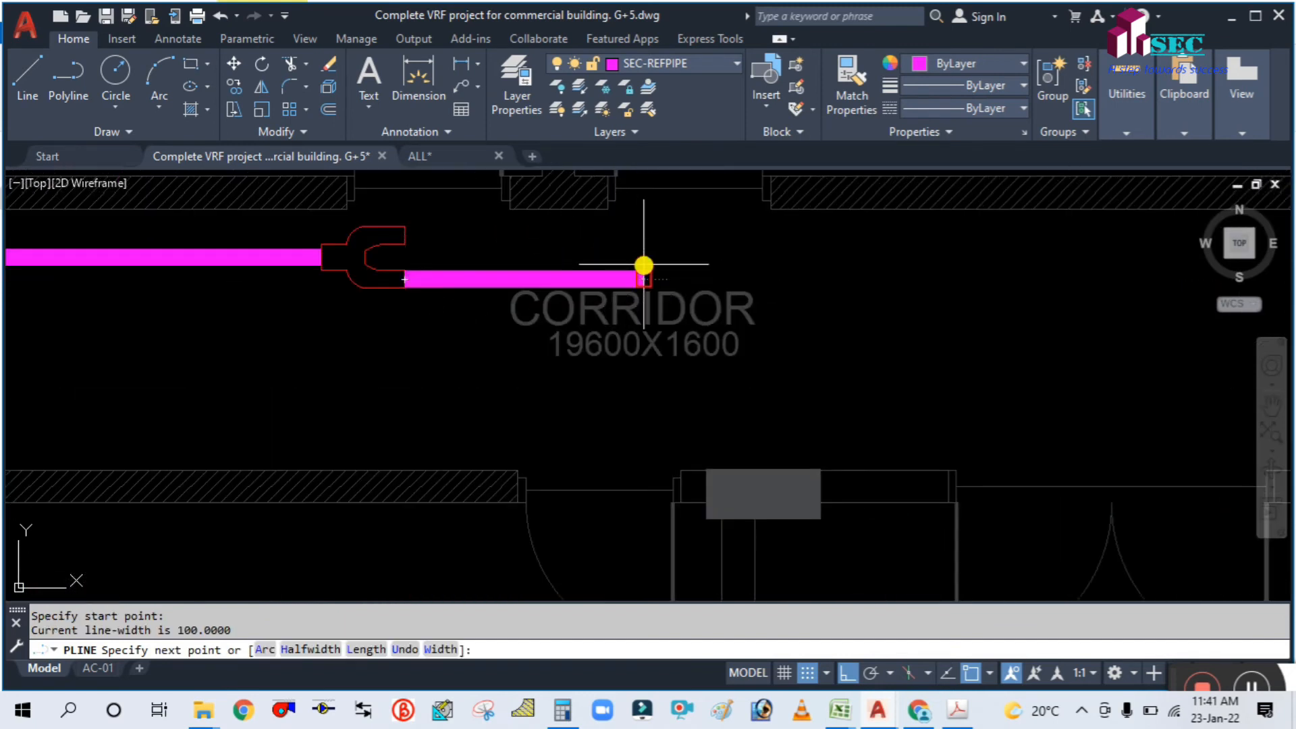
# Step: Run the refrigerant pipe straight down into Office 2, then left to the cassette unit's side, and end the polyline
pyautogui.scroll(-1, 666, 477)
pyautogui.scroll(1, 617, 509)
pyautogui.moveTo(617, 509); pyautogui.dragTo(622, 255, button='middle')
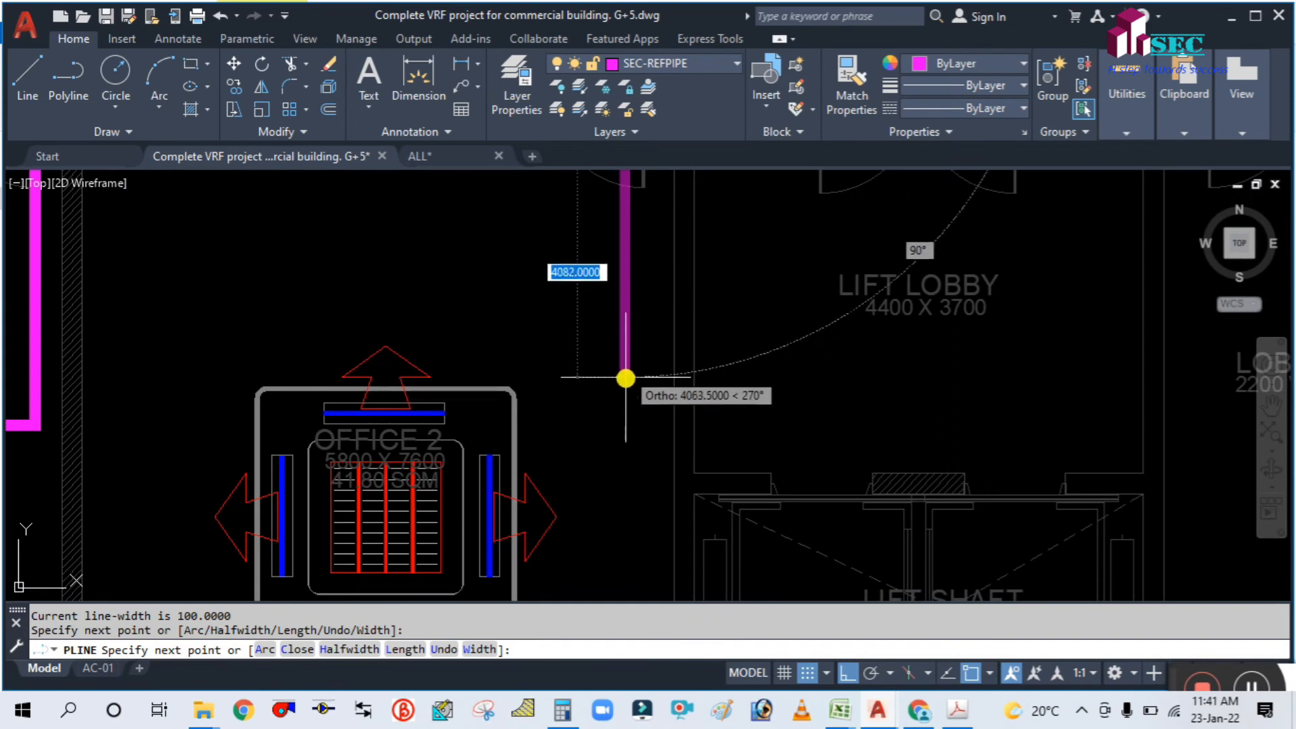
pyautogui.click(625, 418)
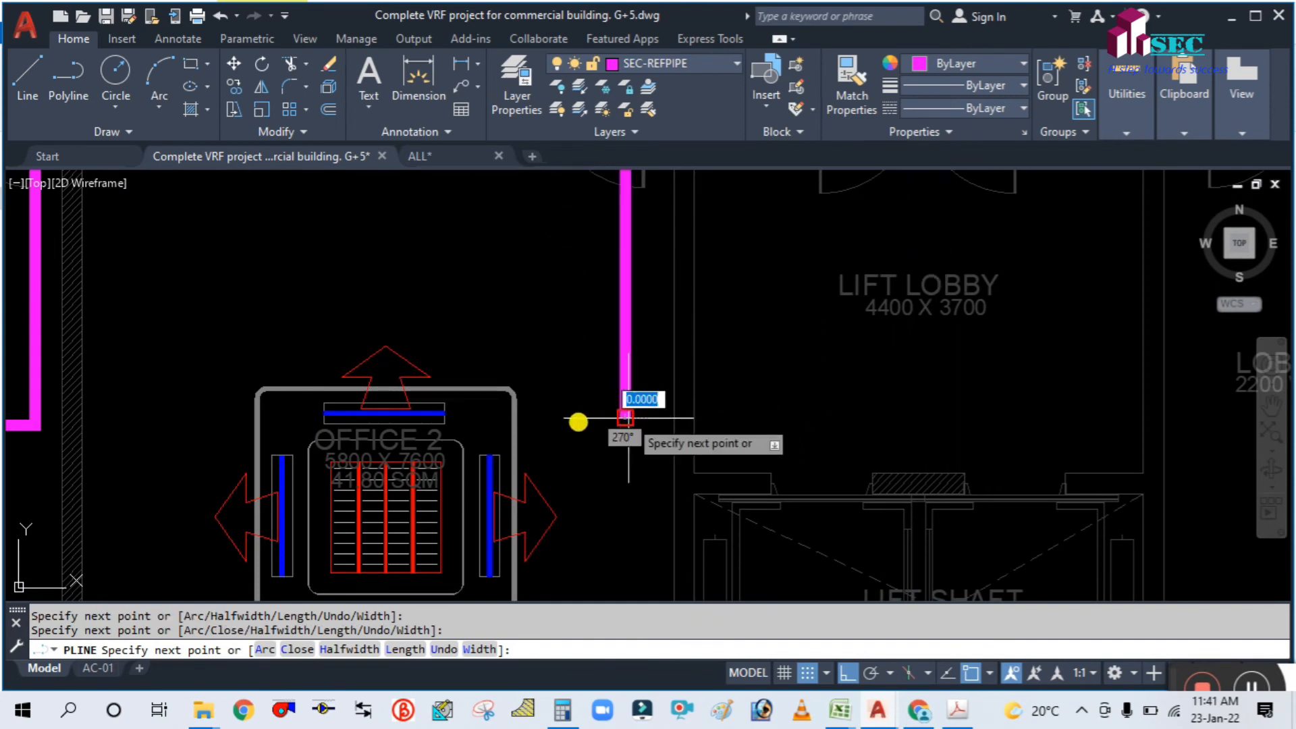
pyautogui.click(513, 418)
pyautogui.press('Escape')
# Step: Draw a horizontal refrigerant pipe polyline from the second fitting's upper outlet along the corridor, ending just before the third upper room's partition wall
pyautogui.scroll(-3, 549, 396)
pyautogui.moveTo(660, 362); pyautogui.dragTo(439, 459, button='middle')
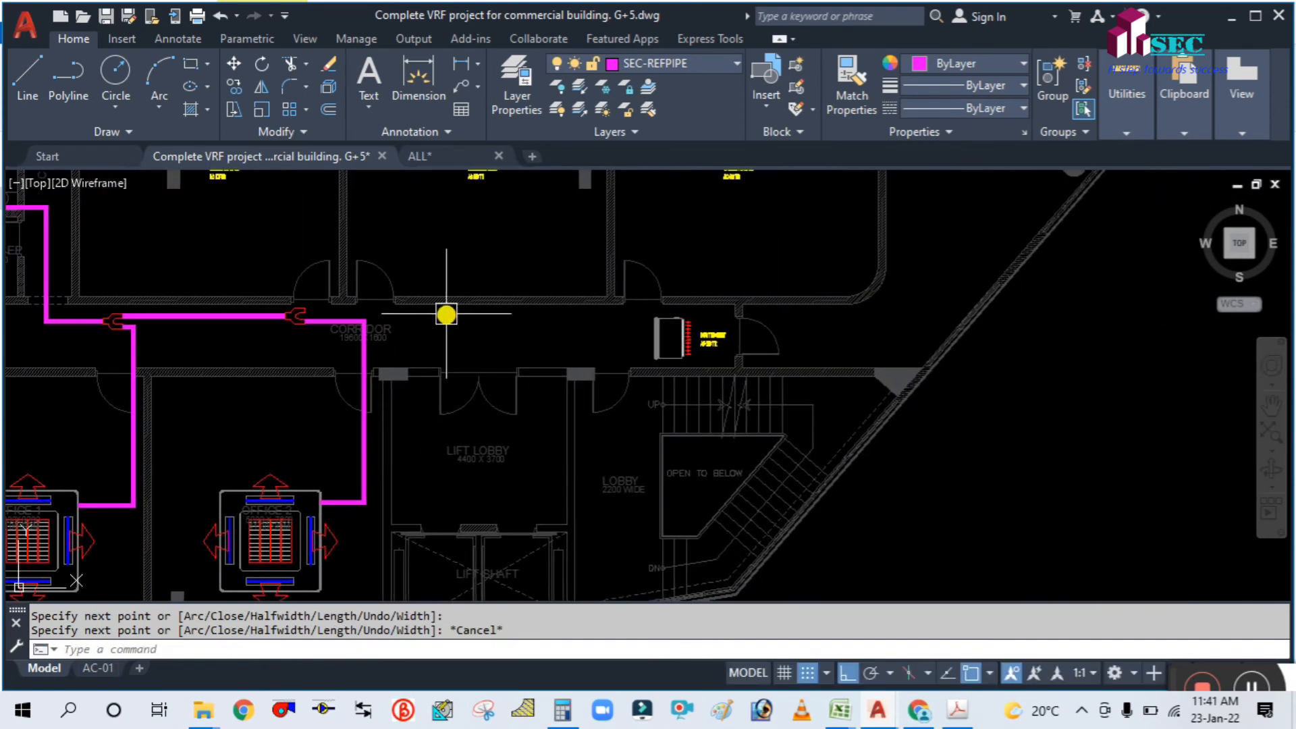
pyautogui.press('Return')
pyautogui.scroll(6, 312, 311)
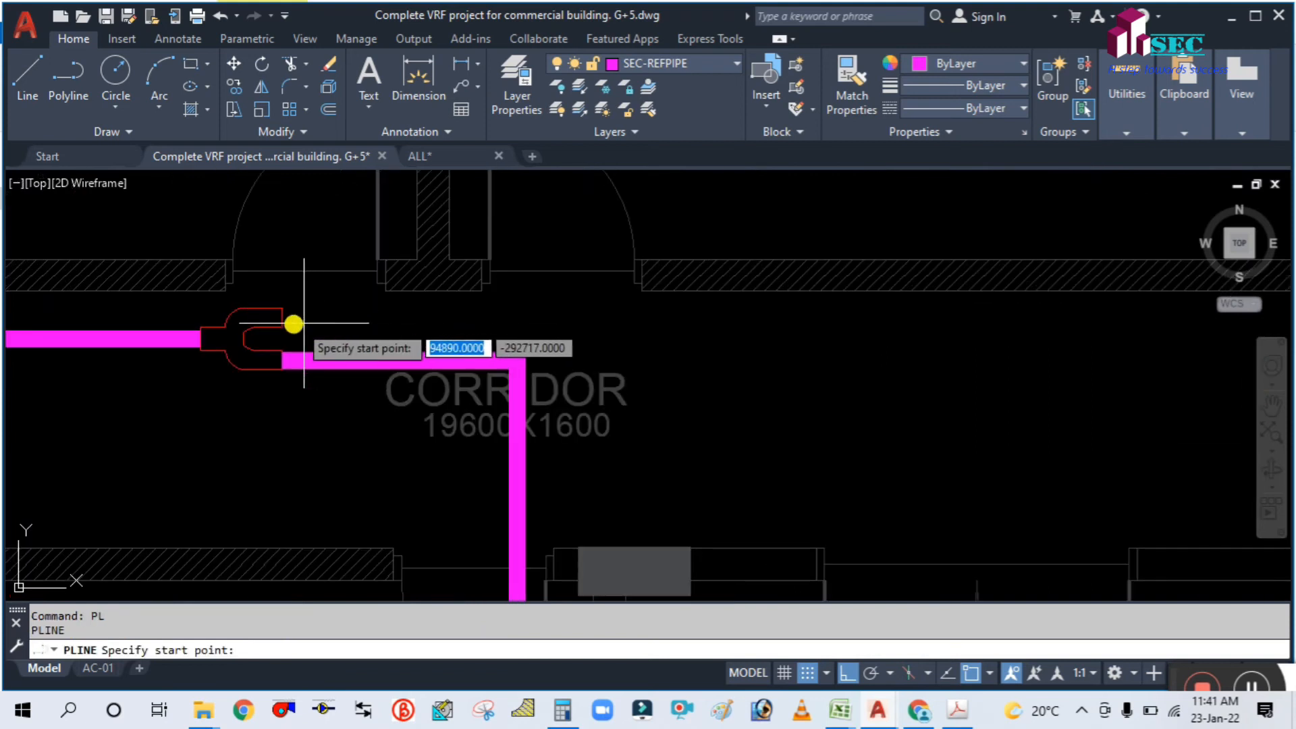
pyautogui.click(285, 318)
pyautogui.scroll(-4, 336, 316)
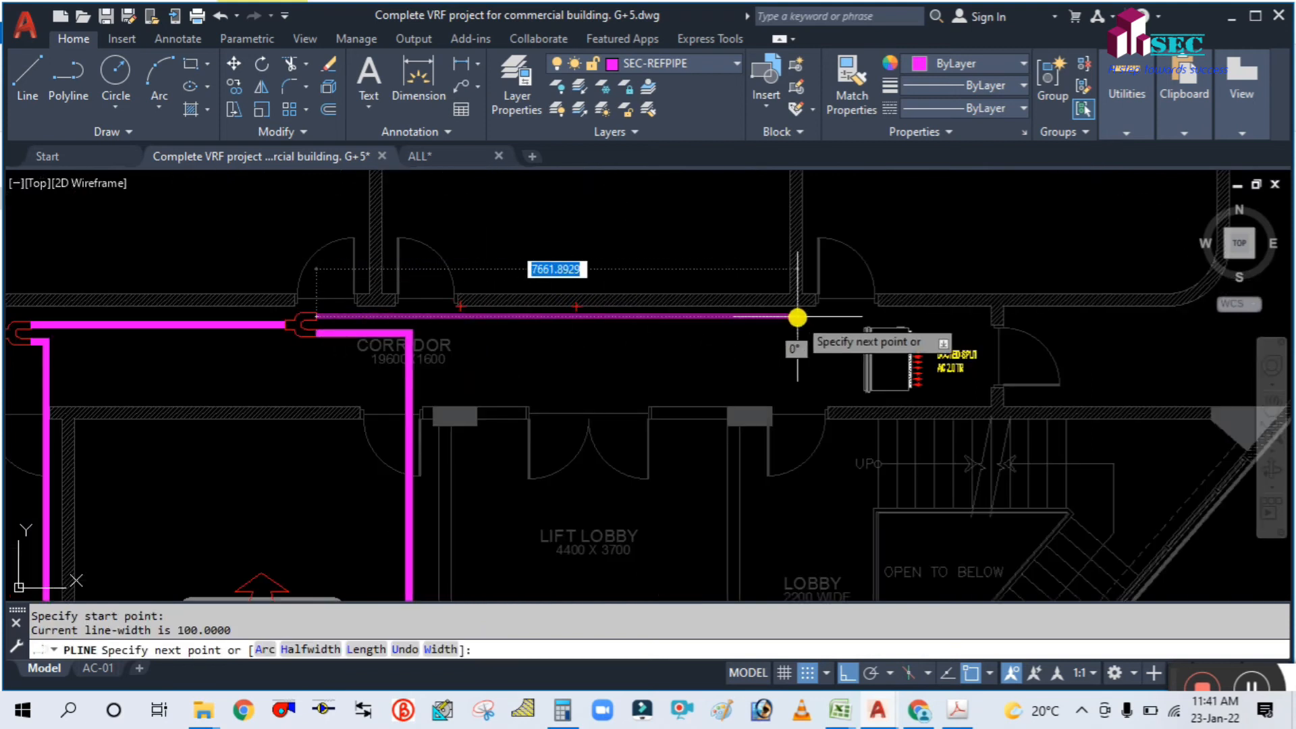
pyautogui.moveTo(796, 315); pyautogui.dragTo(668, 385, button='middle')
pyautogui.scroll(4, 797, 385)
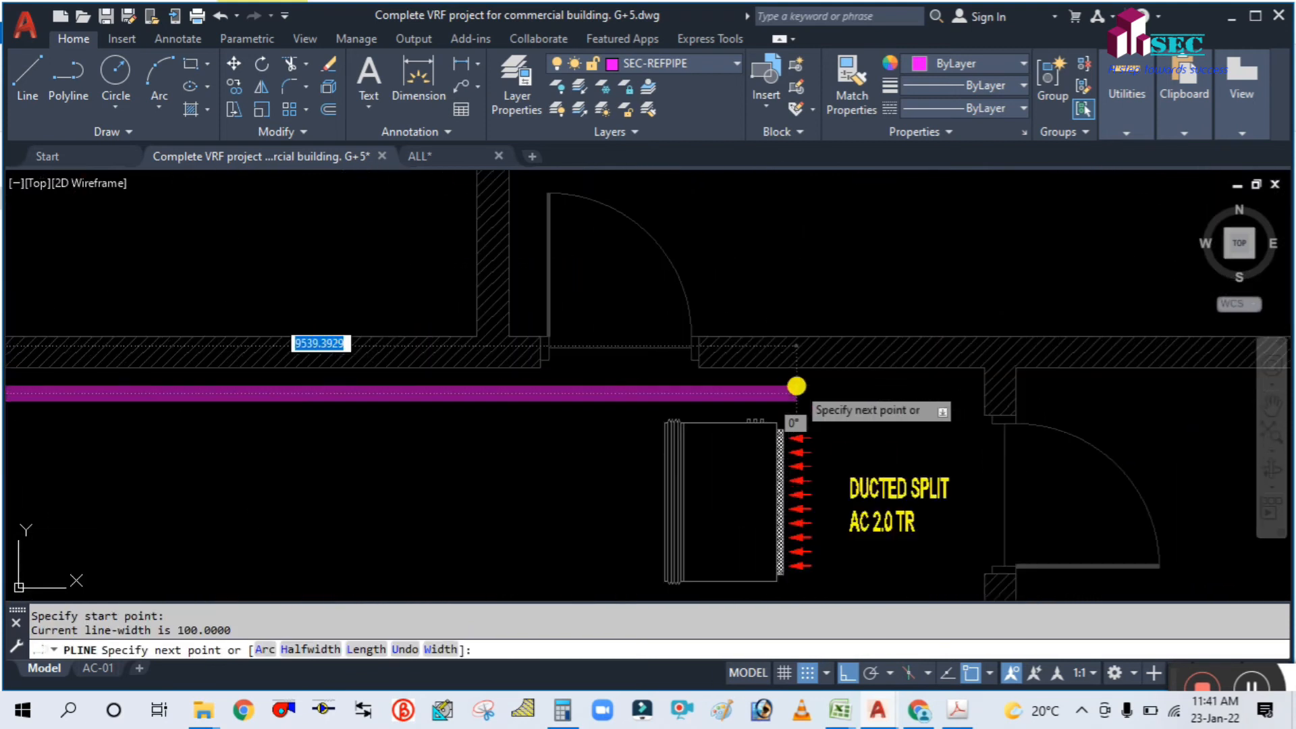
pyautogui.scroll(-6, 769, 390)
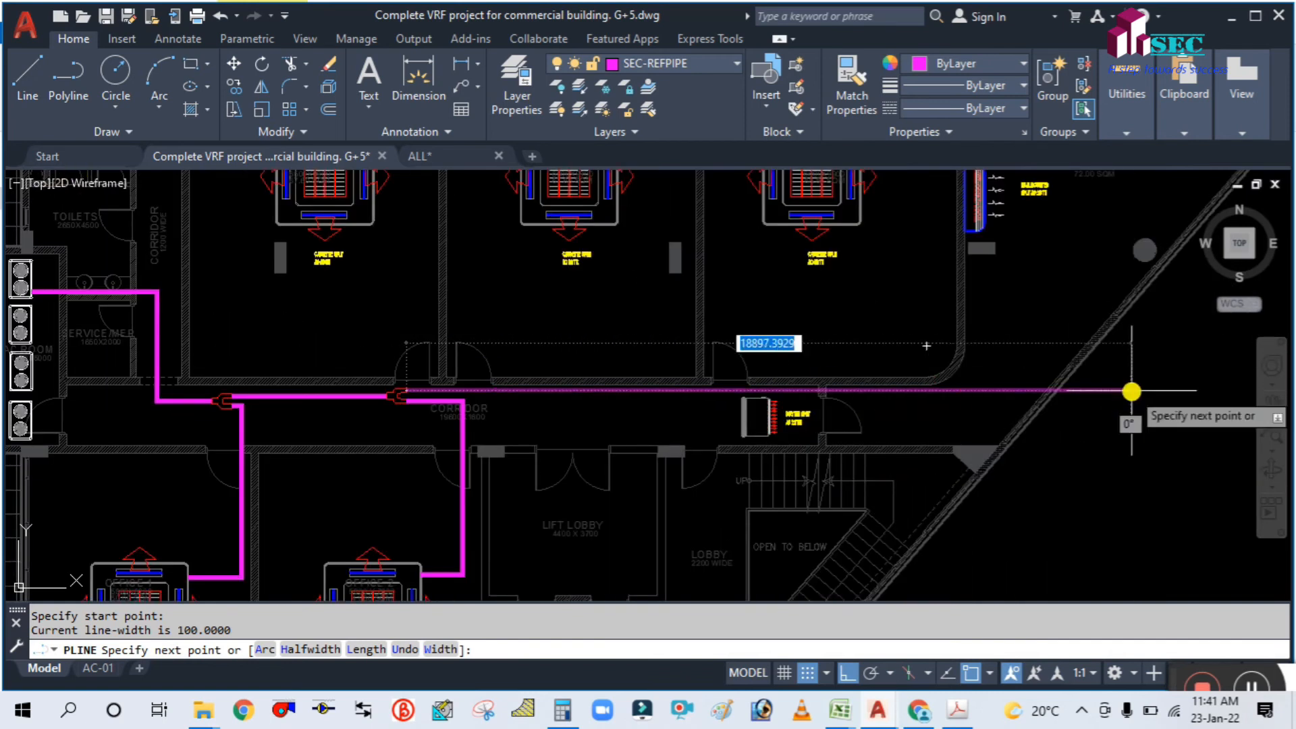
pyautogui.moveTo(995, 382); pyautogui.dragTo(946, 411, button='middle')
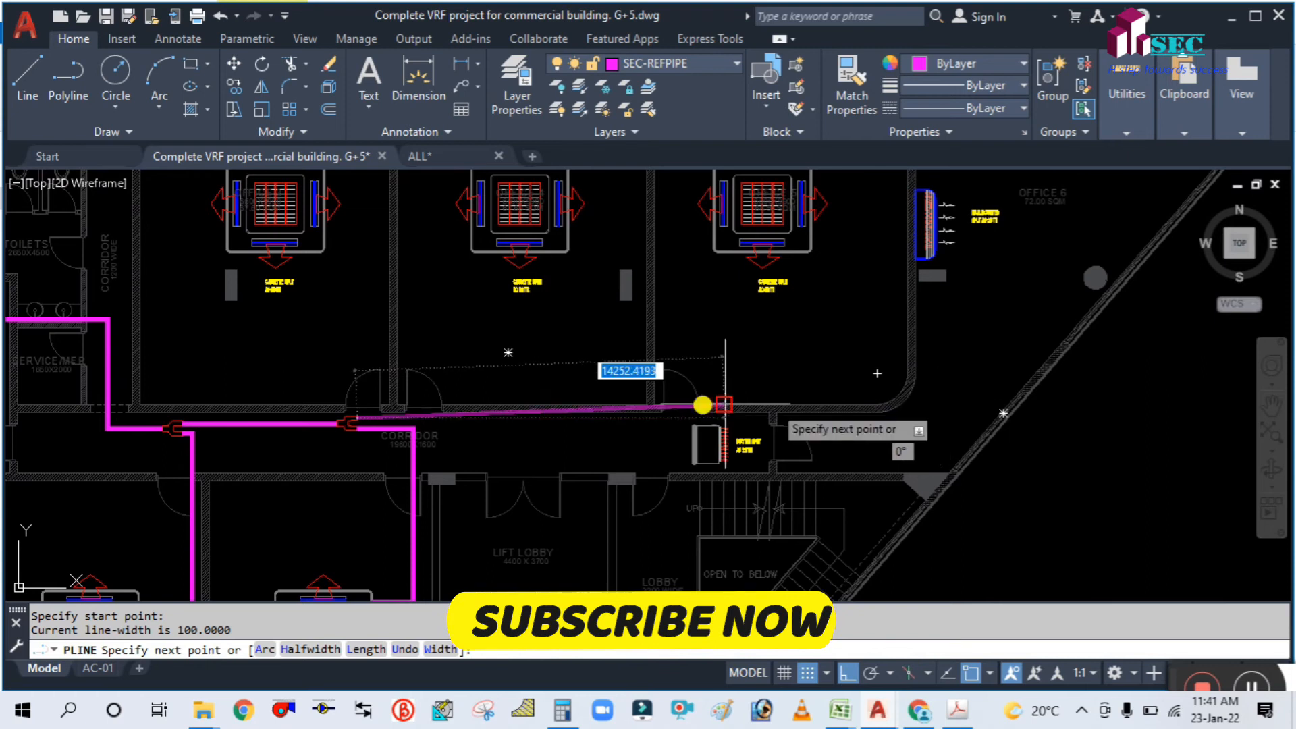
pyautogui.moveTo(553, 428)
pyautogui.mouseDown(button='middle')
pyautogui.moveTo(718, 301)
pyautogui.moveTo(742, 263)
pyautogui.moveTo(633, 363)
pyautogui.mouseUp(button='middle')
pyautogui.scroll(4, 742, 280)
pyautogui.scroll(-4, 633, 363)
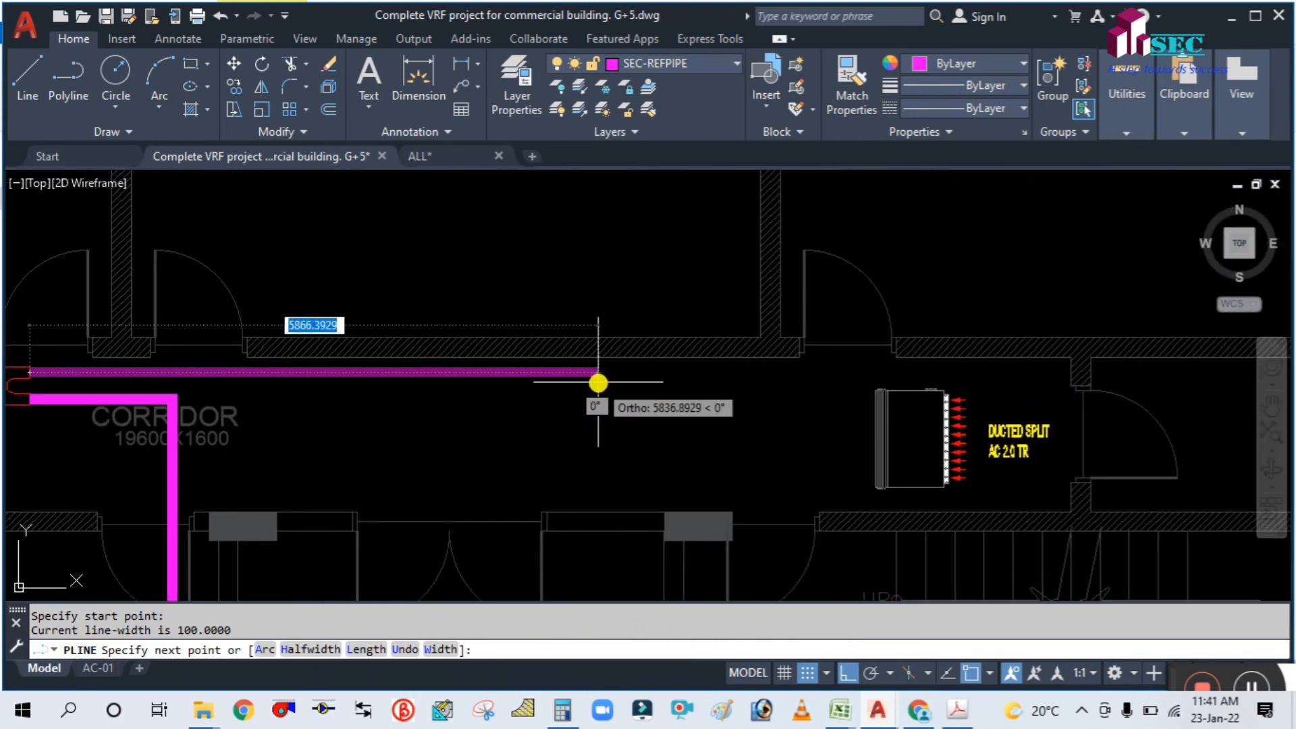
pyautogui.scroll(-4, 694, 380)
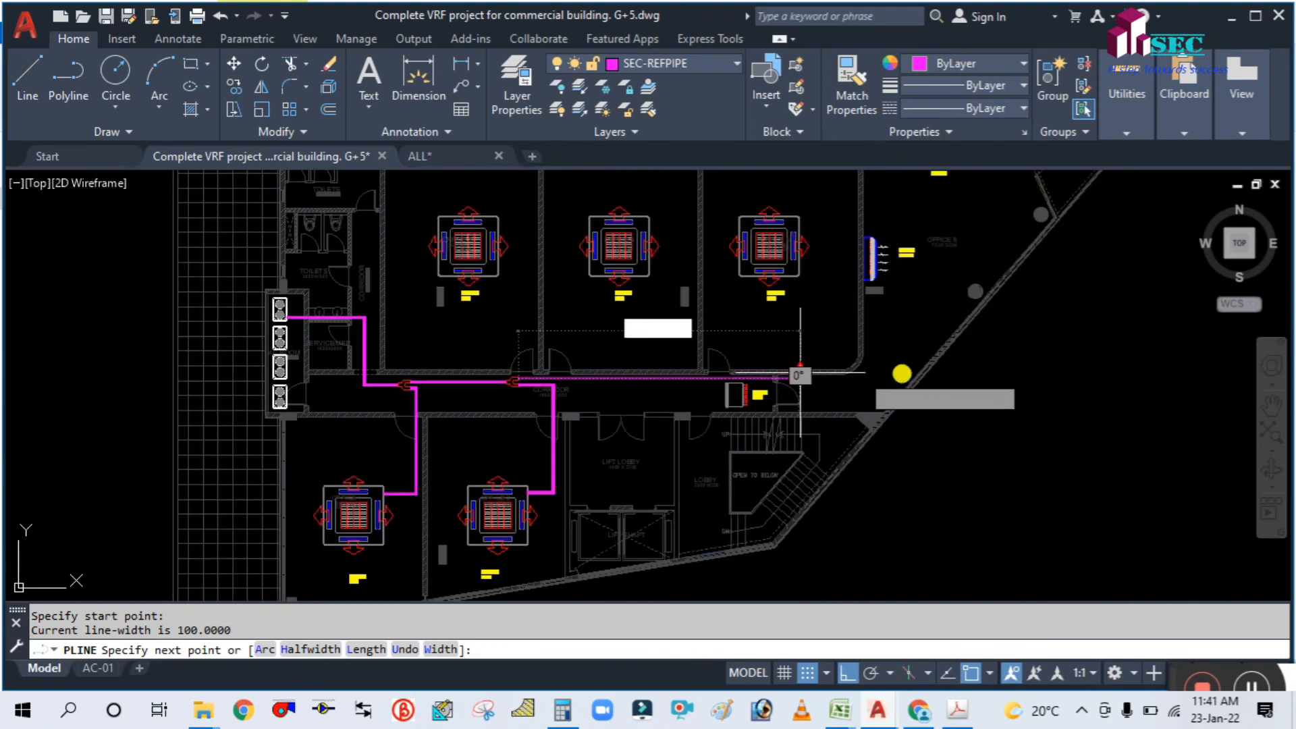
pyautogui.scroll(2, 837, 366)
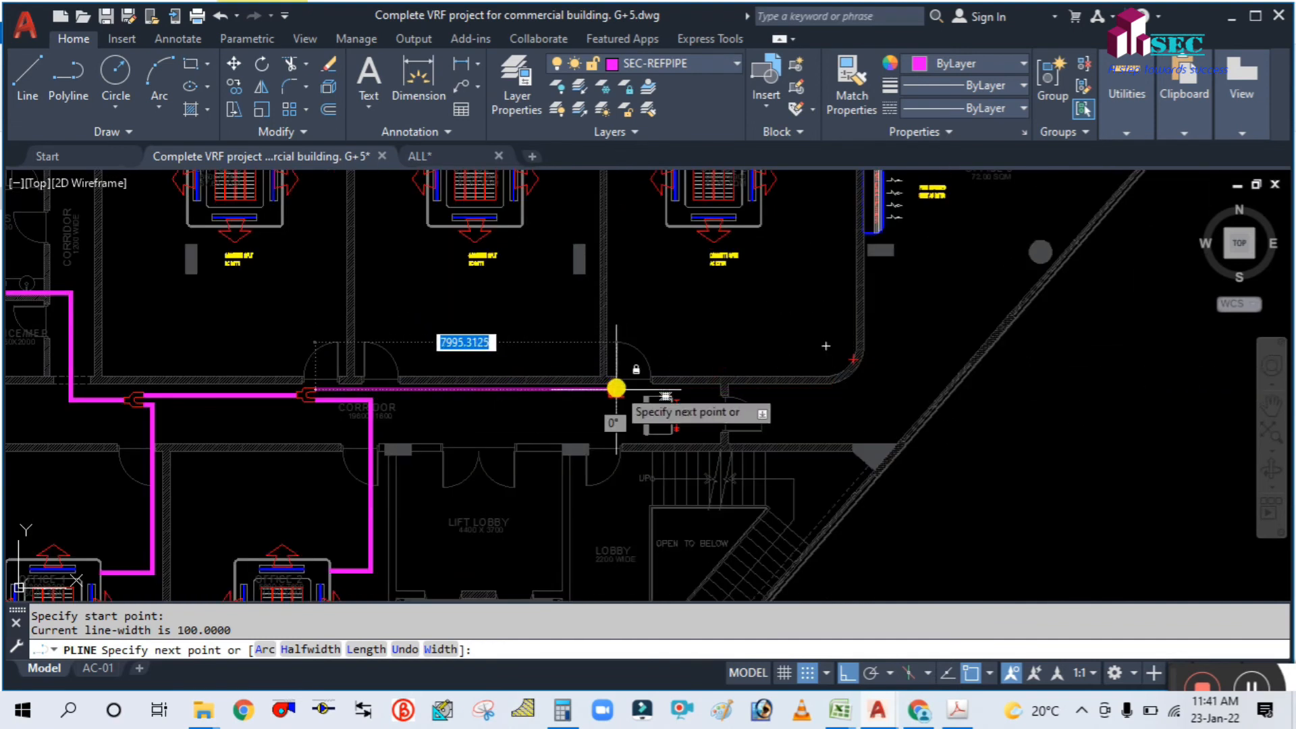
pyautogui.scroll(4, 616, 384)
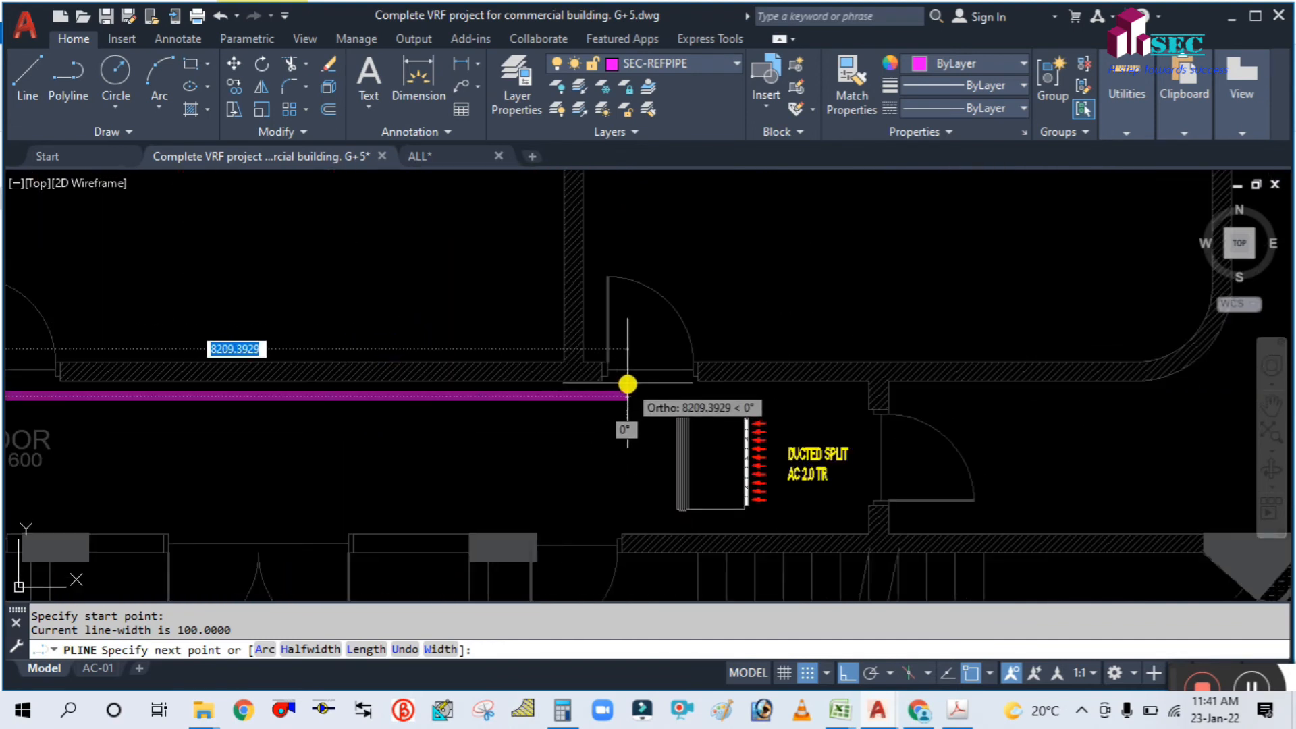
pyautogui.scroll(2, 544, 396)
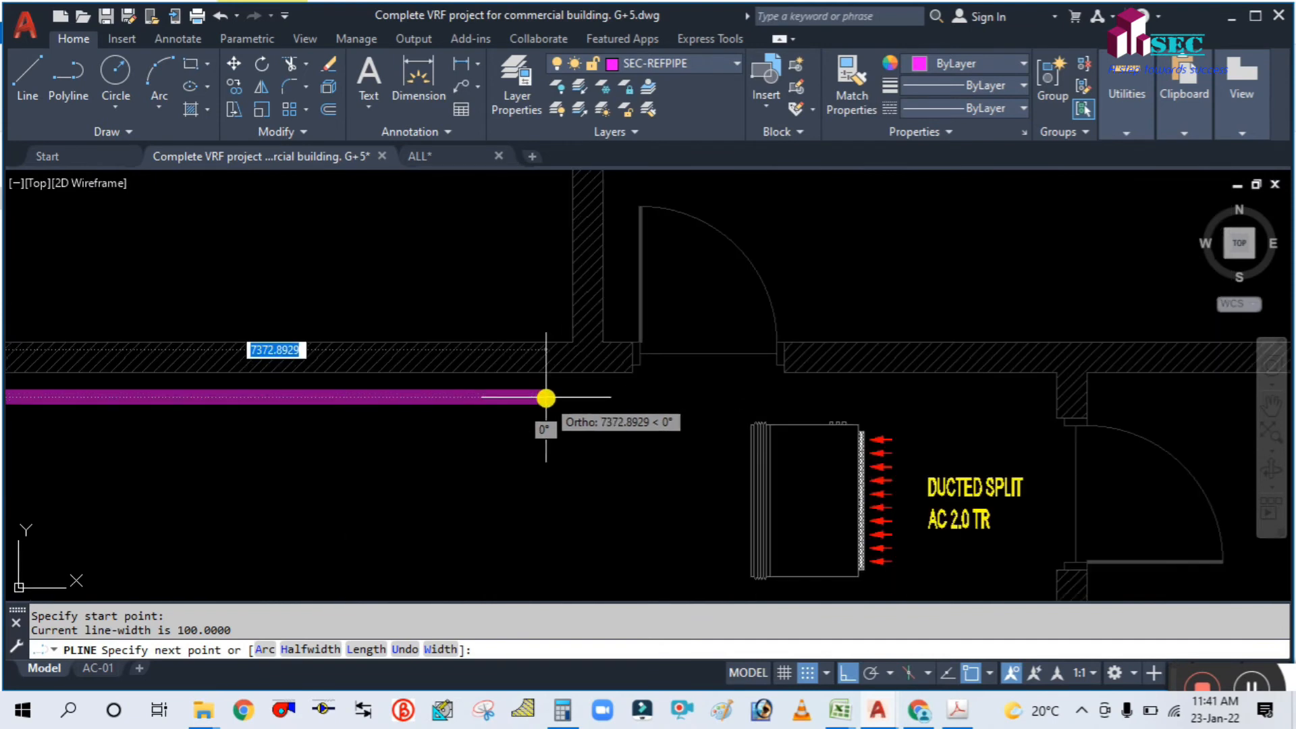
pyautogui.scroll(-2, 431, 403)
pyautogui.click(430, 403)
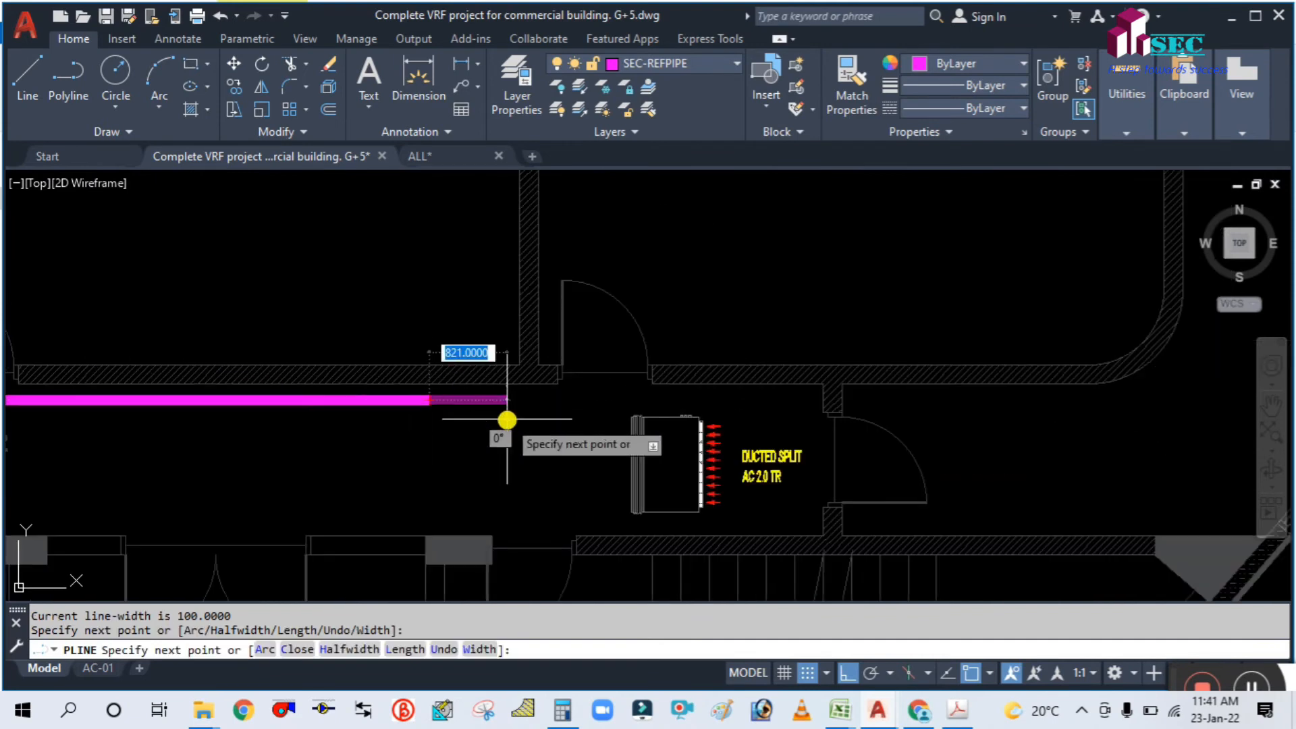
pyautogui.press('Escape')
# Step: Copy the second branch fitting by its inlet onto the free end of the new corridor pipe near the third upper room
pyautogui.scroll(-2, 405, 423)
pyautogui.scroll(4, 405, 449)
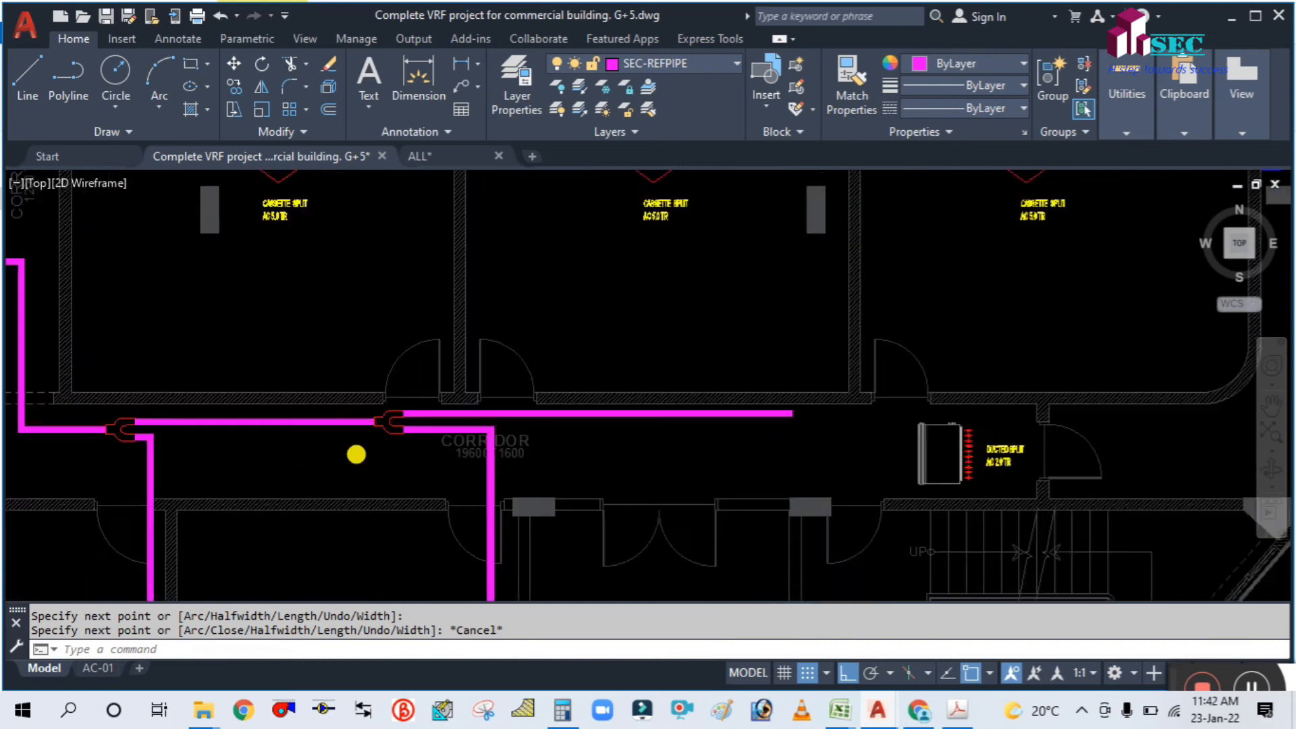
pyautogui.write('co')
pyautogui.press('Return')
pyautogui.click(384, 408)
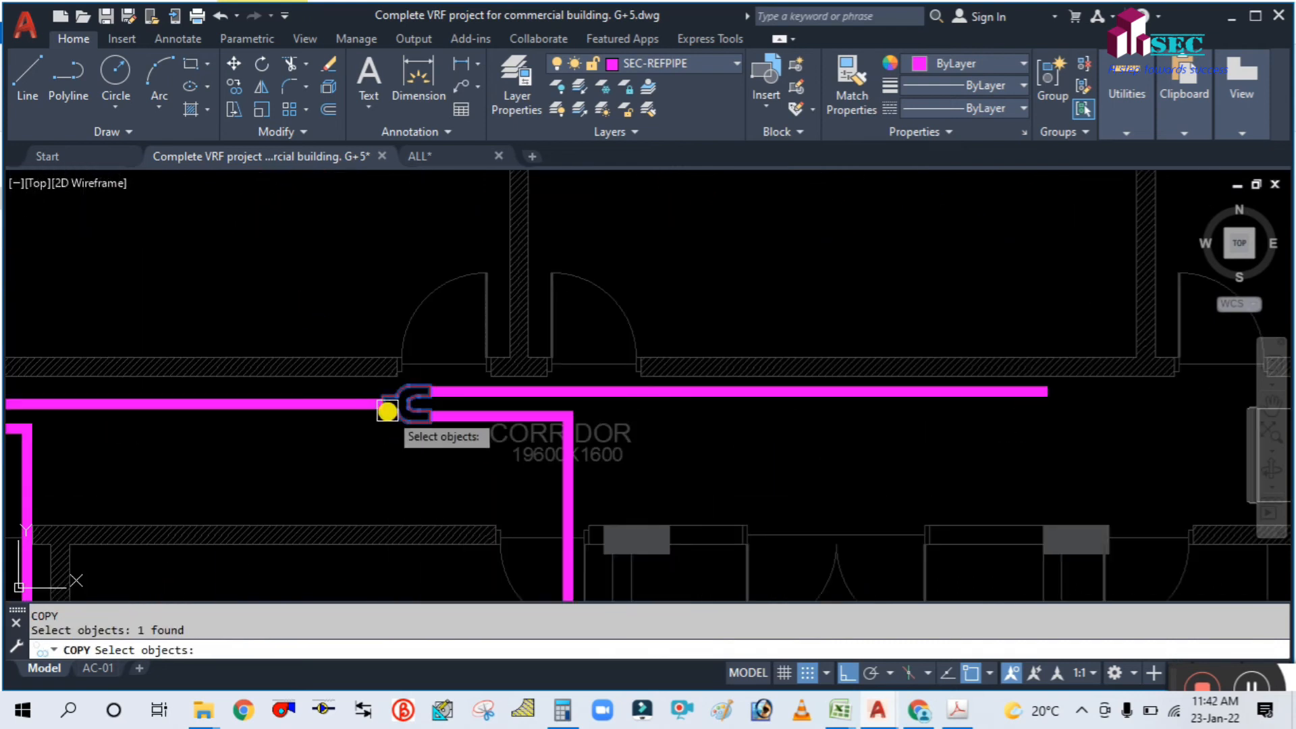
pyautogui.scroll(3, 388, 409)
pyautogui.press('Return')
pyautogui.click(362, 389)
pyautogui.scroll(-4, 365, 389)
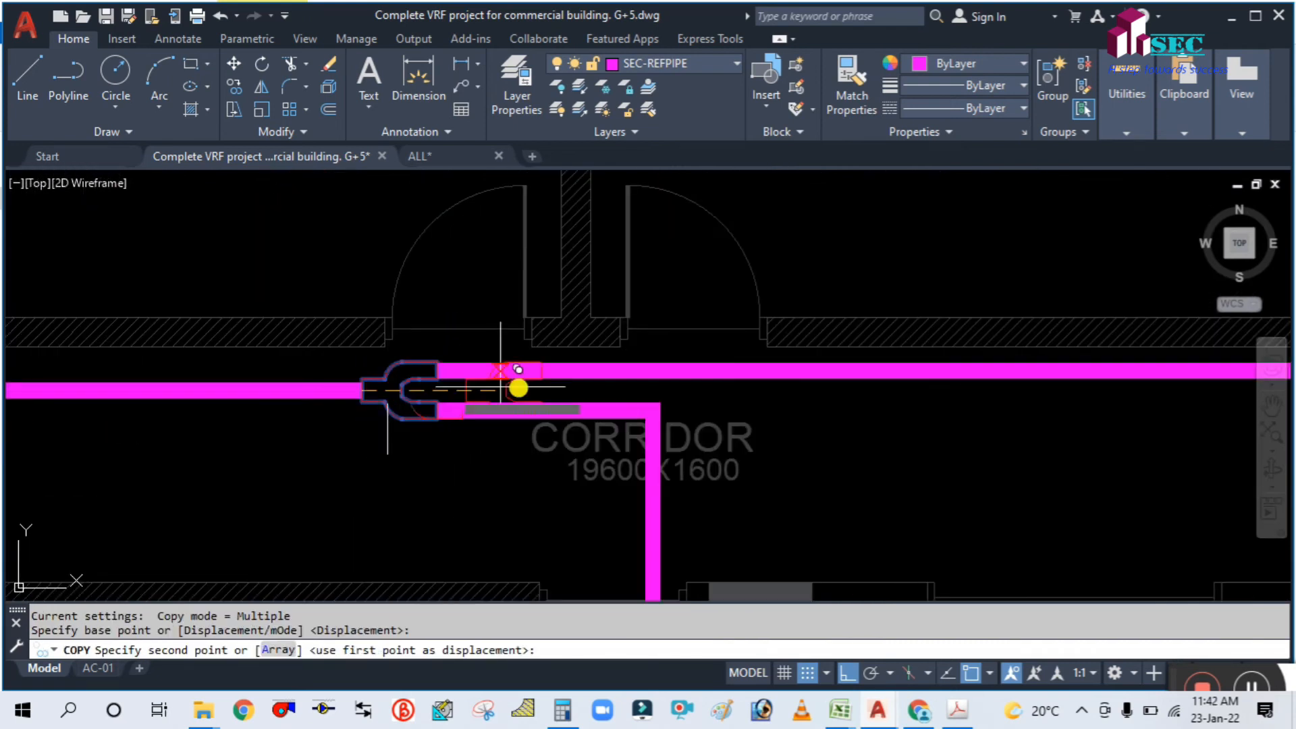
pyautogui.moveTo(775, 383); pyautogui.dragTo(188, 417, button='middle')
pyautogui.scroll(-4, 186, 417)
pyautogui.scroll(6, 491, 409)
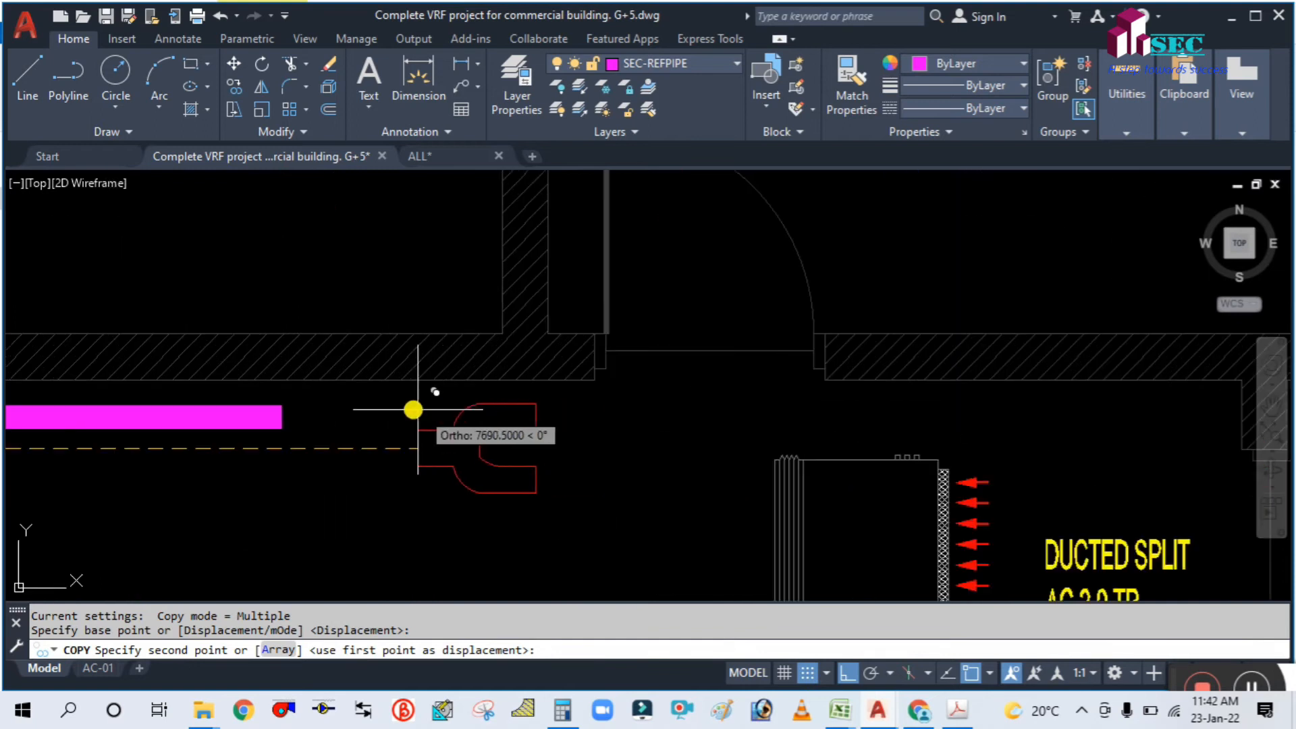
pyautogui.click(292, 408)
pyautogui.press('Escape')
pyautogui.scroll(-4, 418, 452)
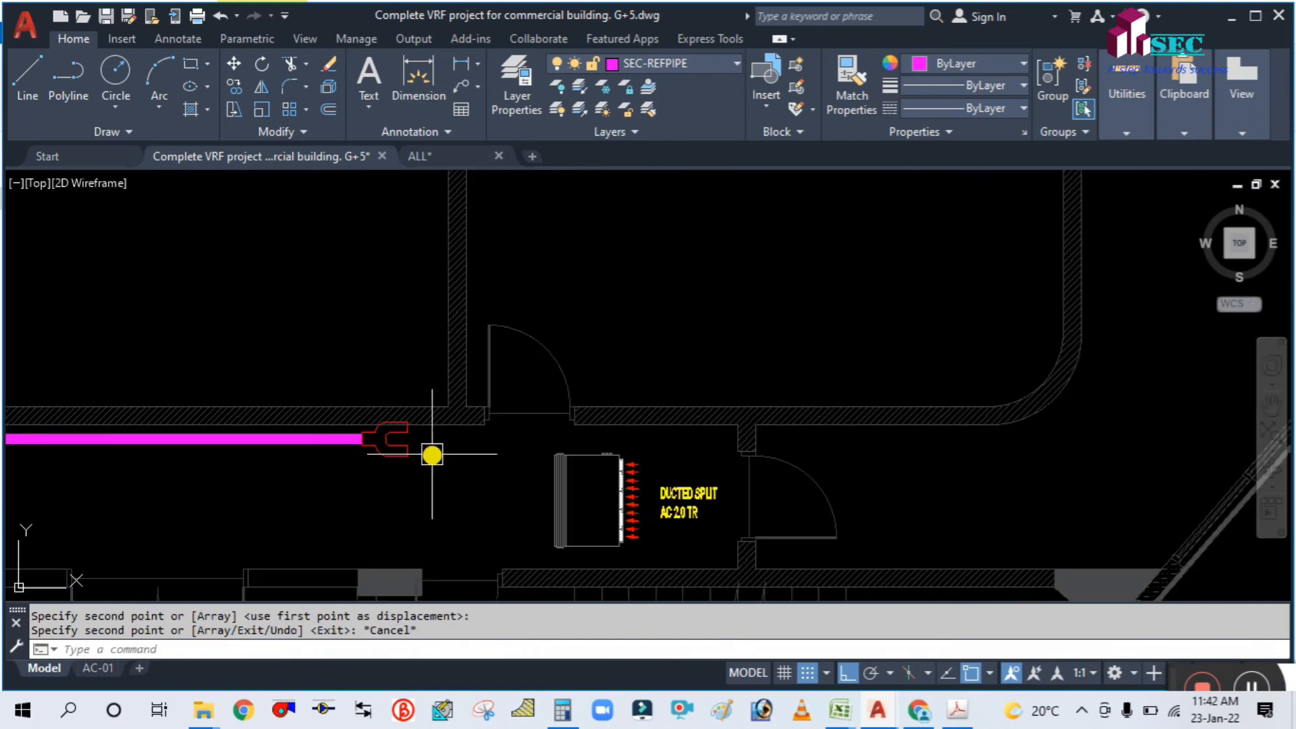
# Step: Move the corridor's ducted split unit and its AC 2.0 TR label a short distance straight down, toward the corridor's lower wall
pyautogui.scroll(2, 519, 454)
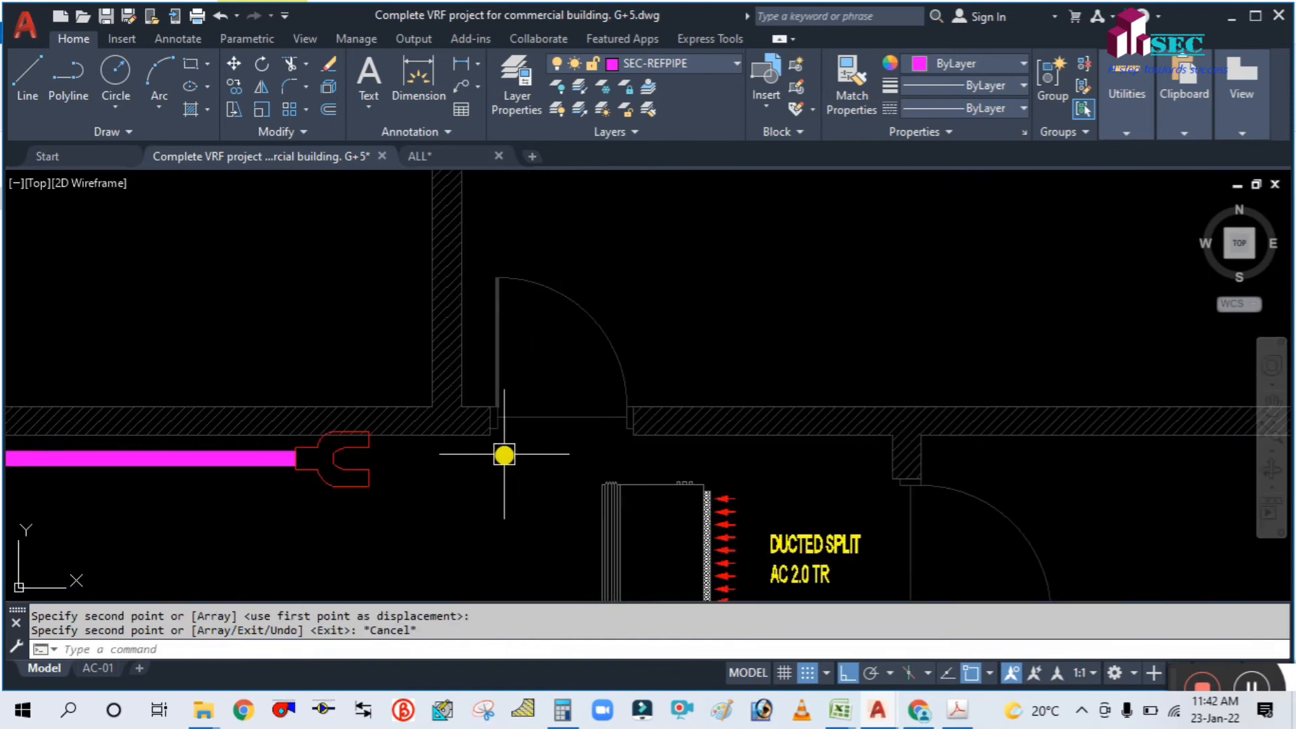
pyautogui.scroll(-2, 500, 454)
pyautogui.moveTo(521, 472); pyautogui.dragTo(505, 371, button='middle')
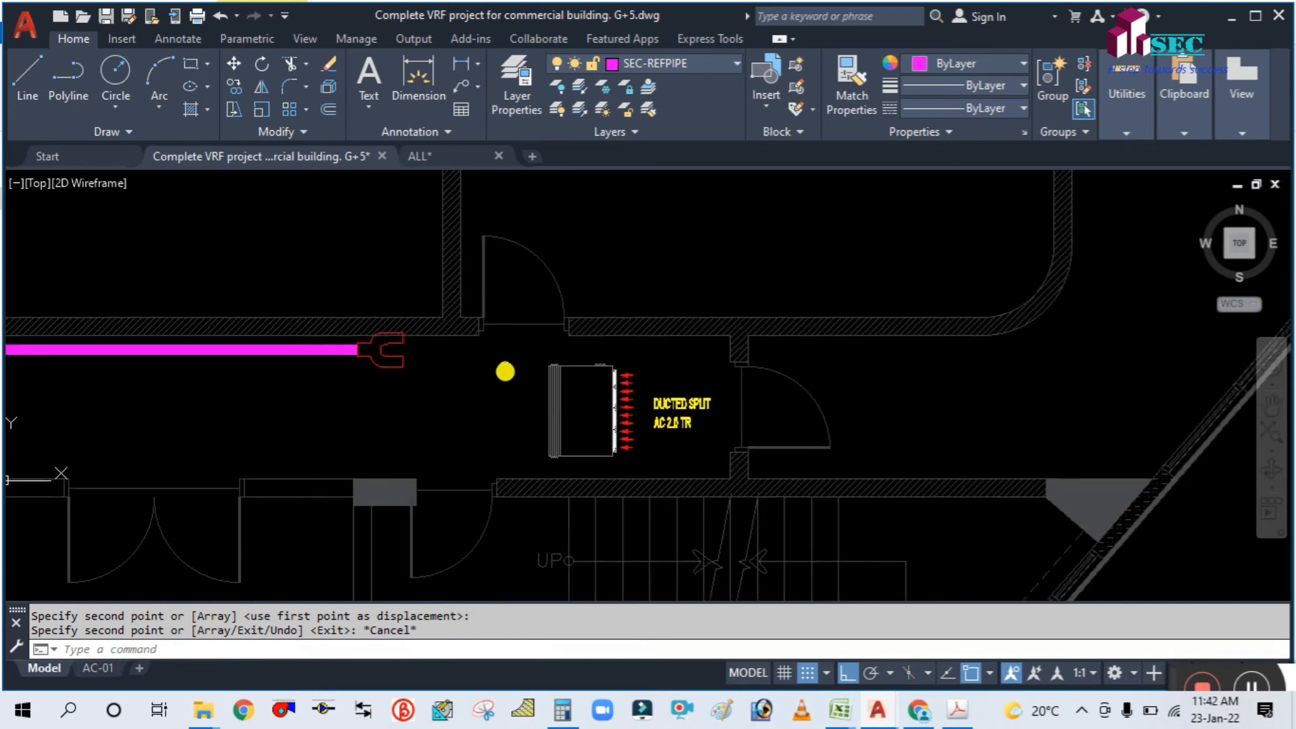
pyautogui.press('Escape')
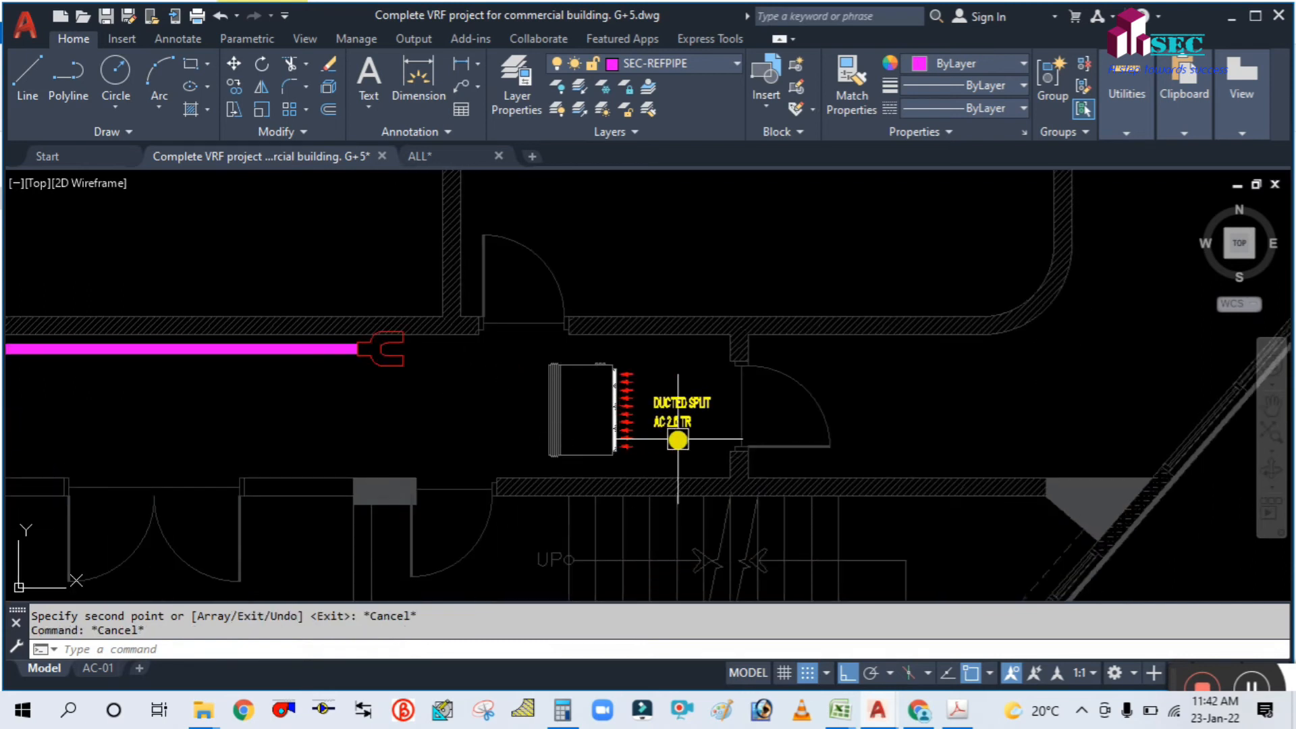
pyautogui.press('Return')
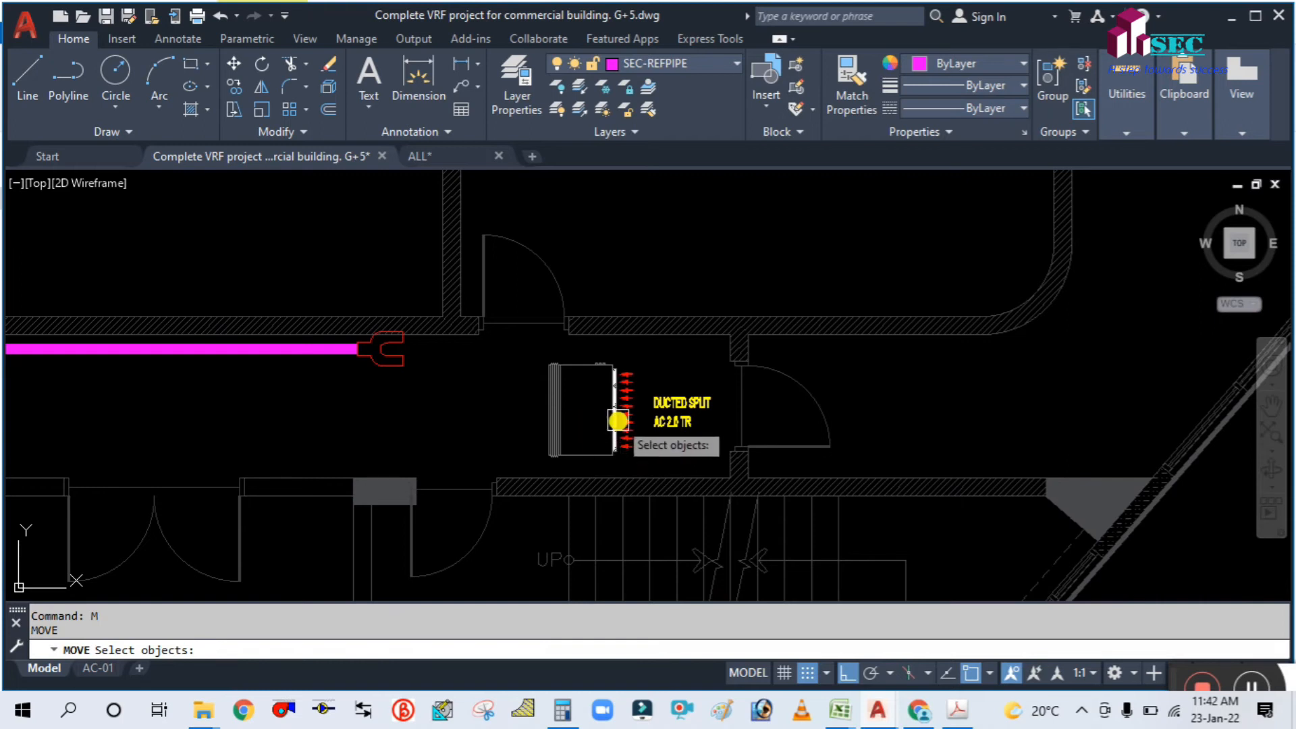
pyautogui.press('Return')
pyautogui.click(898, 387)
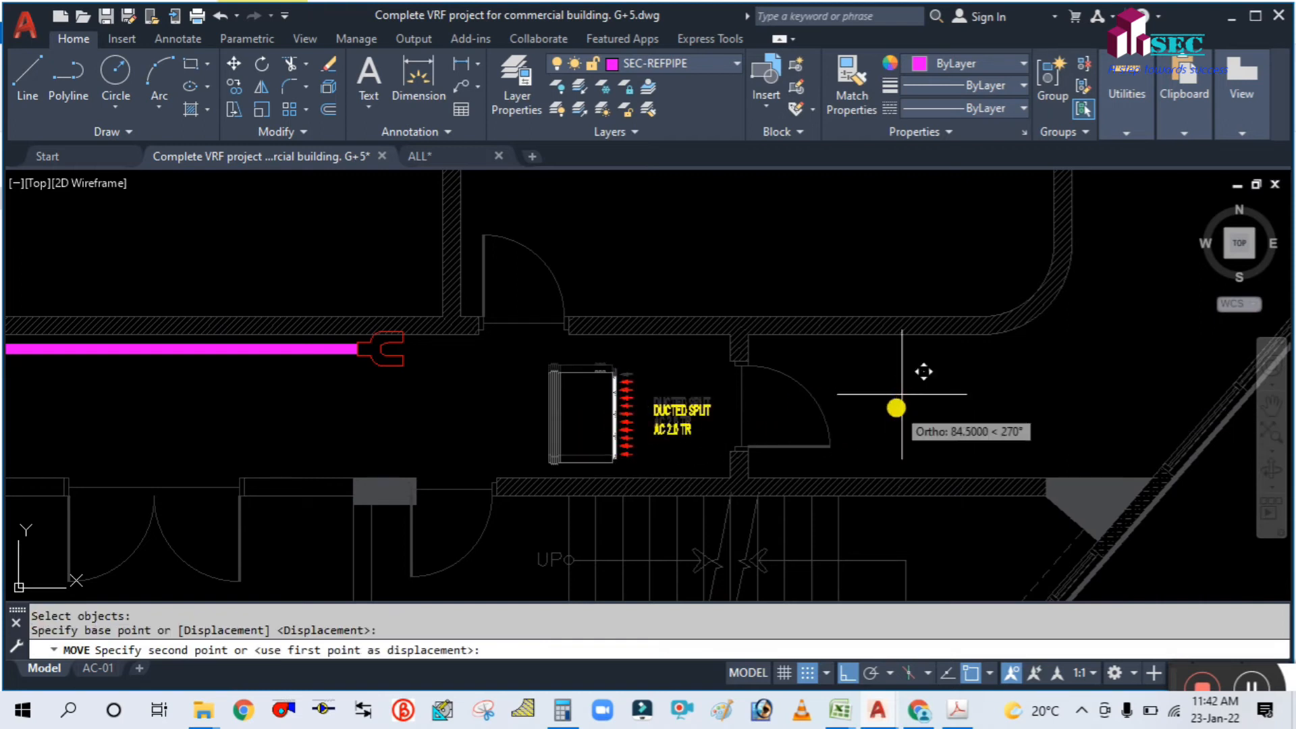
pyautogui.press('Escape')
# Step: Draw a refrigerant pipe polyline from the third fitting's lower outlet about 2200 along the corridor, then down to the ducted split unit's pipe connection
pyautogui.scroll(3, 425, 381)
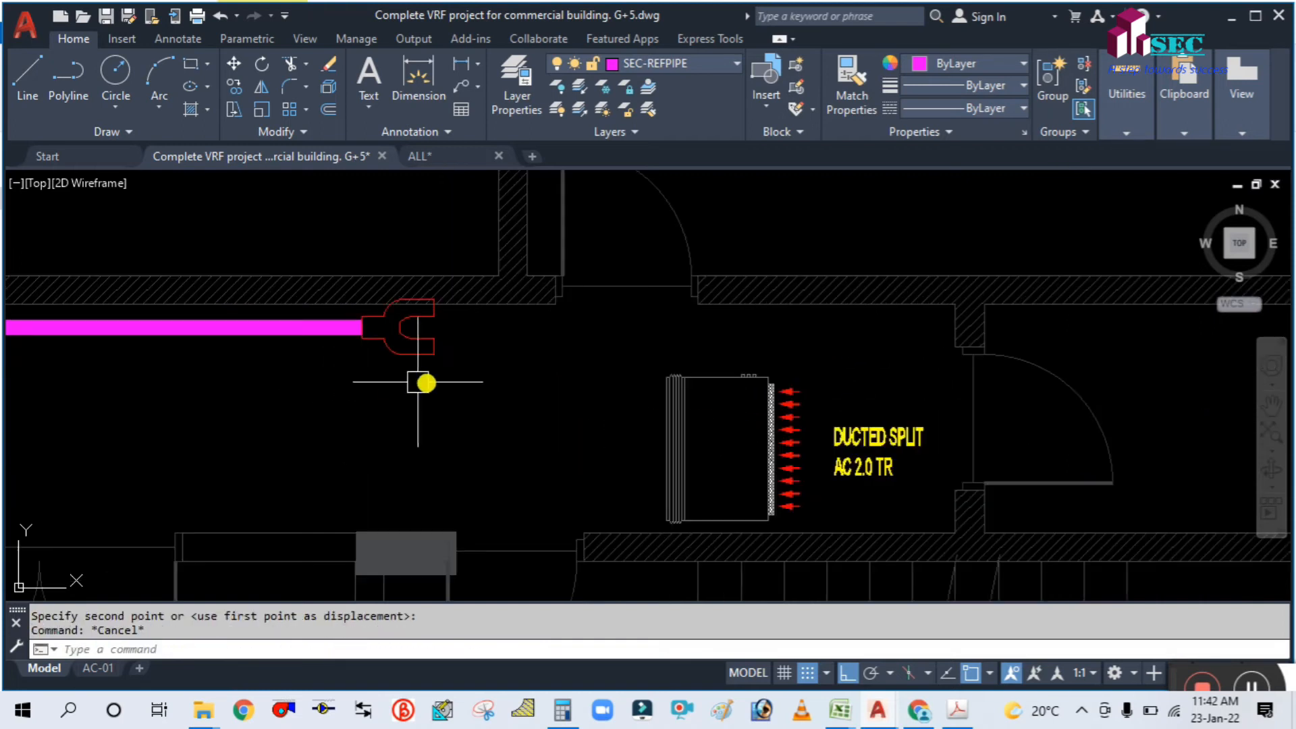
pyautogui.write('pl')
pyautogui.press('Return')
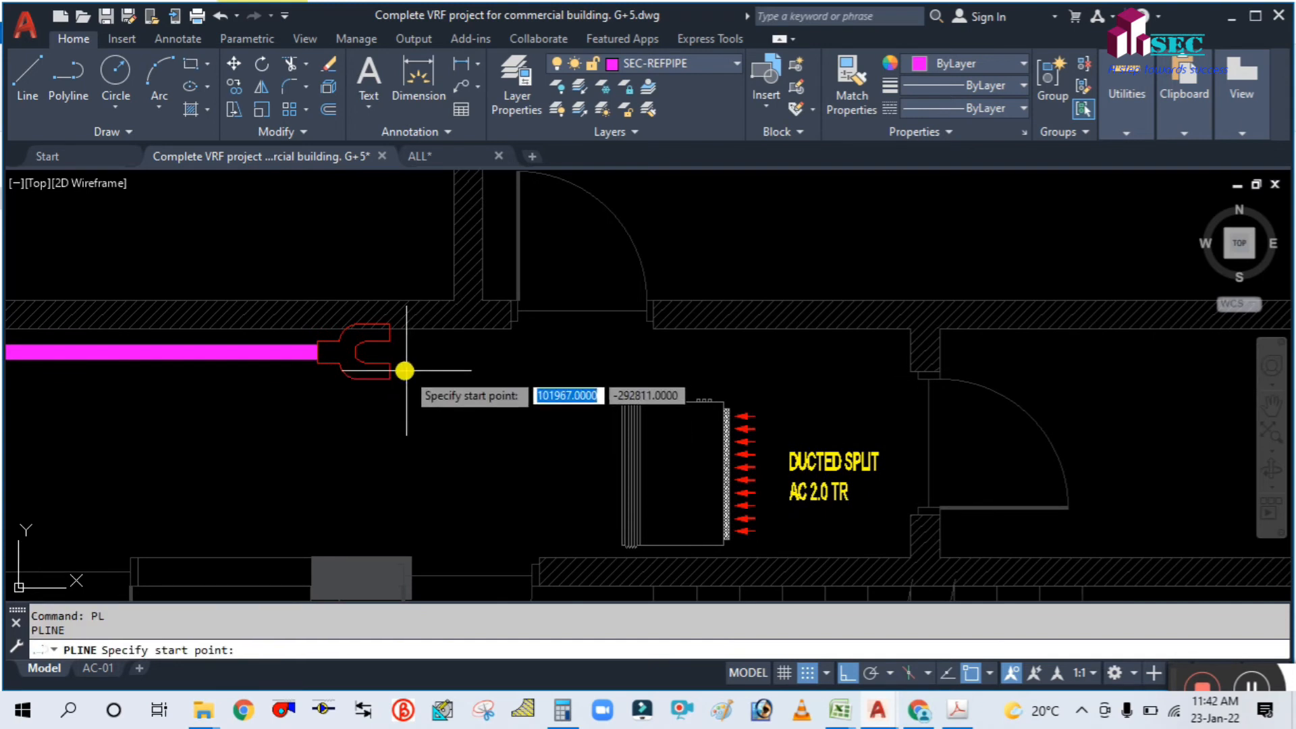
pyautogui.click(391, 371)
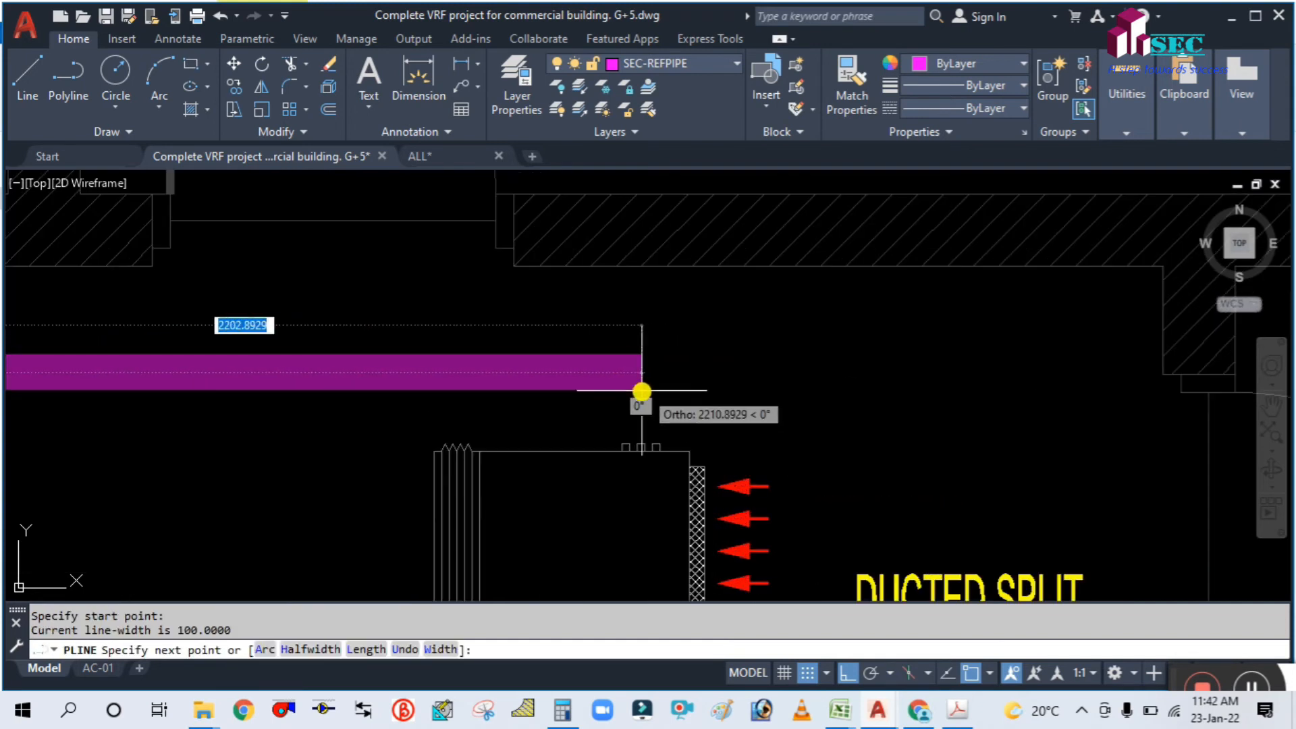
pyautogui.click(642, 373)
pyautogui.scroll(2, 632, 421)
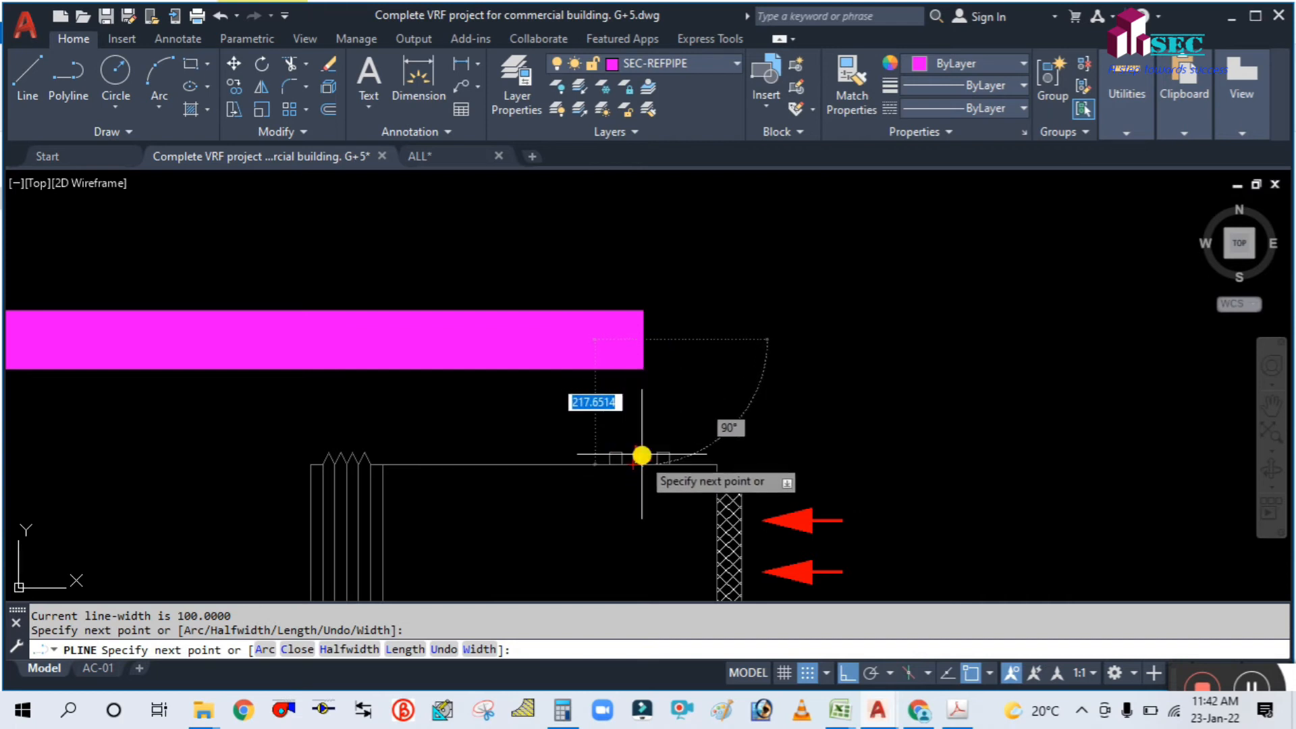
pyautogui.click(642, 454)
pyautogui.press('Escape')
# Step: Start a refrigerant pipe polyline at the third fitting's upper outlet and run it horizontally along the corridor to just before the curved wall corner
pyautogui.scroll(-6, 539, 368)
pyautogui.scroll(2, 539, 368)
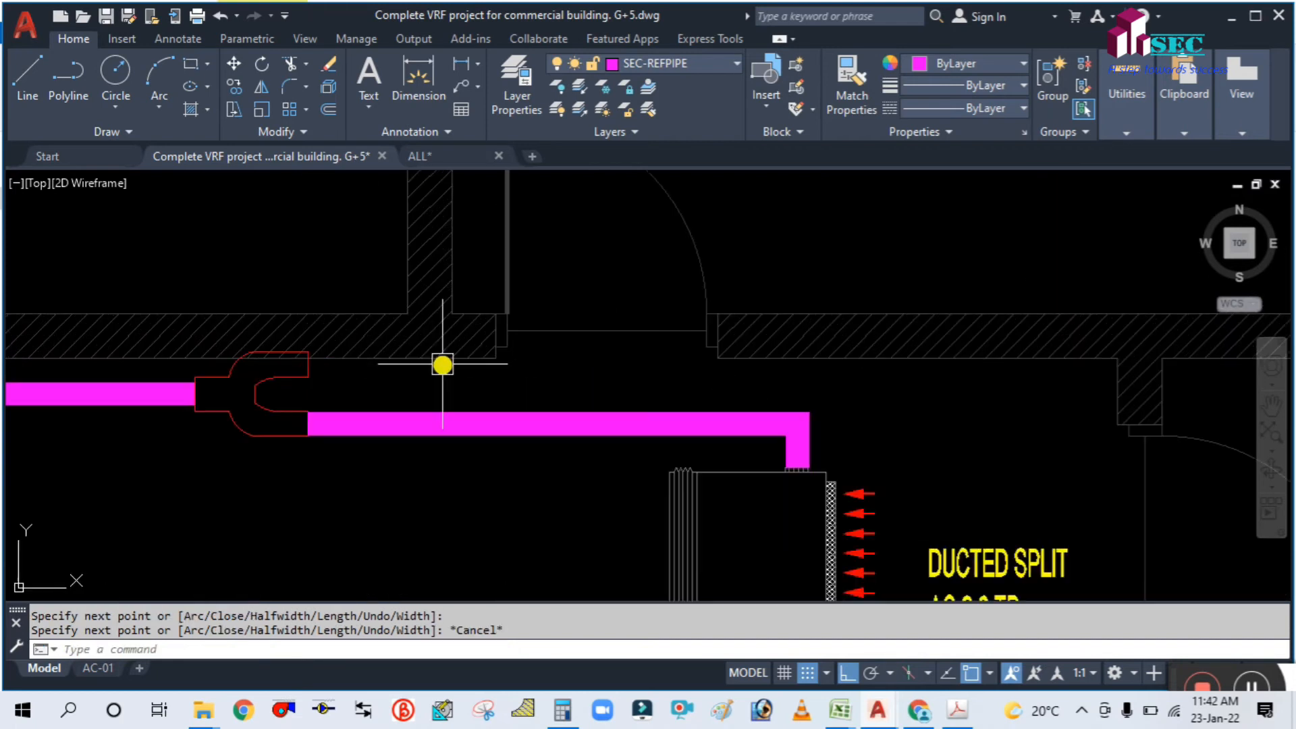
pyautogui.scroll(2, 439, 434)
pyautogui.write('PL')
pyautogui.press('Return')
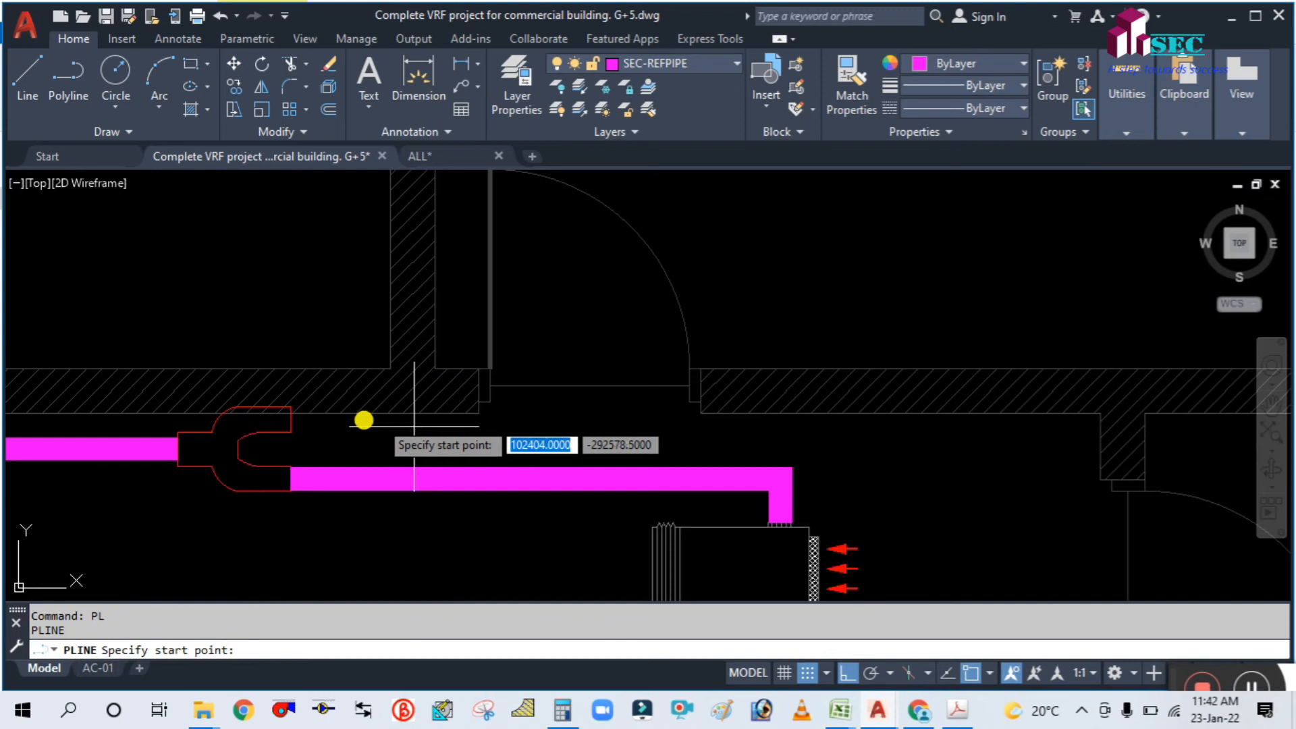
pyautogui.click(290, 421)
pyautogui.scroll(-3, 290, 420)
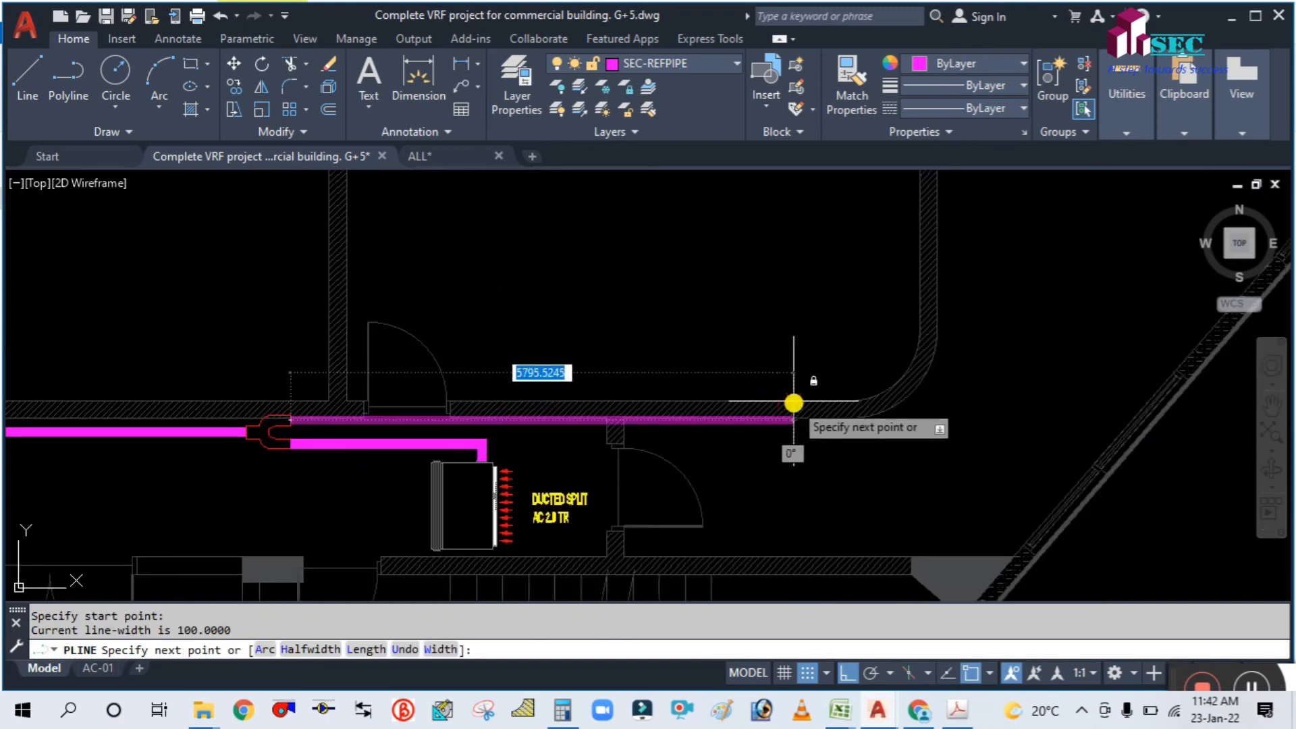
pyautogui.scroll(2, 844, 403)
pyautogui.moveTo(1041, 405); pyautogui.dragTo(546, 490, button='middle')
pyautogui.scroll(2, 546, 489)
pyautogui.scroll(-2, 546, 489)
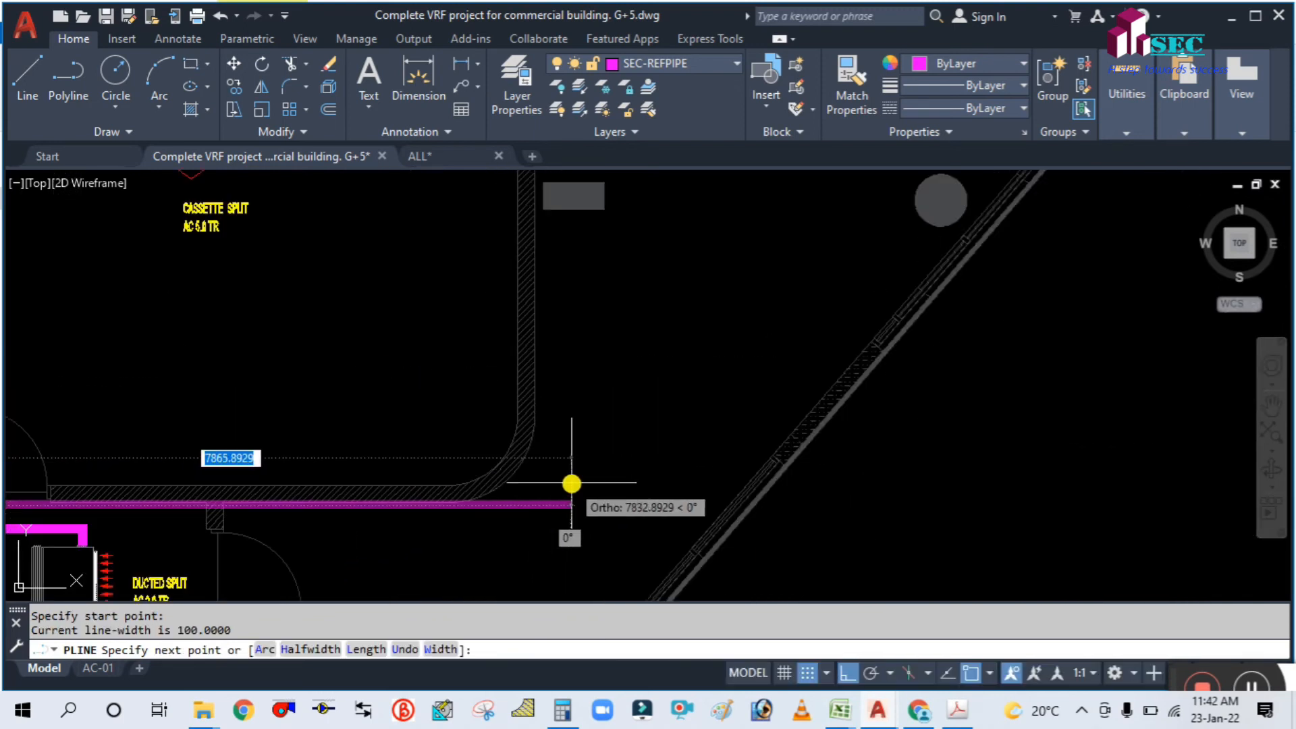
pyautogui.scroll(-2, 571, 484)
pyautogui.scroll(1, 571, 484)
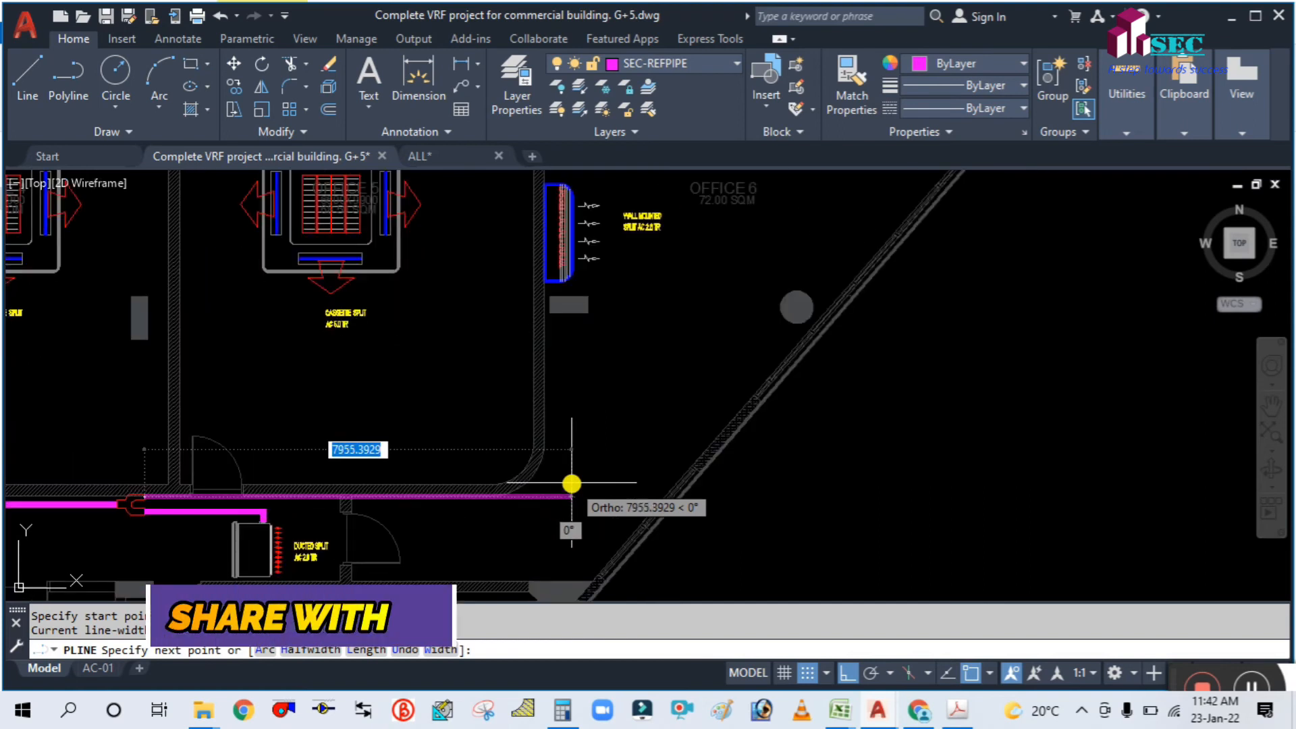
pyautogui.scroll(-1, 571, 483)
pyautogui.scroll(4, 520, 492)
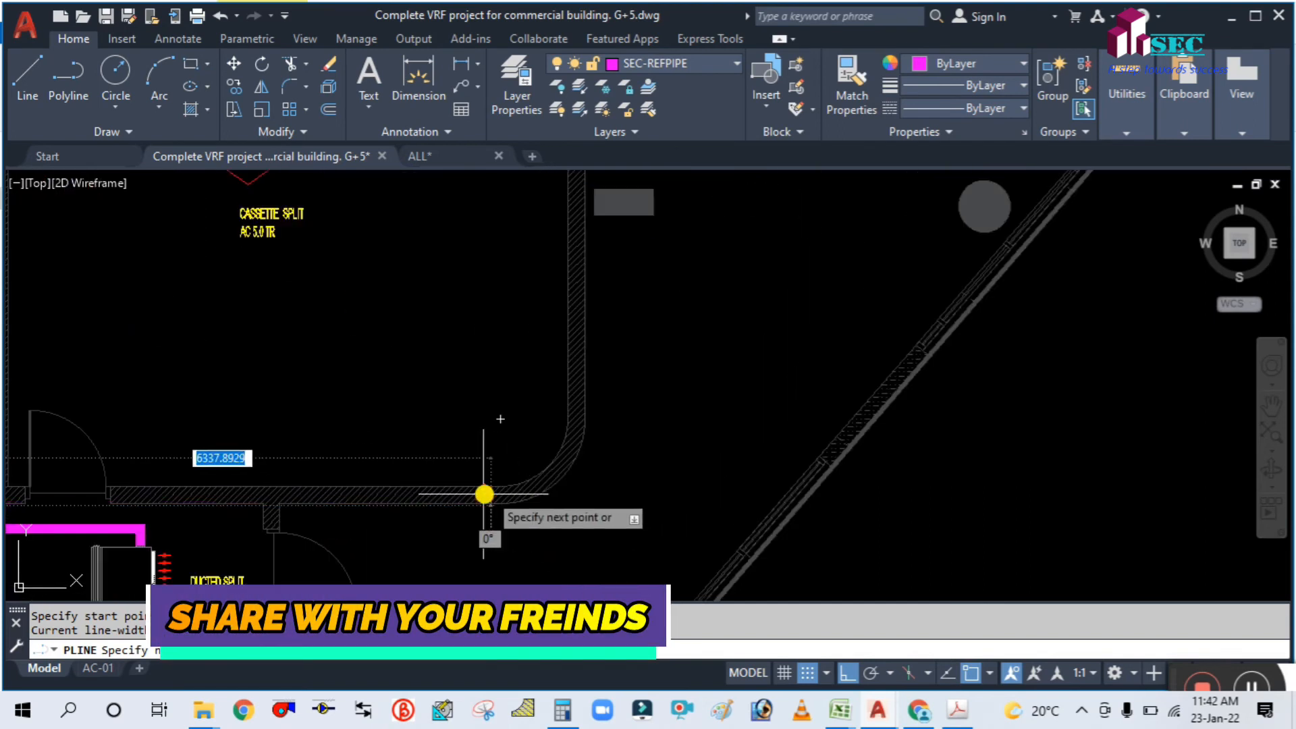
pyautogui.scroll(4, 483, 492)
pyautogui.click(542, 485)
# Step: Run the pipe straight up into Office 5 alongside its far wall and end it below the level of the wall-mounted unit
pyautogui.scroll(-3, 536, 324)
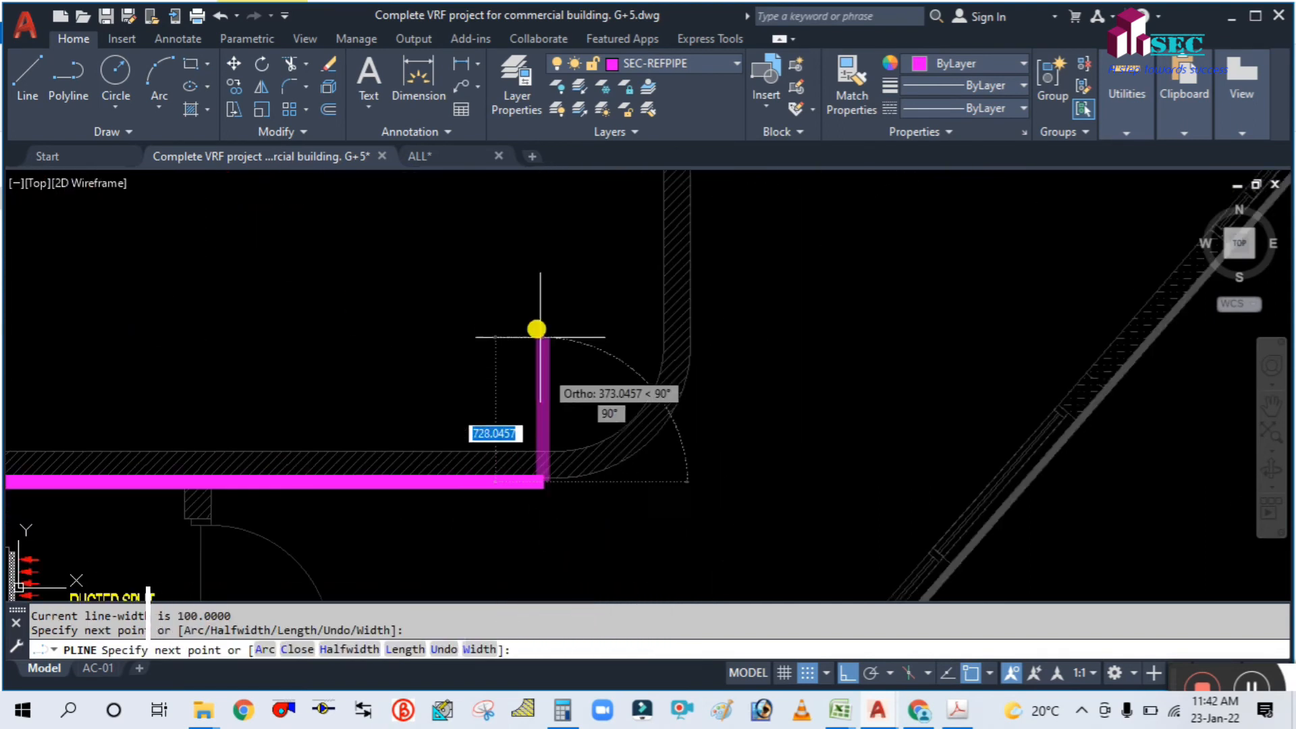
pyautogui.scroll(4, 544, 422)
pyautogui.moveTo(558, 303); pyautogui.dragTo(552, 346, button='middle')
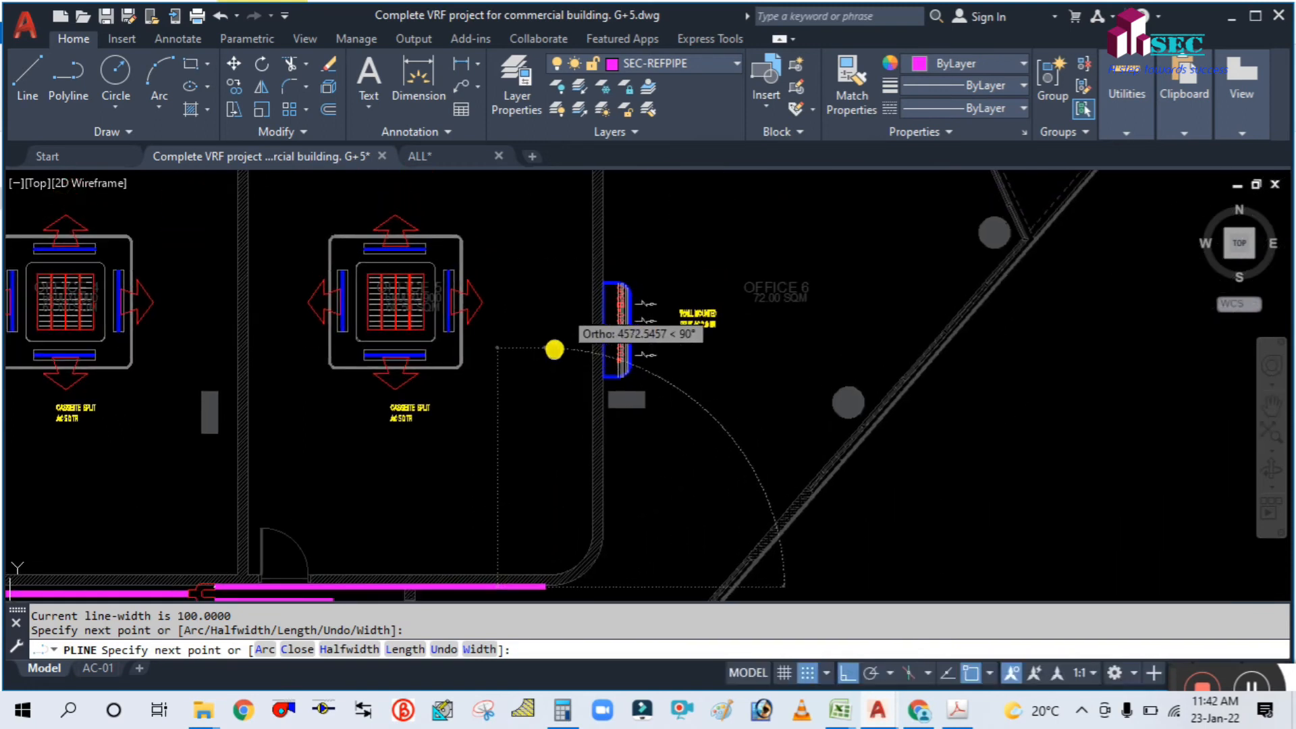
pyautogui.click(549, 454)
pyautogui.press('Escape')
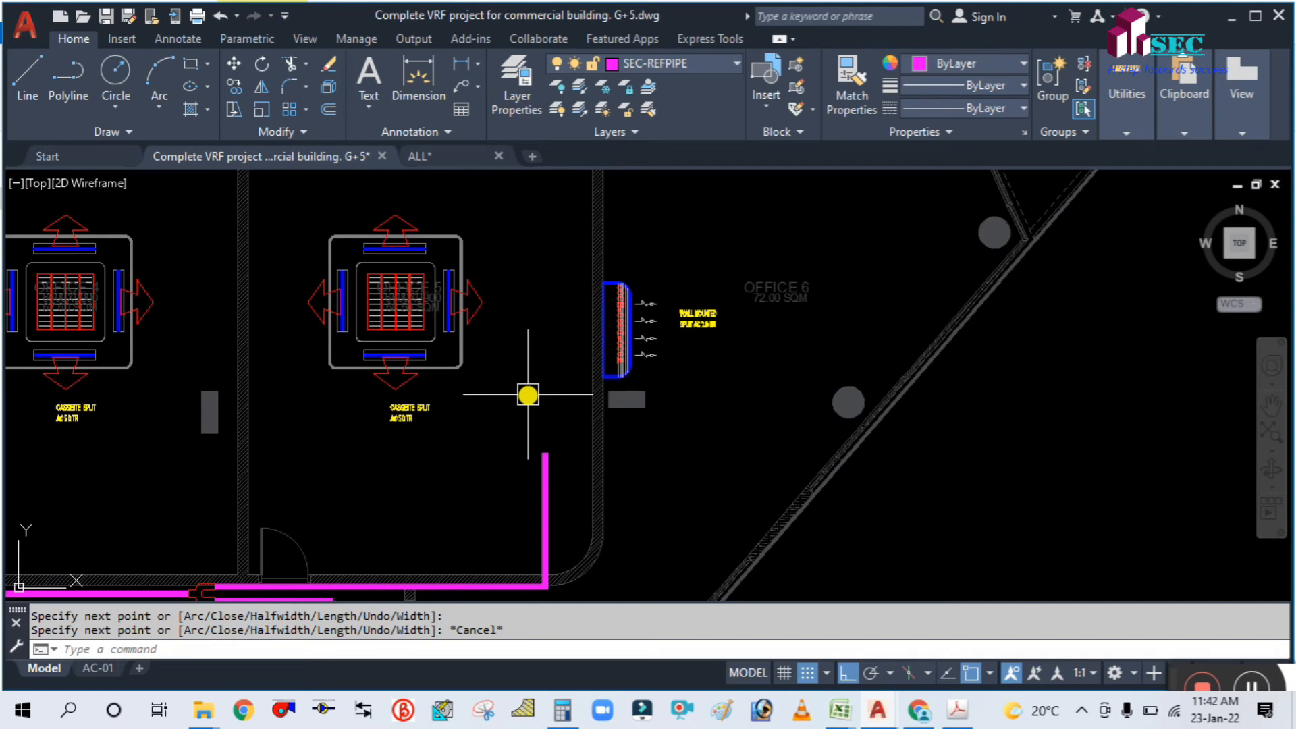
pyautogui.scroll(-2, 524, 395)
pyautogui.moveTo(486, 416); pyautogui.dragTo(684, 396, button='middle')
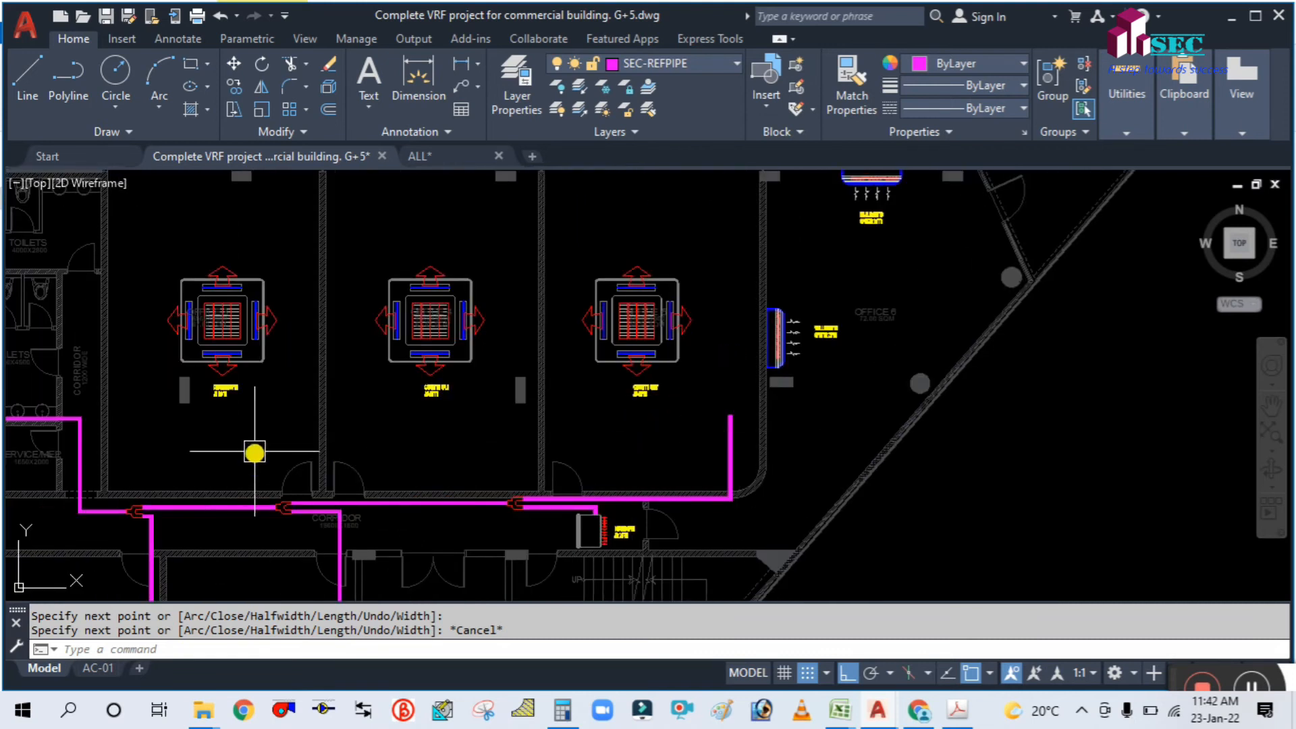
pyautogui.scroll(-5, 507, 431)
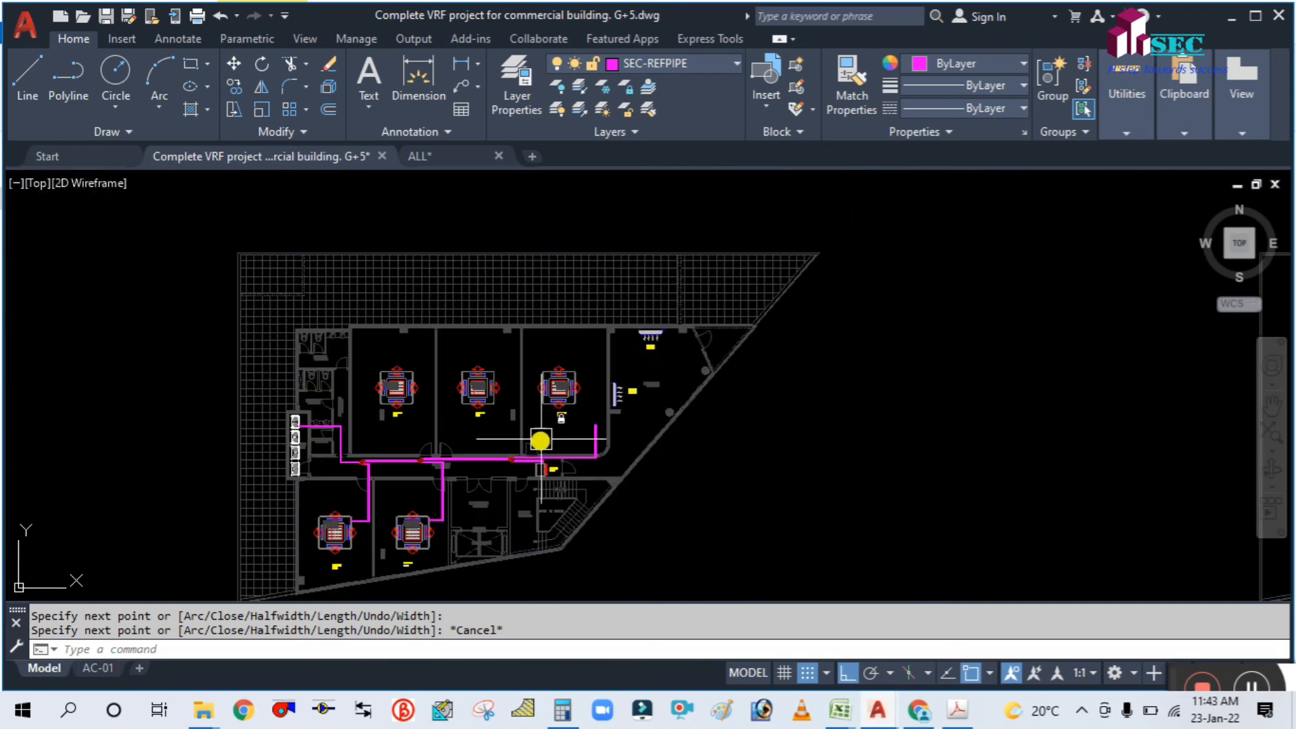
pyautogui.scroll(4, 538, 439)
pyautogui.scroll(-1, 544, 434)
pyautogui.scroll(2, 595, 378)
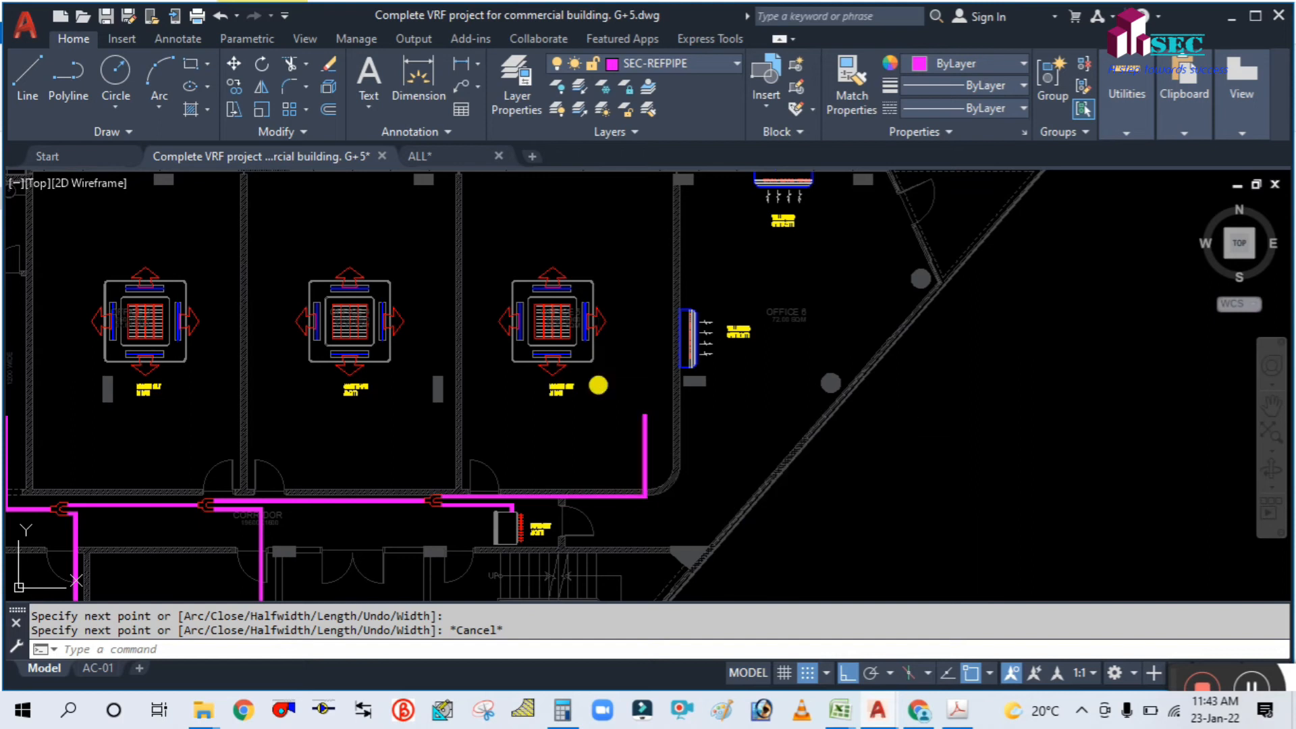
# Step: Copy the third branch fitting to a free spot above the open end of the vertical pipe in Office 5, with Ortho off for placement
pyautogui.write('co')
pyautogui.press('Return')
pyautogui.scroll(3, 466, 479)
pyautogui.scroll(-3, 418, 506)
pyautogui.scroll(5, 399, 495)
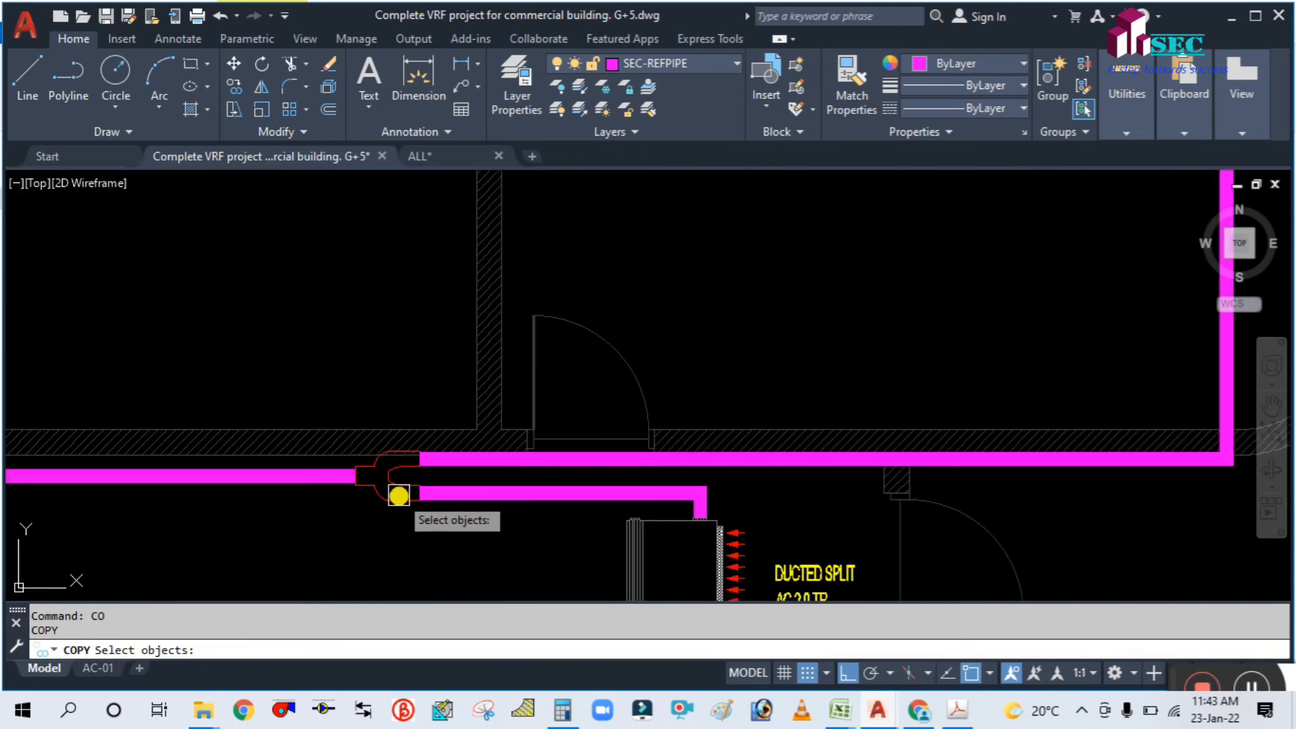
pyautogui.click(399, 496)
pyautogui.press('Return')
pyautogui.scroll(-4, 686, 498)
pyautogui.click(560, 505)
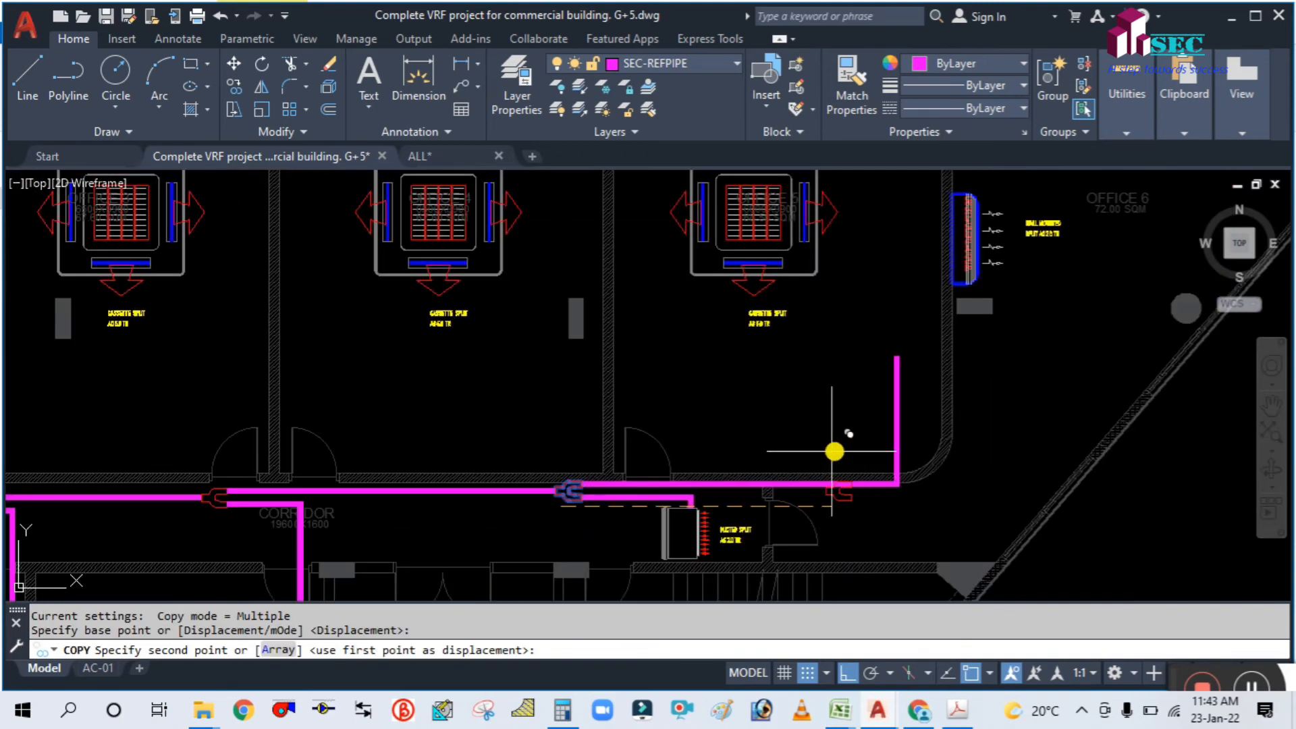
pyautogui.click(843, 673)
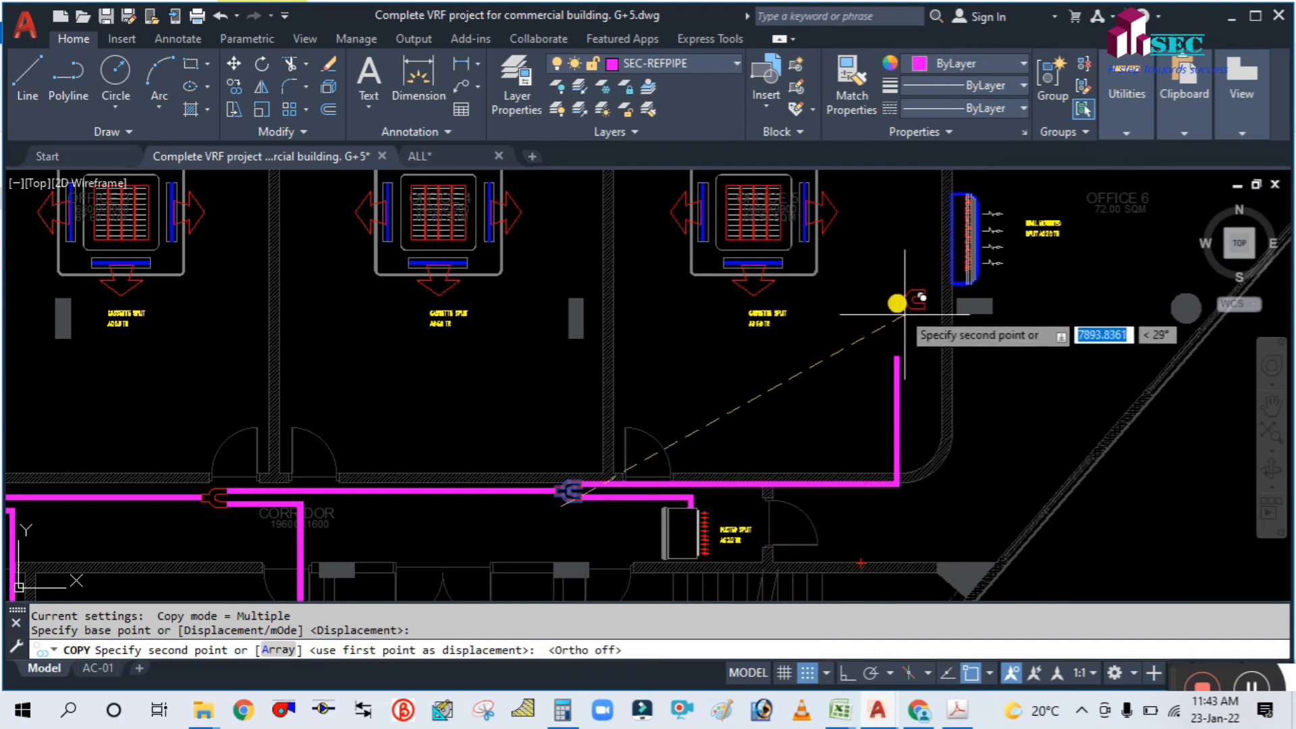
pyautogui.click(887, 301)
pyautogui.press('Escape')
pyautogui.click(844, 672)
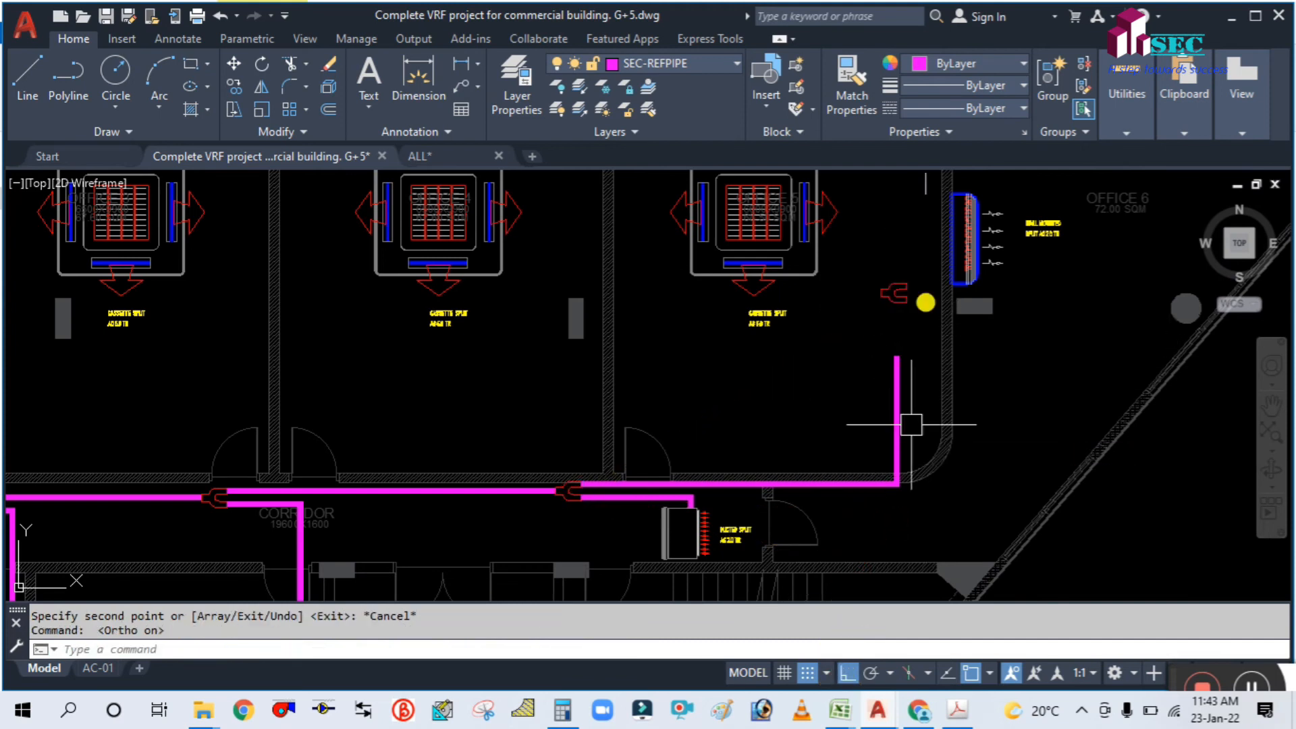
# Step: Rotate the copied branch fitting 90 degrees counterclockwise so its two outlets point upward
pyautogui.scroll(5, 904, 418)
pyautogui.press('Return')
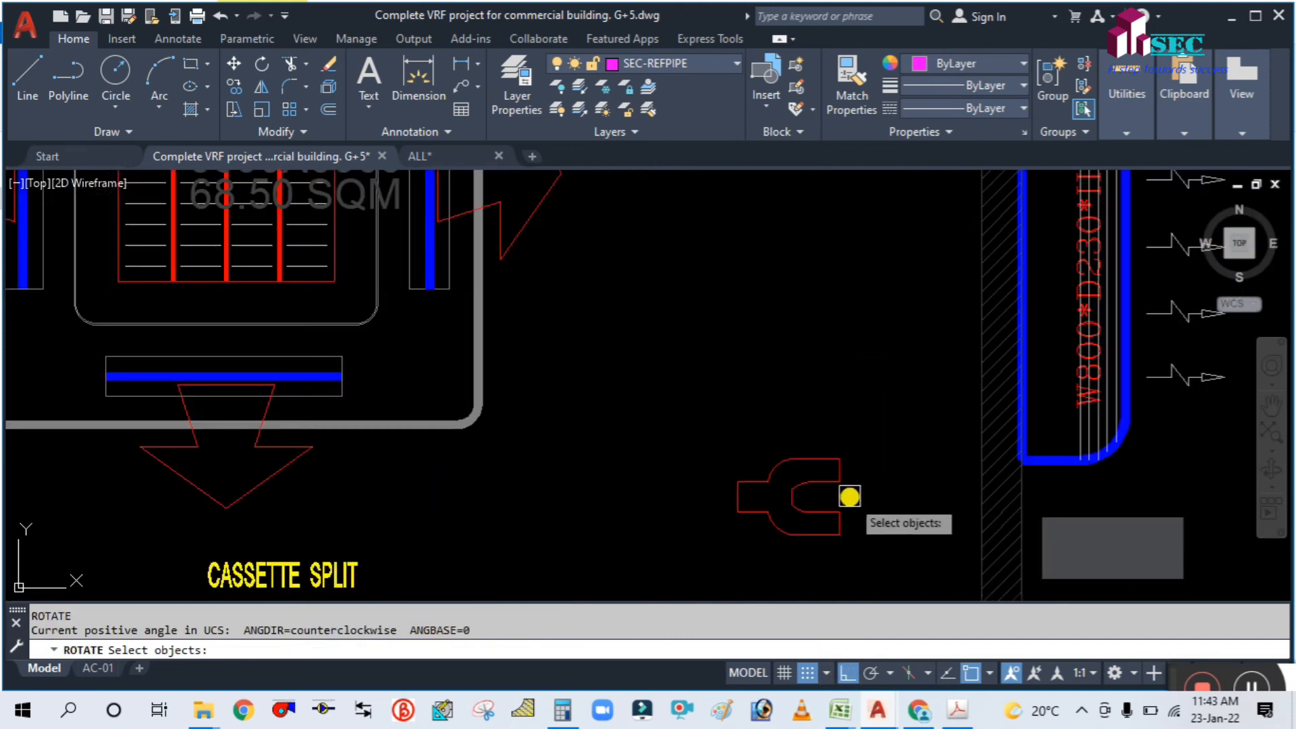
pyautogui.click(843, 497)
pyautogui.press('Return')
pyautogui.click(907, 532)
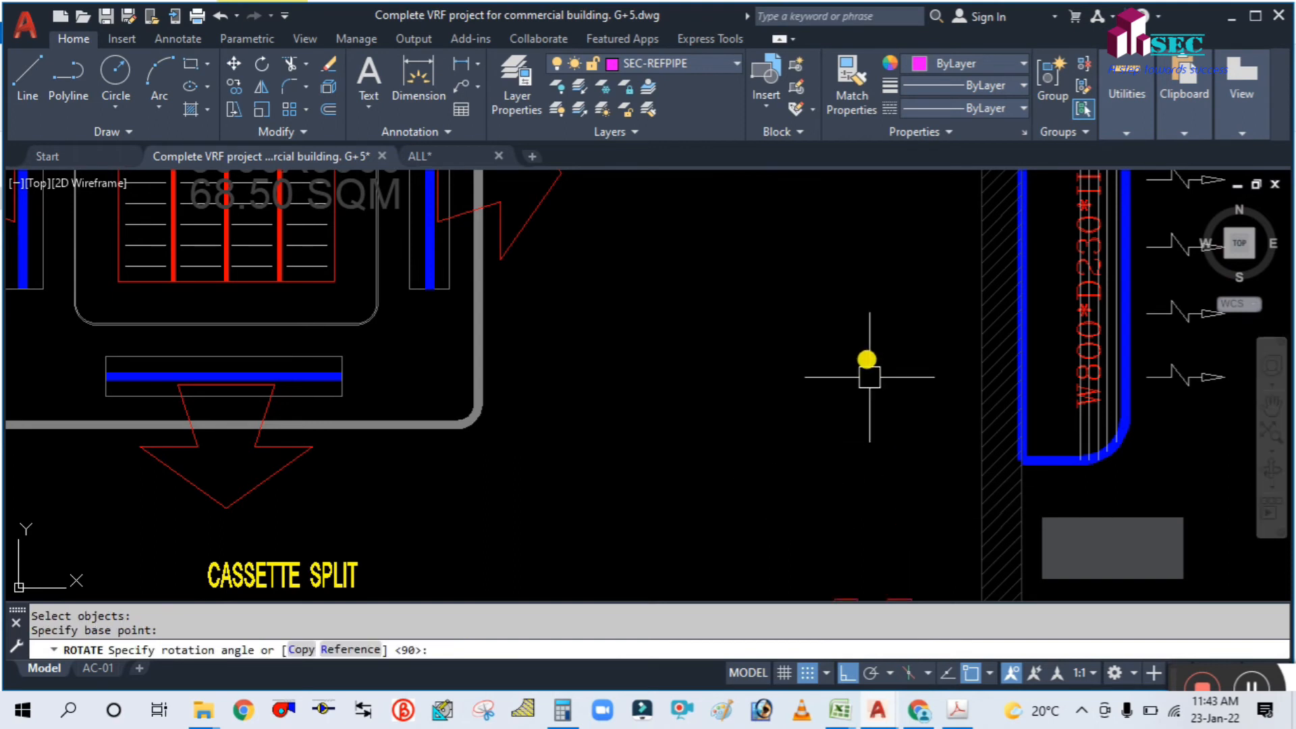
pyautogui.click(871, 388)
# Step: Move the rotated branch fitting by its inlet onto the upper end of the vertical refrigerant pipe in Office 5
pyautogui.scroll(-5, 873, 477)
pyautogui.scroll(3, 865, 430)
pyautogui.write('M')
pyautogui.press('Return')
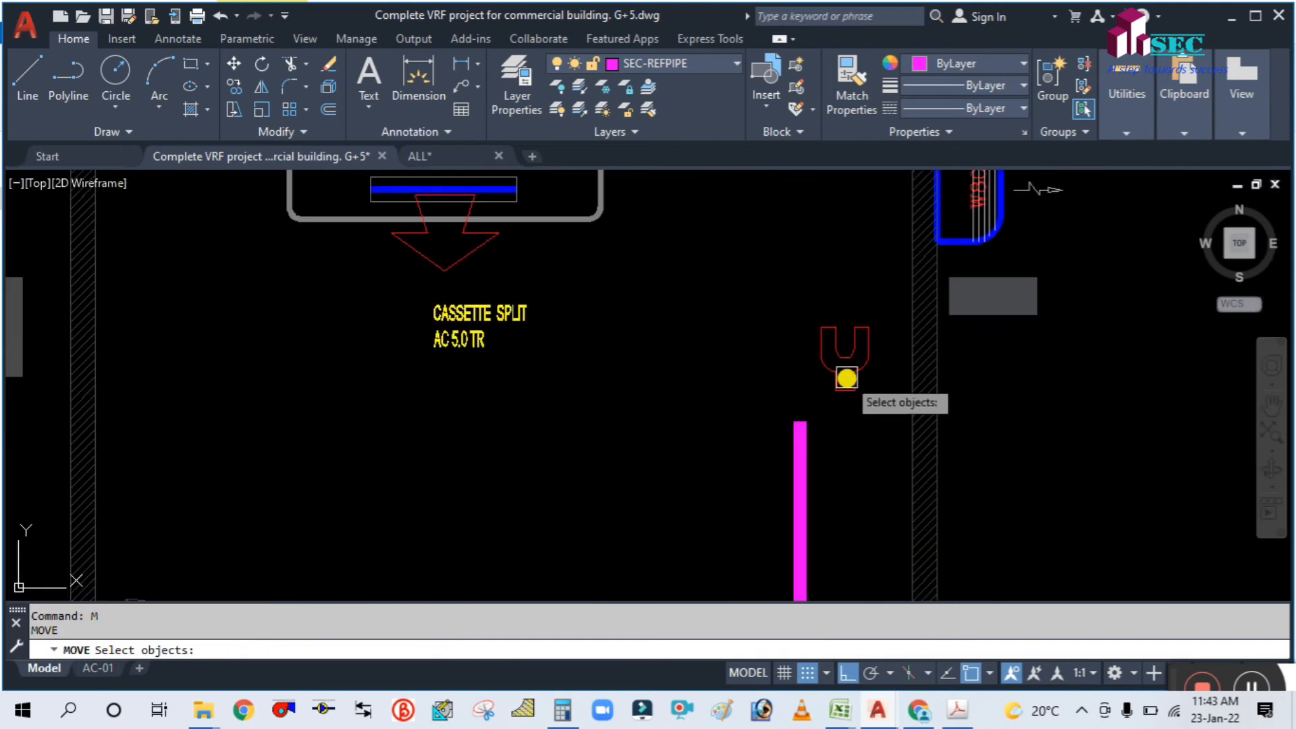
pyautogui.click(852, 389)
pyautogui.scroll(3, 848, 389)
pyautogui.press('Return')
pyautogui.click(836, 385)
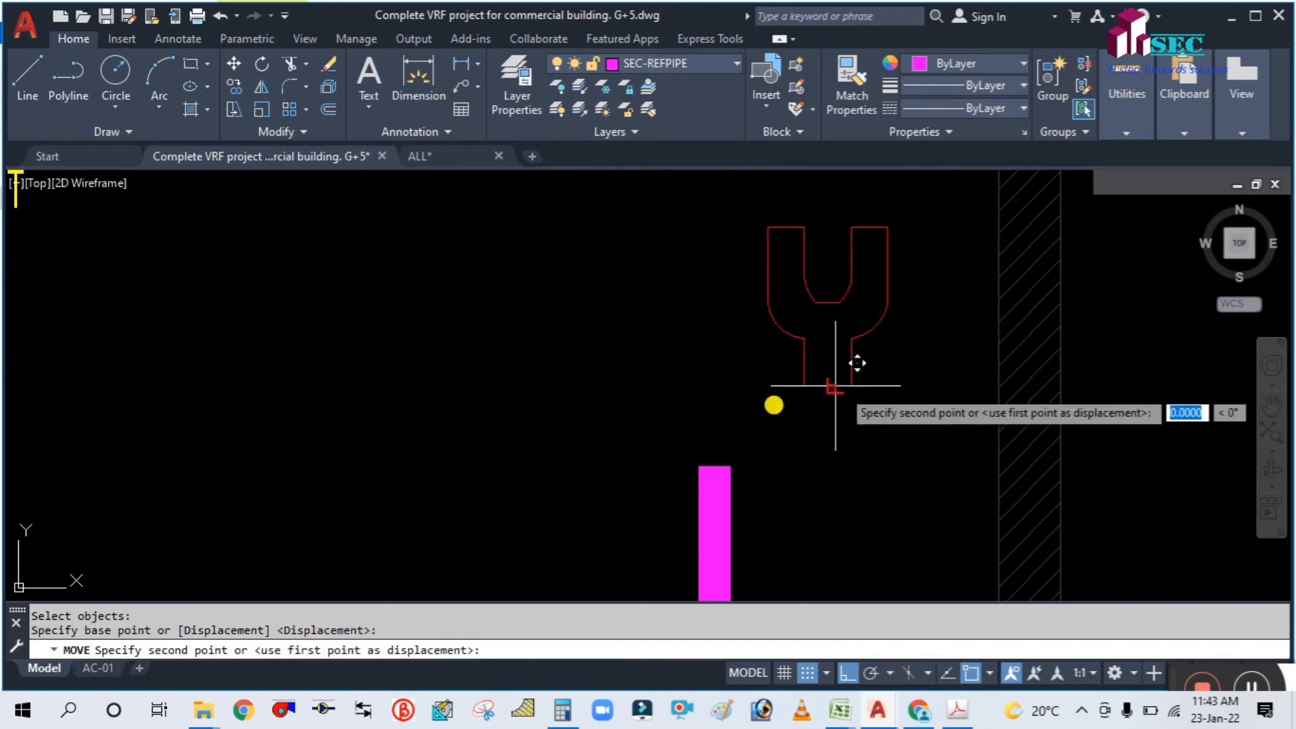
pyautogui.click(715, 466)
pyautogui.press('Escape')
pyautogui.scroll(-5, 874, 439)
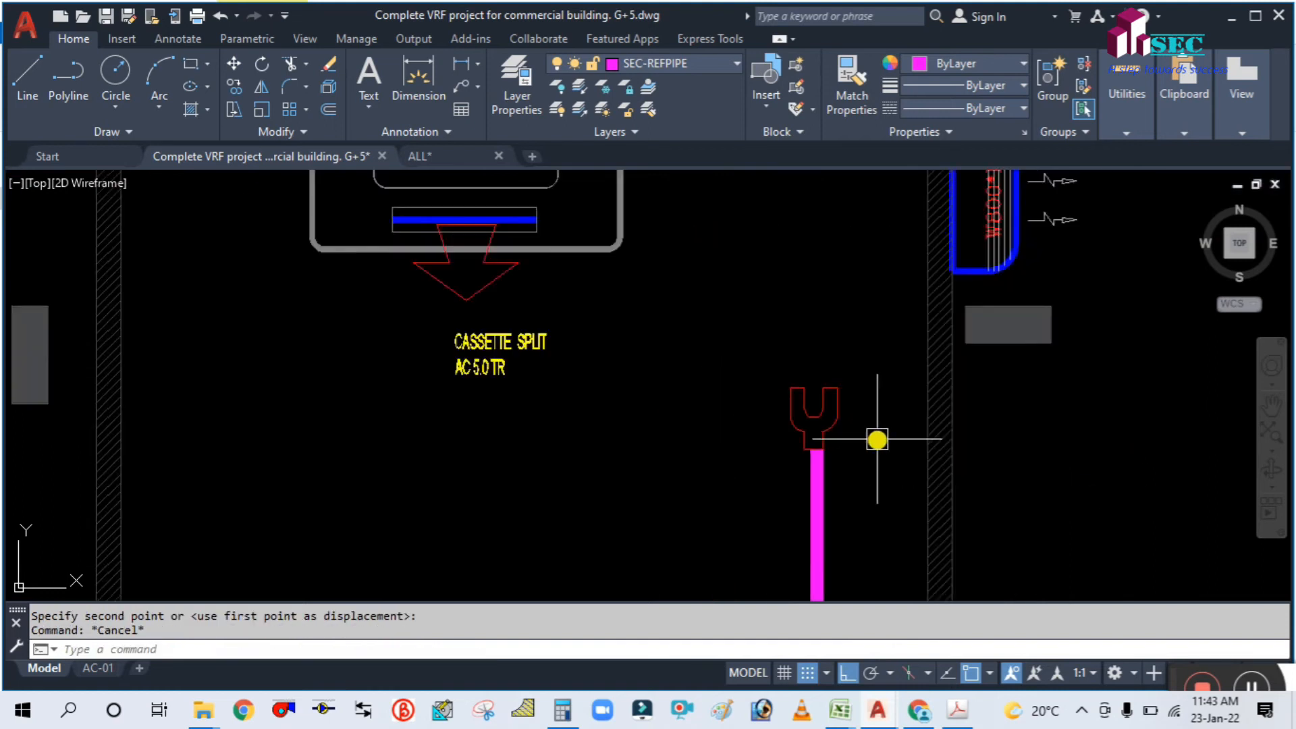
# Step: Shift the branch fitting slightly sideways so its inlet is centred on the vertical pipe's end
pyautogui.scroll(5, 872, 439)
pyautogui.write('M')
pyautogui.press('Return')
pyautogui.click(736, 450)
pyautogui.scroll(4, 701, 465)
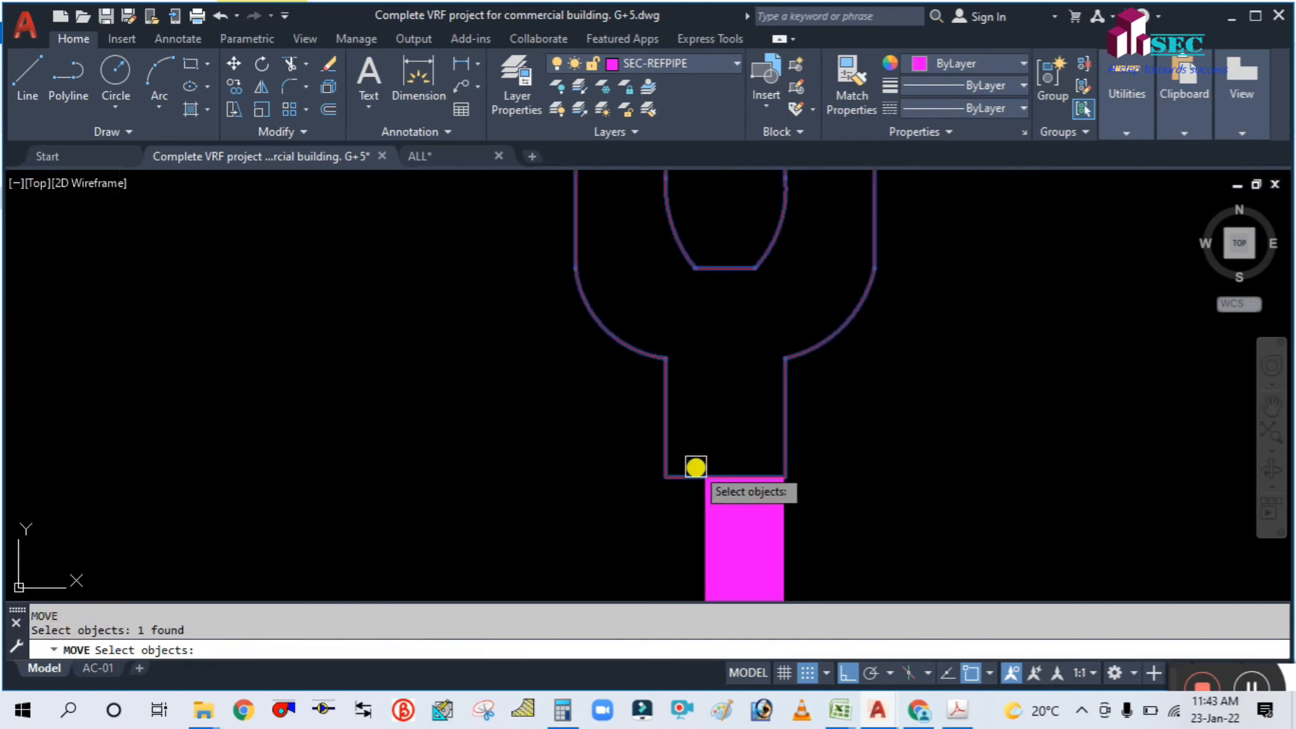
pyautogui.press('Return')
pyautogui.click(724, 477)
pyautogui.scroll(-5, 716, 466)
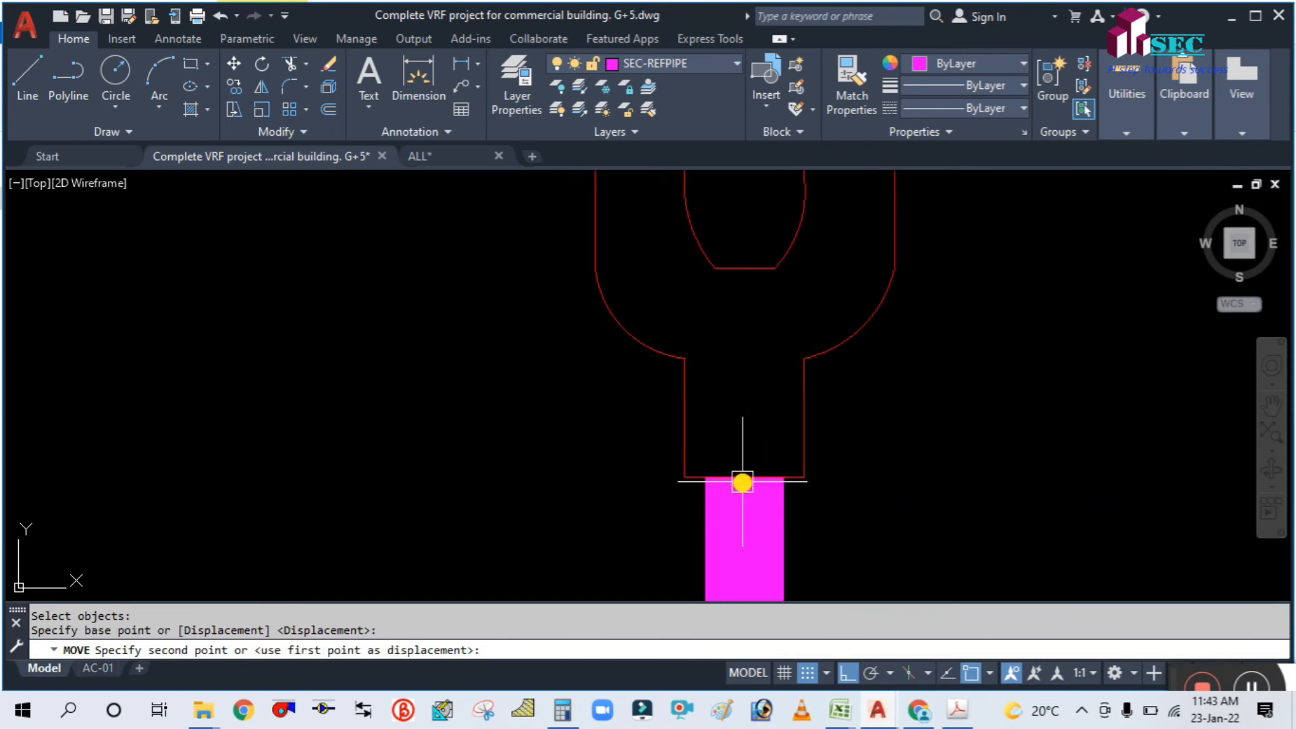
pyautogui.press('Escape')
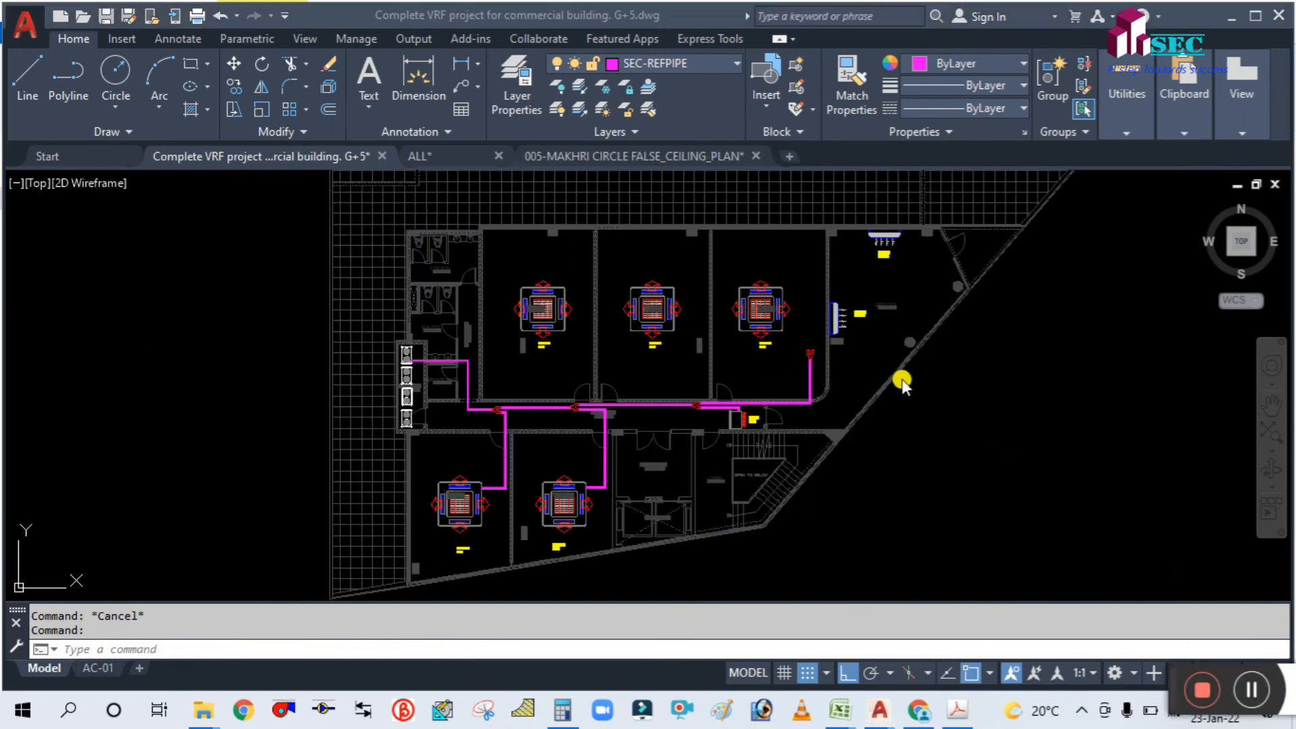
# Step: Draw a refrigerant pipe from the fitting's right outlet about 715 up, across through the wall, then up to Office 6's side-wall split unit
pyautogui.scroll(2, 837, 330)
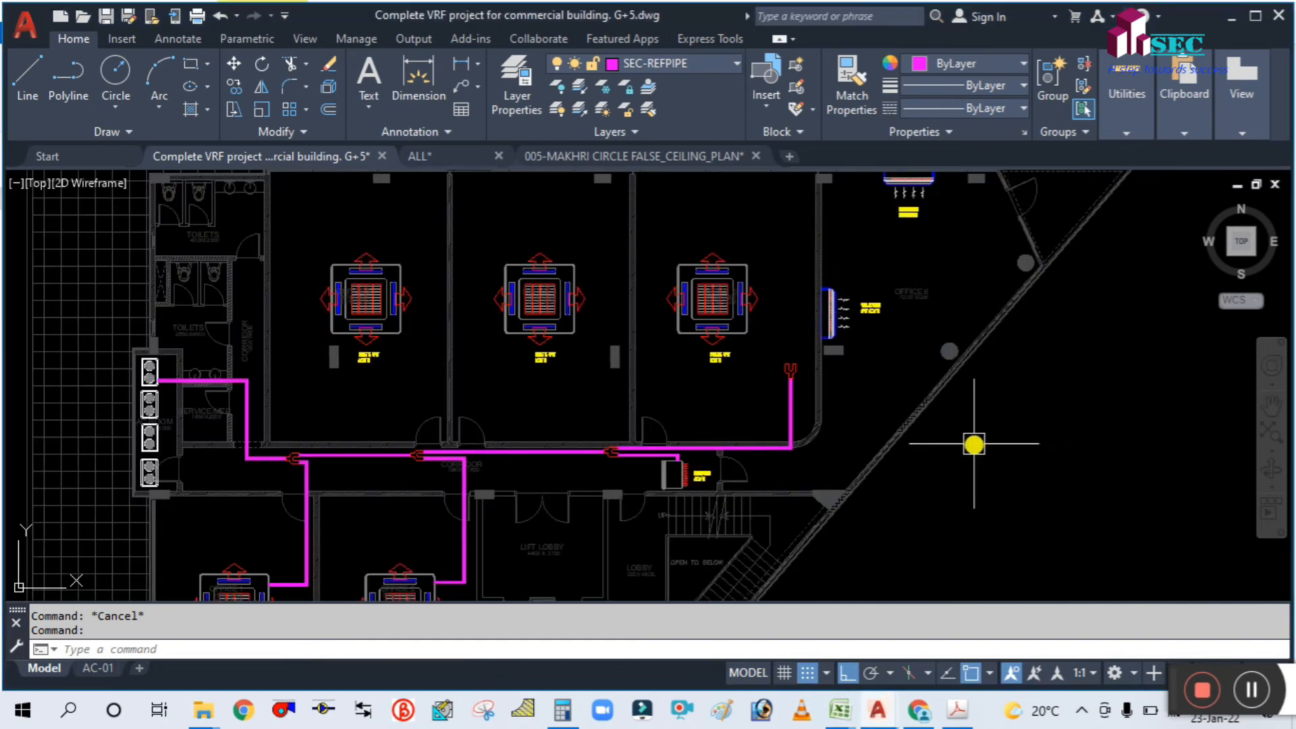
pyautogui.scroll(3, 789, 419)
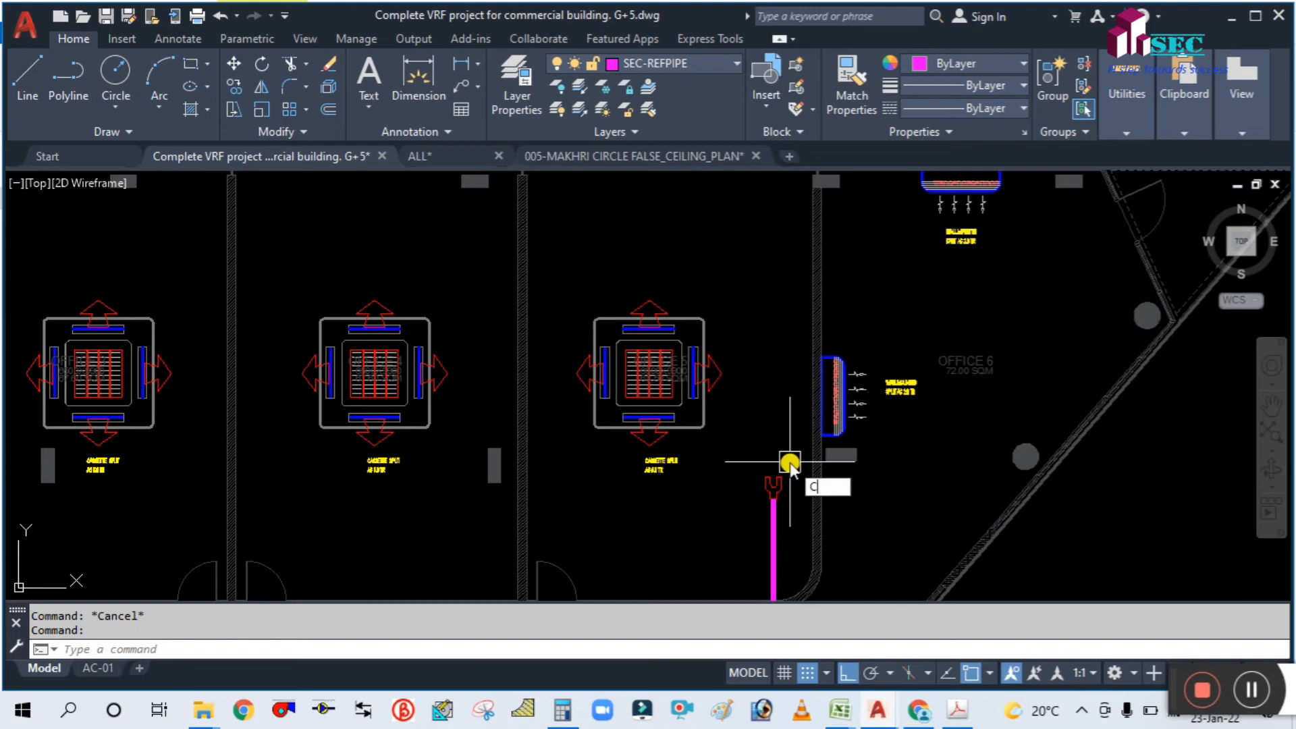
pyautogui.press('BackSpace')
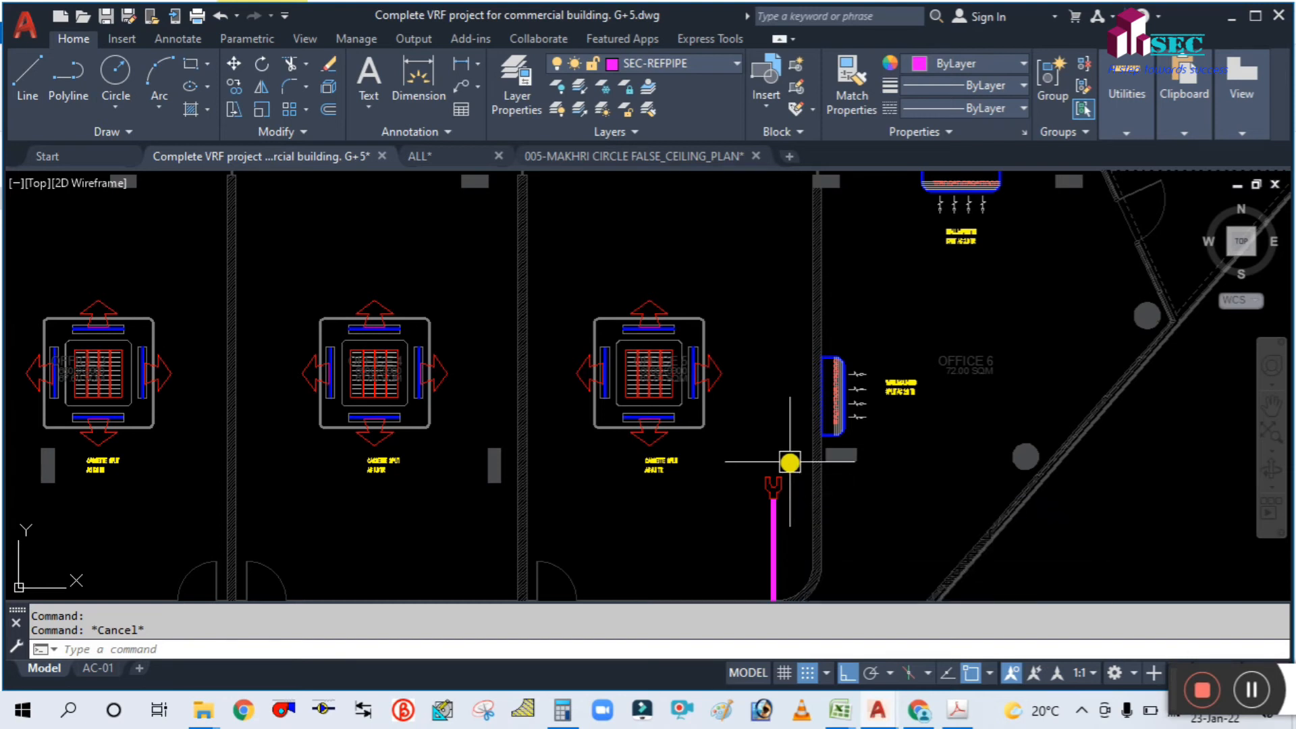
pyautogui.write('PL')
pyautogui.press('Return')
pyautogui.scroll(4, 787, 457)
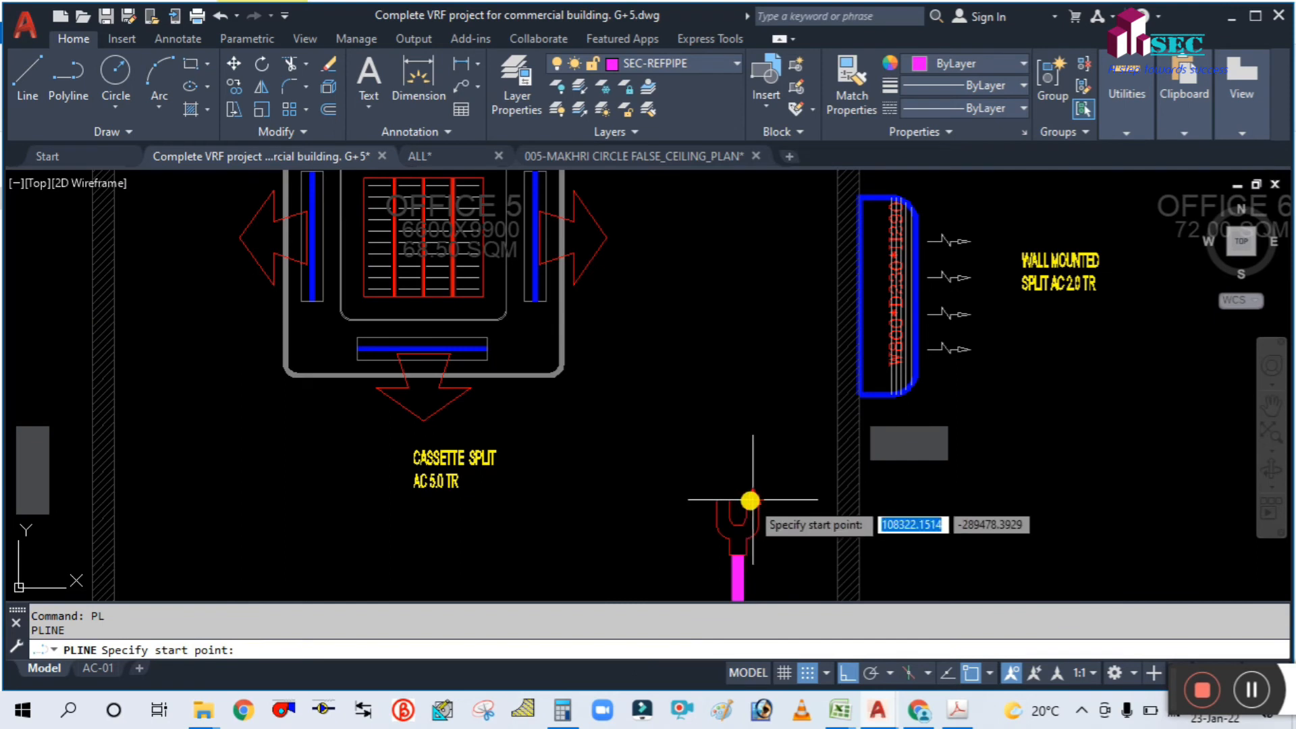
pyautogui.click(752, 500)
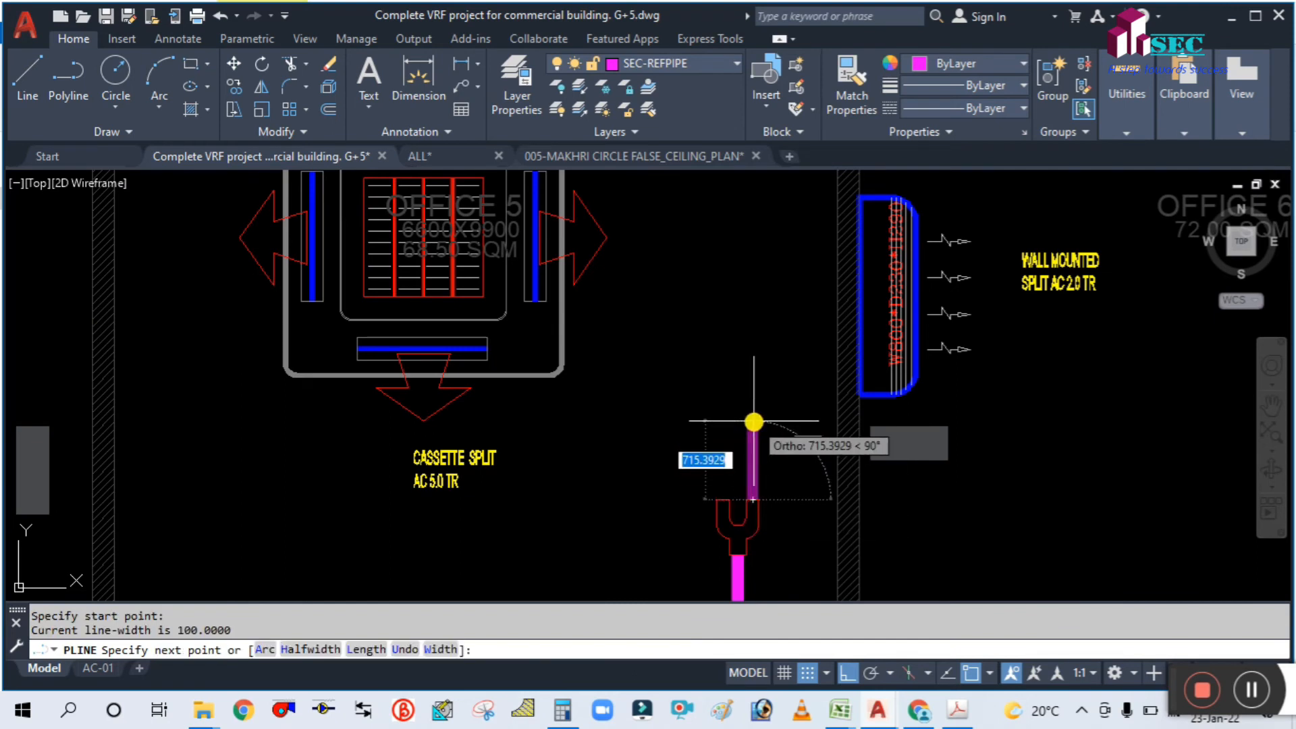
pyautogui.click(754, 422)
pyautogui.scroll(2, 881, 420)
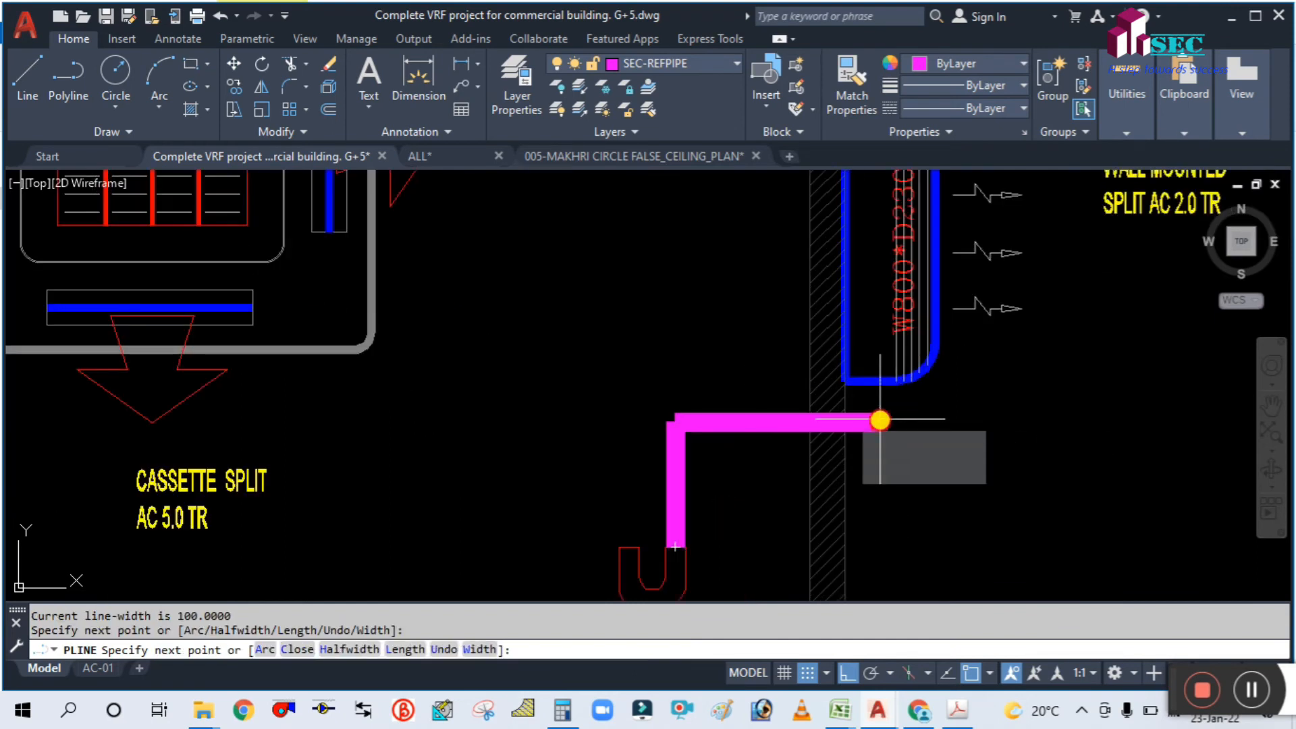
pyautogui.click(879, 420)
pyautogui.click(880, 381)
pyautogui.press('Escape')
# Step: Start a refrigerant pipe polyline at the fitting's left outlet and route it straight up through Office 5 toward the upper outer wall
pyautogui.moveTo(679, 389)
pyautogui.mouseDown(button='middle')
pyautogui.moveTo(694, 392)
pyautogui.moveTo(684, 405)
pyautogui.mouseUp(button='middle')
pyautogui.write('PL')
pyautogui.press('Return')
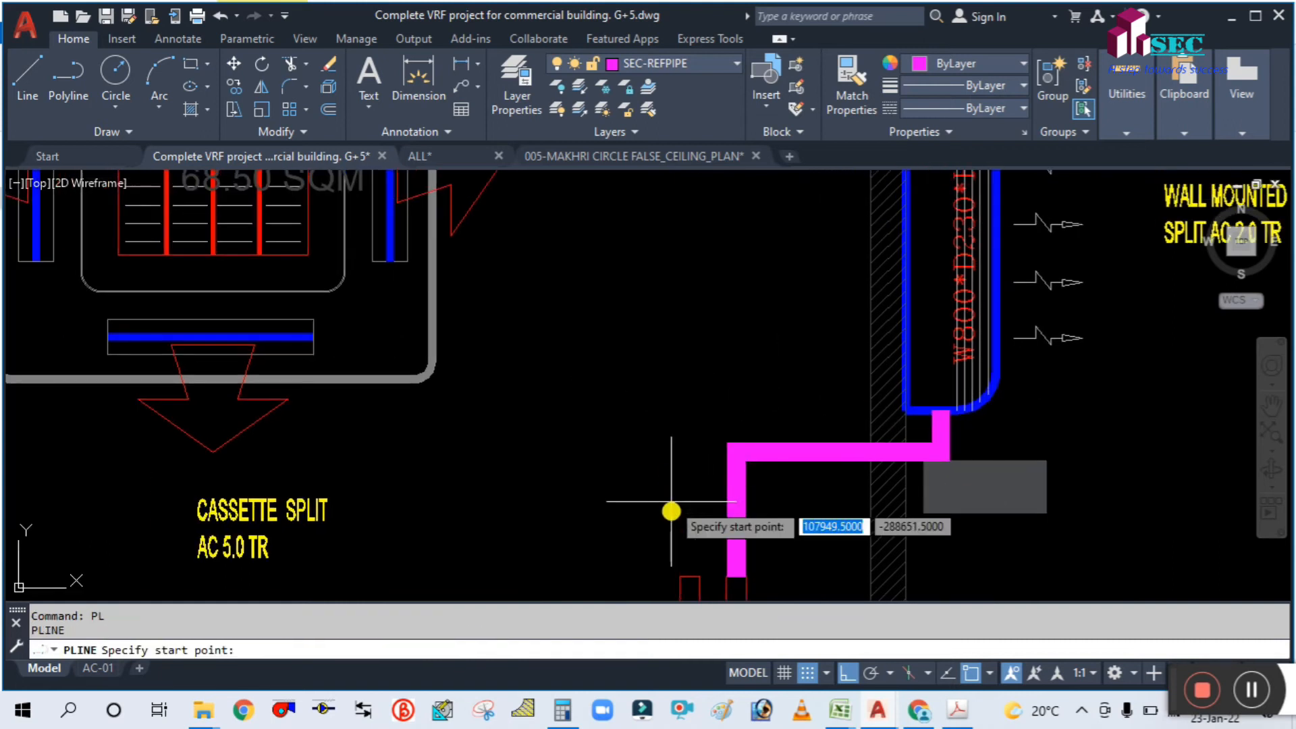
pyautogui.click(685, 576)
pyautogui.scroll(-3, 695, 324)
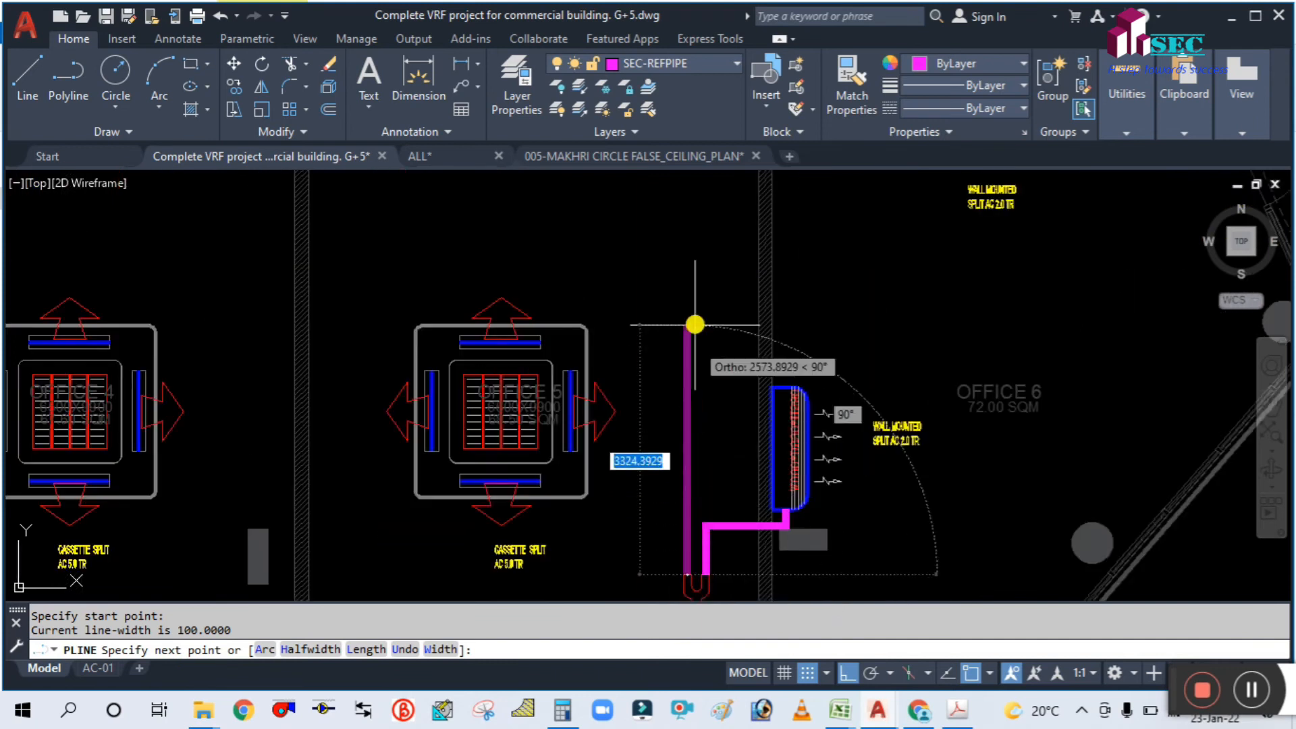
pyautogui.scroll(4, 634, 483)
pyautogui.scroll(2, 631, 351)
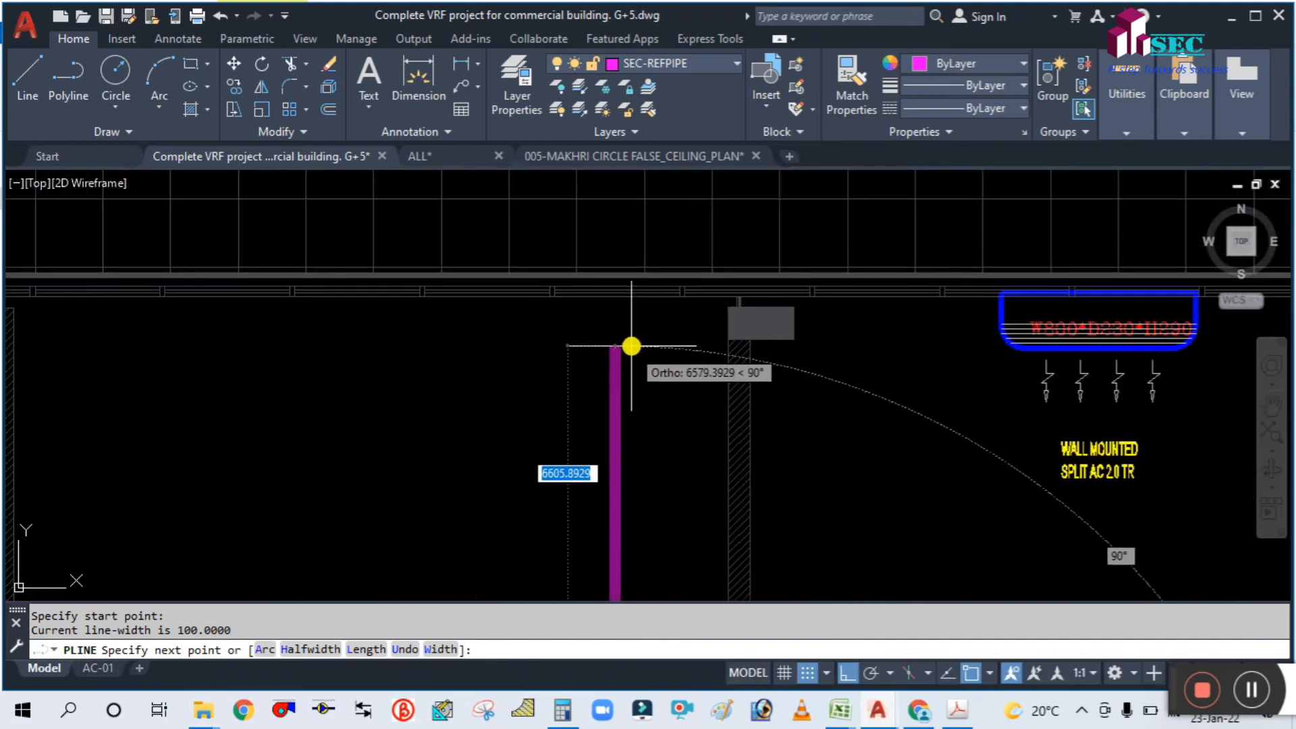
# Step: Try to route the refrigerant pipe polyline up and across to the wall-mounted split unit near the top wall, and undo it
pyautogui.click(632, 325)
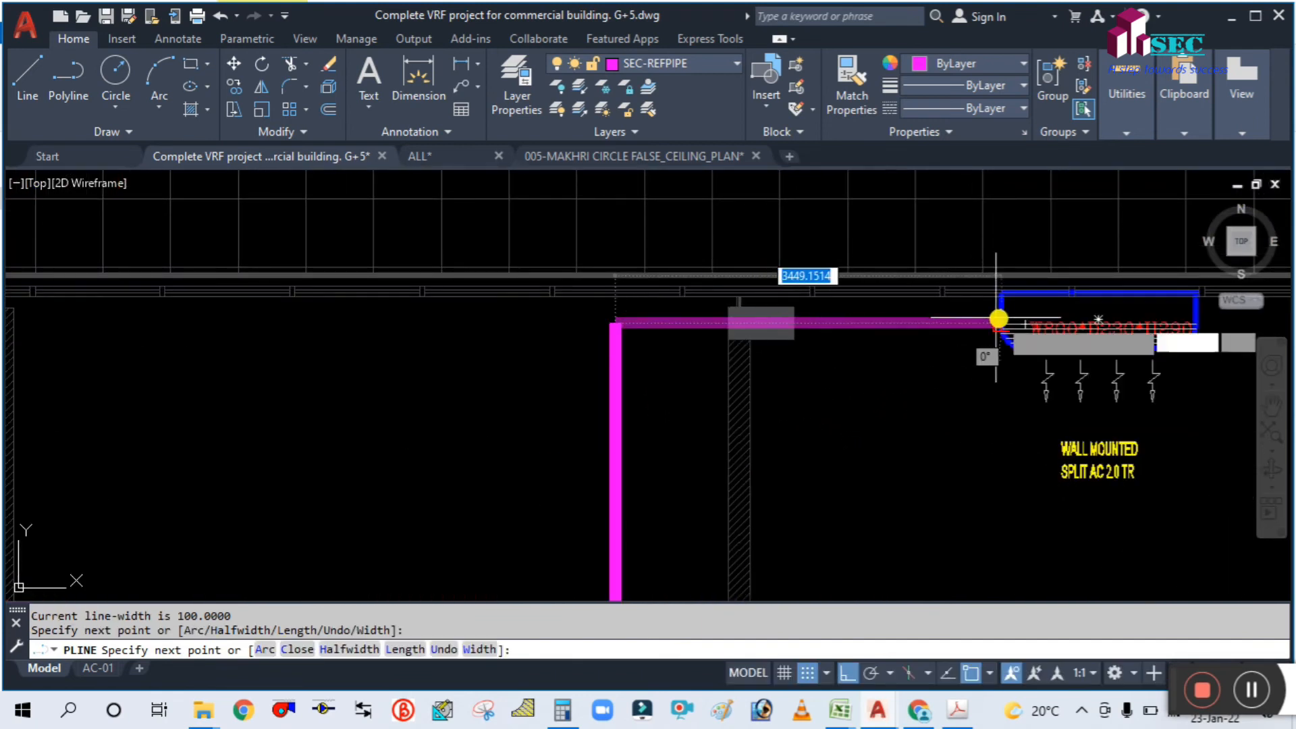
pyautogui.scroll(5, 996, 317)
pyautogui.click(978, 334)
pyautogui.press('Return')
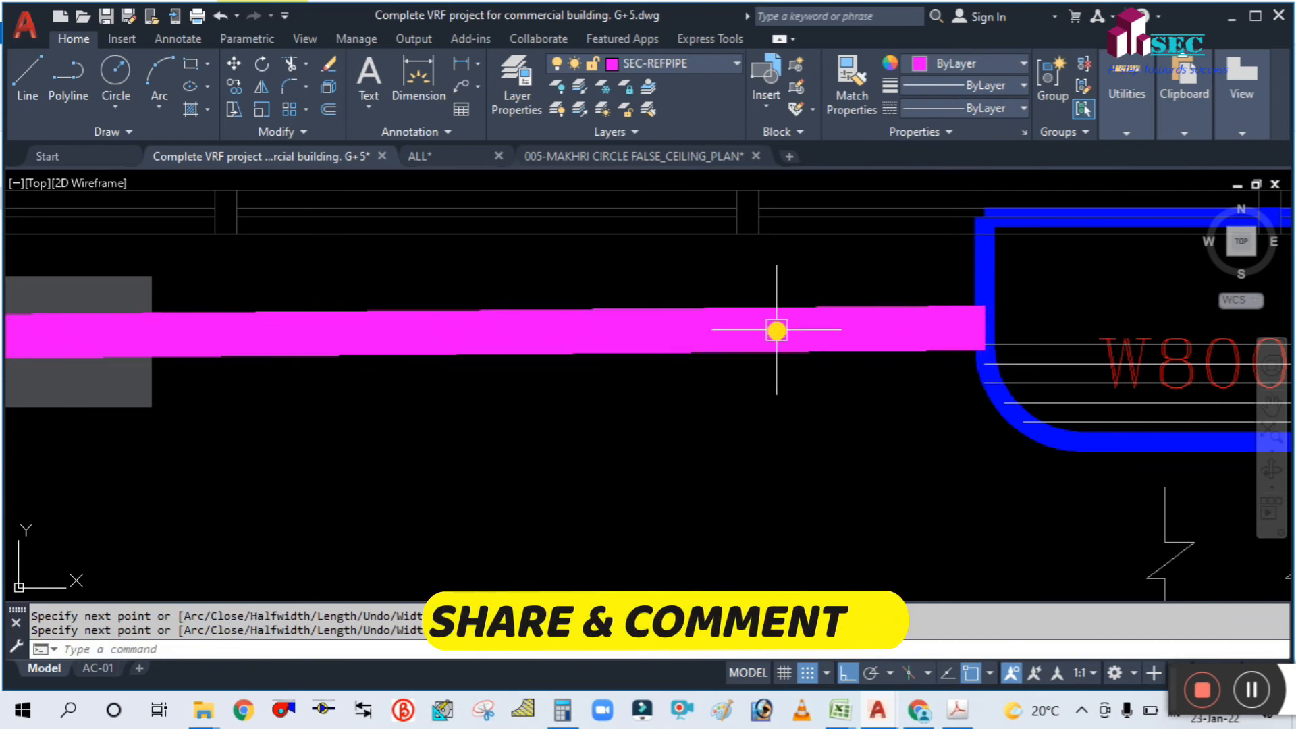
pyautogui.scroll(-4, 775, 327)
pyautogui.hotkey('ctrl', 'z')
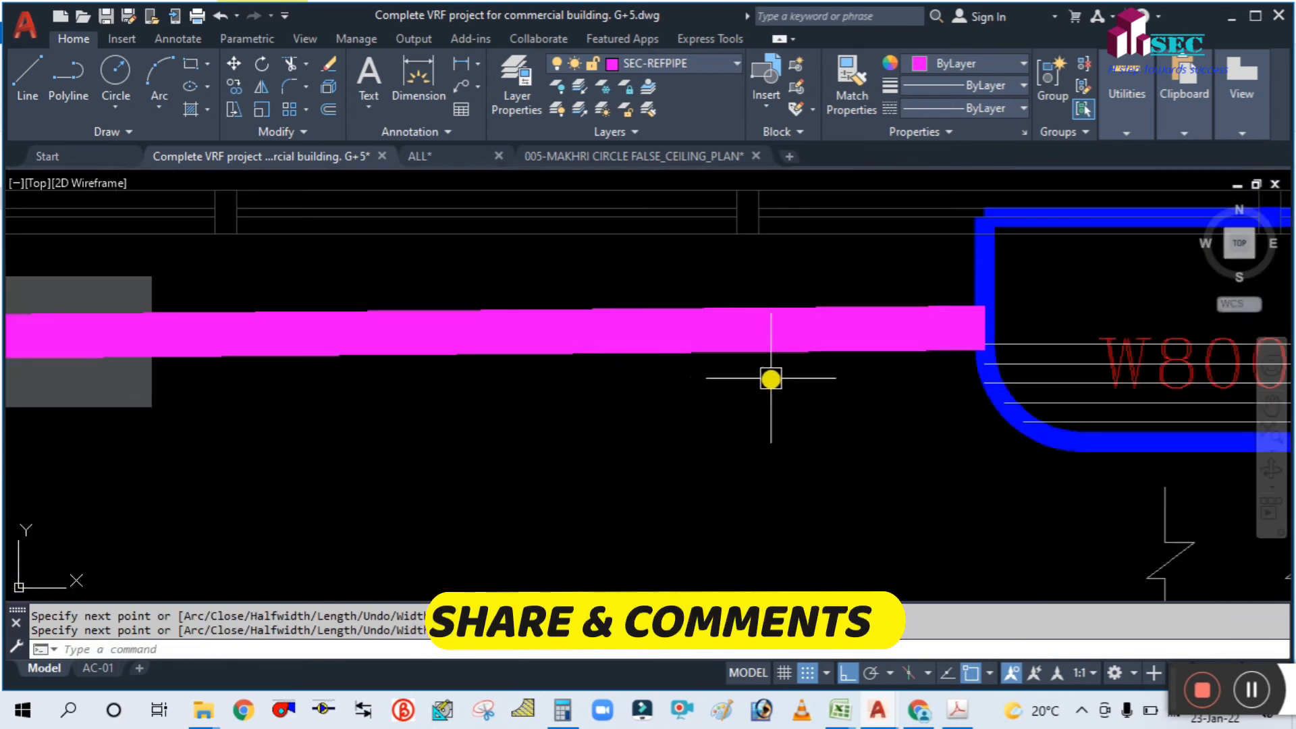
pyautogui.hotkey('ctrl', 'z')
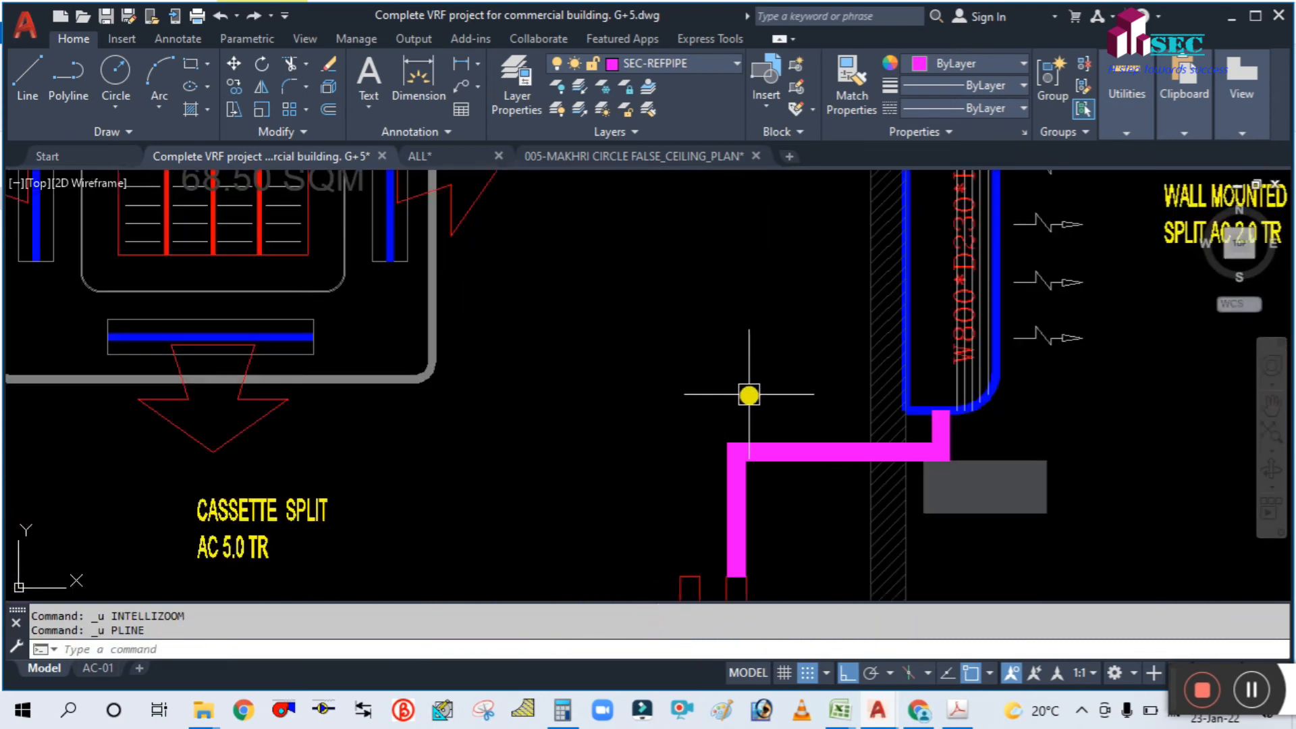
# Step: Draw a 100-wide refrigerant pipe polyline from the riser joint's open outlet up and across to the upper wall-mounted 2.0 TR unit
pyautogui.scroll(-5, 746, 396)
pyautogui.write('L')
pyautogui.press('Return')
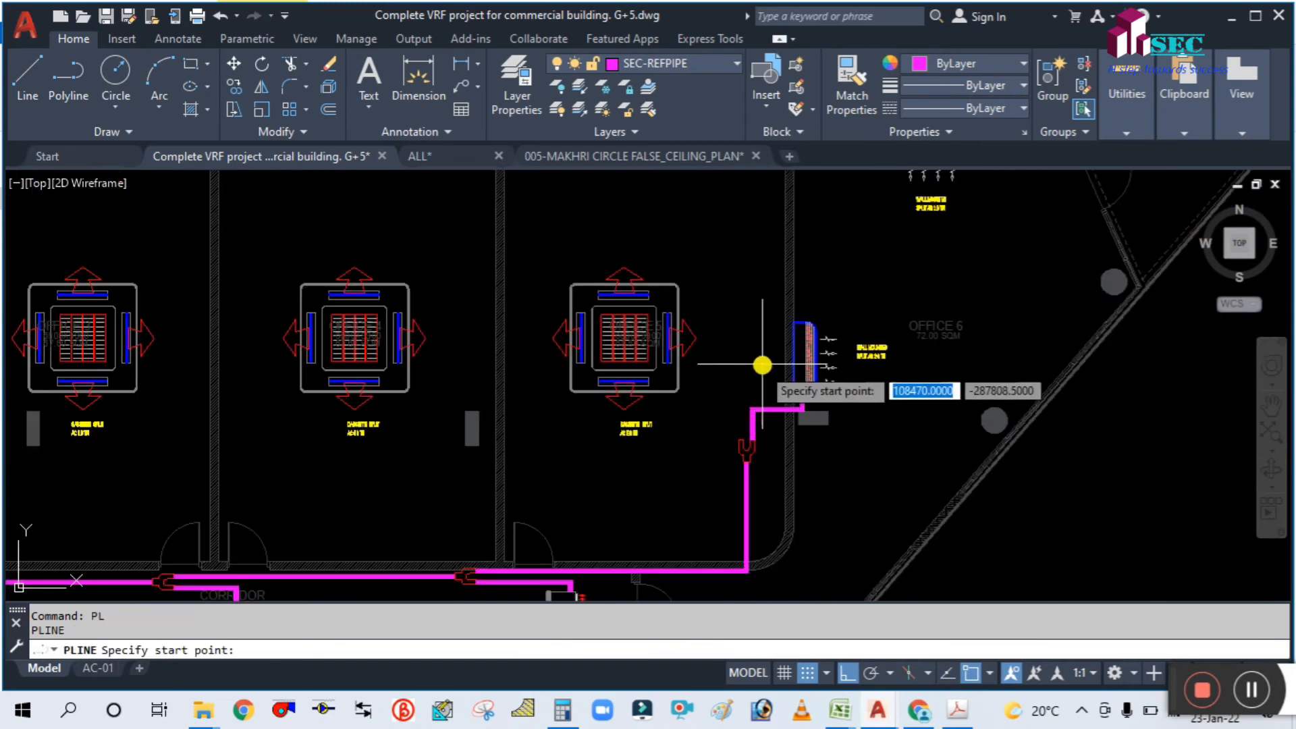
pyautogui.scroll(5, 743, 411)
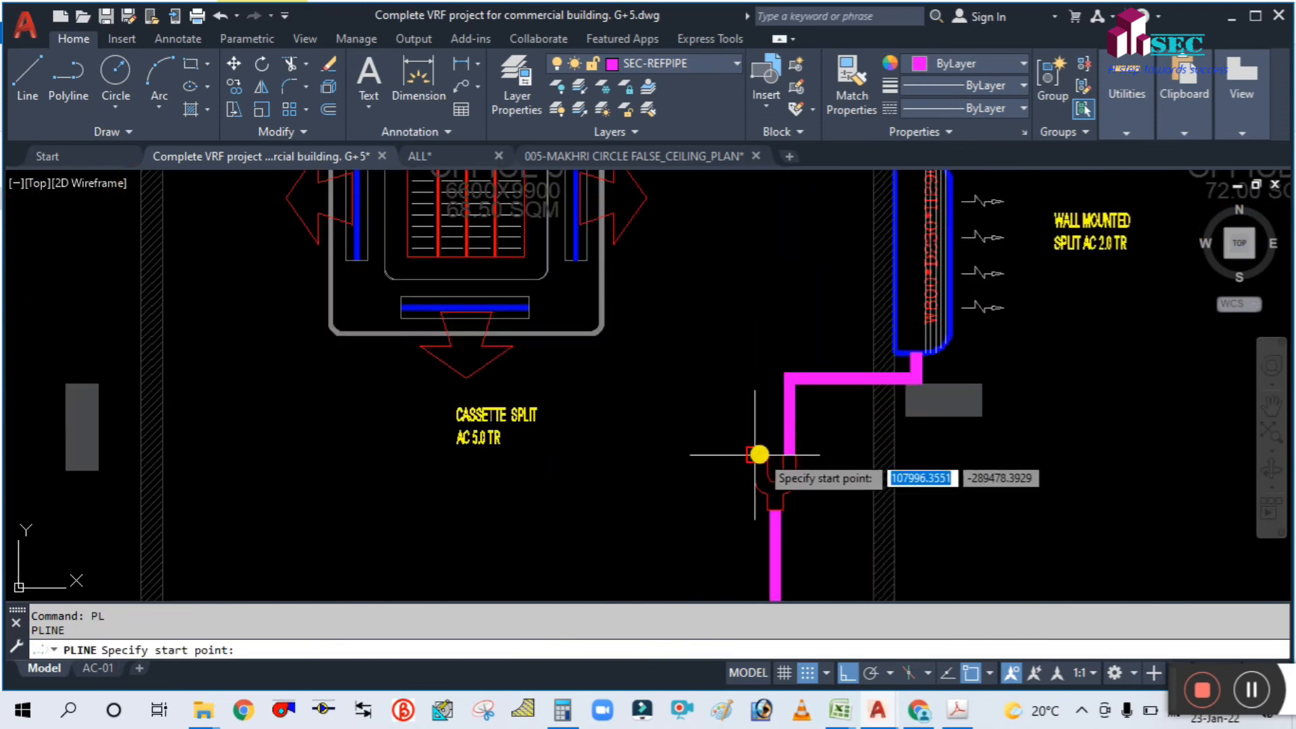
pyautogui.scroll(3, 760, 443)
pyautogui.click(743, 492)
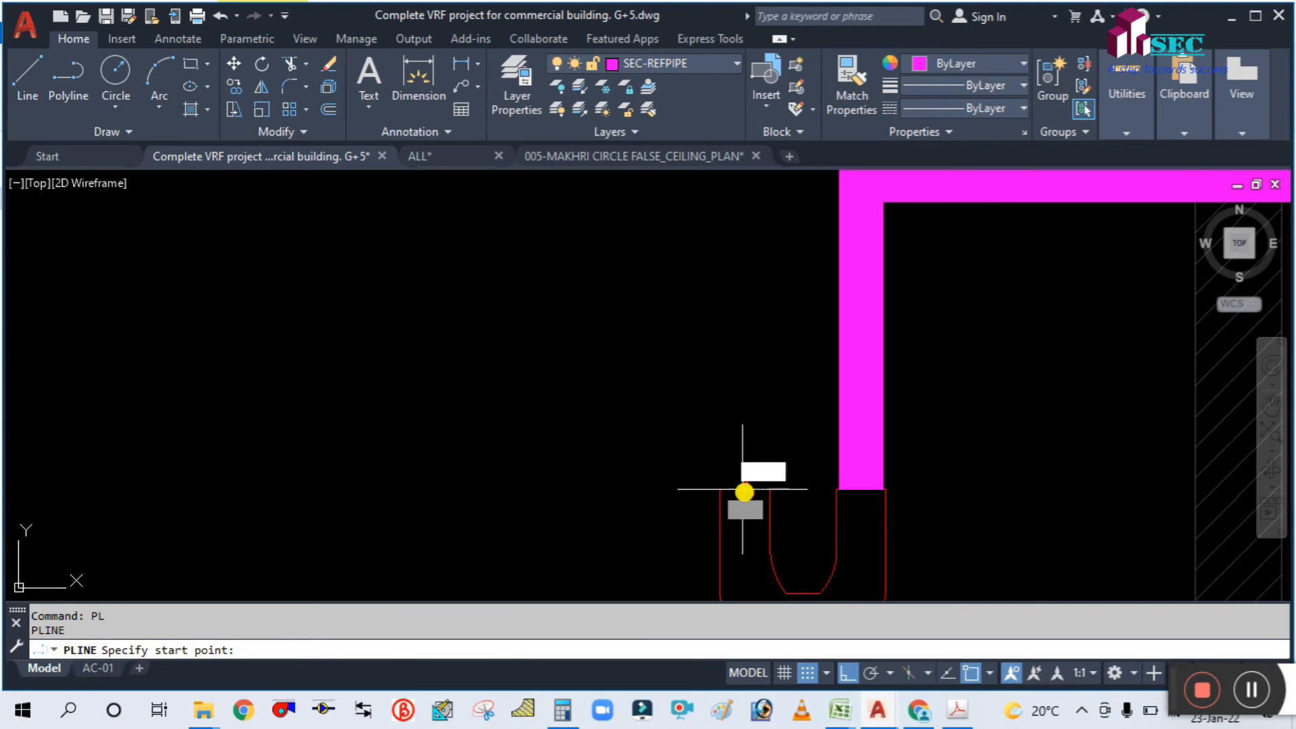
pyautogui.scroll(-3, 742, 492)
pyautogui.scroll(-3, 723, 419)
pyautogui.scroll(5, 743, 333)
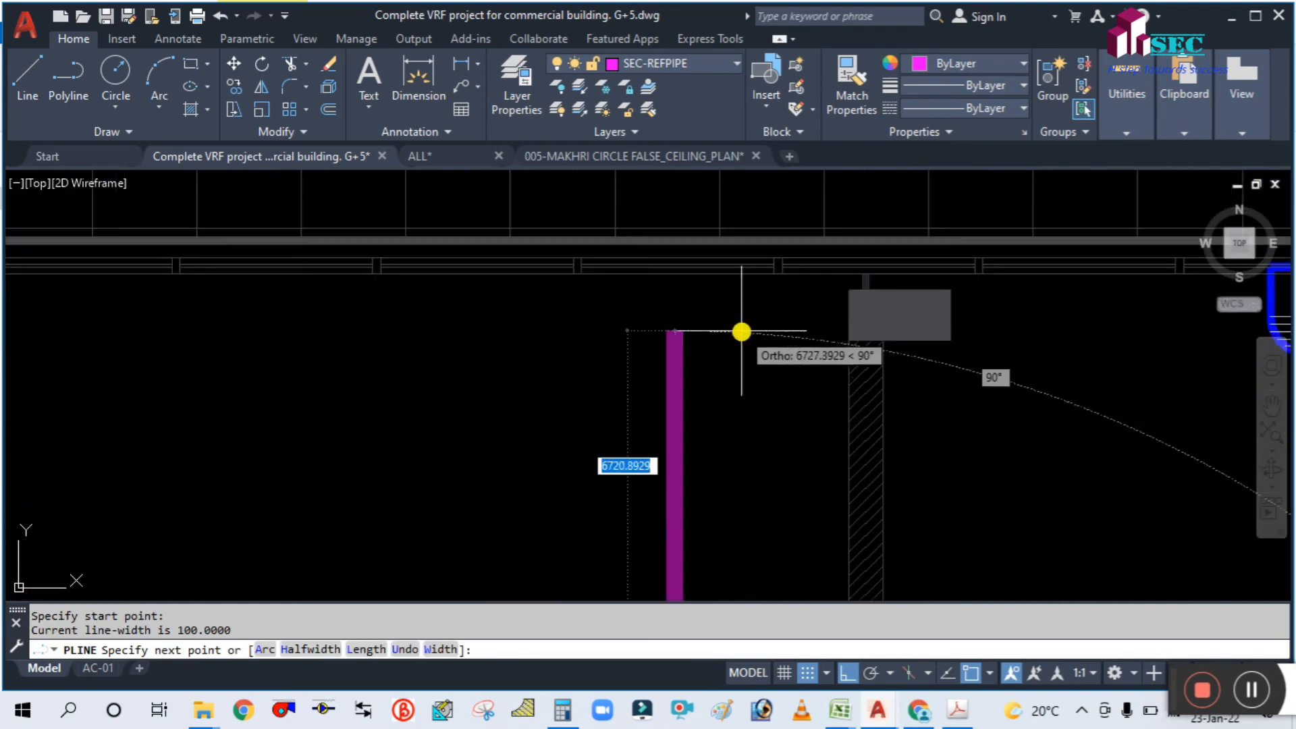
pyautogui.click(685, 308)
pyautogui.scroll(-3, 689, 301)
pyautogui.scroll(4, 998, 304)
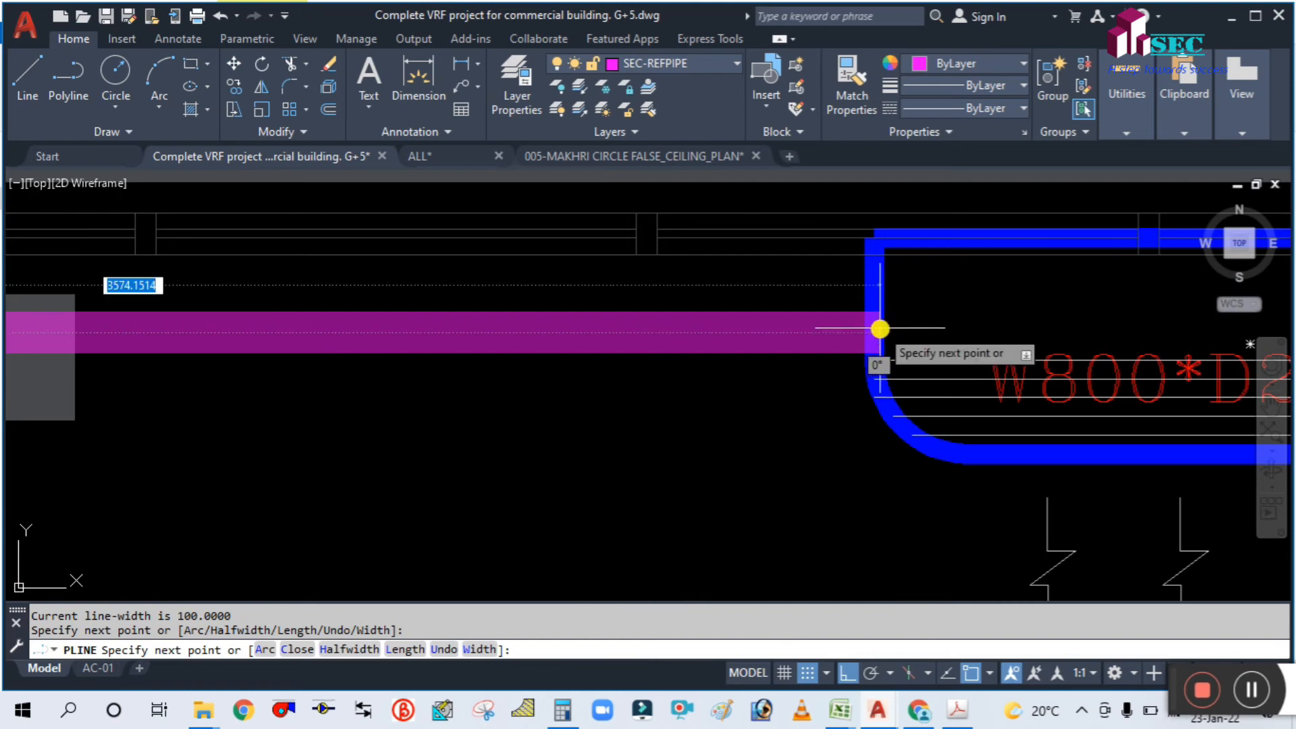
pyautogui.press('Escape')
# Step: Examine the corridor refrigerant pipe run and its branch joints
pyautogui.scroll(-5, 848, 326)
pyautogui.scroll(-3, 785, 378)
pyautogui.moveTo(787, 405); pyautogui.dragTo(817, 276, button='middle')
pyautogui.scroll(4, 513, 466)
pyautogui.scroll(-2, 567, 384)
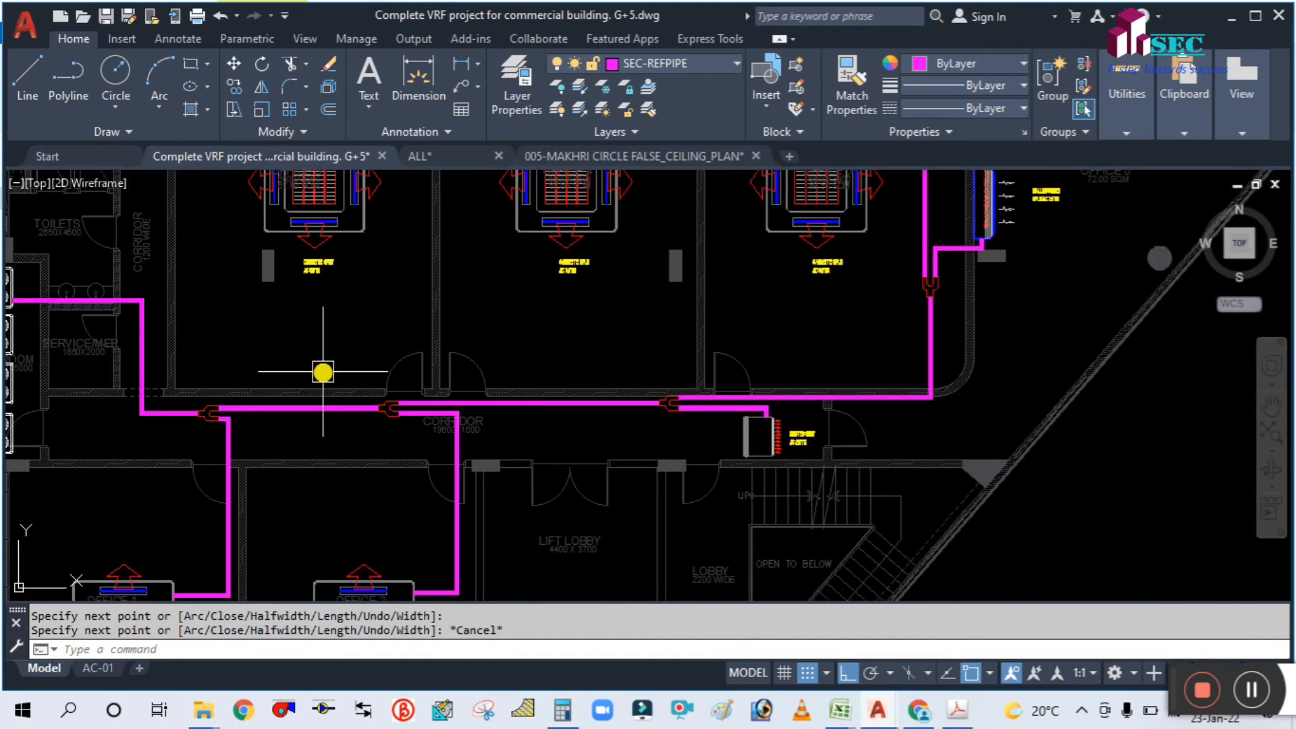
pyautogui.moveTo(322, 389); pyautogui.dragTo(435, 430, button='middle')
pyautogui.scroll(2, 380, 465)
pyautogui.scroll(2, 380, 465)
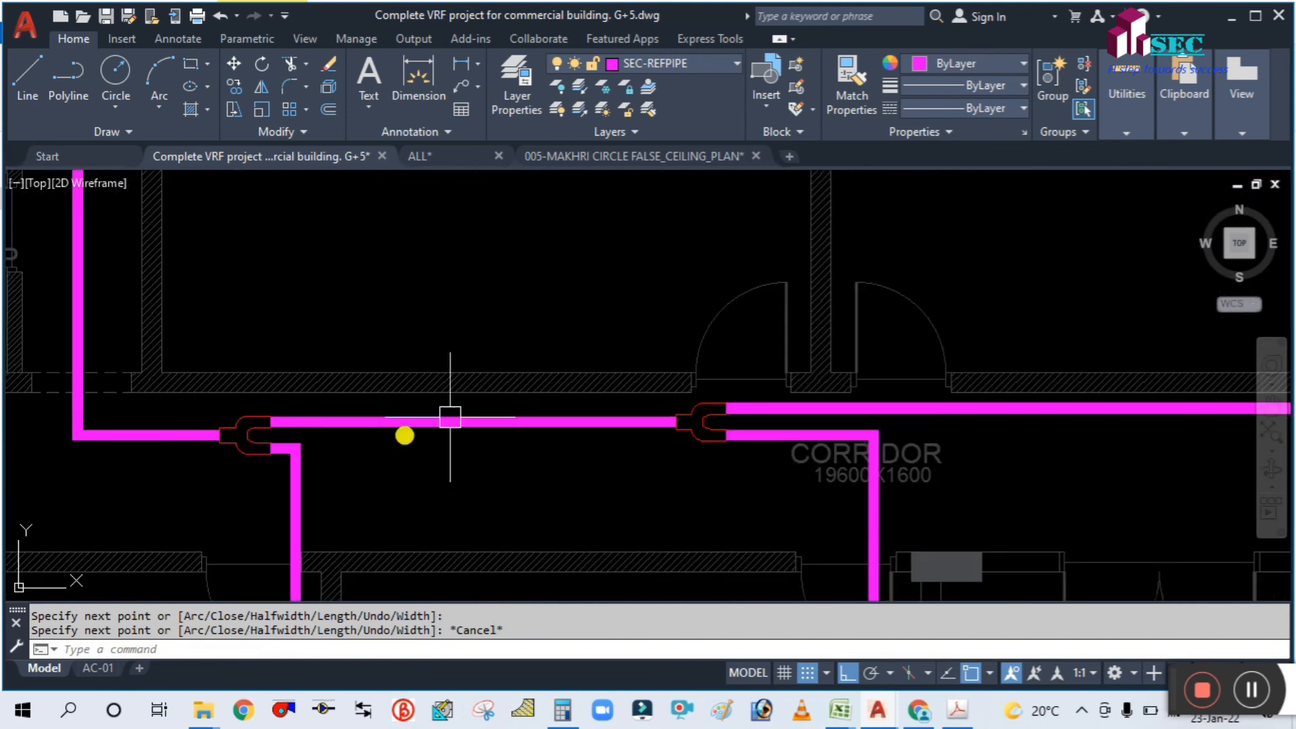
pyautogui.scroll(-4, 529, 297)
pyautogui.scroll(3, 549, 331)
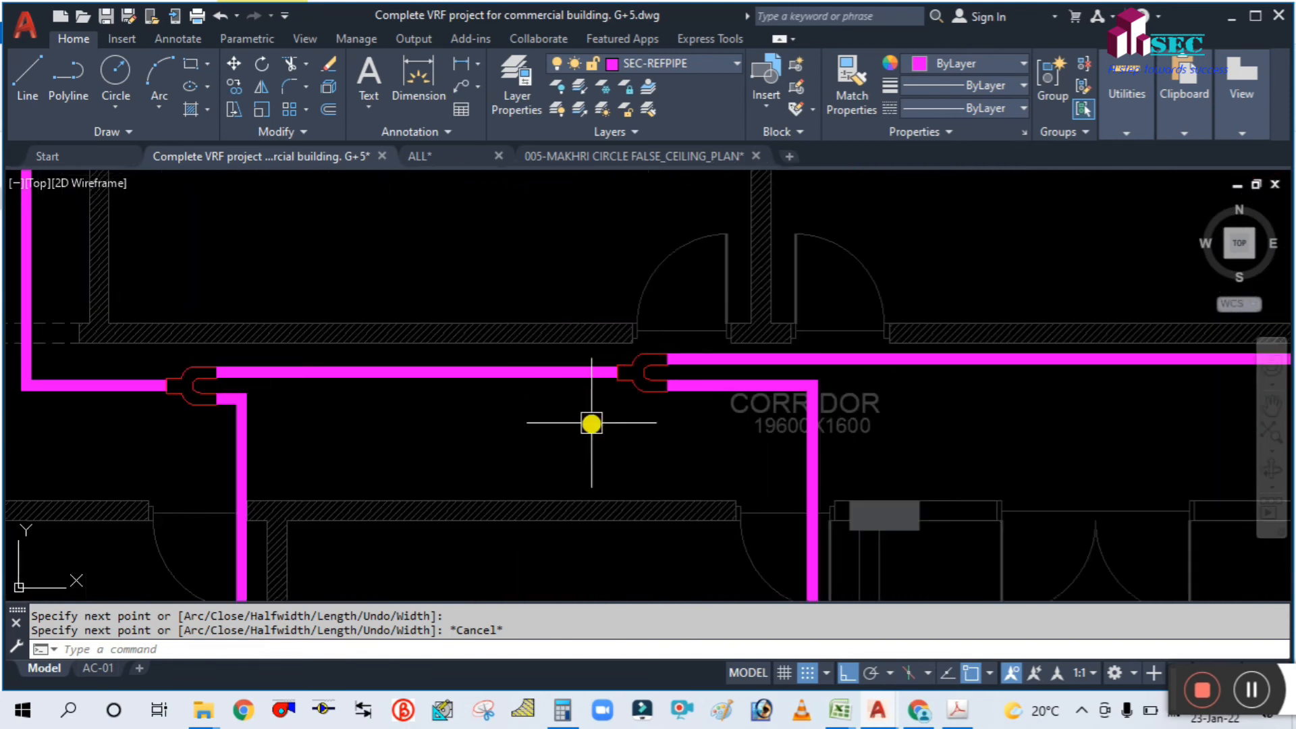
pyautogui.write('o')
pyautogui.press('Return')
pyautogui.scroll(1, 631, 370)
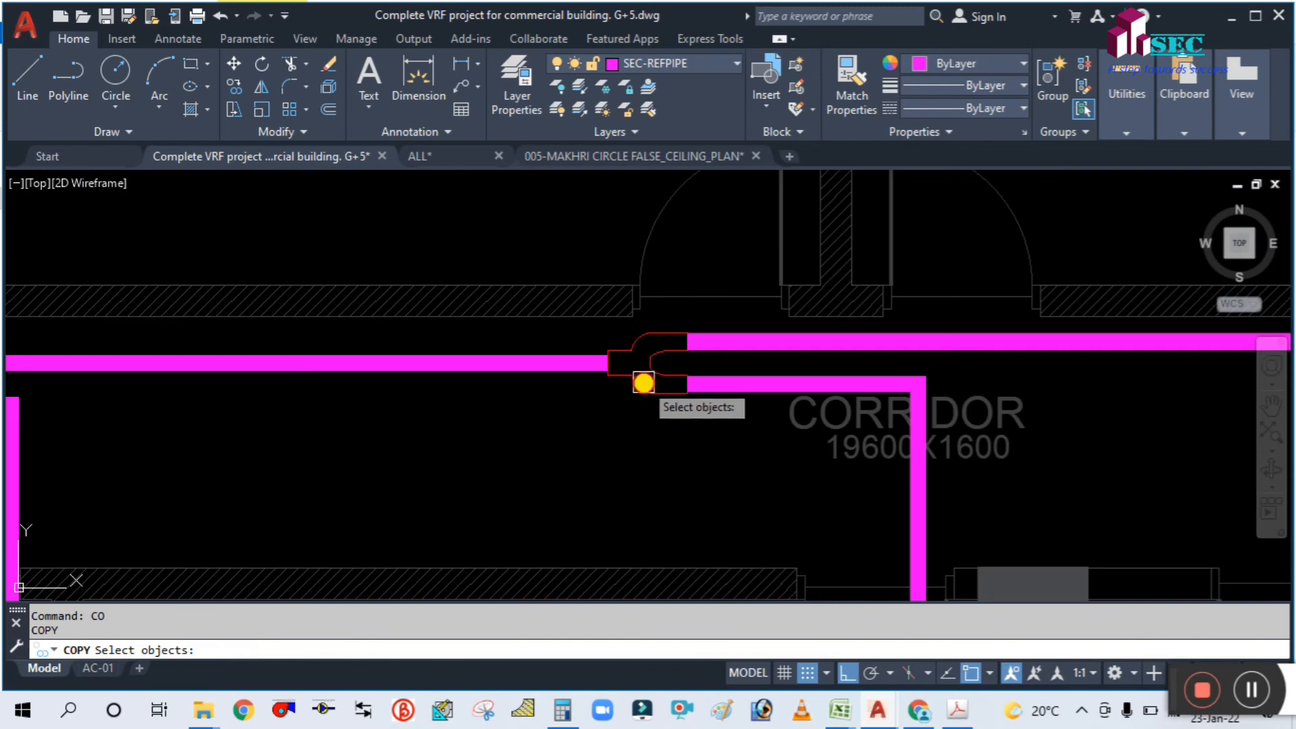
pyautogui.scroll(-1, 635, 374)
pyautogui.click(643, 382)
pyautogui.press('Return')
pyautogui.click(574, 407)
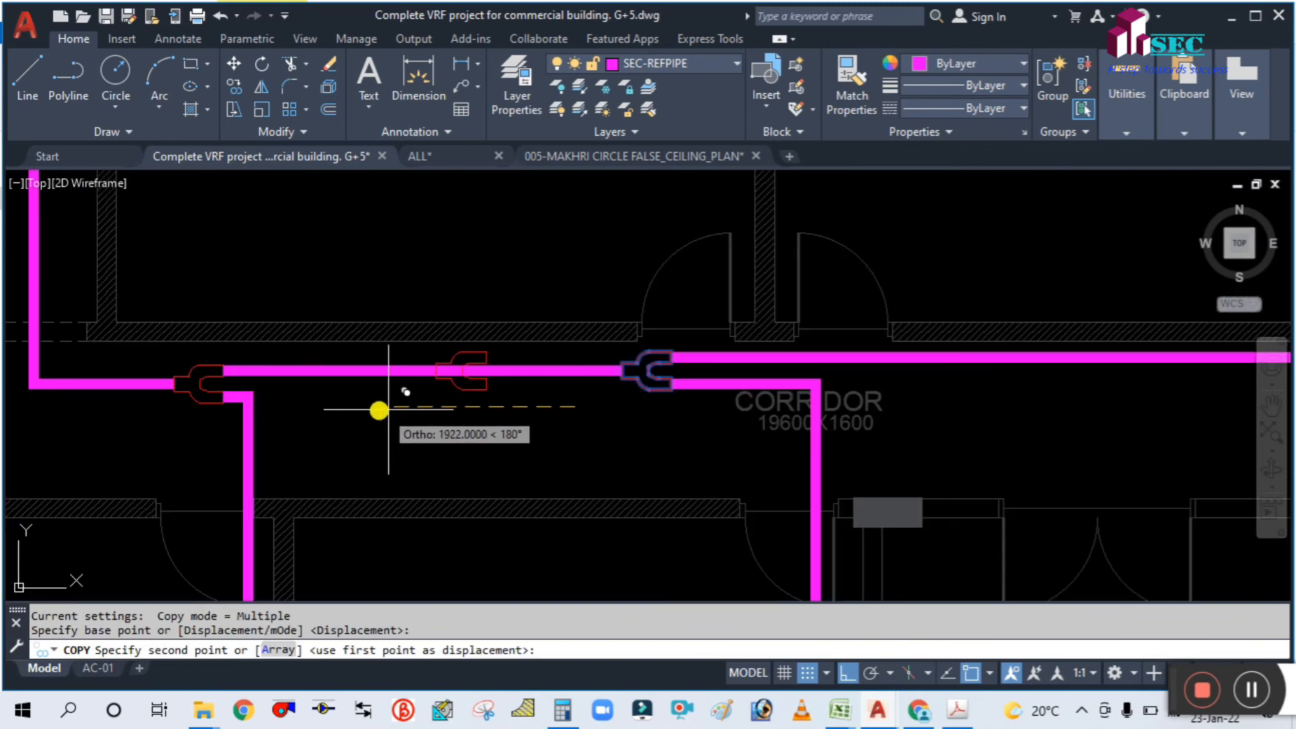
pyautogui.scroll(-2, 394, 407)
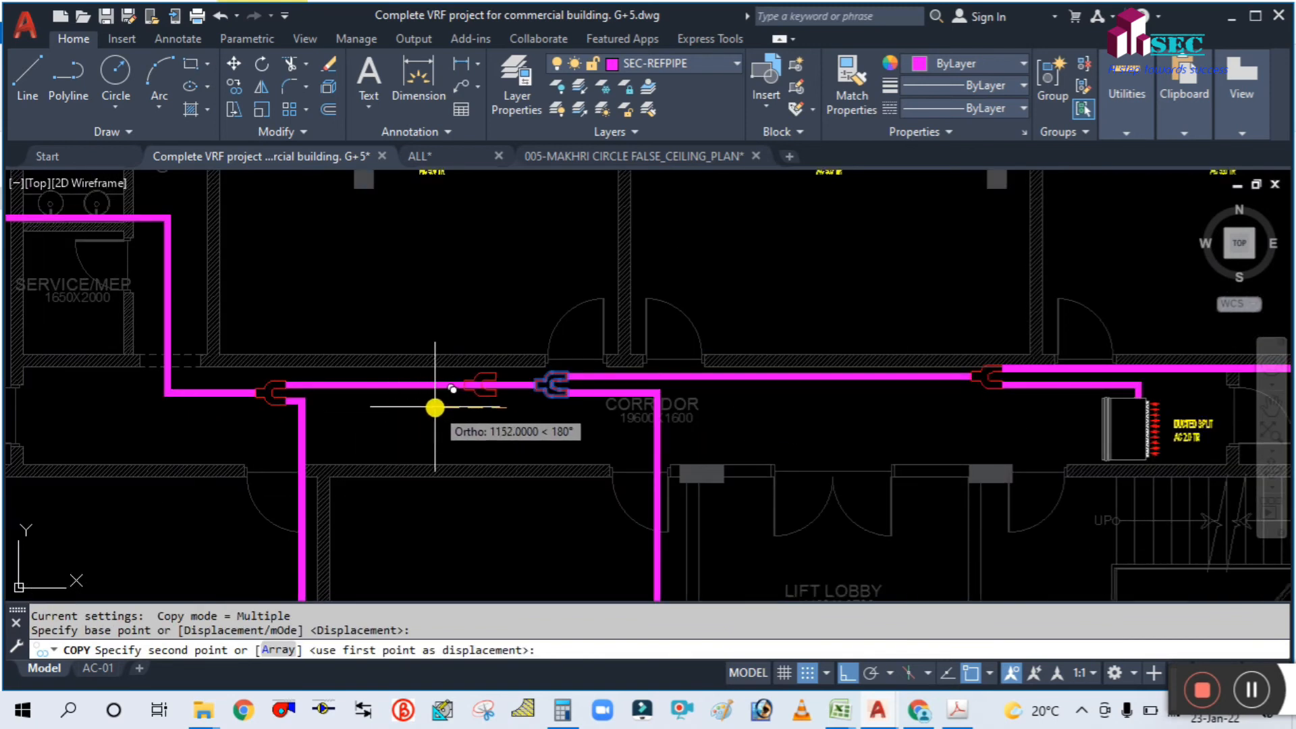
pyautogui.moveTo(438, 407); pyautogui.dragTo(488, 521, button='middle')
pyautogui.press('Escape')
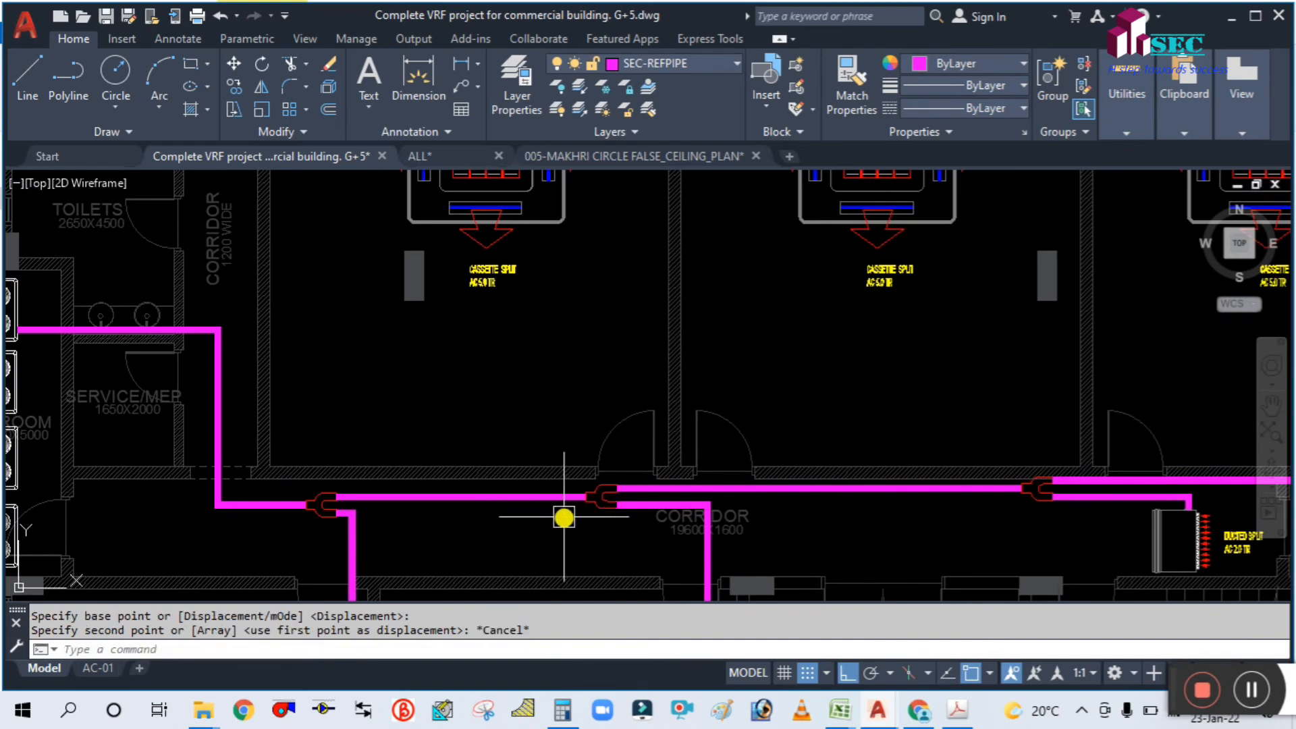
# Step: Copy the middle corridor branch joint horizontally along the main pipe, just past the CORRIDOR label towards the ducted unit
pyautogui.scroll(4, 710, 520)
pyautogui.write('C')
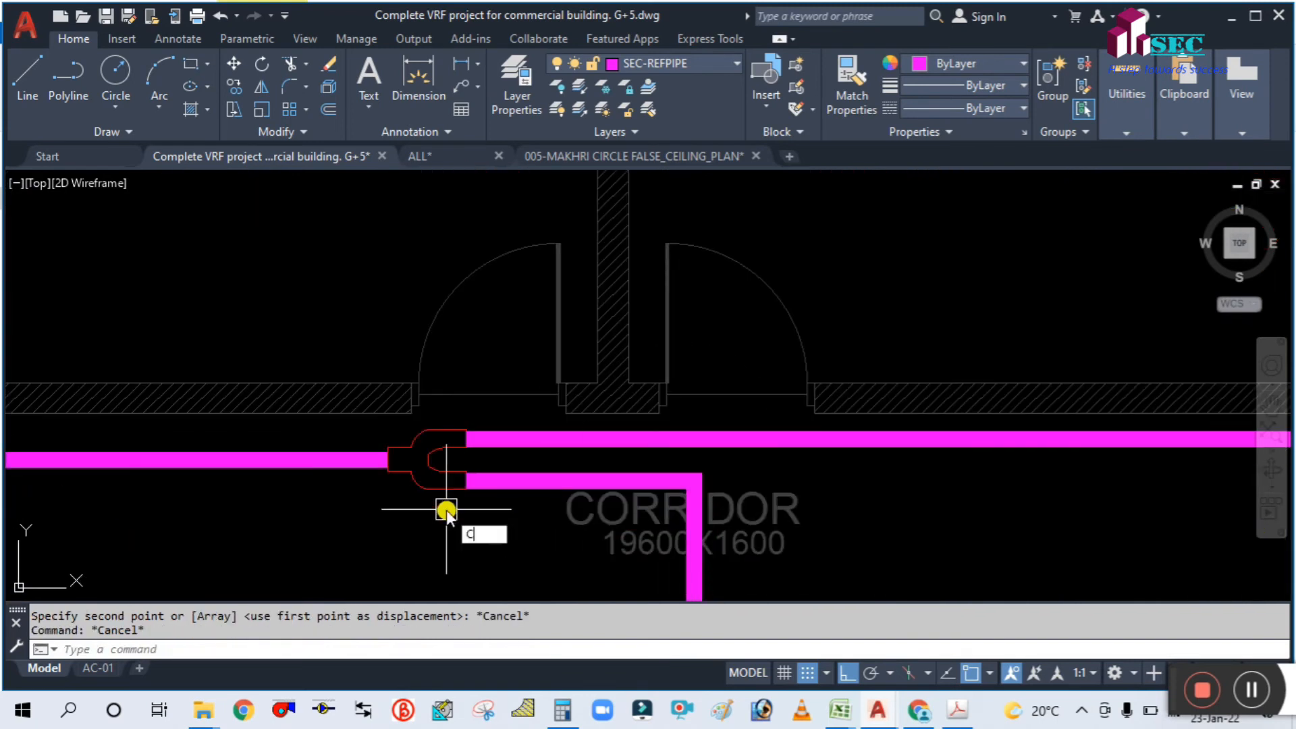
pyautogui.write('O')
pyautogui.press('Return')
pyautogui.click(440, 488)
pyautogui.press('Return')
pyautogui.click(436, 529)
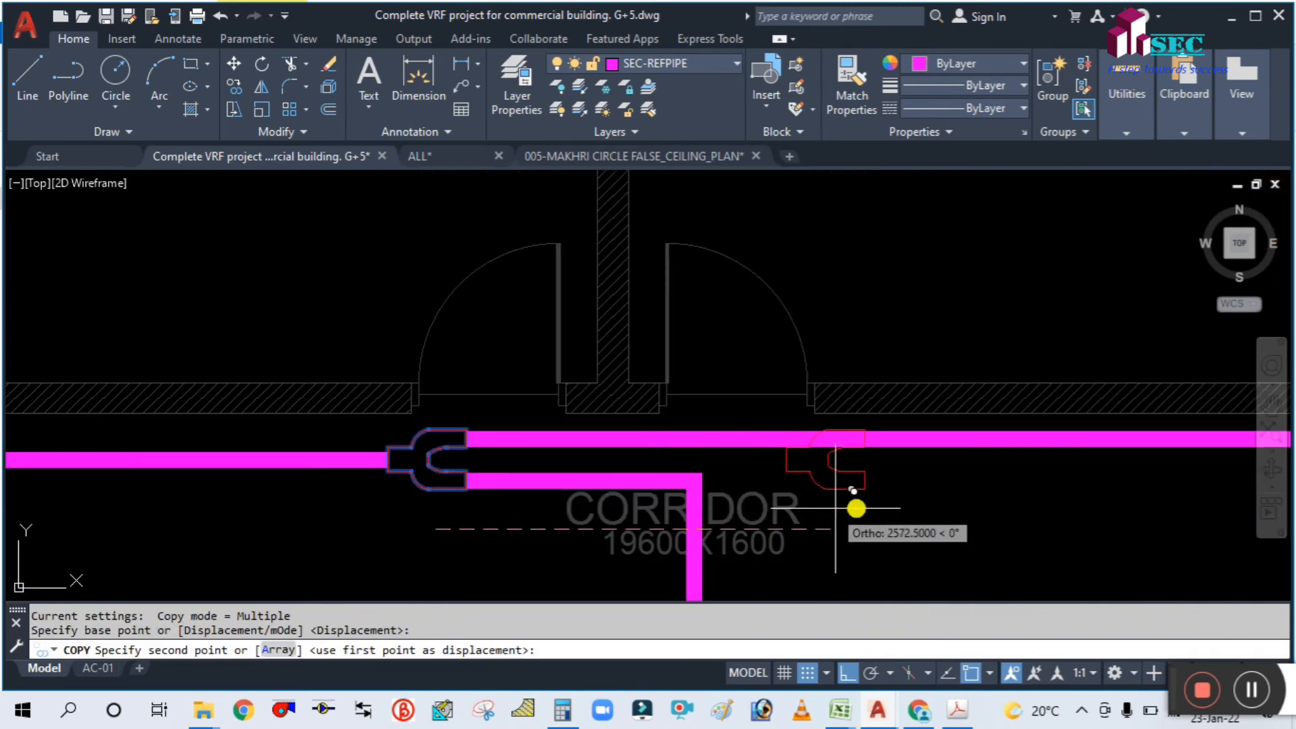
pyautogui.click(858, 507)
pyautogui.press('Escape')
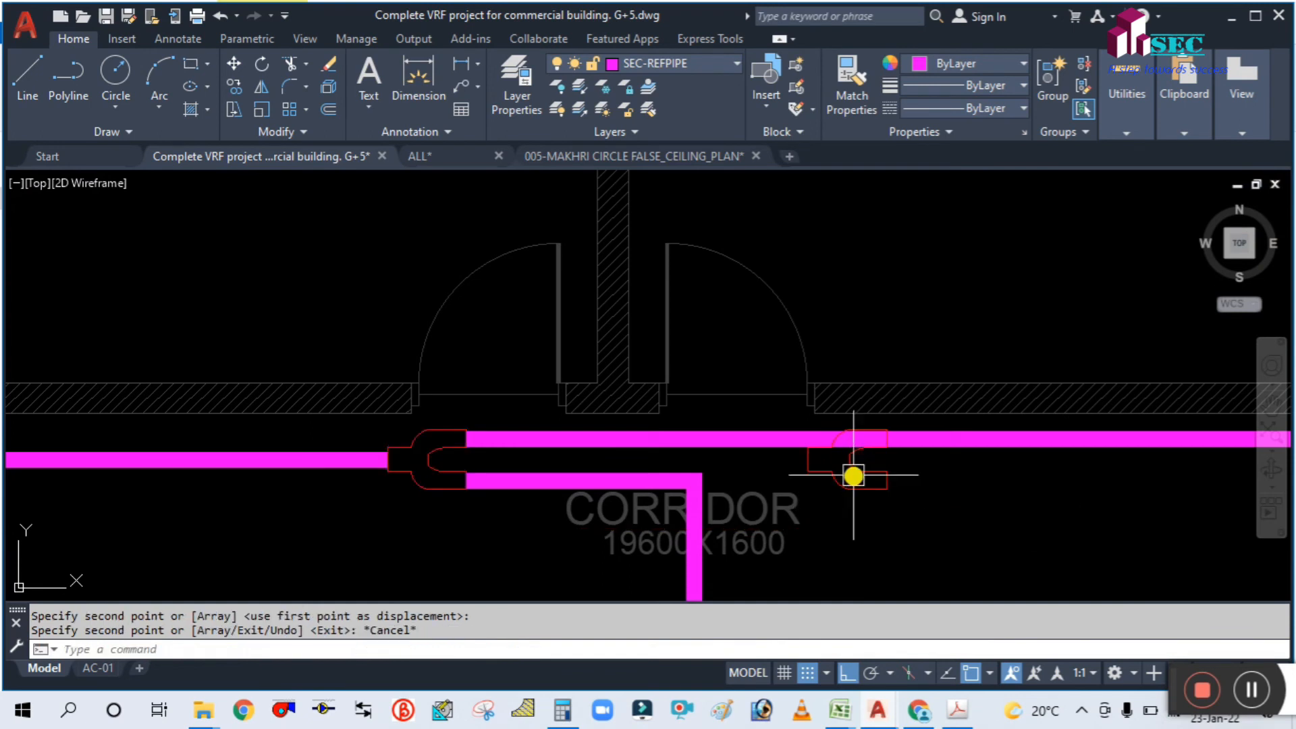
# Step: Erase the branch pipe that drops from the middle corridor joint to the office below, and check the corridor run
pyautogui.moveTo(851, 521); pyautogui.dragTo(752, 332, button='middle')
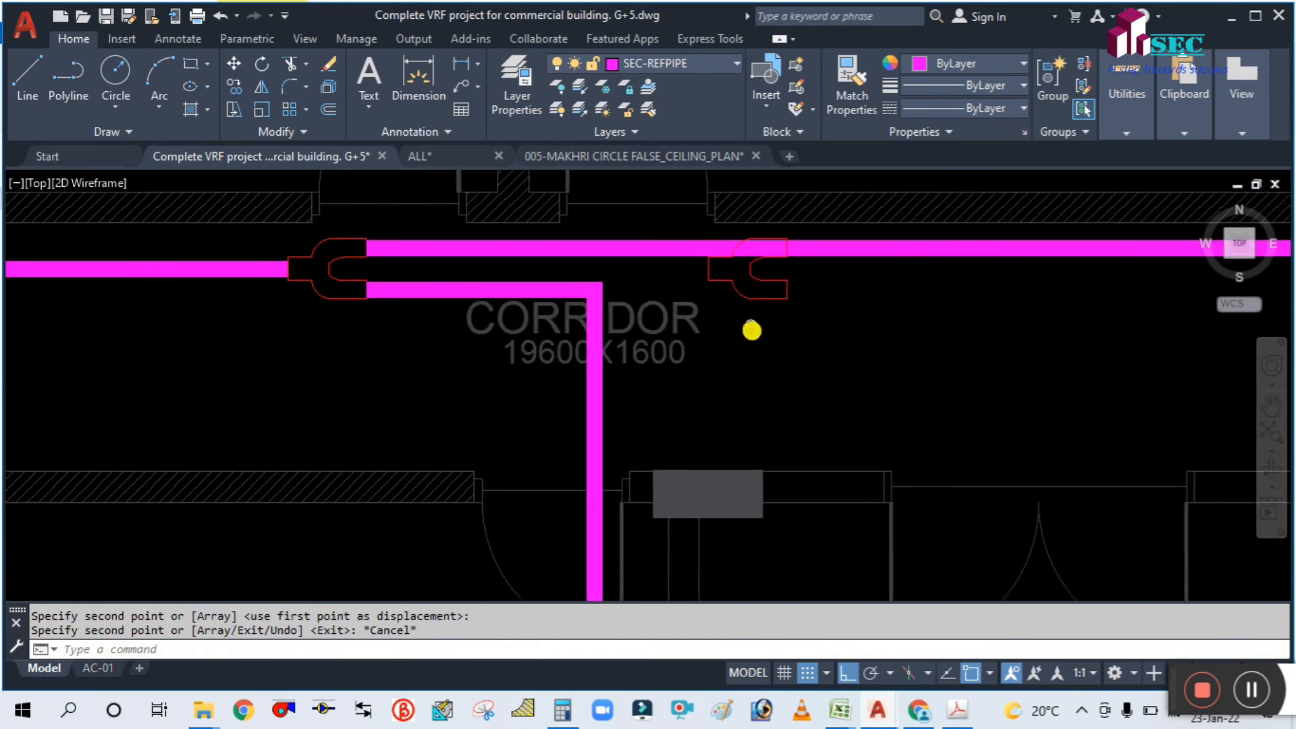
pyautogui.click(465, 299)
pyautogui.press('Delete')
pyautogui.press('Escape')
pyautogui.scroll(-5, 425, 344)
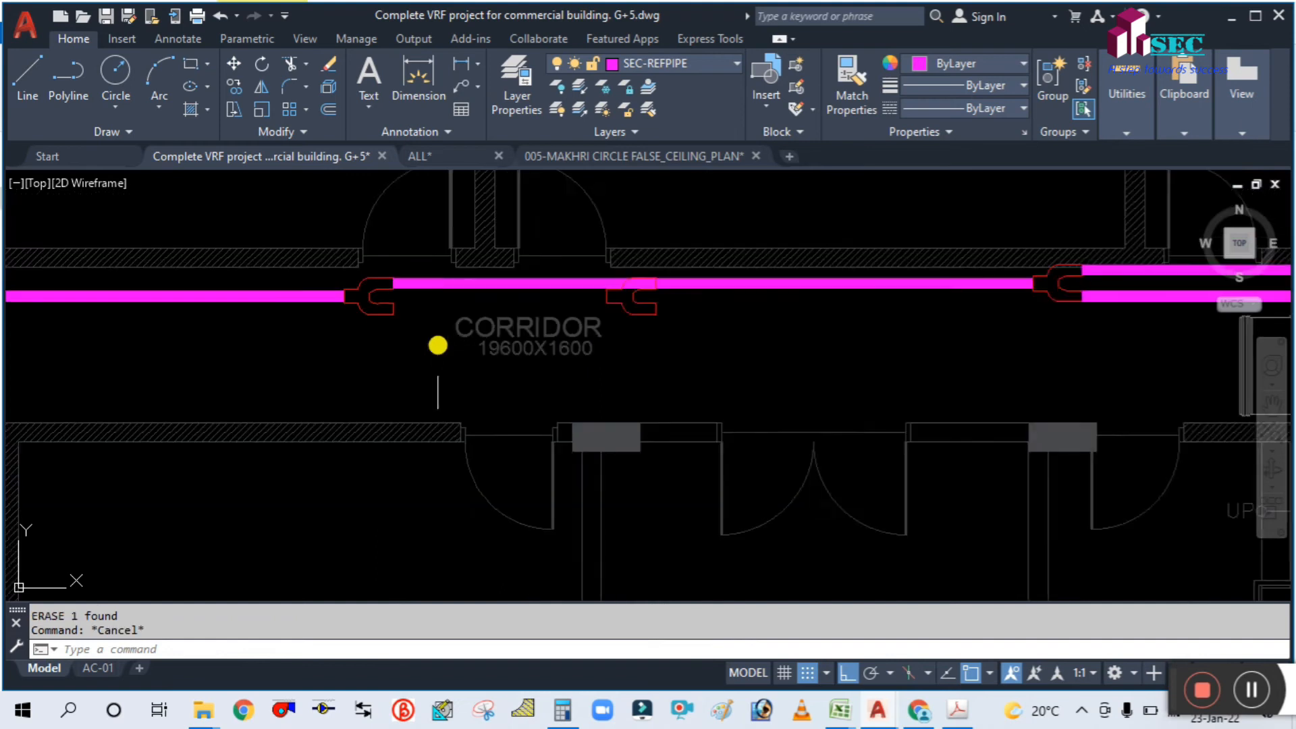
pyautogui.scroll(3, 455, 374)
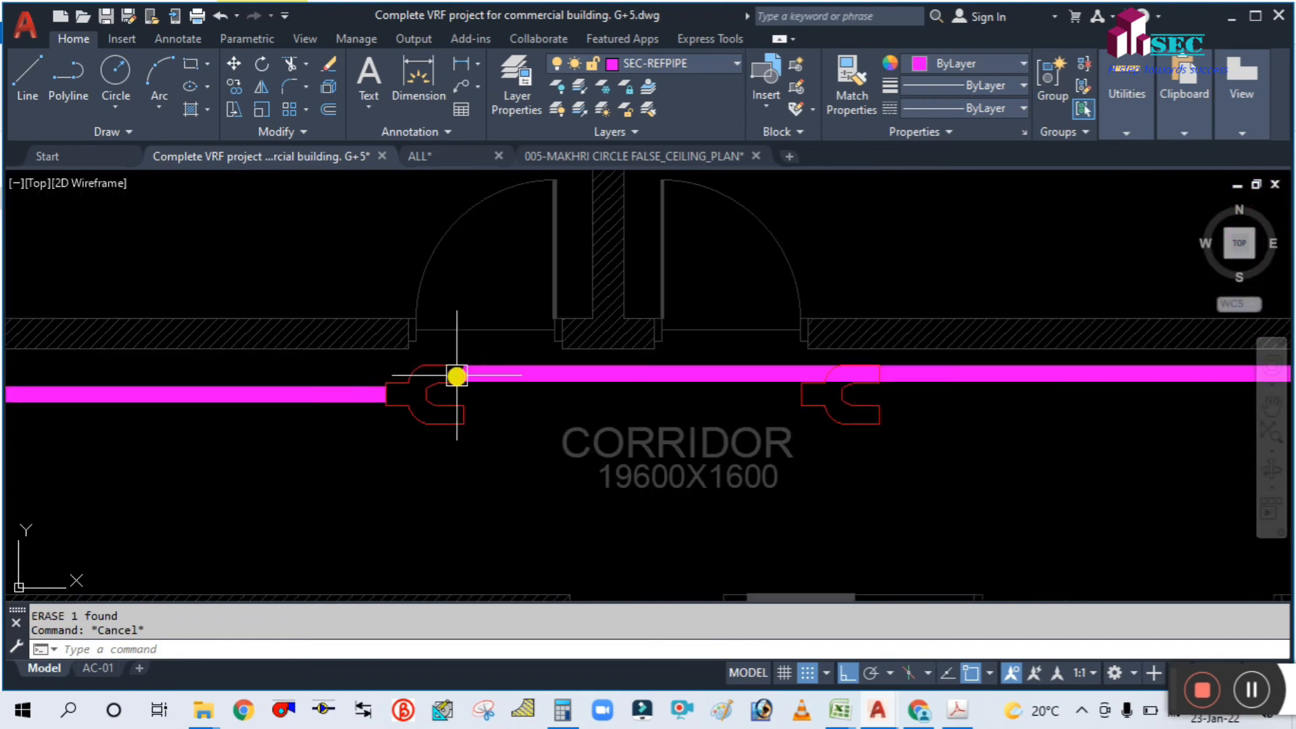
pyautogui.scroll(-3, 456, 374)
pyautogui.scroll(2, 472, 374)
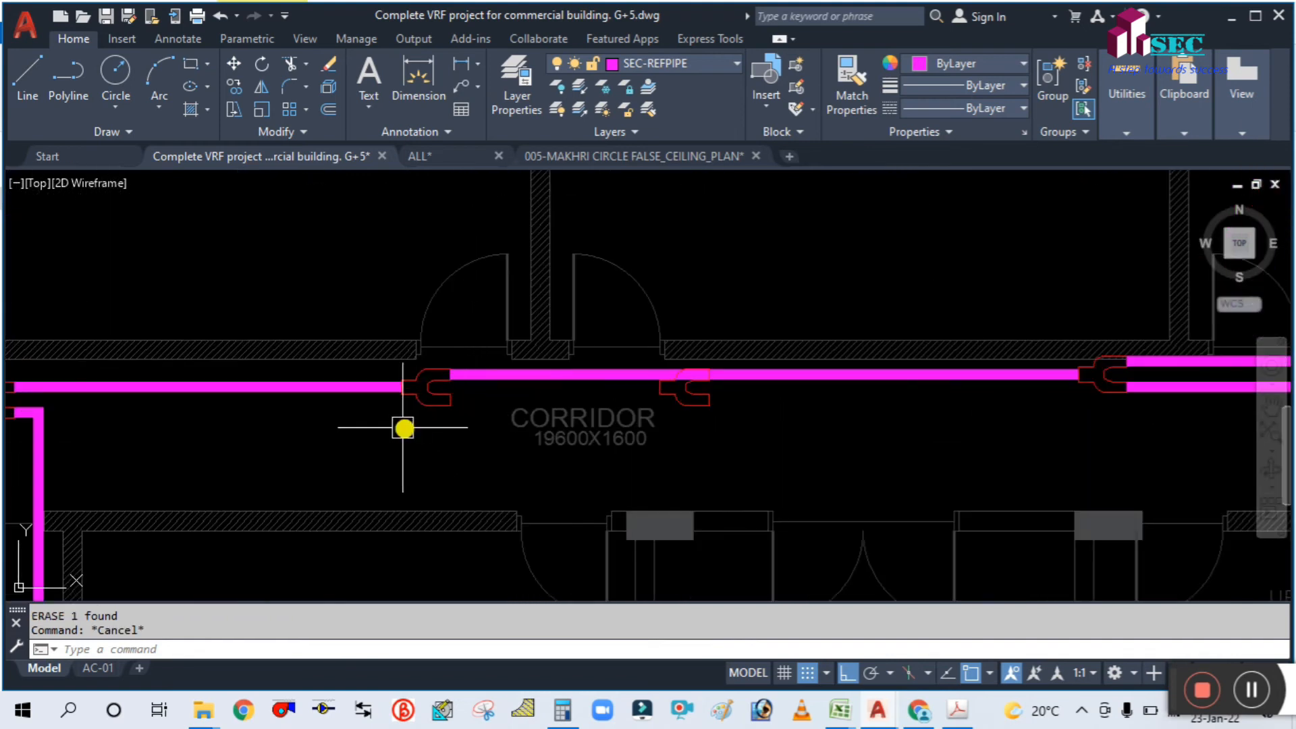
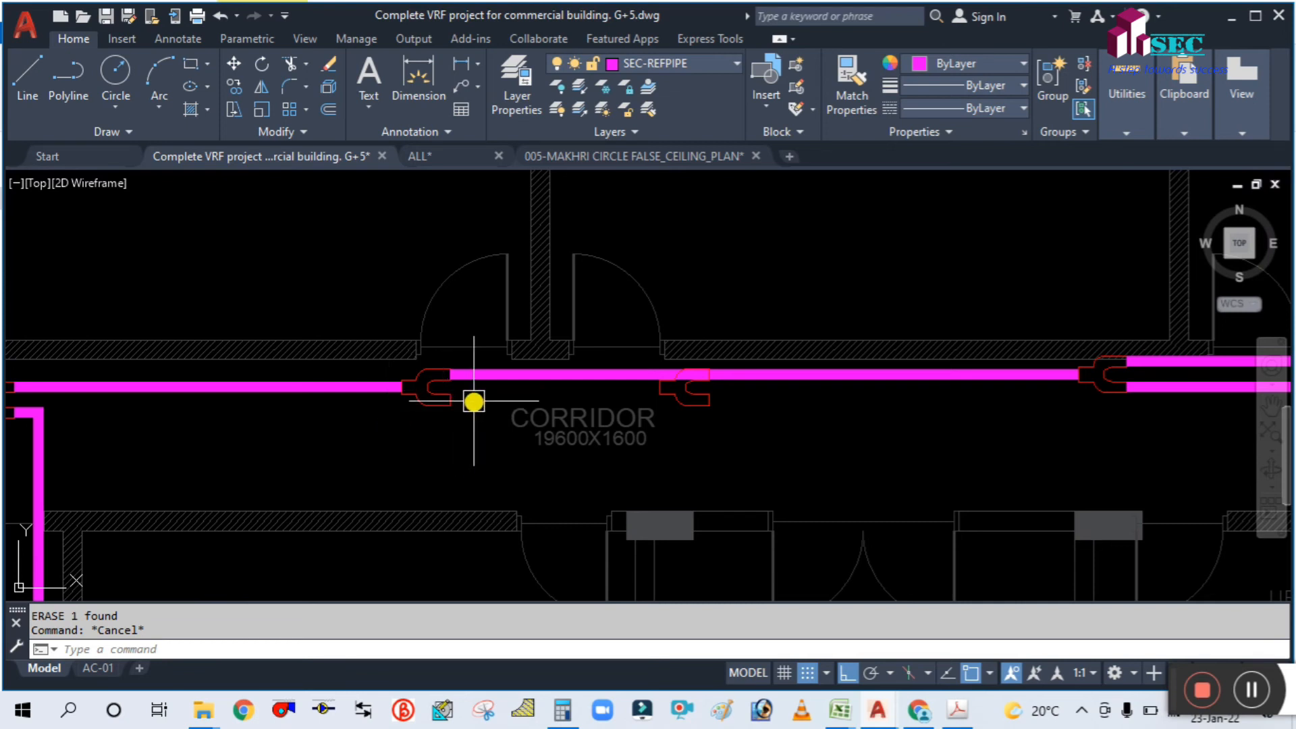
pyautogui.scroll(-2, 473, 401)
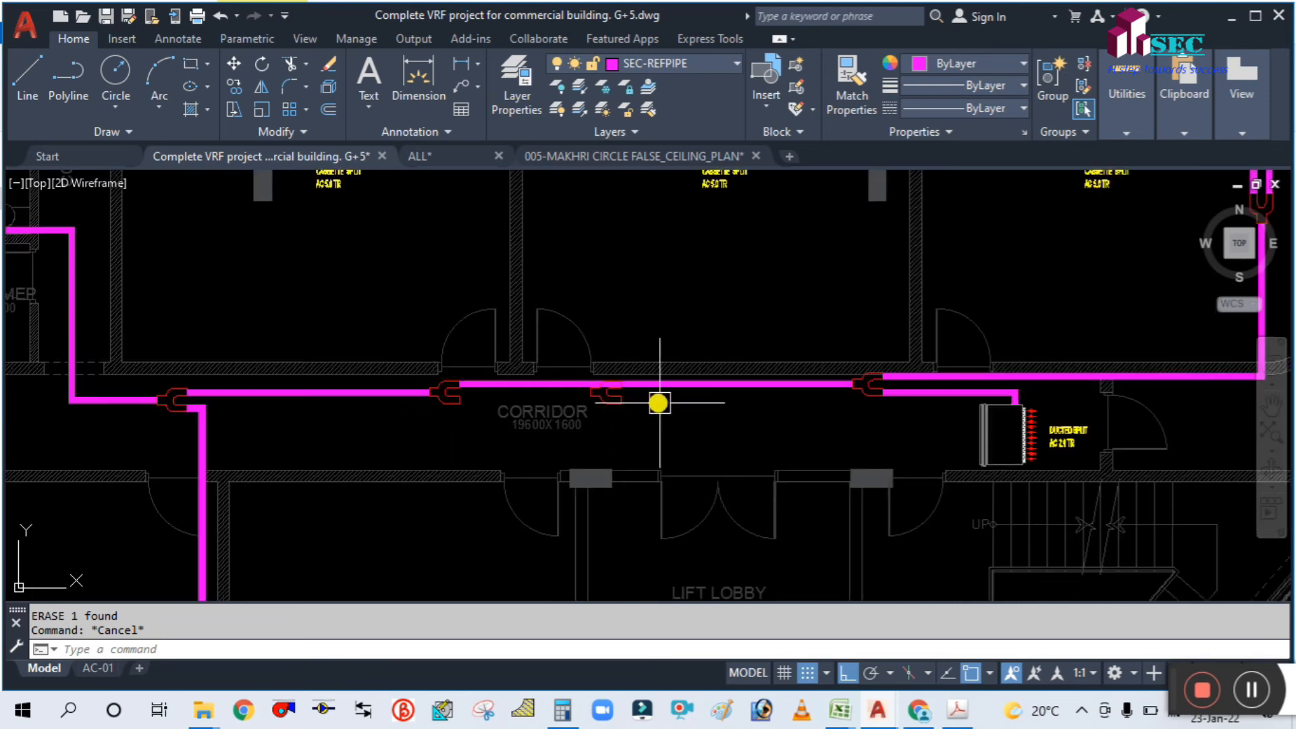
pyautogui.moveTo(721, 410); pyautogui.dragTo(628, 439, button='middle')
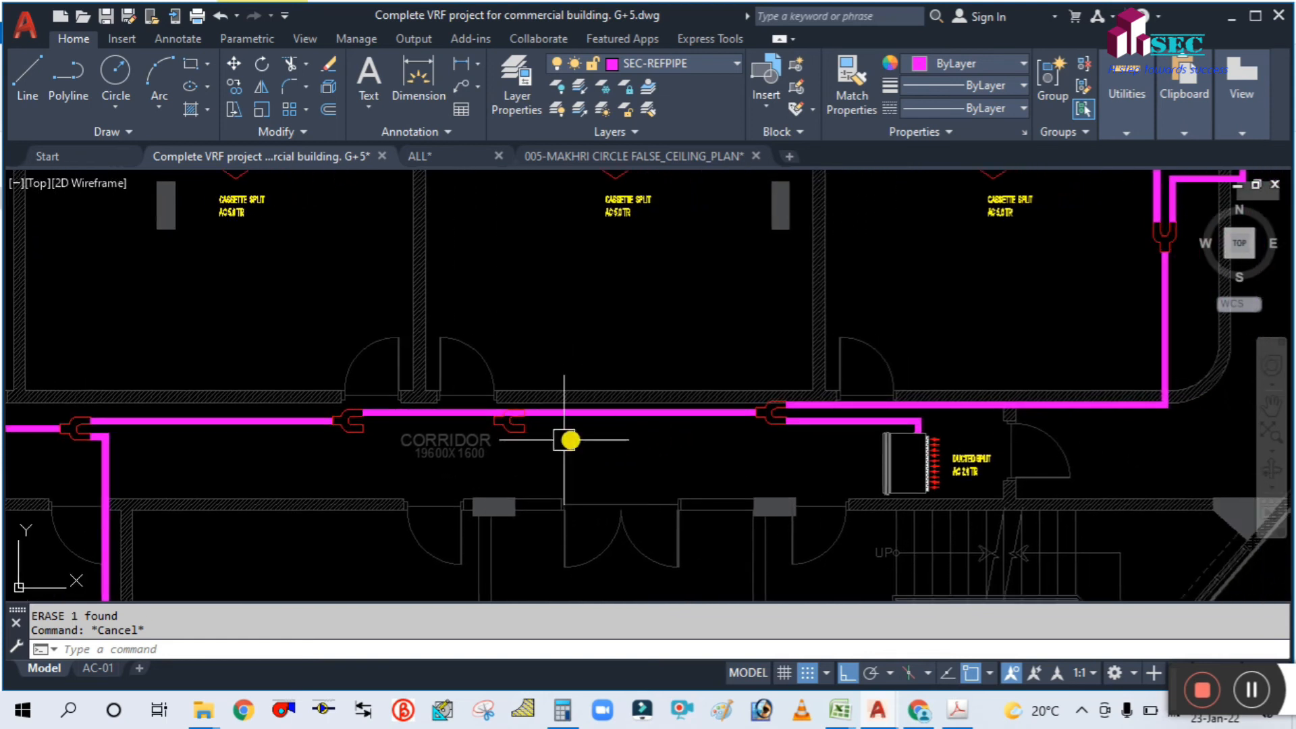
# Step: Undo the erasure of the office branch pipe
pyautogui.hotkey('ctrl', 'z')
pyautogui.hotkey('ctrl', 'z')
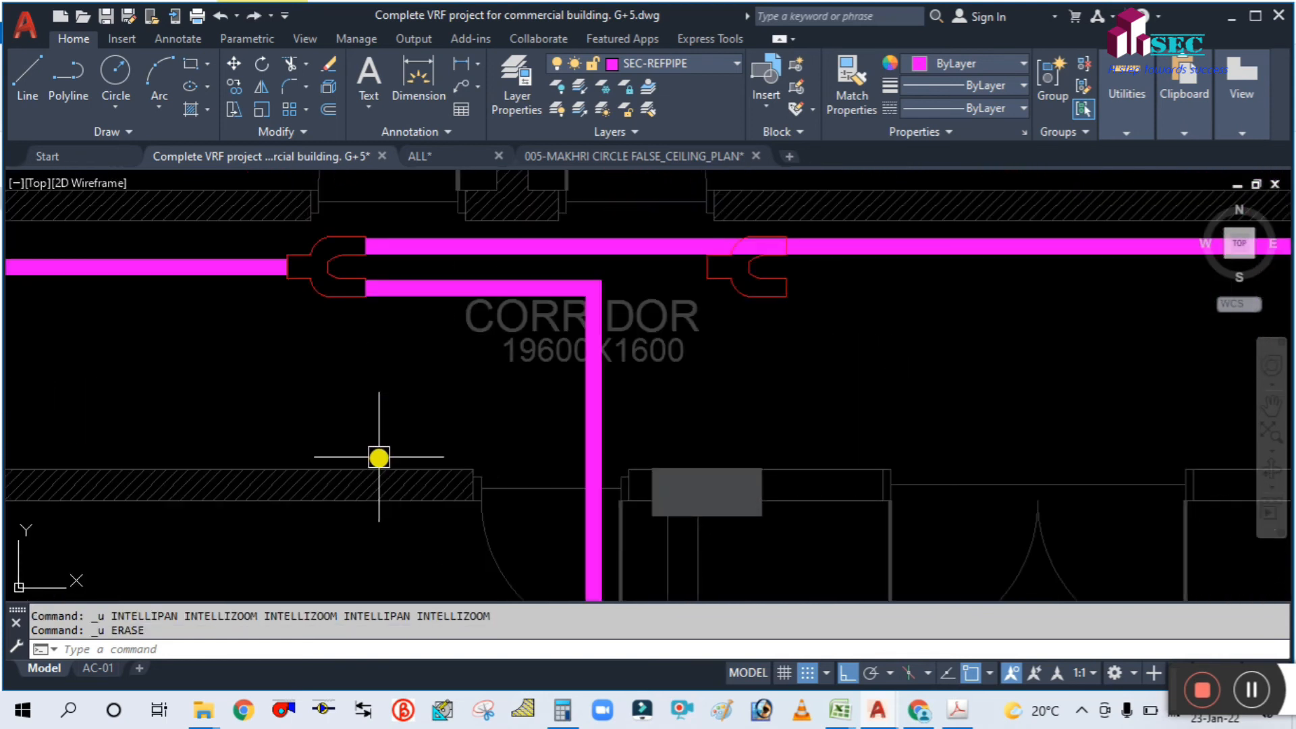
pyautogui.hotkey('ctrl', 'z')
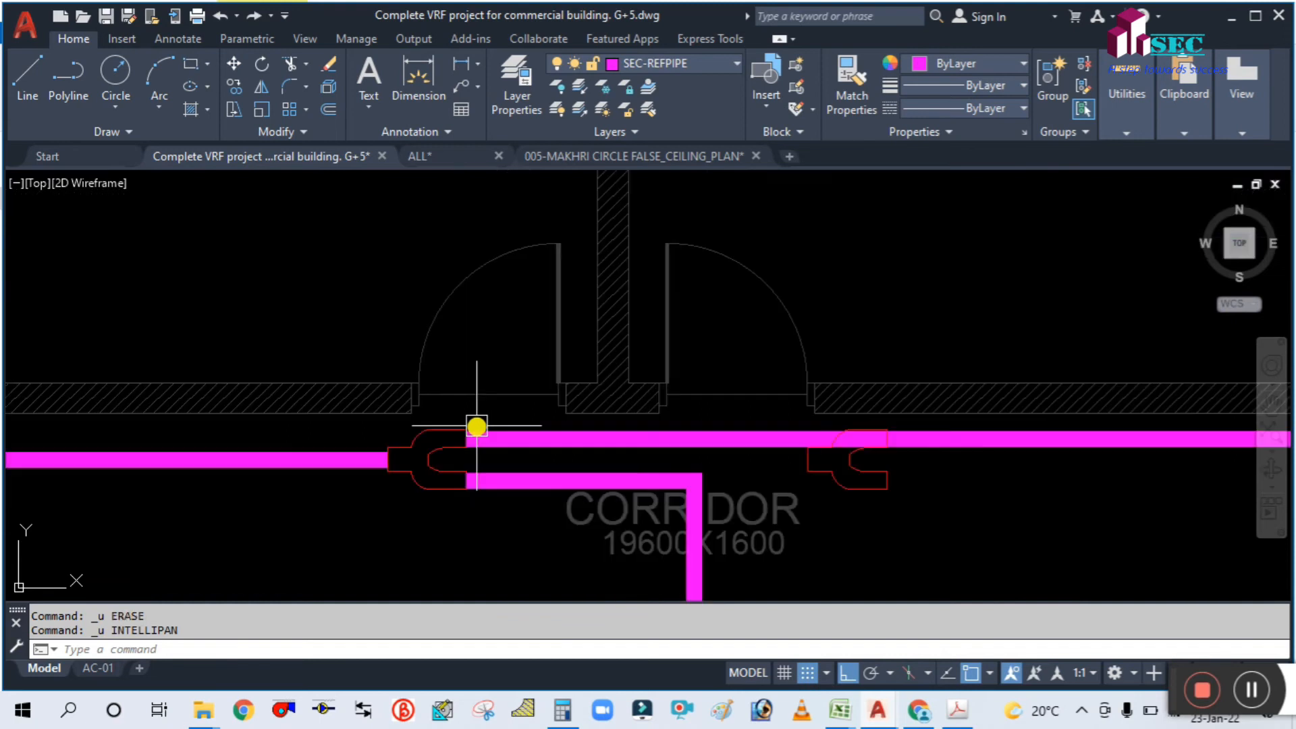
# Step: Examine the pipe layout from the outdoor units through the corridor joints to the cassette, ducted and wall-mounted indoor units
pyautogui.scroll(-5, 838, 480)
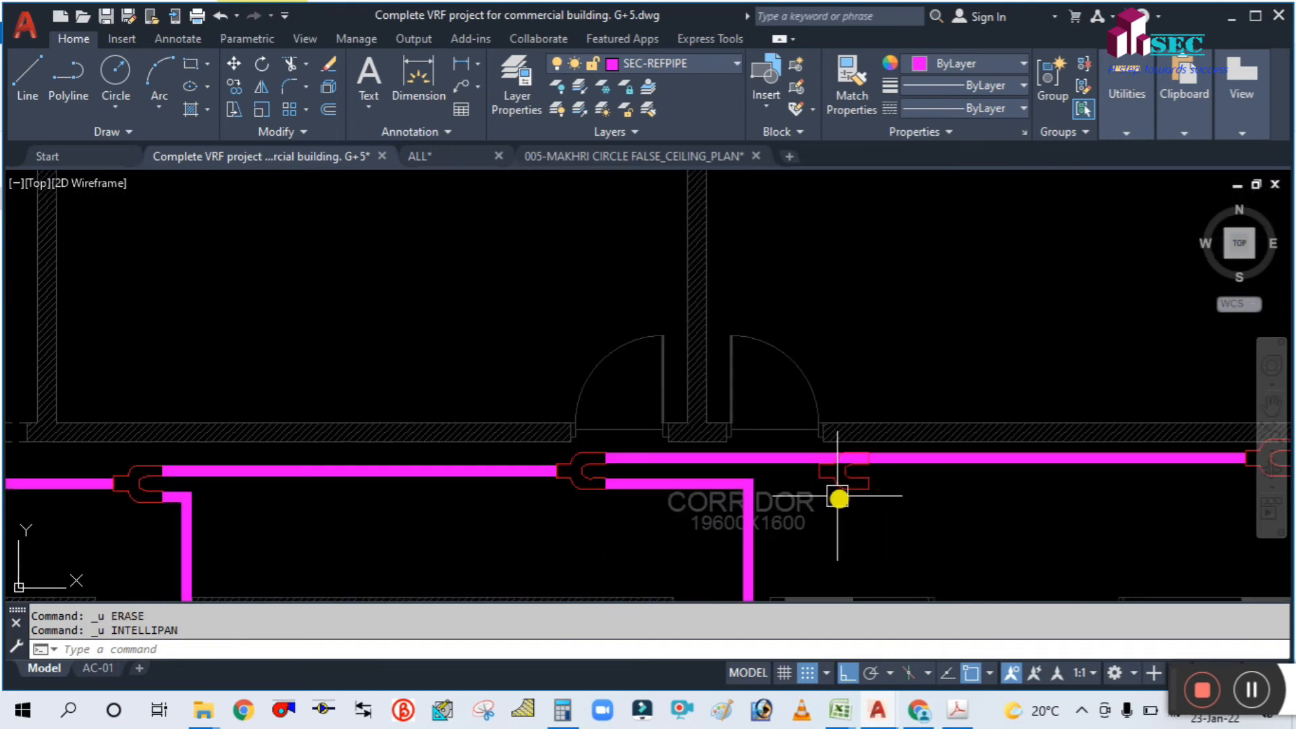
pyautogui.scroll(2, 745, 410)
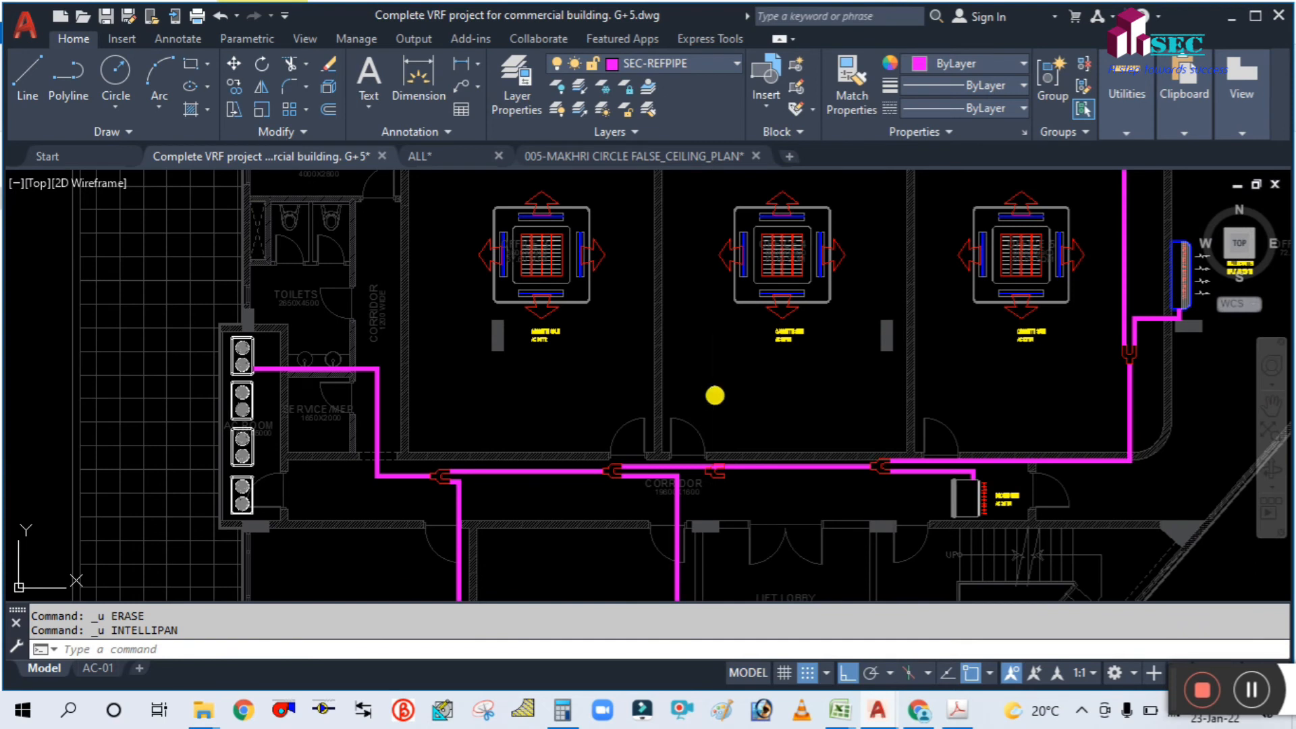
pyautogui.moveTo(715, 394); pyautogui.dragTo(675, 418, button='middle')
pyautogui.scroll(-2, 676, 406)
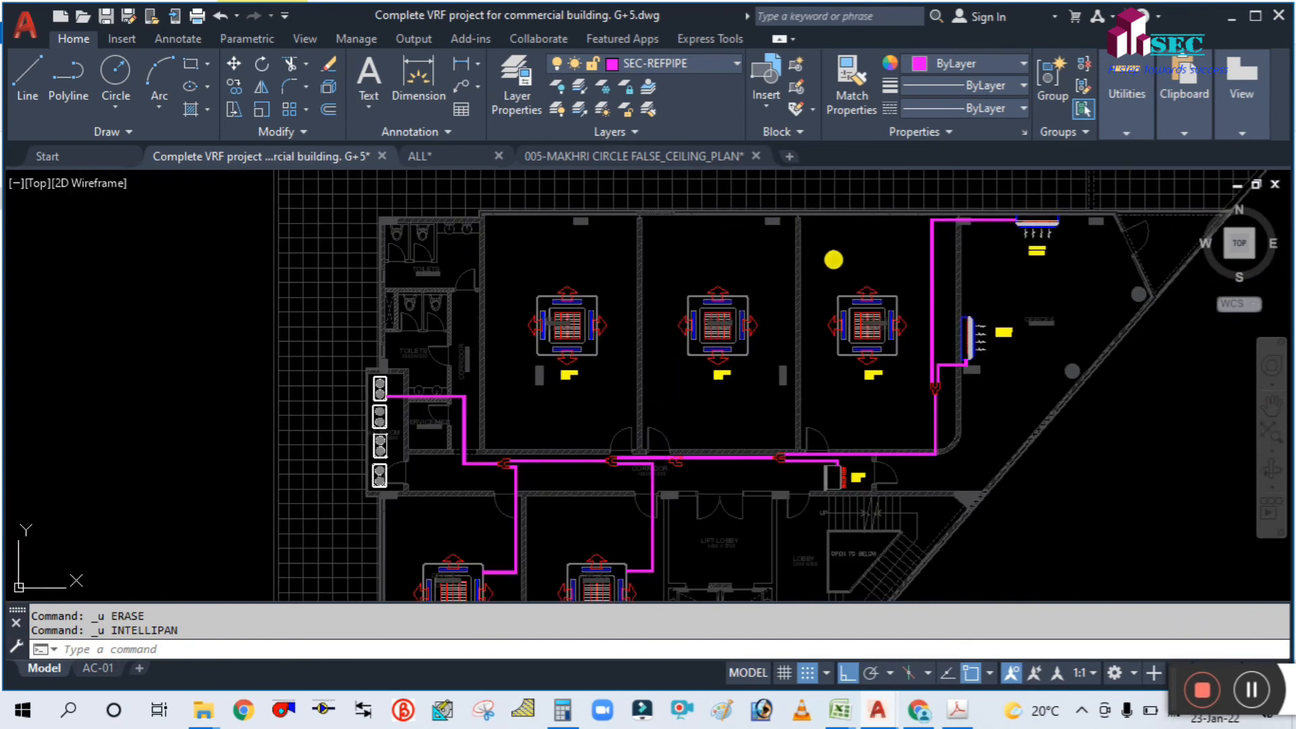
pyautogui.moveTo(833, 260)
pyautogui.mouseDown(button='middle')
pyautogui.moveTo(776, 308)
pyautogui.moveTo(807, 310)
pyautogui.moveTo(804, 278)
pyautogui.mouseUp(button='middle')
pyautogui.scroll(2, 460, 494)
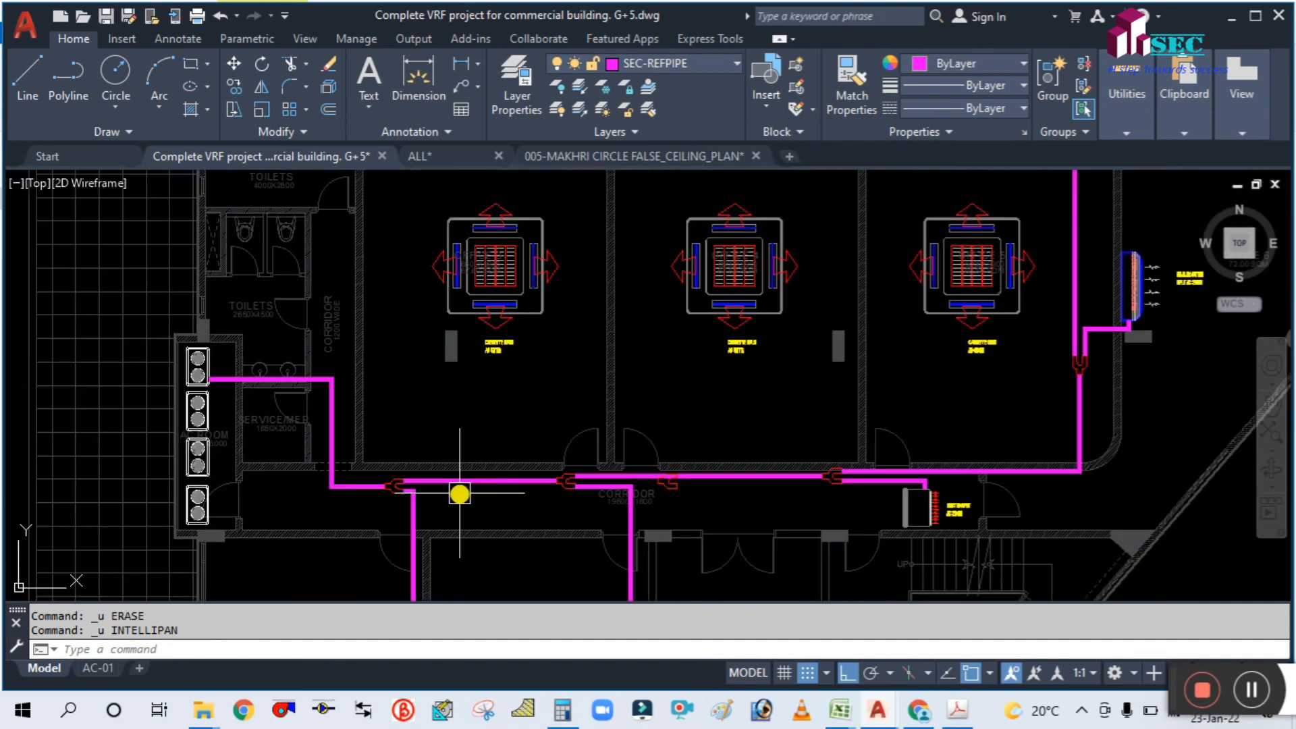
pyautogui.scroll(2, 504, 495)
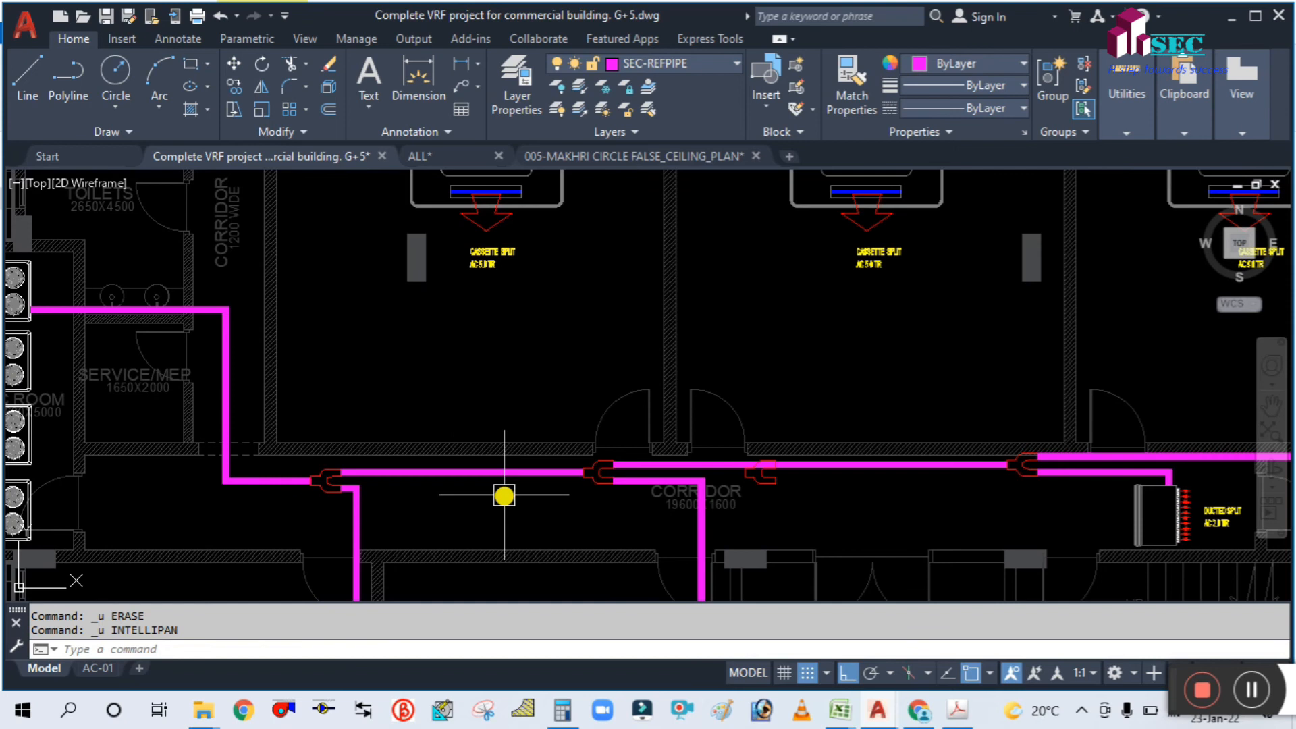
pyautogui.scroll(-2, 544, 417)
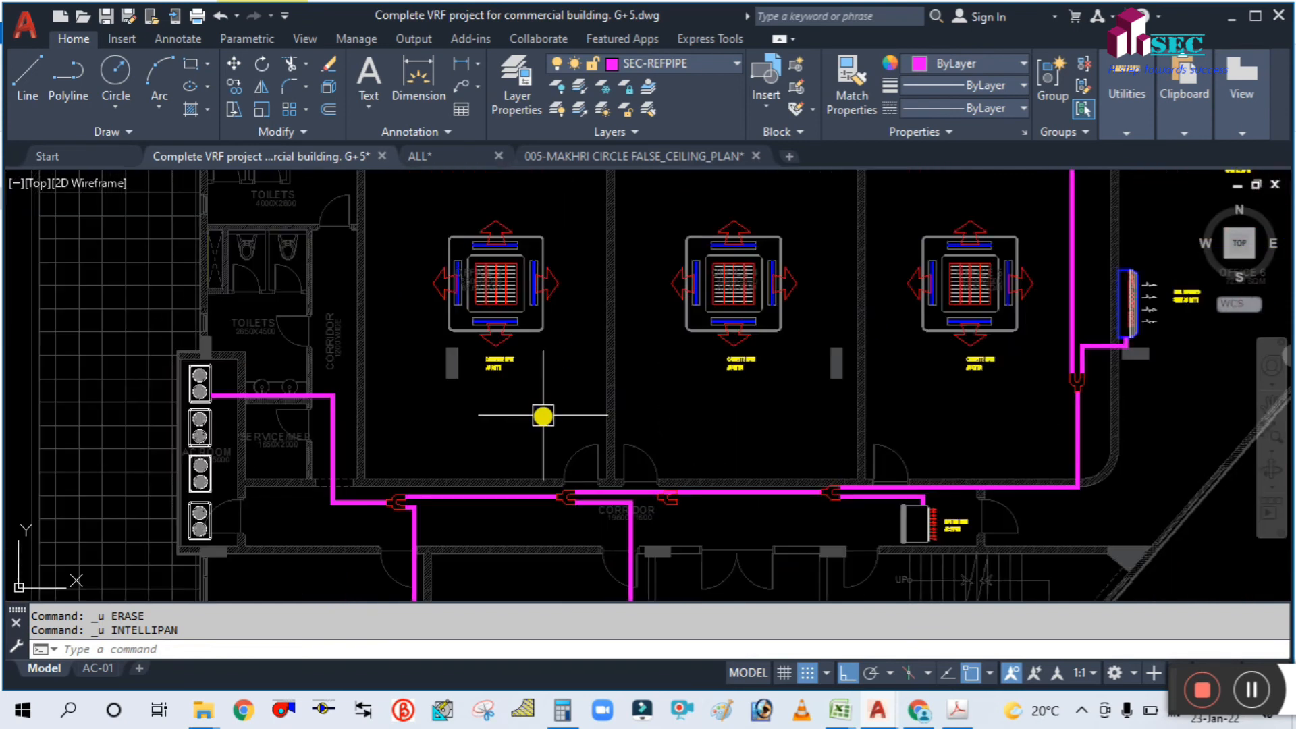
pyautogui.scroll(2, 356, 397)
pyautogui.scroll(-2, 445, 419)
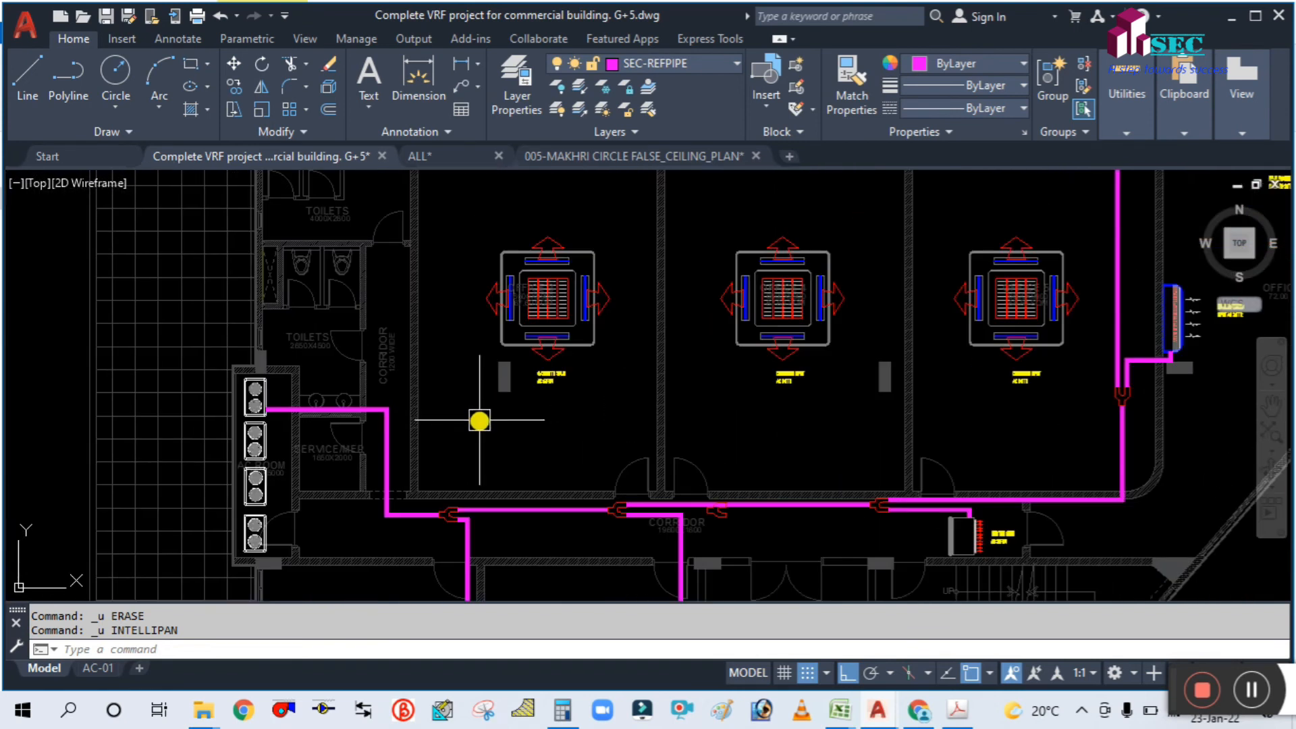
# Step: Draw a horizontal pipe polyline about 2700 long from the outdoor-unit pipe's corner through the corridor wall into Office 3
pyautogui.scroll(2, 465, 476)
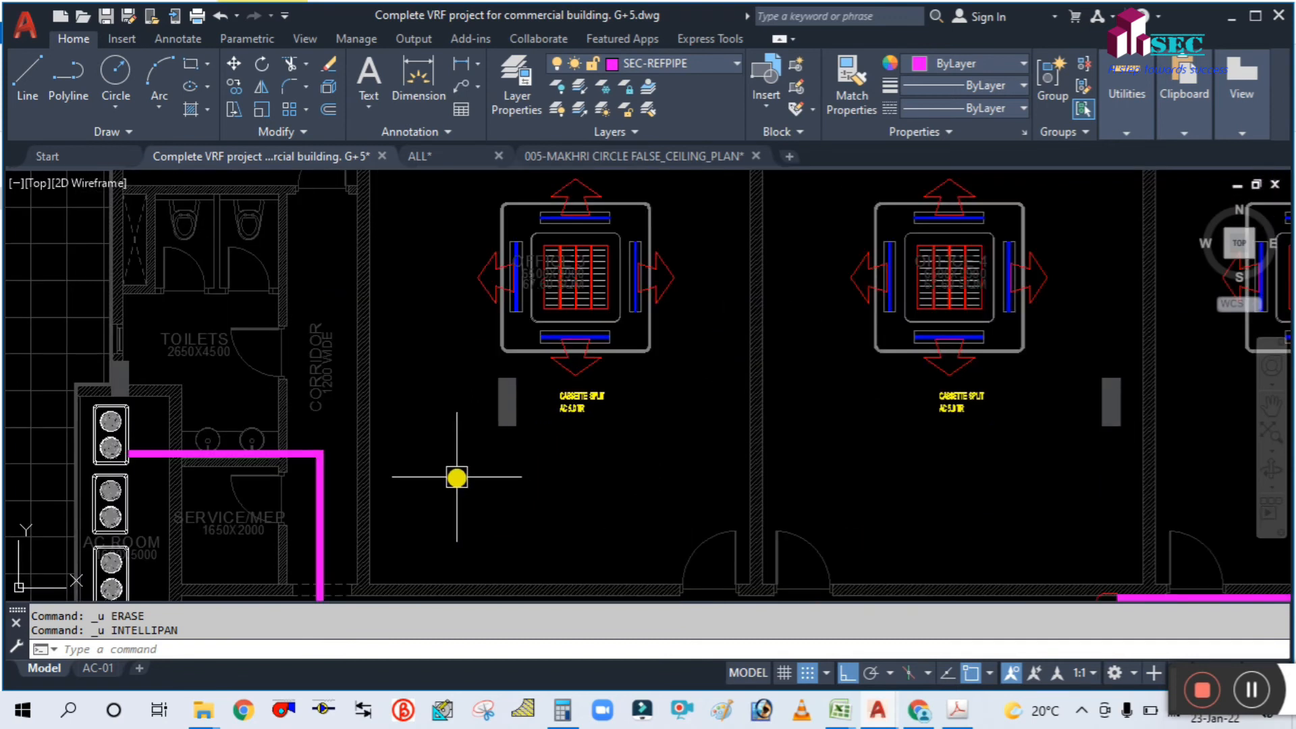
pyautogui.write('pl')
pyautogui.press('Return')
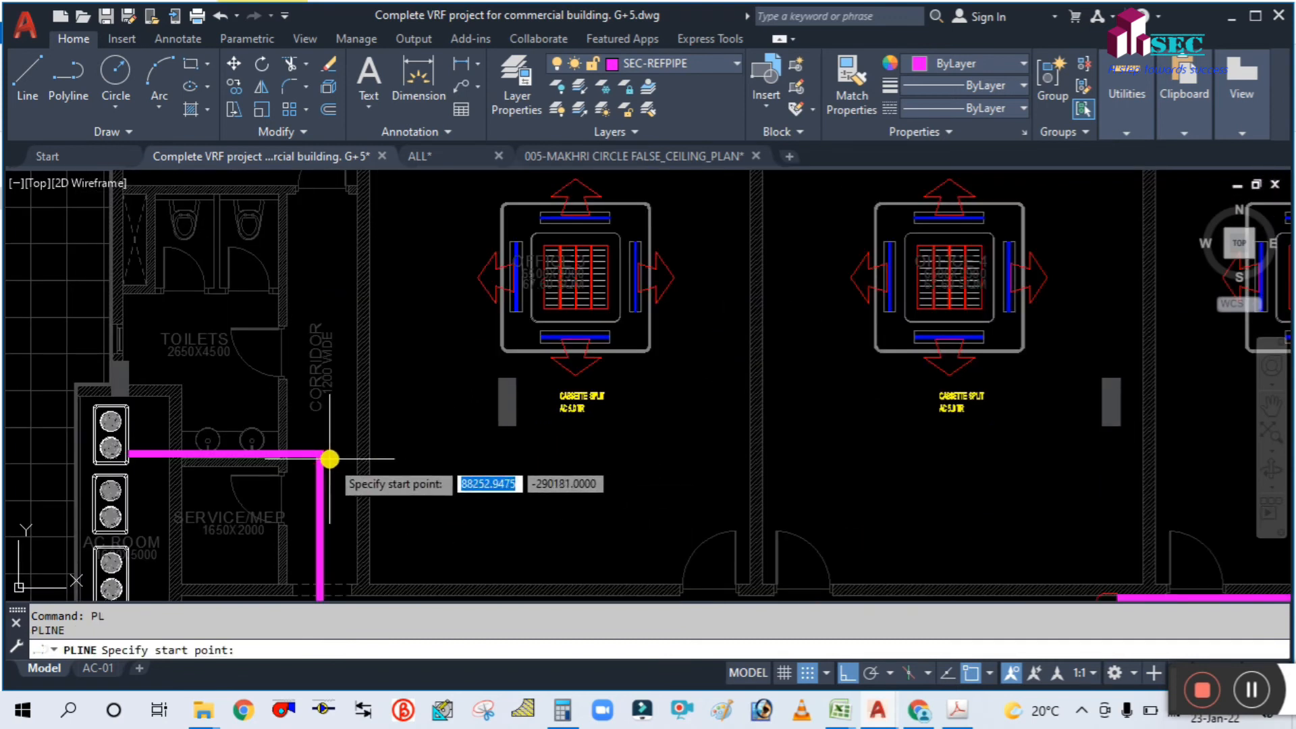
pyautogui.click(320, 453)
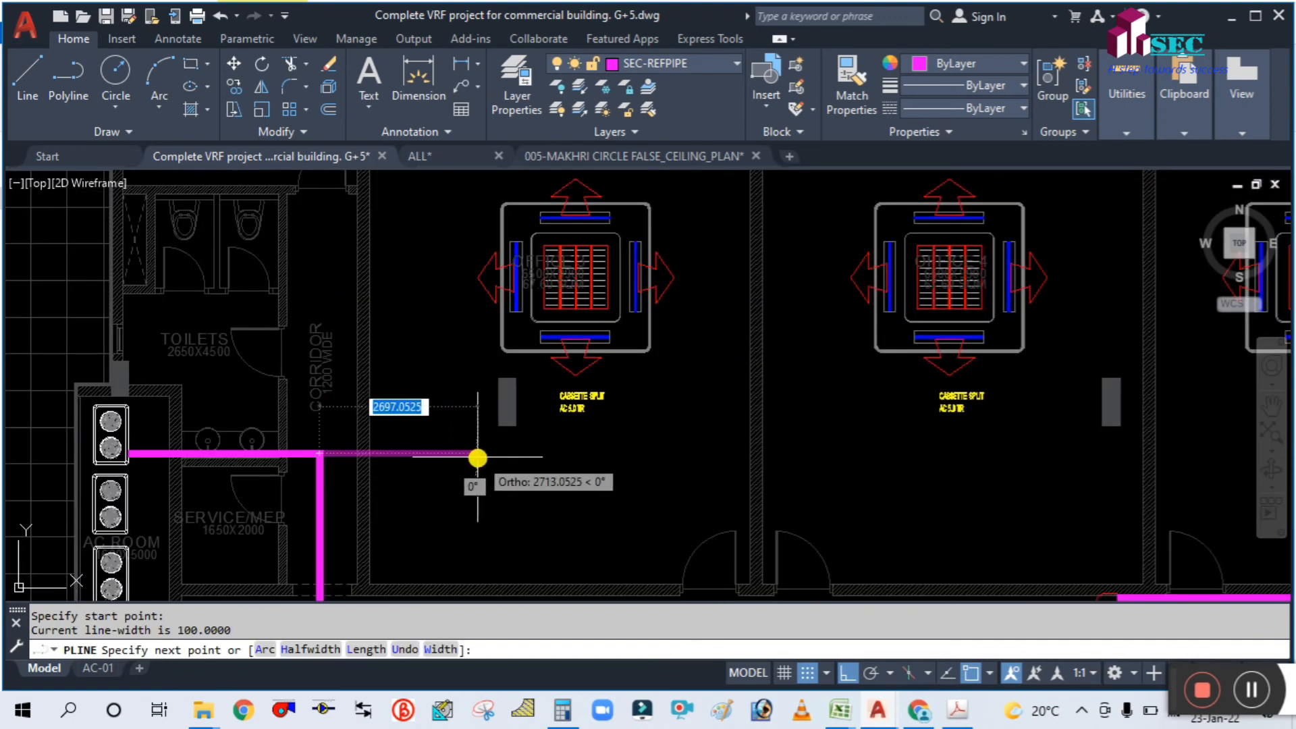
pyautogui.click(477, 453)
pyautogui.press('Escape')
# Step: Move the spare branch joint from the main corridor pipe to the free end of the Office 3 pipe
pyautogui.moveTo(557, 500); pyautogui.dragTo(518, 277, button='middle')
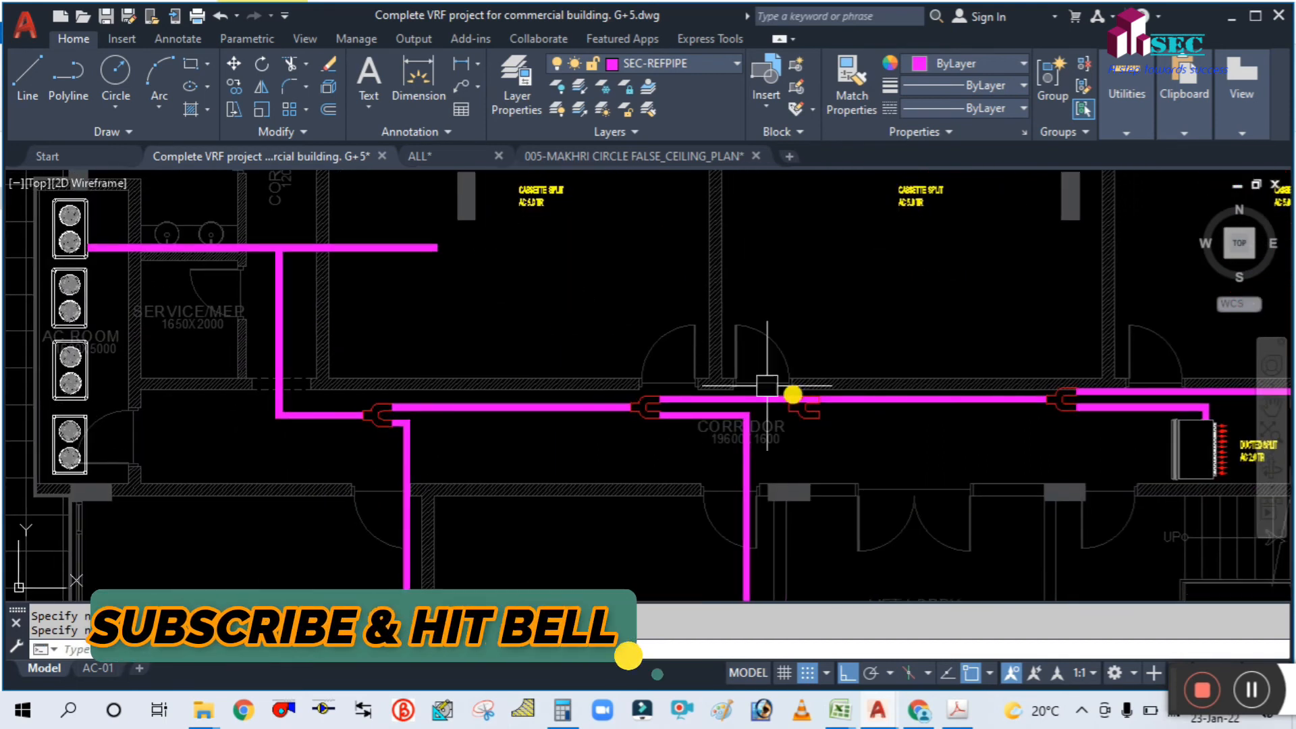
pyautogui.write('co')
pyautogui.press('Return')
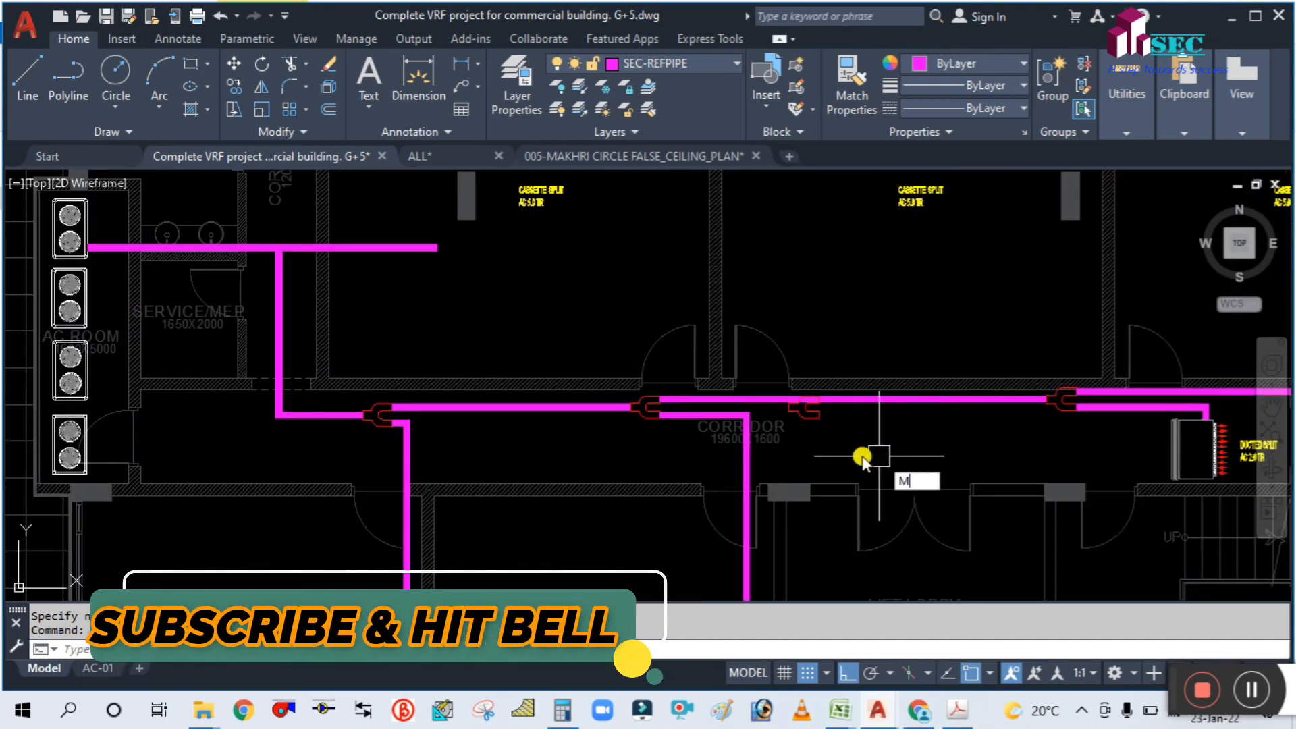
pyautogui.scroll(4, 862, 457)
pyautogui.press('Return')
pyautogui.click(722, 390)
pyautogui.press('Return')
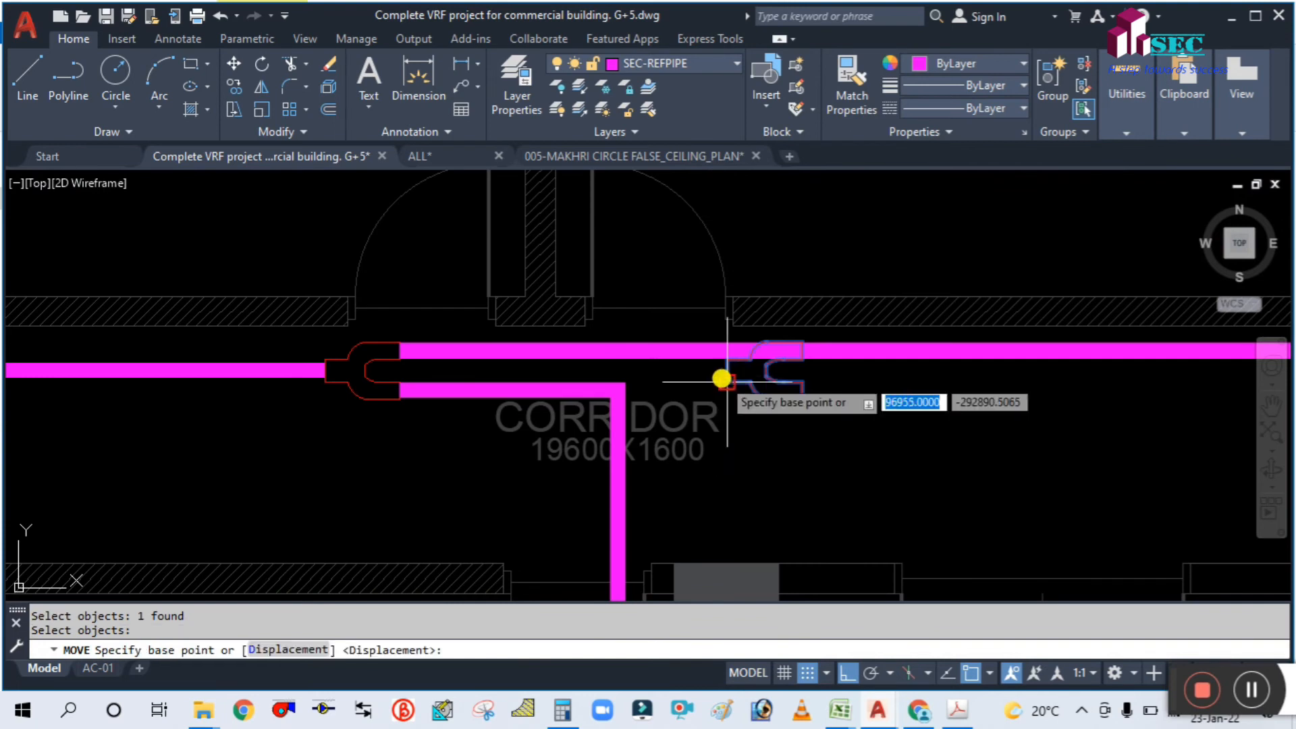
pyautogui.click(722, 379)
pyautogui.scroll(-5, 428, 298)
pyautogui.scroll(3, 507, 265)
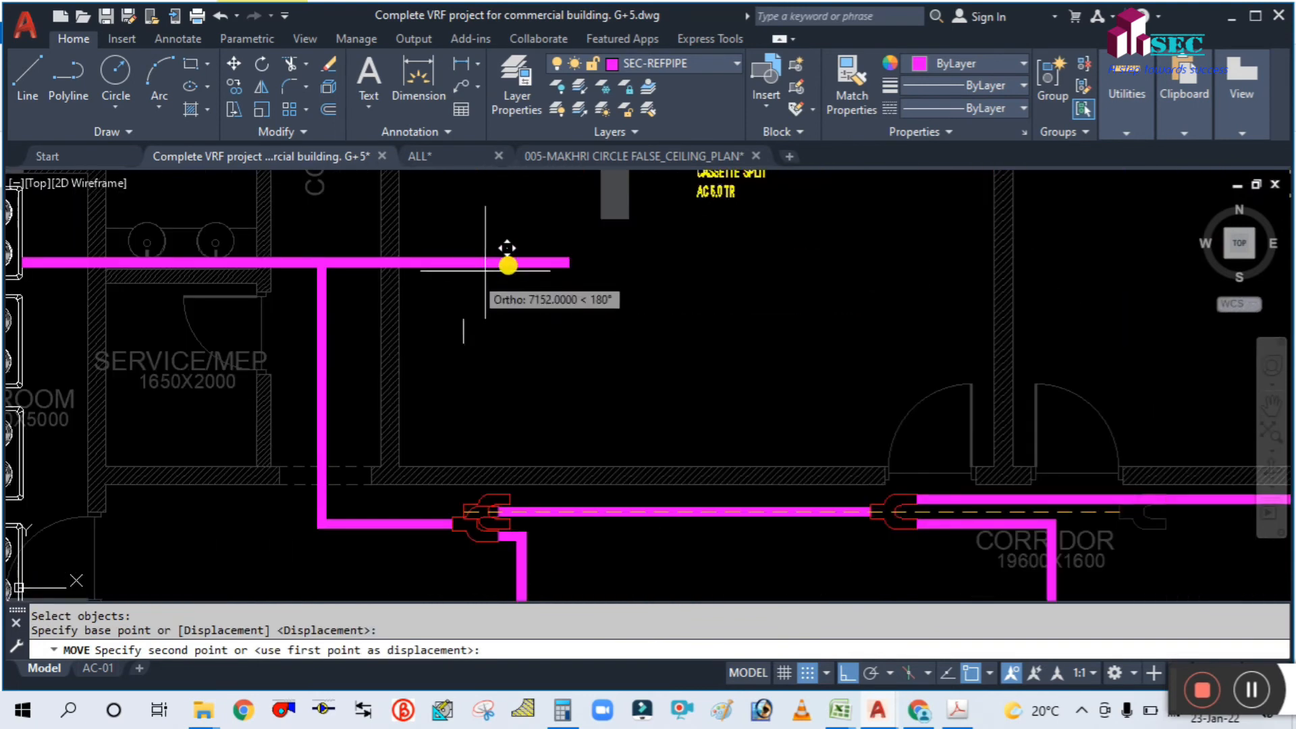
pyautogui.click(592, 246)
pyautogui.press('Escape')
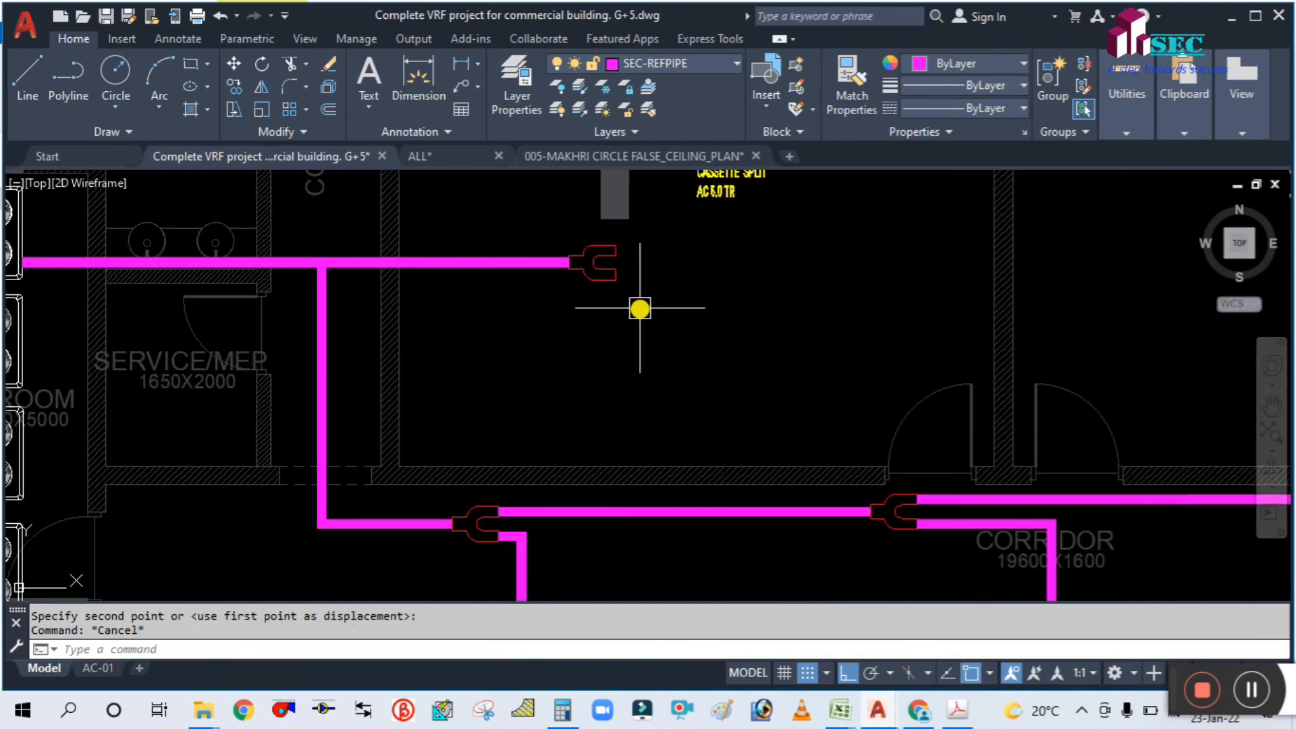
# Step: Draw a short horizontal pipe stub from the upper outlet of the joint below the Office 3 cassette
pyautogui.scroll(-3, 558, 454)
pyautogui.scroll(3, 558, 486)
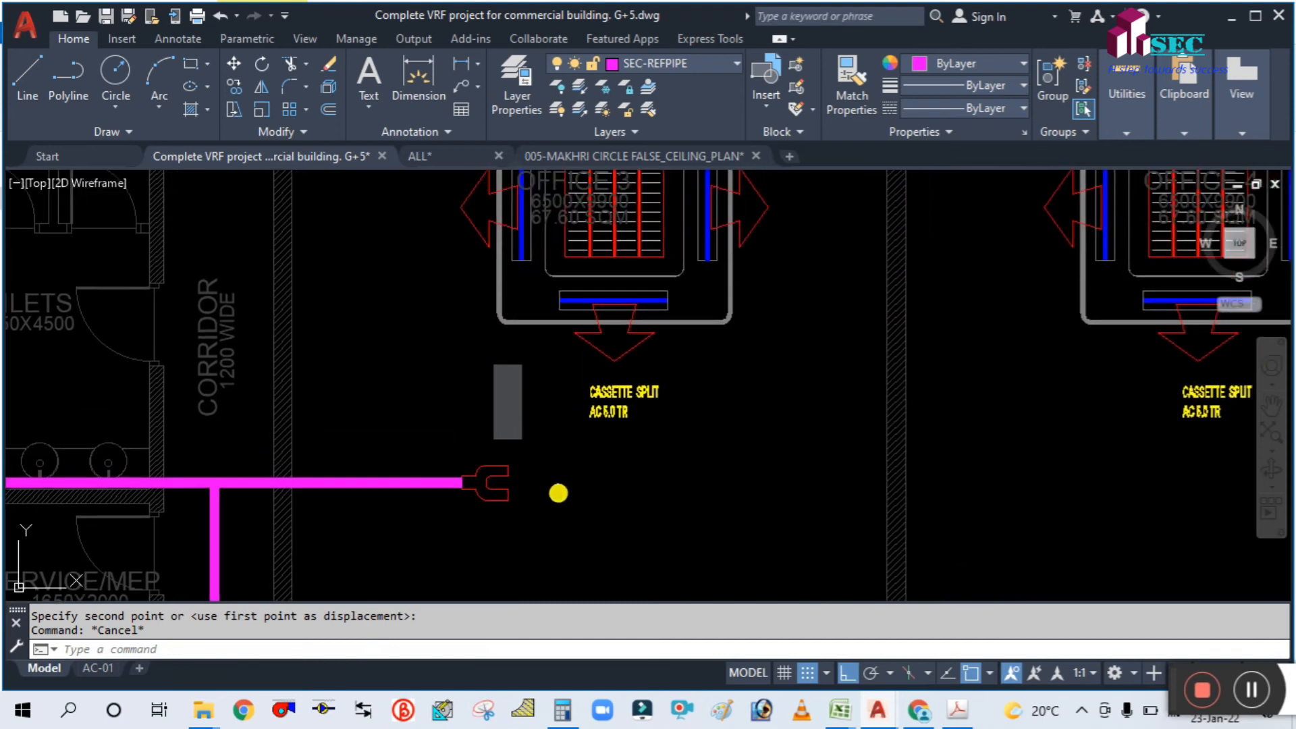
pyautogui.moveTo(558, 493); pyautogui.dragTo(554, 490, button='middle')
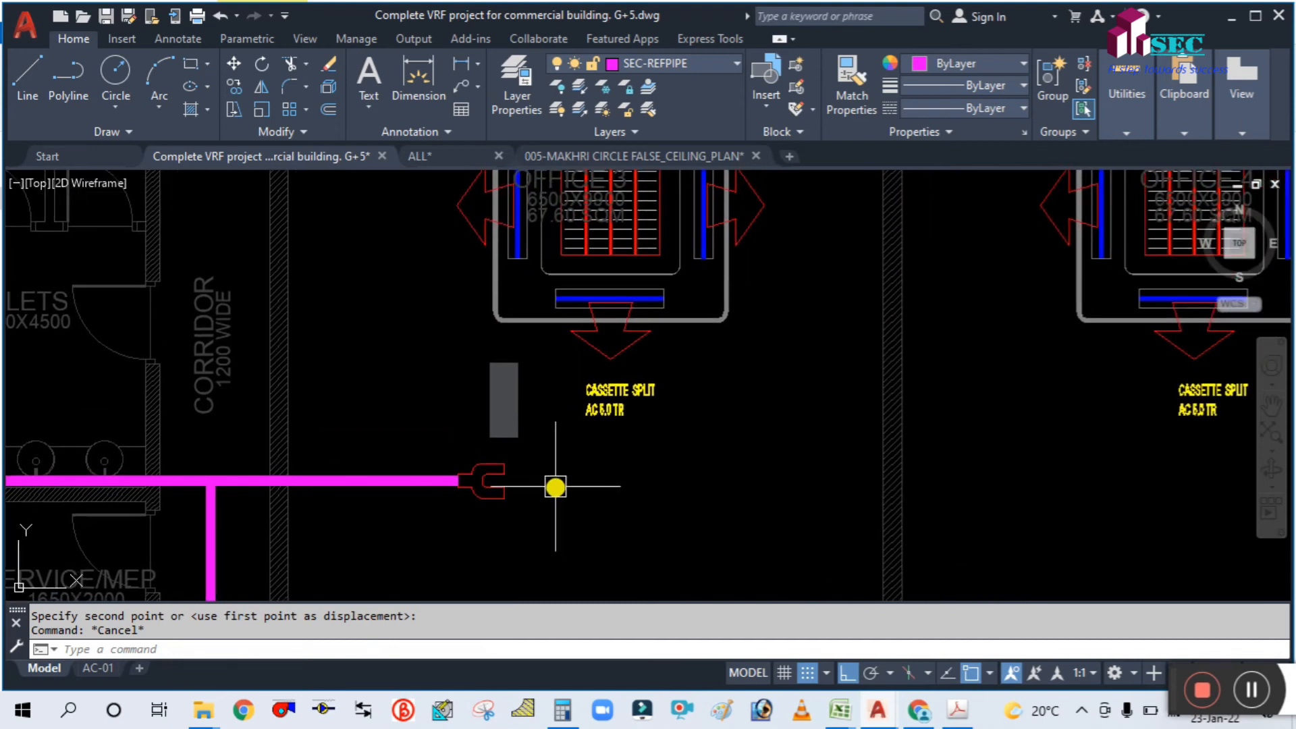
pyautogui.scroll(-2, 569, 479)
pyautogui.moveTo(593, 477); pyautogui.dragTo(539, 482, button='middle')
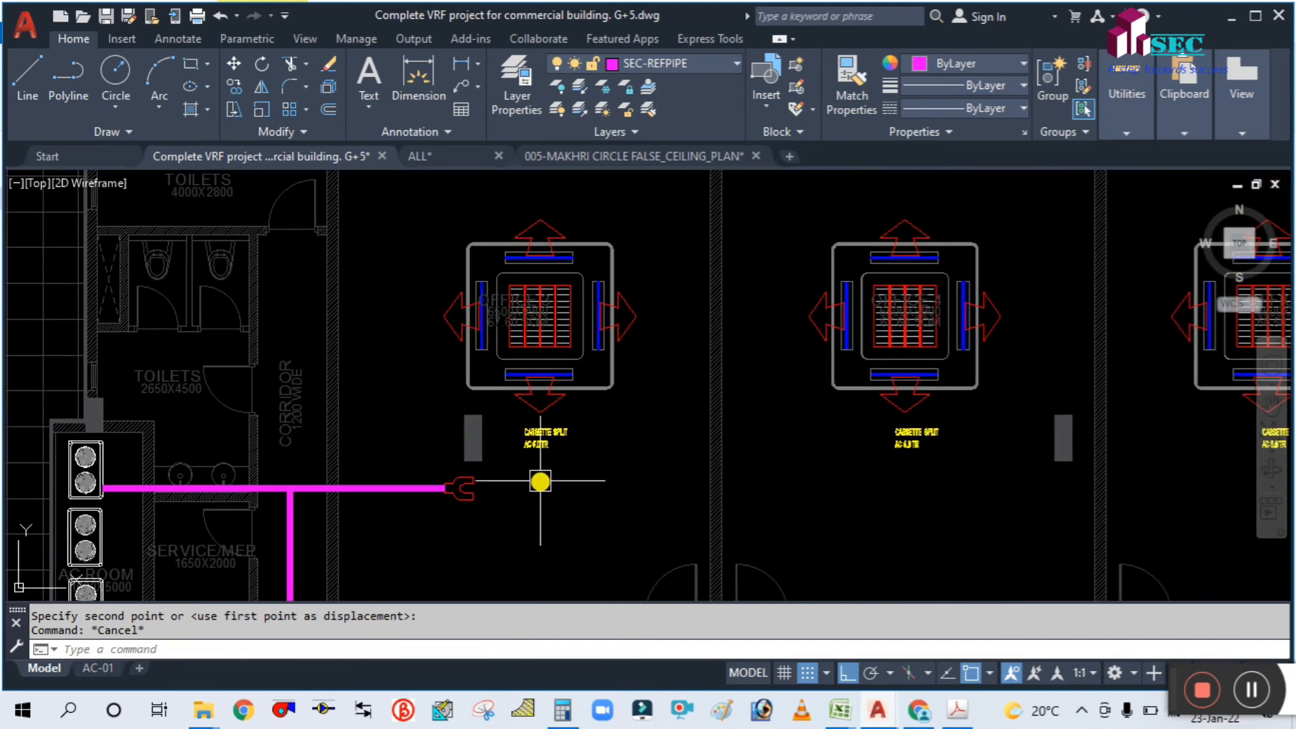
pyautogui.scroll(2, 537, 481)
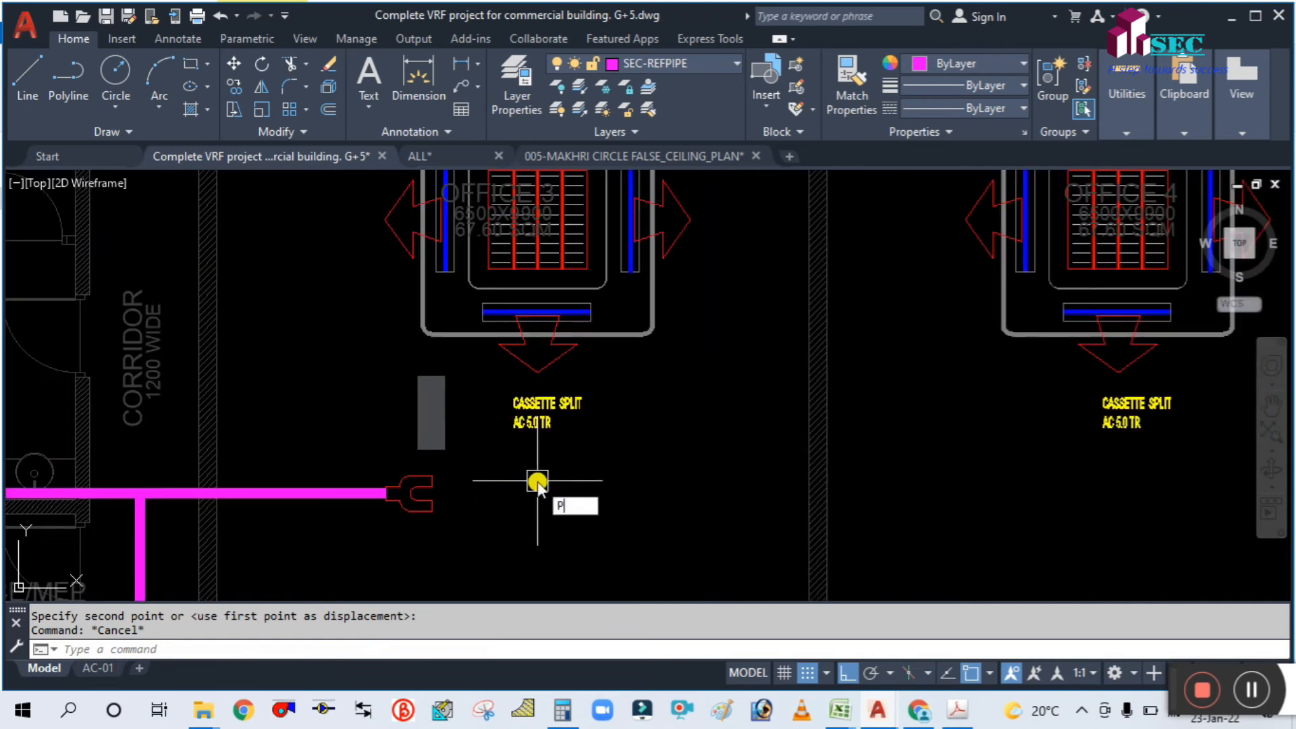
pyautogui.write('L')
pyautogui.press('Return')
pyautogui.click(432, 480)
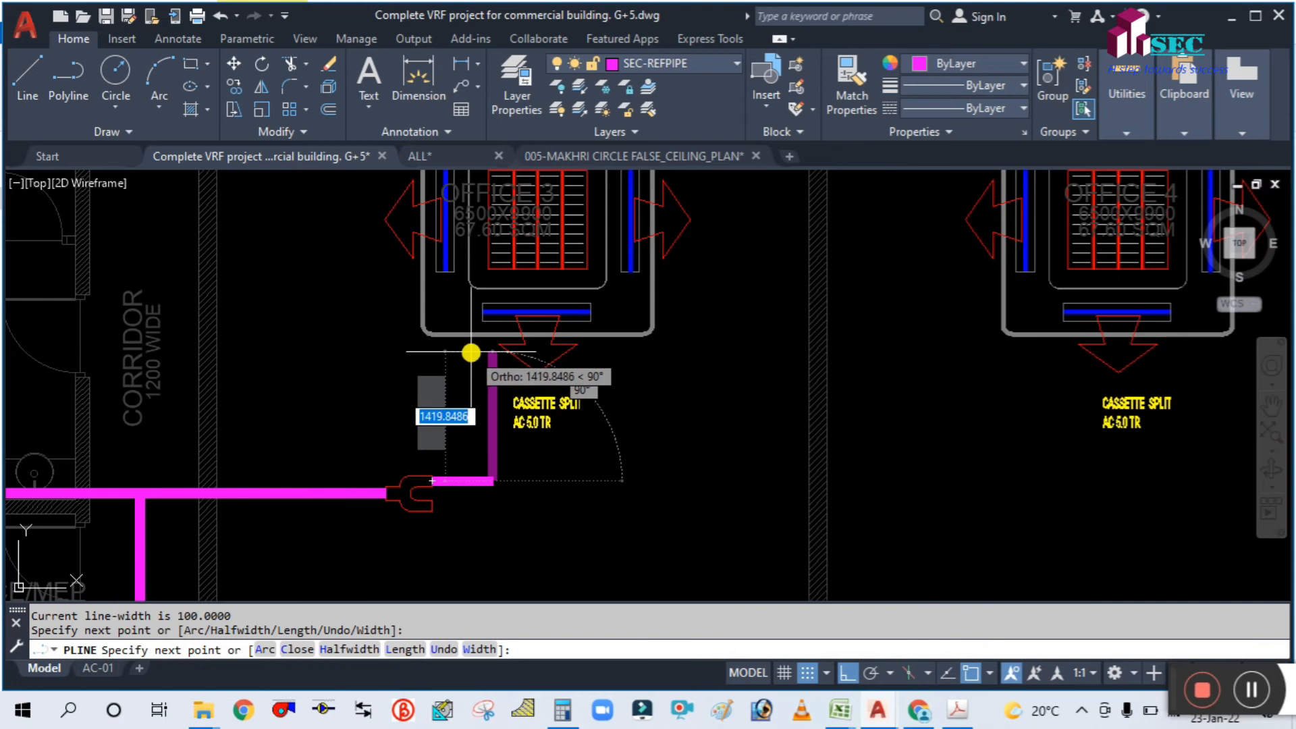
pyautogui.press('Escape')
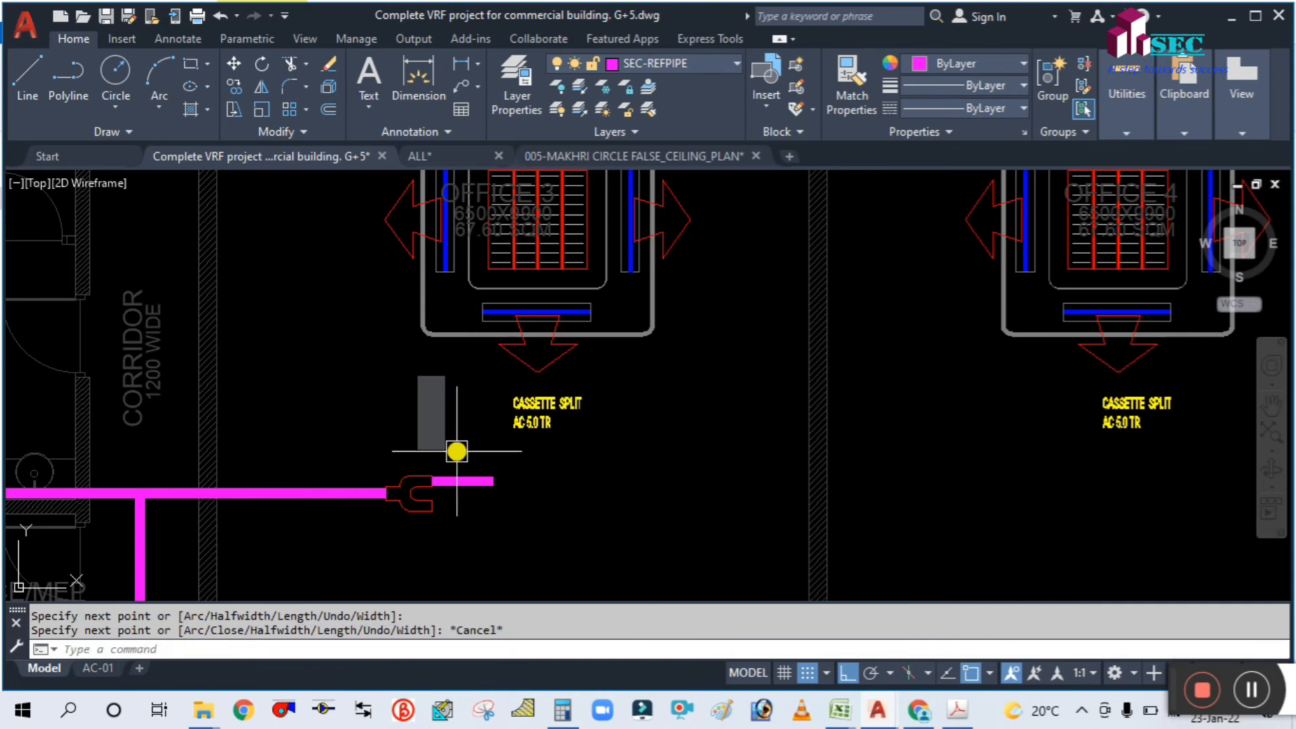
pyautogui.click(497, 485)
pyautogui.press('Escape')
# Step: Shorten the Office 3 pipe so it ends just inside the corridor wall, and erase the short stub after the joint
pyautogui.moveTo(477, 524); pyautogui.dragTo(529, 472, button='middle')
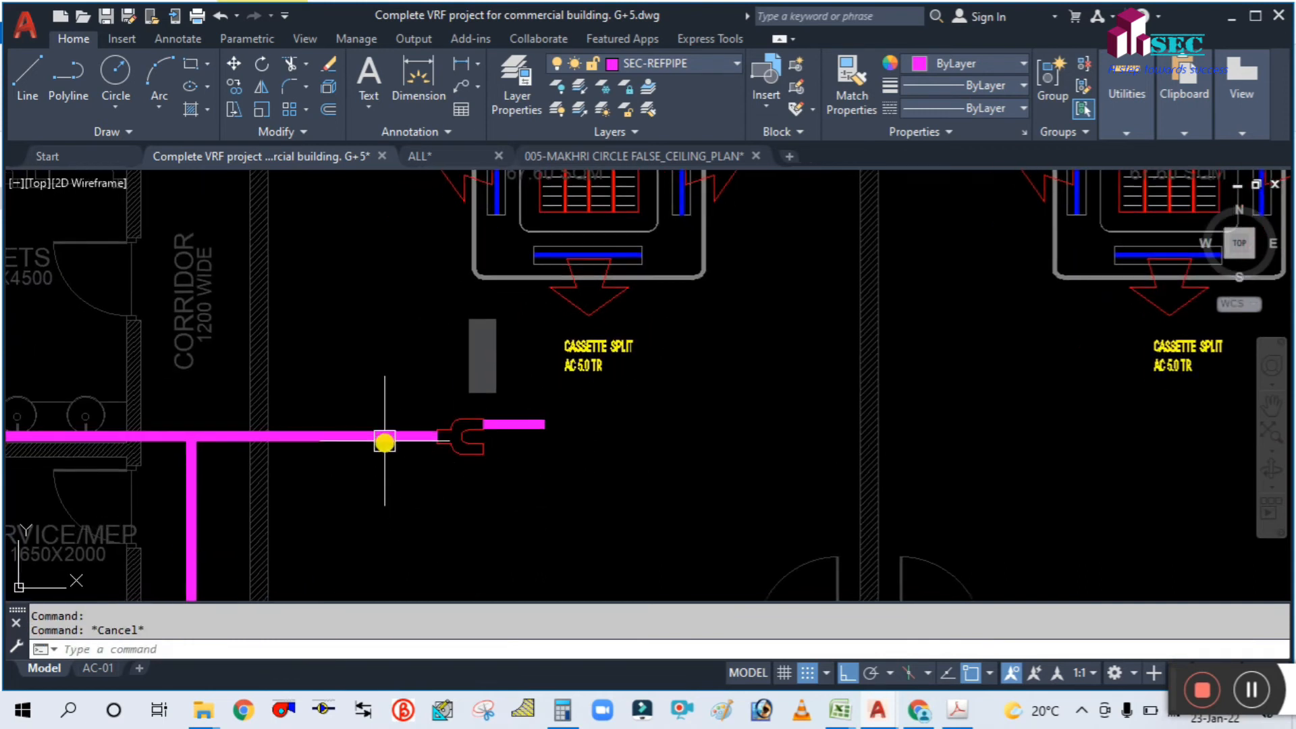
pyautogui.click(438, 435)
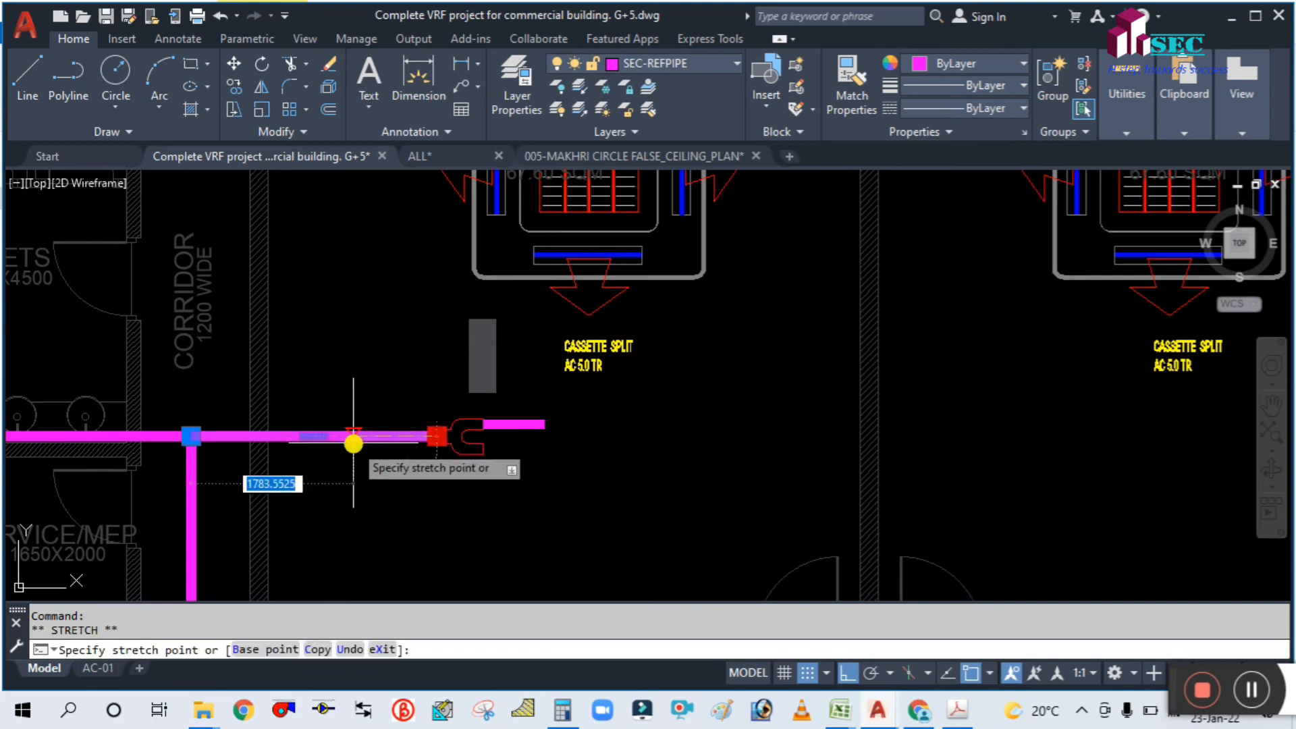
pyautogui.click(313, 436)
pyautogui.press('Escape')
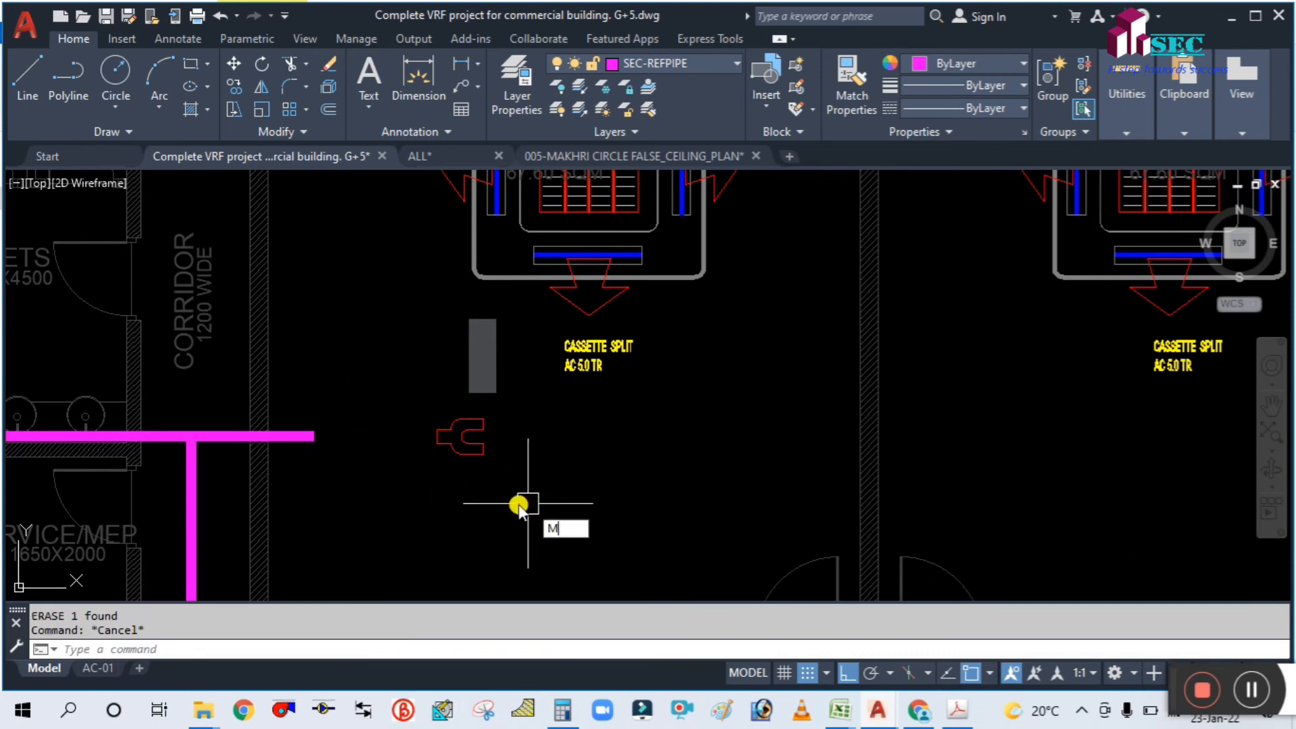
# Step: Move the detached branch joint onto the end of the shortened Office 3 pipe
pyautogui.press('Return')
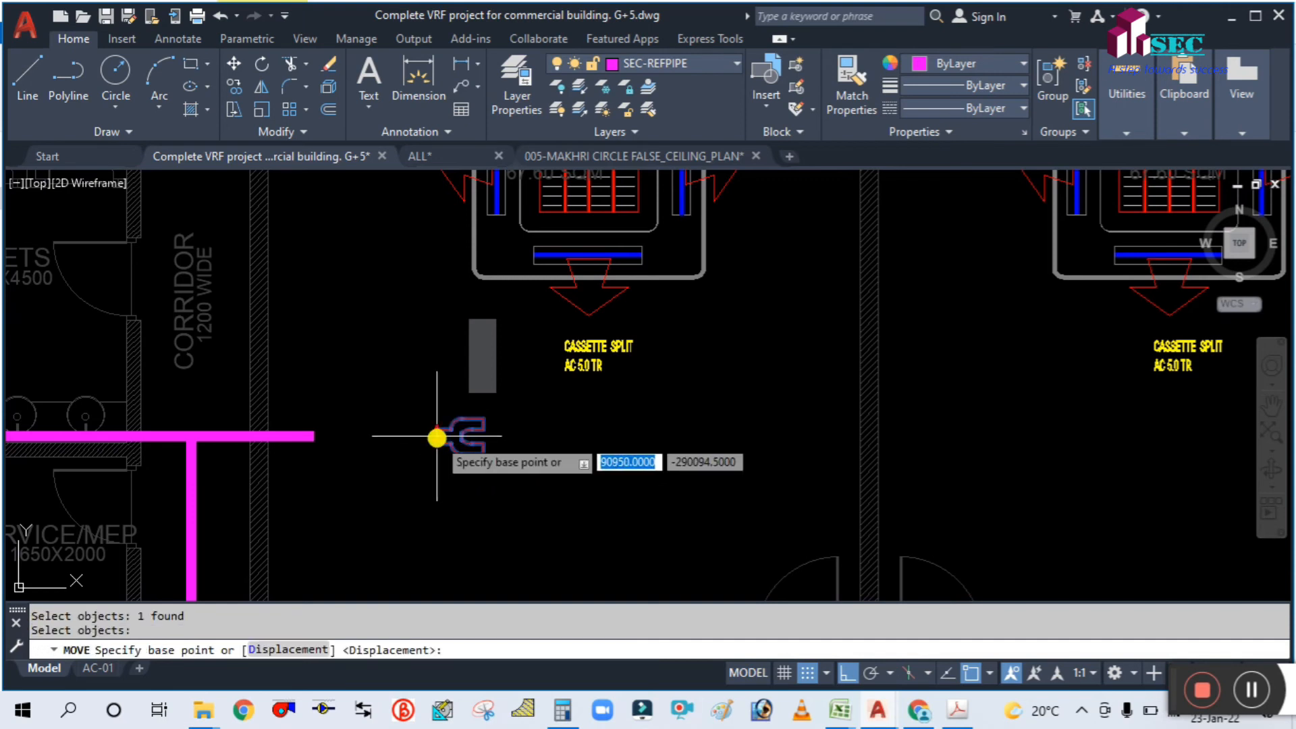
pyautogui.click(437, 437)
pyautogui.click(313, 436)
pyautogui.press('Escape')
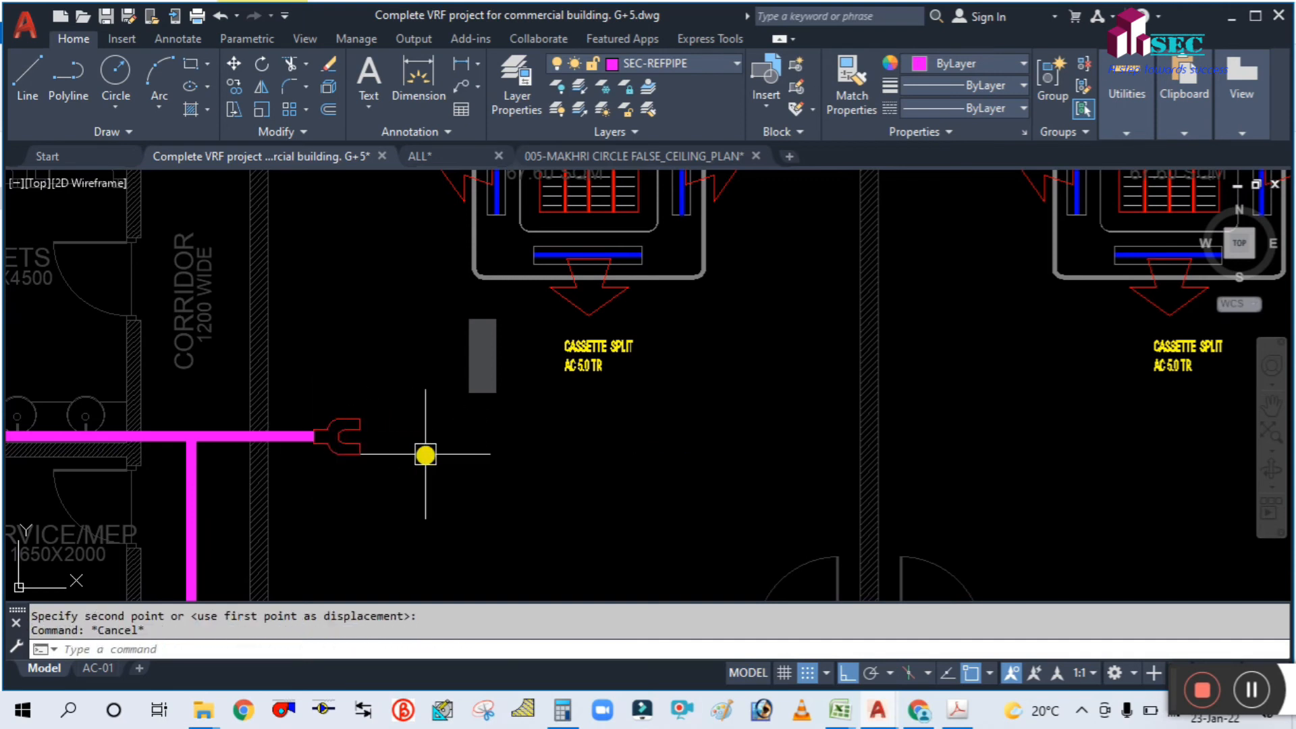
# Step: Draw a pipe polyline from the joint's upper outlet, about 760 across and then up, to the side of the Office 3 cassette
pyautogui.write('PL')
pyautogui.press('Return')
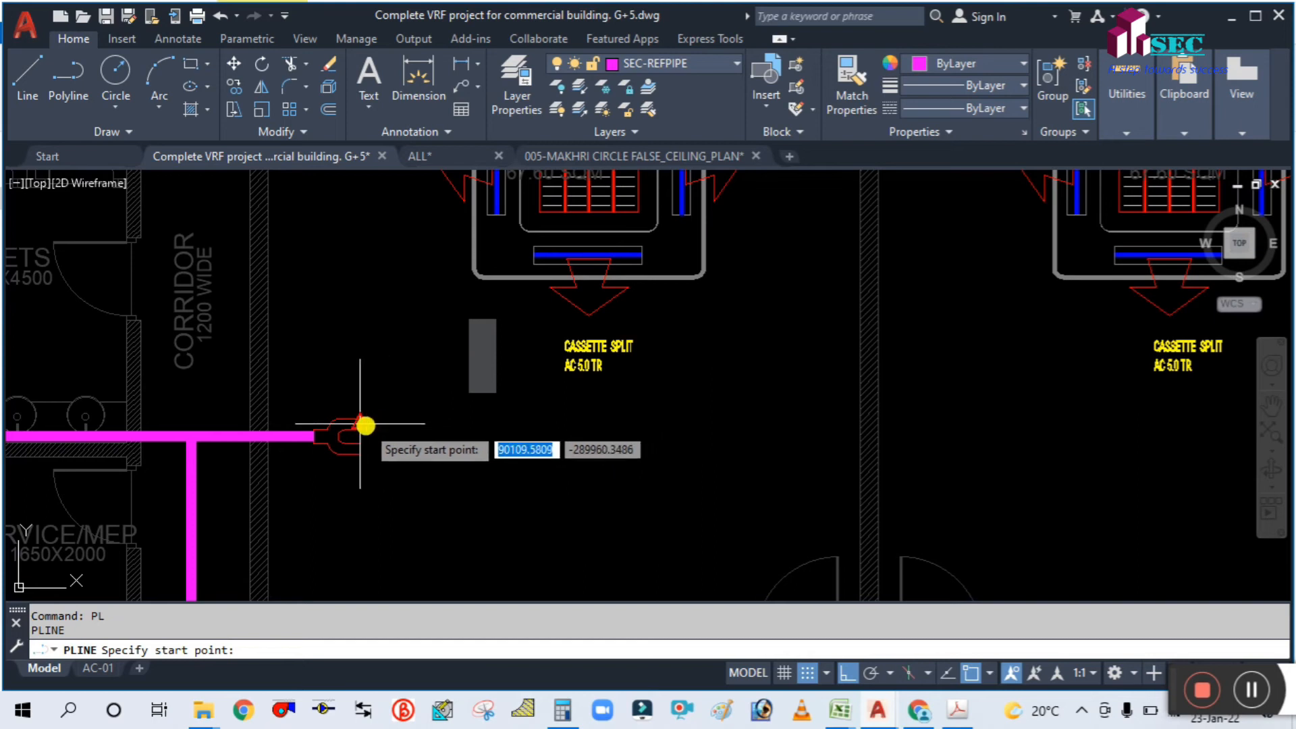
pyautogui.click(363, 429)
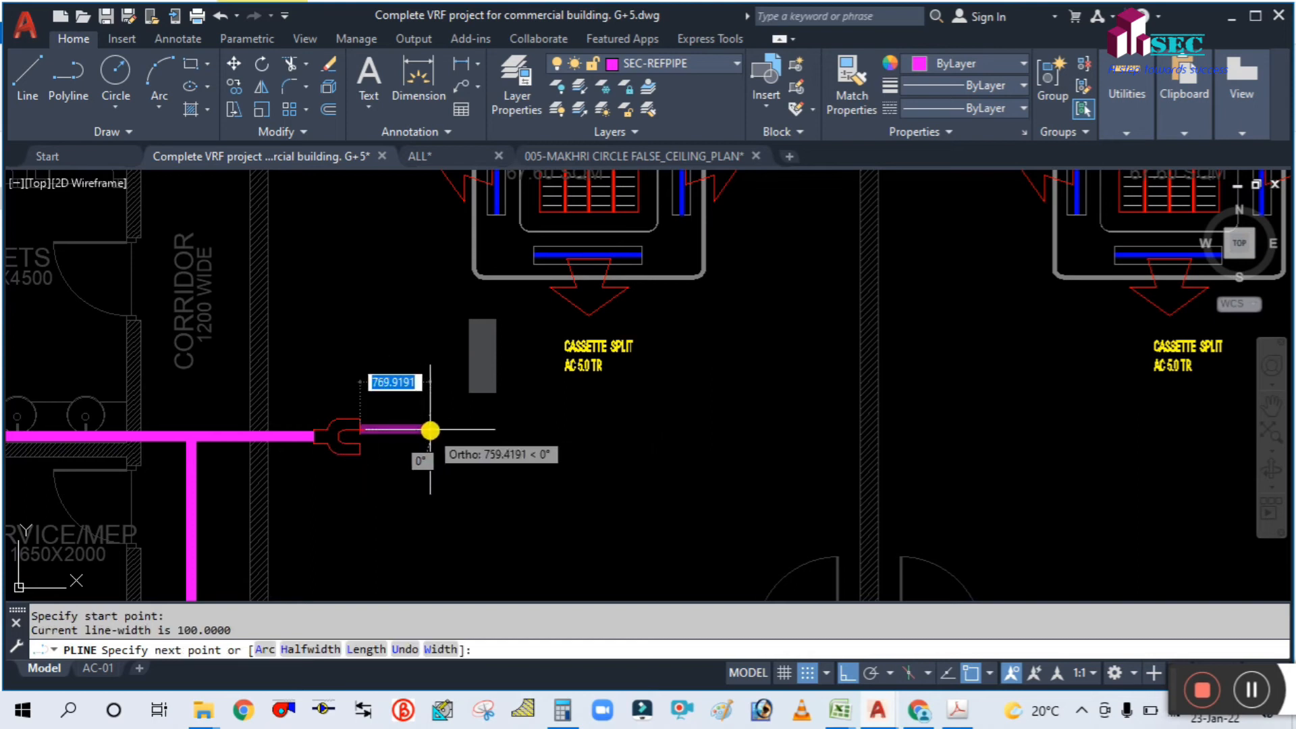
pyautogui.click(431, 429)
pyautogui.click(432, 244)
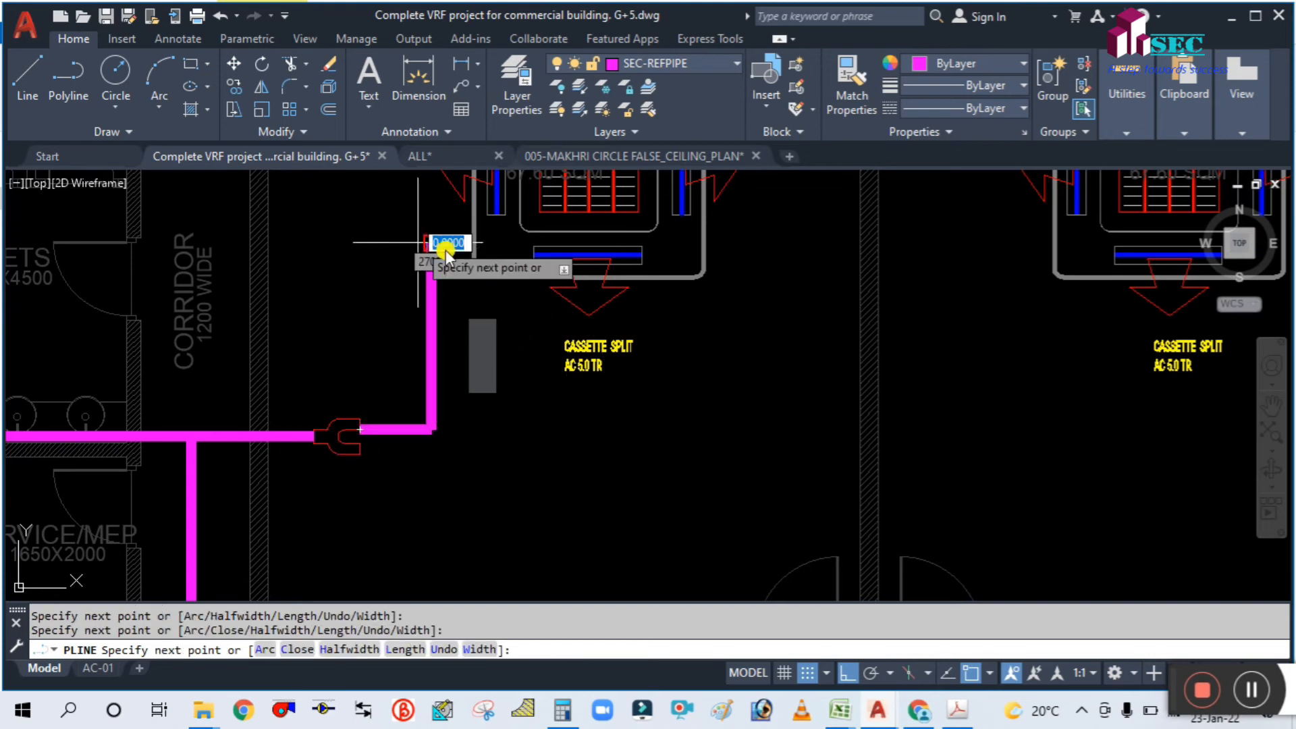
pyautogui.click(472, 243)
pyautogui.press('Escape')
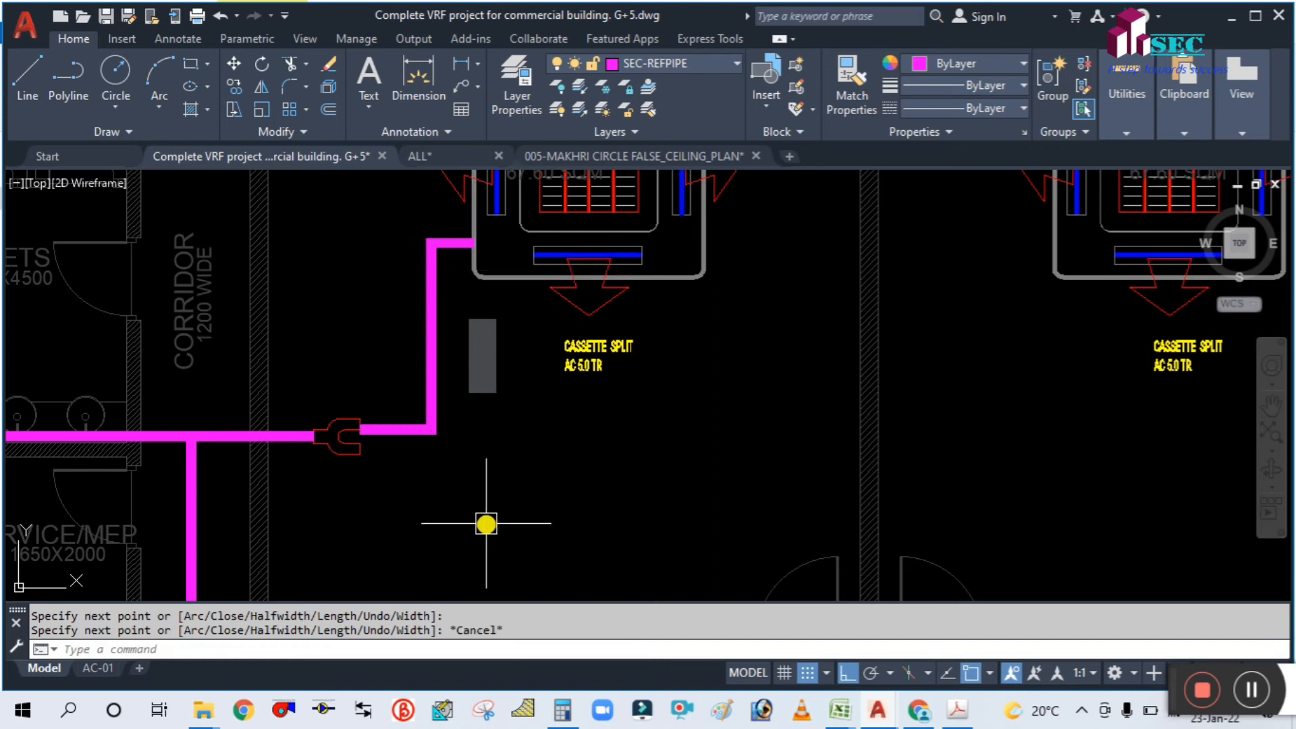
# Step: Draw a straight pipe about 6600 long from the joint's lower outlet through the partition wall into Office 4
pyautogui.write('PL')
pyautogui.press('Return')
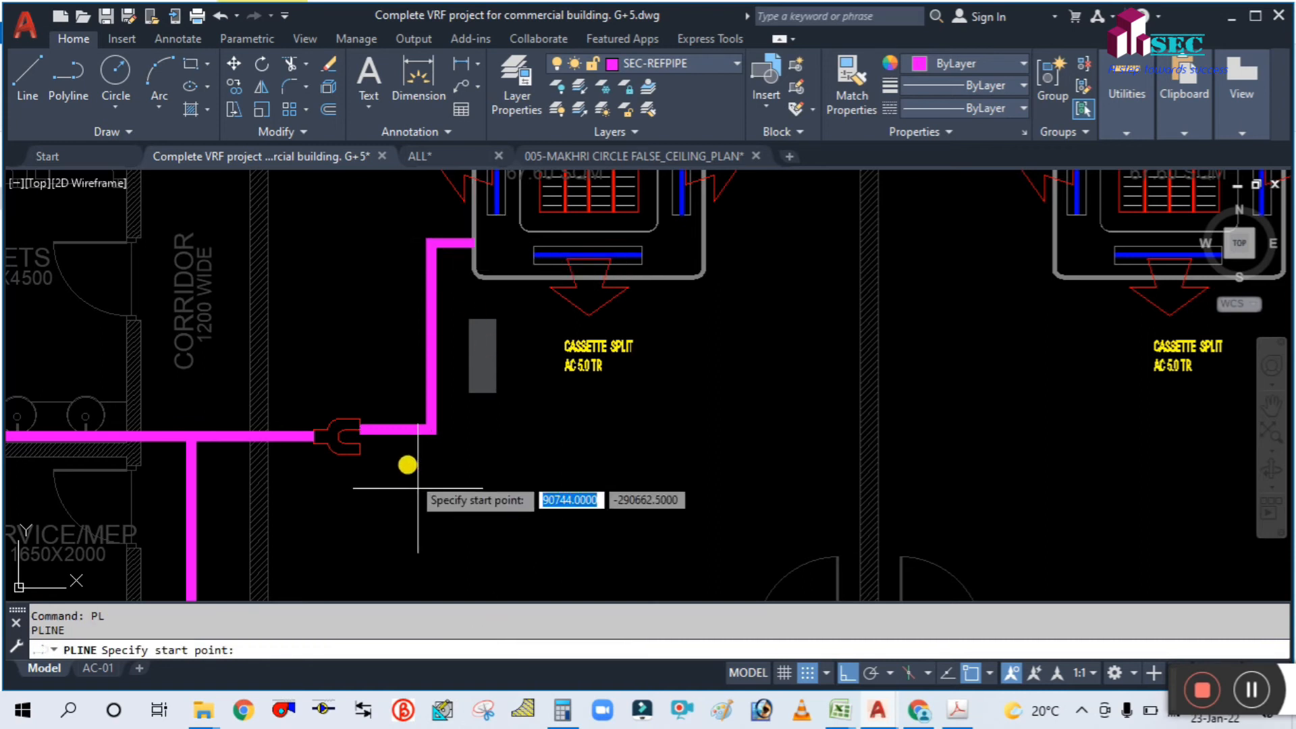
pyautogui.click(359, 454)
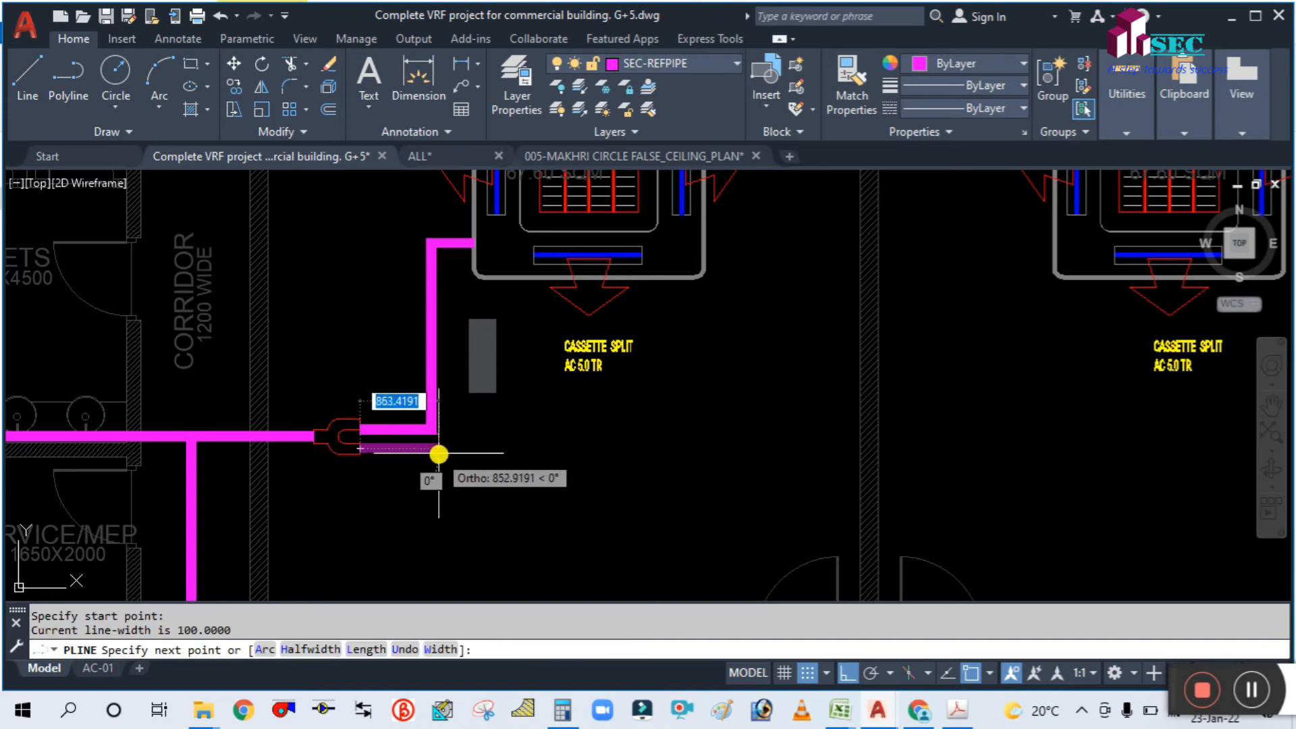
pyautogui.scroll(-5, 437, 454)
pyautogui.scroll(5, 599, 449)
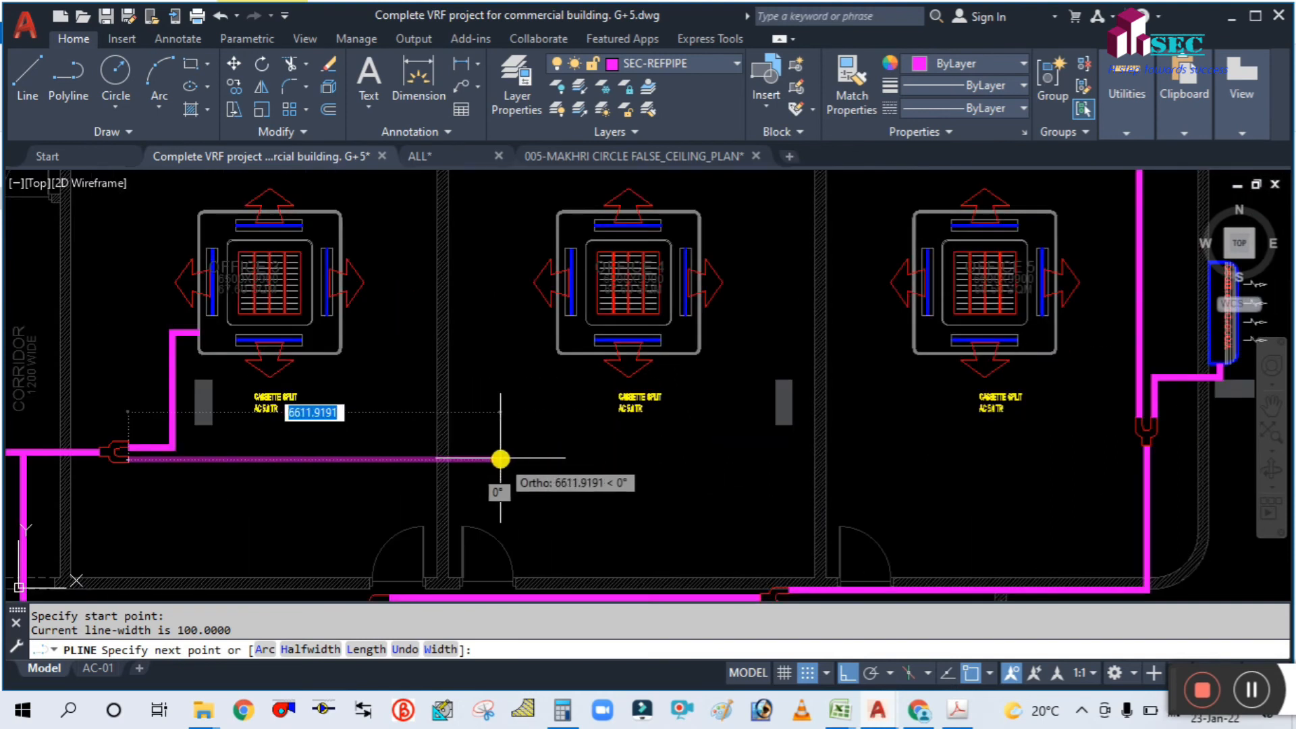
pyautogui.click(533, 461)
pyautogui.press('Escape')
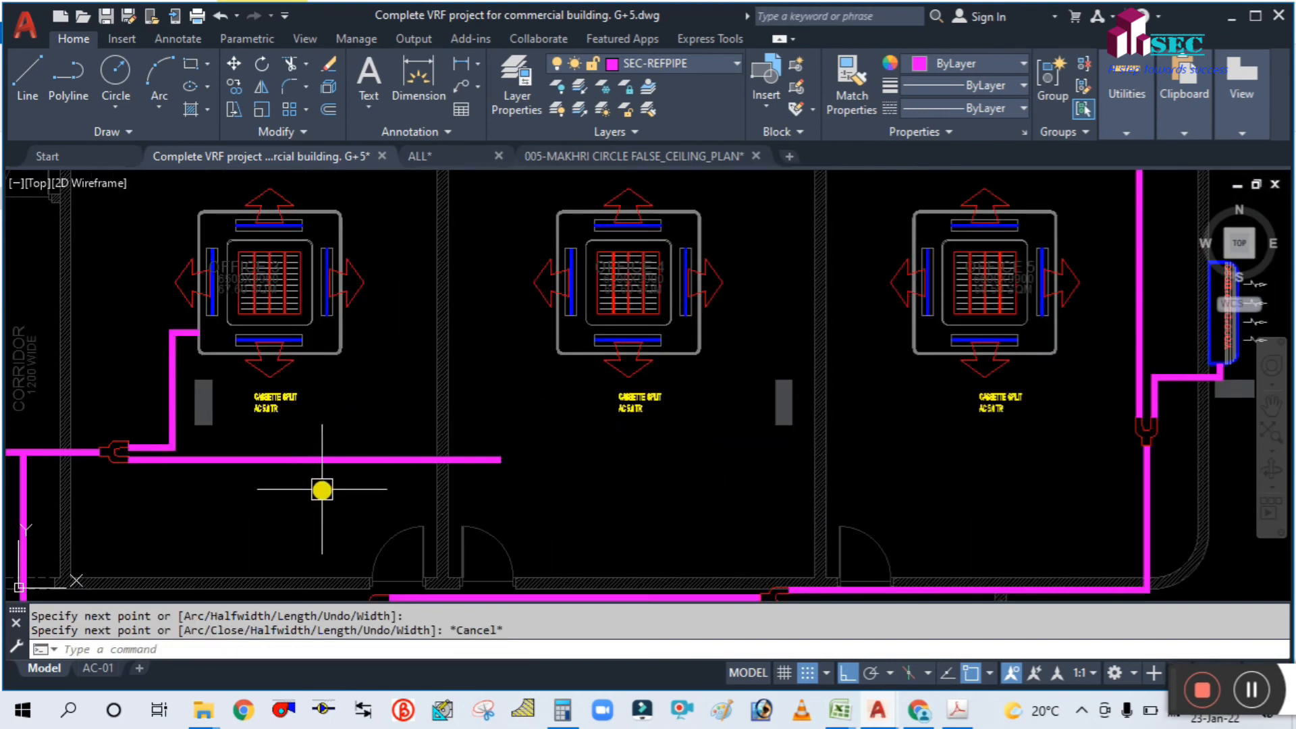
# Step: Copy the Office 3 branch joint to the free end of the new pipe in Office 4
pyautogui.write('co')
pyautogui.press('Return')
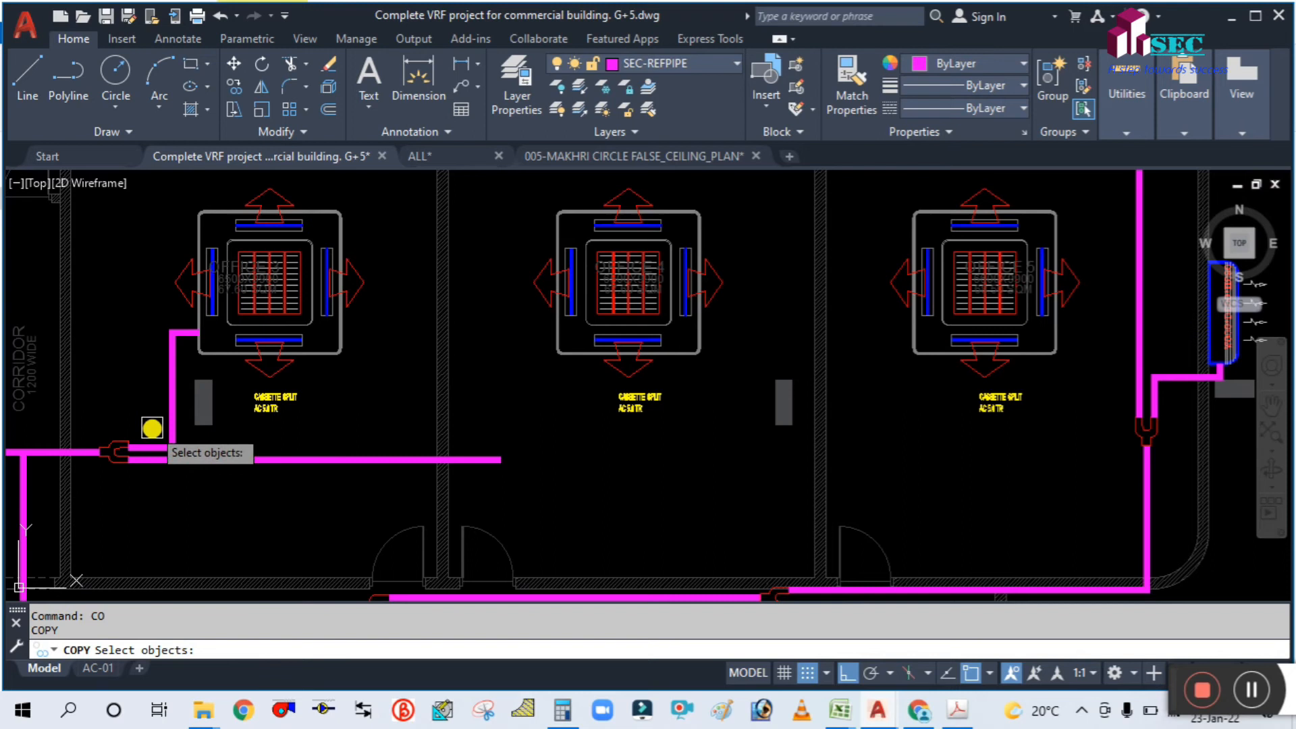
pyautogui.click(115, 449)
pyautogui.scroll(4, 105, 458)
pyautogui.press('Escape')
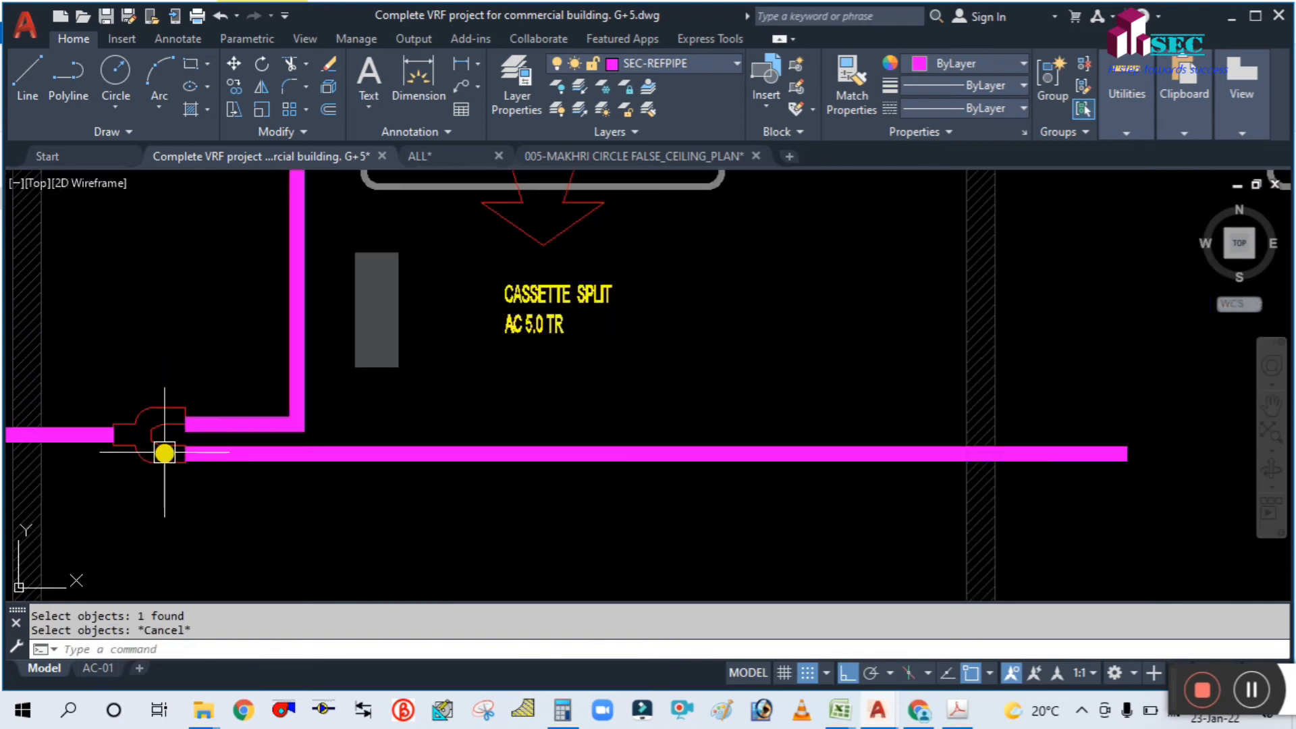
pyautogui.press('Return')
pyautogui.click(158, 451)
pyautogui.press('Return')
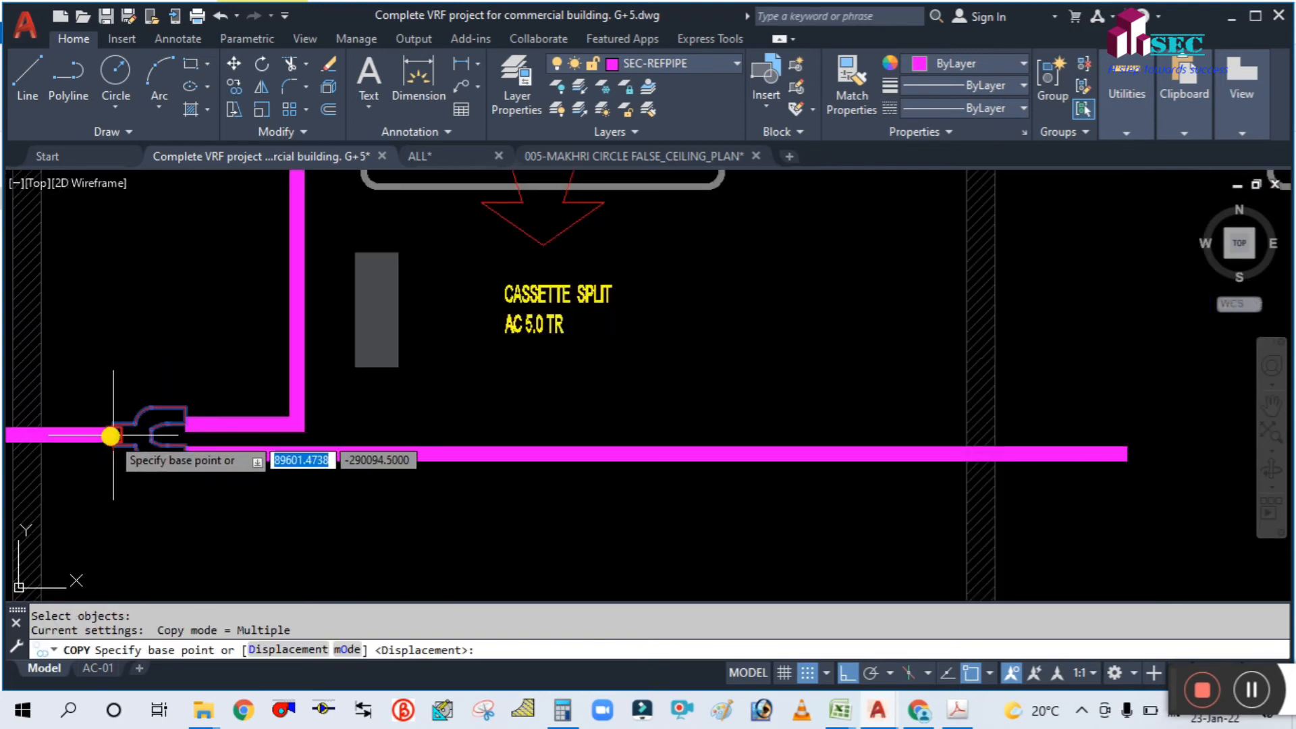
pyautogui.click(110, 436)
pyautogui.scroll(-3, 173, 454)
pyautogui.scroll(3, 567, 442)
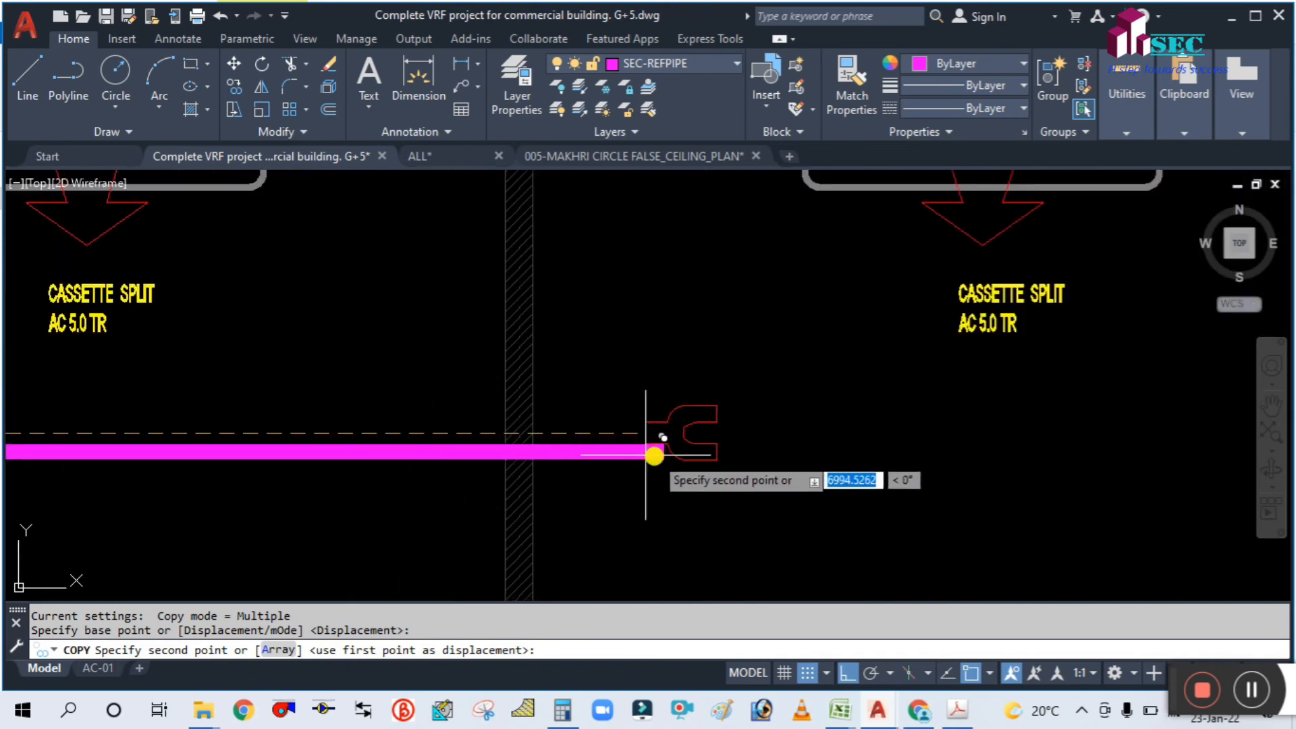
pyautogui.click(665, 452)
pyautogui.press('Escape')
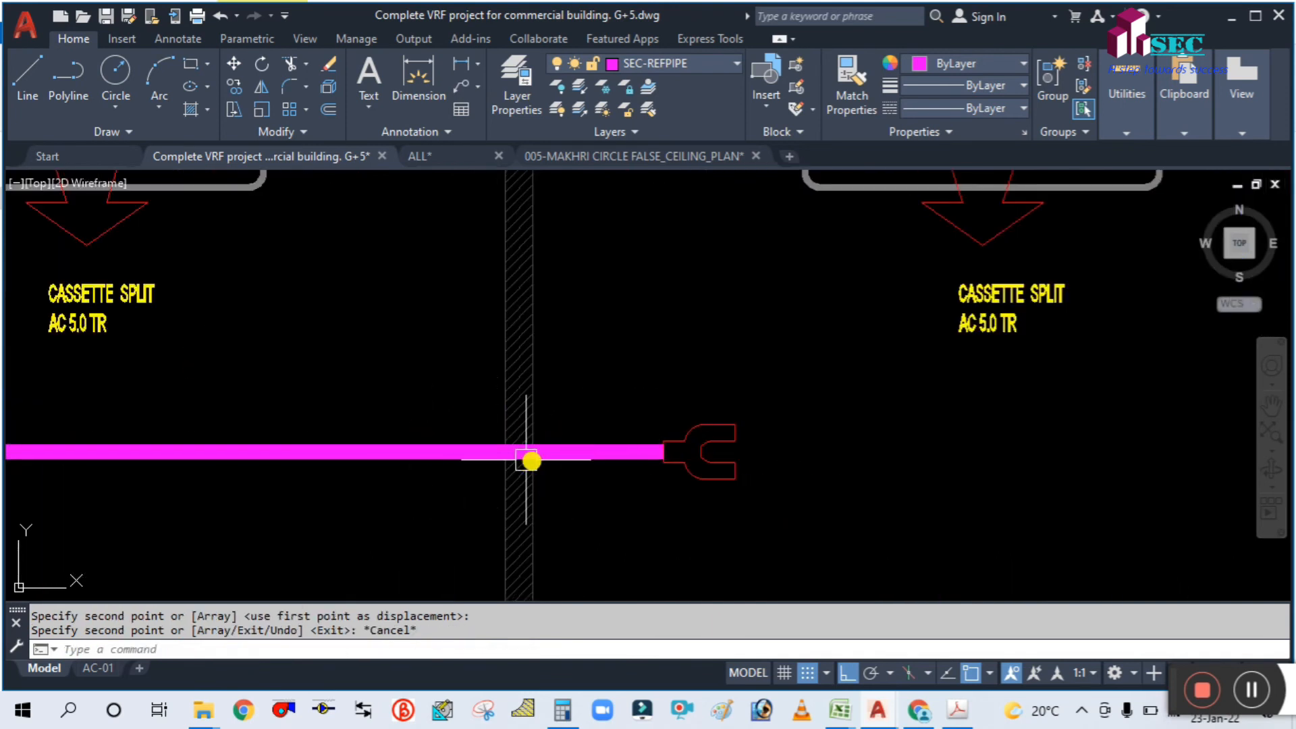
# Step: Draw a pipe polyline from the Office 4 joint's upper outlet, across and then up, to the lower edge of the Office 4 cassette
pyautogui.scroll(-3, 651, 486)
pyautogui.scroll(1, 579, 466)
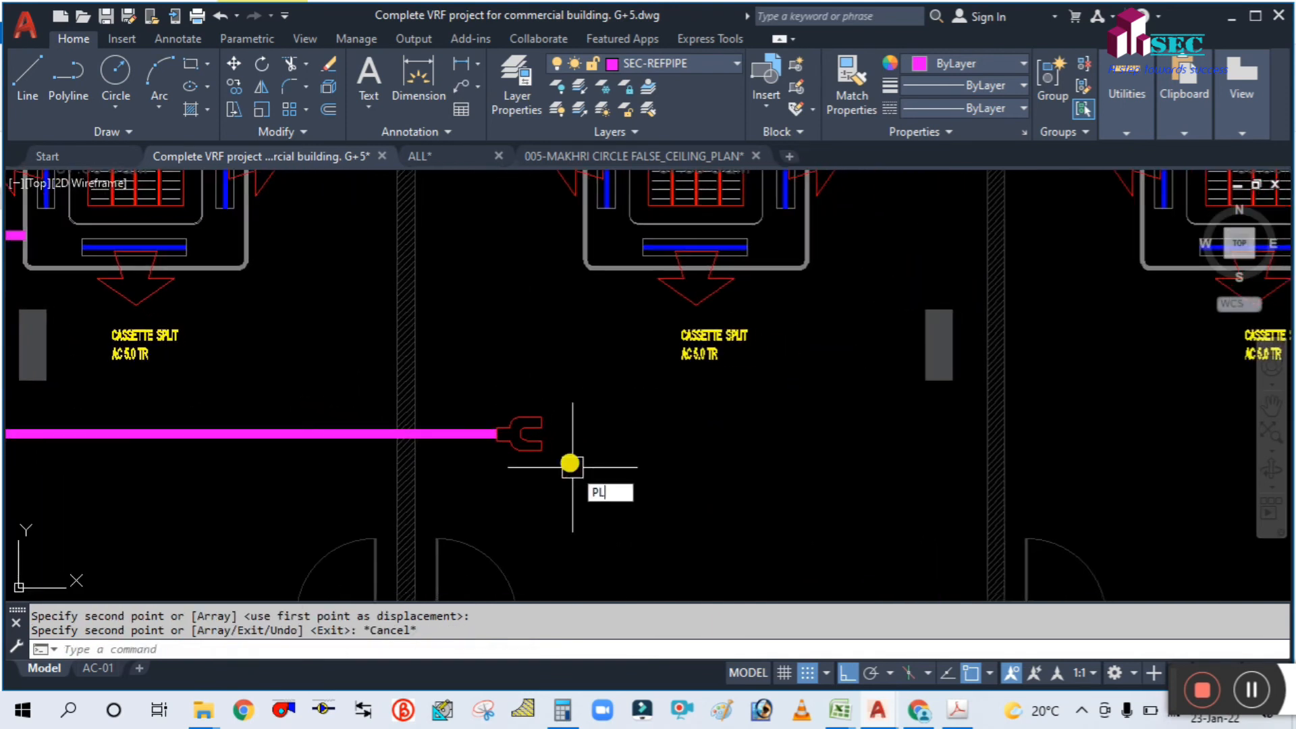
pyautogui.write('PL')
pyautogui.press('Return')
pyautogui.click(540, 422)
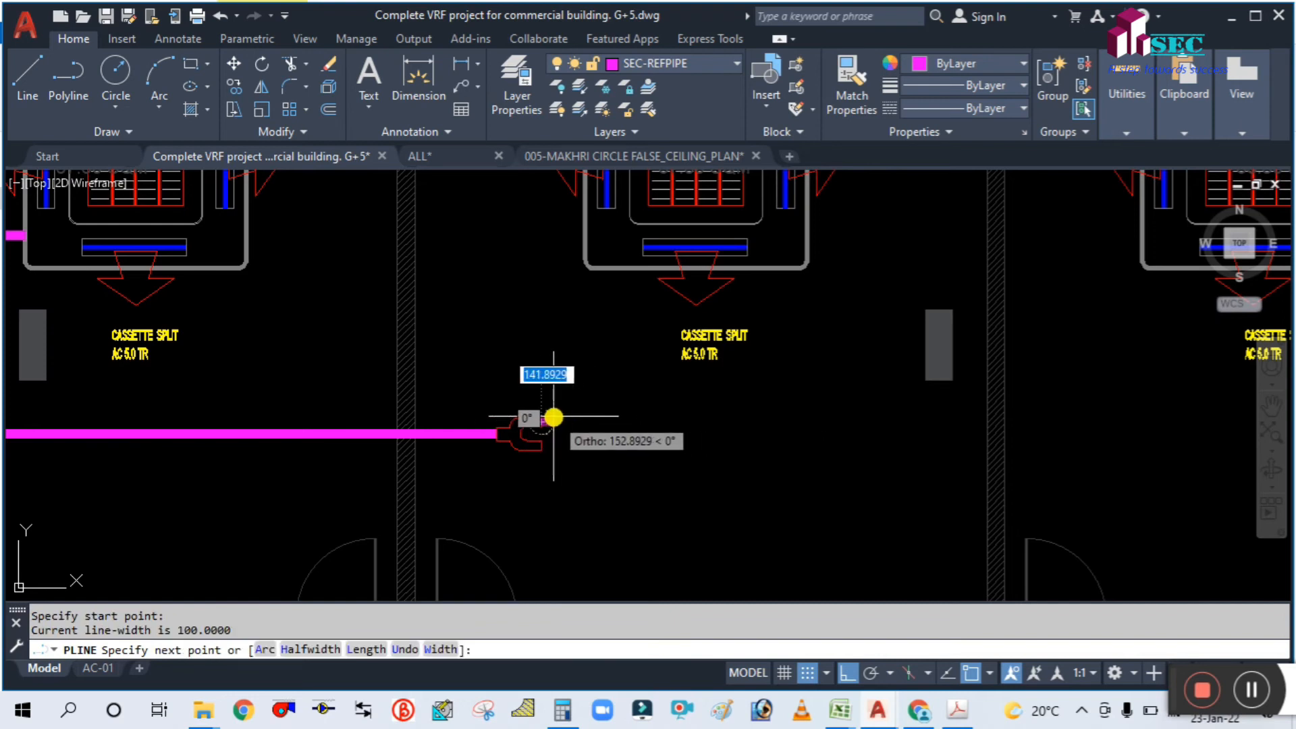
pyautogui.click(597, 418)
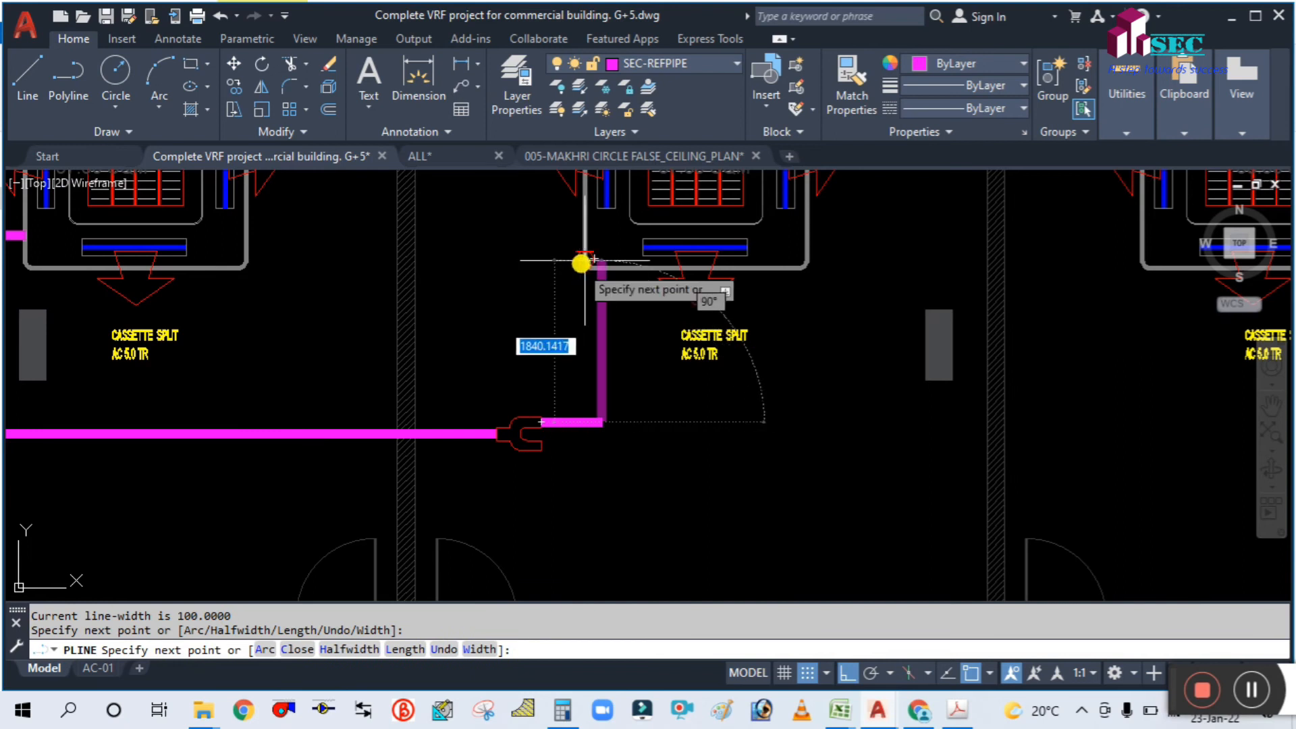
pyautogui.scroll(4, 586, 264)
pyautogui.click(590, 273)
pyautogui.press('Escape')
pyautogui.scroll(-5, 538, 414)
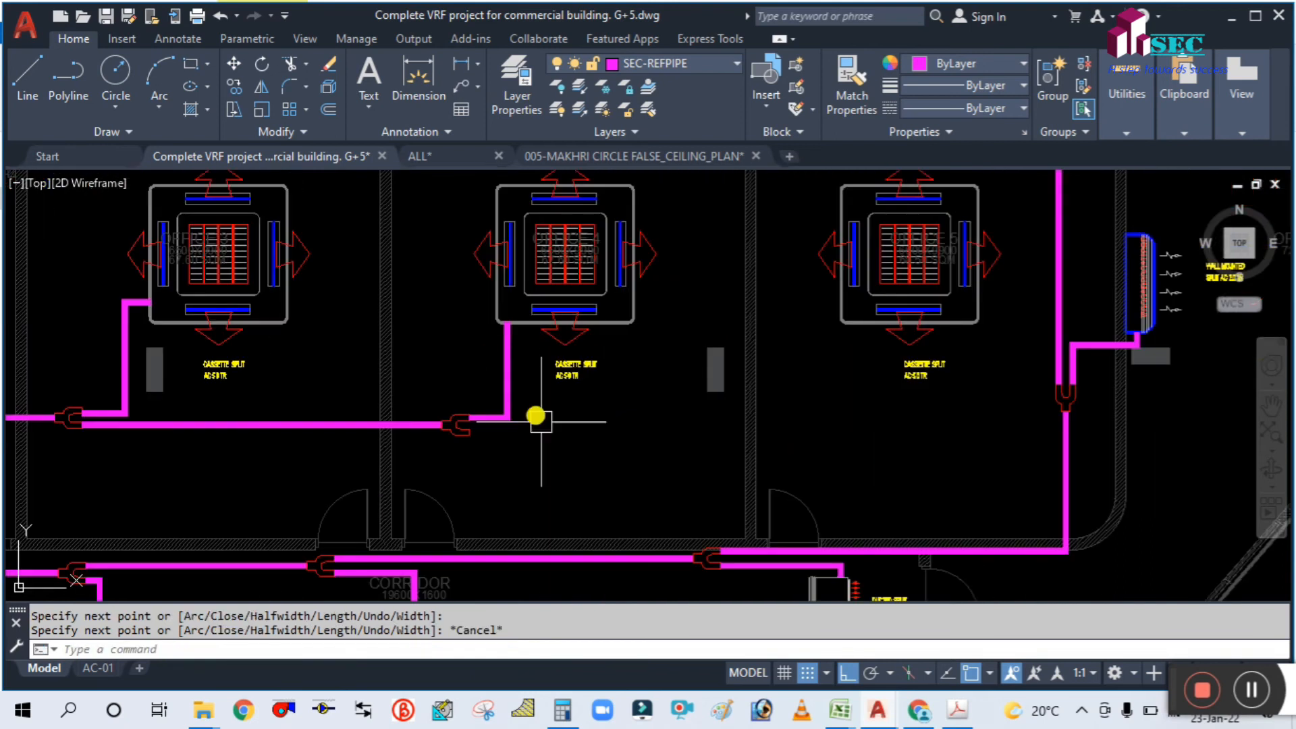
# Step: Draw a pipe polyline from the Office 4 joint's lower outlet through the partition into Office 5 and up to the cassette's lower edge
pyautogui.scroll(3, 469, 434)
pyautogui.scroll(2, 469, 434)
pyautogui.press('Return')
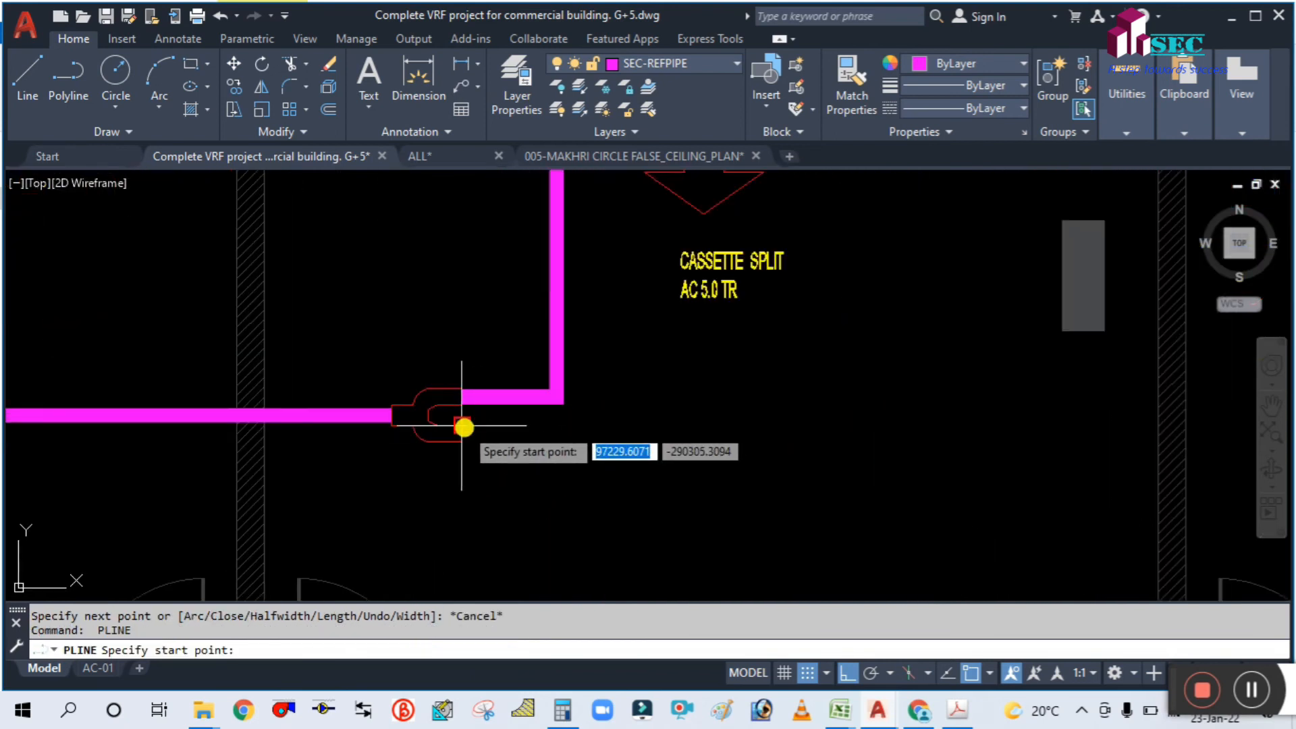
pyautogui.click(461, 435)
pyautogui.scroll(-3, 461, 436)
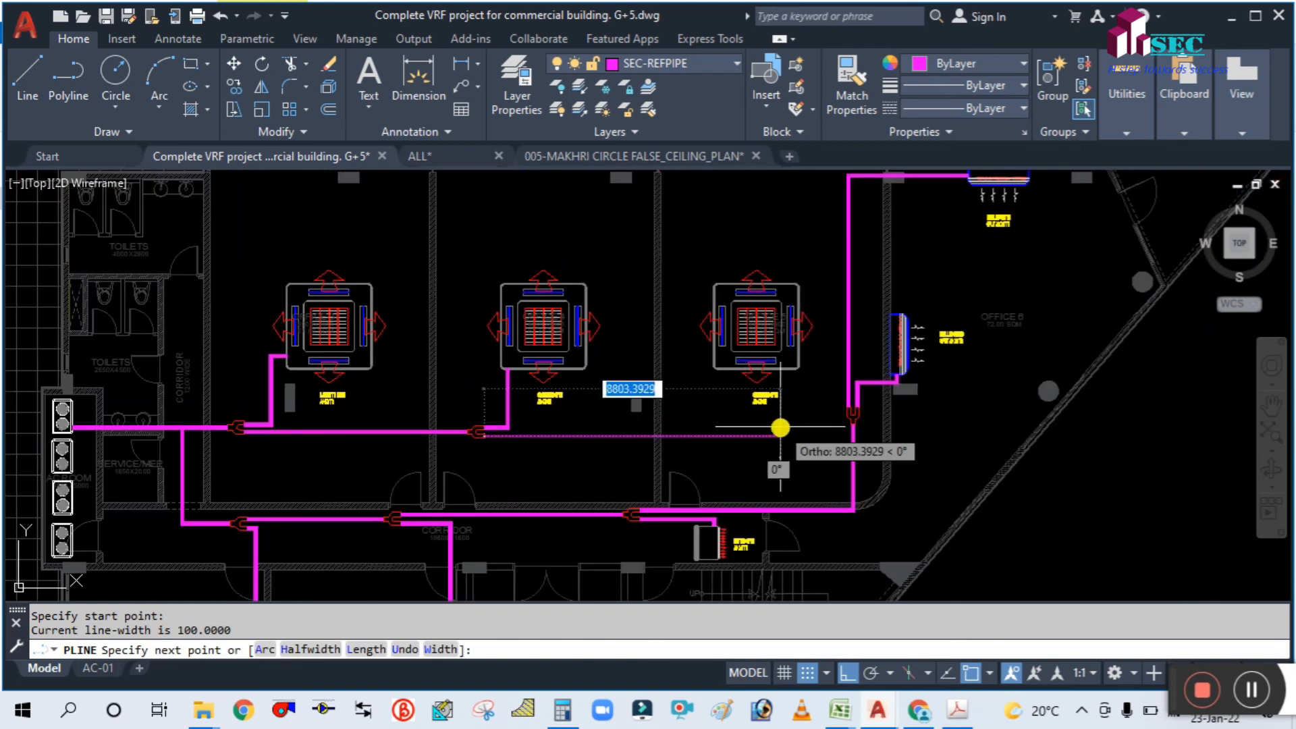
pyautogui.scroll(2, 704, 438)
pyautogui.click(628, 446)
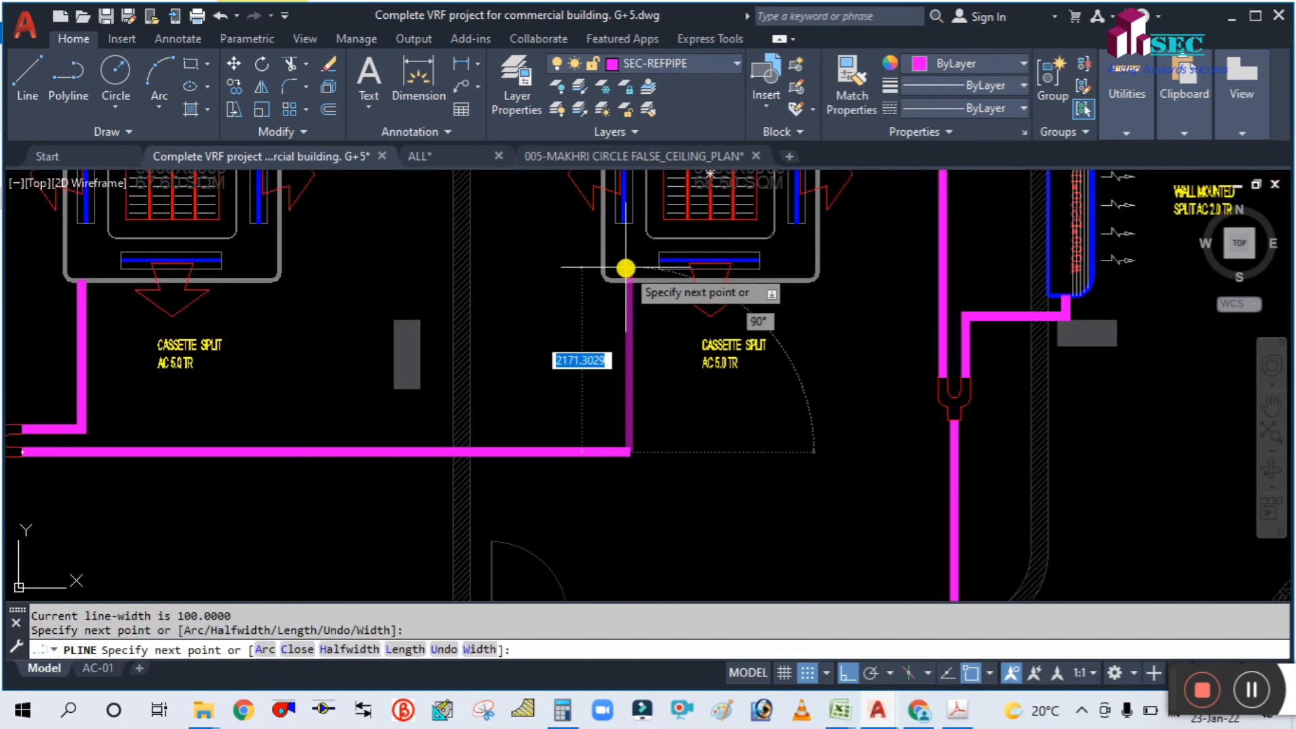
pyautogui.click(628, 278)
pyautogui.press('Escape')
pyautogui.scroll(-4, 680, 398)
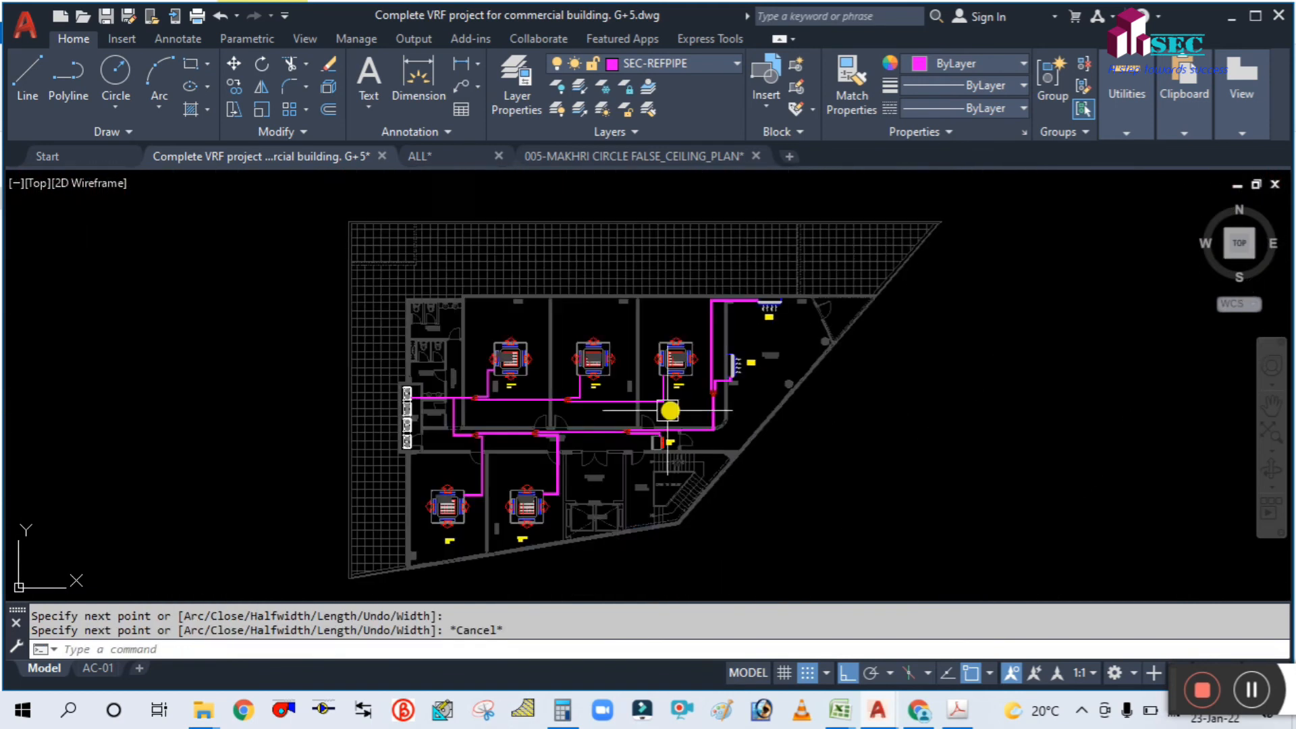
# Step: Examine the complete 1F refrigerant piping from the outdoor units through the branch joints to every indoor unit
pyautogui.scroll(3, 540, 429)
pyautogui.scroll(-4, 753, 403)
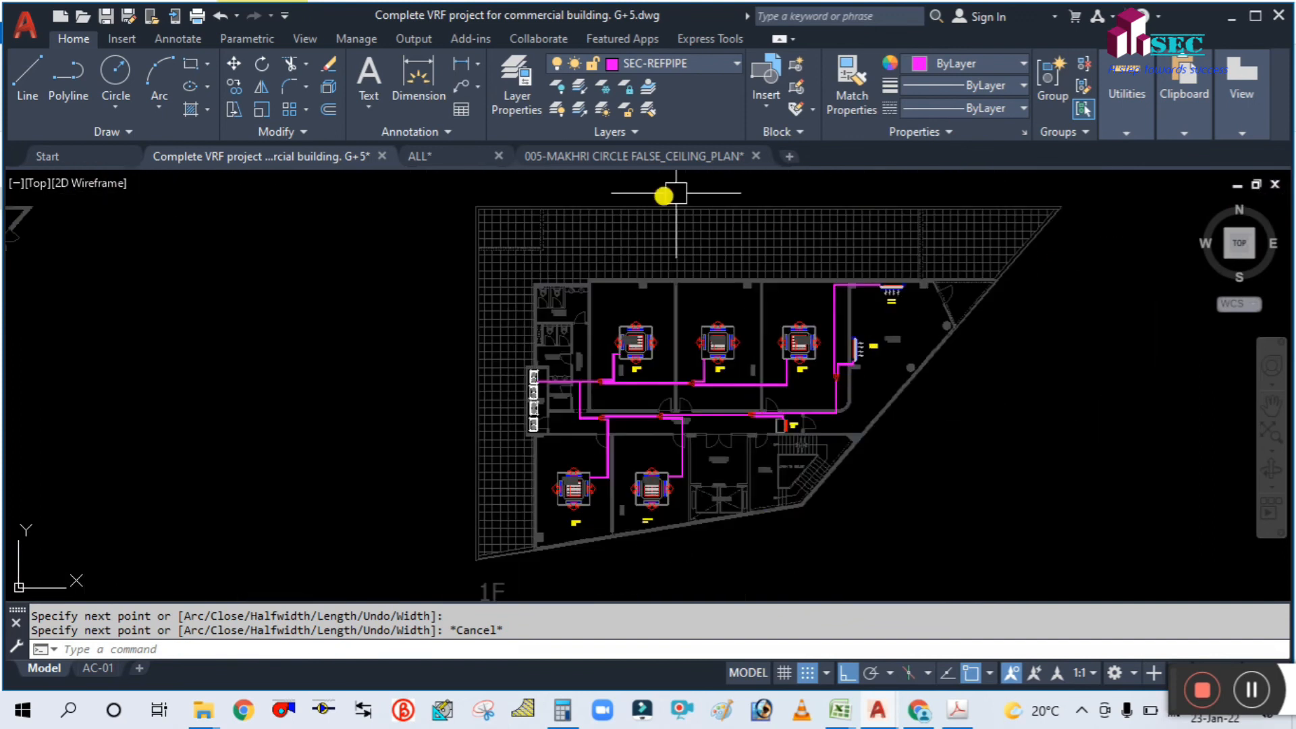
pyautogui.scroll(3, 757, 311)
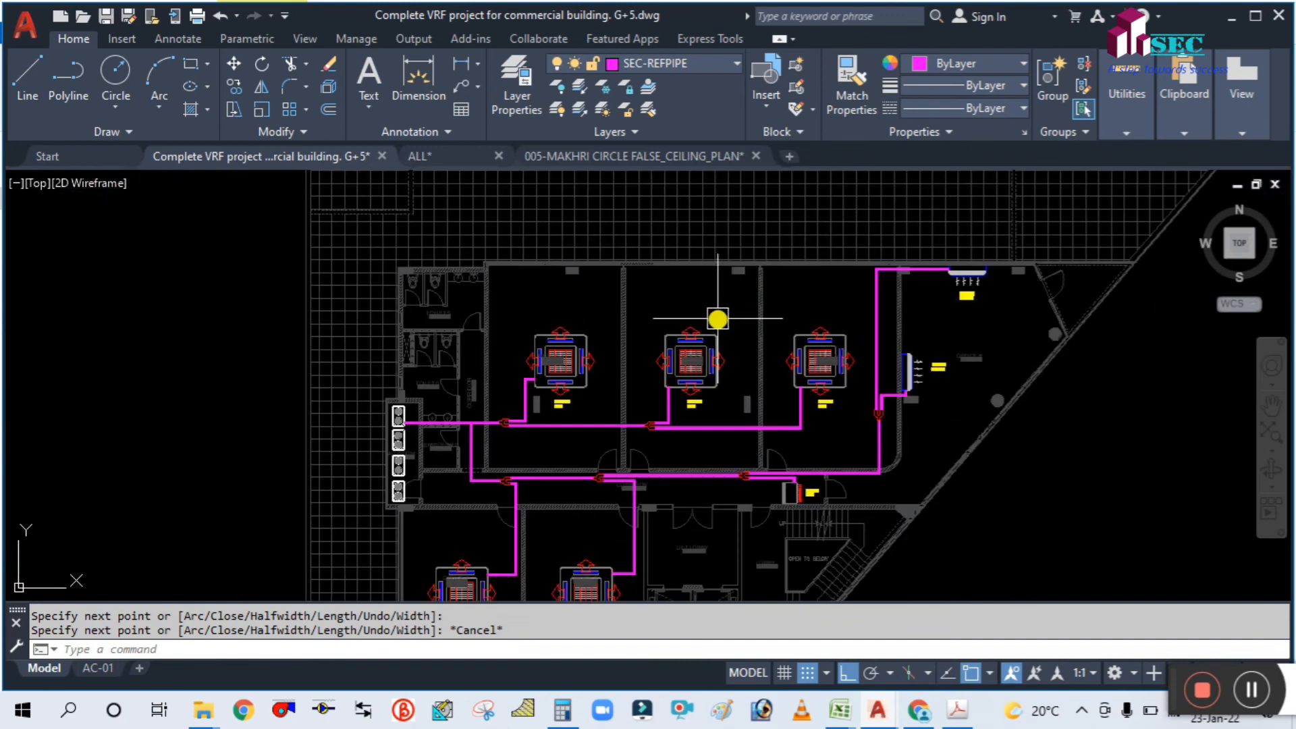
pyautogui.scroll(-3, 718, 324)
pyautogui.scroll(3, 719, 341)
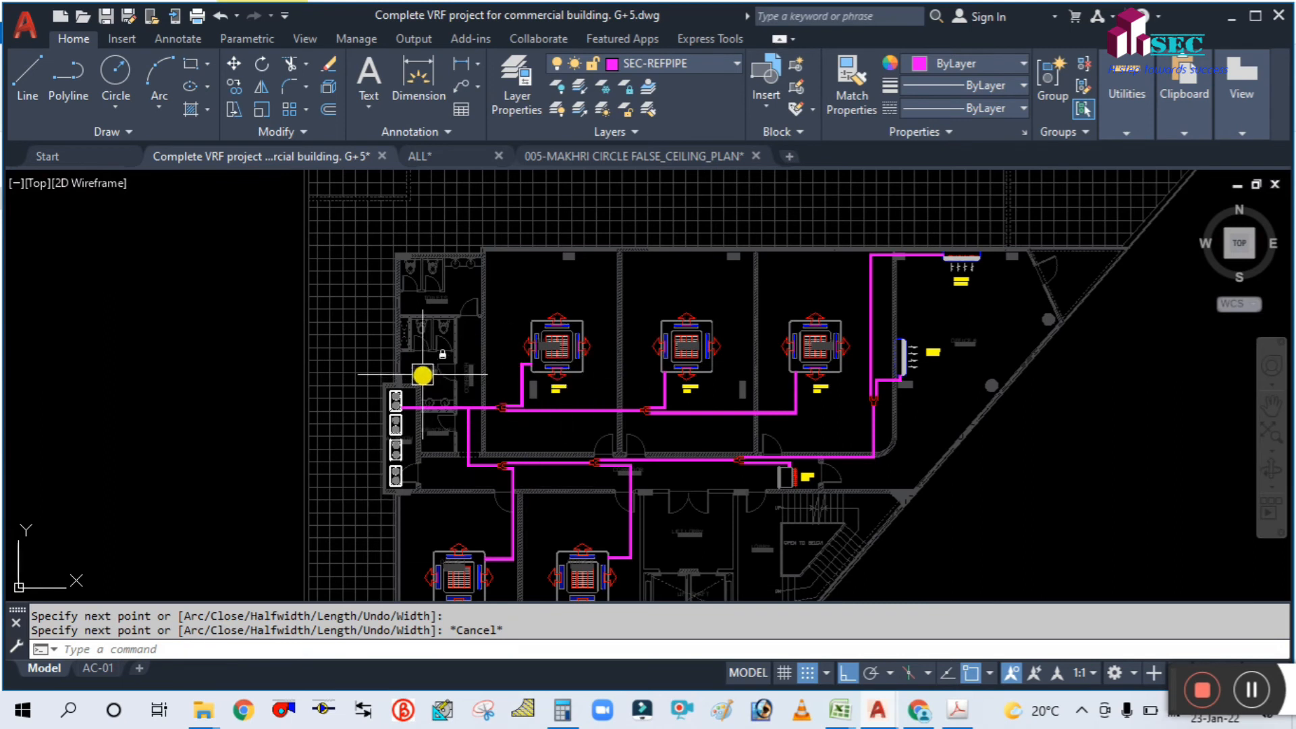
pyautogui.scroll(-2, 538, 366)
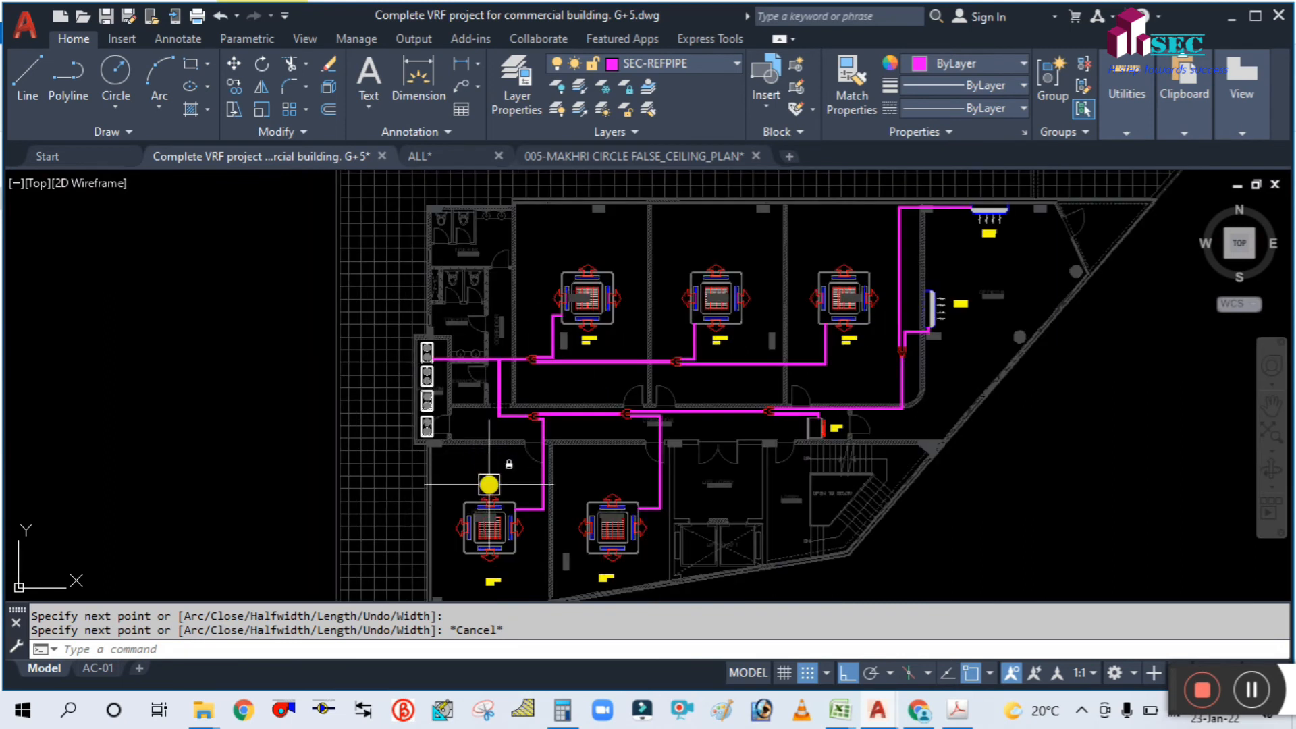
pyautogui.scroll(2, 491, 476)
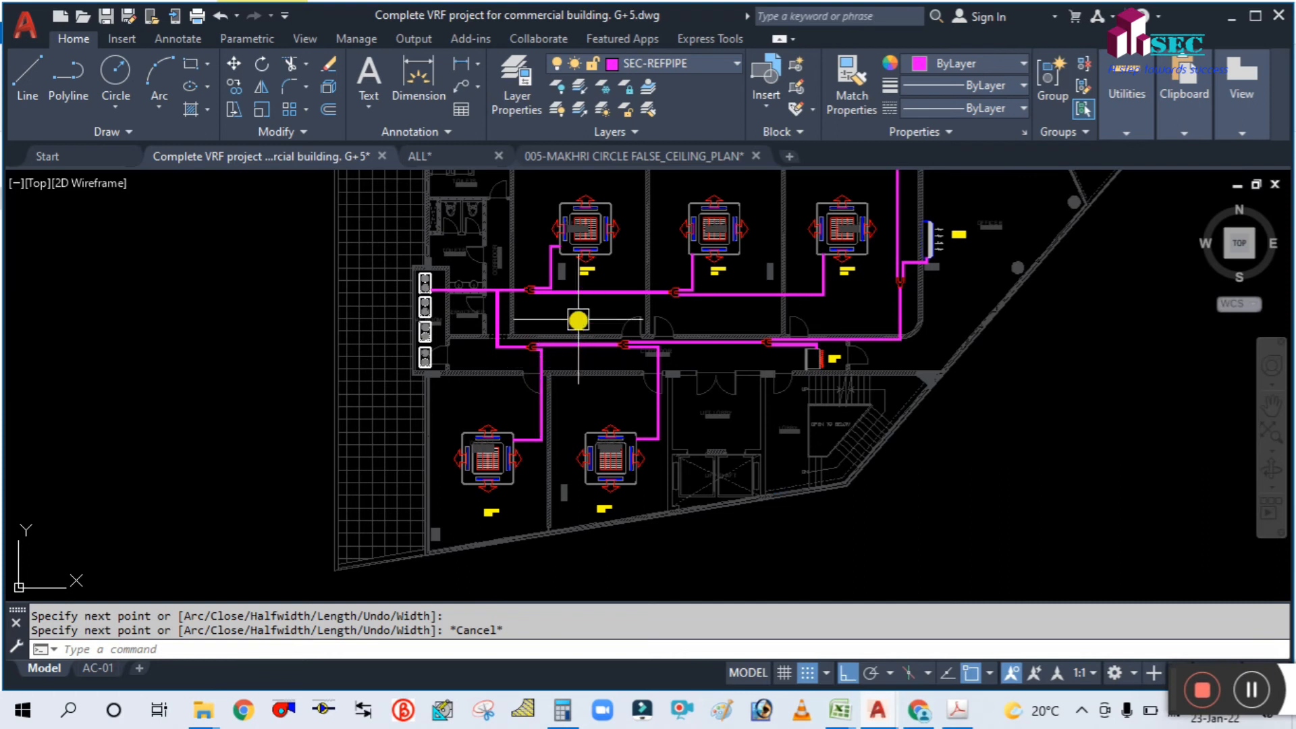
pyautogui.scroll(2, 545, 300)
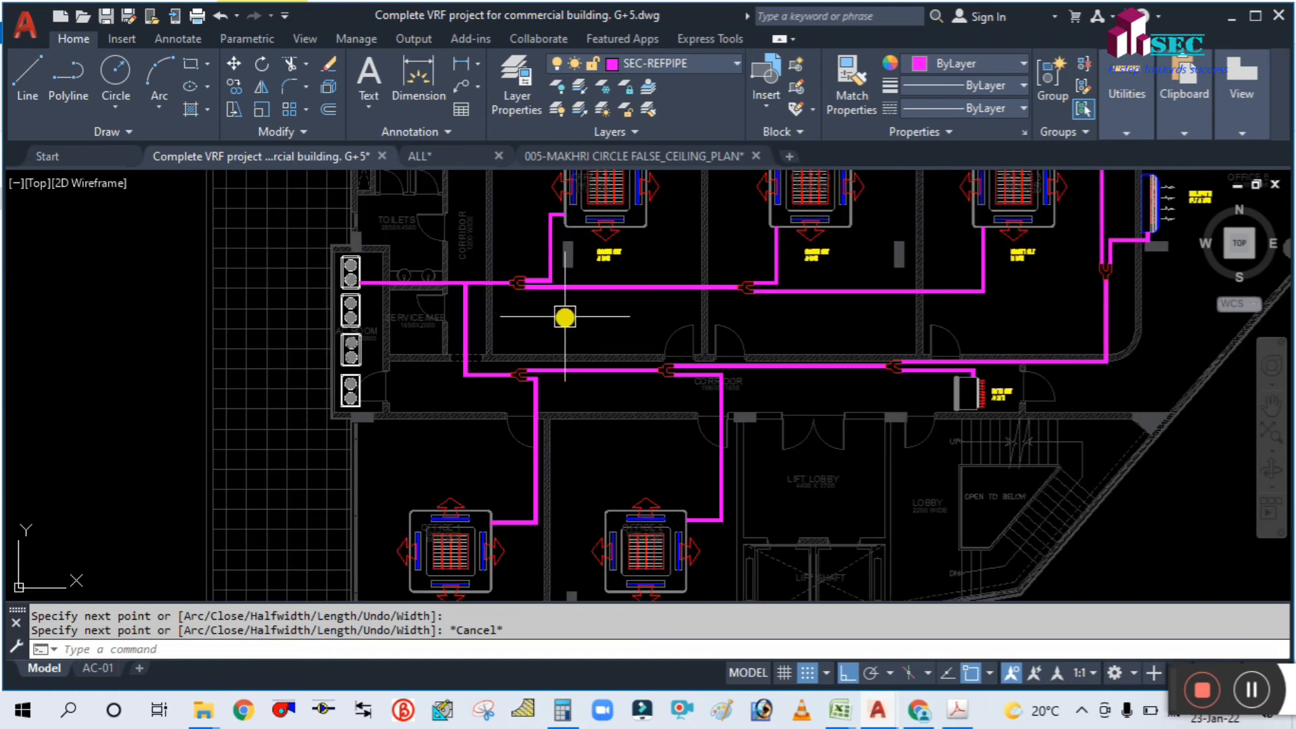
pyautogui.moveTo(565, 317); pyautogui.dragTo(441, 344, button='middle')
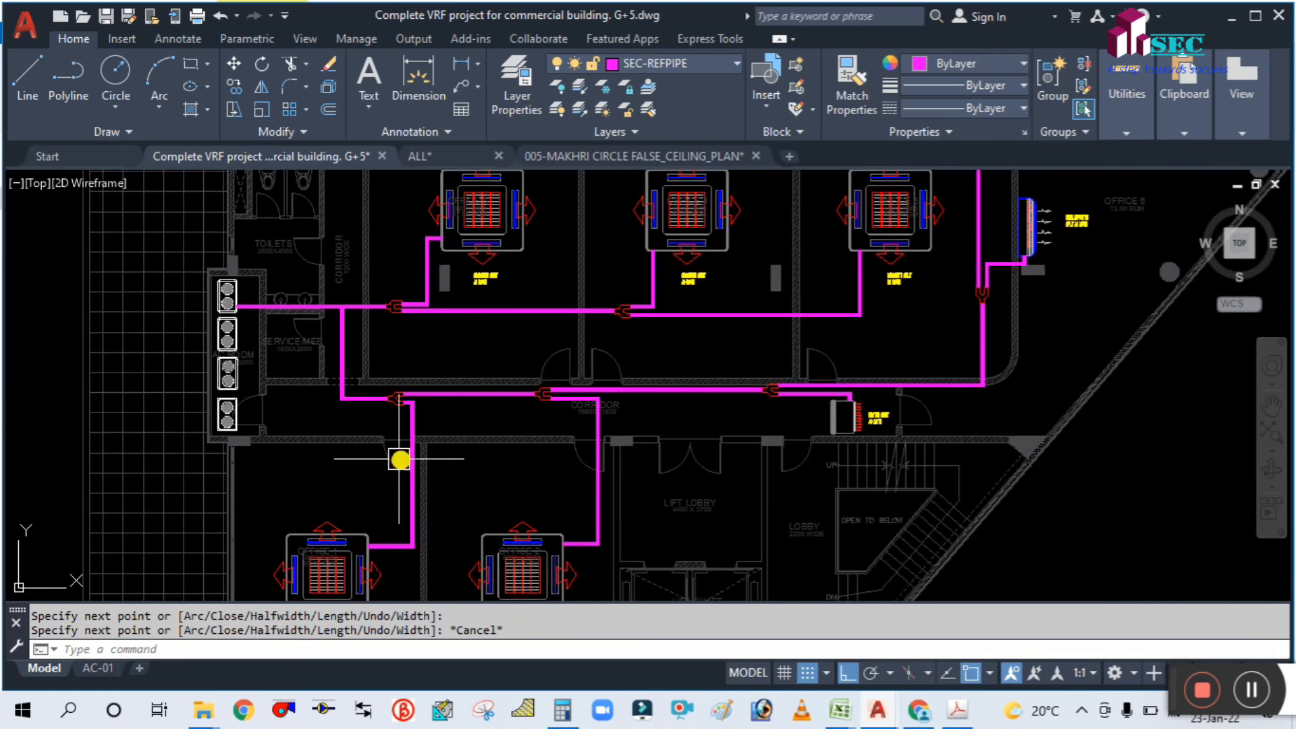
pyautogui.moveTo(377, 463); pyautogui.dragTo(379, 444, button='middle')
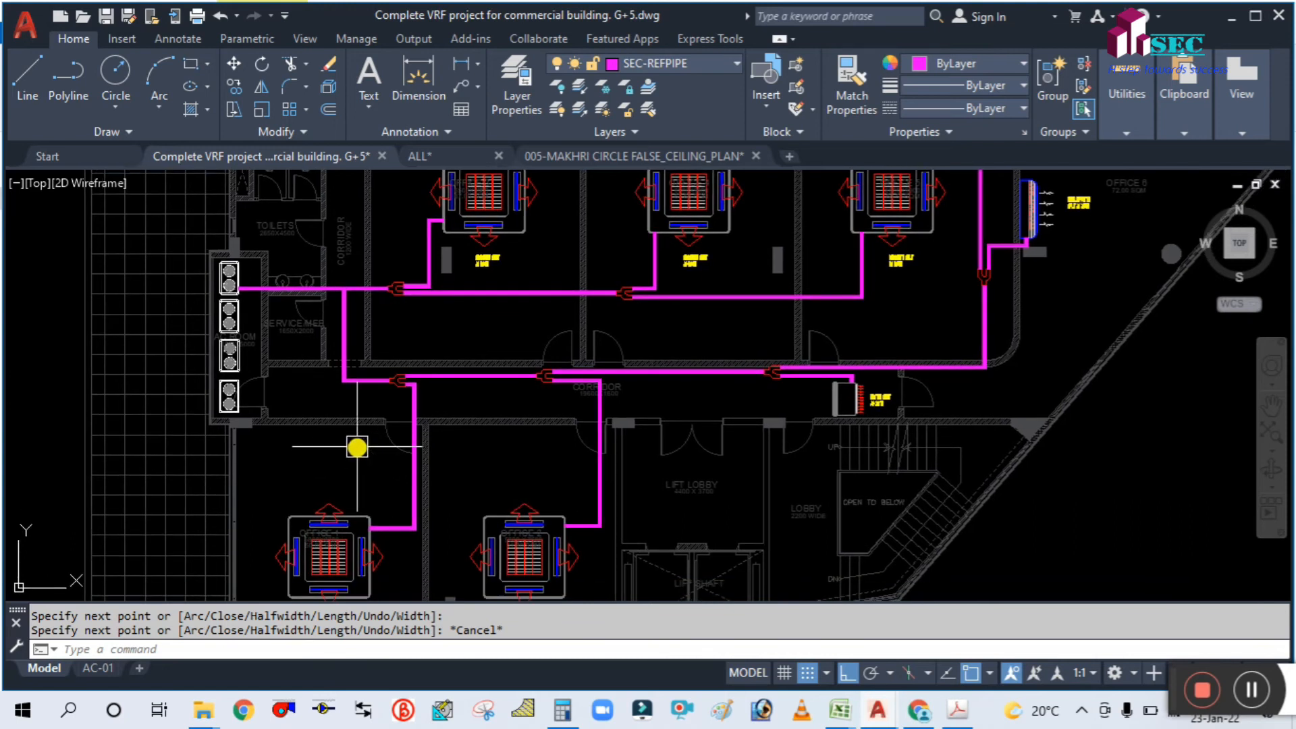
pyautogui.scroll(-2, 352, 450)
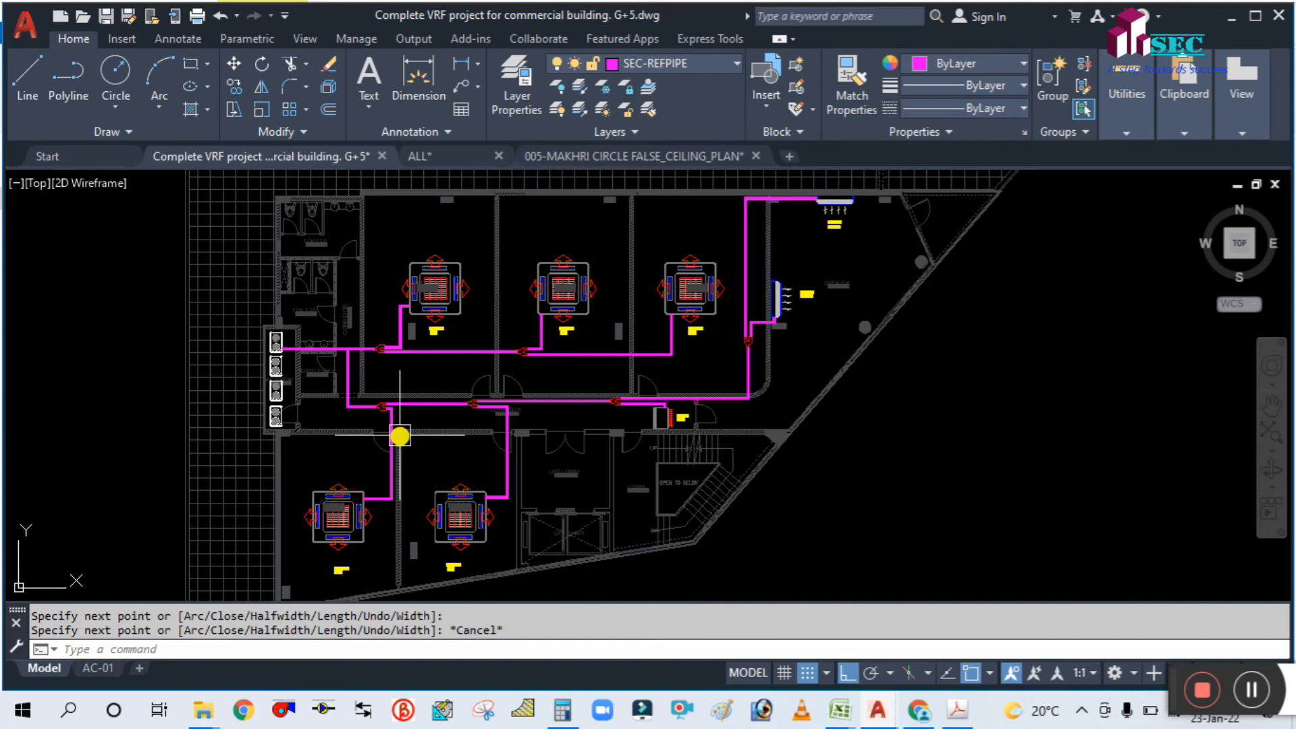
pyautogui.scroll(-2, 399, 435)
pyautogui.moveTo(682, 500); pyautogui.dragTo(625, 457, button='middle')
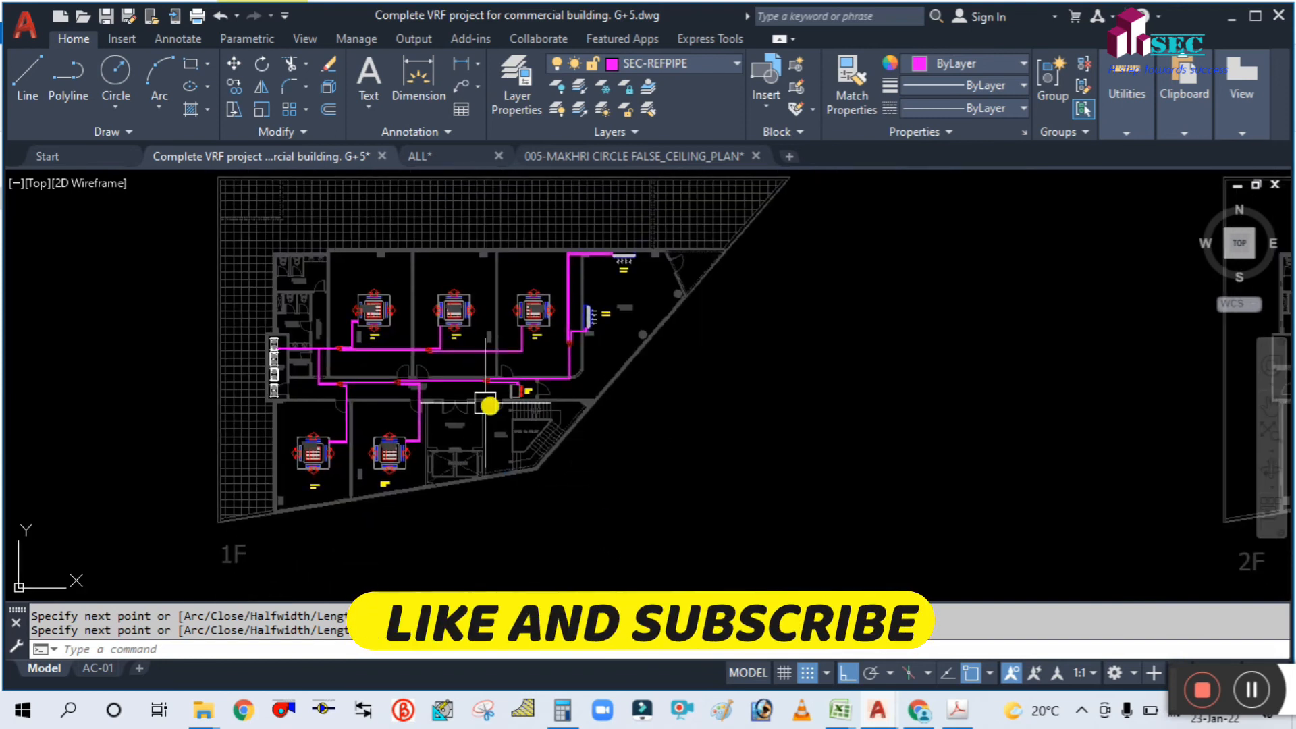
# Step: Erase the two middle outdoor units from the 1F AC room
pyautogui.scroll(2, 217, 351)
pyautogui.scroll(7, 336, 375)
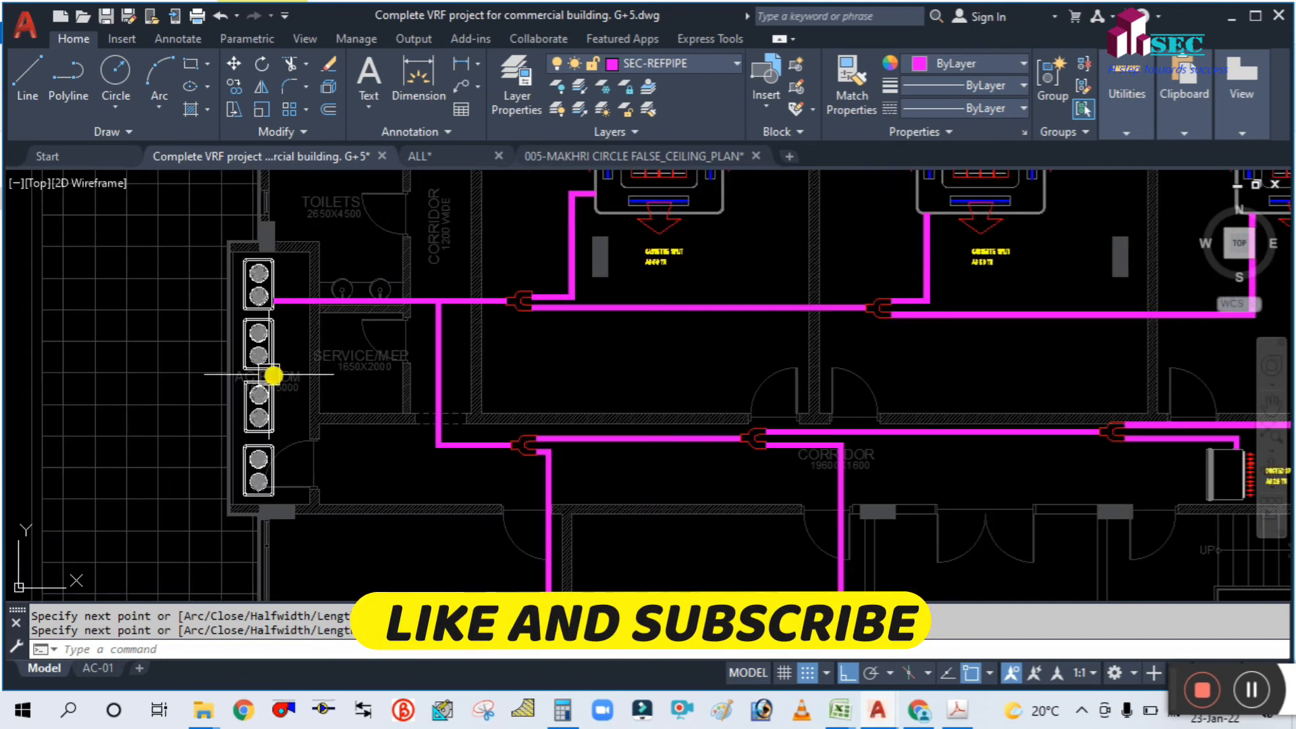
pyautogui.press('Escape')
pyautogui.click(295, 329)
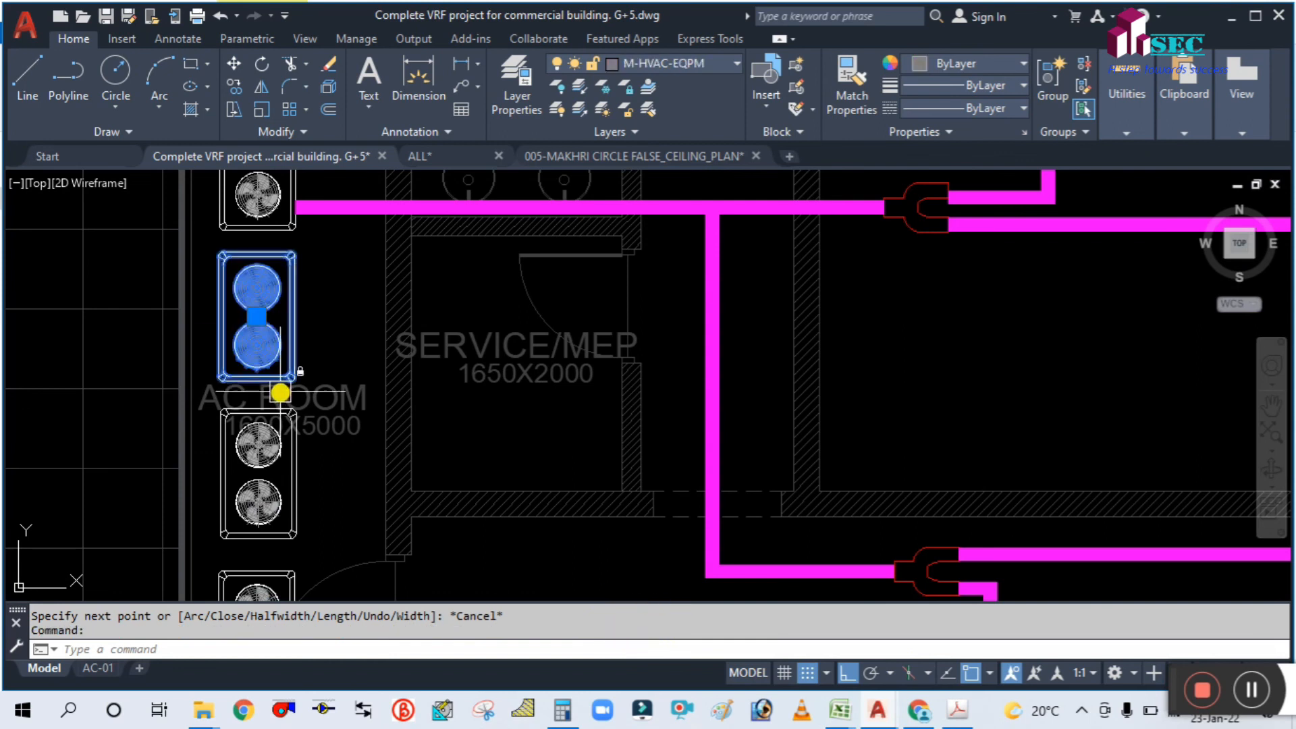
pyautogui.write('E')
pyautogui.press('Return')
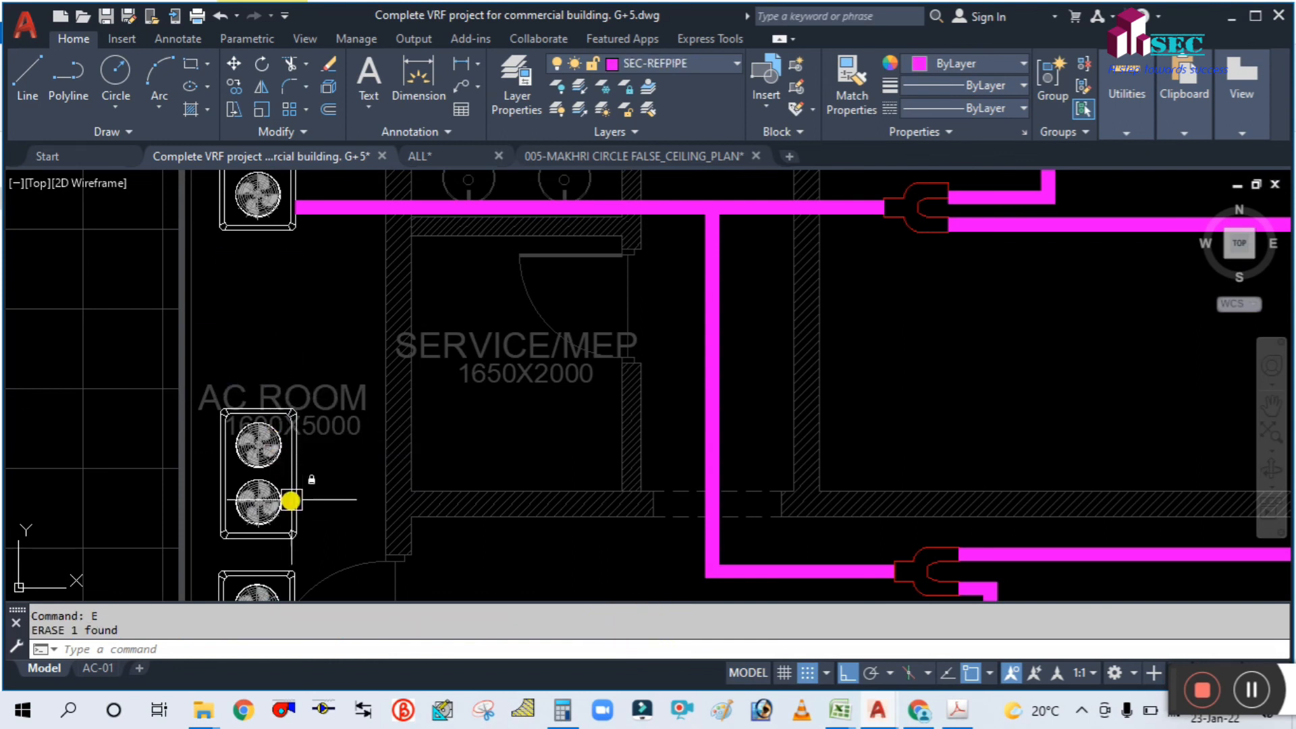
pyautogui.scroll(-5, 328, 359)
pyautogui.scroll(4, 333, 394)
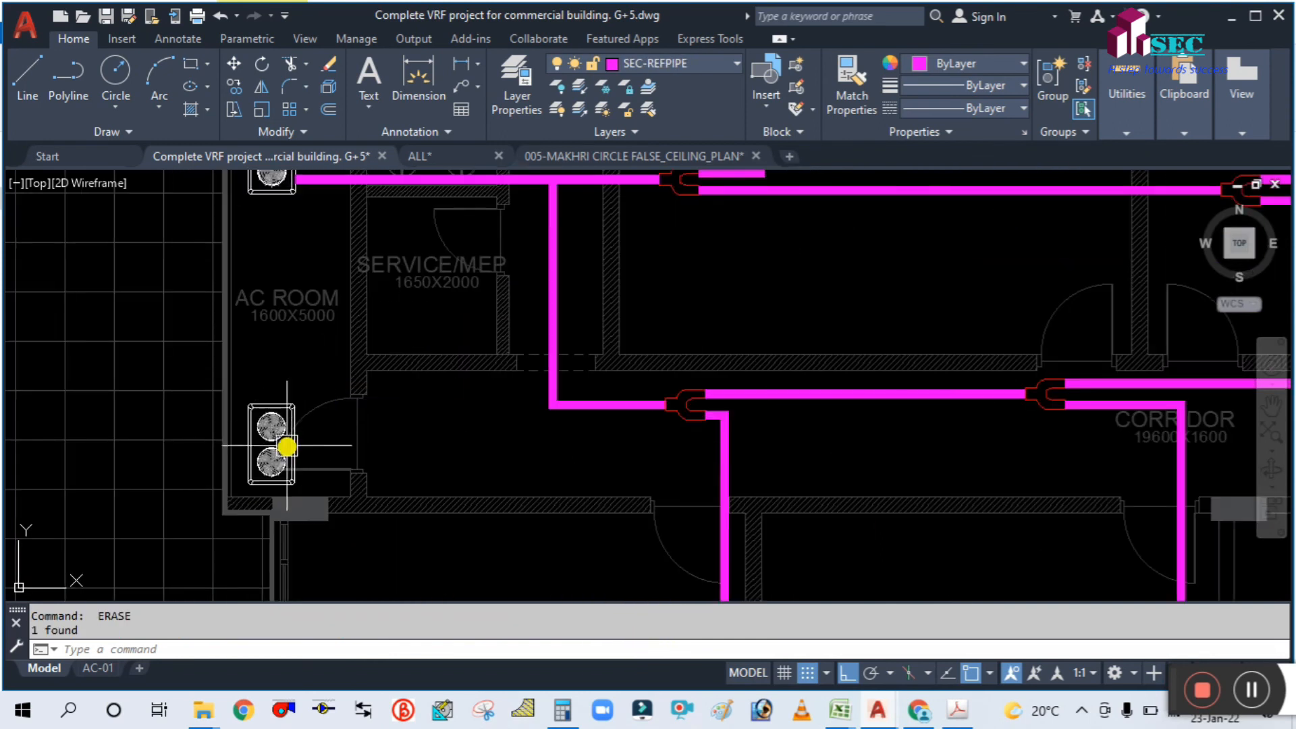
pyautogui.scroll(-2, 307, 377)
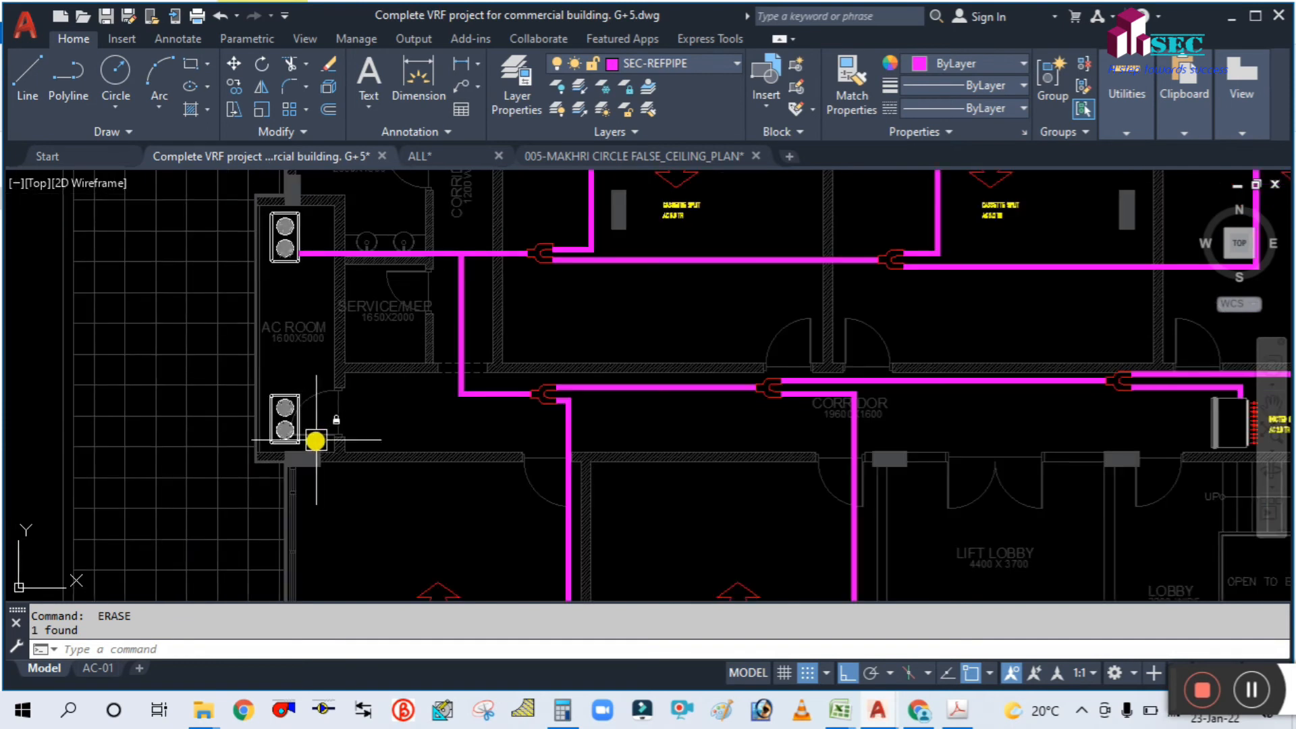
# Step: Move the lowest outdoor unit from the 1F AC room to the same spot in the 2F AC room
pyautogui.write('m')
pyautogui.press('Return')
pyautogui.scroll(2, 303, 422)
pyautogui.click(283, 399)
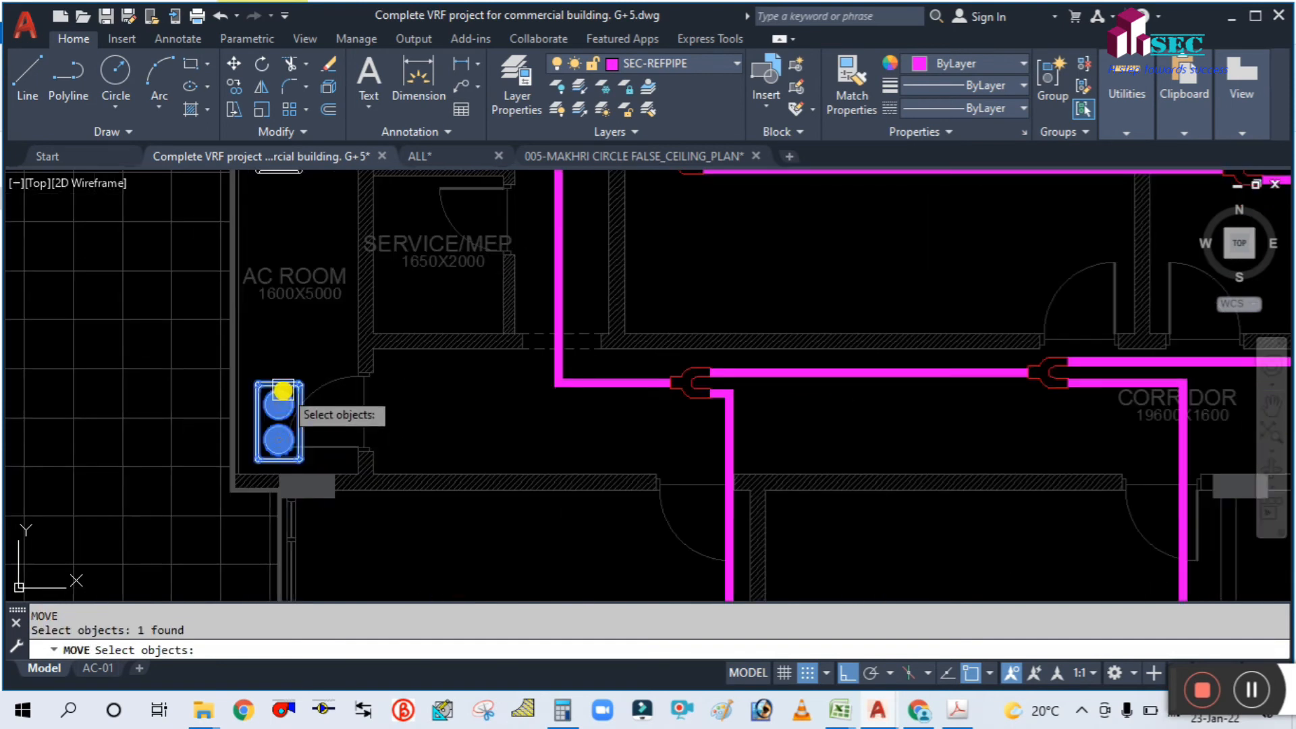
pyautogui.scroll(2, 287, 408)
pyautogui.press('Return')
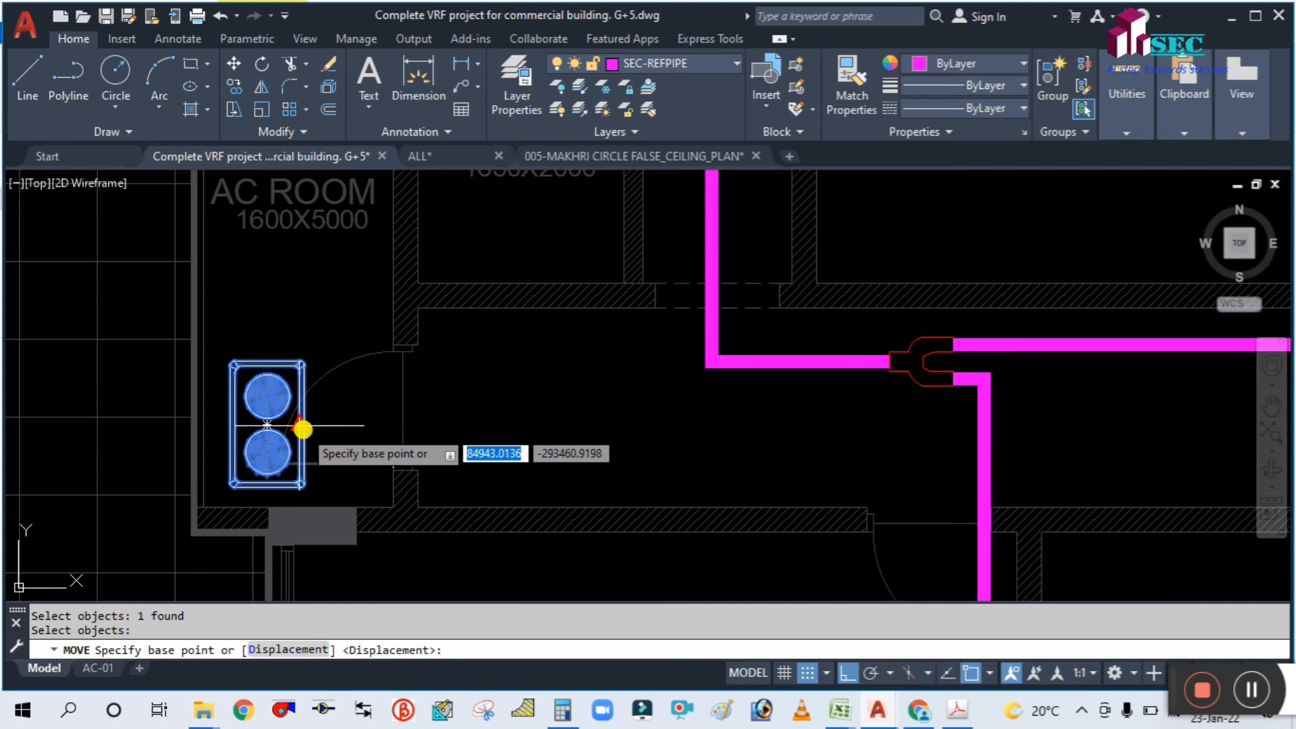
pyautogui.click(303, 435)
pyautogui.scroll(-3, 302, 440)
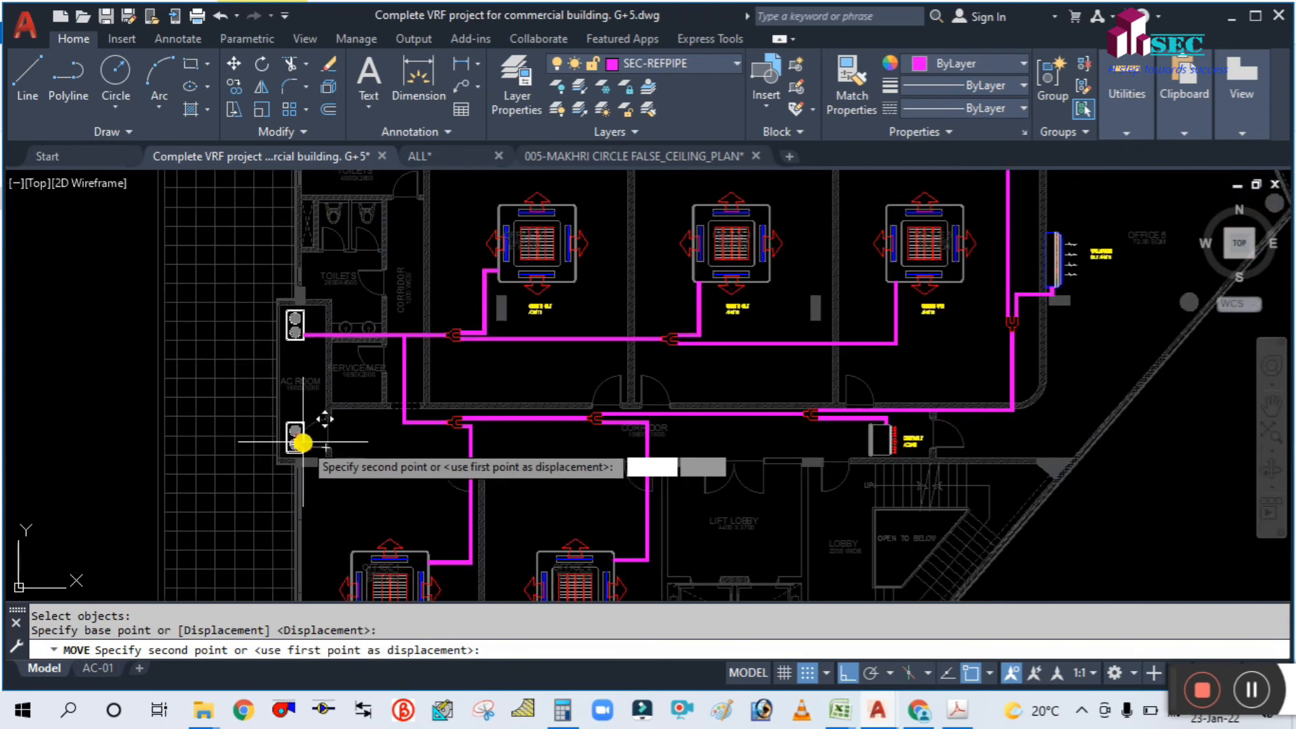
pyautogui.scroll(-3, 303, 442)
pyautogui.scroll(4, 877, 434)
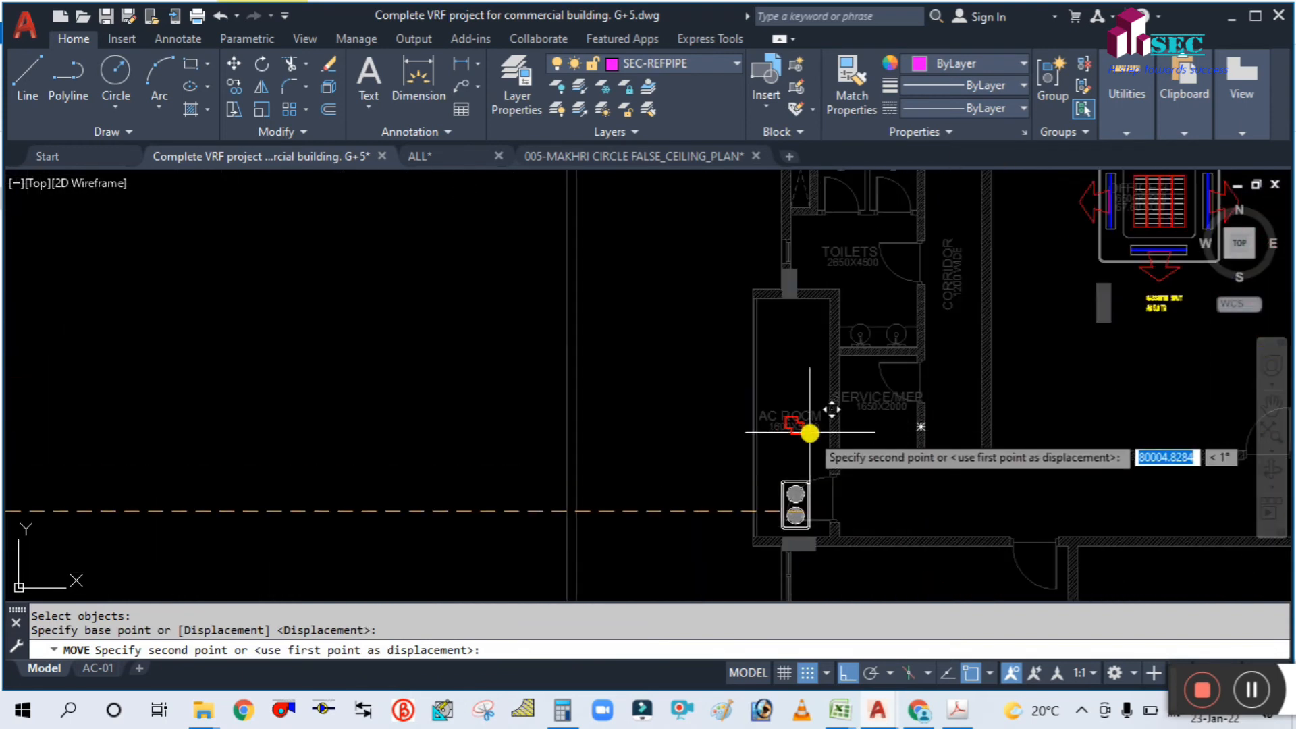
pyautogui.press('Escape')
pyautogui.moveTo(879, 515); pyautogui.dragTo(741, 378, button='middle')
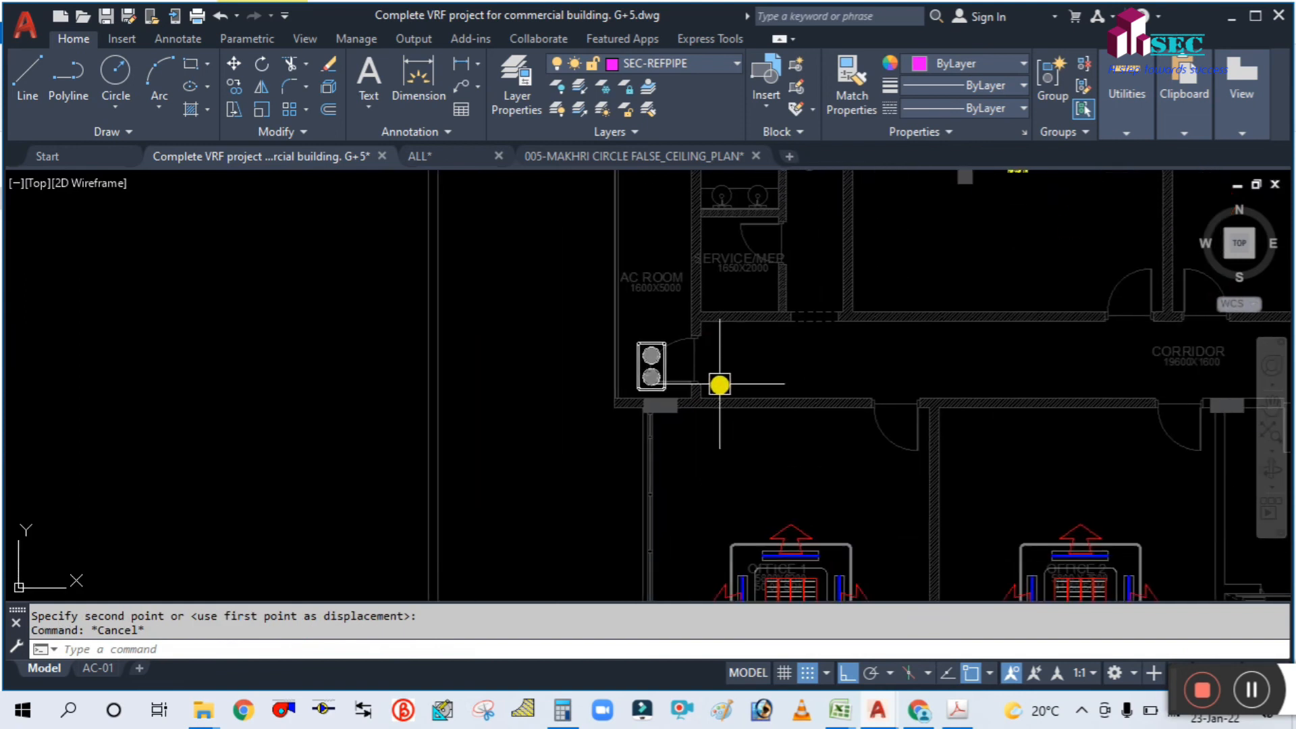
# Step: Move the outdoor unit a short distance straight up within the 2F AC room
pyautogui.write('m')
pyautogui.press('Return')
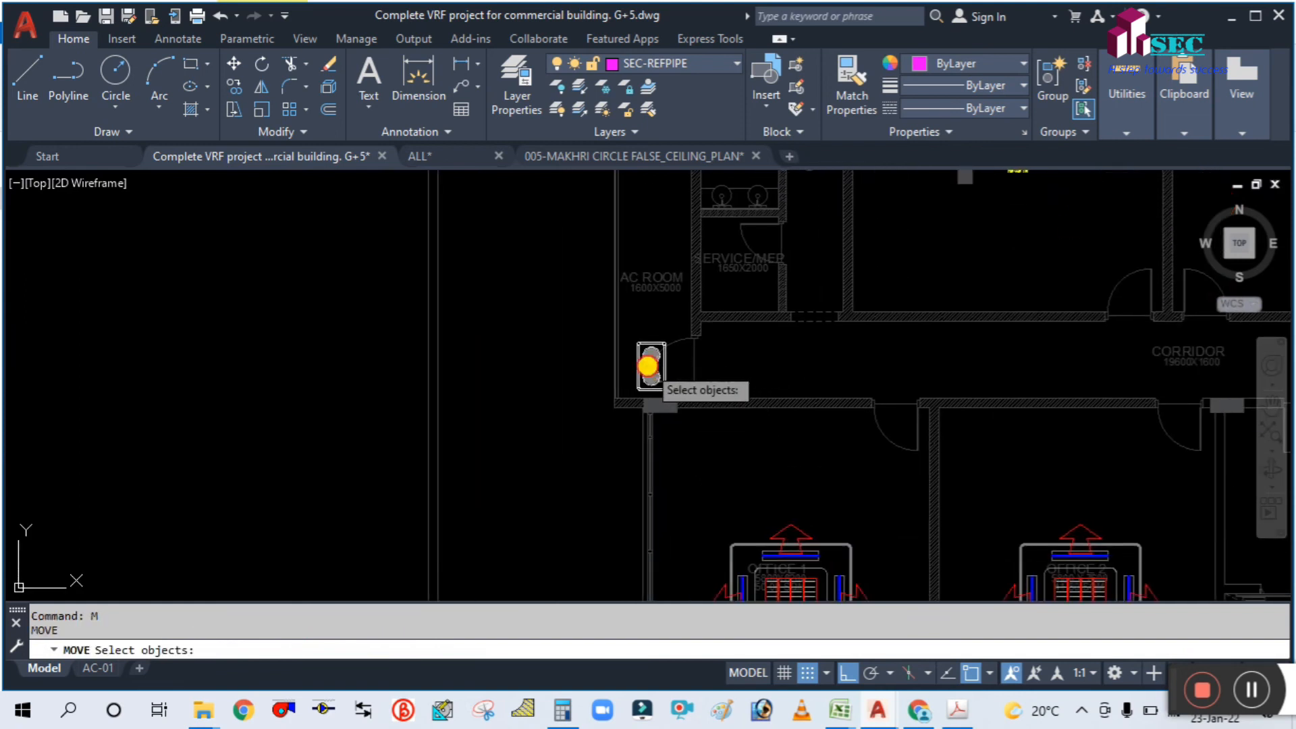
pyautogui.click(647, 365)
pyautogui.press('Return')
pyautogui.click(552, 527)
pyautogui.click(552, 494)
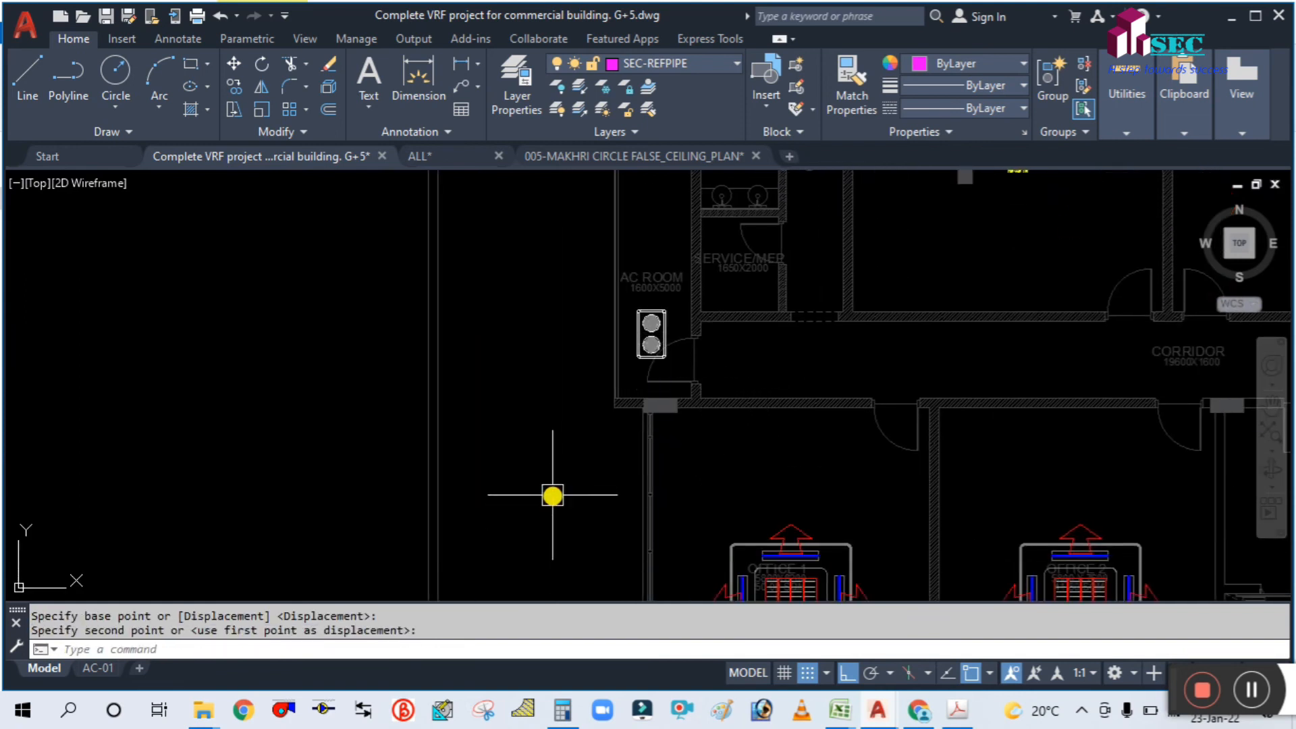
# Step: Draw a straight refrigerant pipe from the side of the 2F outdoor unit horizontally out of the AC room into the corridor
pyautogui.scroll(-1, 678, 393)
pyautogui.moveTo(769, 380); pyautogui.dragTo(123, 392, button='middle')
pyautogui.scroll(-1, 262, 394)
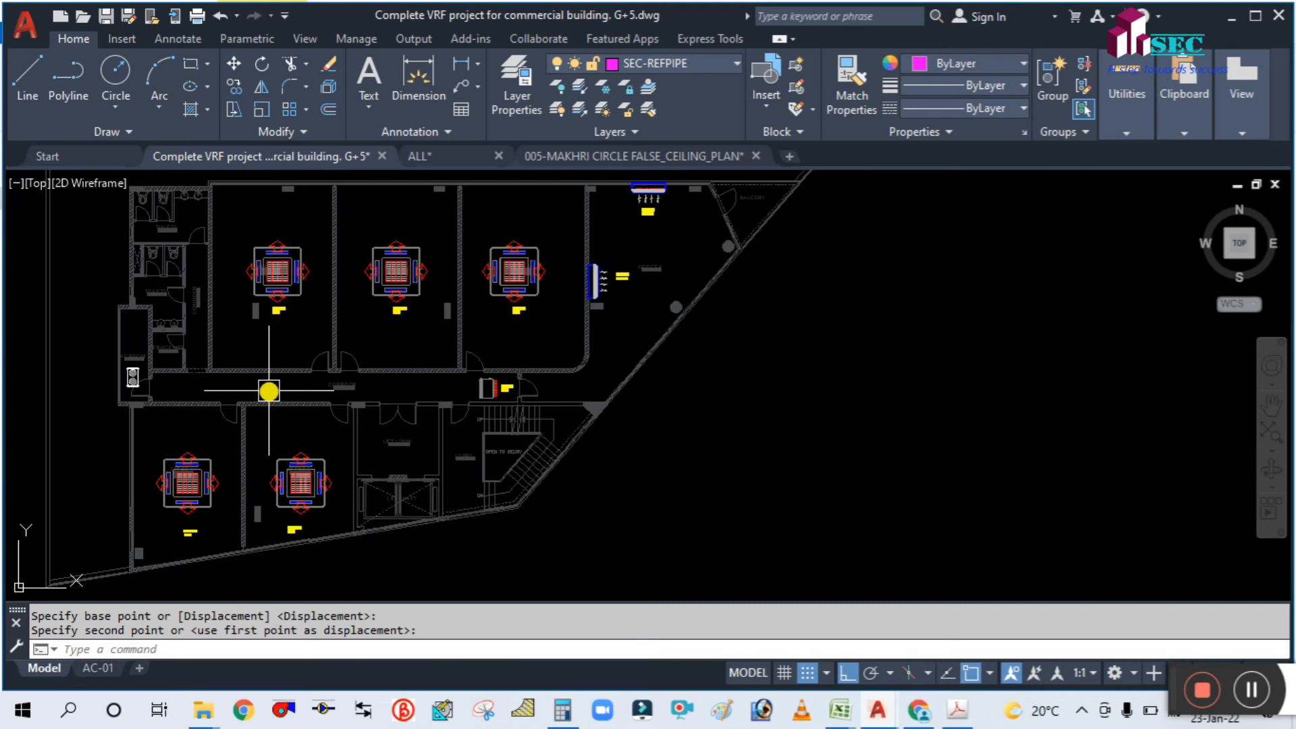
pyautogui.scroll(2, 121, 373)
pyautogui.moveTo(145, 370); pyautogui.dragTo(498, 421, button='middle')
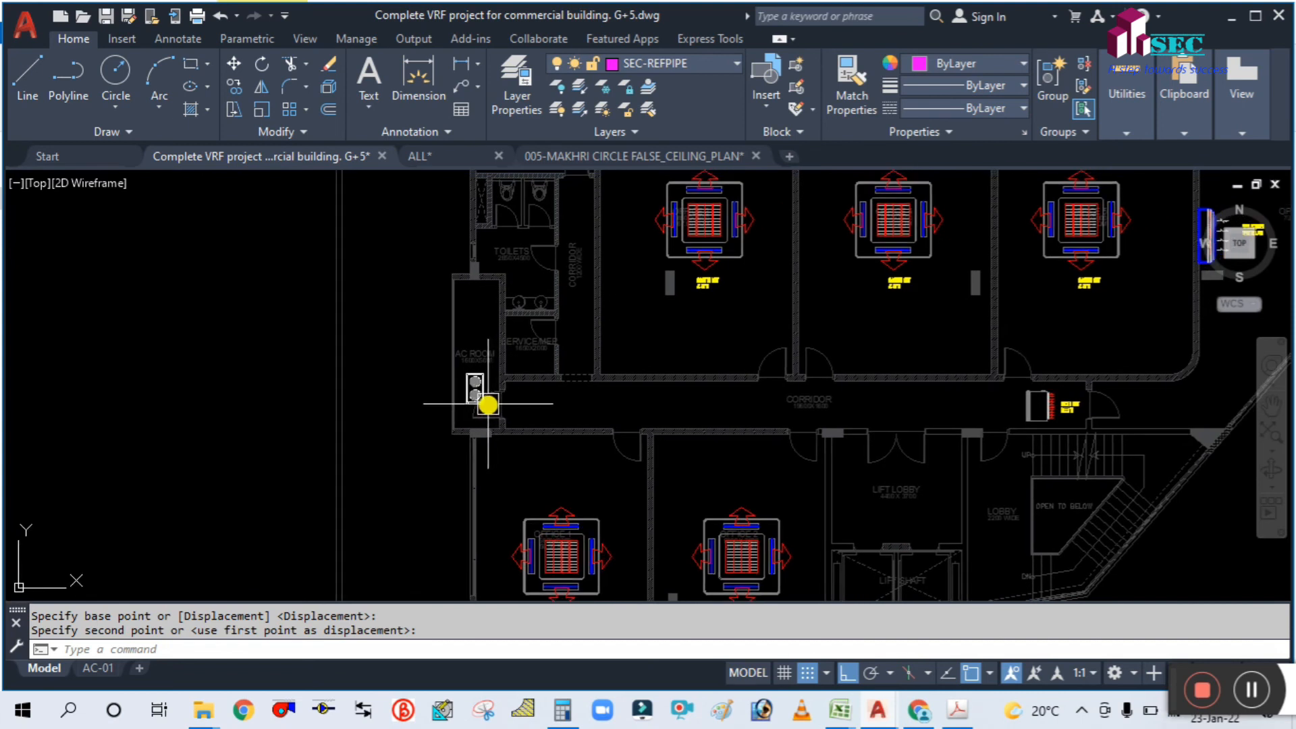
pyautogui.press('Return')
pyautogui.scroll(5, 511, 394)
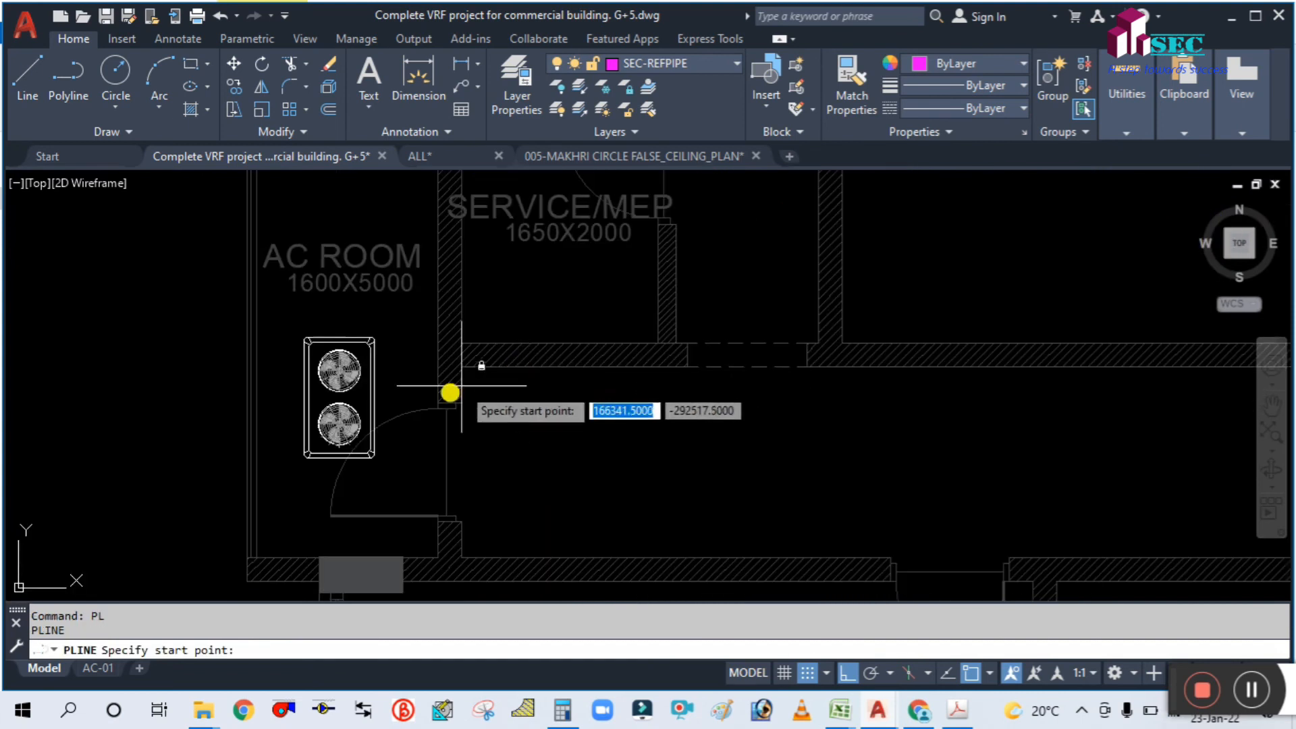
pyautogui.click(372, 441)
pyautogui.scroll(-2, 593, 425)
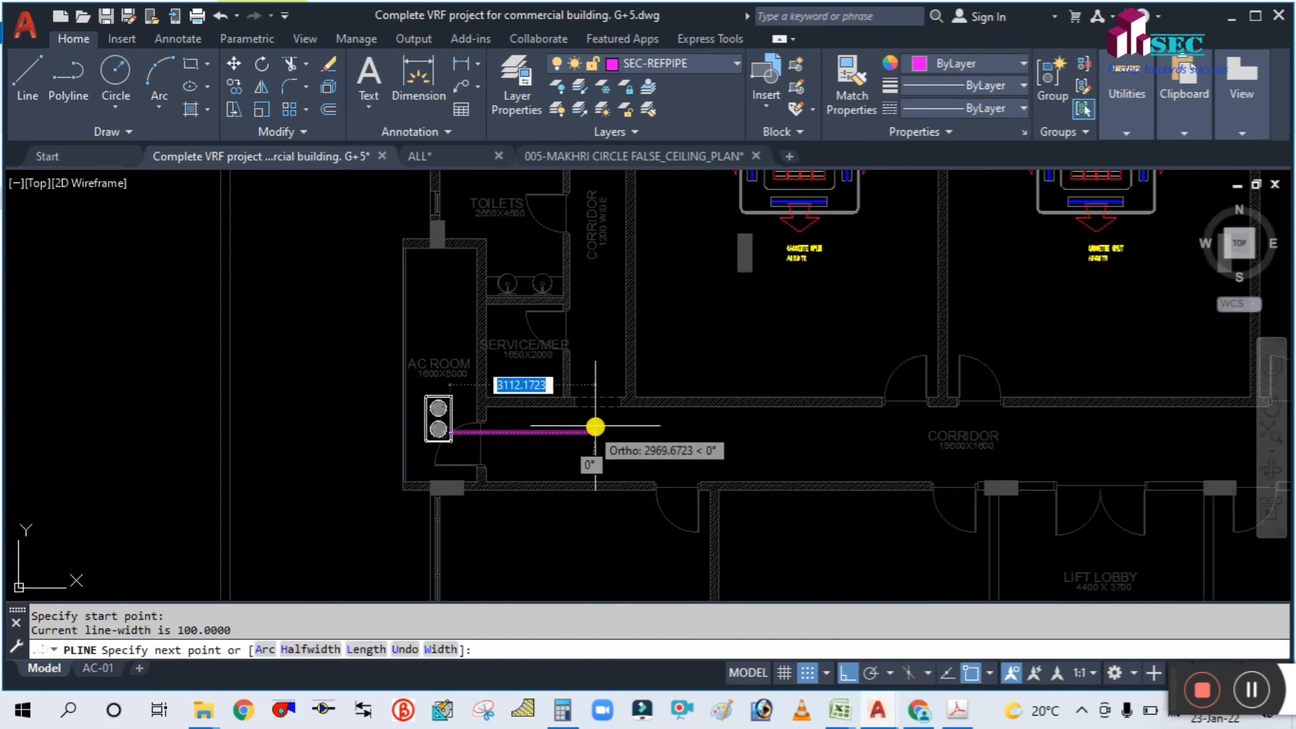
pyautogui.scroll(1, 599, 428)
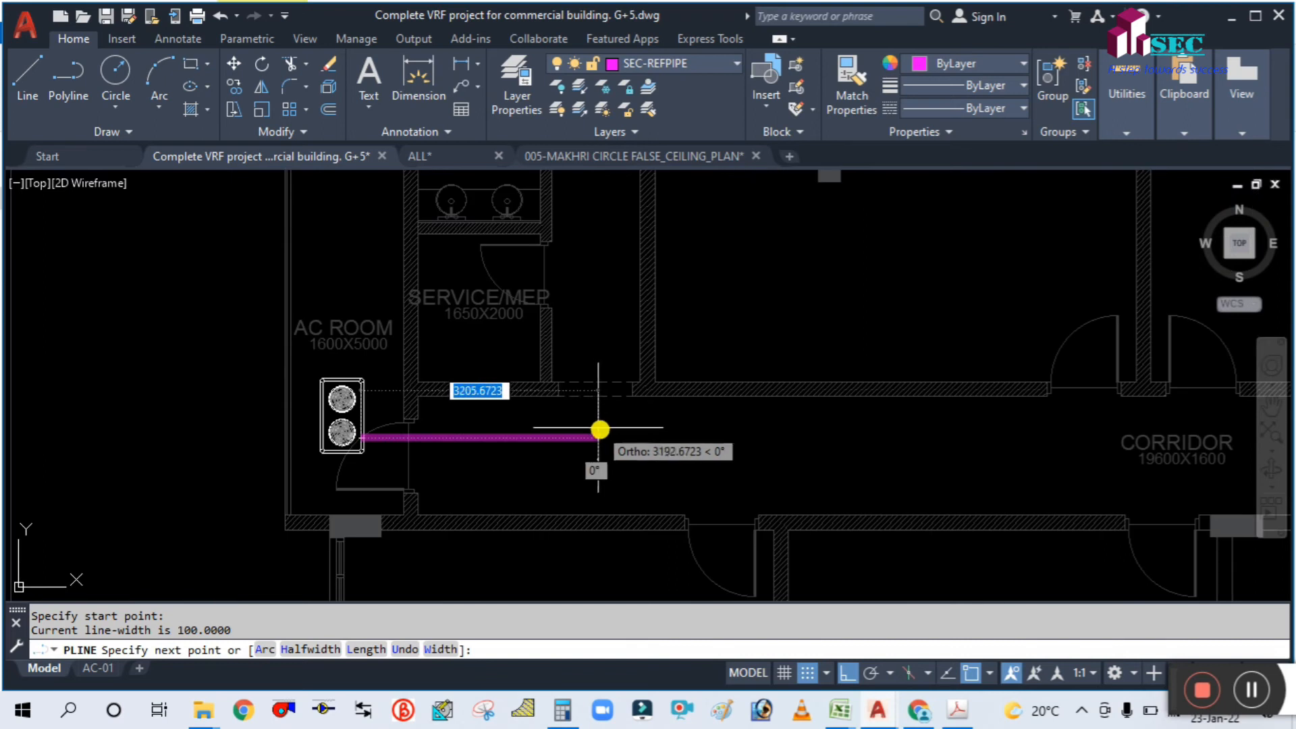
pyautogui.click(676, 427)
pyautogui.press('Escape')
# Step: Copy the branch joint beside the 1F corridor's ducted split unit onto the corridor end of the new 2F refrigerant pipe
pyautogui.scroll(-2, 646, 429)
pyautogui.scroll(-2, 647, 429)
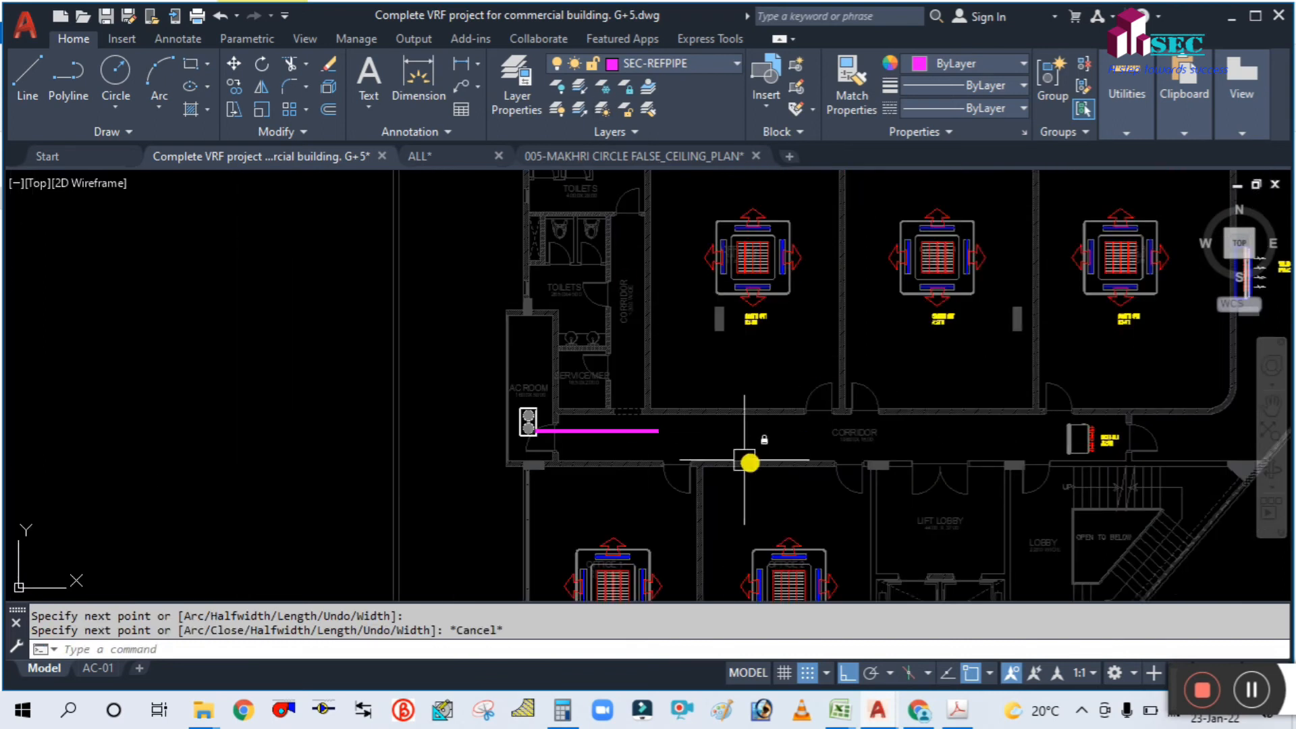
pyautogui.moveTo(749, 457); pyautogui.dragTo(563, 377, button='middle')
pyautogui.write('O')
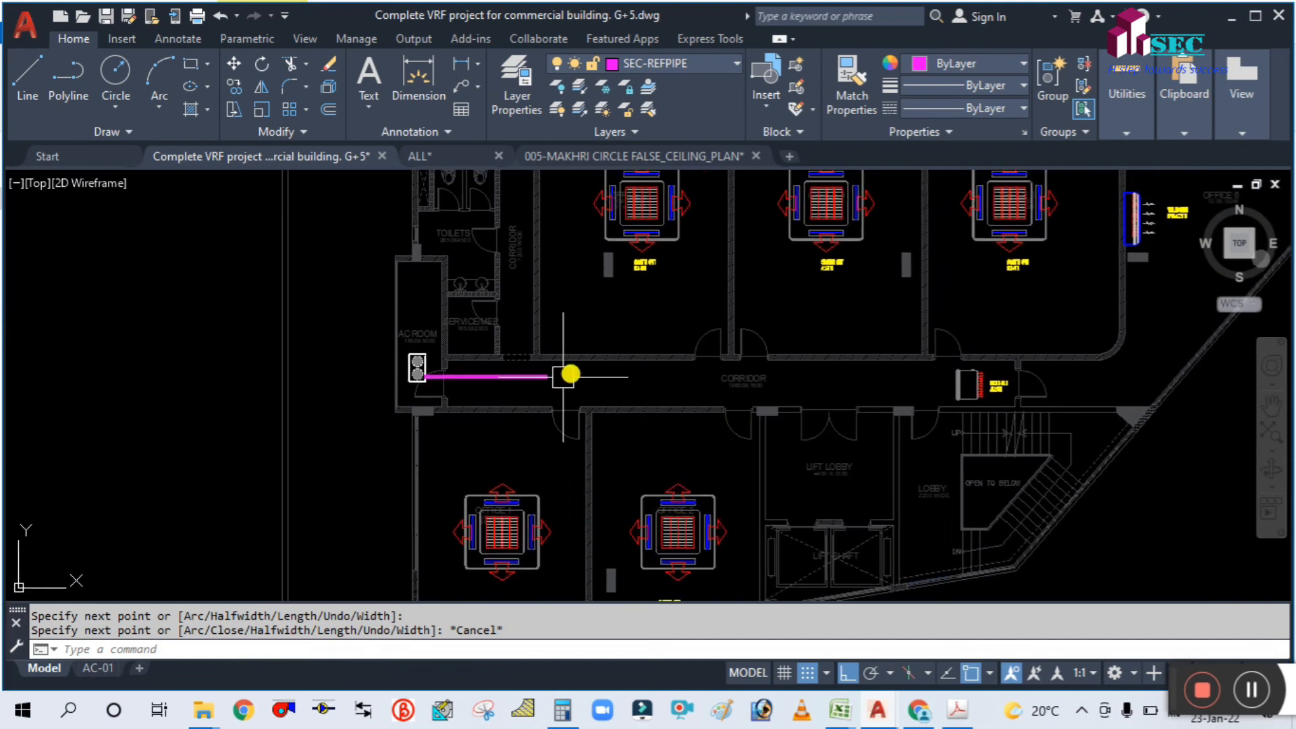
pyautogui.press('Return')
pyautogui.scroll(-2, 677, 378)
pyautogui.scroll(-6, 179, 425)
pyautogui.scroll(8, 120, 372)
pyautogui.scroll(6, 376, 318)
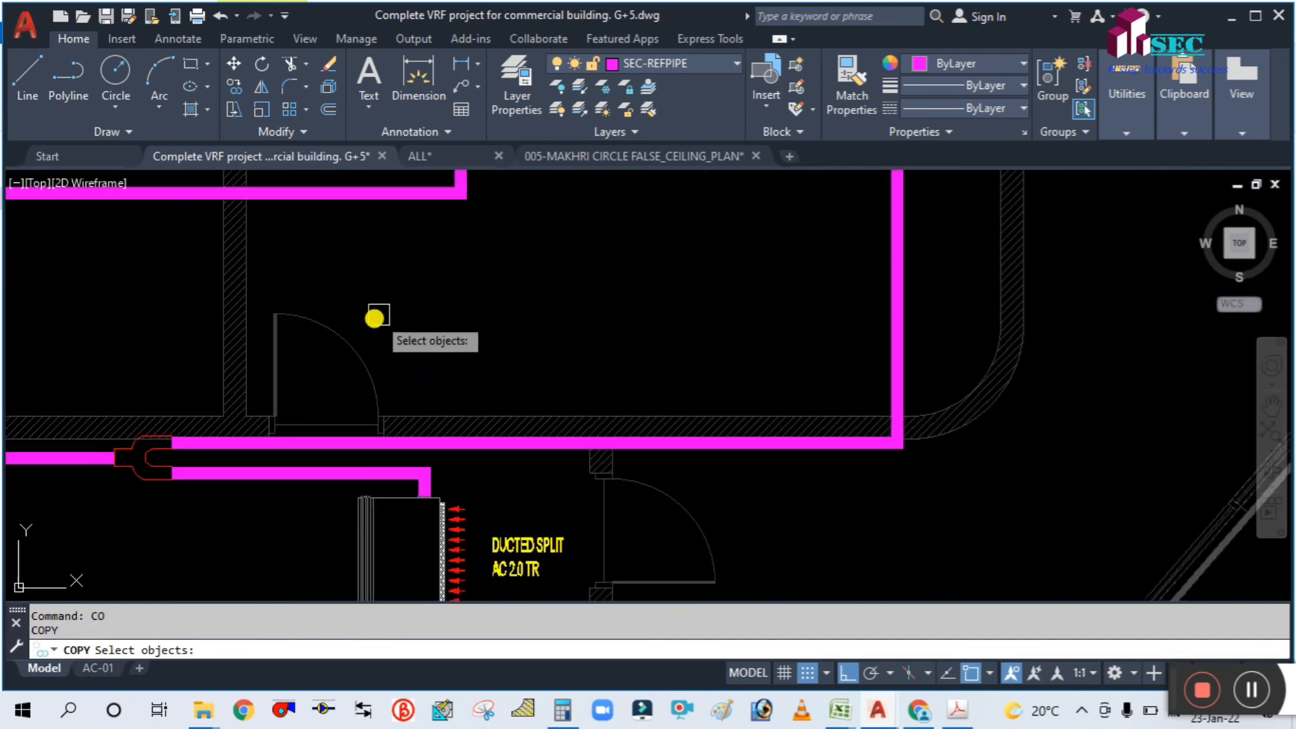
pyautogui.click(130, 455)
pyautogui.scroll(2, 98, 483)
pyautogui.press('Return')
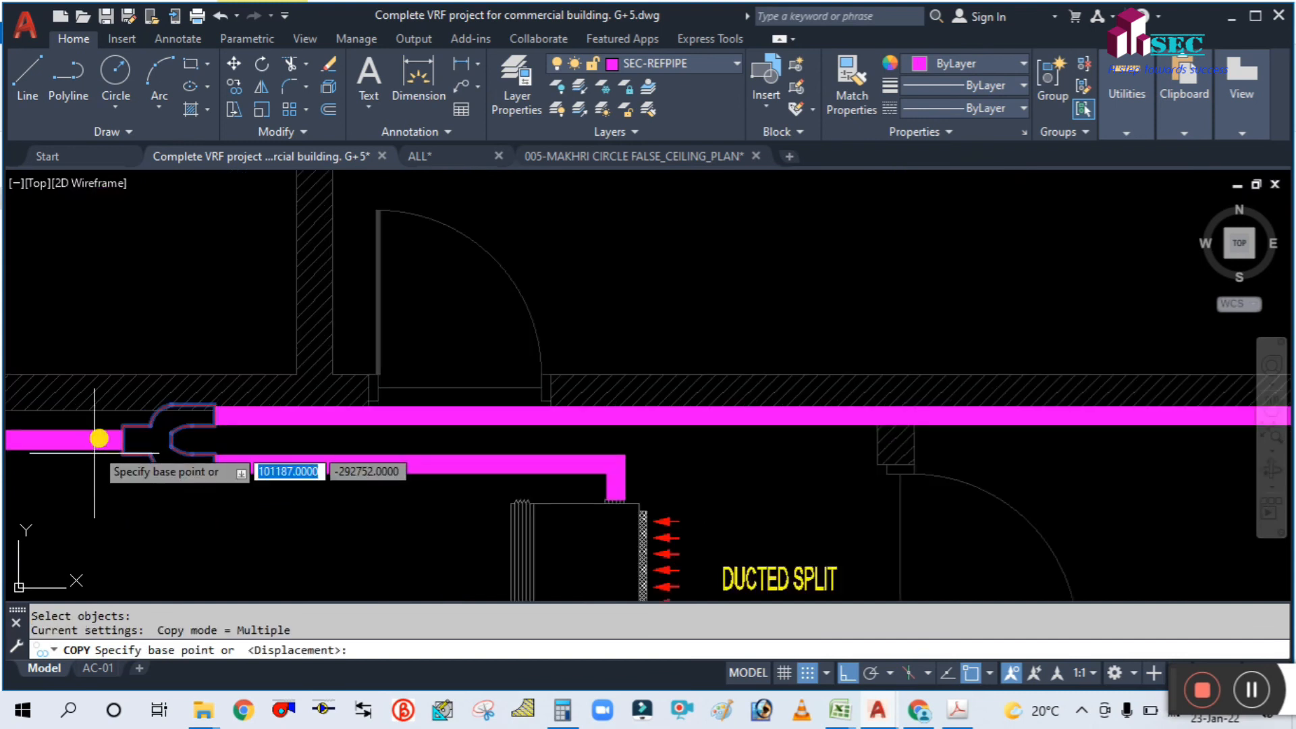
pyautogui.click(118, 441)
pyautogui.scroll(-5, 558, 448)
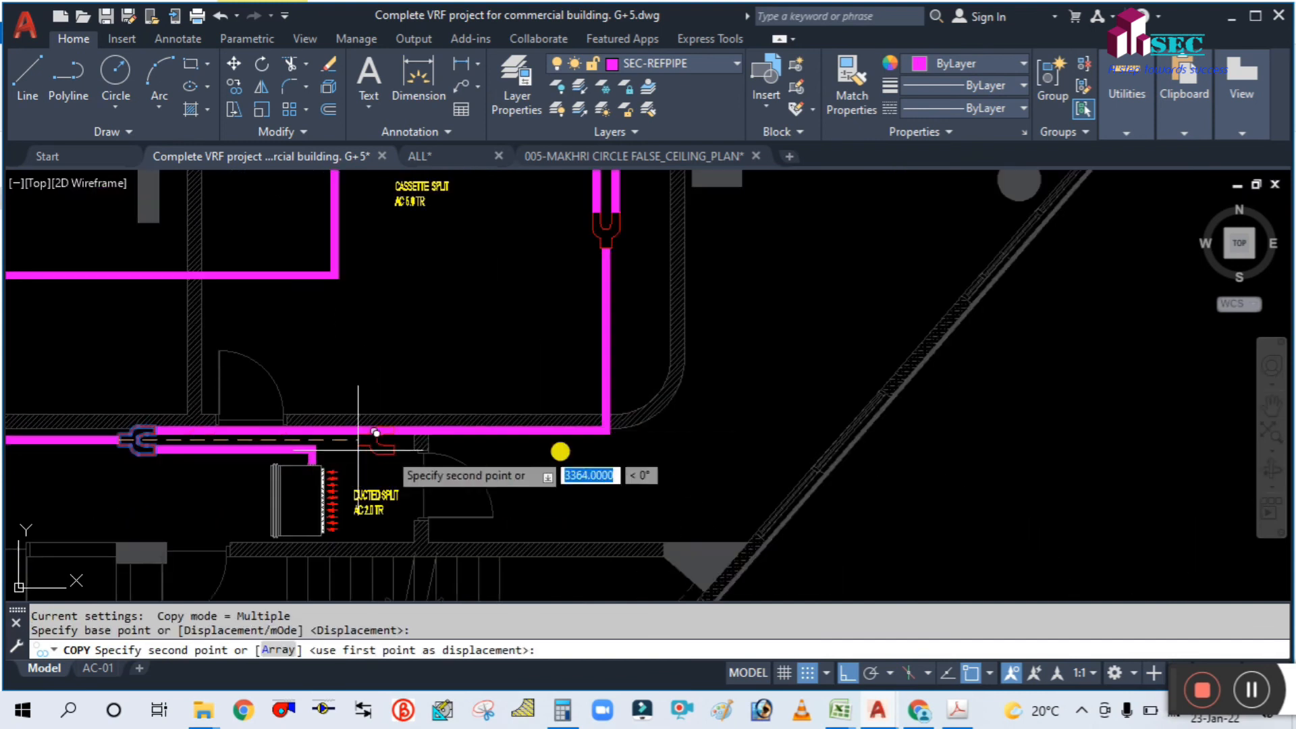
pyautogui.scroll(-5, 897, 448)
pyautogui.scroll(5, 1065, 428)
pyautogui.scroll(-5, 751, 434)
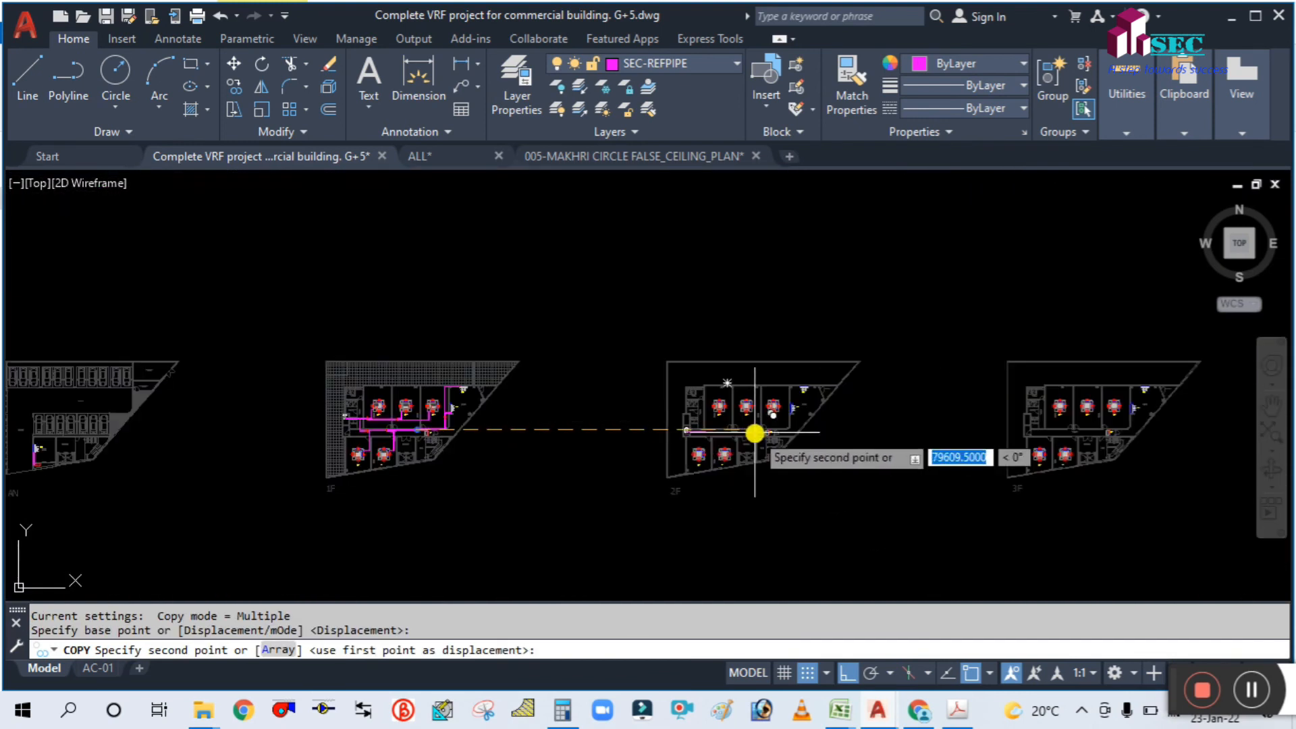
pyautogui.scroll(8, 616, 428)
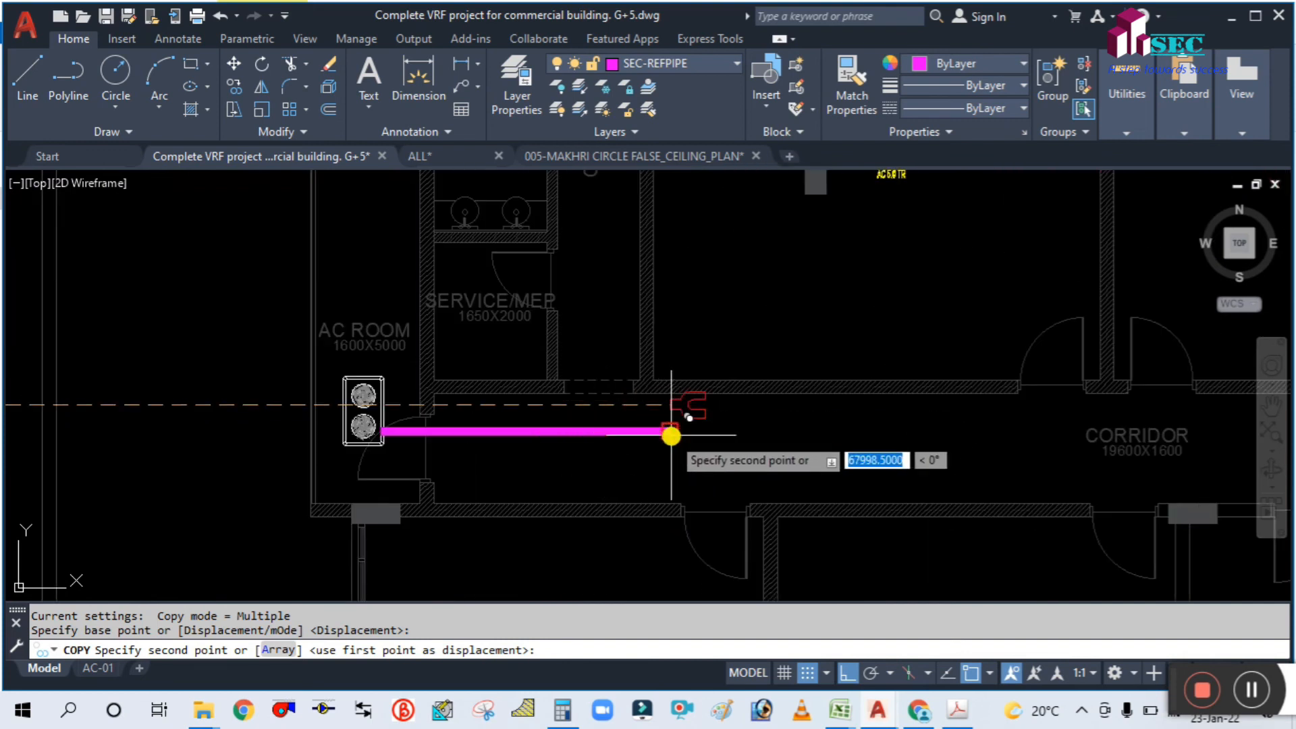
pyautogui.click(671, 435)
pyautogui.press('Escape')
# Step: Shorten the 2F refrigerant pipe to about 2640 by stretching its corridor end back toward the AC room
pyautogui.moveTo(761, 434)
pyautogui.mouseDown(button='middle')
pyautogui.moveTo(590, 362)
pyautogui.moveTo(526, 390)
pyautogui.moveTo(592, 371)
pyautogui.moveTo(630, 295)
pyautogui.moveTo(685, 242)
pyautogui.moveTo(688, 289)
pyautogui.moveTo(658, 340)
pyautogui.mouseUp(button='middle')
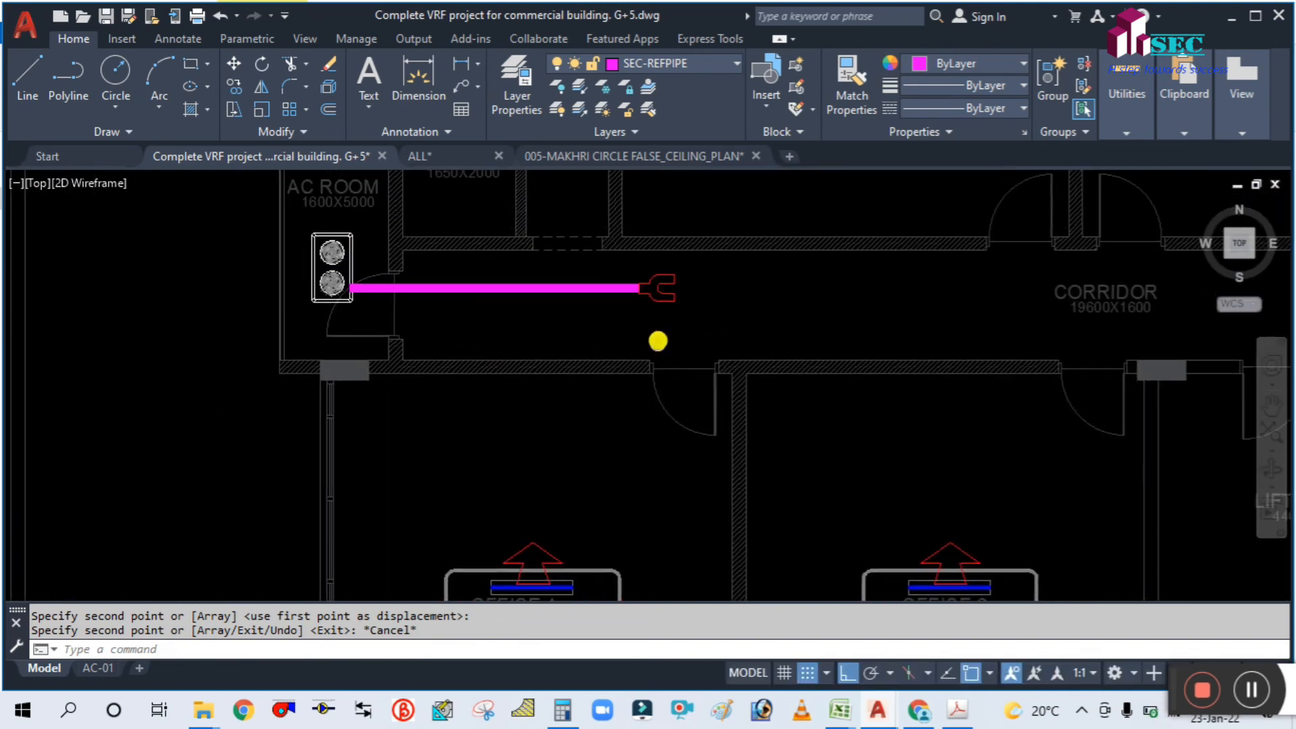
pyautogui.click(604, 295)
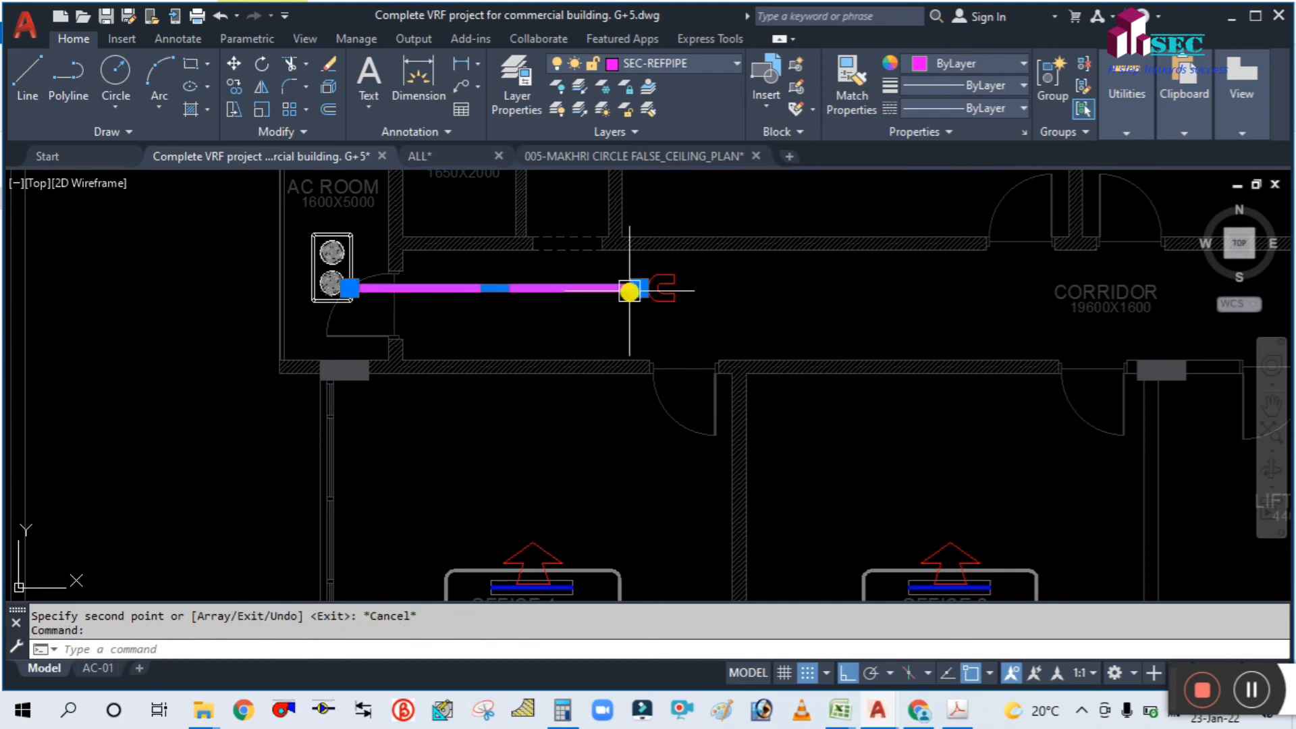
pyautogui.click(637, 288)
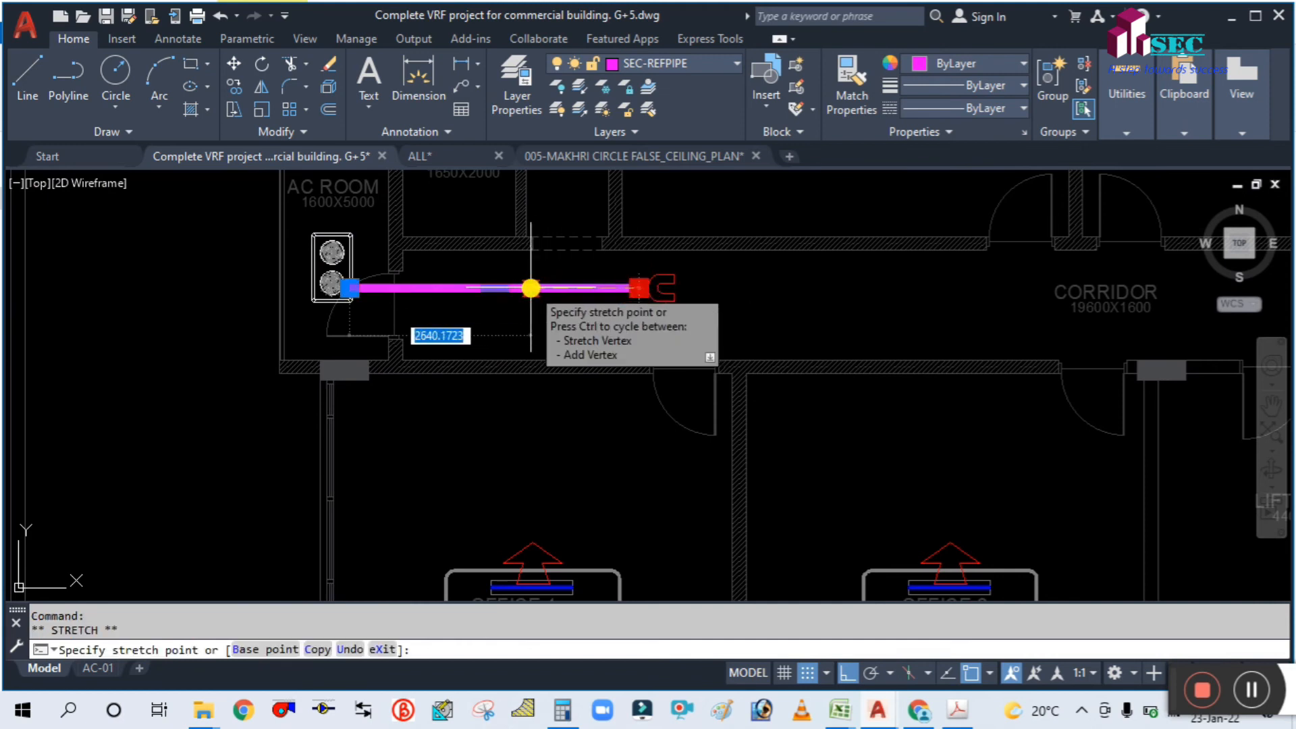
pyautogui.click(531, 288)
pyautogui.press('Escape')
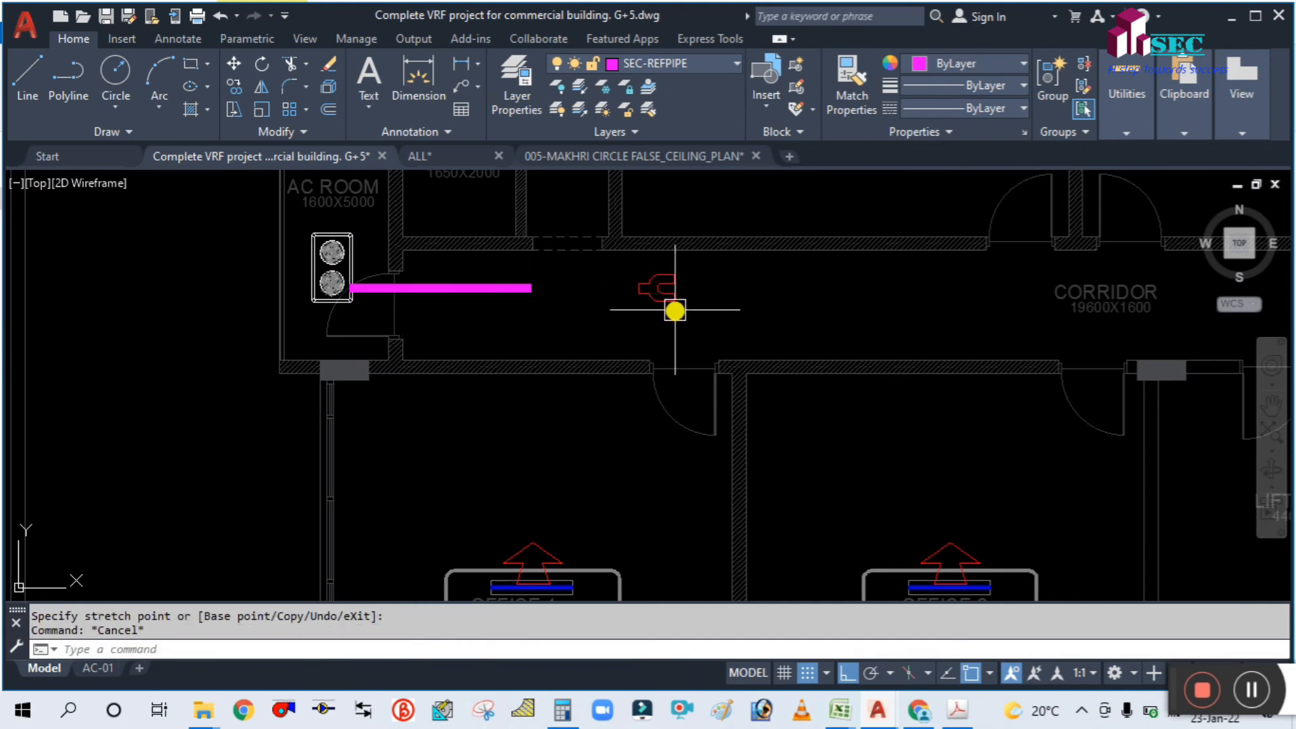
# Step: Move the 2F branch joint back so its inlet meets the end of the shortened refrigerant pipe
pyautogui.write('m')
pyautogui.press('Return')
pyautogui.press('Return')
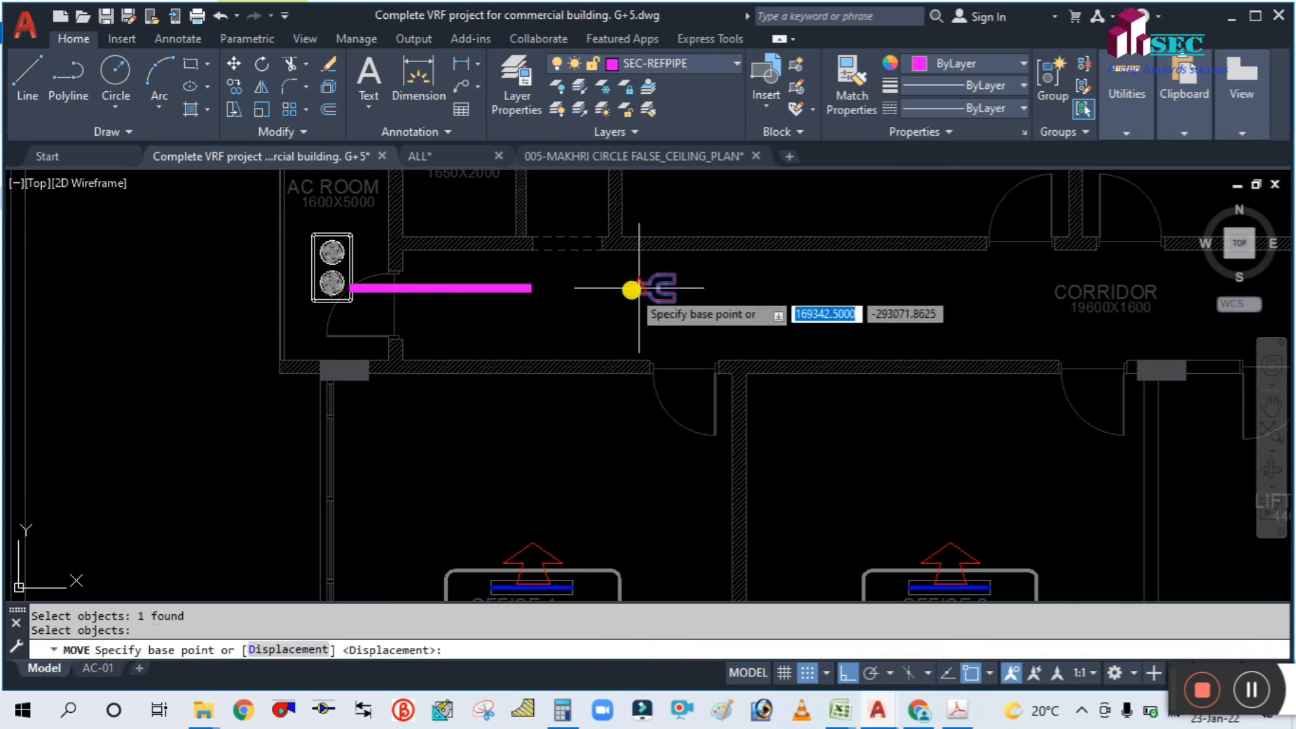
pyautogui.click(638, 290)
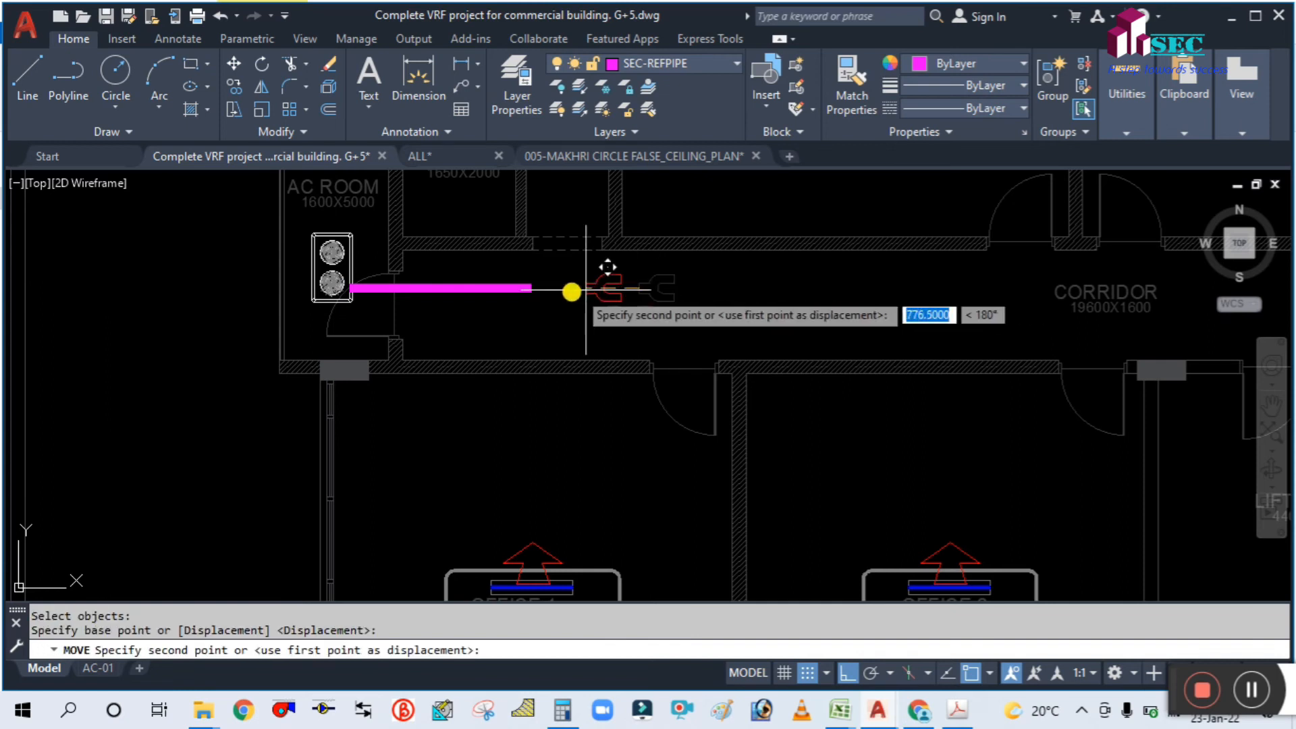
pyautogui.click(531, 288)
pyautogui.press('Escape')
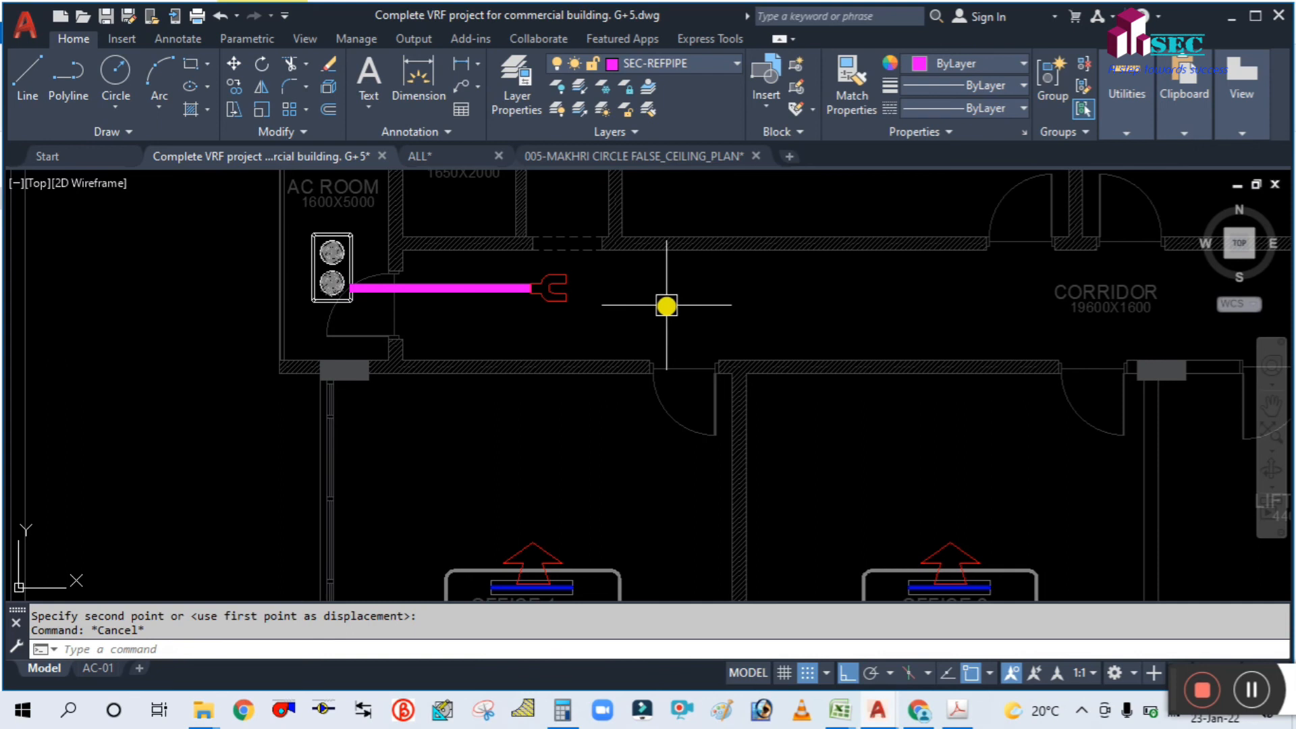
# Step: Draw a refrigerant pipe from the joint's lower outlet along the corridor, then down to the side of the Office 1 cassette unit near its upper corner
pyautogui.write('PM')
pyautogui.press('Return')
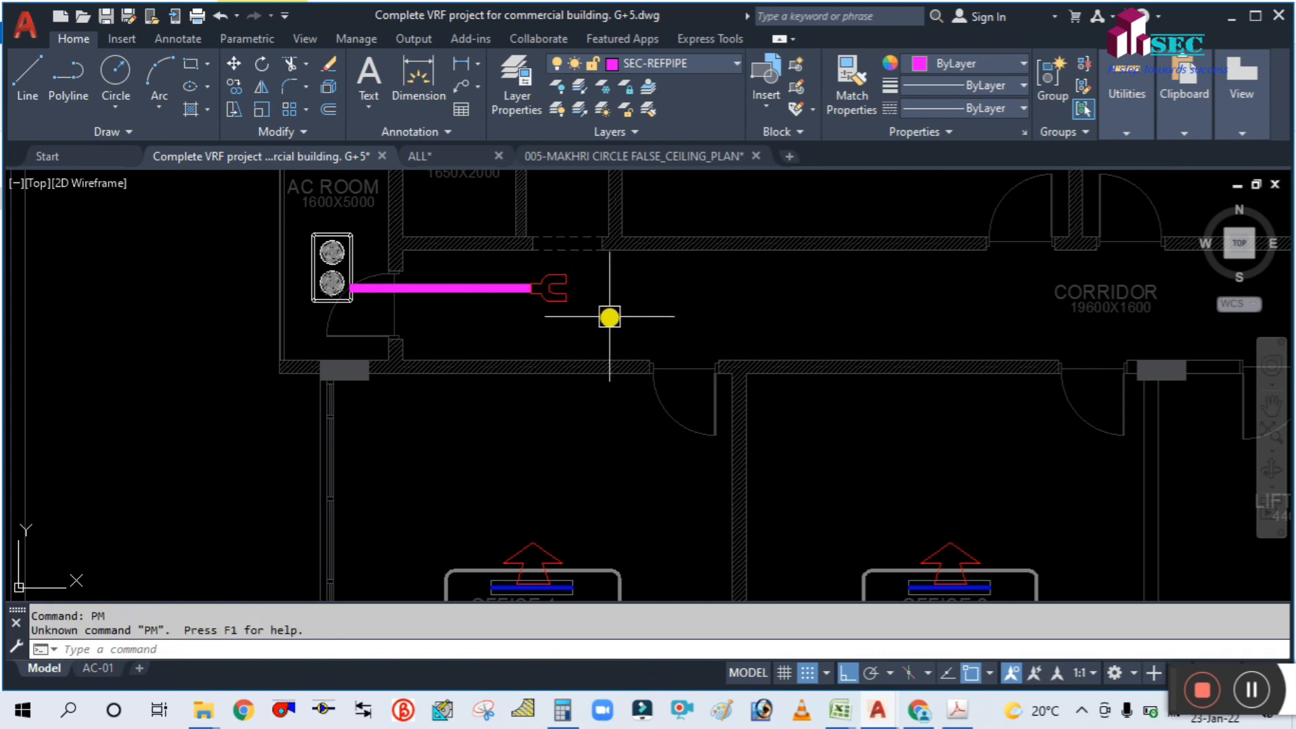
pyautogui.press('Return')
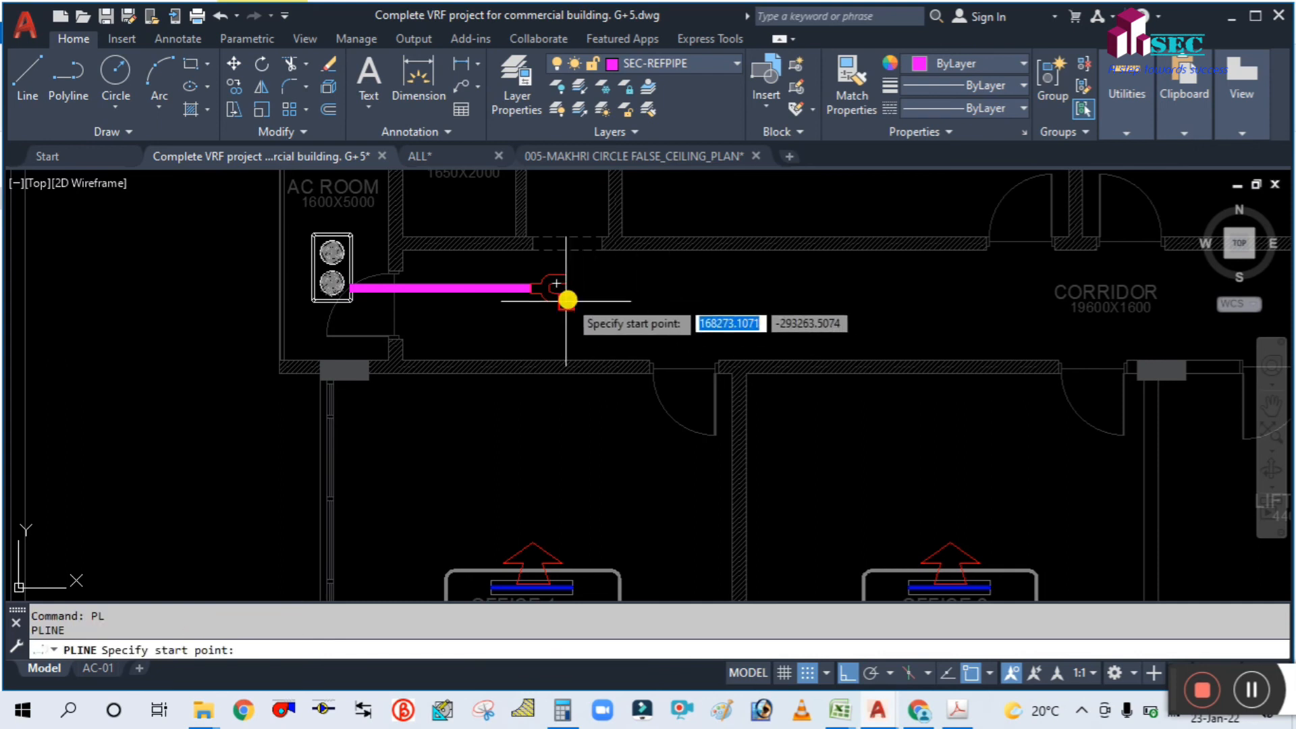
pyautogui.scroll(2, 593, 294)
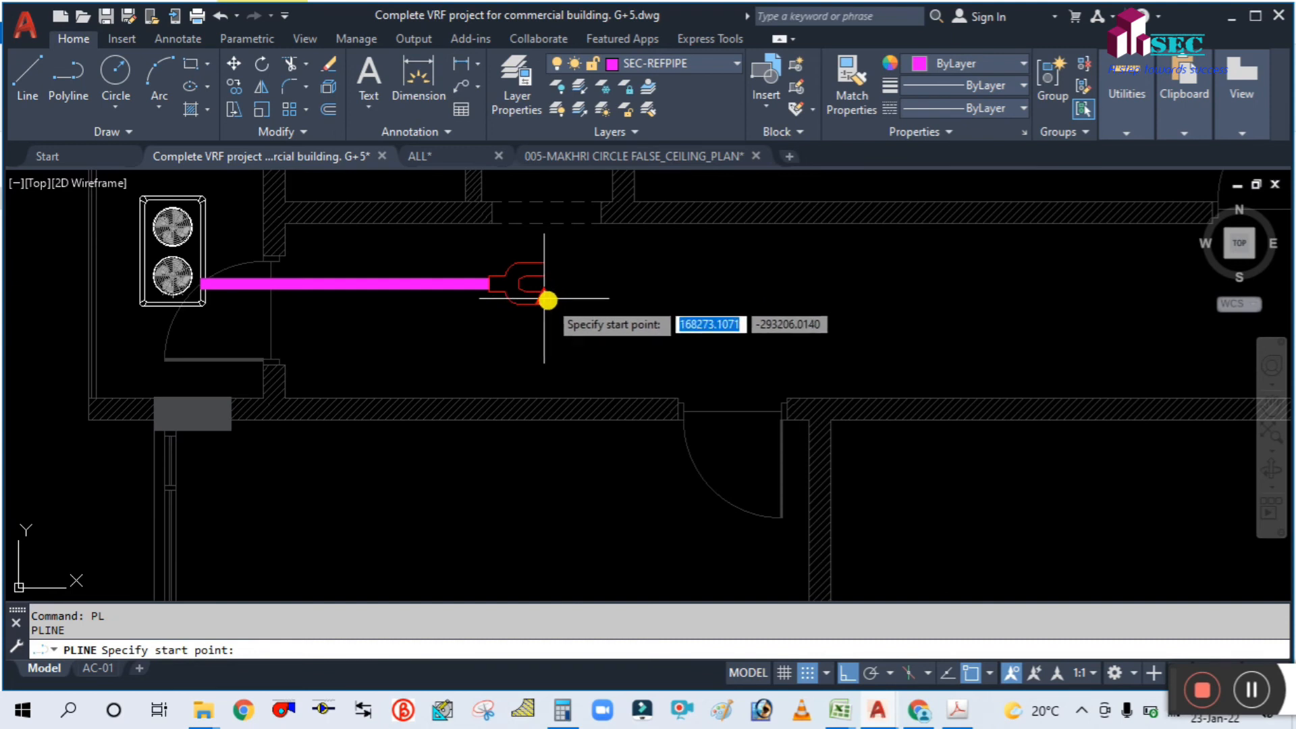
pyautogui.click(544, 298)
pyautogui.click(636, 297)
pyautogui.scroll(-3, 665, 335)
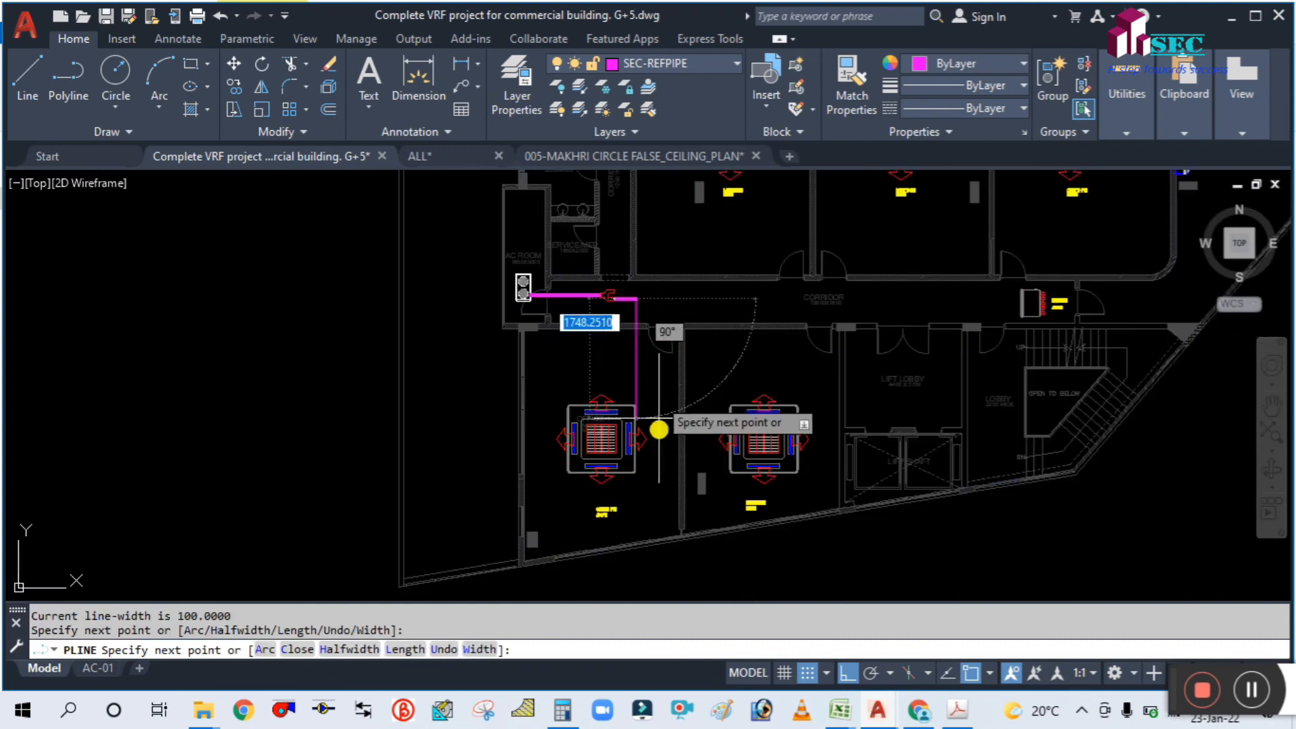
pyautogui.scroll(4, 642, 407)
pyautogui.scroll(4, 588, 330)
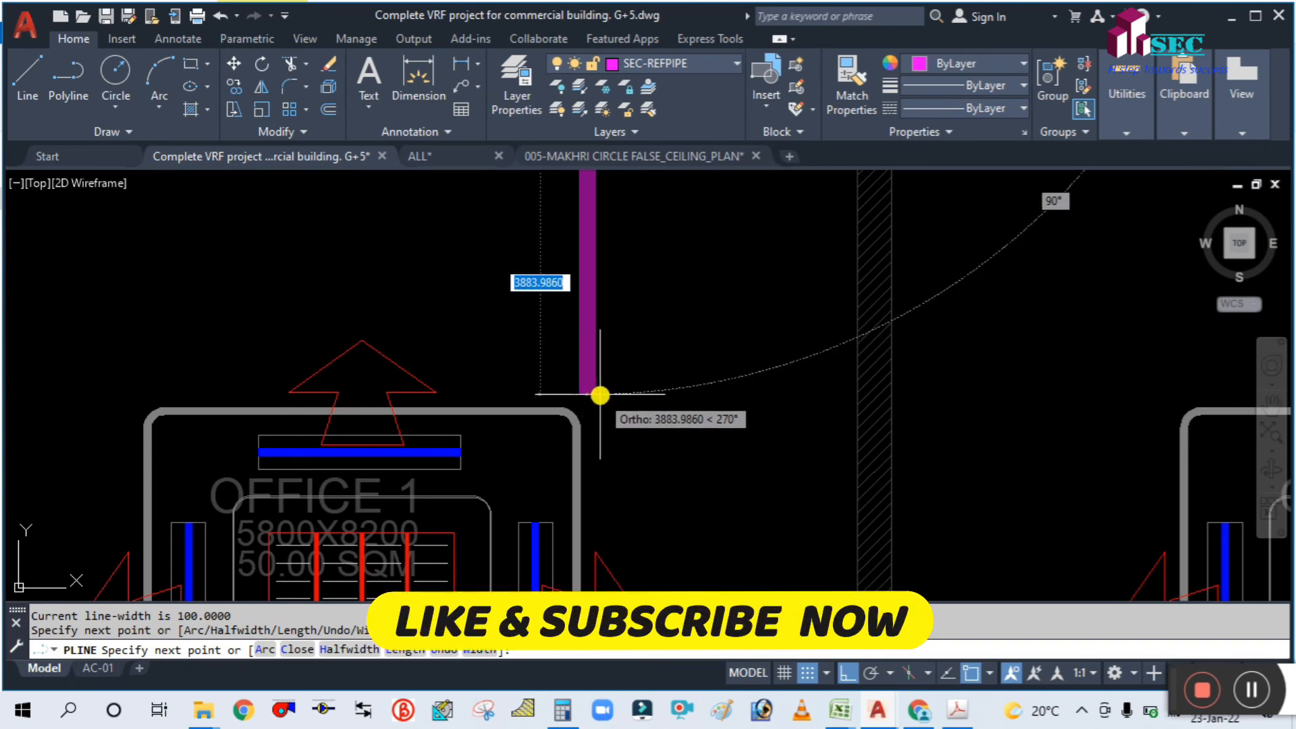
pyautogui.click(596, 483)
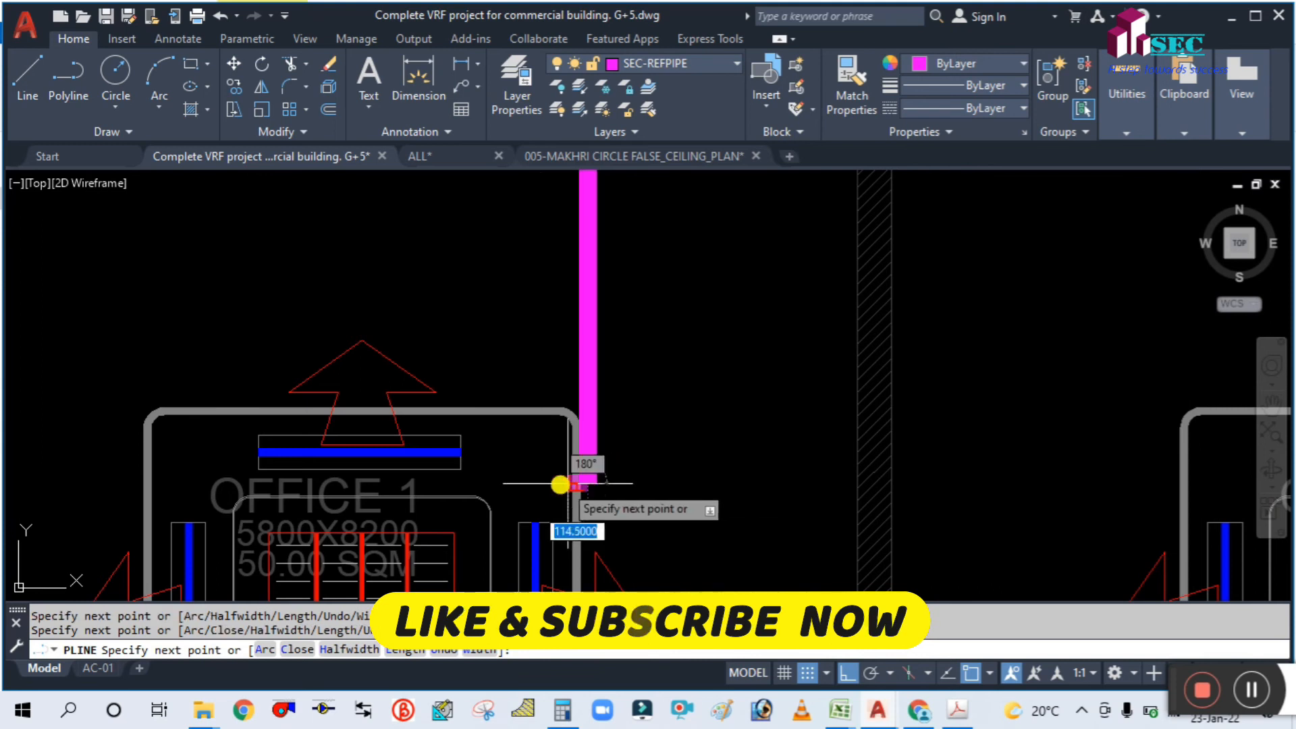
pyautogui.scroll(4, 561, 484)
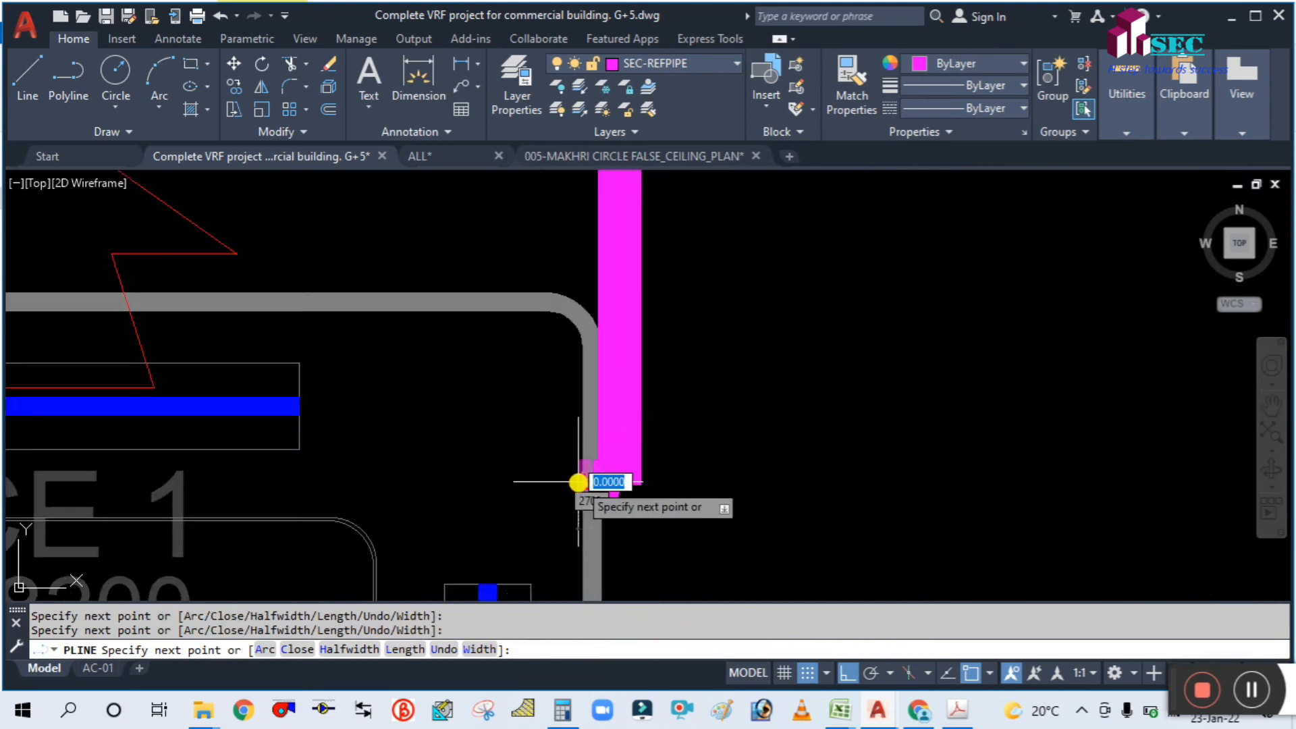
pyautogui.press('Escape')
pyautogui.scroll(-5, 780, 446)
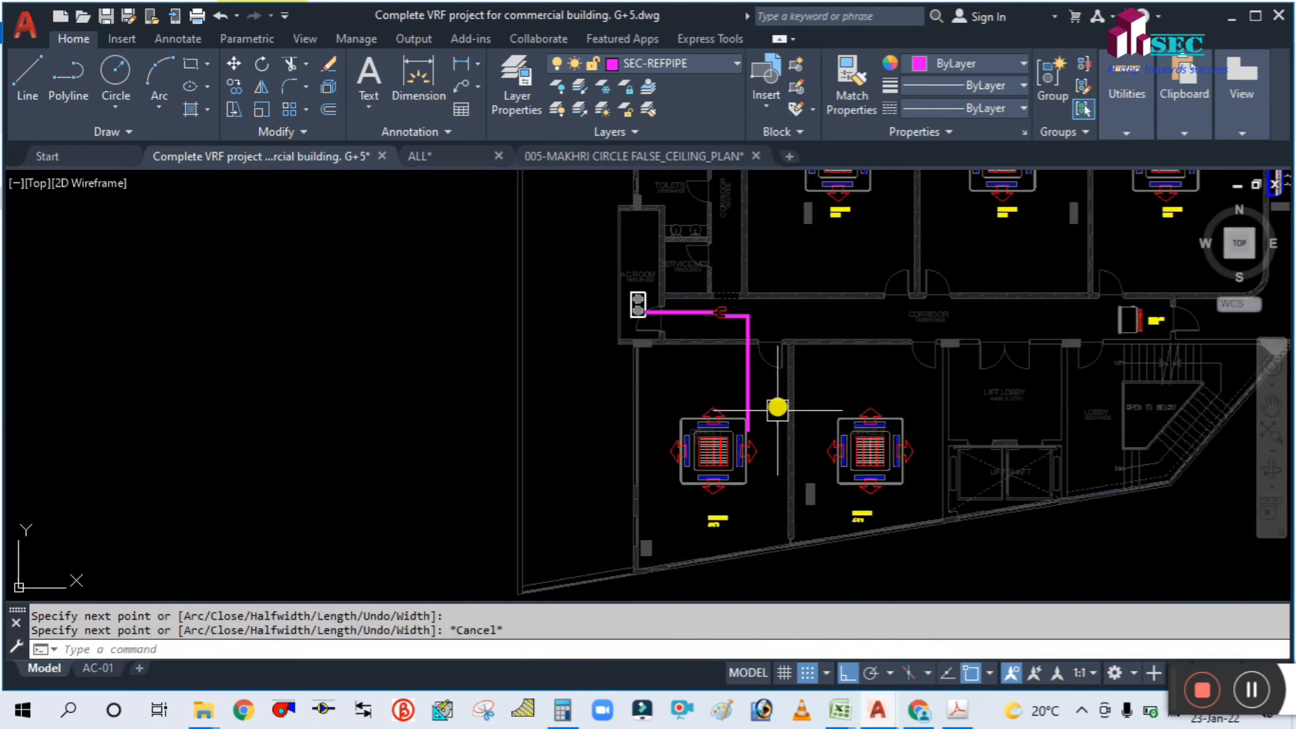
pyautogui.moveTo(777, 407); pyautogui.dragTo(627, 419, button='middle')
pyautogui.scroll(4, 628, 337)
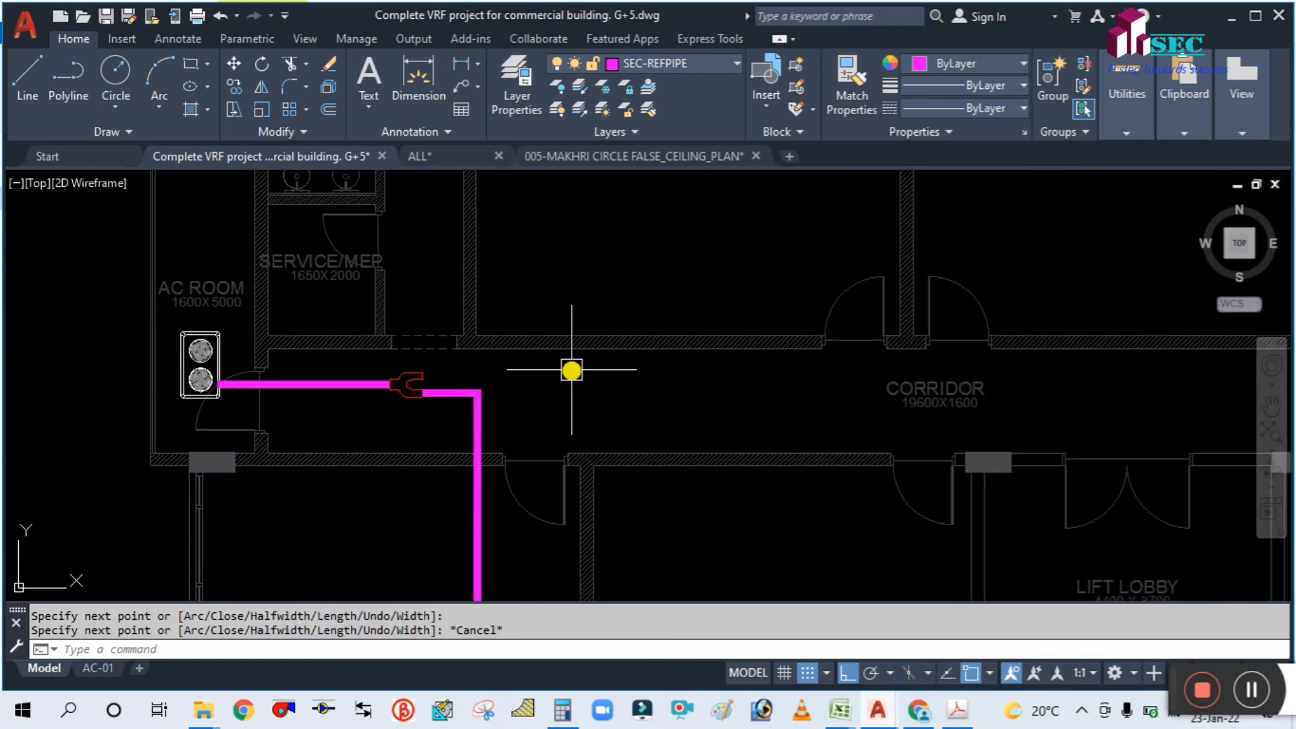
pyautogui.write('pl')
pyautogui.press('Return')
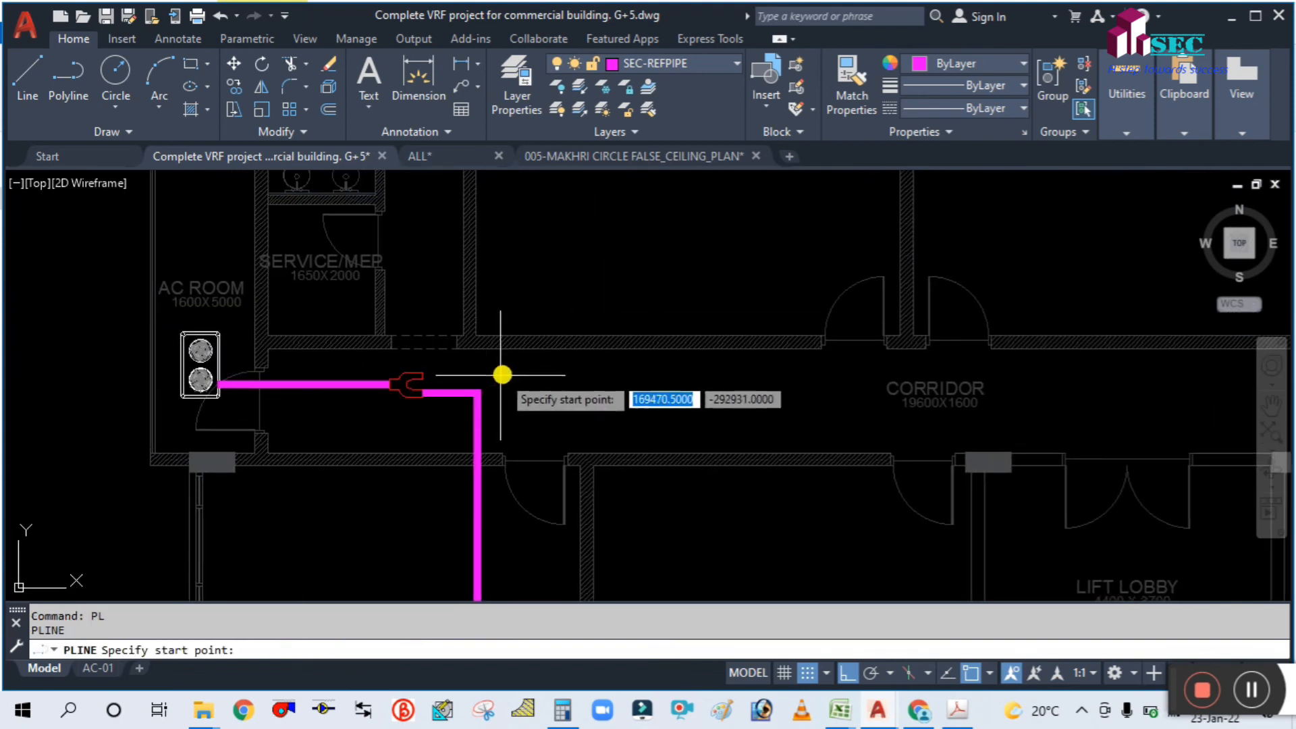
pyautogui.press('Escape')
# Step: Copy the 2F branch joint horizontally along the corridor to a spot past the Office 1 door
pyautogui.write('ct o')
pyautogui.press('Return')
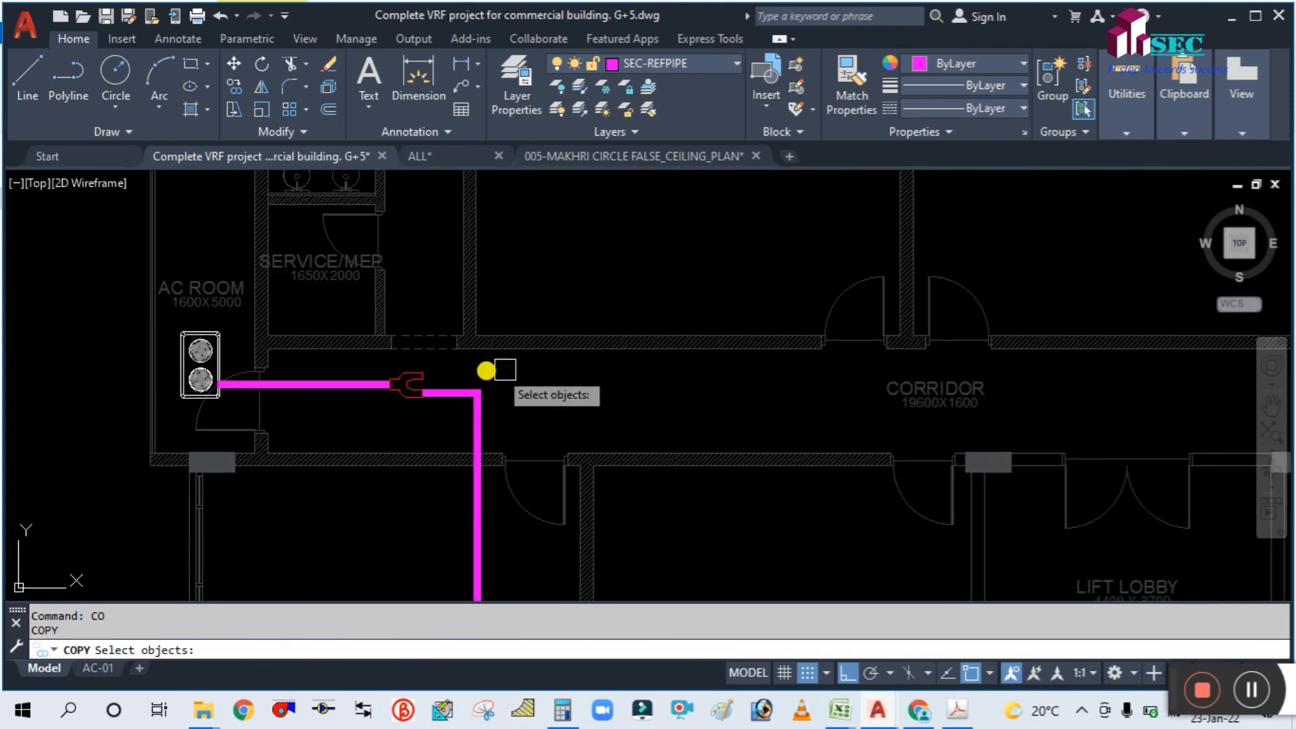
pyautogui.click(407, 382)
pyautogui.scroll(-2, 472, 377)
pyautogui.press('Return')
pyautogui.click(521, 377)
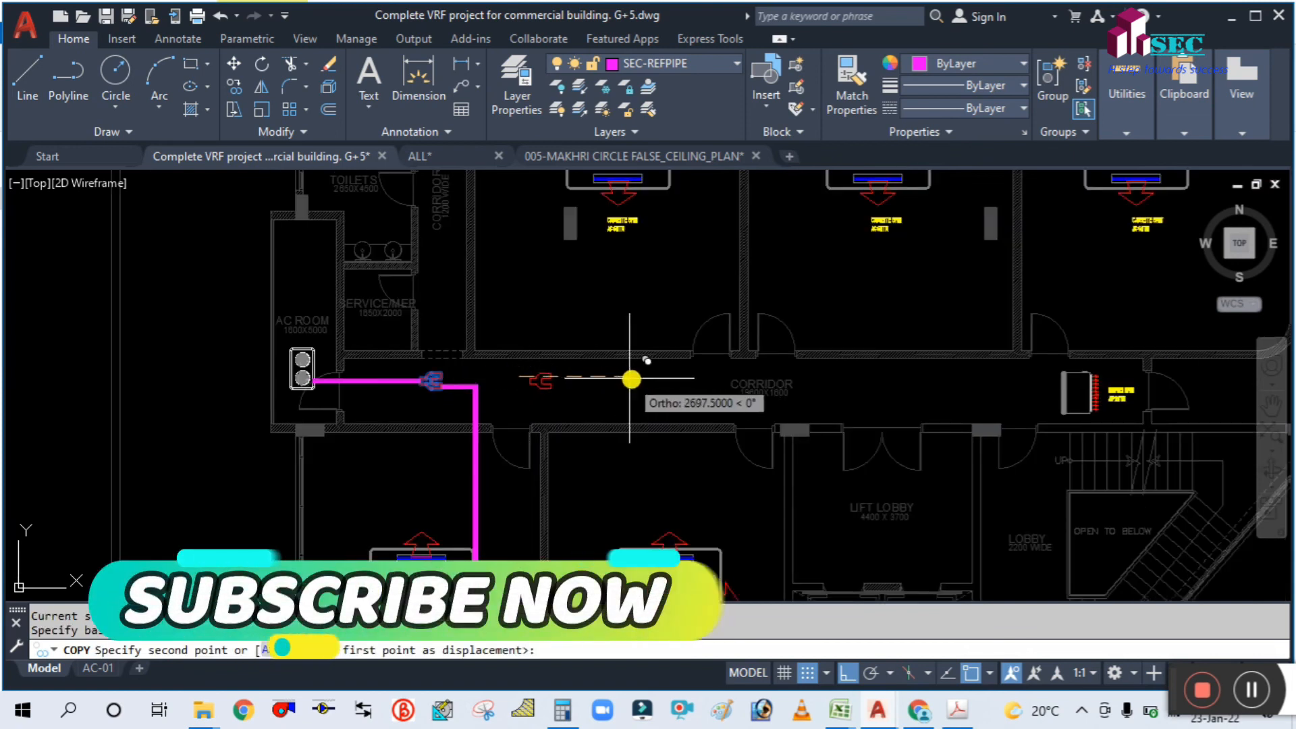
pyautogui.click(637, 379)
pyautogui.press('Escape')
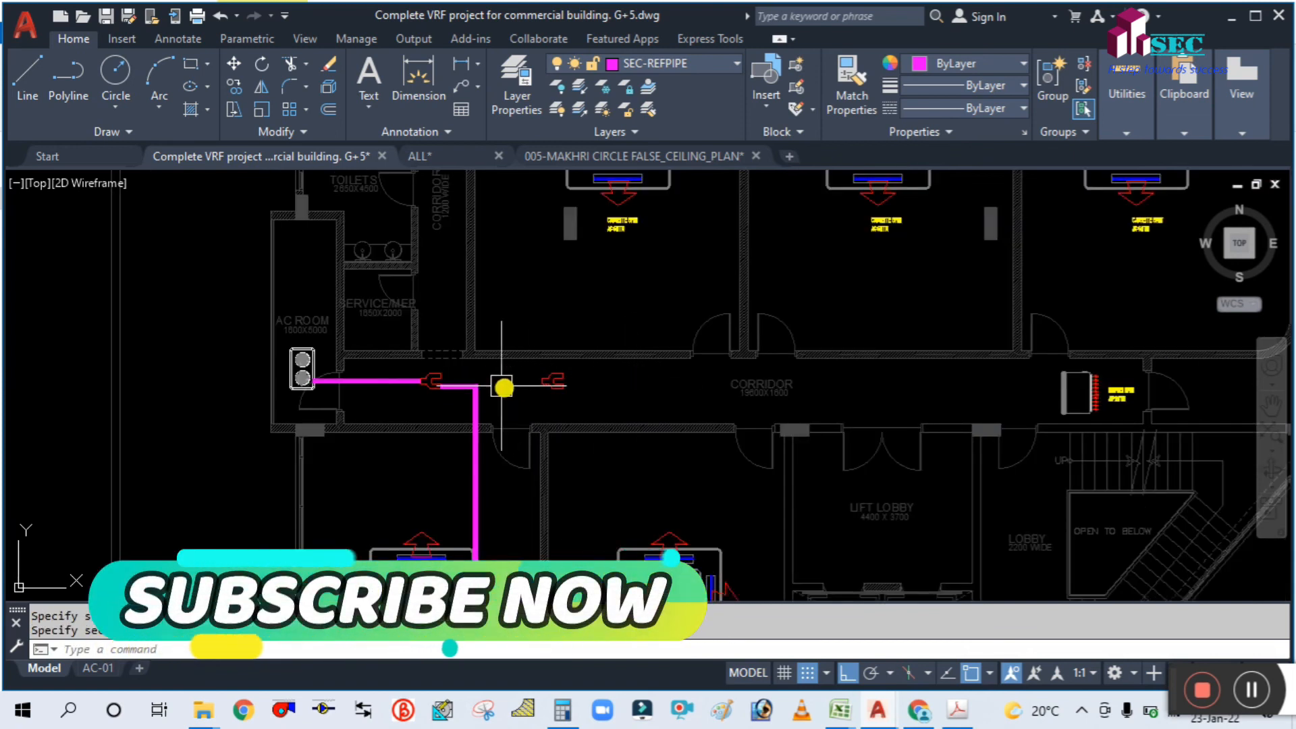
# Step: Draw a horizontal refrigerant pipe from the first 2F branch joint's upper outlet along the corridor, stopping just before the copied joint
pyautogui.scroll(4, 506, 379)
pyautogui.write('pl')
pyautogui.press('Return')
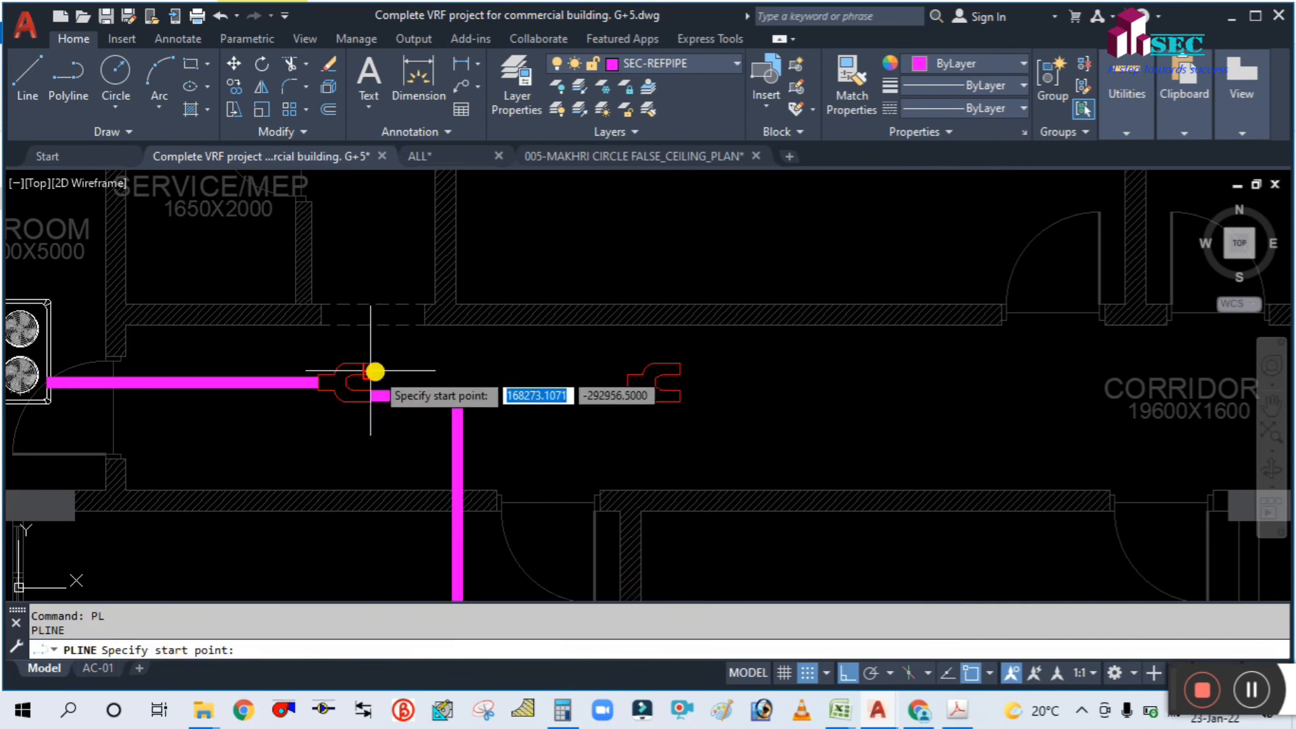
pyautogui.scroll(3, 375, 371)
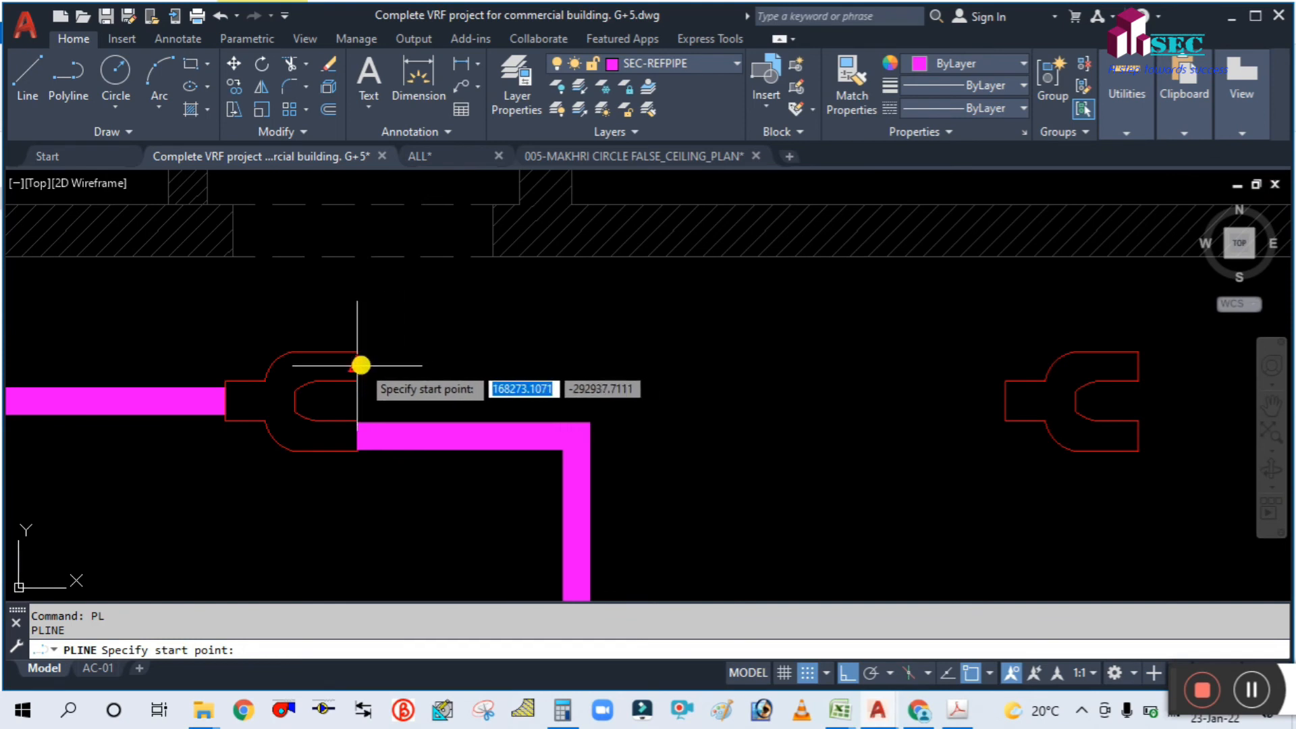
pyautogui.click(357, 366)
pyautogui.click(948, 350)
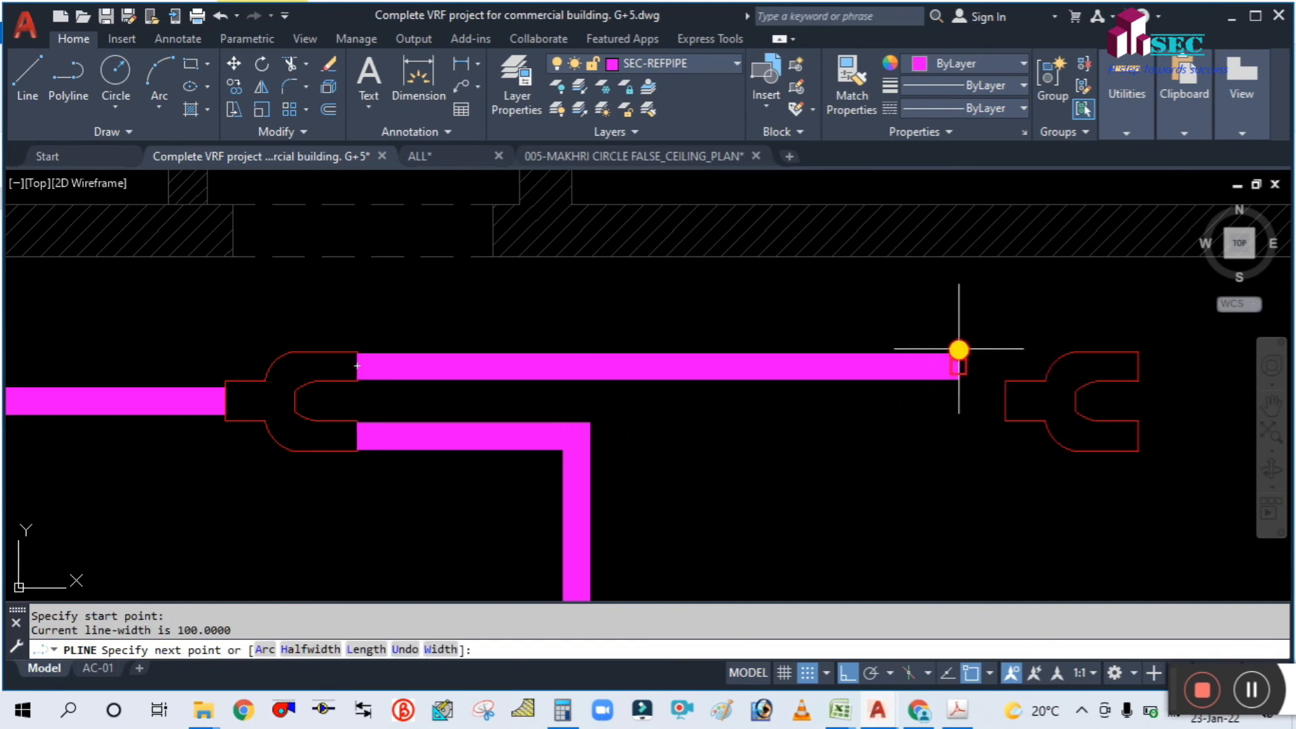
pyautogui.press('Escape')
# Step: Move the copied branch joint so its inlet meets the end of the new corridor pipe
pyautogui.moveTo(998, 442); pyautogui.dragTo(715, 438, button='middle')
pyautogui.write('m')
pyautogui.press('Return')
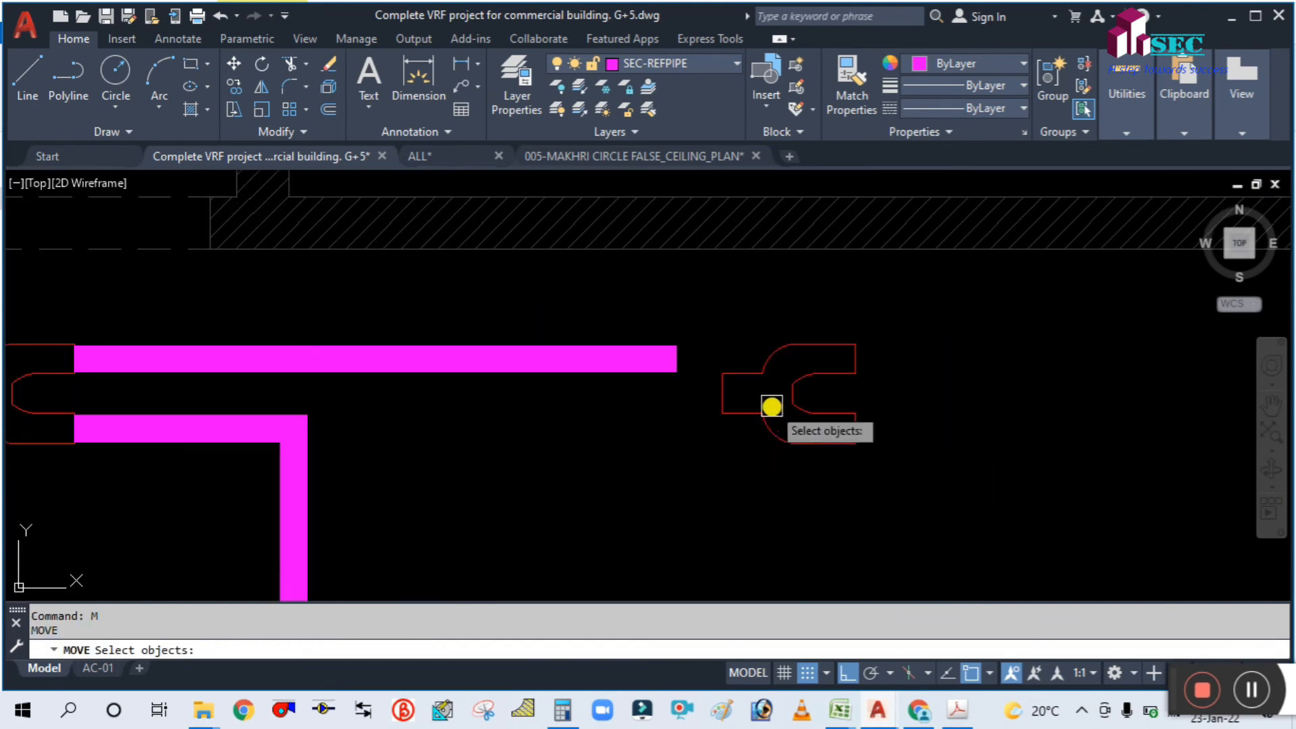
pyautogui.press('Return')
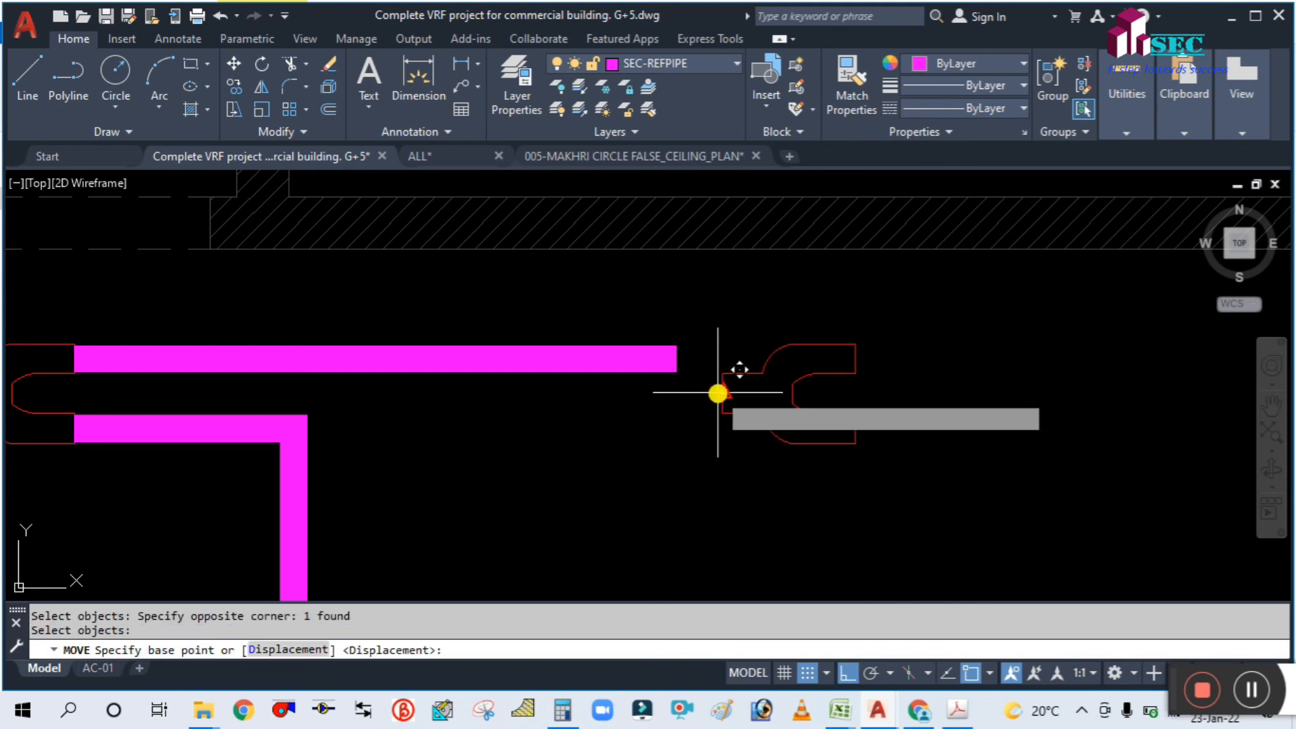
pyautogui.click(717, 391)
pyautogui.click(675, 358)
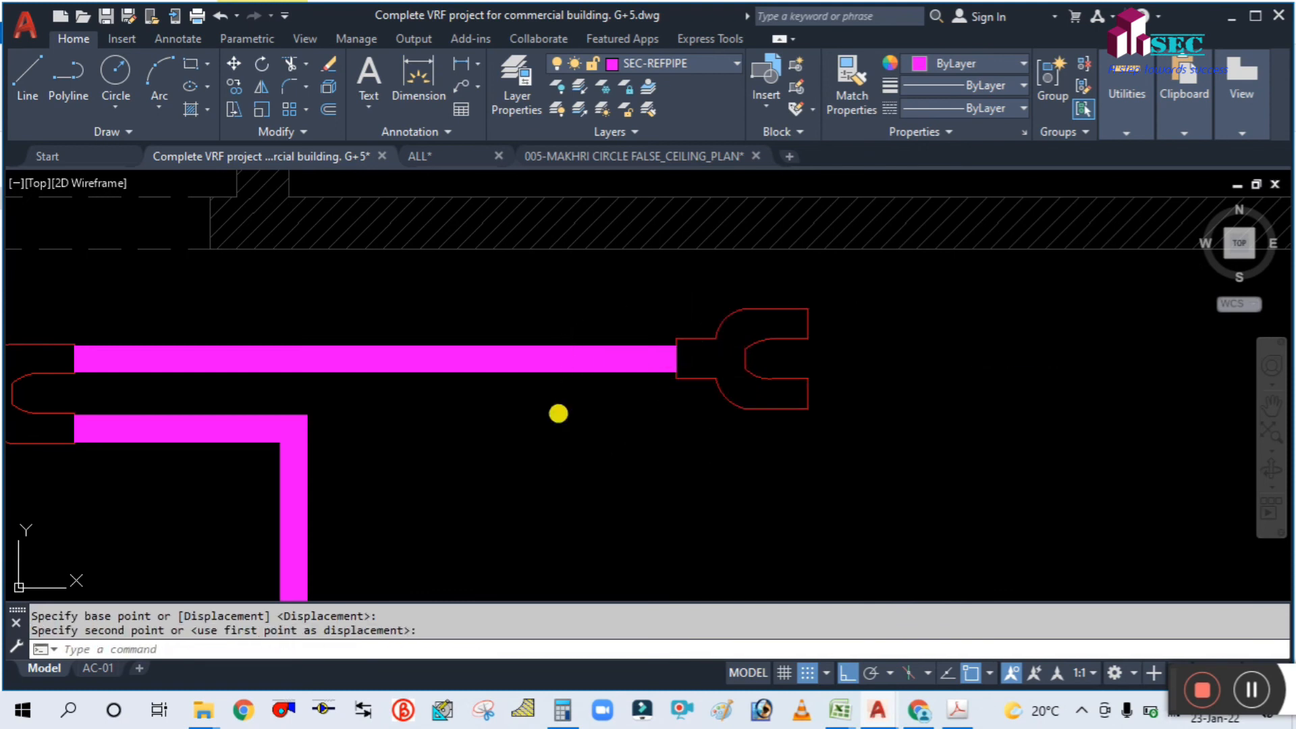
# Step: Start a refrigerant pipe at the second joint's upper outlet and run it a short way horizontally along the corridor
pyautogui.scroll(-5, 559, 414)
pyautogui.moveTo(660, 385); pyautogui.dragTo(635, 434, button='middle')
pyautogui.scroll(2, 636, 434)
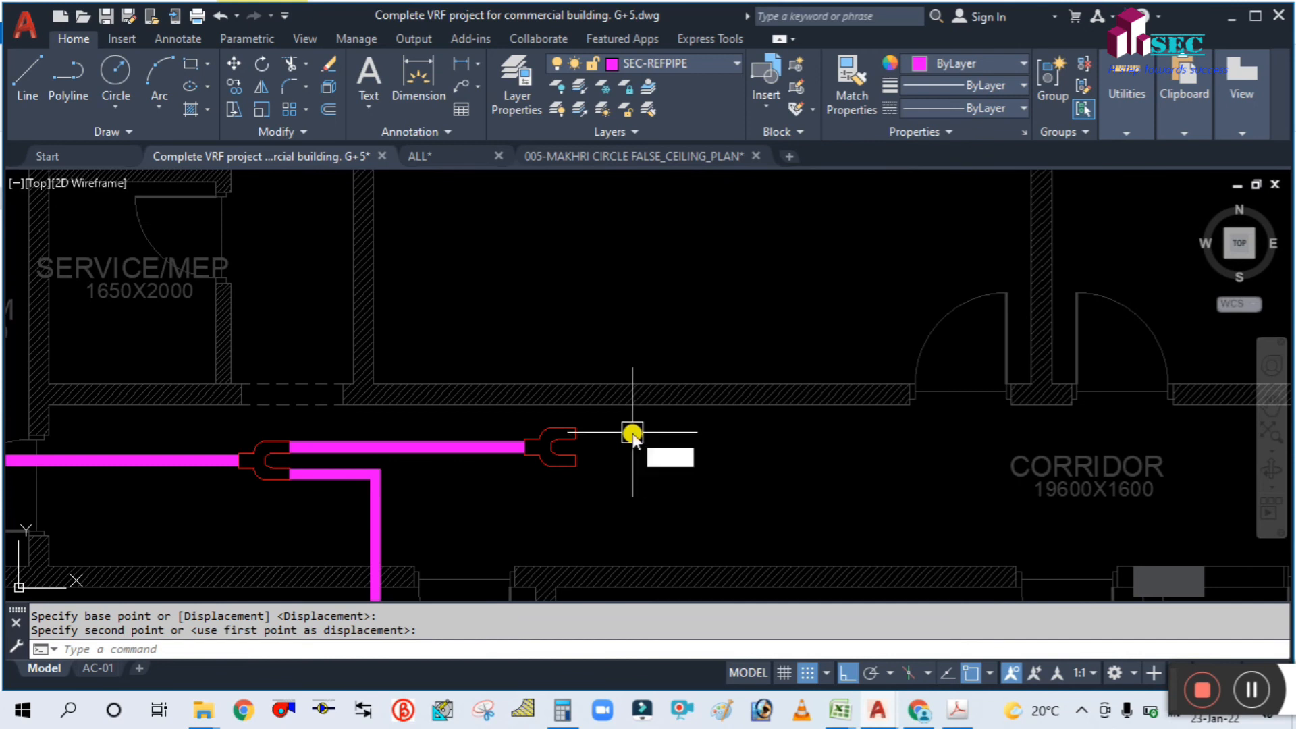
pyautogui.write('pl')
pyautogui.press('Return')
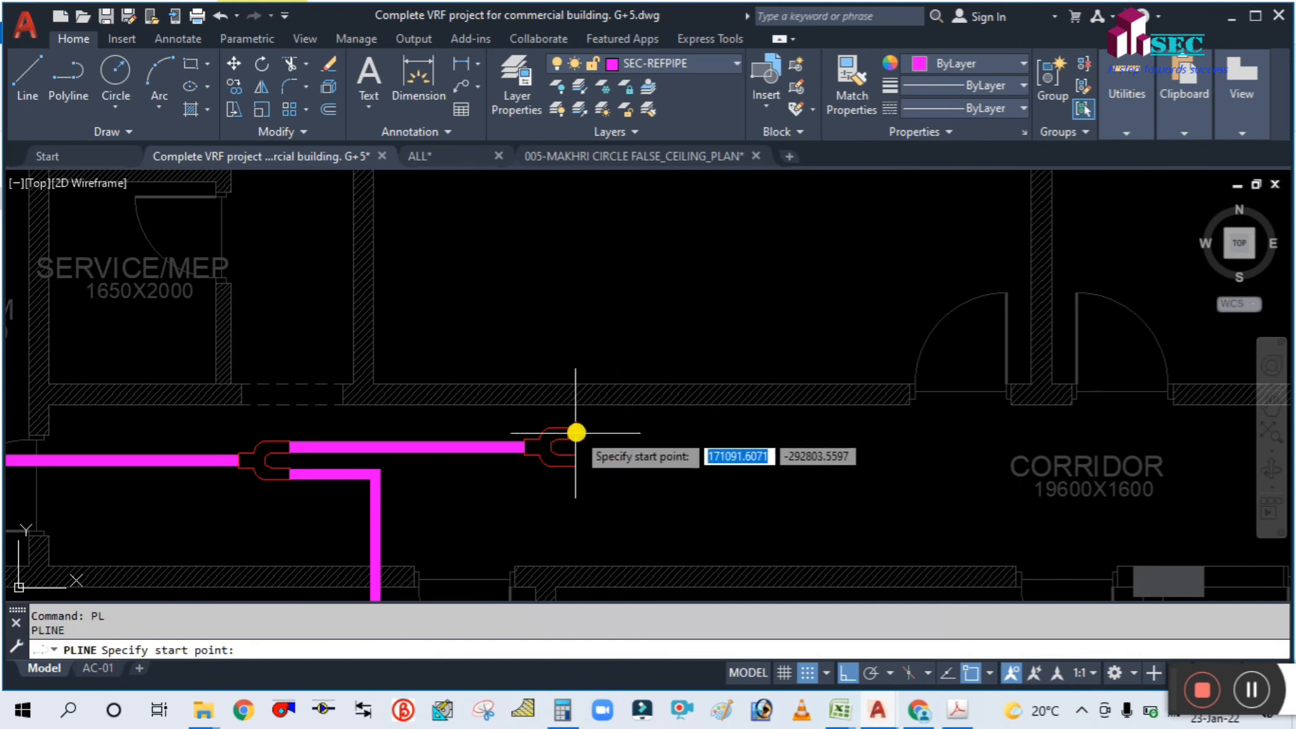
pyautogui.click(573, 433)
pyautogui.scroll(-4, 648, 428)
pyautogui.scroll(4, 639, 433)
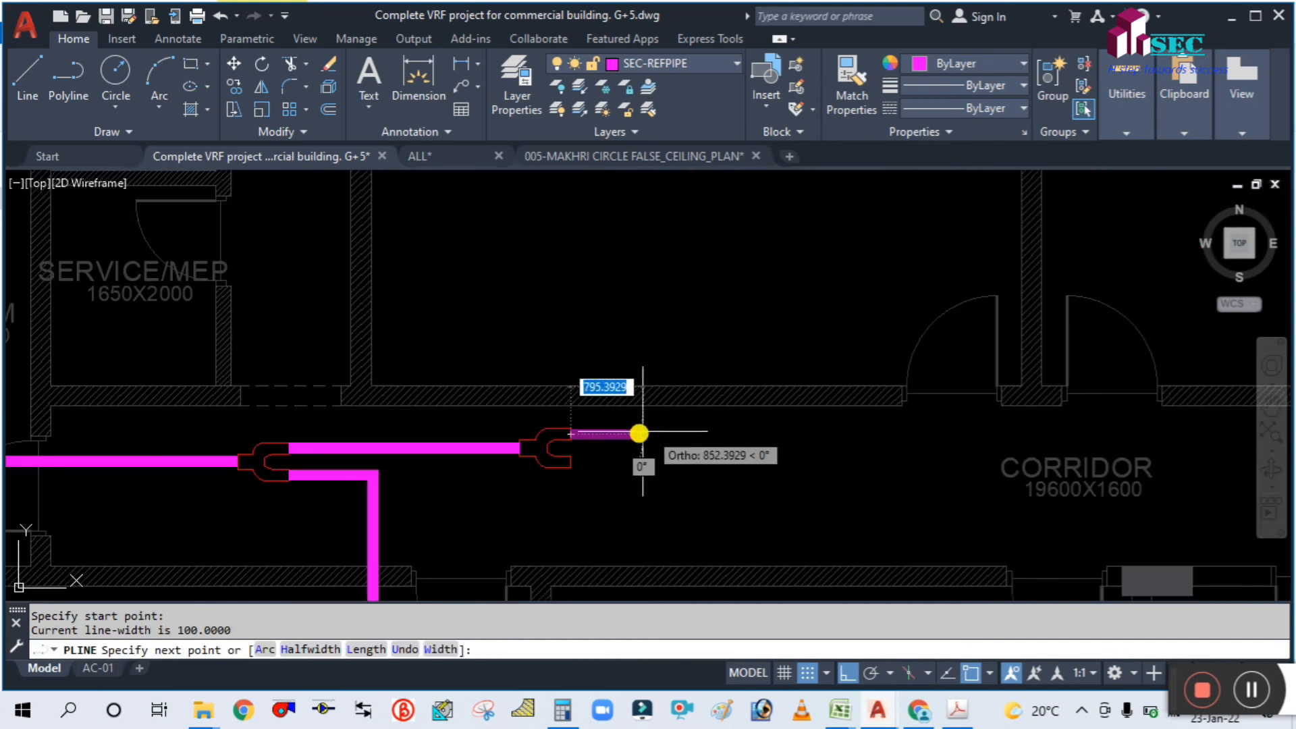
pyautogui.click(604, 432)
pyautogui.scroll(-4, 604, 338)
pyautogui.scroll(7, 607, 270)
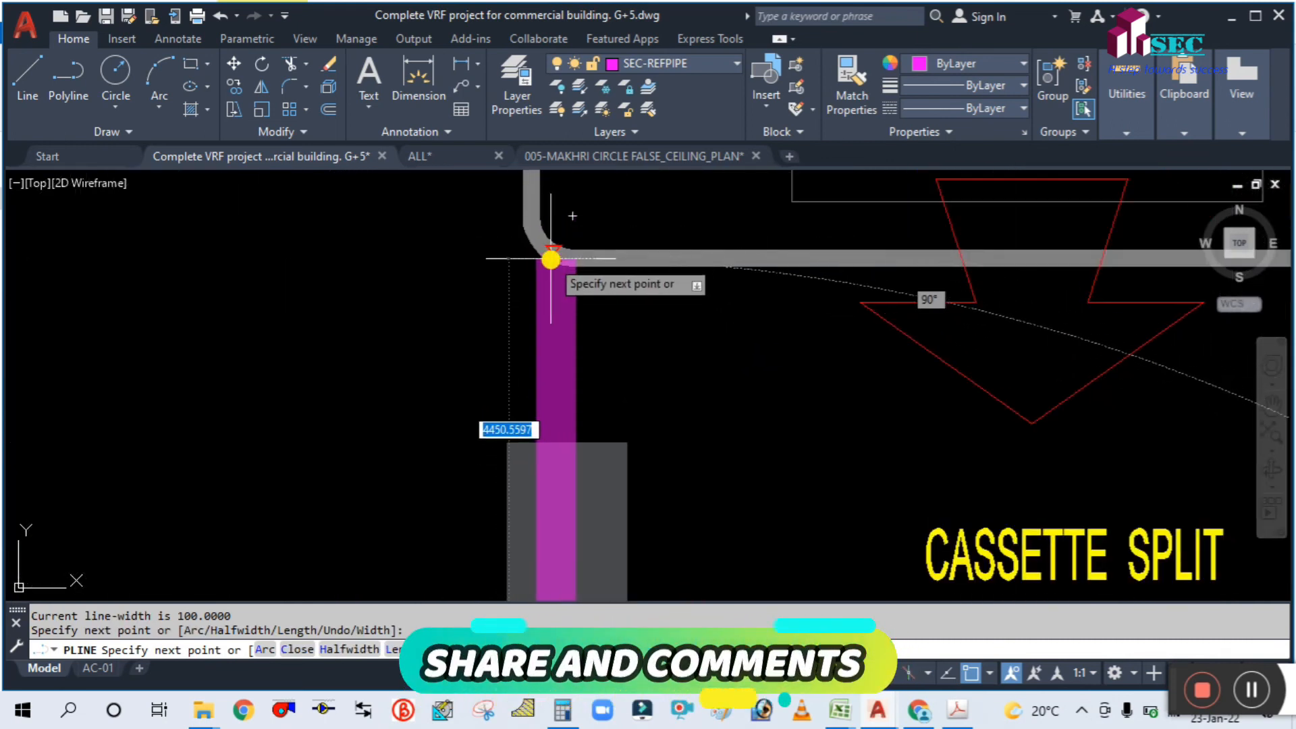
pyautogui.scroll(-5, 551, 258)
pyautogui.scroll(4, 625, 292)
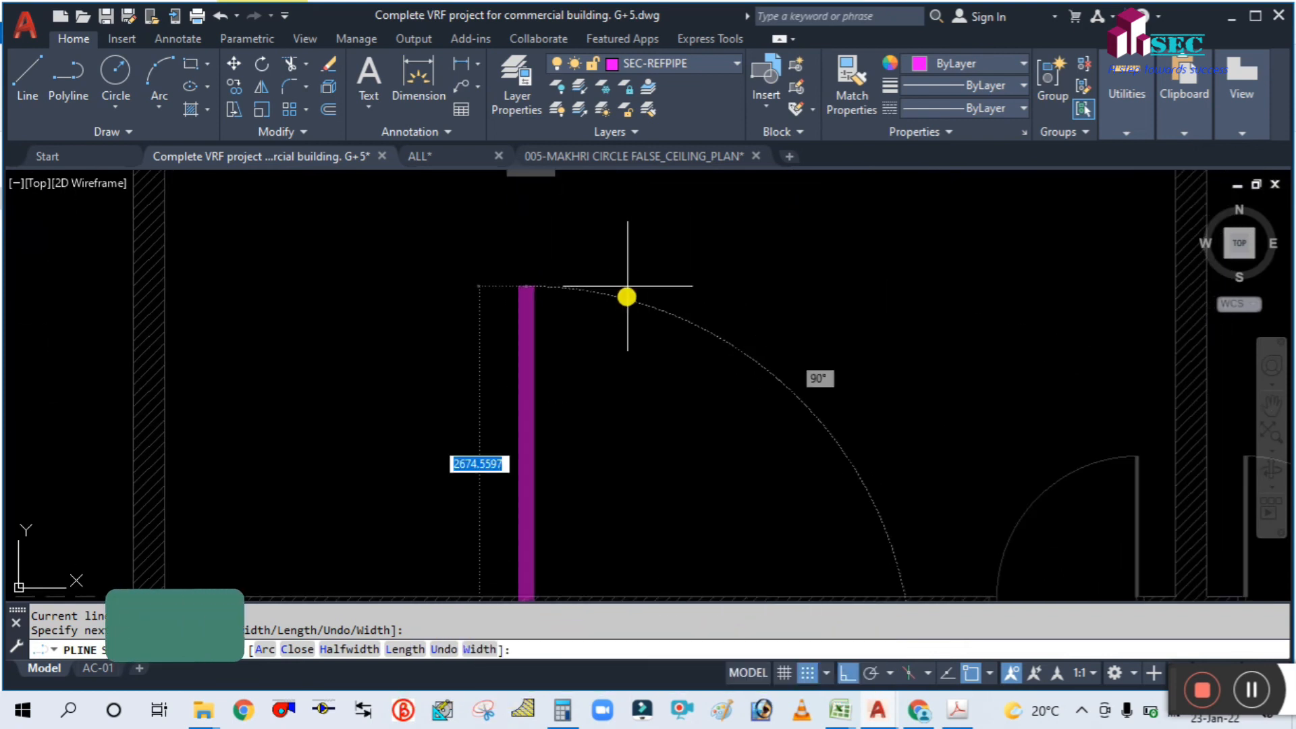
pyautogui.scroll(-4, 602, 451)
pyautogui.scroll(6, 605, 454)
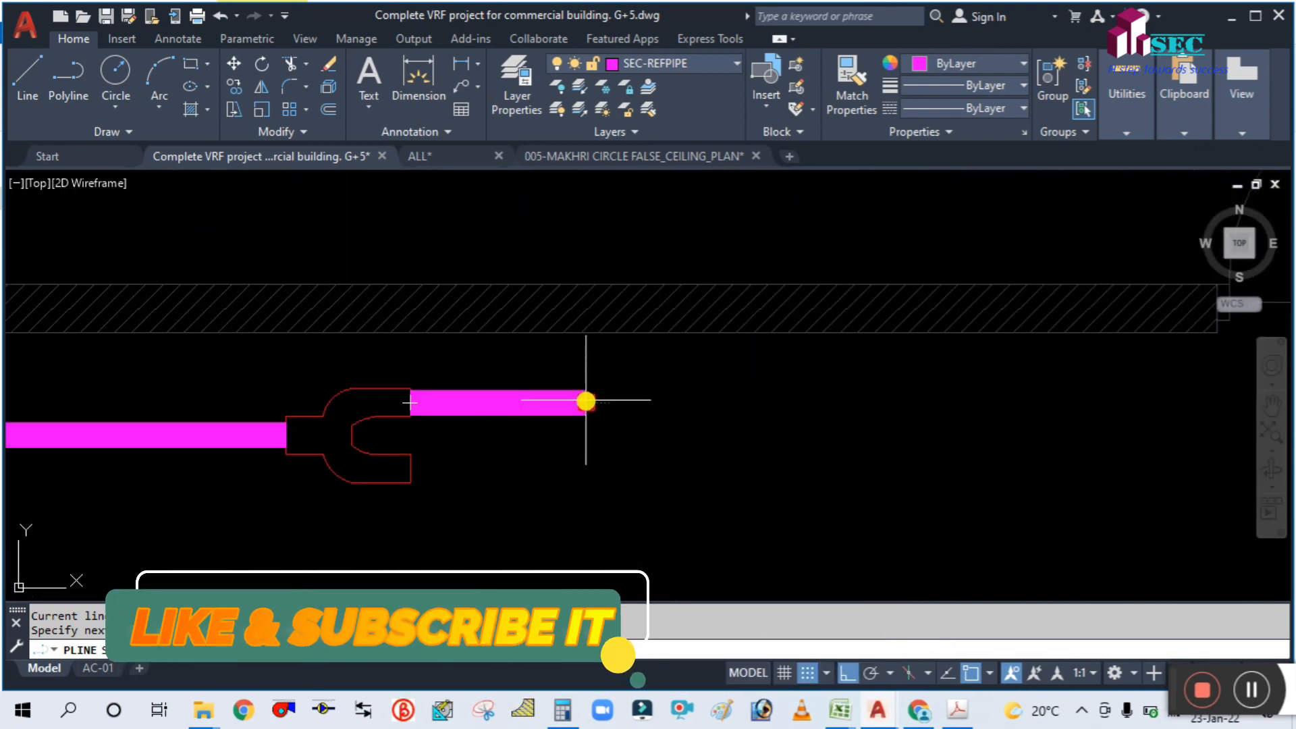
pyautogui.click(586, 400)
# Step: Run the pipe straight up from the corridor to the lower edge of the nearest 5.0 TR cassette unit and end it there
pyautogui.scroll(-5, 586, 401)
pyautogui.scroll(3, 558, 463)
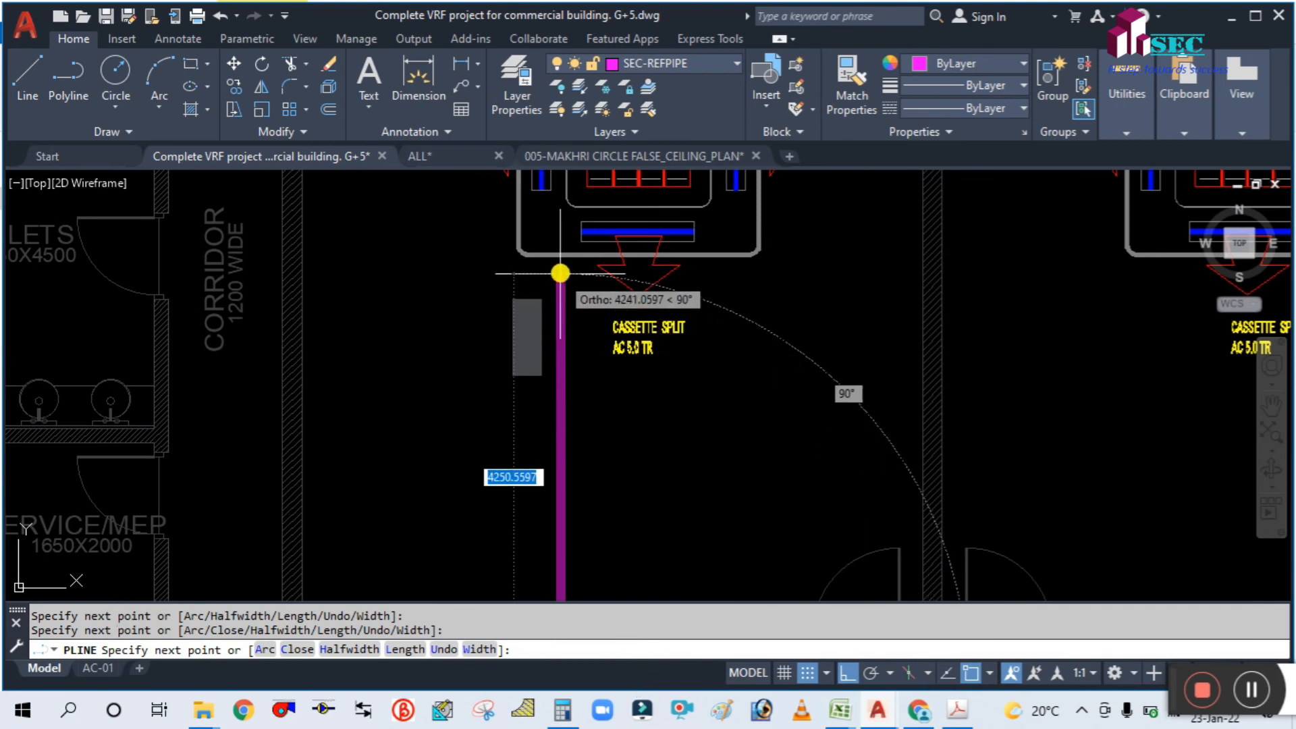
pyautogui.scroll(4, 559, 273)
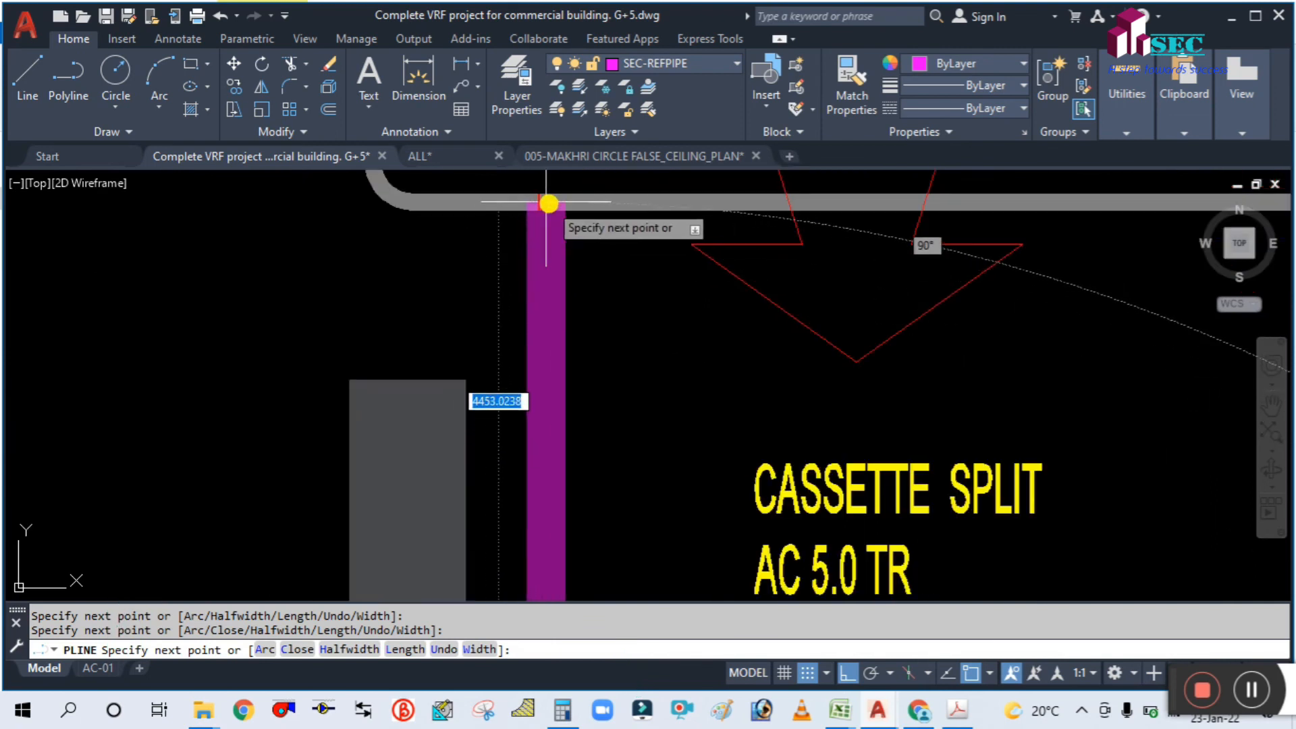
pyautogui.click(548, 203)
pyautogui.press('Escape')
pyautogui.scroll(-10, 533, 265)
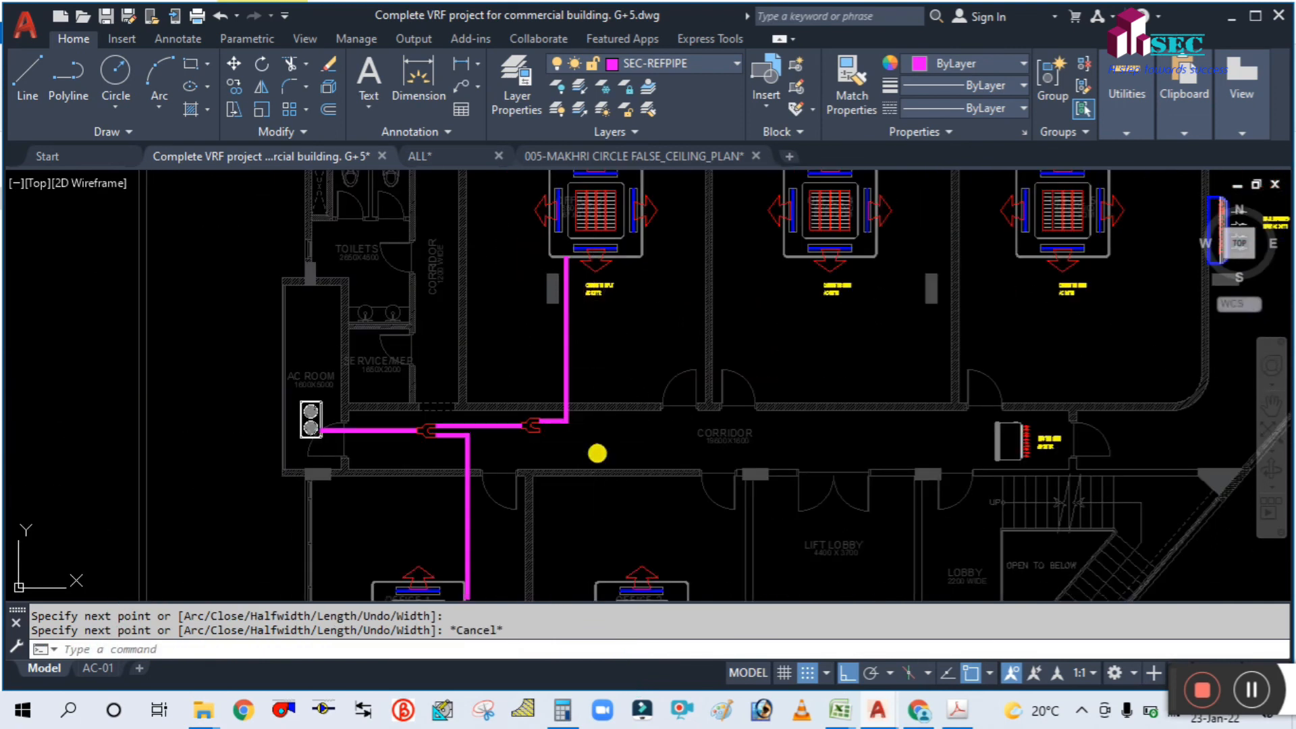
# Step: Draw a horizontal refrigerant pipe from the second joint's lower outlet along the corridor toward the corridor label
pyautogui.moveTo(597, 452); pyautogui.dragTo(550, 280, button='middle')
pyautogui.scroll(2, 535, 293)
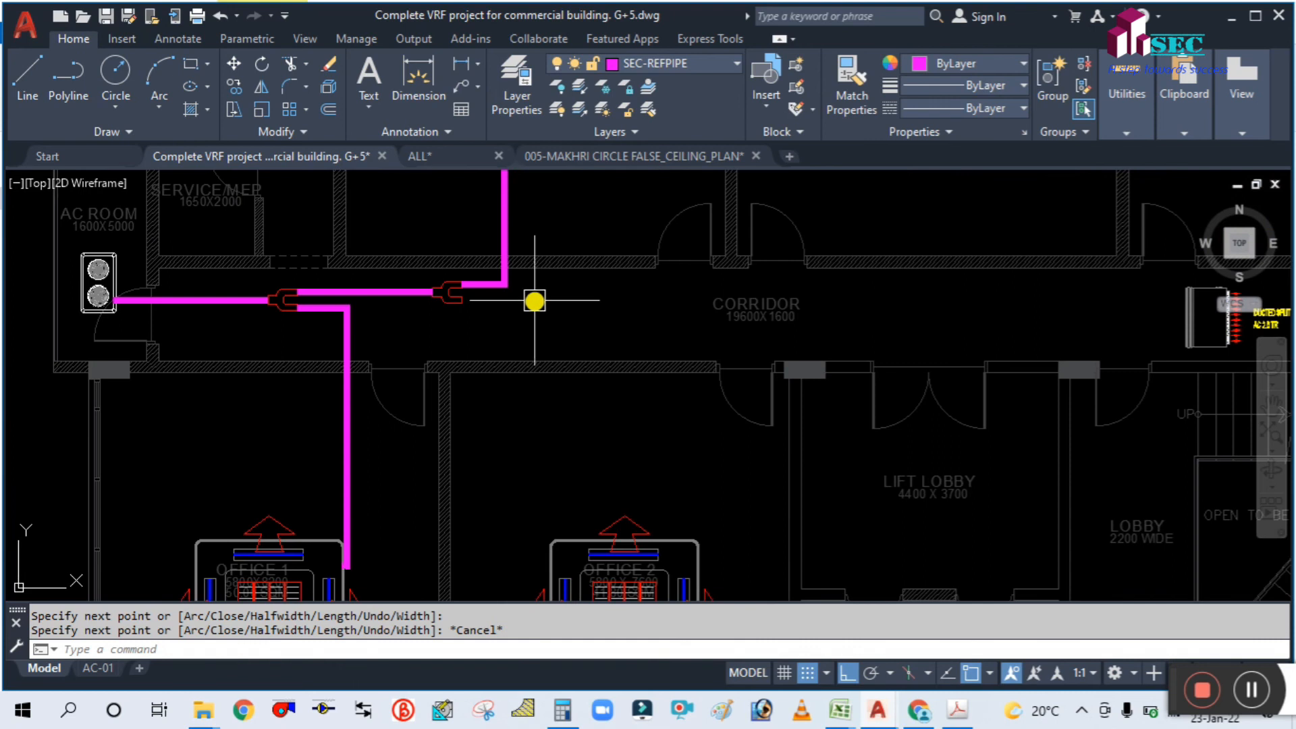
pyautogui.write('PL')
pyautogui.press('Return')
pyautogui.scroll(5, 431, 281)
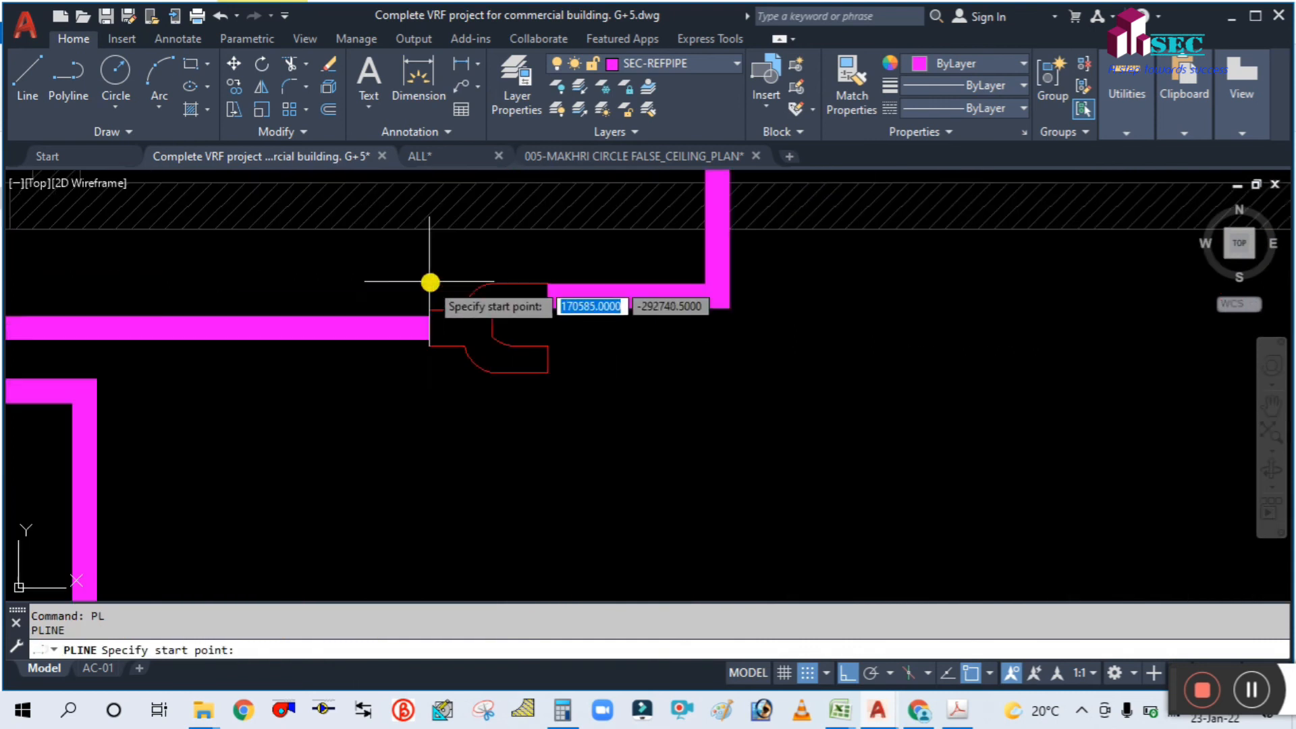
pyautogui.click(547, 361)
pyautogui.scroll(-3, 547, 361)
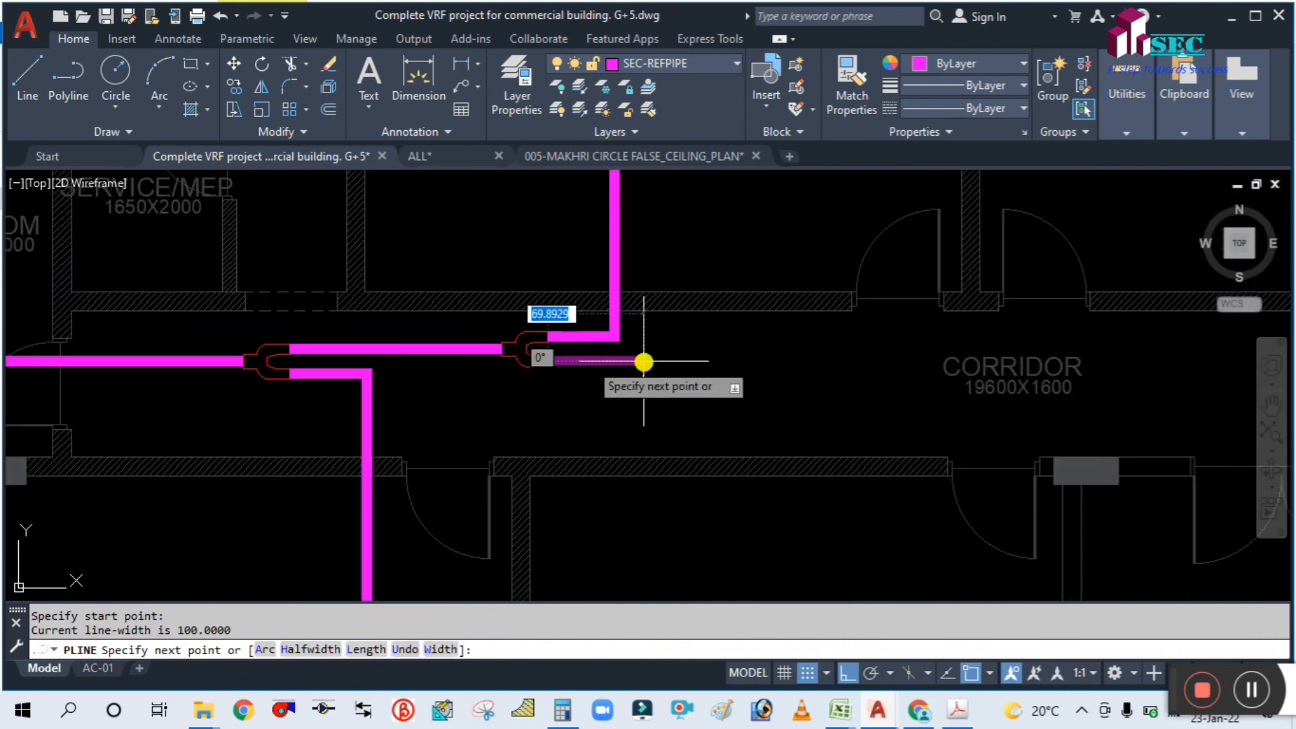
pyautogui.click(759, 362)
pyautogui.press('Escape')
# Step: Copy the second branch joint horizontally along the corridor to just past the end of its lower outlet pipe
pyautogui.scroll(-3, 746, 365)
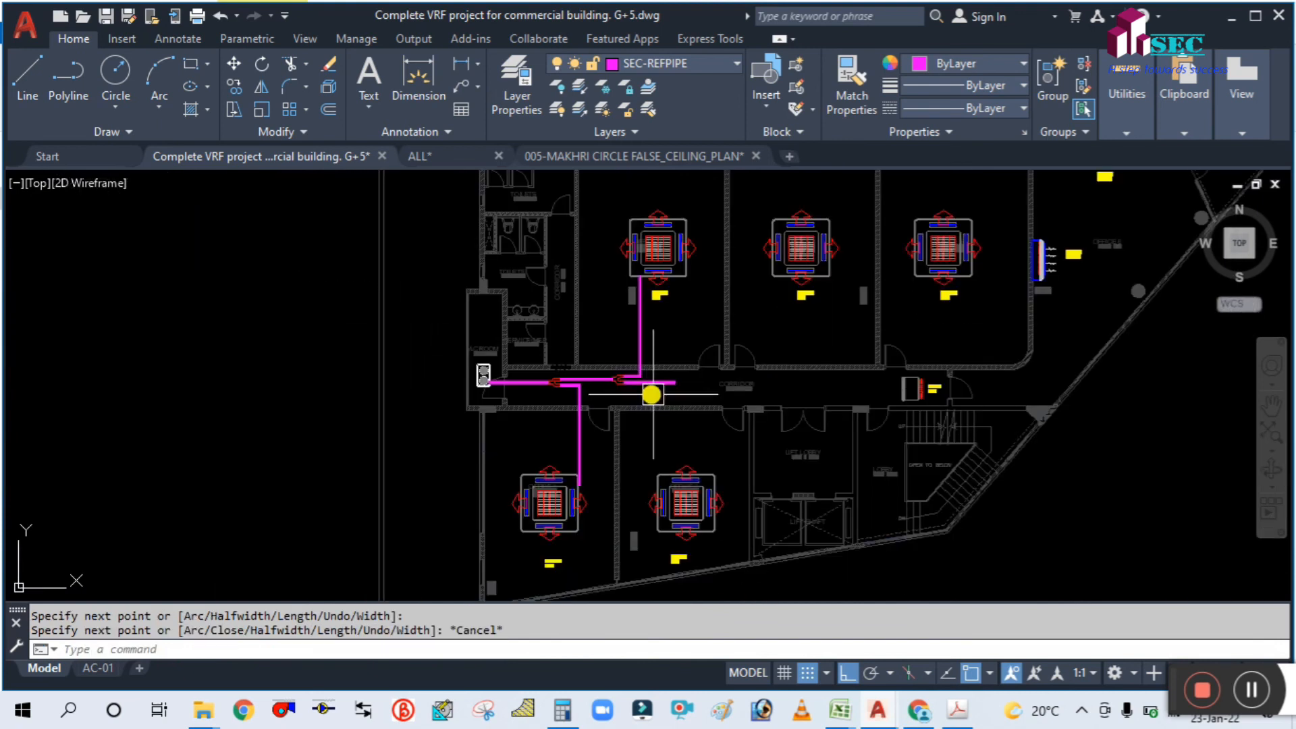
pyautogui.scroll(3, 650, 393)
pyautogui.moveTo(679, 393); pyautogui.dragTo(647, 378, button='middle')
pyautogui.write('CO')
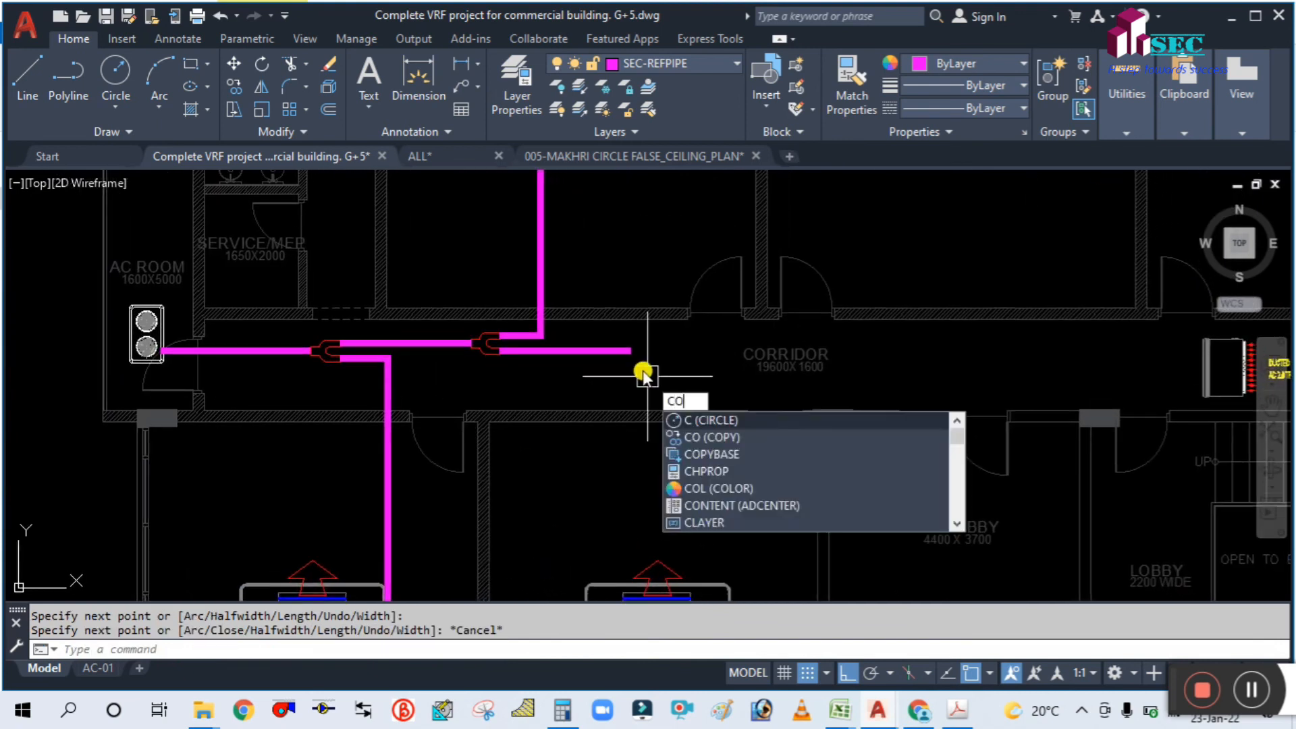
pyautogui.press('Return')
pyautogui.scroll(3, 500, 350)
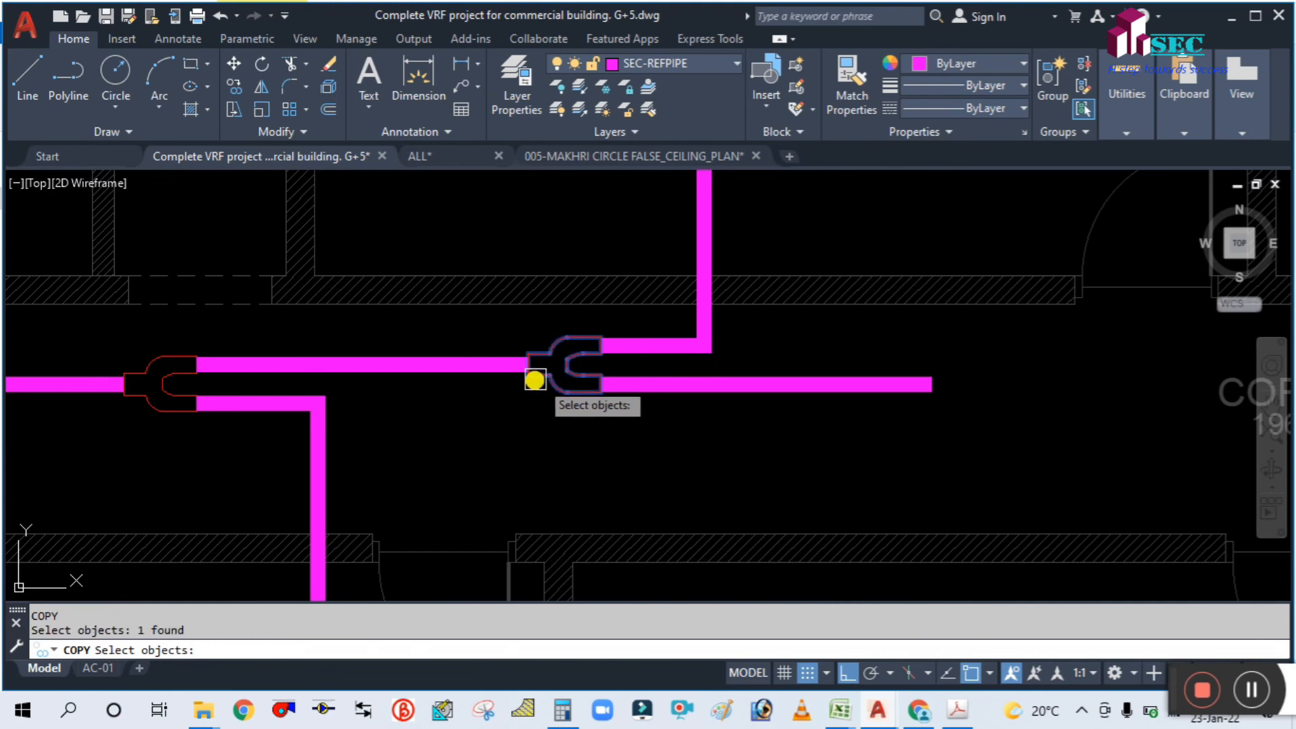
pyautogui.press('Return')
pyautogui.click(527, 365)
pyautogui.scroll(-3, 694, 367)
pyautogui.scroll(3, 581, 380)
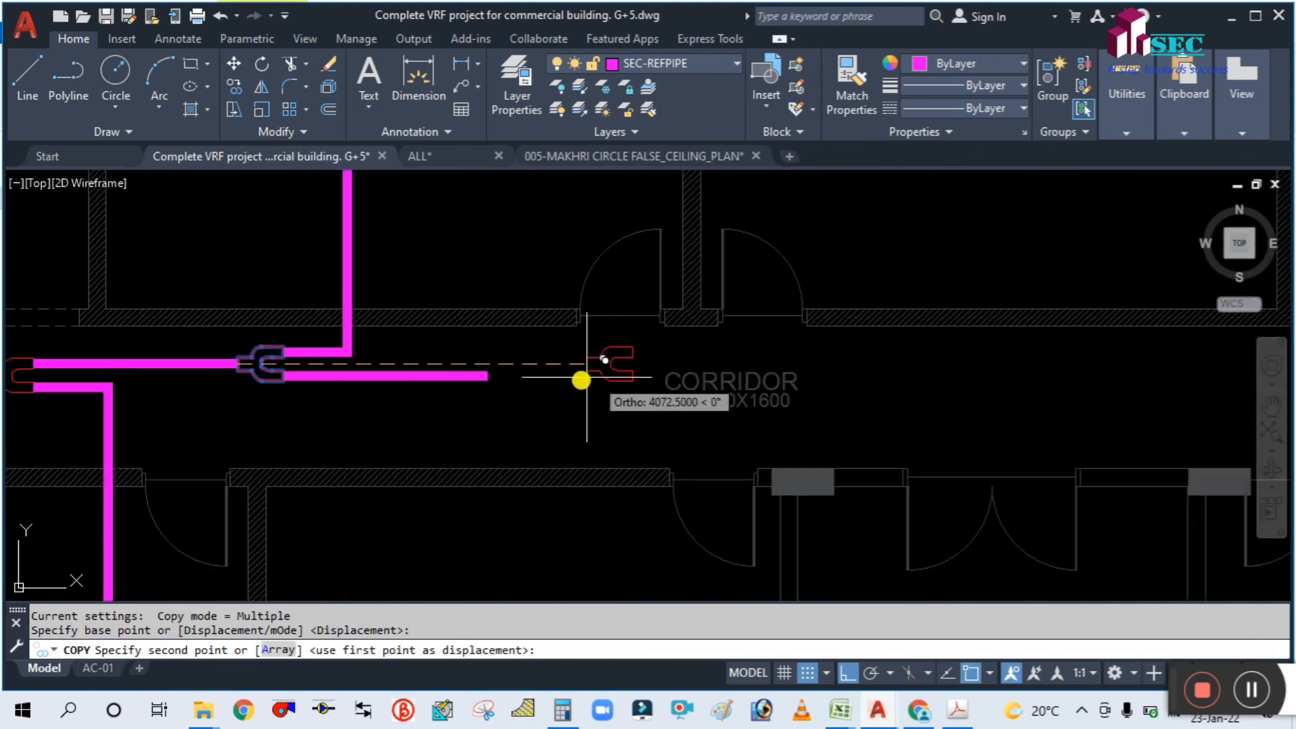
pyautogui.click(488, 375)
pyautogui.scroll(1, 492, 375)
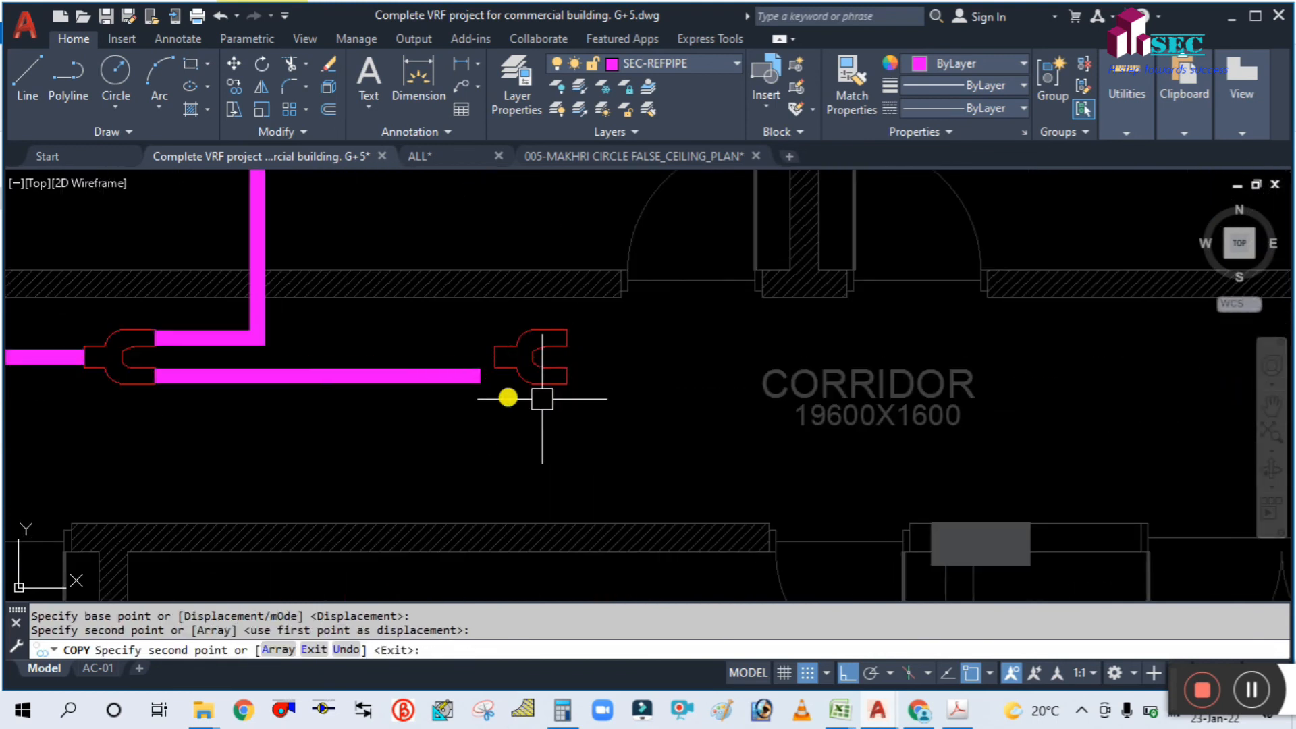
pyautogui.press('Escape')
# Step: Move the third branch joint so its inlet meets the end of the second joint's lower outlet pipe
pyautogui.write('m')
pyautogui.press('Return')
pyautogui.click(498, 373)
pyautogui.scroll(1, 493, 370)
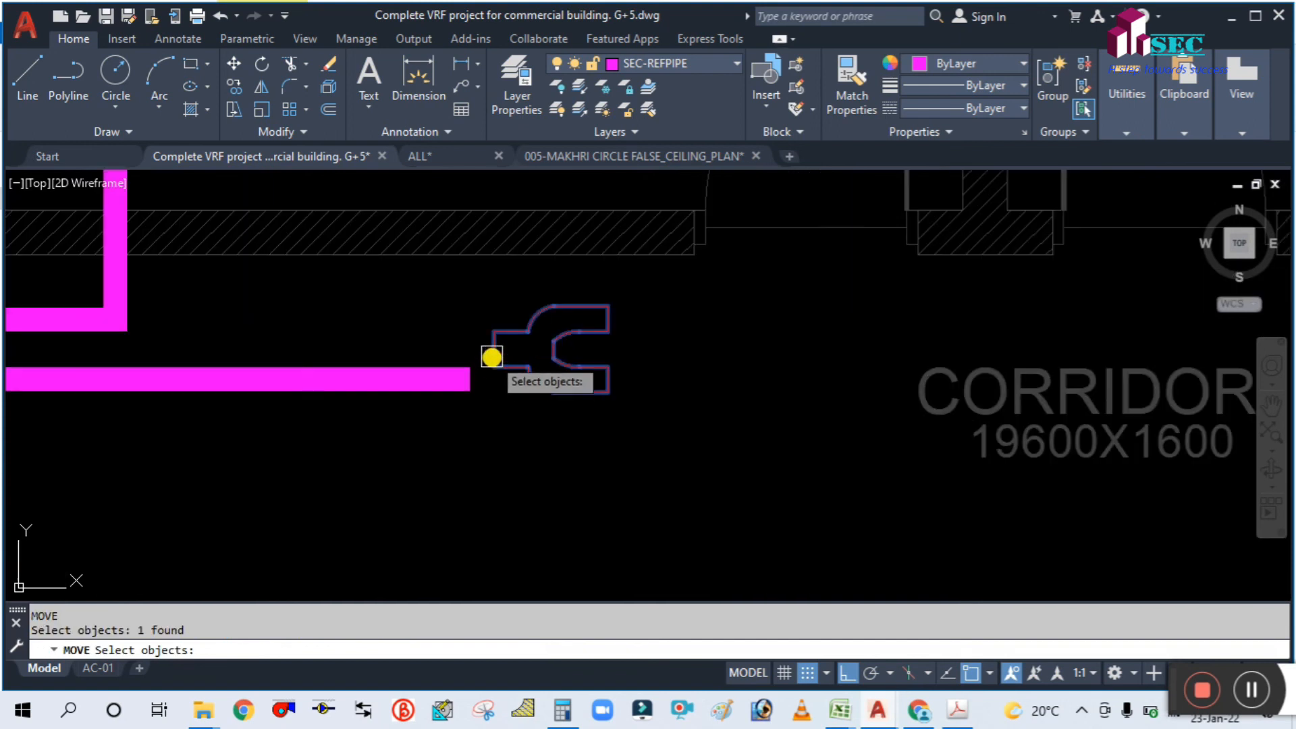
pyautogui.press('Return')
pyautogui.click(498, 366)
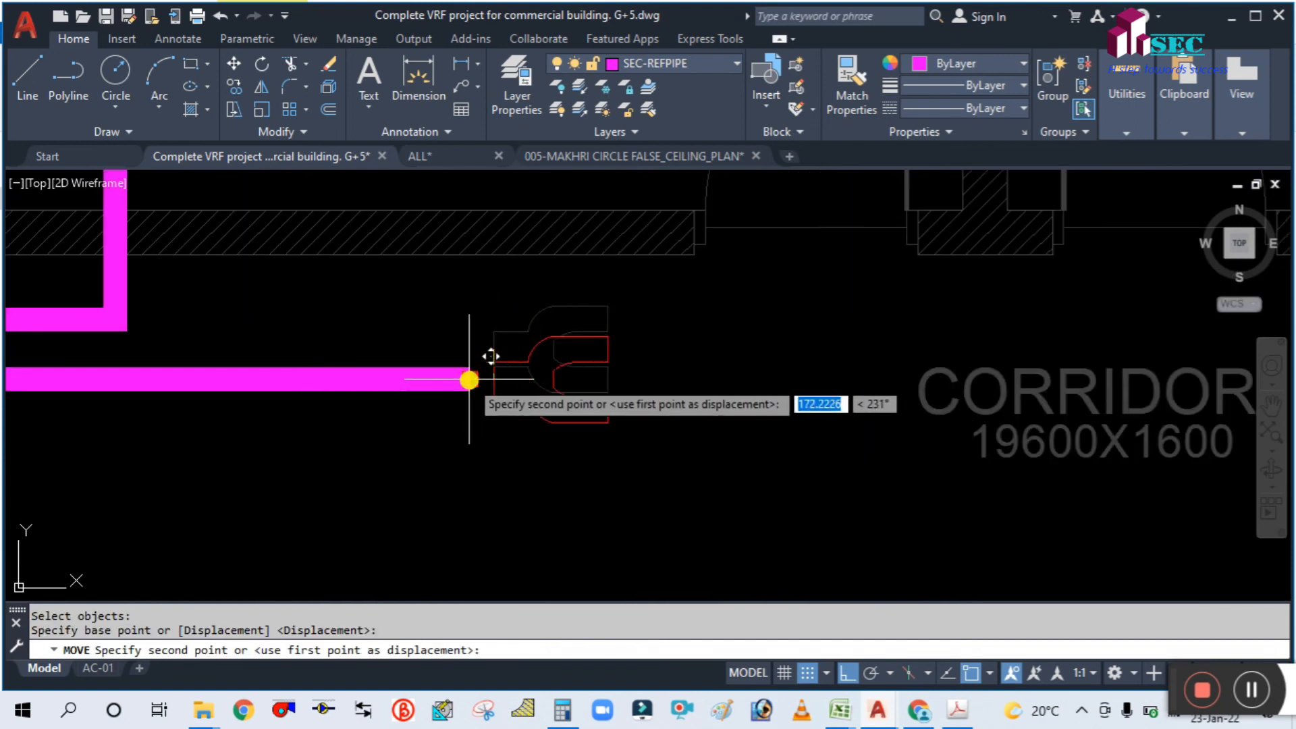
pyautogui.click(471, 378)
# Step: Start a refrigerant pipe at the third joint's lower outlet and run it horizontally along the corridor to the Office 2 door
pyautogui.scroll(-3, 666, 378)
pyautogui.moveTo(666, 378); pyautogui.dragTo(647, 323, button='middle')
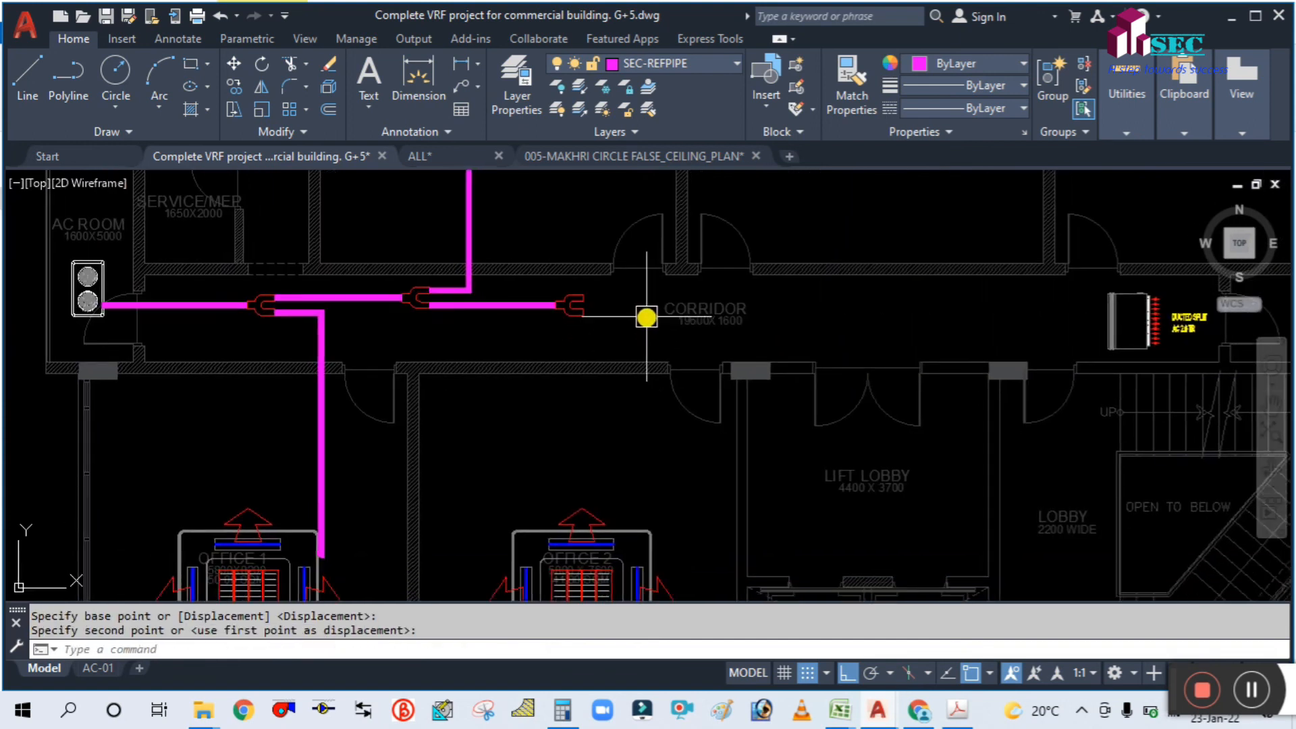
pyautogui.write('PL')
pyautogui.press('Return')
pyautogui.scroll(2, 628, 322)
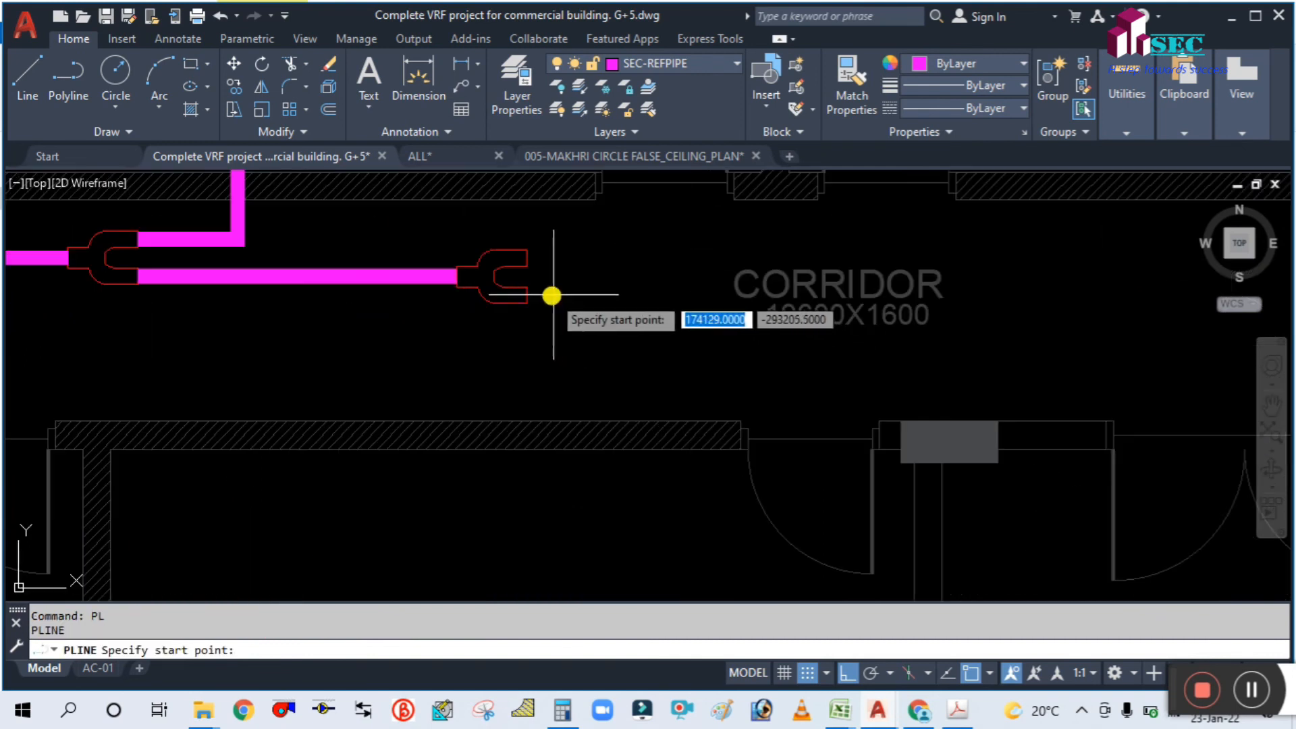
pyautogui.click(529, 291)
pyautogui.scroll(-3, 638, 292)
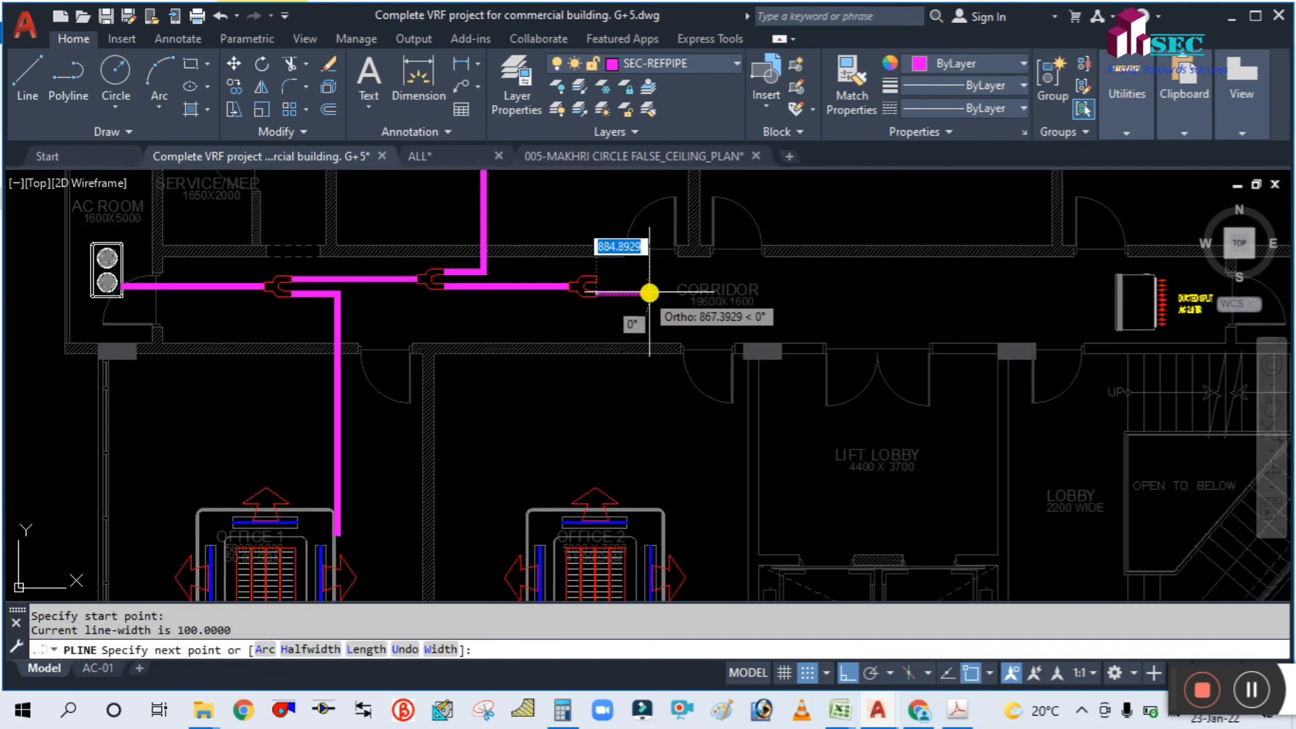
pyautogui.scroll(5, 664, 293)
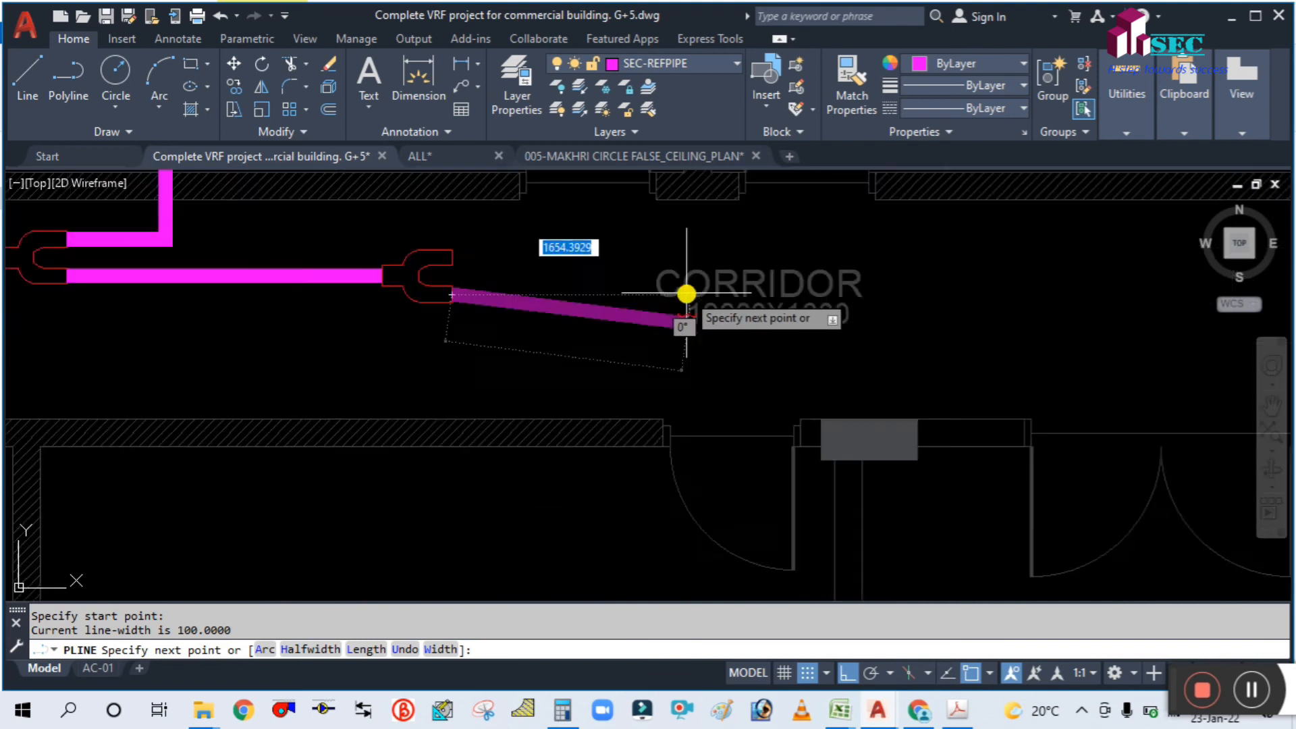
pyautogui.scroll(-4, 535, 287)
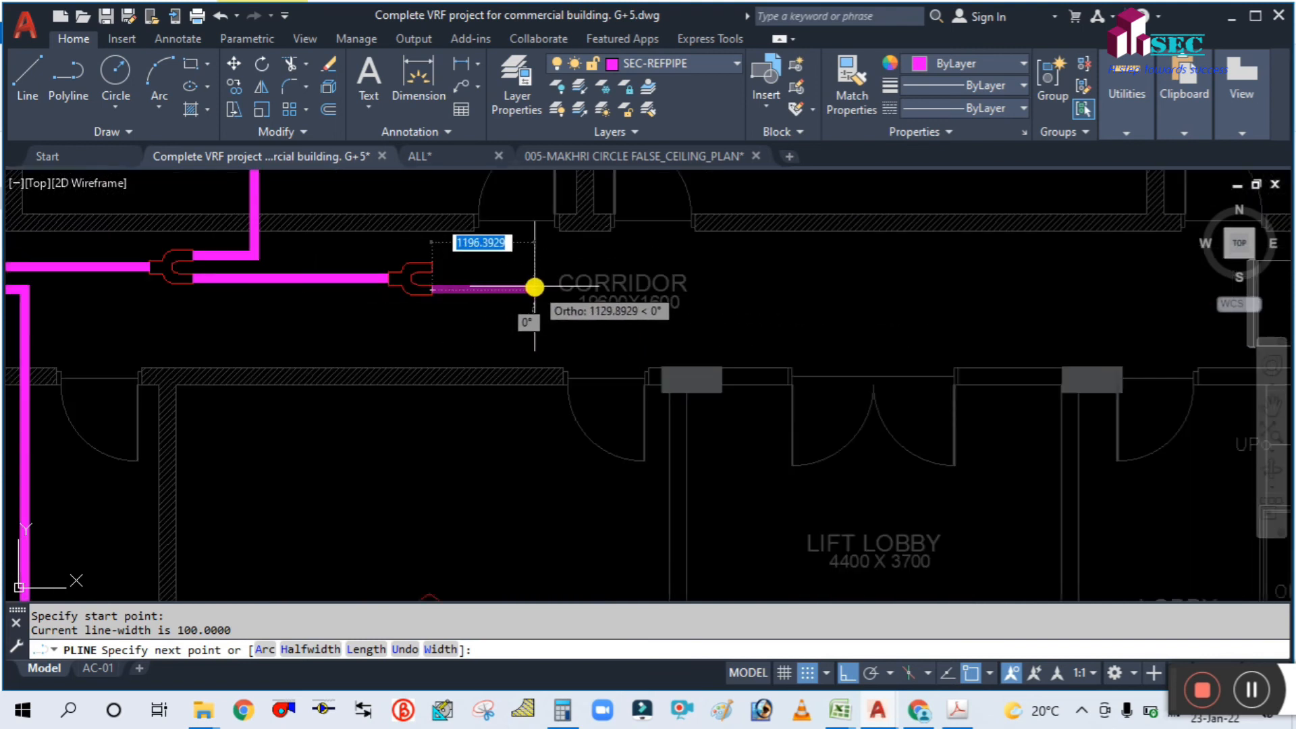
pyautogui.scroll(-2, 545, 286)
pyautogui.scroll(6, 544, 284)
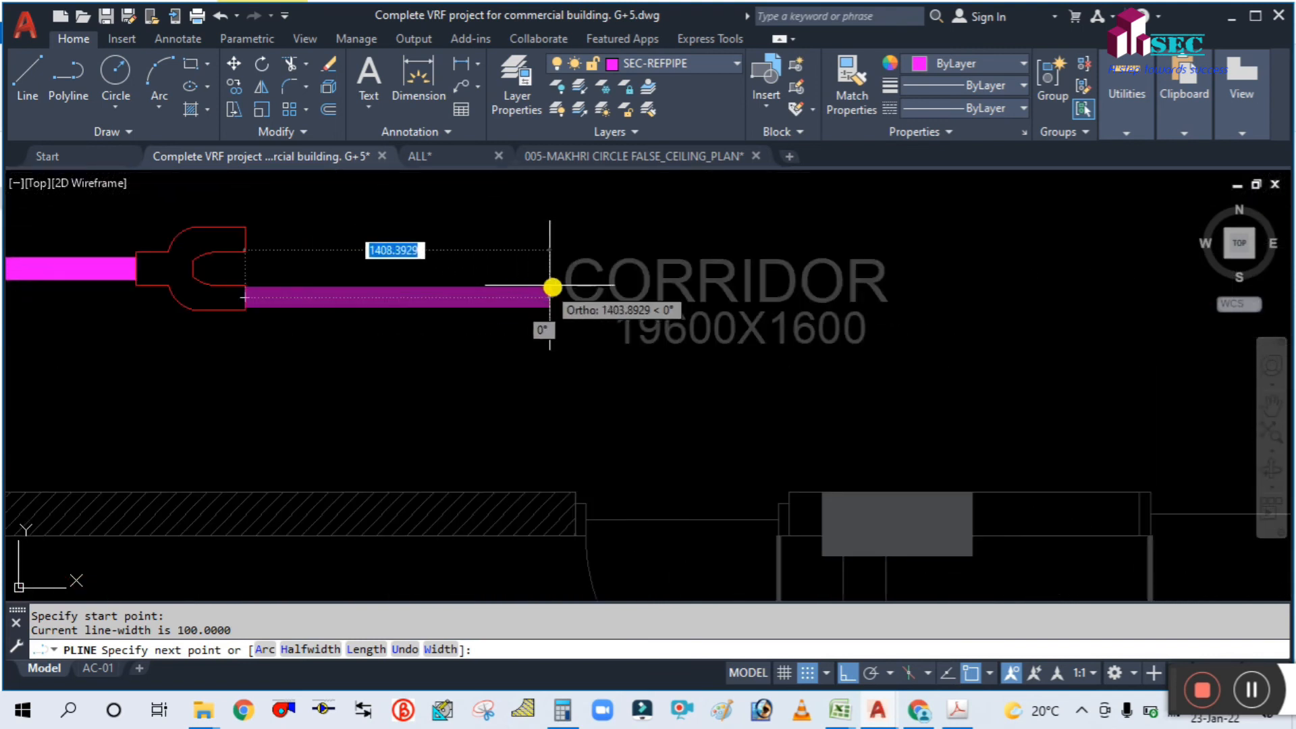
pyautogui.click(685, 317)
# Step: Run the pipe down into Office 2 and across to the side of the cassette unit near its upper corner, ending it there
pyautogui.scroll(-6, 686, 317)
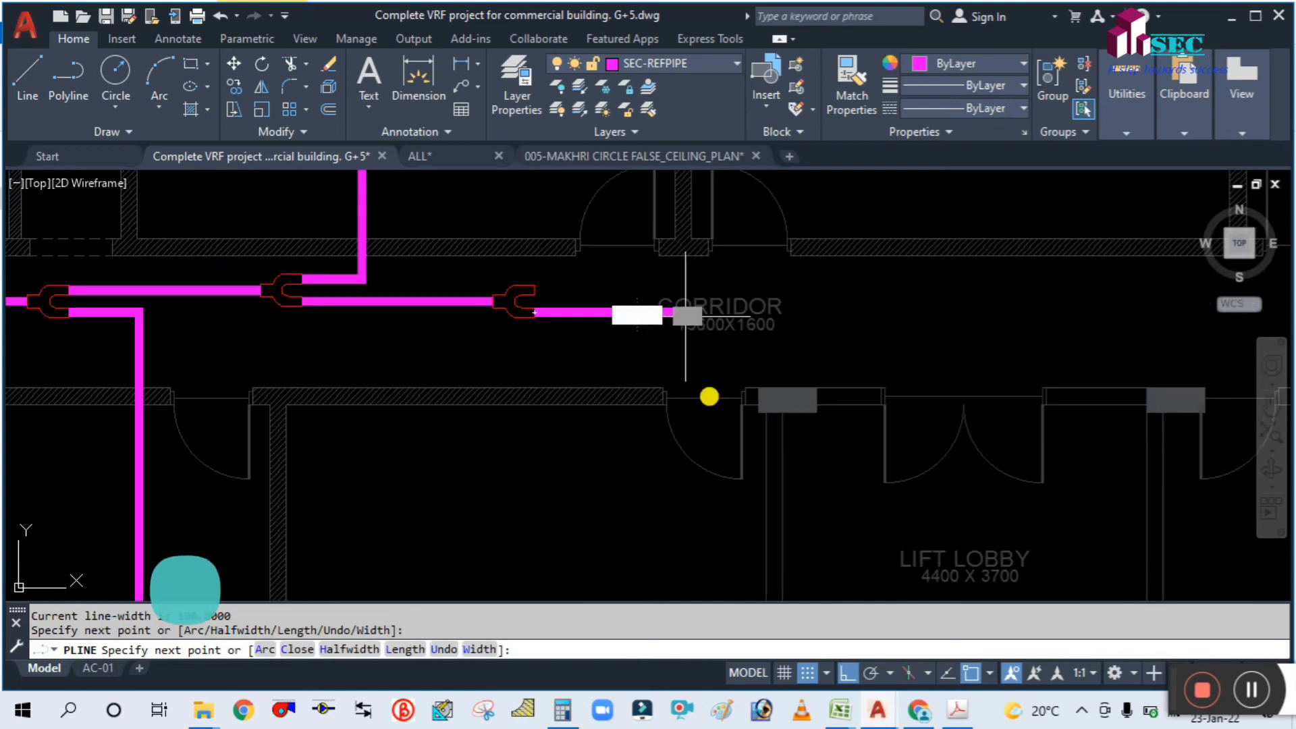
pyautogui.moveTo(707, 570); pyautogui.dragTo(735, 286, button='middle')
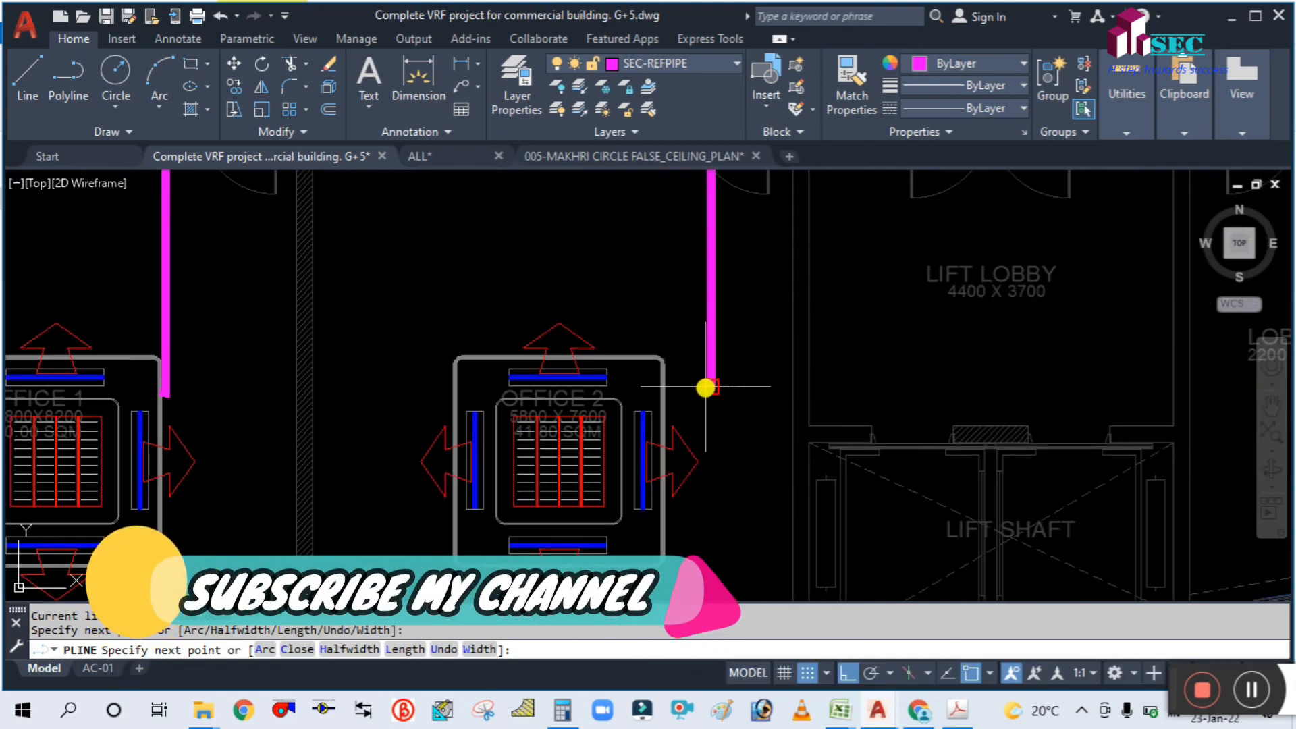
pyautogui.click(705, 384)
pyautogui.scroll(5, 679, 385)
pyautogui.click(607, 382)
pyautogui.press('Escape')
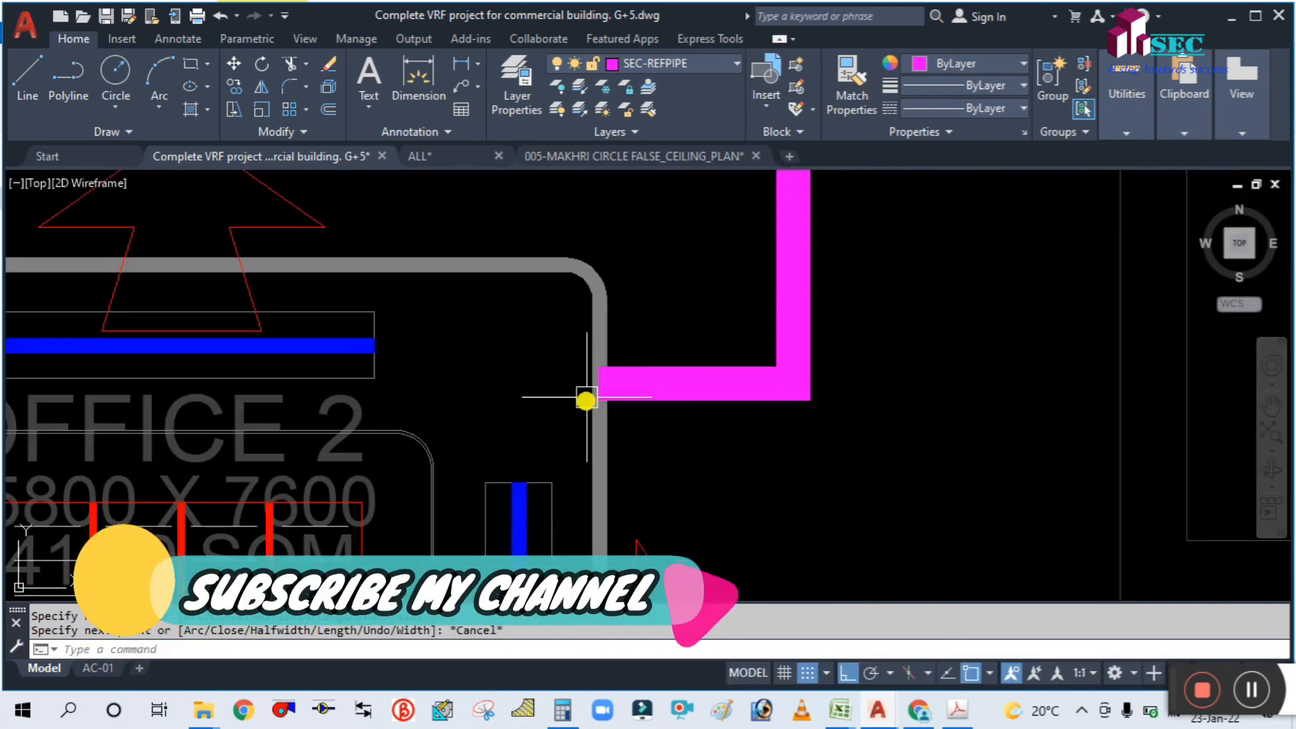
pyautogui.scroll(-8, 708, 411)
pyautogui.scroll(2, 646, 478)
pyautogui.scroll(-1, 608, 486)
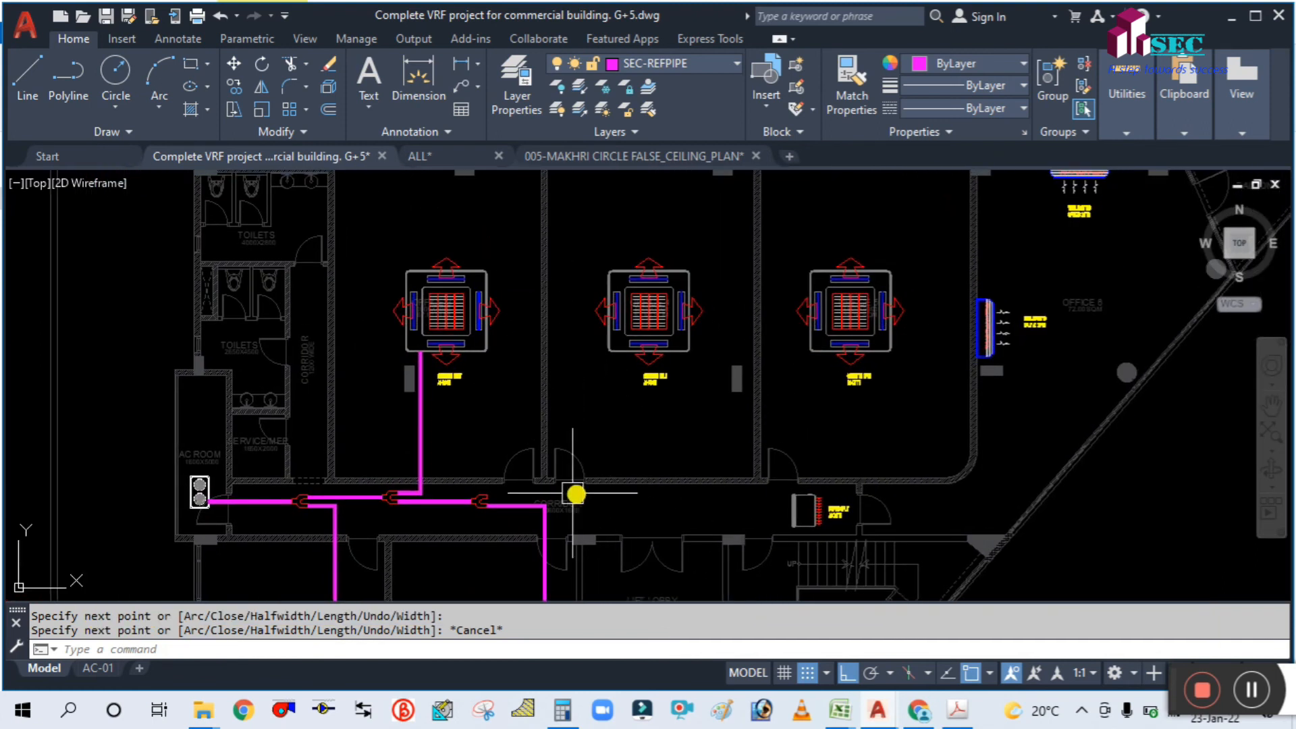
# Step: Draw a refrigerant pipe from the third joint's upper outlet horizontally along the corridor, ending short of the Office 5 door
pyautogui.scroll(5, 559, 492)
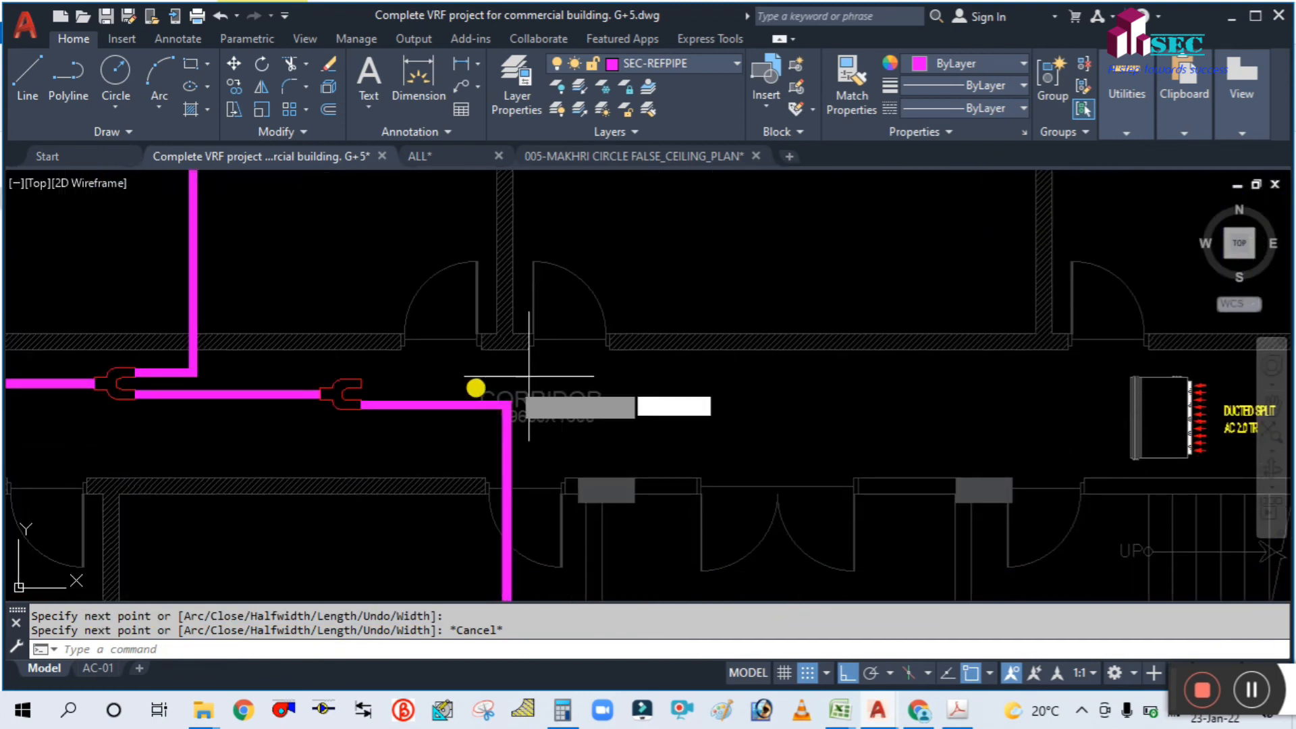
pyautogui.write('pl')
pyautogui.press('Return')
pyautogui.scroll(4, 371, 385)
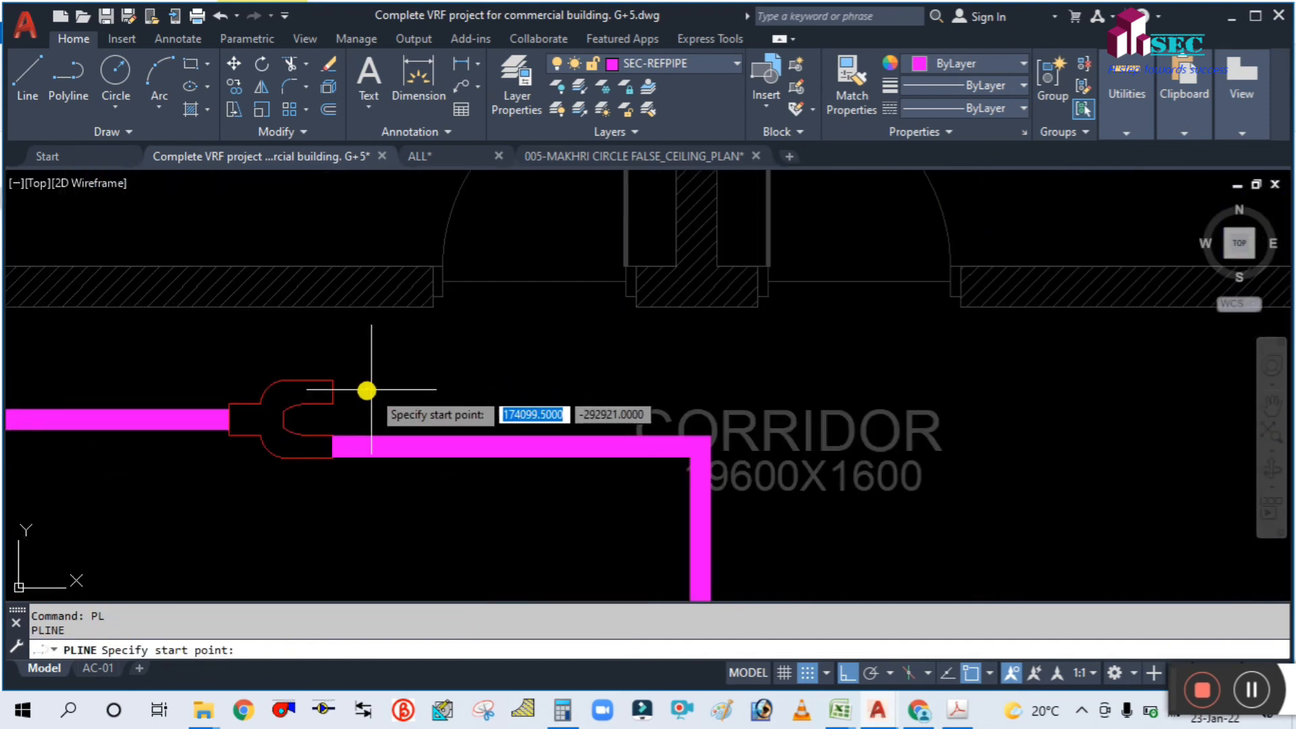
pyautogui.click(332, 391)
pyautogui.scroll(-4, 344, 393)
pyautogui.scroll(-5, 699, 396)
pyautogui.scroll(5, 758, 405)
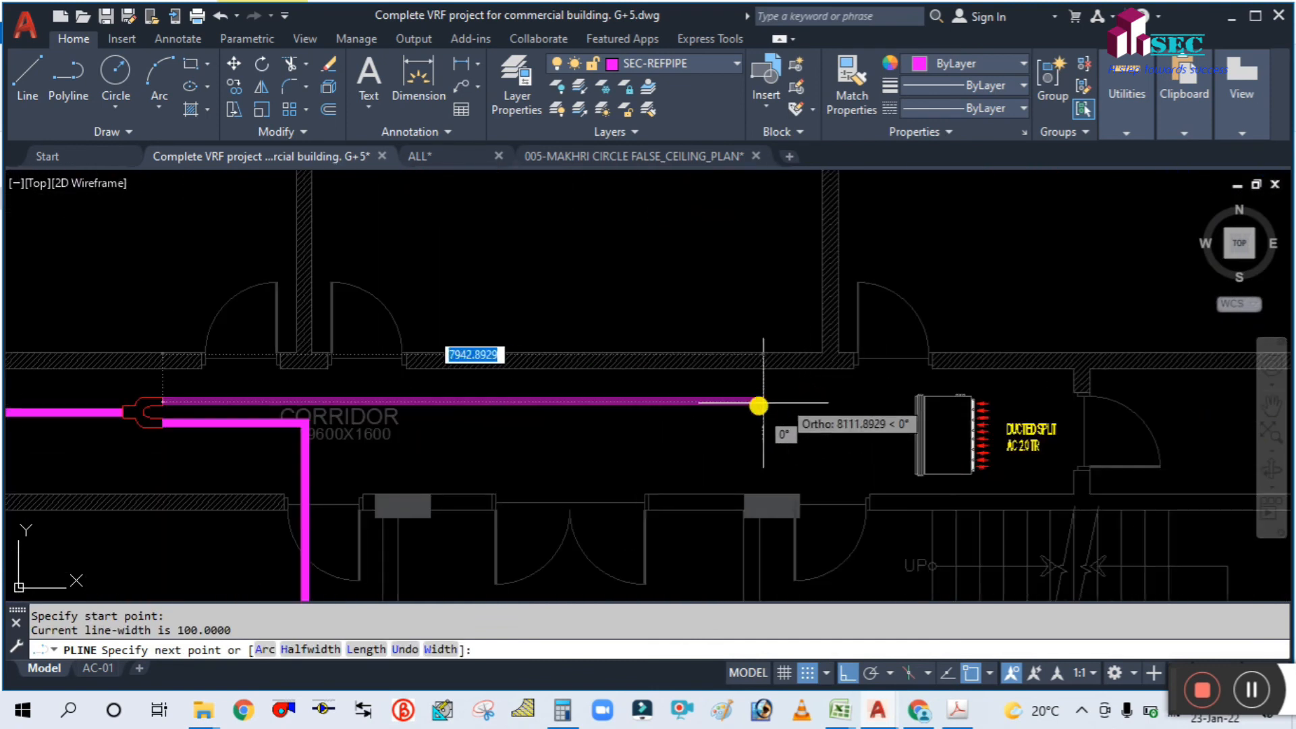
pyautogui.click(679, 401)
pyautogui.press('Escape')
# Step: Copy the third branch joint so the copy's inlet meets the end of the new corridor pipe
pyautogui.scroll(-5, 736, 405)
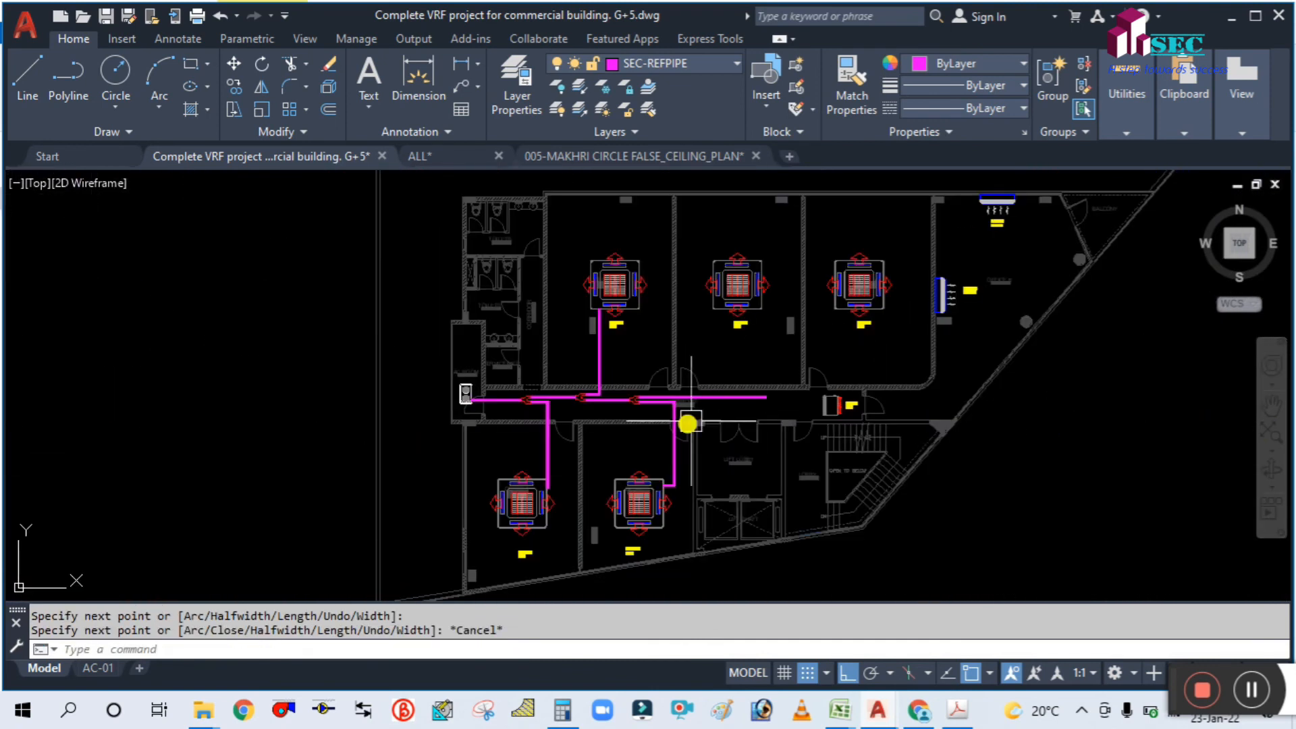
pyautogui.scroll(3, 685, 407)
pyautogui.write('CO')
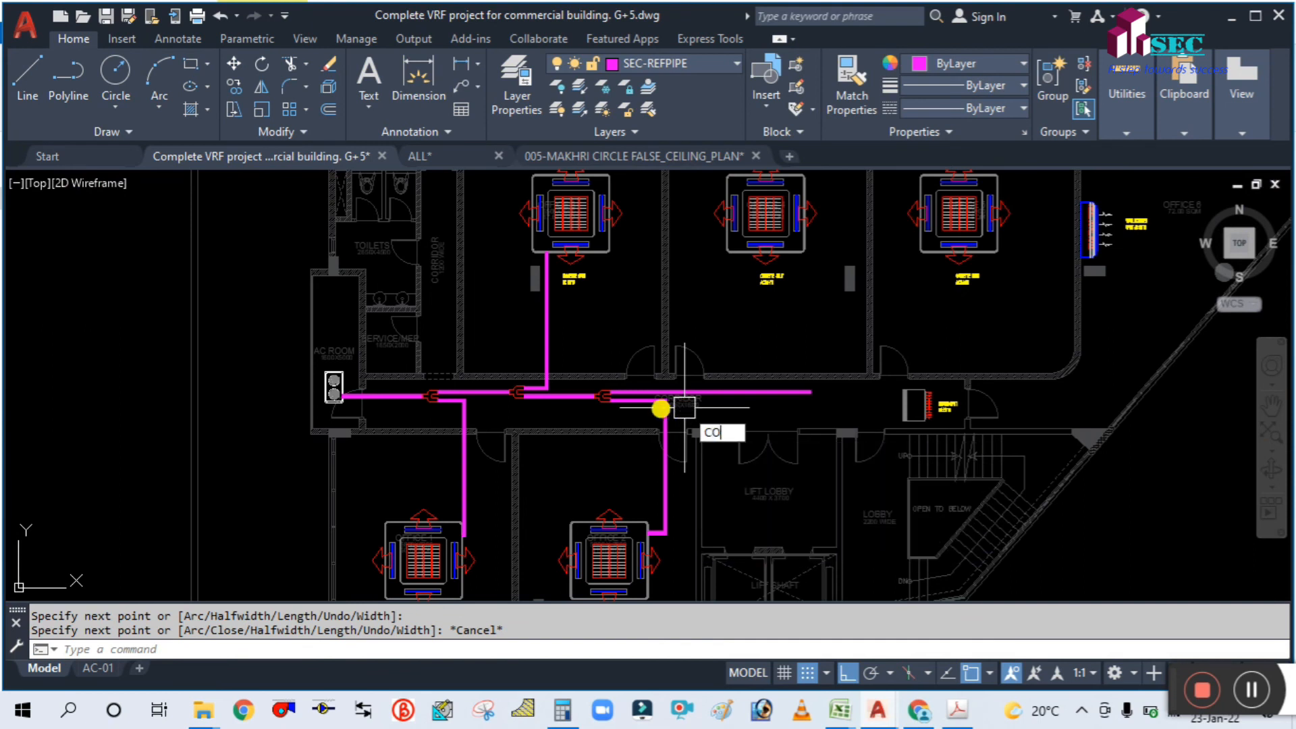
pyautogui.press('Return')
pyautogui.scroll(3, 662, 408)
pyautogui.scroll(4, 568, 395)
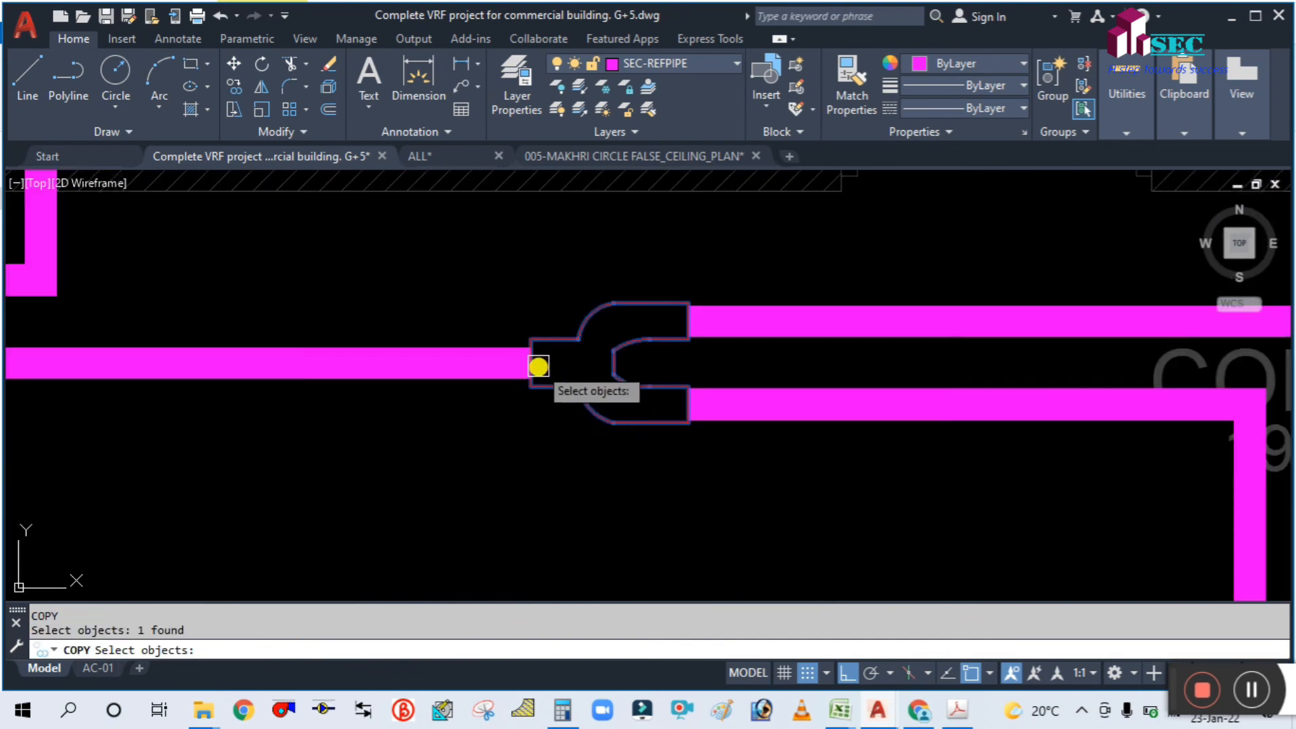
pyautogui.press('Return')
pyautogui.click(531, 362)
pyautogui.scroll(-4, 530, 364)
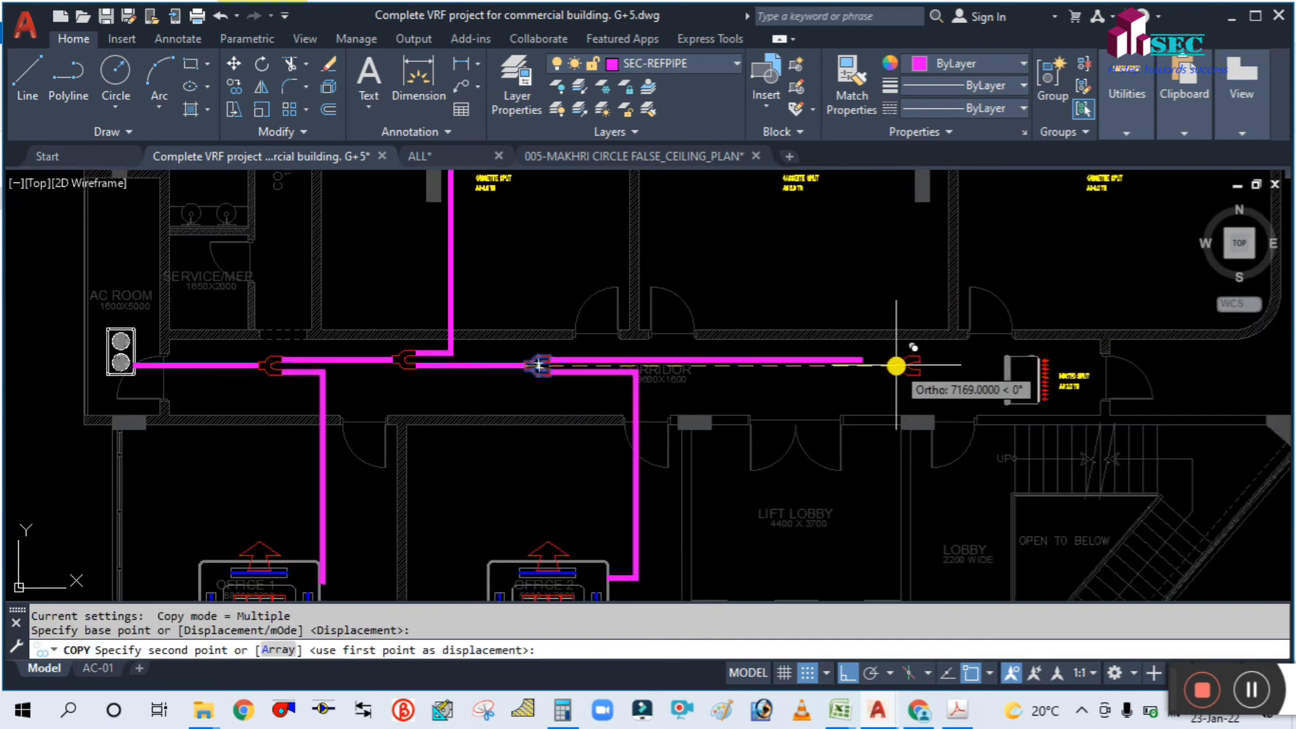
pyautogui.scroll(4, 897, 367)
pyautogui.click(733, 343)
pyautogui.press('Escape')
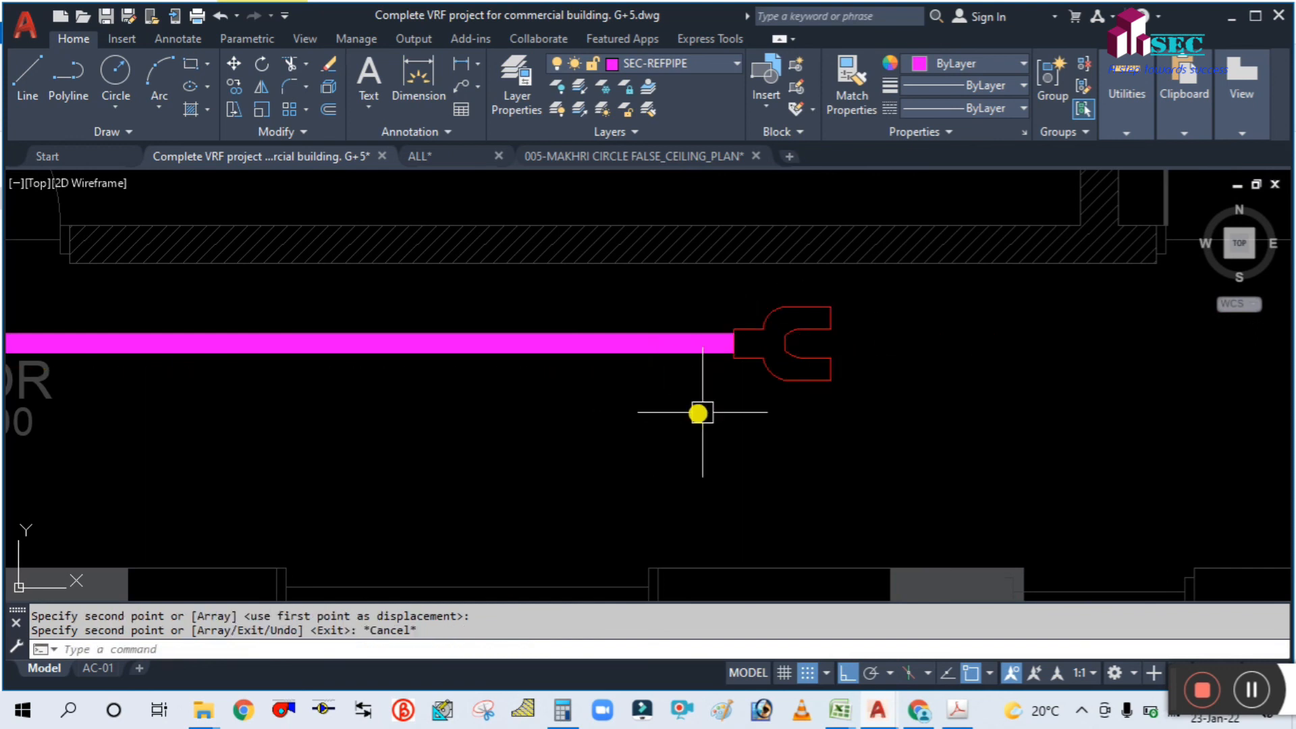
# Step: Start a refrigerant pipe at the fourth joint's upper outlet and run it a short way horizontally along the corridor
pyautogui.scroll(-4, 707, 410)
pyautogui.scroll(3, 805, 406)
pyautogui.moveTo(804, 407); pyautogui.dragTo(799, 406, button='middle')
pyautogui.moveTo(680, 380); pyautogui.dragTo(675, 463, button='middle')
pyautogui.scroll(-3, 675, 461)
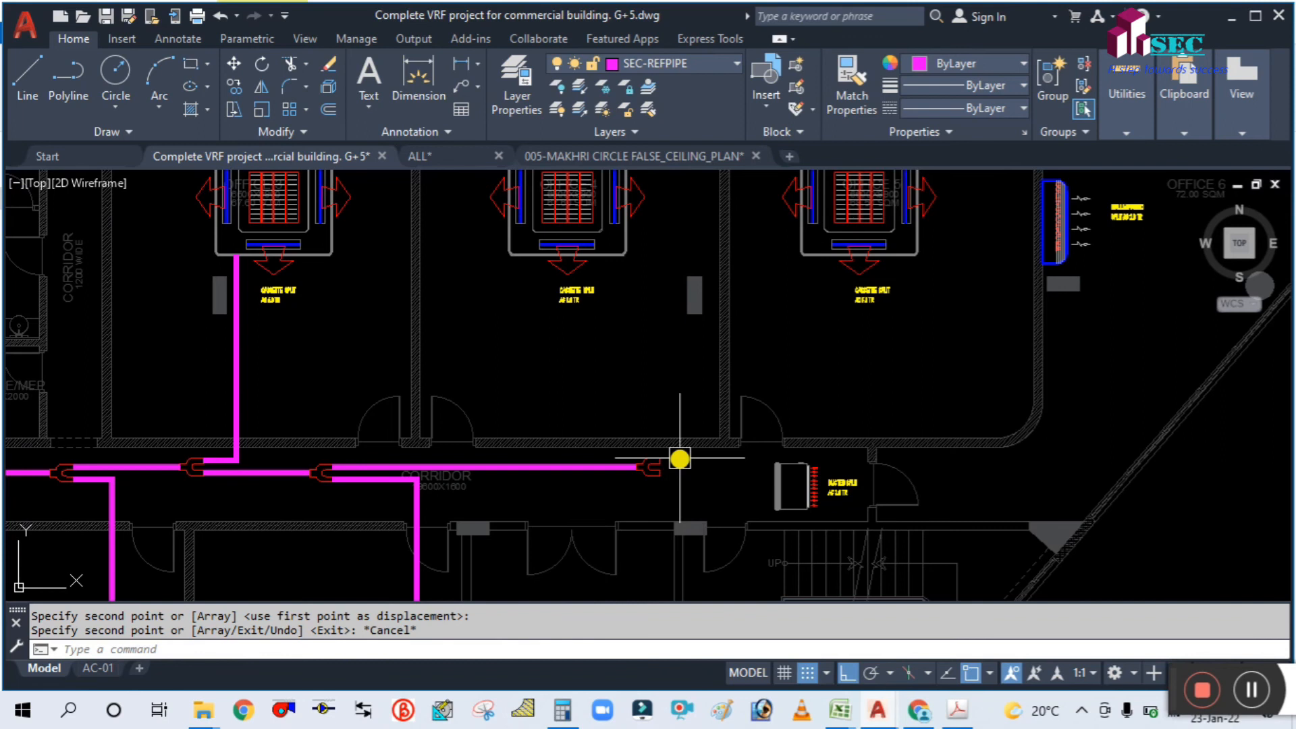
pyautogui.scroll(2, 680, 458)
pyautogui.moveTo(683, 465); pyautogui.dragTo(667, 482, button='middle')
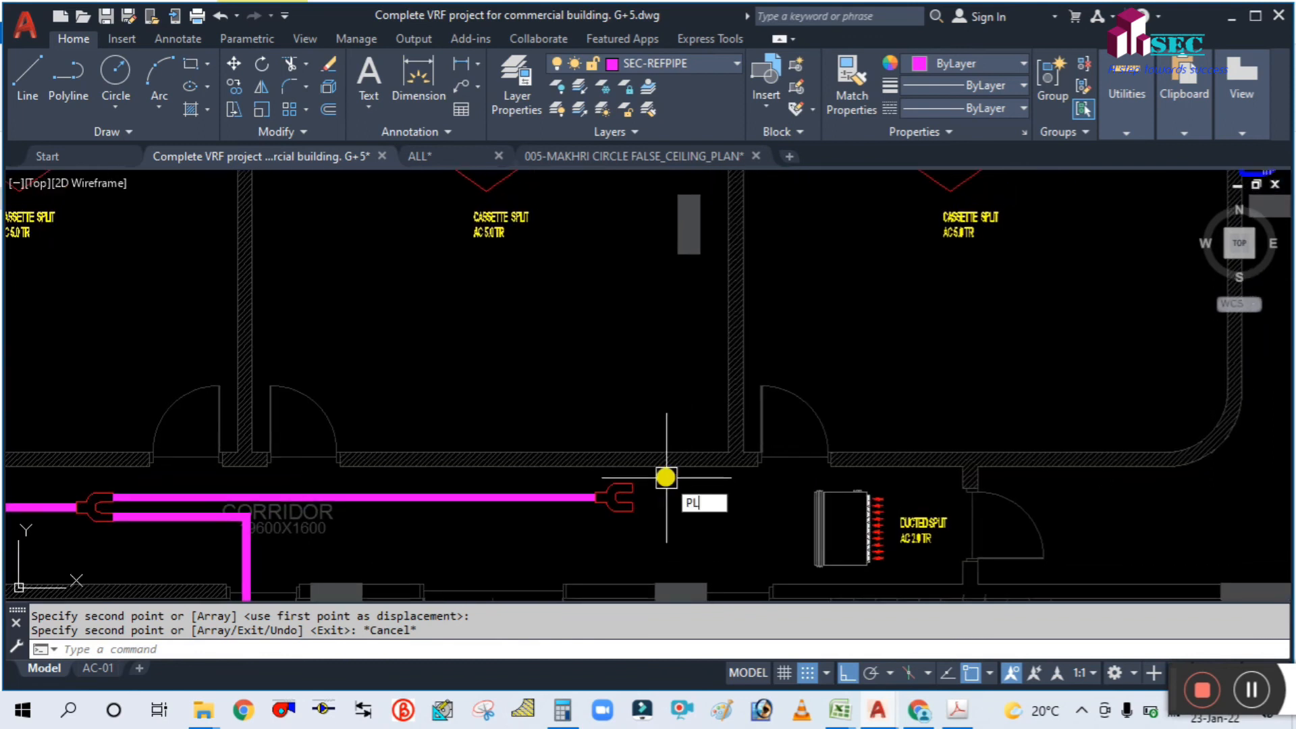
pyautogui.press('Return')
pyautogui.scroll(4, 665, 477)
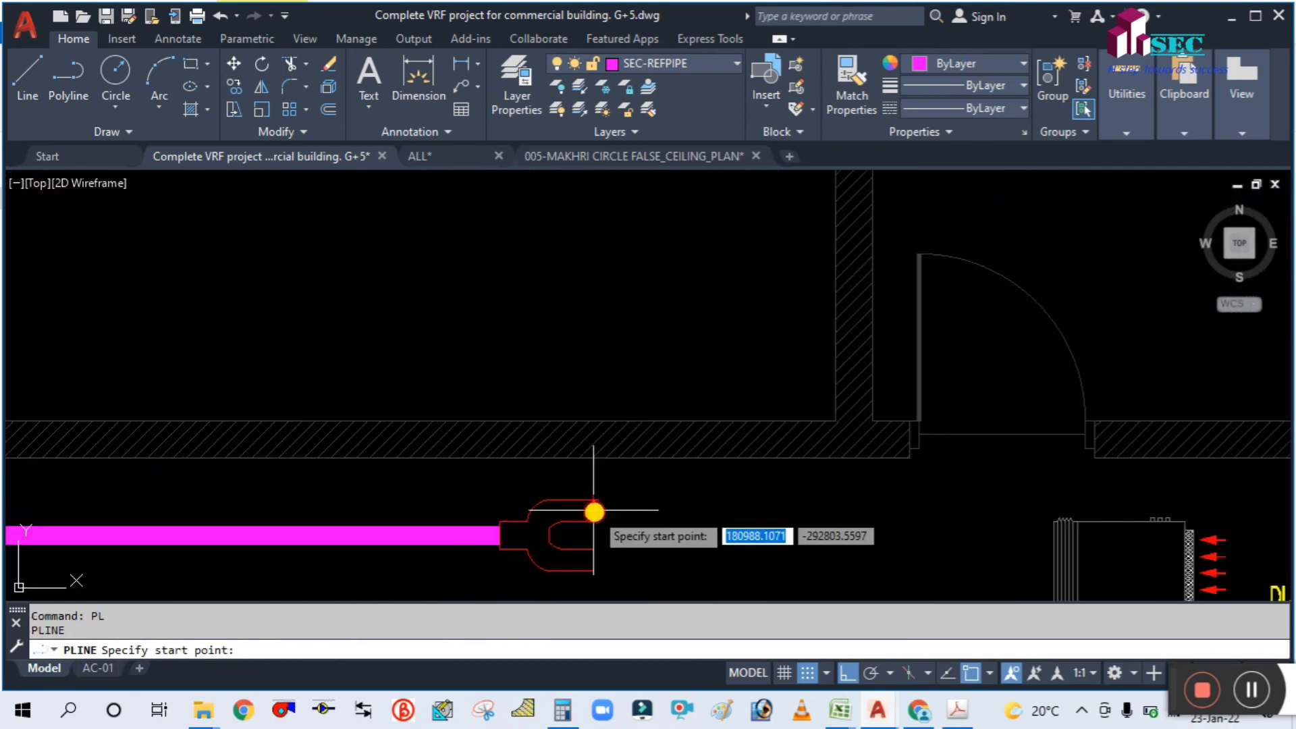
pyautogui.click(594, 512)
pyautogui.click(746, 513)
# Step: Run the pipe up through the corridor wall into Office 4 and end it just below the column
pyautogui.scroll(-4, 746, 511)
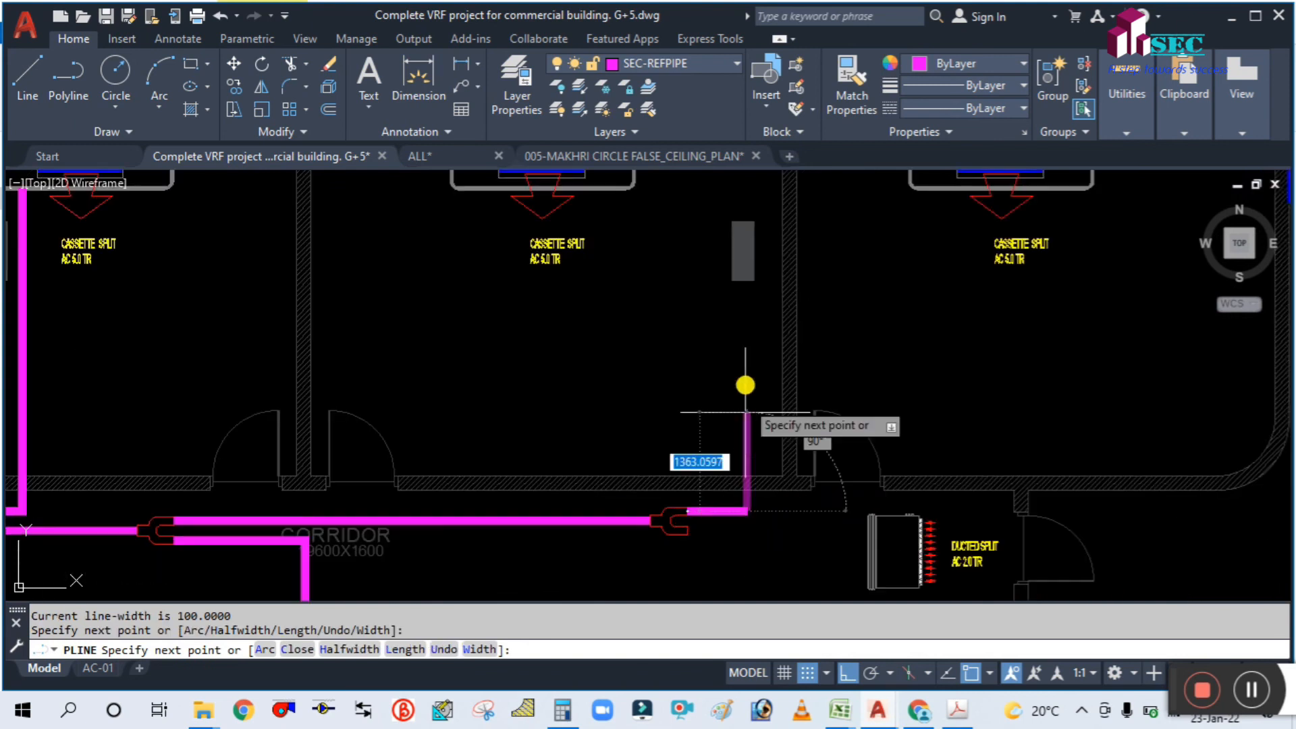
pyautogui.moveTo(748, 361); pyautogui.dragTo(736, 443, button='middle')
pyautogui.scroll(-2, 736, 442)
pyautogui.scroll(2, 736, 443)
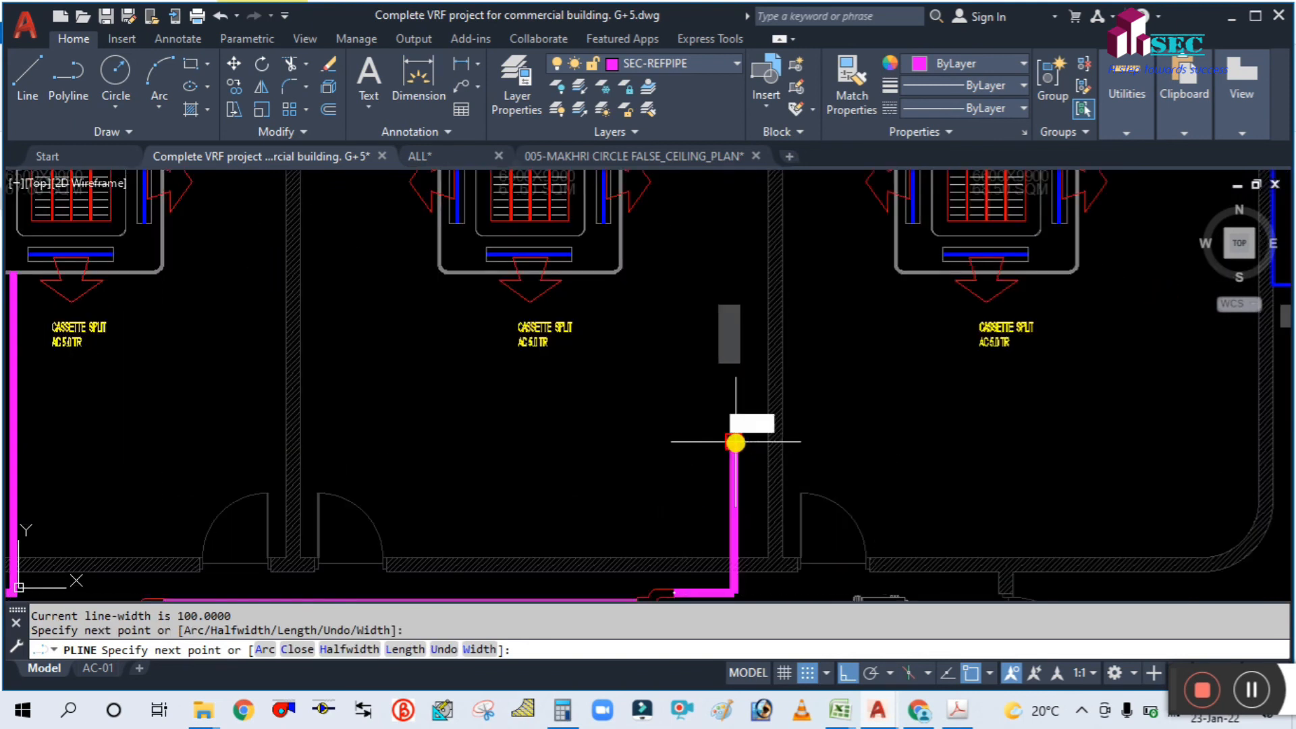
pyautogui.press('Escape')
# Step: Copy the fourth branch joint straight up into Office 4, beside the vertical pipe
pyautogui.scroll(-5, 700, 364)
pyautogui.scroll(6, 700, 444)
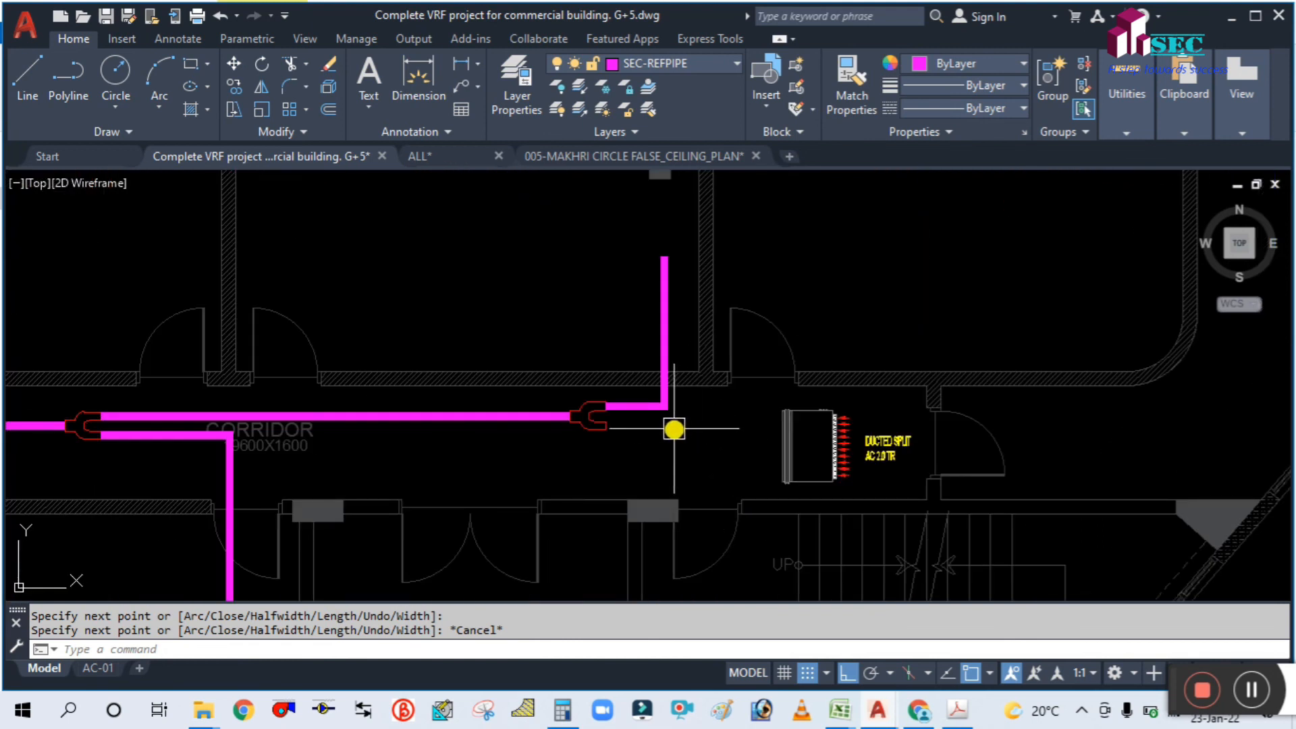
pyautogui.scroll(2, 651, 432)
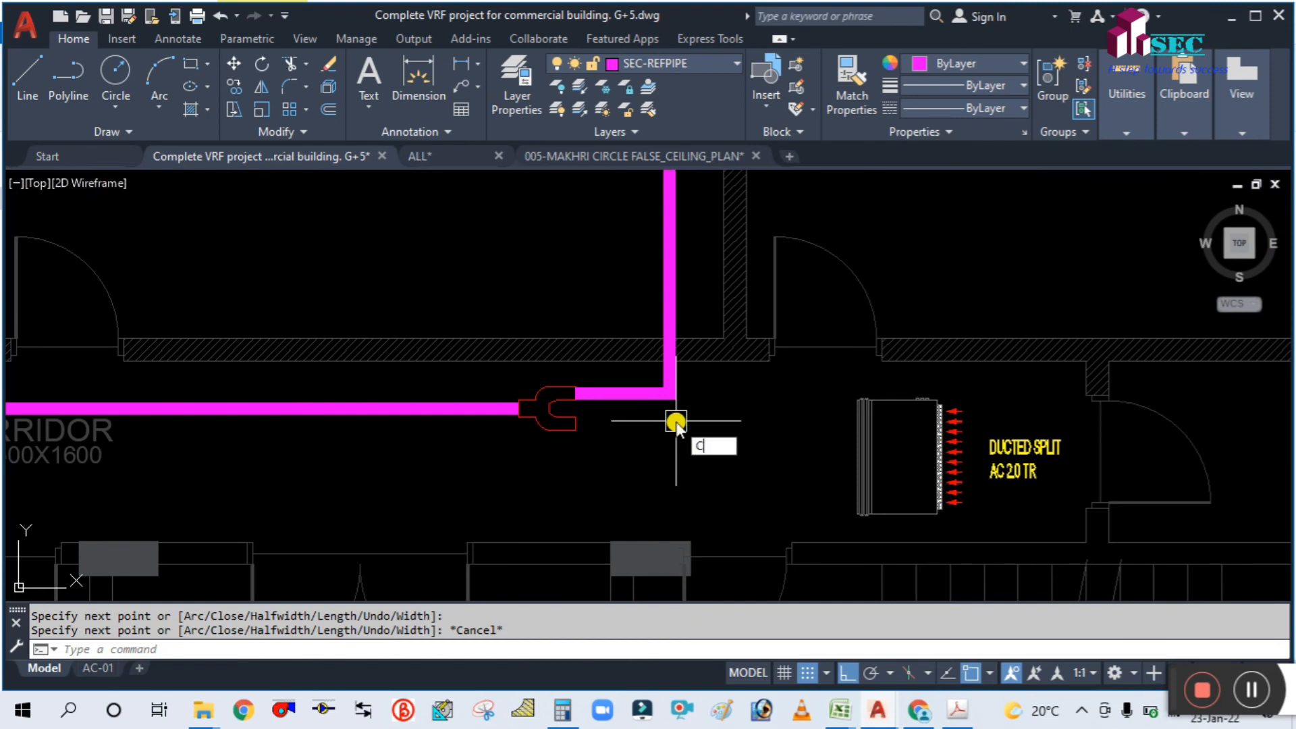
pyautogui.press('Return')
pyautogui.click(569, 422)
pyautogui.scroll(-3, 619, 472)
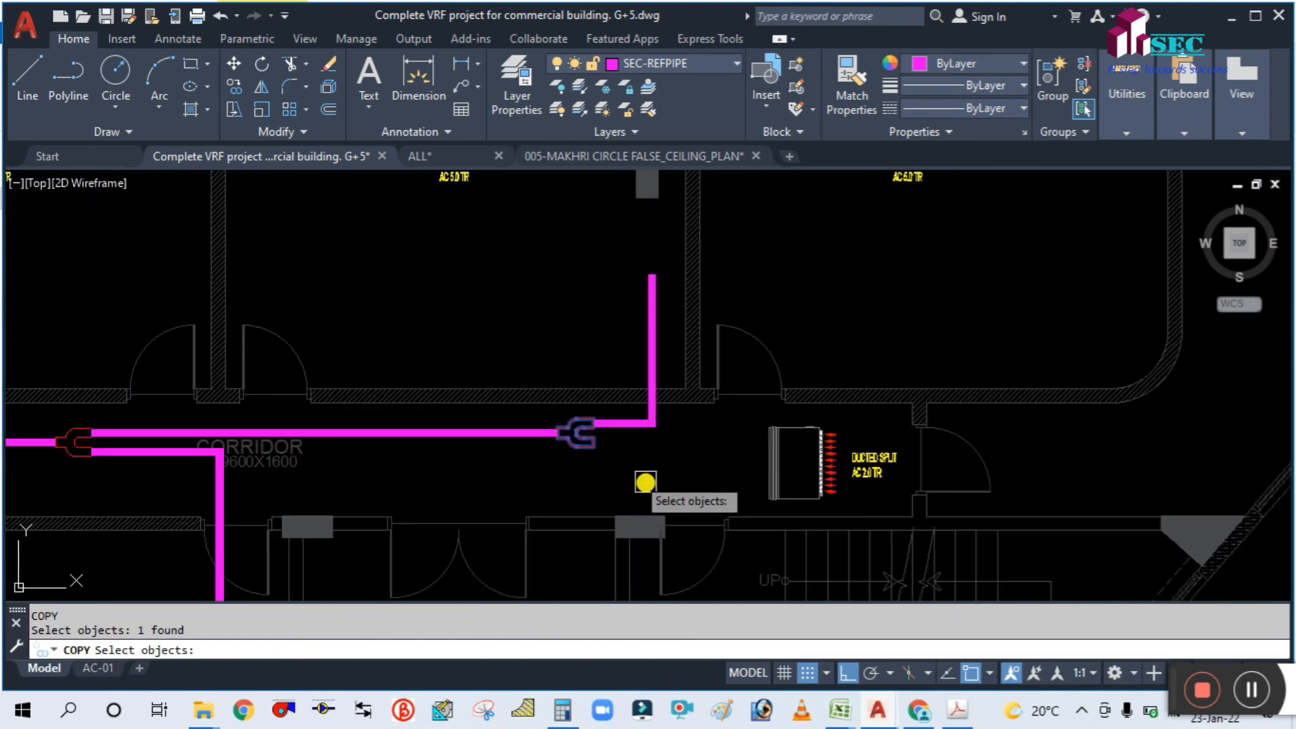
pyautogui.press('Return')
pyautogui.click(582, 477)
pyautogui.click(581, 260)
pyautogui.press('Escape')
pyautogui.moveTo(581, 261); pyautogui.dragTo(570, 437, button='middle')
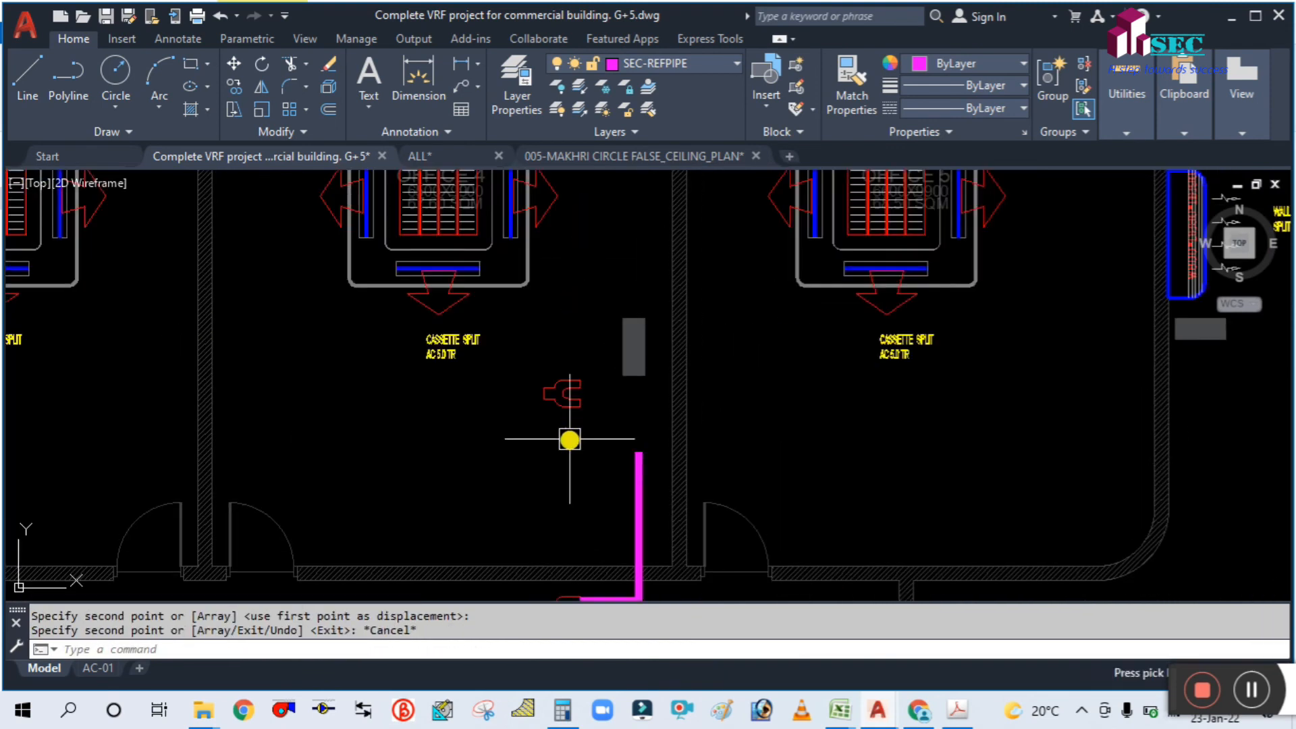
# Step: Rotate the copied joint in Office 4 by 90° so its two outlets face up
pyautogui.write('ro')
pyautogui.press('Return')
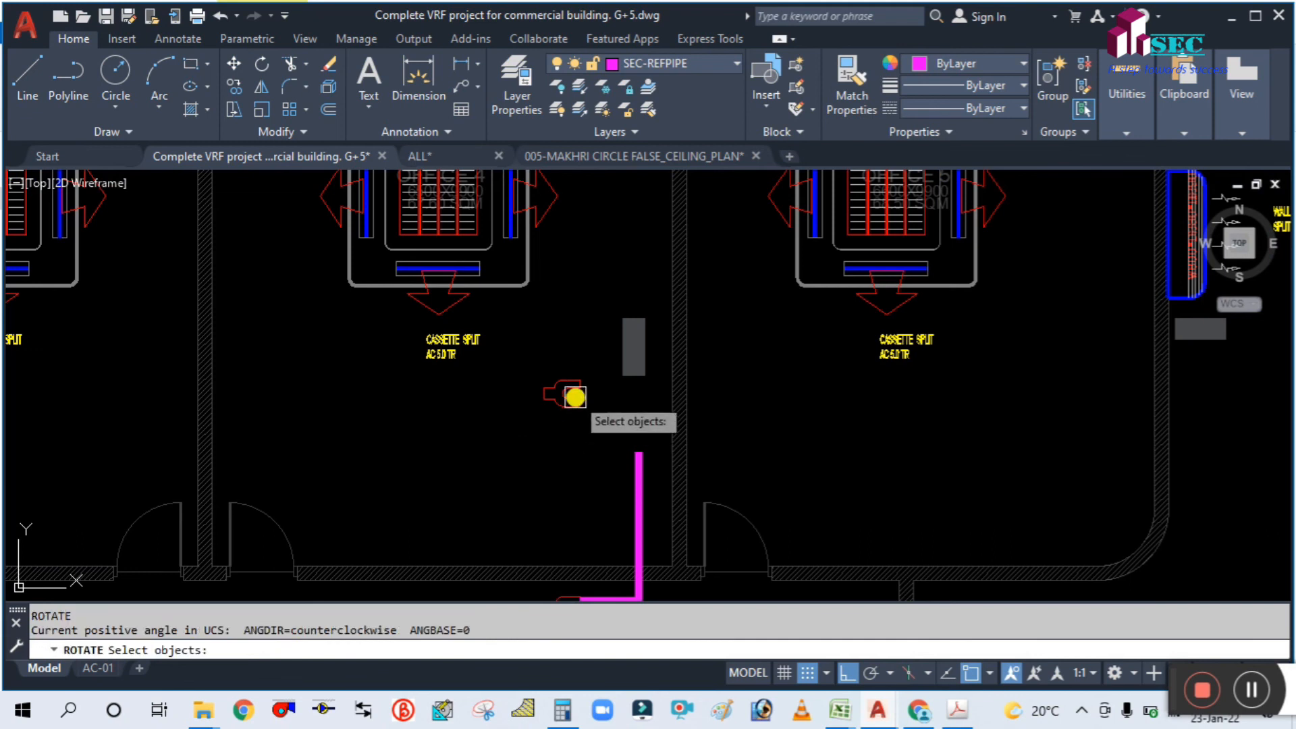
pyautogui.click(576, 397)
pyautogui.press('Return')
pyautogui.click(608, 430)
pyautogui.click(610, 384)
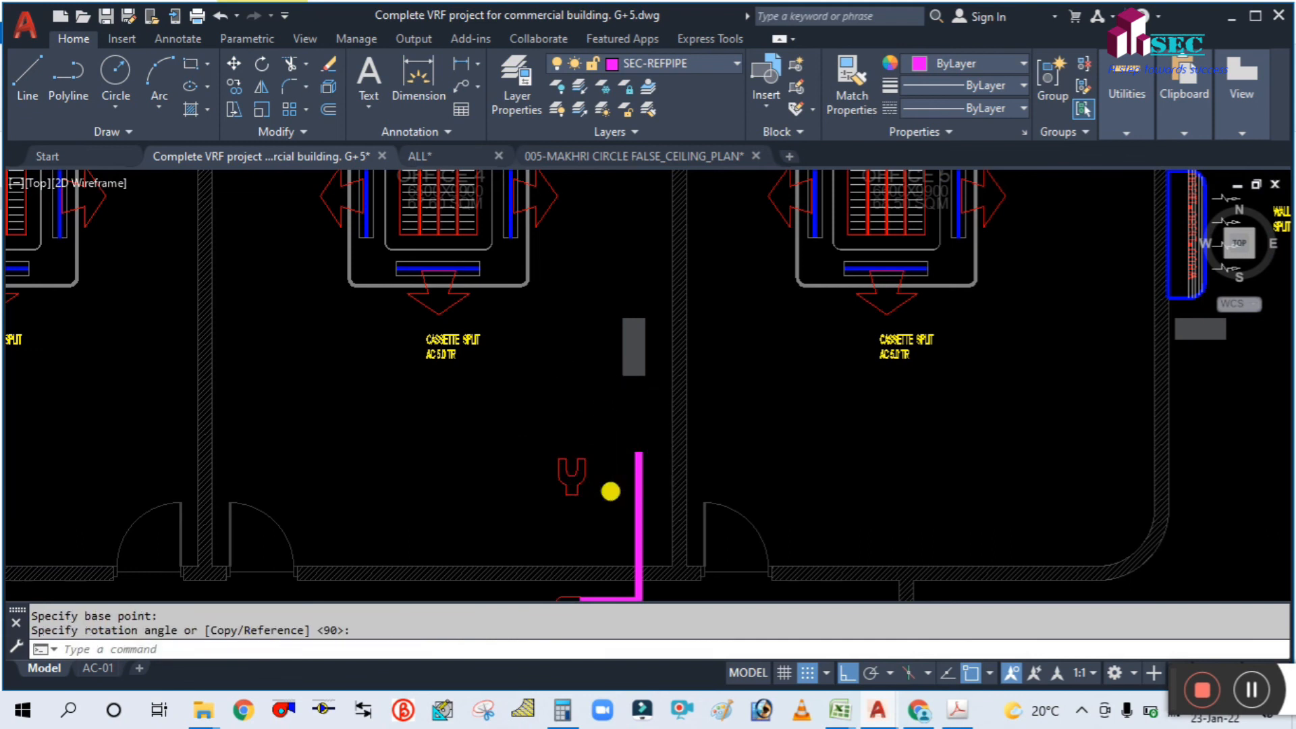
# Step: Move the rotated joint so the midpoint of its inlet sits on the upper end of the Office 4 pipe
pyautogui.scroll(2, 610, 493)
pyautogui.write('m')
pyautogui.scroll(2, 539, 504)
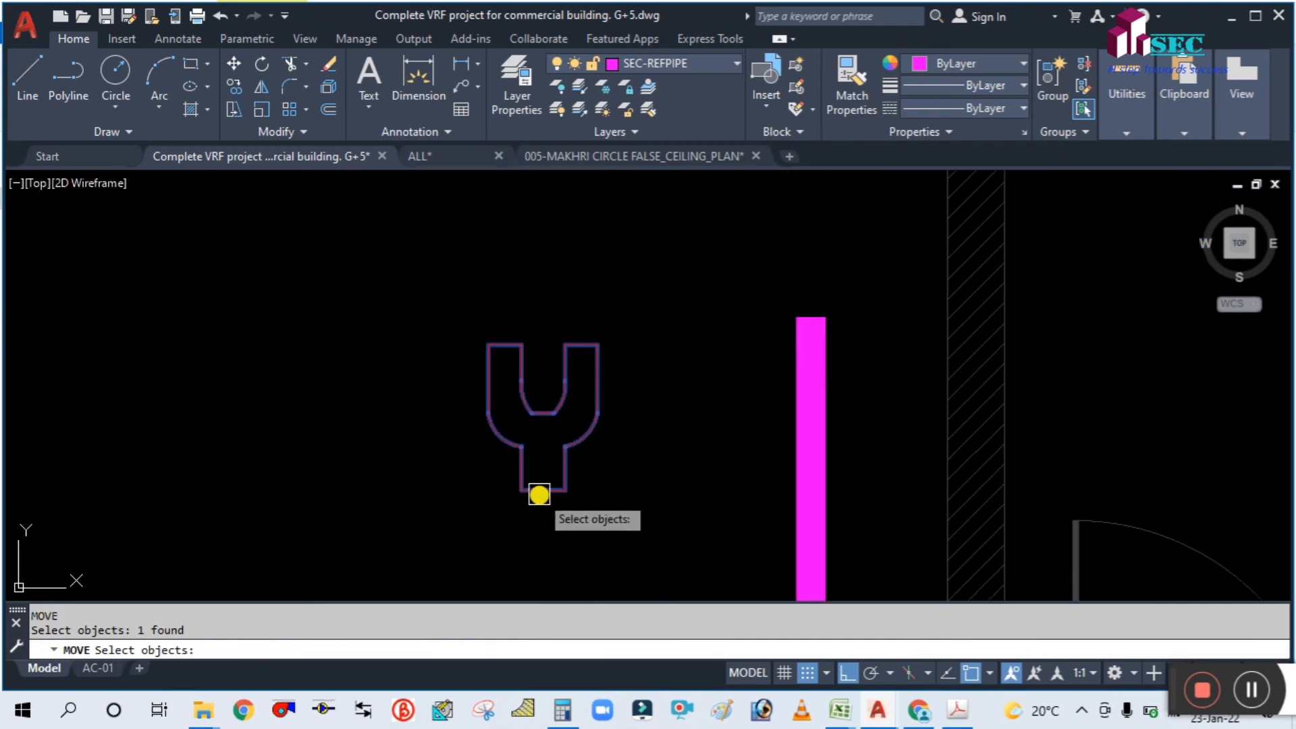
pyautogui.press('Return')
pyautogui.click(542, 490)
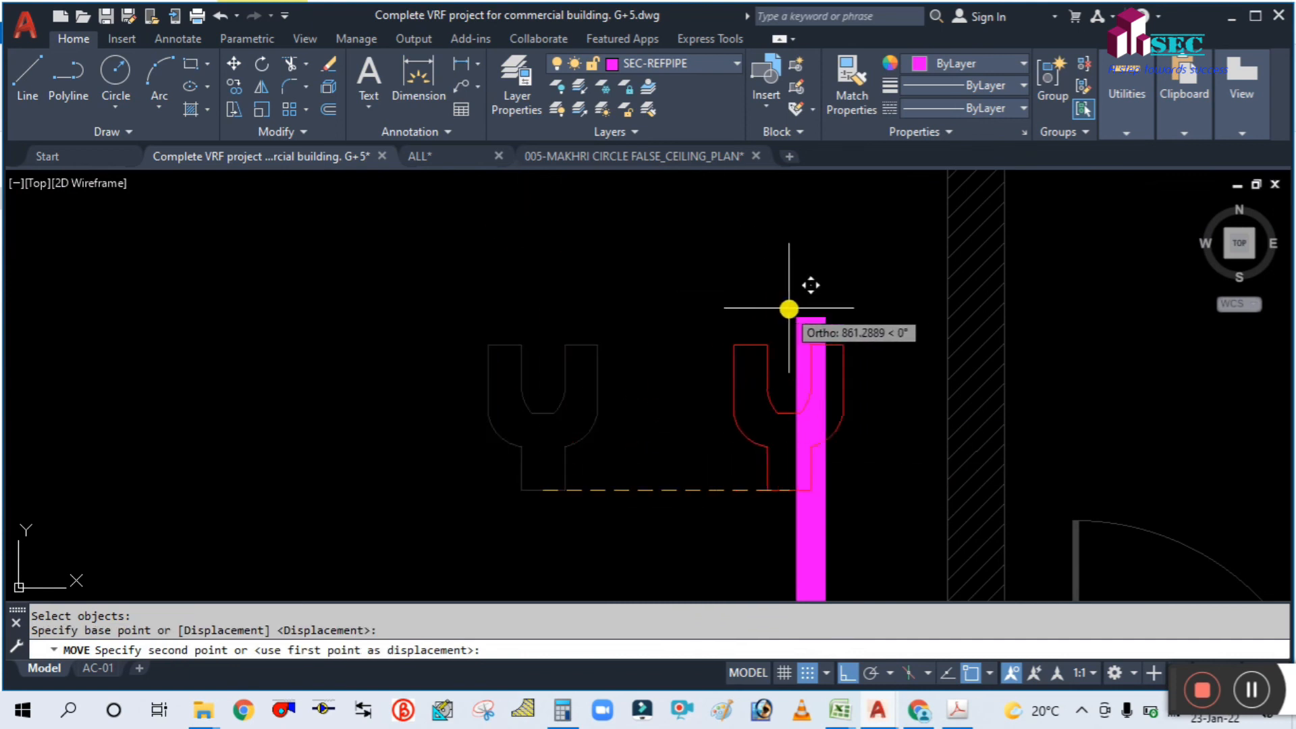
pyautogui.click(810, 316)
# Step: Start a refrigerant pipe at the rotated joint's left outlet and run it up to the lower part of the Office 4 cassette unit
pyautogui.scroll(-10, 582, 378)
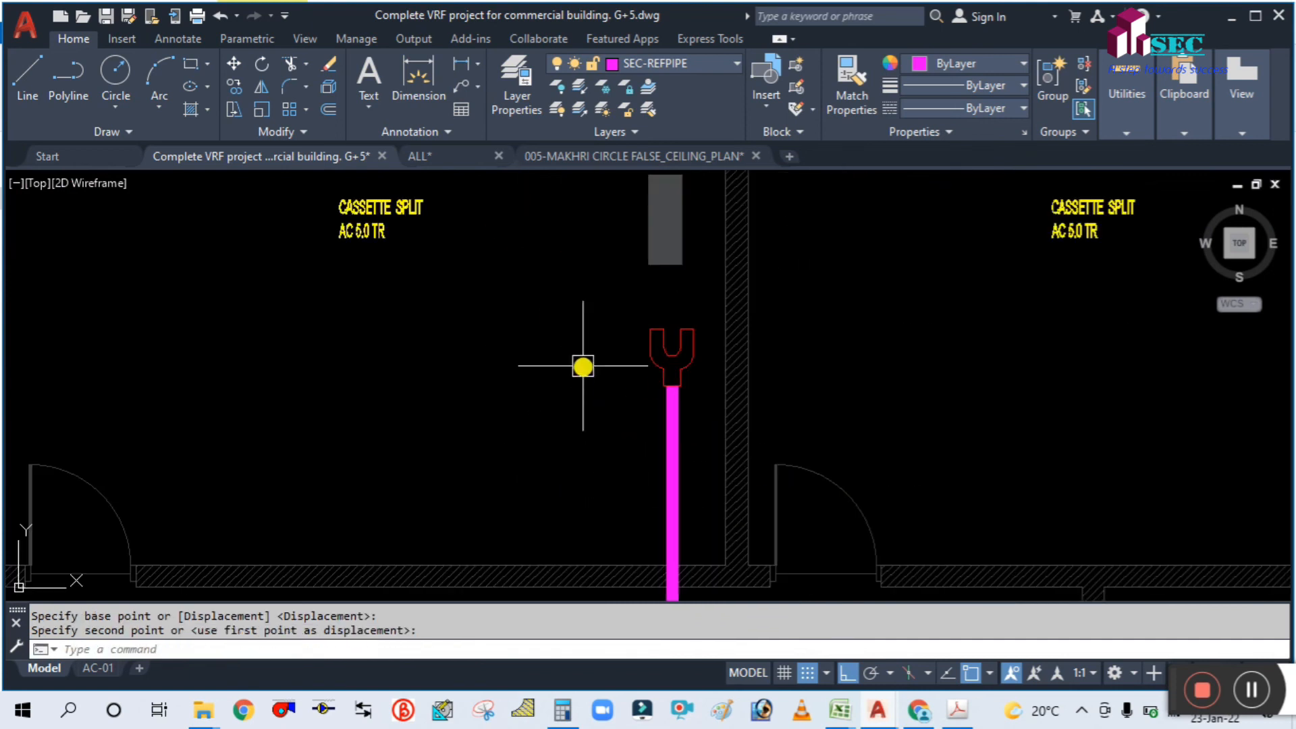
pyautogui.scroll(3, 666, 477)
pyautogui.scroll(-3, 667, 477)
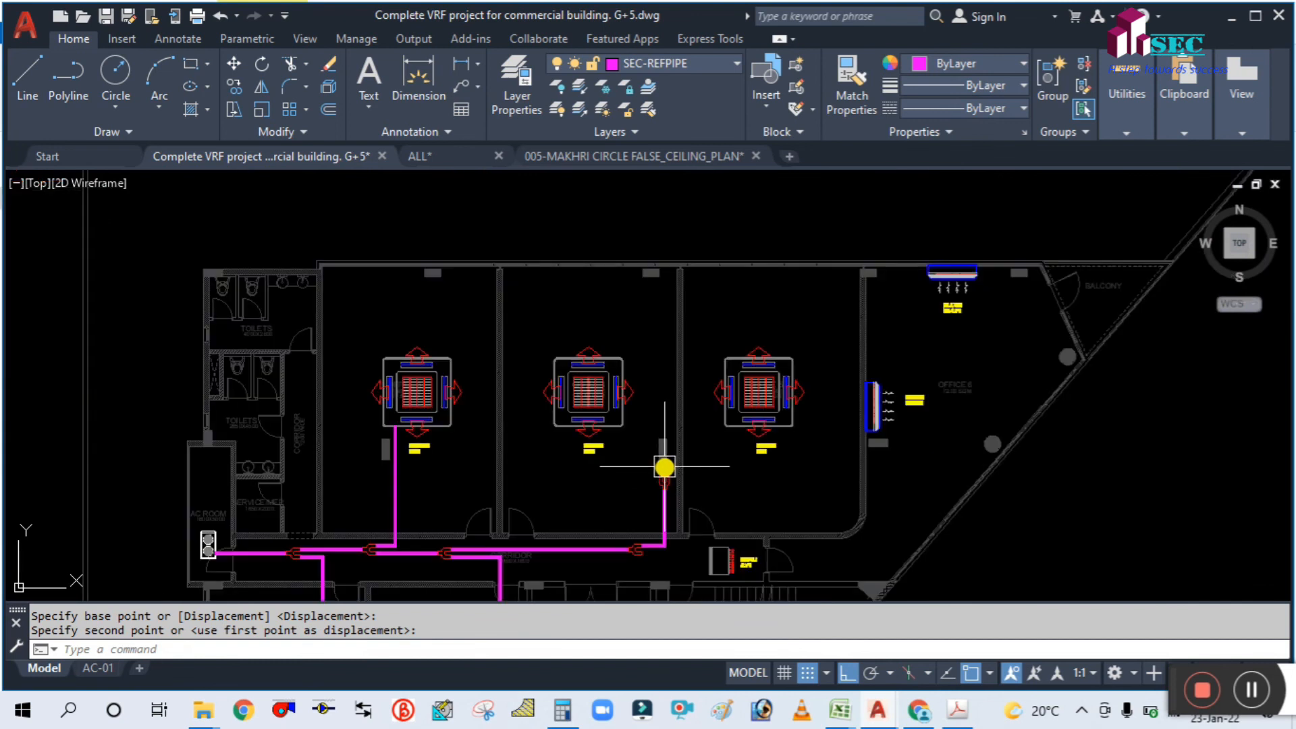
pyautogui.scroll(3, 662, 451)
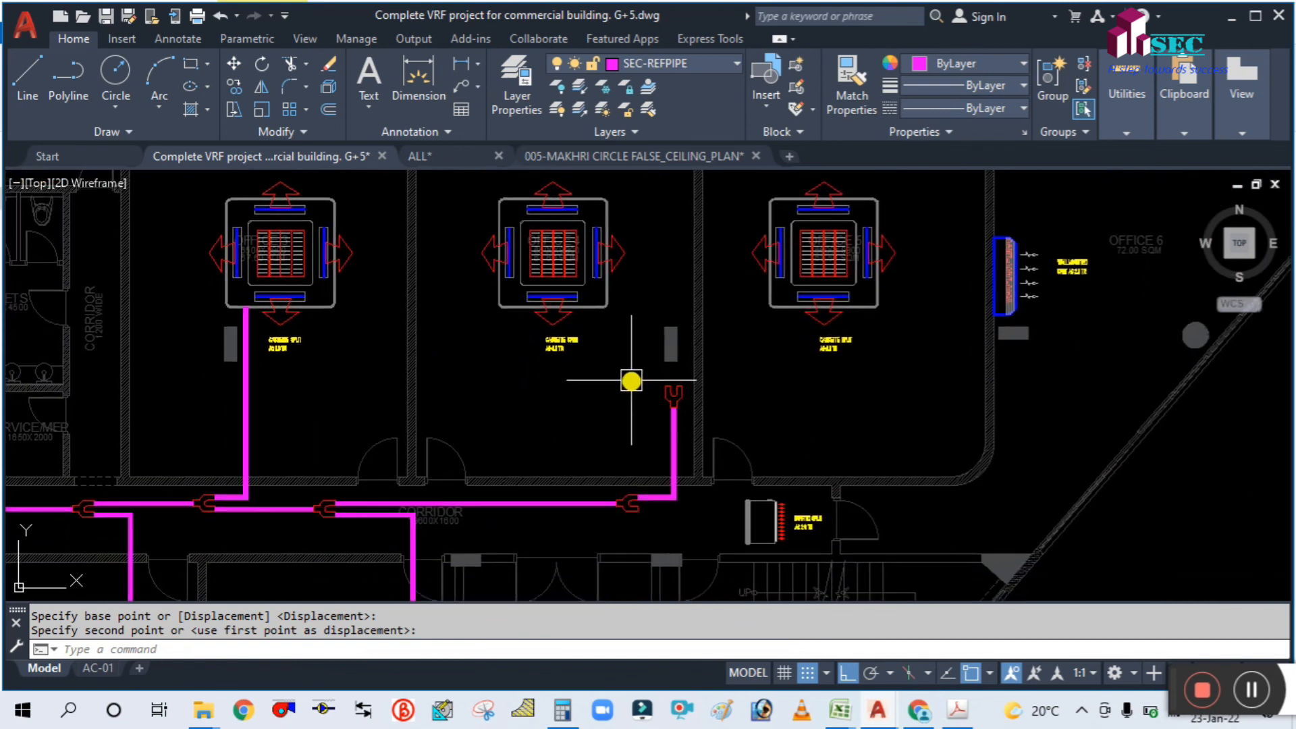
pyautogui.moveTo(631, 373); pyautogui.dragTo(619, 459, button='middle')
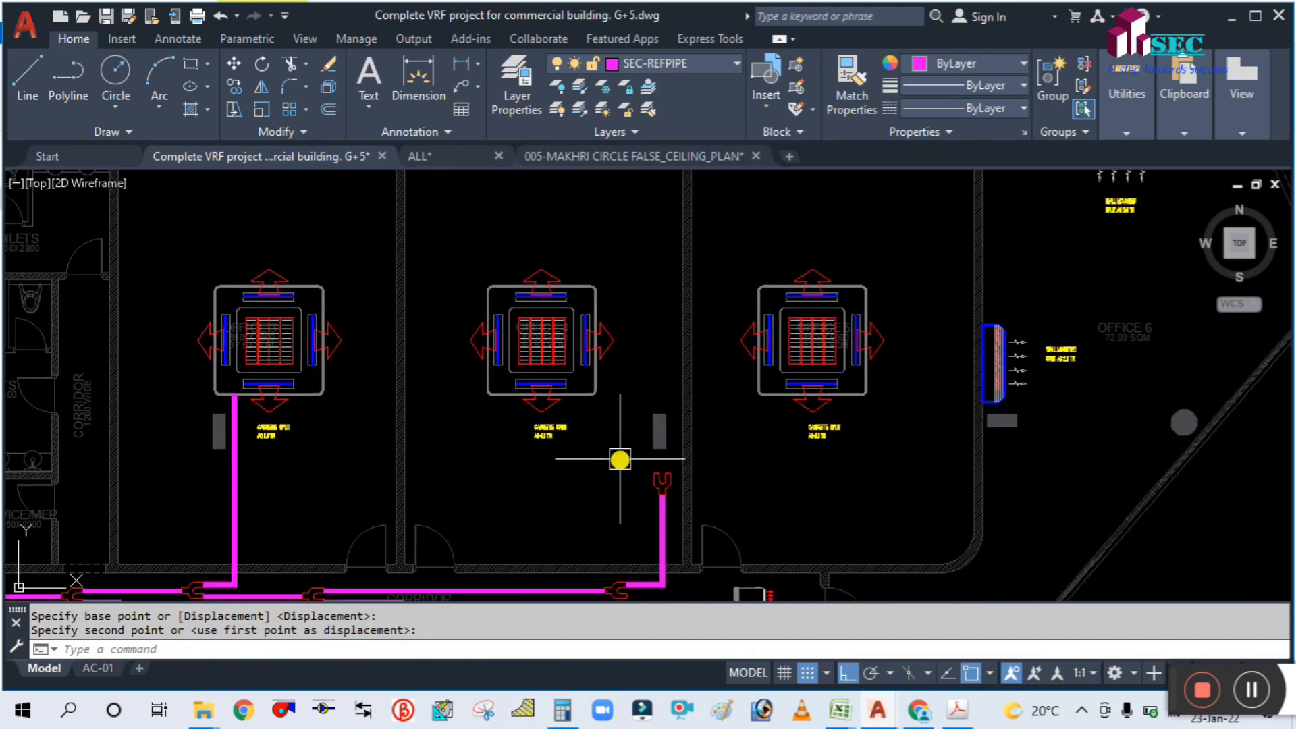
pyautogui.scroll(-2, 619, 459)
pyautogui.scroll(4, 643, 469)
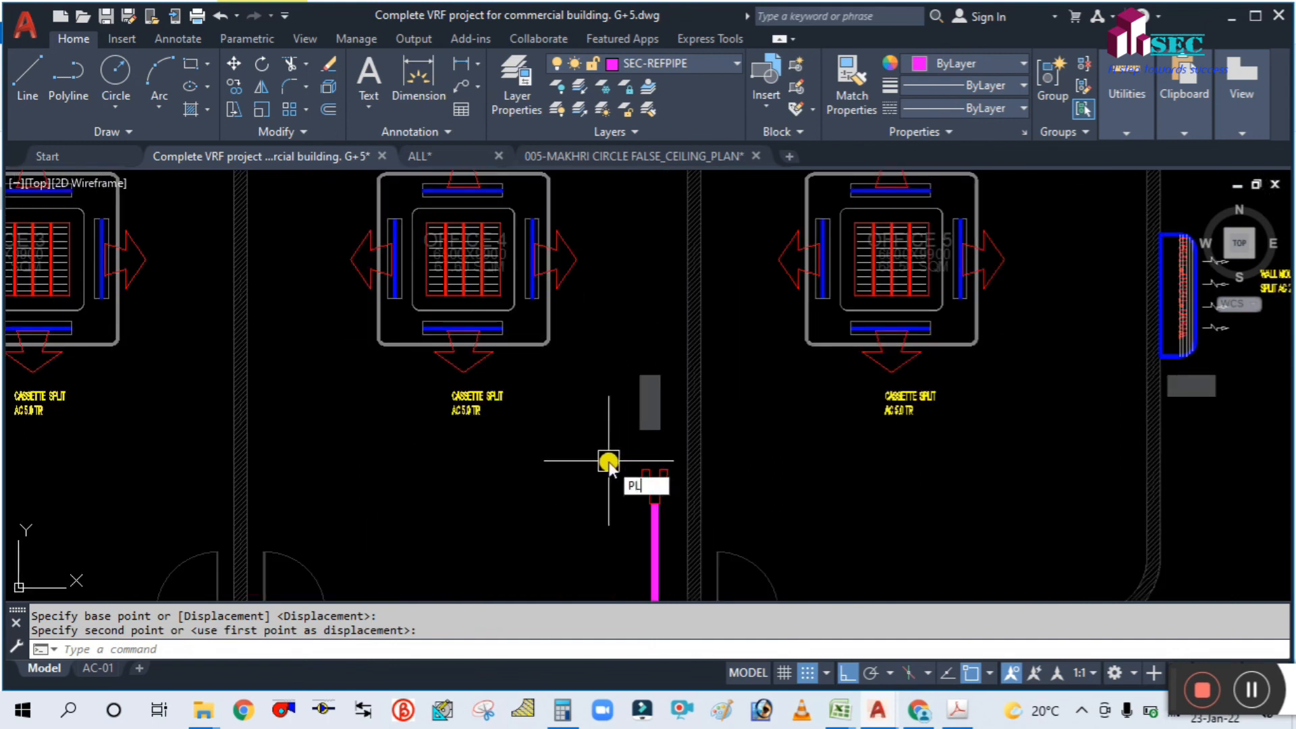
pyautogui.press('Return')
pyautogui.scroll(3, 638, 452)
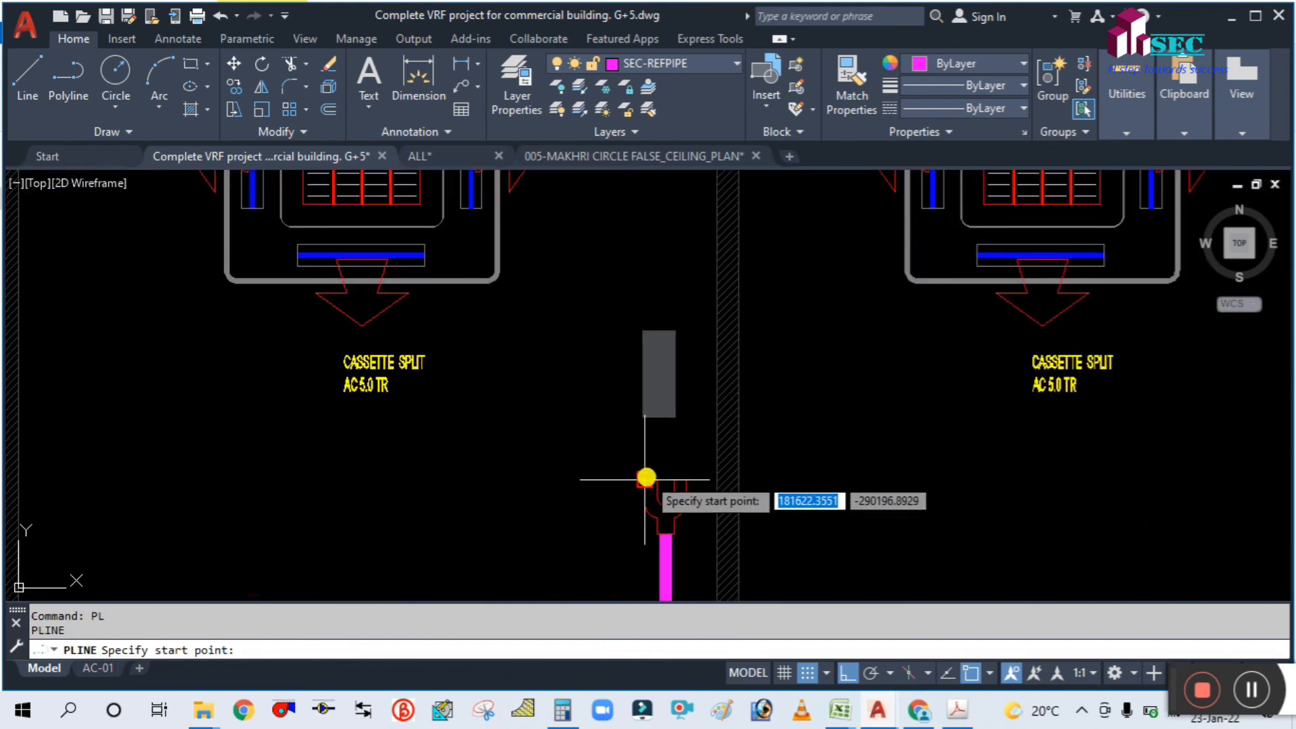
pyautogui.click(649, 477)
pyautogui.scroll(-3, 658, 375)
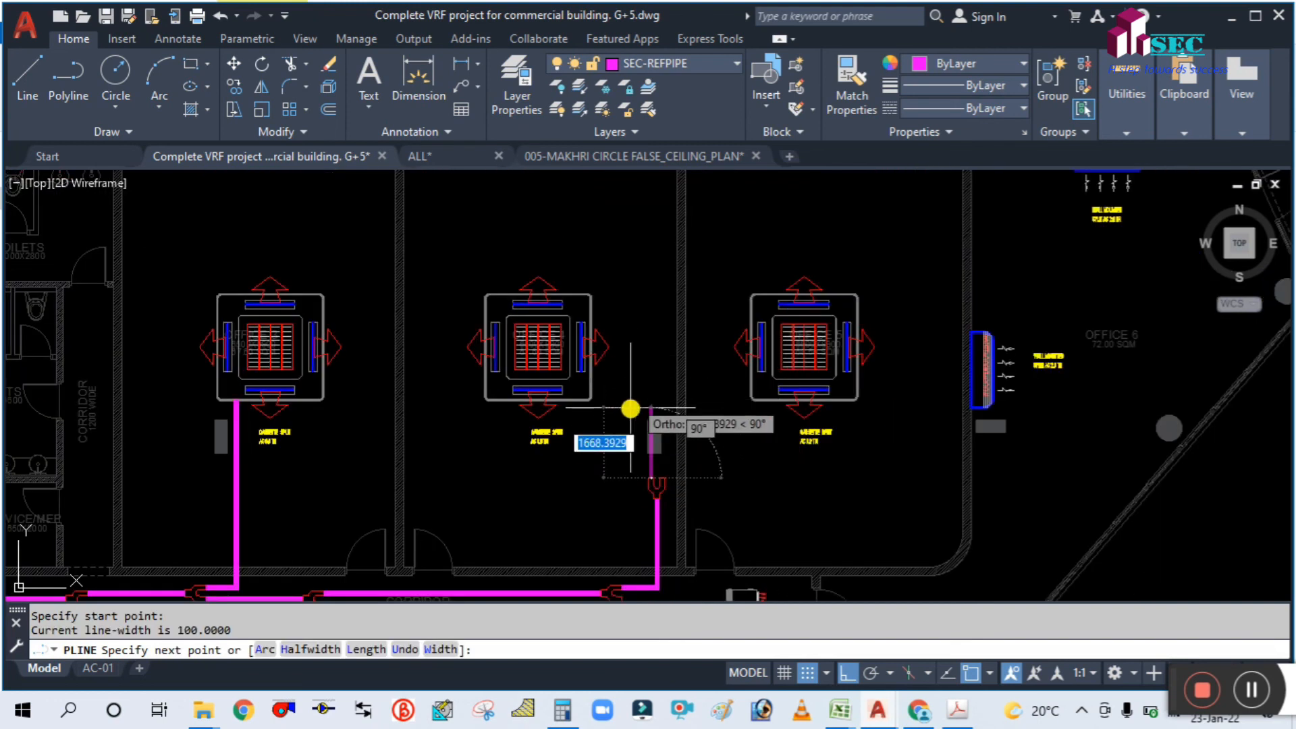
pyautogui.scroll(1, 646, 391)
pyautogui.click(644, 387)
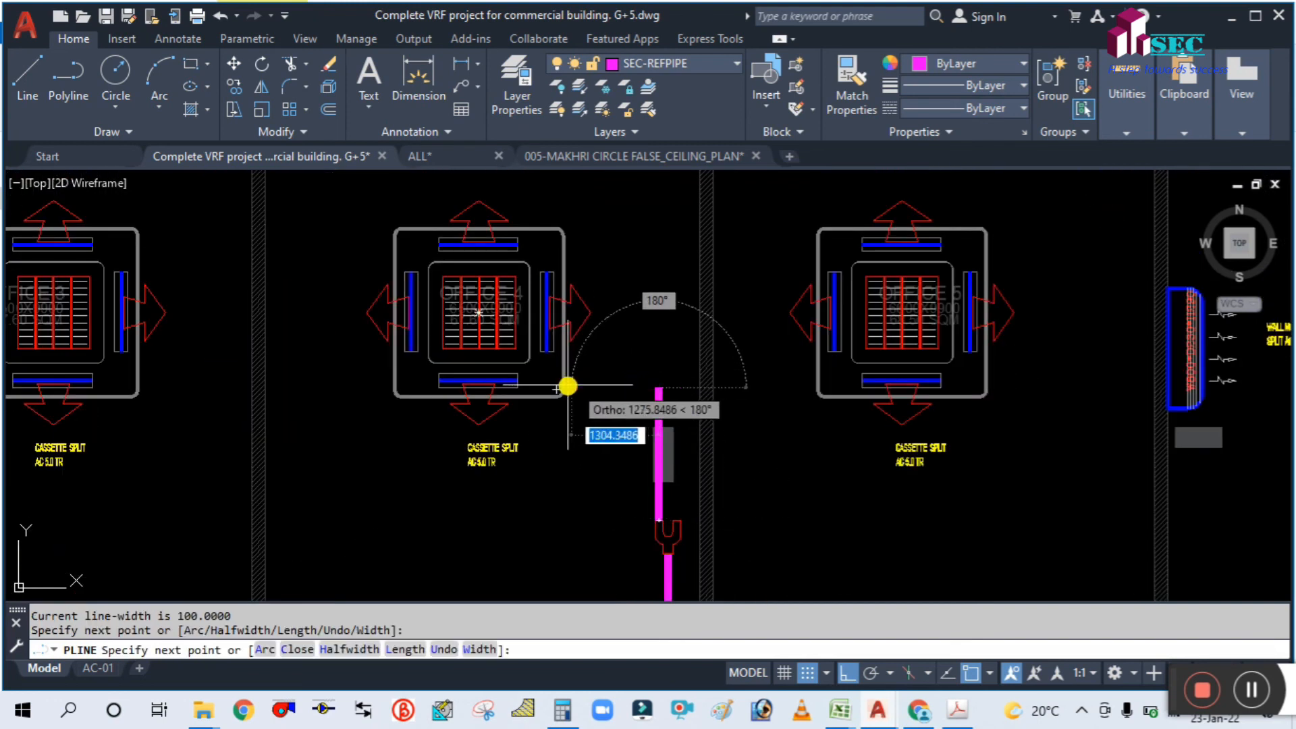
# Step: Run the pipe horizontally to the side of the Office 4 cassette unit near its lower corner, ending it there
pyautogui.scroll(4, 568, 386)
pyautogui.click(530, 397)
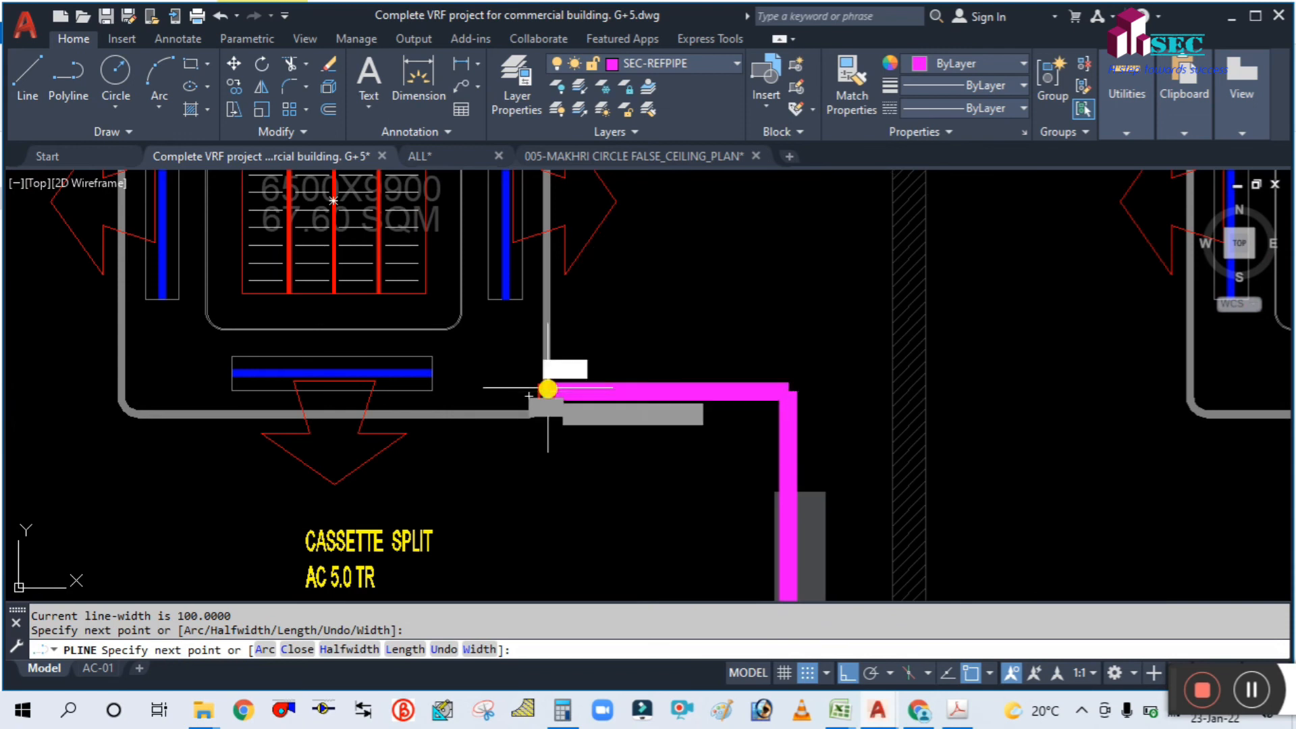
pyautogui.press('Escape')
# Step: Draw a refrigerant pipe from the Office 4 joint's right outlet straight up past the cassette unit, ending above it
pyautogui.scroll(-3, 654, 388)
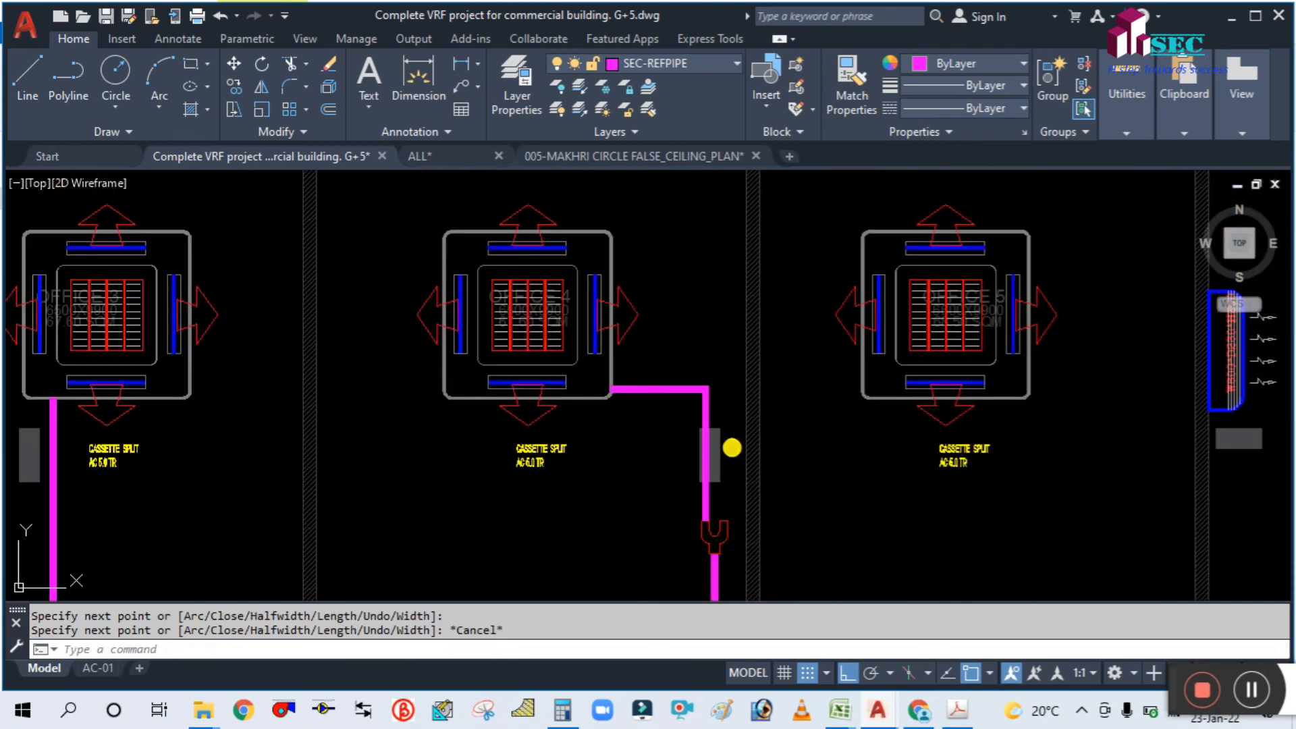
pyautogui.moveTo(732, 448); pyautogui.dragTo(715, 468, button='middle')
pyautogui.write('pl')
pyautogui.press('Return')
pyautogui.scroll(2, 708, 538)
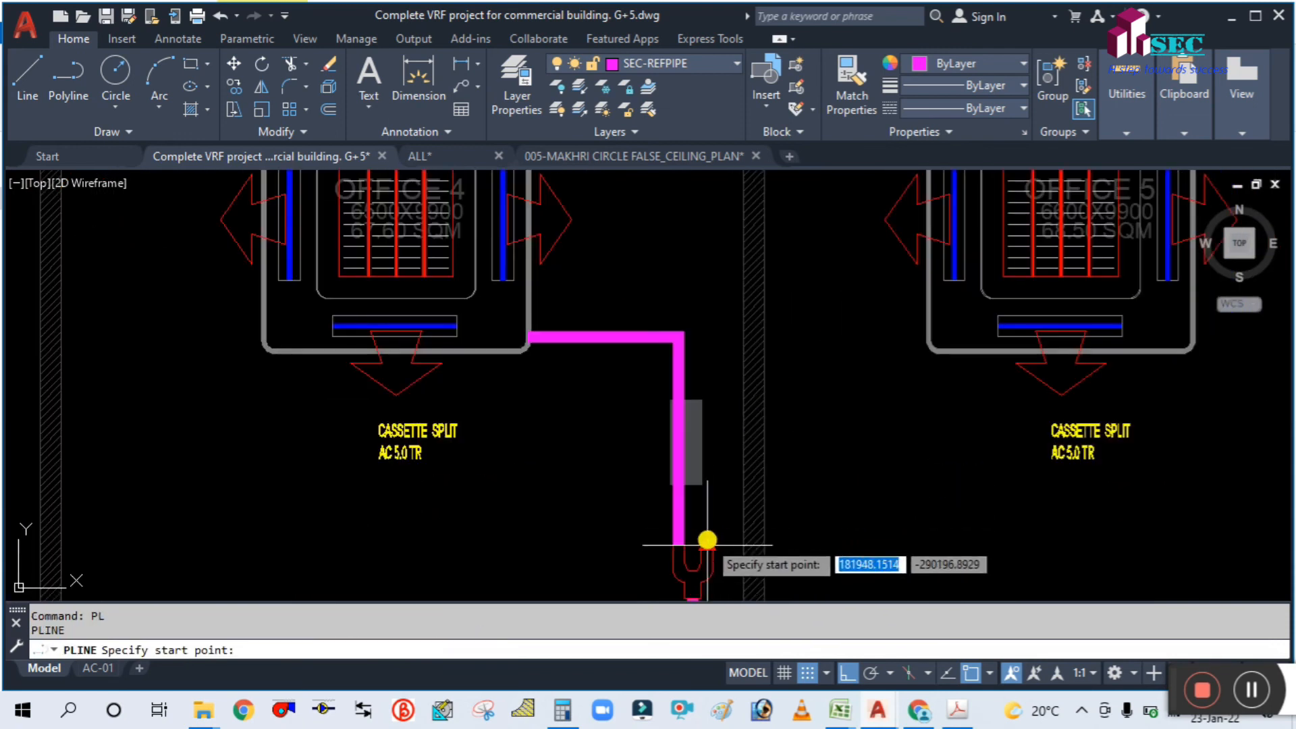
pyautogui.click(706, 541)
pyautogui.scroll(-4, 703, 504)
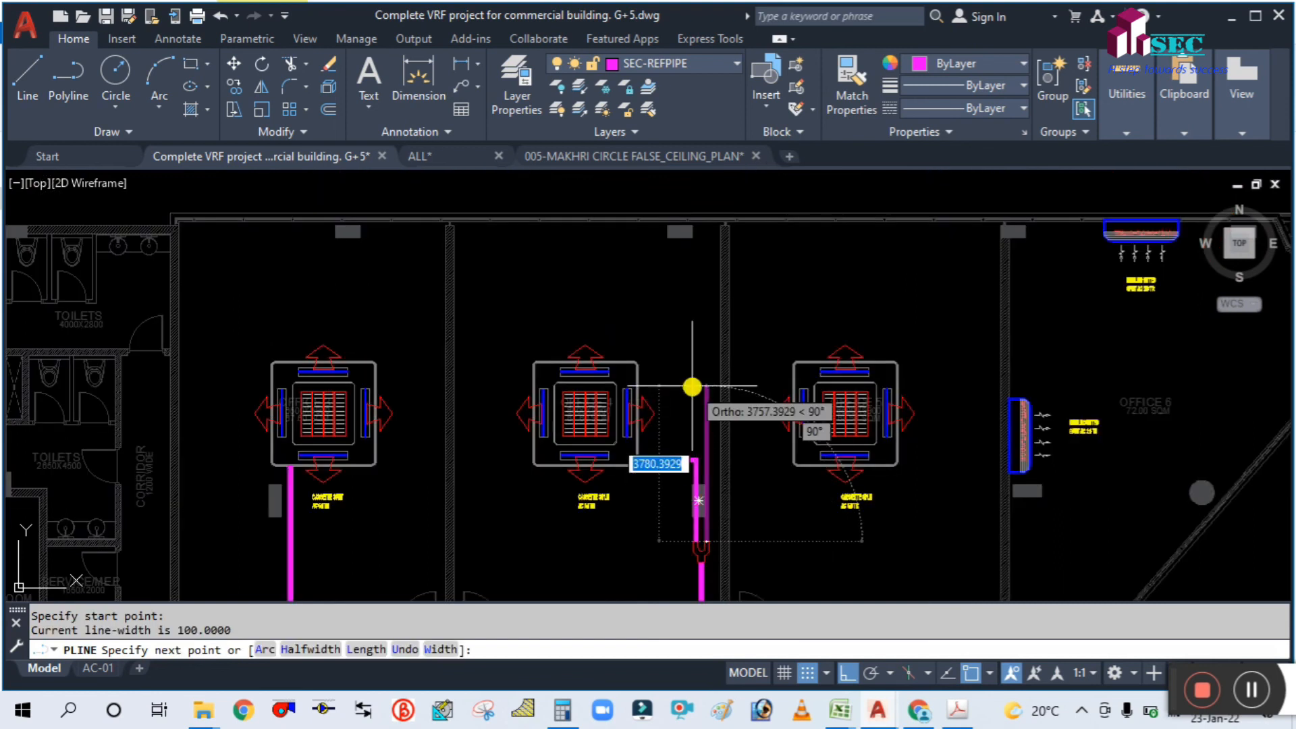
pyautogui.scroll(2, 699, 378)
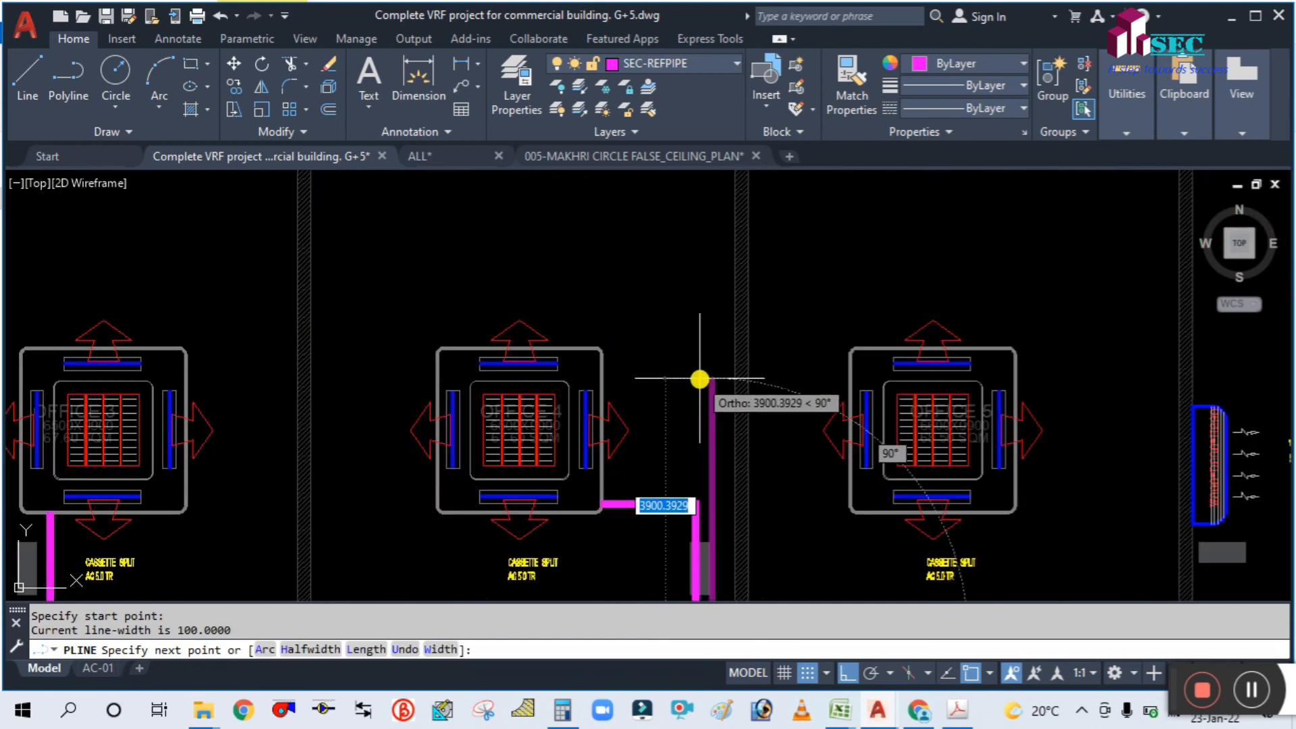
pyautogui.click(712, 307)
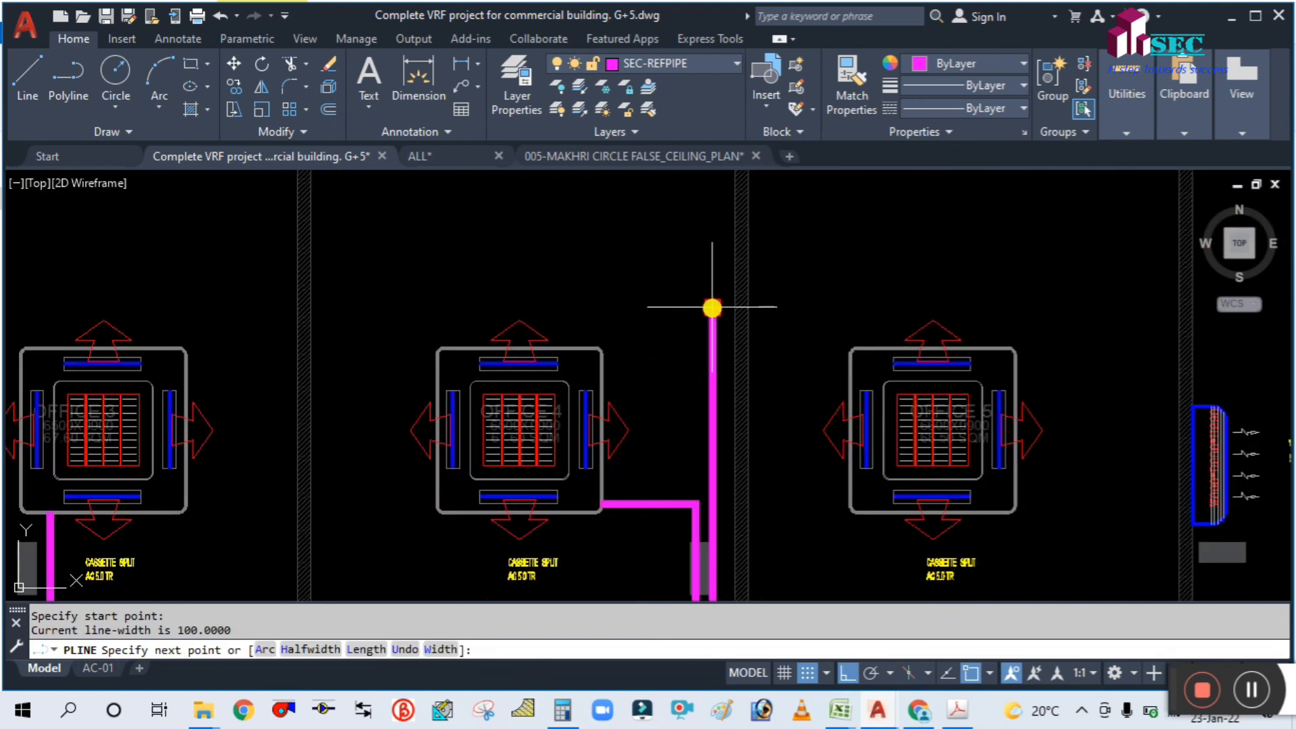
pyautogui.press('Return')
# Step: Copy the Office 4 joint from its inlet midpoint onto the upper end of the new vertical pipe
pyautogui.moveTo(805, 500); pyautogui.dragTo(748, 299, button='middle')
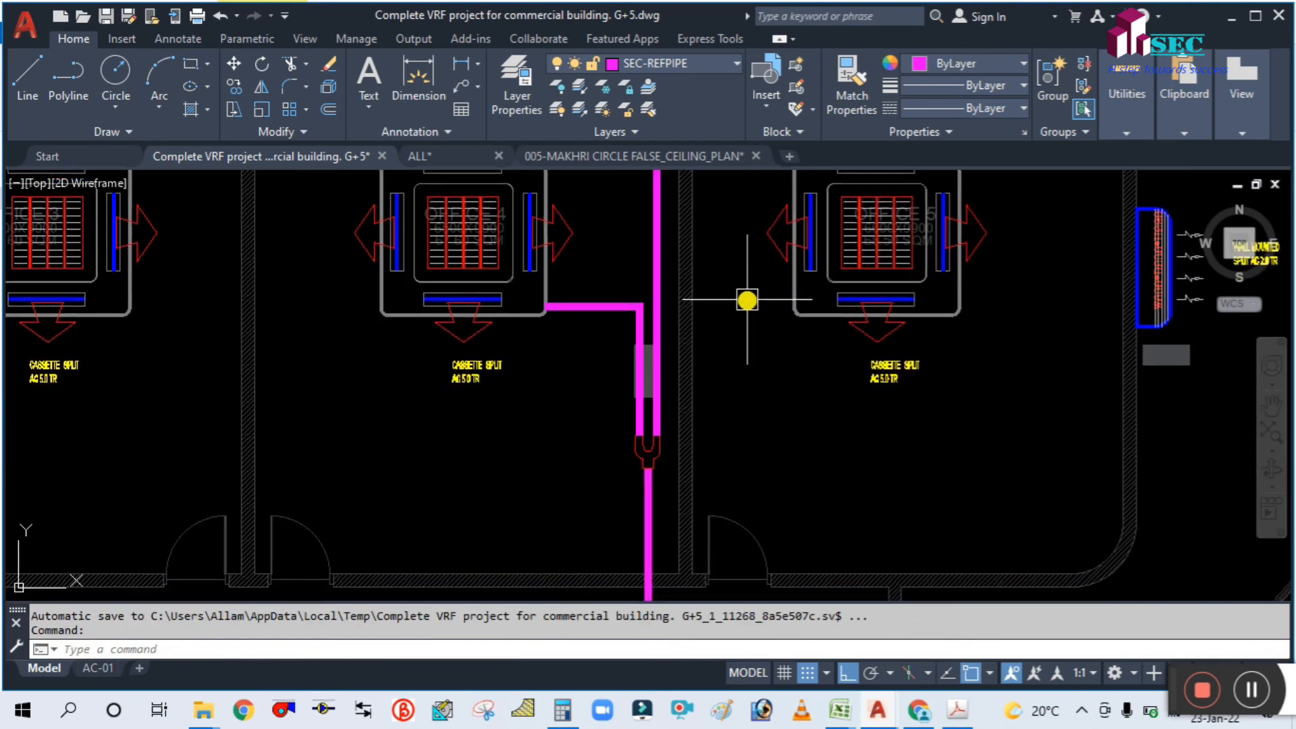
pyautogui.write('CO')
pyautogui.press('Return')
pyautogui.scroll(6, 661, 452)
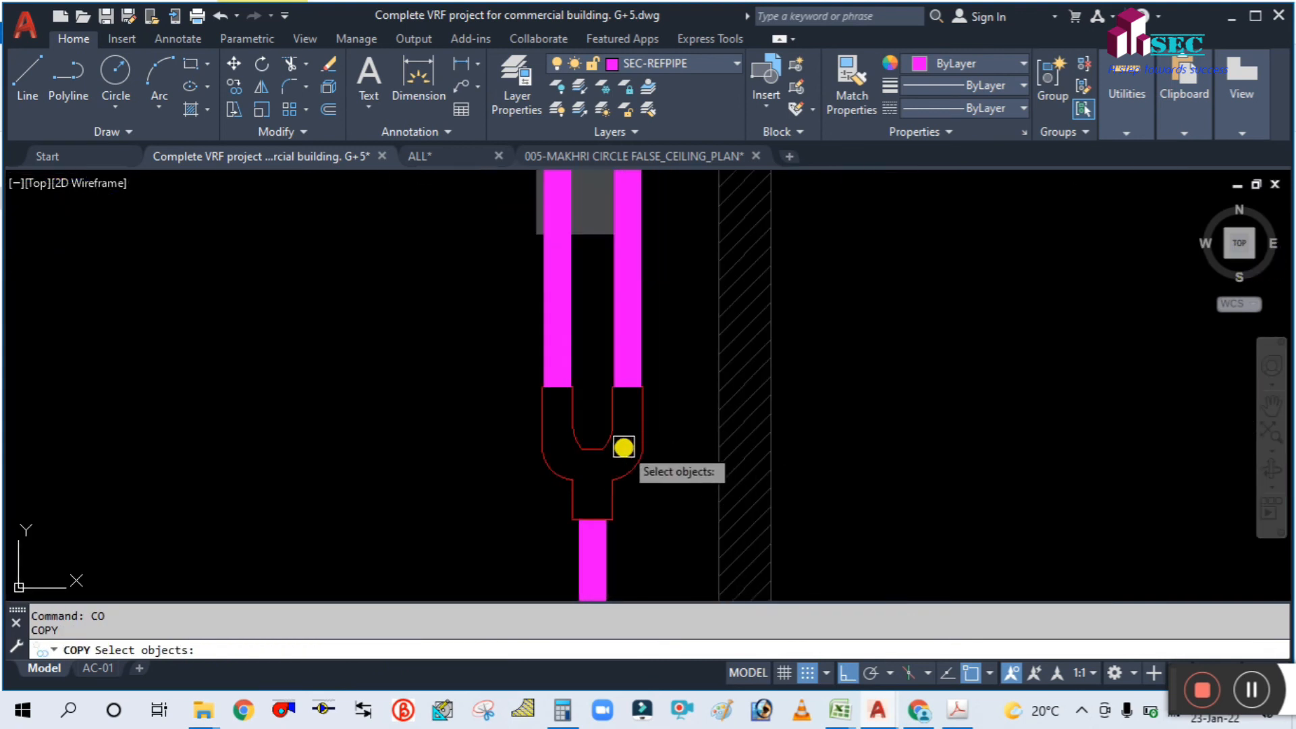
pyautogui.press('Return')
pyautogui.click(593, 520)
pyautogui.scroll(-5, 593, 520)
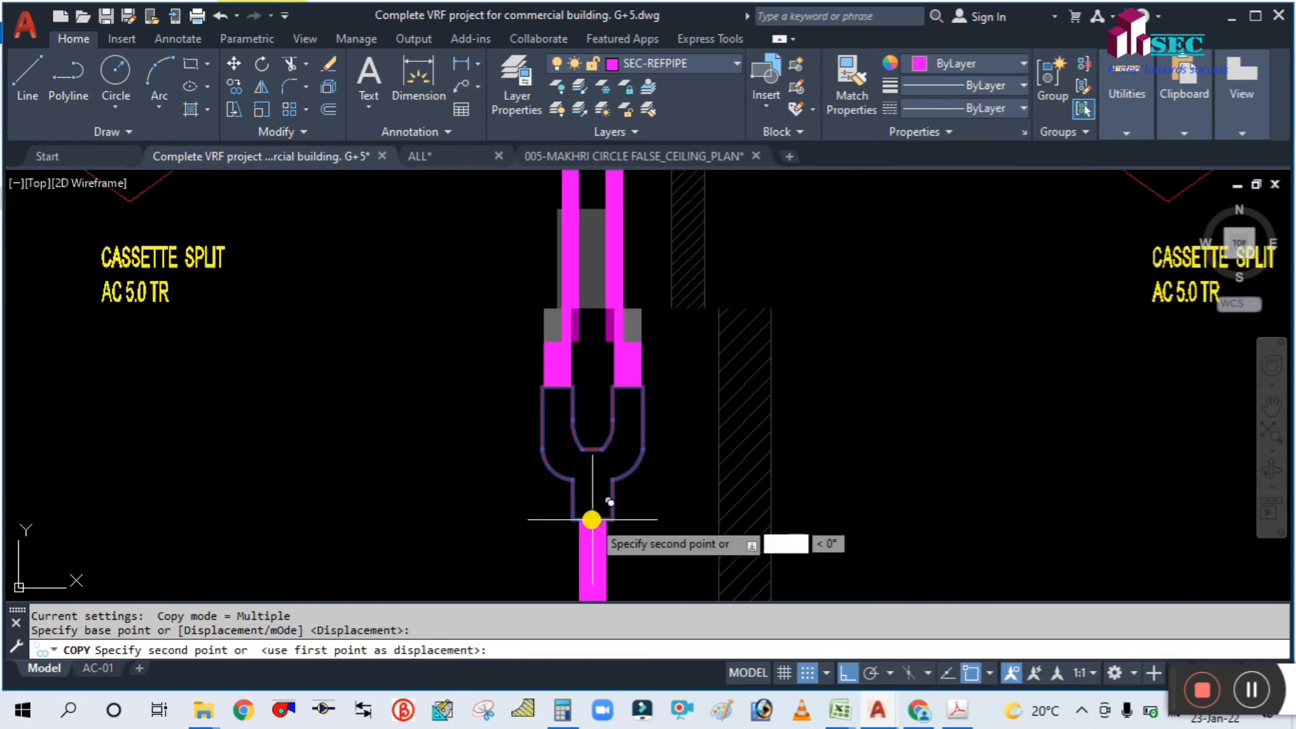
pyautogui.moveTo(632, 219); pyautogui.dragTo(588, 492, button='middle')
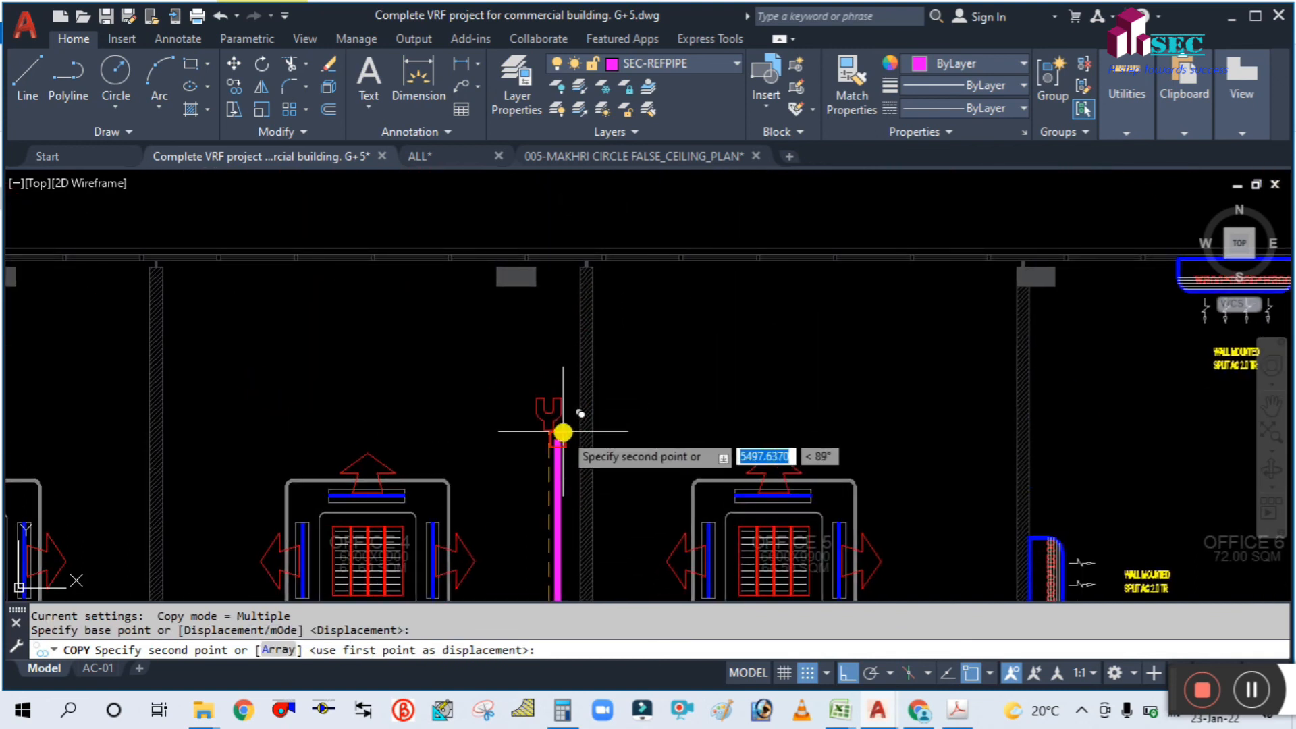
pyautogui.press('Escape')
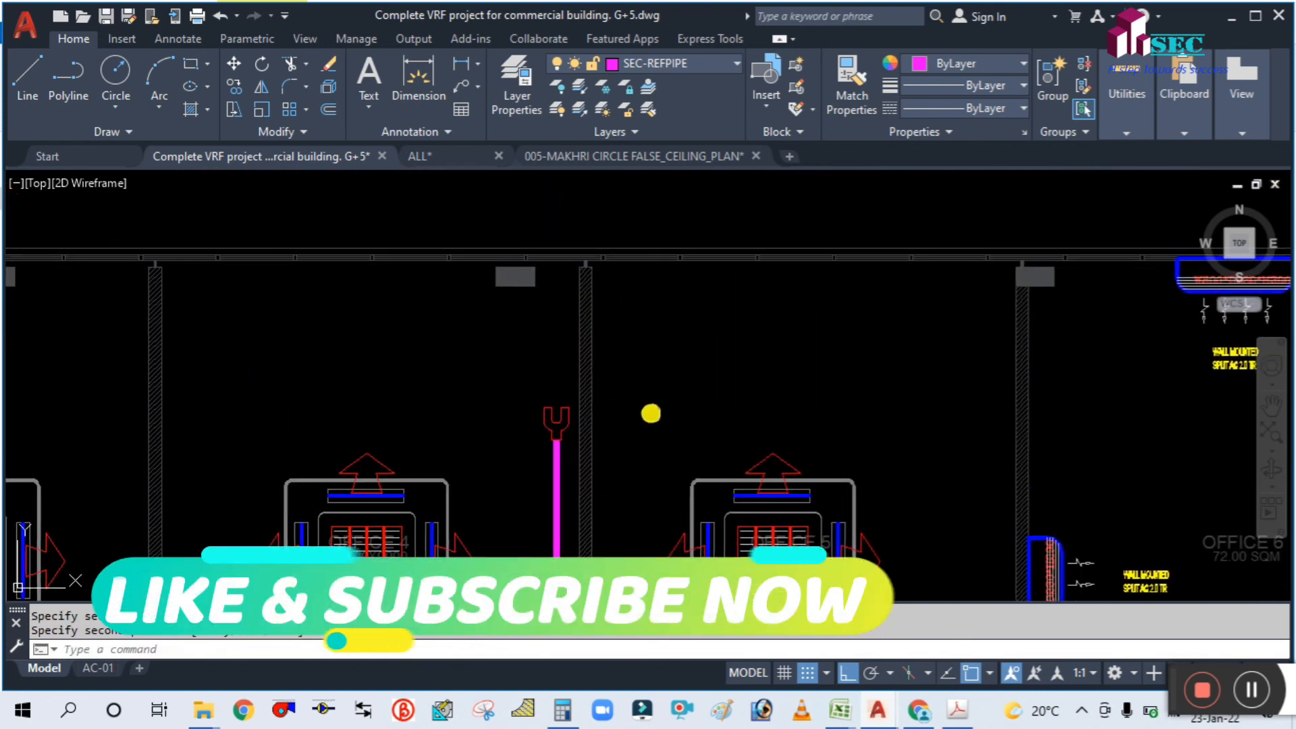
# Step: Start a refrigerant pipe at the upper joint's right outlet with a short vertical run upward
pyautogui.moveTo(657, 411)
pyautogui.mouseDown(button='middle')
pyautogui.moveTo(625, 387)
pyautogui.moveTo(608, 410)
pyautogui.mouseUp(button='middle')
pyautogui.scroll(2, 581, 448)
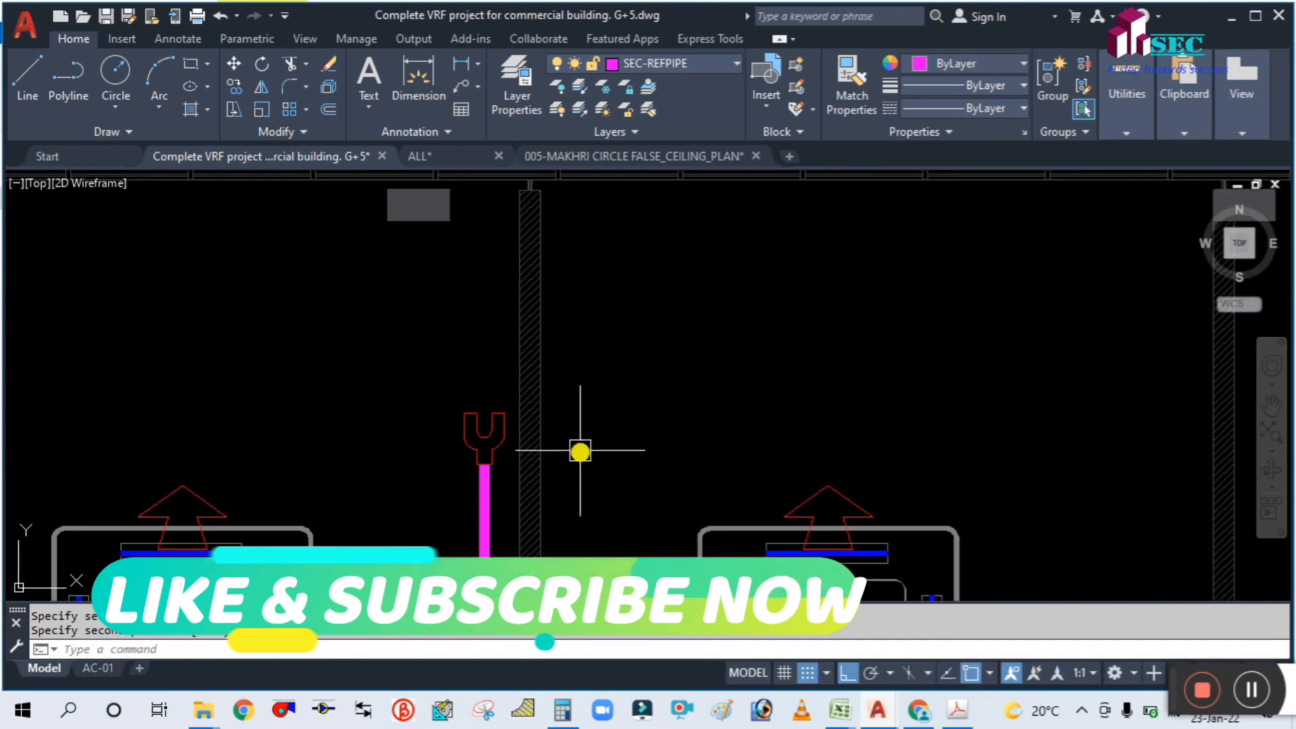
pyautogui.write('PL')
pyautogui.press('Return')
pyautogui.scroll(2, 508, 419)
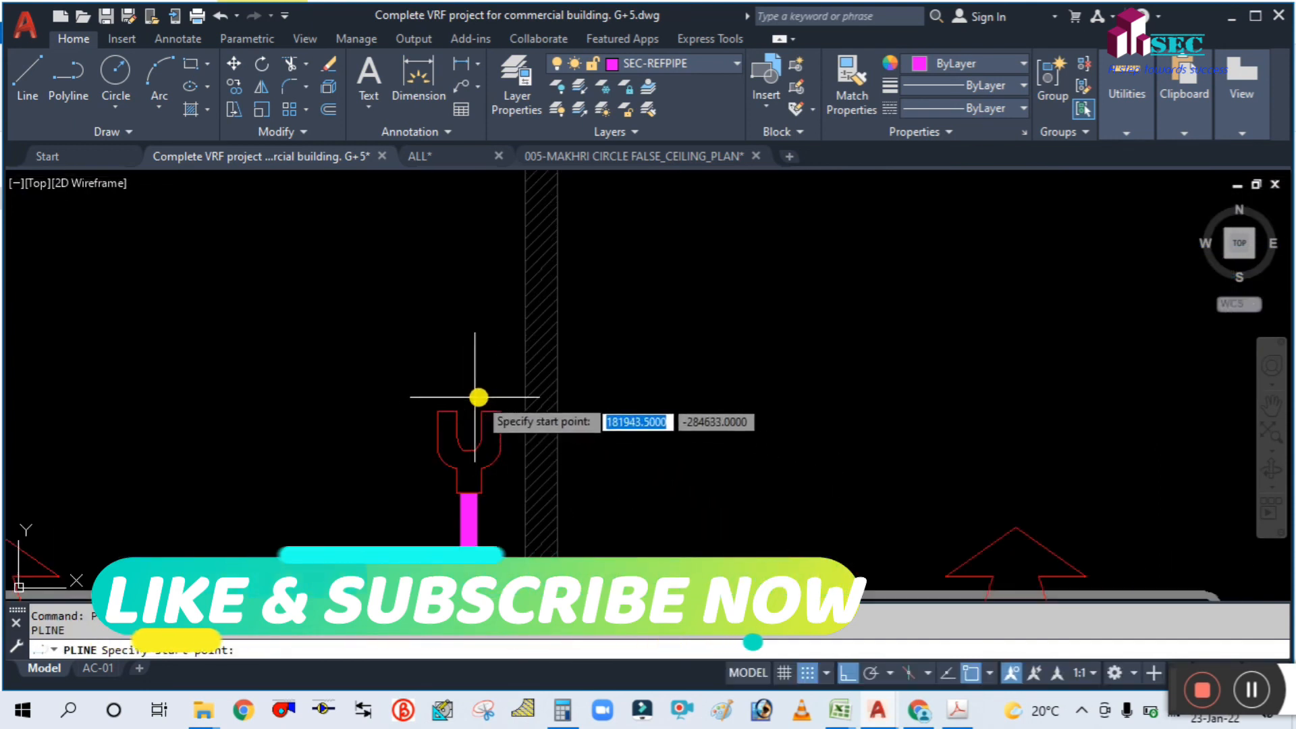
pyautogui.click(491, 391)
pyautogui.click(490, 342)
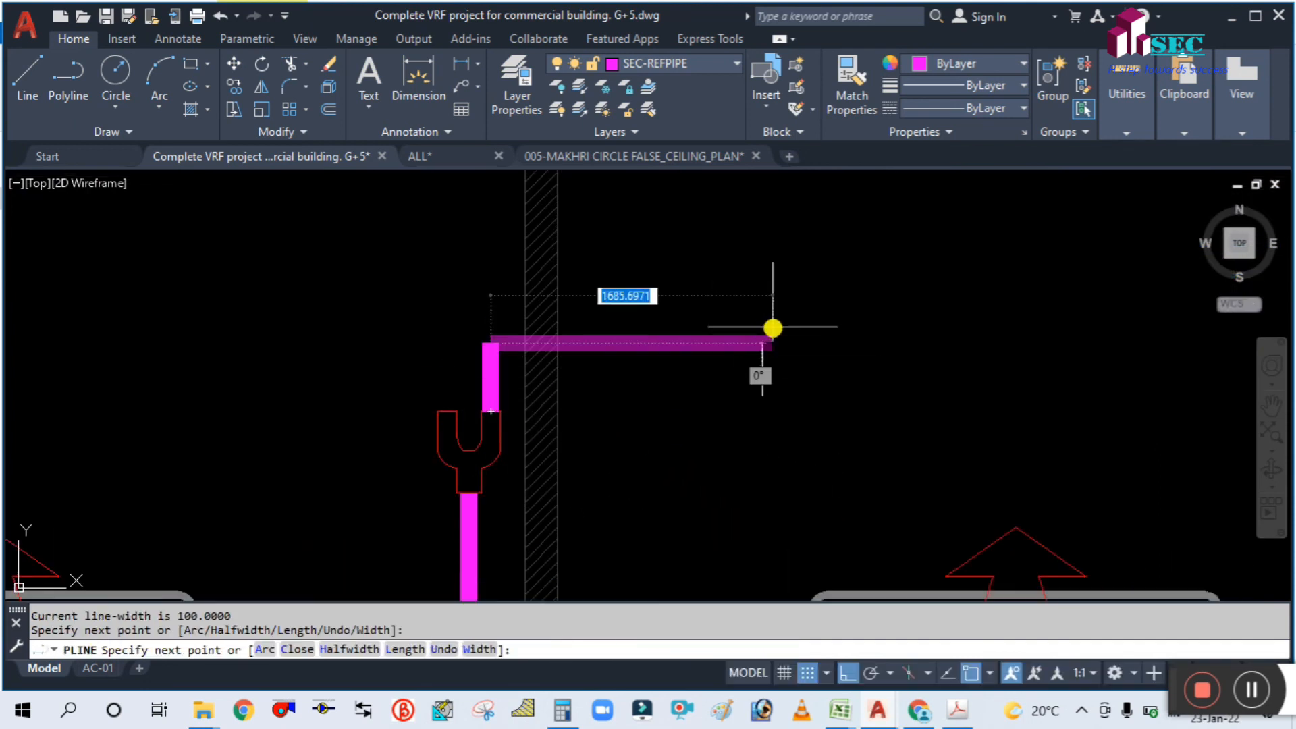
# Step: Run the pipe across the wall into Office 5 and down to the cassette unit's upper edge near its left corner, ending it there
pyautogui.scroll(-2, 772, 327)
pyautogui.scroll(1, 801, 335)
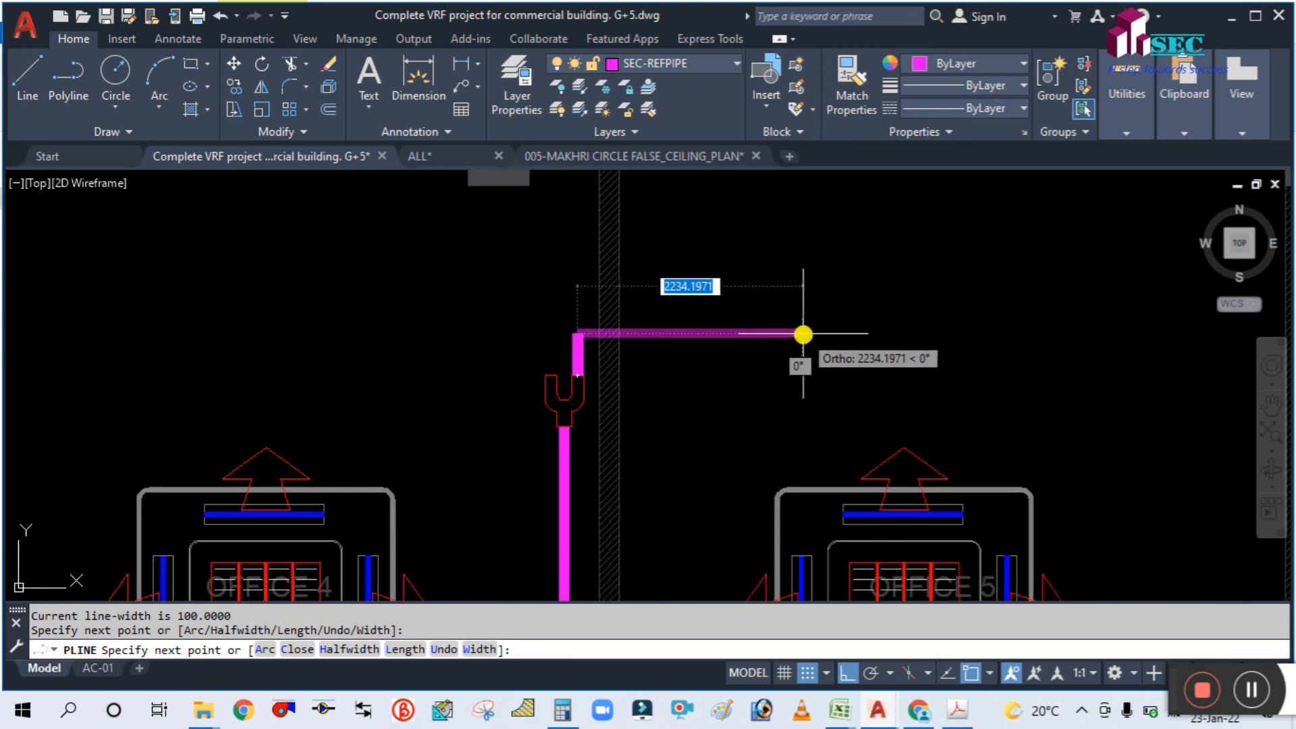
pyautogui.click(801, 333)
pyautogui.scroll(4, 796, 463)
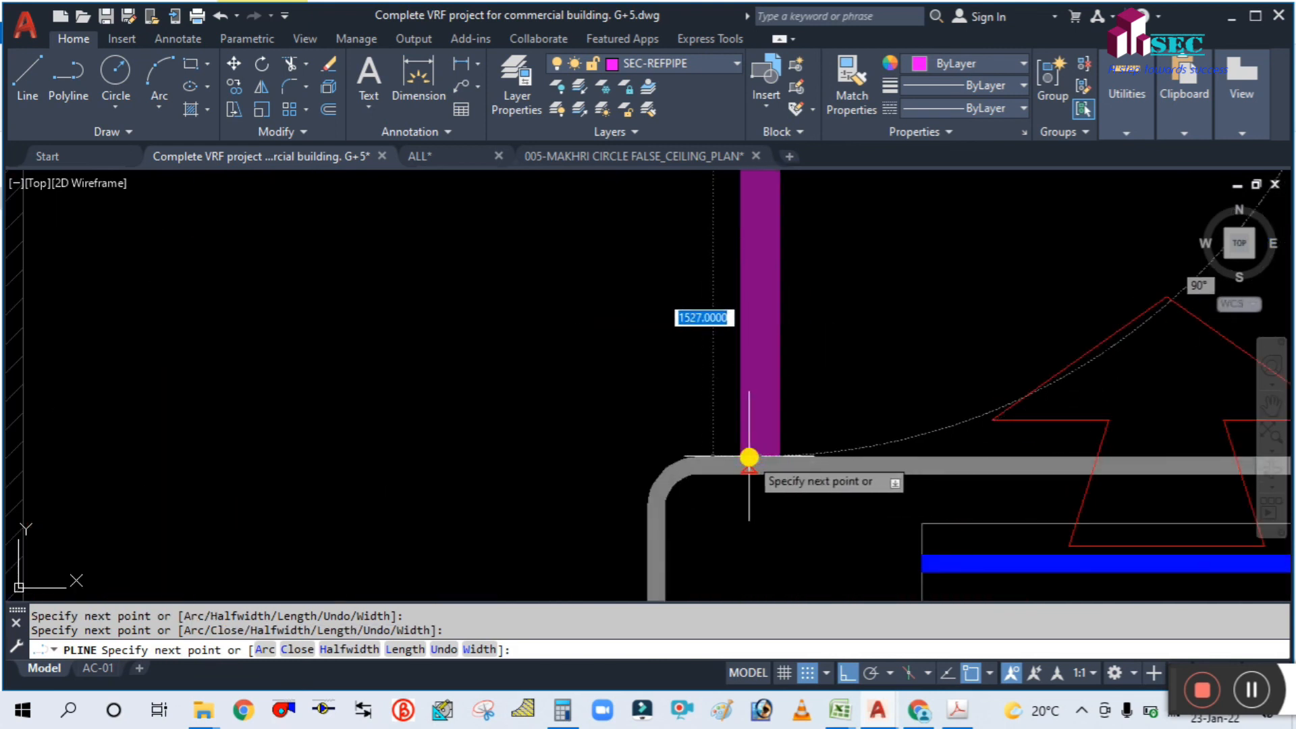
pyautogui.click(796, 463)
pyautogui.press('Return')
pyautogui.scroll(-5, 729, 533)
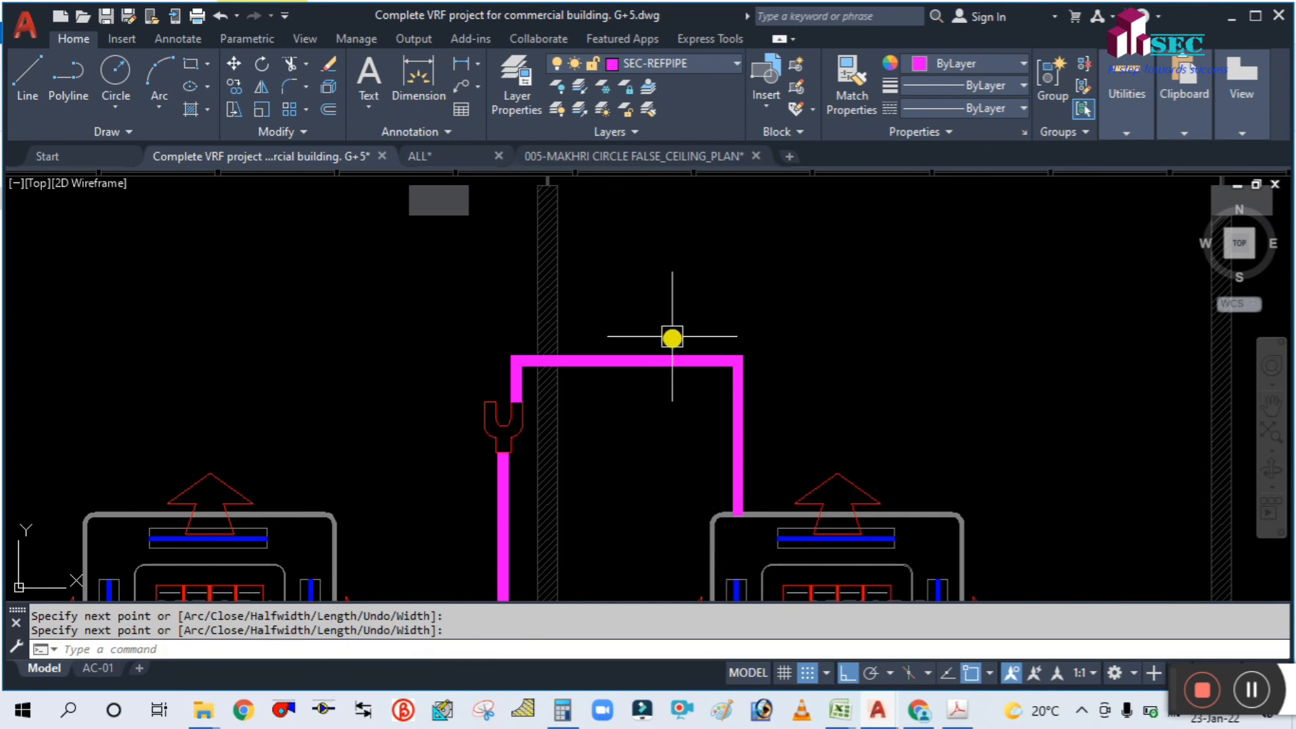
# Step: Start a refrigerant pipe at the upper joint's left outlet and run it up to just below the outer wall
pyautogui.moveTo(671, 338); pyautogui.dragTo(630, 474, button='middle')
pyautogui.press('Return')
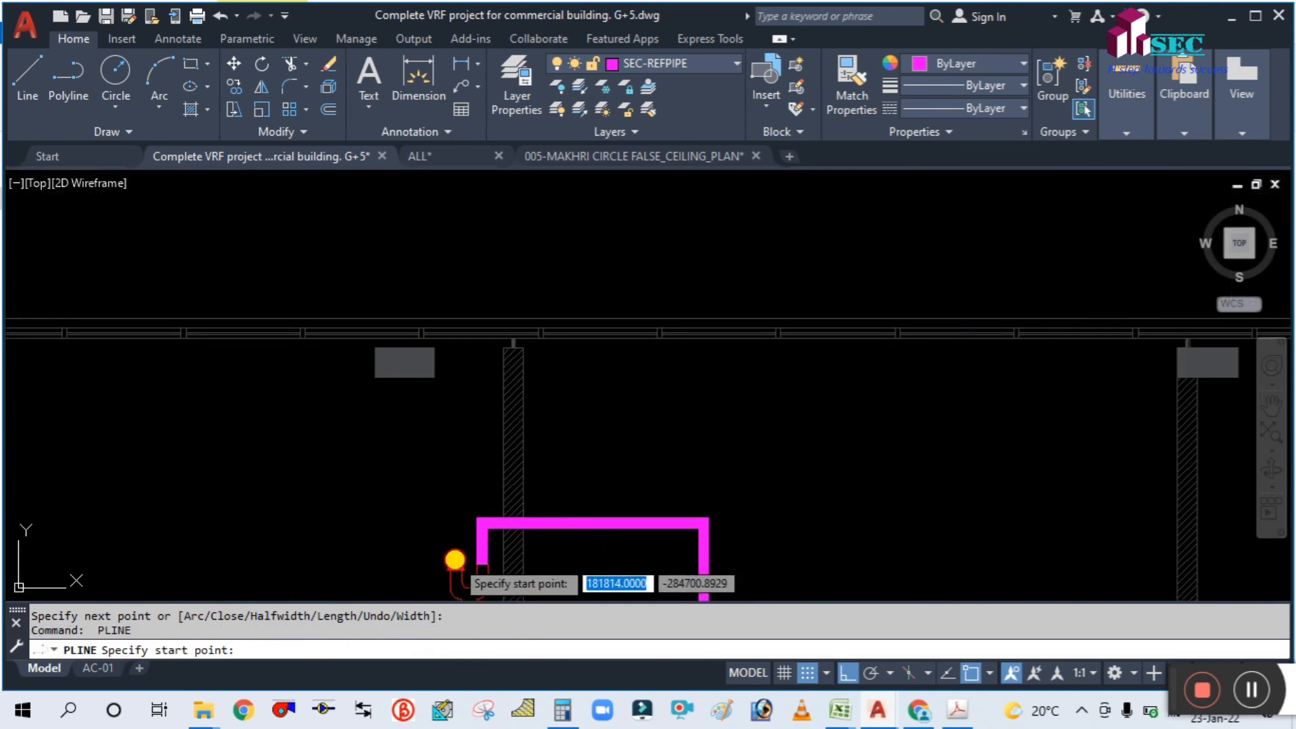
pyautogui.click(459, 561)
pyautogui.click(489, 362)
# Step: Run the pipe horizontally about 9786 units along the outer wall to the side of the Office 6 wall-mounted unit, ending it there
pyautogui.scroll(-5, 472, 357)
pyautogui.scroll(2, 746, 367)
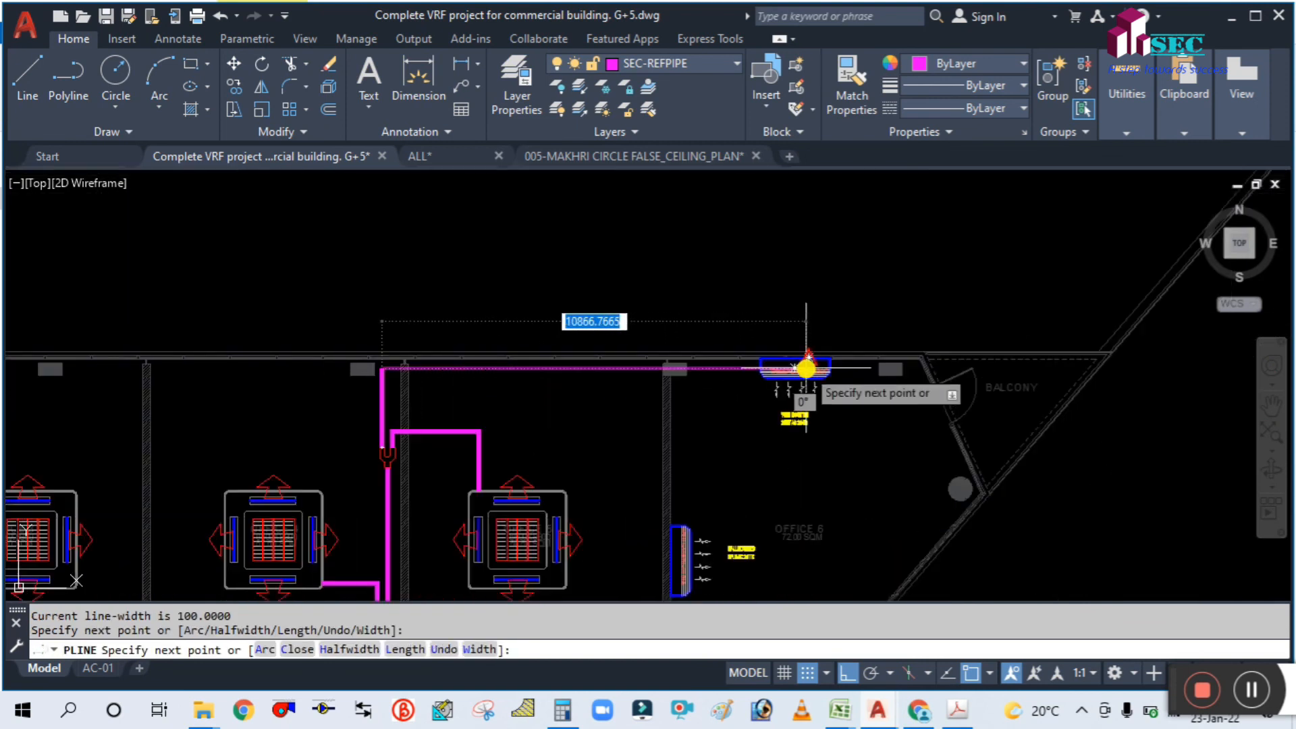
pyautogui.scroll(10, 805, 368)
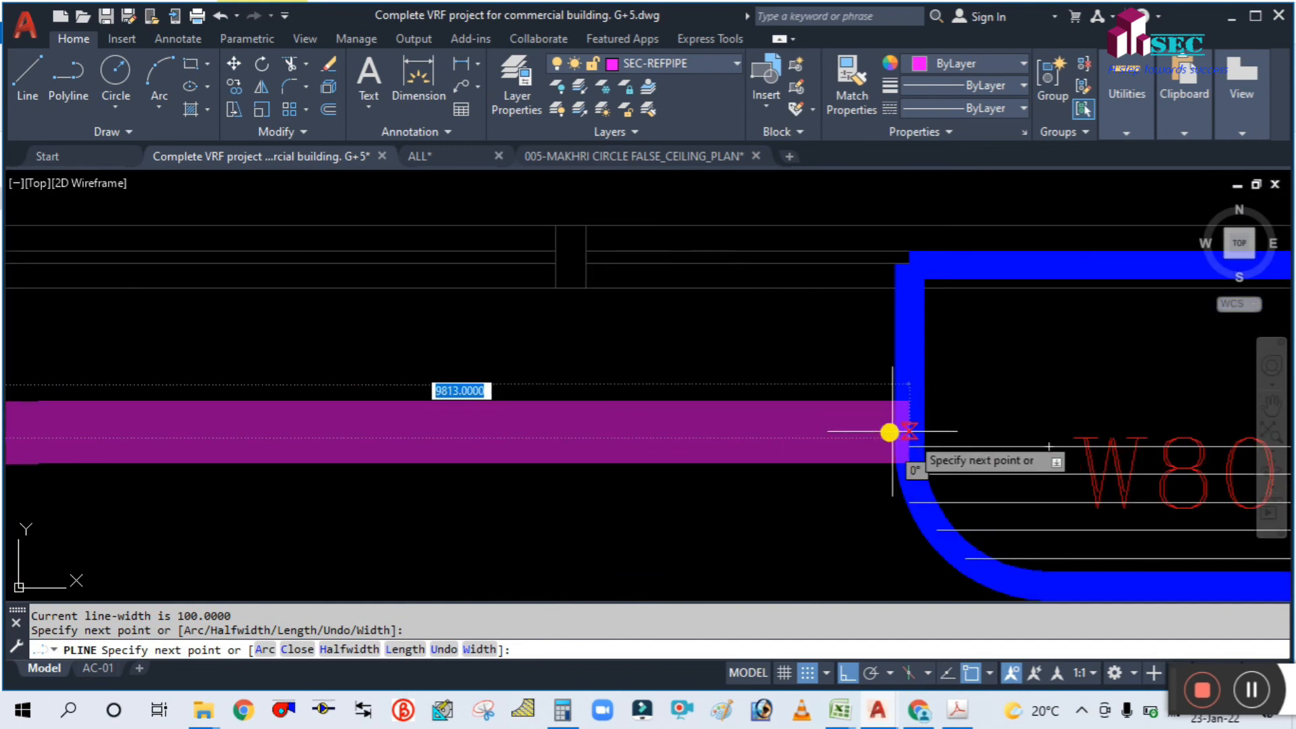
pyautogui.scroll(4, 889, 432)
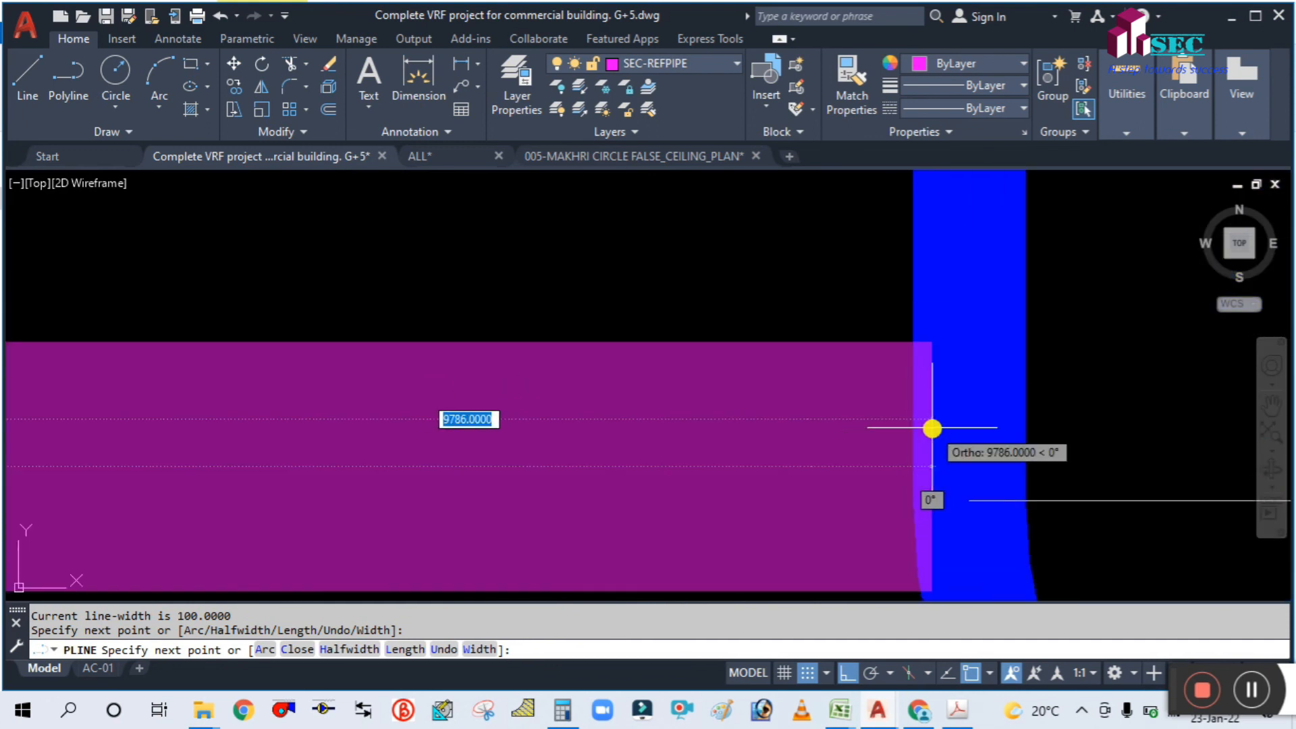
pyautogui.click(932, 428)
pyautogui.press('Escape')
pyautogui.scroll(-8, 681, 313)
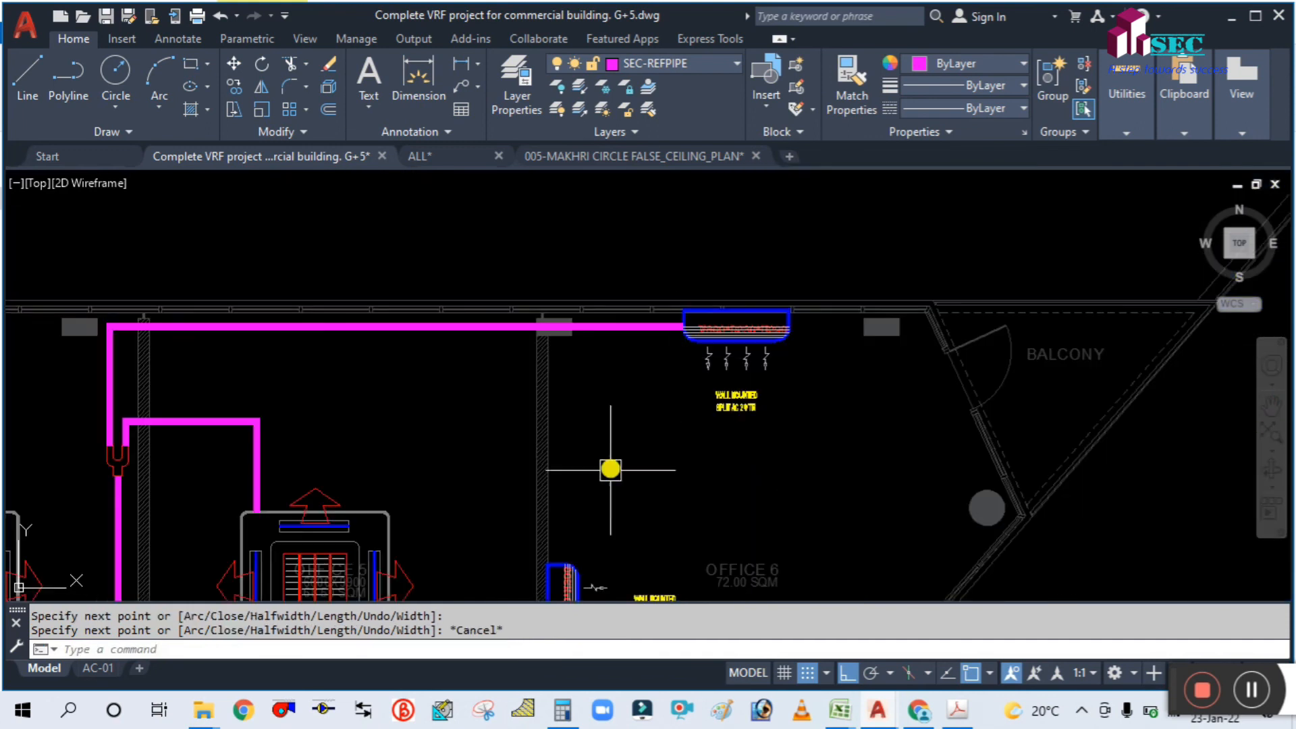
# Step: Start a refrigerant pipe at the free lower outlet of the last corridor joint and run it horizontally toward the ducted split unit
pyautogui.scroll(-5, 775, 272)
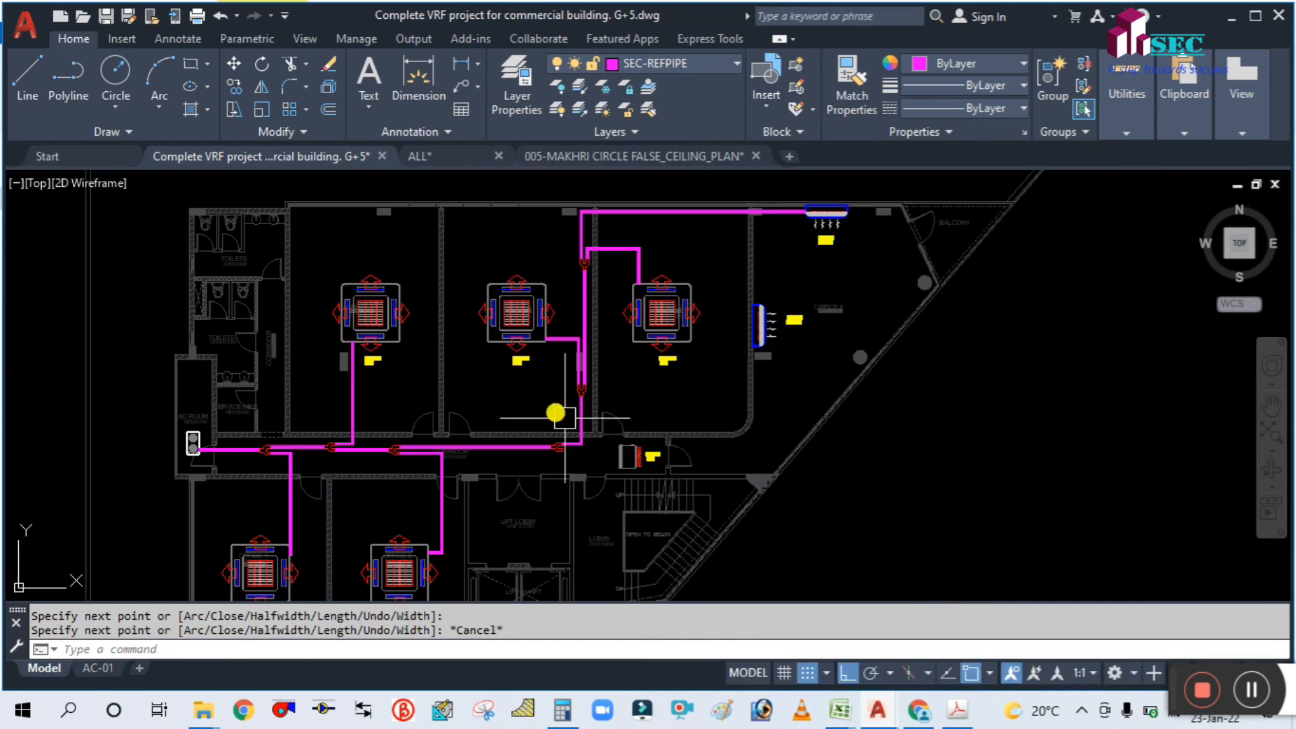
pyautogui.scroll(6, 703, 396)
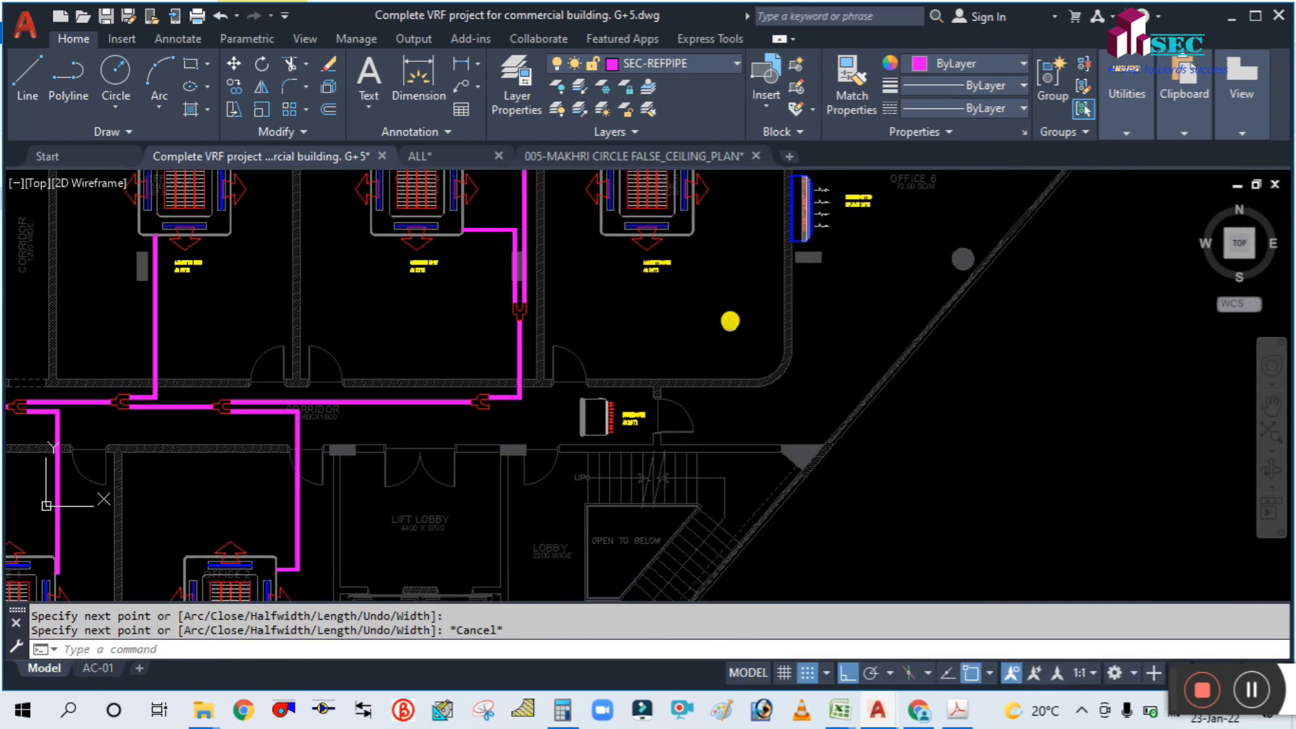
pyautogui.scroll(4, 512, 380)
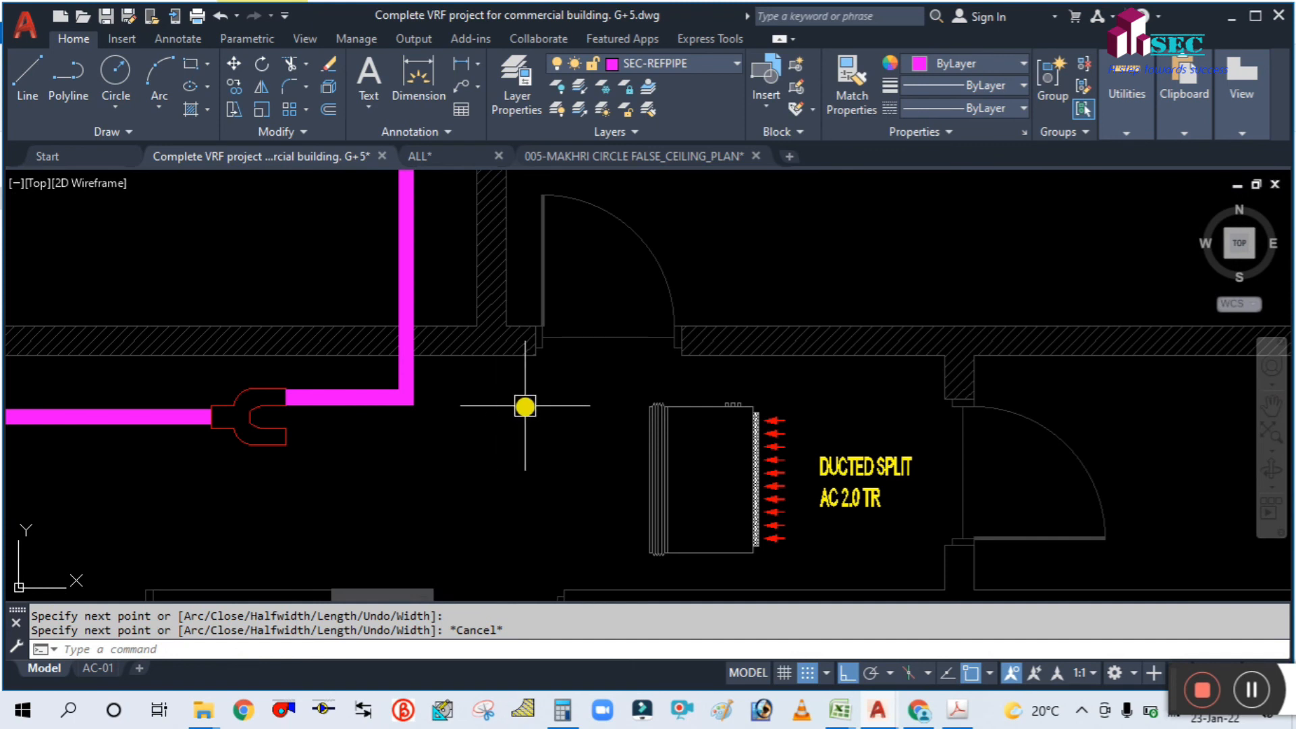
pyautogui.scroll(-4, 525, 406)
pyautogui.scroll(2, 489, 450)
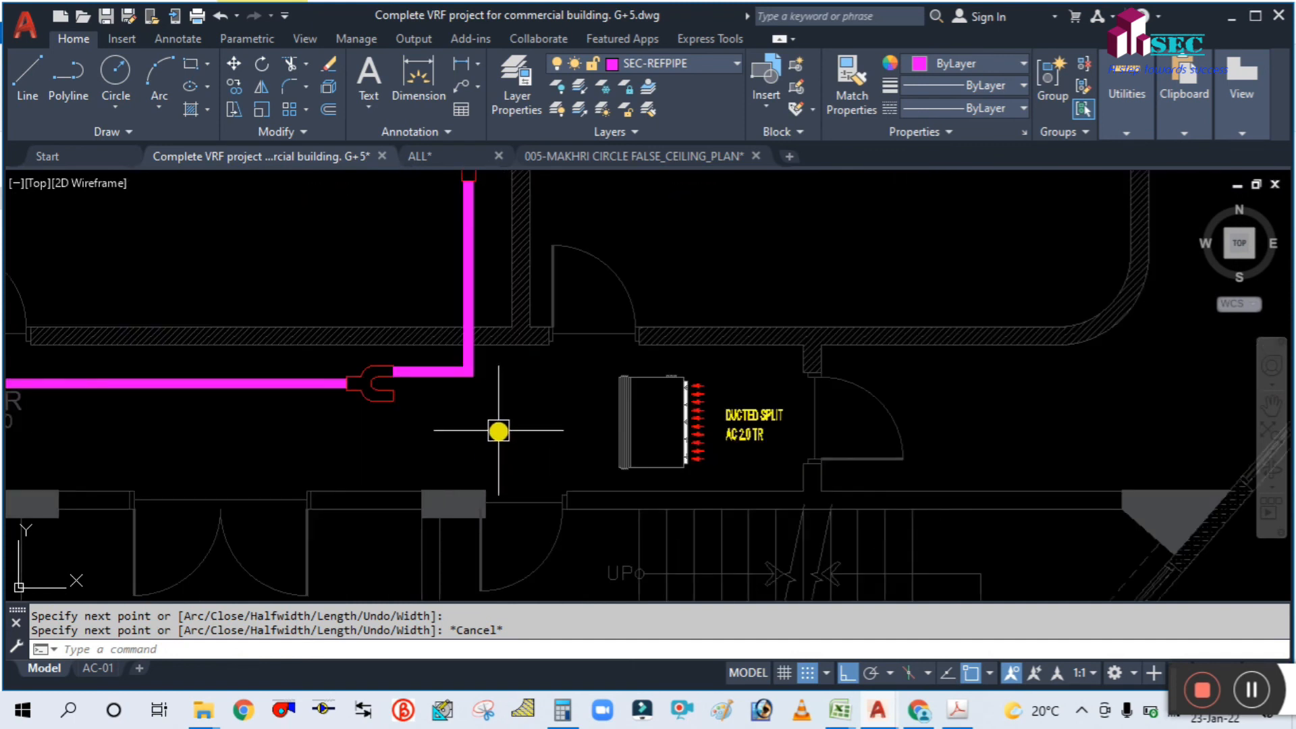
pyautogui.scroll(2, 497, 430)
pyautogui.write('pl')
pyautogui.press('Return')
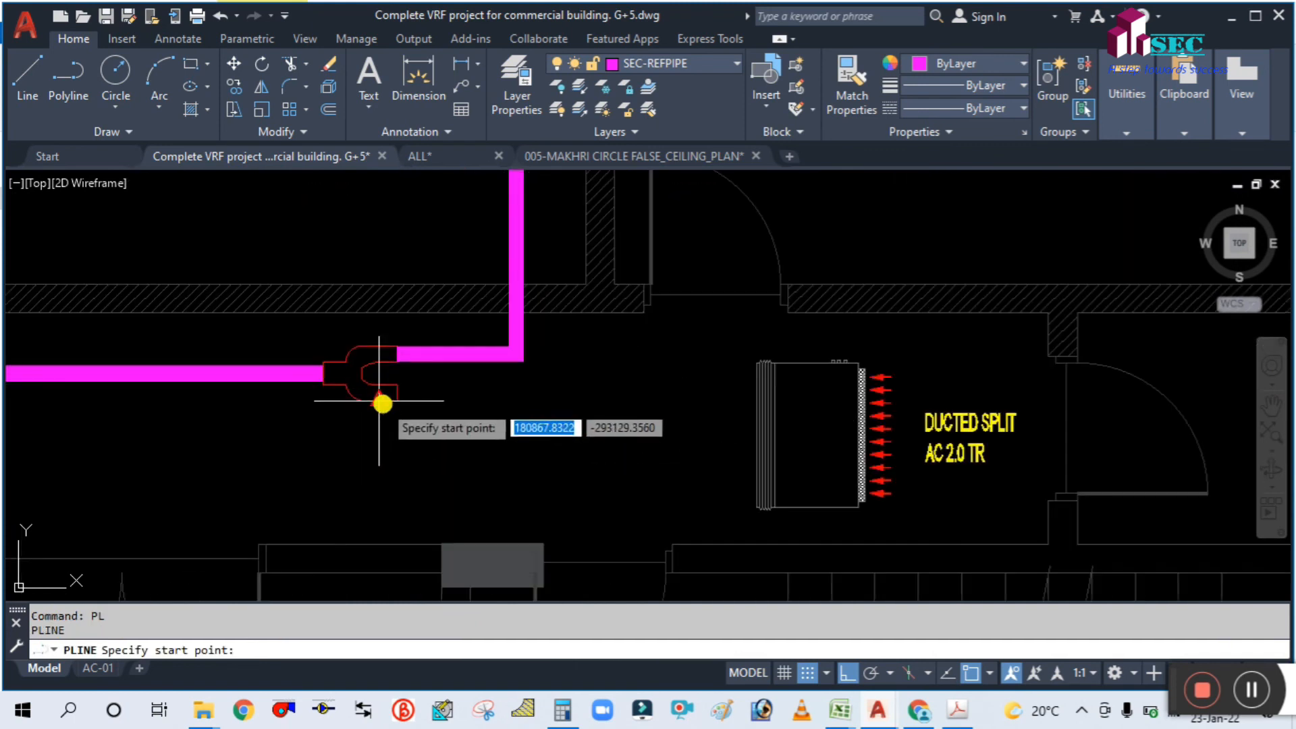
pyautogui.click(396, 392)
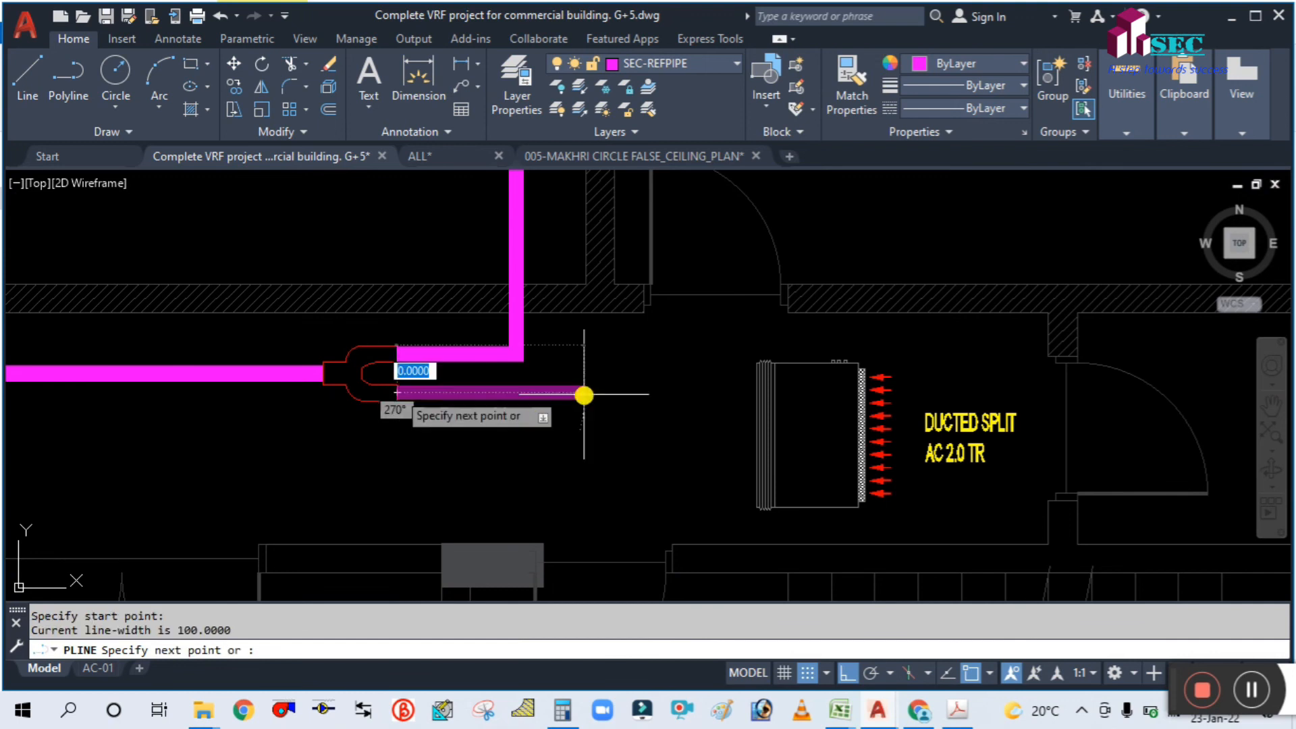
pyautogui.click(679, 382)
# Step: Run the pipe up through the Office 5 doorway and a short way right, ending it above the ducted split unit
pyautogui.click(677, 248)
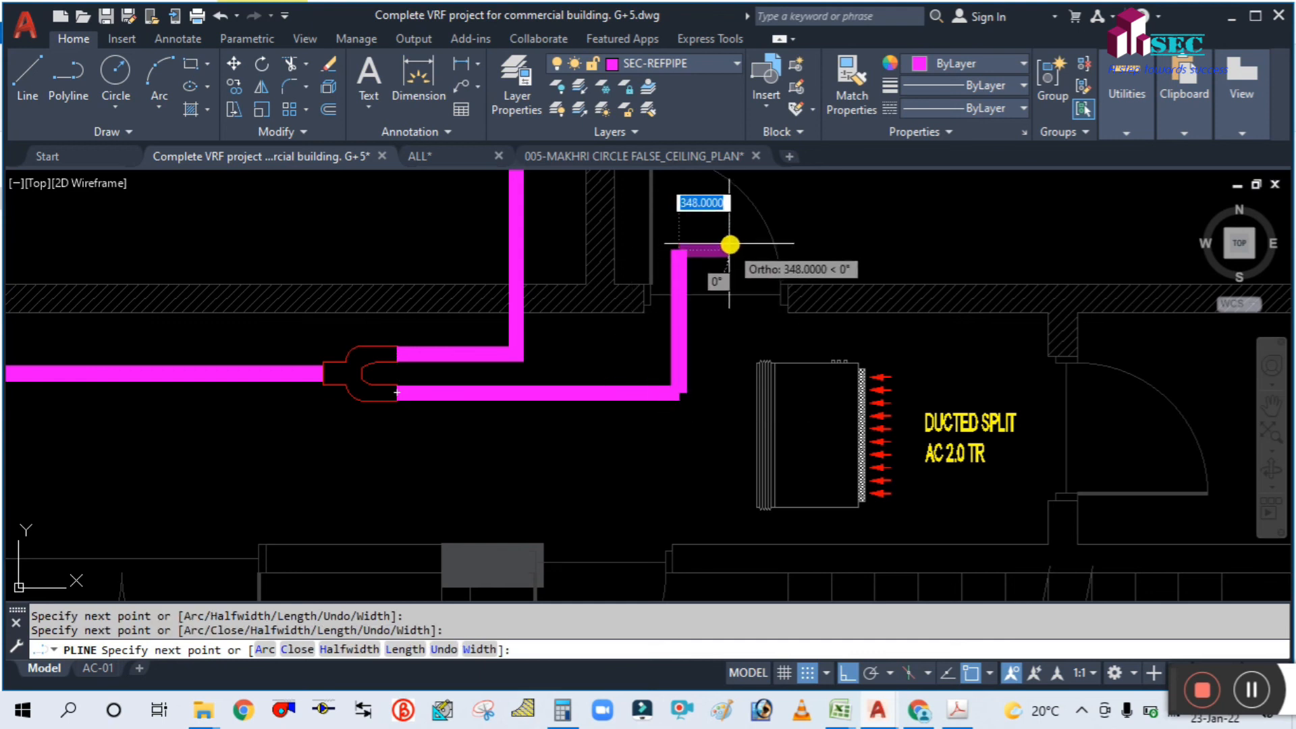
pyautogui.click(759, 245)
pyautogui.press('Escape')
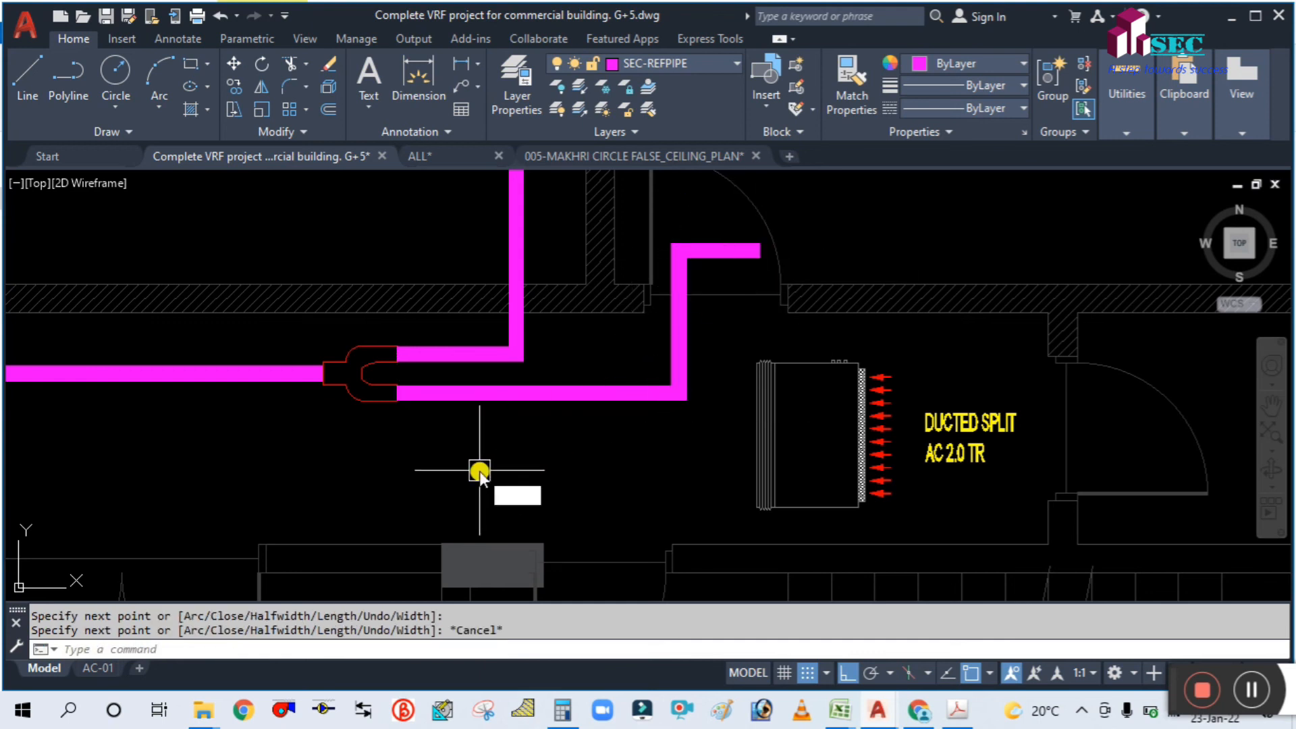
# Step: Copy the last corridor joint from its inlet midpoint onto the end of the new pipe above the ducted split unit
pyautogui.write('CO')
pyautogui.press('Return')
pyautogui.scroll(2, 326, 376)
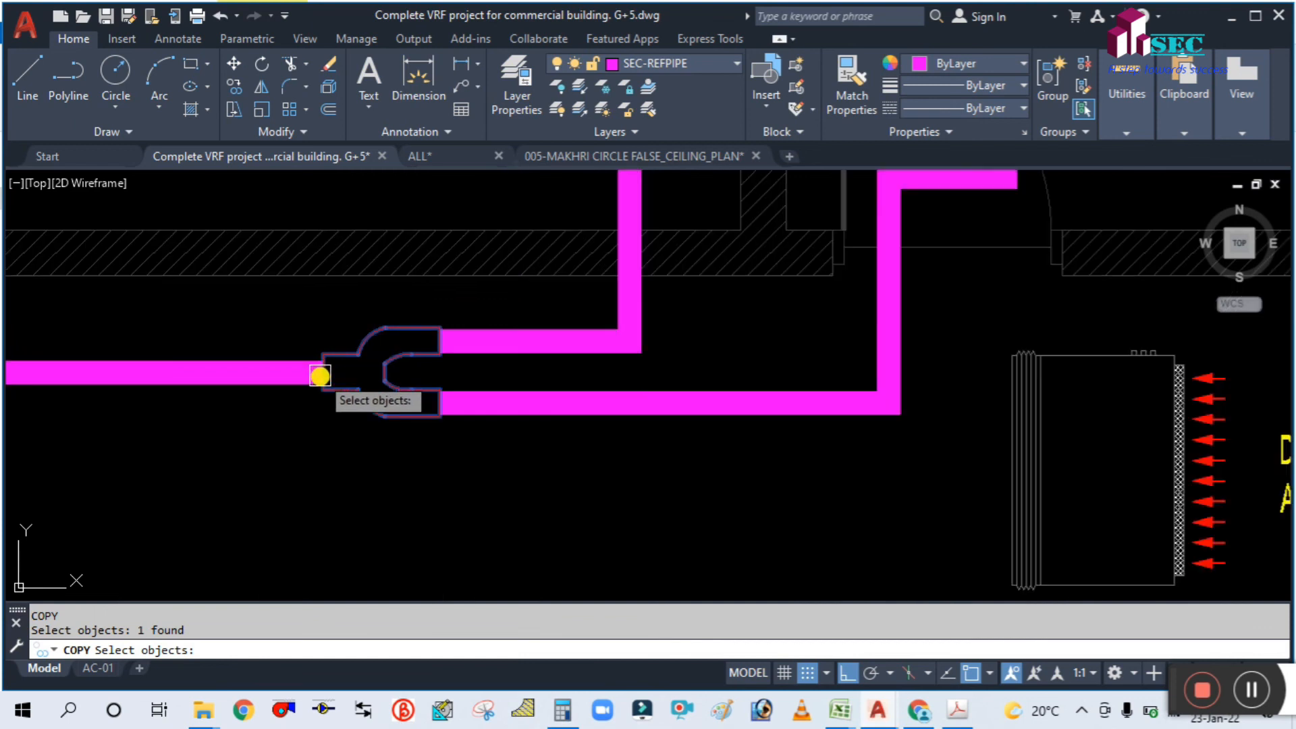
pyautogui.press('Return')
pyautogui.click(322, 372)
pyautogui.scroll(-6, 340, 370)
pyautogui.scroll(5, 495, 333)
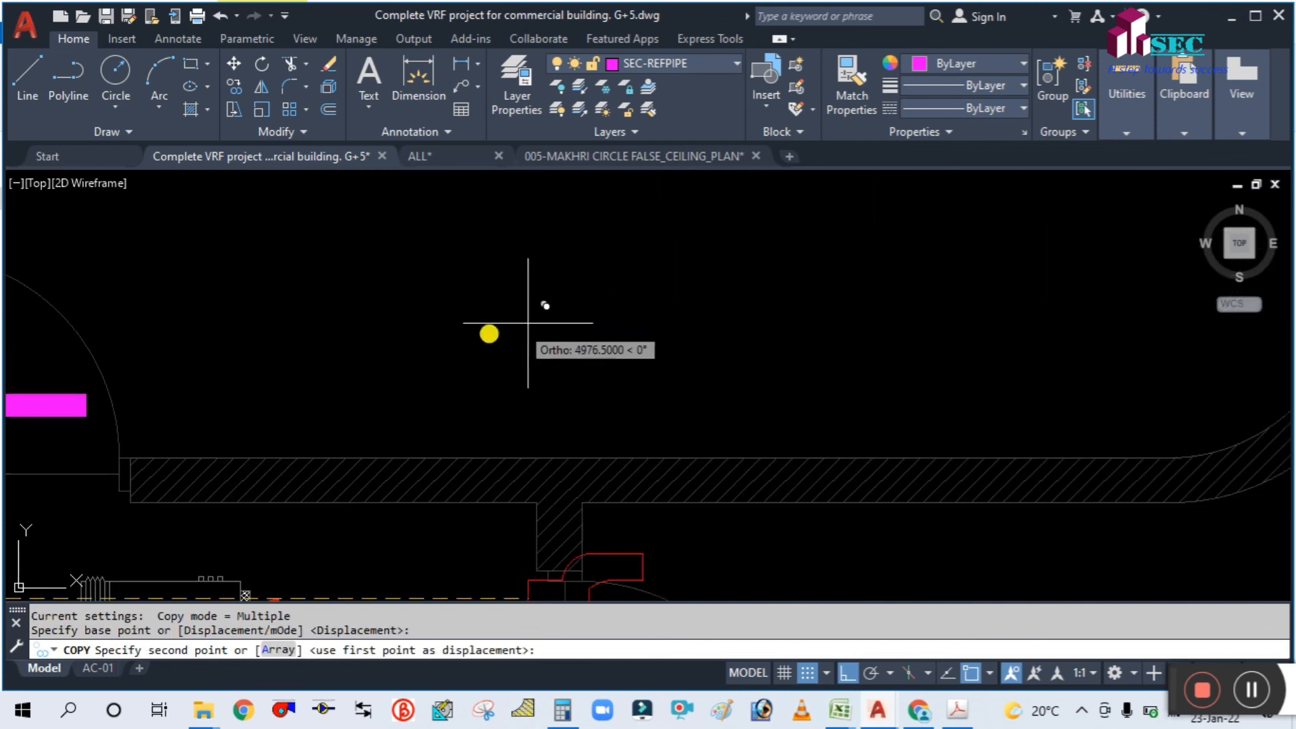
pyautogui.scroll(-2, 292, 384)
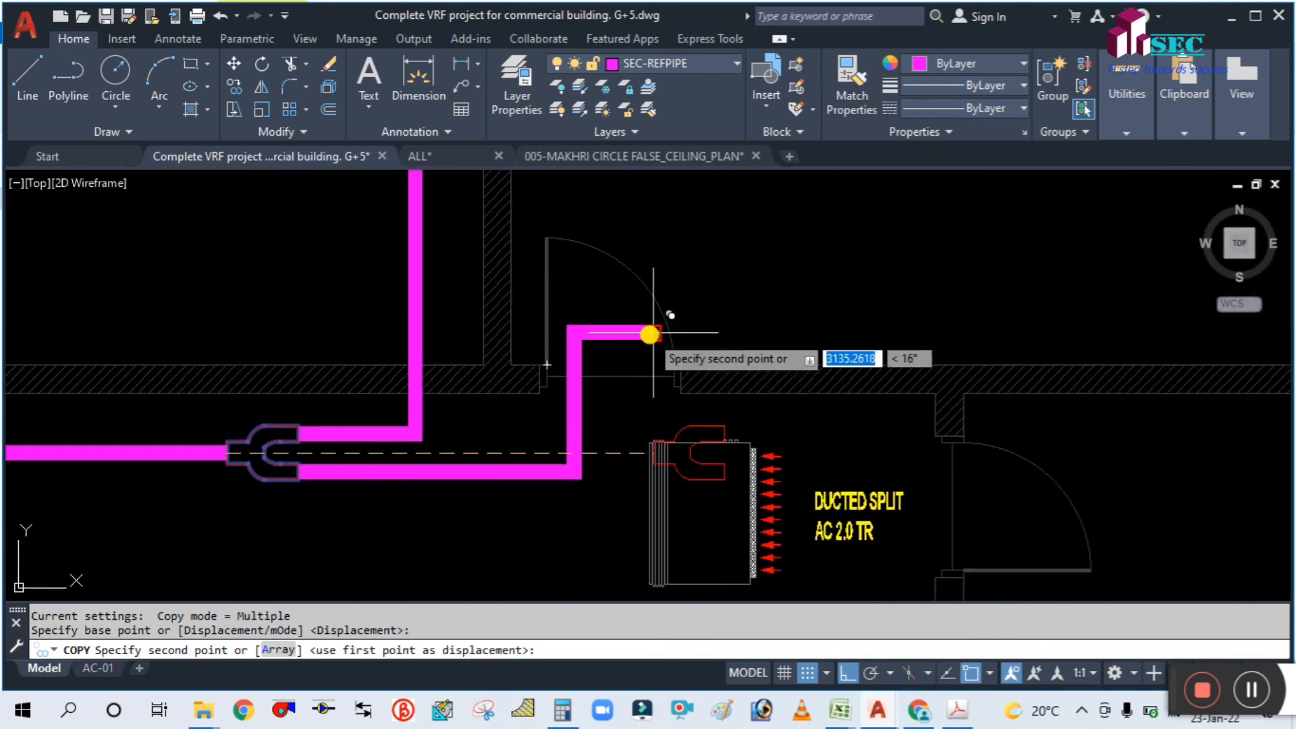
pyautogui.click(653, 331)
pyautogui.press('Escape')
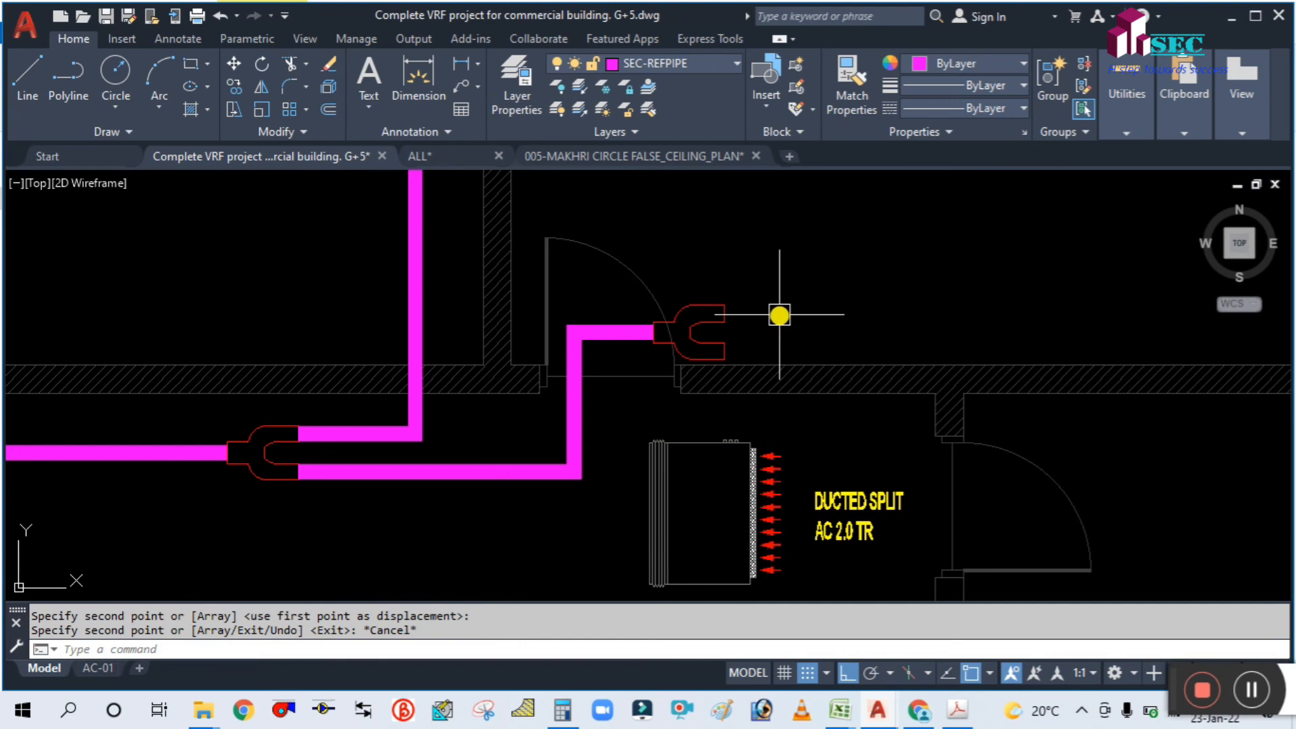
# Step: Run a refrigerant pipe from the last joint's lower outlet a short way right and down to the ducted split unit's corner
pyautogui.write('PL')
pyautogui.press('Return')
pyautogui.scroll(4, 752, 346)
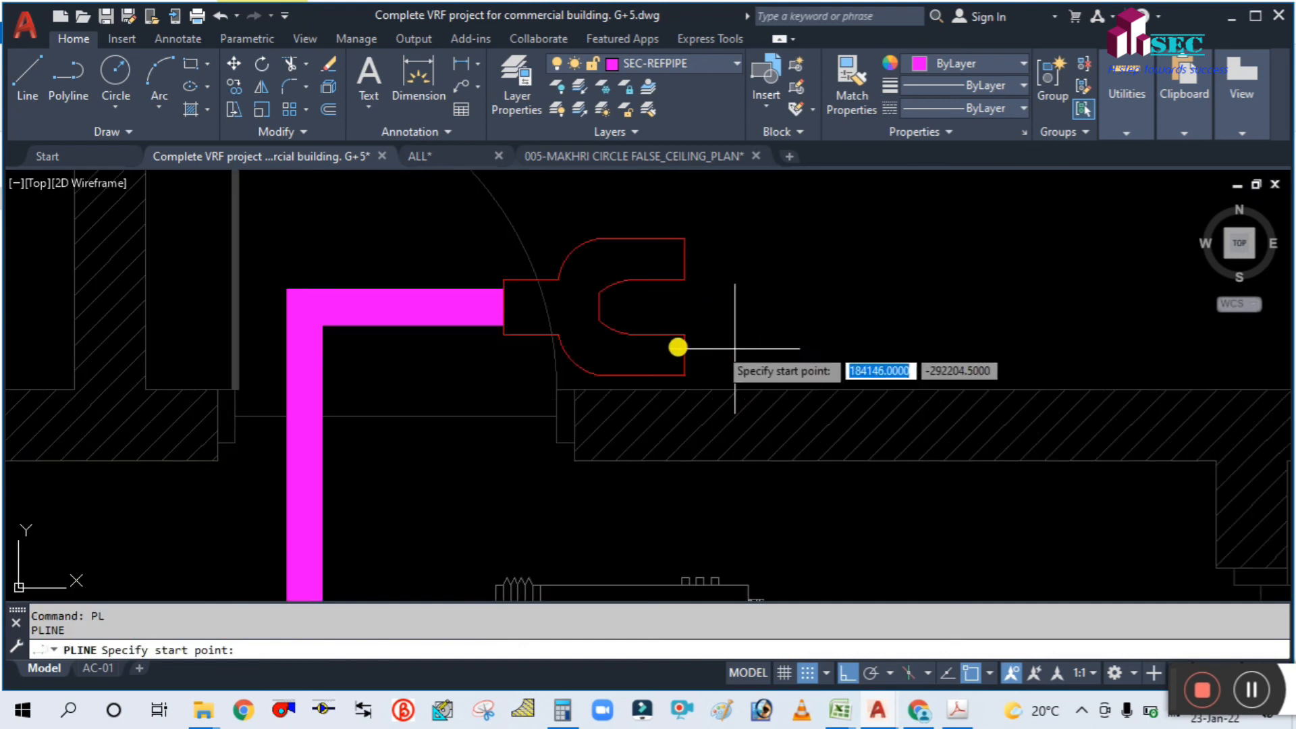
pyautogui.click(687, 356)
pyautogui.click(743, 353)
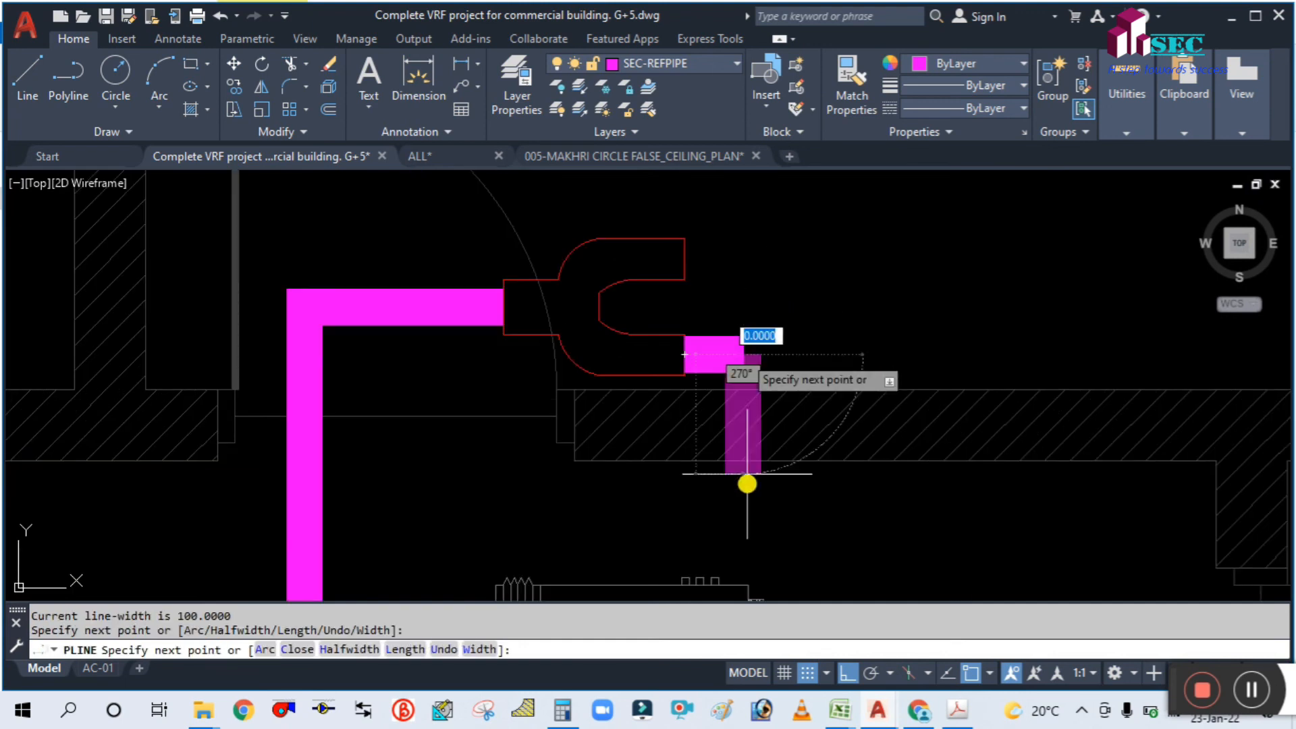
pyautogui.moveTo(743, 549); pyautogui.dragTo(742, 397, button='middle')
pyautogui.scroll(5, 742, 398)
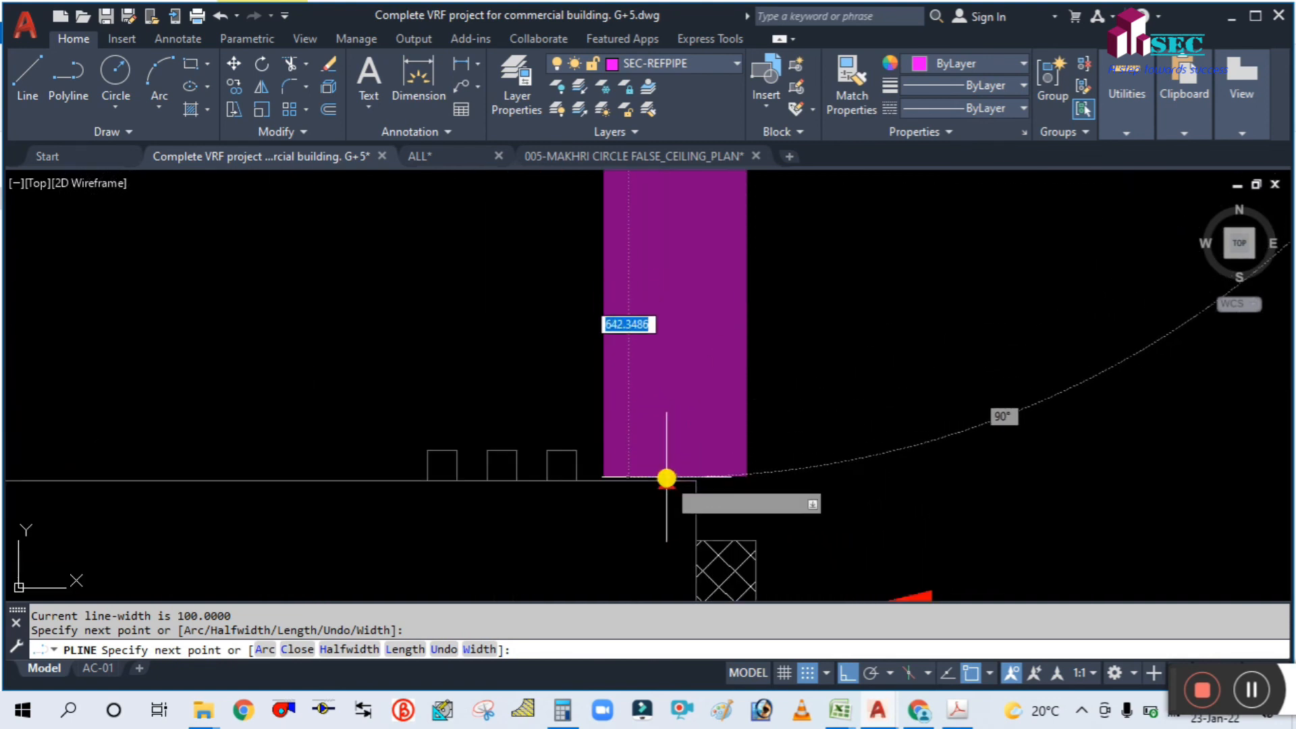
pyautogui.click(669, 497)
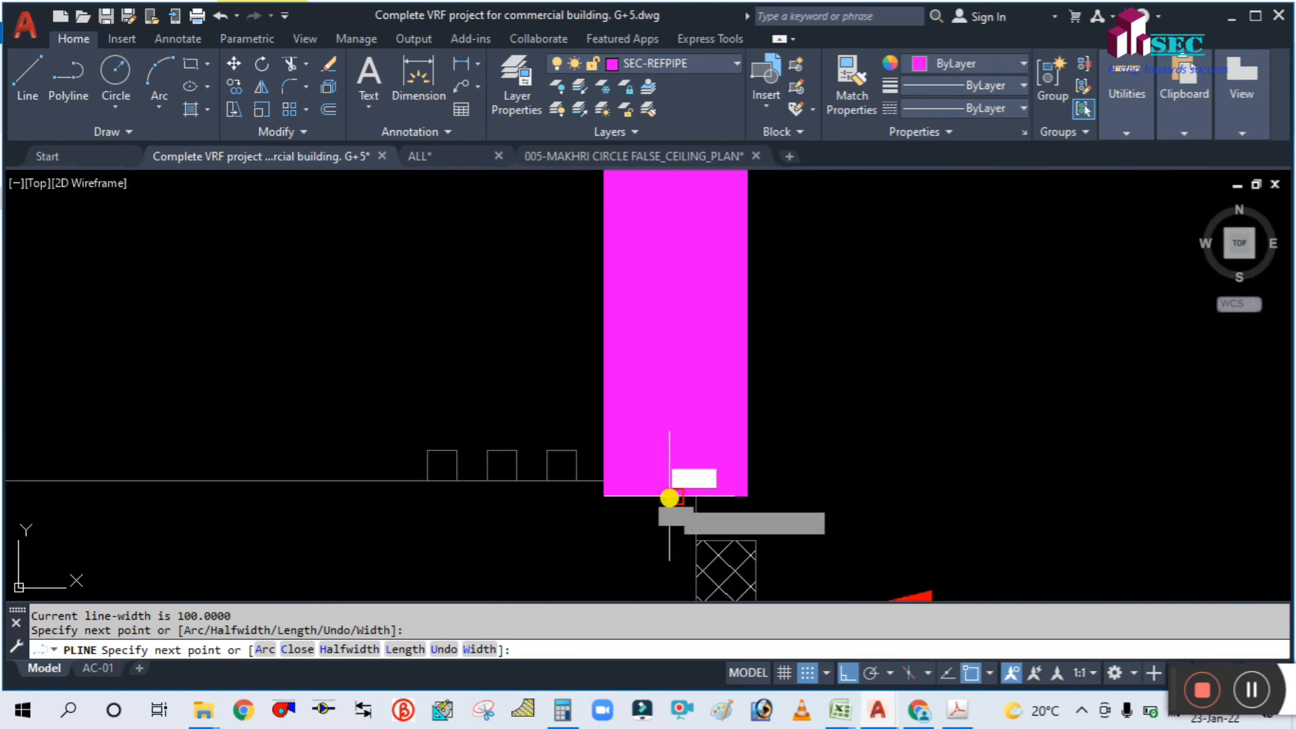
pyautogui.press('F1')
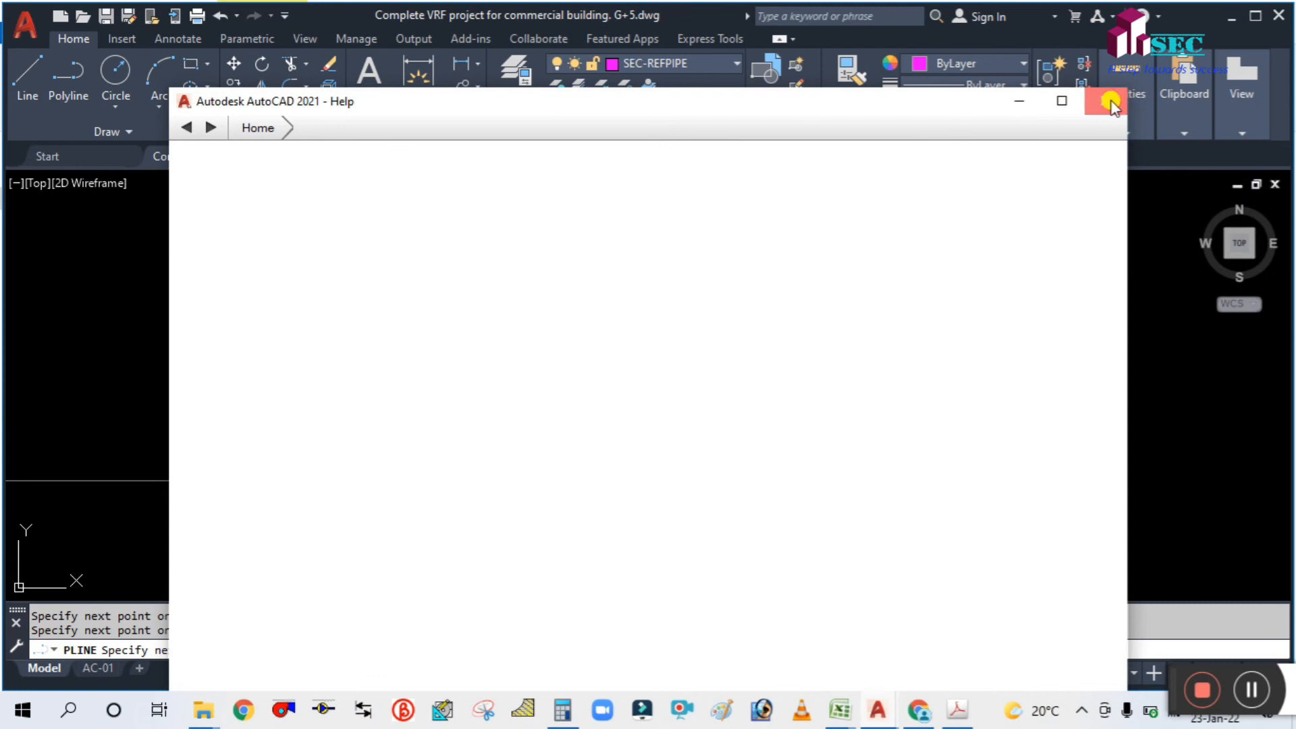
pyautogui.click(1111, 103)
pyautogui.press('F1')
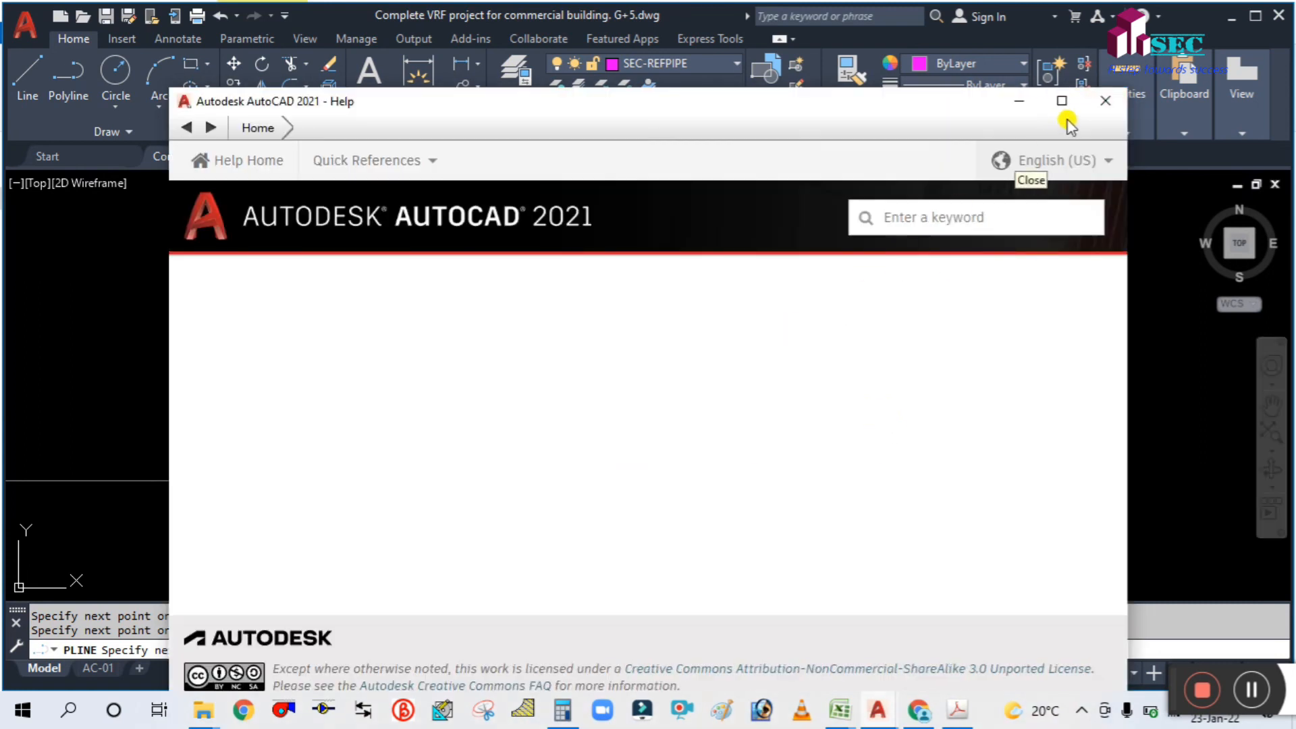
pyautogui.click(1110, 104)
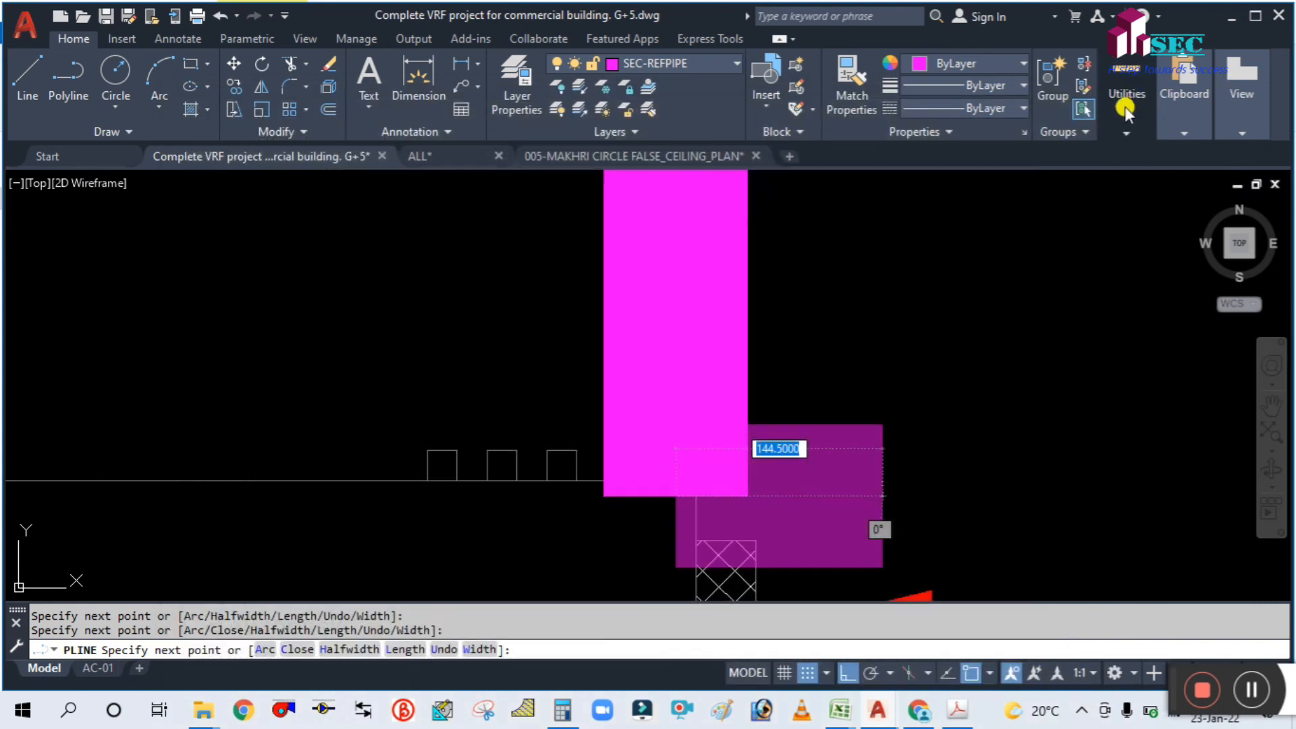
# Step: Finish the pipe at the ducted split unit without adding another segment
pyautogui.press('Escape')
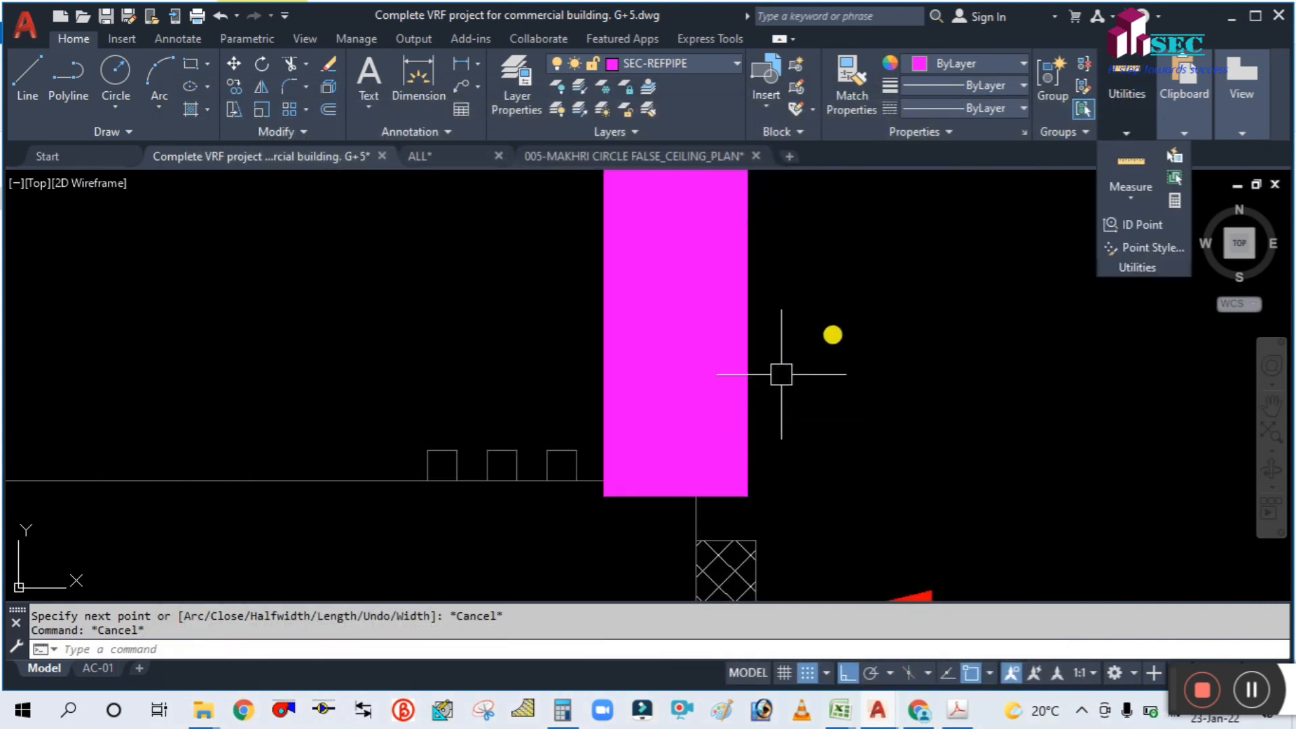
pyautogui.click(899, 232)
pyautogui.scroll(-2, 859, 216)
pyautogui.press('Escape')
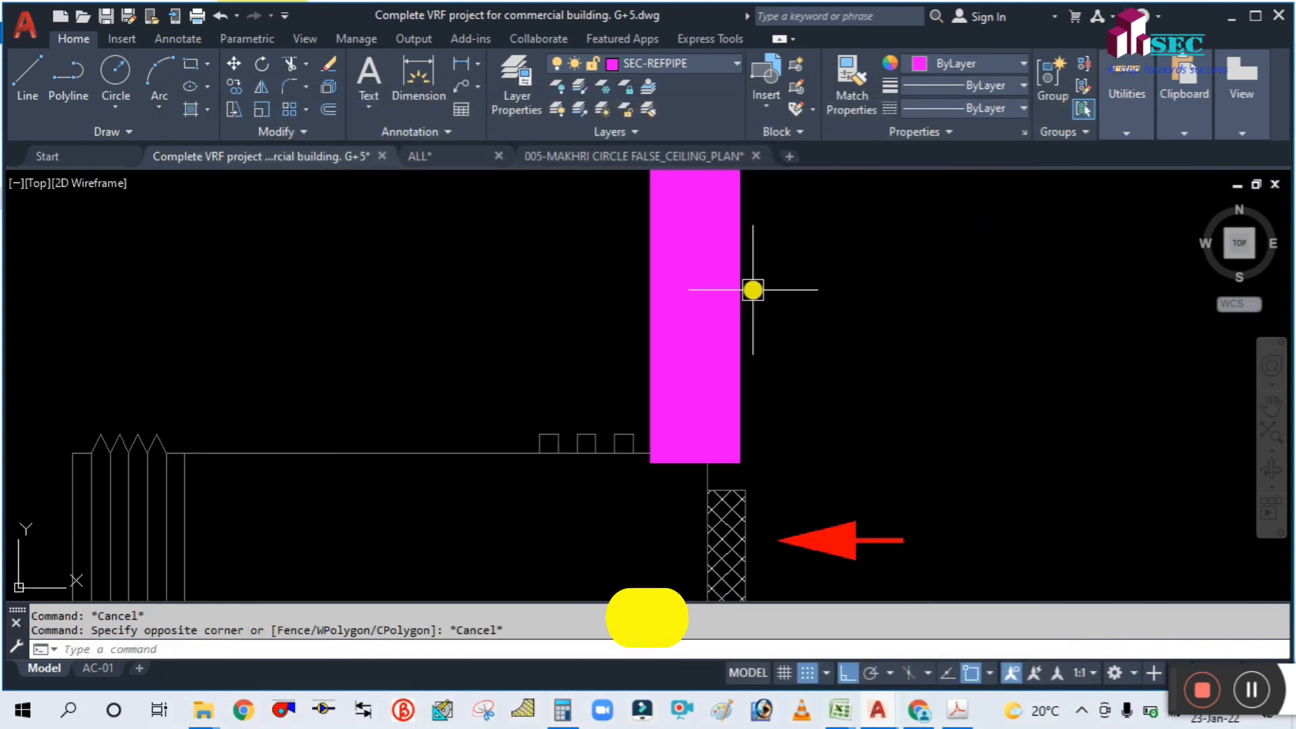
# Step: Start a refrigerant pipe at the upper outlet of the joint above the ducted split unit, heading horizontally toward the curved wall
pyautogui.scroll(5, 842, 269)
pyautogui.scroll(-6, 632, 425)
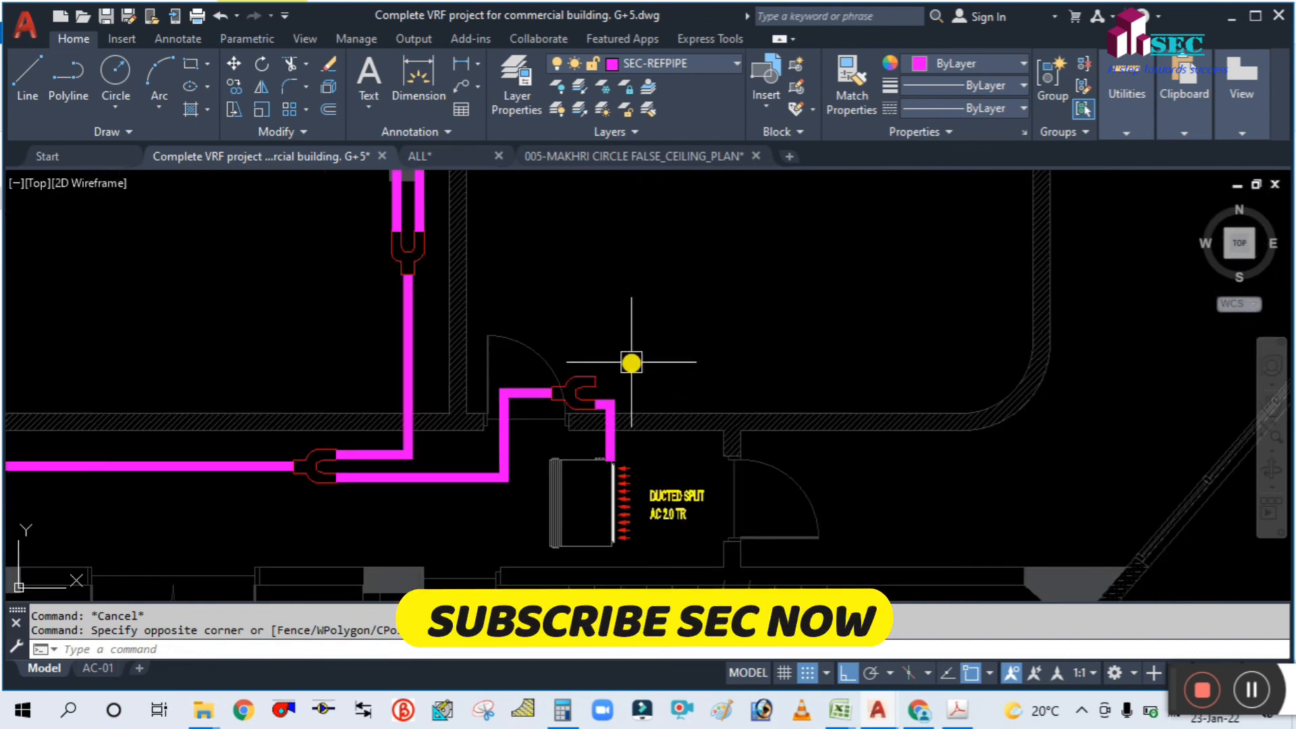
pyautogui.write('pl')
pyautogui.press('Return')
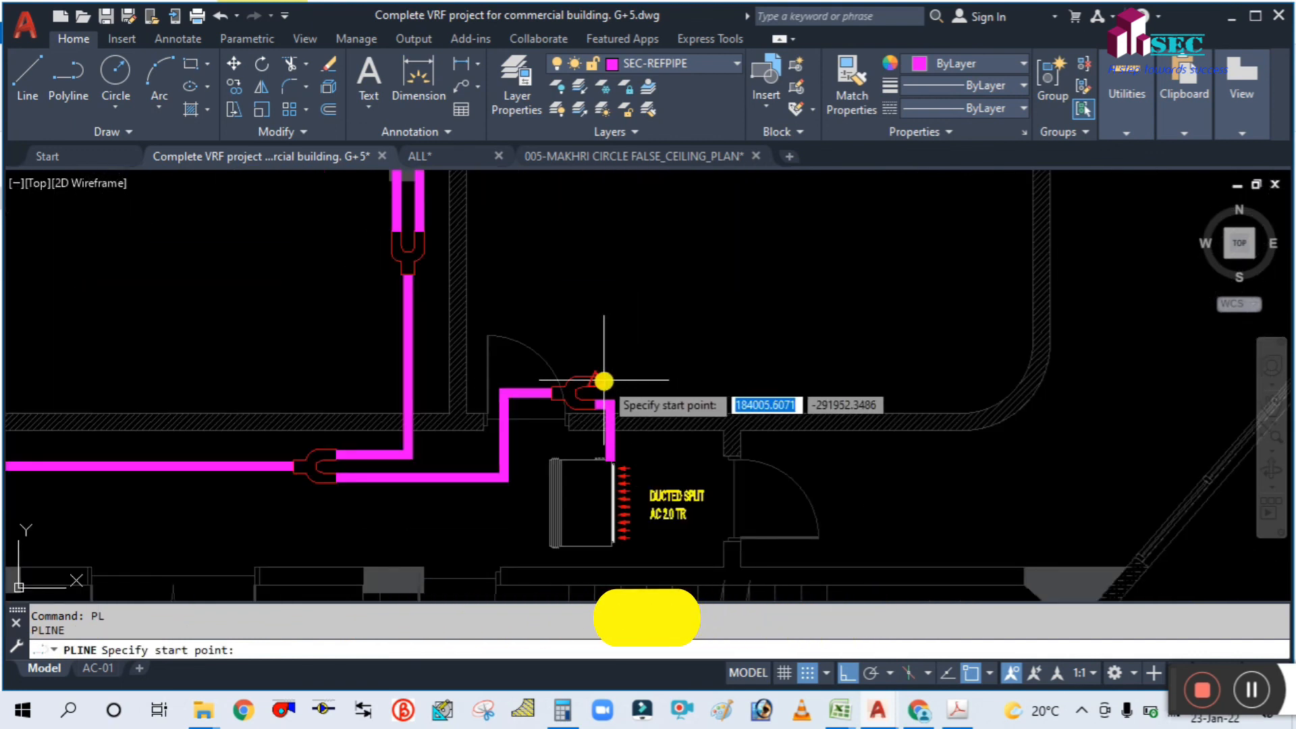
pyautogui.click(596, 381)
pyautogui.scroll(-3, 836, 371)
pyautogui.scroll(3, 920, 346)
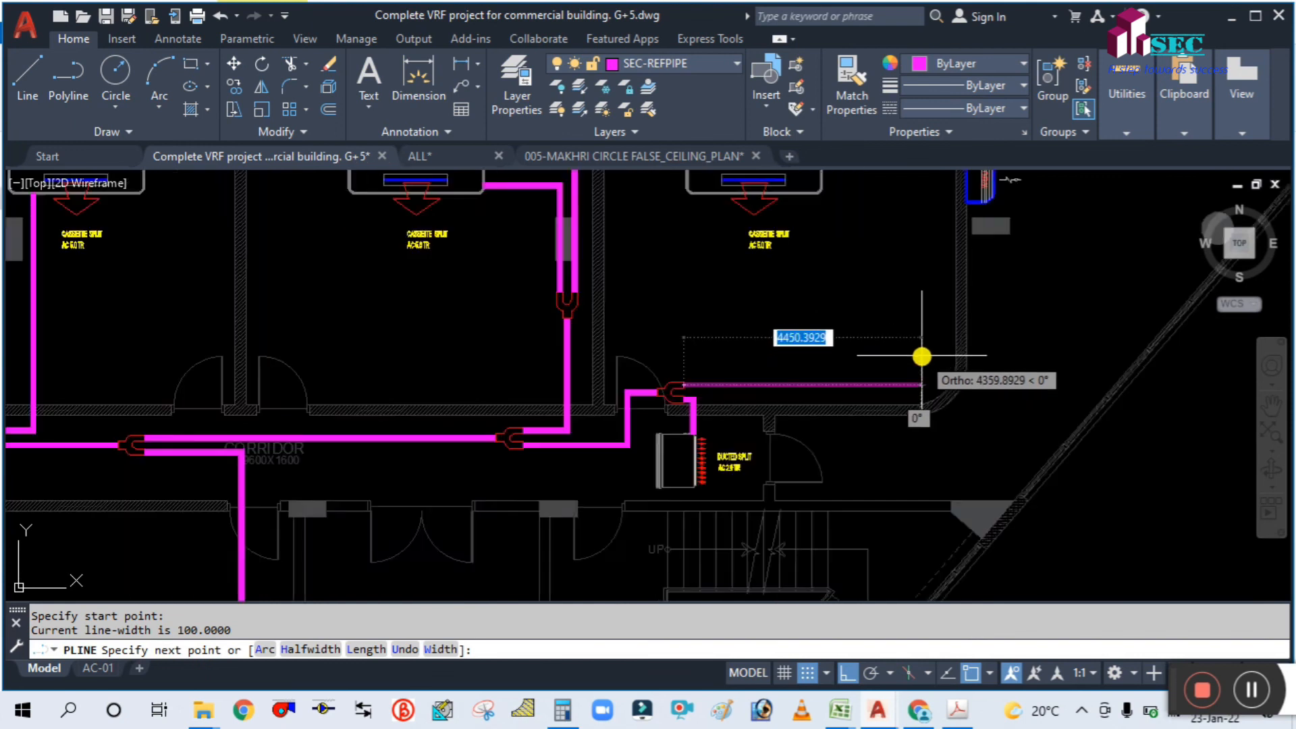
pyautogui.click(1021, 386)
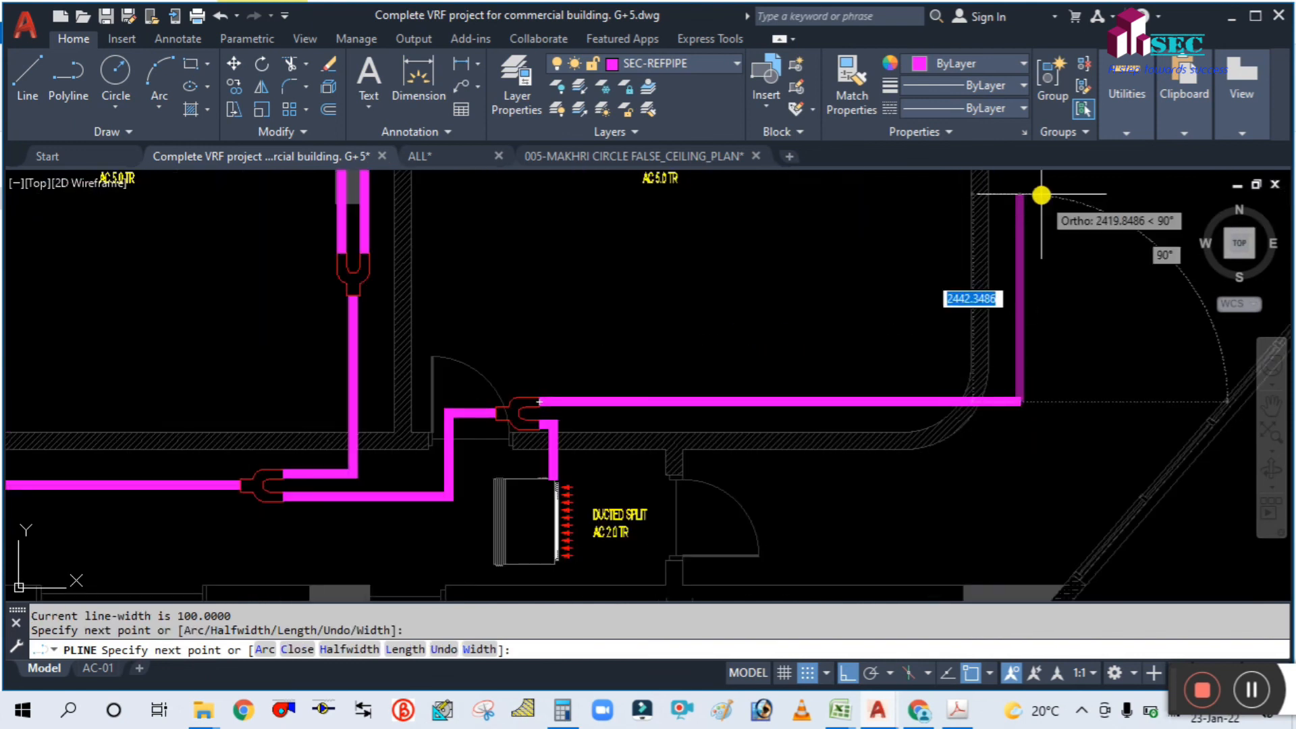
pyautogui.moveTo(1041, 194); pyautogui.dragTo(983, 496, button='middle')
pyautogui.scroll(6, 967, 437)
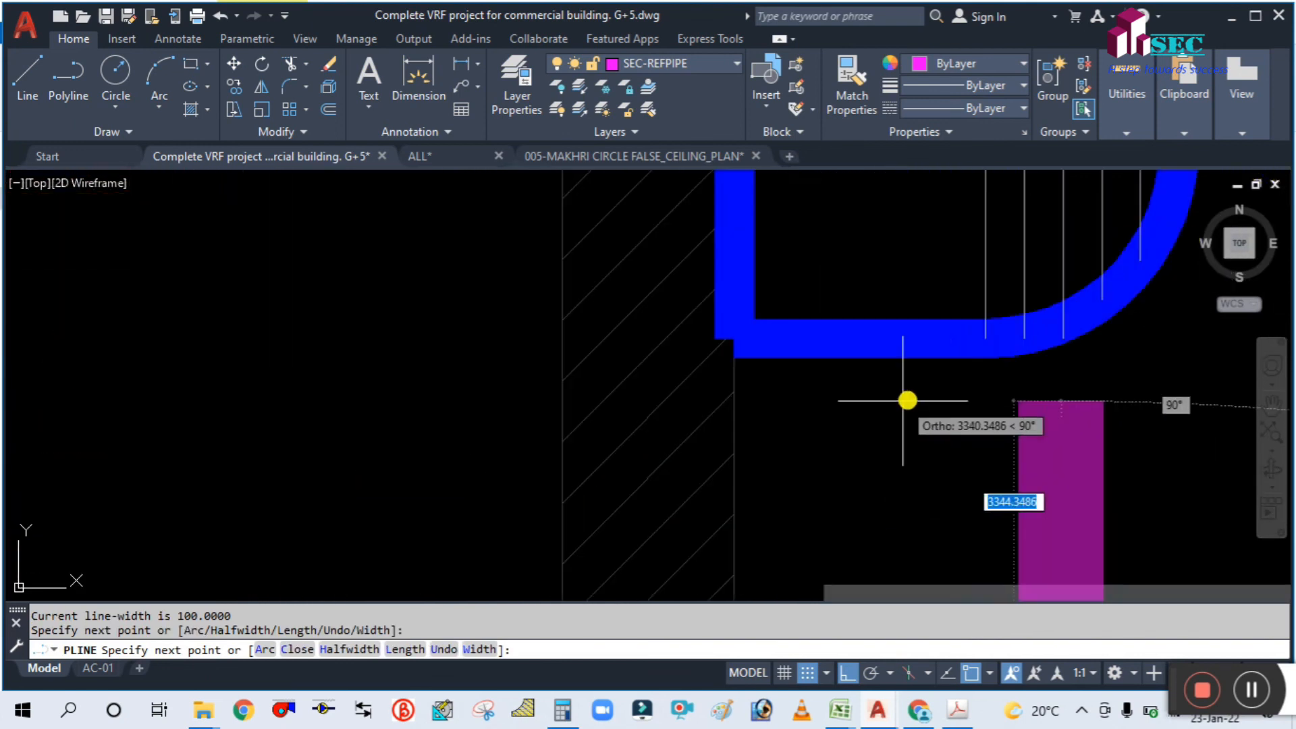
pyautogui.moveTo(982, 390); pyautogui.dragTo(983, 136, button='middle')
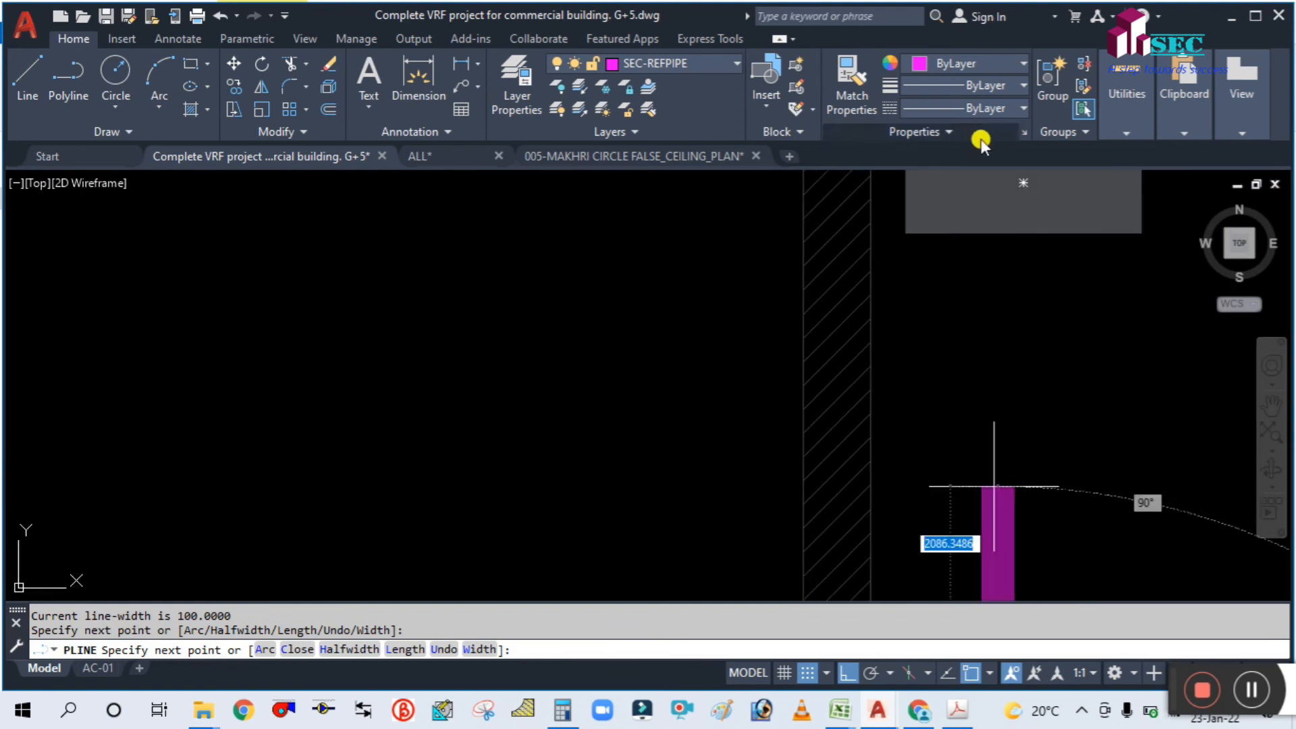
pyautogui.moveTo(1033, 558)
pyautogui.mouseDown(button='middle')
pyautogui.moveTo(970, 309)
pyautogui.moveTo(983, 156)
pyautogui.mouseUp(button='middle')
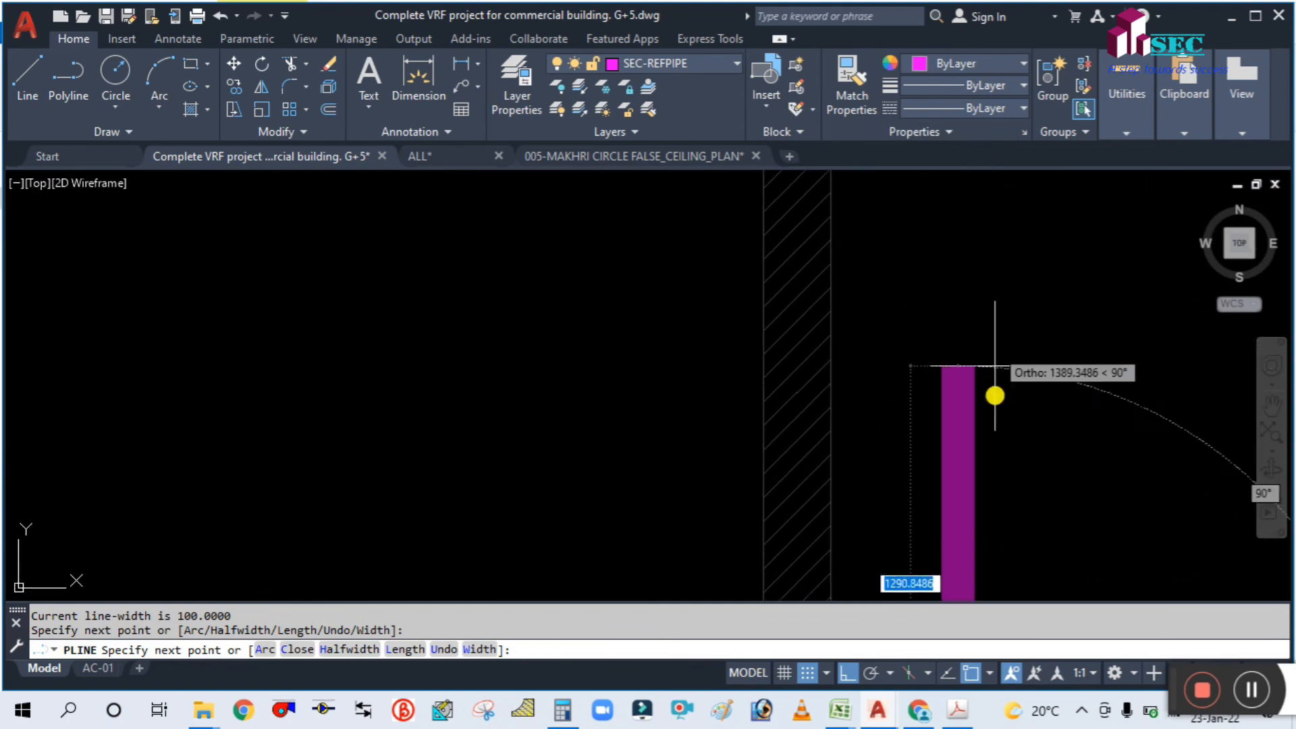
pyautogui.moveTo(985, 504)
pyautogui.mouseDown(button='middle')
pyautogui.moveTo(961, 251)
pyautogui.moveTo(971, 174)
pyautogui.mouseUp(button='middle')
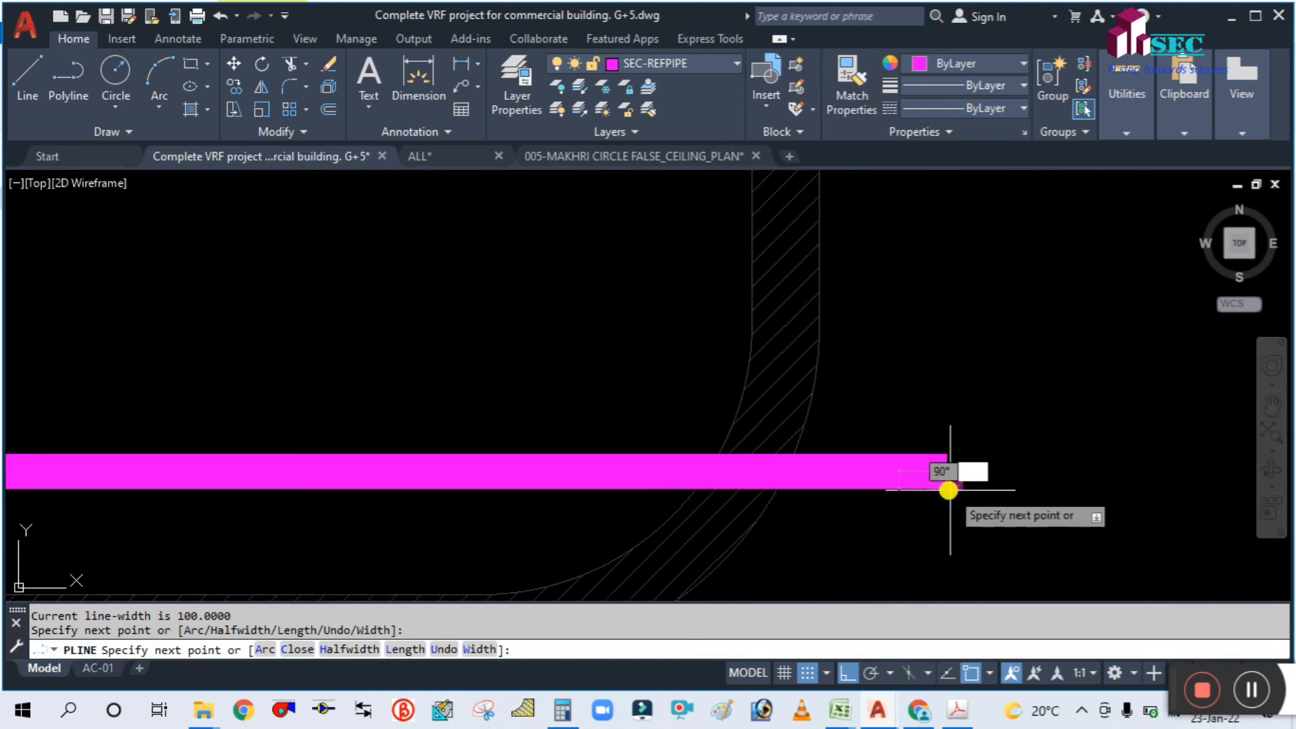
pyautogui.scroll(-5, 918, 476)
pyautogui.hotkey('ctrl', 'z')
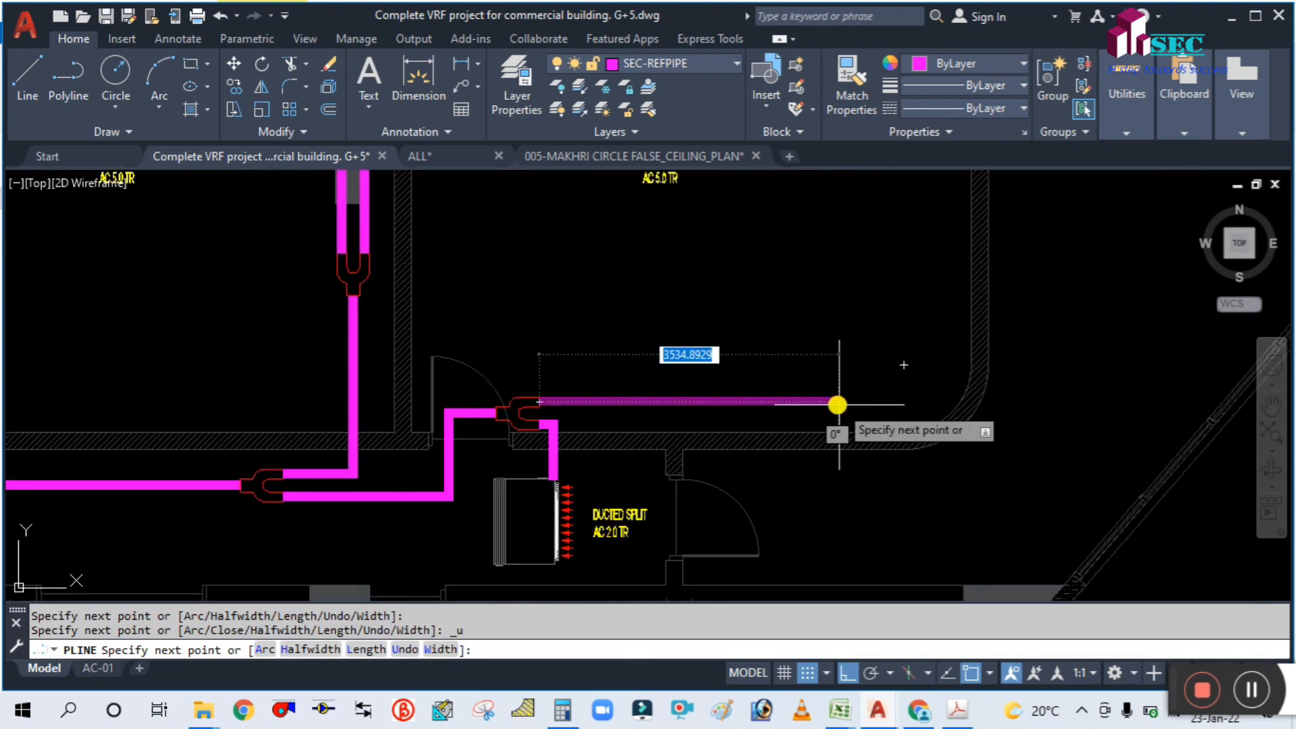
# Step: Run the pipe right about 5455 units past the curved wall and up about 3425 units to the Office 6 side wall-mounted unit, ending it there
pyautogui.scroll(2, 969, 413)
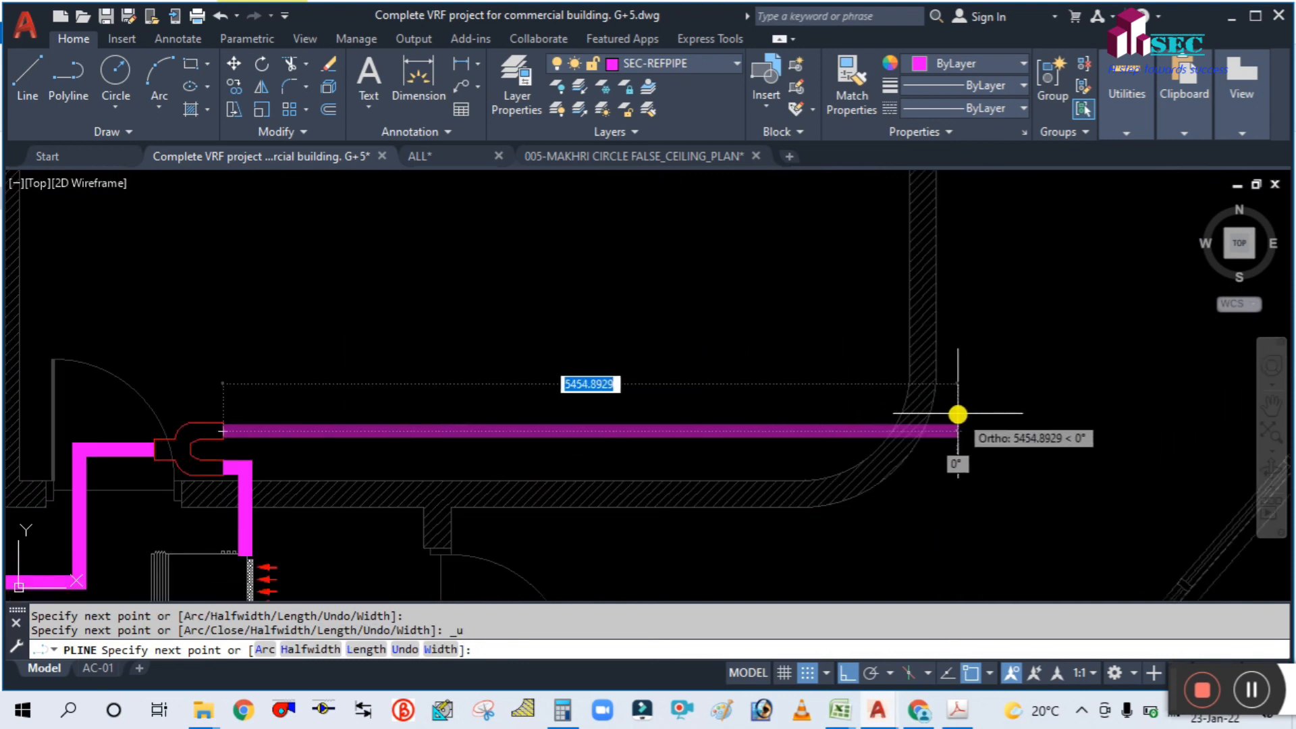
pyautogui.click(957, 414)
pyautogui.scroll(-2, 952, 301)
pyautogui.moveTo(972, 221); pyautogui.dragTo(881, 525, button='middle')
pyautogui.scroll(6, 881, 441)
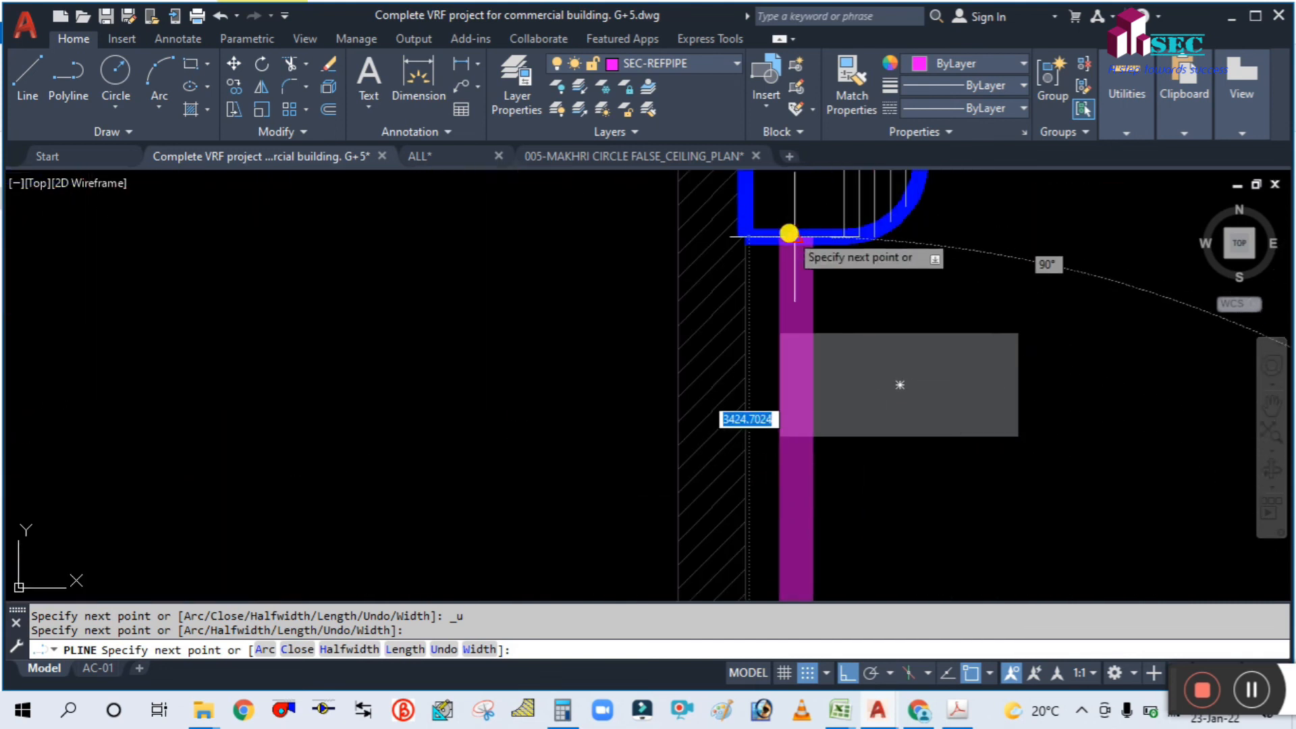
pyautogui.press('Escape')
pyautogui.scroll(-5, 868, 326)
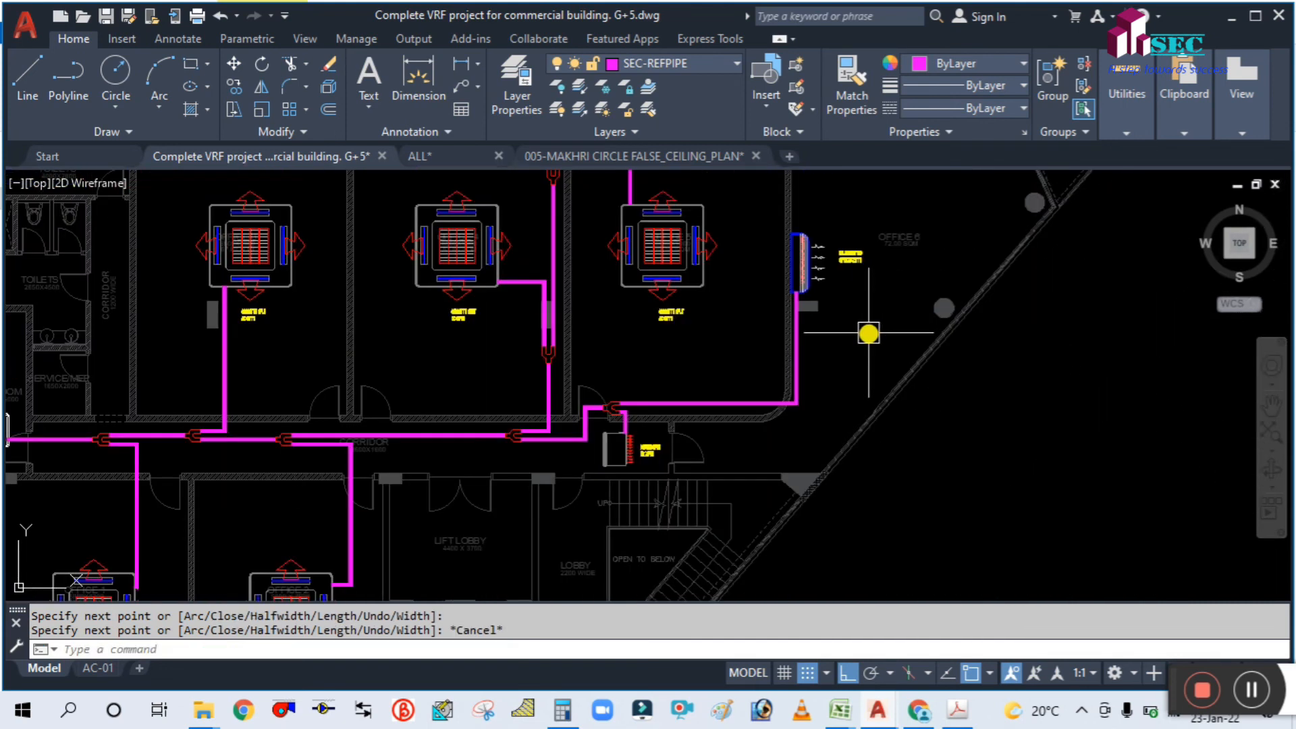
# Step: Examine the piping layout across the 2F plan and compare it with the neighbouring 1F and 3F plans
pyautogui.moveTo(745, 454); pyautogui.dragTo(940, 385, button='middle')
pyautogui.scroll(-3, 940, 385)
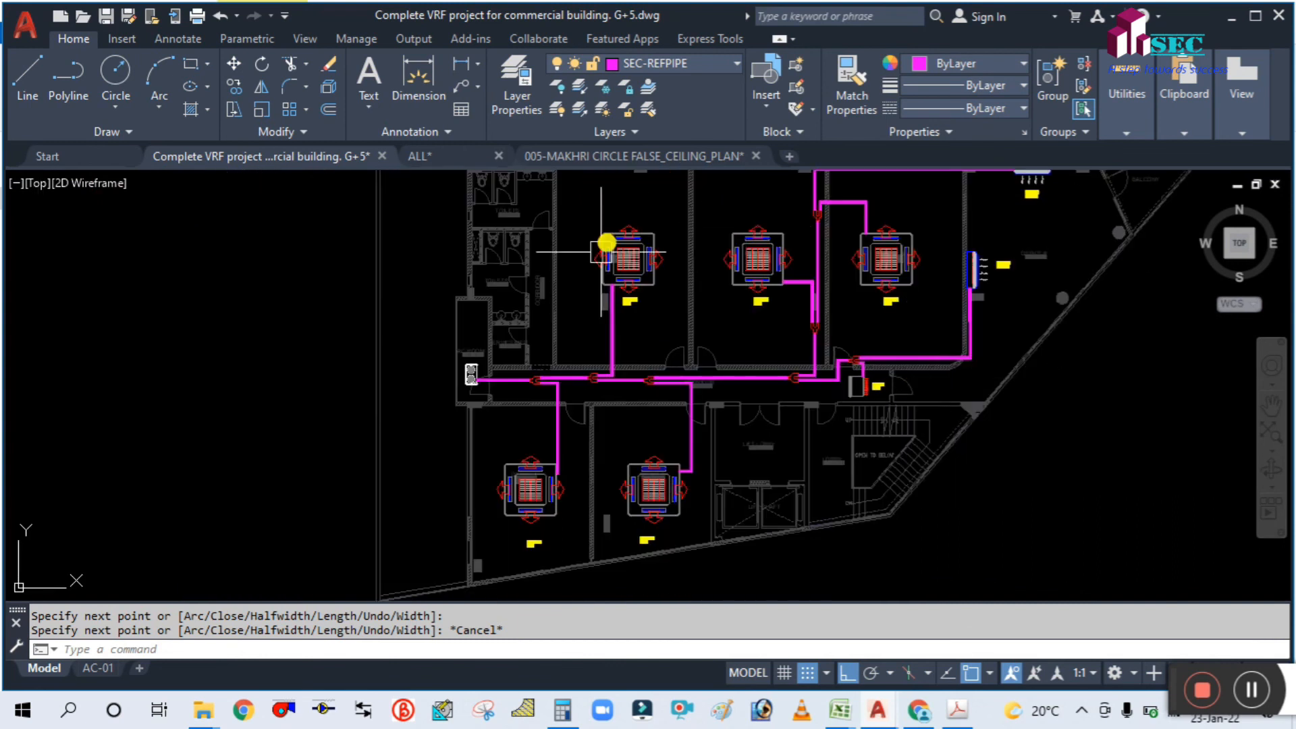
pyautogui.scroll(-2, 828, 364)
pyautogui.moveTo(596, 529); pyautogui.dragTo(589, 447, button='middle')
pyautogui.scroll(4, 808, 264)
pyautogui.scroll(-2, 648, 428)
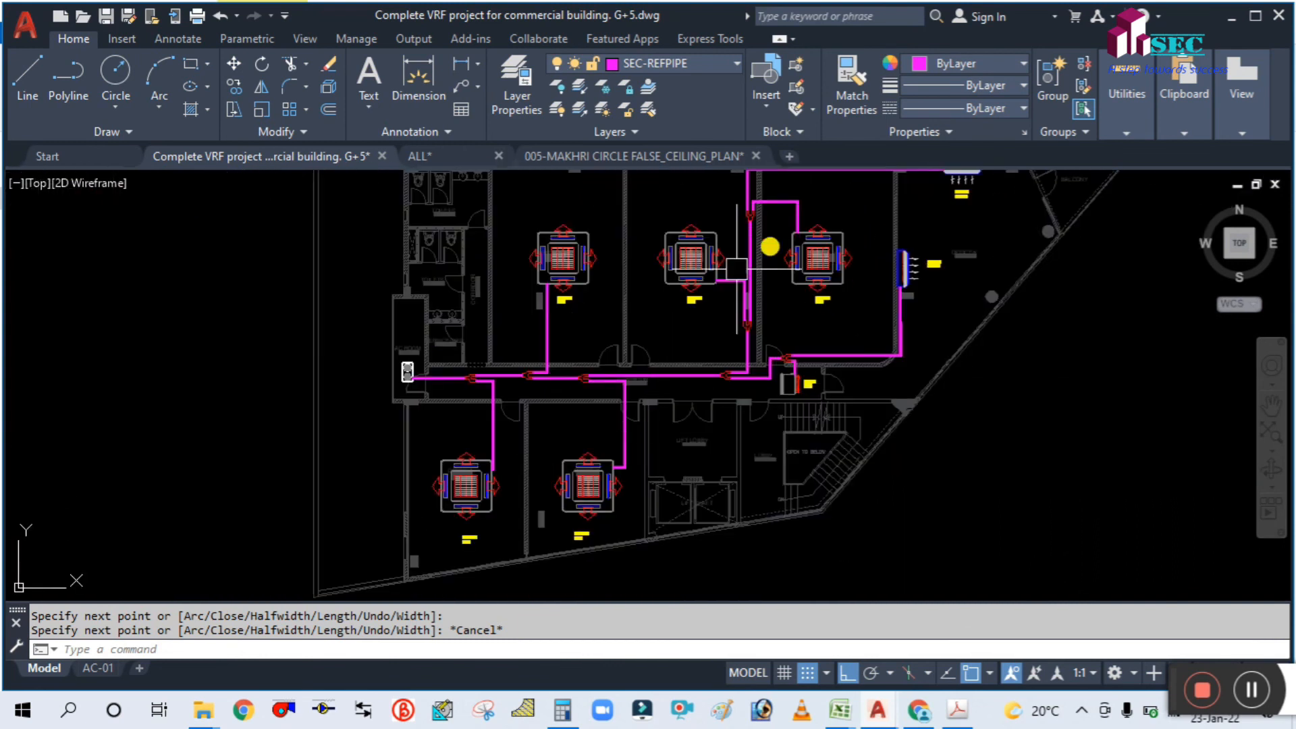
pyautogui.scroll(-5, 700, 378)
pyautogui.moveTo(477, 448); pyautogui.dragTo(526, 433, button='middle')
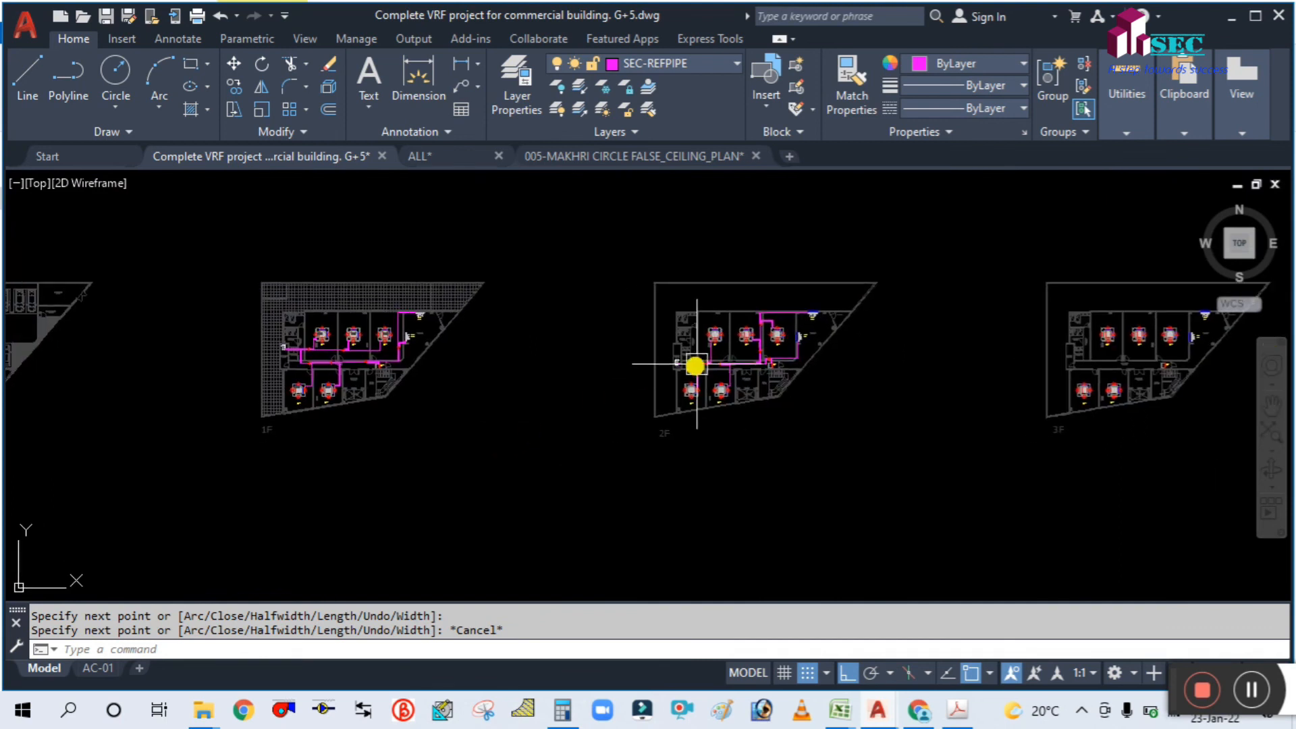
pyautogui.scroll(4, 792, 319)
pyautogui.scroll(-3, 405, 498)
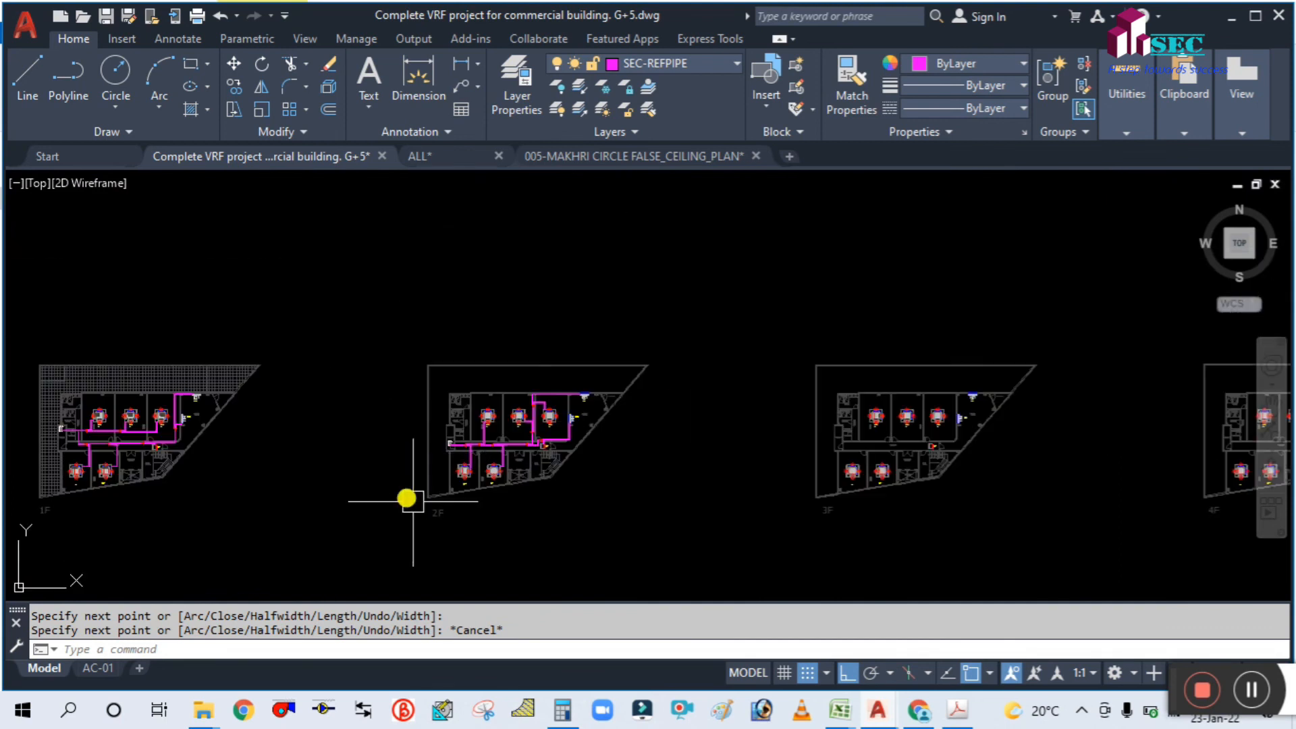
pyautogui.scroll(3, 481, 504)
pyautogui.scroll(-2, 453, 479)
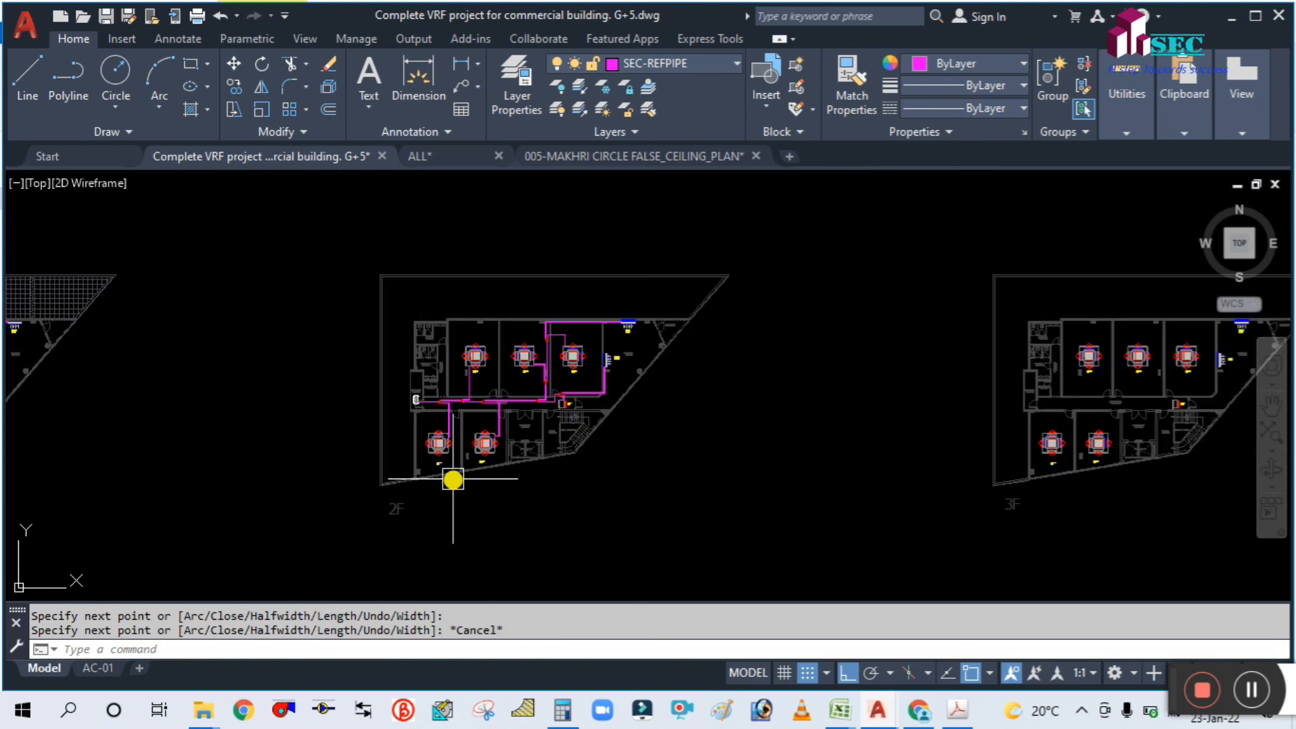
pyautogui.moveTo(564, 490); pyautogui.dragTo(586, 399, button='middle')
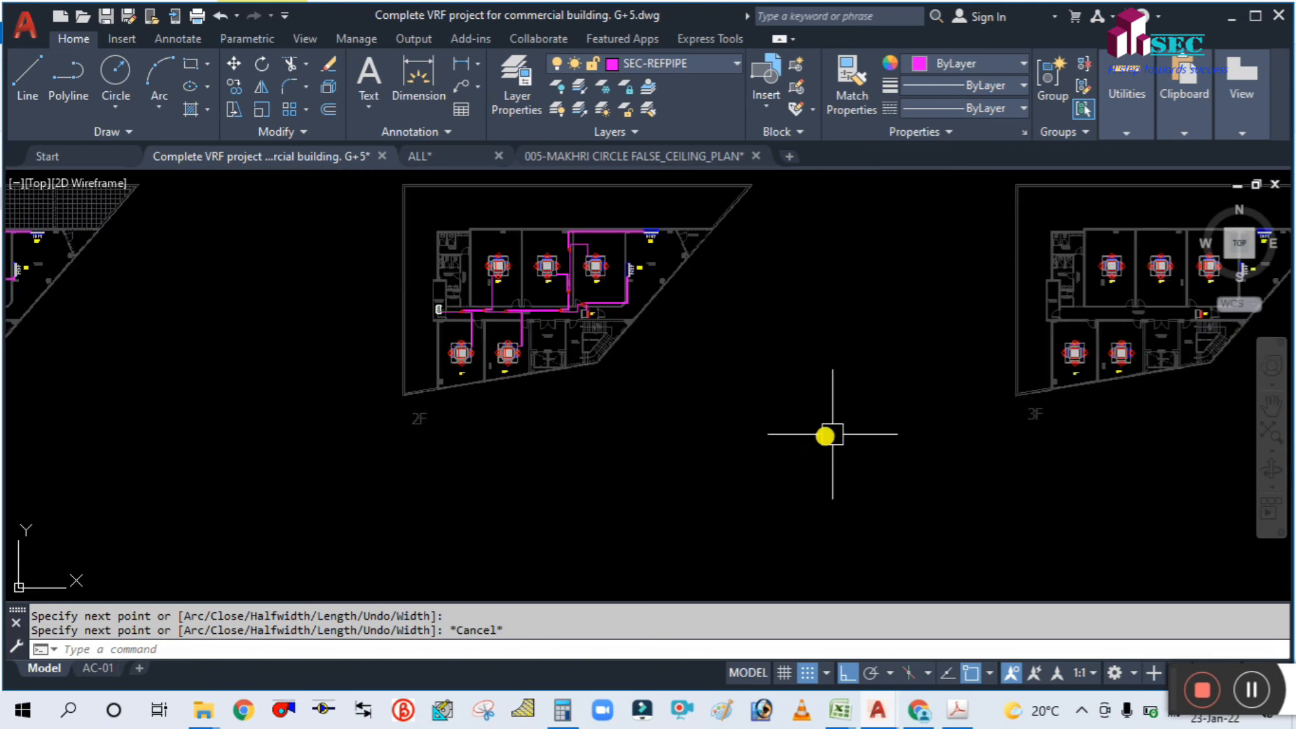
pyautogui.moveTo(934, 385); pyautogui.dragTo(779, 384, button='middle')
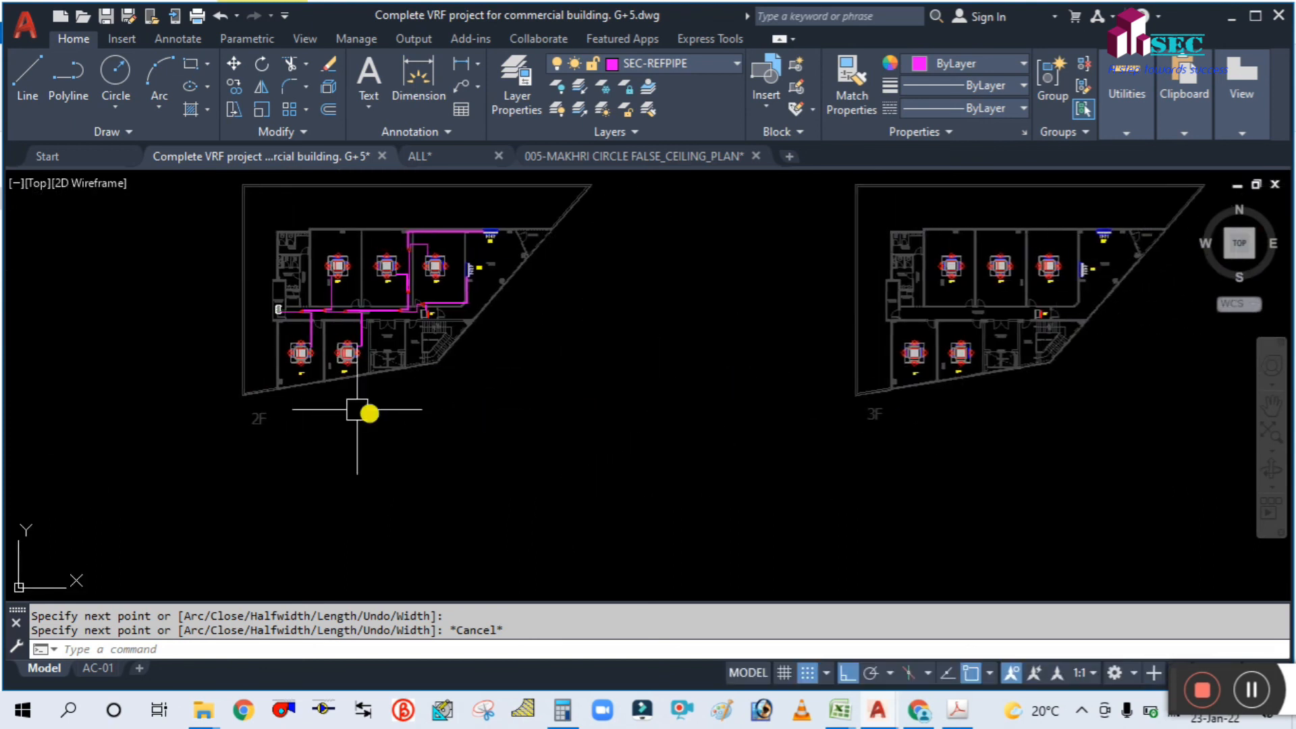
# Step: Start copying the 2F piping, selecting the first three corridor branch joints with their connected pipes
pyautogui.scroll(4, 257, 361)
pyautogui.moveTo(256, 361); pyautogui.dragTo(299, 410, button='middle')
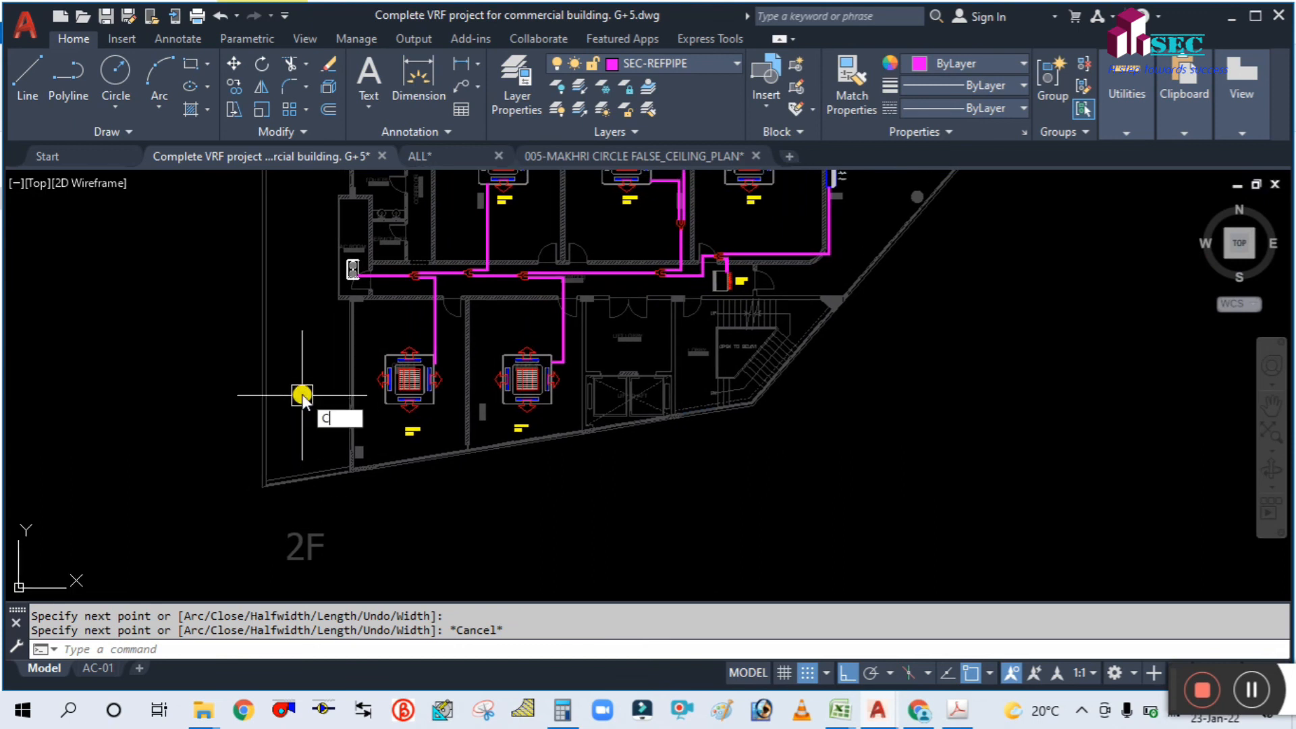
pyautogui.write('co')
pyautogui.press('Return')
pyautogui.scroll(6, 409, 257)
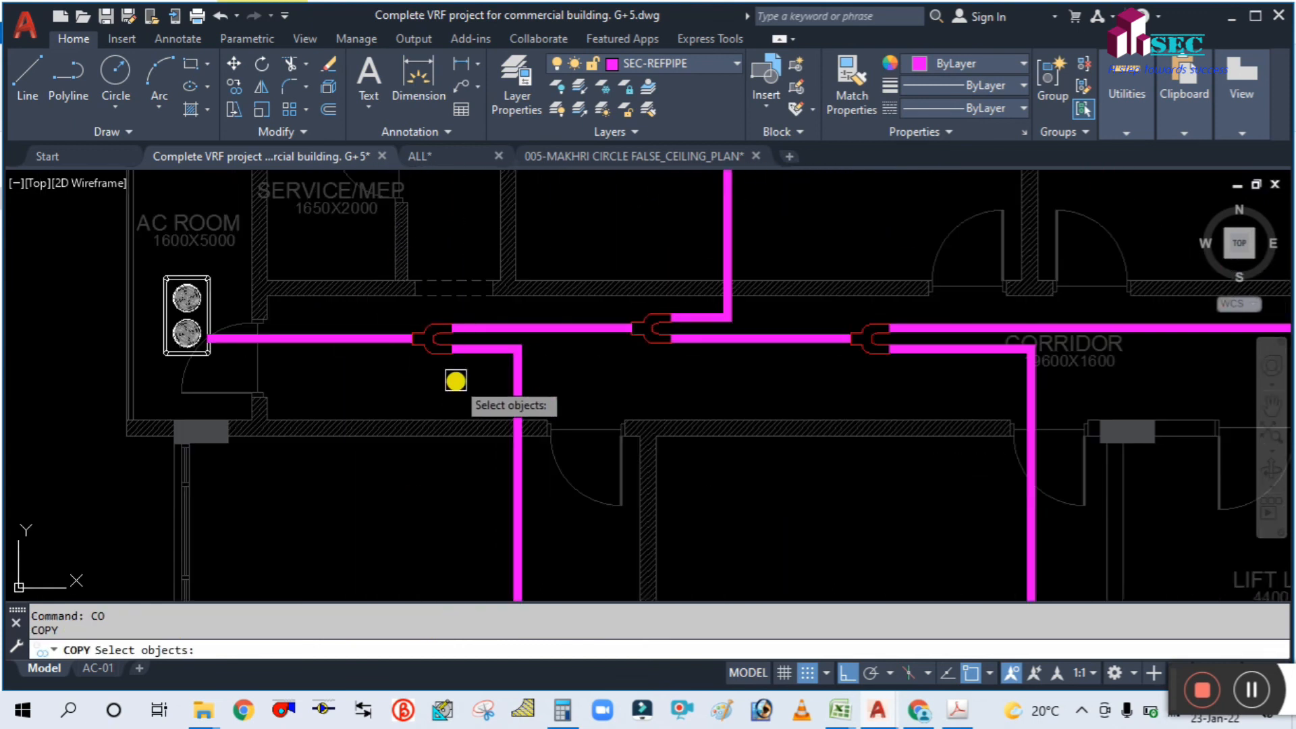
pyautogui.click(456, 381)
pyautogui.click(387, 330)
pyautogui.scroll(-4, 507, 341)
pyautogui.scroll(4, 548, 355)
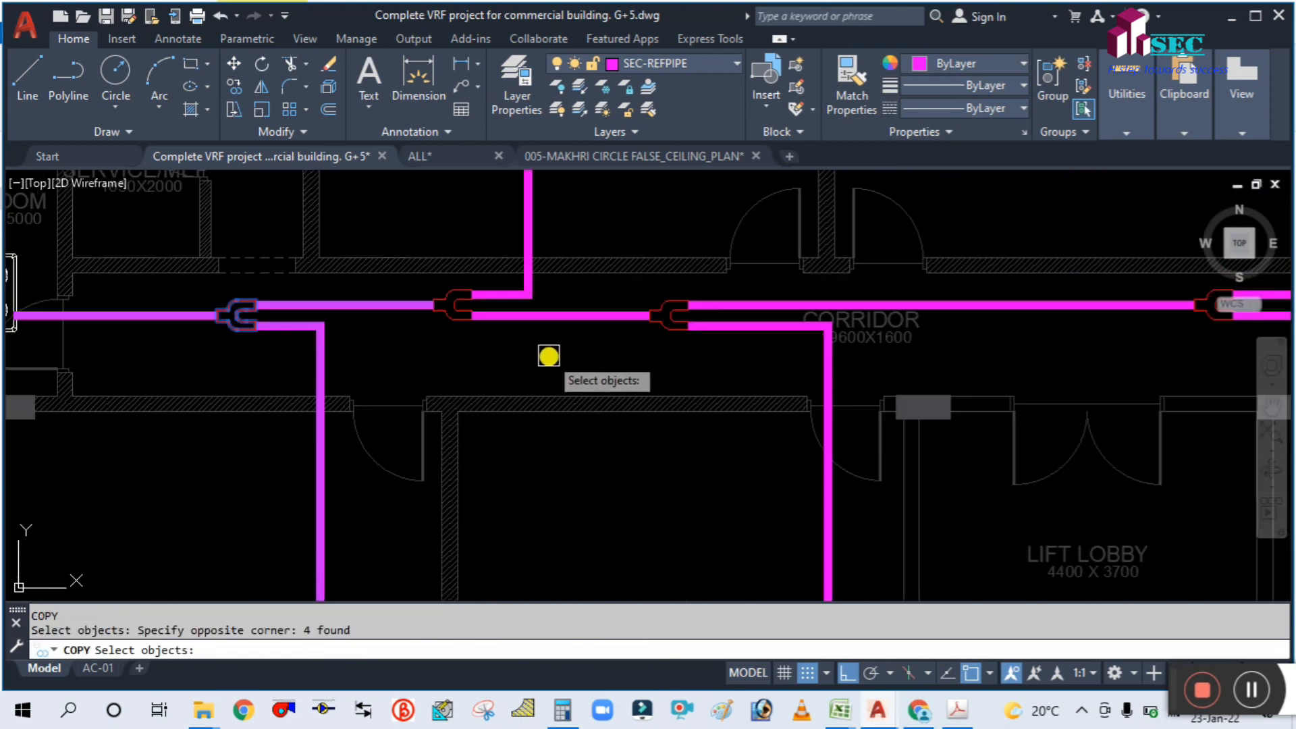
pyautogui.click(549, 356)
pyautogui.click(457, 286)
pyautogui.click(768, 362)
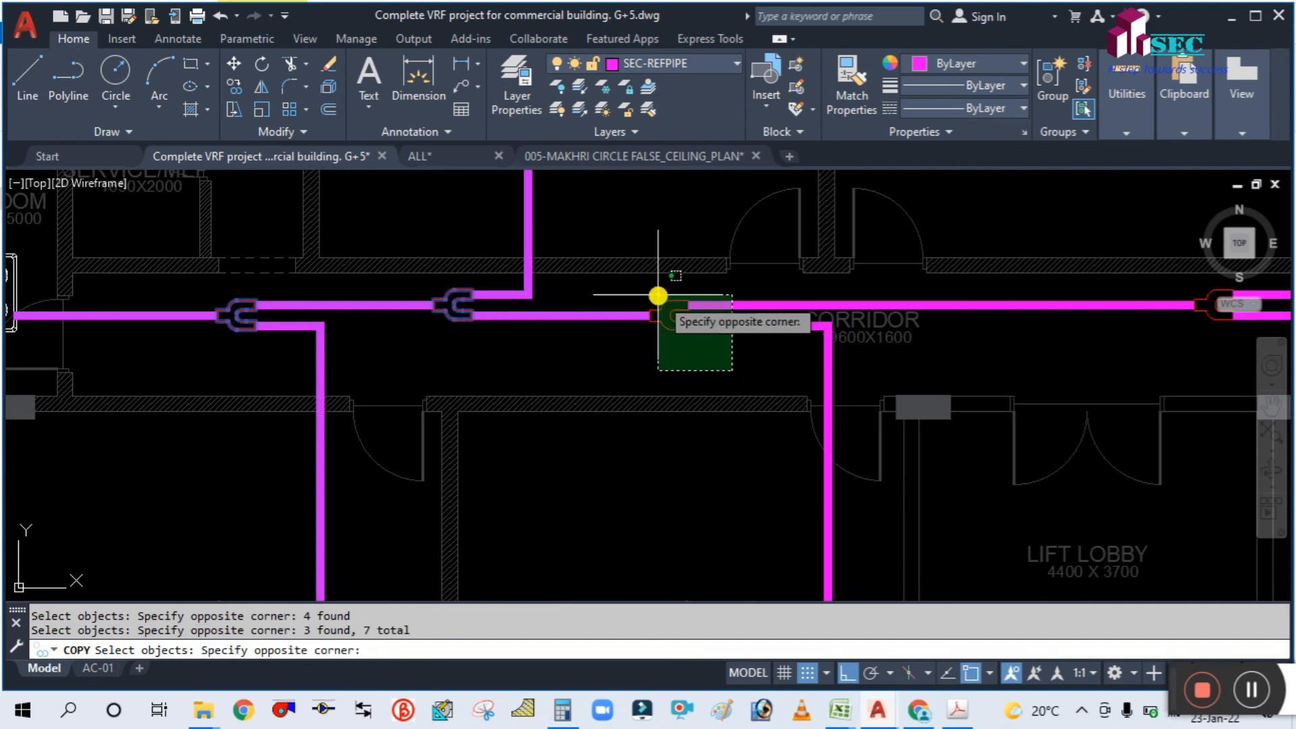
pyautogui.click(659, 293)
# Step: Add the joint at the corridor's Office 4 branch and the joint above the ducted split unit, with their pipes, to the copy selection
pyautogui.scroll(-4, 581, 321)
pyautogui.scroll(5, 918, 314)
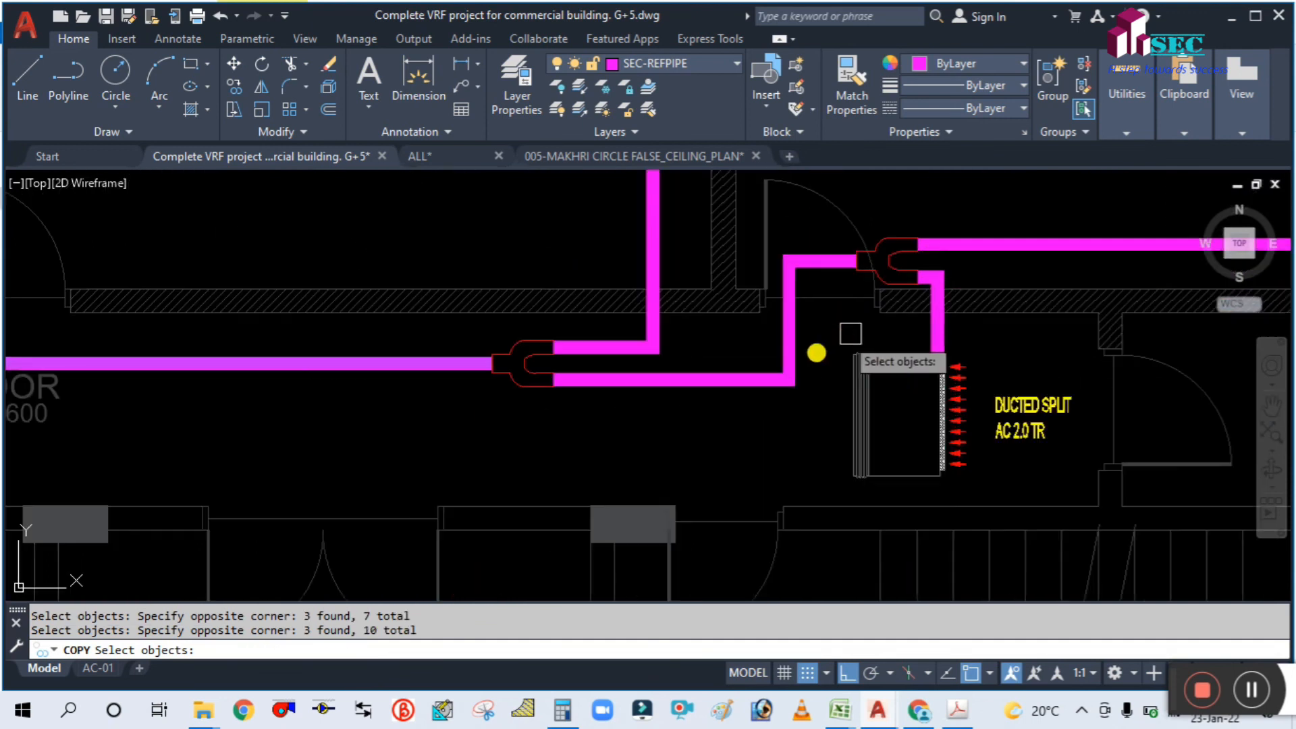
pyautogui.click(638, 402)
pyautogui.click(495, 341)
pyautogui.scroll(-4, 702, 362)
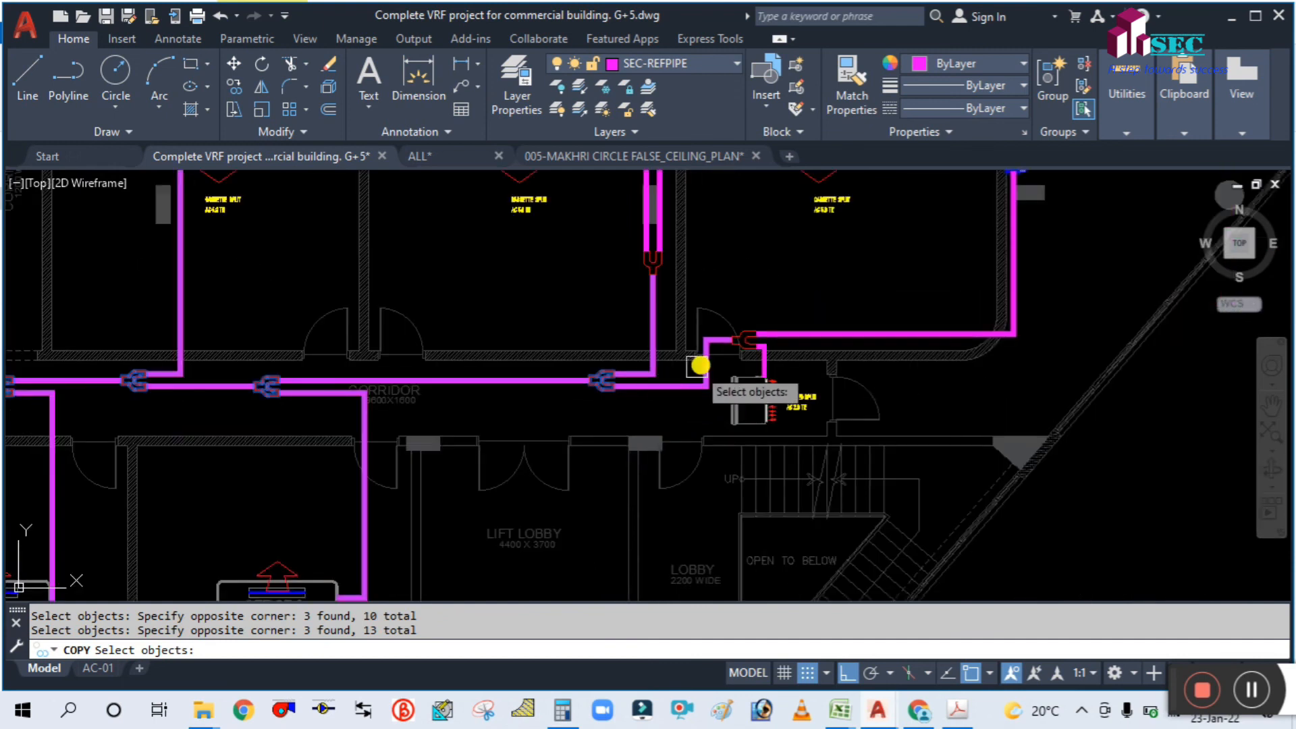
pyautogui.scroll(5, 801, 346)
pyautogui.click(911, 351)
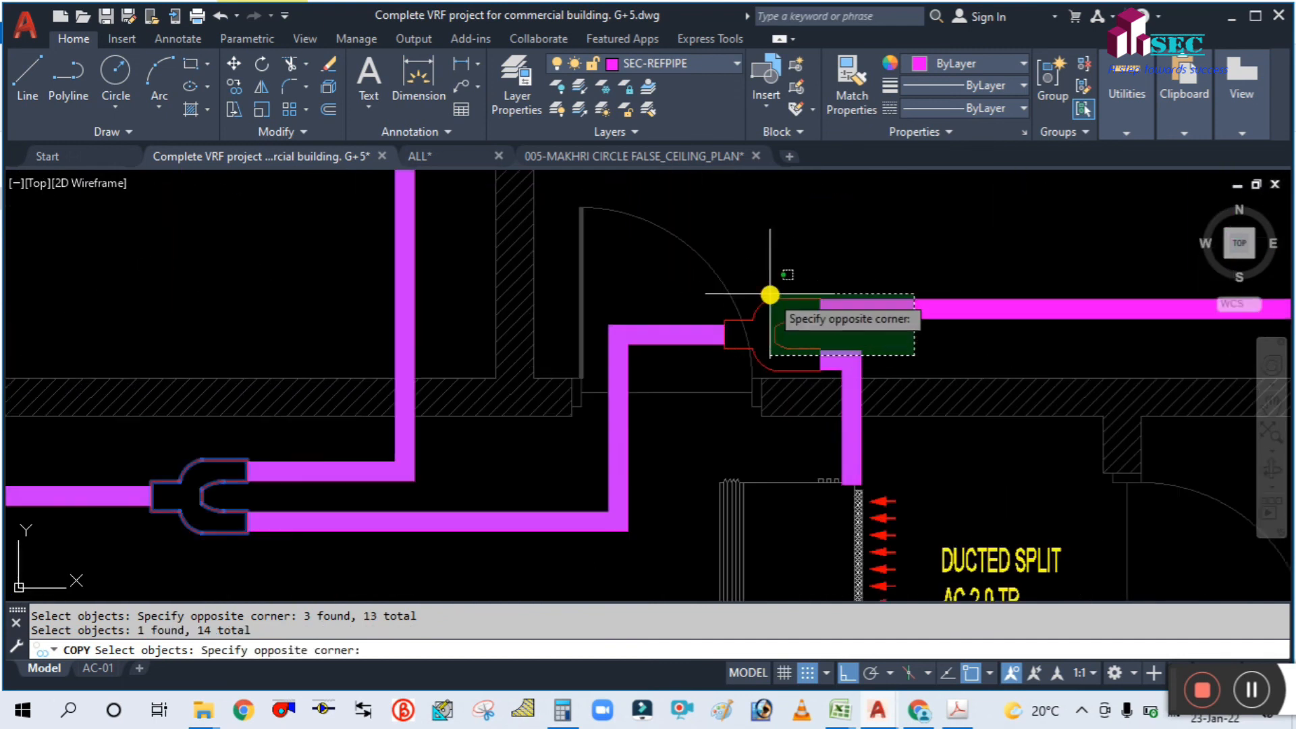
pyautogui.click(769, 292)
pyautogui.scroll(-5, 767, 338)
pyautogui.scroll(3, 748, 464)
pyautogui.scroll(-4, 748, 465)
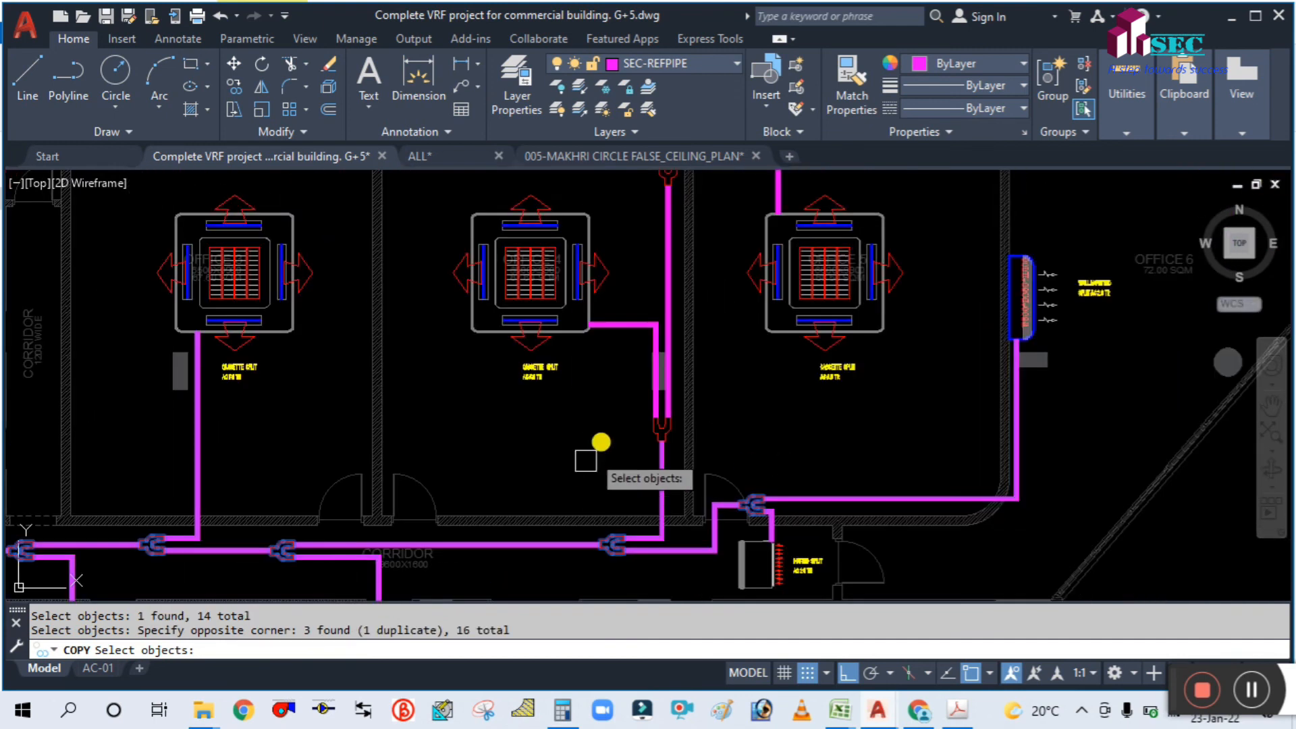
# Step: Add the two vertical branch joints between Office 4 and Office 5, with their connected pipes, to the copy selection
pyautogui.scroll(5, 597, 443)
pyautogui.click(705, 488)
pyautogui.click(587, 353)
pyautogui.scroll(-5, 613, 448)
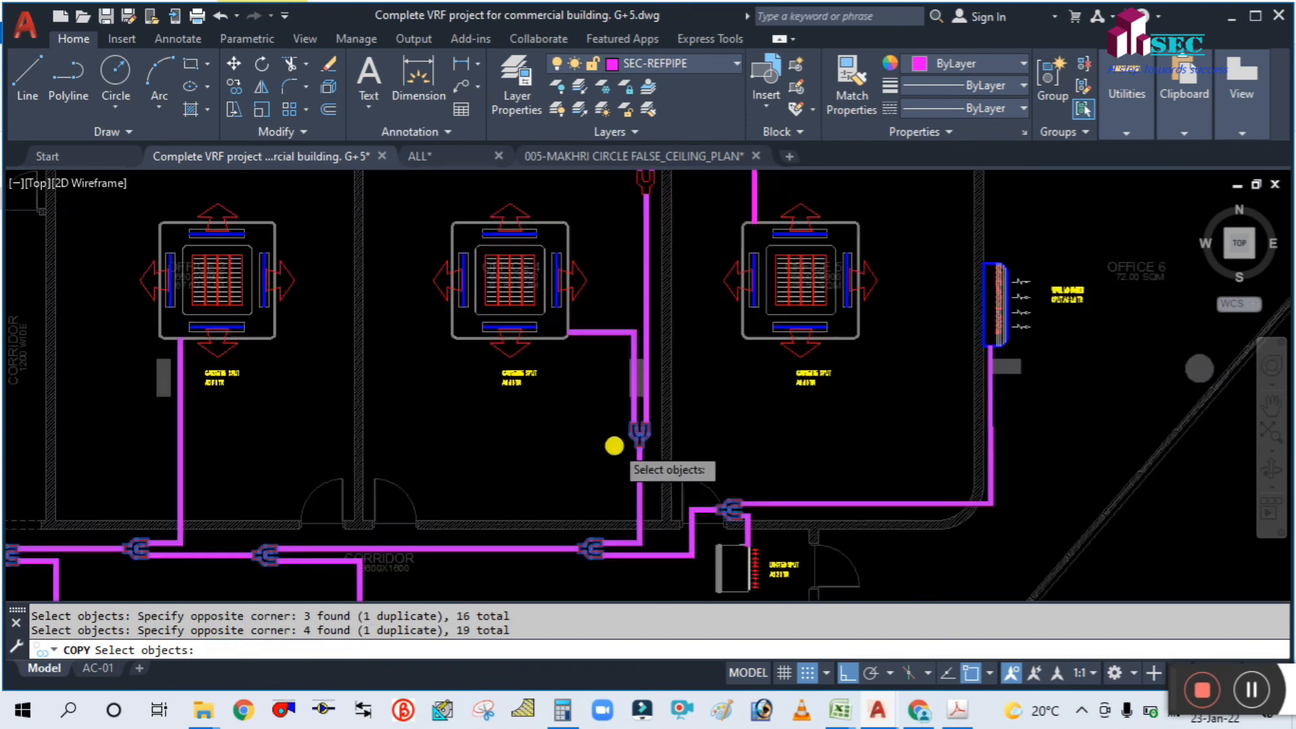
pyautogui.scroll(4, 674, 281)
pyautogui.click(675, 335)
pyautogui.click(641, 216)
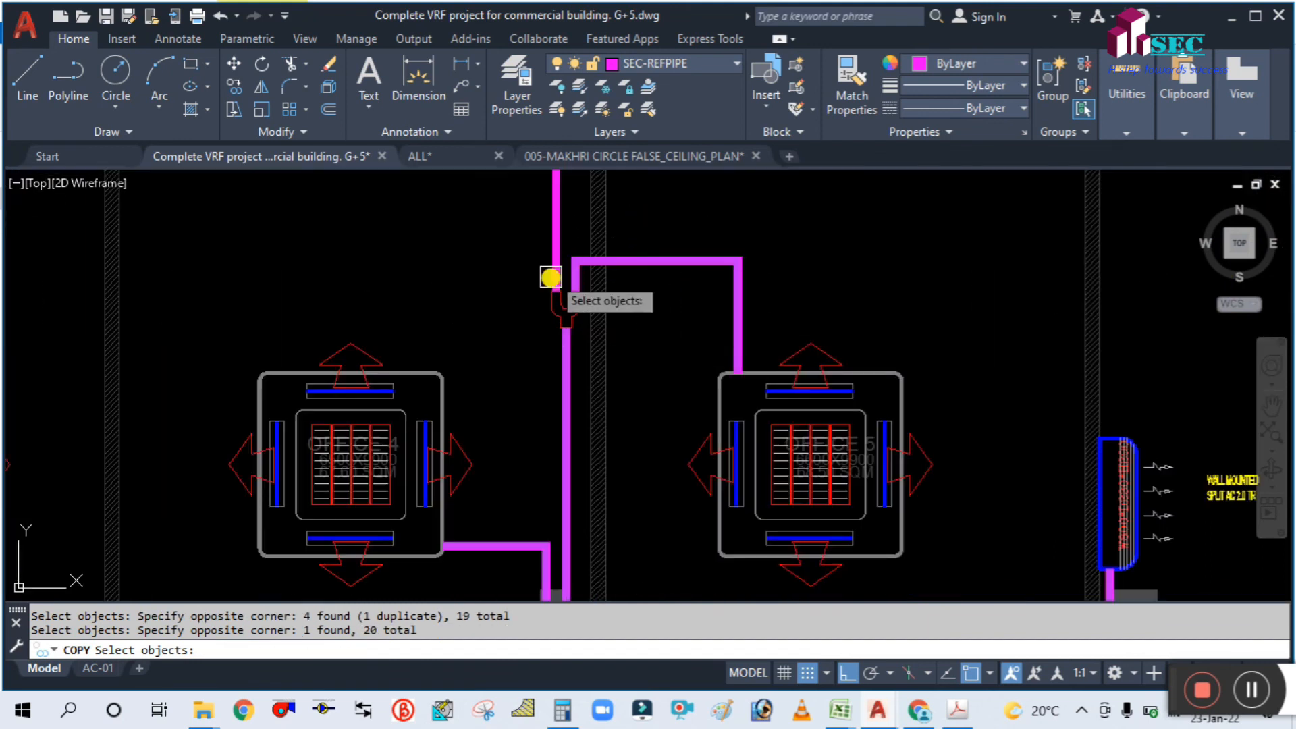
pyautogui.scroll(-6, 707, 272)
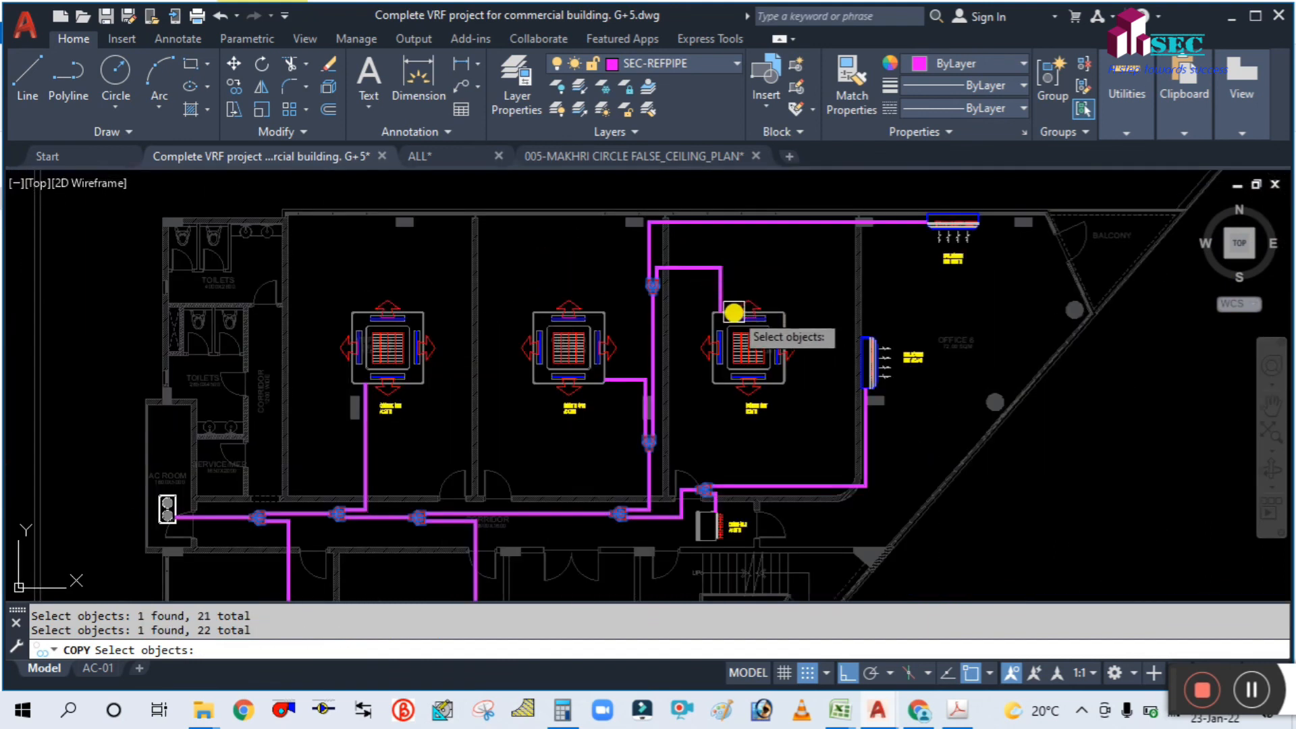
# Step: Include the AC Room outdoor unit in the copy selection and set the inner wall corner below its door as base point
pyautogui.scroll(5, 405, 439)
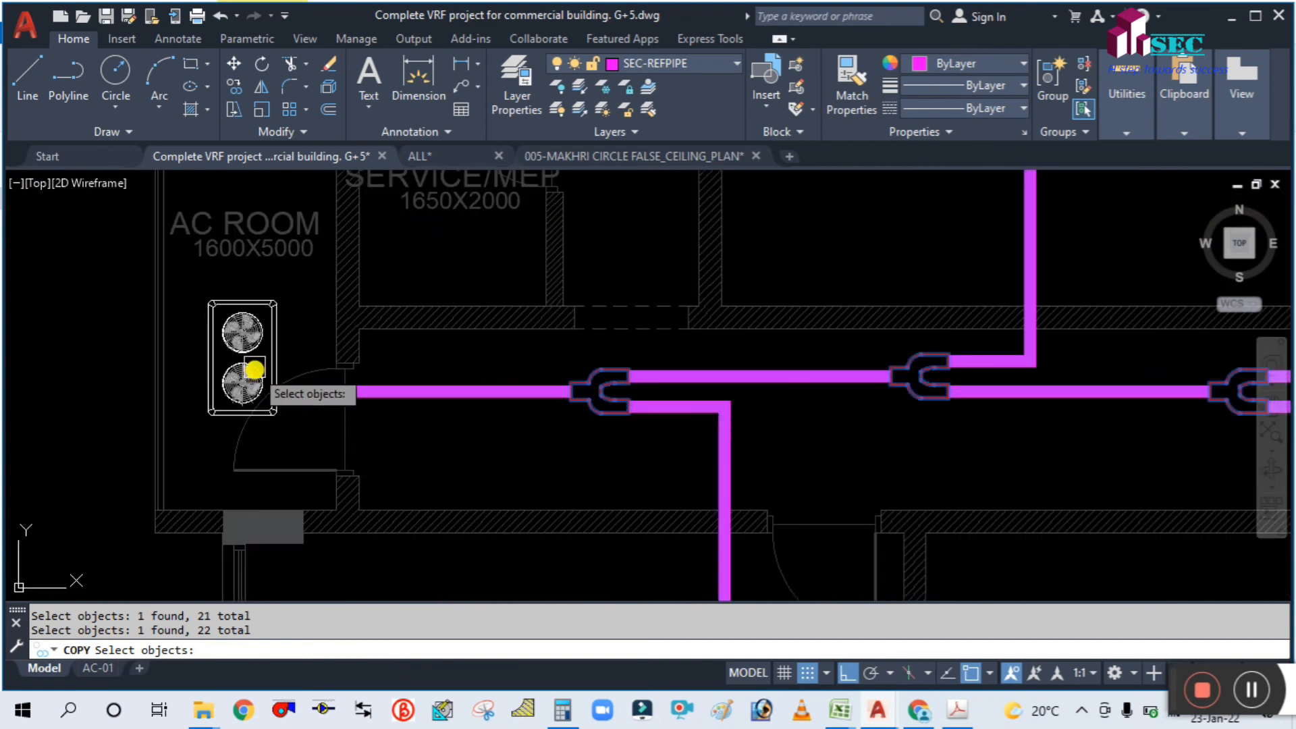
pyautogui.click(235, 375)
pyautogui.scroll(8, 203, 425)
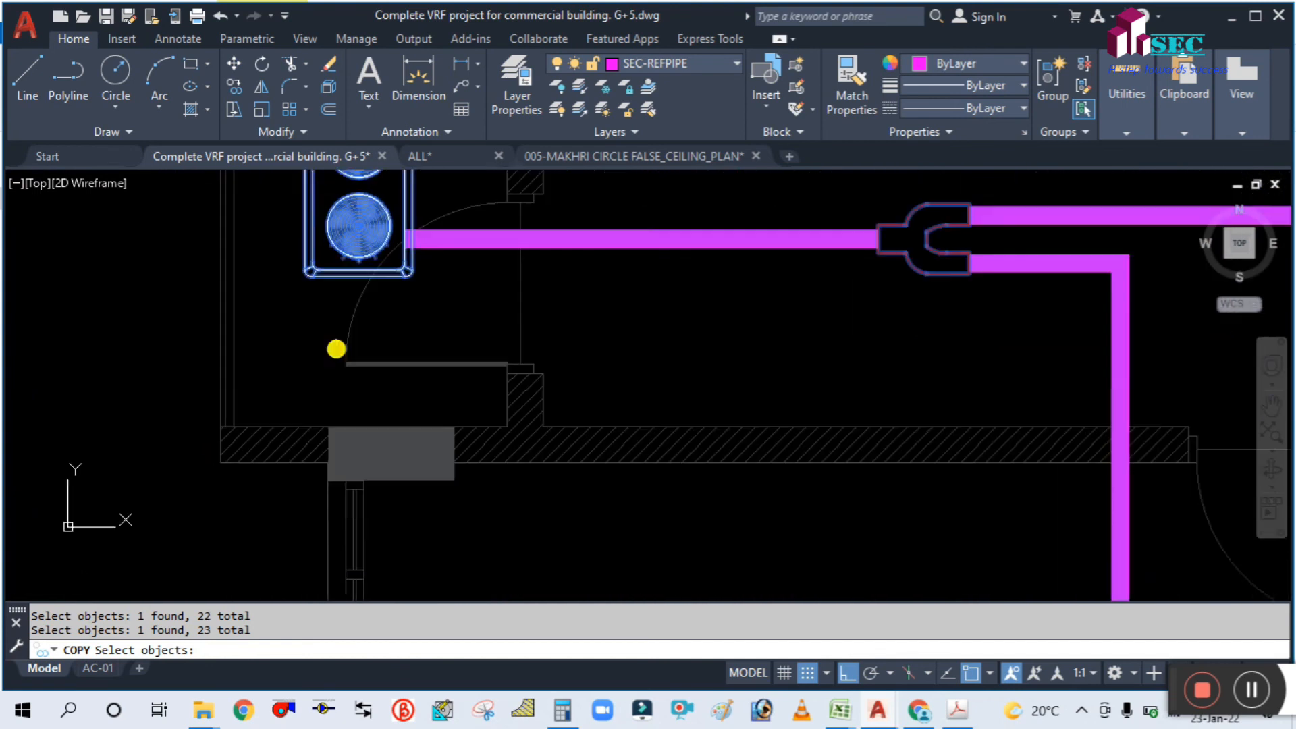
pyautogui.press('Return')
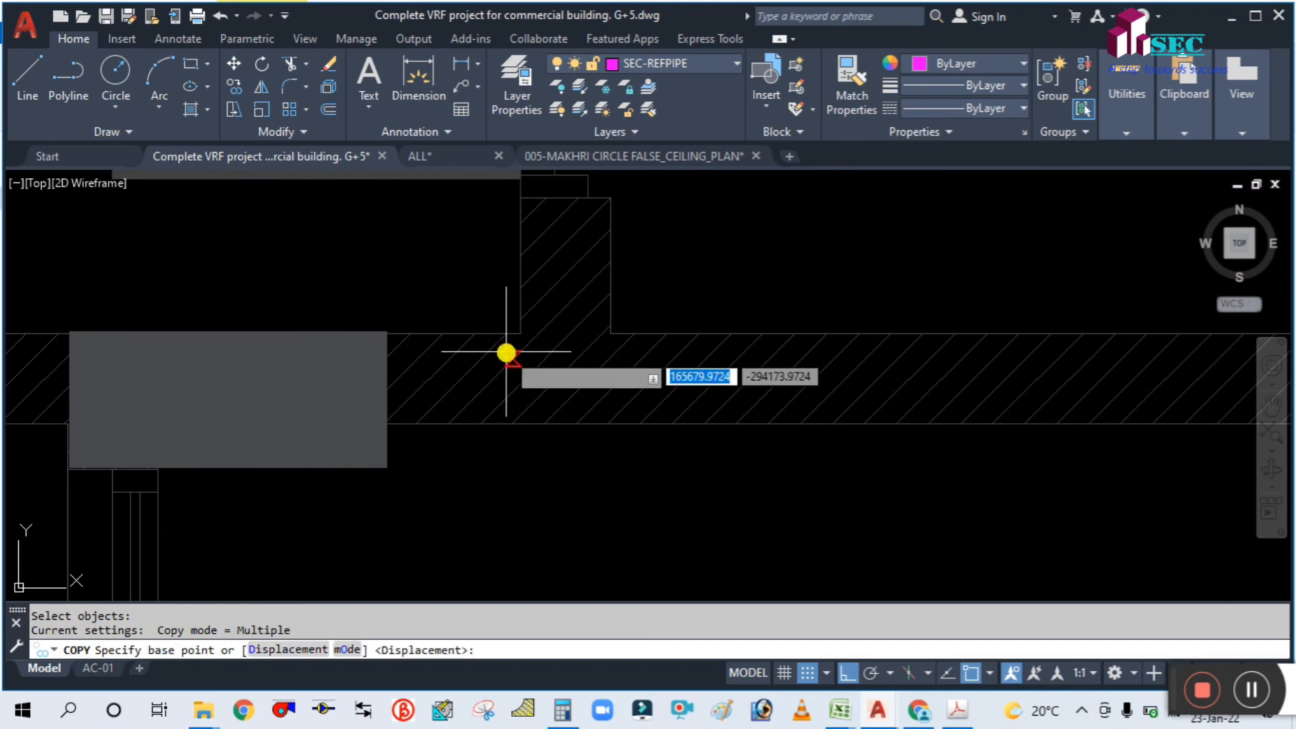
pyautogui.click(524, 339)
# Step: Place a copy of the piping on the 3F plan at the matching AC Room wall corner, 80000 units to the right
pyautogui.scroll(-4, 524, 338)
pyautogui.scroll(-5, 524, 339)
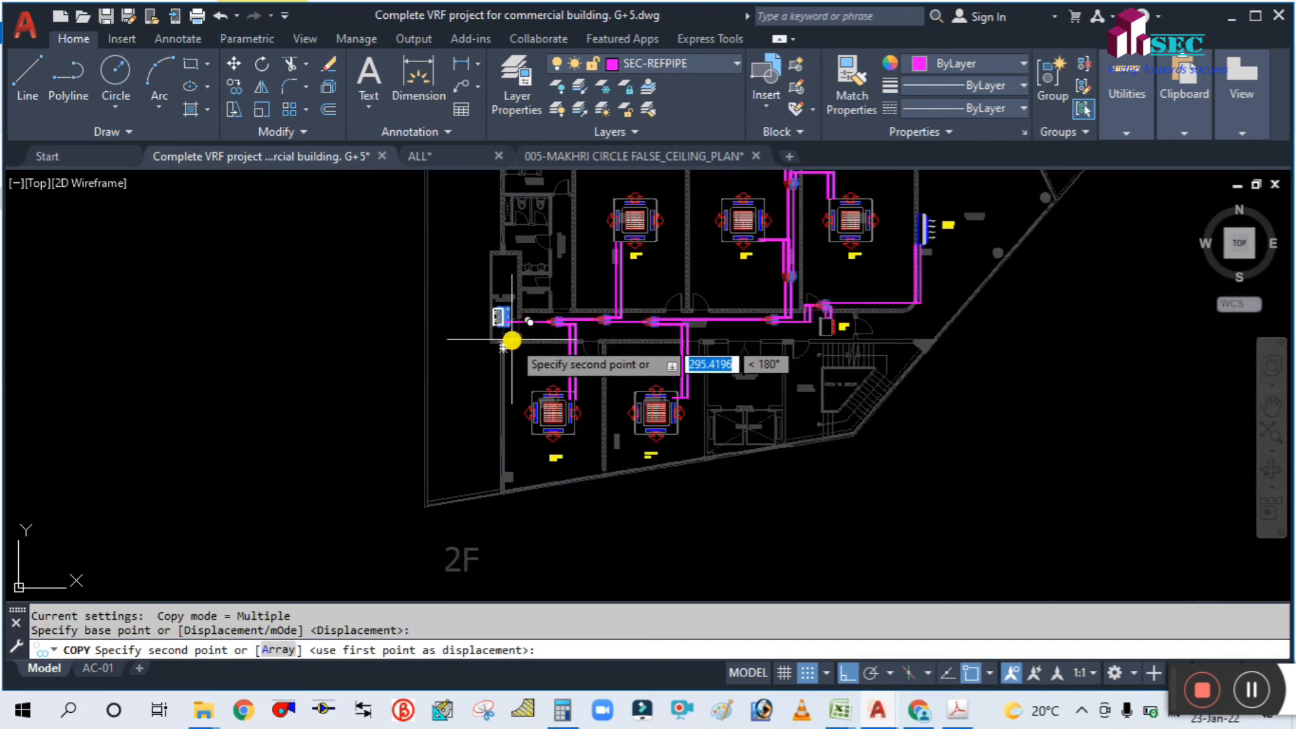
pyautogui.scroll(9, 758, 324)
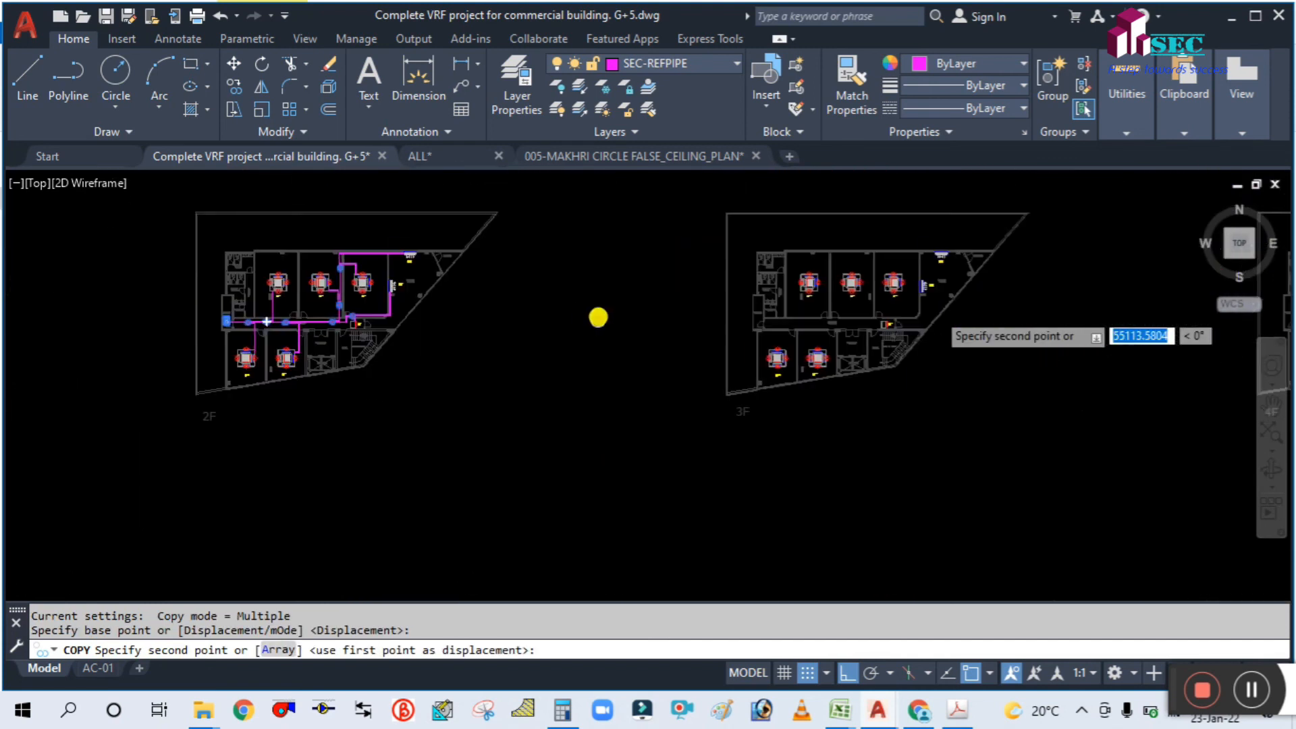
pyautogui.scroll(3, 658, 388)
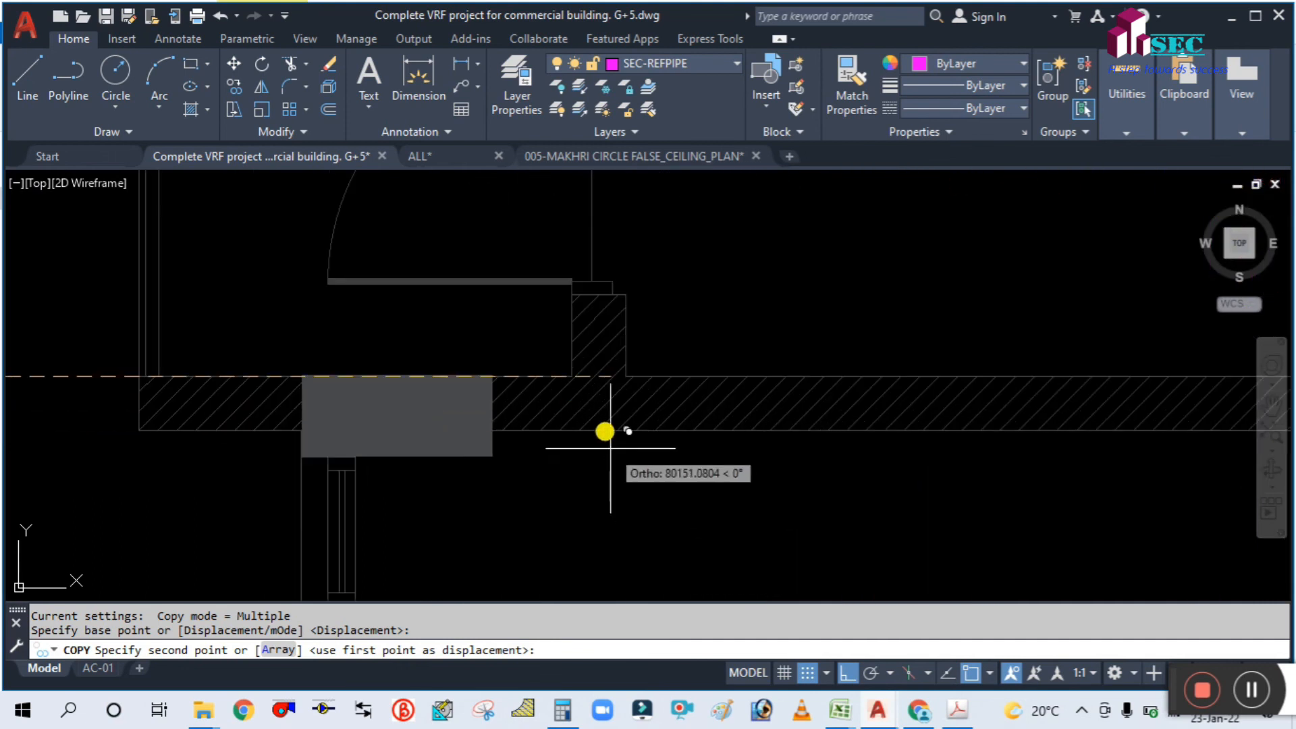
pyautogui.scroll(3, 586, 392)
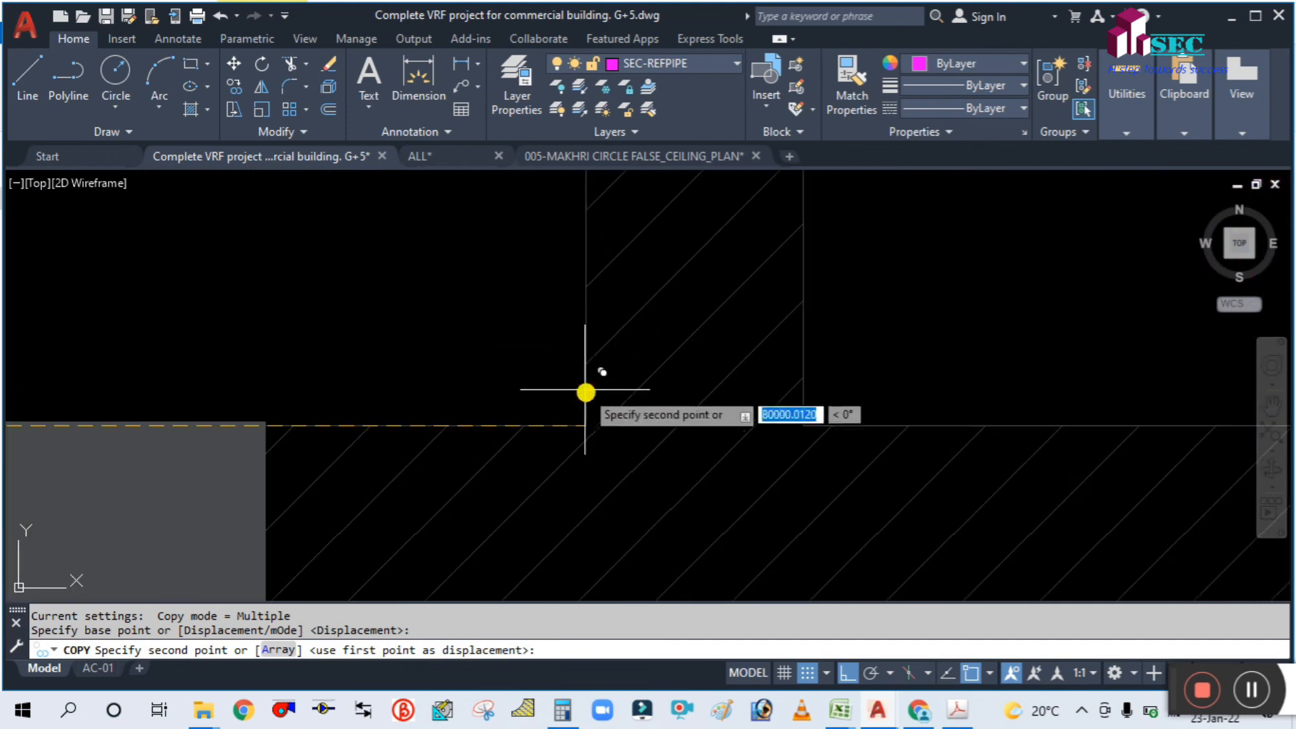
pyautogui.click(586, 426)
pyautogui.scroll(-6, 385, 287)
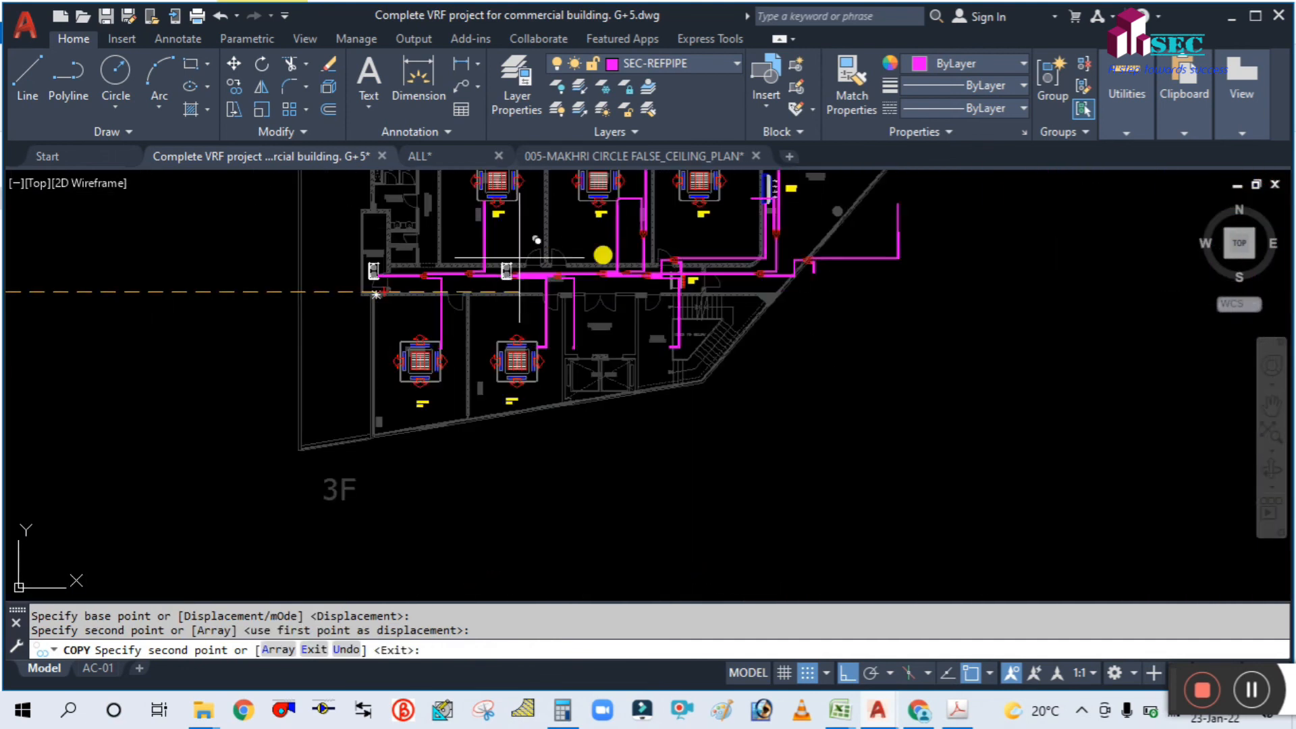
# Step: Place another copy of the piping on the 4F plan at the matching wall corner, 160000 units from the base point, and finish copying
pyautogui.moveTo(839, 231); pyautogui.dragTo(457, 347, button='middle')
pyautogui.scroll(-2, 492, 341)
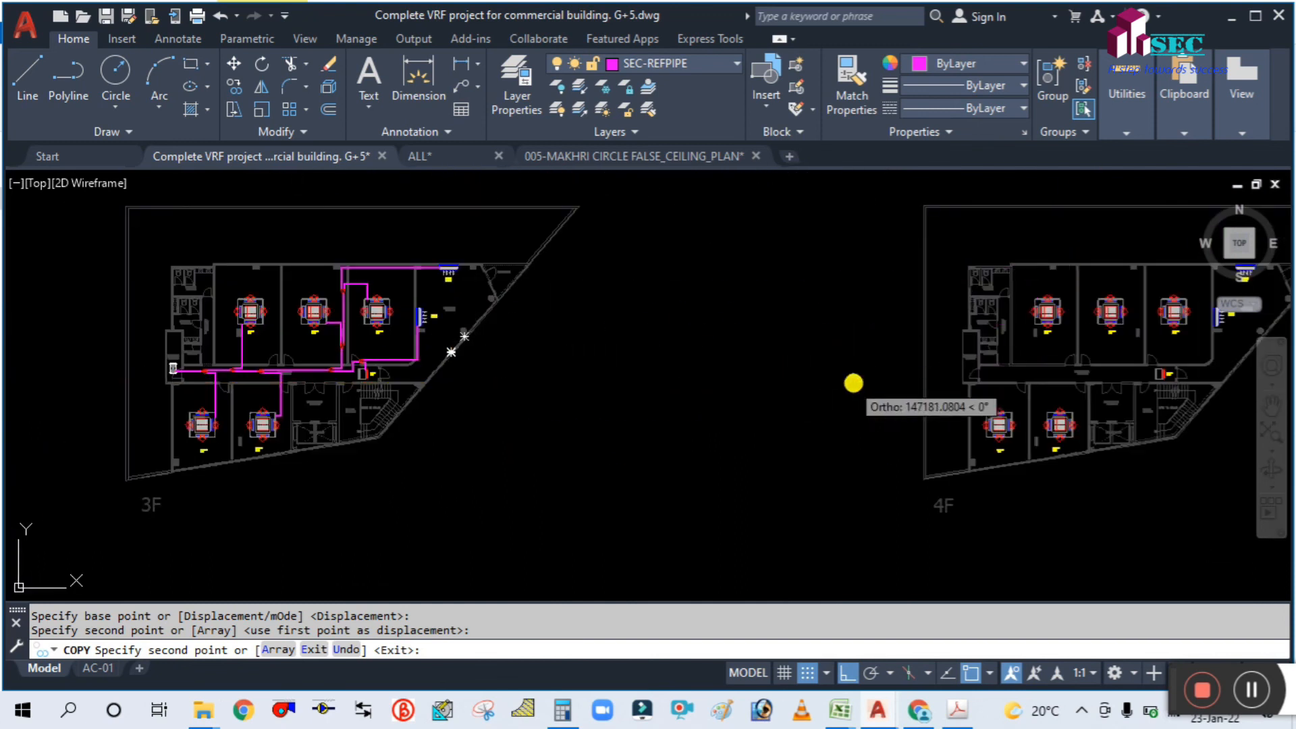
pyautogui.scroll(8, 700, 350)
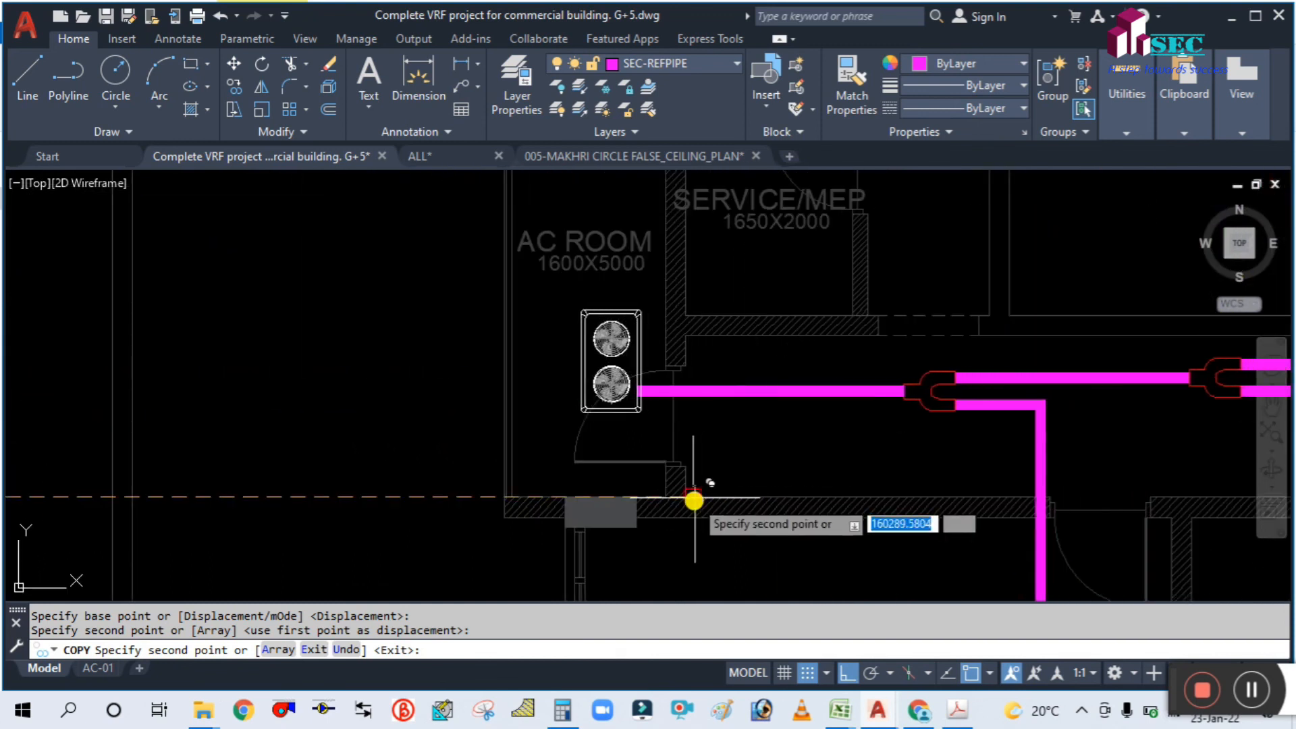
pyautogui.scroll(3, 693, 501)
pyautogui.scroll(2, 466, 497)
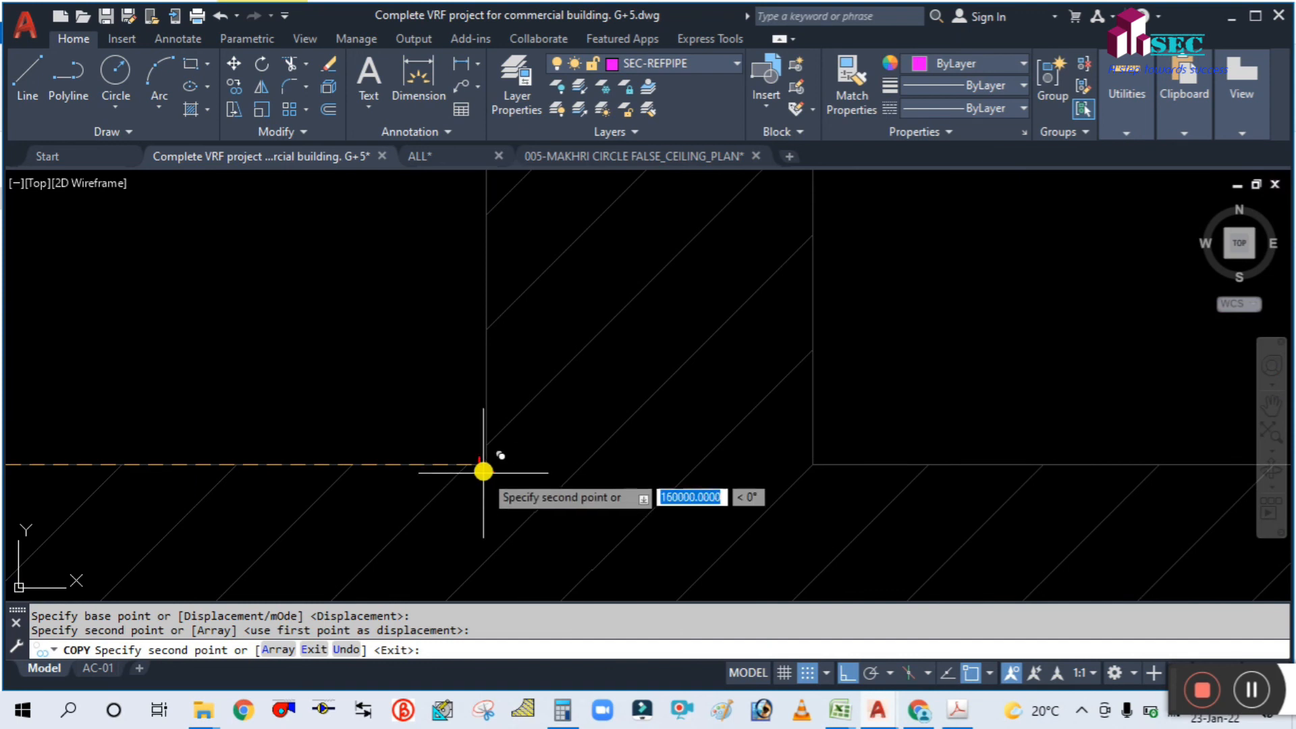
pyautogui.click(483, 466)
pyautogui.scroll(-6, 347, 347)
pyautogui.press('Escape')
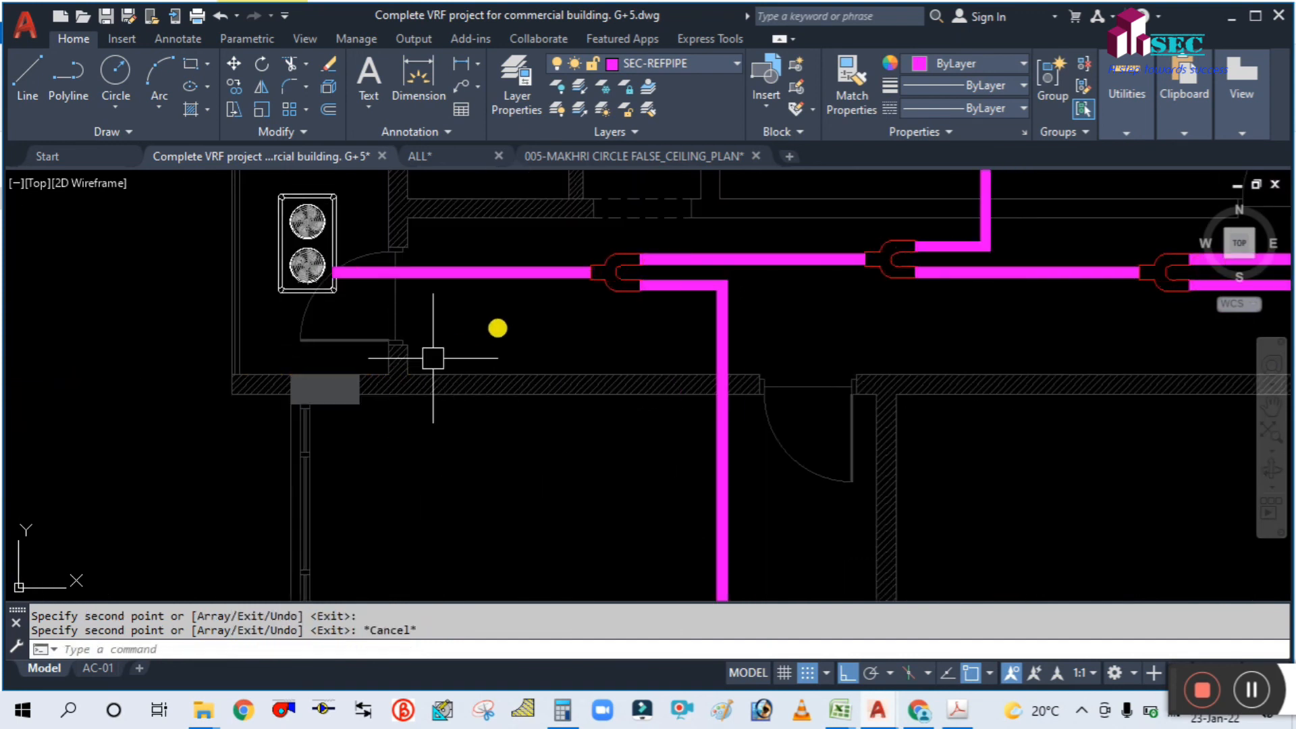
# Step: On the 5F plan, draw a refrigerant pipe polyline from the lower outdoor unit up and about 2865 units right to the nearer cassette unit
pyautogui.scroll(-5, 526, 316)
pyautogui.scroll(5, 767, 347)
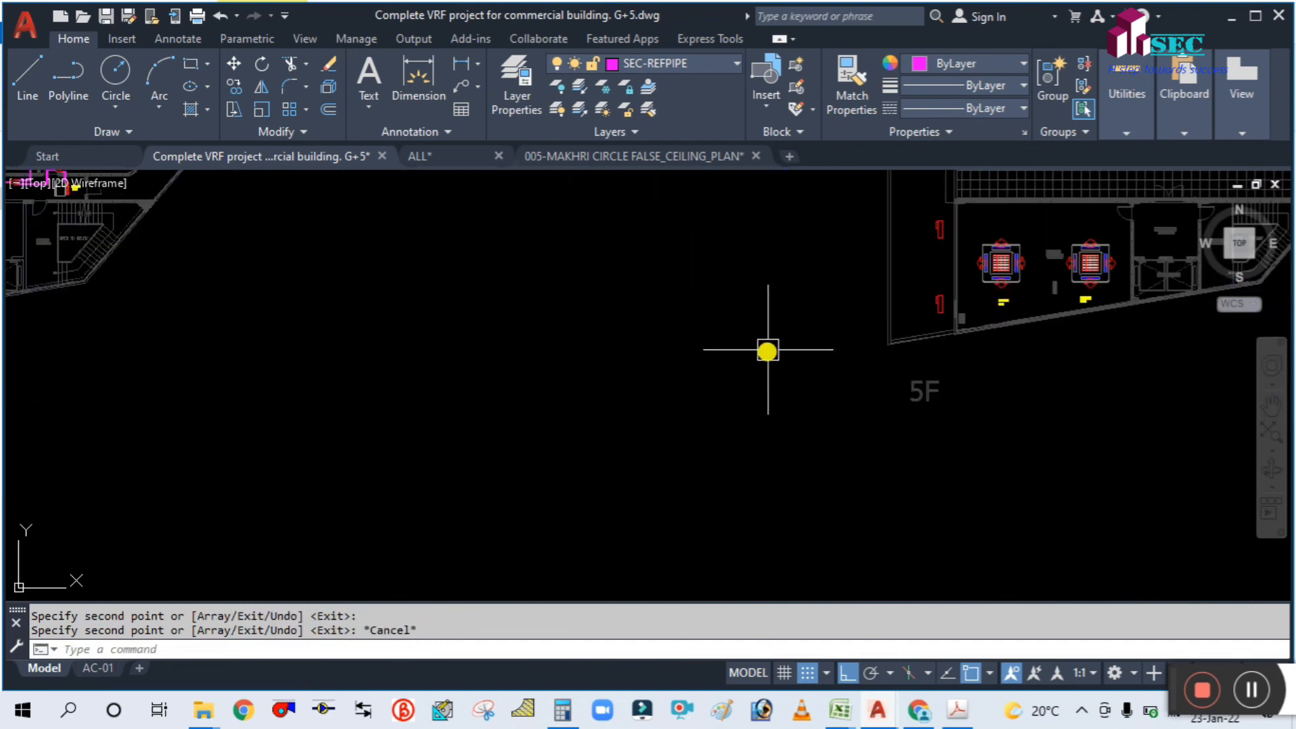
pyautogui.scroll(4, 1057, 260)
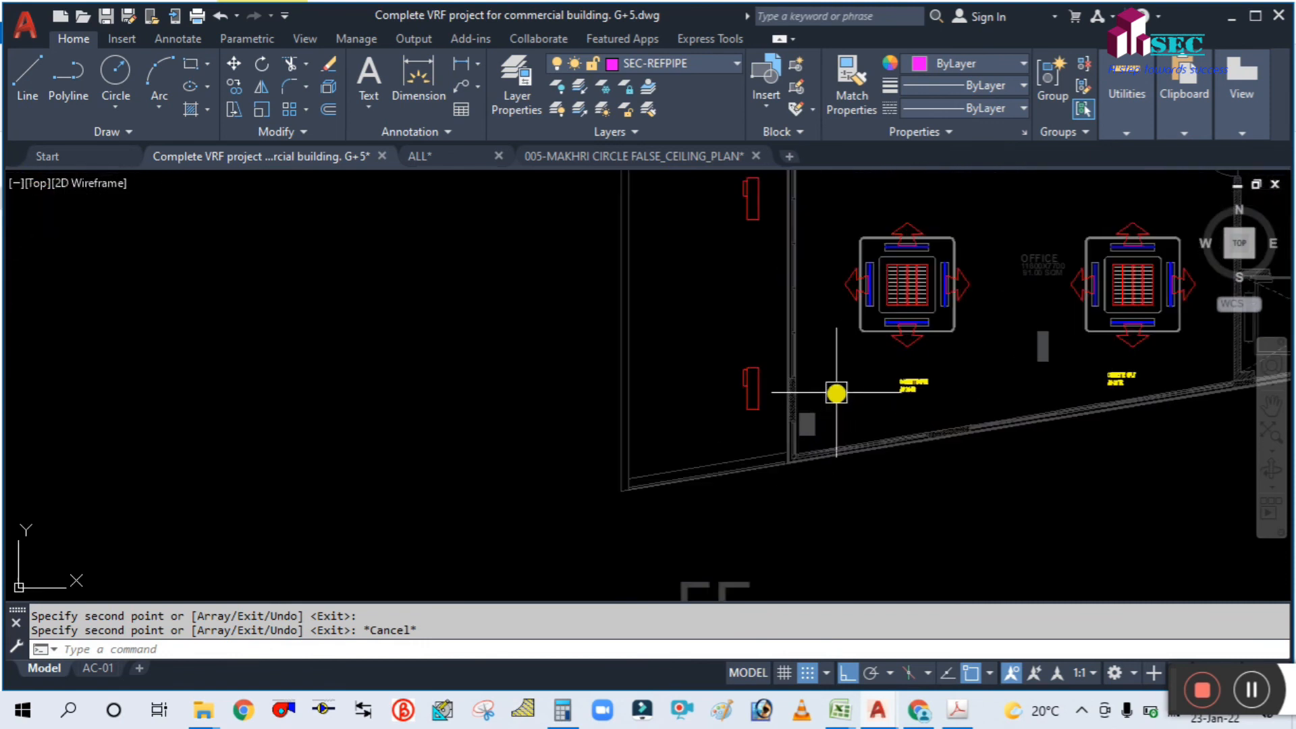
pyautogui.scroll(3, 855, 379)
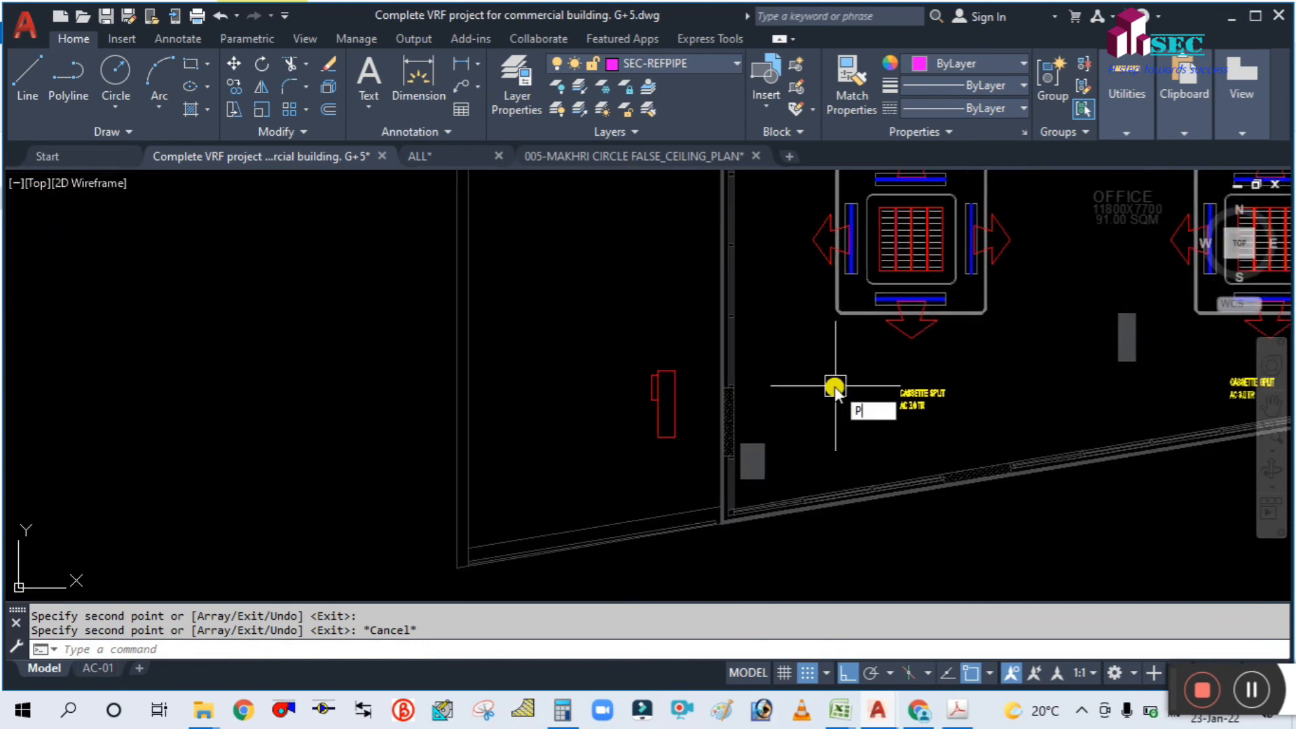
pyautogui.write('L')
pyautogui.press('Return')
pyautogui.scroll(2, 688, 399)
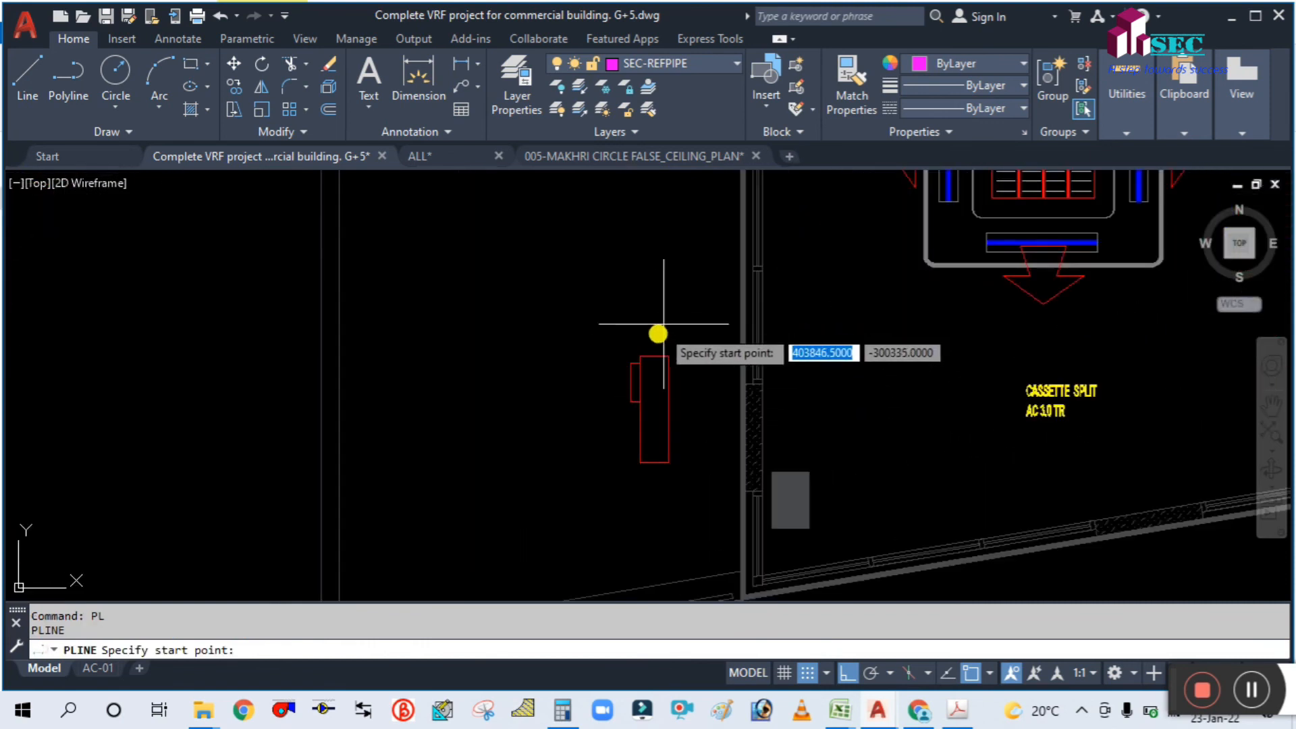
pyautogui.click(654, 352)
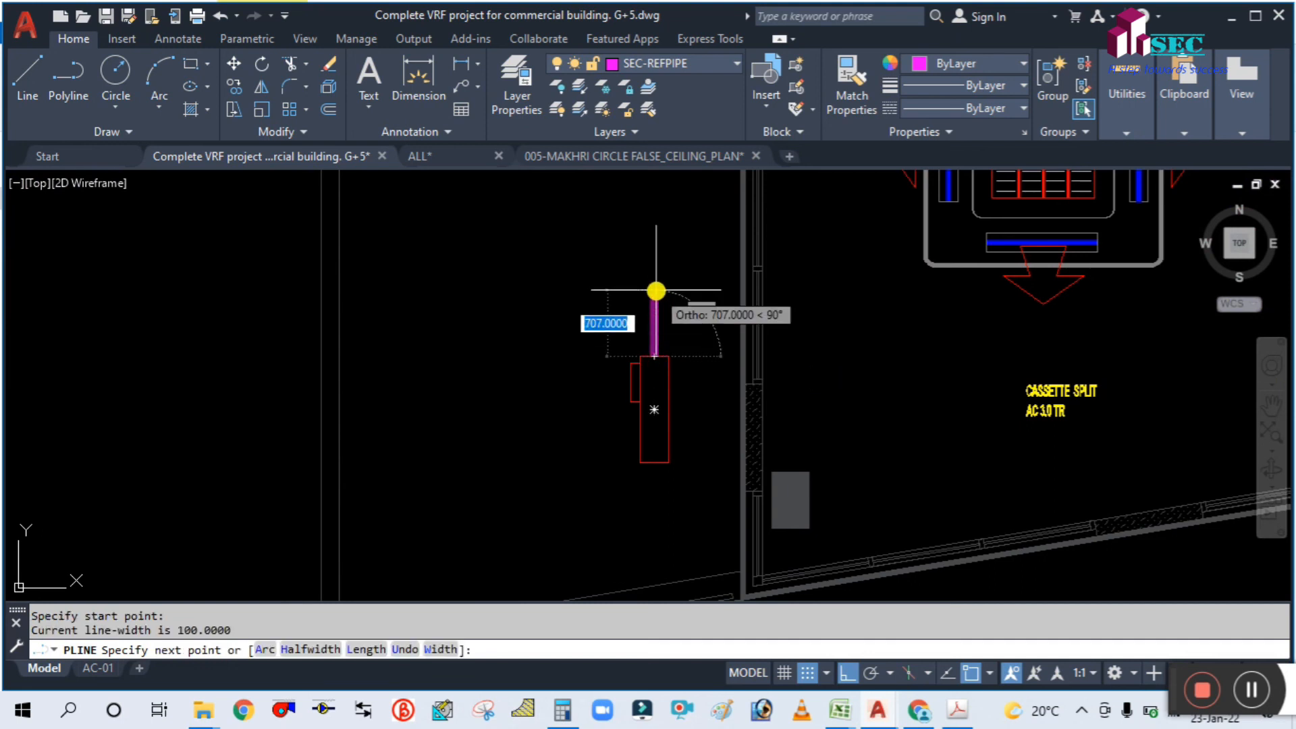
pyautogui.click(659, 251)
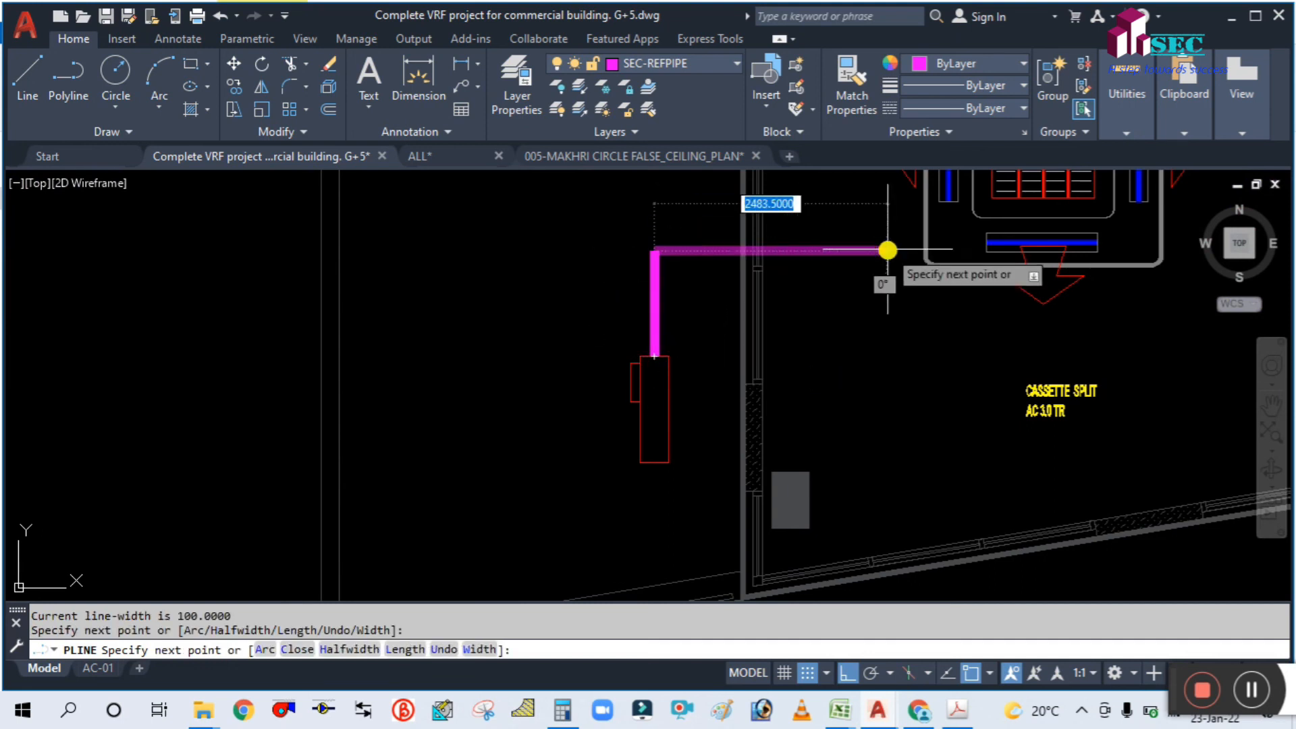
pyautogui.scroll(4, 918, 246)
pyautogui.scroll(3, 937, 254)
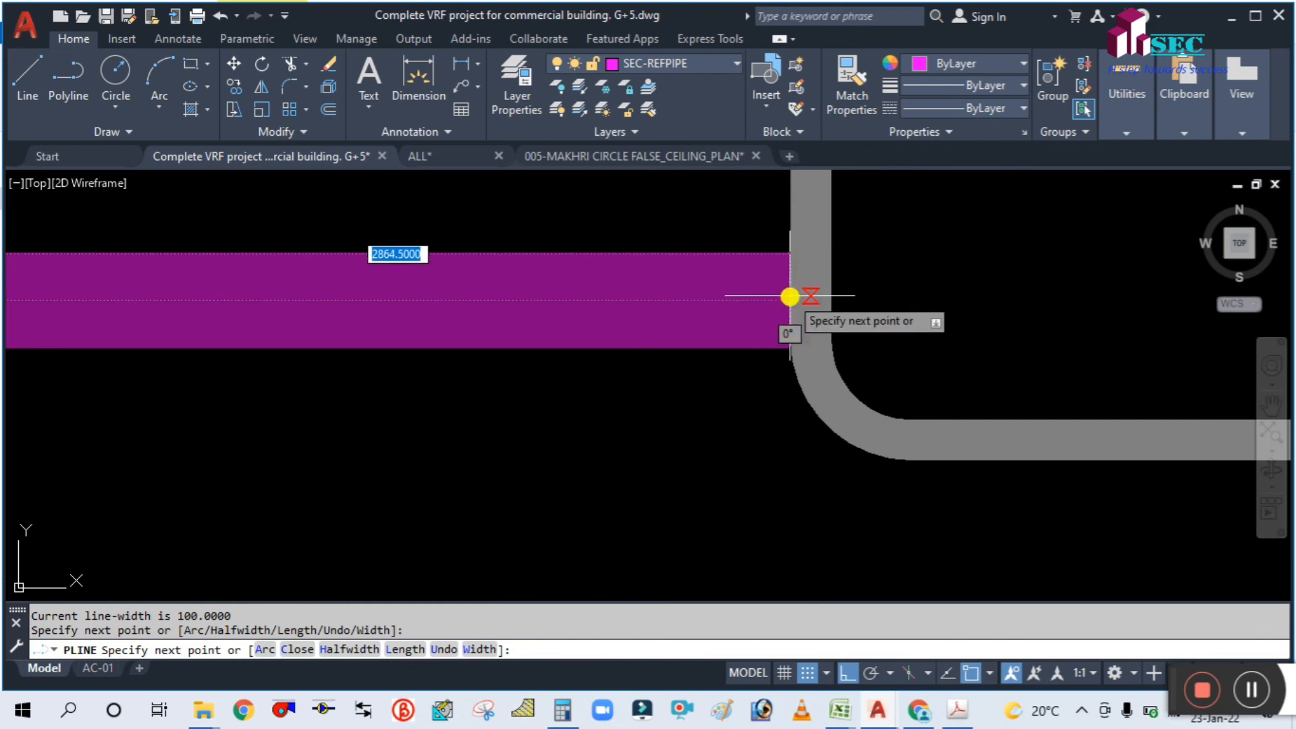
pyautogui.click(827, 298)
pyautogui.press('Escape')
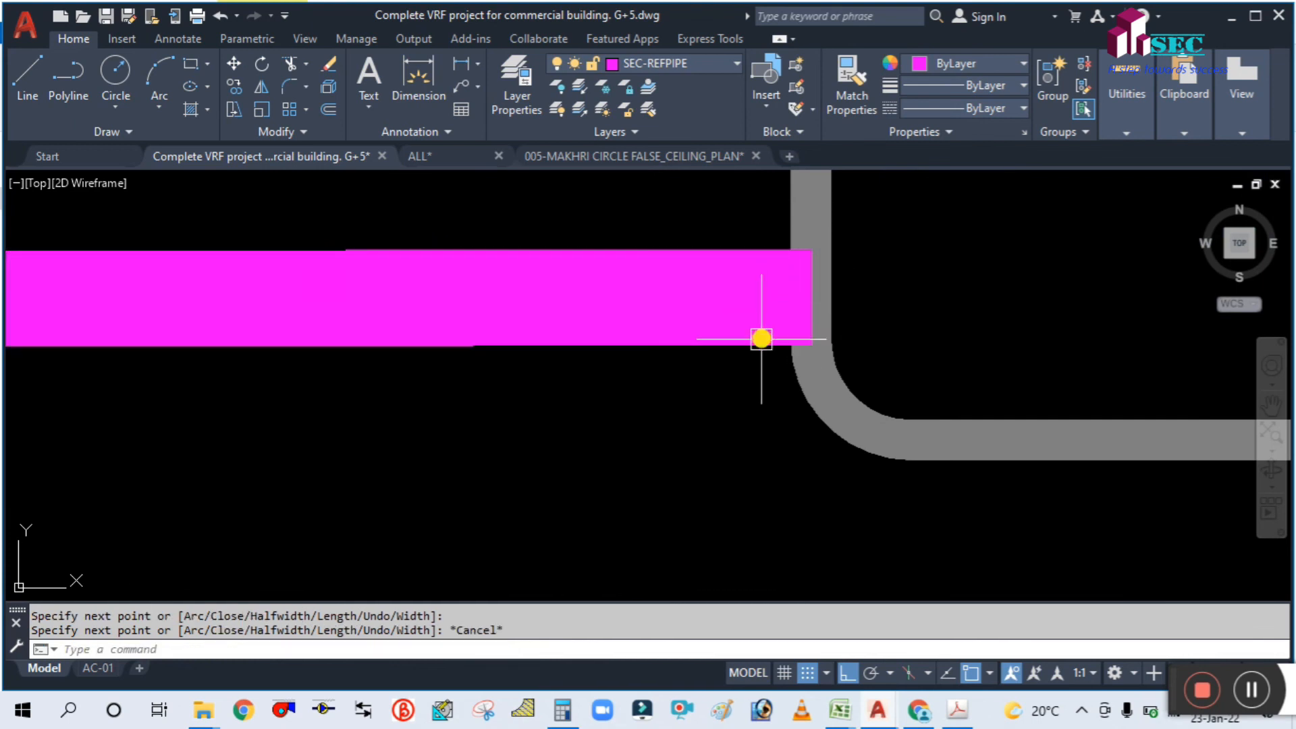
# Step: Draw a pipe from the upper 5F outdoor unit up, about 9100 units right and about 2435 units down into the farther cassette unit
pyautogui.scroll(-6, 768, 406)
pyautogui.scroll(5, 751, 358)
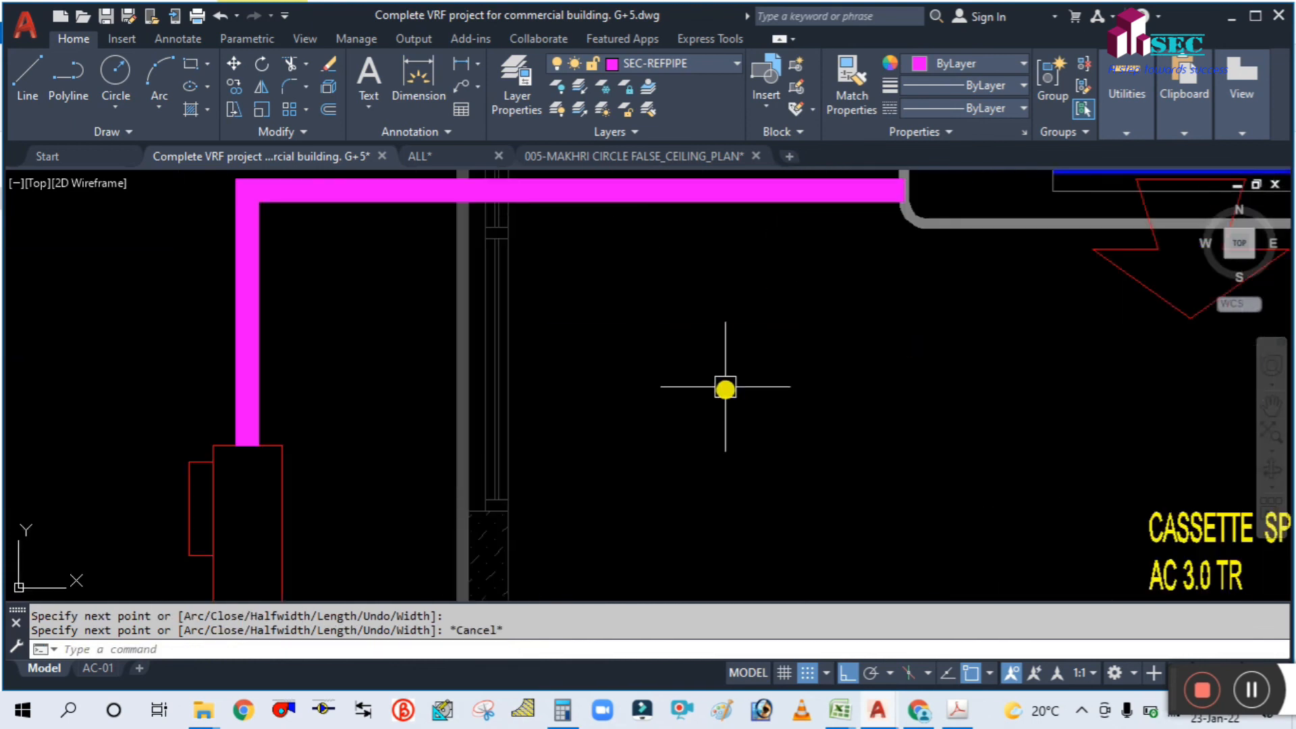
pyautogui.scroll(-4, 723, 385)
pyautogui.moveTo(726, 277); pyautogui.dragTo(660, 446, button='middle')
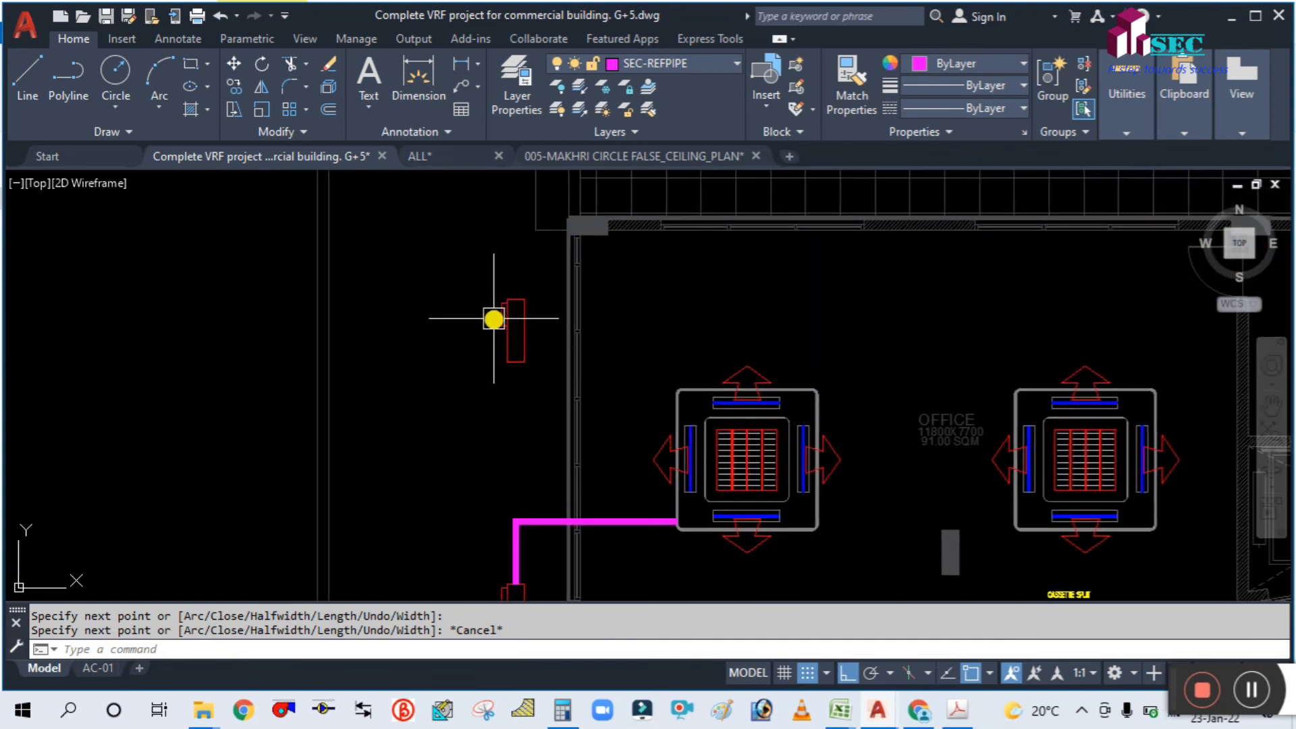
pyautogui.scroll(2, 533, 286)
pyautogui.press('space')
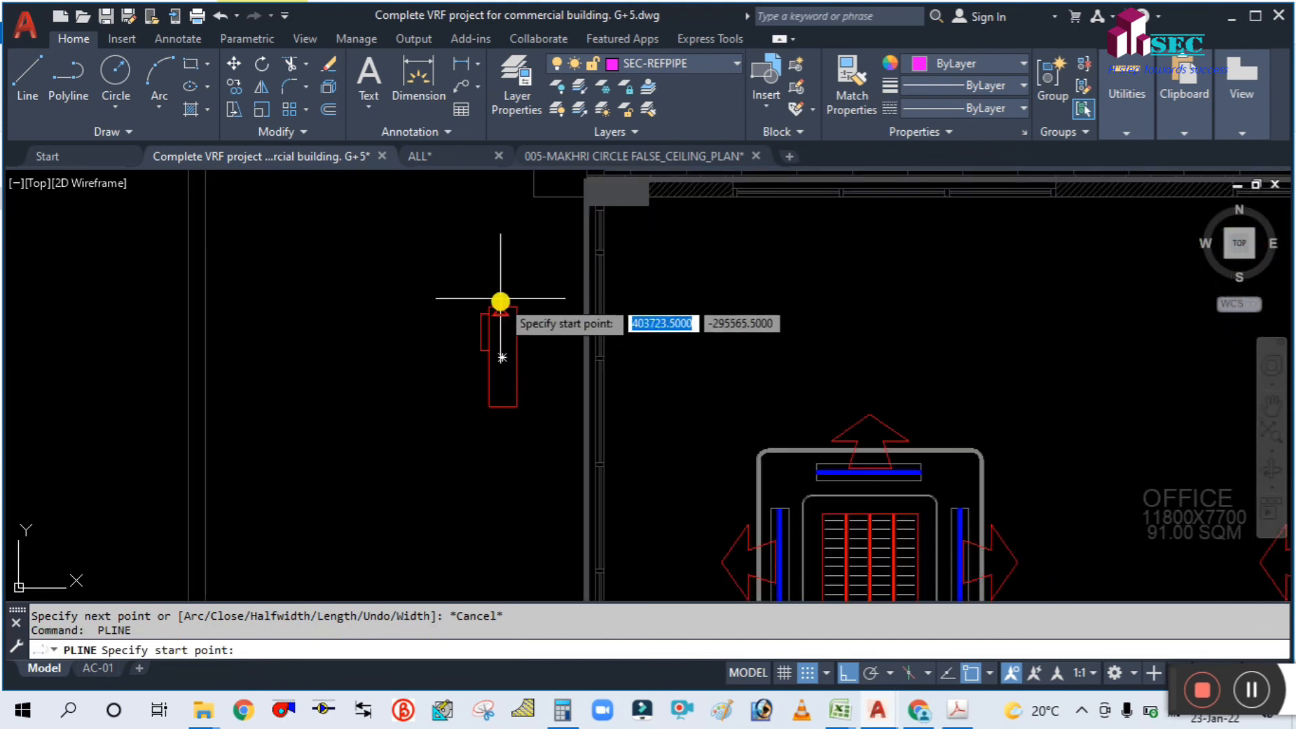
pyautogui.click(502, 305)
pyautogui.click(499, 244)
pyautogui.scroll(-4, 817, 226)
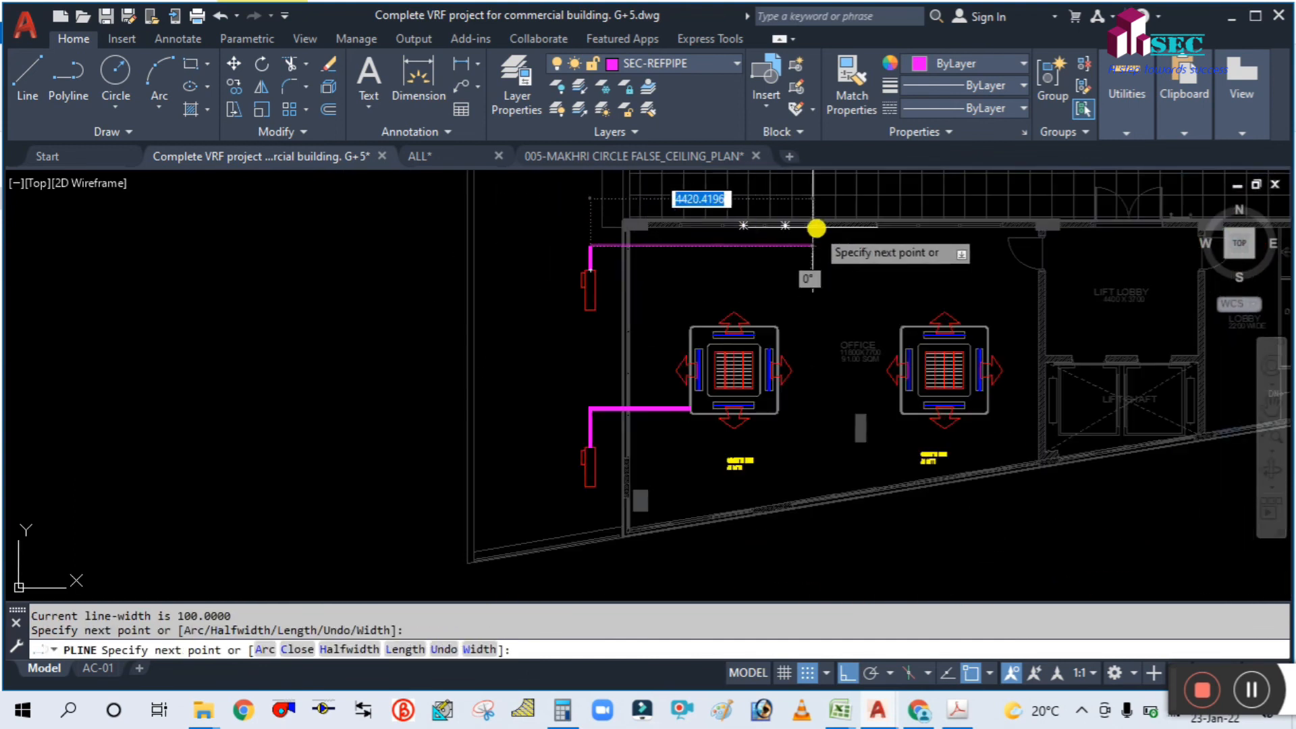
pyautogui.scroll(2, 889, 229)
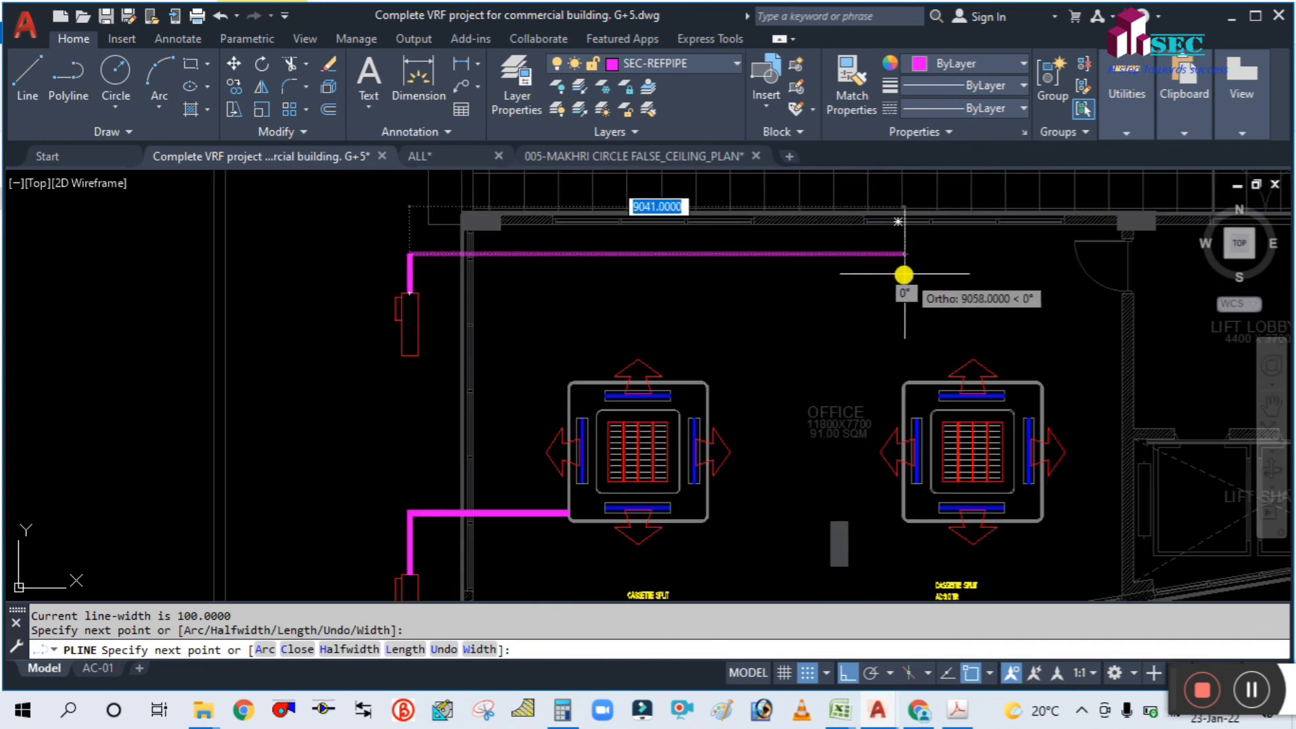
pyautogui.click(909, 273)
pyautogui.scroll(5, 941, 420)
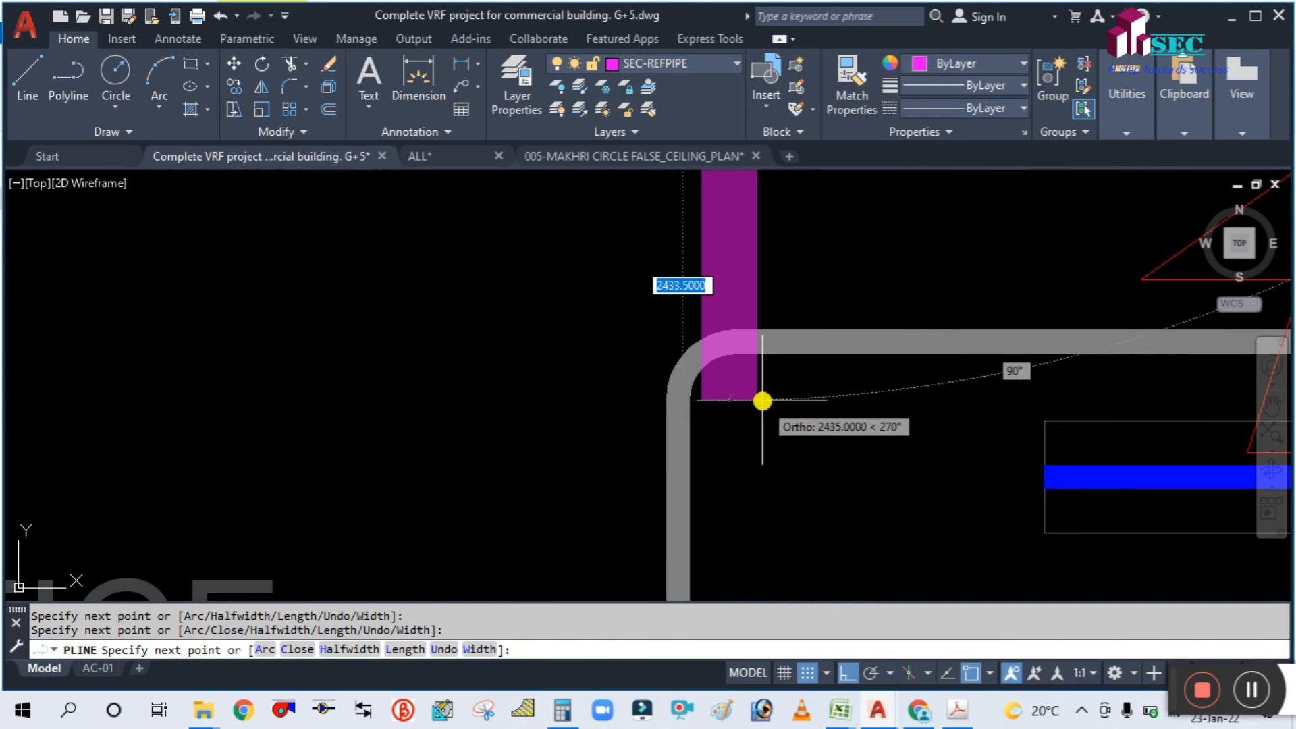
pyautogui.click(746, 398)
pyautogui.press('Escape')
# Step: Trim the pipe end that overlaps the farther cassette unit back to the unit's outline
pyautogui.scroll(2, 737, 412)
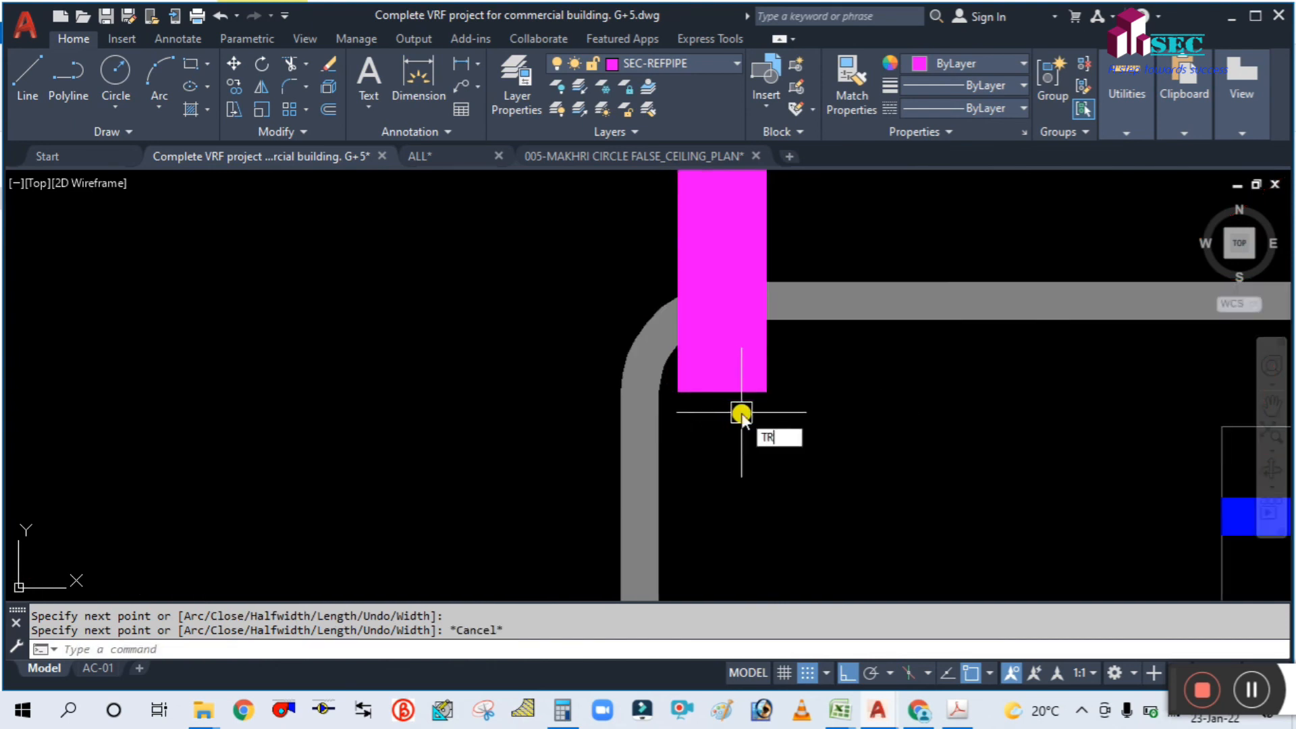
pyautogui.write('tr')
pyautogui.press('Return')
pyautogui.click(743, 388)
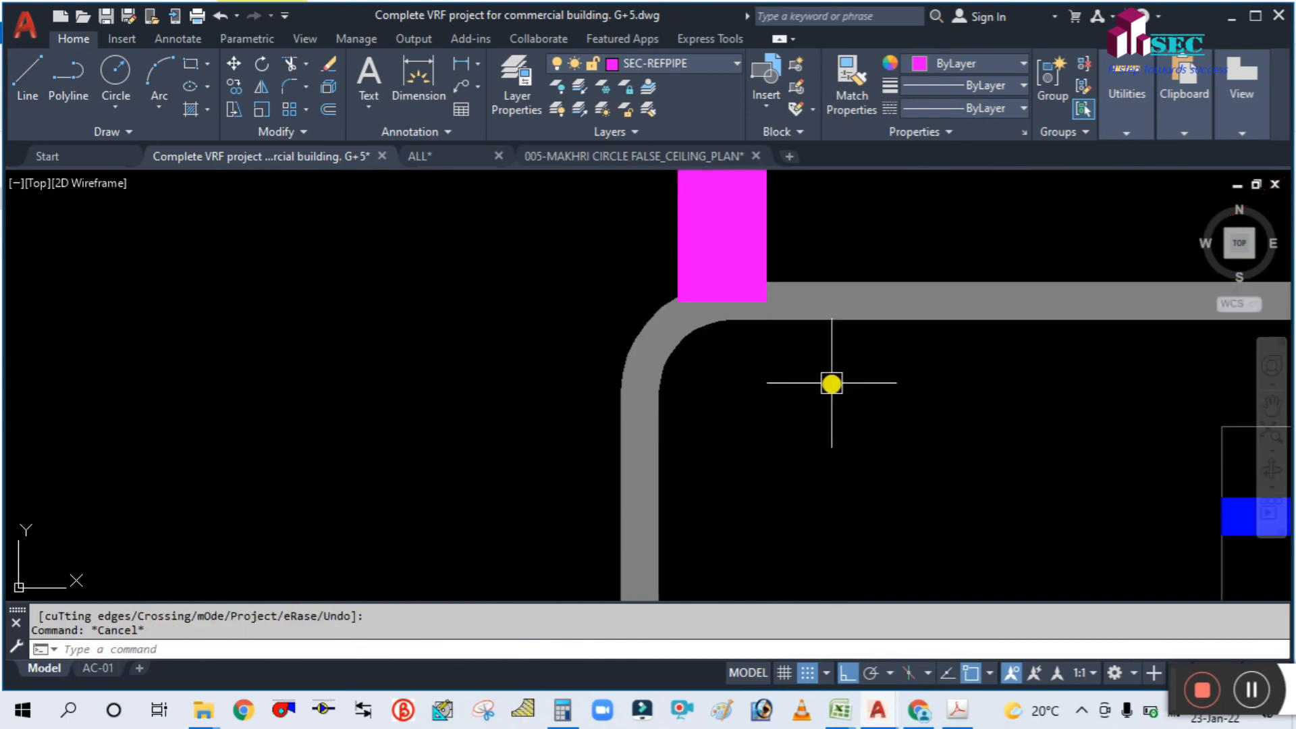
# Step: Review the refrigerant piping across the floor plans from 5F back to the lobby unit on the GF plan
pyautogui.scroll(-6, 831, 382)
pyautogui.scroll(-5, 804, 362)
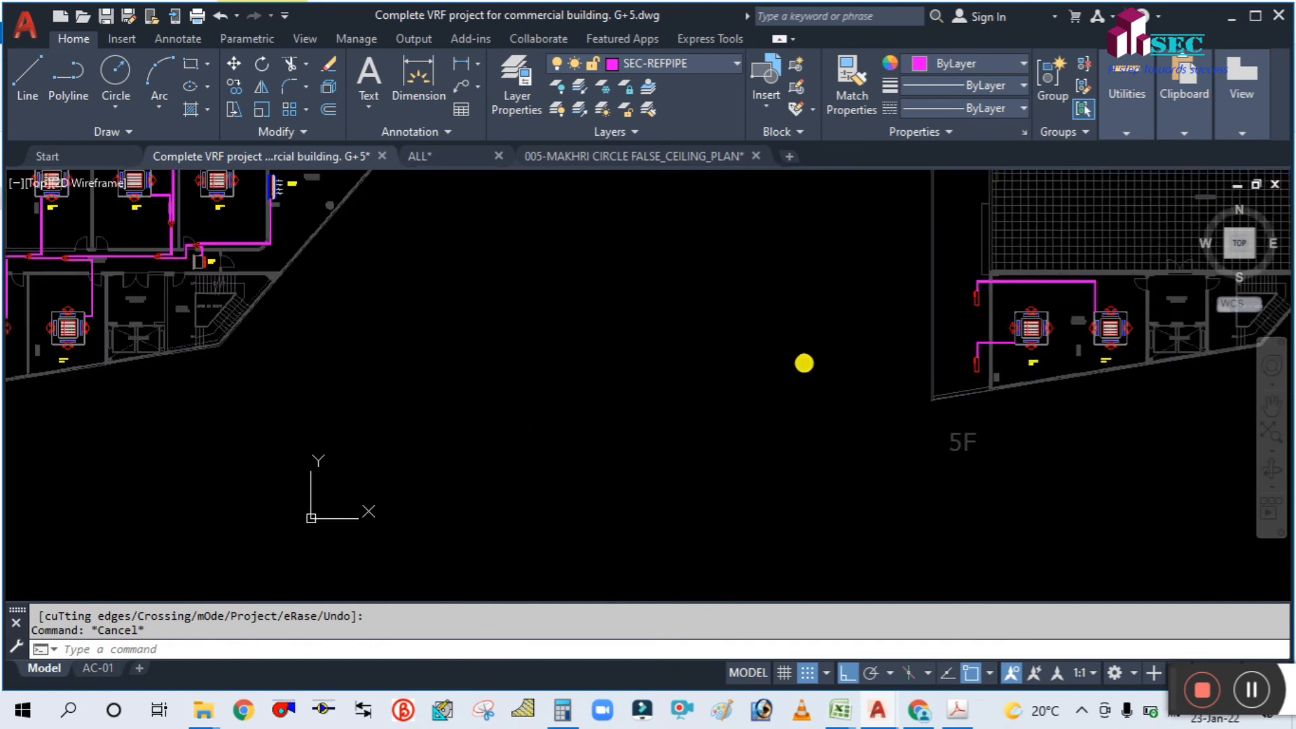
pyautogui.moveTo(520, 400); pyautogui.dragTo(775, 377, button='middle')
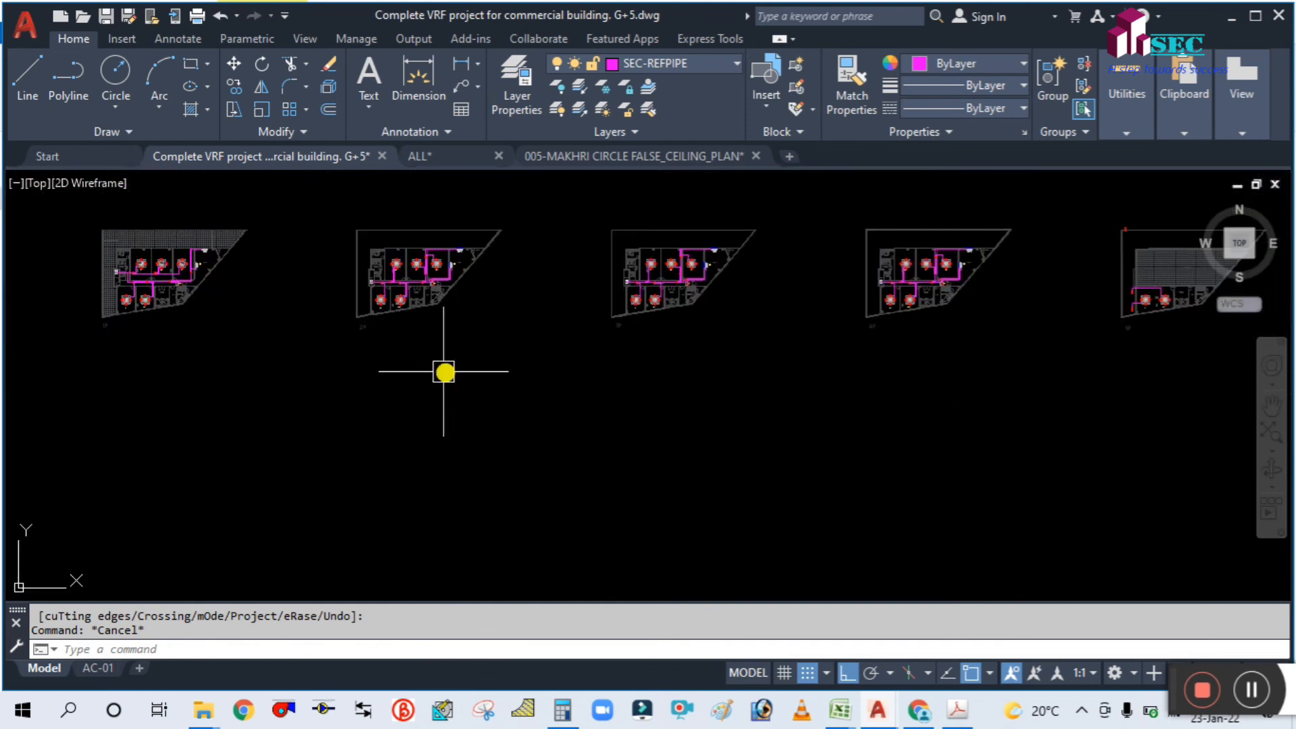
pyautogui.scroll(5, 616, 351)
pyautogui.scroll(-5, 764, 360)
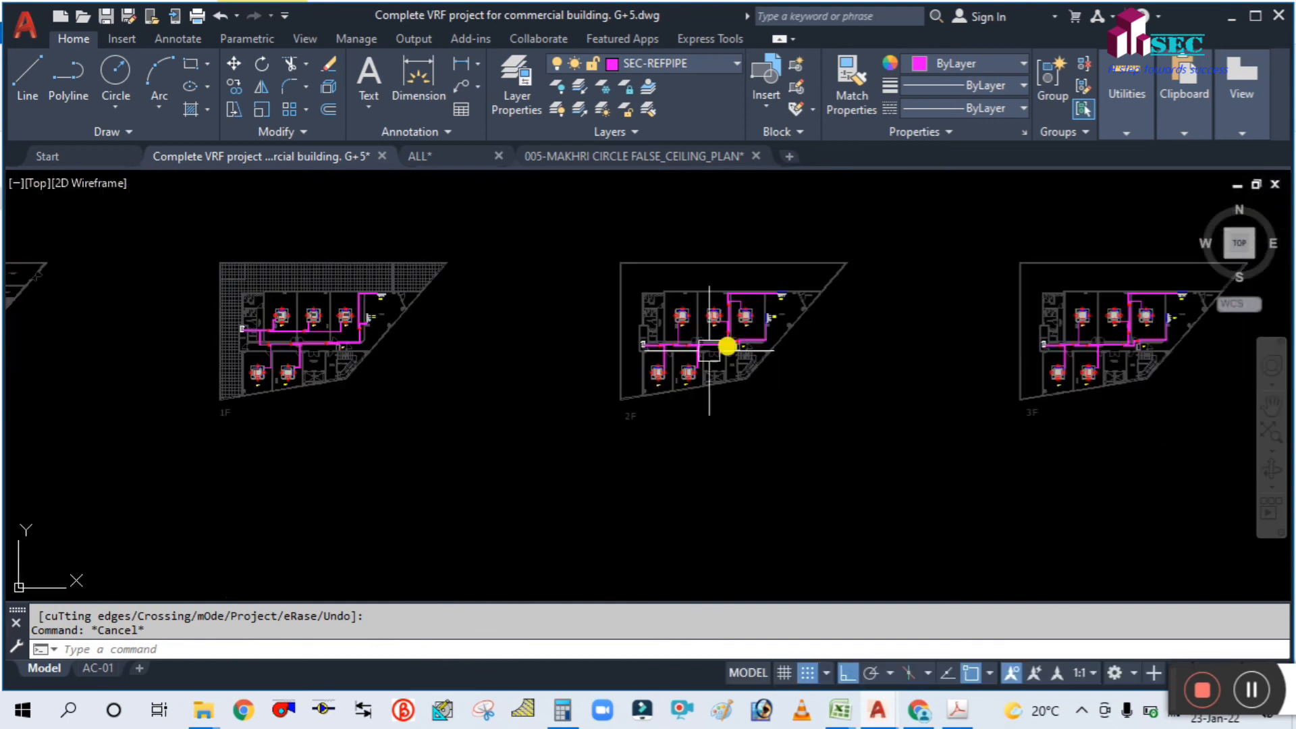
pyautogui.moveTo(498, 413); pyautogui.dragTo(761, 403, button='middle')
pyautogui.scroll(5, 558, 335)
pyautogui.scroll(-4, 500, 325)
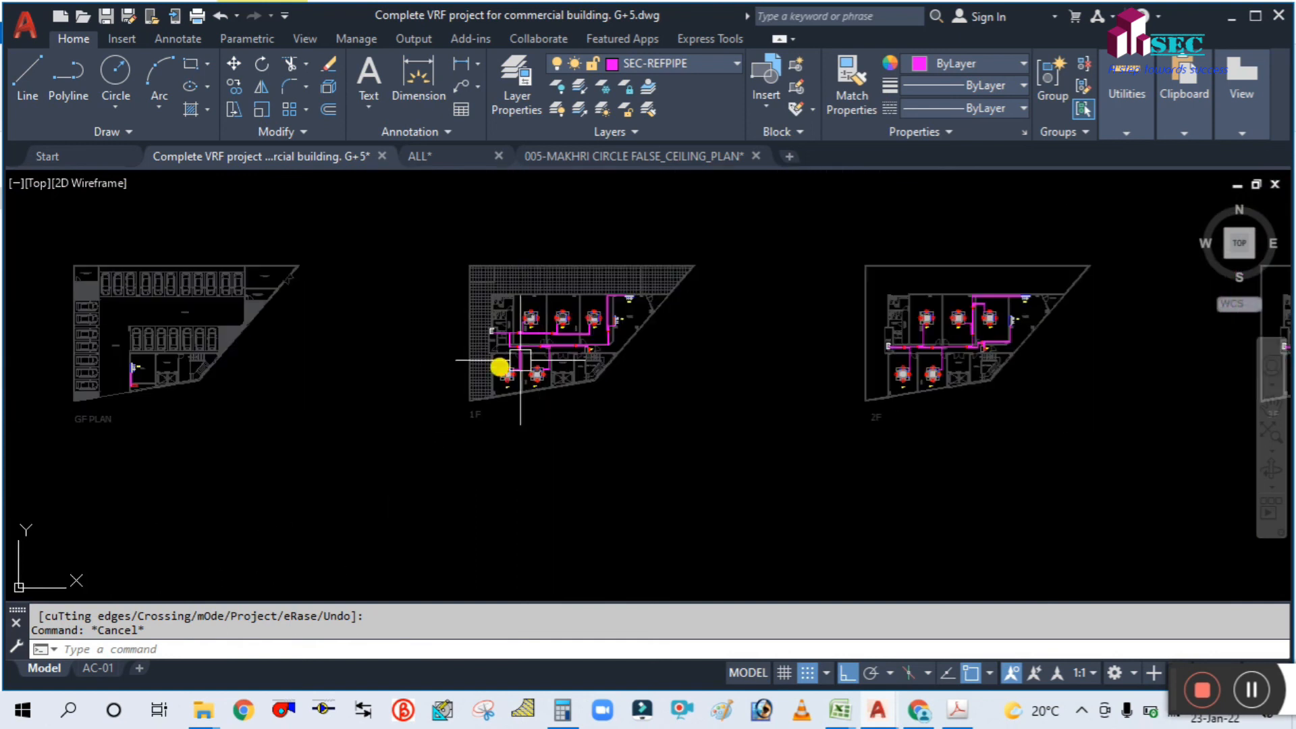
pyautogui.scroll(4, 137, 349)
pyautogui.scroll(3, 79, 399)
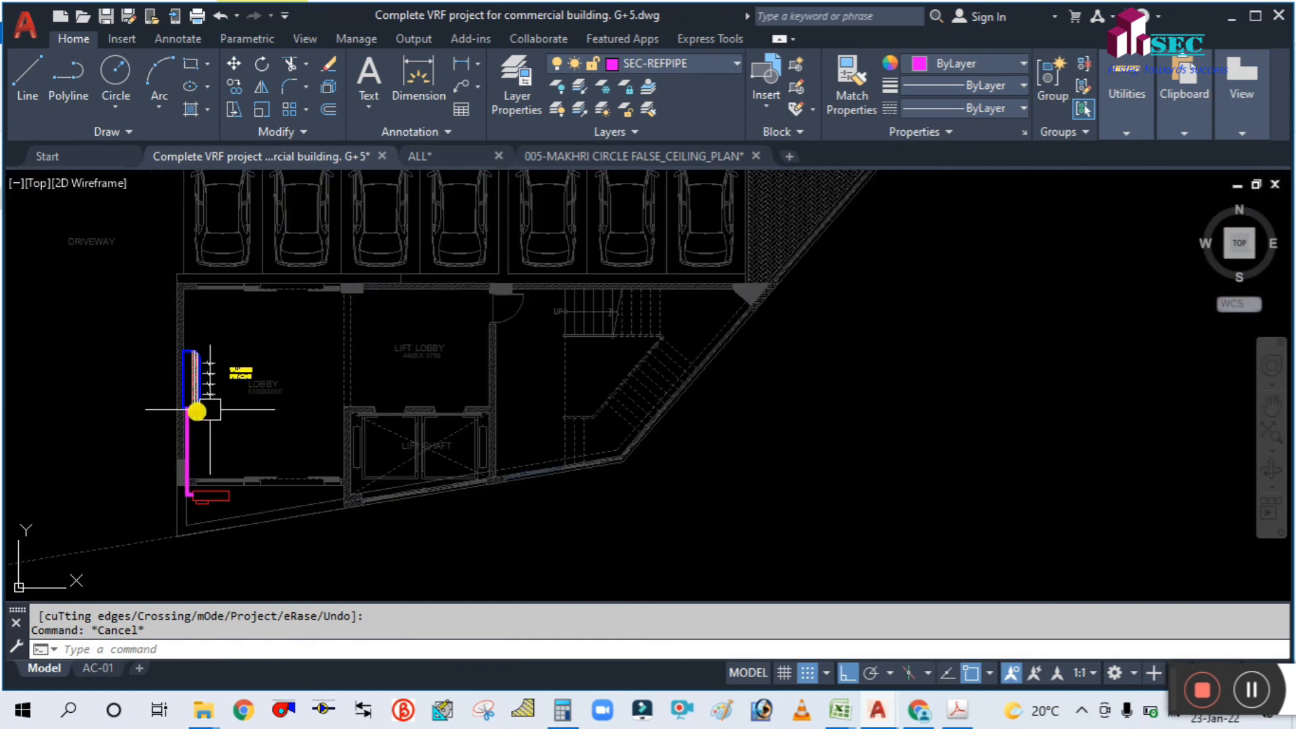
pyautogui.moveTo(169, 480); pyautogui.dragTo(323, 397, button='middle')
pyautogui.scroll(-4, 216, 376)
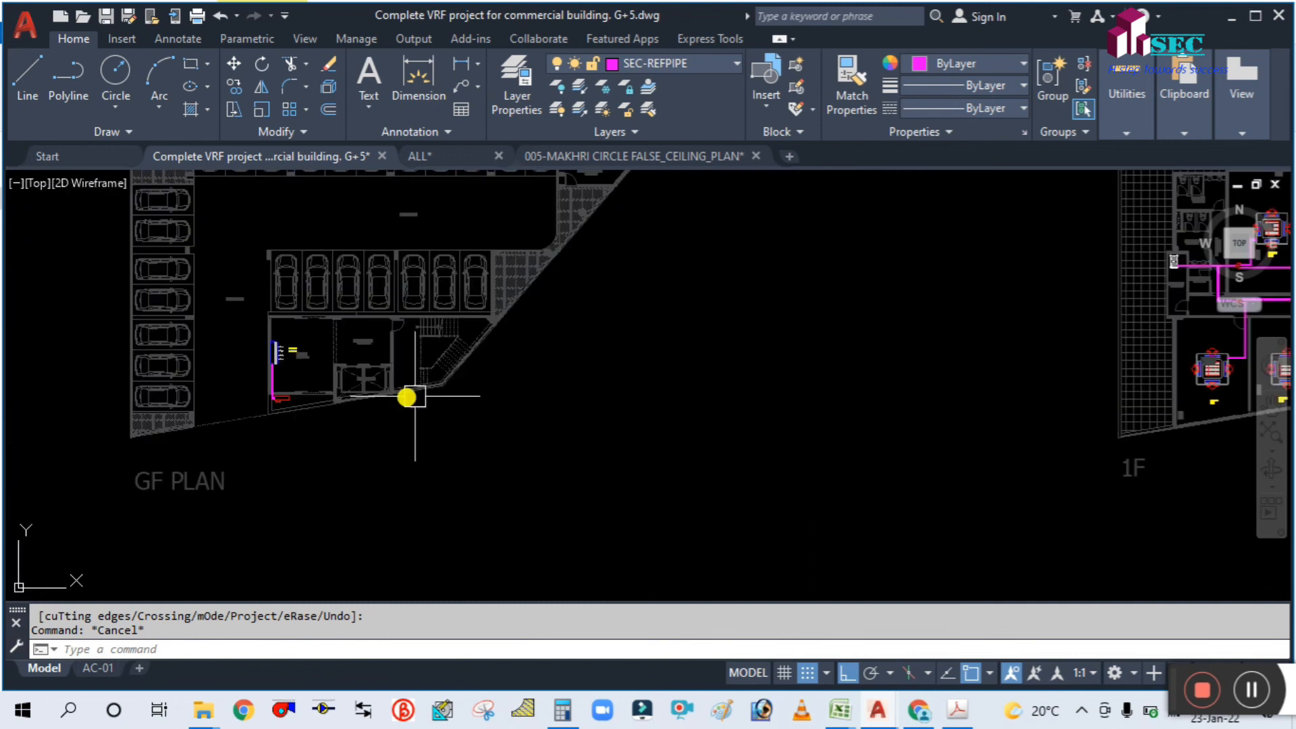
# Step: Examine the refrigerant pipe routes and branch joints on the 1F and 2F plans
pyautogui.moveTo(701, 378); pyautogui.dragTo(407, 387, button='middle')
pyautogui.moveTo(770, 371); pyautogui.dragTo(359, 442, button='middle')
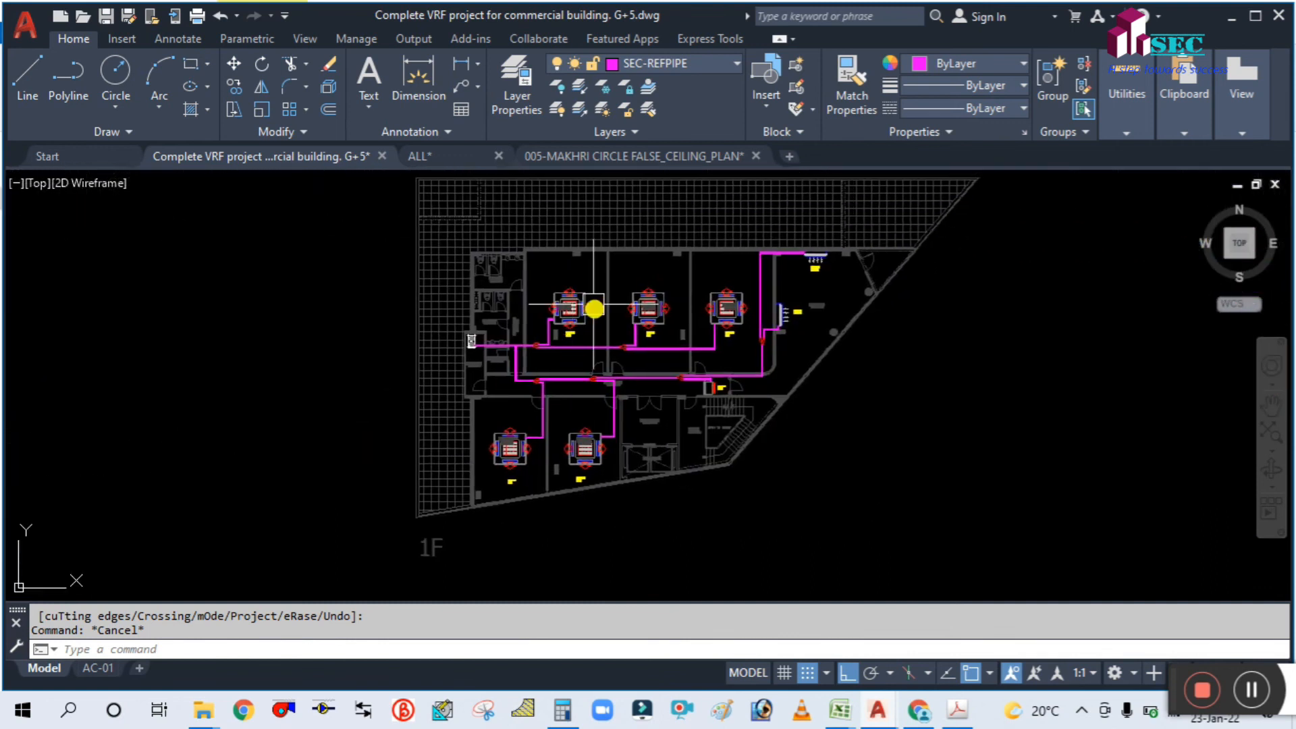
pyautogui.scroll(2, 399, 289)
pyautogui.scroll(-5, 358, 356)
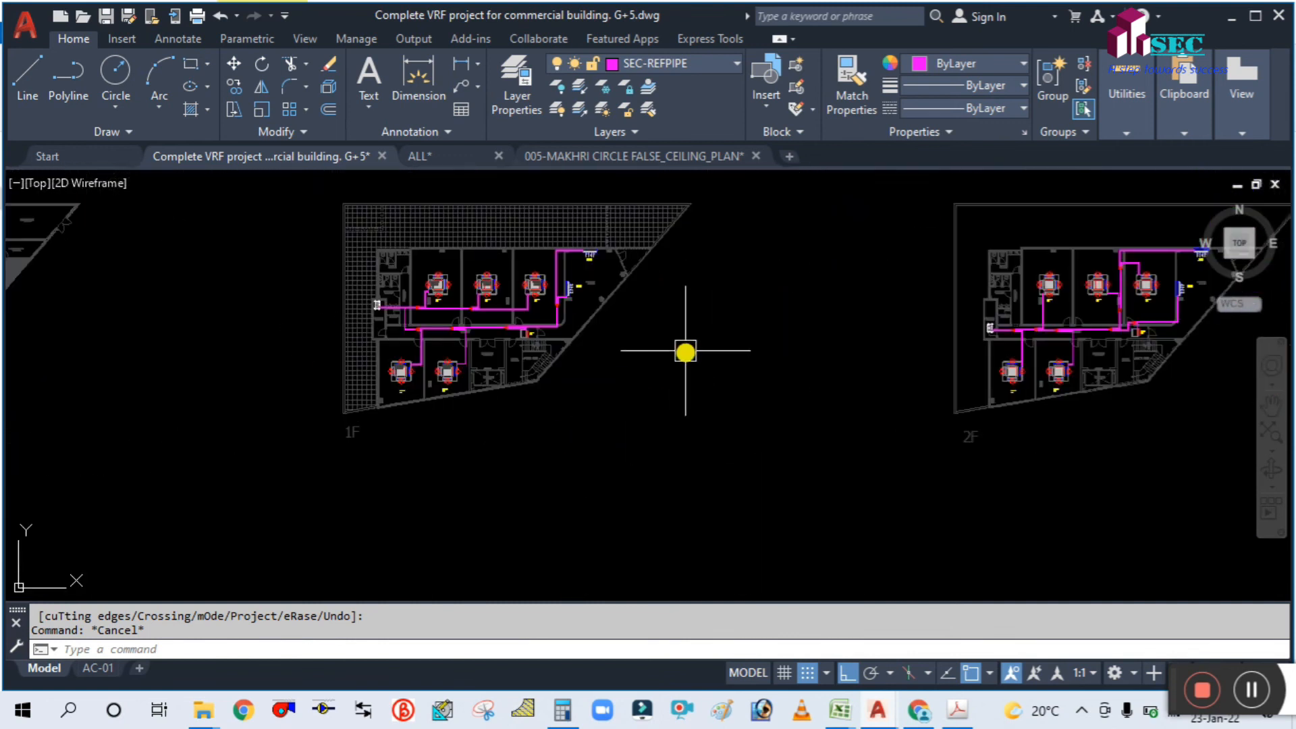
pyautogui.moveTo(685, 351); pyautogui.dragTo(426, 327, button='middle')
pyautogui.scroll(2, 769, 301)
pyautogui.scroll(-3, 500, 301)
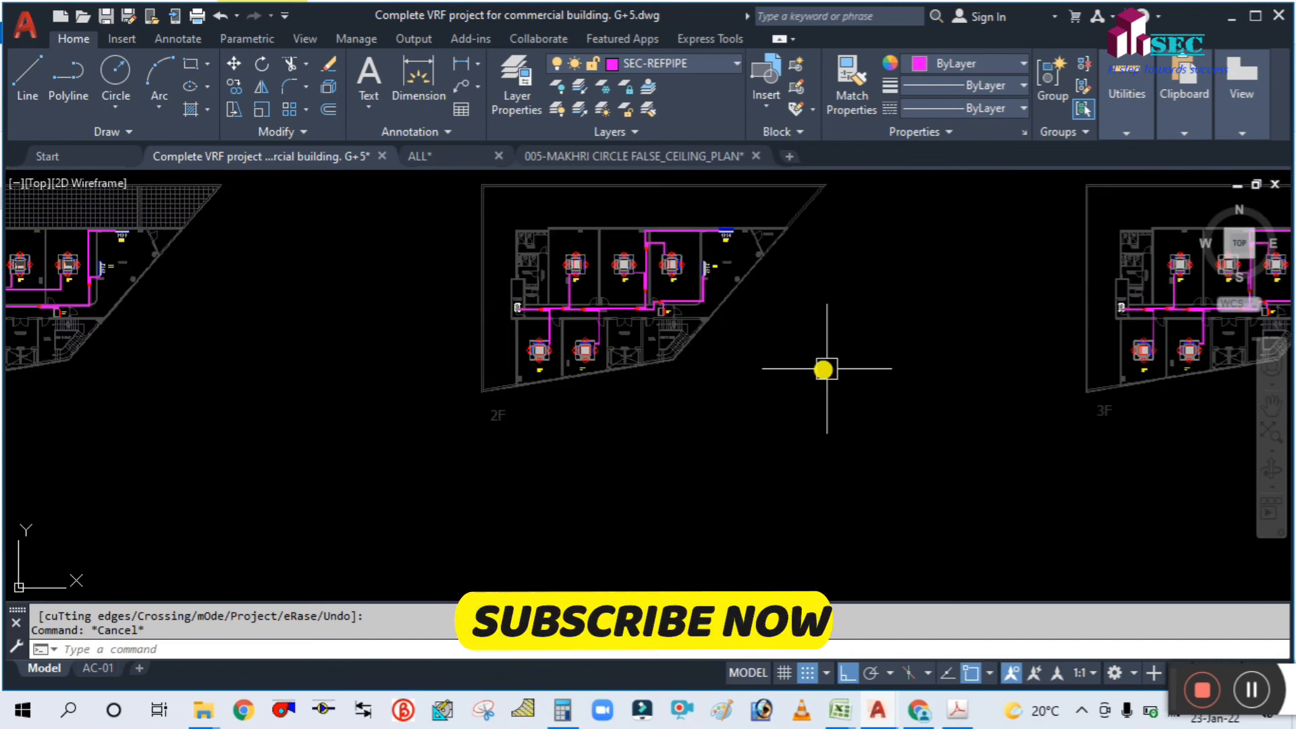
pyautogui.moveTo(850, 370); pyautogui.dragTo(439, 283, button='middle')
pyautogui.scroll(3, 299, 261)
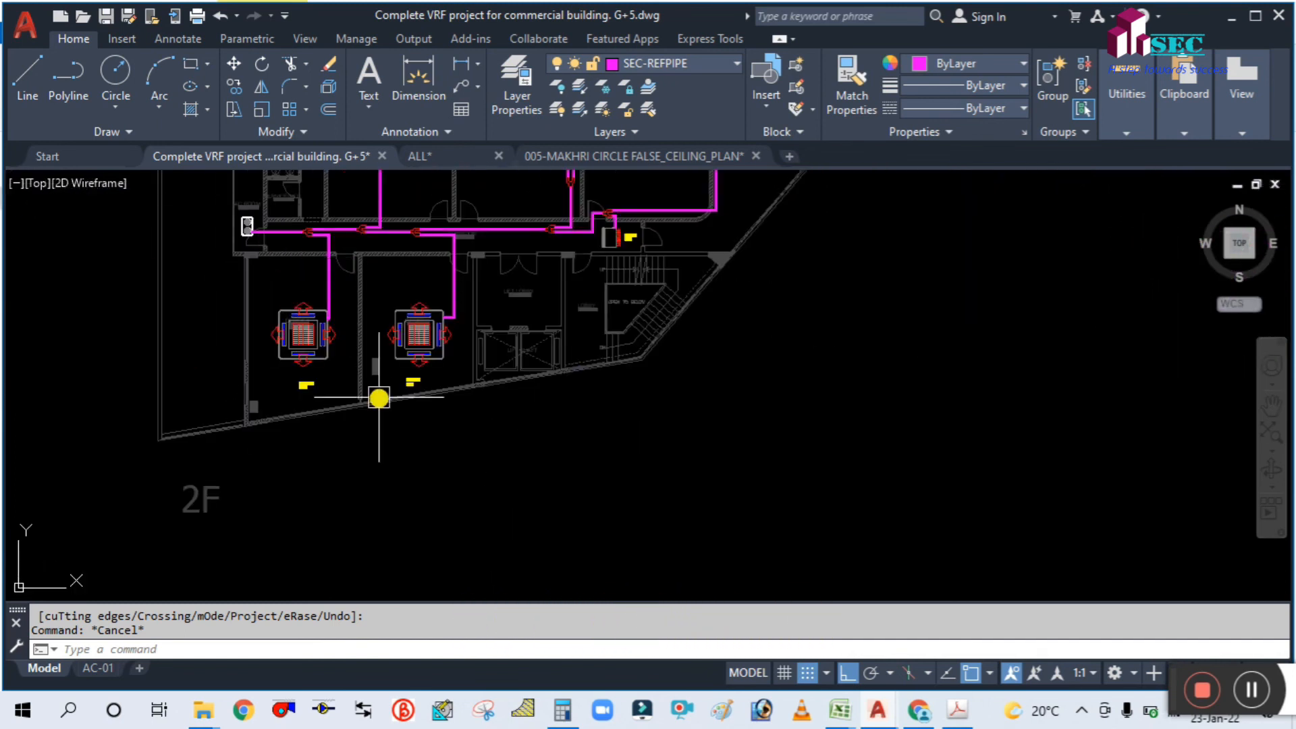
pyautogui.scroll(-3, 378, 397)
pyautogui.scroll(3, 387, 214)
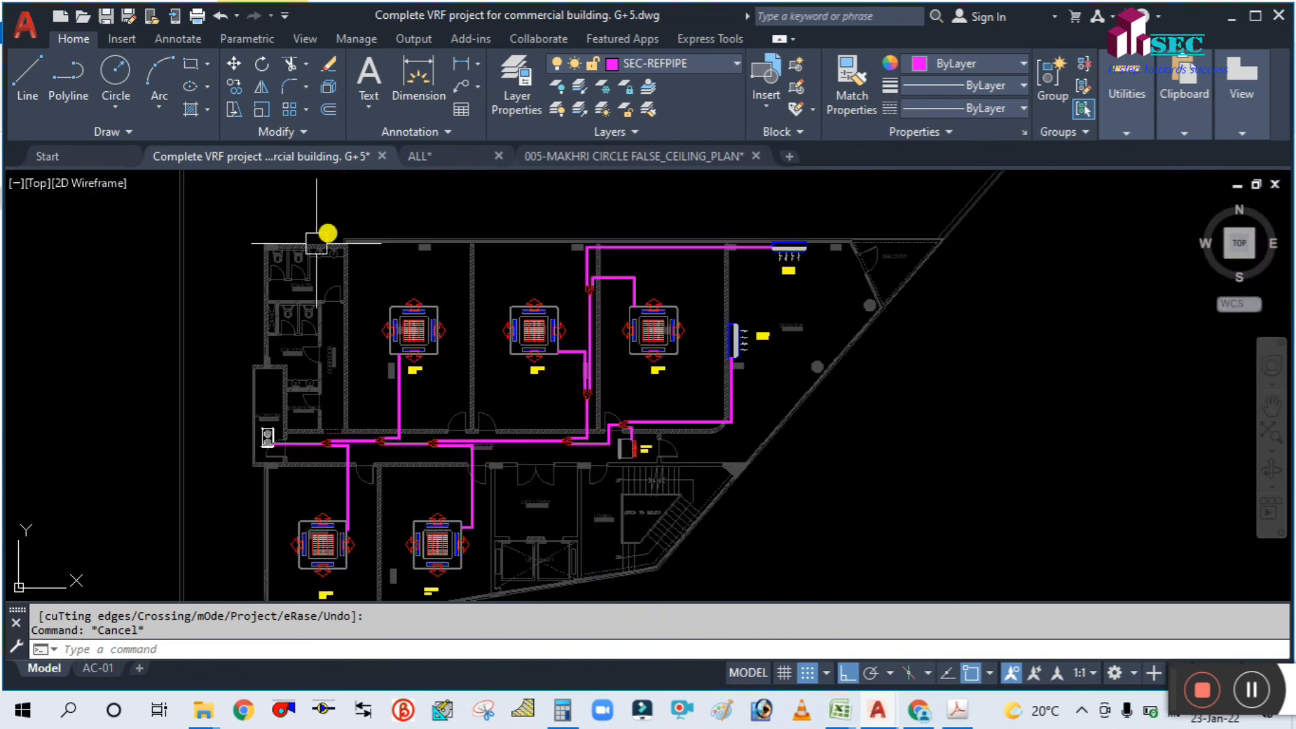
# Step: Check the copied piping on the 3F and 4F plans and the outdoor-to-cassette pipes on the 5F plan
pyautogui.scroll(-3, 738, 309)
pyautogui.moveTo(932, 393); pyautogui.dragTo(587, 385, button='middle')
pyautogui.scroll(3, 760, 351)
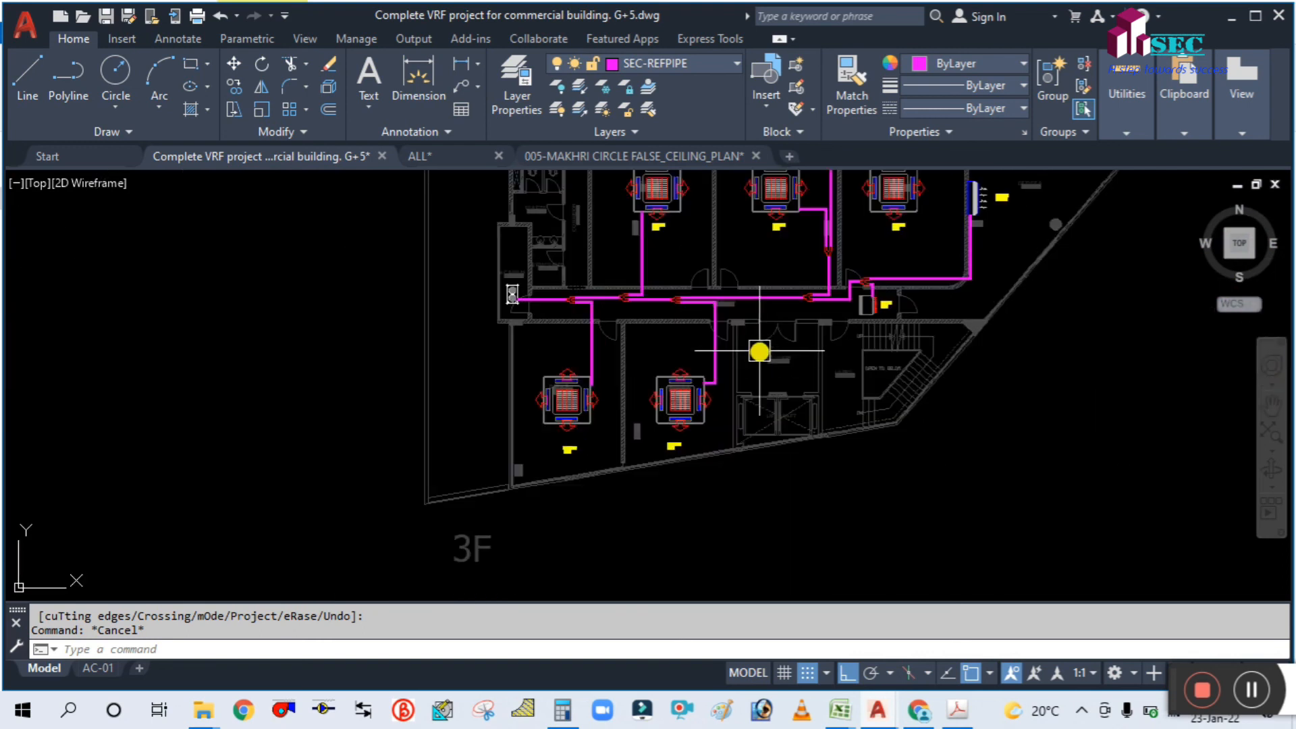
pyautogui.scroll(-3, 509, 469)
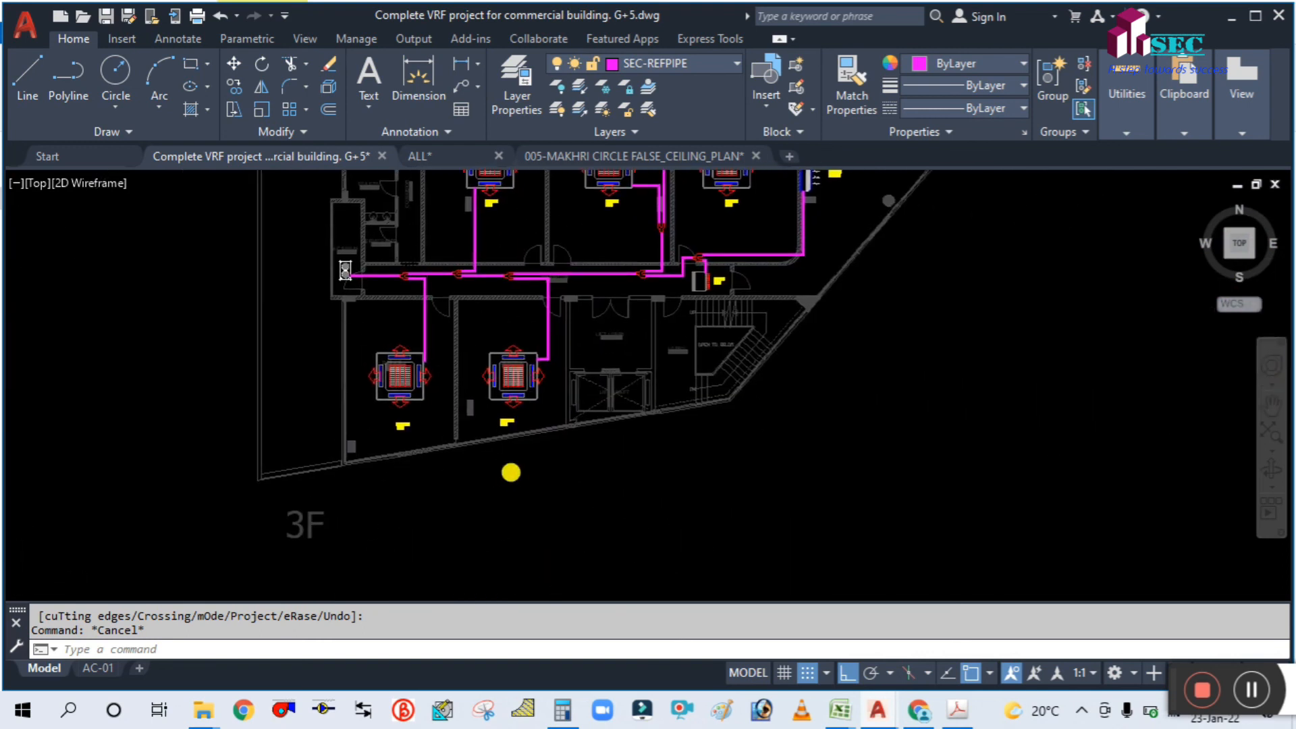
pyautogui.scroll(3, 842, 428)
pyautogui.moveTo(845, 426); pyautogui.dragTo(455, 413, button='middle')
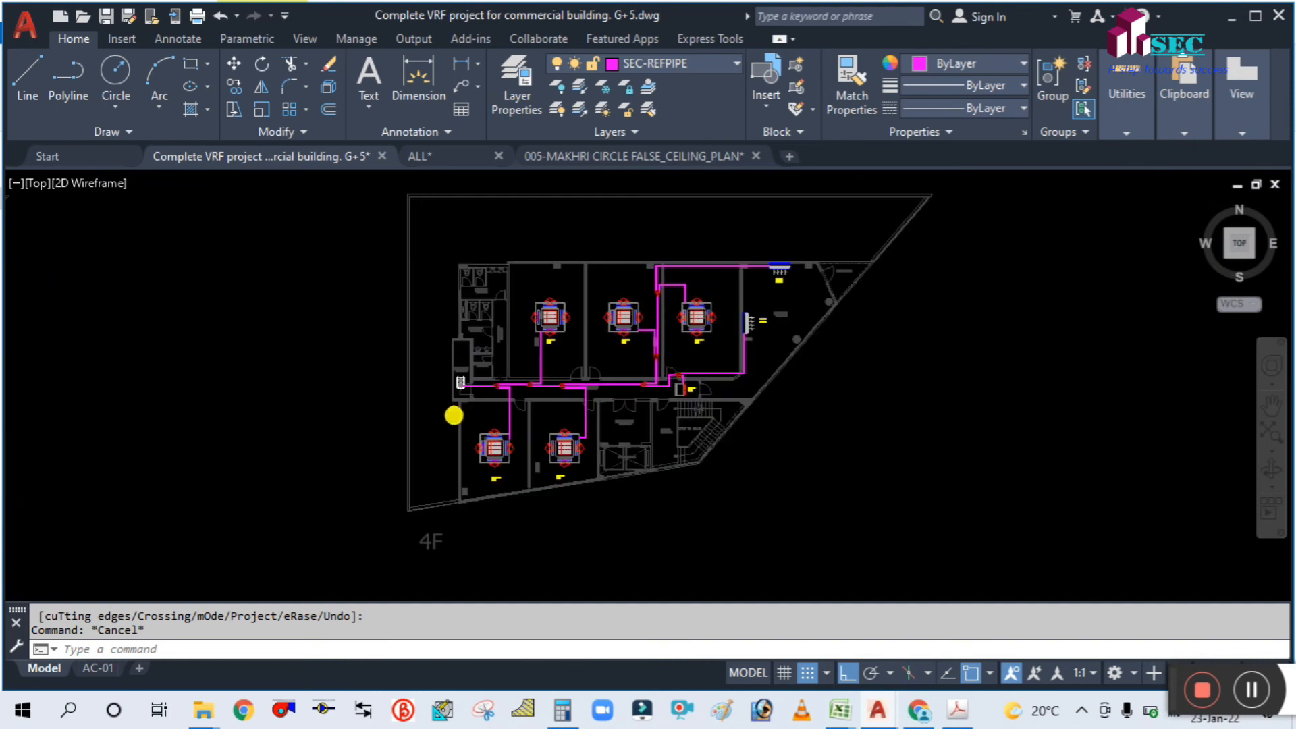
pyautogui.scroll(2, 862, 419)
pyautogui.moveTo(696, 397); pyautogui.dragTo(660, 460, button='middle')
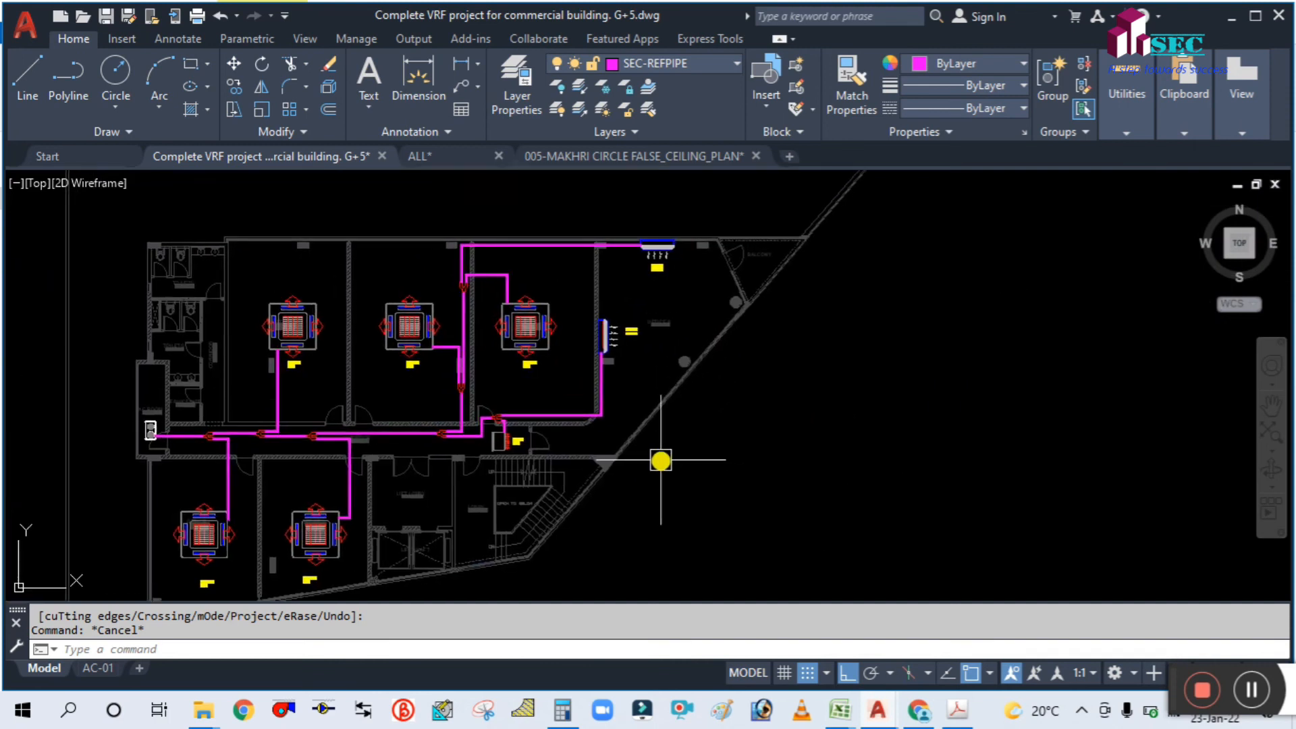
pyautogui.scroll(-2, 662, 461)
pyautogui.moveTo(933, 460); pyautogui.dragTo(475, 415, button='middle')
pyautogui.scroll(4, 874, 477)
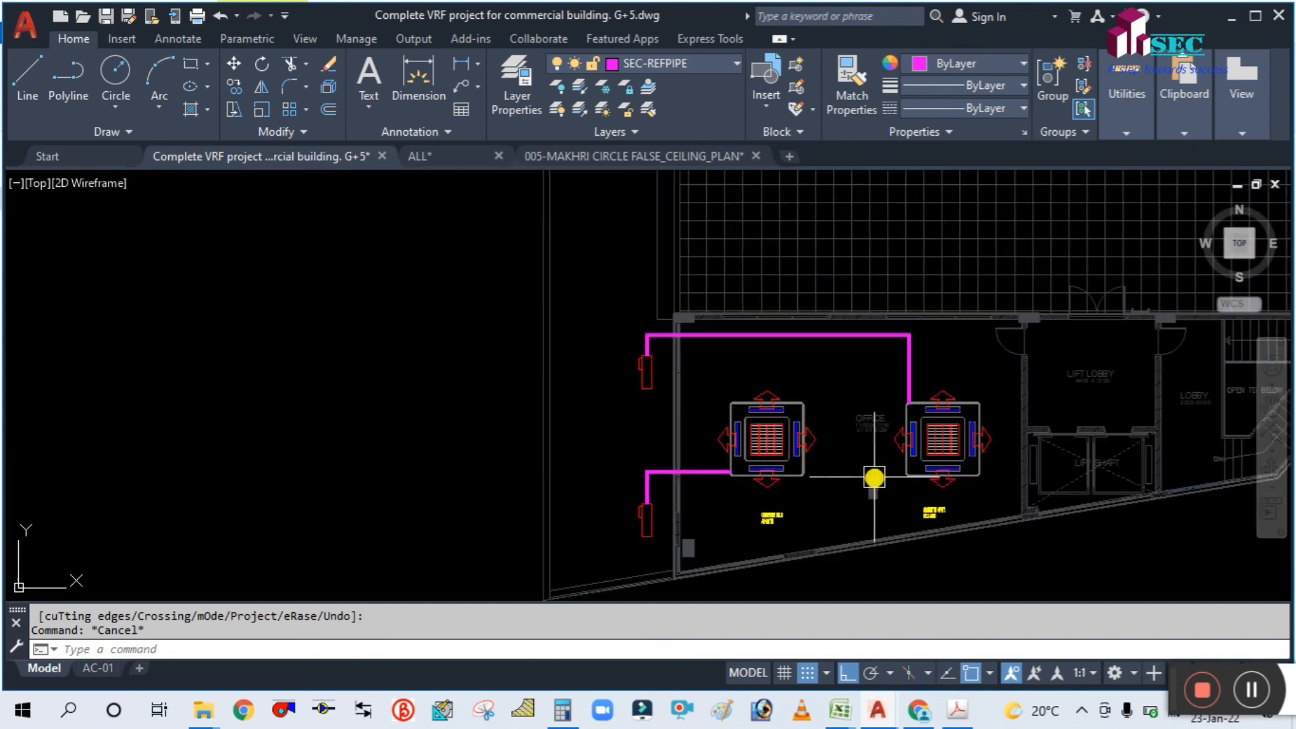
pyautogui.moveTo(727, 546)
pyautogui.mouseDown(button='middle')
pyautogui.moveTo(774, 353)
pyautogui.moveTo(761, 454)
pyautogui.mouseUp(button='middle')
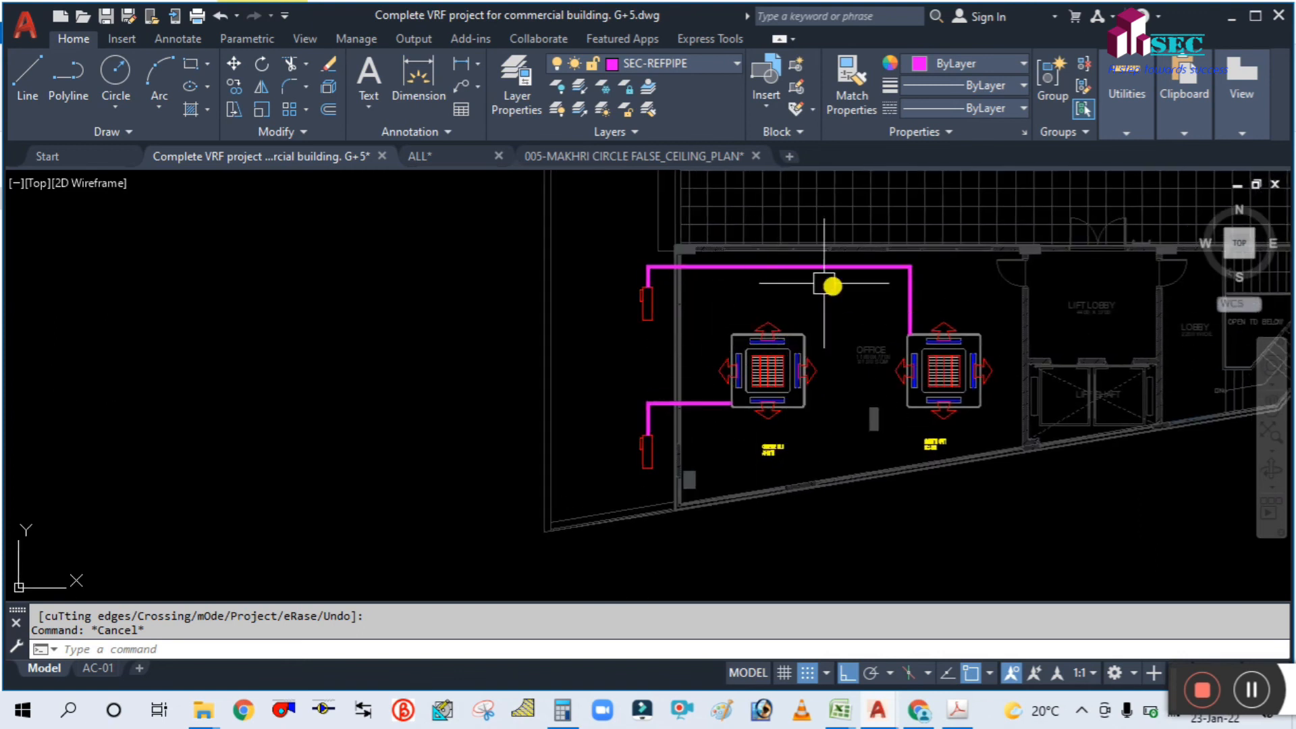
pyautogui.scroll(-5, 854, 299)
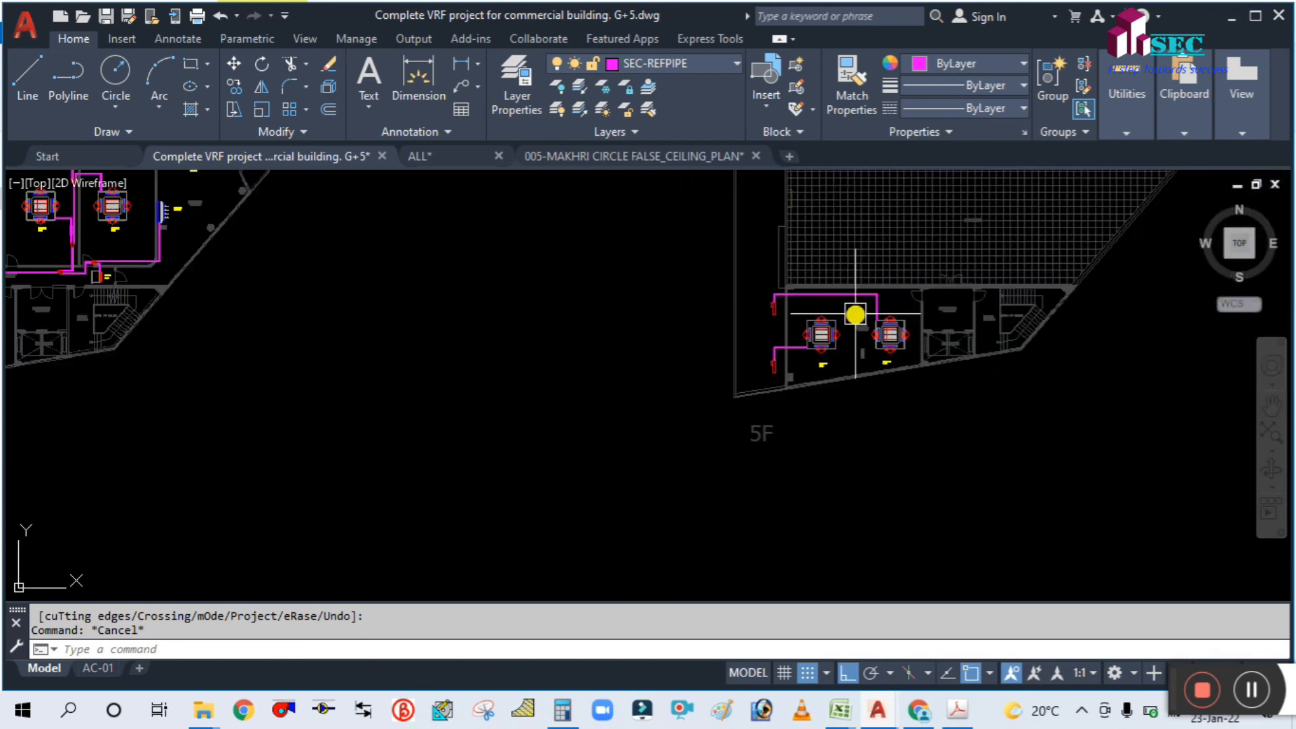
# Step: Look over the whole row of floor plans and inspect the 1F piping layout
pyautogui.moveTo(492, 403); pyautogui.dragTo(714, 373, button='middle')
pyautogui.scroll(-2, 716, 374)
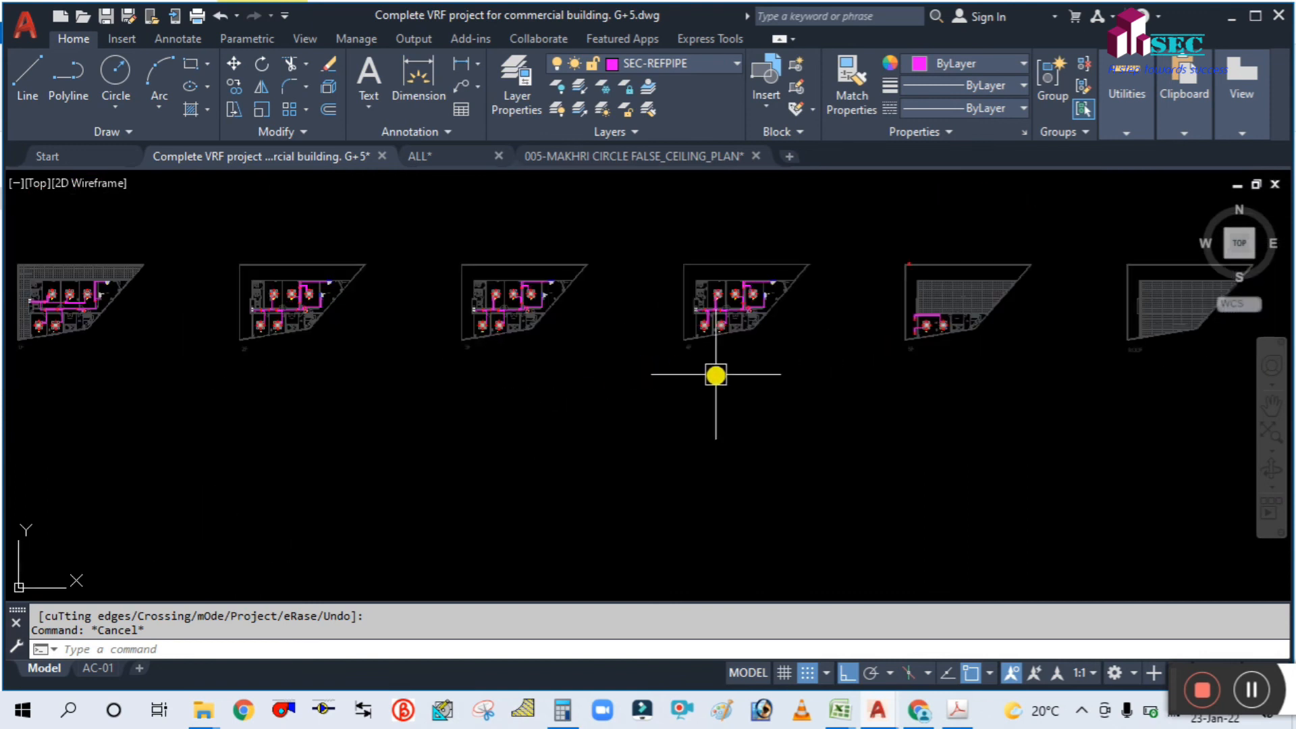
pyautogui.moveTo(419, 434)
pyautogui.mouseDown(button='middle')
pyautogui.moveTo(465, 452)
pyautogui.moveTo(615, 451)
pyautogui.mouseUp(button='middle')
pyautogui.scroll(-2, 615, 447)
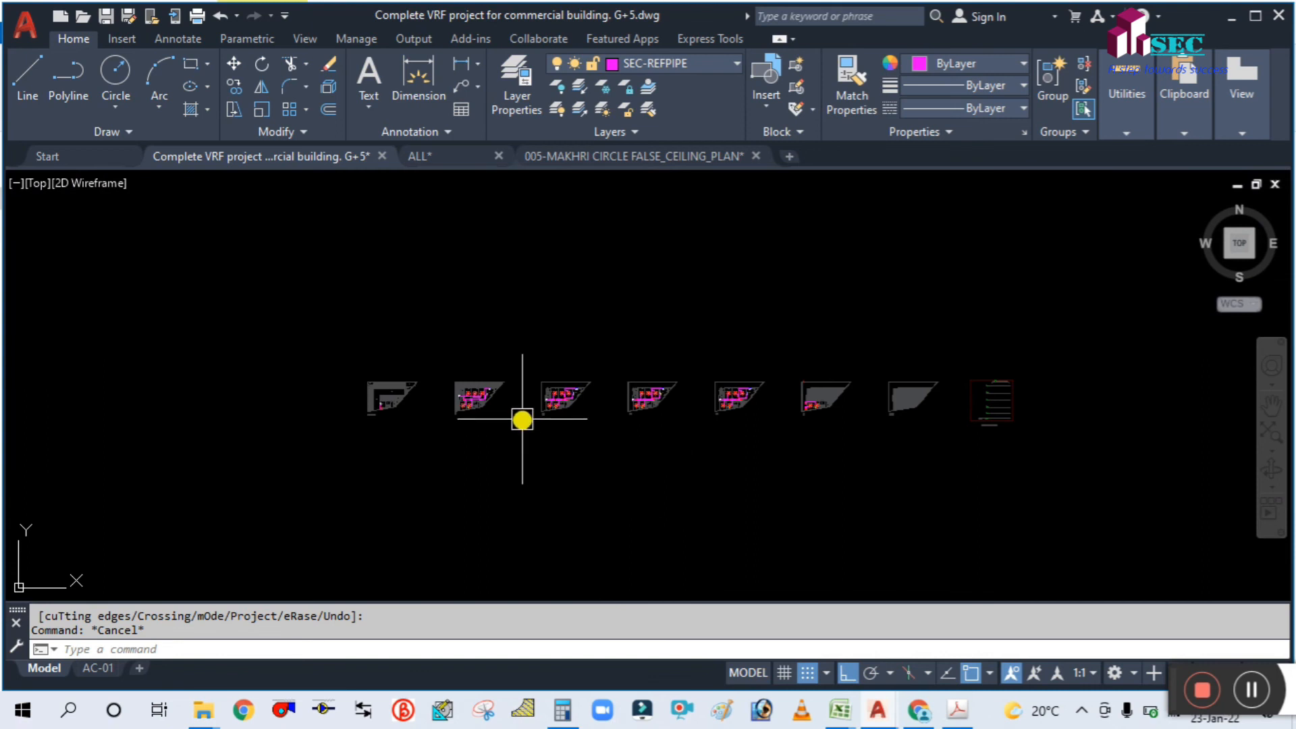
pyautogui.scroll(3, 521, 419)
pyautogui.scroll(1, 409, 394)
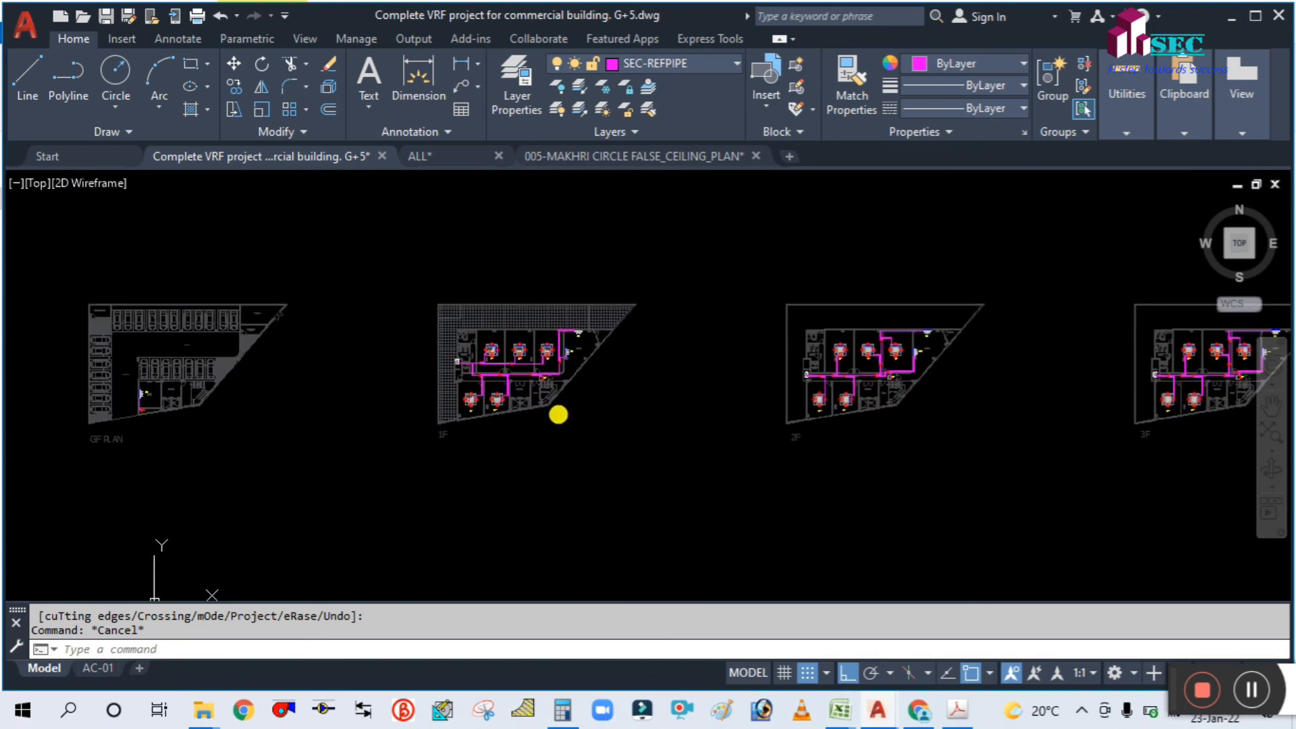
pyautogui.scroll(3, 503, 385)
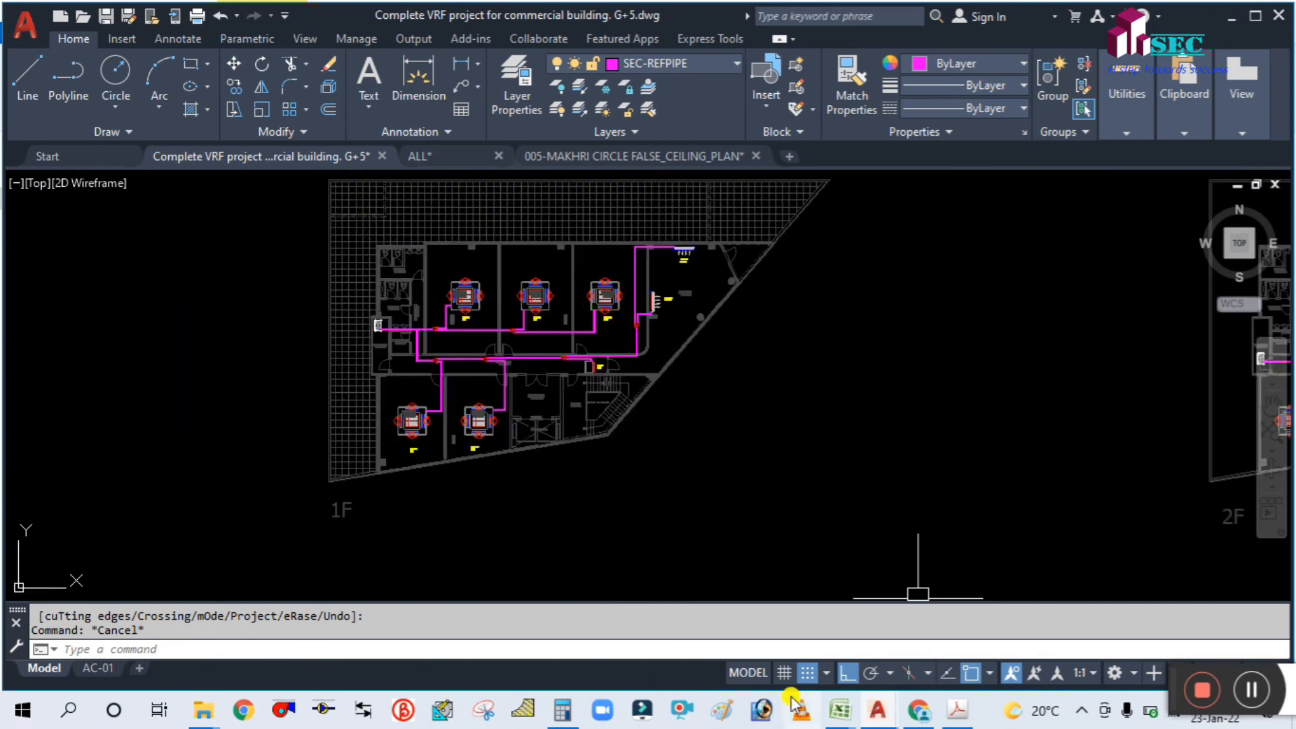
# Step: Switch to the CAL SUMMARY SHEET workbook in Excel and read through the listed VRV design stages
pyautogui.moveTo(839, 709)
pyautogui.click(983, 601)
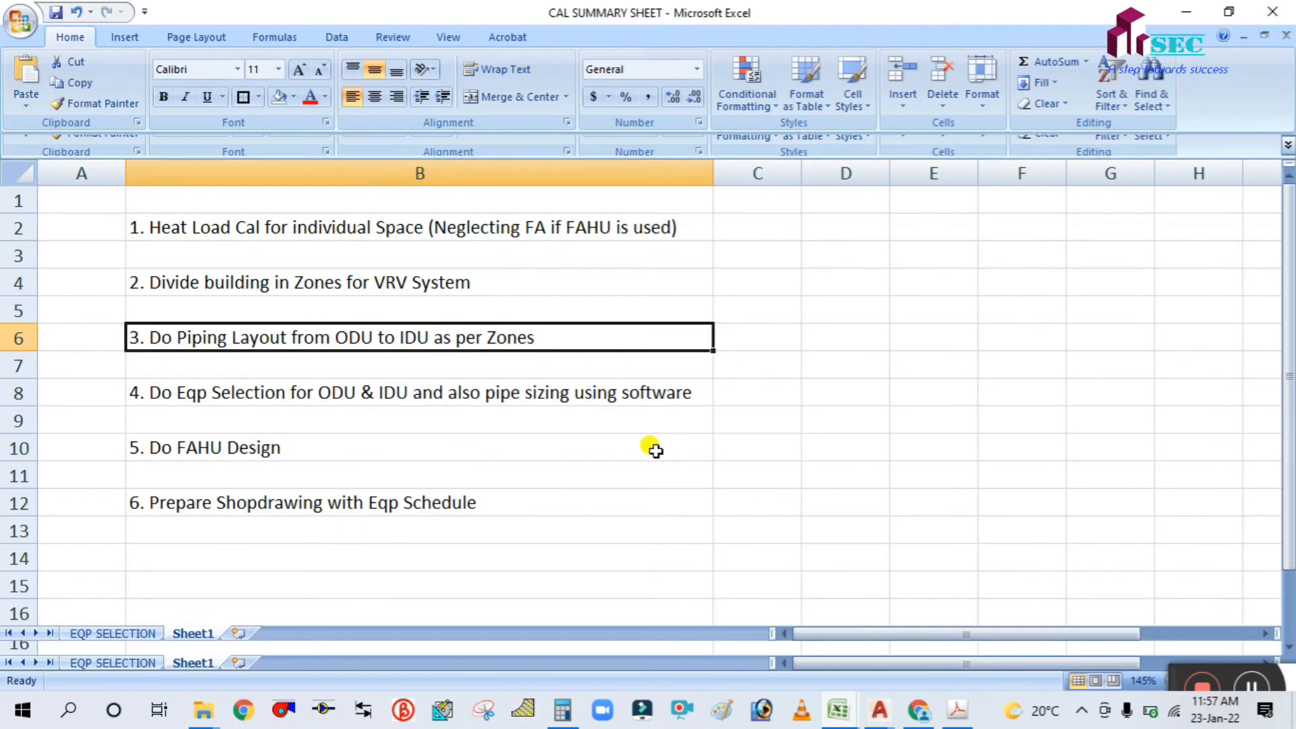
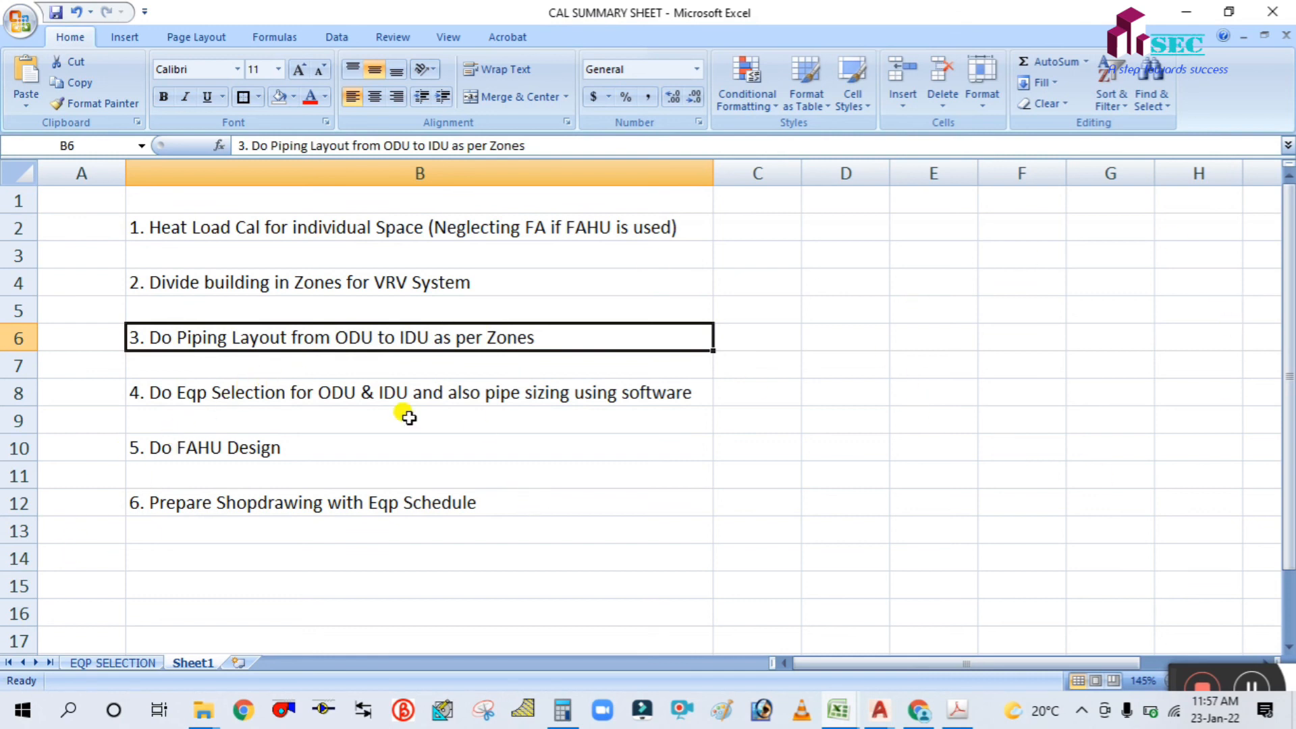
pyautogui.click(344, 450)
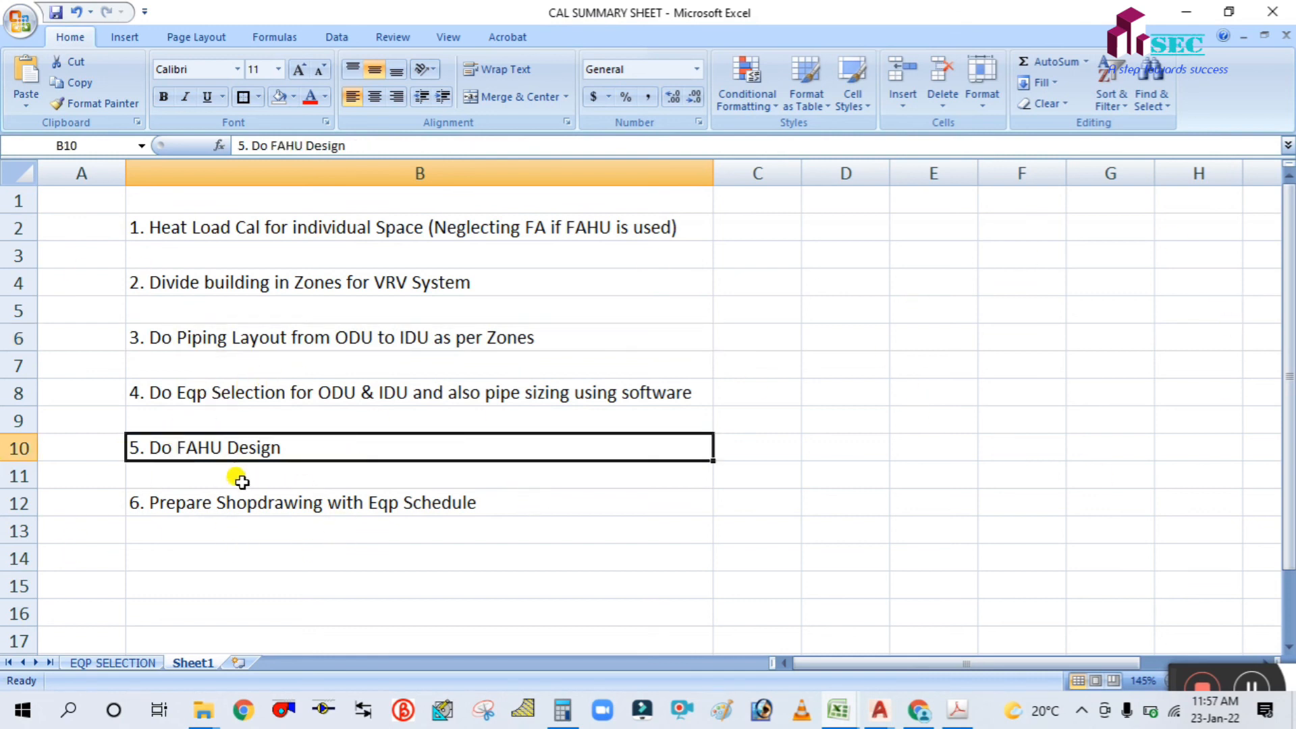
pyautogui.click(446, 561)
# Step: Switch to the Complete VRF project drawing in AutoCAD and inspect the 1F piping between the AC room and indoor units
pyautogui.click(881, 715)
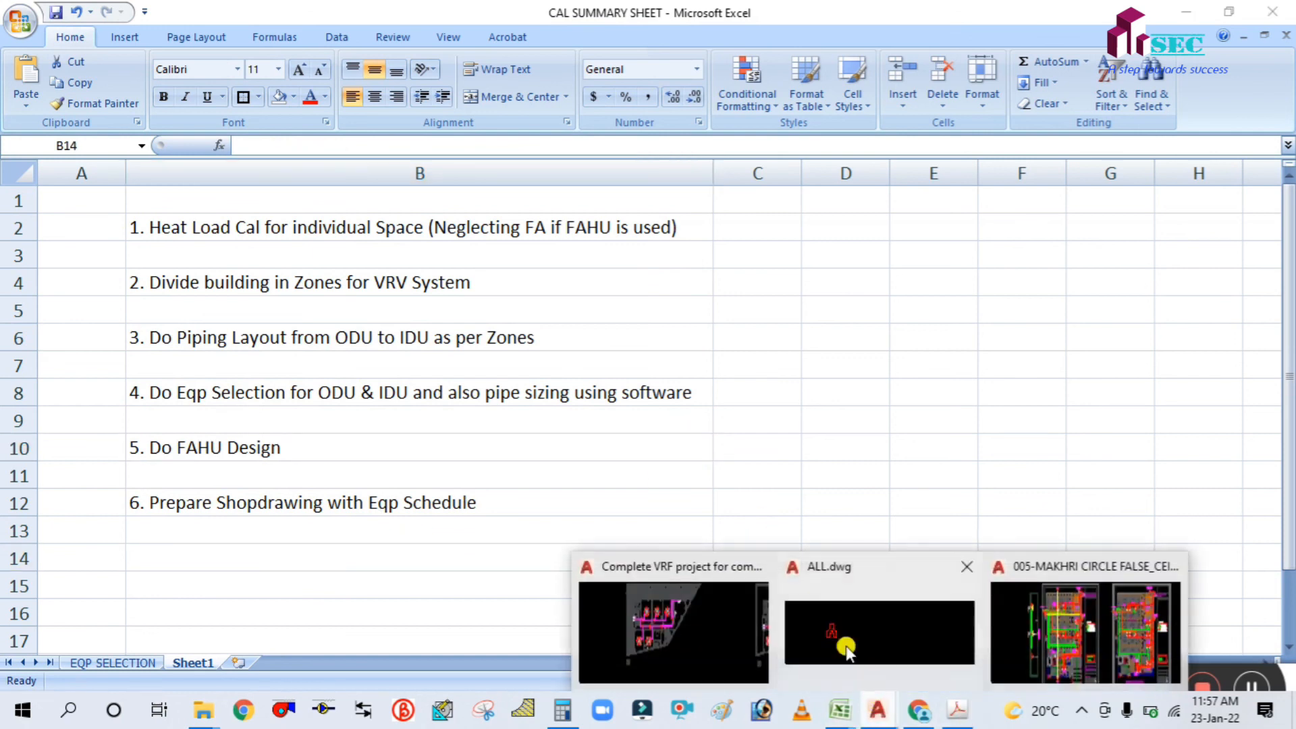
pyautogui.click(673, 635)
pyautogui.scroll(-3, 710, 417)
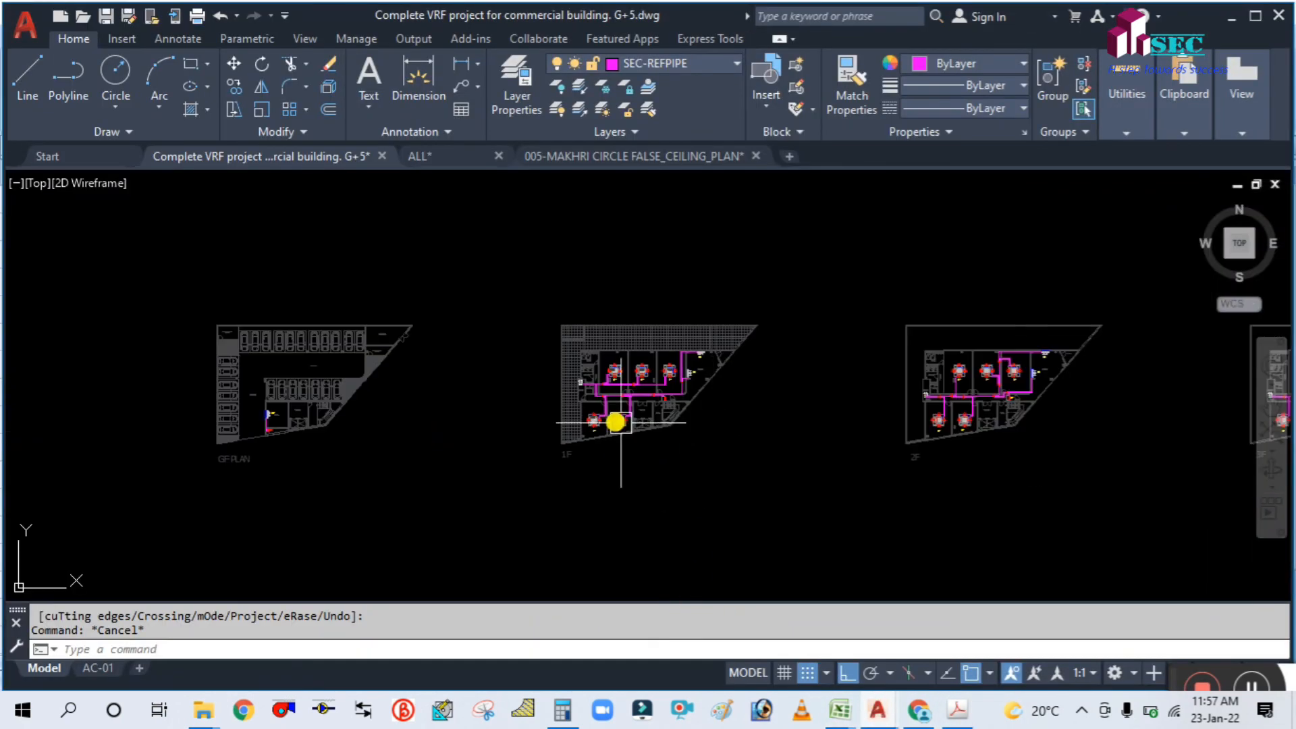
pyautogui.scroll(8, 613, 422)
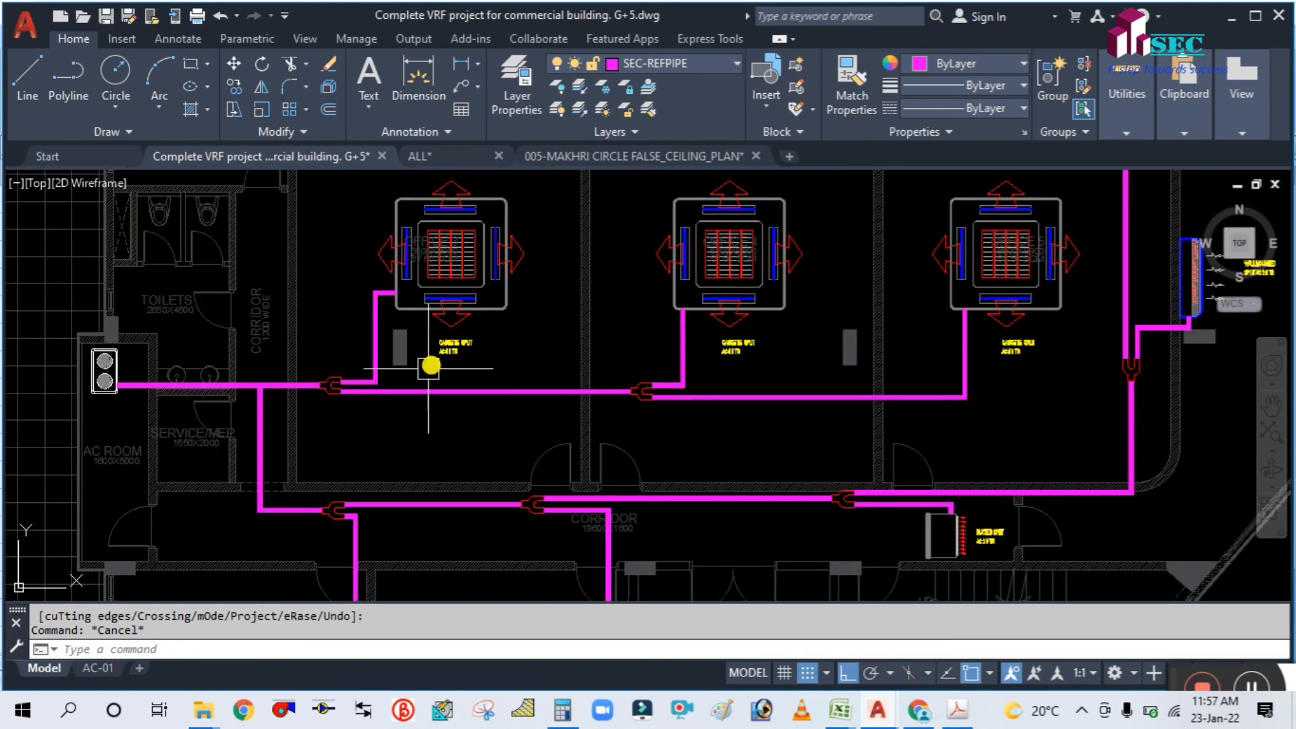
pyautogui.scroll(-4, 697, 395)
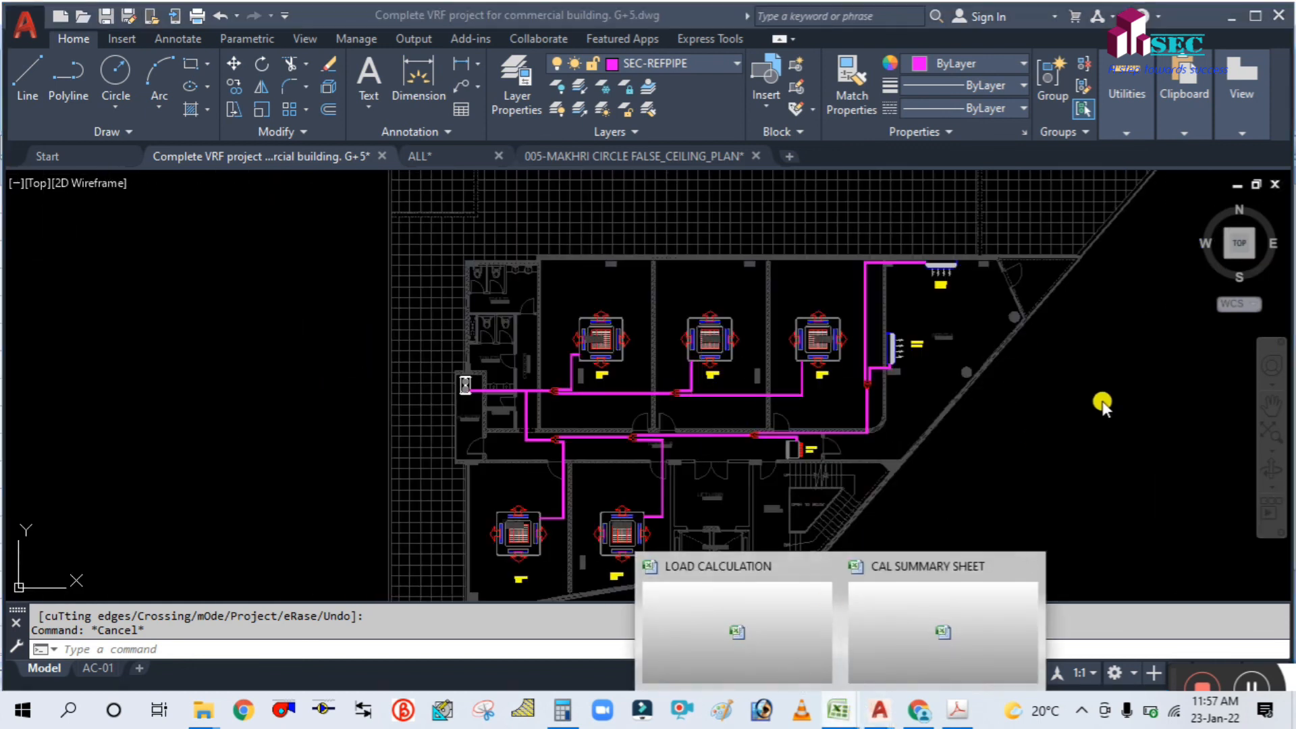
# Step: Minimize the open windows and open the MANUAL PIPING CHART VRV - VRF PDF from the desktop in Adobe Acrobat
pyautogui.click(1235, 16)
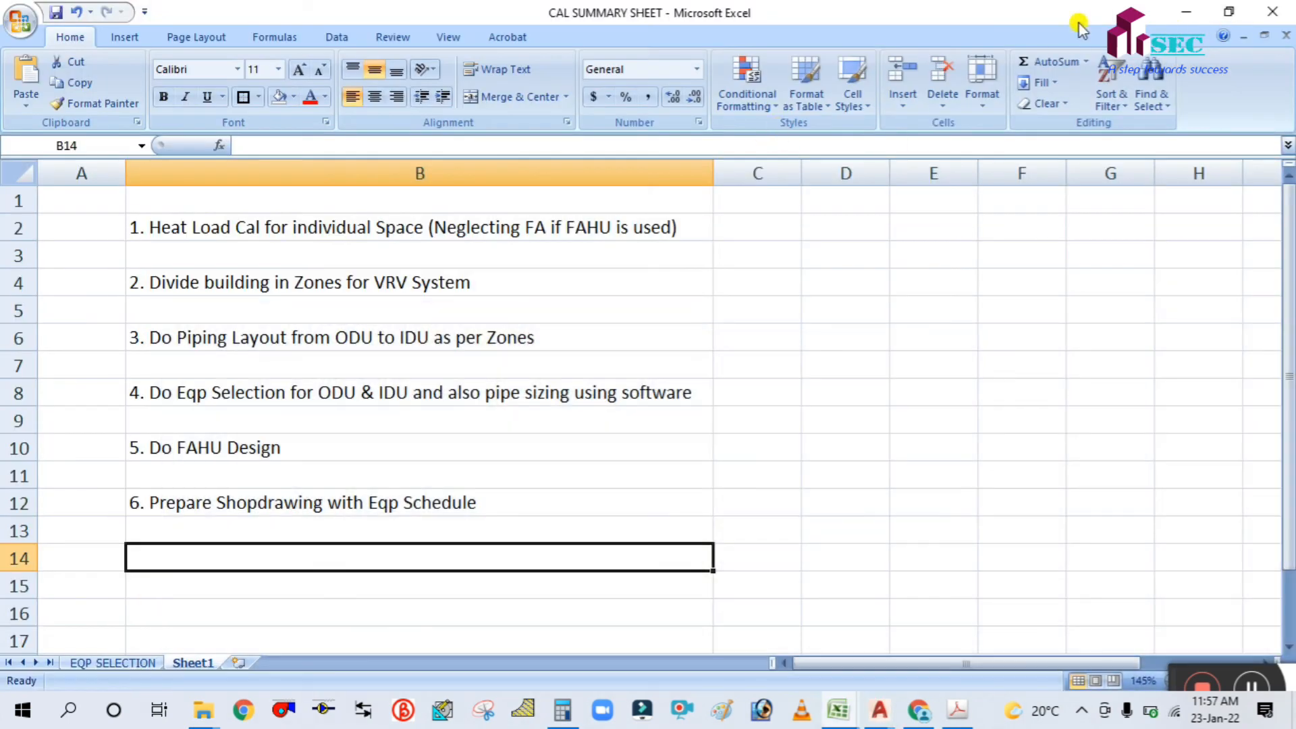
pyautogui.click(1174, 9)
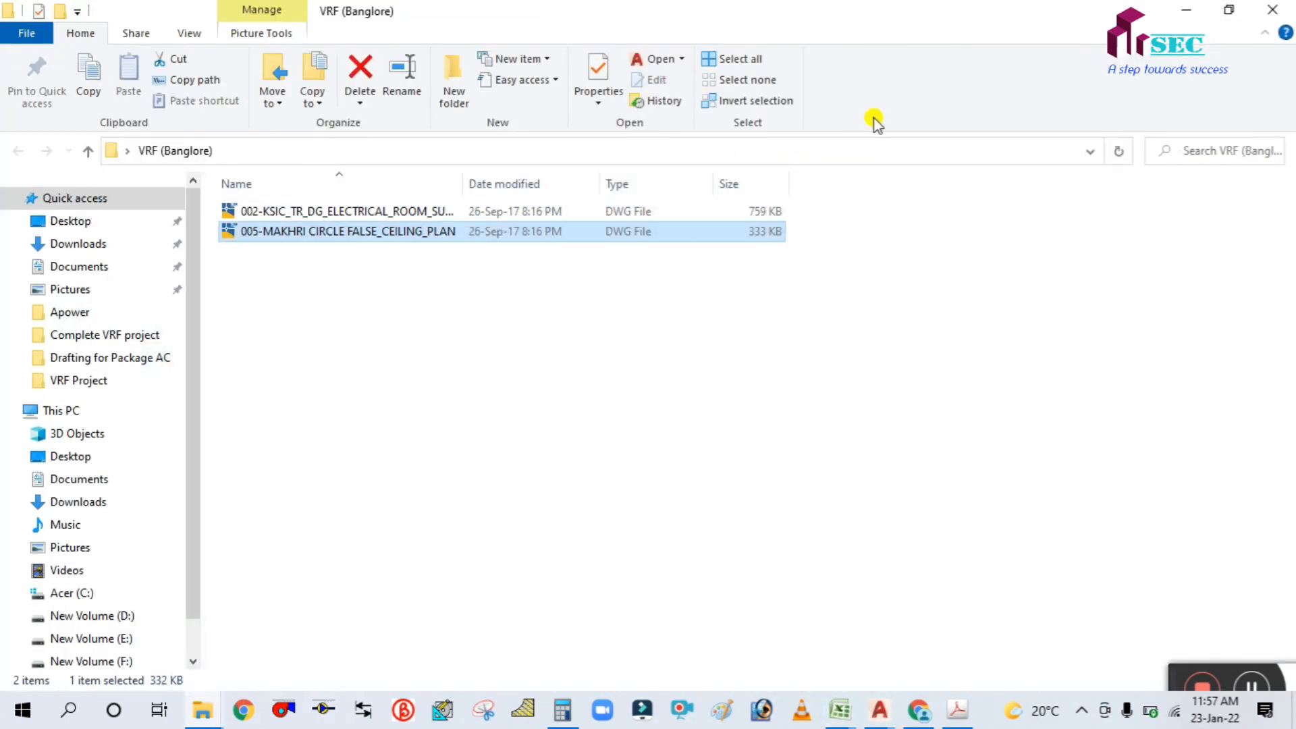
pyautogui.click(1184, 9)
pyautogui.click(201, 220)
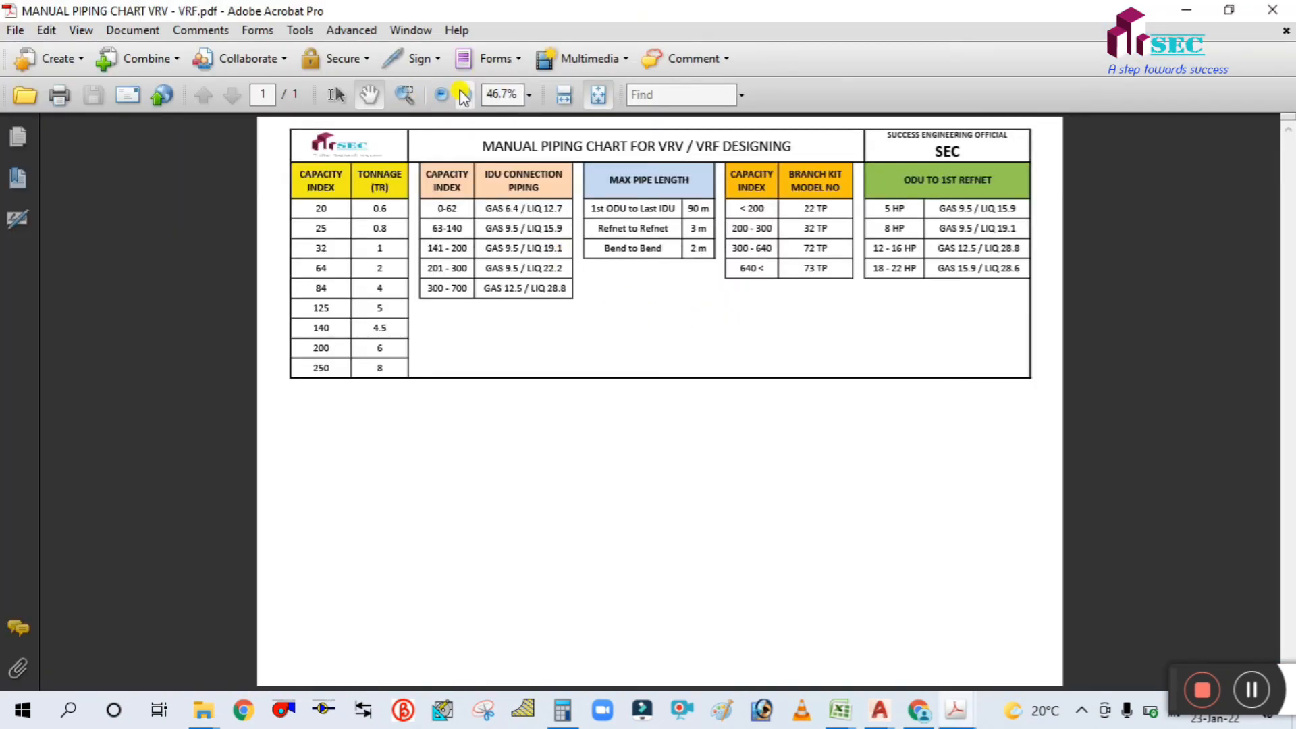
# Step: Enlarge the manual piping chart and examine its capacity index, pipe size, pipe length and branch kit tables
pyautogui.click(465, 94)
pyautogui.click(472, 95)
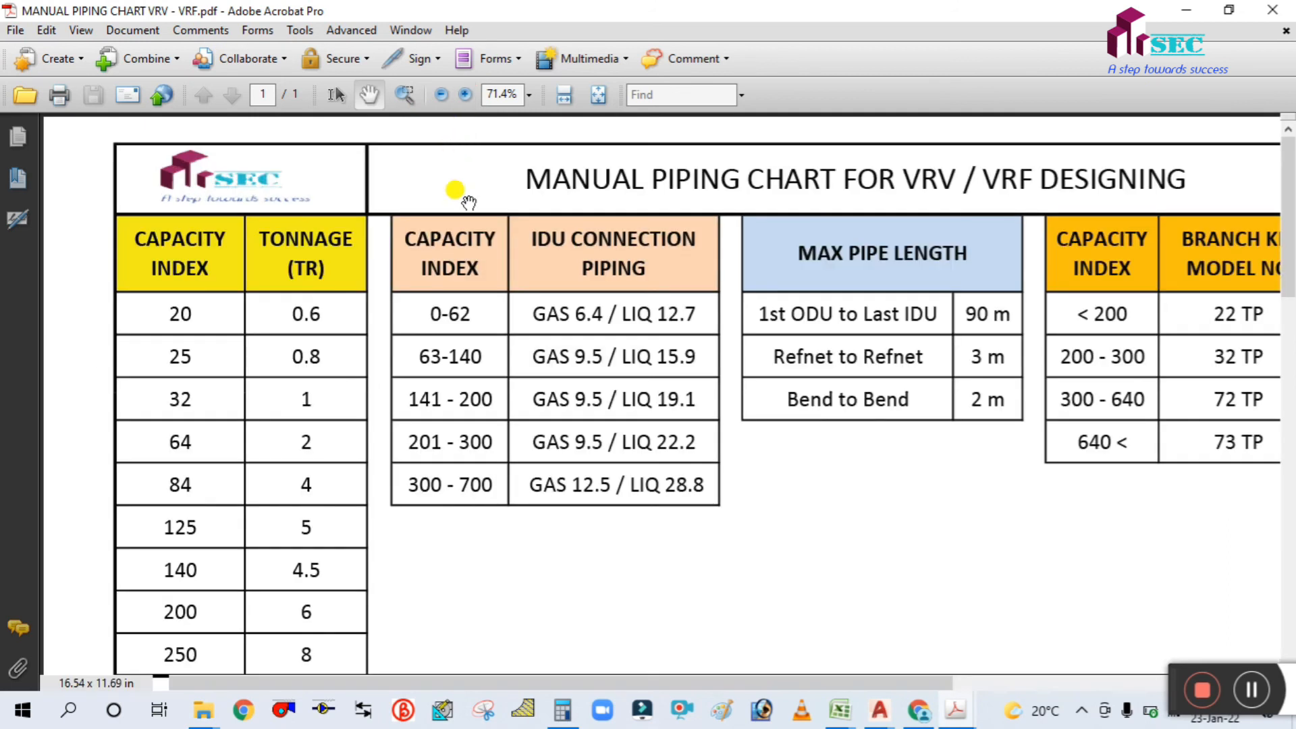
pyautogui.keyDown('ctrl'); pyautogui.scroll(-1, 467, 253); pyautogui.keyUp('ctrl')
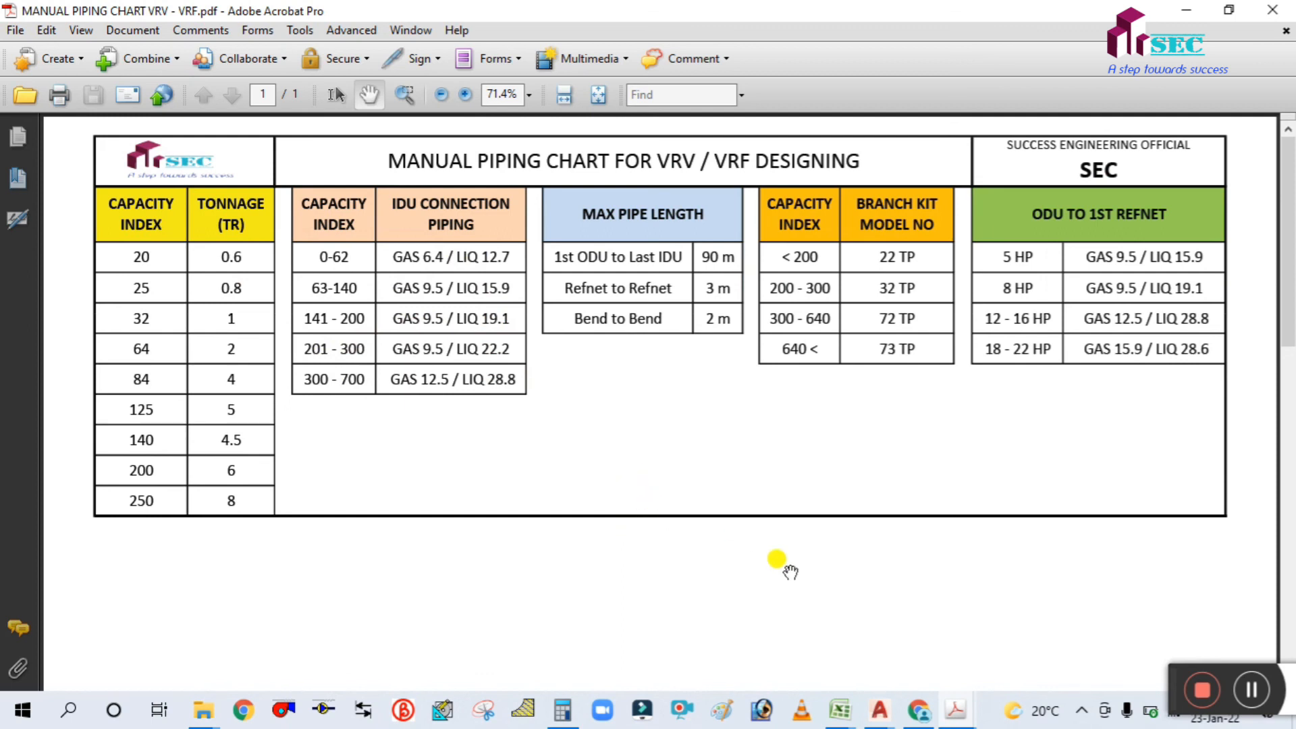
pyautogui.moveTo(880, 708)
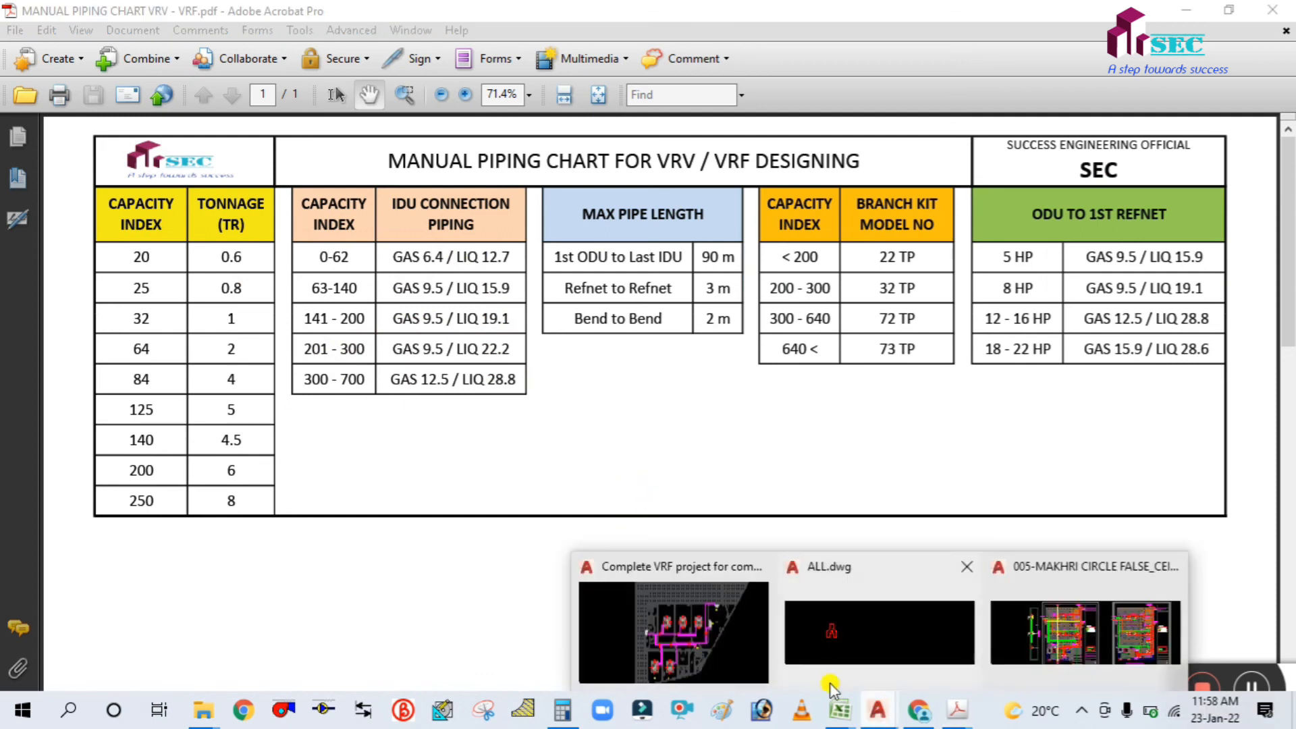
# Step: Switch to the Complete VRF project drawing in AutoCAD and inspect the refrigerant piping on the 1F and 2F plans
pyautogui.click(674, 638)
pyautogui.scroll(-6, 779, 326)
pyautogui.moveTo(876, 454); pyautogui.dragTo(691, 417, button='middle')
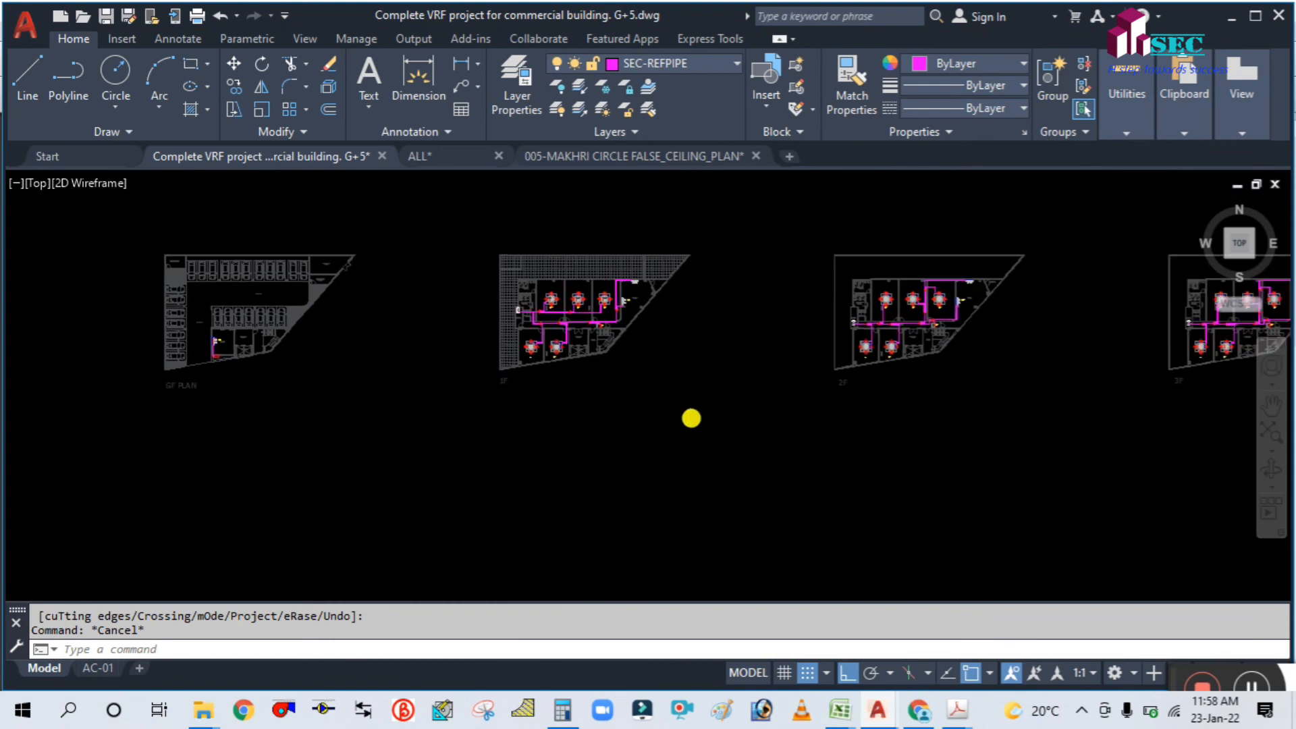
pyautogui.scroll(2, 522, 275)
pyautogui.scroll(3, 520, 275)
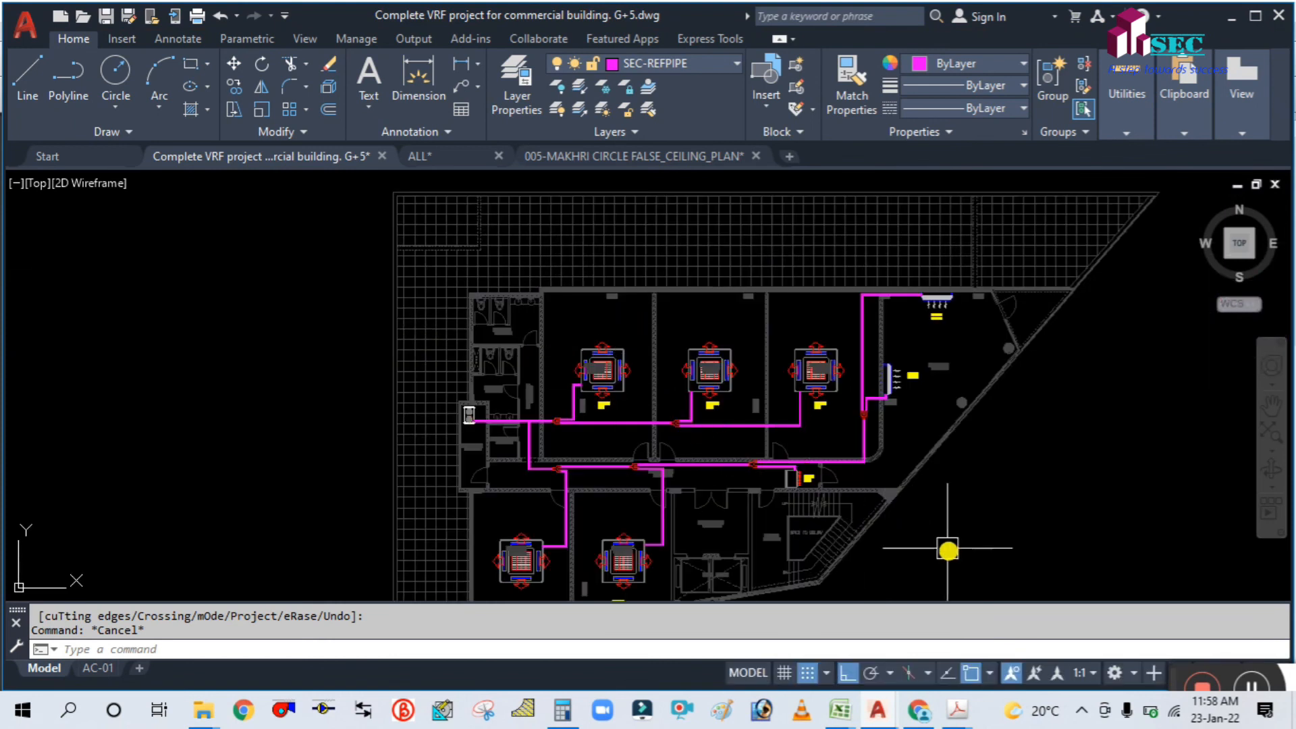
pyautogui.scroll(1, 820, 366)
pyautogui.scroll(-5, 820, 366)
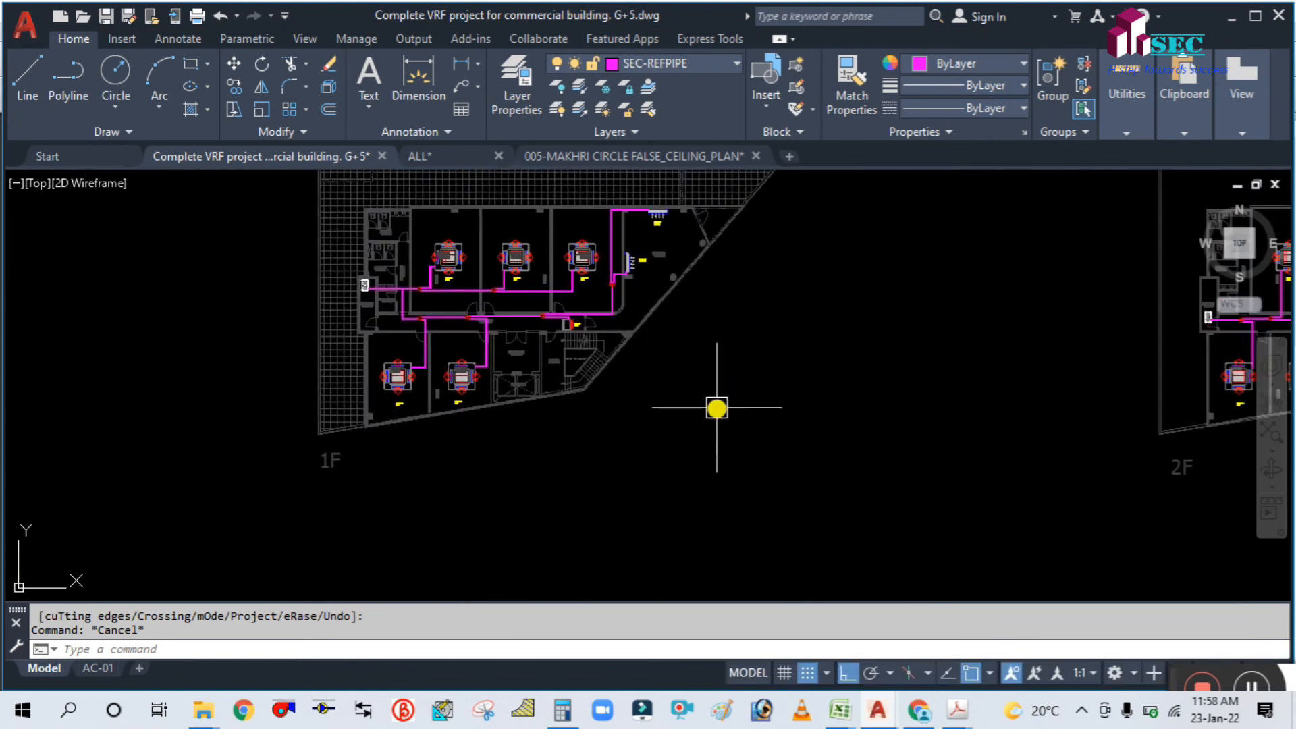
pyautogui.moveTo(916, 448); pyautogui.dragTo(727, 408, button='middle')
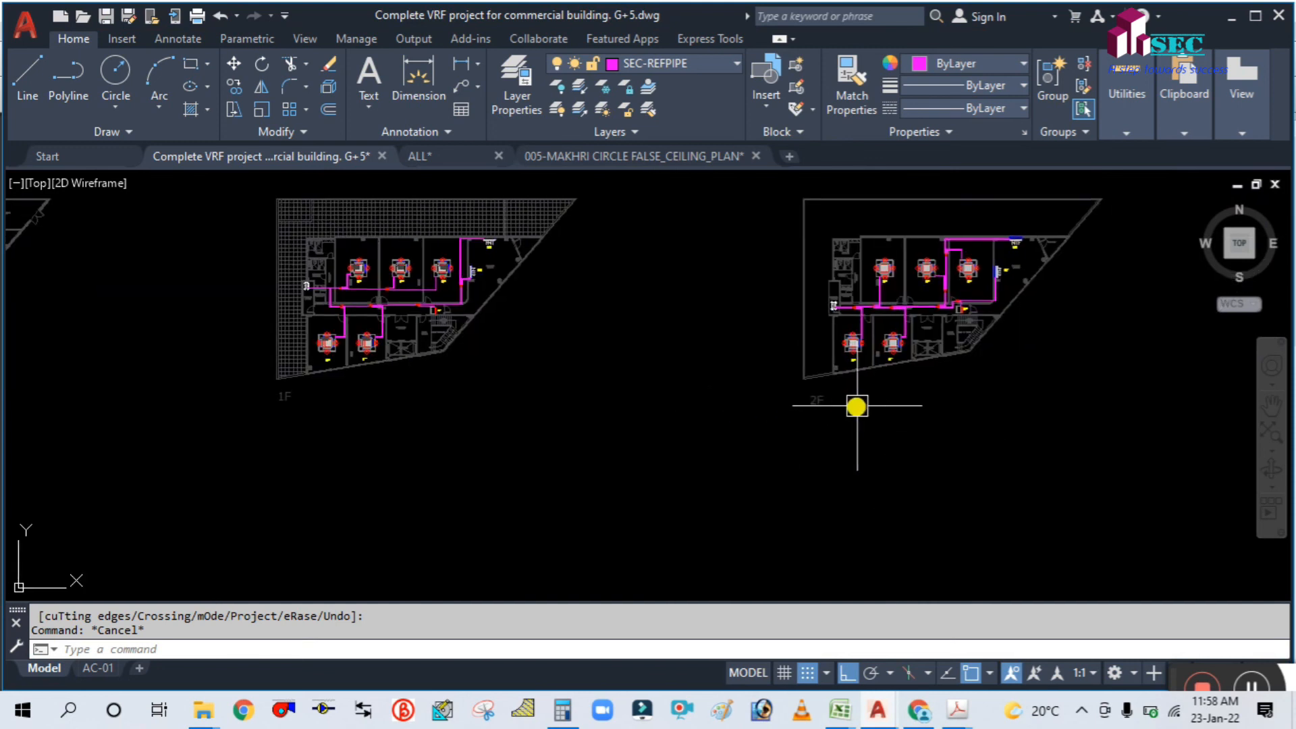
pyautogui.scroll(-3, 860, 407)
pyautogui.scroll(5, 916, 352)
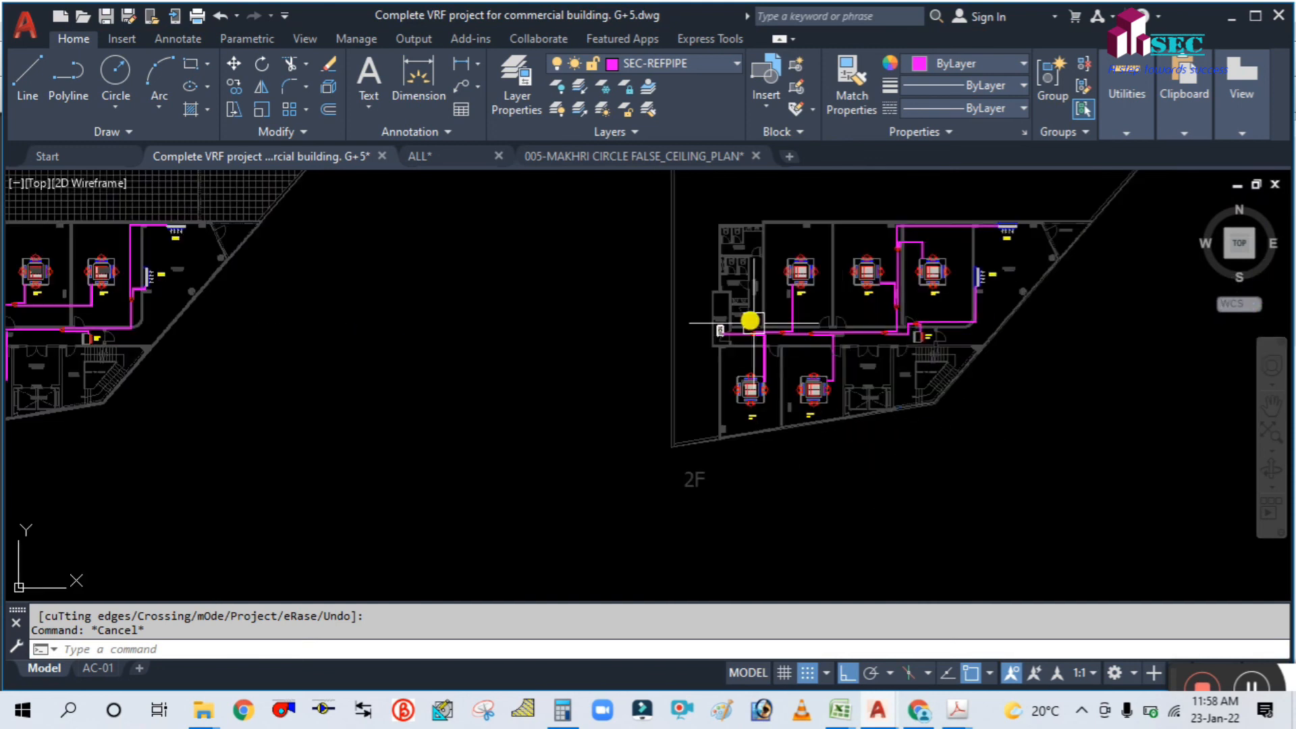
pyautogui.scroll(2, 870, 331)
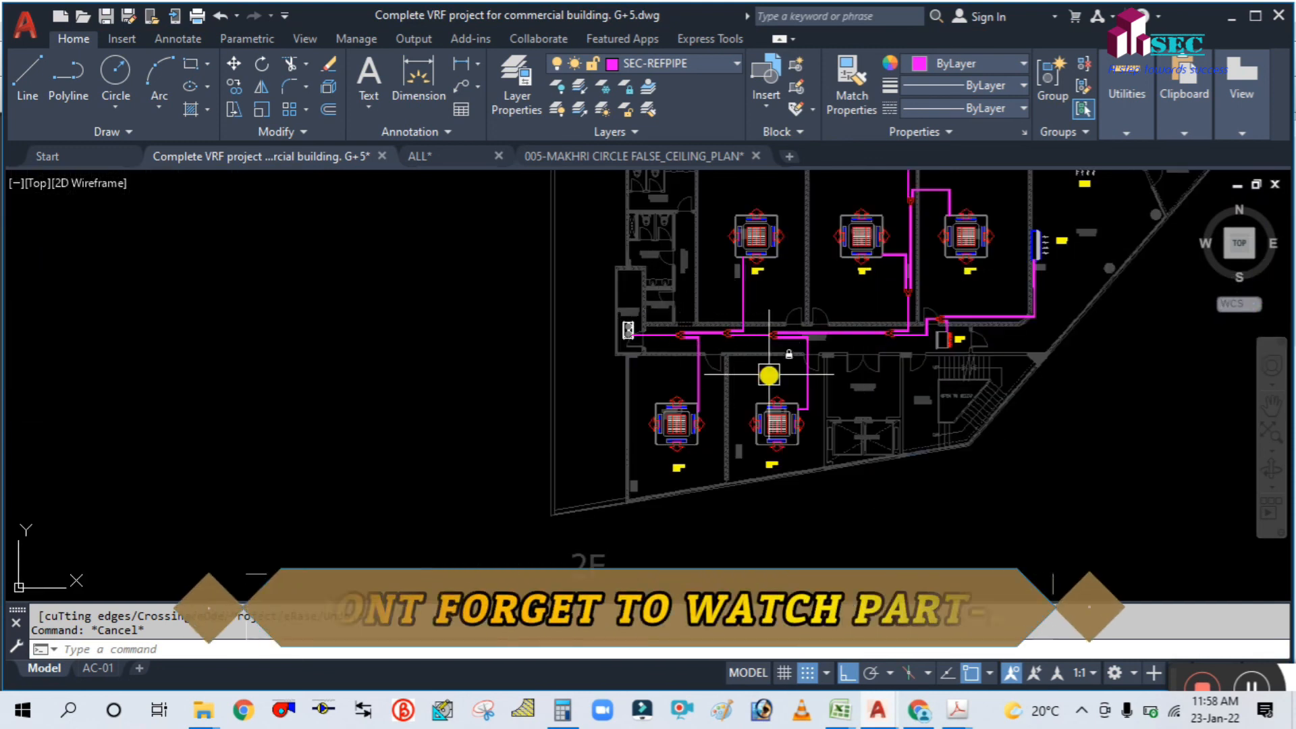
# Step: Review the remaining floor plans, the roof plan and the riser diagram, and return to the 1F to 3F piping layouts
pyautogui.scroll(-3, 942, 472)
pyautogui.moveTo(942, 472); pyautogui.dragTo(476, 435, button='middle')
pyautogui.scroll(-2, 476, 434)
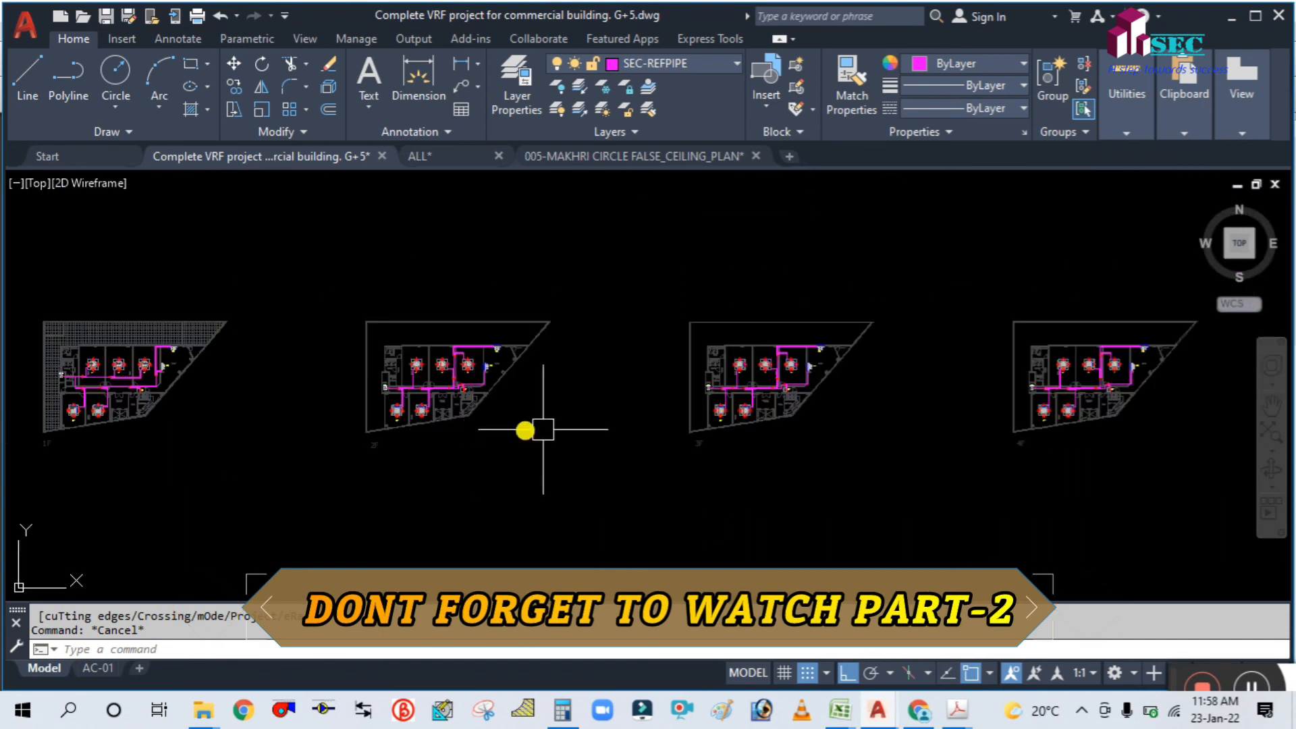
pyautogui.moveTo(768, 465)
pyautogui.mouseDown(button='middle')
pyautogui.moveTo(538, 405)
pyautogui.moveTo(345, 384)
pyautogui.mouseUp(button='middle')
pyautogui.scroll(-2, 420, 361)
pyautogui.scroll(4, 897, 312)
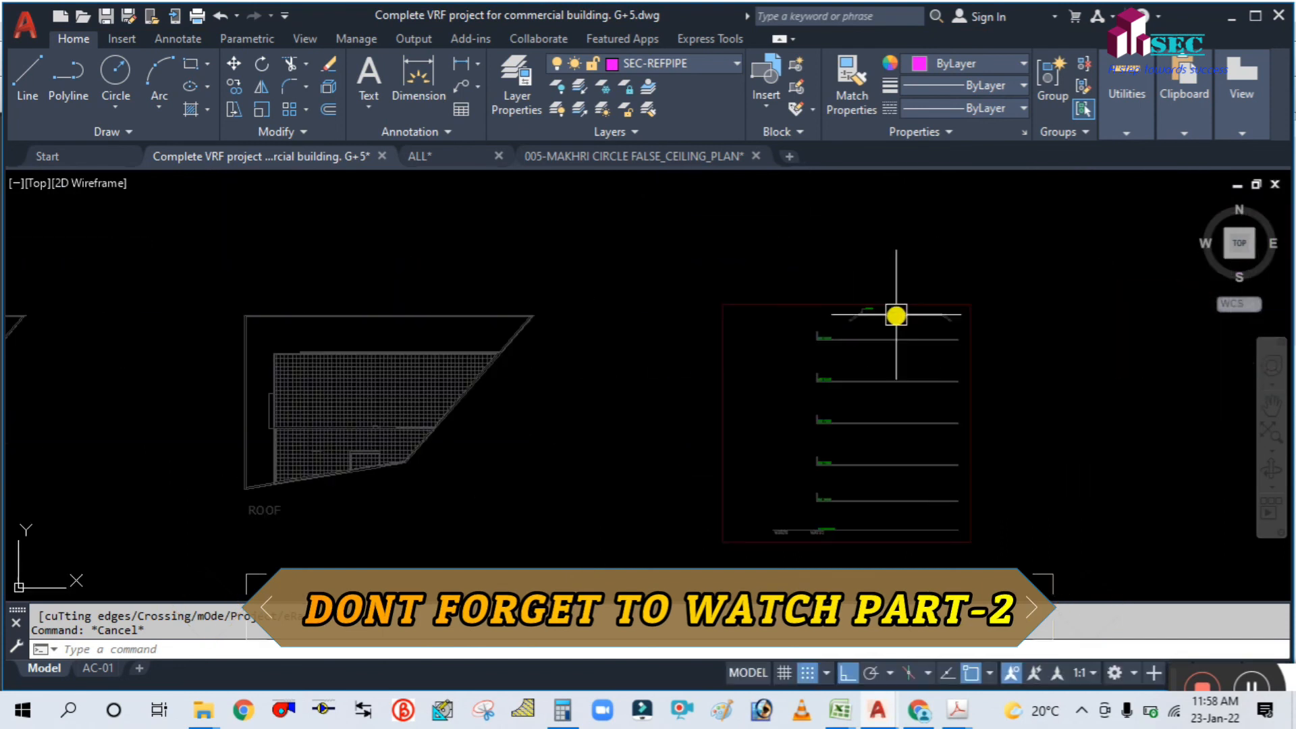
pyautogui.moveTo(792, 411); pyautogui.dragTo(764, 324, button='middle')
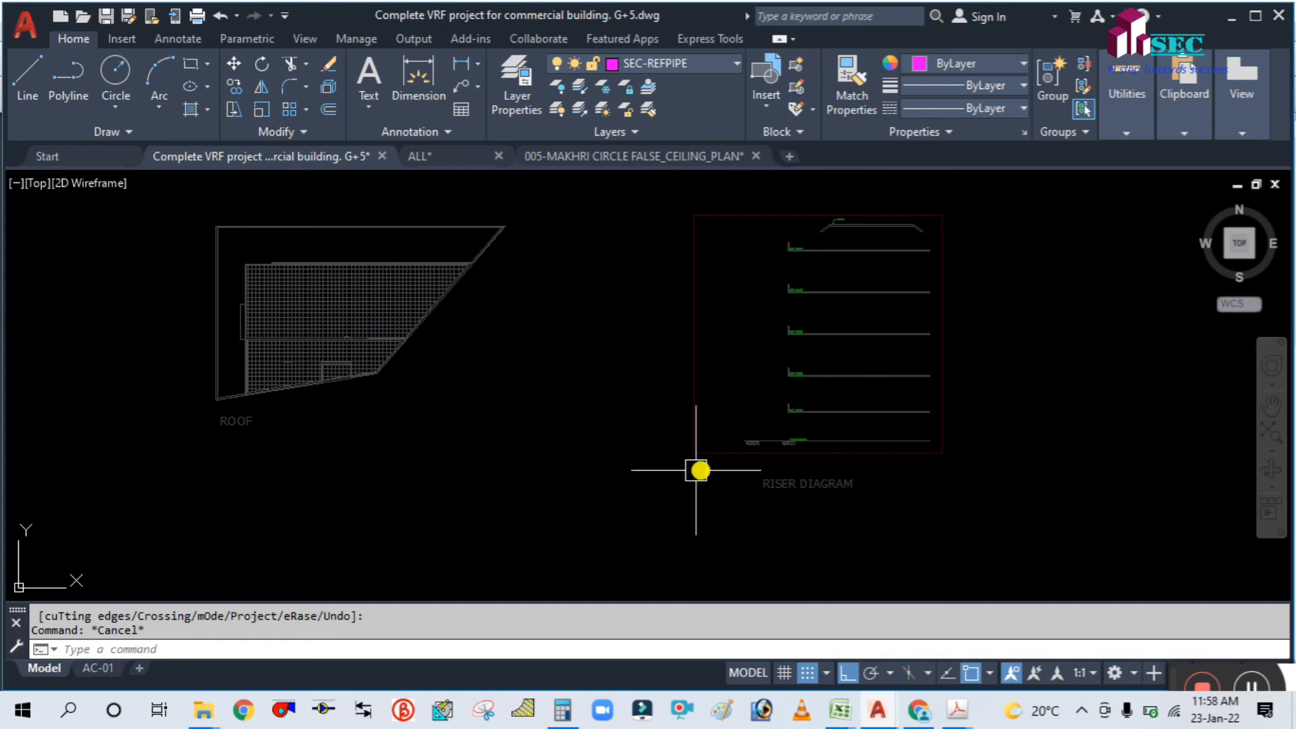
pyautogui.scroll(-3, 840, 433)
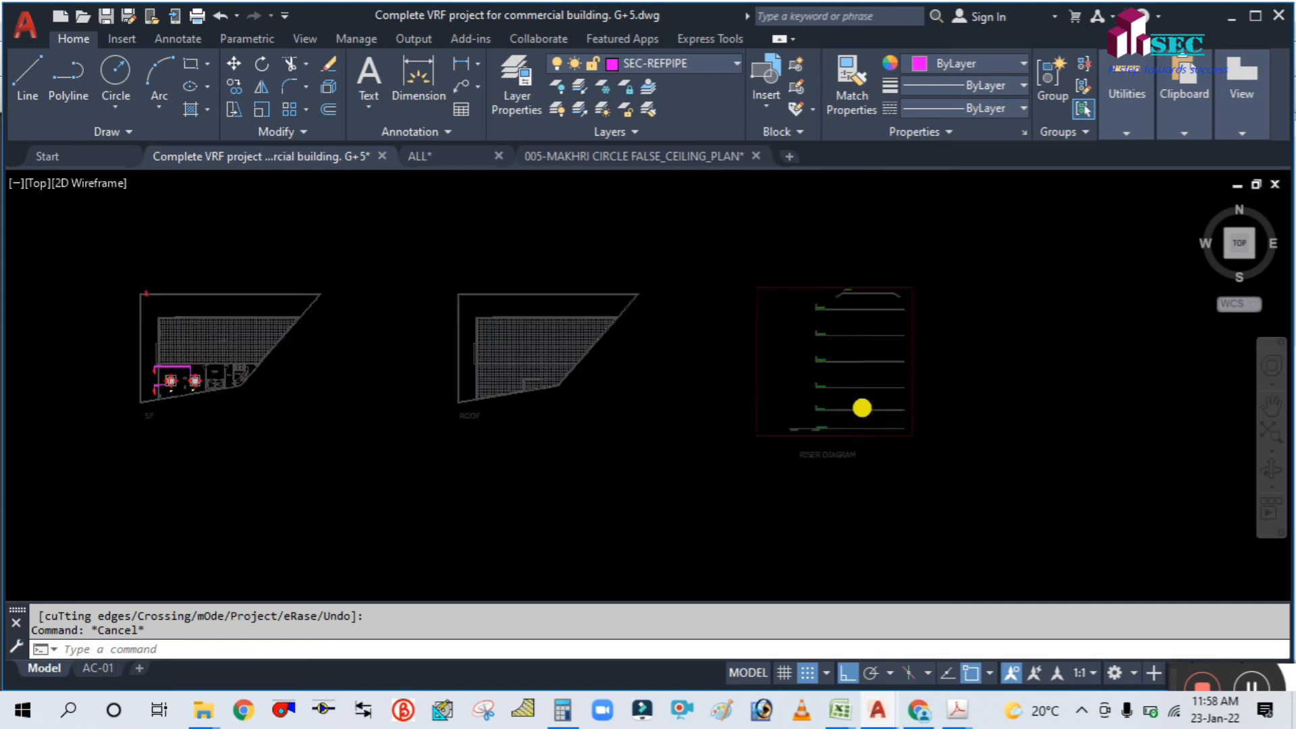
pyautogui.moveTo(347, 515); pyautogui.dragTo(694, 425, button='middle')
pyautogui.scroll(-1, 702, 423)
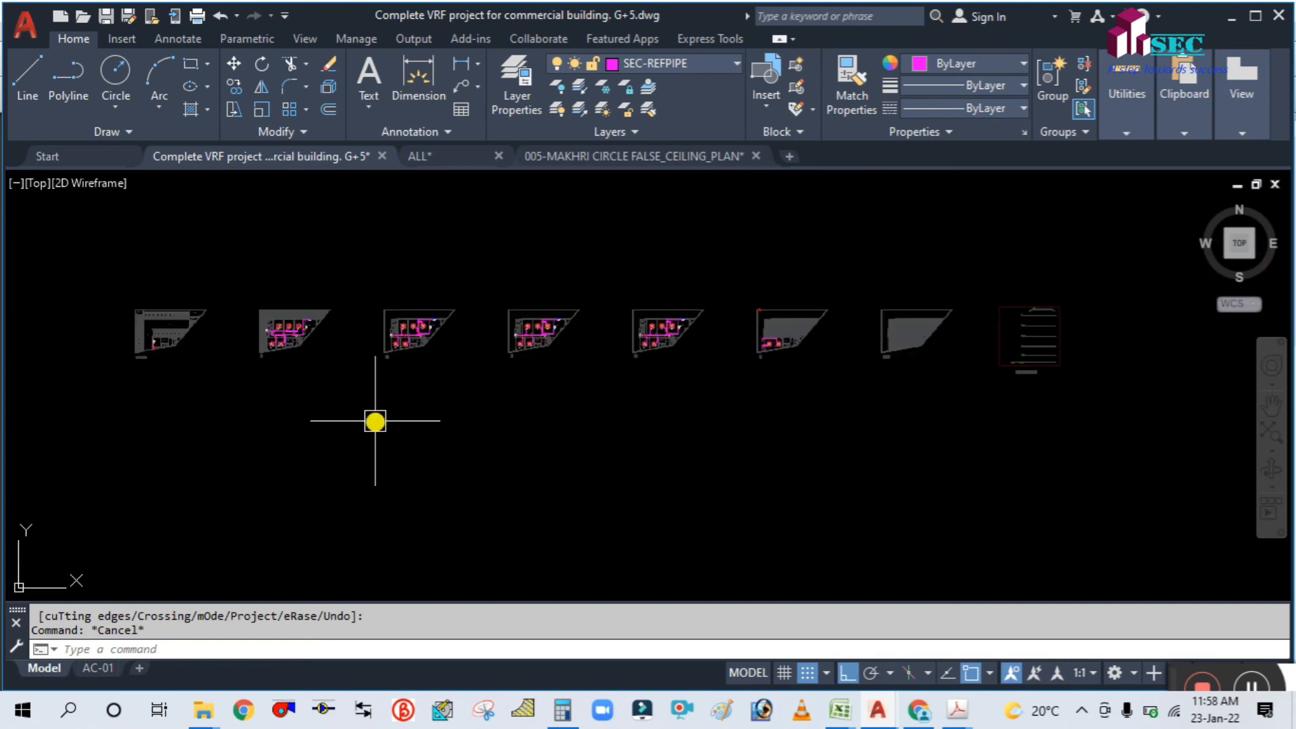
pyautogui.moveTo(376, 423); pyautogui.dragTo(556, 353, button='middle')
pyautogui.scroll(6, 564, 333)
pyautogui.moveTo(568, 424); pyautogui.dragTo(568, 427, button='middle')
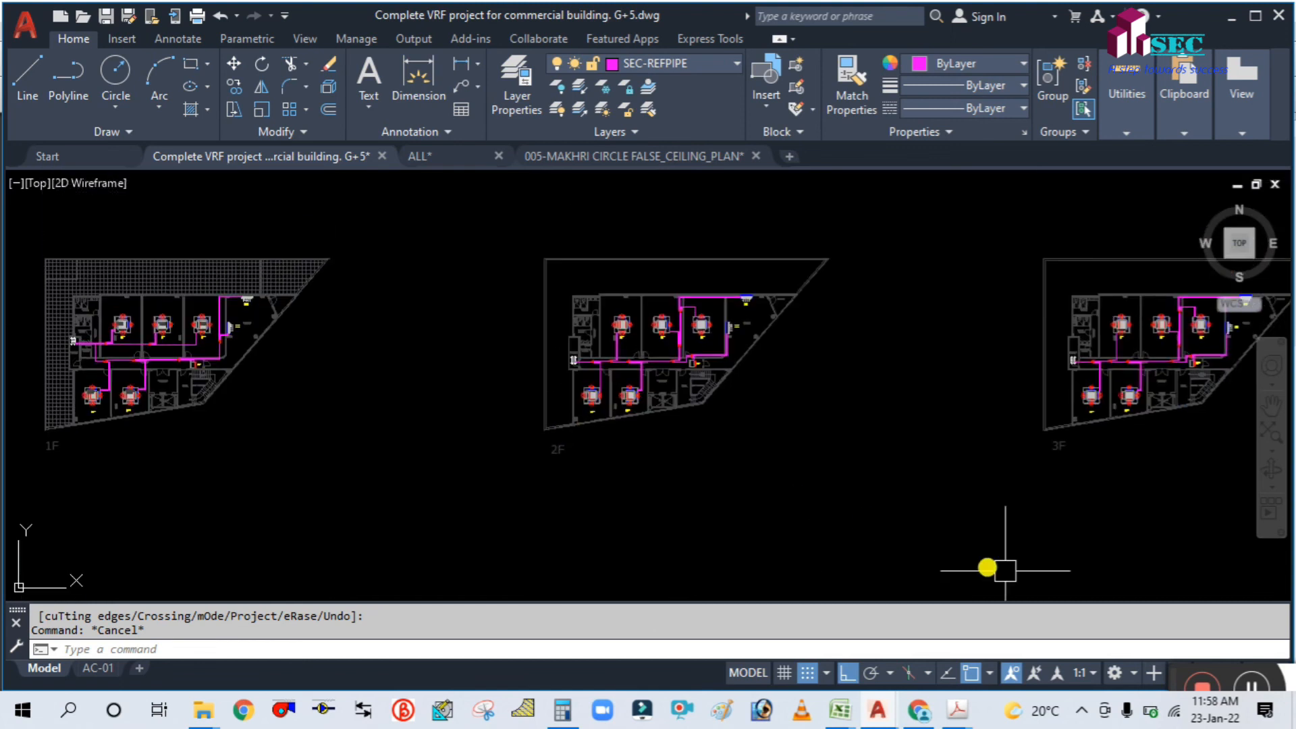
pyautogui.moveTo(1173, 665); pyautogui.dragTo(1003, 571)
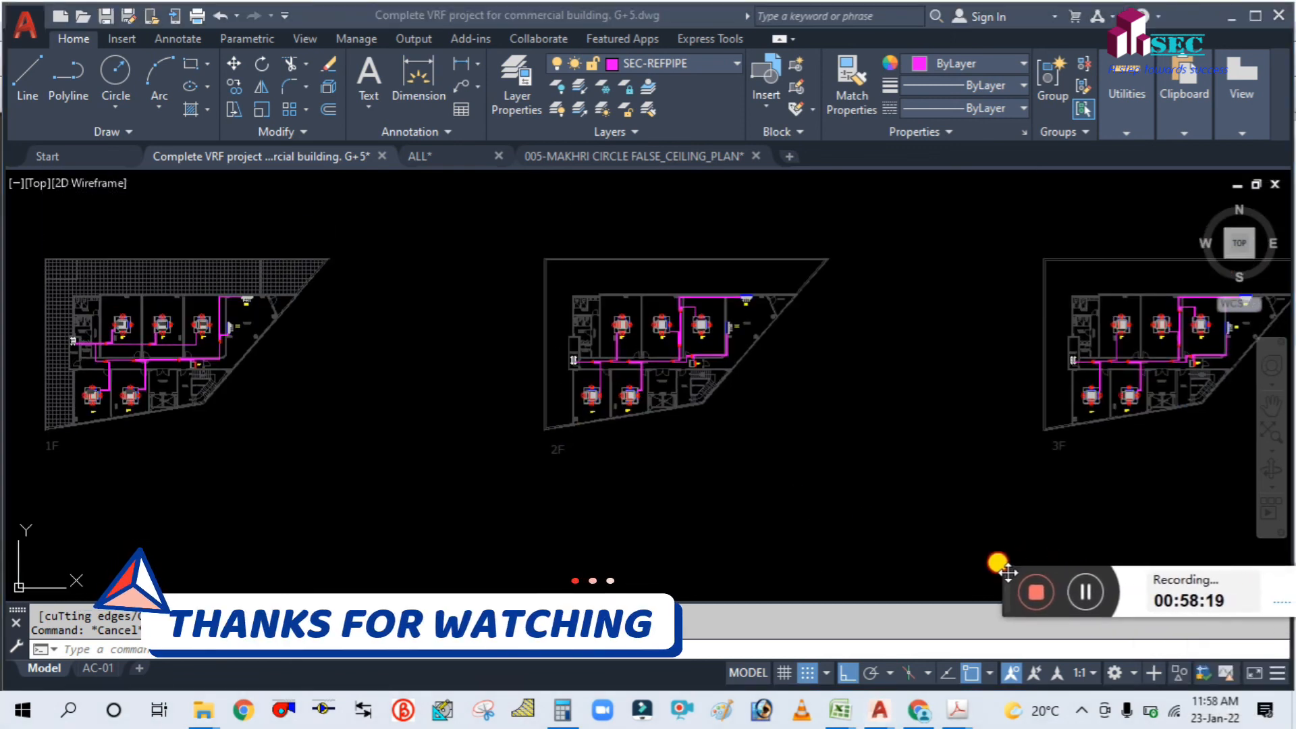